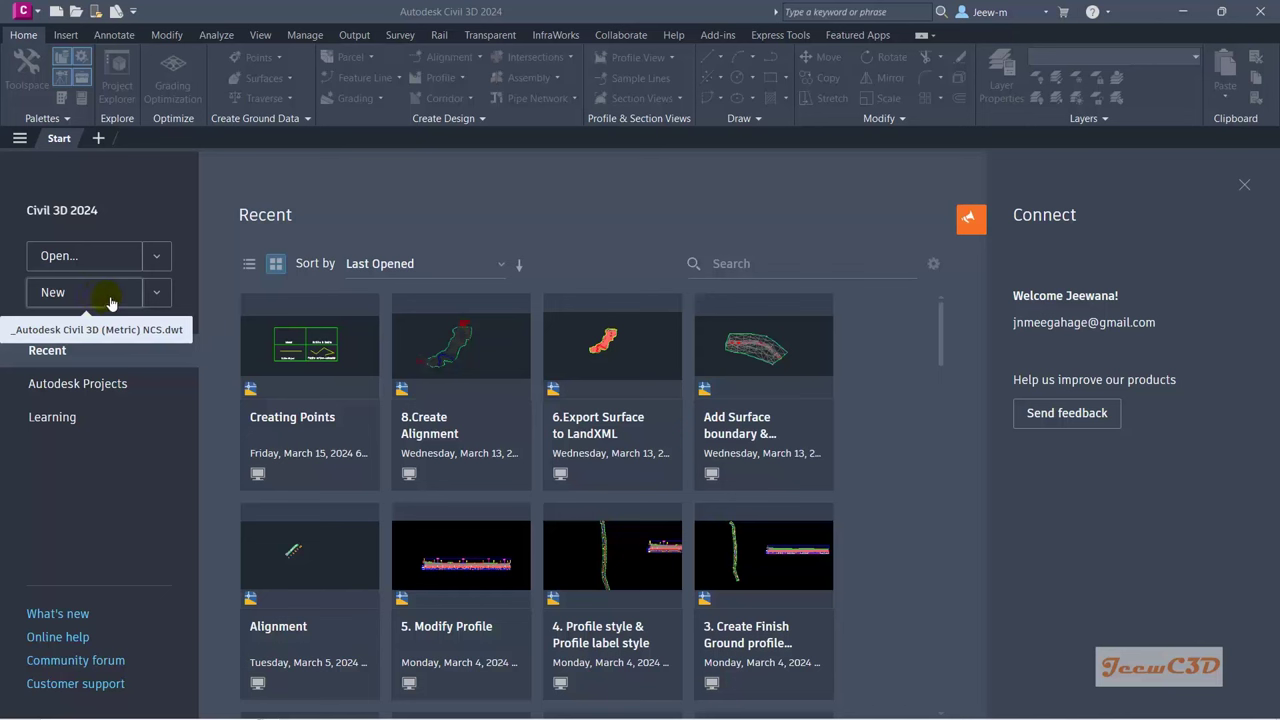
Step: Create a new drawing from the _Autodesk Civil 3D (Metric) NCS.dwt template
click(38, 12)
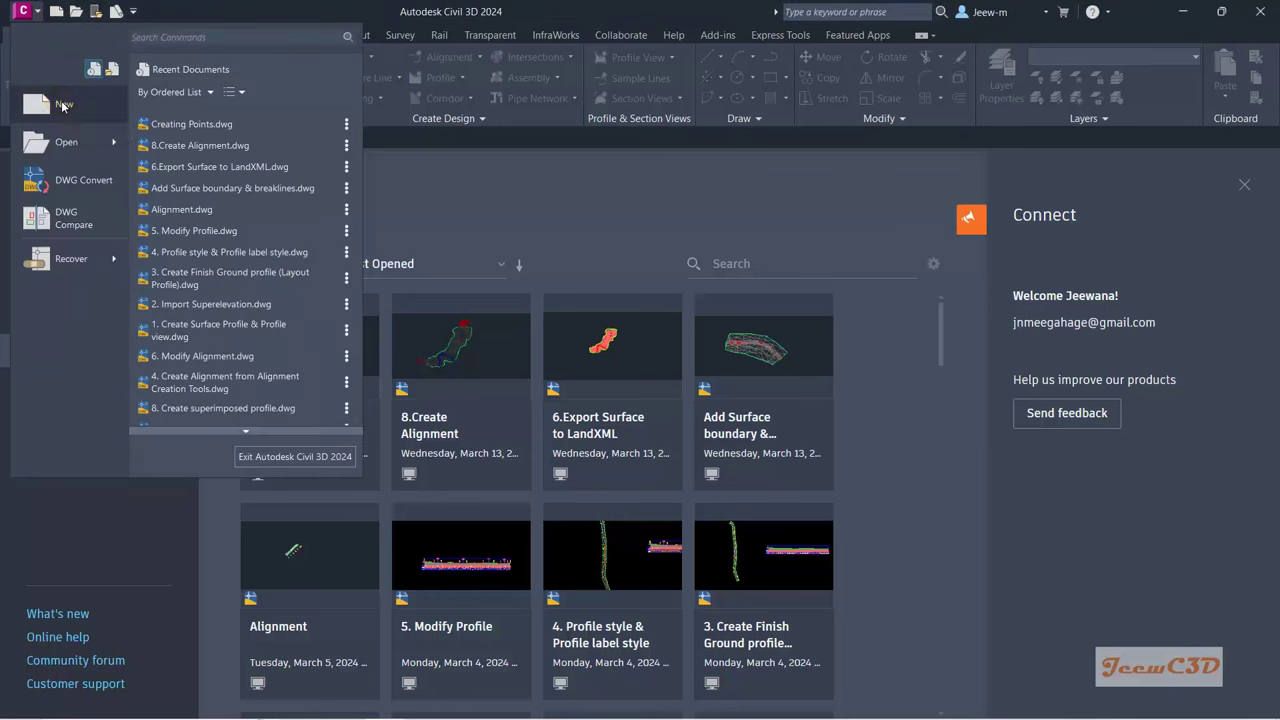
click(323, 171)
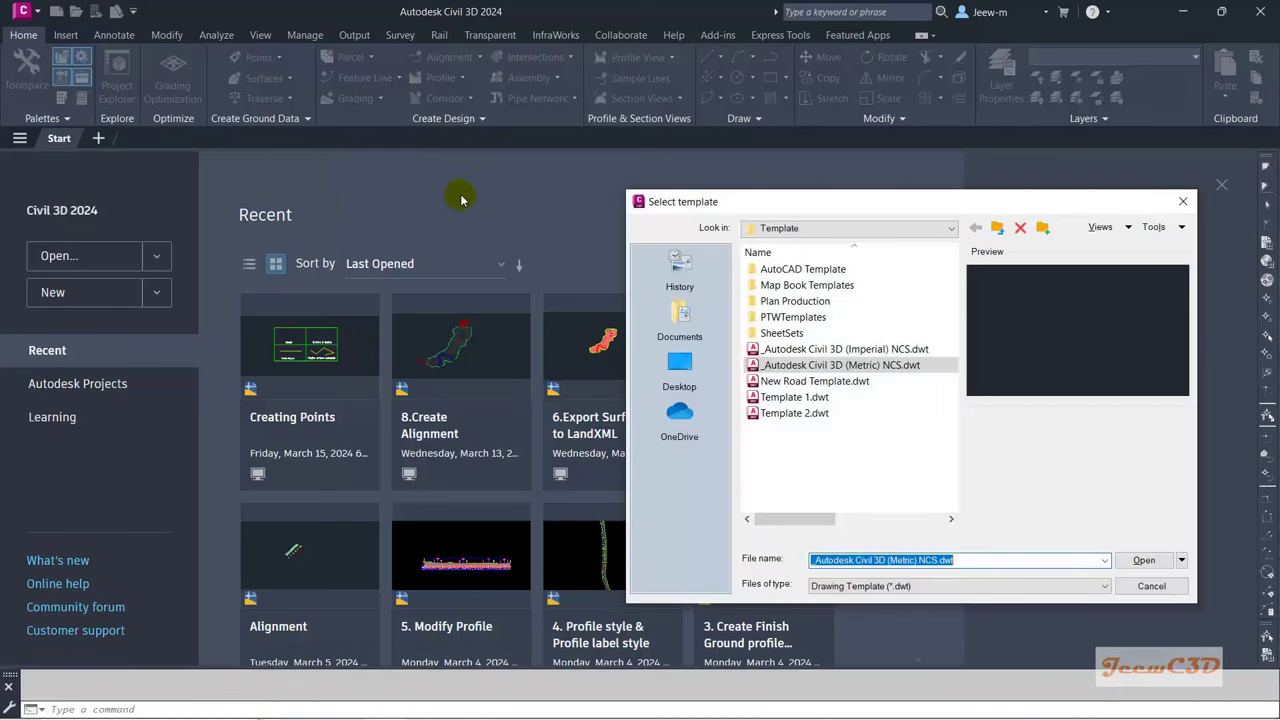
drag(799, 204, 577, 133)
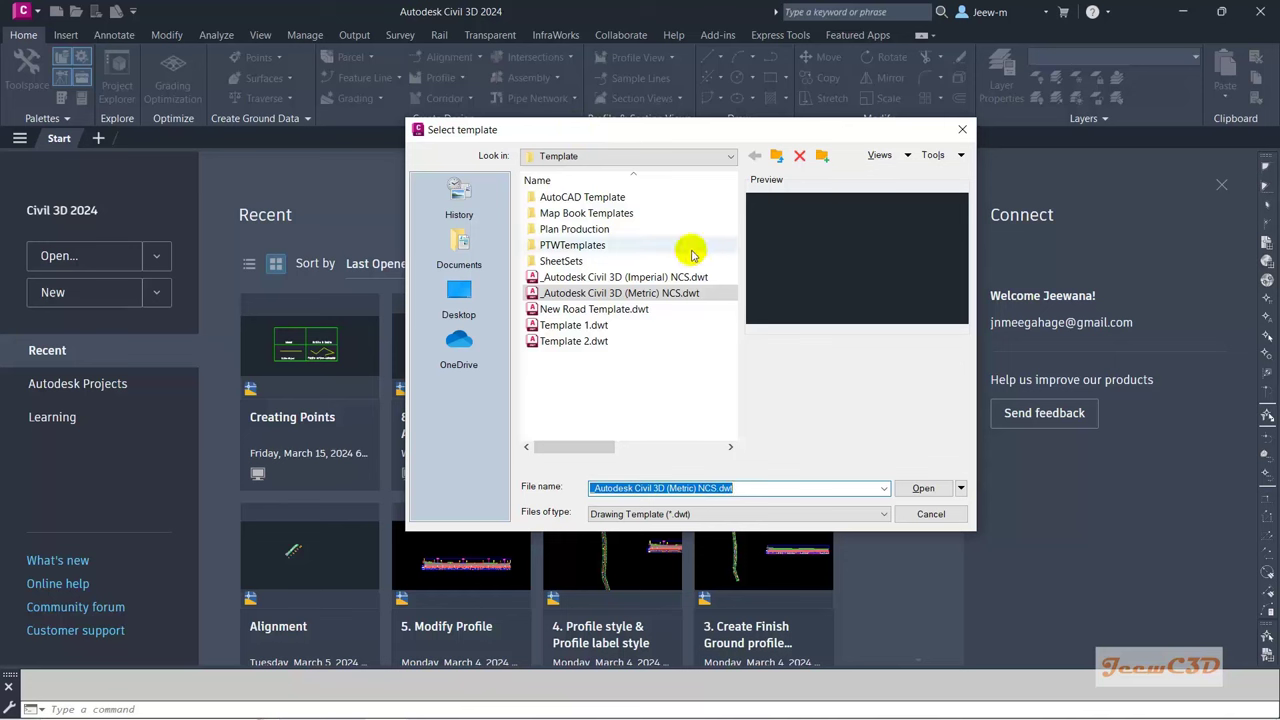
click(600, 310)
click(598, 293)
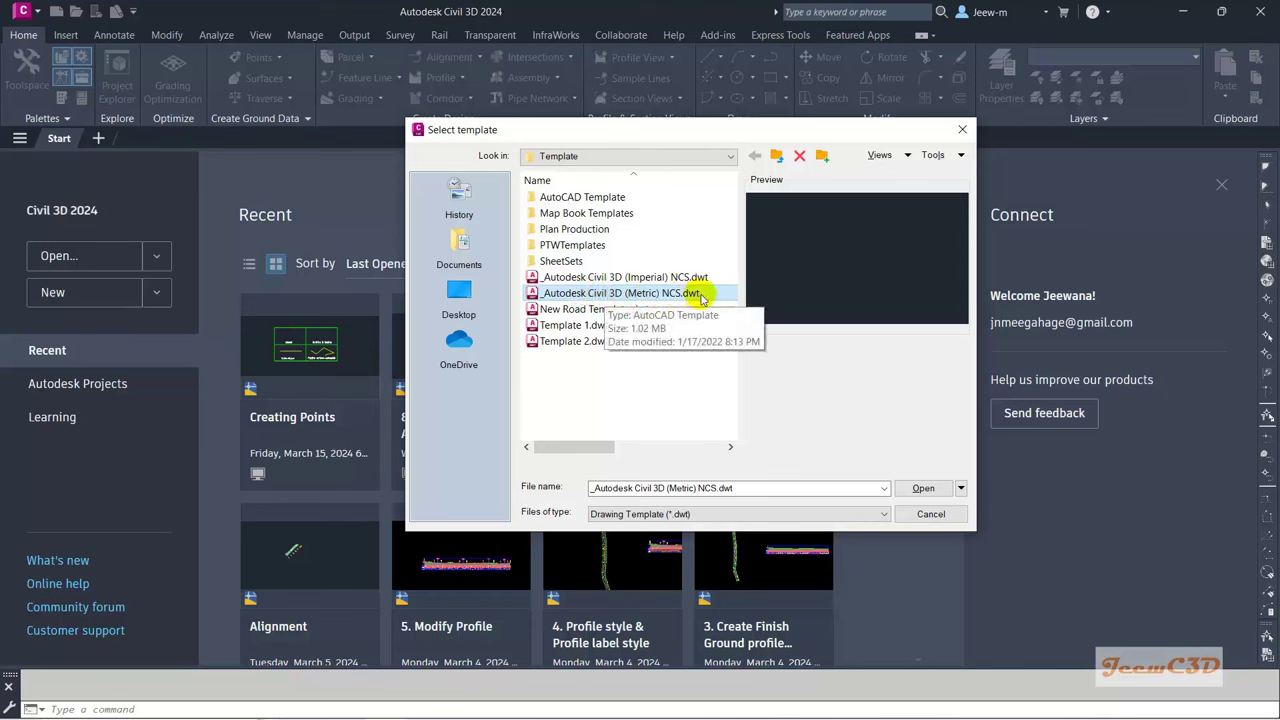
click(930, 494)
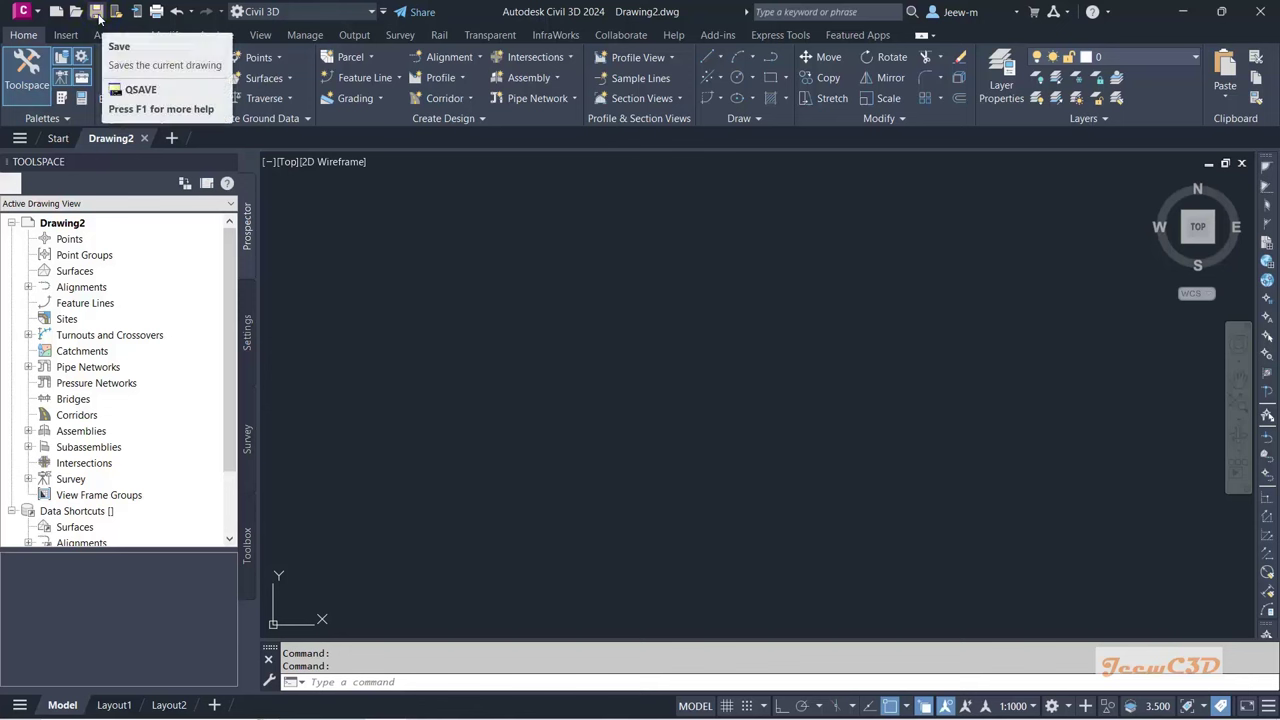
Step: Save the drawing as Sample Drawing in the Exercise Files folder, keeping the AutoCAD 2018 Drawing (*.dwg) file type
click(97, 13)
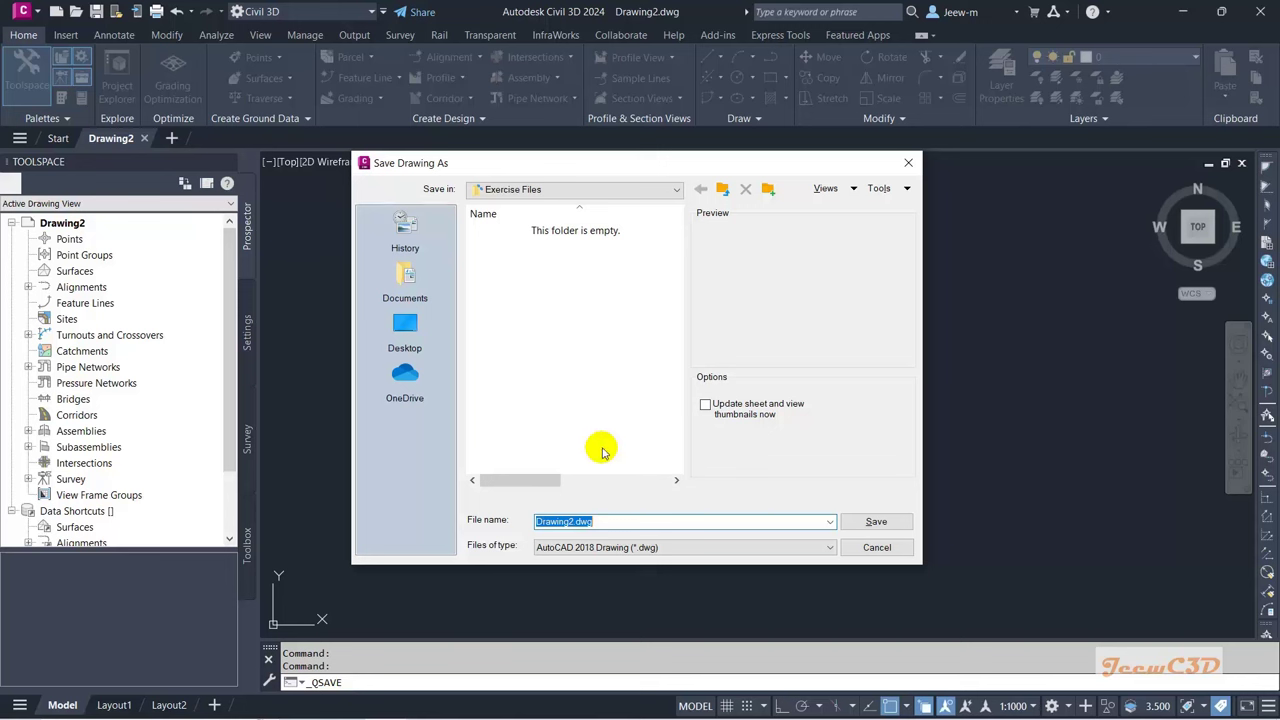
text(Sam)
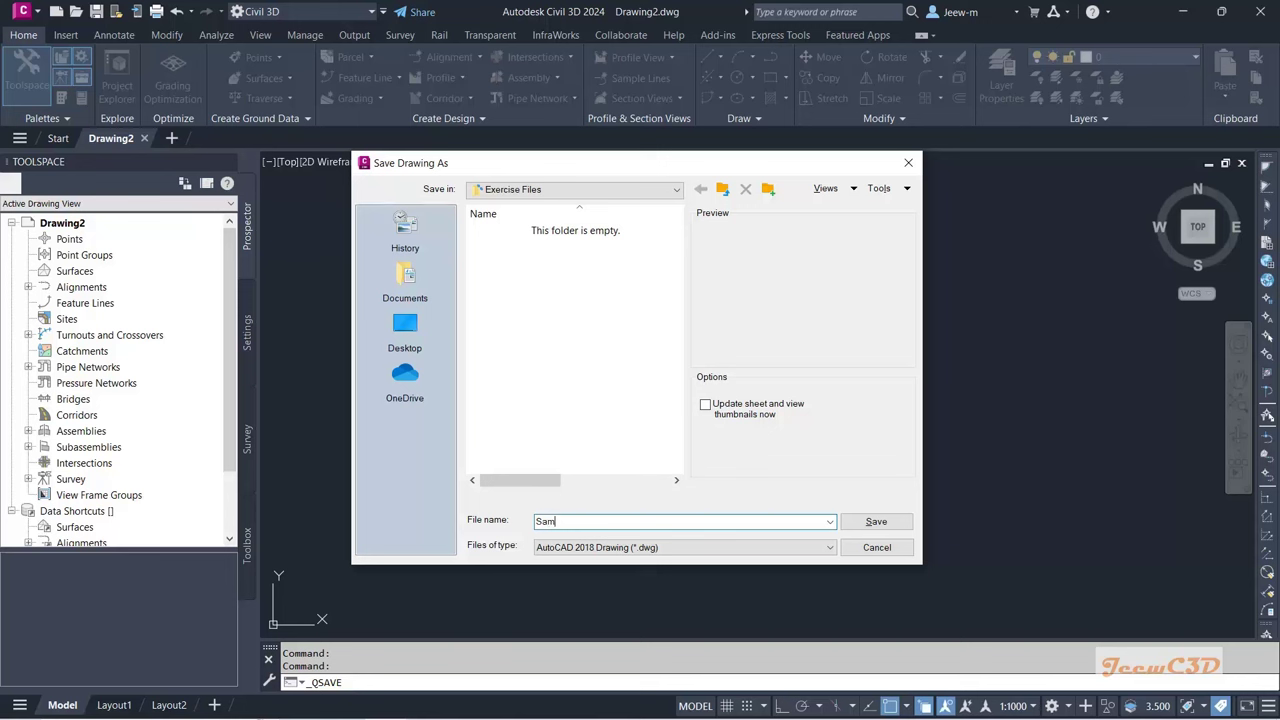
text(ple Drawing)
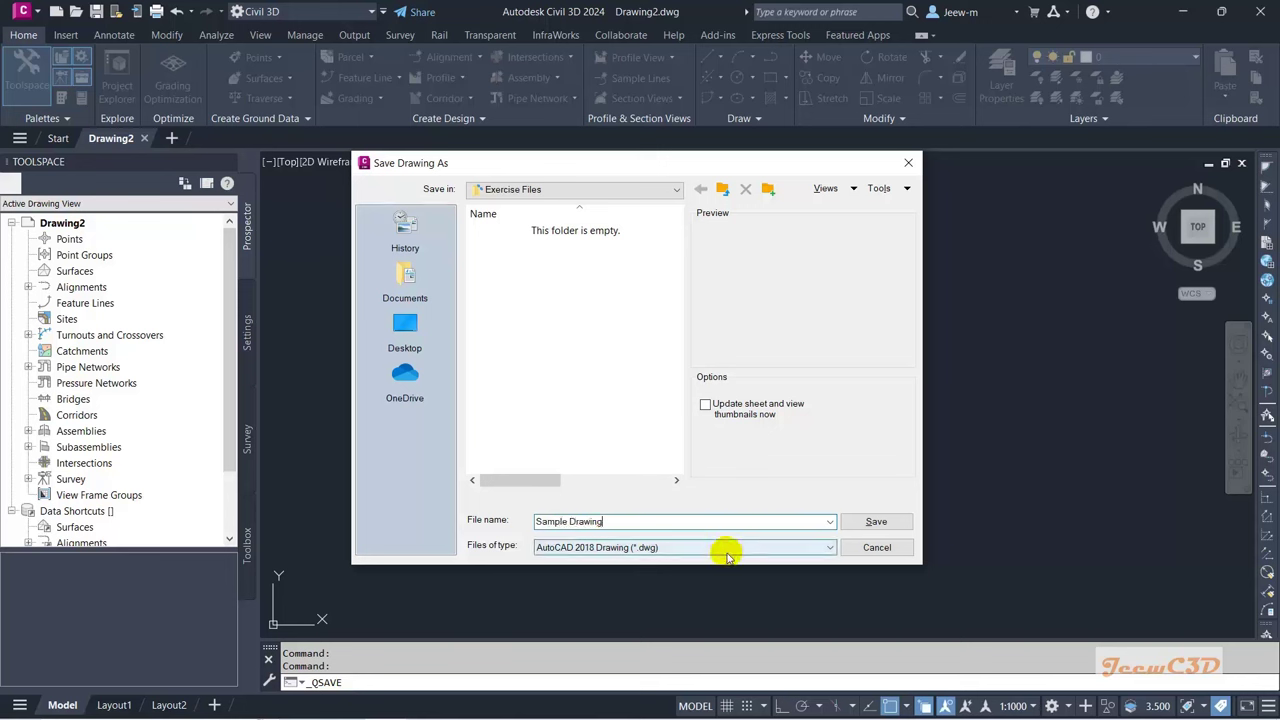
click(654, 549)
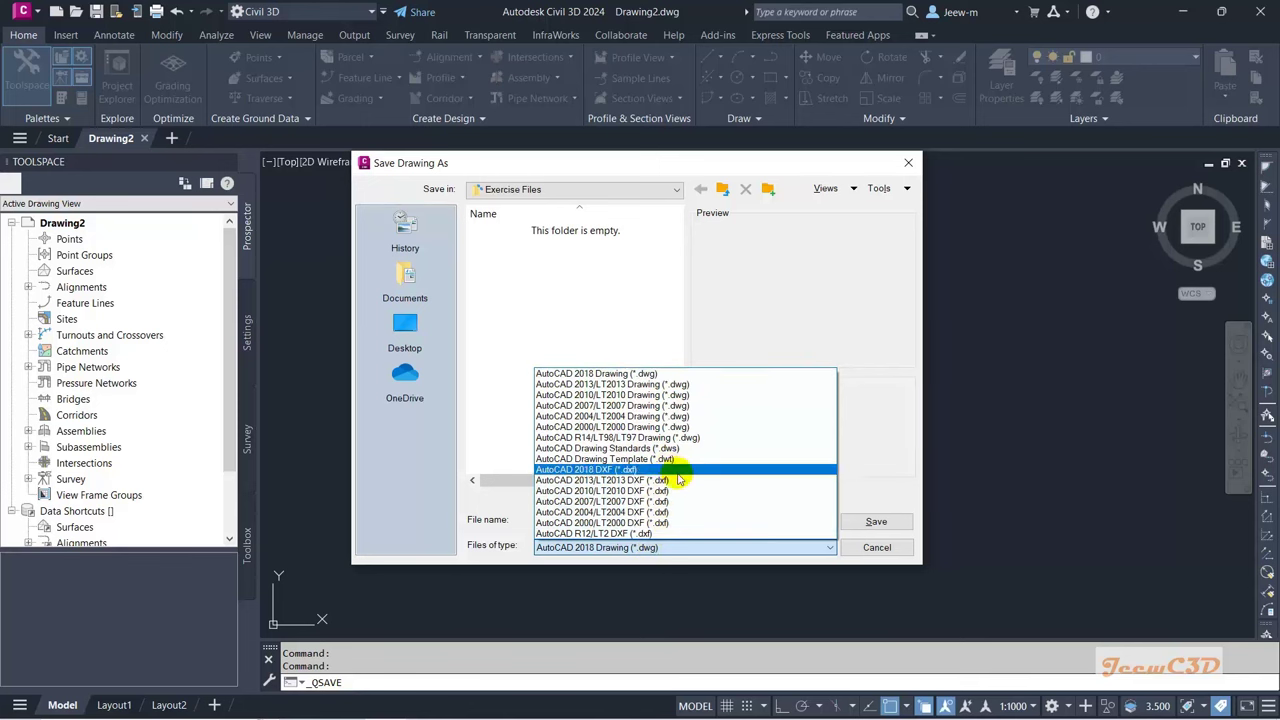
click(857, 491)
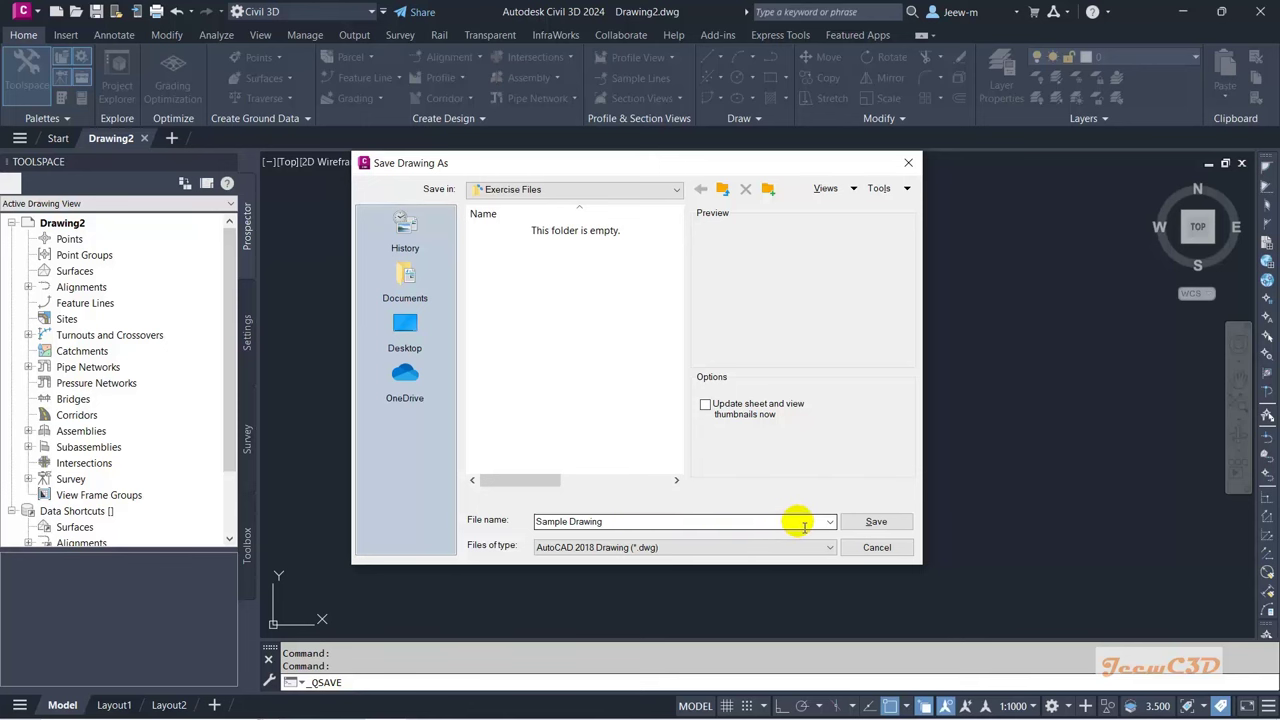
click(866, 522)
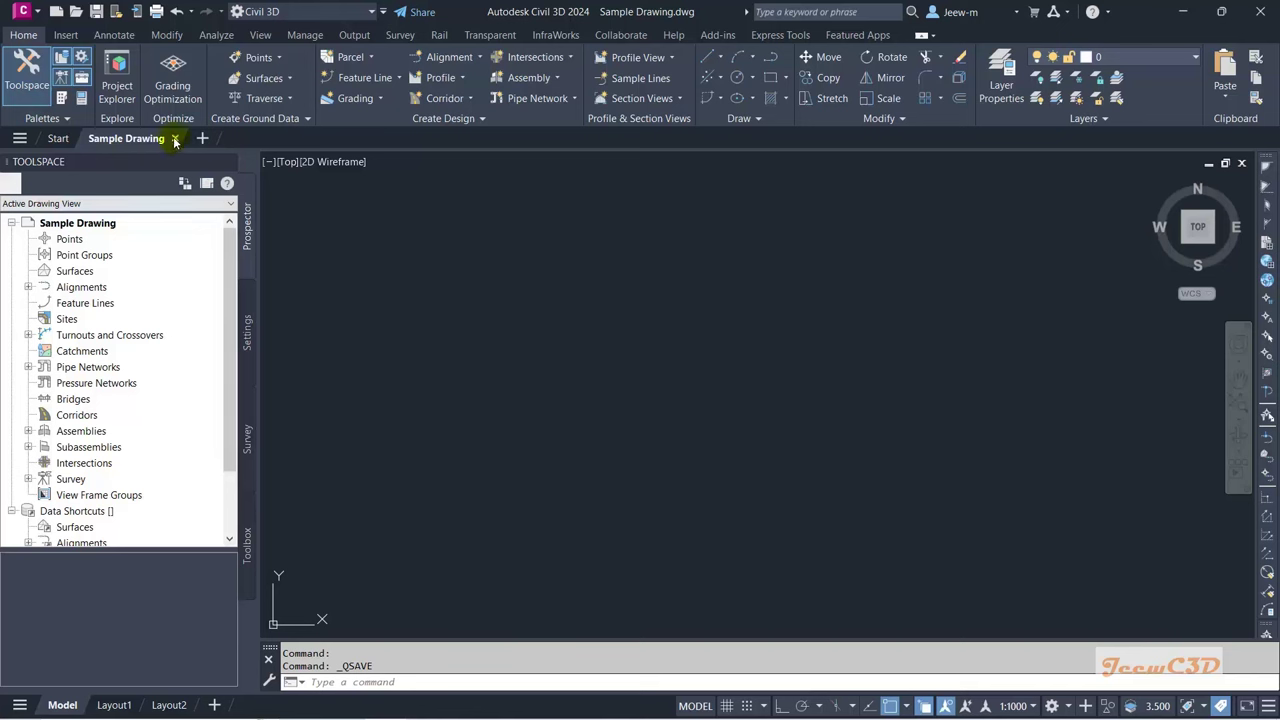
mouse_move(174, 141)
click(24, 12)
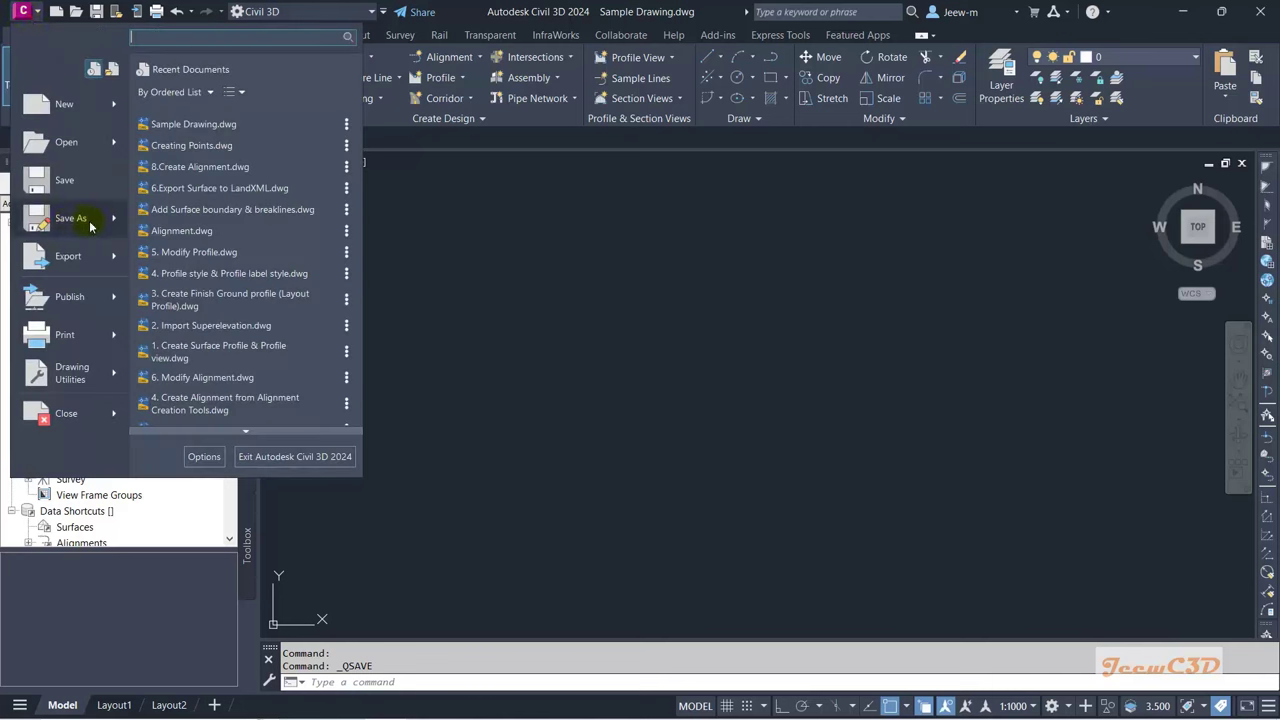
mouse_move(72, 220)
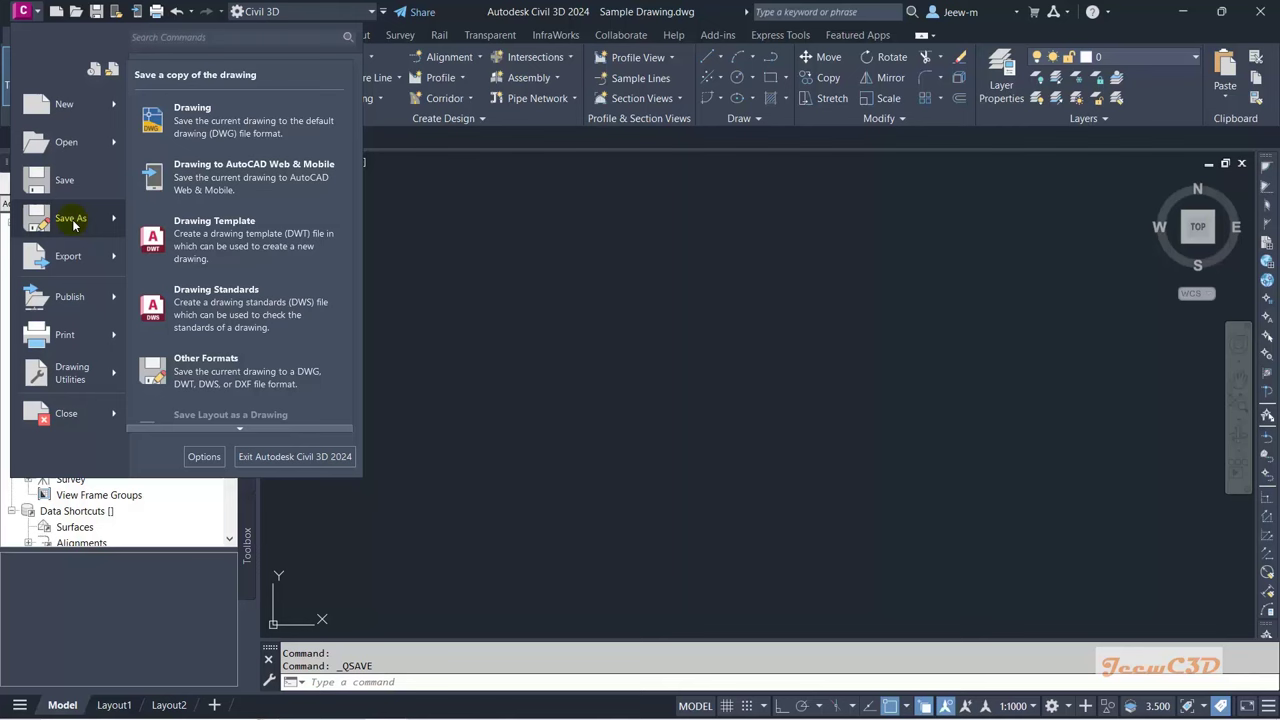
click(614, 304)
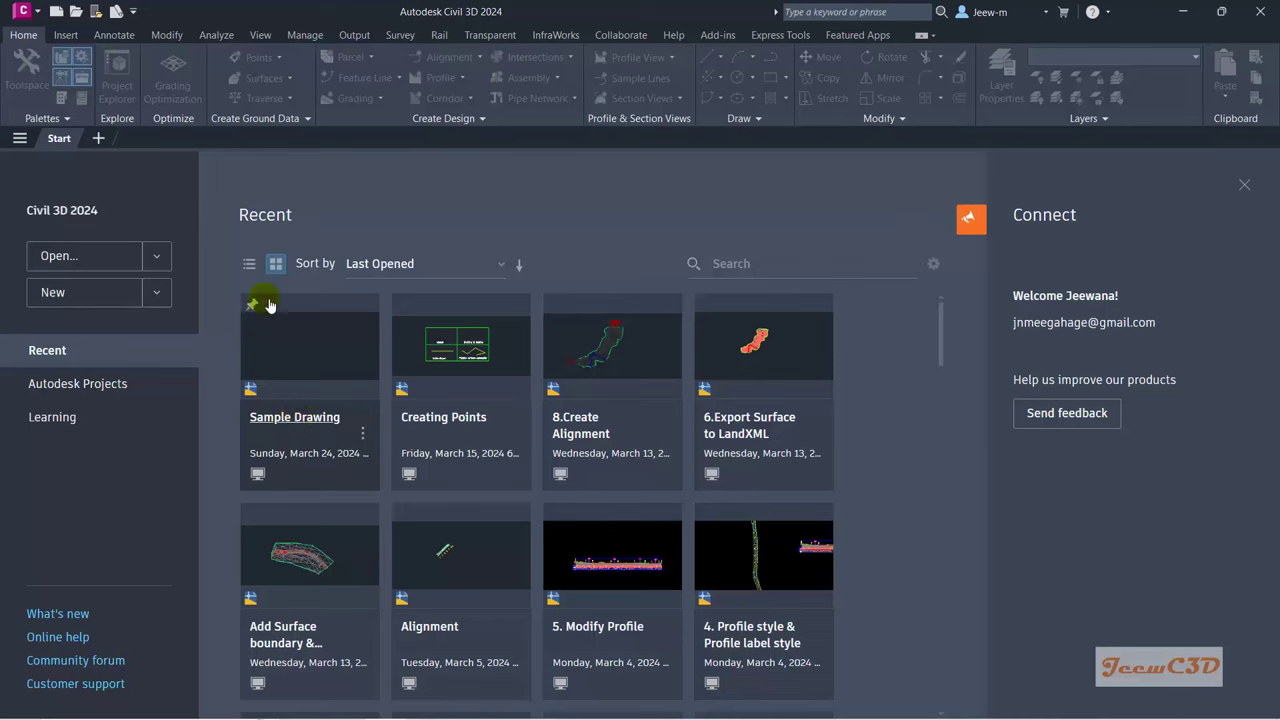
Step: Open Sample Drawing.dwg from the Exercise Files folder through the program's file selection and close the drawing again
click(80, 255)
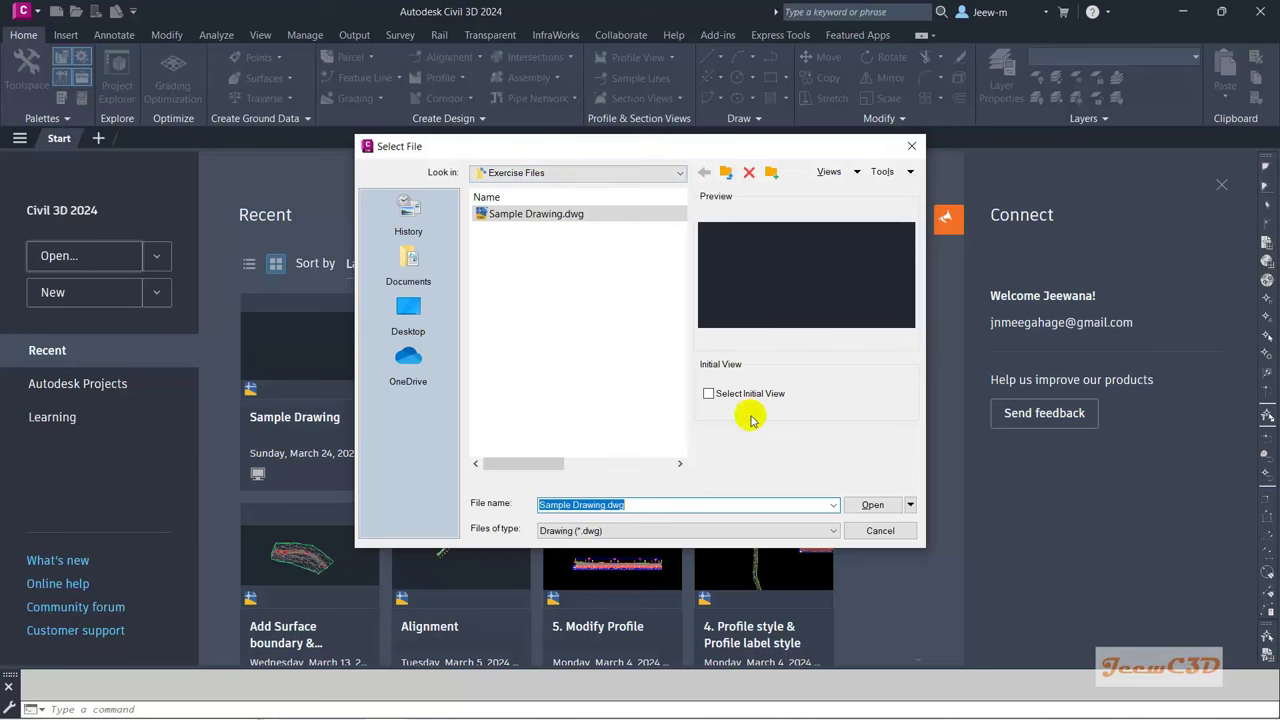
click(884, 508)
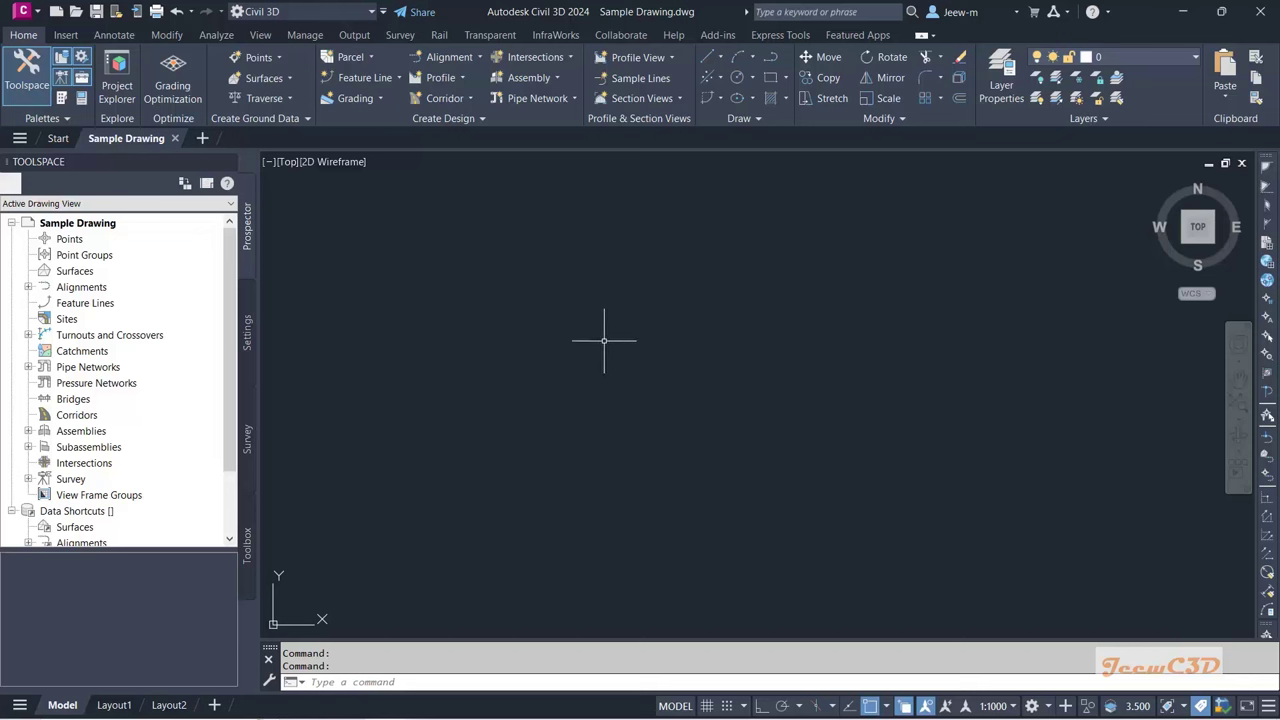
click(175, 138)
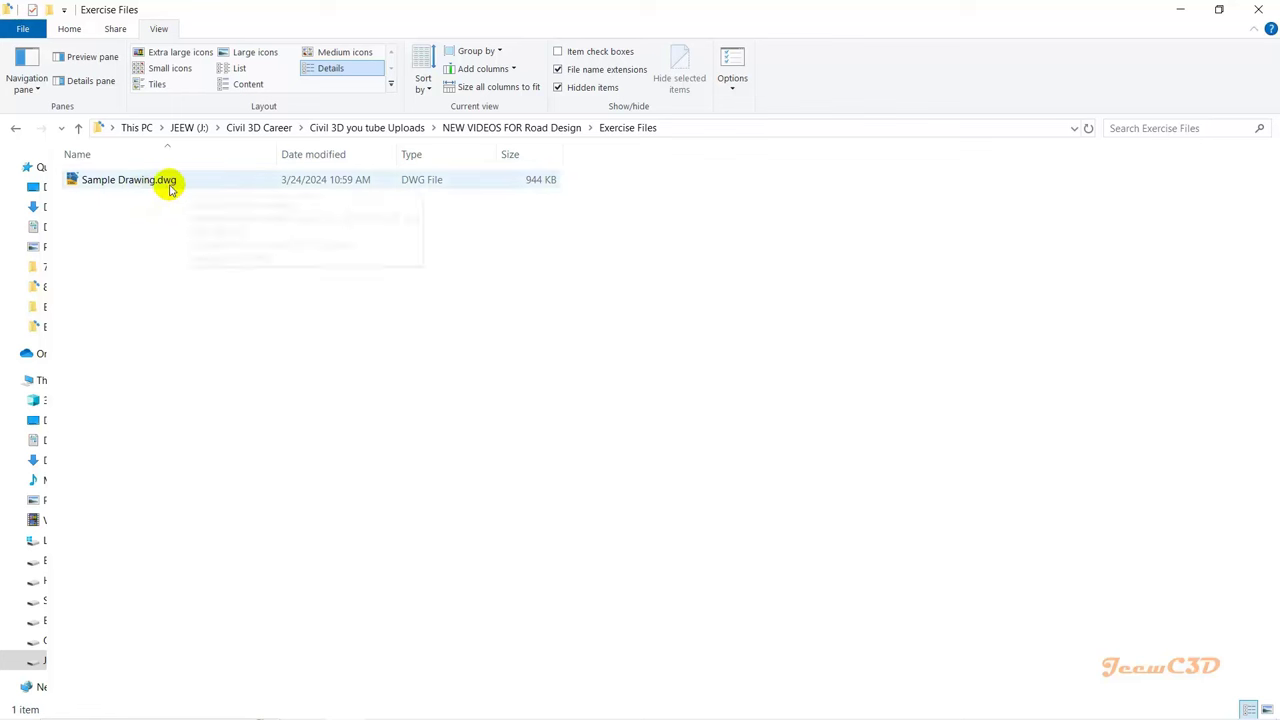
Step: In File Explorer, hide the file name extensions in the Exercise Files folder and show them again
mouse_move(168, 189)
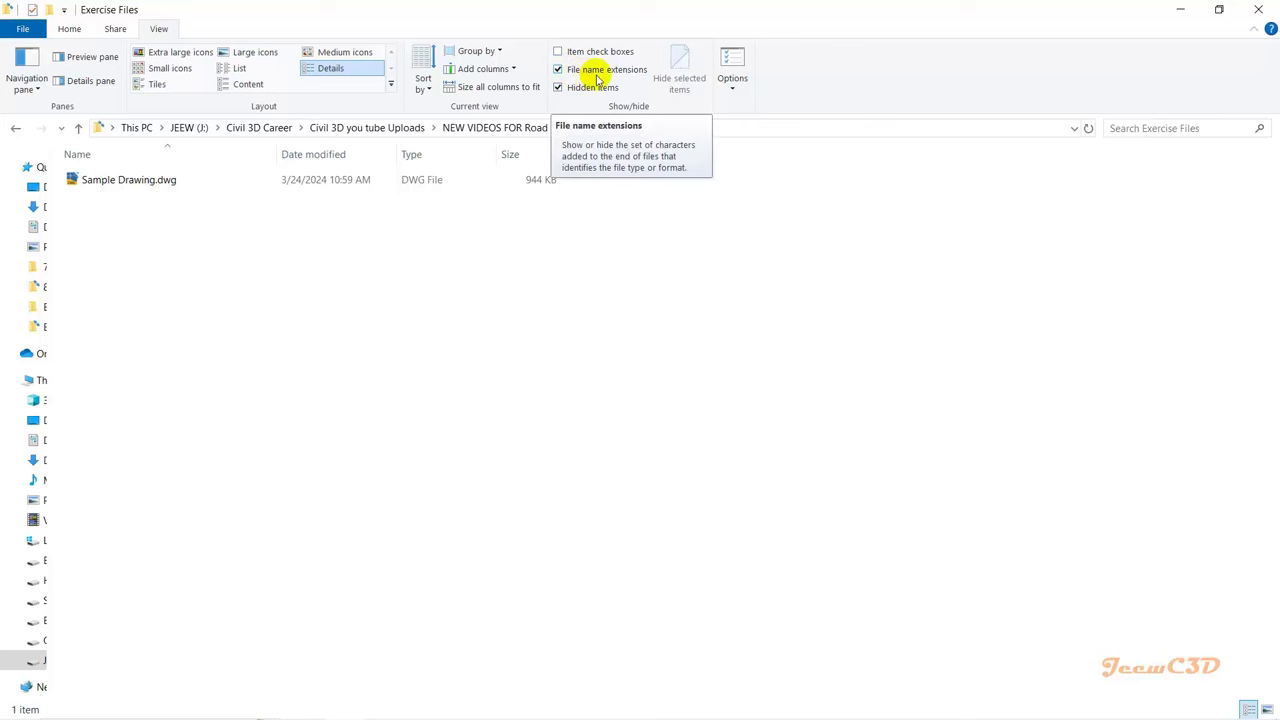
click(557, 70)
click(557, 70)
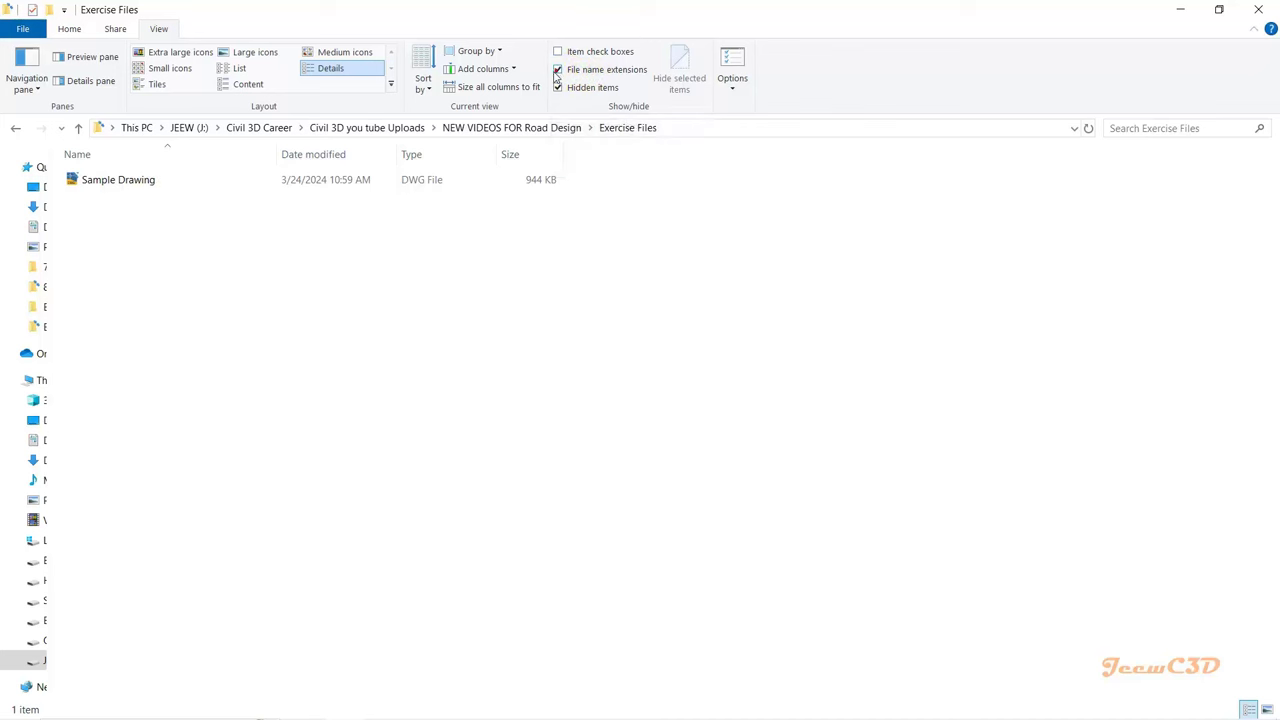
Step: Open Sample Drawing.dwg directly from its folder in File Explorer and close the drawing in Civil 3D
click(148, 184)
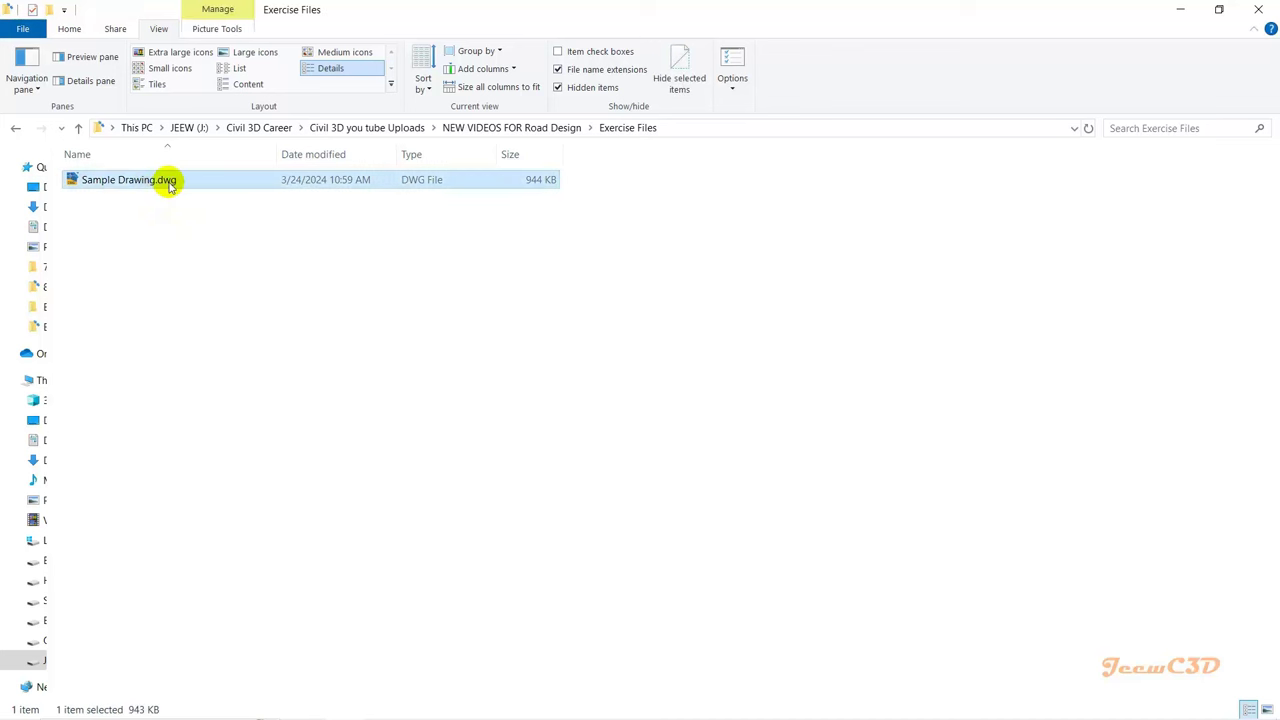
mouse_move(170, 186)
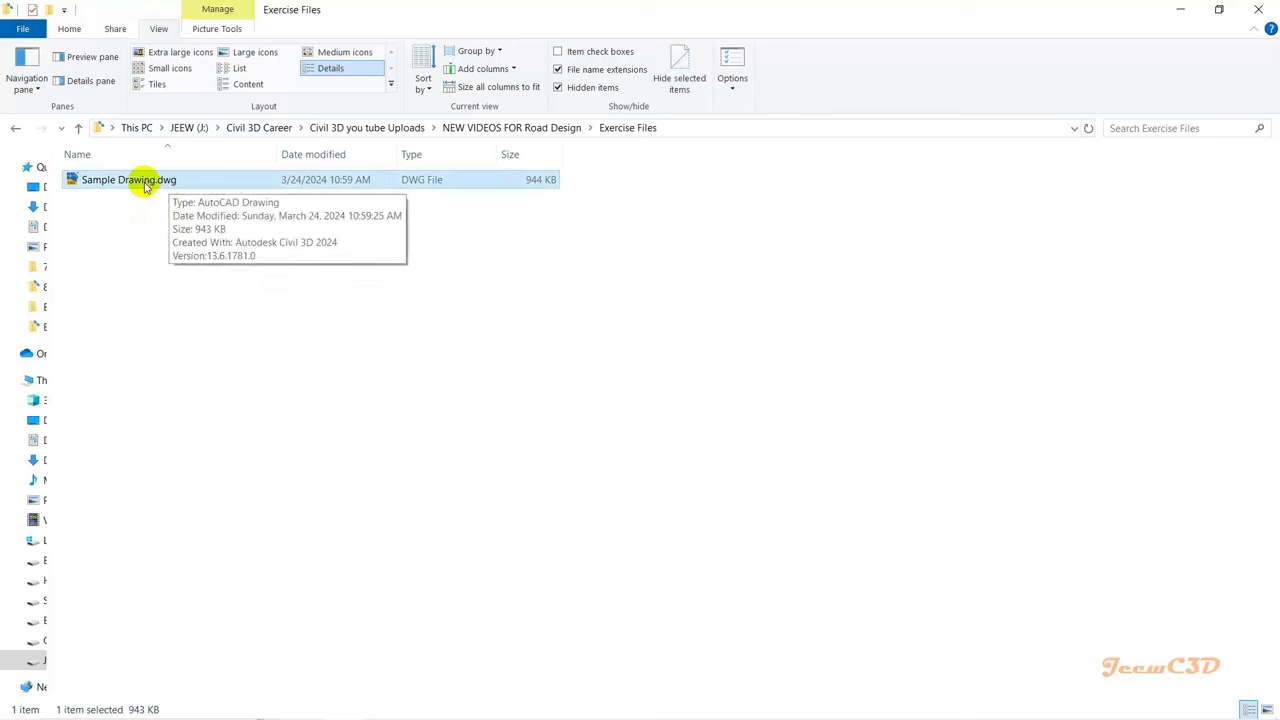
double_click(145, 181)
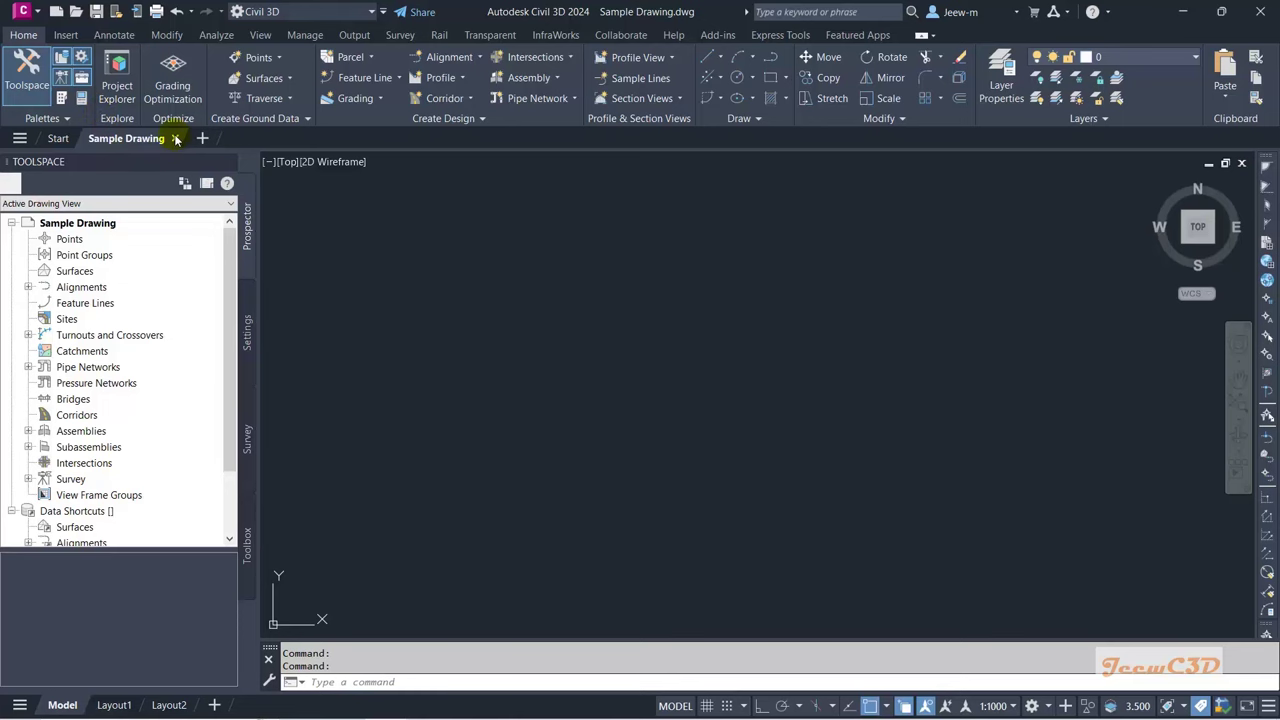
key(ctrl+F4)
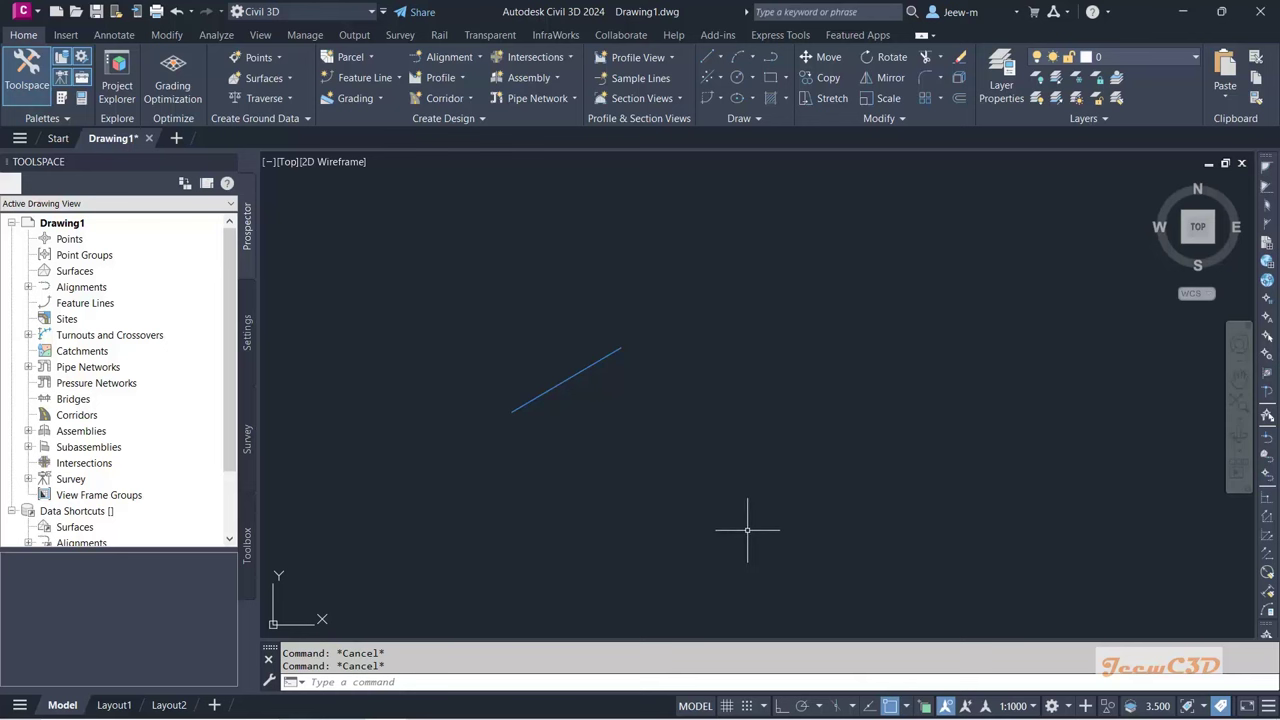
Step: With a polyline started, enable the Midpoint object snap and disable Intersection, Extension and Nearest
text(pl)
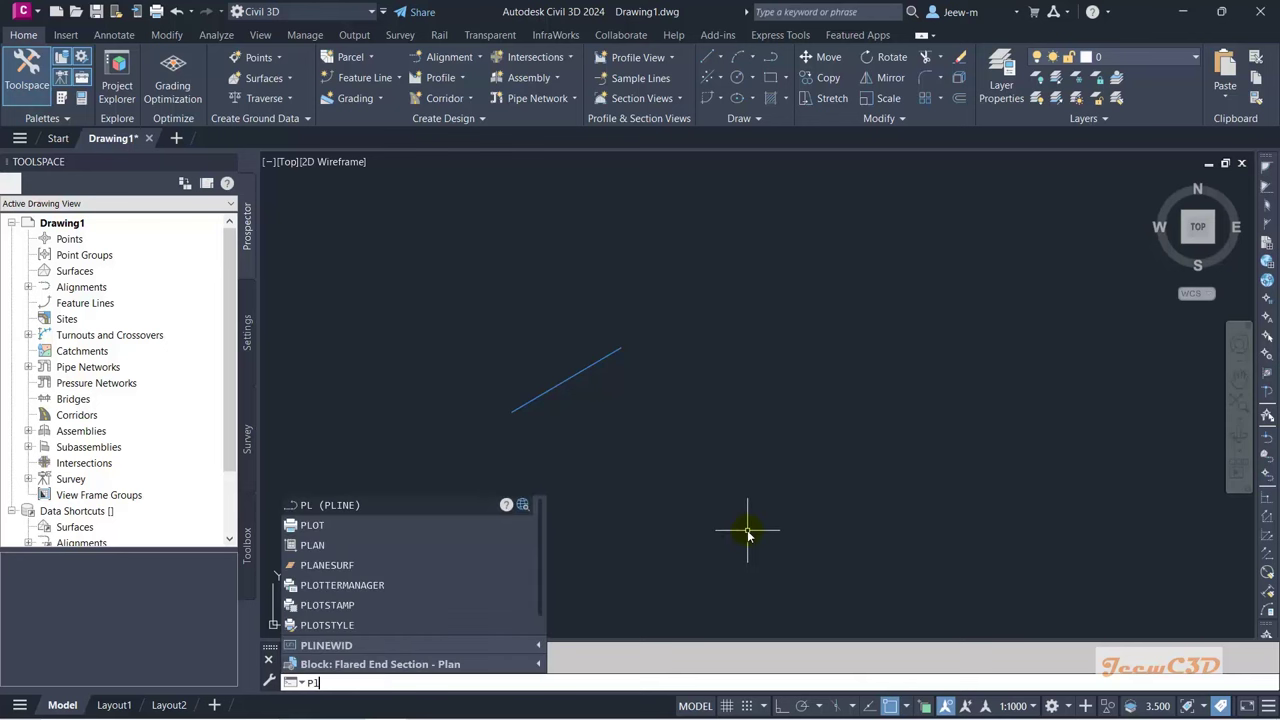
key(Return)
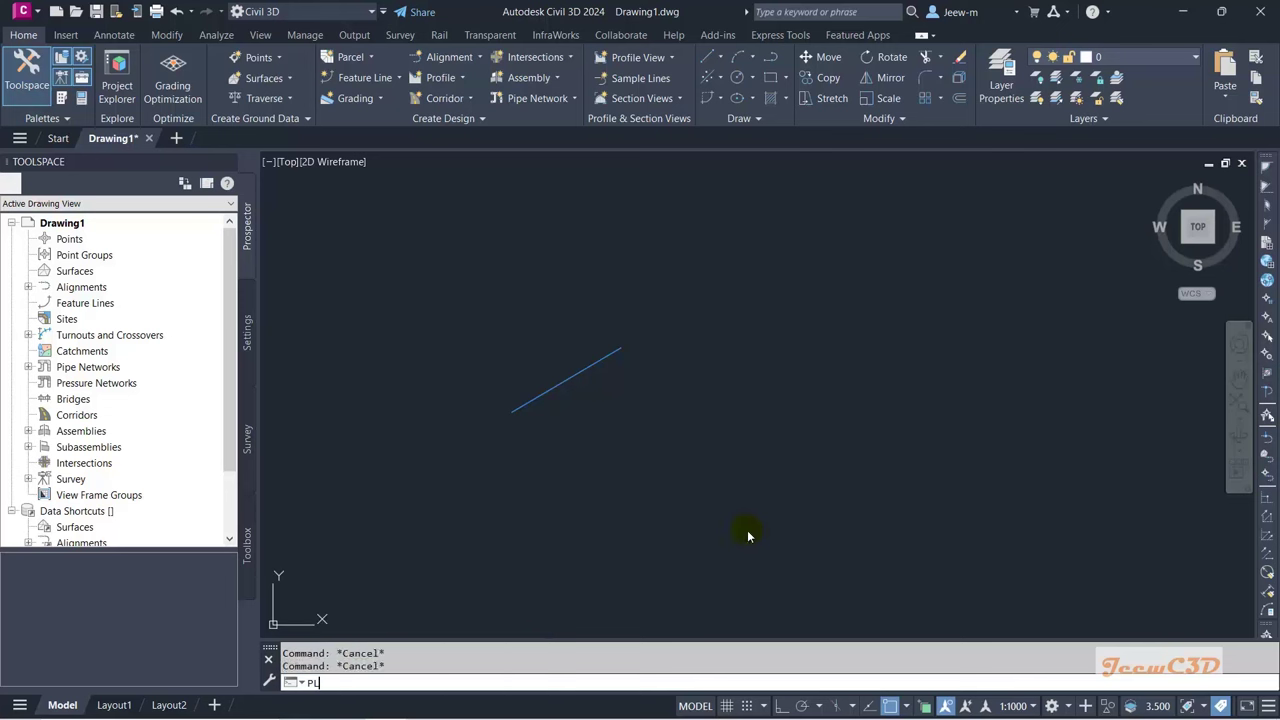
click(909, 707)
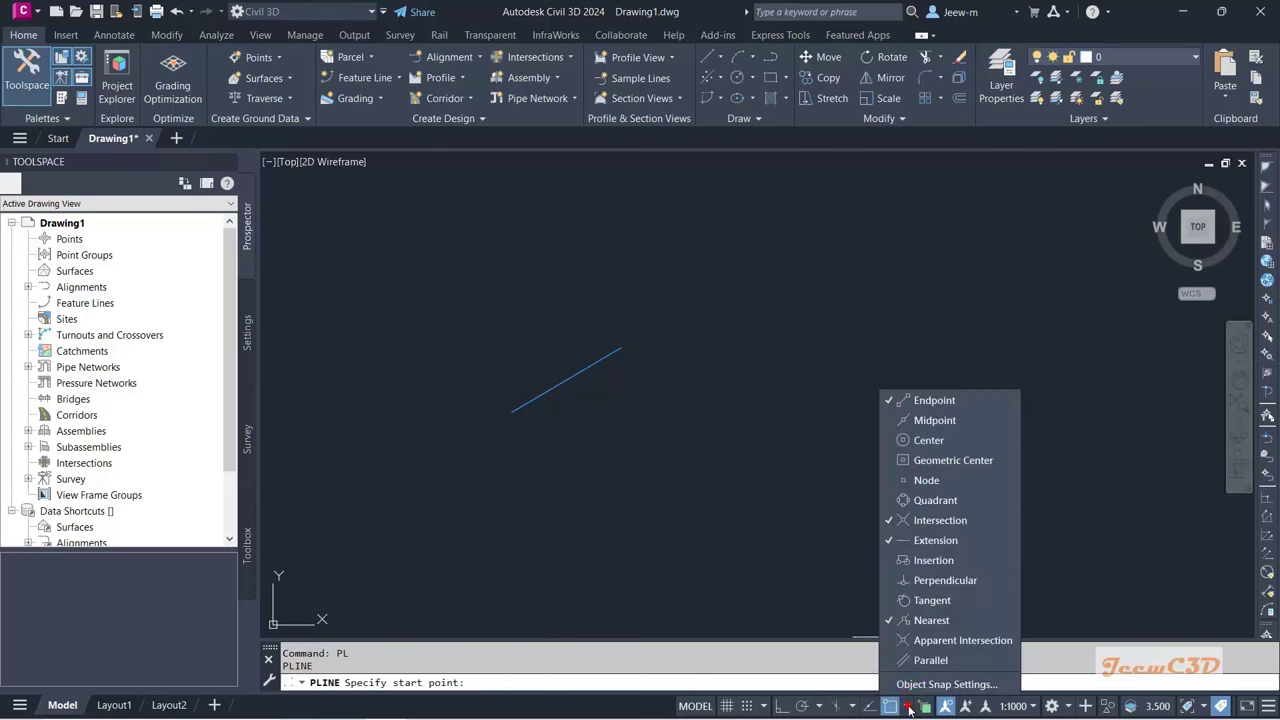
click(938, 421)
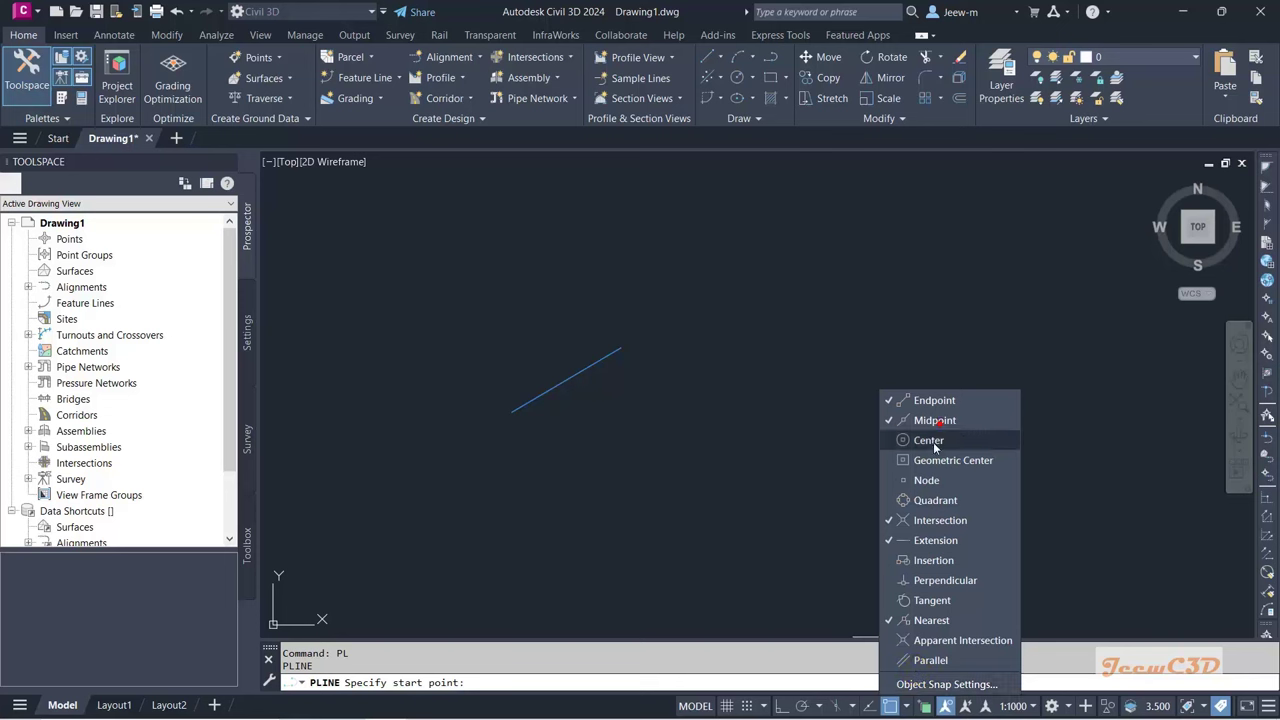
click(938, 521)
click(935, 540)
click(930, 620)
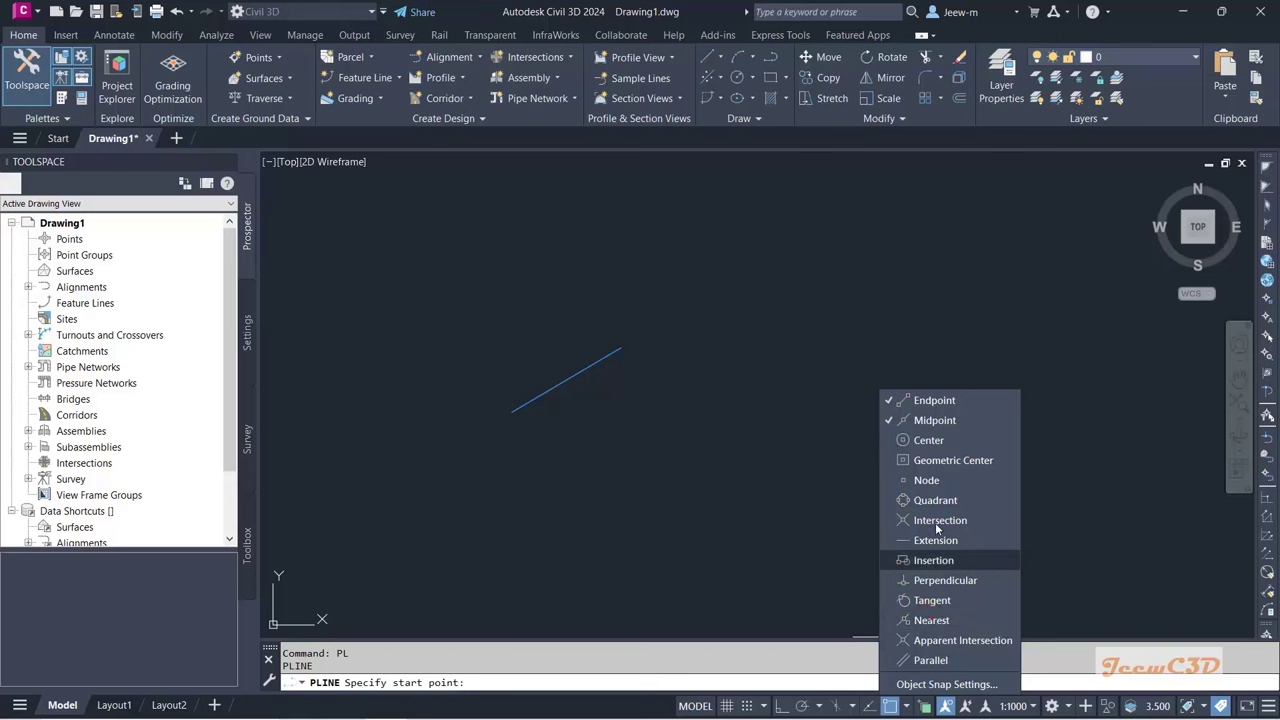
click(577, 490)
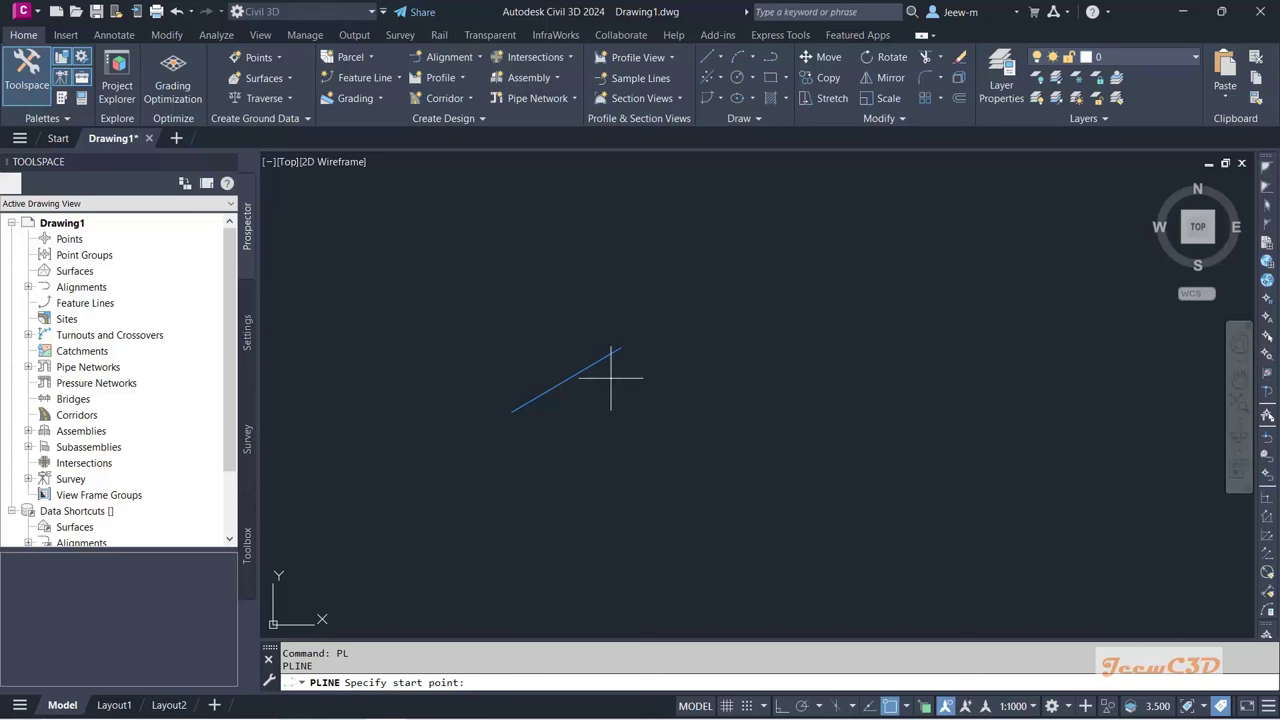
Step: Draw a single-segment polyline from the midpoint of the blue line down to a free point at its lower right
click(565, 380)
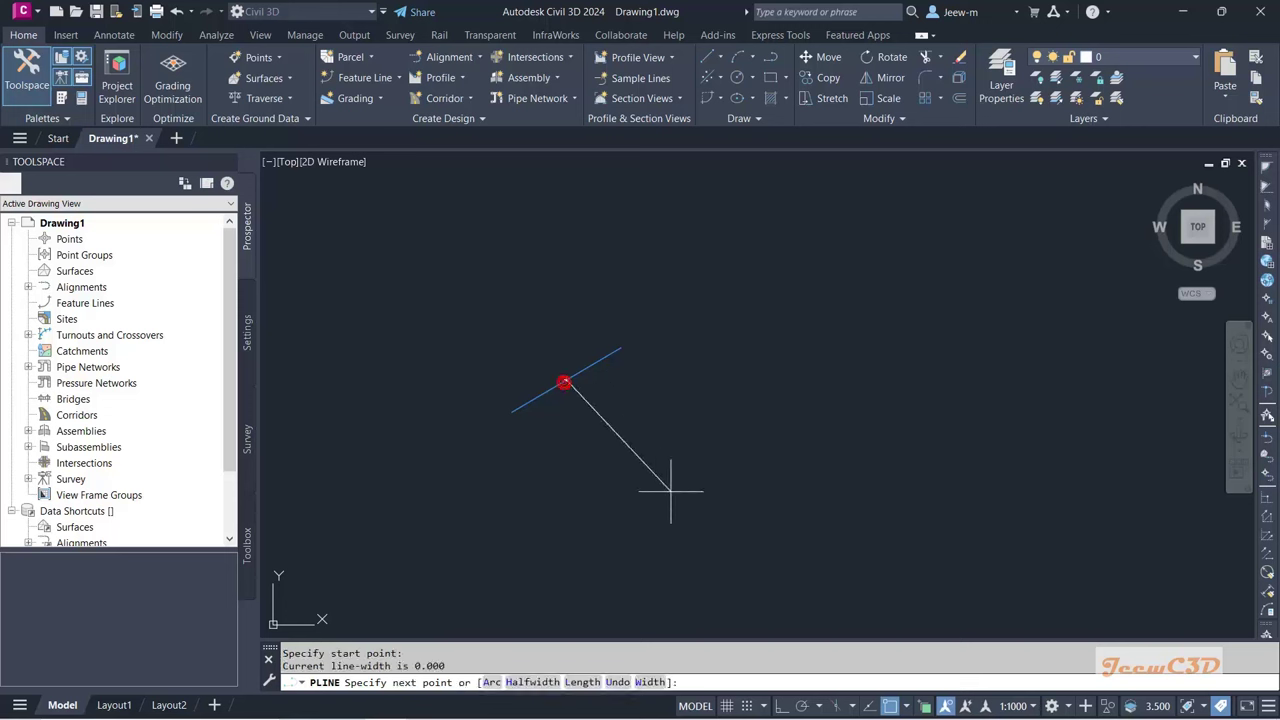
click(672, 537)
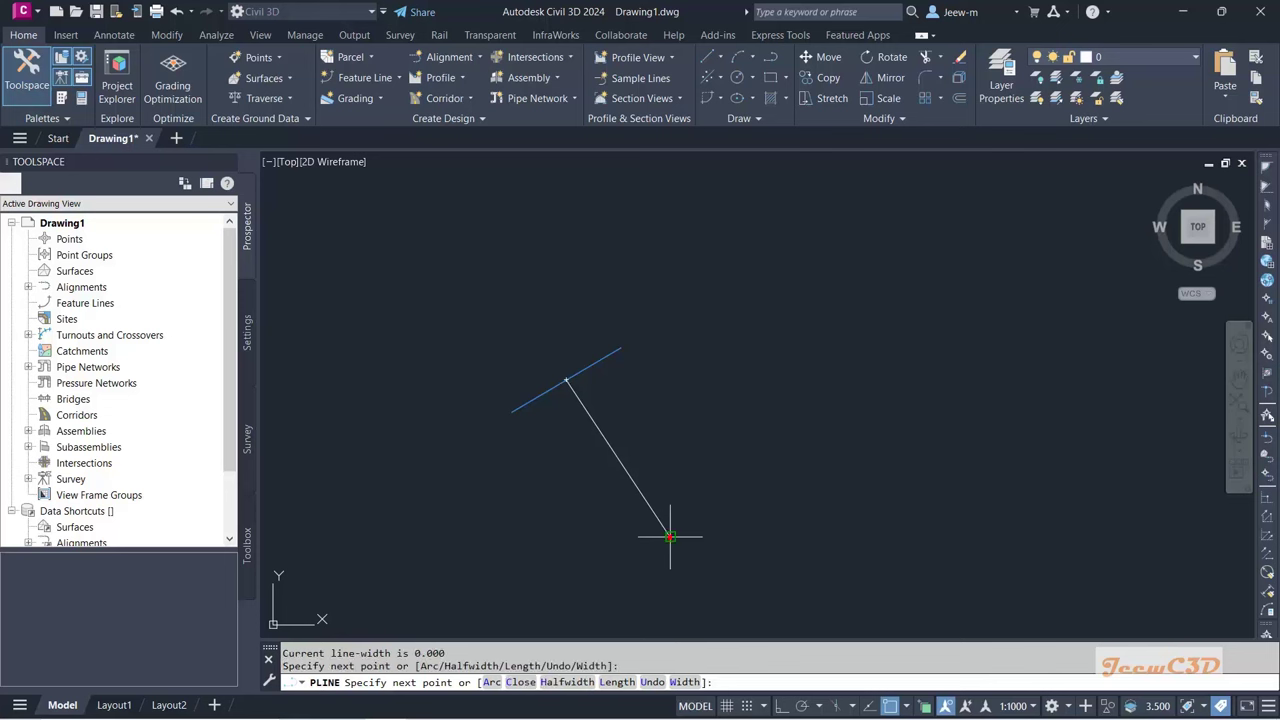
key(Return)
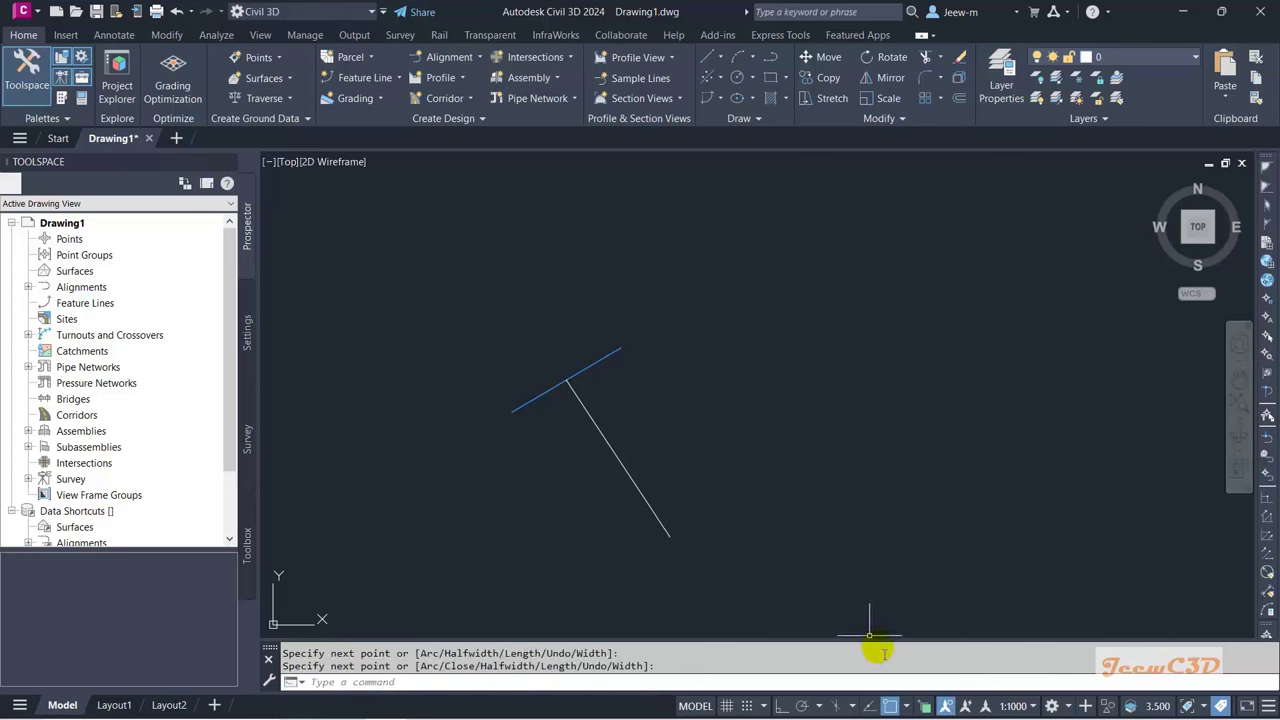
Step: Review the active object snap modes and turn object snapping off
click(909, 707)
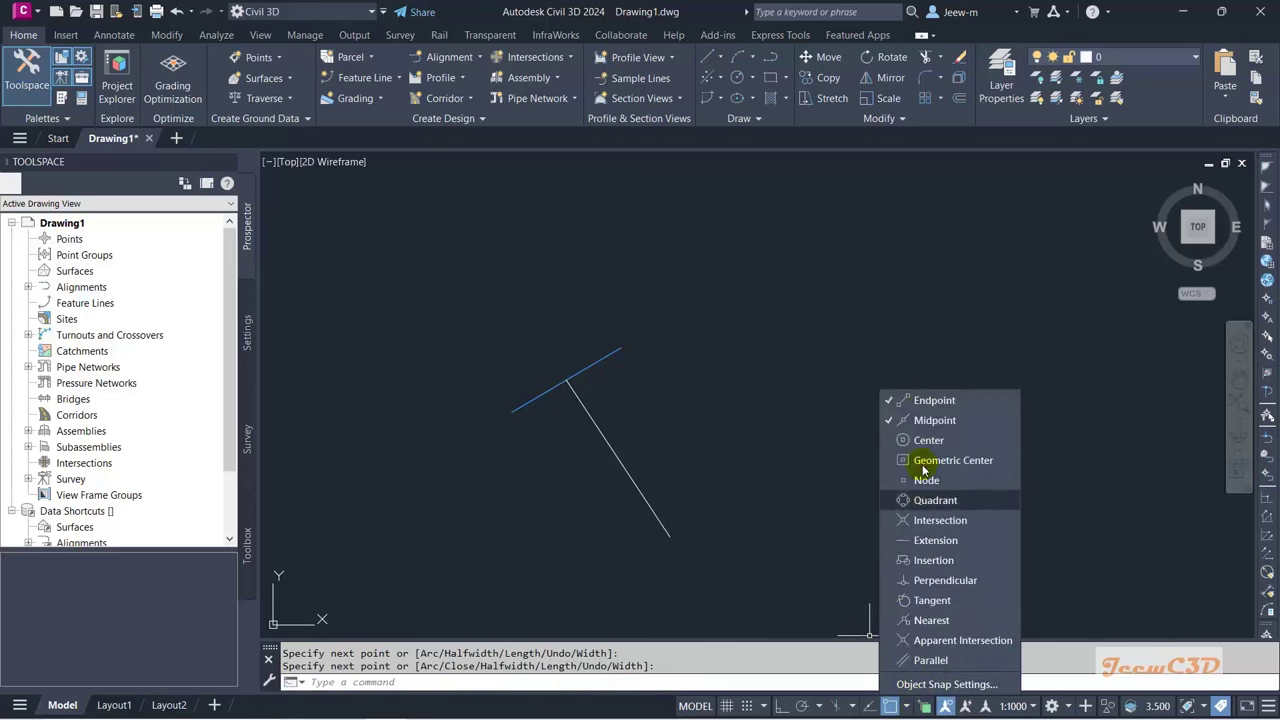
click(903, 661)
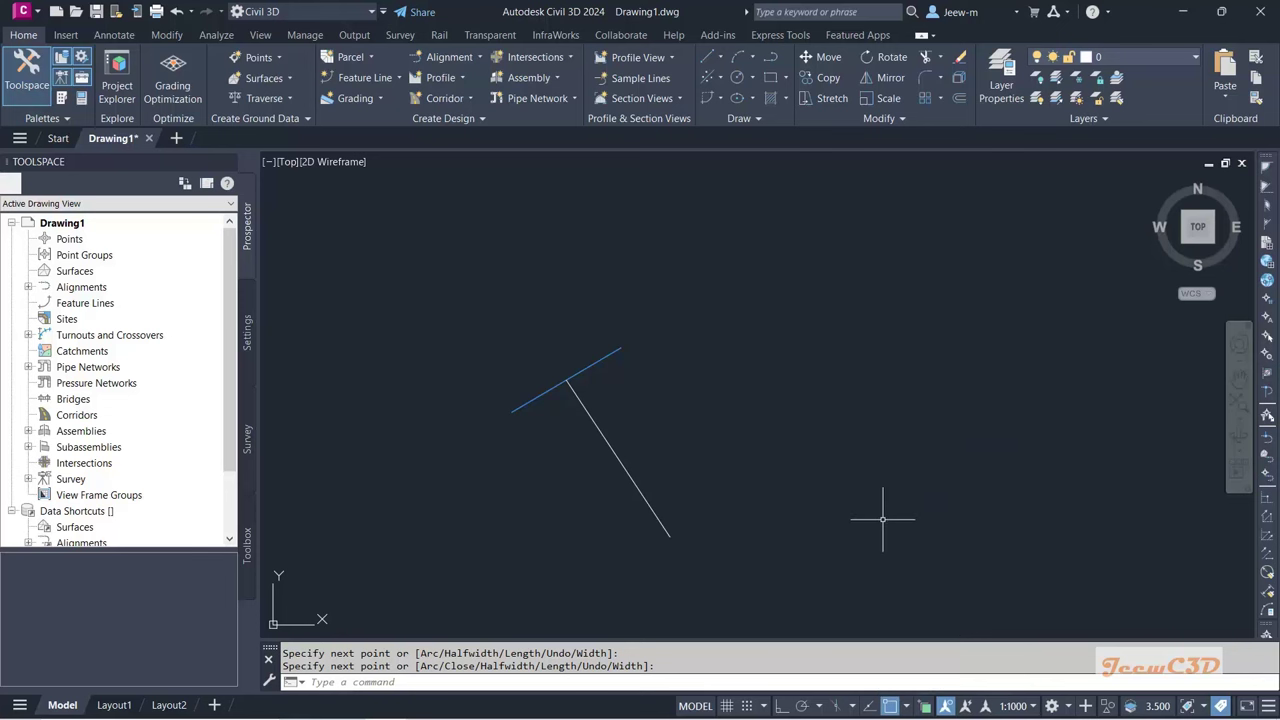
click(892, 712)
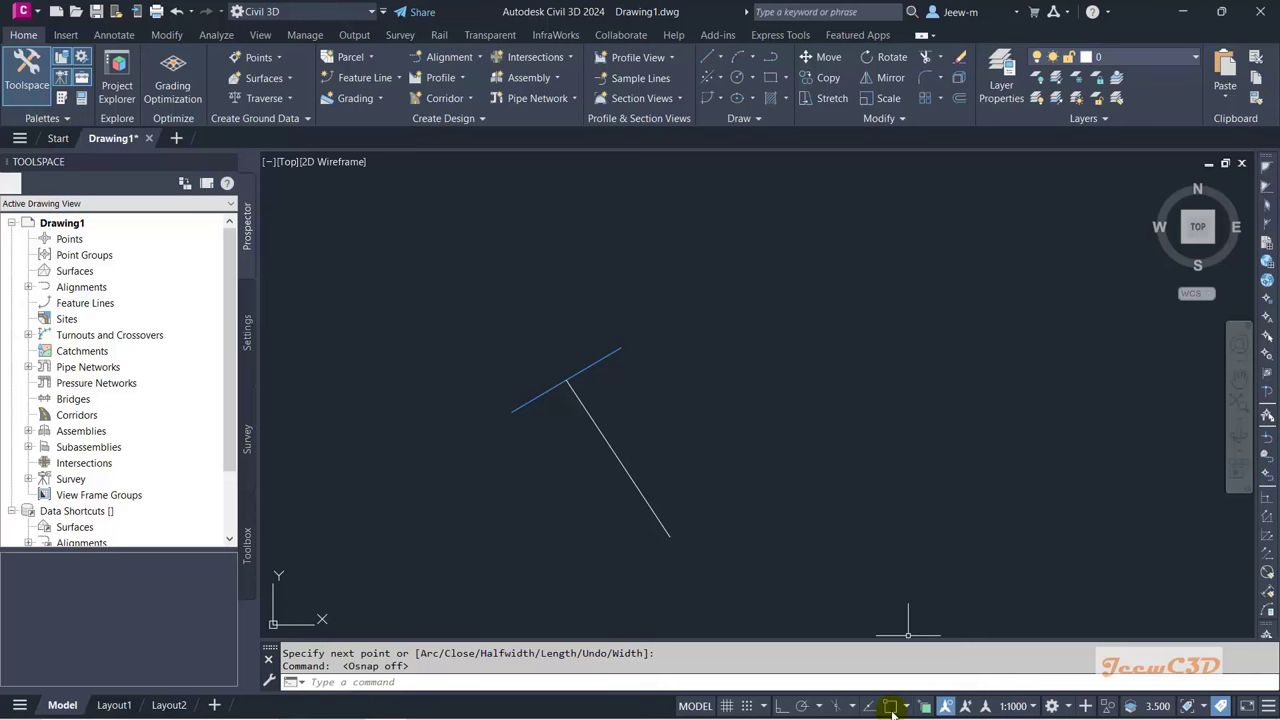
Step: Turn object snapping on and review the list of available object snap modes without changing any
click(891, 708)
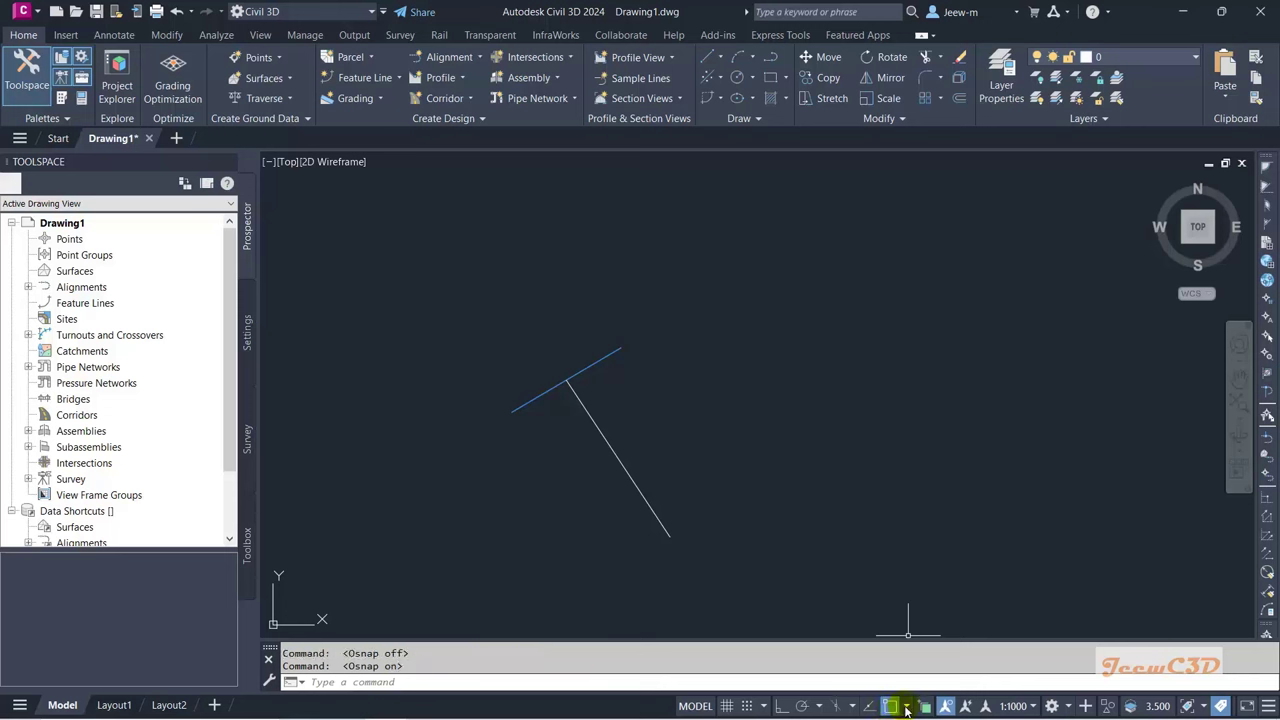
click(907, 710)
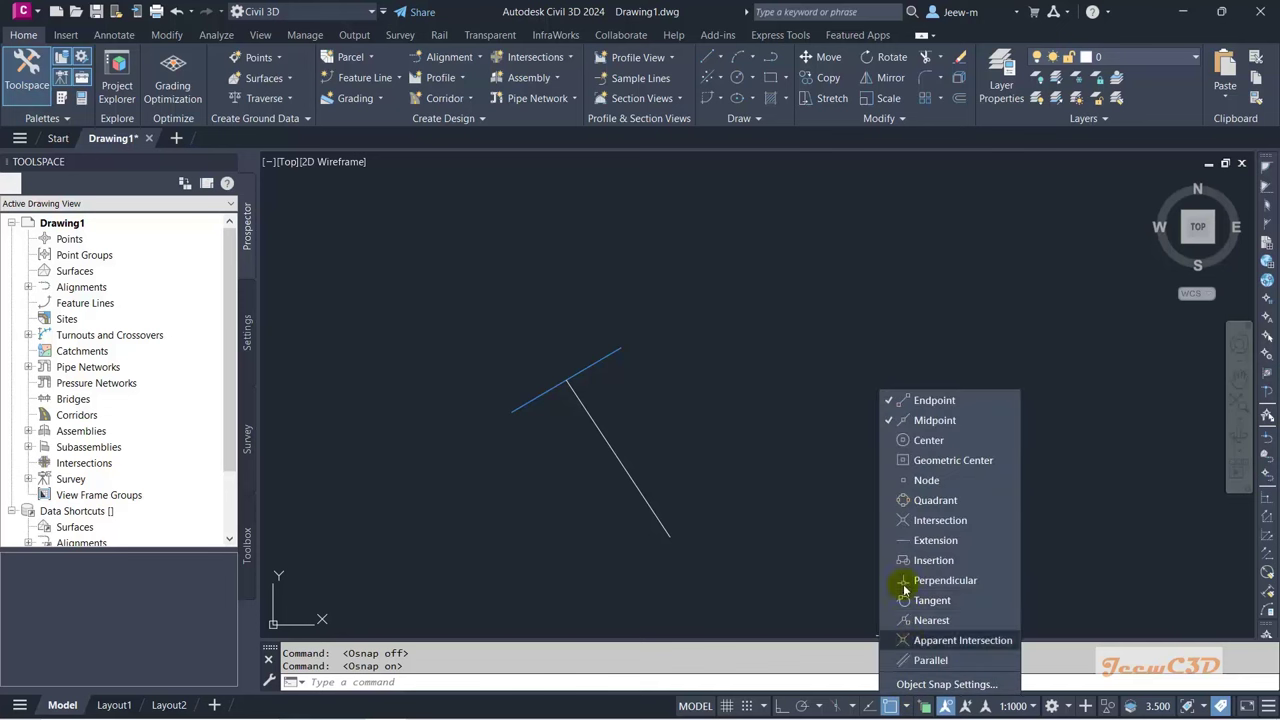
click(821, 503)
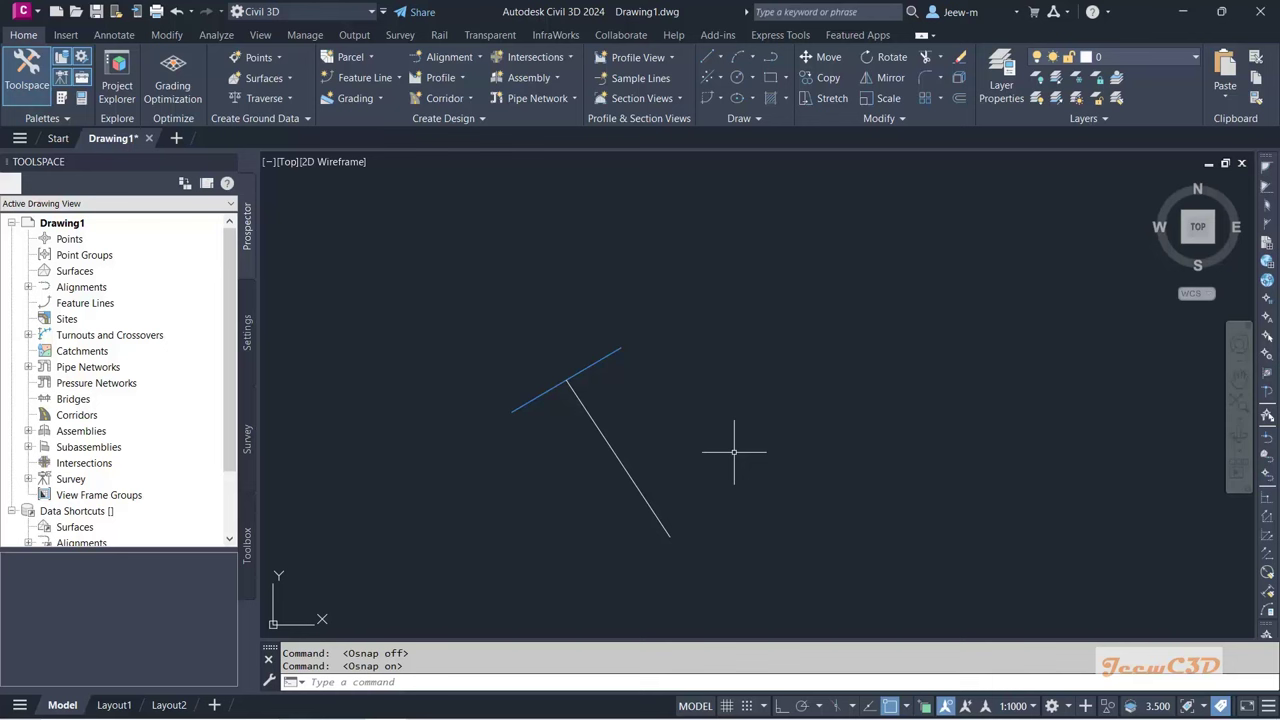
Step: Try entering PL on the command line and at the cursor, toggling dynamic input in between and cancelling each entry
click(480, 683)
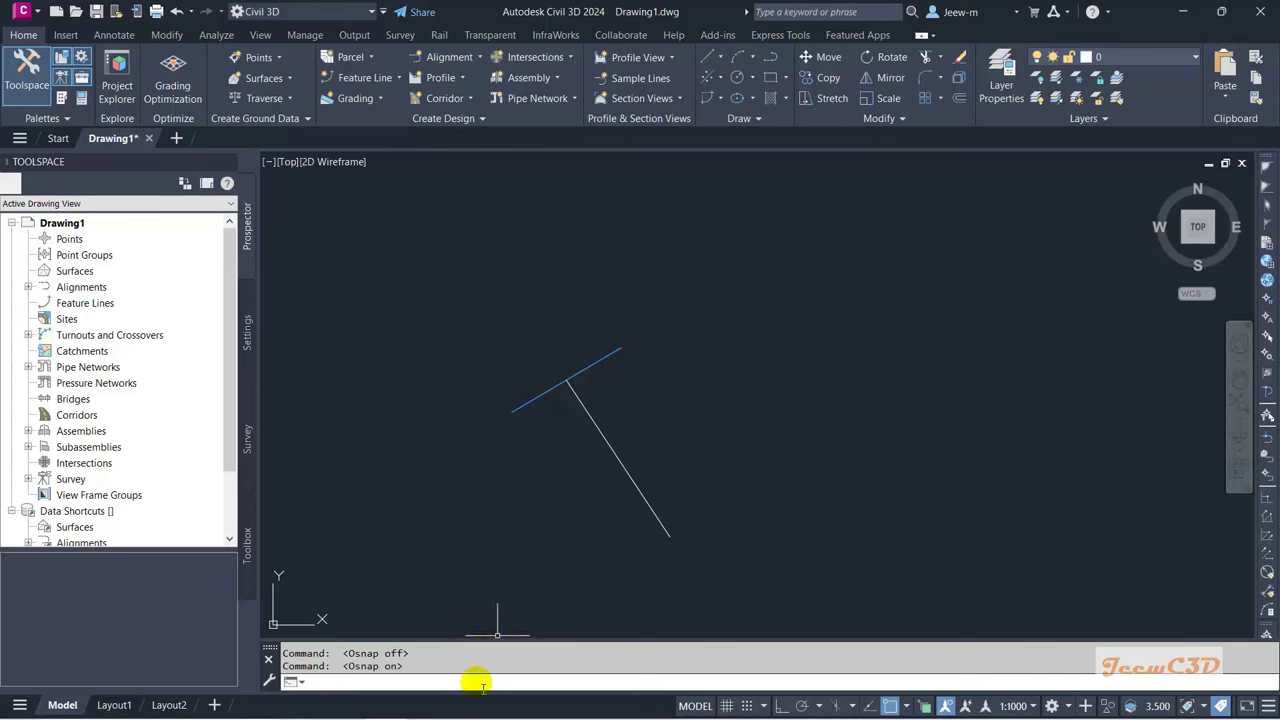
text(pl)
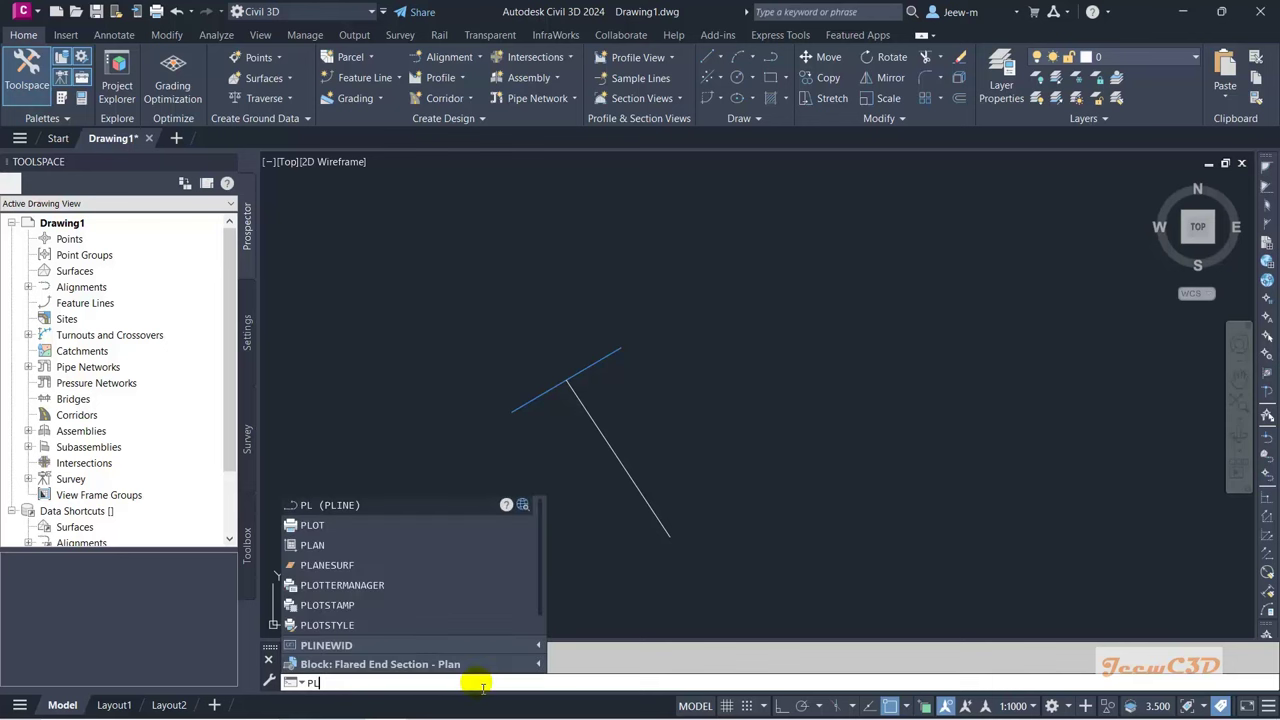
key(F3)
key(F3)
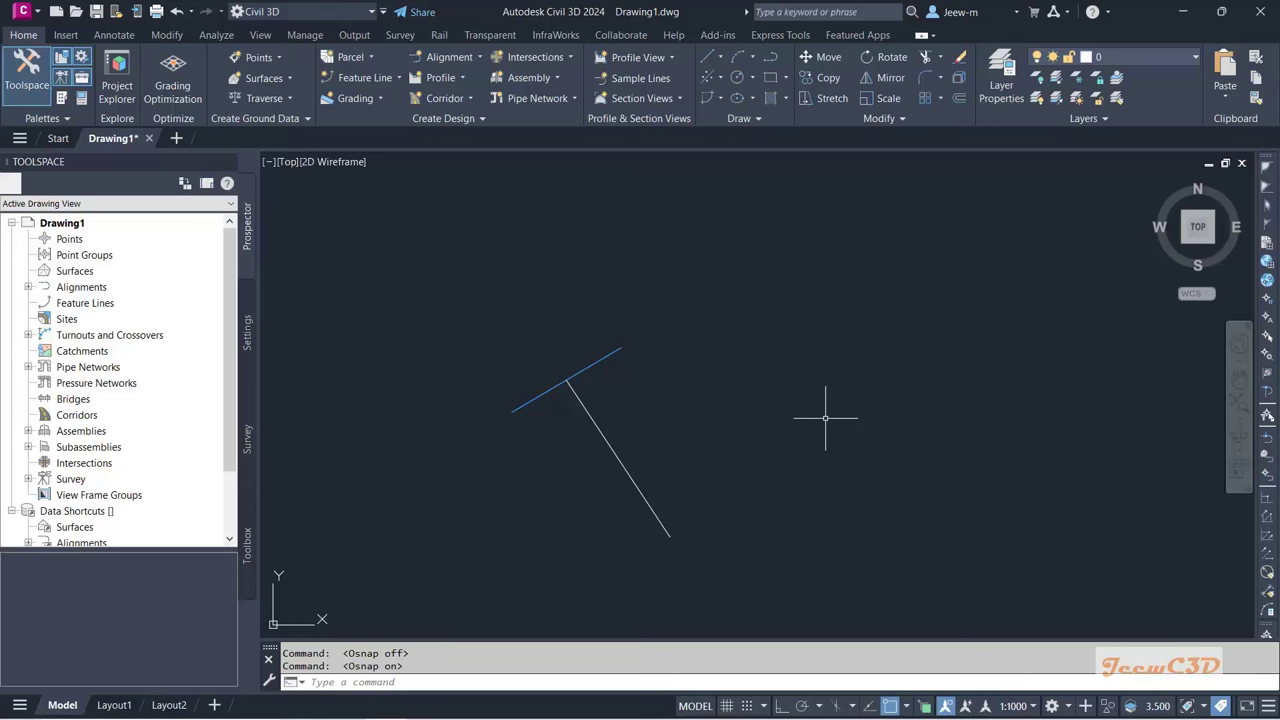
key(F12)
text(PL)
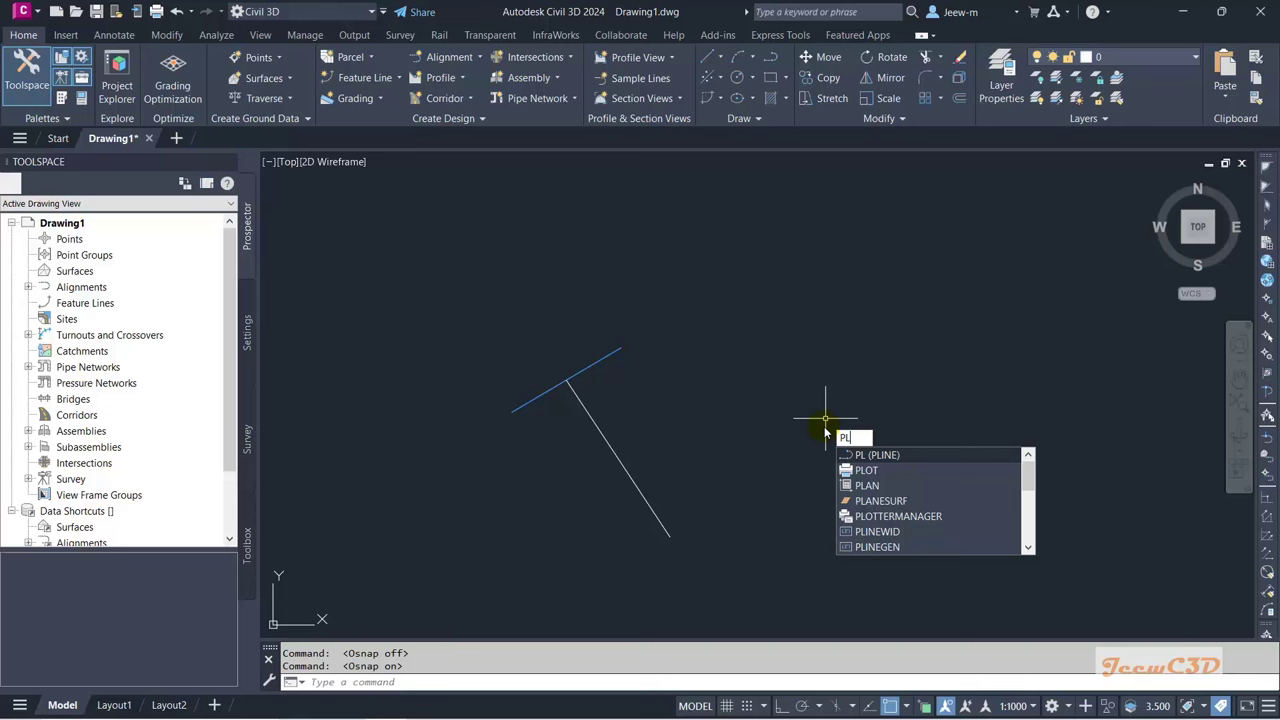
key(Escape)
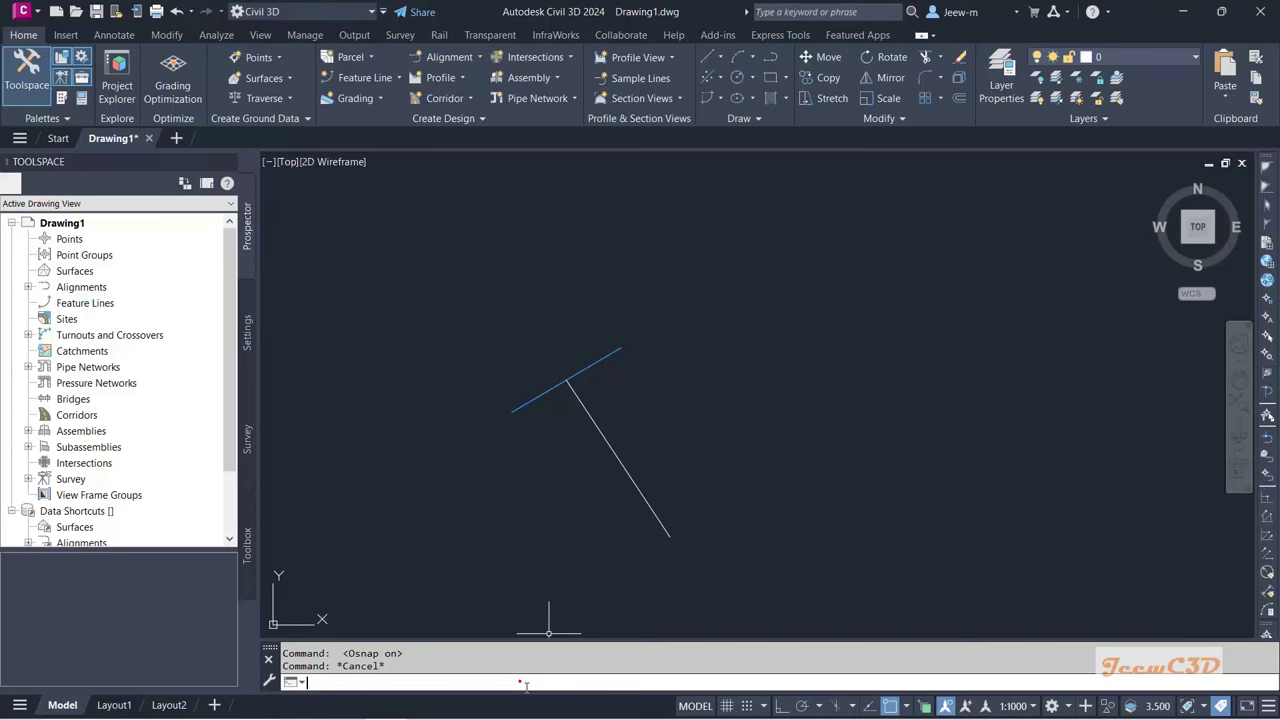
text(PL)
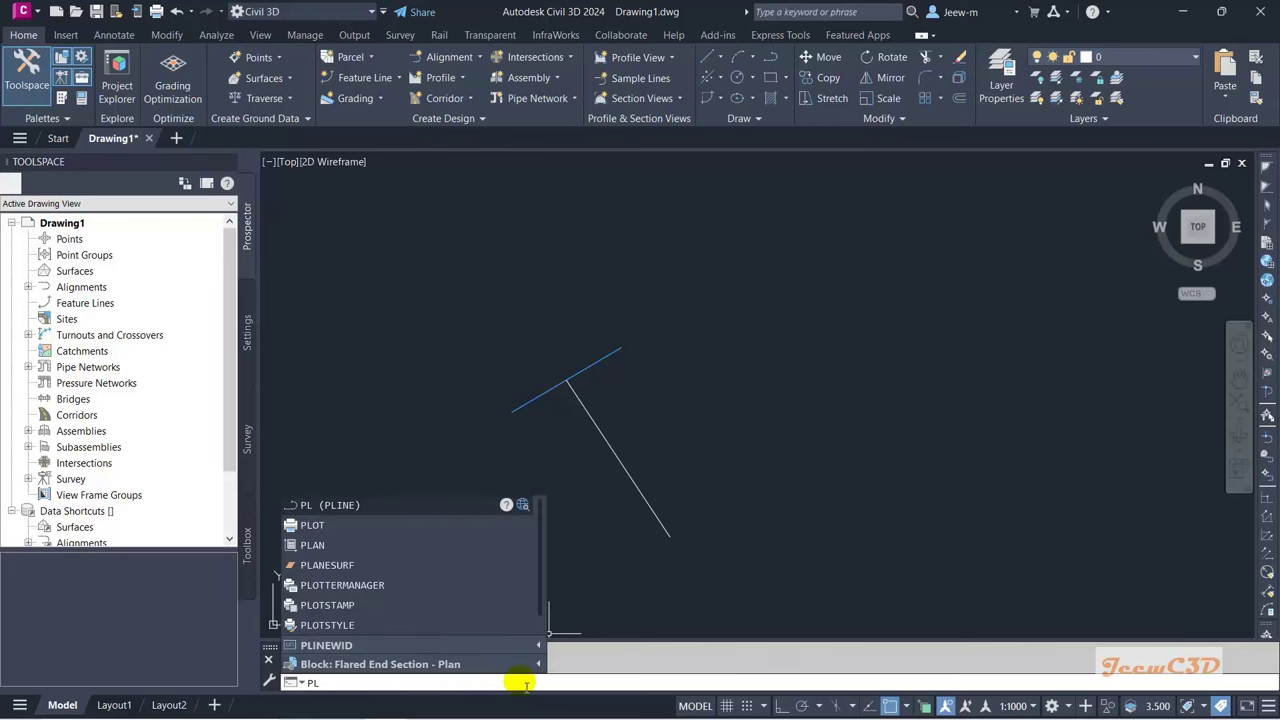
key(Escape)
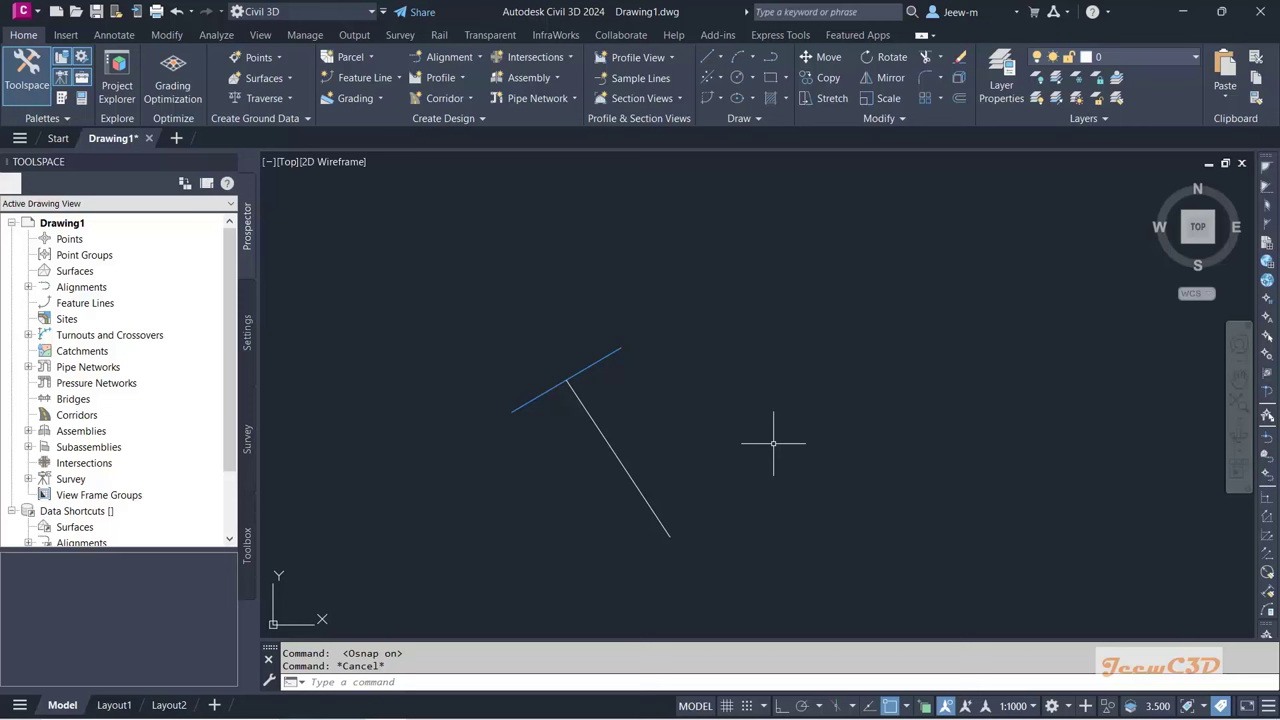
Step: Clear the selection of the blue line and set the SELECTIONCYCLING system variable to 2
click(536, 395)
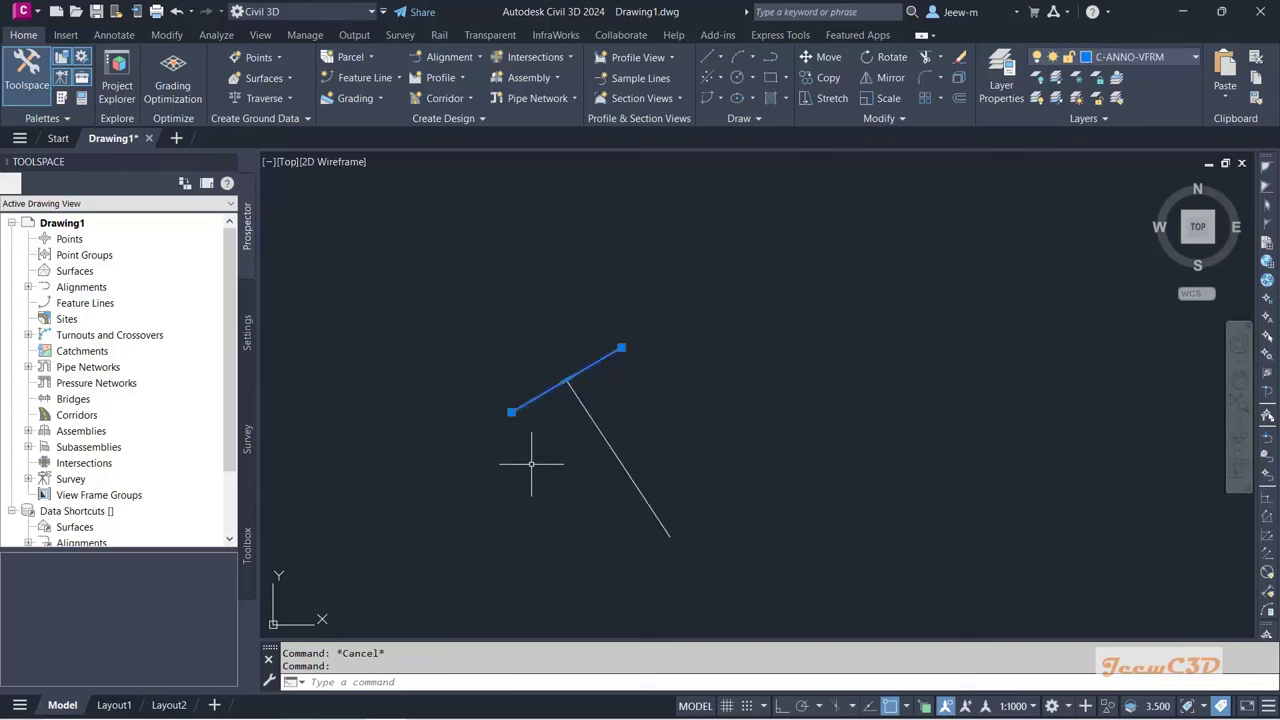
key(Escape)
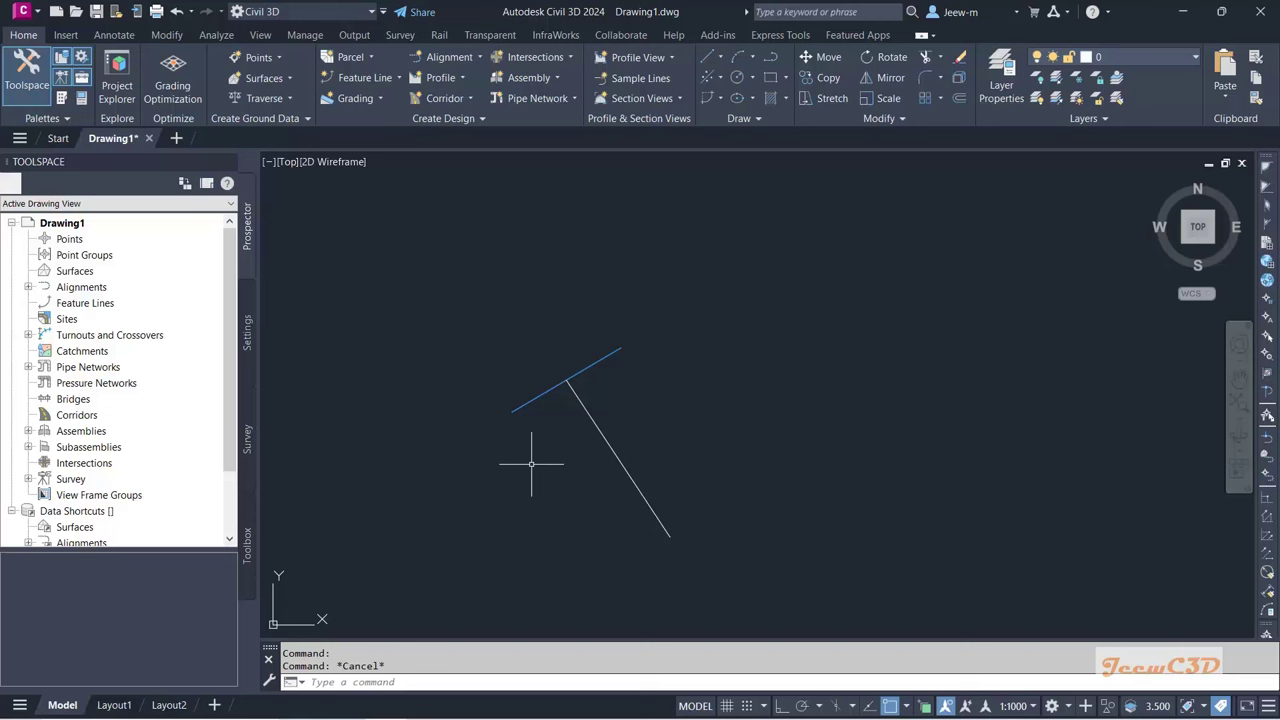
text(selectionc)
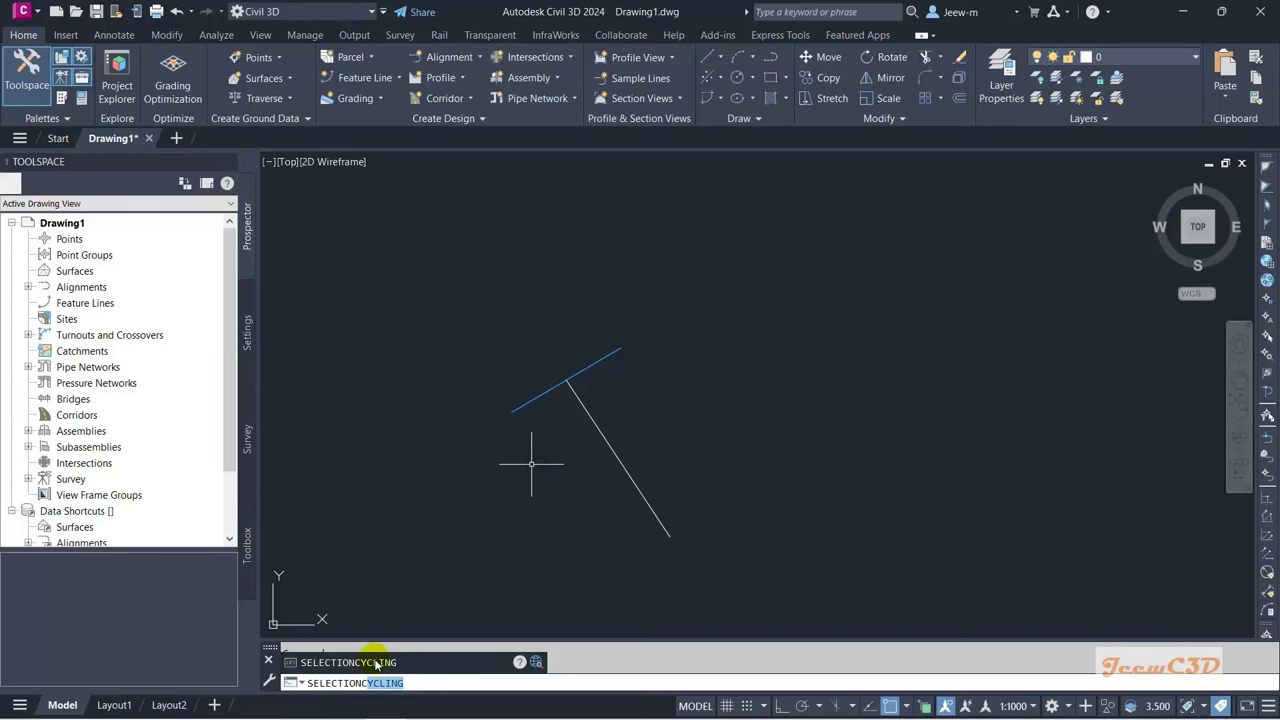
click(414, 664)
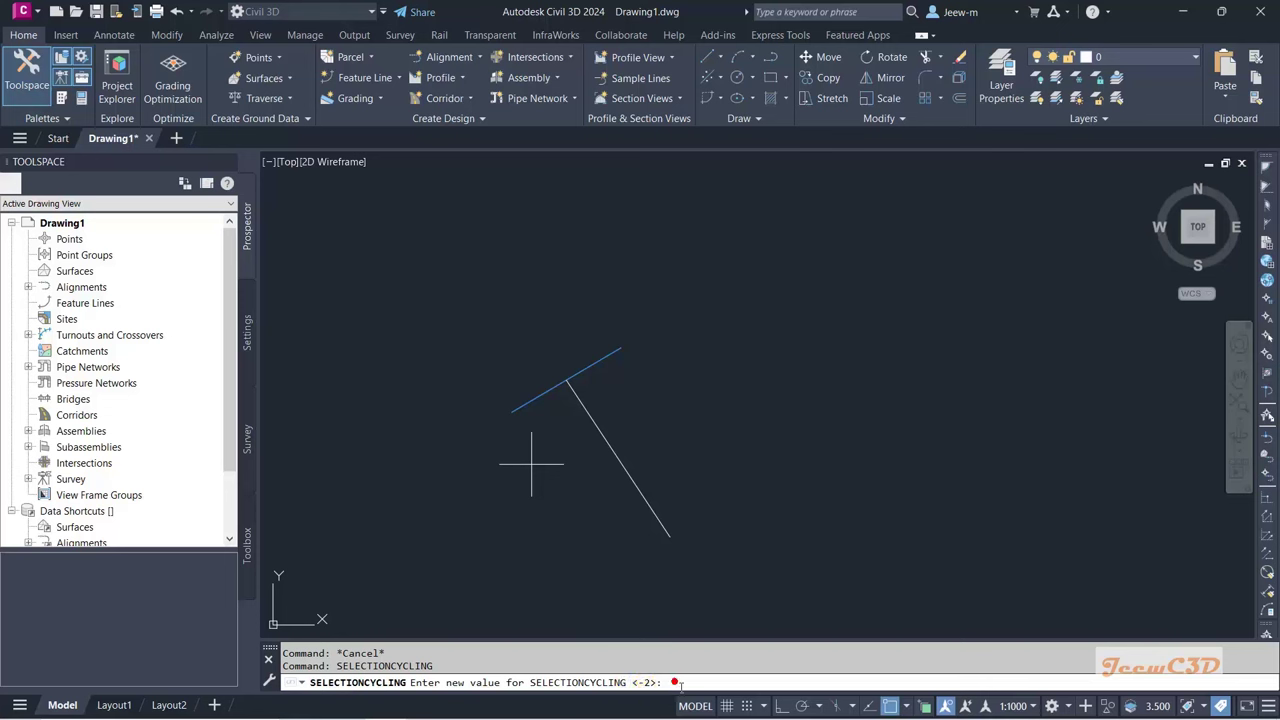
text(2)
key(Return)
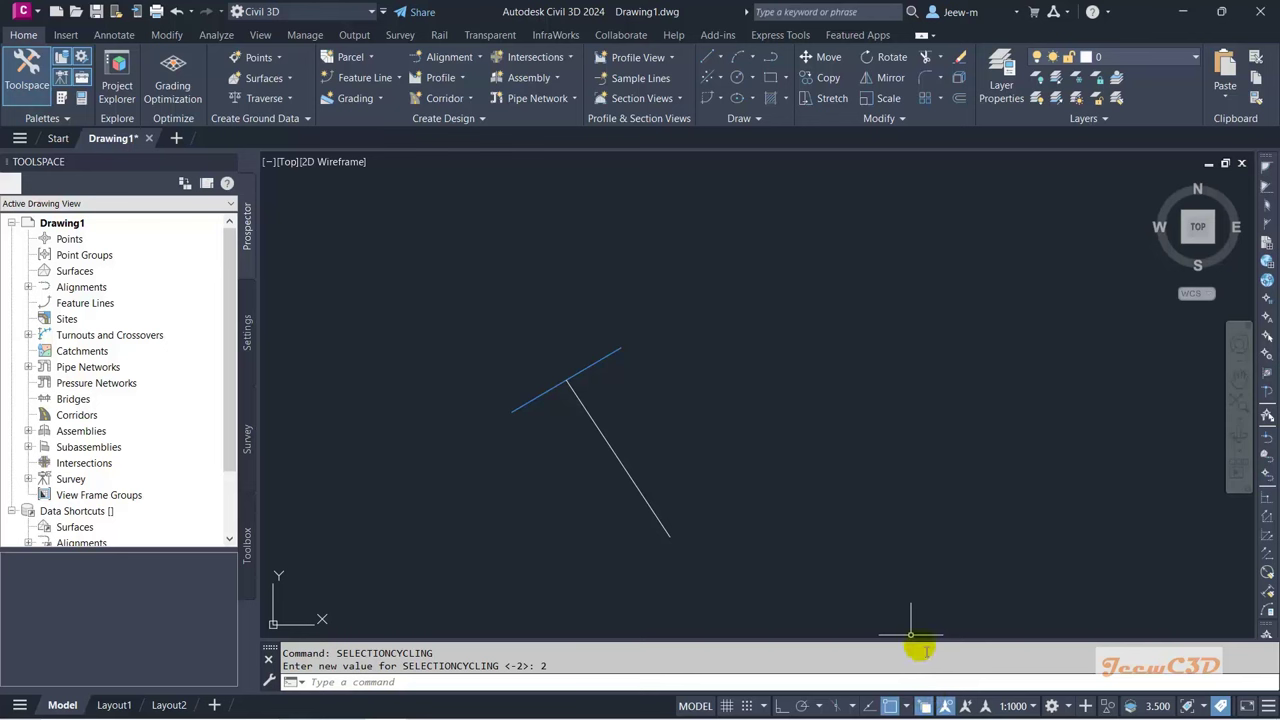
Step: Remove the Selection Cycling toggle from the status bar customization and add it back
click(1267, 707)
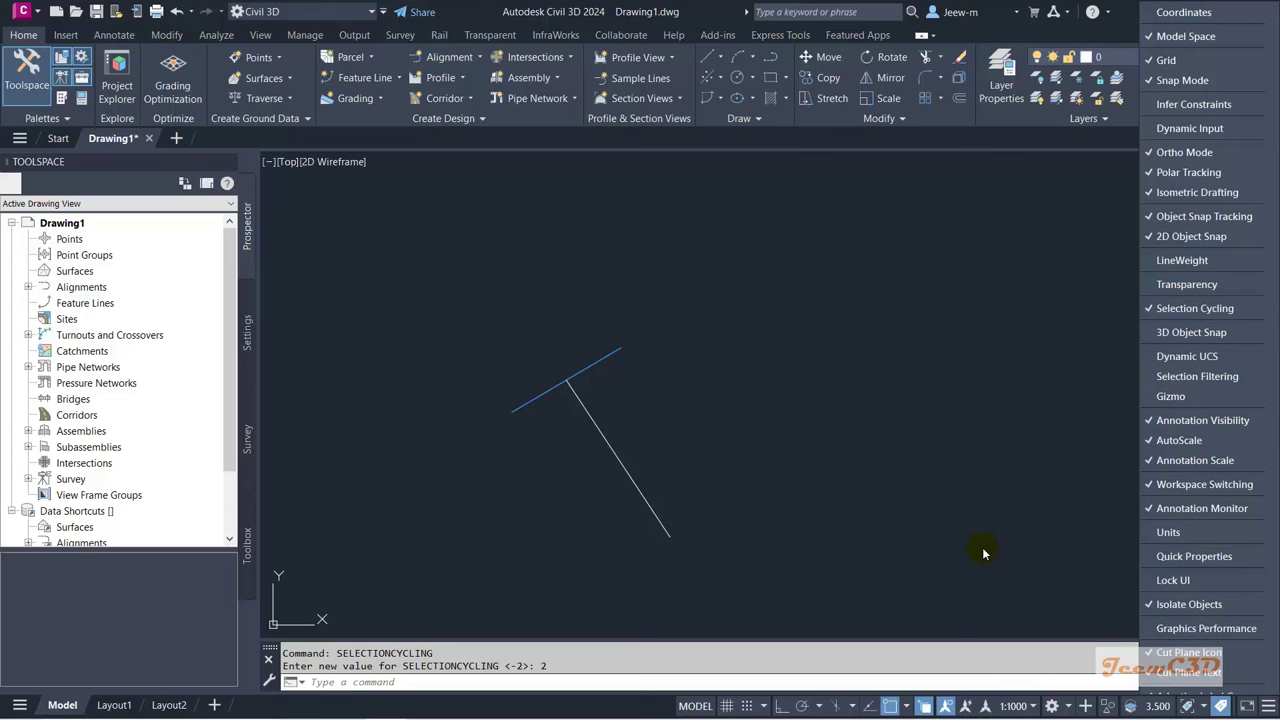
click(1190, 309)
click(1187, 312)
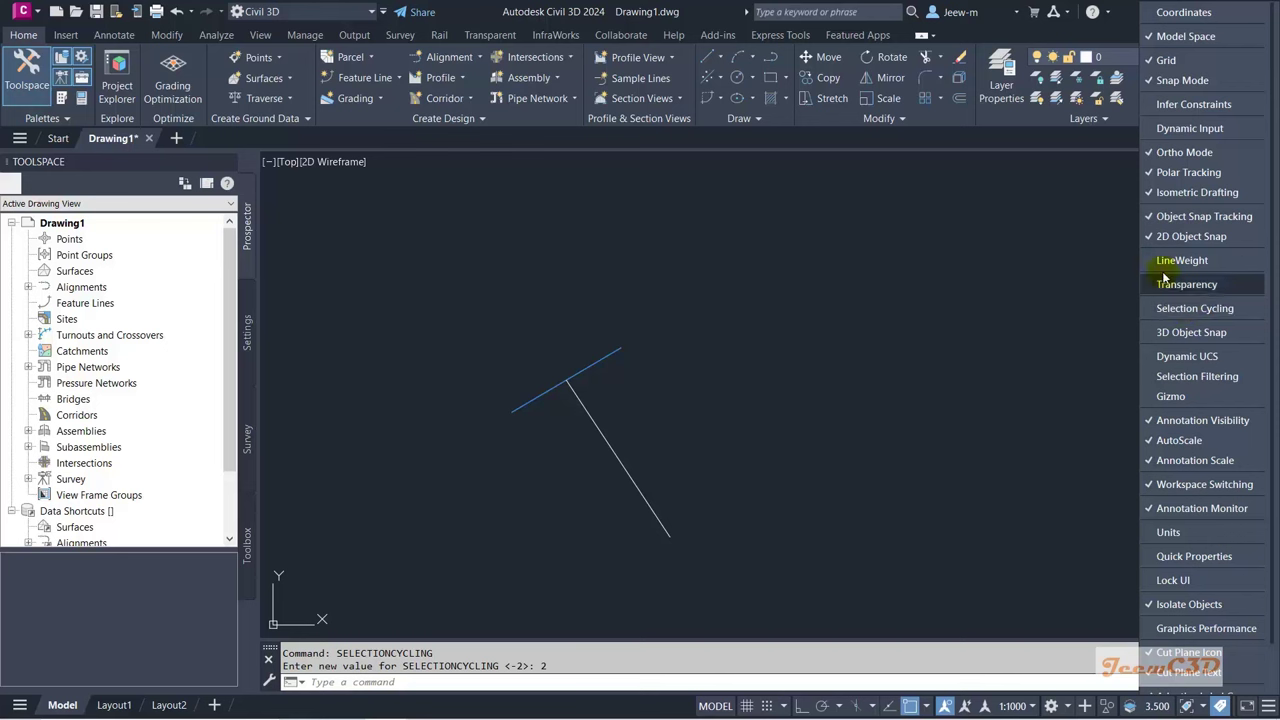
click(1198, 310)
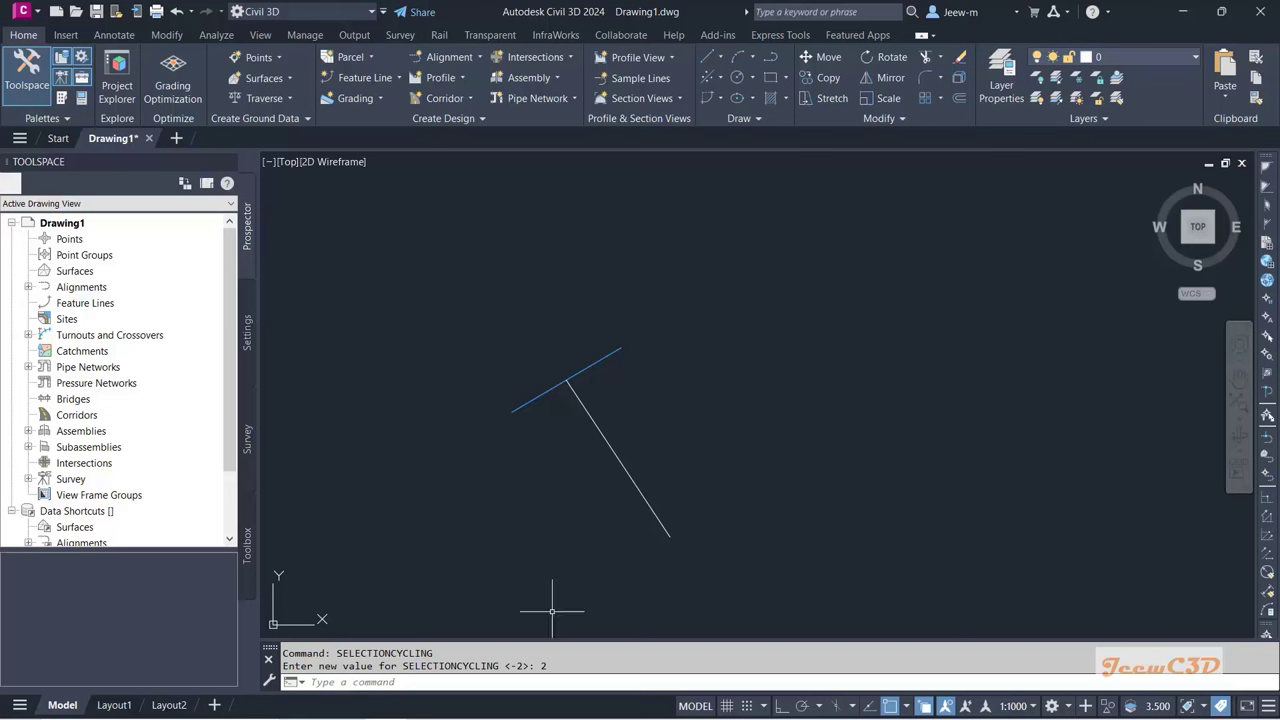
Step: Try selection cycling on the overlapping blue polylines, choosing the first Polyline from the selection list, and clear the selection
click(542, 393)
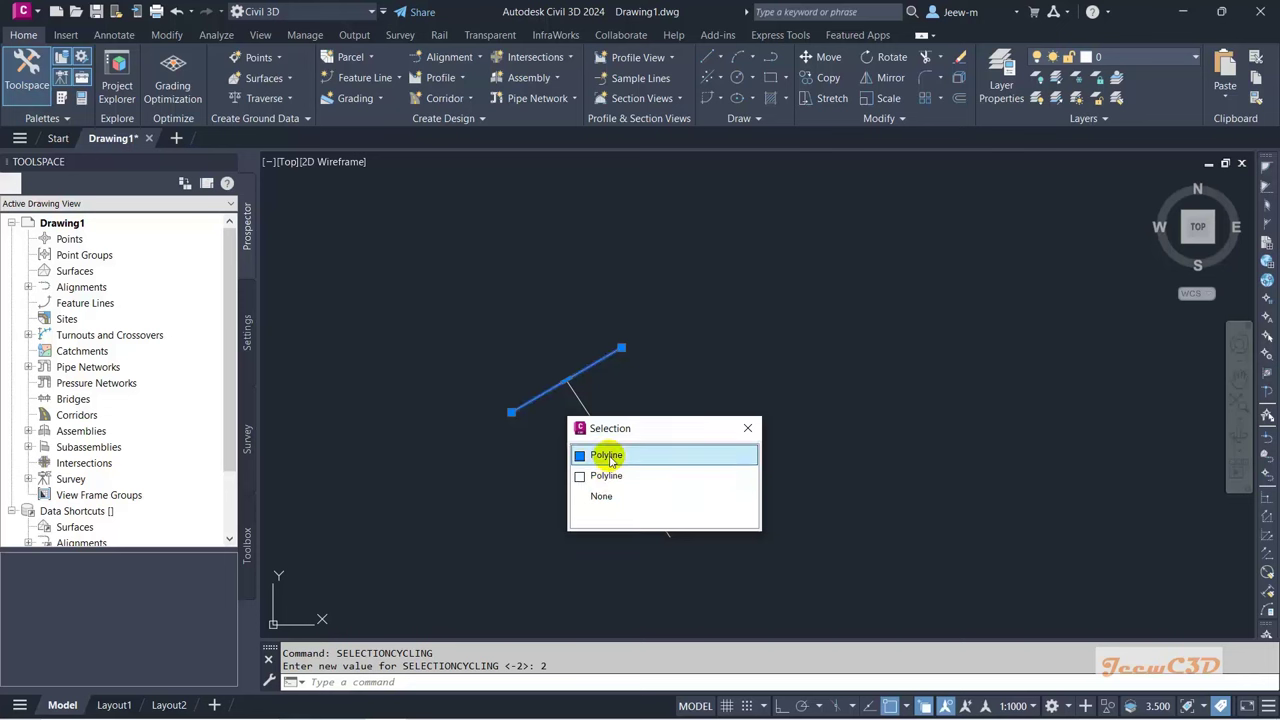
click(612, 454)
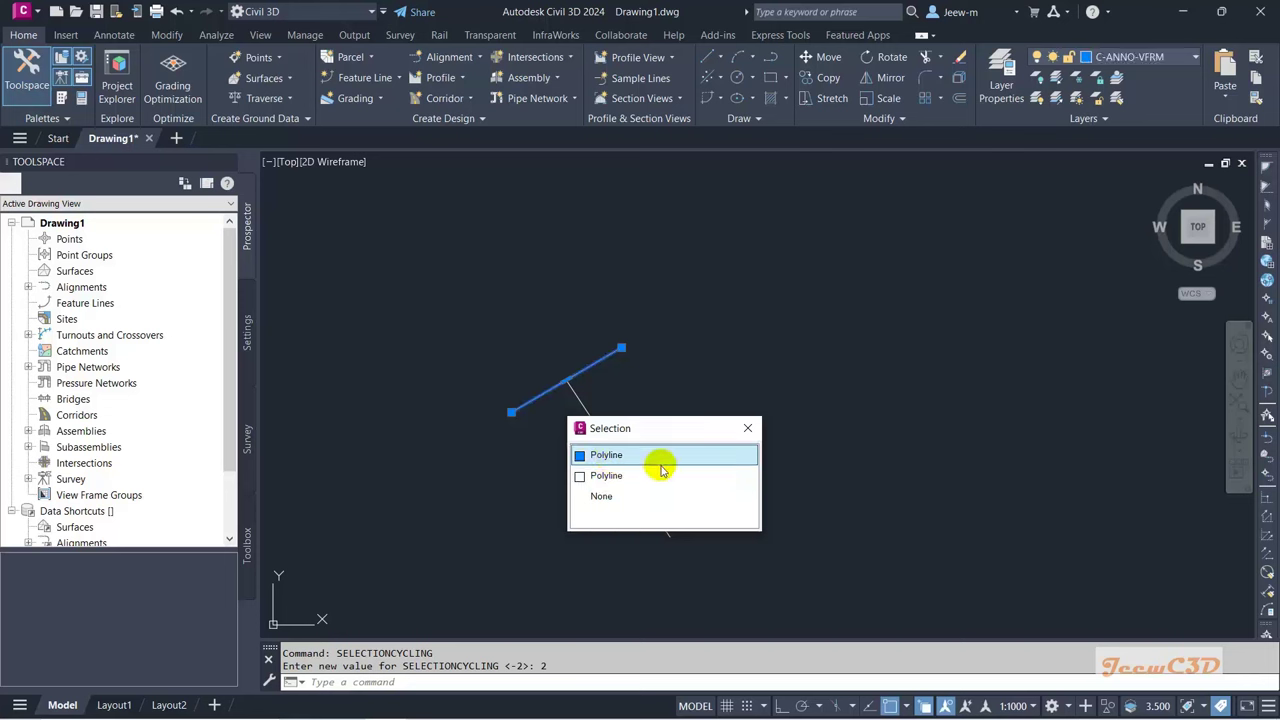
key(Escape)
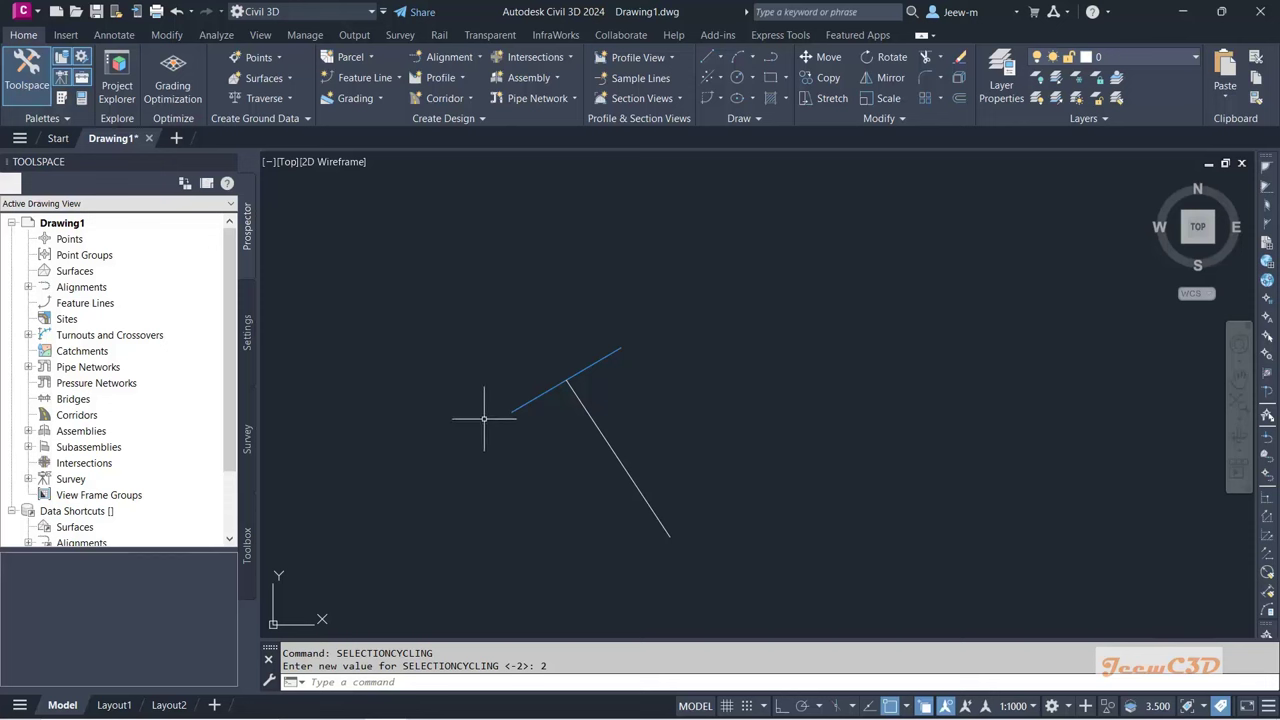
scroll(517, 395, up, 6)
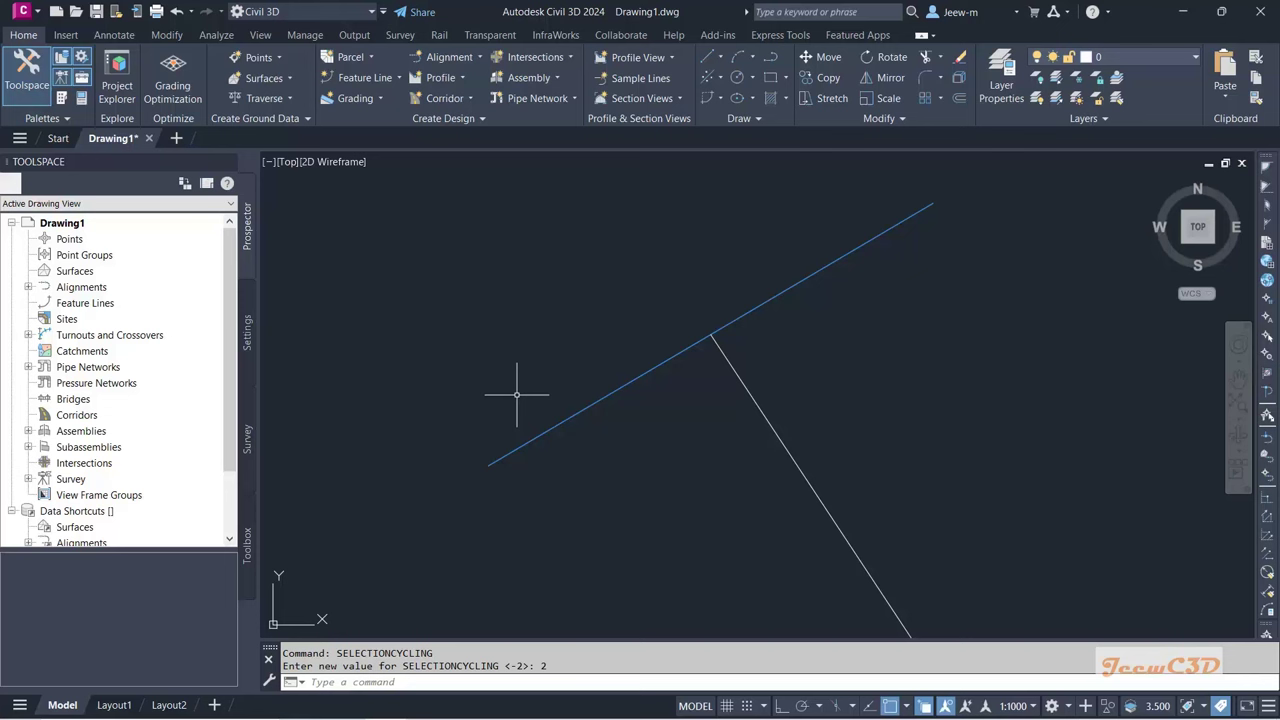
click(640, 375)
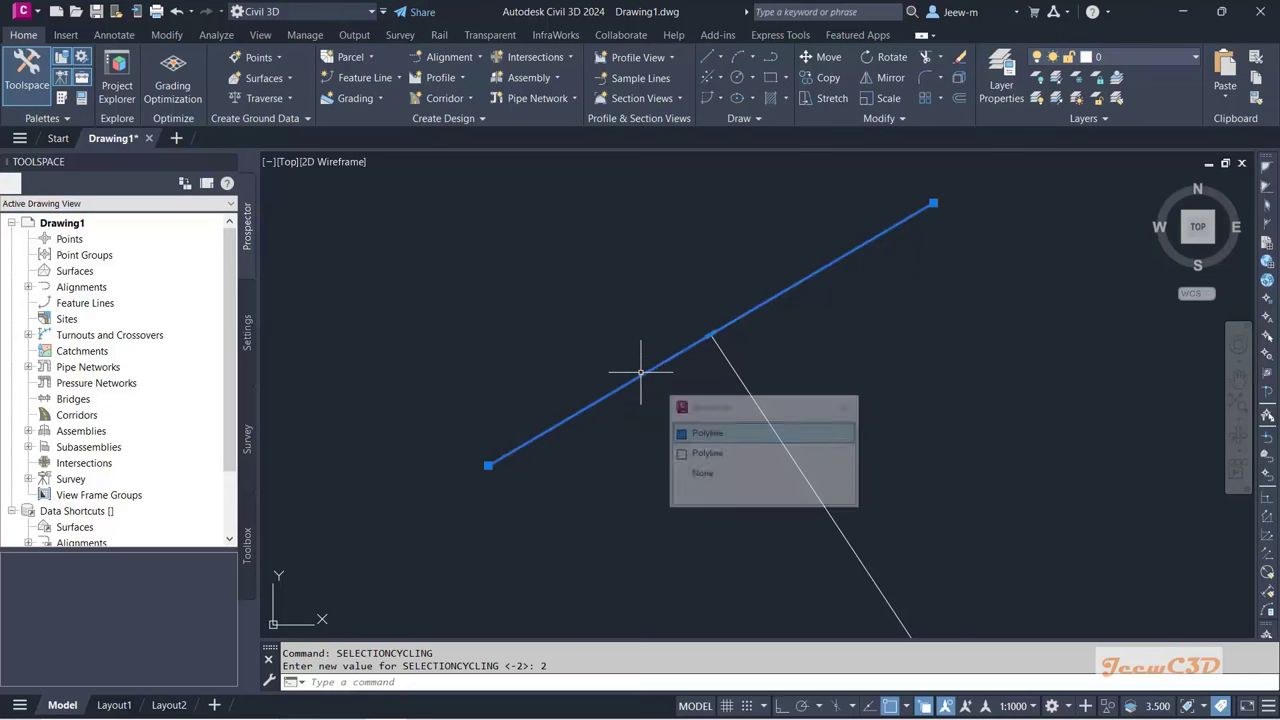
click(581, 475)
key(Escape)
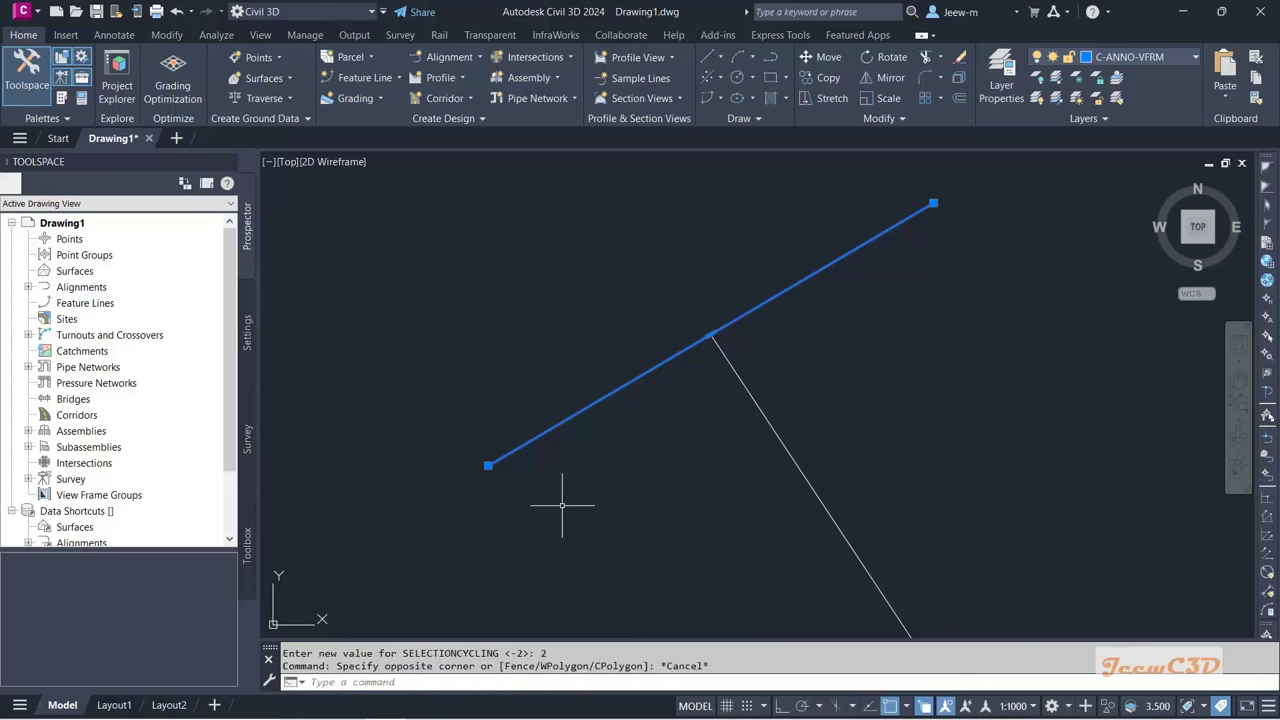
key(Escape)
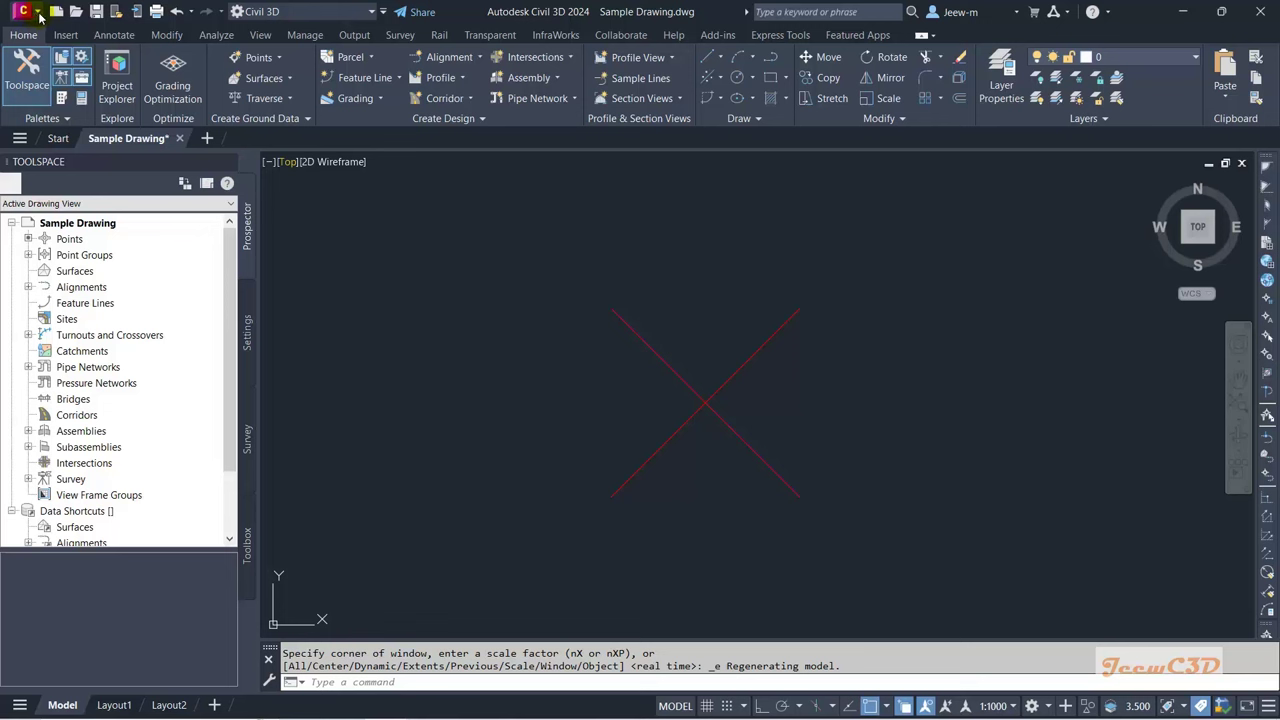
Step: Review the application menu's file options in Sample Drawing.dwg, search its commands for "move", and clear the search
click(39, 14)
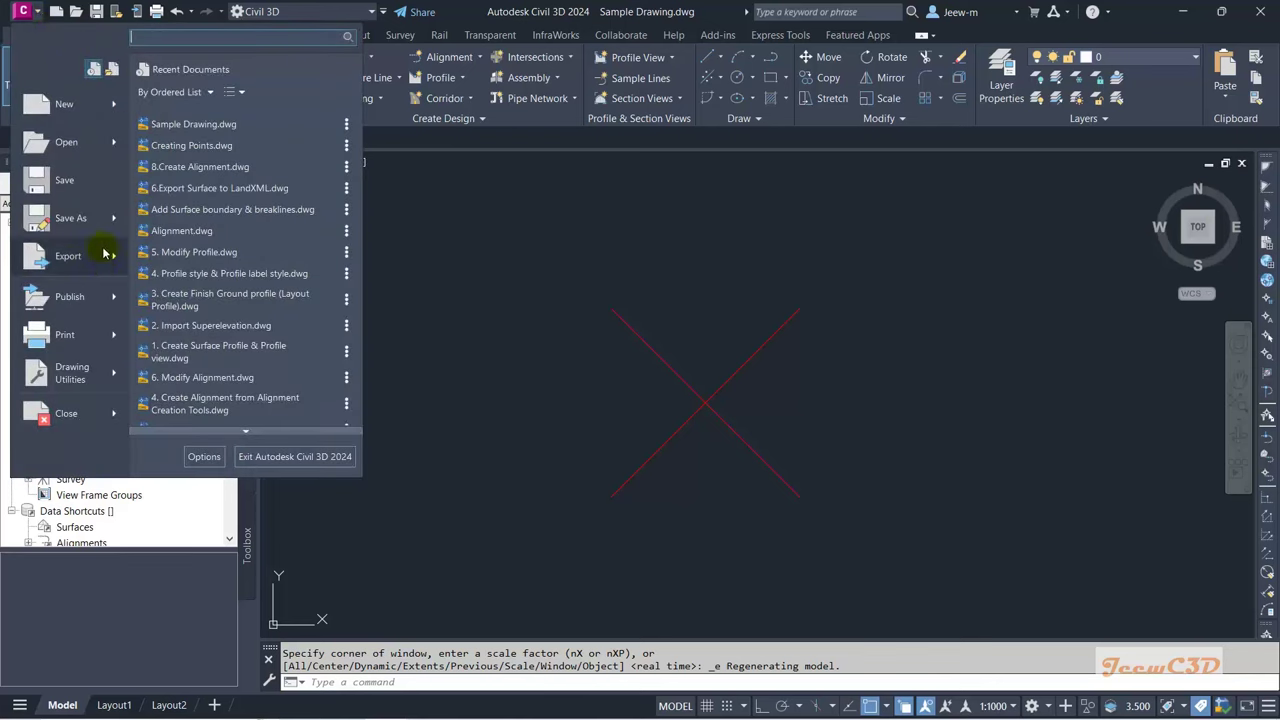
mouse_move(79, 110)
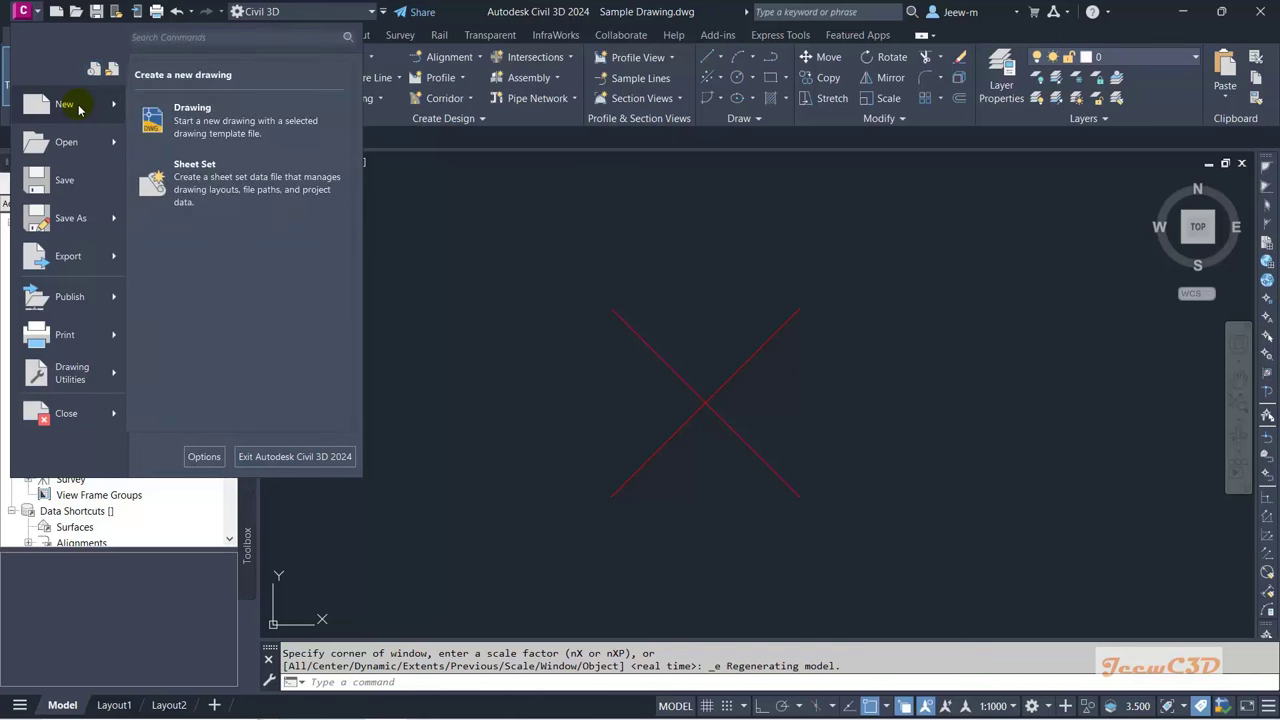
mouse_move(73, 145)
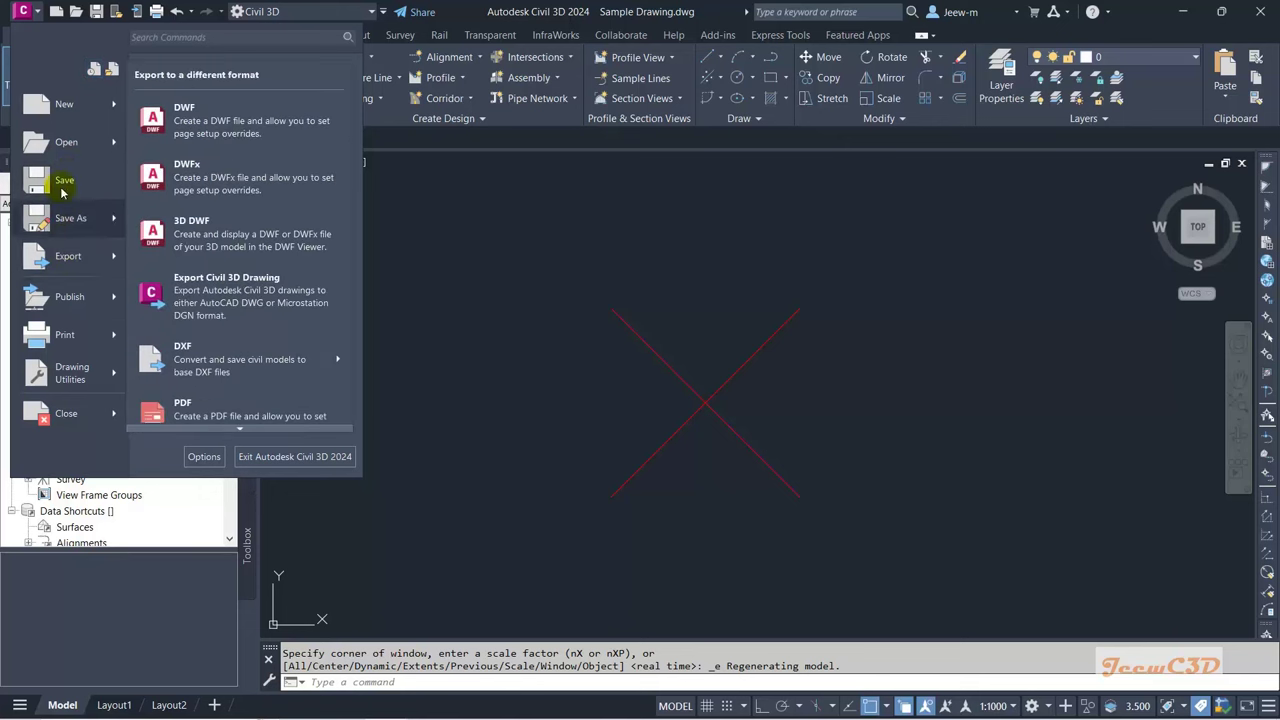
click(168, 38)
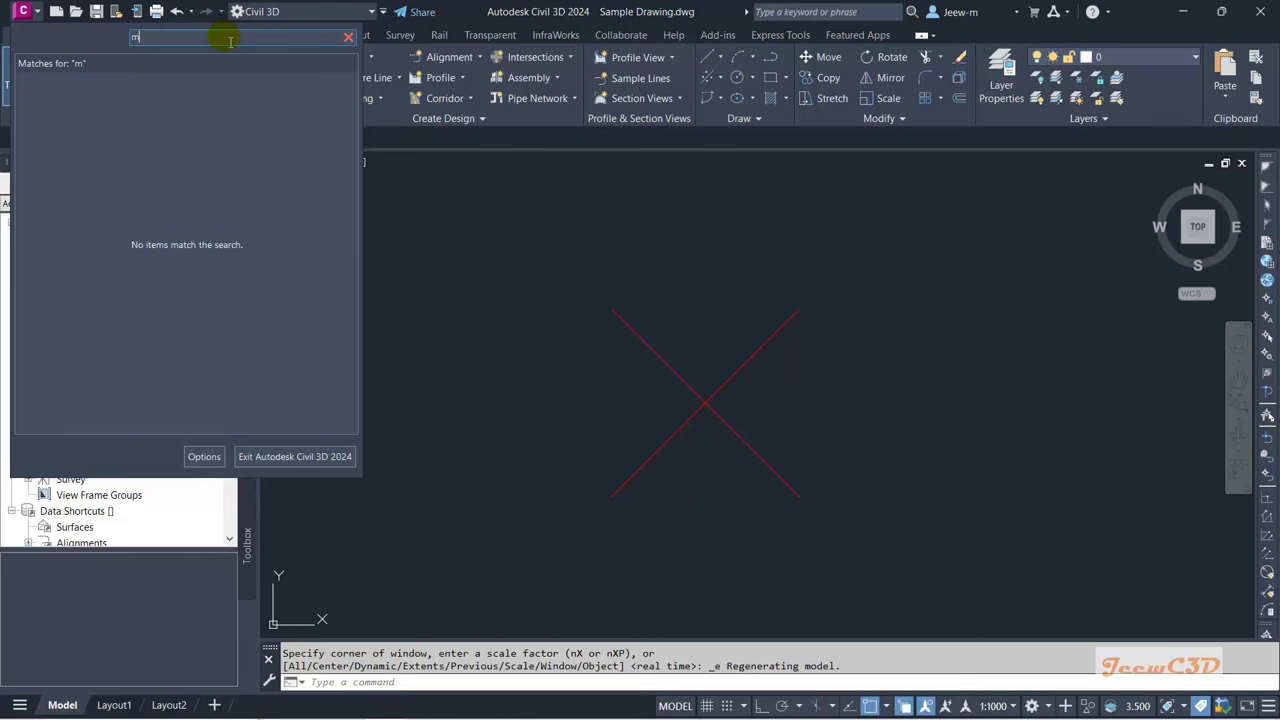
text(ove)
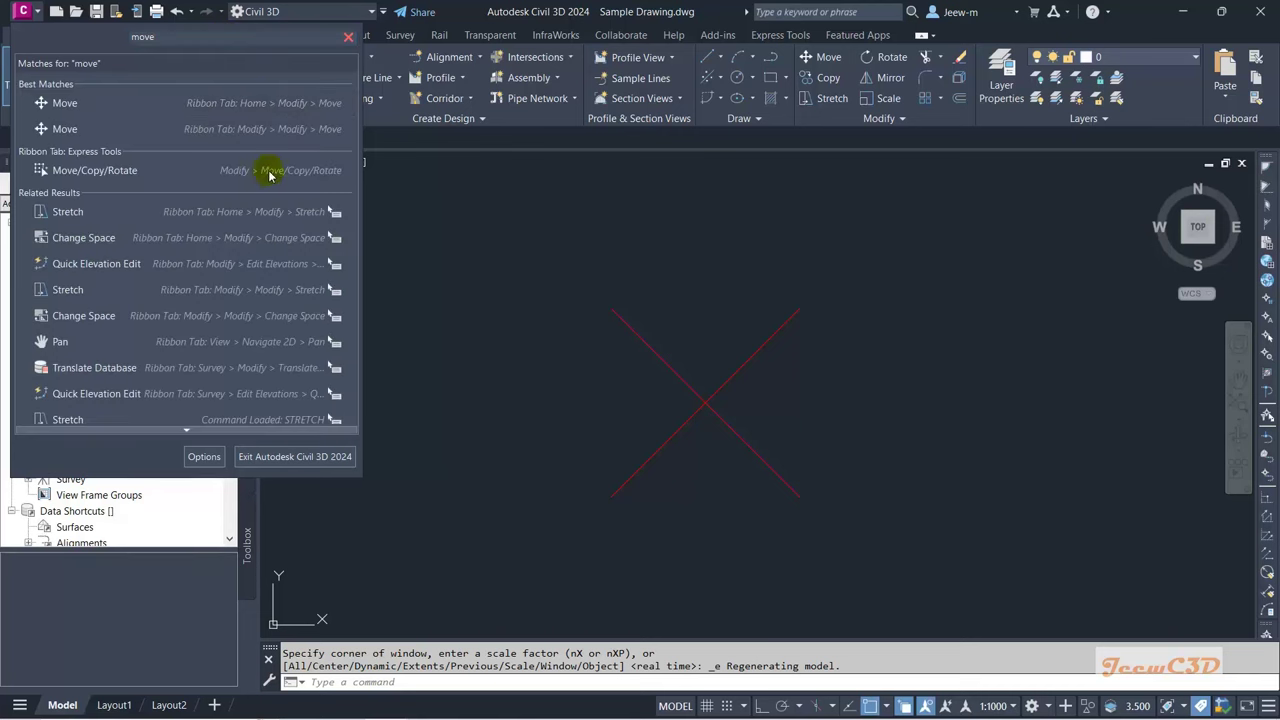
click(348, 37)
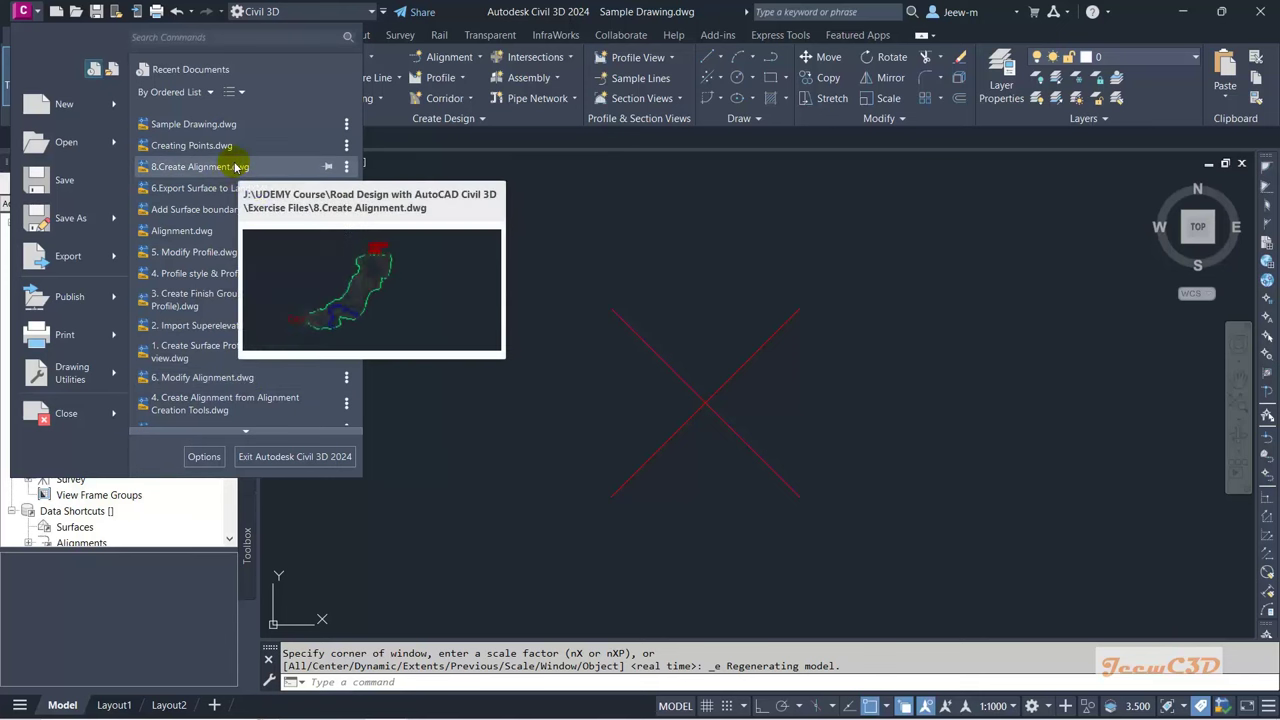
click(468, 10)
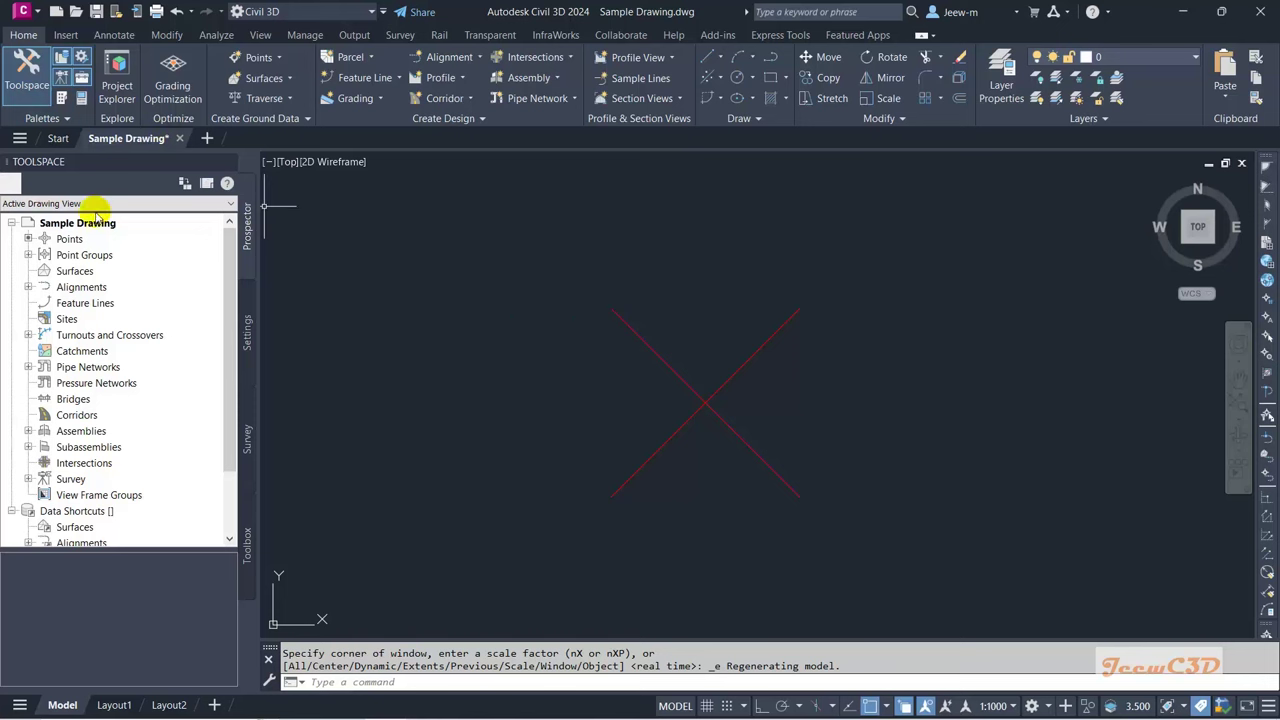
Step: Switch the workspace from Civil 3D to Drafting & Annotation
click(328, 14)
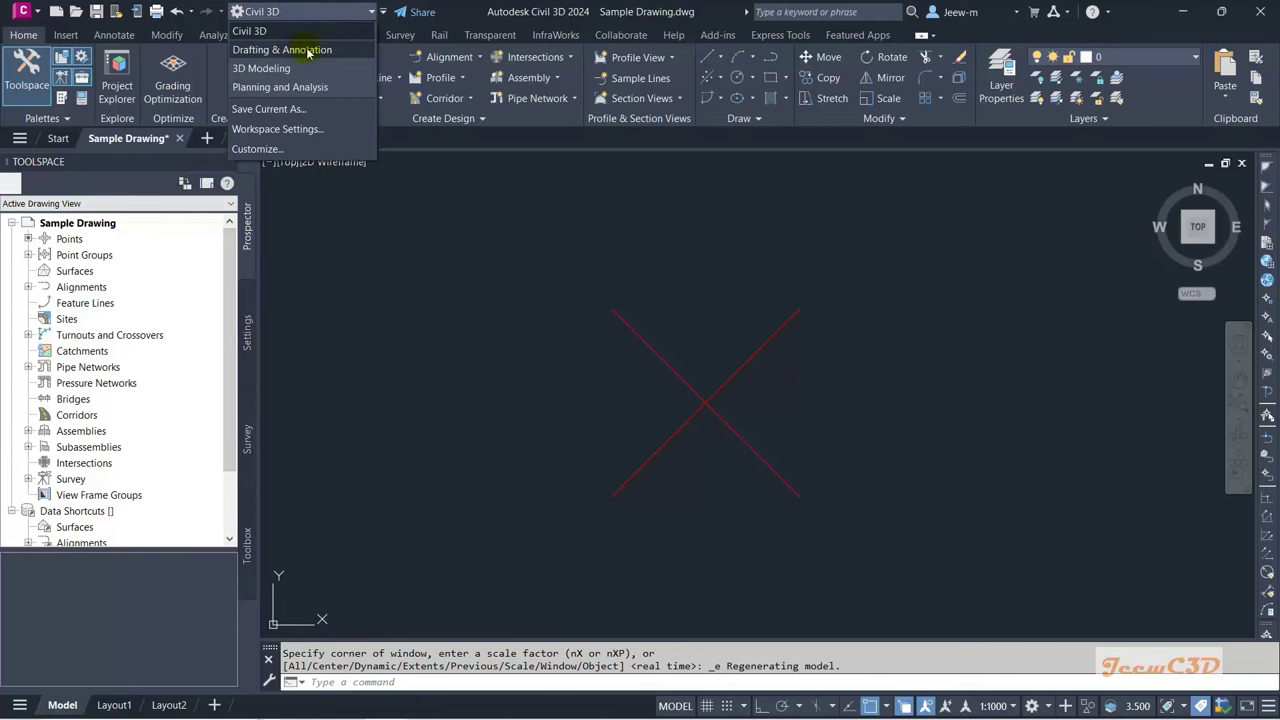
click(300, 50)
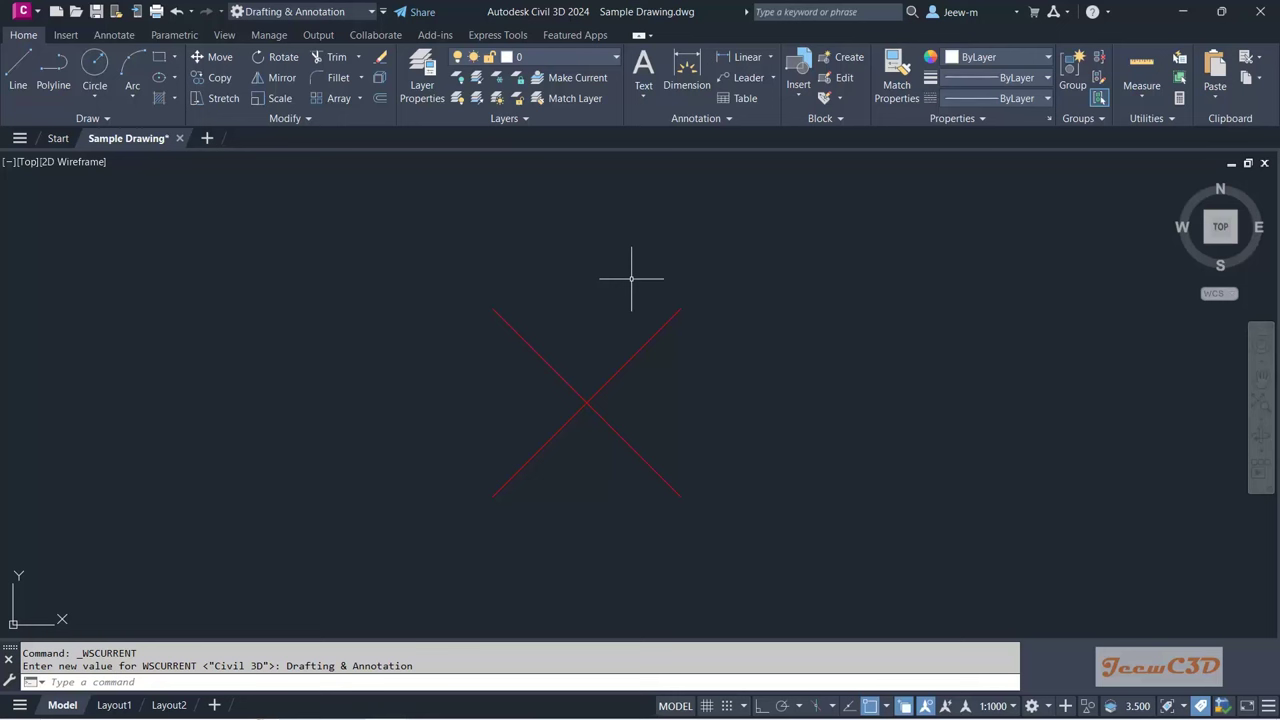
Step: Switch the workspace from Drafting & Annotation back to Civil 3D
click(332, 12)
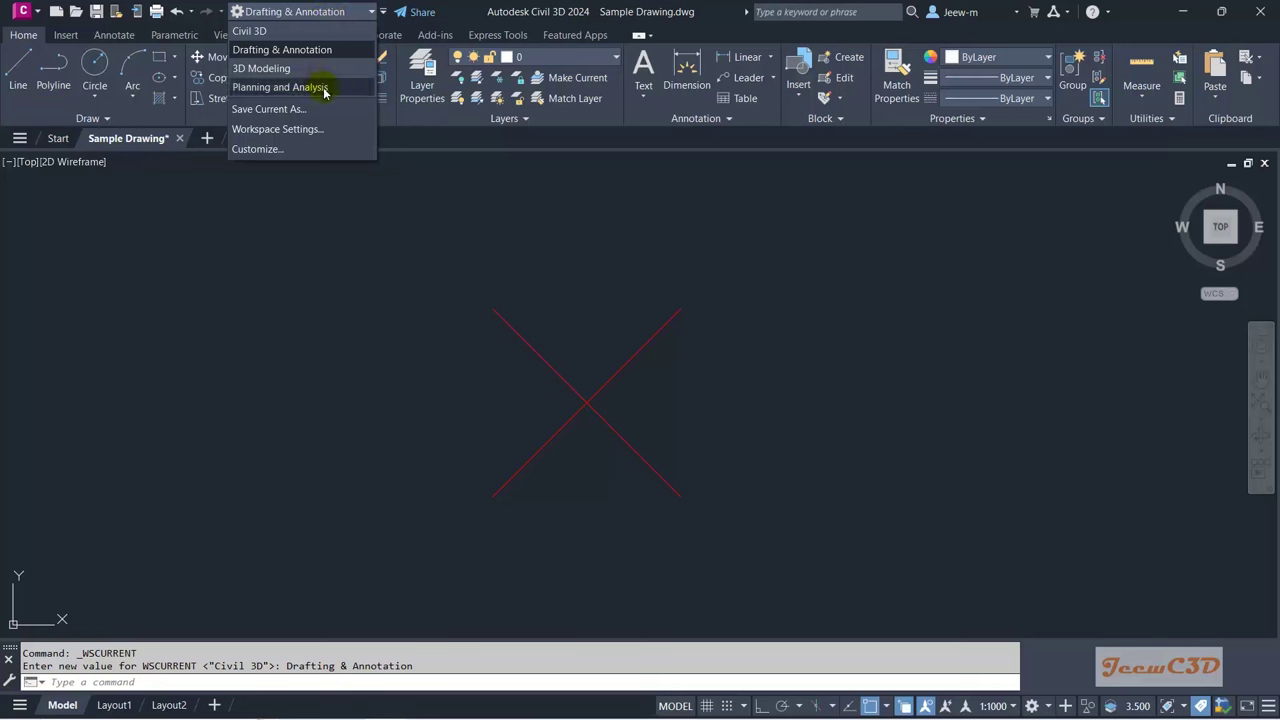
click(283, 31)
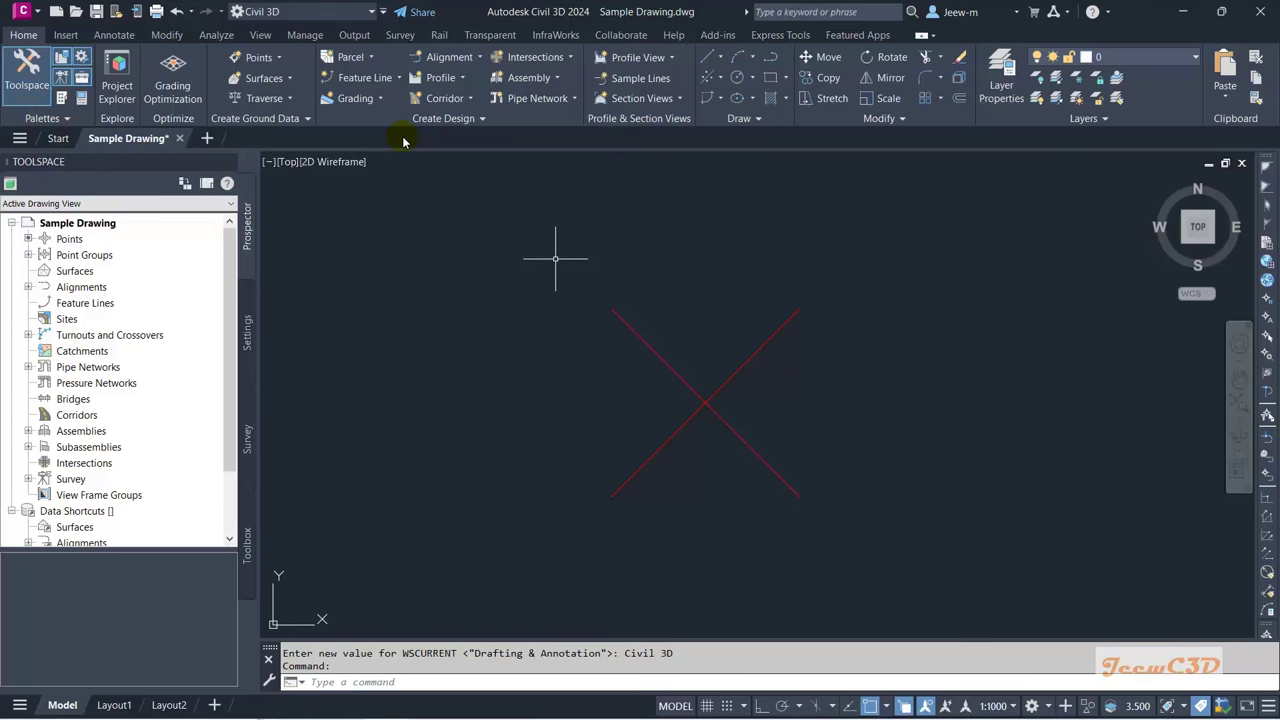
Step: Look through the ribbon's Insert, Annotate and Modify command sets and return to the Home commands
click(65, 35)
click(114, 35)
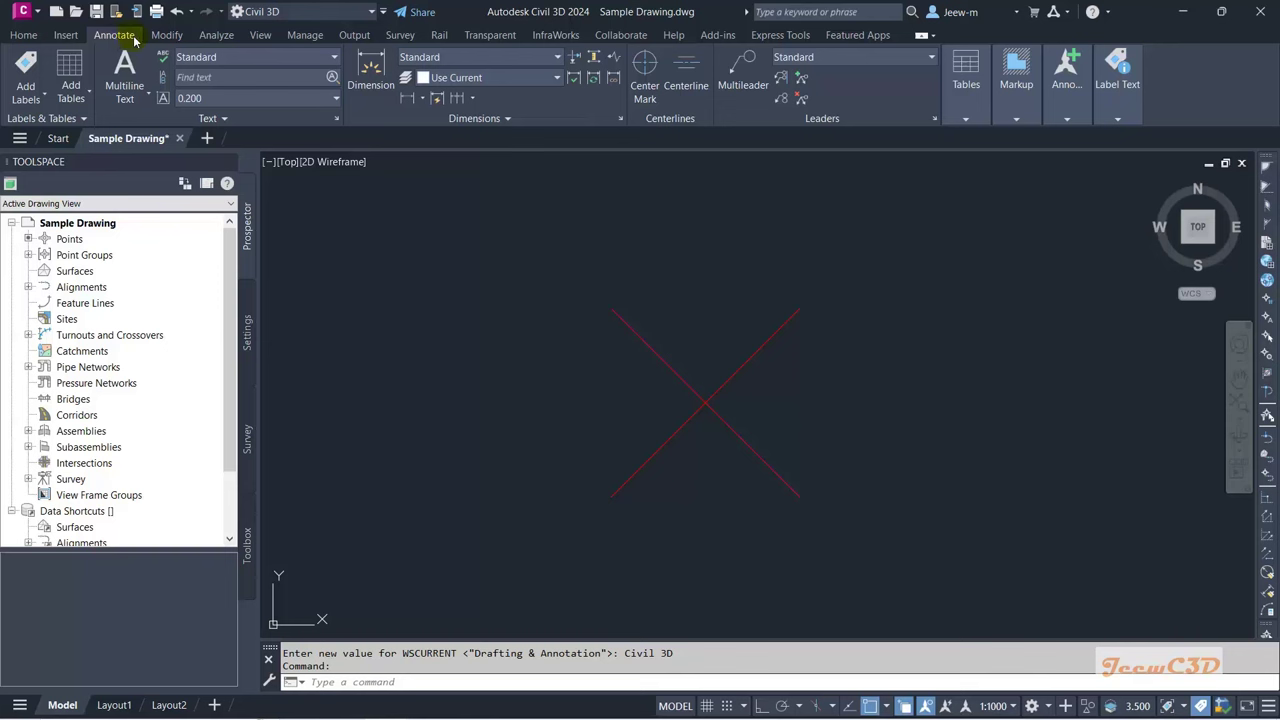
click(168, 35)
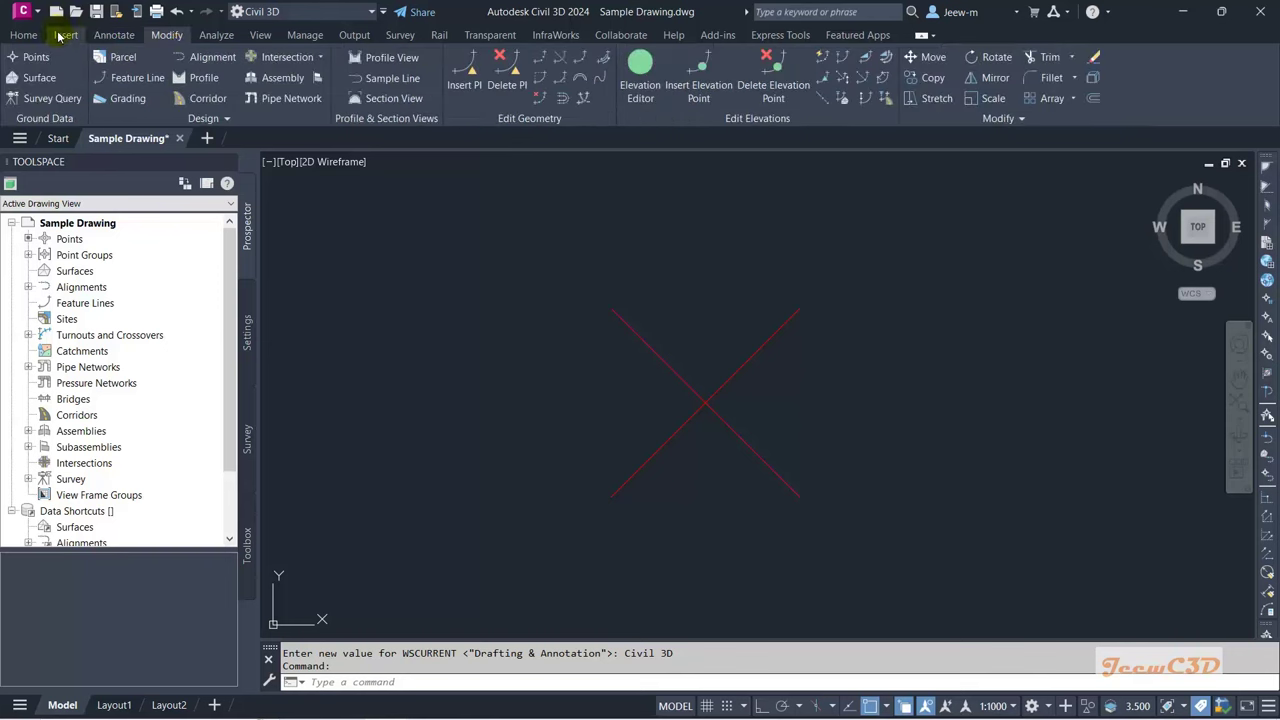
click(23, 35)
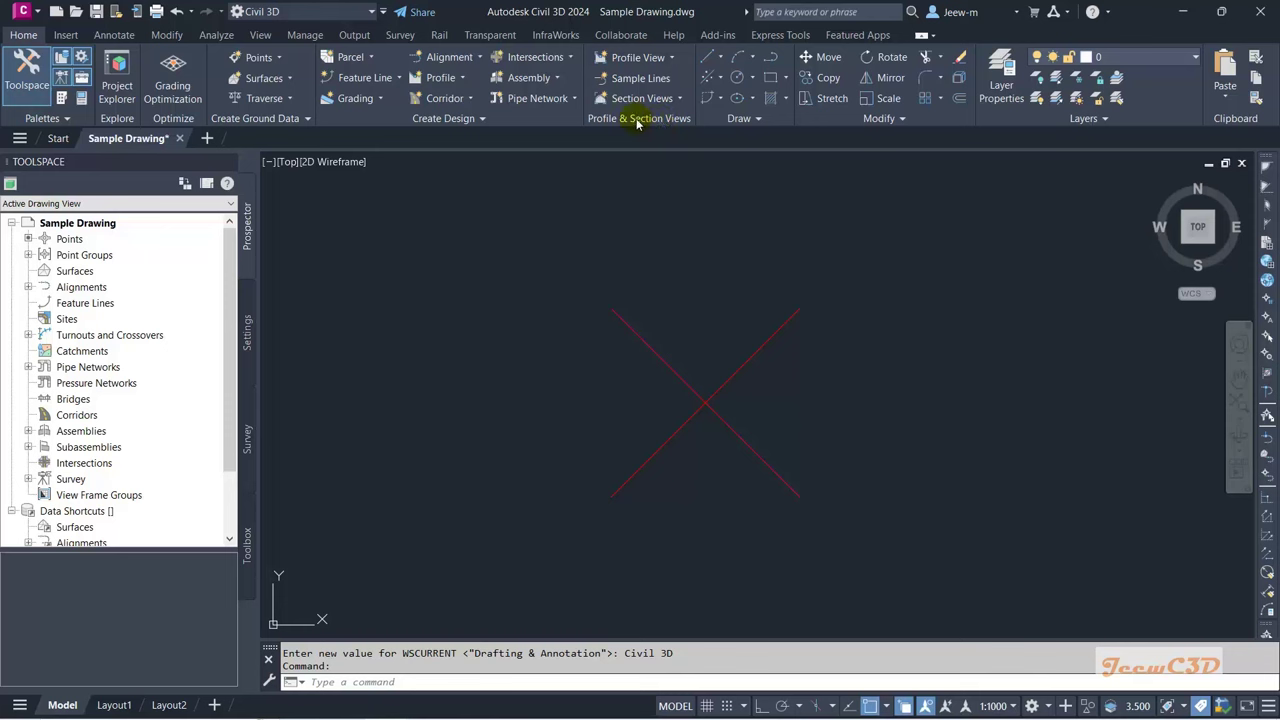
click(63, 36)
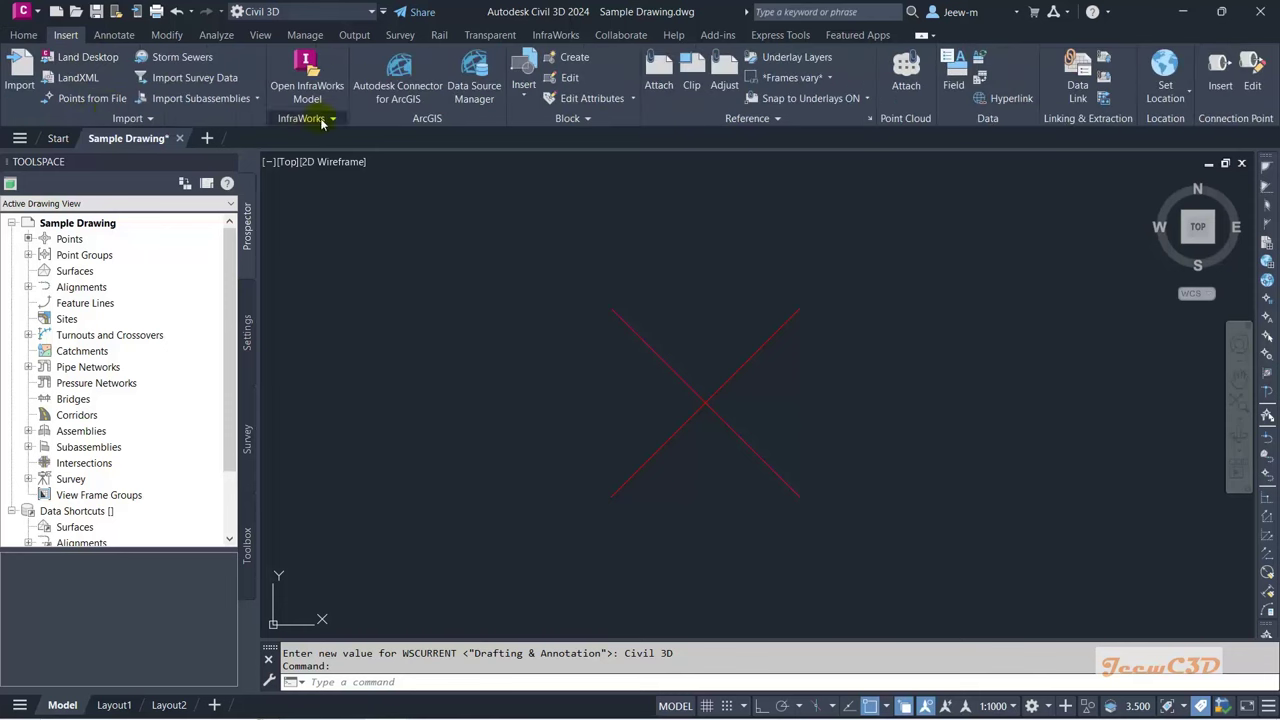
click(114, 35)
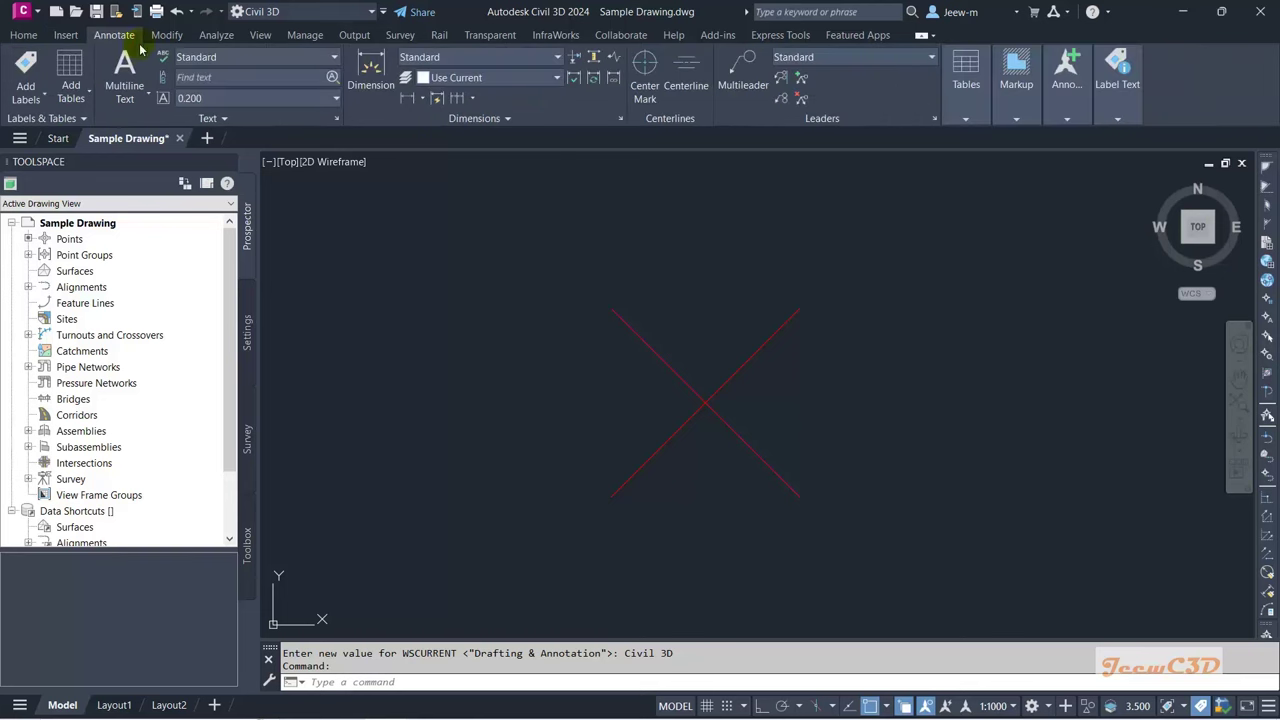
click(22, 36)
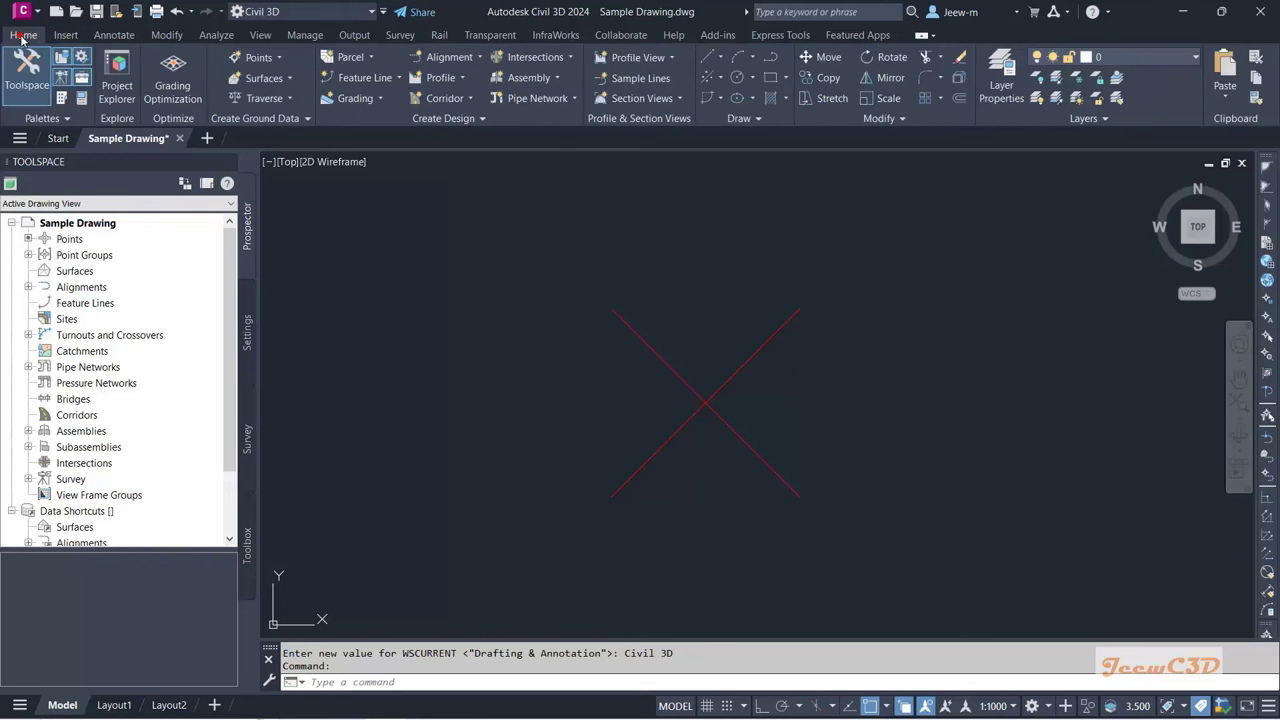
Step: Review the creation commands offered for points, surfaces and alignments without starting any of them
click(280, 58)
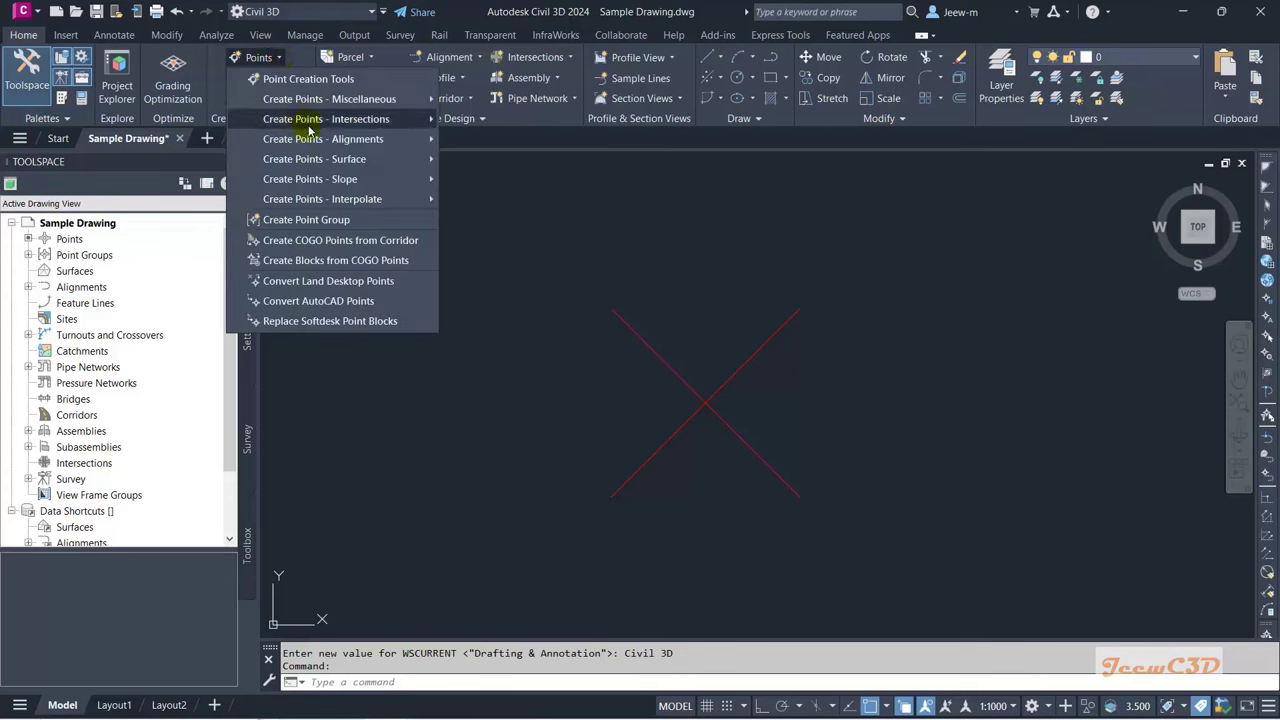
click(462, 15)
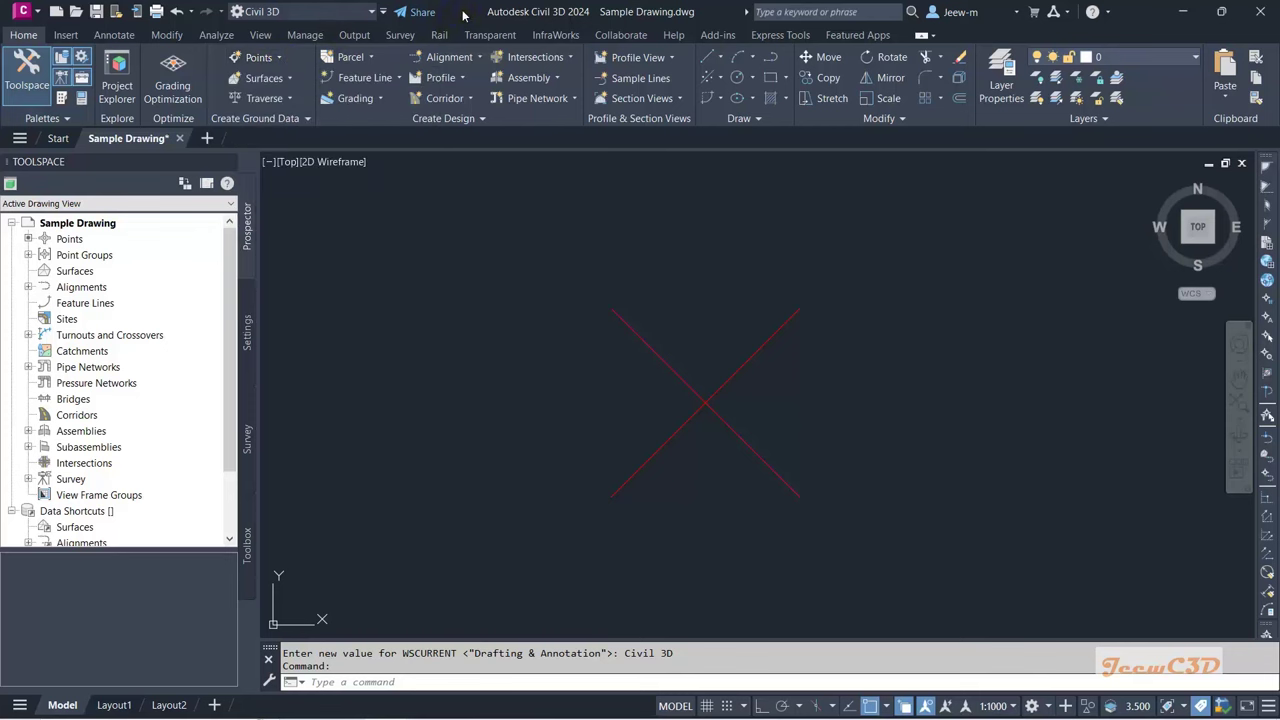
click(286, 84)
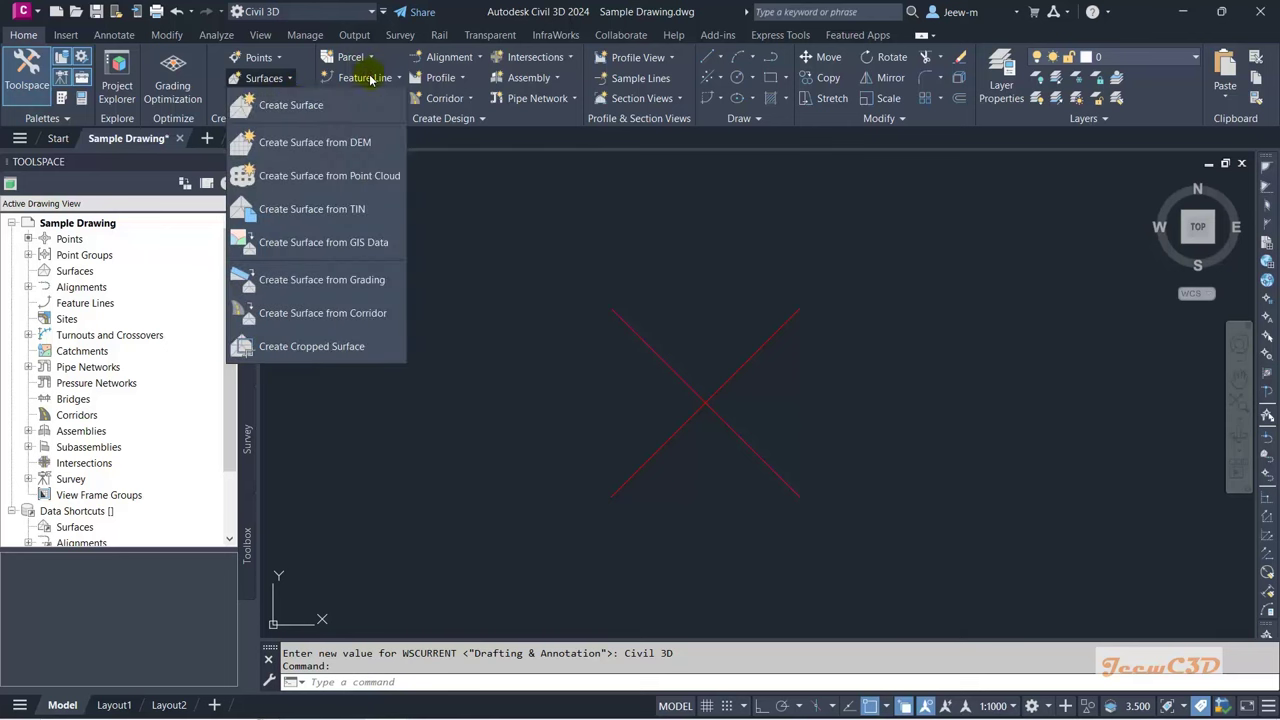
click(372, 80)
click(449, 57)
click(449, 57)
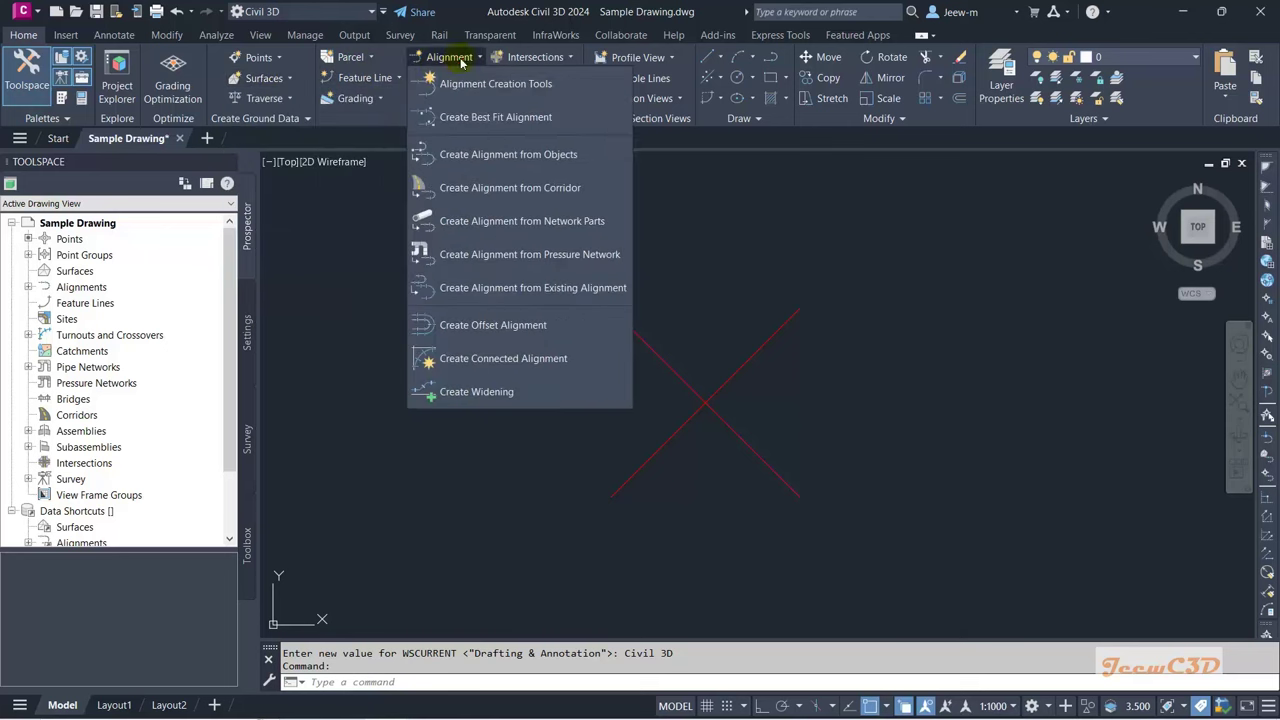
click(708, 145)
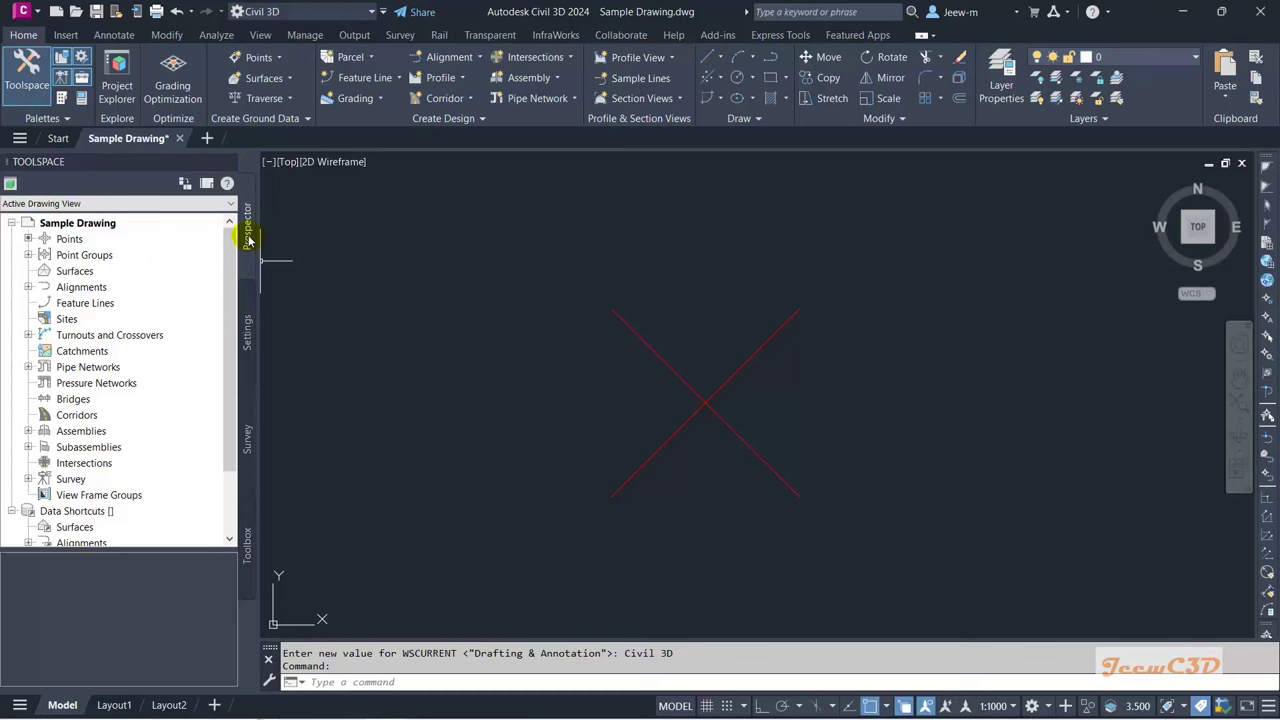
Step: Look through the Toolspace's Settings, Survey and Toolbox views and return to Prospector
click(247, 322)
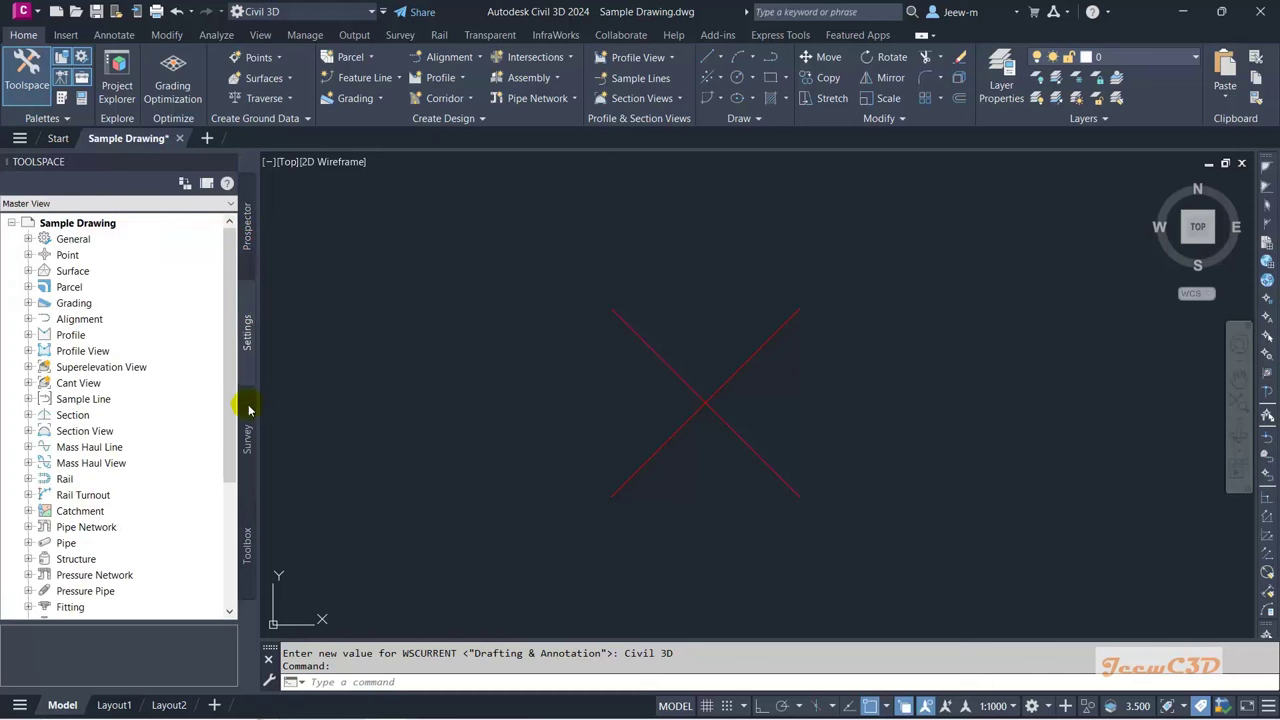
click(246, 437)
click(246, 540)
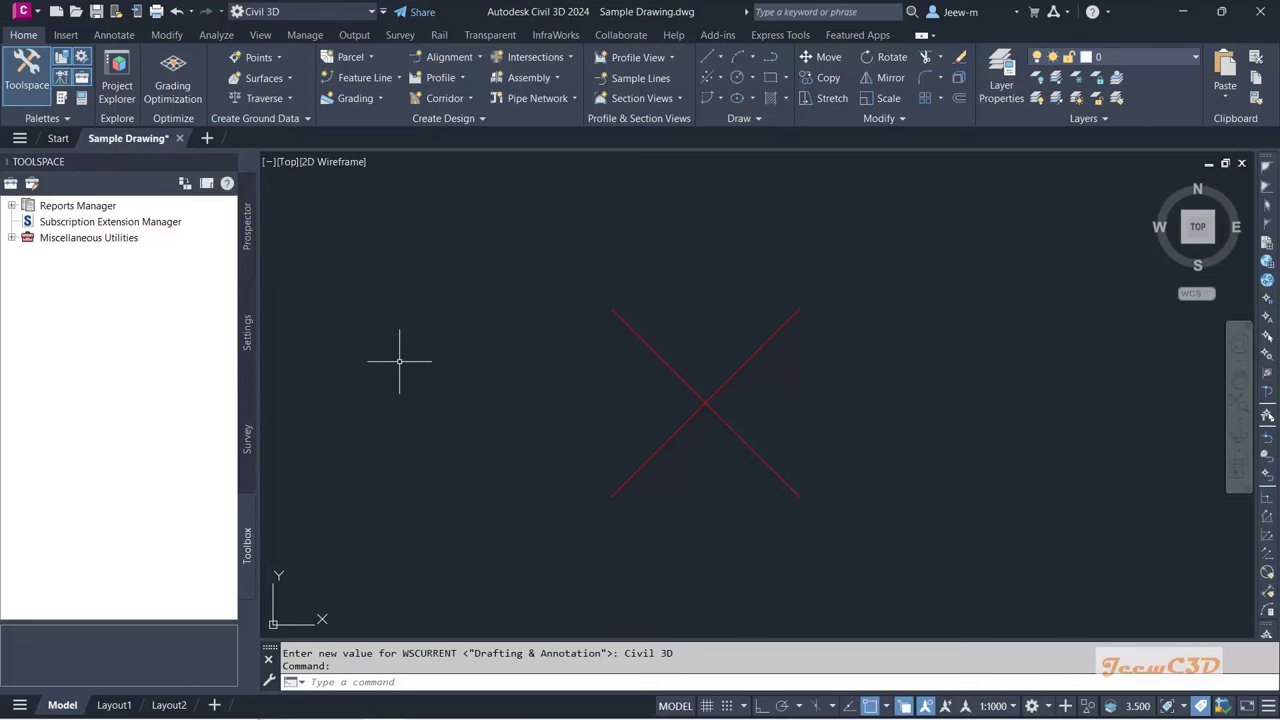
click(248, 238)
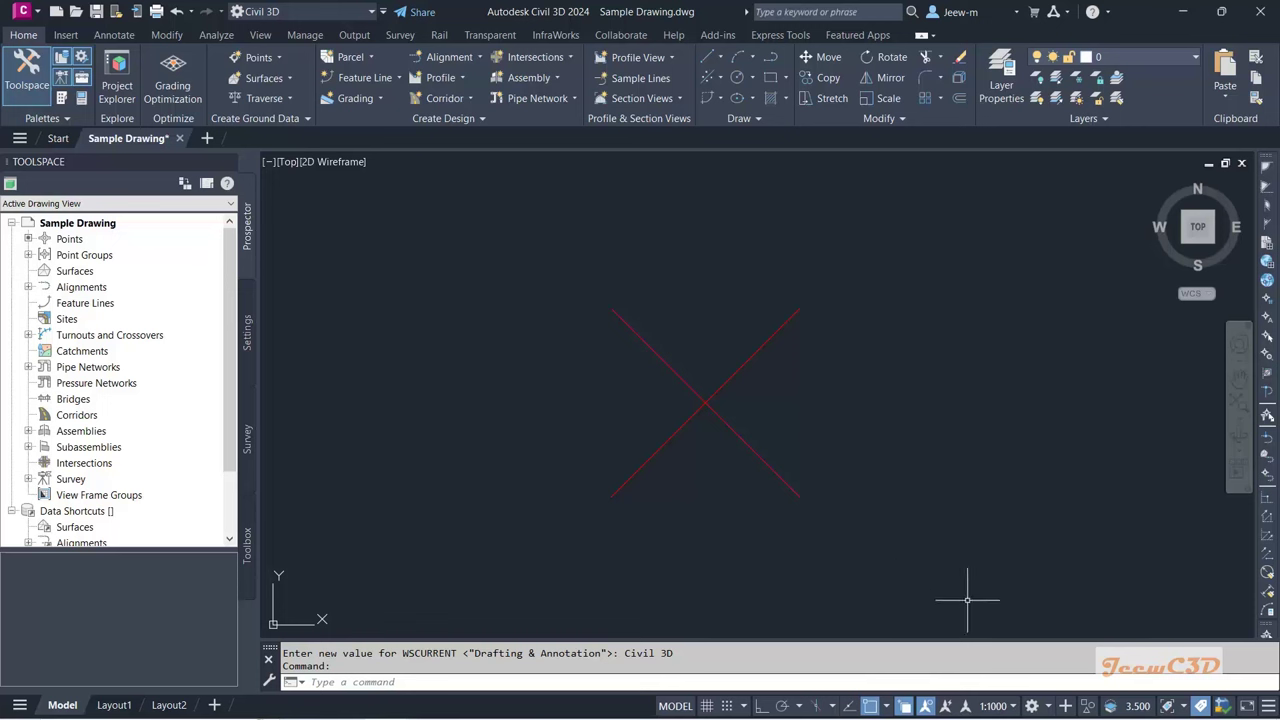
Step: Review the available annotation scales without changing the current one, and point out the command line
click(993, 706)
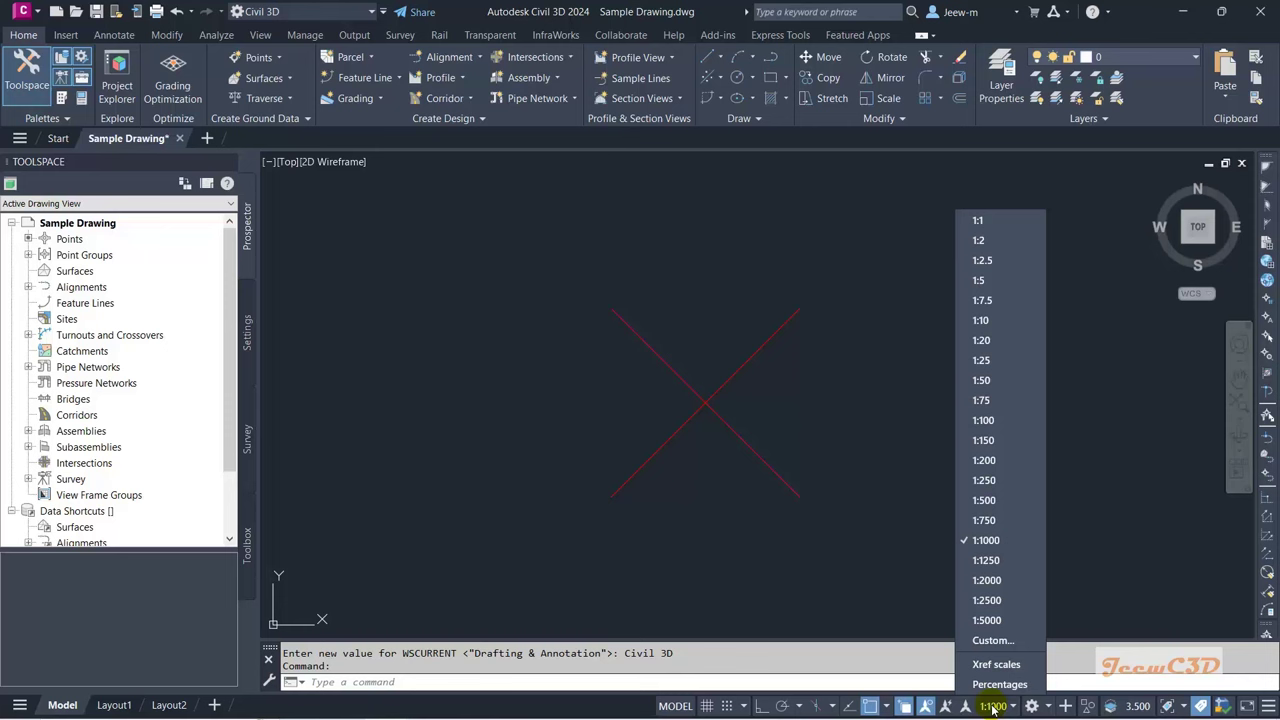
click(993, 706)
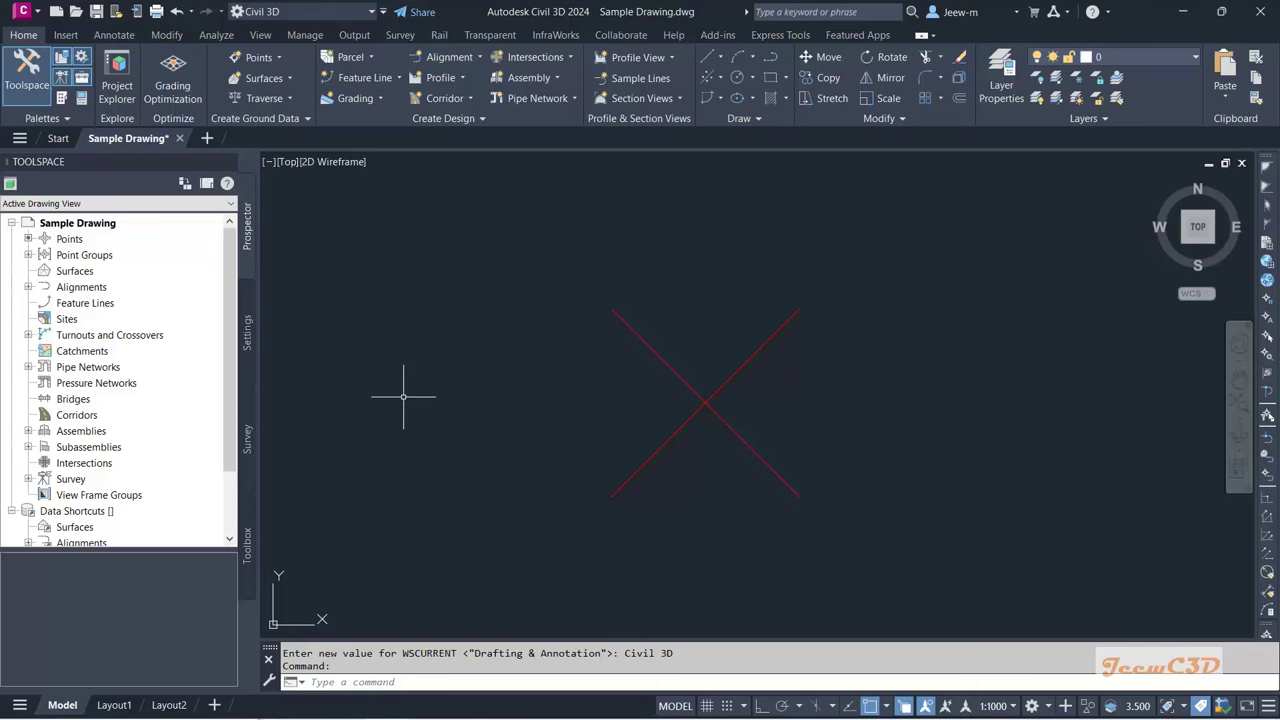
click(414, 684)
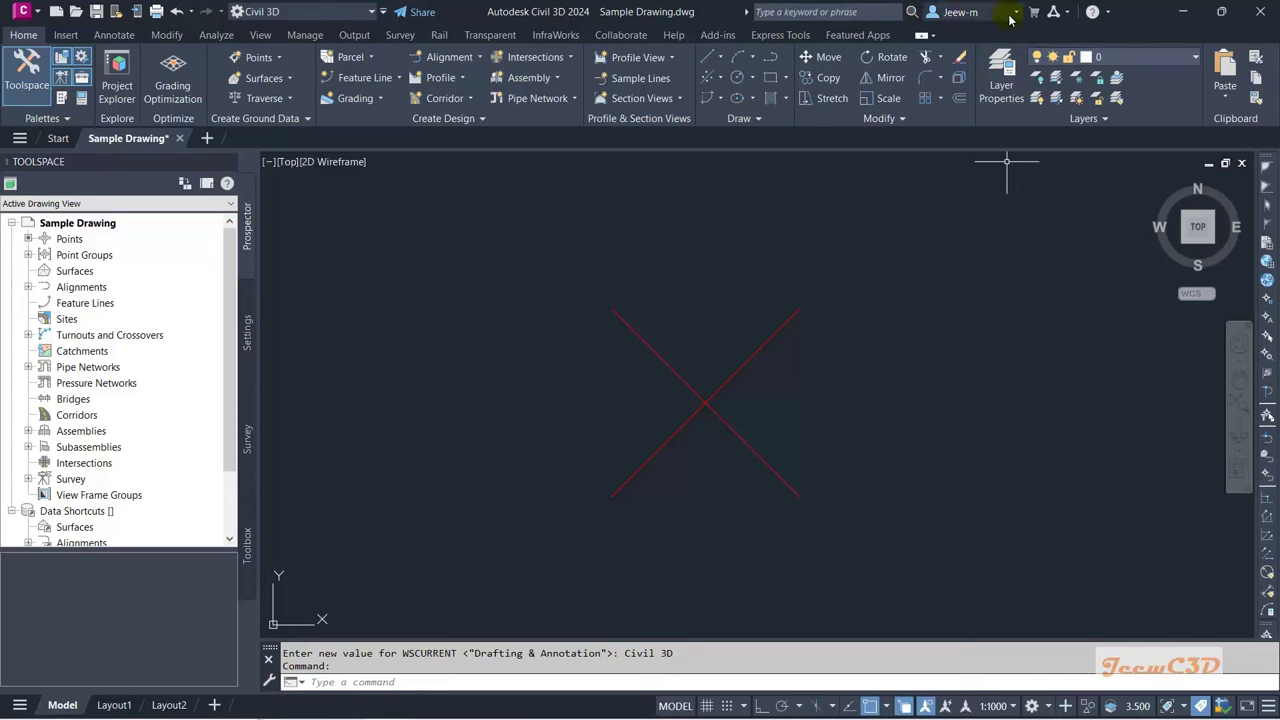
Step: Point out the keyword search and review the available help and learning resources
click(780, 12)
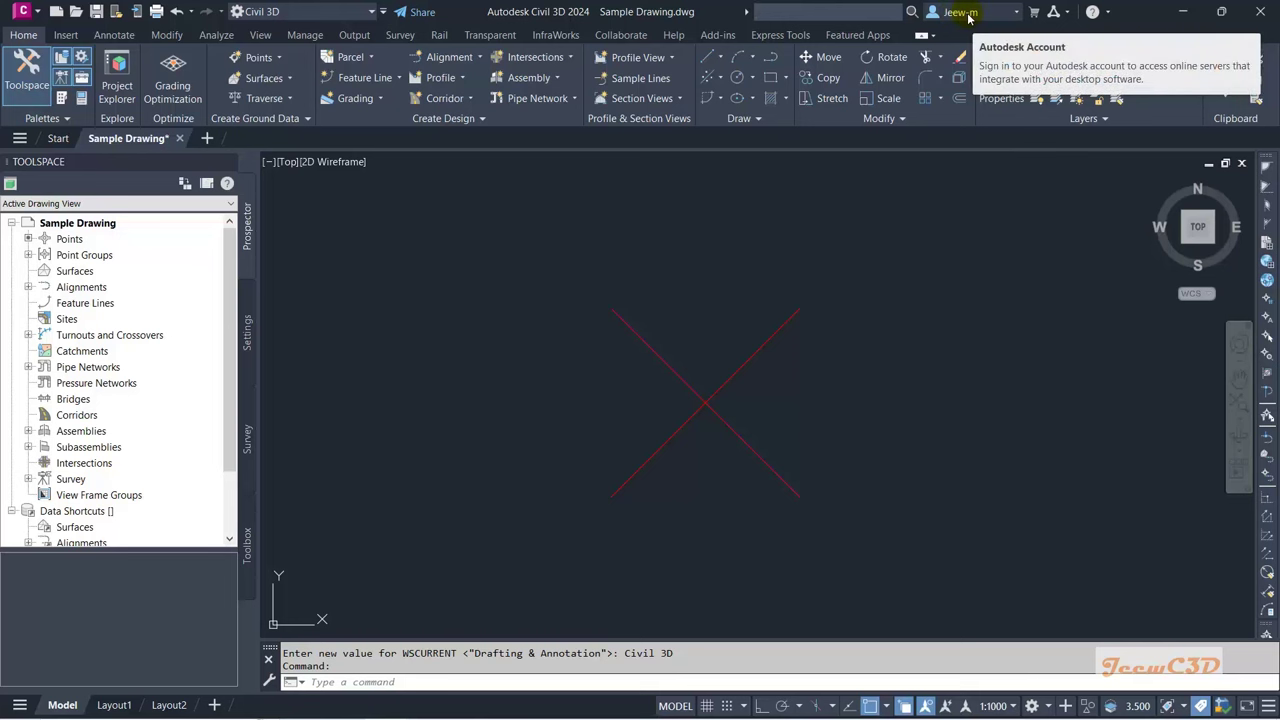
click(1108, 12)
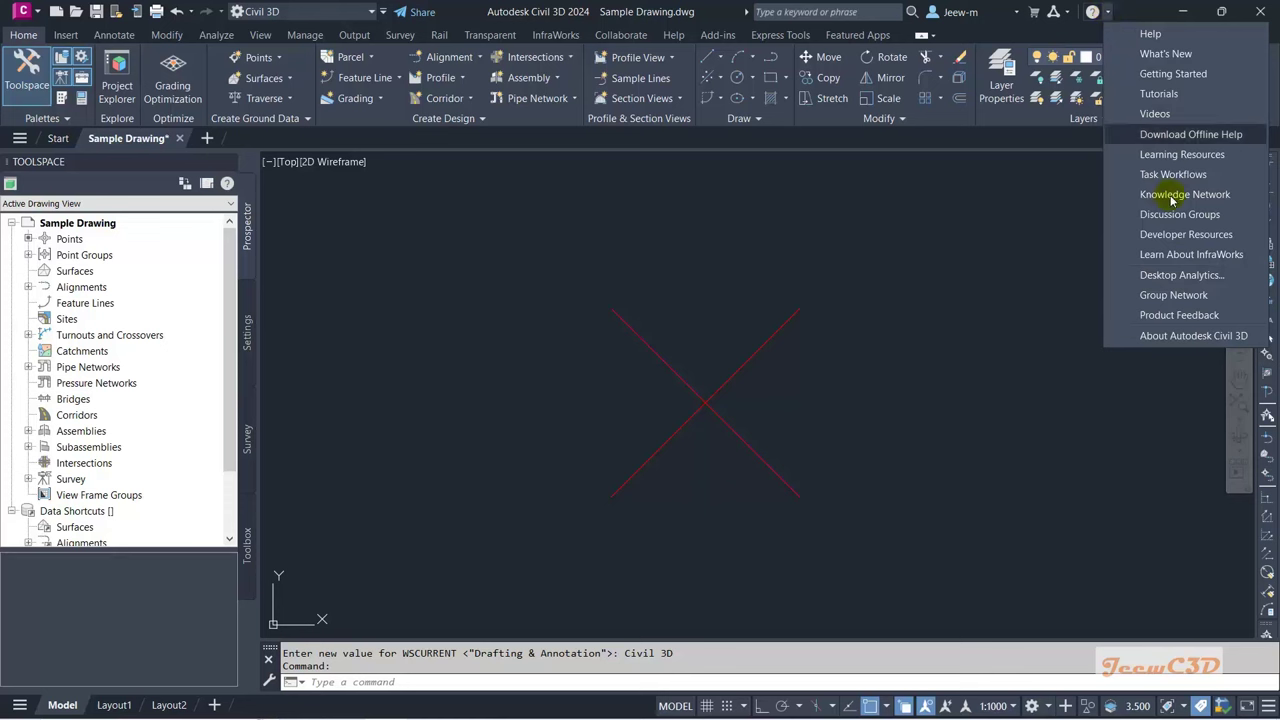
click(977, 281)
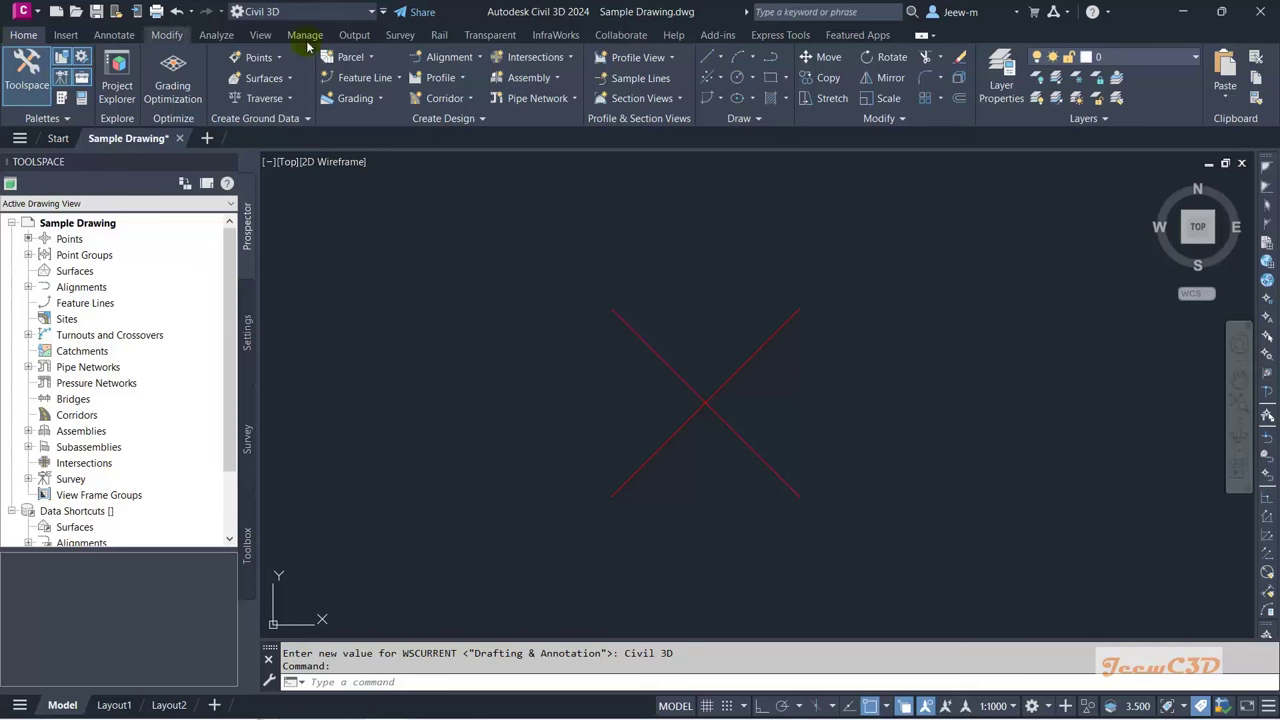
Step: Revisit the ribbon's Insert and Annotate command sets and go back to the Home set
click(65, 35)
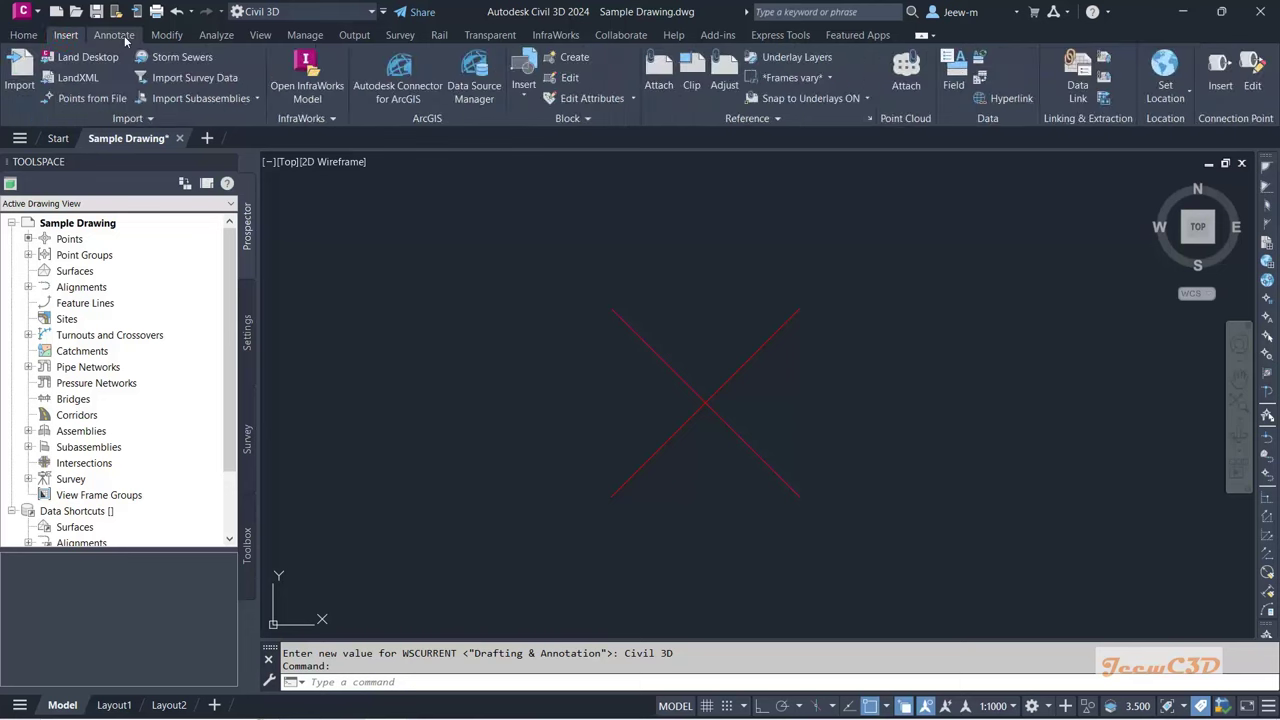
click(114, 35)
click(24, 36)
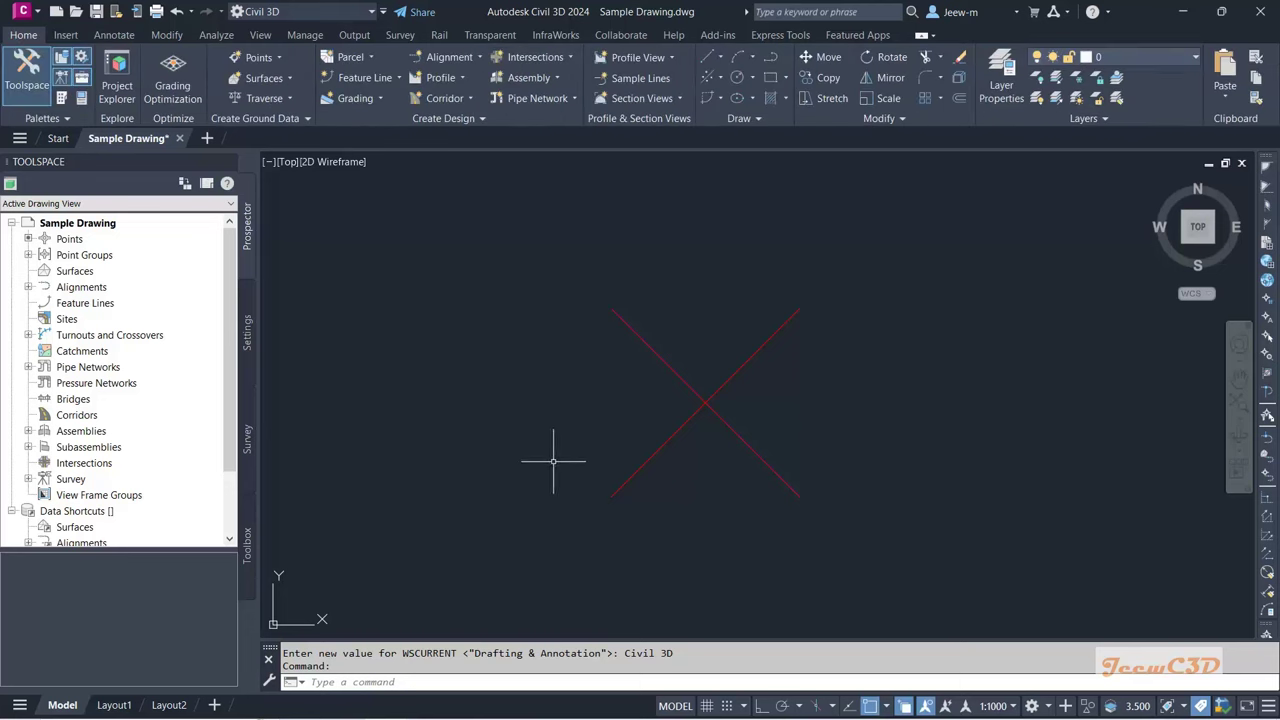
Step: Select the red cross-shaped COGO point repeatedly to examine its contextual ribbon commands, clearing the selection each time
click(668, 437)
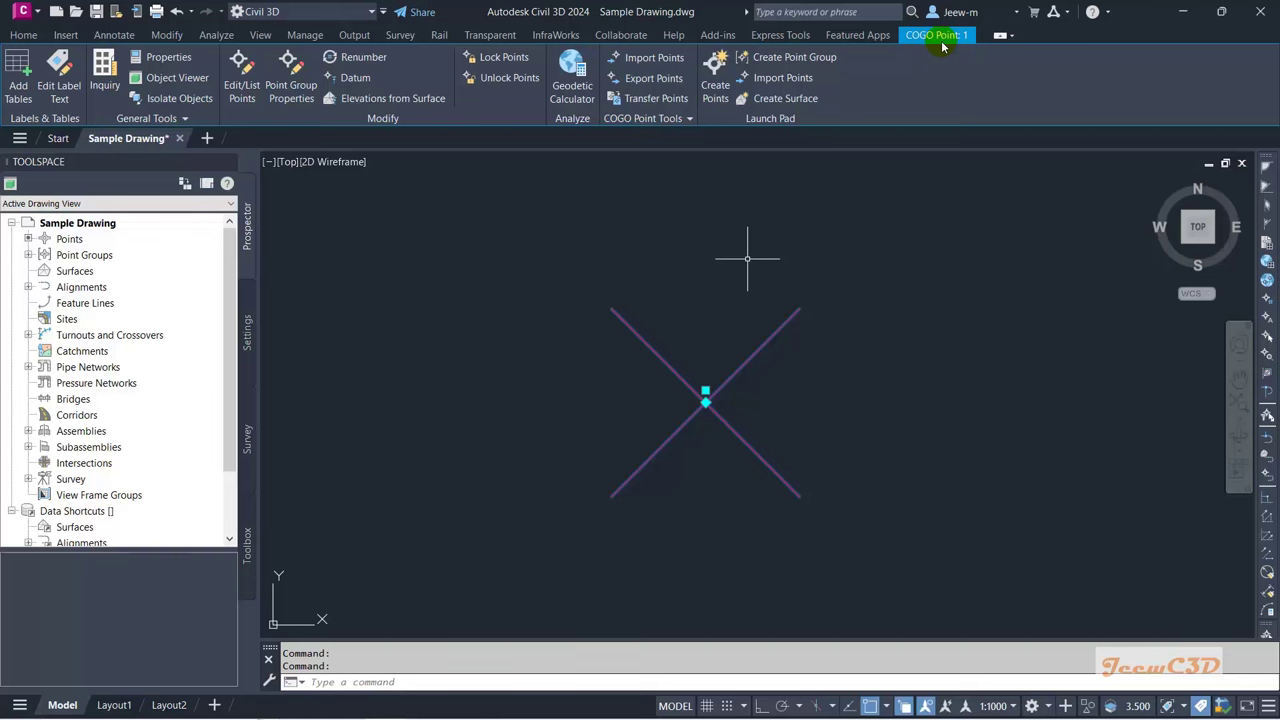
key(Escape)
key(Escape)
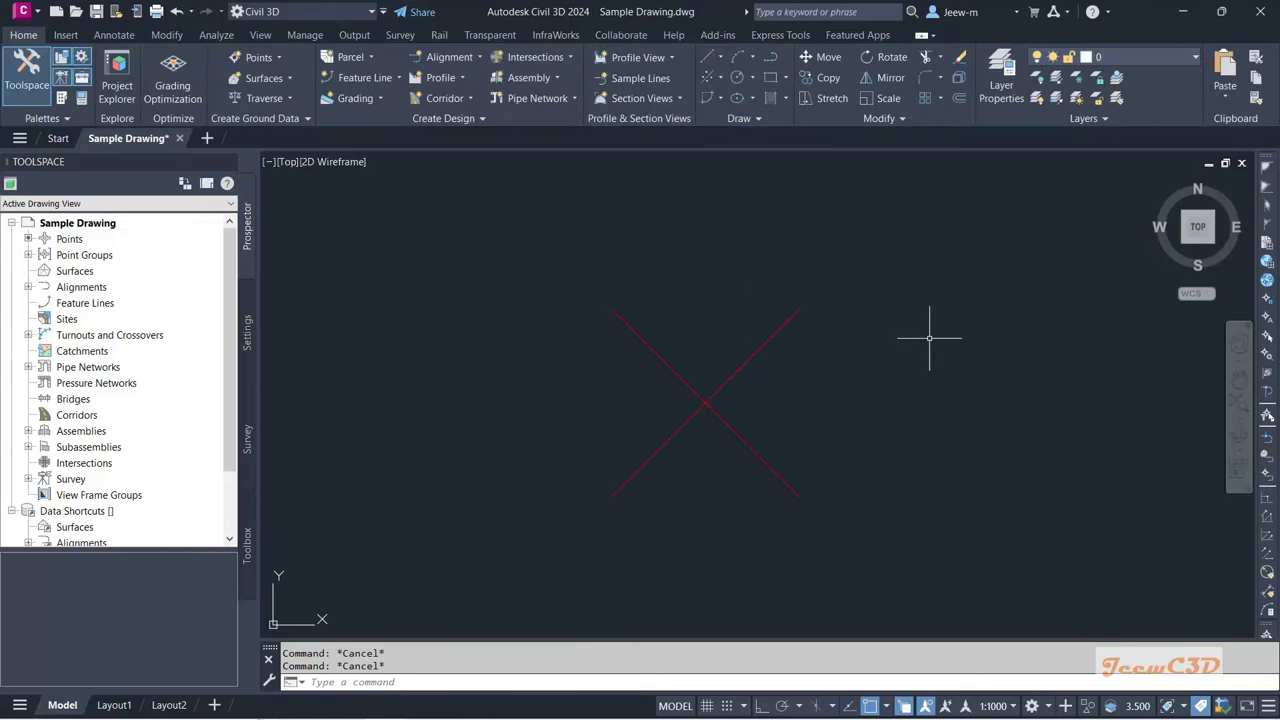
click(722, 443)
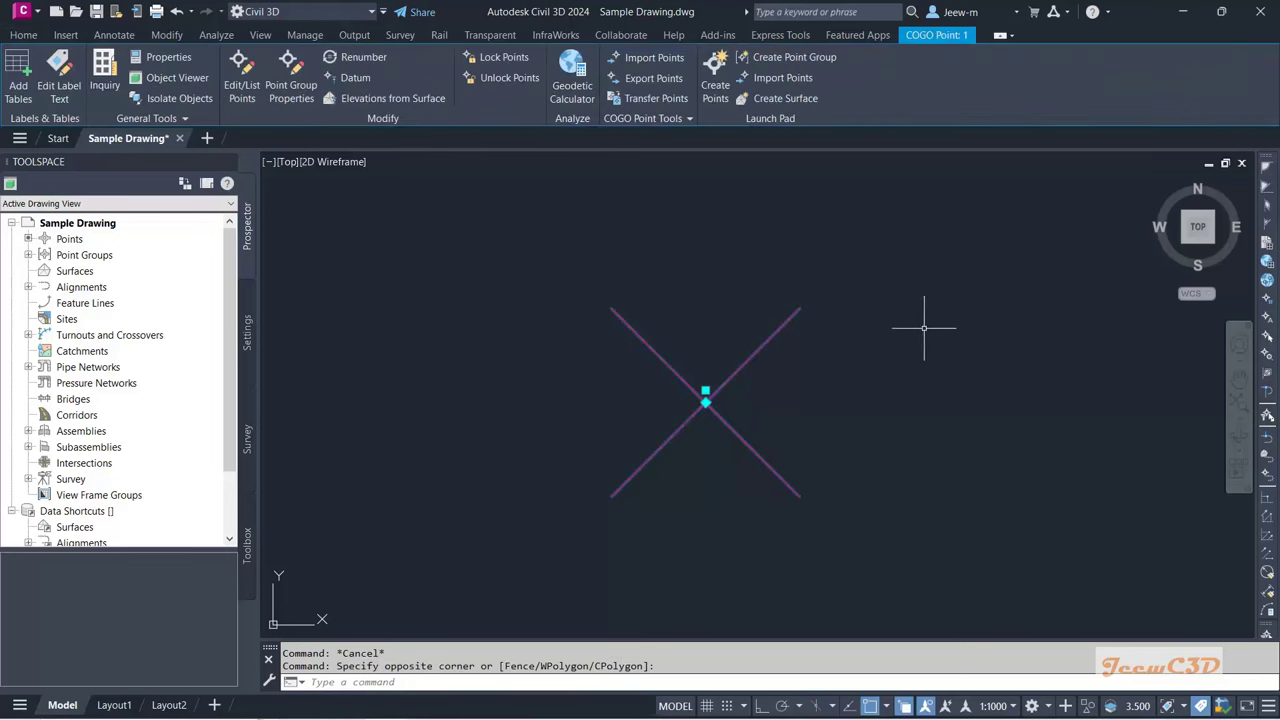
key(Escape)
key(Escape)
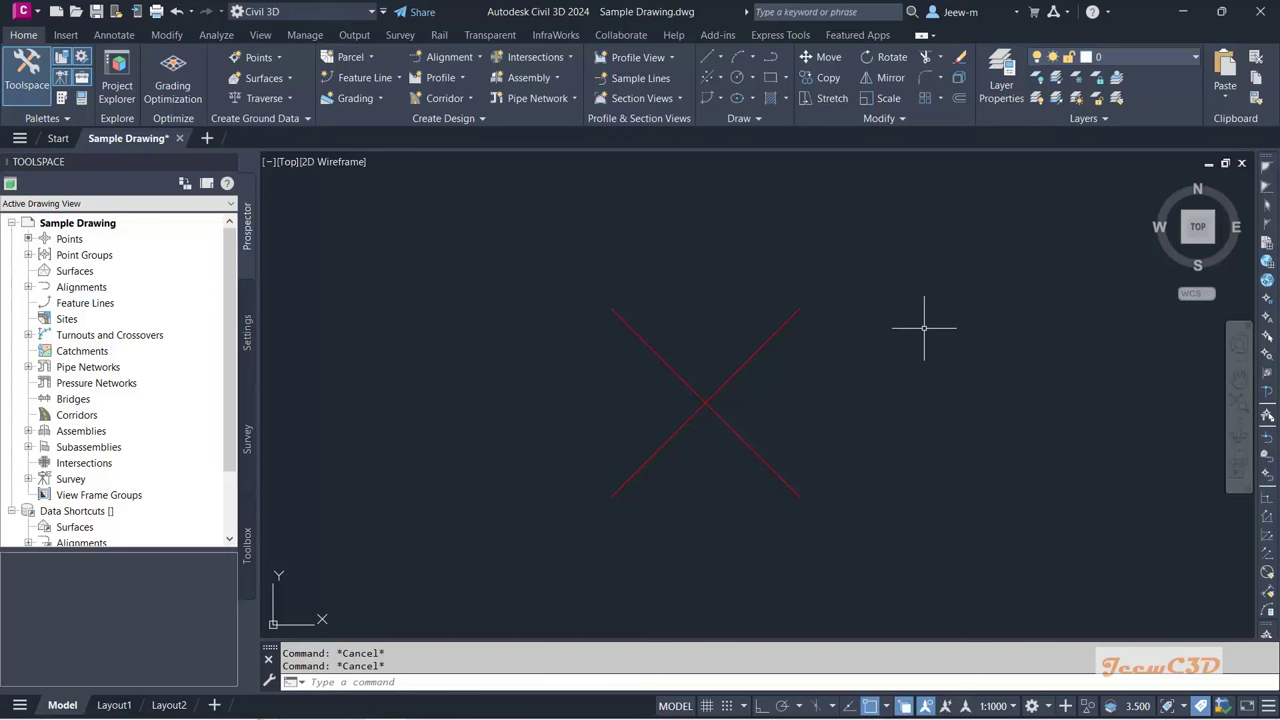
click(740, 436)
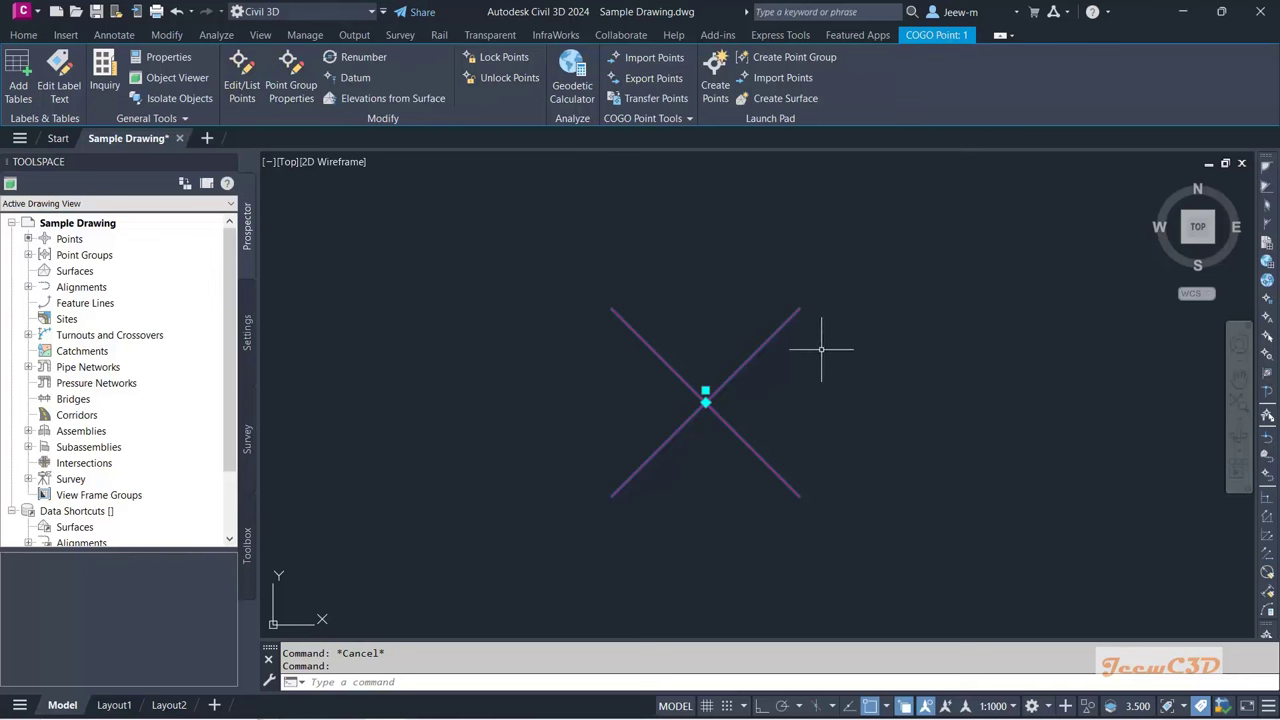
key(Escape)
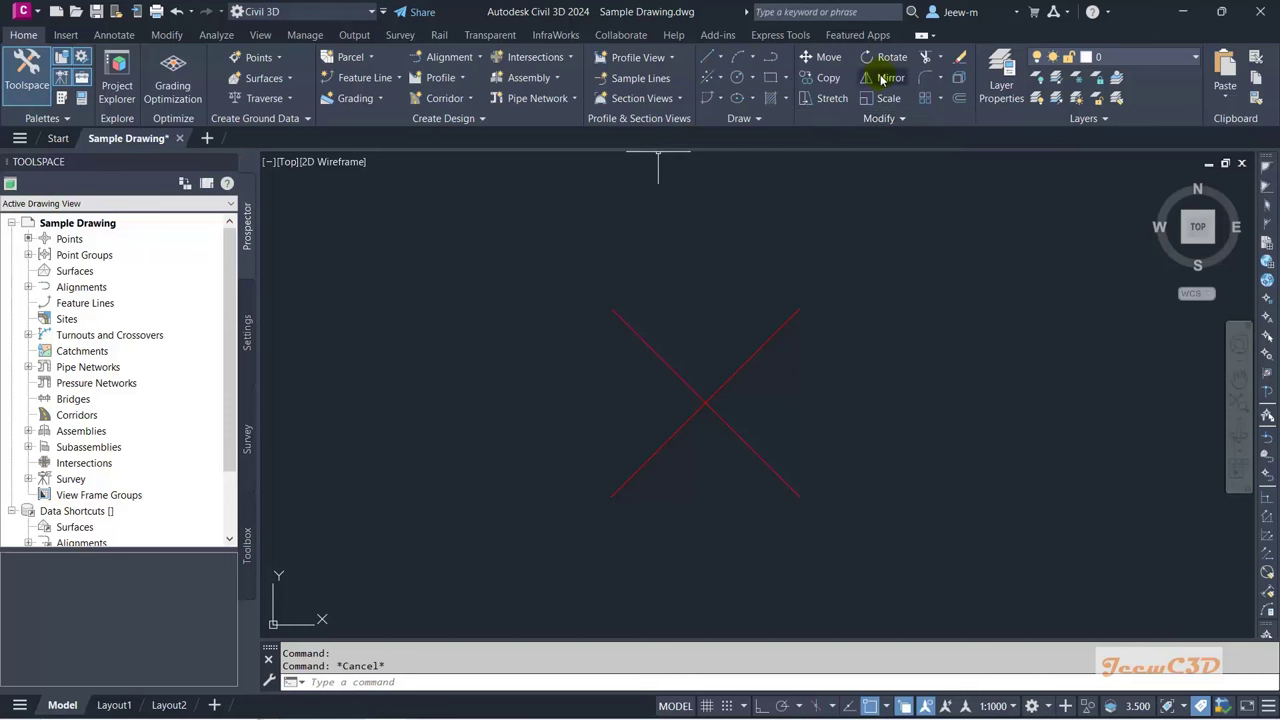
Step: Cycle the ribbon through its minimized display states and restore the full ribbon
click(922, 38)
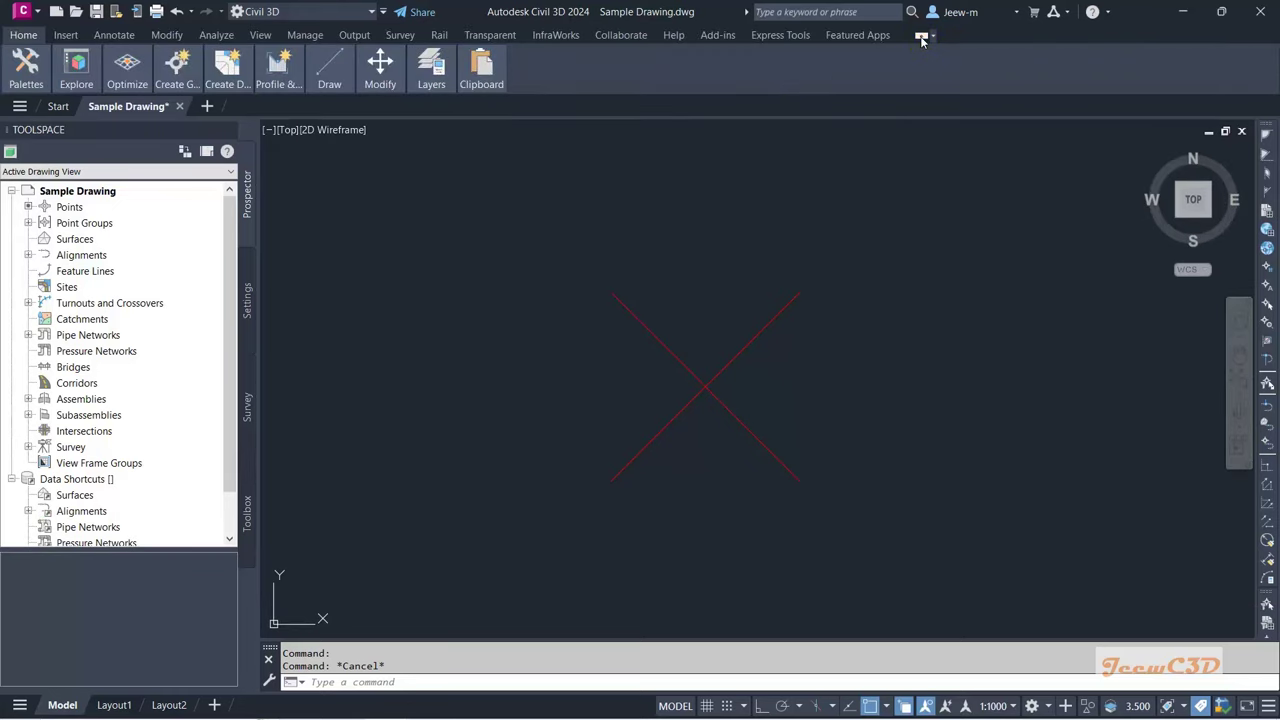
click(921, 37)
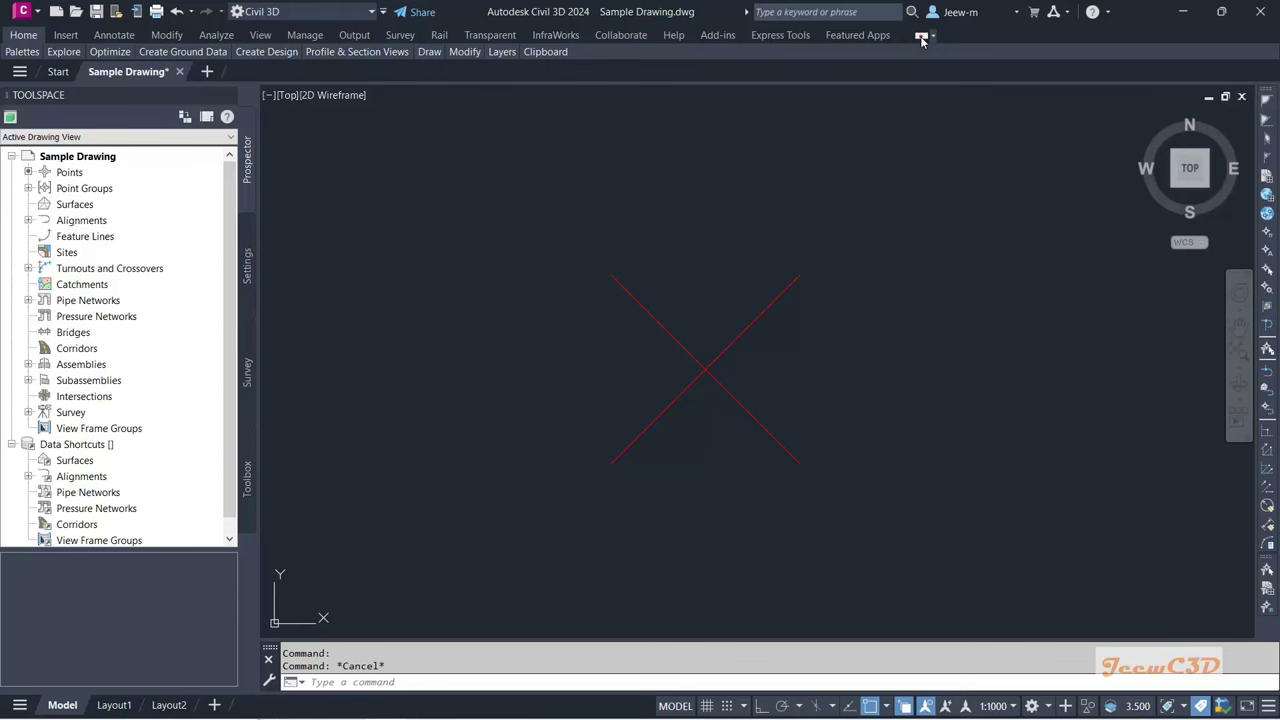
click(921, 37)
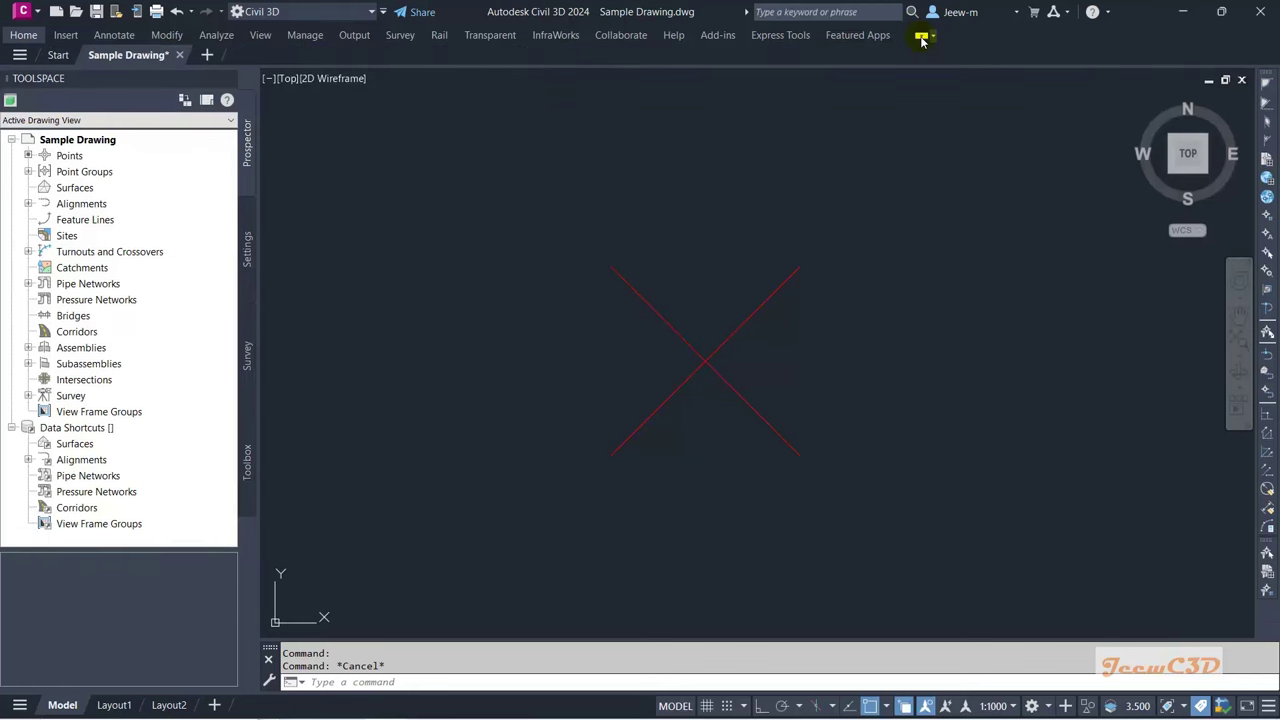
click(921, 37)
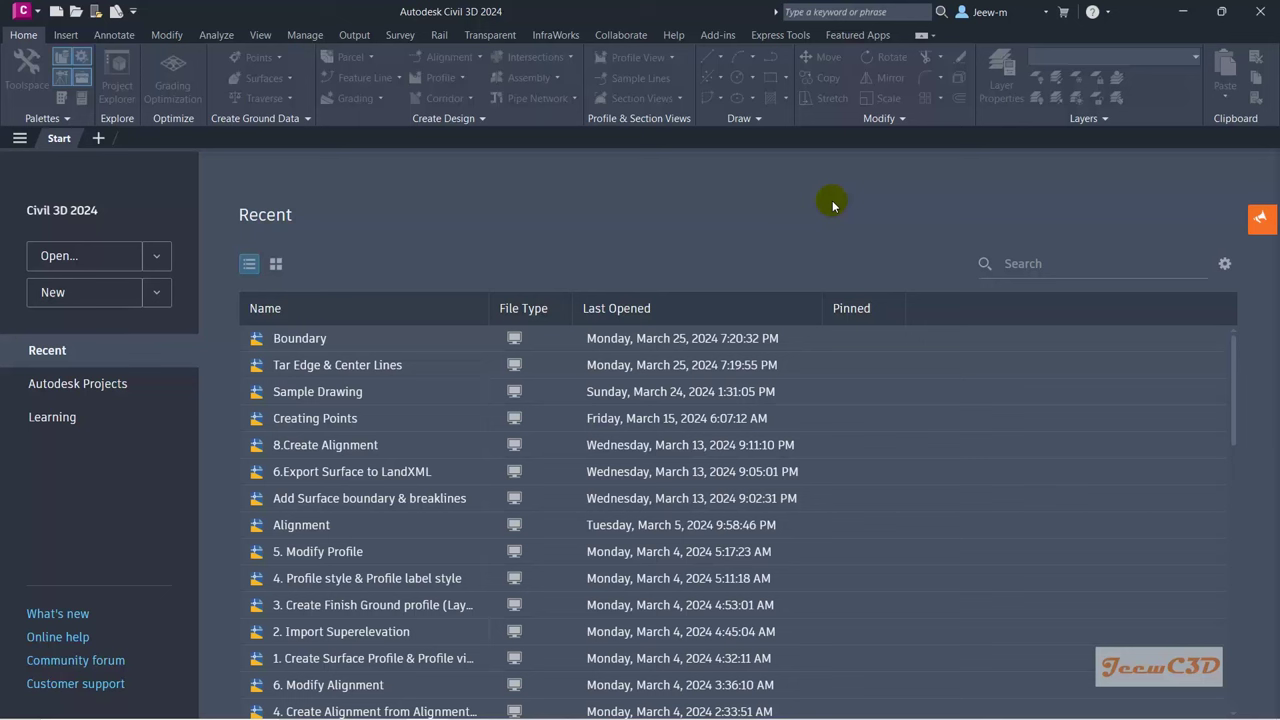
Step: Create a new drawing from the _Autodesk Civil 3D (Metric) NCS.dwt template
click(25, 12)
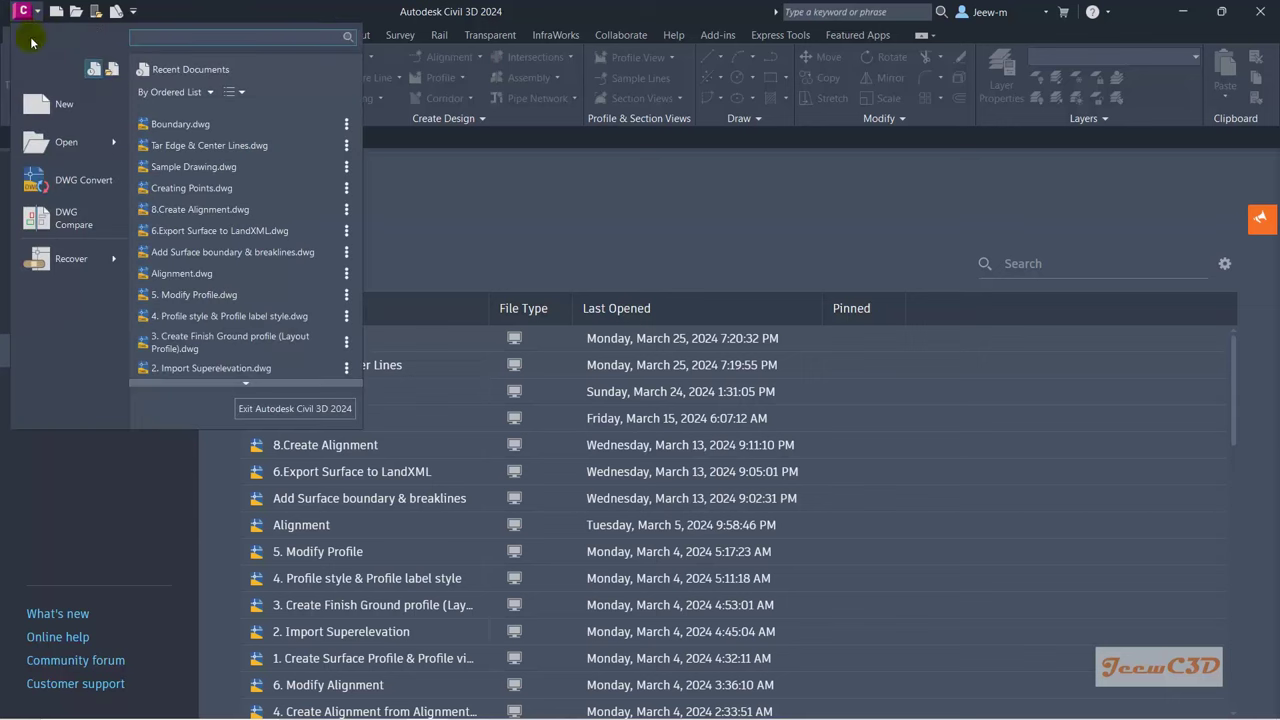
click(52, 106)
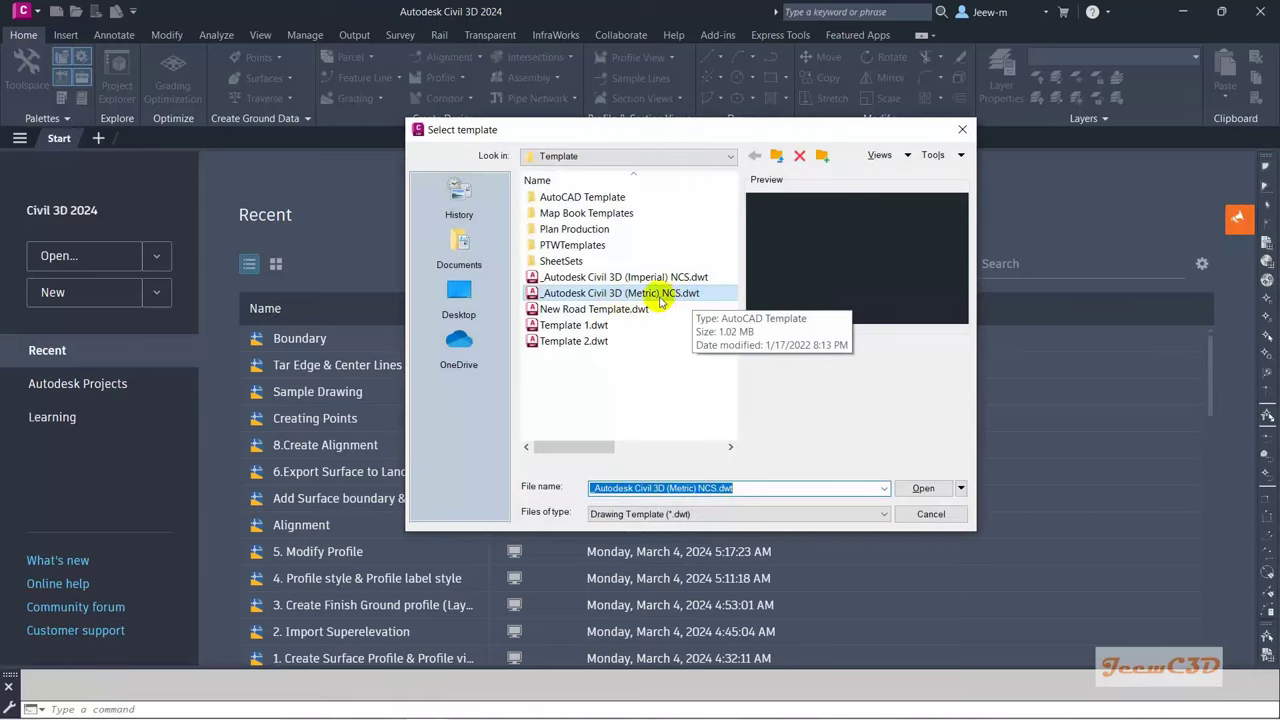
click(923, 487)
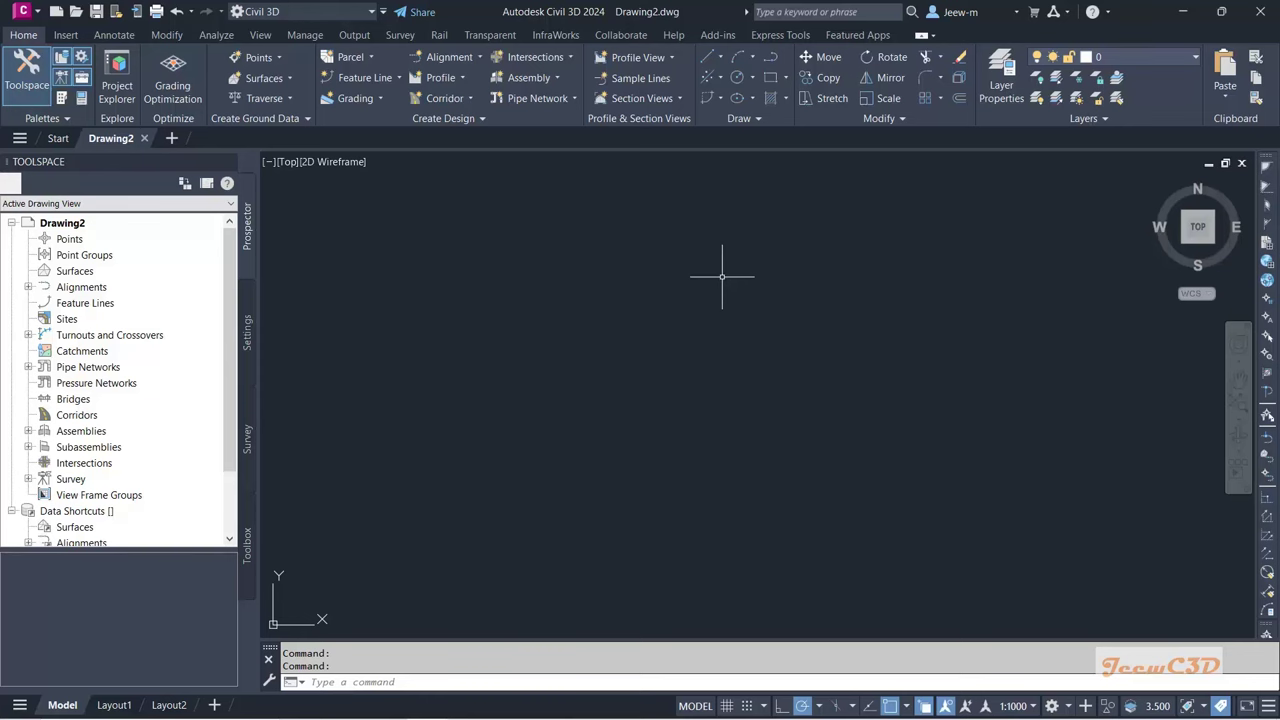
Step: Switch to Topo Survey Points.csv in Excel and label the first two data columns by entering P in F1 and N in G1
key(alt+Tab)
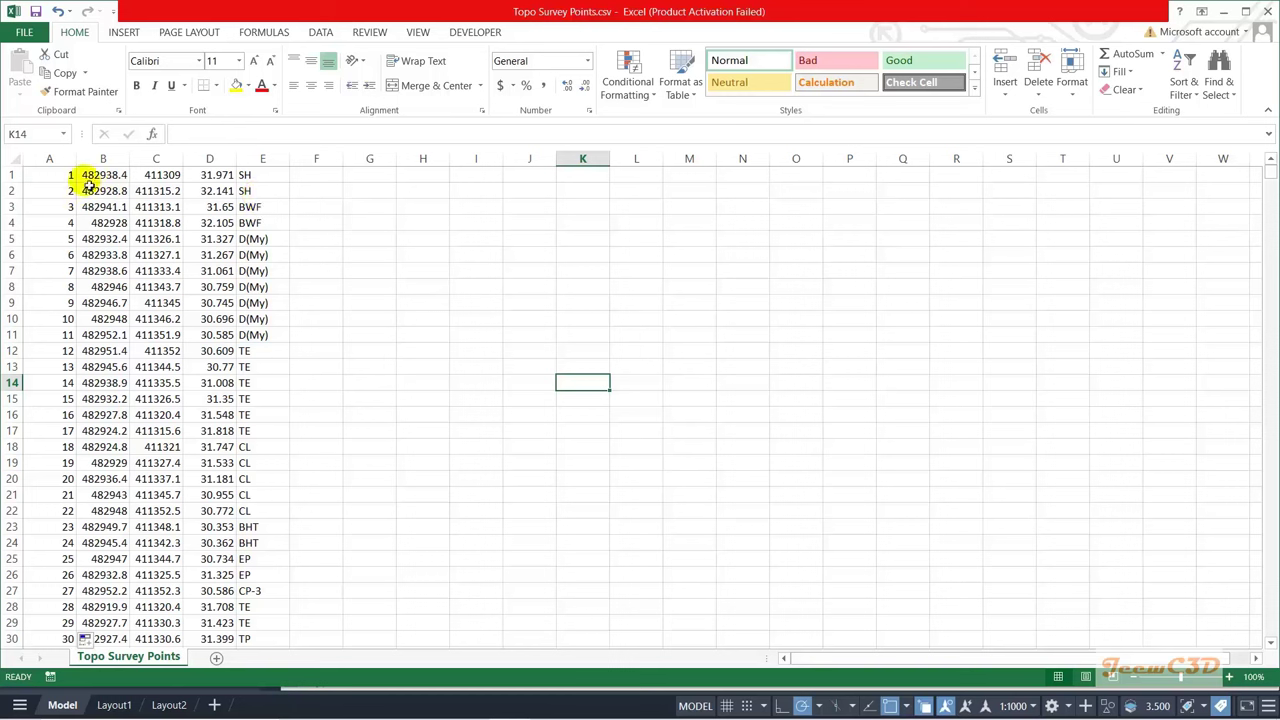
click(331, 179)
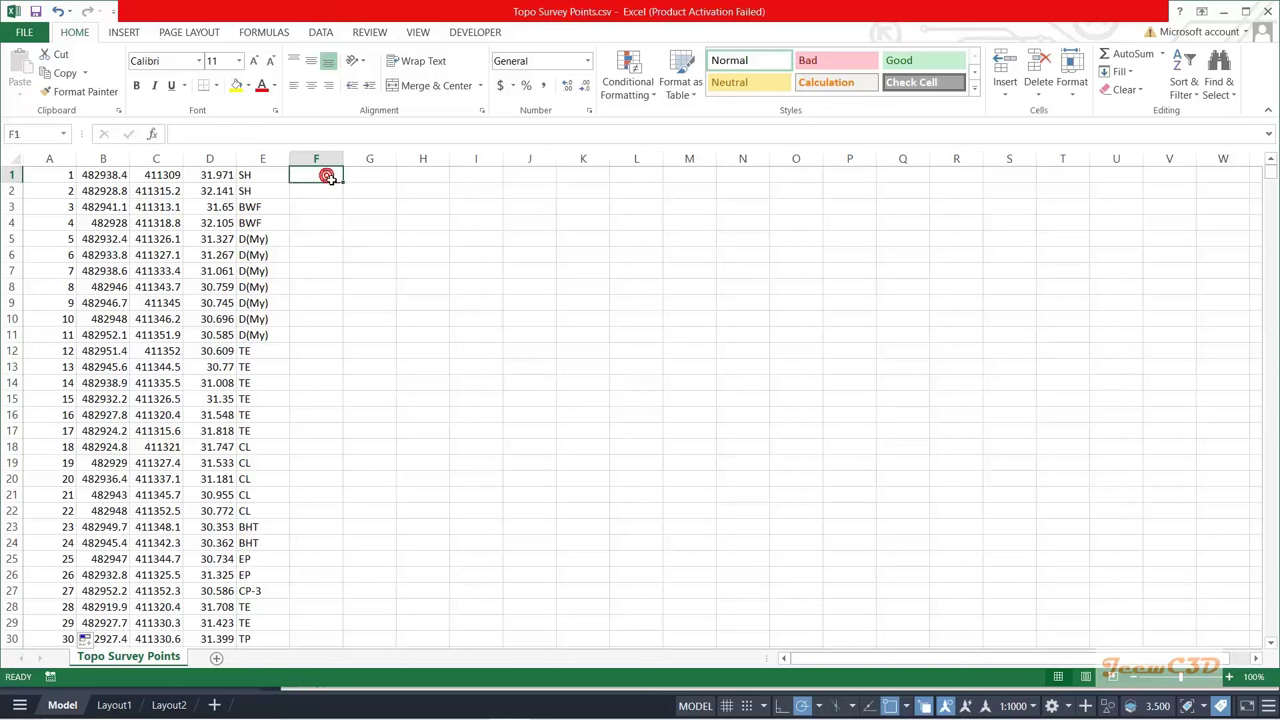
text(P)
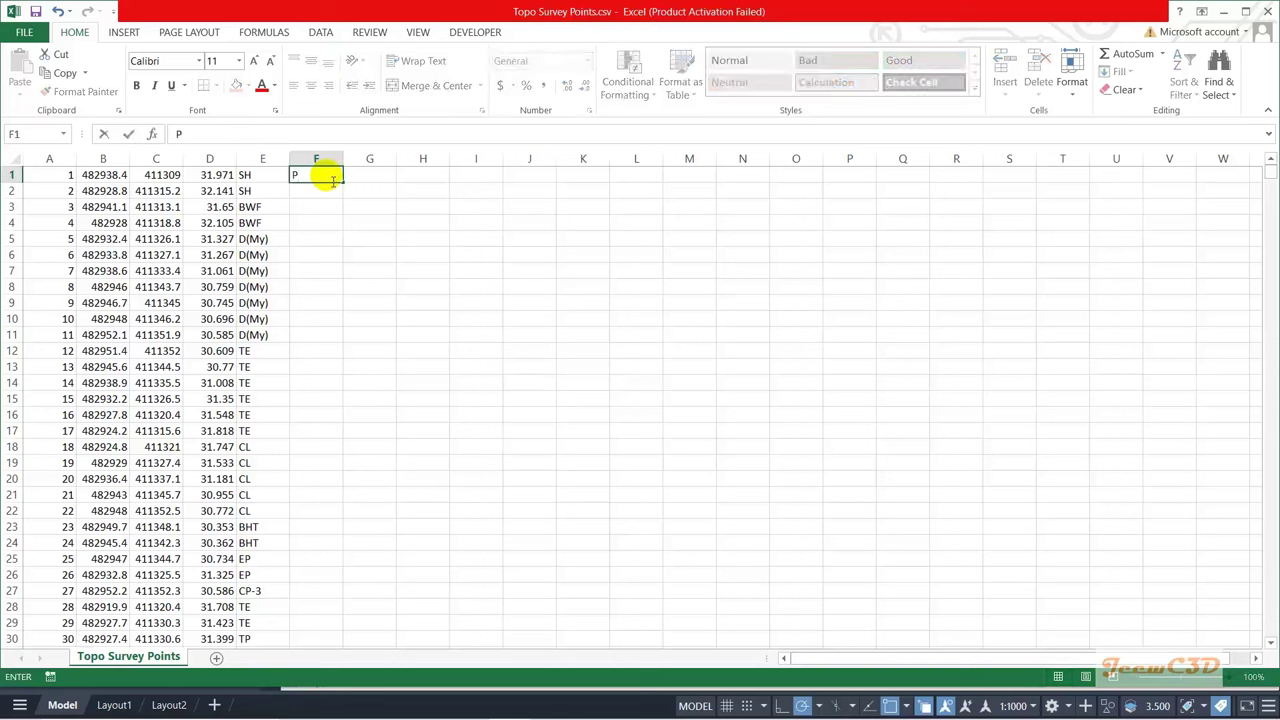
key(Tab)
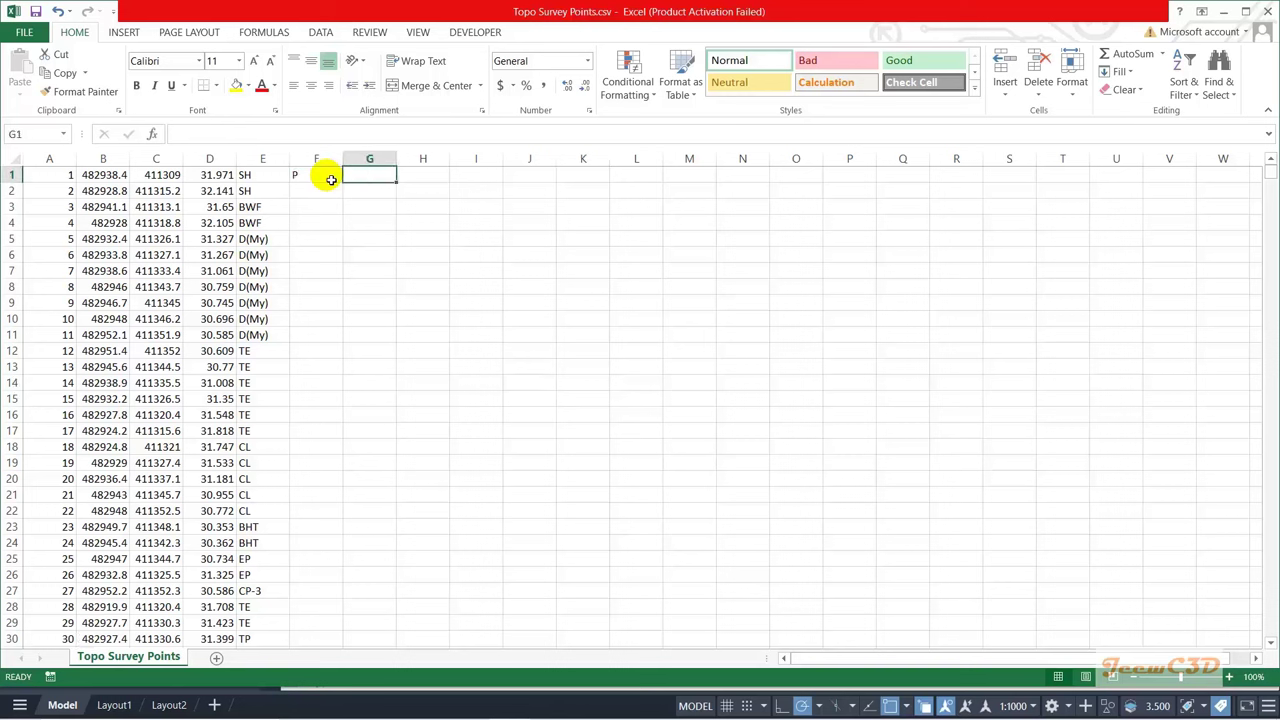
click(115, 176)
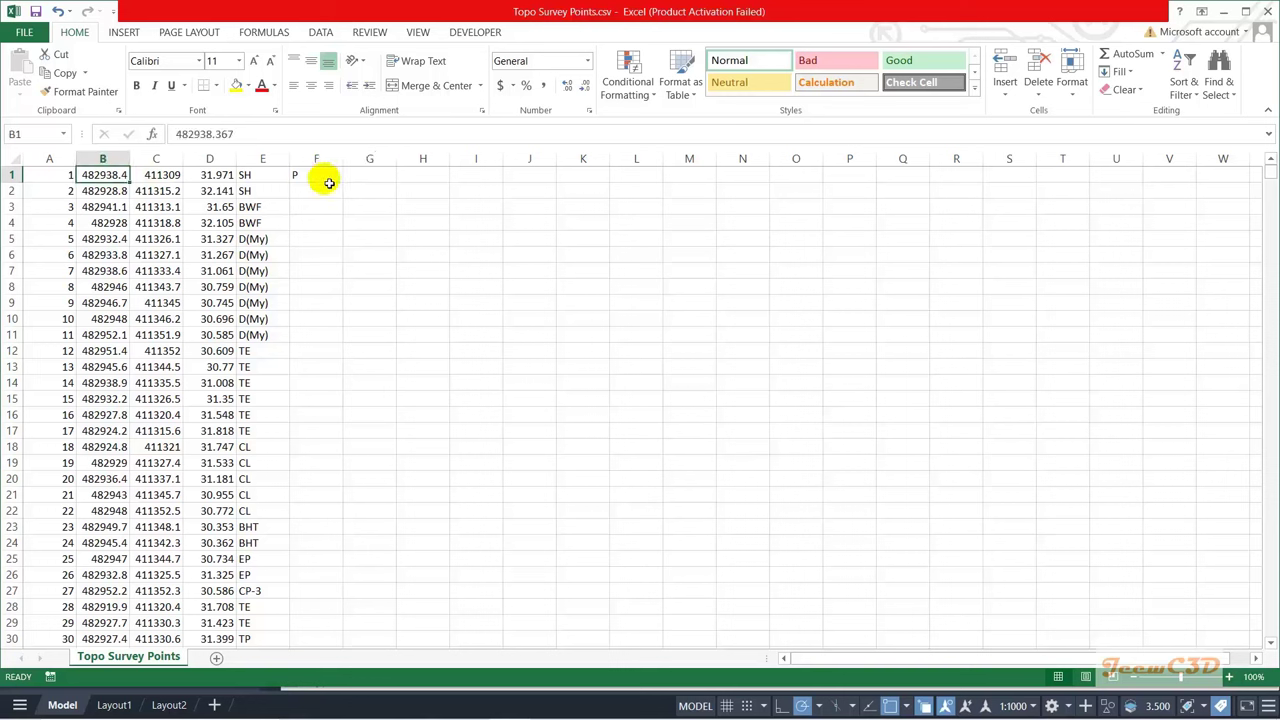
click(362, 179)
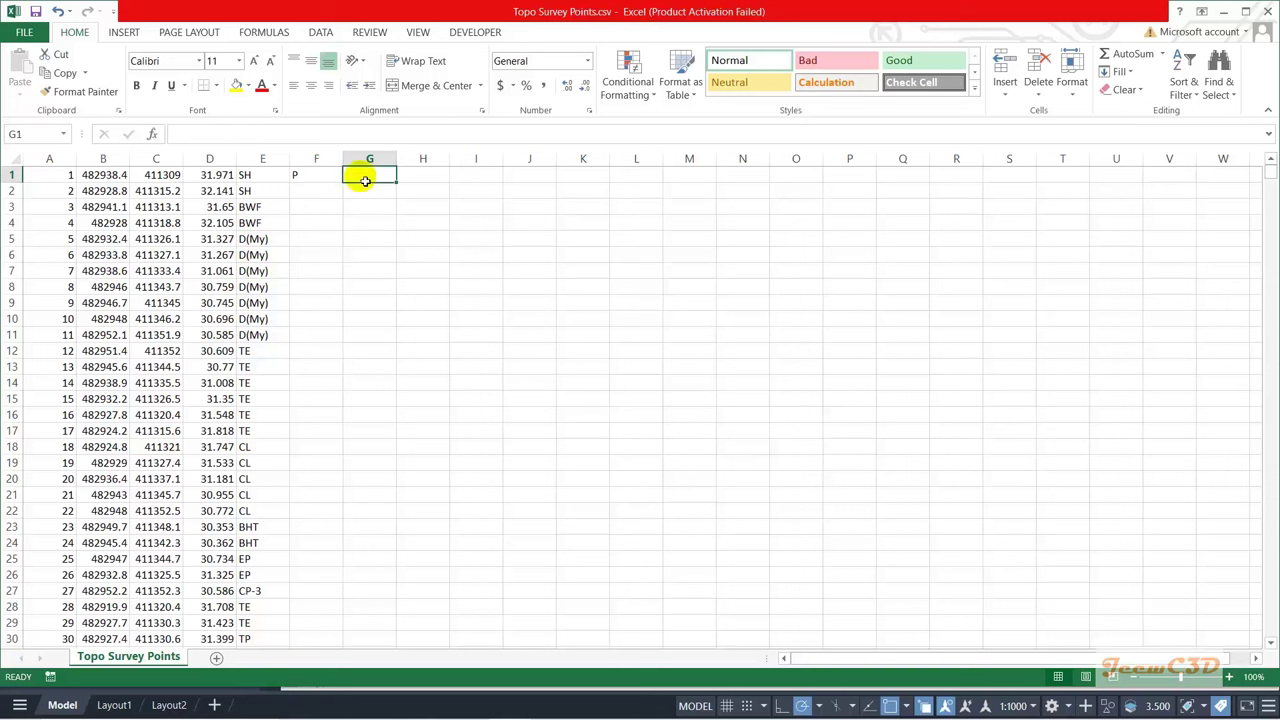
text(N)
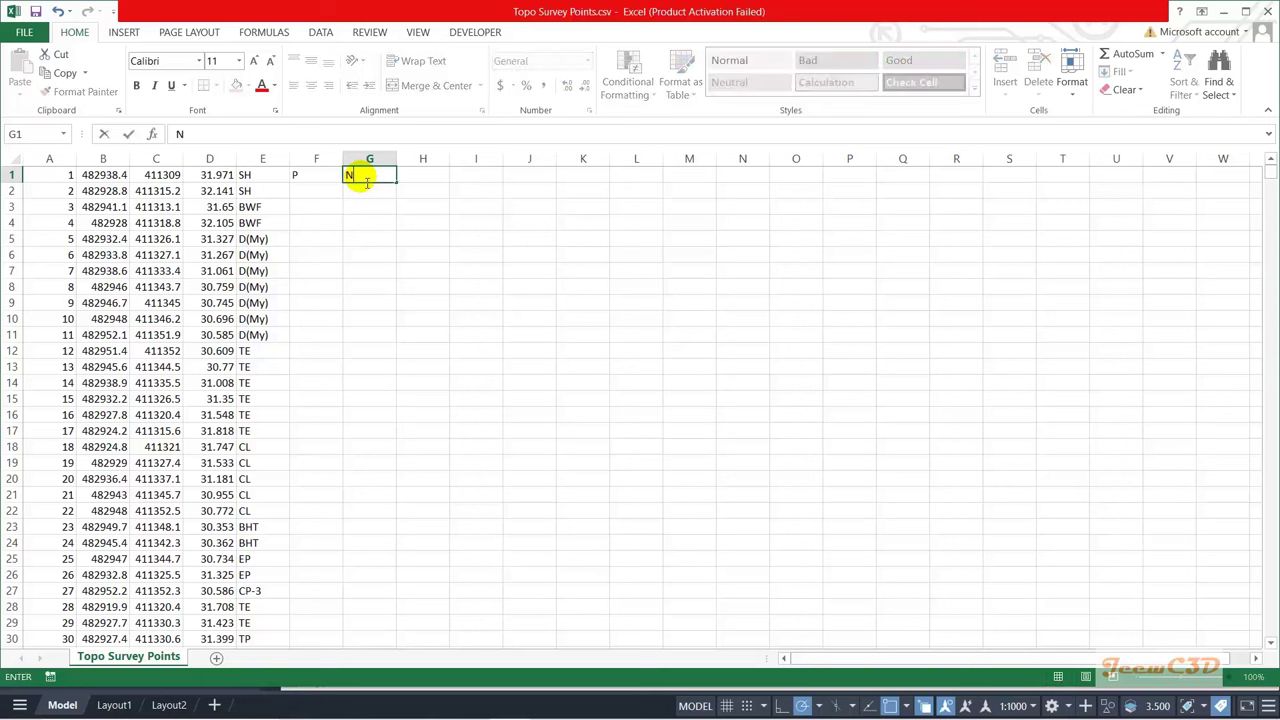
key(Tab)
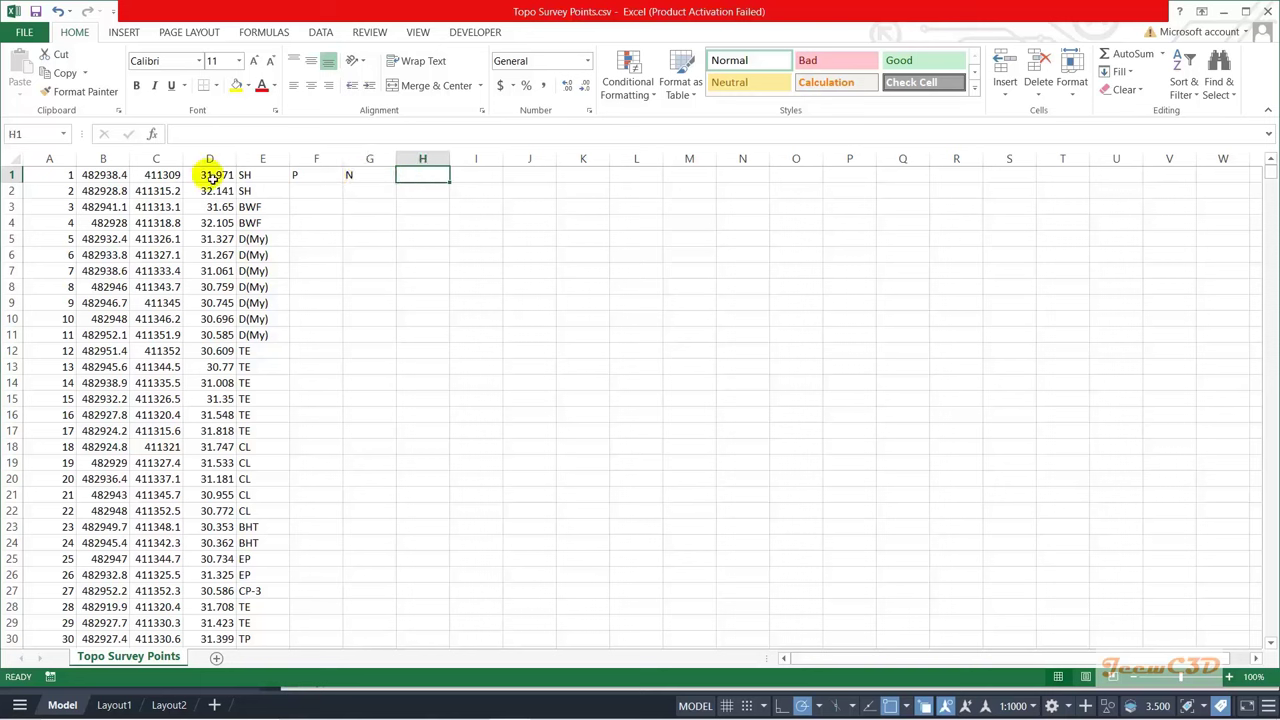
Step: Label the remaining data columns by entering E in H1, Z in I1 and D in J1
click(150, 177)
click(416, 180)
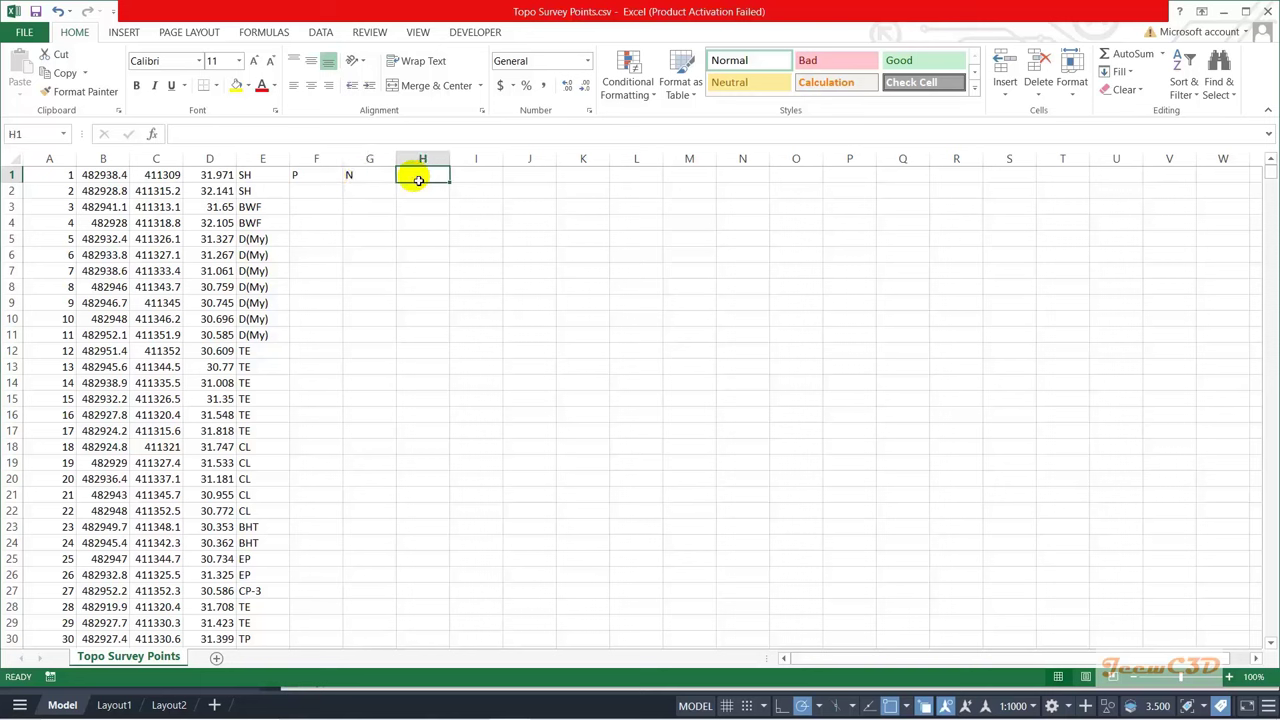
text(E)
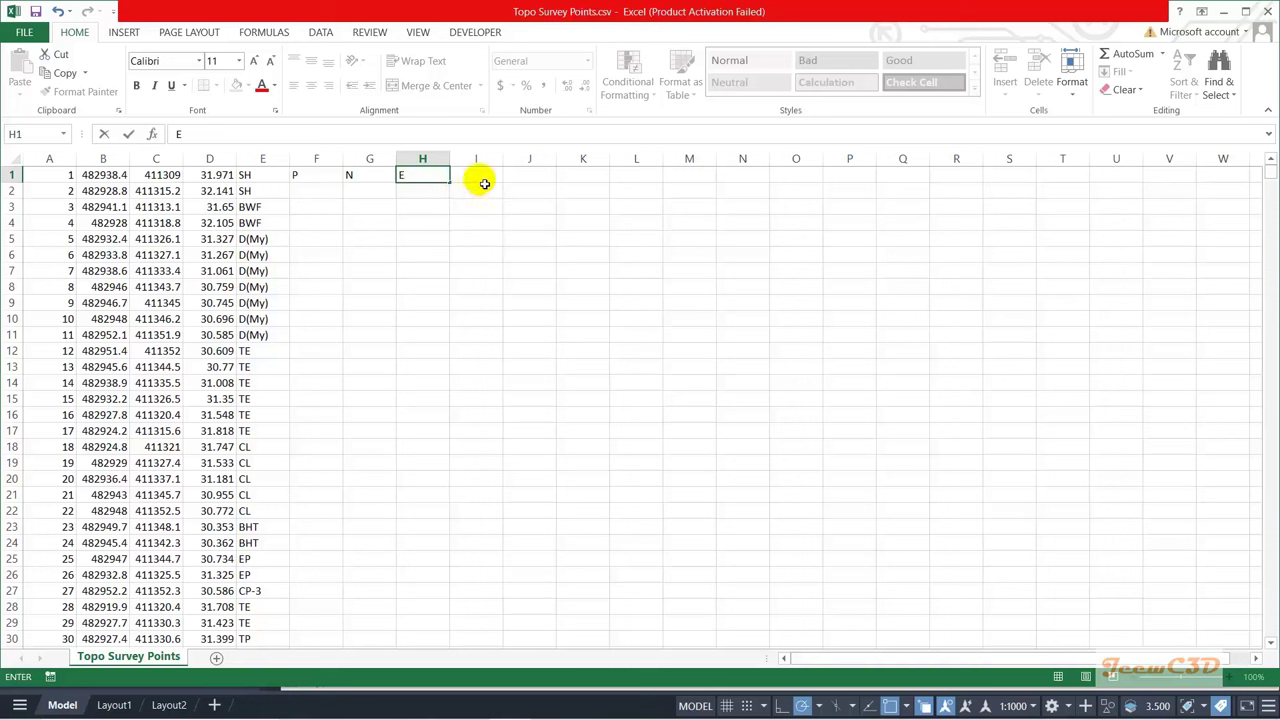
key(Tab)
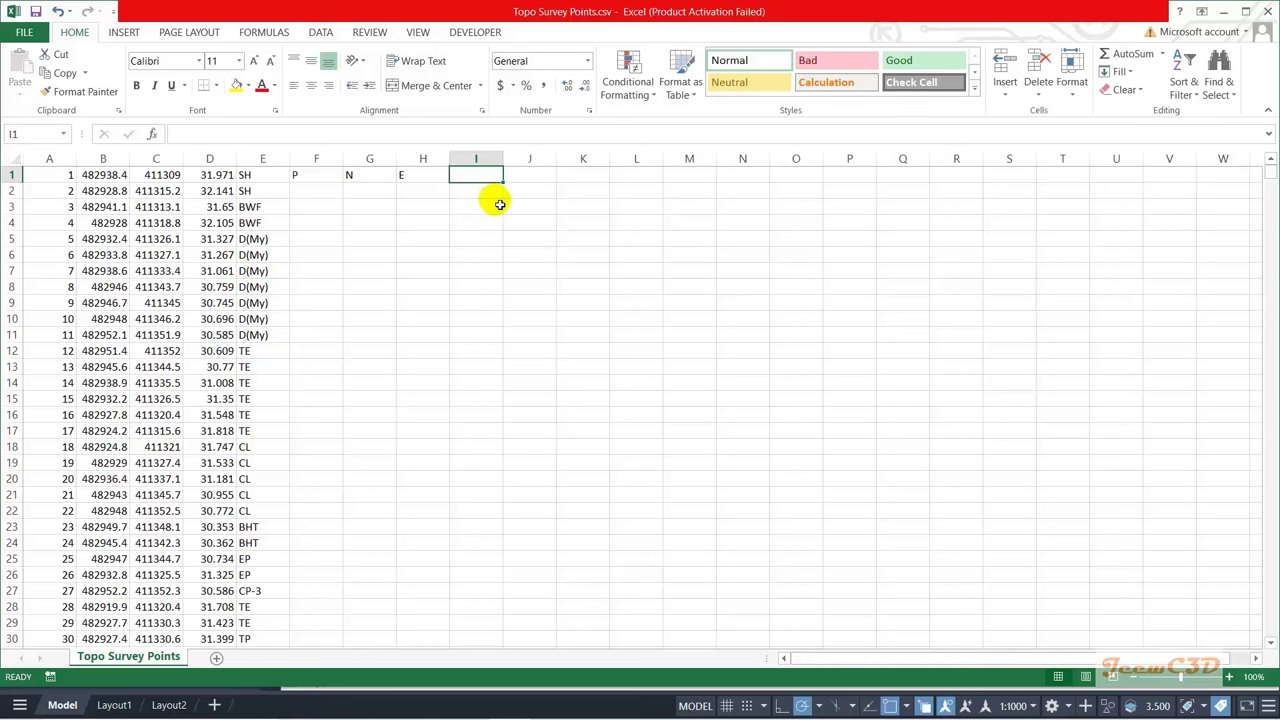
text(Z)
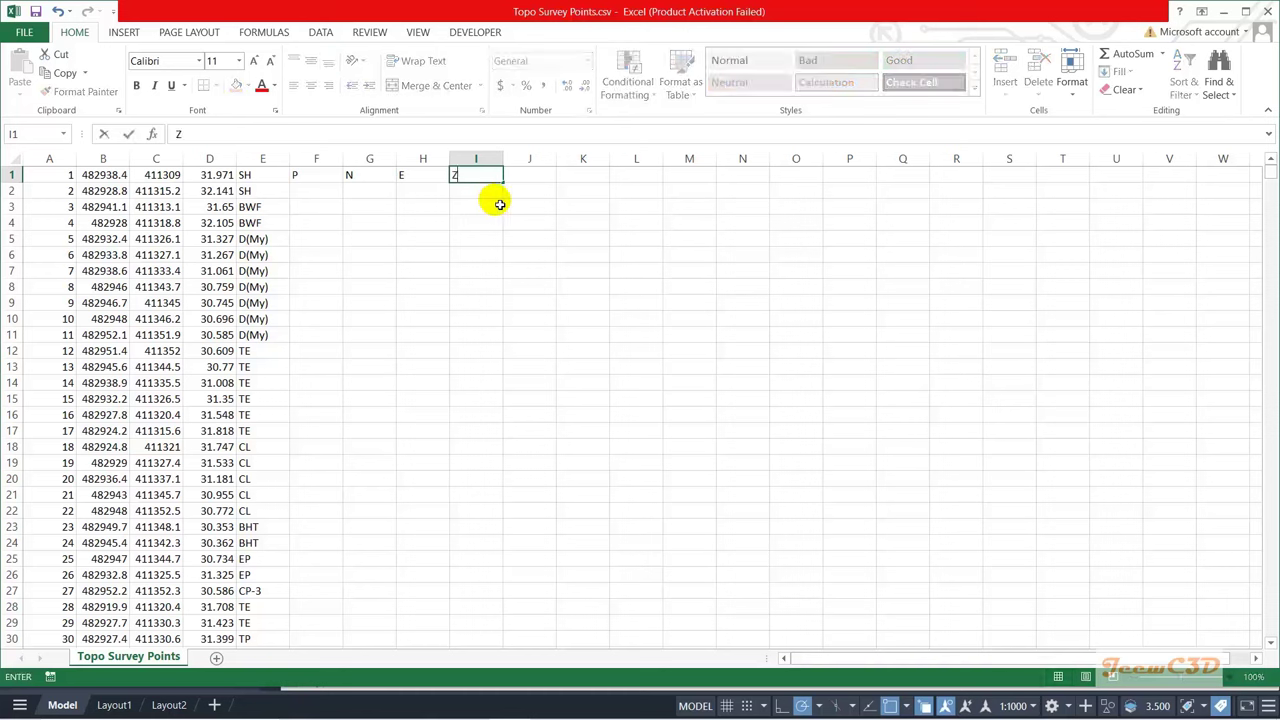
click(527, 175)
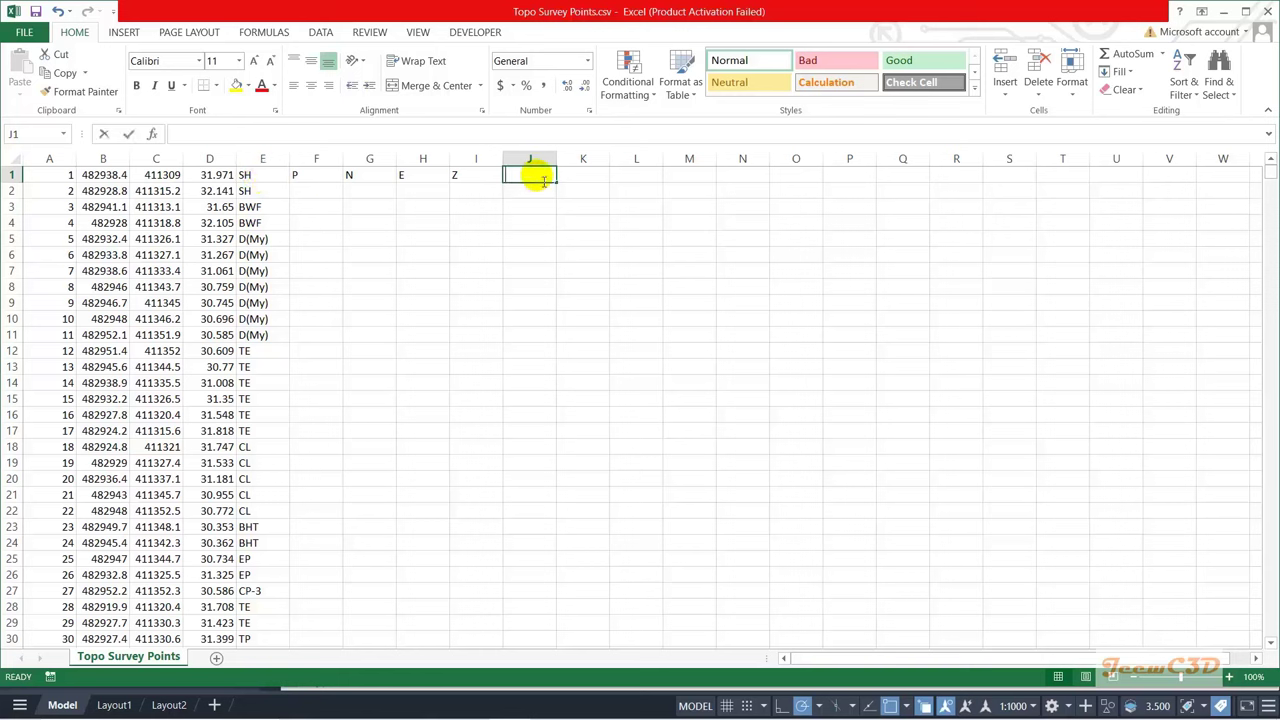
text(D)
click(526, 206)
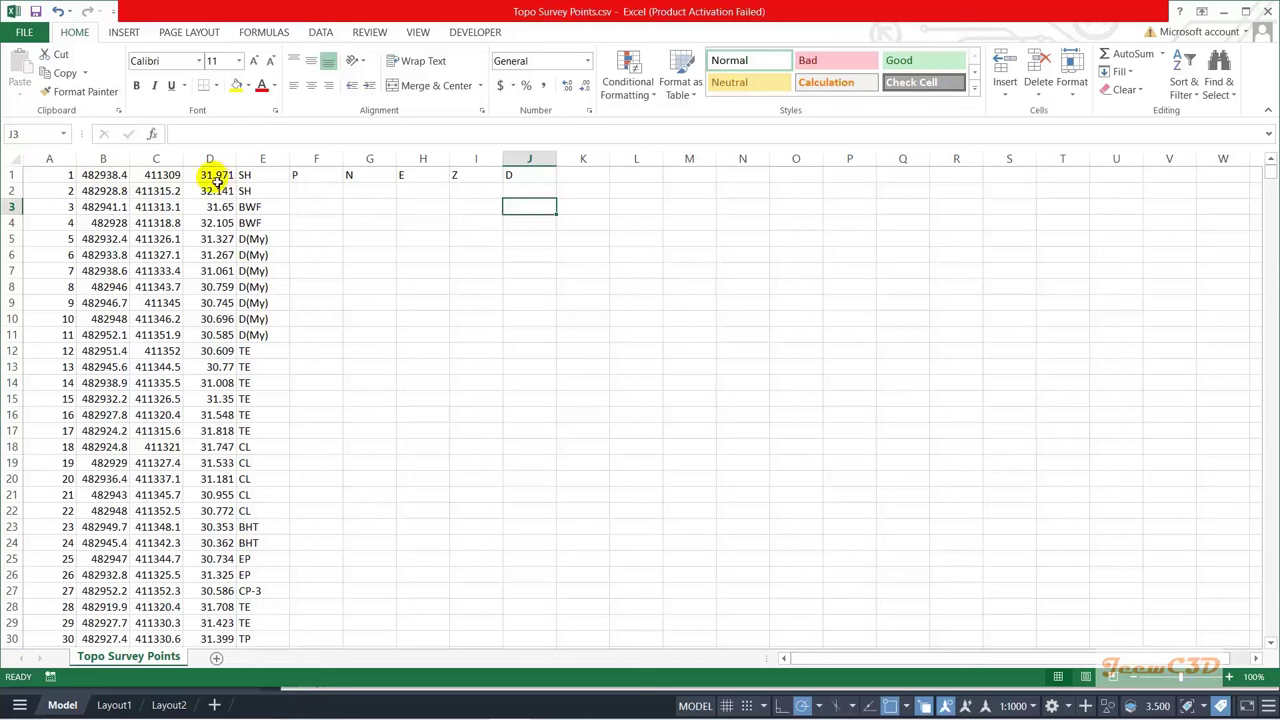
Step: Review the point format labels P, N, E, Z and D one by one in row 1
click(314, 180)
click(363, 177)
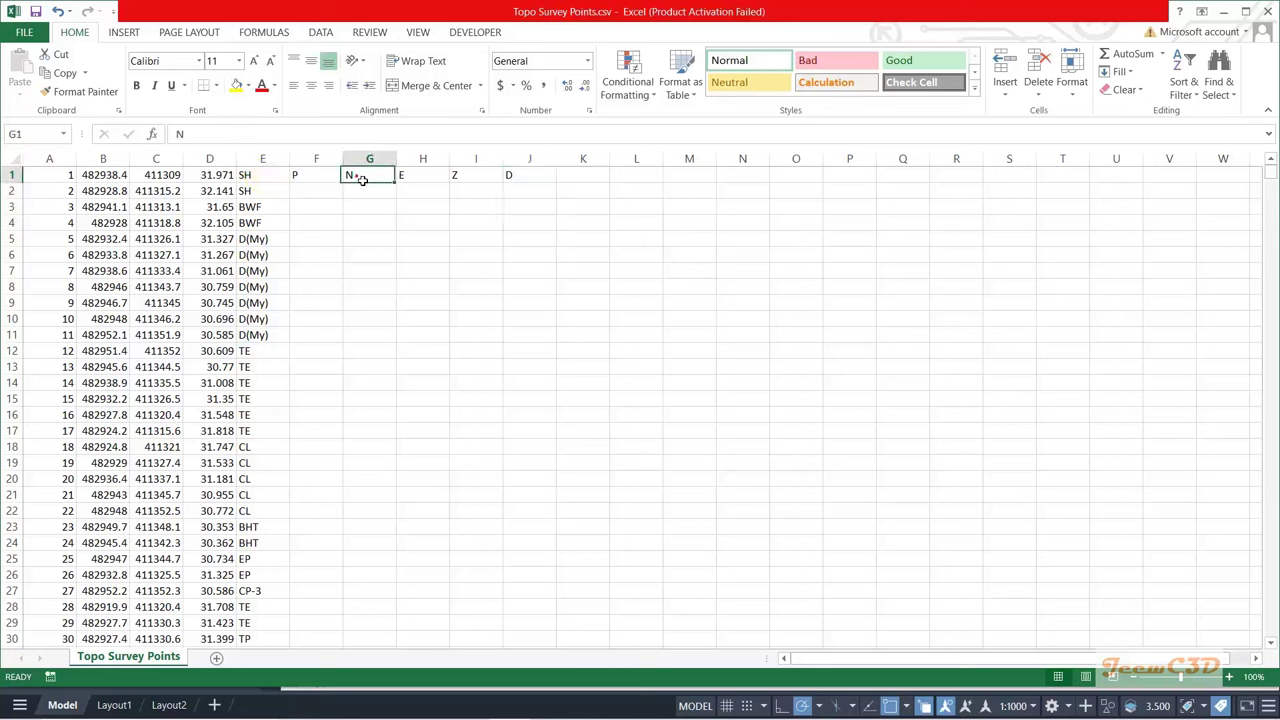
click(420, 176)
click(470, 176)
click(513, 177)
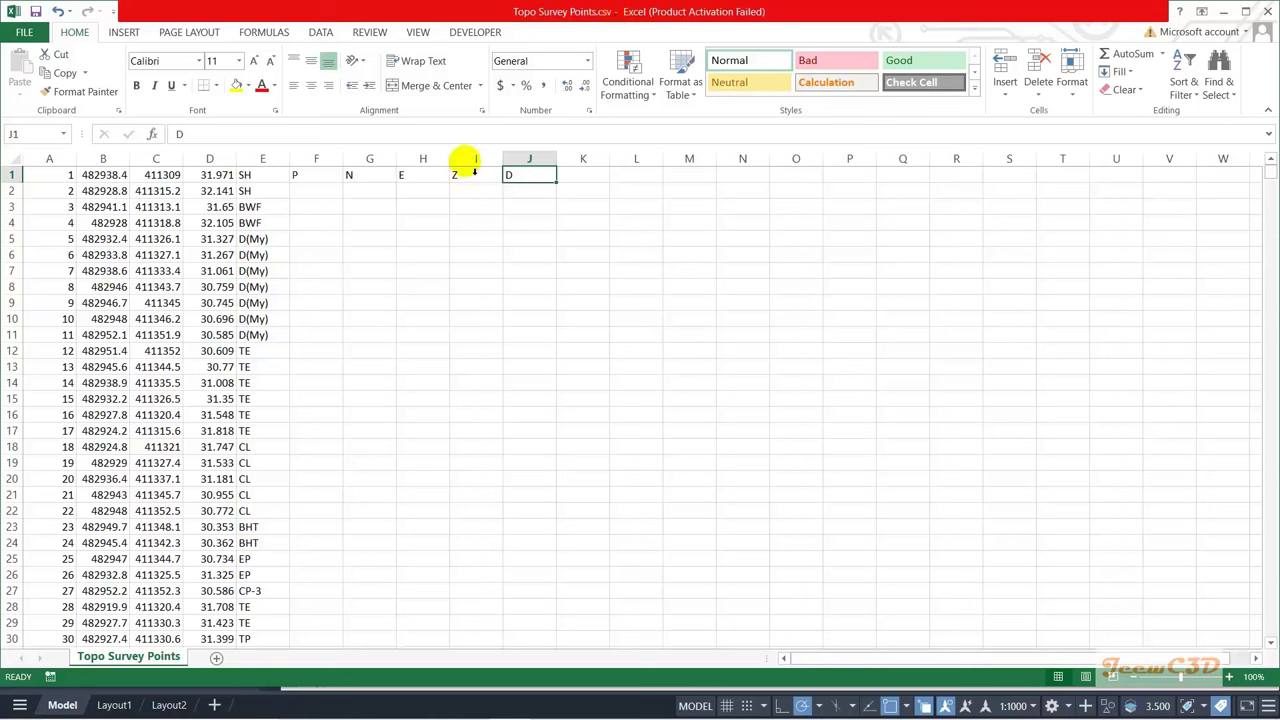
Step: Clear the labels from columns F to J and close the Topo Survey Points workbook without saving
click(370, 158)
drag(318, 158, 535, 160)
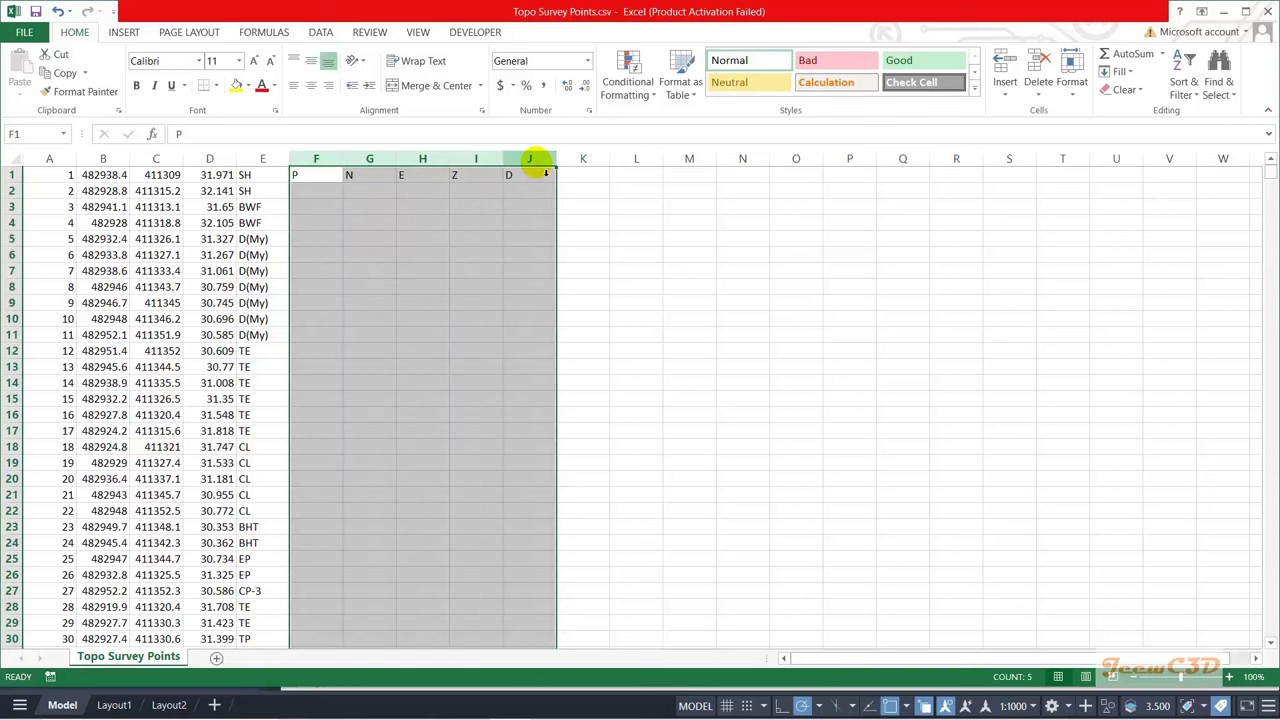
right_click(535, 162)
key(Escape)
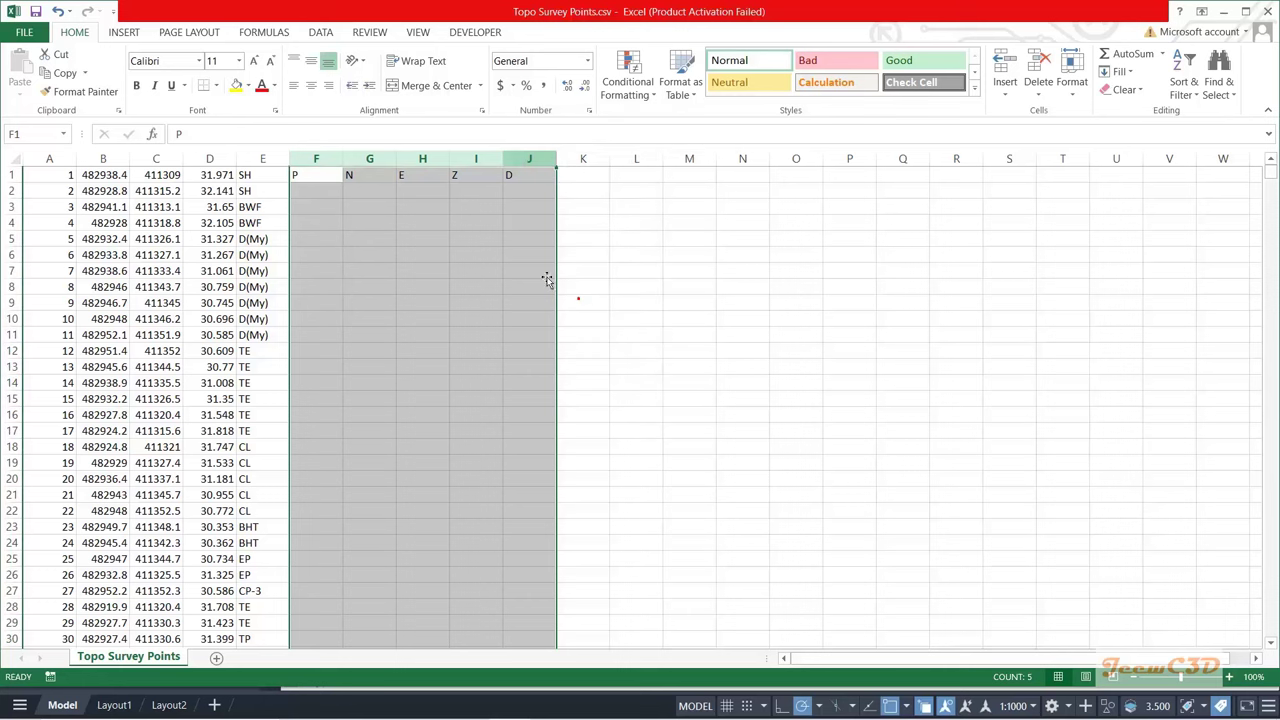
key(Delete)
click(446, 221)
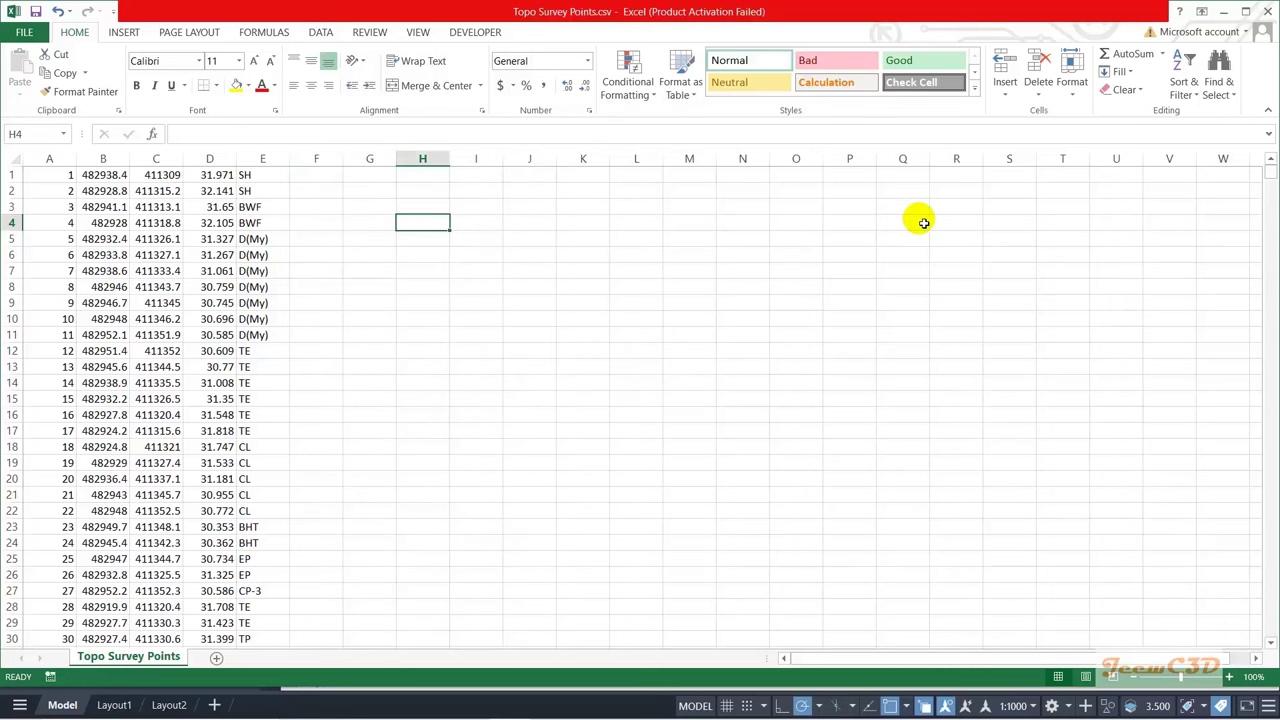
click(1258, 11)
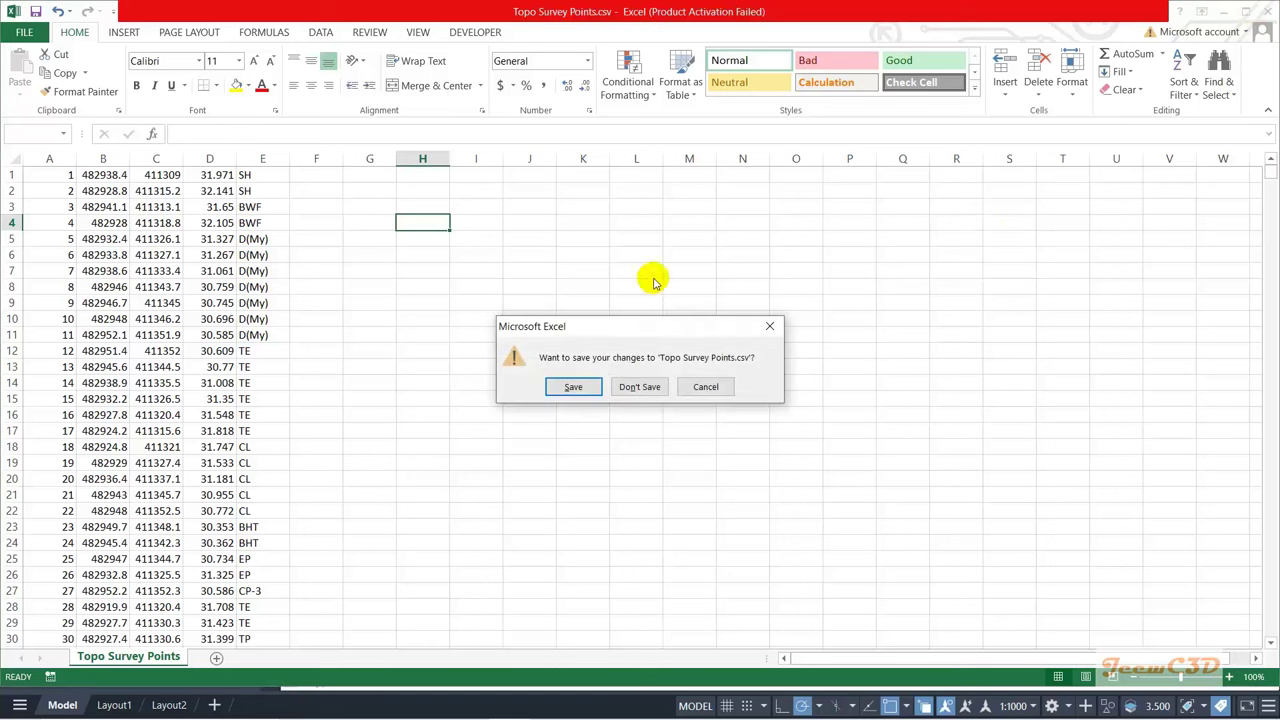
click(640, 387)
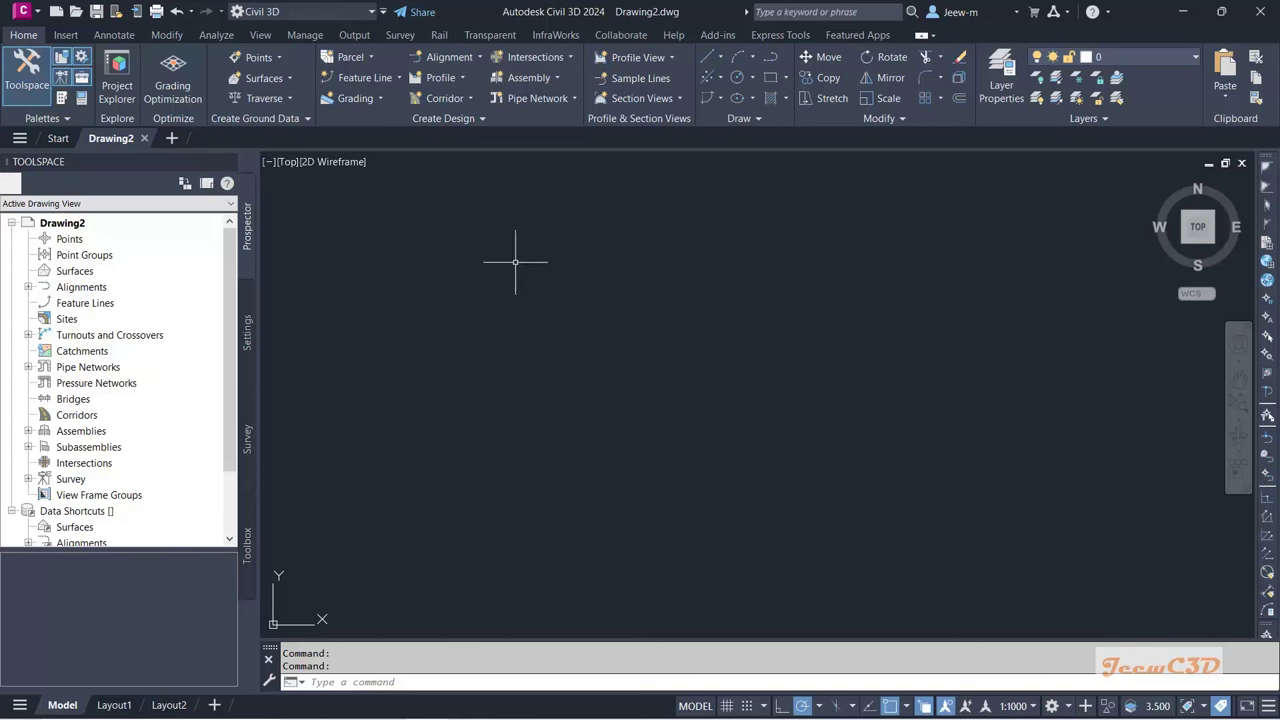
Step: Start Import Points from the Point Creation Tools and select Topo Survey Points.csv in Exercise Files as the source file
click(281, 59)
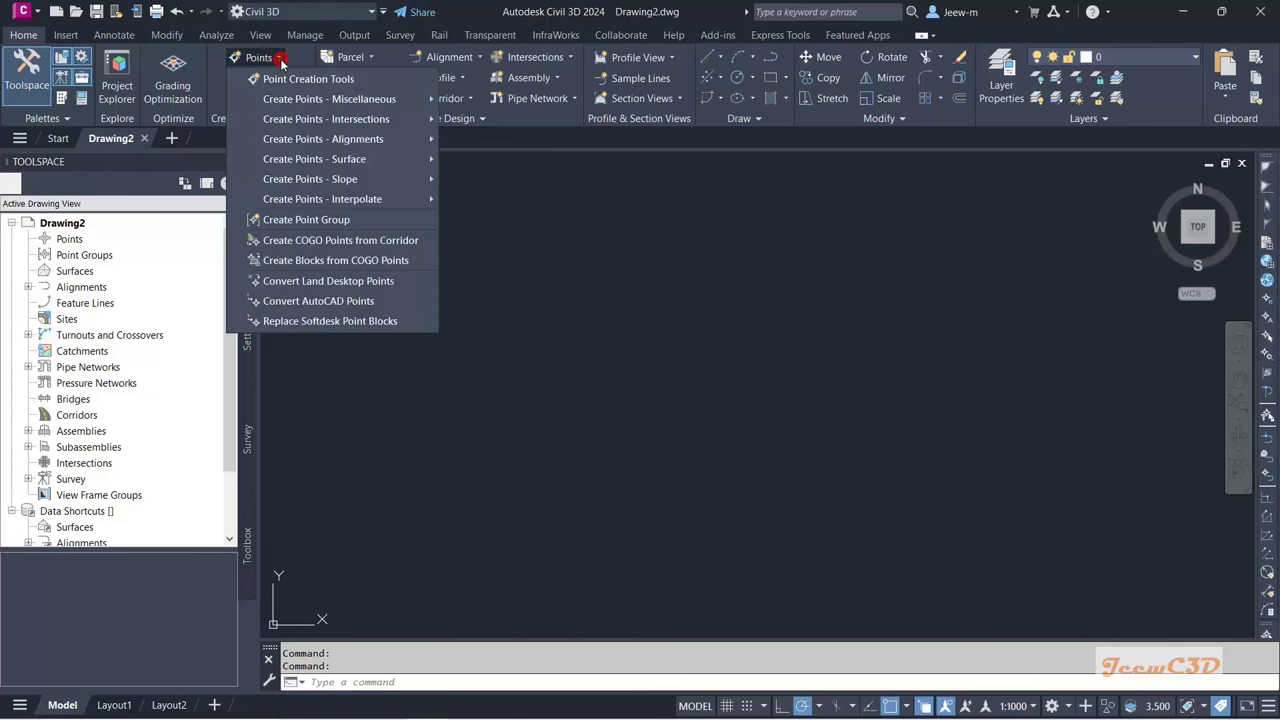
click(335, 80)
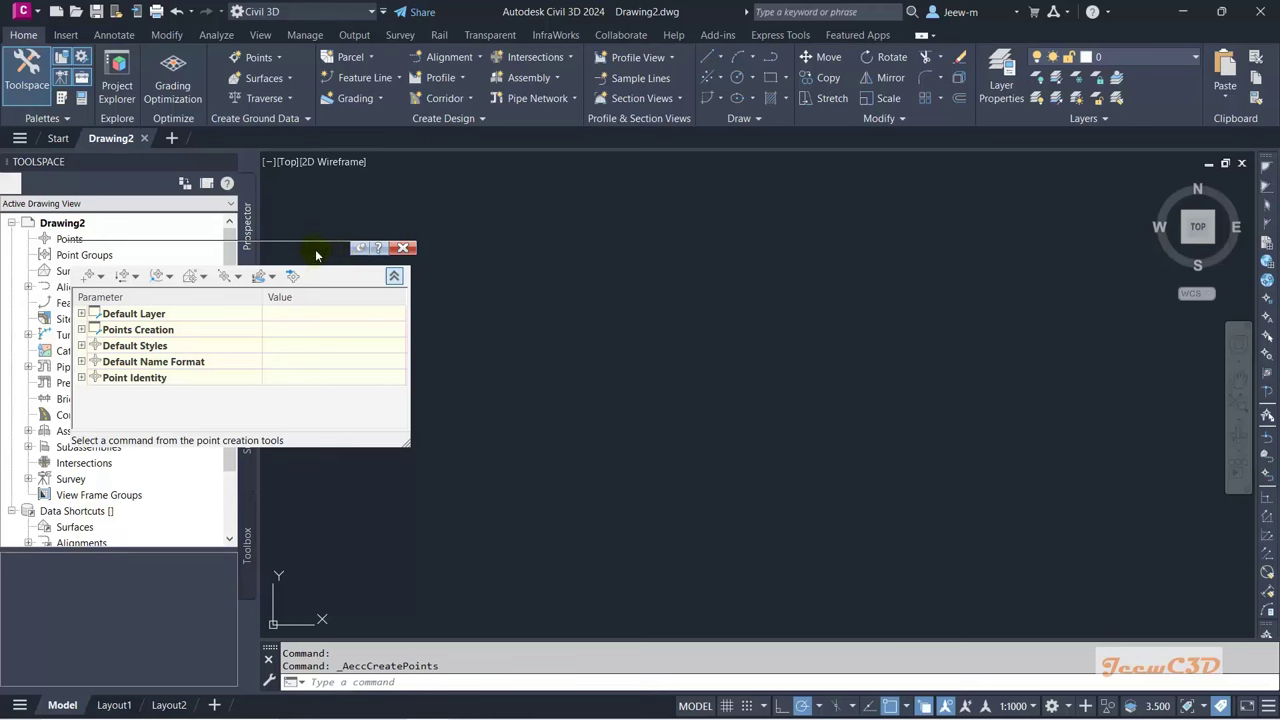
drag(338, 262, 672, 222)
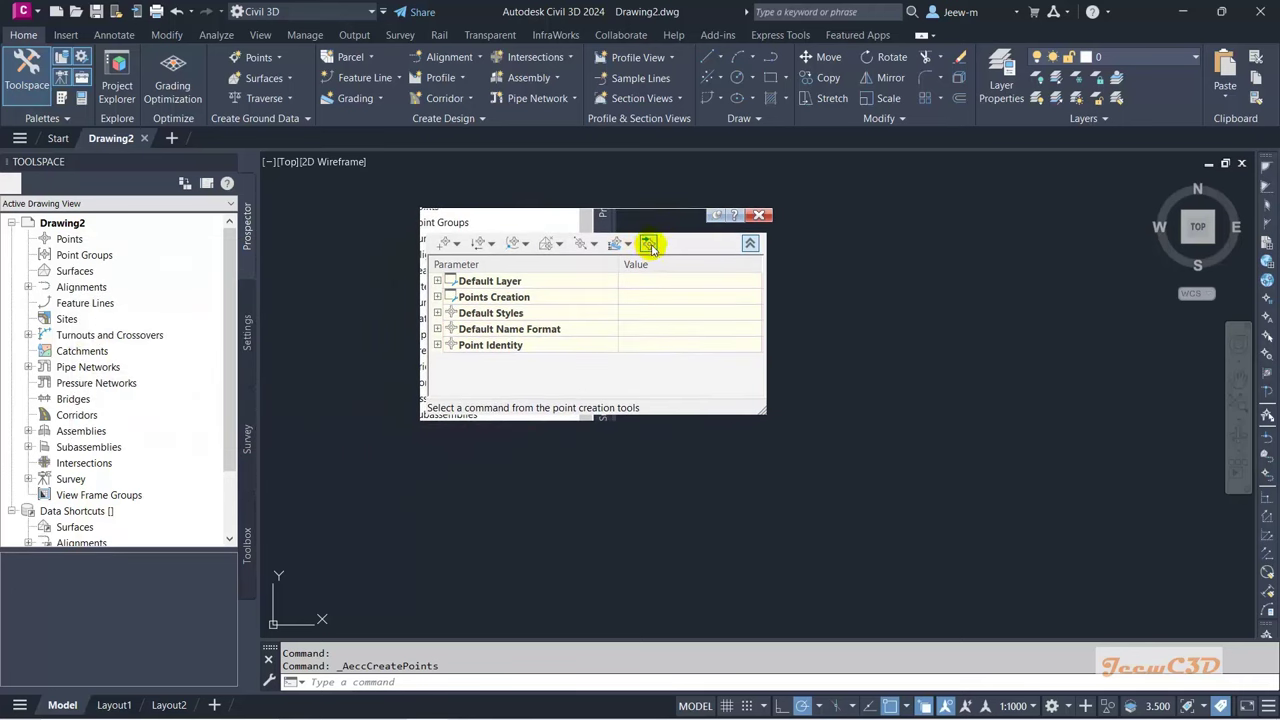
click(648, 245)
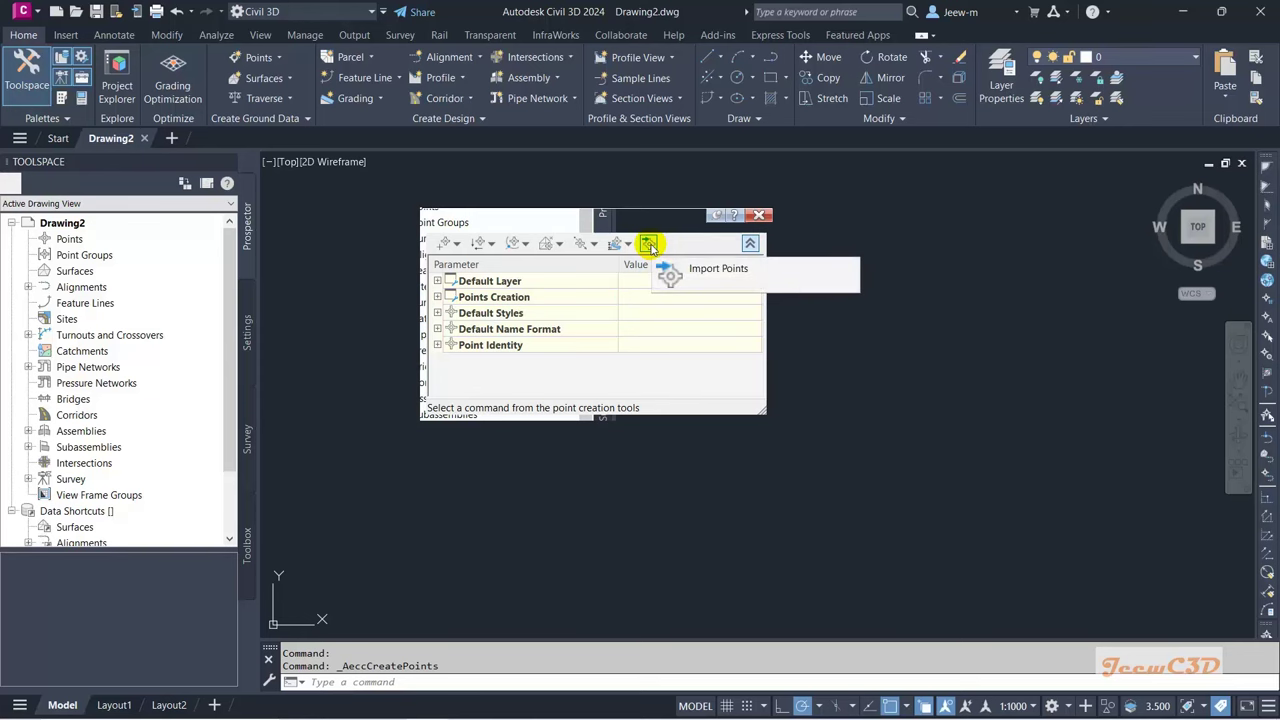
click(648, 245)
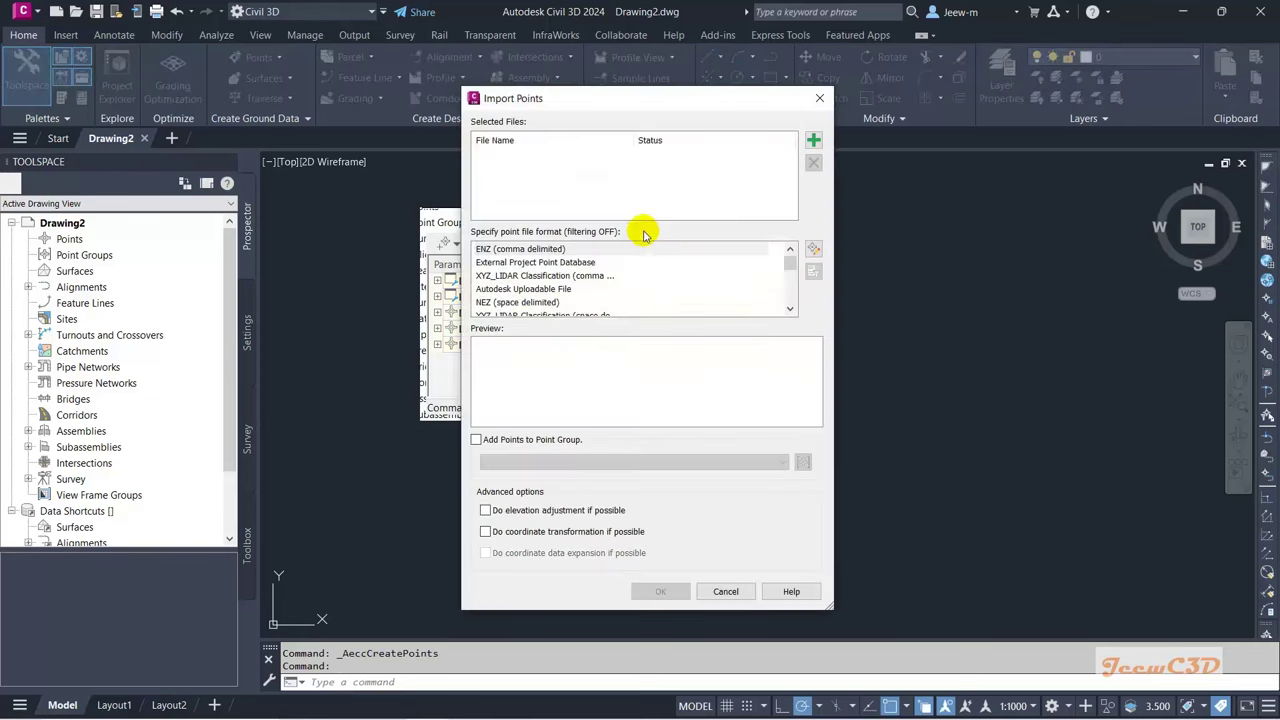
drag(534, 97, 495, 84)
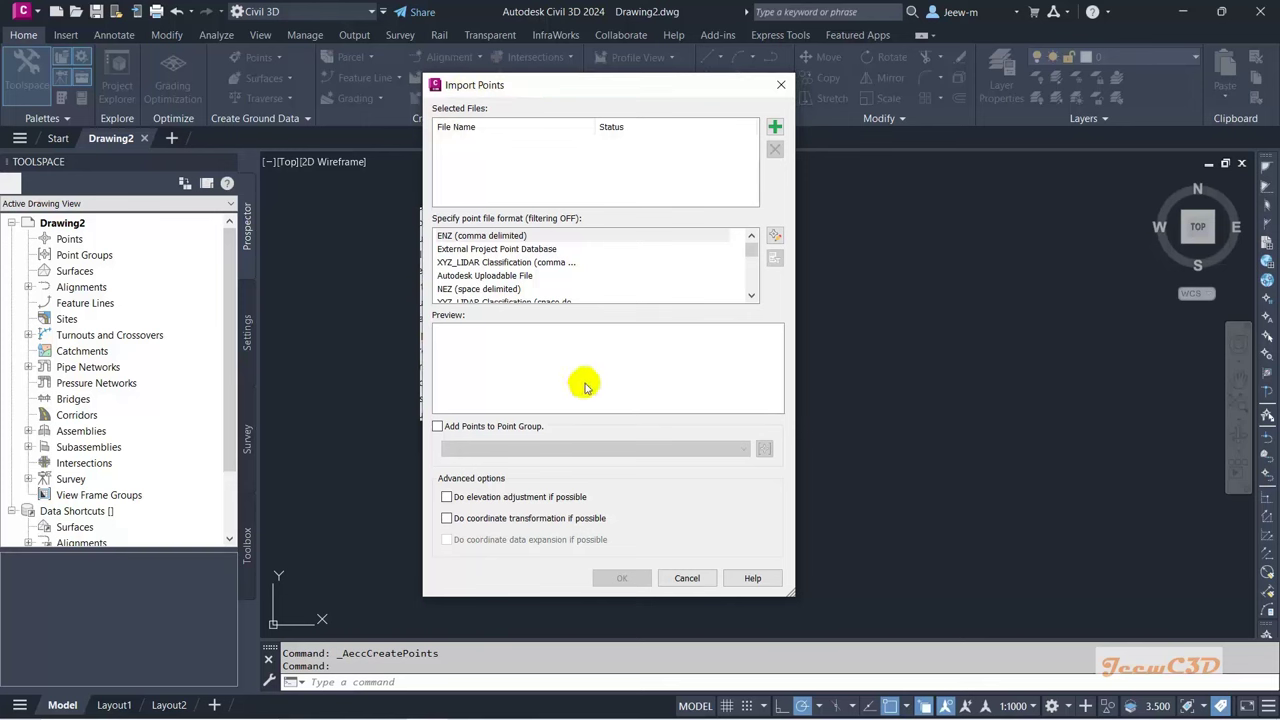
click(775, 128)
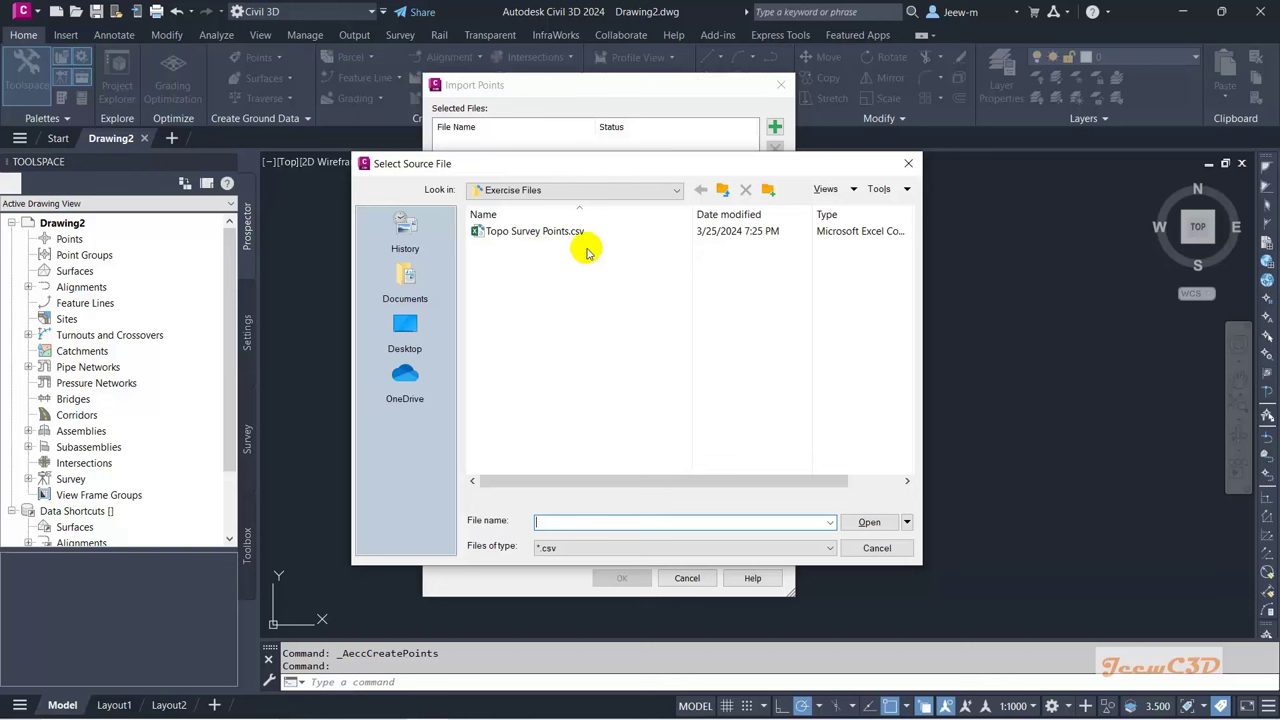
click(523, 238)
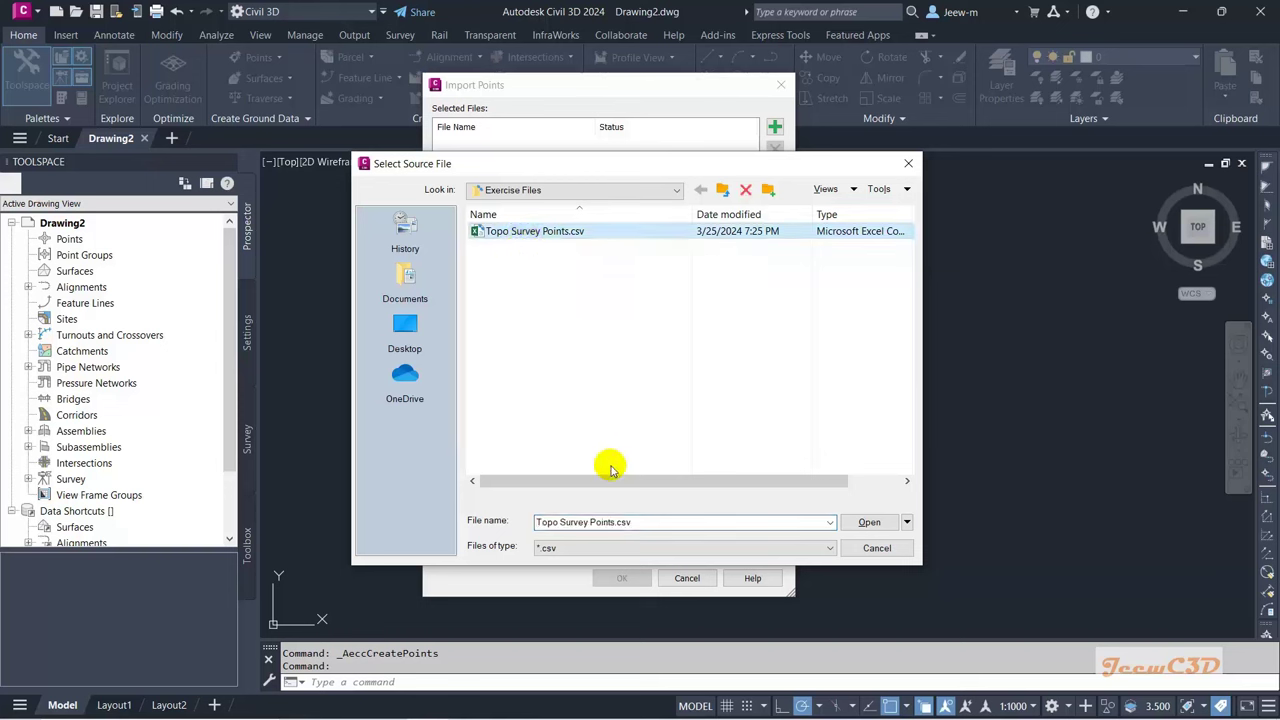
Step: Filter the source files by Text/Template/Extract File (*.txt) and restore the *.csv filter
click(556, 551)
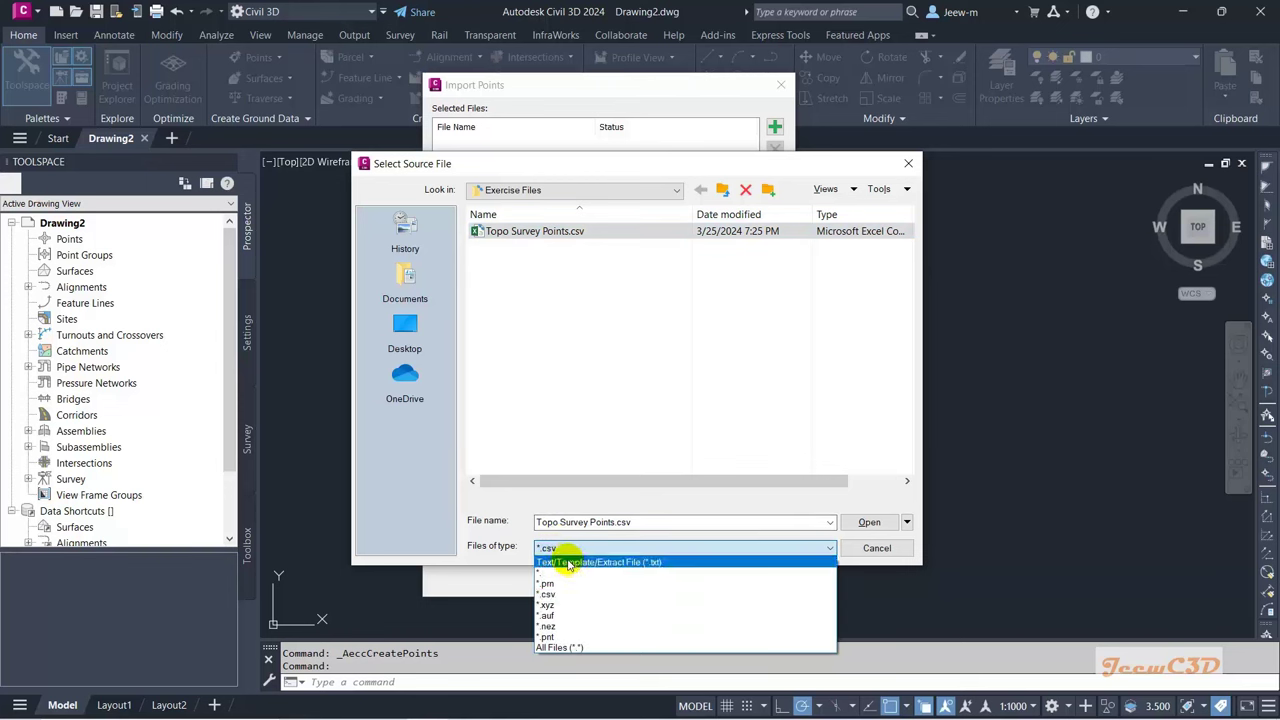
click(568, 563)
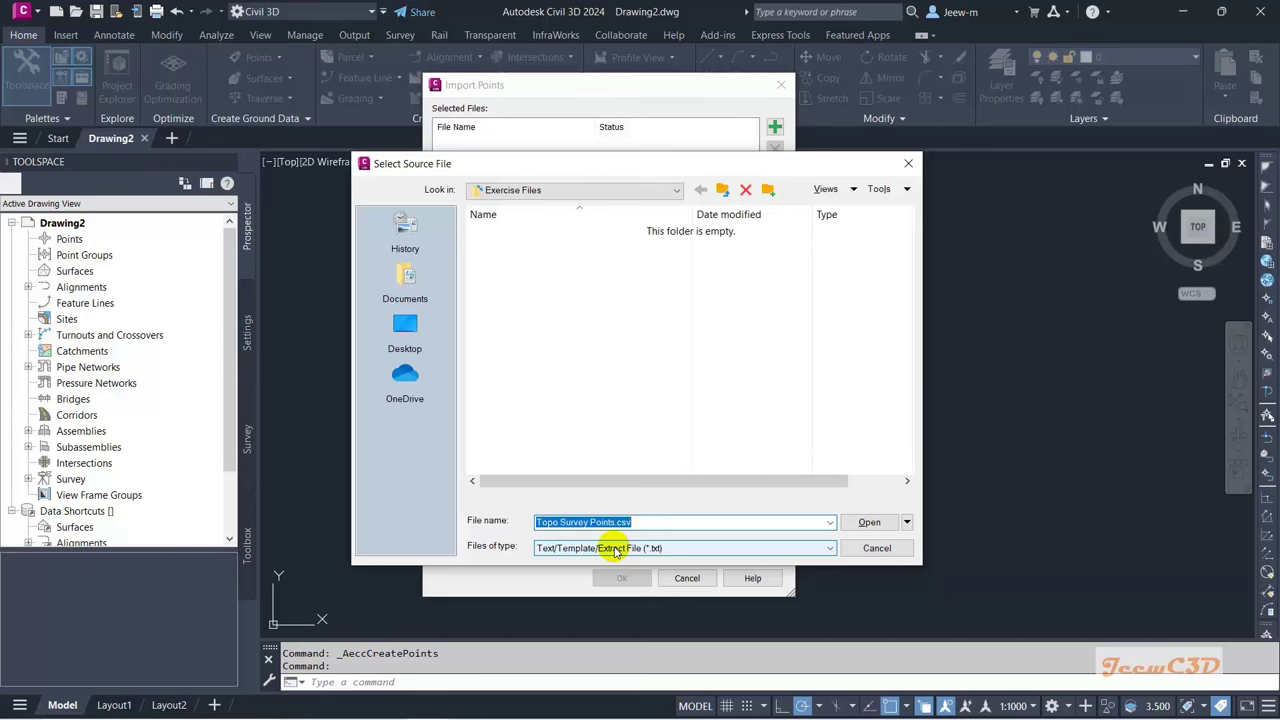
click(615, 550)
click(592, 592)
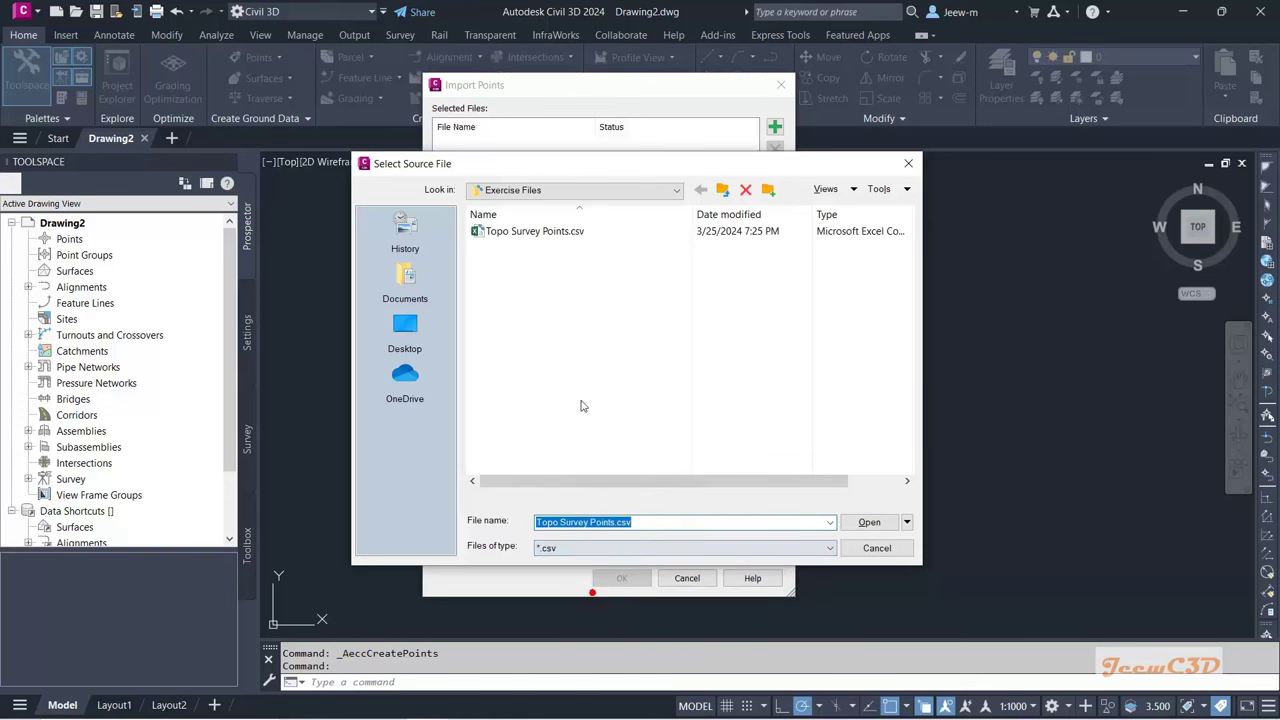
Step: Load Topo Survey Points.csv, choose the PNEZD (comma delimited) point file format and check the preview columns
click(531, 235)
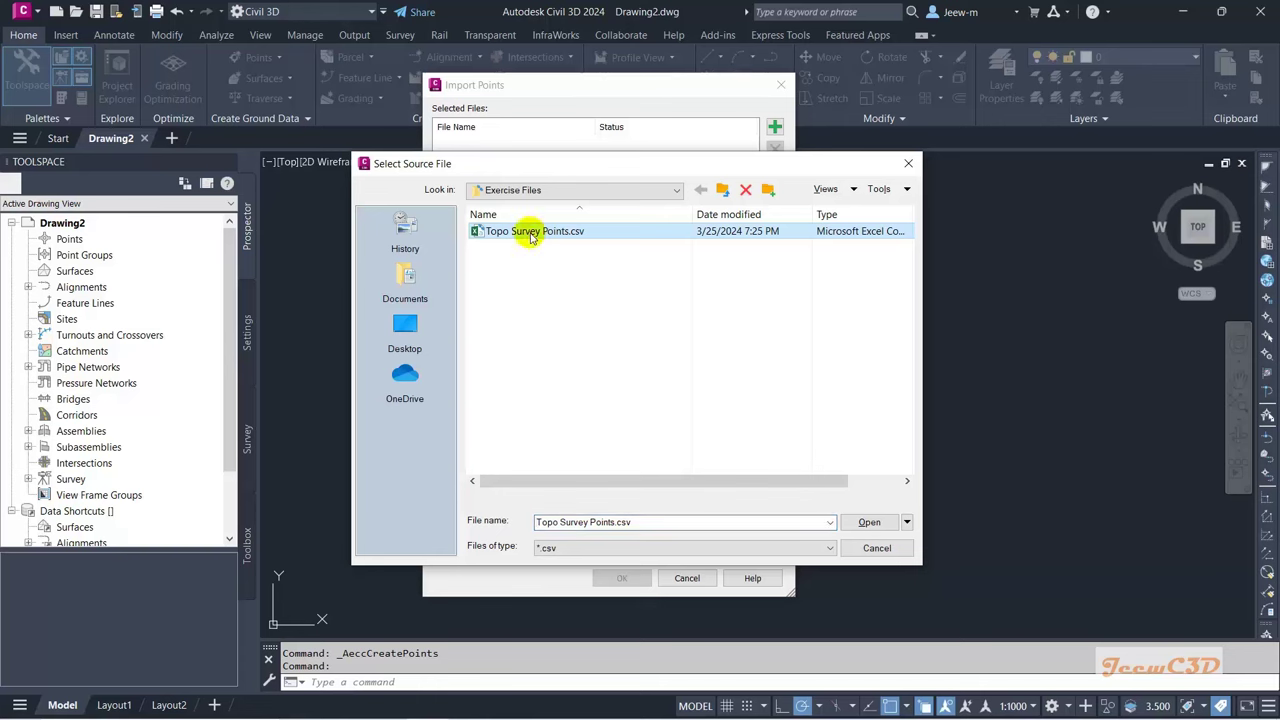
click(868, 522)
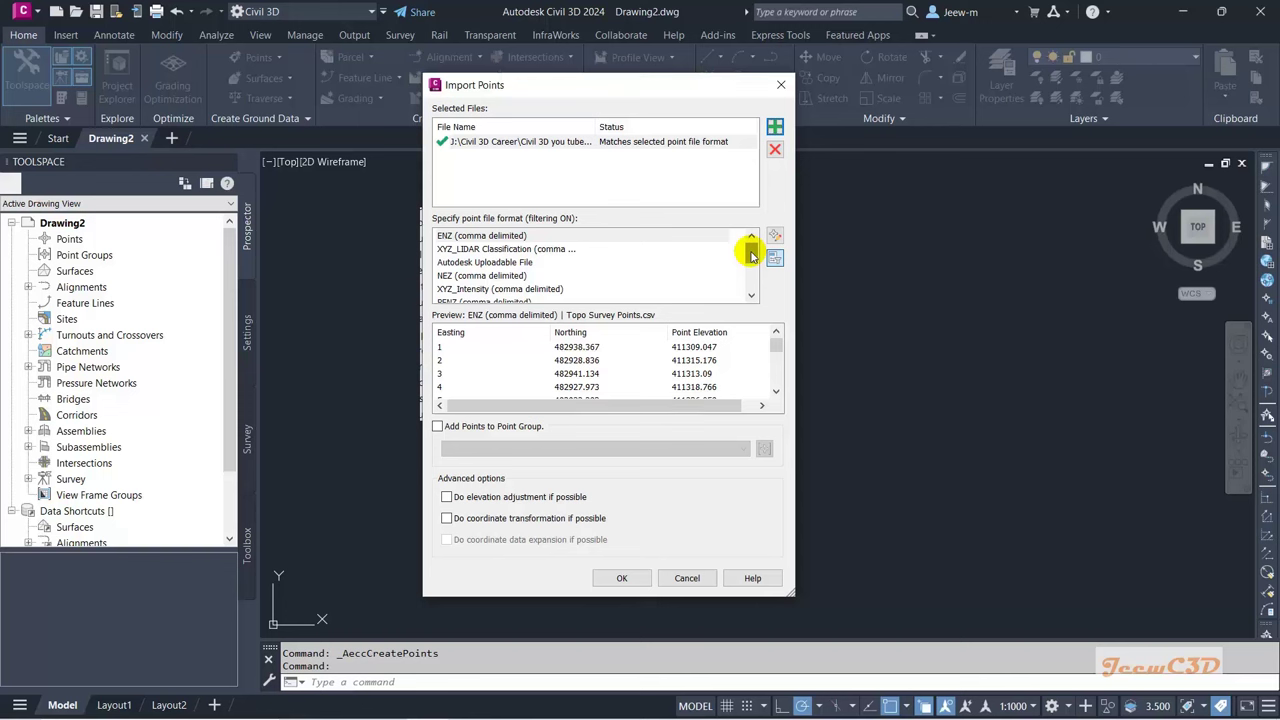
drag(752, 255, 752, 290)
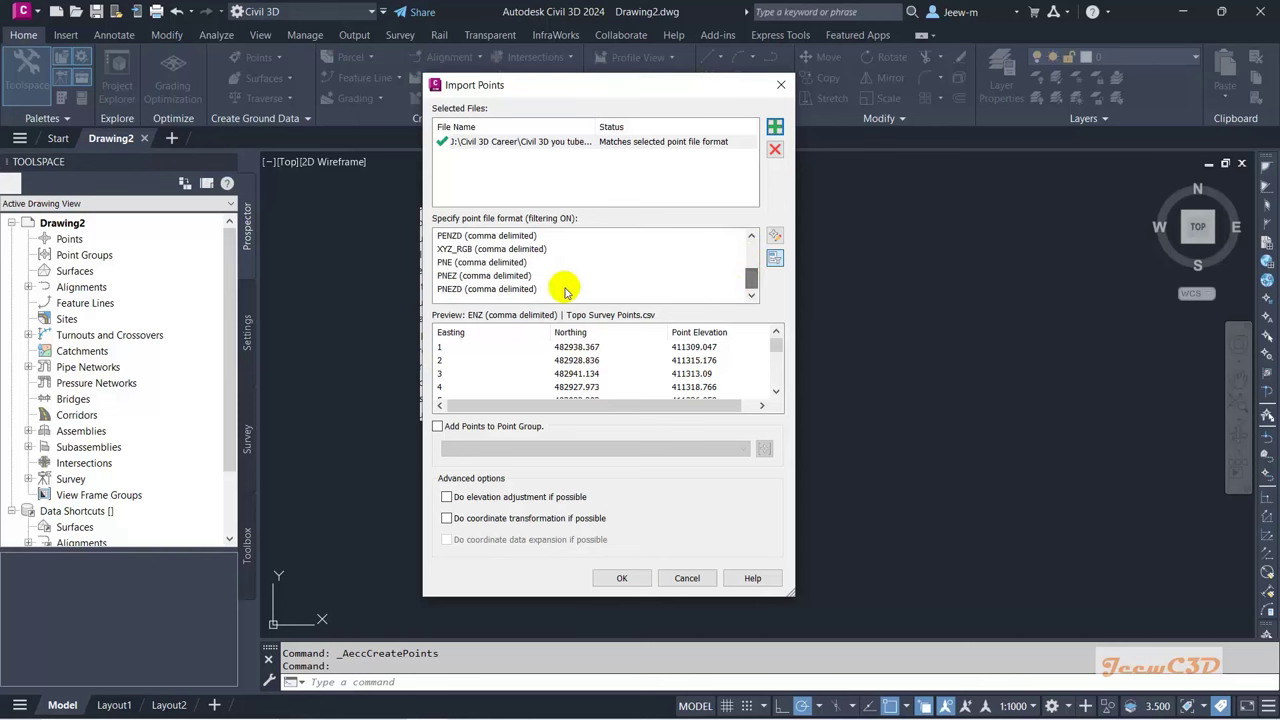
click(505, 290)
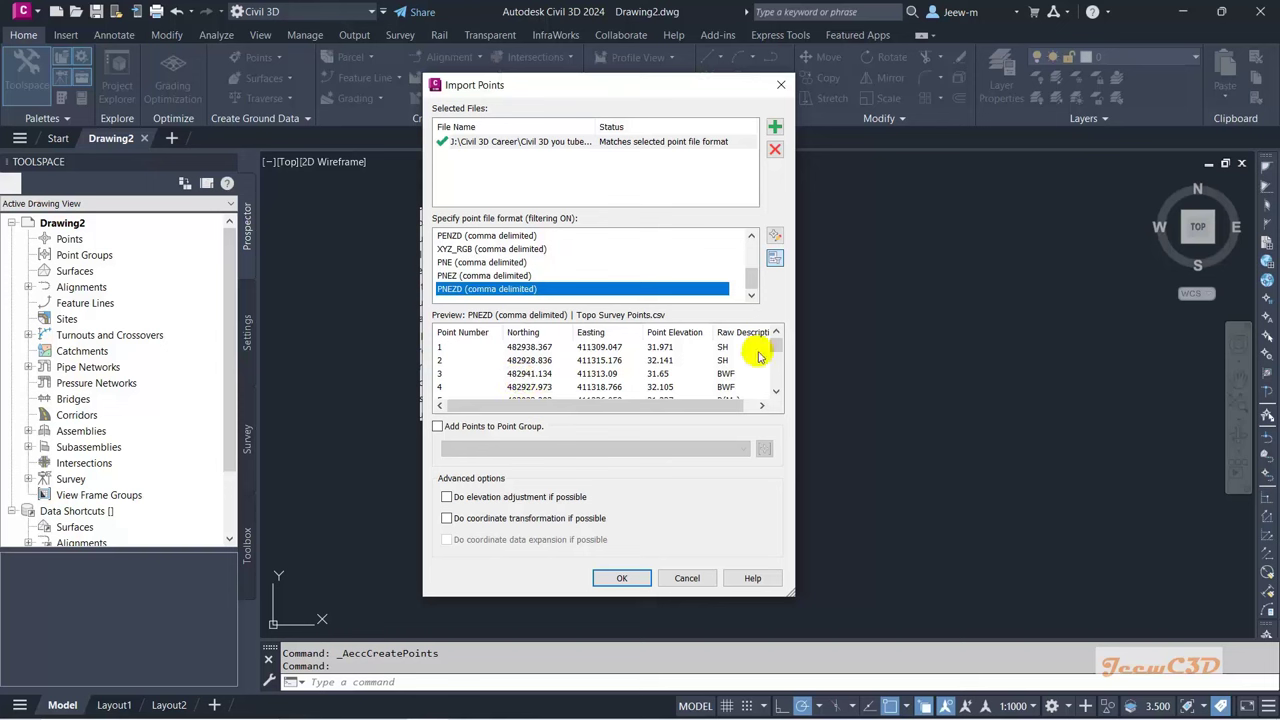
drag(775, 343, 766, 389)
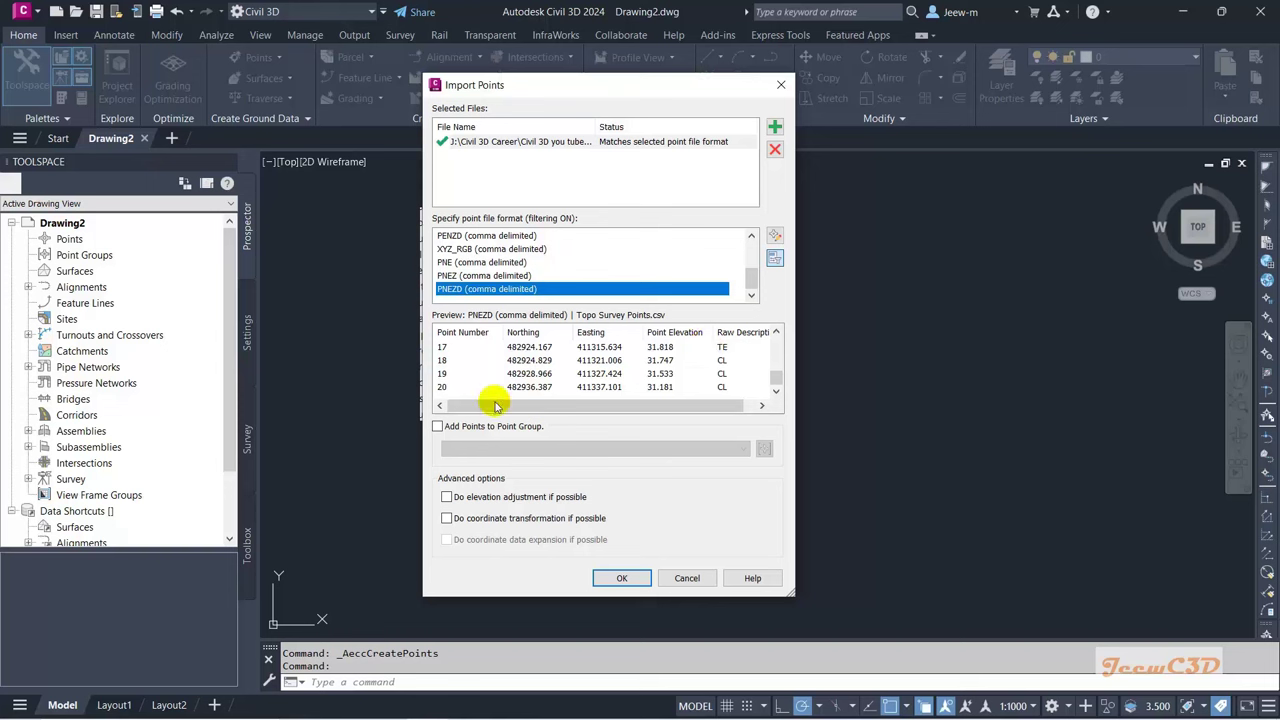
Step: Import the points into a new point group named Survey Points and close the point creation tools
click(437, 427)
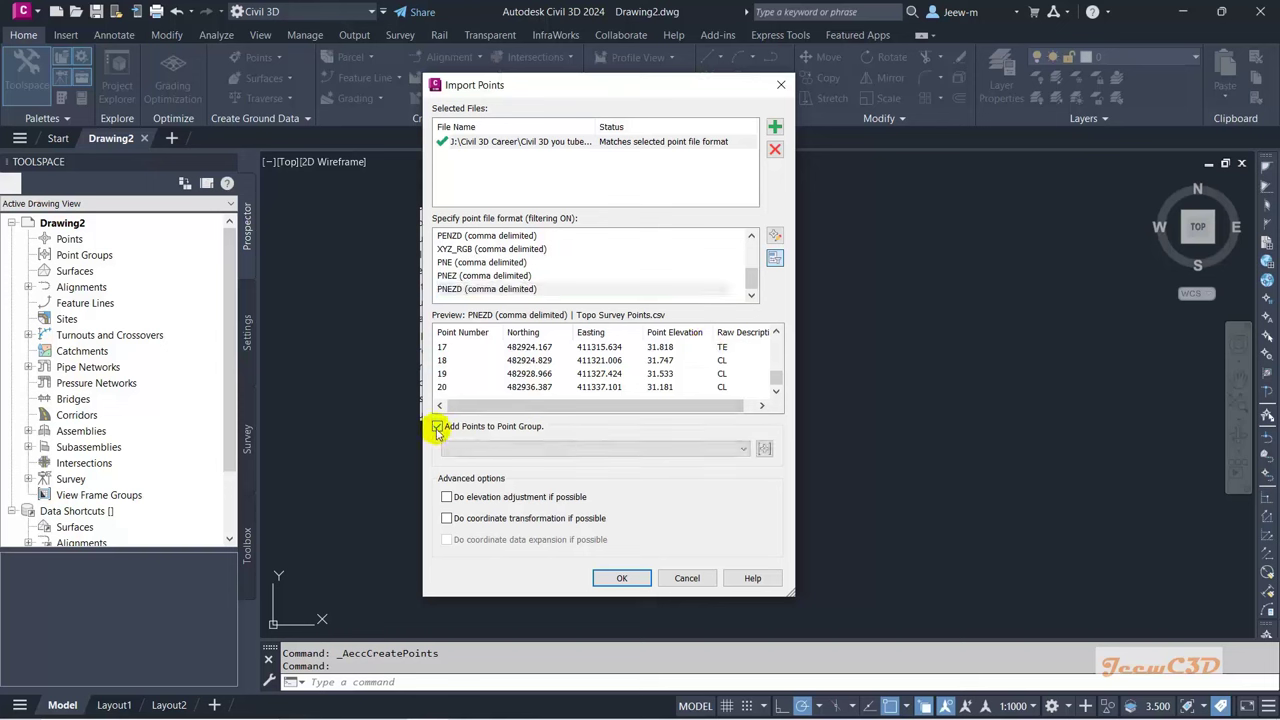
click(765, 451)
text(Survey Points)
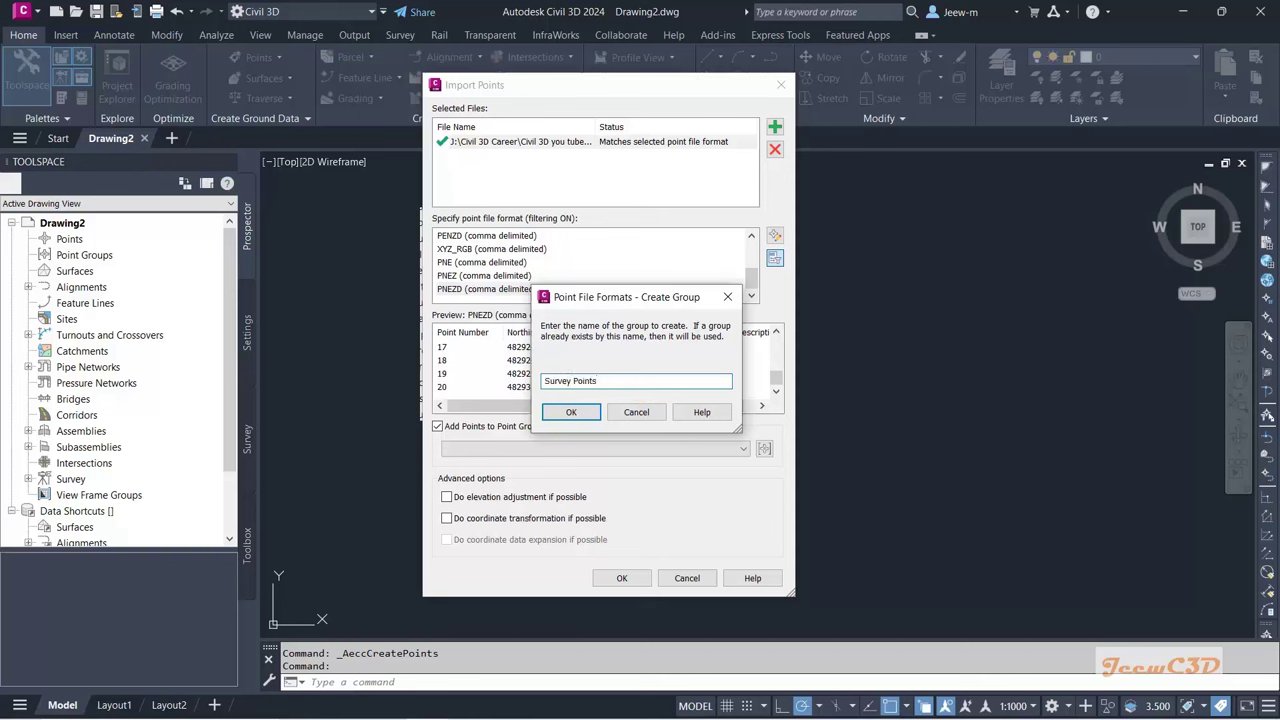
click(592, 413)
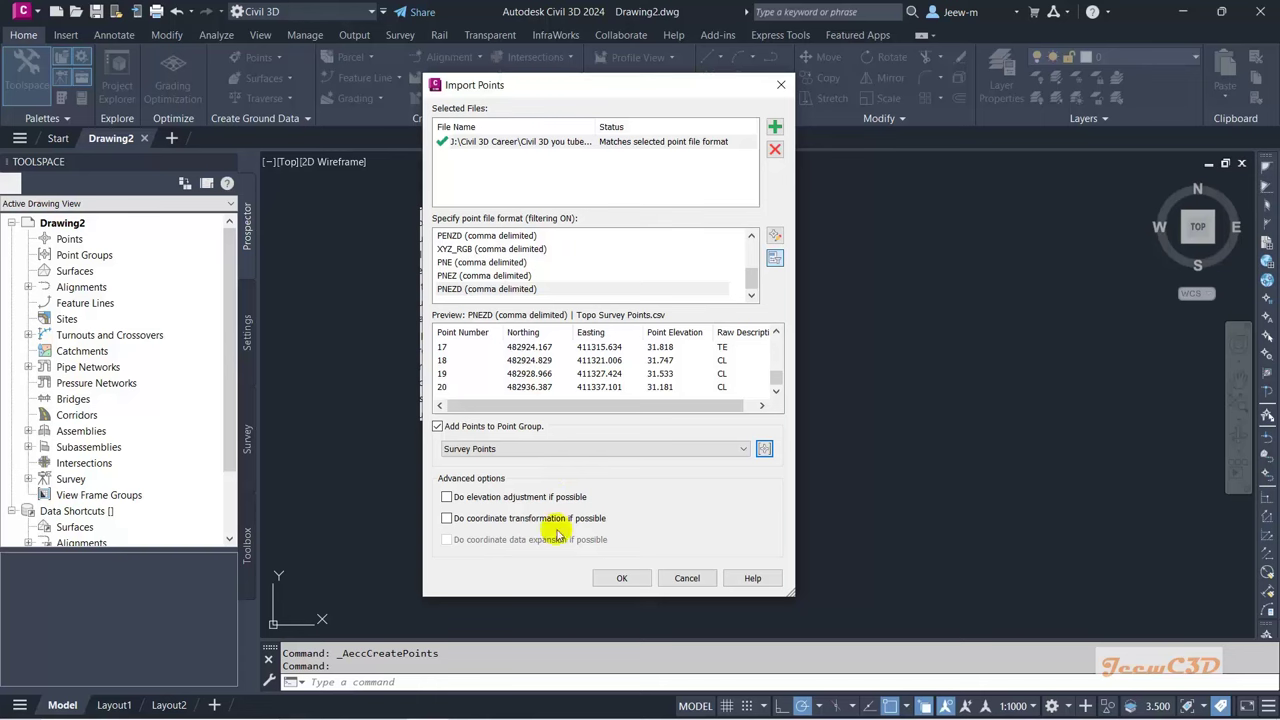
click(622, 580)
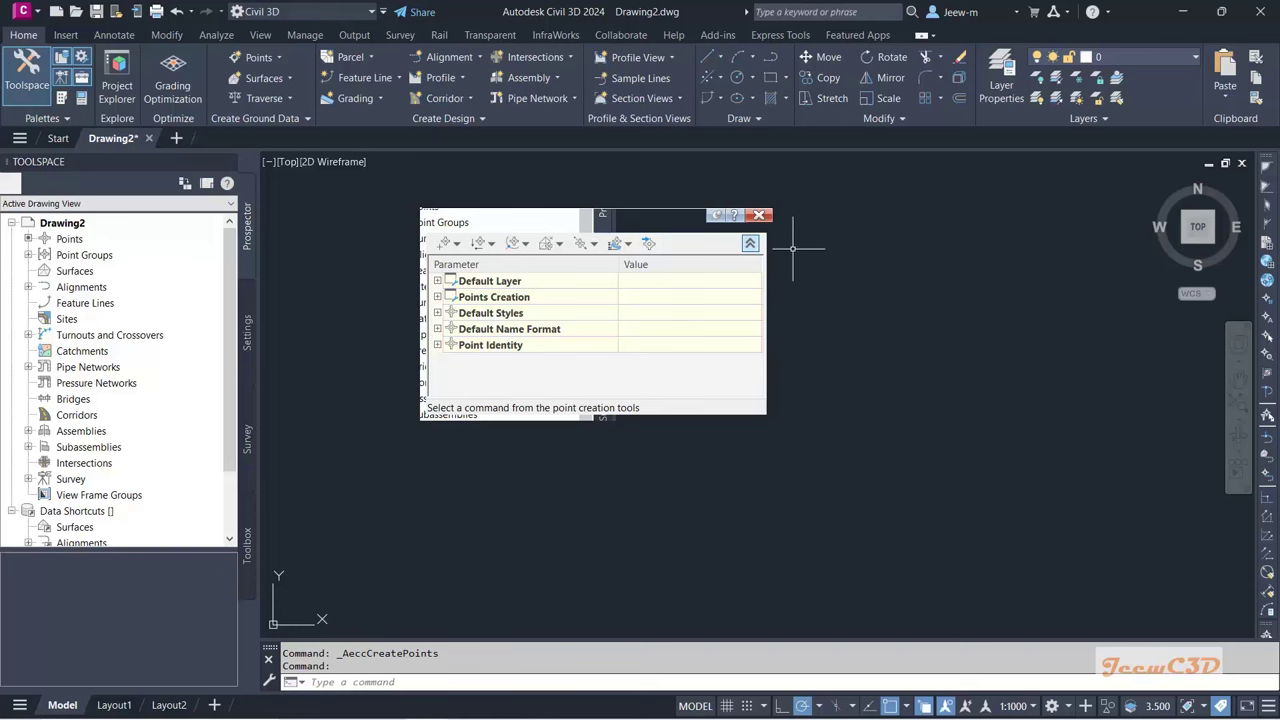
click(761, 216)
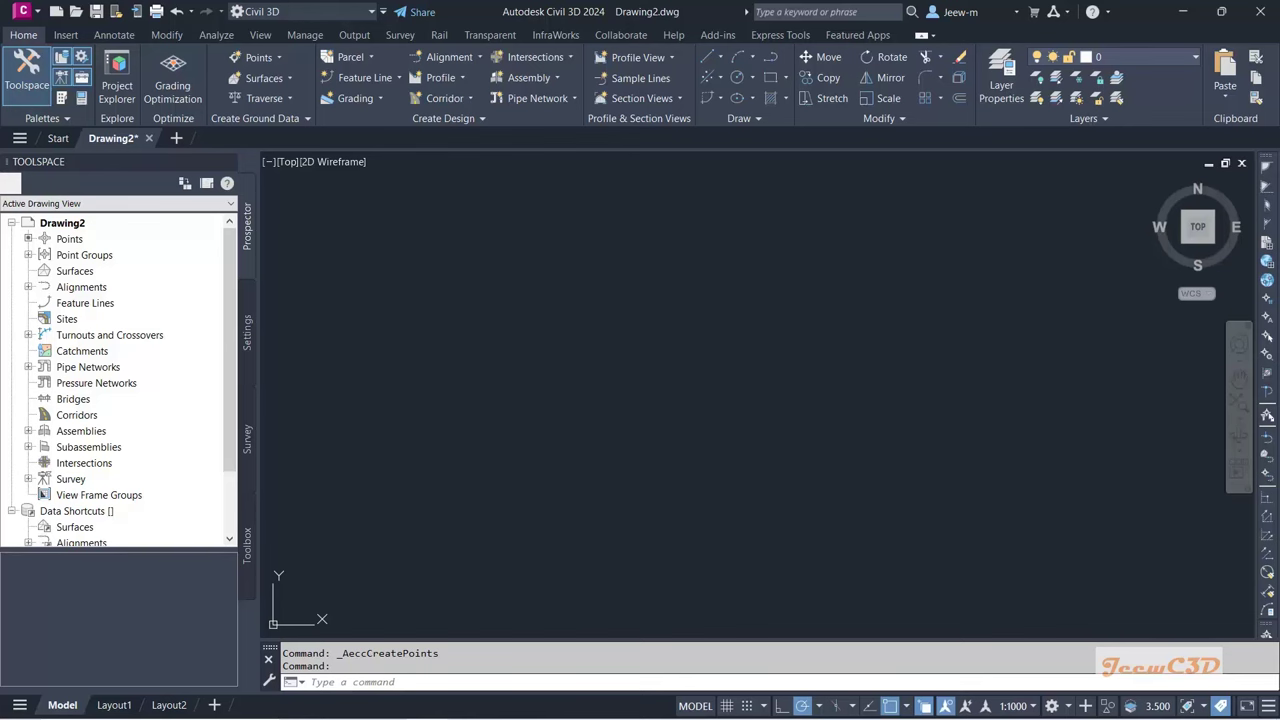
Step: Zoom to the drawing extents and examine the imported survey points from the whole strip down to its southwest end
middle_click(666, 377)
middle_click(666, 377)
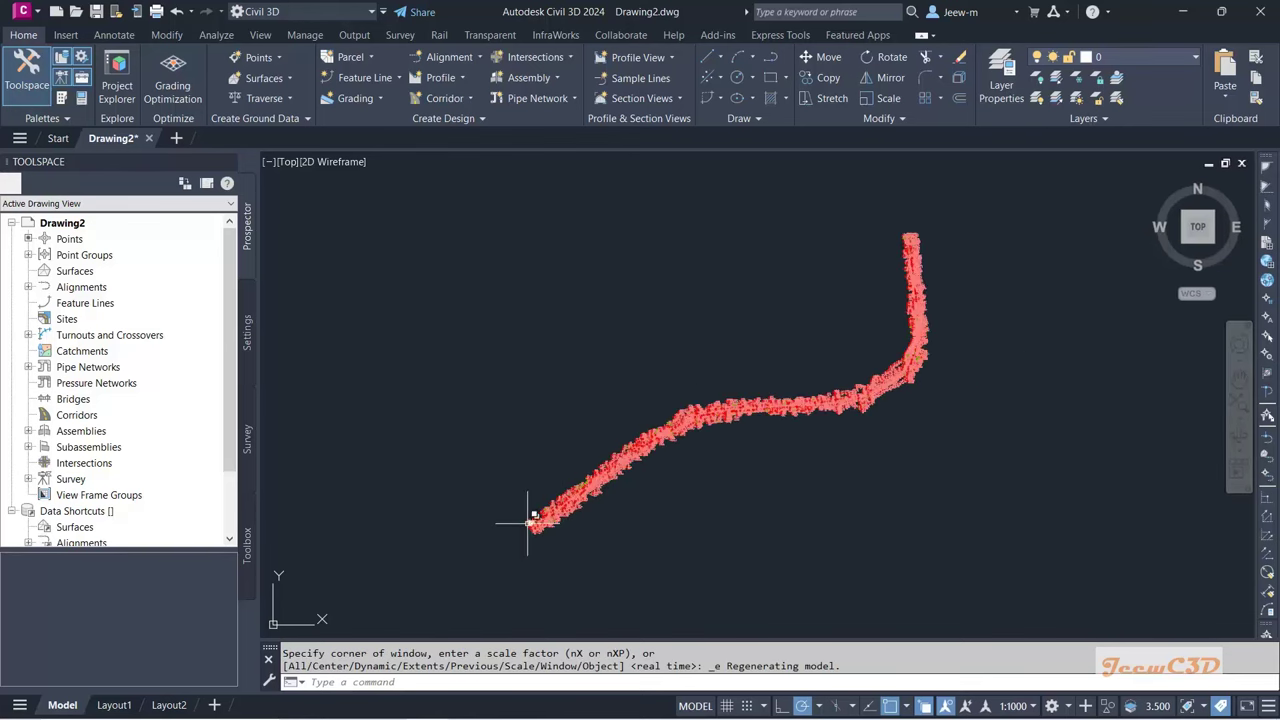
scroll(530, 520, up, 5)
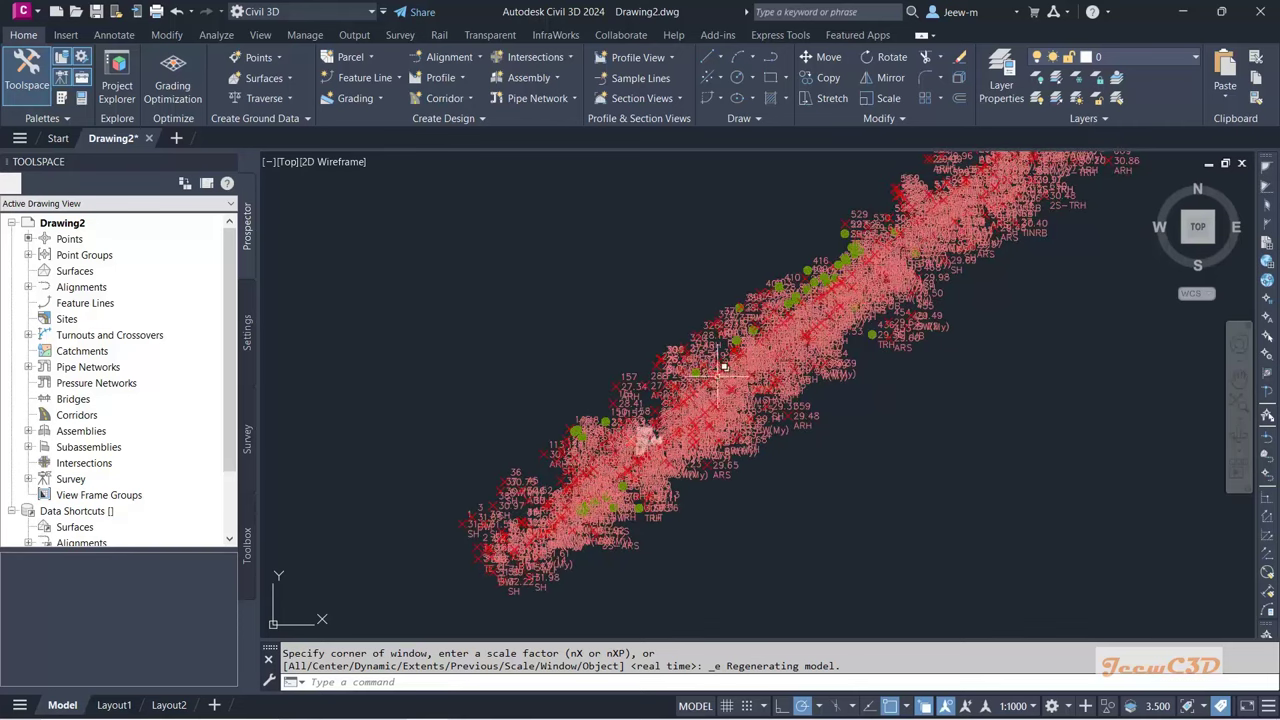
scroll(854, 457, down, 5)
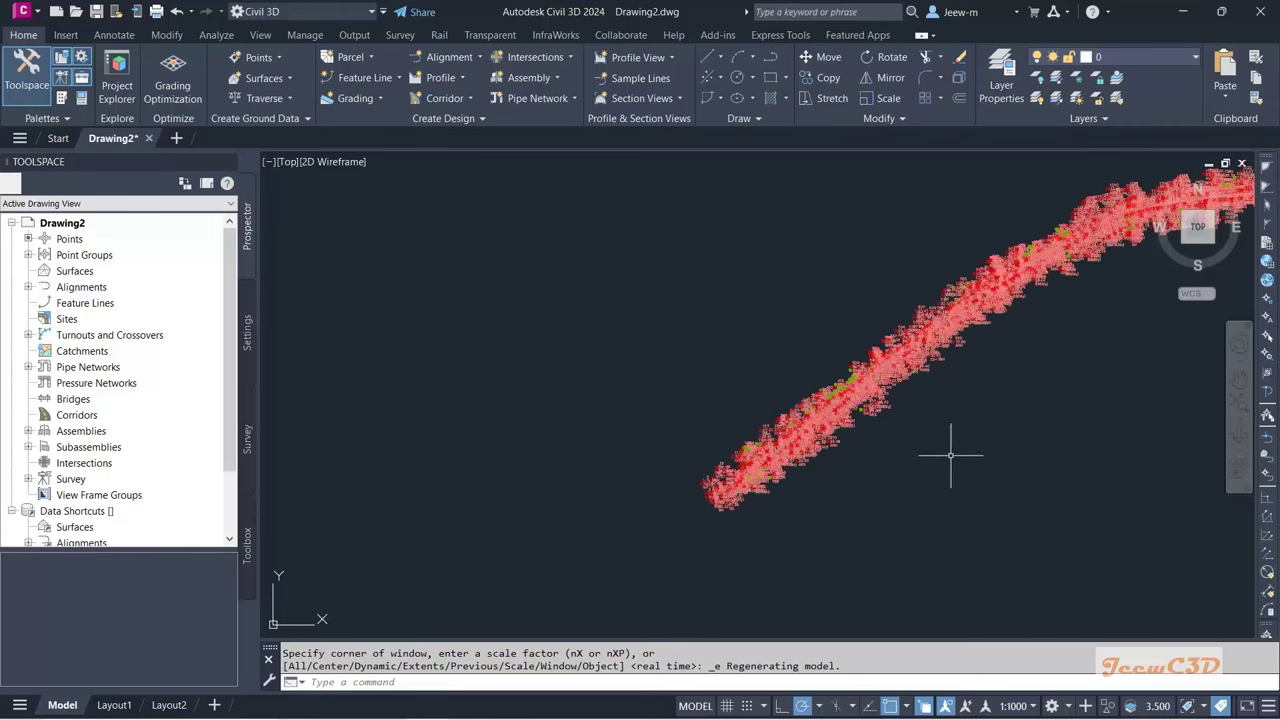
scroll(715, 476, down, 3)
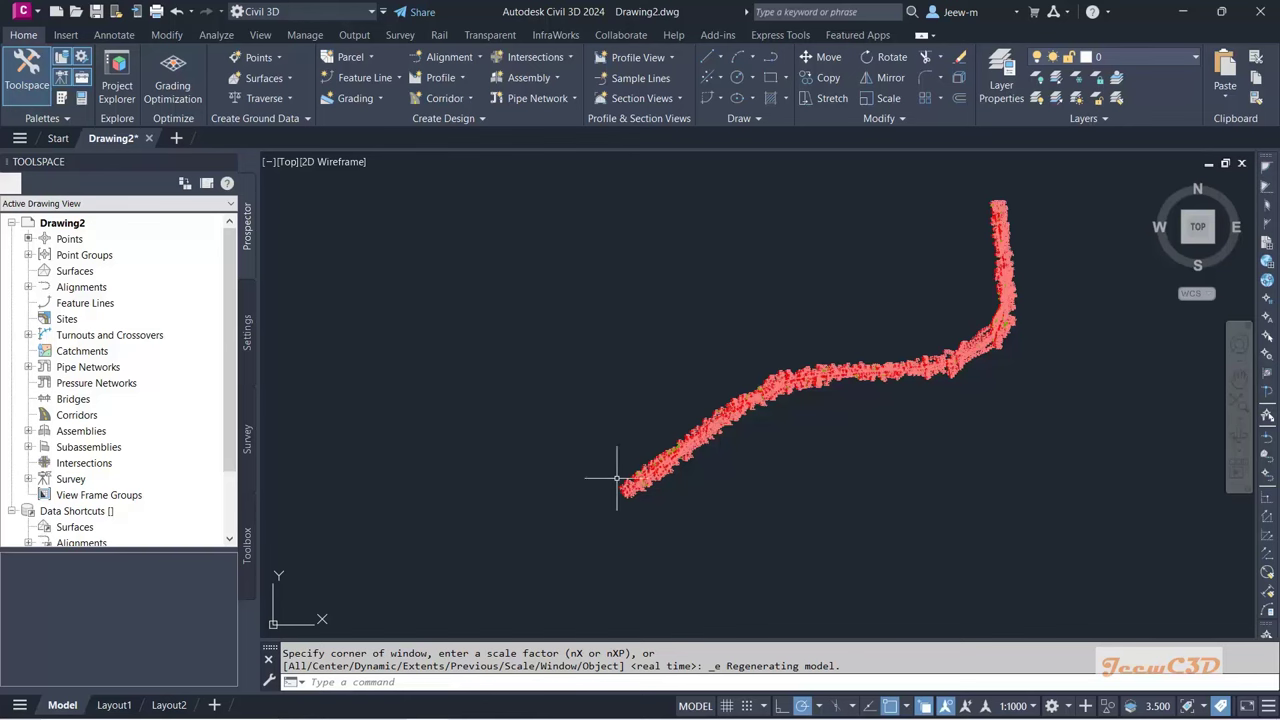
scroll(634, 480, up, 3)
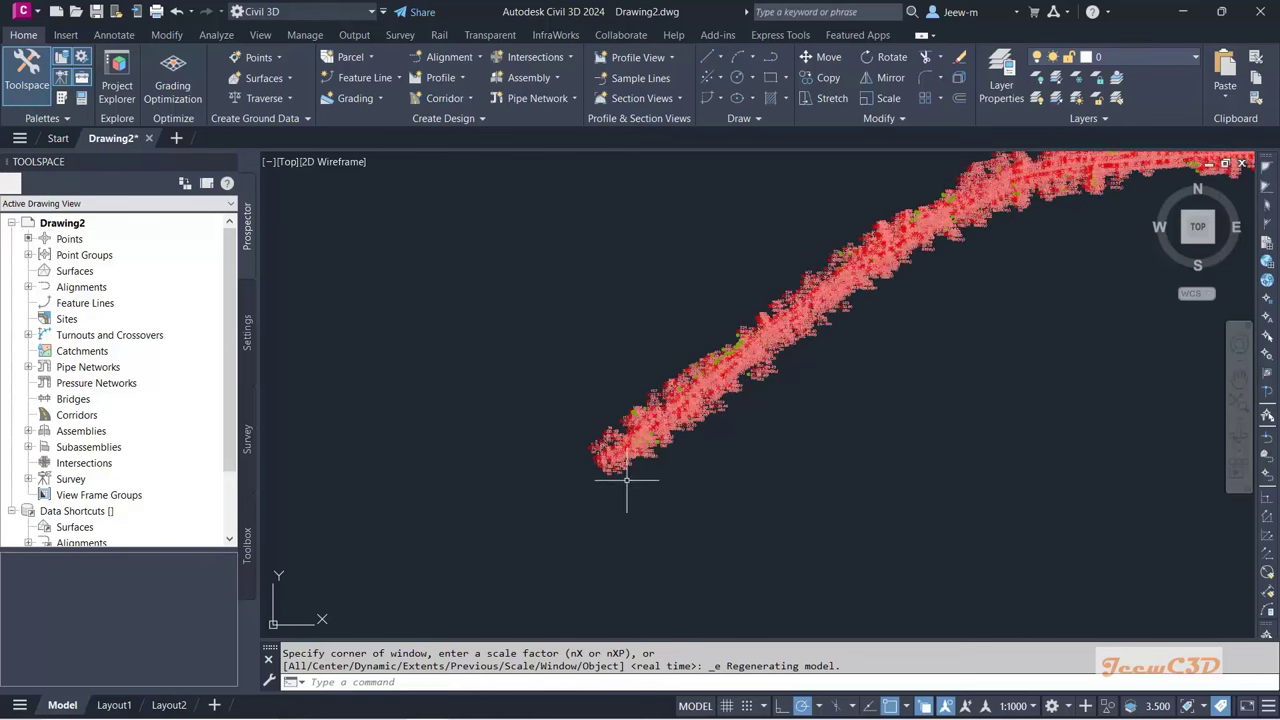
scroll(640, 452, up, 2)
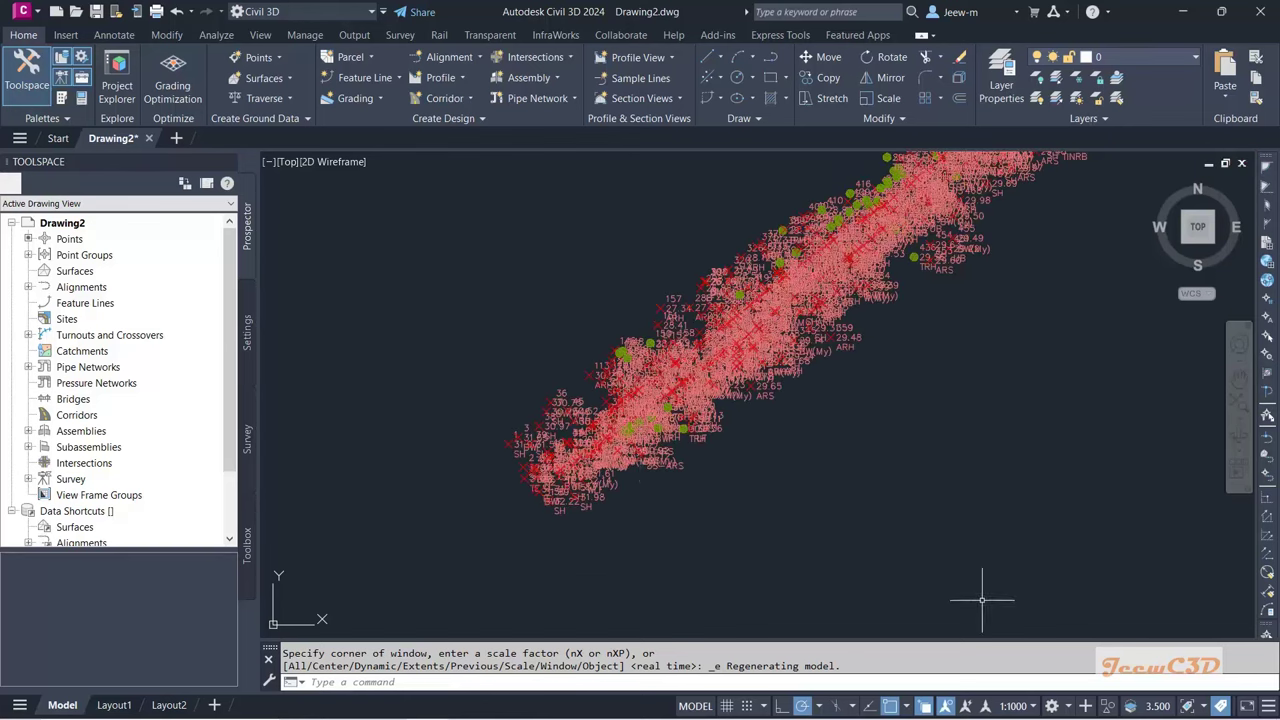
Step: Set the annotation scale to 1:100 and inspect the label of point 1 up close
click(1016, 706)
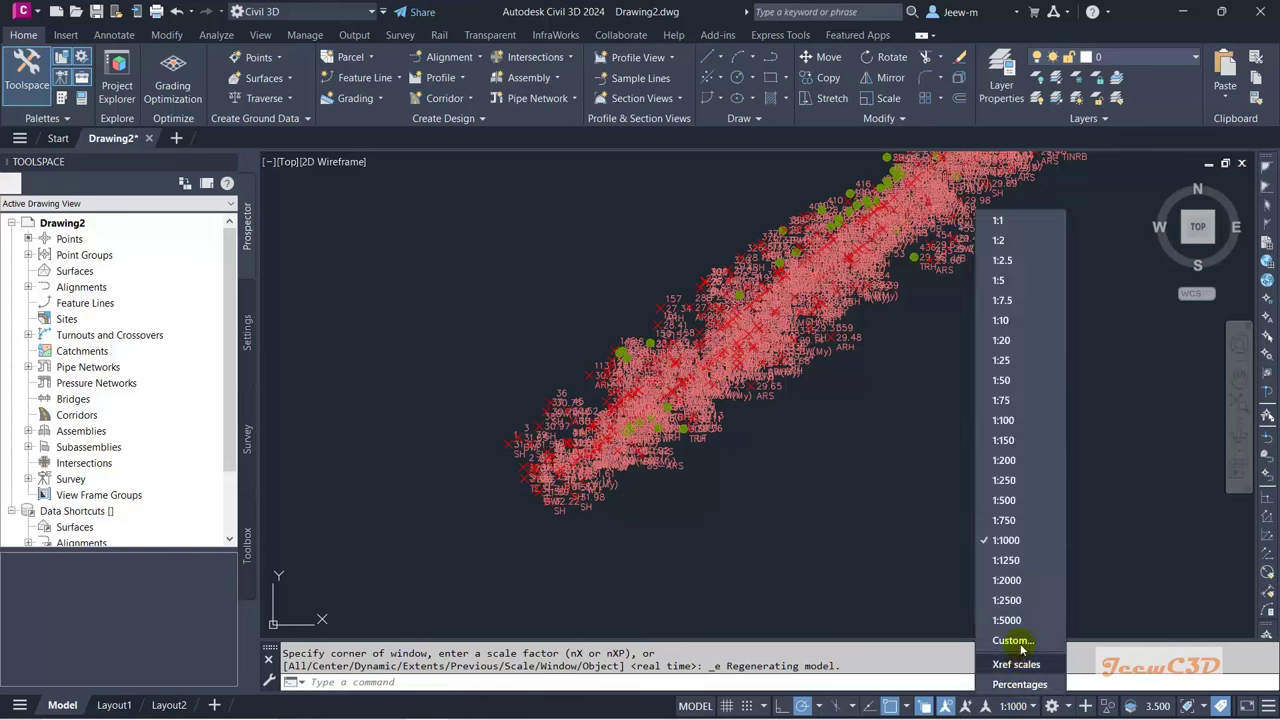
click(1003, 420)
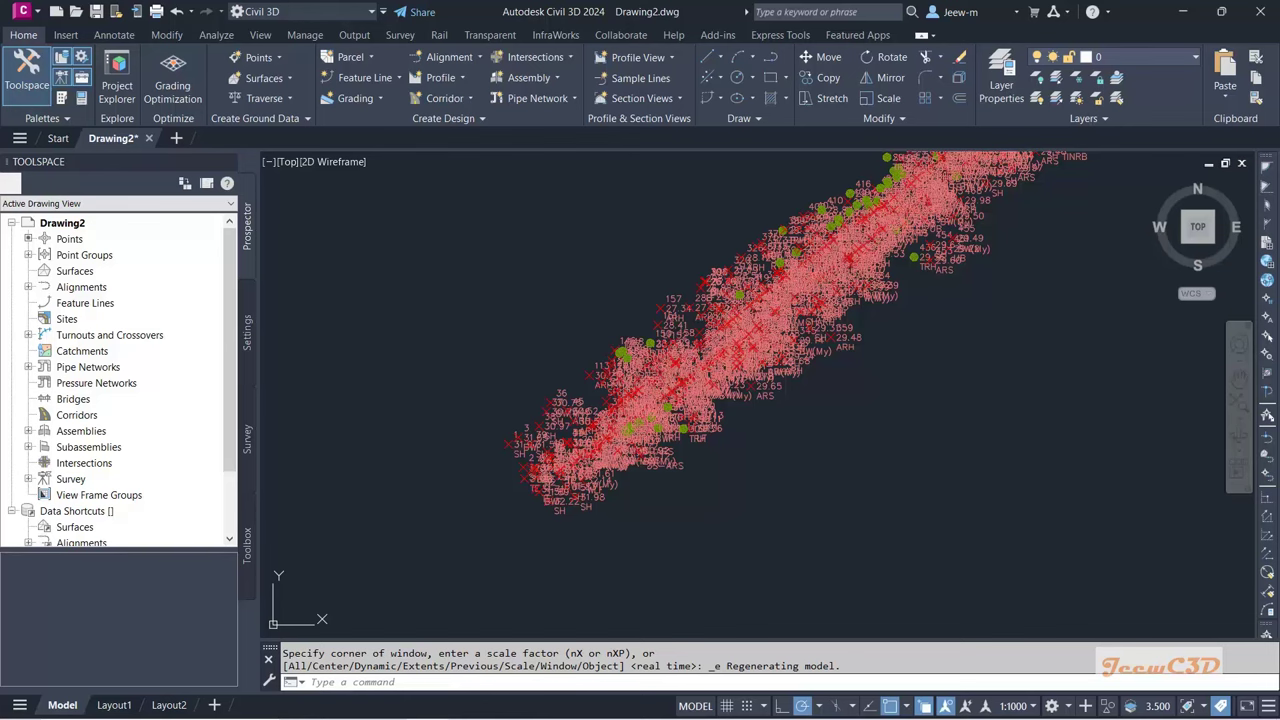
scroll(466, 398, up, 6)
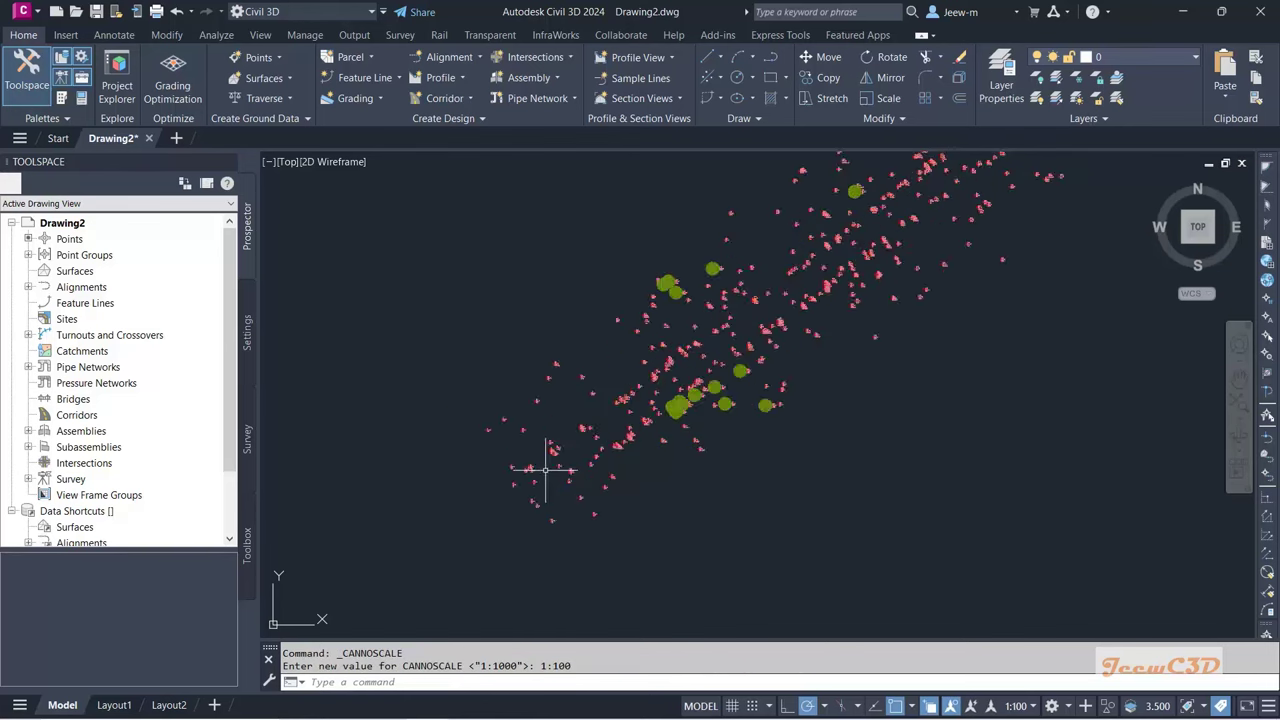
scroll(545, 430, up, 5)
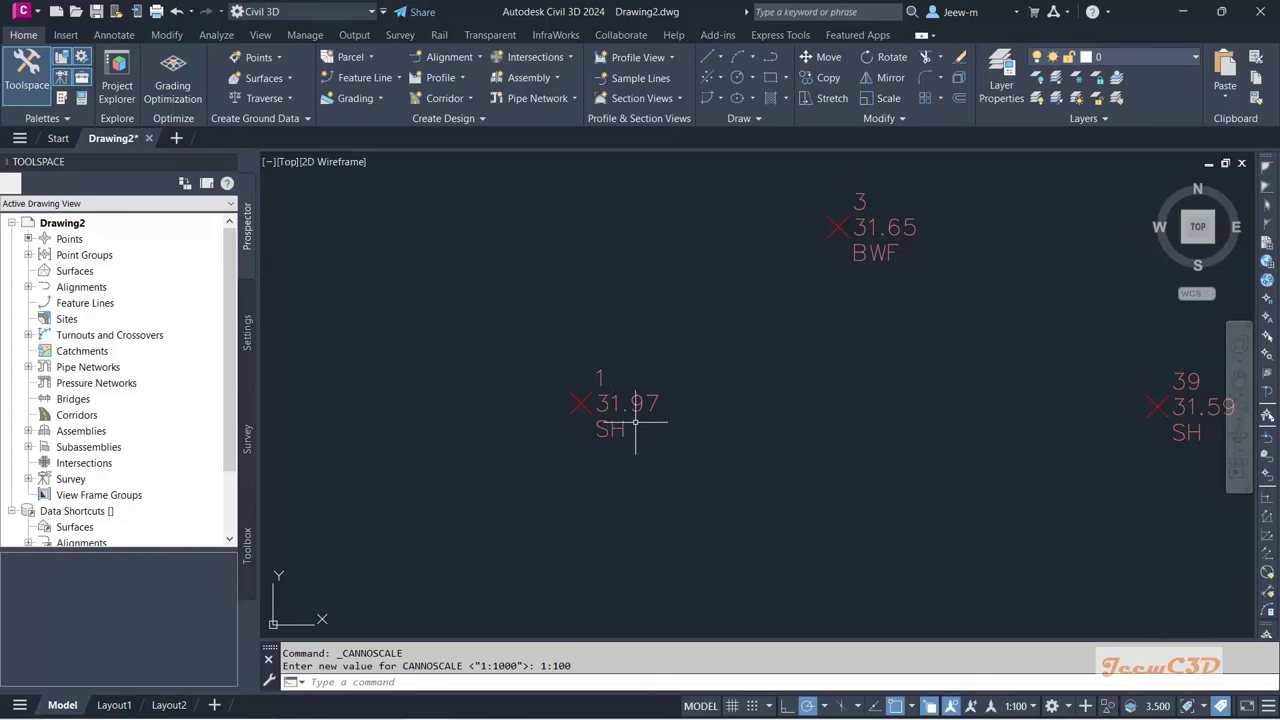
scroll(620, 400, up, 2)
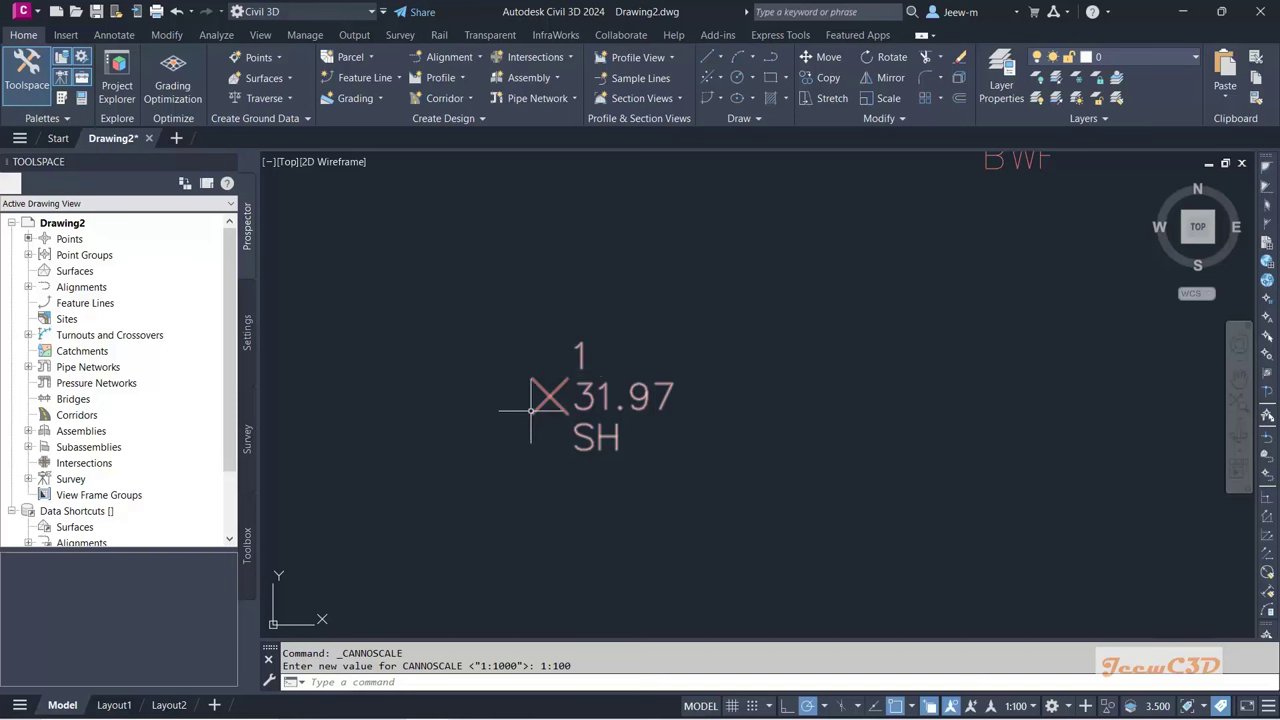
mouse_move(531, 410)
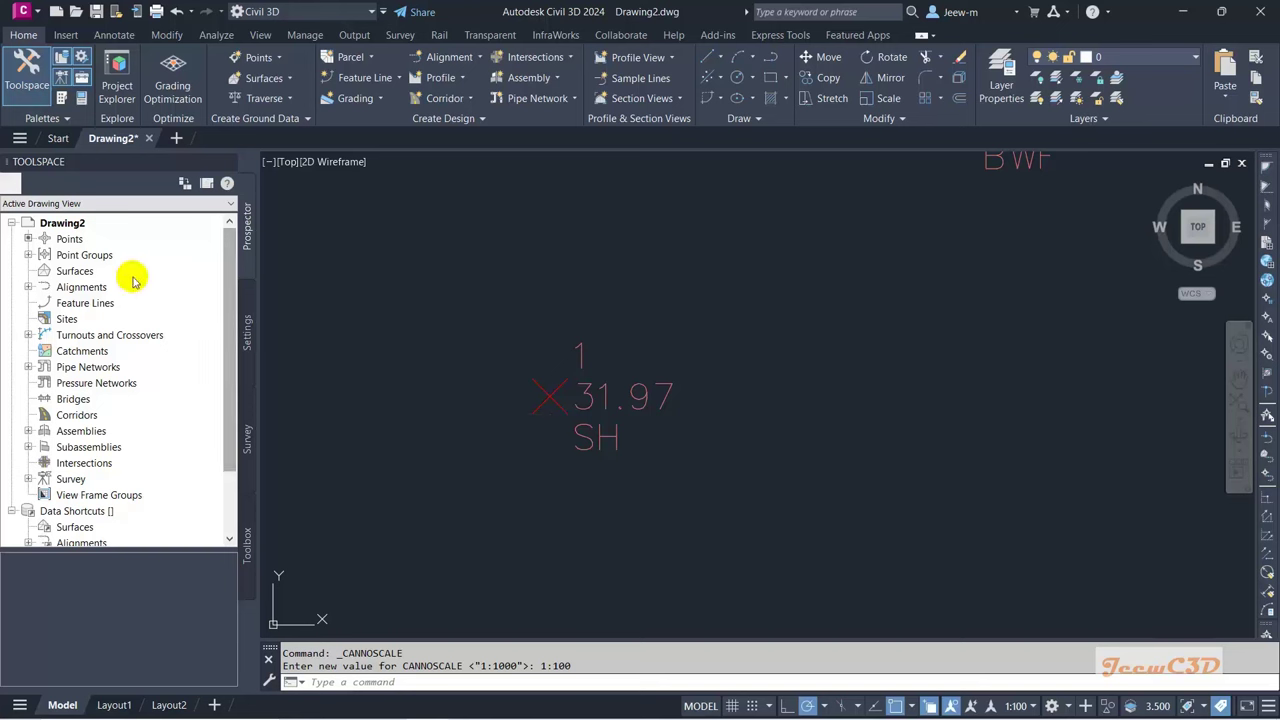
Step: Open the properties of the Survey Points point group and keep point 1 visible beside the dialog
click(97, 258)
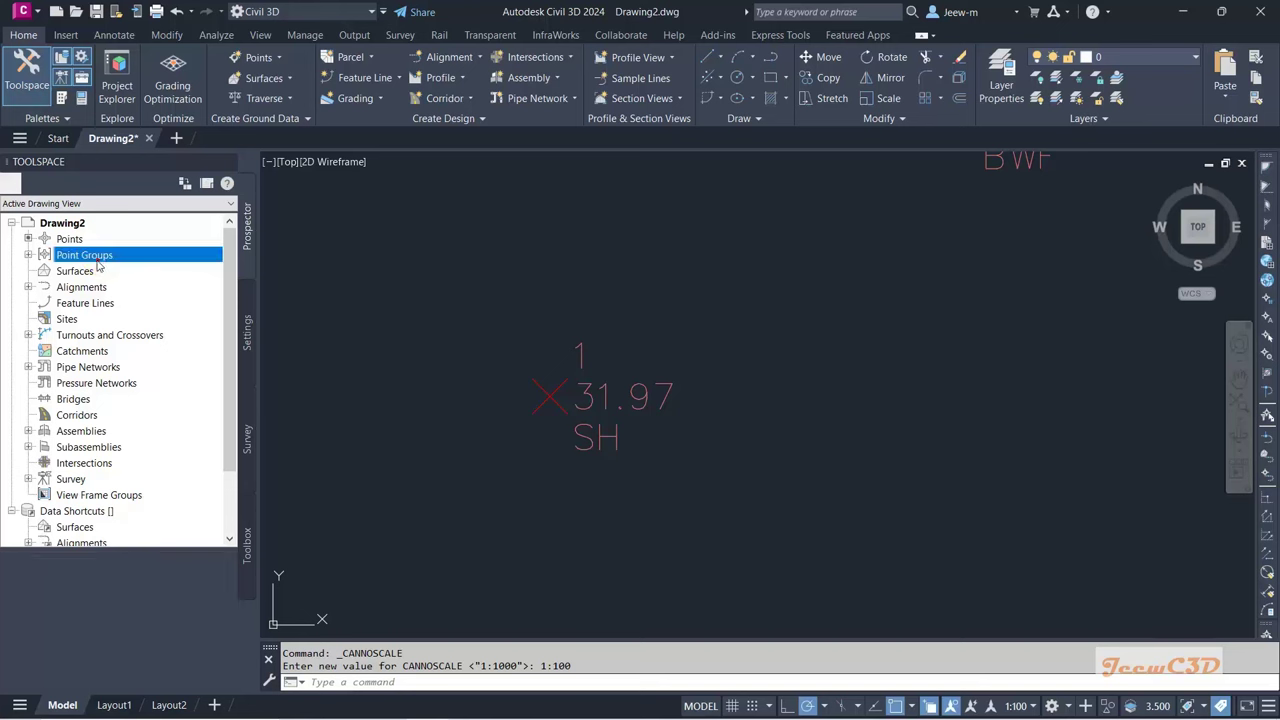
click(28, 255)
click(100, 272)
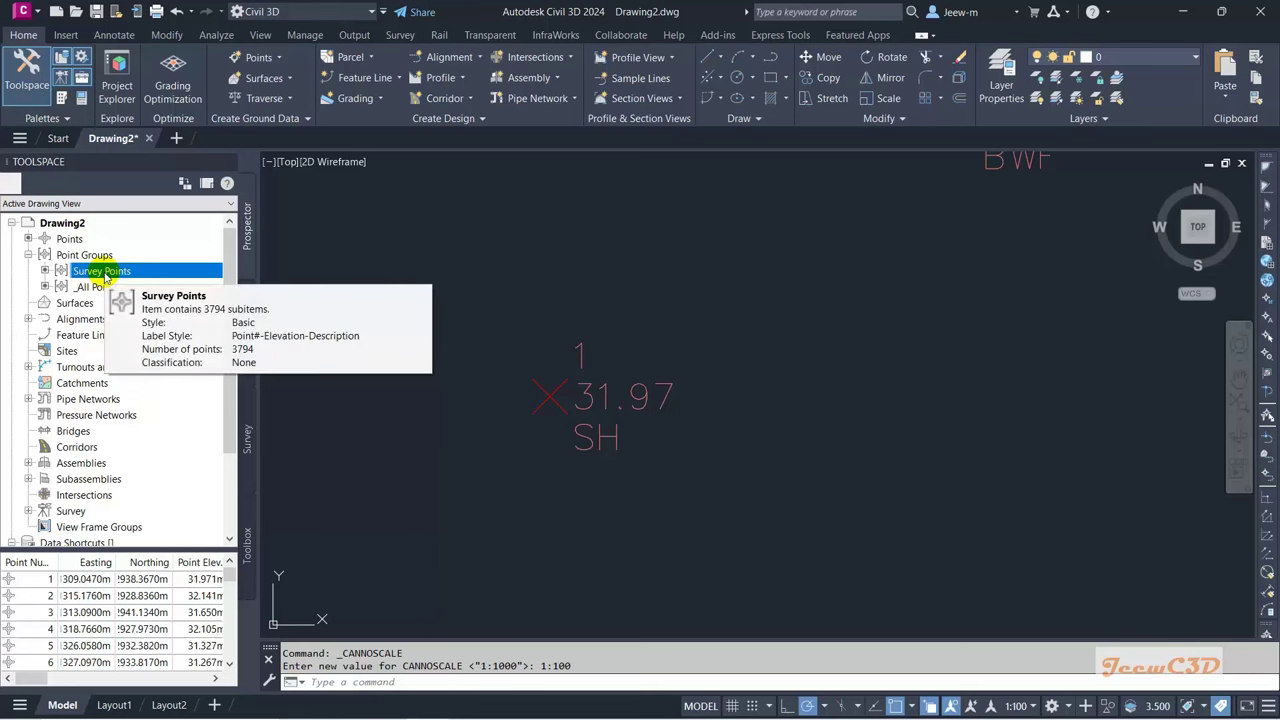
right_click(104, 277)
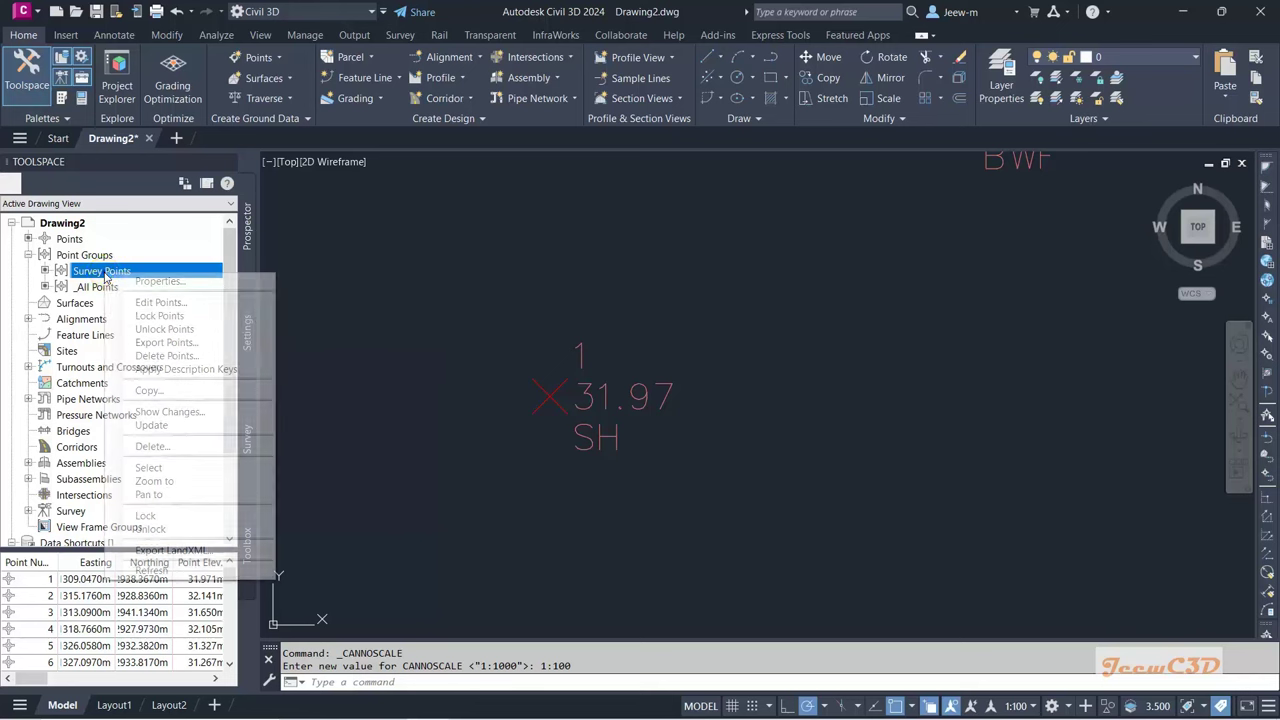
click(166, 281)
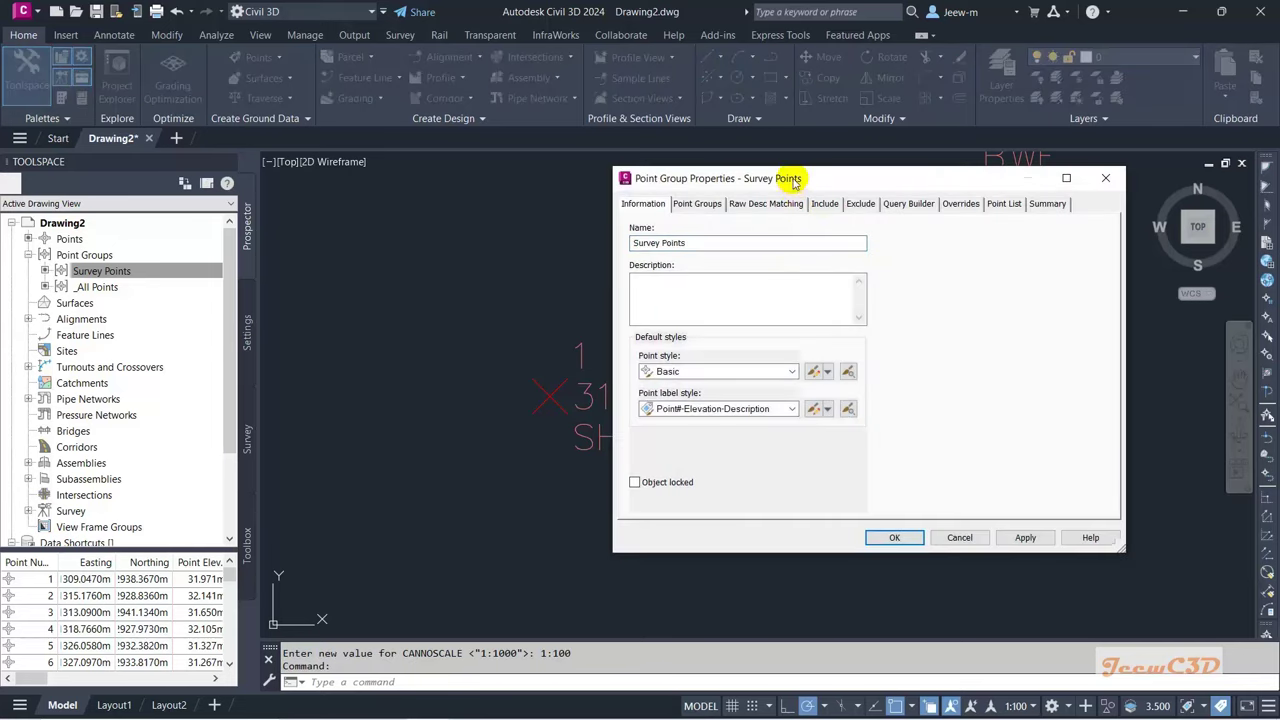
drag(800, 178, 955, 203)
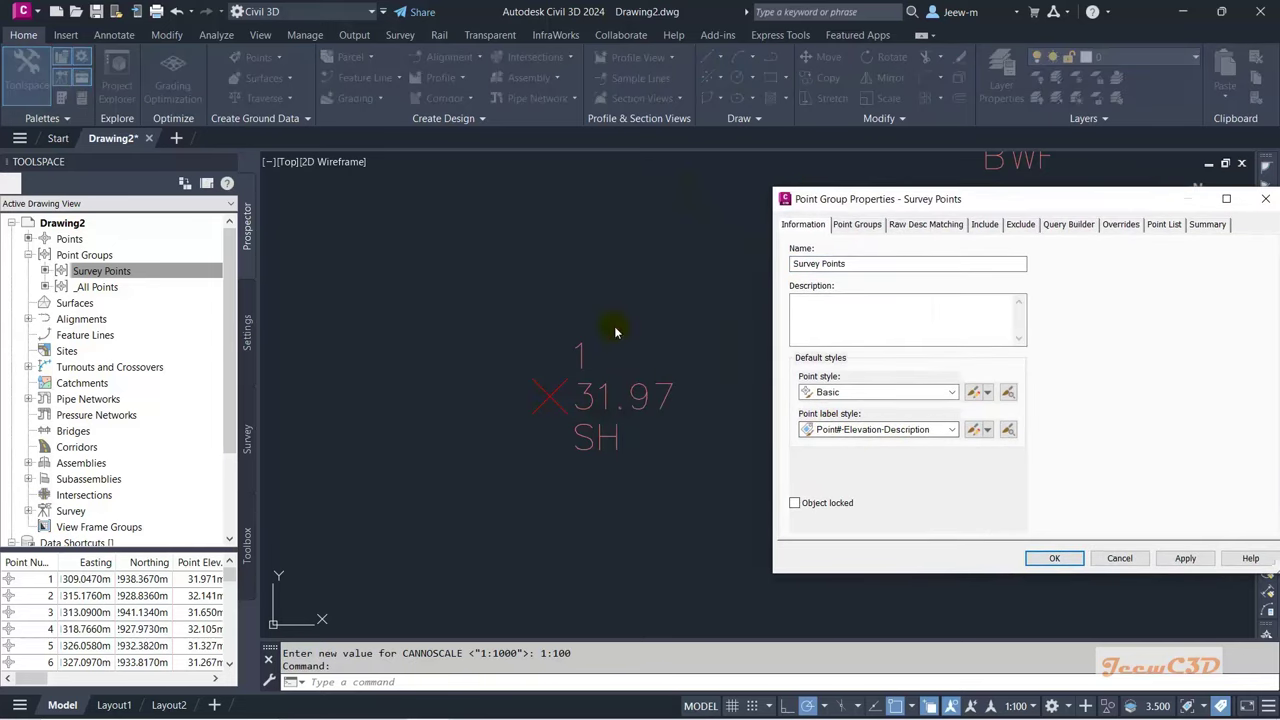
Step: Apply the Description Only point label style to the Survey Points group
click(898, 430)
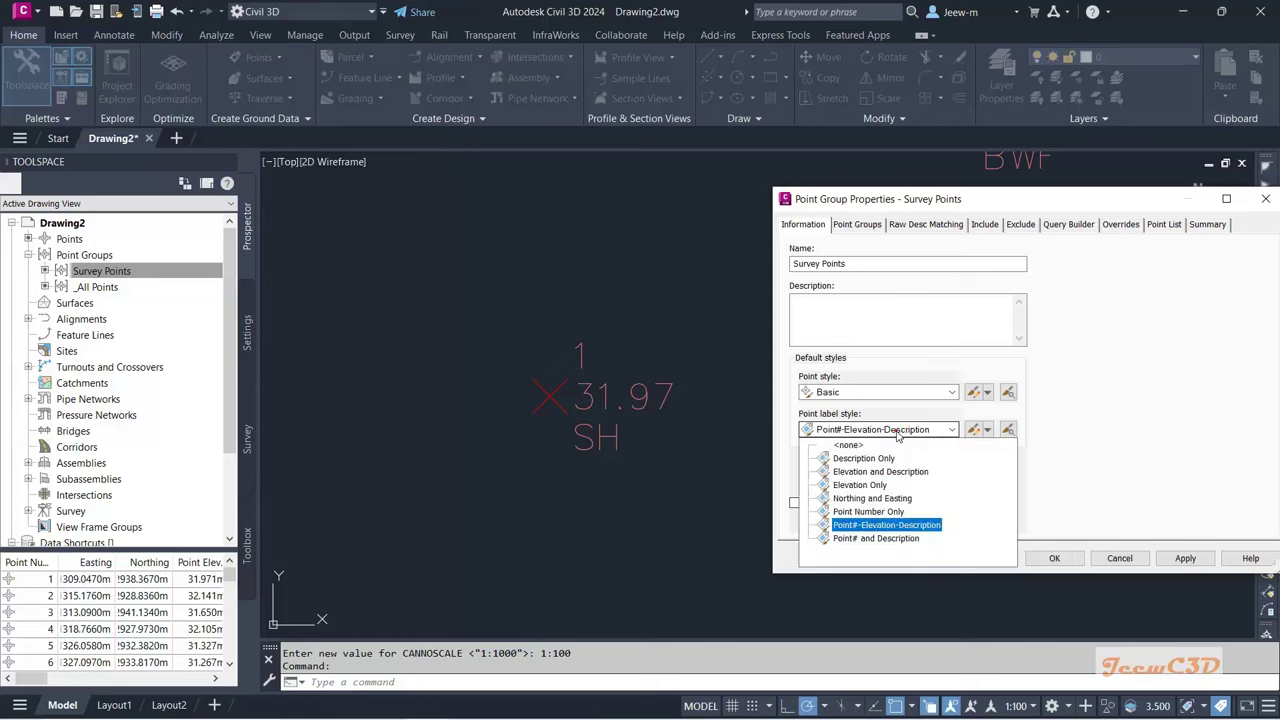
click(880, 457)
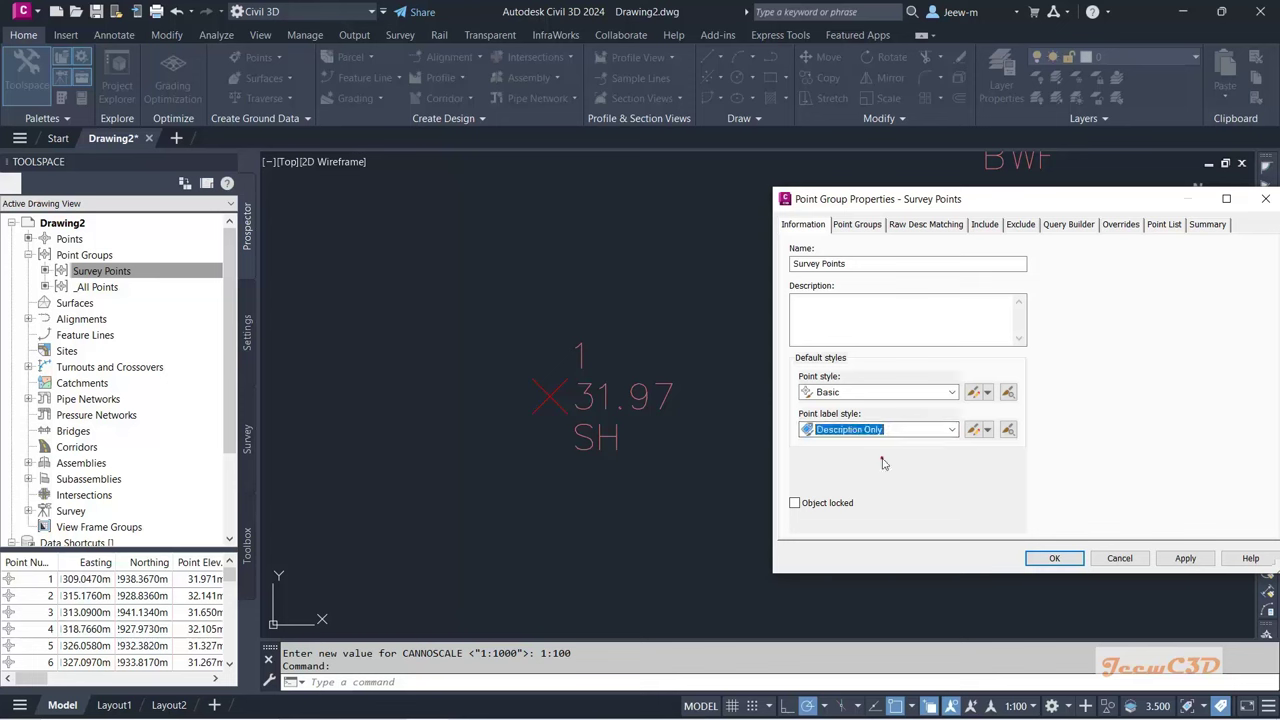
click(1185, 558)
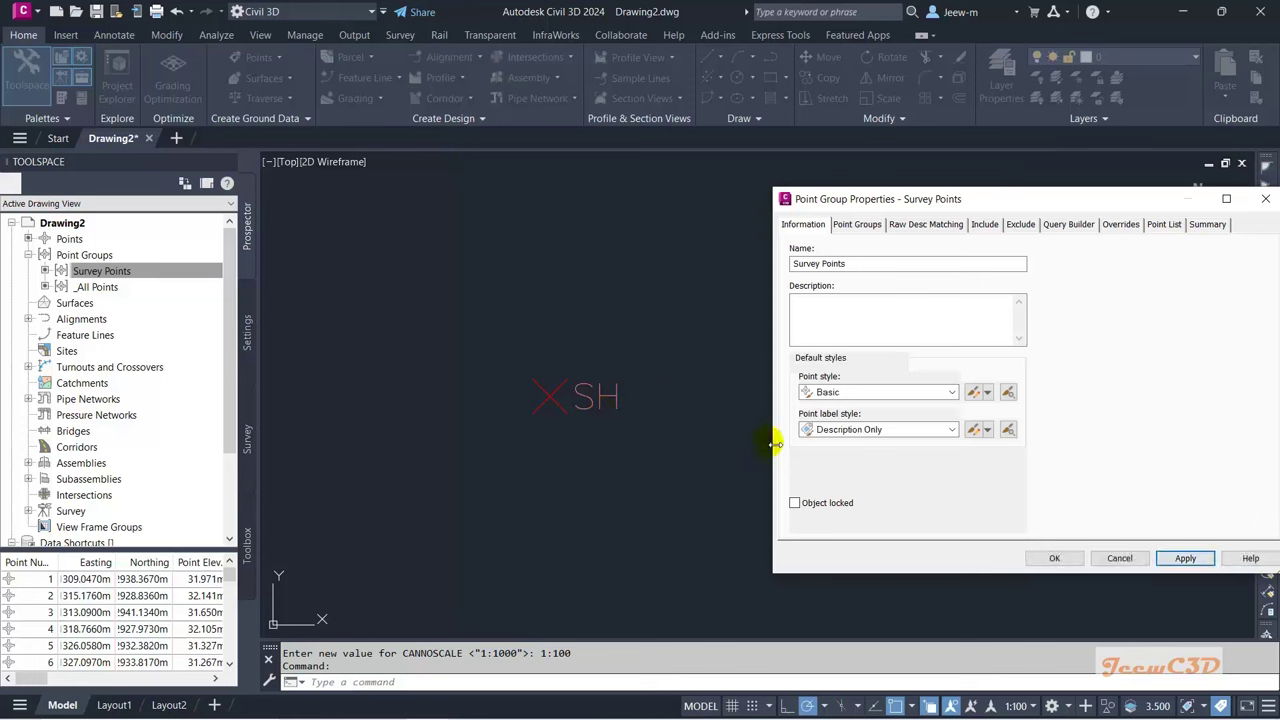
Step: Change the Survey Points group's point label style to Elevation Only and apply it
click(858, 435)
click(873, 486)
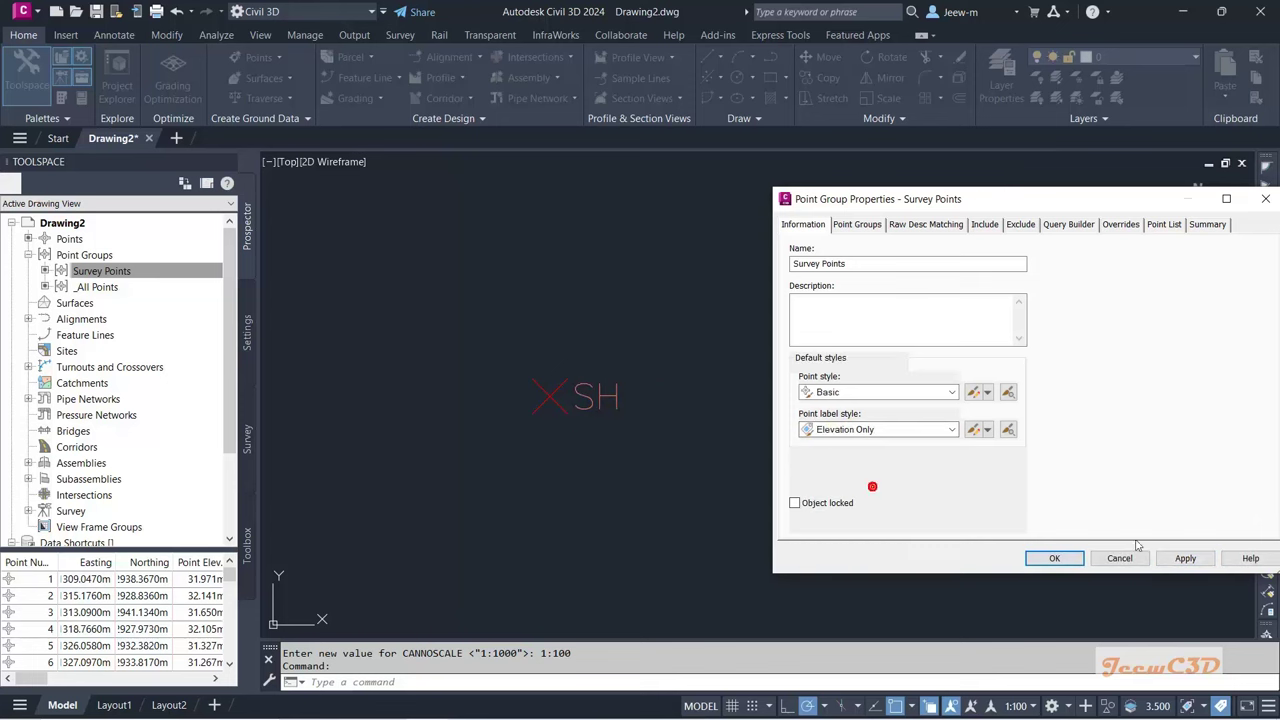
click(1185, 558)
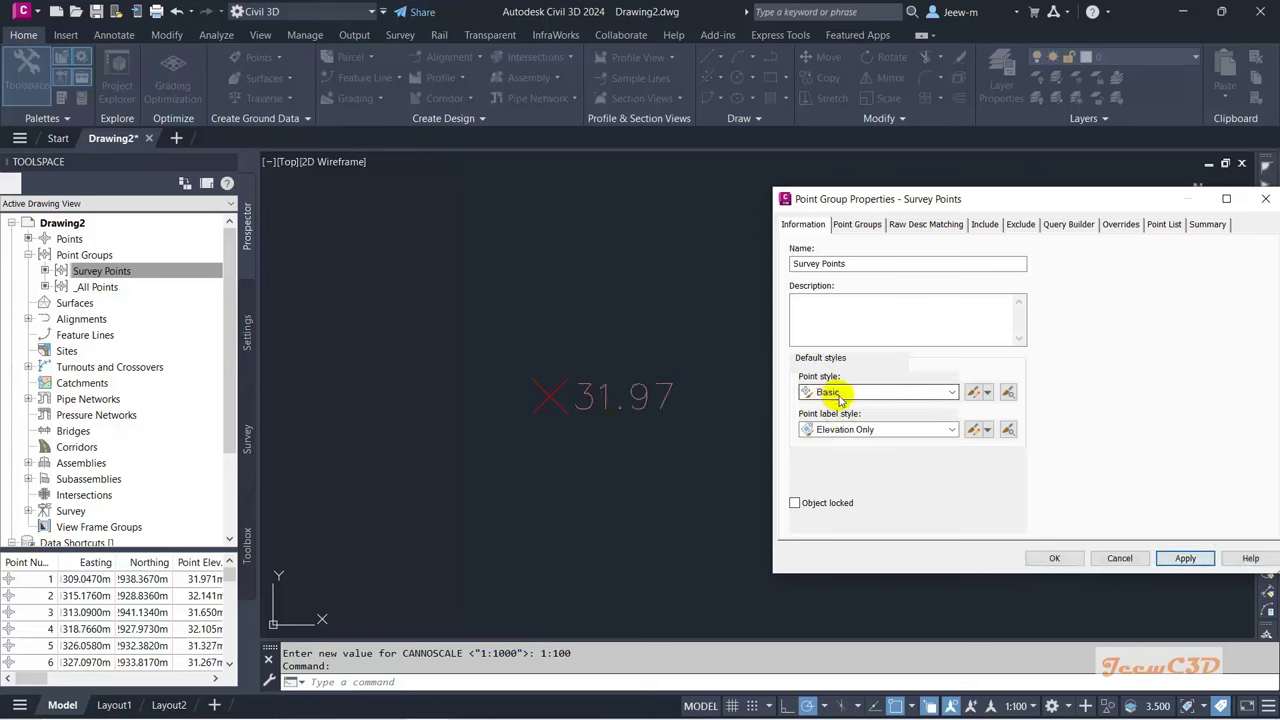
Step: Set the Survey Points group's point style to Benchmark and apply it
click(840, 398)
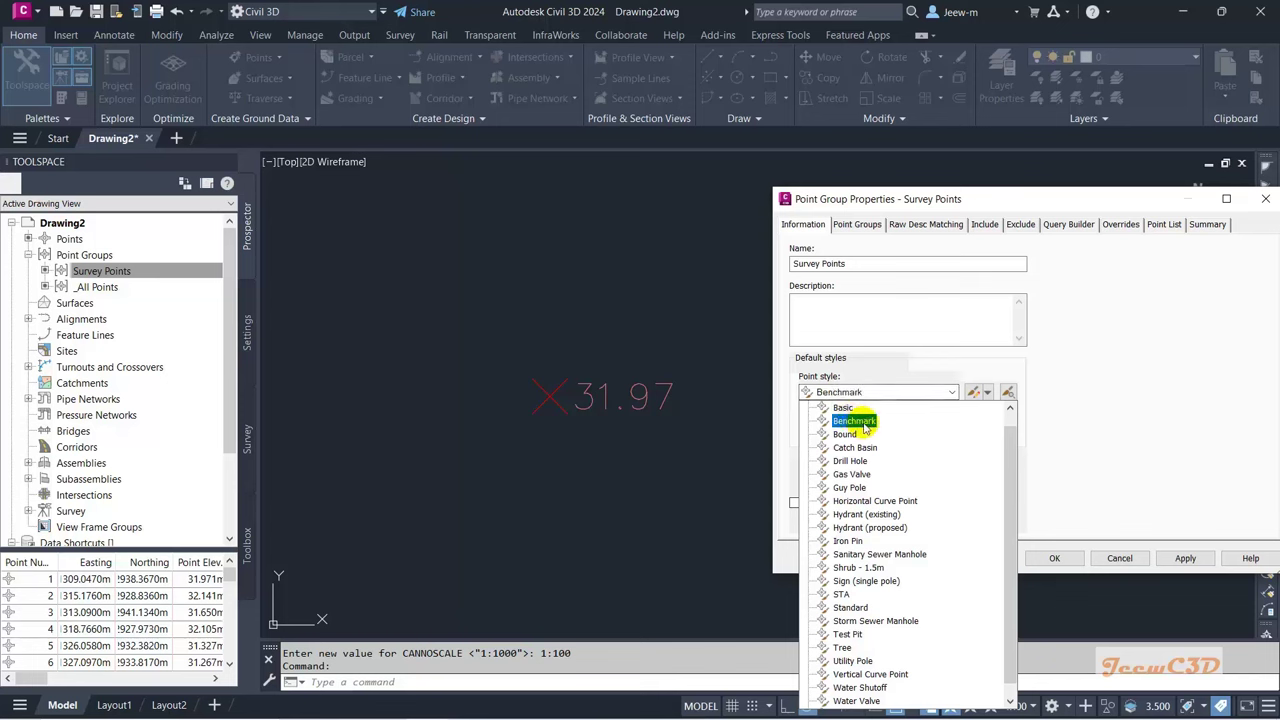
click(855, 421)
click(1182, 558)
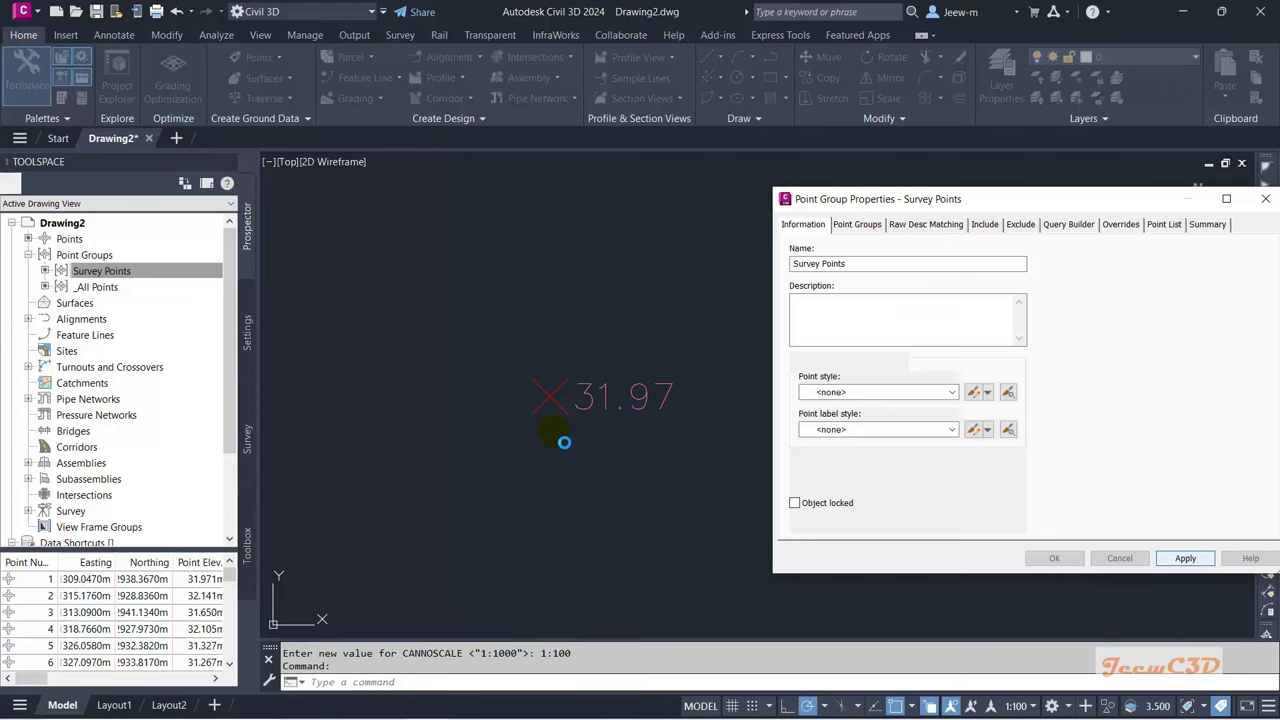
Step: Set the Survey Points group's point style to Basic and accept the group properties
click(850, 393)
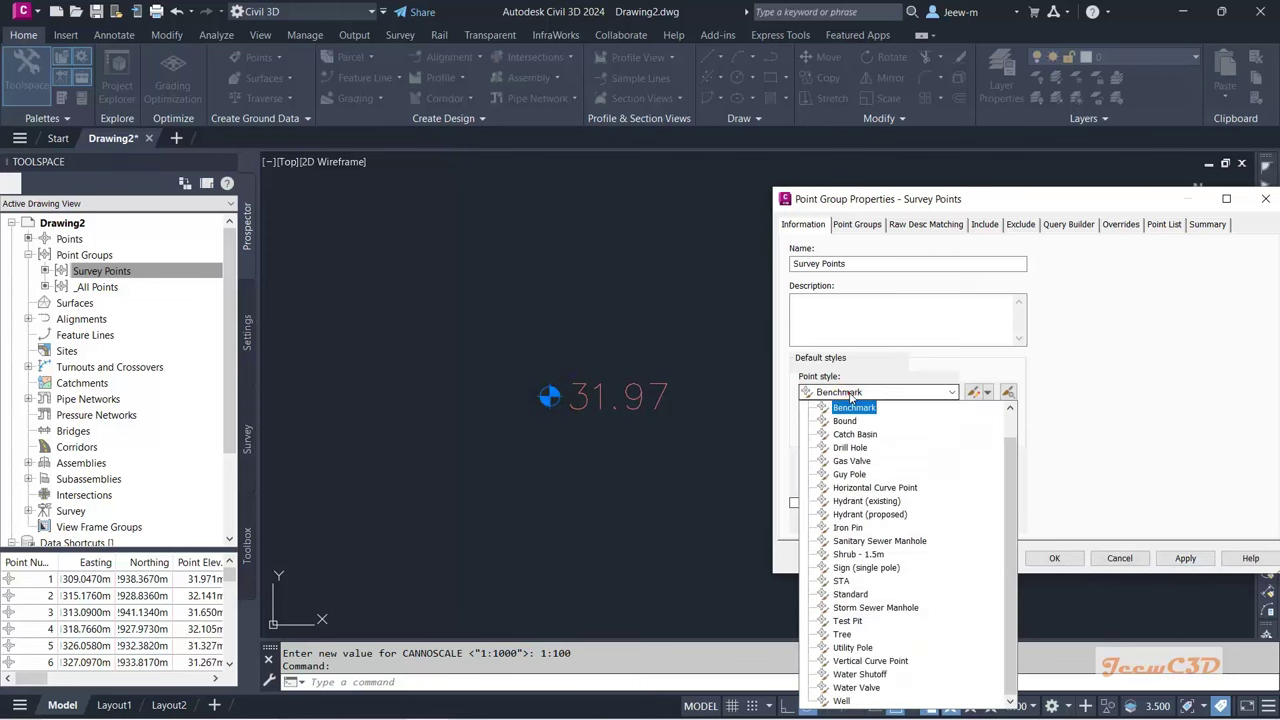
scroll(870, 418, up, 1)
click(843, 421)
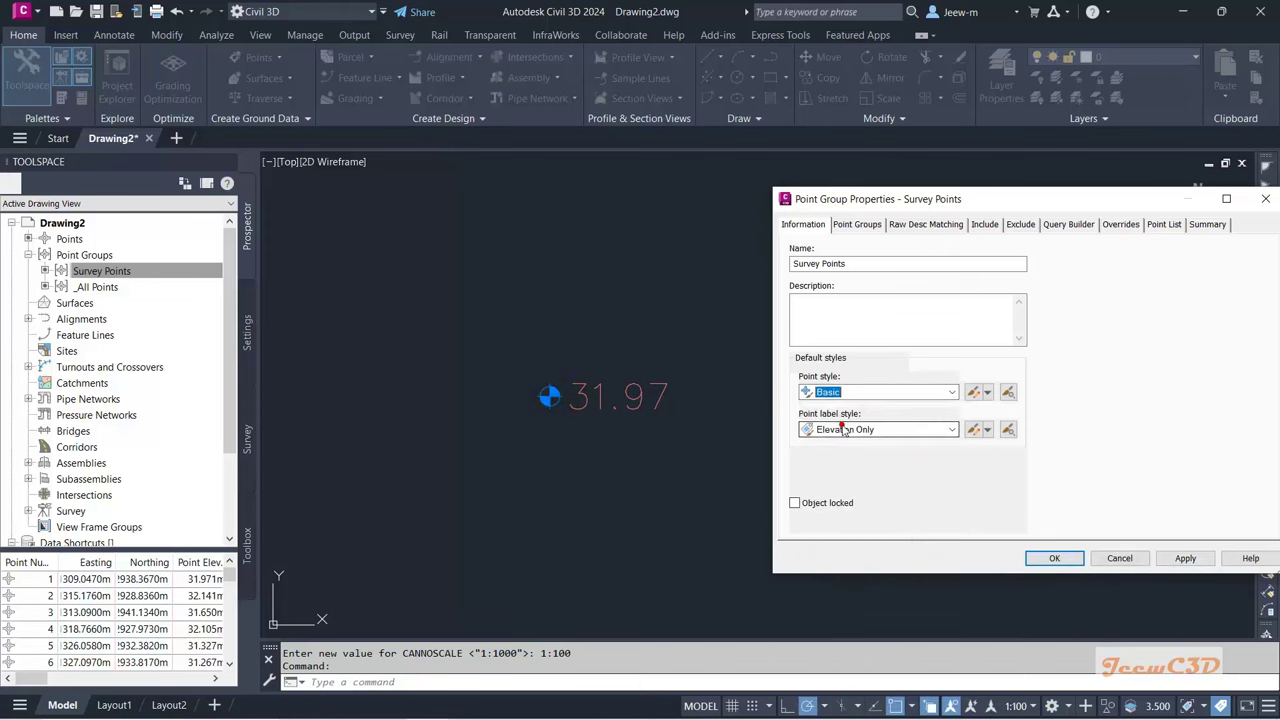
click(1045, 557)
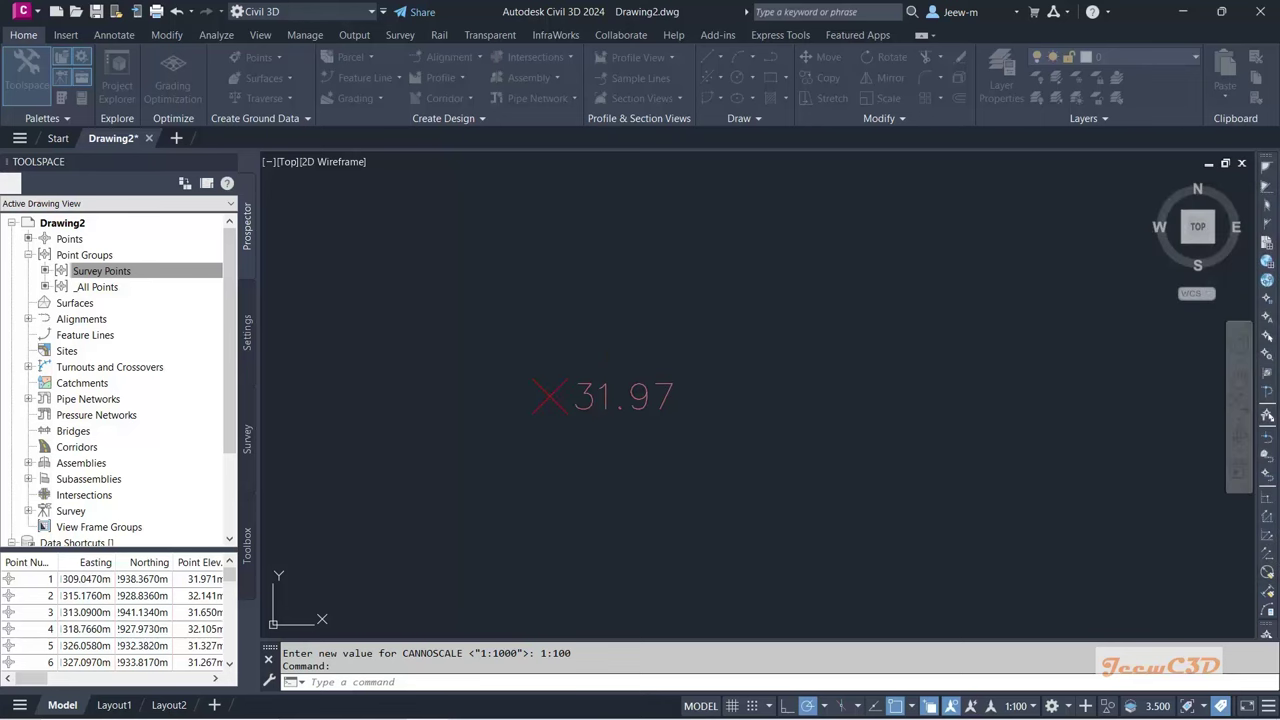
Step: Change the Survey Points group's point label style to Point#-Elevation-Description and accept the group properties
scroll(617, 349, down, 2)
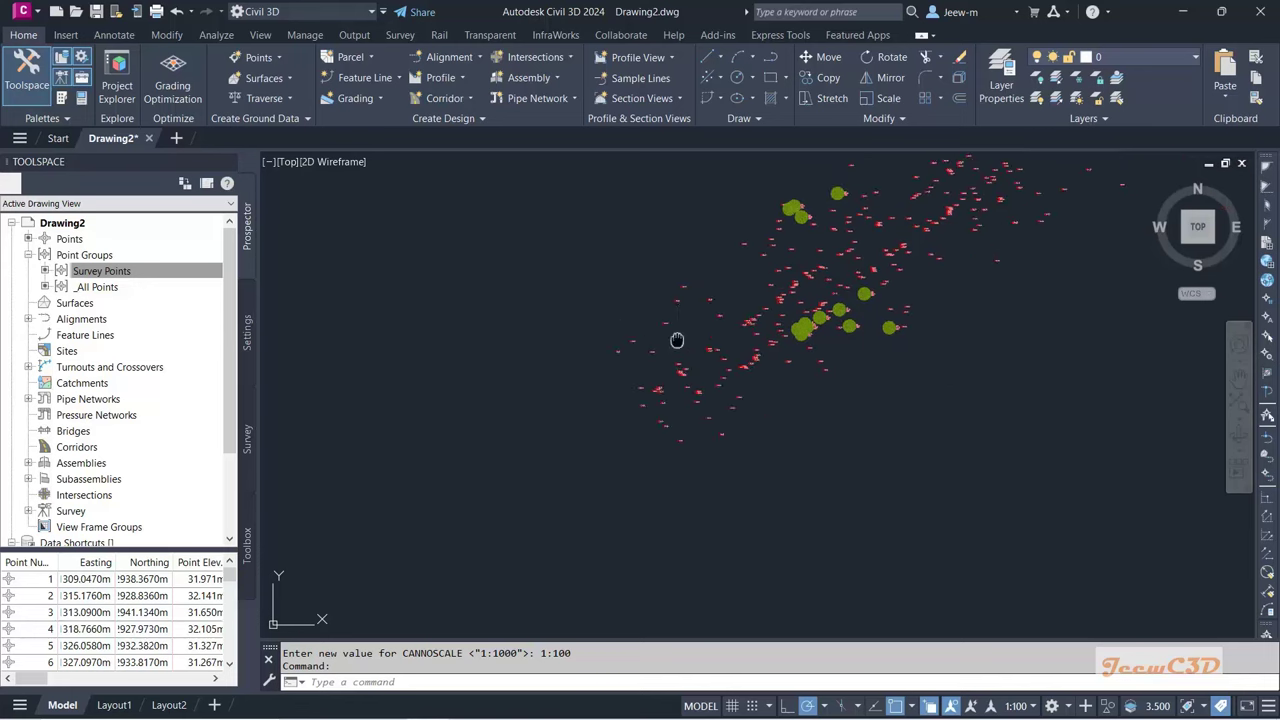
scroll(629, 371, up, 5)
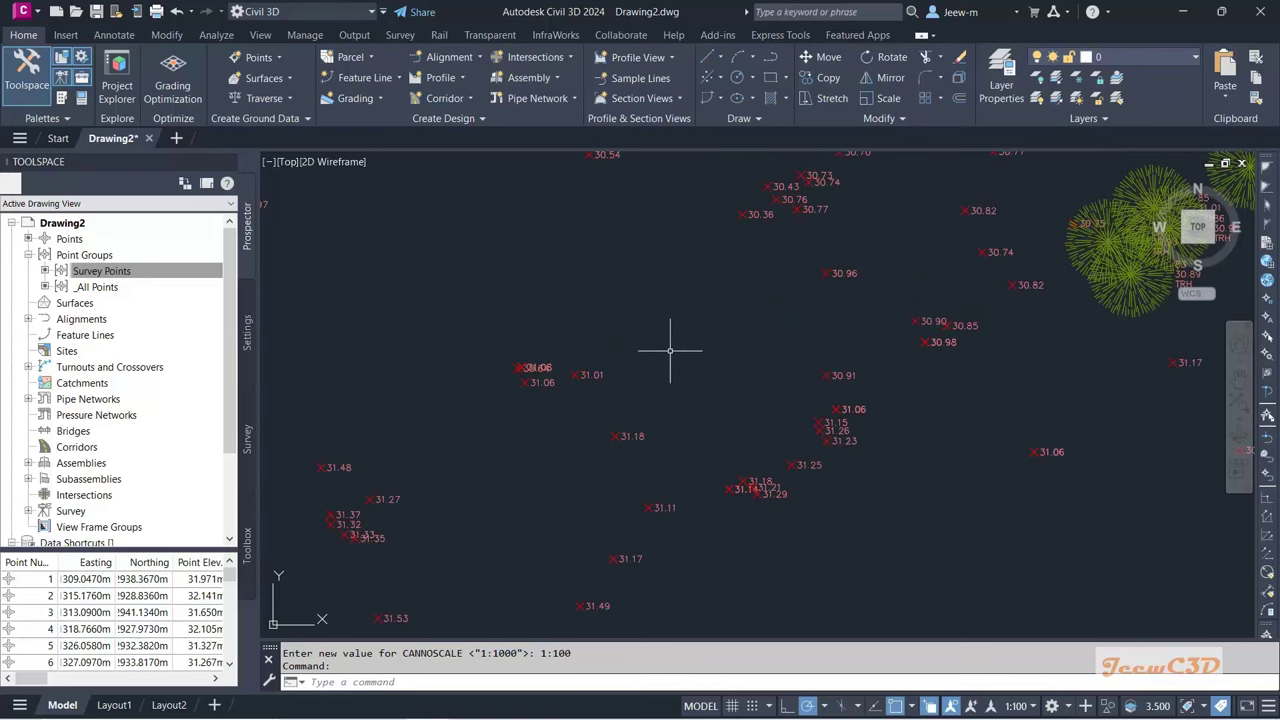
scroll(670, 350, down, 4)
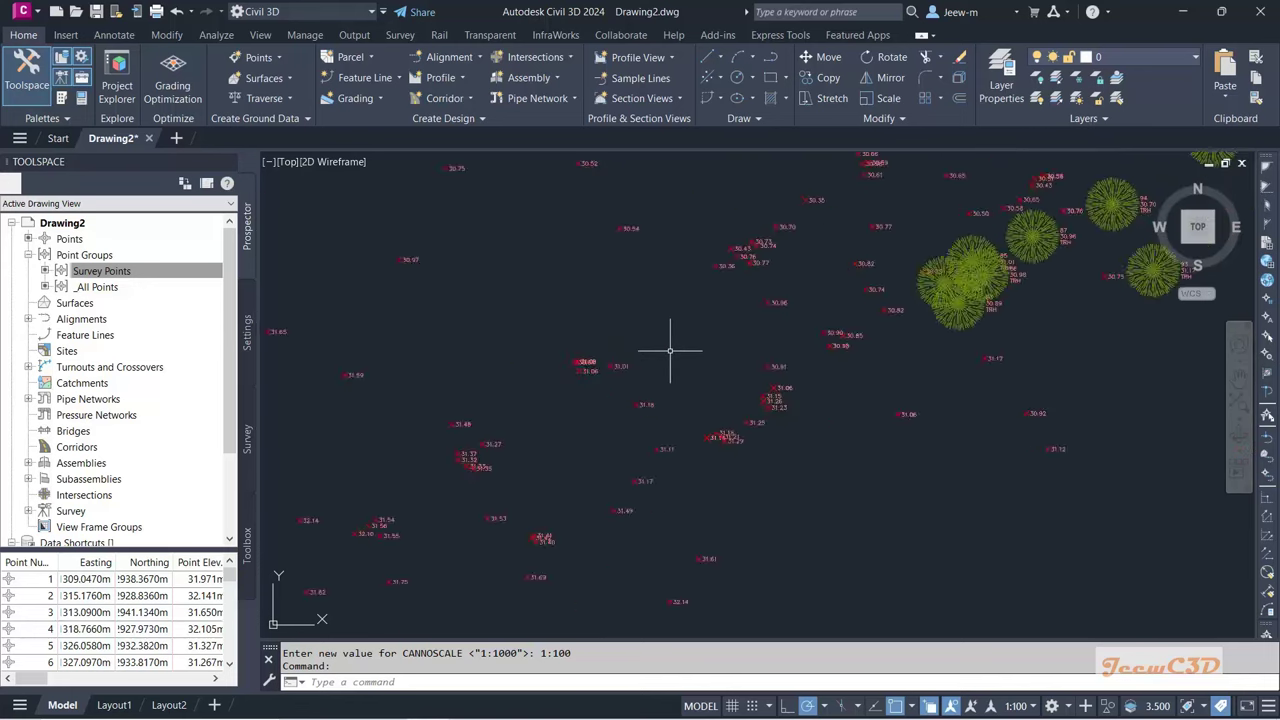
click(100, 271)
right_click(101, 272)
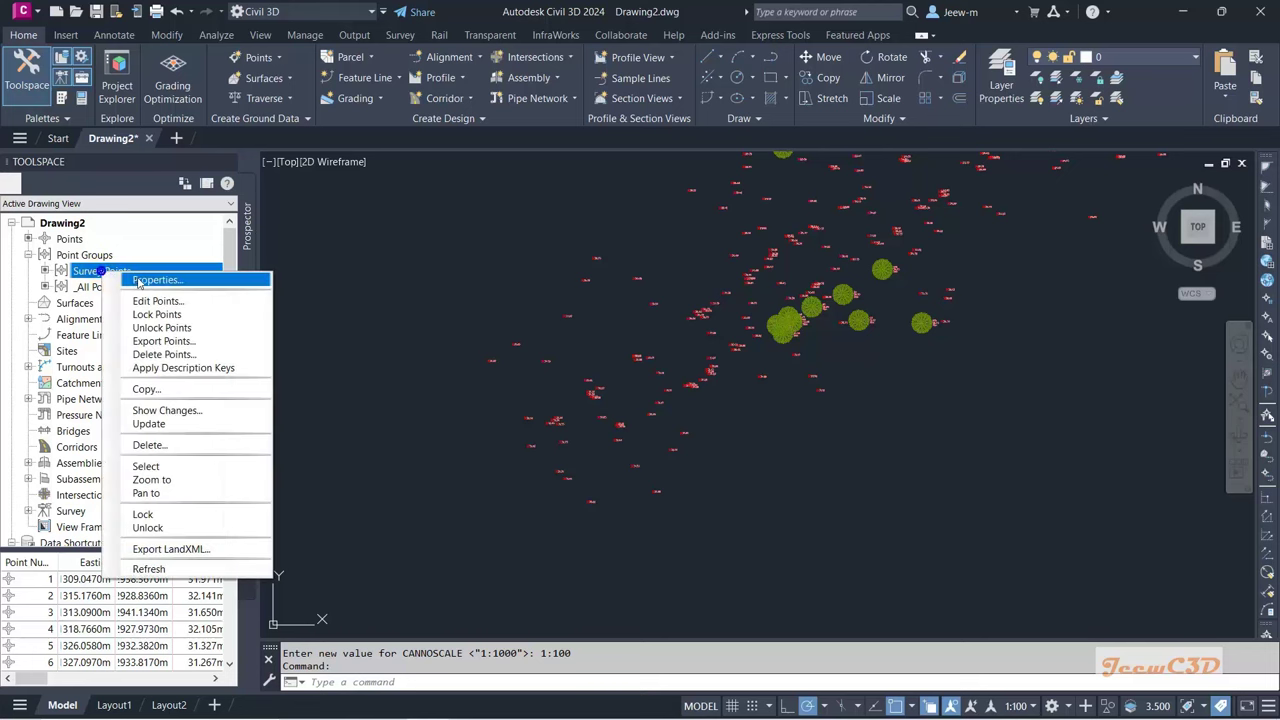
click(138, 278)
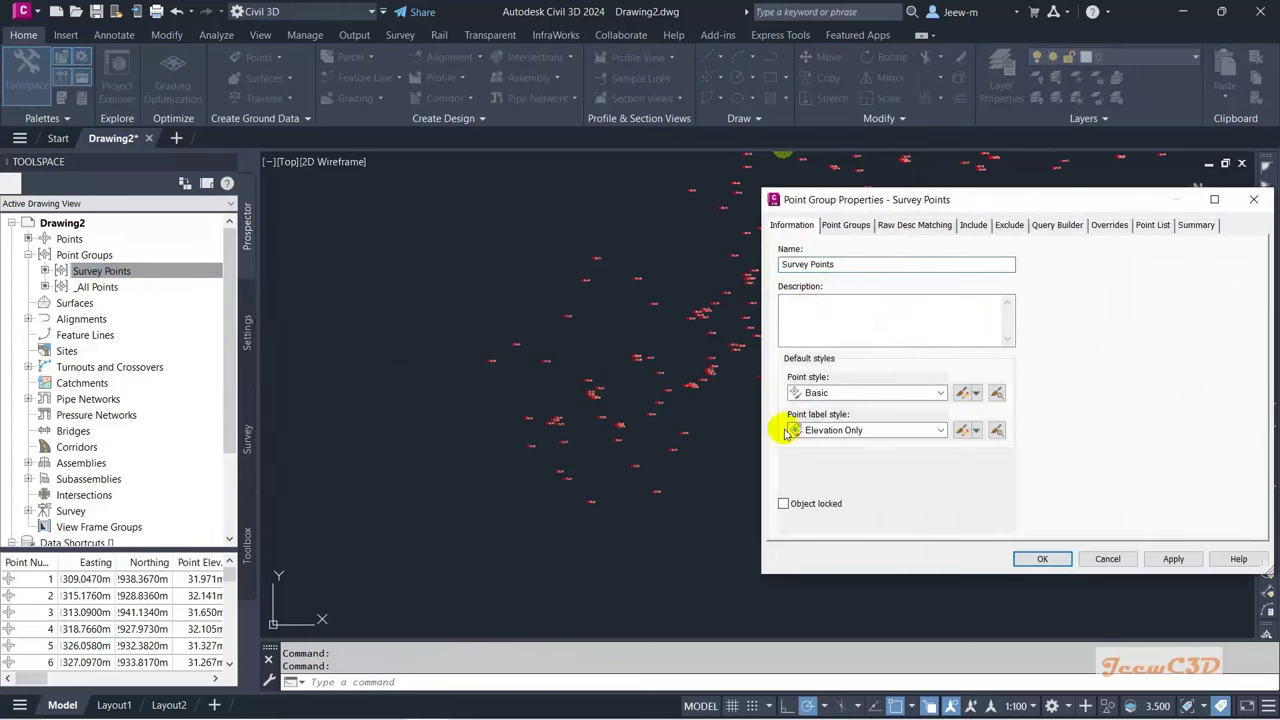
click(866, 430)
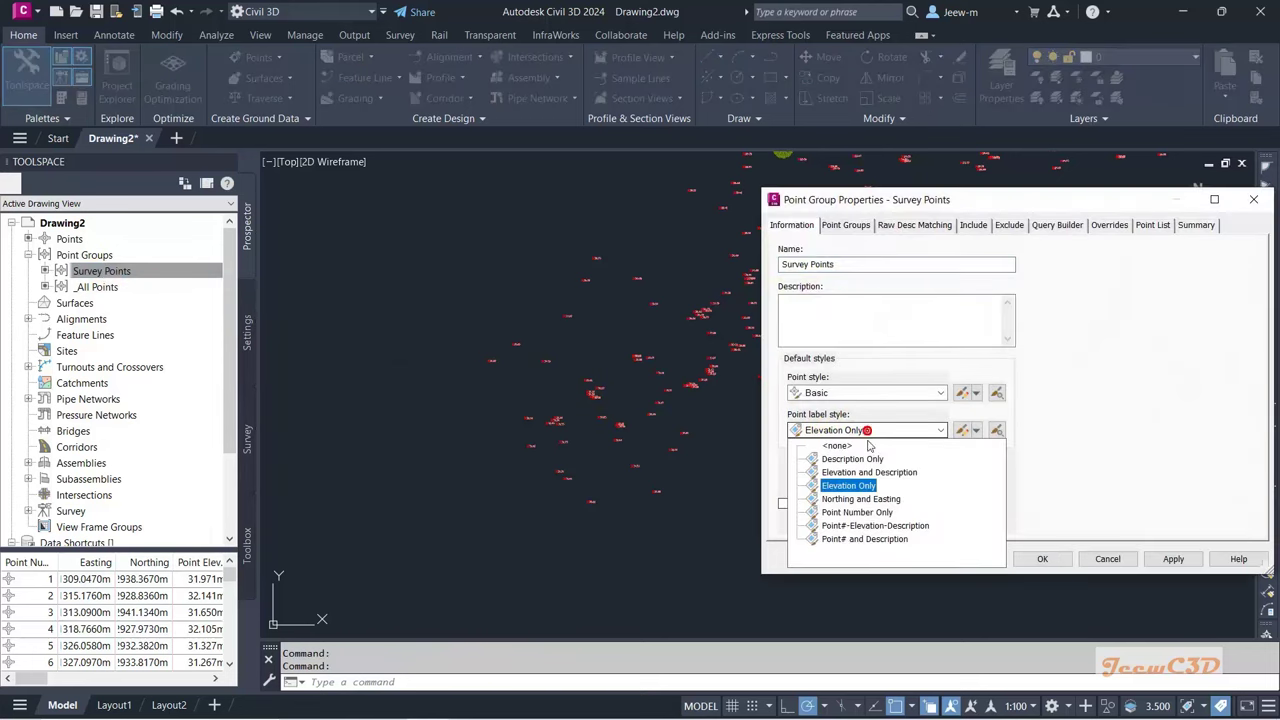
click(871, 530)
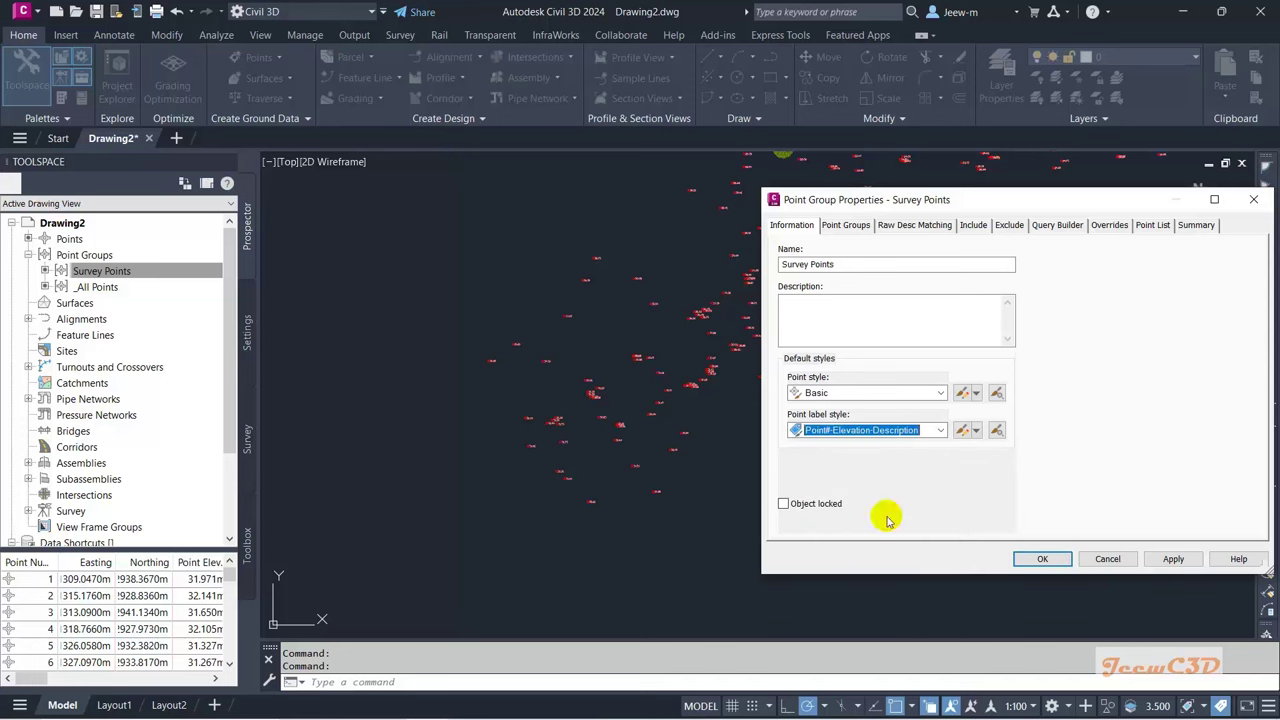
click(1042, 559)
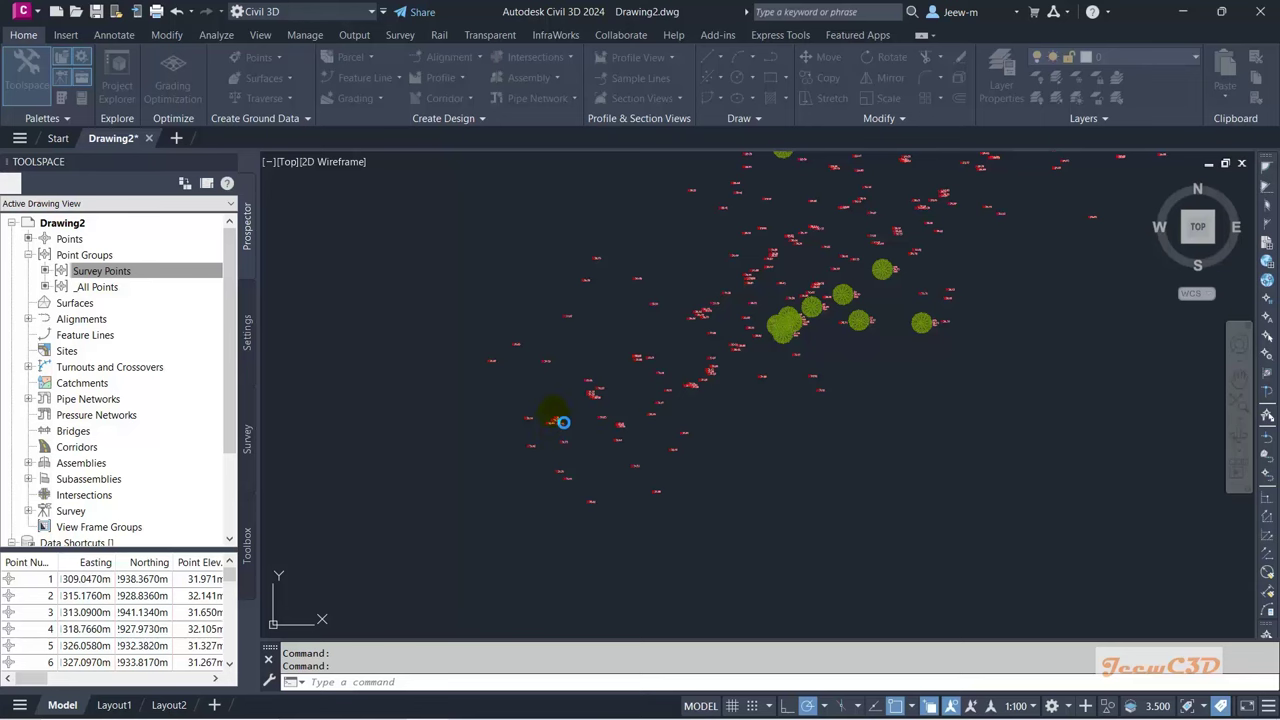
Step: Save the drawing under the file name Points Imported
scroll(560, 421, up, 6)
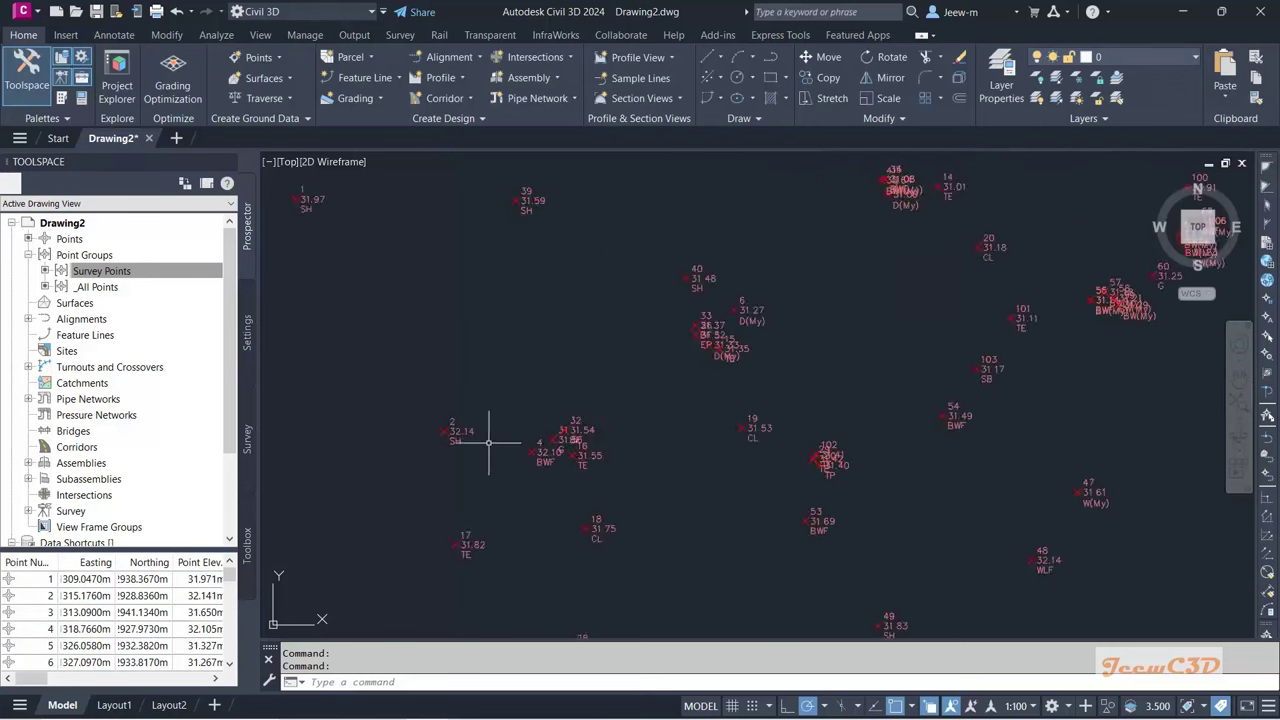
scroll(485, 438, up, 2)
scroll(440, 423, down, 7)
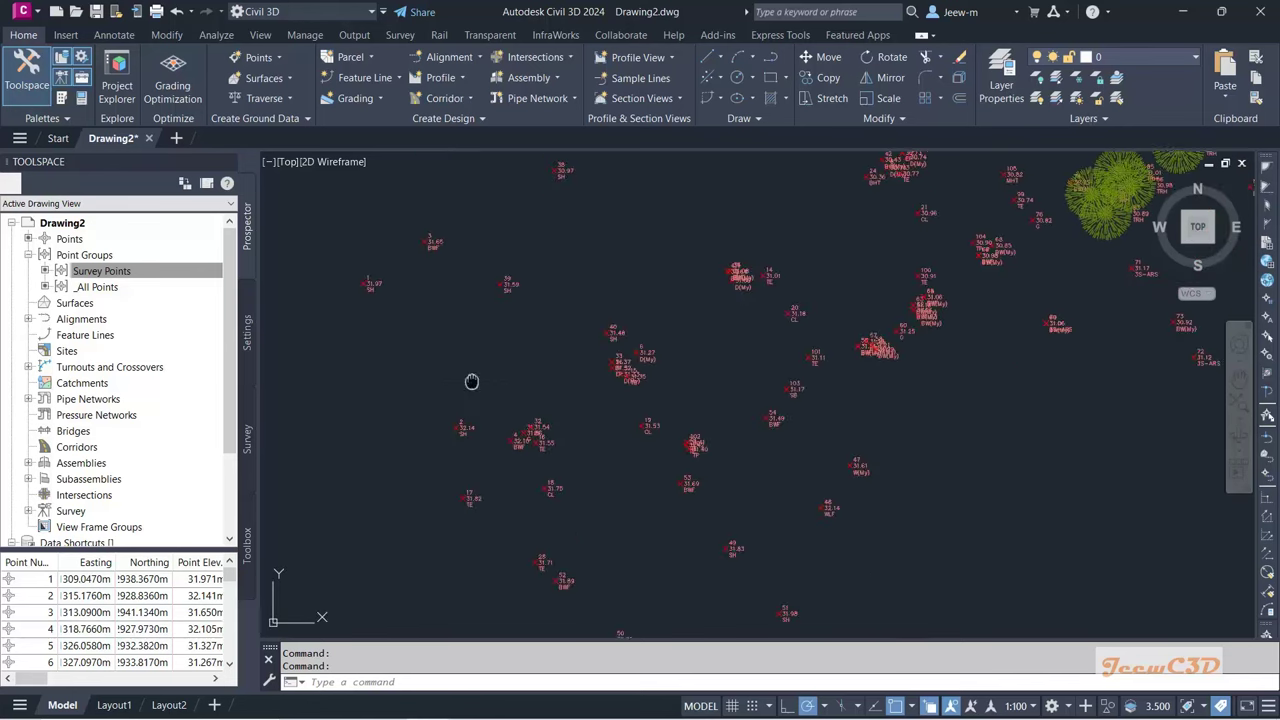
middle_drag(472, 381, 465, 366)
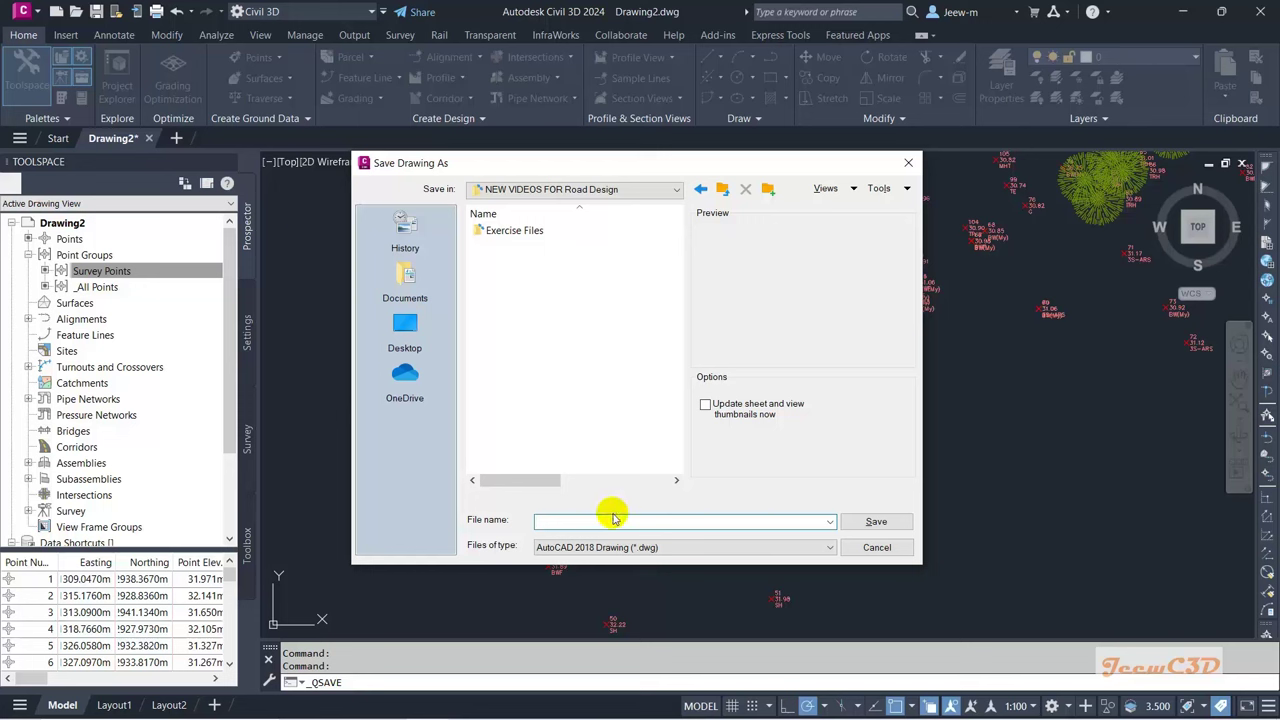
text(S)
click(876, 521)
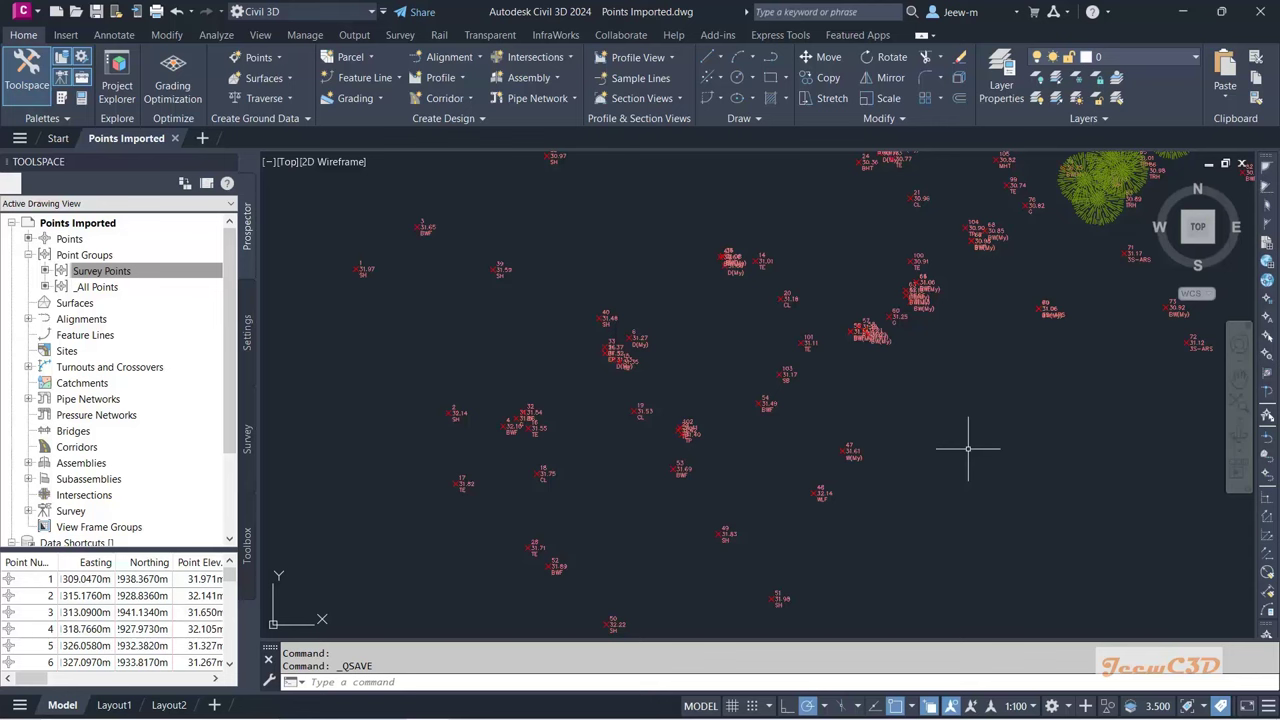
Step: Examine the point numbers, elevations and description codes labelled on the survey points along the road strip
scroll(623, 503, up, 3)
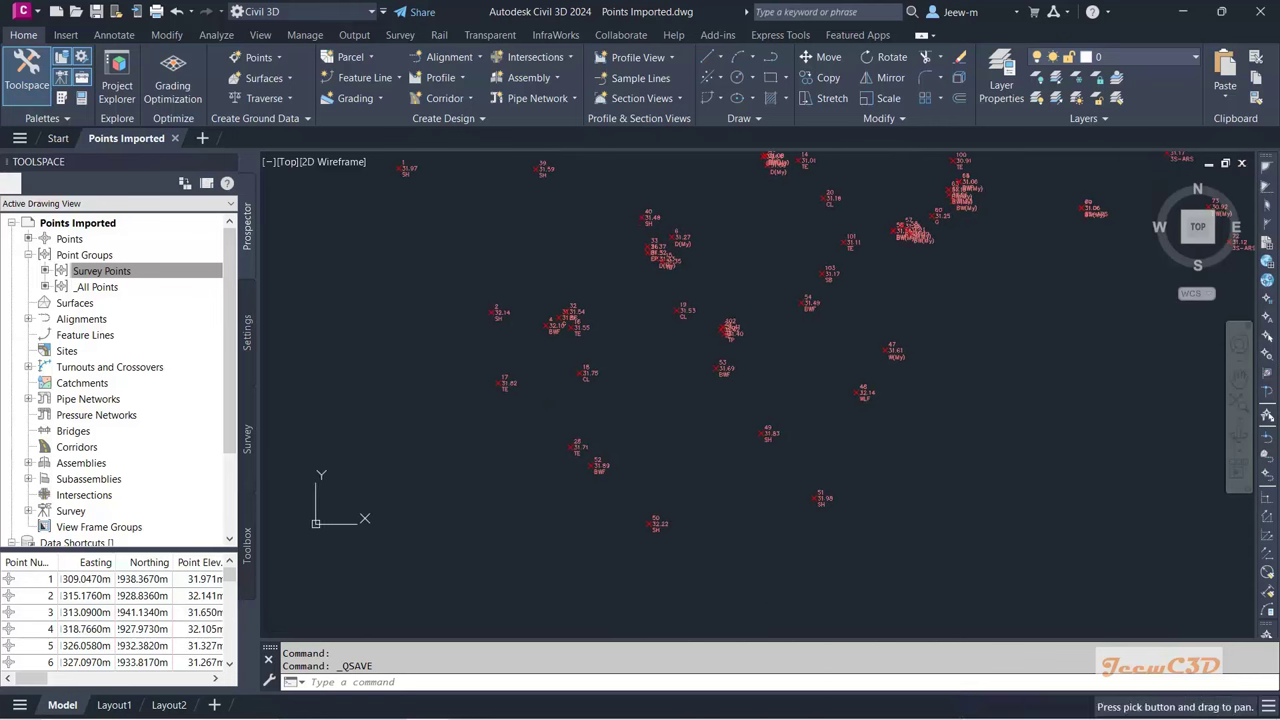
scroll(613, 403, up, 2)
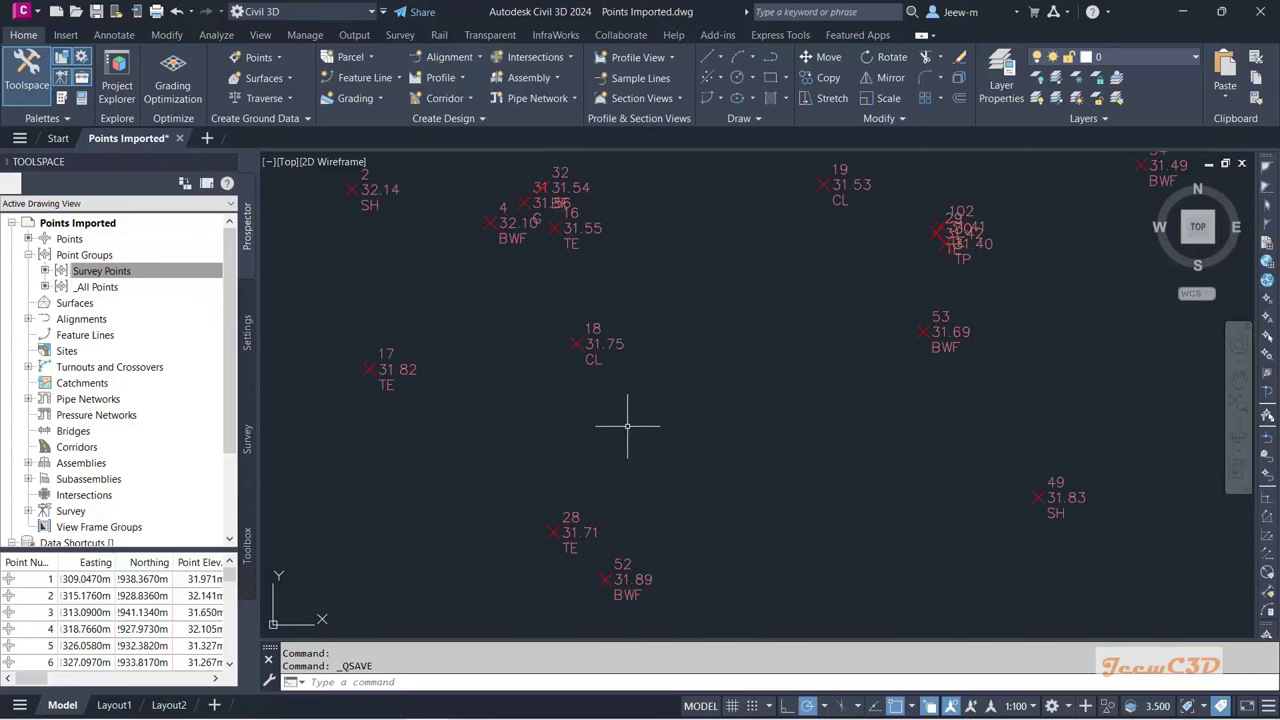
scroll(573, 390, down, 4)
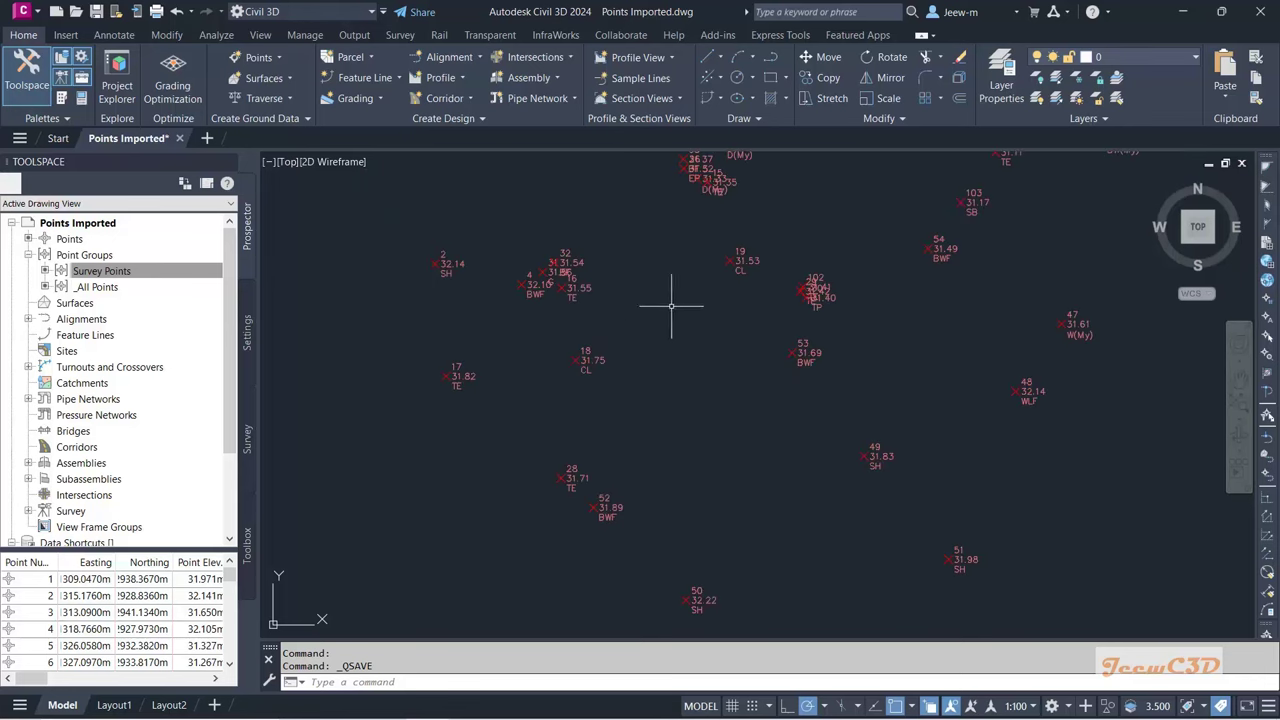
scroll(750, 264, up, 2)
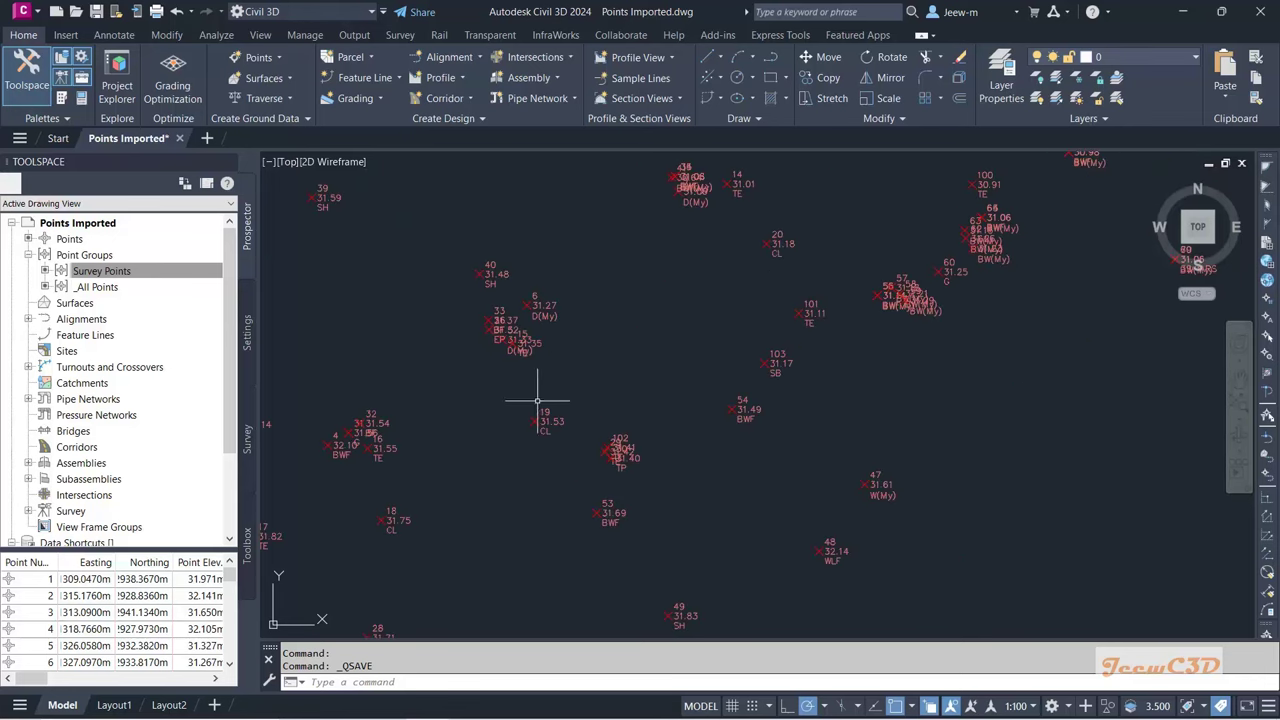
scroll(366, 480, up, 4)
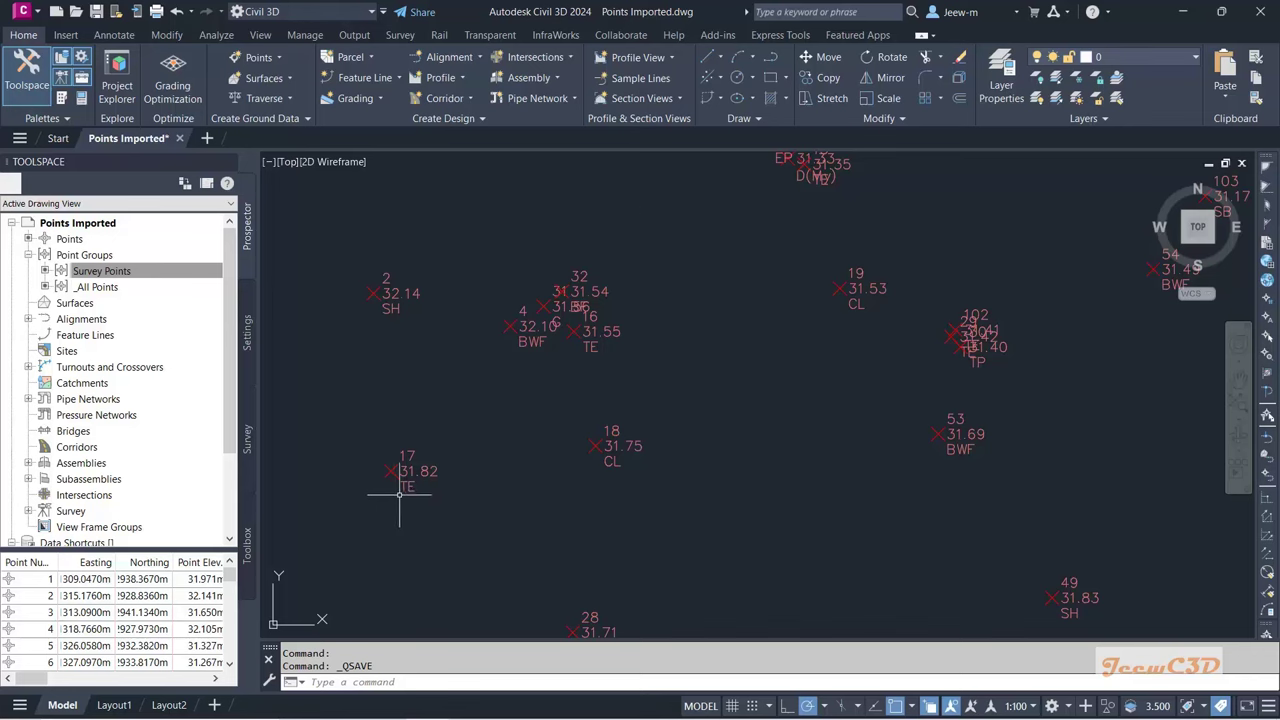
scroll(466, 468, down, 2)
scroll(663, 380, down, 4)
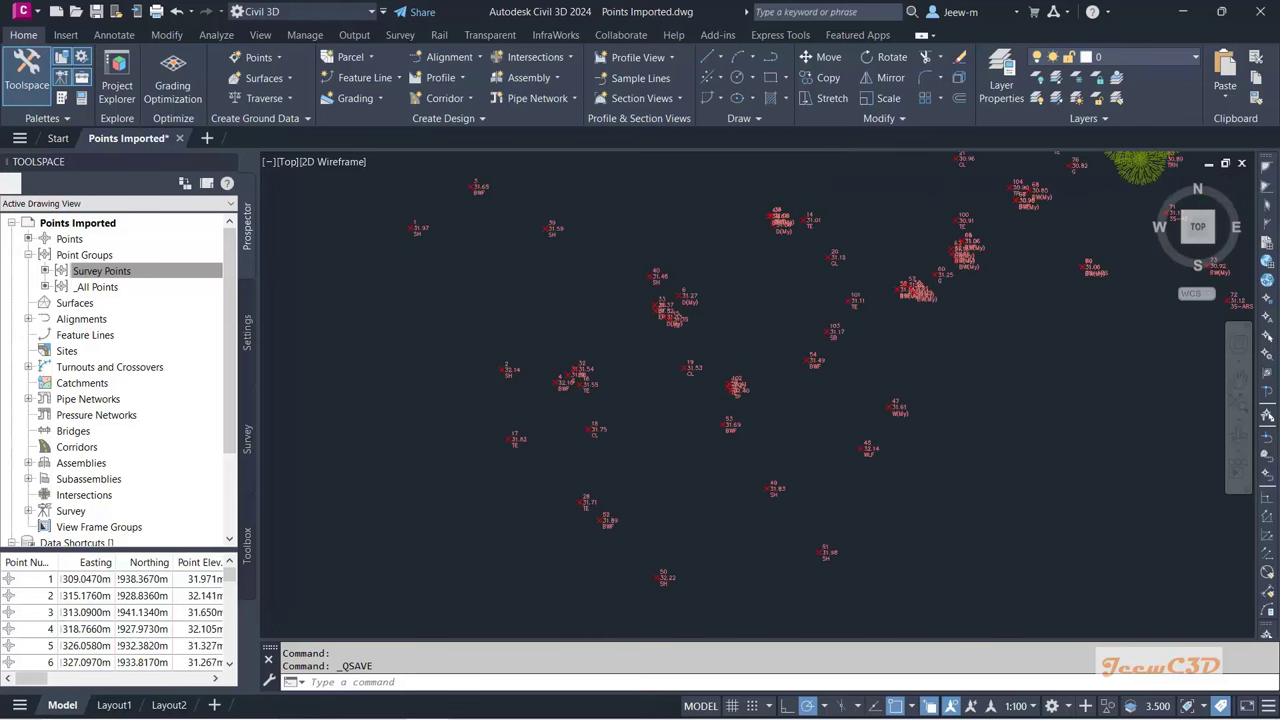
scroll(631, 423, down, 3)
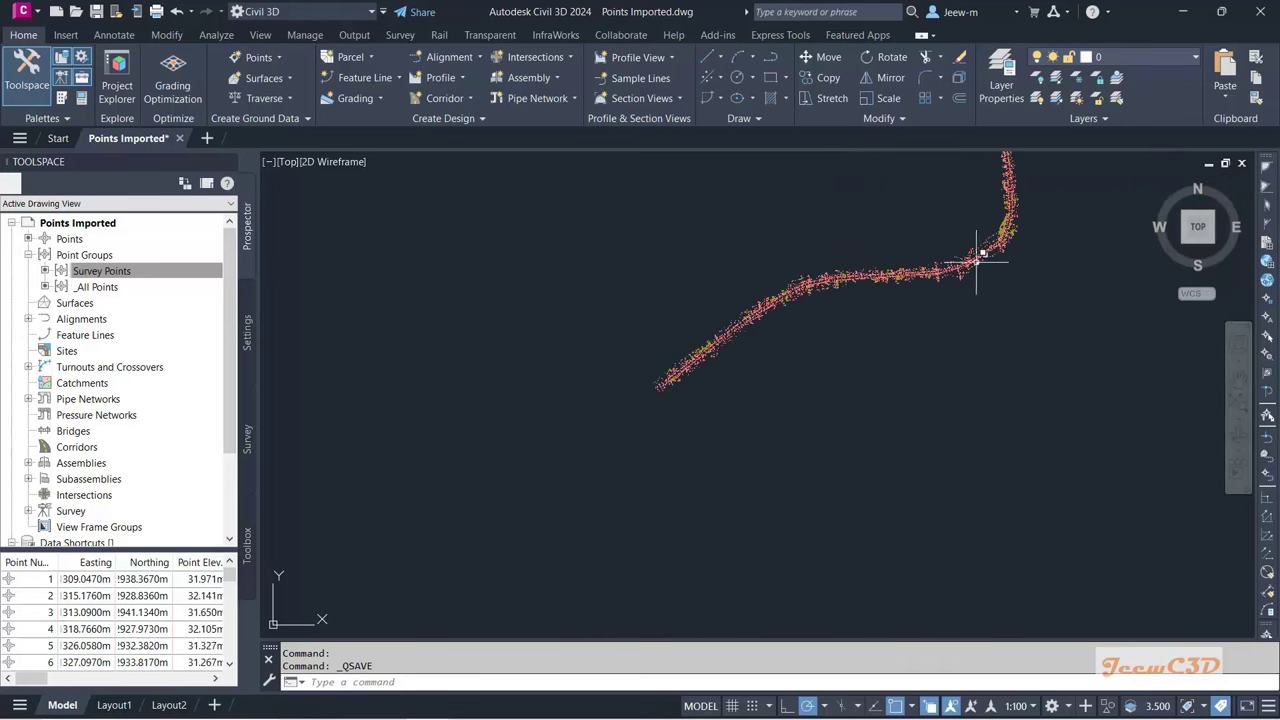
scroll(641, 404, up, 2)
scroll(642, 402, up, 3)
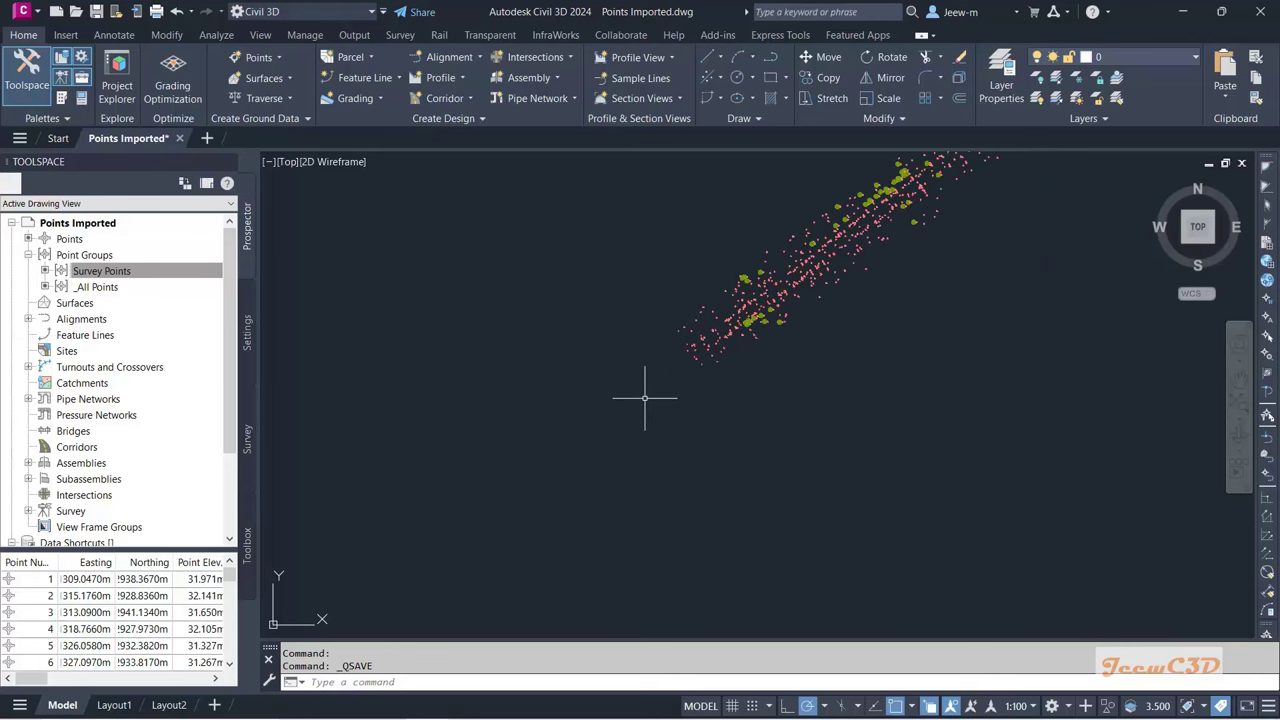
scroll(677, 349, up, 5)
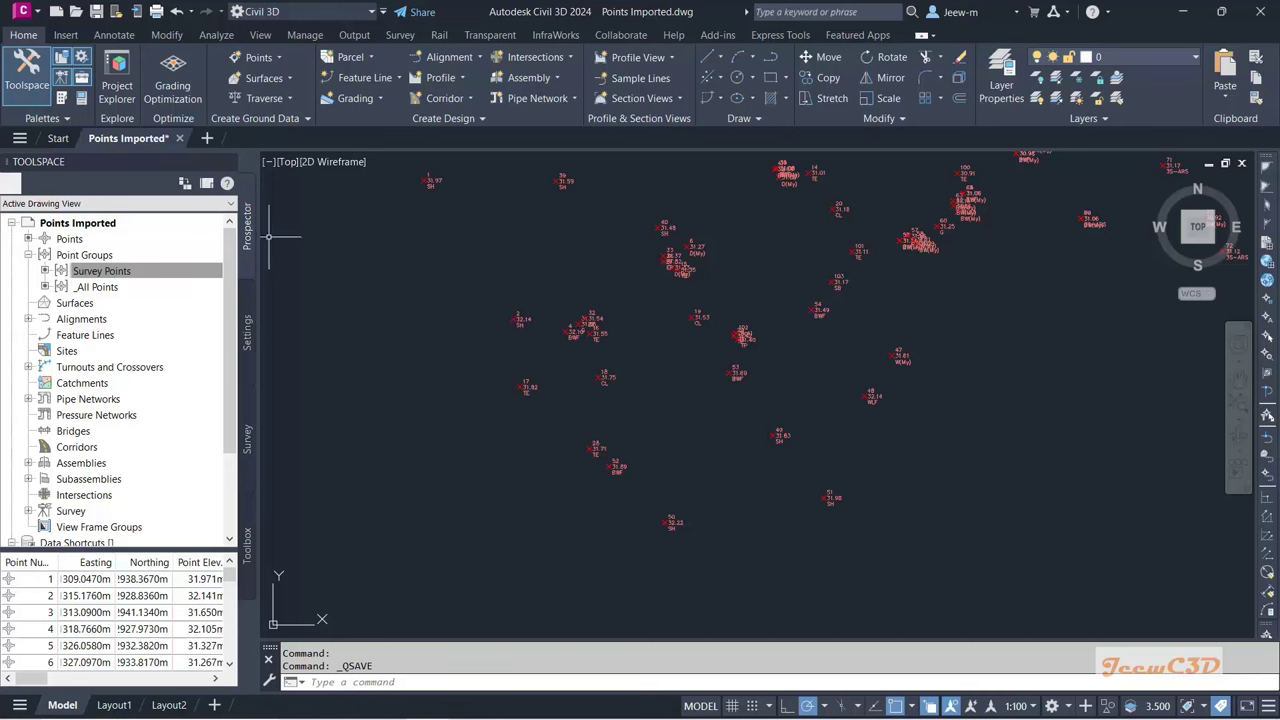
Step: Start a new point group and name it CL
click(86, 256)
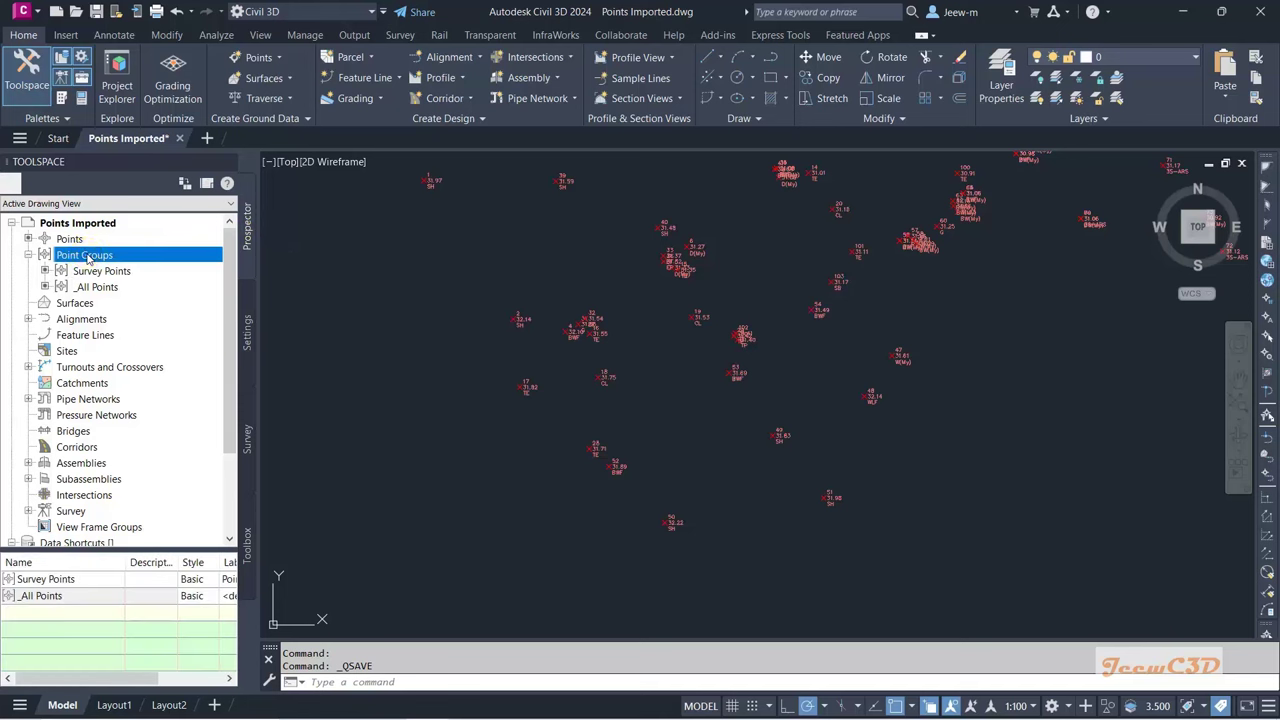
right_click(88, 258)
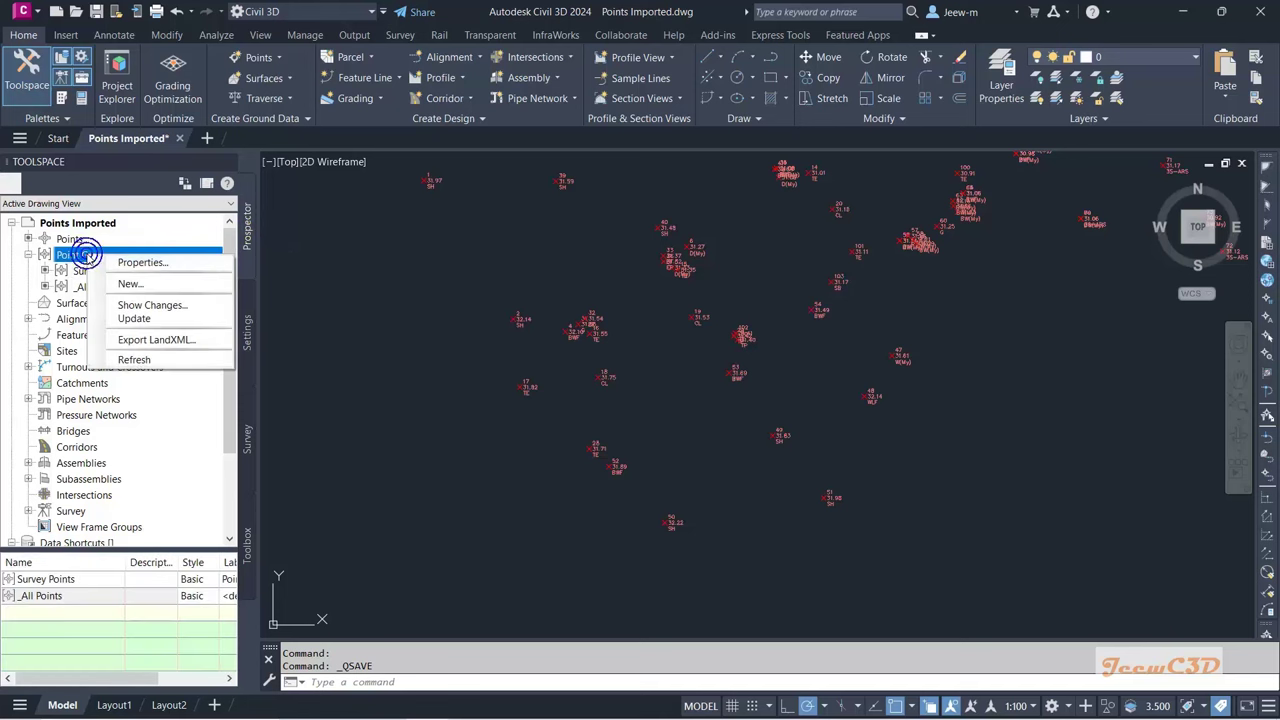
click(137, 286)
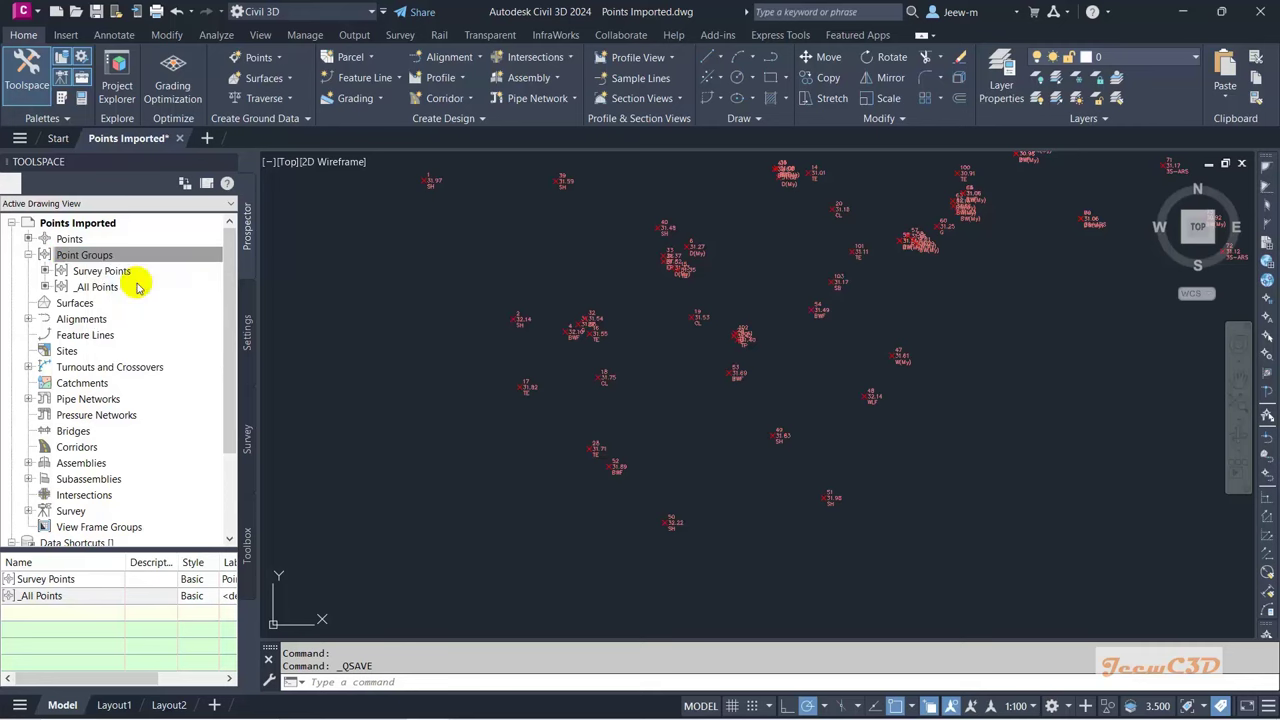
drag(900, 208, 310, 204)
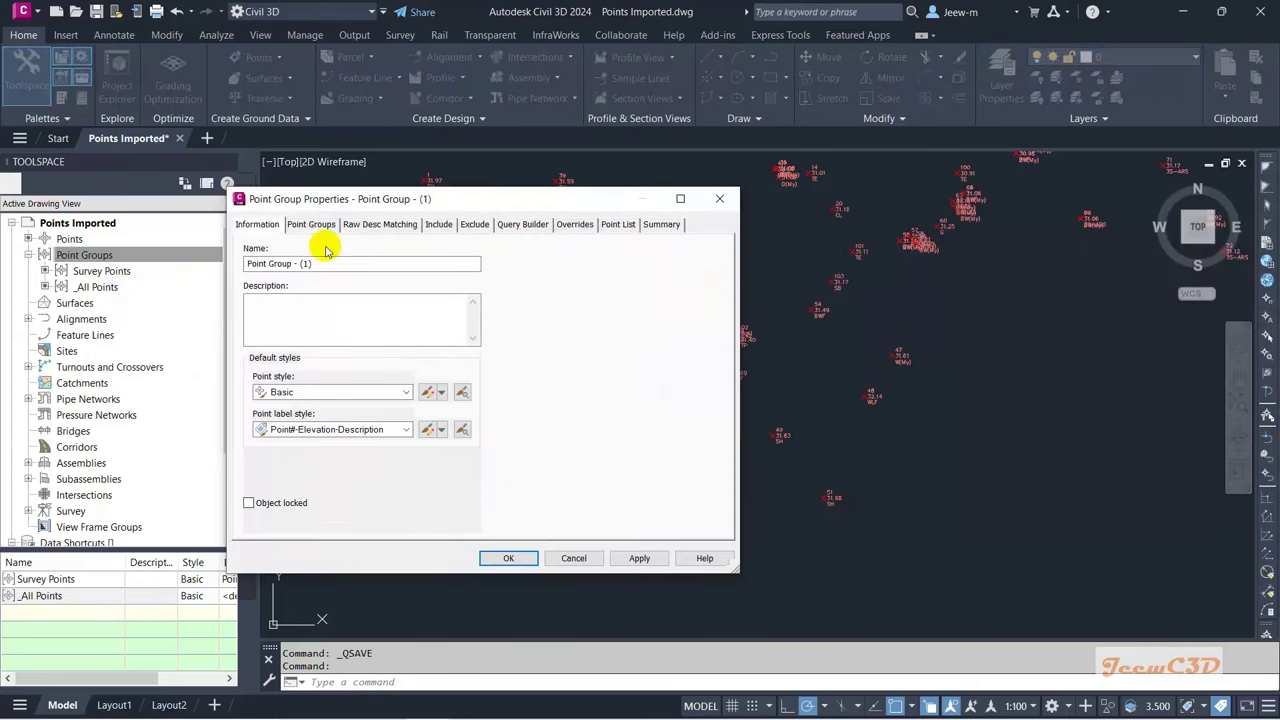
double_click(320, 263)
click(329, 267)
double_click(358, 271)
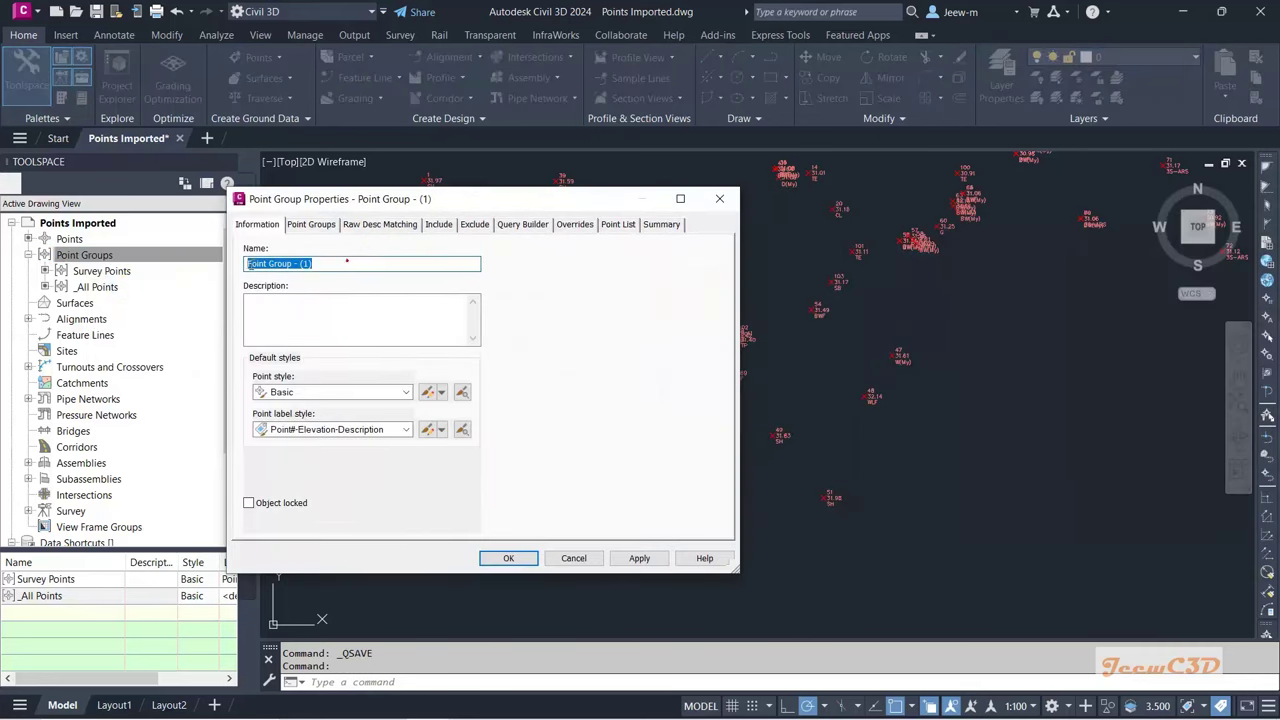
text(CL)
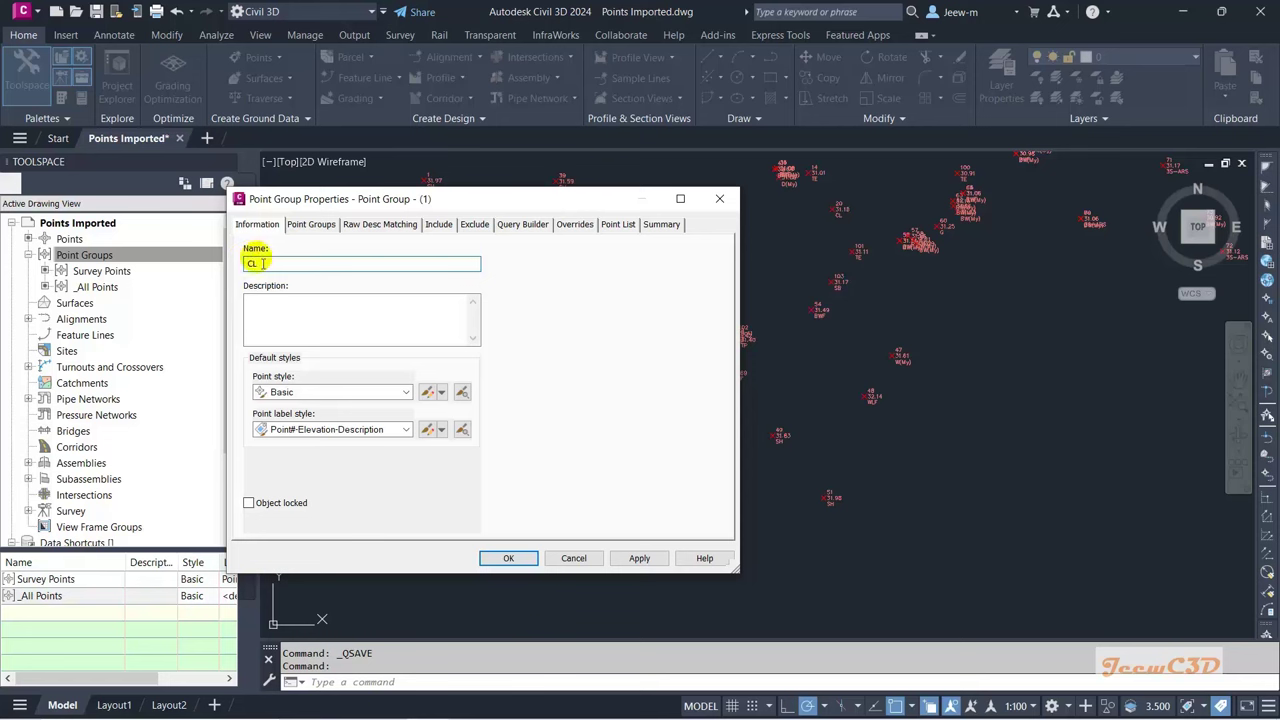
Step: Include the points with raw descriptions matching CL* in the CL point group
click(440, 224)
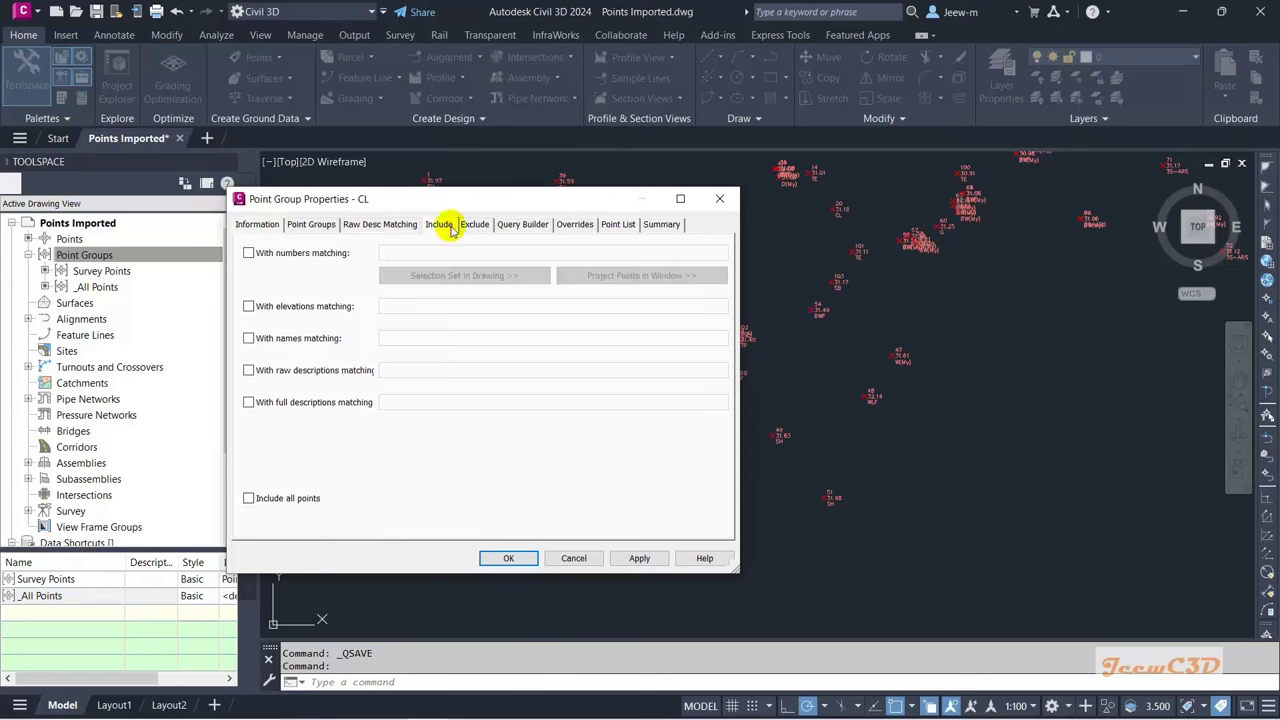
click(284, 371)
click(402, 372)
click(404, 375)
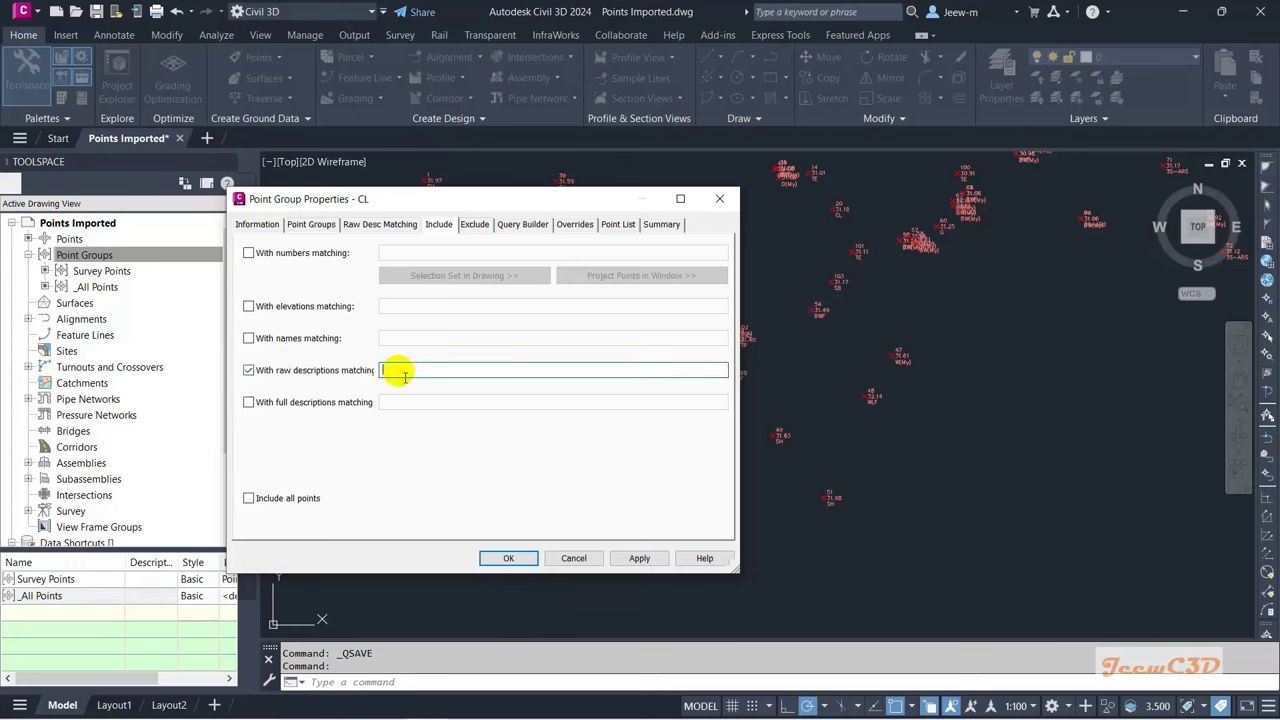
text(CL*)
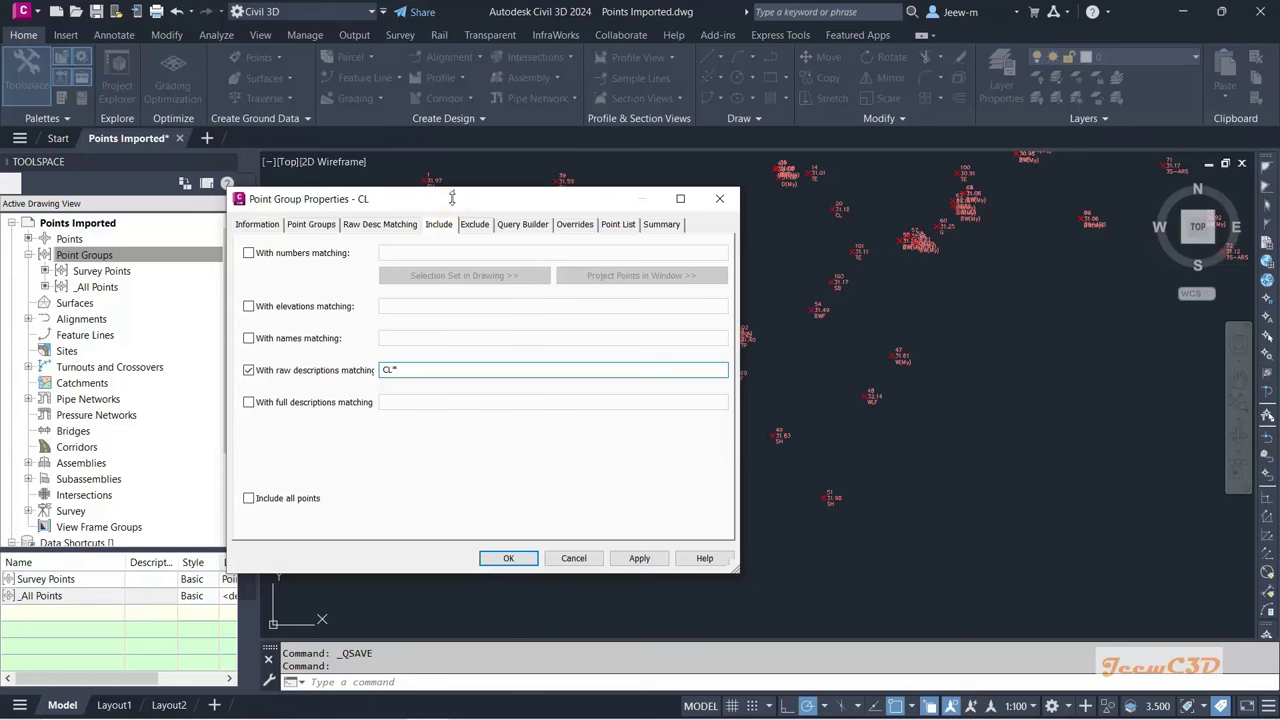
Step: Reposition the CL group's properties dialog and review the list of points that the group includes
drag(300, 198, 297, 174)
click(371, 175)
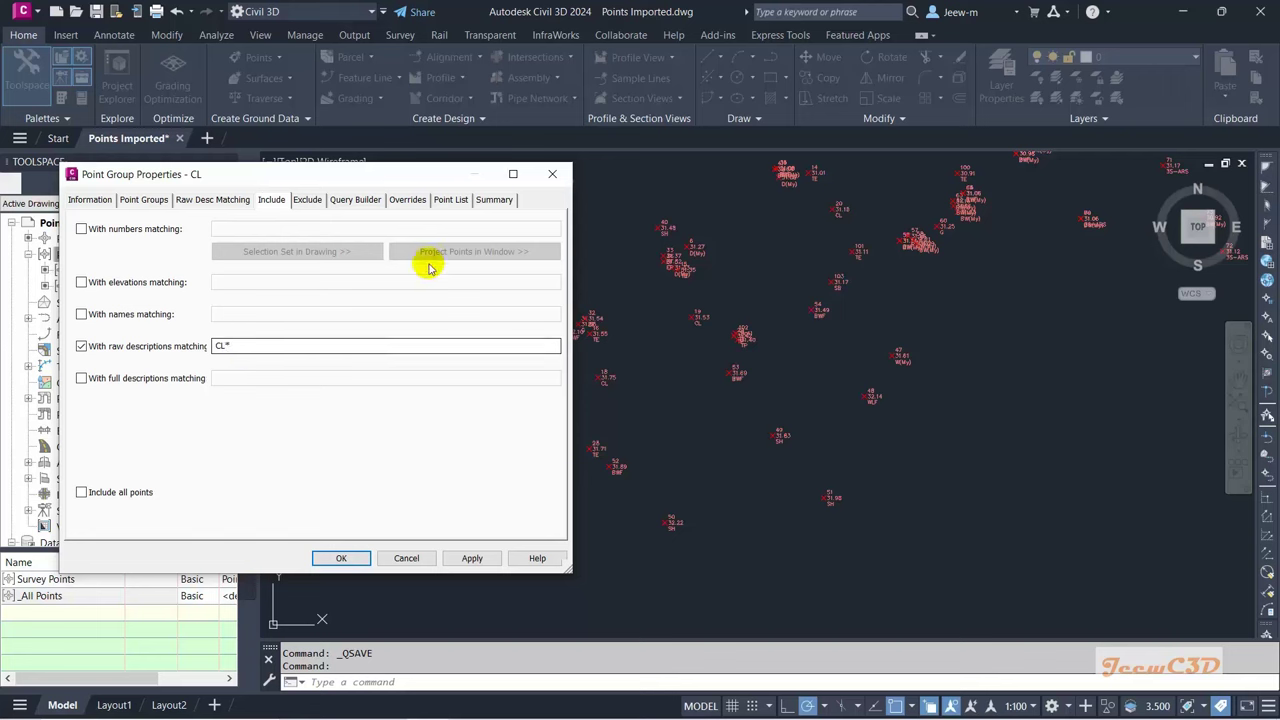
click(451, 200)
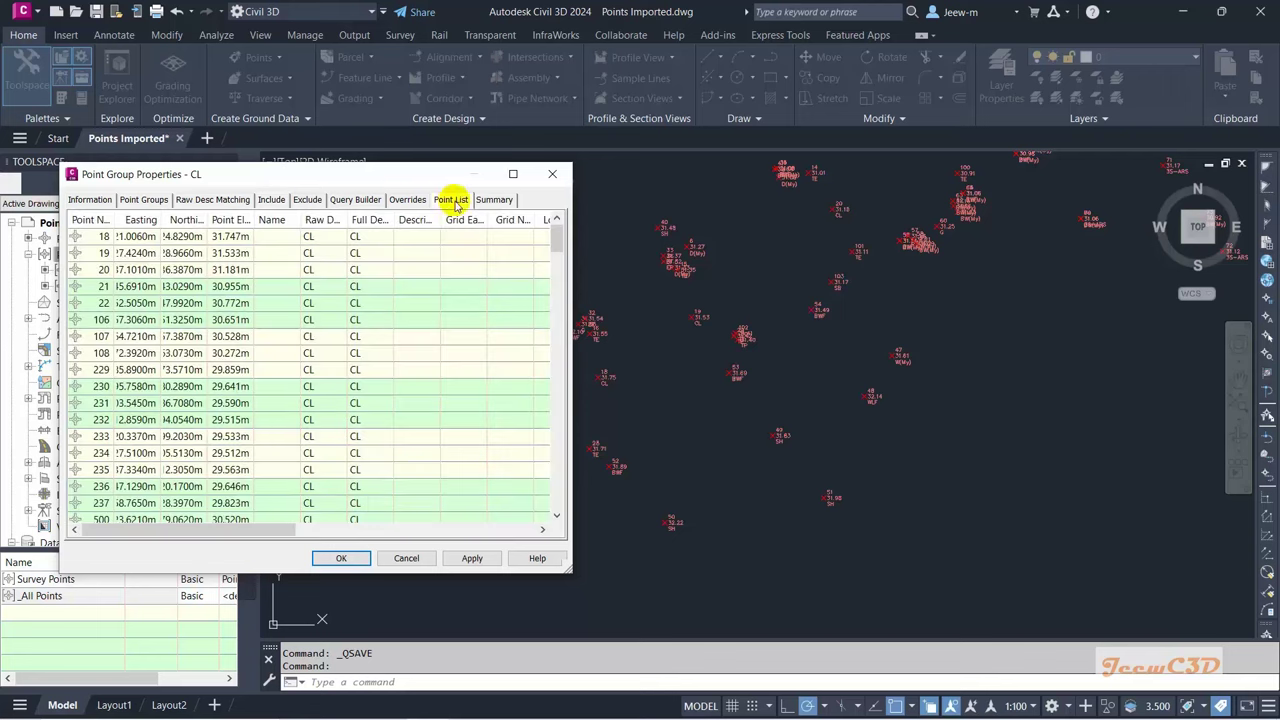
Step: Review the full list of points in the CL point group and accept the group's properties
scroll(216, 328, down, 10)
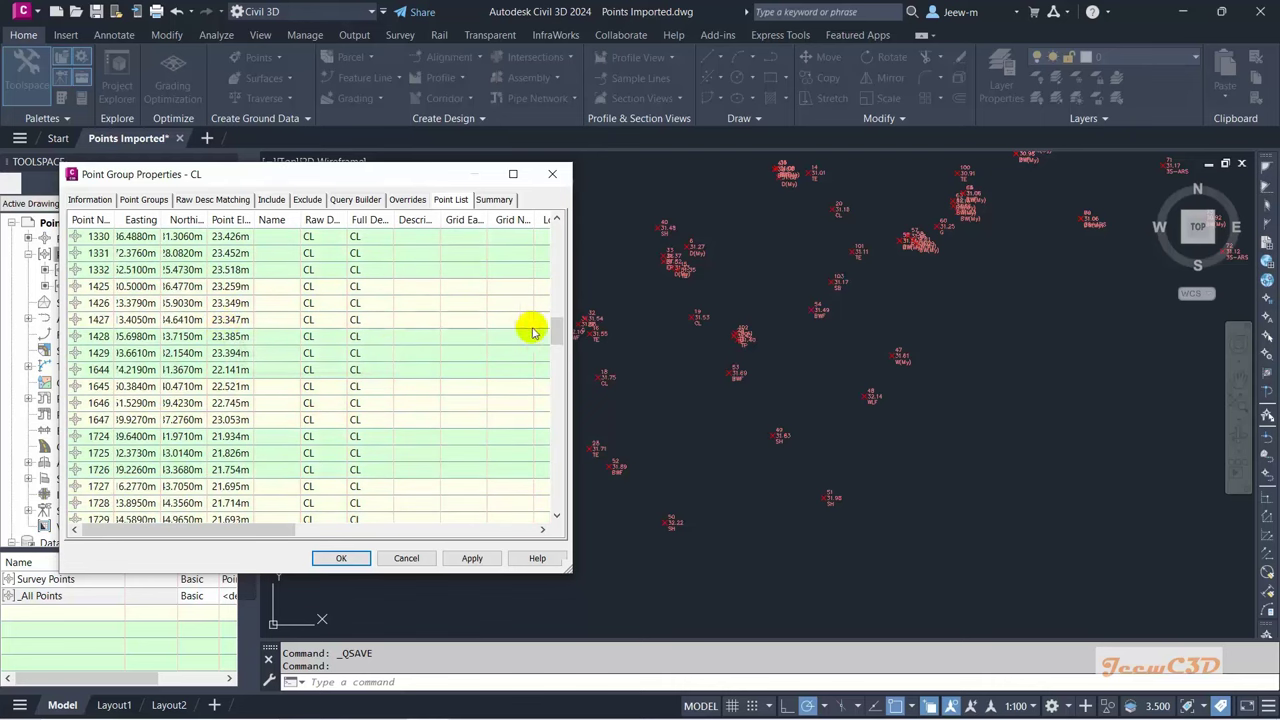
drag(556, 324, 556, 222)
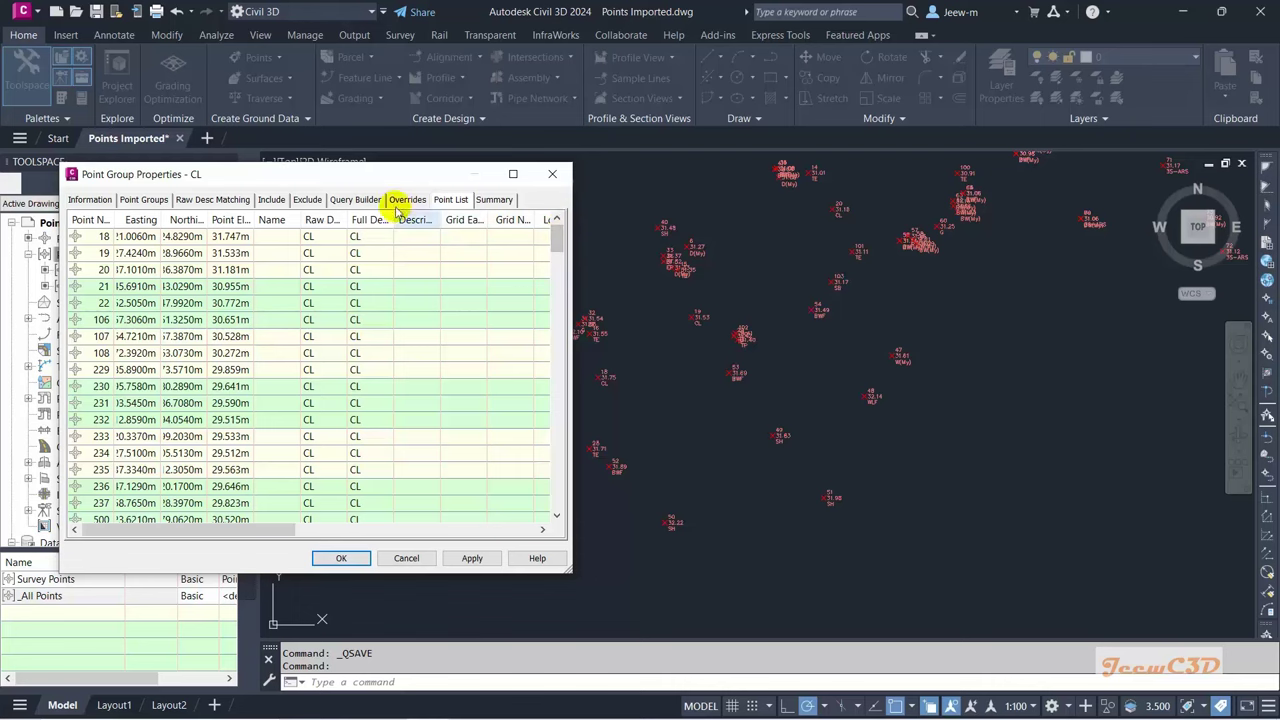
drag(376, 177, 520, 176)
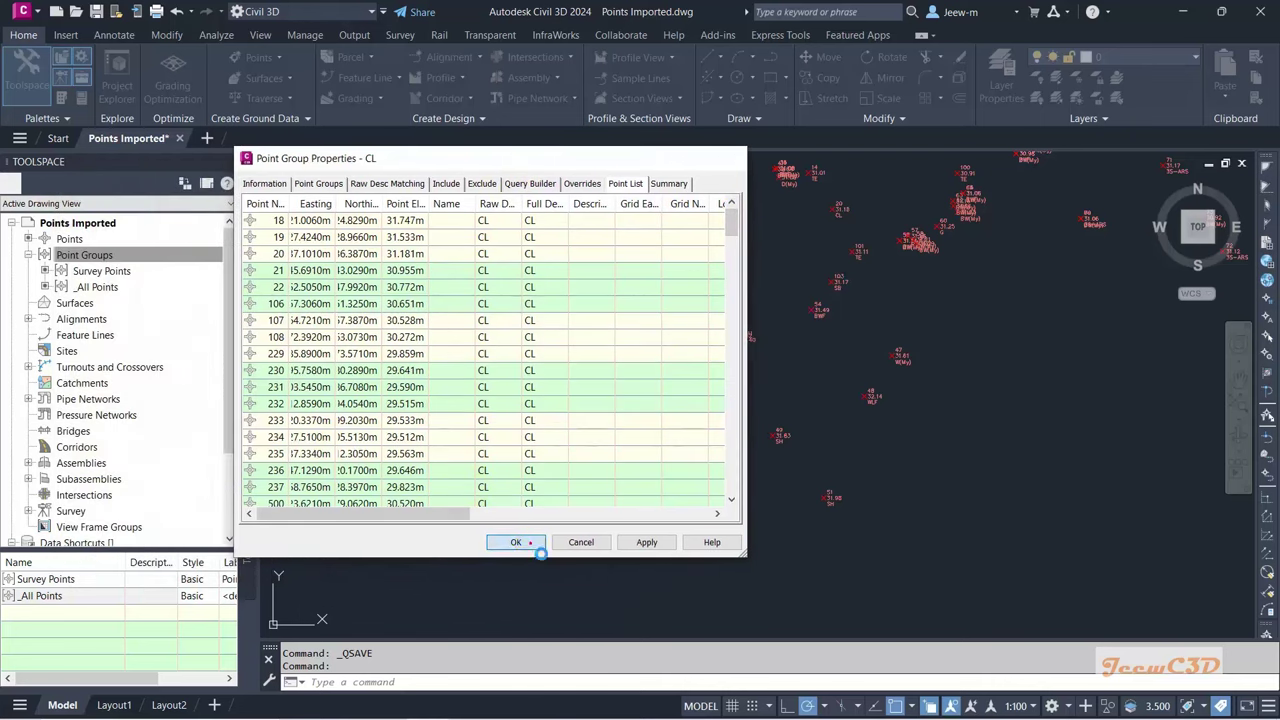
click(526, 543)
Step: List the points of the CL group and select them all in the drawing
click(84, 272)
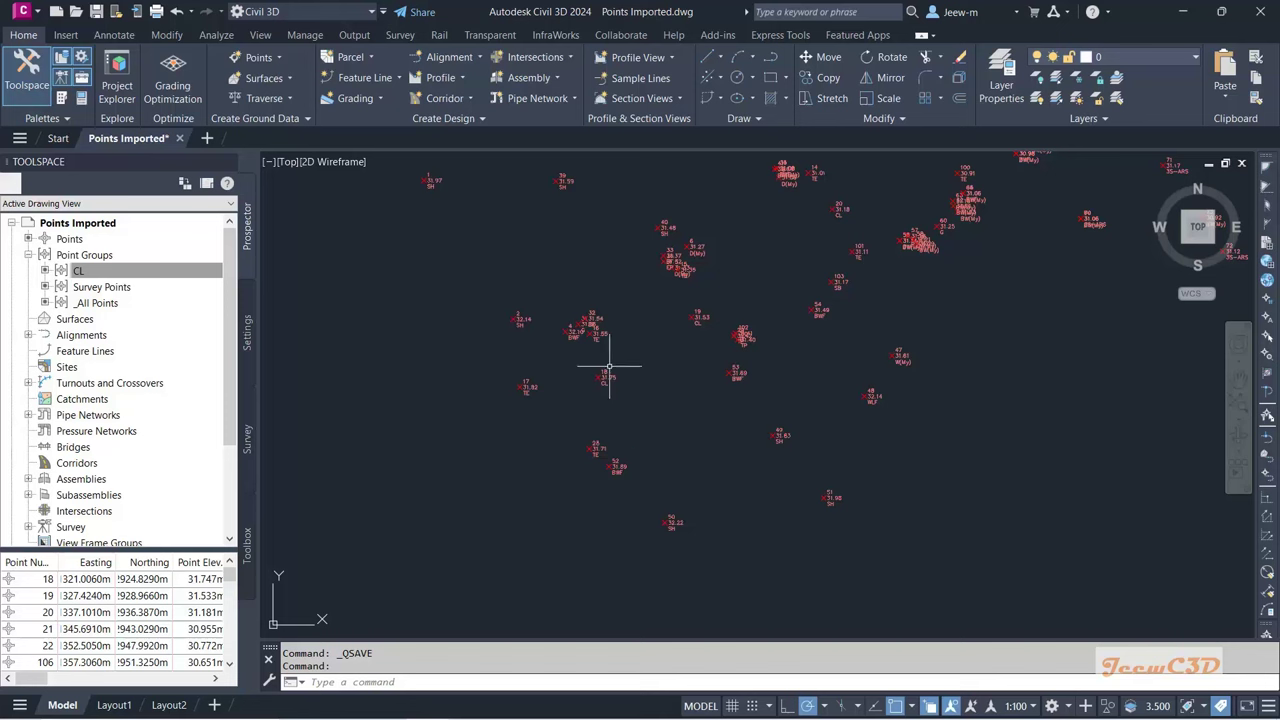
scroll(569, 409, down, 3)
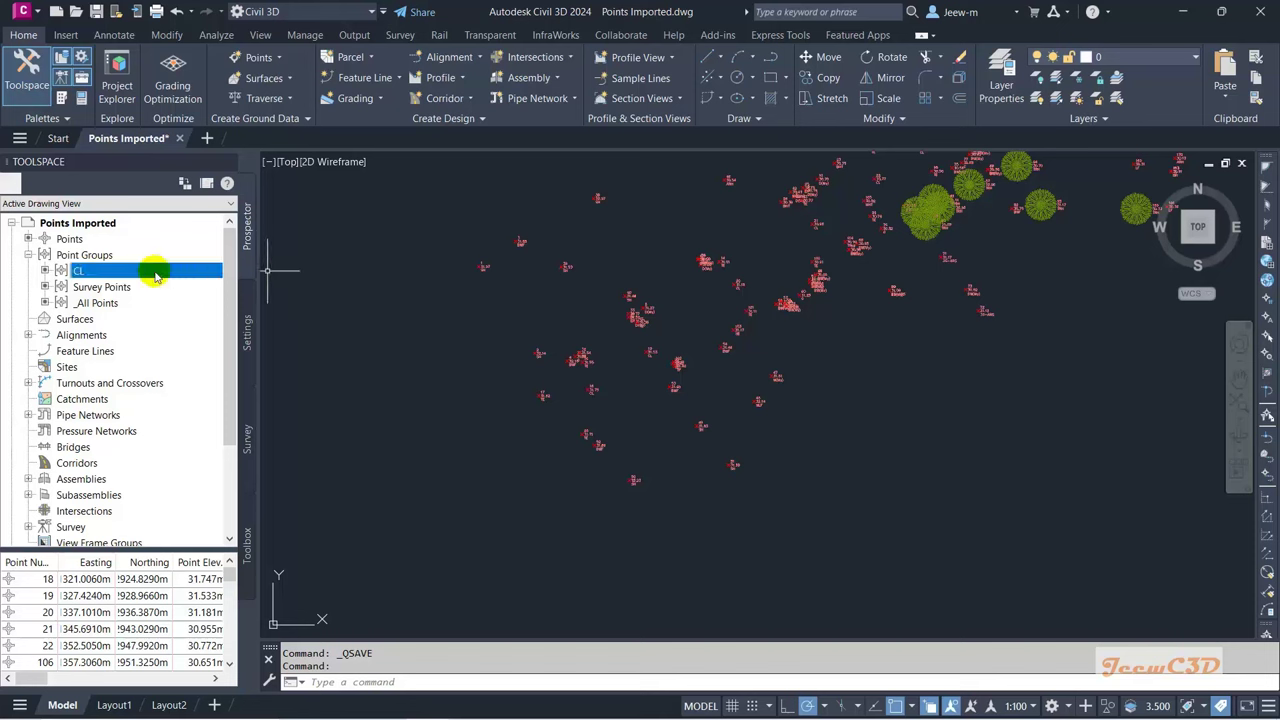
mouse_move(83, 275)
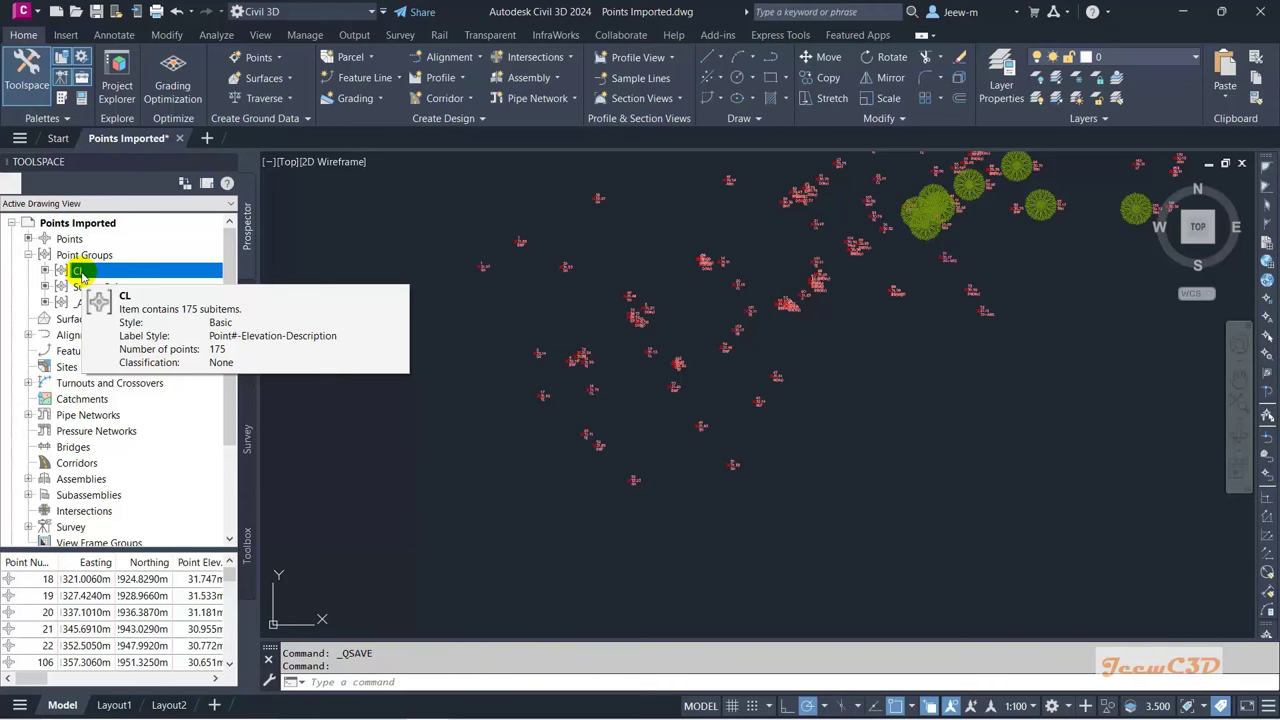
right_click(83, 273)
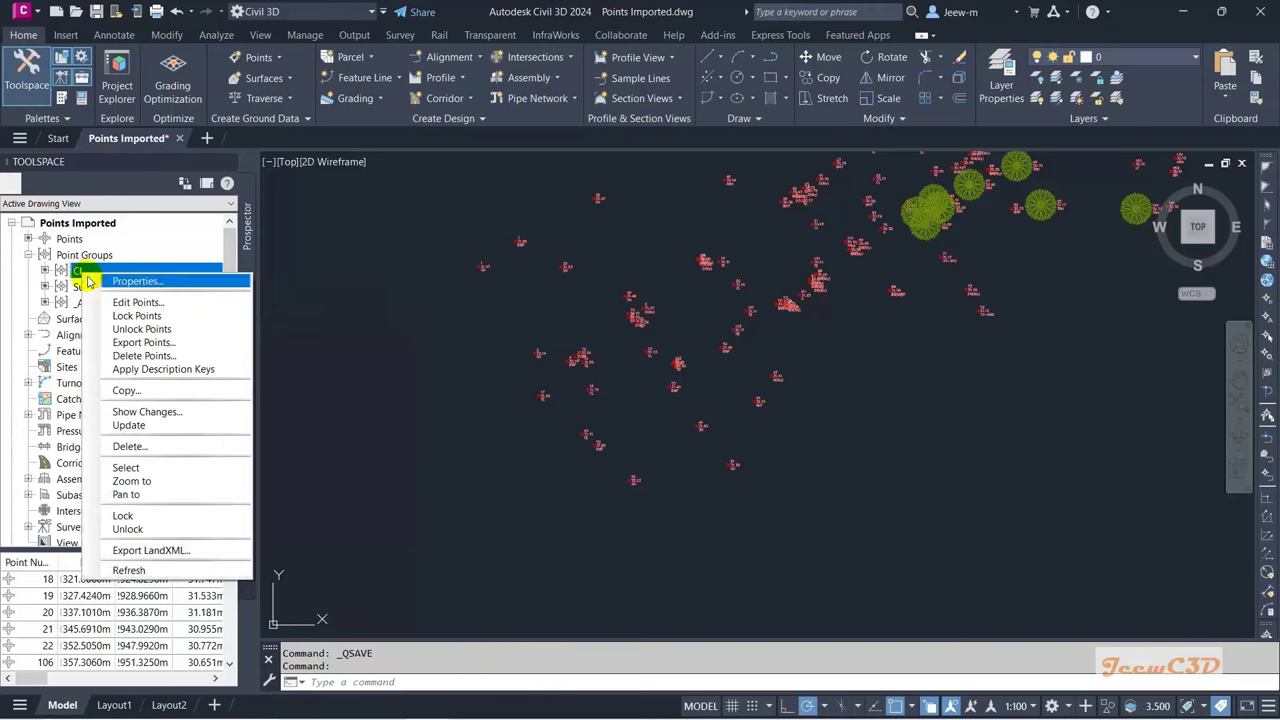
click(154, 472)
Step: Examine how the selected CL points run along the whole road strip, and clear the selection
scroll(435, 455, down, 3)
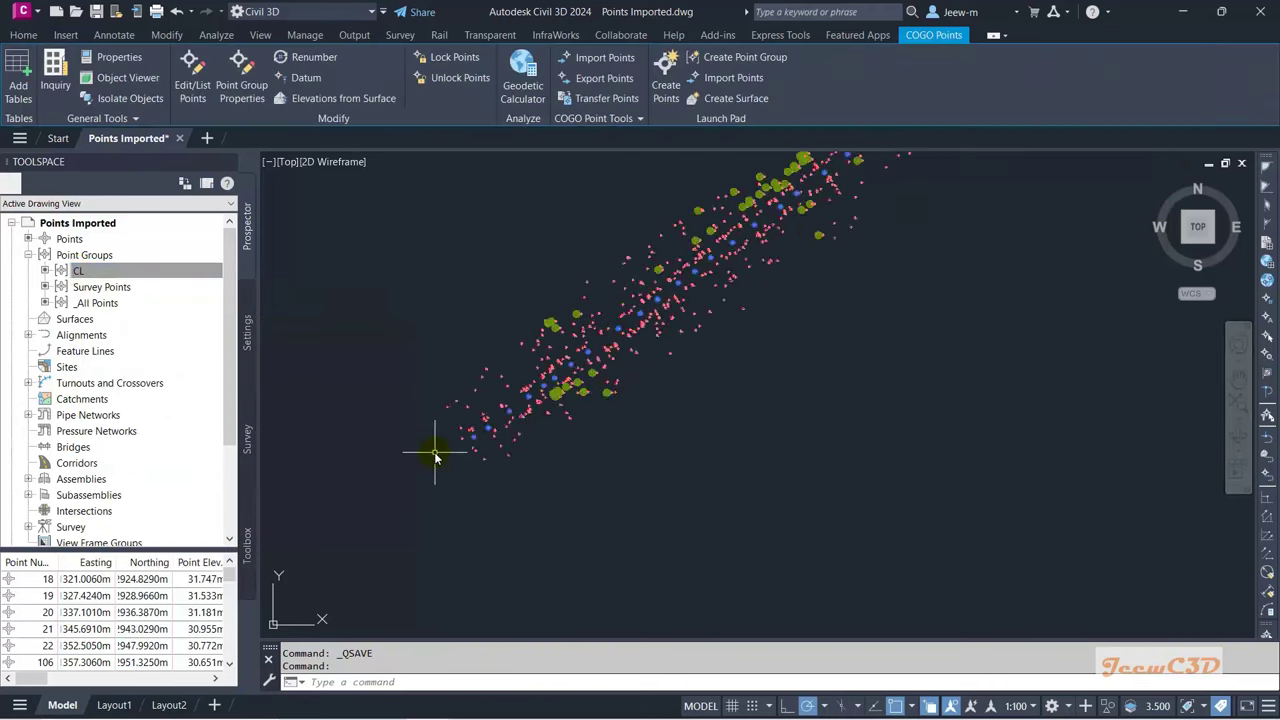
scroll(435, 455, down, 3)
scroll(786, 271, up, 3)
middle_drag(786, 271, 663, 423)
scroll(651, 429, down, 3)
scroll(673, 310, up, 1)
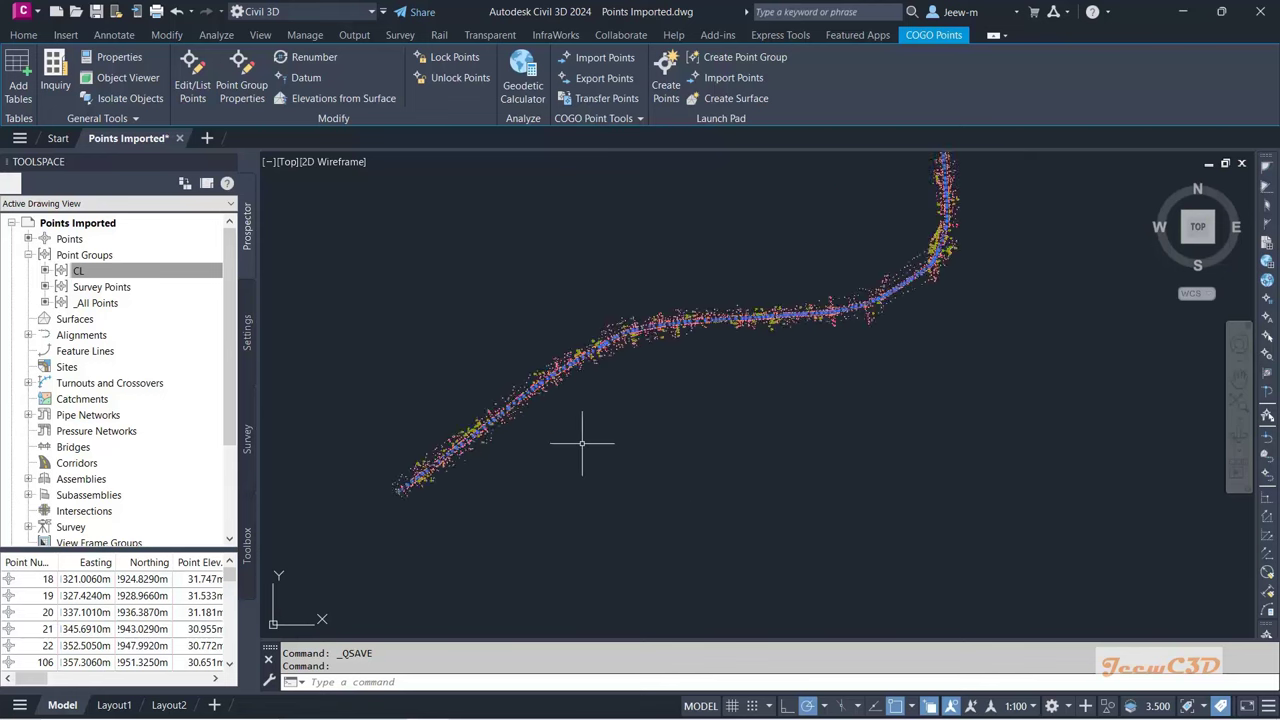
scroll(581, 443, up, 2)
key(Escape)
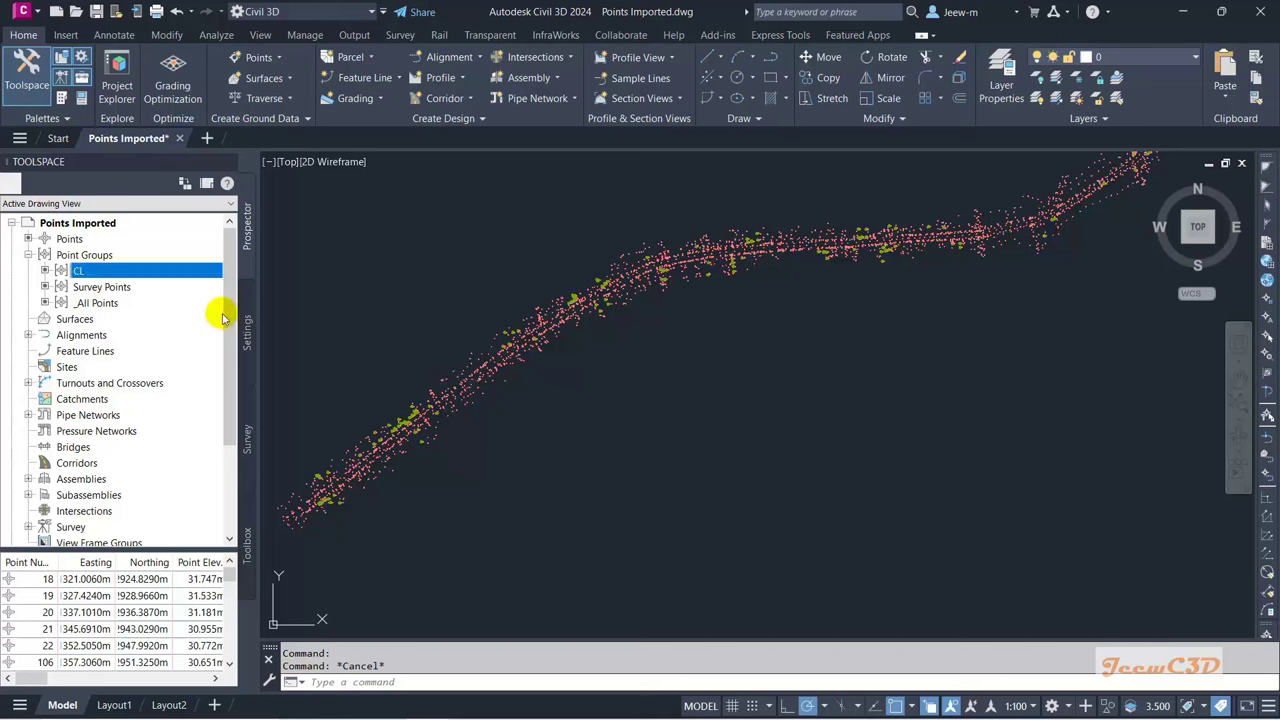
Step: Start a new point group named TE that includes the points with raw descriptions matching TE*
right_click(104, 256)
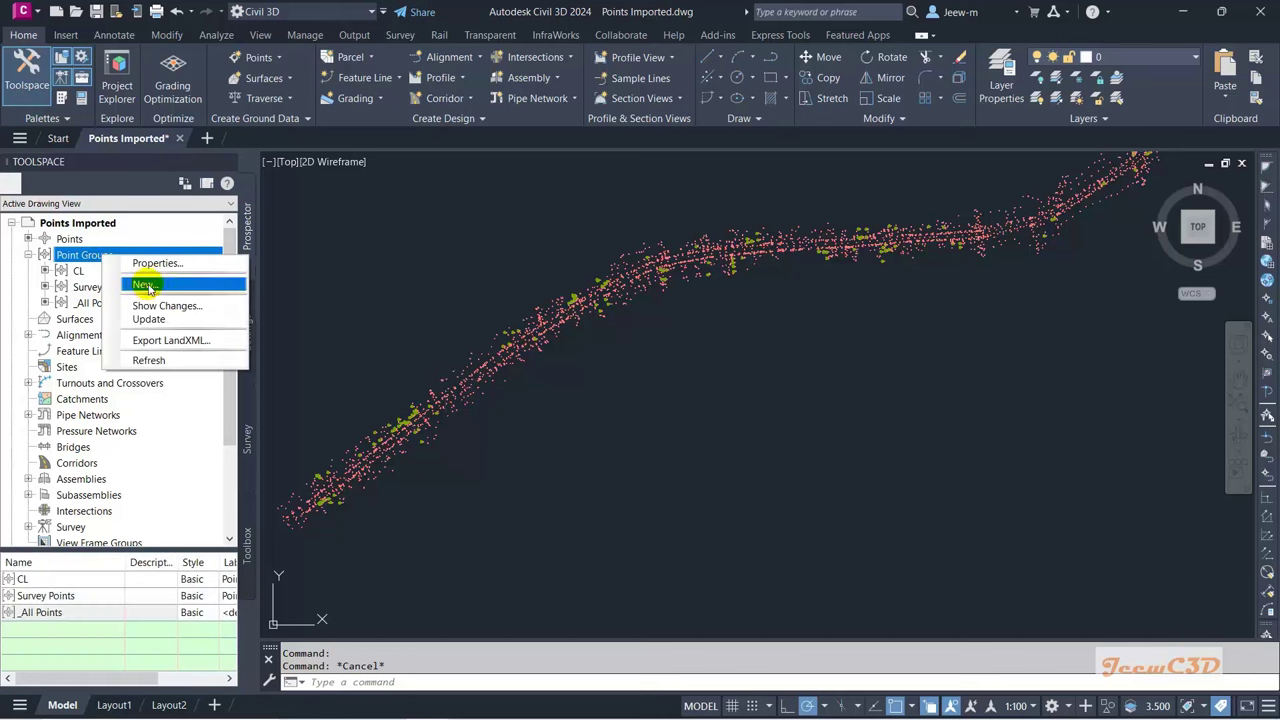
click(145, 285)
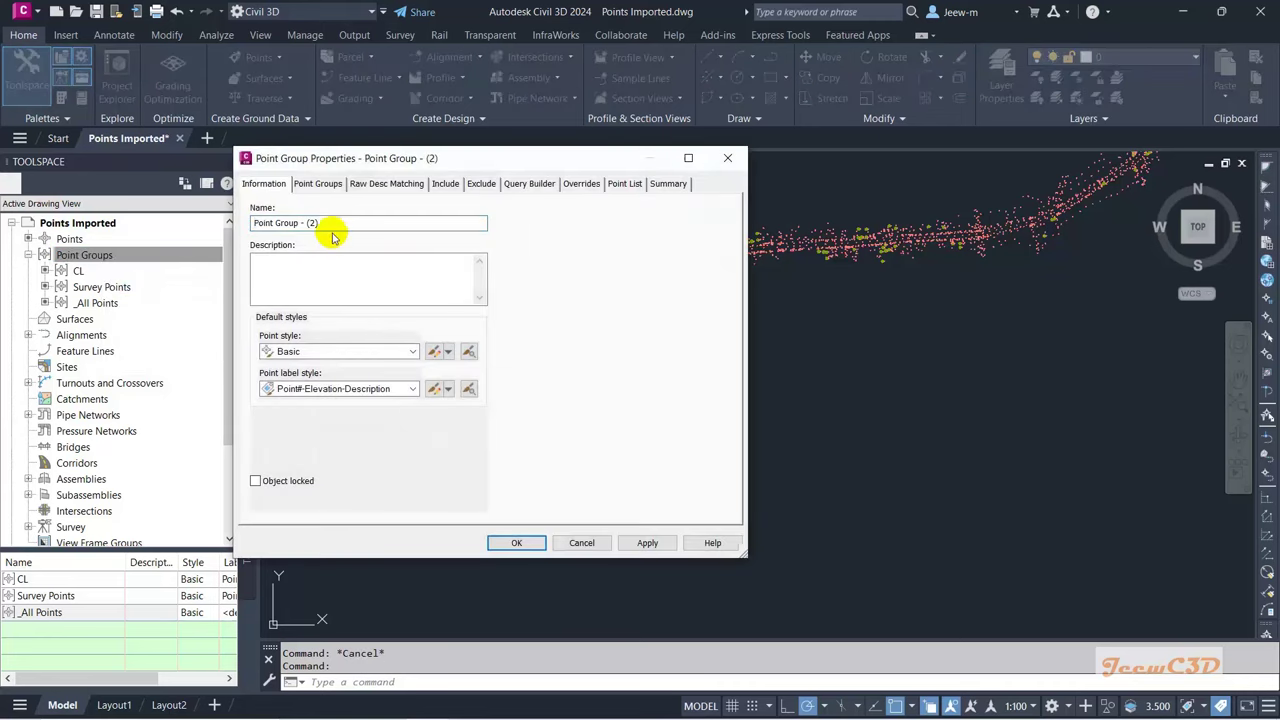
text(TE)
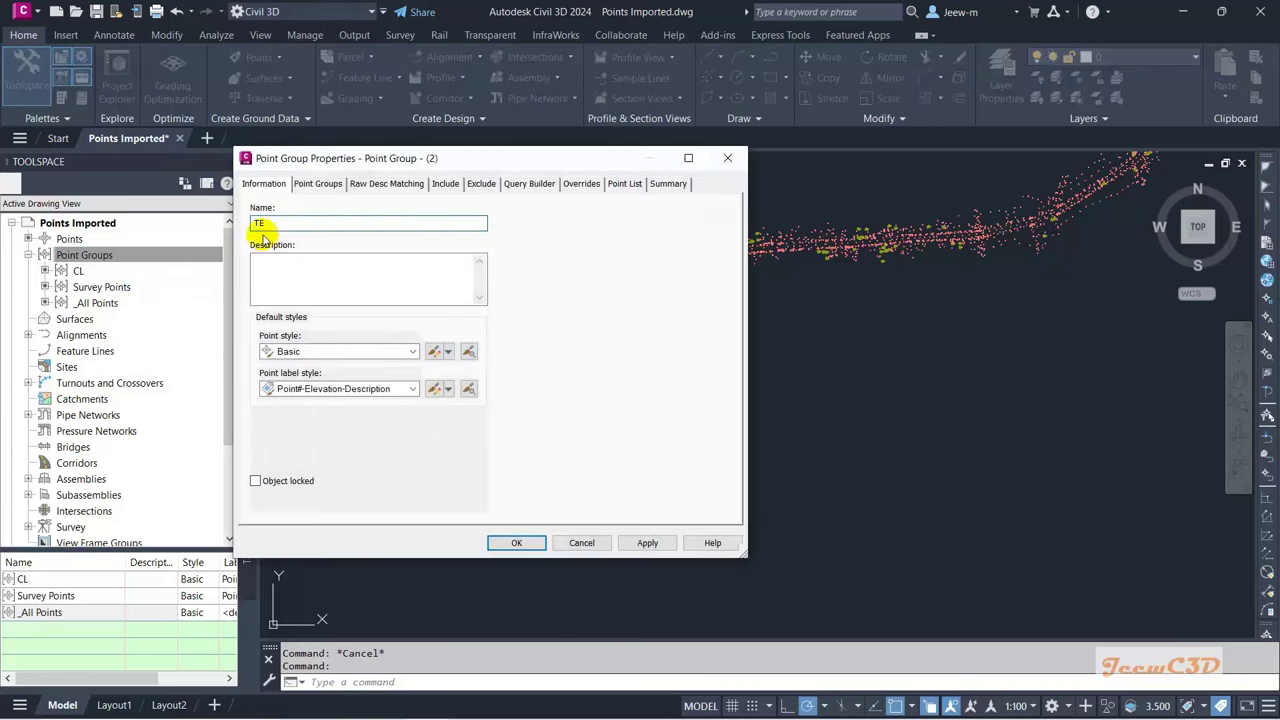
click(445, 184)
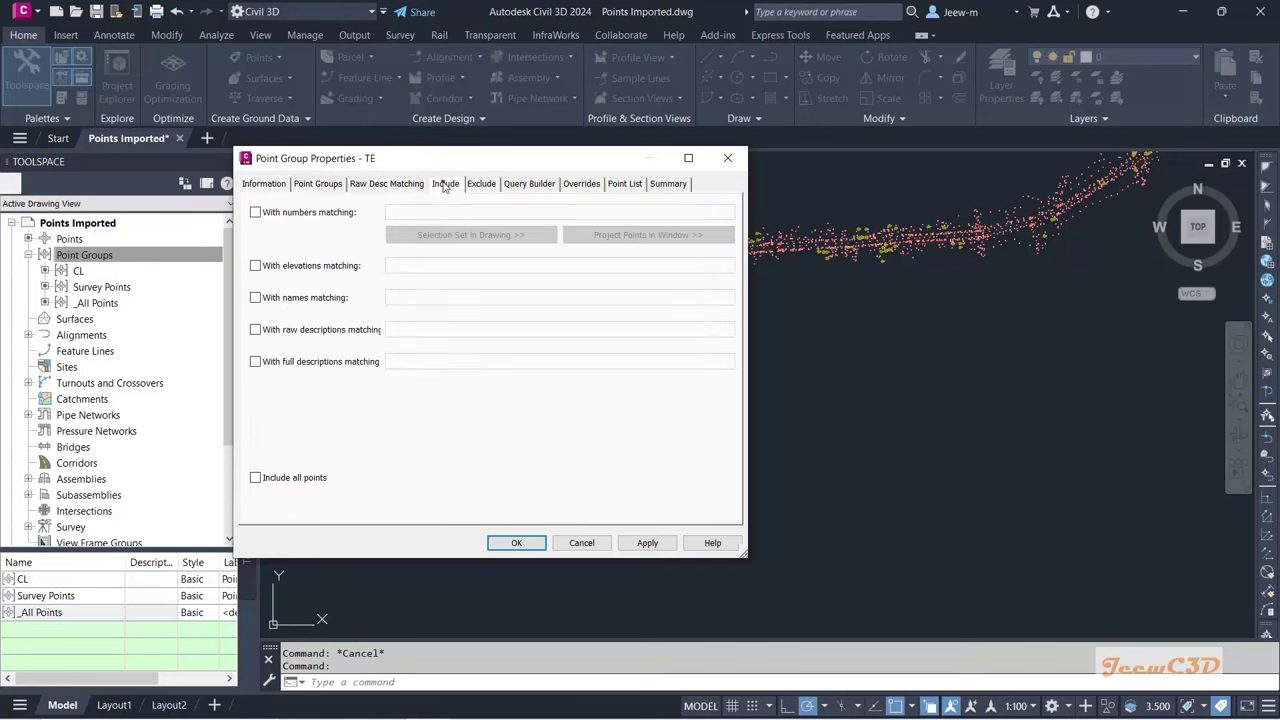
click(300, 330)
click(415, 331)
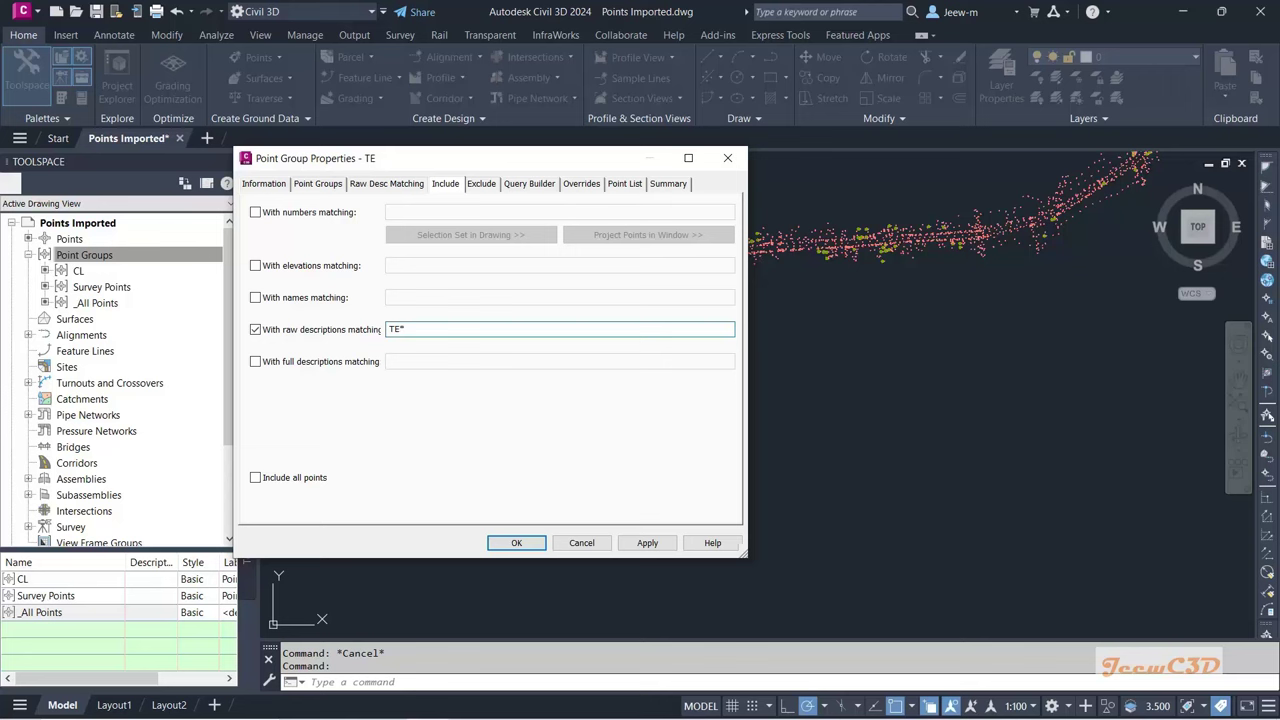
Step: Review the list of points in the TE group down to its end and accept the group
click(622, 184)
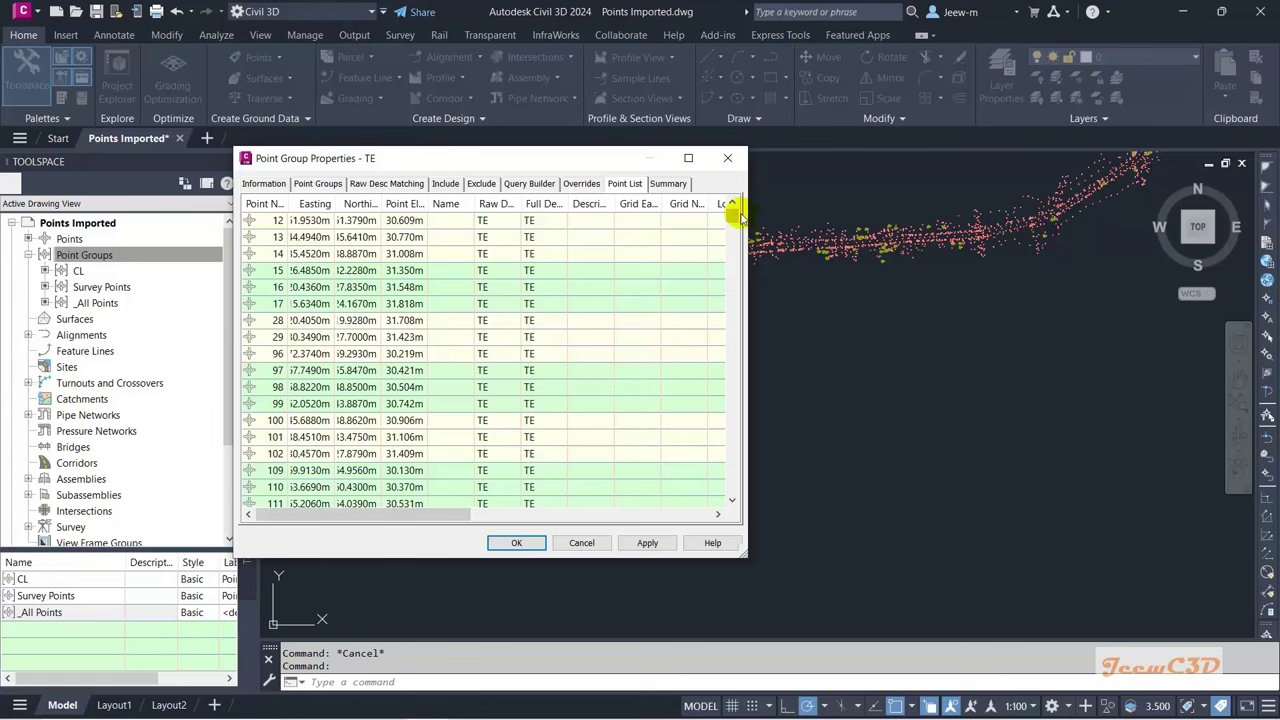
drag(737, 211, 759, 499)
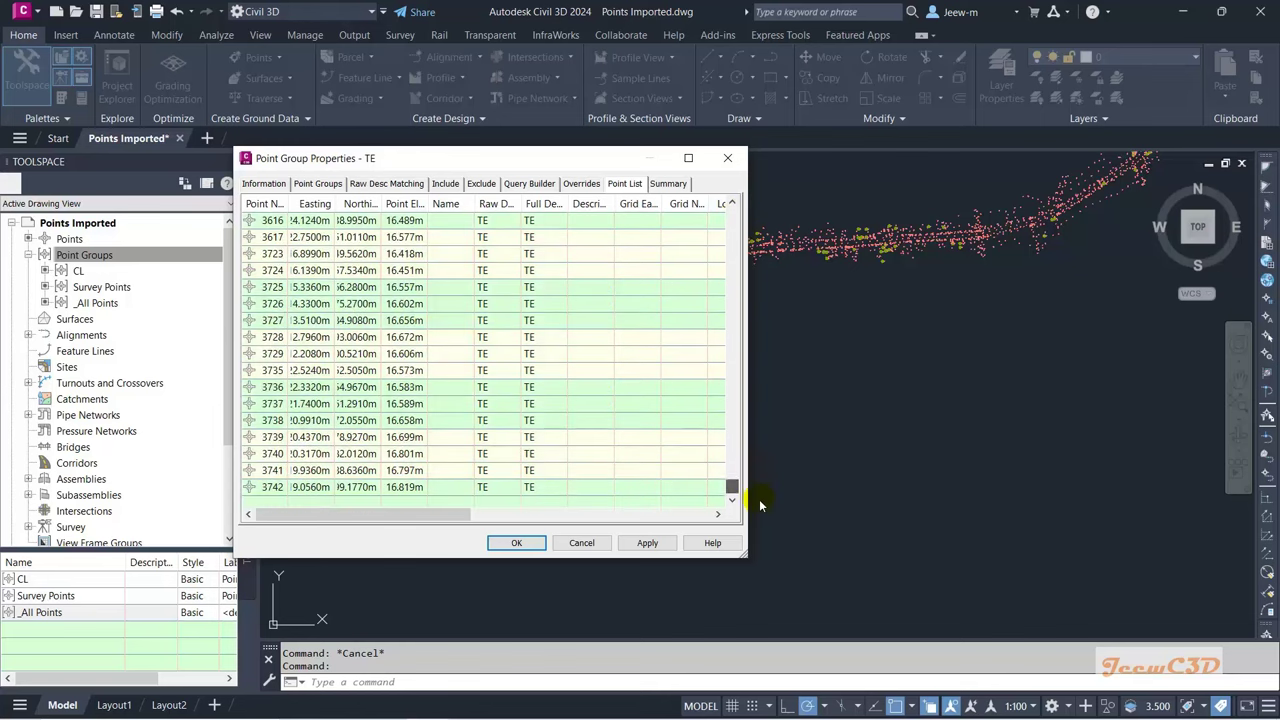
click(512, 543)
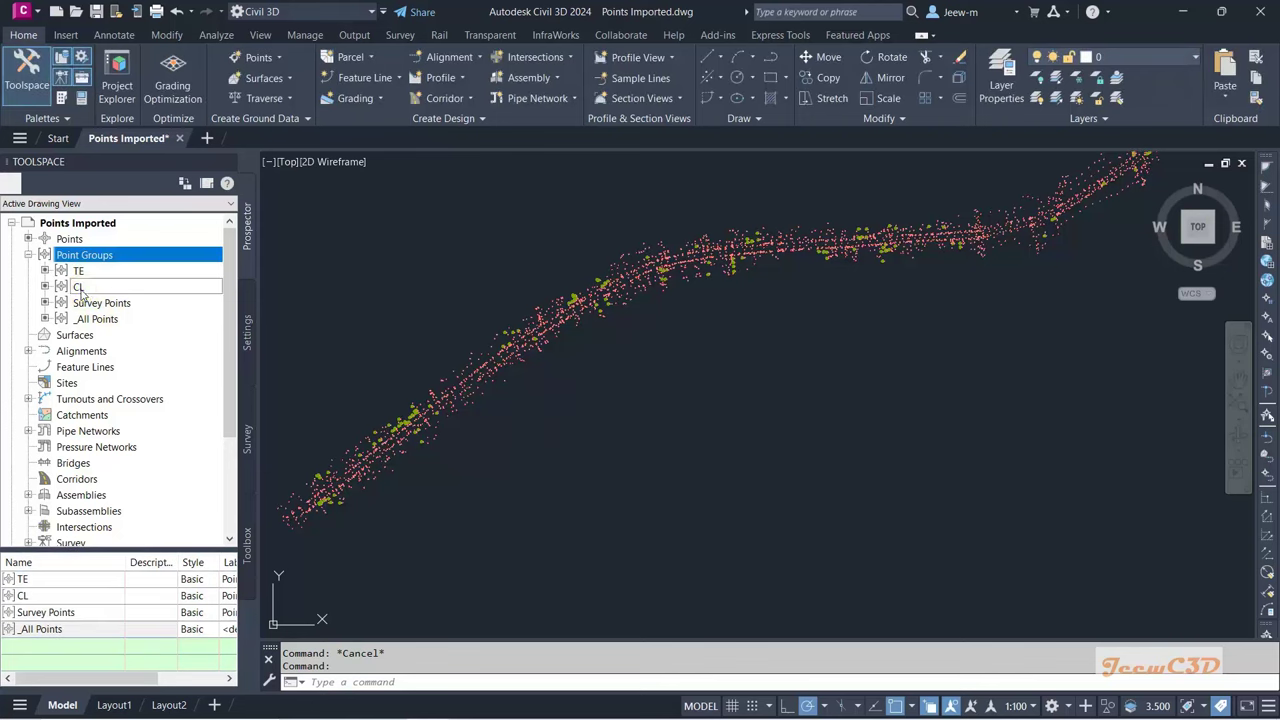
Step: List the points of the TE group and select them all in the drawing
click(83, 275)
click(83, 272)
scroll(643, 234, up, 3)
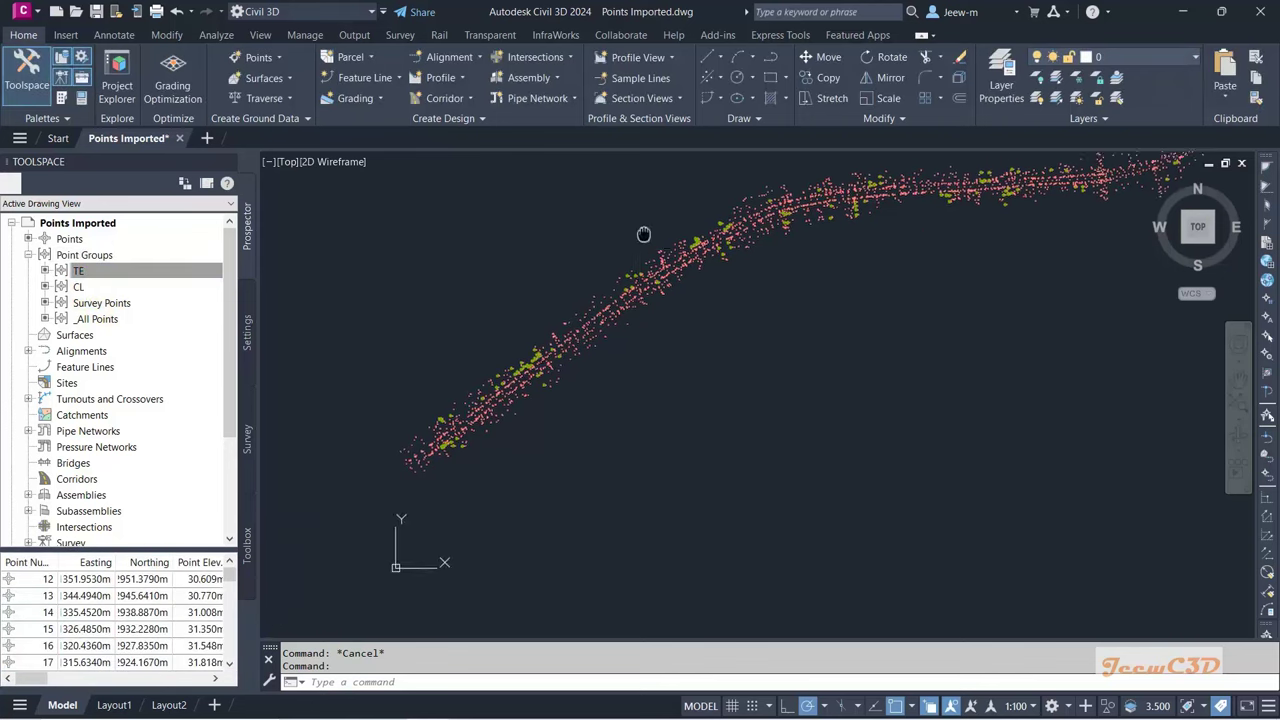
scroll(430, 462, up, 3)
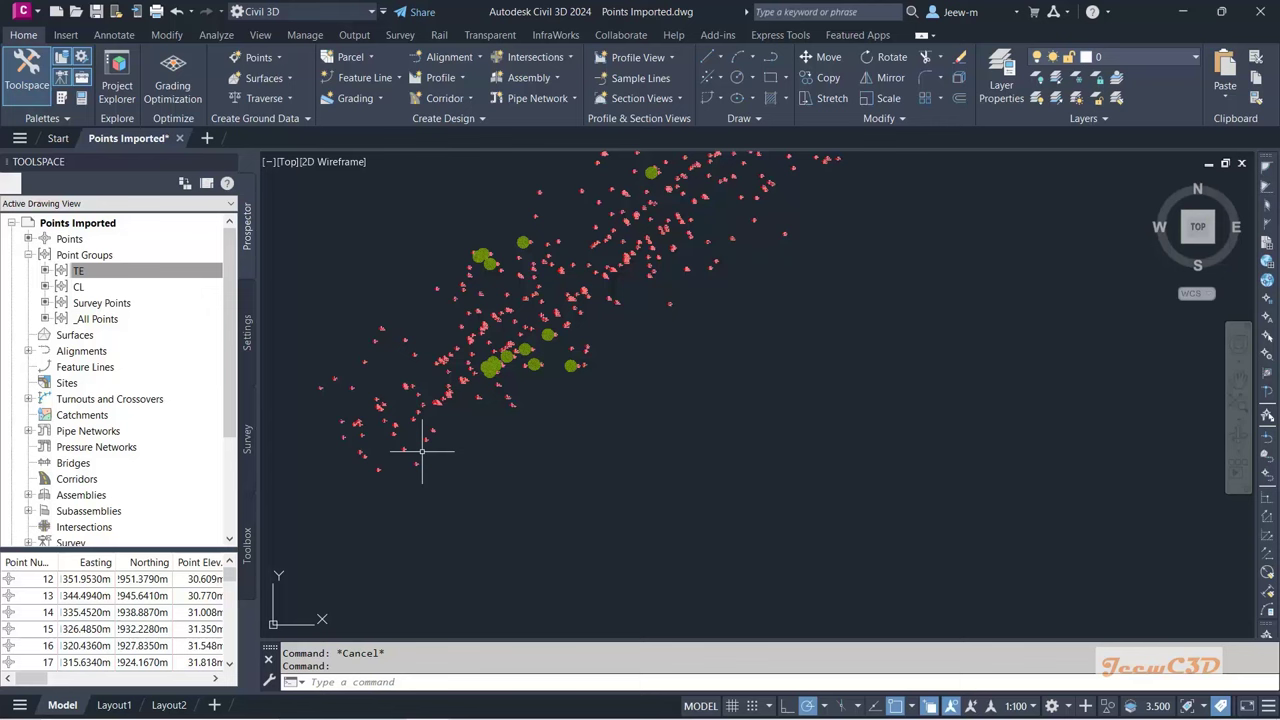
click(80, 271)
right_click(98, 268)
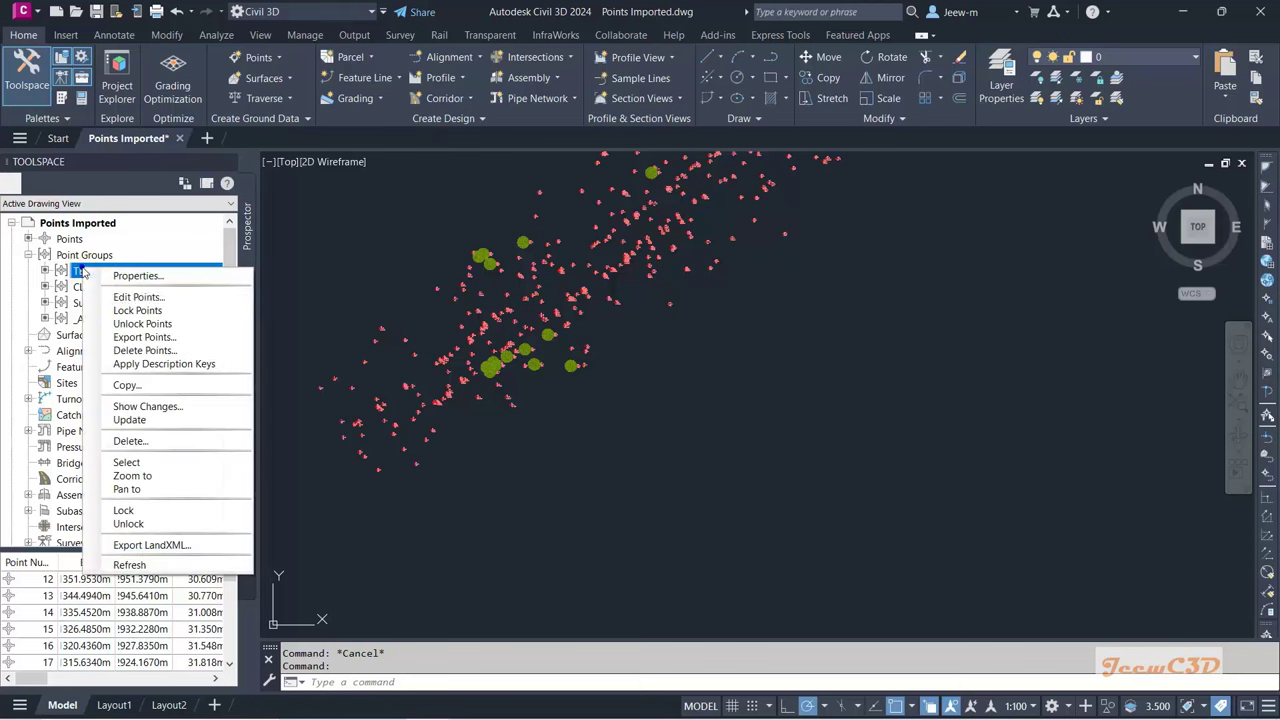
click(126, 462)
Step: Examine how the selected TE points are distributed along and around the road strip, and clear the selection
scroll(700, 320, down, 5)
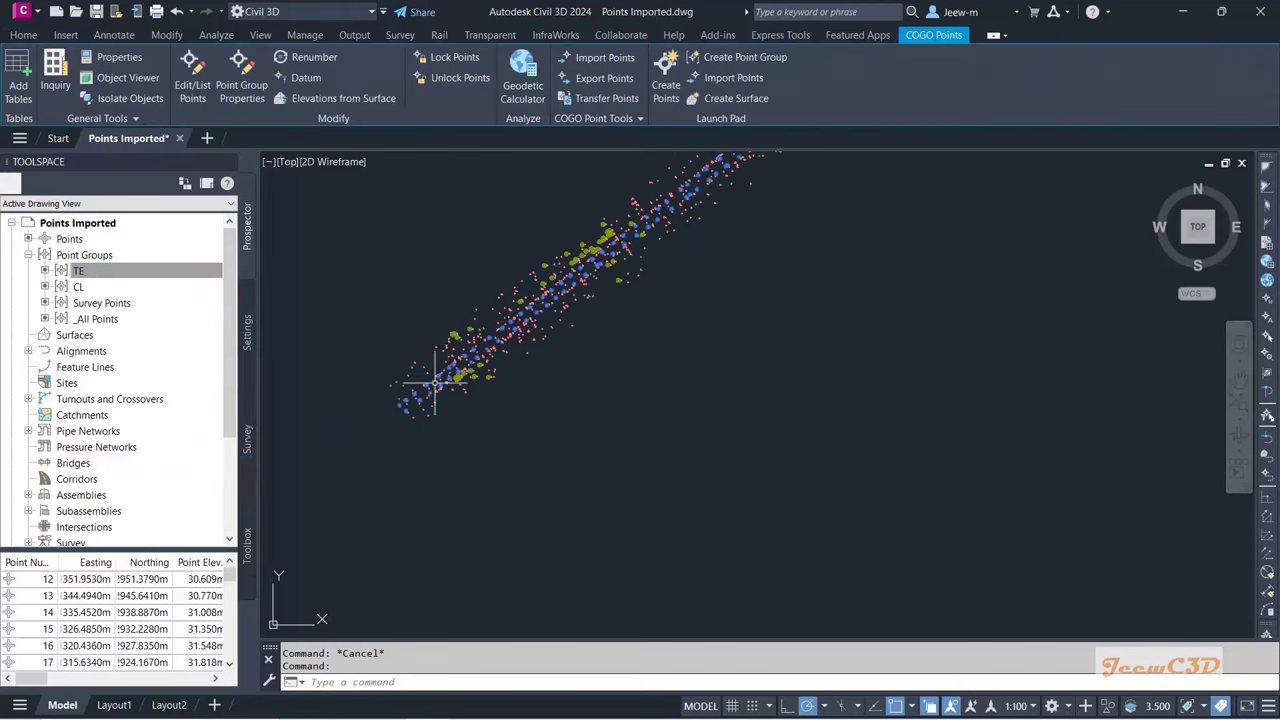
scroll(500, 357, up, 6)
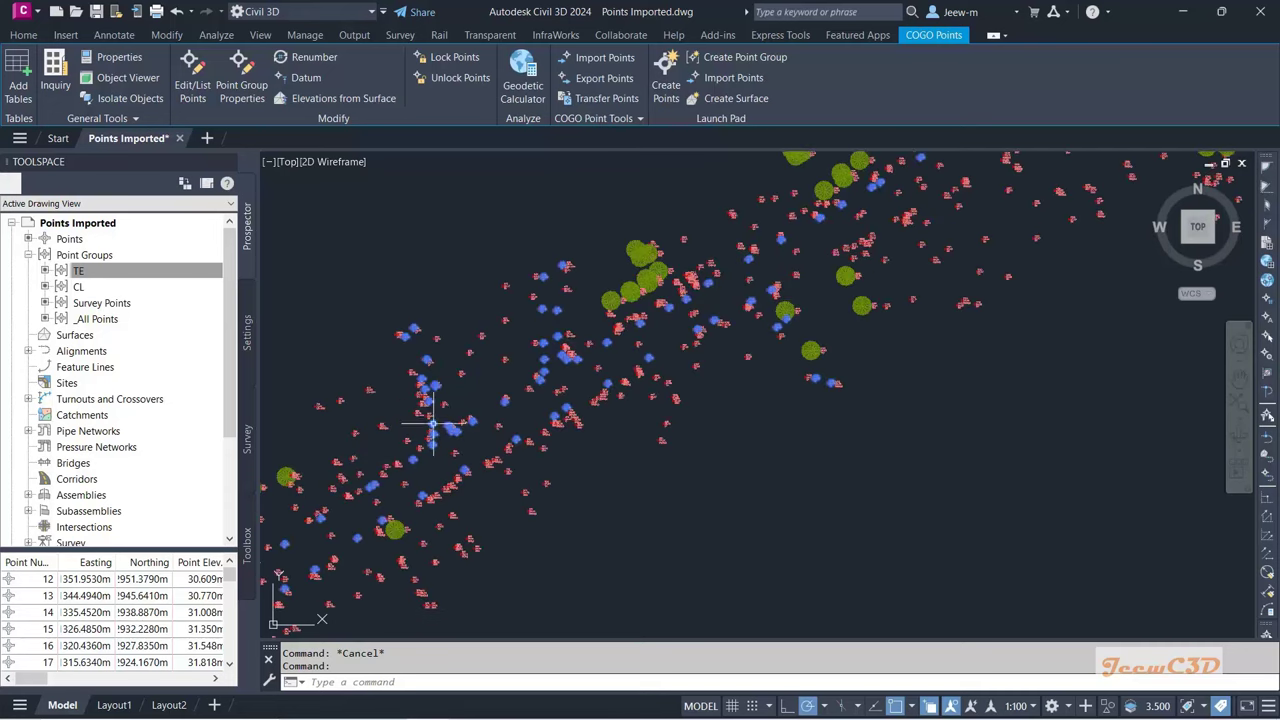
scroll(478, 420, down, 3)
scroll(680, 412, up, 3)
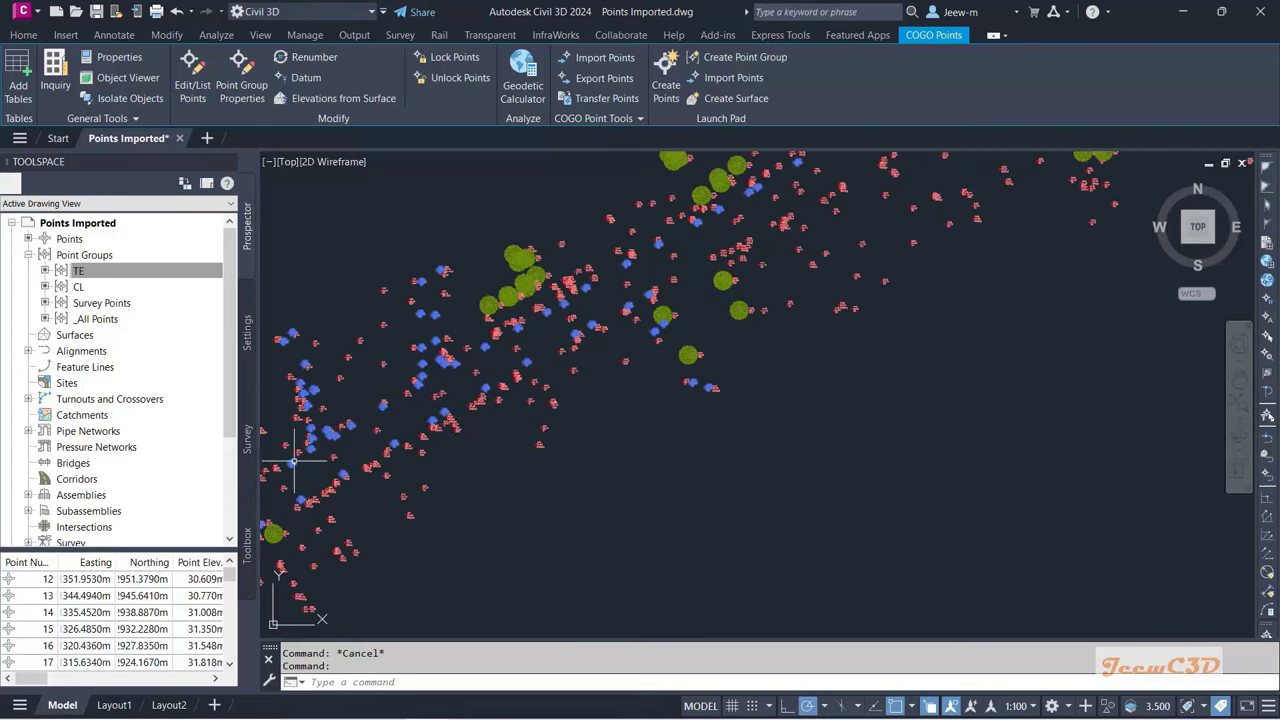
scroll(543, 386, down, 3)
scroll(579, 359, up, 4)
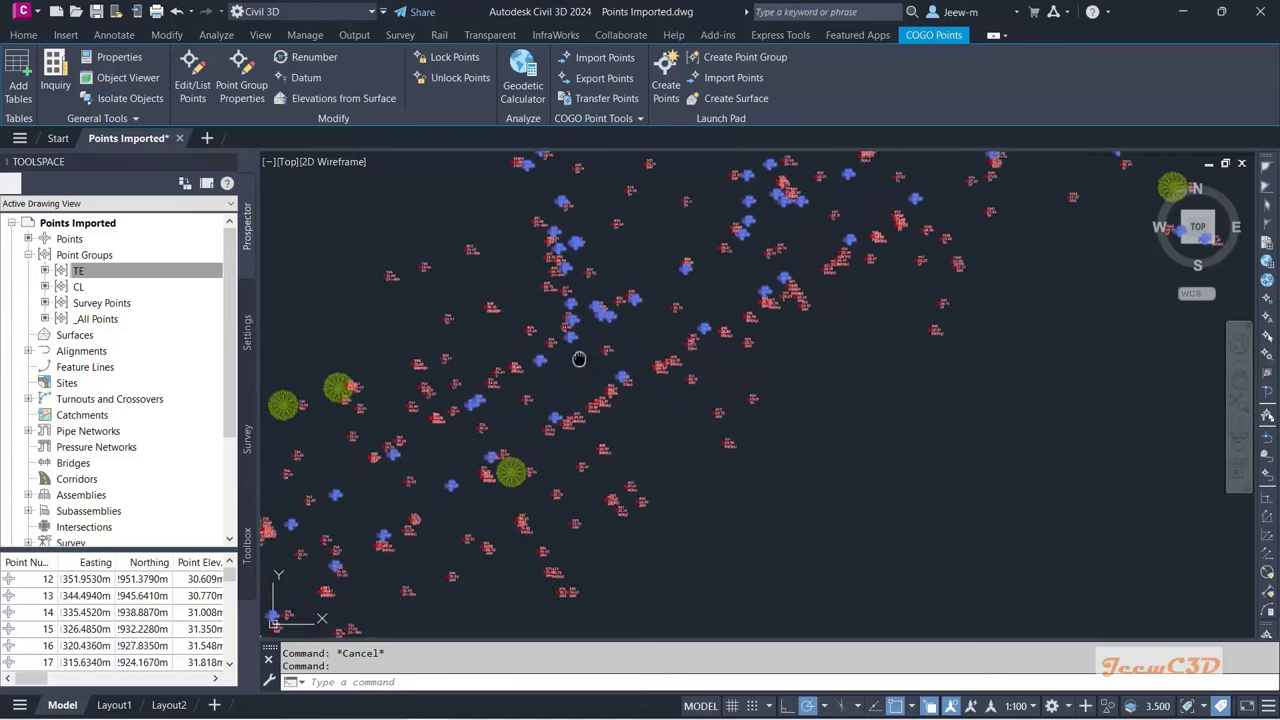
middle_drag(579, 359, 502, 471)
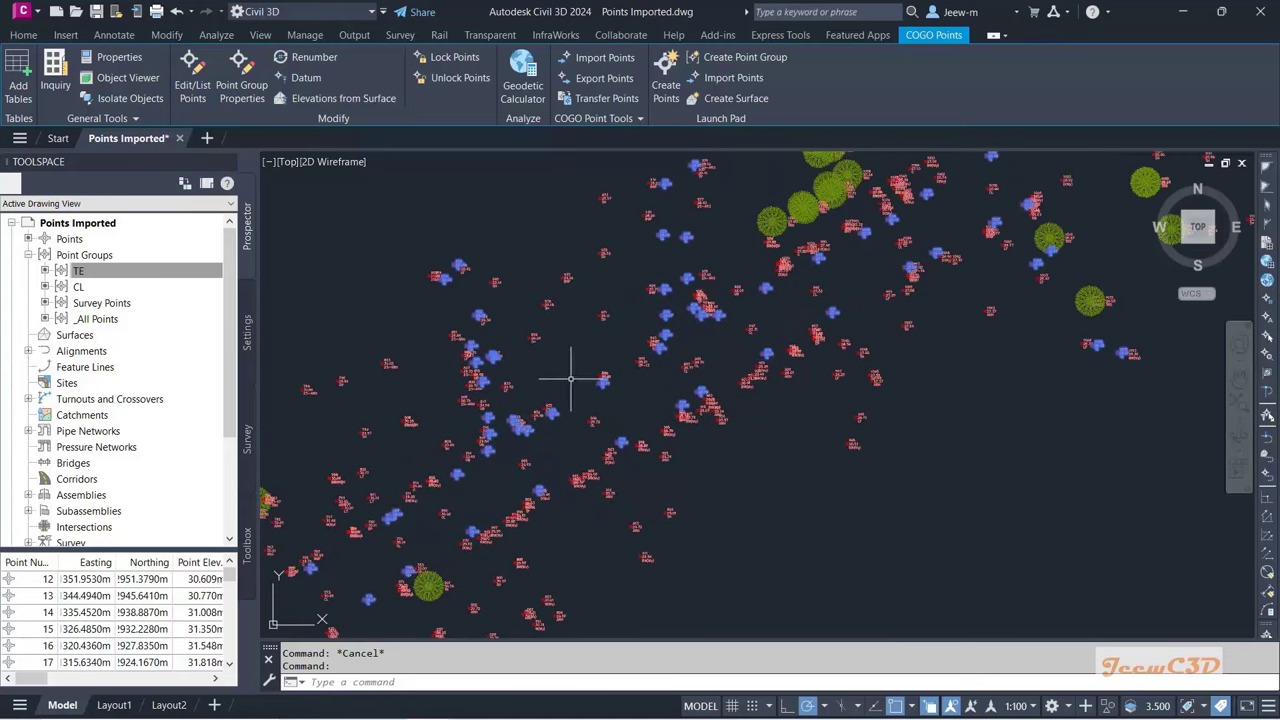
scroll(570, 378, down, 2)
scroll(634, 363, down, 3)
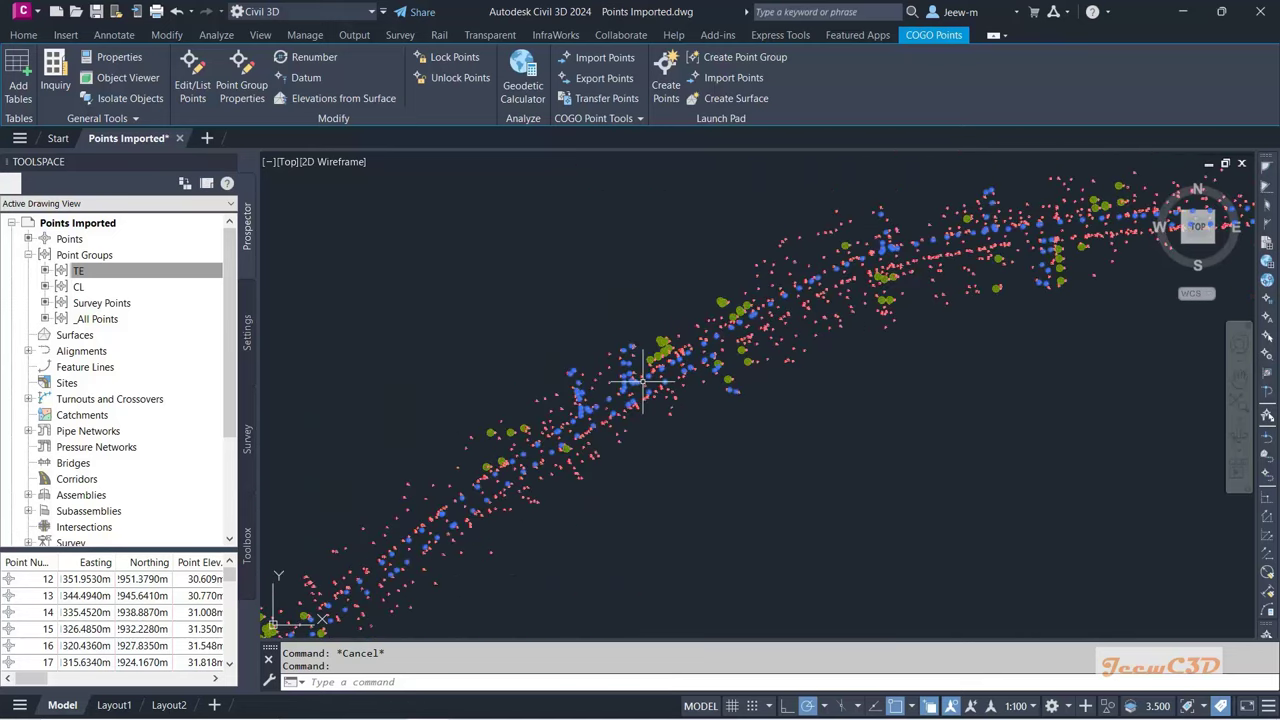
scroll(660, 375, down, 4)
key(Escape)
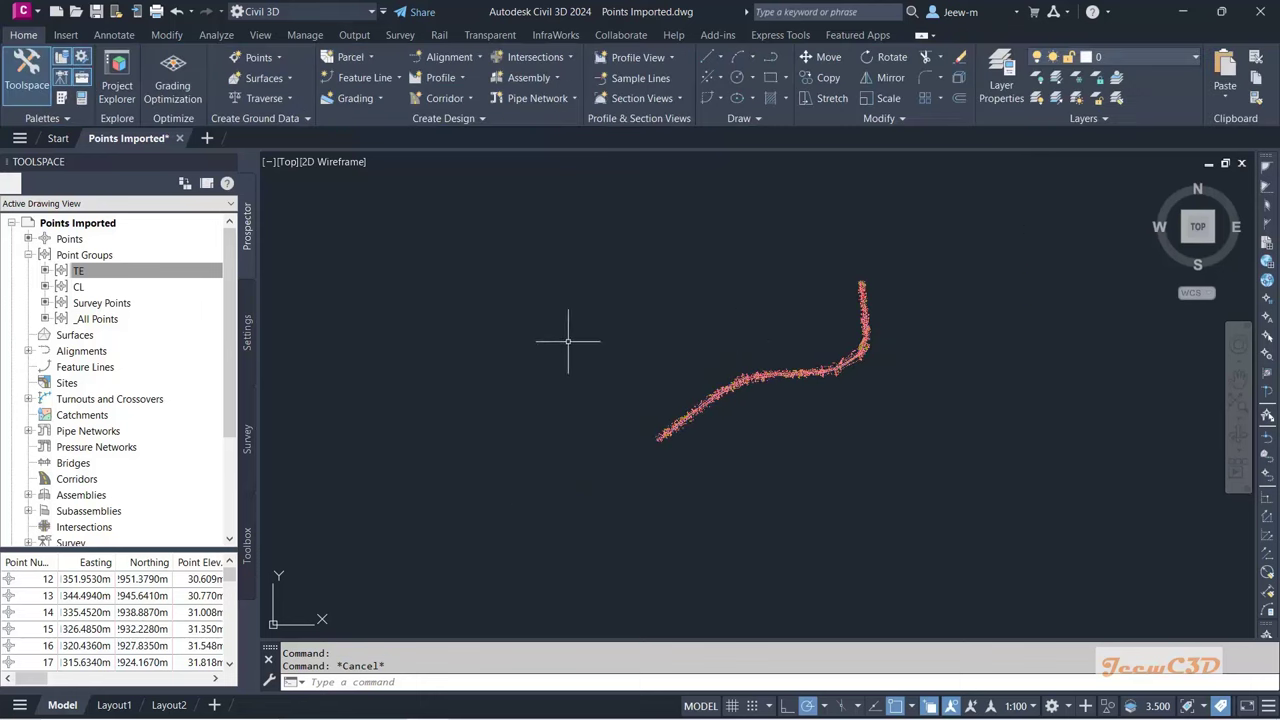
Step: Inspect the description codes beside the tree symbols at the road's lower end and start a new point group named Trees
scroll(669, 437, up, 4)
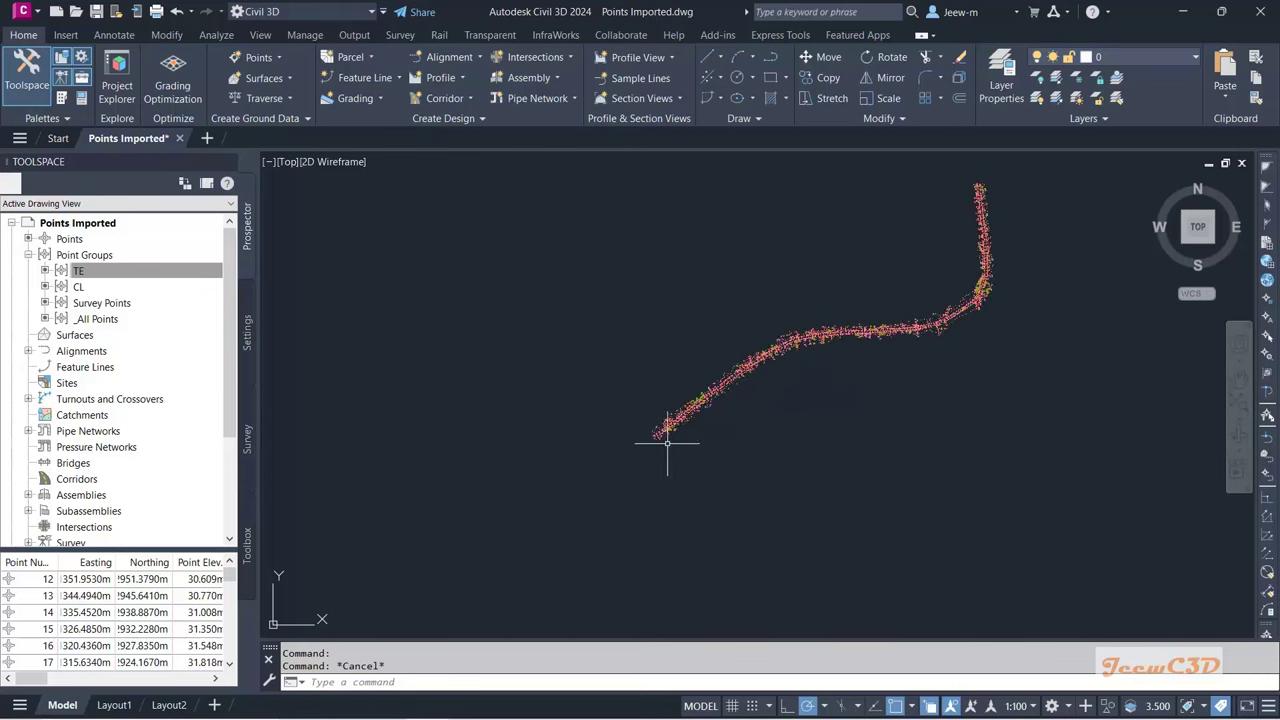
scroll(669, 437, up, 6)
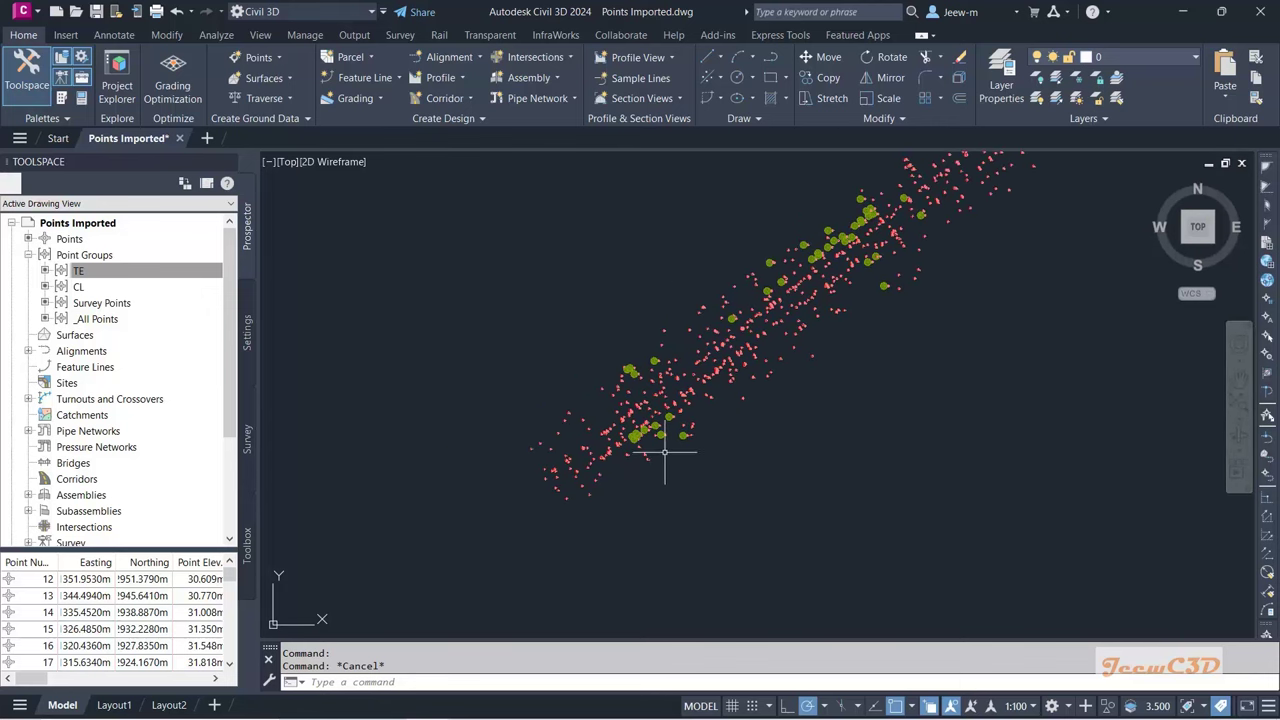
scroll(670, 440, up, 5)
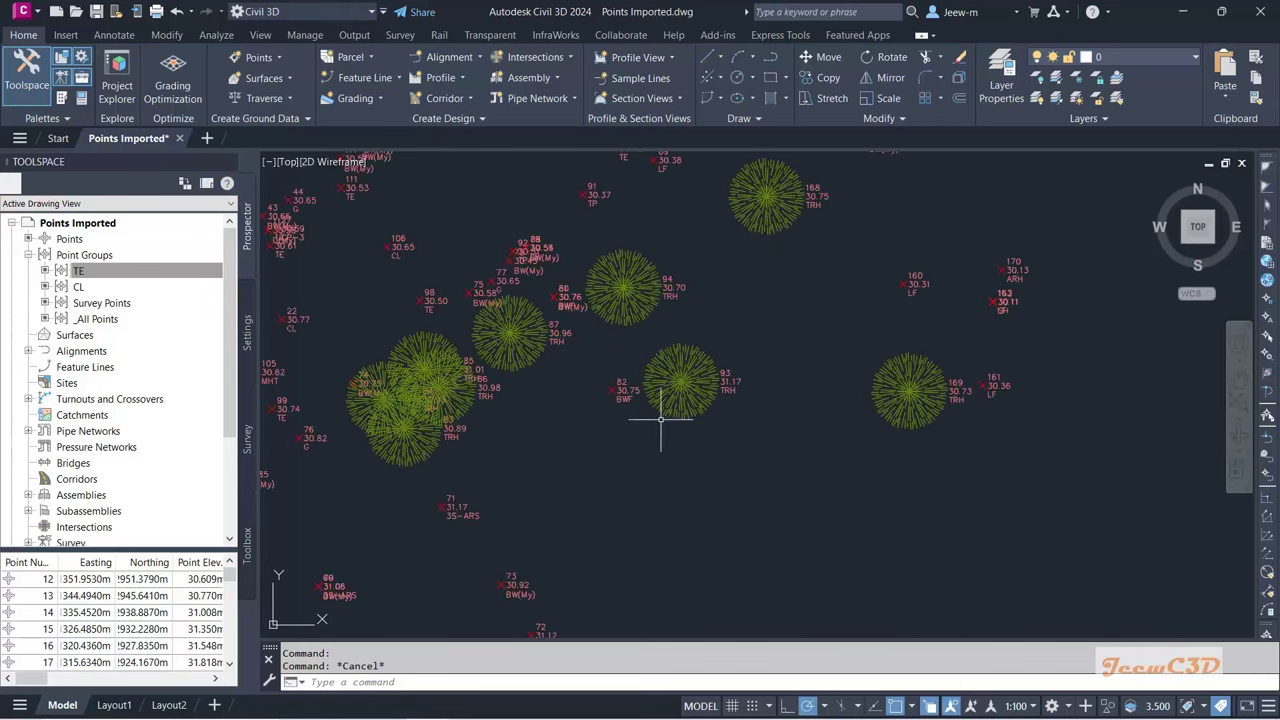
scroll(705, 405, up, 2)
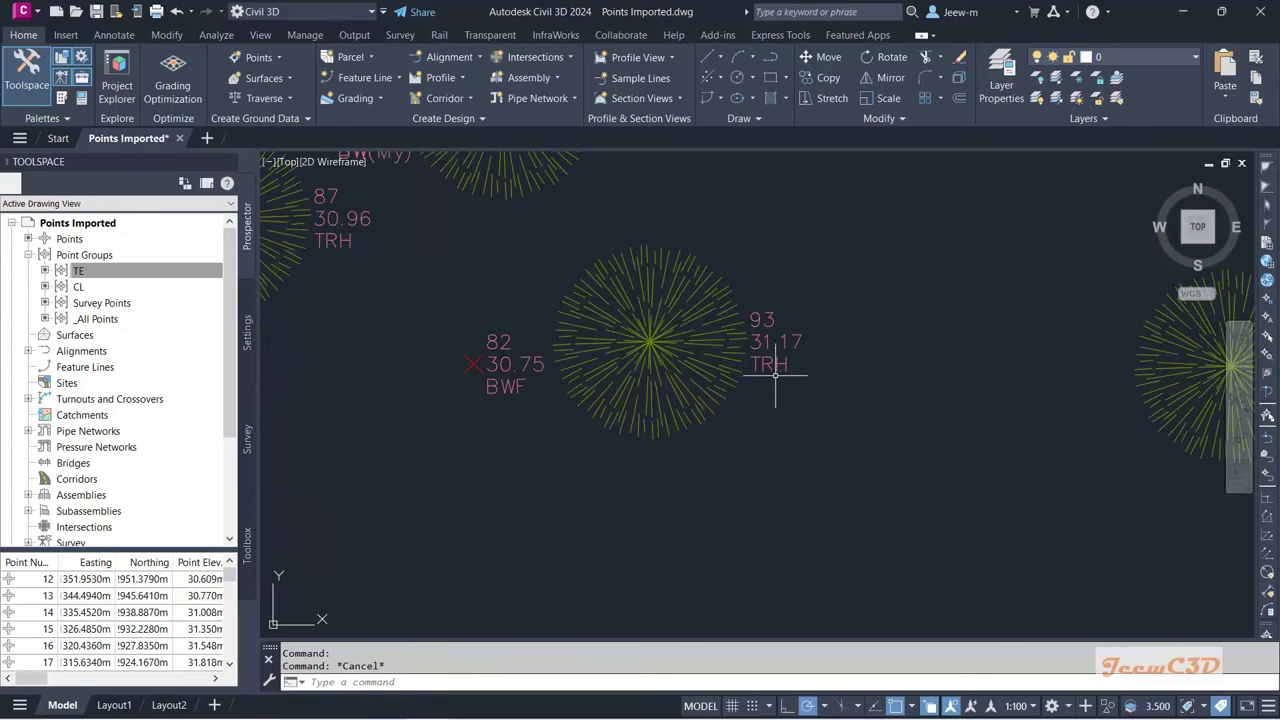
scroll(757, 391, down, 2)
middle_drag(785, 395, 711, 404)
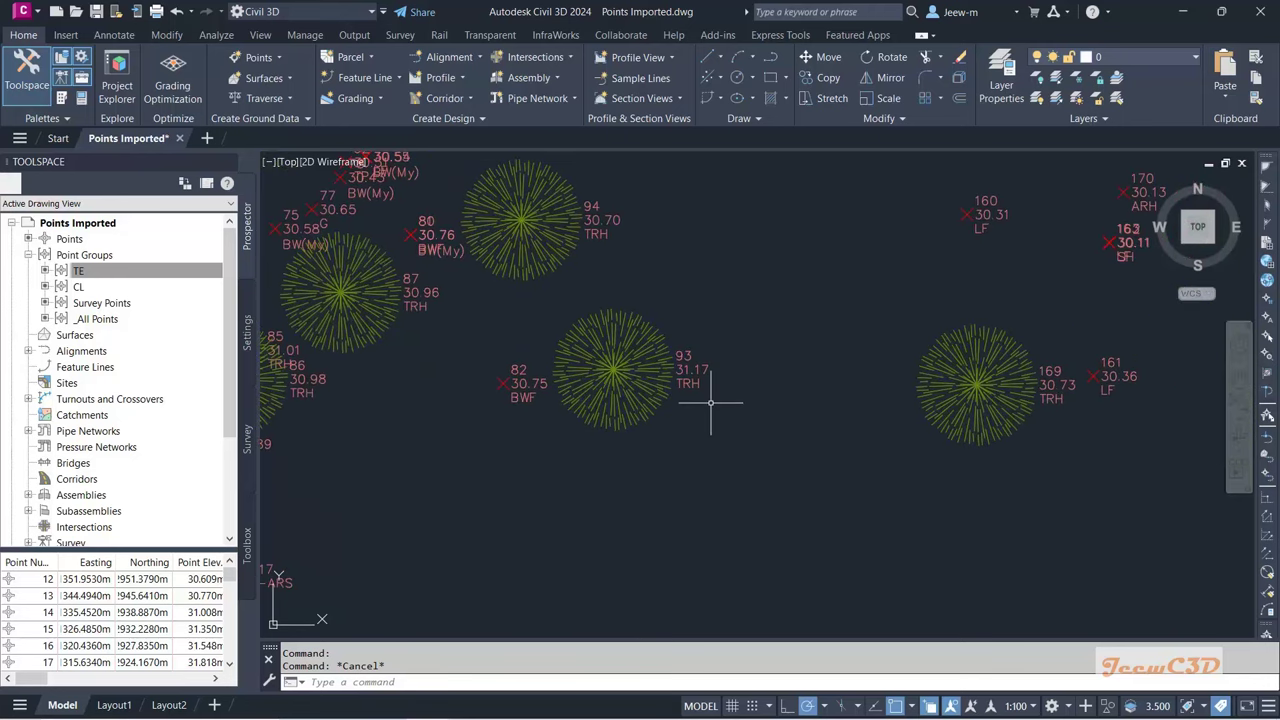
click(88, 256)
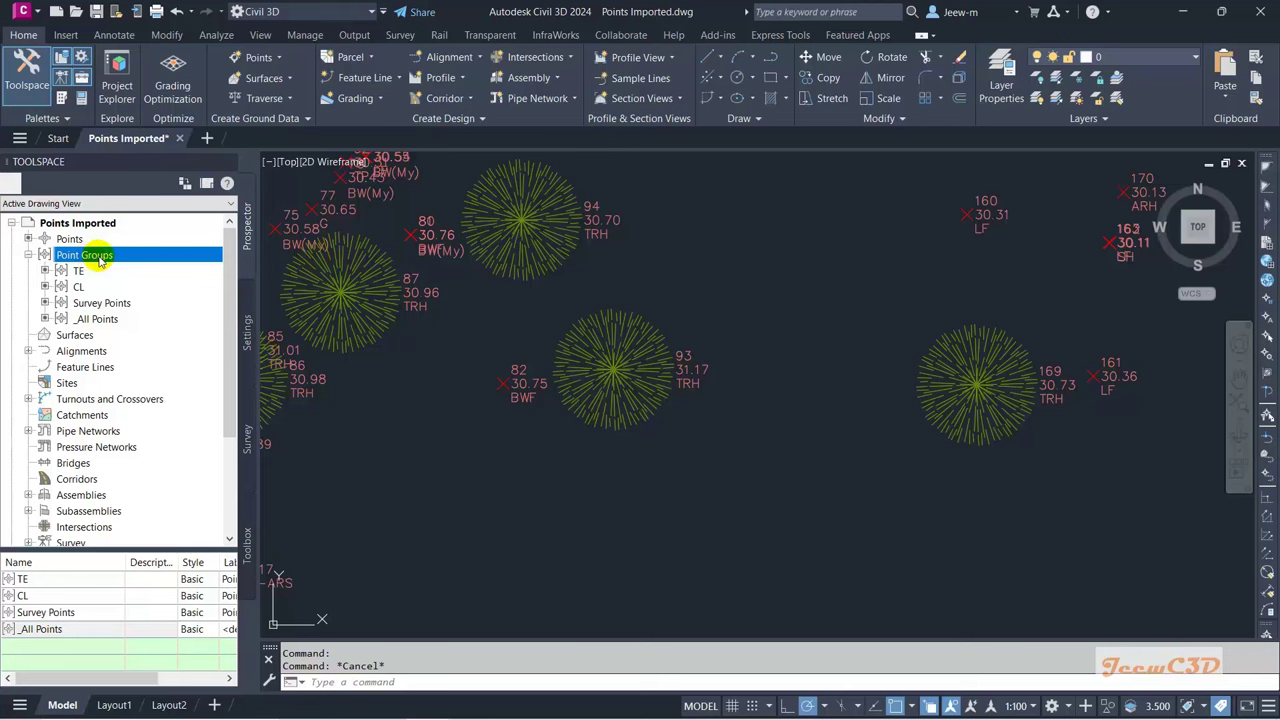
right_click(98, 260)
click(165, 286)
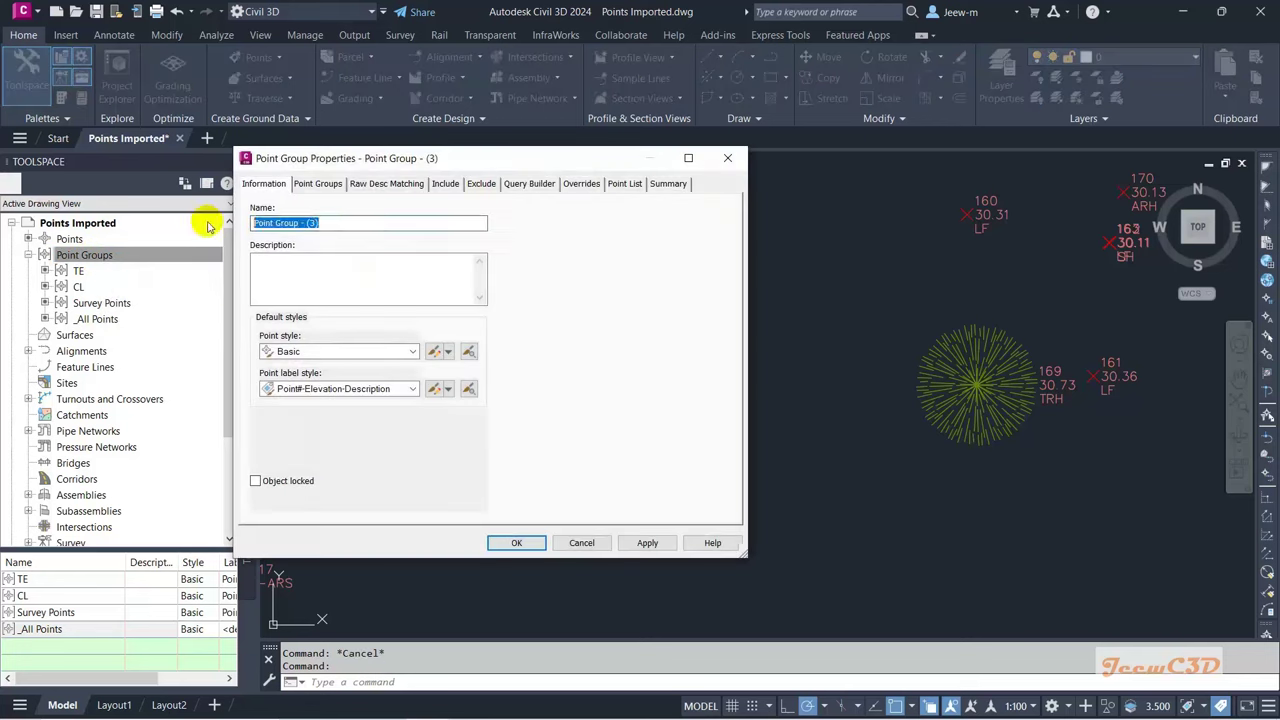
text(Trees)
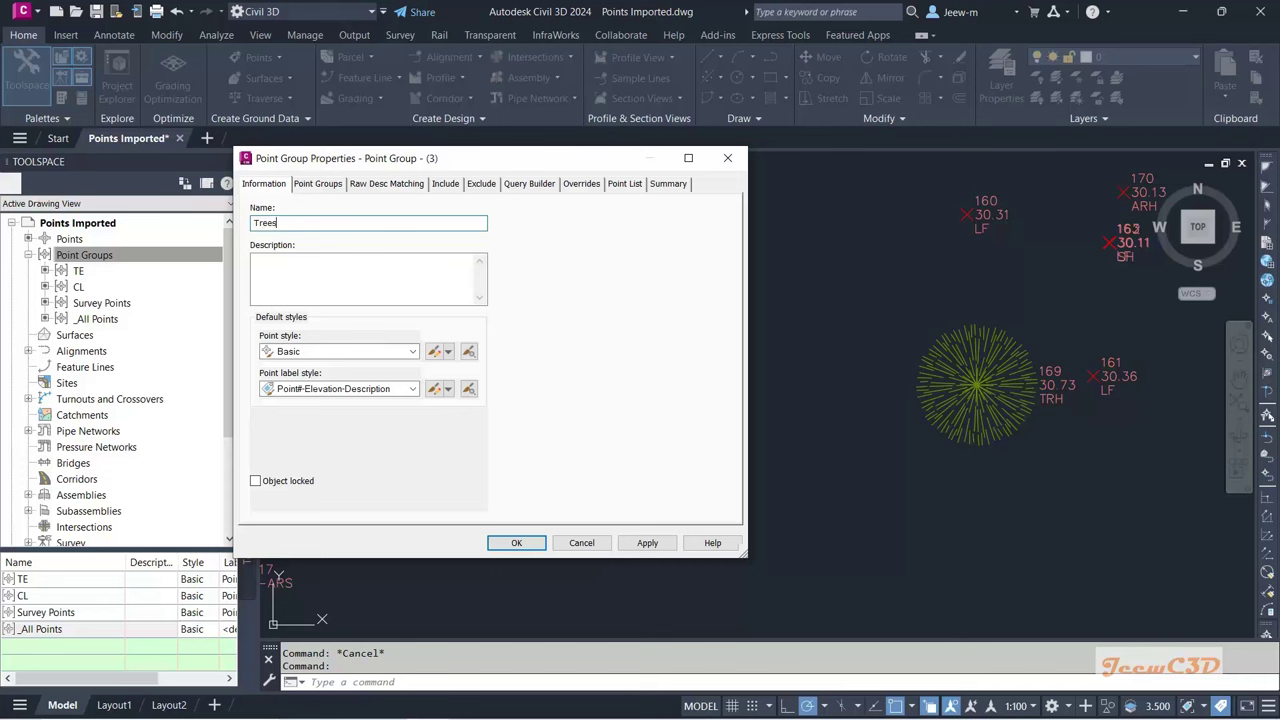
Step: Include points with raw descriptions matching TR* in the Trees group, review its point list and accept the group
click(446, 185)
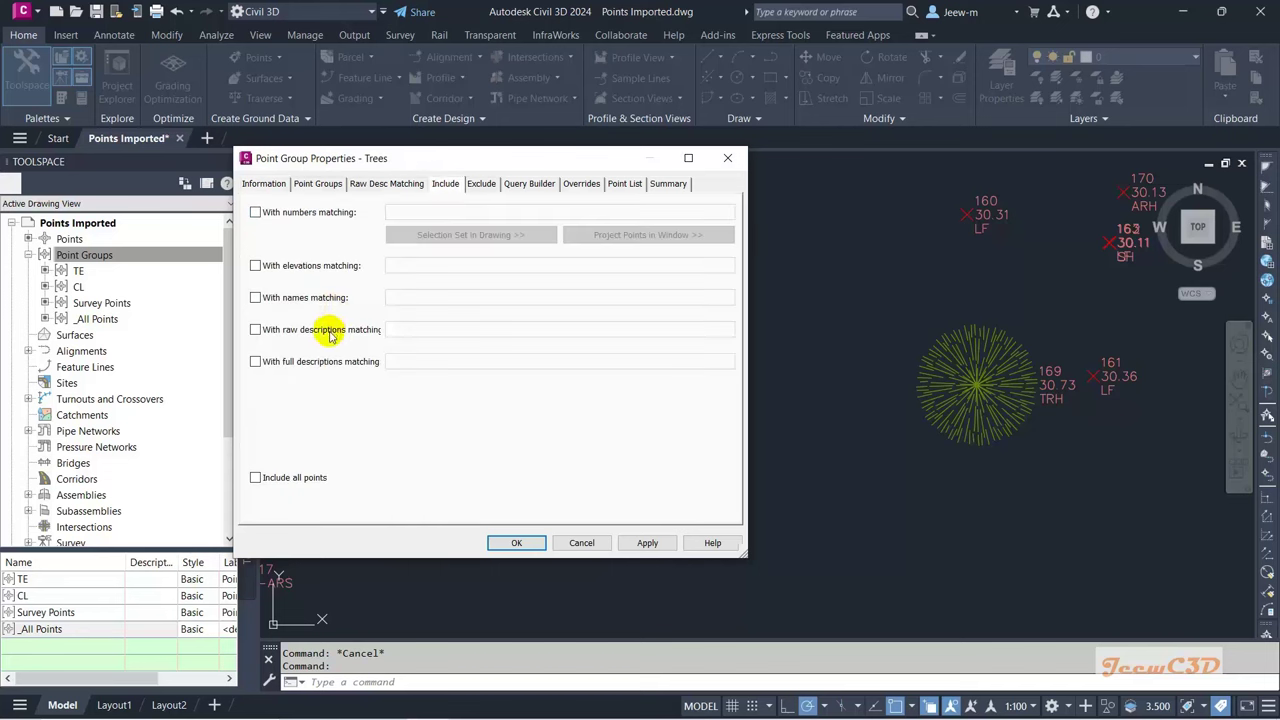
click(329, 329)
click(422, 330)
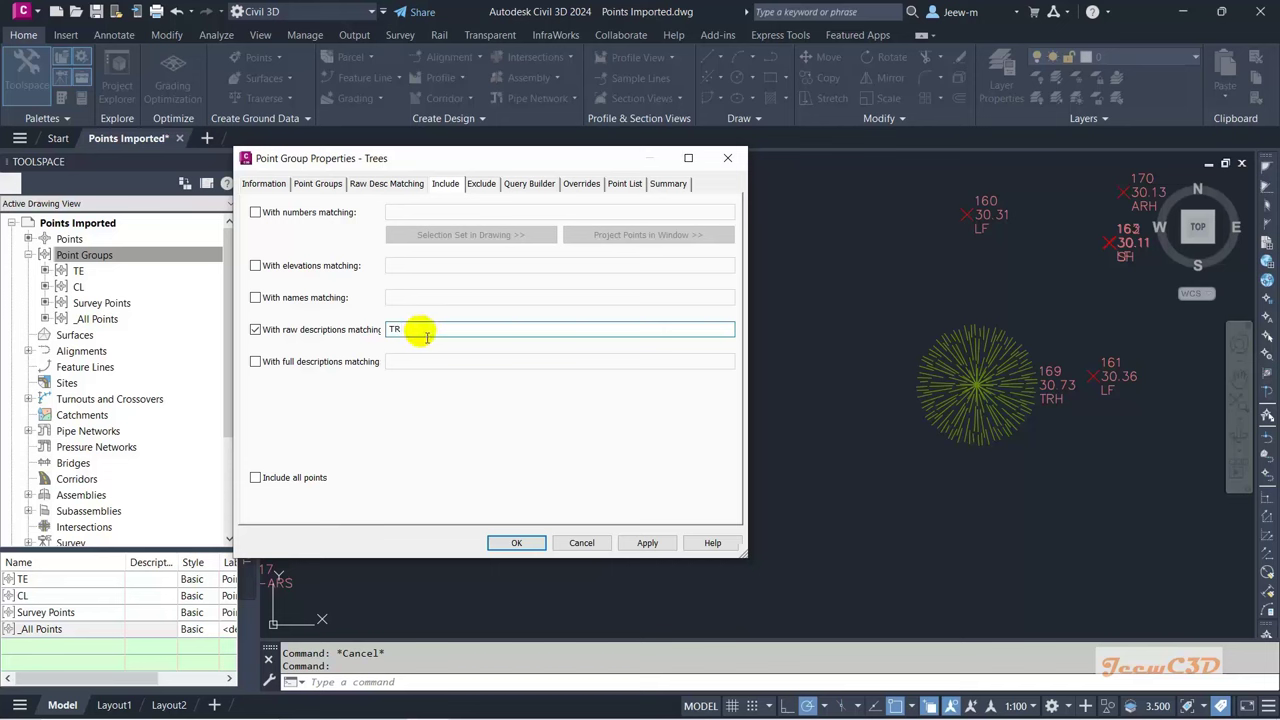
text(*)
click(624, 184)
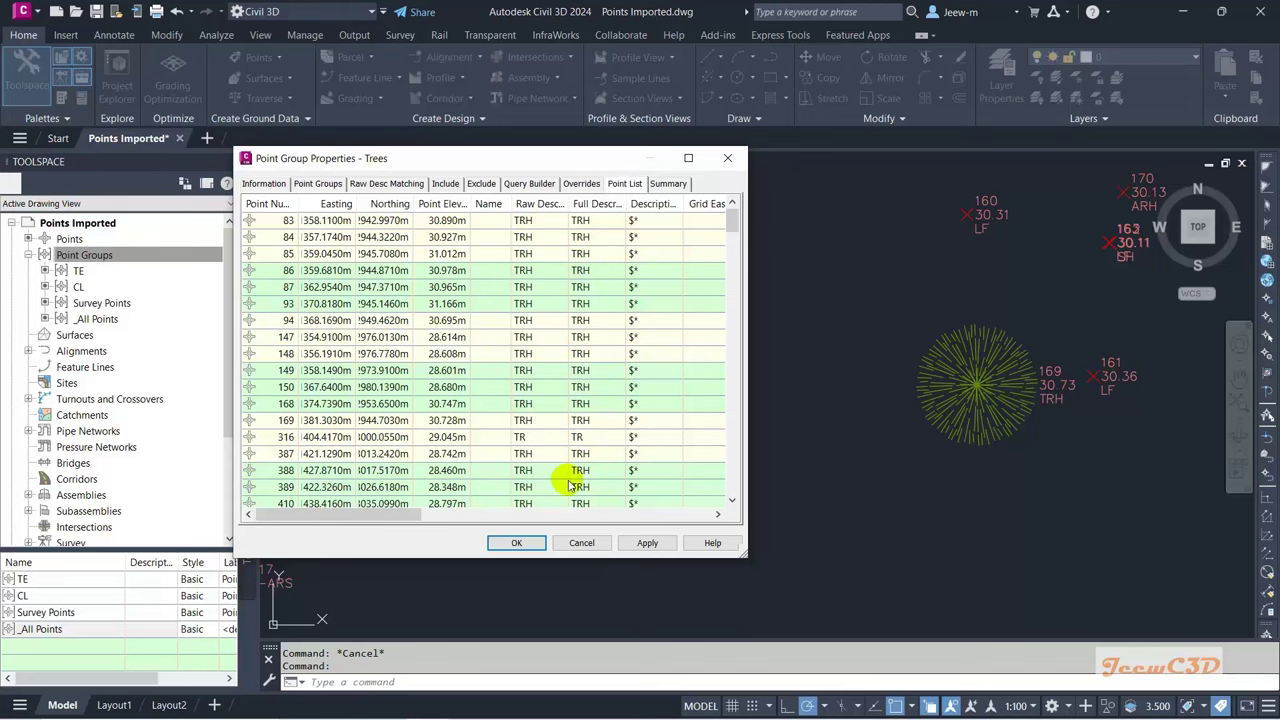
click(517, 545)
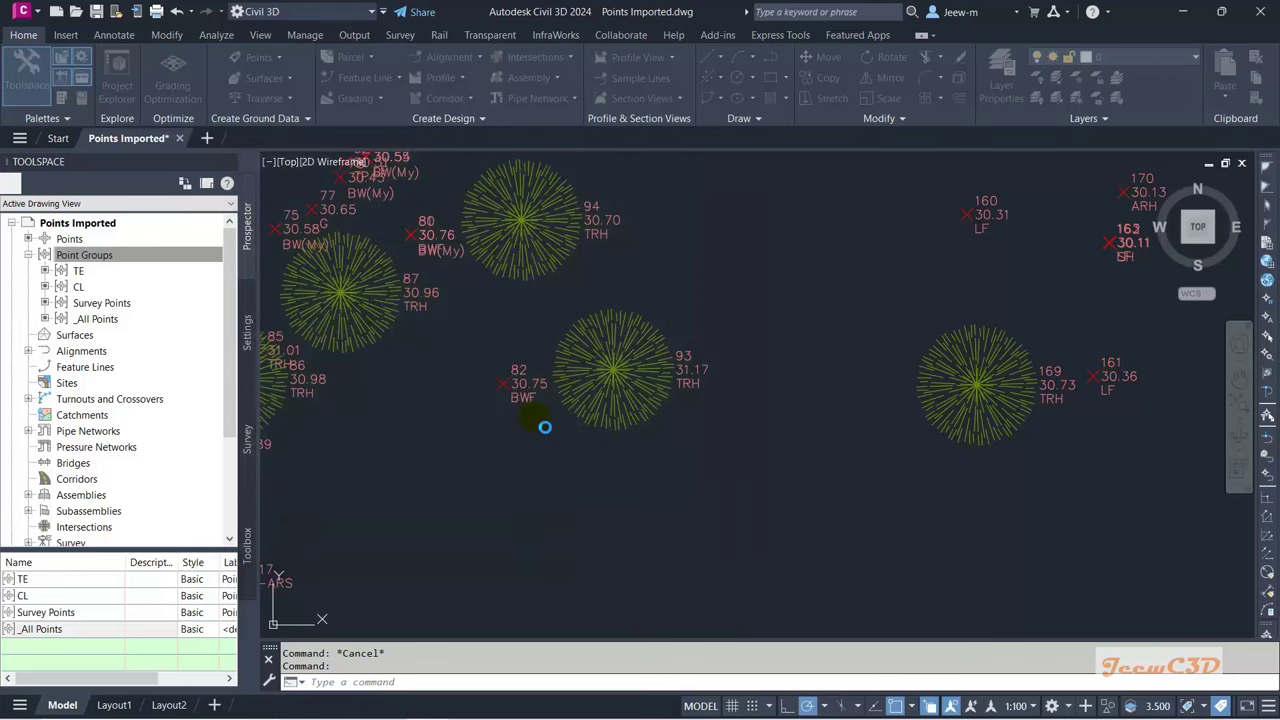
Step: Check the number of points in the Trees group's property summary and close the properties without changes
scroll(520, 385, down, 10)
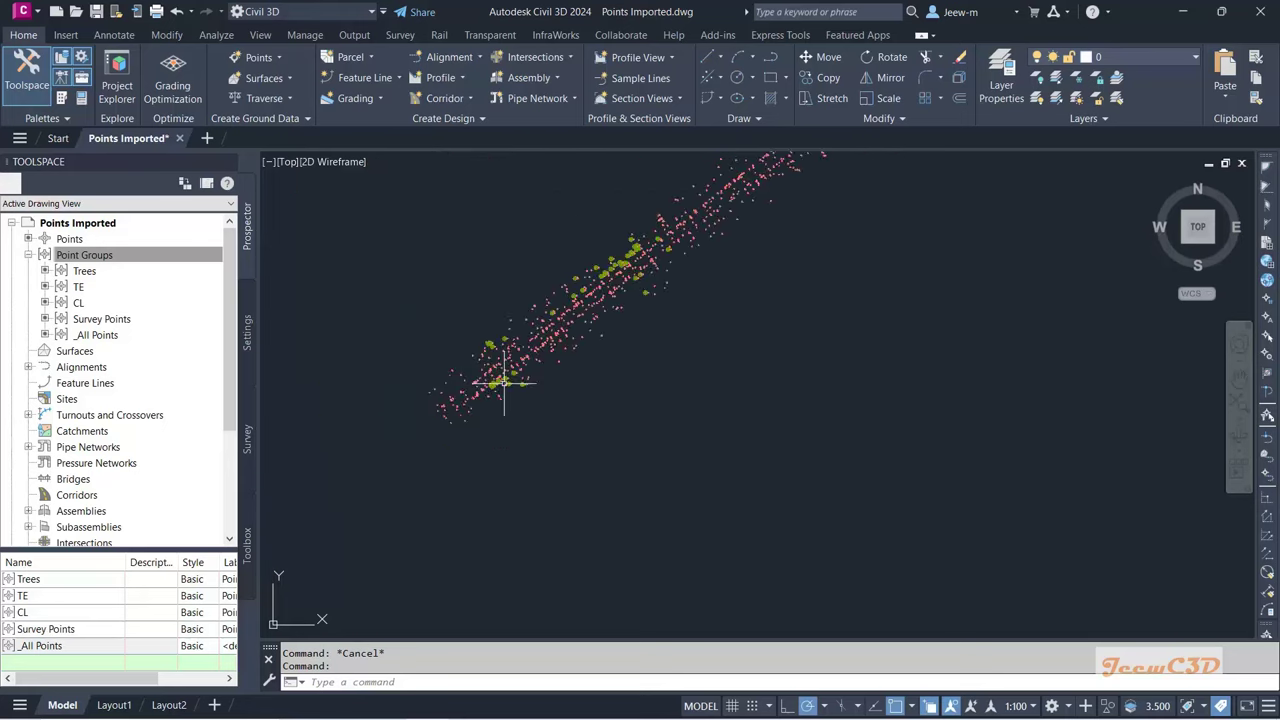
scroll(505, 388, down, 3)
mouse_move(680, 303)
middle_down()
mouse_move(706, 409)
mouse_move(749, 306)
mouse_move(899, 196)
middle_up()
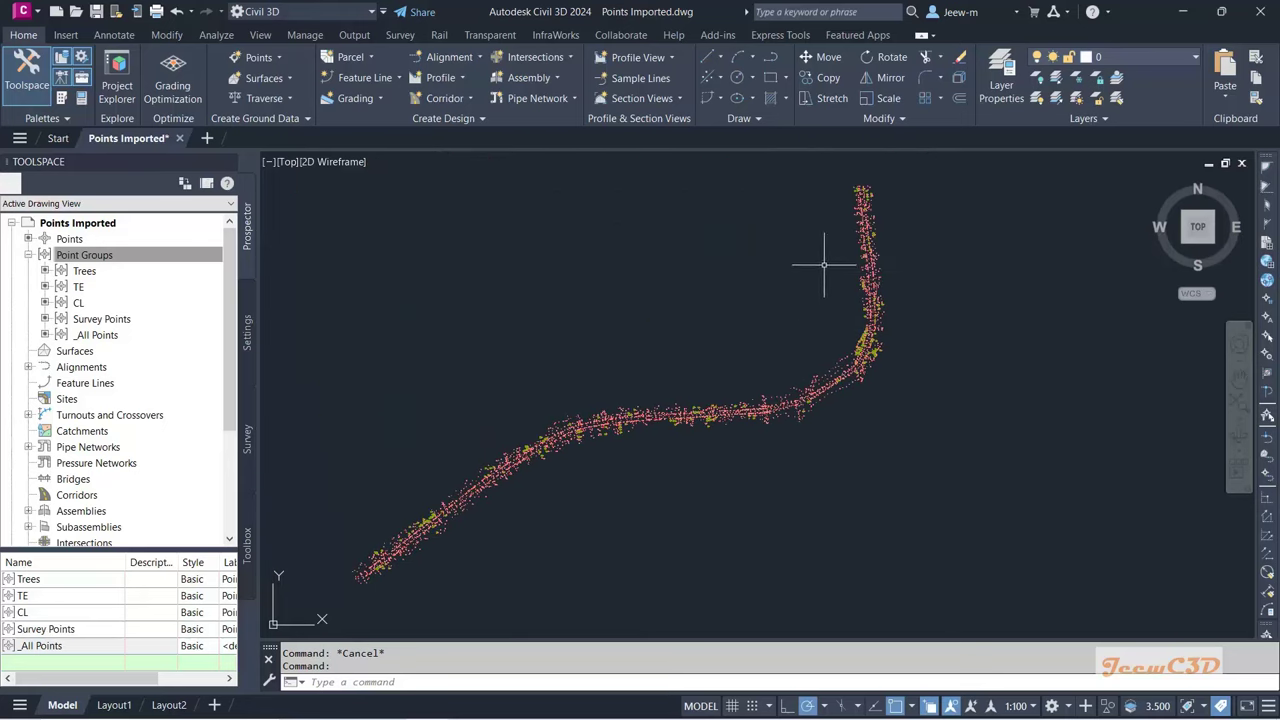
click(86, 271)
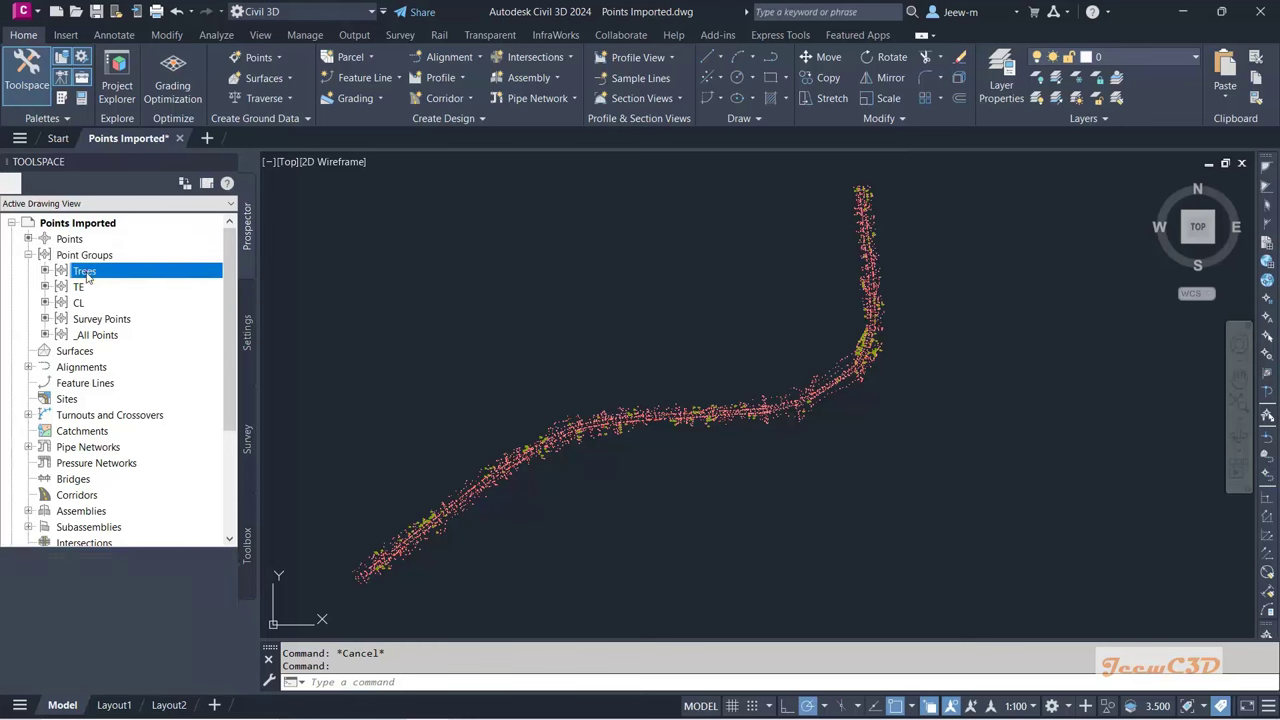
right_click(86, 275)
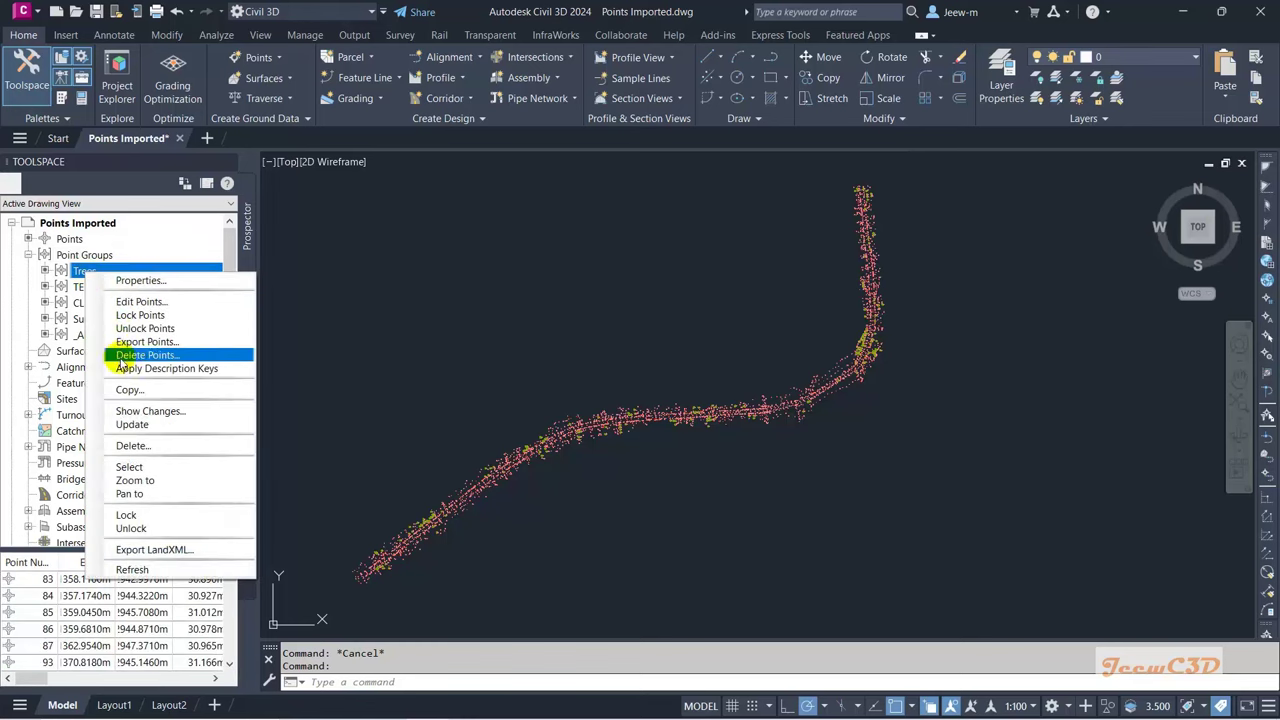
click(140, 281)
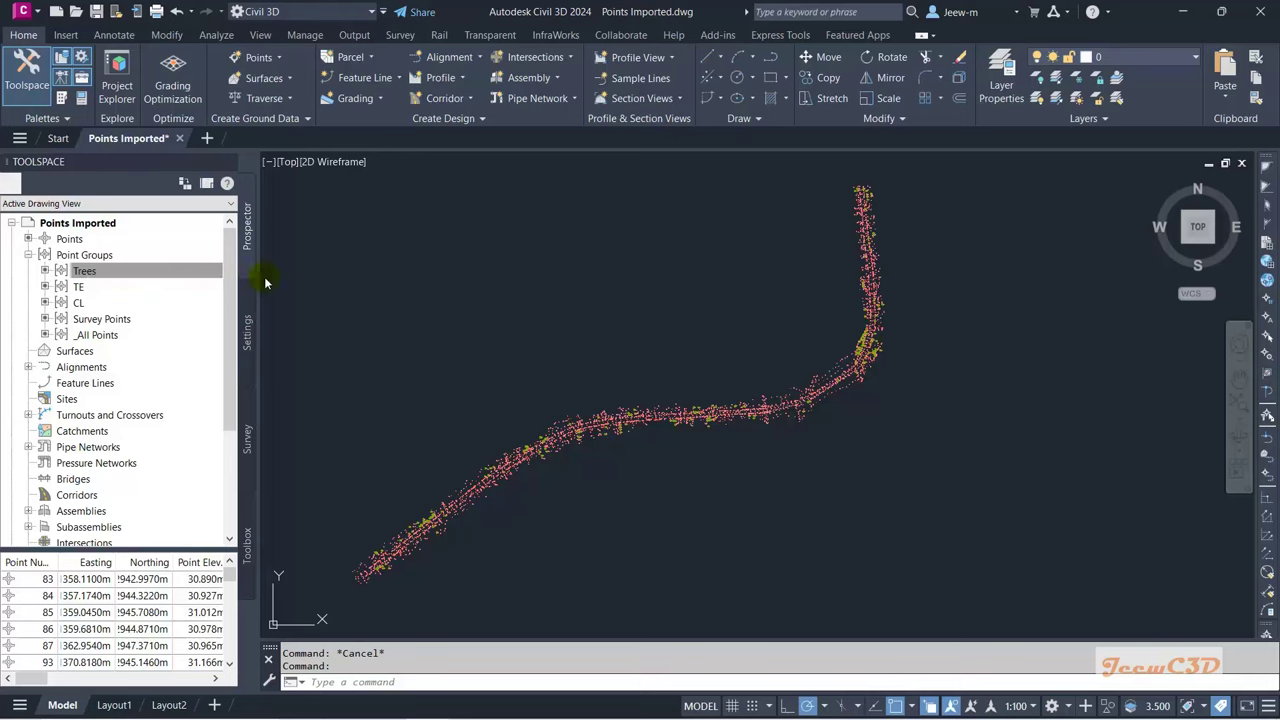
click(668, 184)
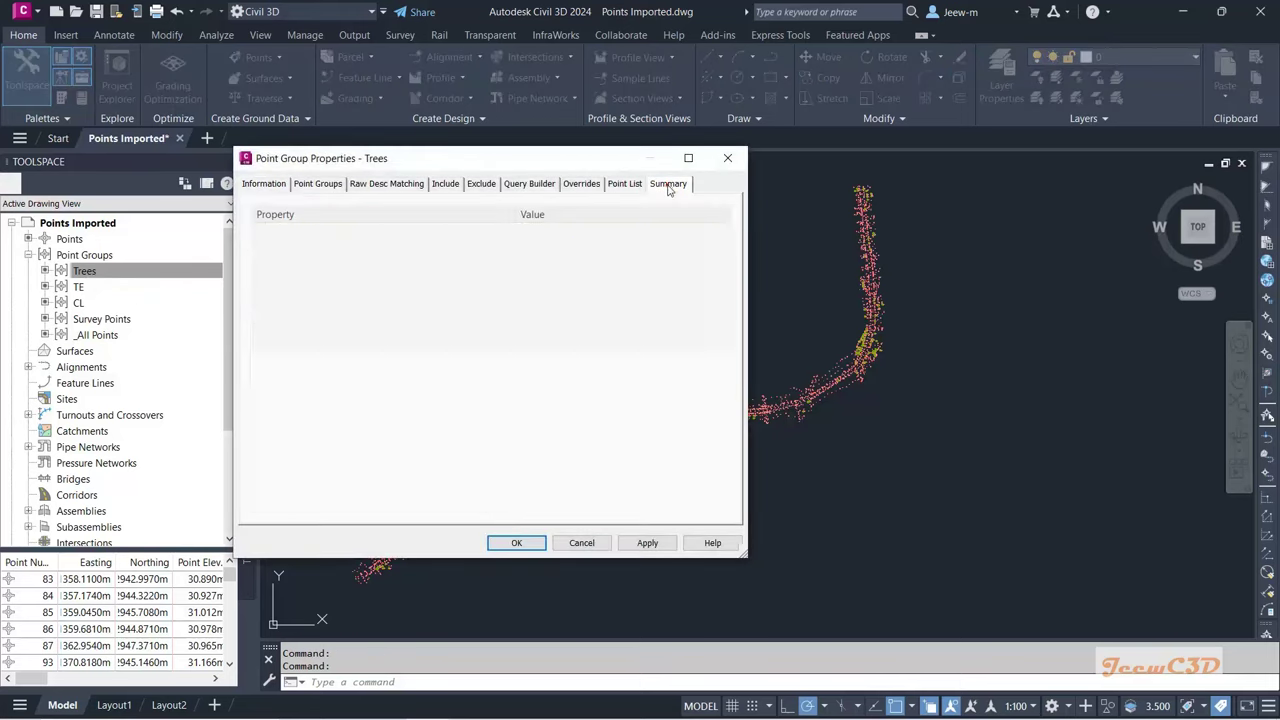
drag(725, 238, 731, 291)
click(476, 295)
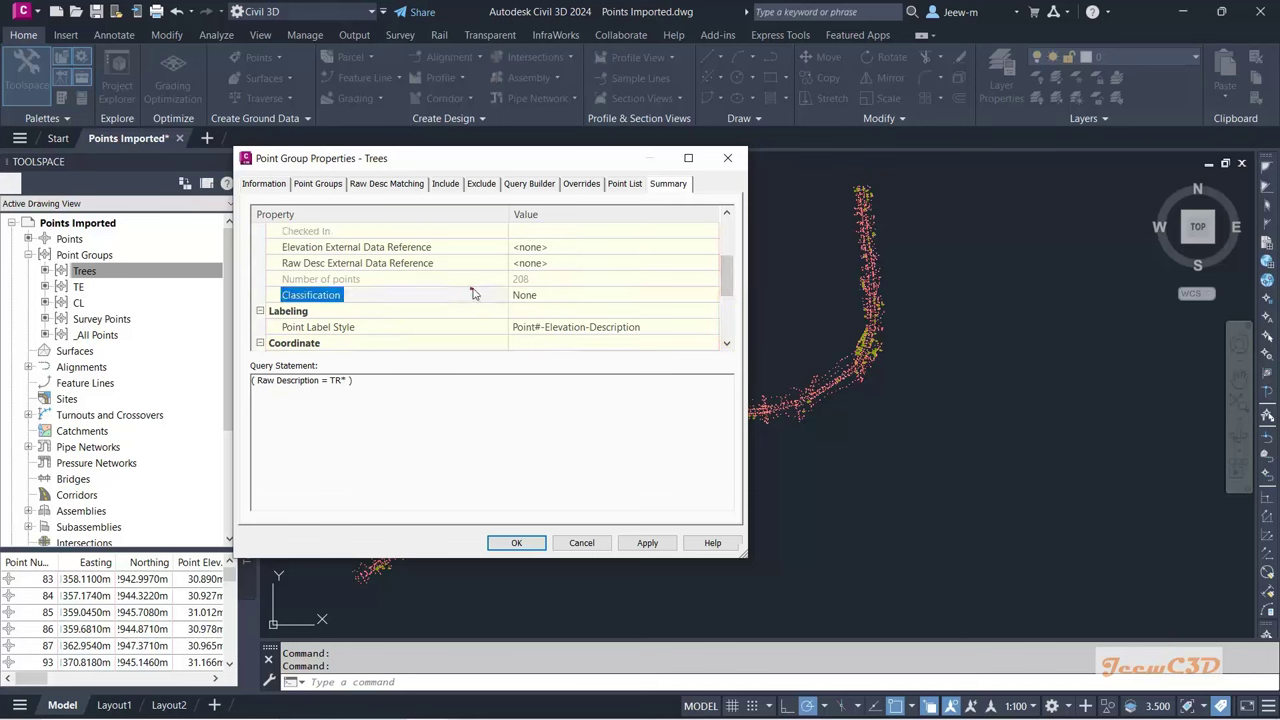
click(476, 281)
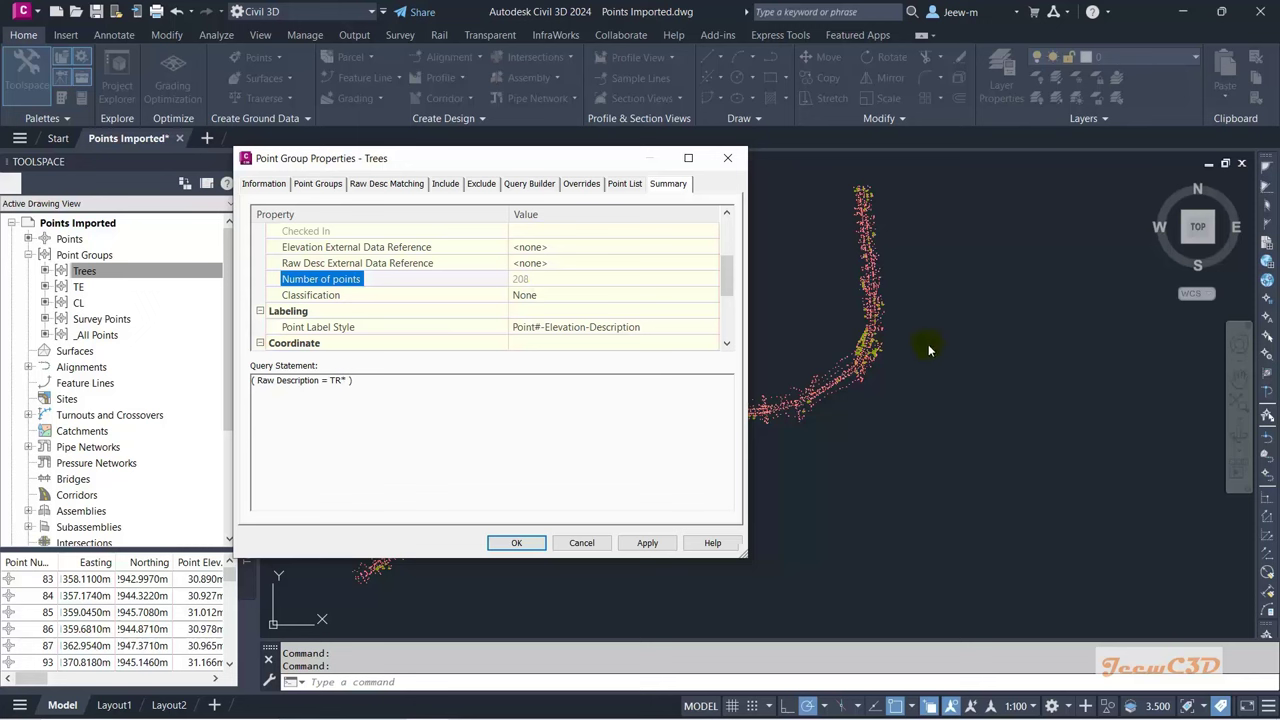
click(594, 548)
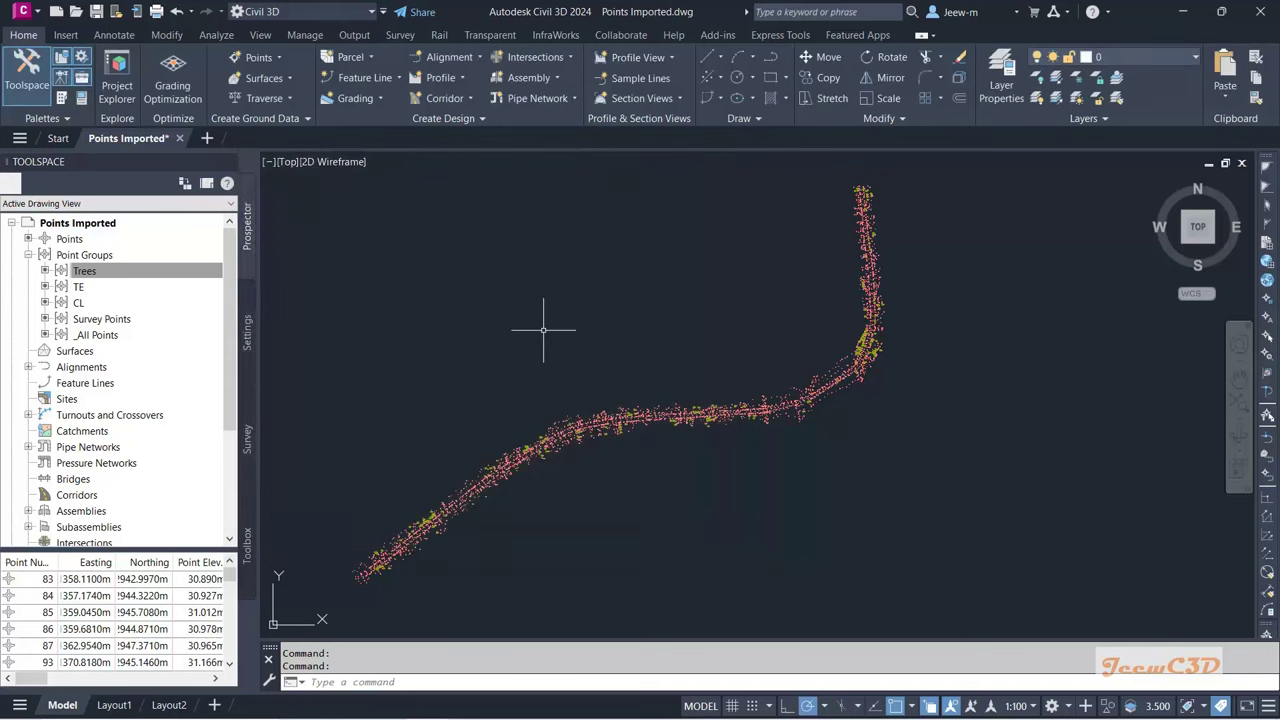
key(Escape)
scroll(683, 313, down, 2)
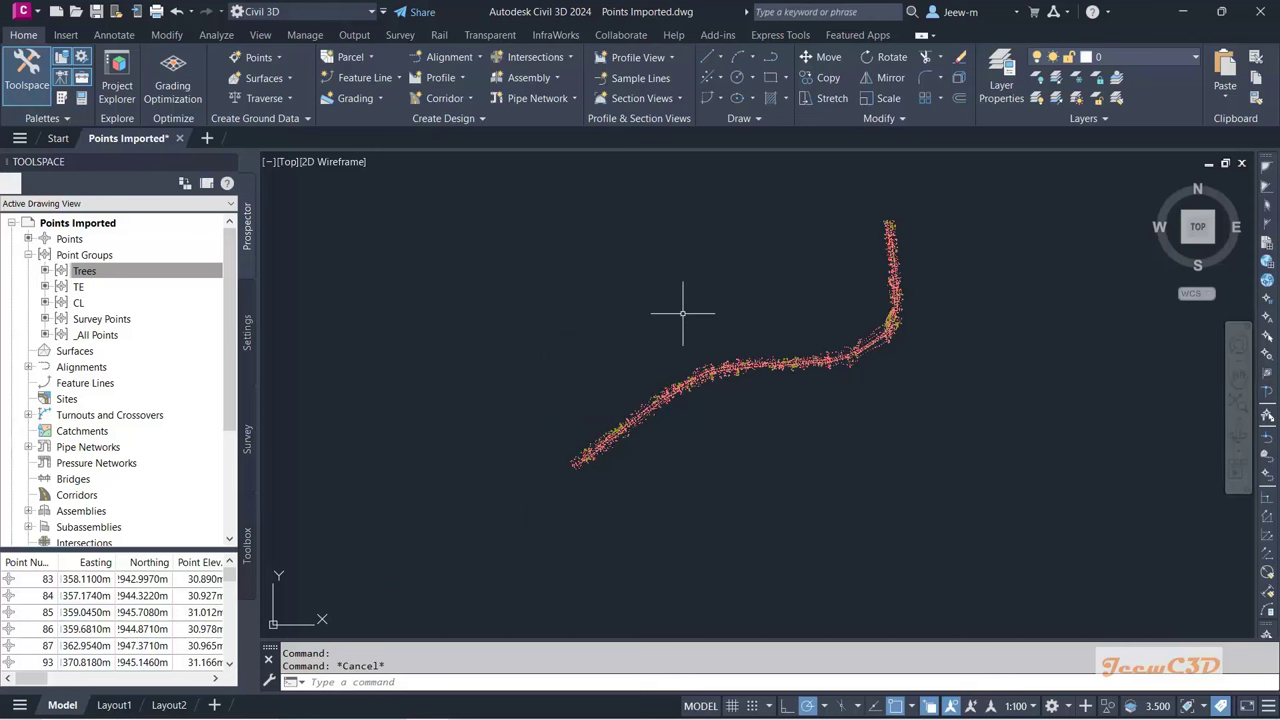
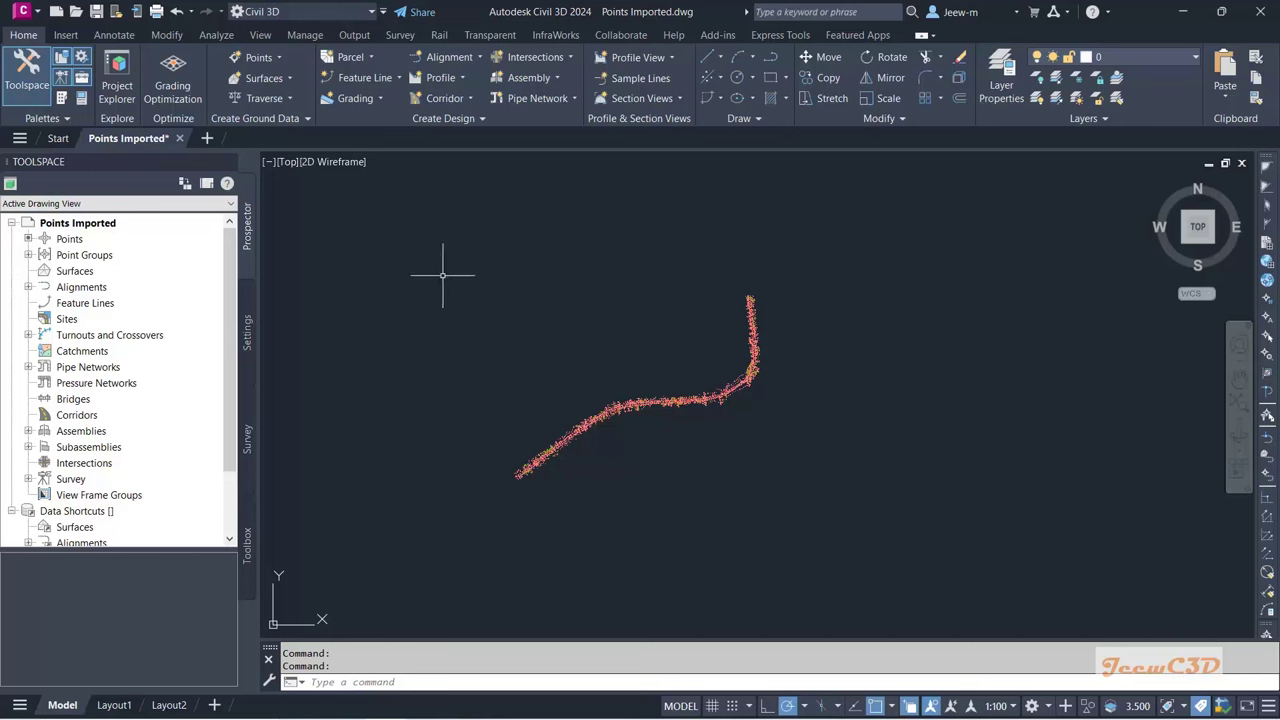
Step: Create a TIN surface named EG with the description Existing Ground on layer C-TOPO
click(74, 271)
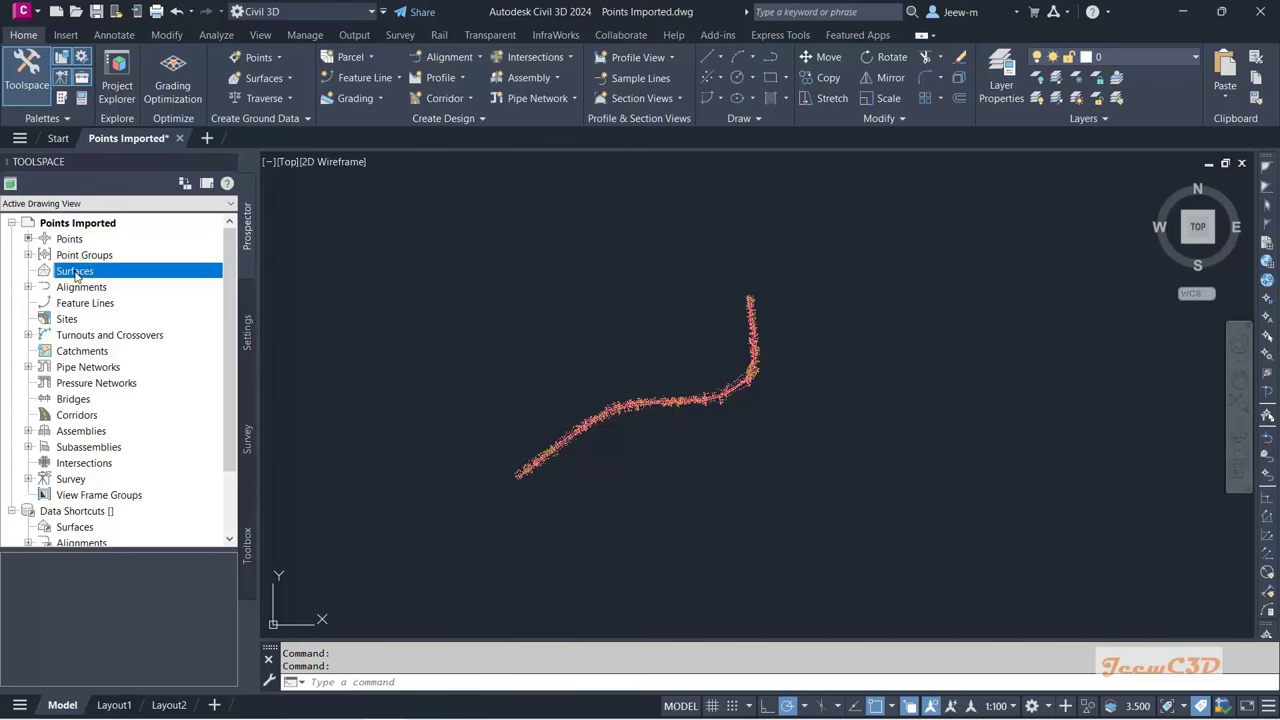
right_click(75, 274)
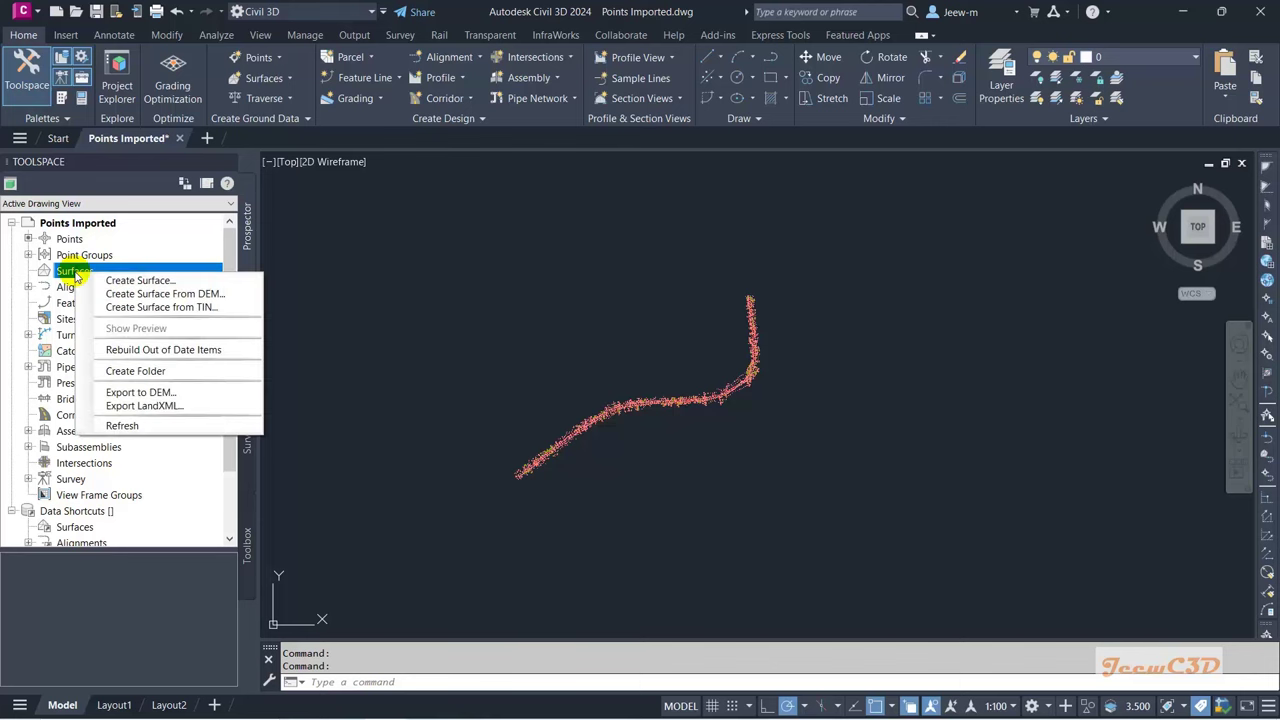
click(141, 280)
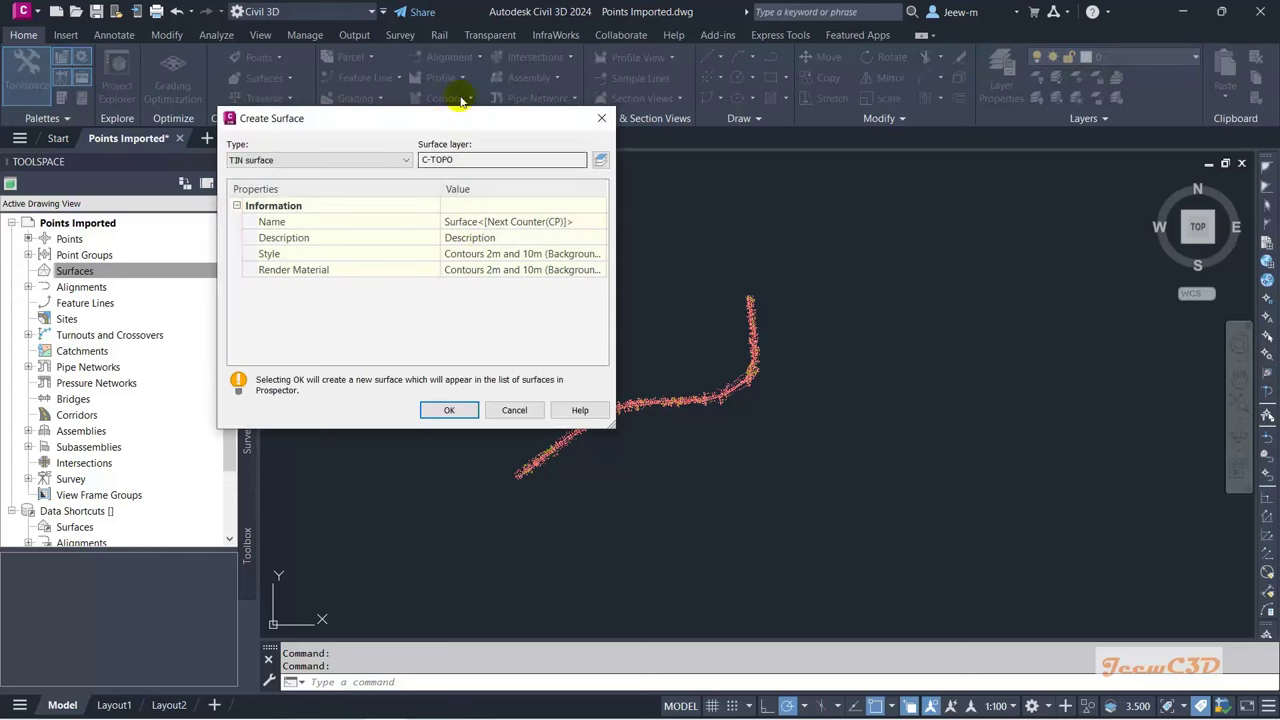
drag(462, 118, 599, 147)
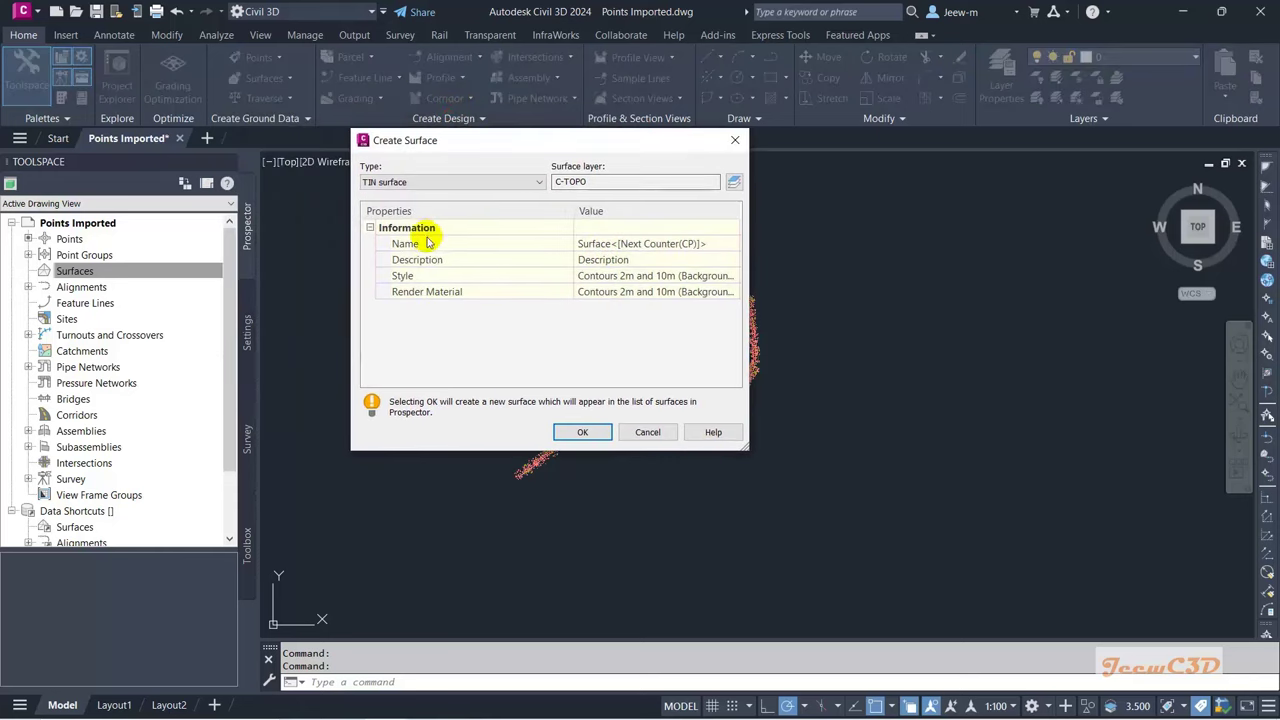
click(621, 245)
text(EG)
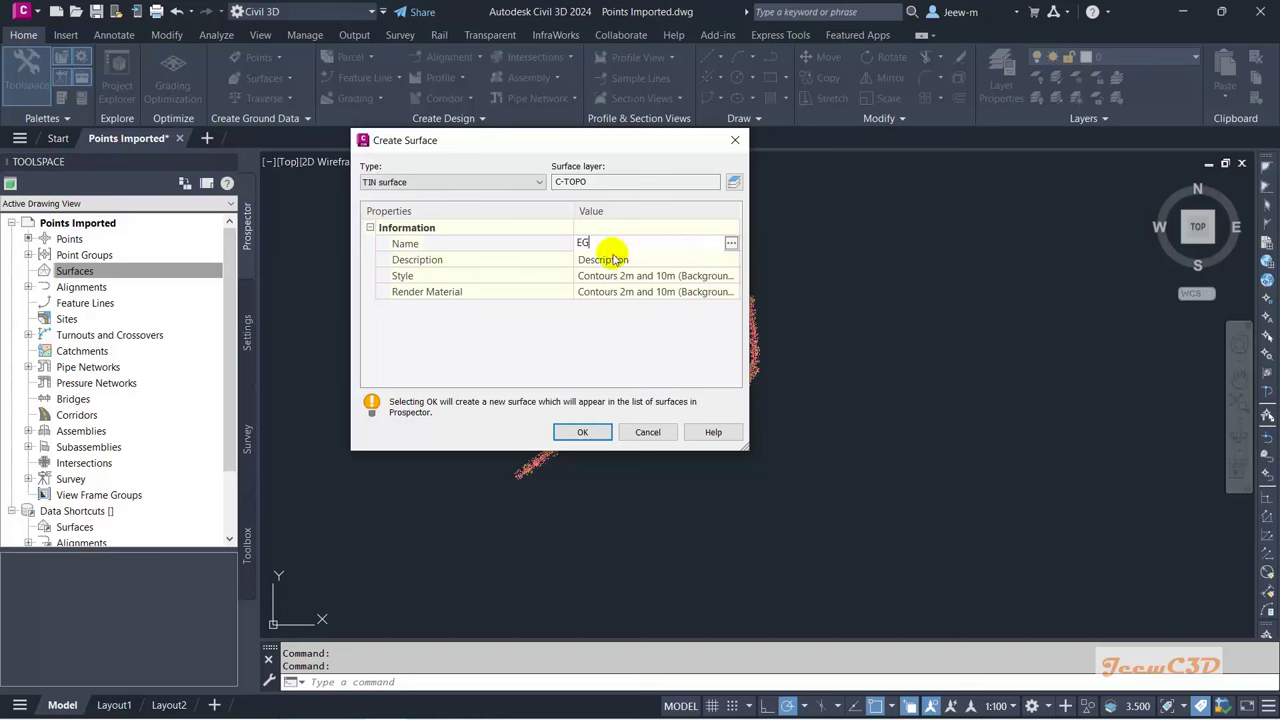
key(Return)
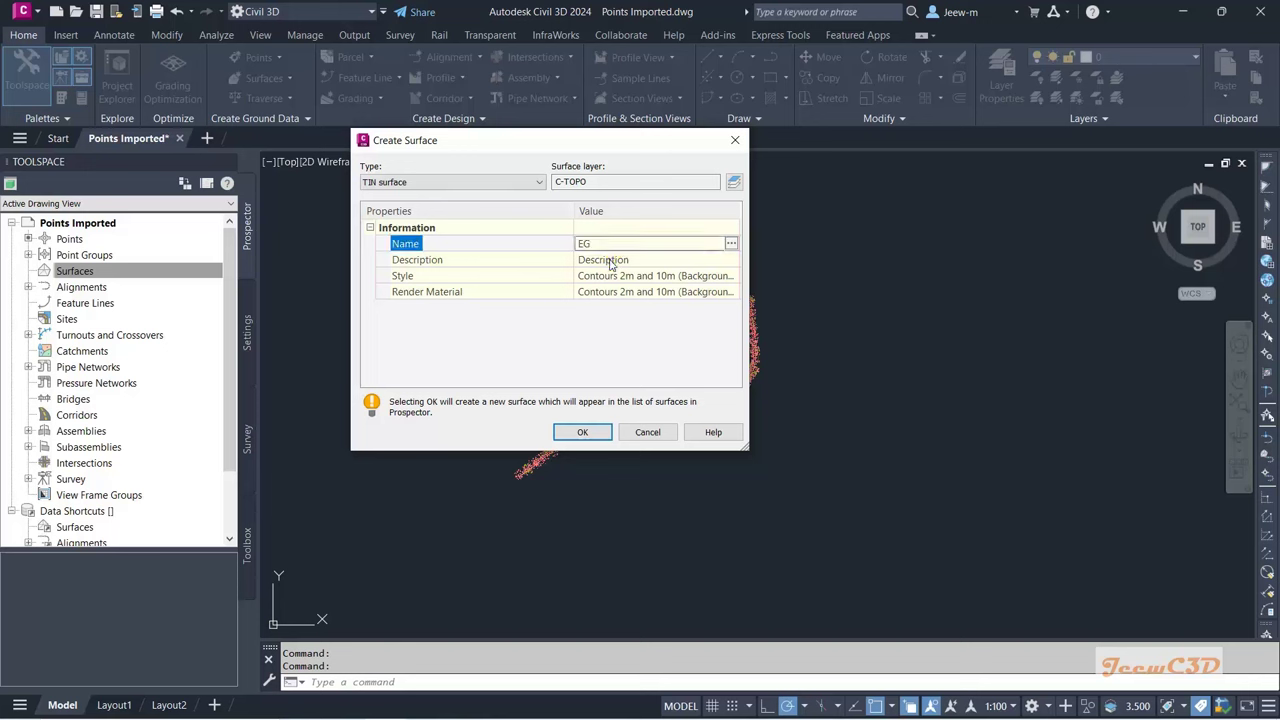
click(615, 260)
text(Existing Ground)
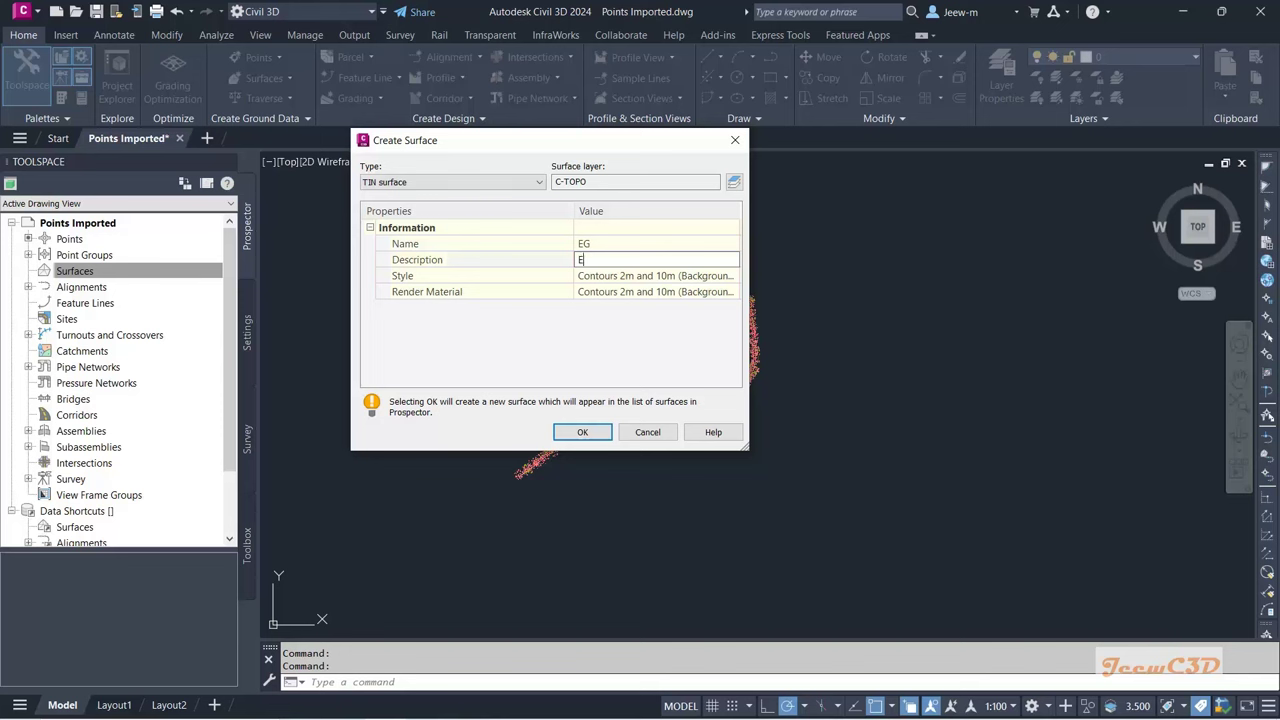
click(588, 432)
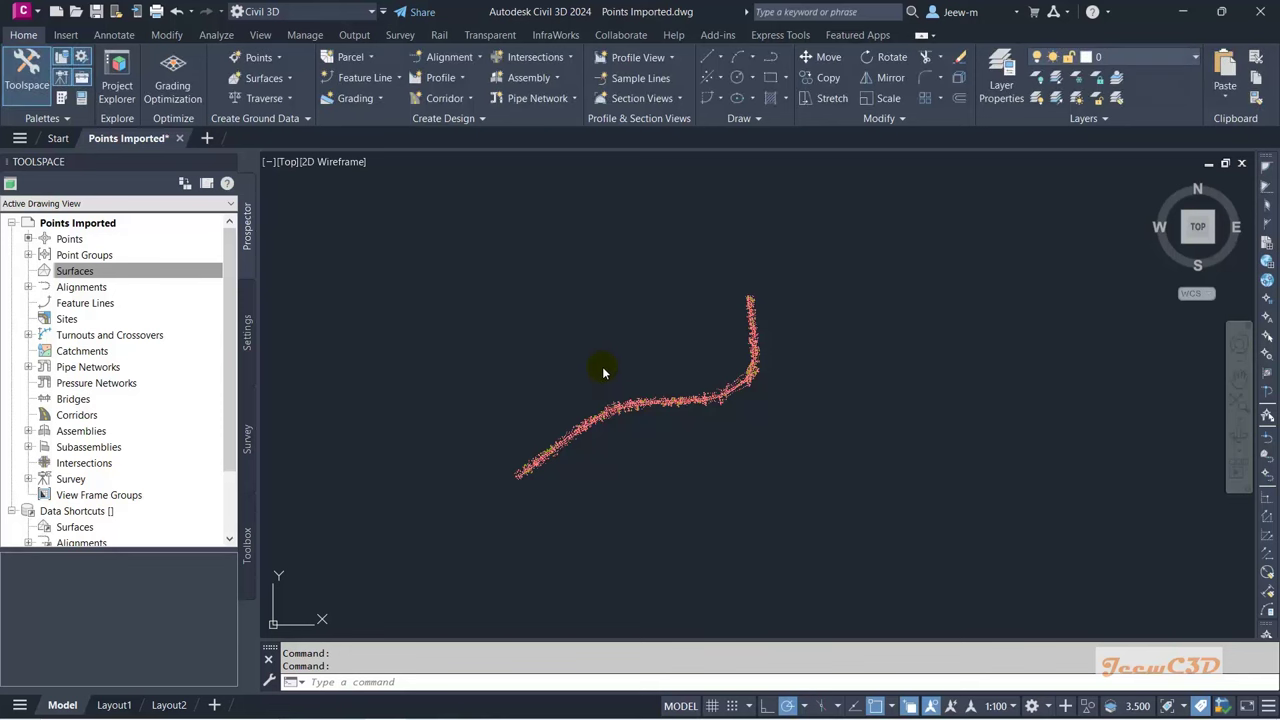
Step: Expand the EG surface under the drawing's surfaces and list its definition types
click(137, 271)
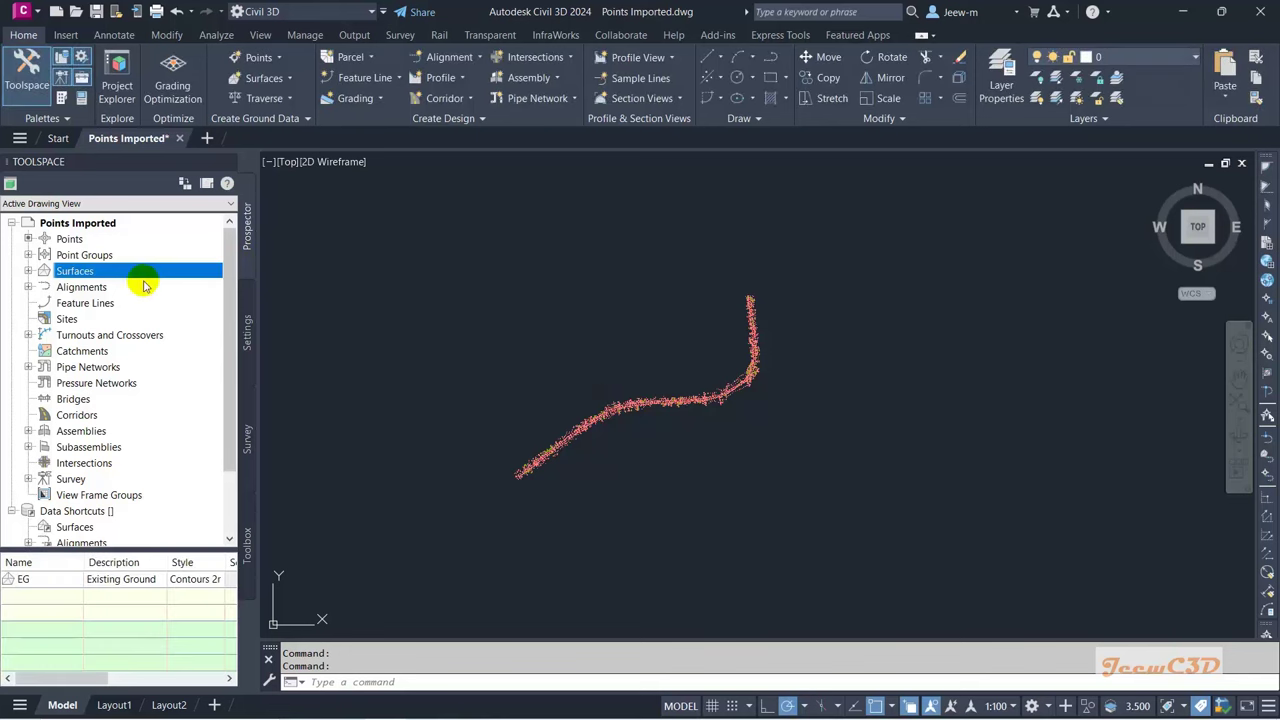
click(28, 271)
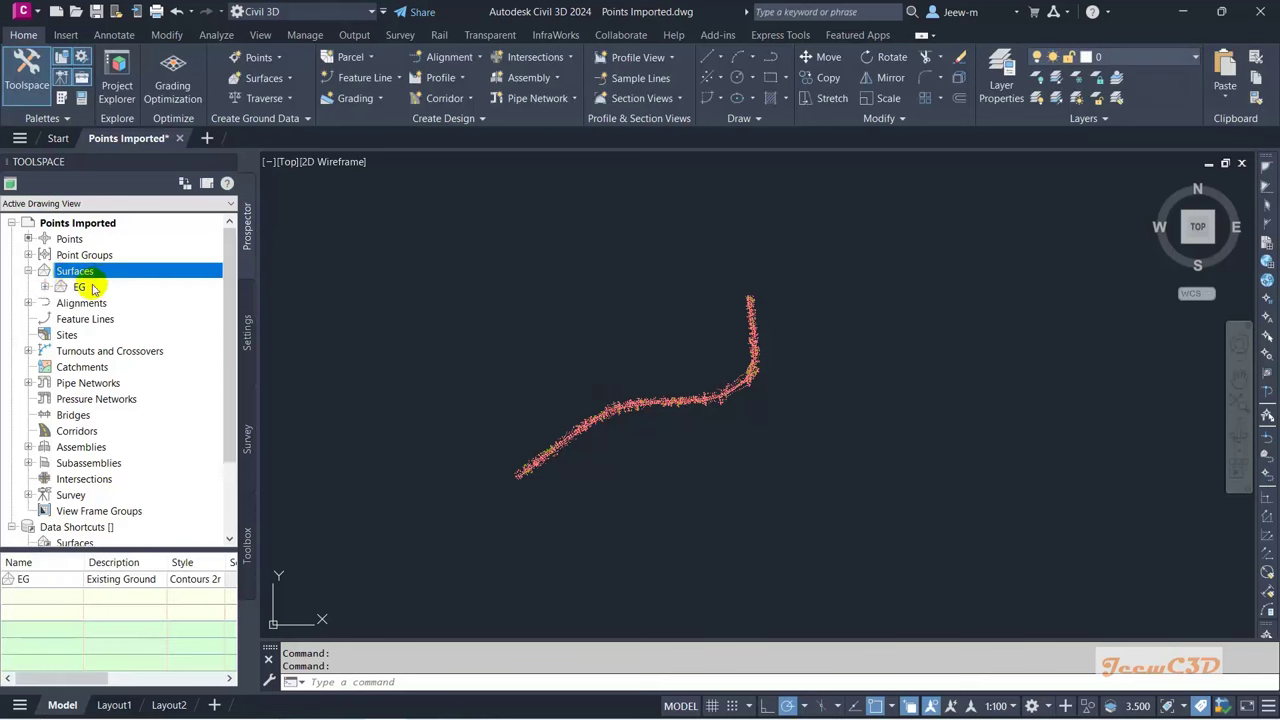
click(80, 287)
click(53, 289)
click(45, 288)
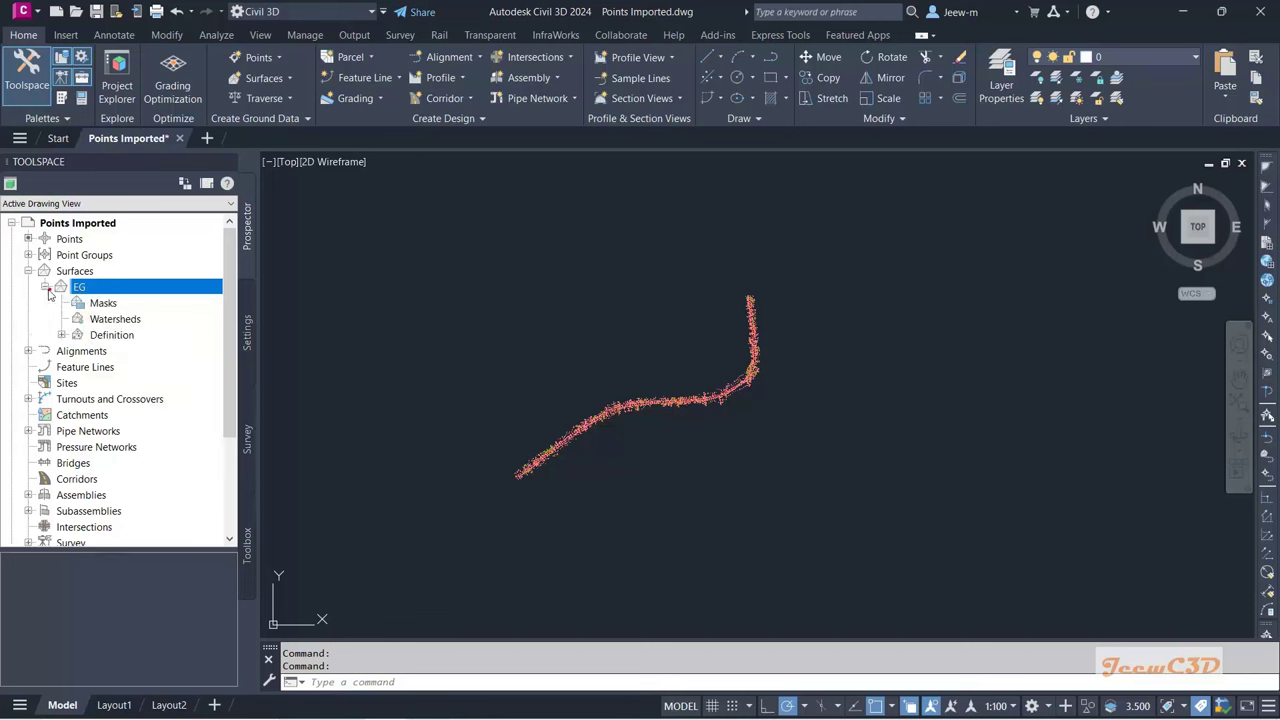
click(107, 336)
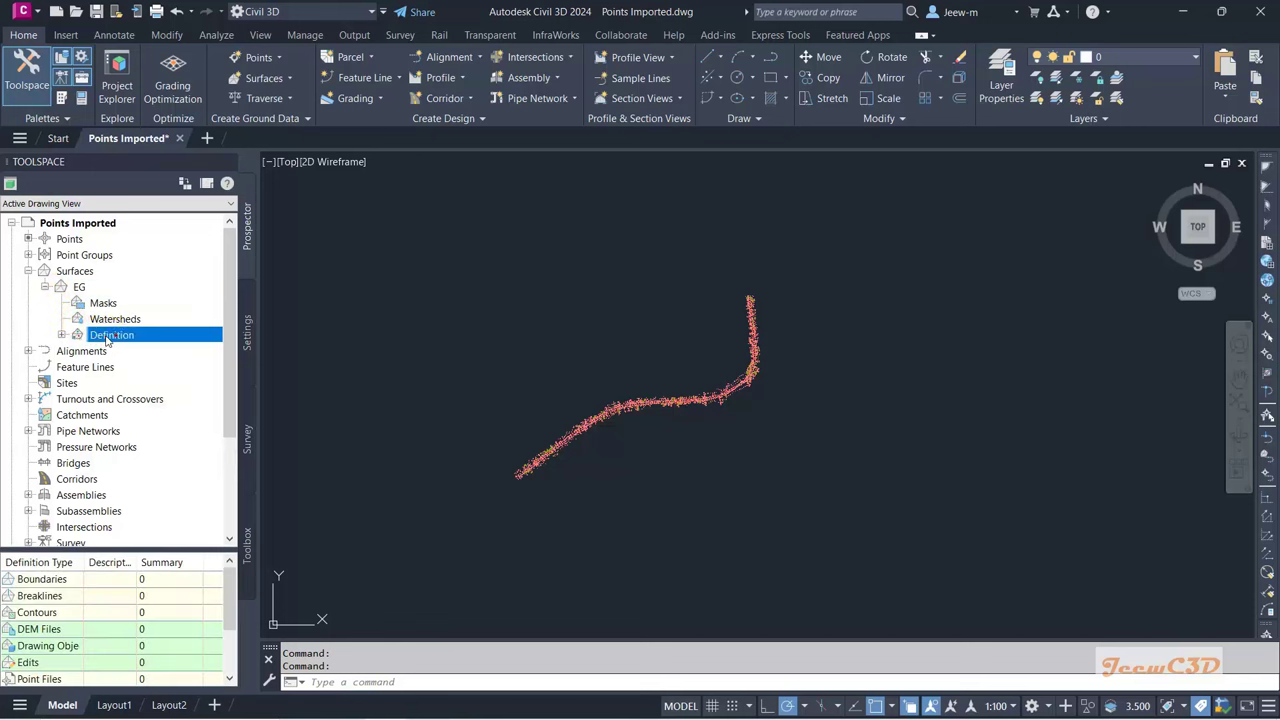
Step: Add the Survey Points point group to the EG surface definition and dismiss the resulting event list
click(61, 335)
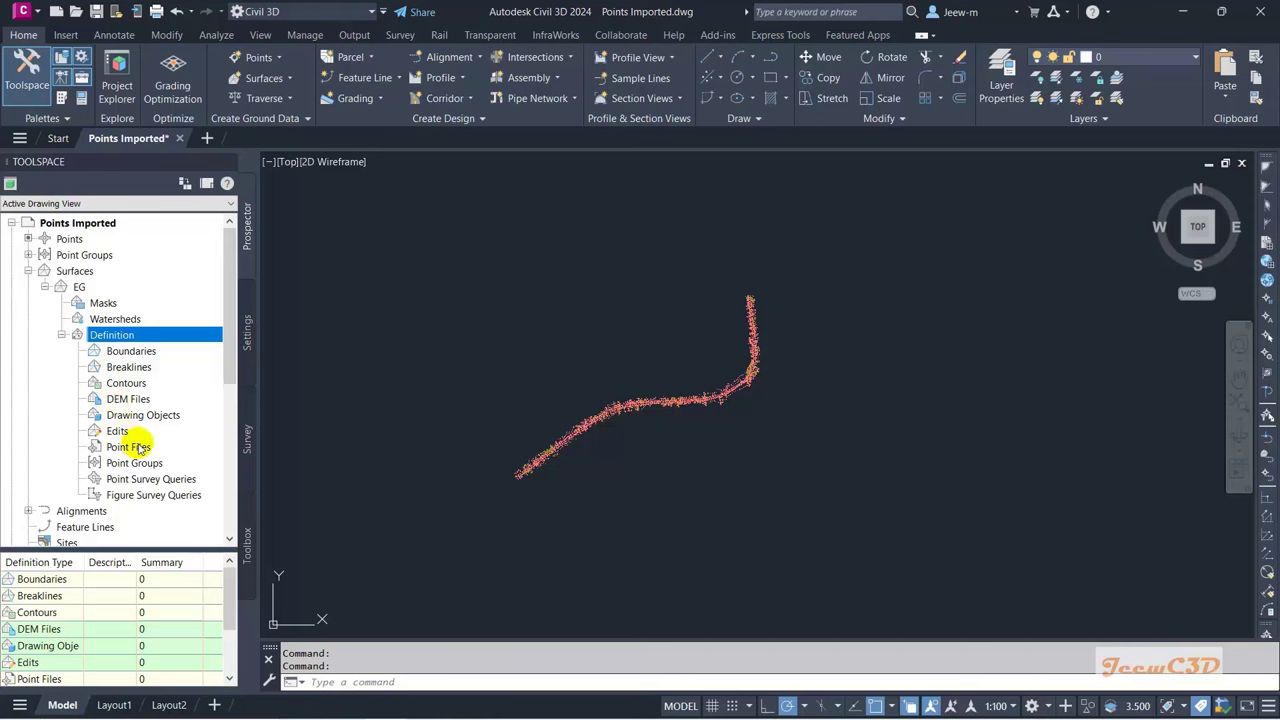
click(134, 463)
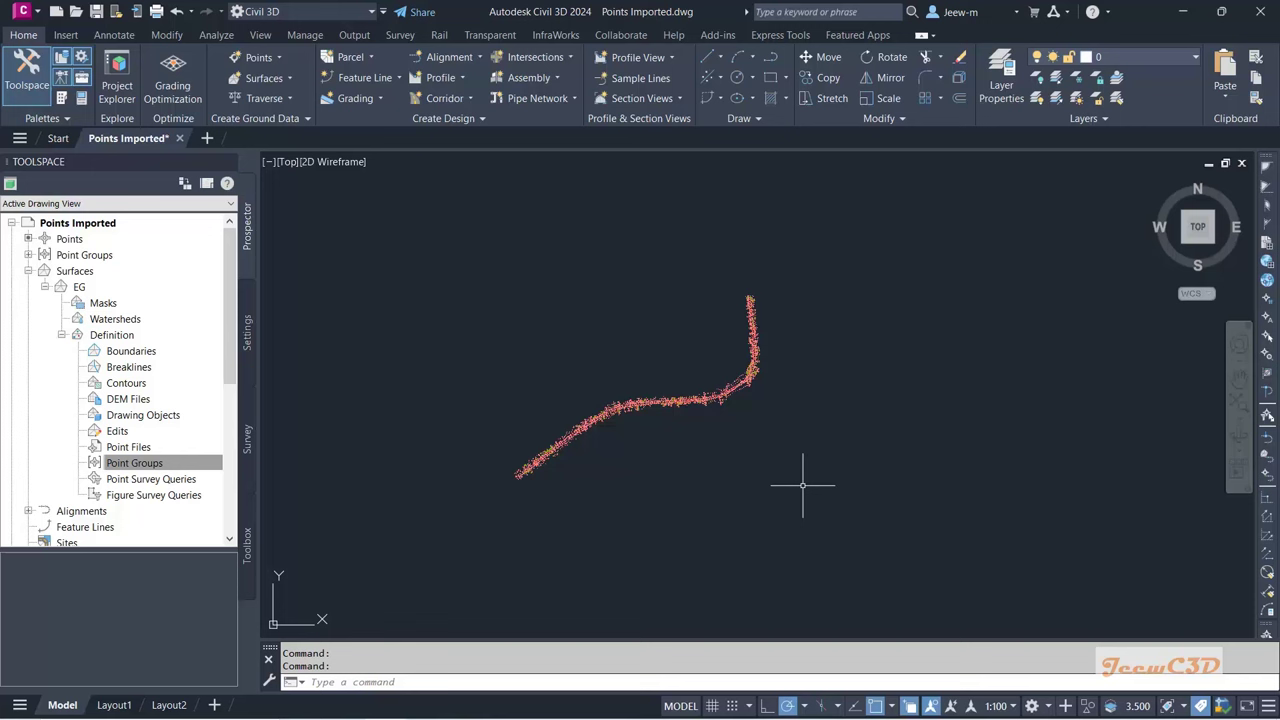
click(131, 466)
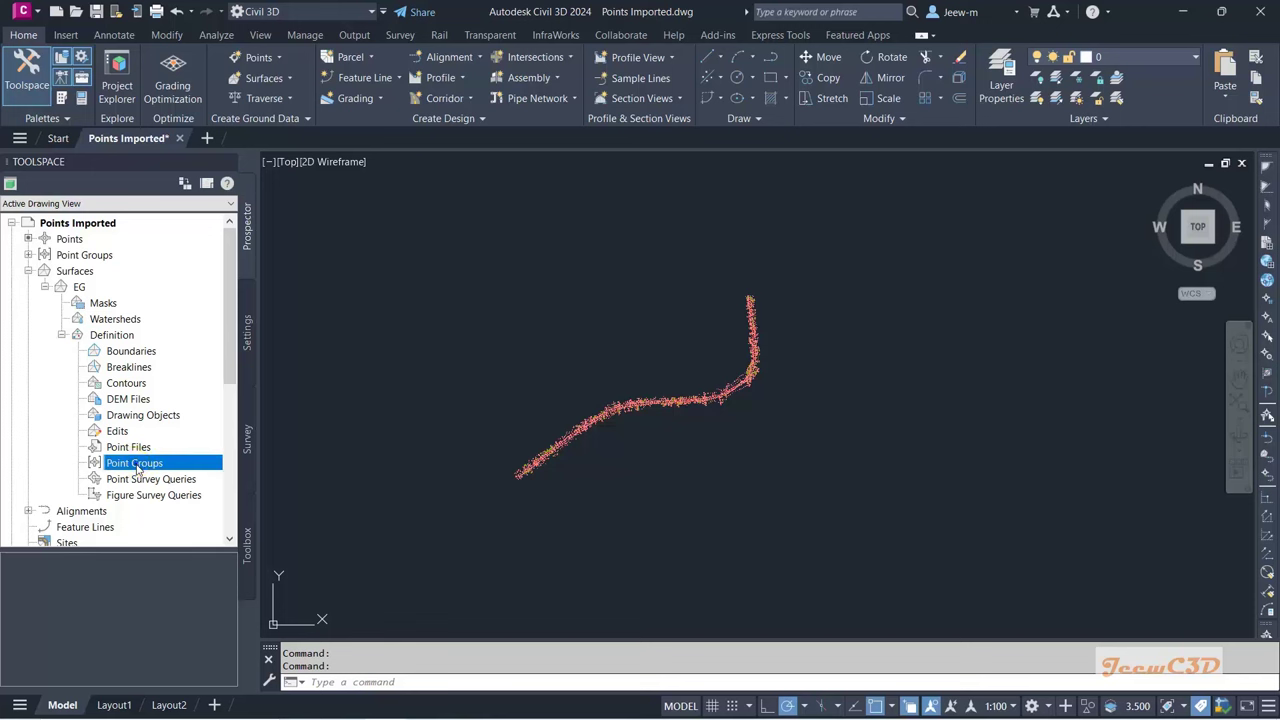
right_click(137, 463)
click(180, 474)
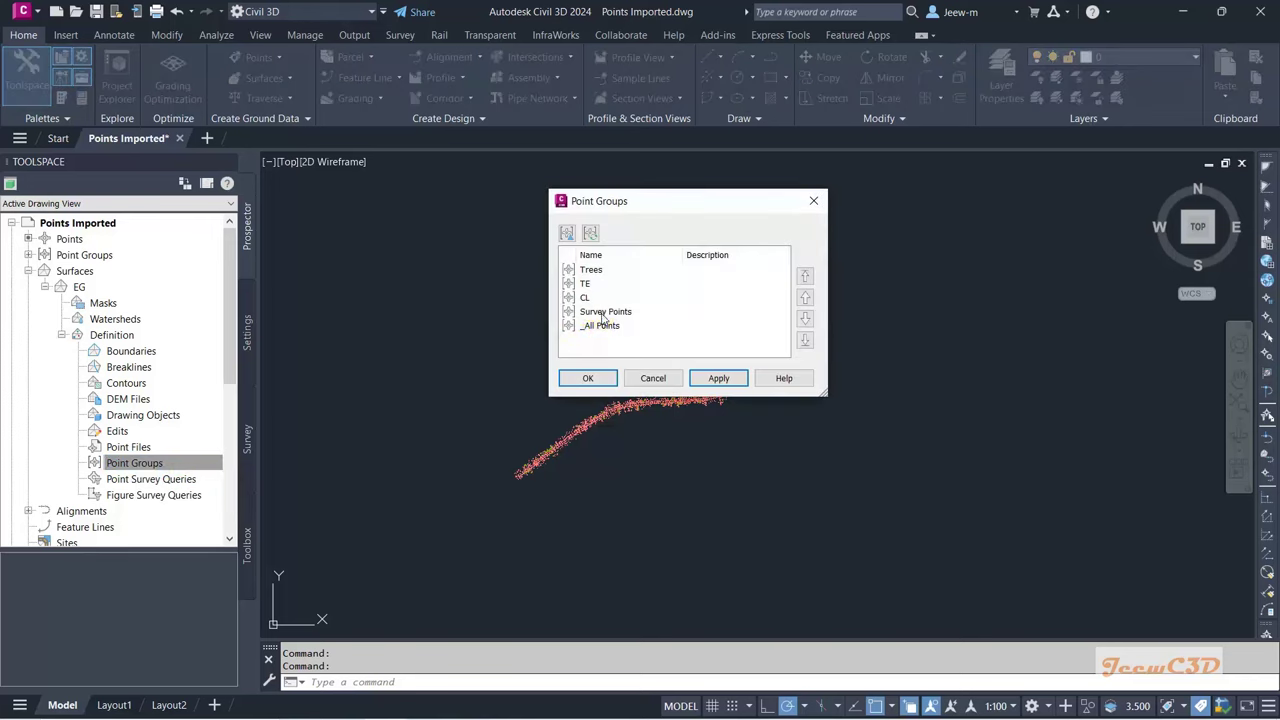
click(603, 312)
drag(650, 201, 868, 224)
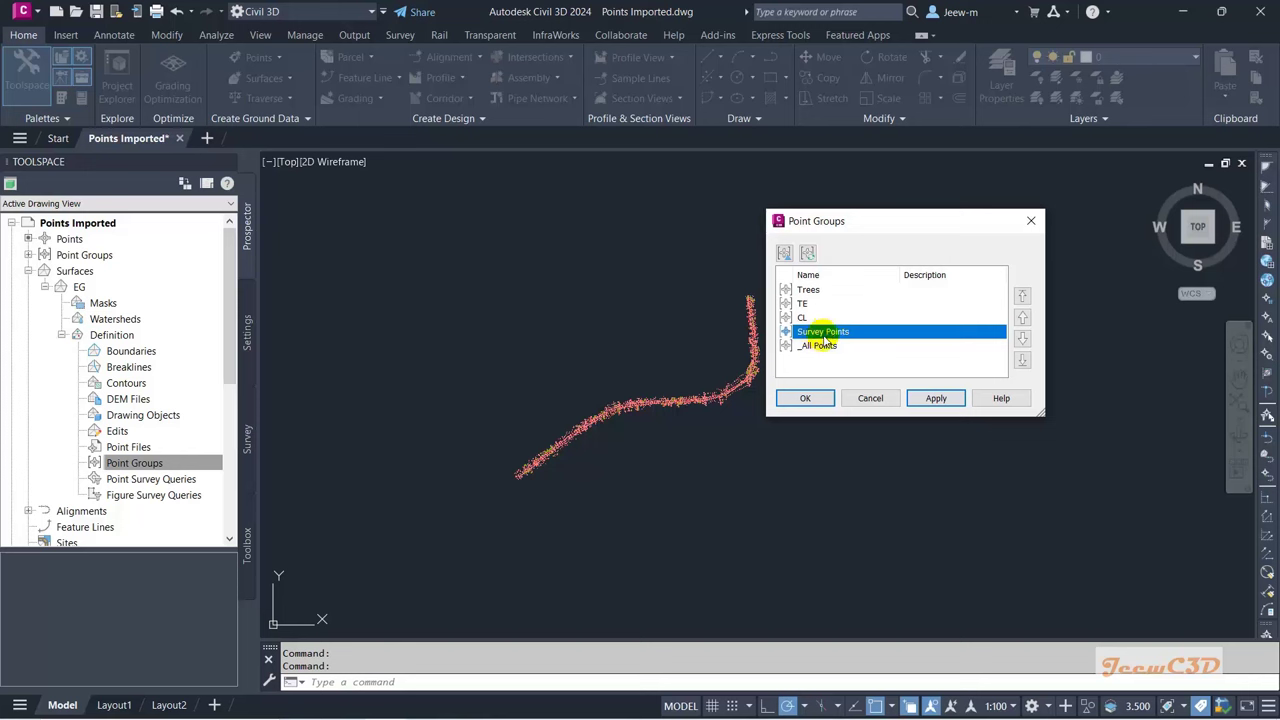
click(808, 398)
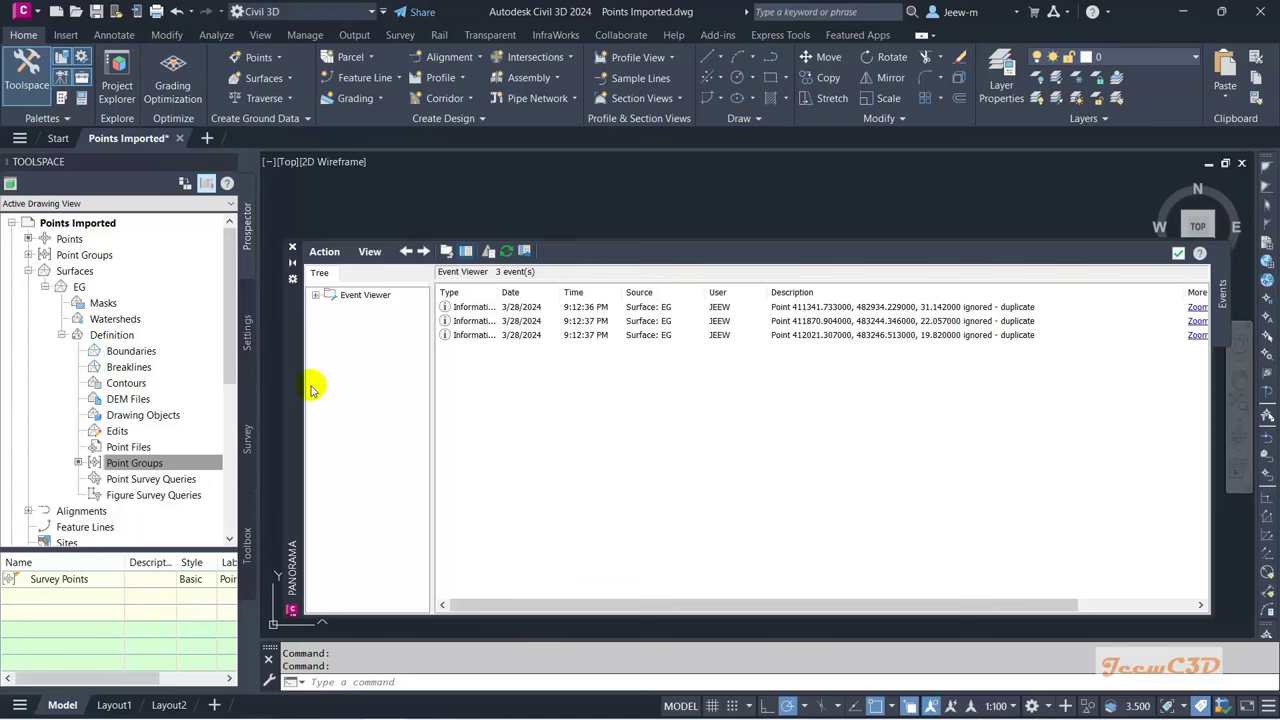
drag(300, 385, 176, 358)
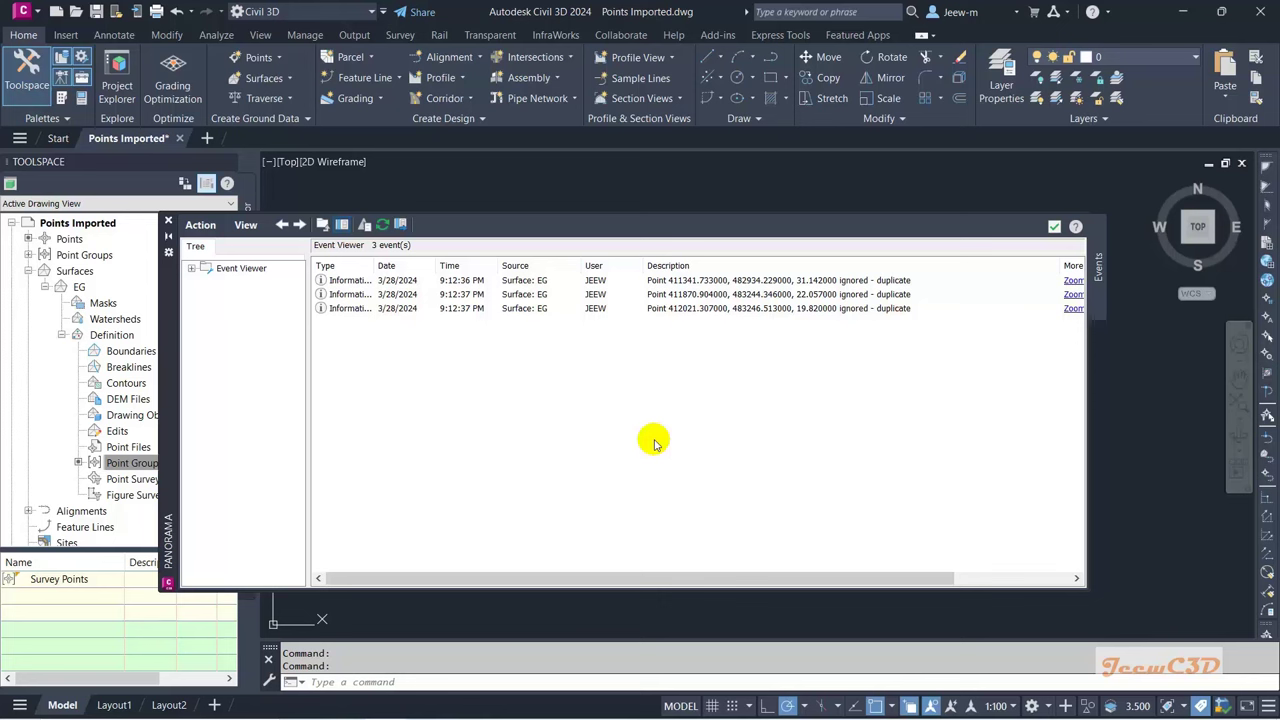
click(1053, 228)
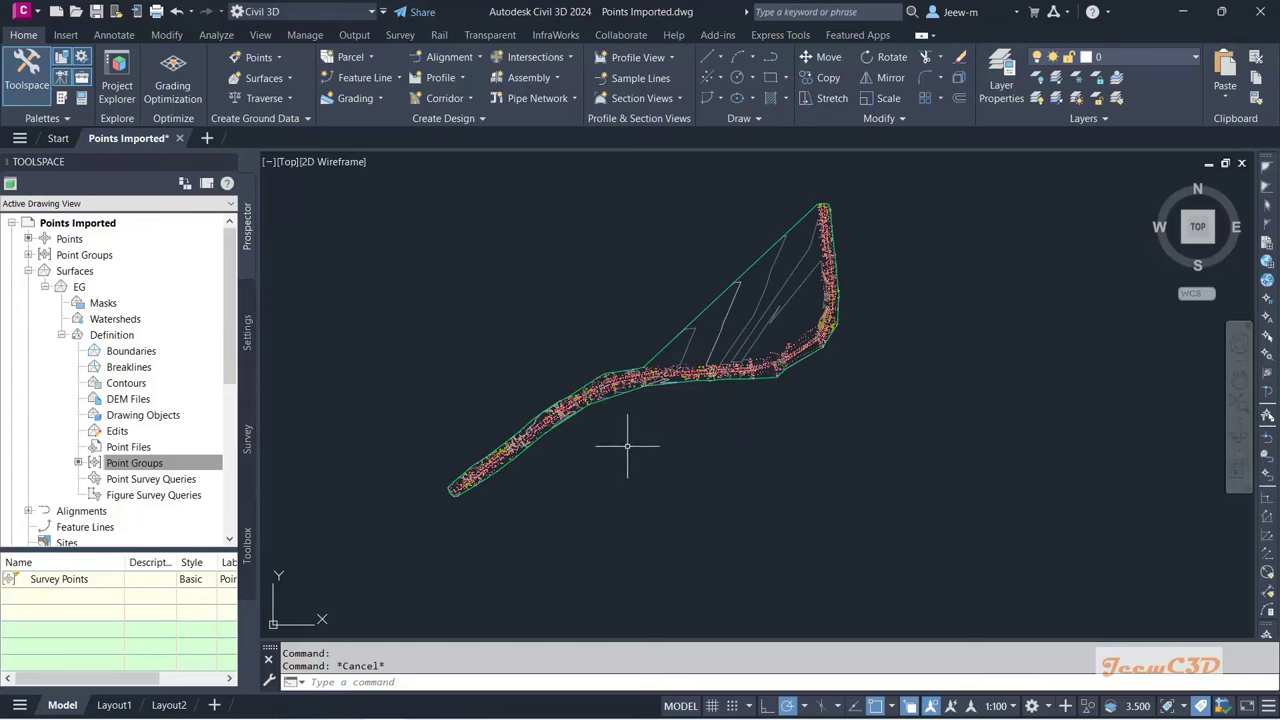
Step: Examine the EG surface's border and contours along the survey corridor and across the open area inside the bend
scroll(610, 416, up, 8)
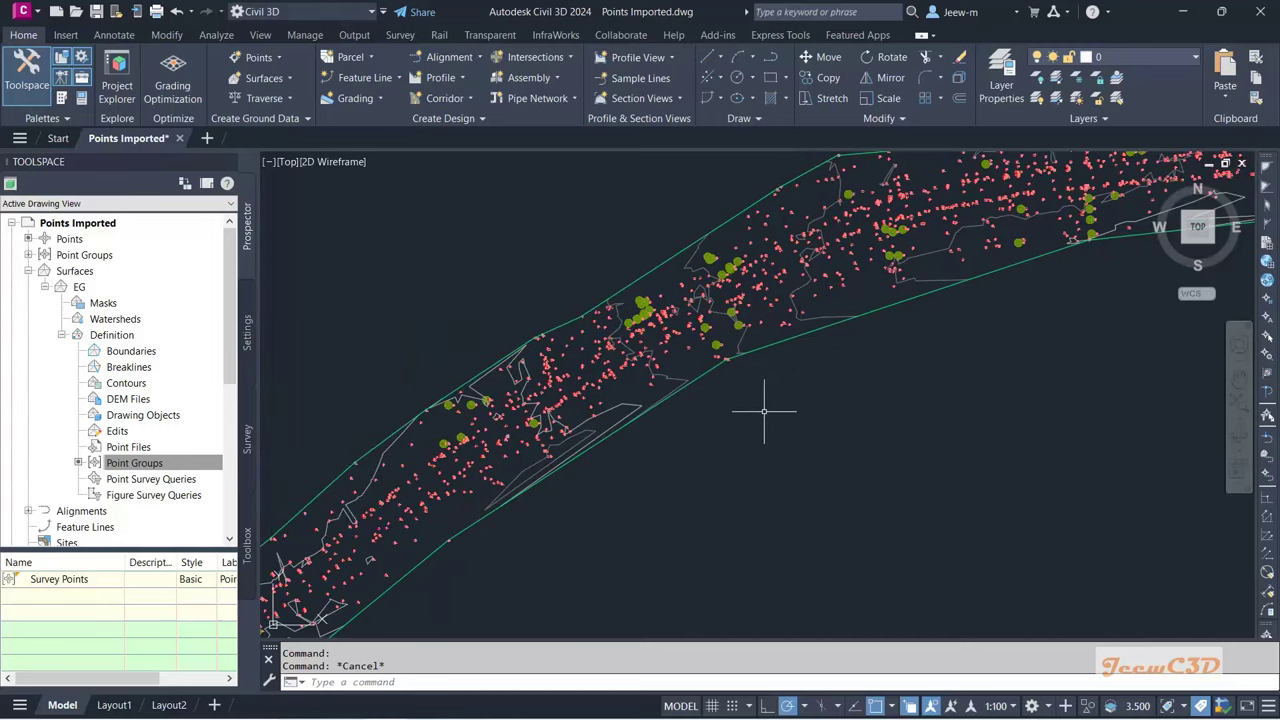
scroll(766, 409, down, 2)
scroll(820, 406, down, 2)
scroll(829, 429, down, 2)
scroll(765, 411, down, 1)
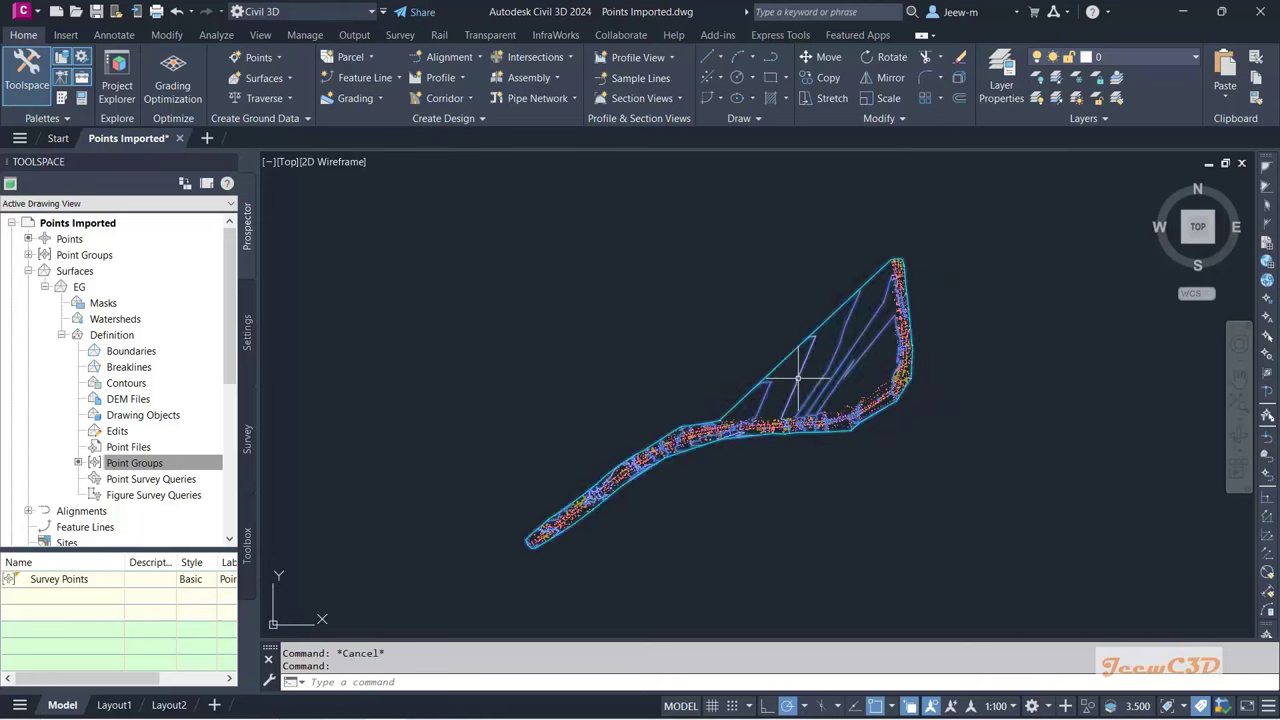
click(797, 389)
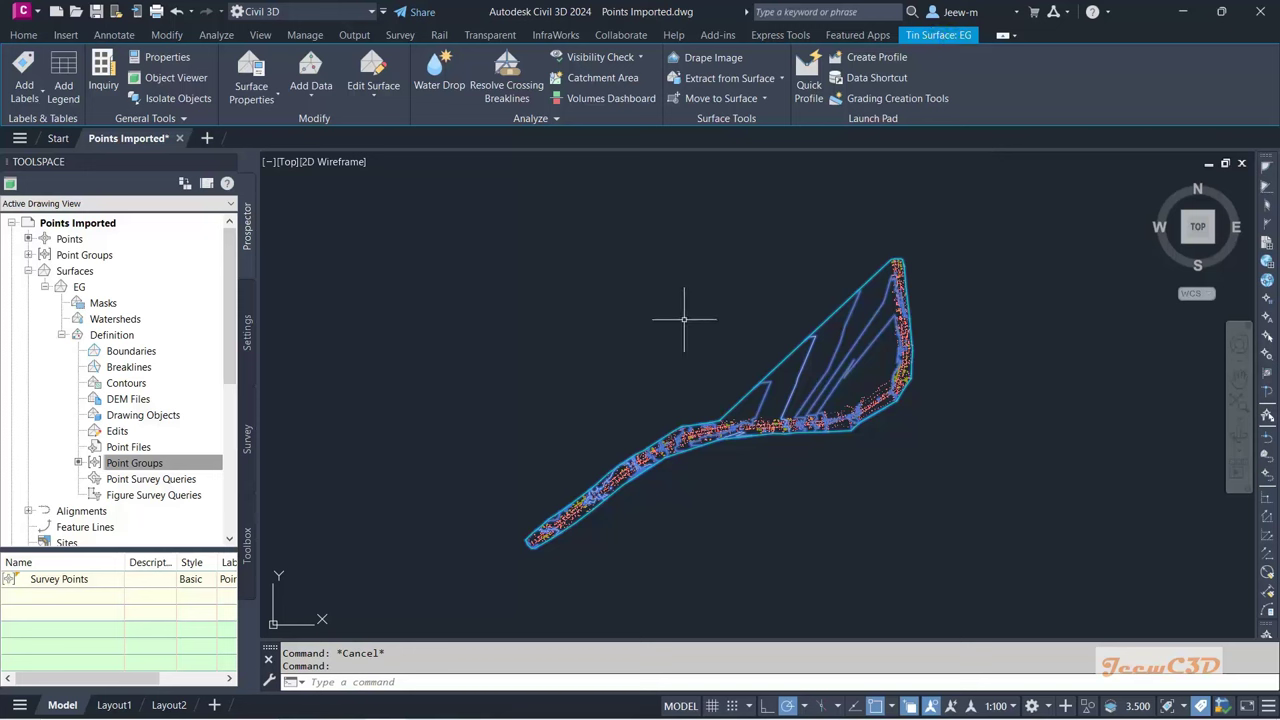
key(Escape)
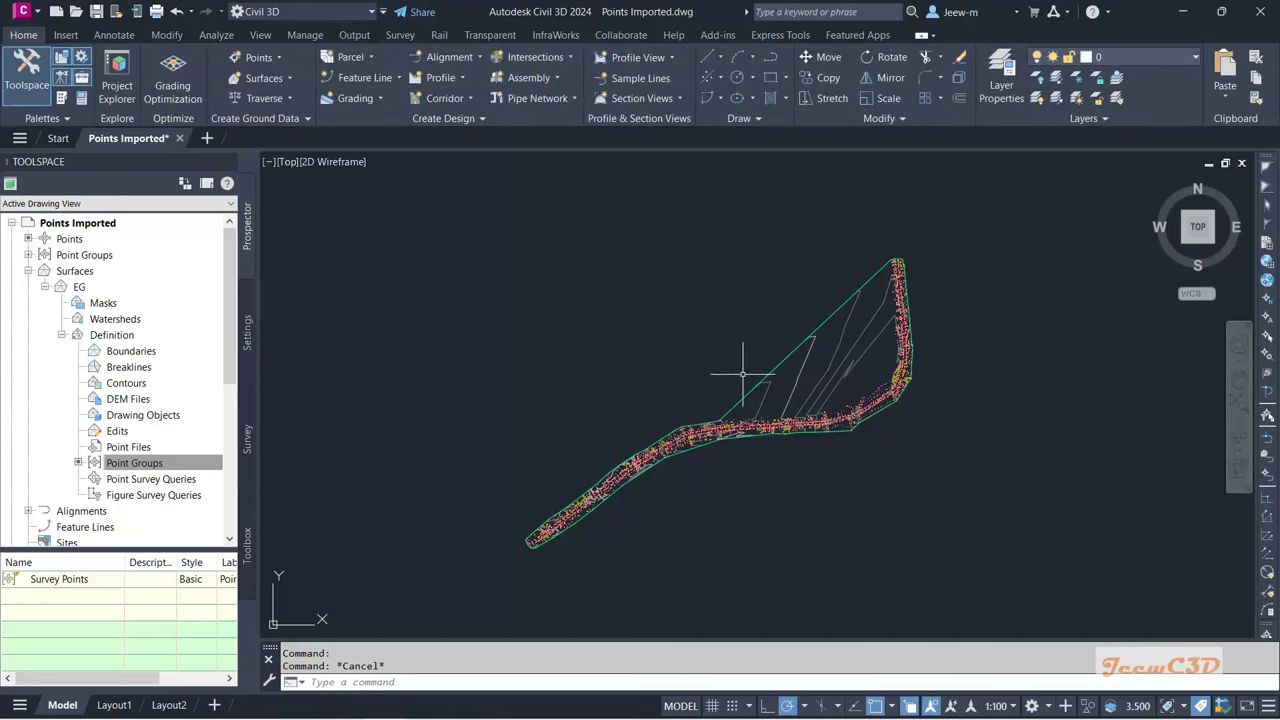
Step: Open the surface properties of EG and apply the Border Only surface style
click(800, 383)
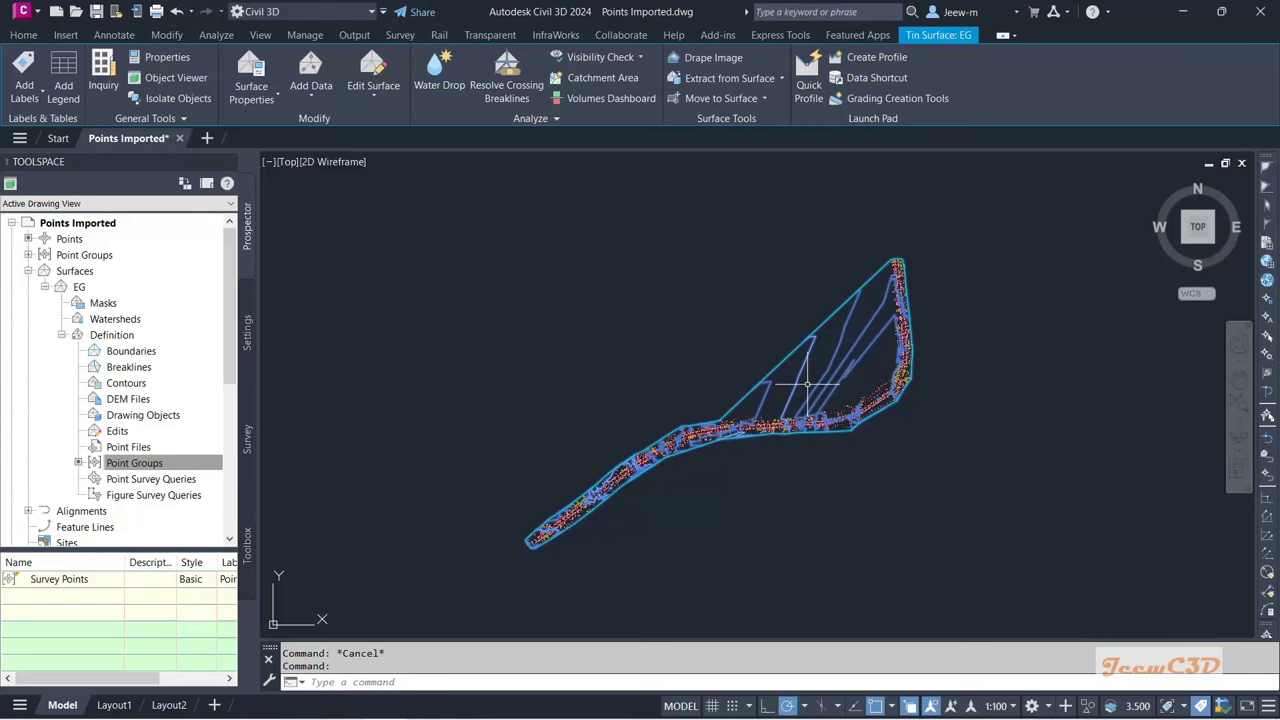
click(251, 104)
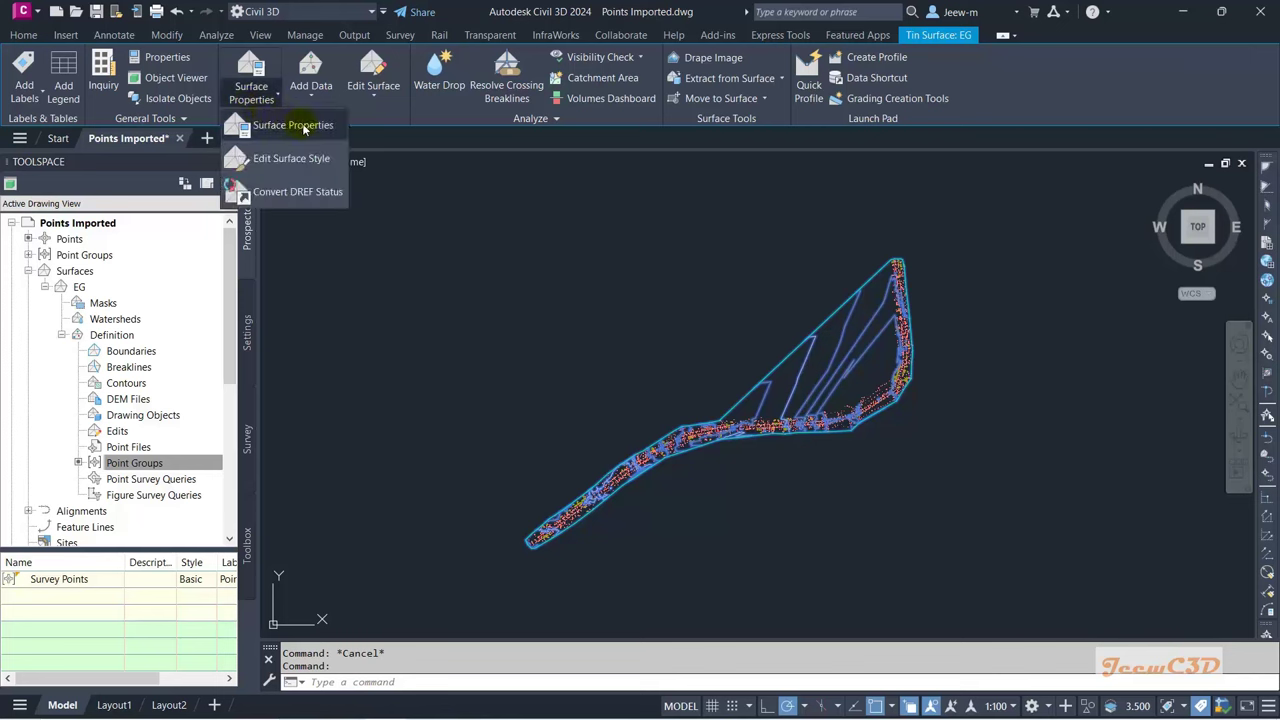
right_click(520, 258)
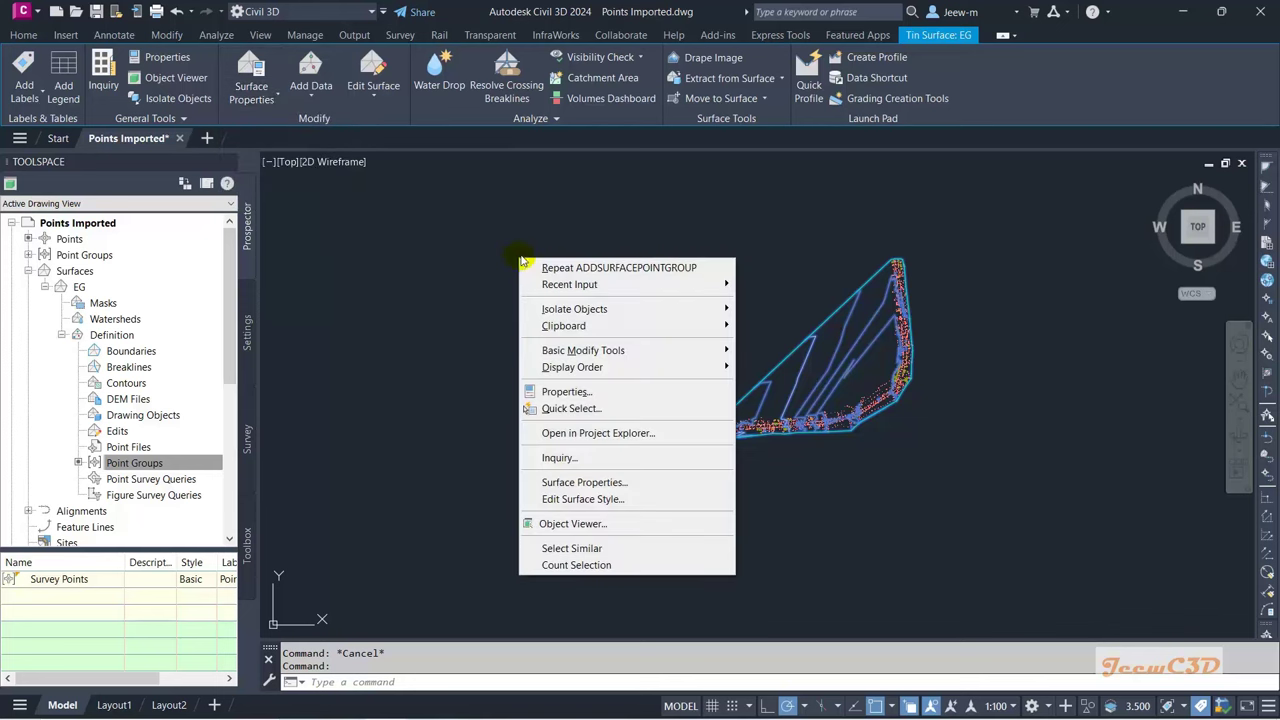
click(408, 415)
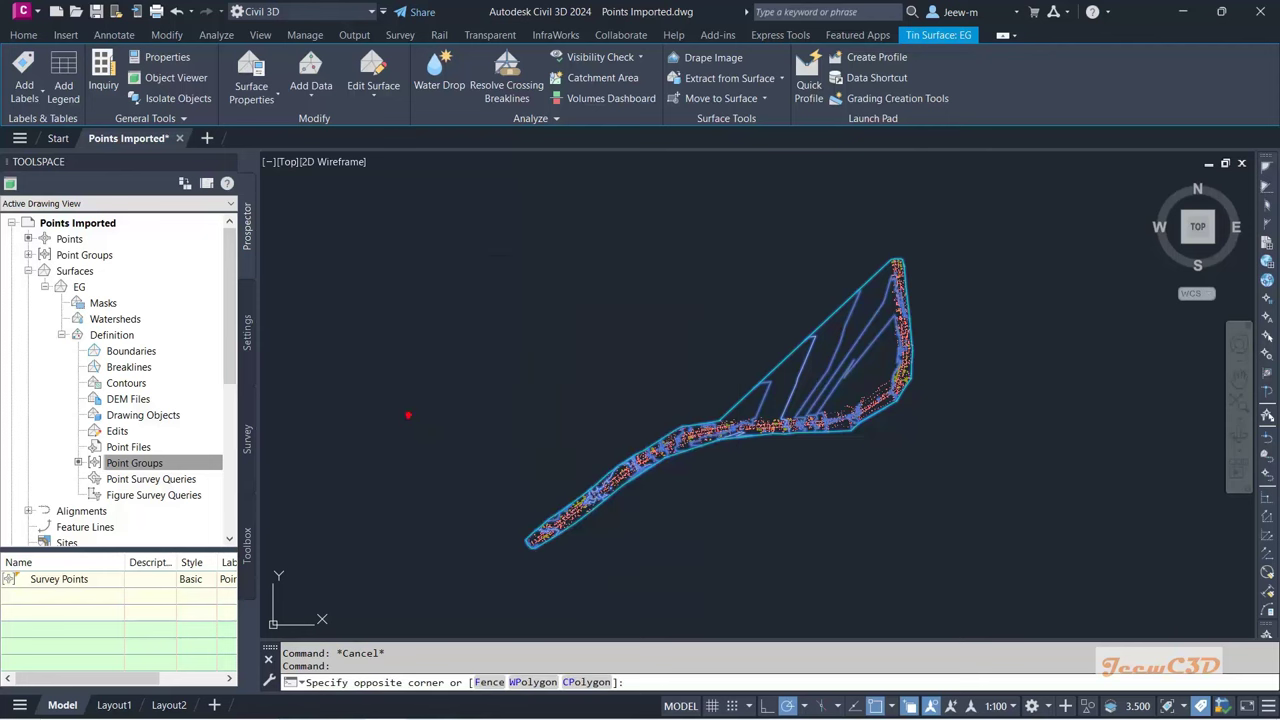
click(96, 289)
right_click(80, 287)
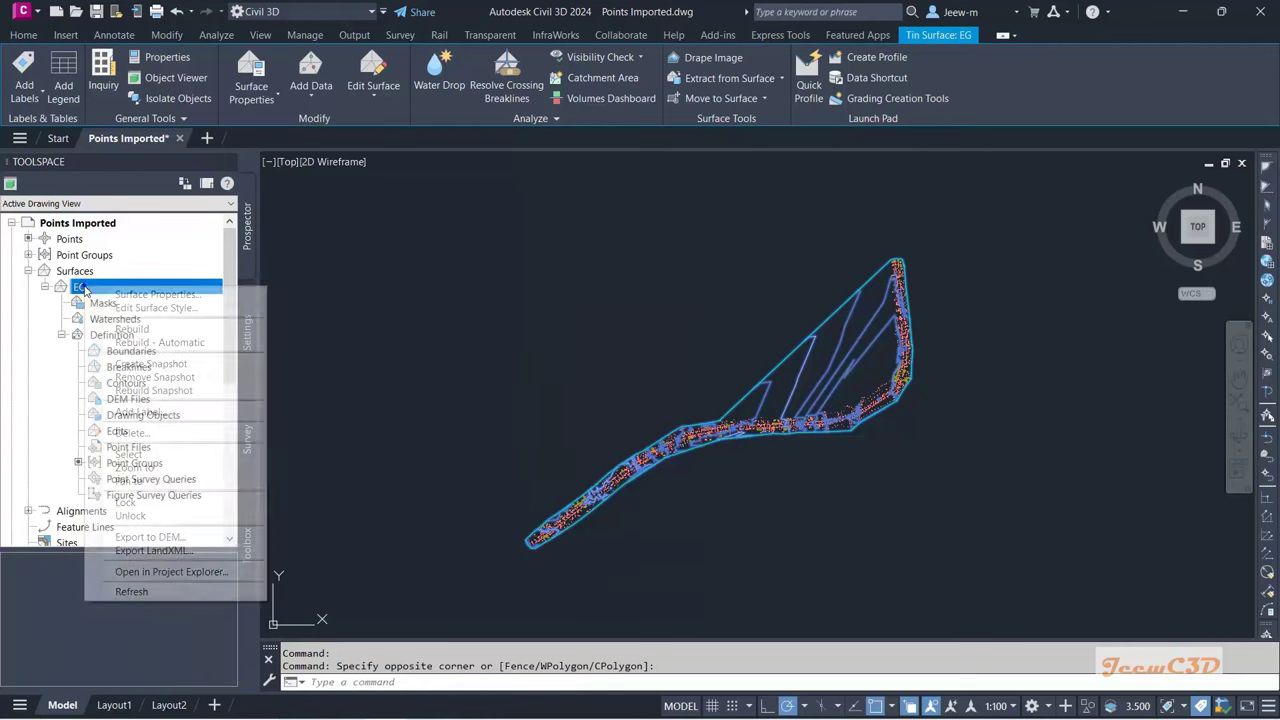
click(202, 297)
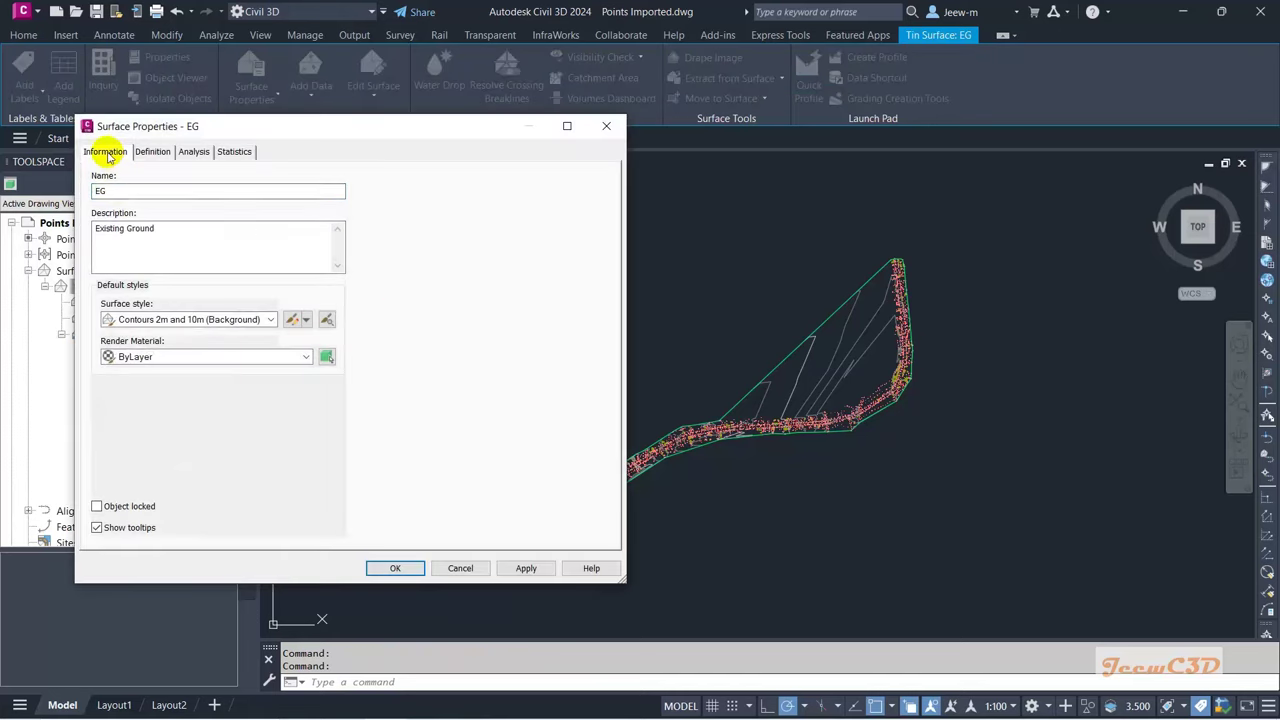
click(160, 320)
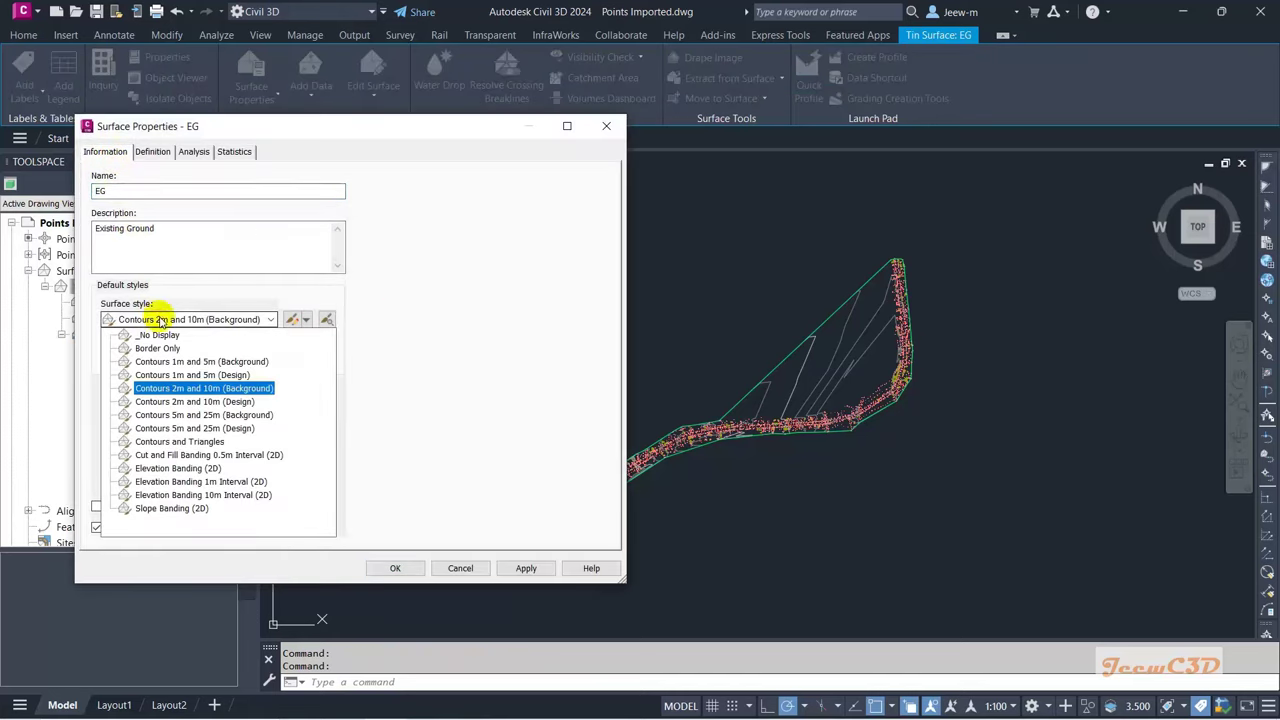
click(158, 348)
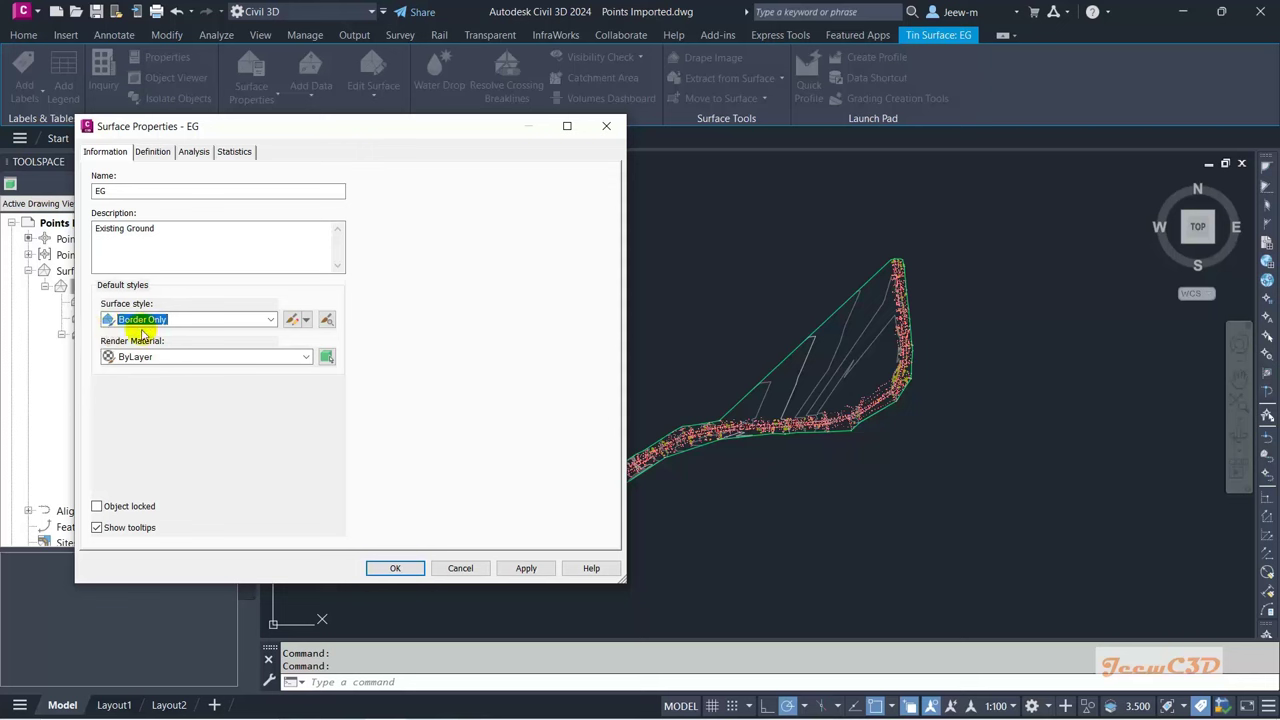
click(548, 568)
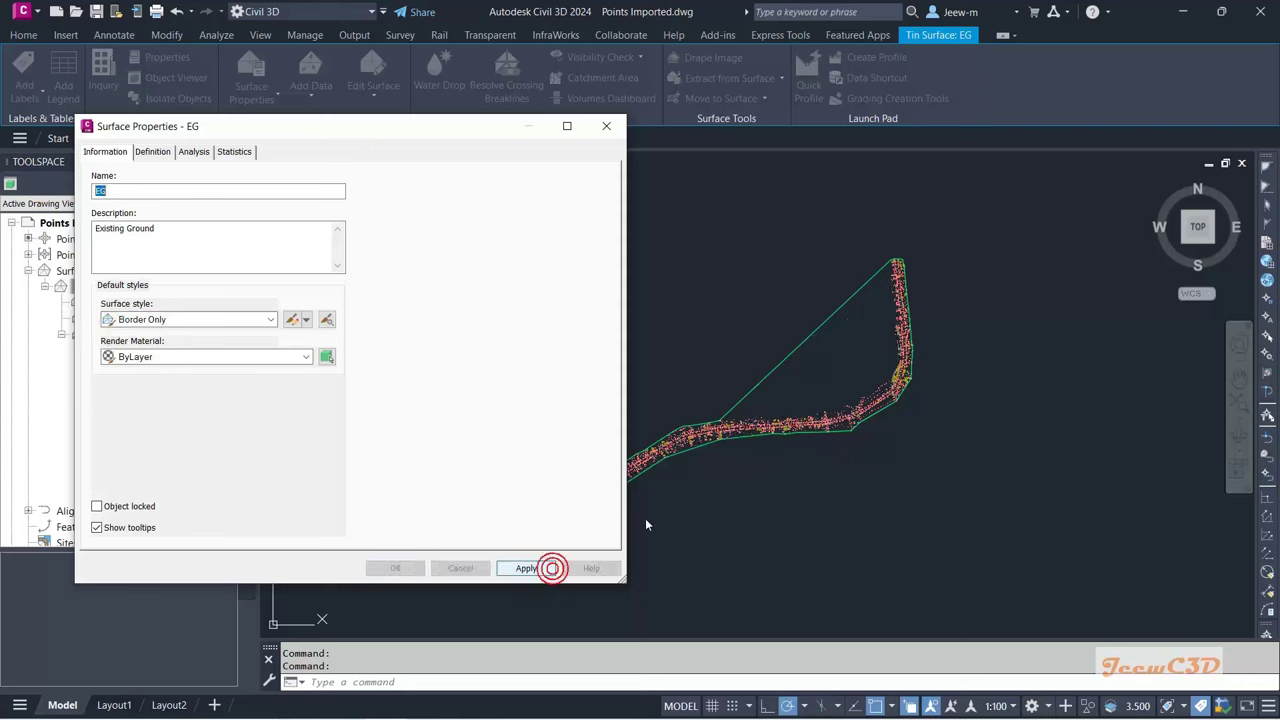
Step: Apply the Contours and Triangles surface style to EG
click(140, 319)
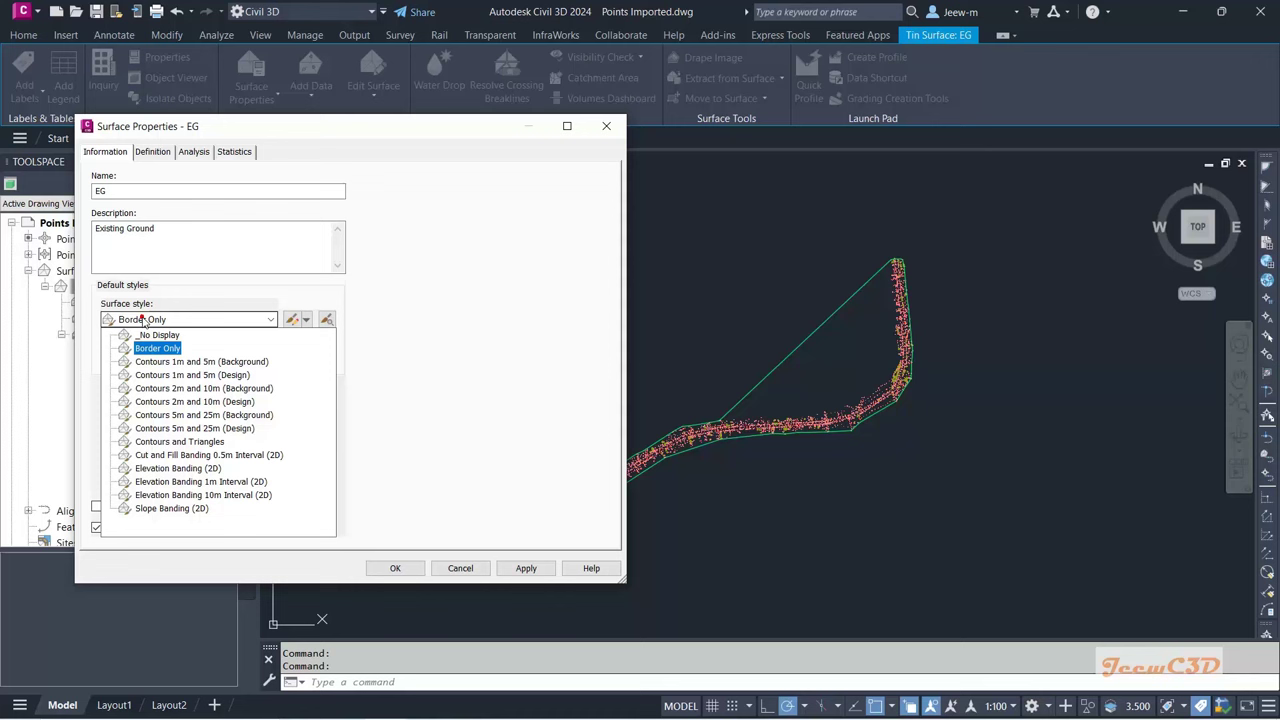
click(176, 441)
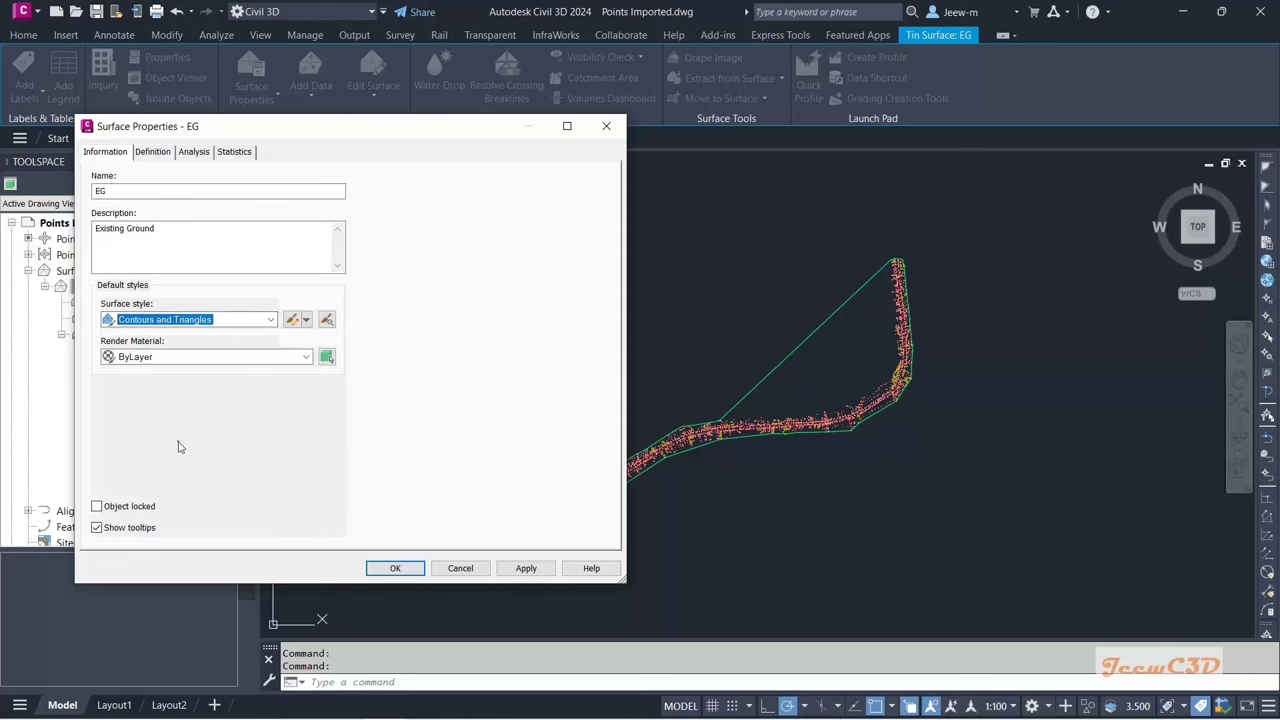
click(524, 568)
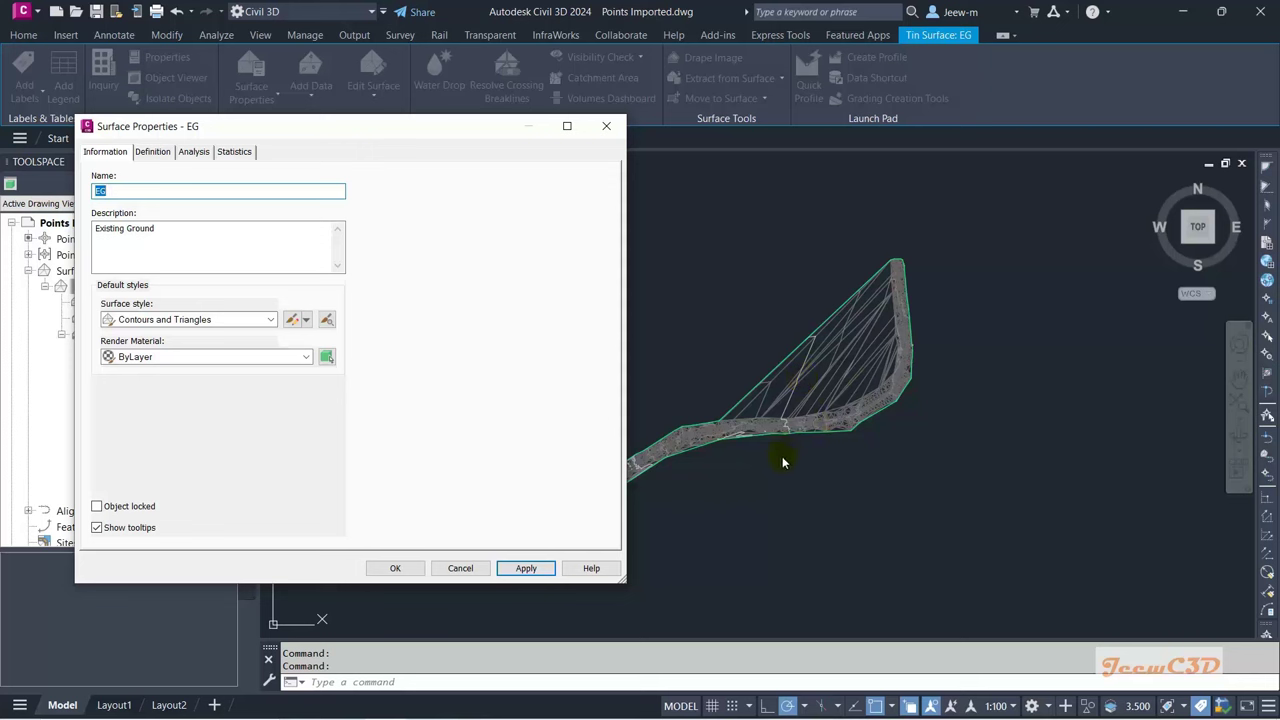
Step: Apply the Cut and Fill Banding 0.5m Interval (2D) surface style to EG
click(152, 320)
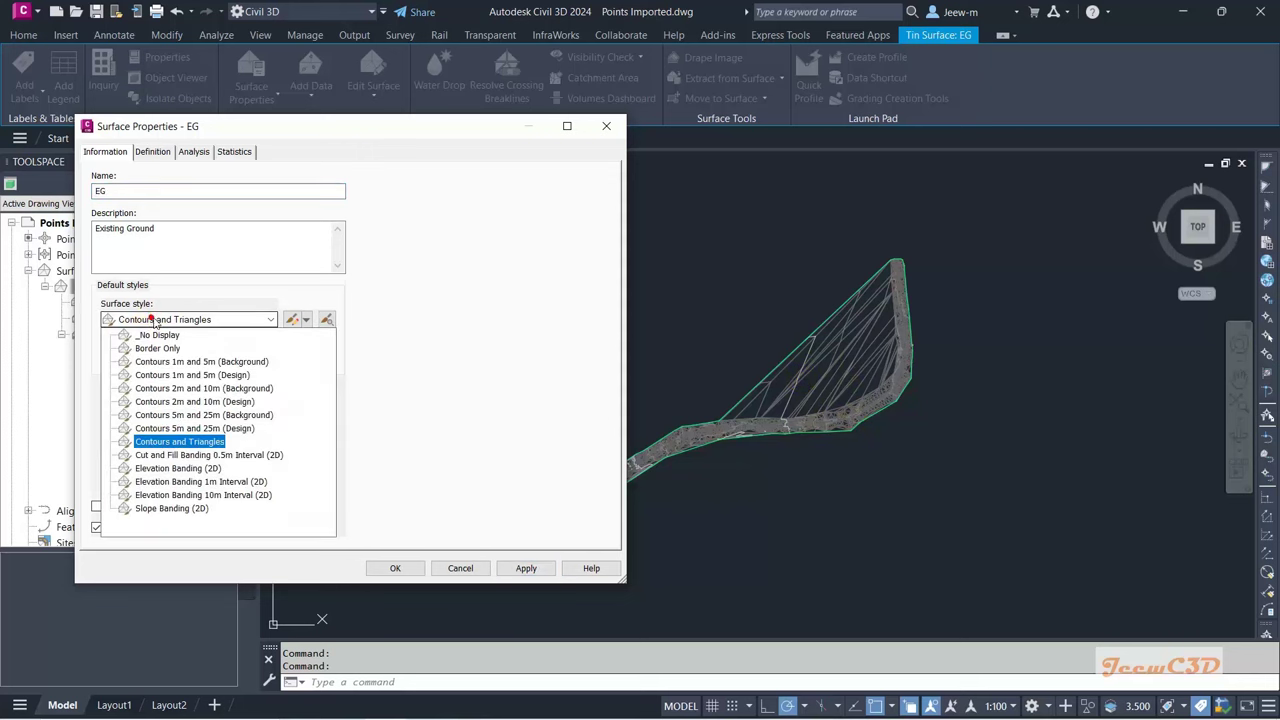
click(210, 455)
click(210, 457)
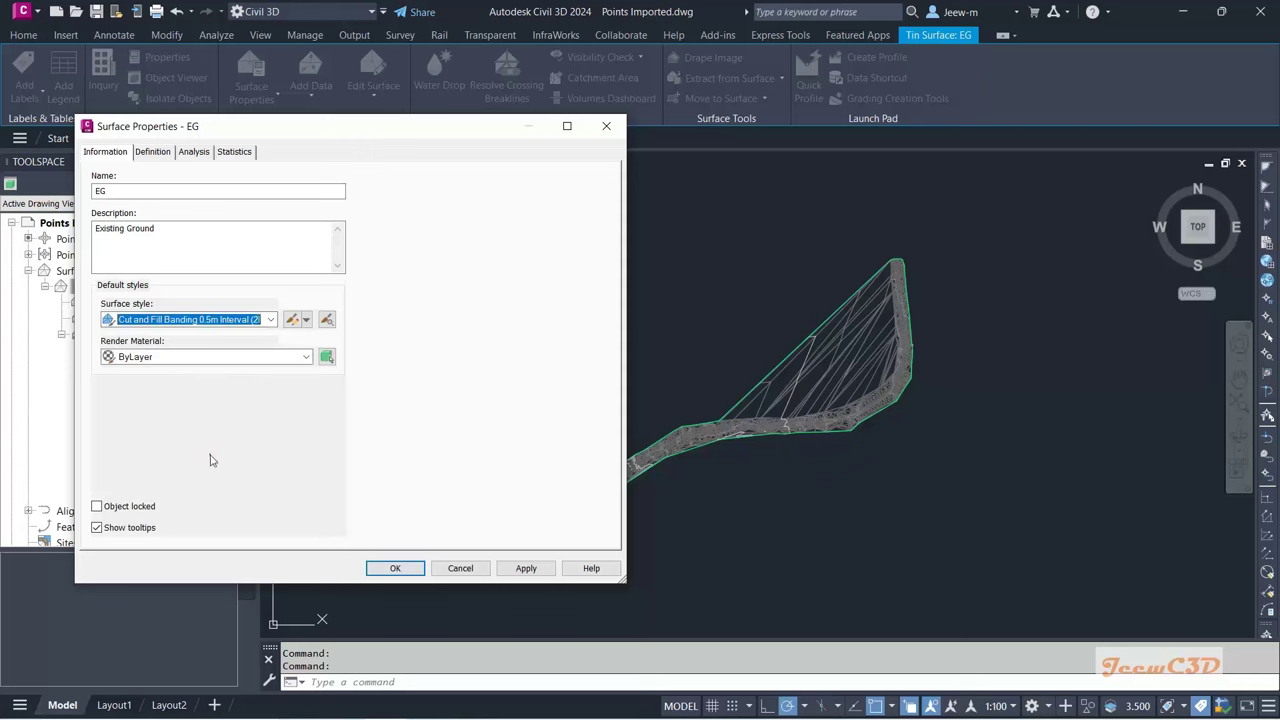
click(526, 567)
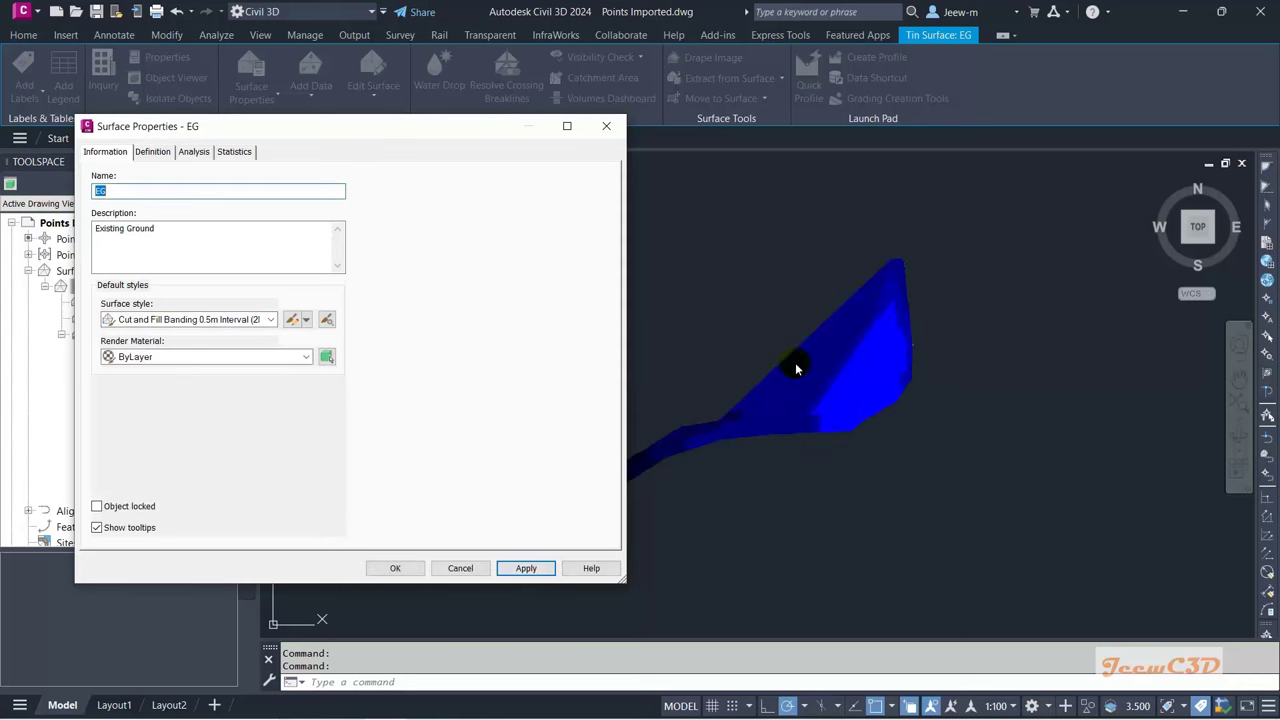
Step: Apply the Elevation Banding (2D) surface style to EG
click(176, 326)
click(190, 468)
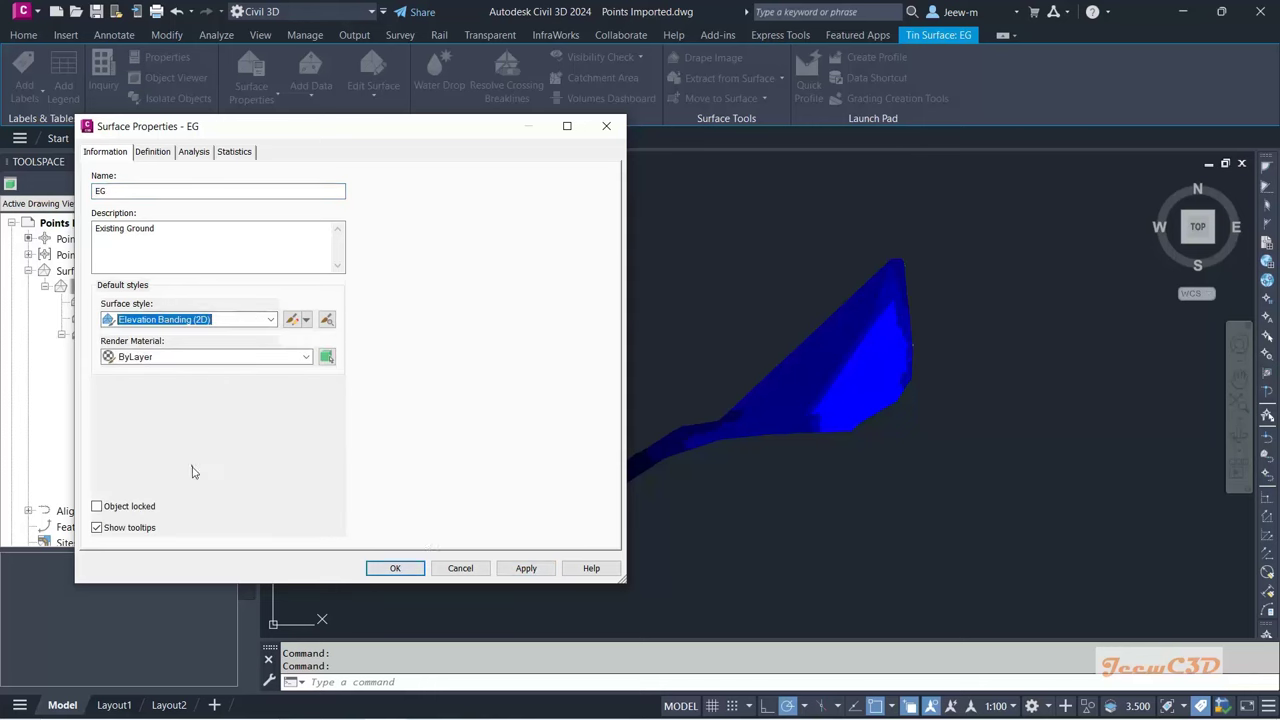
click(526, 568)
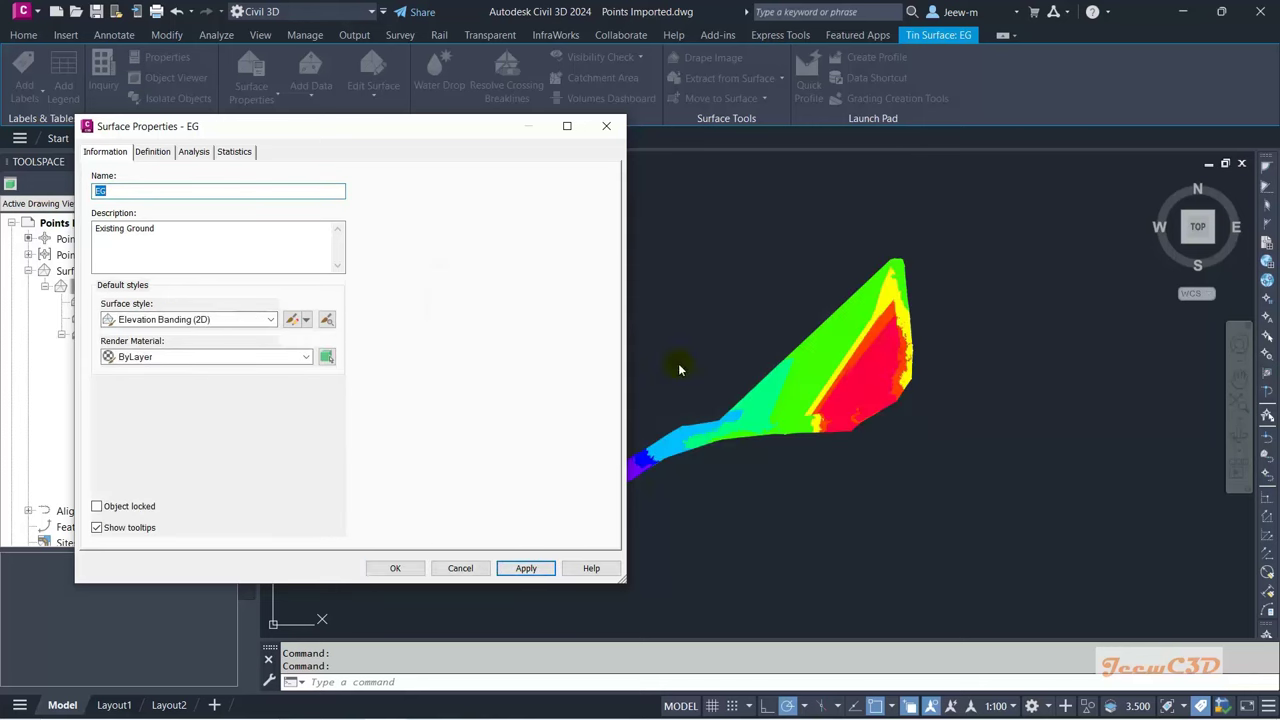
Step: Set EG's surface style back to Border Only, accept the surface properties and clear the selection
click(151, 318)
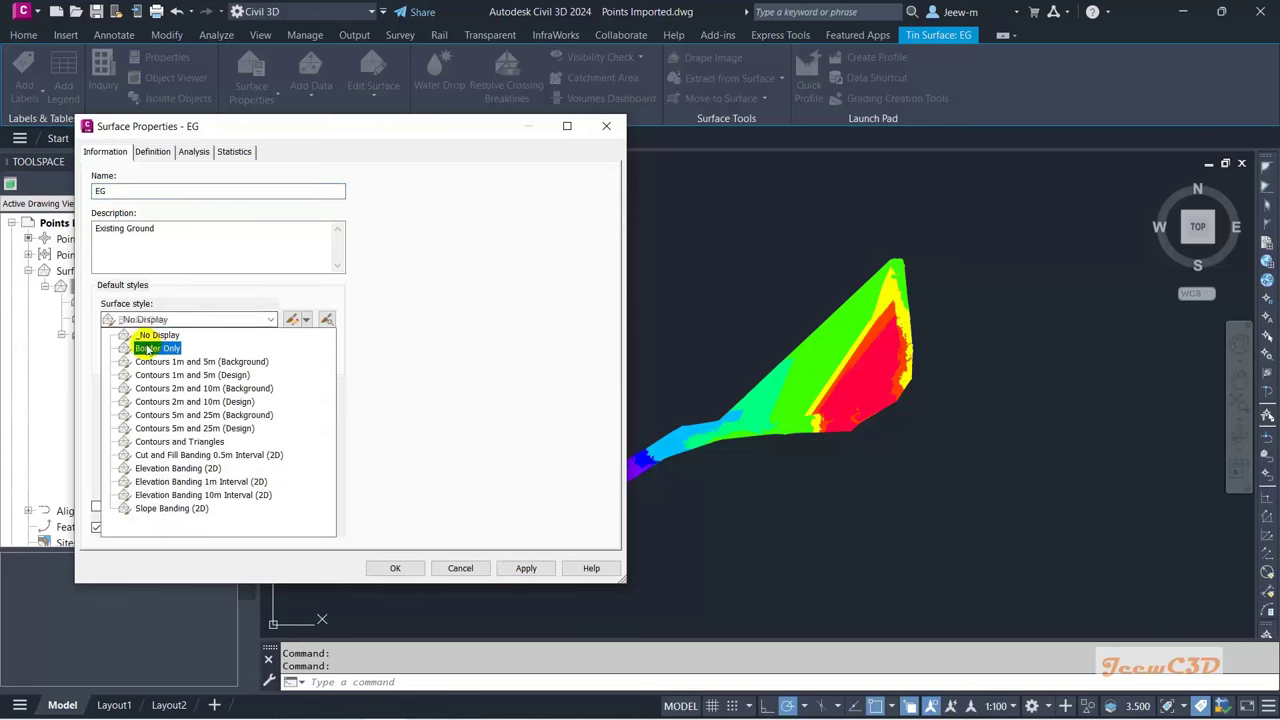
click(152, 348)
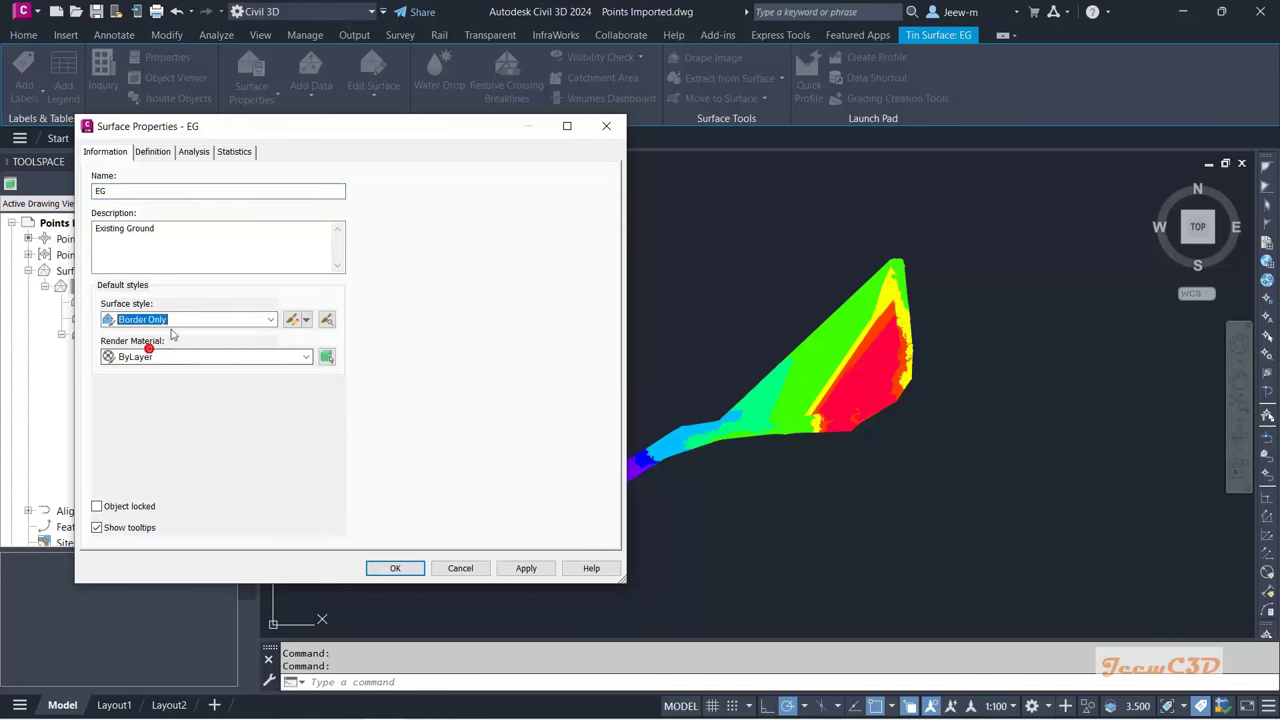
click(395, 567)
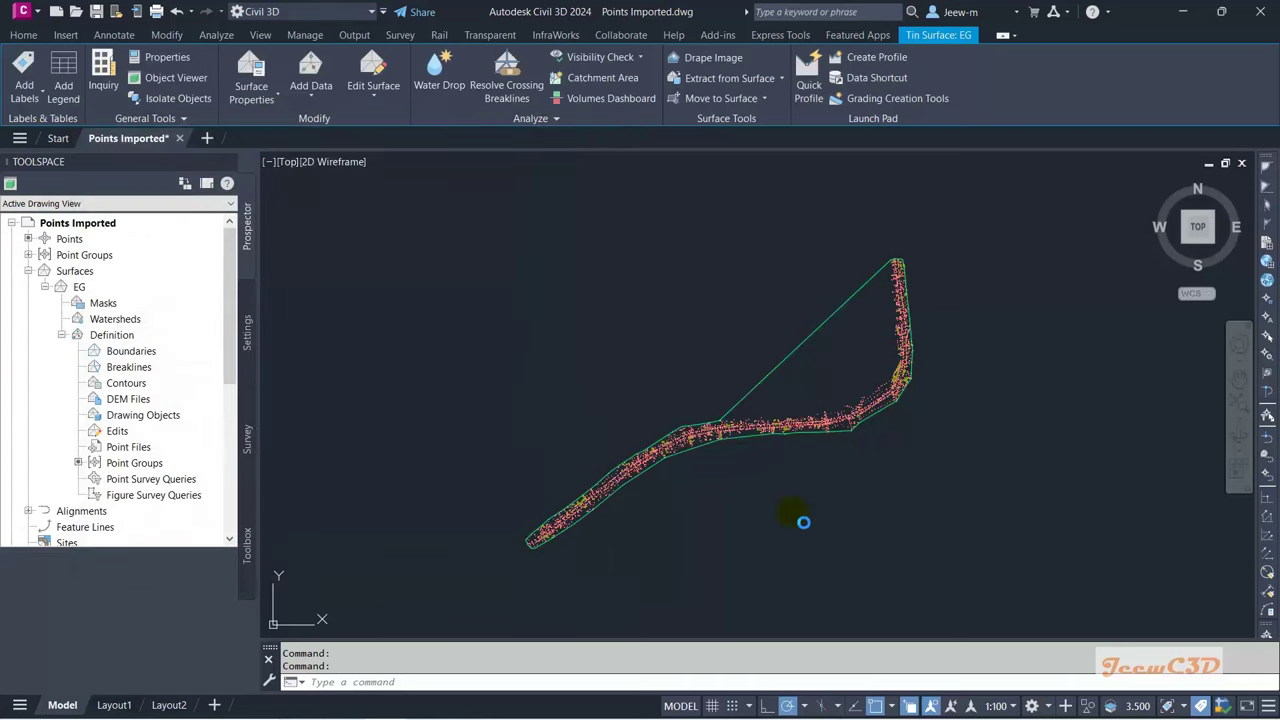
key(Escape)
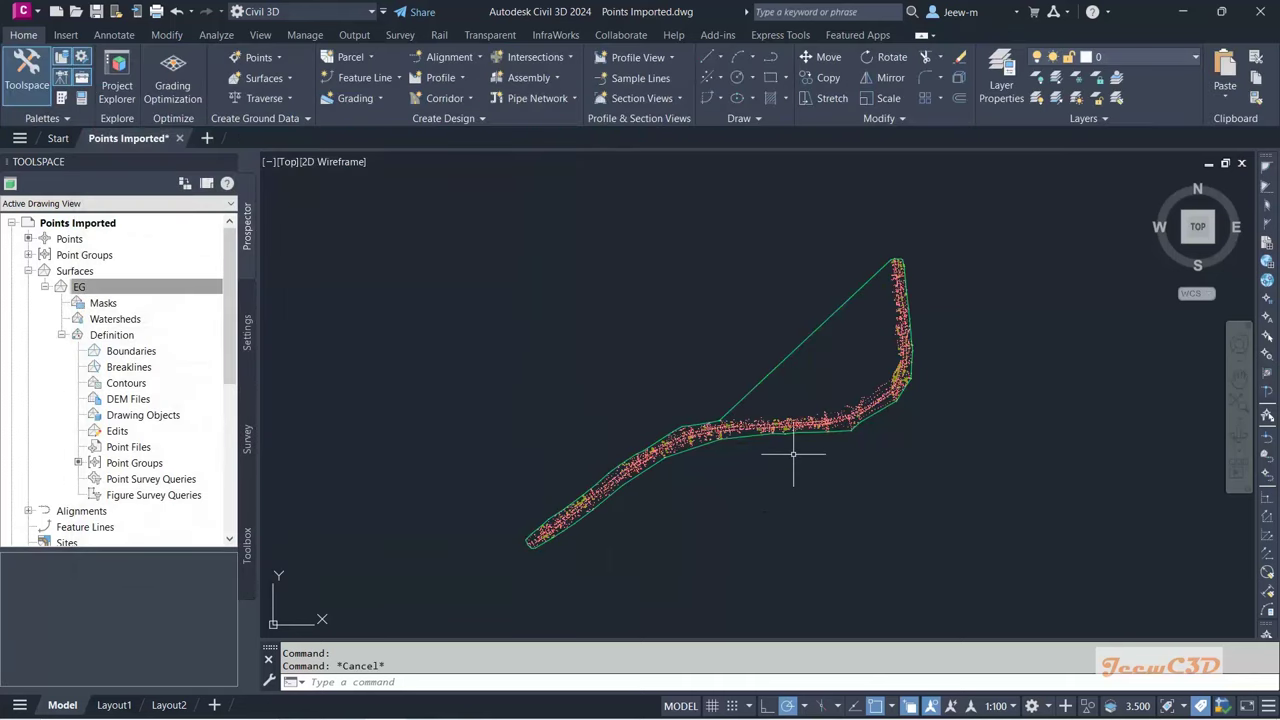
Step: Open the EG surface in the Object Viewer and orbit it to examine its shaded terrain in 3D
click(806, 336)
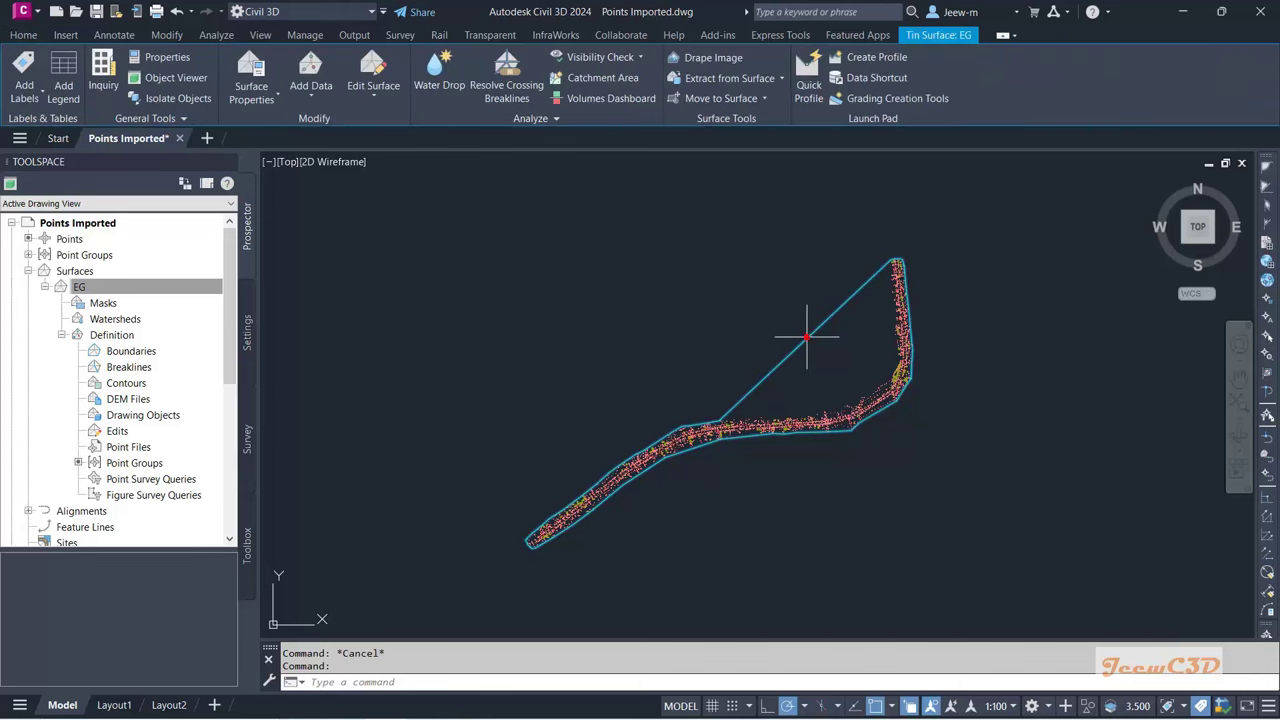
right_click(739, 294)
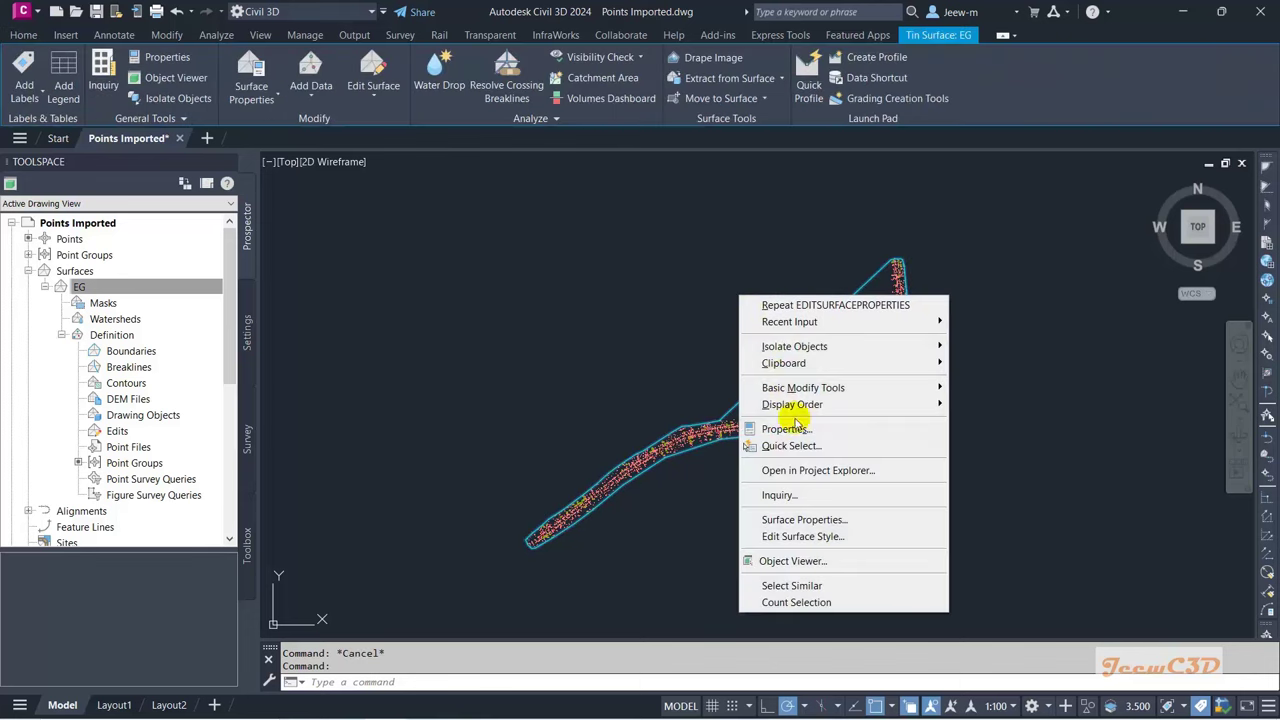
click(796, 561)
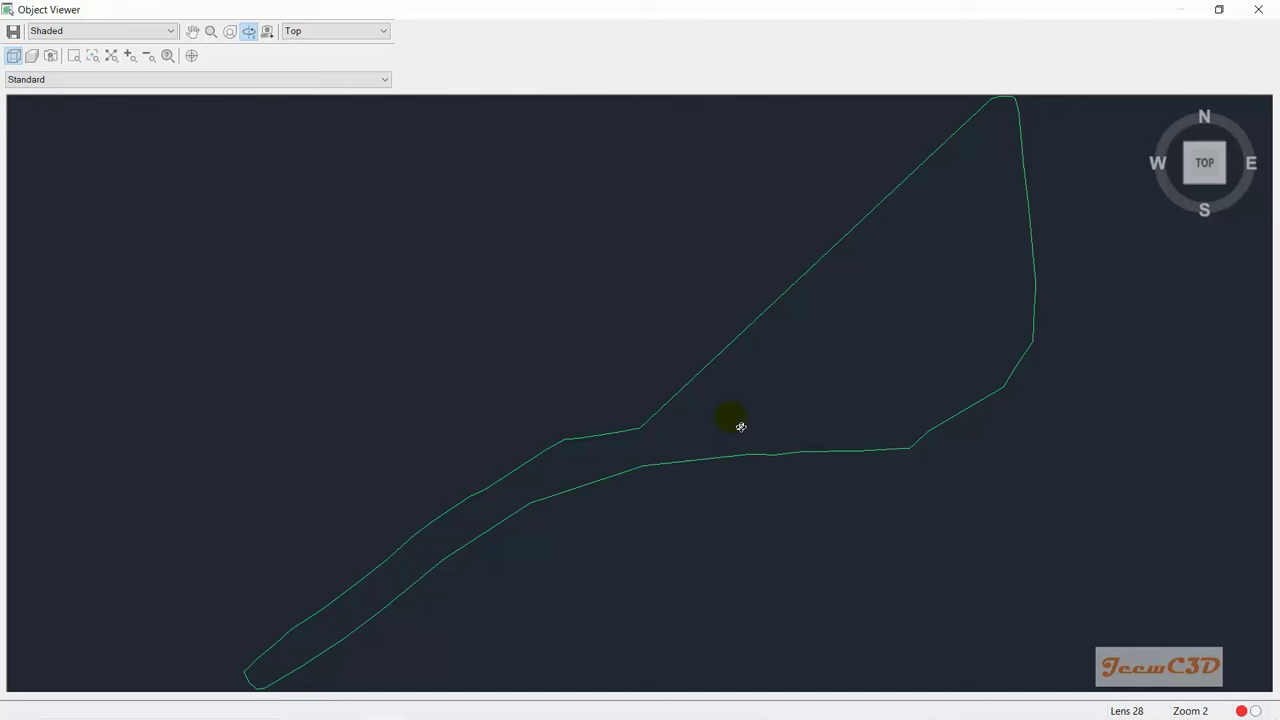
drag(740, 427, 803, 239)
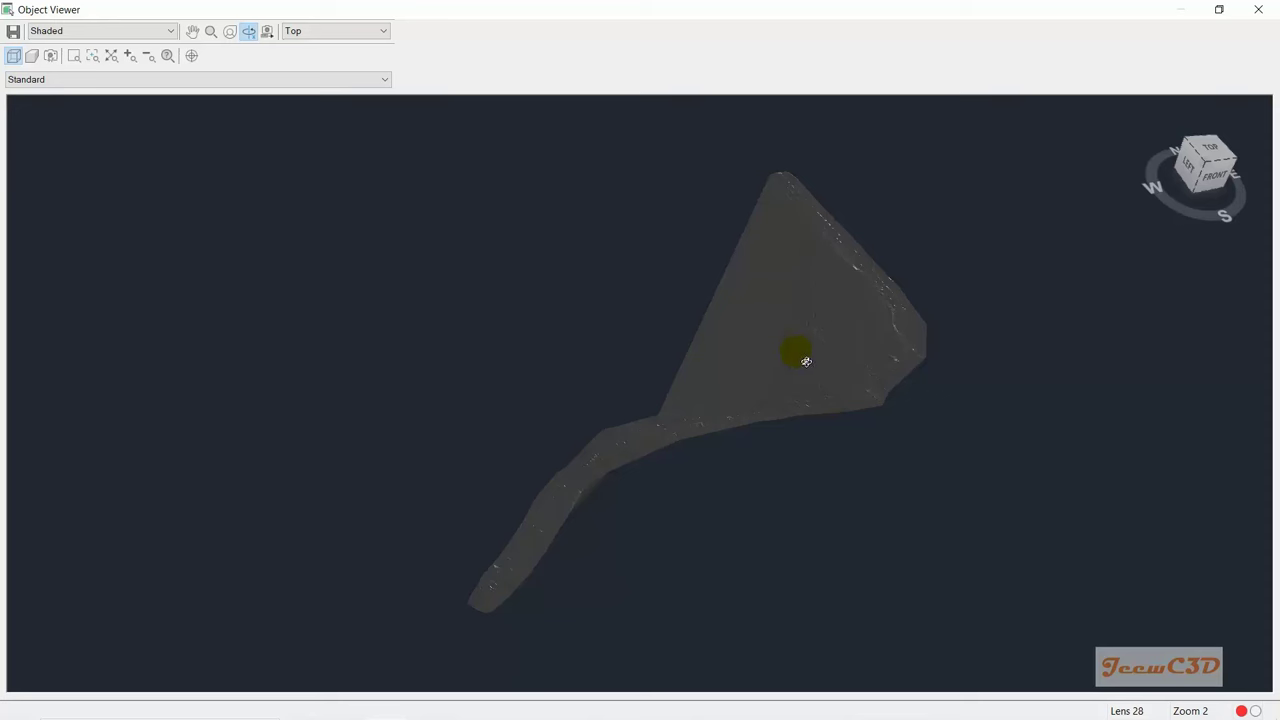
drag(806, 361, 755, 391)
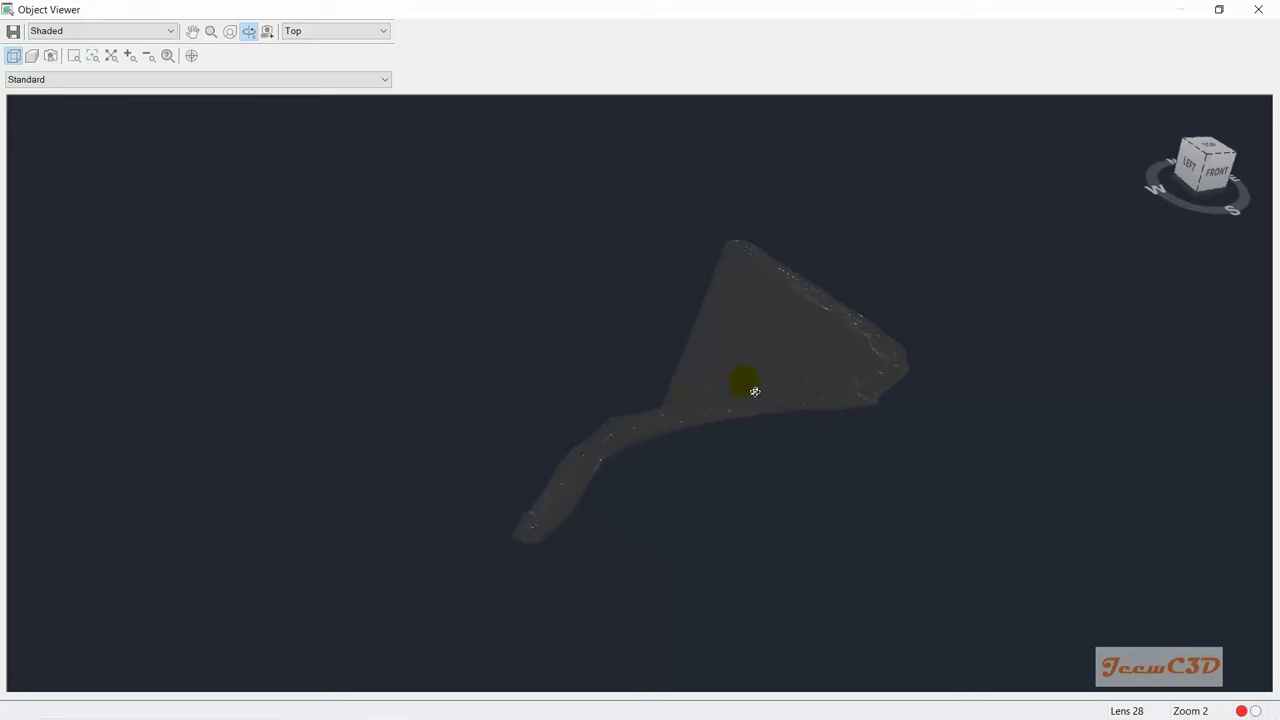
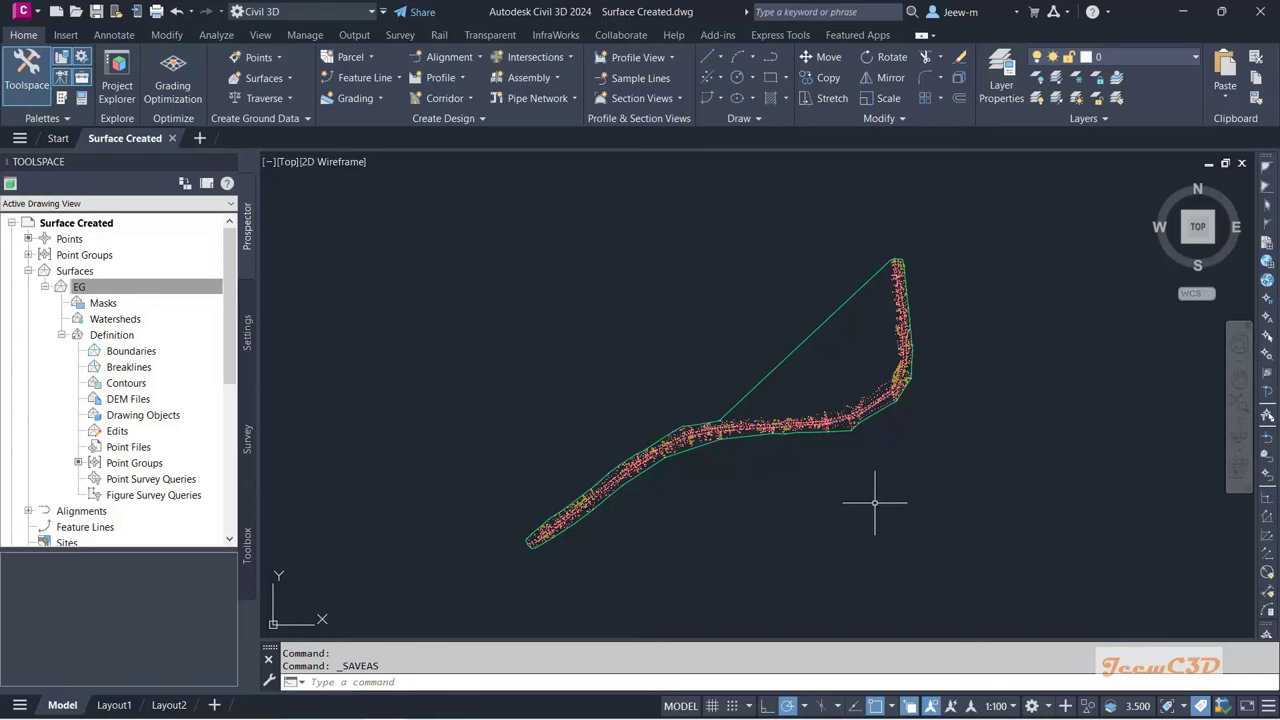
Step: Set the EG surface's style to _No Display and accept the surface properties
click(82, 288)
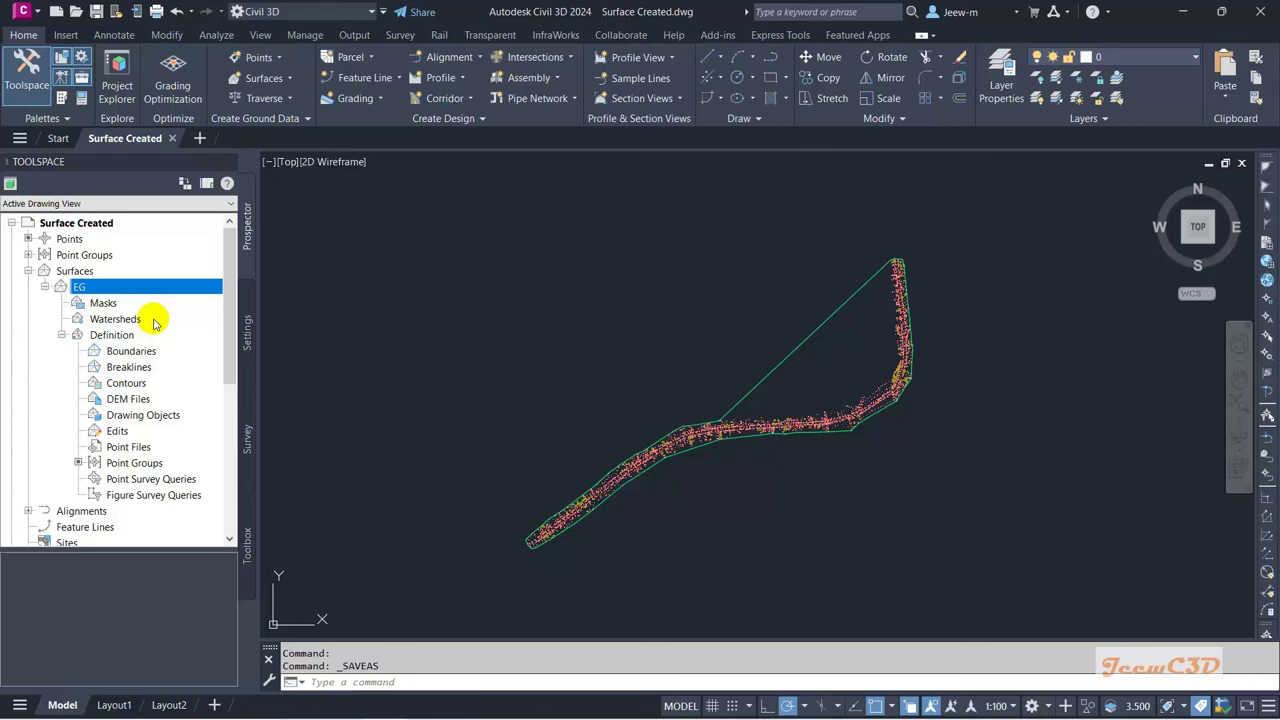
right_click(82, 288)
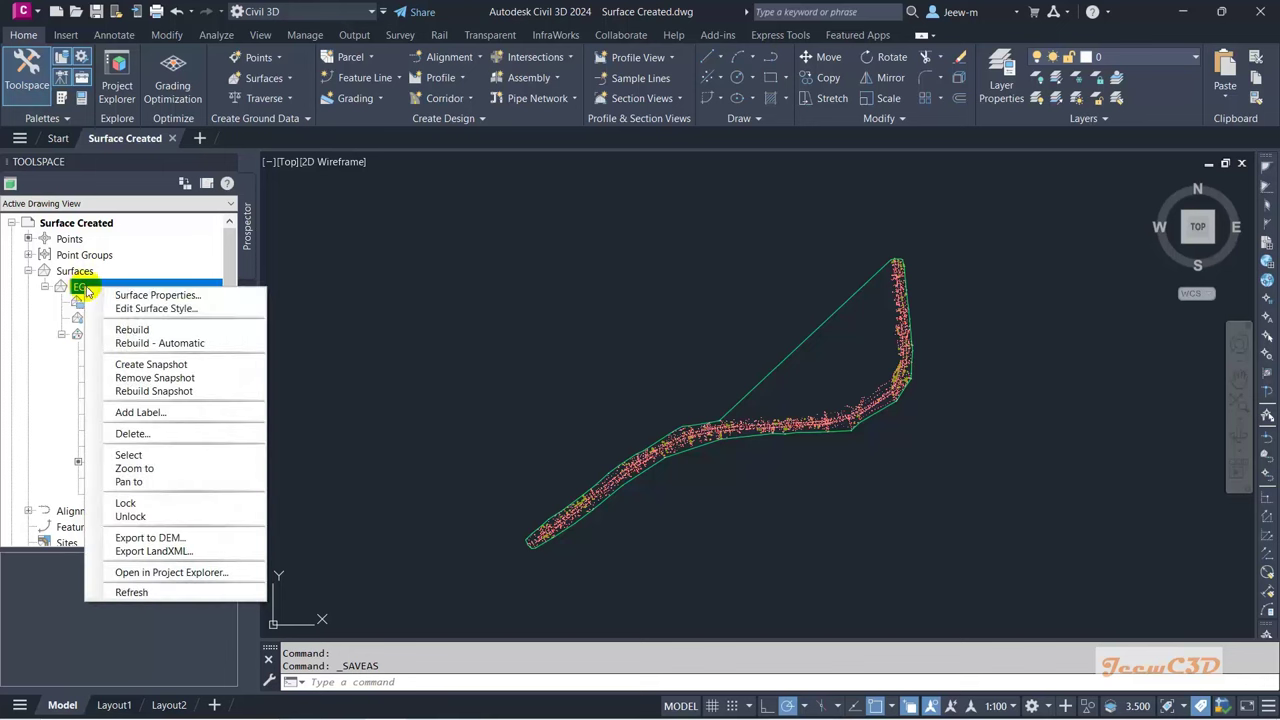
click(143, 296)
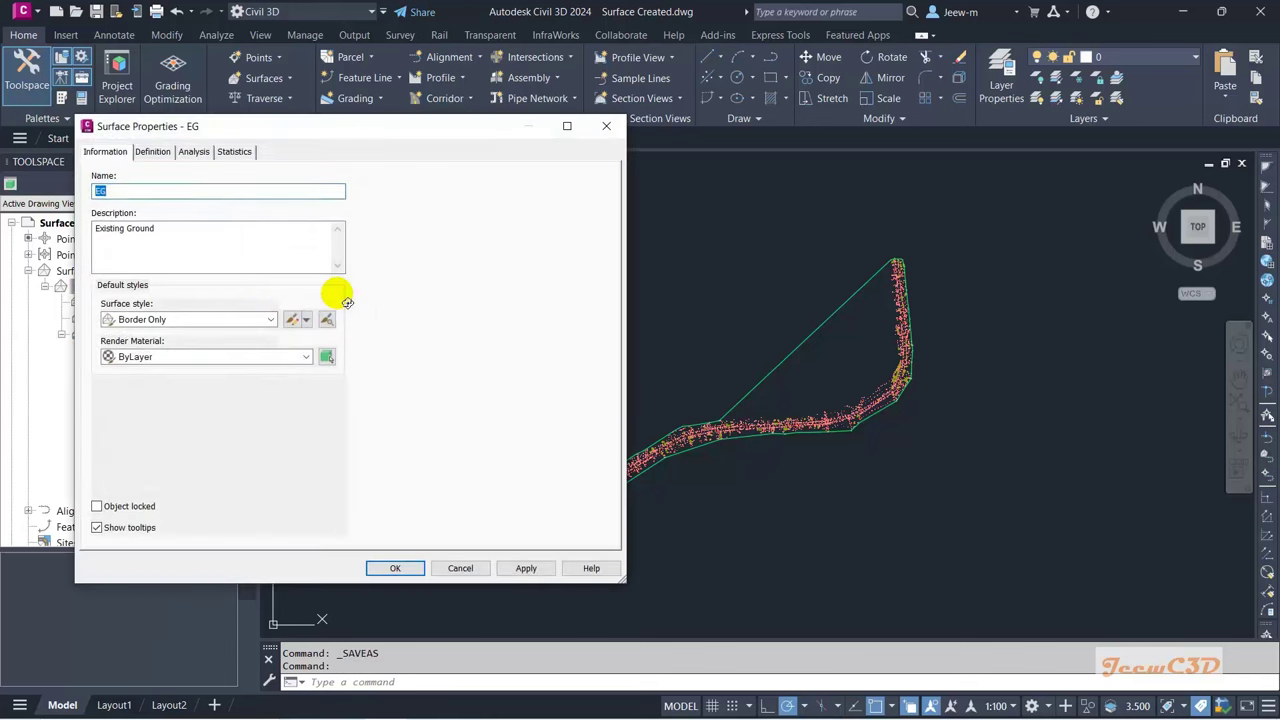
click(192, 320)
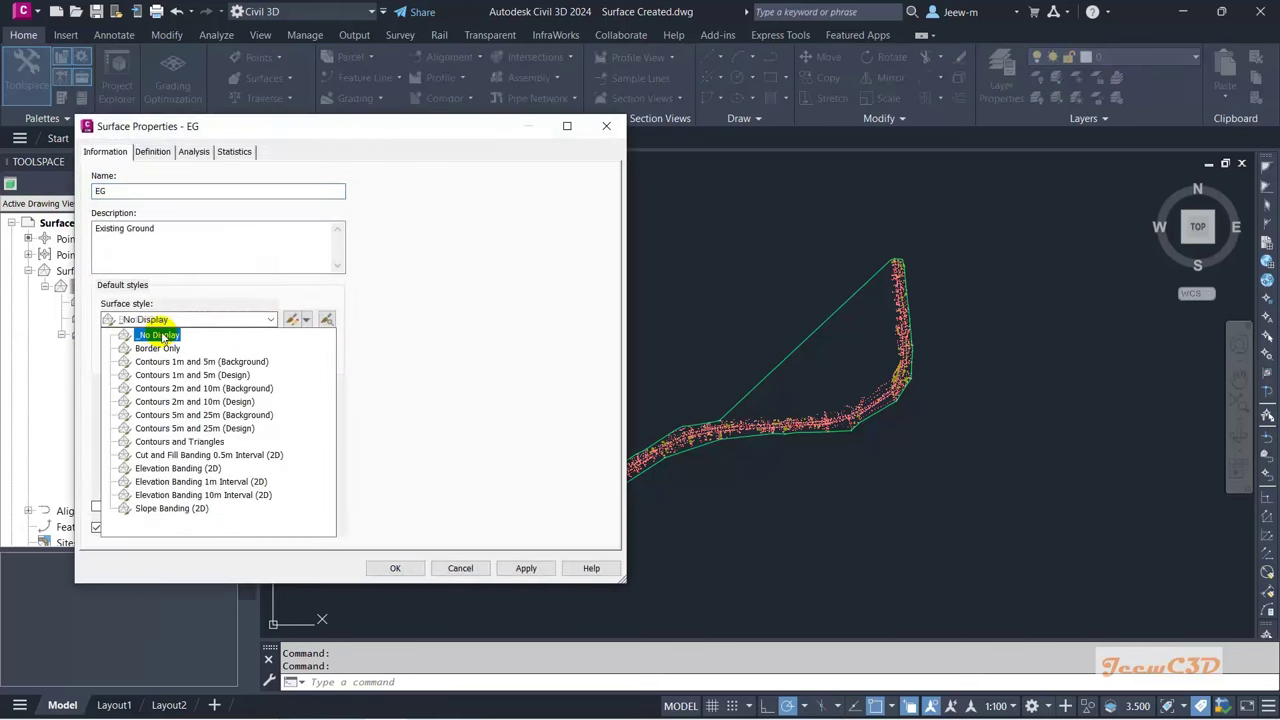
click(158, 335)
click(394, 569)
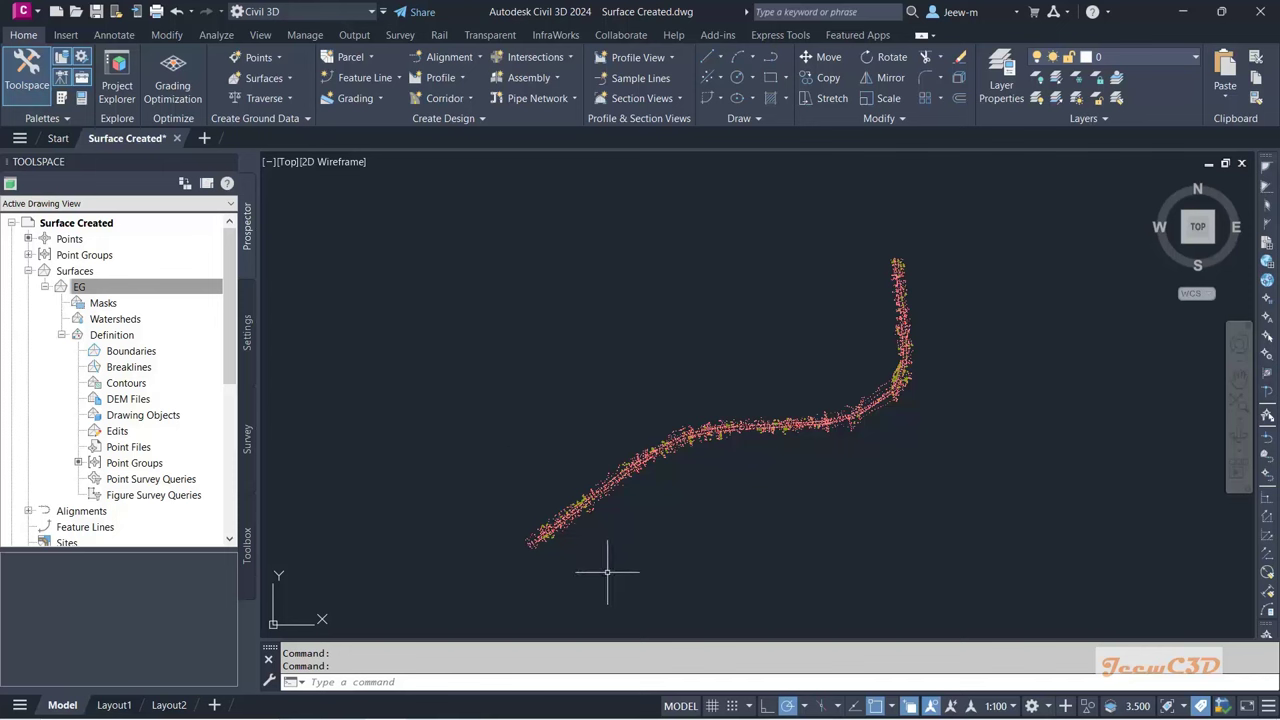
Step: Start a polyline just outside the southwest end of the survey points, with object snap turned off
click(355, 680)
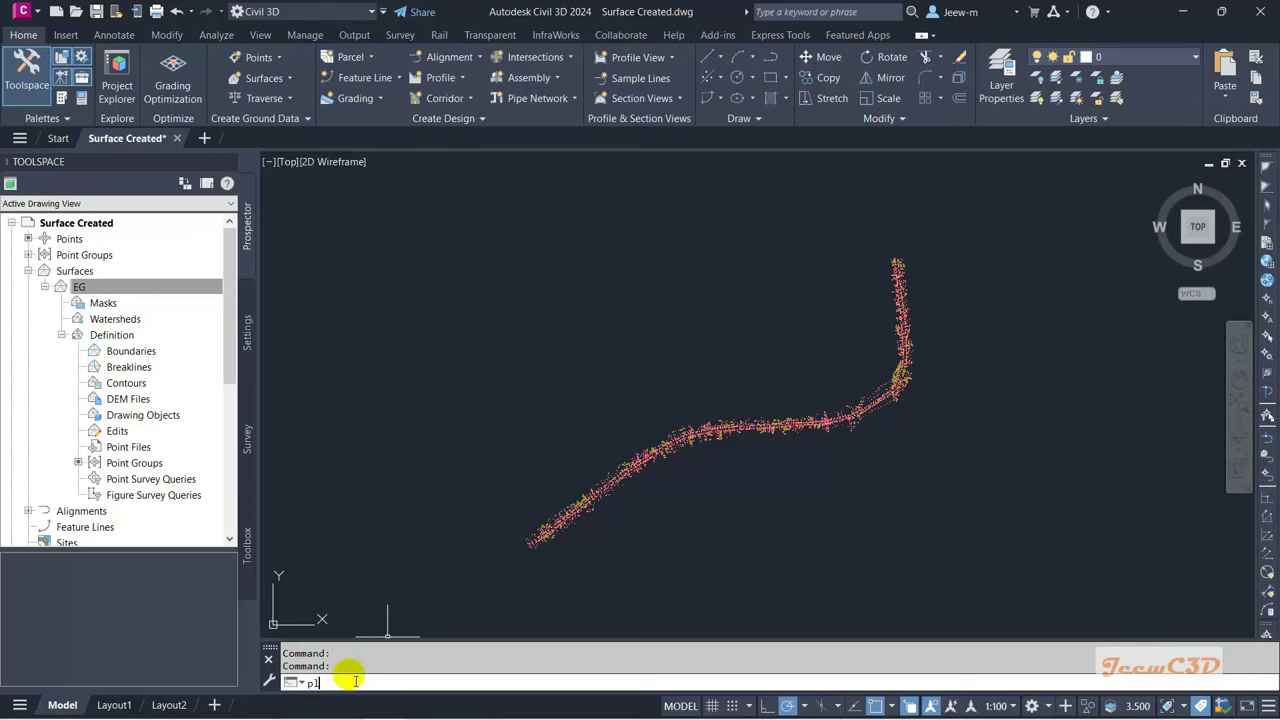
text(pl)
key(Return)
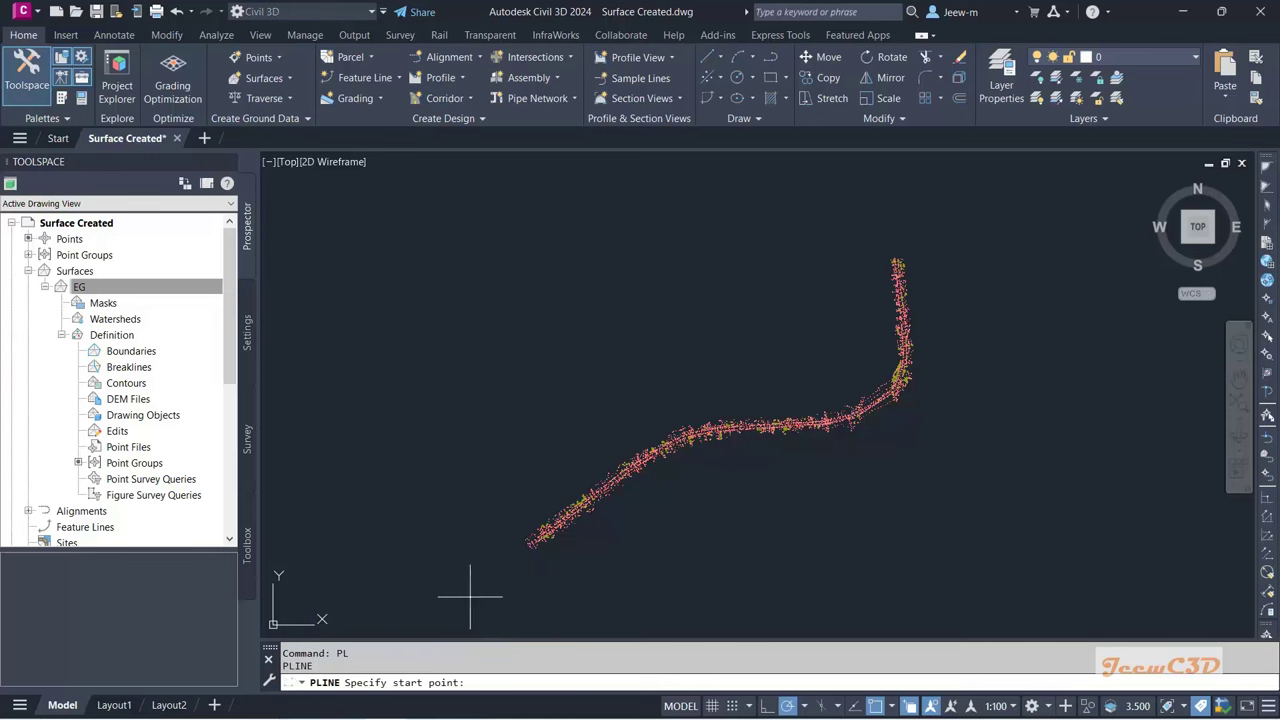
click(874, 706)
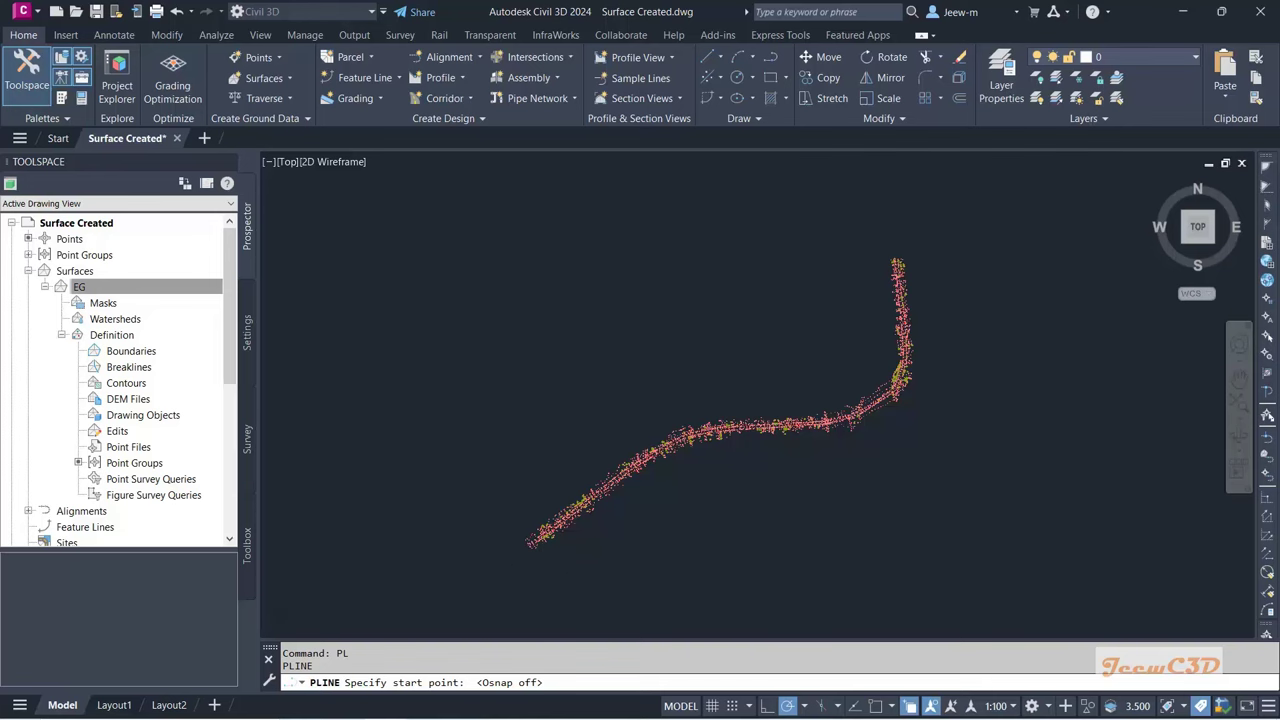
scroll(545, 558, up, 5)
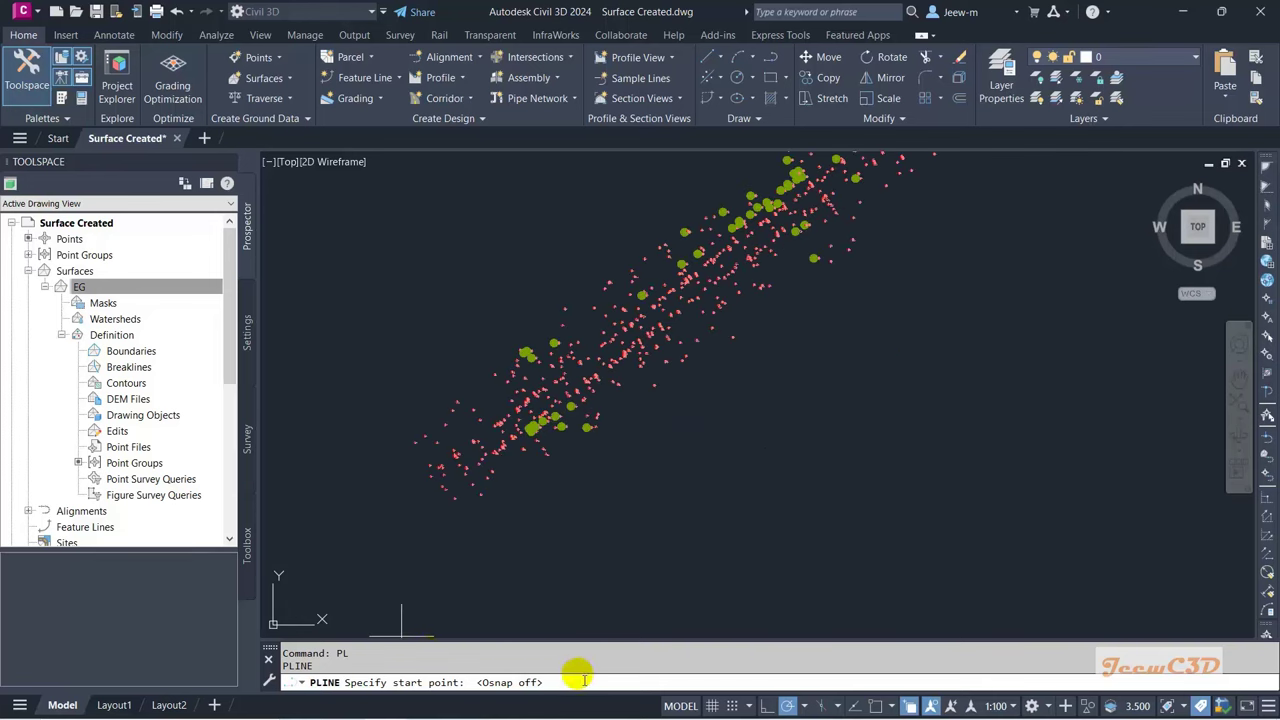
click(467, 525)
Step: Continue the polyline northeast and then east just outside the southern edge of the survey points, up to the straight middle stretch
scroll(651, 471, down, 2)
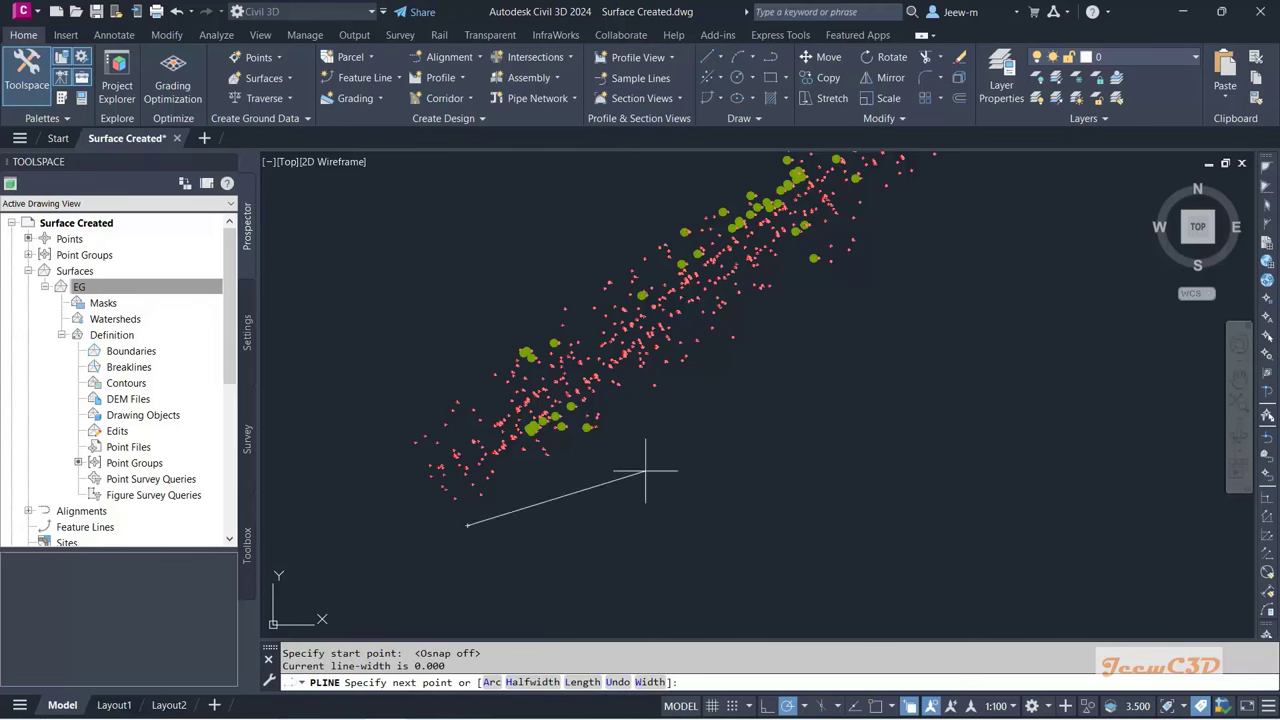
click(781, 347)
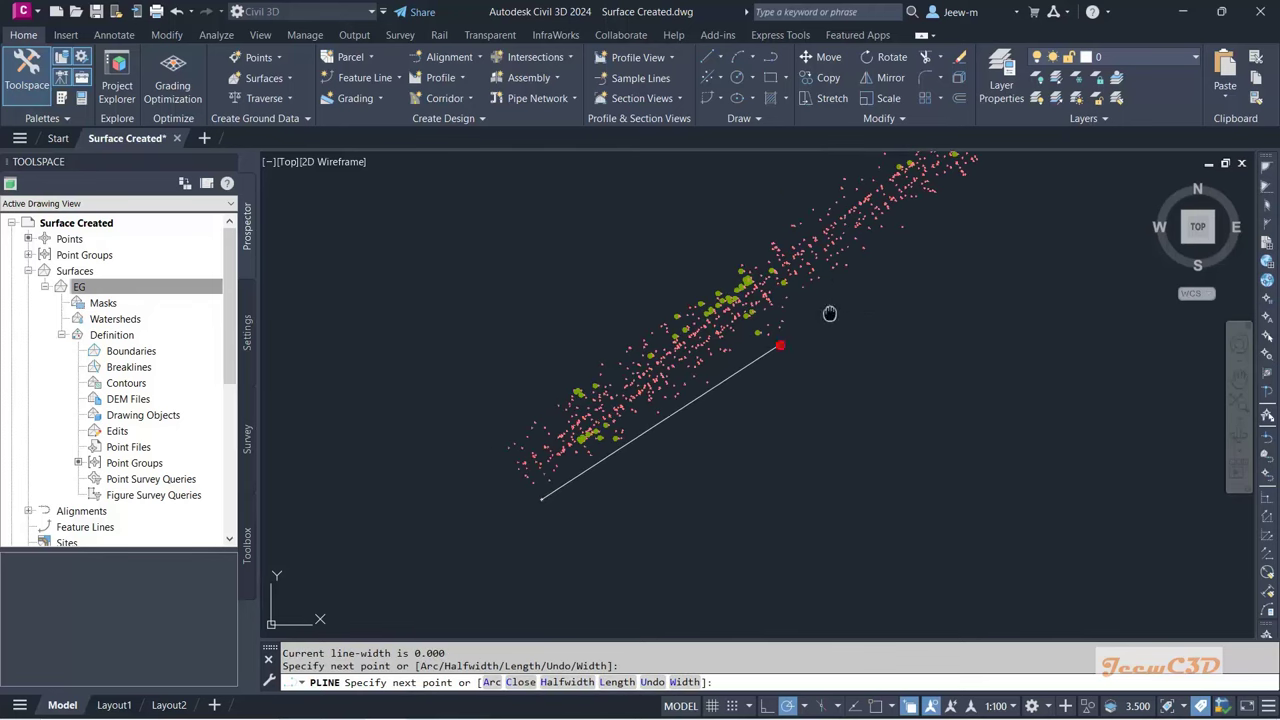
scroll(686, 486, up, 3)
click(651, 440)
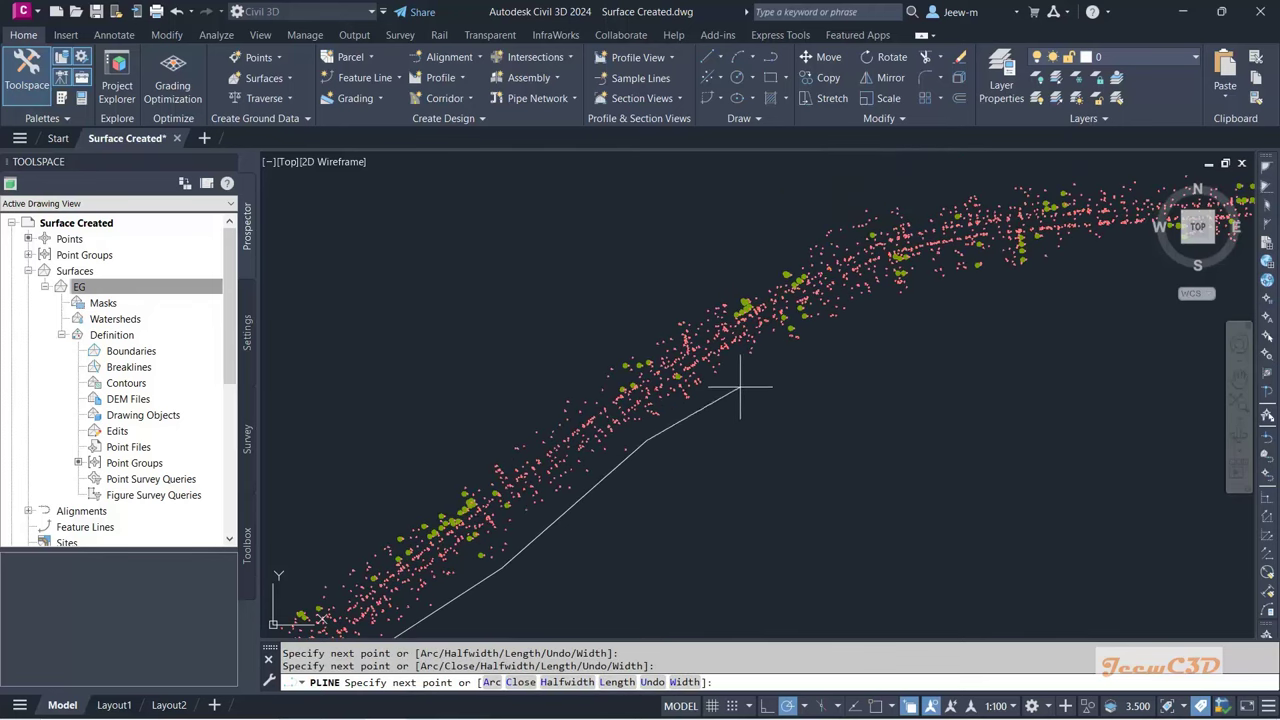
click(760, 360)
middle_drag(833, 351, 651, 432)
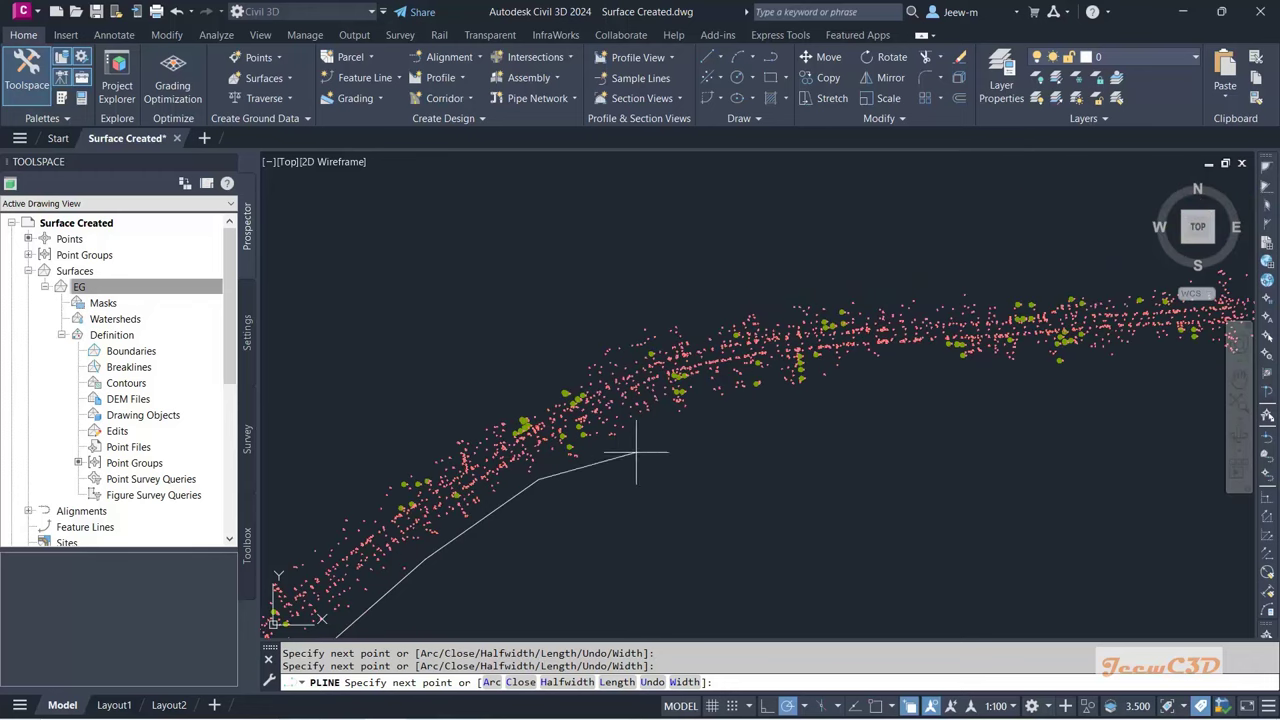
click(677, 420)
click(812, 395)
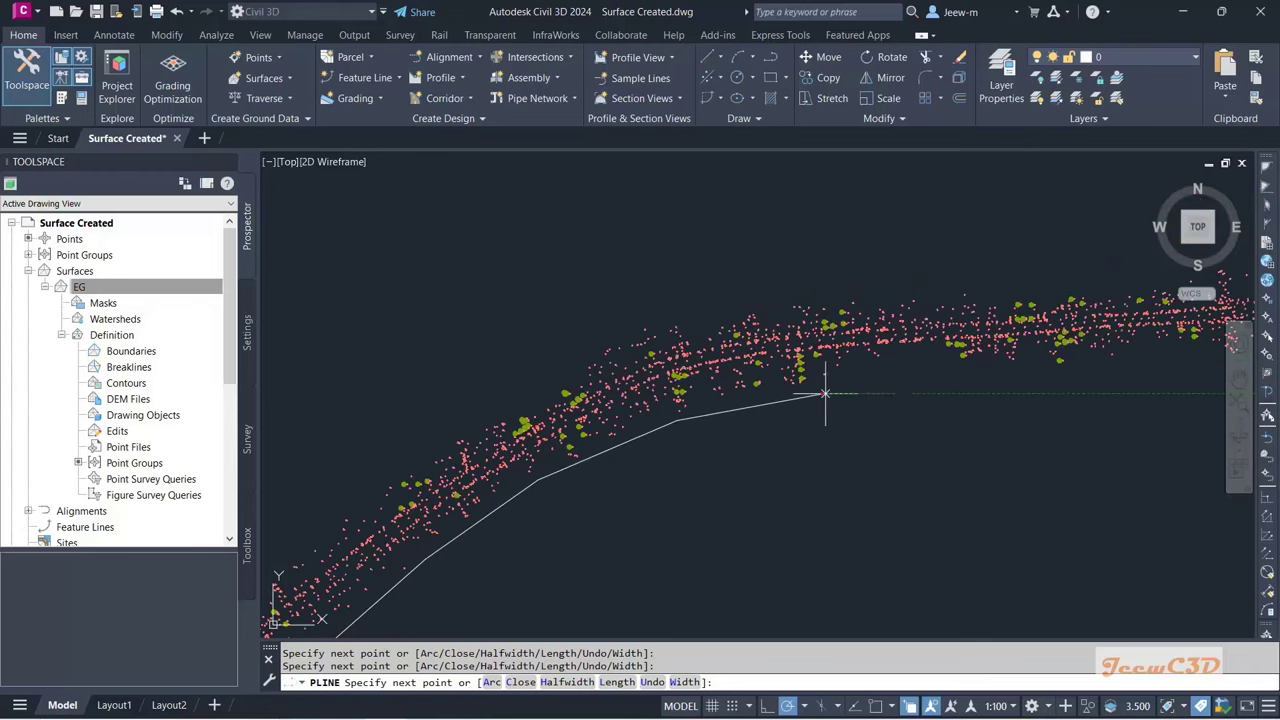
middle_drag(931, 396, 663, 448)
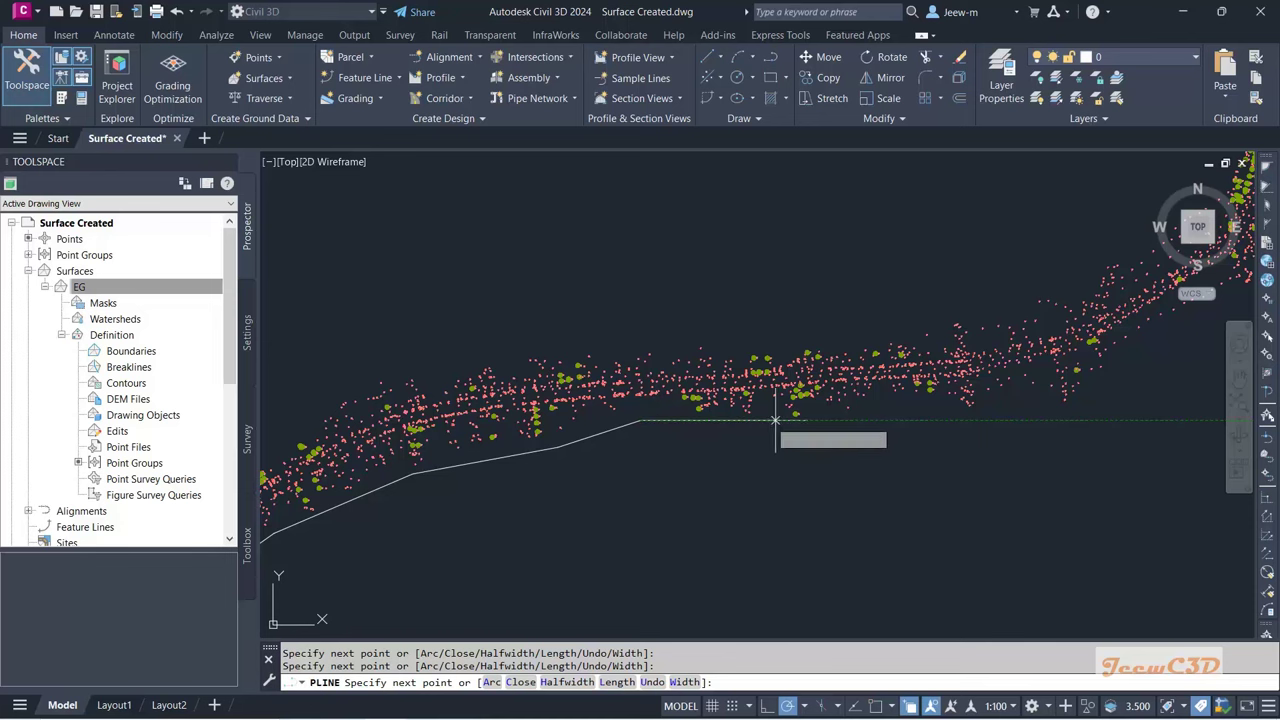
mouse_move(907, 421)
middle_down()
mouse_move(800, 423)
mouse_move(657, 477)
middle_up()
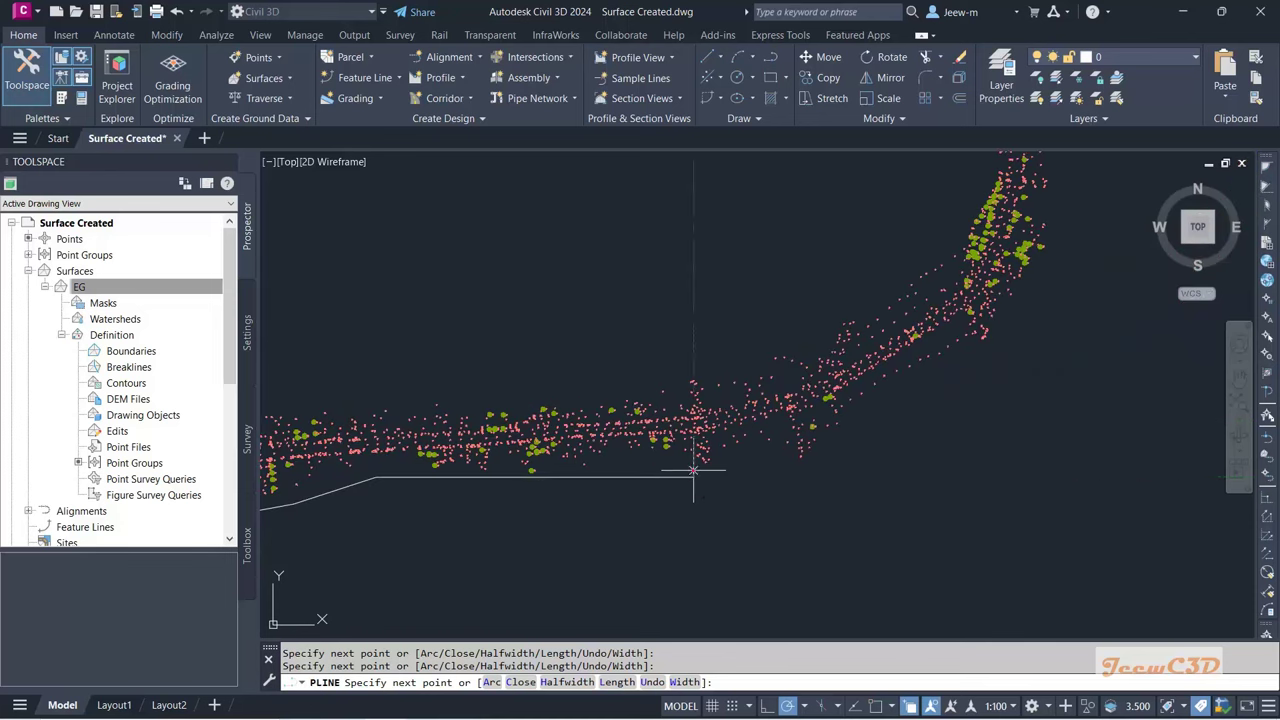
Step: Extend the polyline around the outer side of the eastern bend, staying clear of the survey points
click(695, 477)
click(813, 462)
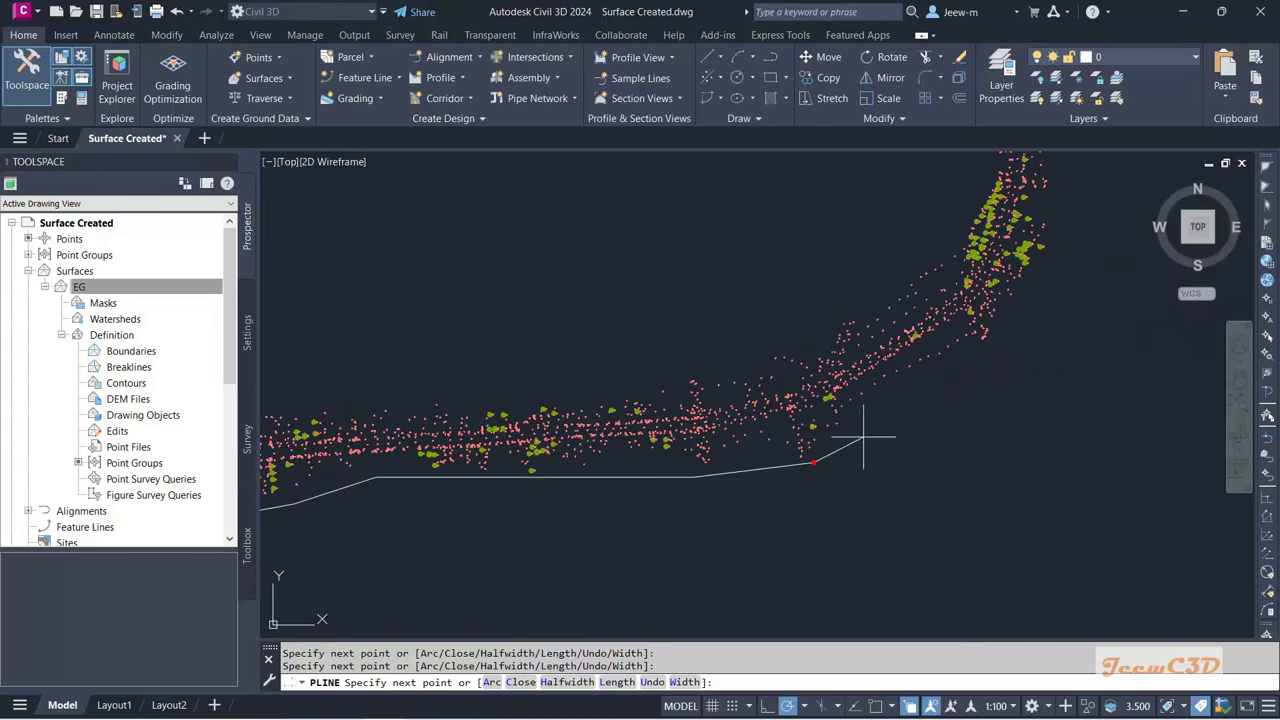
click(901, 397)
middle_drag(943, 371, 740, 539)
click(801, 515)
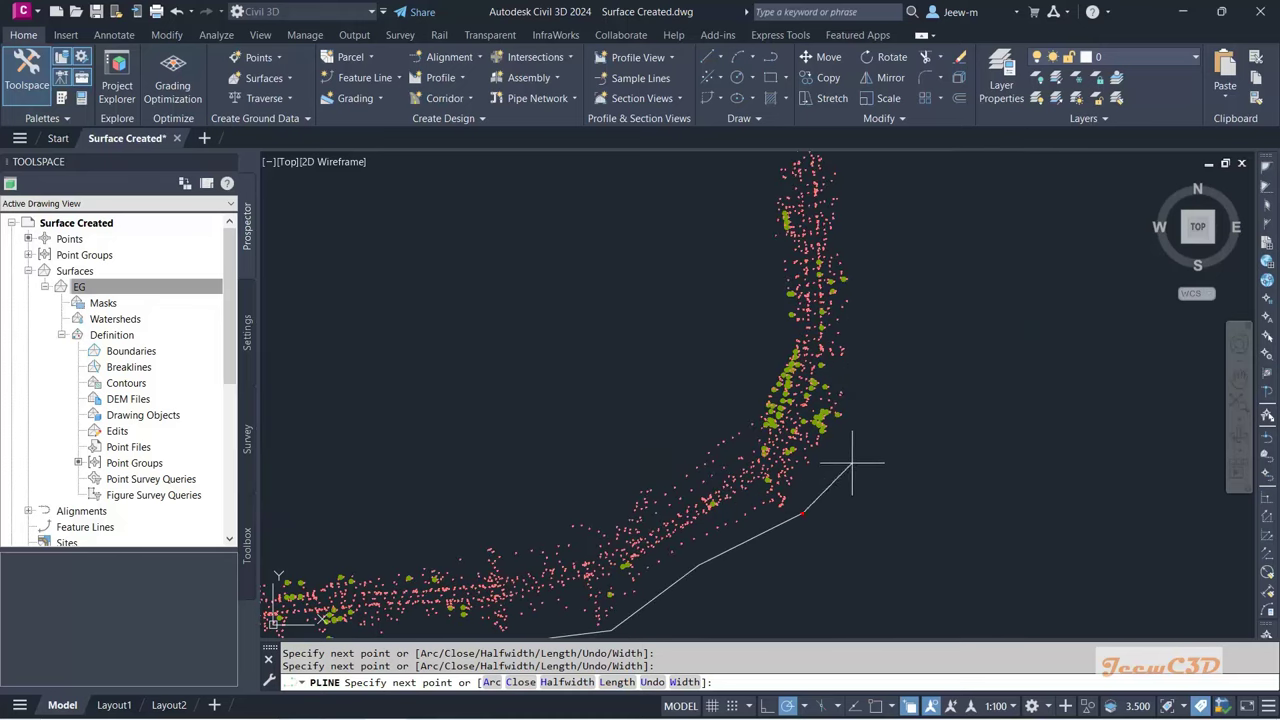
middle_drag(872, 329, 873, 450)
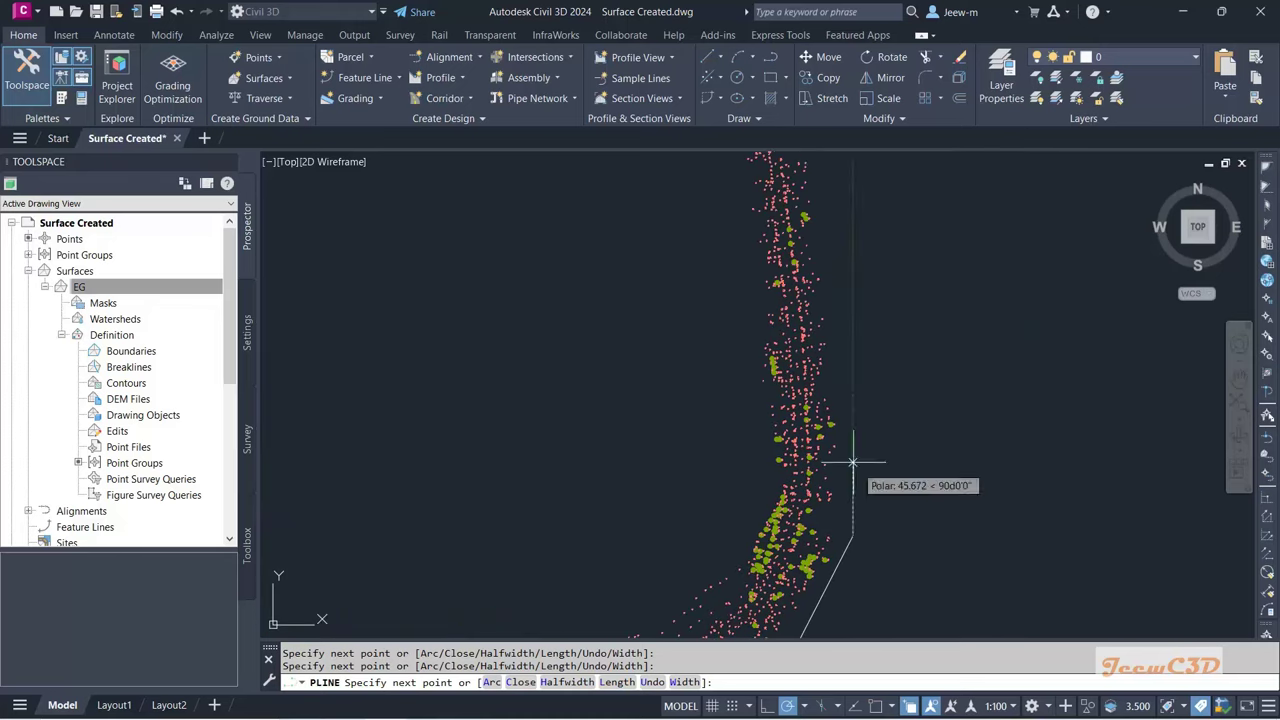
Step: Turn off polar tracking and carry the polyline up the east side and around the northern end of the survey points
click(786, 706)
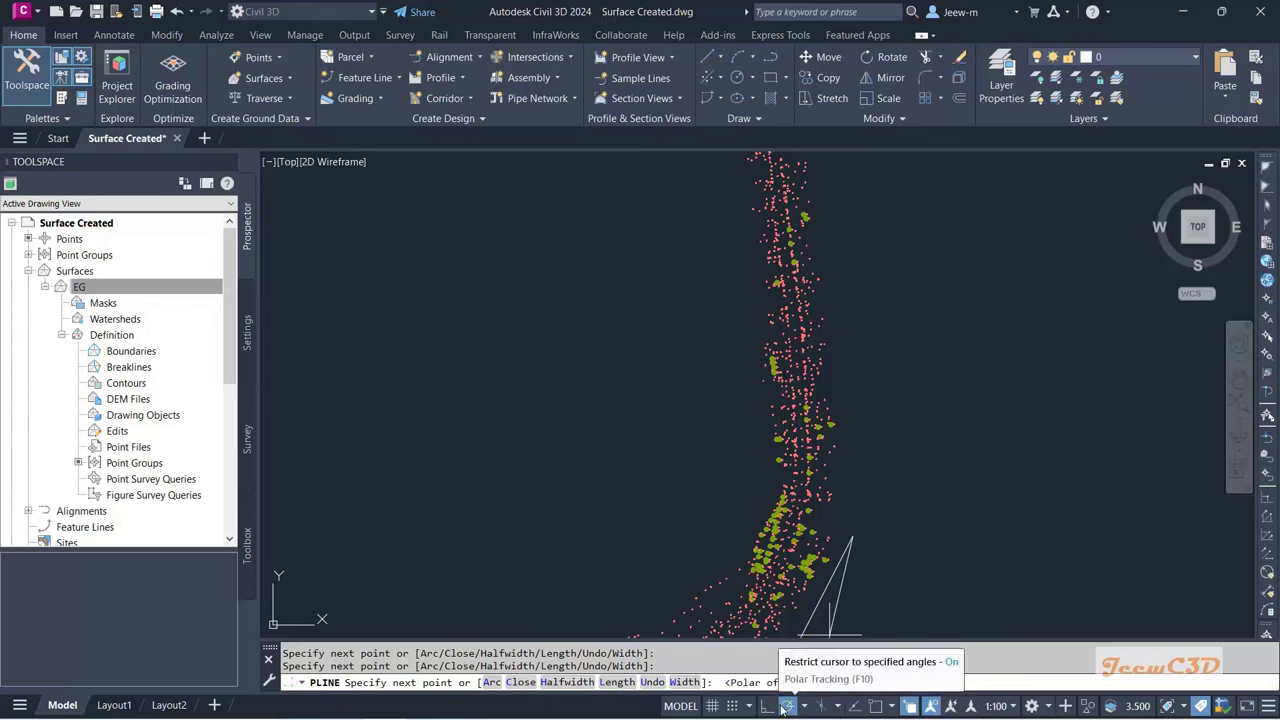
middle_drag(849, 380, 855, 575)
click(846, 444)
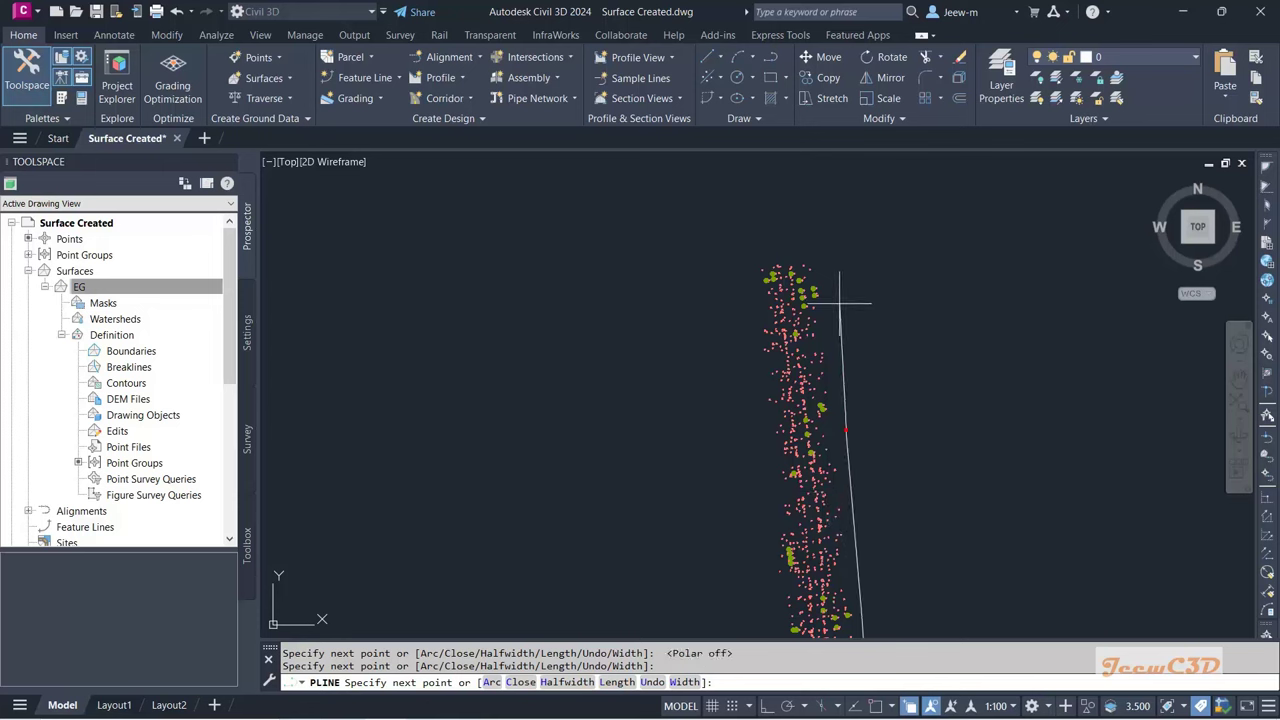
click(831, 267)
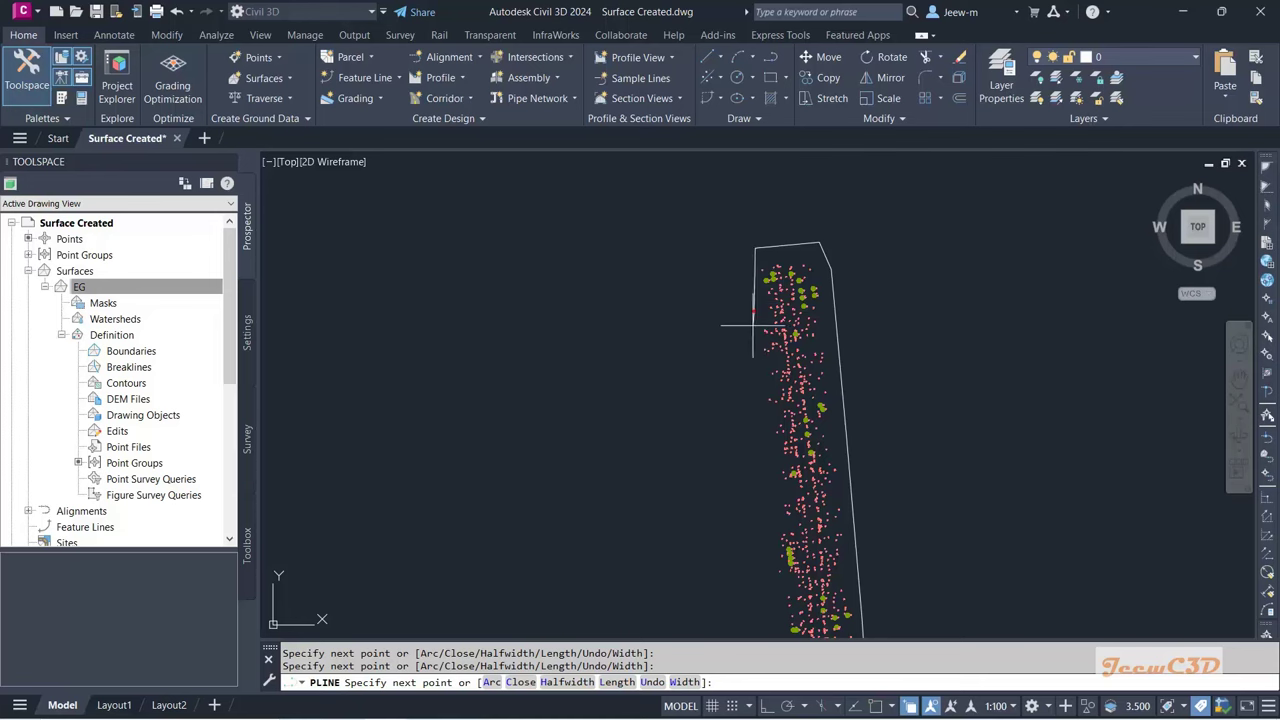
Step: Trace the polyline down the west side of the northern leg, undoing the stray vertex placed among the points
middle_drag(748, 329, 686, 386)
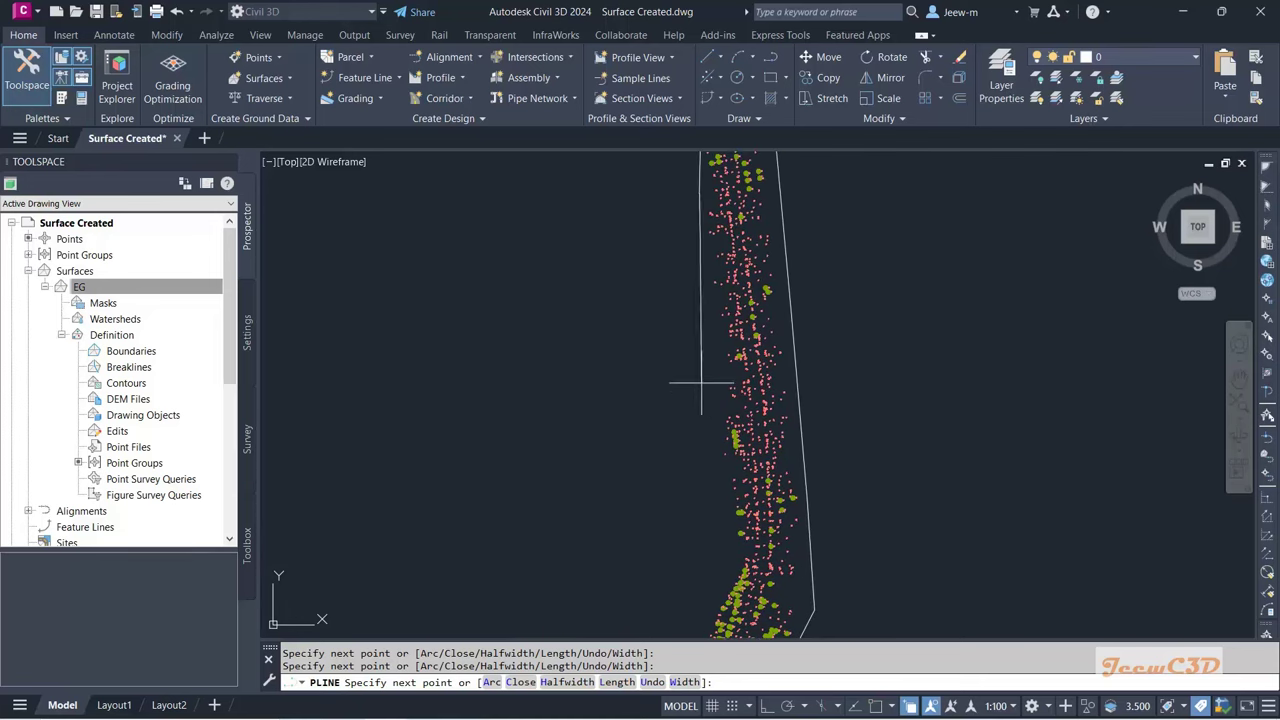
click(706, 285)
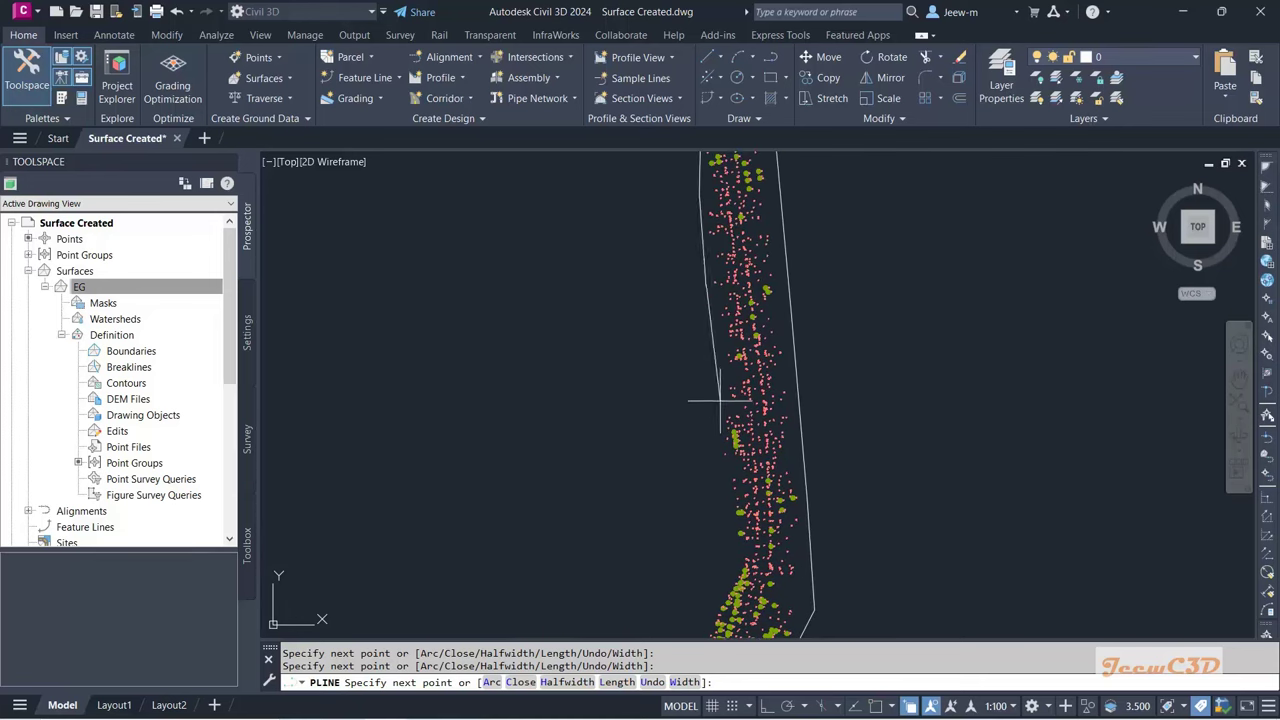
click(720, 402)
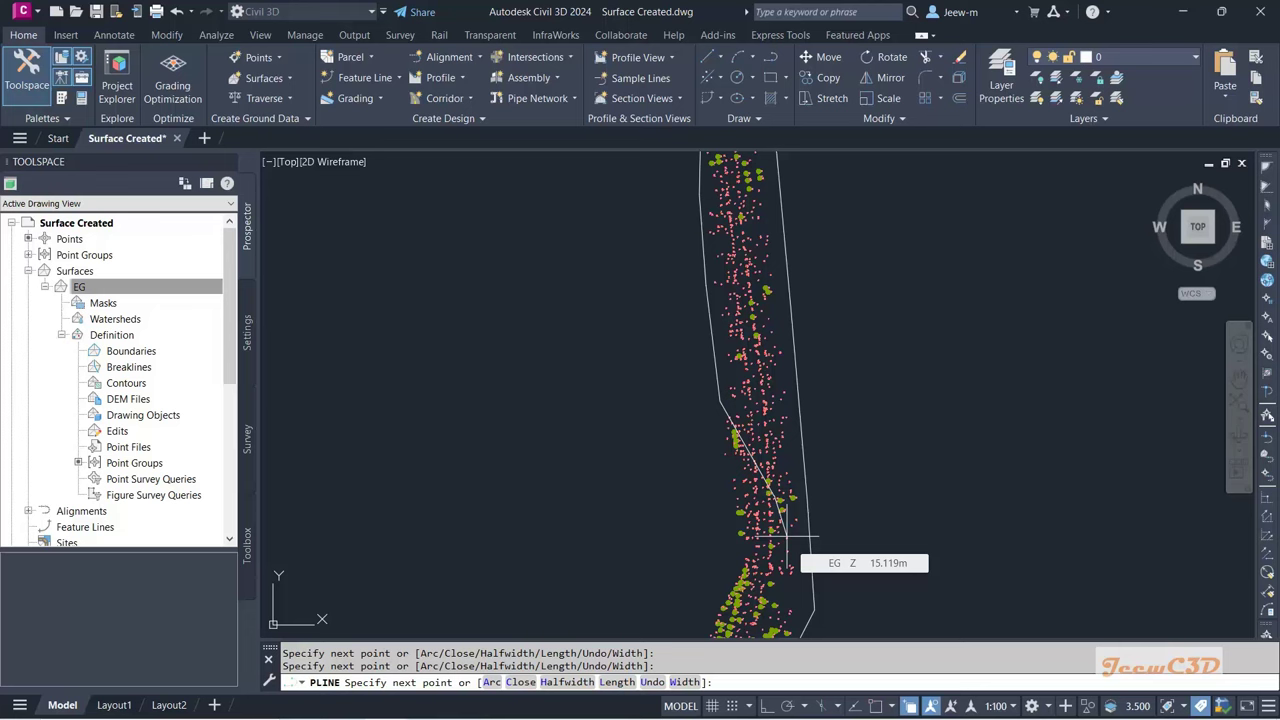
key(ctrl+z)
Step: Trace the polyline down the rest of the northern leg's west side and around the inner side of the eastern bend, outside the survey points
middle_drag(689, 449, 737, 343)
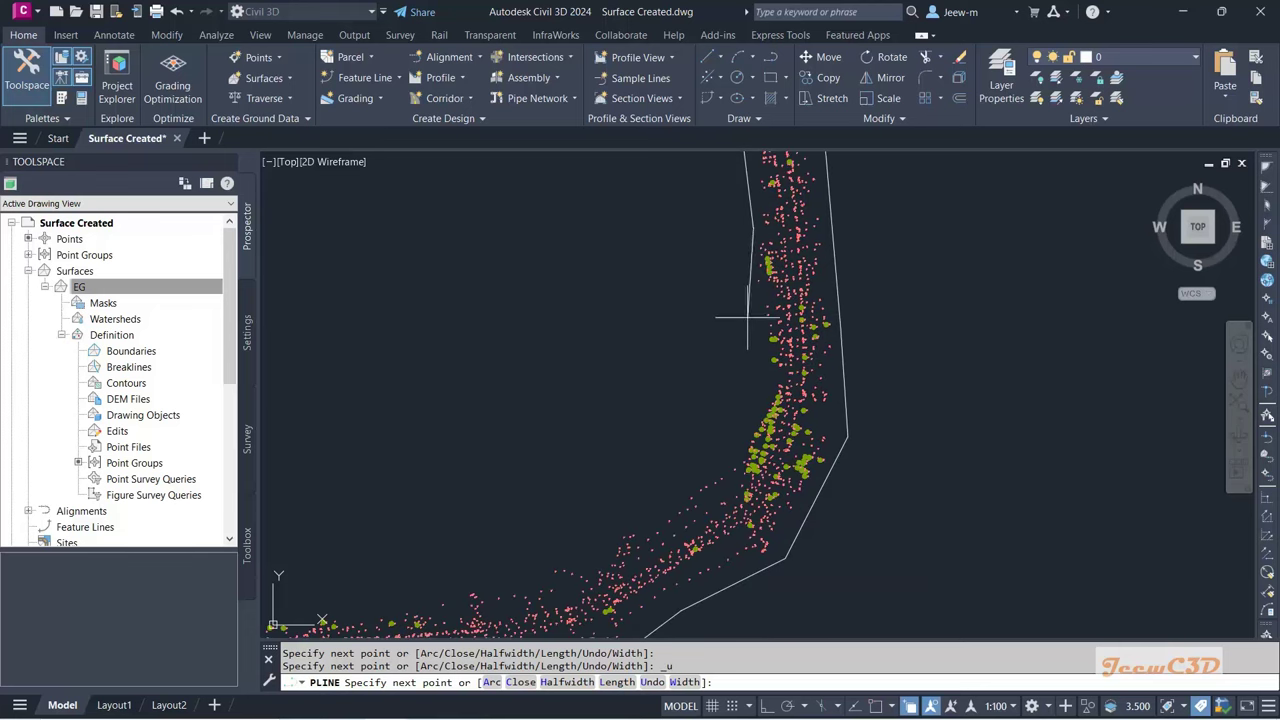
click(752, 317)
click(768, 382)
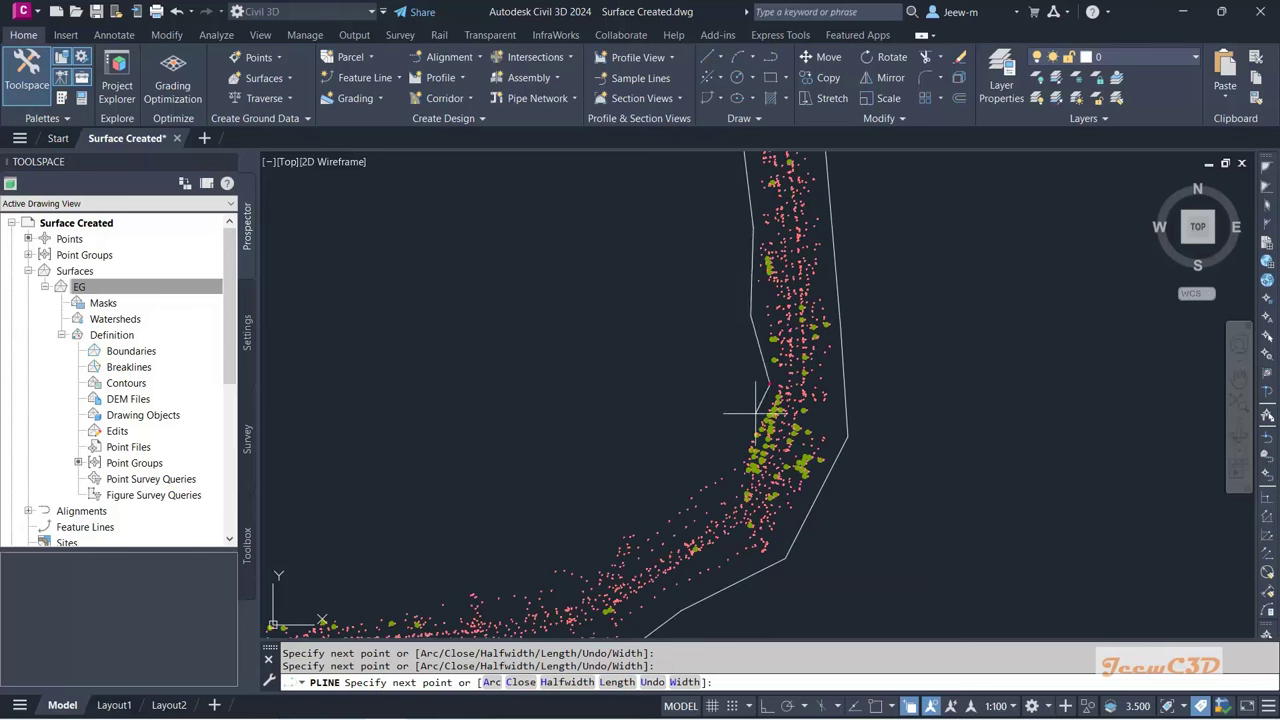
click(736, 447)
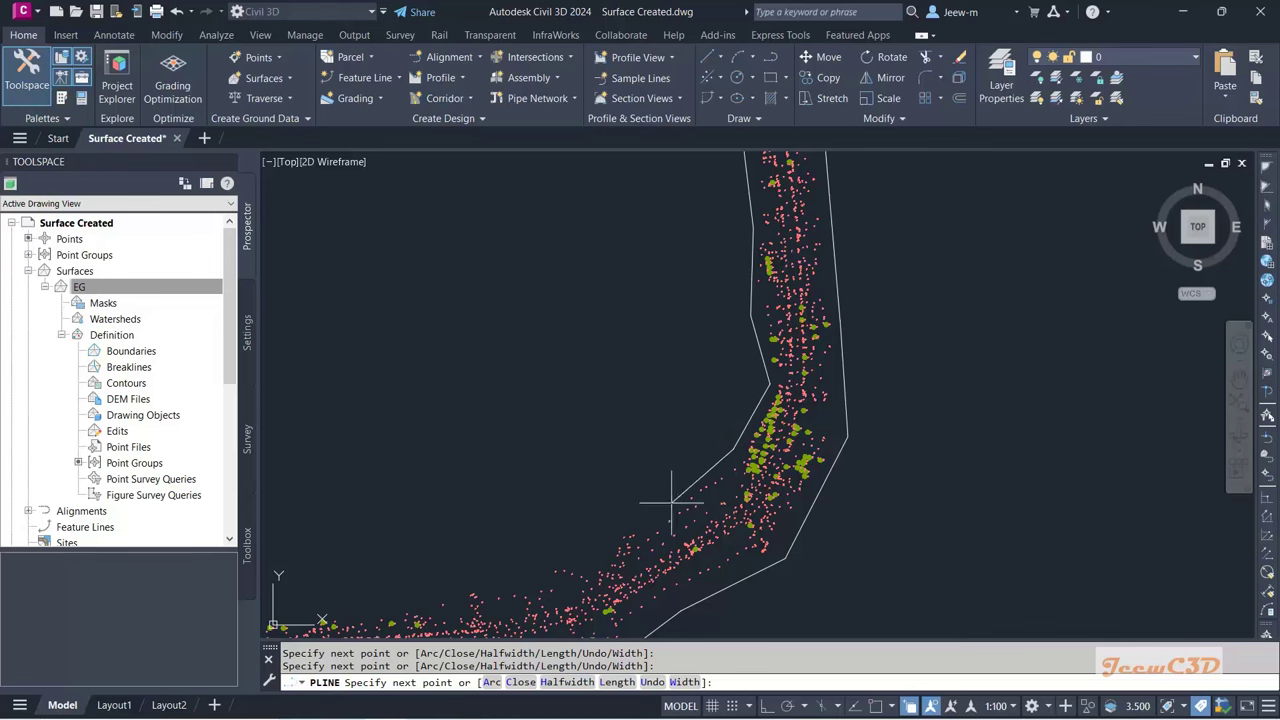
click(671, 503)
middle_drag(671, 503, 749, 349)
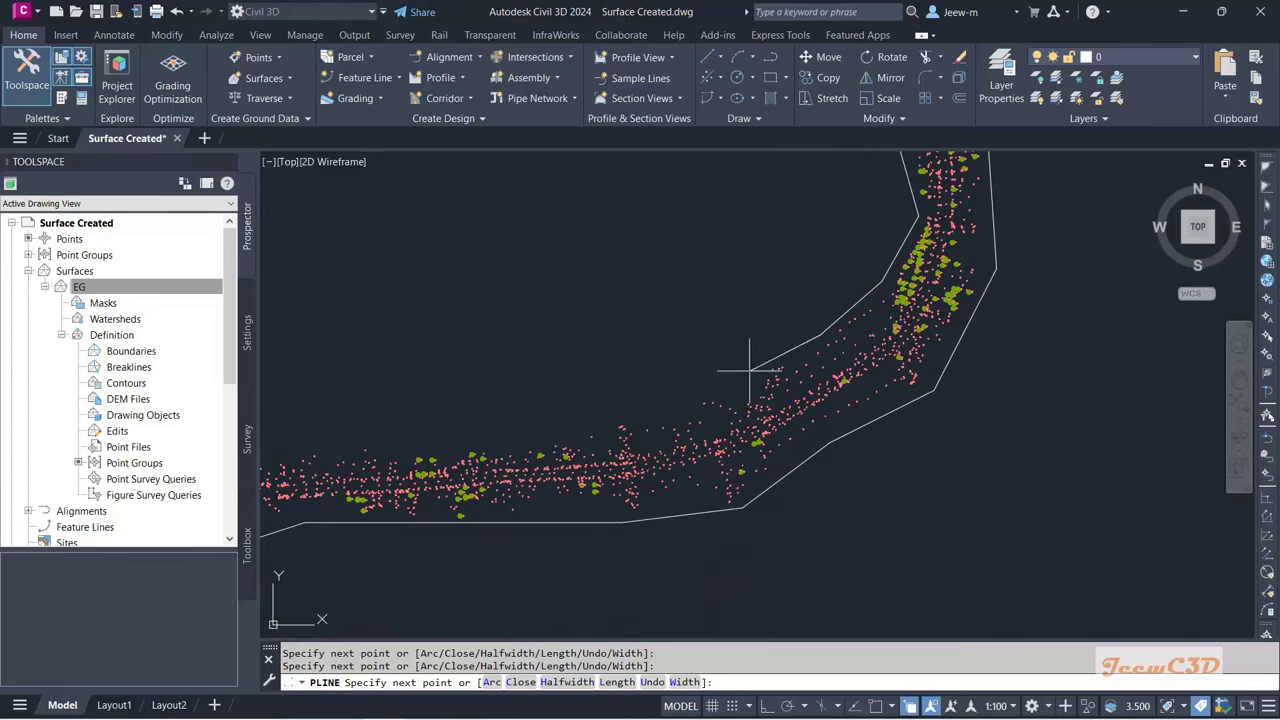
click(687, 397)
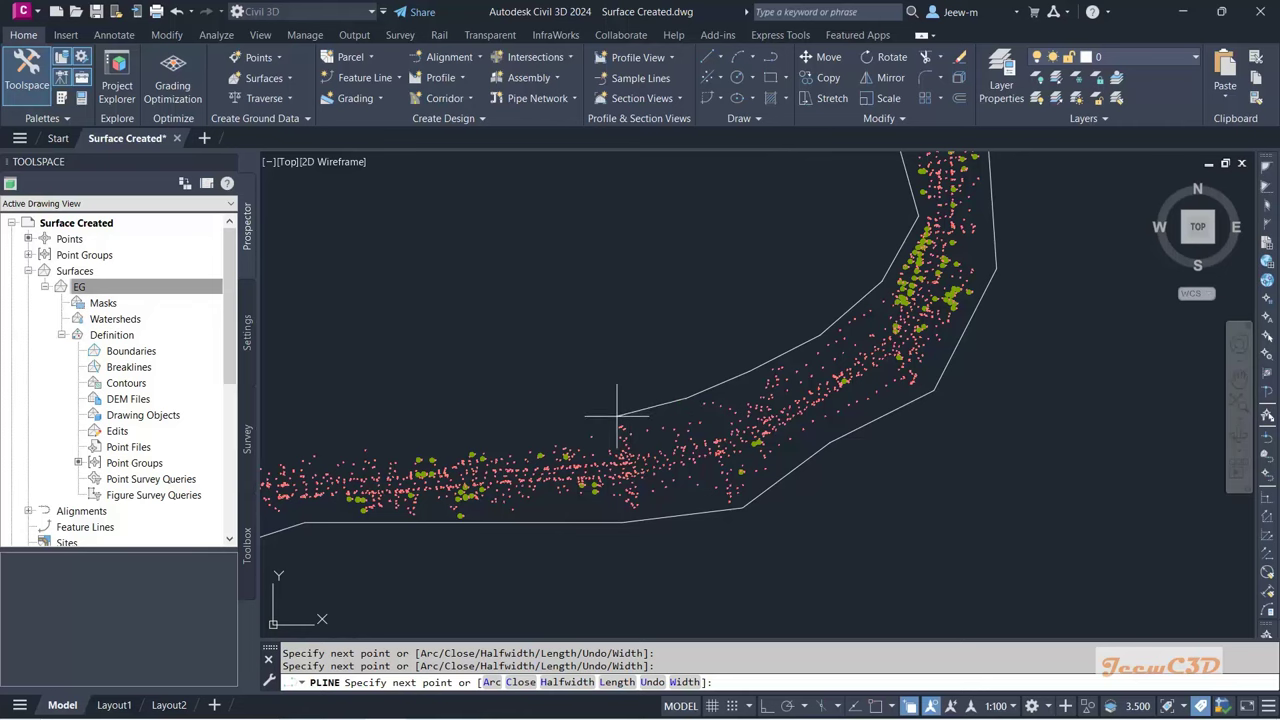
Step: Carry the polyline west along the northern edge of the middle stretch up to the start of the southwestern leg
middle_drag(543, 423, 757, 357)
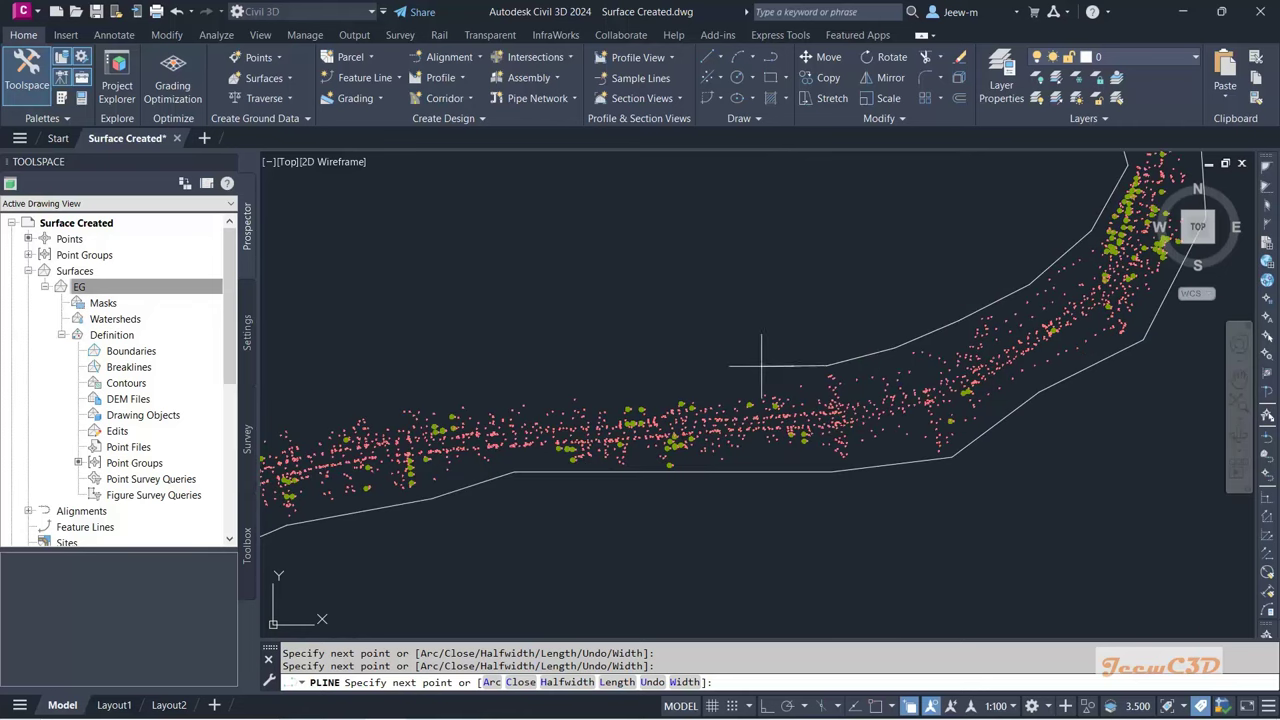
click(703, 385)
click(545, 386)
middle_drag(502, 387, 845, 330)
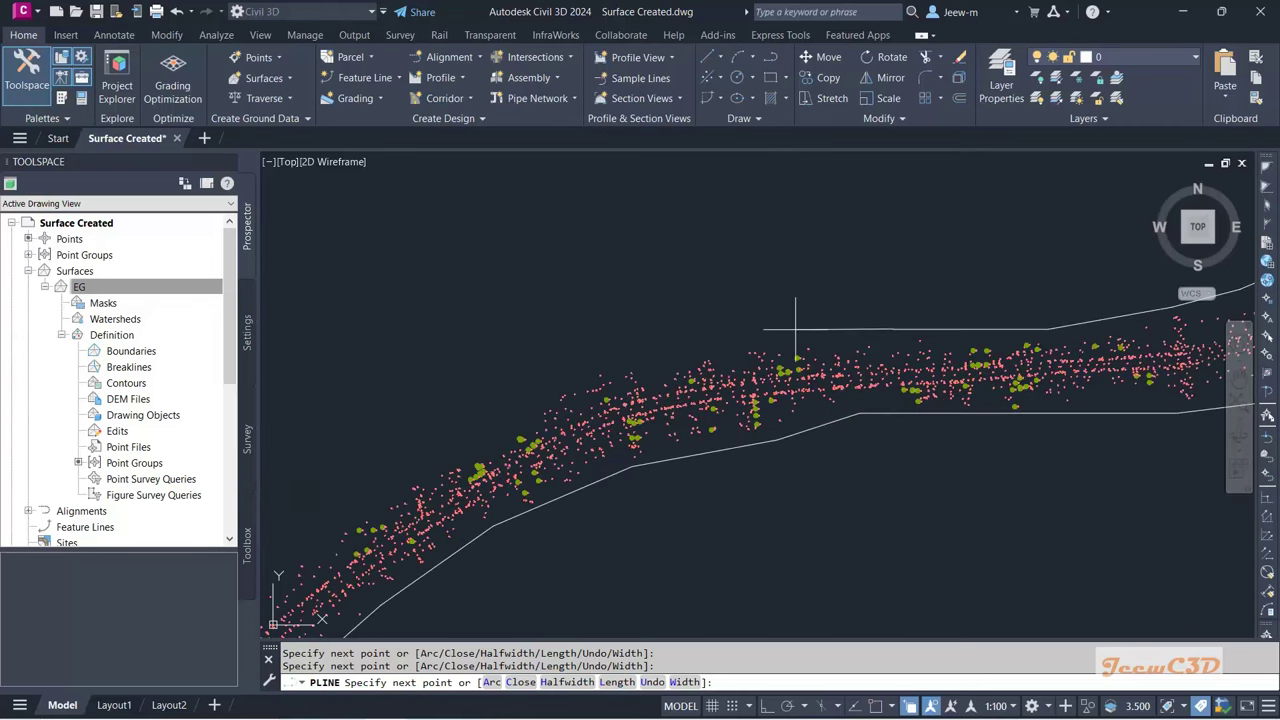
click(681, 345)
click(532, 388)
middle_drag(445, 405, 751, 286)
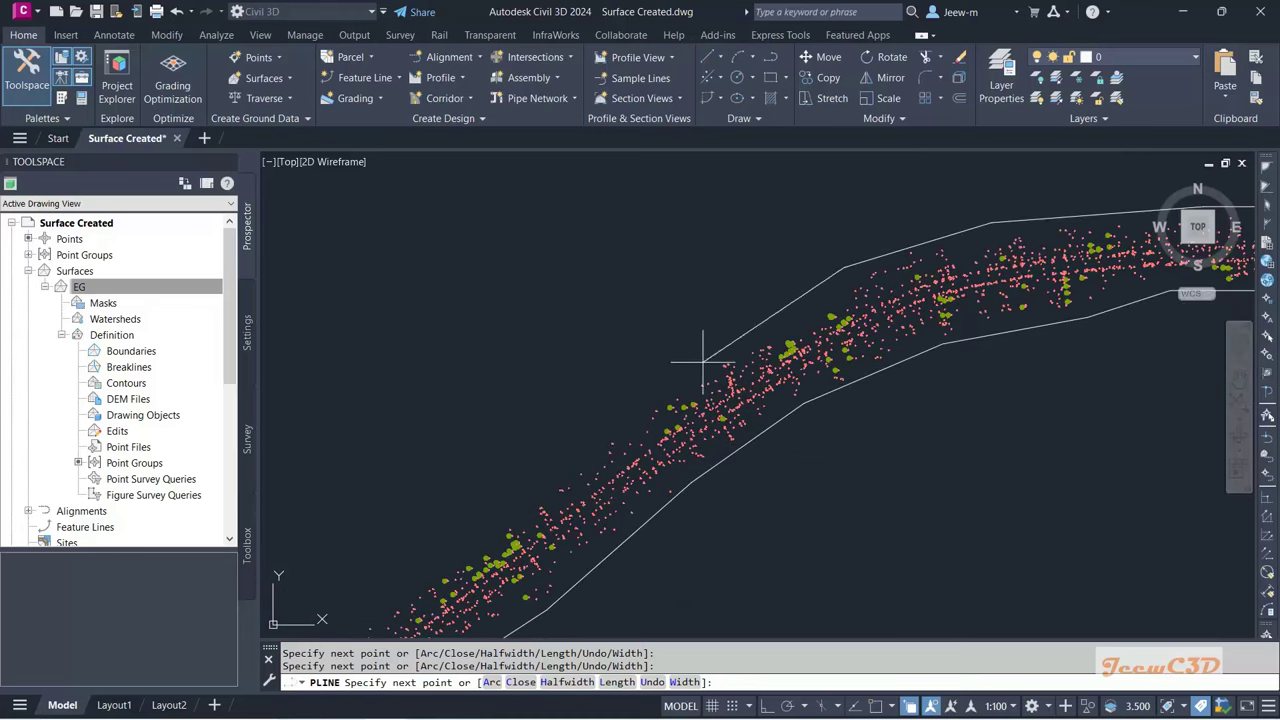
Step: Extend the polyline southwest along the northwest side of the southwestern leg, just outside the survey points
click(801, 315)
click(661, 383)
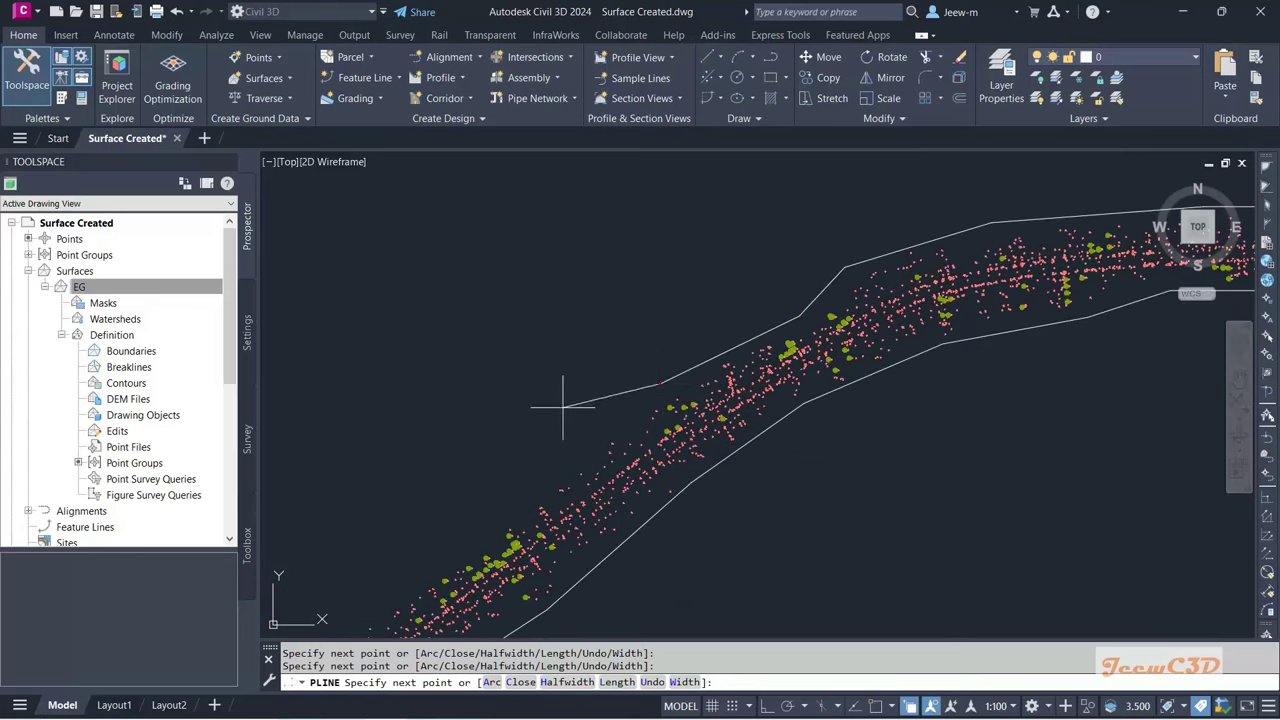
middle_drag(563, 407, 686, 229)
click(681, 310)
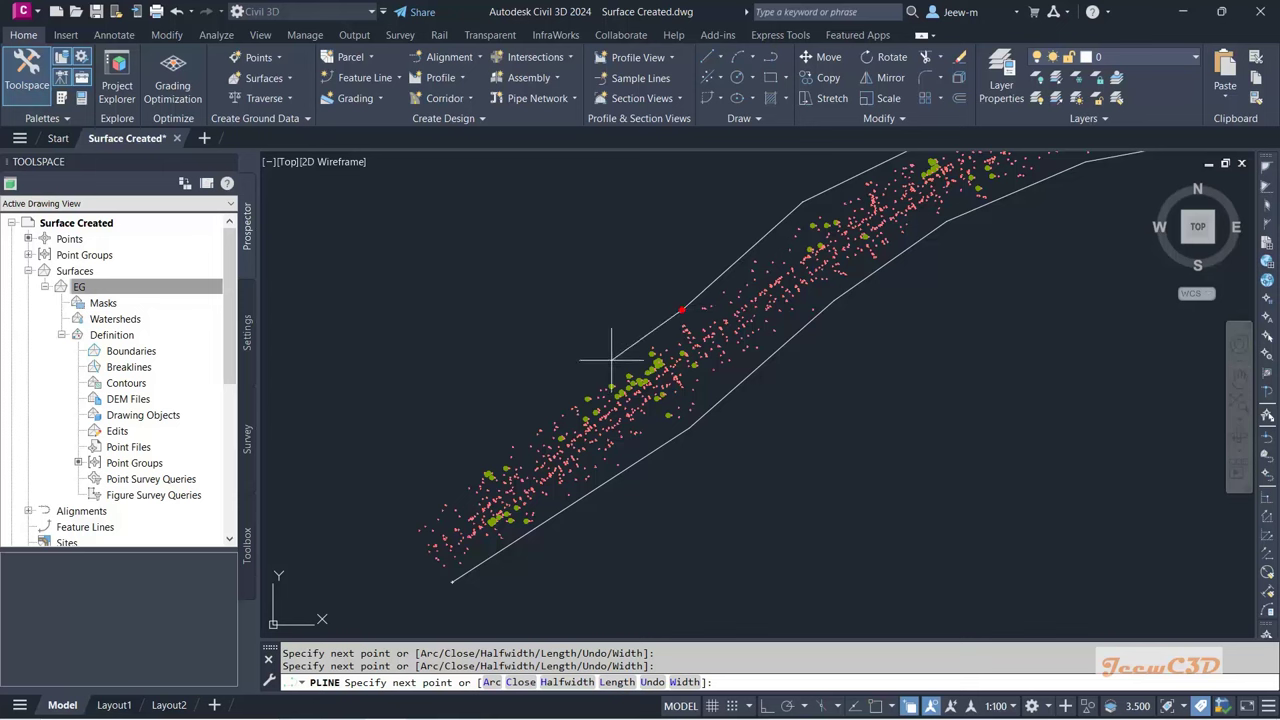
click(428, 487)
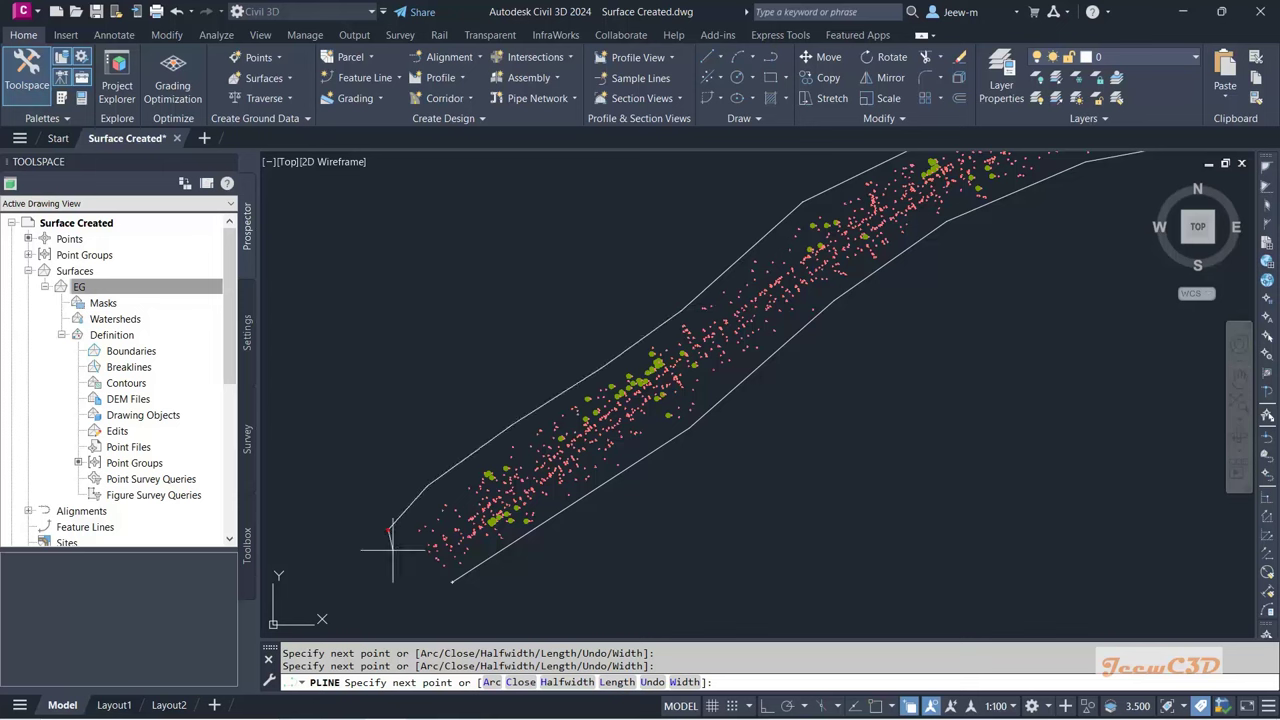
Step: Wrap the polyline around the southwestern end of the survey points and finish it with the Close option
click(390, 530)
scroll(432, 605, up, 2)
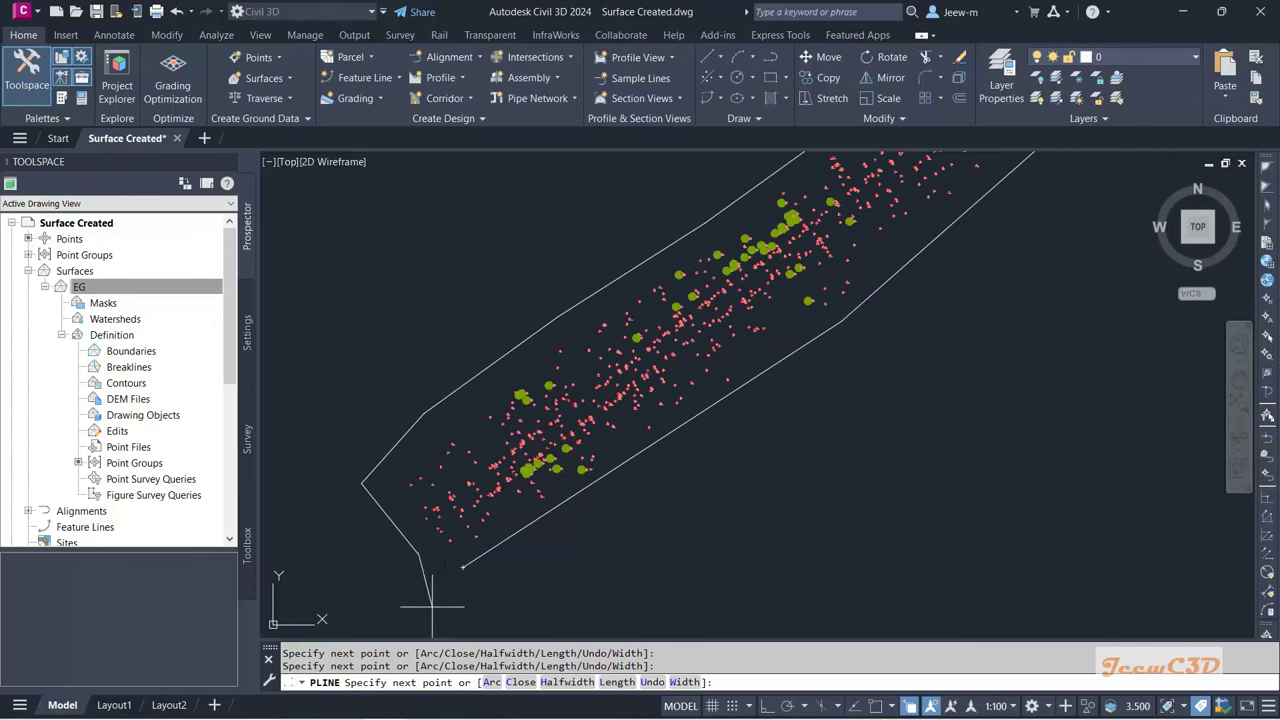
scroll(428, 588, up, 1)
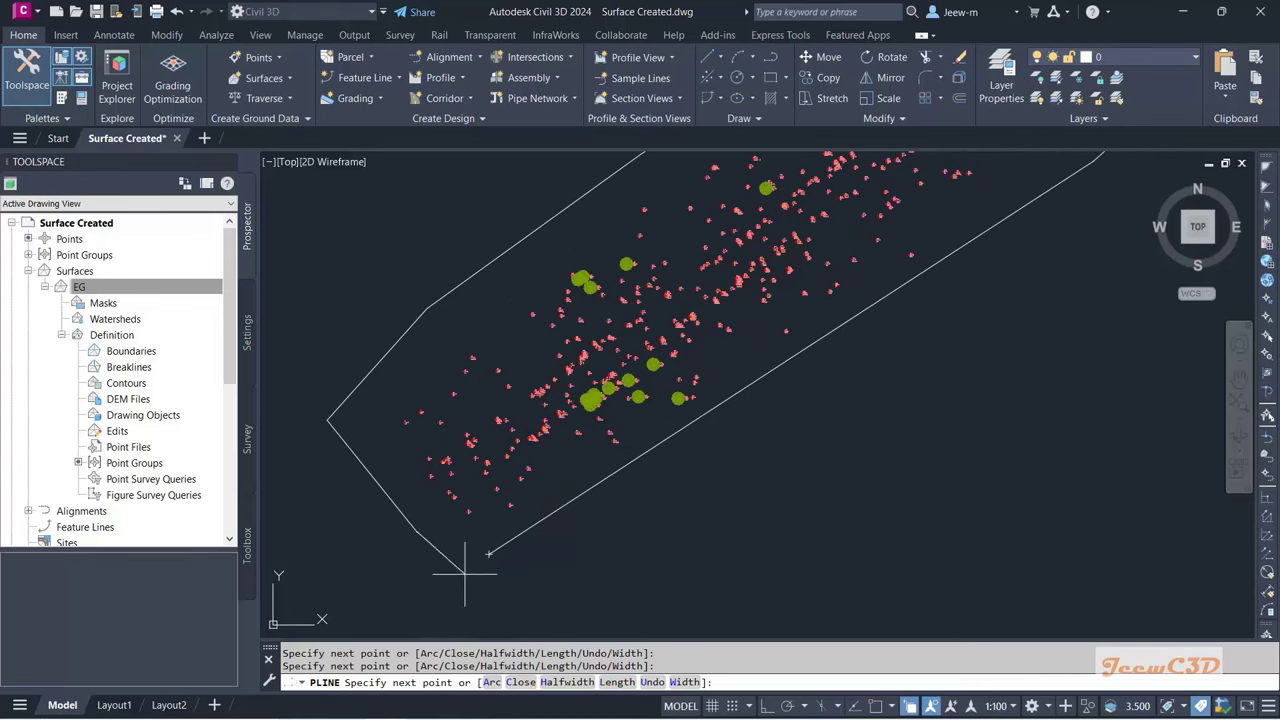
click(520, 682)
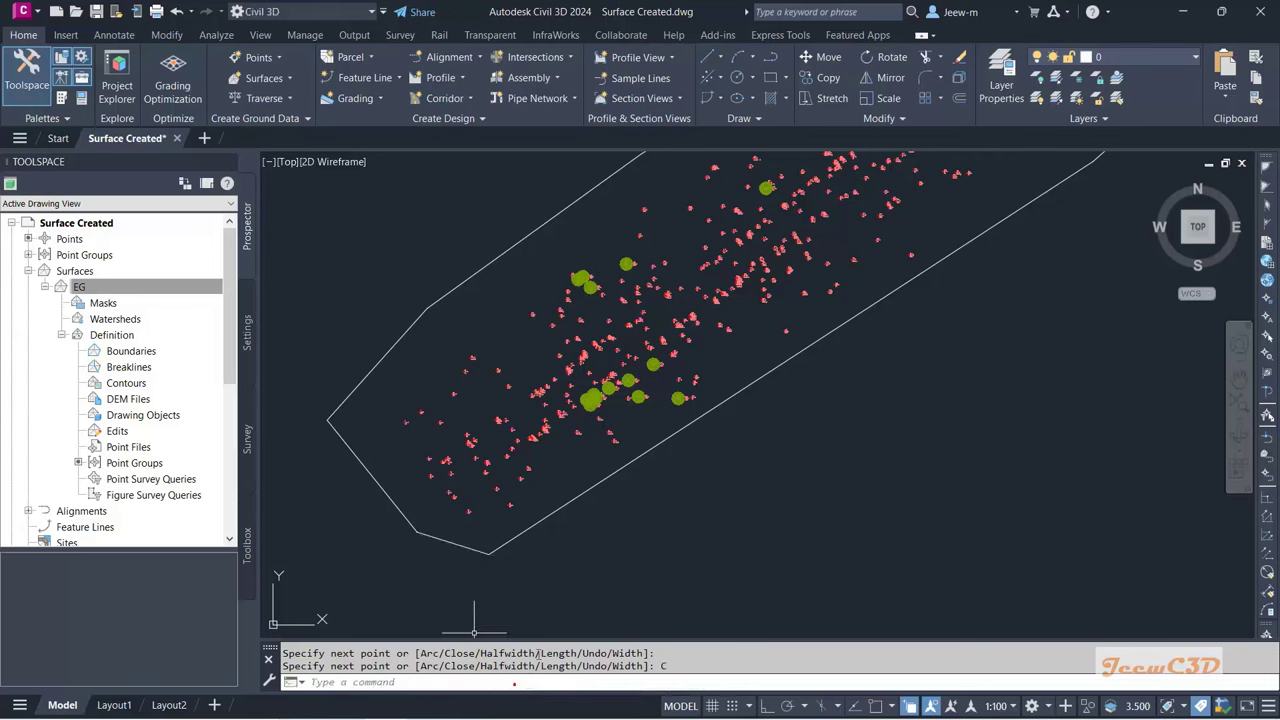
Step: Check the whole boundary polyline around the survey points by selecting it, and clear the selection
scroll(545, 575, down, 3)
middle_drag(720, 545, 548, 581)
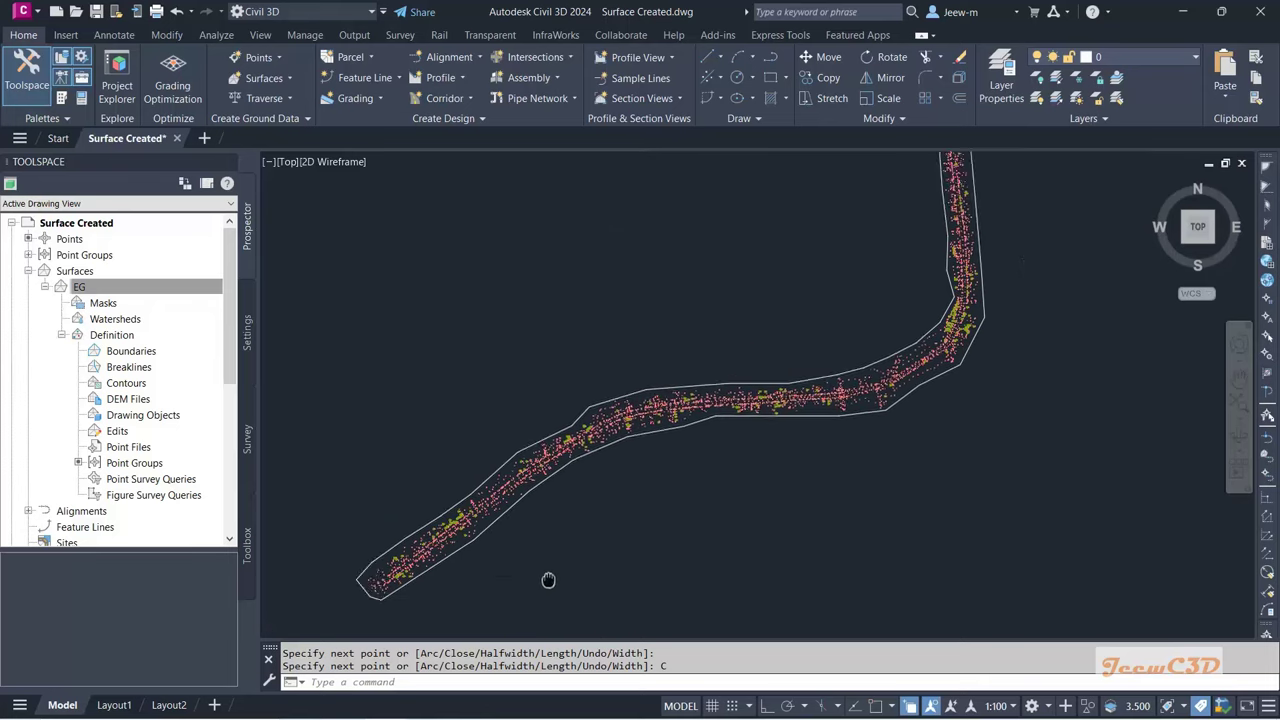
scroll(550, 580, down, 2)
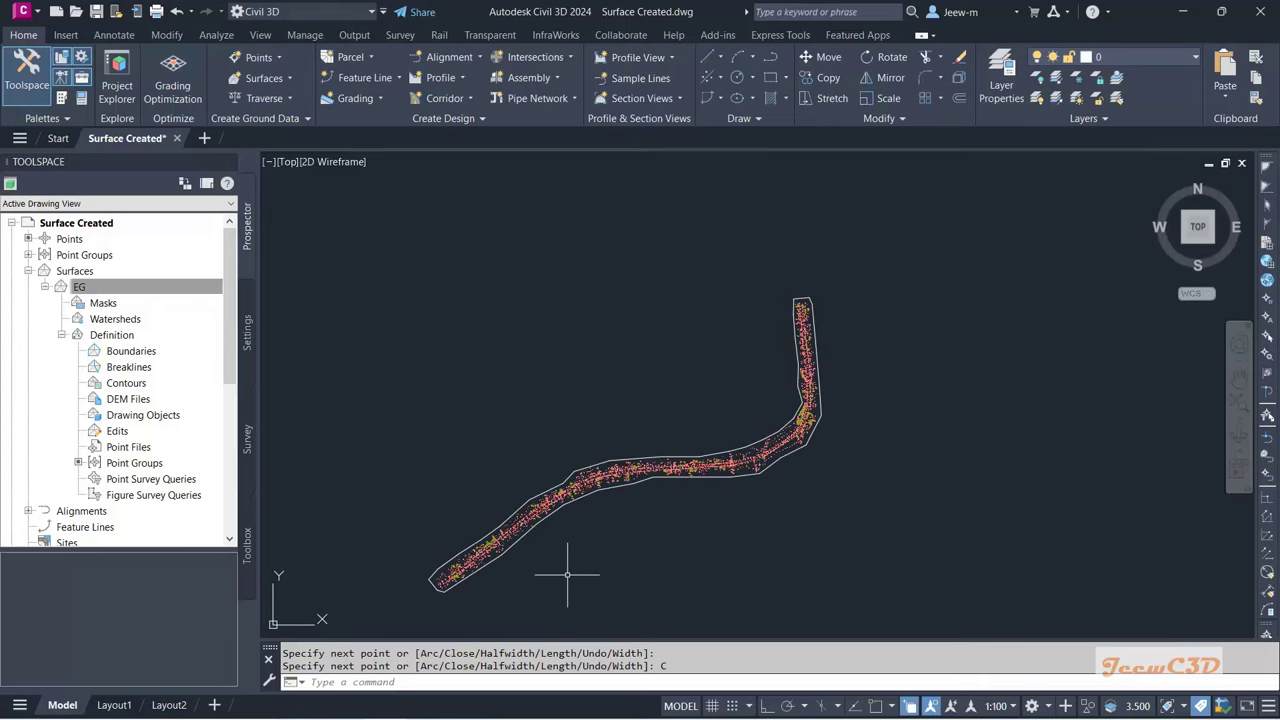
click(716, 481)
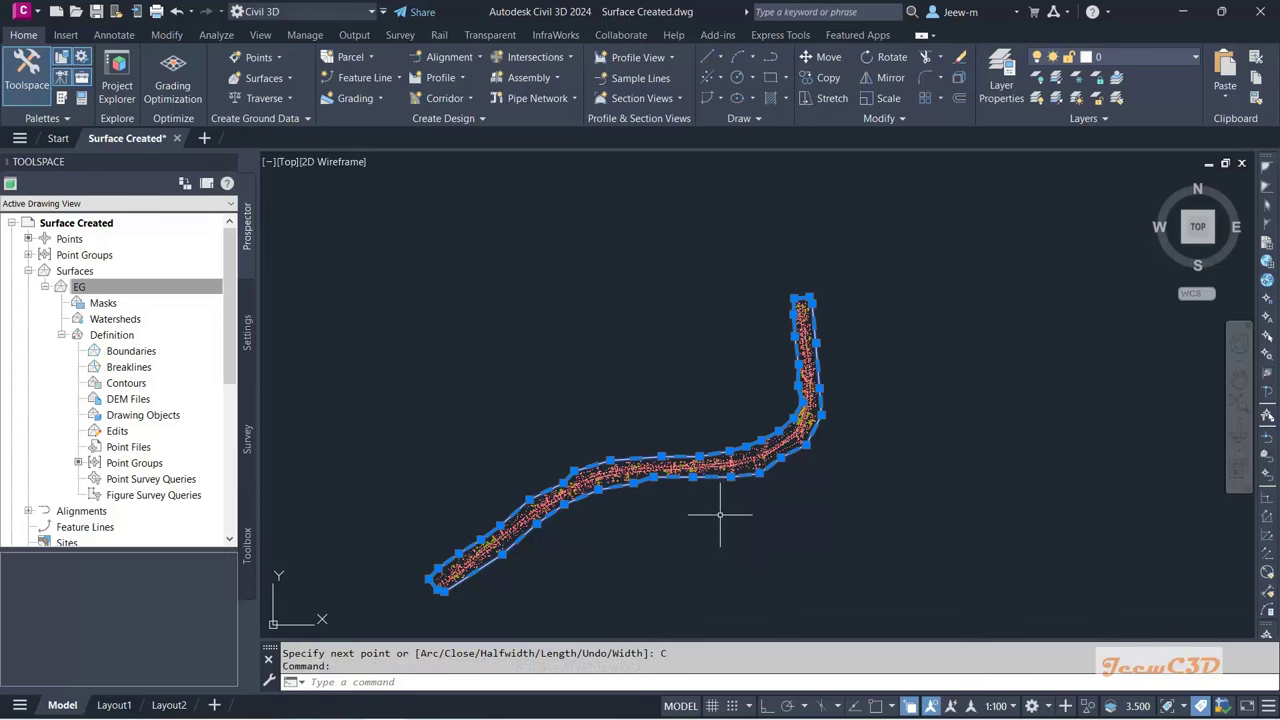
key(Escape)
middle_drag(700, 523, 632, 480)
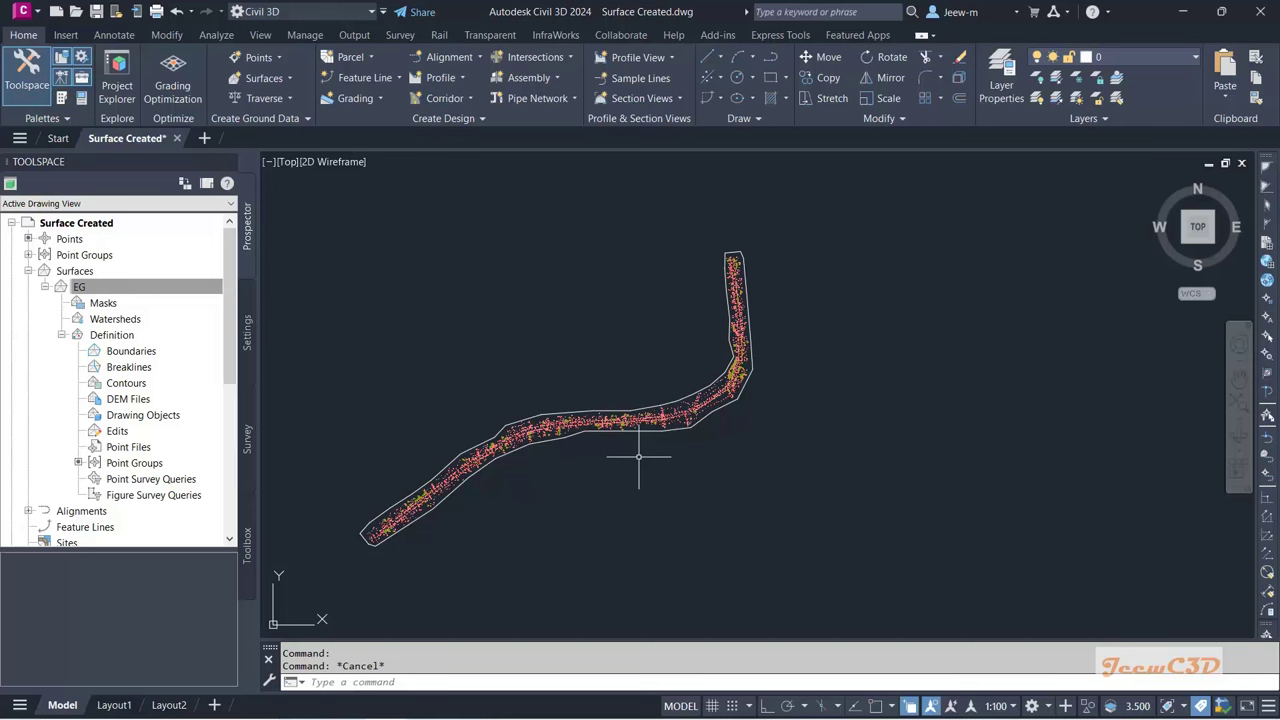
Step: Create a new layer named Surface Boundary
text(a)
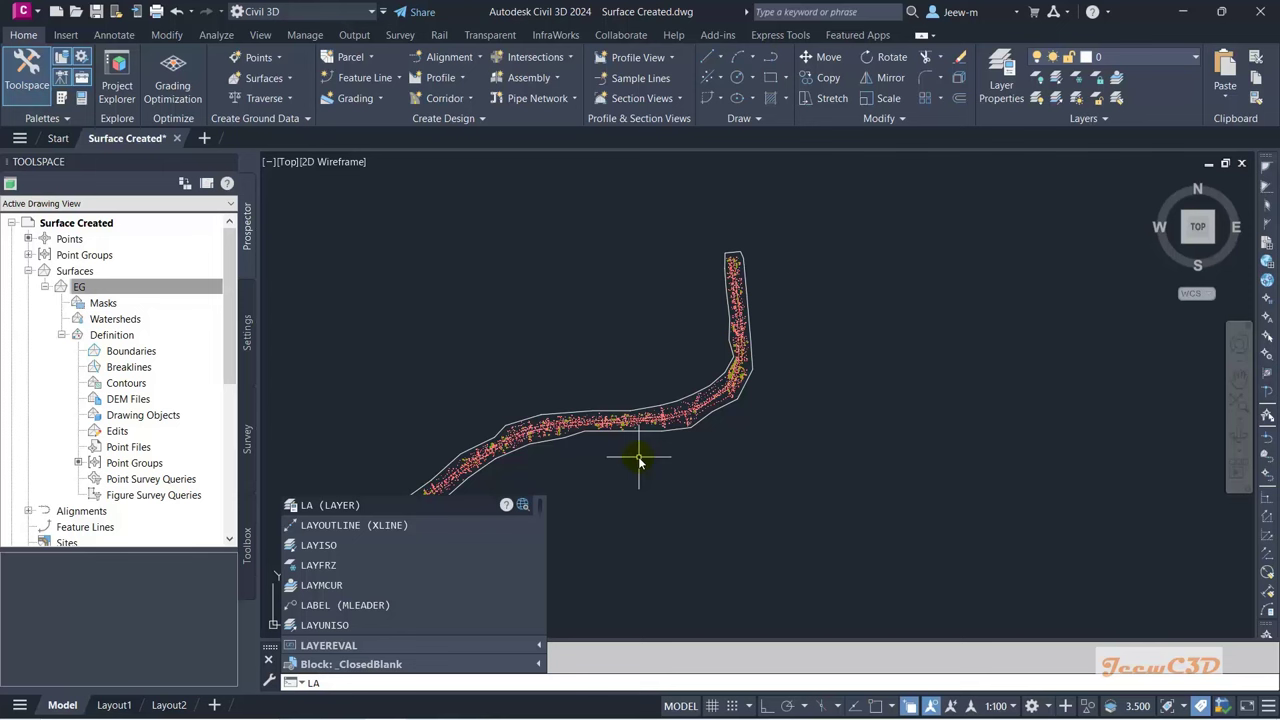
key(Escape)
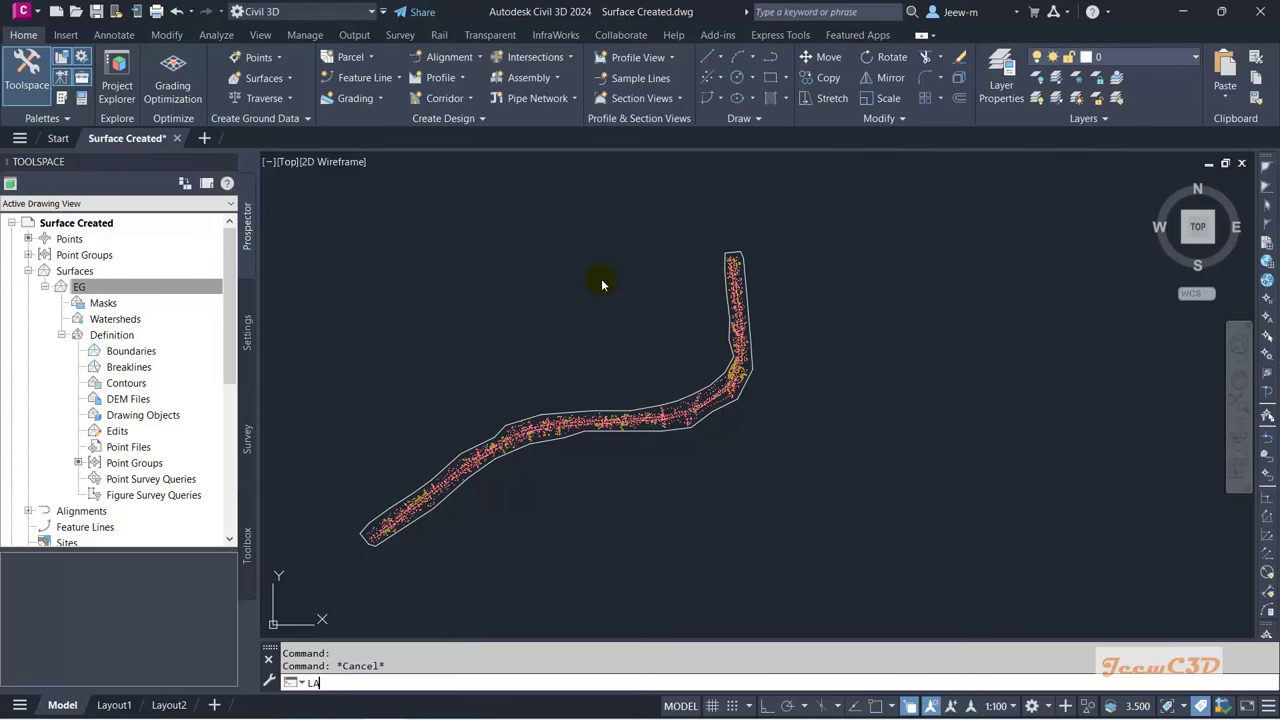
key(Return)
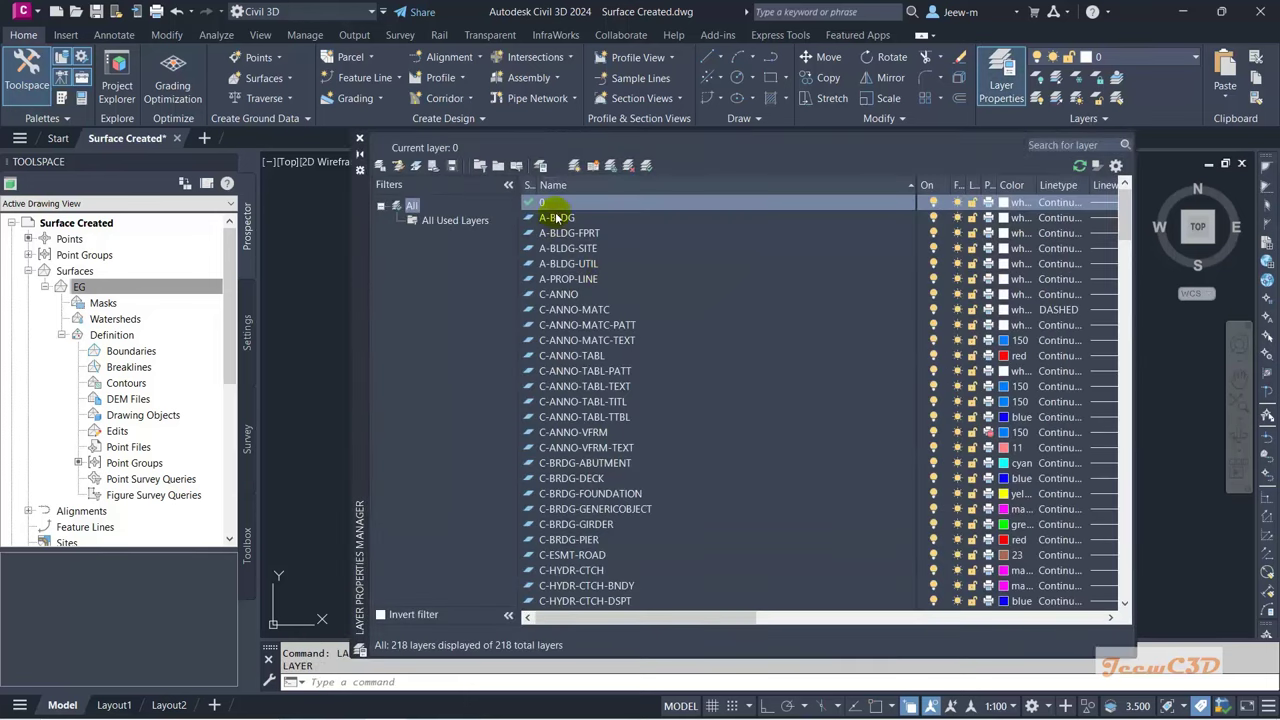
click(569, 206)
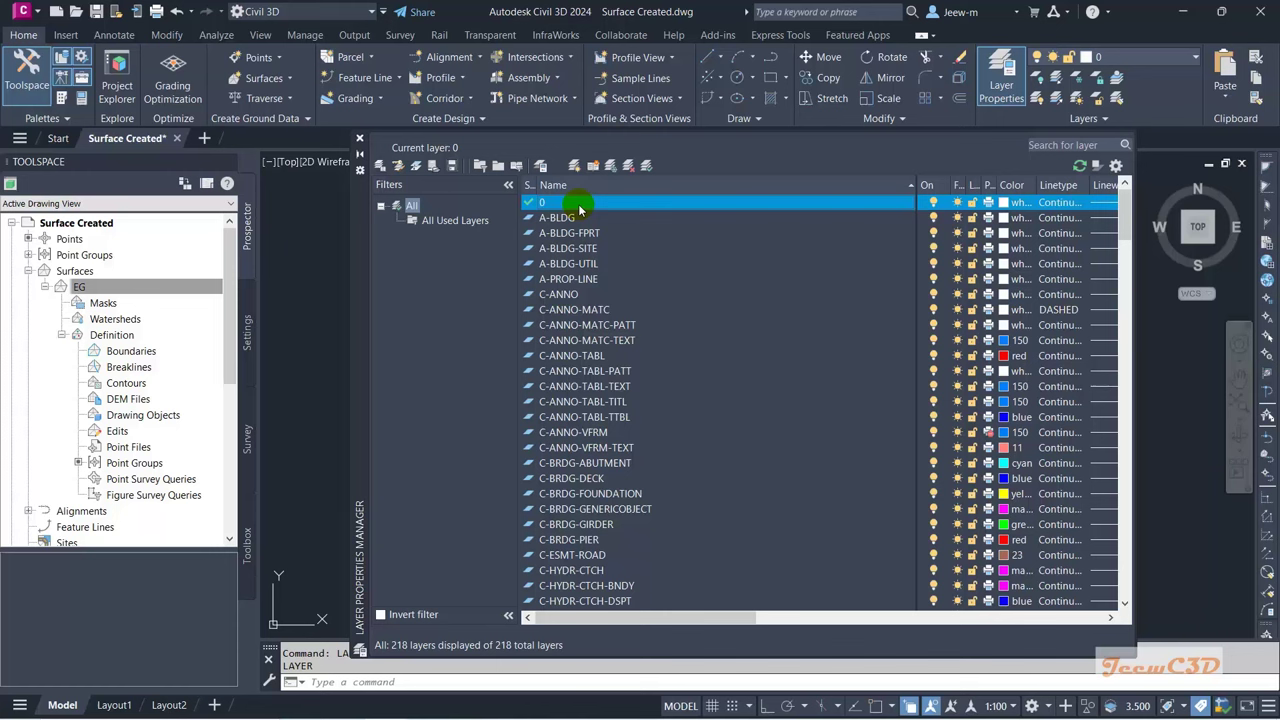
key(alt+n)
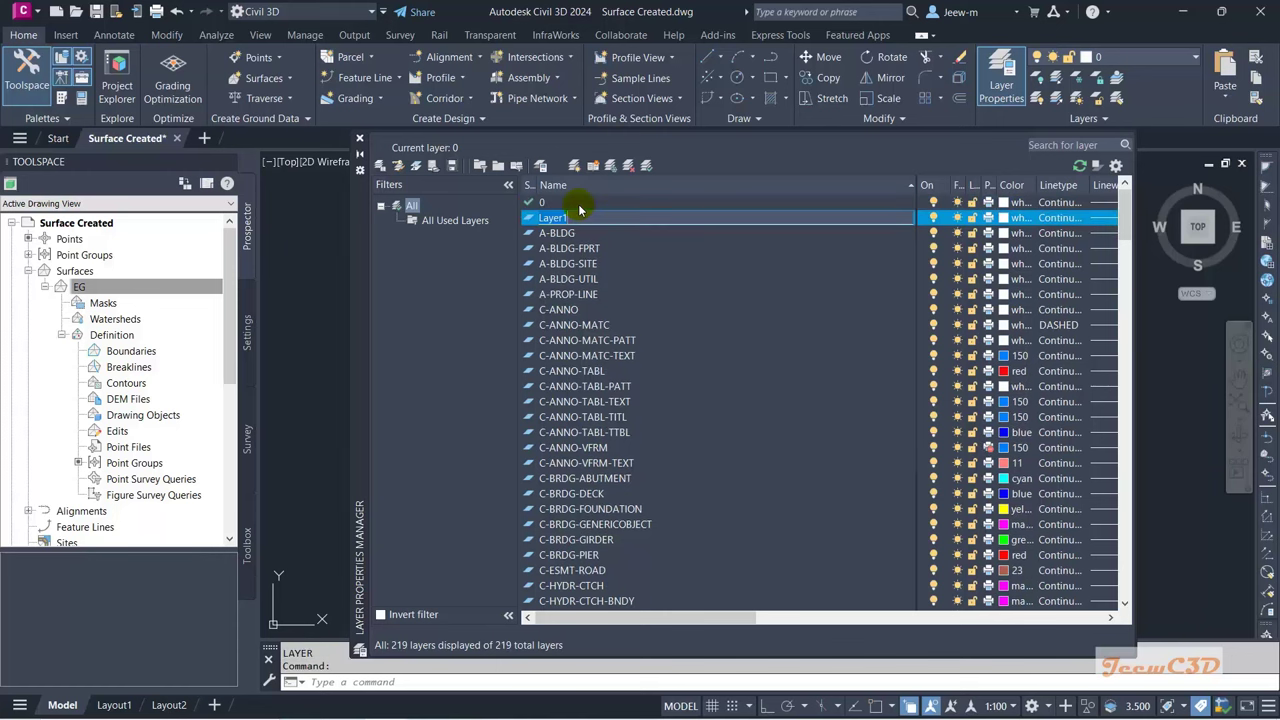
click(603, 217)
double_click(603, 217)
text(Surface Boundary)
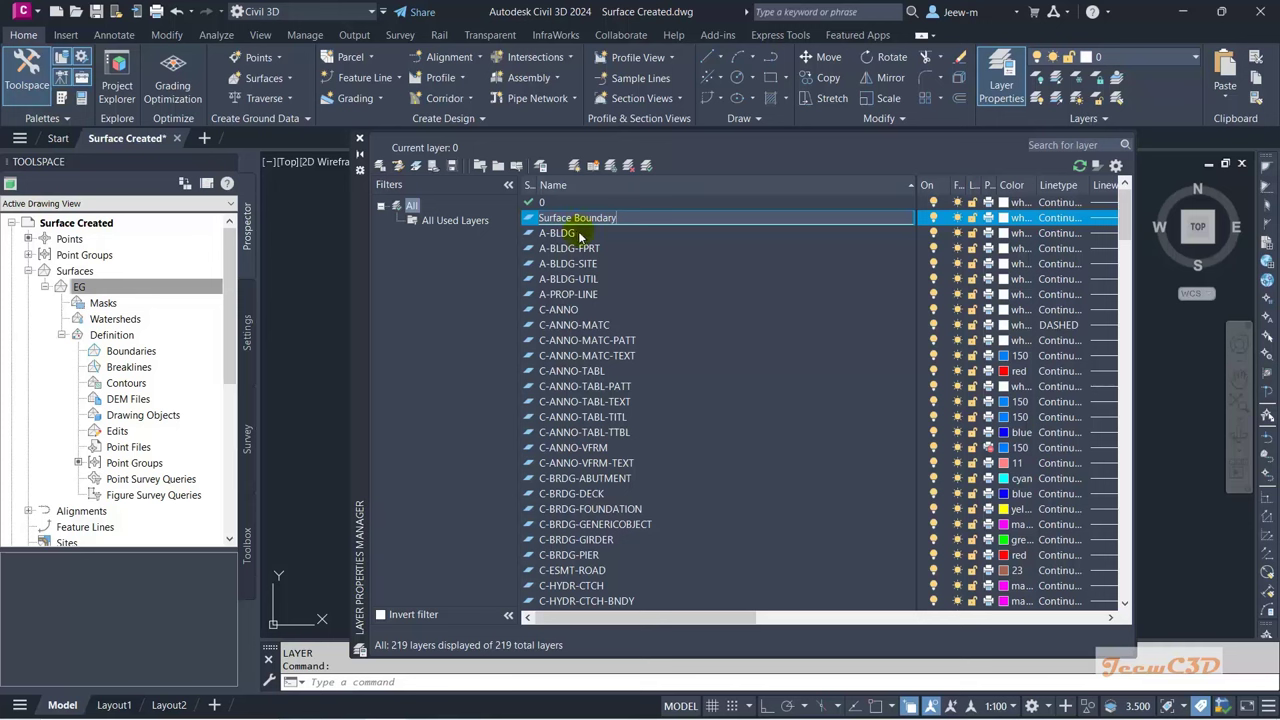
key(Return)
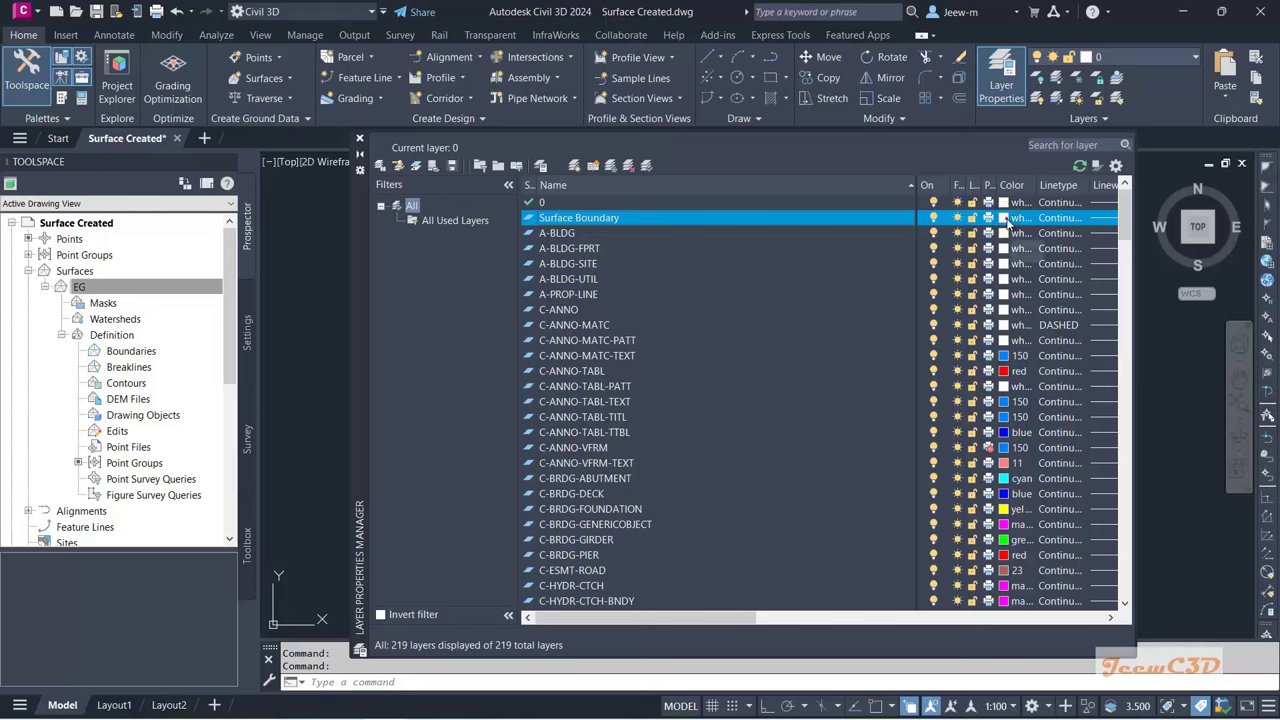
Step: Set the Surface Boundary layer's color to index color 50 and close the layer manager
click(1005, 218)
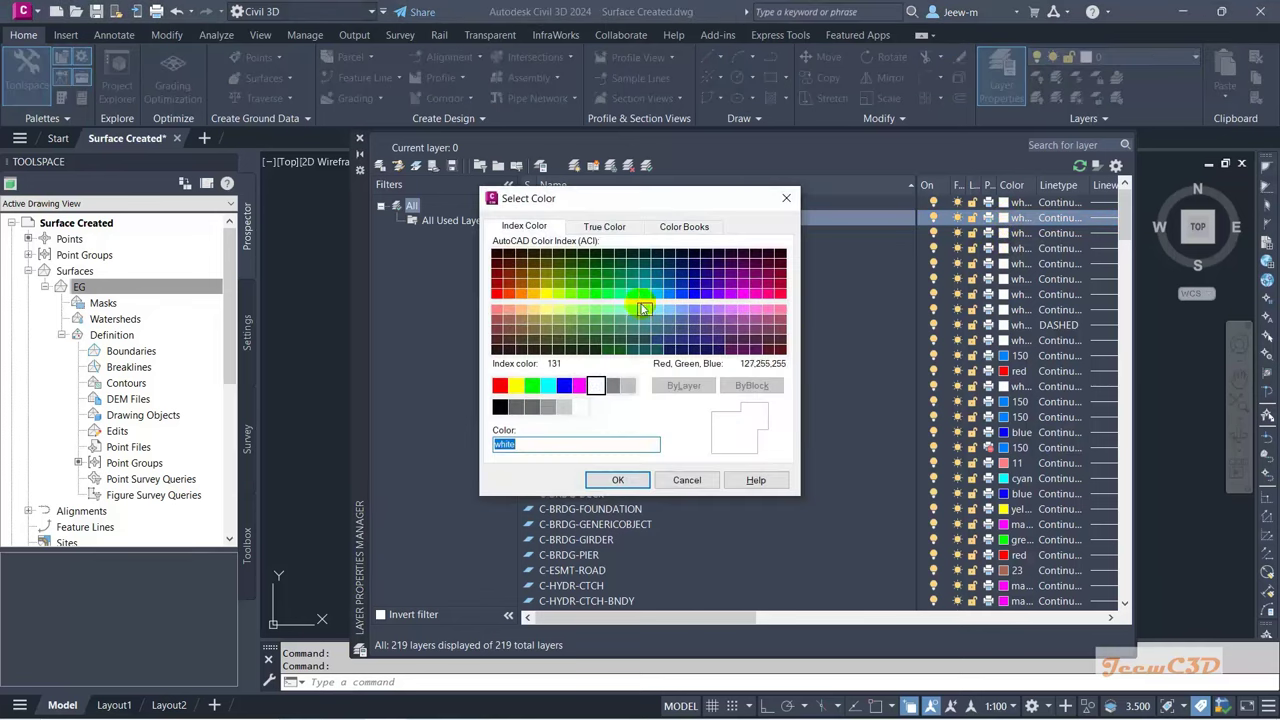
click(546, 294)
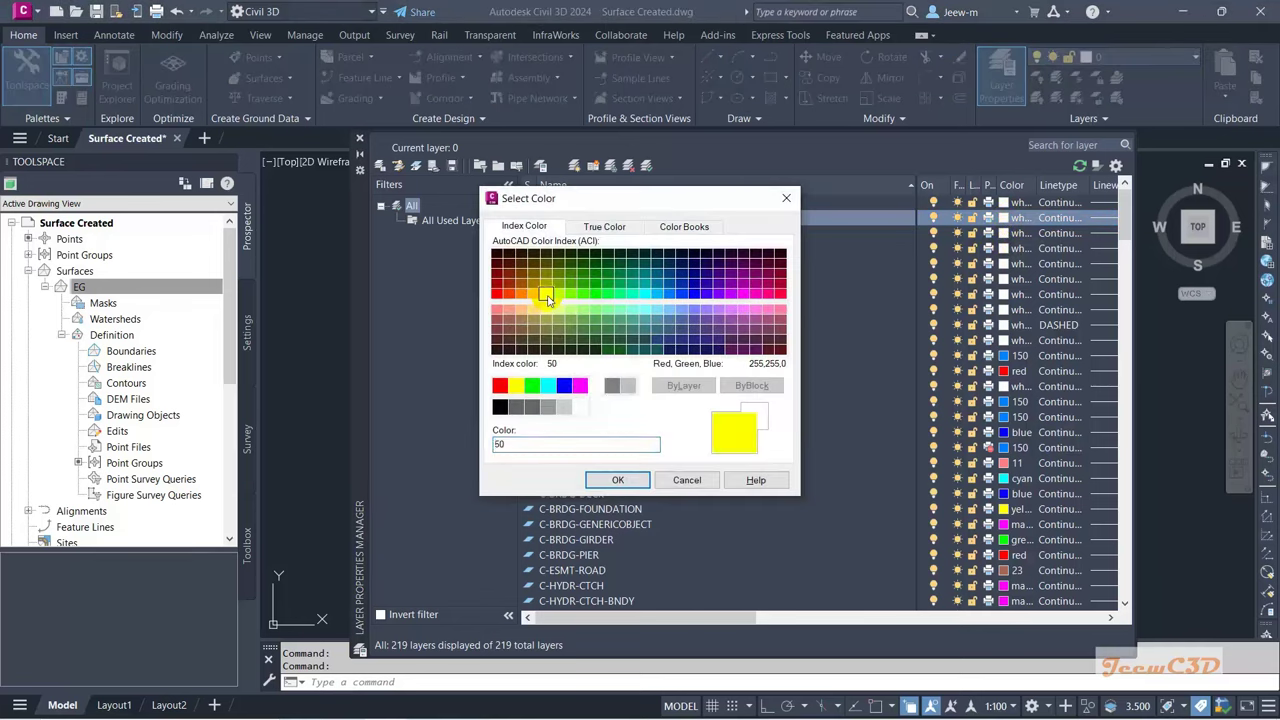
click(614, 481)
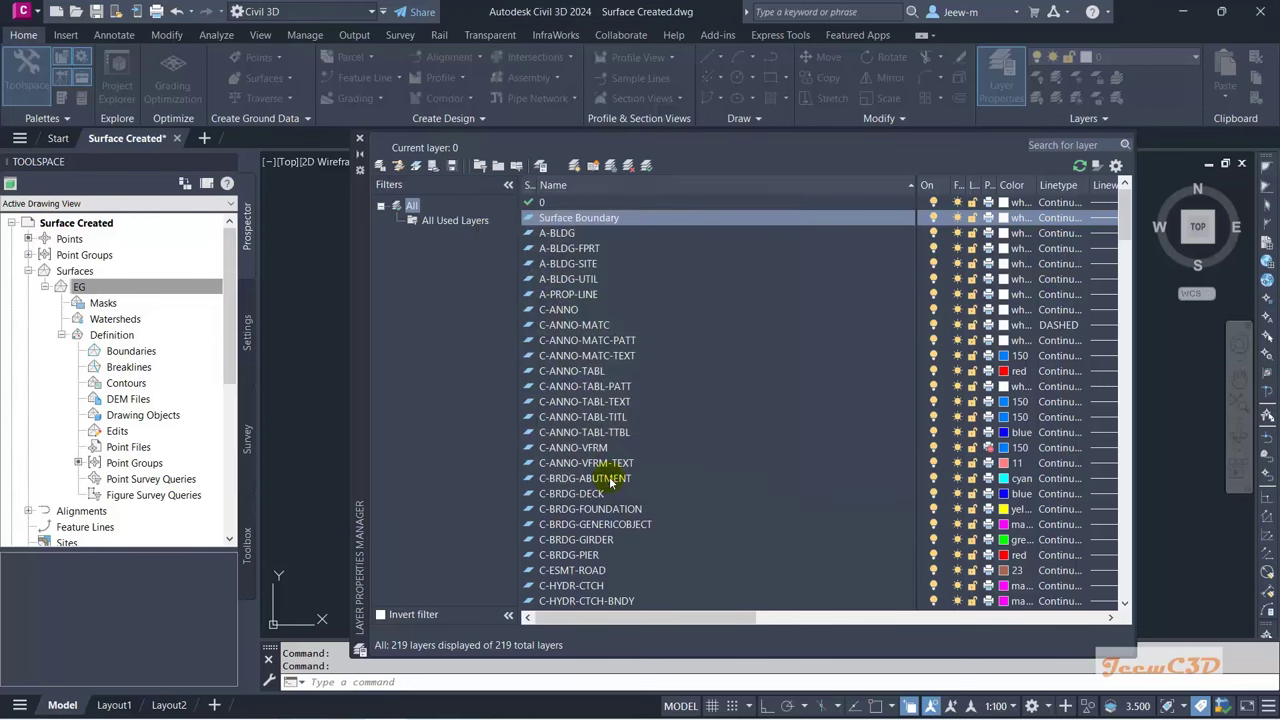
click(360, 138)
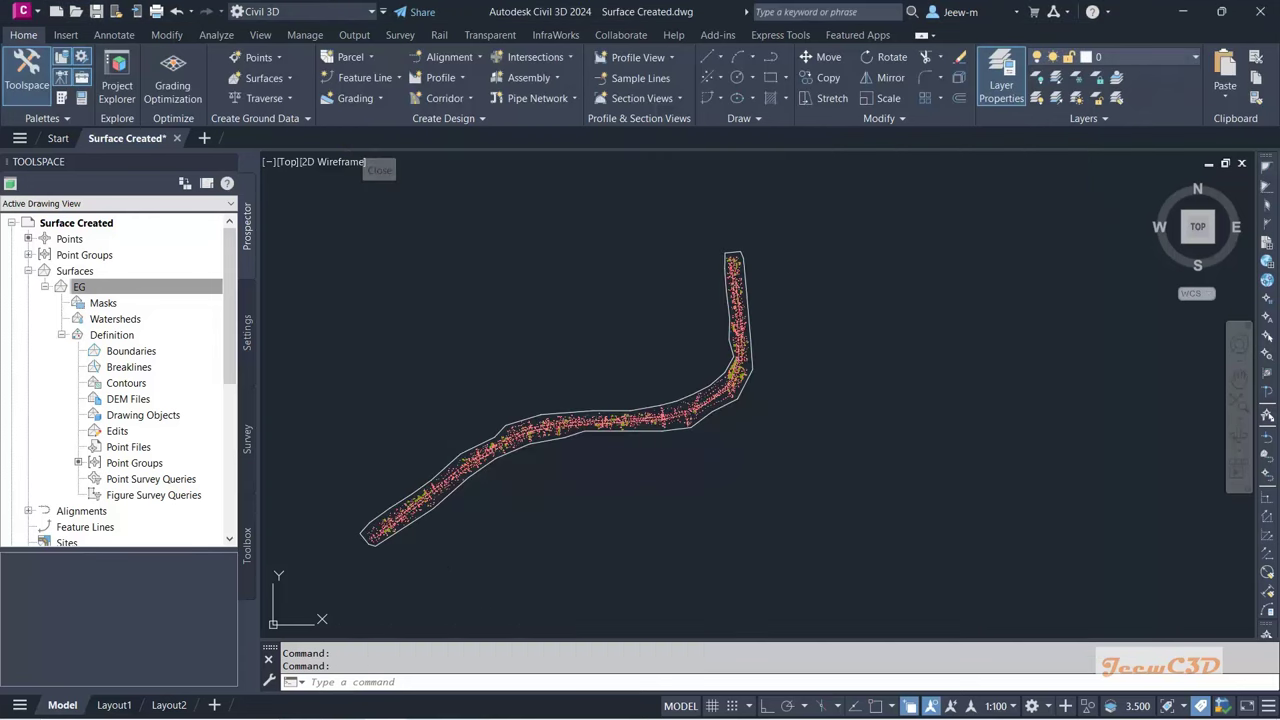
Step: Move the closed polyline around the survey points to the Surface Boundary layer and clear the selection
click(566, 446)
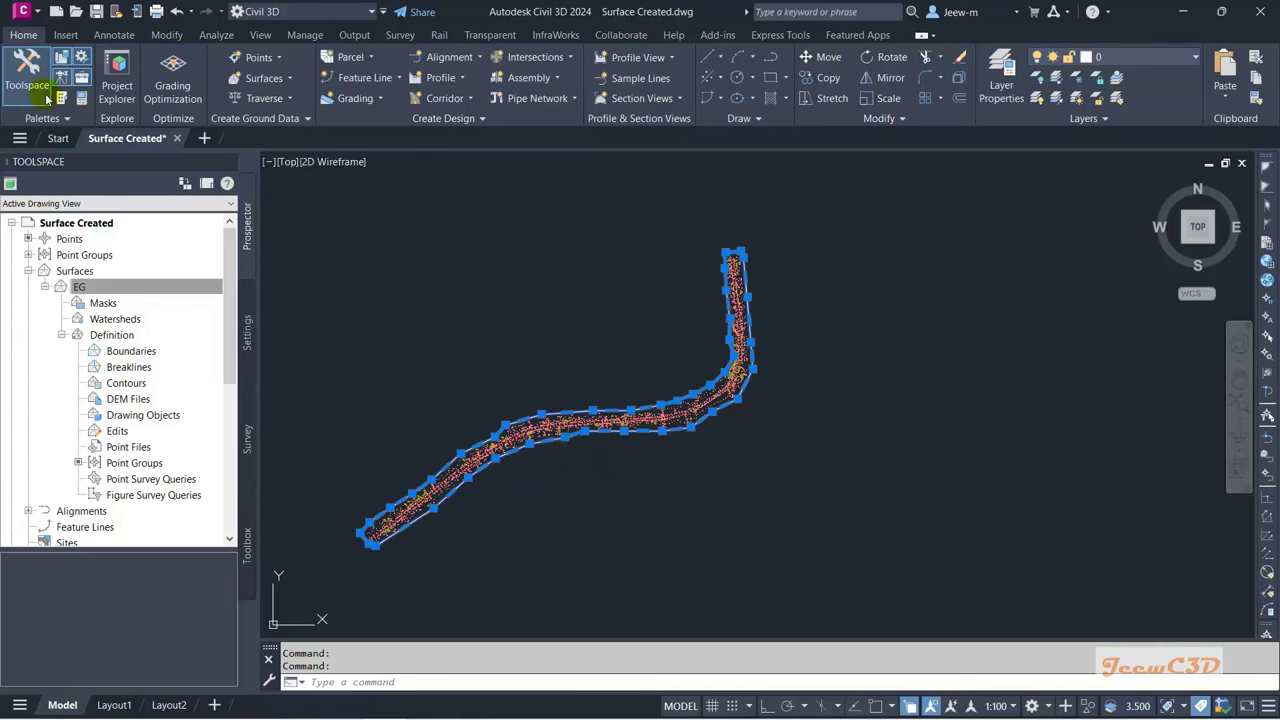
click(1130, 58)
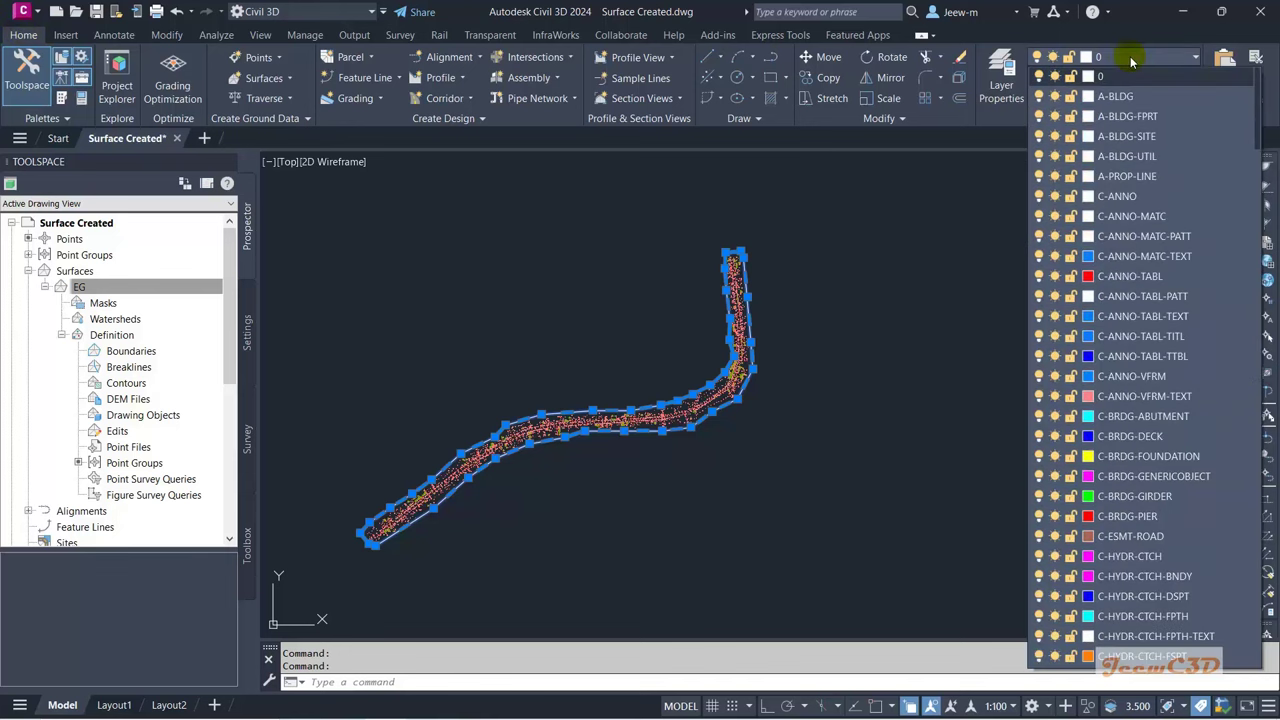
scroll(1110, 250, down, 15)
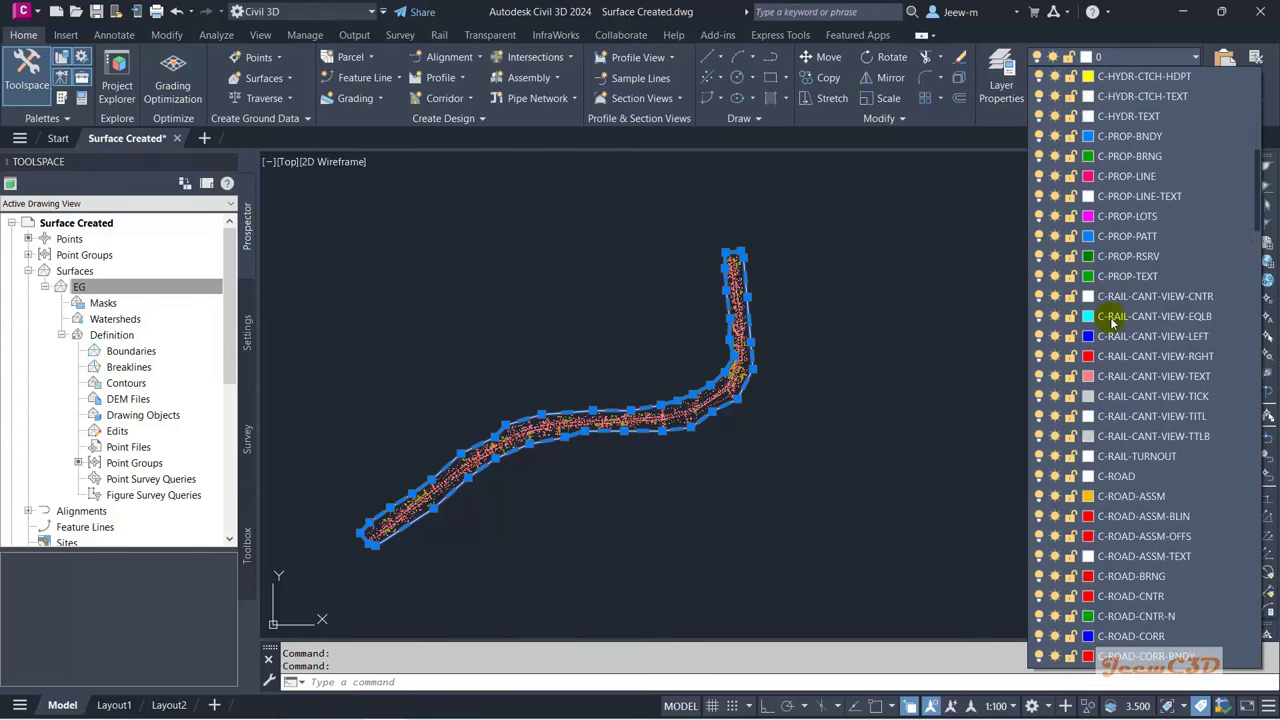
scroll(1112, 350, down, 20)
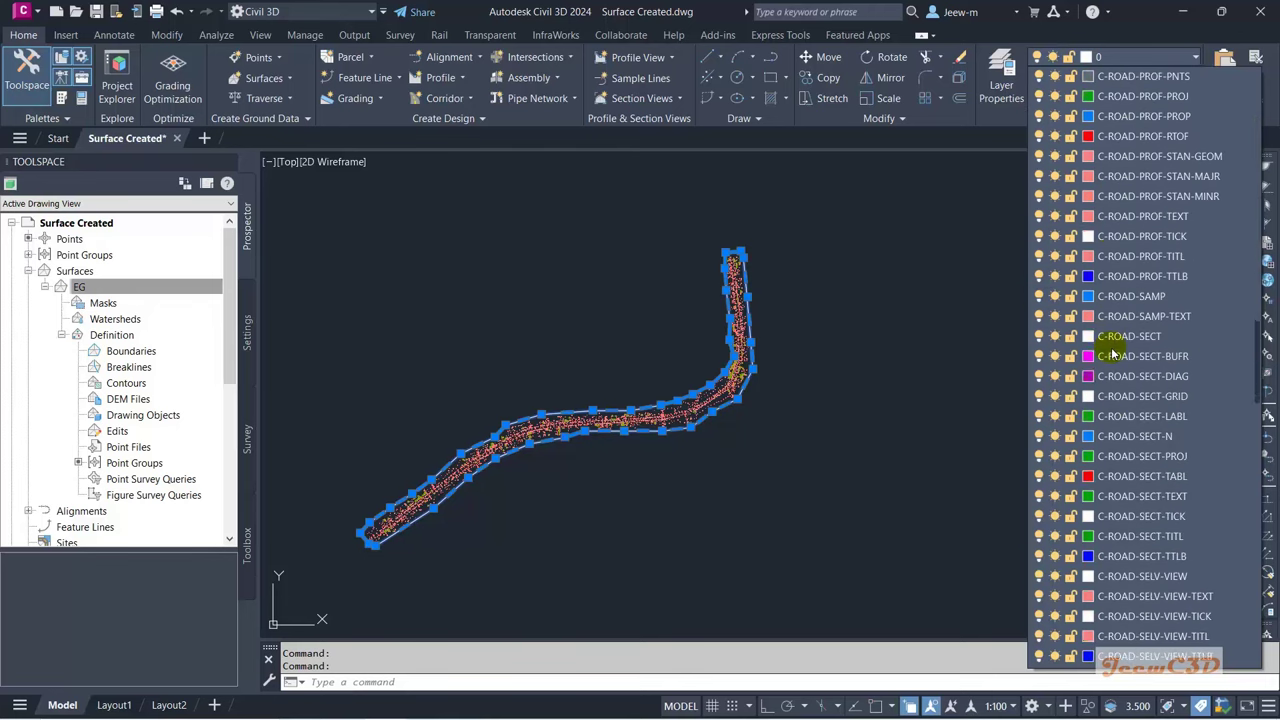
scroll(1116, 352, down, 20)
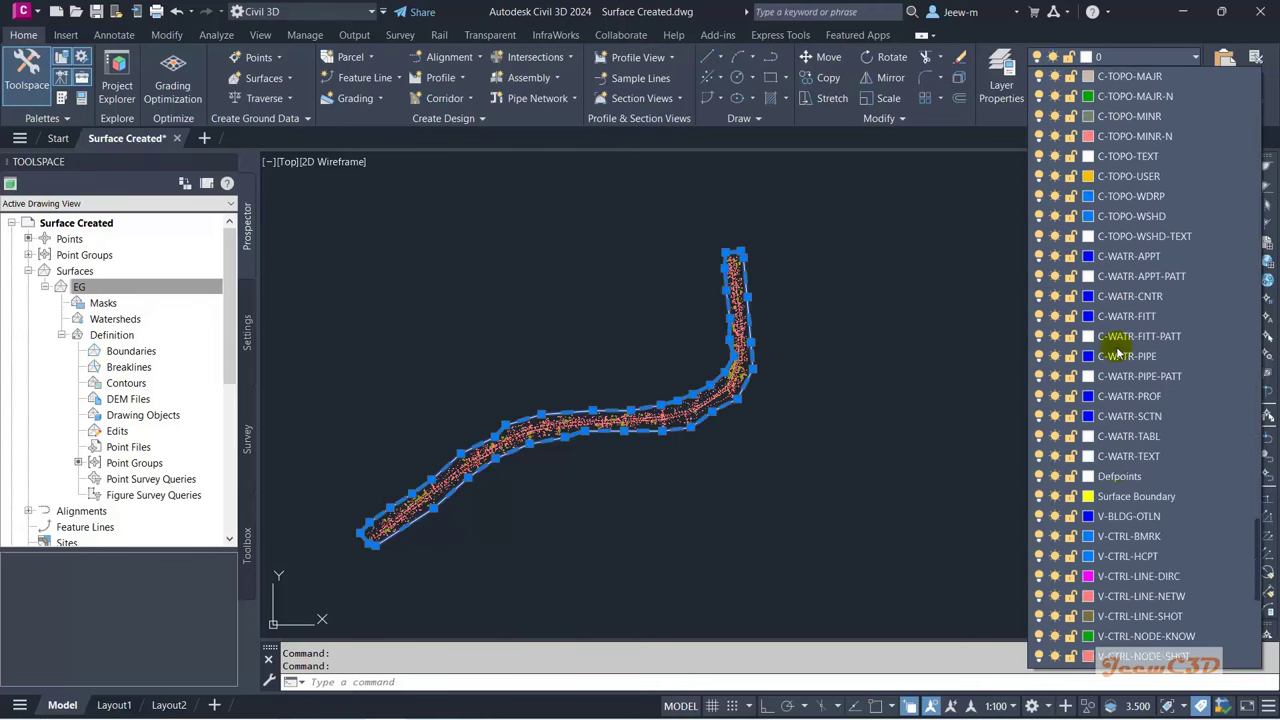
scroll(1118, 352, down, 4)
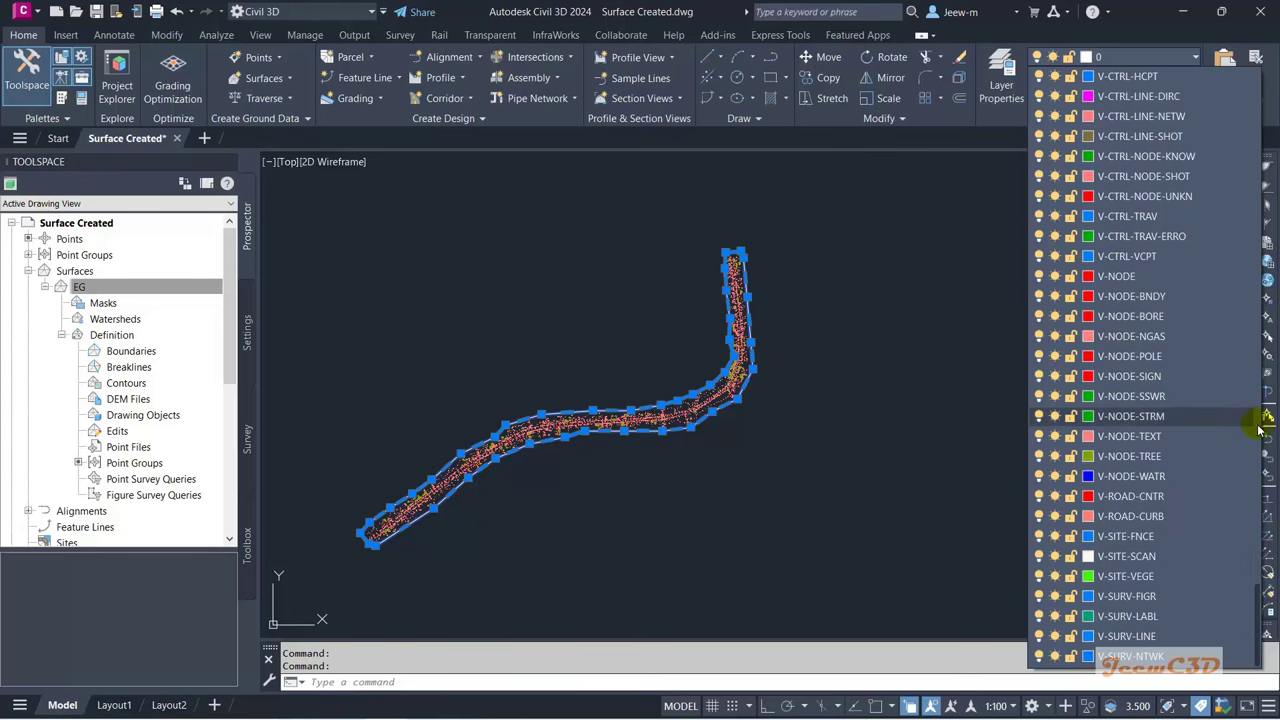
scroll(1186, 455, up, 2)
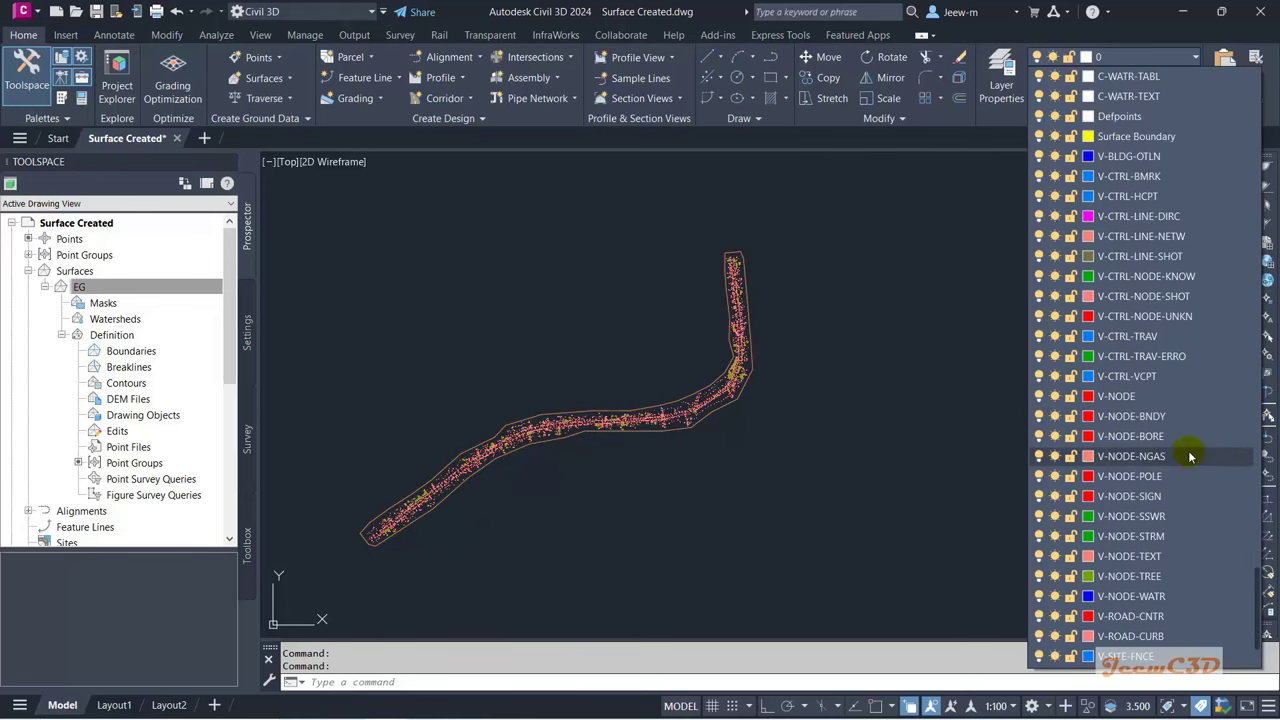
click(1145, 139)
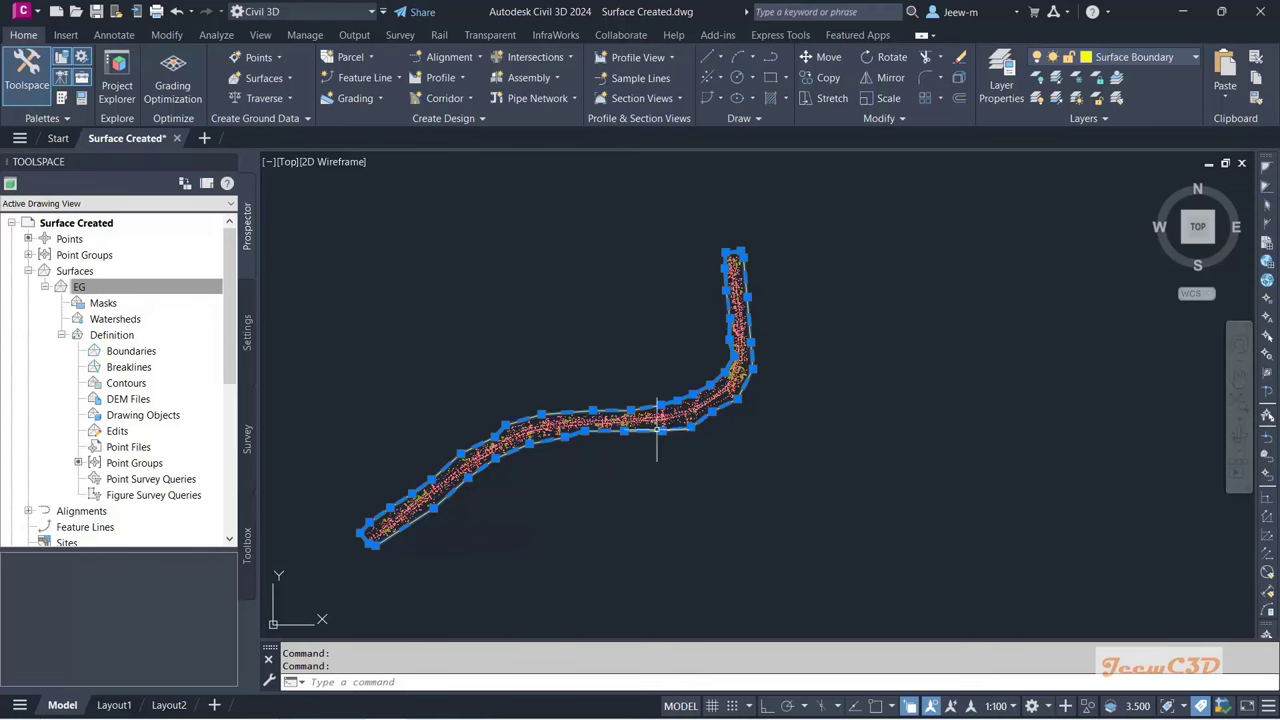
scroll(680, 357, up, 3)
key(Escape)
scroll(700, 390, down, 4)
middle_drag(671, 443, 768, 419)
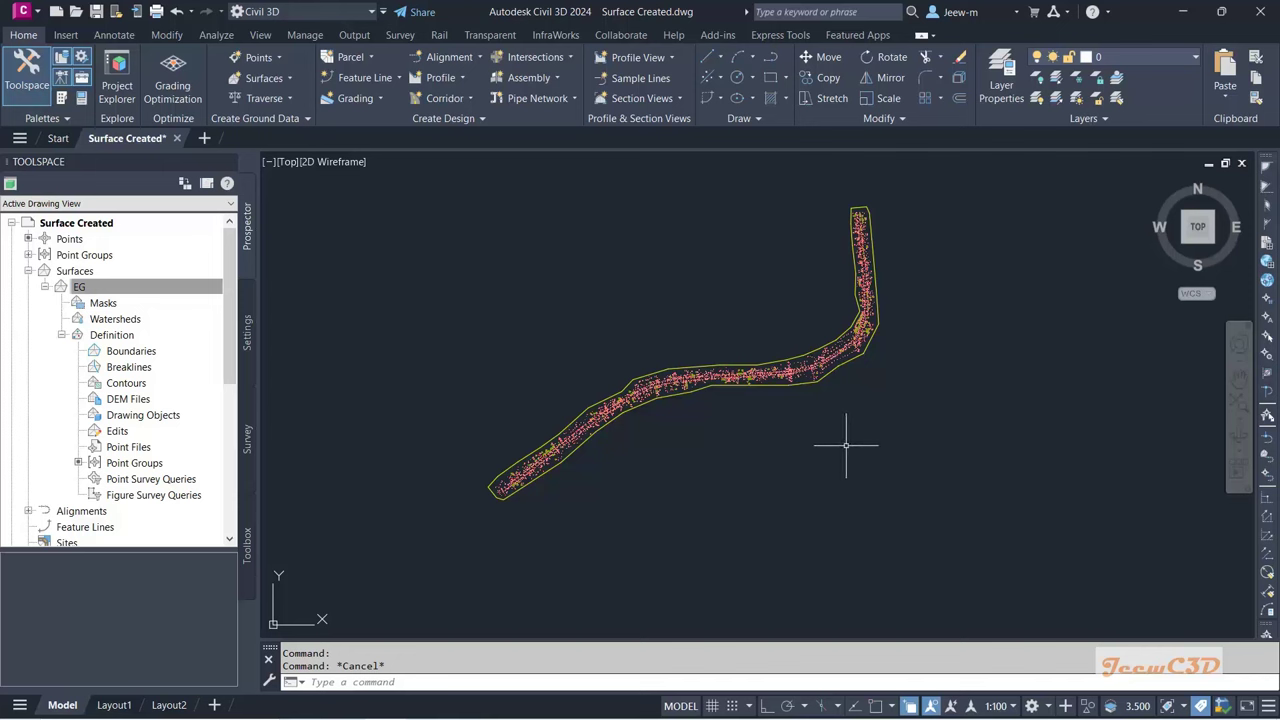
Step: Set the EG surface's style to Border Only in its surface properties
click(84, 287)
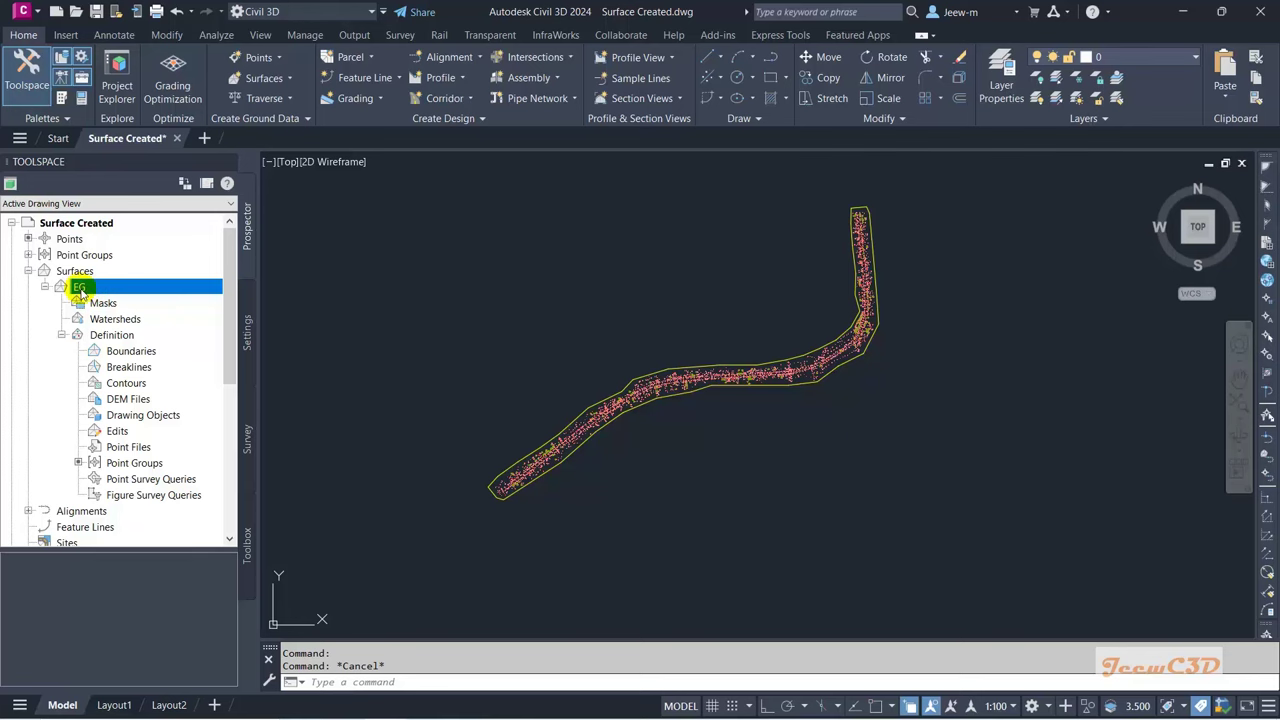
right_click(84, 289)
click(118, 298)
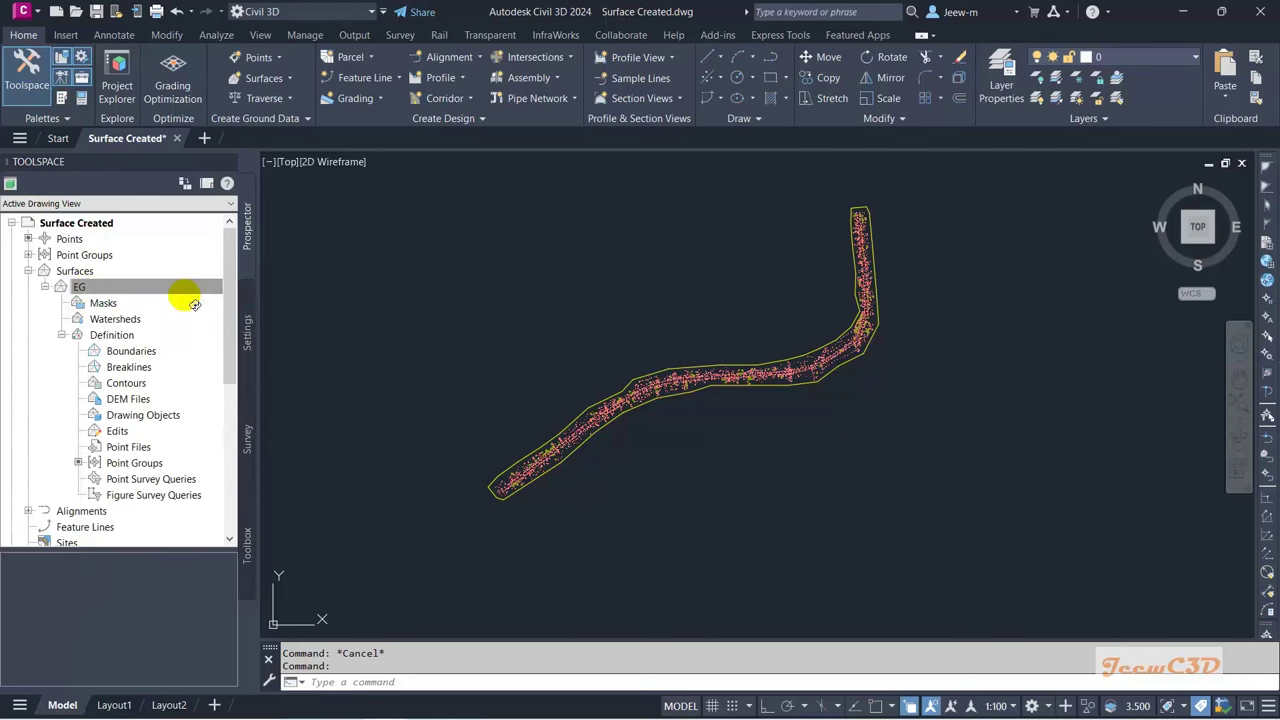
click(160, 319)
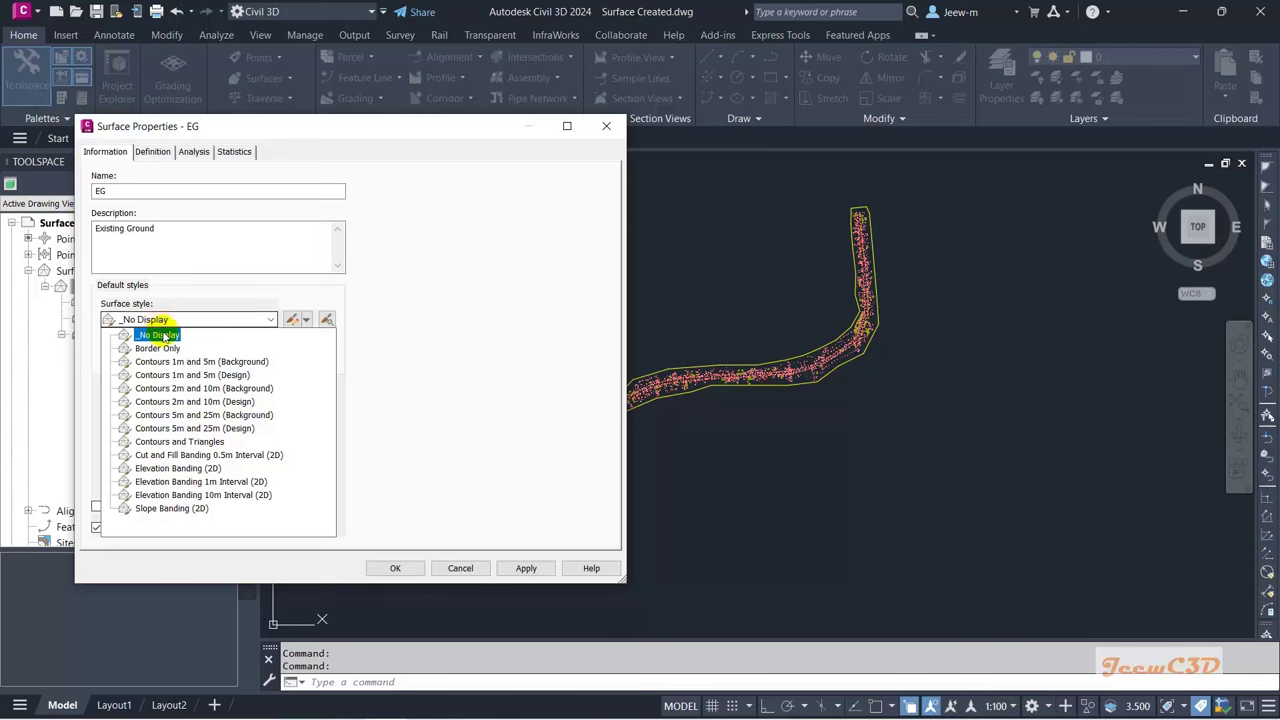
click(163, 345)
click(385, 567)
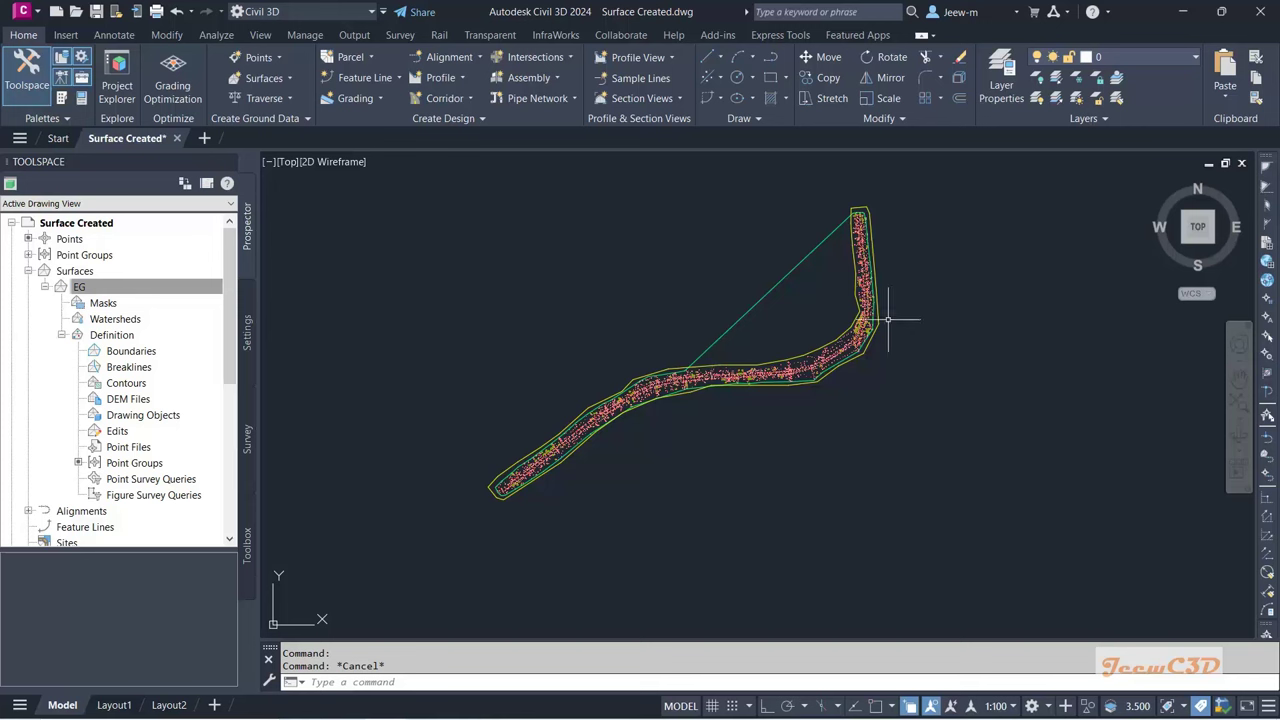
Step: Start adding an Outer boundary named "Surface Boundary" to the EG surface definition, with non-destructive breakline enabled
scroll(831, 337, up, 2)
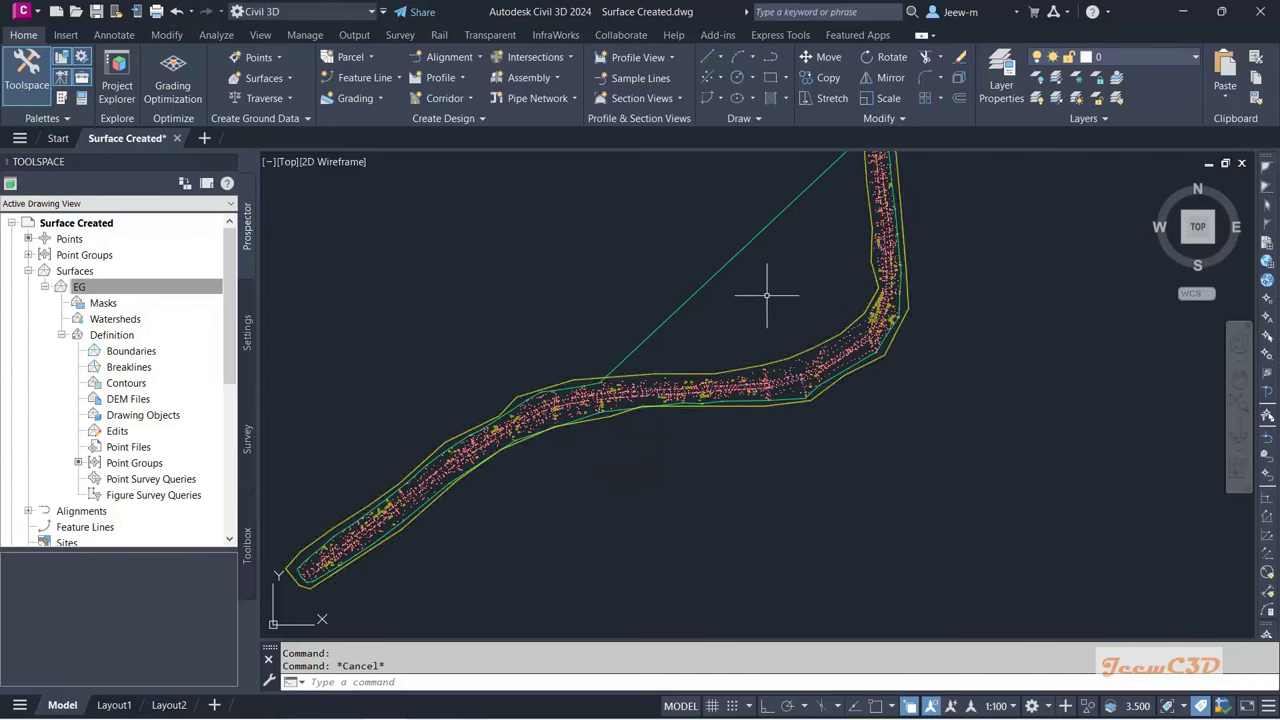
click(110, 337)
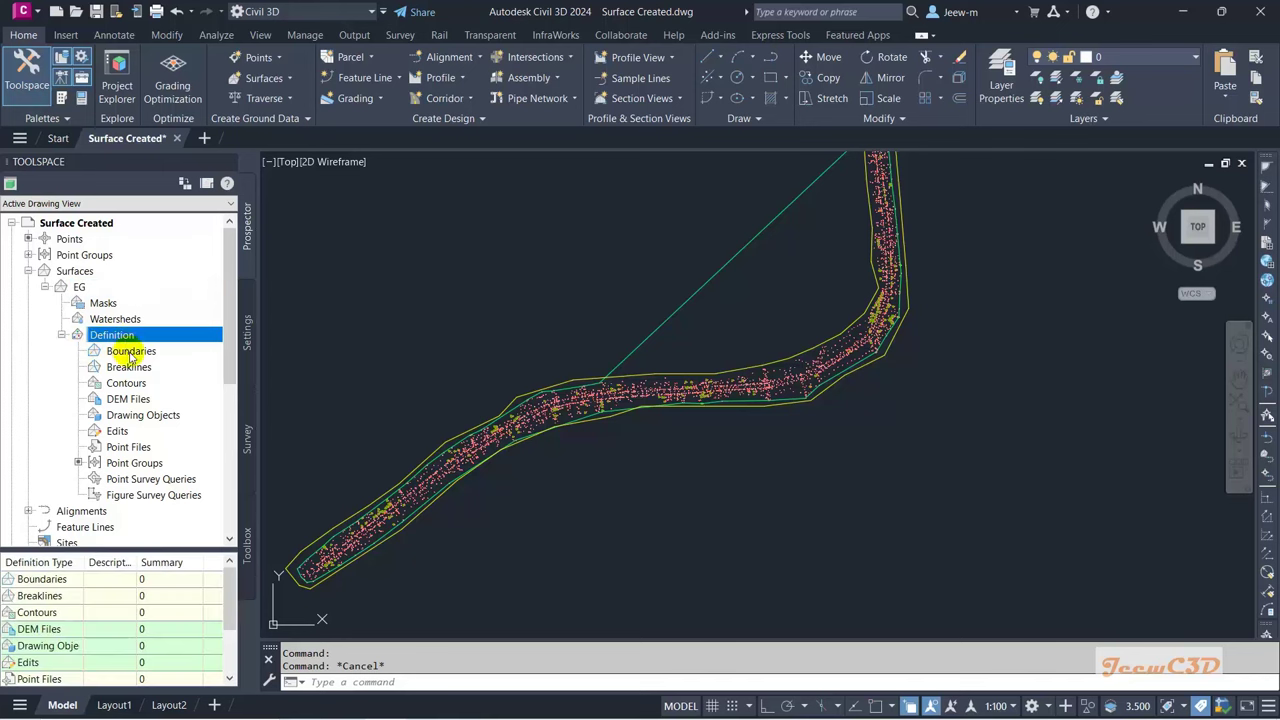
click(131, 352)
right_click(141, 356)
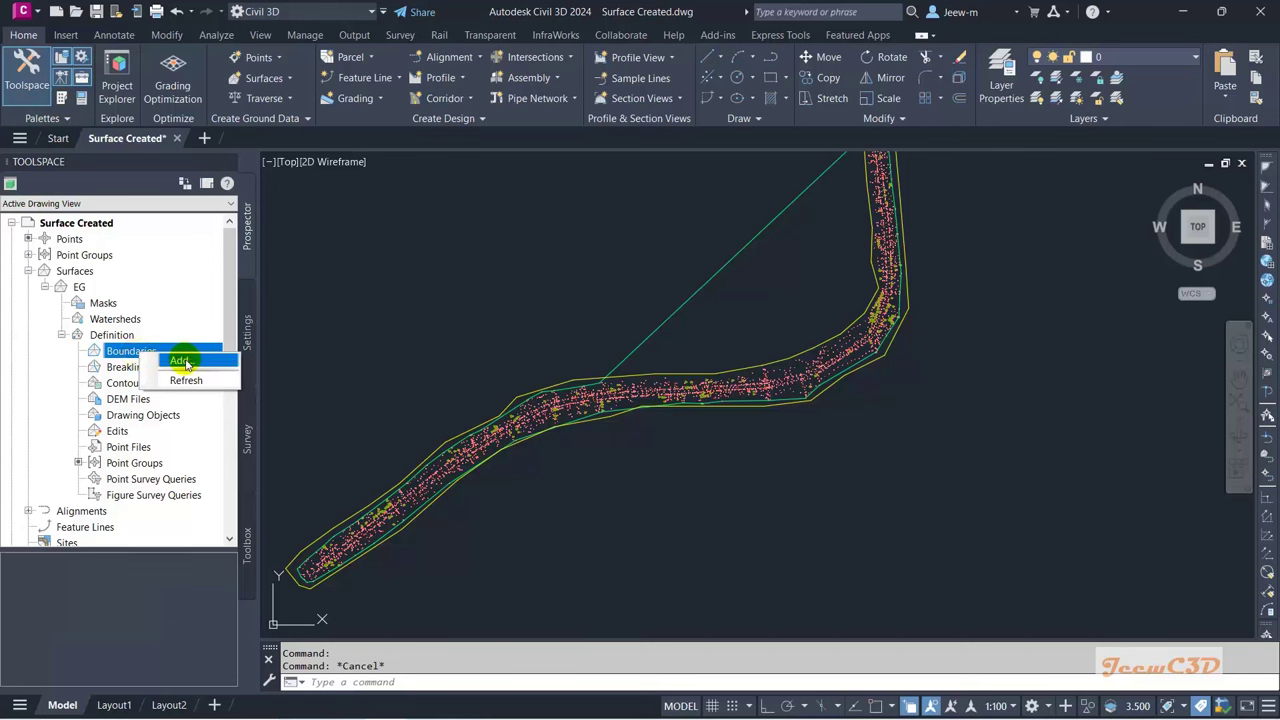
click(180, 362)
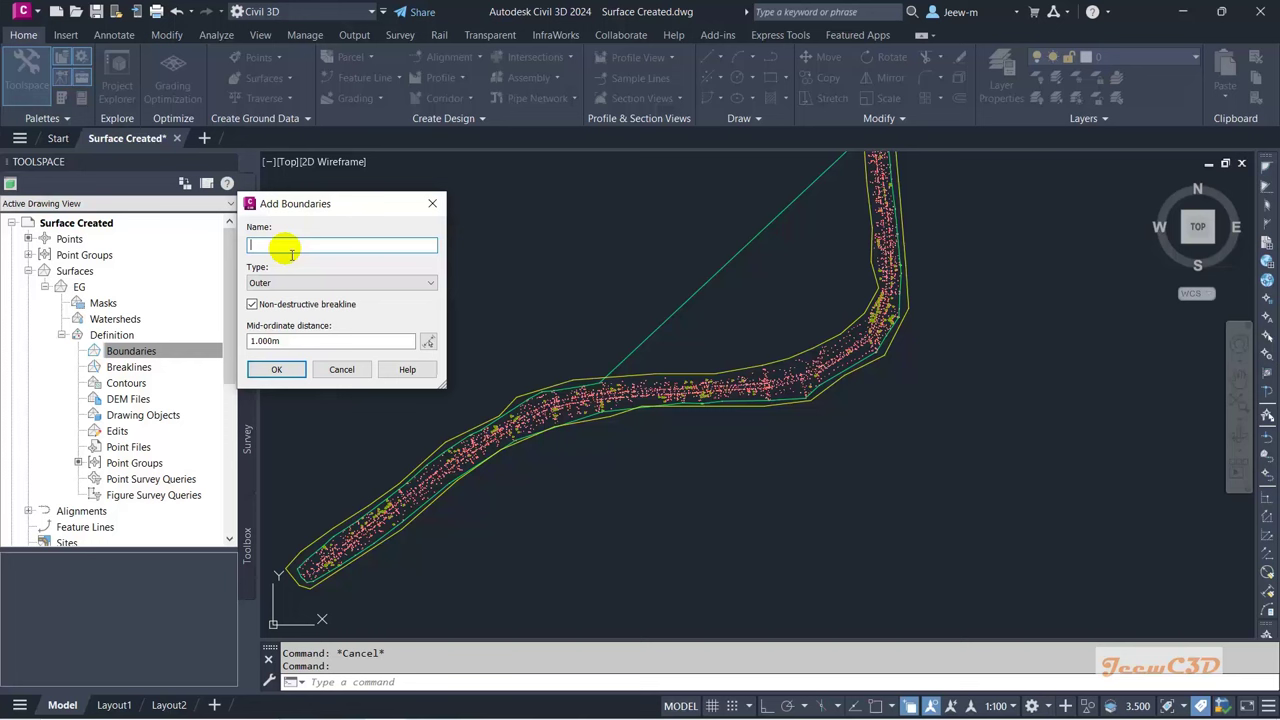
text(Surface Boundary)
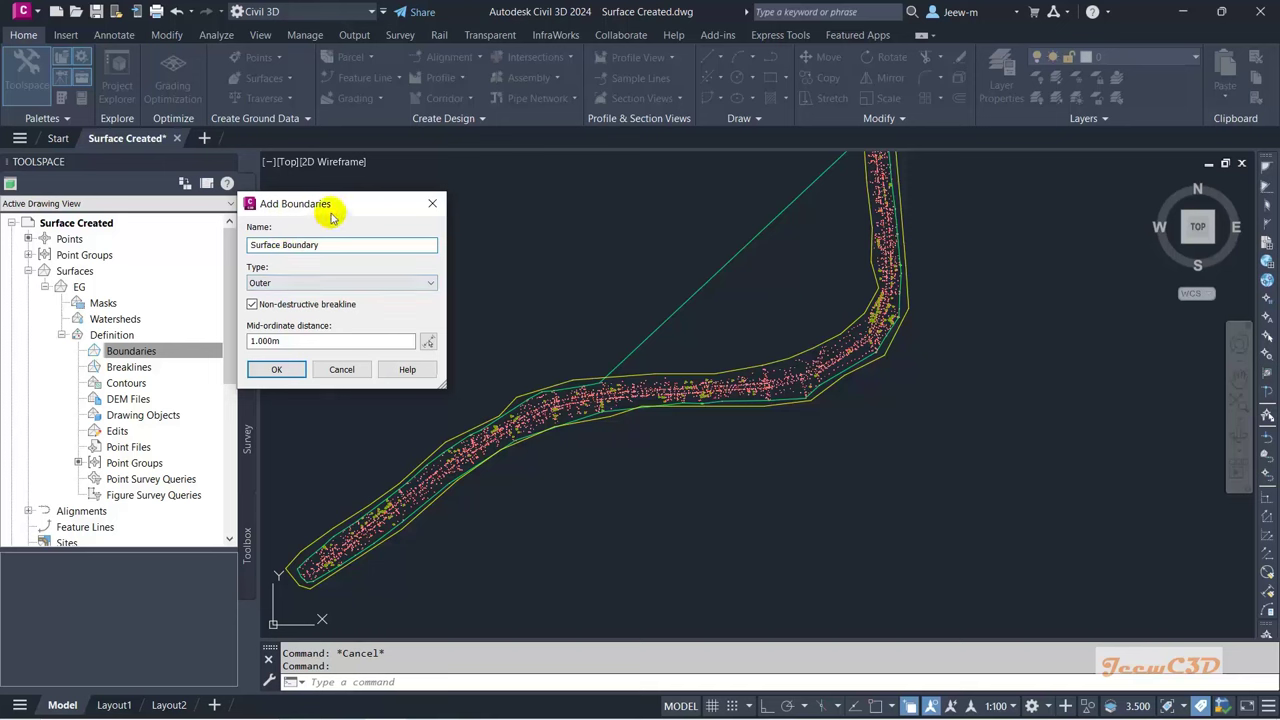
drag(336, 205, 358, 168)
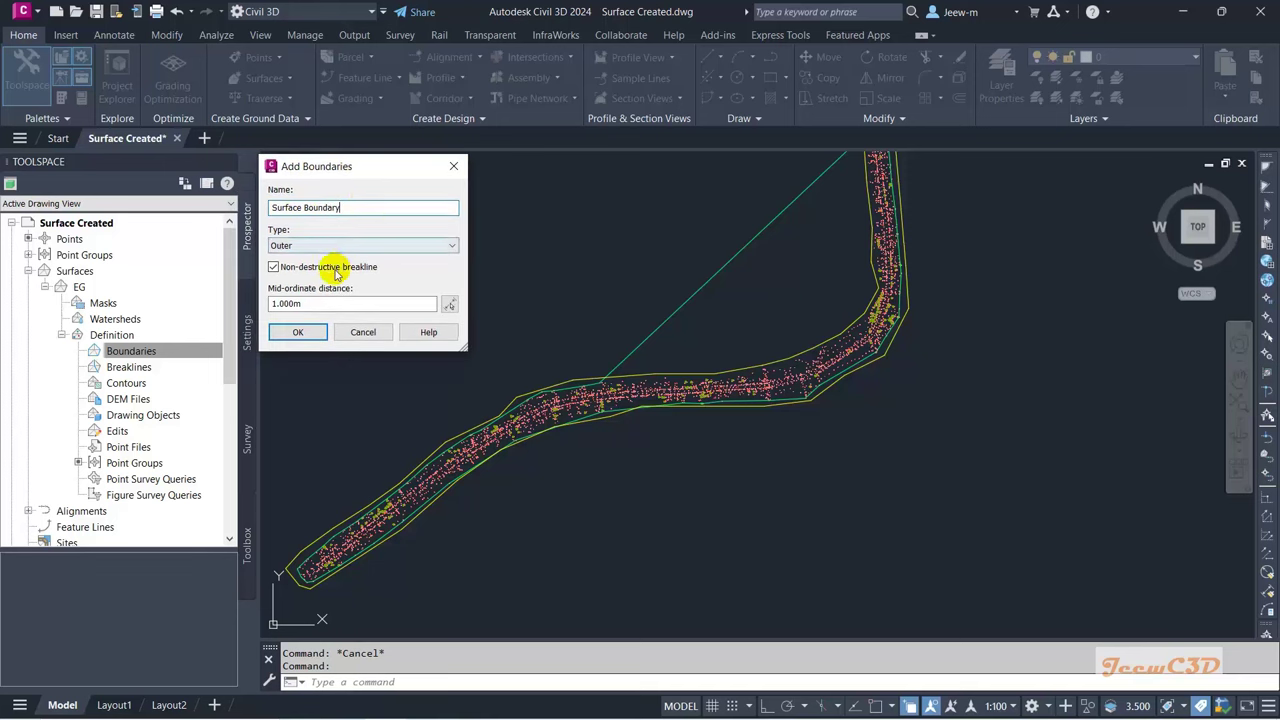
click(309, 336)
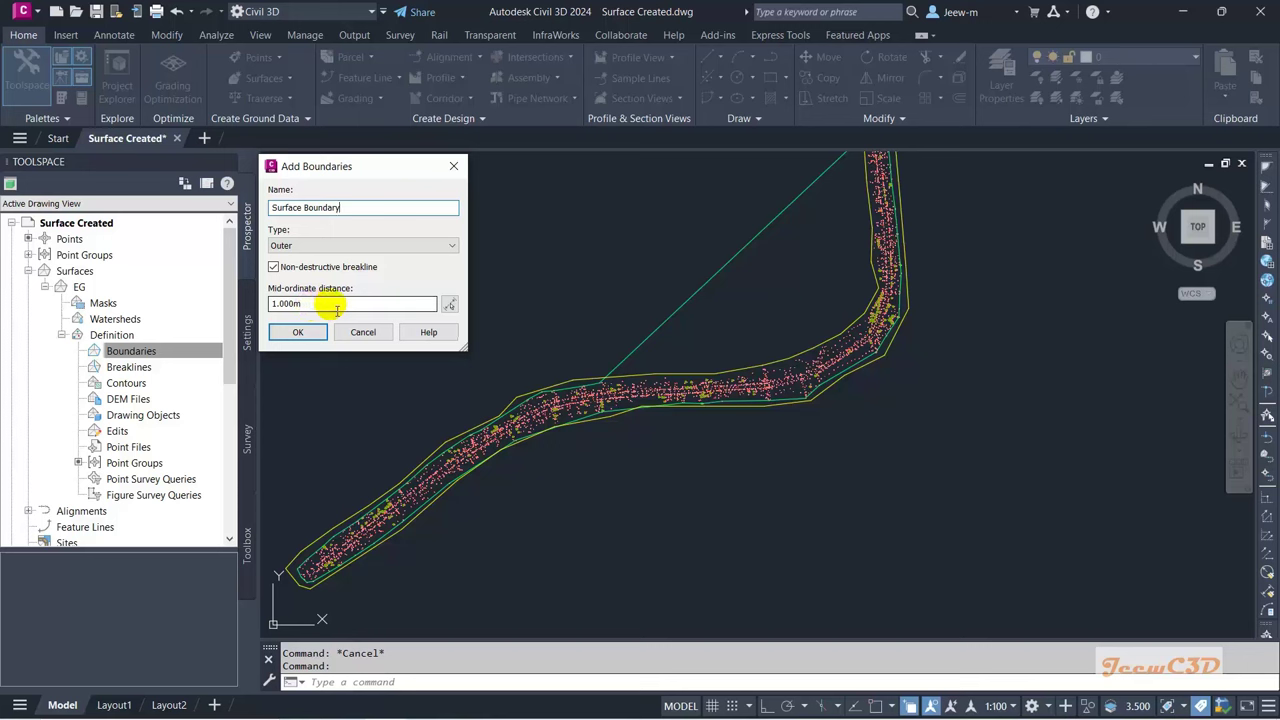
Step: Set the boundary's mid-ordinate distance to 0.1 and pick the yellow closed polyline around the survey points as the boundary
drag(337, 311, 258, 311)
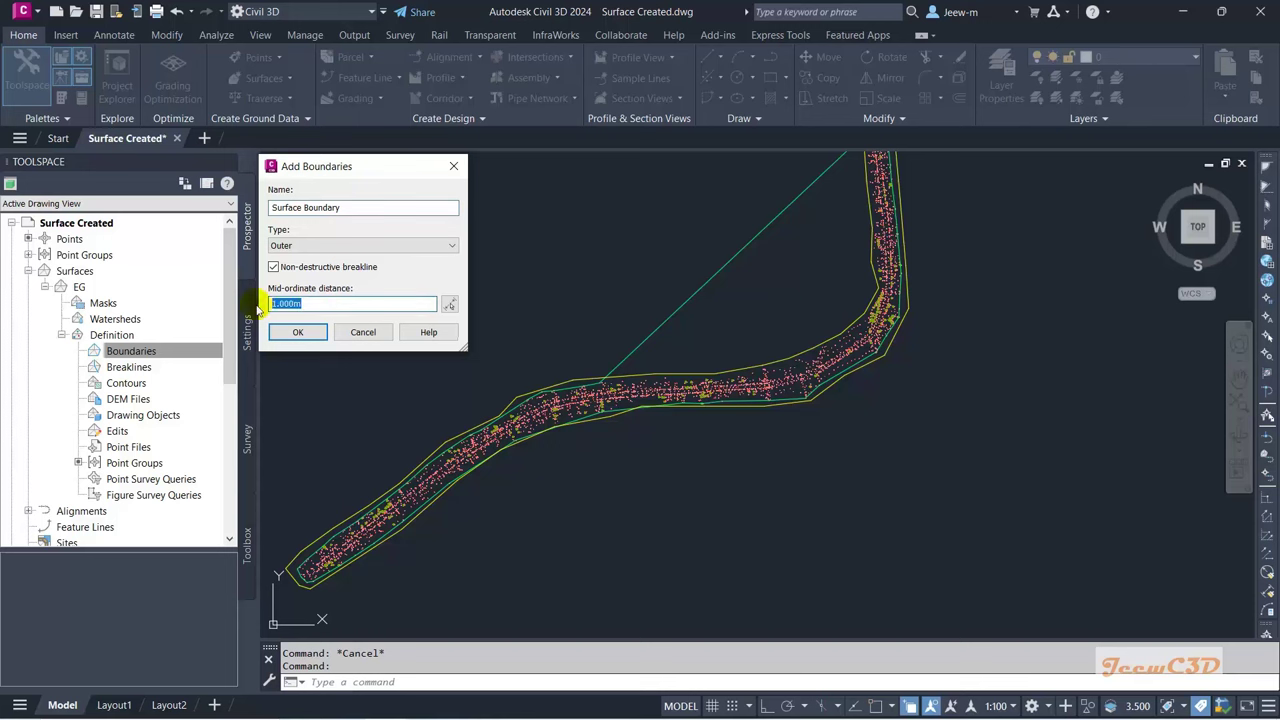
text(0.1)
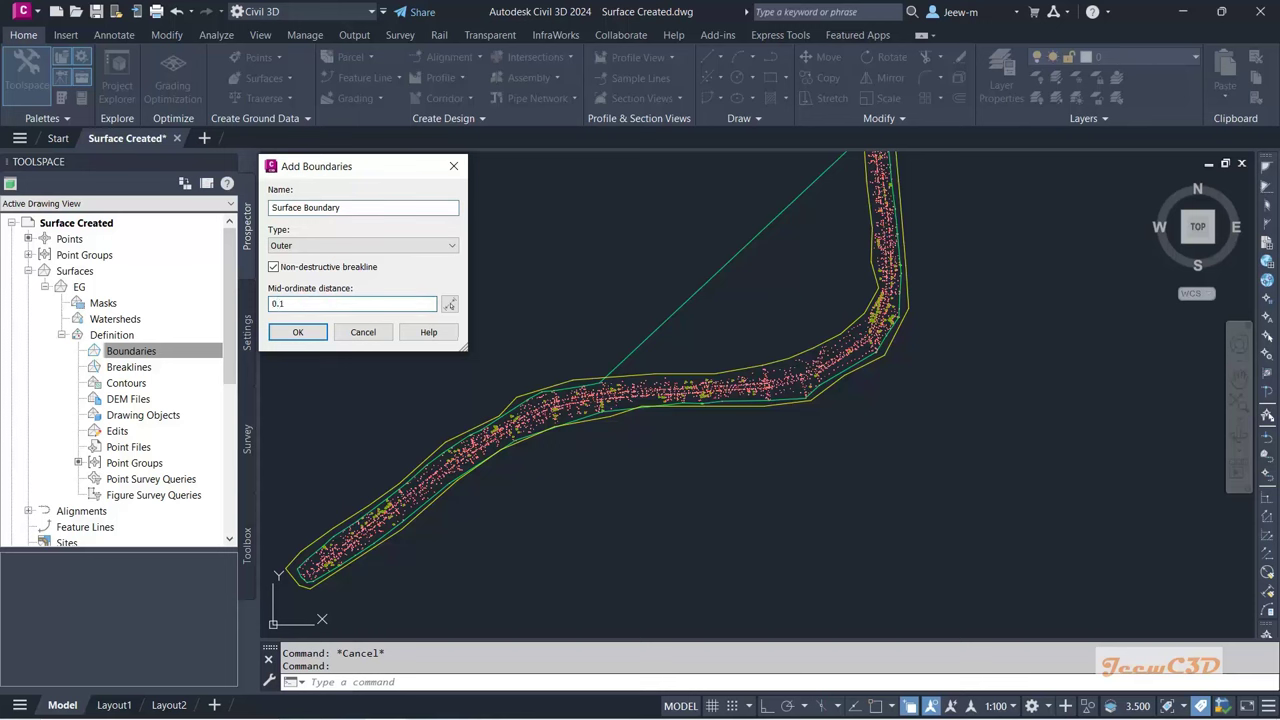
click(295, 334)
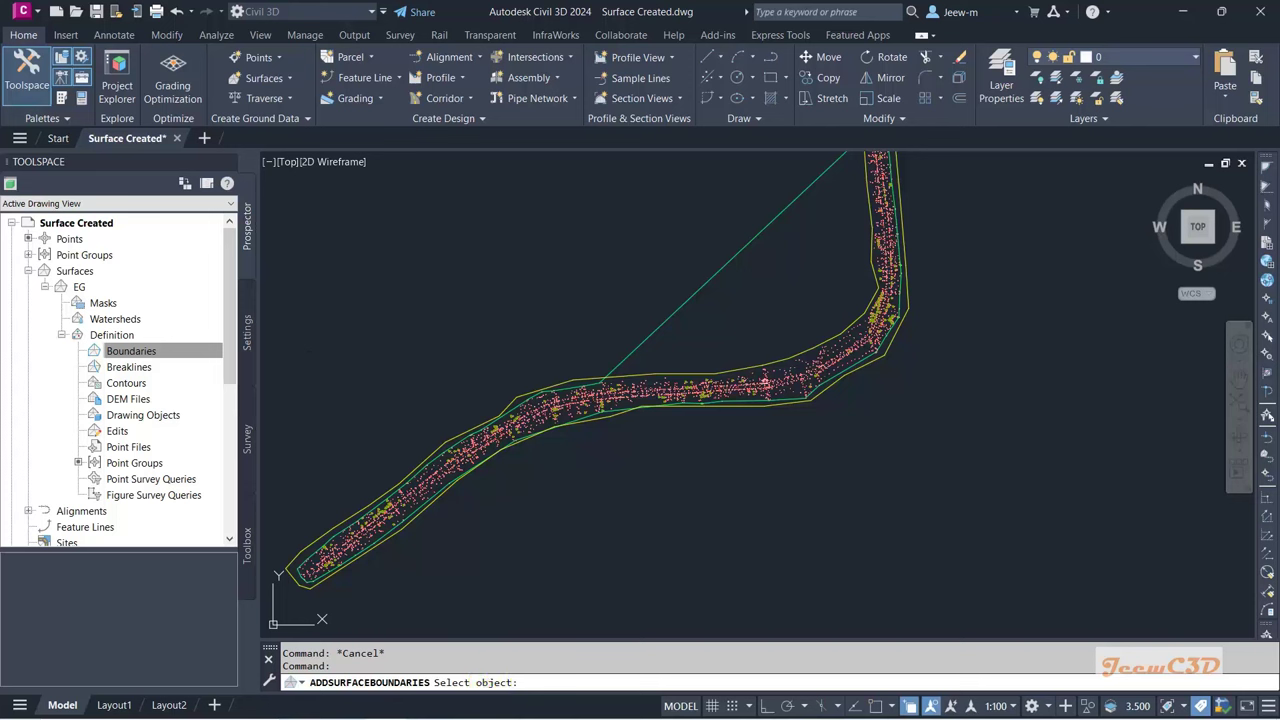
middle_drag(796, 288, 770, 374)
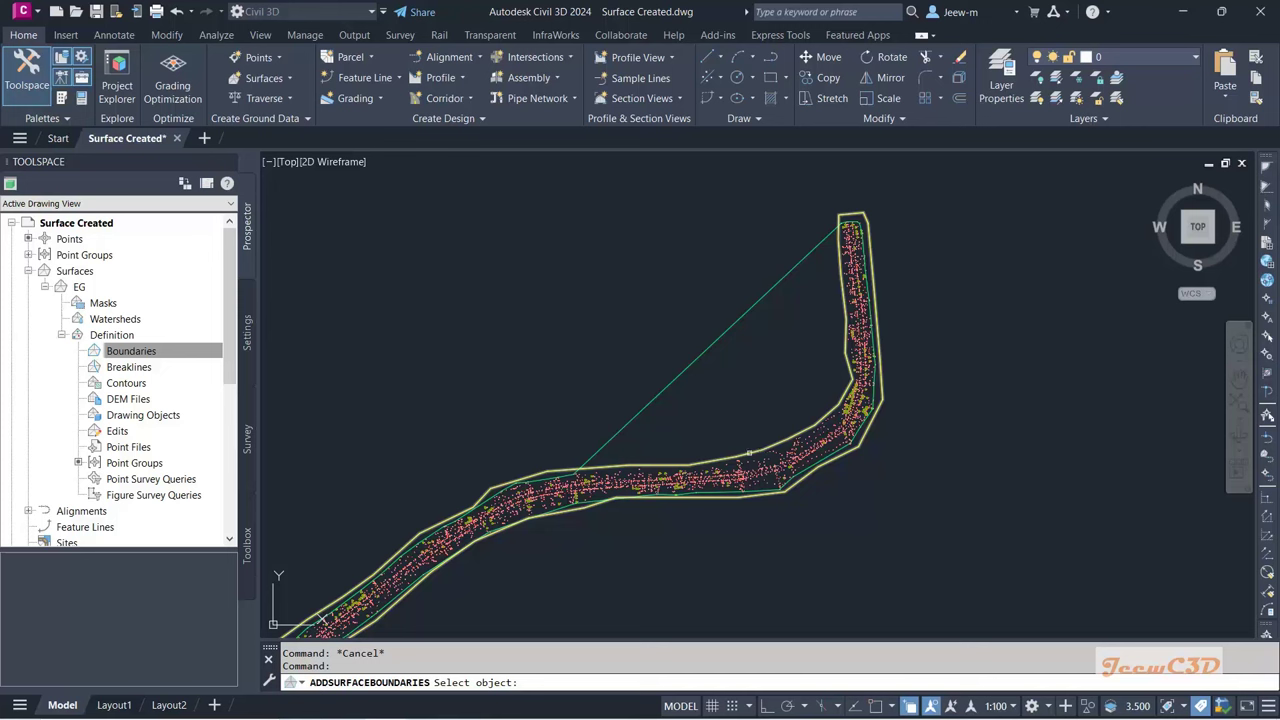
click(752, 456)
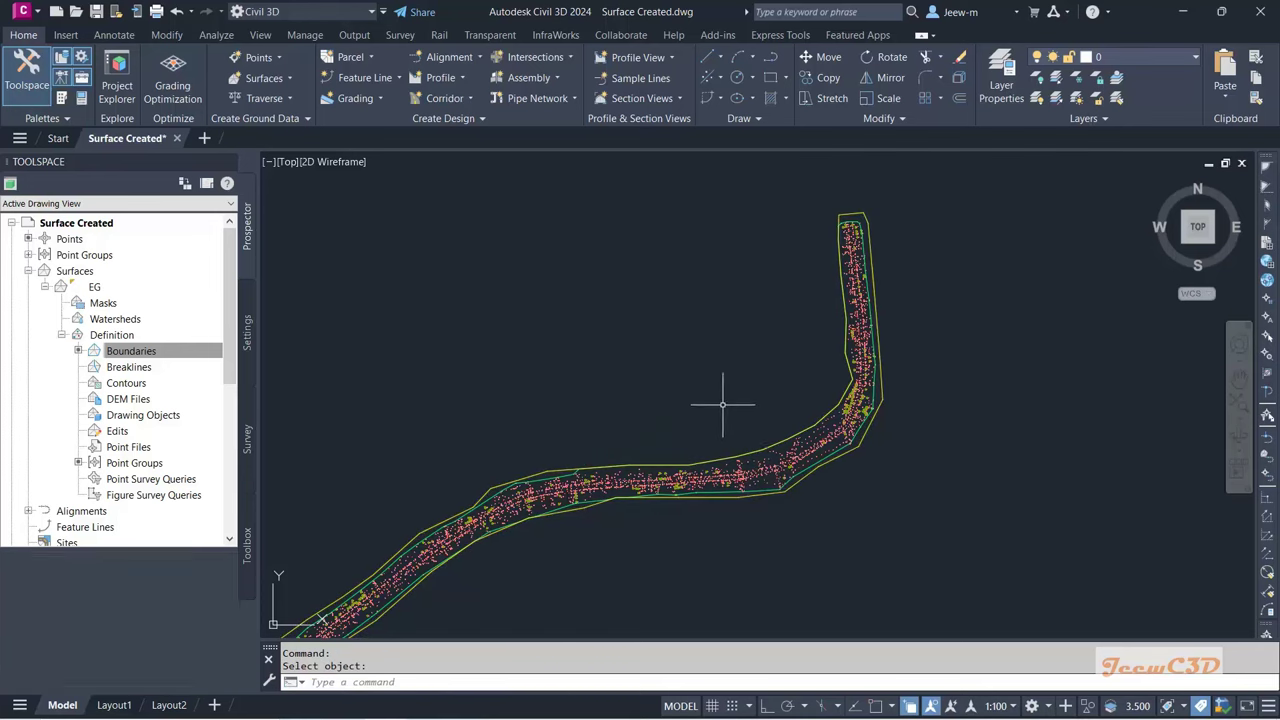
Step: Examine the trimmed EG surface border in plan and orbit the surface in 3D with the Object Viewer
mouse_move(565, 447)
middle_down()
mouse_move(608, 369)
mouse_move(711, 271)
mouse_move(729, 303)
mouse_move(760, 311)
middle_up()
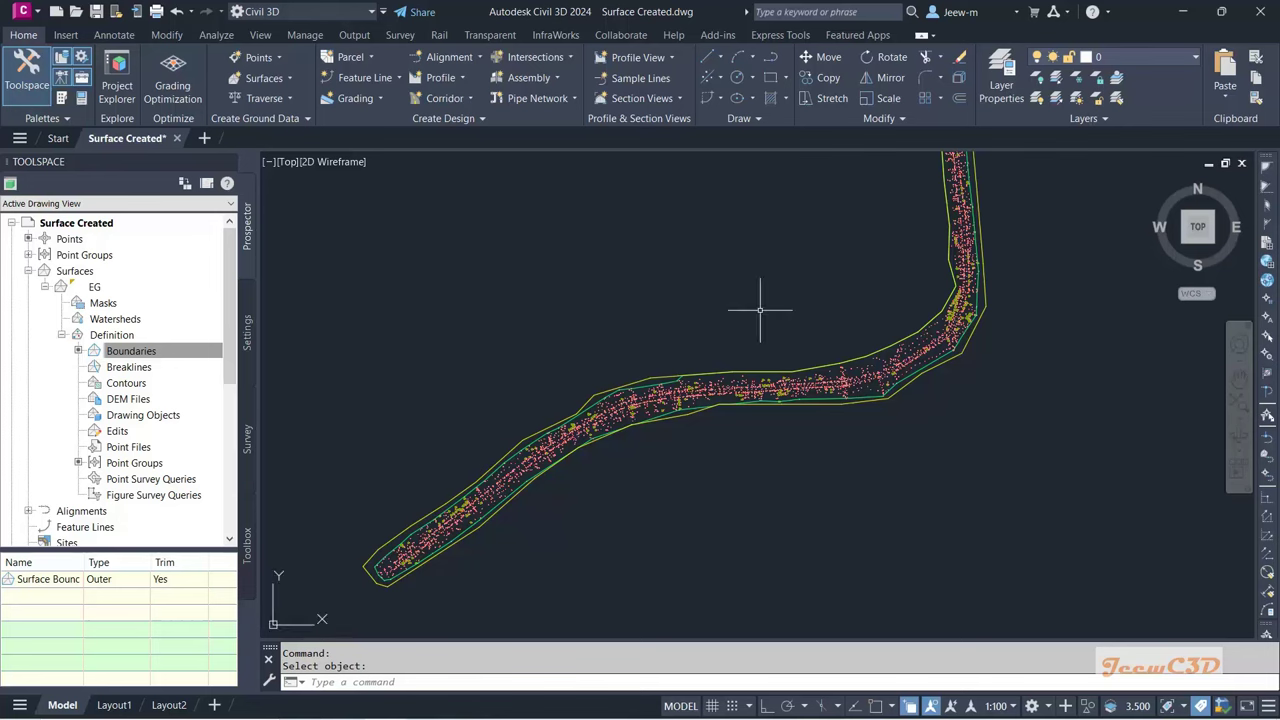
scroll(680, 420, up, 5)
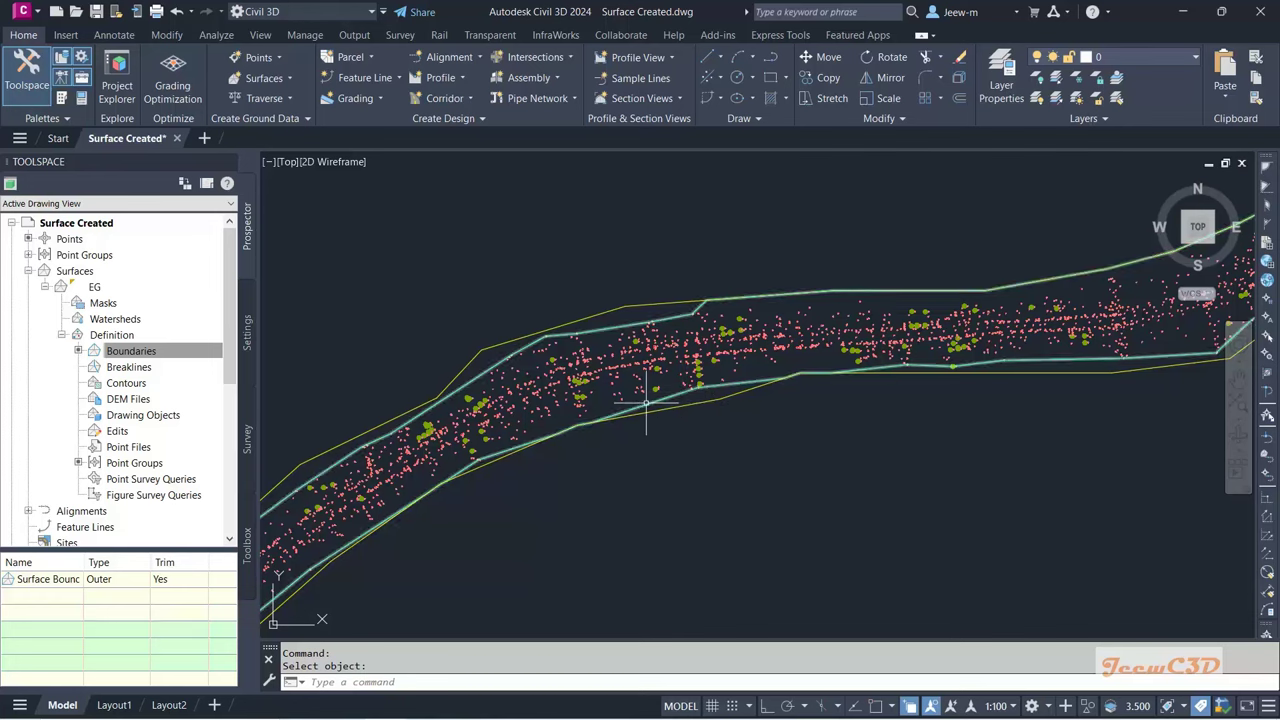
scroll(751, 329, down, 5)
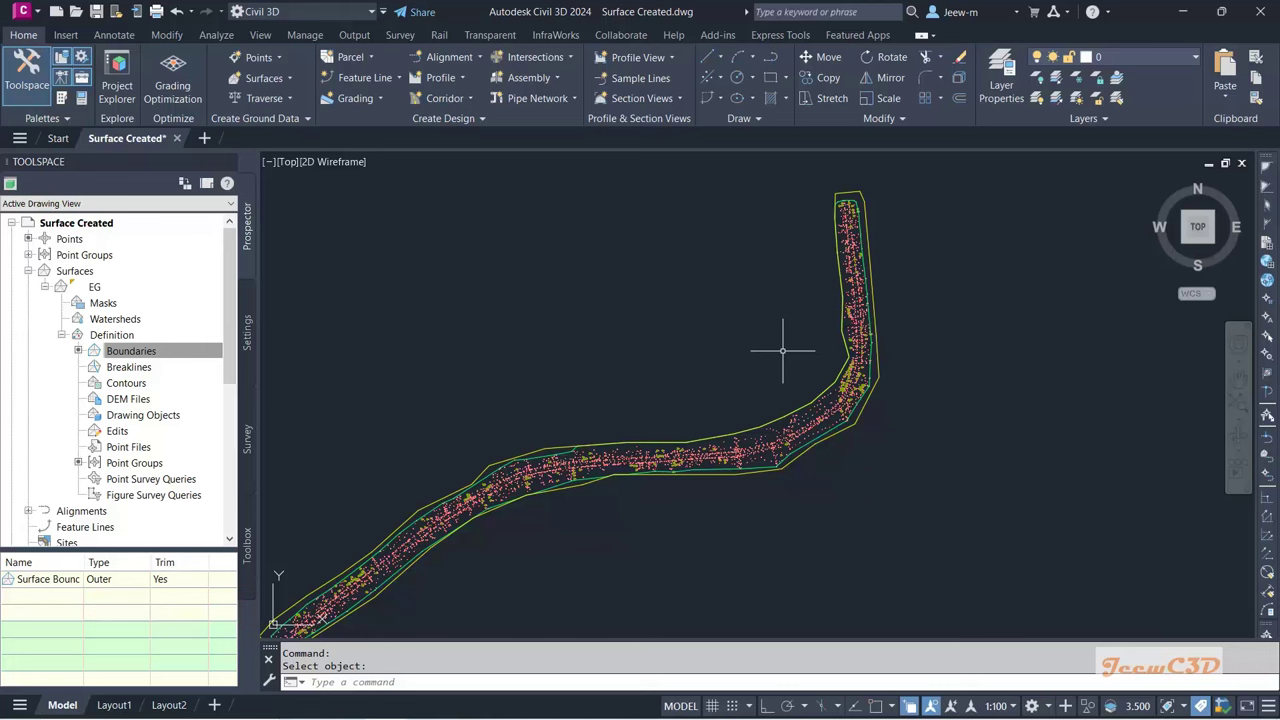
mouse_move(727, 495)
middle_down()
mouse_move(857, 400)
mouse_move(943, 366)
mouse_move(871, 397)
middle_up()
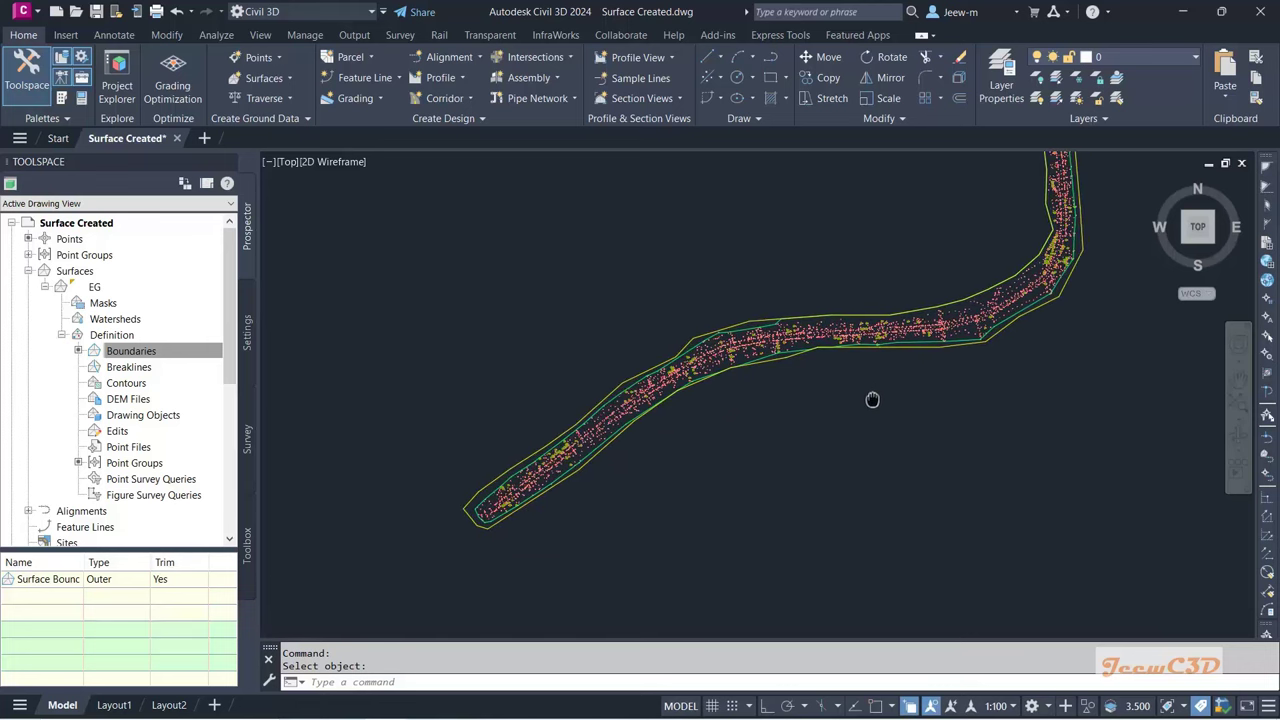
click(911, 340)
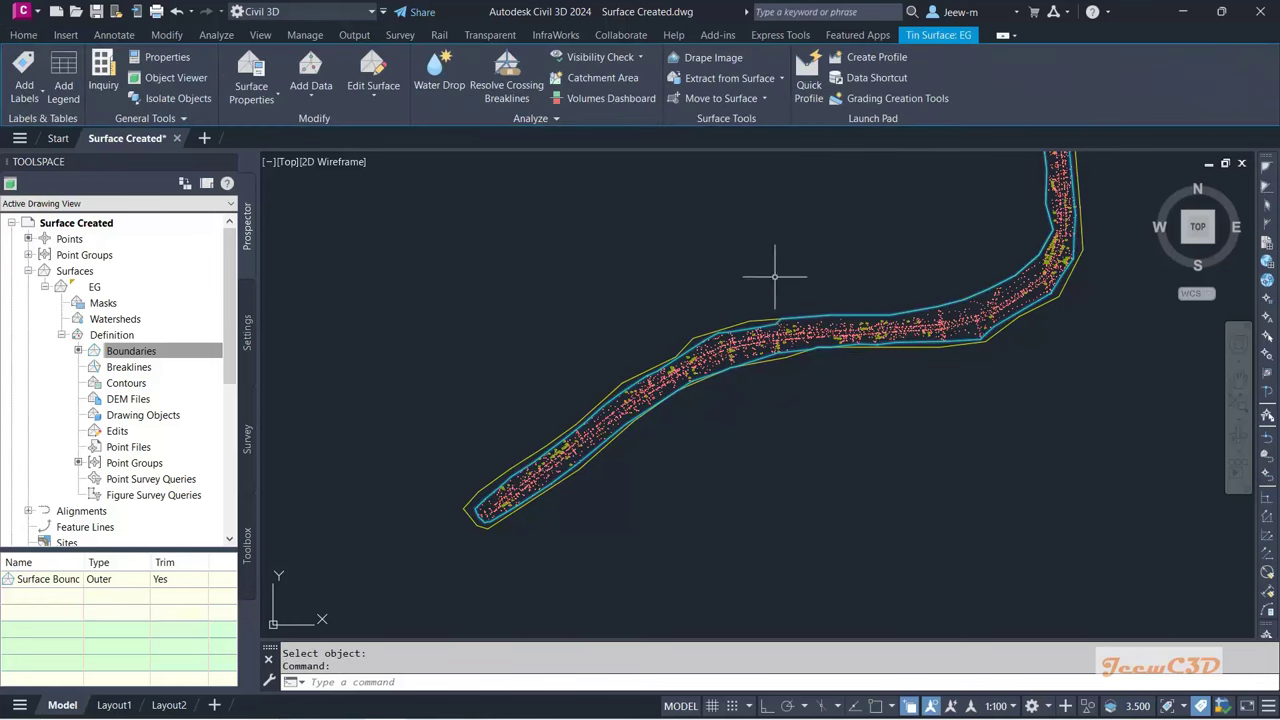
click(162, 78)
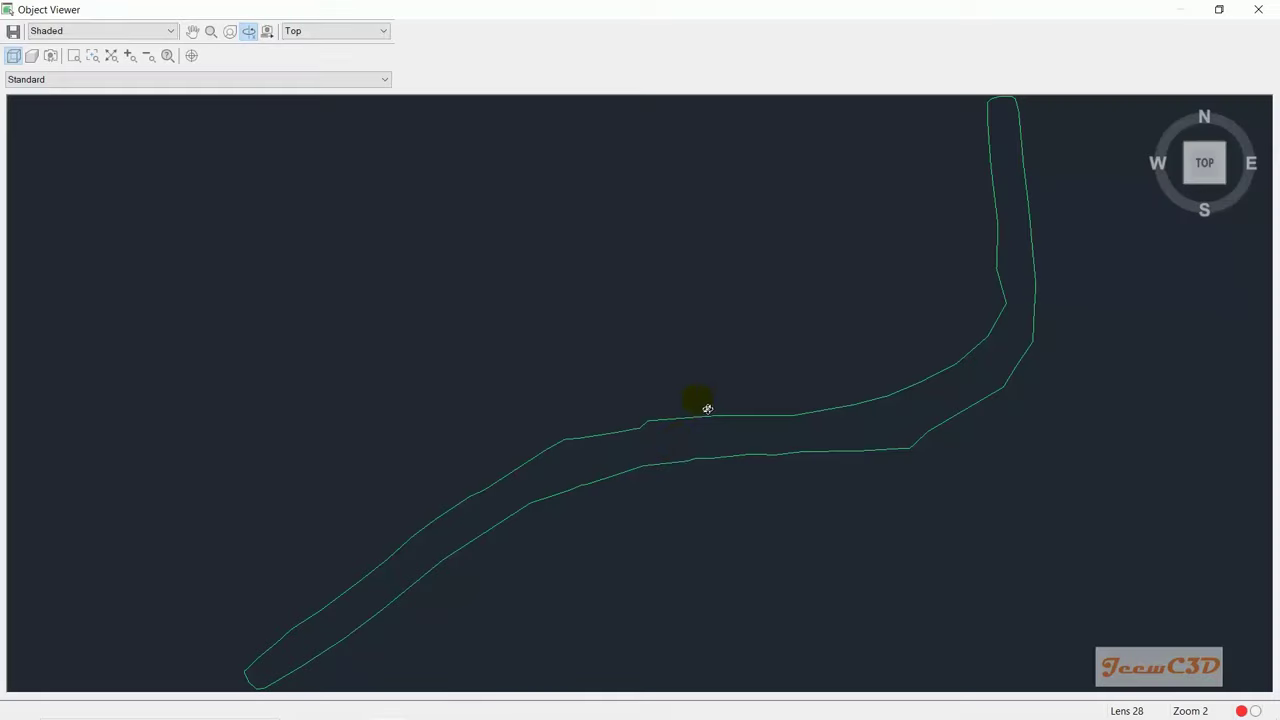
mouse_move(709, 409)
mouse_down()
mouse_move(734, 431)
mouse_move(841, 343)
mouse_move(826, 372)
mouse_move(820, 297)
mouse_move(679, 451)
mouse_move(706, 423)
mouse_move(697, 409)
mouse_move(634, 491)
mouse_move(669, 486)
mouse_move(668, 469)
mouse_up()
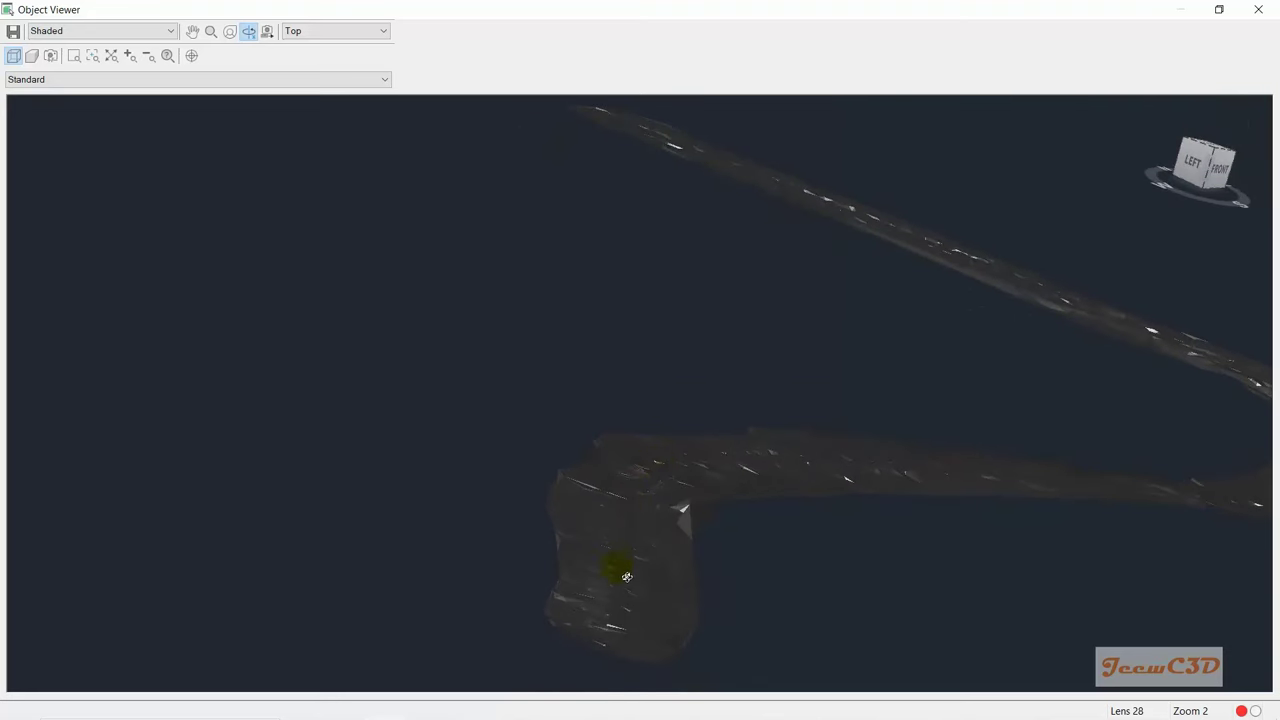
drag(621, 572, 604, 592)
drag(700, 545, 756, 427)
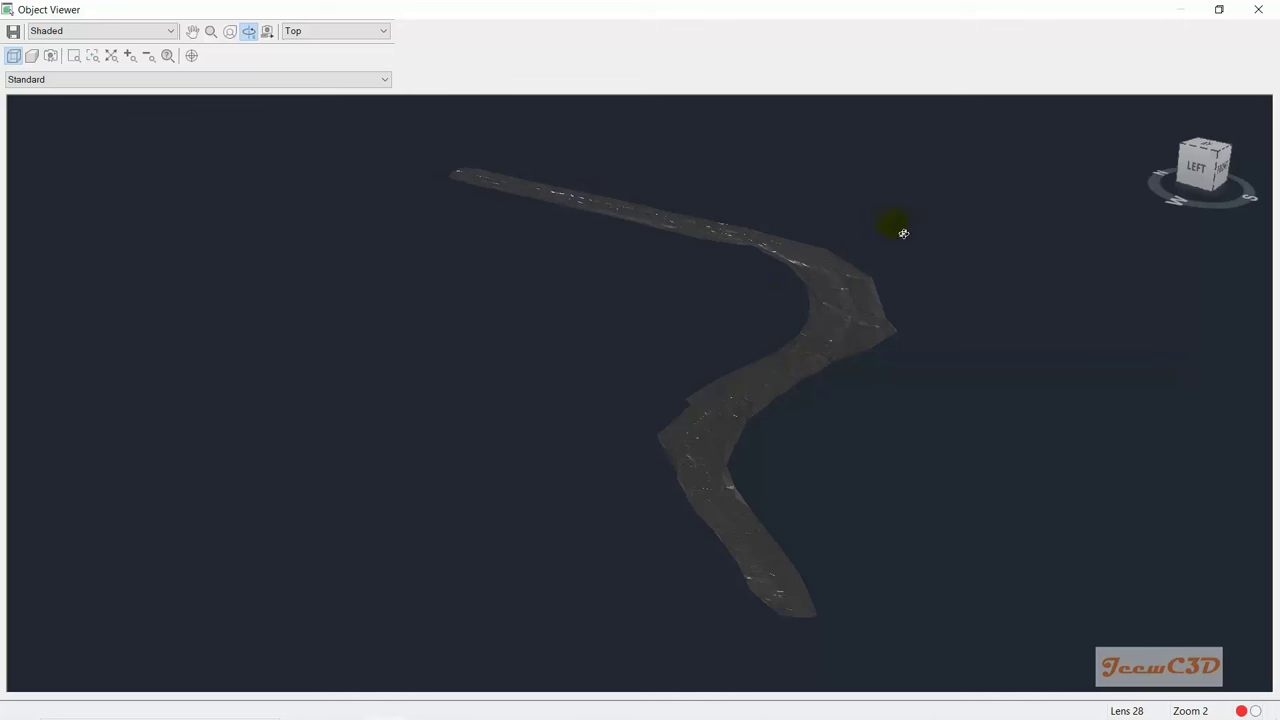
click(1250, 10)
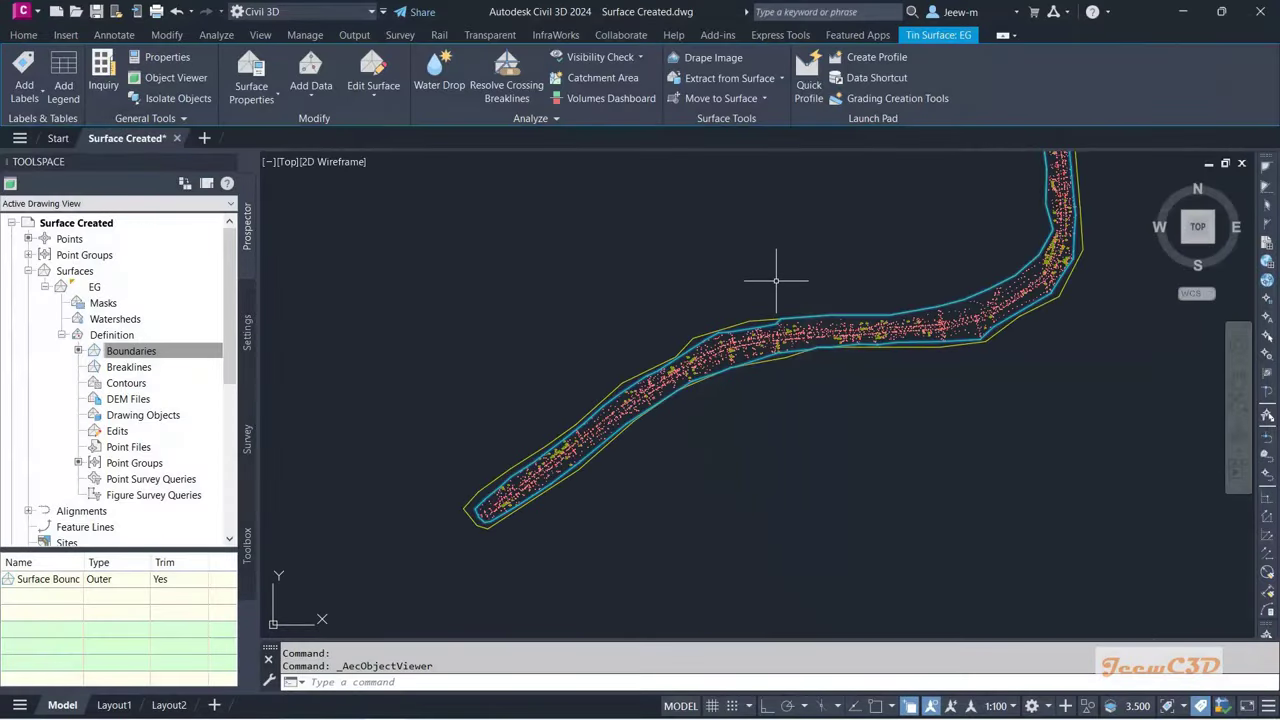
scroll(775, 281, down, 3)
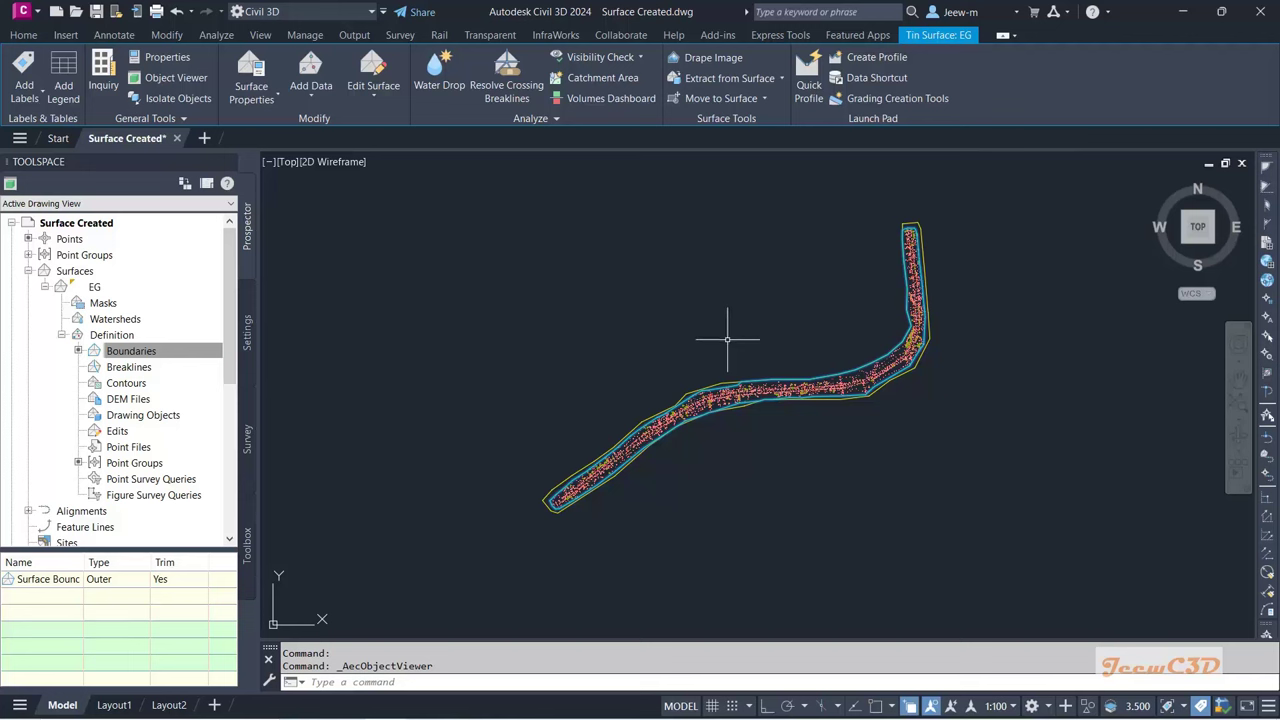
key(Escape)
Step: Identify the layer of the yellow outline polyline and freeze the Surface Boundary layer
scroll(750, 420, up, 2)
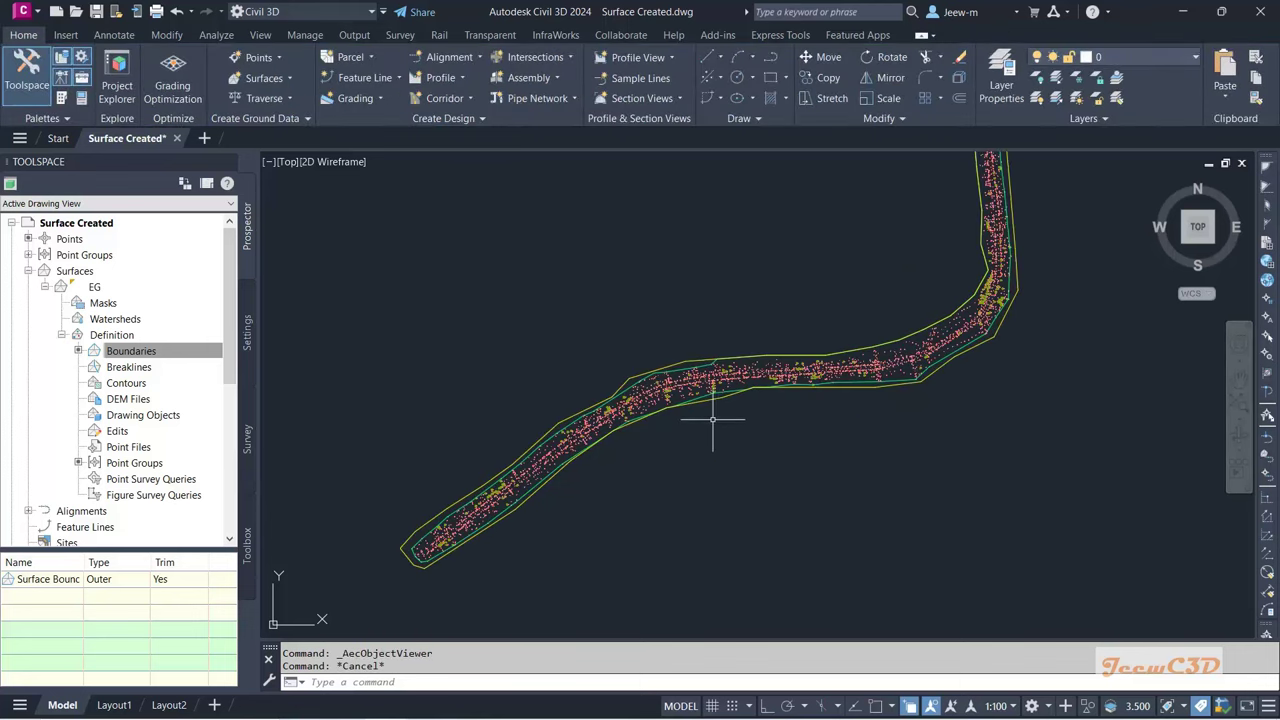
click(736, 398)
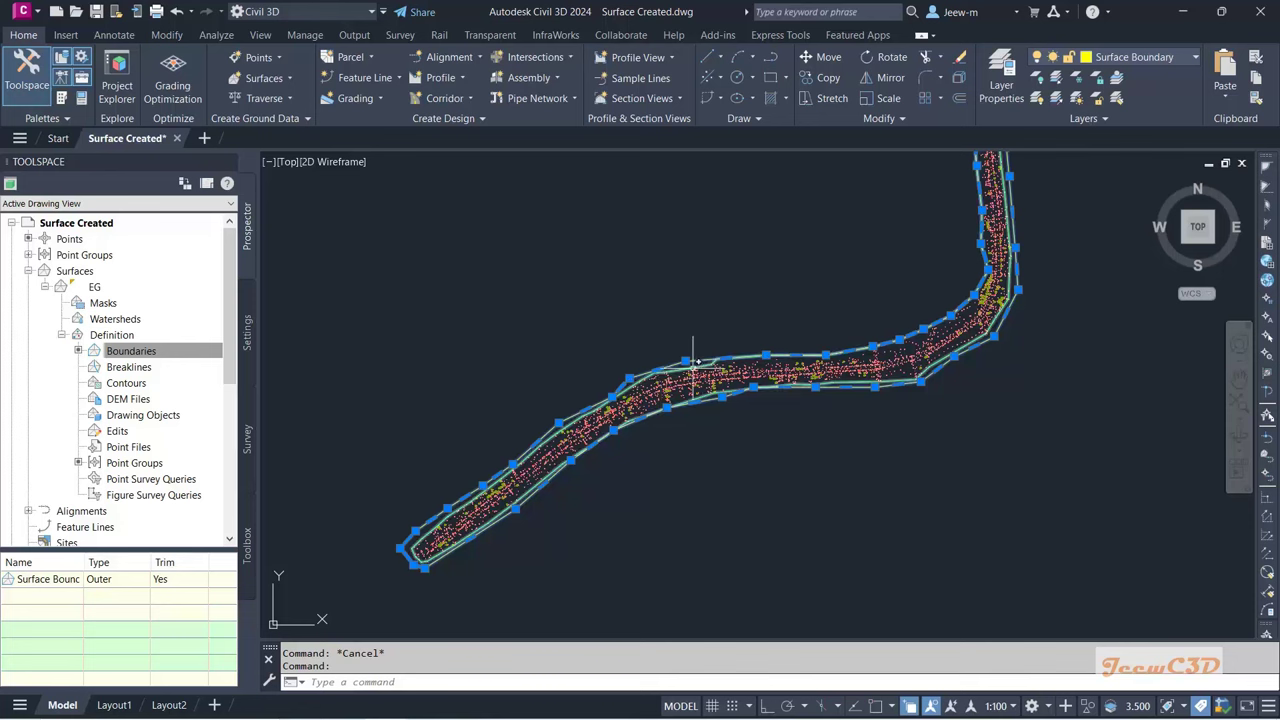
scroll(700, 410, up, 2)
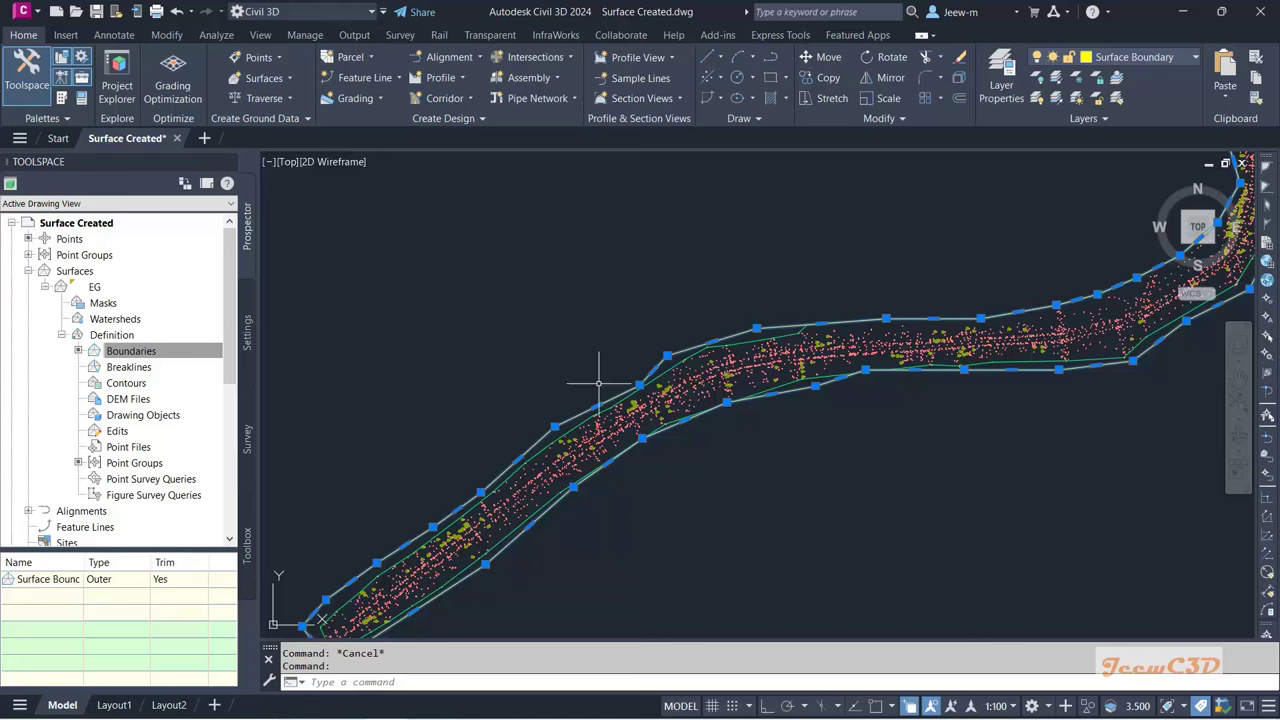
click(1136, 57)
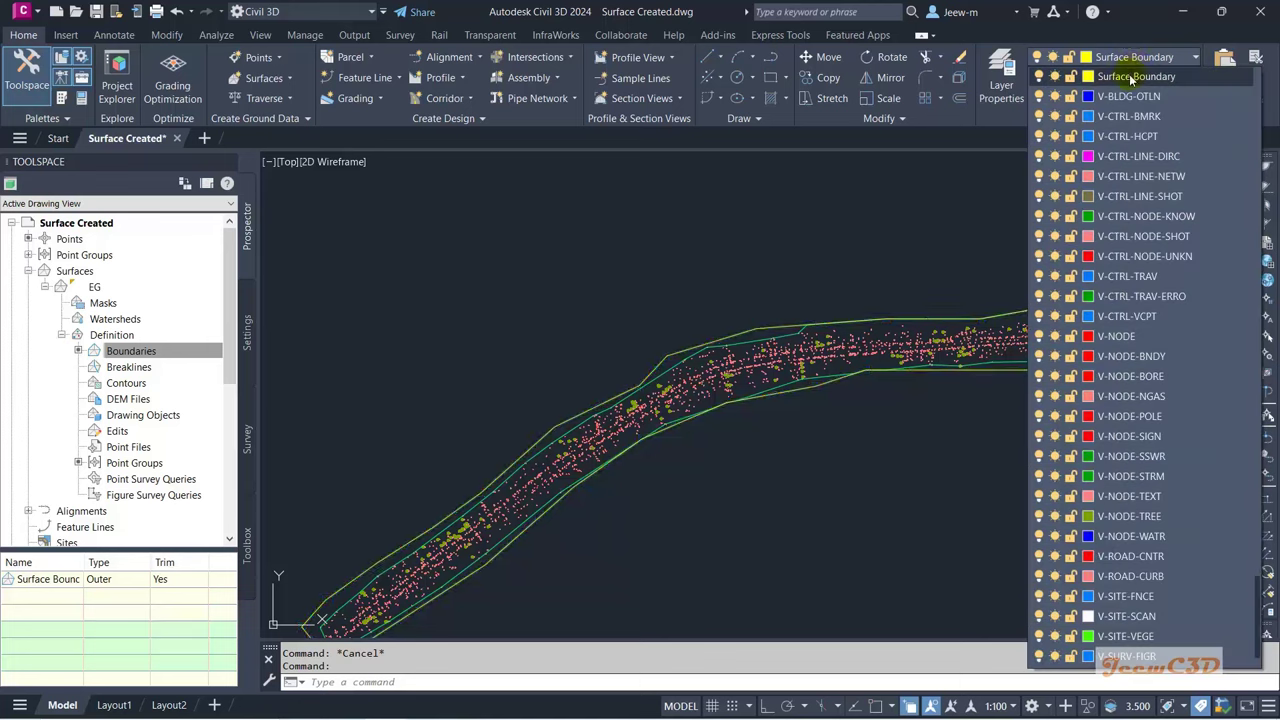
click(766, 330)
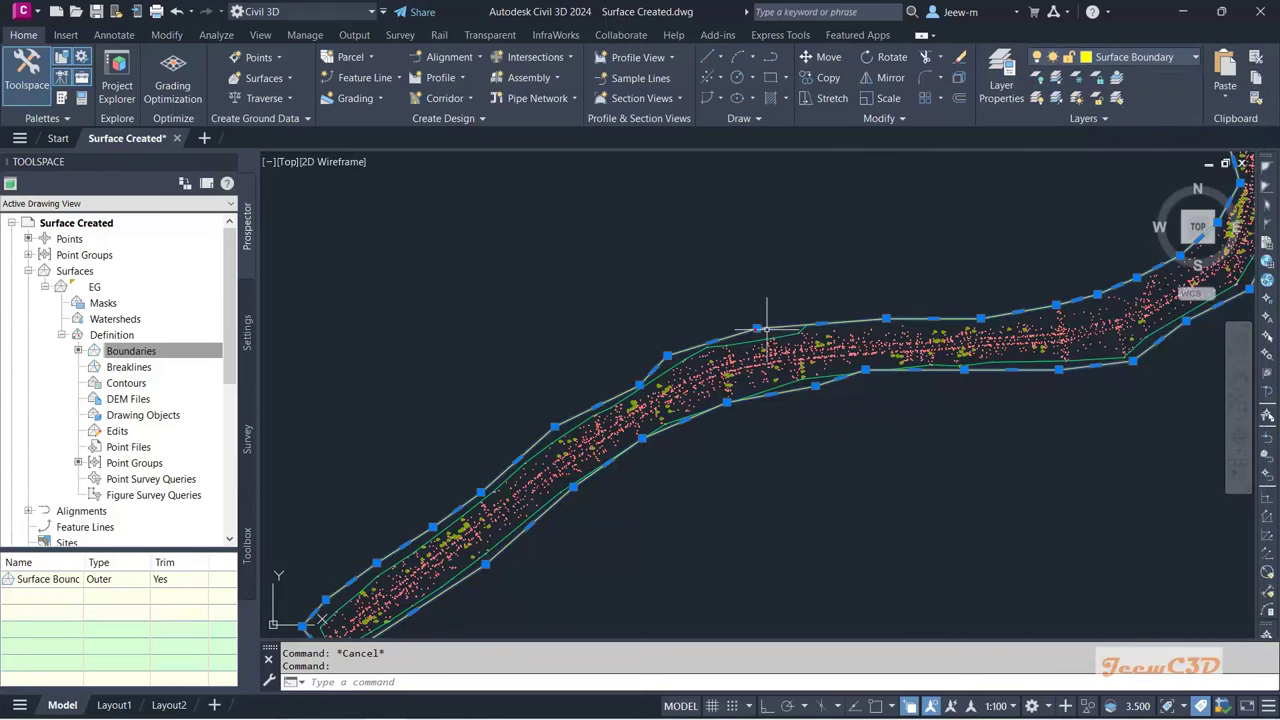
click(1150, 57)
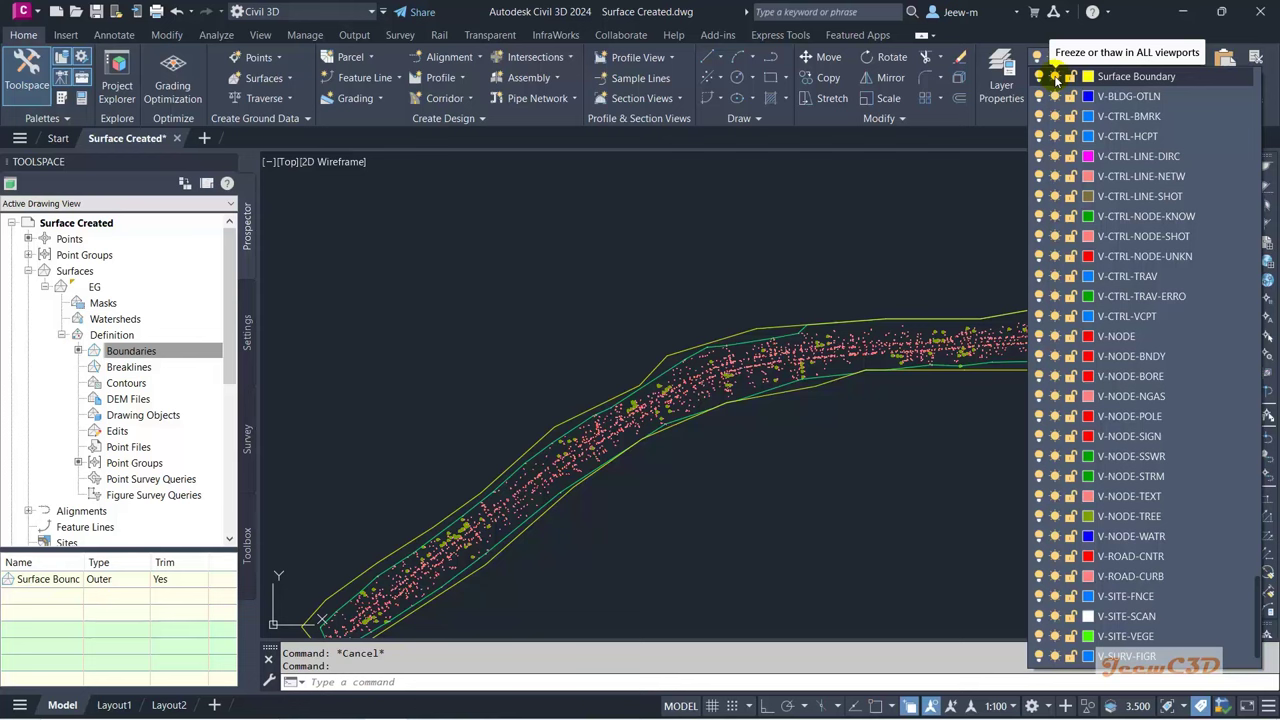
click(1055, 78)
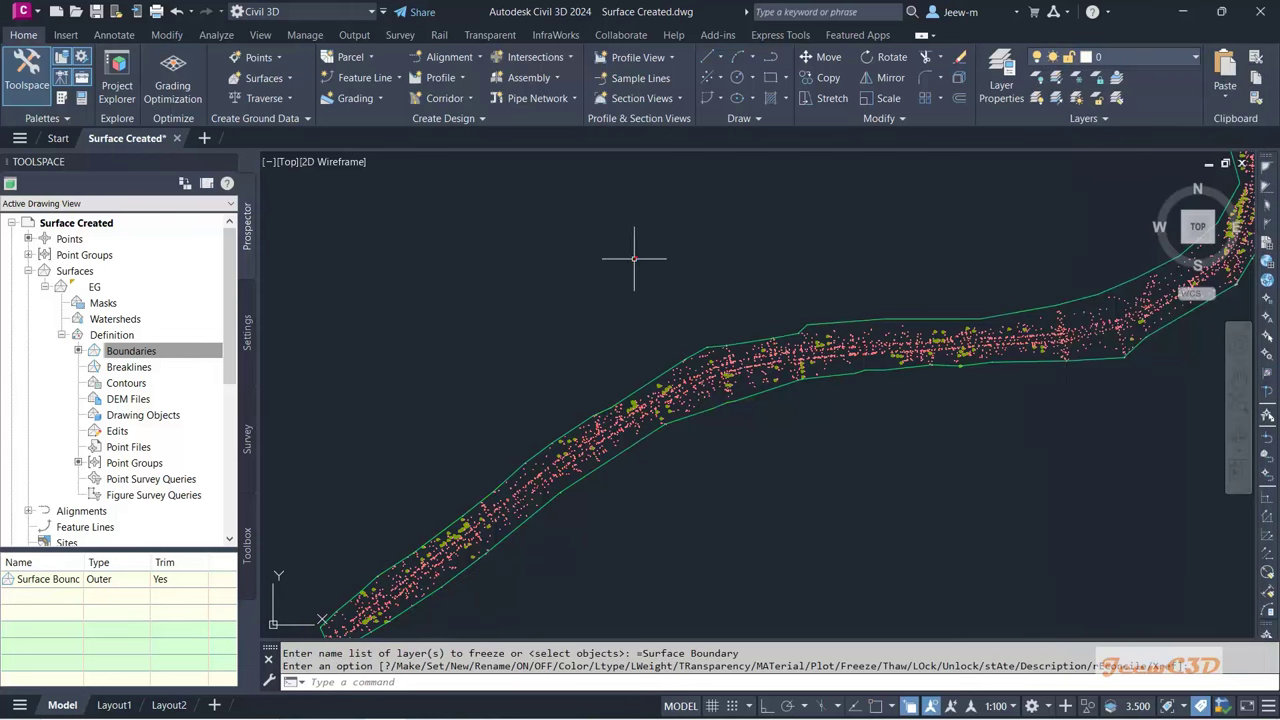
scroll(740, 362, down, 3)
scroll(737, 418, up, 1)
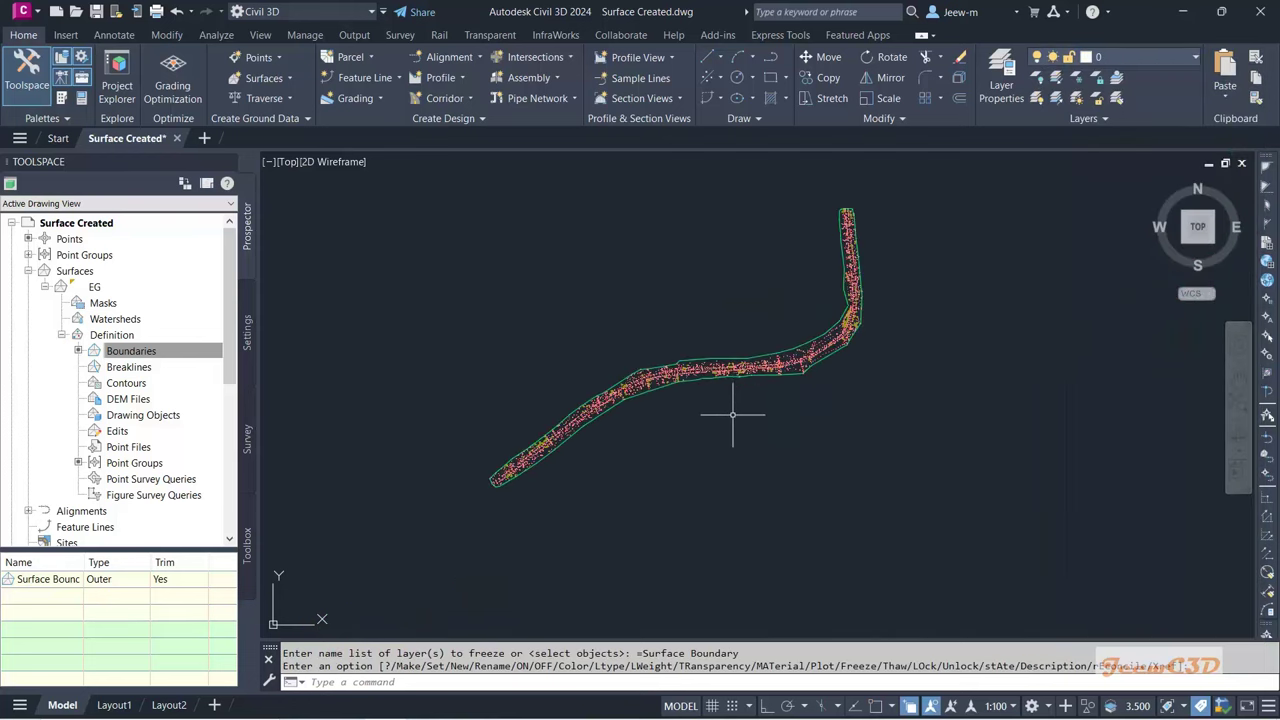
key(Escape)
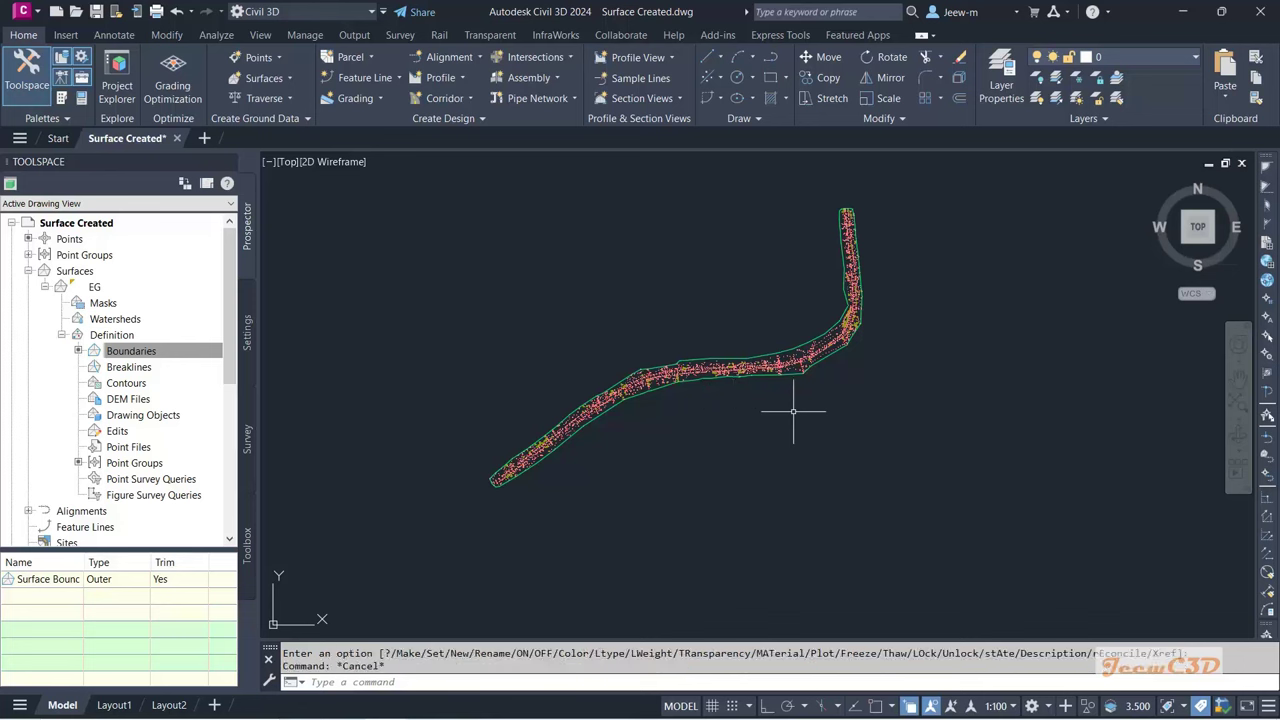
Step: Thaw the Surface Boundary layer
click(1144, 66)
scroll(1105, 363, down, 15)
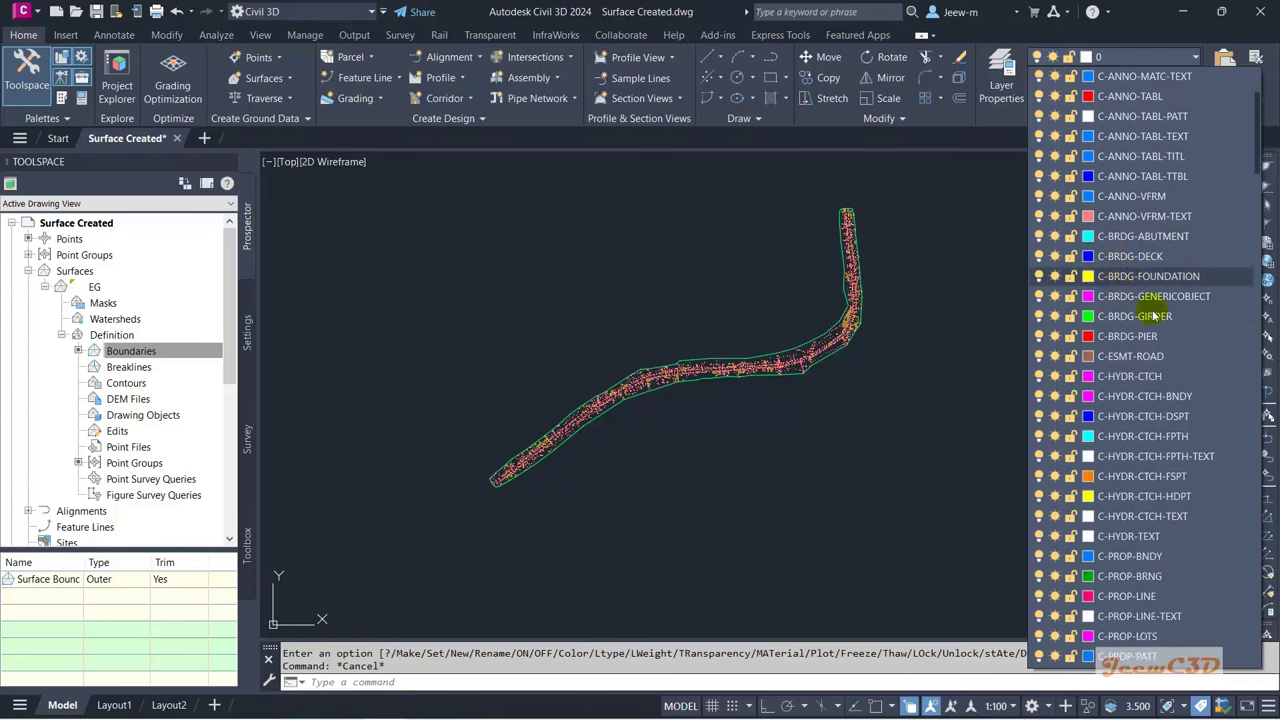
scroll(1105, 363, down, 15)
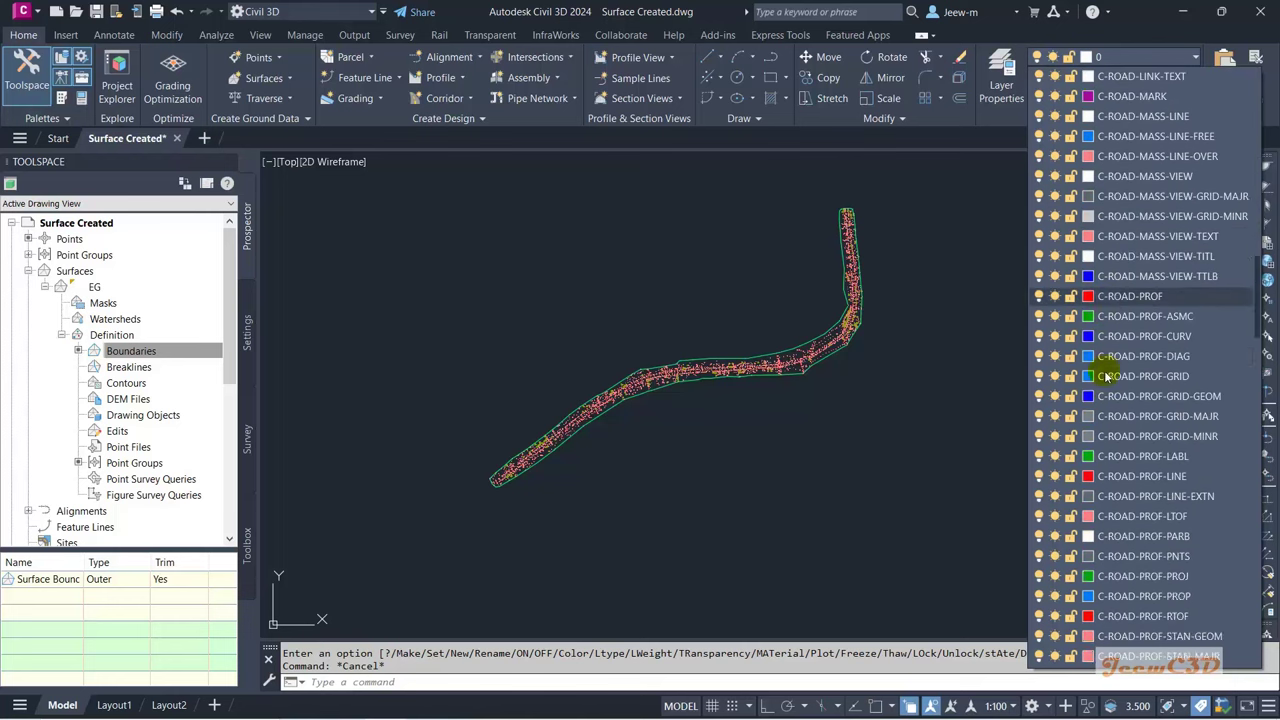
scroll(1110, 382, down, 15)
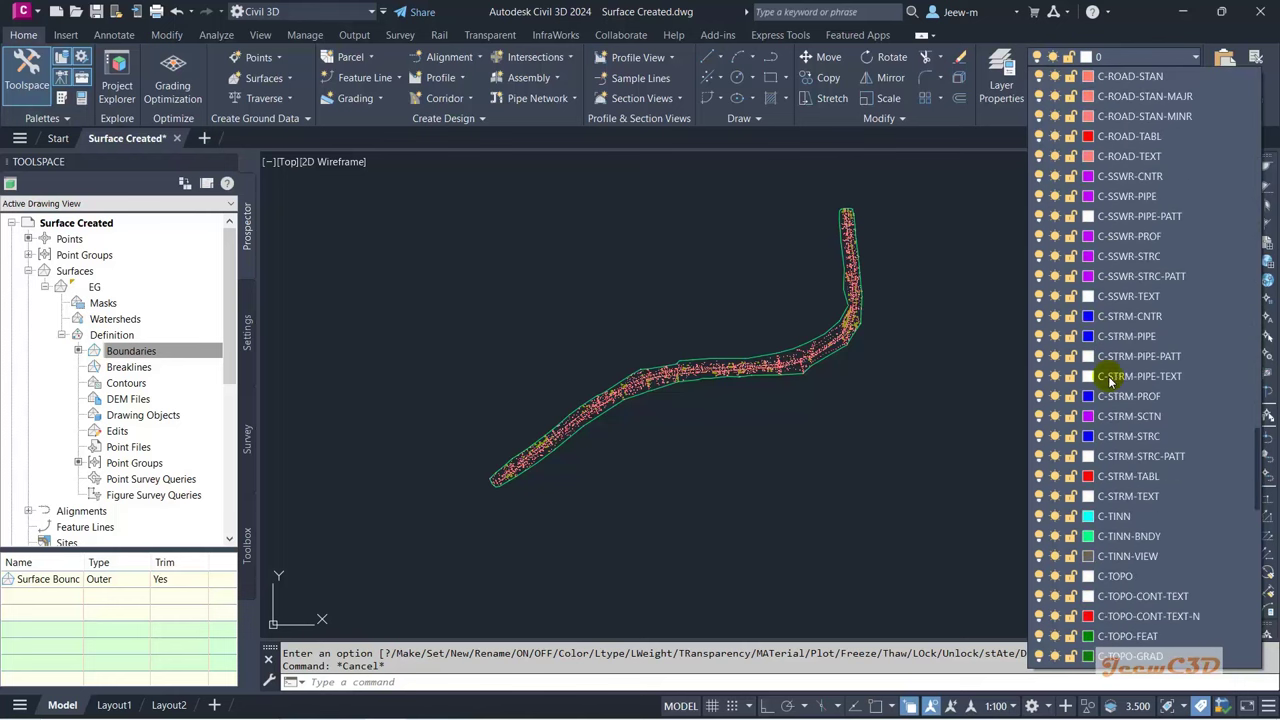
scroll(1110, 380, down, 4)
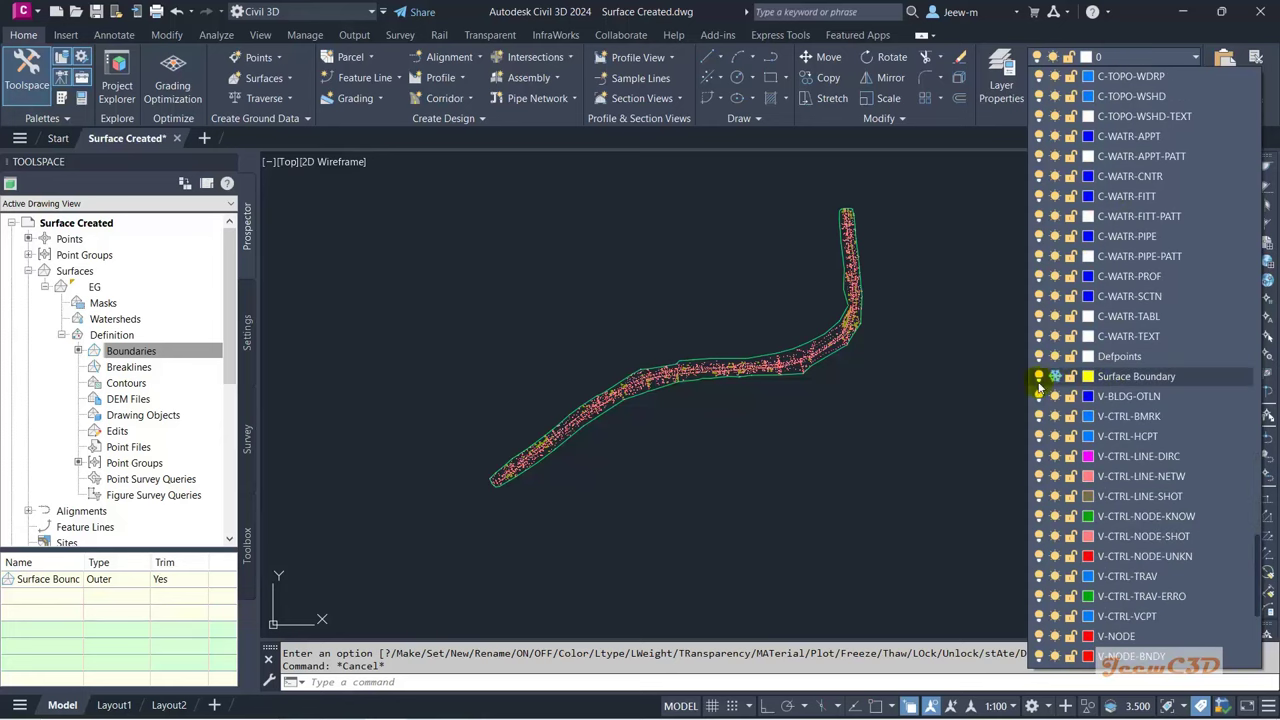
click(1055, 376)
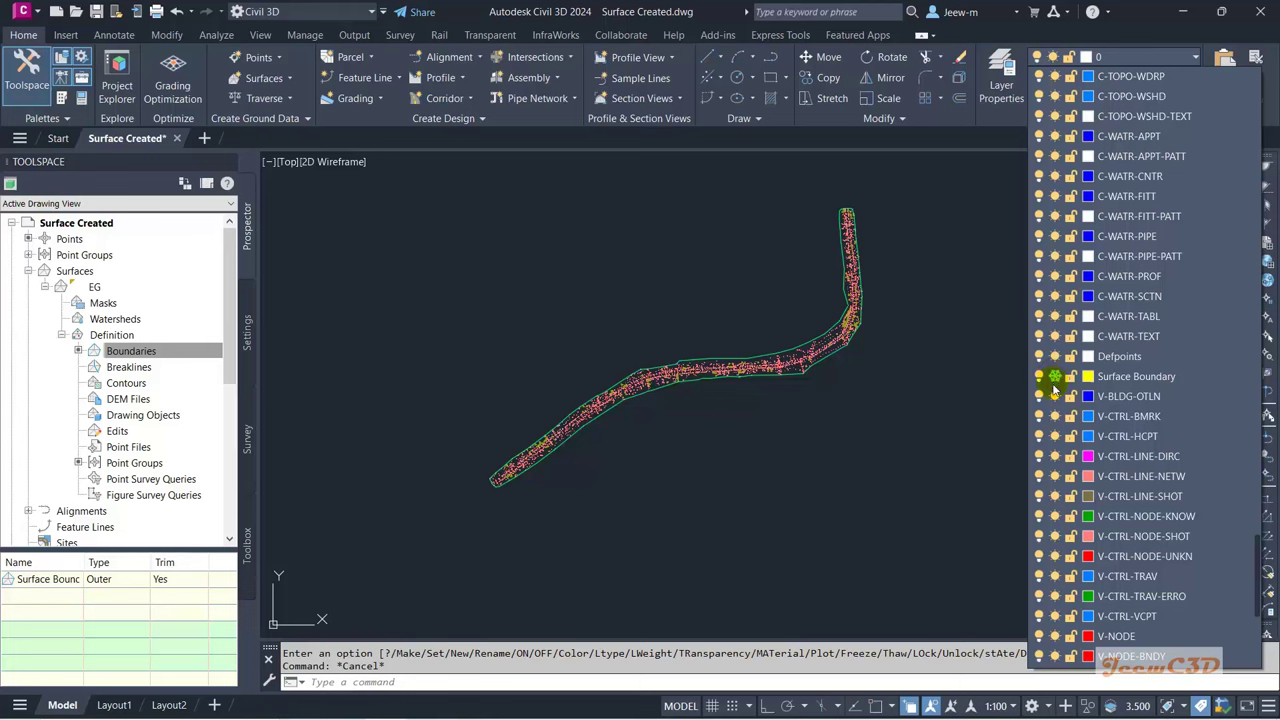
click(1055, 376)
click(926, 376)
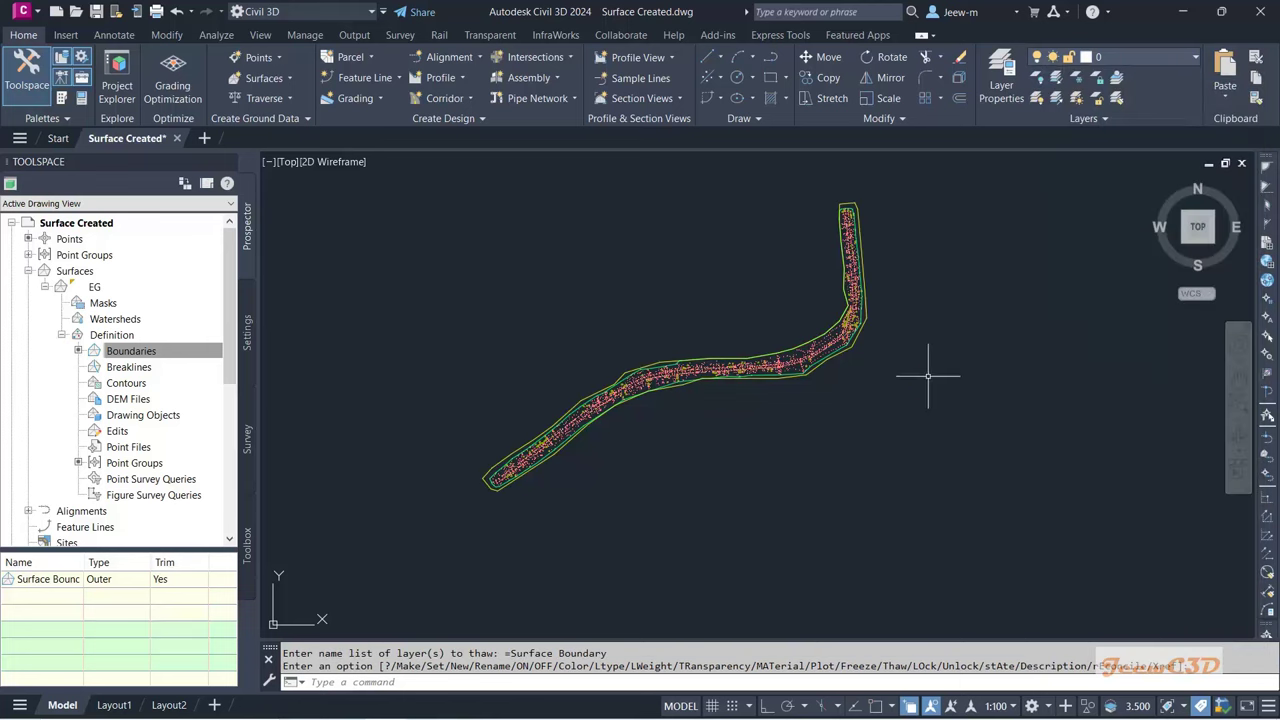
Step: Select the yellow outline polyline to identify its layer and freeze the Surface Boundary layer again
scroll(862, 315, up, 2)
click(862, 315)
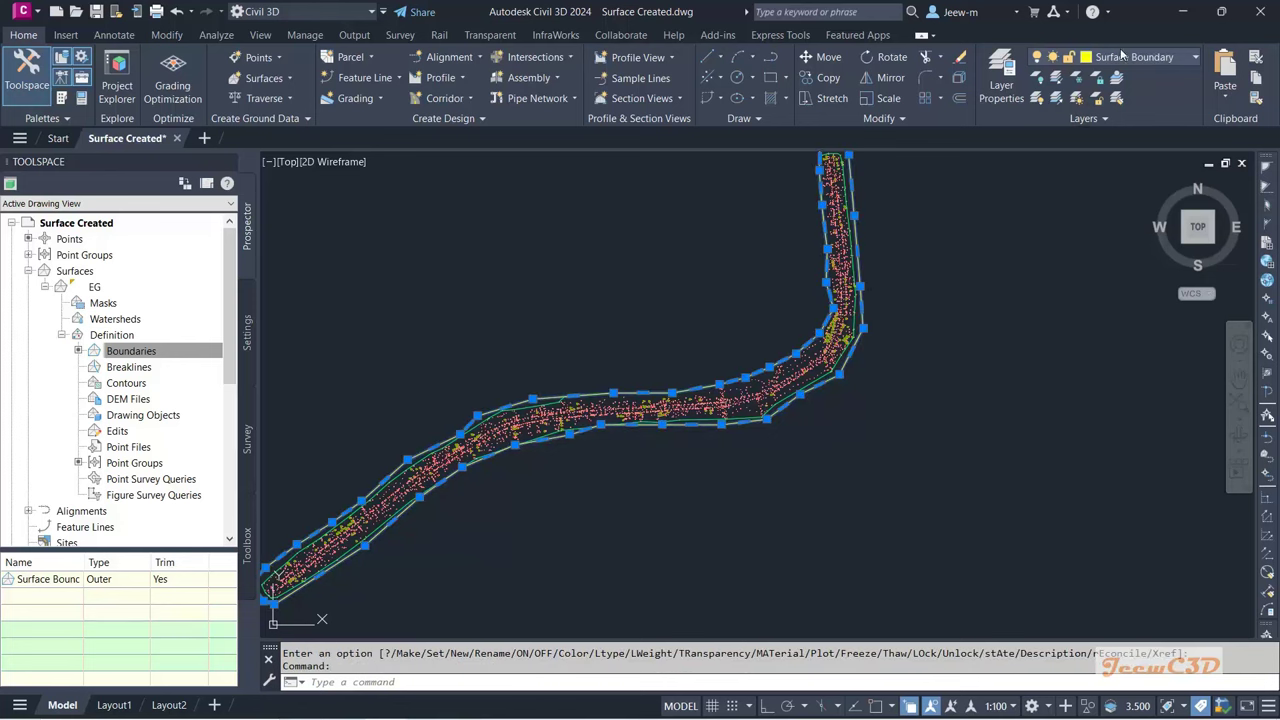
click(1123, 58)
click(1055, 76)
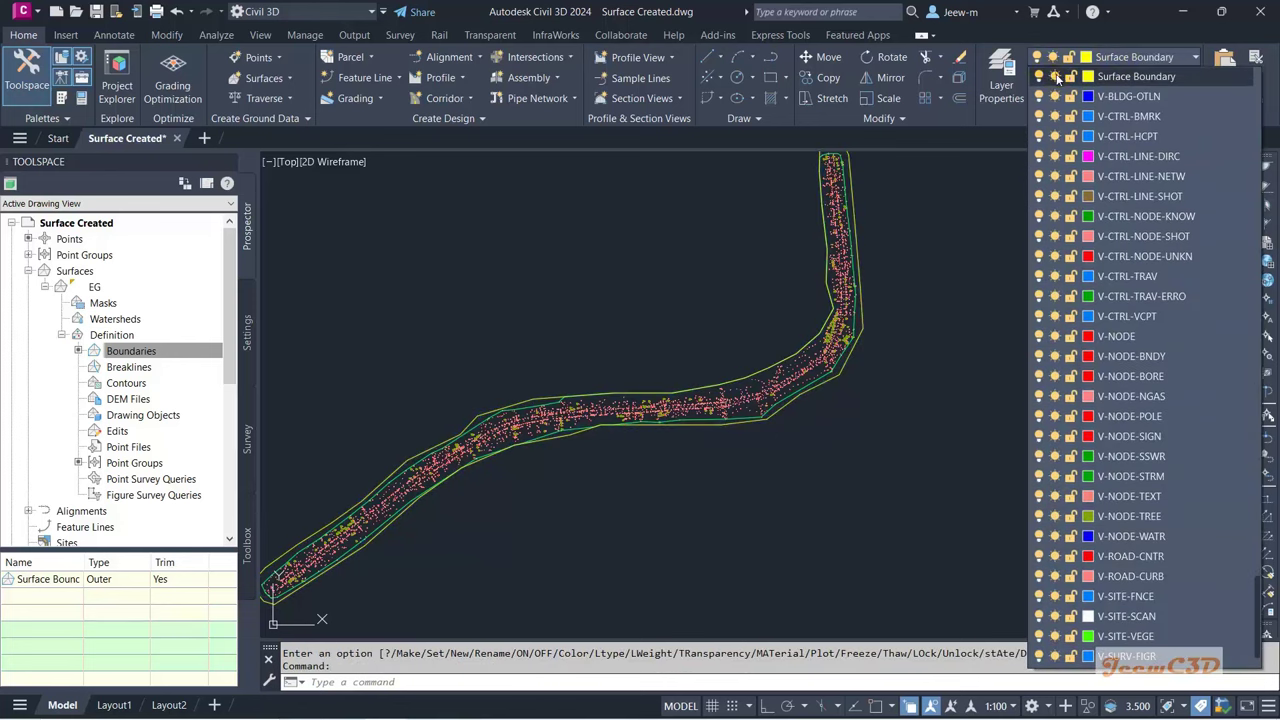
click(718, 293)
scroll(718, 293, down, 2)
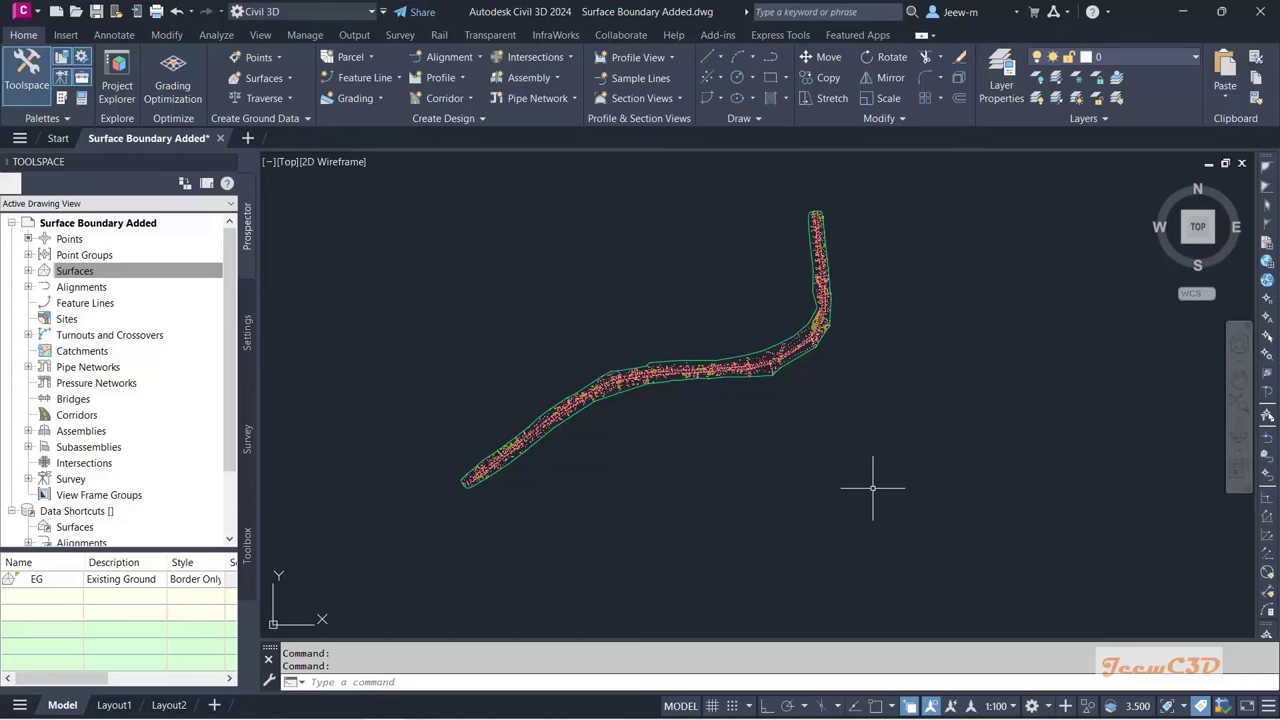
Step: Examine the survey point elevations and description codes near the southwest end of the EG surface
middle_drag(872, 488, 950, 475)
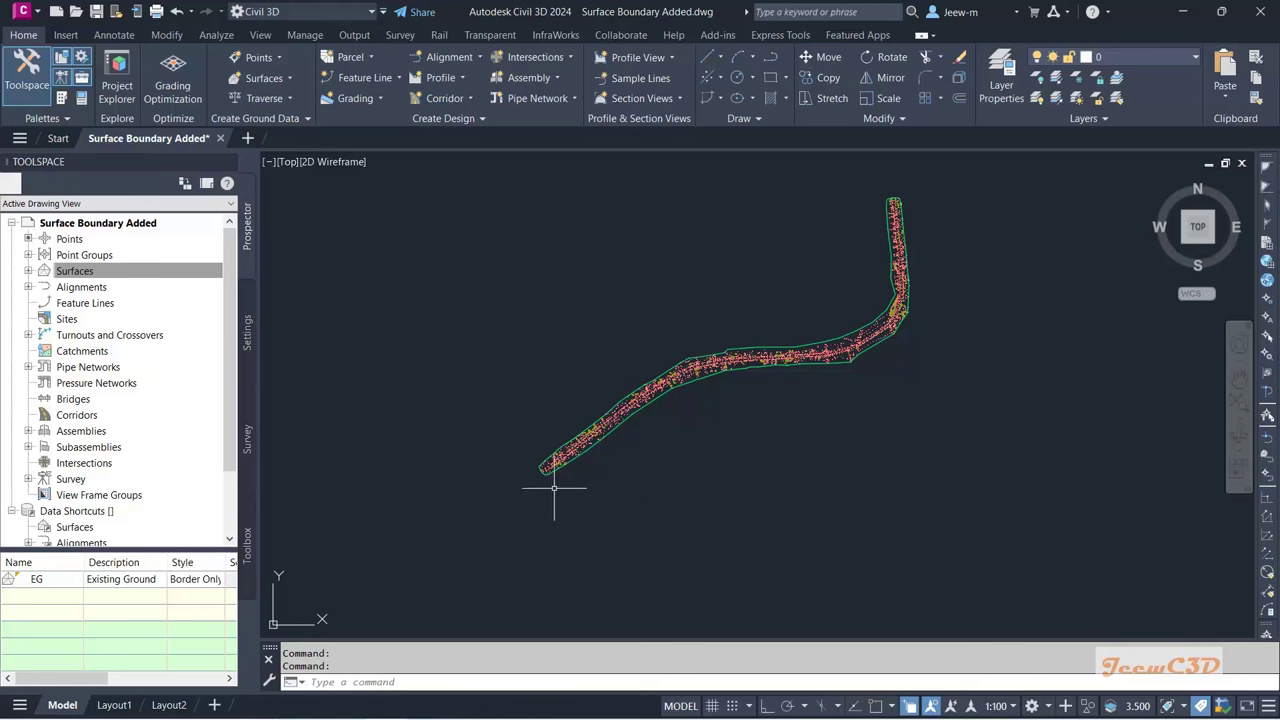
scroll(563, 466, up, 3)
scroll(540, 460, up, 8)
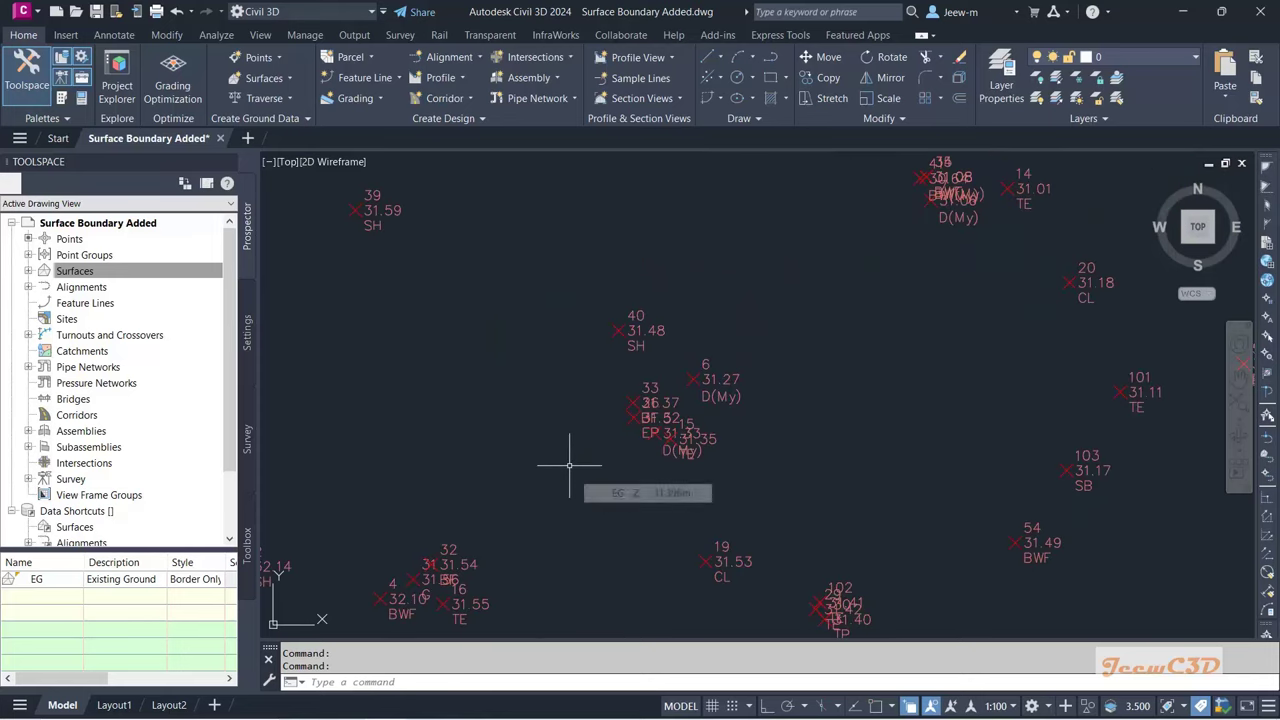
scroll(545, 505, down, 4)
scroll(524, 570, up, 2)
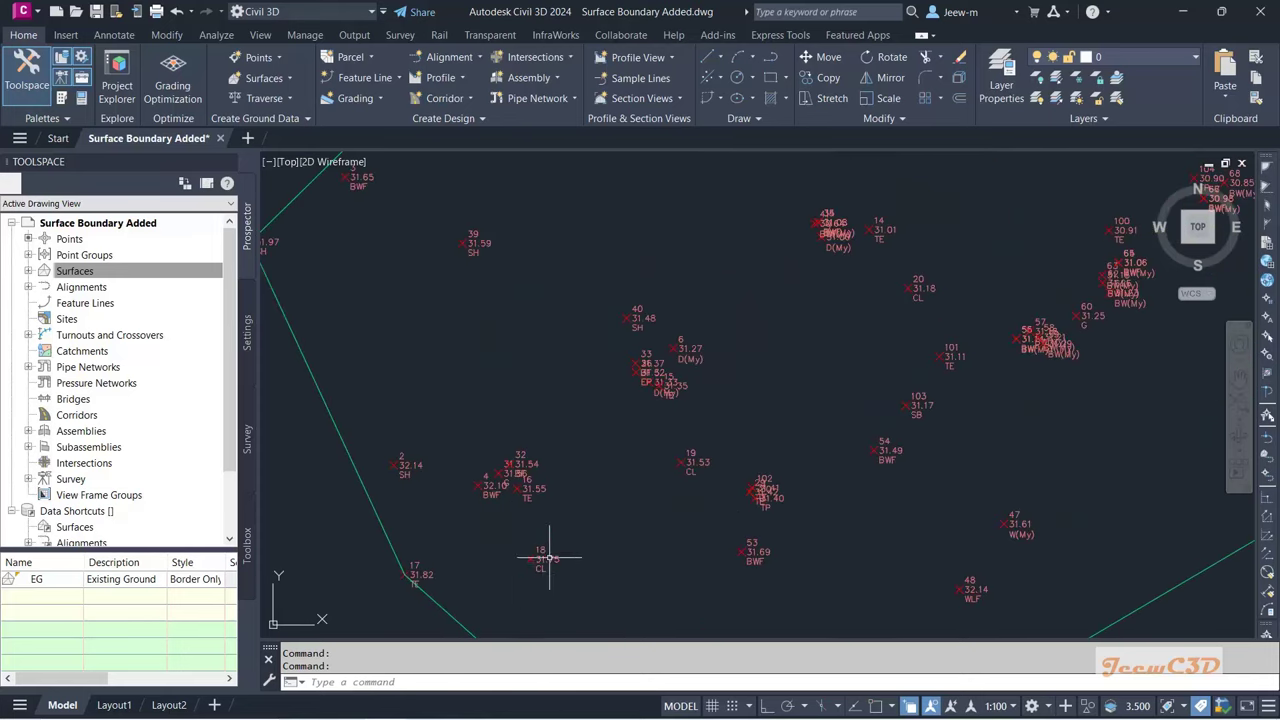
middle_drag(825, 396, 784, 316)
scroll(630, 404, down, 2)
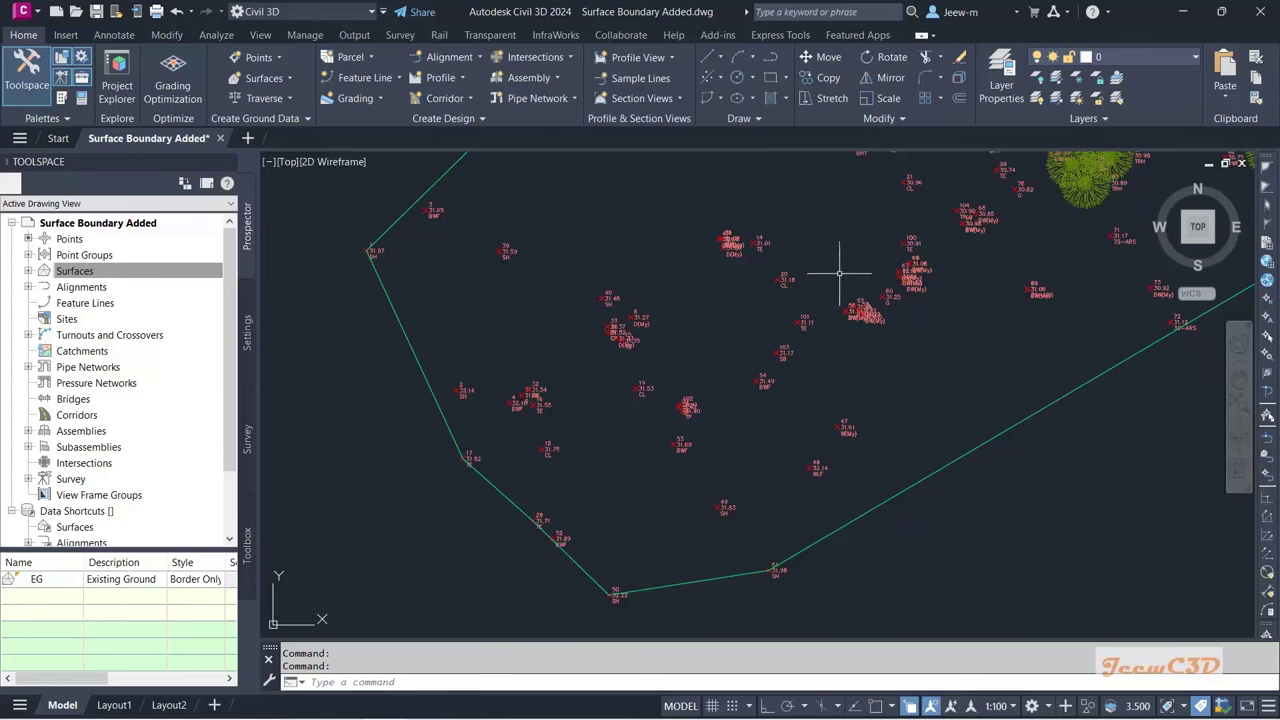
scroll(470, 455, up, 4)
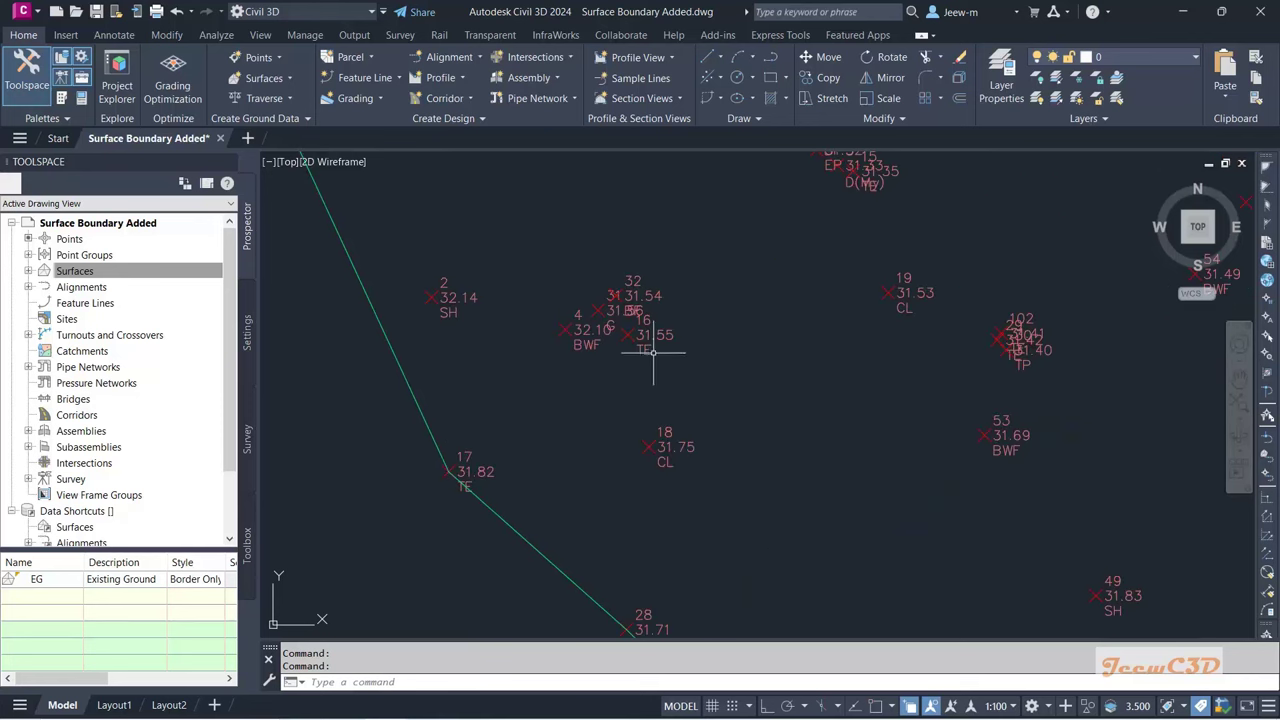
middle_drag(713, 331, 665, 383)
middle_drag(685, 478, 661, 357)
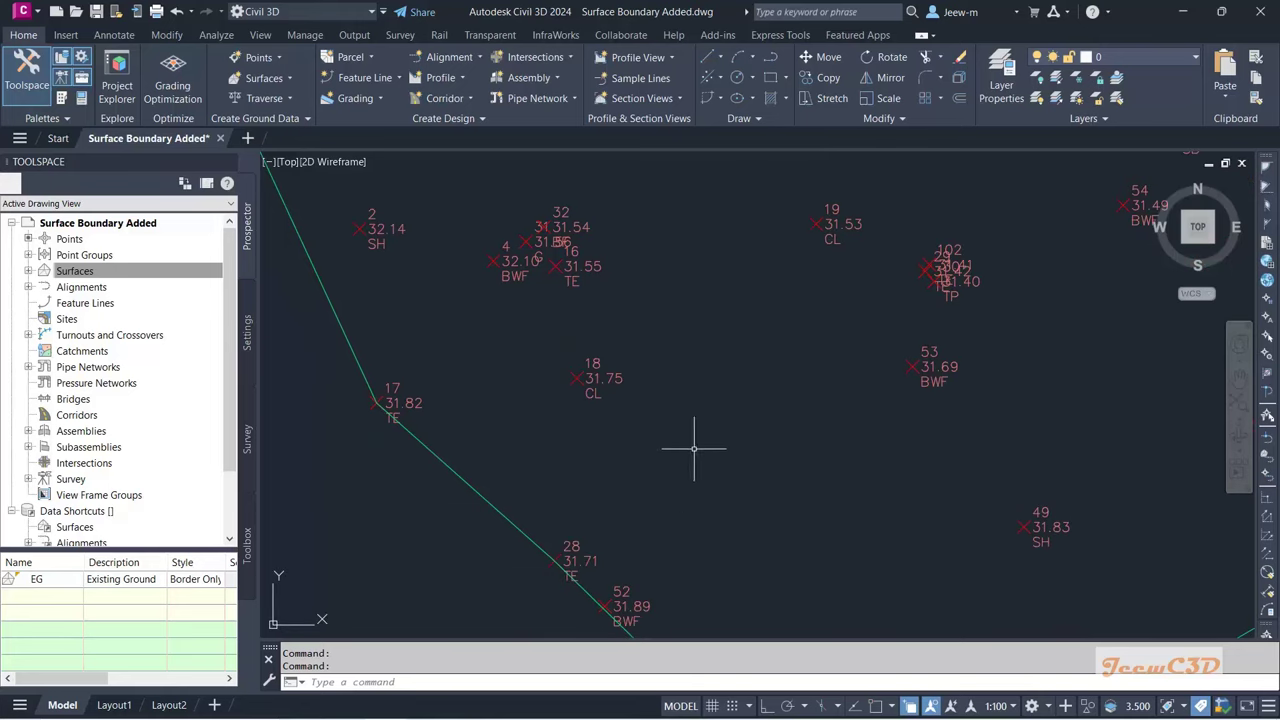
scroll(796, 415, down, 4)
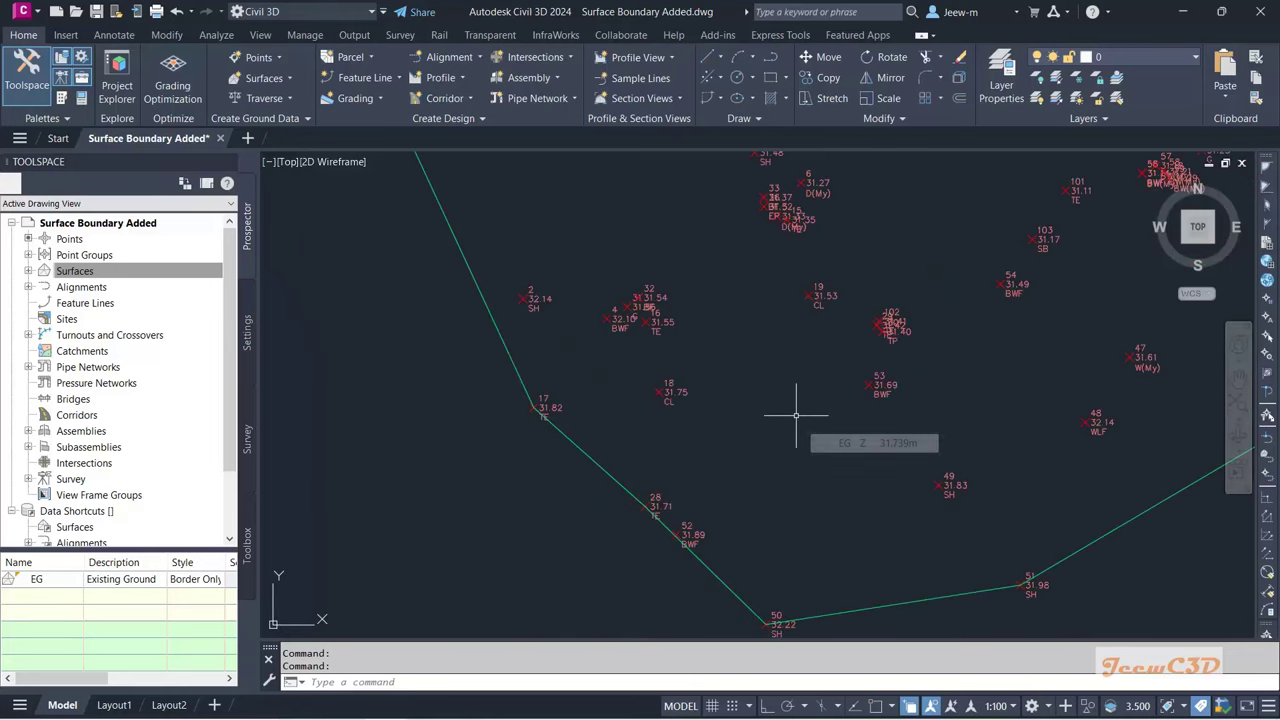
scroll(796, 415, down, 3)
middle_drag(862, 340, 680, 437)
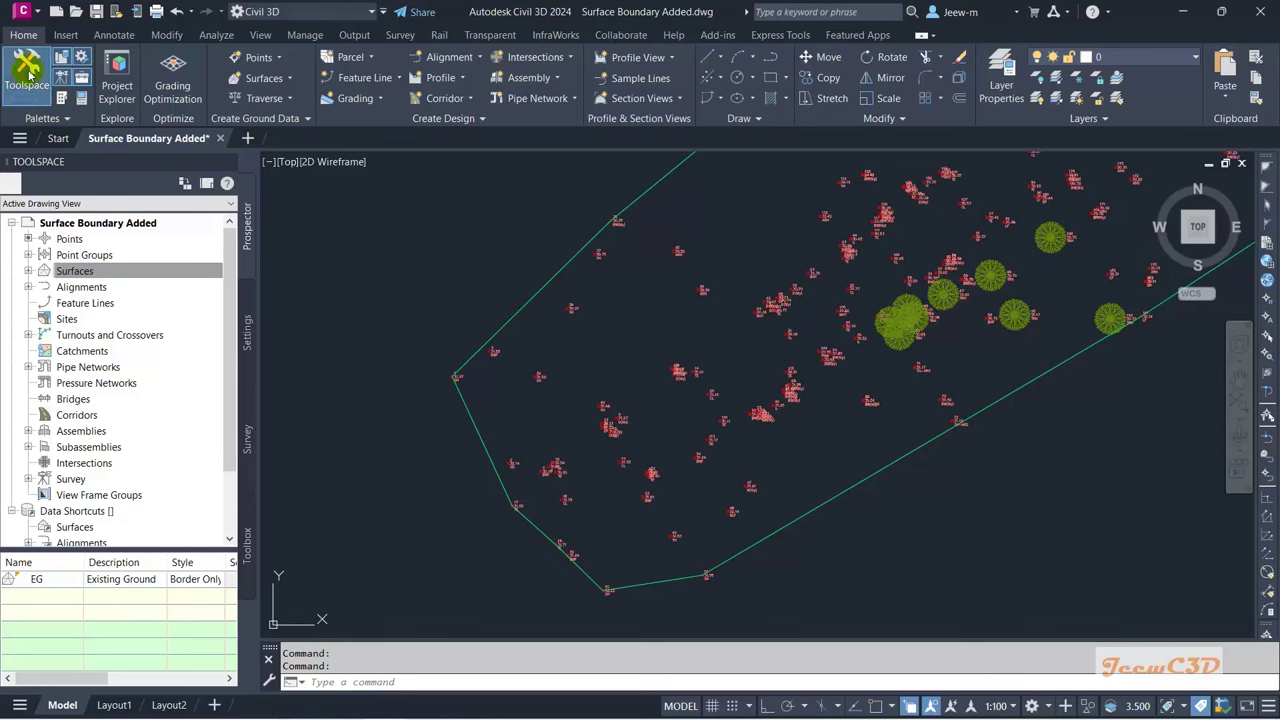
Step: Open the Tar Edge & Center Lines.dwg drawing from the Exercise Files folder and dismiss the earlier-version notice
click(78, 16)
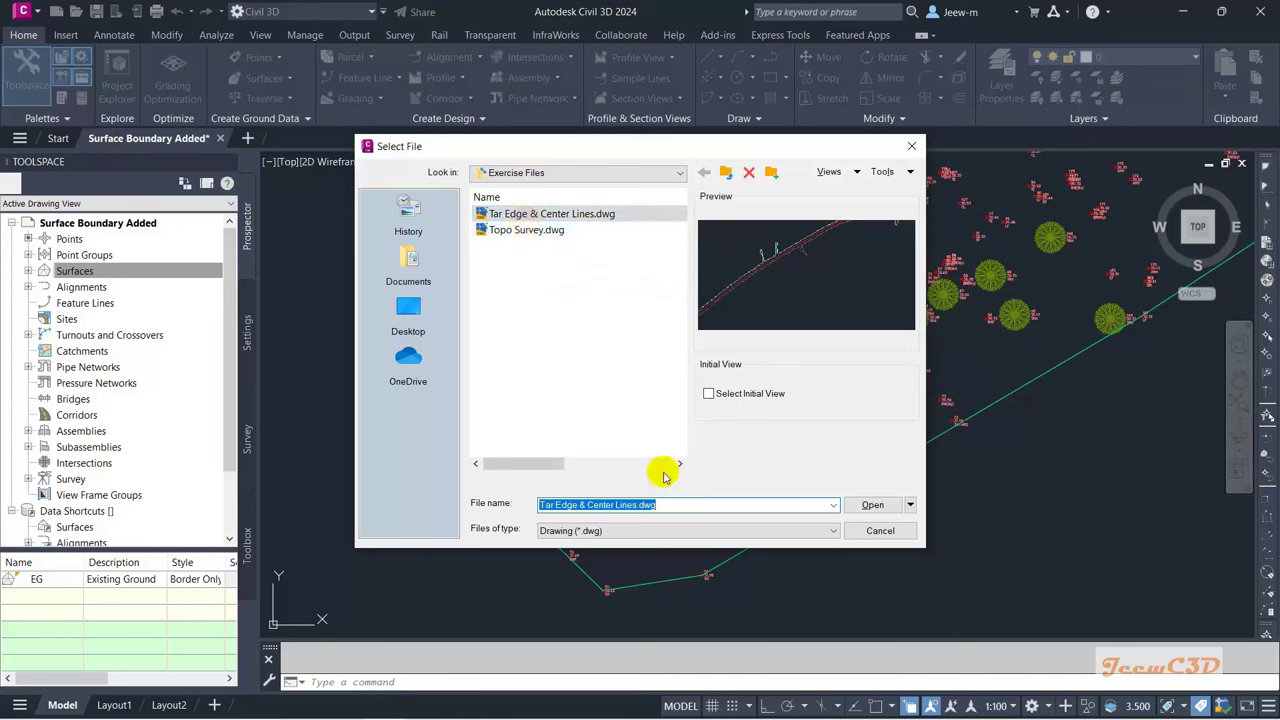
click(872, 505)
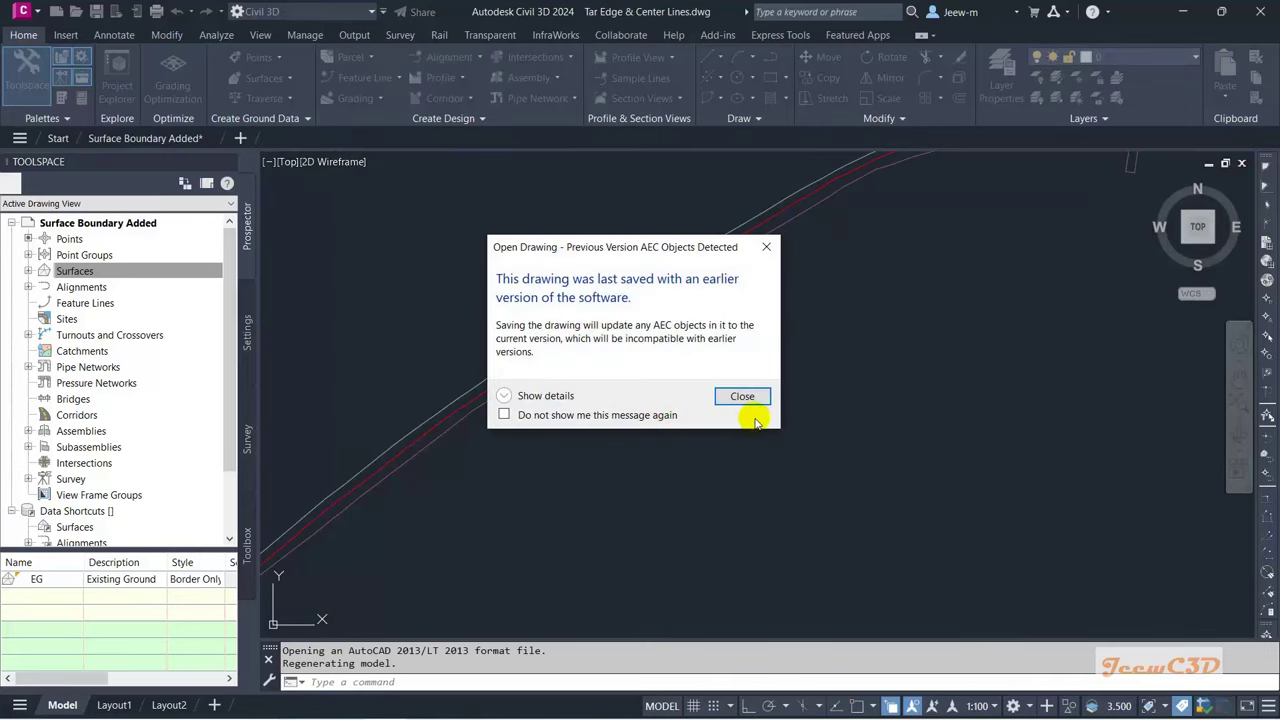
click(748, 400)
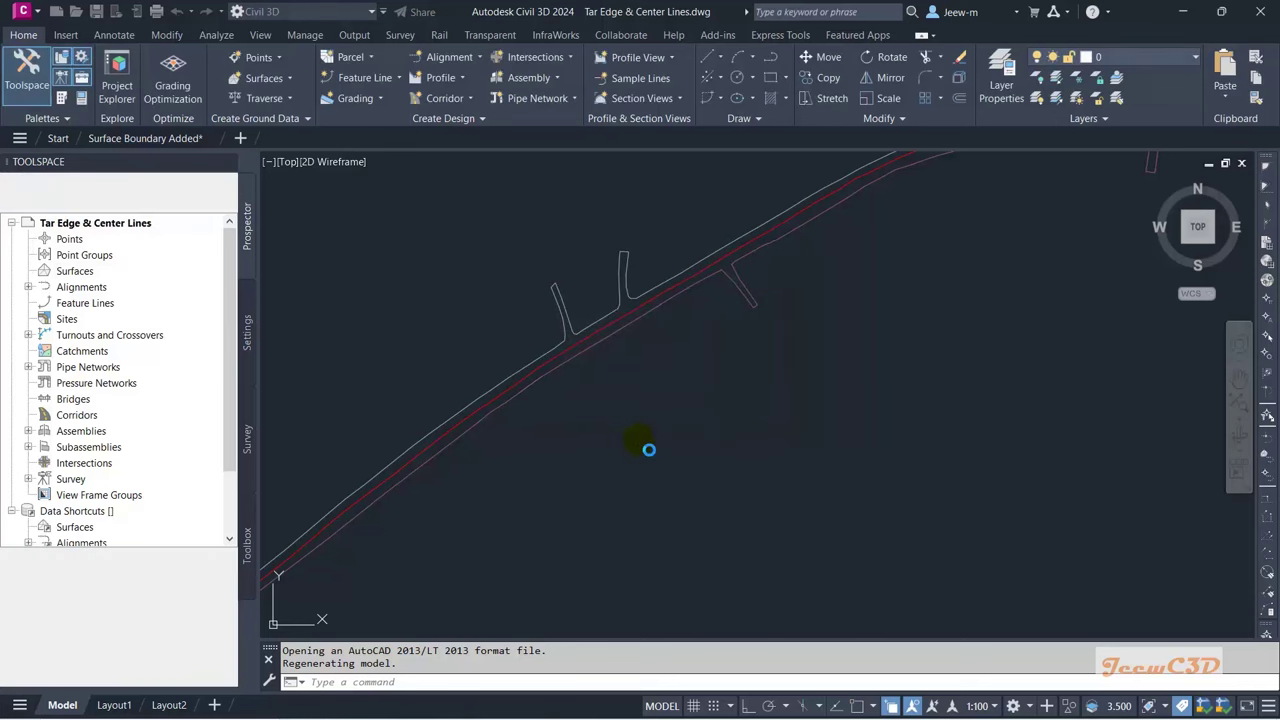
Step: Copy all the tar edge and center line polylines with base point 0,0,0
scroll(640, 440, down, 5)
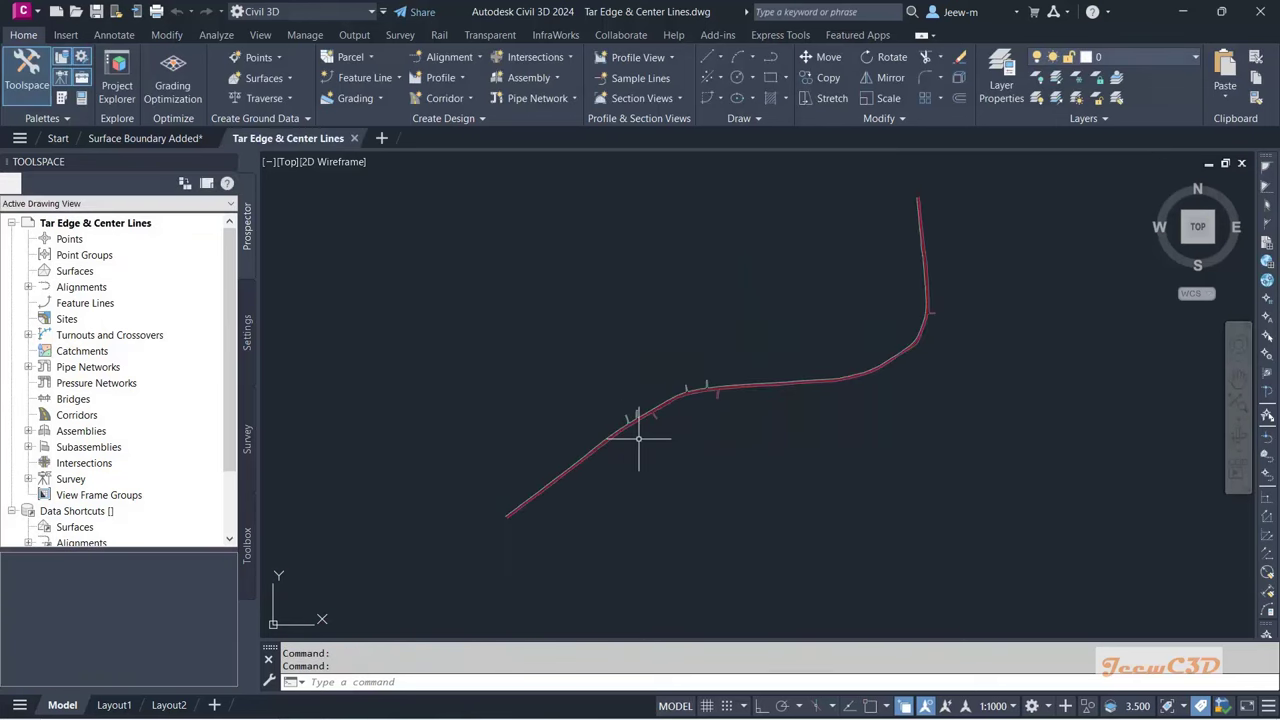
scroll(510, 520, up, 4)
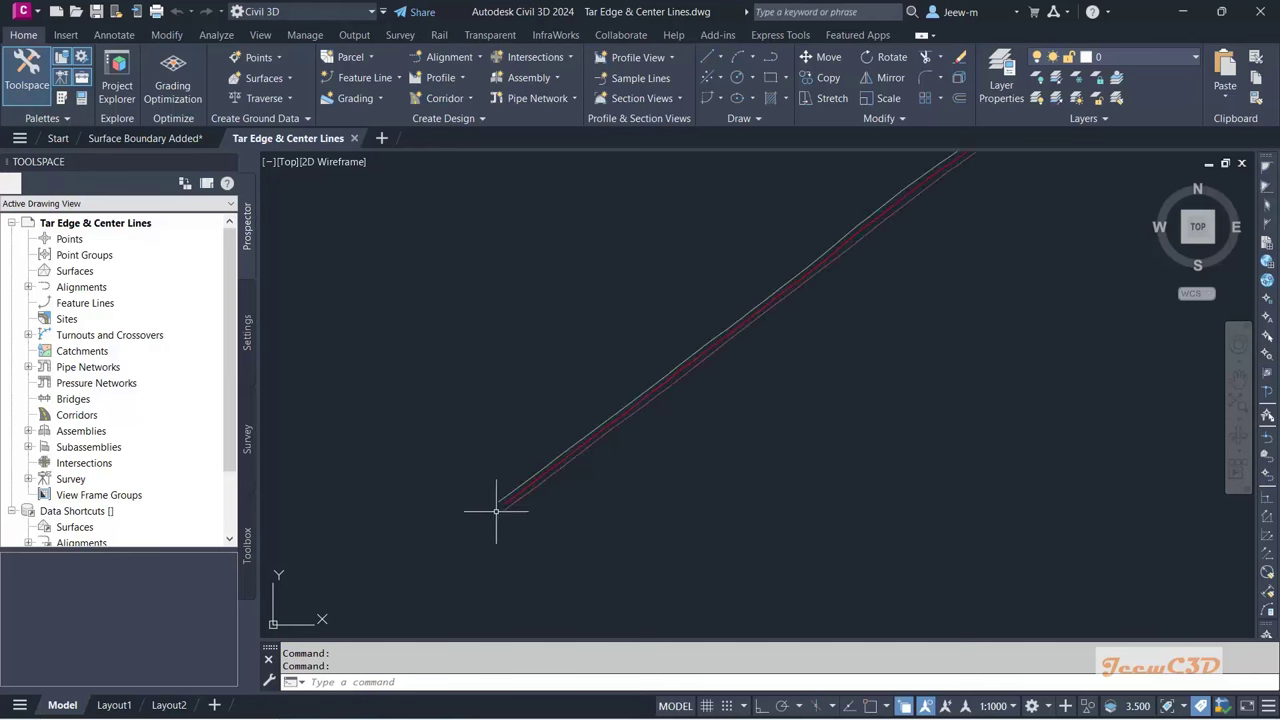
scroll(520, 495, up, 4)
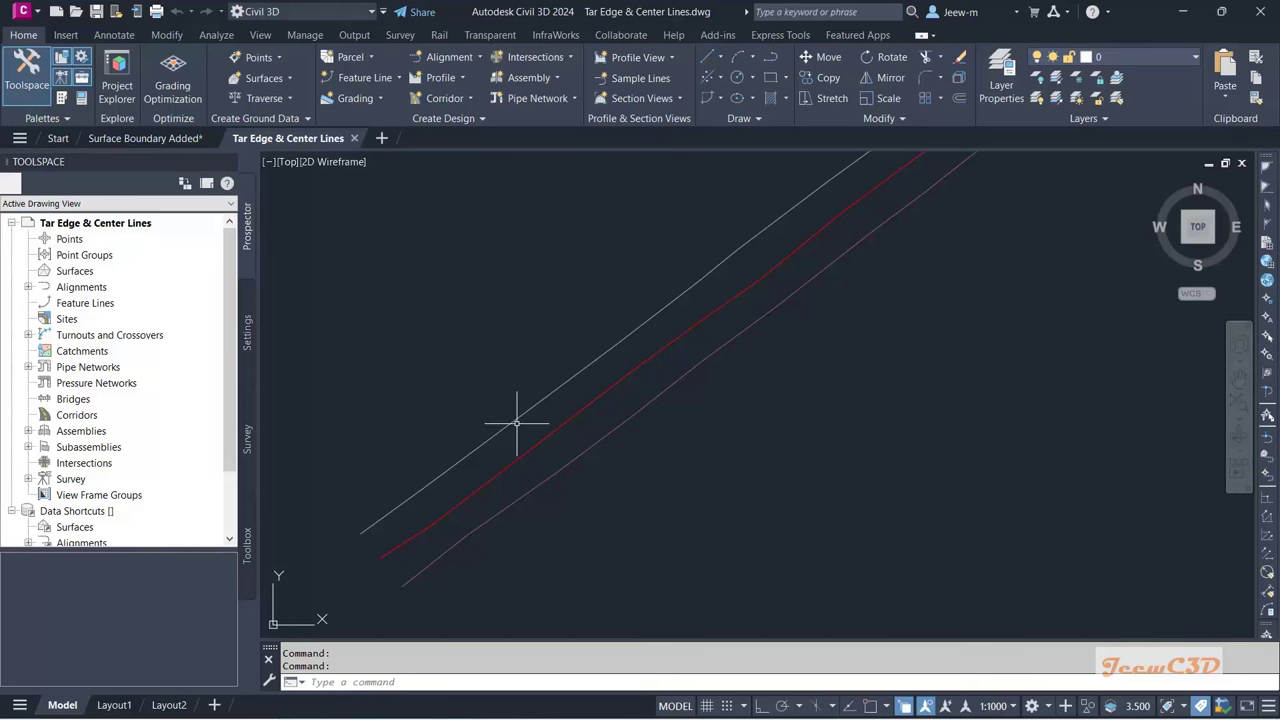
scroll(517, 423, down, 8)
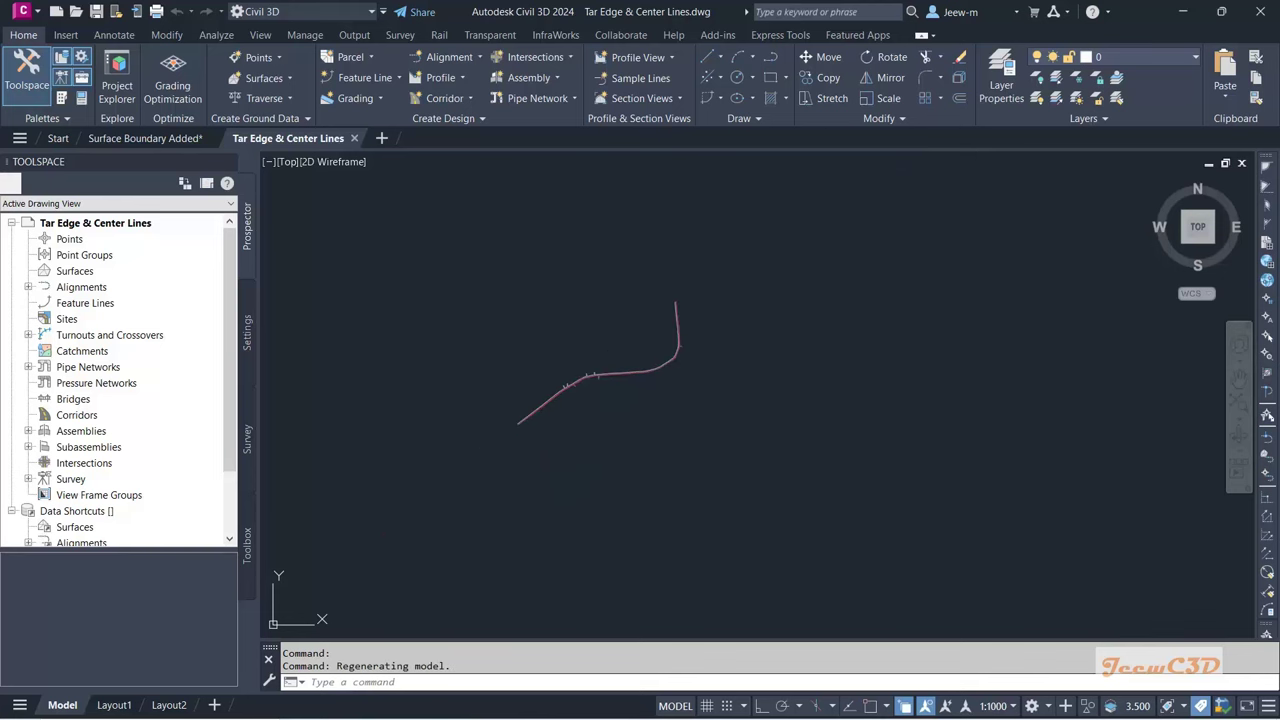
click(766, 466)
click(441, 279)
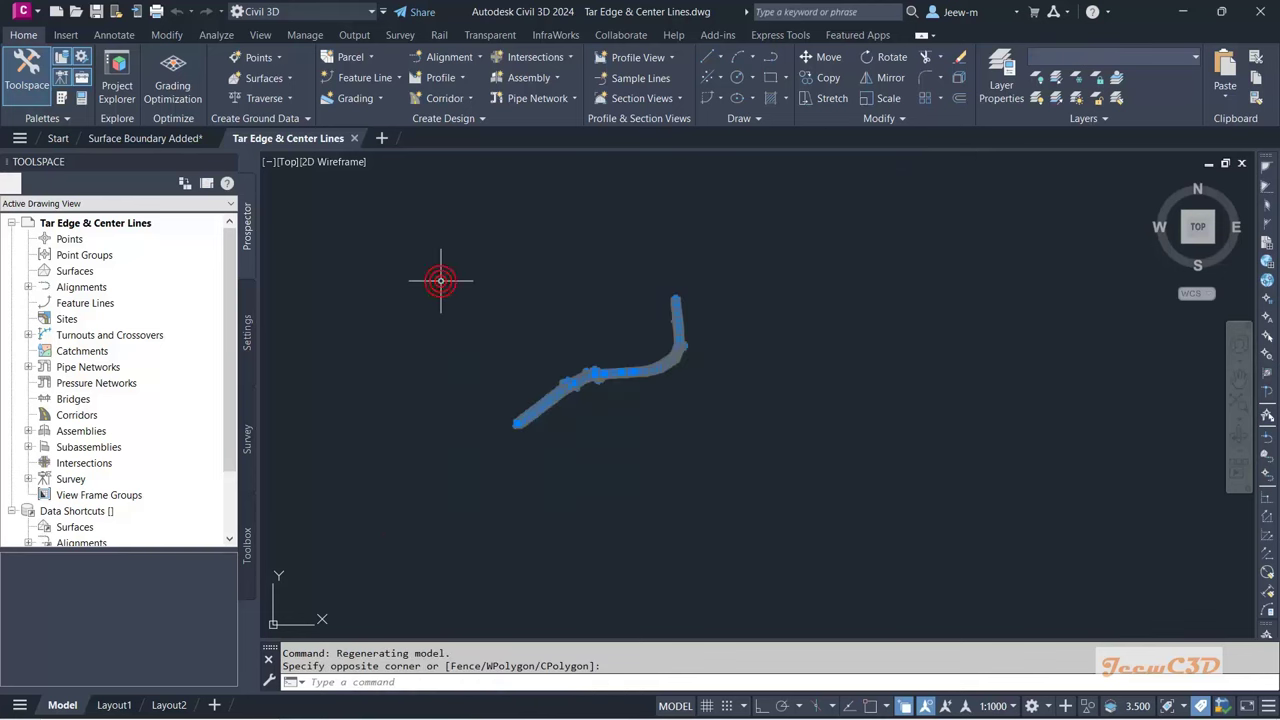
right_click(489, 237)
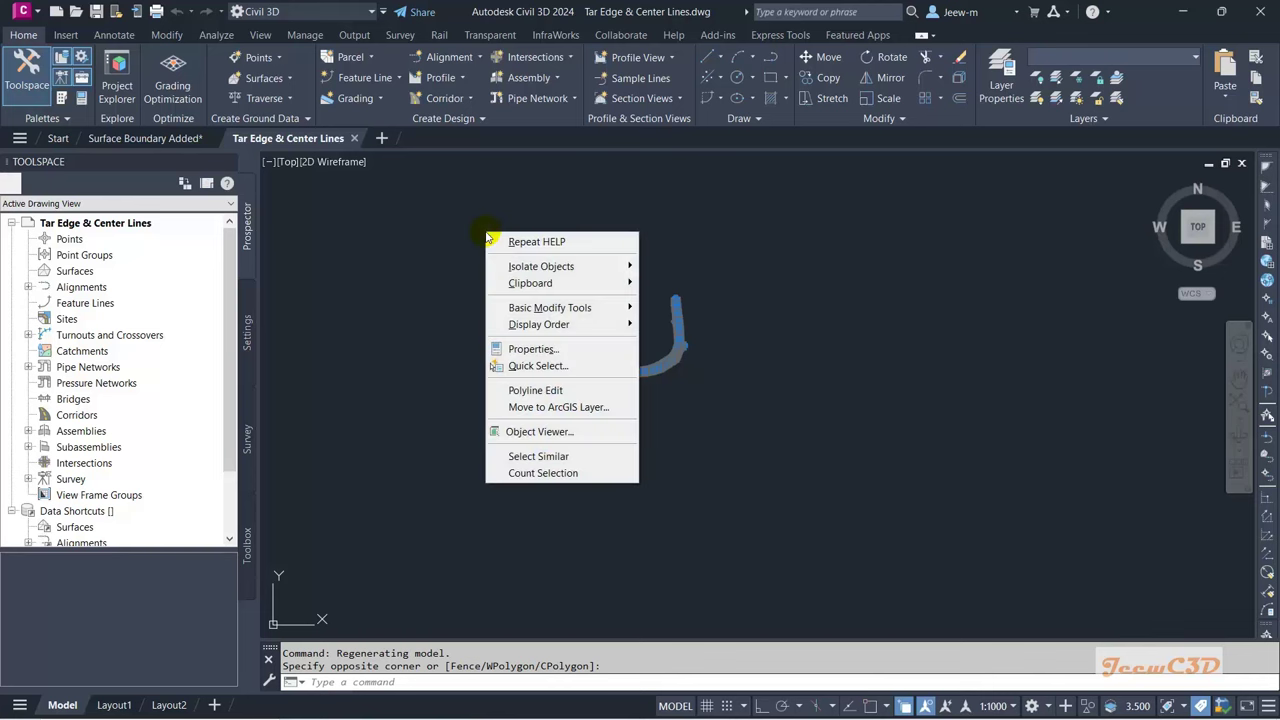
mouse_move(531, 283)
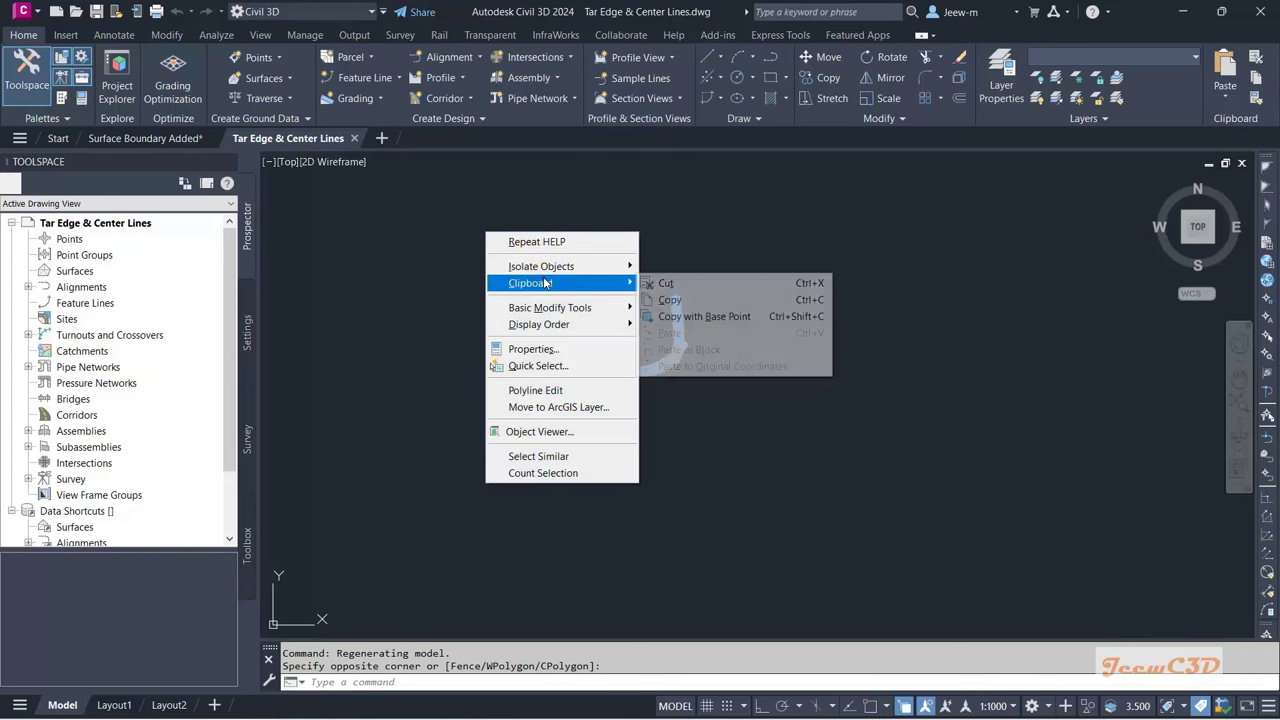
click(706, 316)
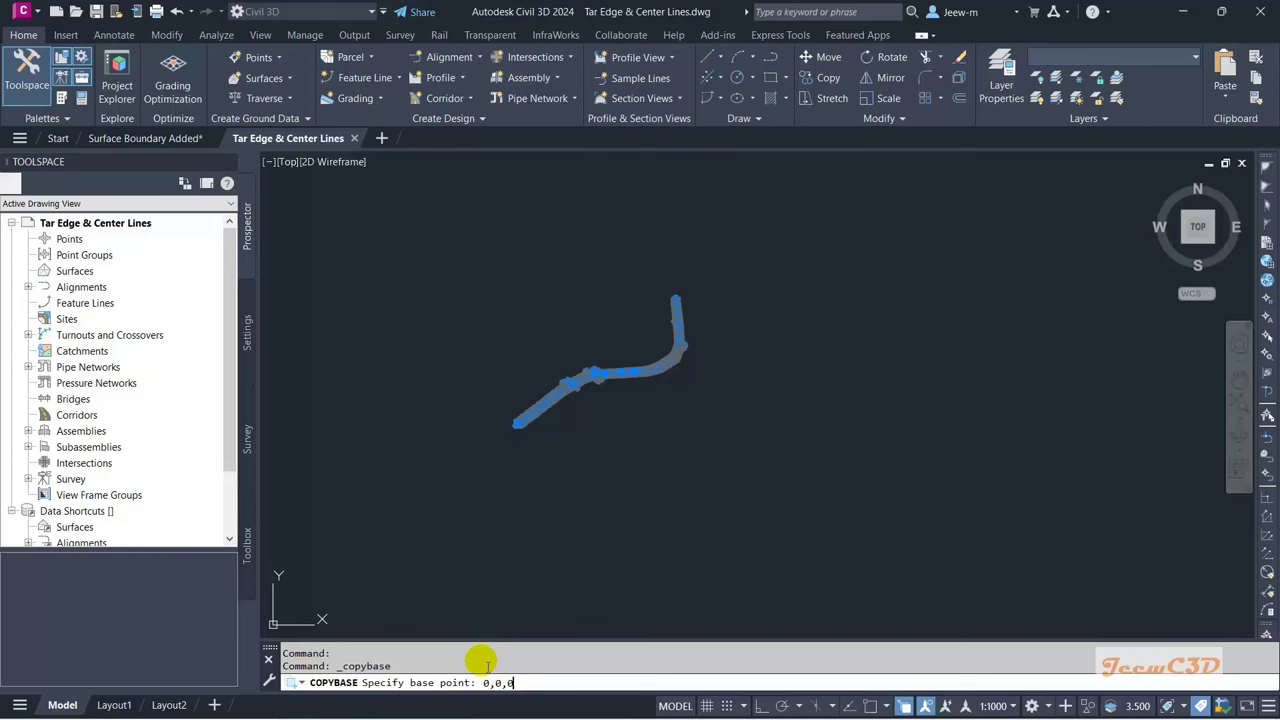
key(Return)
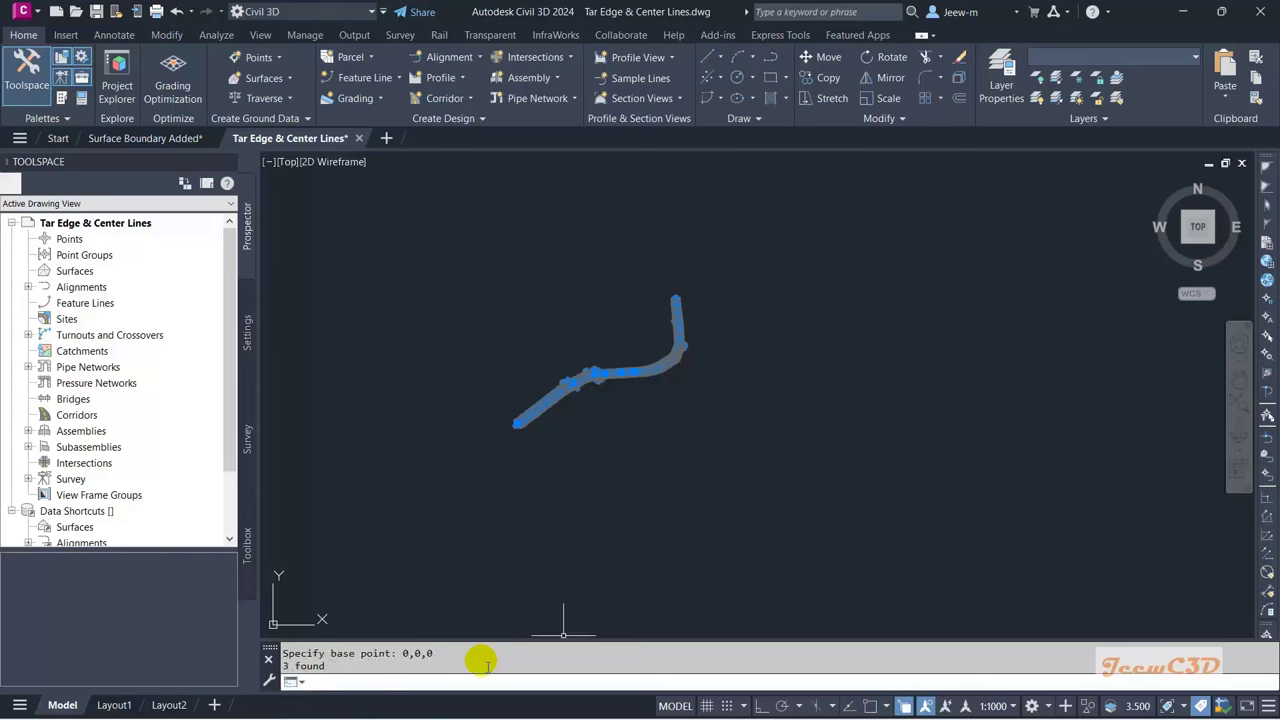
Step: Paste the copied road lines into the Surface Boundary Added drawing at insertion point 0,0,0
click(132, 140)
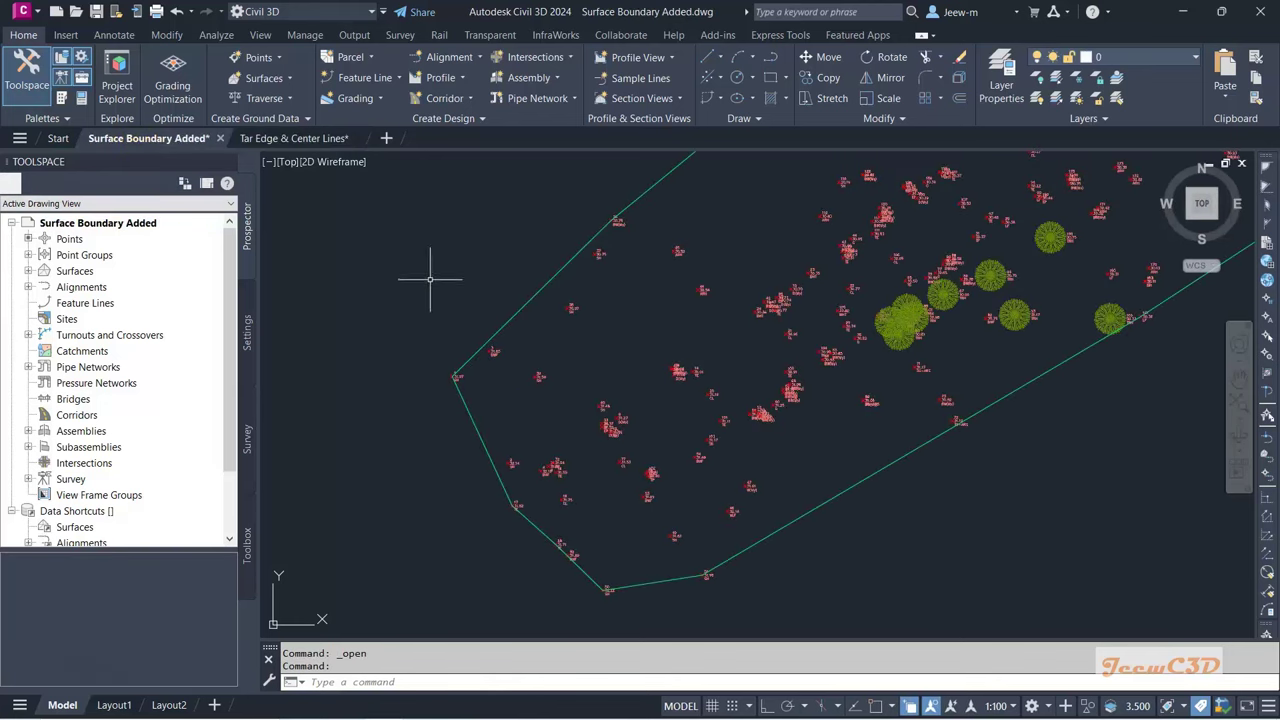
scroll(430, 280, down, 10)
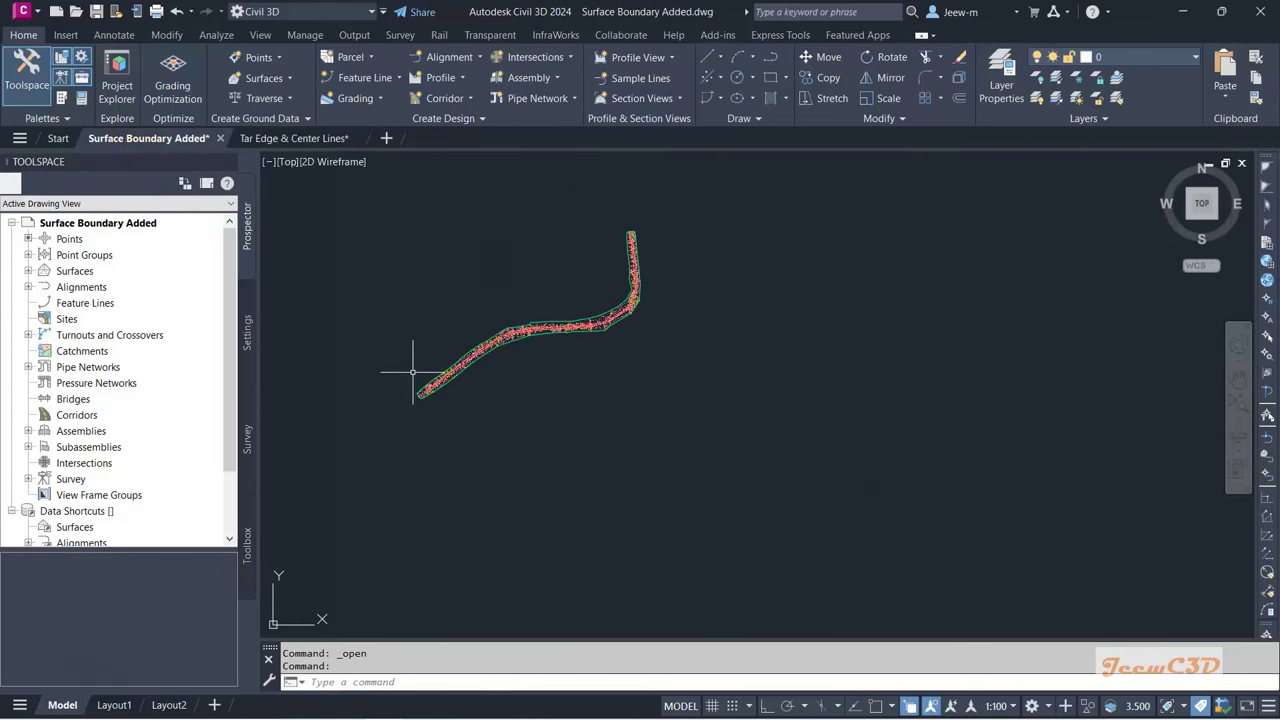
right_click(418, 242)
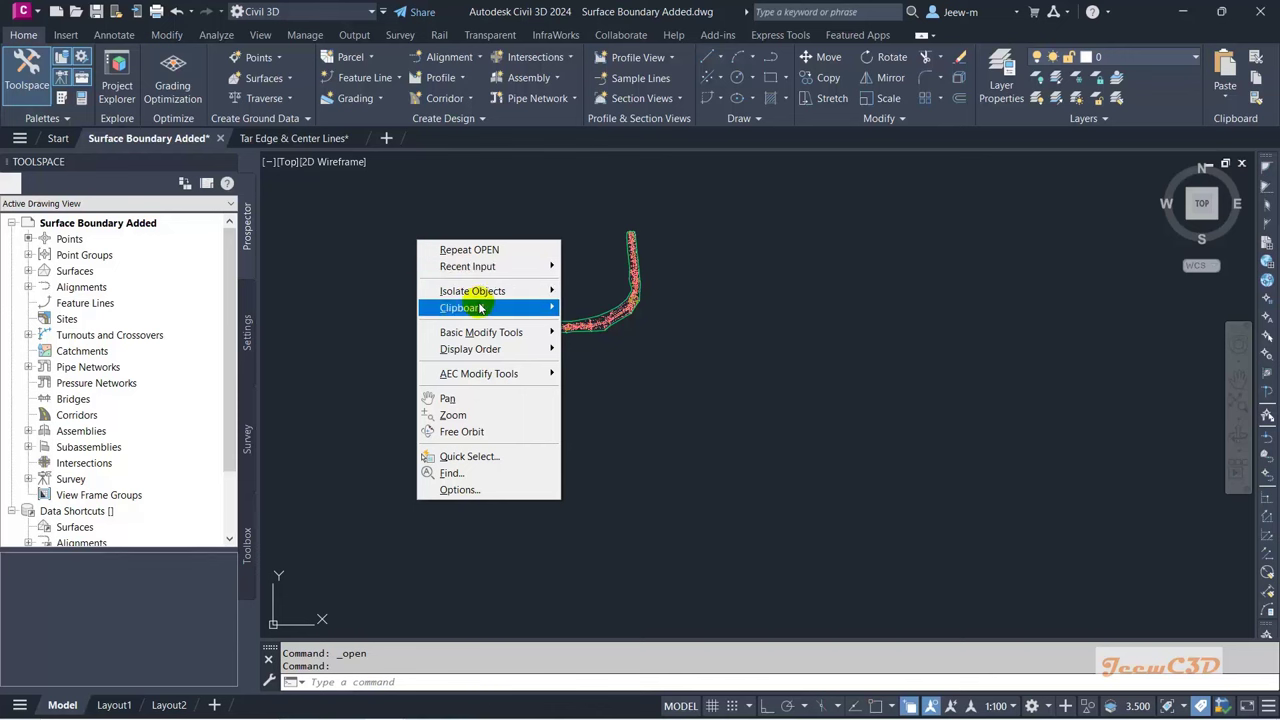
mouse_move(480, 309)
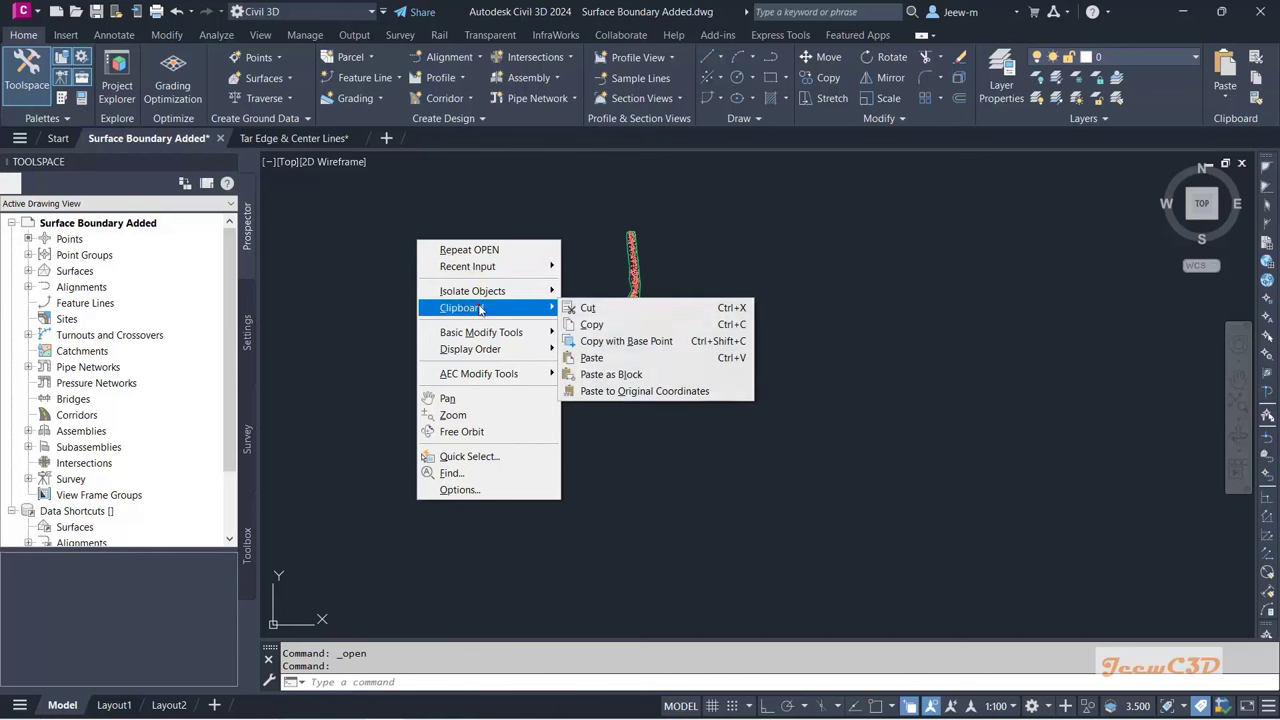
click(606, 368)
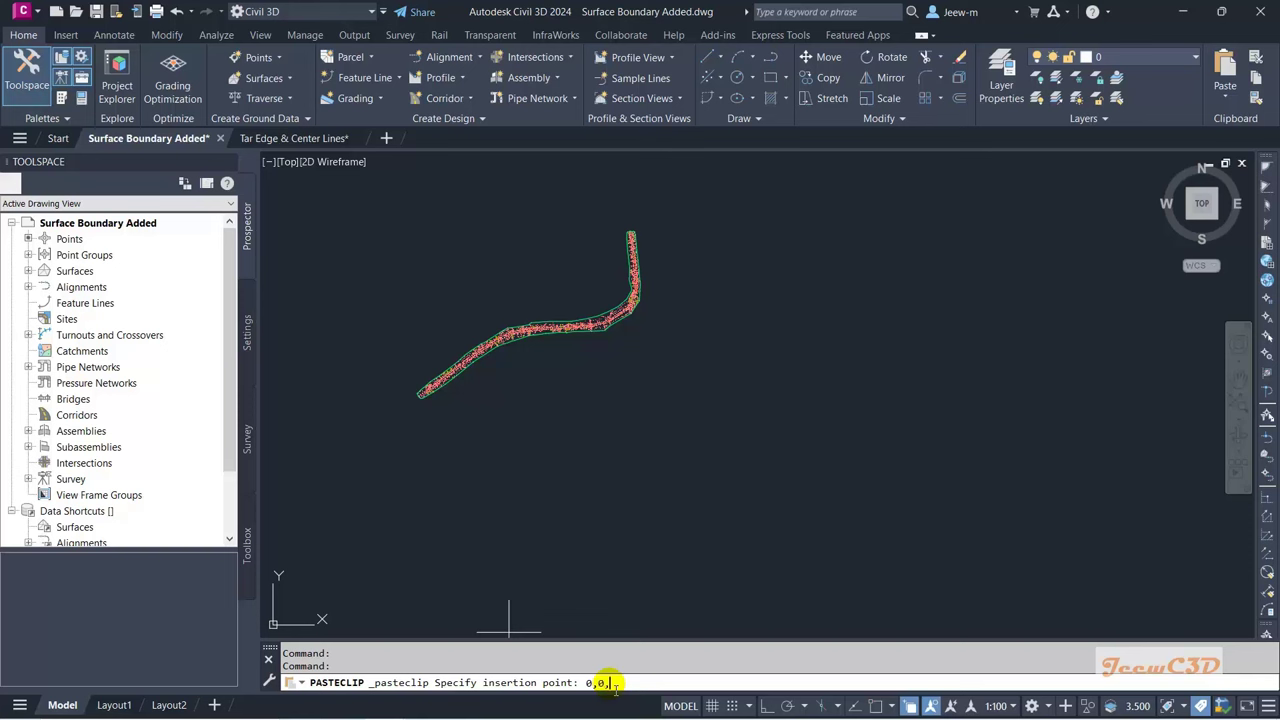
key(Return)
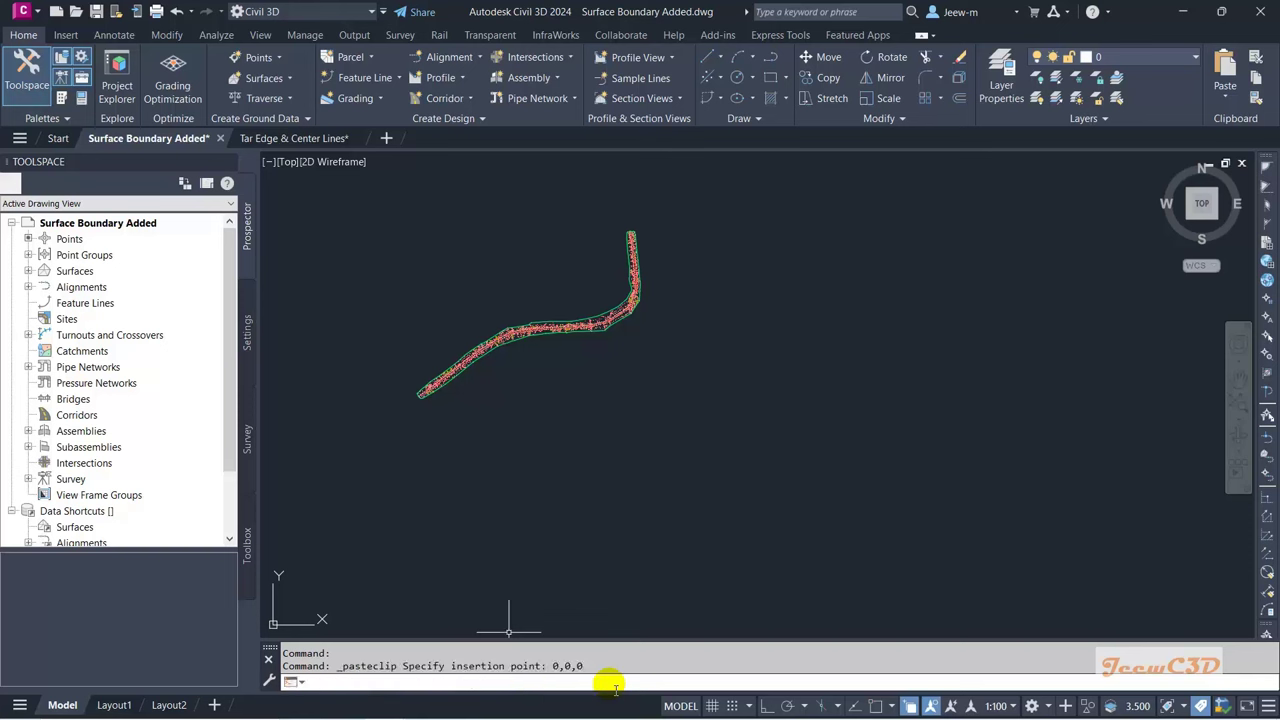
Step: Examine how the pasted tar edge and center line polylines follow the TE and CL survey points near the southwest end
scroll(372, 412, up, 10)
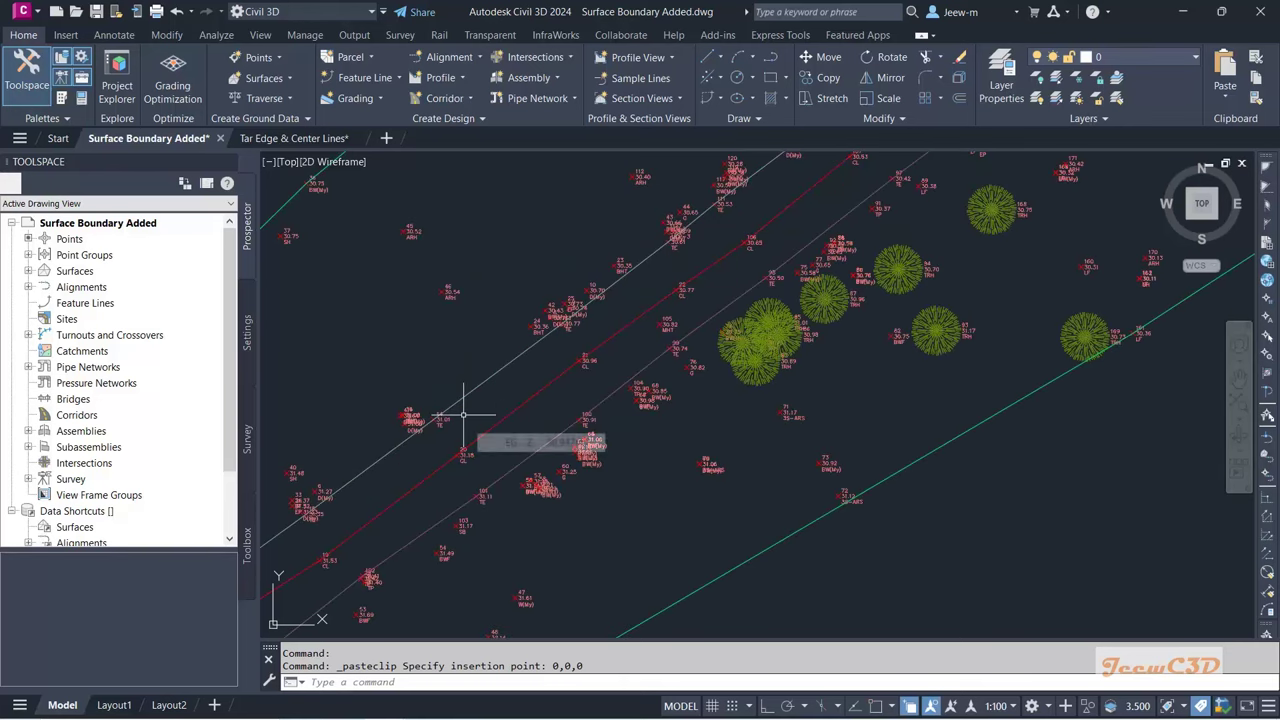
scroll(510, 390, down, 6)
scroll(457, 423, up, 8)
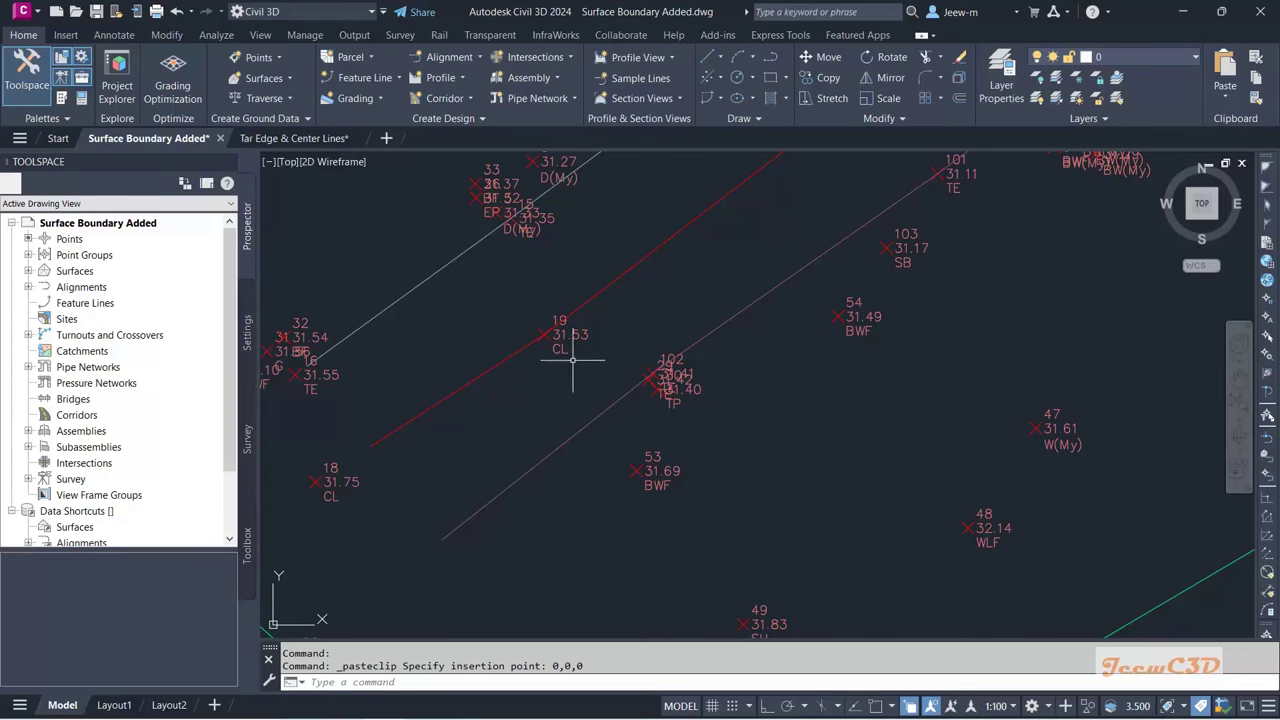
mouse_move(577, 363)
middle_down()
mouse_move(591, 366)
mouse_move(563, 417)
mouse_move(464, 466)
middle_up()
scroll(464, 466, down, 3)
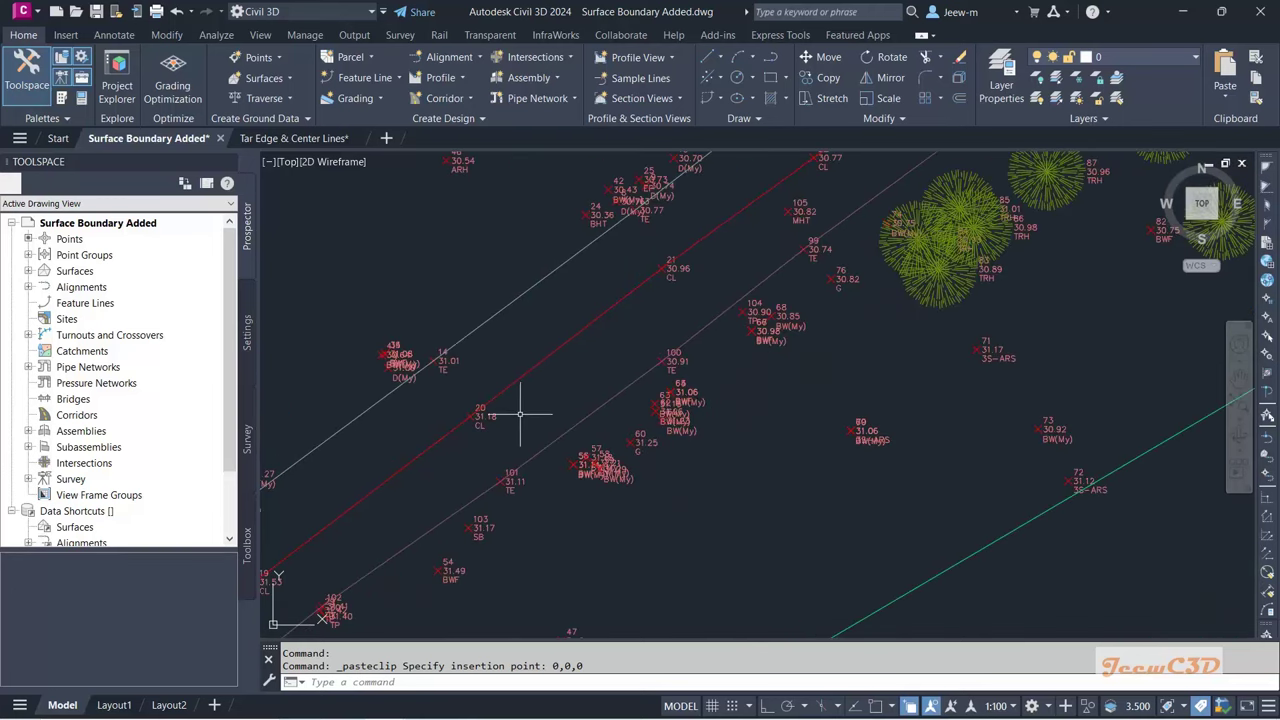
scroll(591, 371, up, 2)
scroll(594, 398, up, 3)
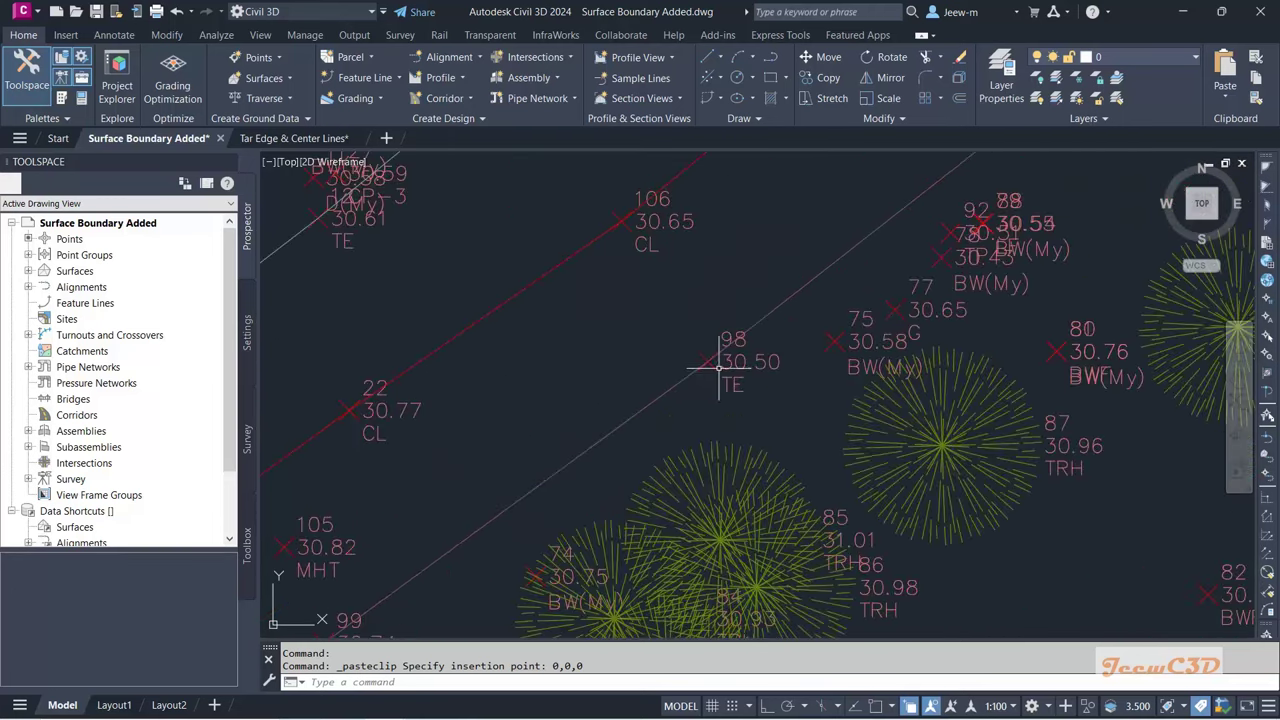
scroll(671, 366, up, 2)
scroll(548, 313, down, 3)
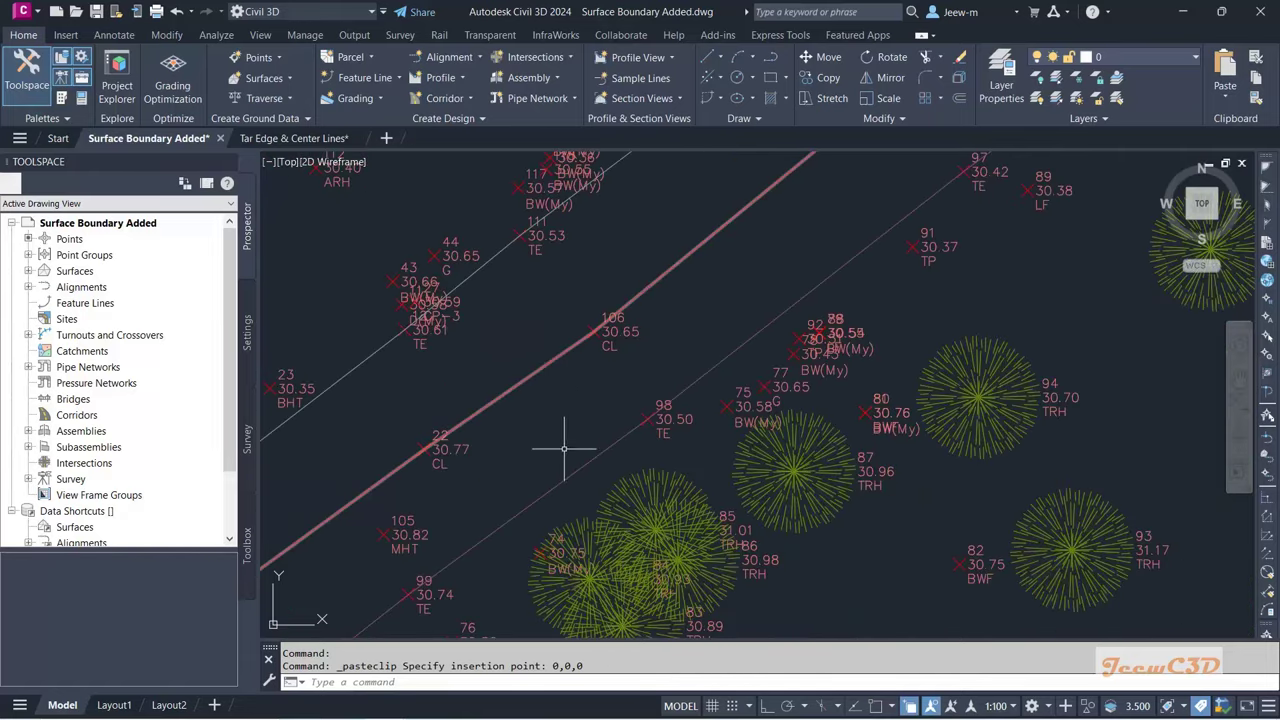
mouse_move(575, 468)
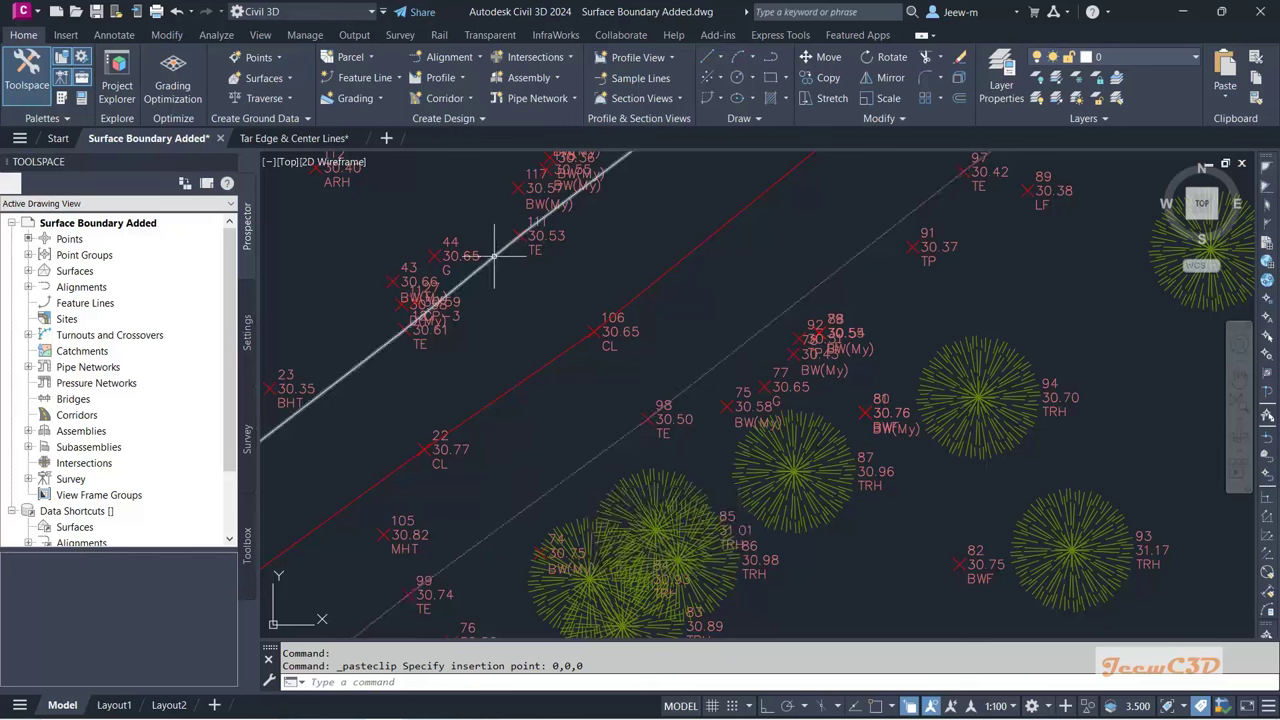
mouse_move(494, 256)
Step: Select the tar edge and center line polylines along the full length of the road, including the side-road edges
scroll(505, 297, down, 6)
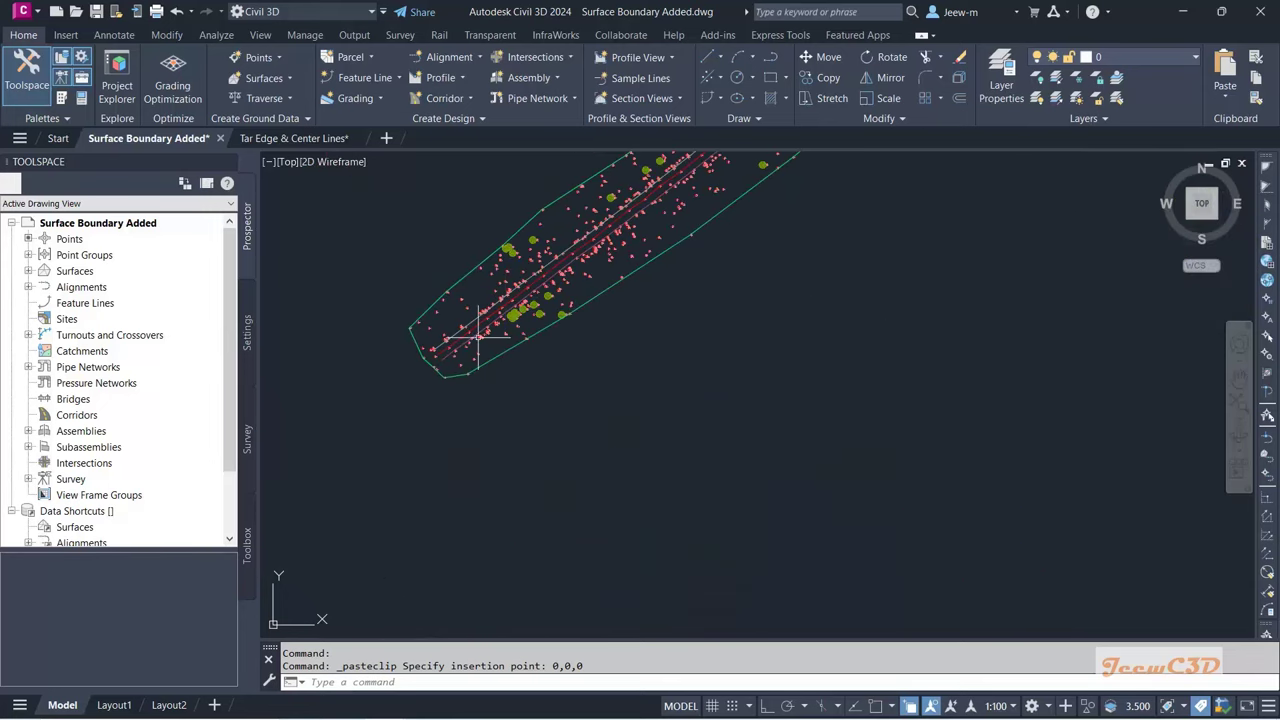
scroll(467, 325, up, 3)
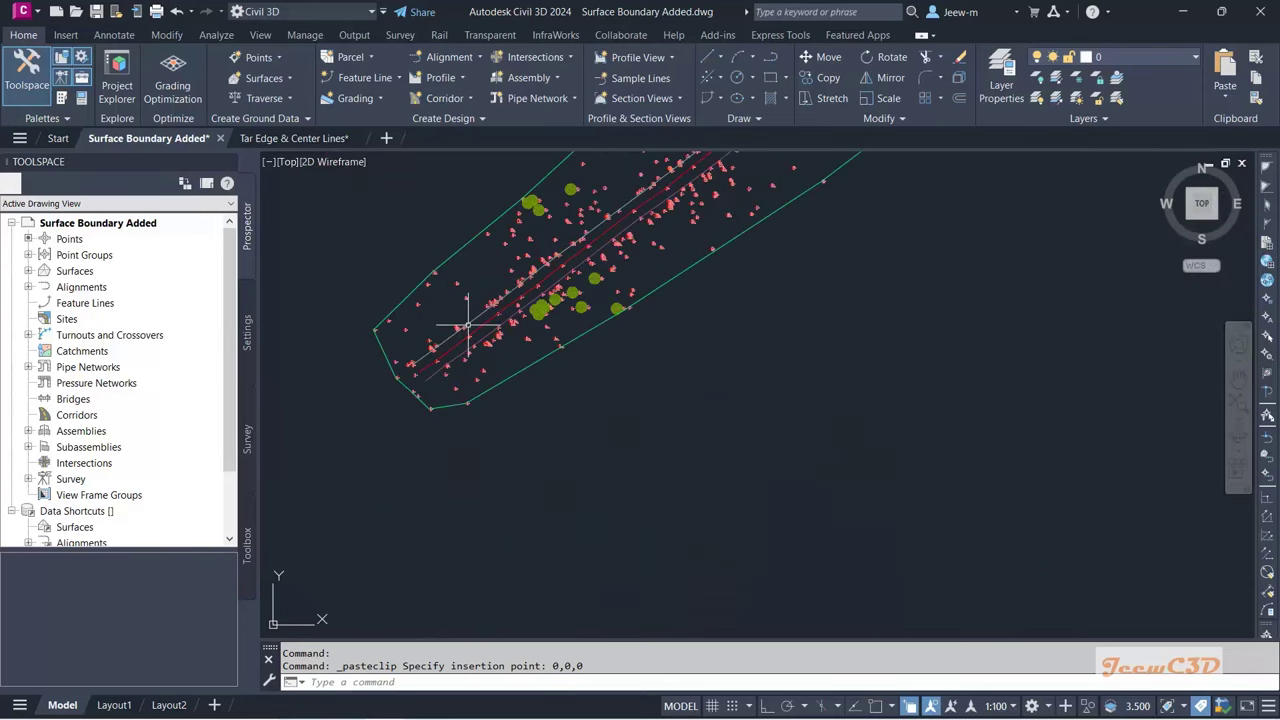
mouse_move(467, 328)
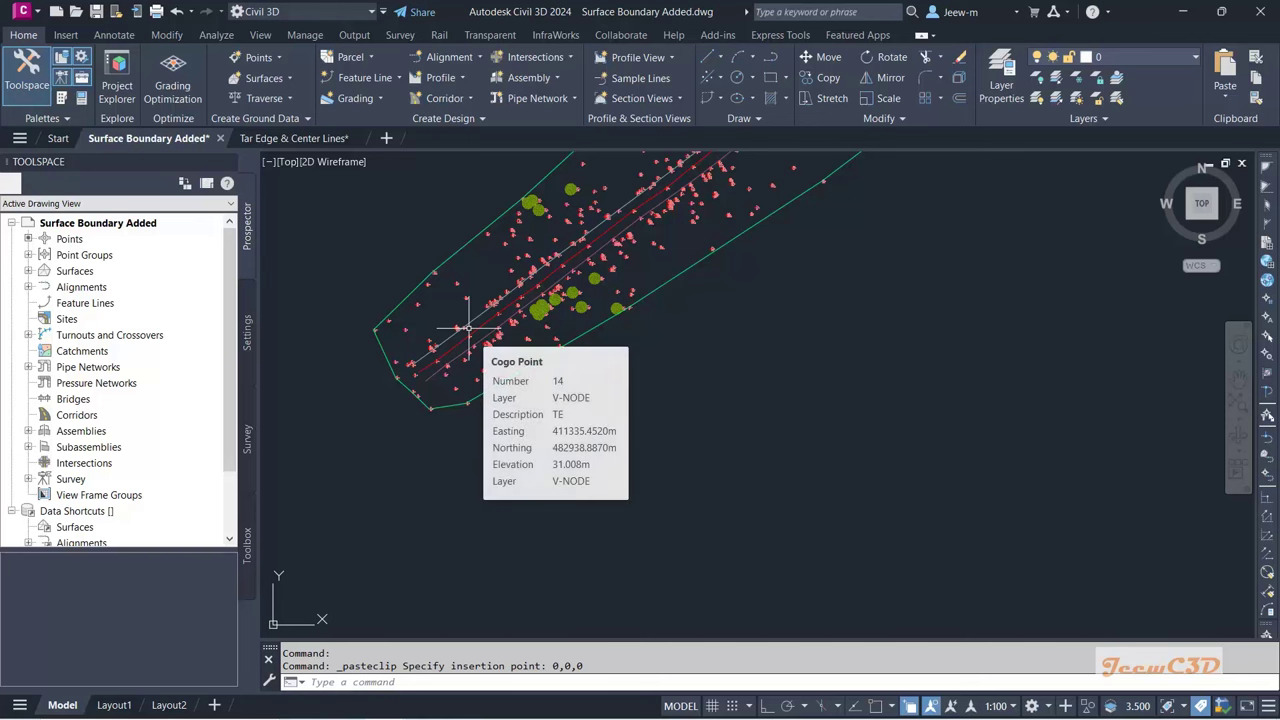
scroll(467, 328, up, 6)
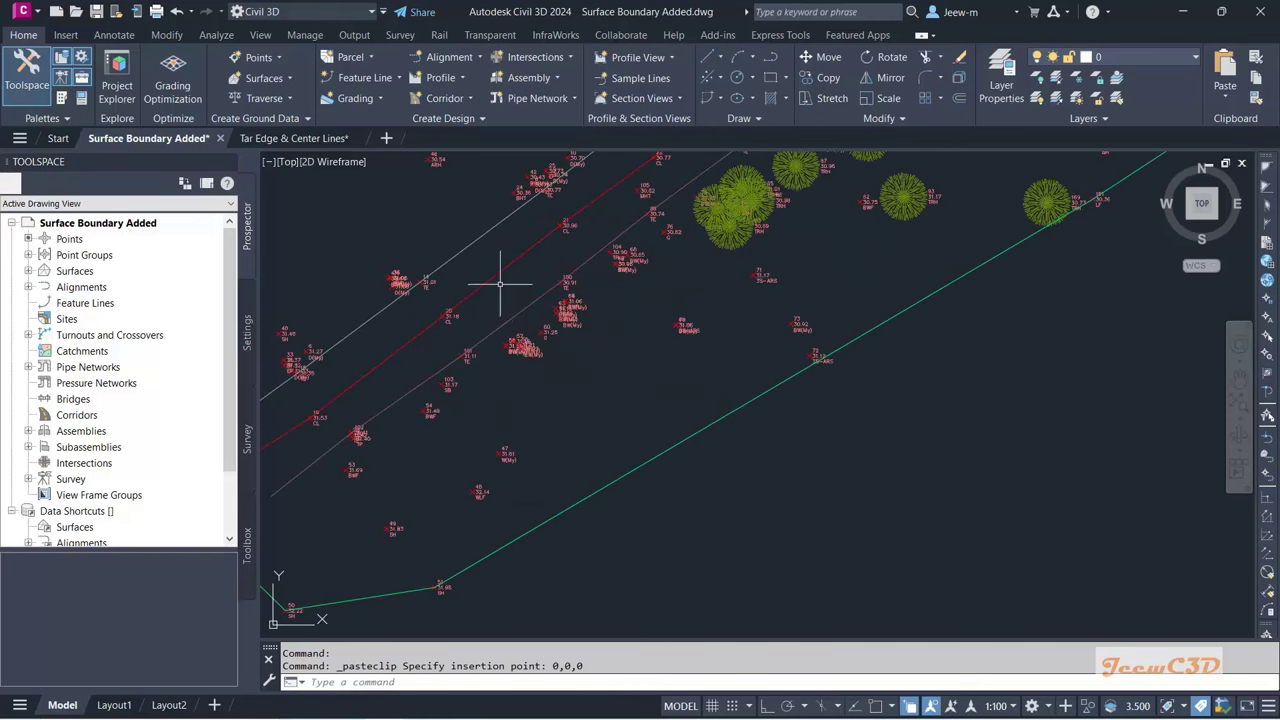
mouse_move(504, 290)
middle_drag(403, 366, 579, 367)
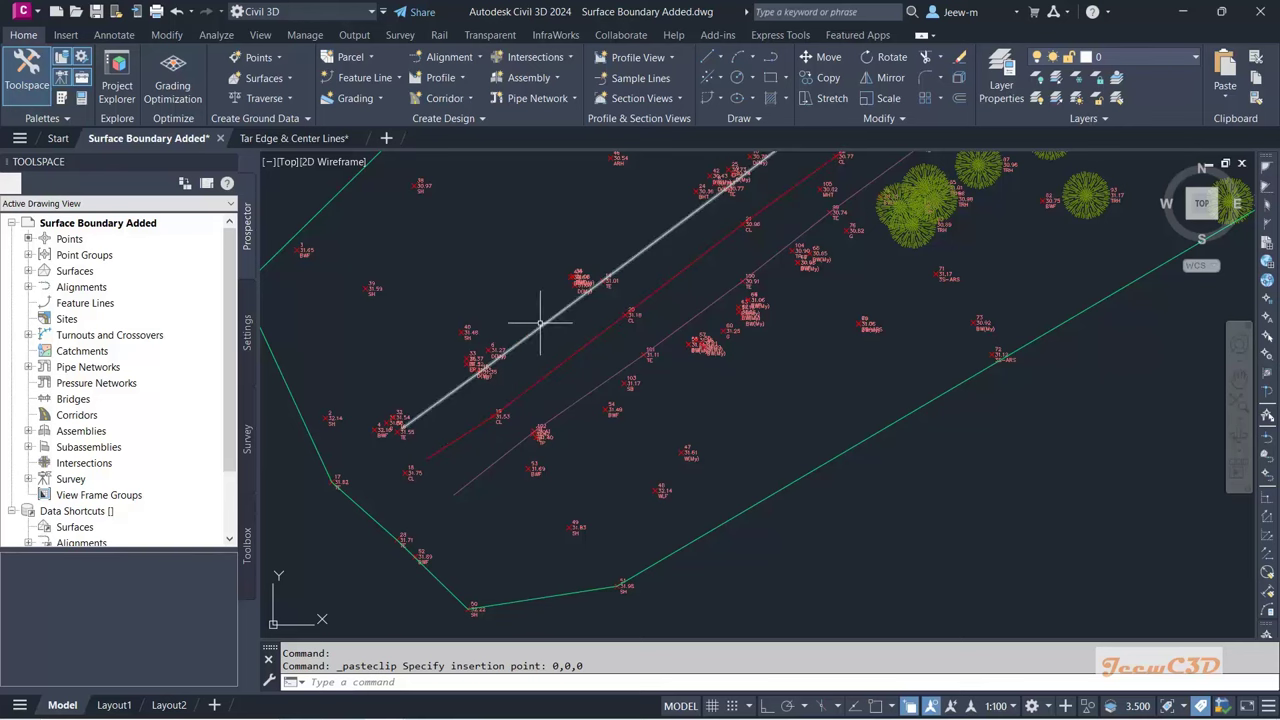
click(573, 353)
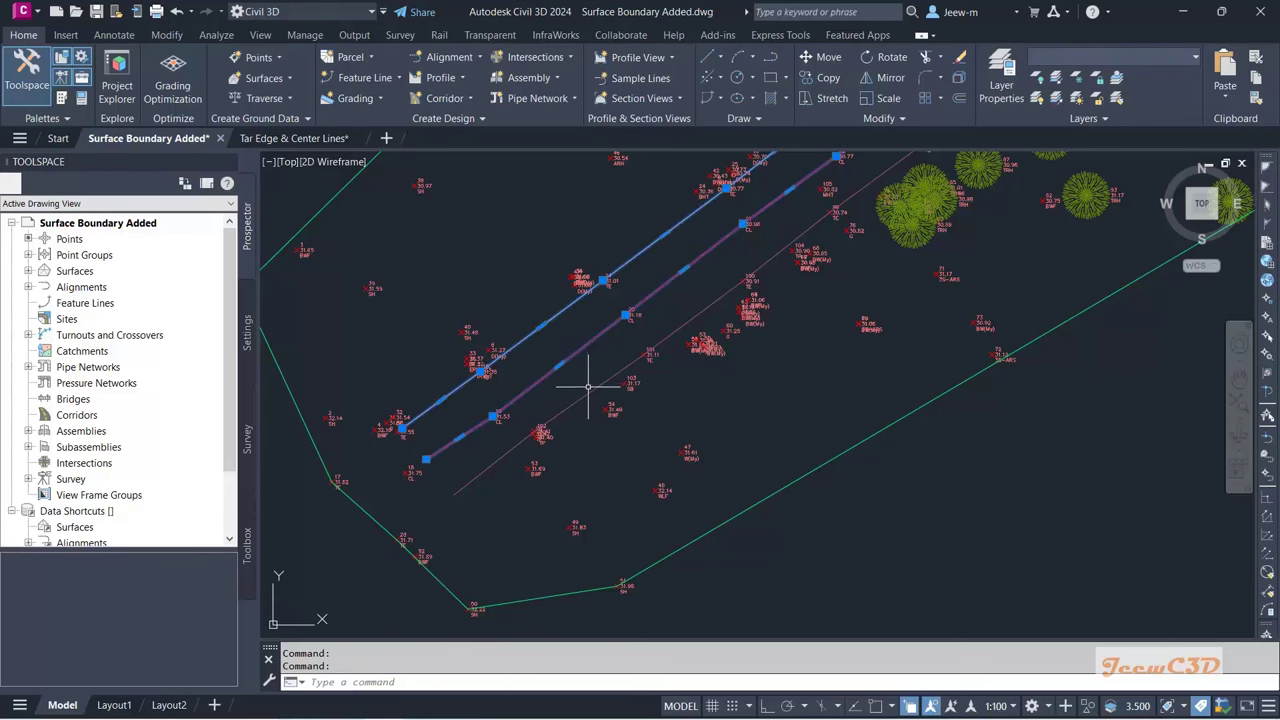
scroll(571, 411, down, 5)
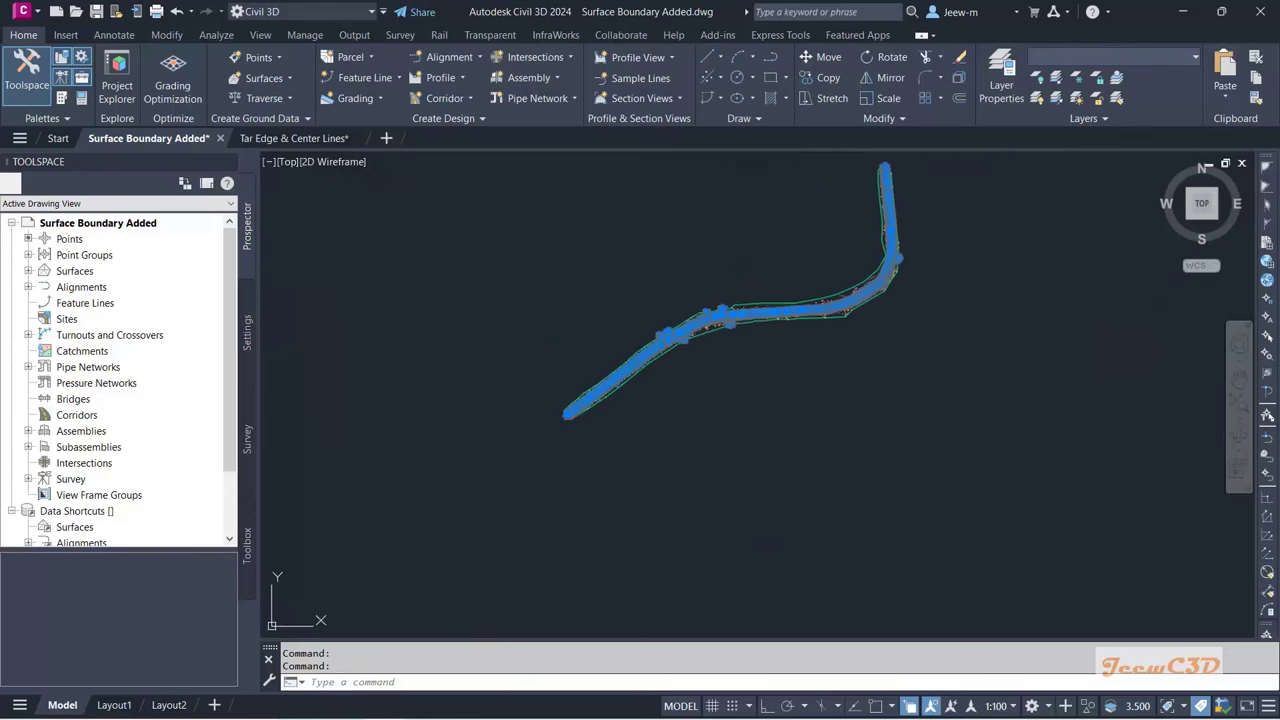
scroll(838, 350, up, 6)
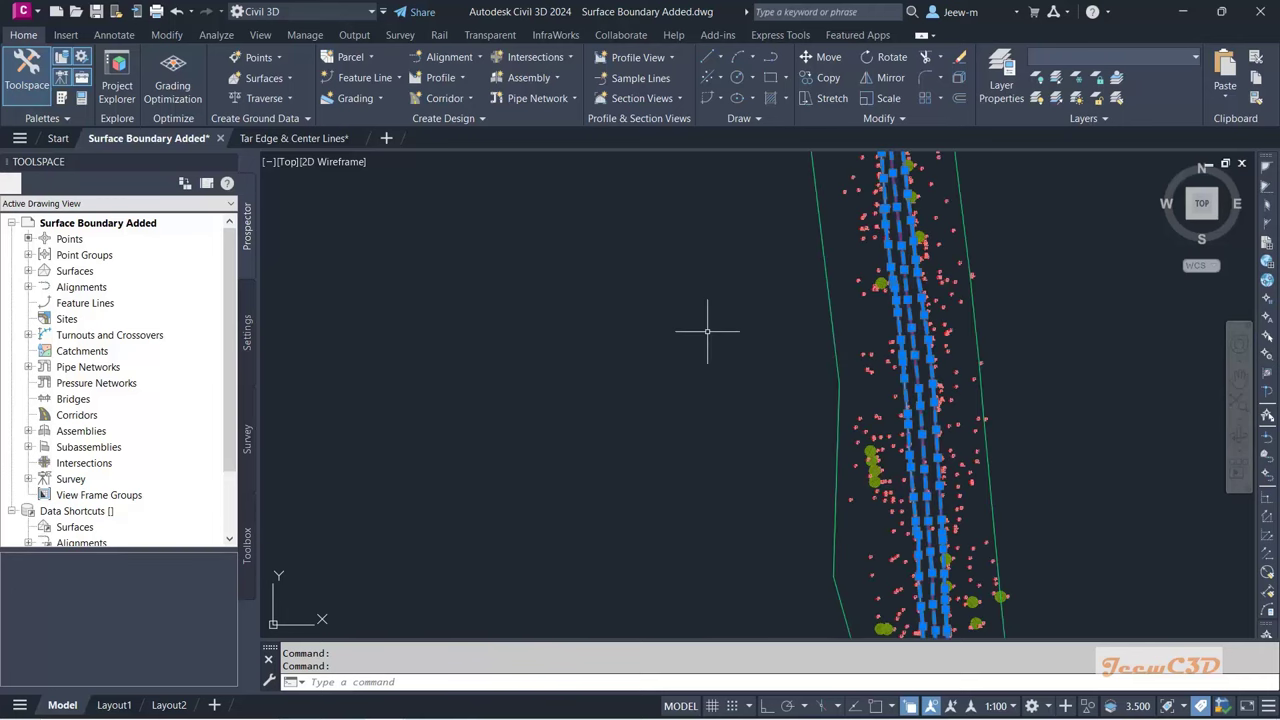
scroll(707, 331, down, 5)
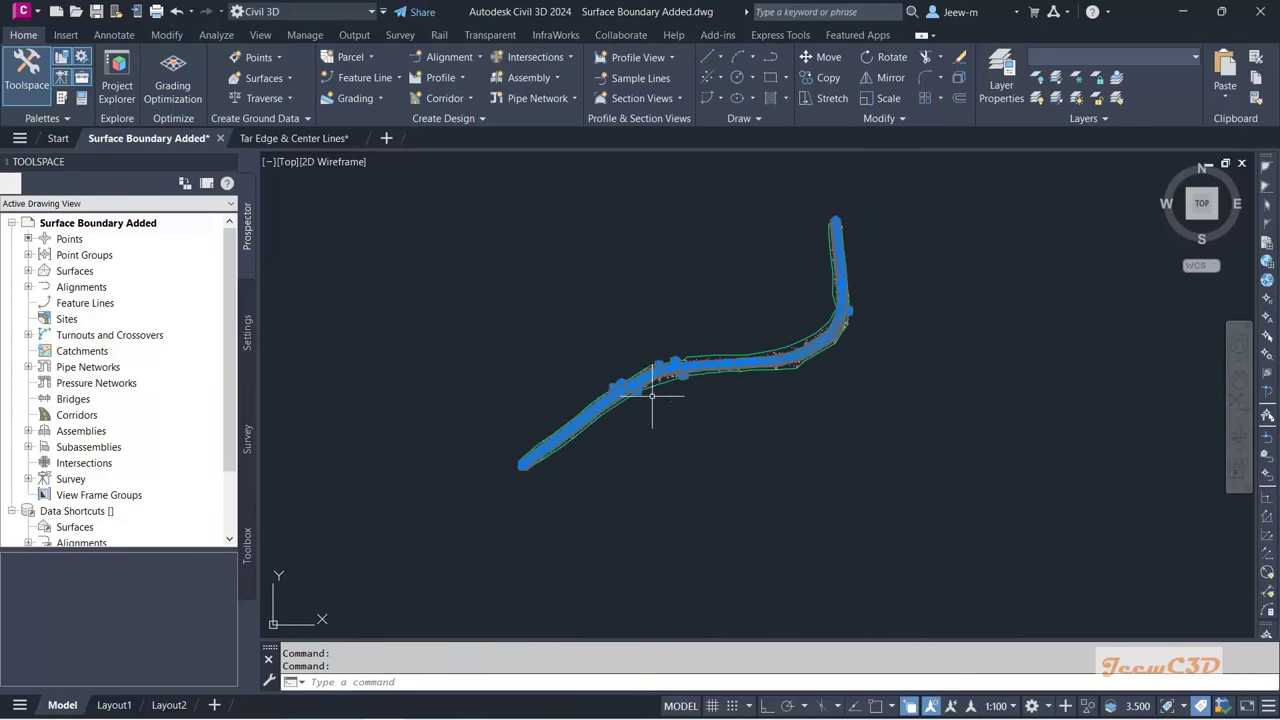
scroll(652, 397, up, 5)
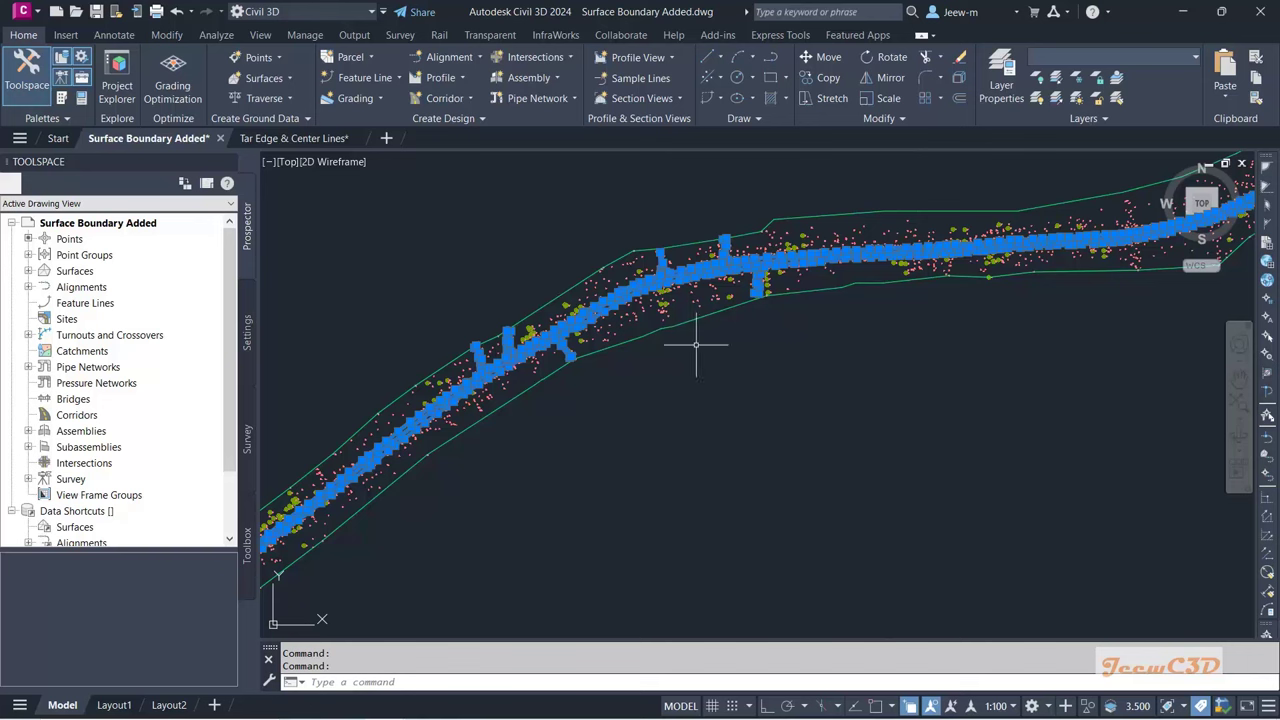
scroll(693, 372, down, 1)
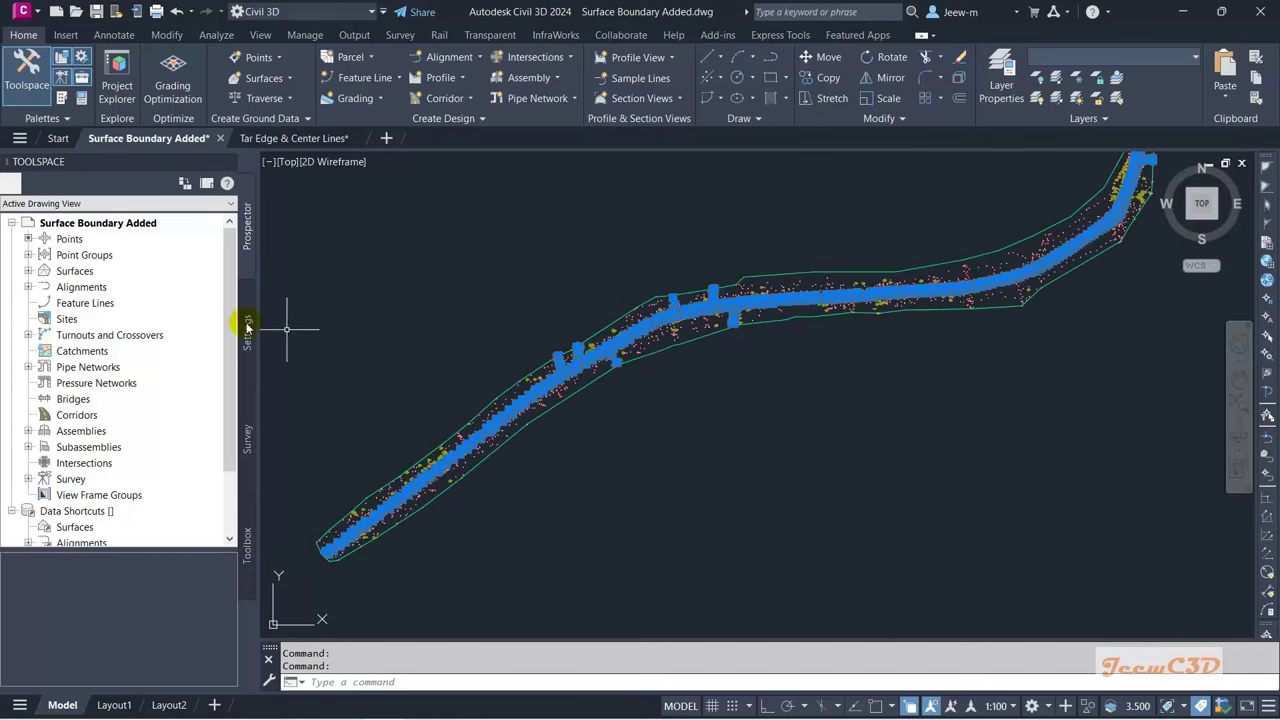
Step: Start adding breaklines to the EG surface definition from the selected road lines
click(28, 271)
click(45, 287)
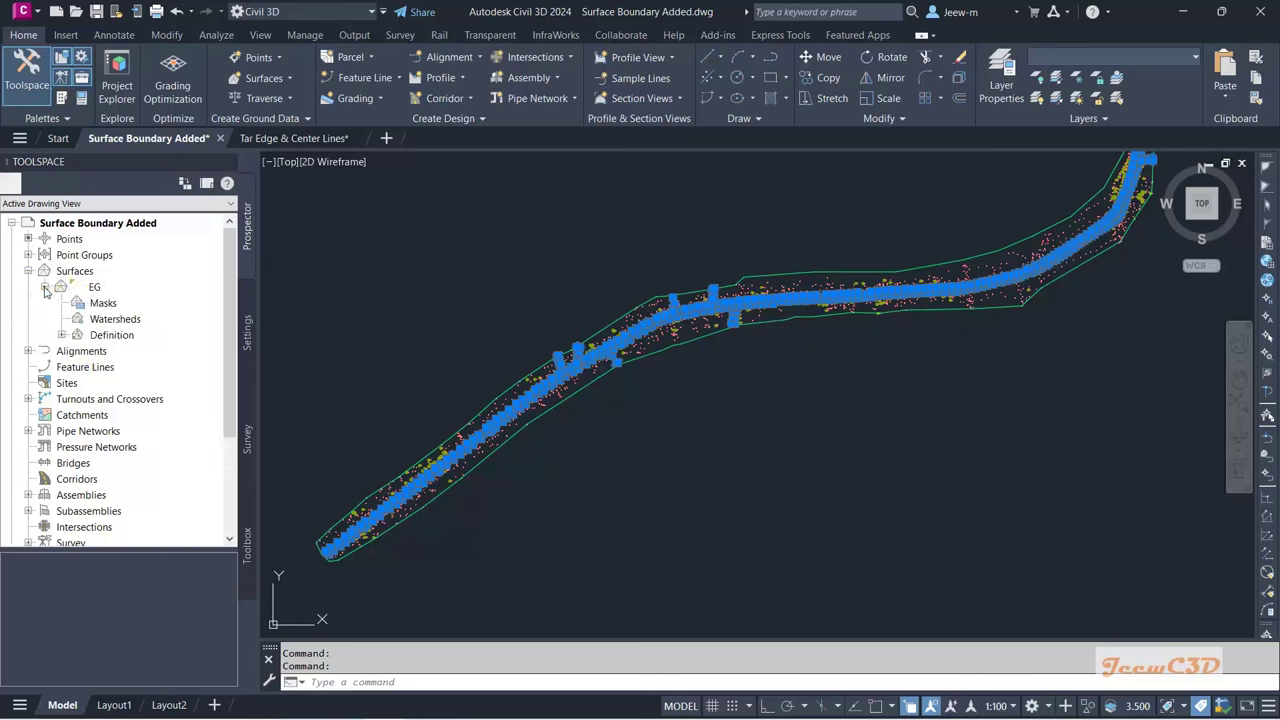
click(62, 335)
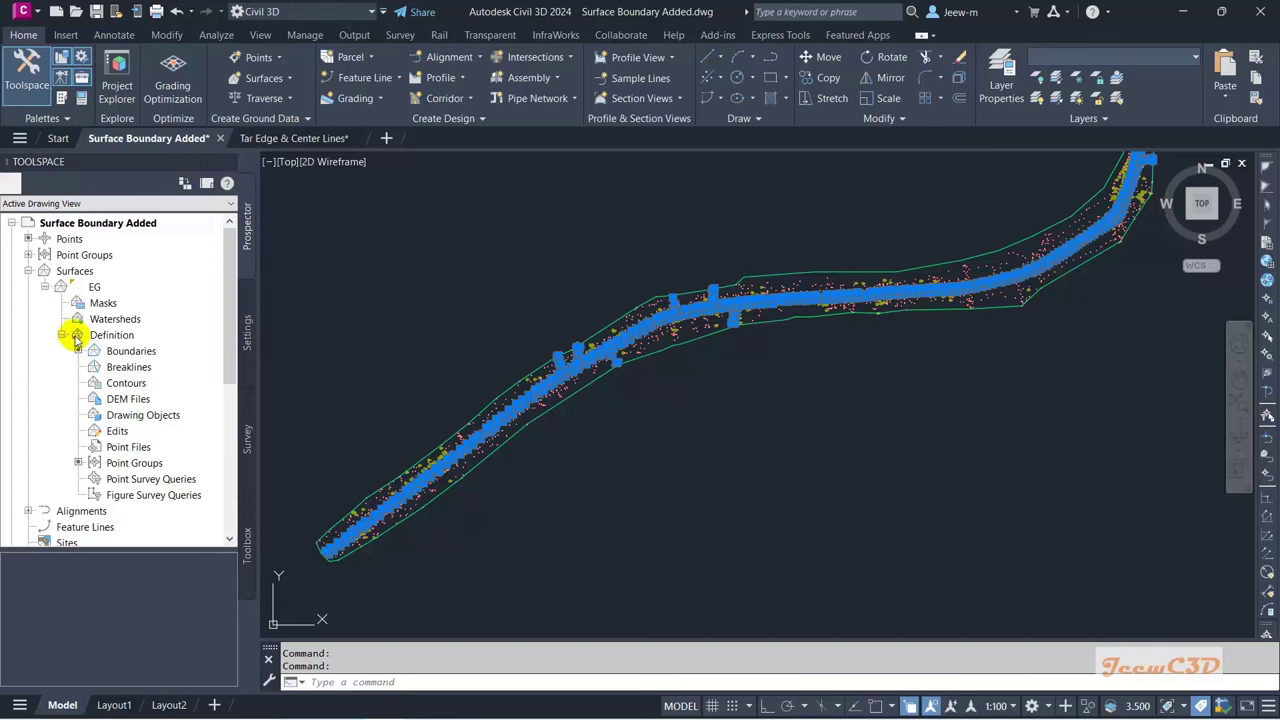
click(133, 367)
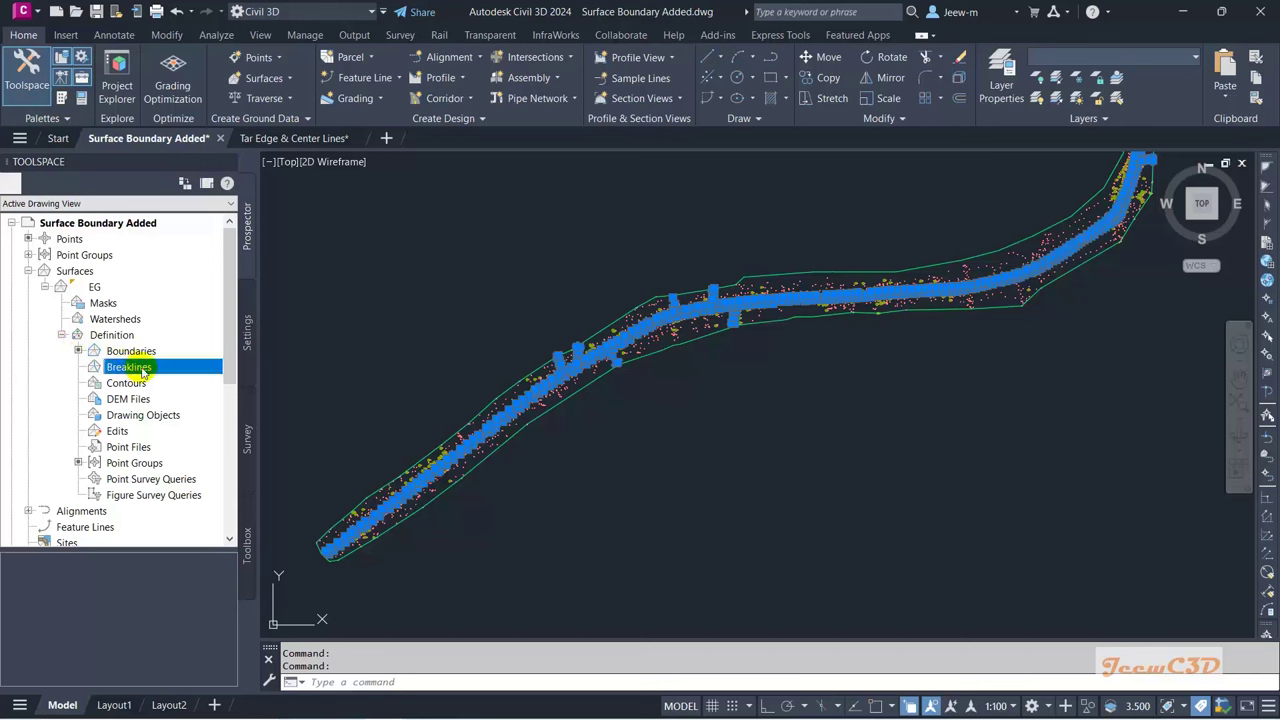
right_click(140, 370)
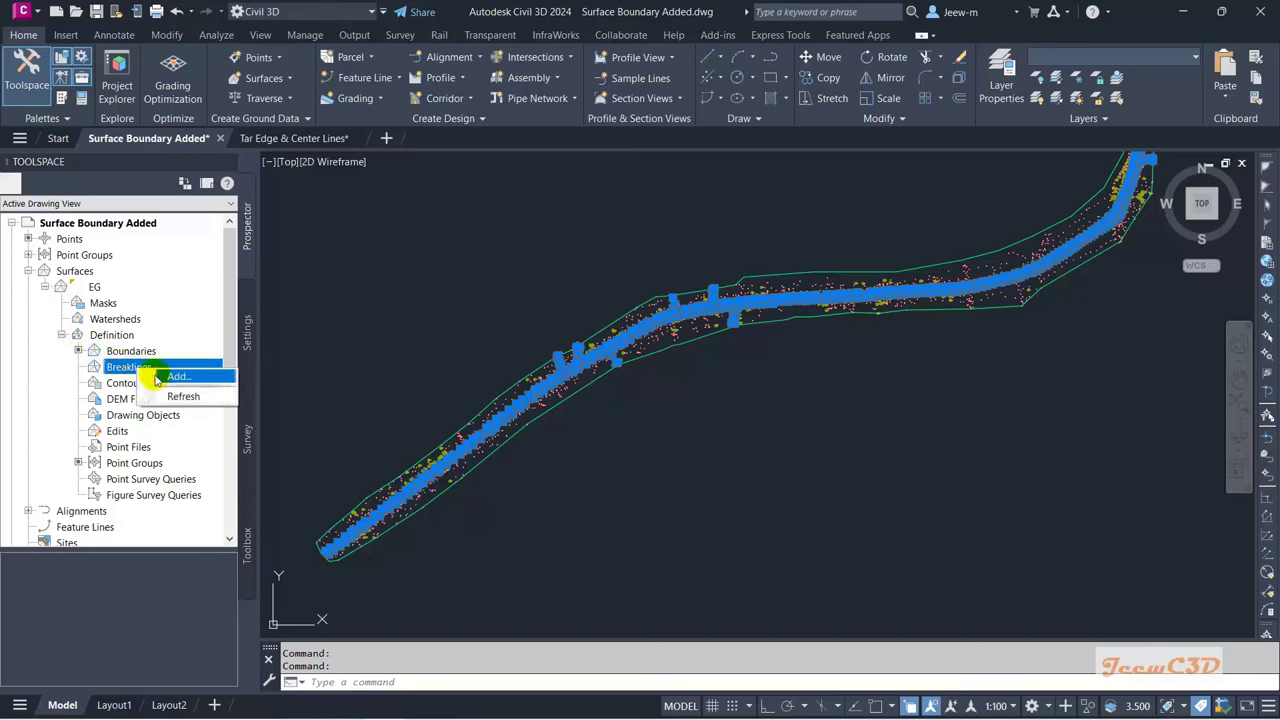
click(174, 377)
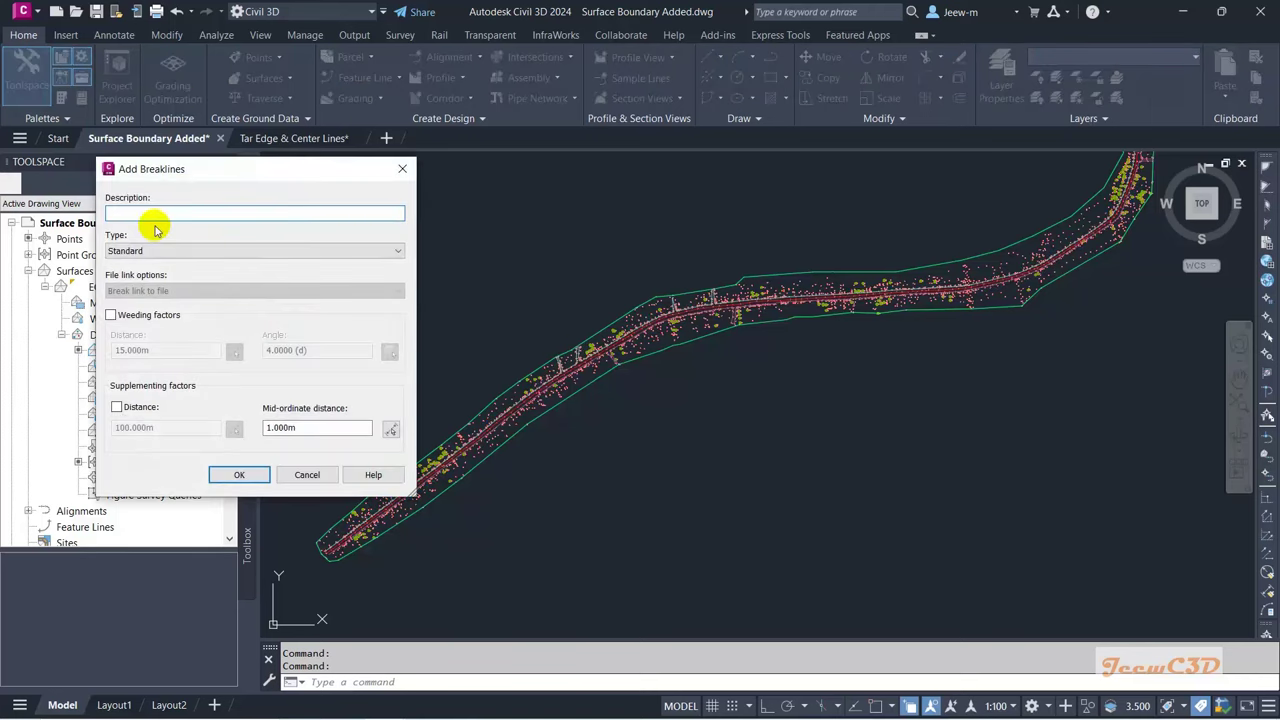
Step: Add the breaklines with the description Surface Breaklines and type Proximity, then review and dismiss the surface event log
text(Surface Breaklines)
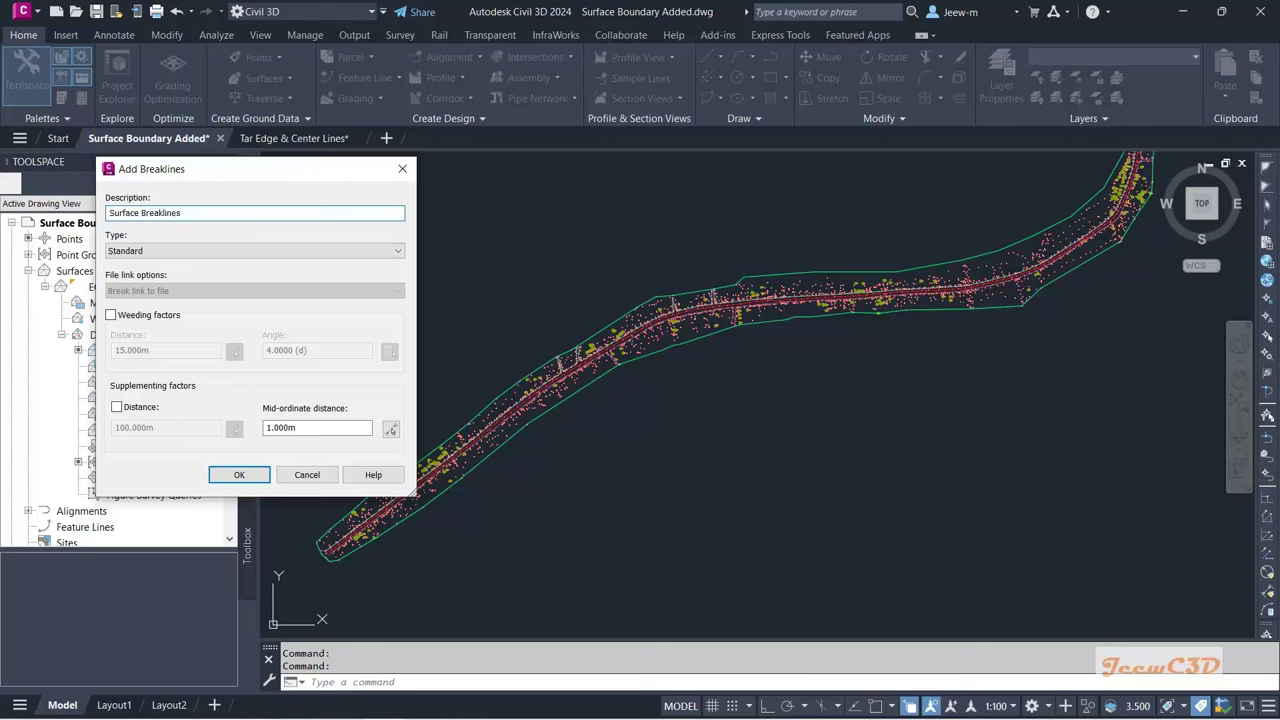
click(169, 252)
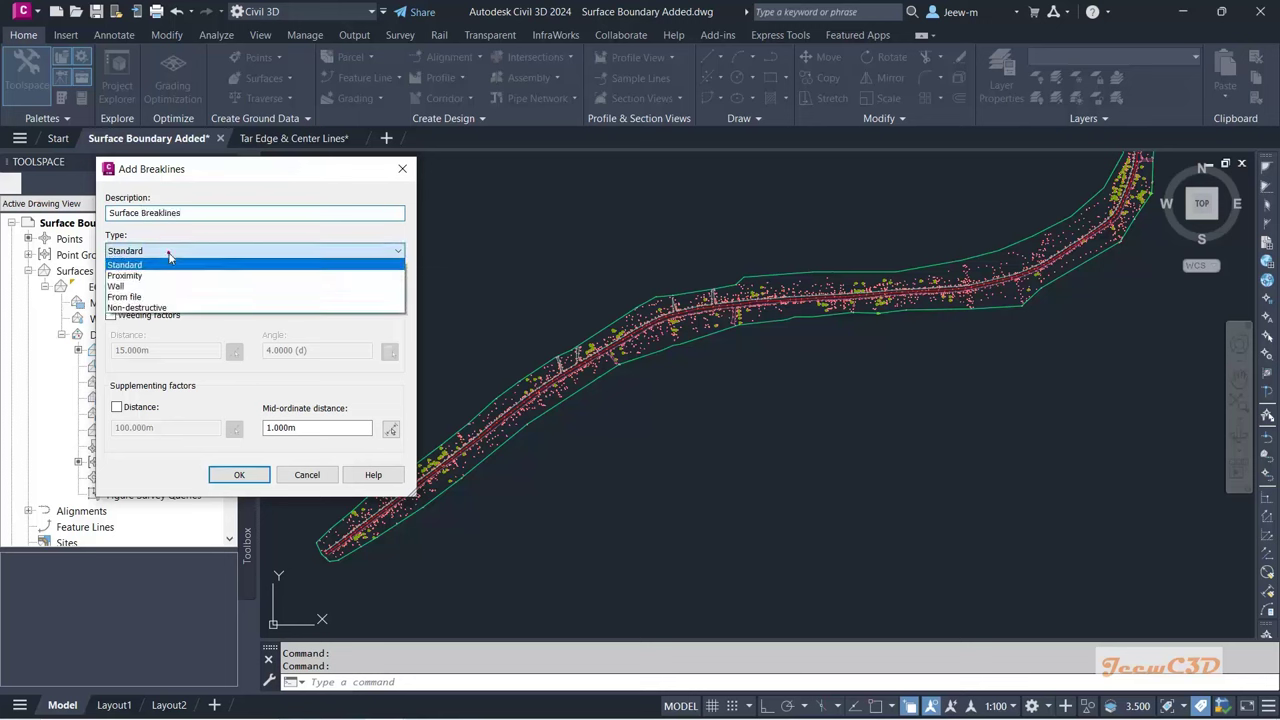
click(168, 276)
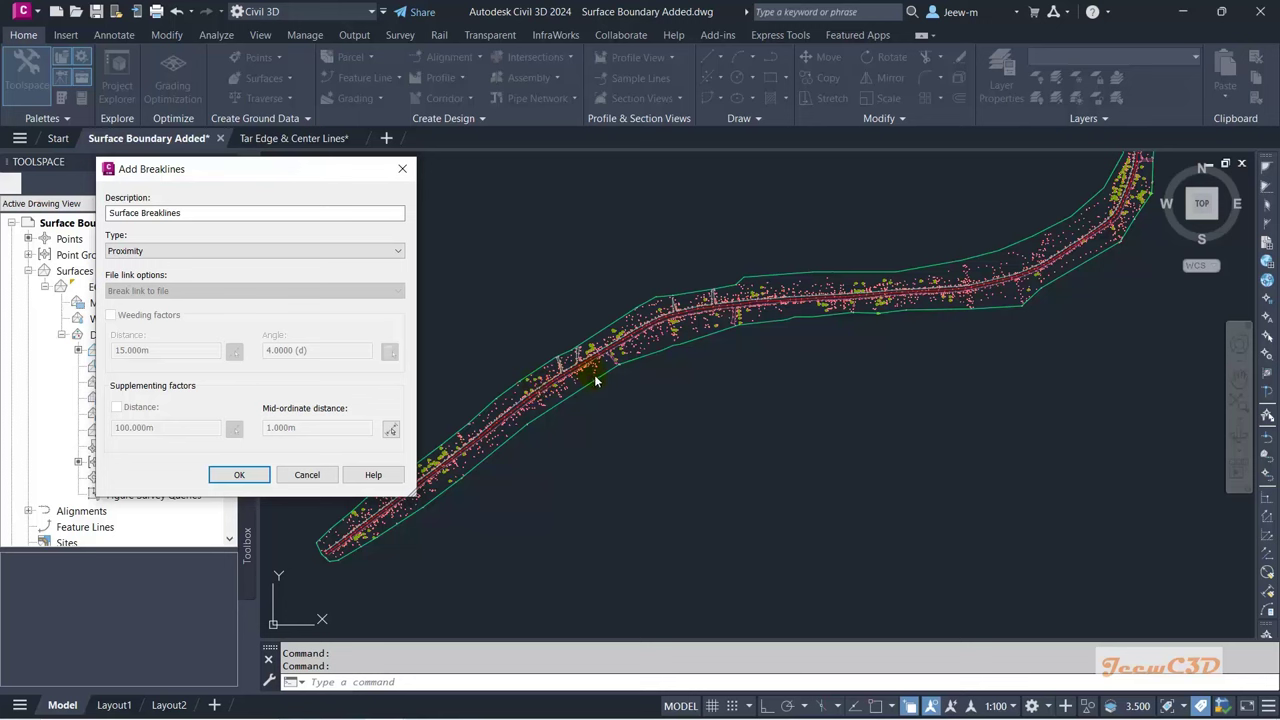
click(228, 251)
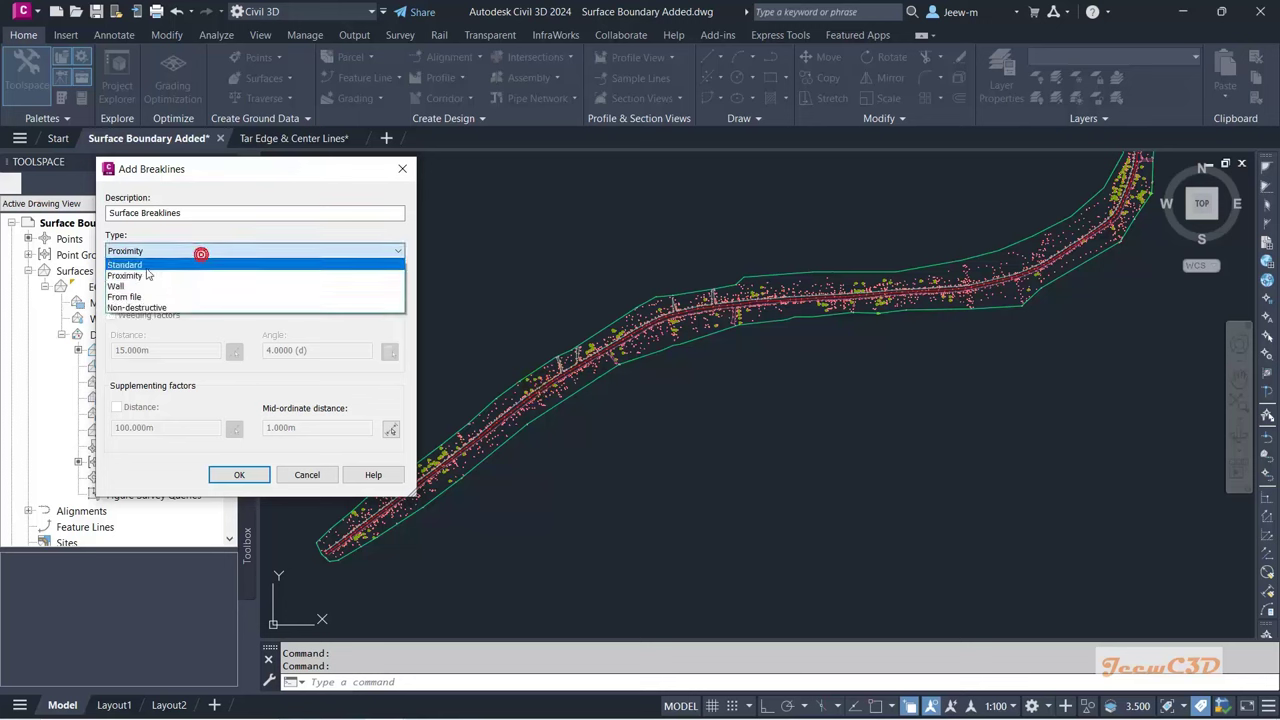
click(150, 276)
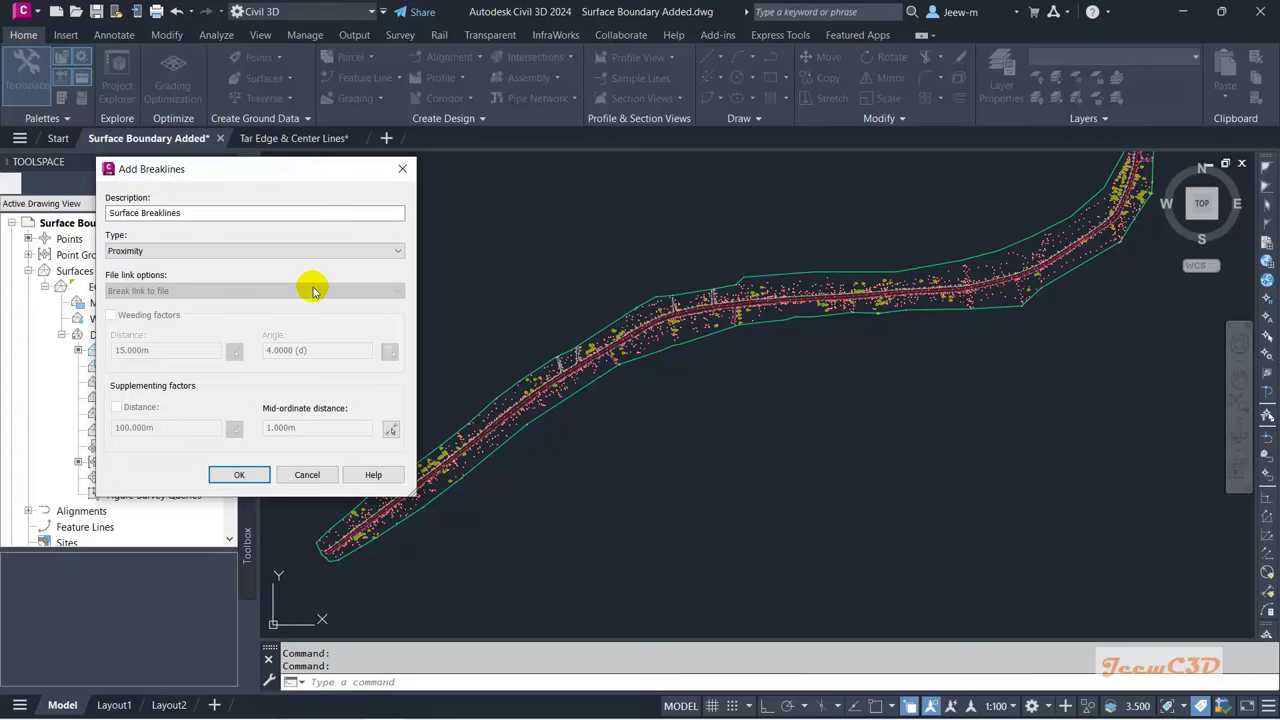
click(253, 479)
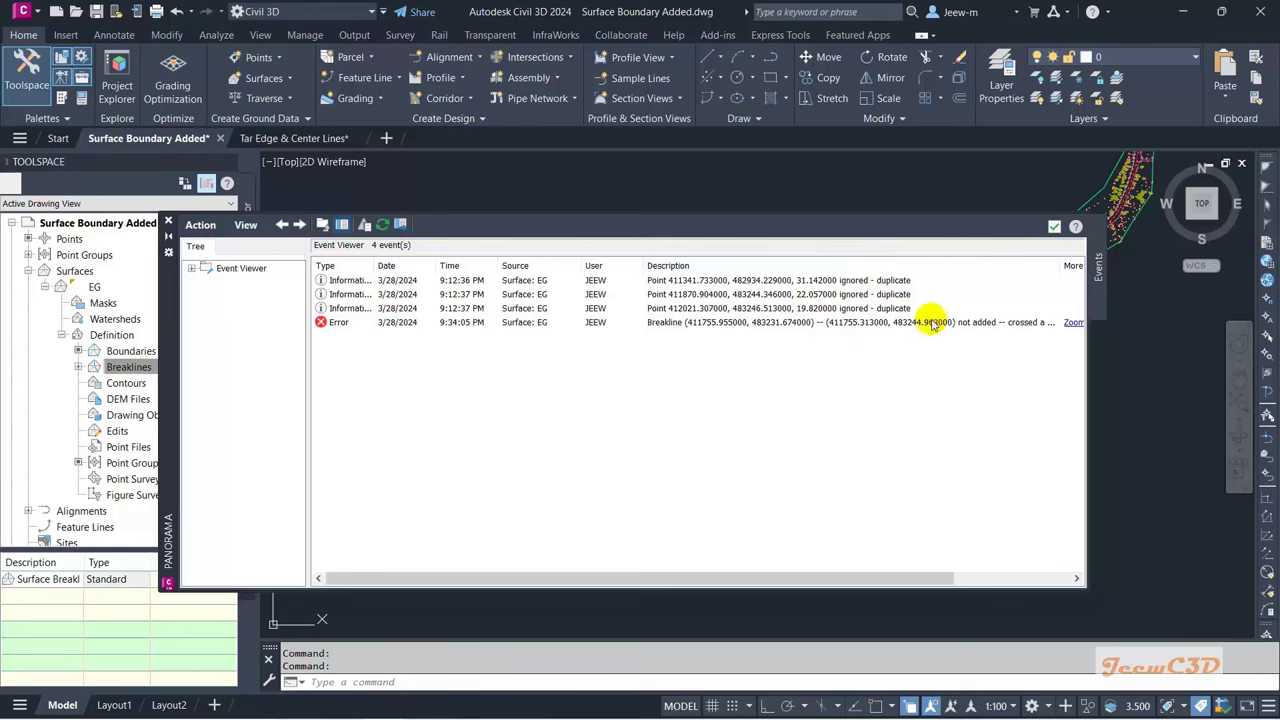
drag(913, 577, 963, 577)
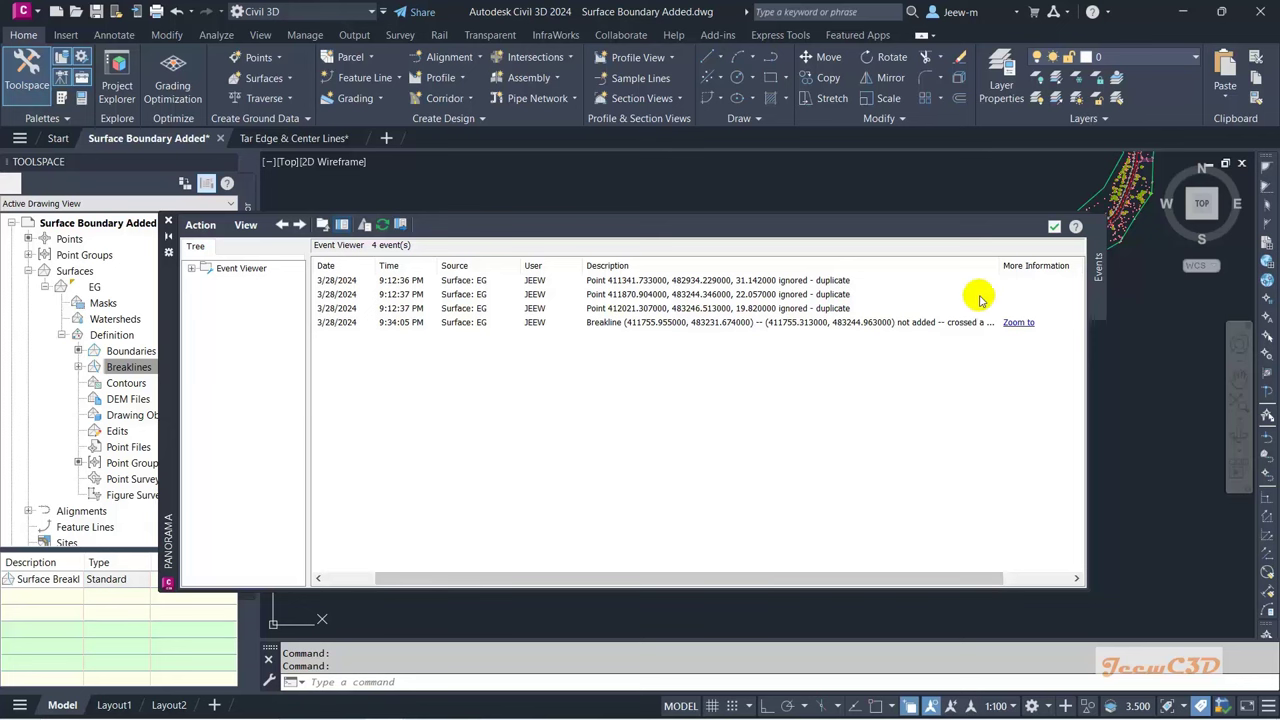
click(1054, 229)
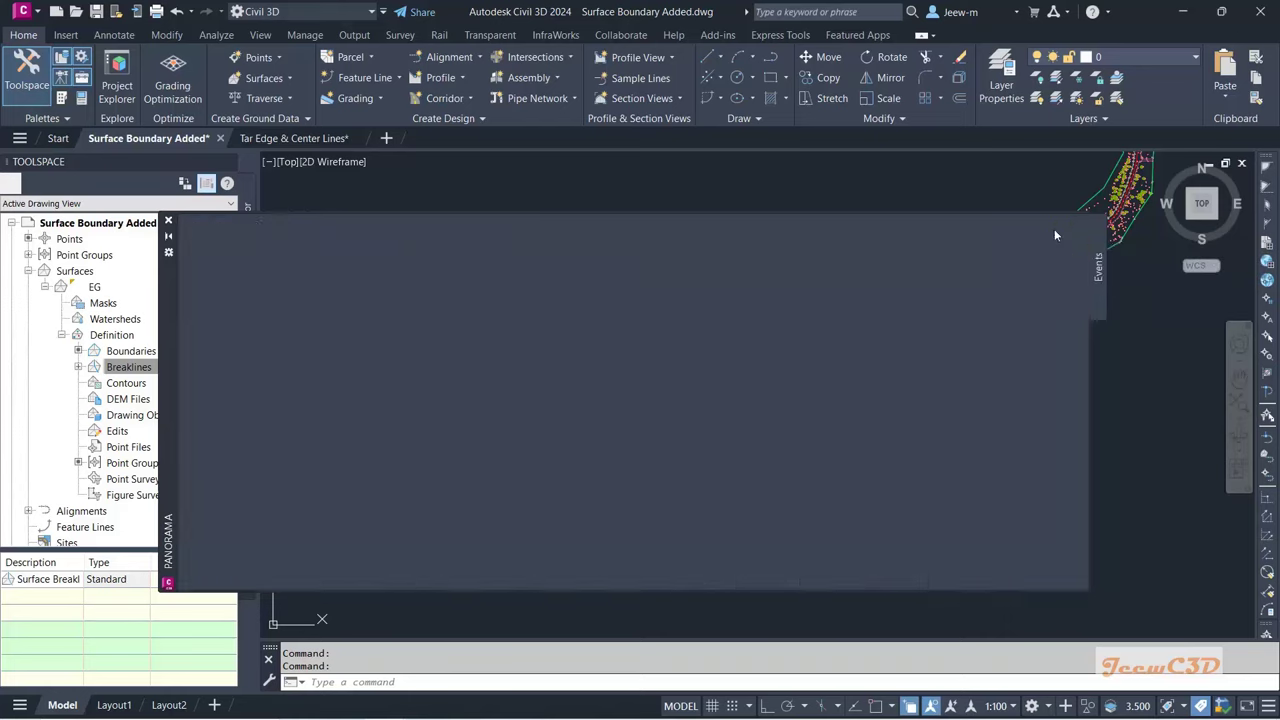
Step: Check the layers of the left tar edge, center line and right tar edge polylines near the road's southwest end
scroll(689, 354, up, 8)
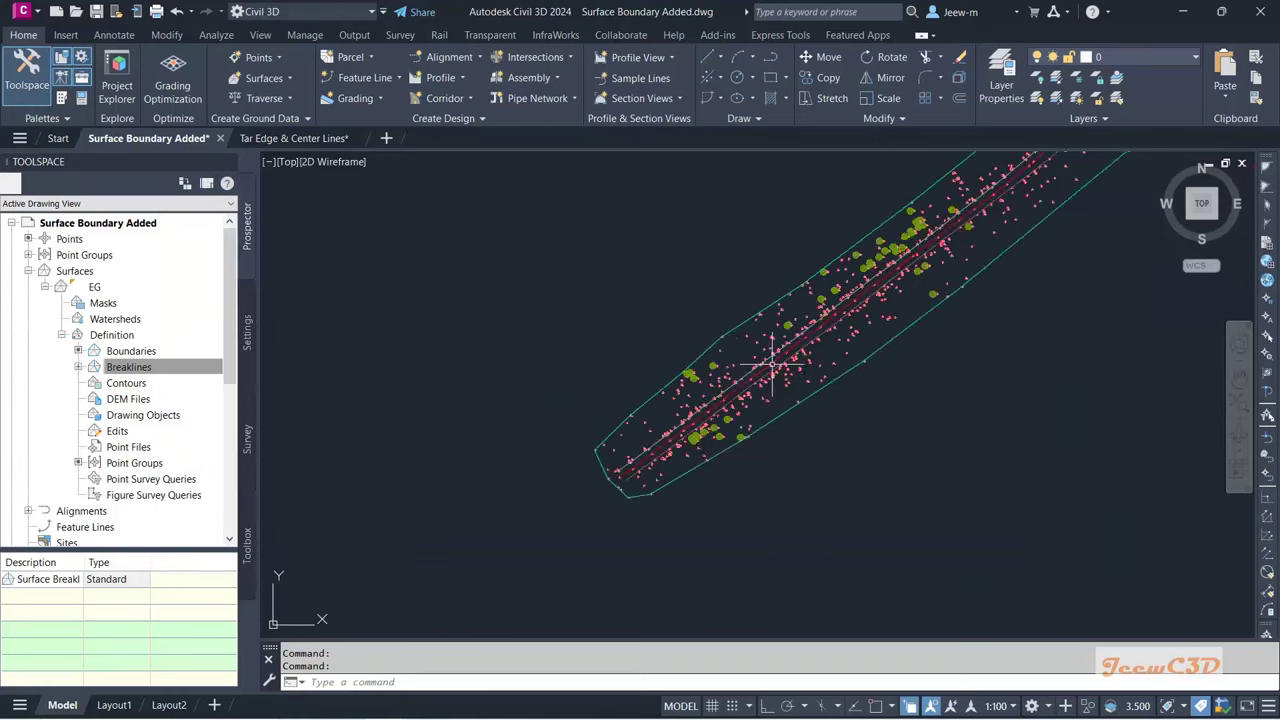
middle_drag(693, 330, 618, 349)
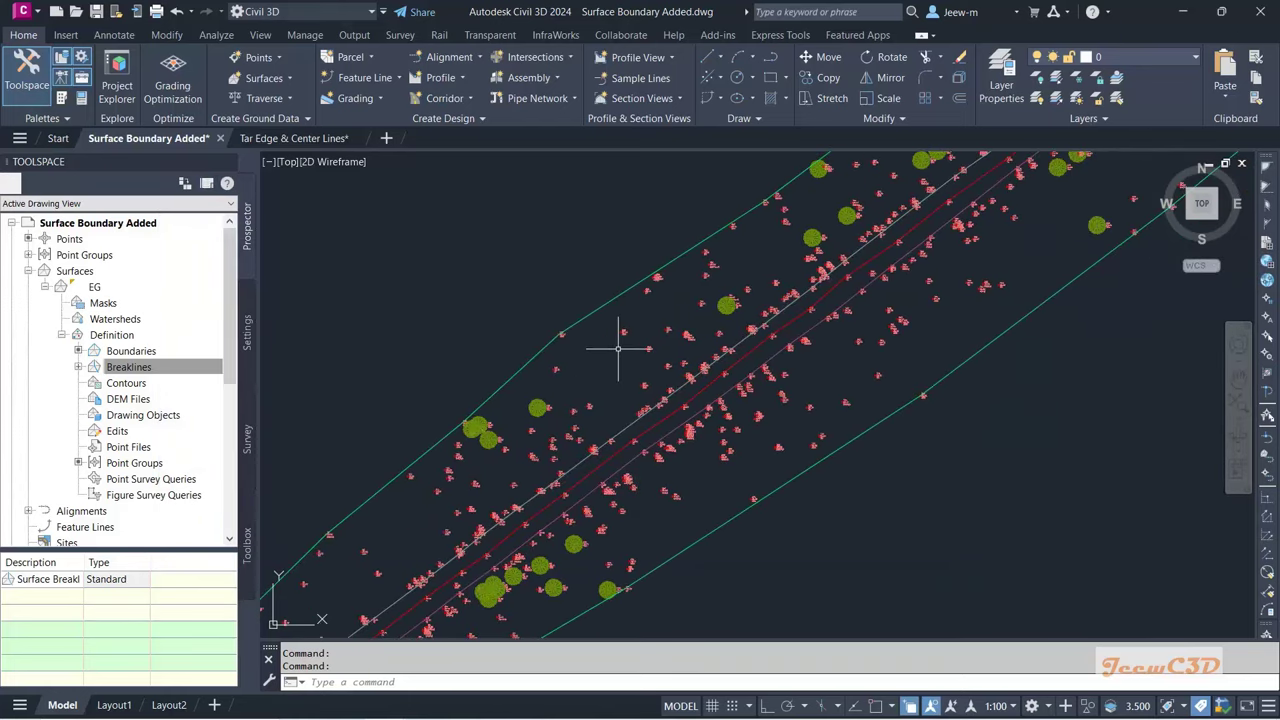
mouse_move(619, 349)
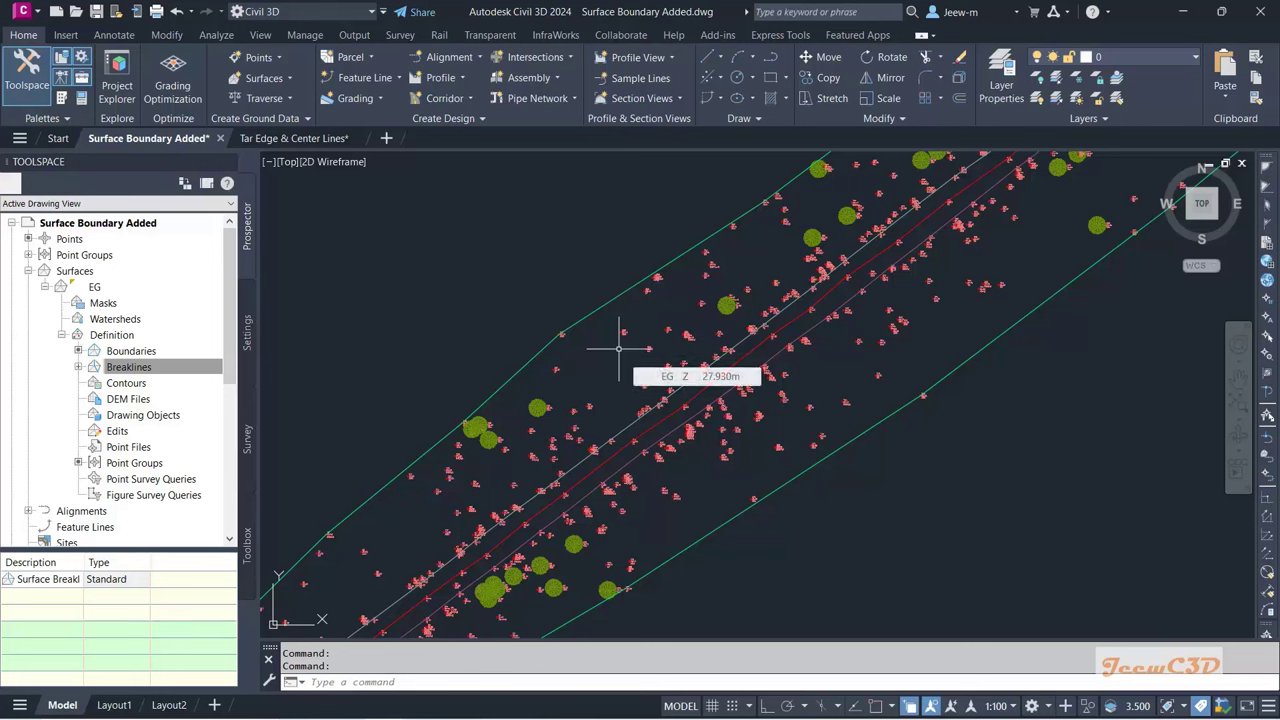
click(628, 426)
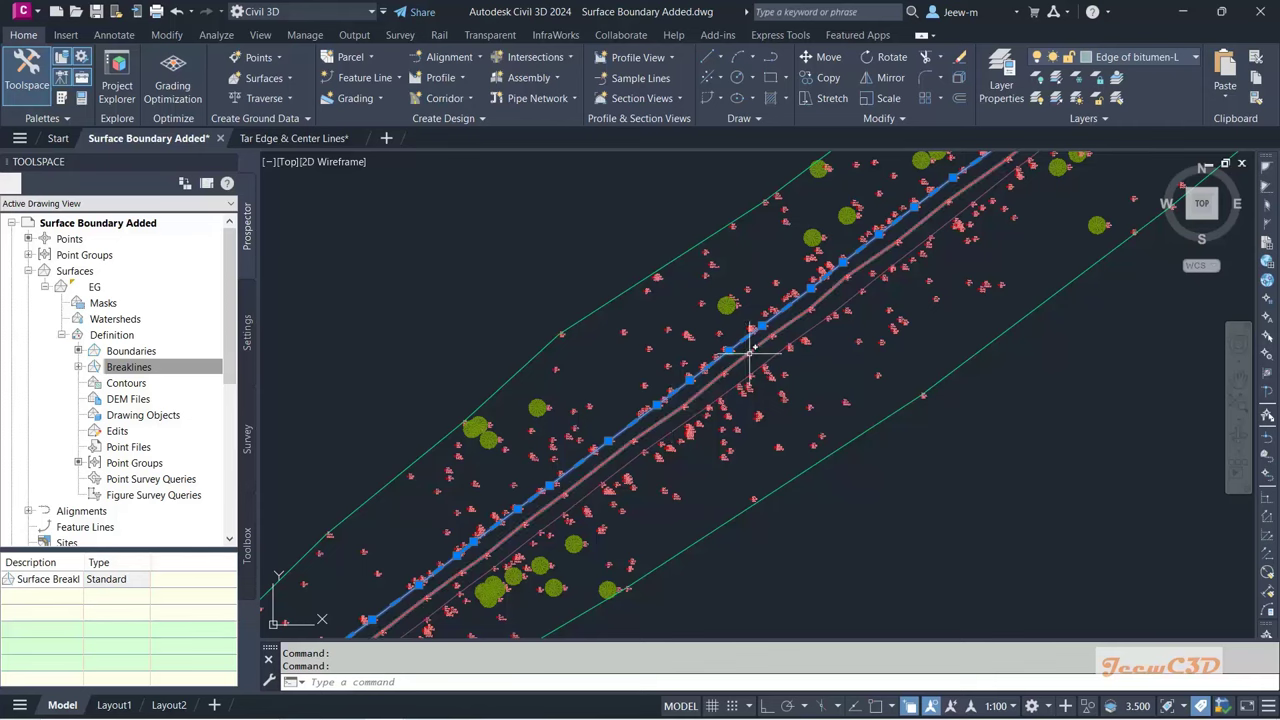
scroll(745, 350, down, 2)
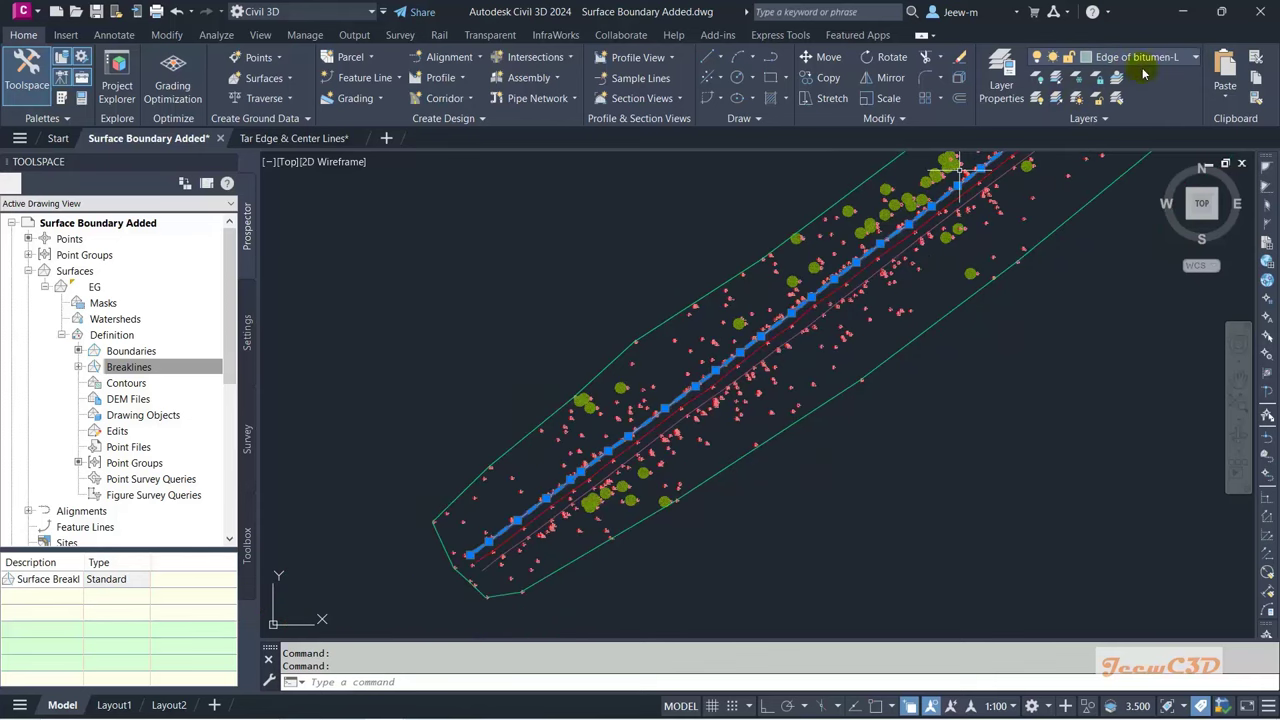
key(Escape)
click(766, 346)
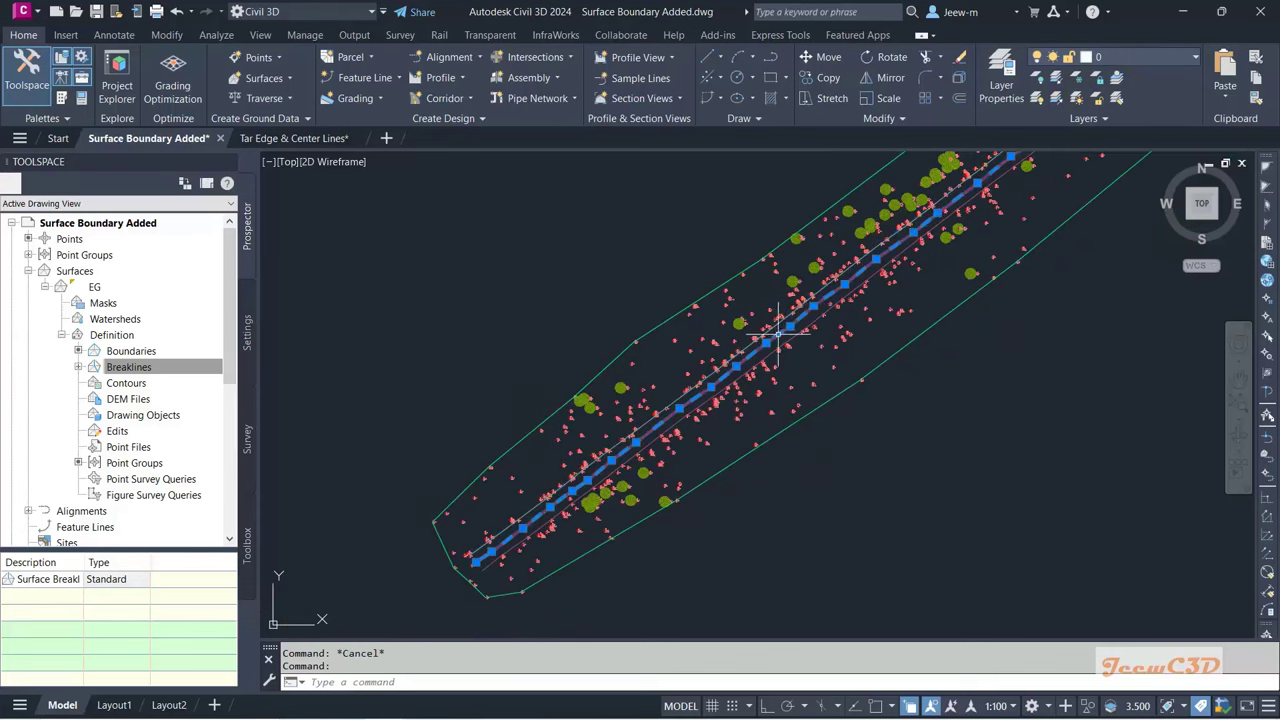
click(871, 273)
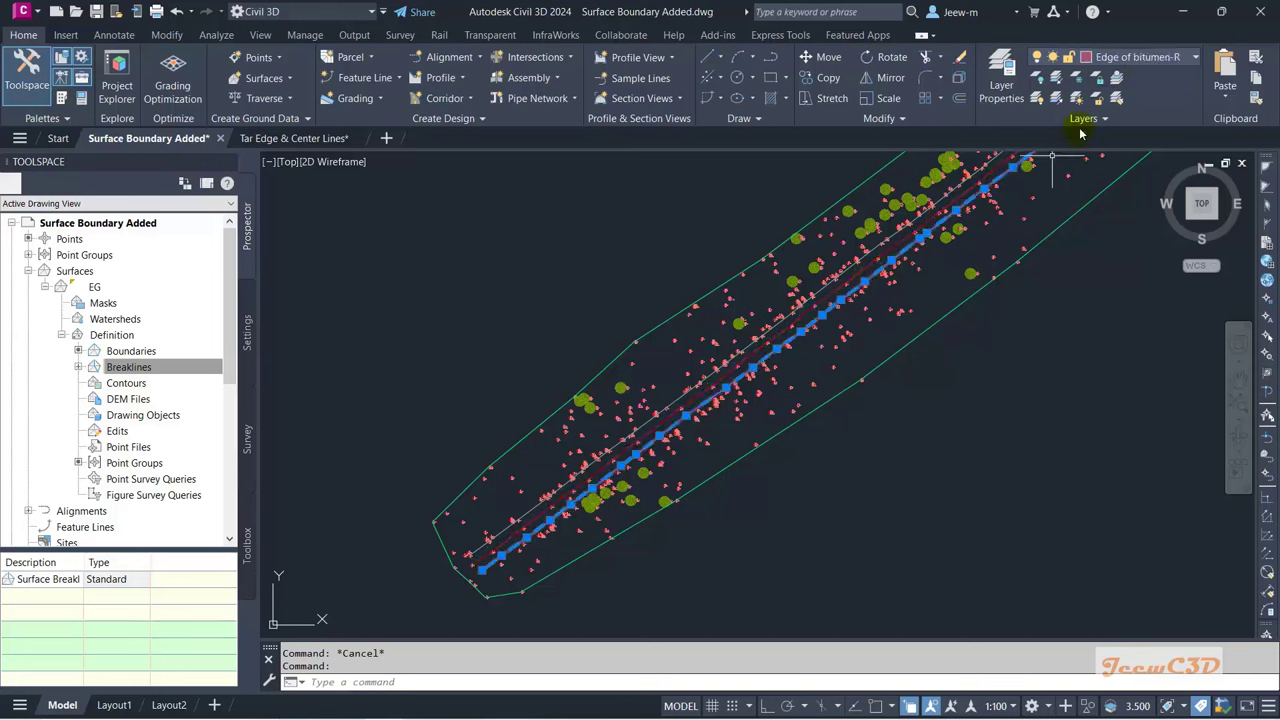
key(Escape)
Step: Examine the EG surface as a shaded 3D model in the Object Viewer, orbiting along the road, and return to the drawing
scroll(829, 400, down, 5)
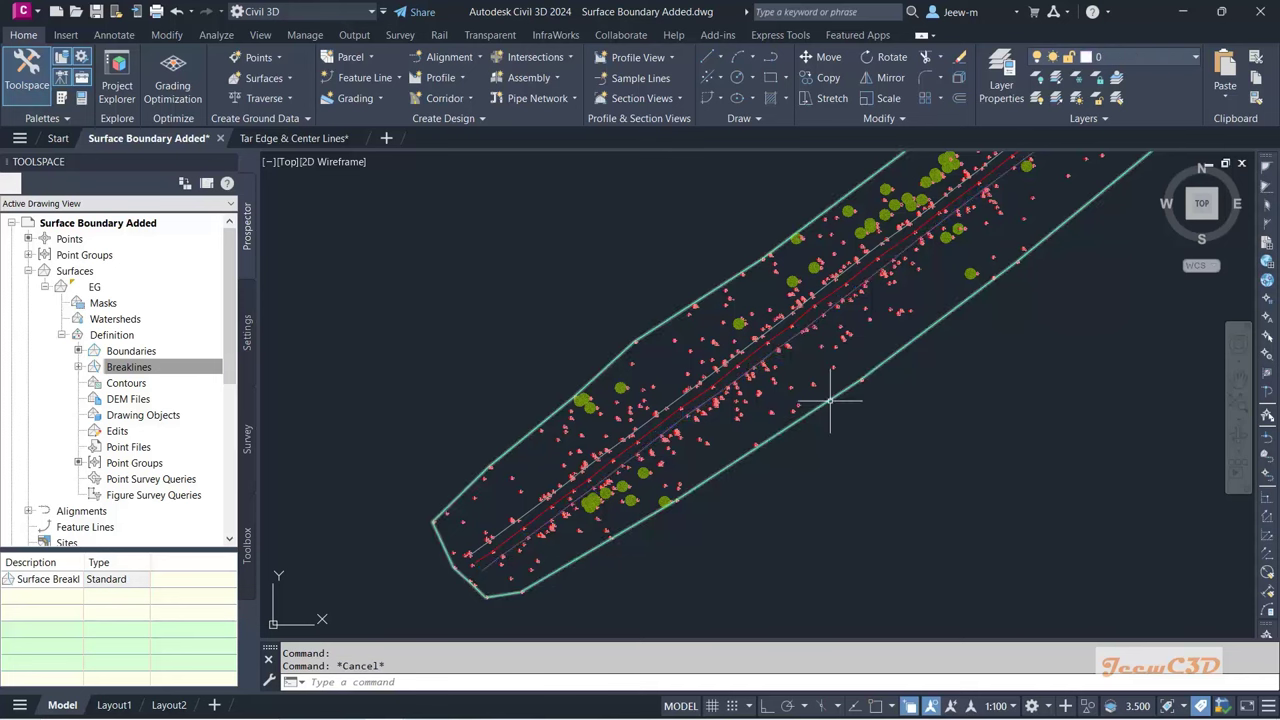
middle_drag(872, 392, 749, 443)
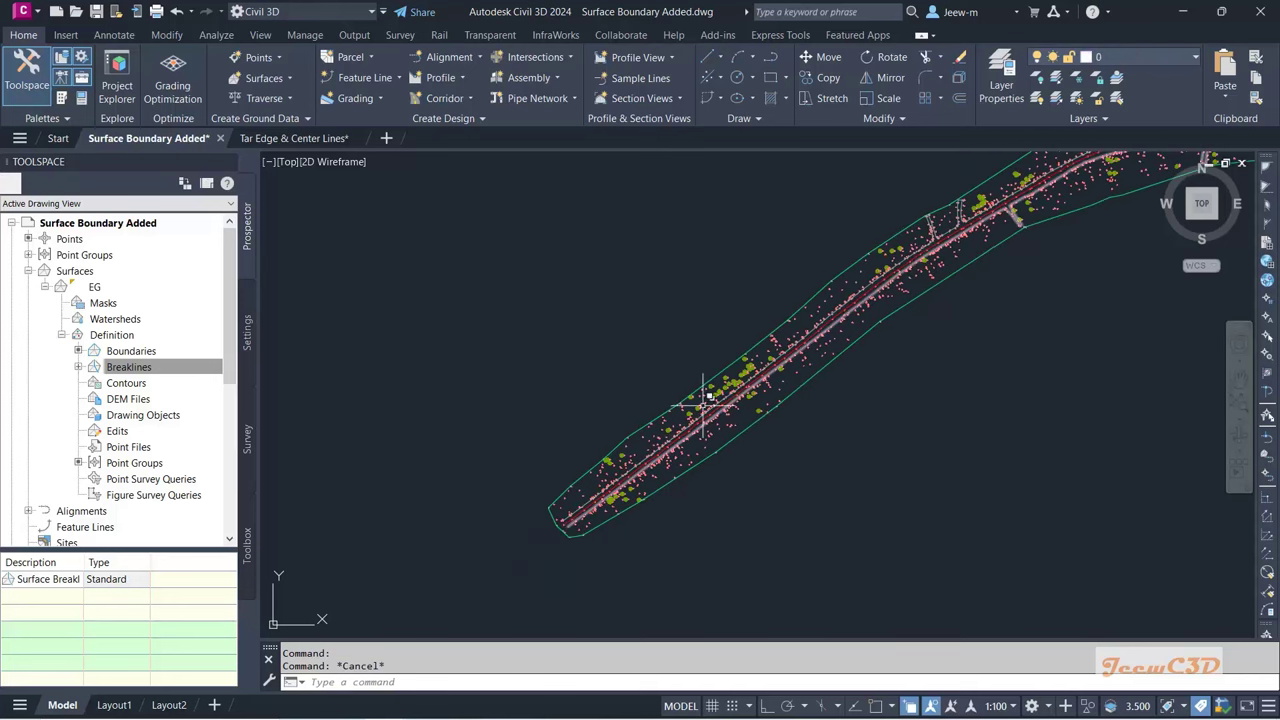
middle_drag(920, 404, 765, 420)
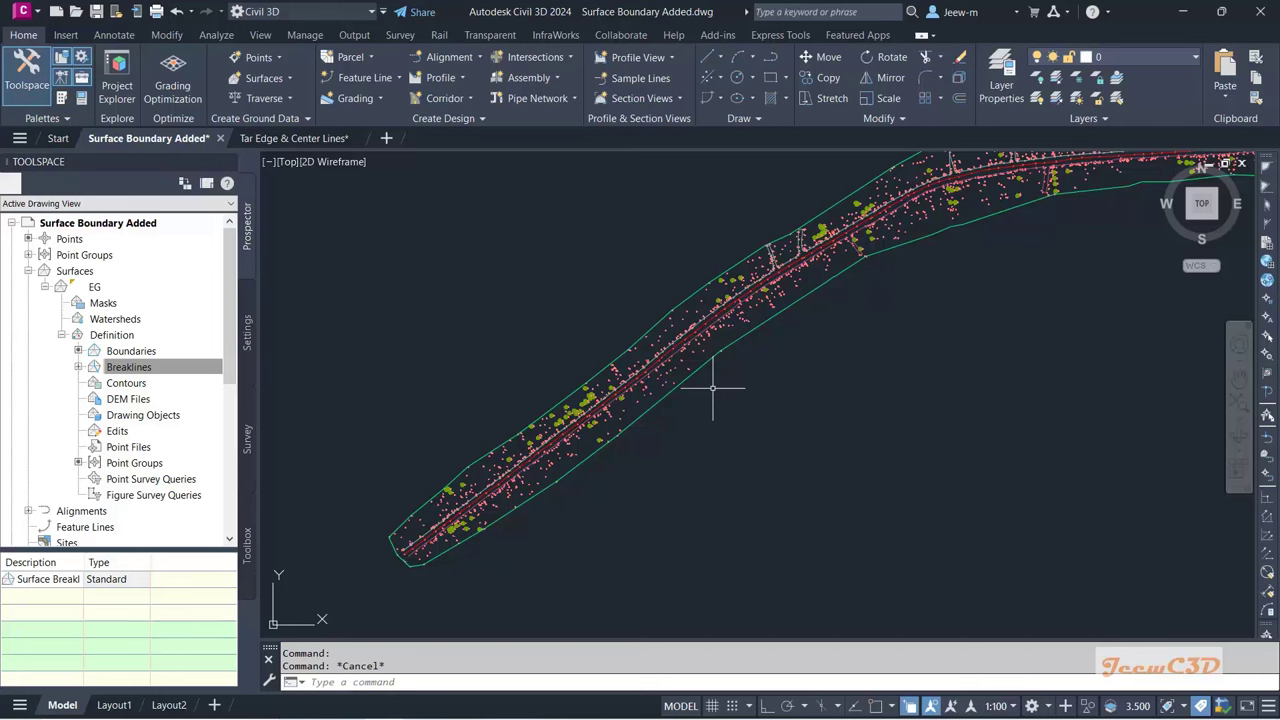
click(754, 331)
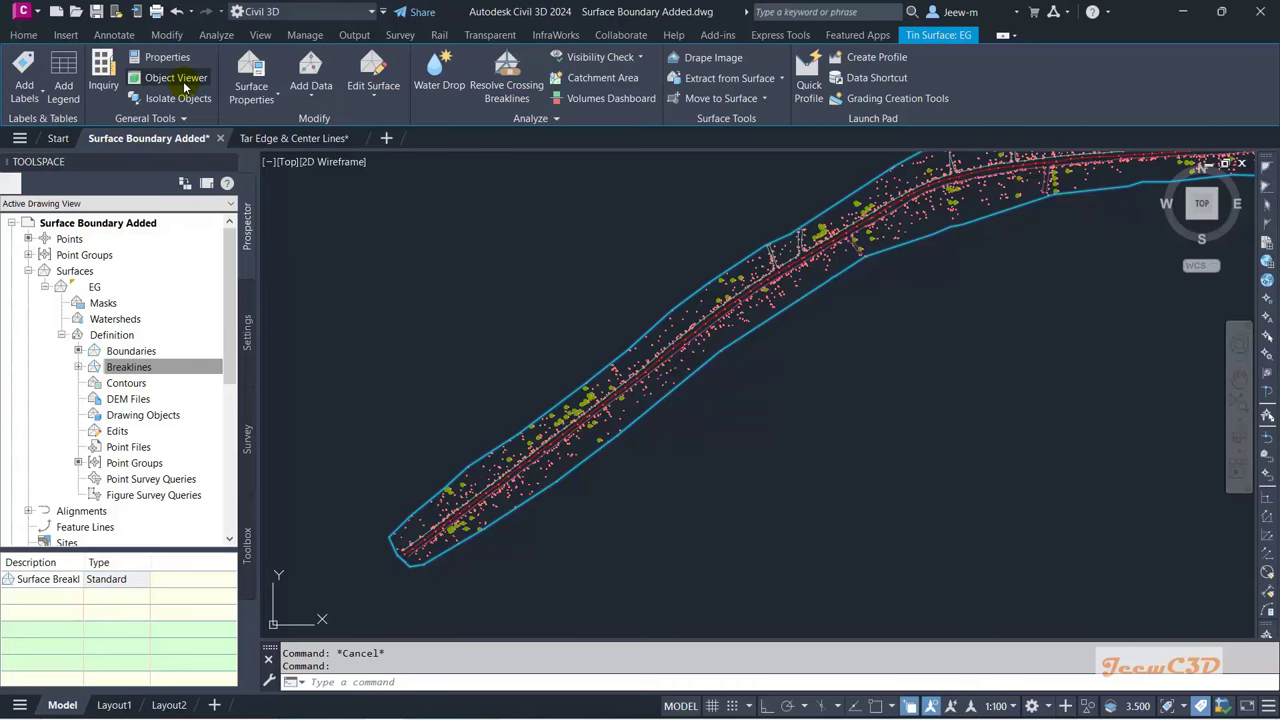
right_click(559, 239)
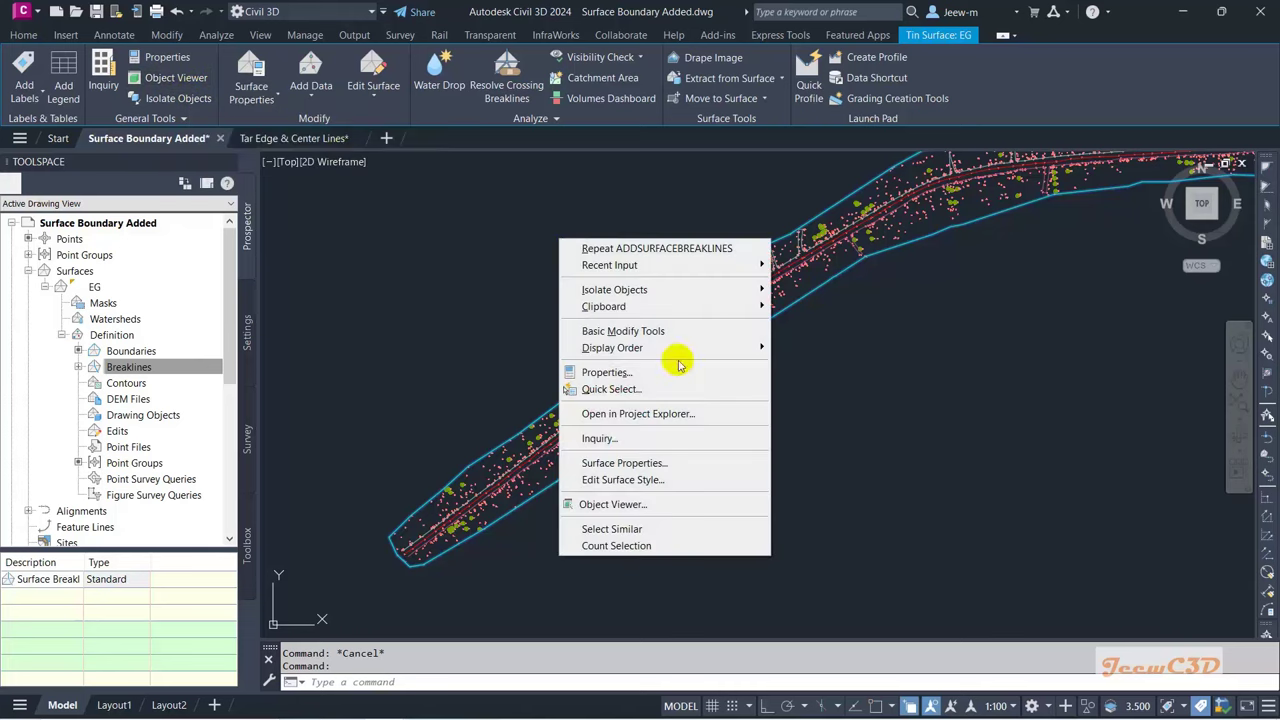
click(625, 505)
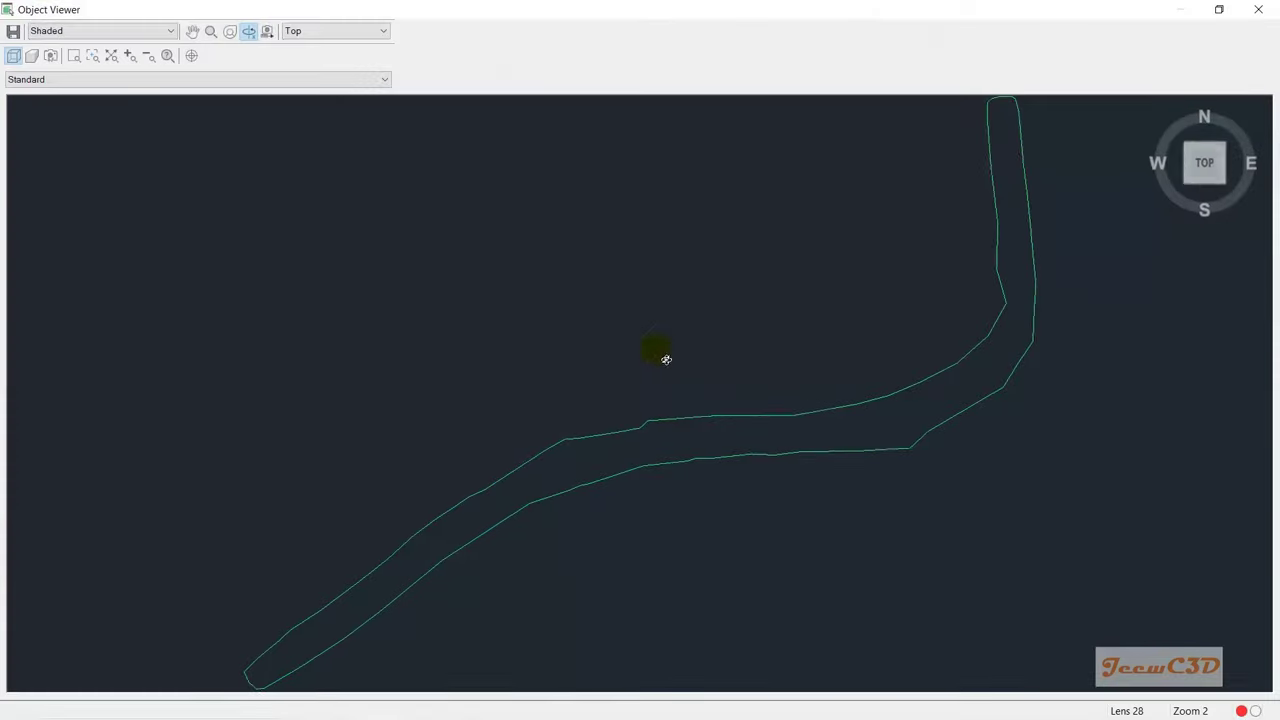
drag(666, 359, 769, 303)
scroll(733, 434, up, 5)
mouse_move(761, 476)
mouse_down()
mouse_move(856, 419)
mouse_move(849, 337)
mouse_move(820, 294)
mouse_move(757, 471)
mouse_move(771, 469)
mouse_move(740, 494)
mouse_move(720, 457)
mouse_move(706, 526)
mouse_move(651, 543)
mouse_move(678, 546)
mouse_move(686, 571)
mouse_move(746, 491)
mouse_move(426, 303)
mouse_move(481, 441)
mouse_move(466, 429)
mouse_move(571, 423)
mouse_move(643, 346)
mouse_move(432, 515)
mouse_move(540, 440)
mouse_move(524, 433)
mouse_up()
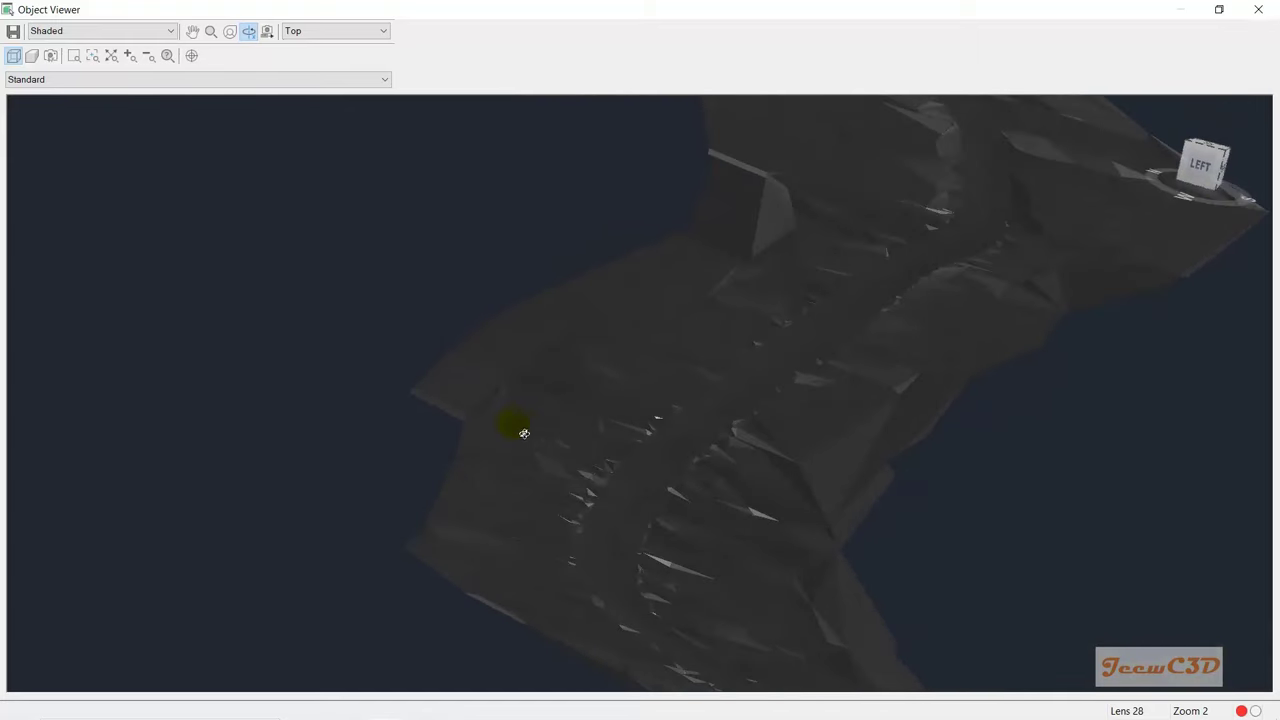
drag(754, 412, 779, 400)
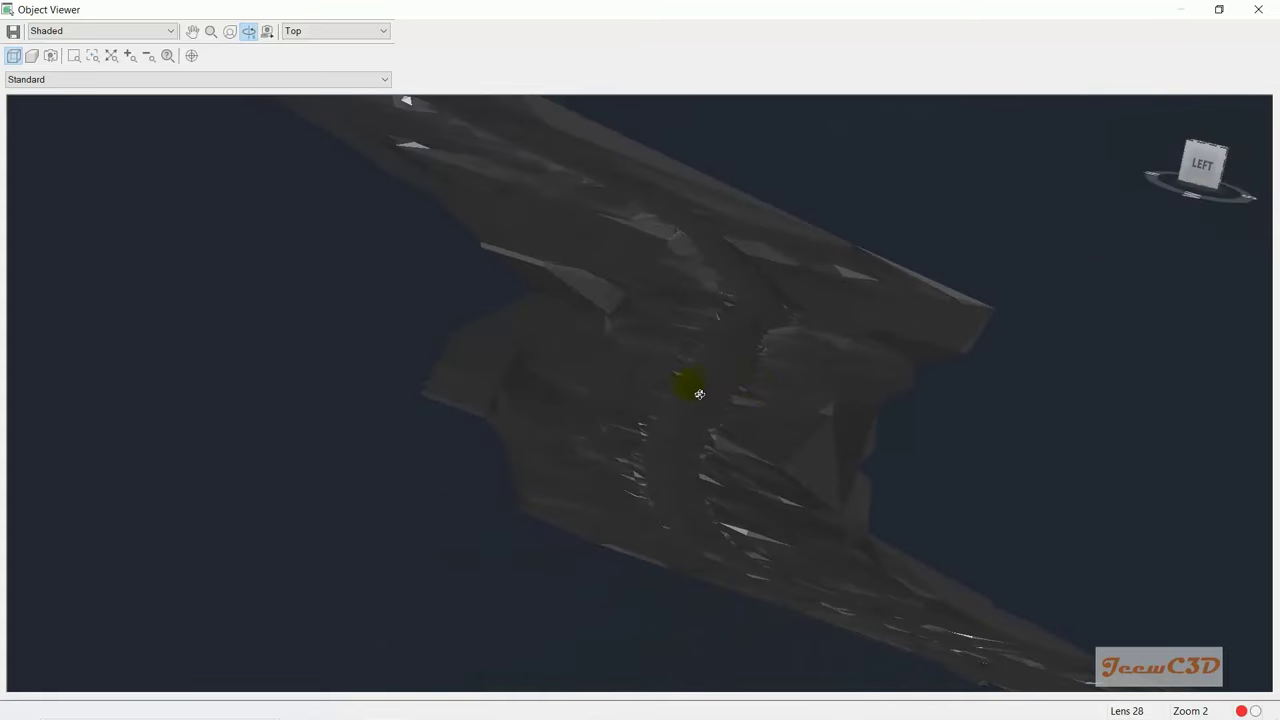
drag(699, 394, 707, 338)
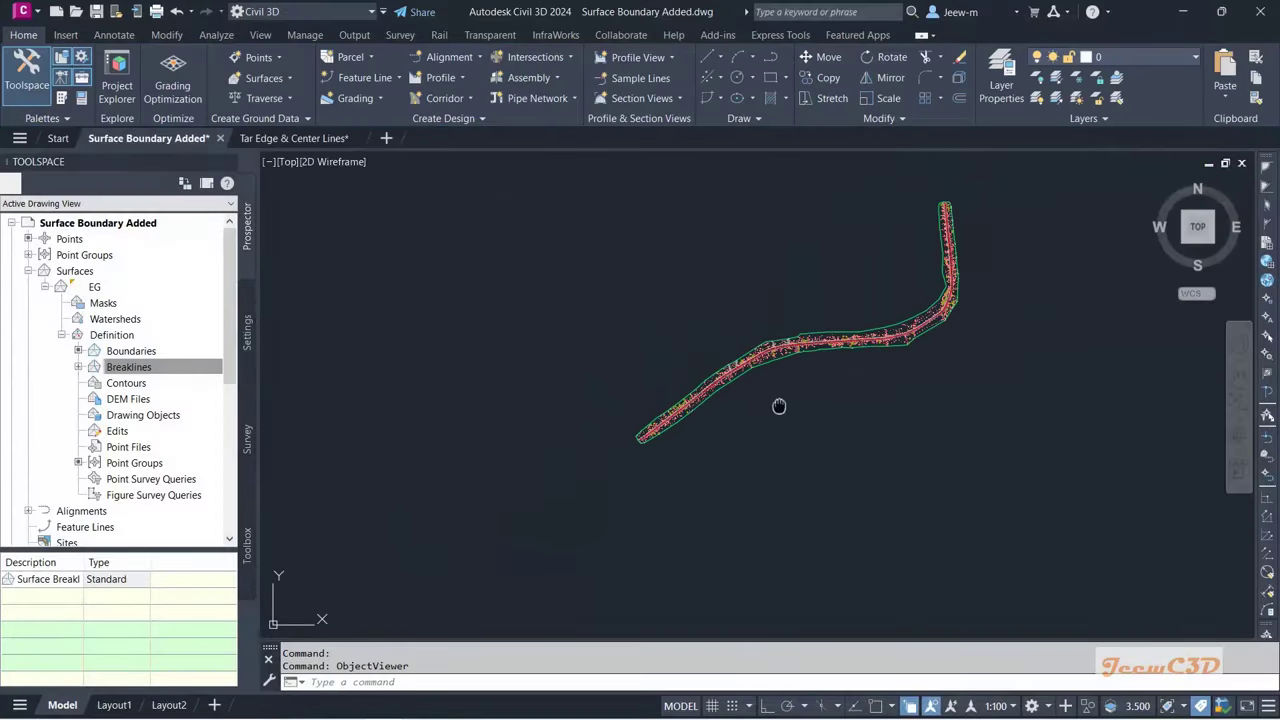
key(Escape)
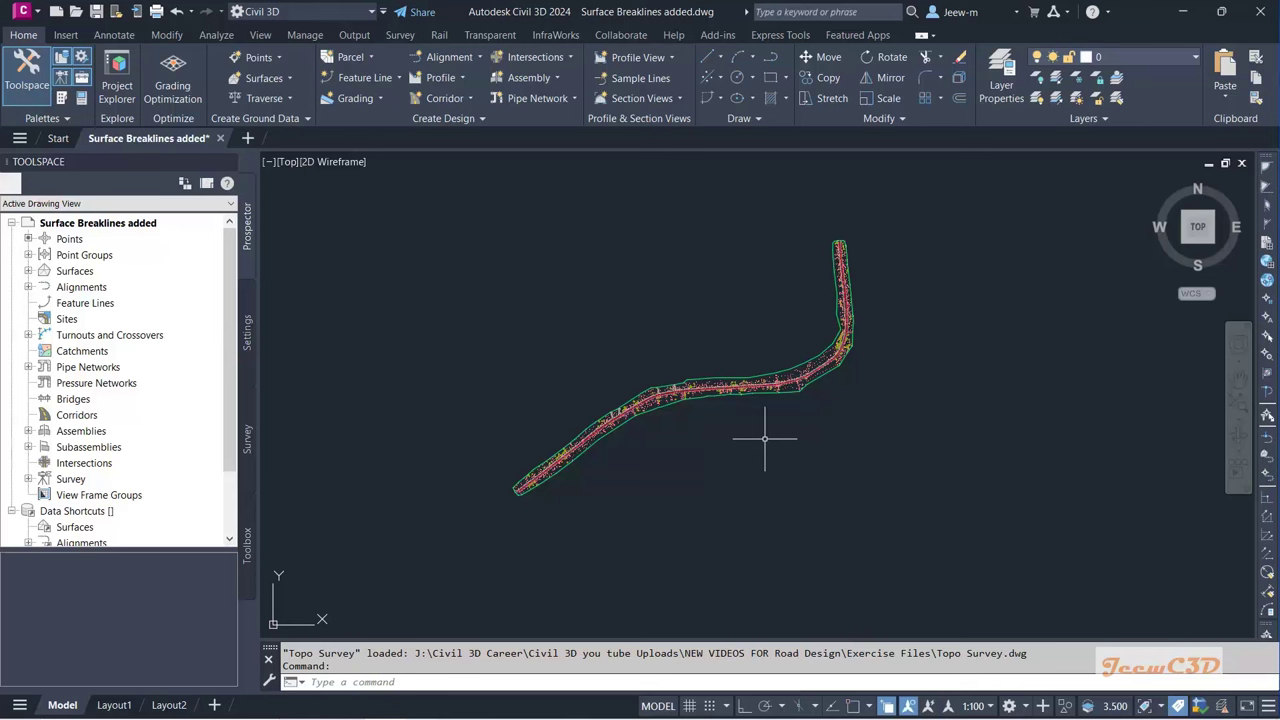
scroll(731, 509, up, 2)
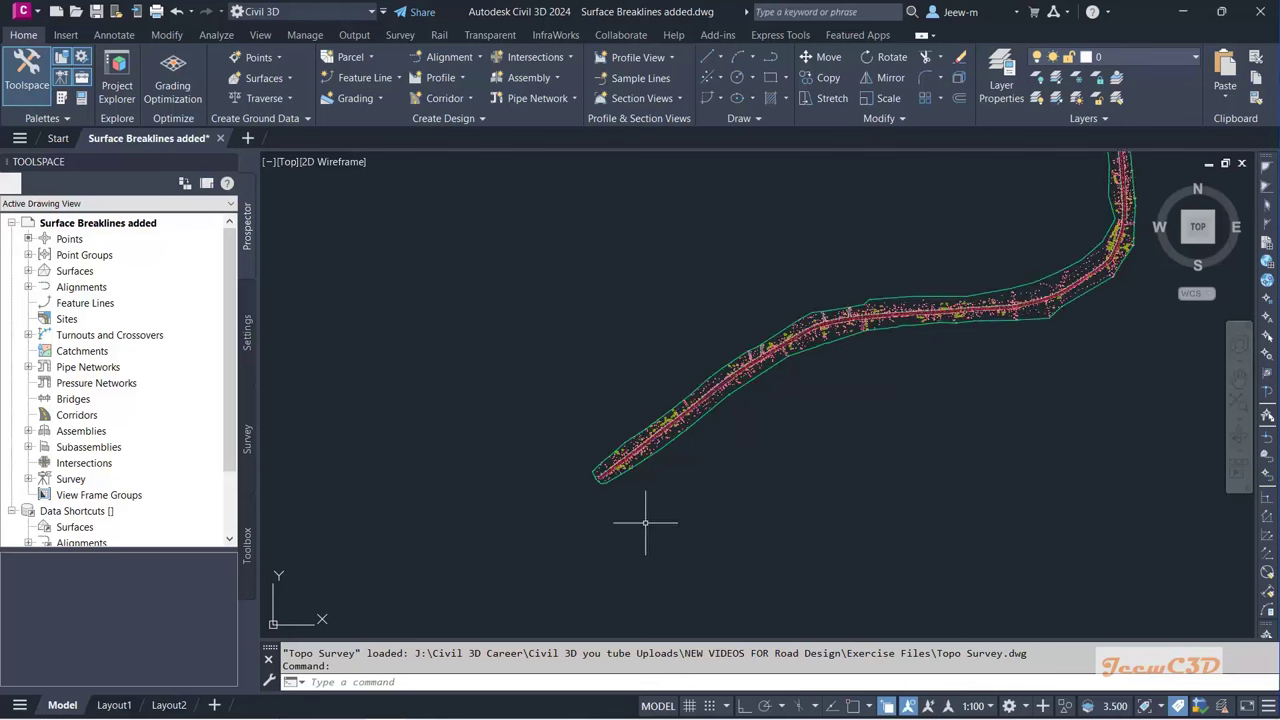
middle_drag(744, 500, 643, 540)
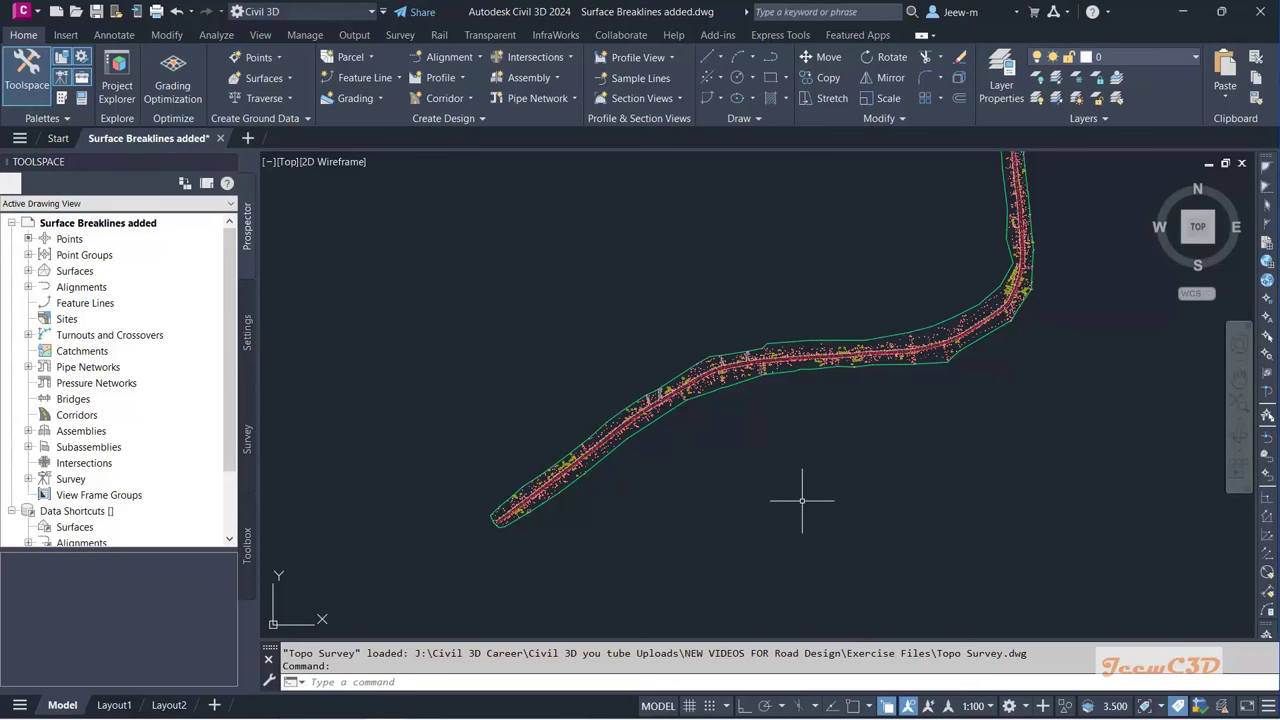
scroll(801, 500, down, 2)
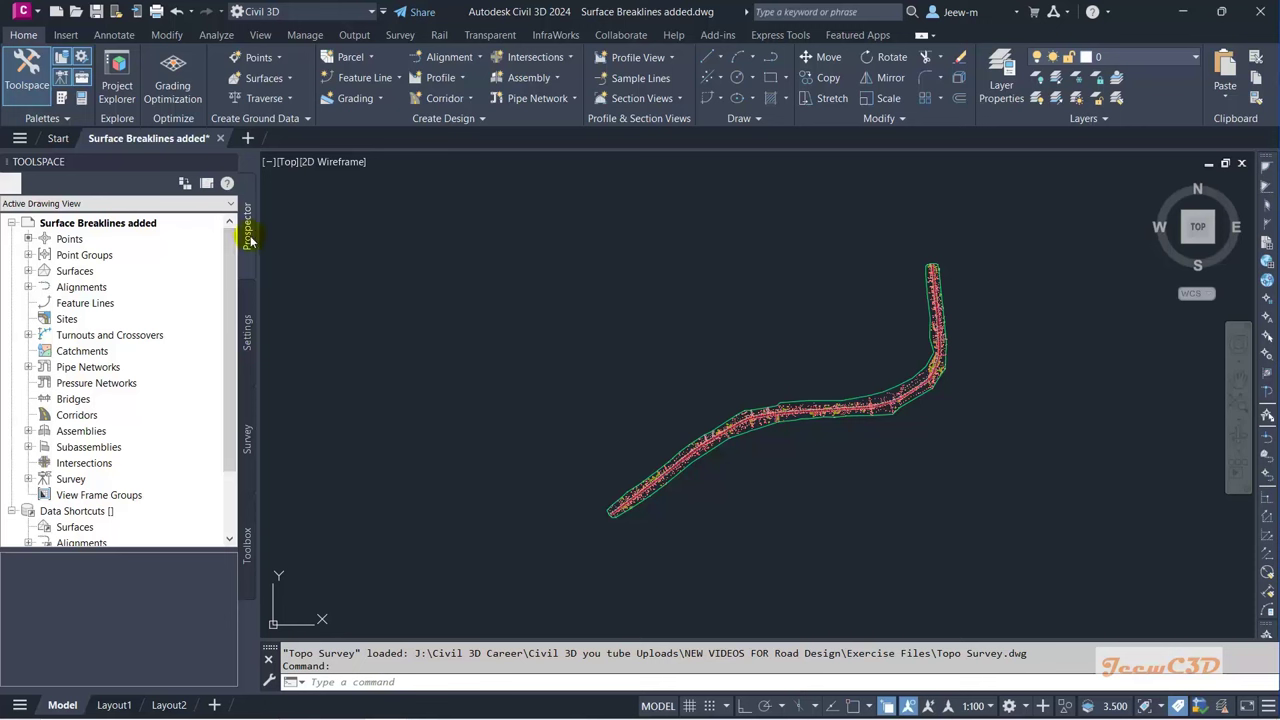
Step: Open the properties of the _All Points point group
click(28, 255)
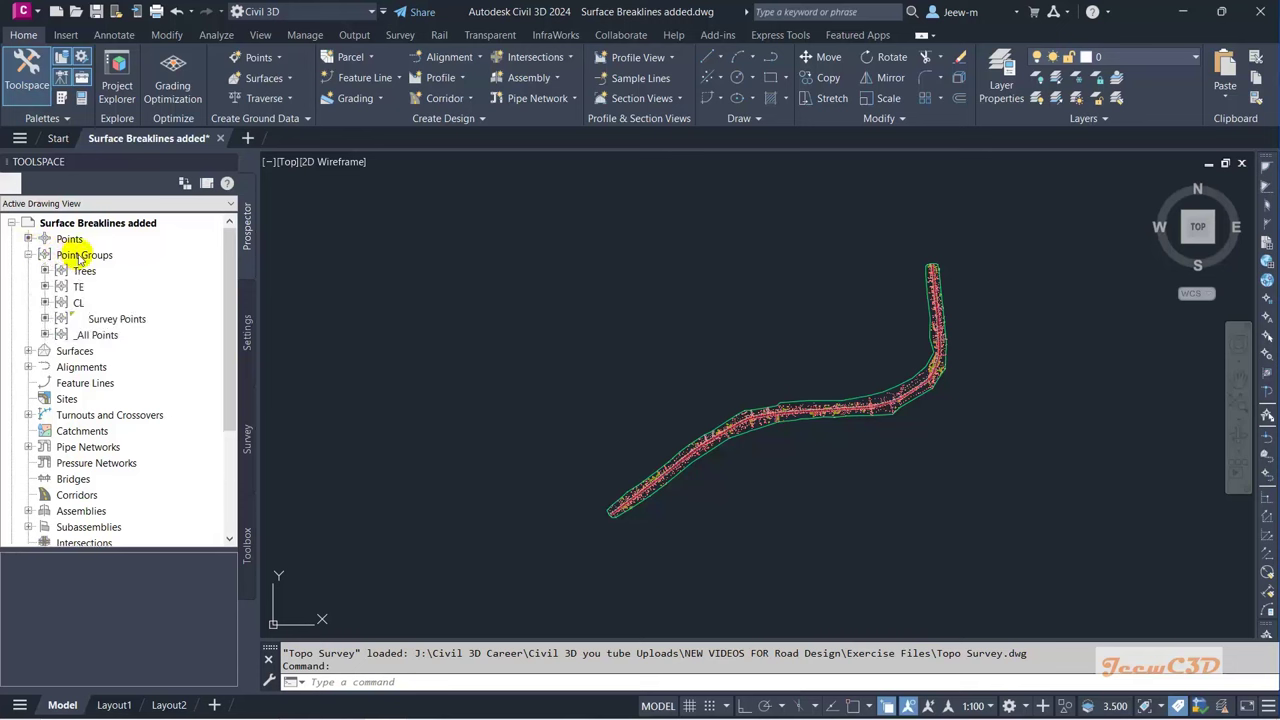
click(72, 255)
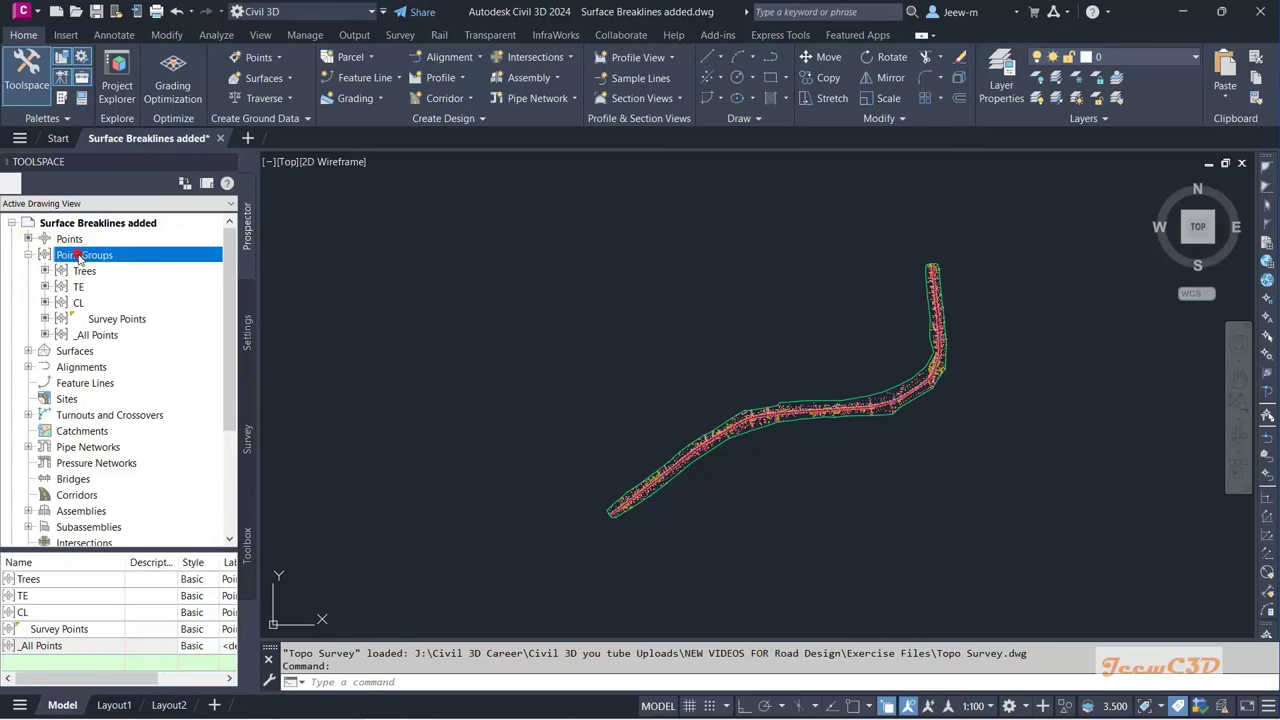
click(103, 338)
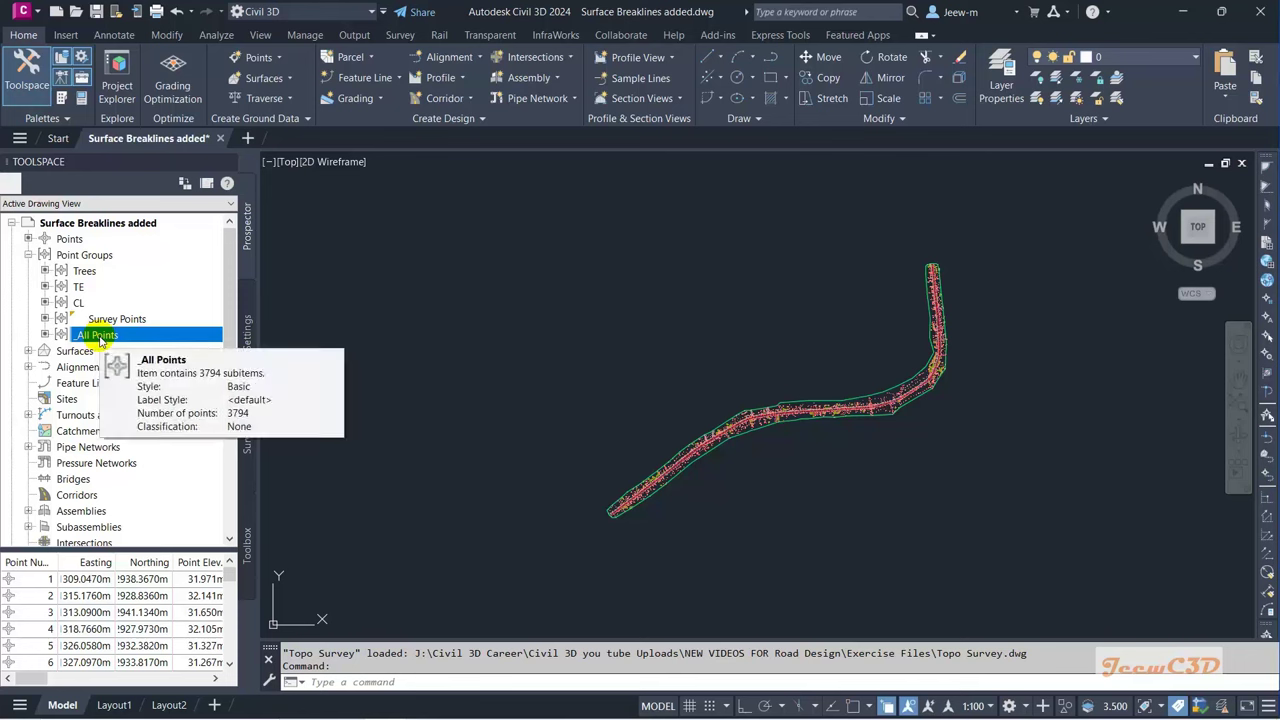
right_click(100, 340)
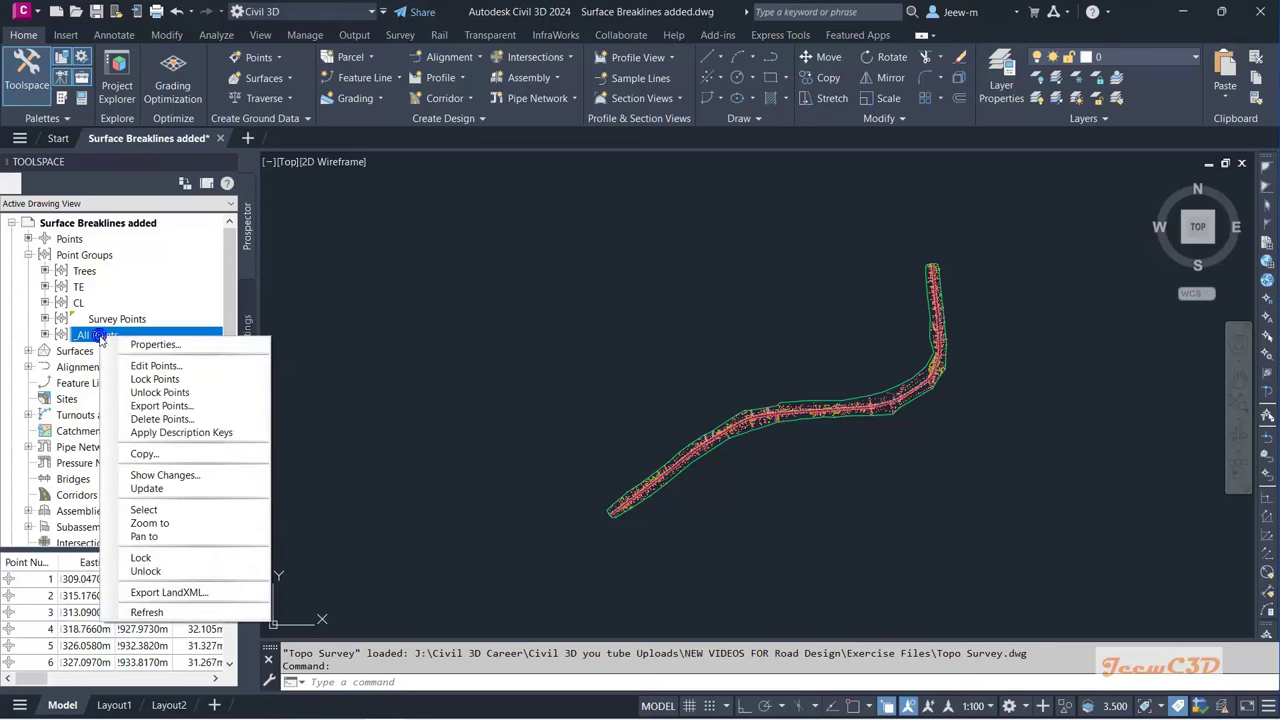
click(157, 345)
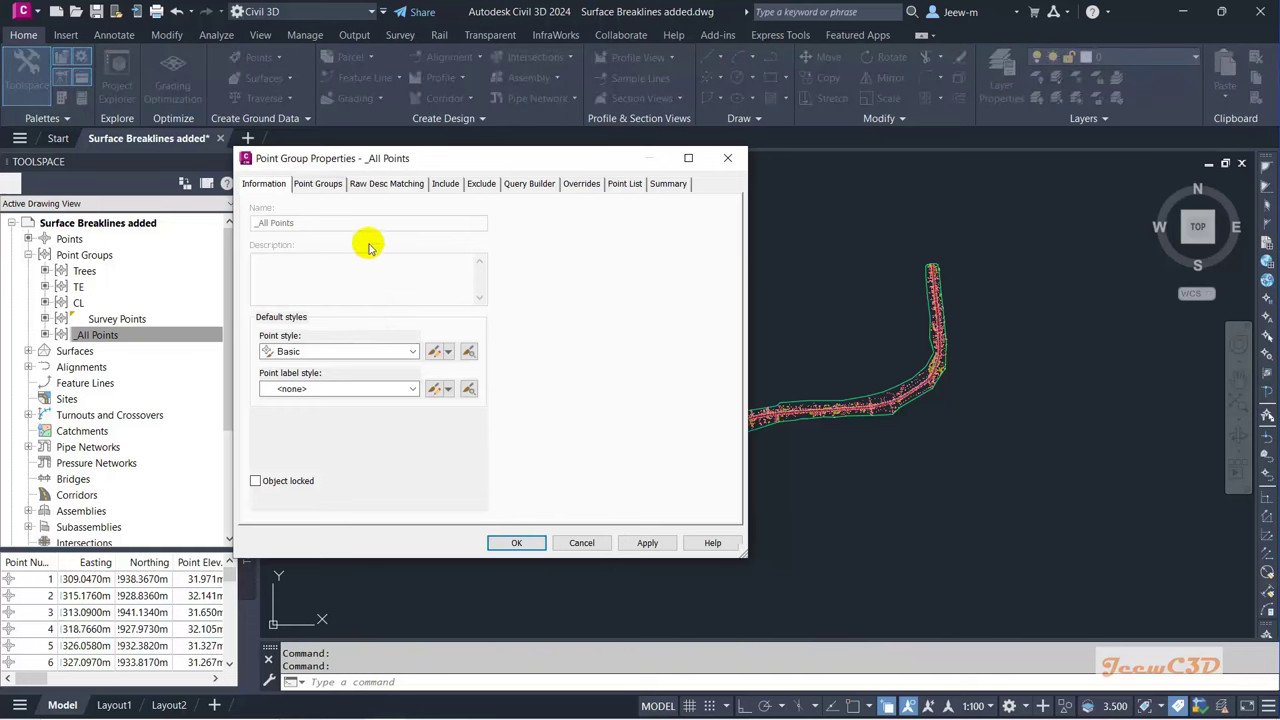
Step: Enable the Style and Point Label Style overrides for the _All Points group, setting the point style to <none>
click(589, 187)
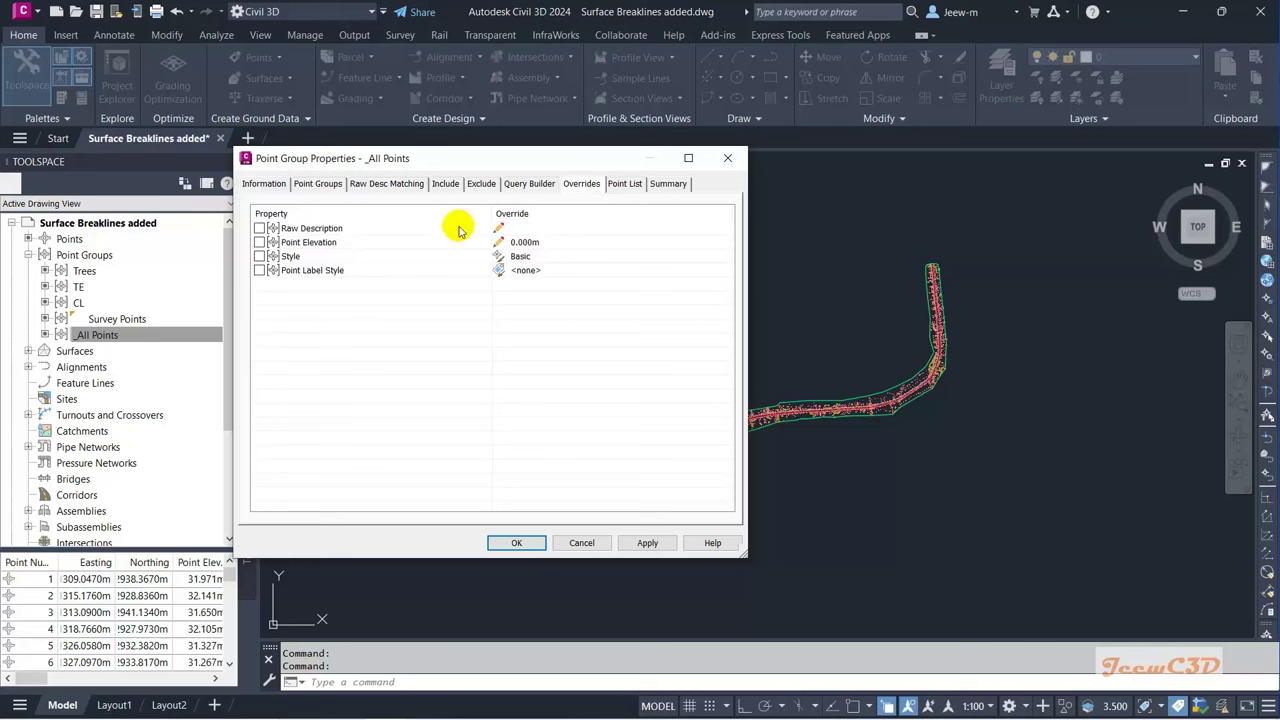
click(260, 256)
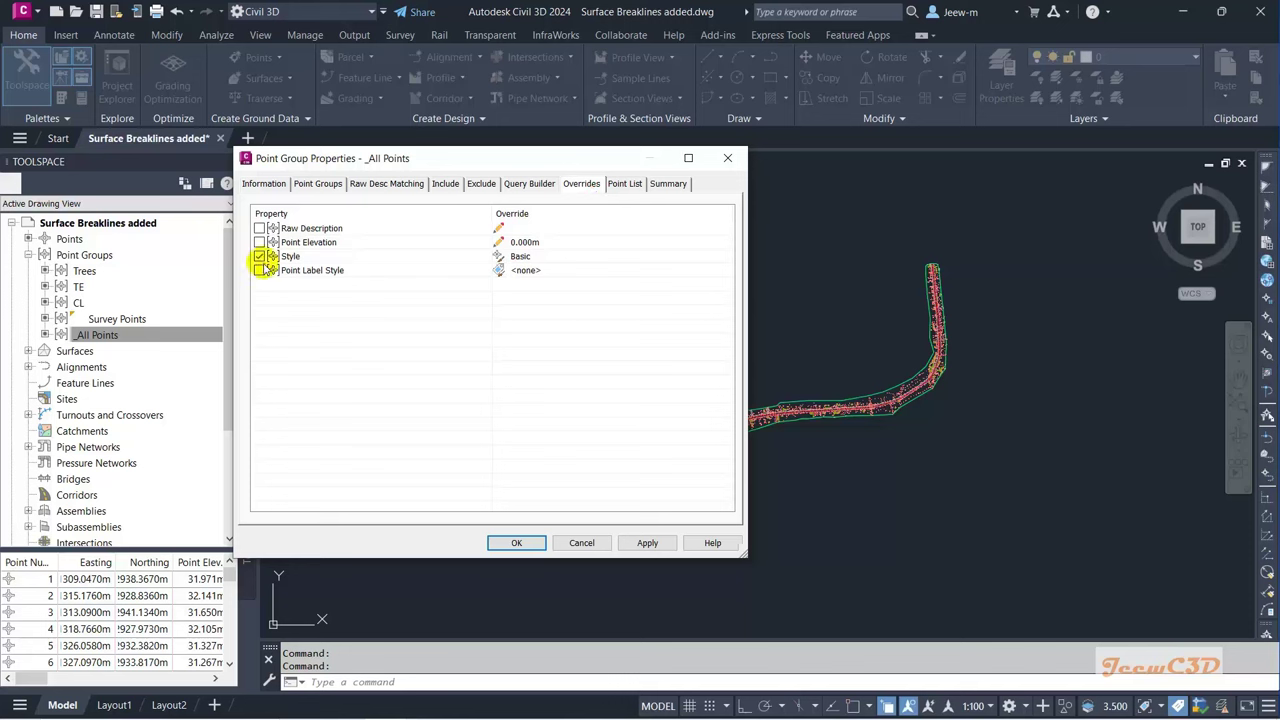
click(260, 270)
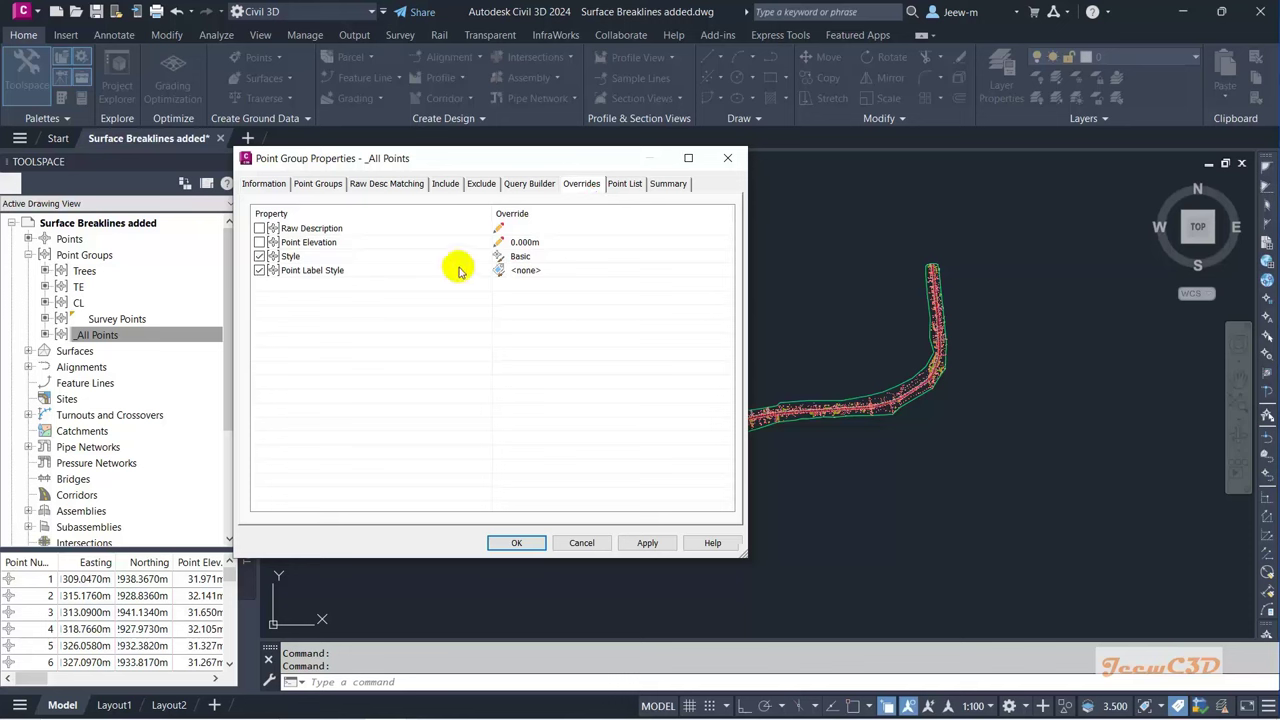
click(526, 257)
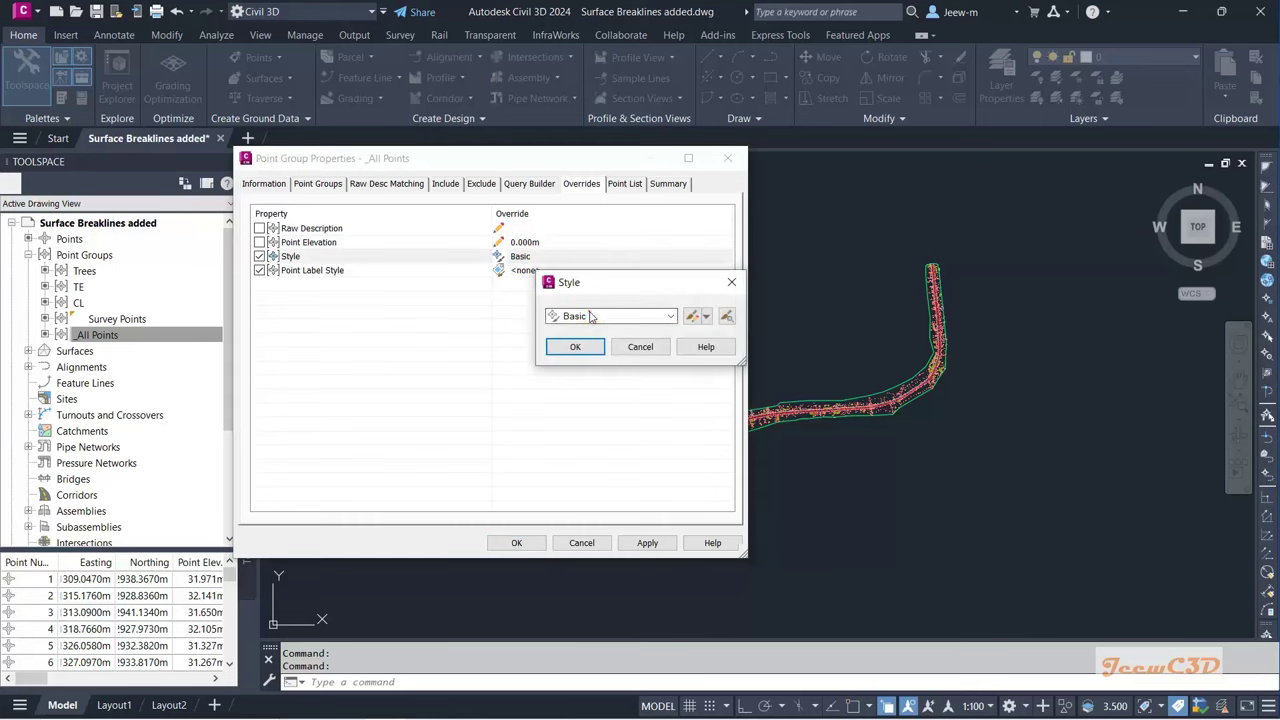
click(610, 316)
click(596, 331)
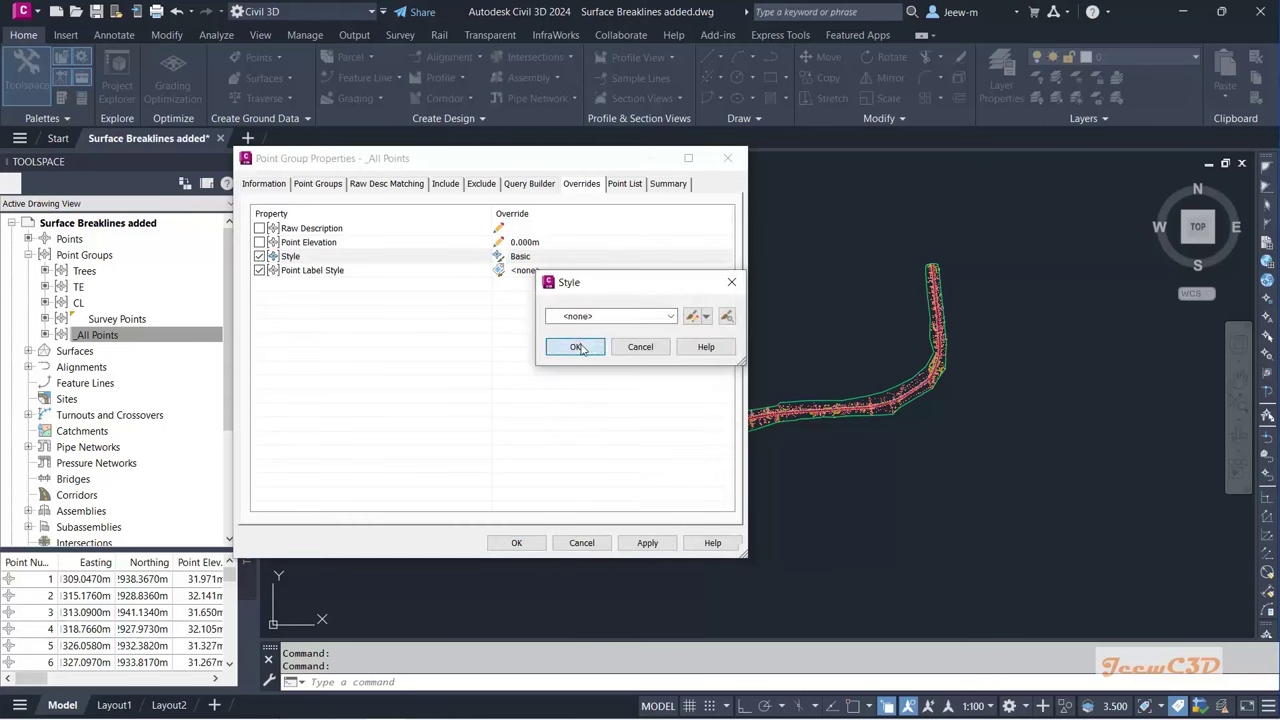
click(656, 346)
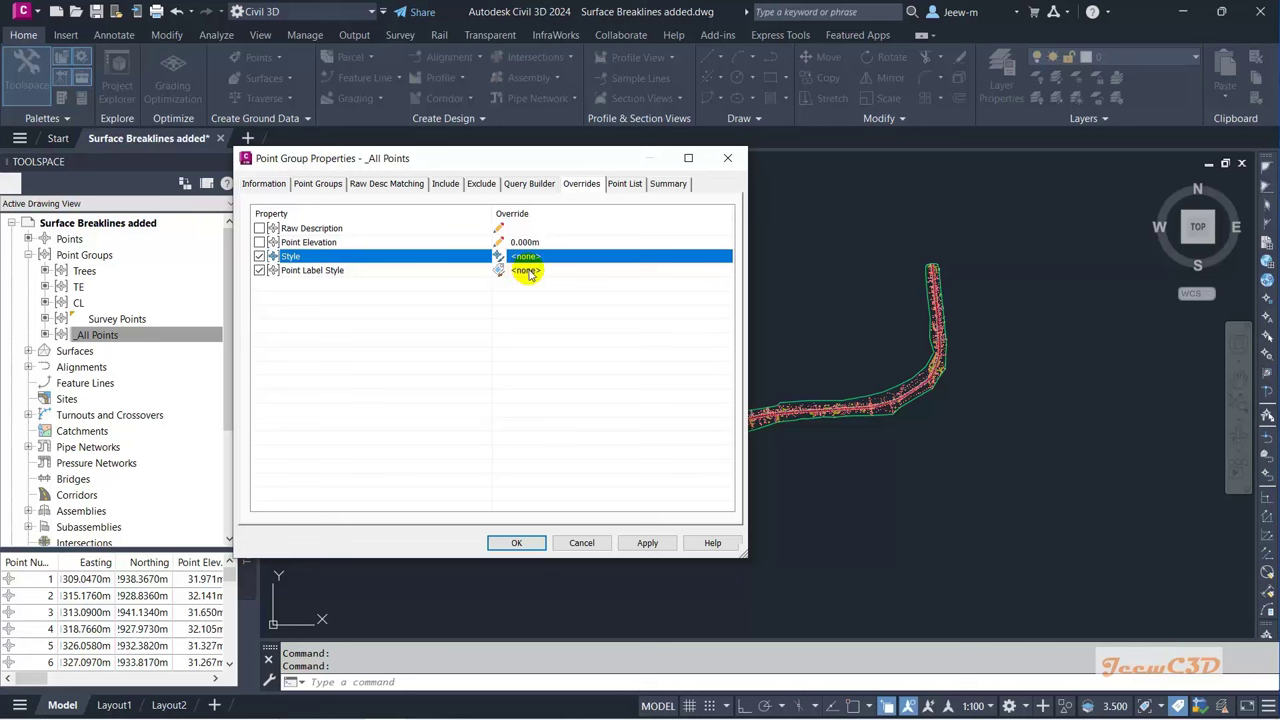
Step: Review the _All Points group's point group list, default styles and overrides, and accept the property changes
click(320, 185)
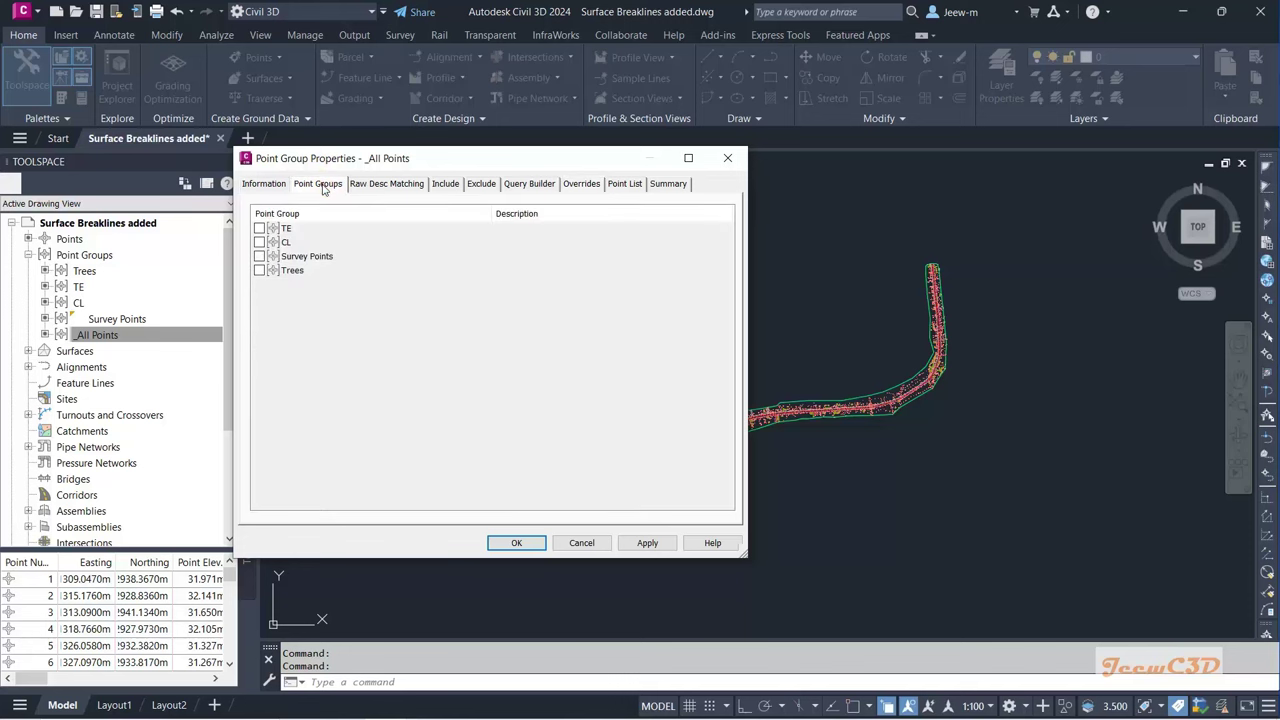
click(265, 184)
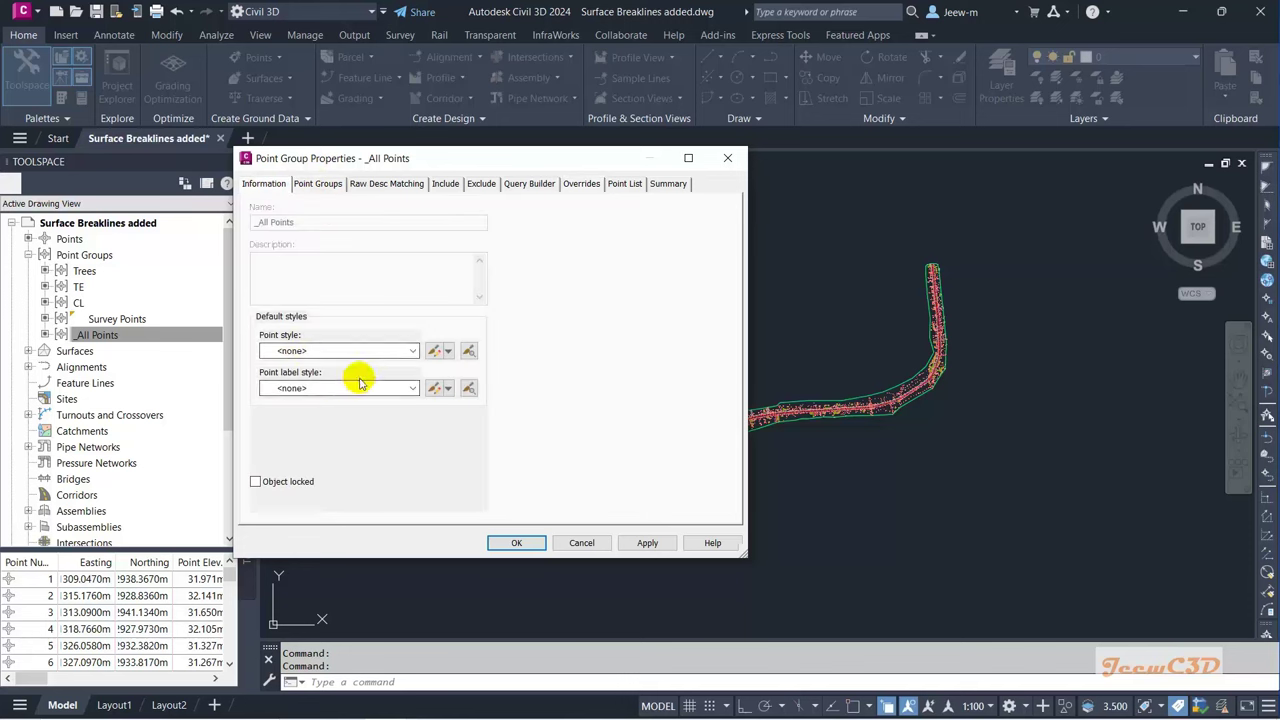
click(586, 186)
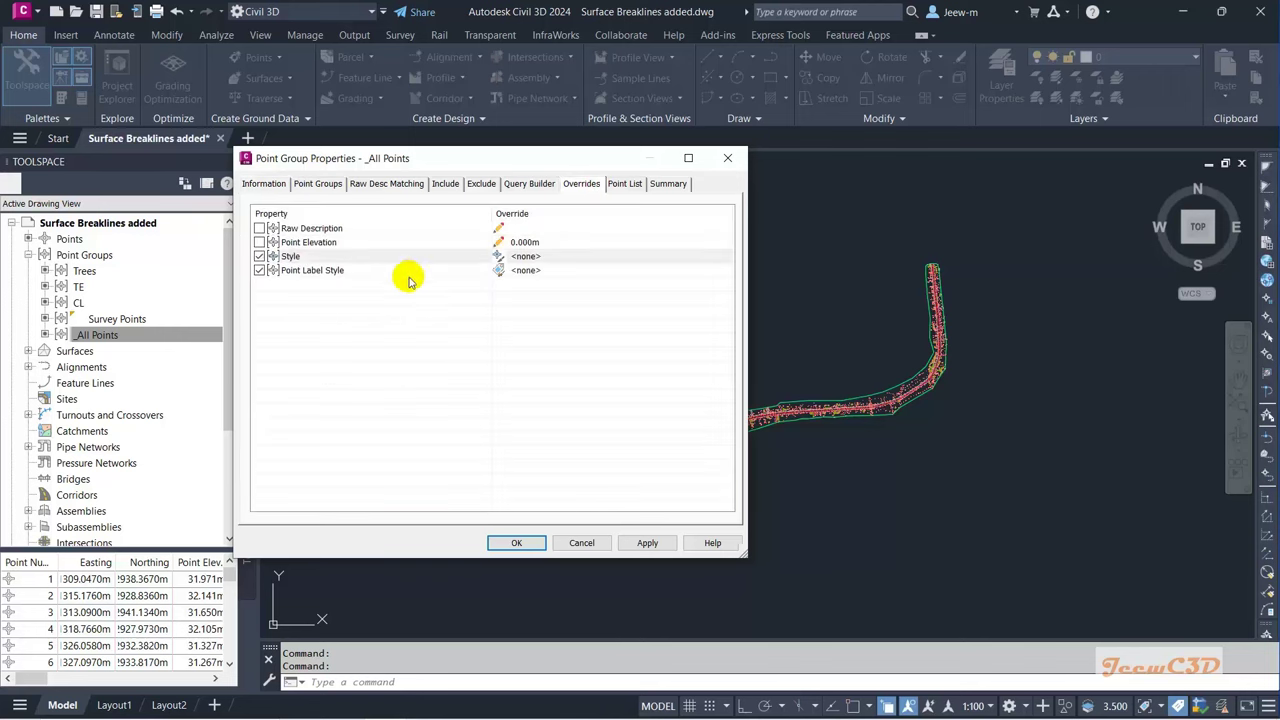
click(516, 544)
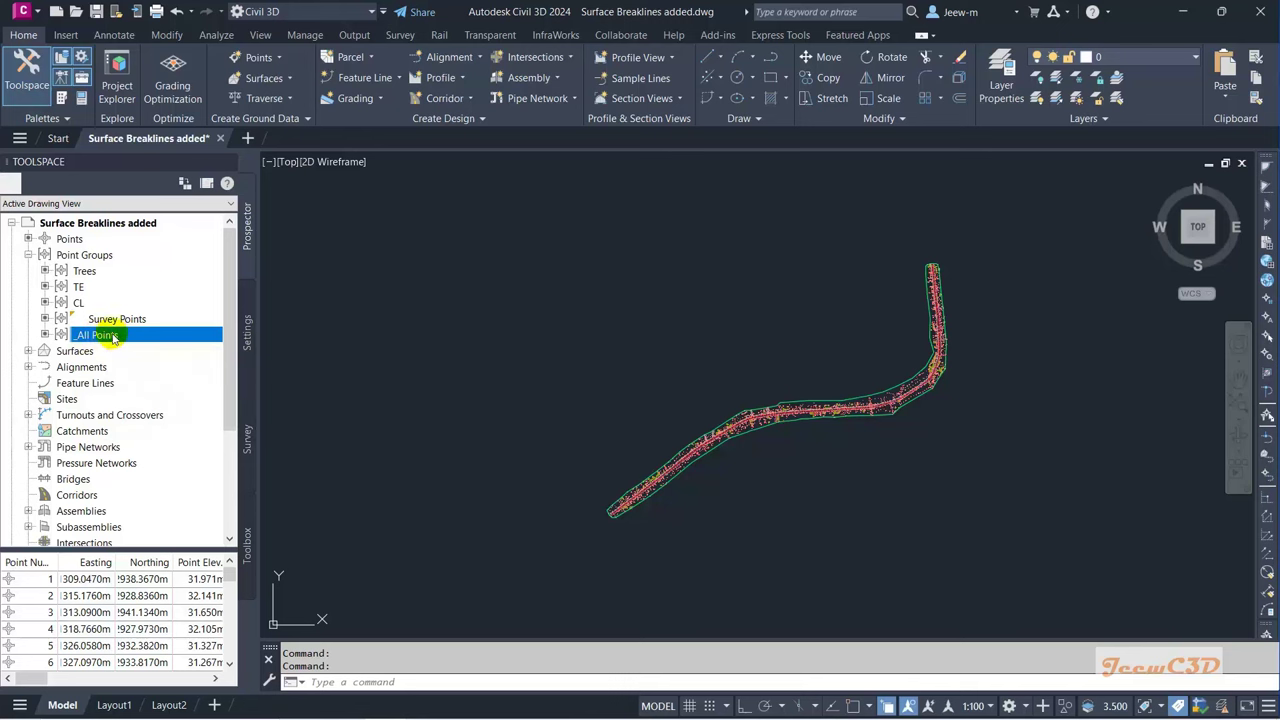
Step: Move the _All Points group to the top of the point group display order and accept the change
mouse_move(107, 340)
right_click(110, 257)
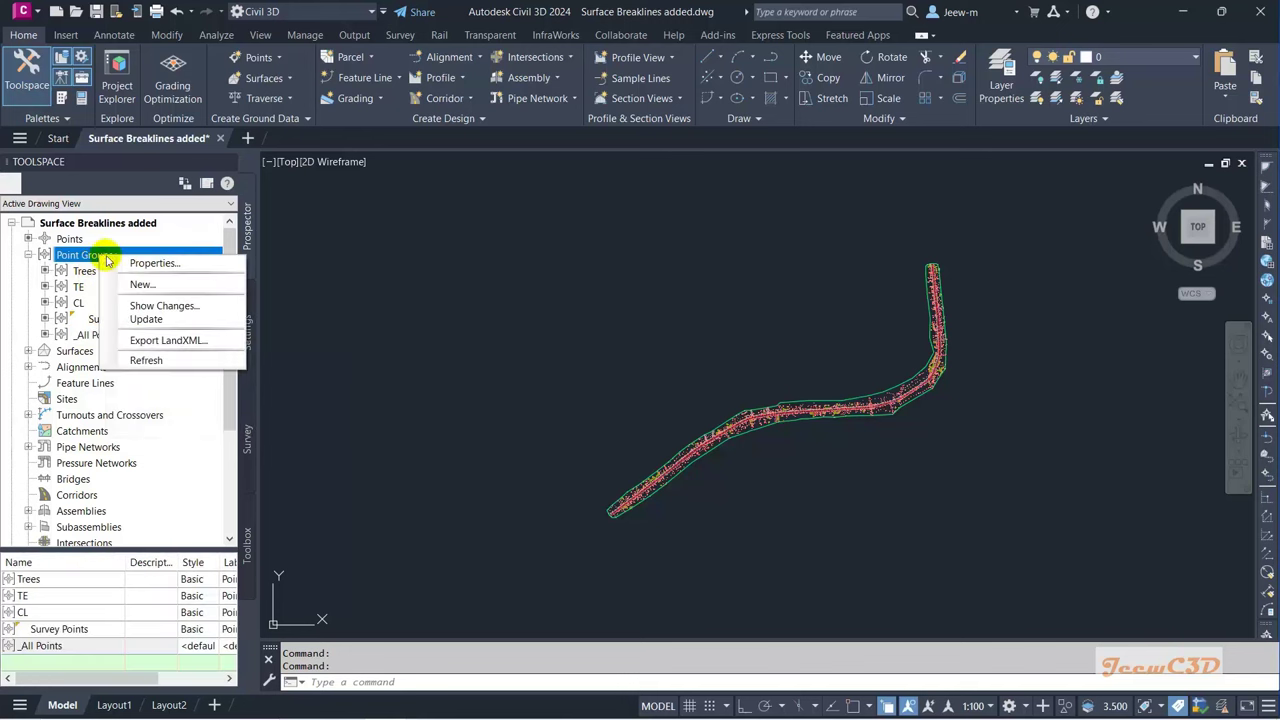
click(145, 264)
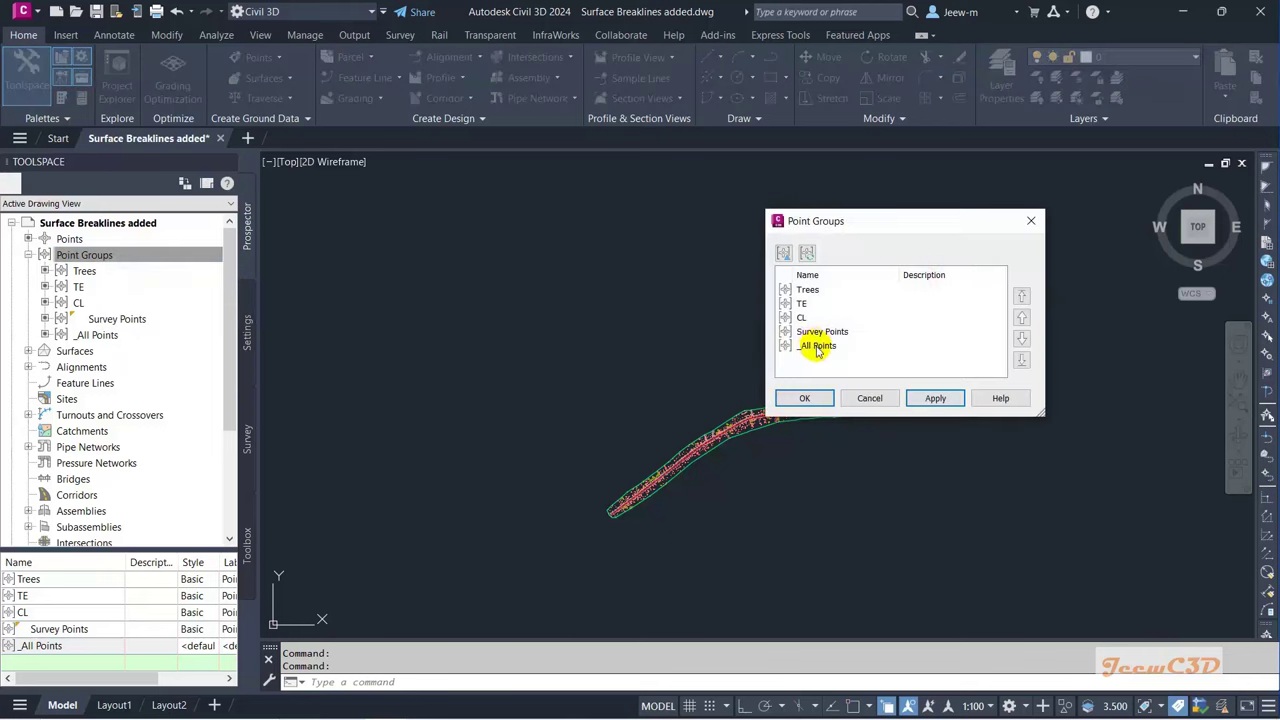
click(817, 346)
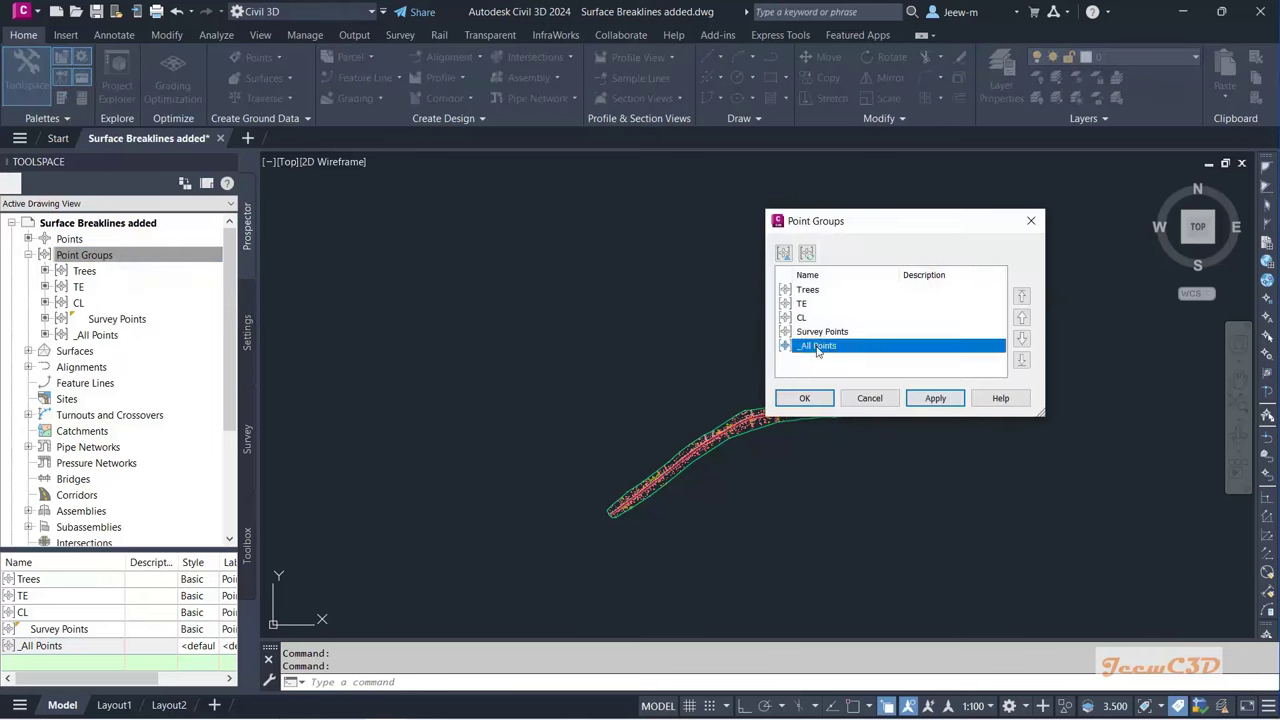
click(1021, 297)
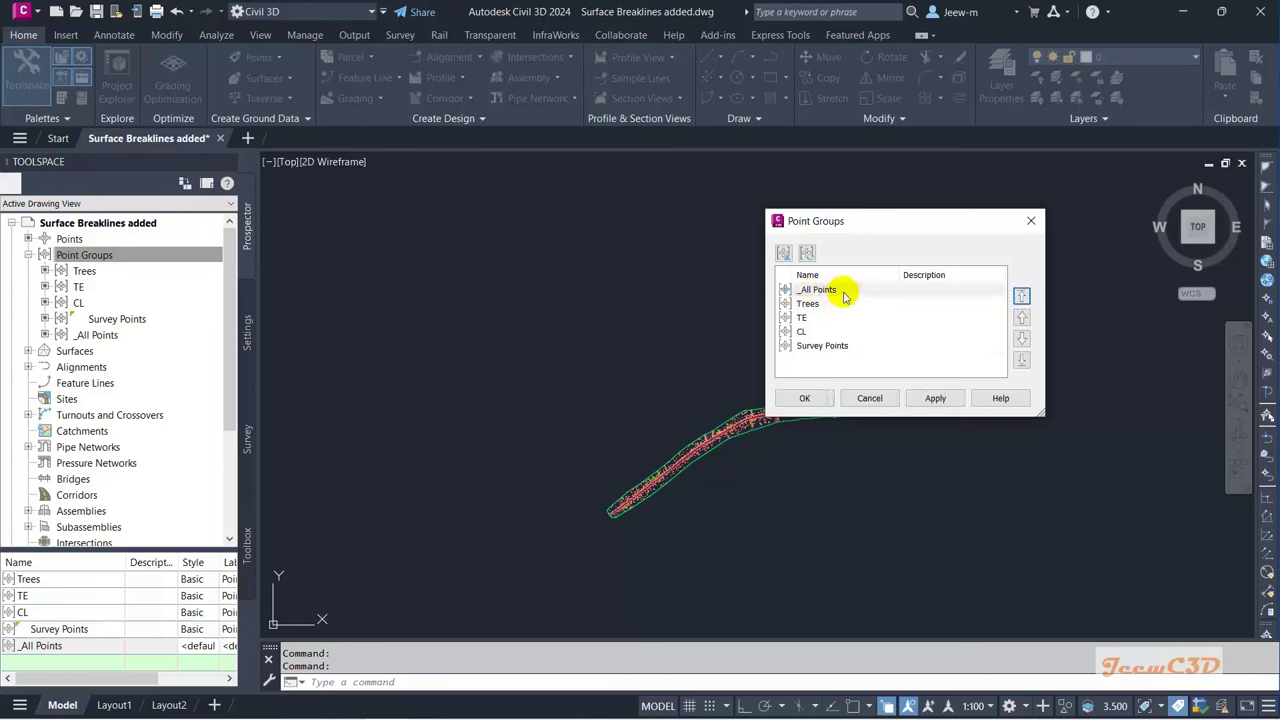
drag(851, 232, 538, 229)
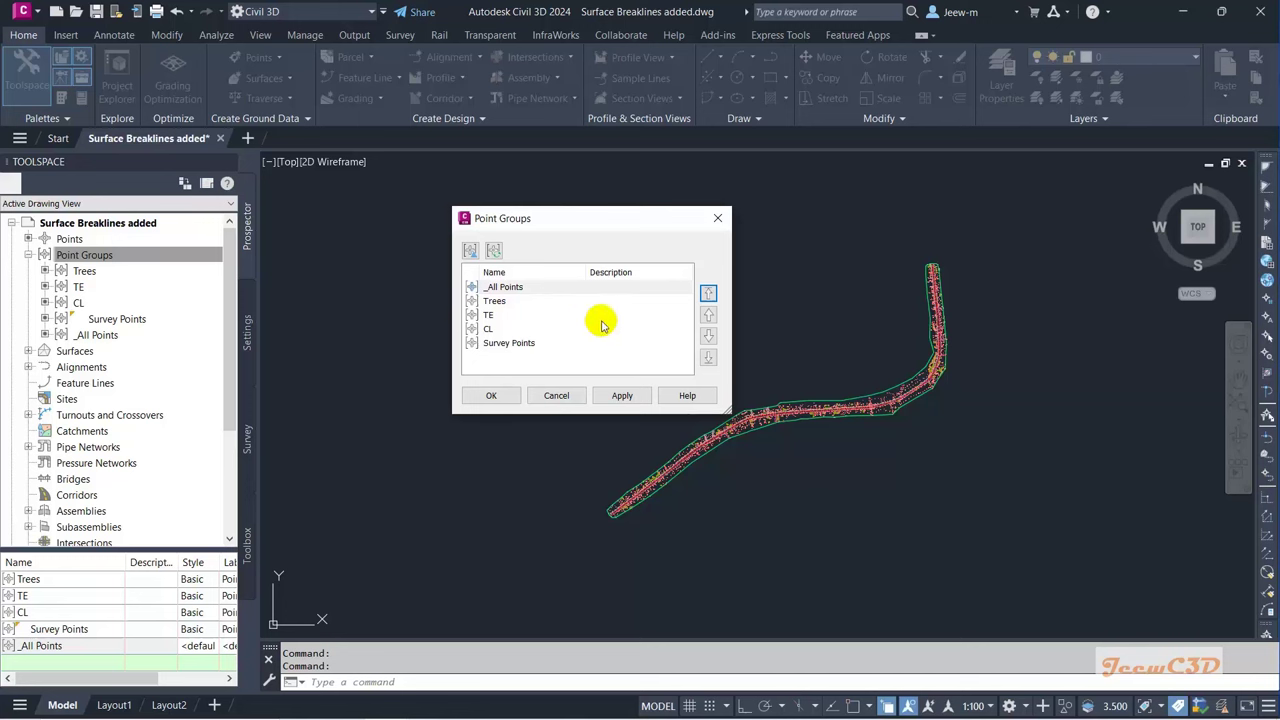
click(566, 313)
click(535, 289)
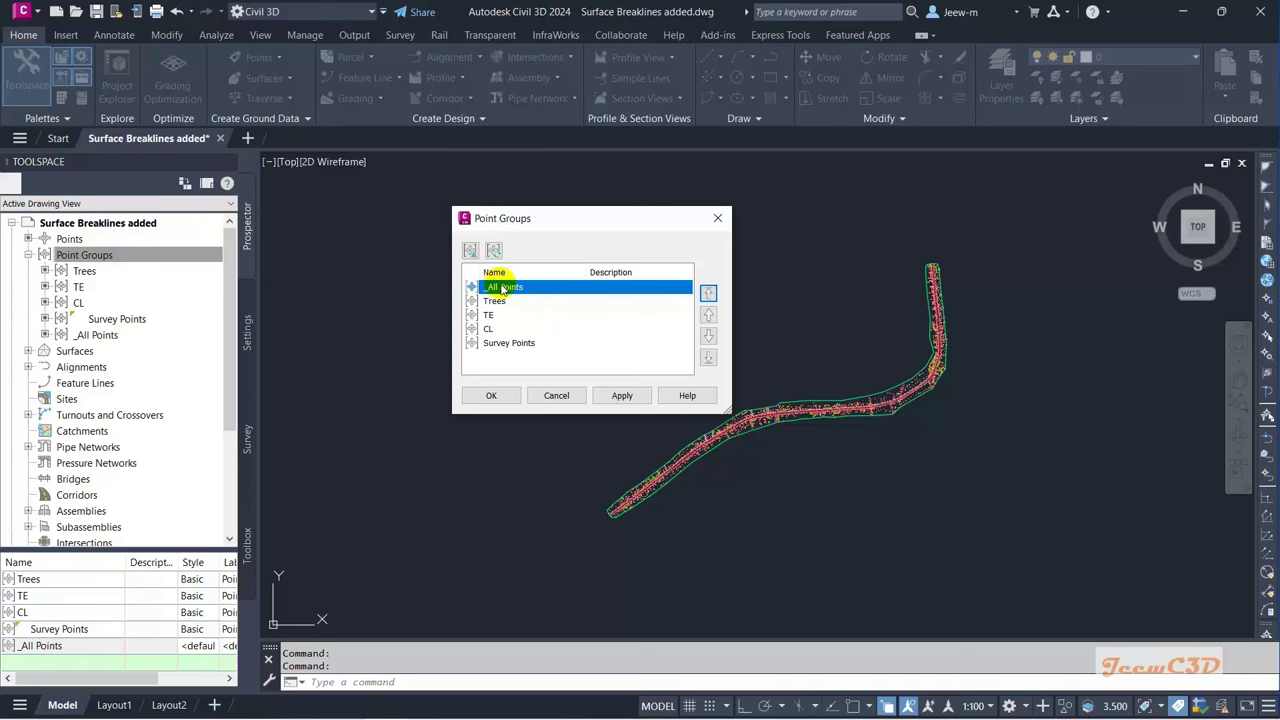
click(491, 396)
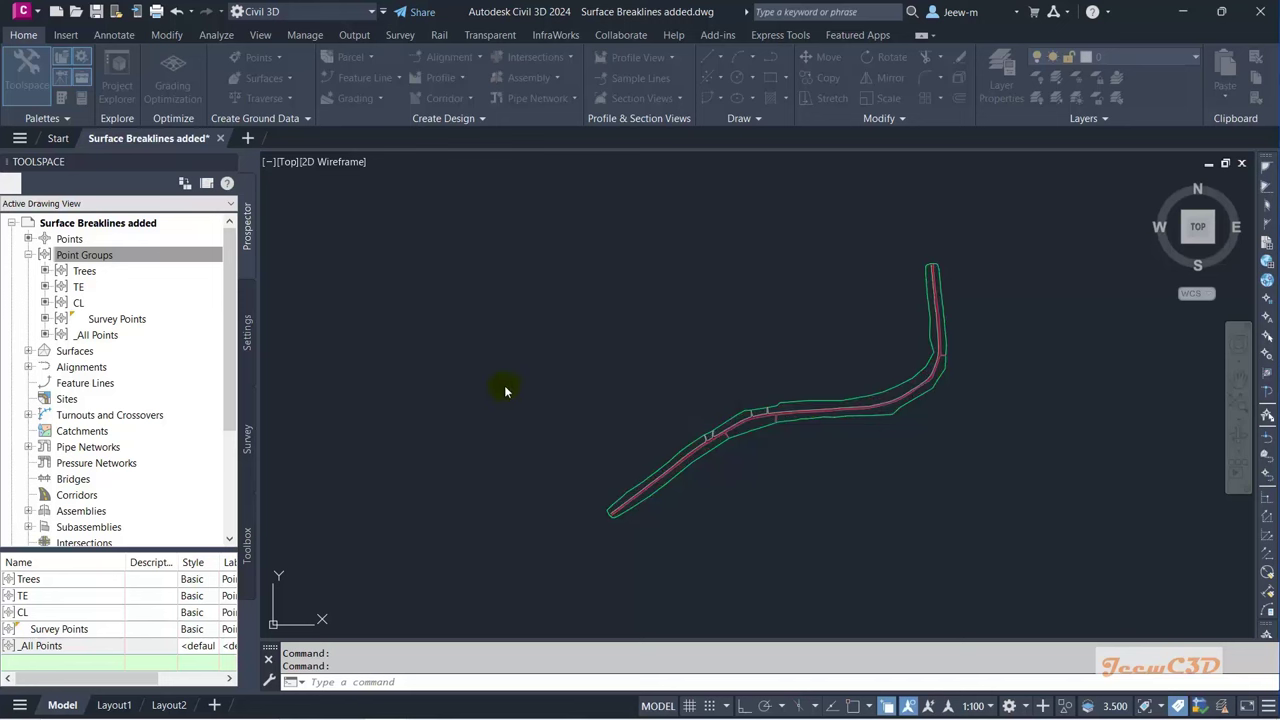
middle_drag(726, 491, 686, 434)
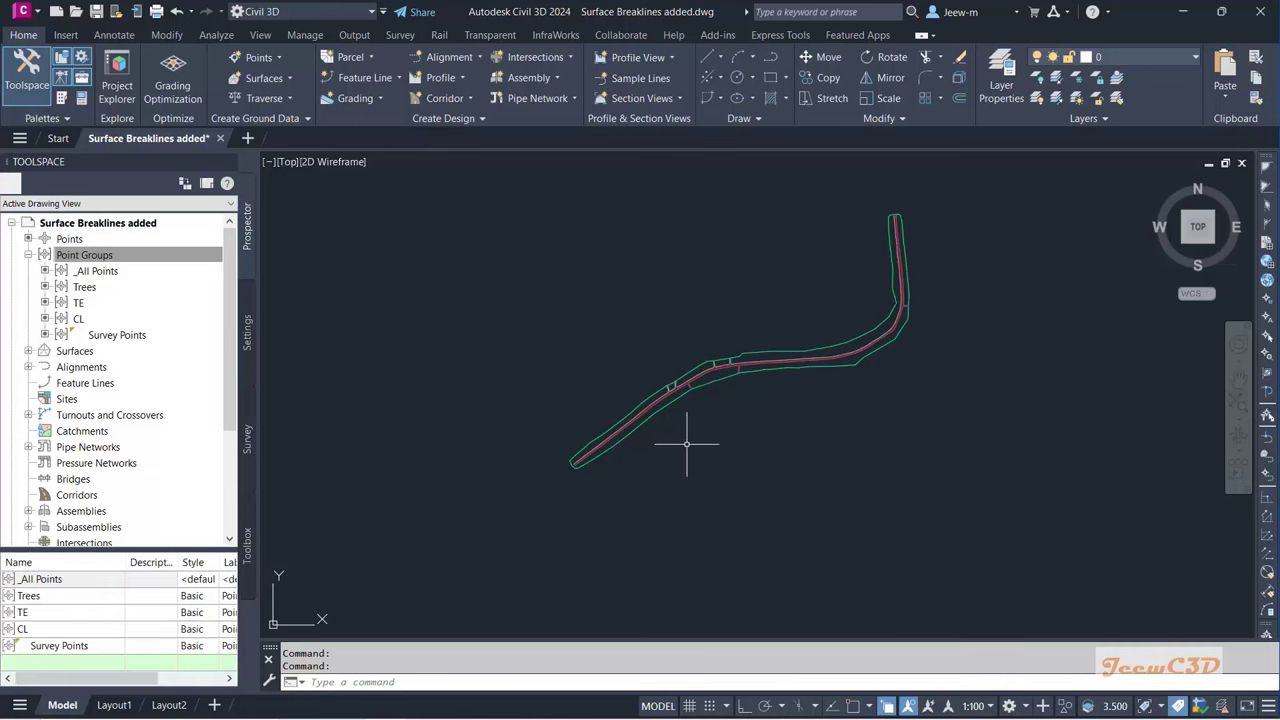
scroll(689, 441, up, 2)
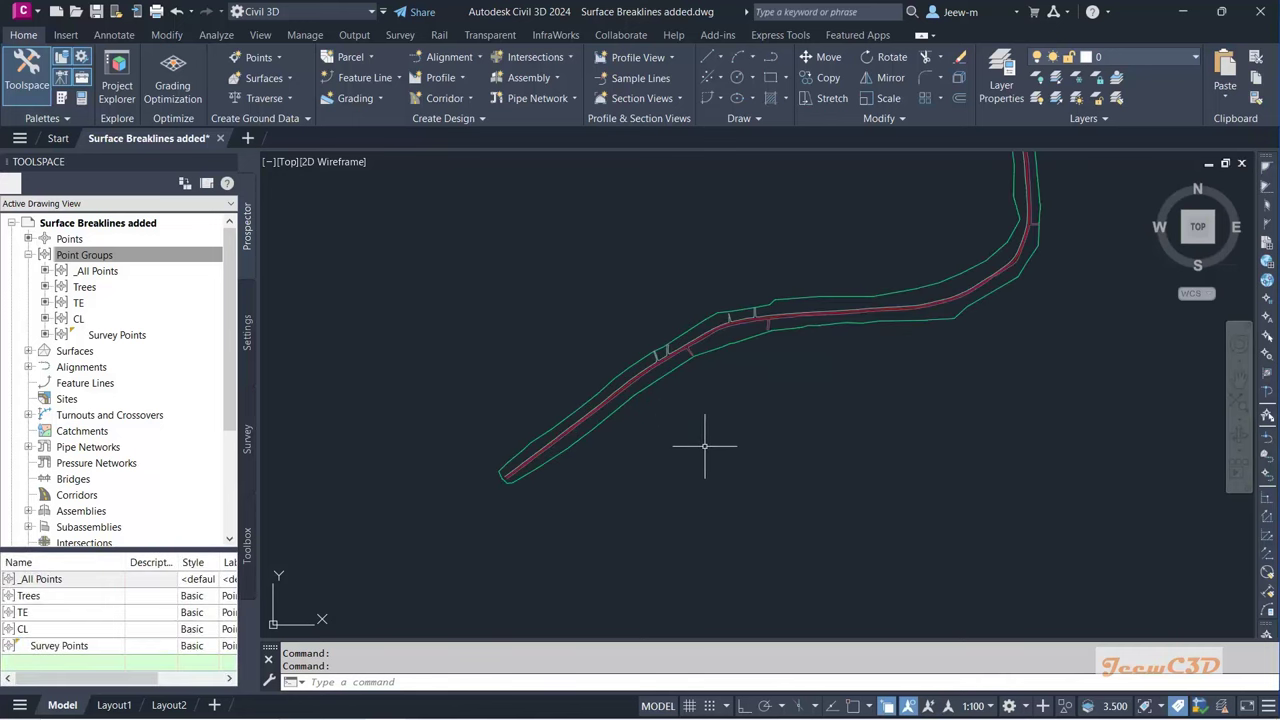
middle_drag(703, 434, 691, 509)
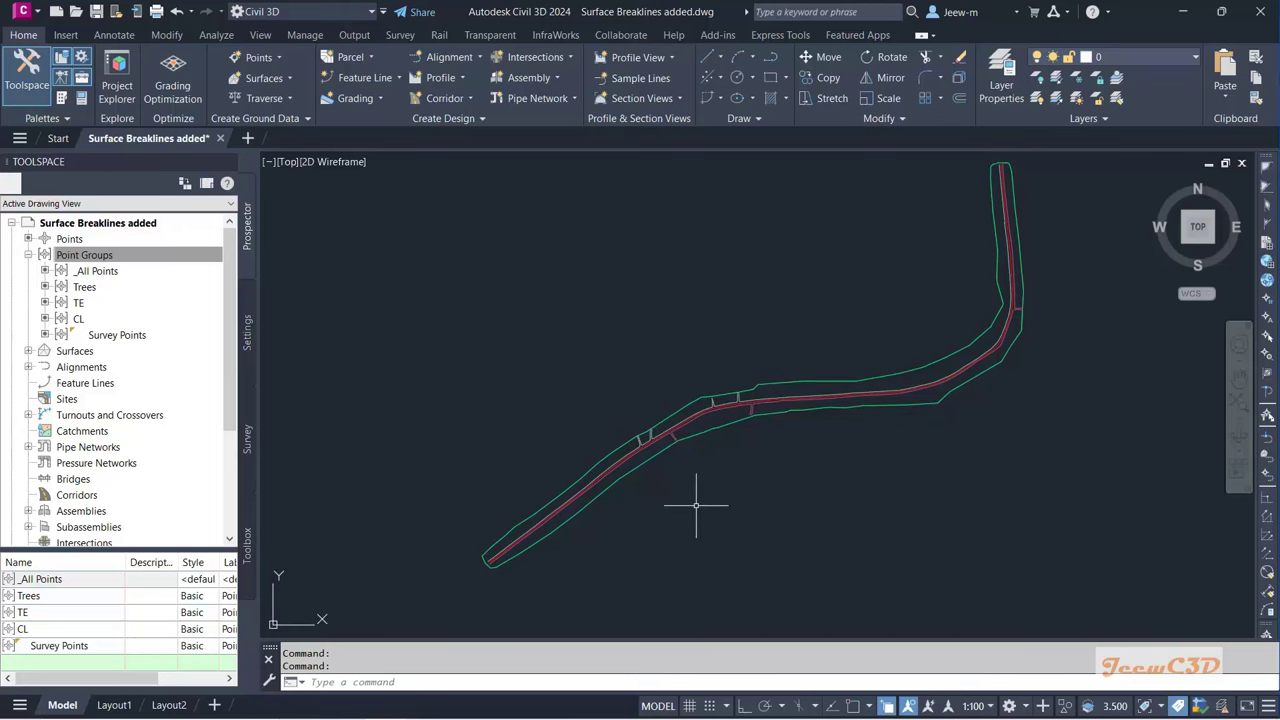
key(Escape)
middle_drag(703, 497, 708, 472)
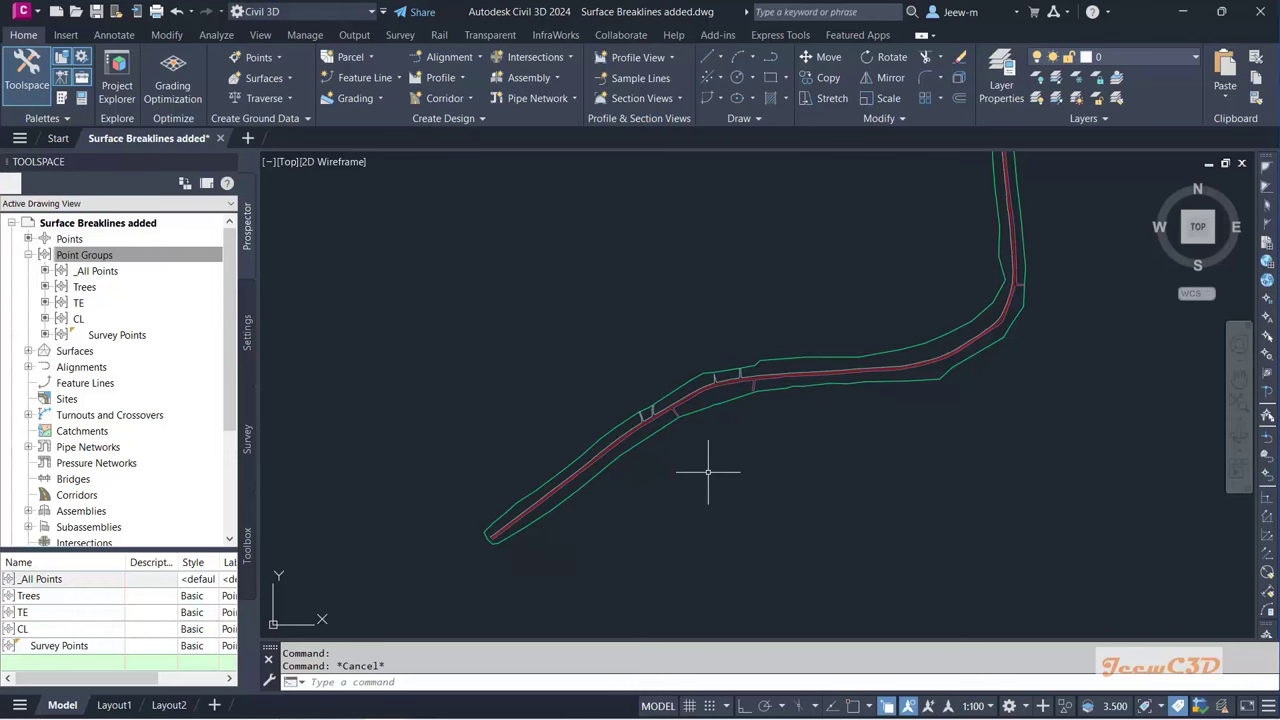
scroll(708, 472, down, 3)
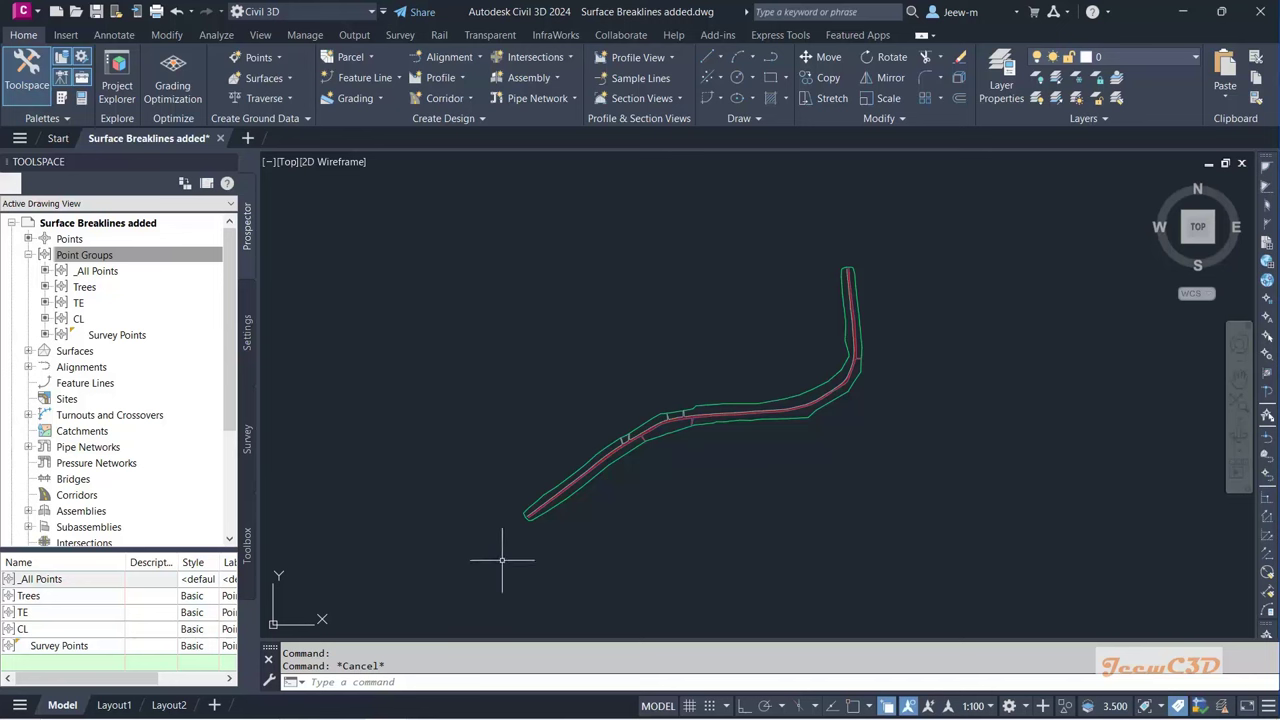
Step: Open the External References manager with the XR command and place it over the drawing area
click(334, 684)
click(334, 684)
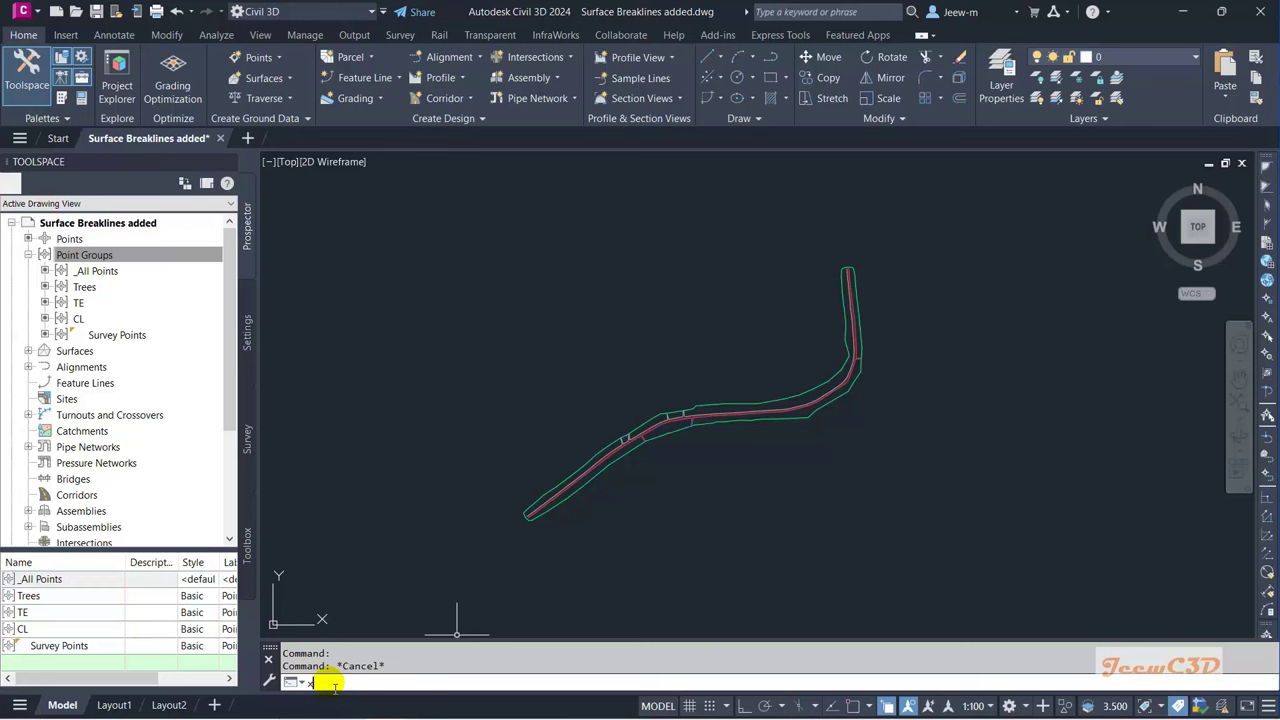
text(xr)
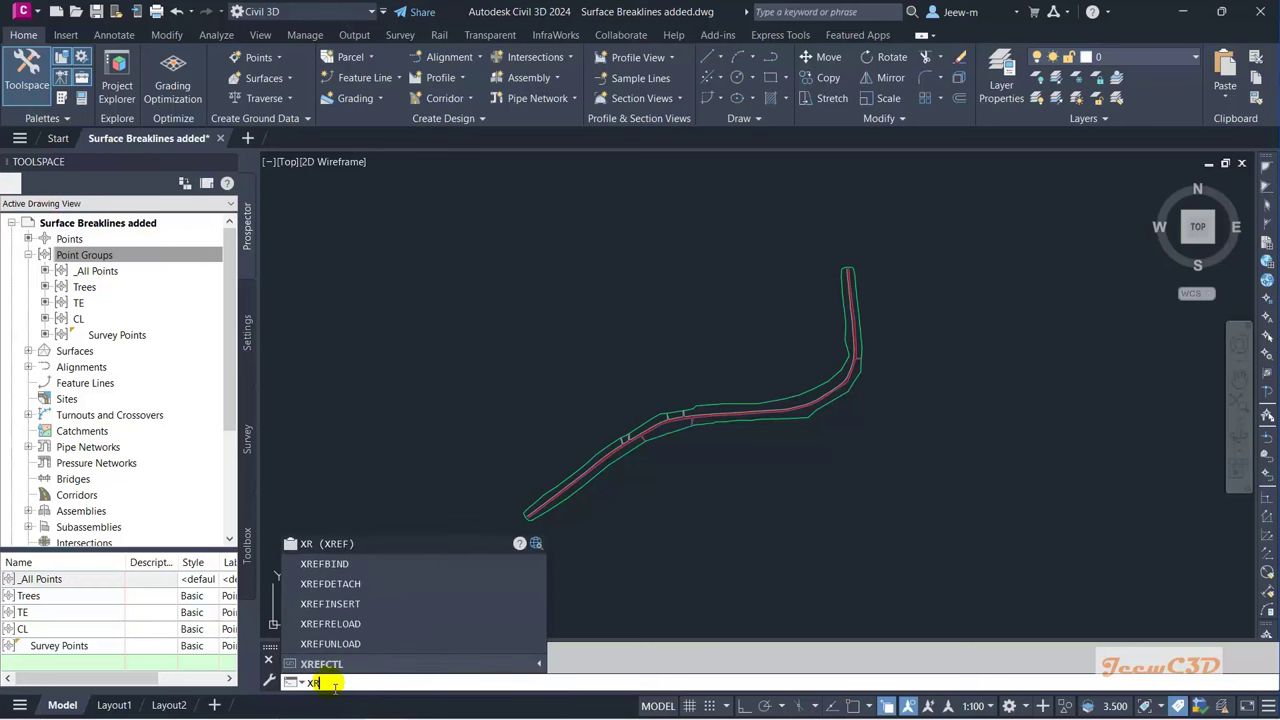
key(Return)
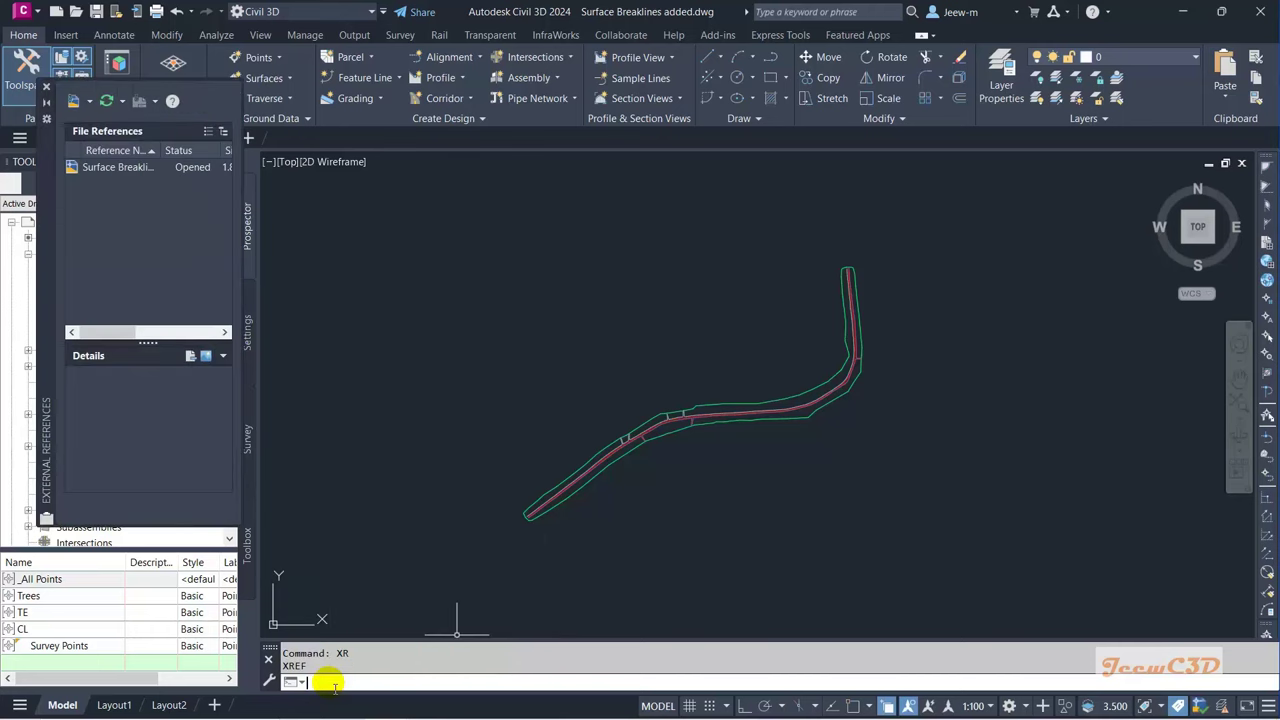
double_click(40, 262)
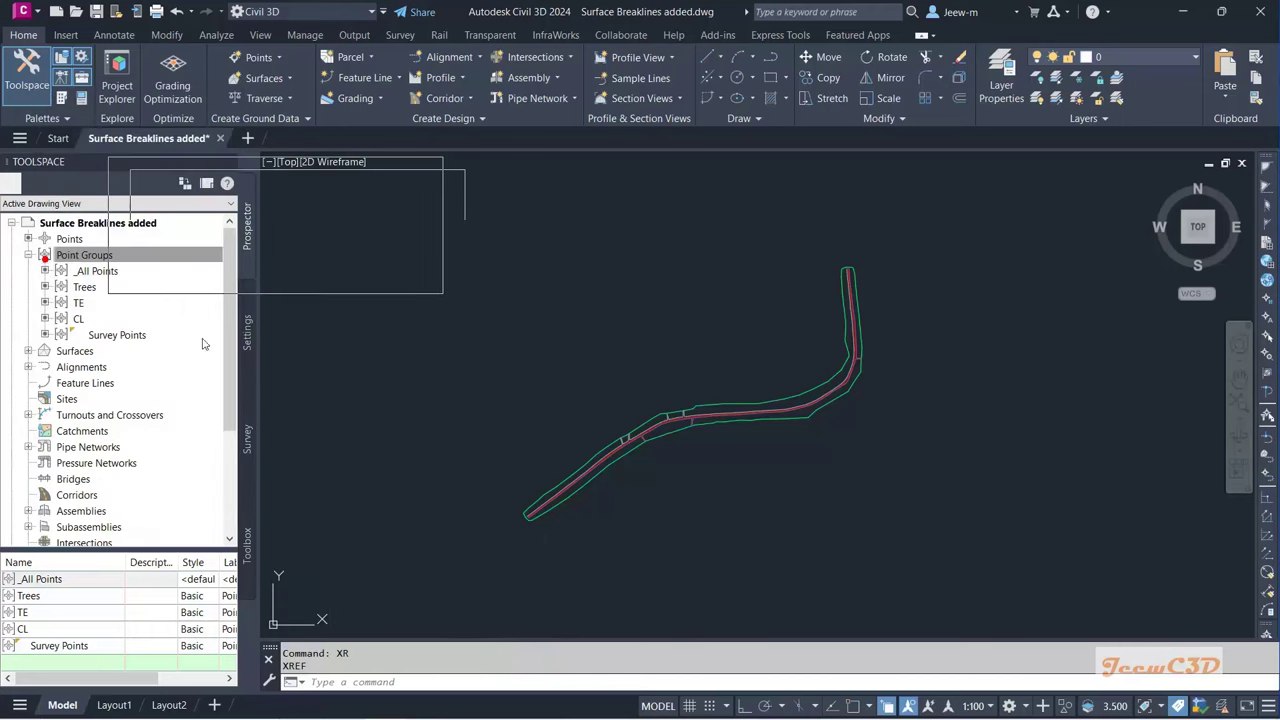
drag(203, 343, 443, 337)
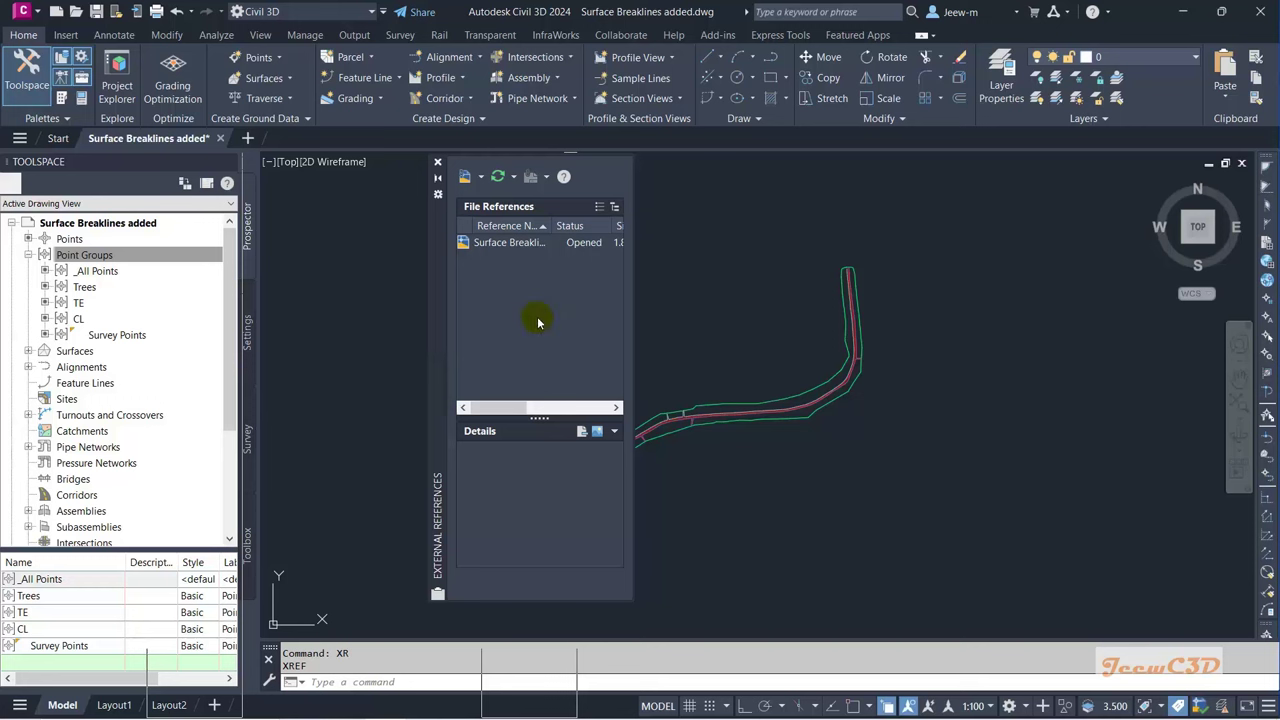
Step: Attach Topo Survey.dwg as an external reference with relative path, scale 1.00 and insertion point 0,0,0, and close the references manager
click(481, 178)
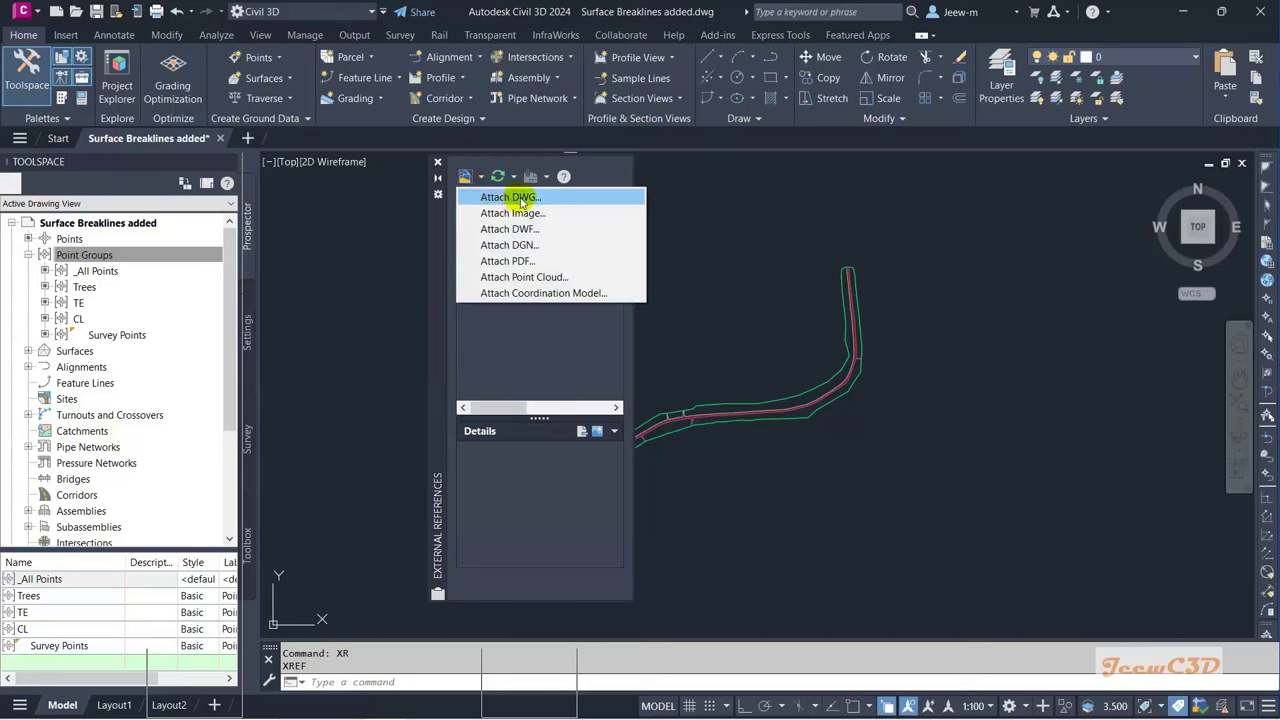
click(521, 201)
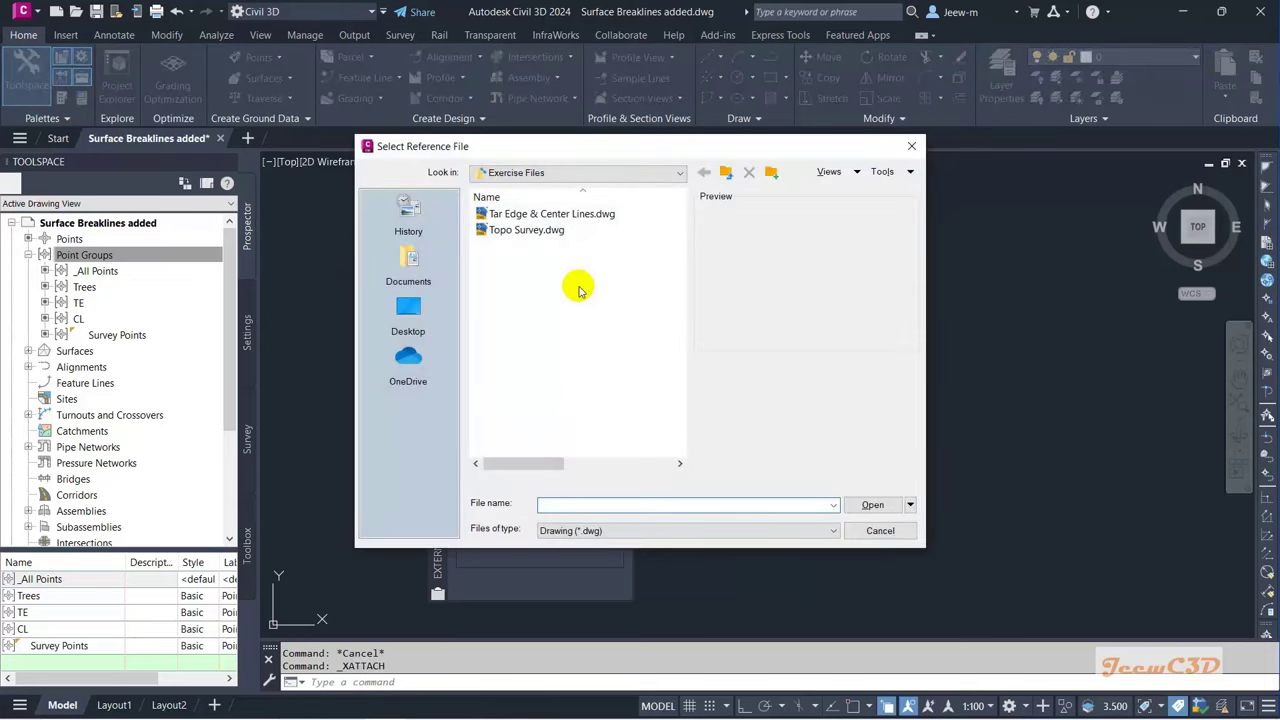
click(512, 231)
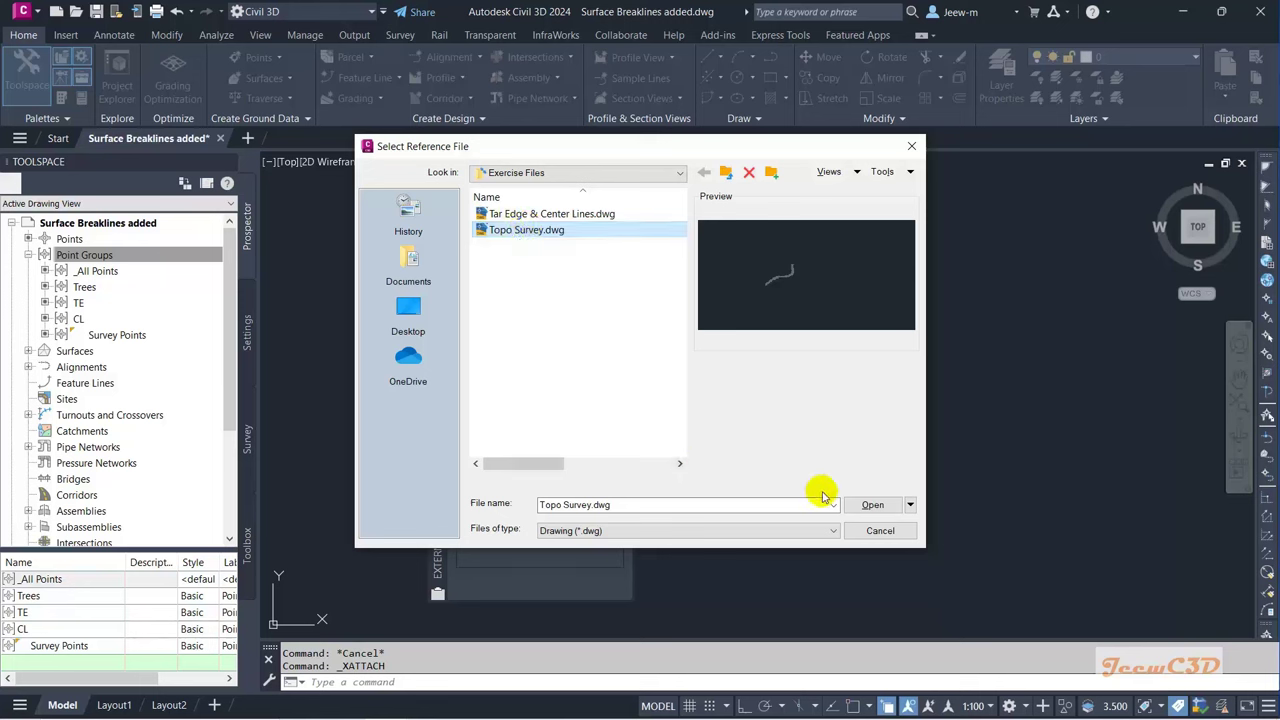
click(870, 508)
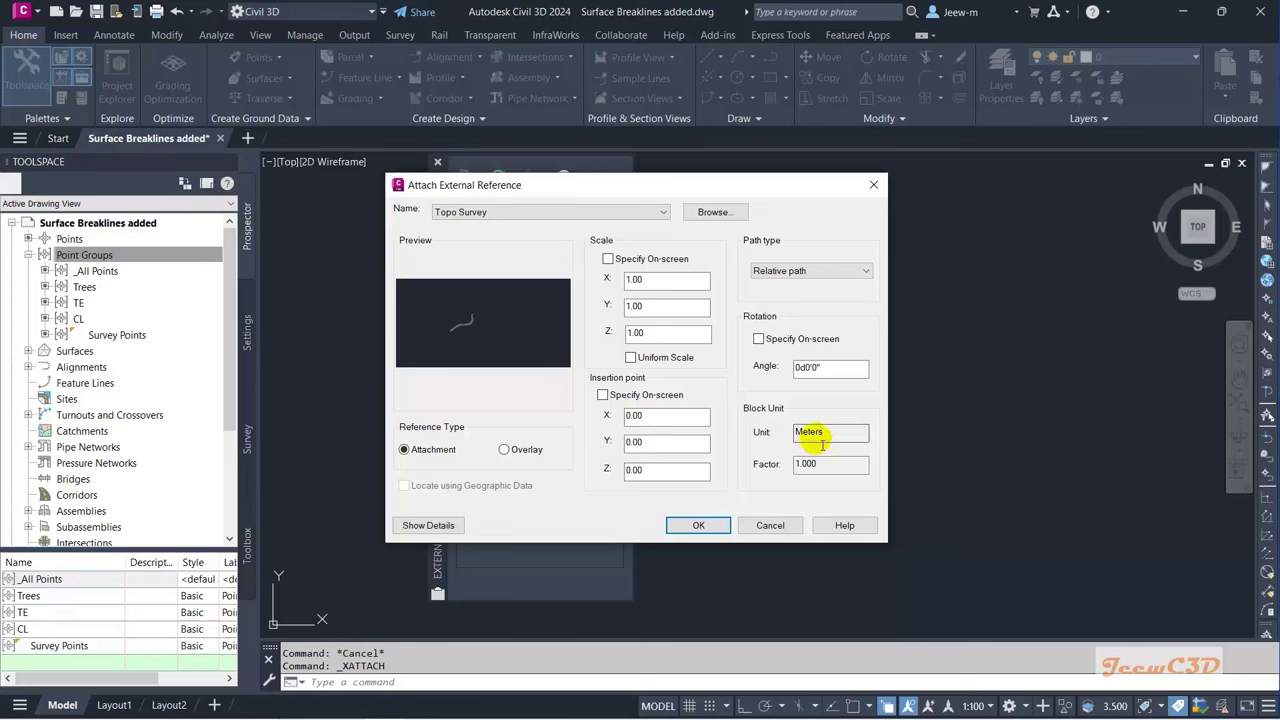
click(700, 527)
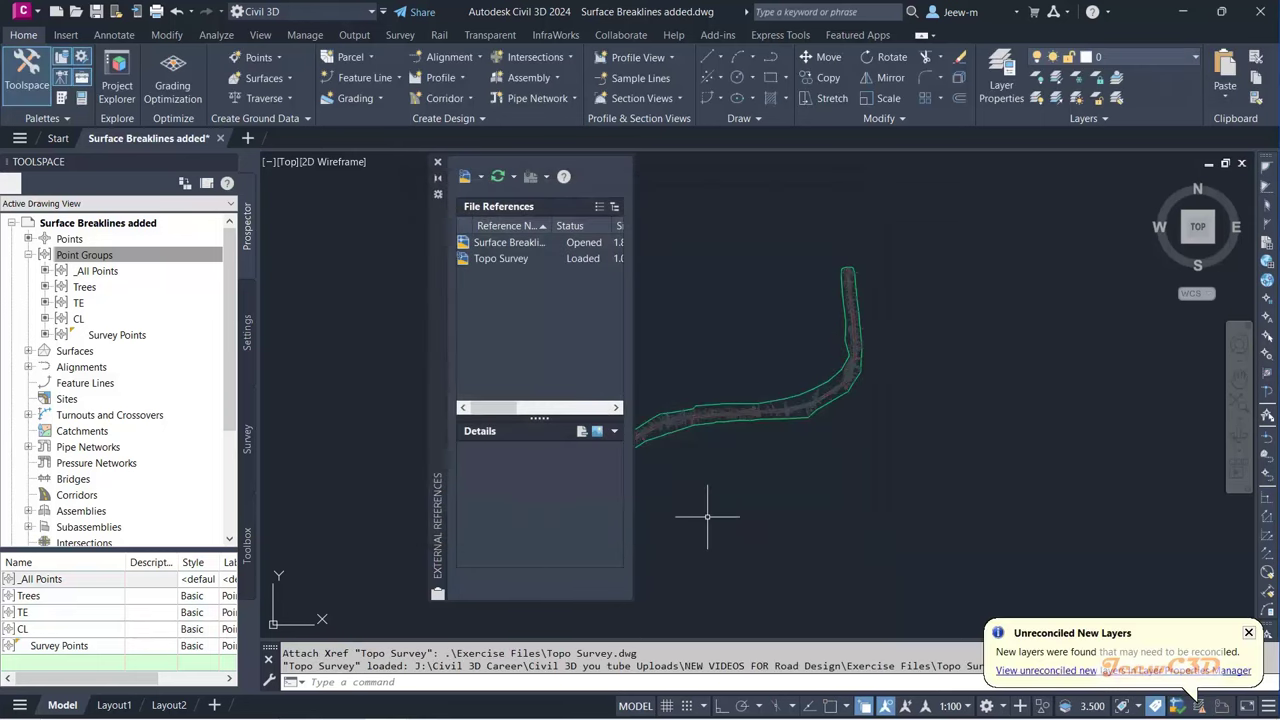
click(1248, 632)
click(437, 163)
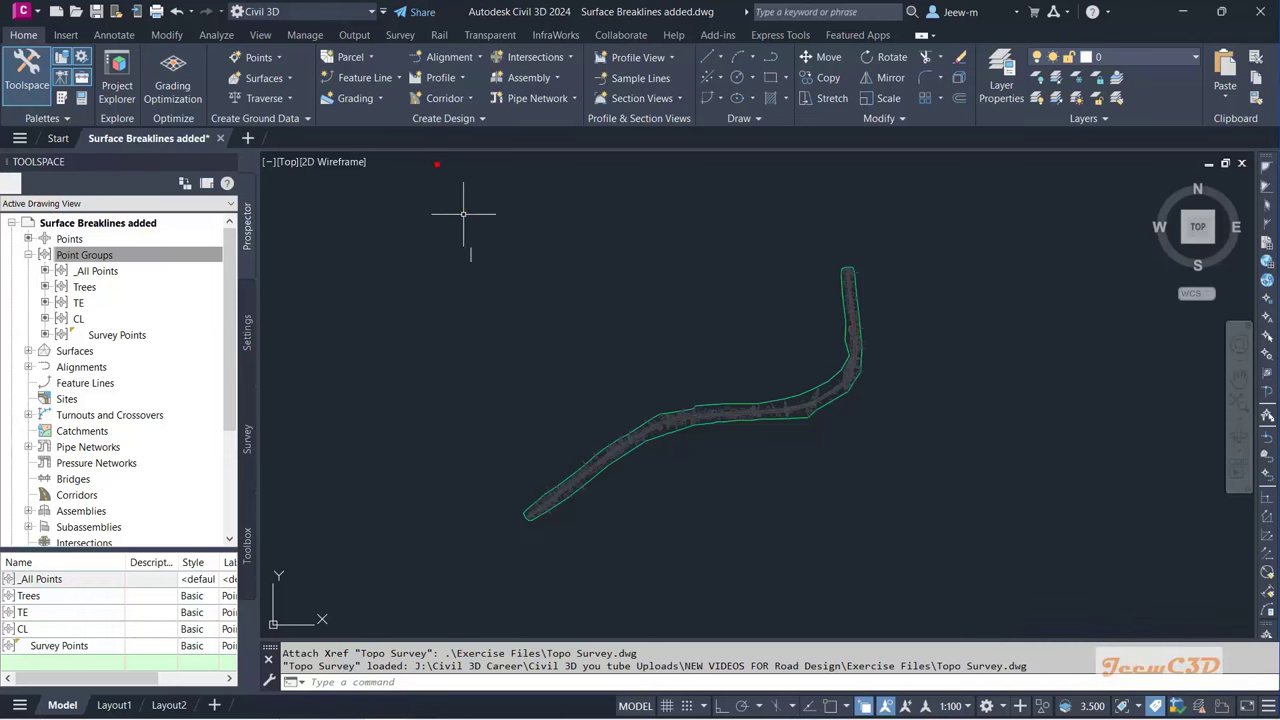
Step: Examine the attached Topo Survey linework and labels near the road's southwest end, selecting the reference to highlight it
scroll(534, 506, up, 5)
scroll(578, 440, up, 4)
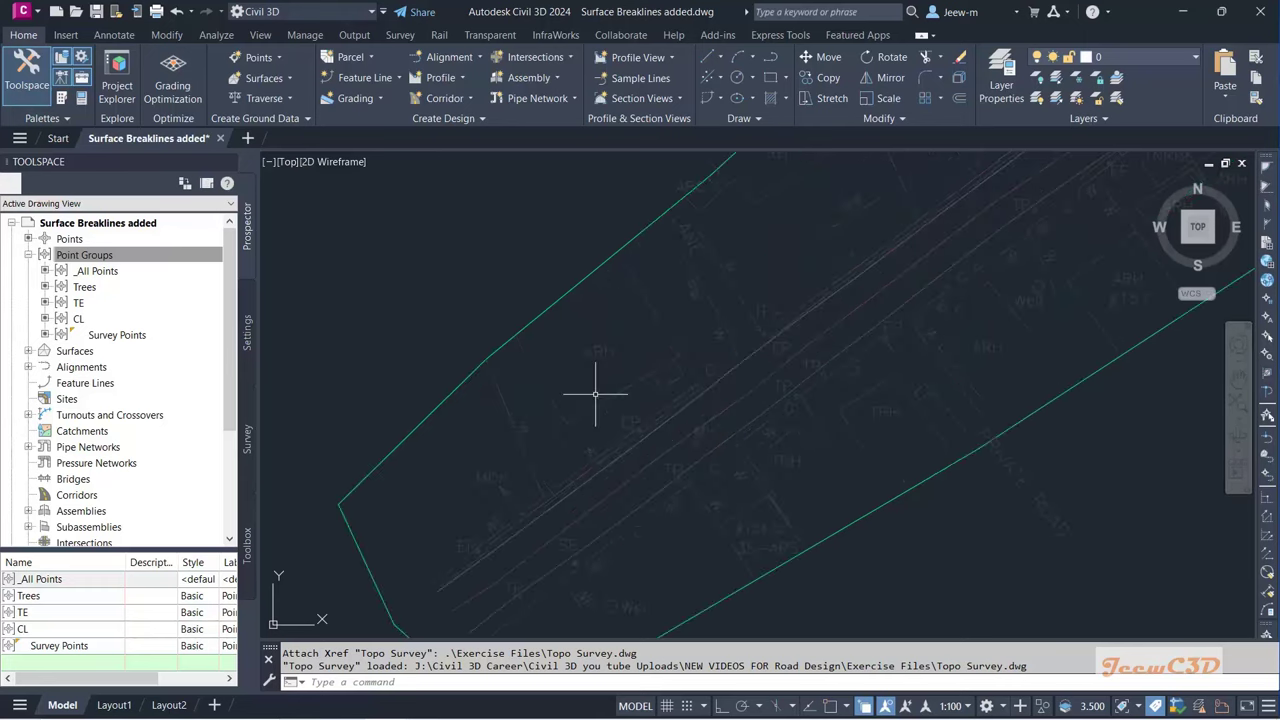
scroll(504, 393, down, 2)
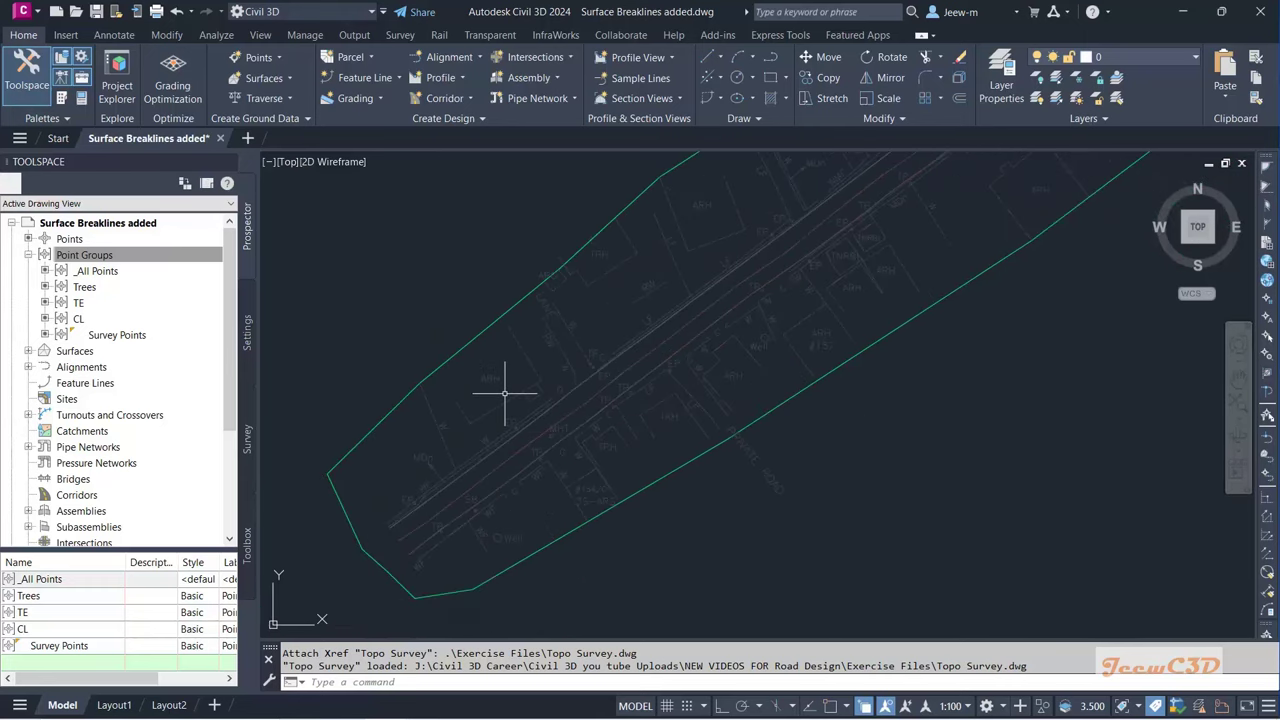
scroll(471, 523, up, 2)
scroll(423, 463, up, 2)
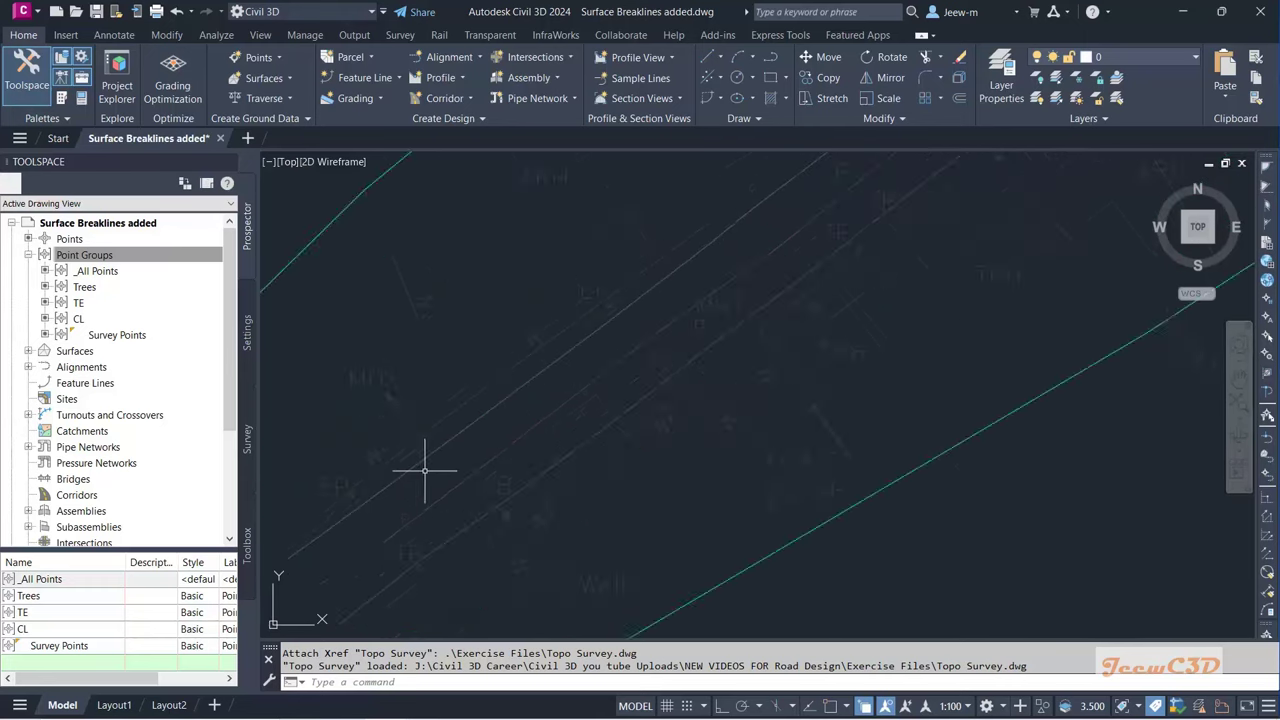
scroll(534, 520, up, 1)
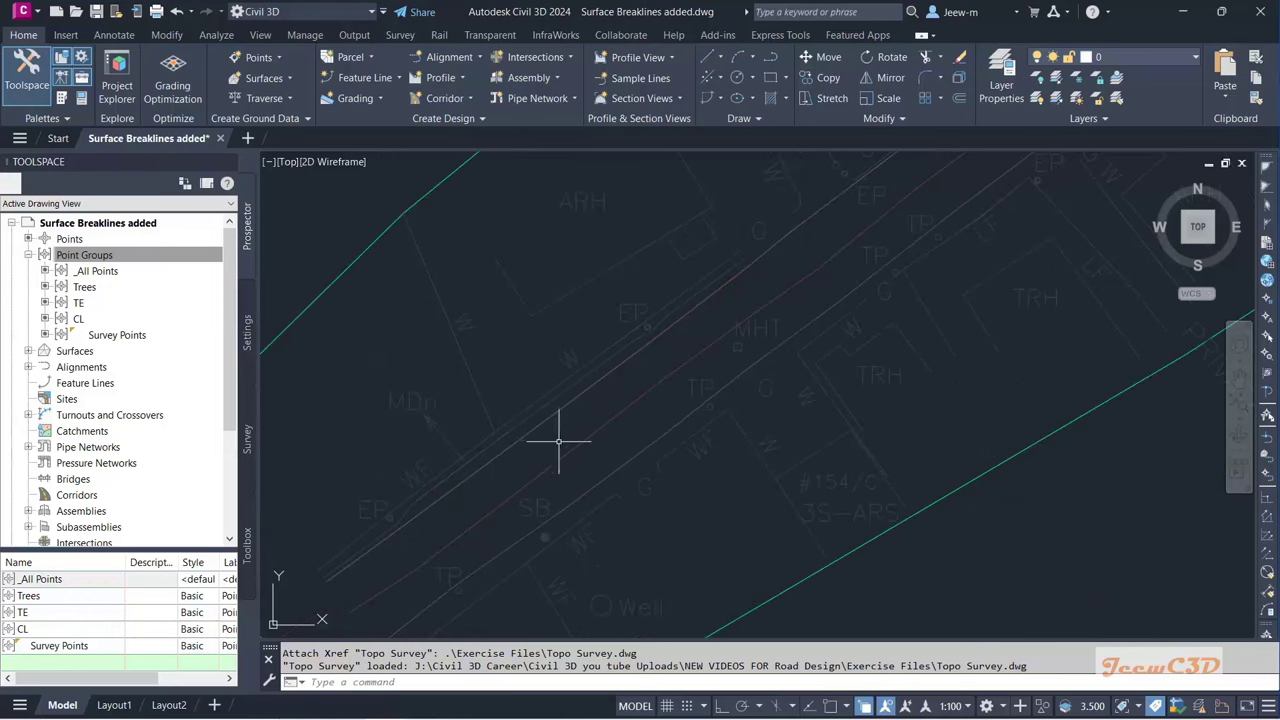
scroll(557, 443, down, 2)
scroll(600, 380, up, 1)
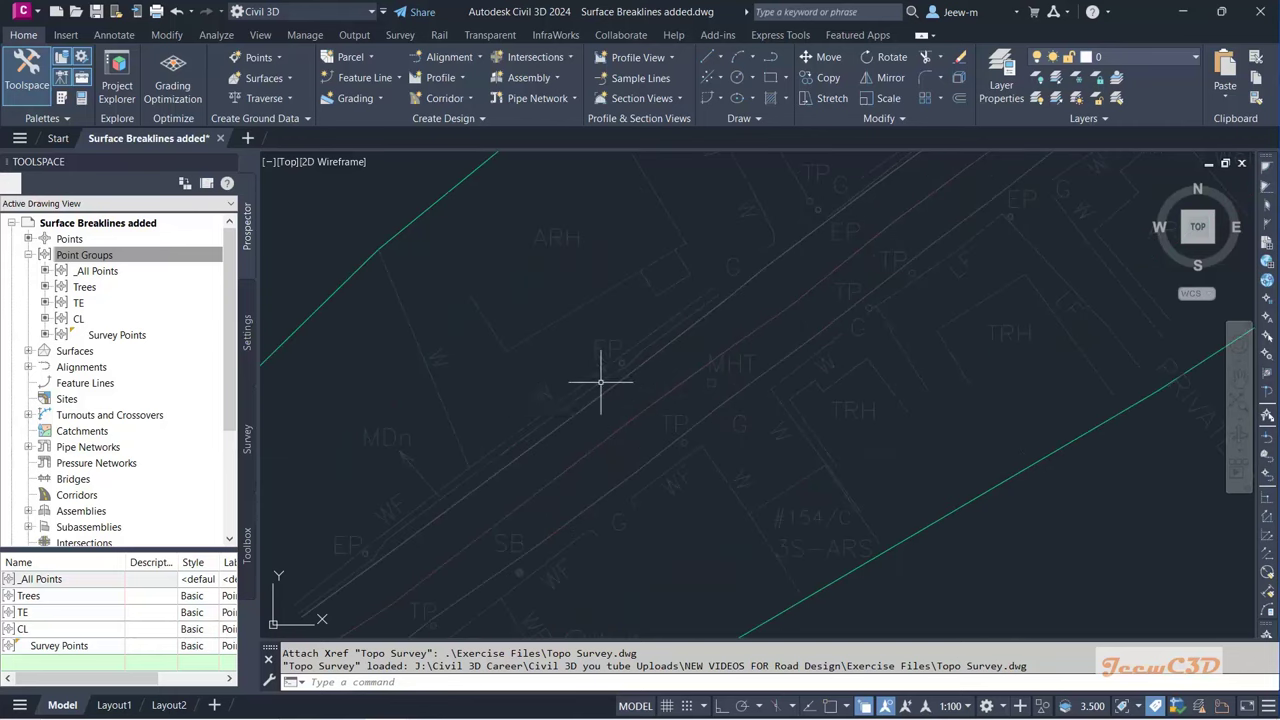
scroll(533, 414, up, 1)
scroll(716, 450, down, 2)
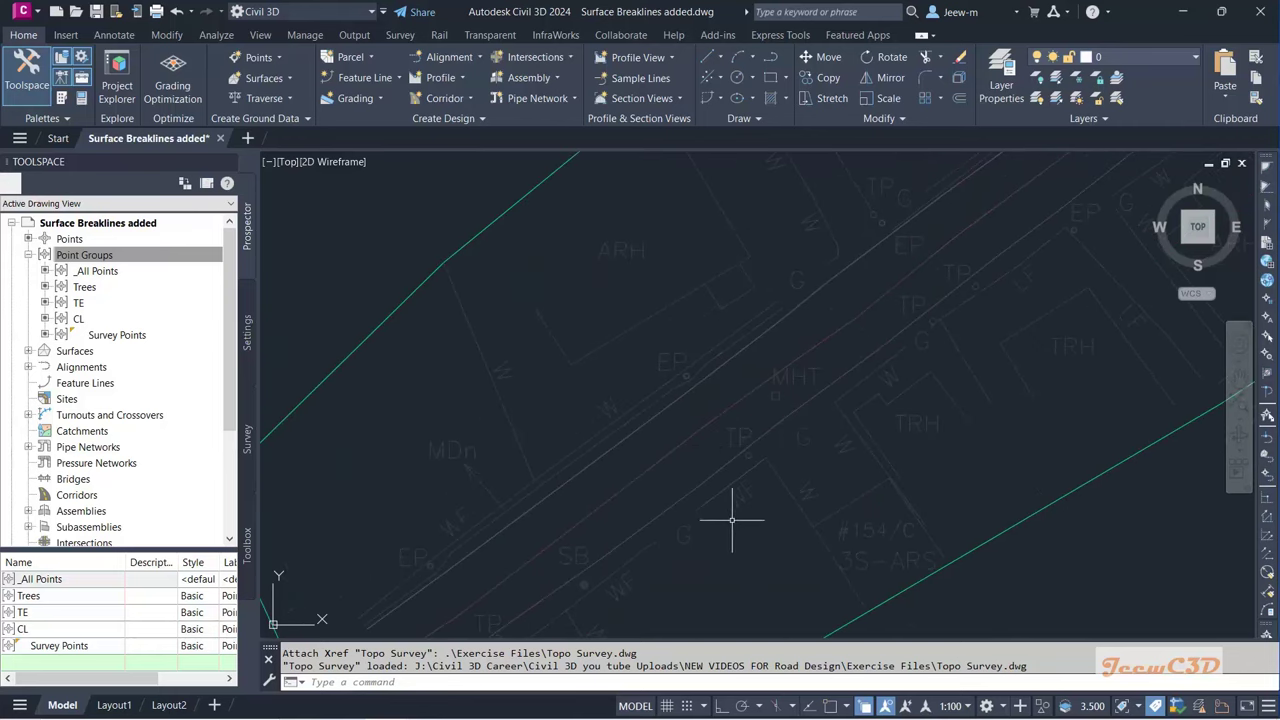
scroll(748, 434, up, 2)
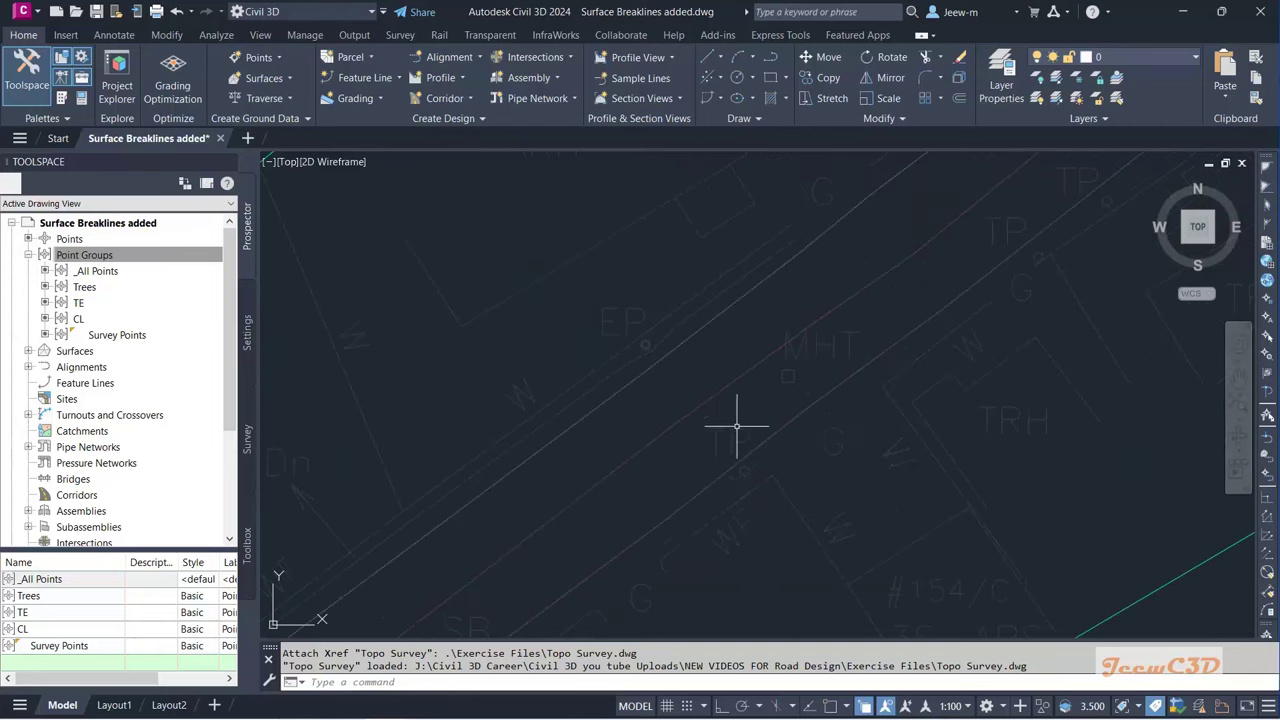
scroll(706, 411, down, 2)
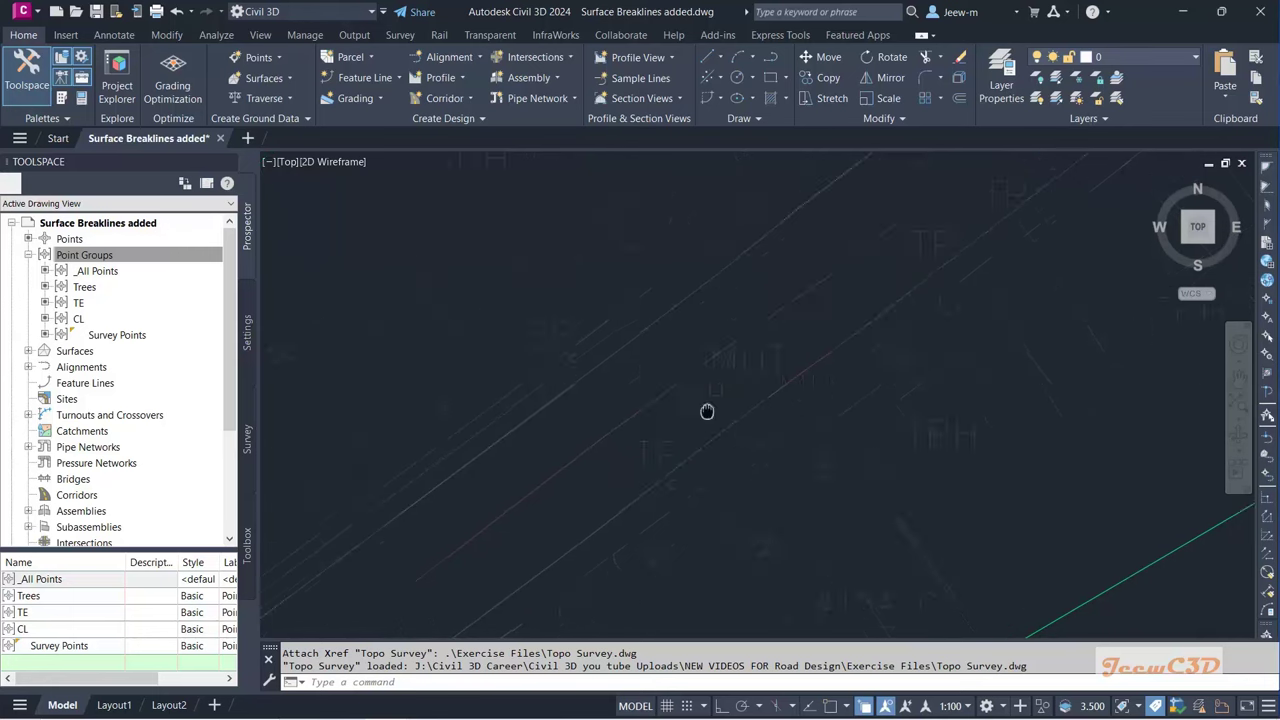
scroll(645, 430, down, 2)
scroll(503, 449, up, 2)
scroll(543, 429, down, 2)
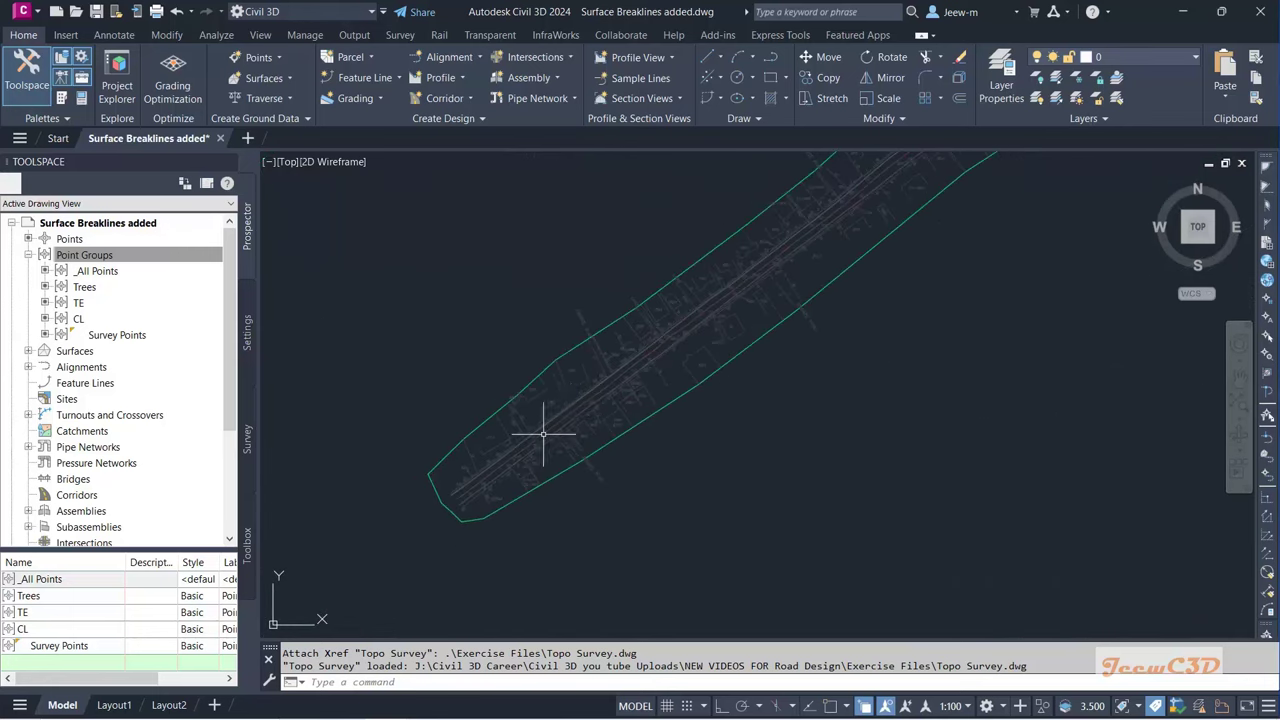
middle_drag(543, 429, 568, 414)
scroll(663, 354, up, 4)
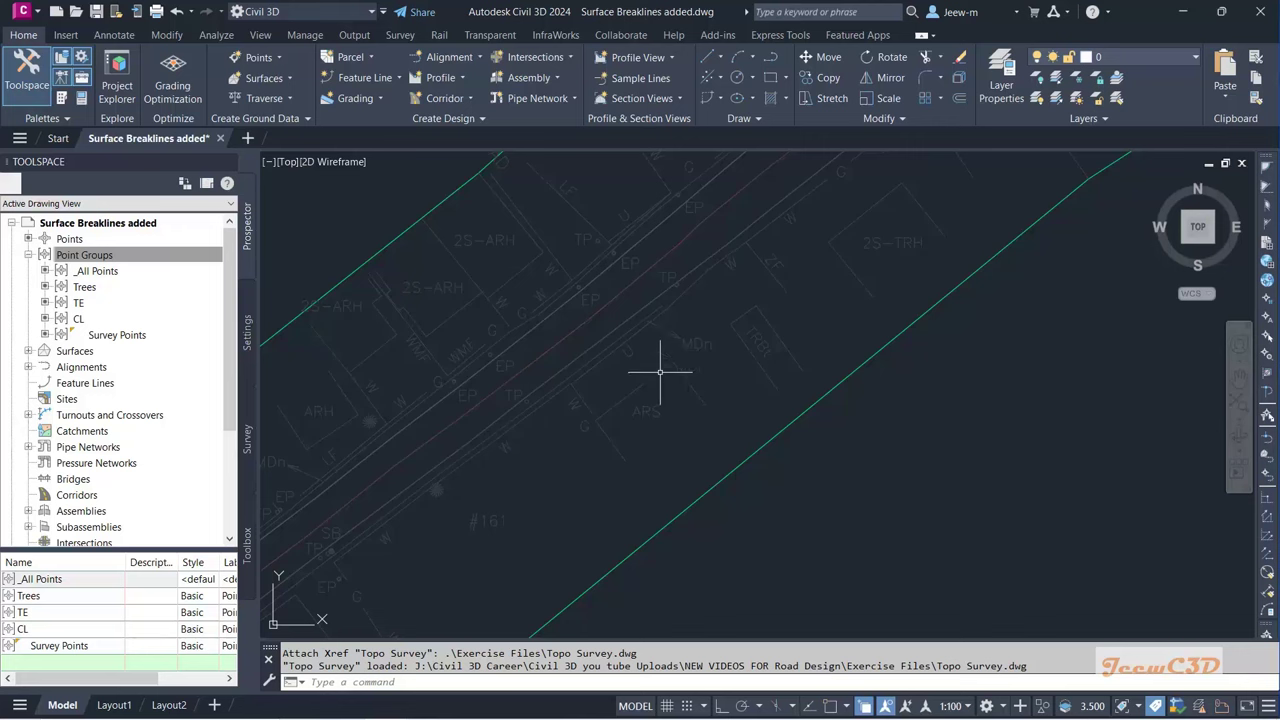
click(660, 370)
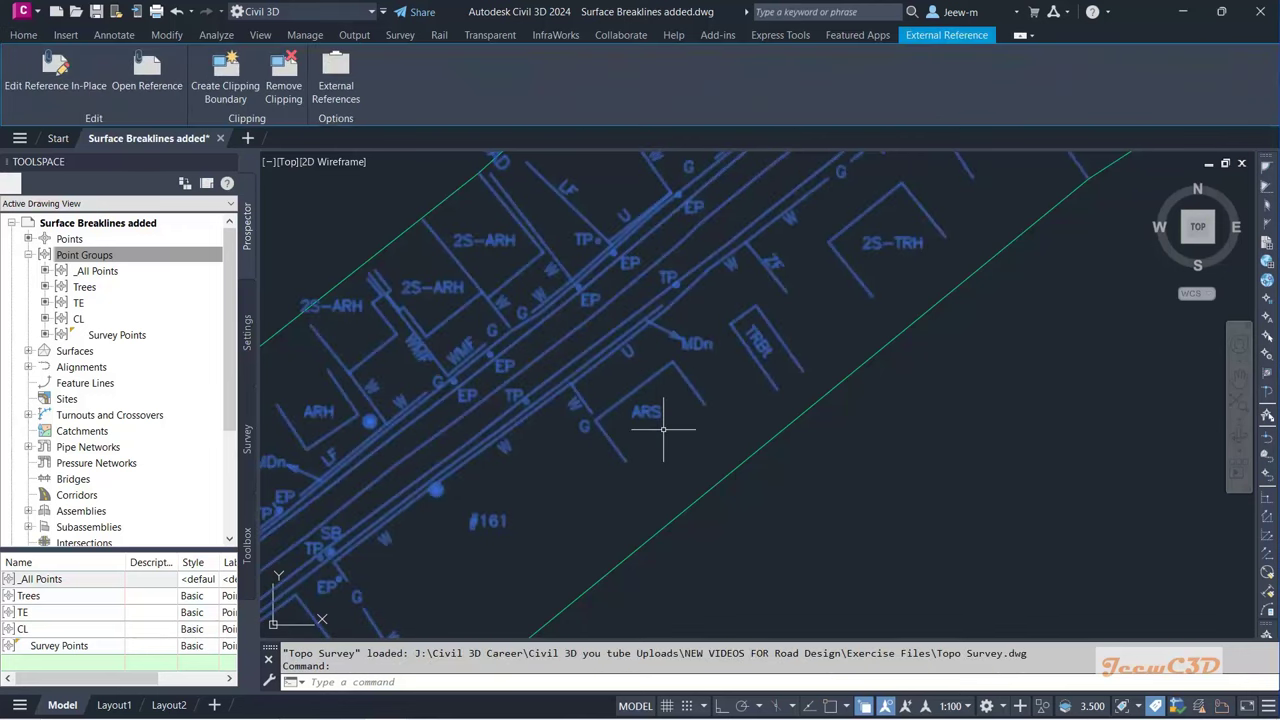
scroll(663, 430, down, 3)
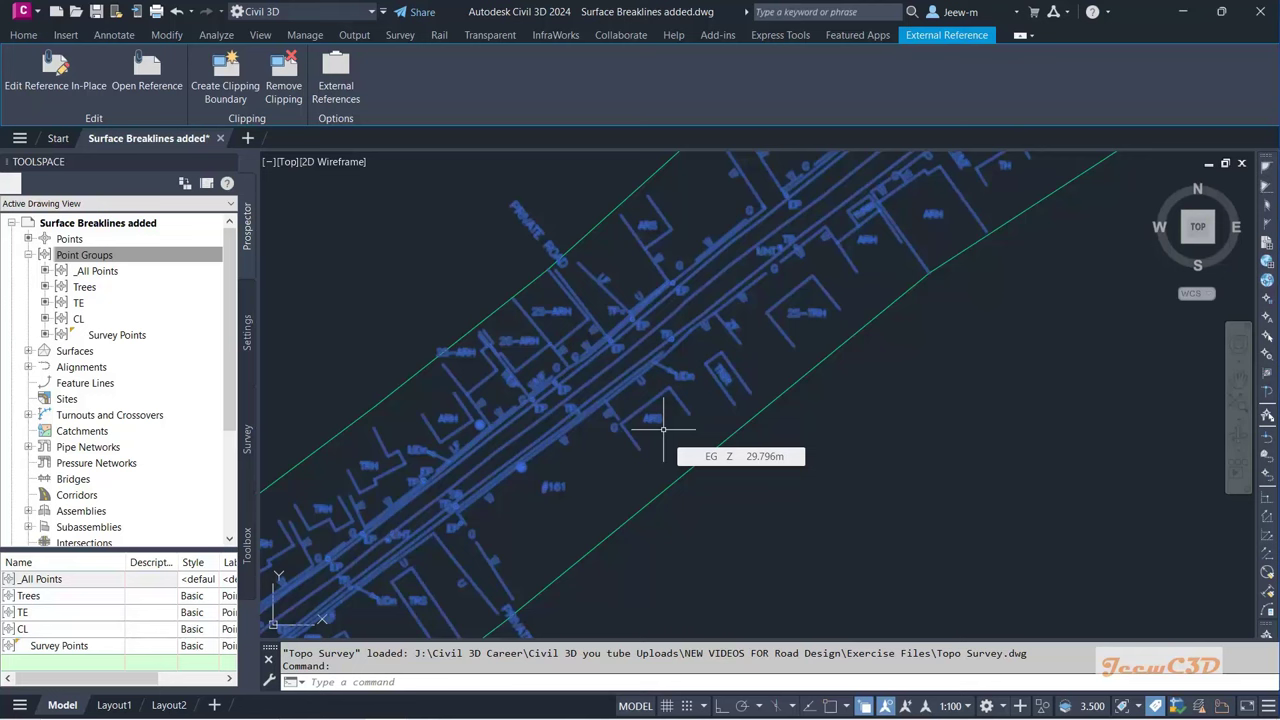
Step: Unload the attached Topo Survey external reference from the drawing
scroll(663, 430, down, 5)
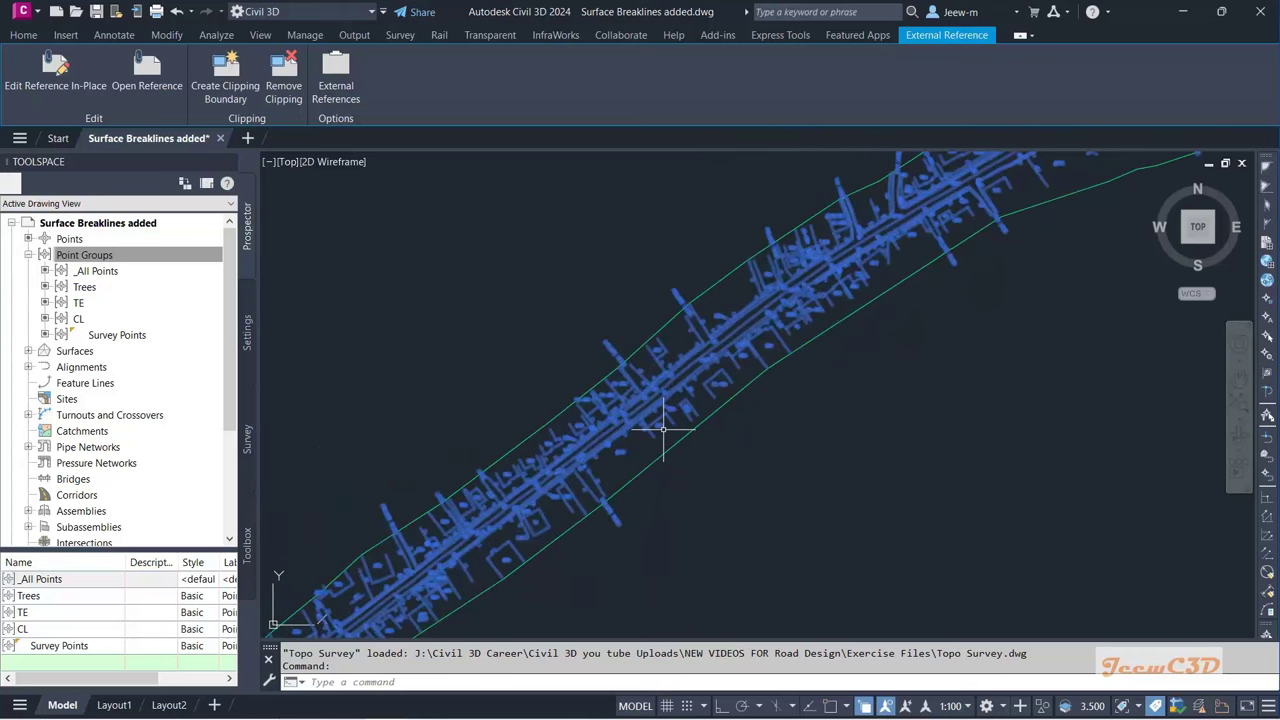
scroll(663, 430, down, 3)
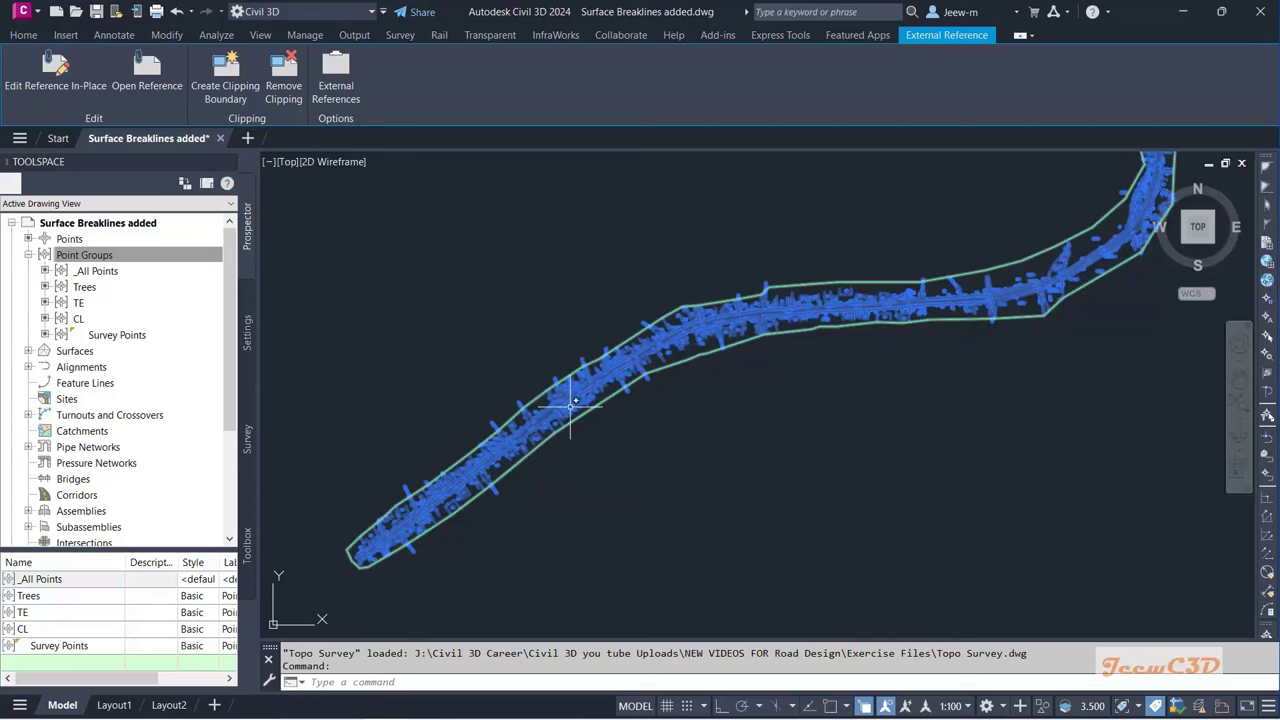
right_click(531, 289)
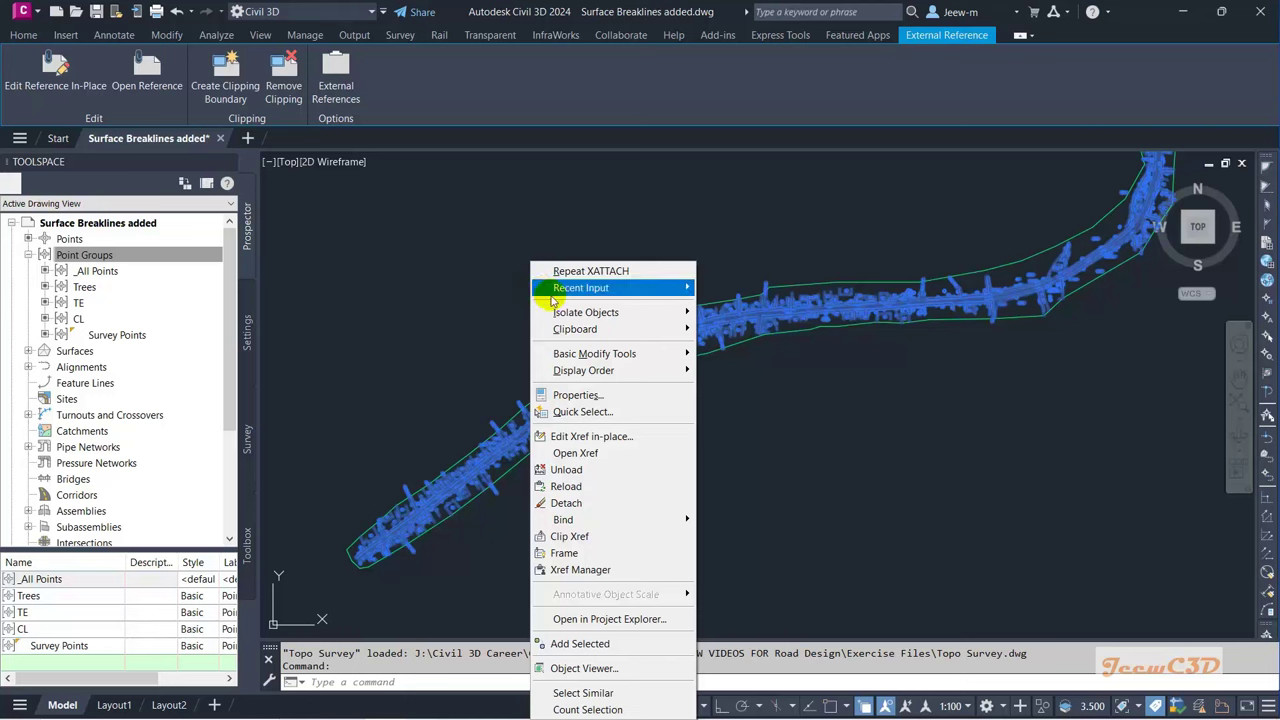
click(588, 475)
key(Escape)
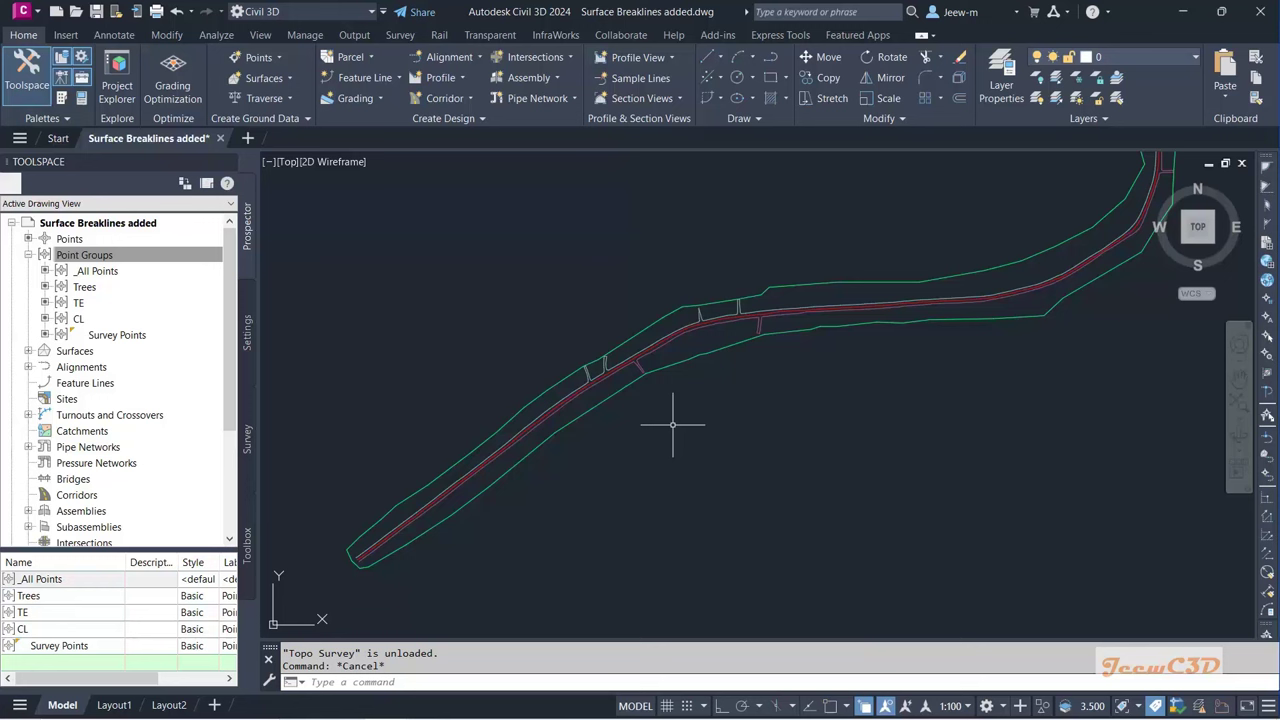
Step: Reload the Topo Survey reference in the External References manager opened with XR, and close the manager
text(xr)
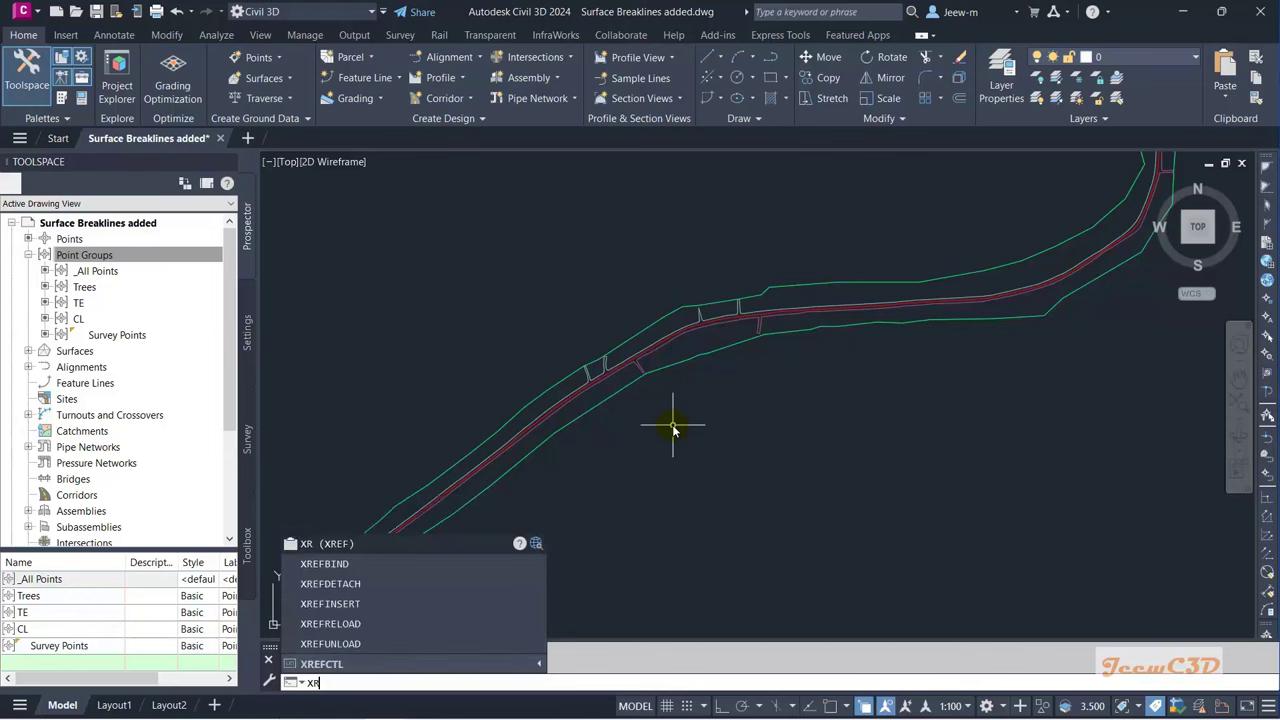
key(Return)
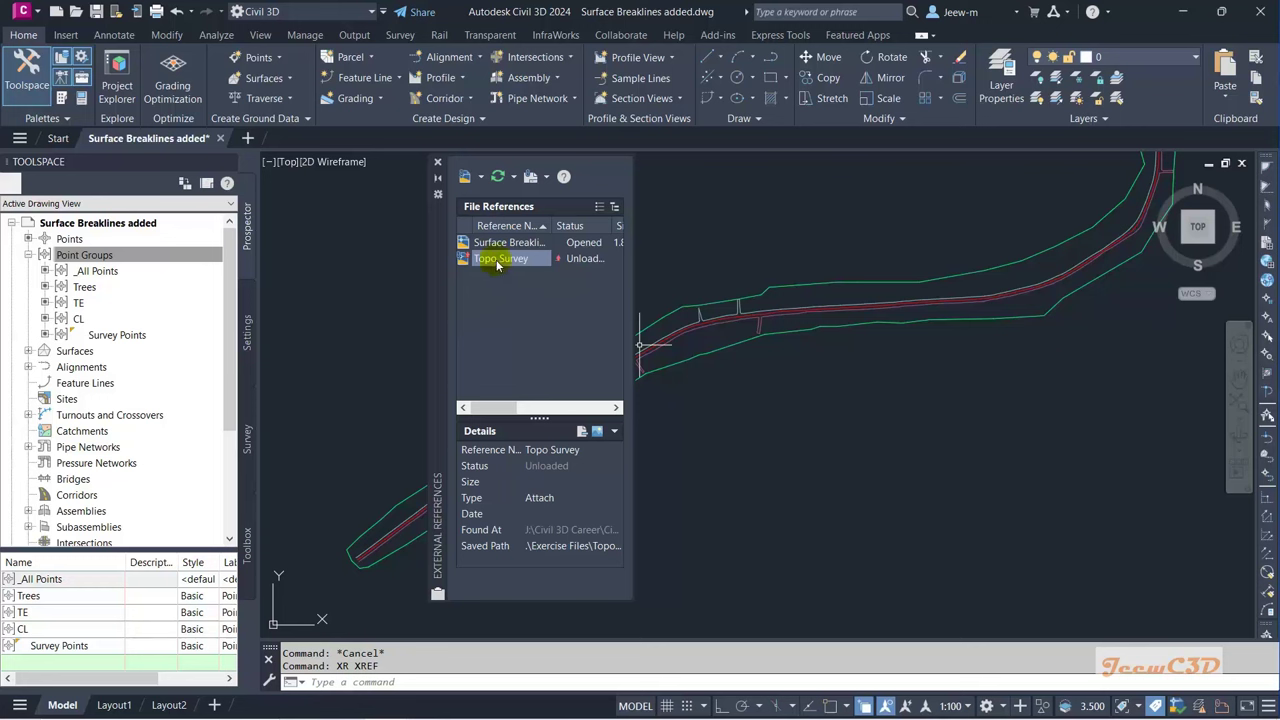
right_click(497, 263)
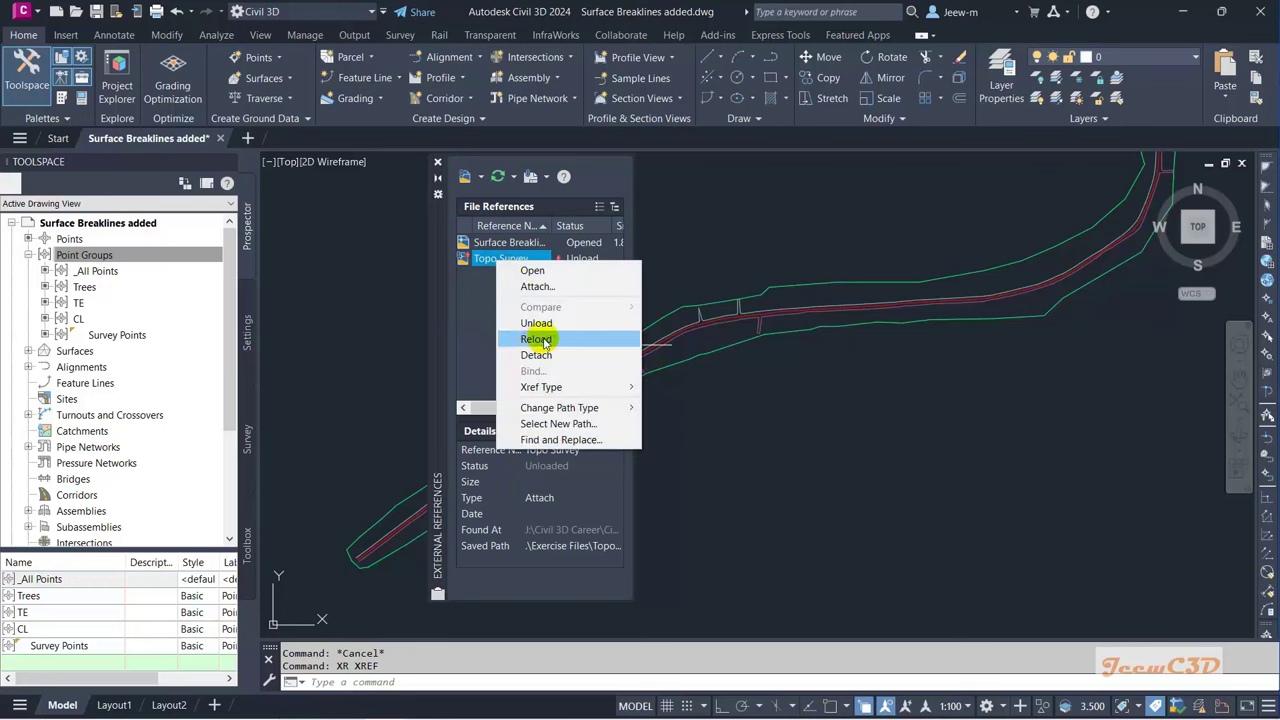
click(536, 340)
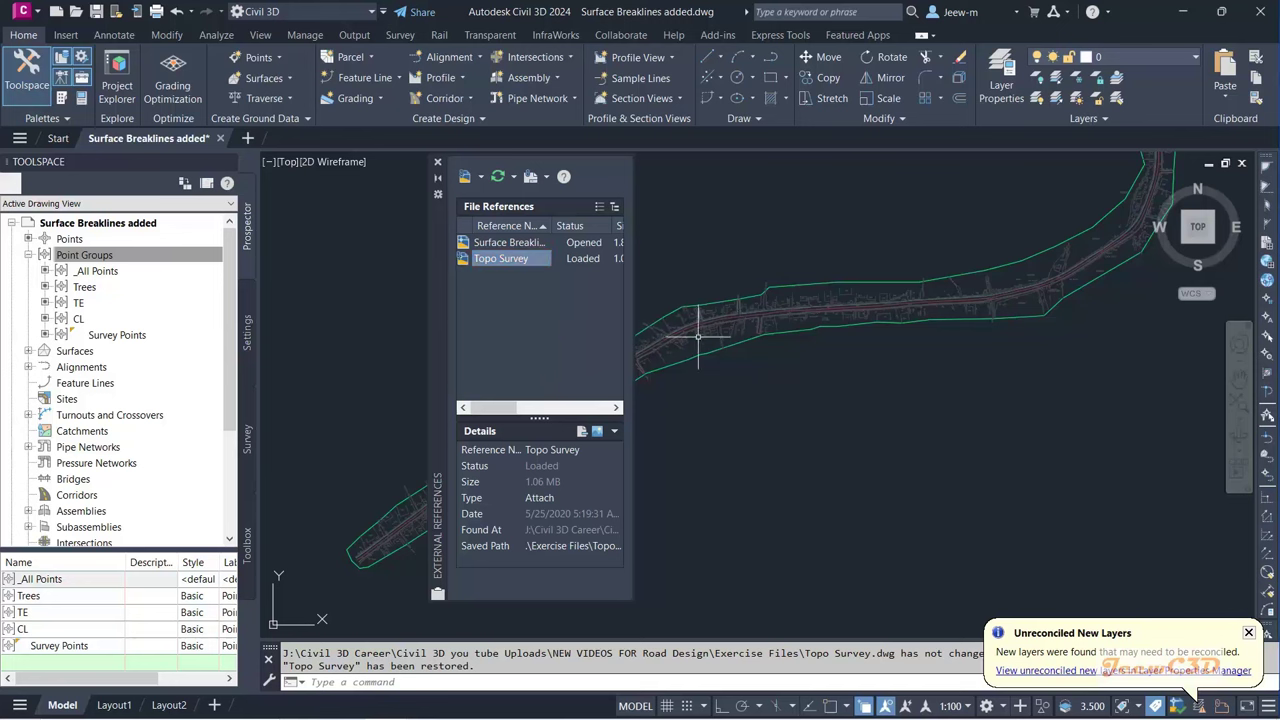
right_click(497, 263)
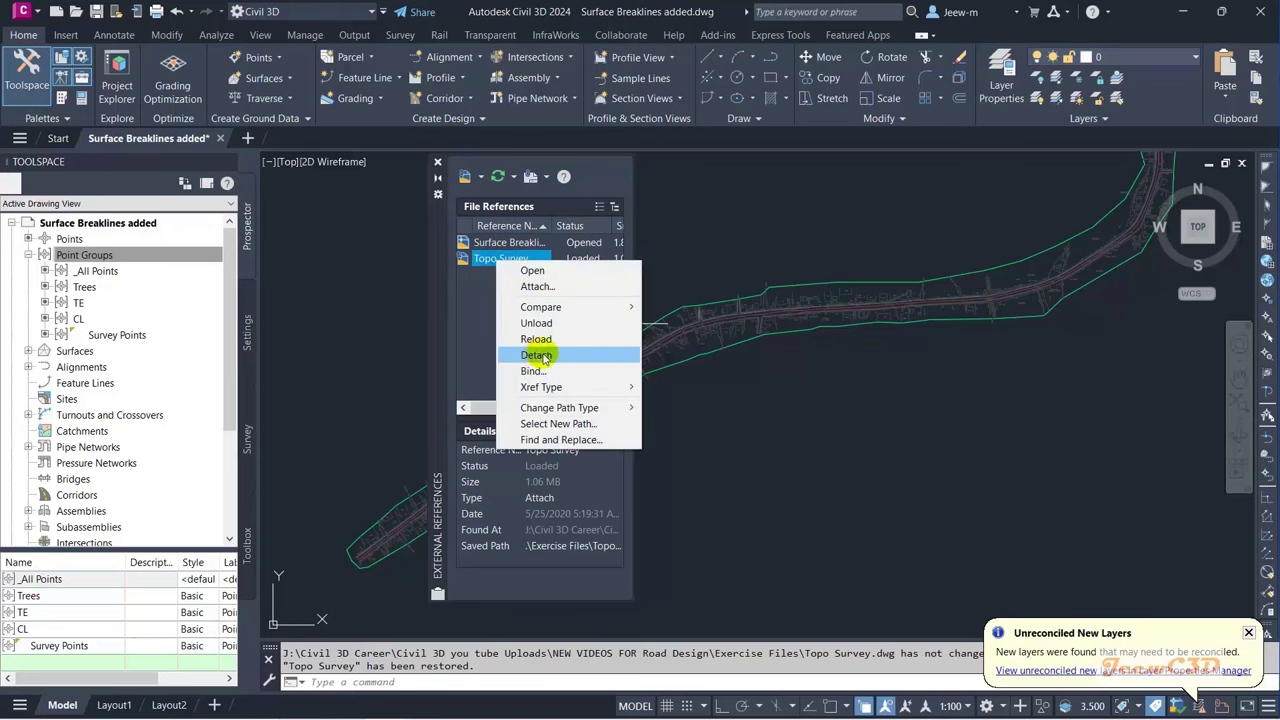
click(437, 164)
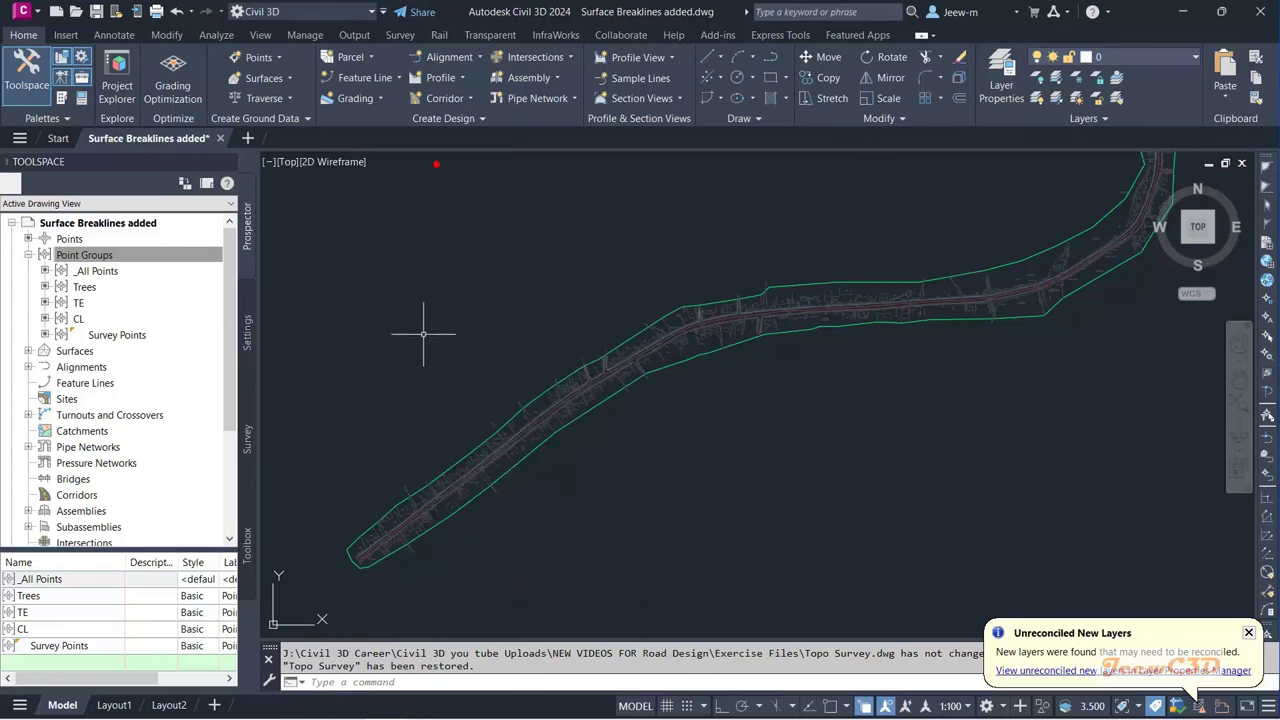
Step: Dismiss the notification about unreconciled new layers
scroll(443, 491, up, 6)
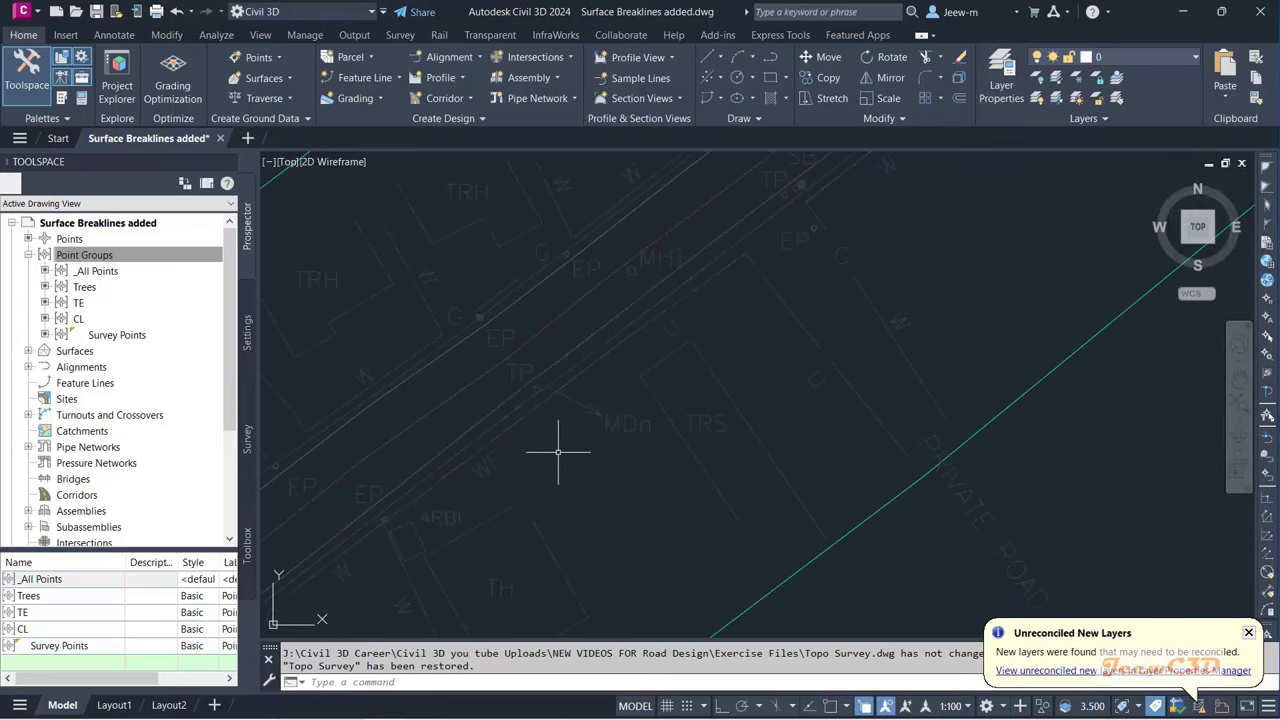
key(Escape)
mouse_move(579, 456)
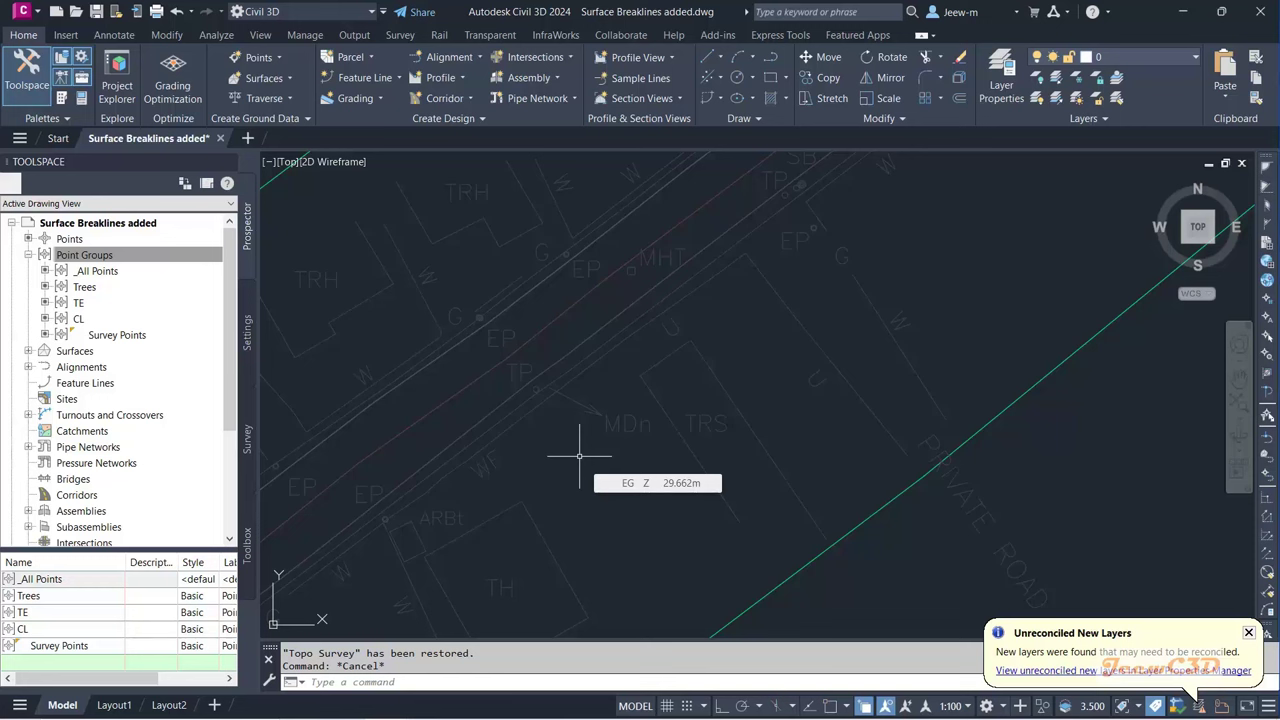
click(1248, 634)
key(Escape)
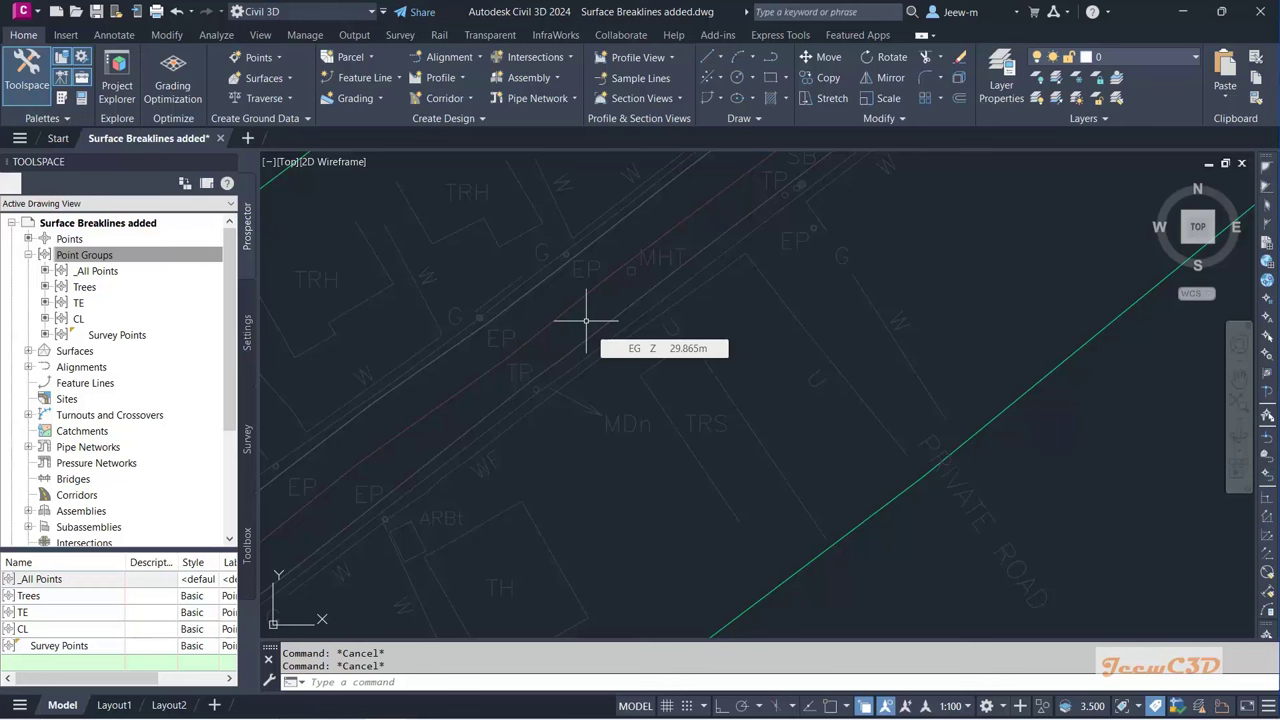
Step: Select the northern road edge polyline over the external reference and freeze its layer, Edge of bitumen-L
click(551, 268)
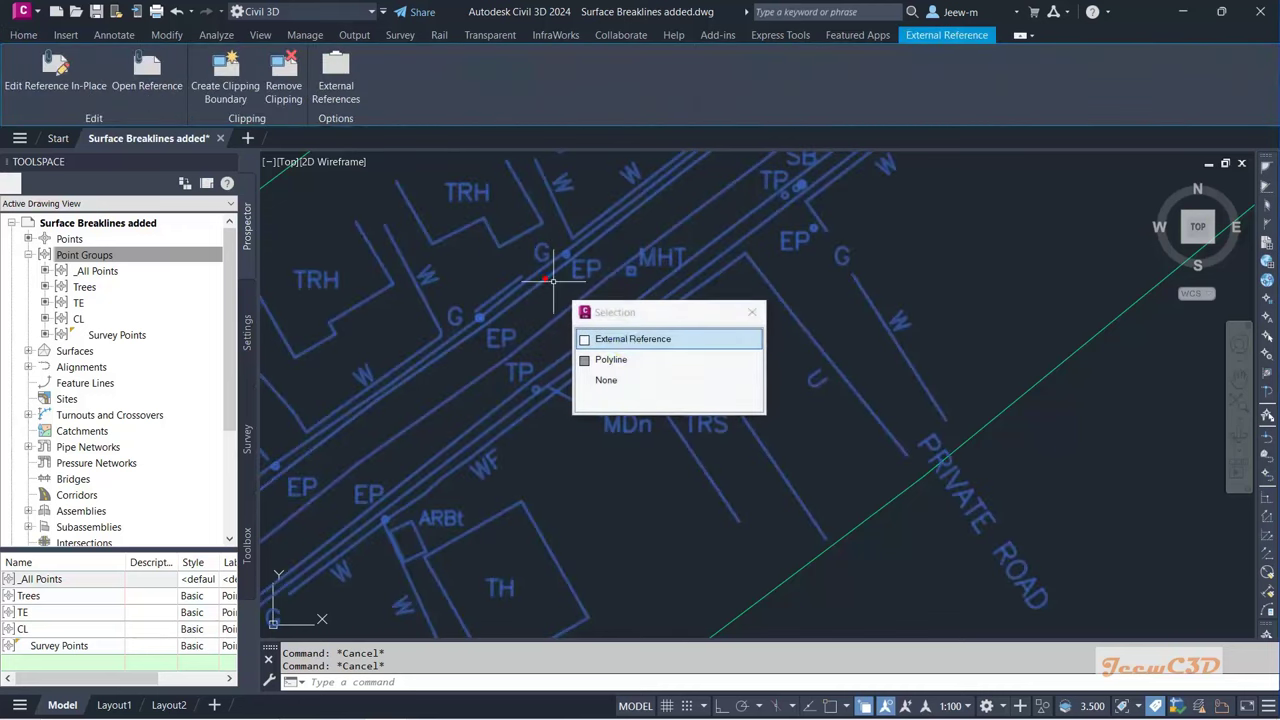
click(616, 359)
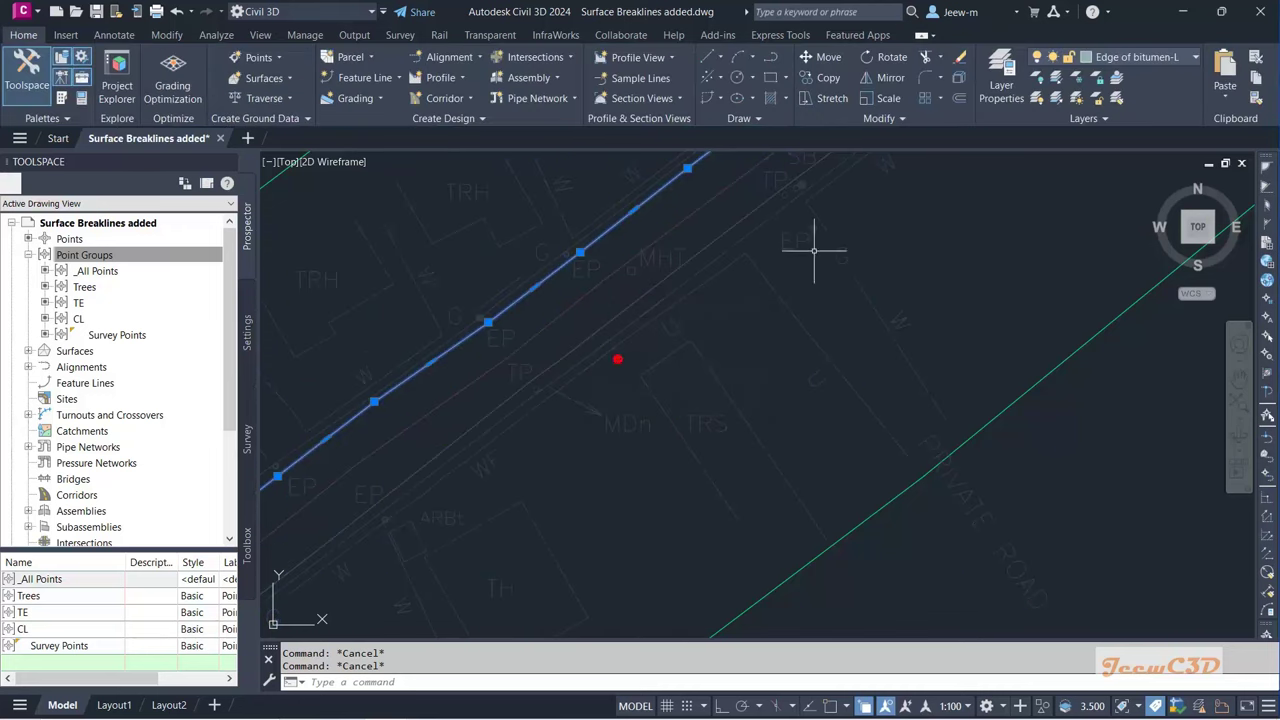
click(1152, 58)
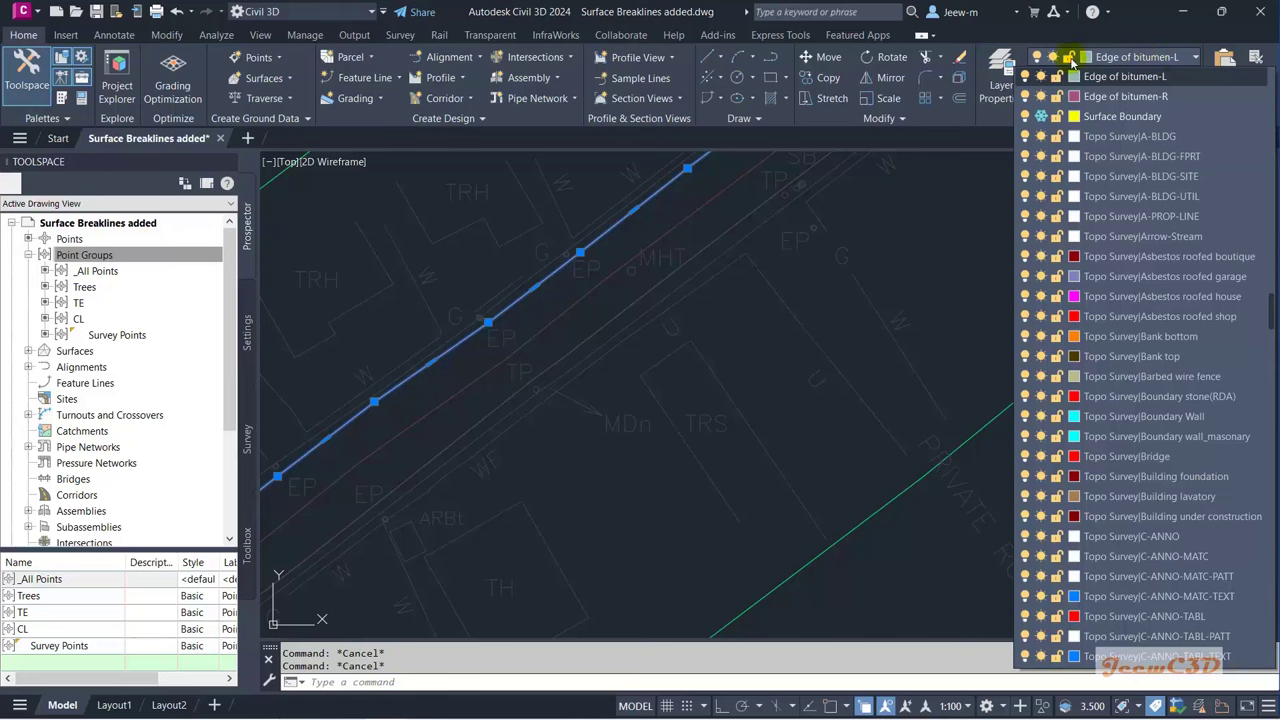
click(1041, 77)
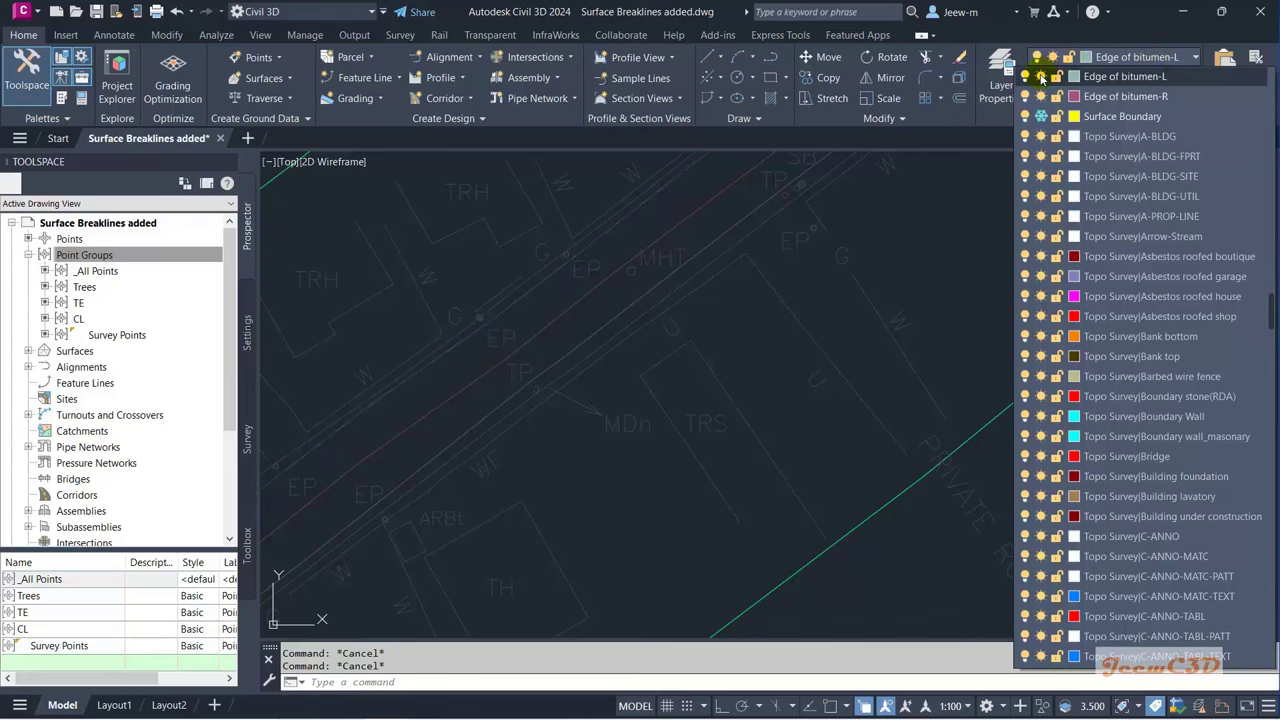
click(587, 300)
Step: Select the road centreline polyline over the external reference and freeze its layer, Centre of road
click(587, 293)
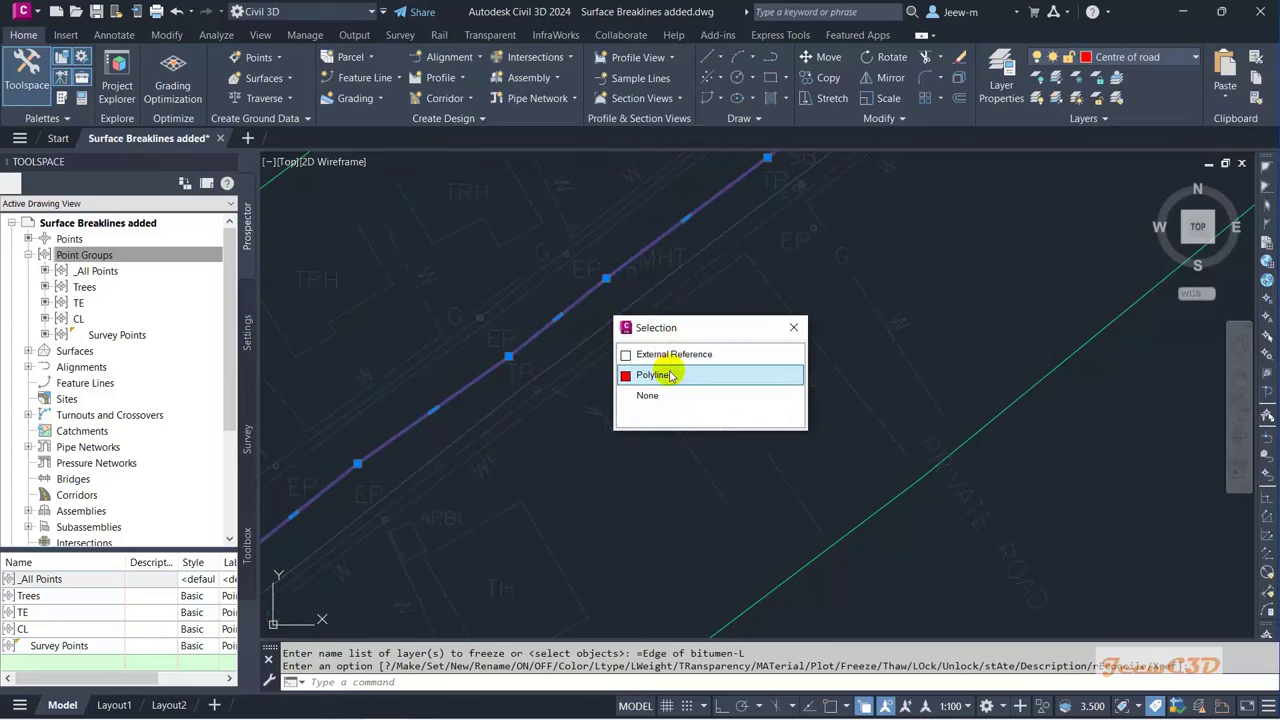
click(666, 370)
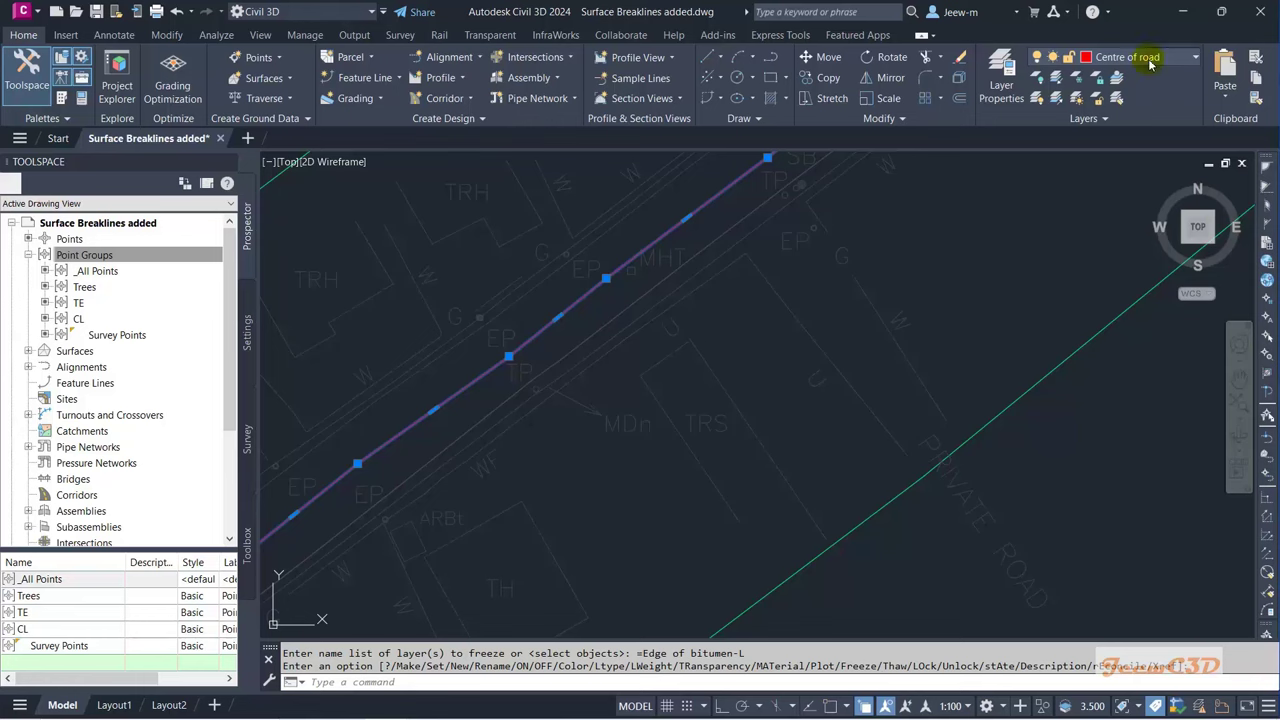
click(1150, 61)
click(1043, 77)
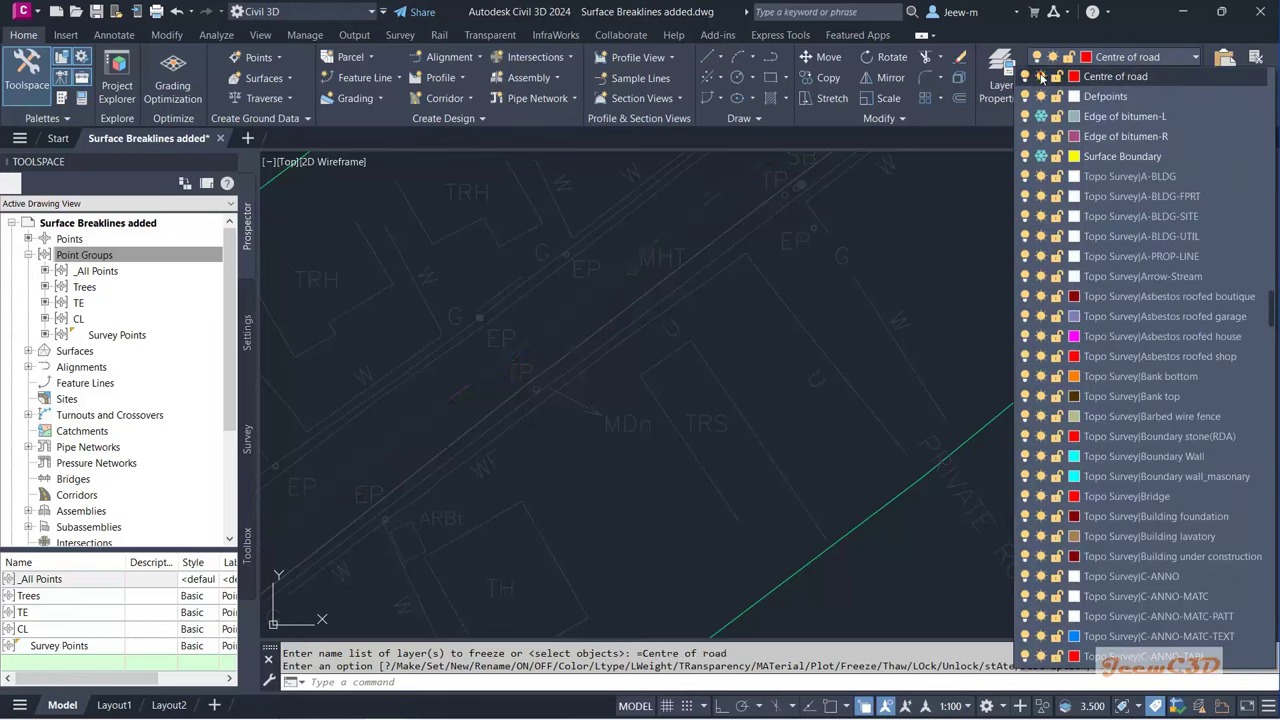
click(600, 314)
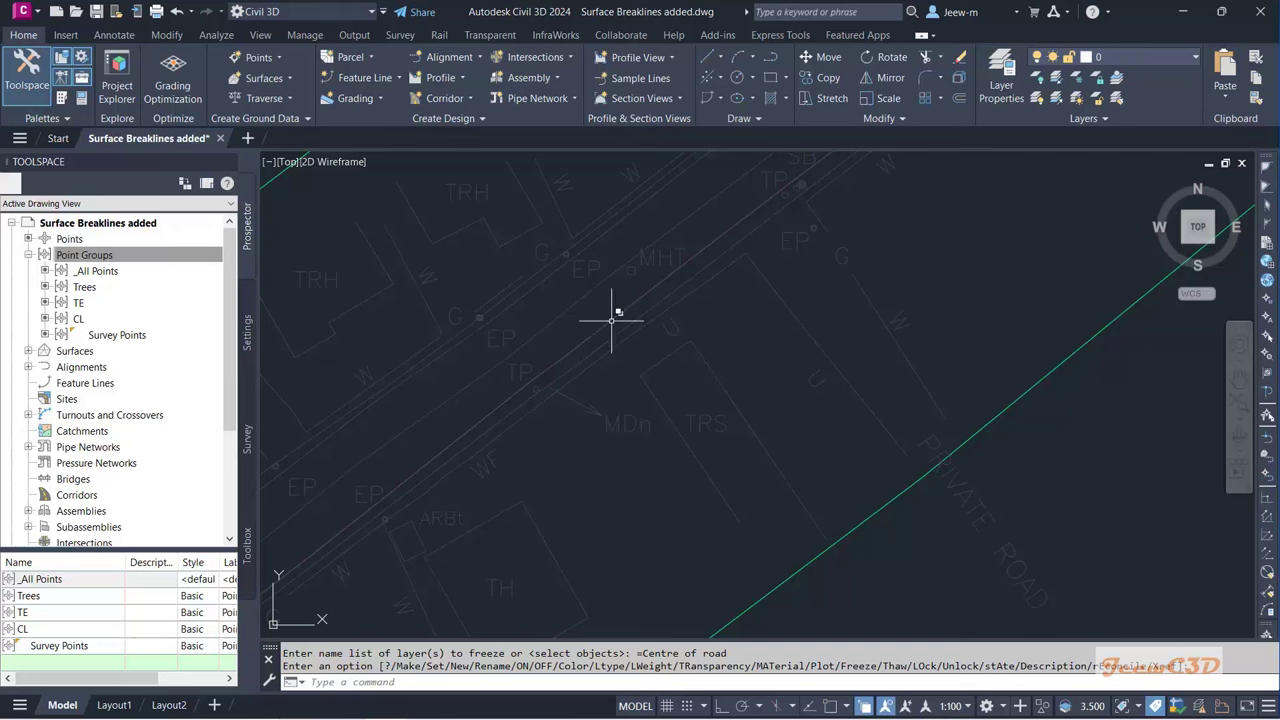
Step: Select the southern road edge polyline and freeze its layer, Edge of bitumen-R
click(612, 315)
click(671, 401)
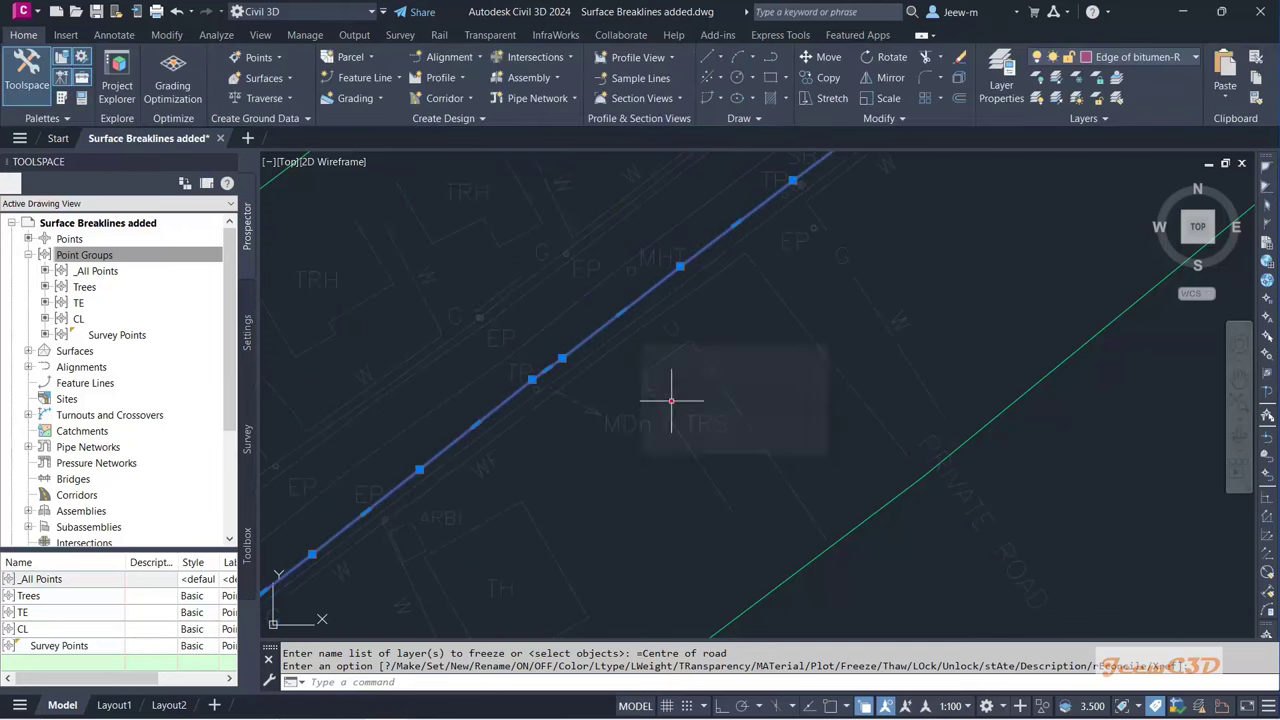
click(1177, 57)
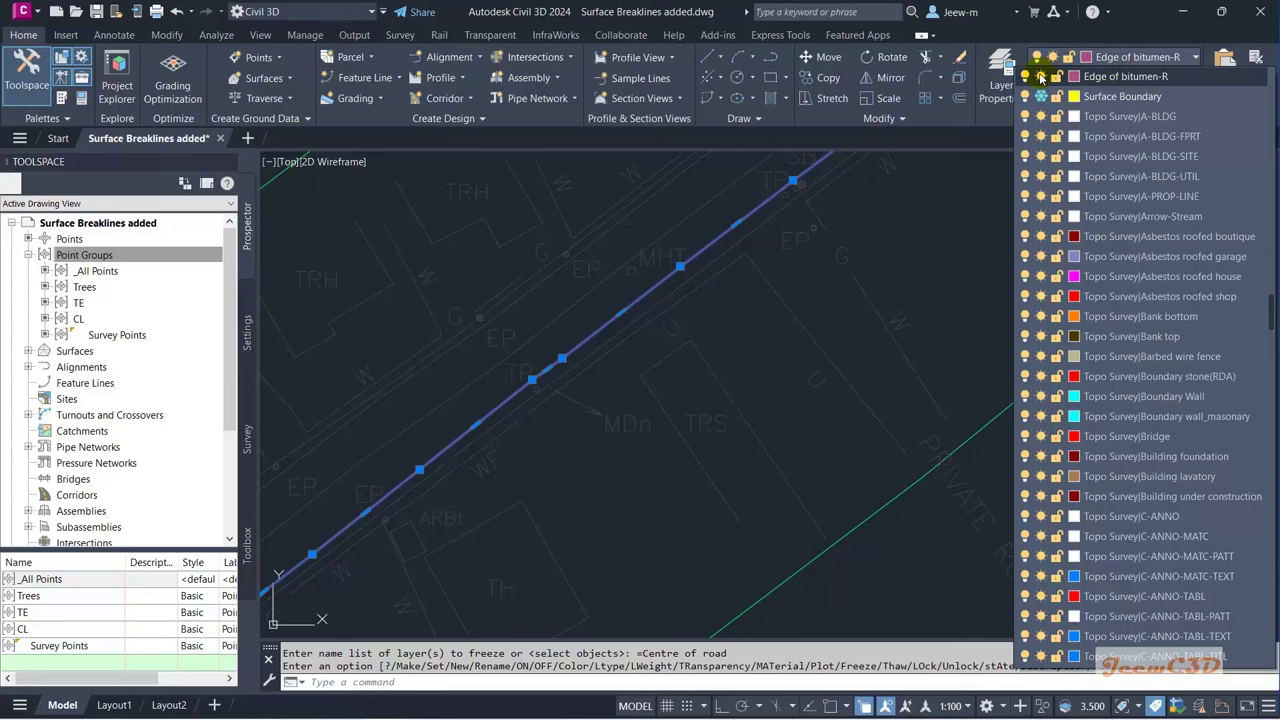
click(1040, 76)
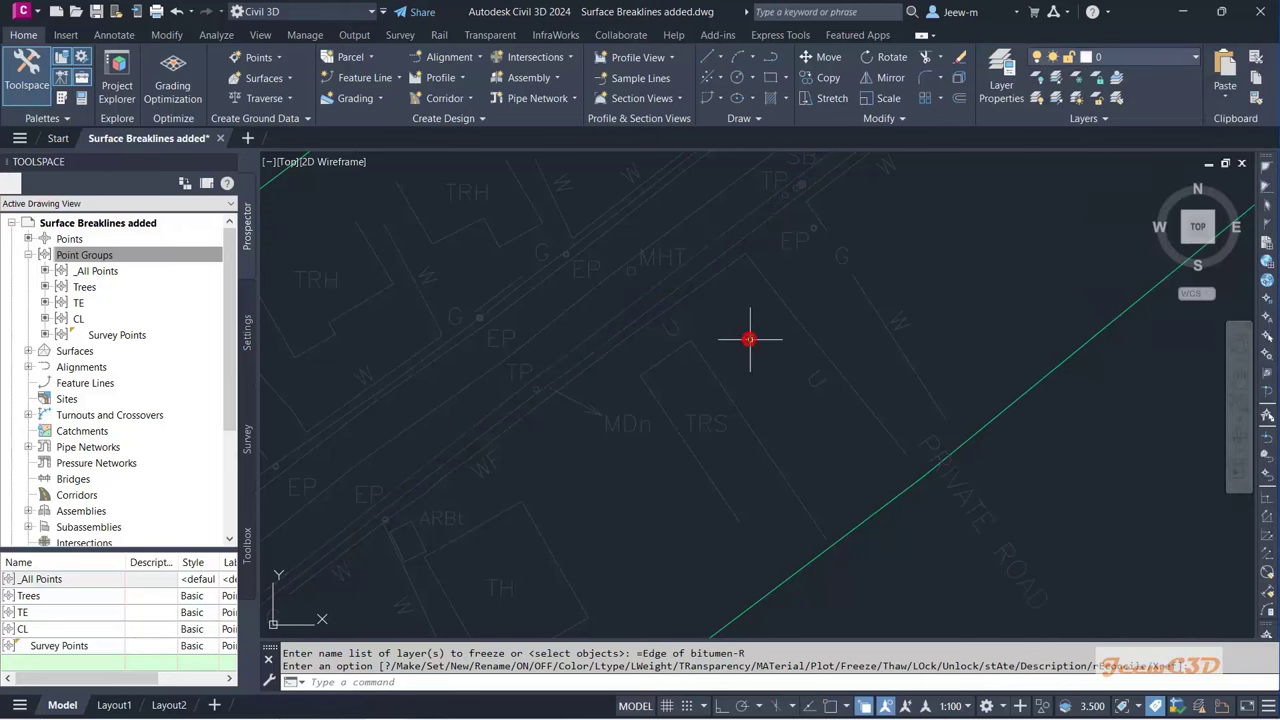
key(Escape)
Step: Examine the Topo Survey linework inside the surface boundary along the road, both as an overview and in detail
scroll(750, 339, down, 5)
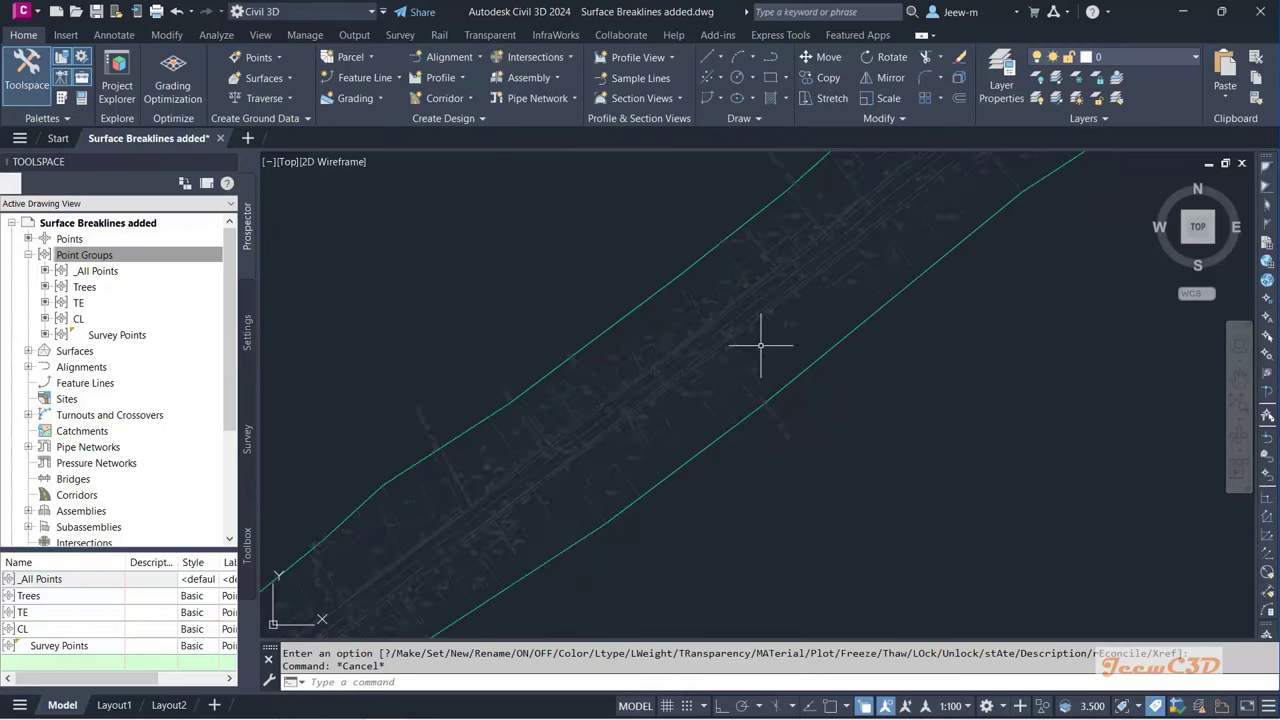
scroll(760, 346, down, 3)
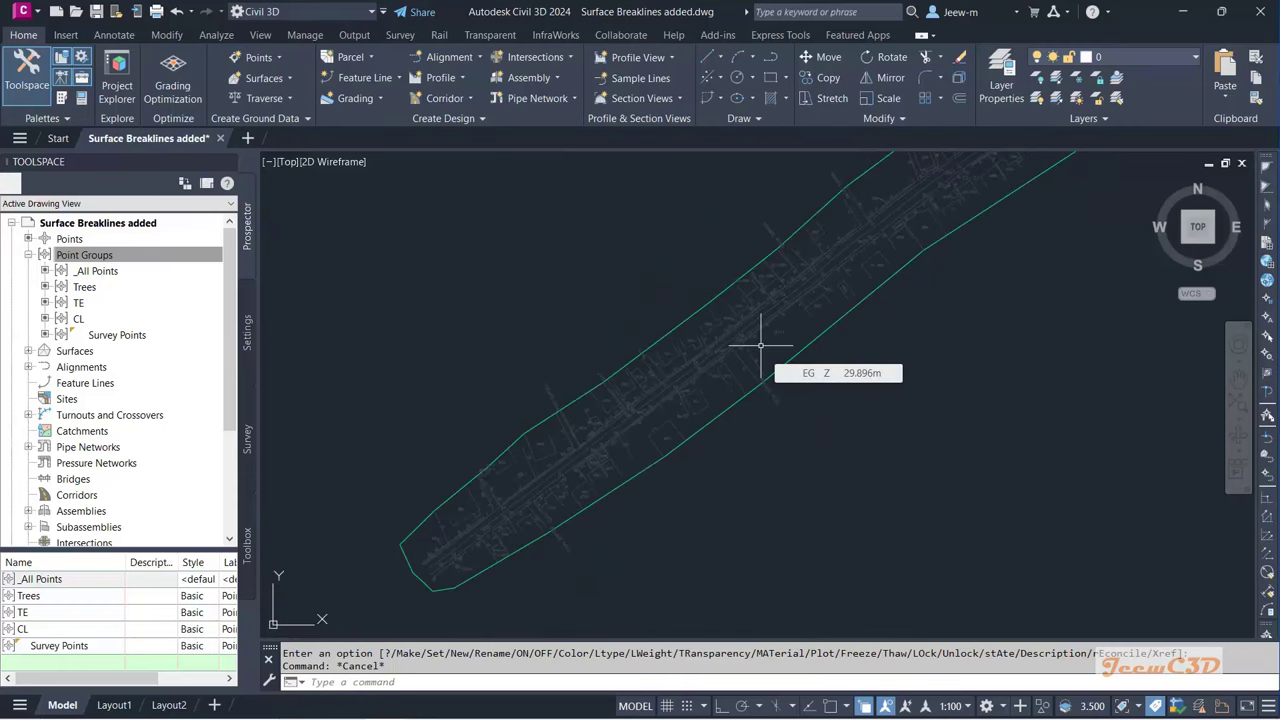
scroll(760, 346, down, 3)
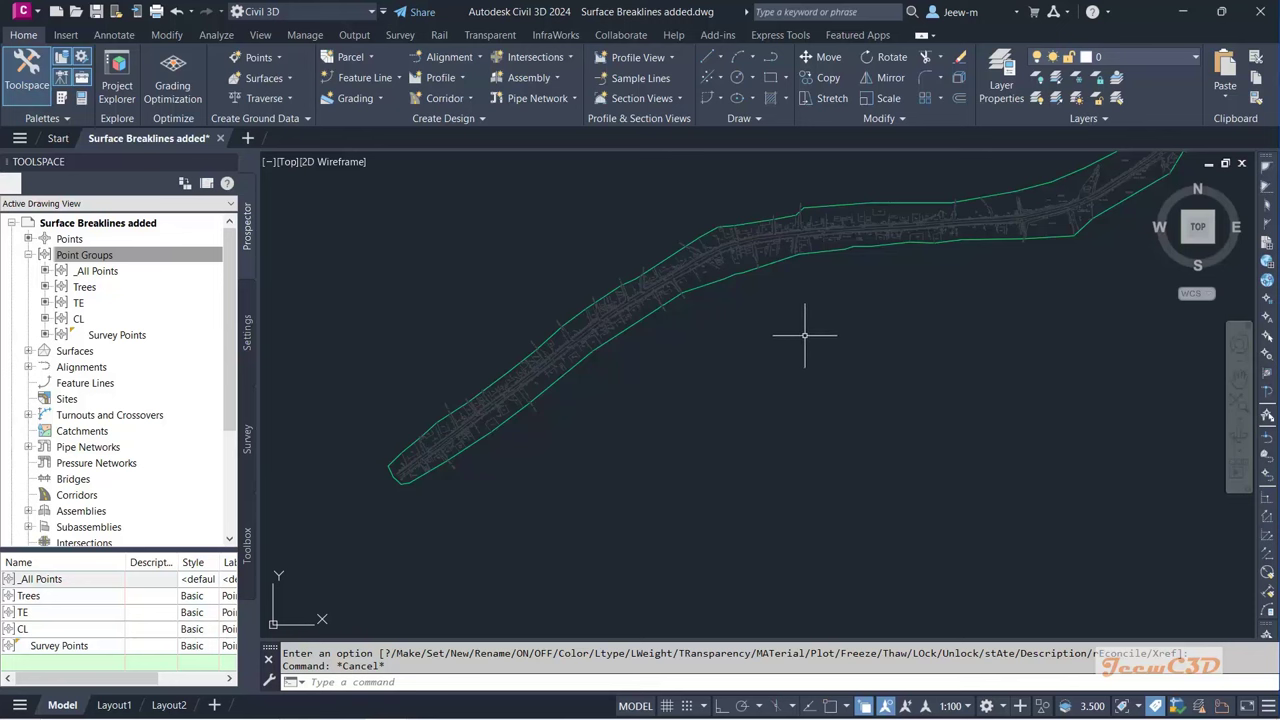
middle_drag(786, 337, 694, 386)
scroll(691, 391, down, 2)
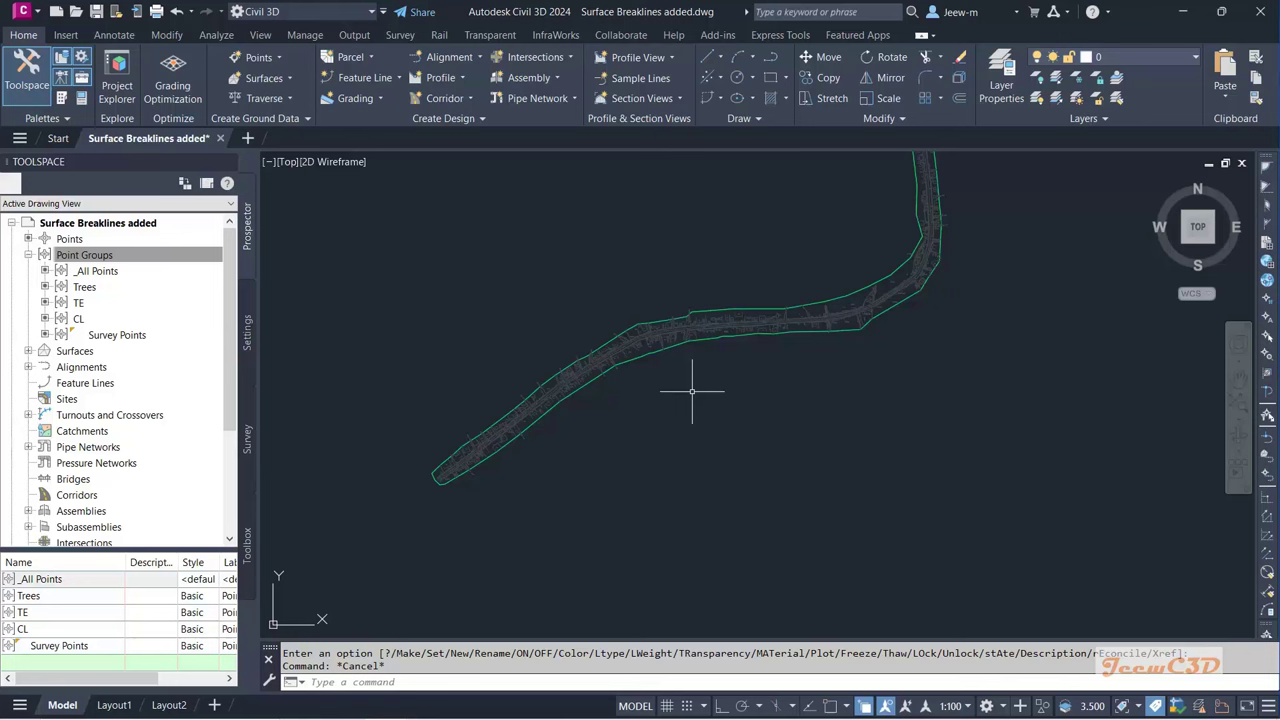
scroll(457, 471, up, 4)
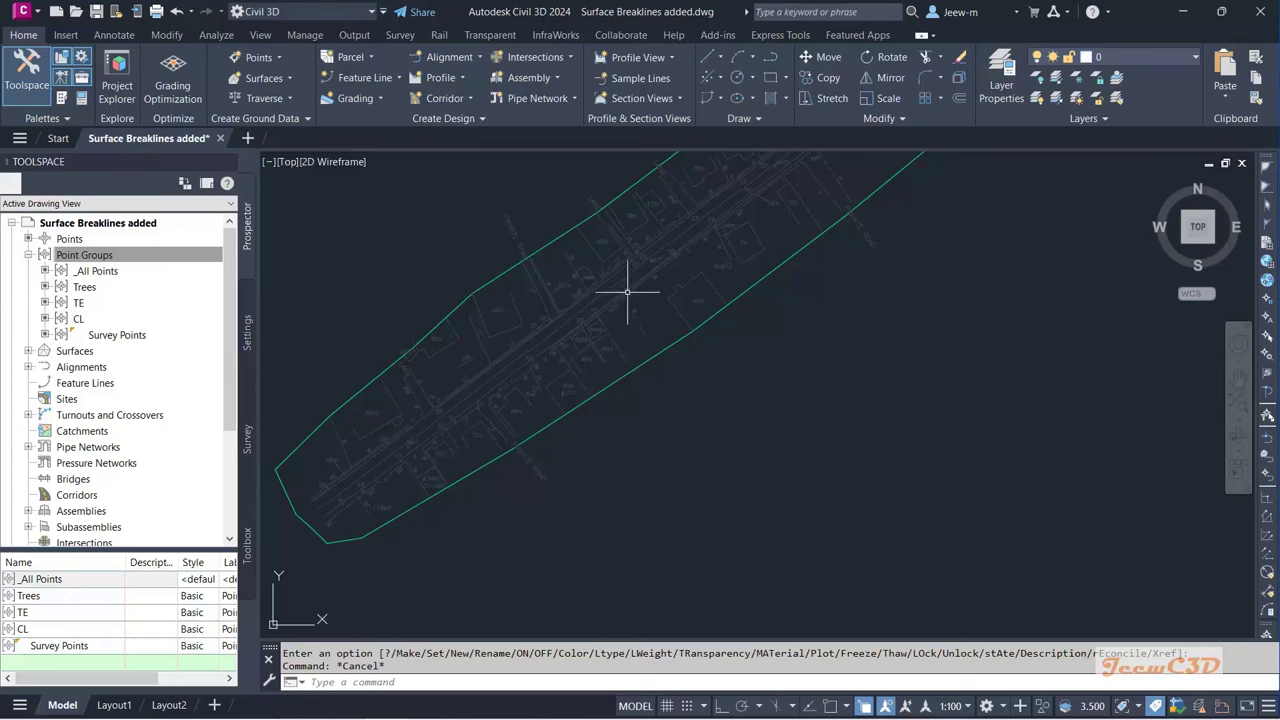
scroll(645, 272, down, 3)
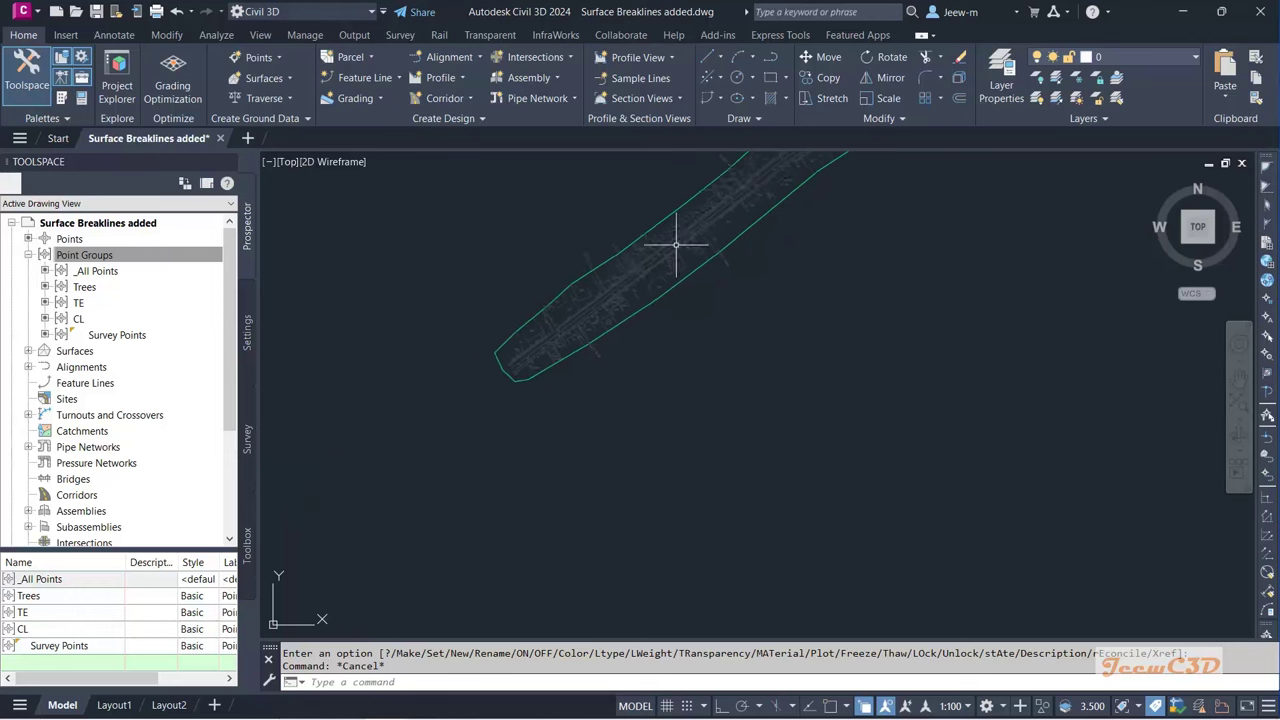
scroll(534, 391, up, 4)
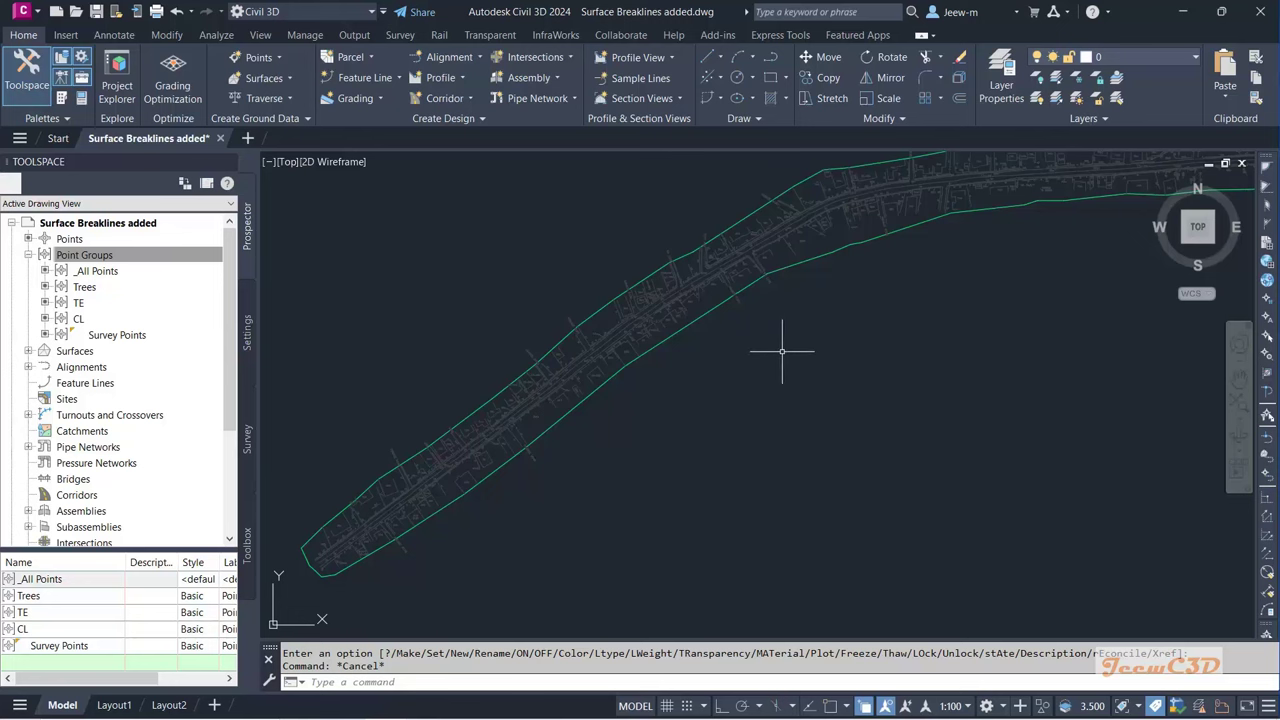
scroll(600, 351, up, 4)
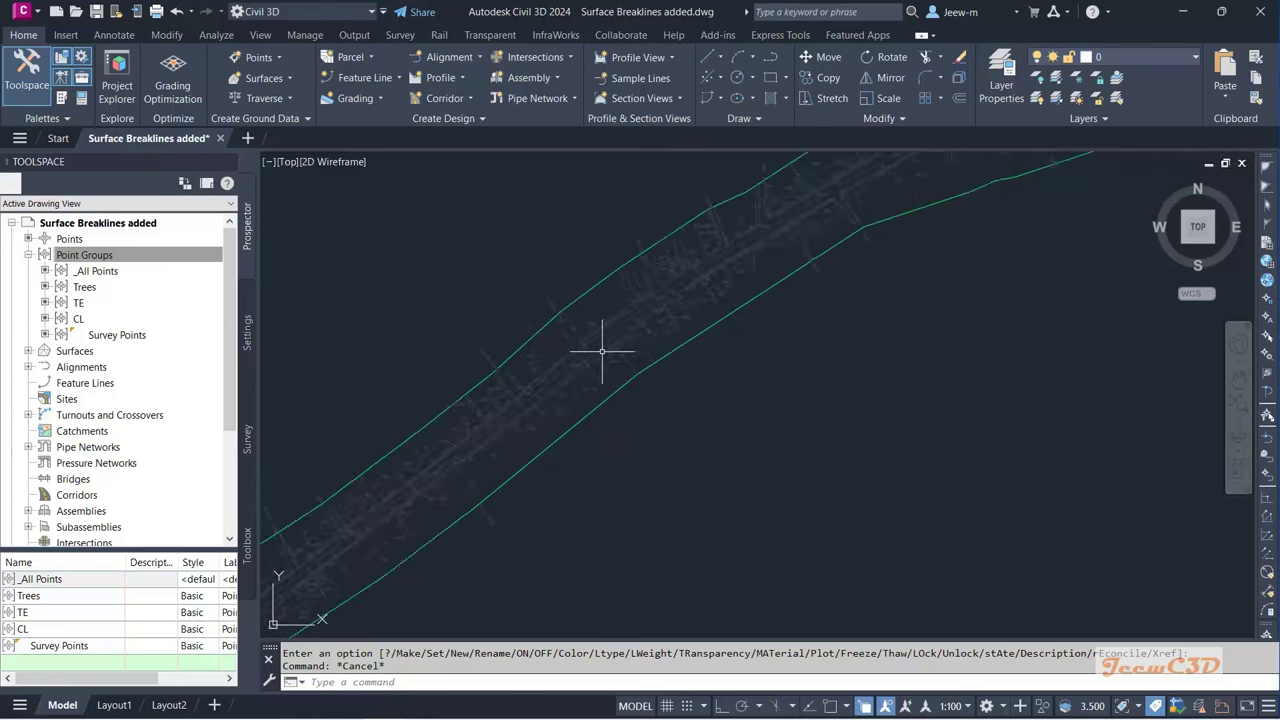
scroll(617, 333, up, 2)
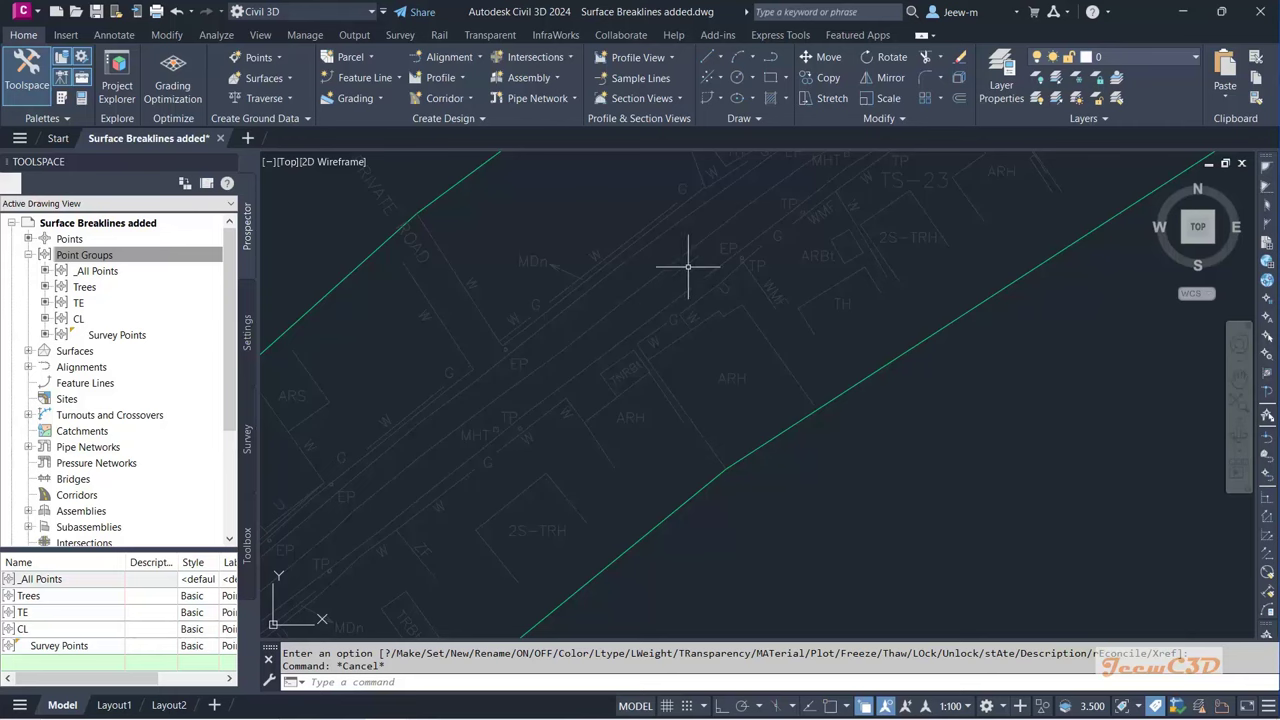
scroll(689, 266, down, 3)
scroll(597, 314, down, 2)
scroll(587, 320, down, 5)
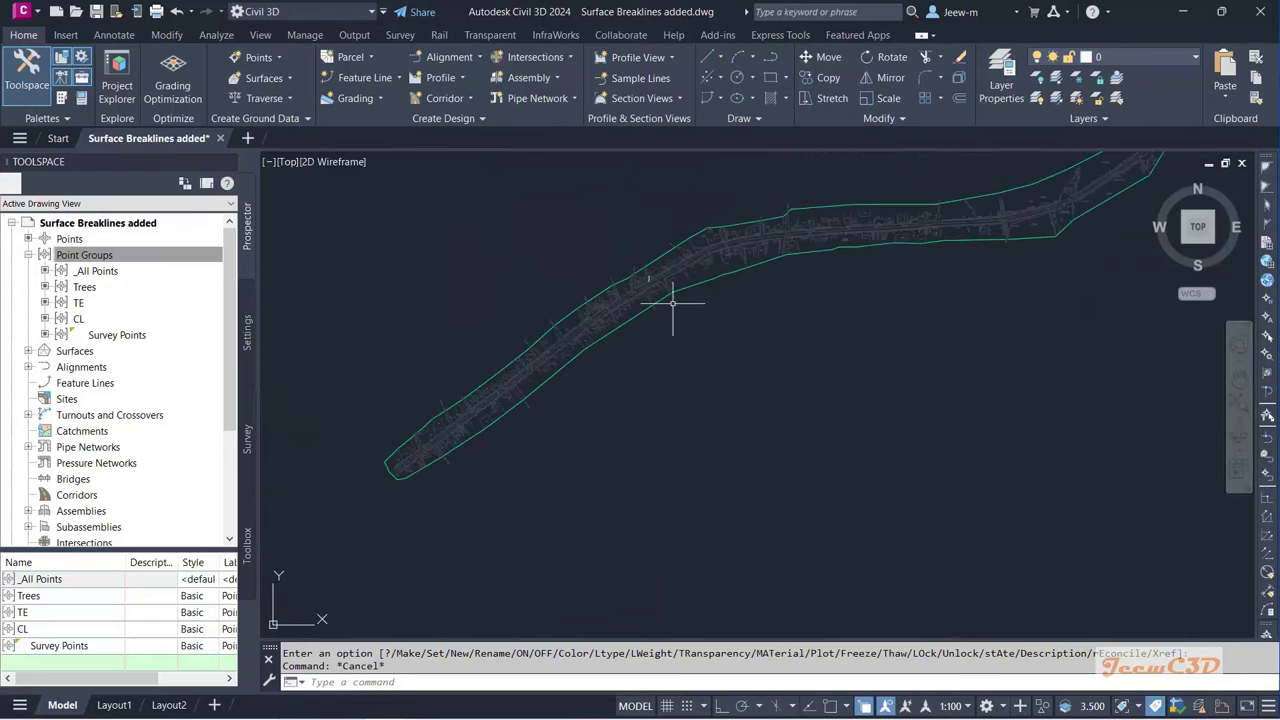
scroll(677, 380, down, 1)
scroll(677, 380, down, 4)
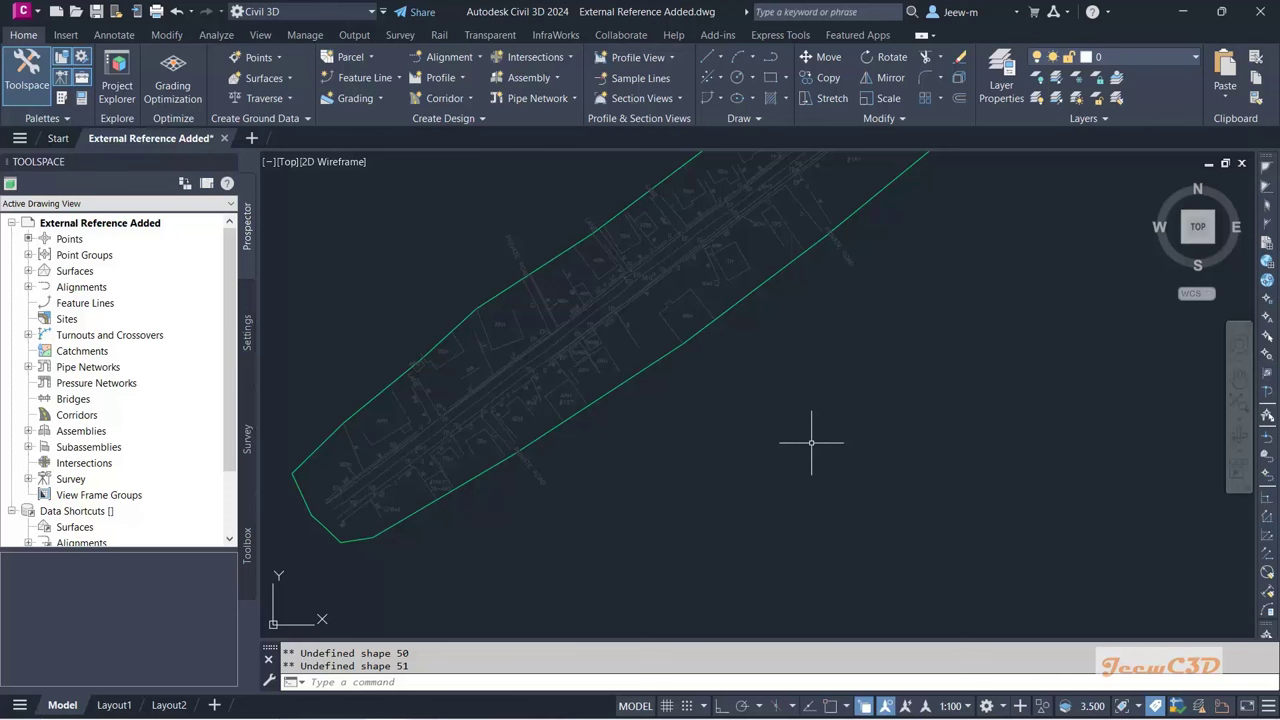
Step: Create a centerline alignment layout named Design Center Line, keeping the Proposed style, C-ROAD layer and All Labels set
scroll(811, 442, down, 6)
middle_drag(966, 434, 745, 488)
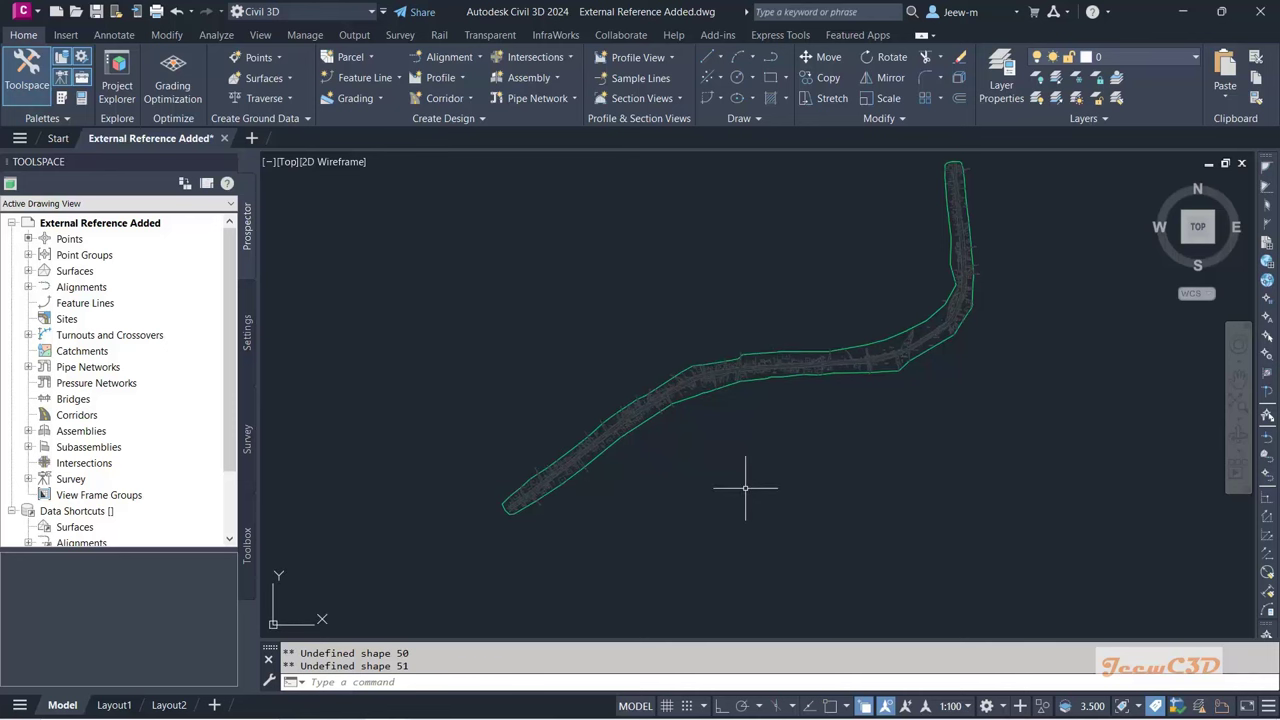
middle_drag(729, 503, 751, 469)
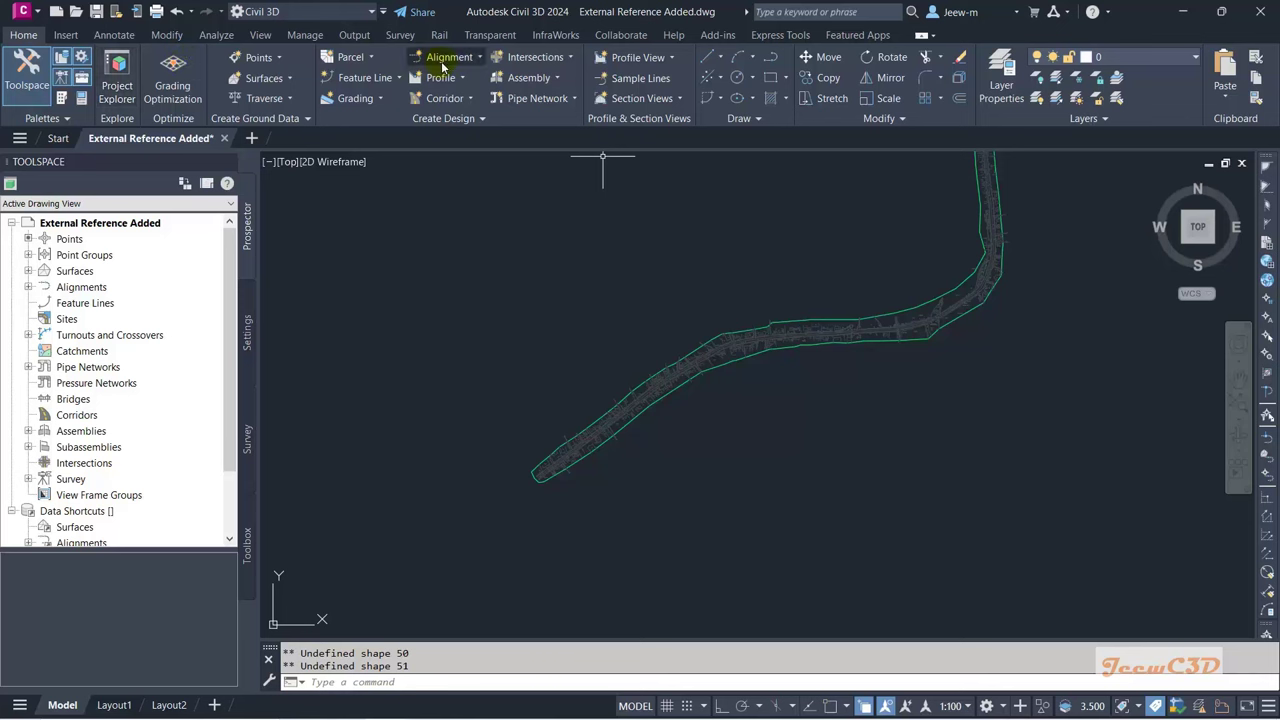
click(455, 58)
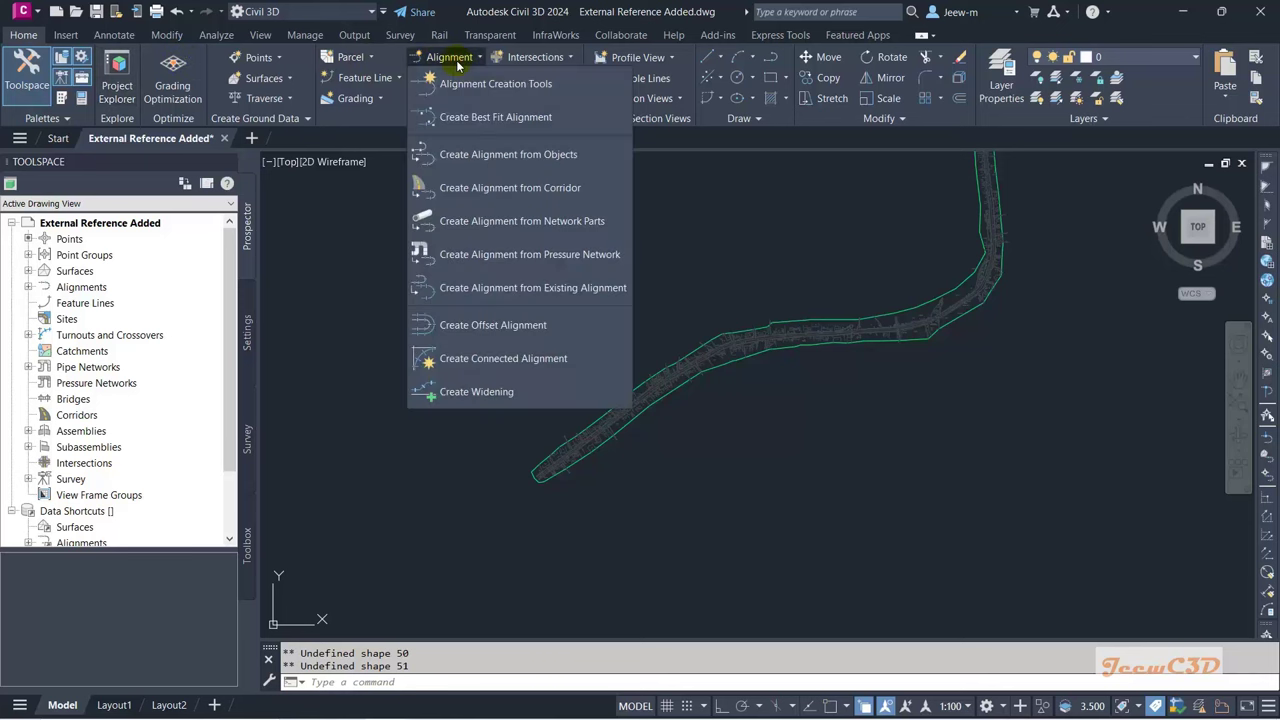
click(513, 117)
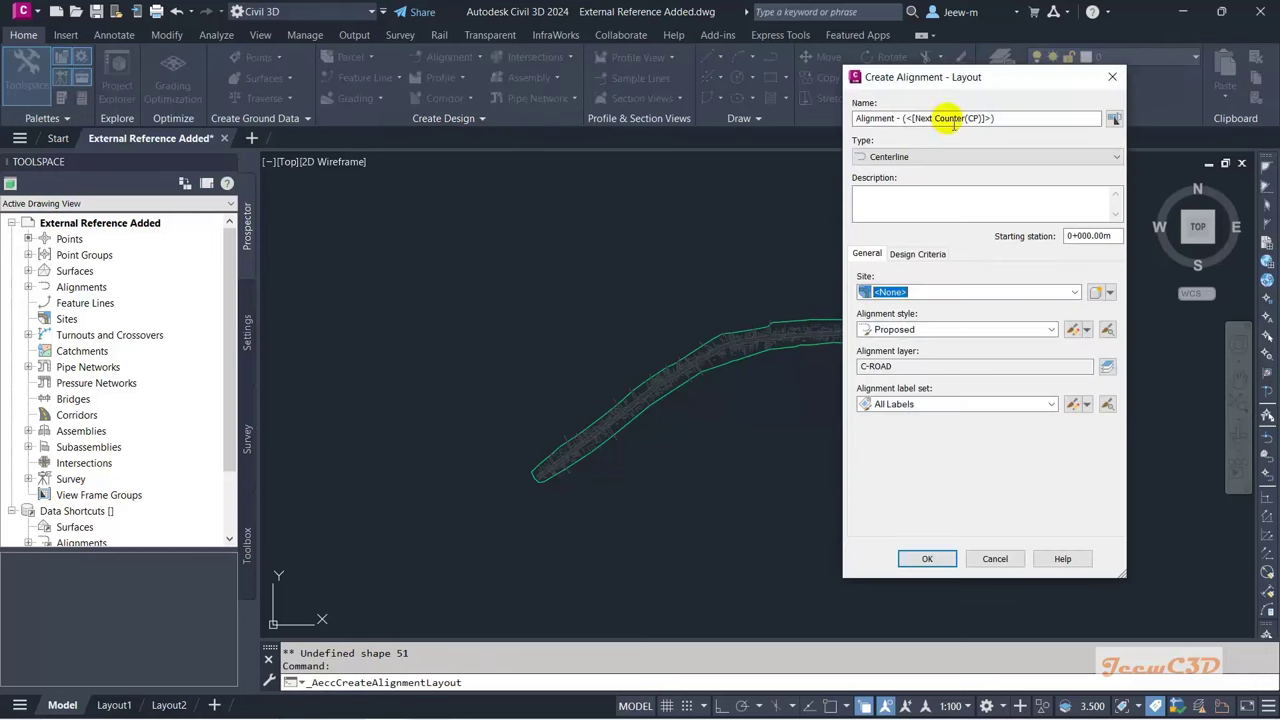
drag(928, 75, 308, 120)
text(D)
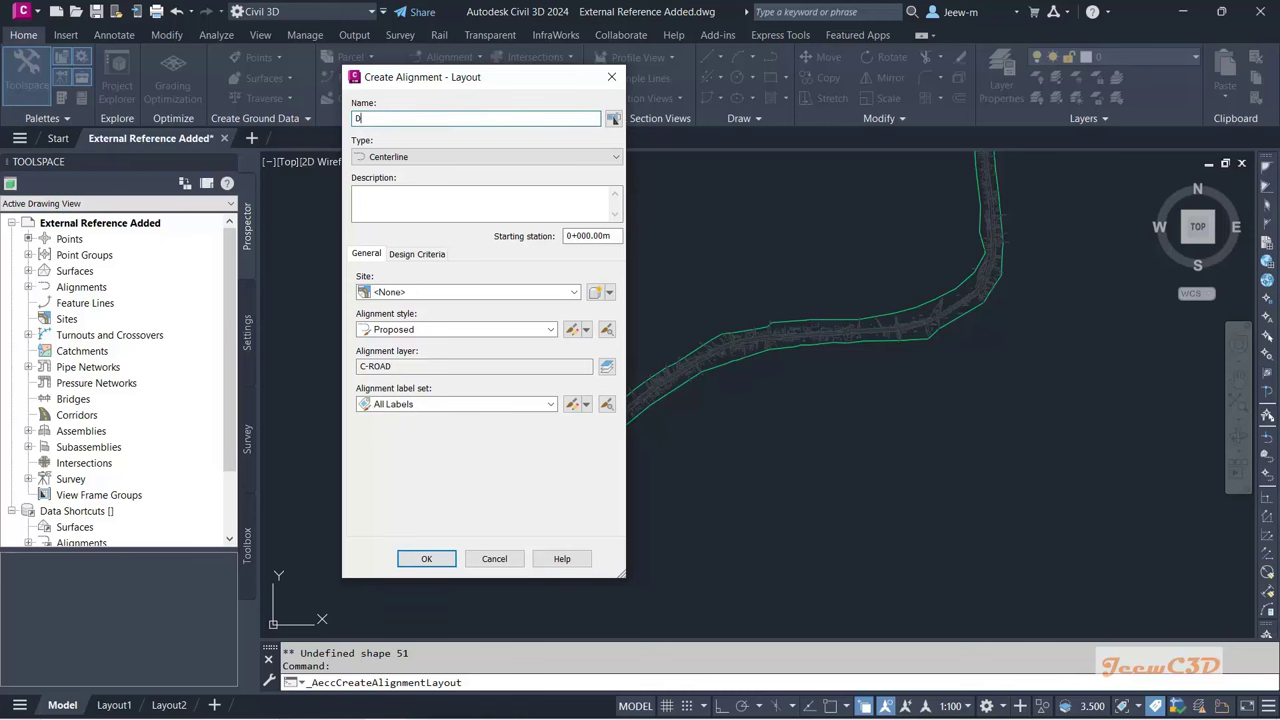
text(esign Center Line)
click(389, 199)
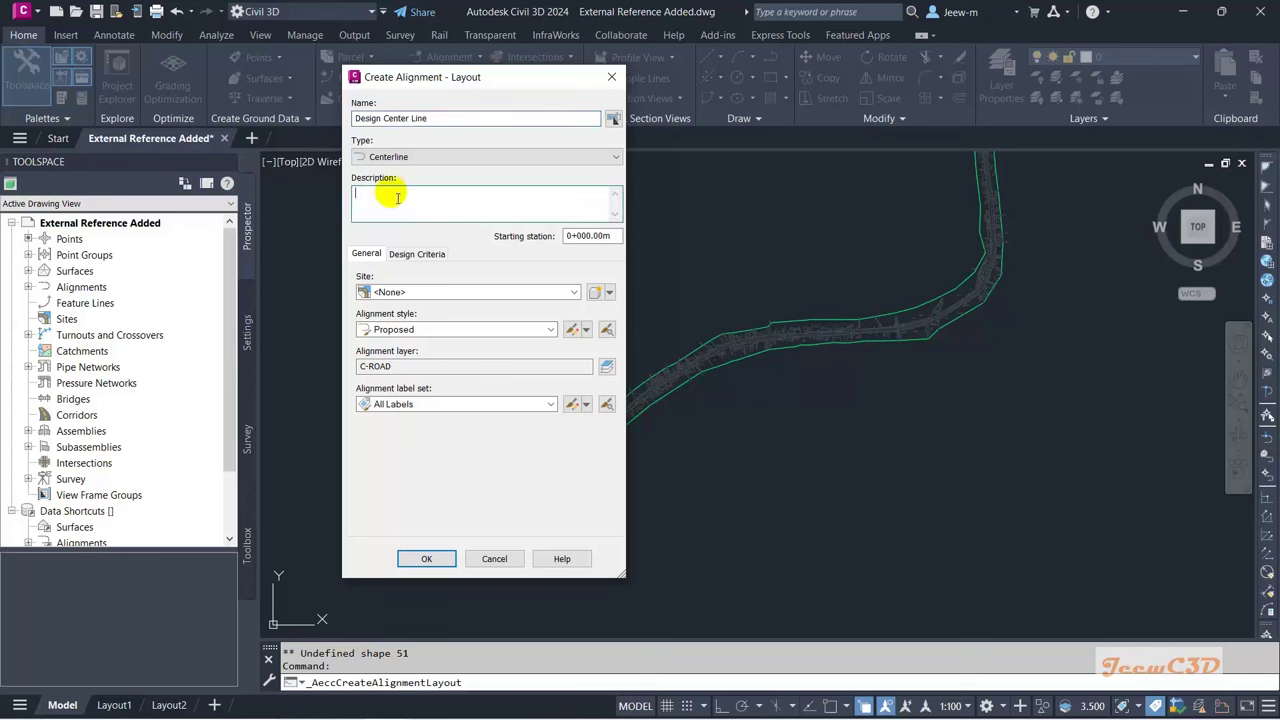
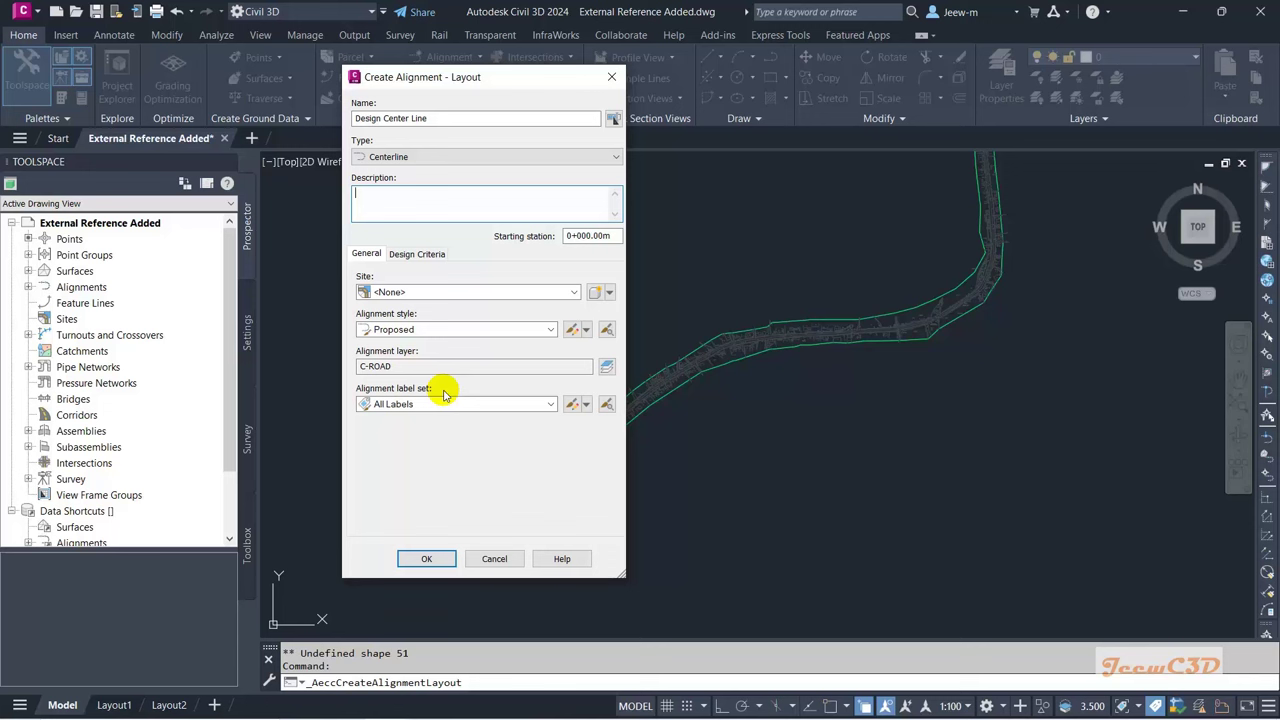
click(426, 560)
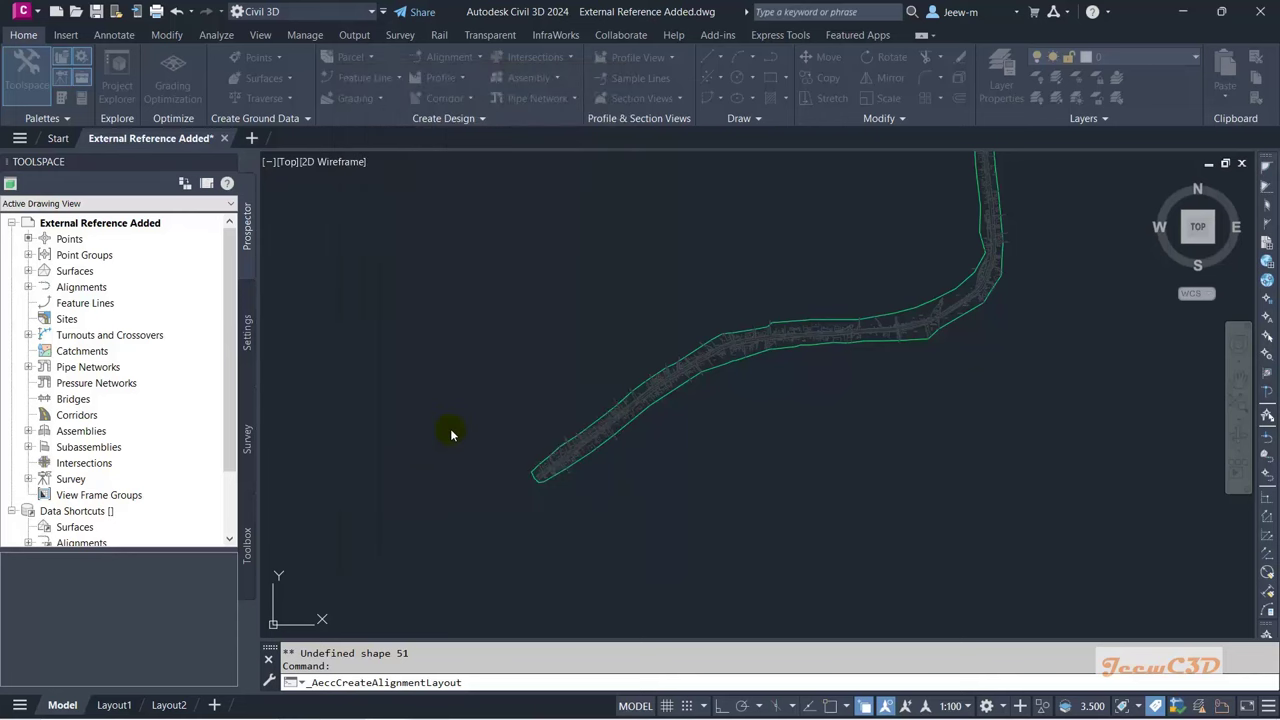
scroll(618, 476, up, 6)
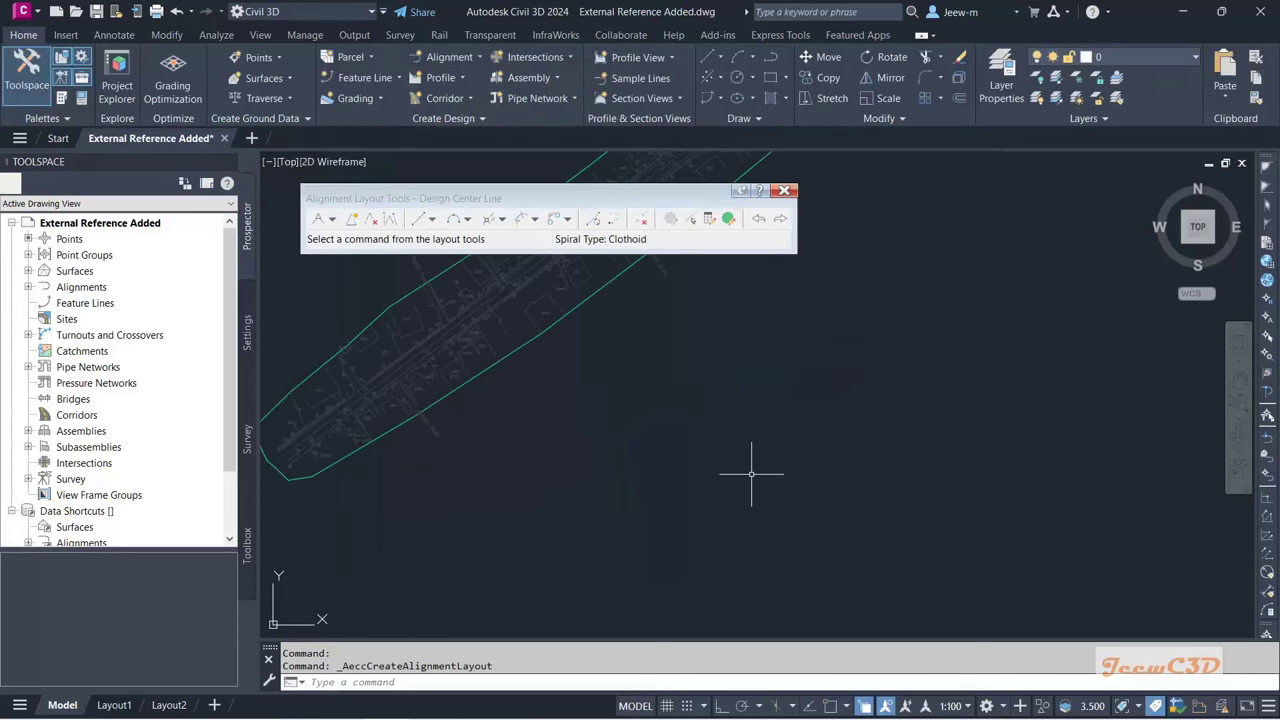
click(562, 200)
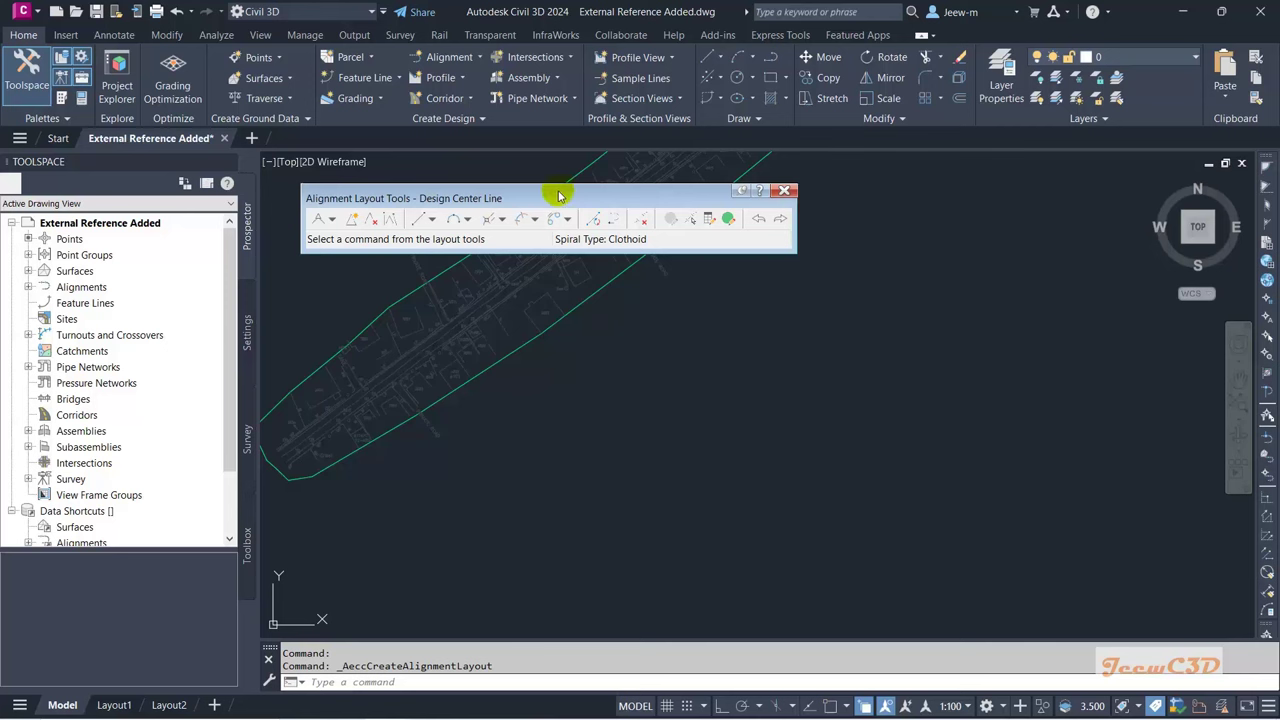
drag(556, 196, 546, 216)
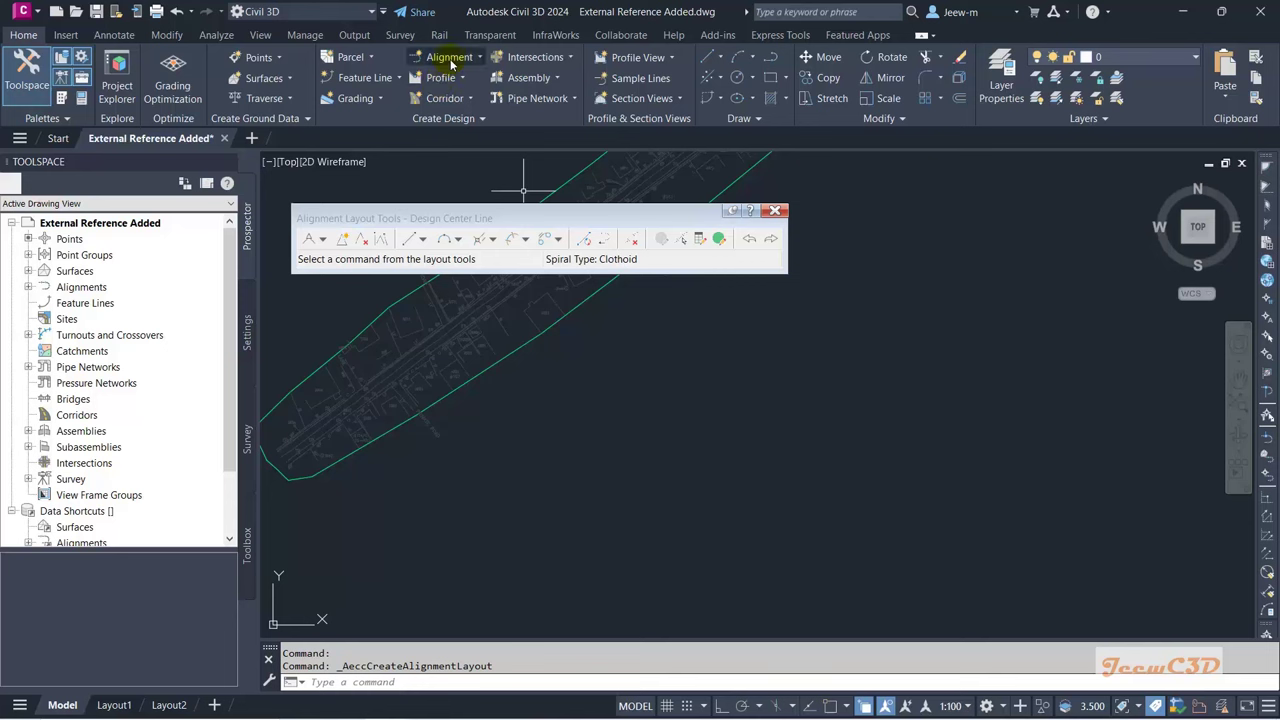
drag(463, 222, 486, 216)
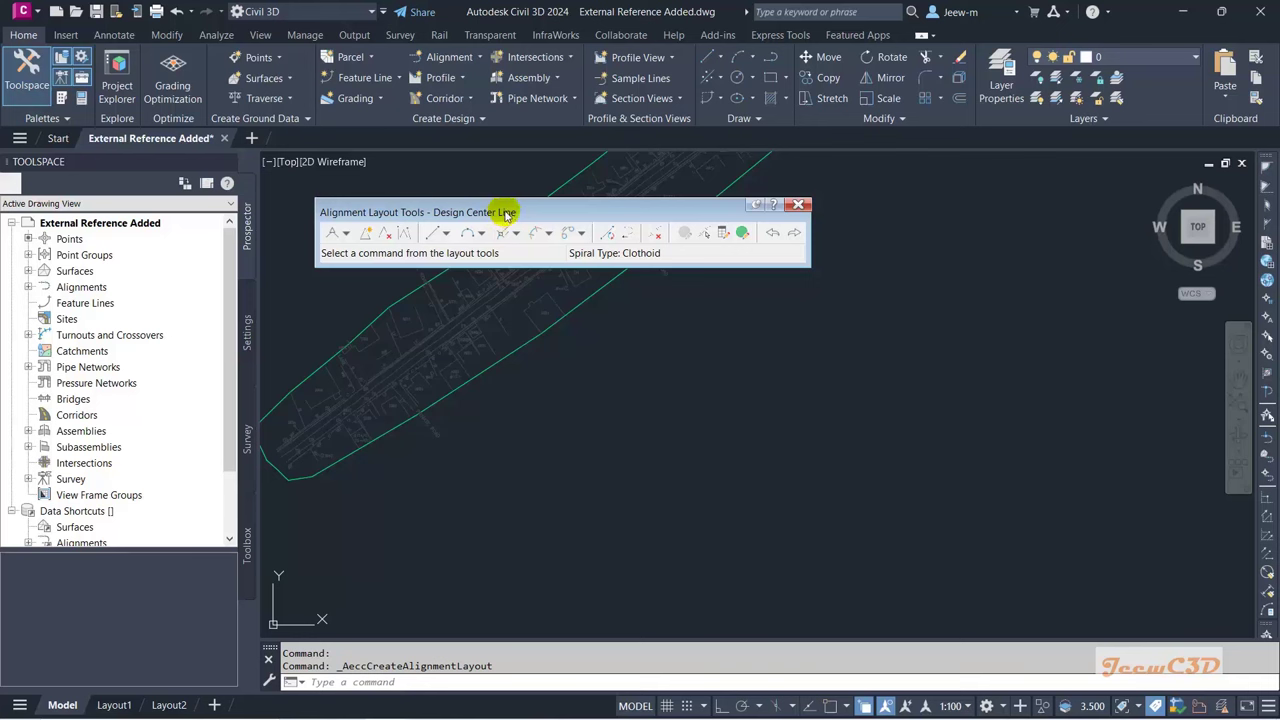
drag(502, 218, 576, 189)
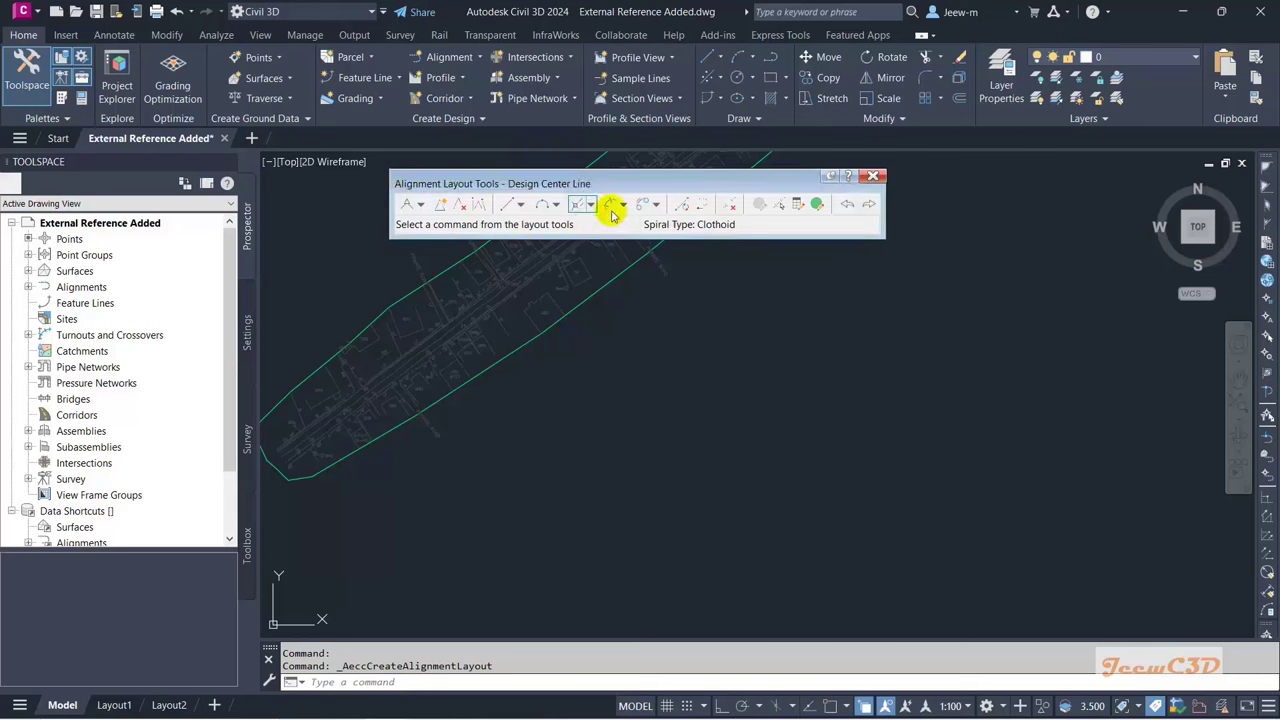
drag(701, 184, 624, 216)
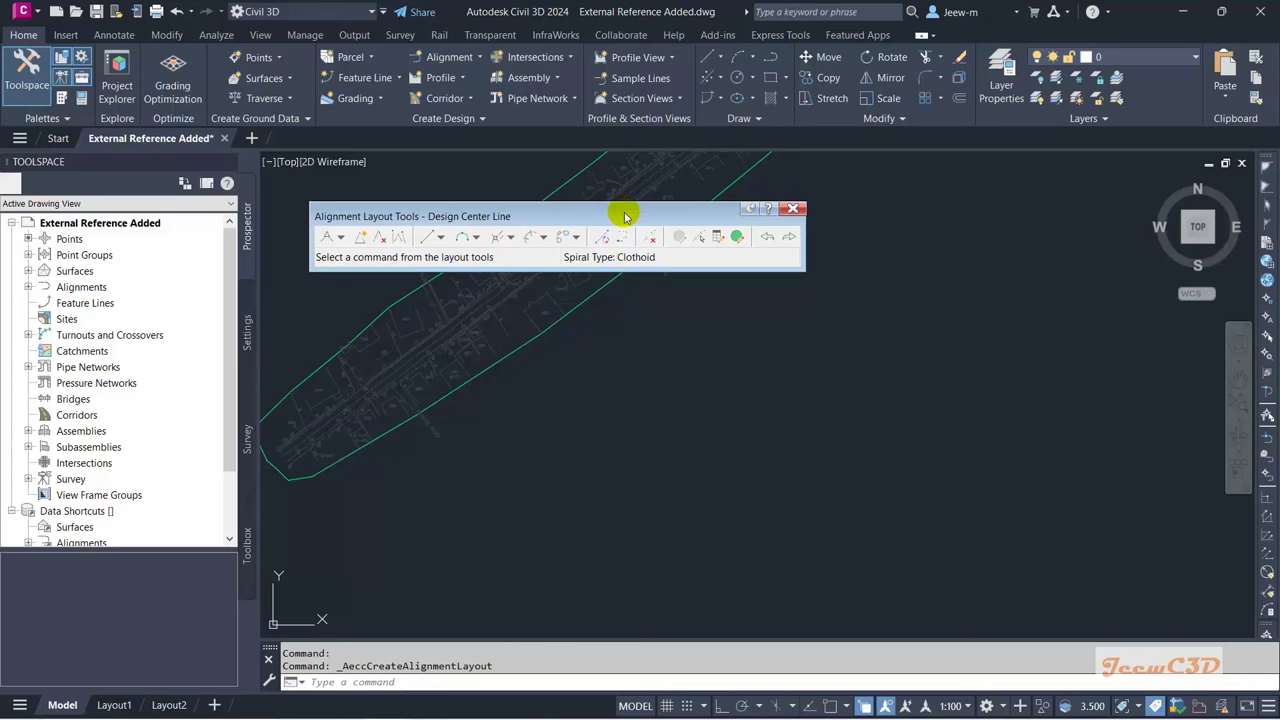
Step: Start a Tangent-Tangent (No curves) layout and place its start point on the road centre at the southwestern end
click(341, 238)
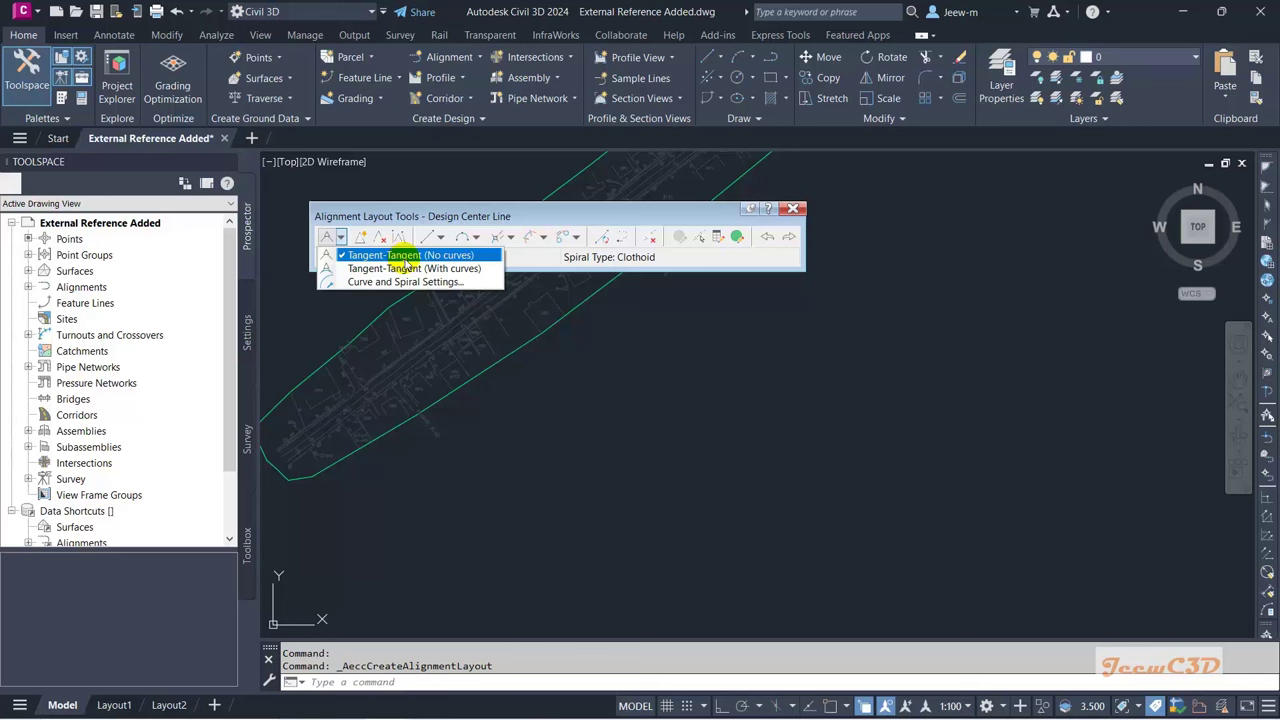
click(410, 256)
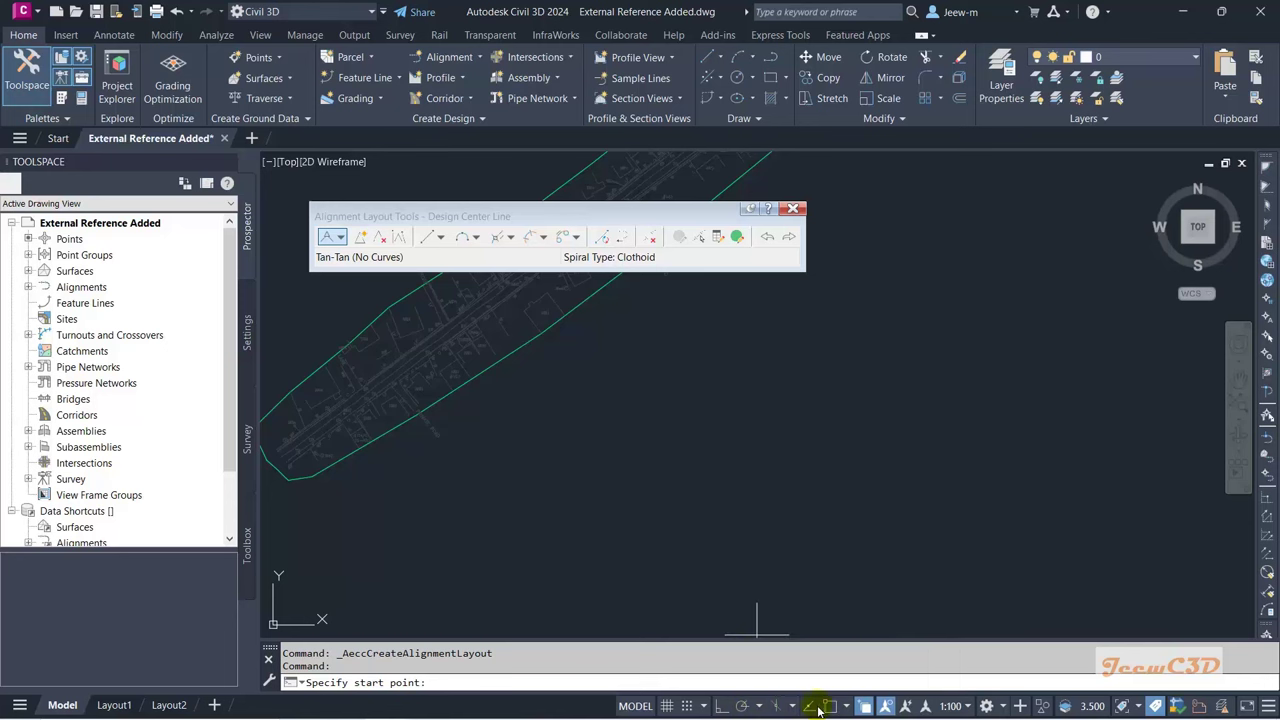
scroll(609, 432, up, 2)
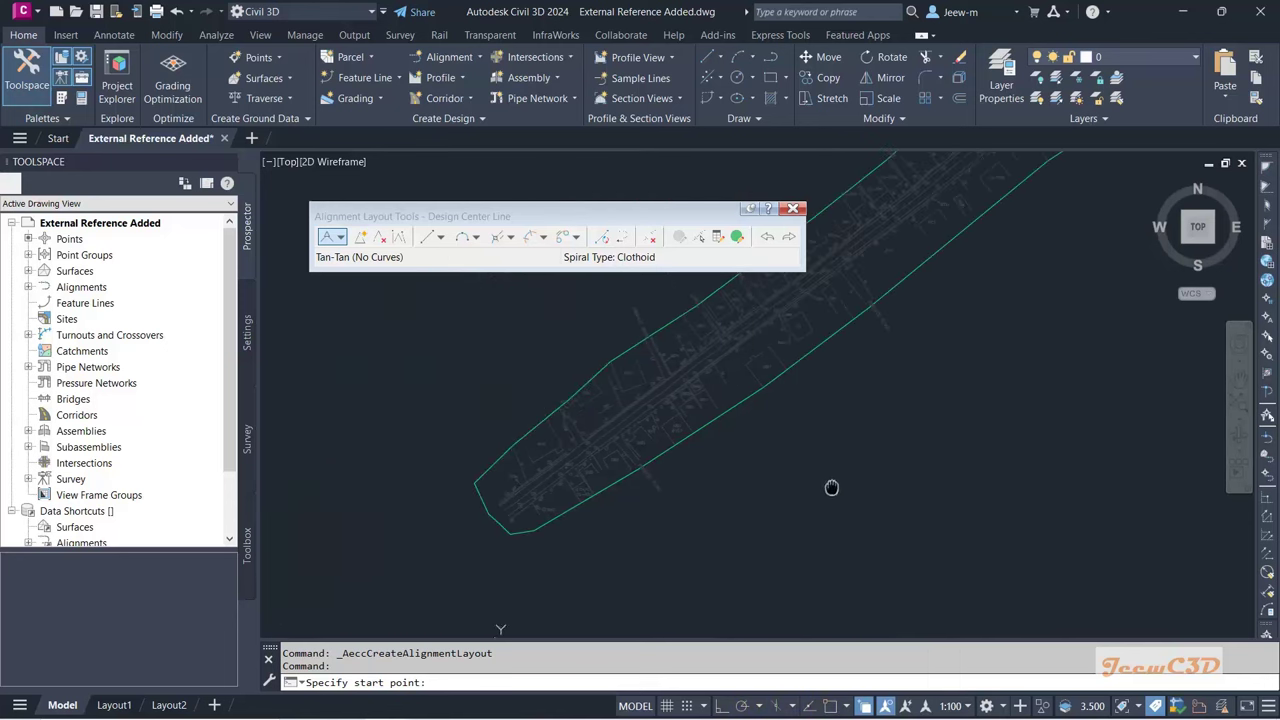
scroll(487, 529, up, 3)
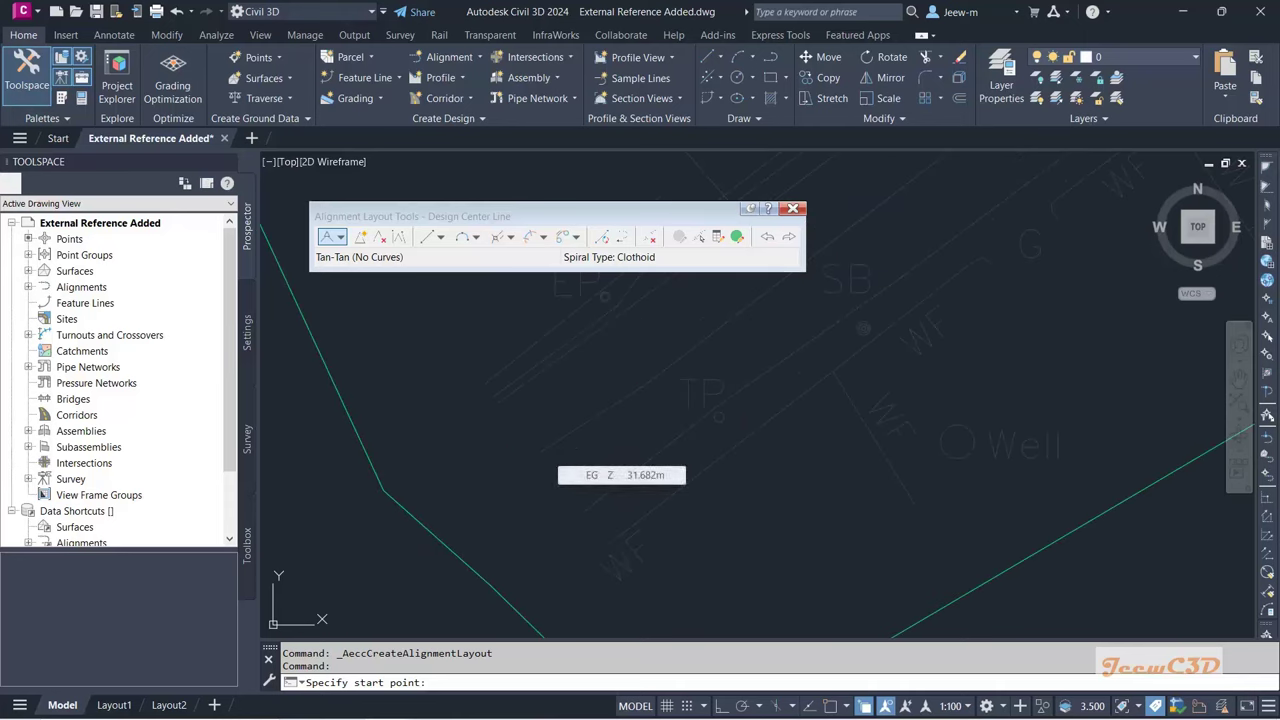
click(544, 447)
Step: Finish the first tangent along the straight road section toward the northeast, about 247 m long
scroll(694, 380, down, 3)
mouse_move(729, 357)
middle_down()
mouse_move(606, 430)
mouse_move(626, 397)
middle_up()
scroll(560, 442, up, 2)
scroll(586, 431, up, 2)
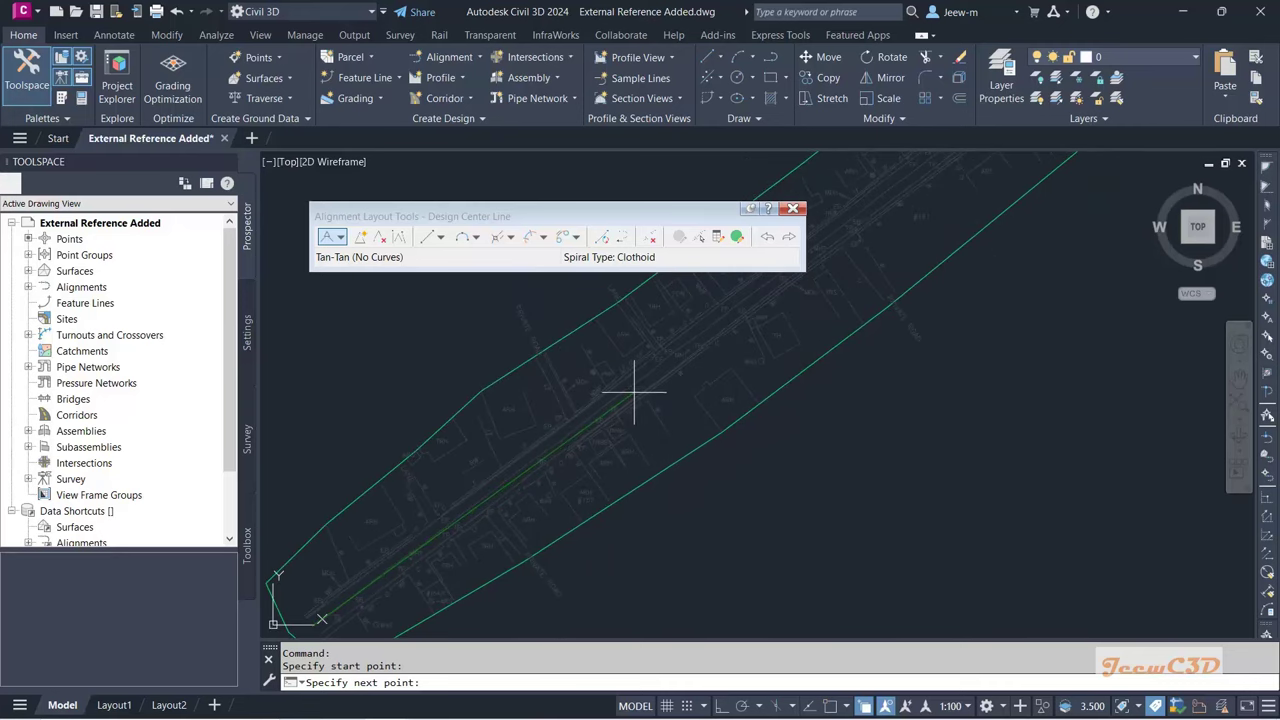
scroll(520, 485, up, 4)
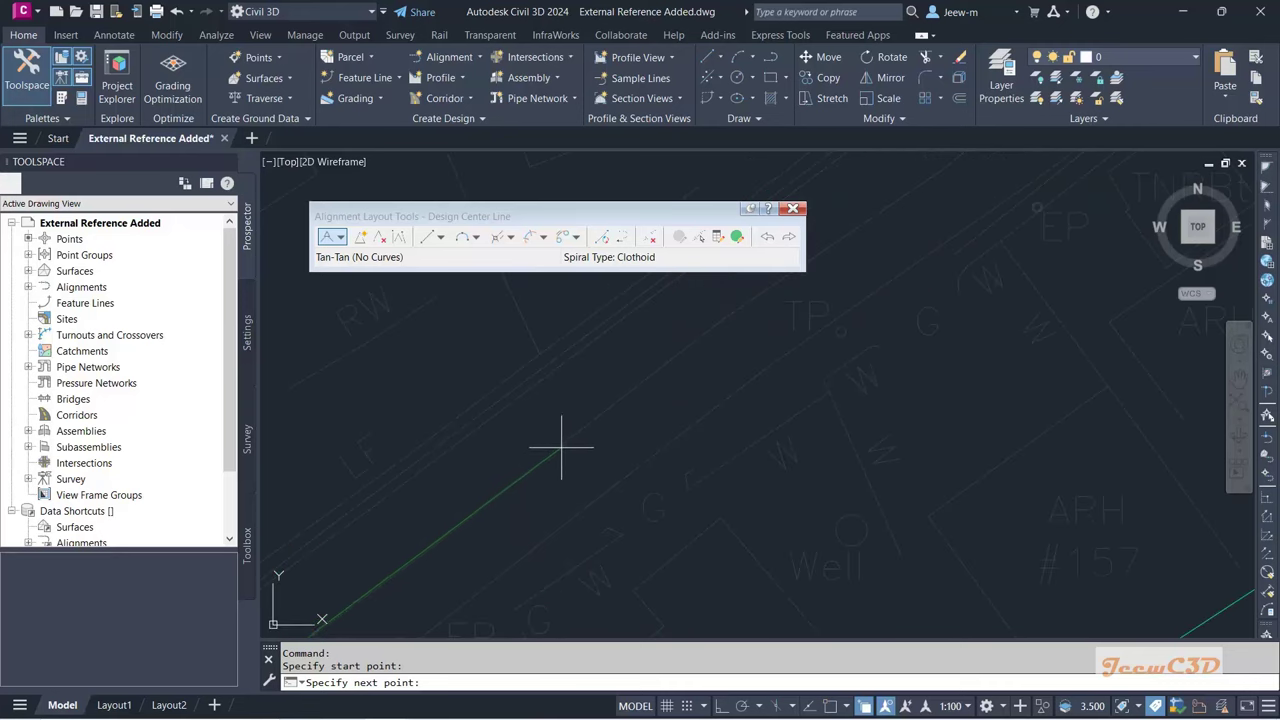
scroll(600, 430, down, 5)
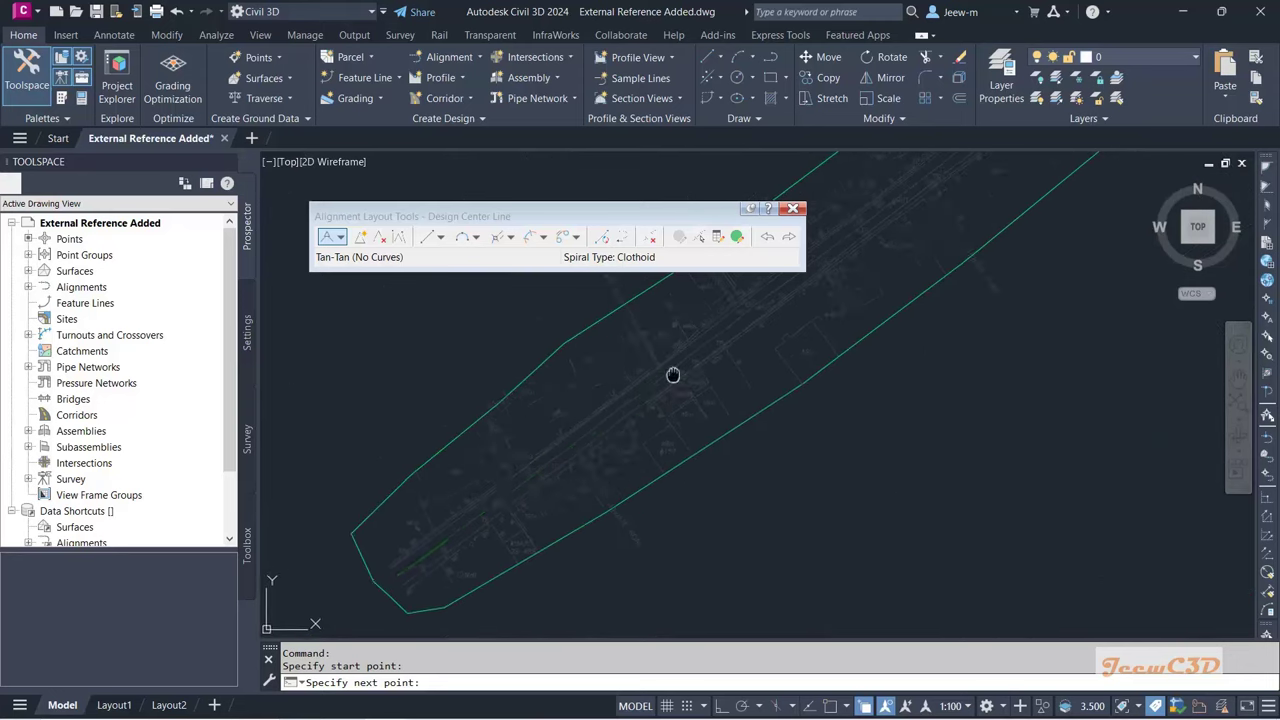
scroll(660, 395, up, 1)
scroll(645, 415, up, 1)
scroll(655, 418, down, 1)
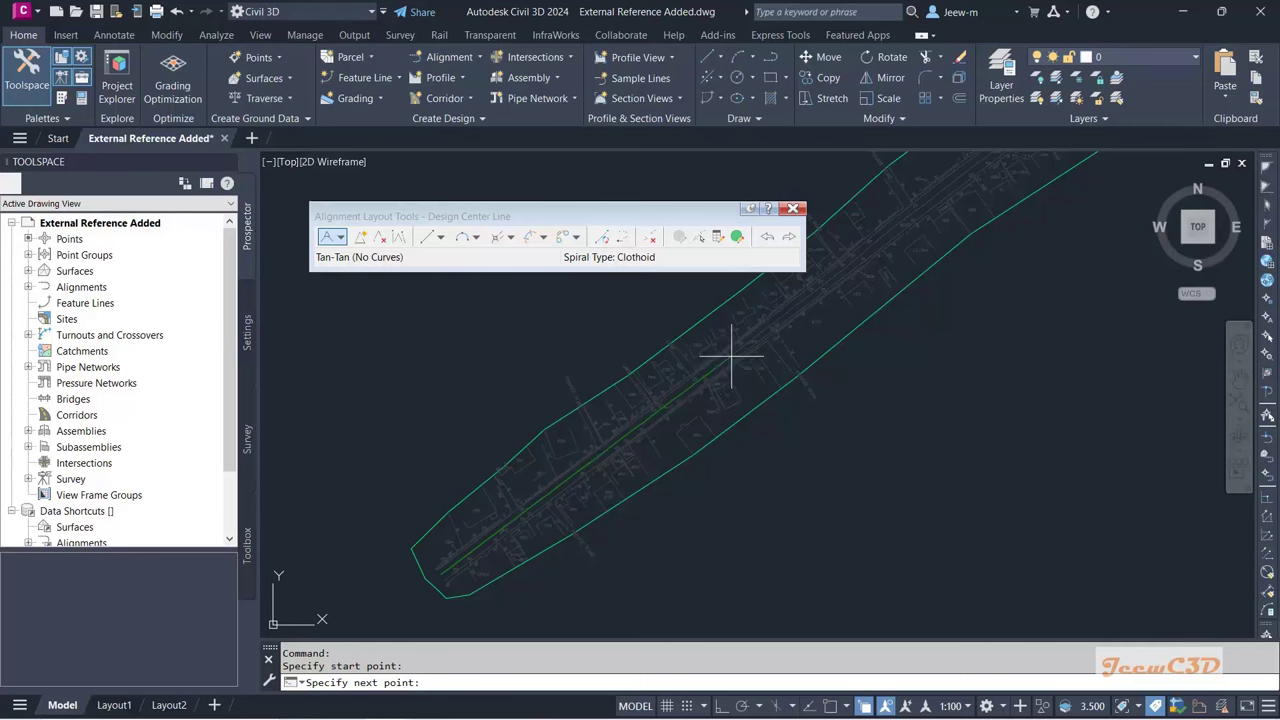
scroll(737, 358, up, 1)
scroll(709, 386, down, 3)
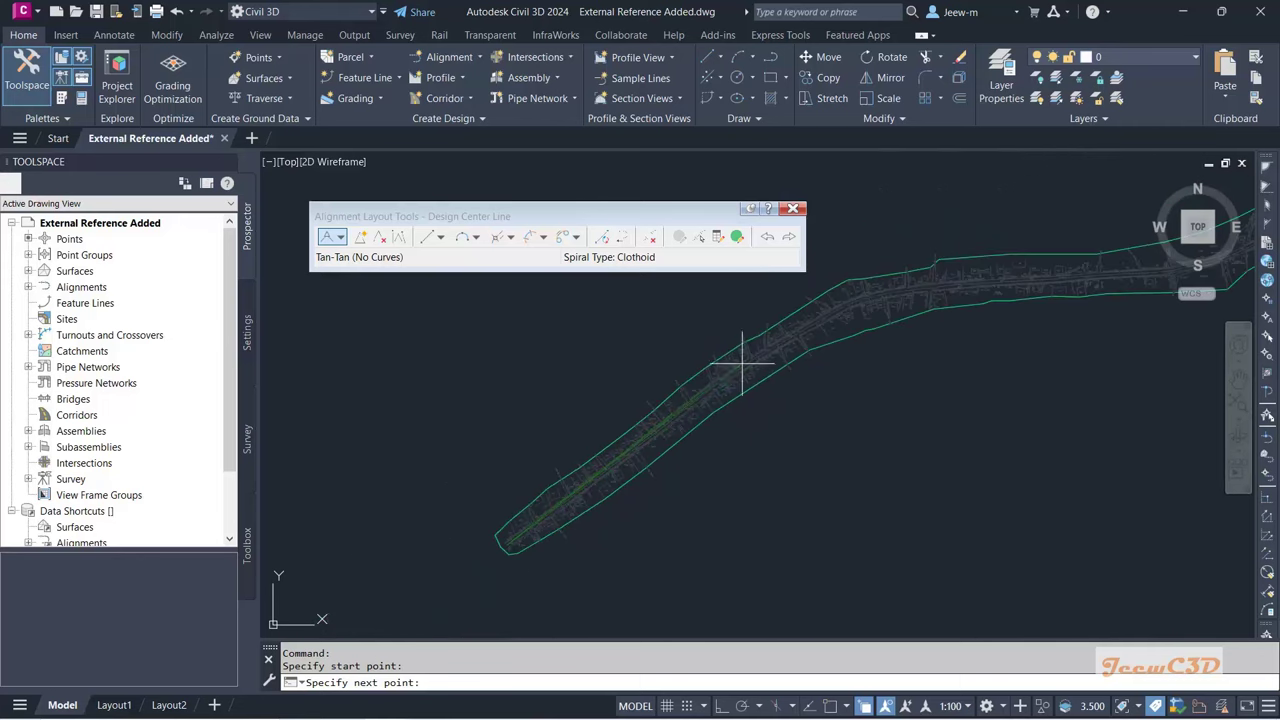
scroll(765, 348, up, 4)
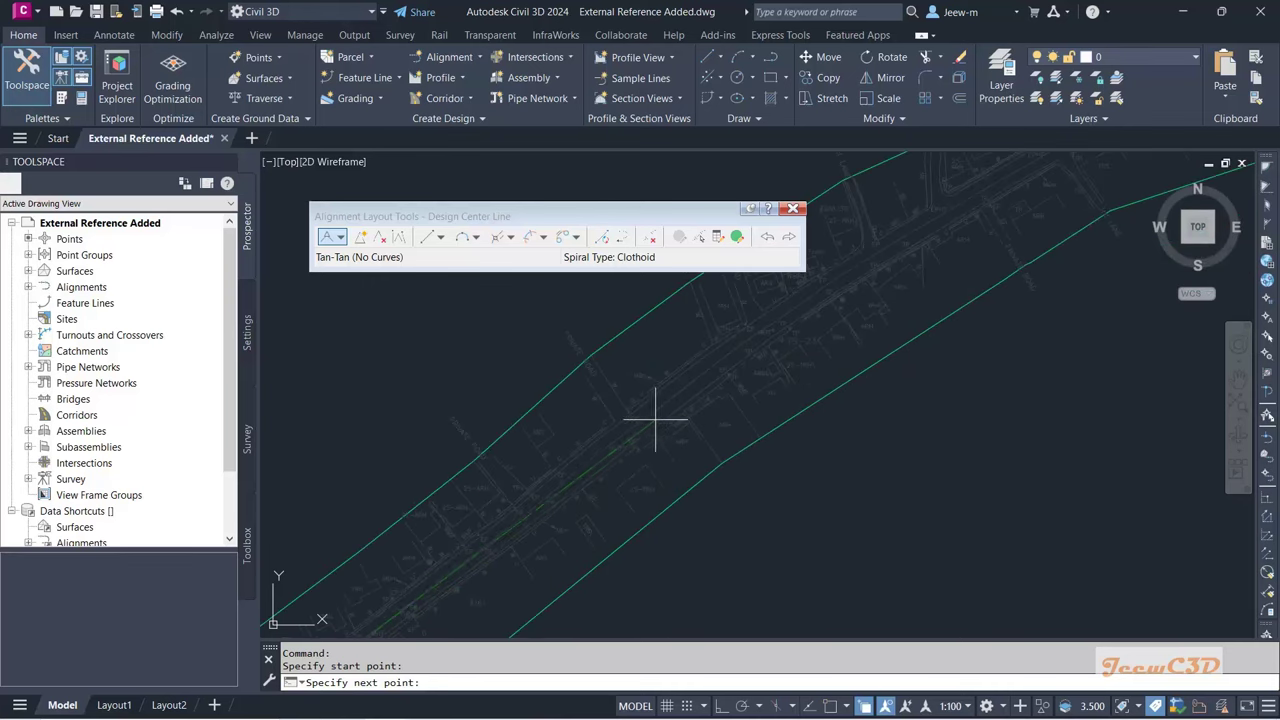
scroll(722, 390, up, 2)
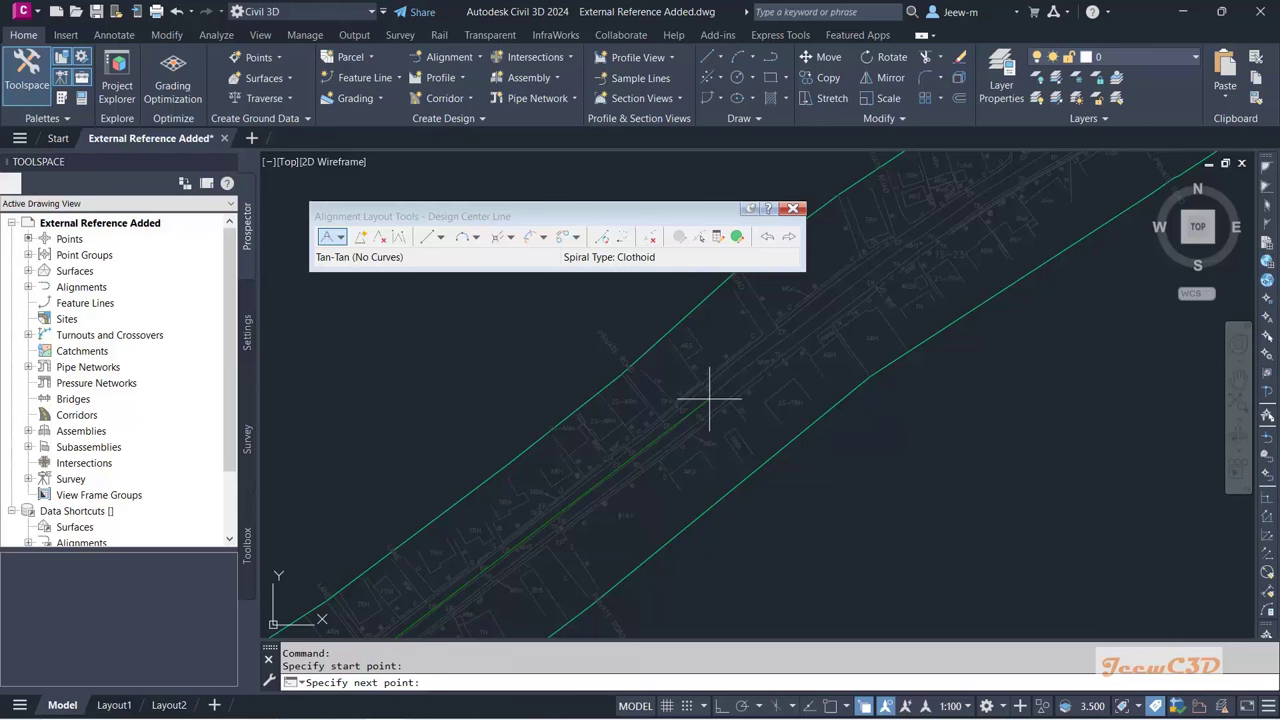
click(689, 413)
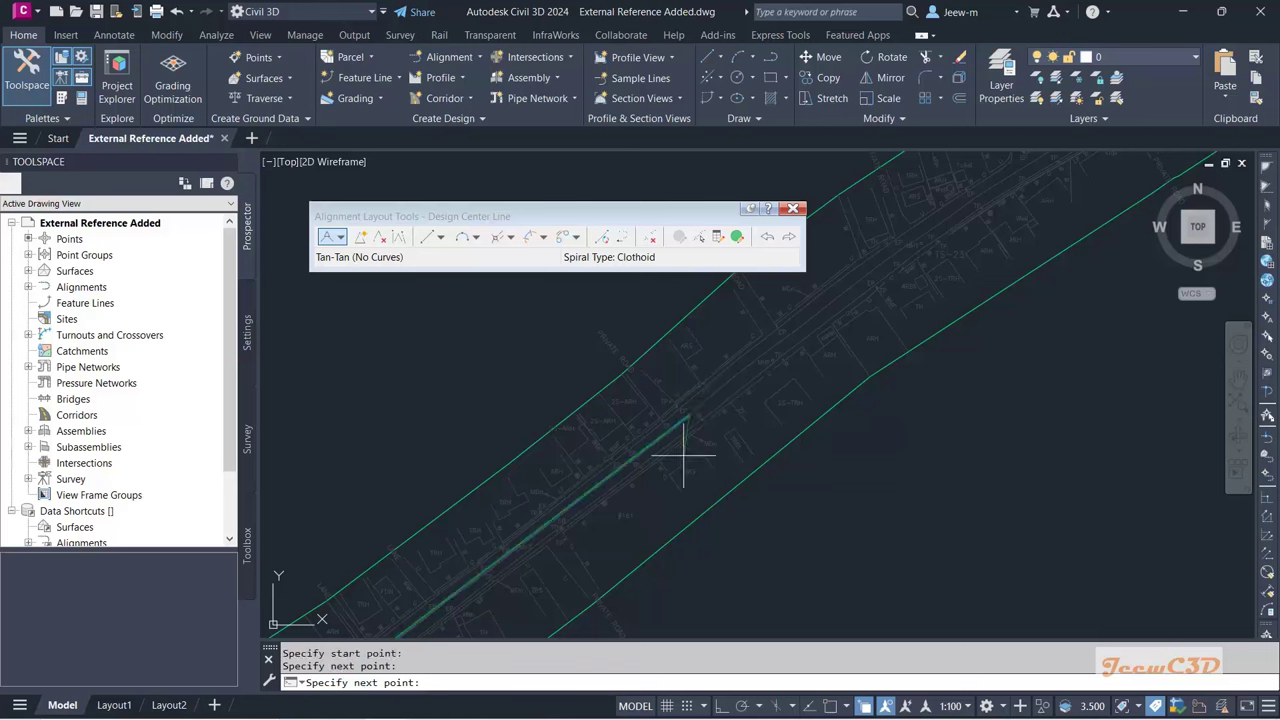
key(Return)
Step: Check the station labels along the new alignment and set the annotation scale to 1:1000
scroll(690, 450, down, 4)
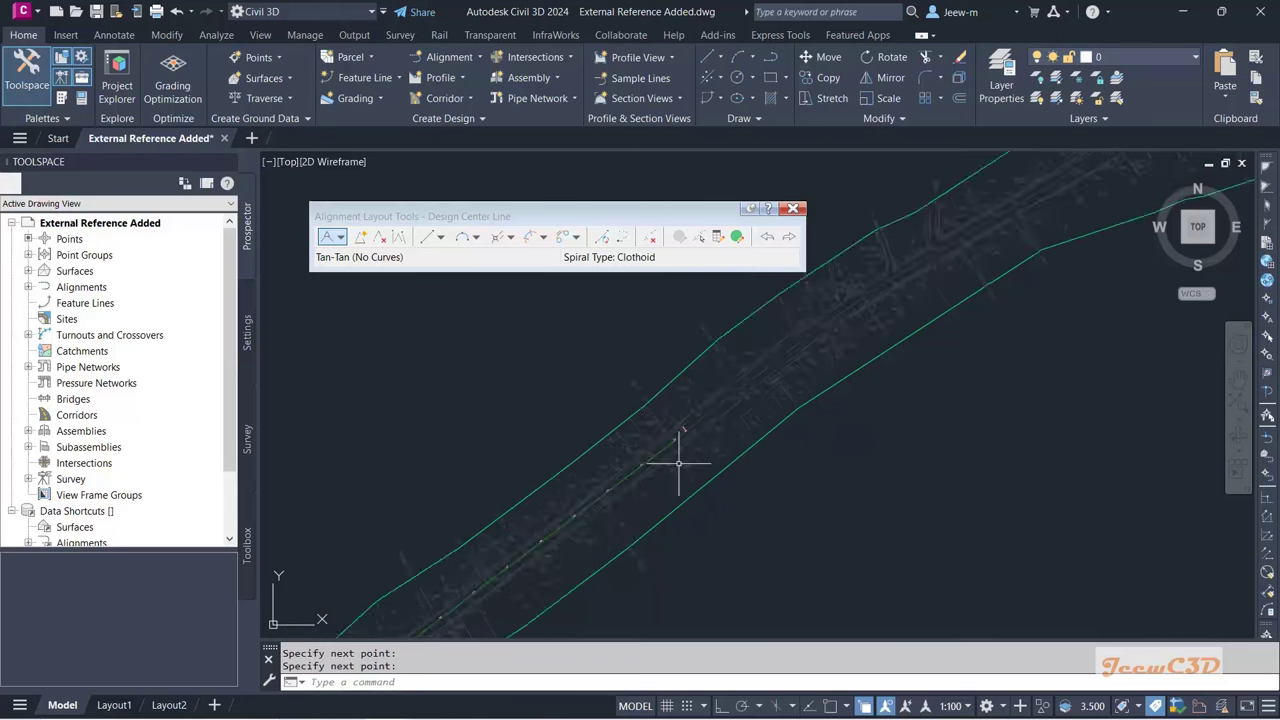
scroll(440, 530, up, 5)
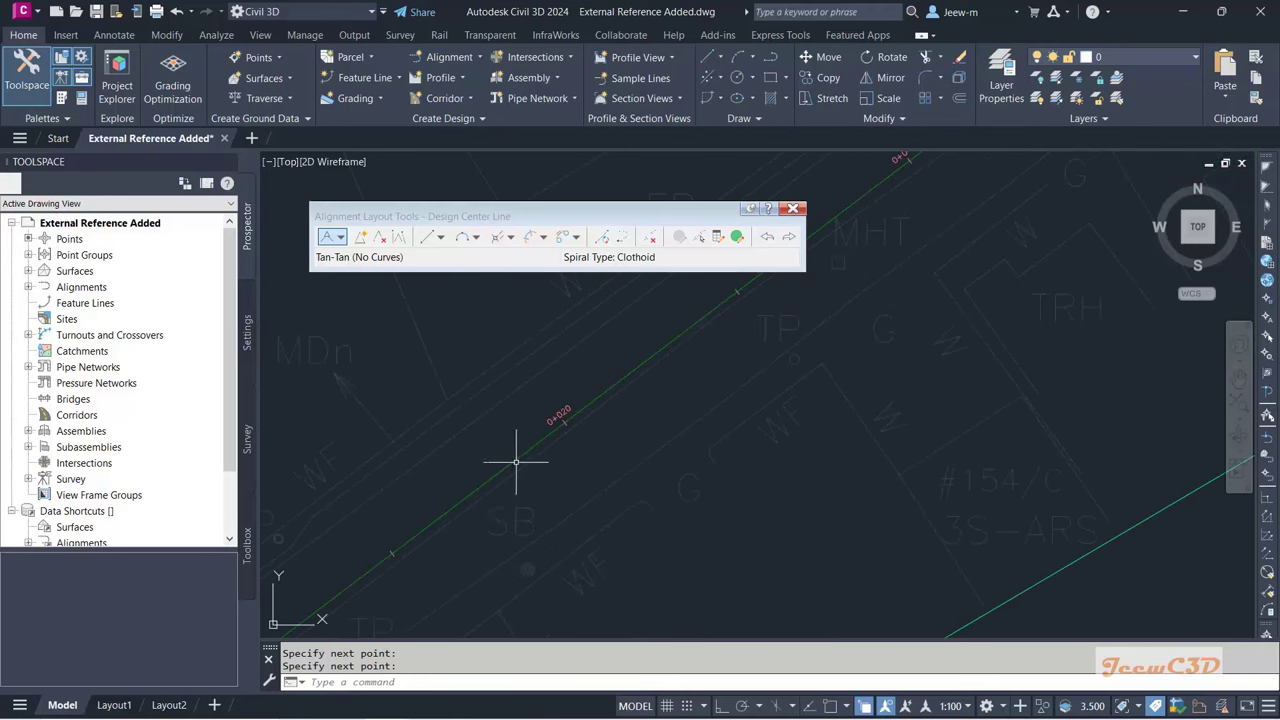
scroll(517, 460, down, 3)
scroll(516, 470, up, 2)
scroll(560, 460, down, 2)
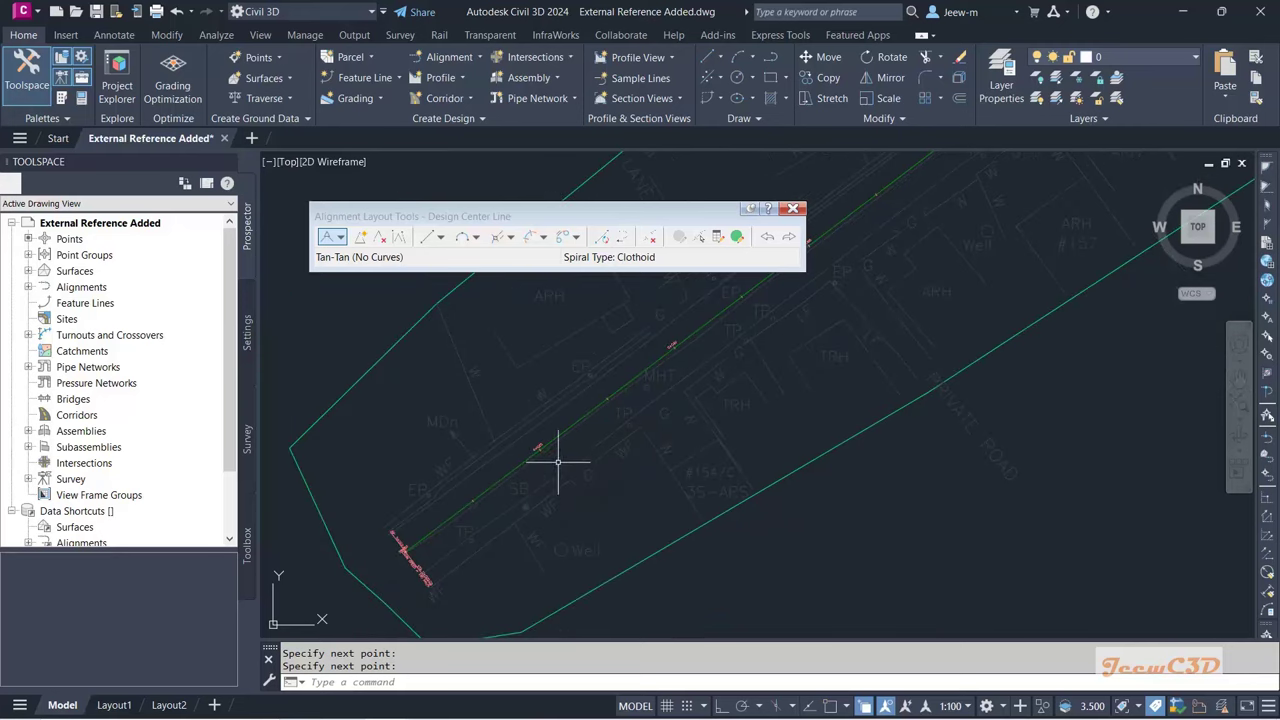
scroll(549, 523, up, 2)
scroll(624, 436, up, 2)
scroll(624, 436, up, 2)
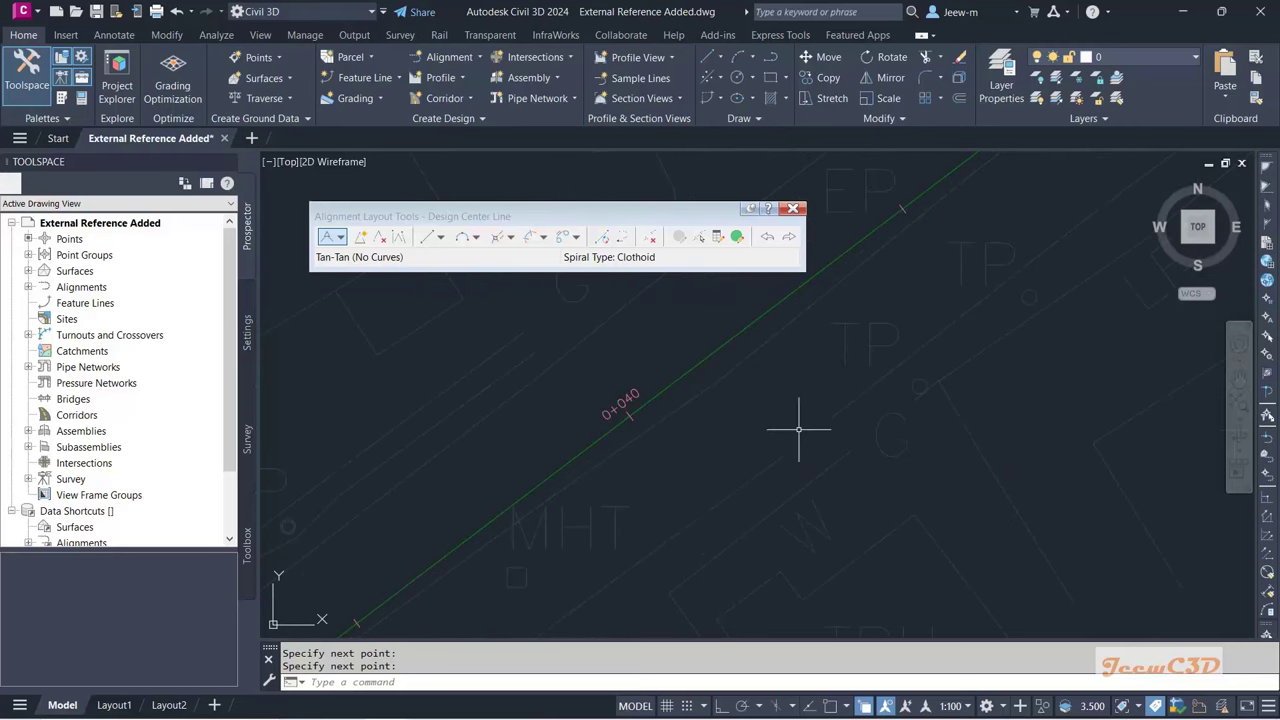
click(950, 706)
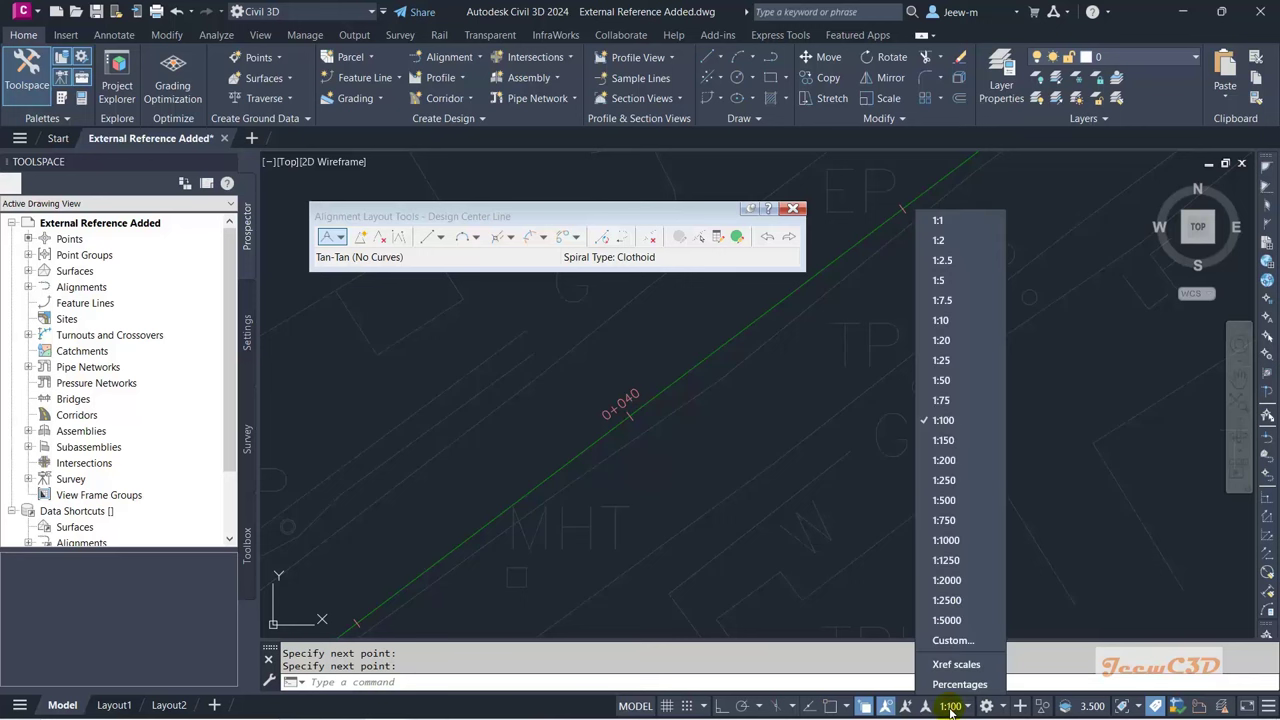
click(945, 540)
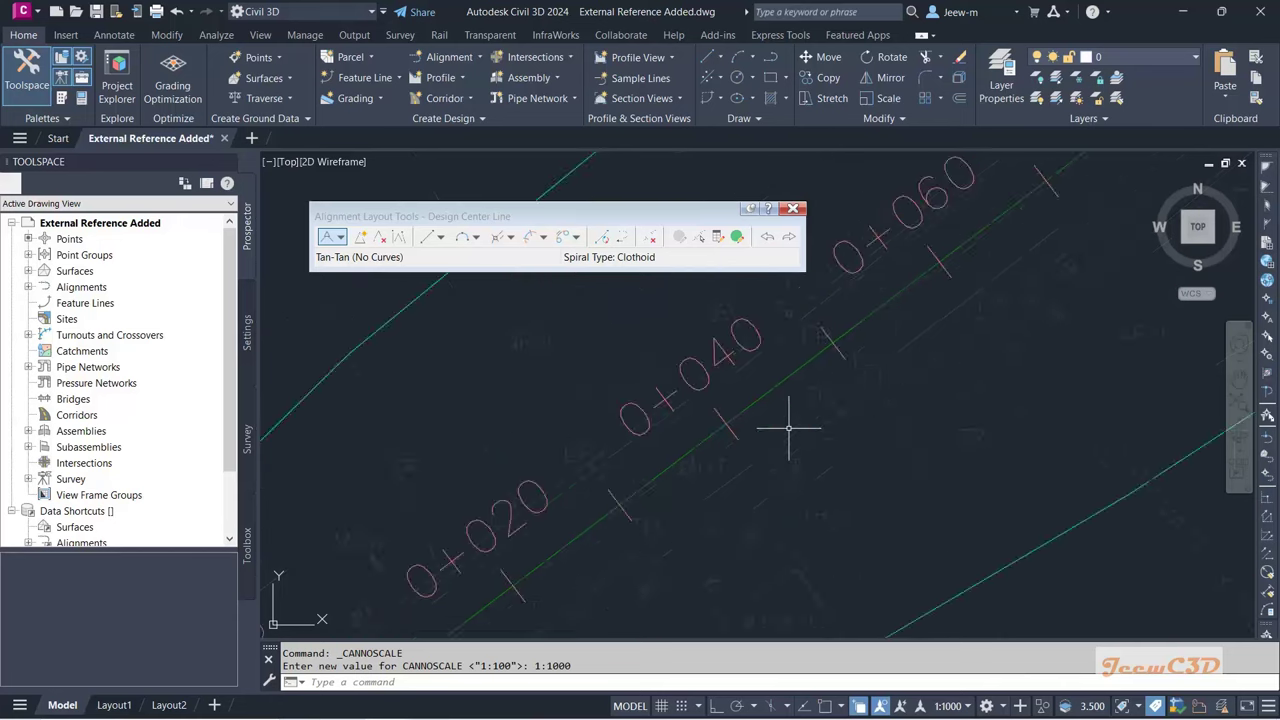
Step: Examine the station labels from the alignment's beginning to its end point and the road beyond it
scroll(788, 428, down, 2)
scroll(929, 329, down, 1)
middle_drag(929, 329, 799, 403)
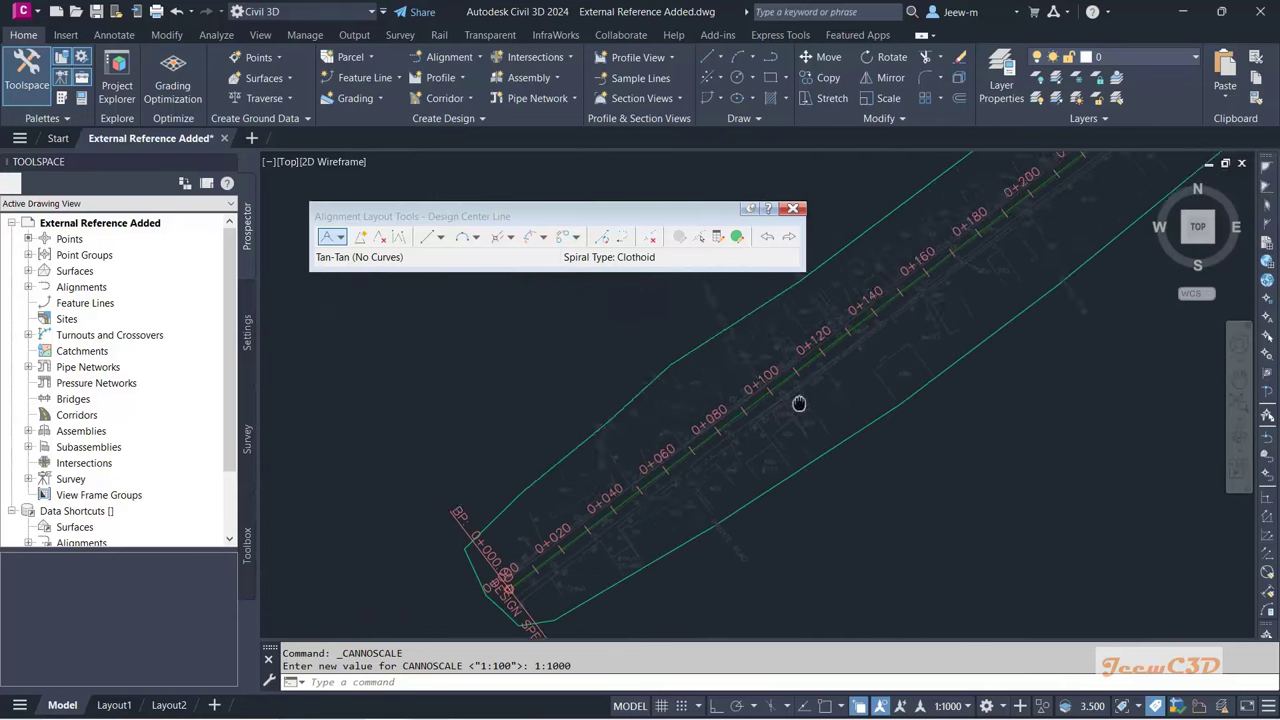
scroll(614, 500, up, 3)
middle_drag(663, 437, 501, 536)
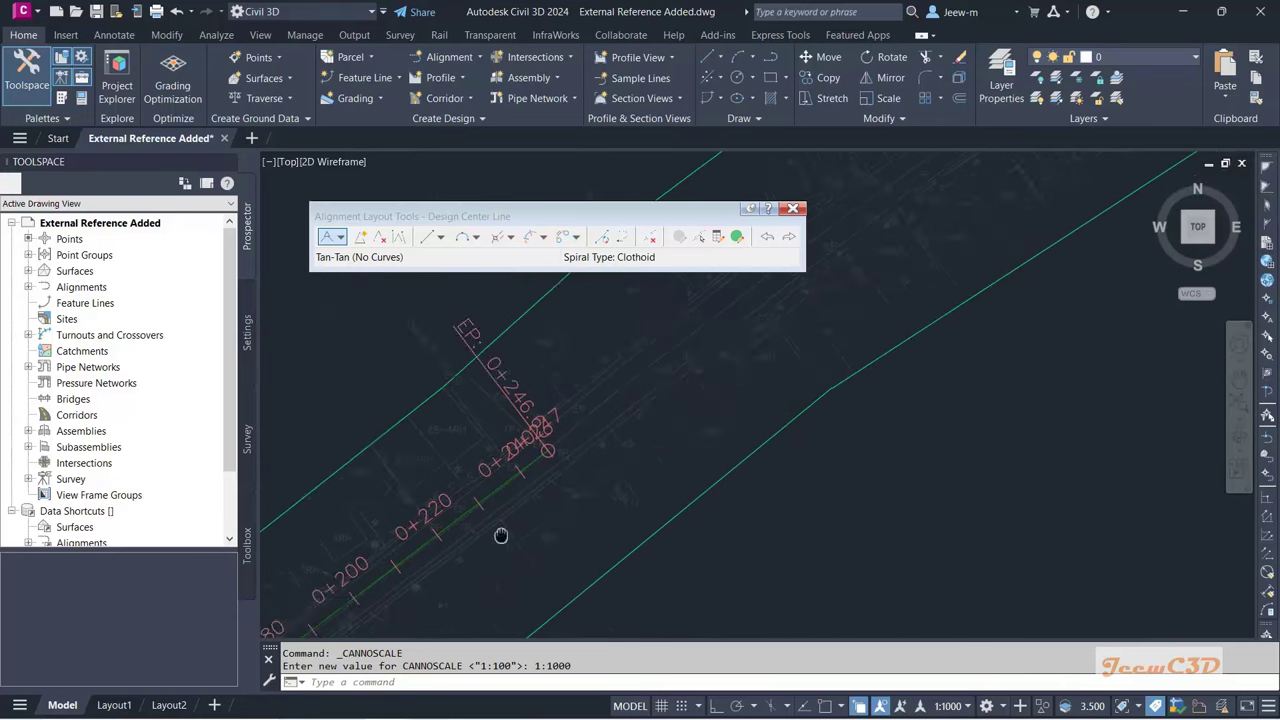
scroll(501, 536, down, 2)
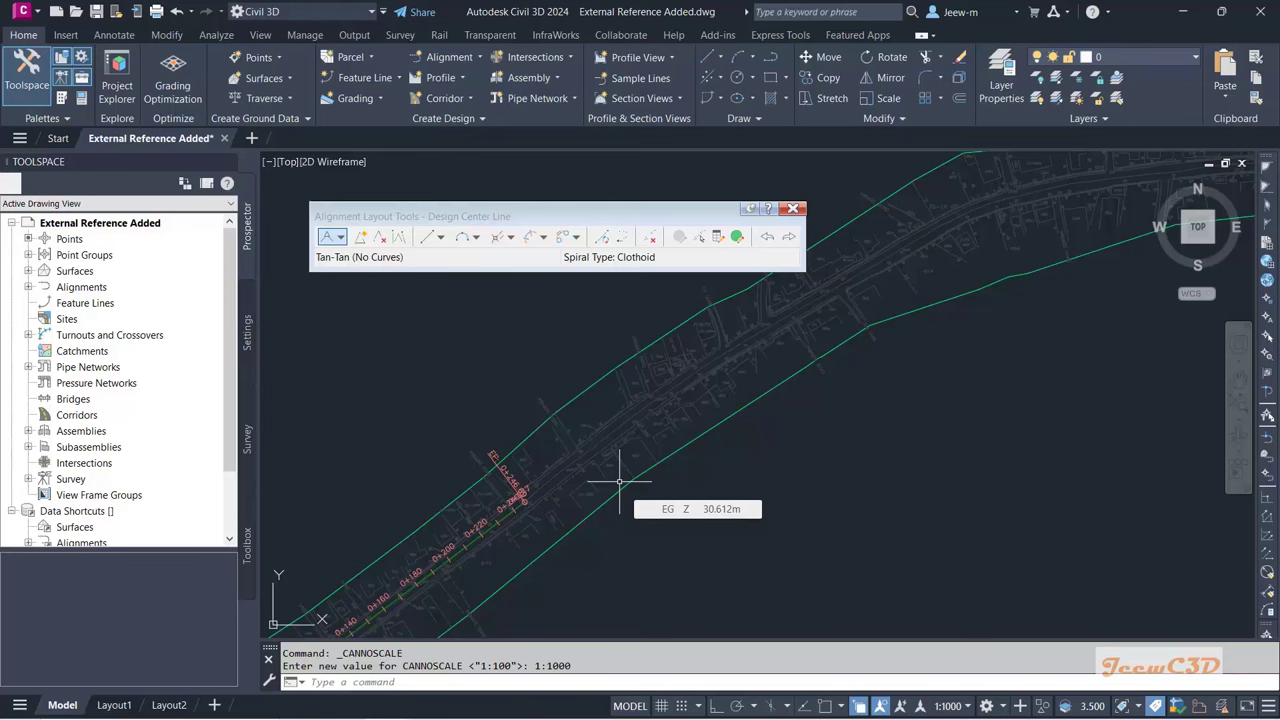
Step: Lay out a second, separate Tangent-Tangent (No curves) segment along the next straight road section northeast of the first tangent
mouse_move(609, 500)
middle_down()
mouse_move(611, 466)
mouse_move(486, 549)
middle_up()
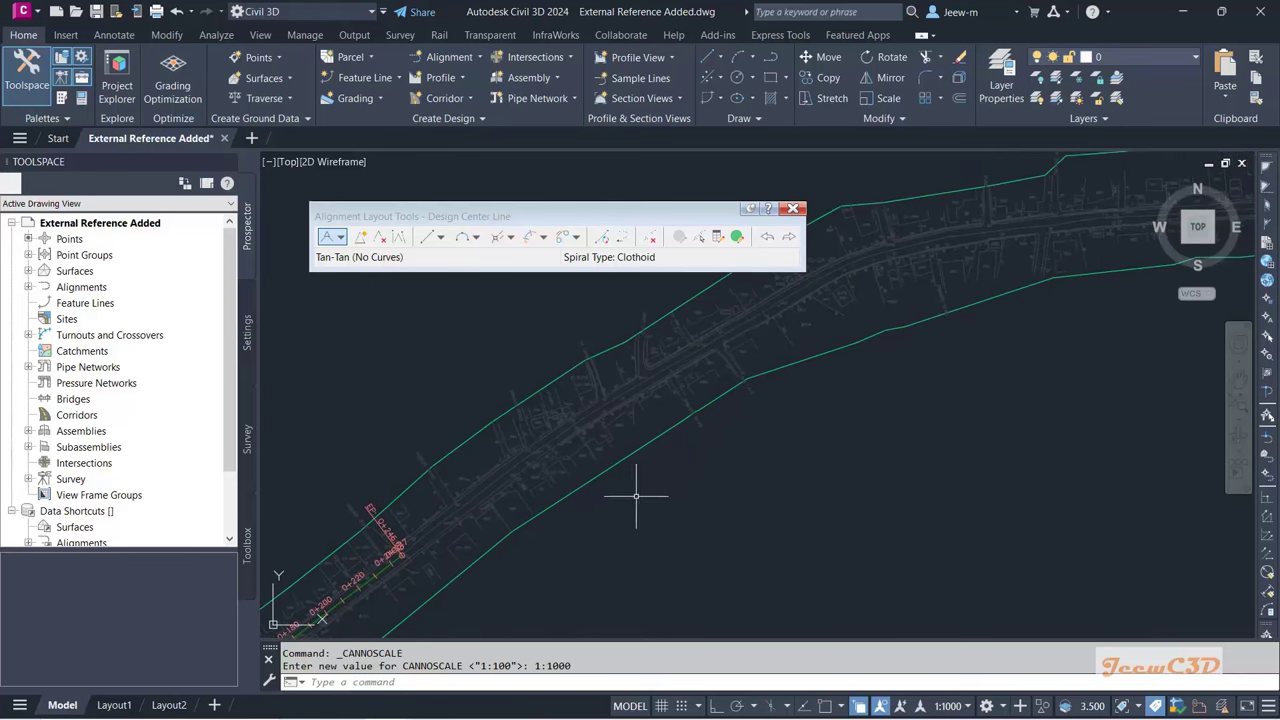
middle_drag(666, 443, 645, 482)
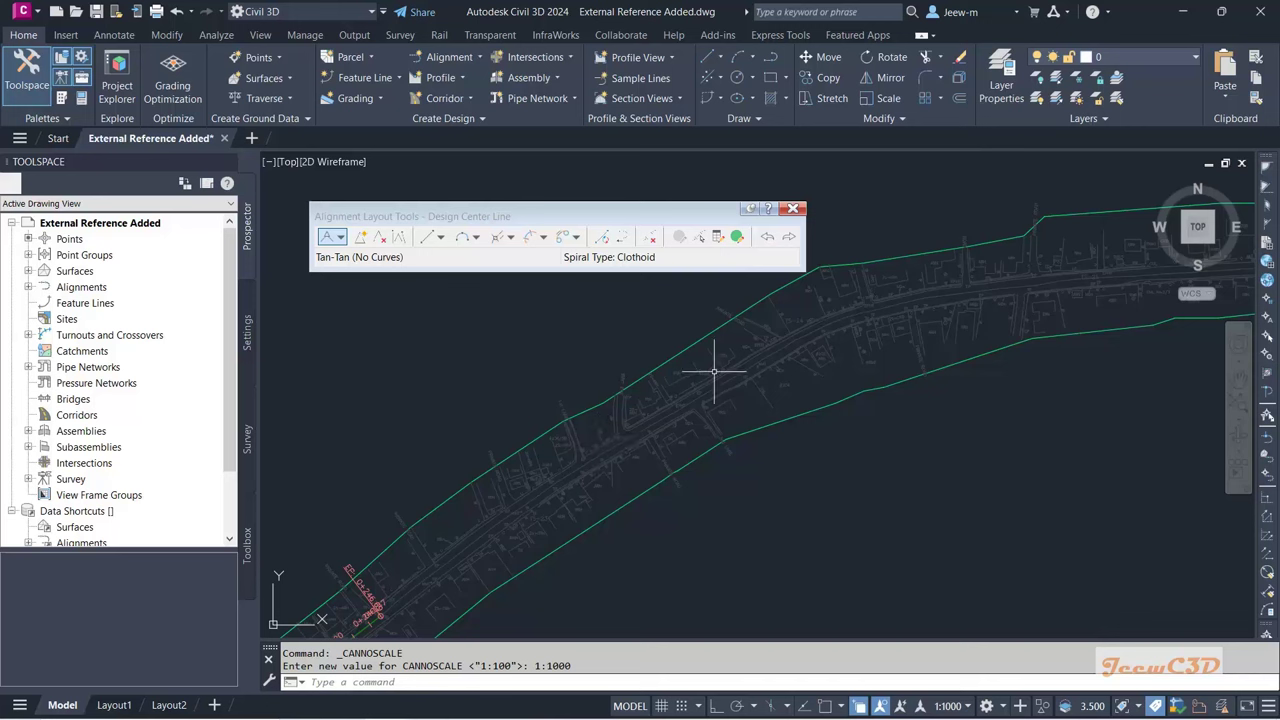
click(340, 237)
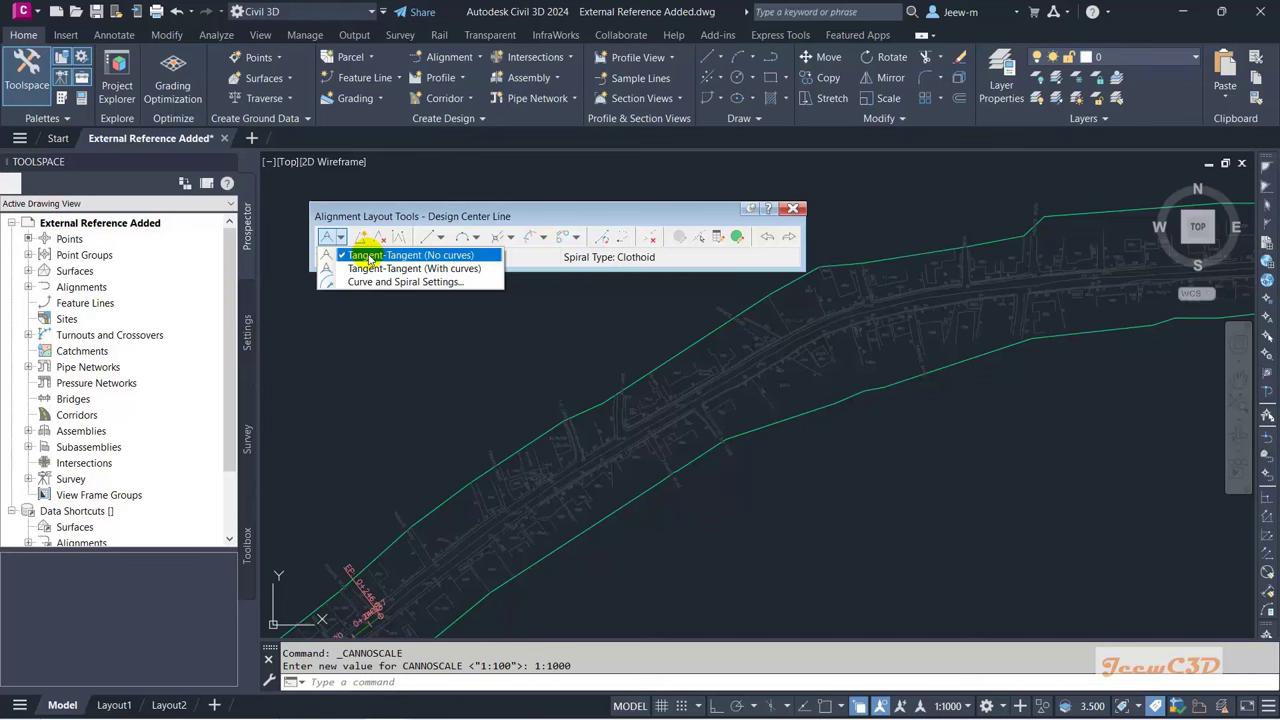
click(368, 258)
scroll(590, 460, up, 2)
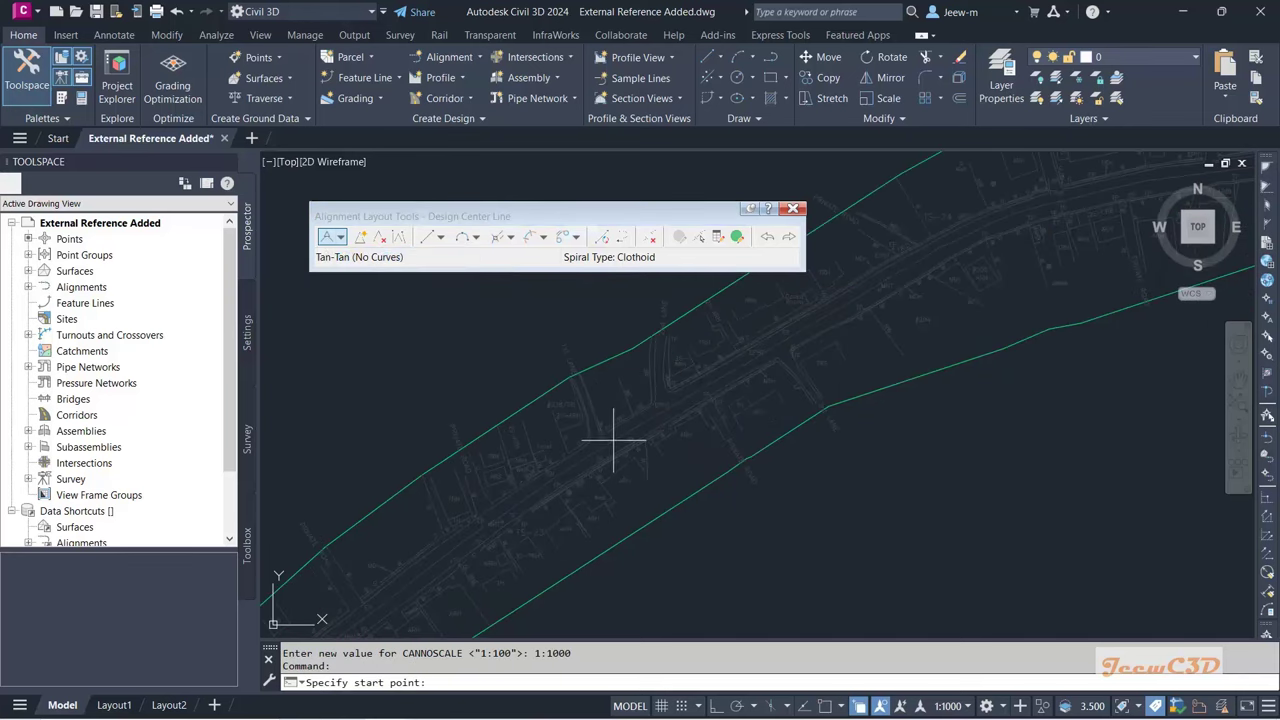
scroll(680, 409, up, 2)
click(494, 534)
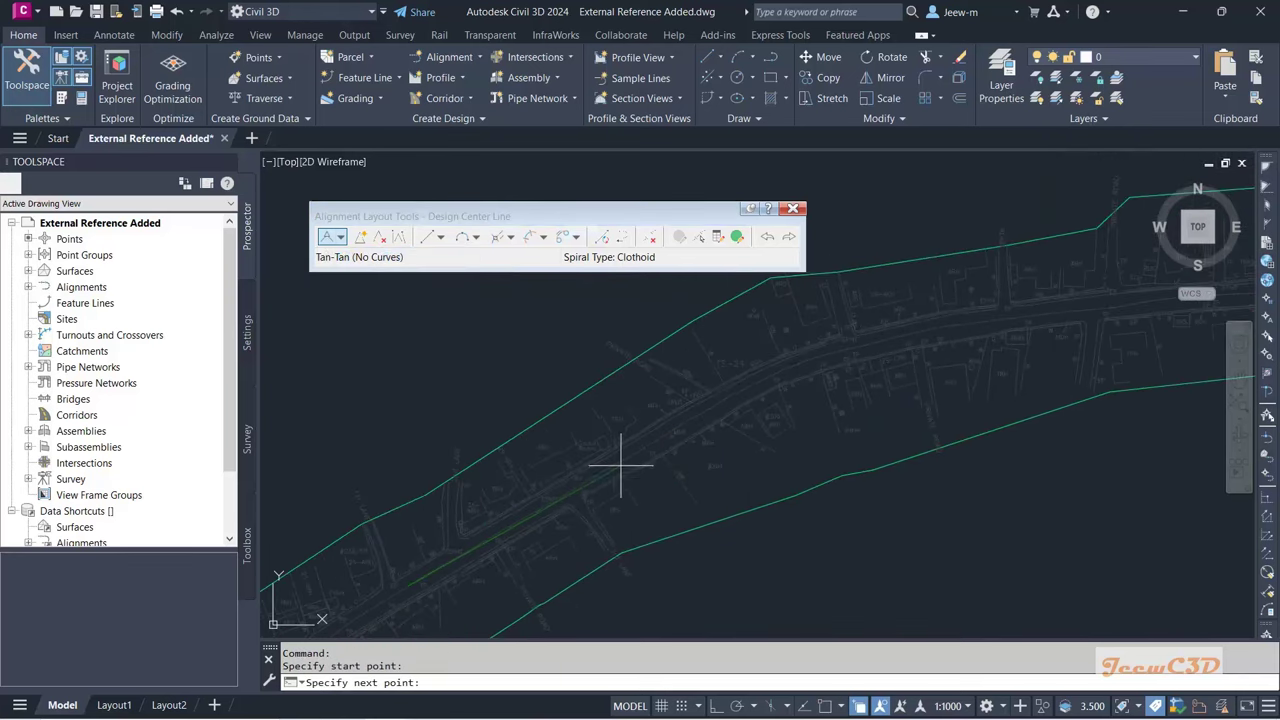
click(675, 430)
key(Return)
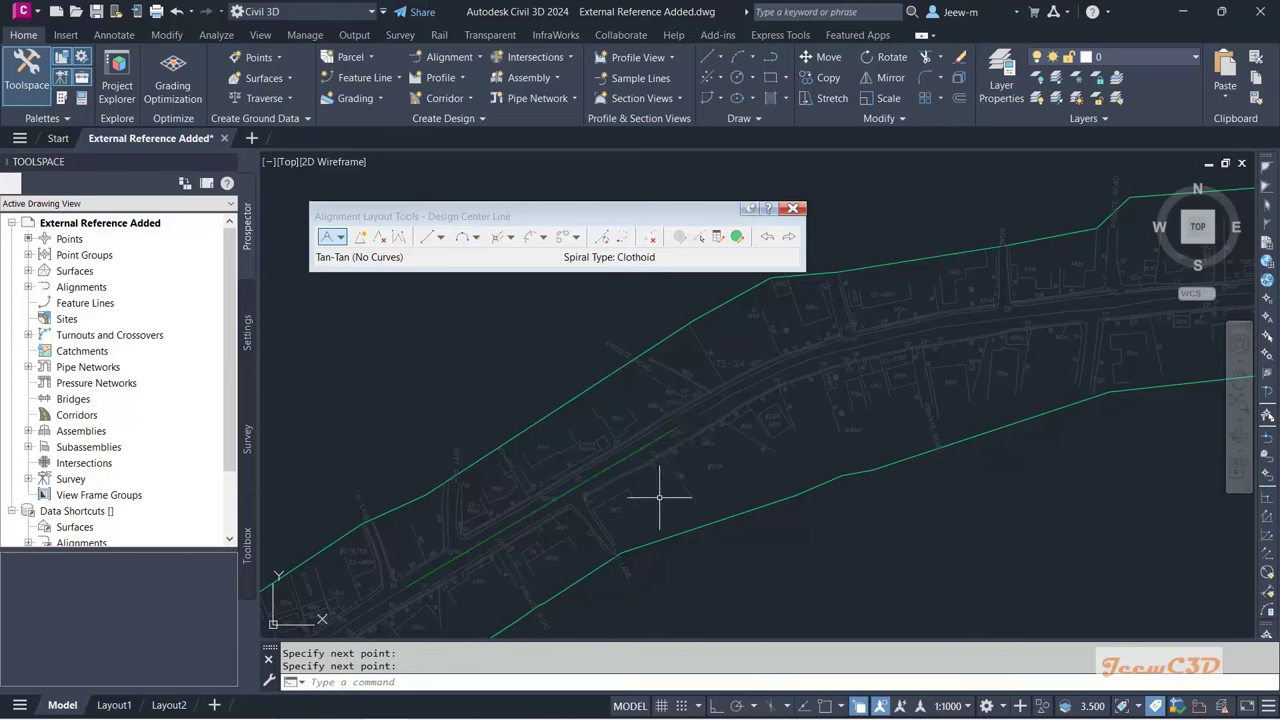
Step: Close the Alignment Layout Tools for the Design Center Line
scroll(690, 460, down, 2)
scroll(703, 434, down, 1)
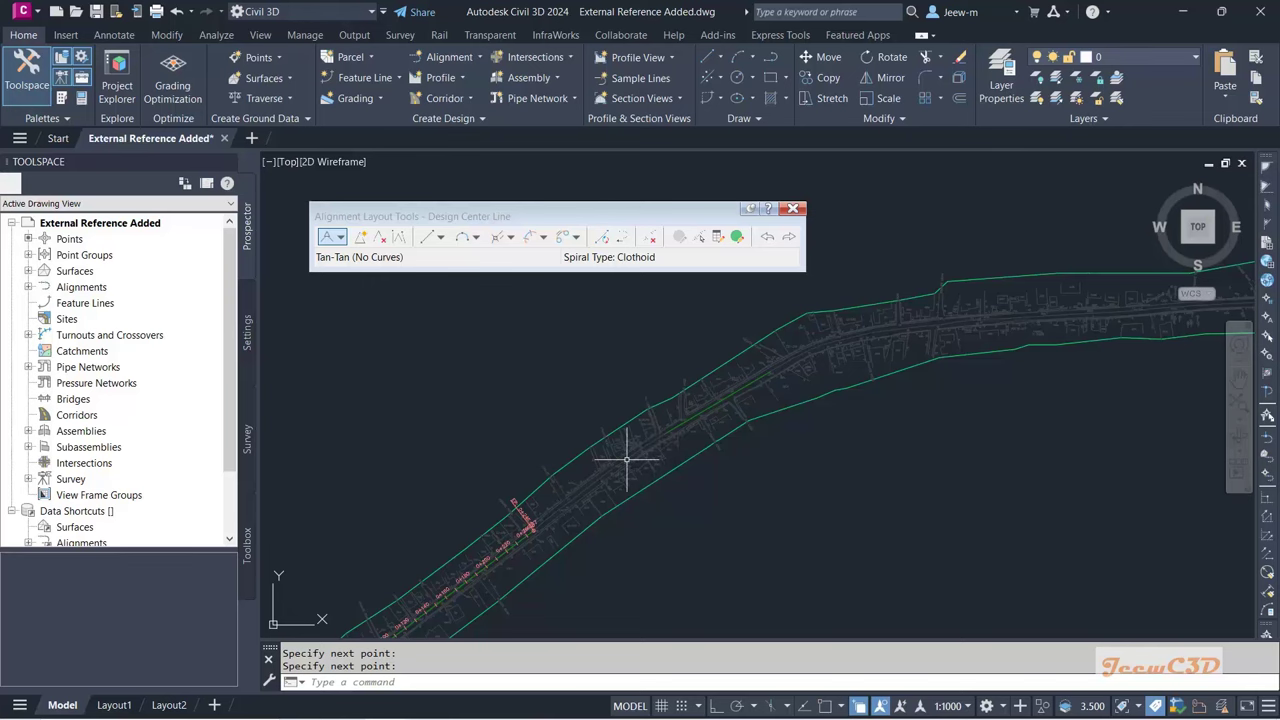
middle_drag(555, 480, 608, 380)
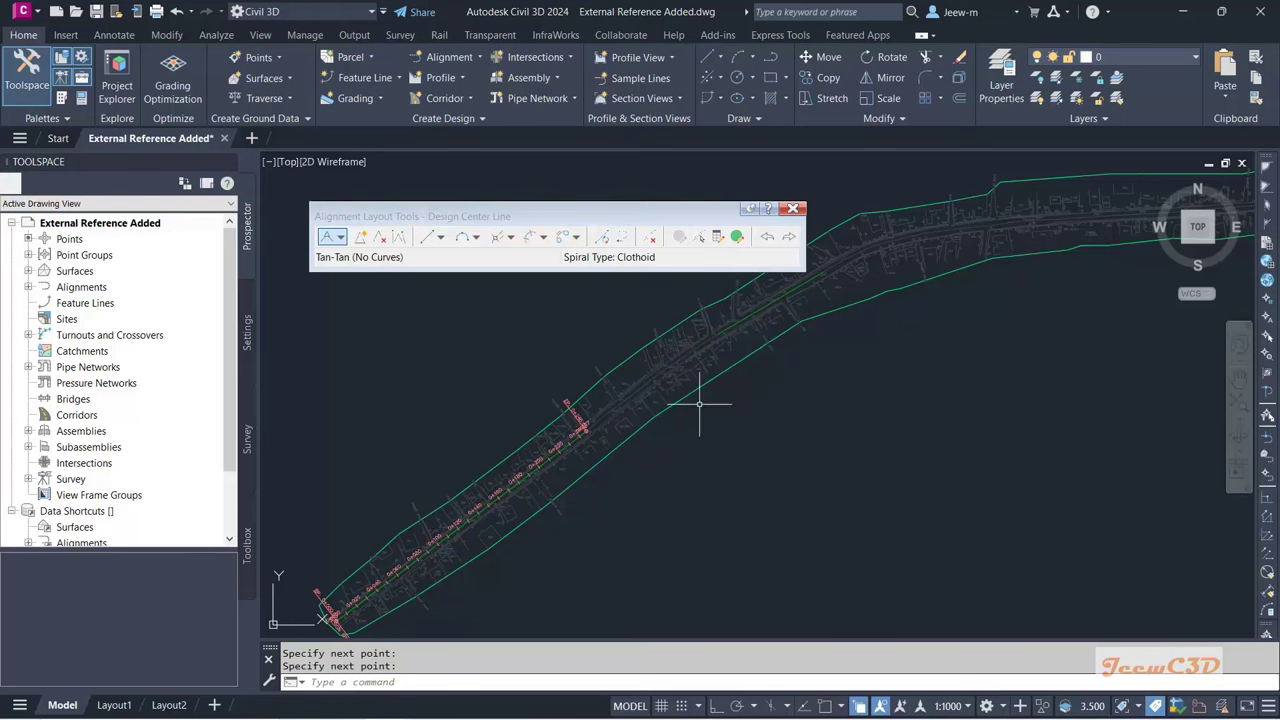
click(789, 208)
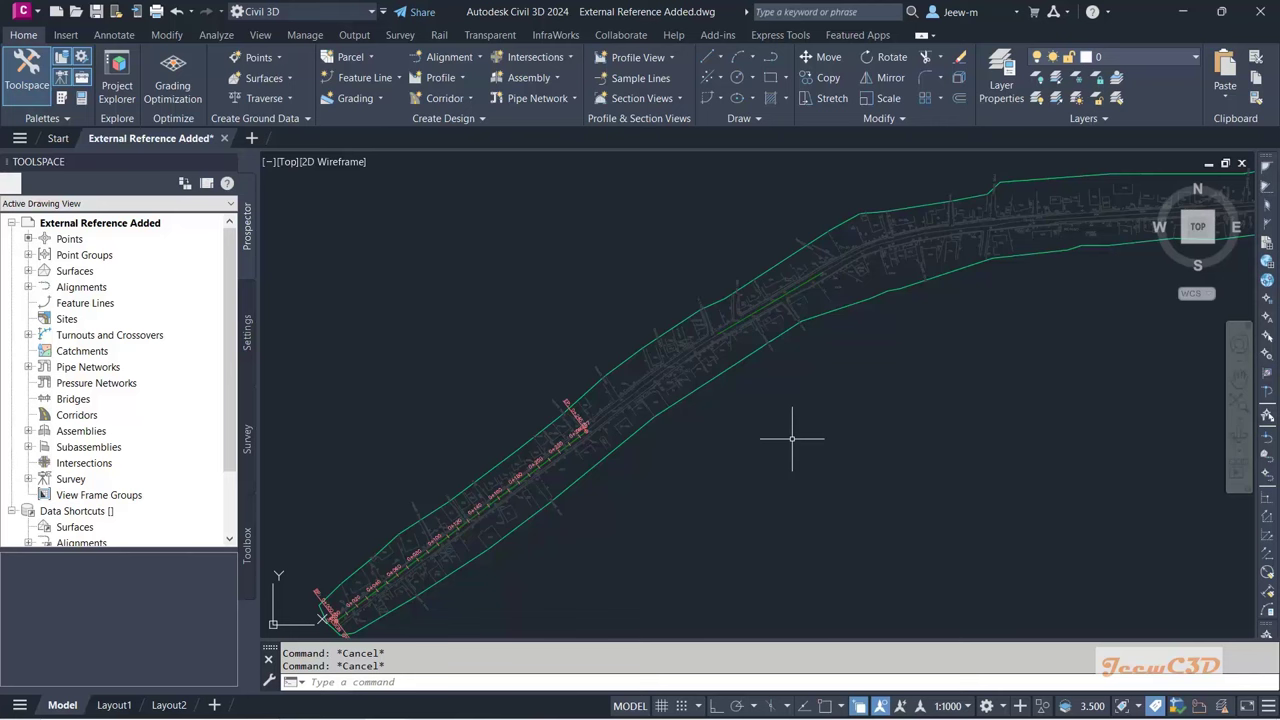
Step: Select the Design Center Line alignment at its second tangent and open its geometry for editing, keeping the layout tools clear of the road
scroll(733, 340, up, 6)
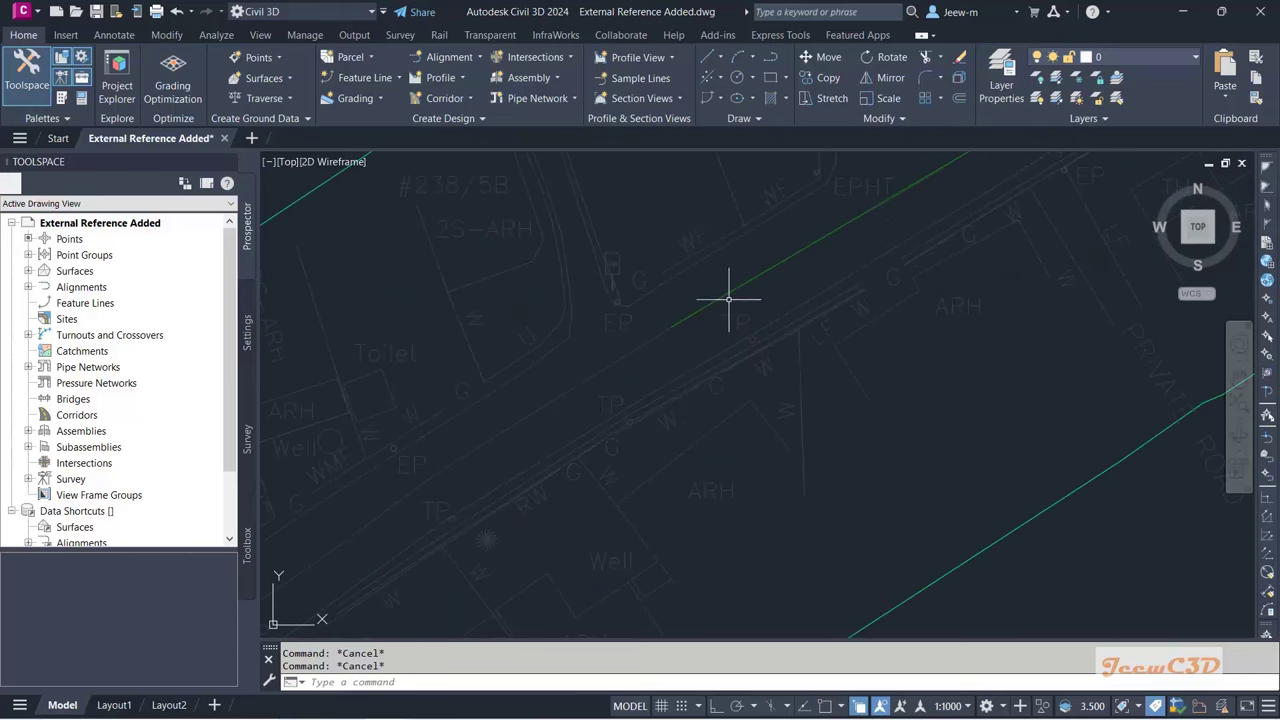
click(735, 289)
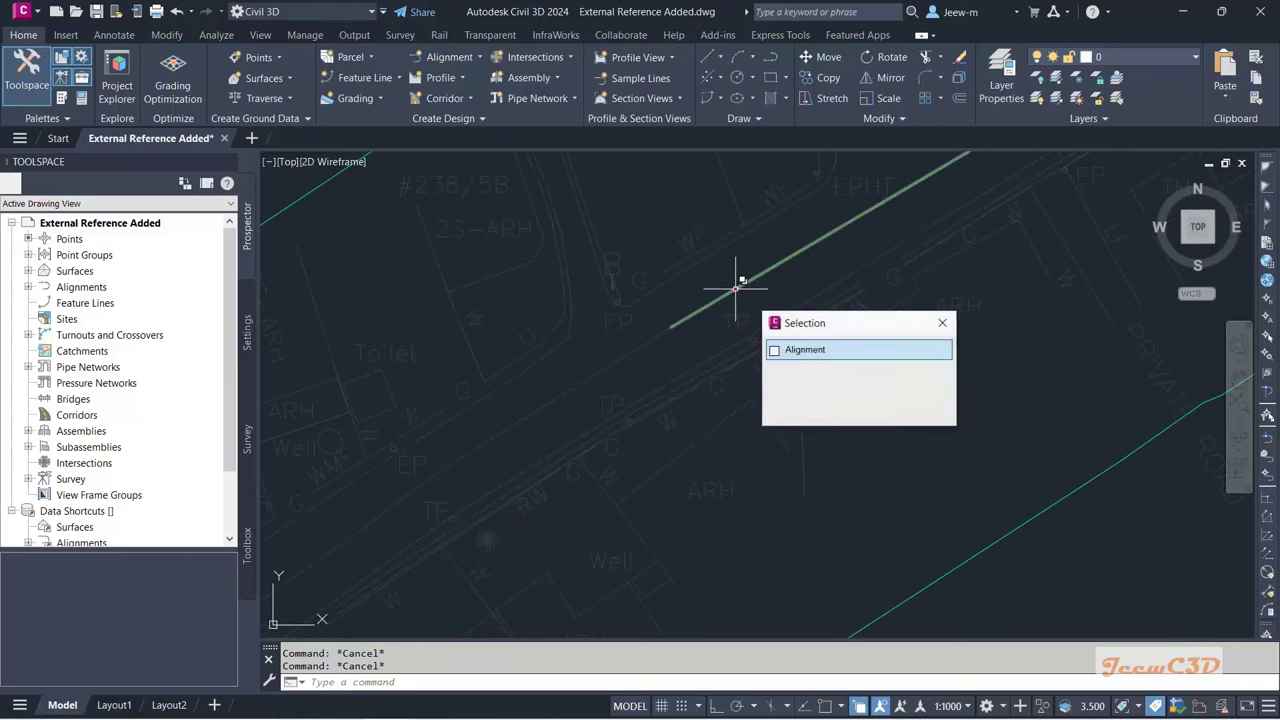
click(820, 350)
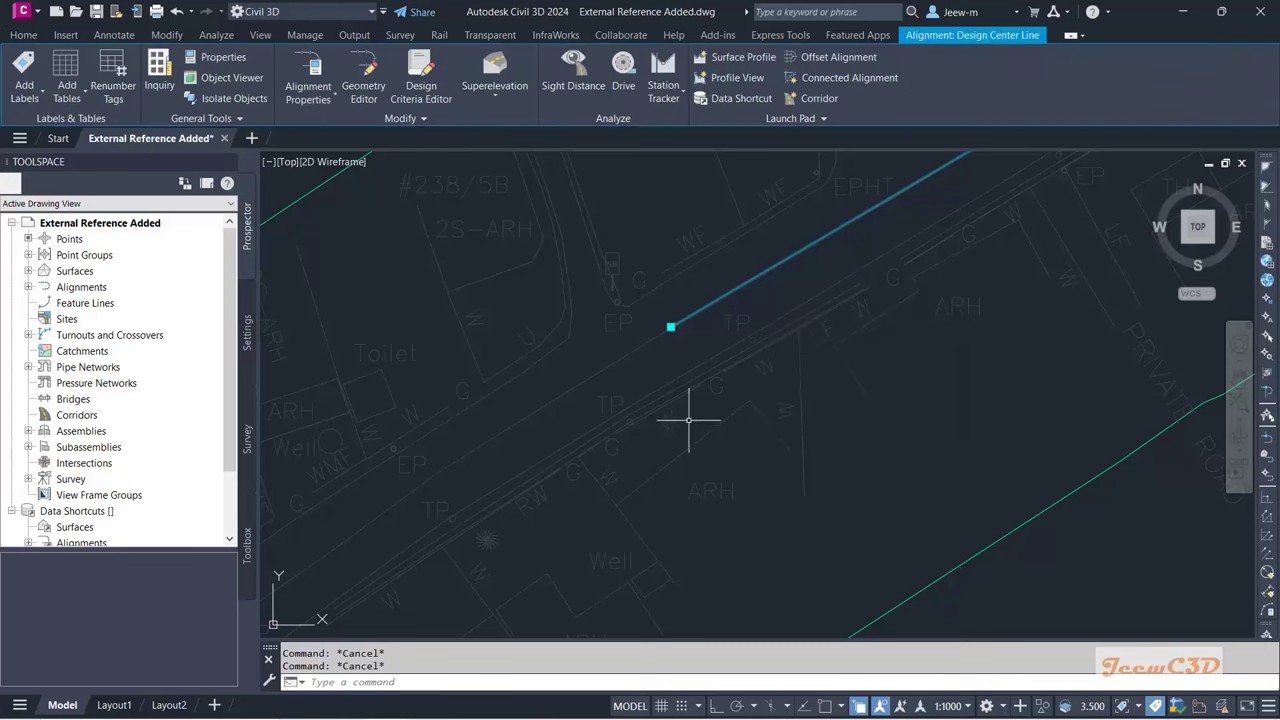
scroll(686, 420, down, 5)
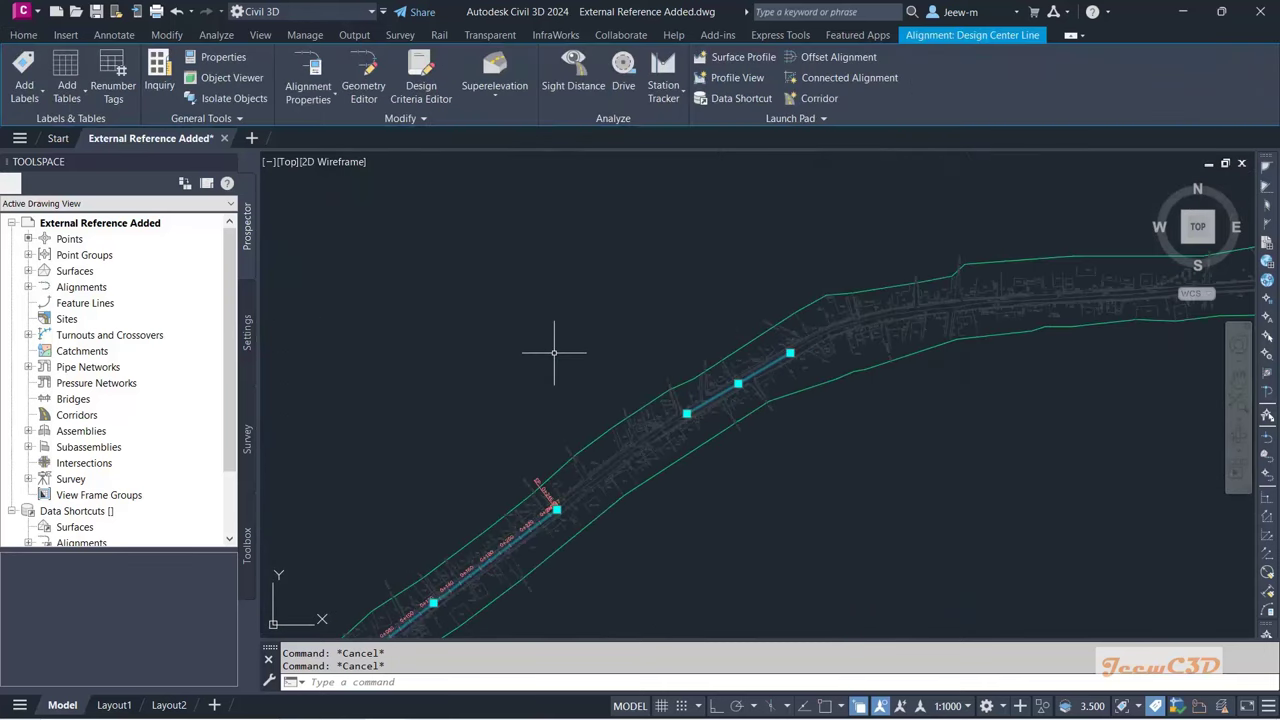
right_click(554, 352)
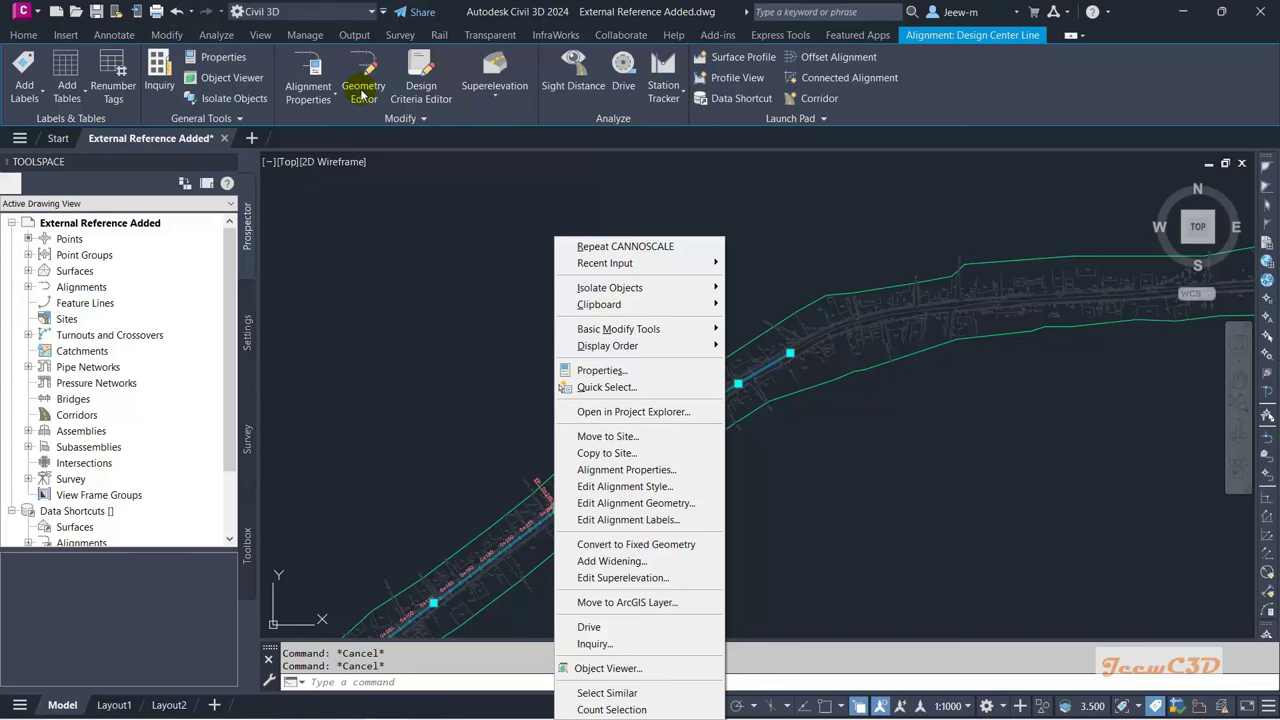
click(636, 504)
drag(564, 222, 540, 208)
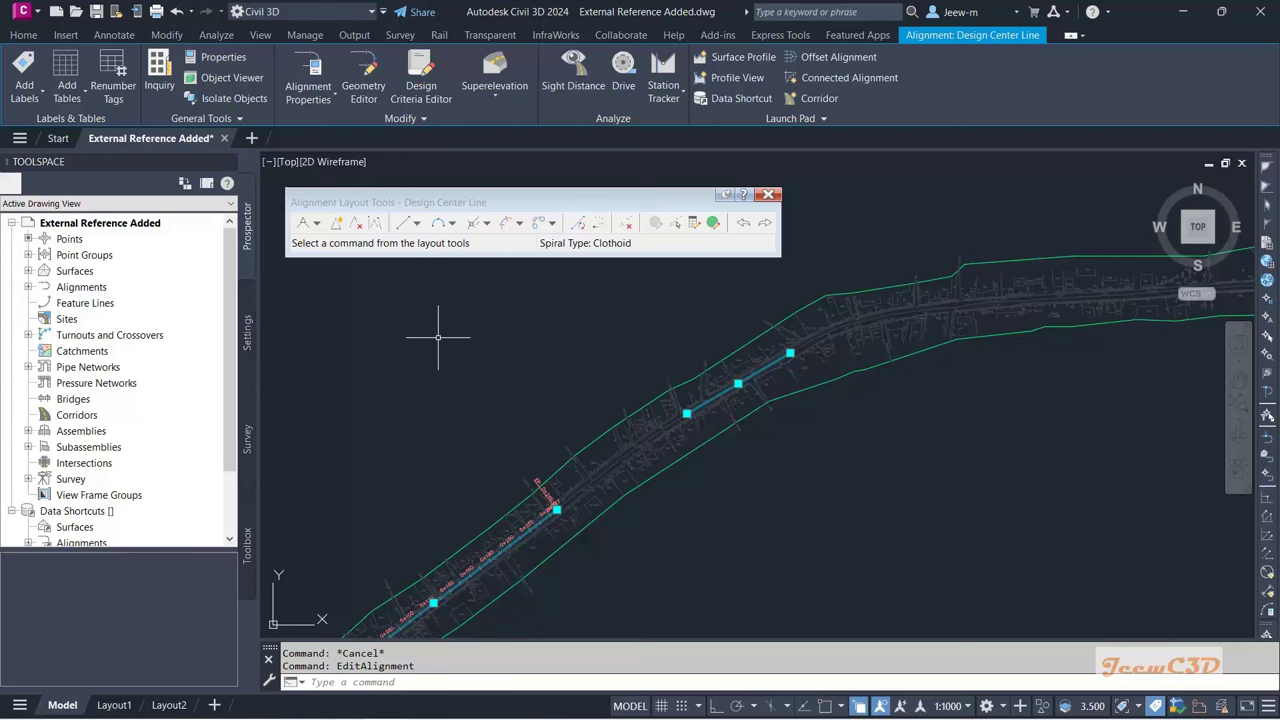
scroll(521, 421, down, 4)
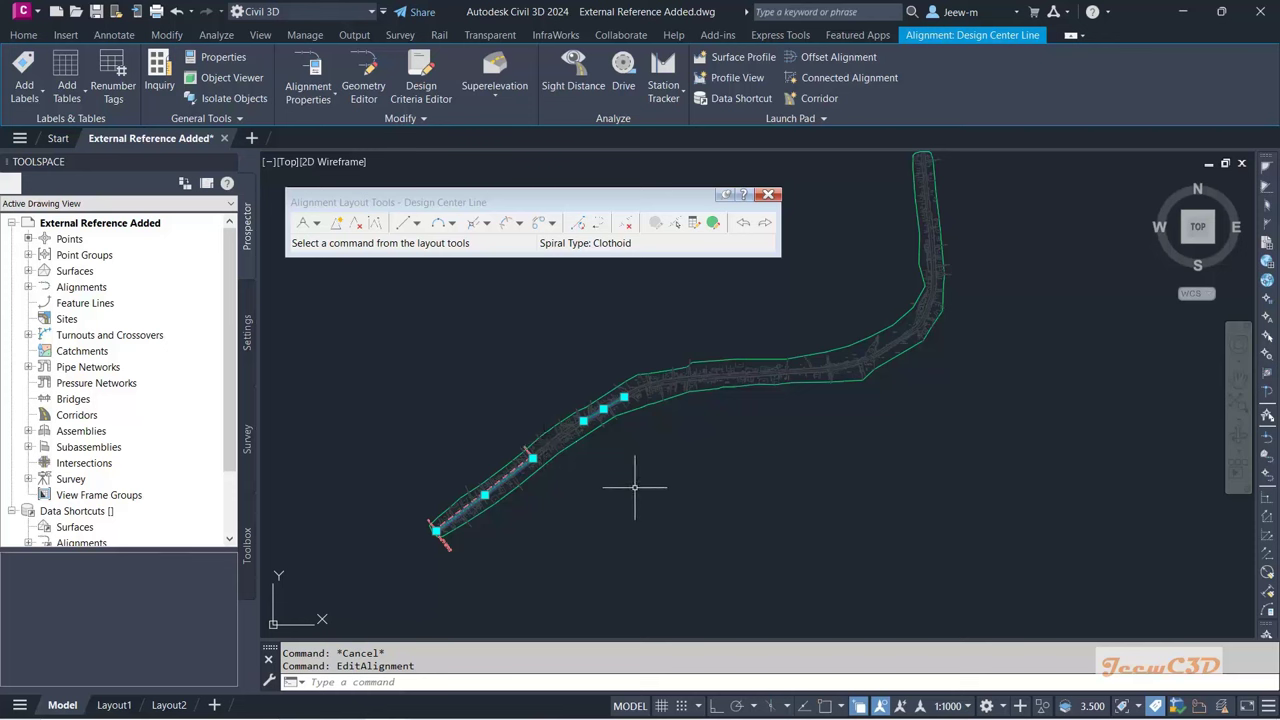
click(594, 227)
click(741, 224)
scroll(600, 423, up, 2)
scroll(595, 408, up, 4)
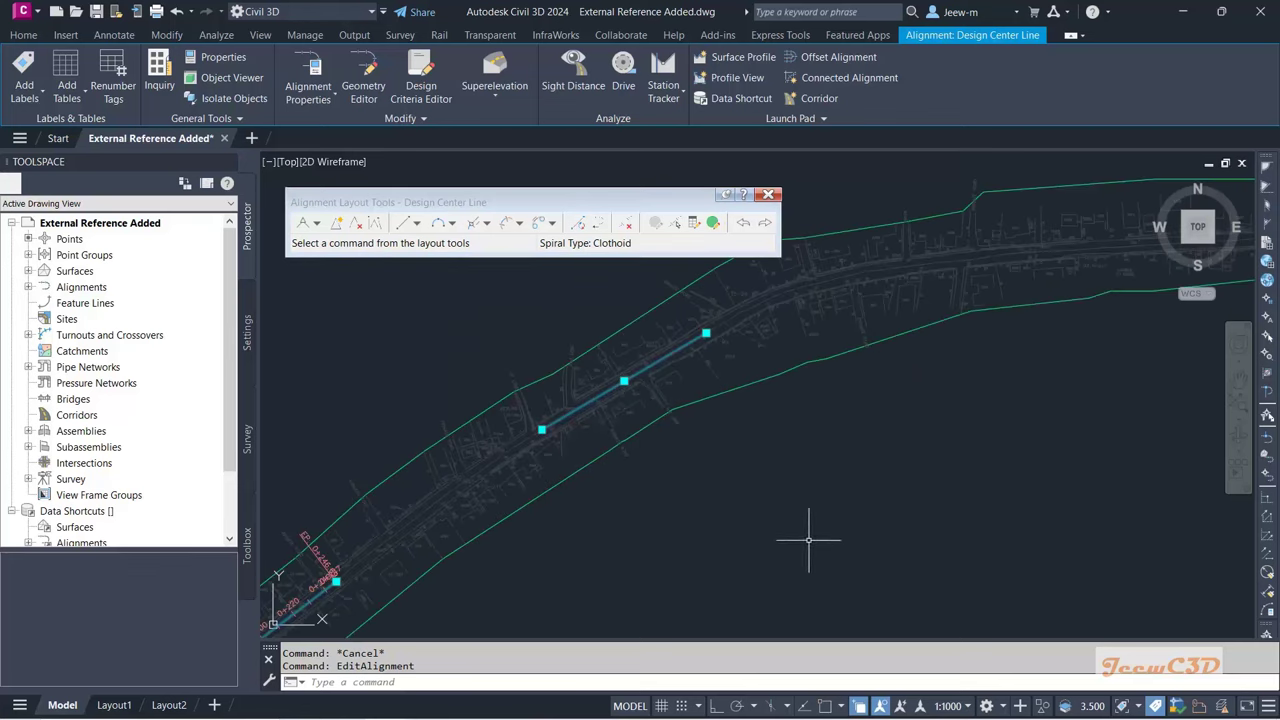
right_click(769, 486)
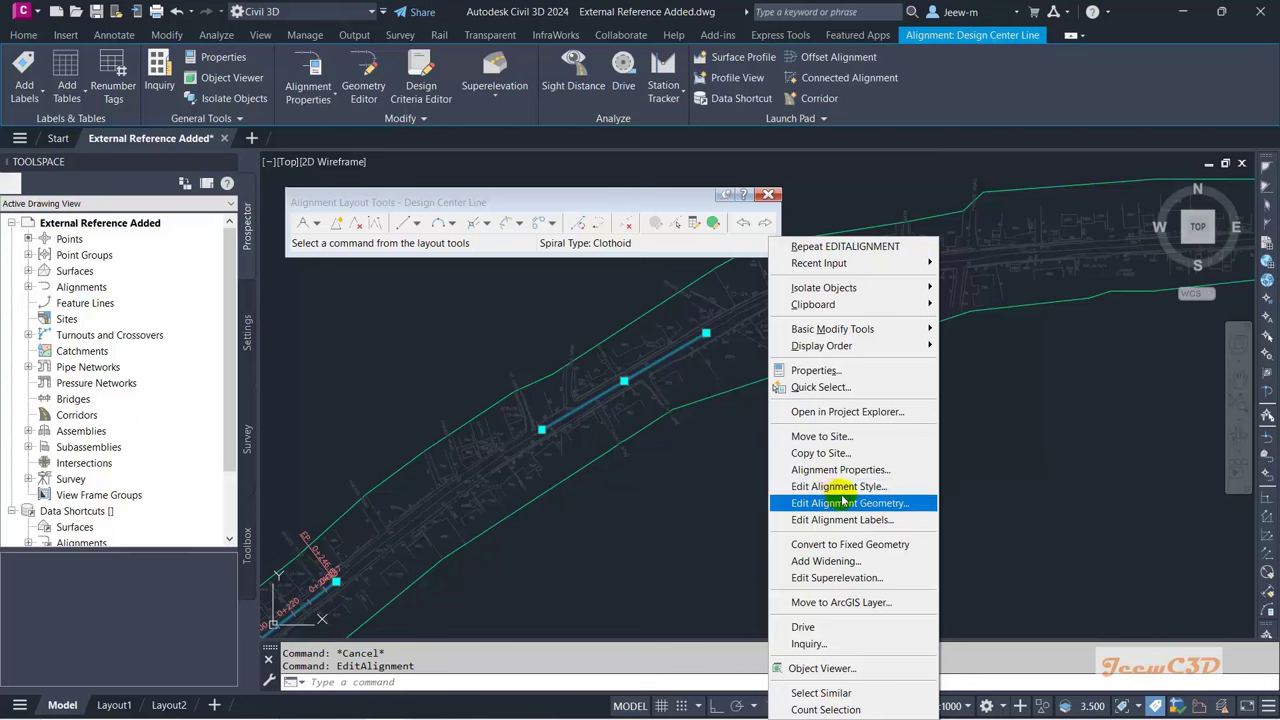
click(628, 221)
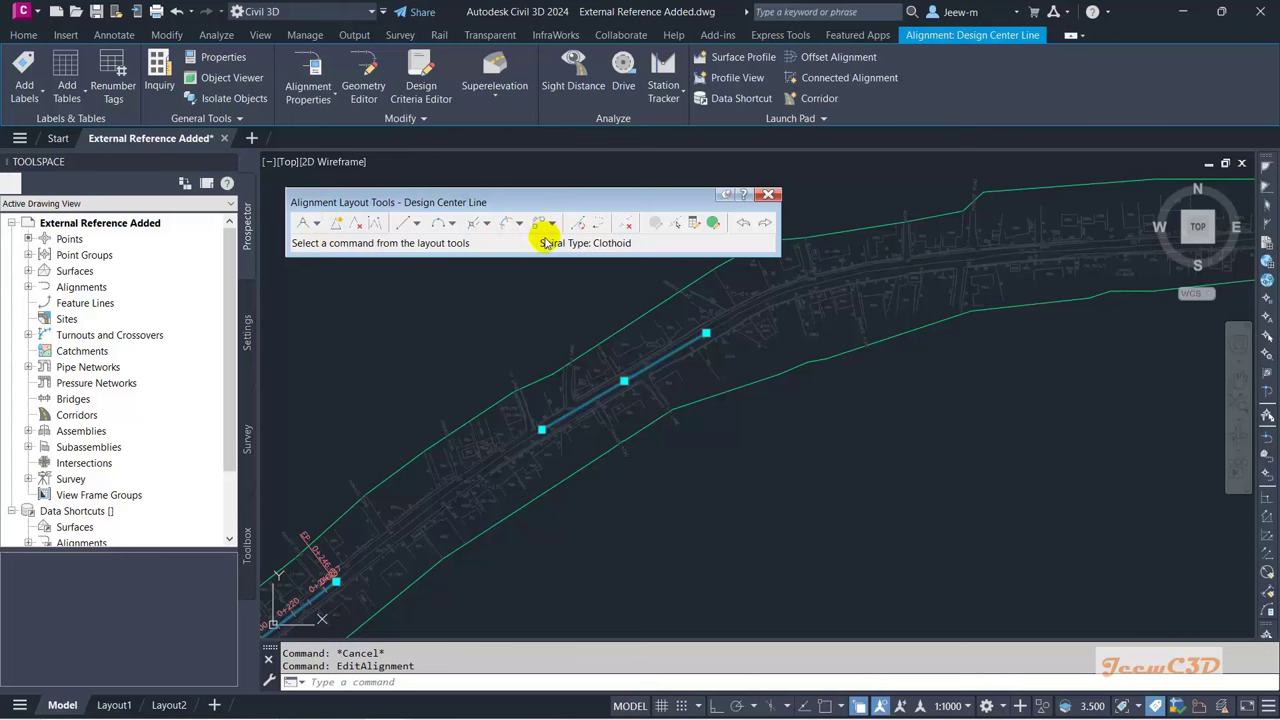
scroll(411, 368, down, 2)
middle_drag(411, 368, 477, 337)
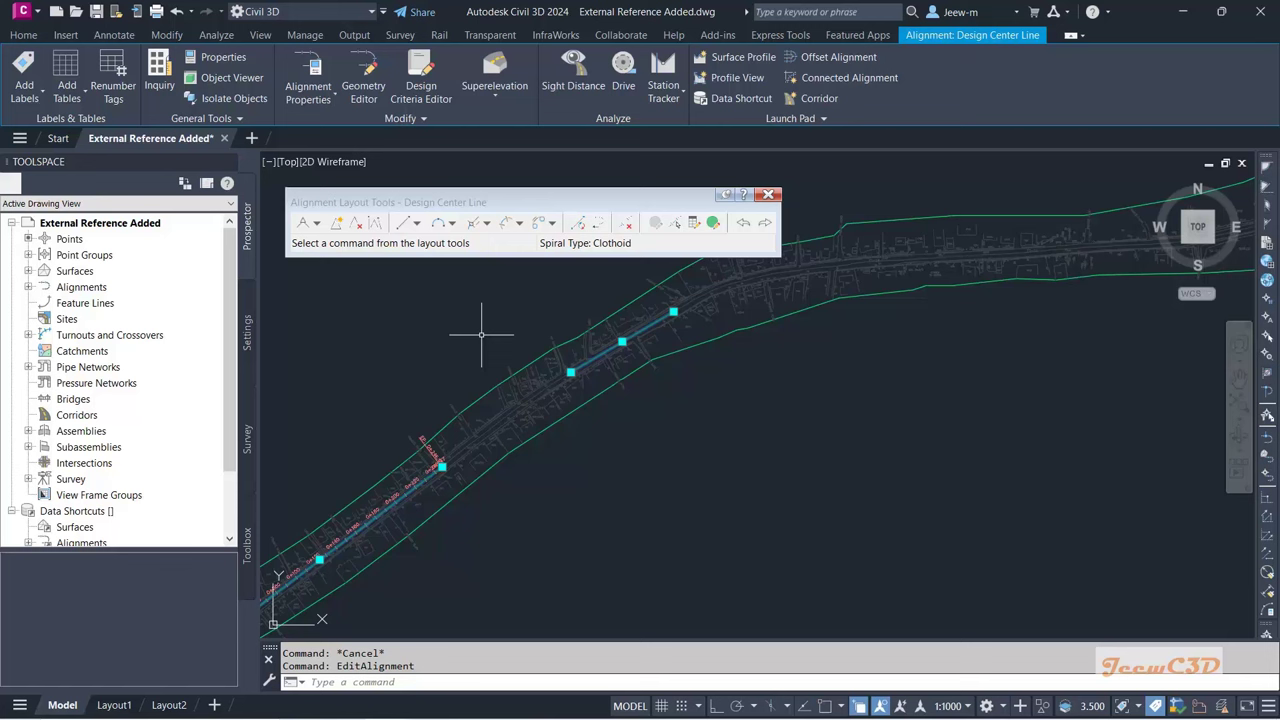
Step: Start a Free Curve Fillet (Between two entities, through point) and choose the southwestern tangent as the first entity
scroll(494, 437, up, 4)
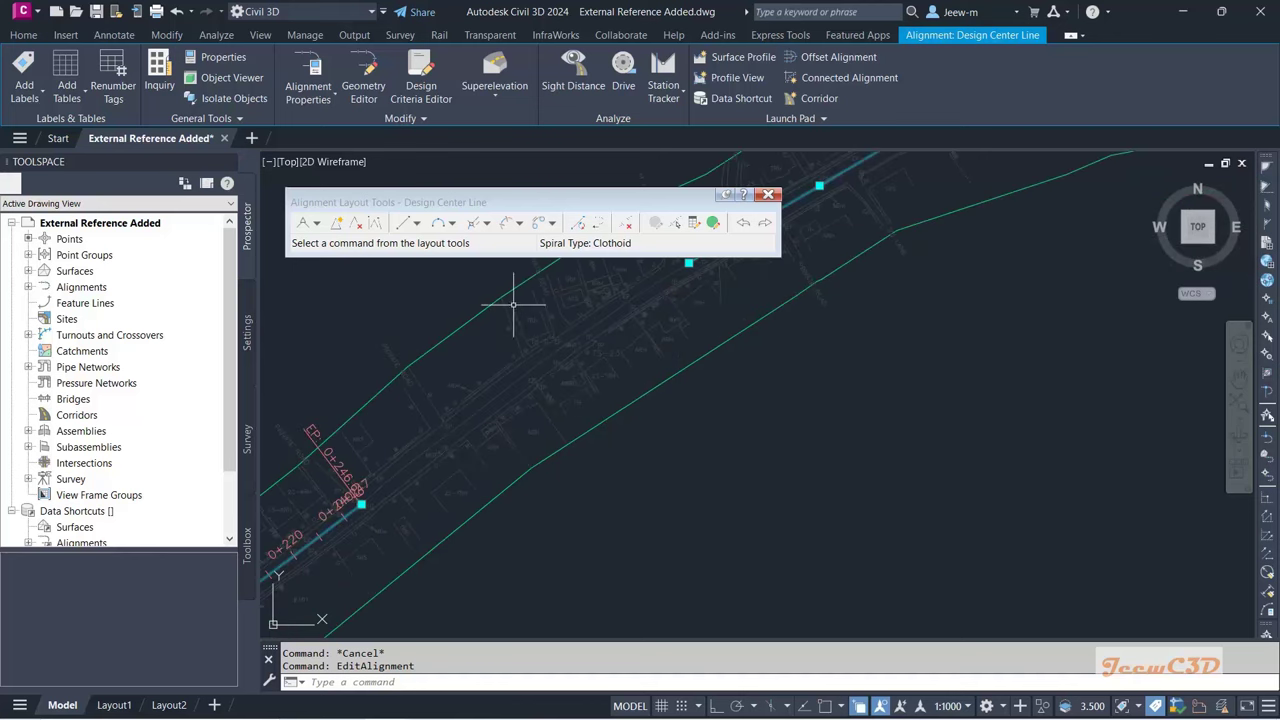
click(452, 223)
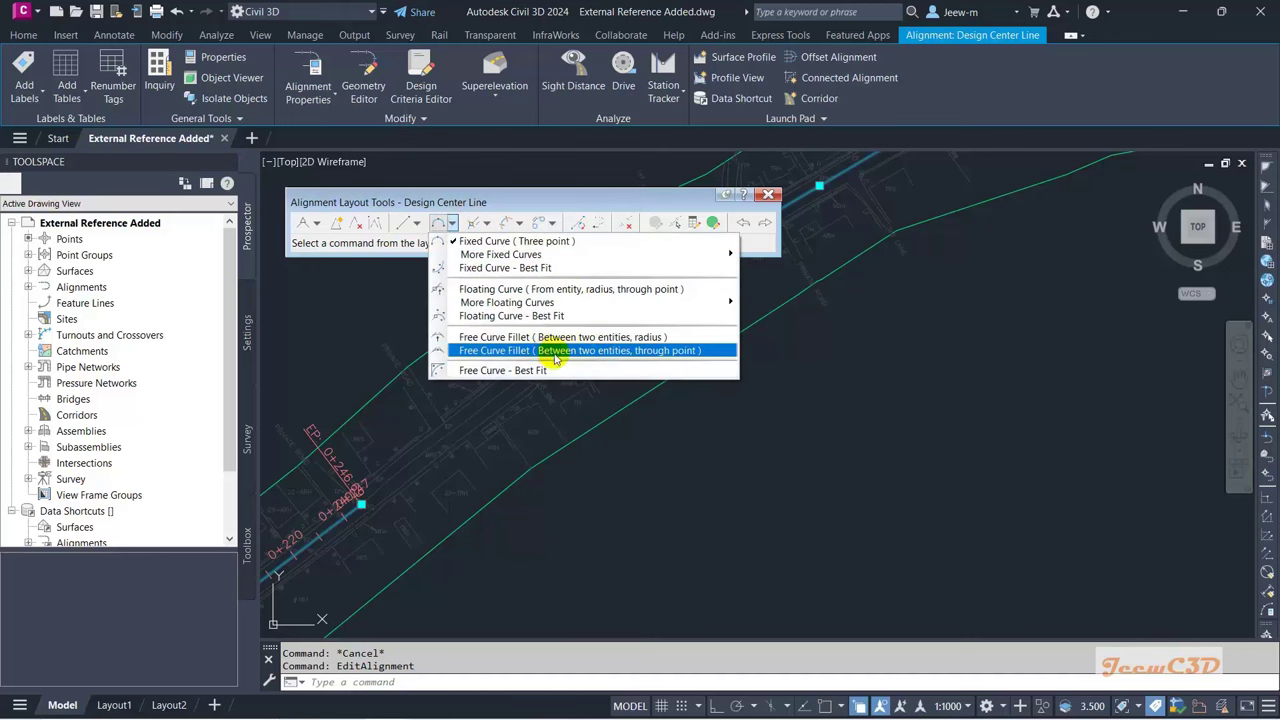
click(672, 352)
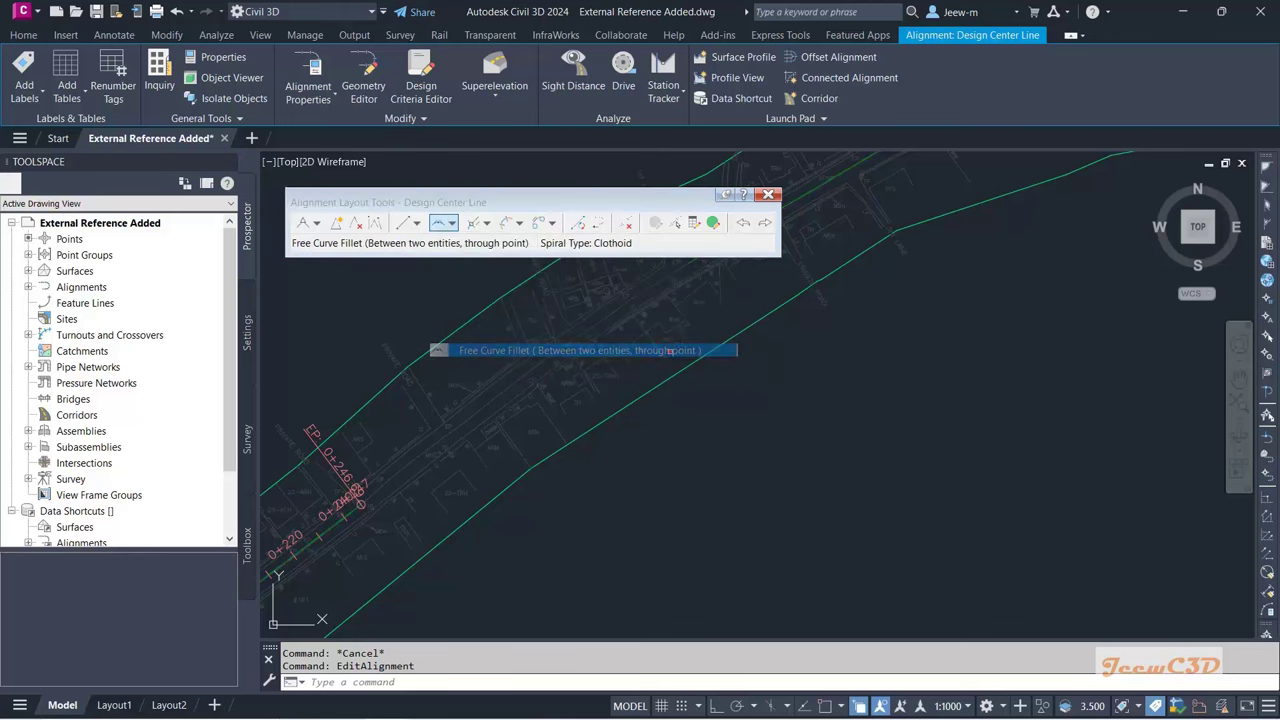
click(675, 348)
scroll(677, 346, down, 3)
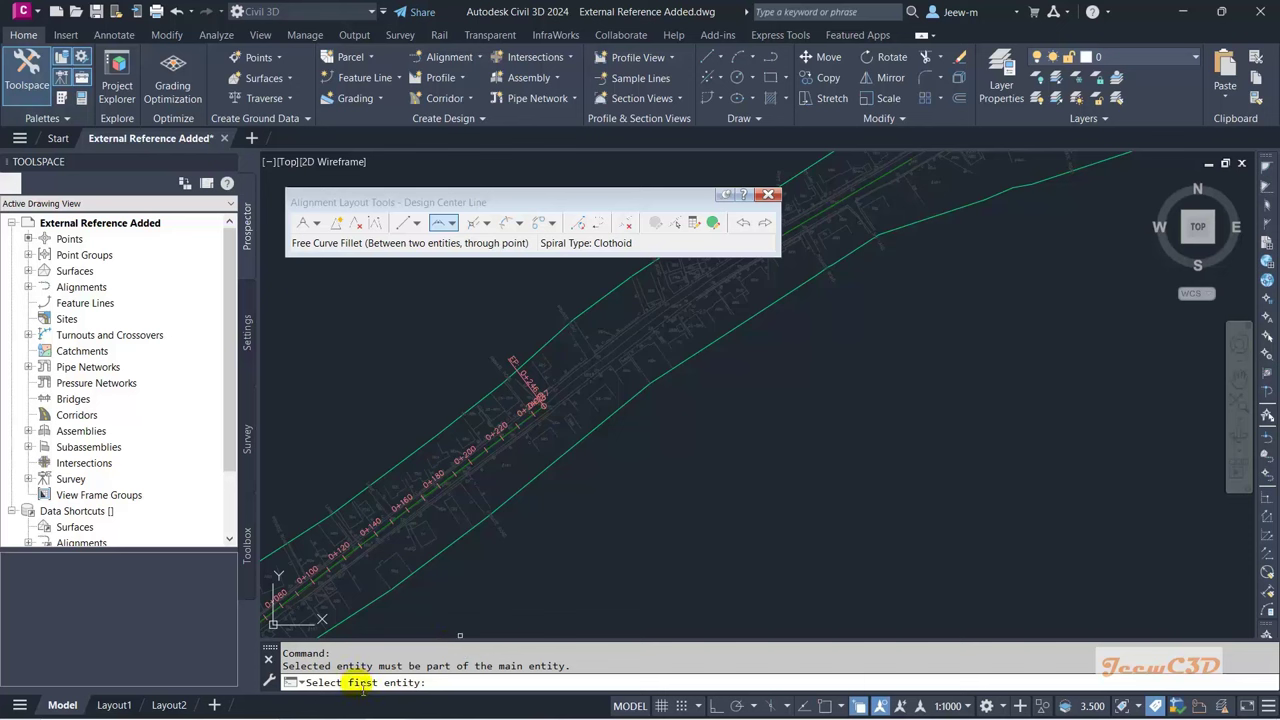
scroll(534, 470, down, 5)
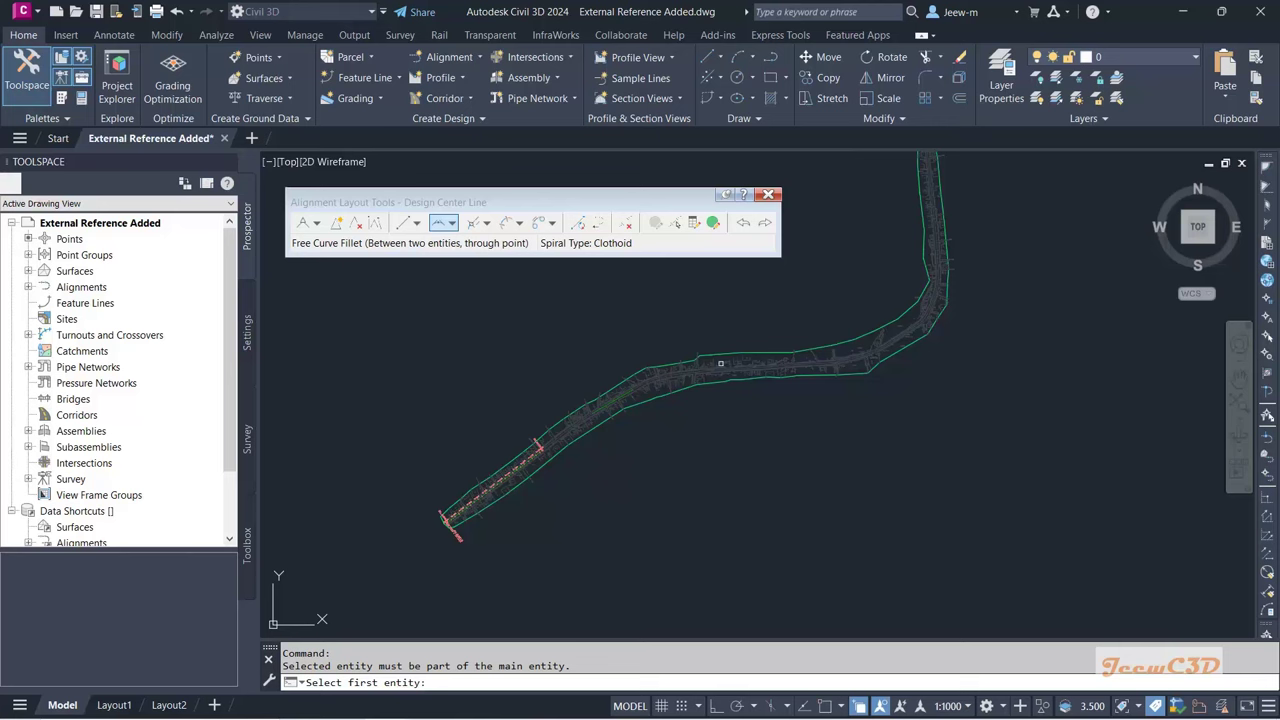
scroll(550, 468, up, 6)
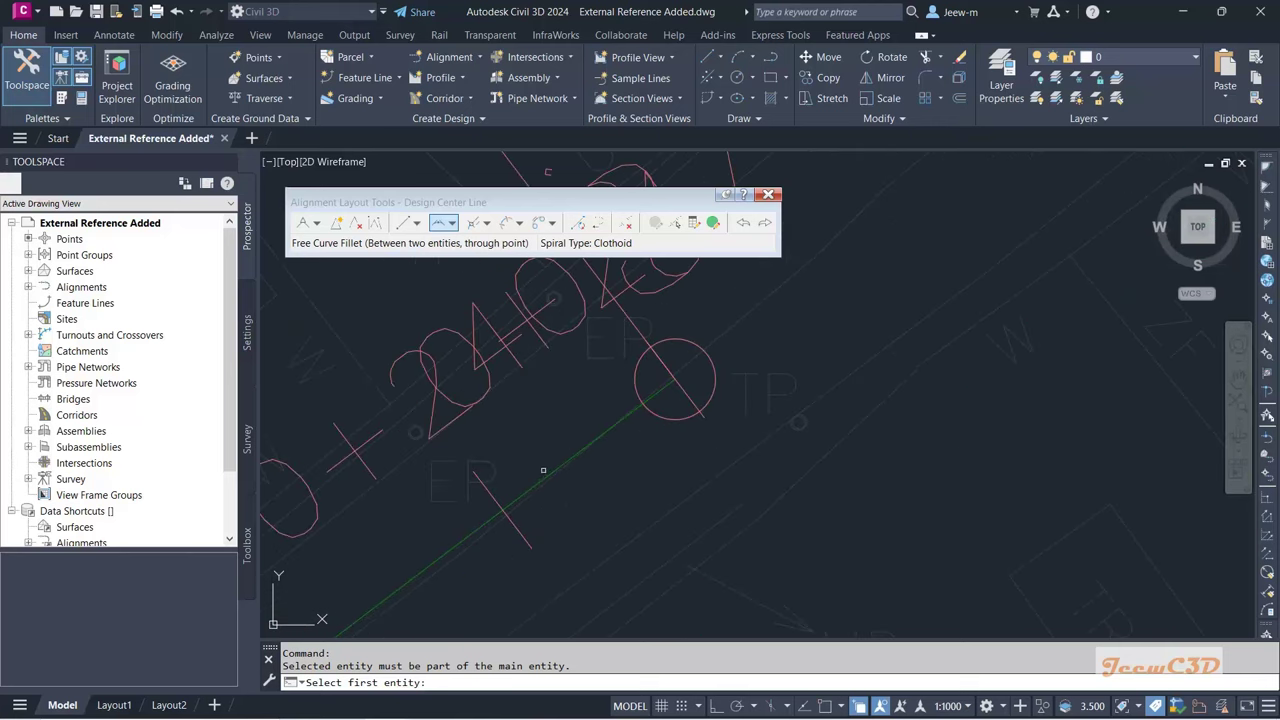
scroll(543, 470, up, 2)
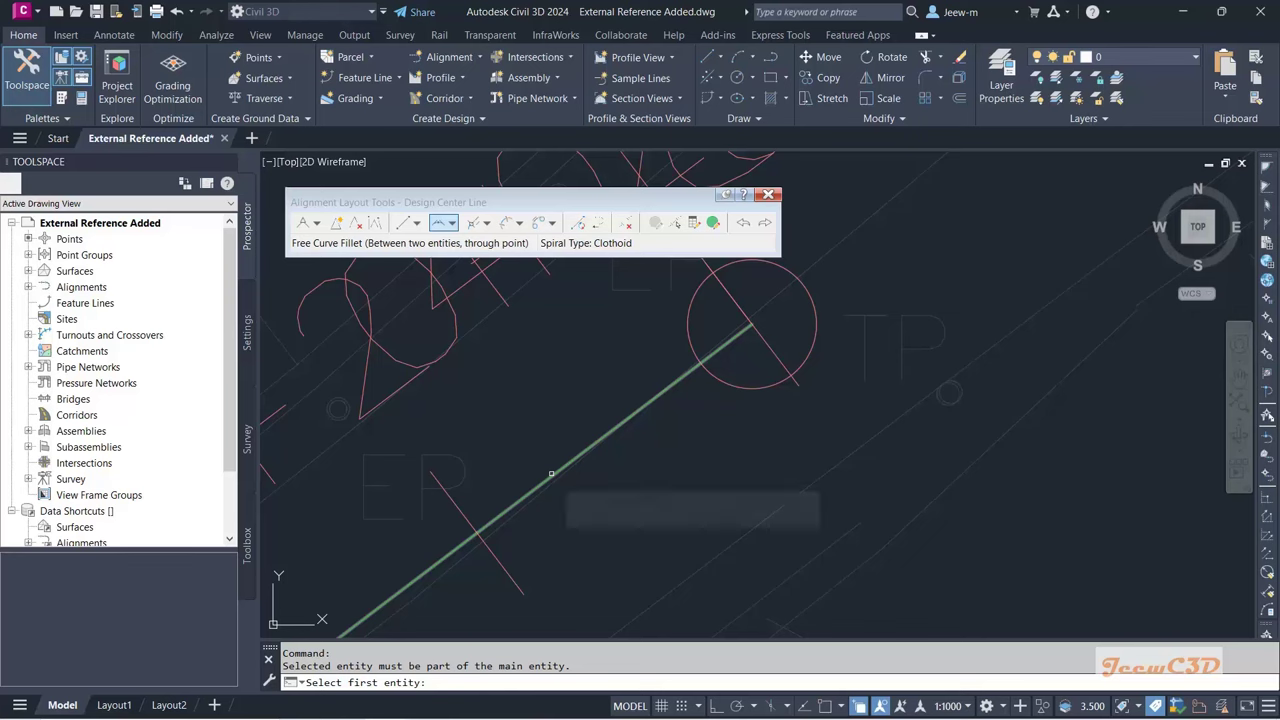
click(552, 474)
Step: Choose the northeastern tangent as the second entity and pass the curve through a point on the road centre near TS-23
scroll(555, 468, down, 6)
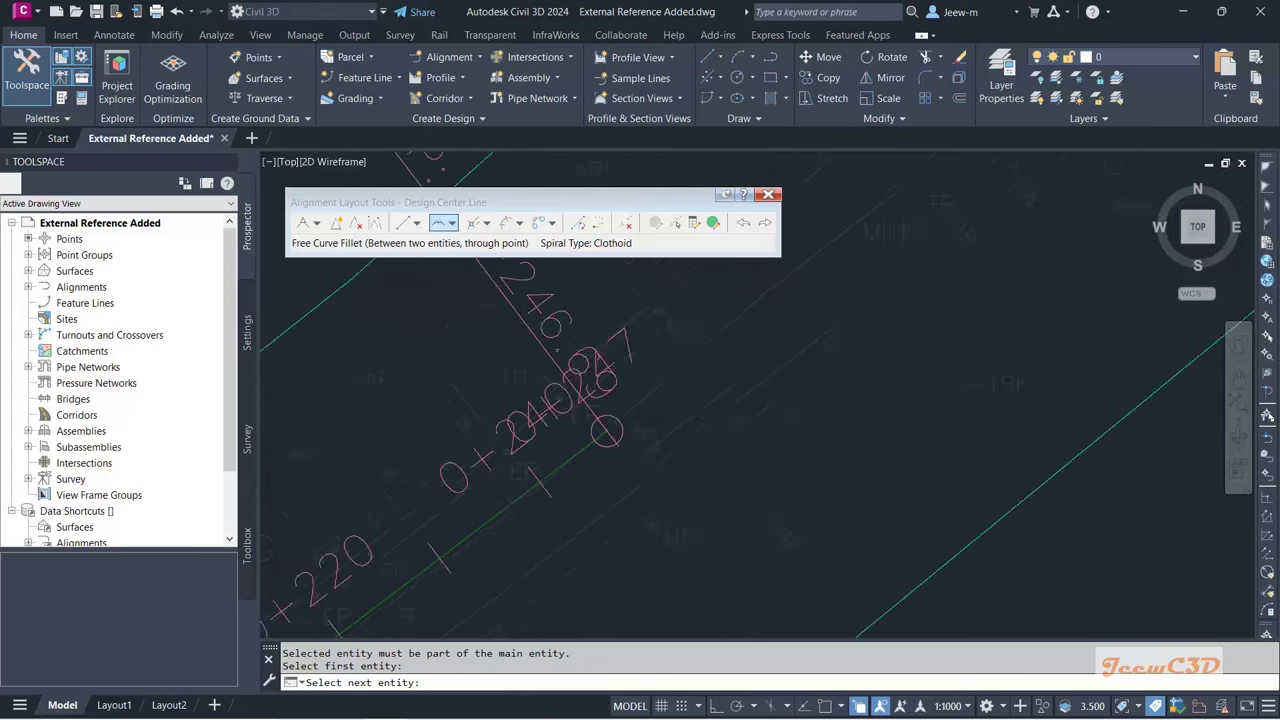
scroll(569, 455, down, 5)
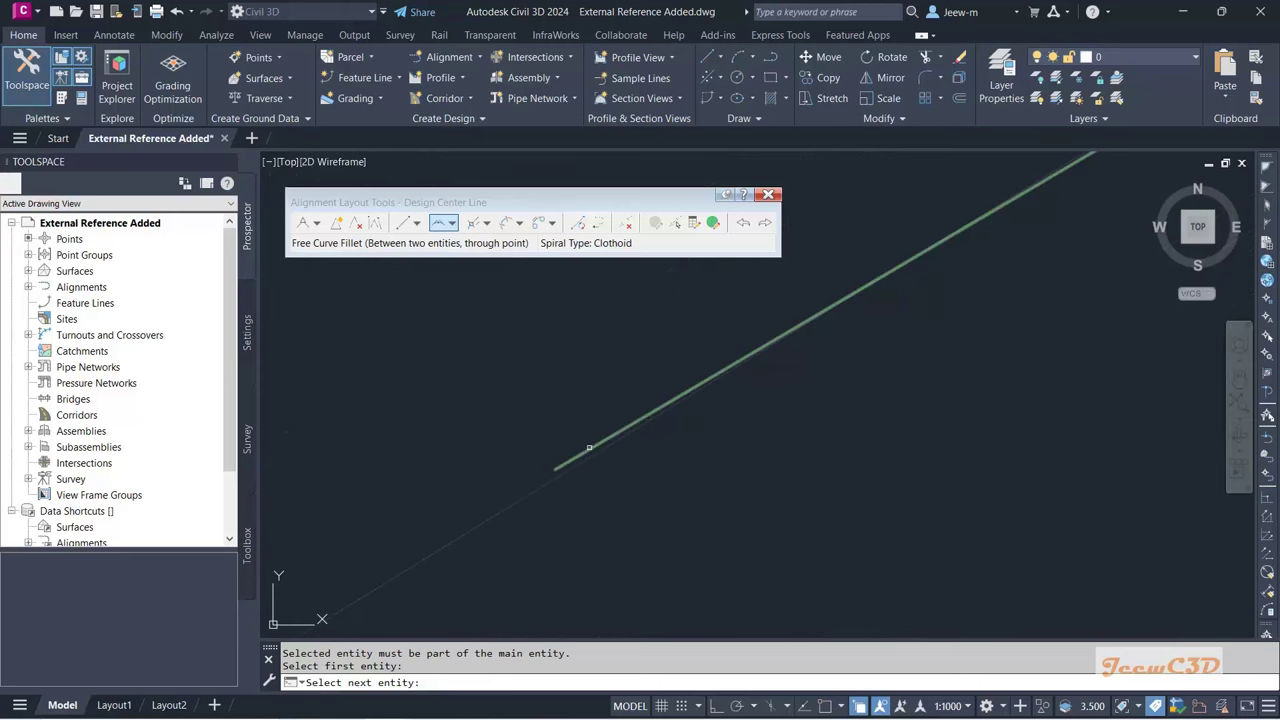
click(595, 447)
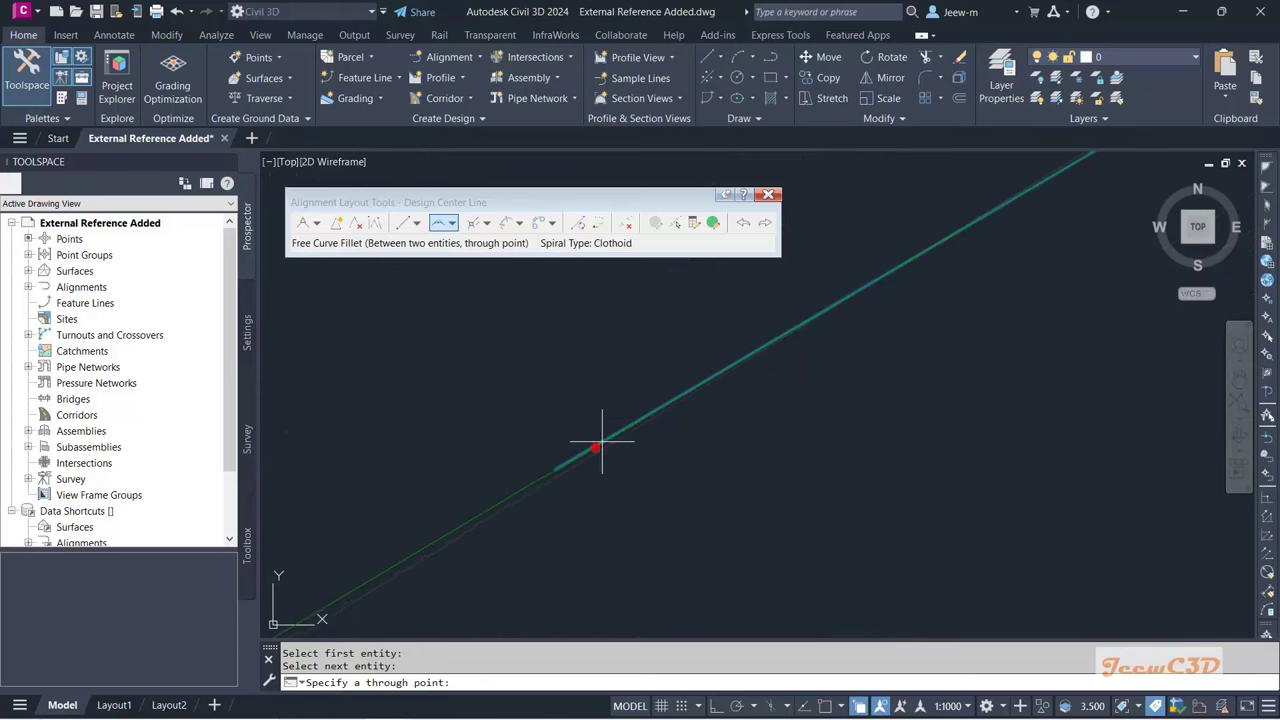
scroll(598, 445, up, 5)
scroll(573, 462, up, 5)
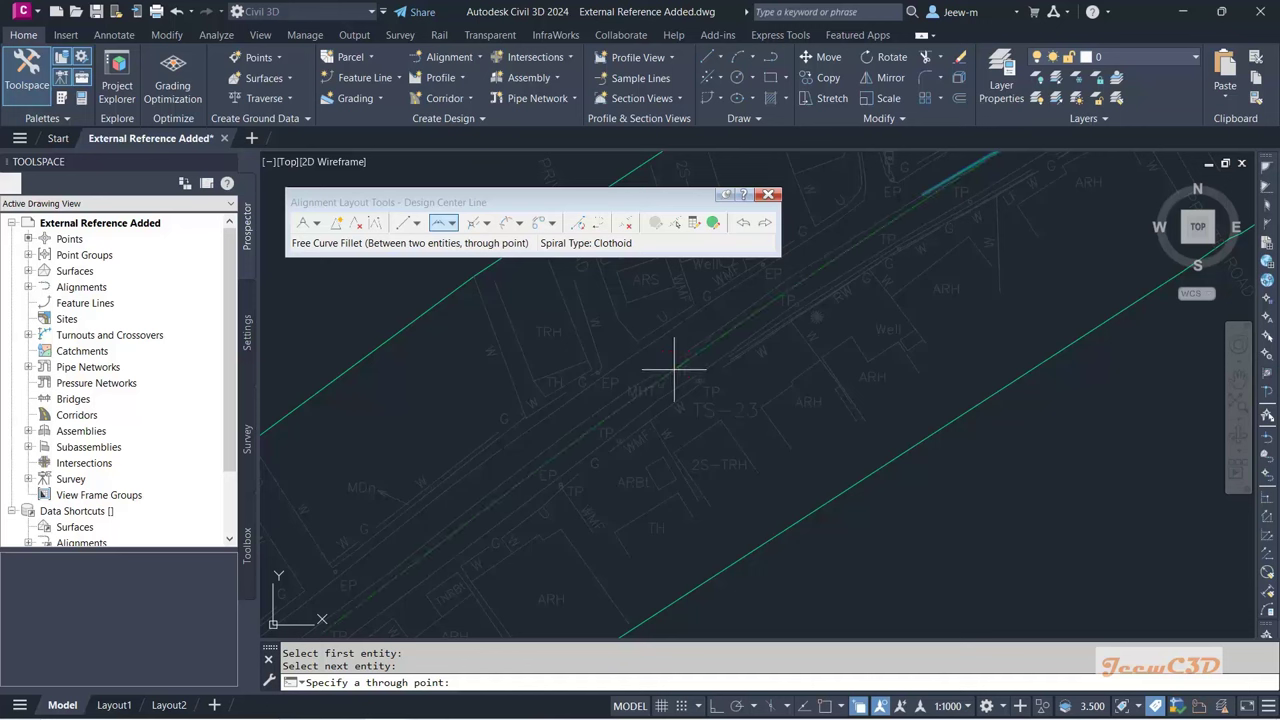
click(619, 408)
scroll(619, 408, down, 3)
scroll(608, 443, up, 3)
key(Return)
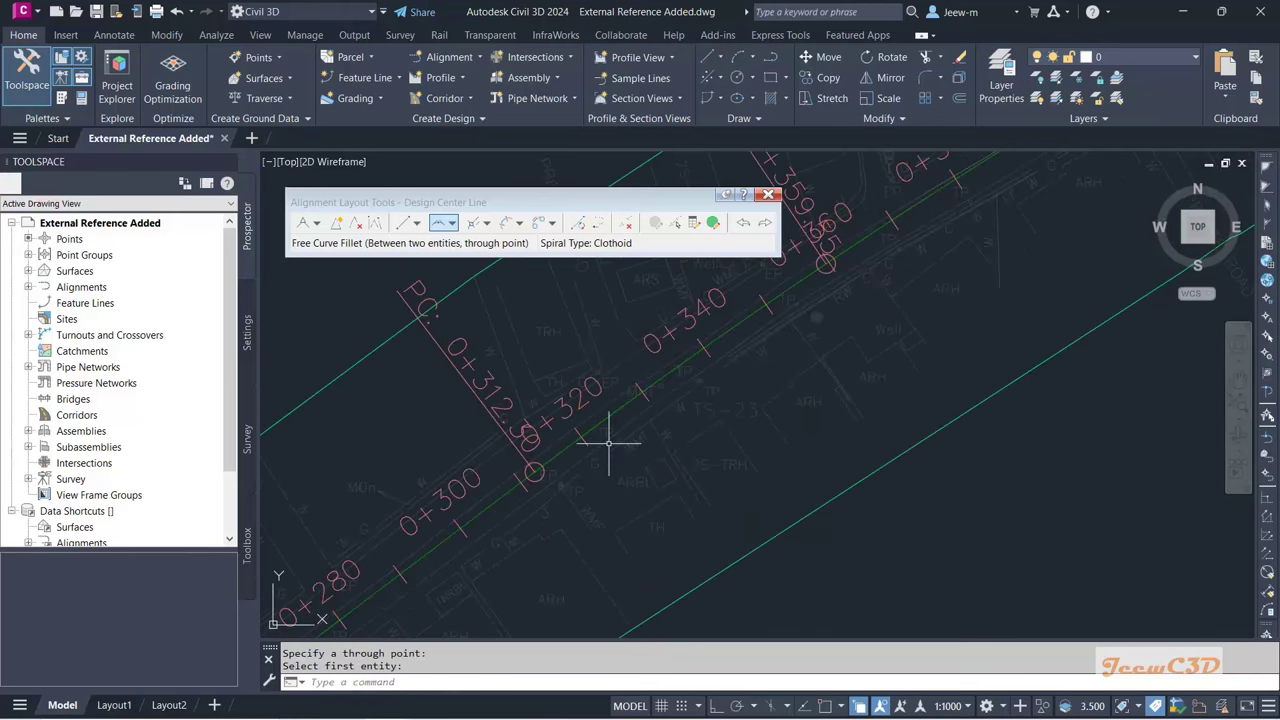
scroll(608, 437, down, 5)
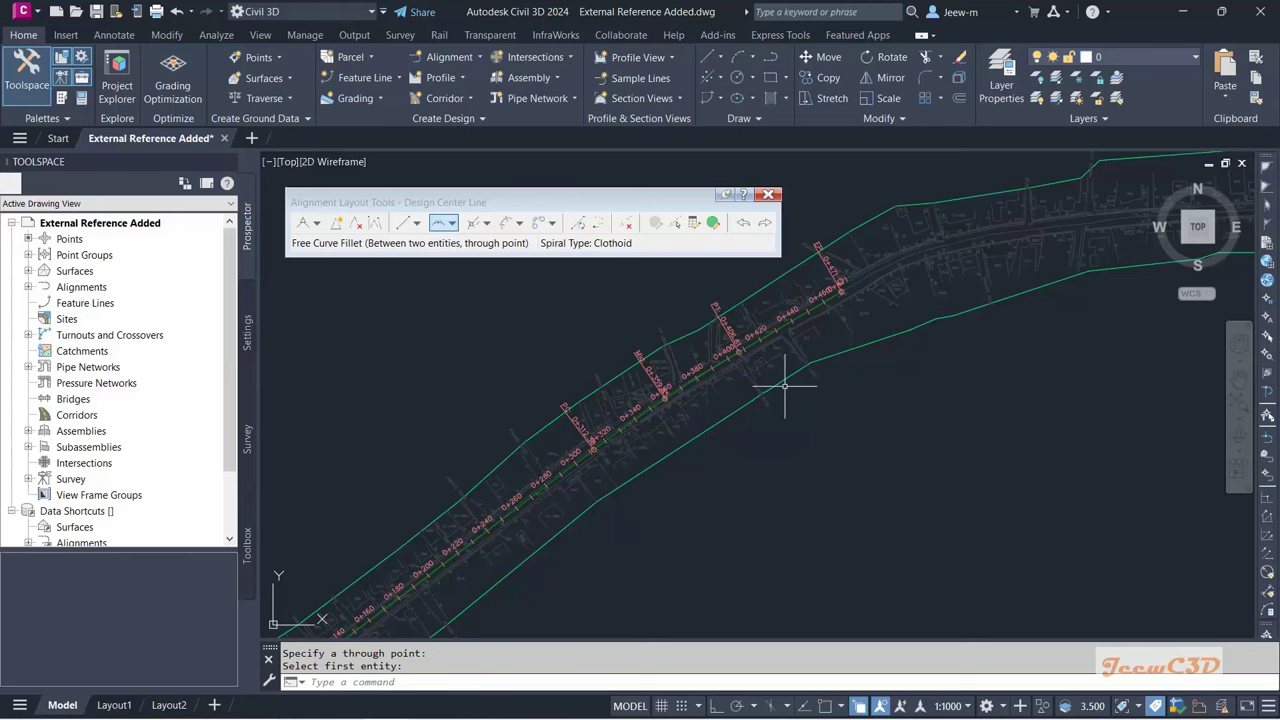
scroll(583, 466, down, 3)
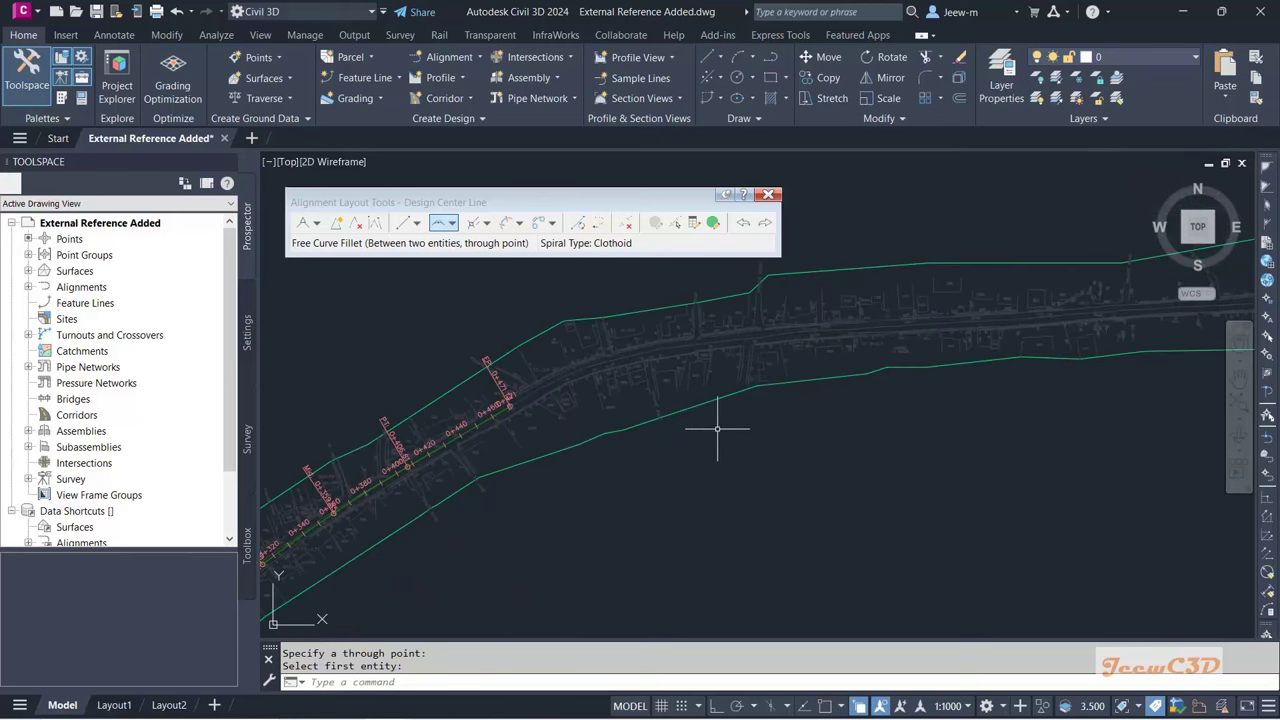
scroll(731, 459, down, 2)
scroll(666, 430, up, 1)
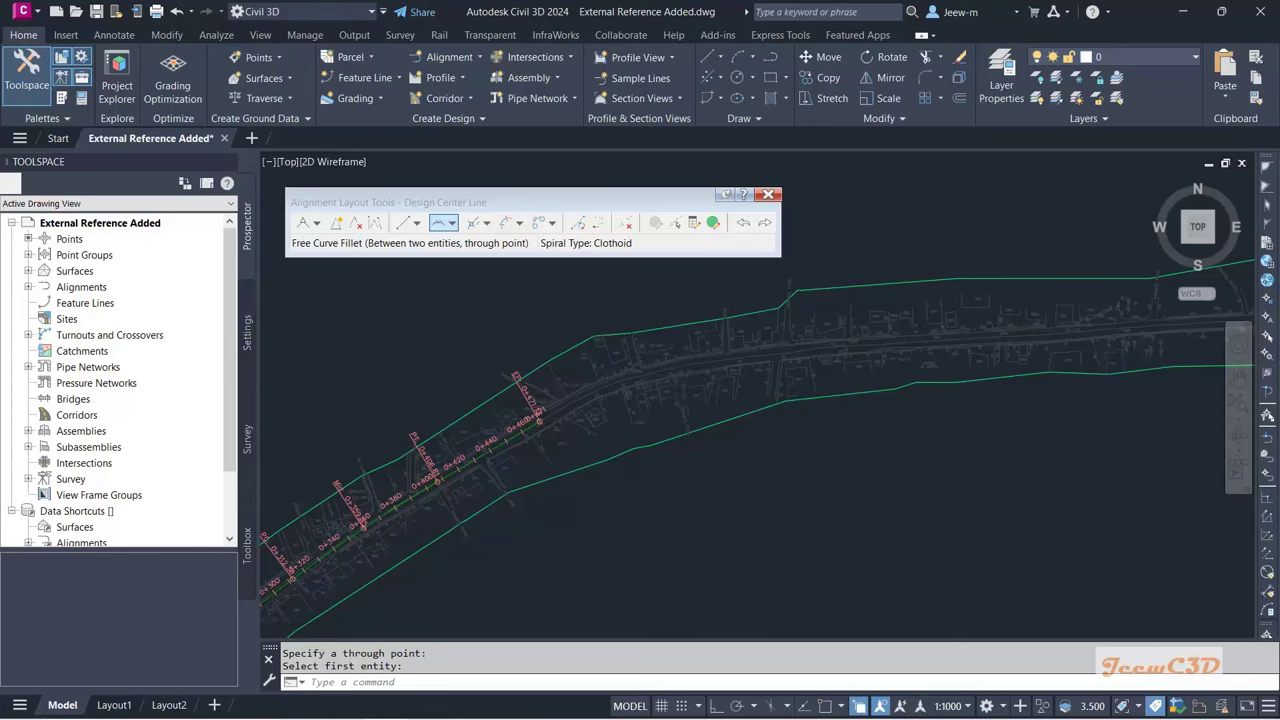
Step: Draw a Tangent-Tangent (No curves) segment along the road centre on the long straight east of the alignment's 0+471 end
scroll(480, 455, up, 3)
scroll(468, 463, down, 1)
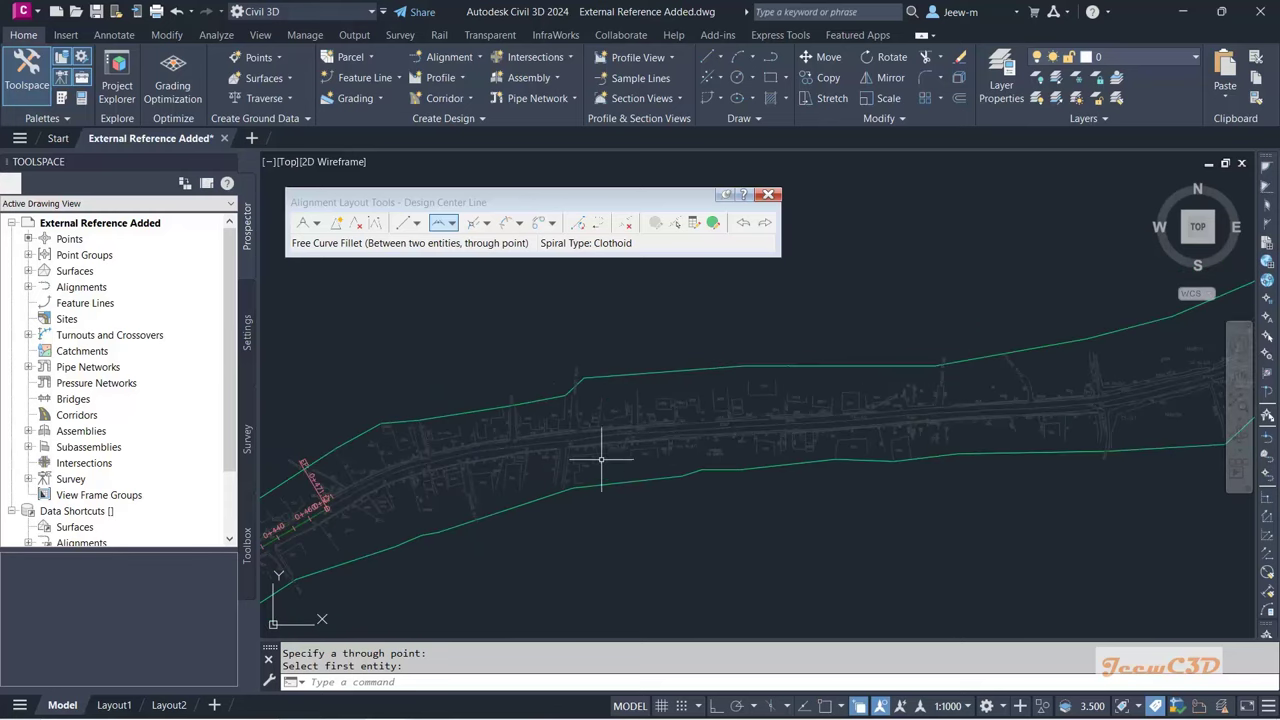
middle_drag(597, 468, 646, 429)
click(336, 224)
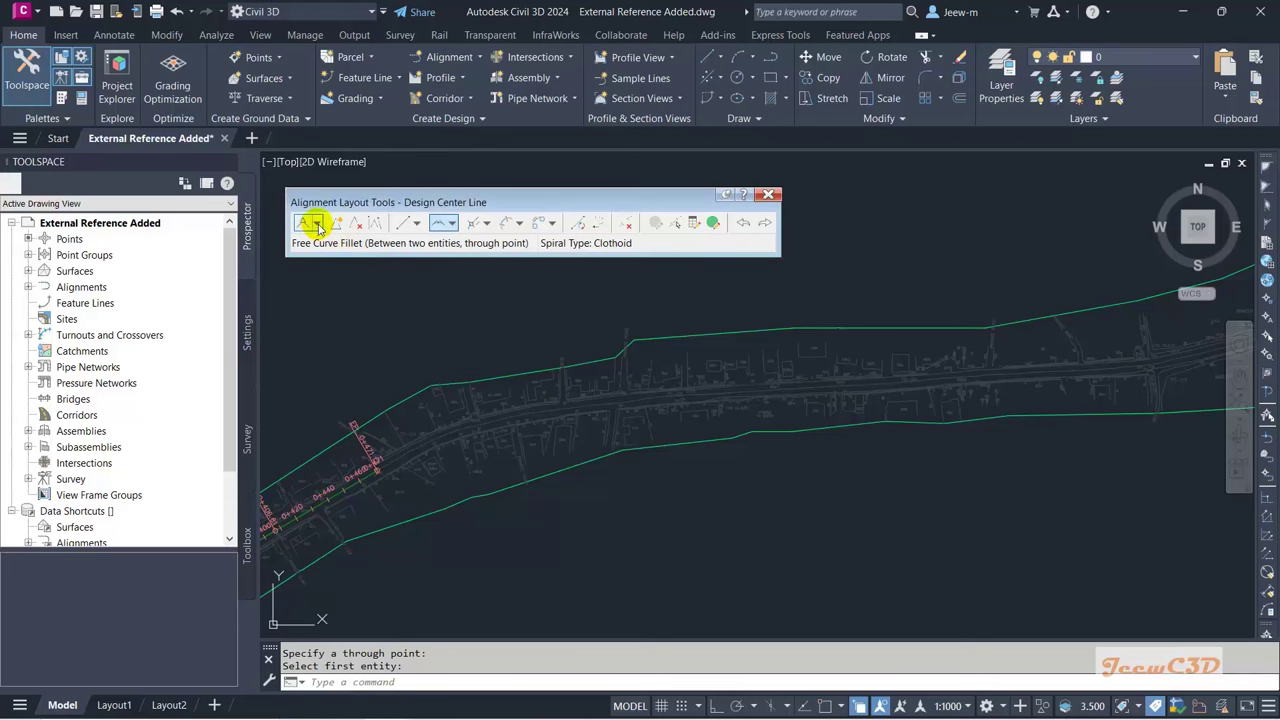
click(316, 223)
click(350, 240)
scroll(565, 412, up, 2)
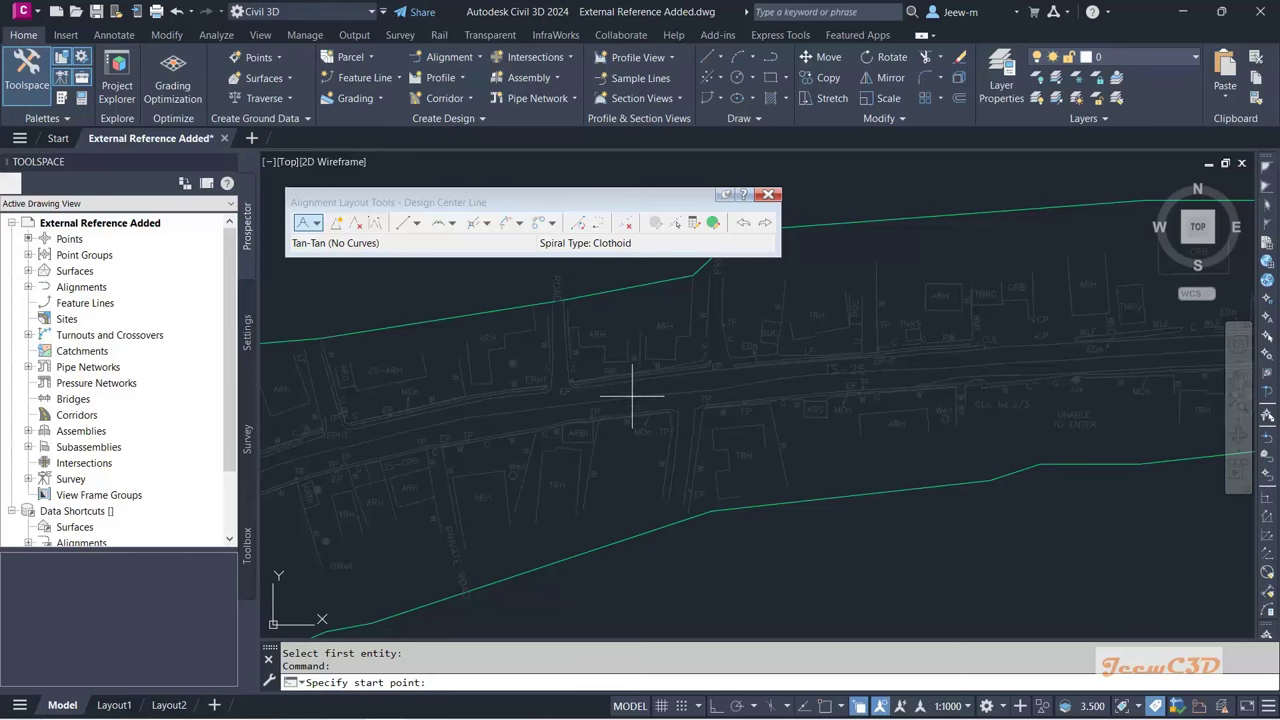
middle_drag(632, 396, 371, 414)
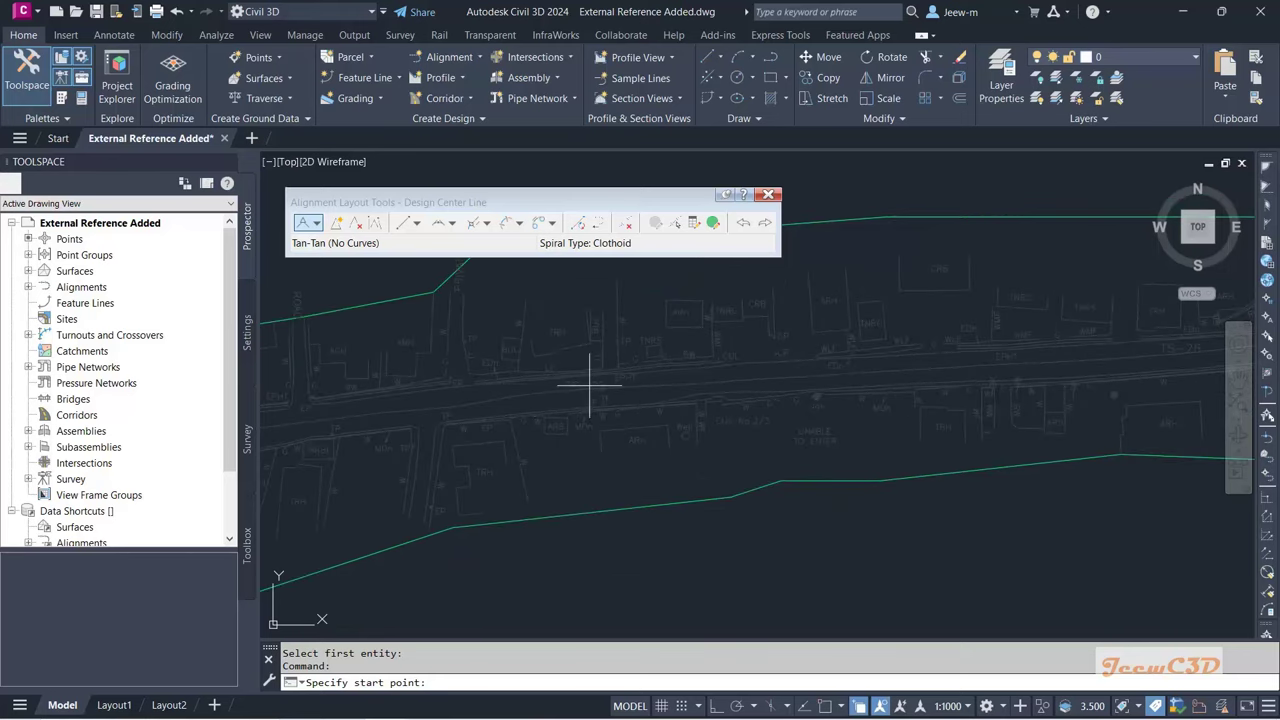
click(372, 412)
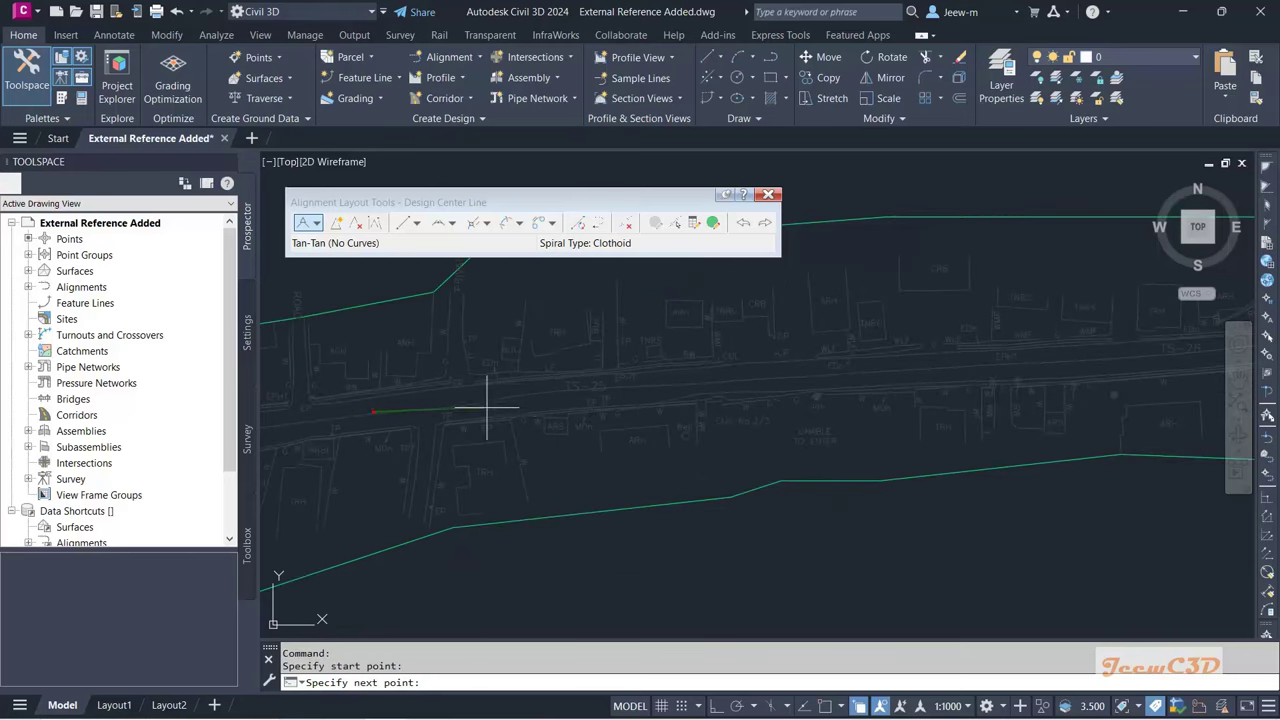
middle_drag(487, 407, 92, 442)
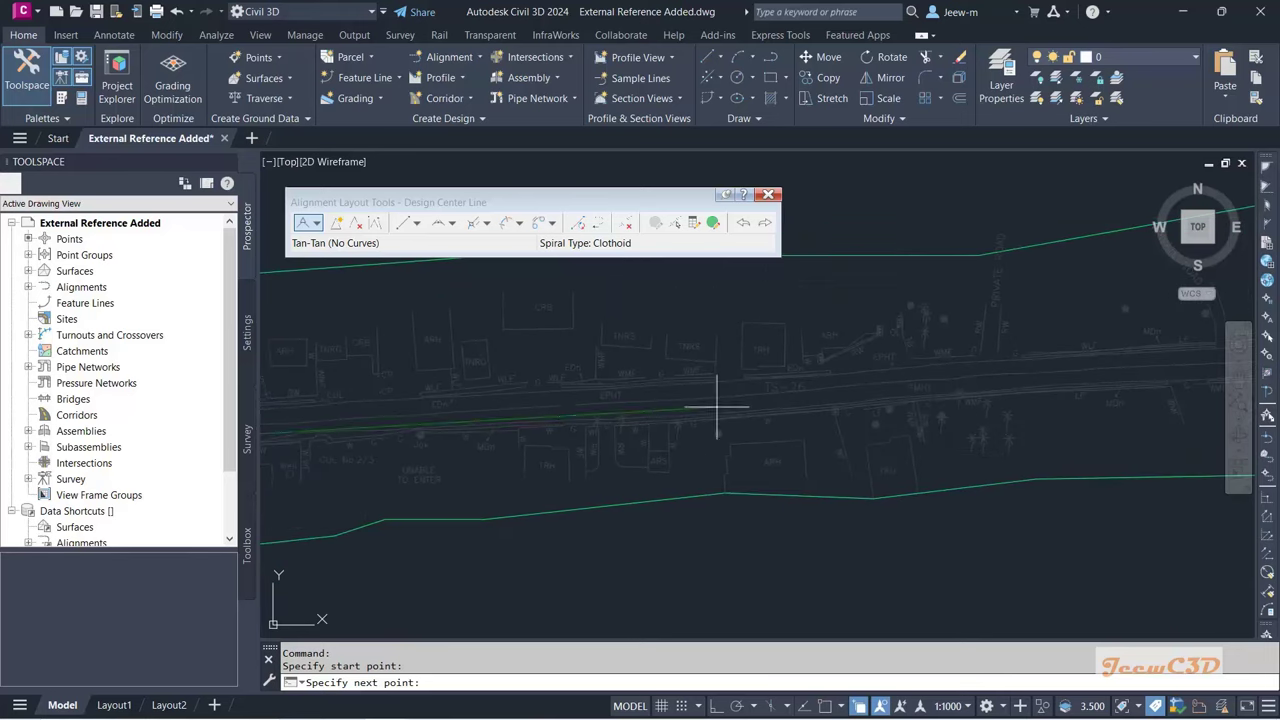
scroll(716, 407, down, 4)
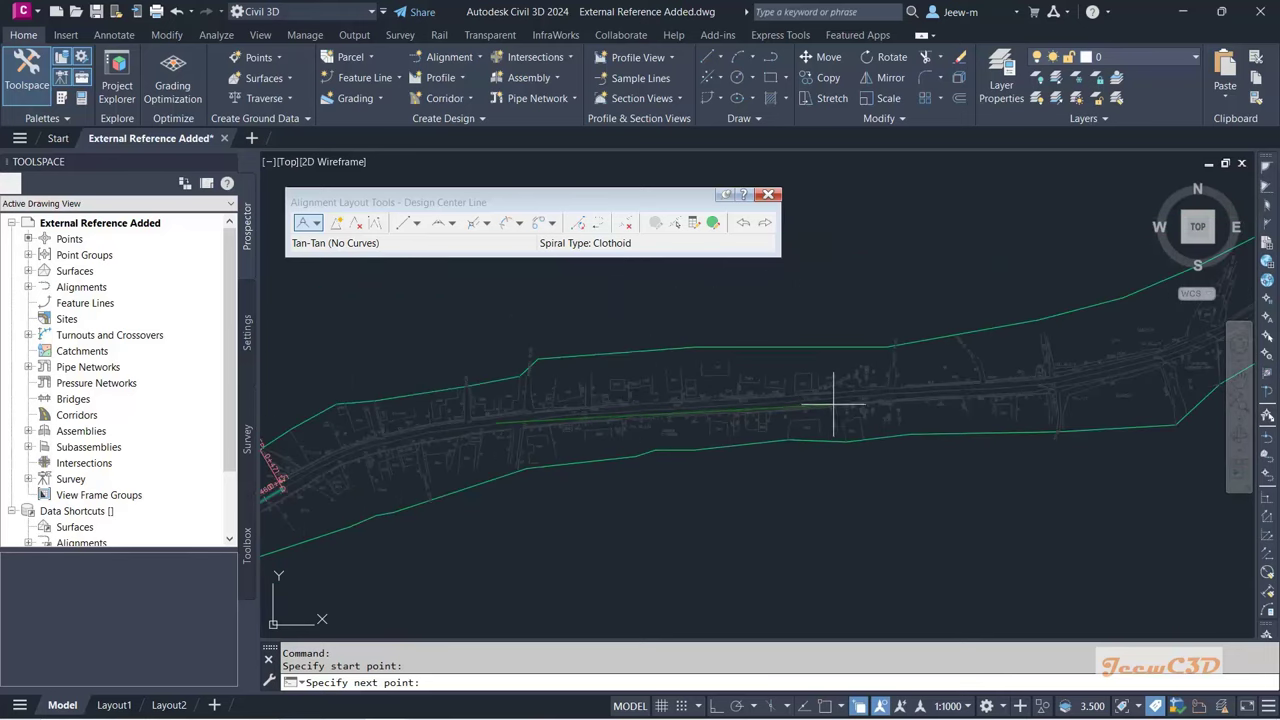
click(916, 392)
key(Return)
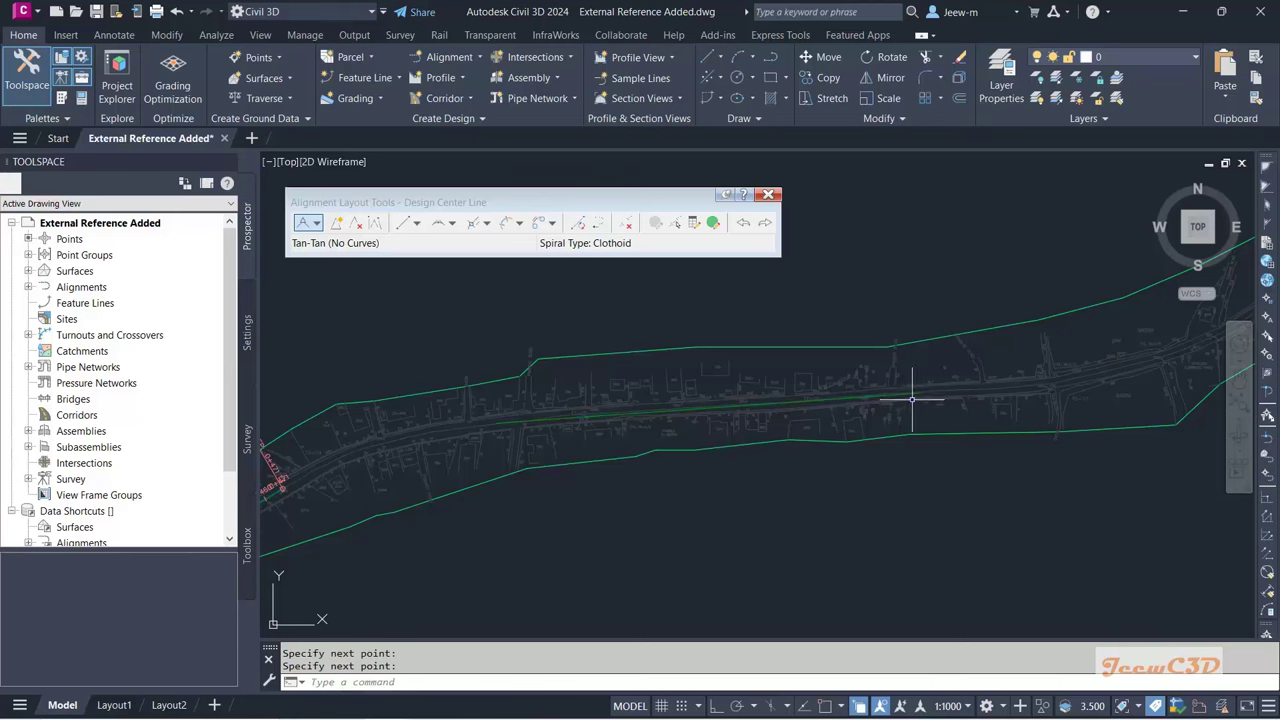
Step: Join the tangent ending at 0+471 to the eastern tangent with a Free Curve Fillet (Between two entities, through point) along the road centre east of TS-24
scroll(729, 457, up, 5)
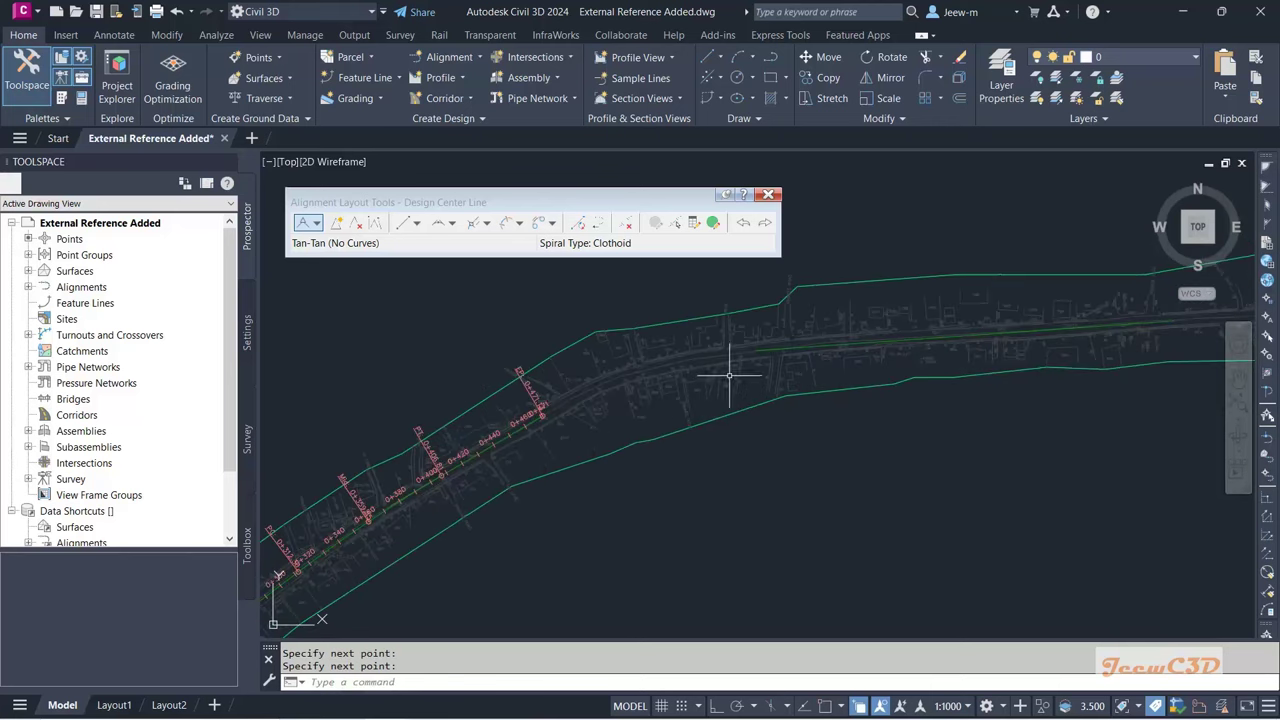
click(452, 224)
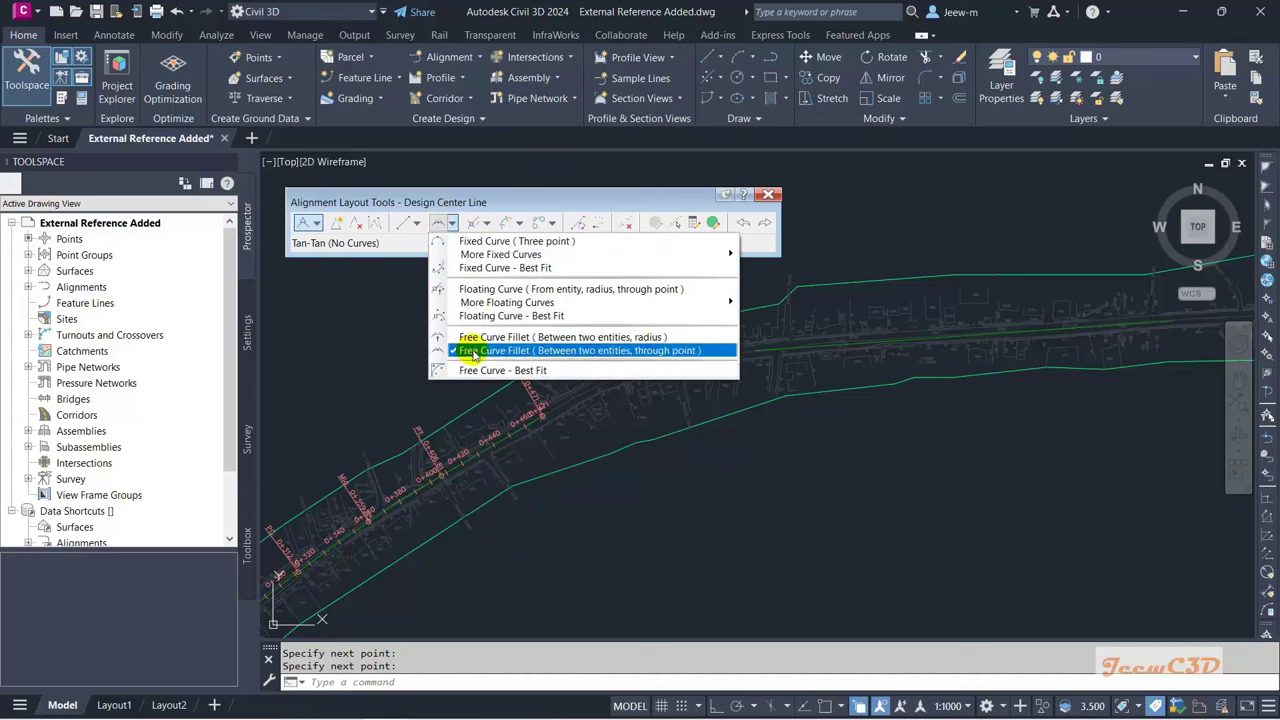
click(491, 203)
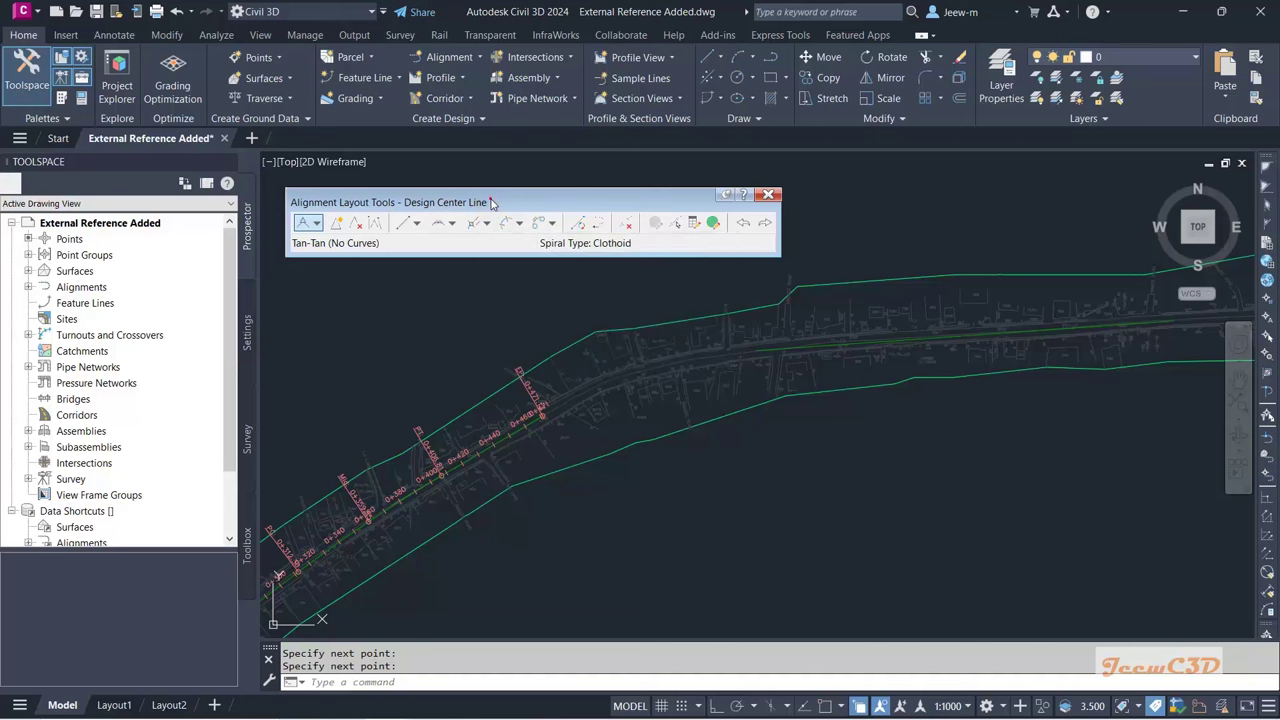
click(437, 224)
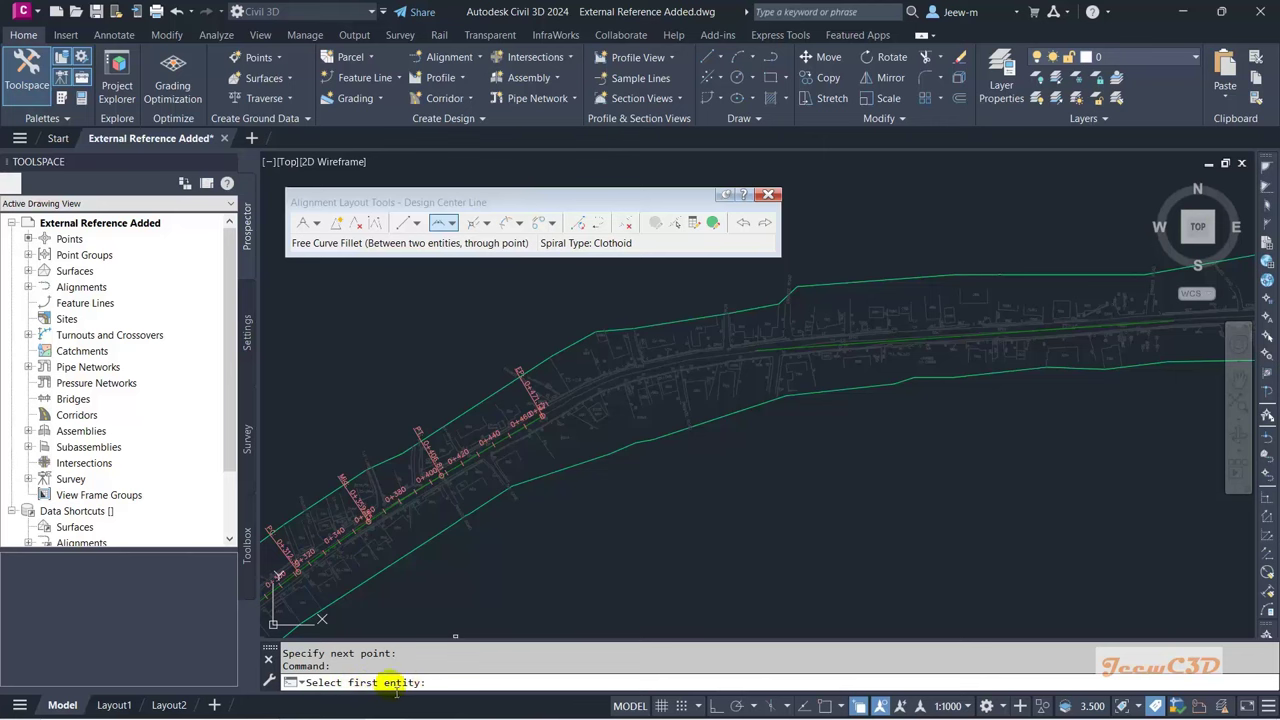
scroll(540, 439, up, 5)
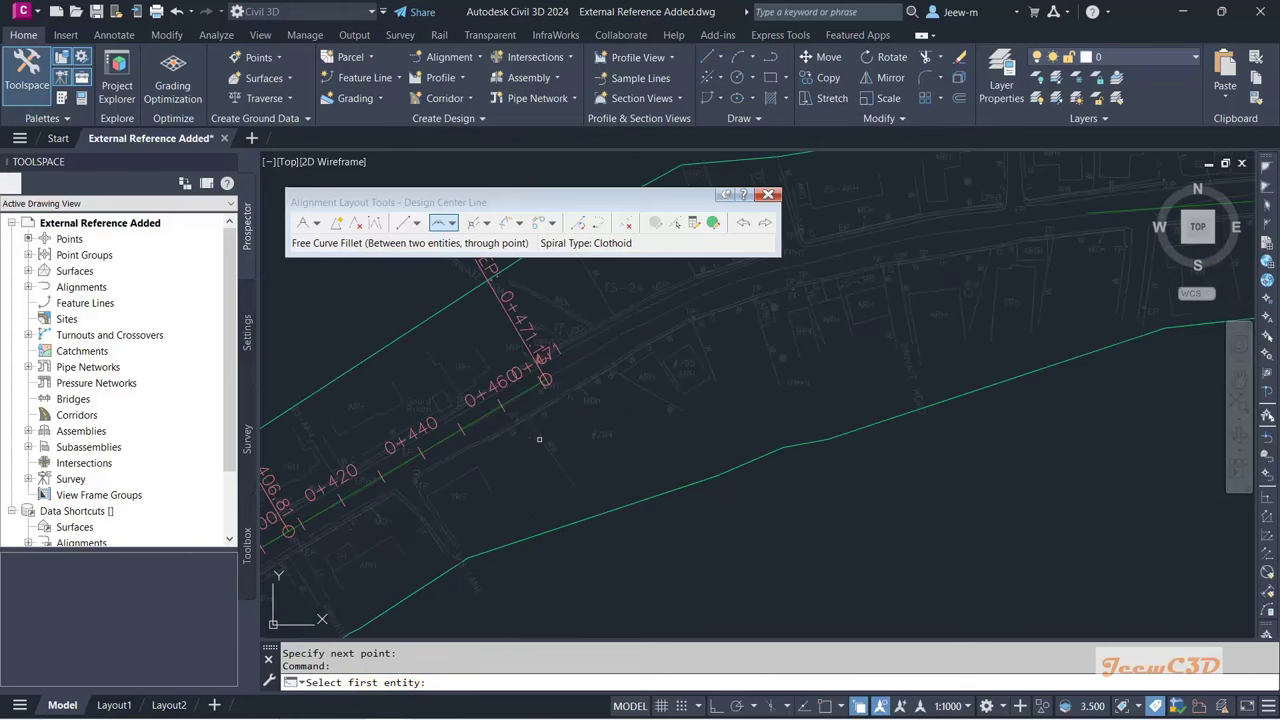
click(516, 378)
scroll(295, 580, down, 5)
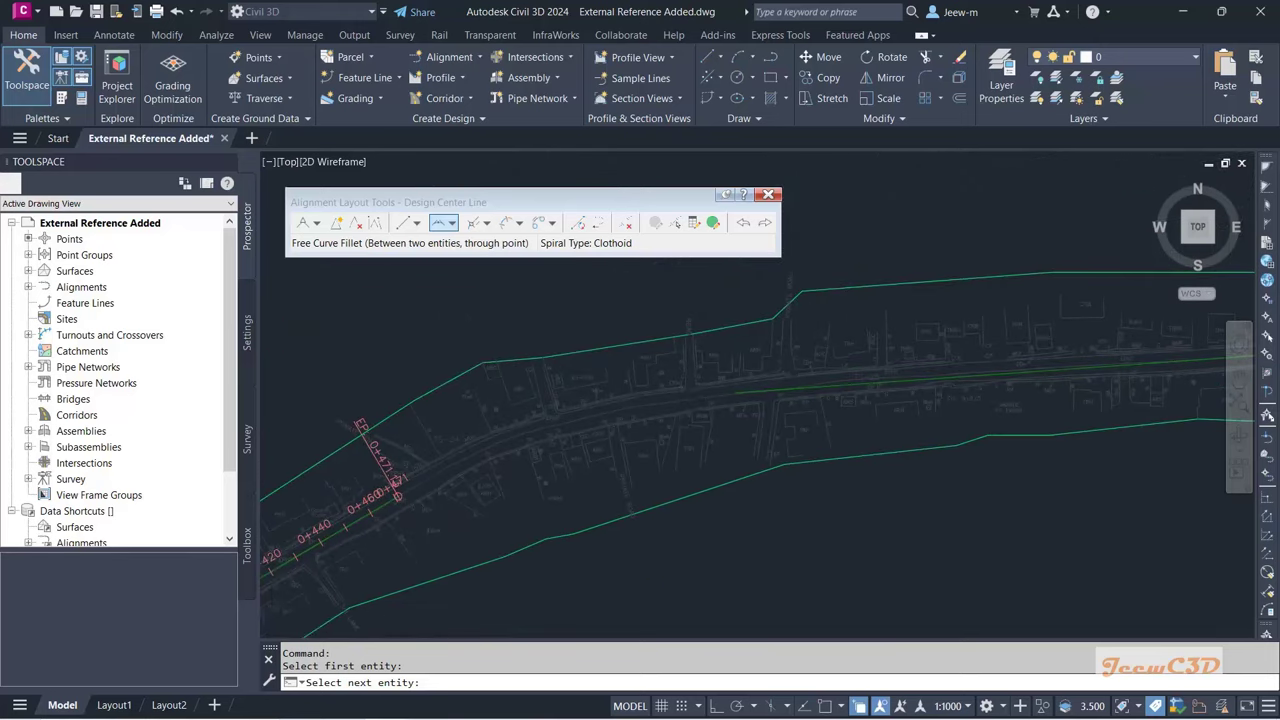
click(746, 392)
scroll(543, 423, up, 4)
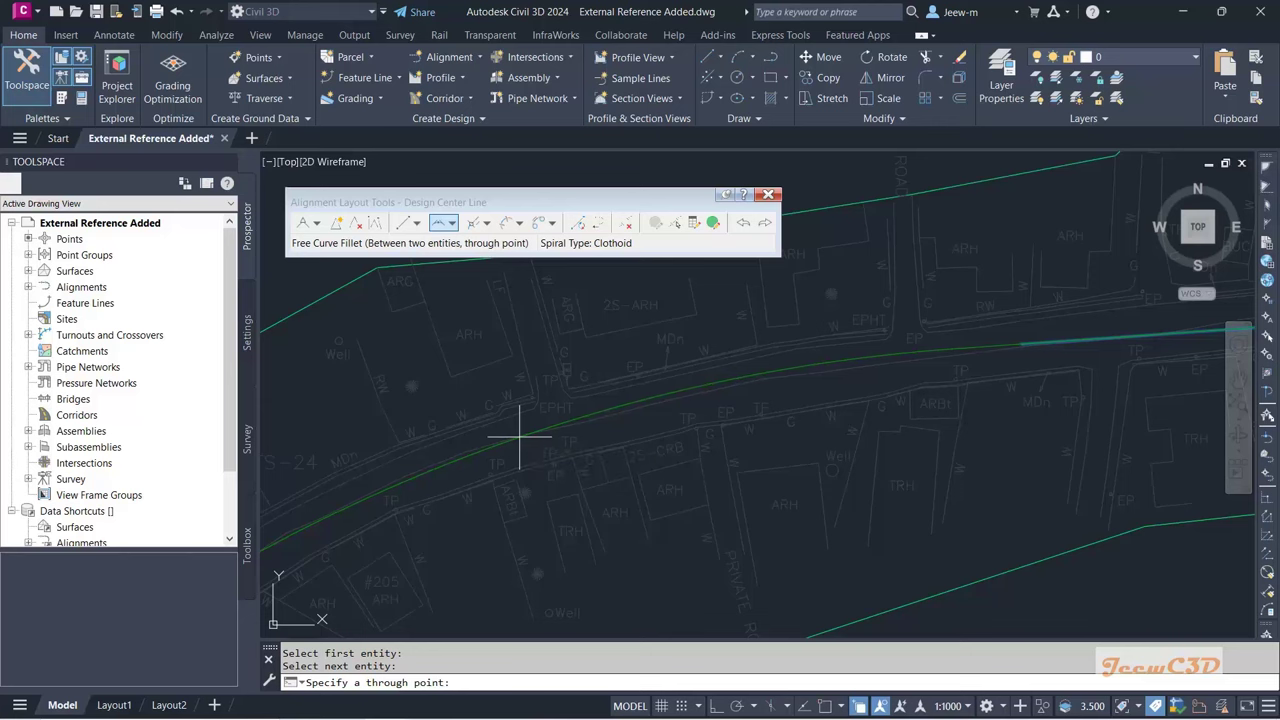
click(519, 437)
key(Return)
Step: Examine the laid-out alignment and the remaining road through the northeastern bend to find where the next straight runs
scroll(604, 440, down, 6)
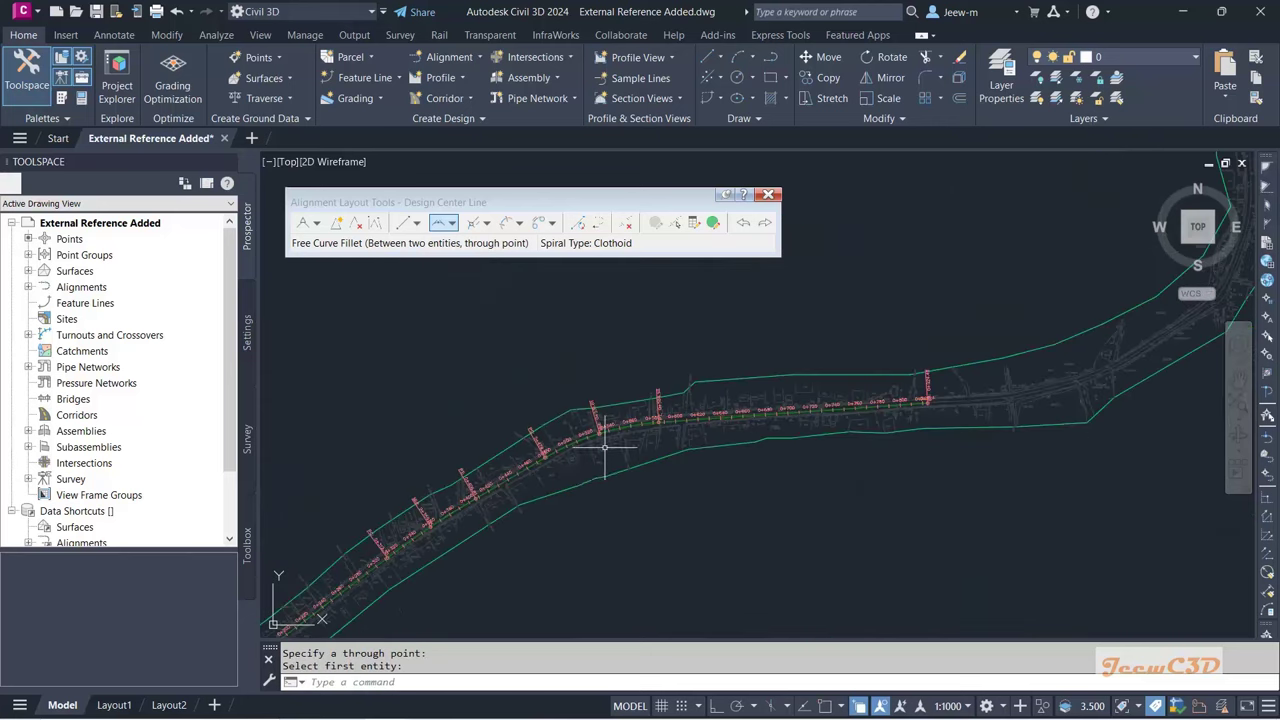
mouse_move(423, 578)
middle_down()
mouse_move(410, 508)
mouse_move(425, 443)
middle_up()
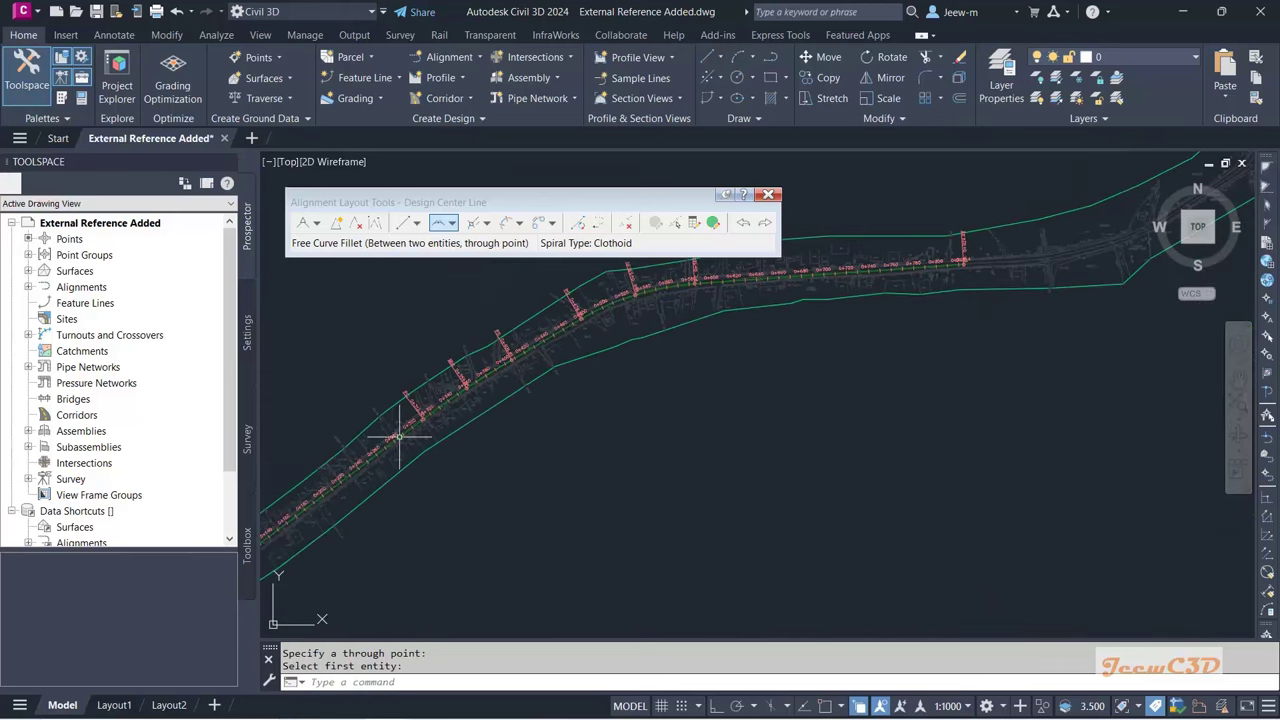
mouse_move(795, 300)
middle_down()
mouse_move(786, 386)
mouse_move(543, 520)
mouse_move(749, 446)
mouse_move(686, 514)
middle_up()
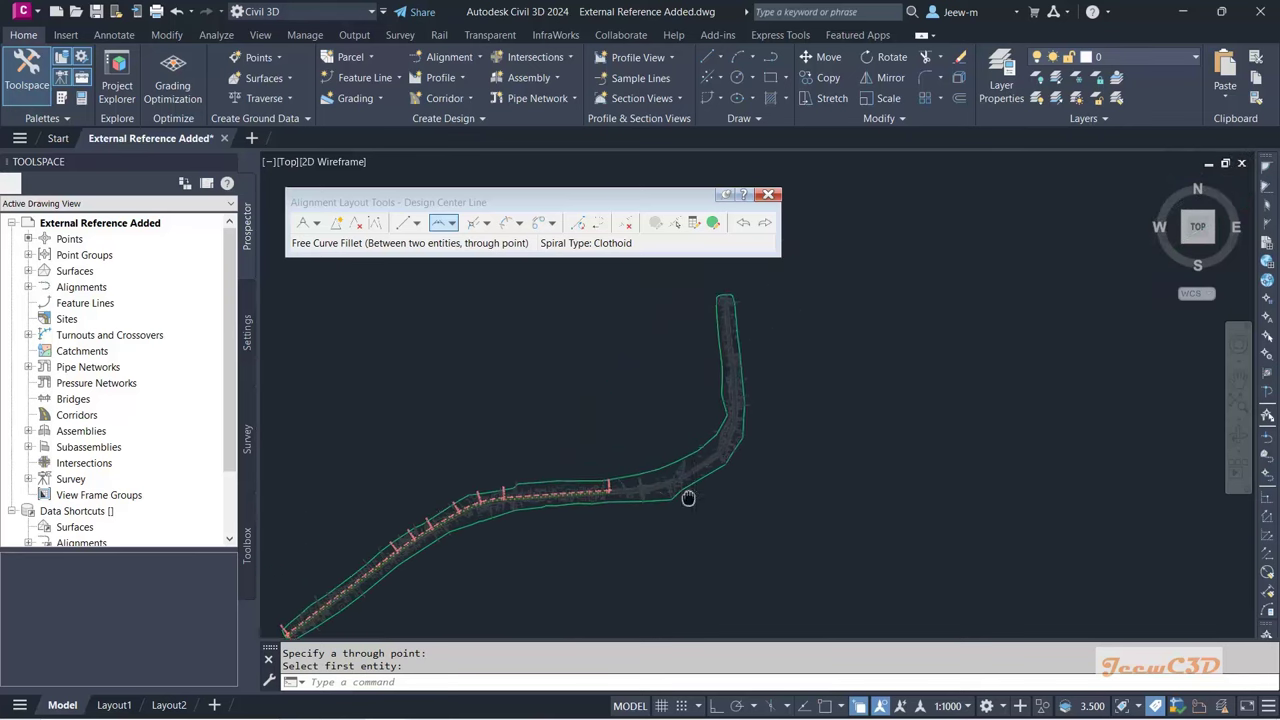
scroll(634, 523, up, 3)
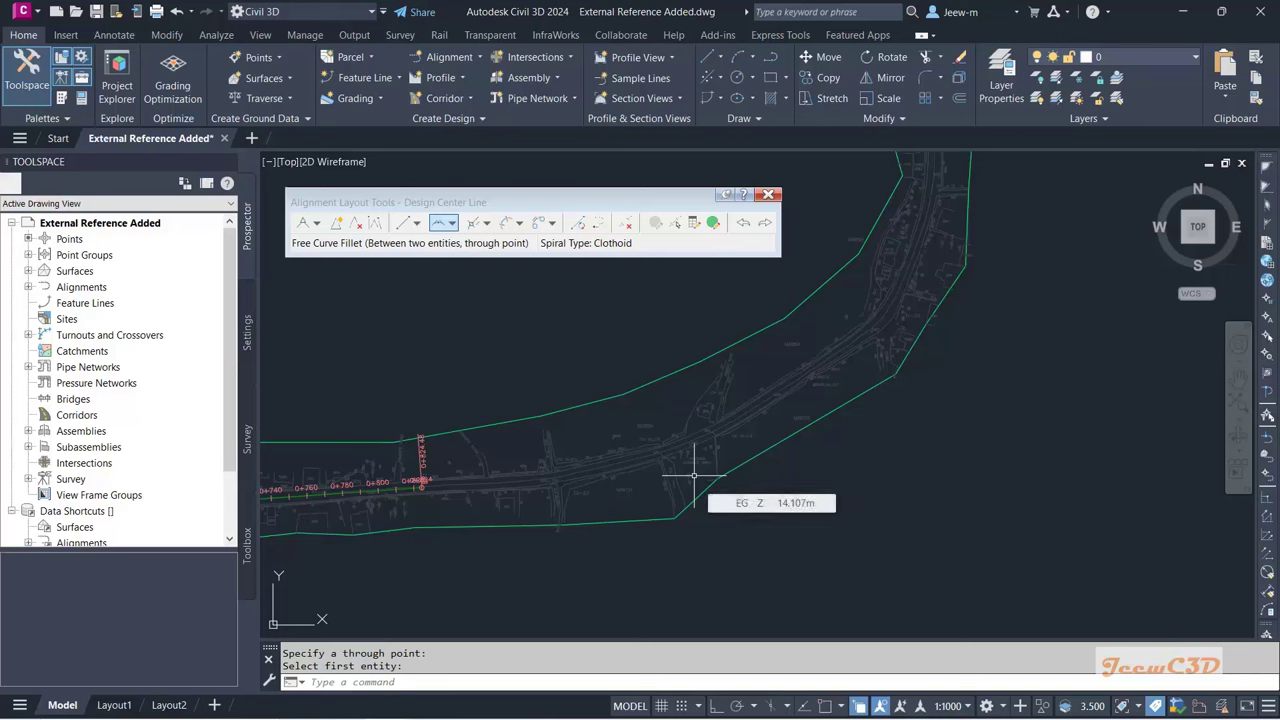
scroll(709, 483, down, 1)
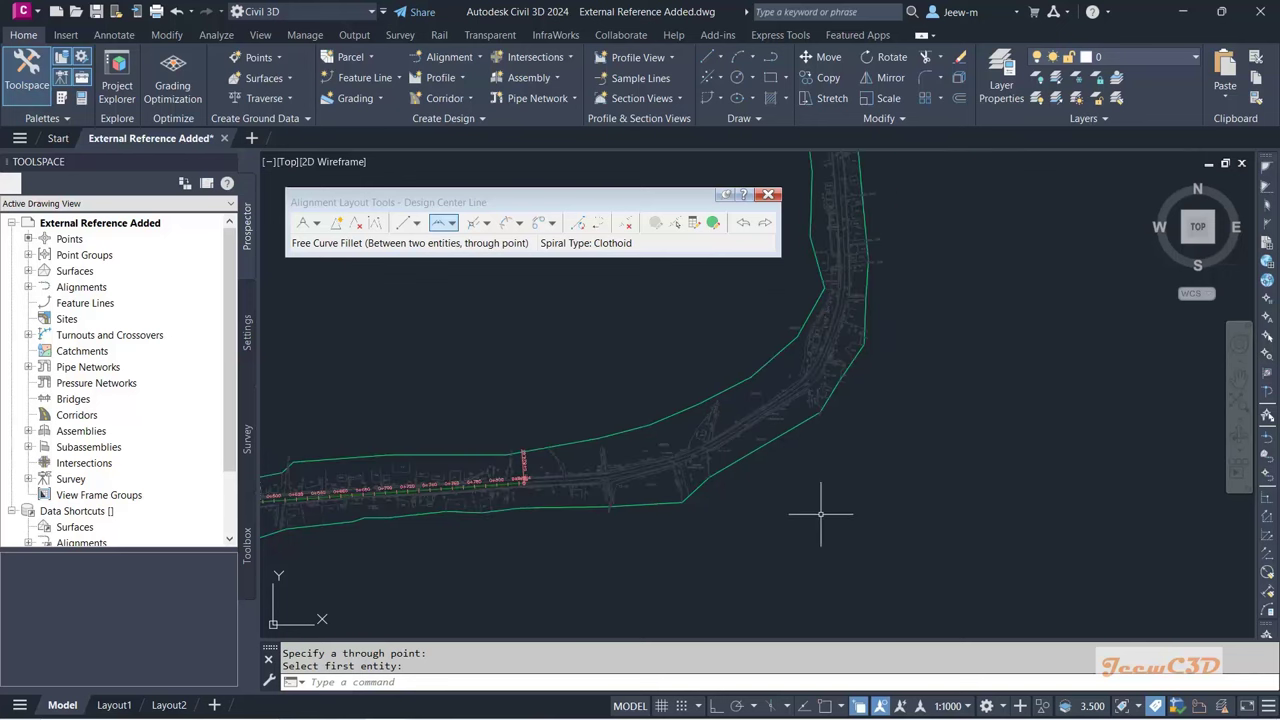
scroll(820, 514, down, 1)
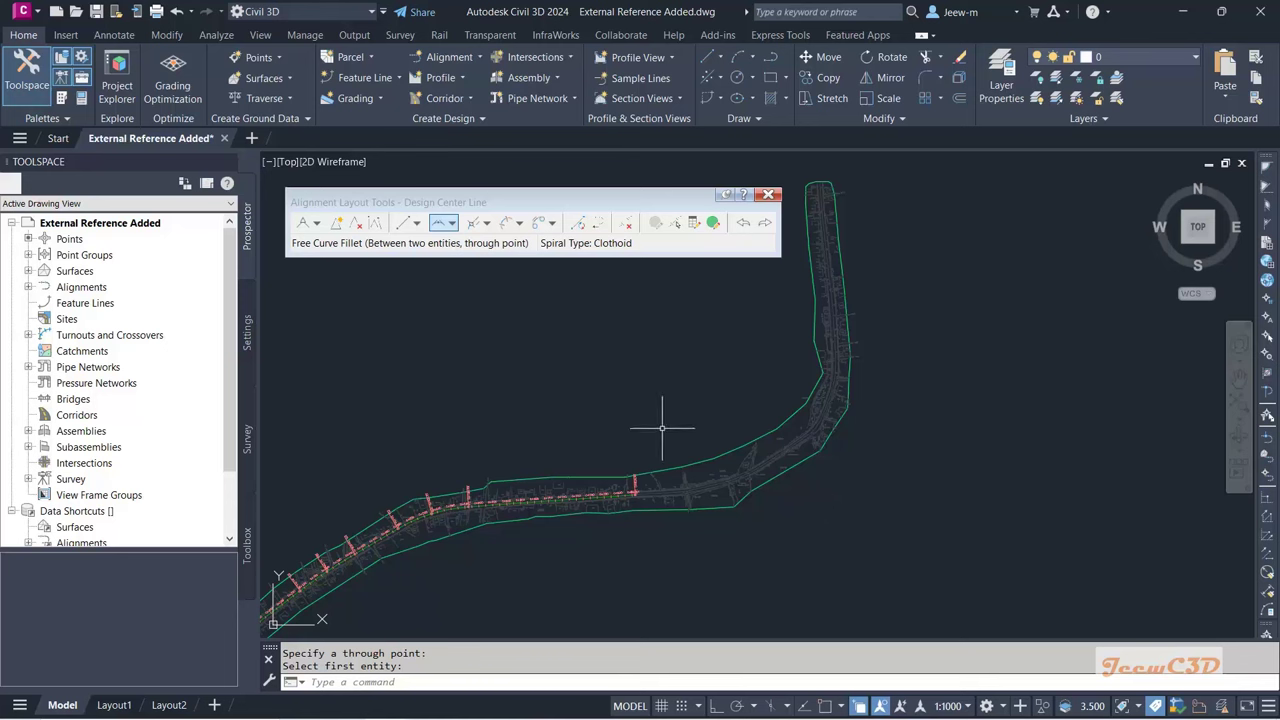
scroll(755, 470, up, 2)
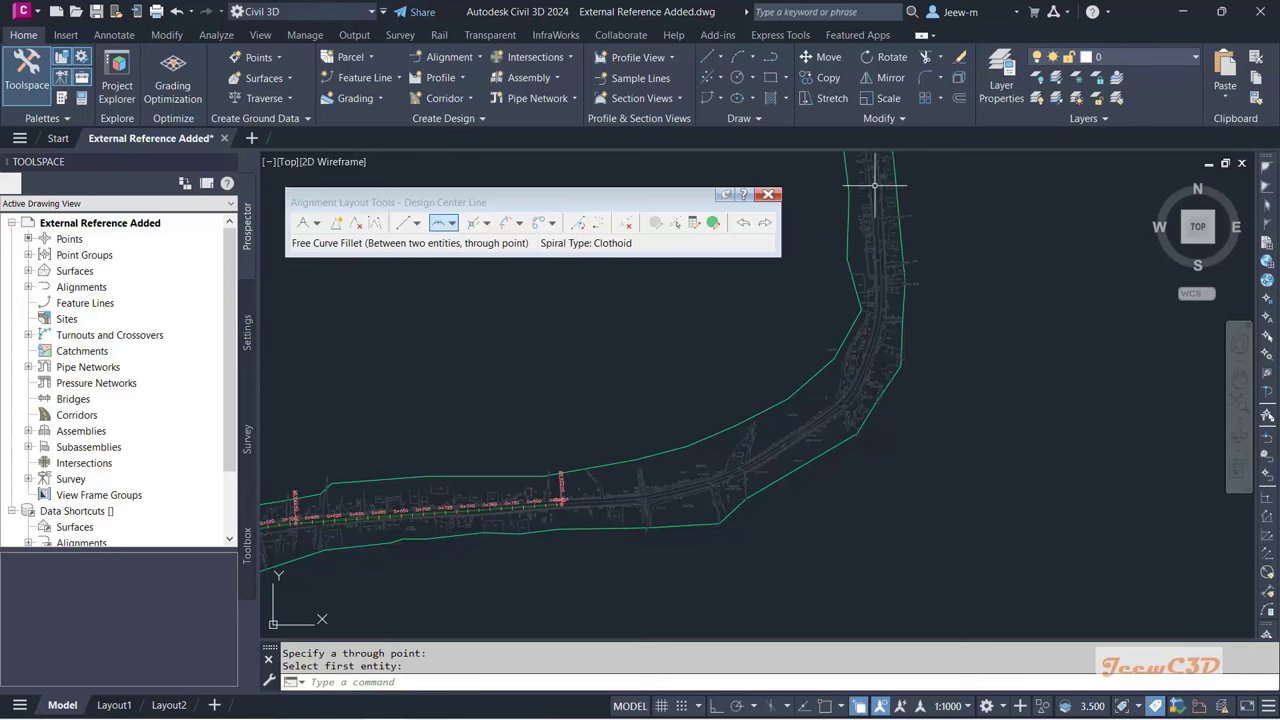
scroll(752, 510, up, 3)
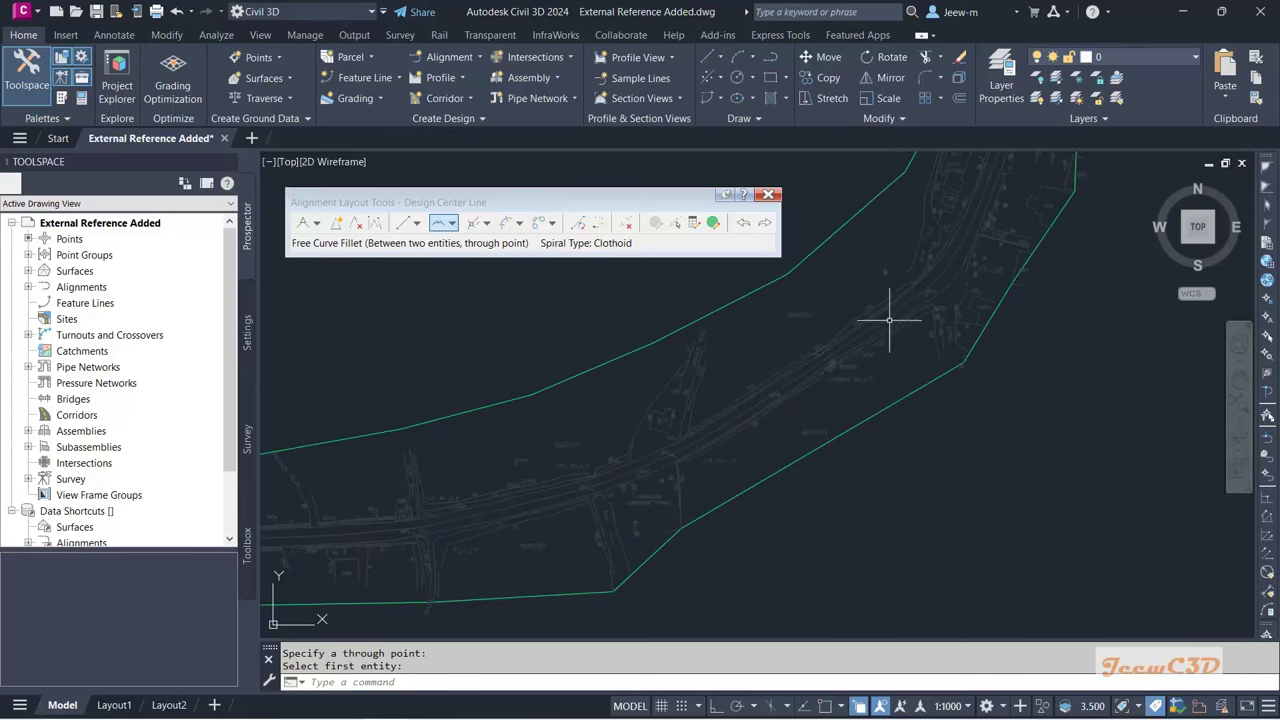
Step: Draw a Tangent-Tangent (No curves) segment along the road centre from near culvert No. 2/6 northeast to the start of the sharp bend
click(316, 222)
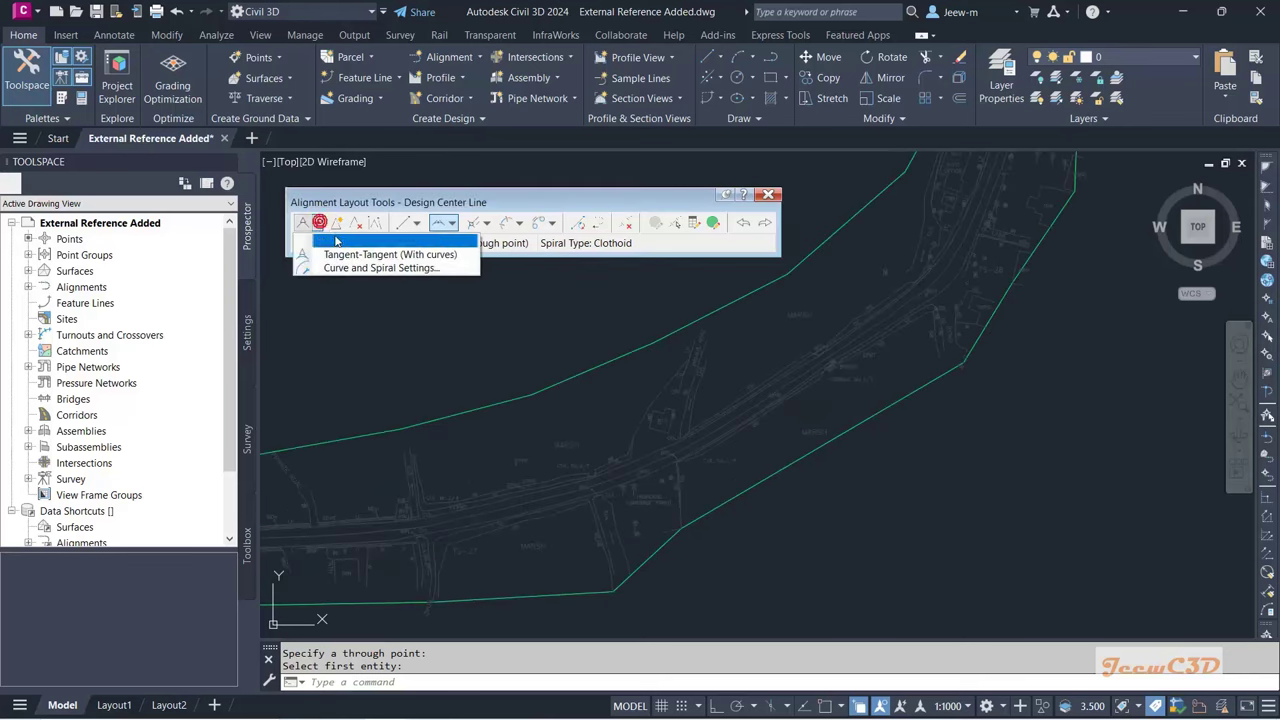
click(335, 241)
scroll(681, 449, up, 2)
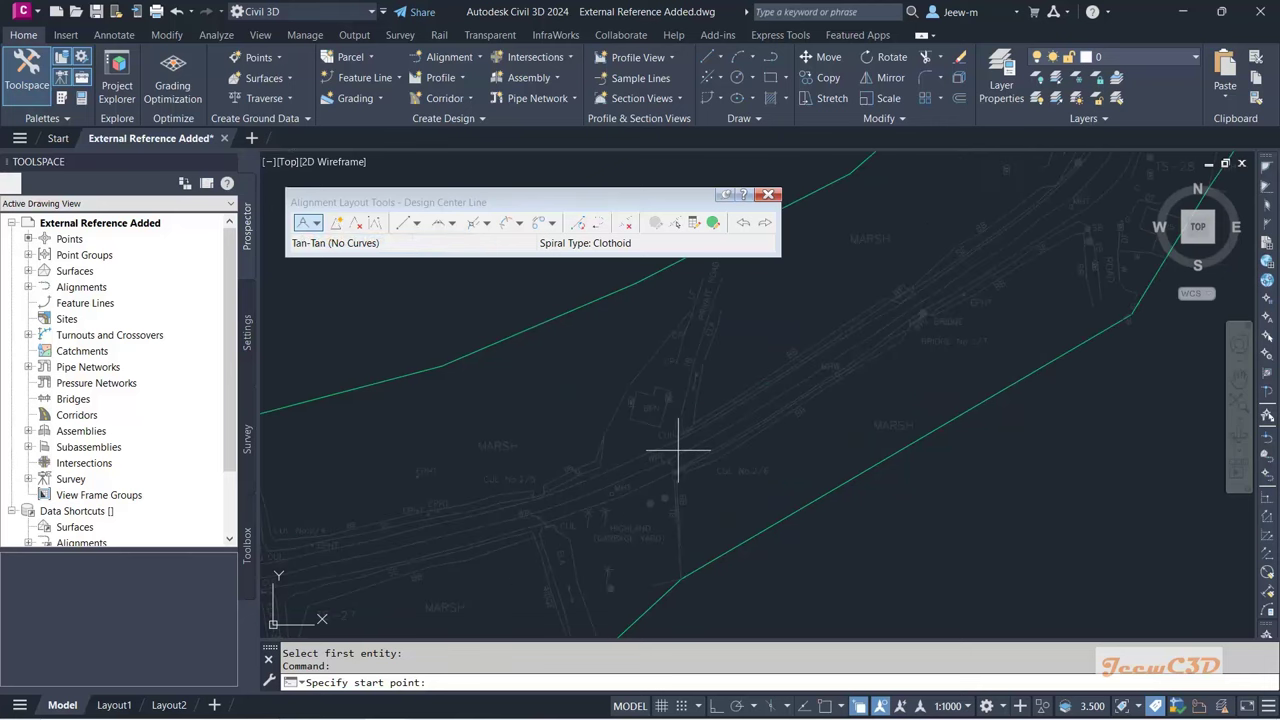
click(676, 456)
scroll(749, 443, down, 2)
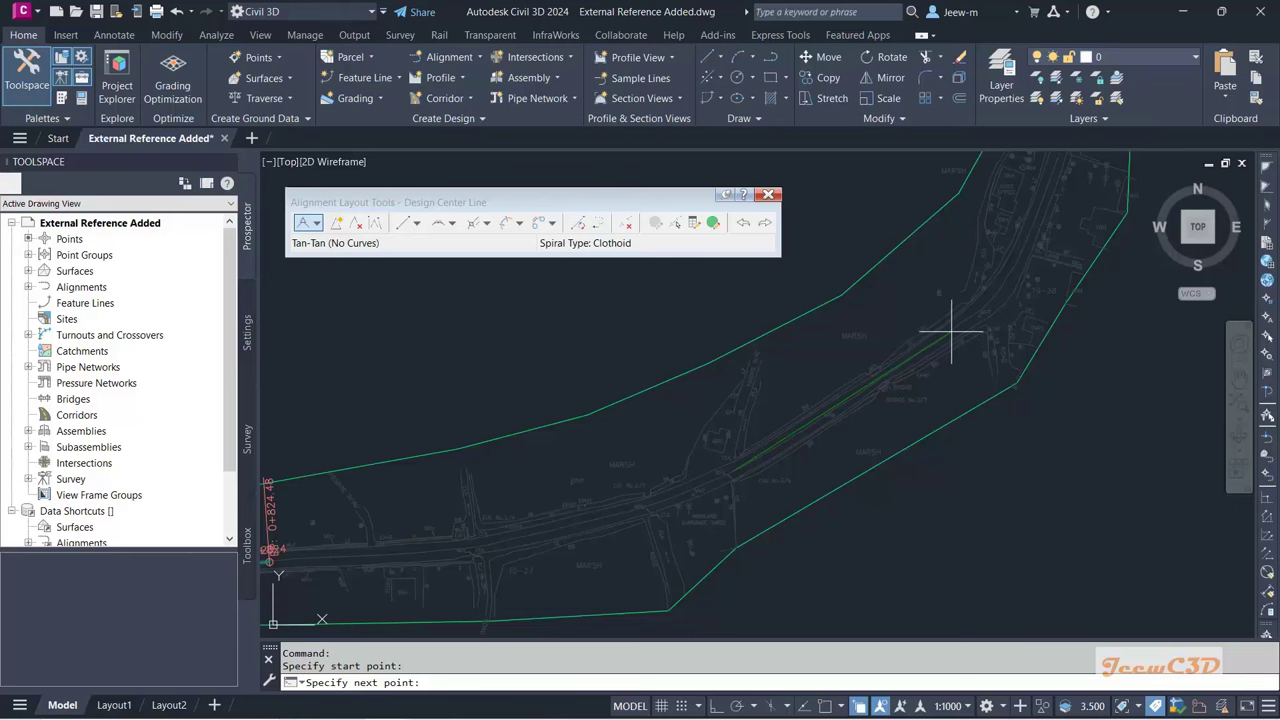
click(954, 329)
key(Return)
Step: Join the tangent ending at 0+824 to the northeastern tangent with a Free Curve Fillet through a road-centre point near culvert No. 2/5
scroll(903, 423, down, 2)
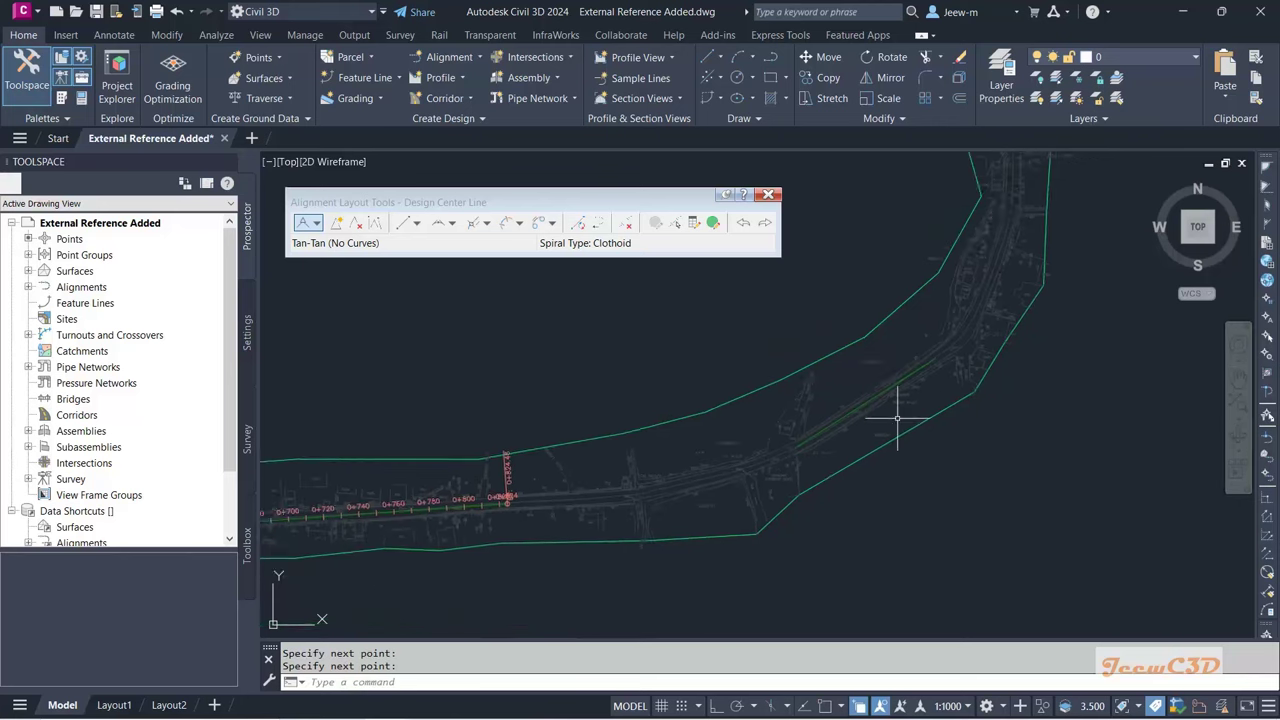
middle_drag(903, 423, 981, 444)
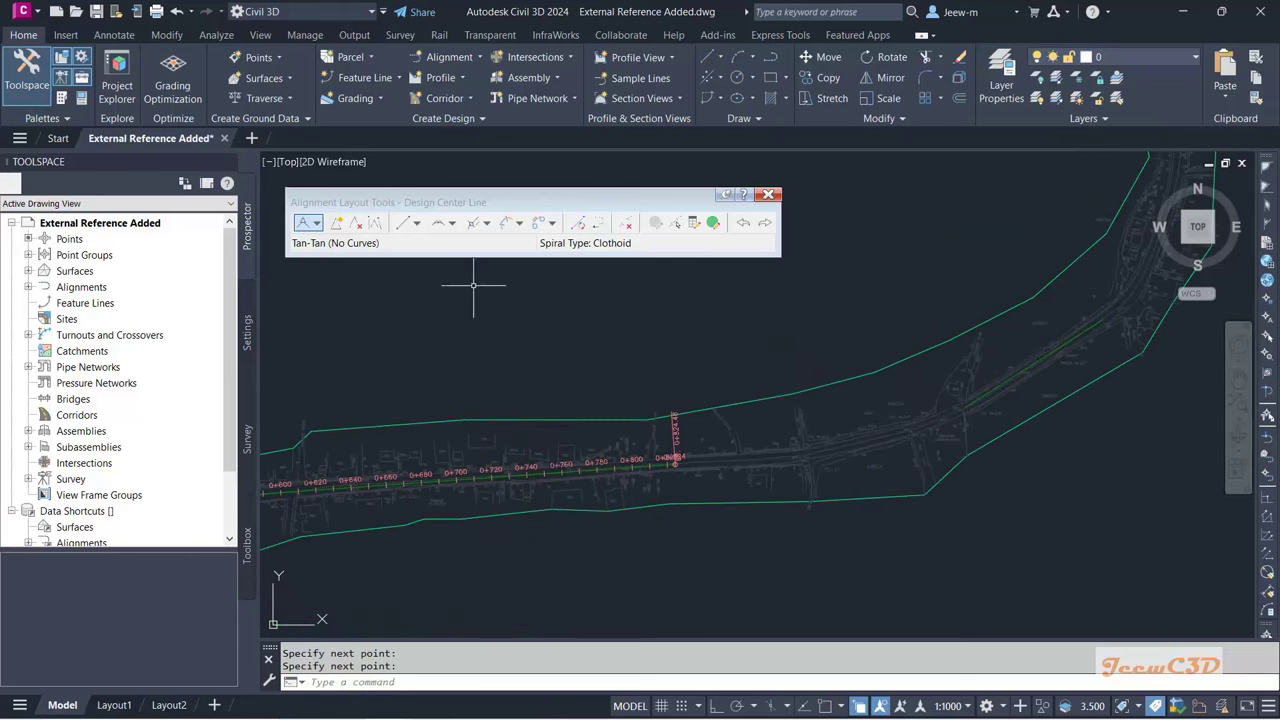
click(444, 225)
scroll(672, 480, up, 5)
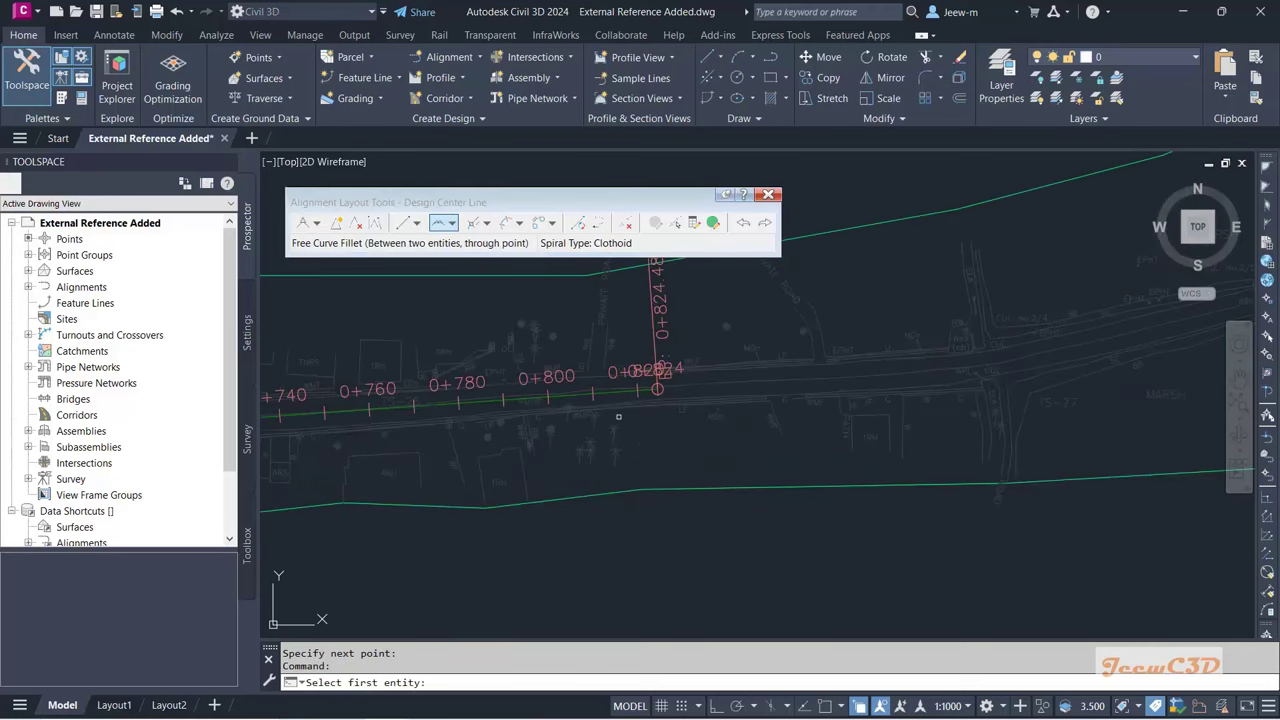
click(624, 385)
scroll(766, 456, down, 5)
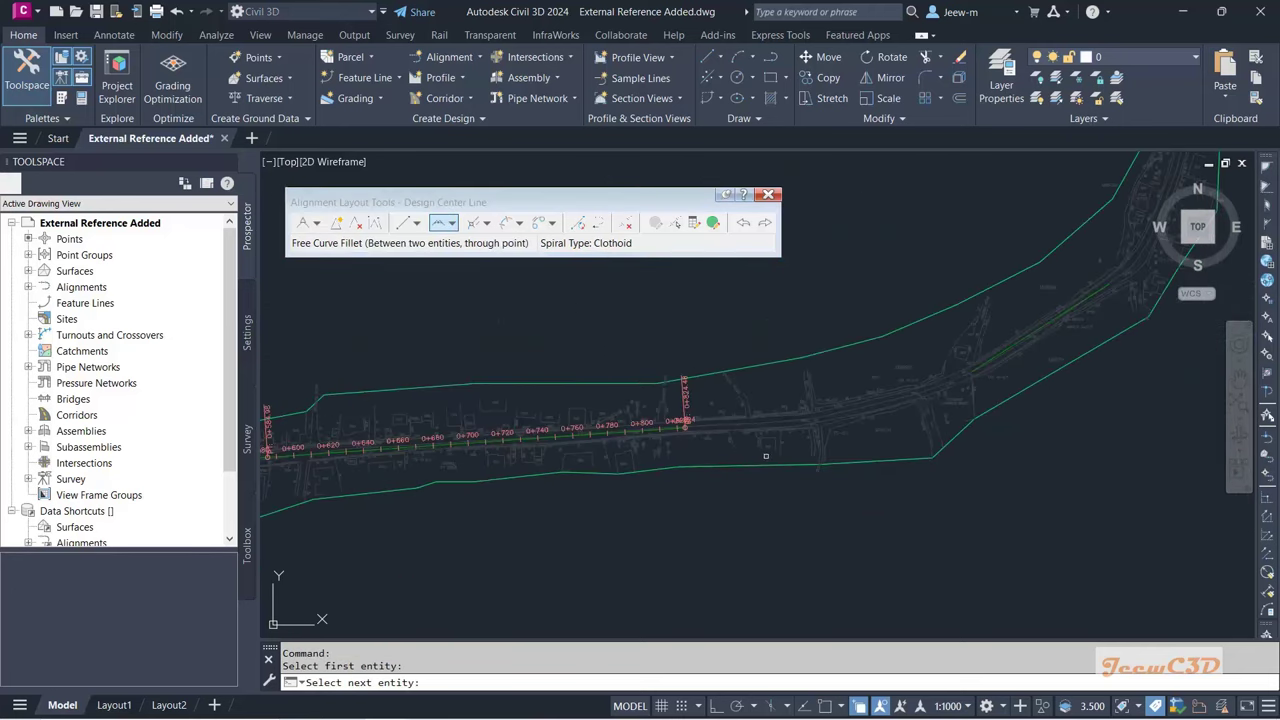
scroll(976, 372, up, 5)
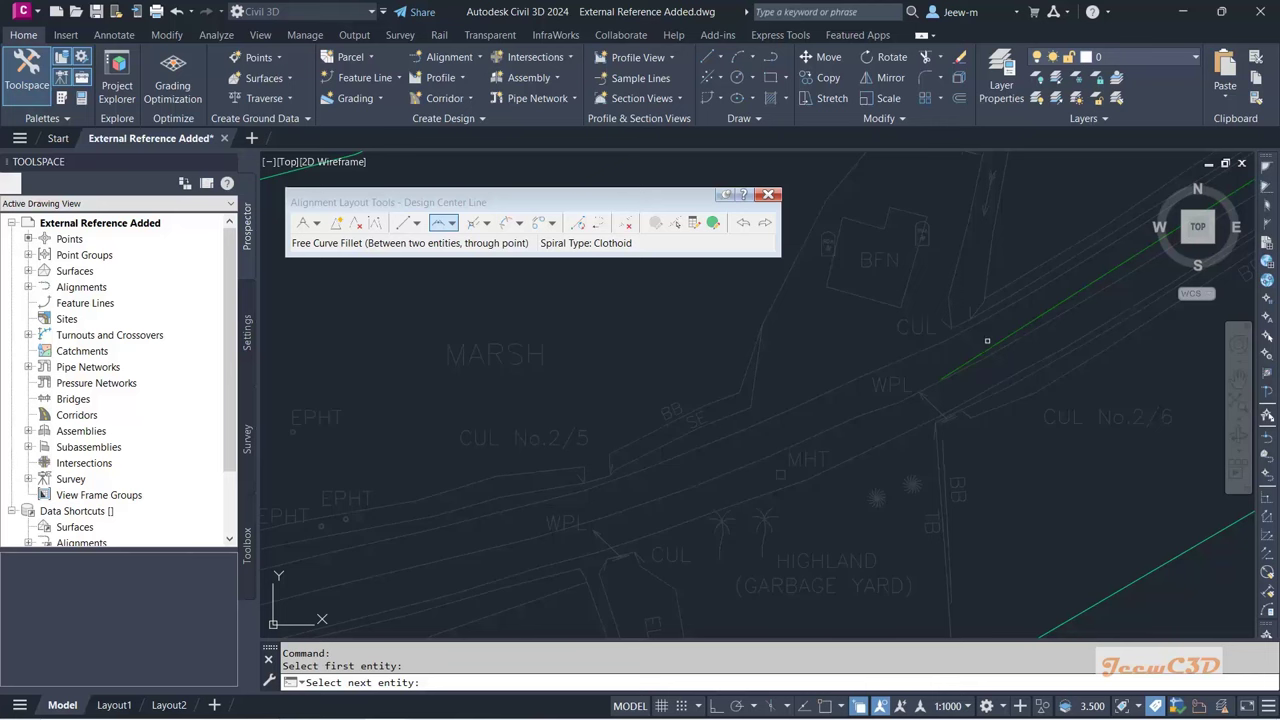
click(987, 341)
scroll(786, 423, down, 5)
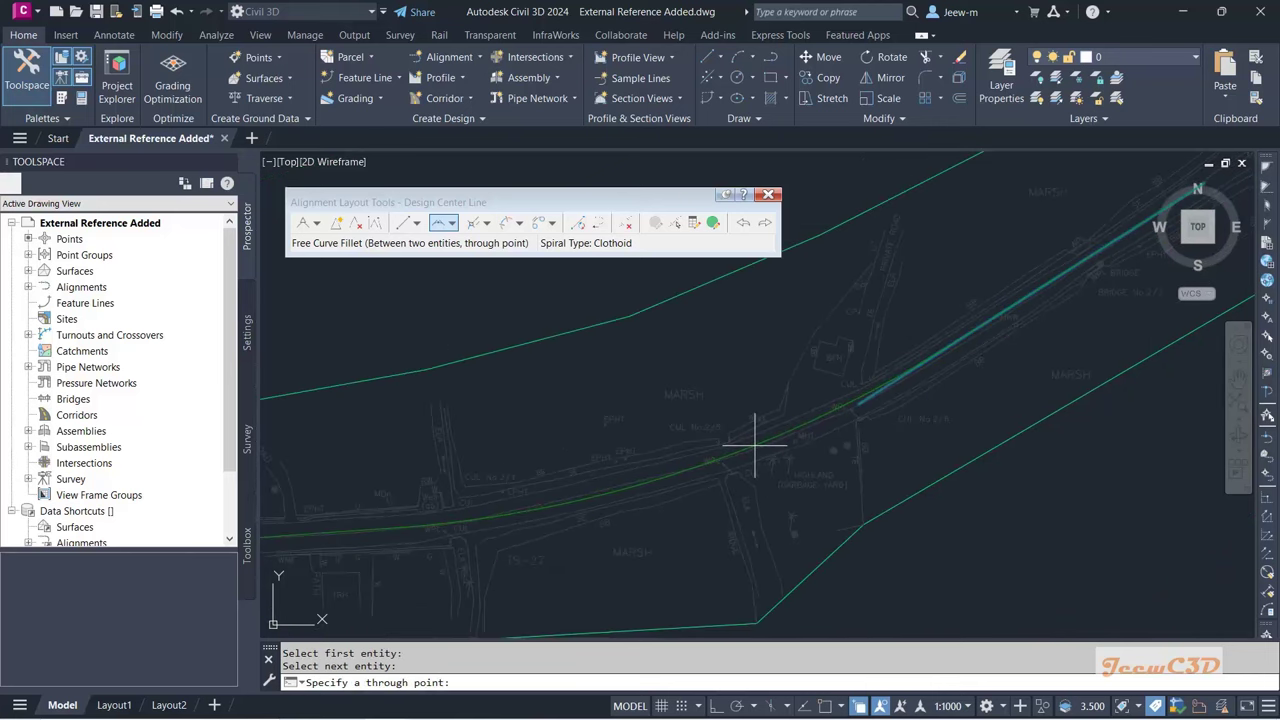
click(755, 445)
scroll(750, 455, down, 5)
key(Escape)
scroll(737, 477, up, 3)
scroll(711, 483, down, 3)
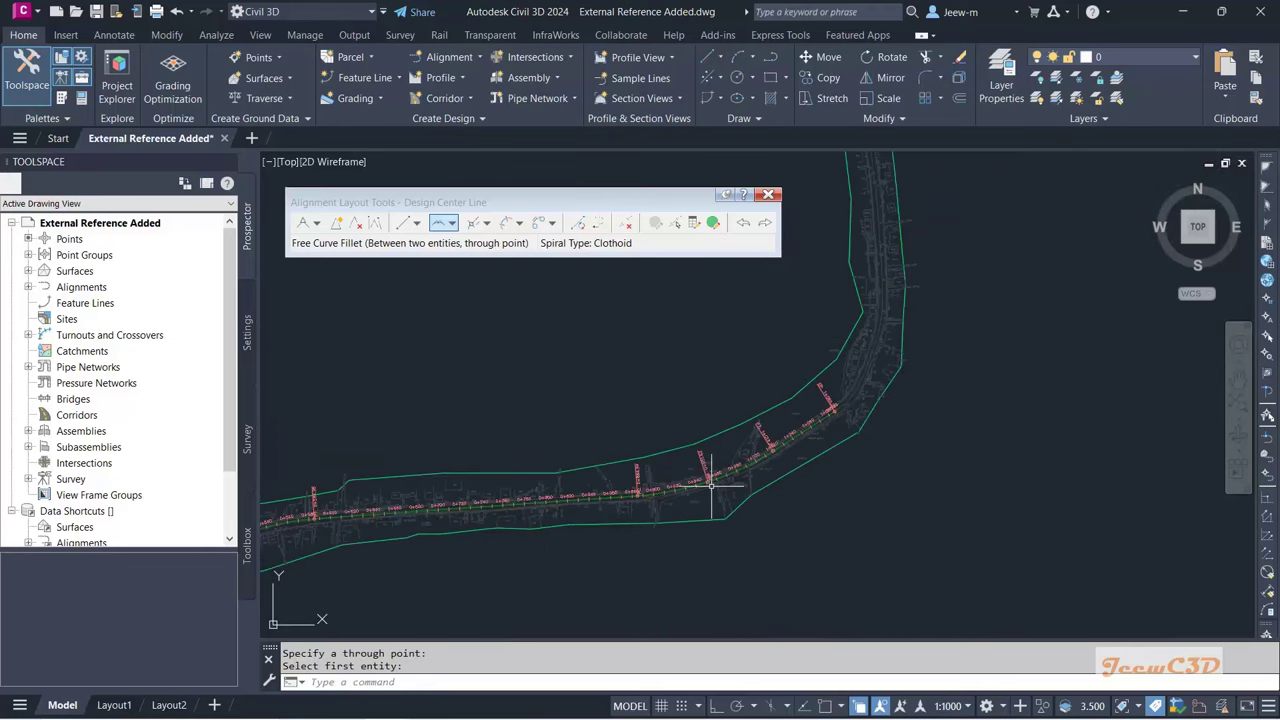
Step: Draw a Tangent-Tangent (No curves) segment along the road centre from beside the gravel lane north to the survey's northern end
mouse_move(711, 483)
middle_down()
mouse_move(766, 486)
mouse_move(749, 449)
middle_up()
click(316, 223)
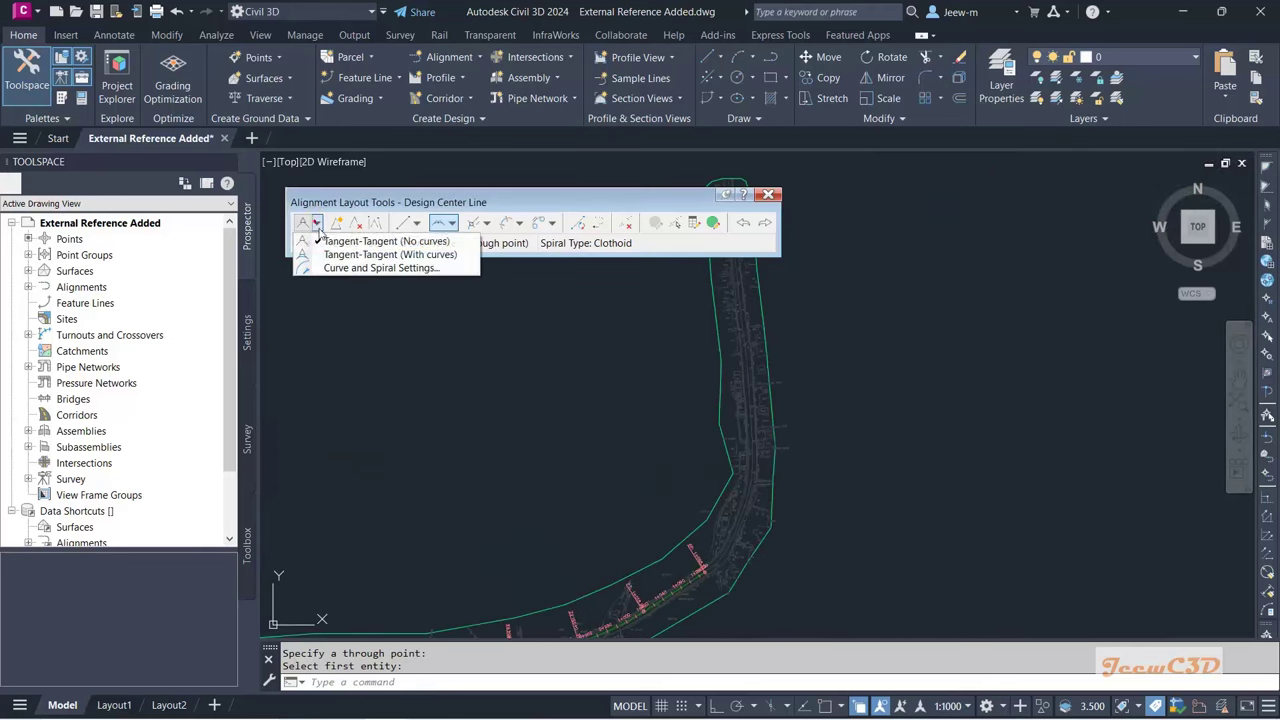
click(386, 241)
scroll(750, 420, up, 3)
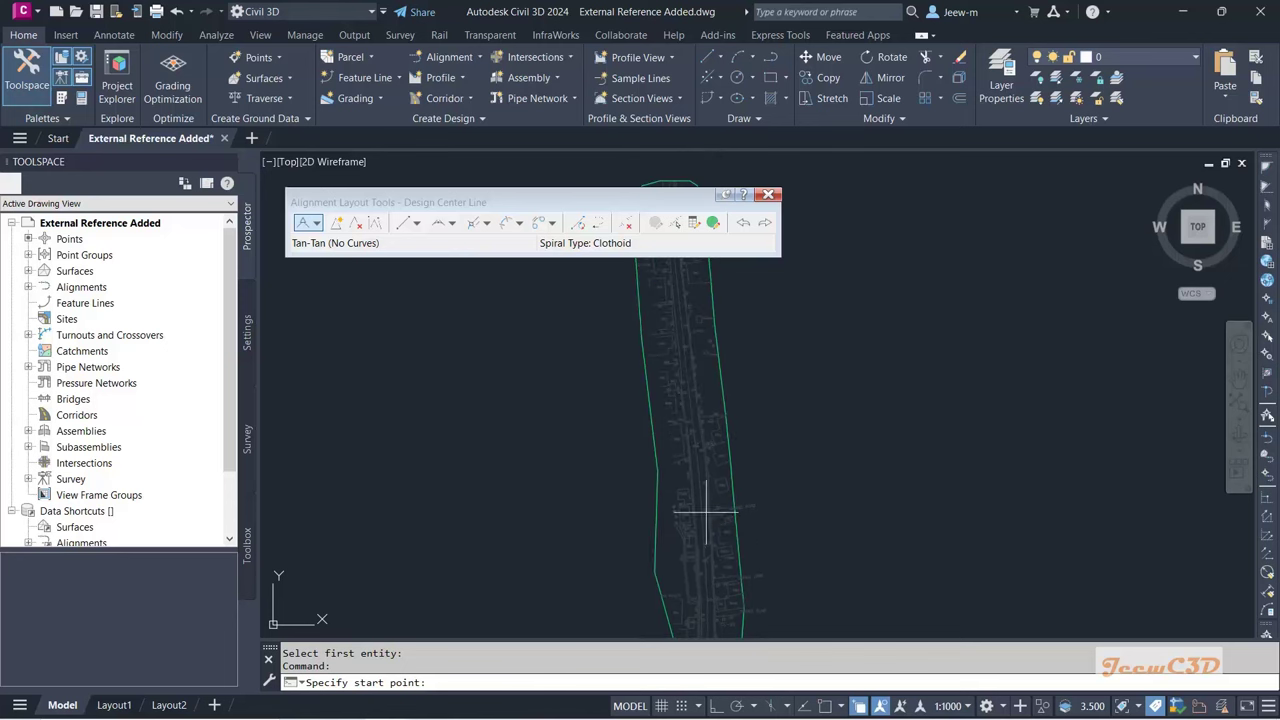
scroll(695, 560, up, 4)
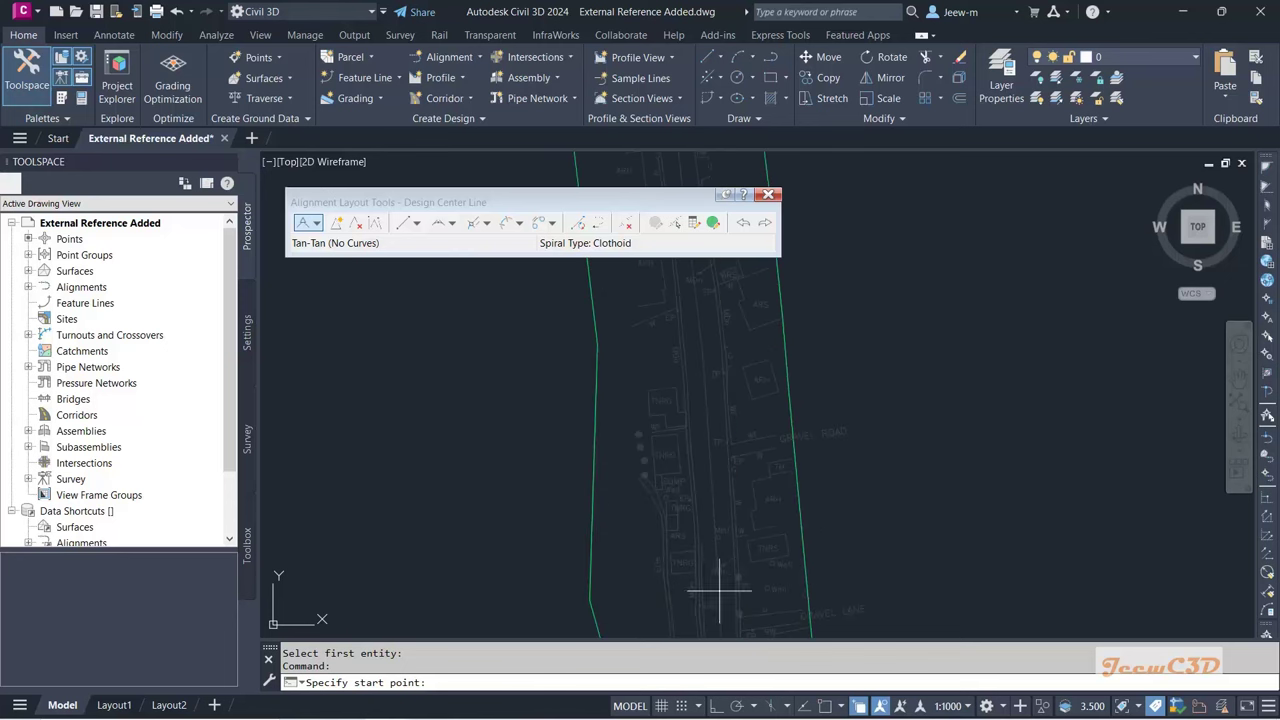
click(719, 592)
scroll(725, 580, down, 5)
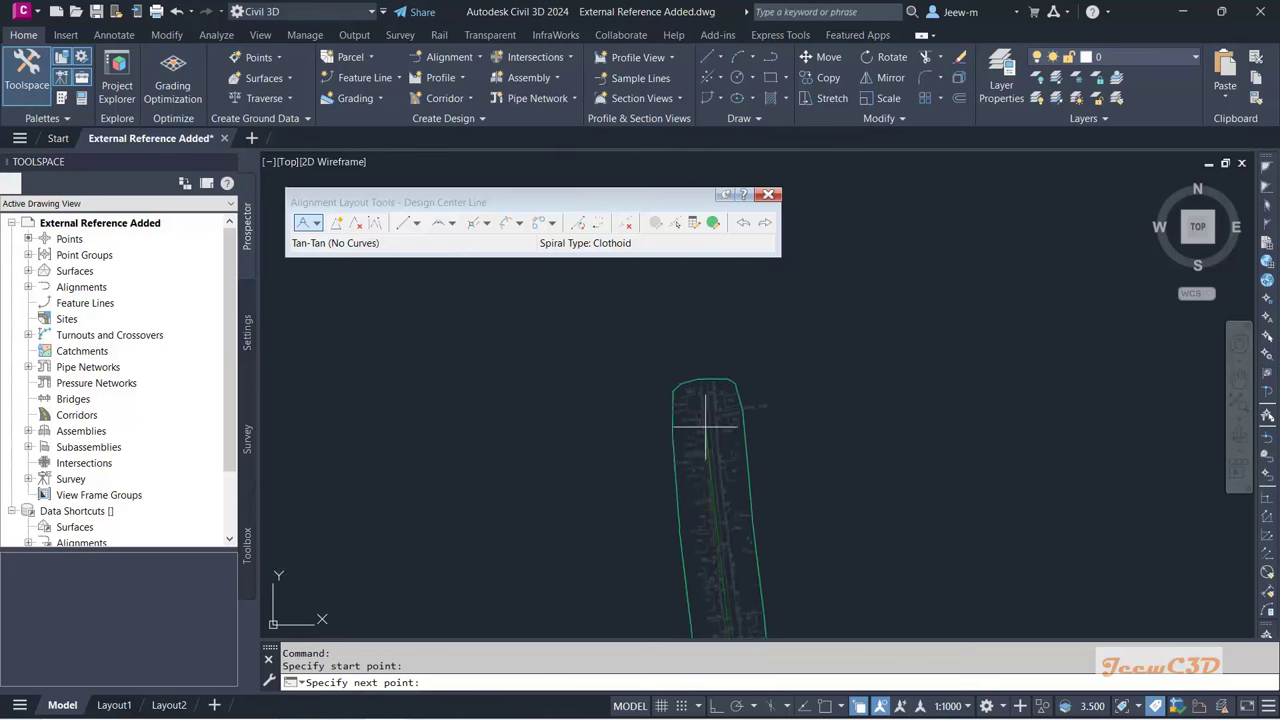
scroll(706, 360, up, 5)
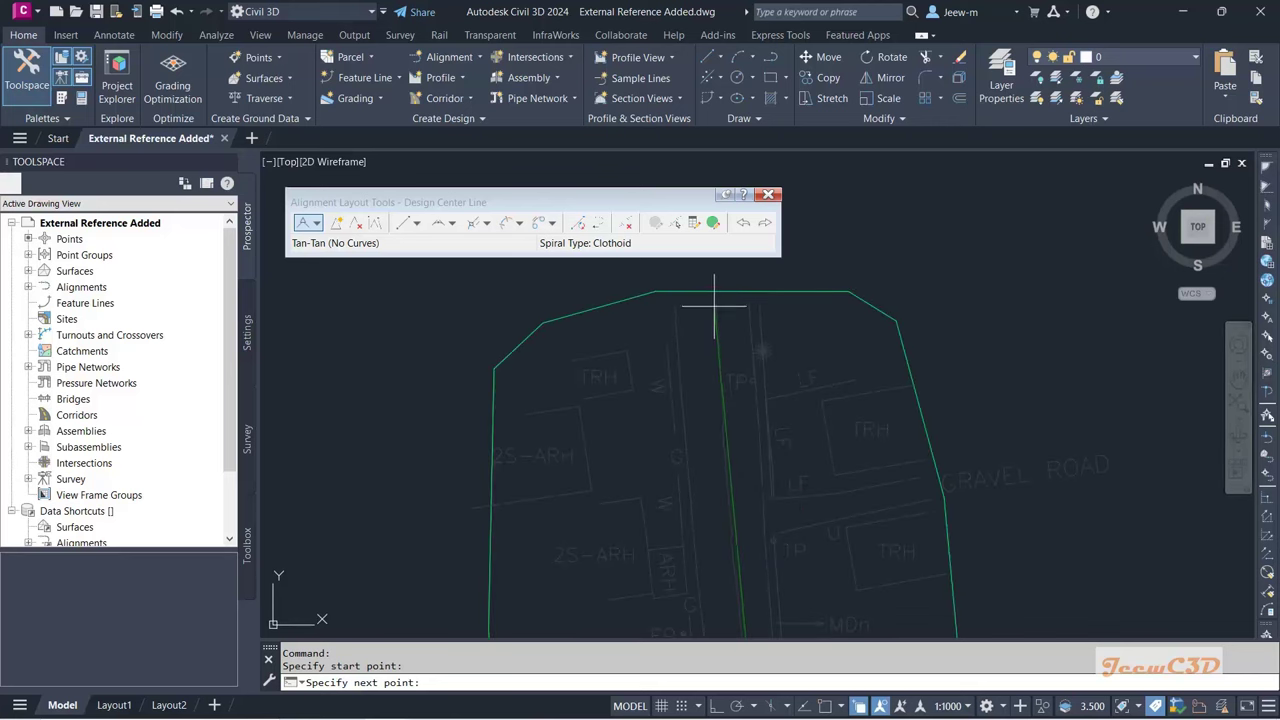
click(712, 308)
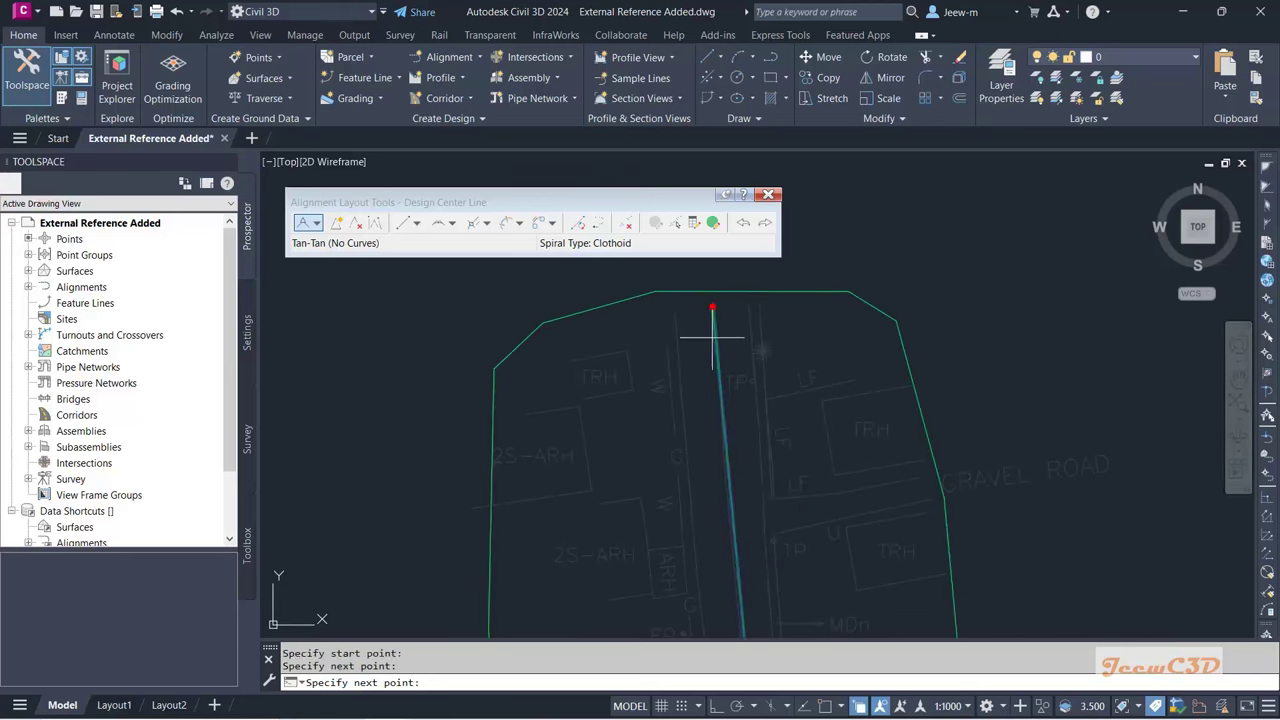
key(Return)
scroll(711, 340, down, 5)
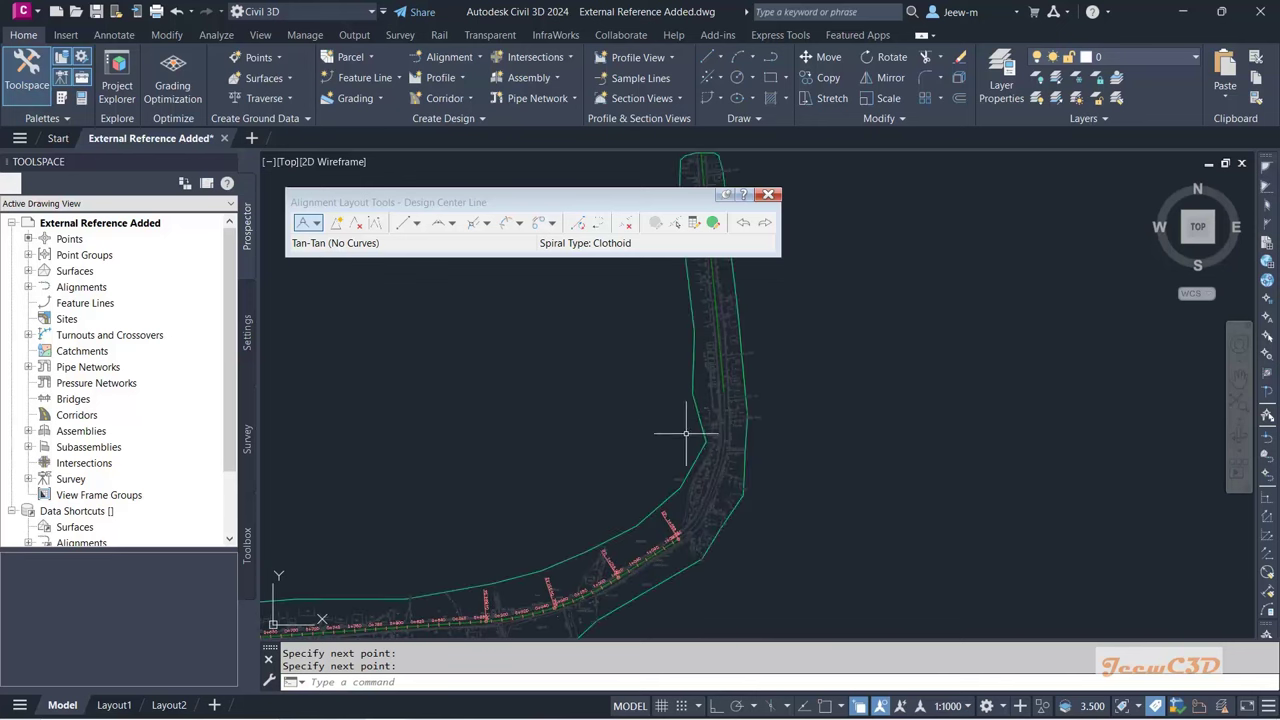
click(440, 223)
scroll(674, 518, up, 5)
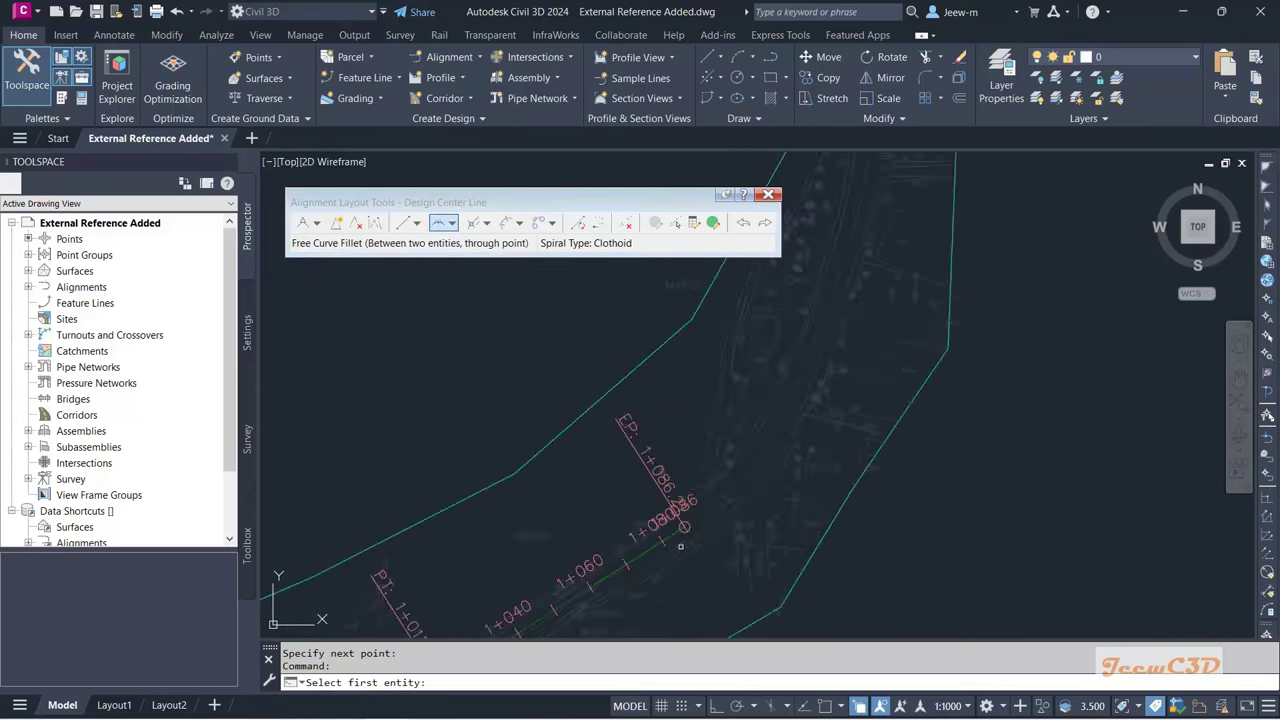
scroll(674, 518, up, 2)
click(674, 518)
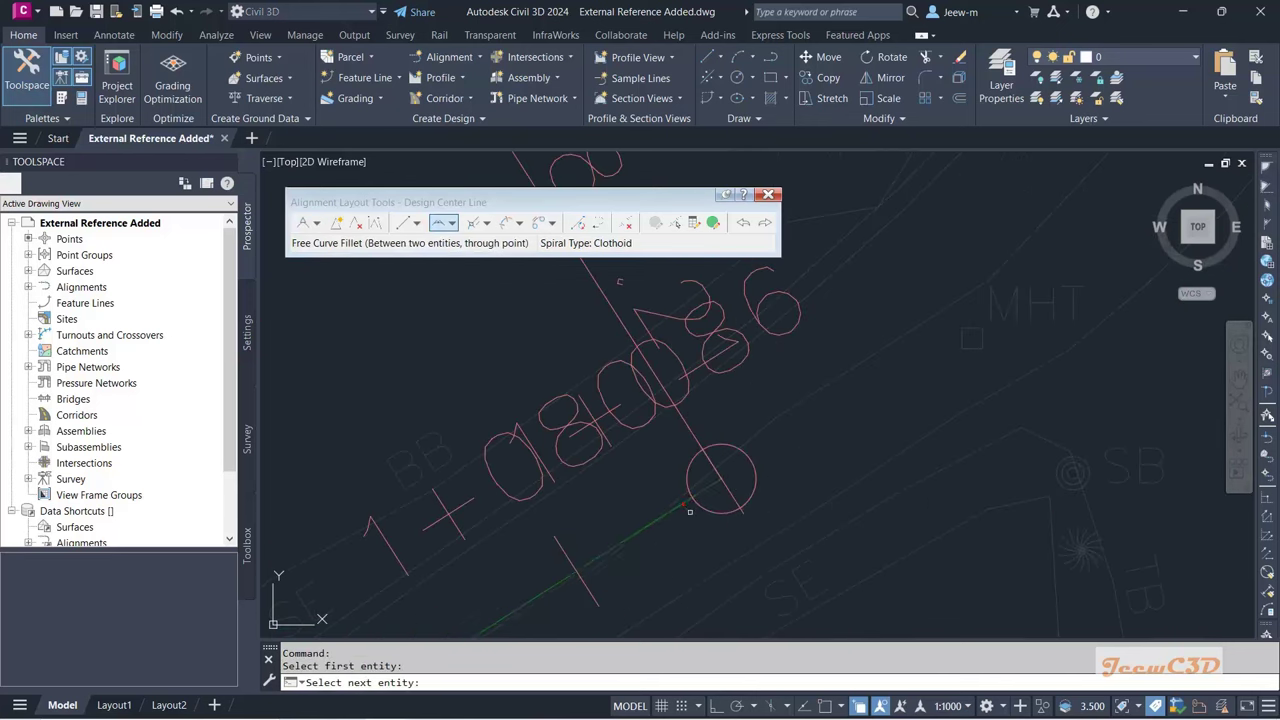
scroll(739, 509, down, 8)
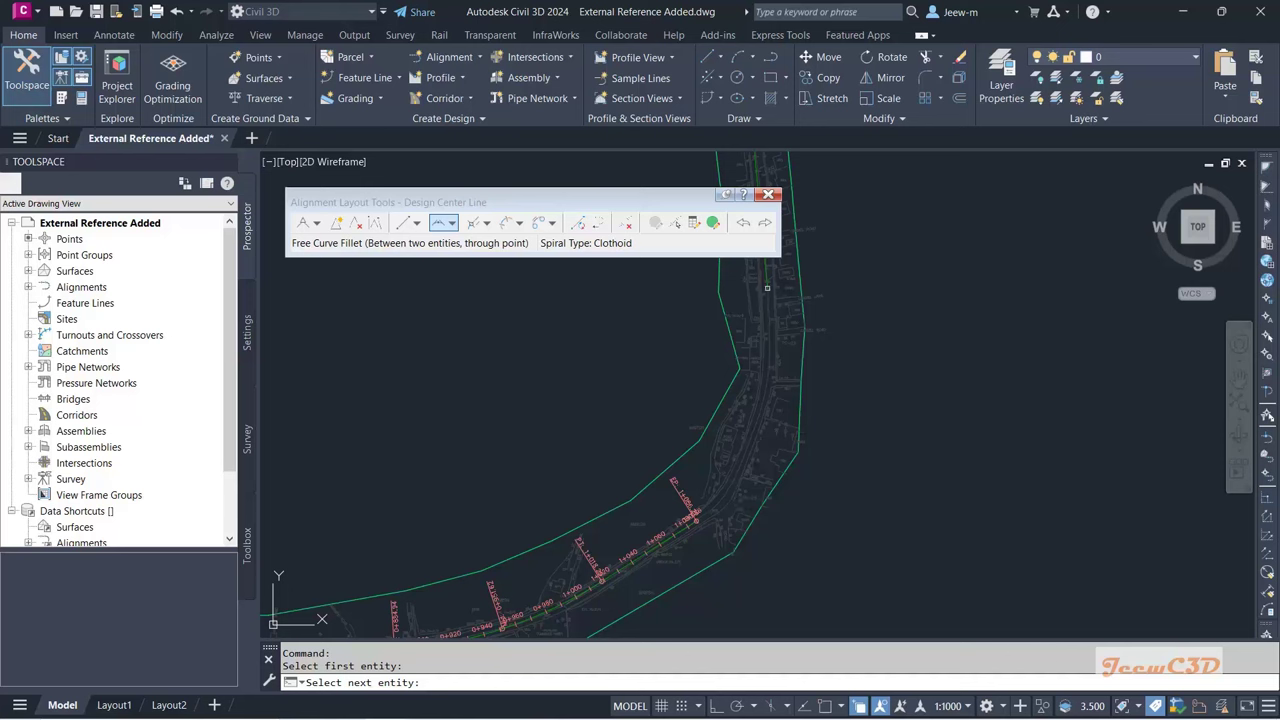
click(765, 295)
scroll(757, 337, up, 4)
scroll(771, 457, down, 2)
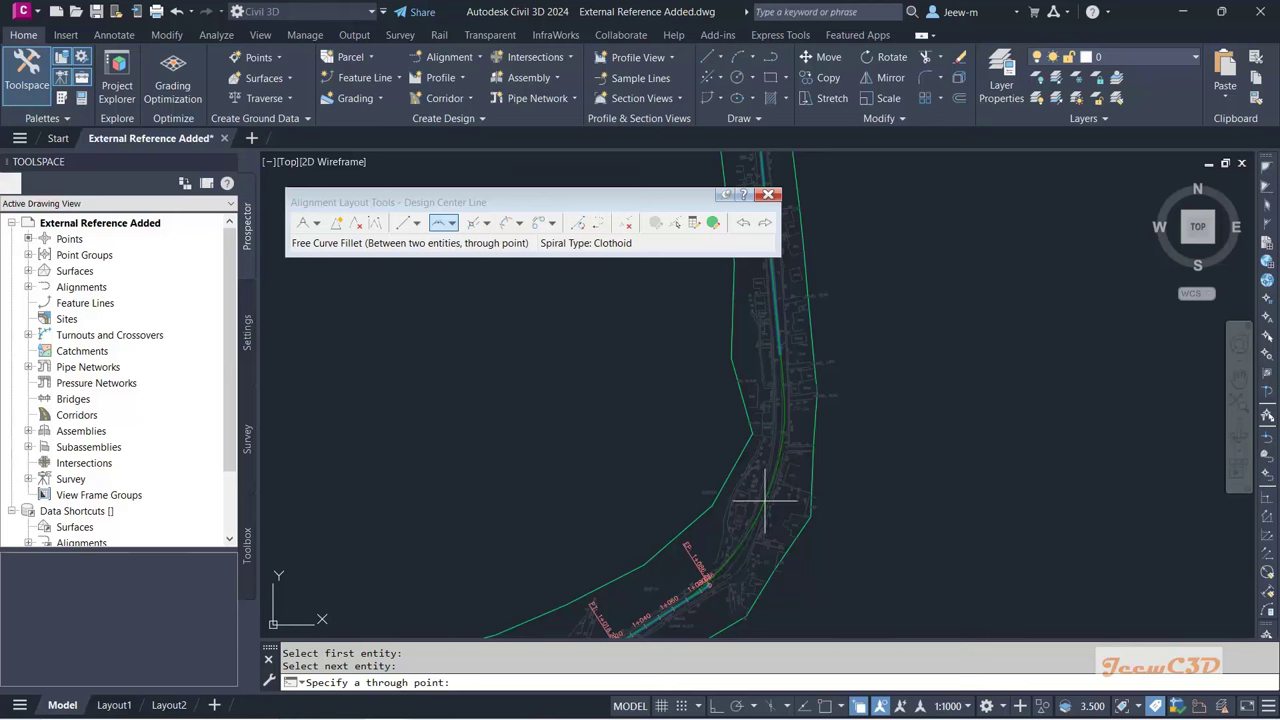
scroll(764, 500, up, 3)
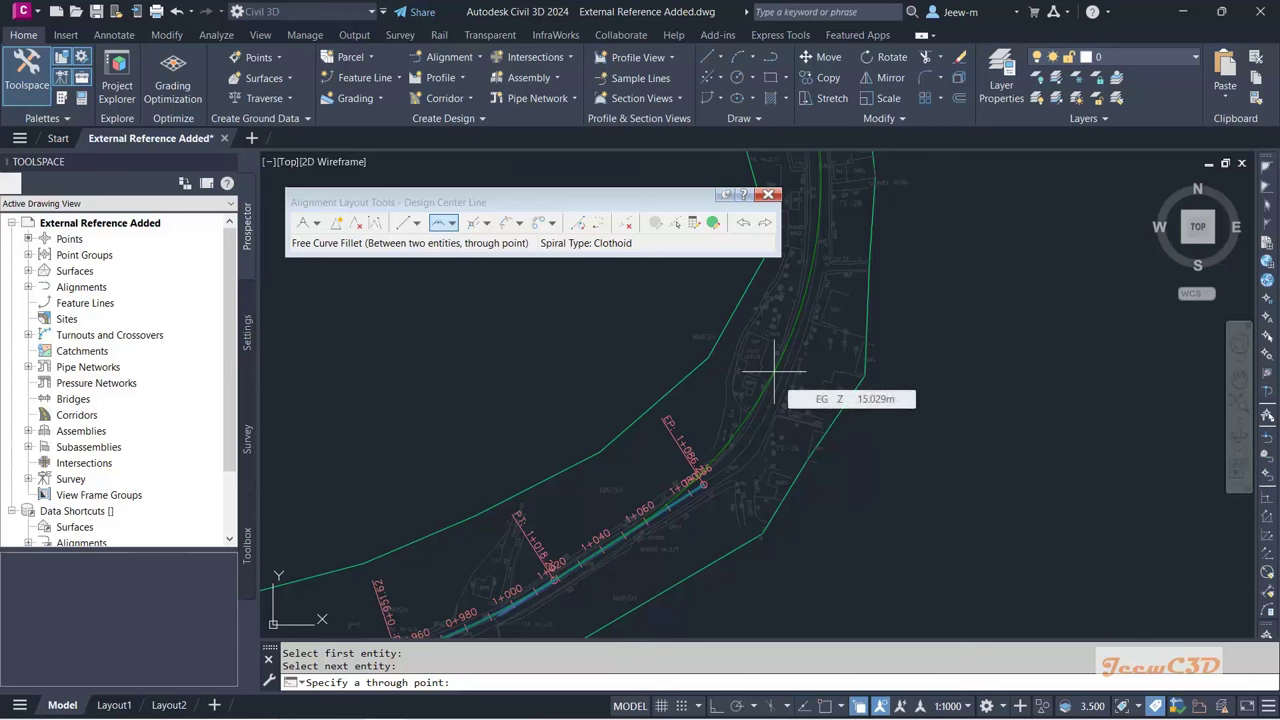
key(Escape)
mouse_move(774, 383)
middle_down()
mouse_move(723, 486)
mouse_move(734, 409)
mouse_move(627, 476)
mouse_move(651, 431)
mouse_move(651, 460)
middle_up()
scroll(640, 500, up, 4)
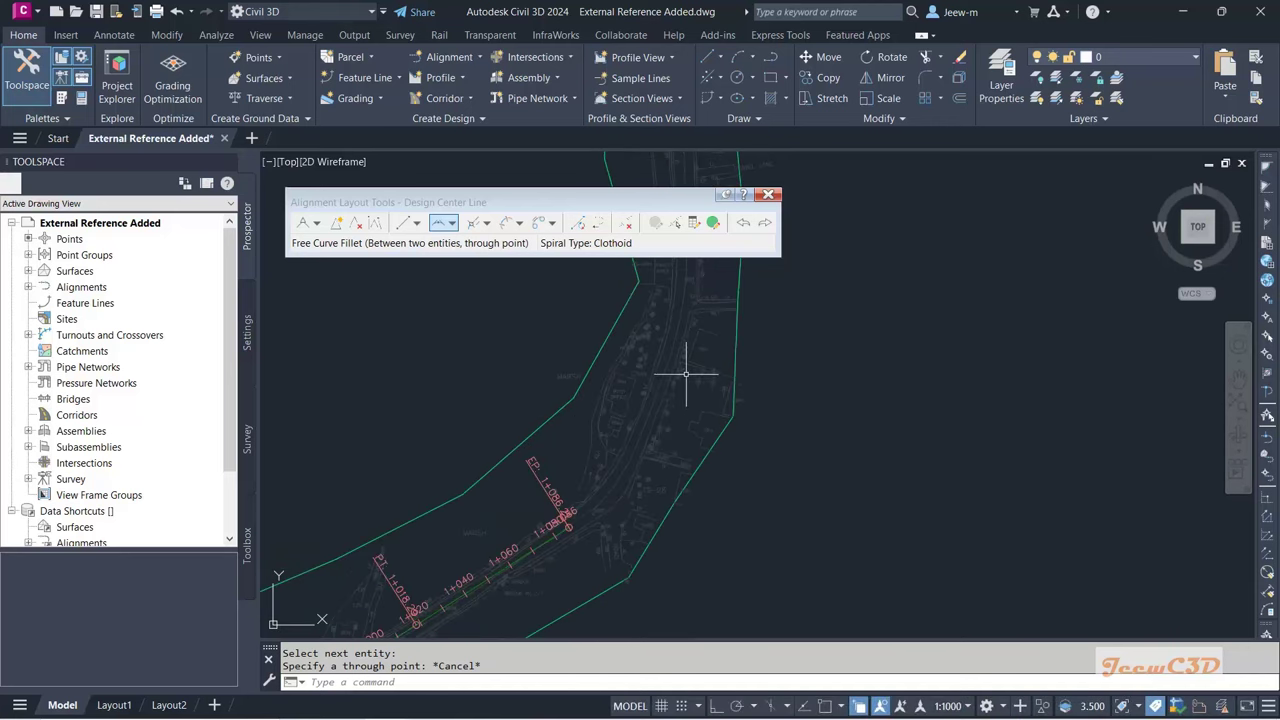
middle_drag(583, 521, 556, 435)
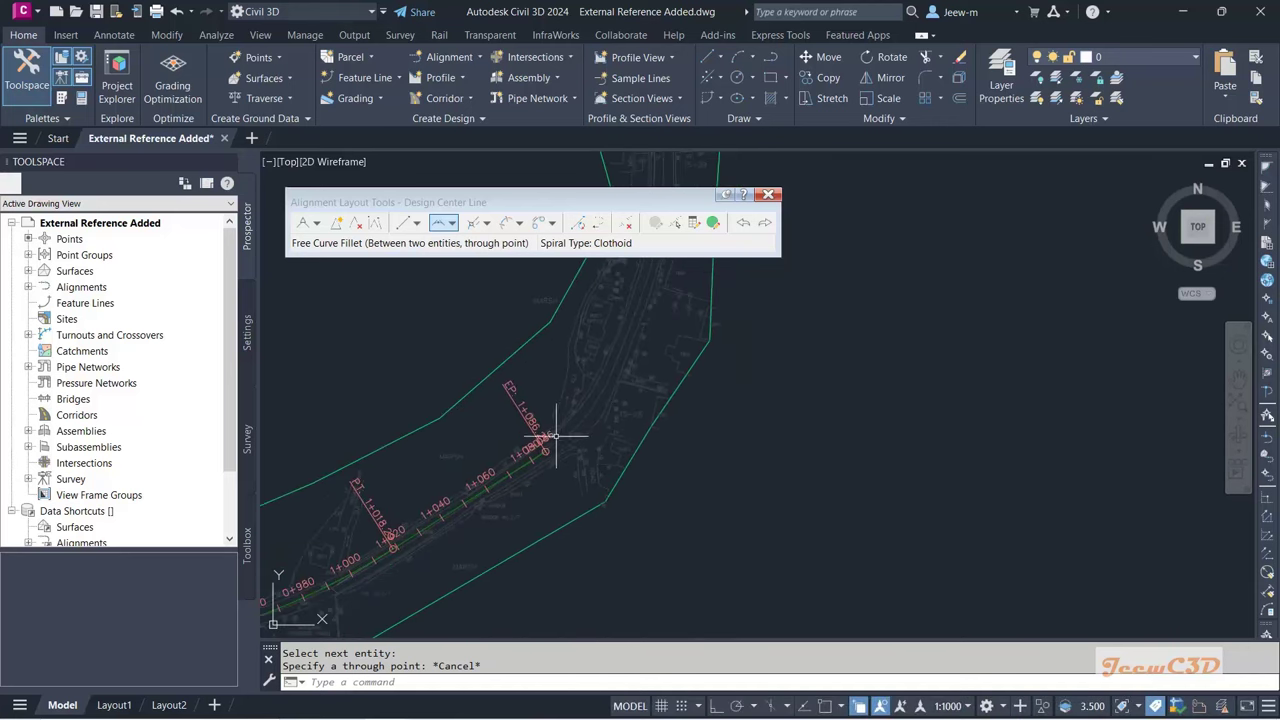
click(487, 223)
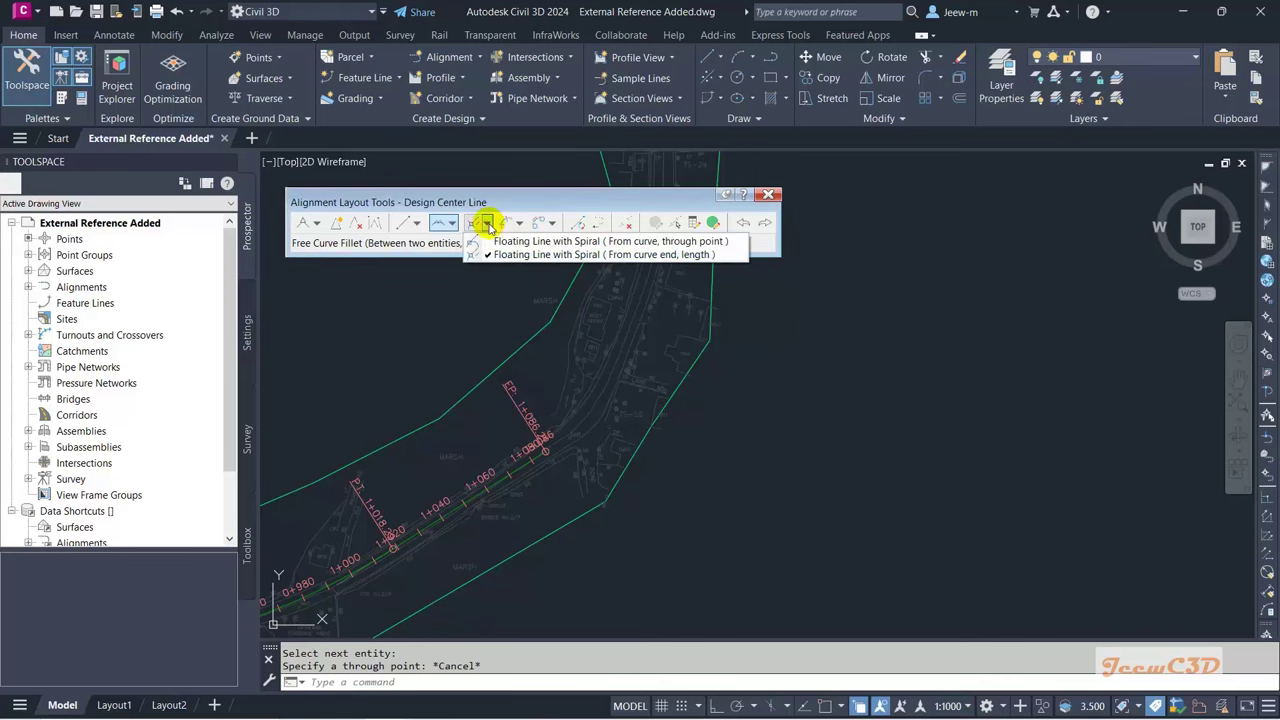
click(517, 224)
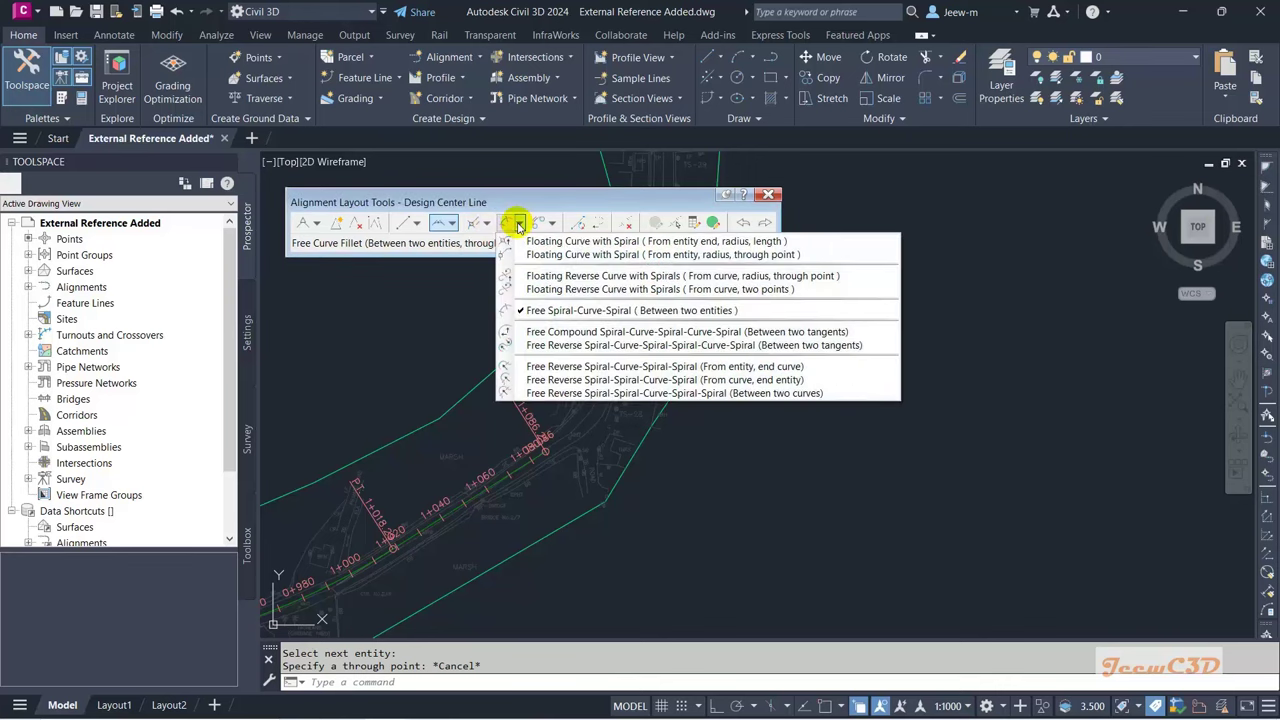
click(452, 223)
Step: Attach a Floating Curve (From entity end, through point) to the tangent ending at 1+086, passing through the road centre near the post office
click(452, 223)
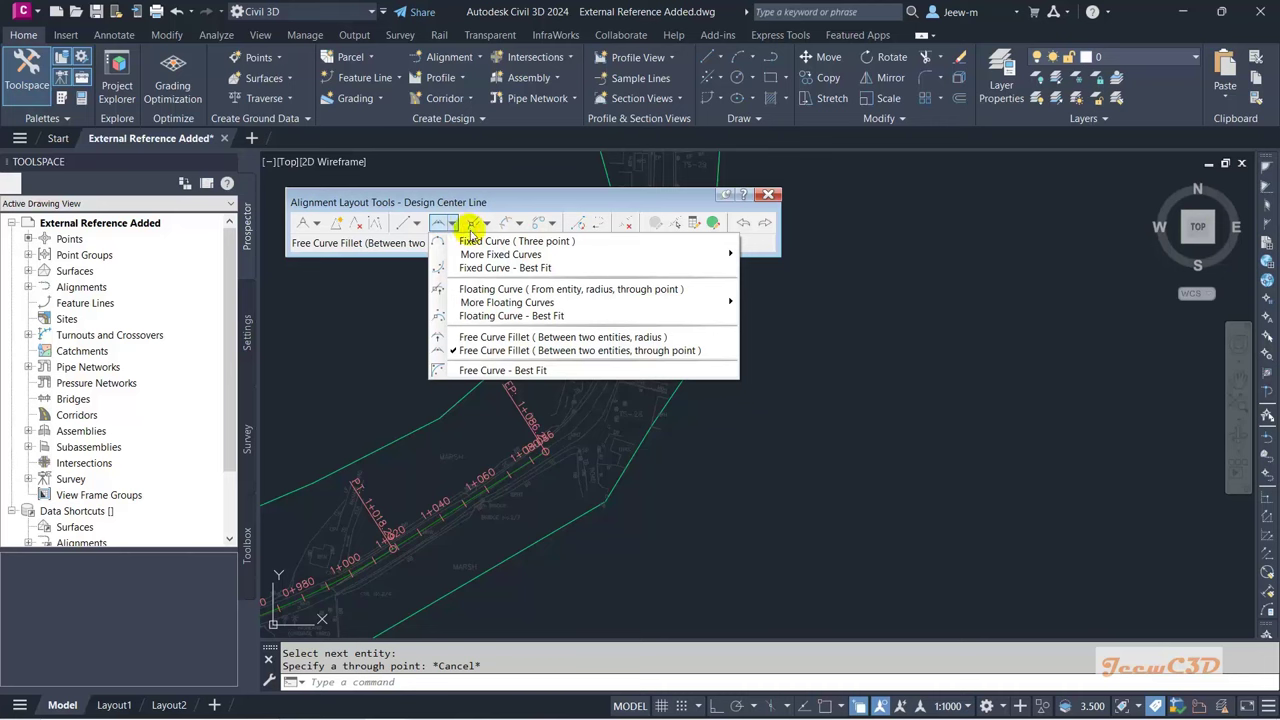
mouse_move(545, 305)
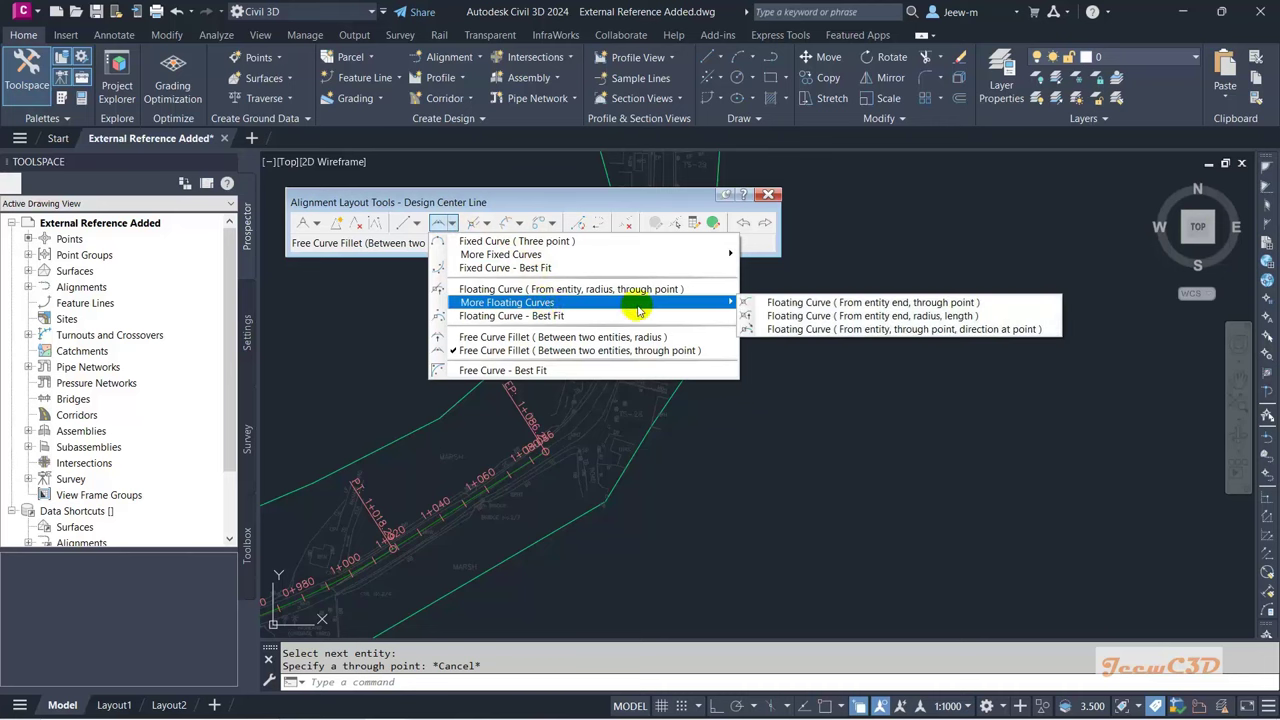
click(873, 304)
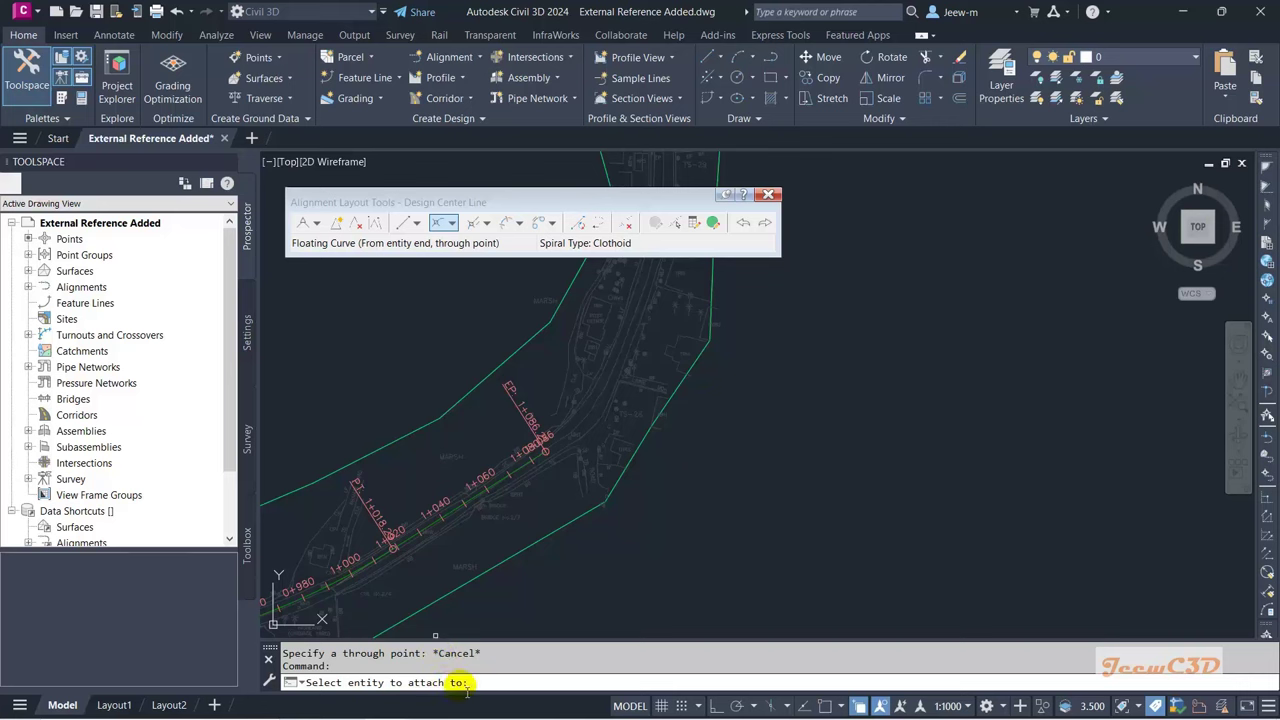
scroll(534, 467, up, 5)
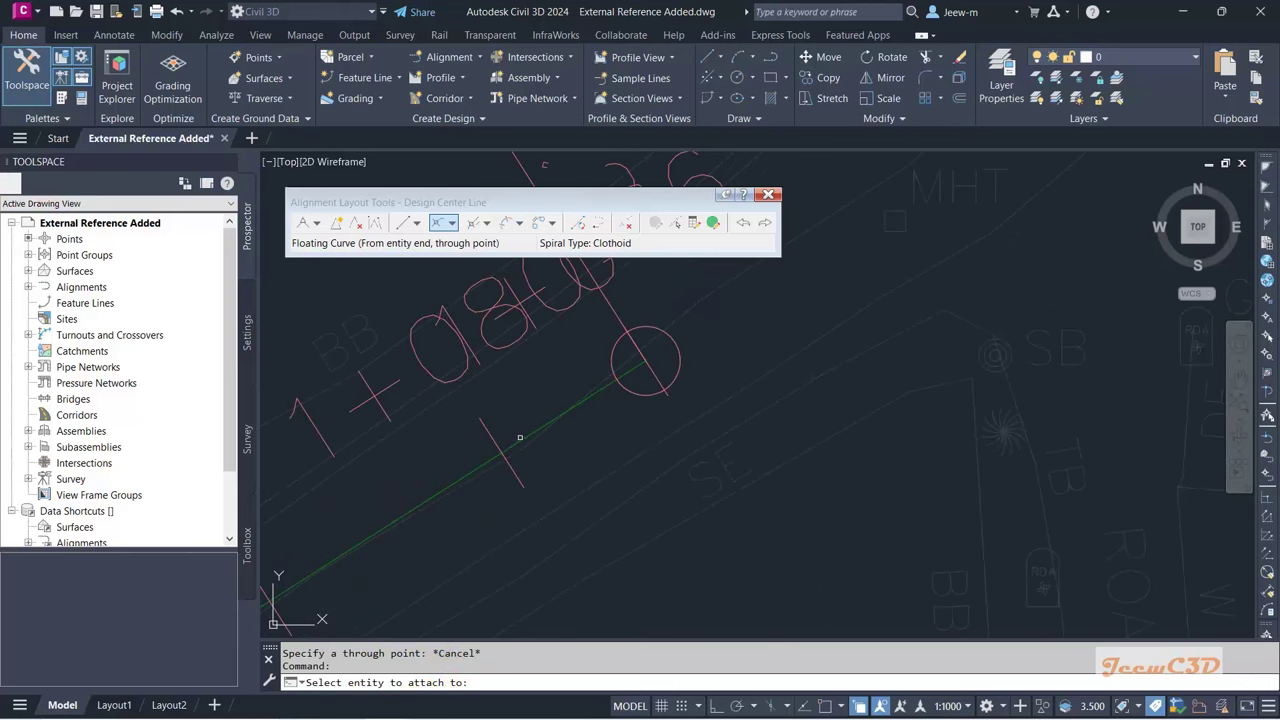
click(525, 437)
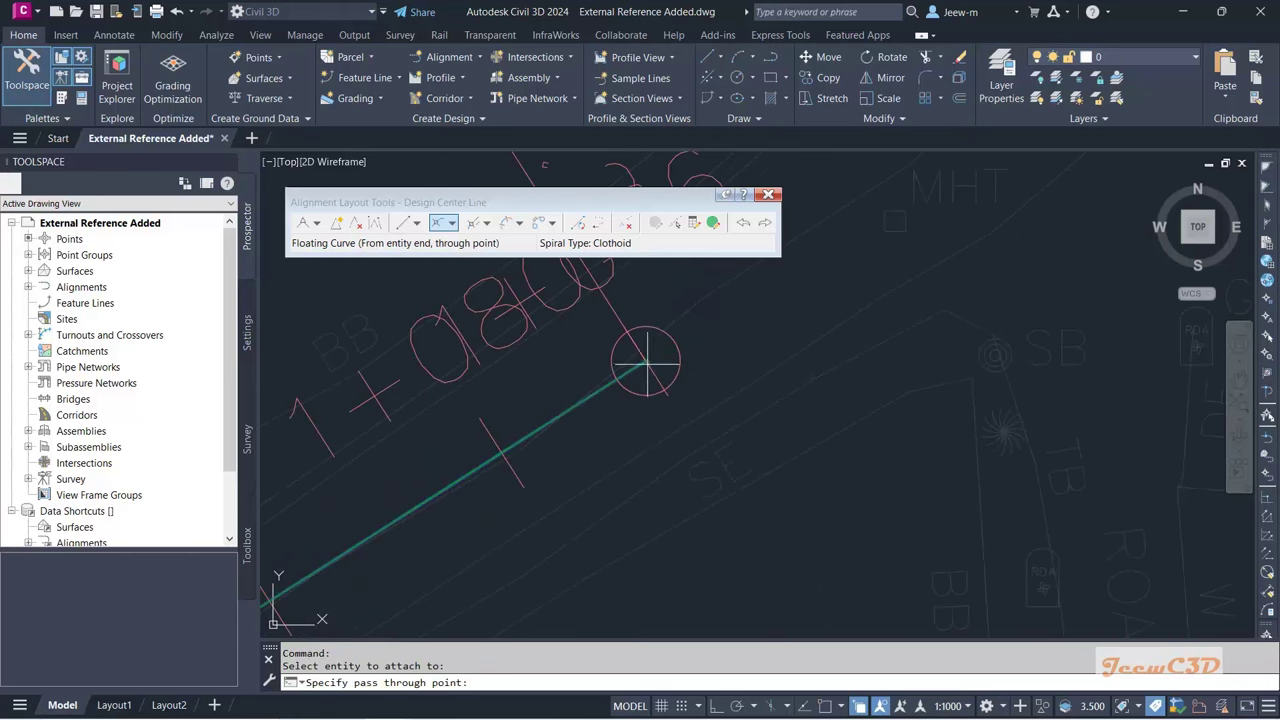
scroll(694, 354, down, 6)
middle_drag(745, 322, 686, 491)
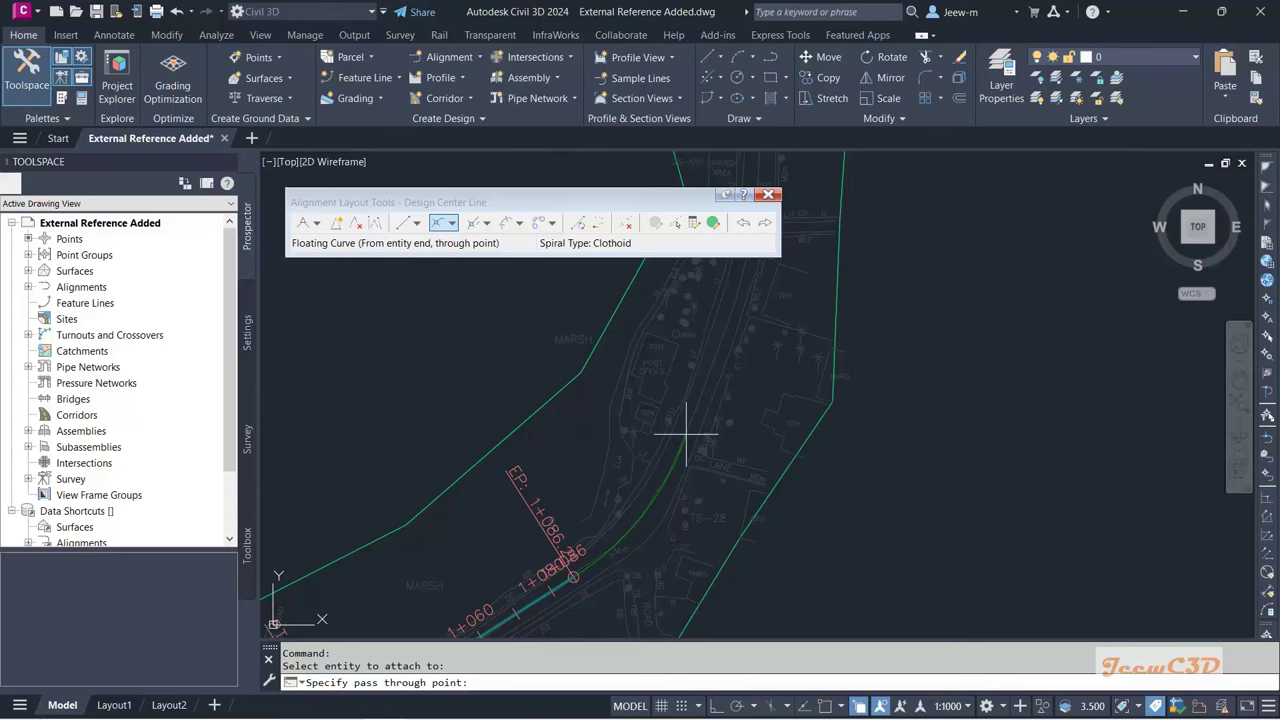
scroll(686, 435, up, 2)
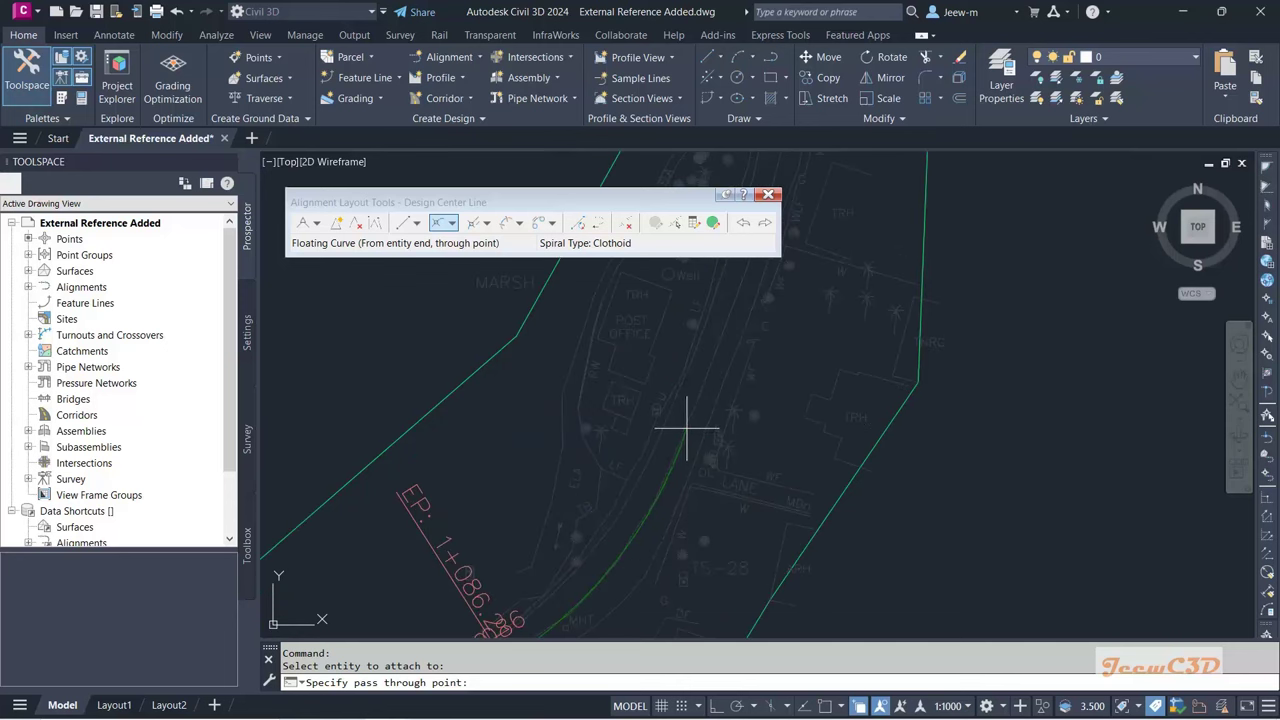
click(684, 430)
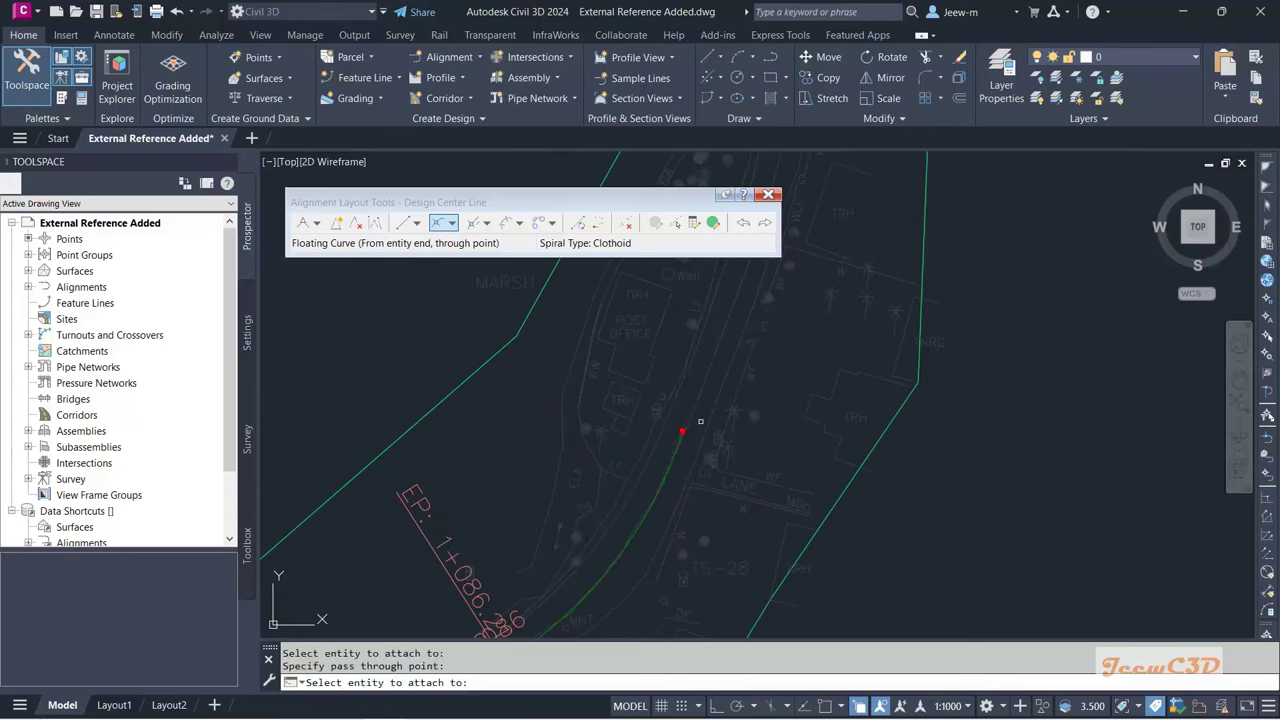
key(Return)
Step: Join the floating curve to the northern tangent with a Free Curve Fillet (Between two entities, through point) through the road centre south of the gravel road
scroll(700, 421, down, 5)
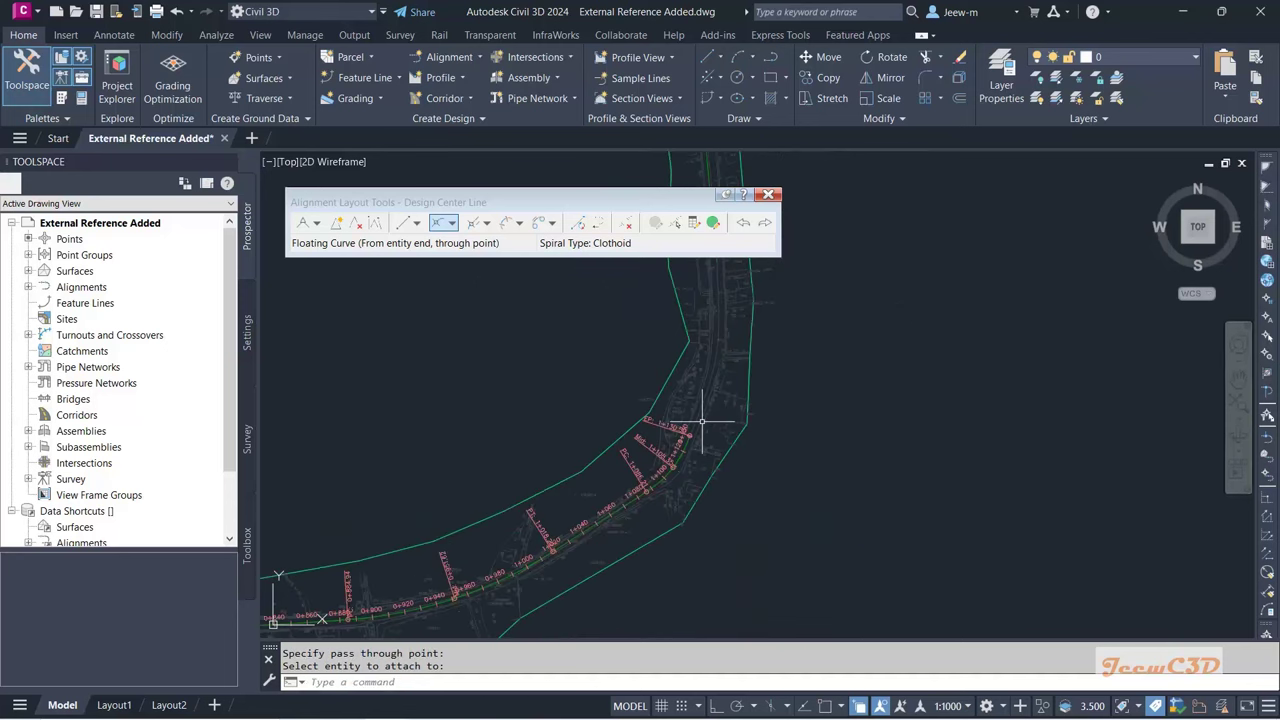
mouse_move(688, 443)
middle_down()
mouse_move(657, 429)
mouse_move(585, 510)
middle_up()
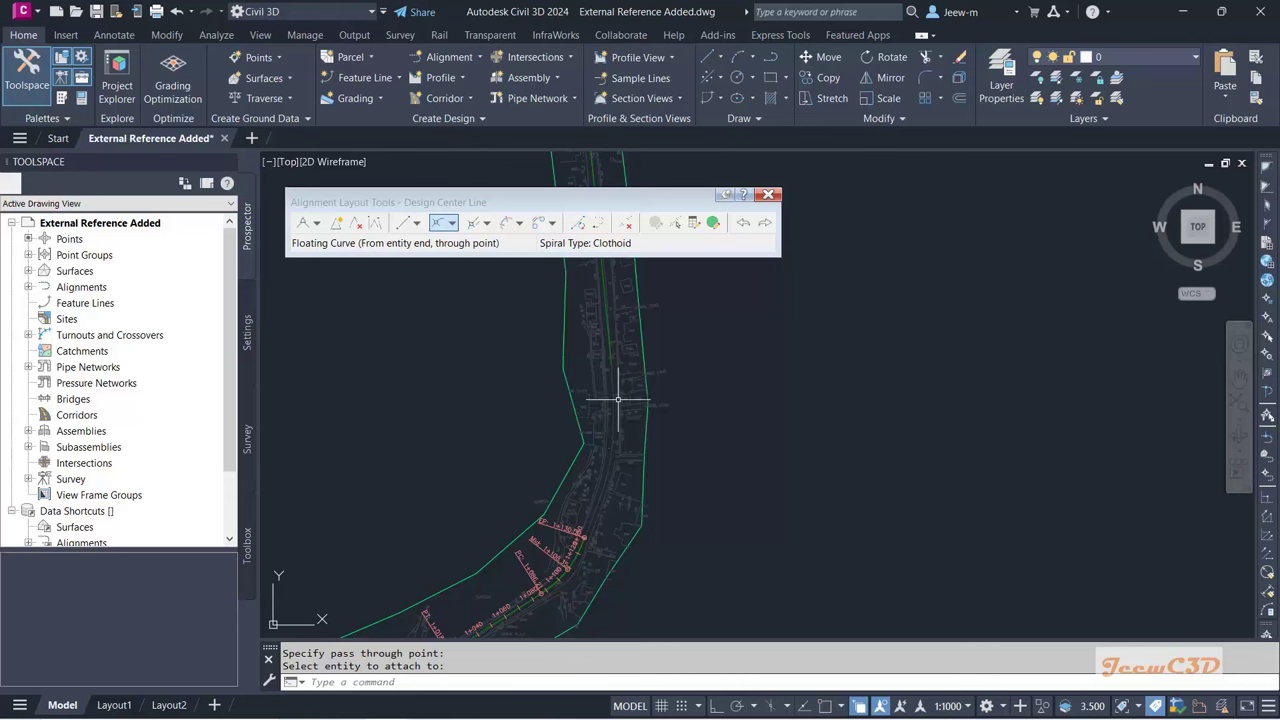
click(475, 224)
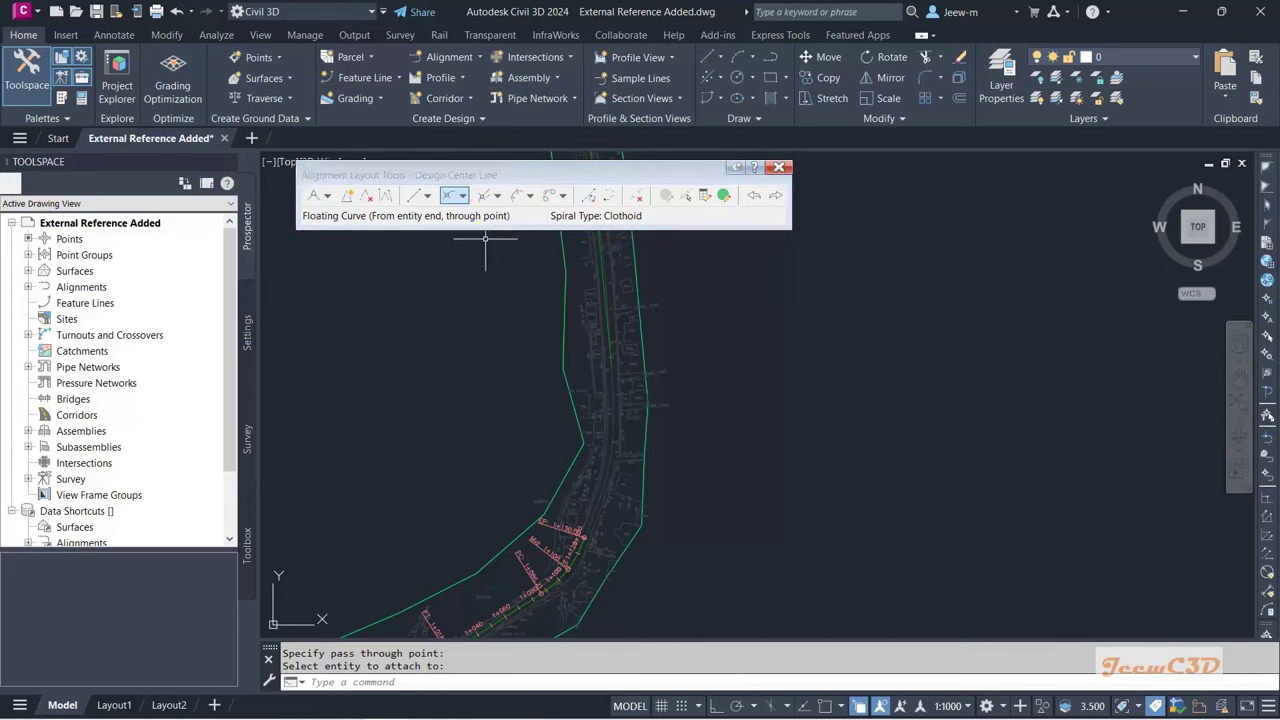
click(462, 196)
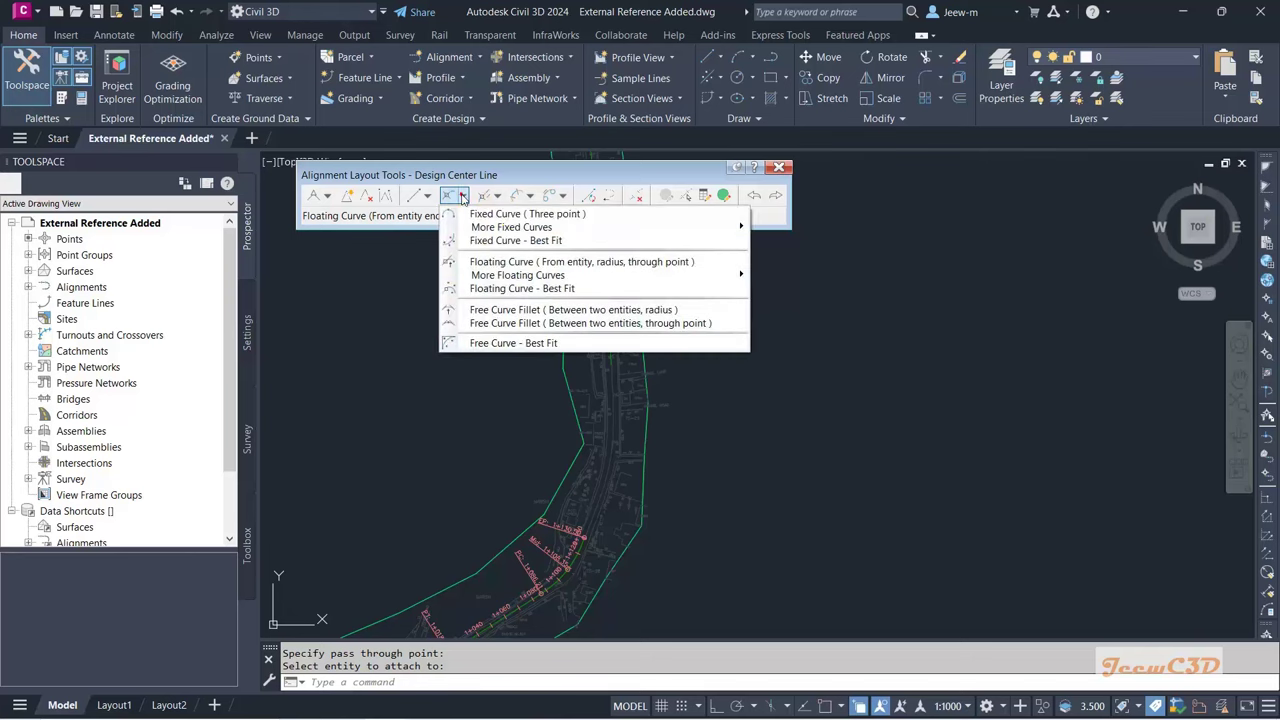
click(550, 324)
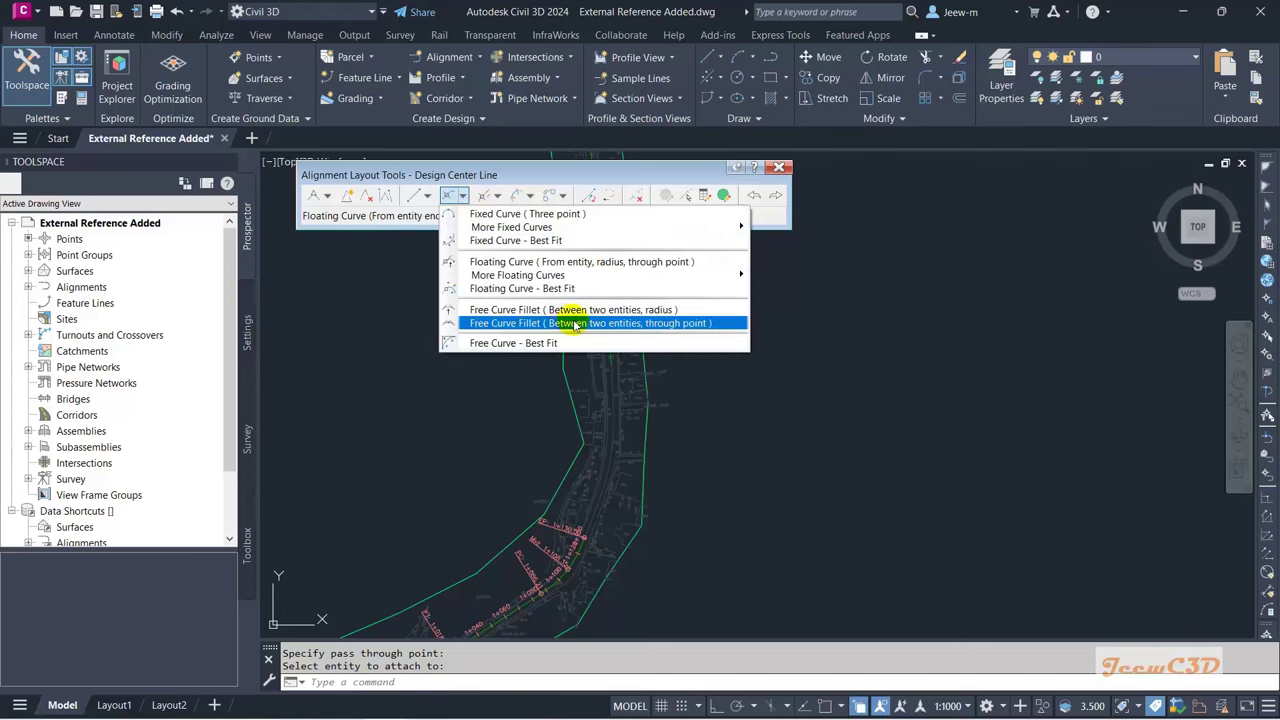
scroll(507, 490, up, 6)
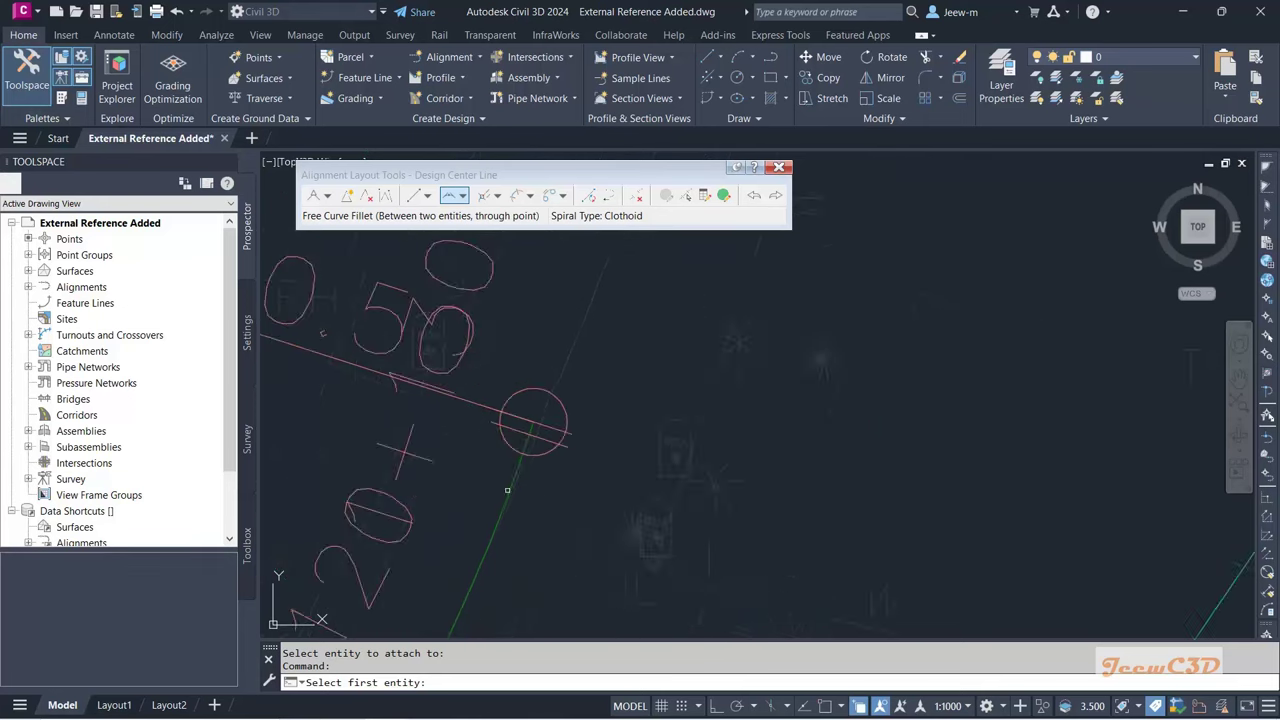
scroll(507, 490, up, 2)
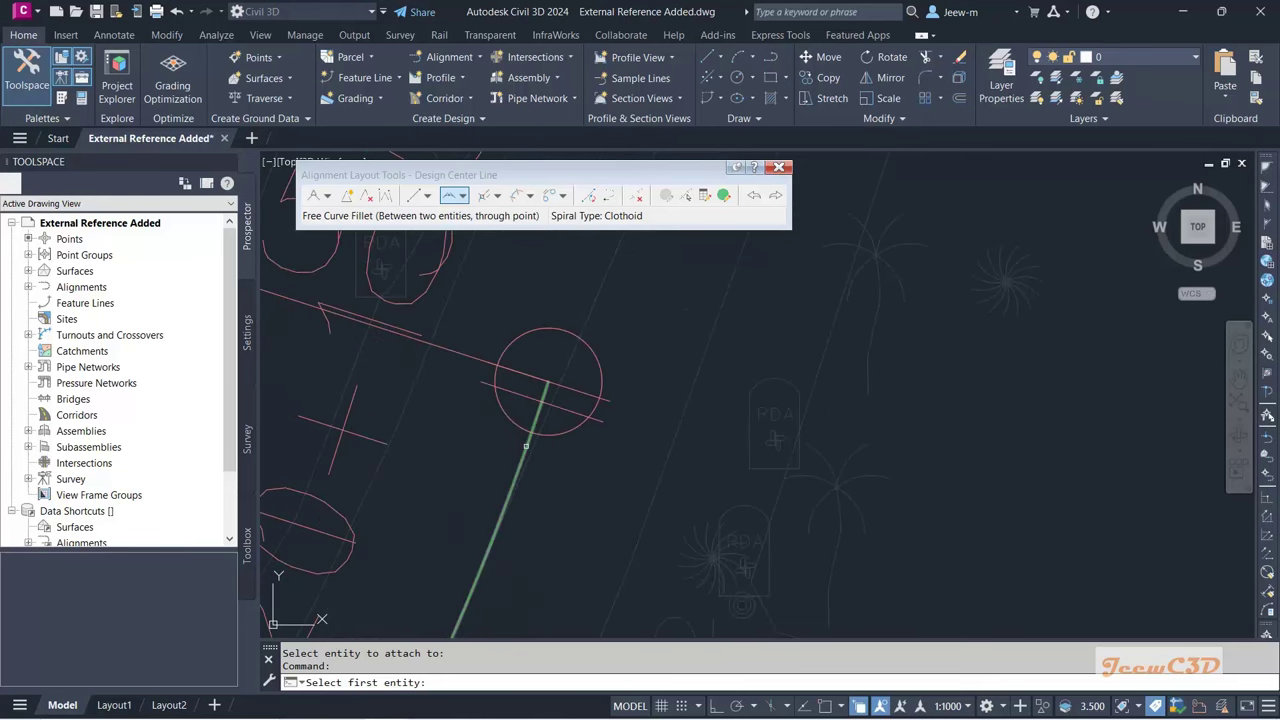
click(526, 446)
scroll(526, 446, down, 5)
middle_drag(565, 370, 565, 404)
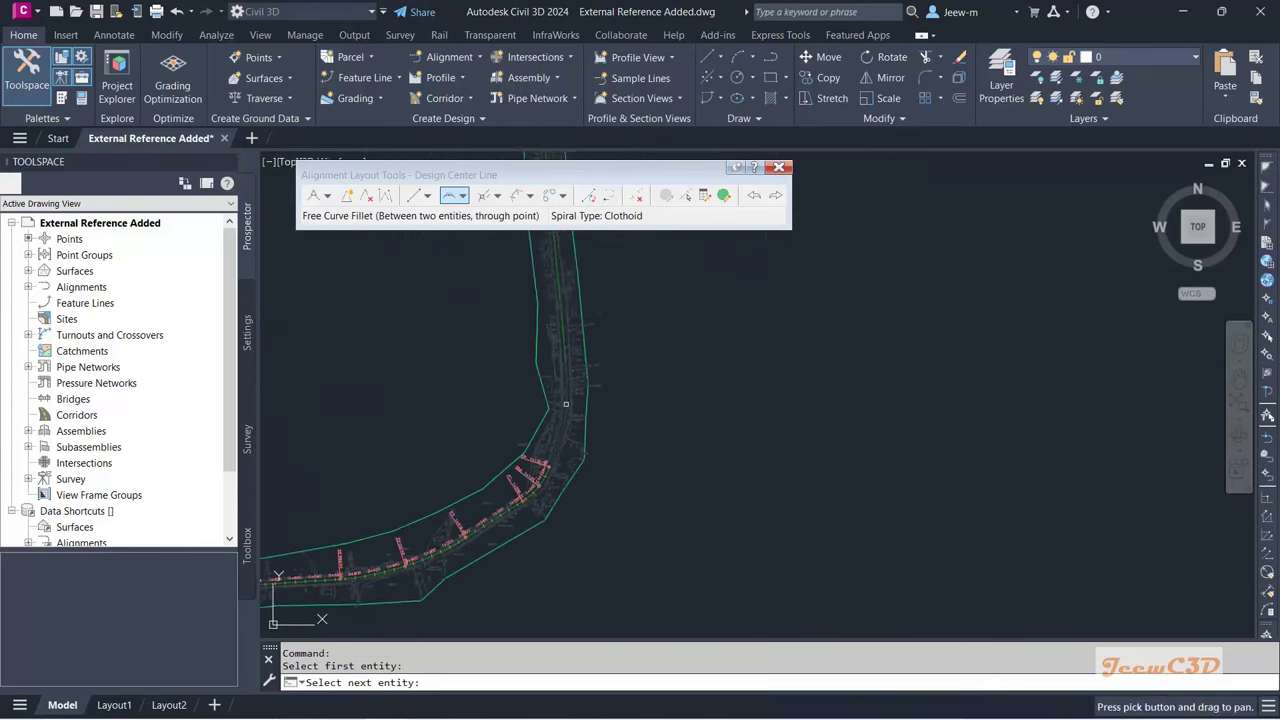
scroll(568, 361, up, 6)
scroll(534, 267, up, 5)
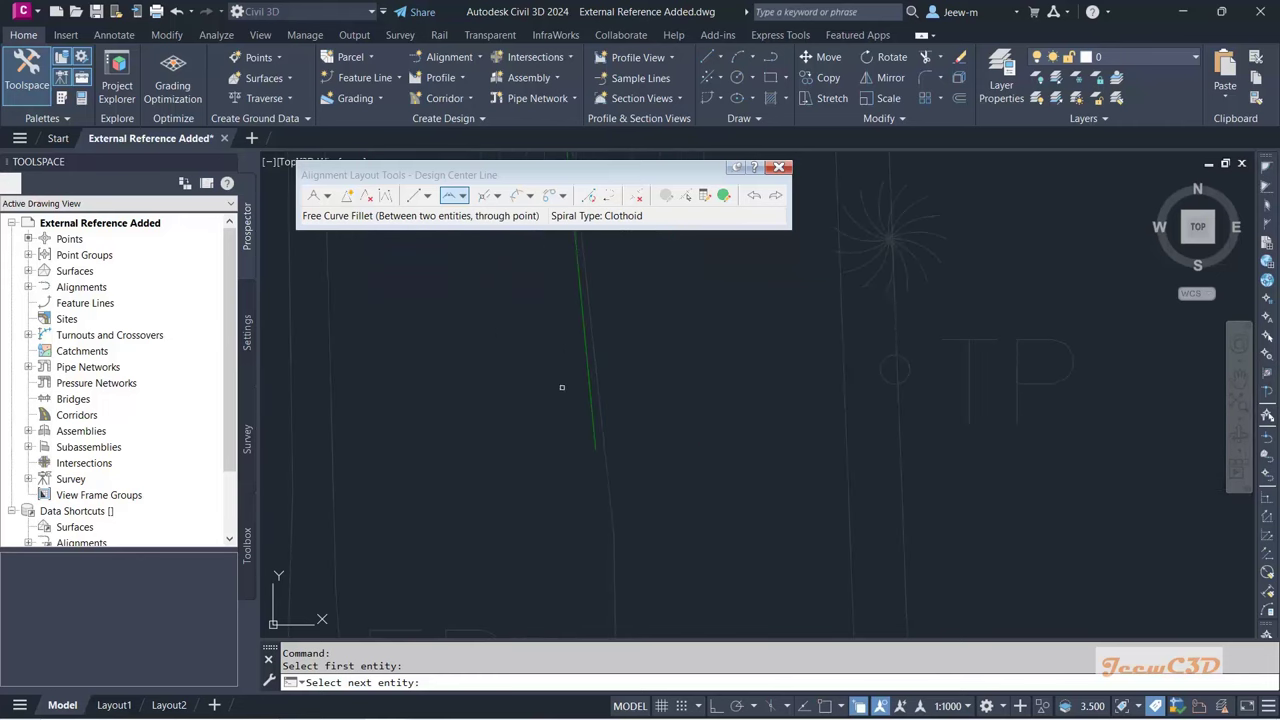
click(587, 386)
scroll(587, 415, down, 4)
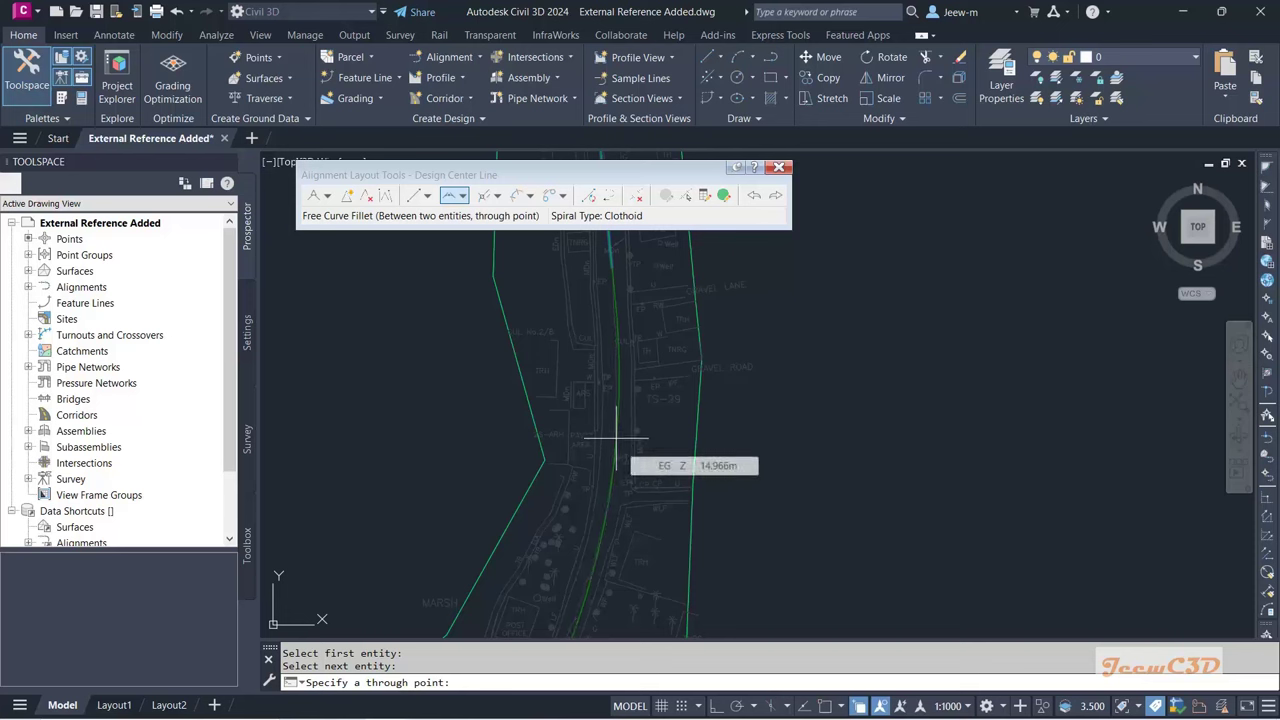
click(617, 437)
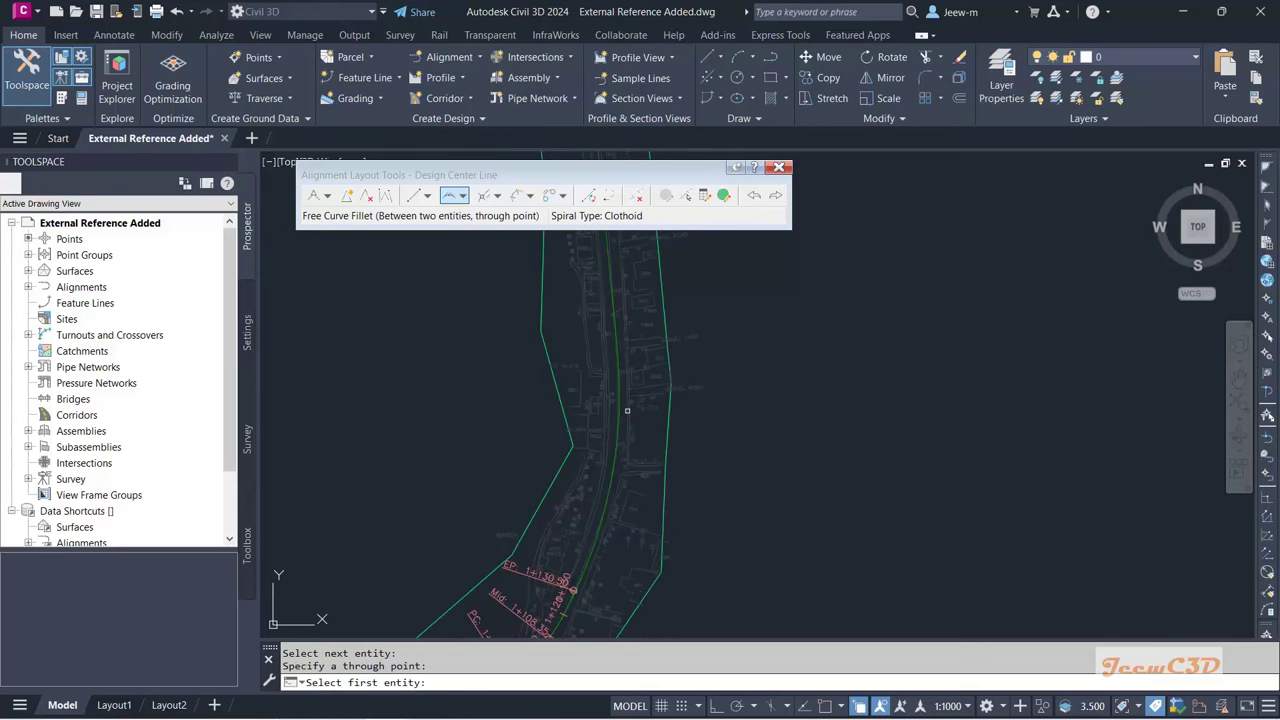
Step: End the curve fillet command and review the Design Center Line from its northern curves out to the full alignment
key(Escape)
scroll(627, 410, down, 2)
middle_drag(627, 410, 690, 457)
scroll(690, 455, down, 2)
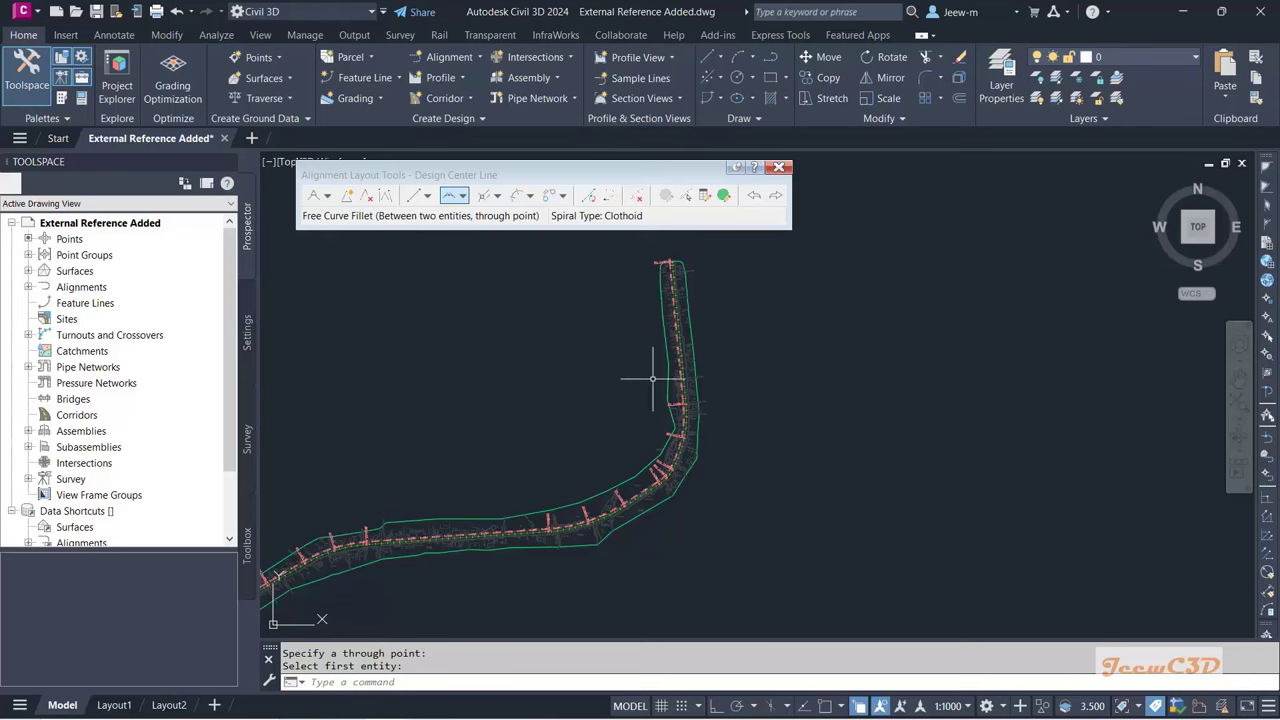
scroll(669, 493, up, 3)
middle_drag(628, 437, 586, 543)
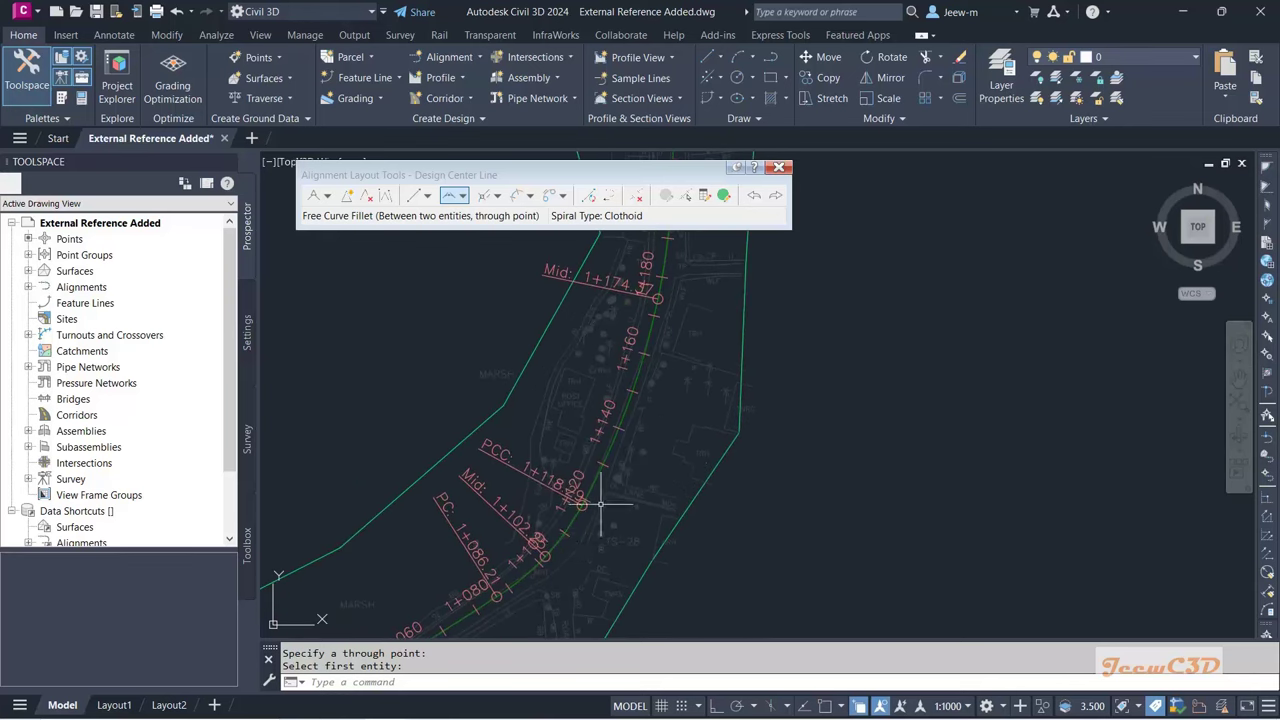
scroll(663, 454, down, 2)
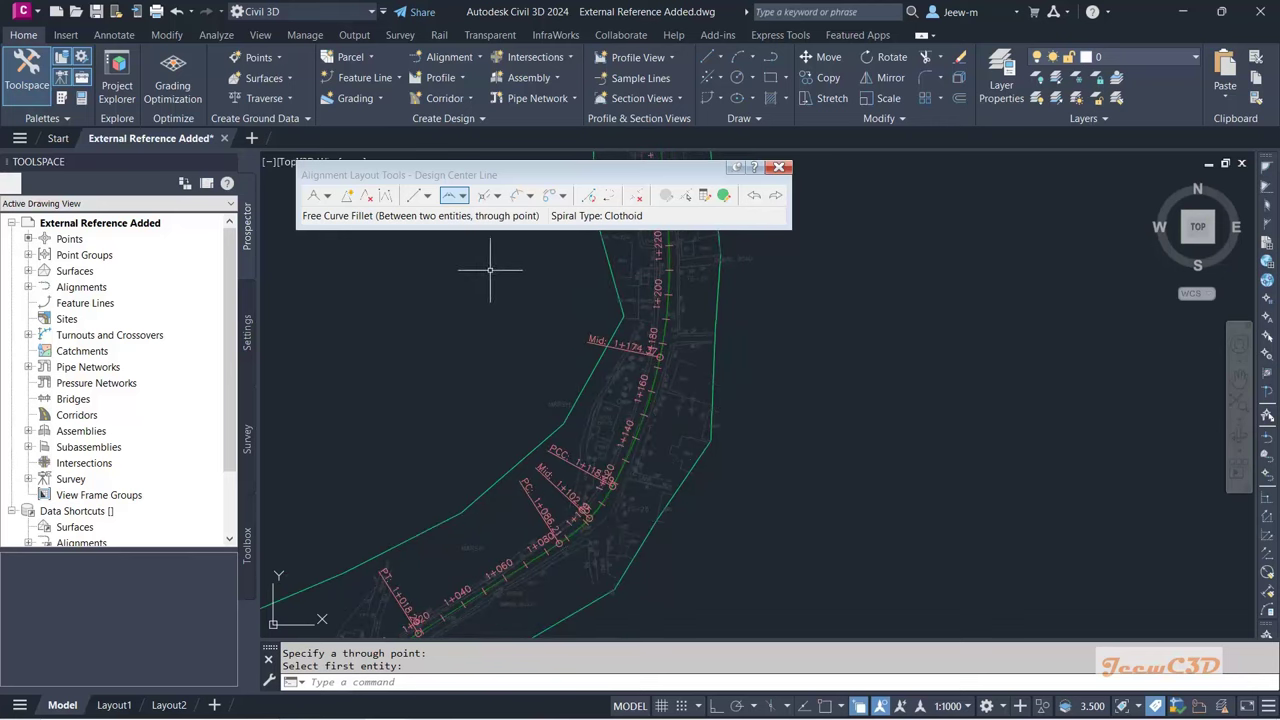
click(462, 195)
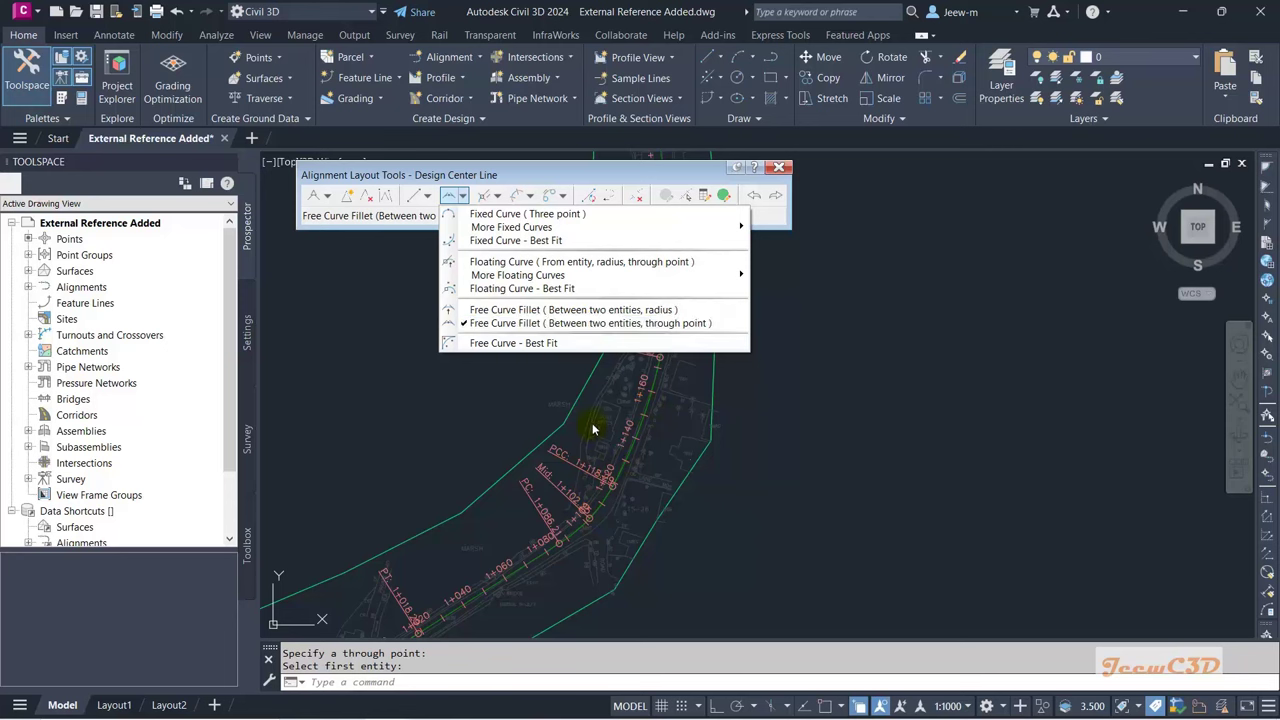
click(610, 380)
middle_drag(629, 411, 537, 440)
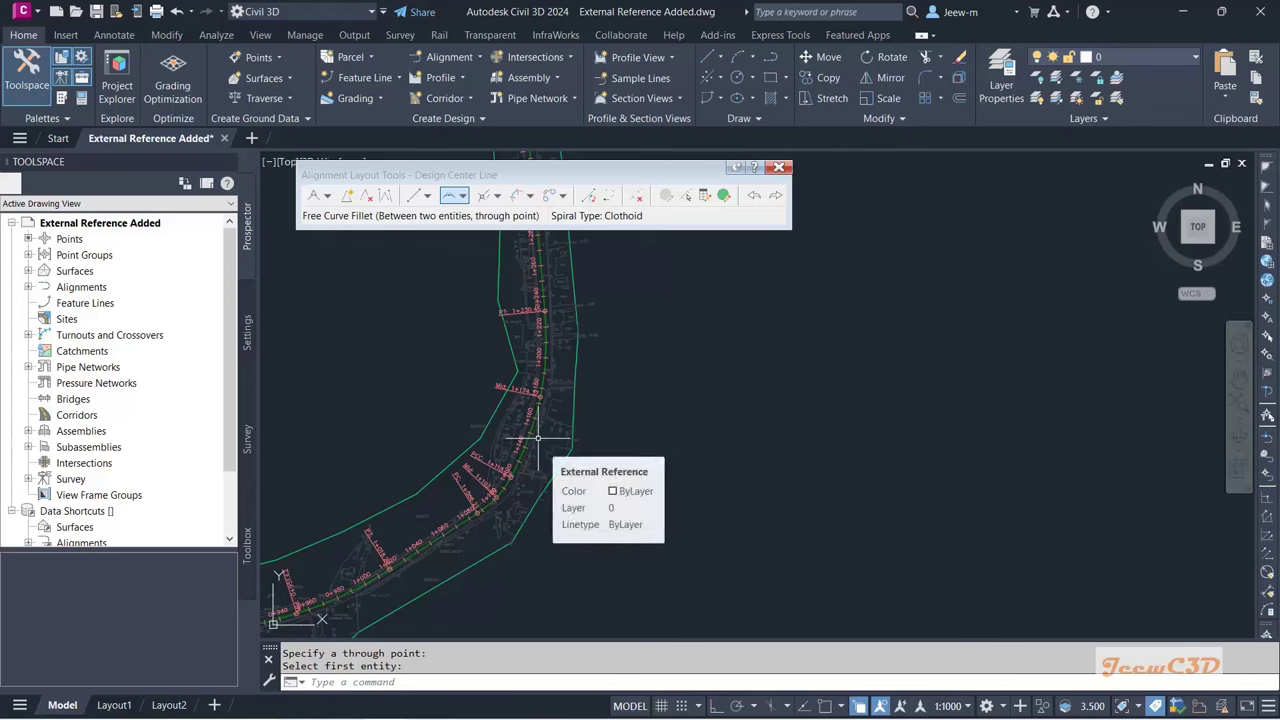
scroll(537, 437, down, 2)
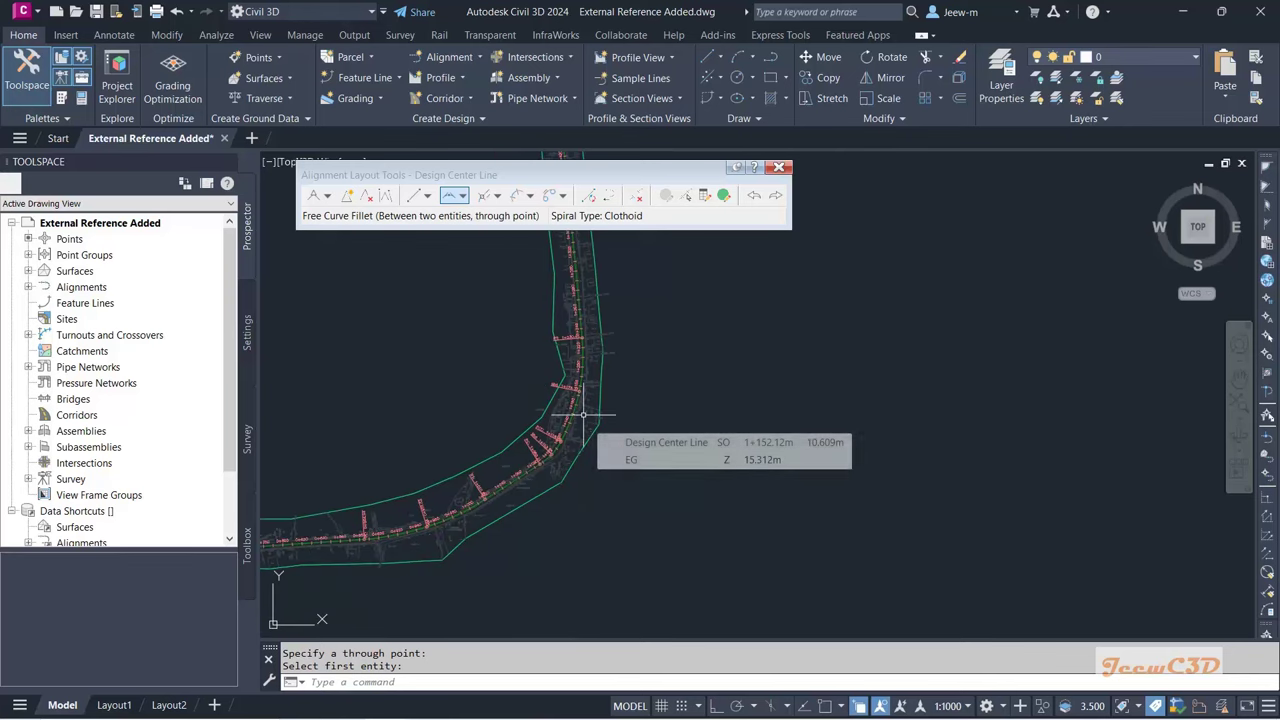
middle_drag(447, 376, 586, 377)
scroll(590, 368, down, 4)
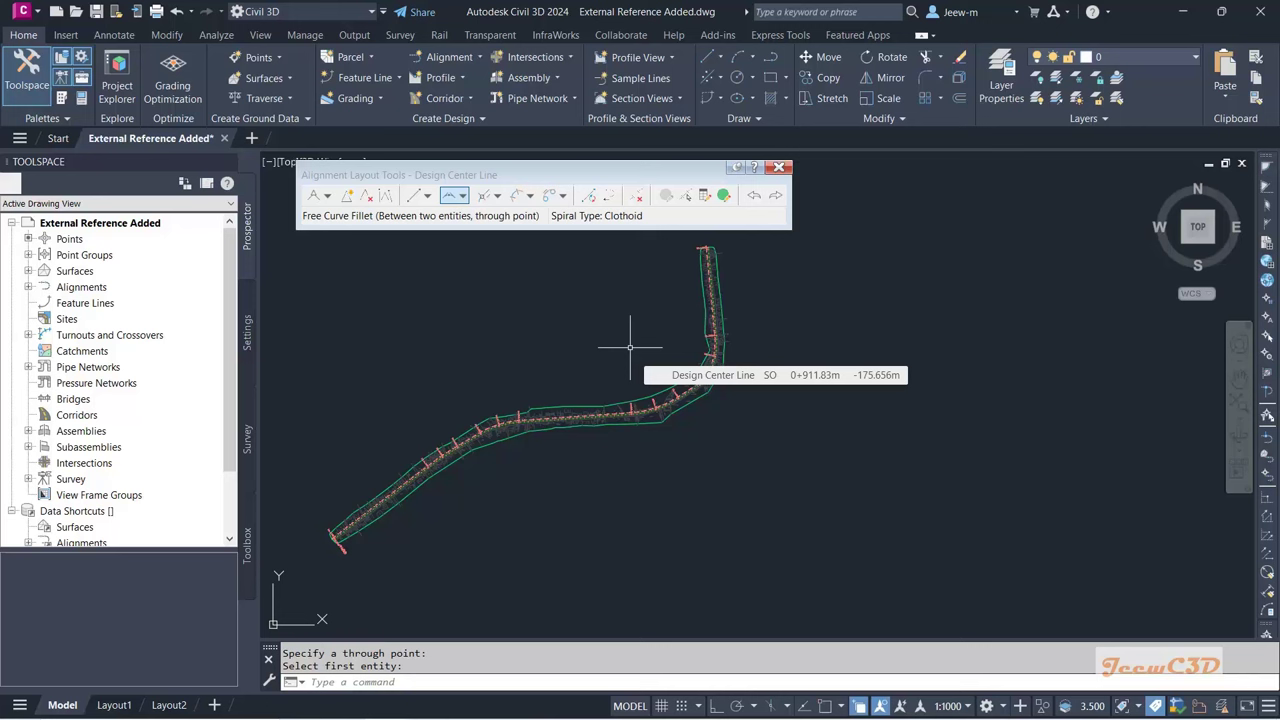
Step: Examine how the alignment follows the surveyed road centre along the curve between stations 0+900 and 0+980
scroll(668, 418, up, 3)
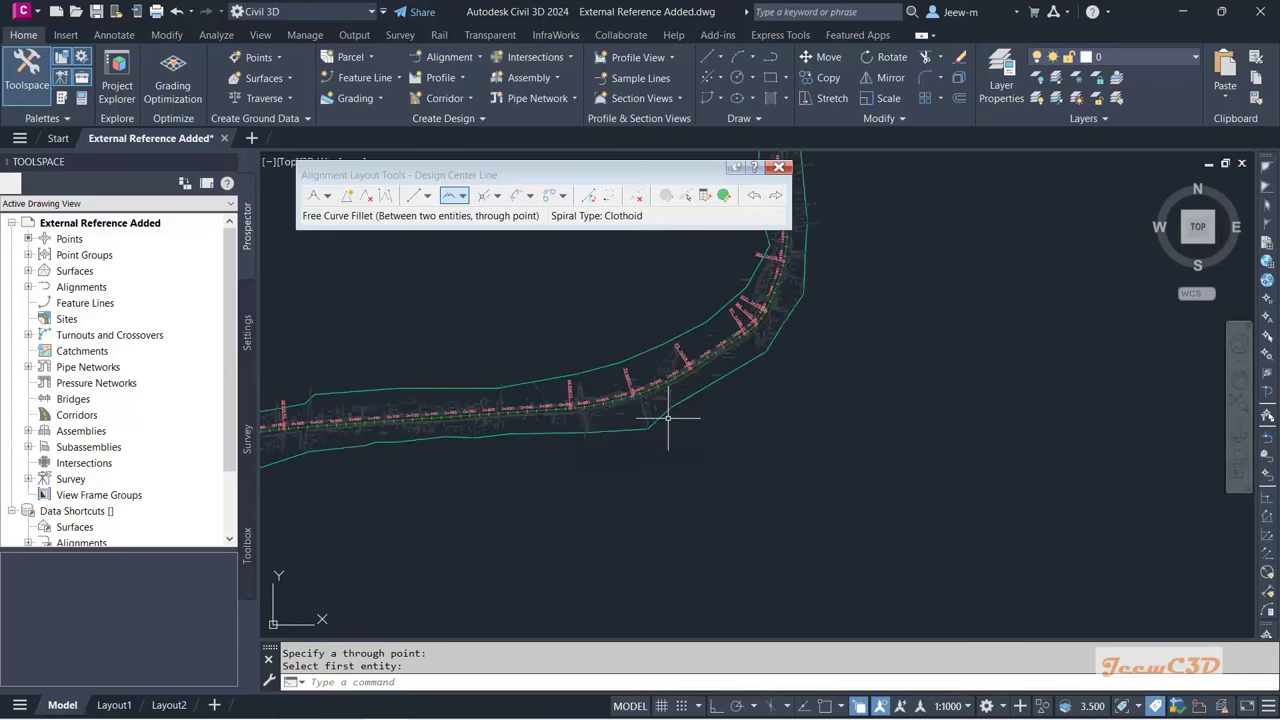
scroll(660, 412, up, 5)
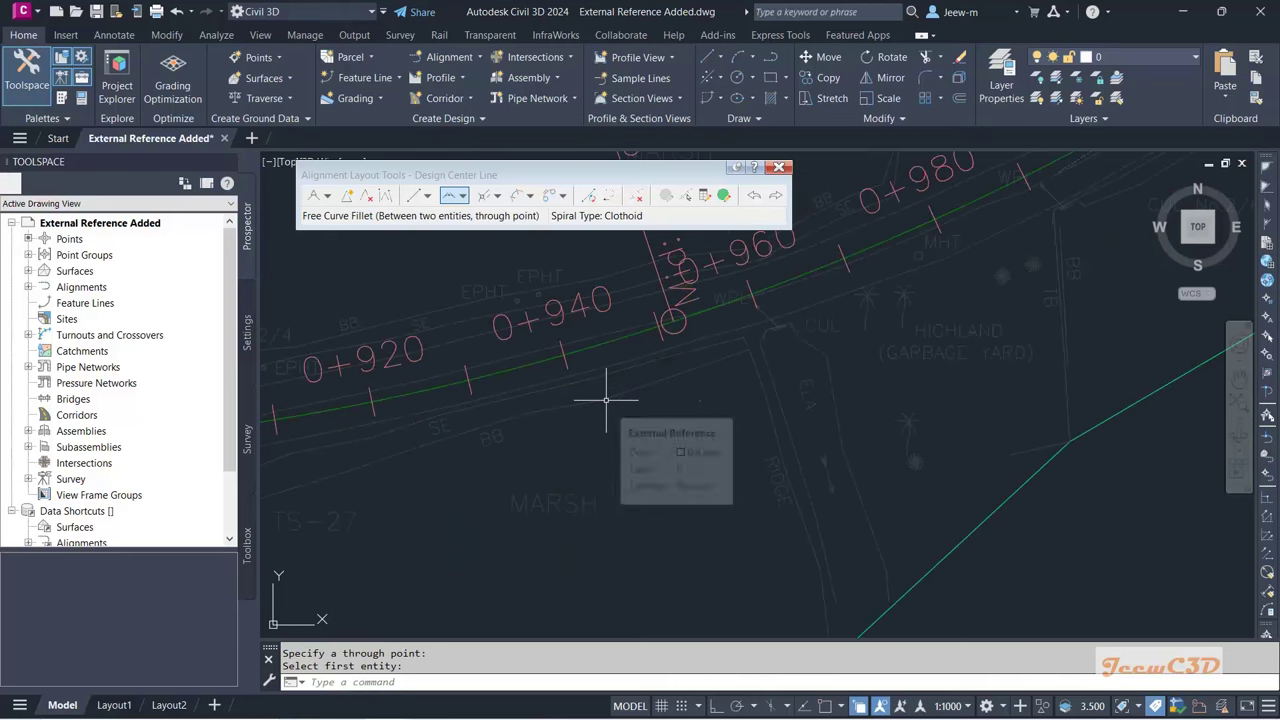
scroll(605, 400, down, 2)
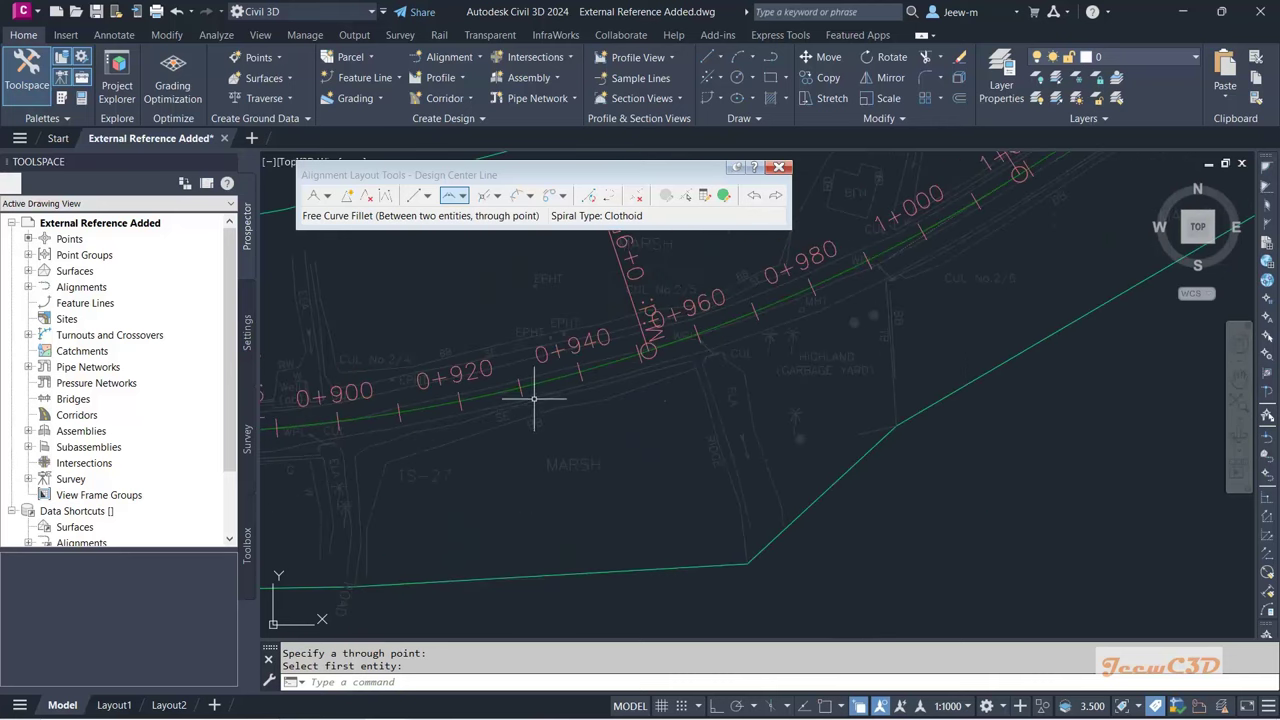
scroll(530, 400, up, 3)
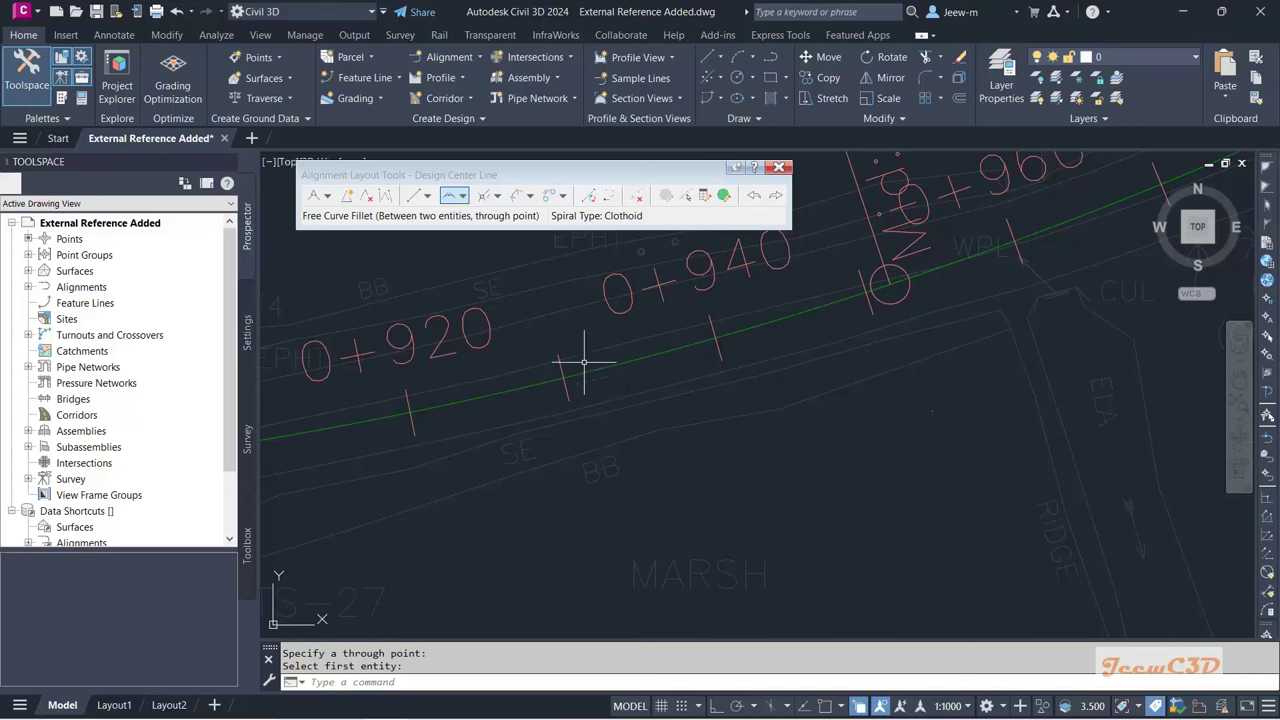
scroll(640, 395, down, 6)
scroll(657, 405, down, 6)
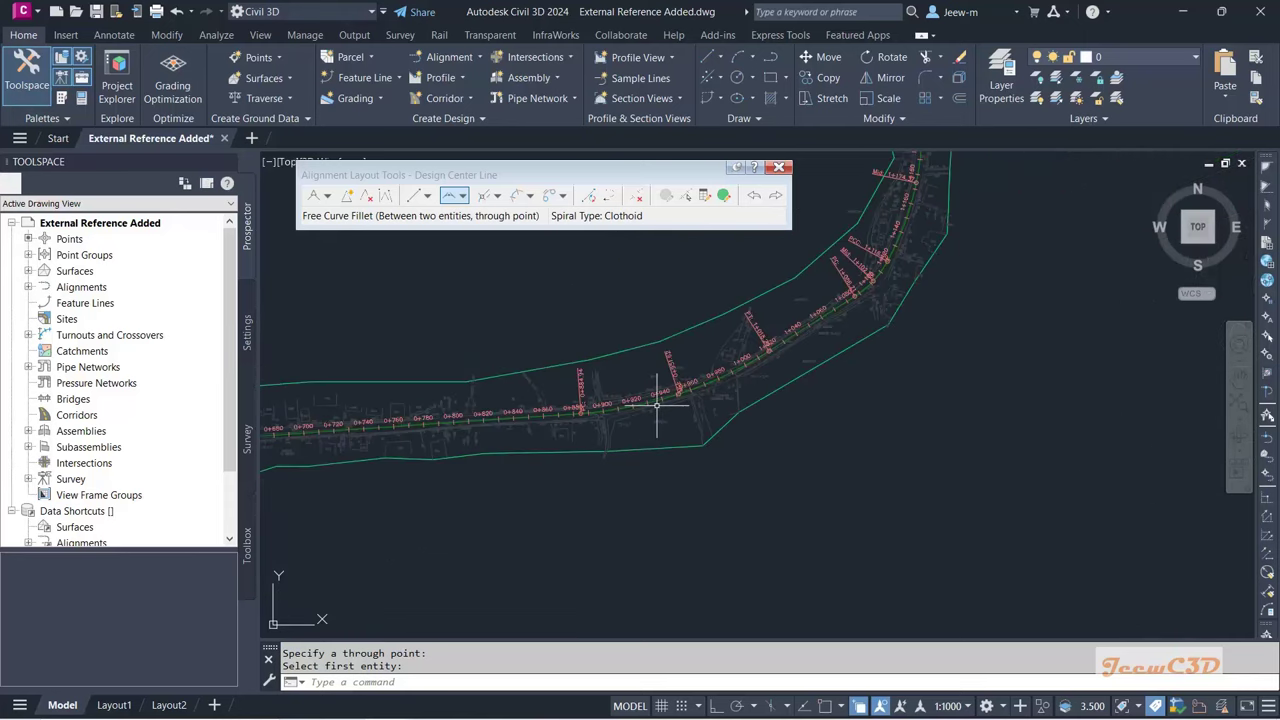
mouse_move(608, 463)
middle_down()
mouse_move(673, 466)
mouse_move(672, 480)
middle_up()
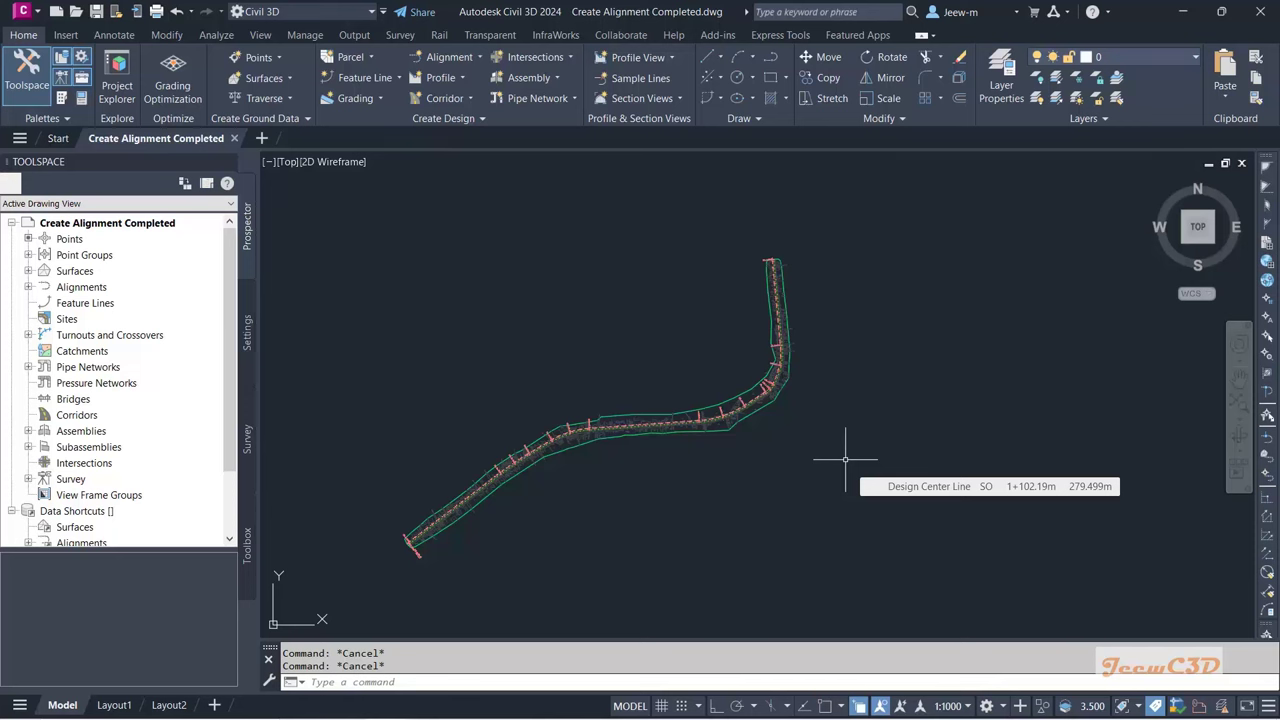
Step: Select the Design Center Line near station 0+020 and look through the property and editing commands available for it
middle_drag(749, 509, 866, 426)
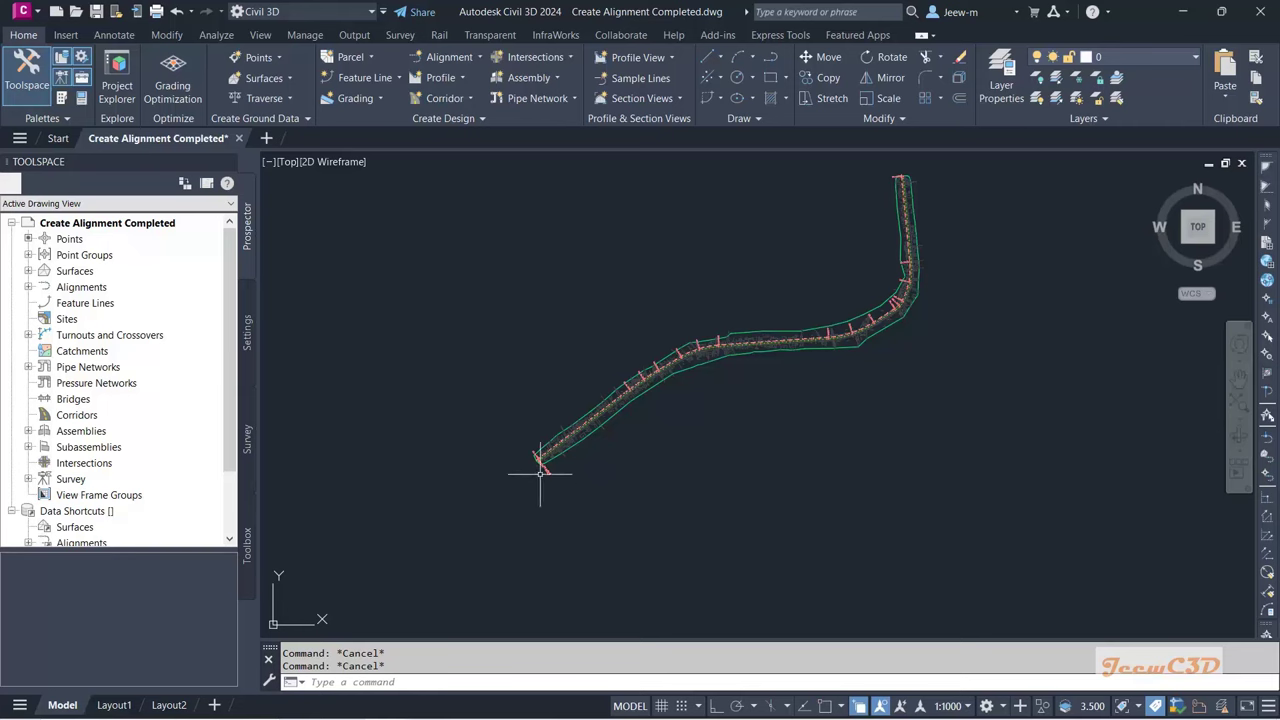
scroll(540, 458, up, 9)
scroll(471, 425, down, 2)
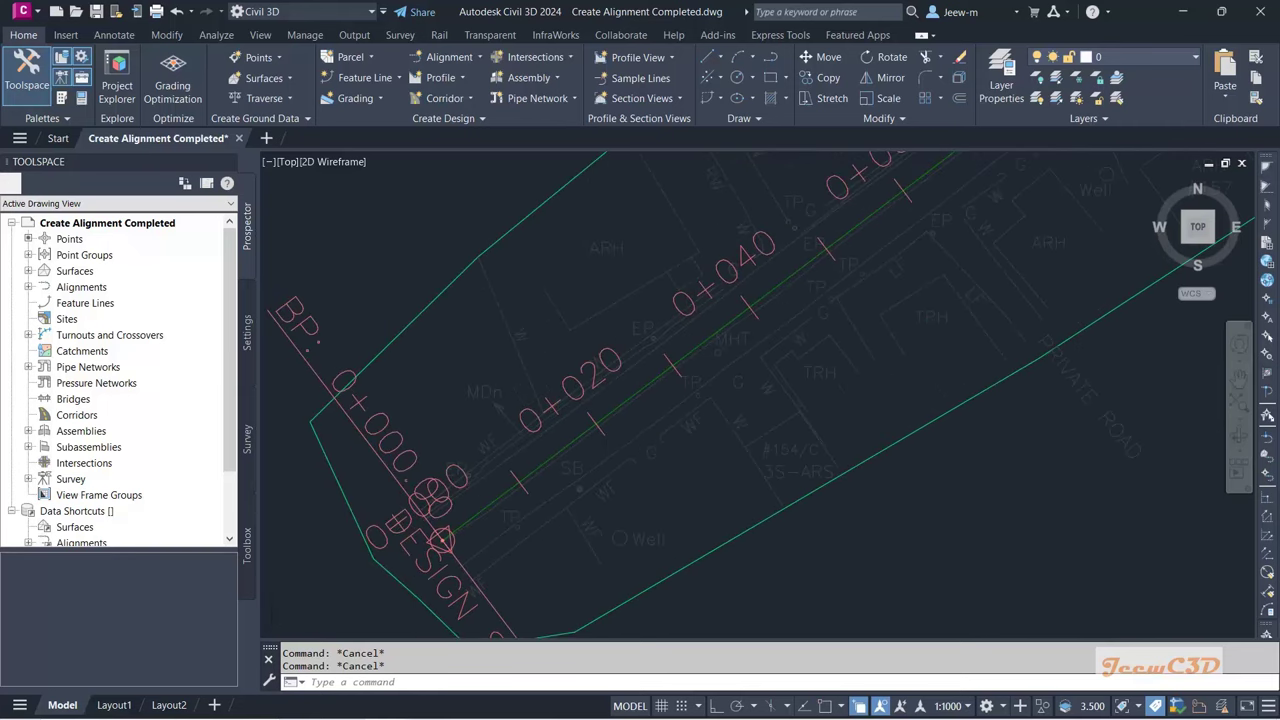
scroll(543, 429, up, 4)
click(571, 425)
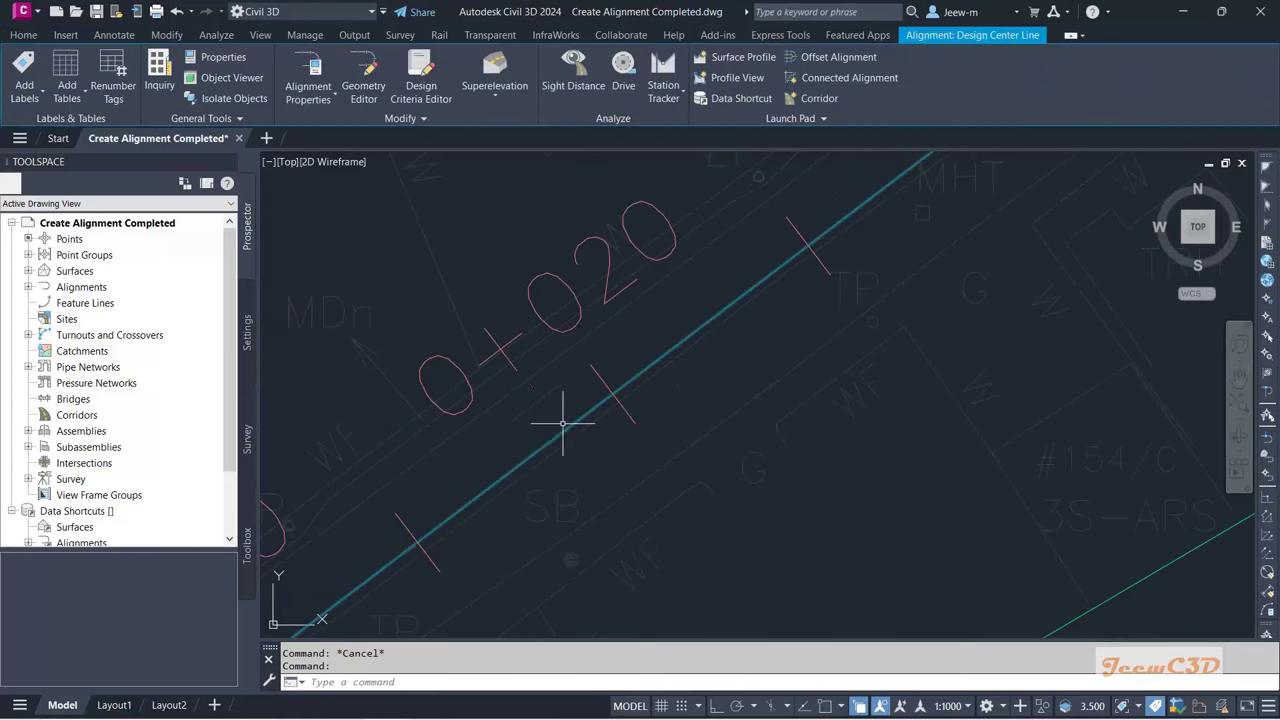
click(310, 98)
right_click(509, 229)
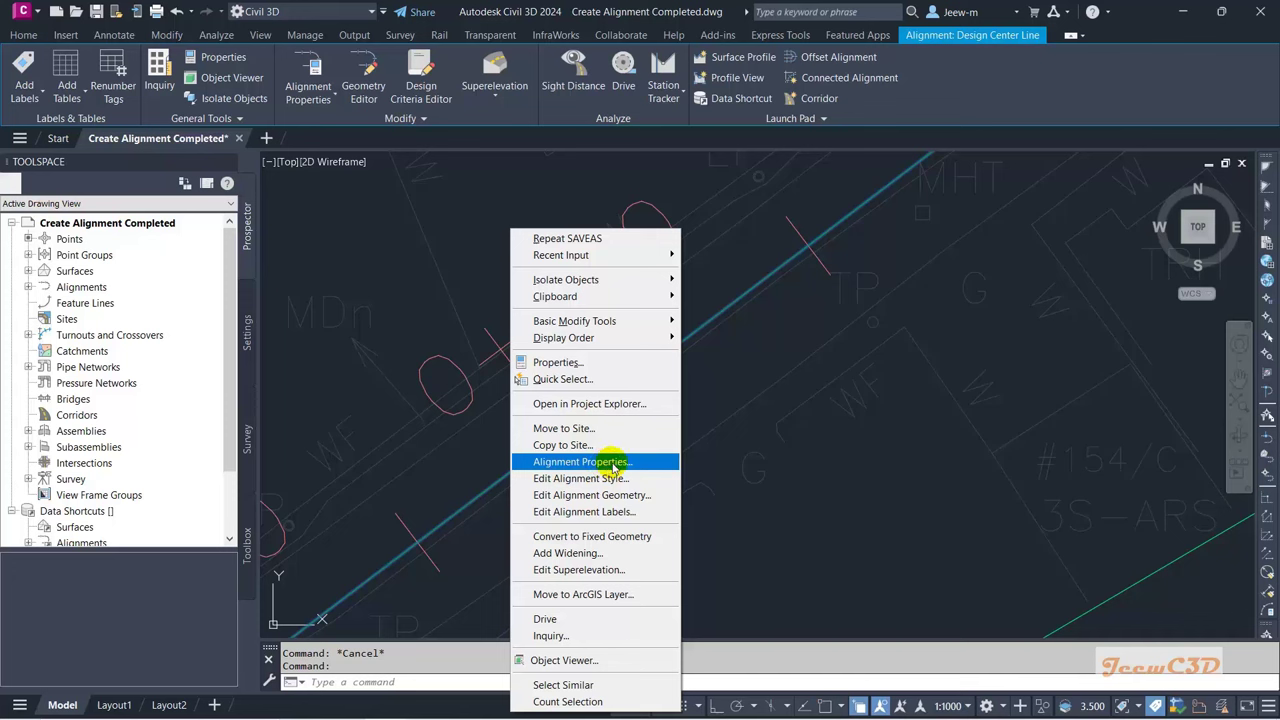
click(249, 252)
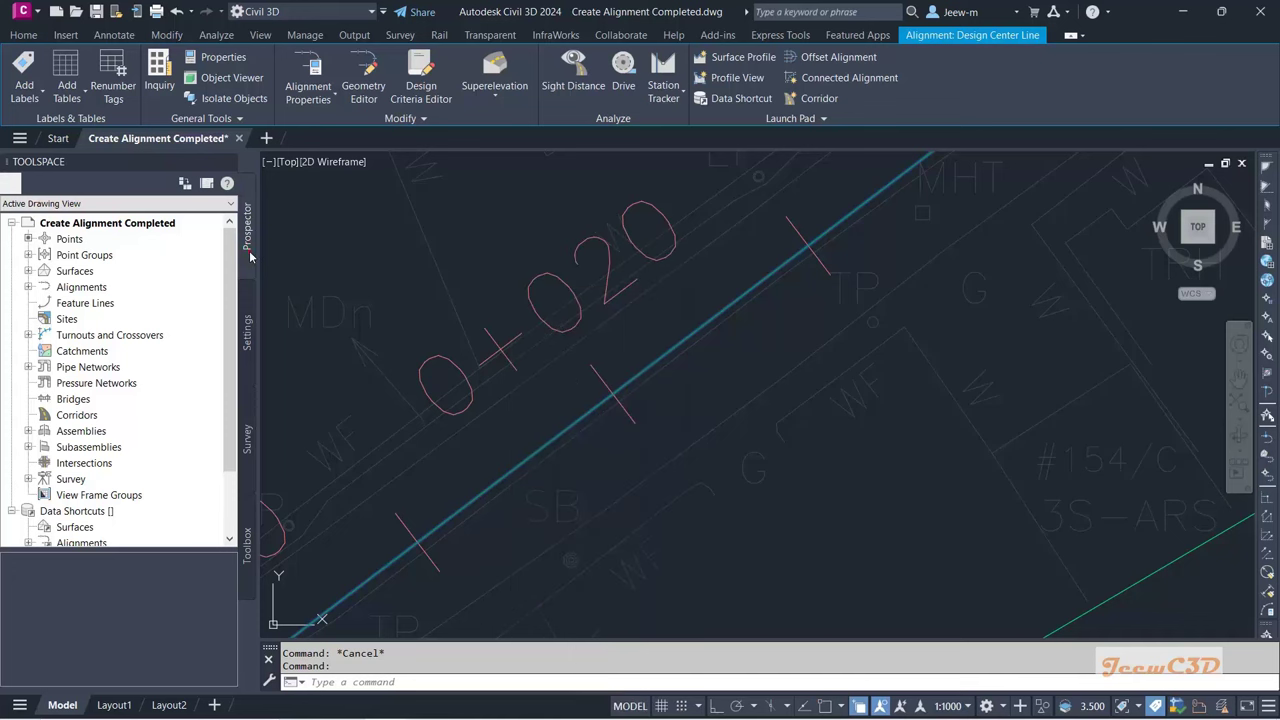
Step: Open the Alignment Properties of Design Center Line from Centerline Alignments and move the dialog clear of the alignment
click(83, 289)
click(28, 287)
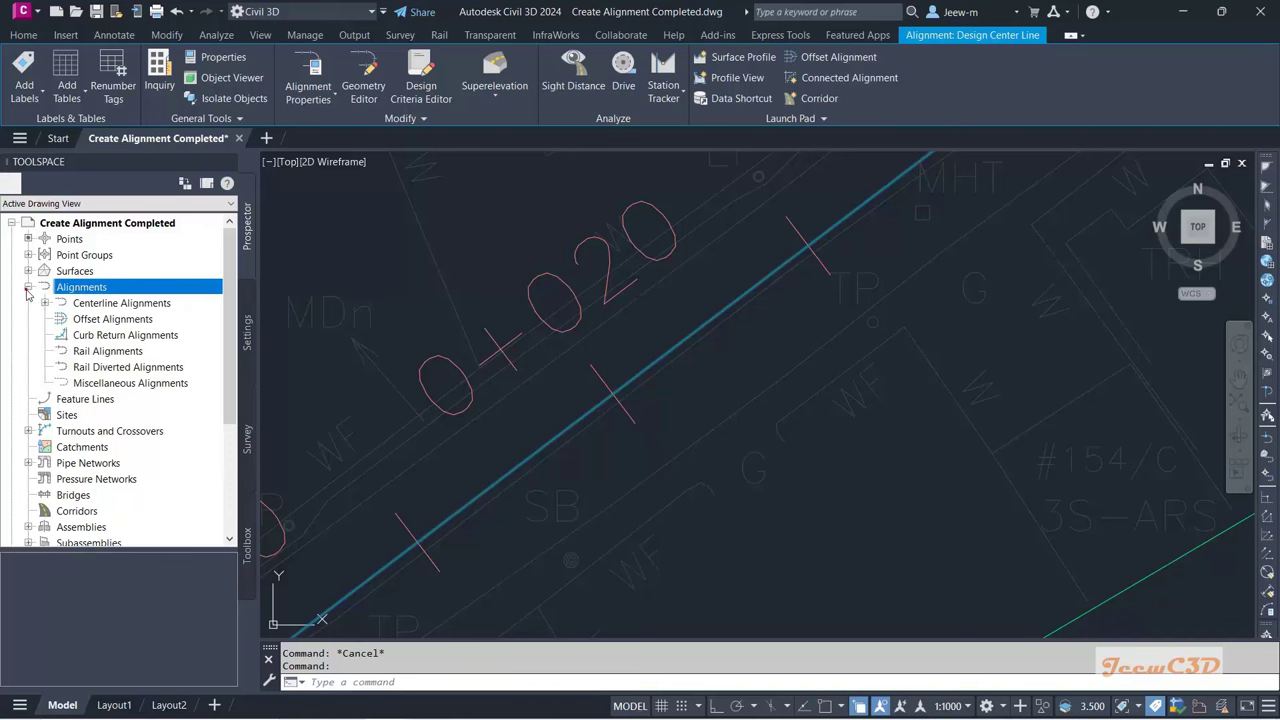
click(88, 304)
click(44, 303)
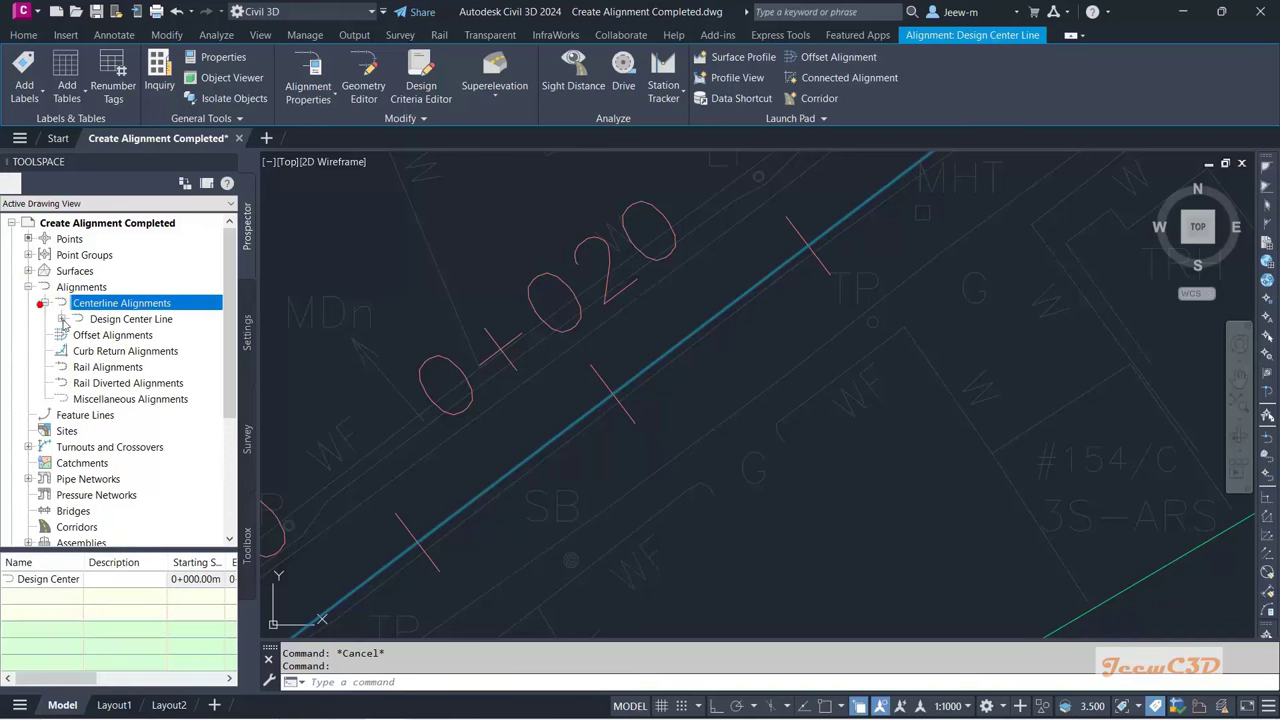
click(112, 319)
right_click(155, 320)
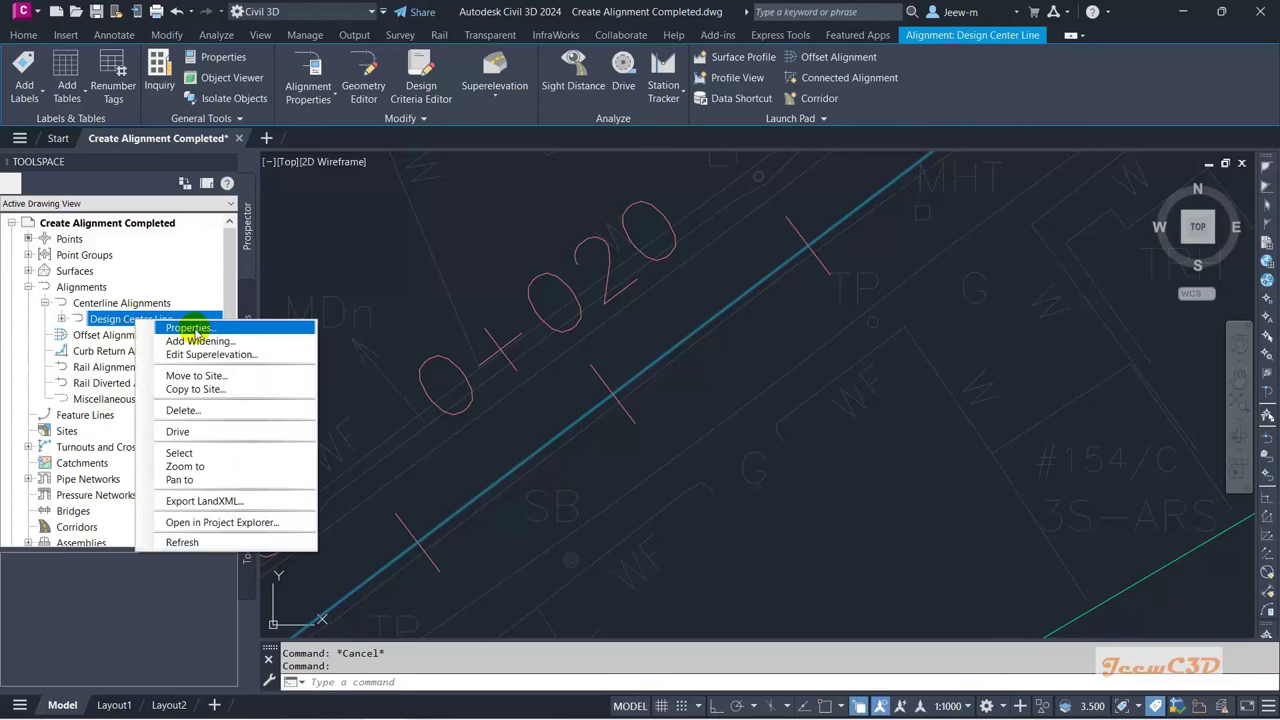
click(192, 329)
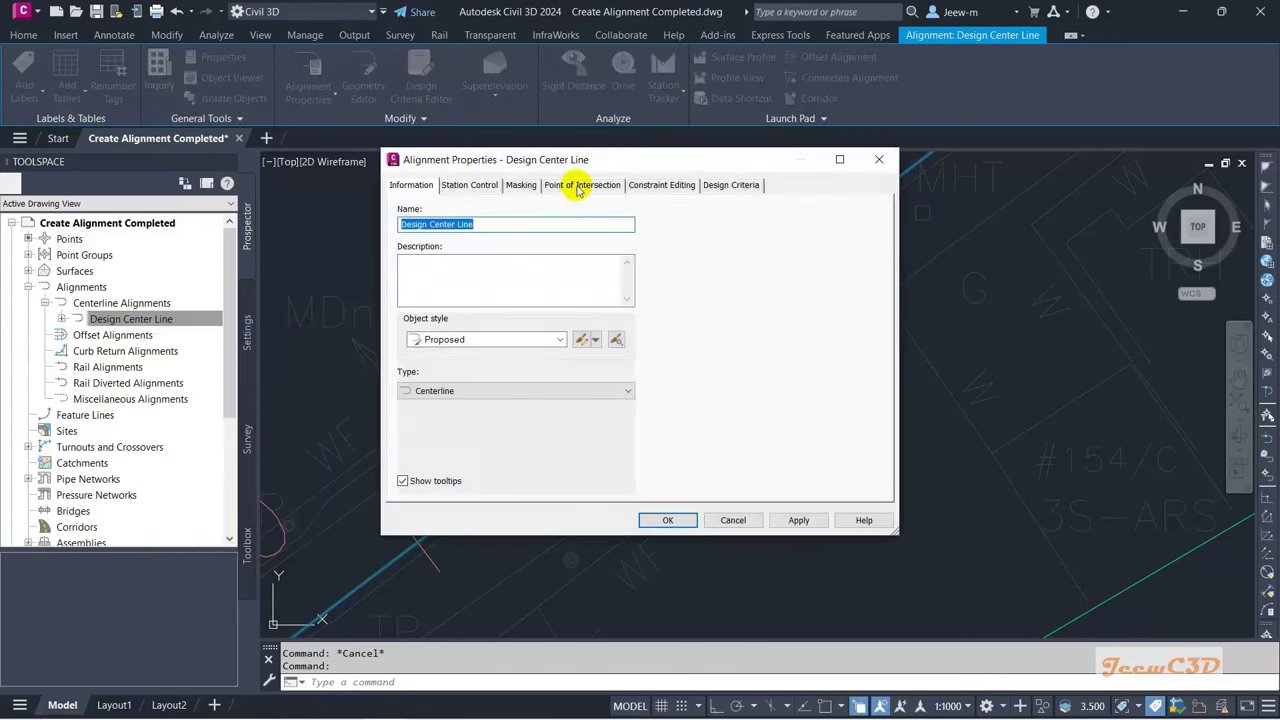
drag(596, 163, 727, 196)
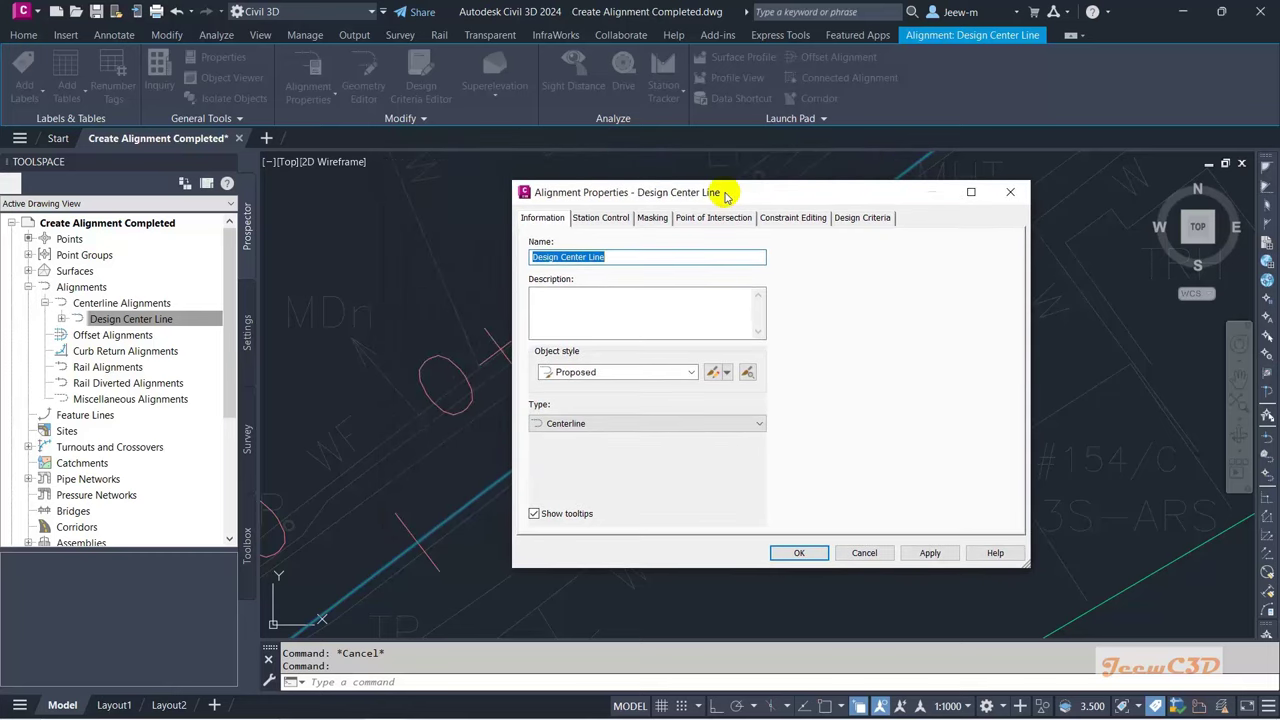
drag(727, 196, 855, 198)
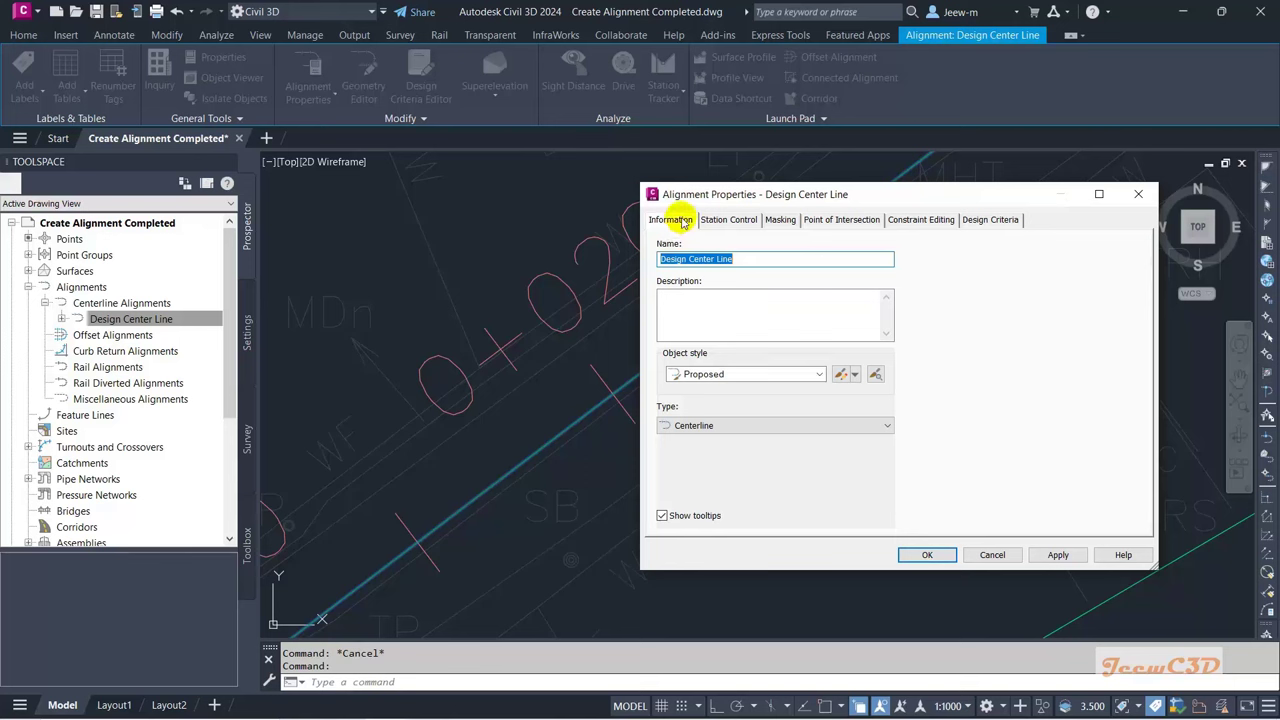
Step: Apply the Basic object style to the Design Center Line alignment
click(728, 374)
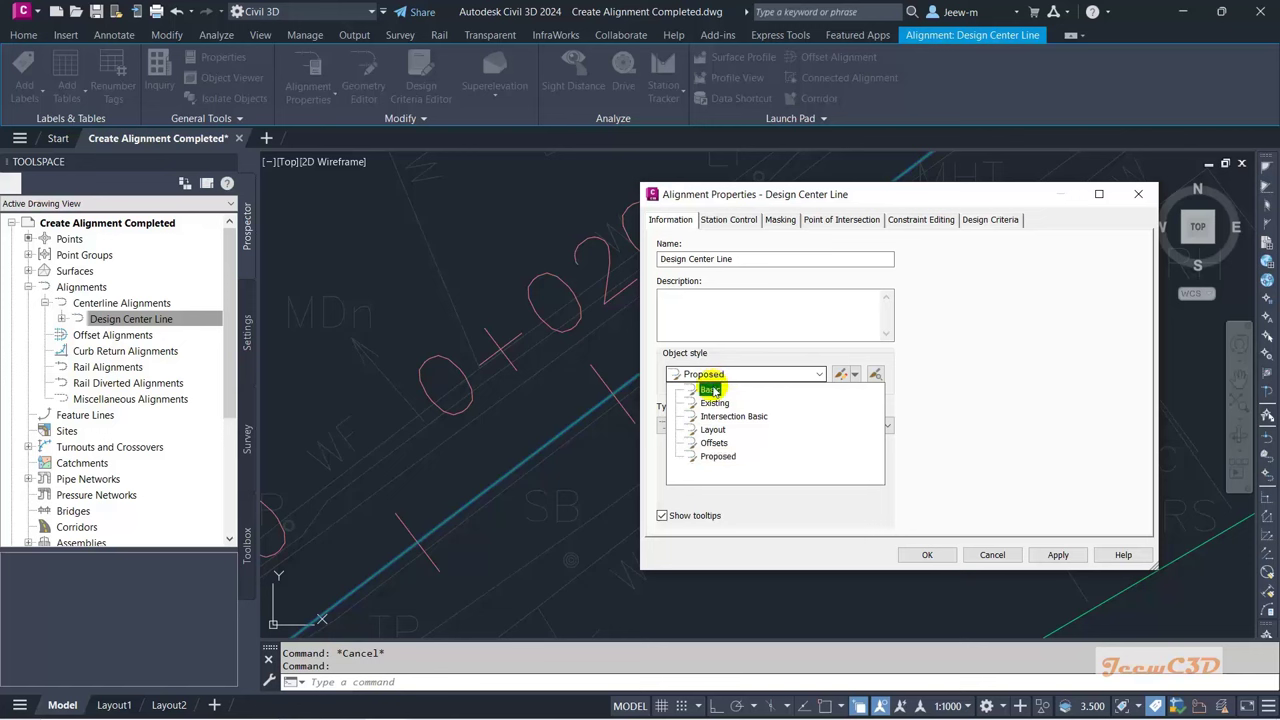
click(711, 390)
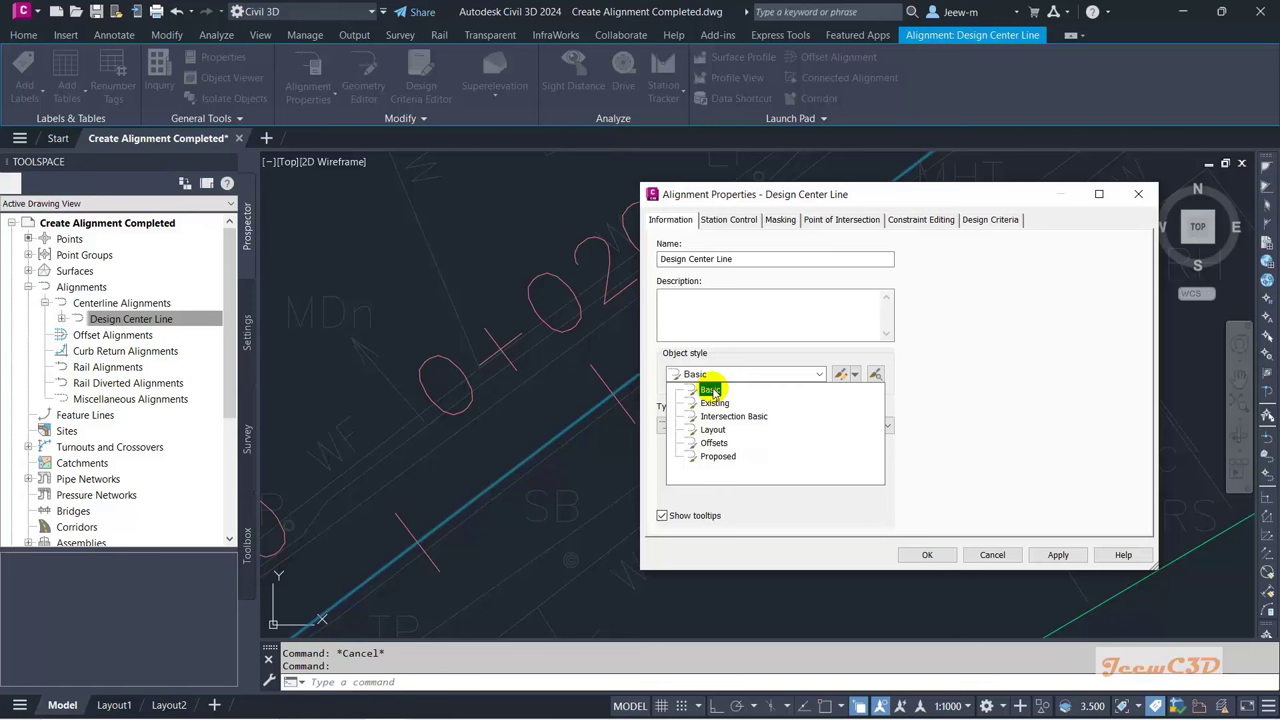
click(1056, 555)
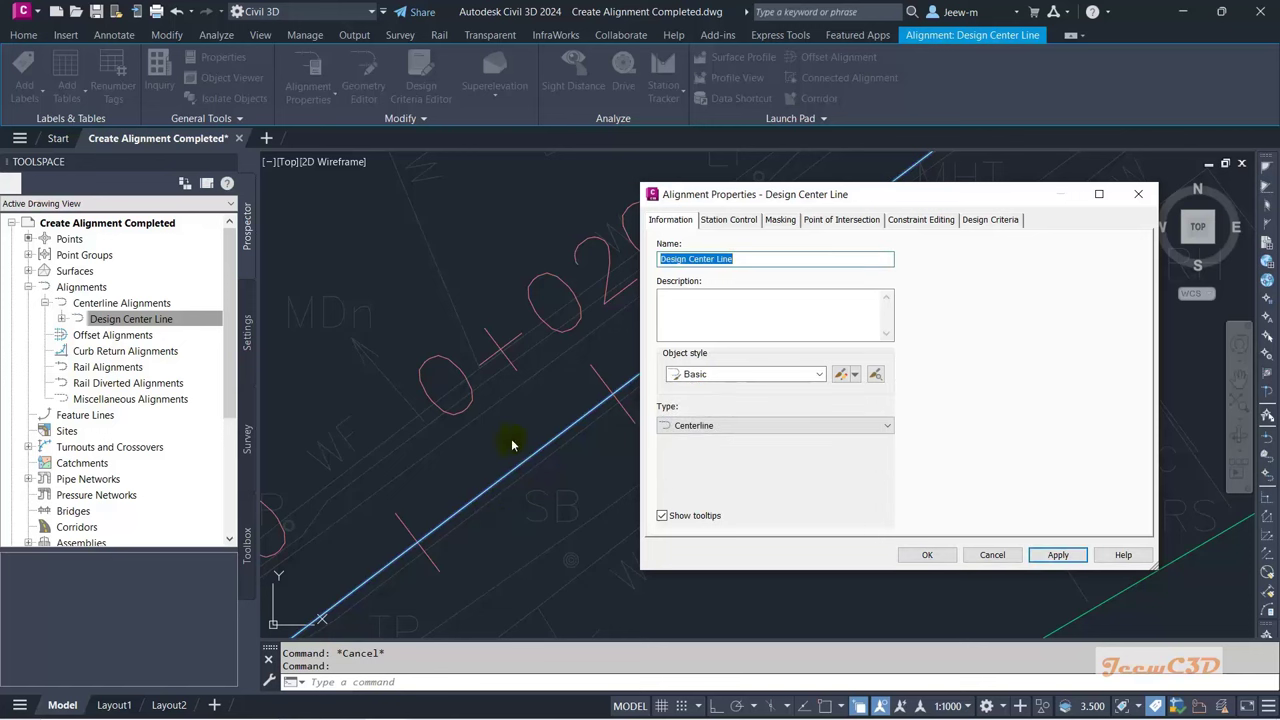
Step: Switch the alignment's object style to Existing and apply it
click(714, 374)
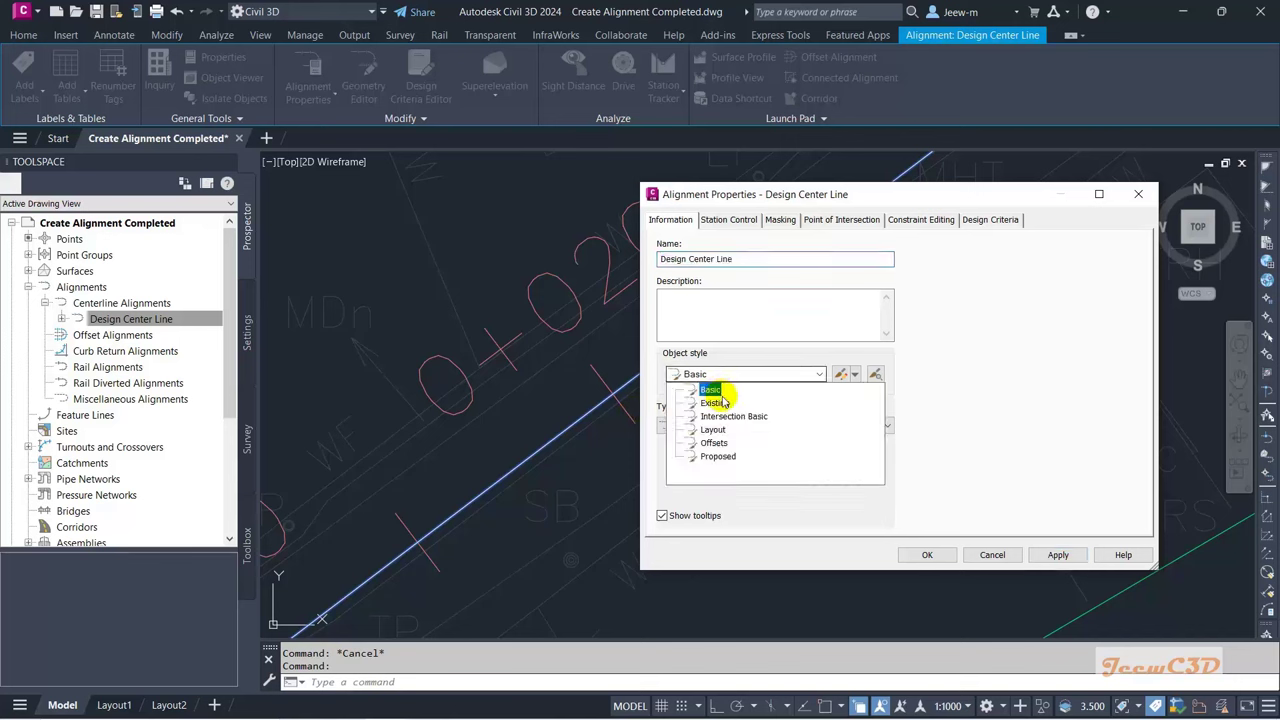
click(714, 402)
click(1058, 555)
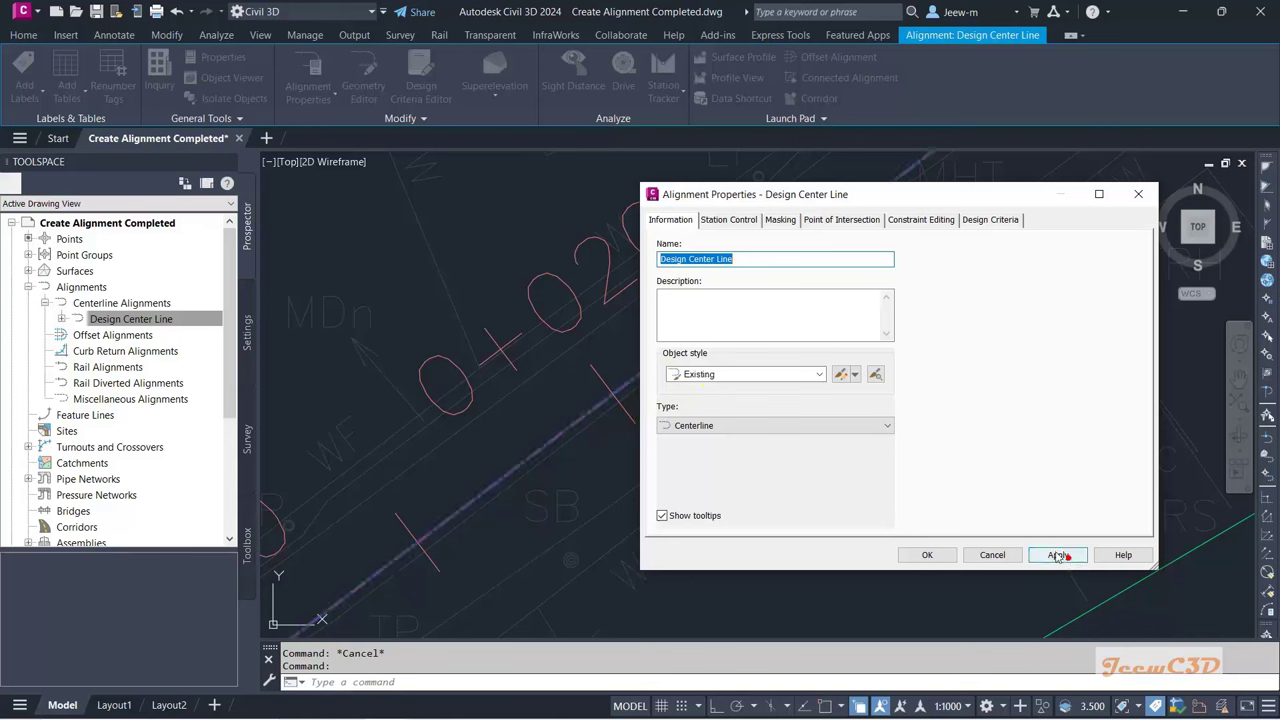
Step: Set the Design Center Line alignment's object style to Layout and clear the selection
click(714, 374)
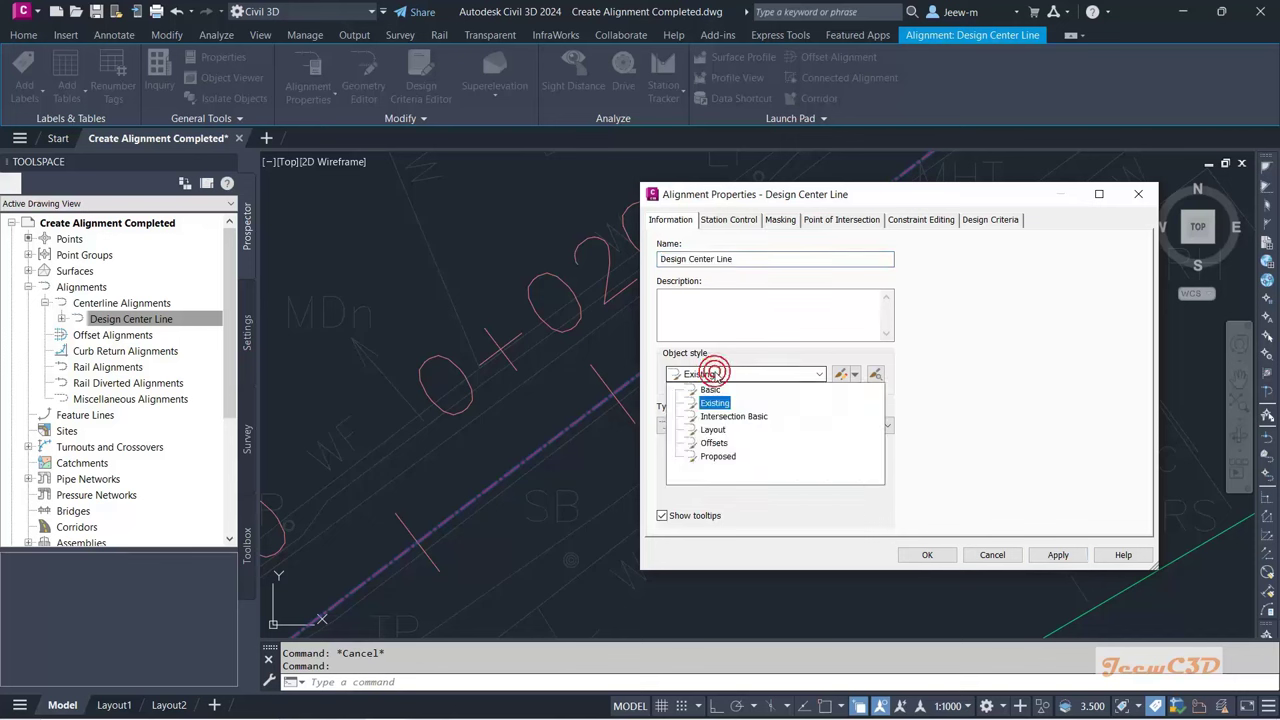
click(714, 430)
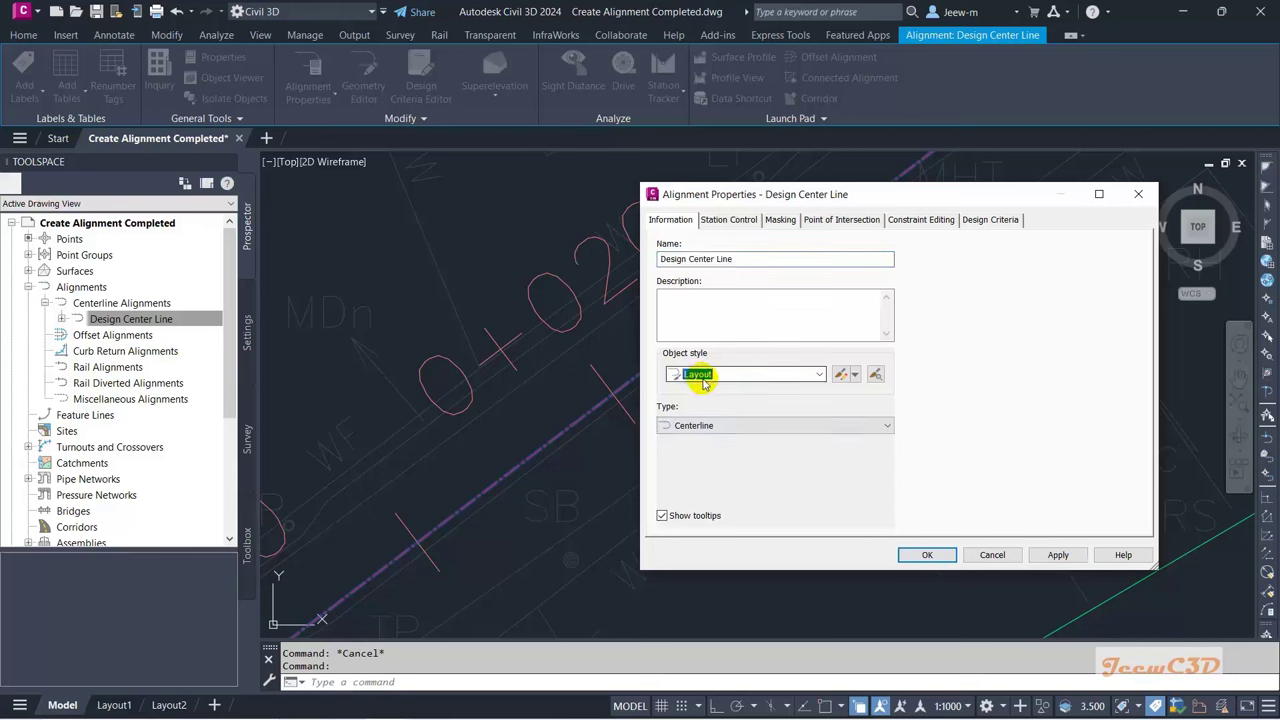
click(918, 554)
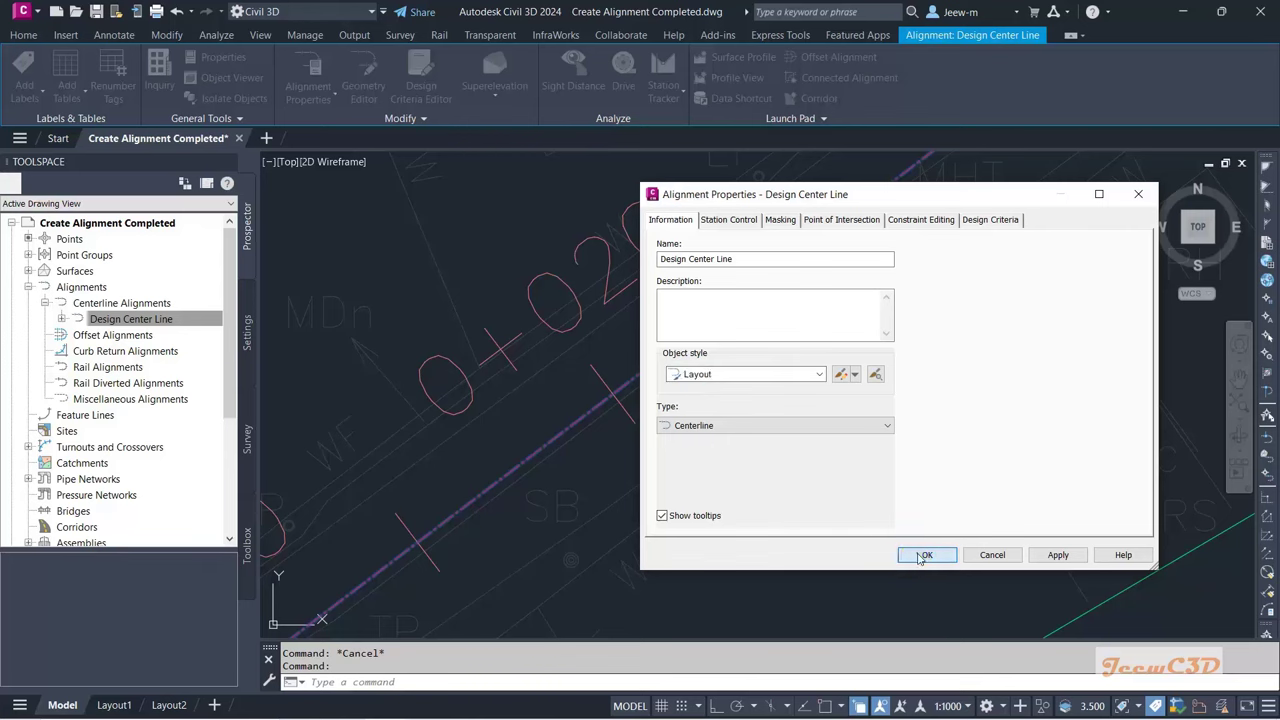
scroll(672, 448, down, 5)
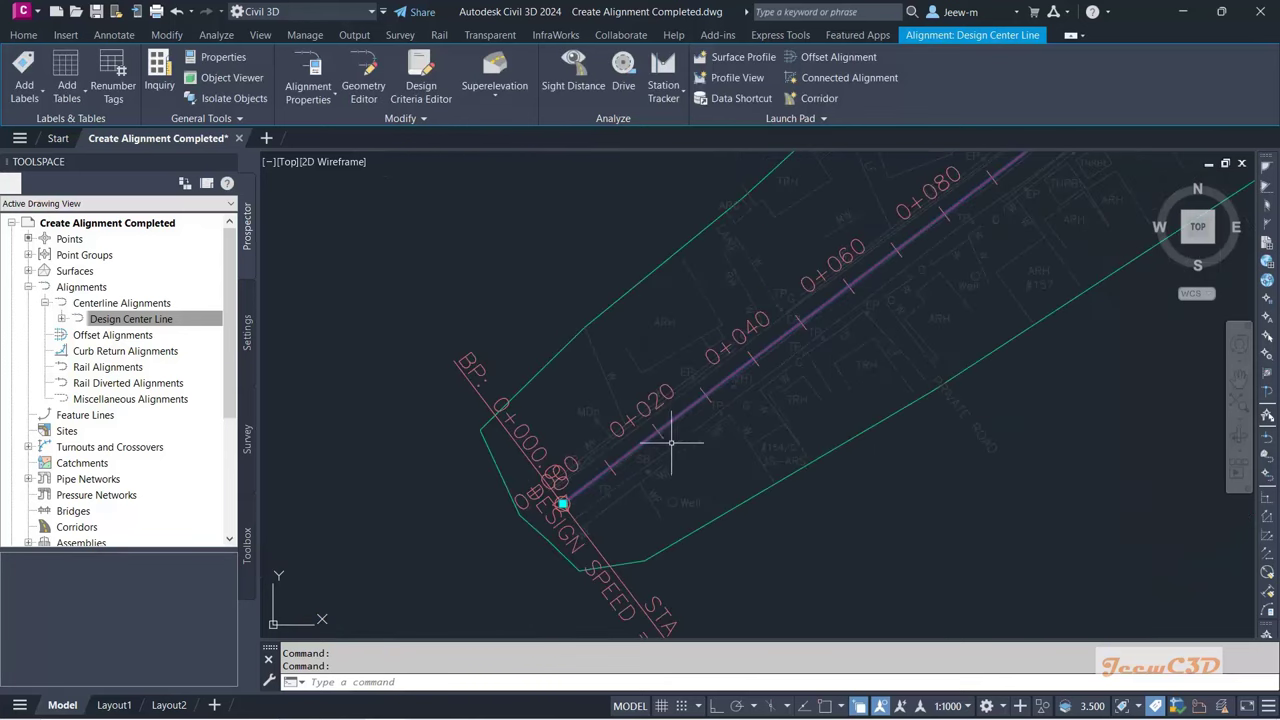
scroll(640, 452, up, 2)
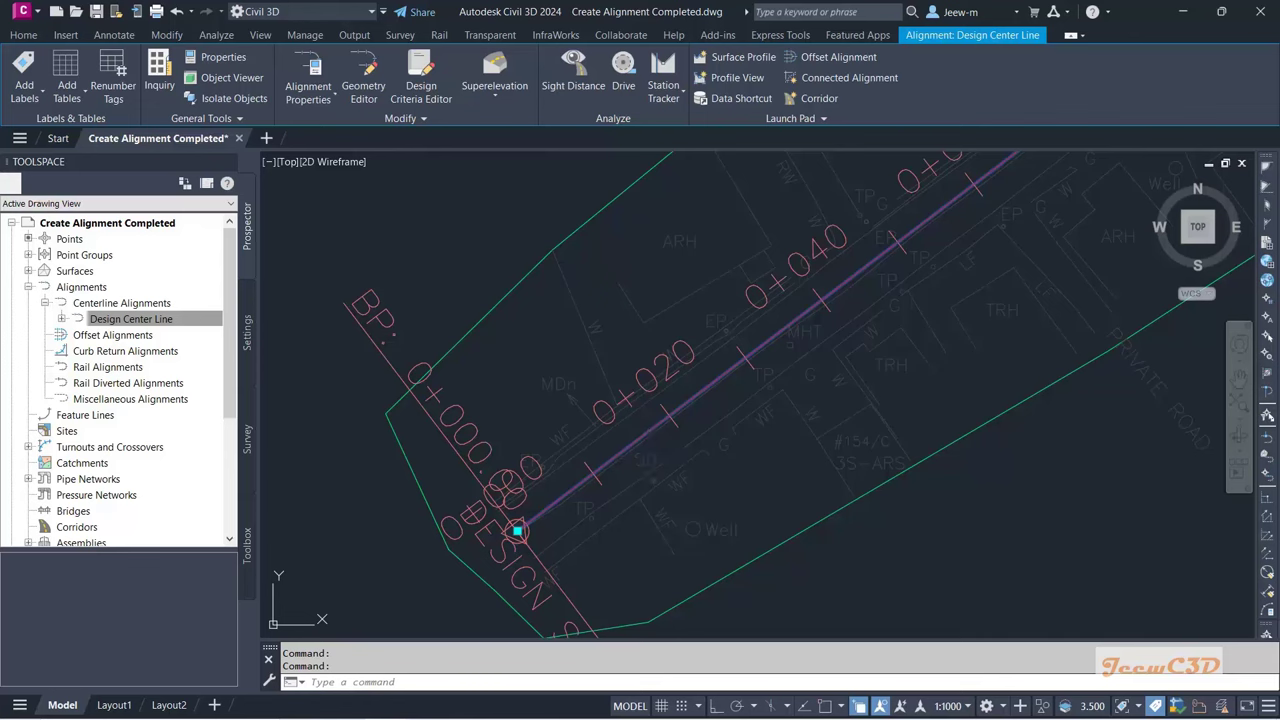
key(Escape)
Step: Examine how the Layout style displays the alignment's straight and curved segments around the first curve
scroll(652, 455, down, 4)
mouse_move(657, 443)
middle_down()
mouse_move(771, 357)
mouse_move(606, 457)
middle_up()
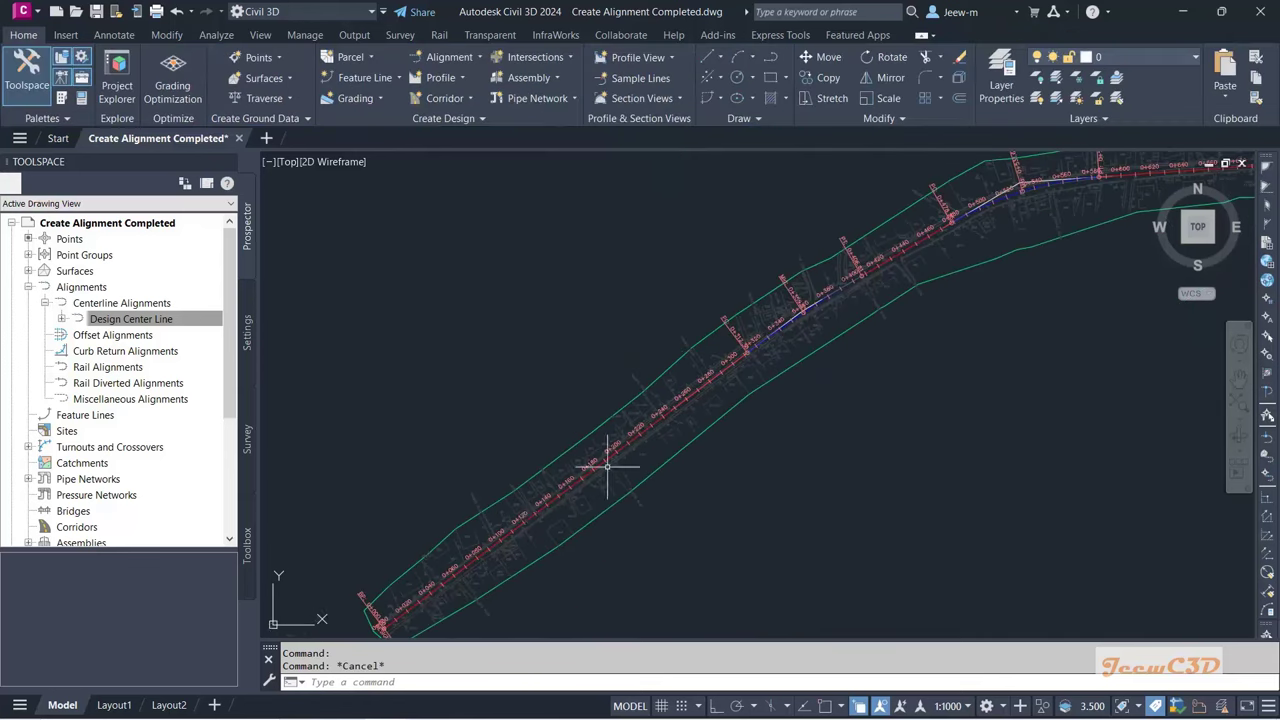
scroll(765, 365, up, 1)
scroll(770, 330, up, 2)
middle_drag(777, 286, 670, 383)
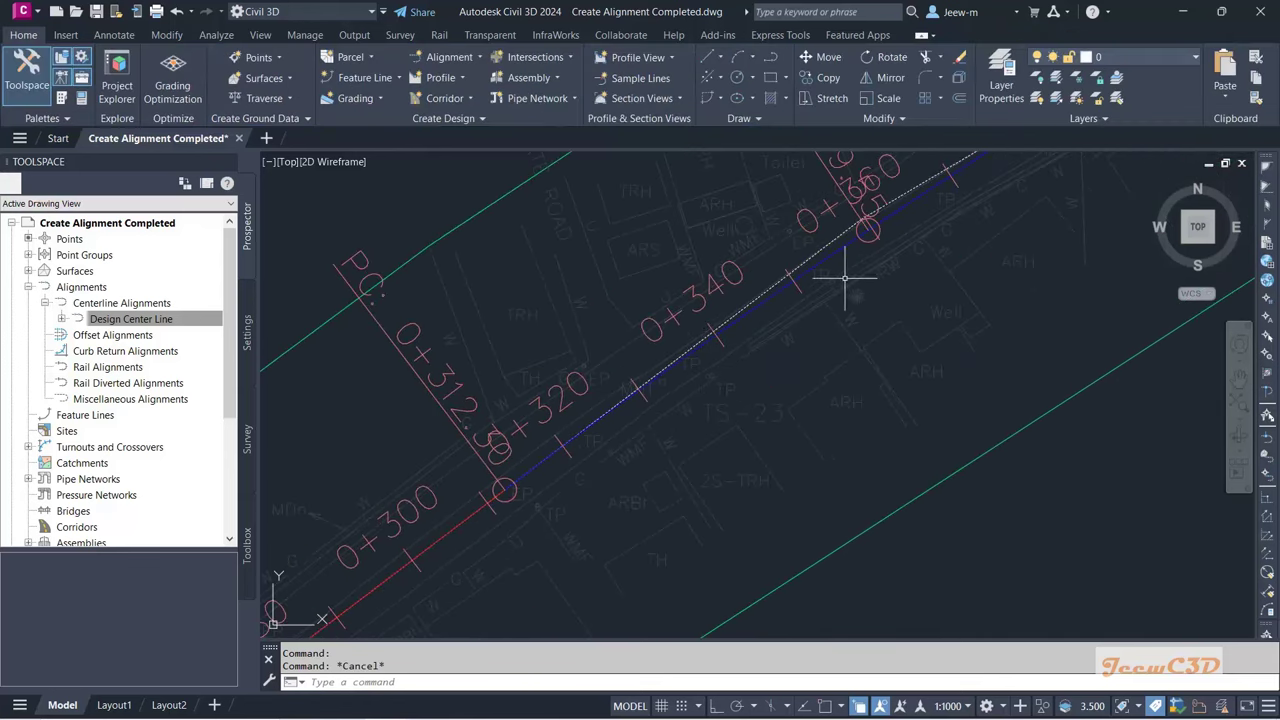
scroll(696, 428, down, 2)
scroll(466, 449, down, 2)
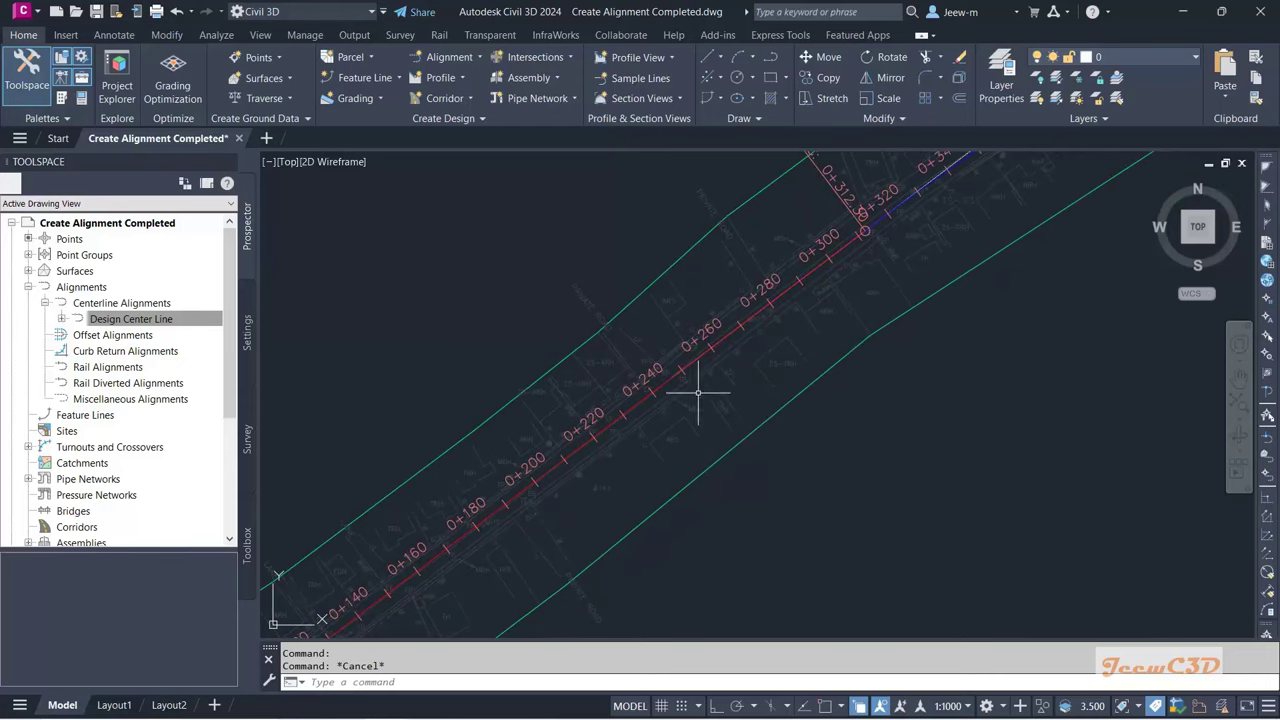
scroll(672, 432, up, 1)
mouse_move(696, 422)
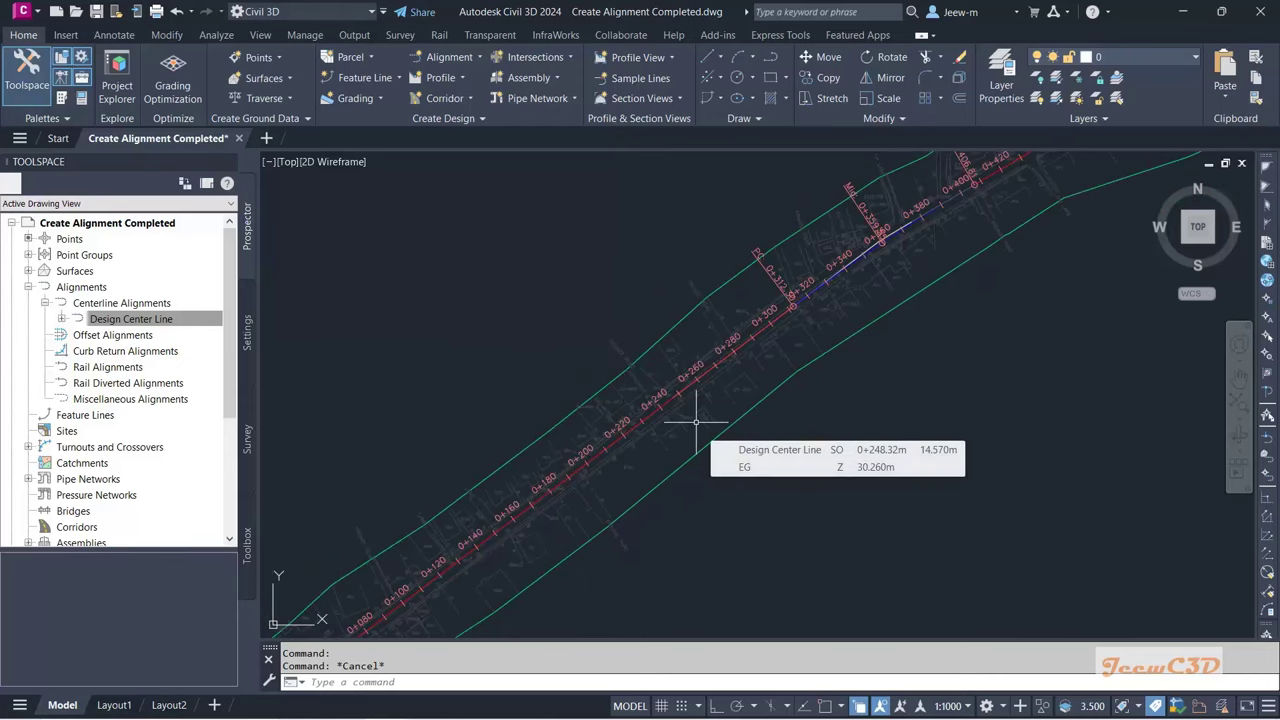
scroll(696, 422, down, 3)
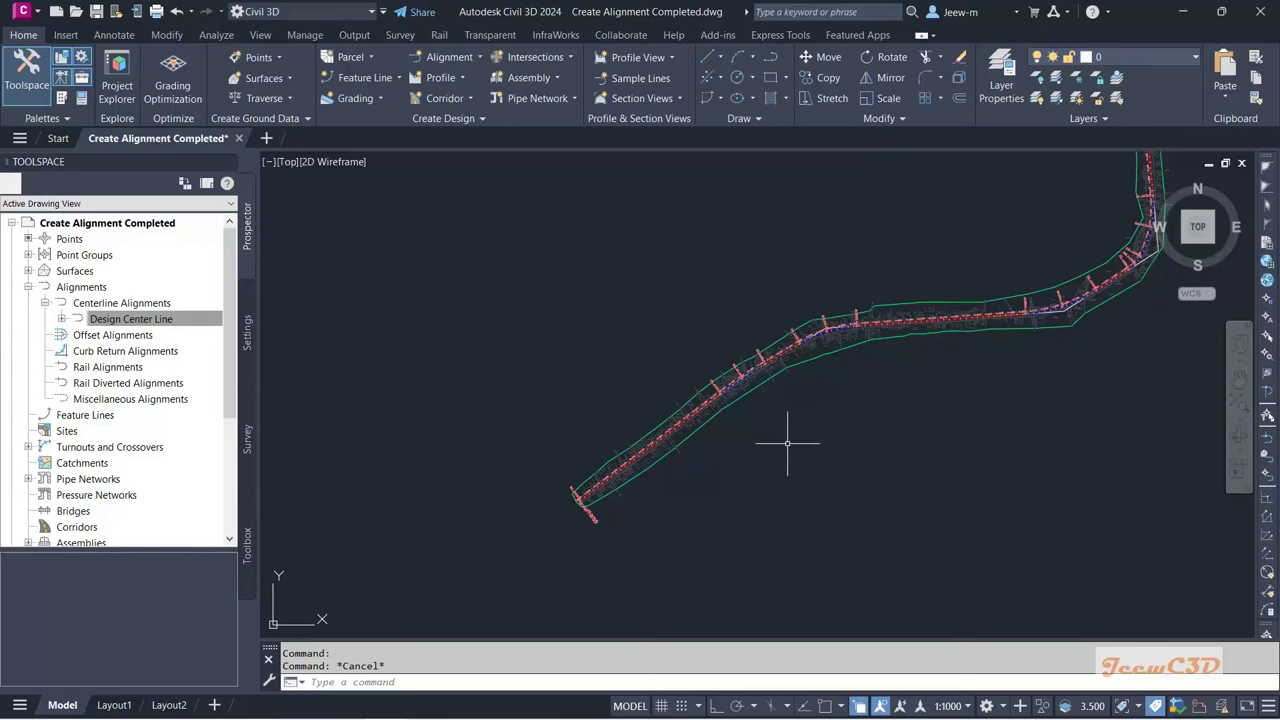
middle_drag(777, 434, 754, 457)
Step: Examine the major station labels, minor ticks and design speed label near the start of the alignment
scroll(663, 451, up, 3)
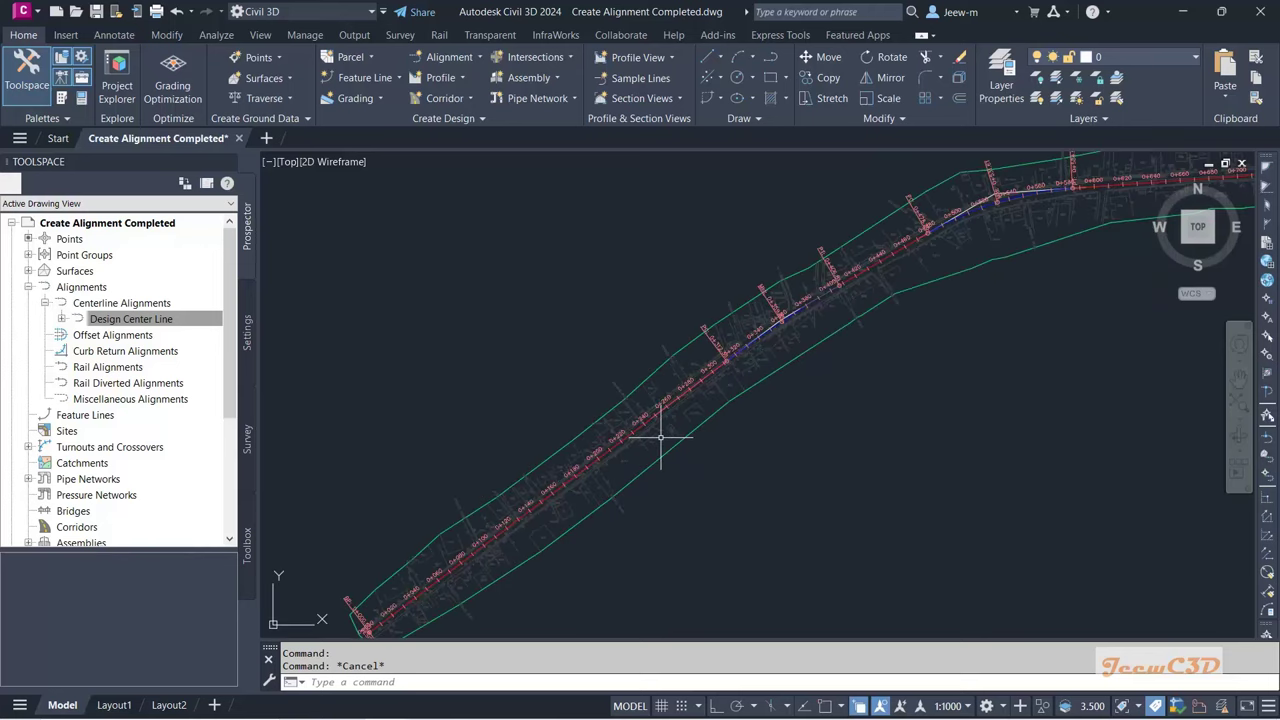
middle_drag(626, 444, 800, 290)
scroll(733, 390, up, 1)
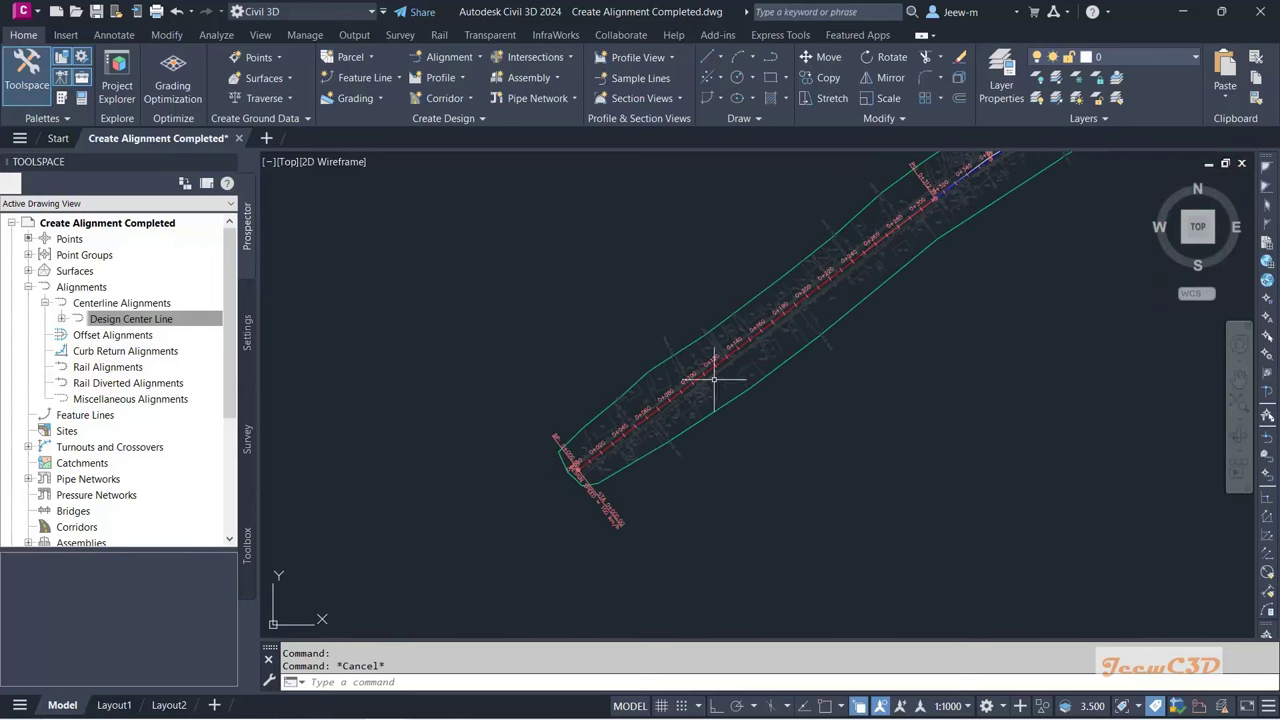
scroll(664, 420, up, 3)
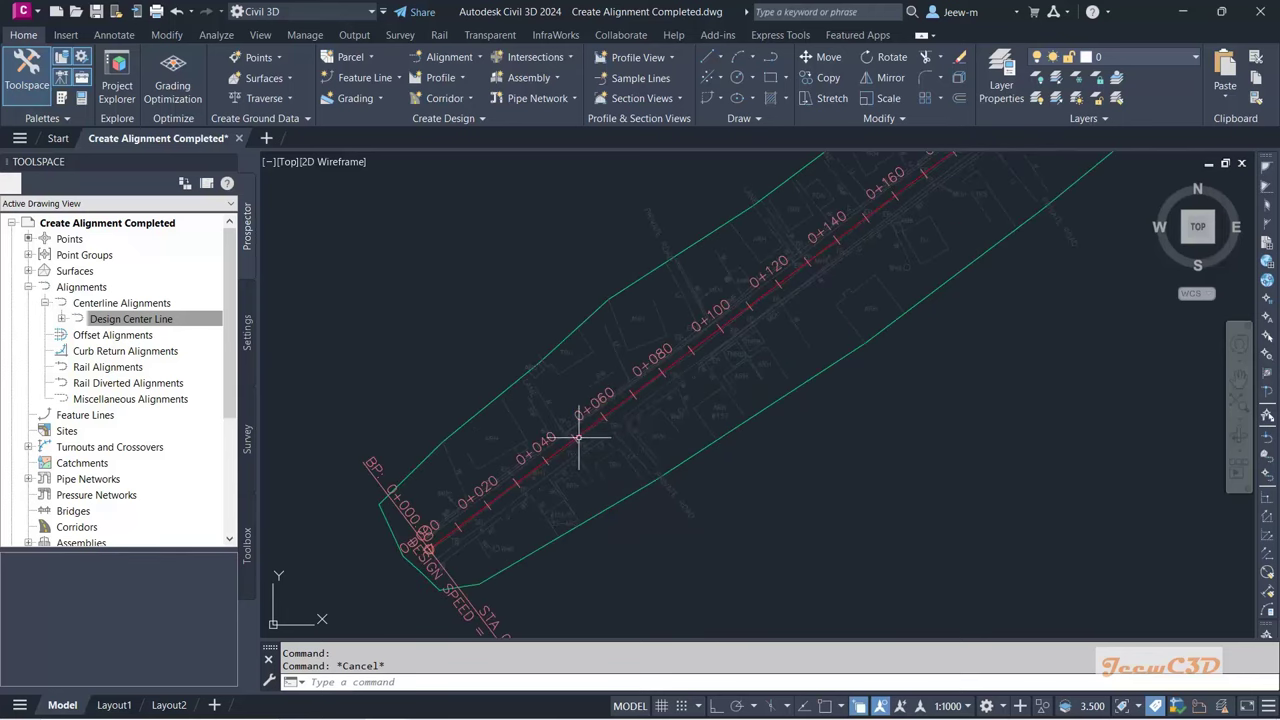
scroll(576, 420, up, 1)
scroll(586, 391, down, 2)
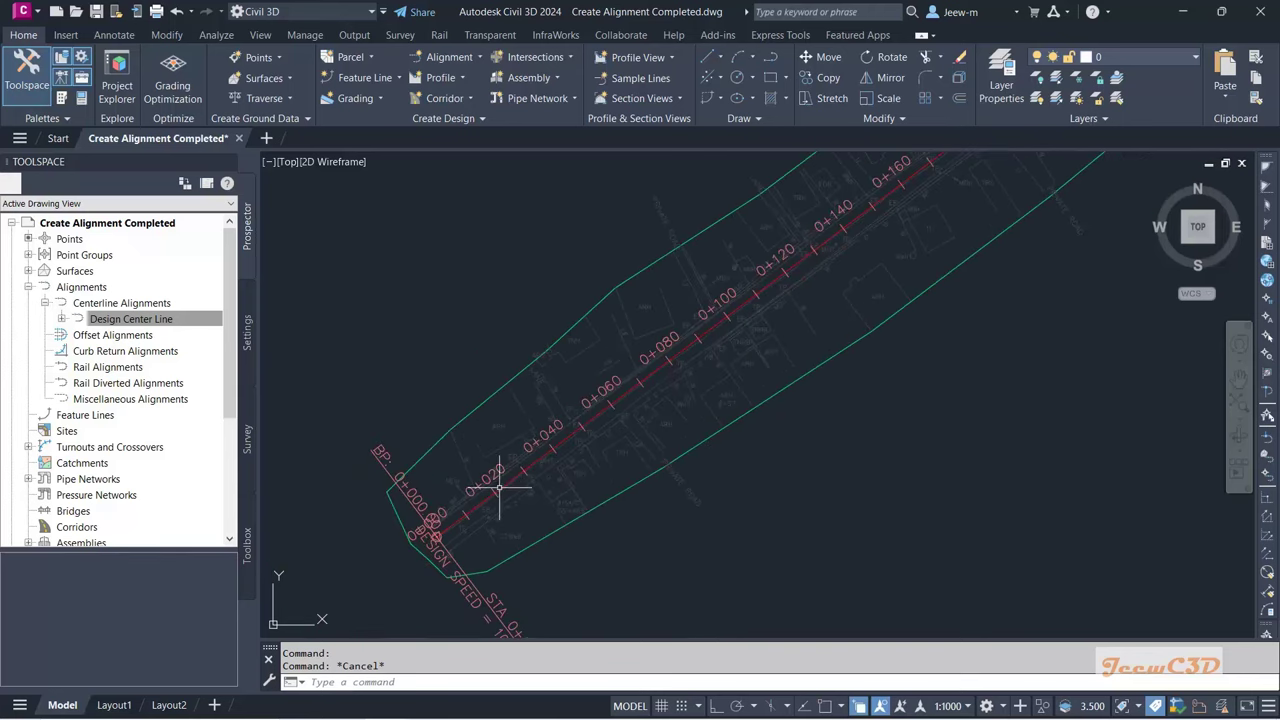
scroll(500, 486, up, 2)
scroll(463, 518, up, 2)
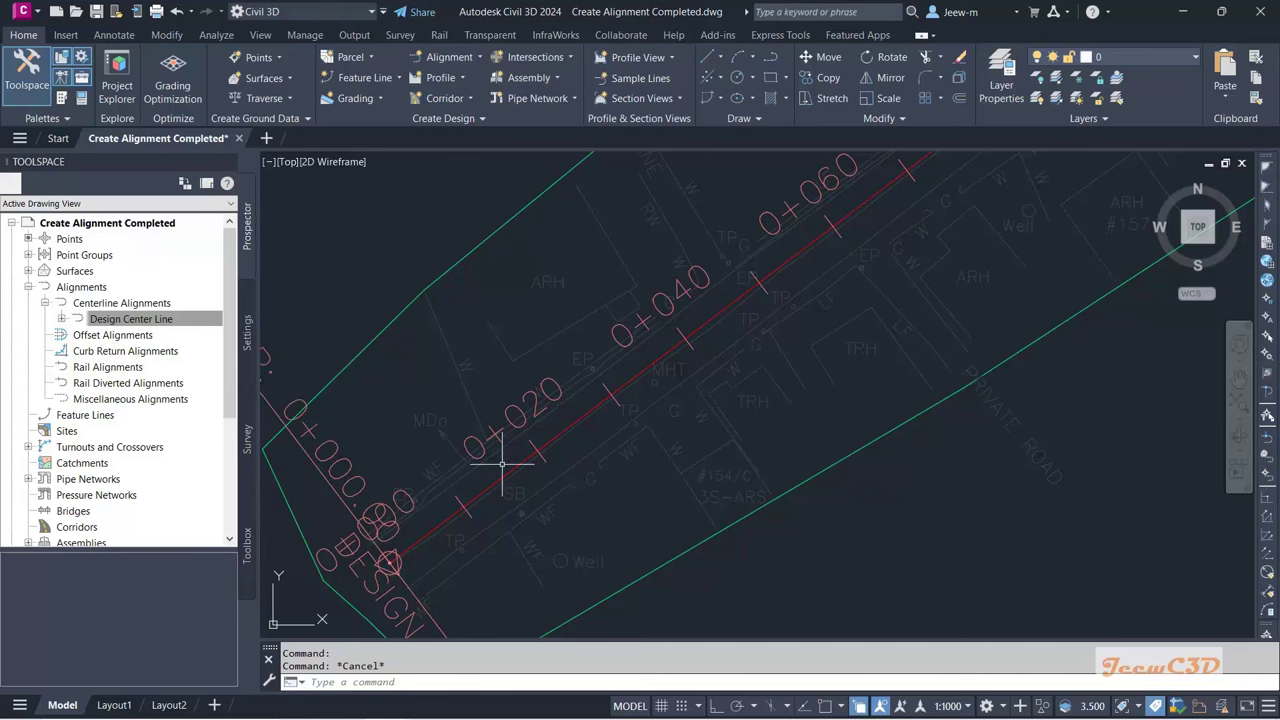
scroll(577, 443, down, 5)
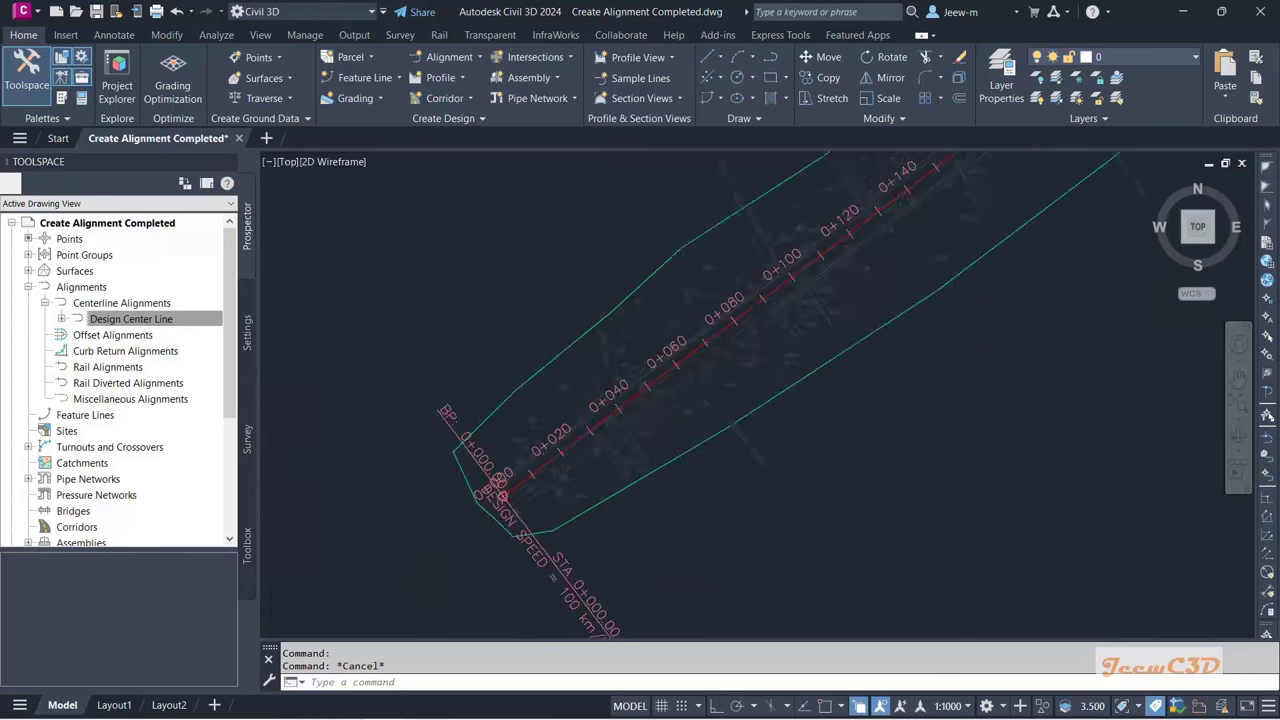
scroll(620, 320, up, 4)
middle_drag(600, 431, 671, 451)
scroll(671, 451, up, 3)
scroll(643, 429, down, 2)
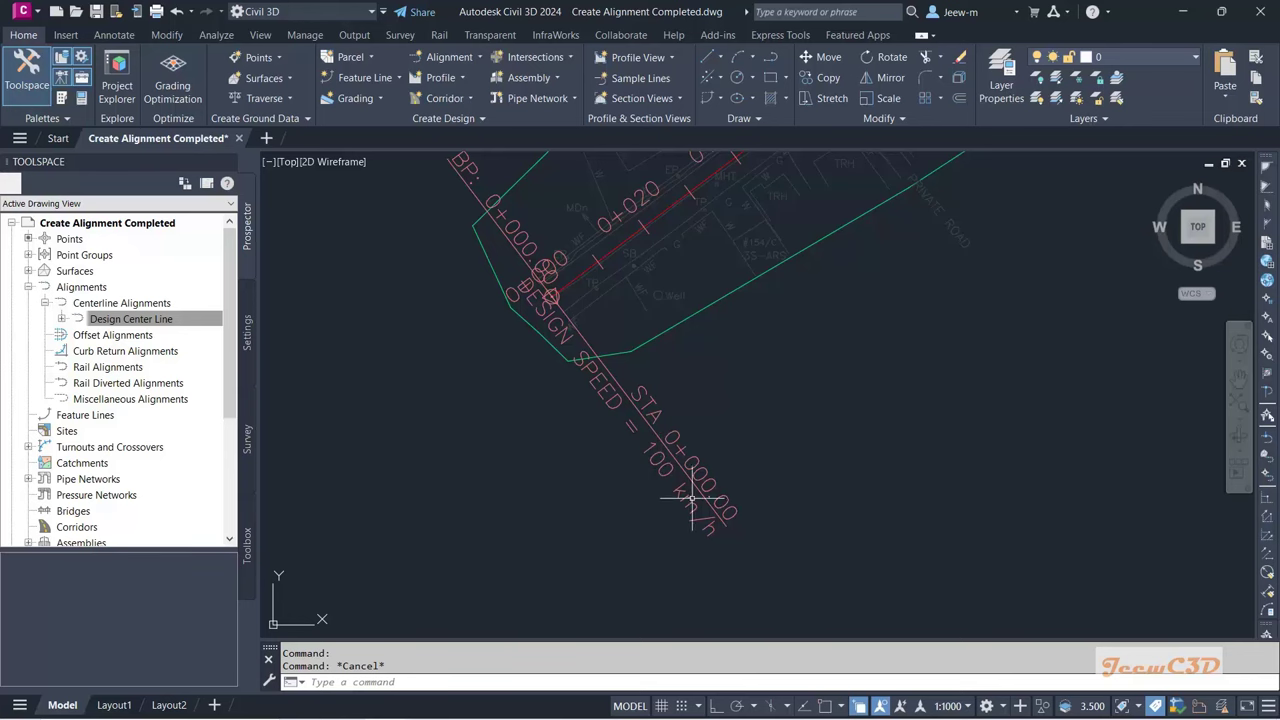
Step: Examine the PC, Mid and PT geometry point labels along the alignment's first curve
scroll(700, 470, down, 5)
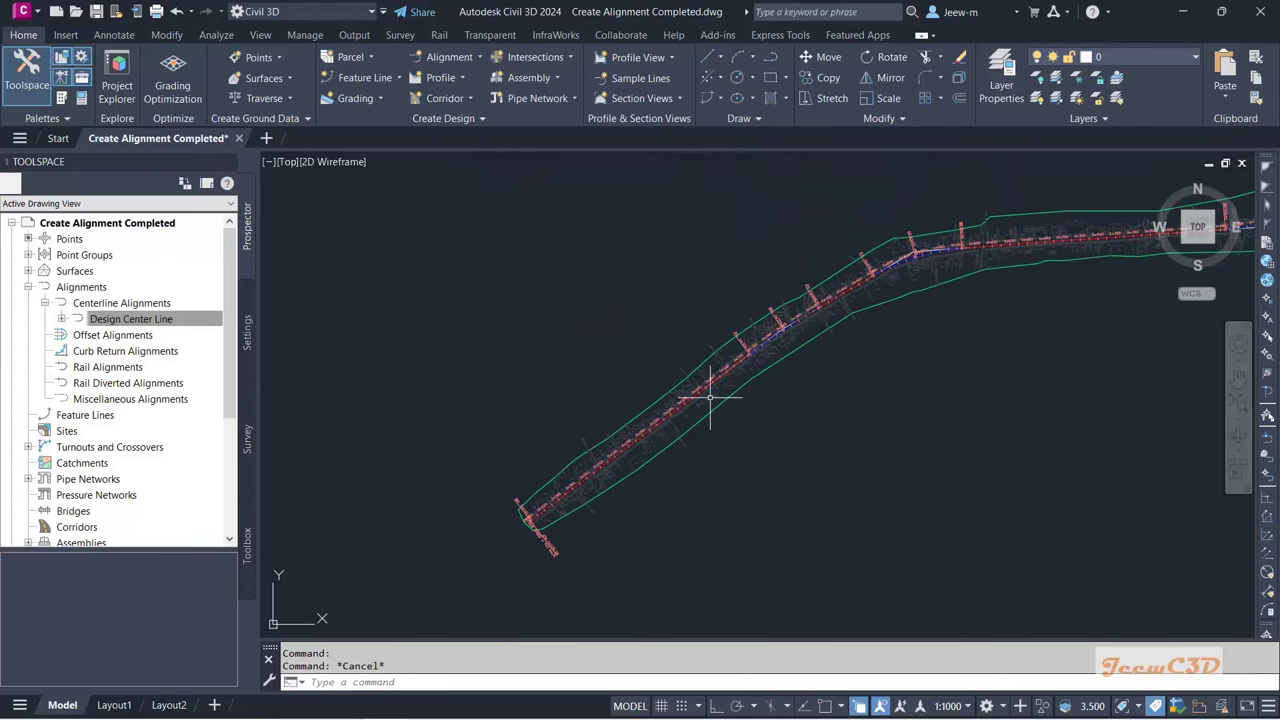
scroll(737, 349, up, 2)
scroll(737, 349, up, 3)
middle_drag(680, 320, 503, 337)
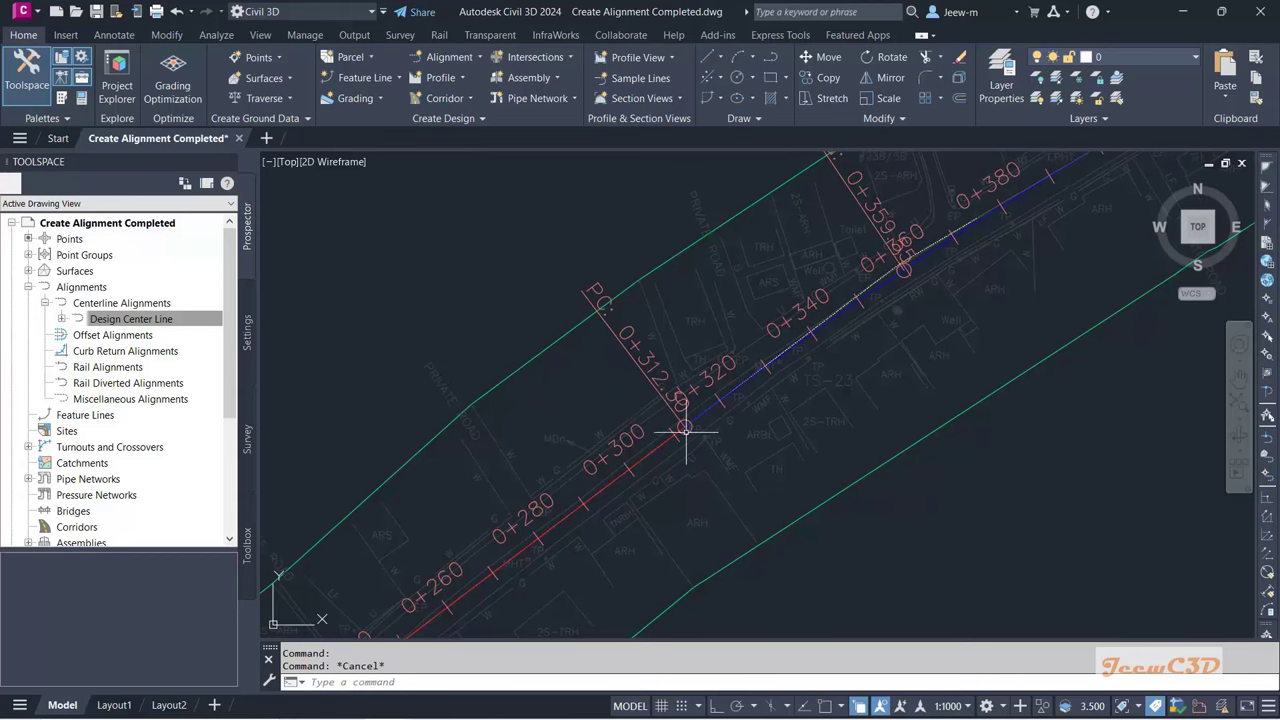
scroll(665, 395, up, 2)
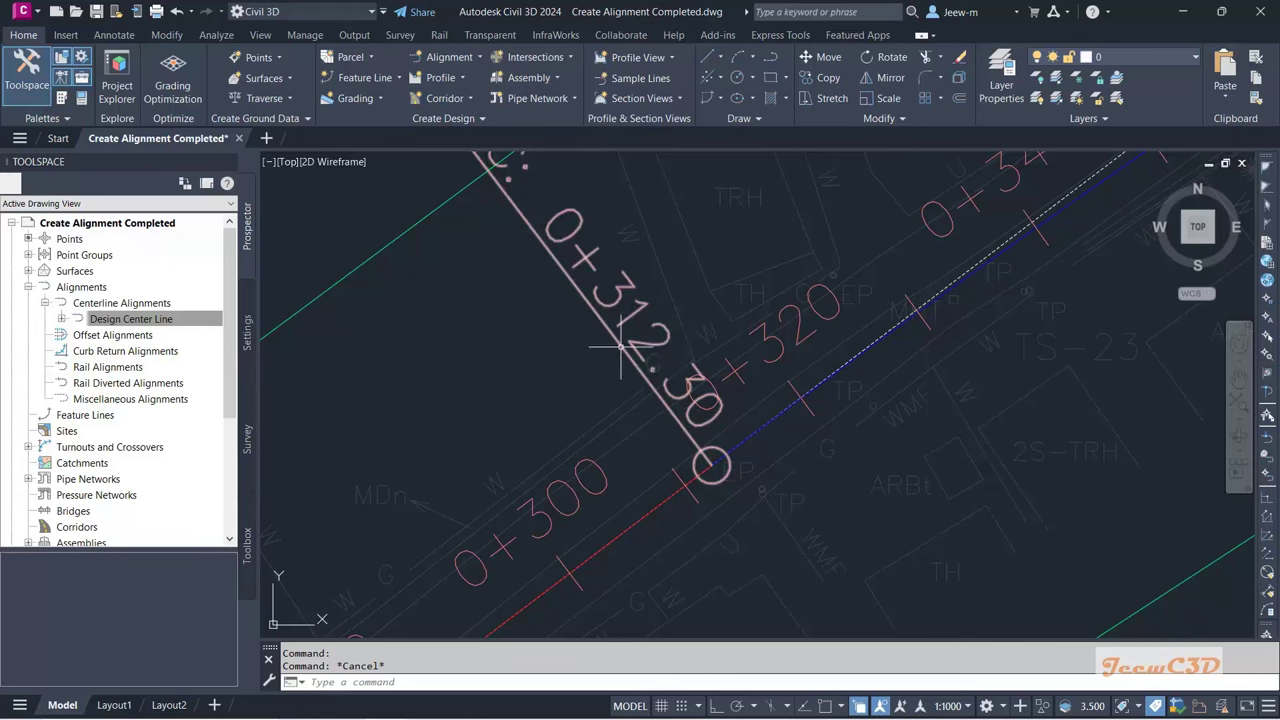
scroll(673, 425, down, 2)
scroll(706, 363, down, 2)
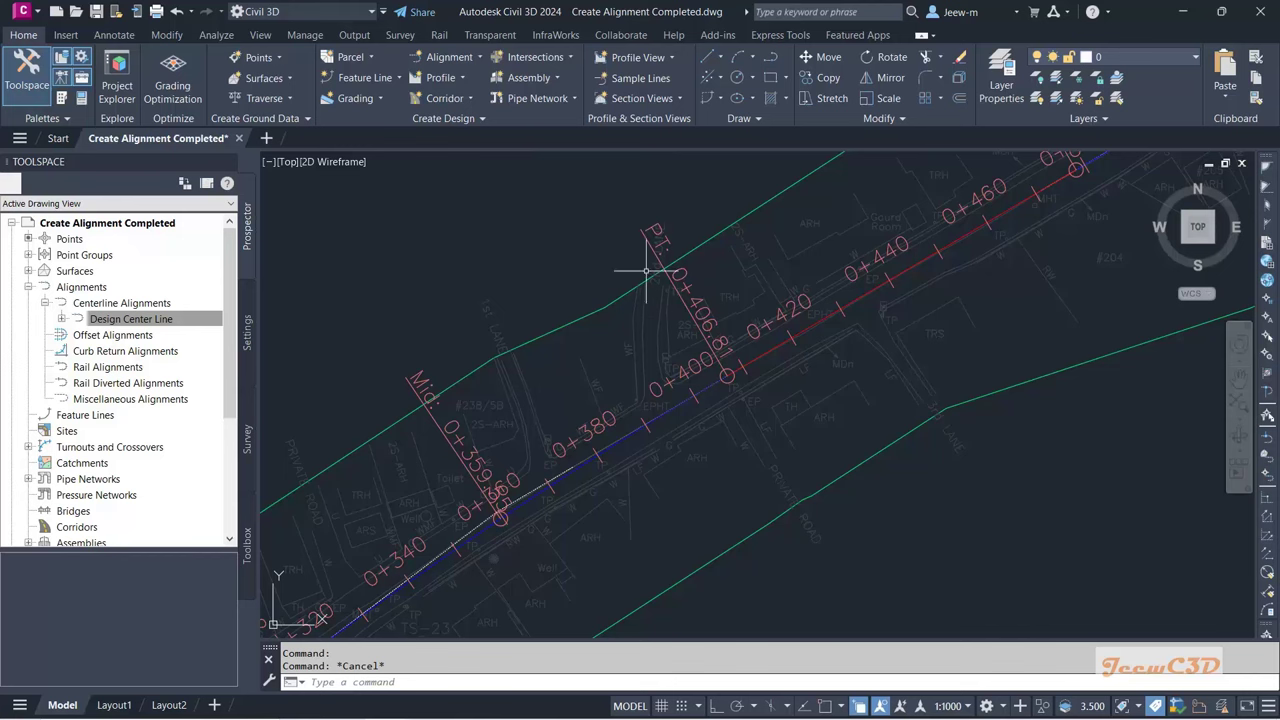
scroll(688, 350, down, 2)
scroll(705, 368, down, 3)
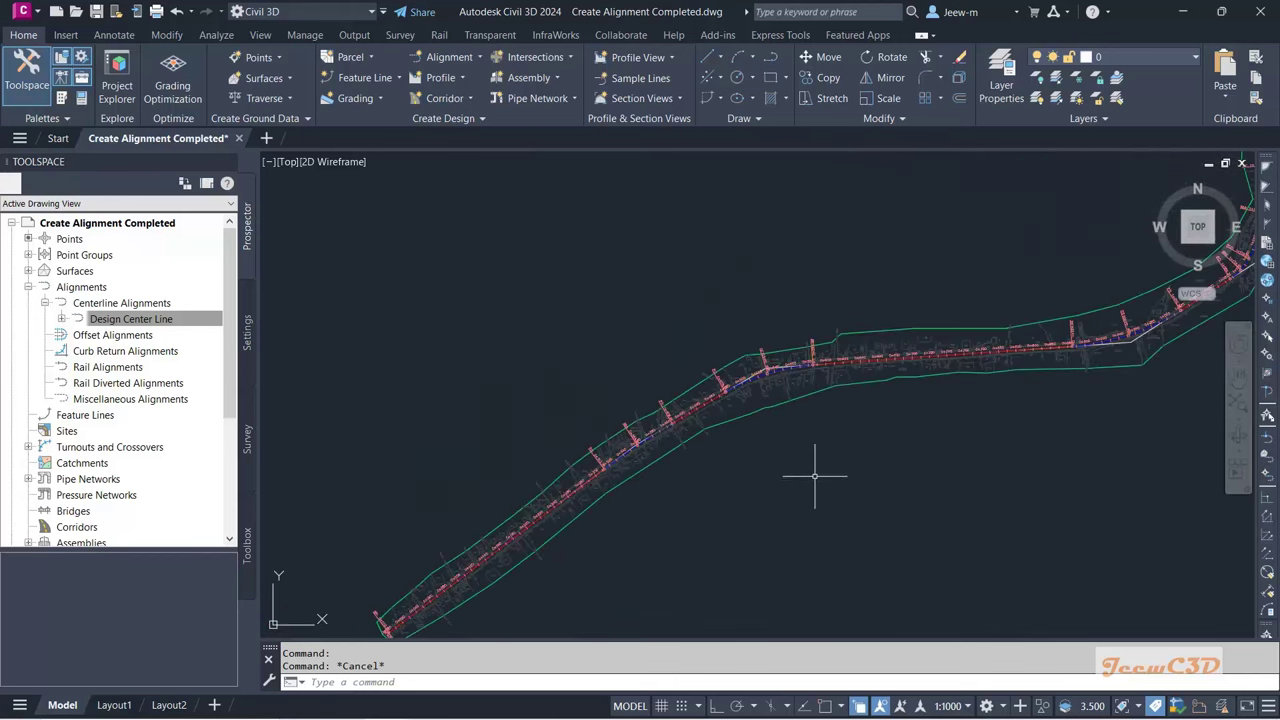
Step: Open the label settings of the Design Center Line alignment and move the dialog clear of the drawn alignment
scroll(629, 477, up, 3)
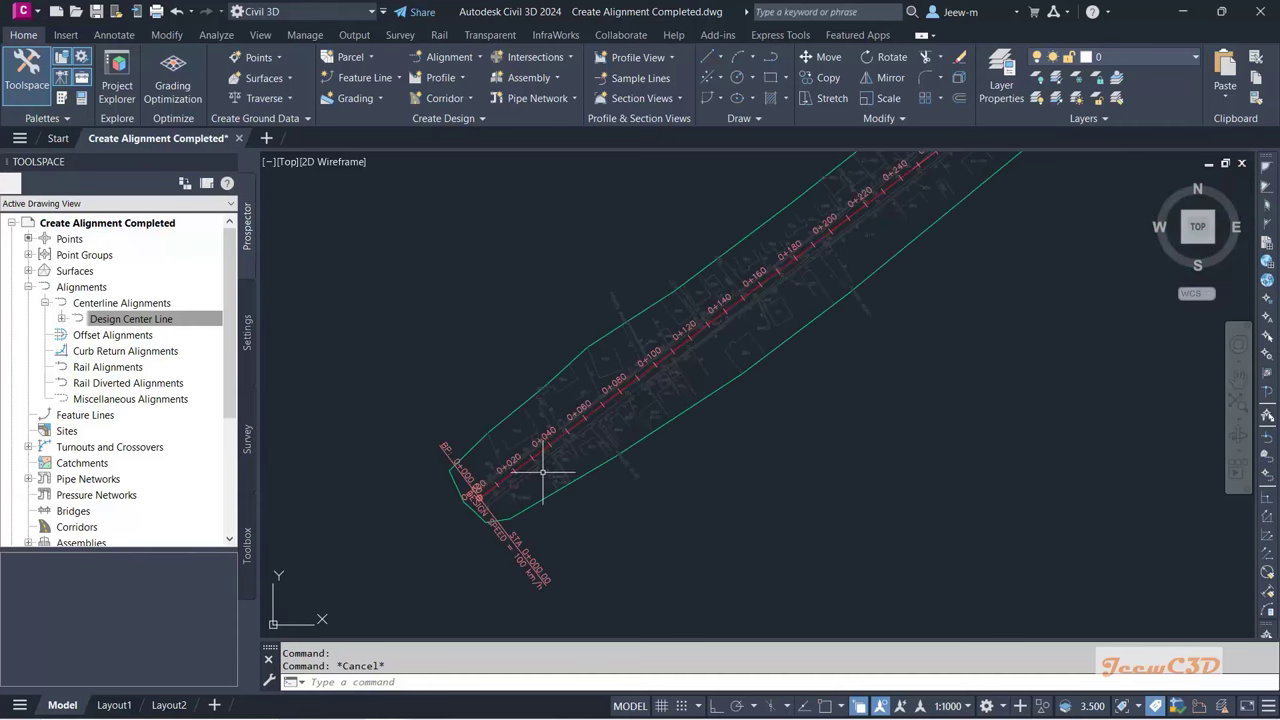
scroll(543, 472, up, 3)
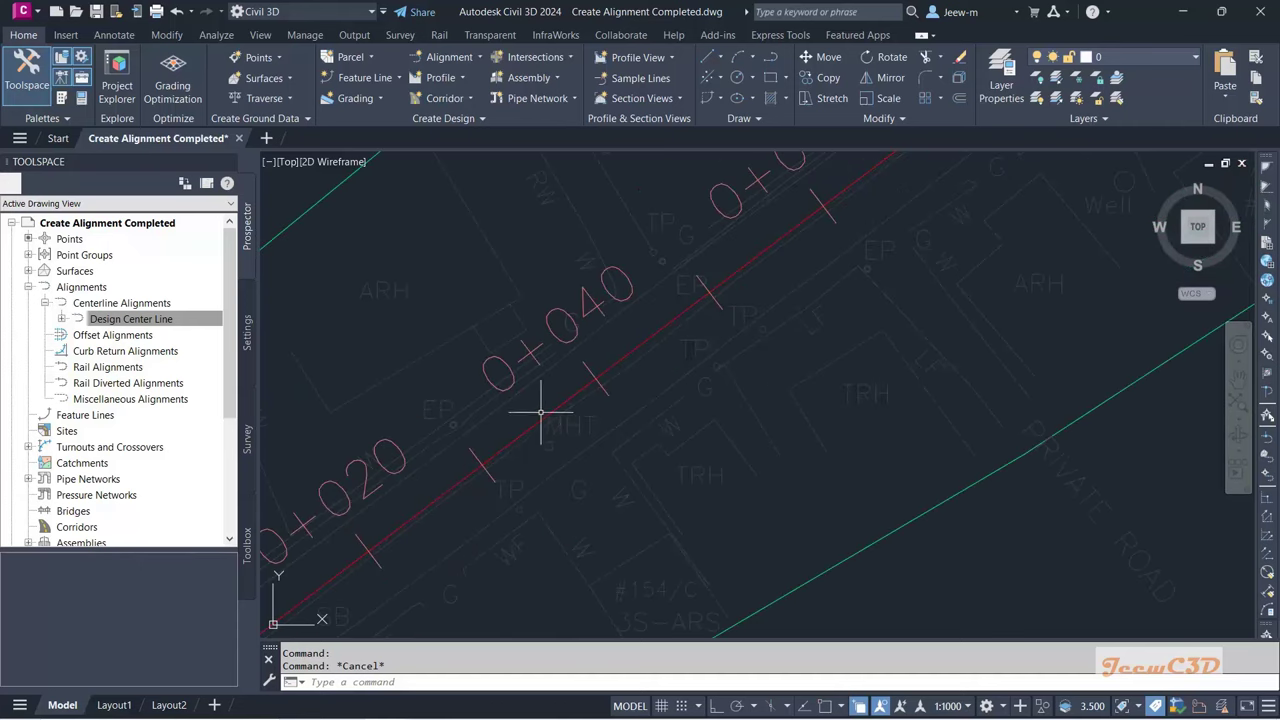
click(581, 389)
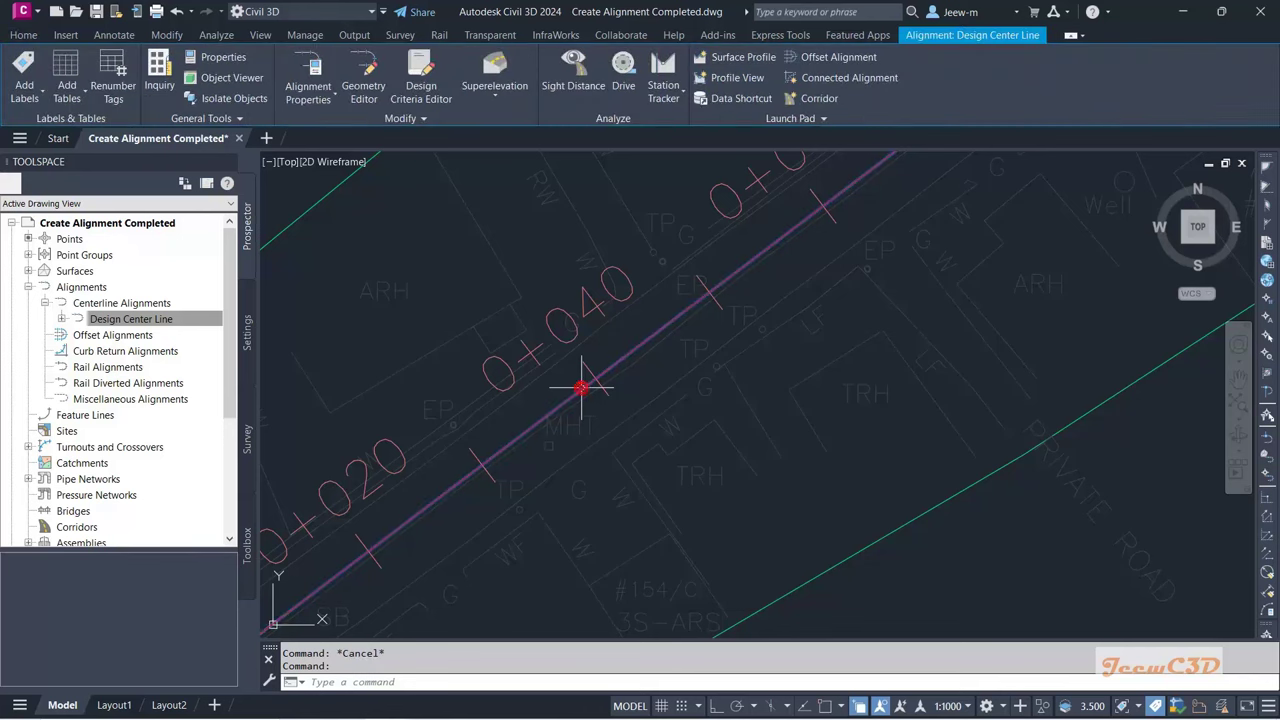
scroll(583, 389, down, 5)
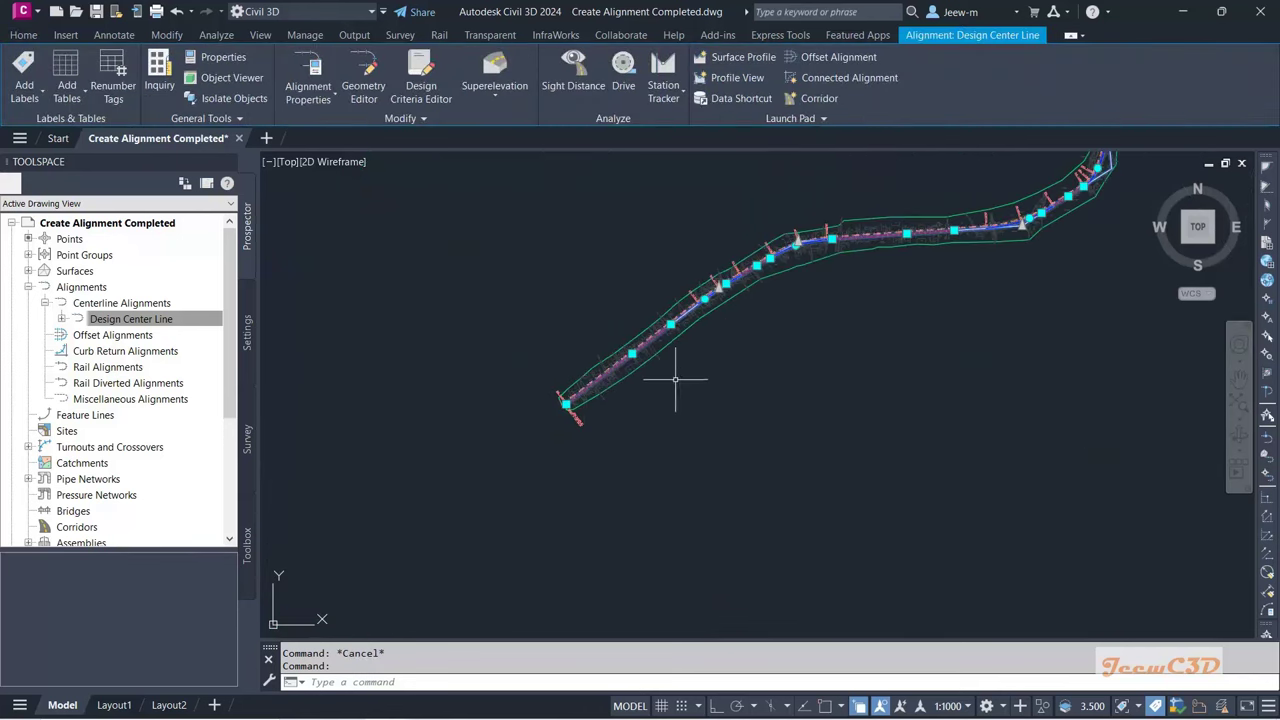
right_click(677, 385)
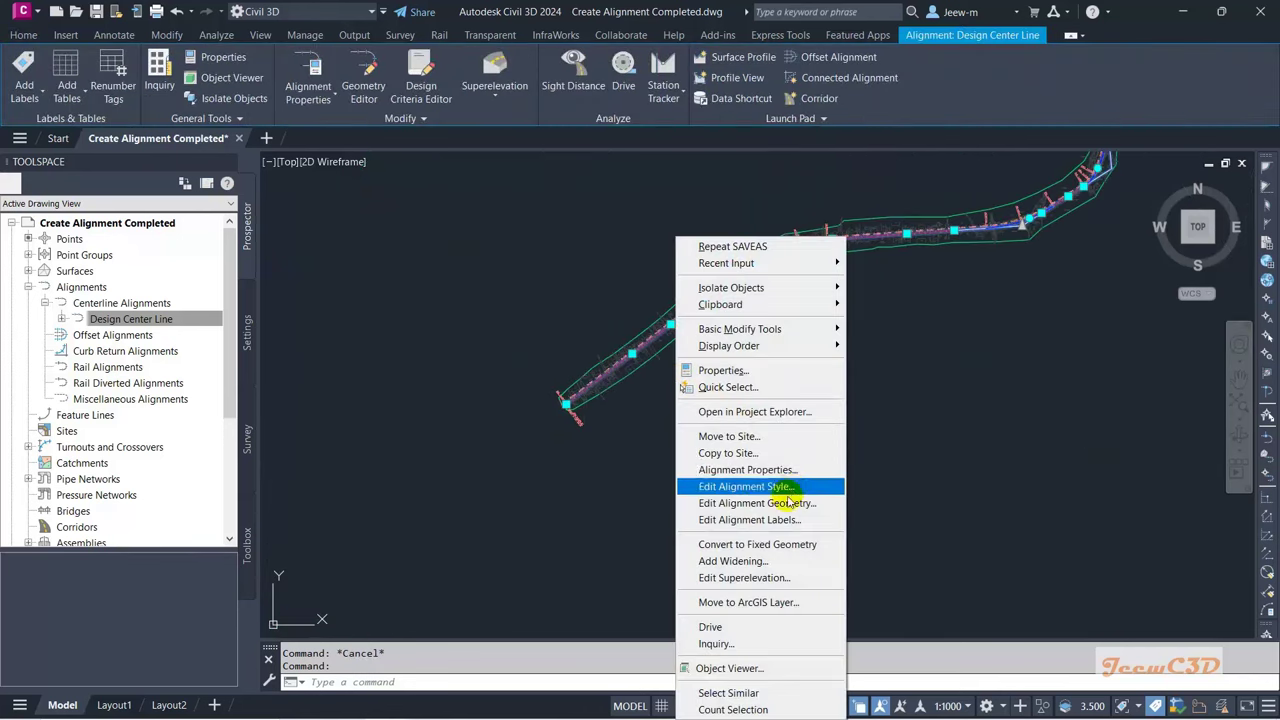
click(766, 520)
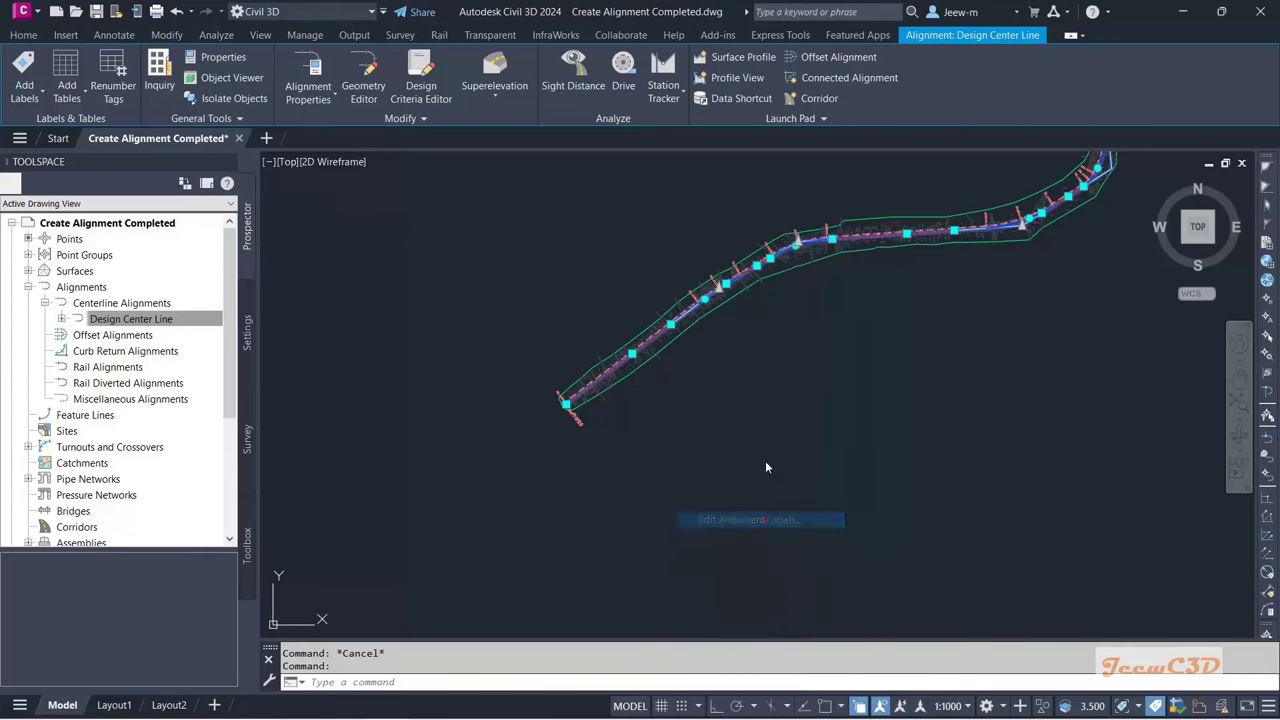
drag(605, 147, 781, 126)
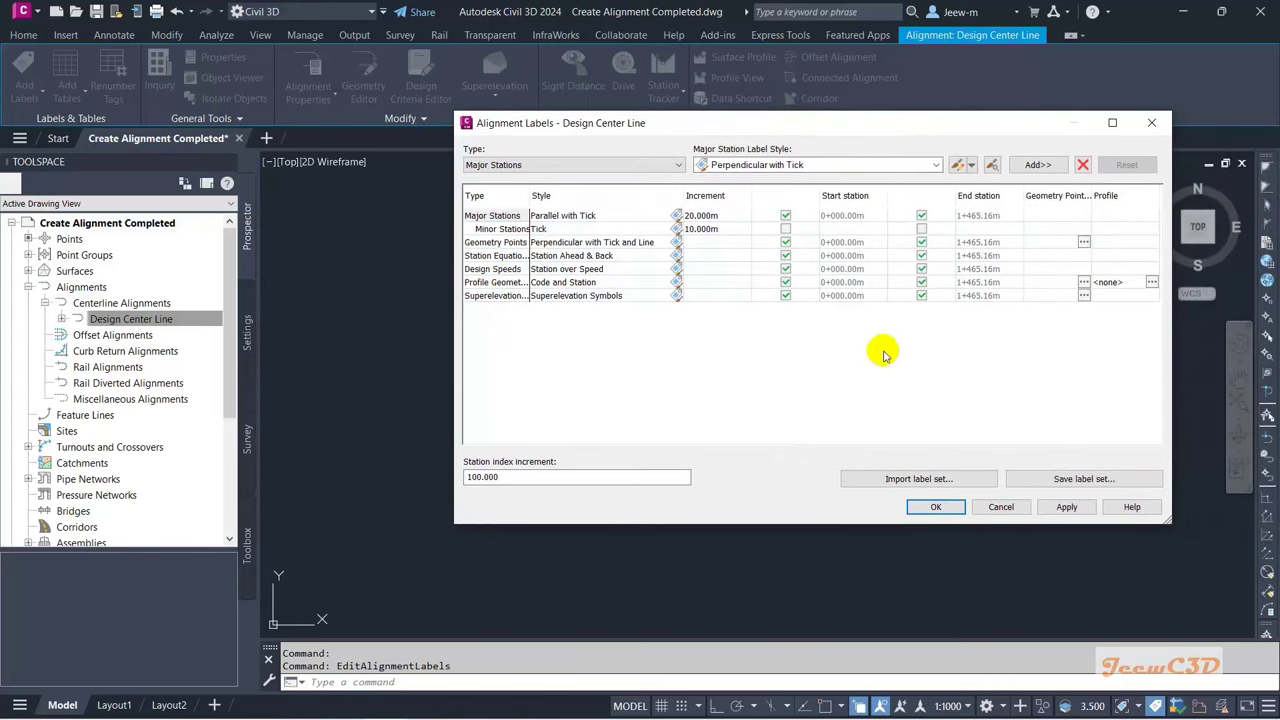
mouse_move(829, 123)
mouse_down()
mouse_move(302, 134)
mouse_move(415, 128)
mouse_up()
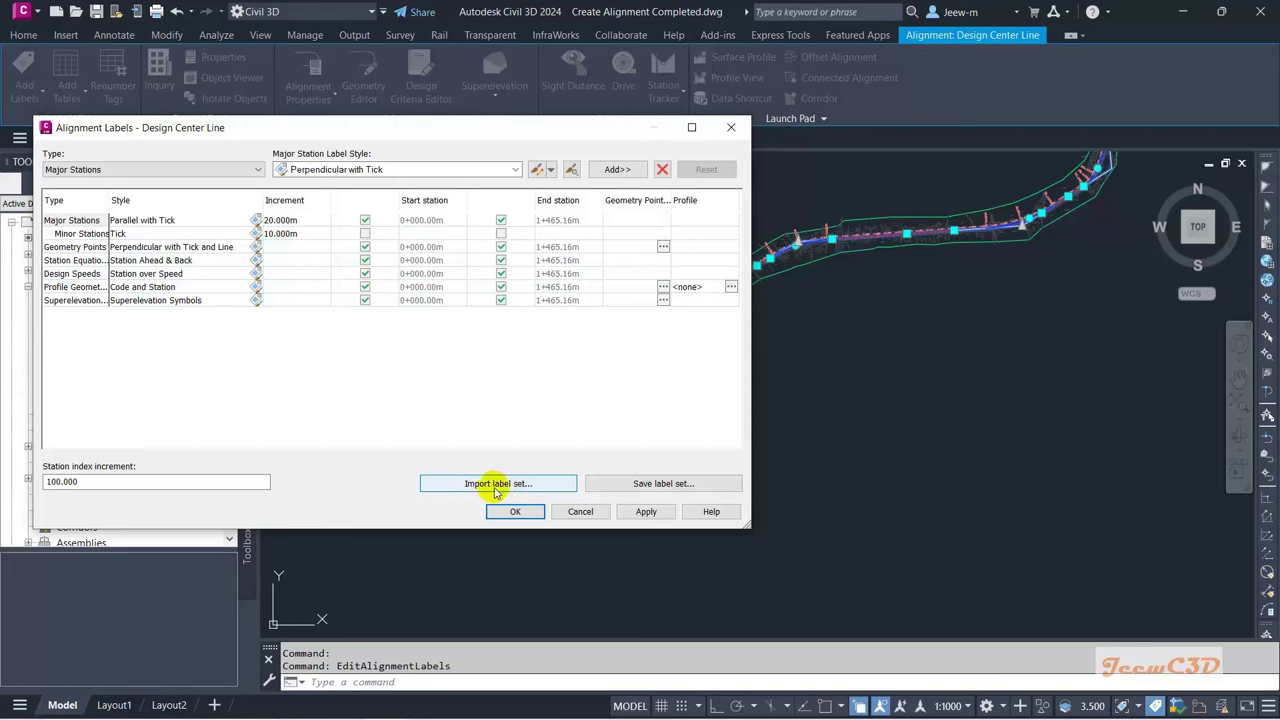
Step: Import the Major Minor and Geometry Points label set for the alignment and accept the label changes
click(497, 484)
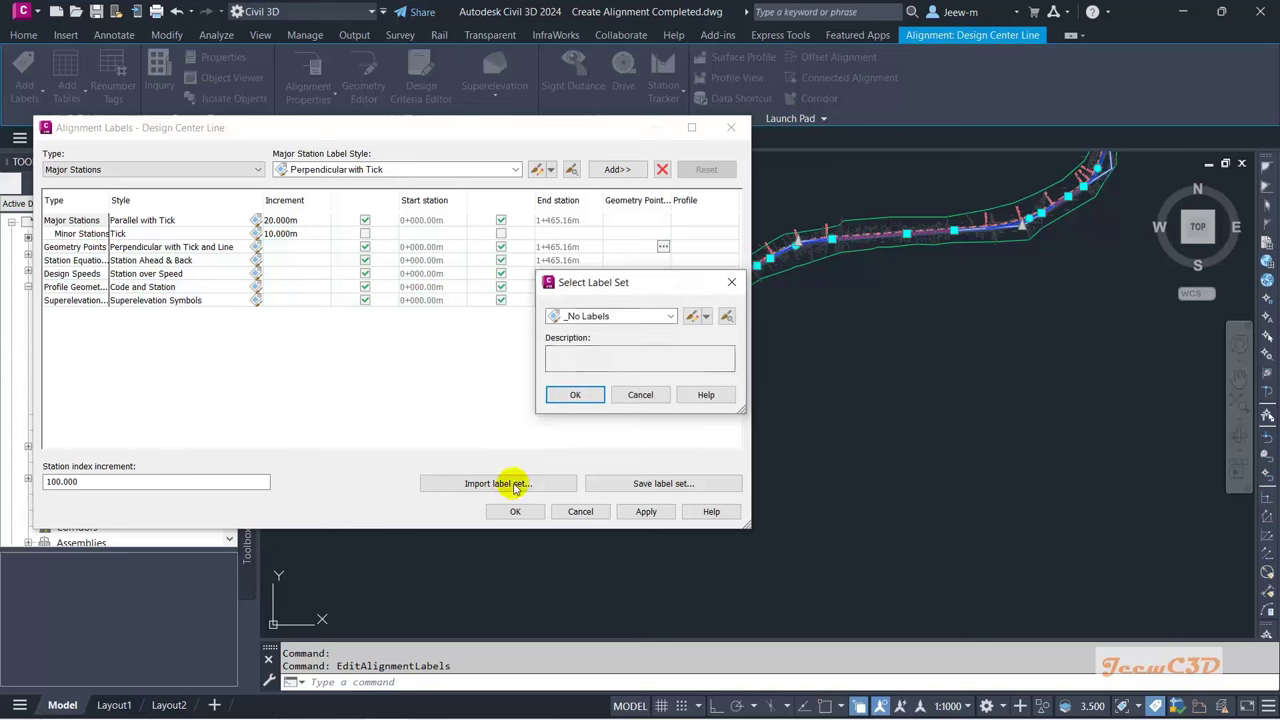
click(604, 317)
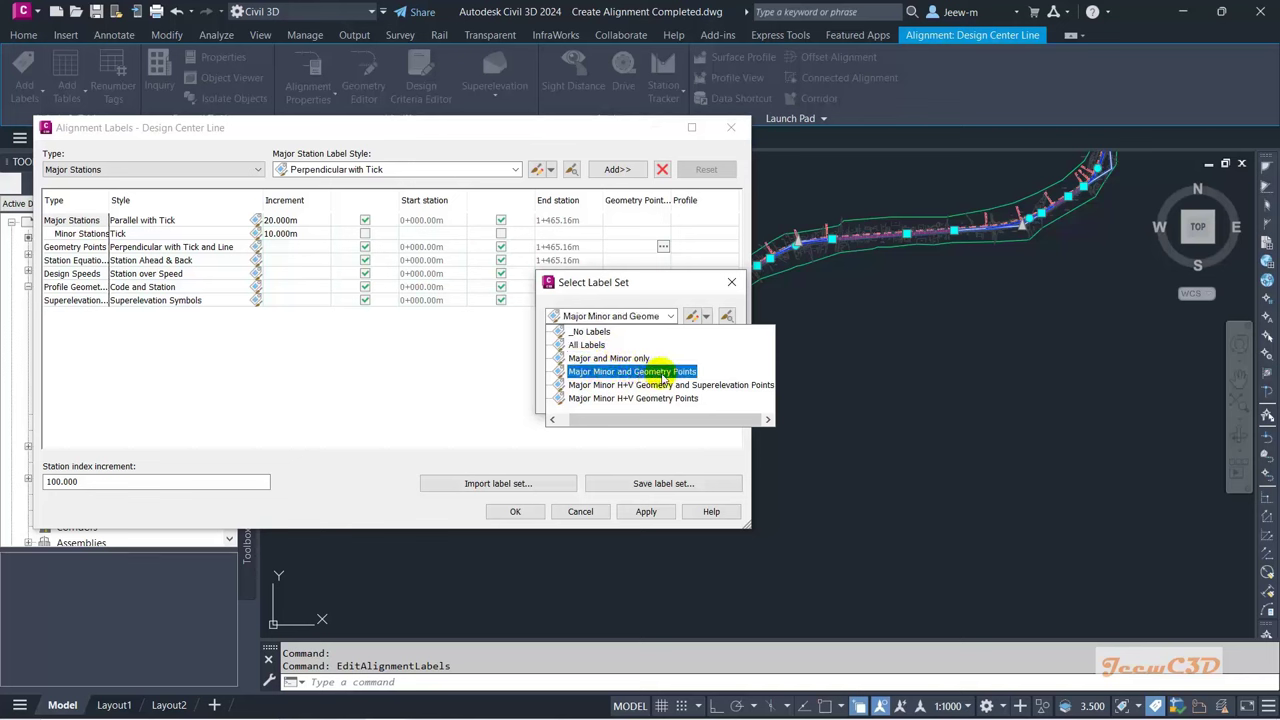
click(632, 375)
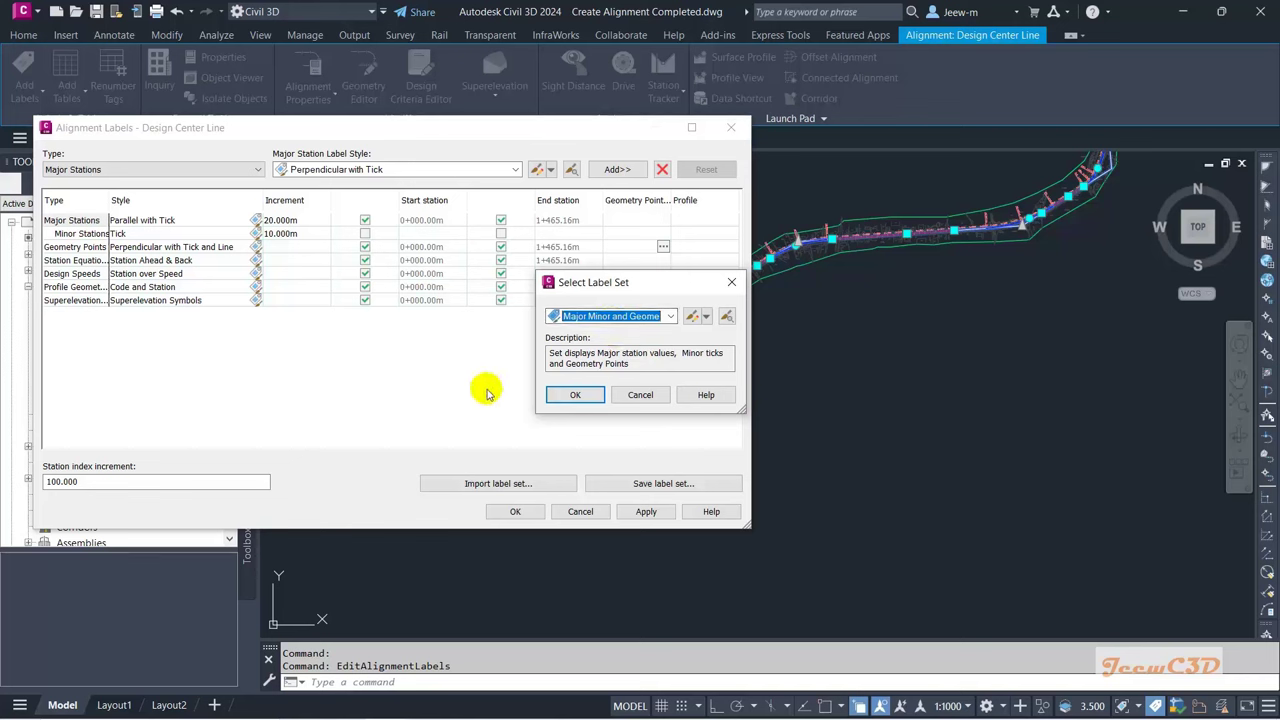
click(565, 394)
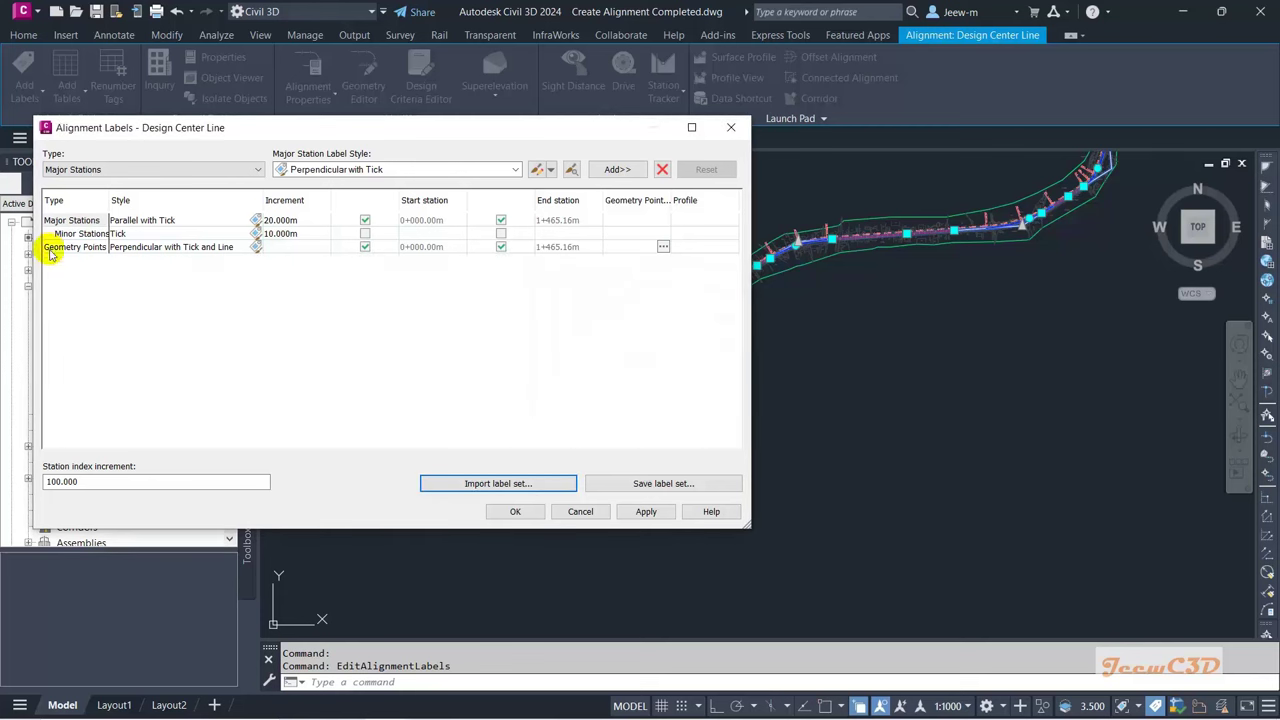
click(515, 511)
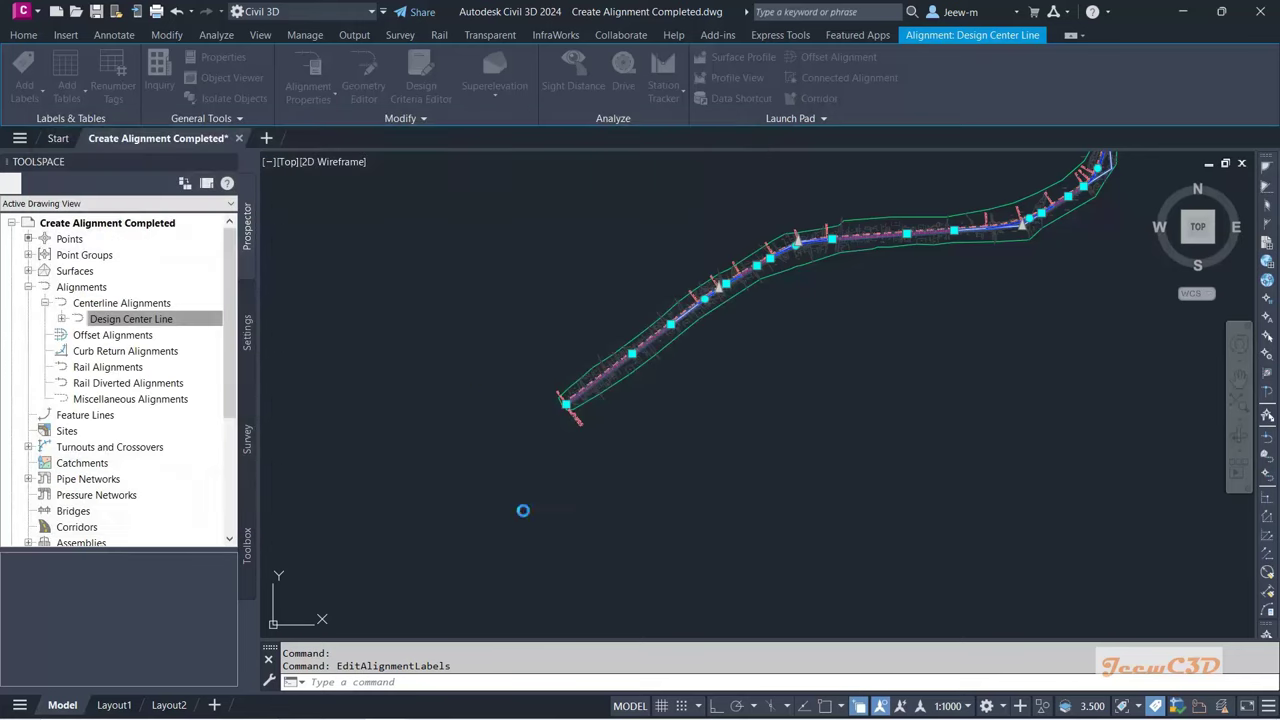
Step: Examine the simplified station and geometry point labels from the start of the alignment through its first curves
scroll(594, 385, up, 4)
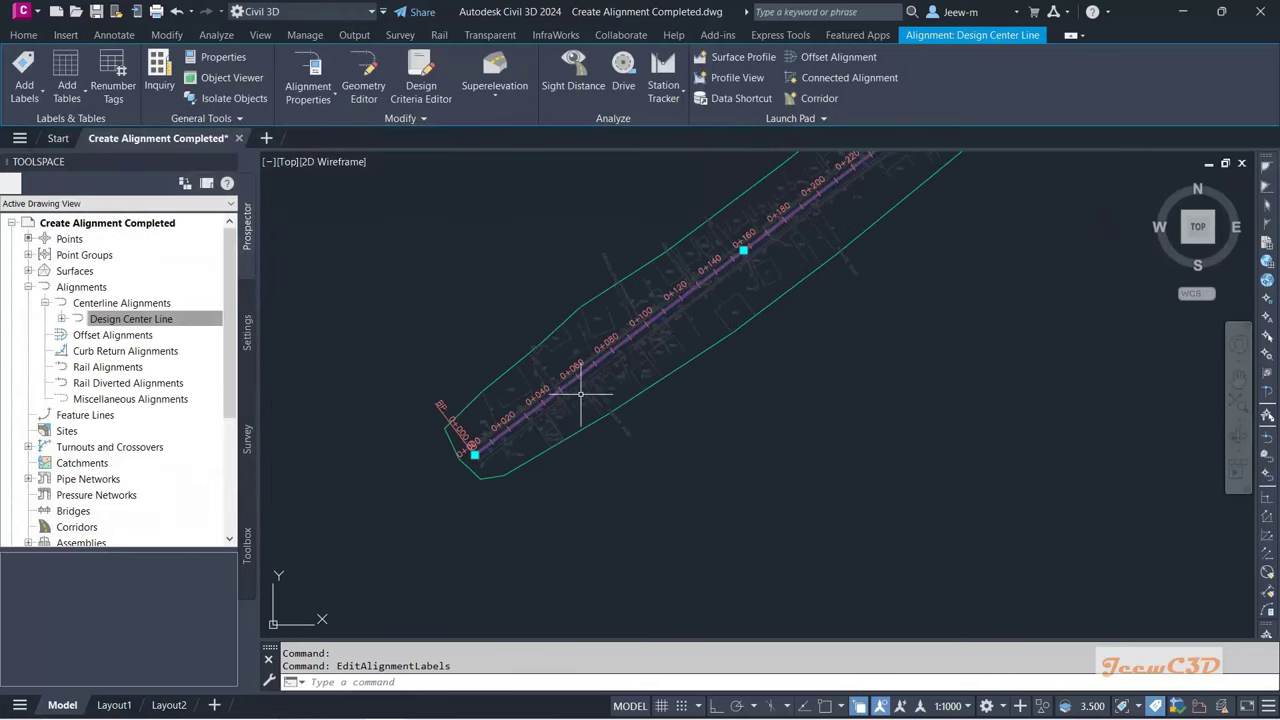
key(Escape)
scroll(593, 371, down, 1)
middle_drag(593, 371, 563, 449)
scroll(563, 449, down, 3)
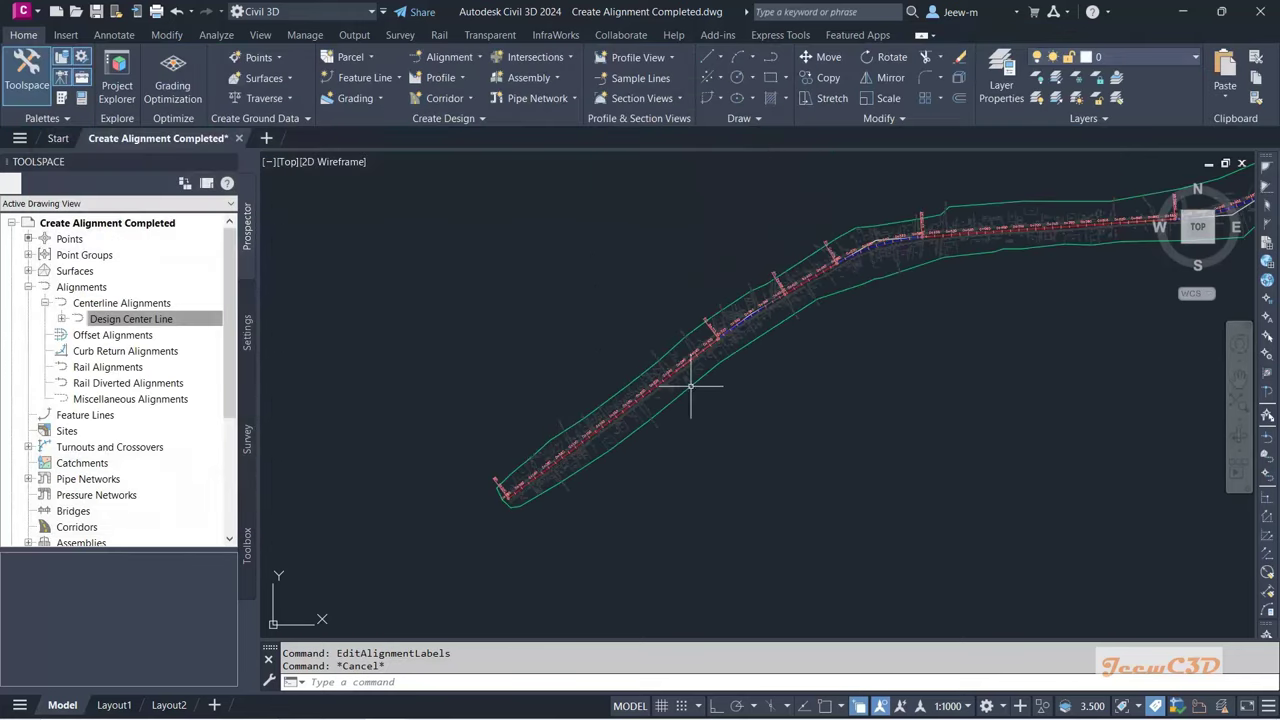
scroll(717, 350, up, 5)
scroll(705, 357, down, 4)
scroll(520, 505, up, 8)
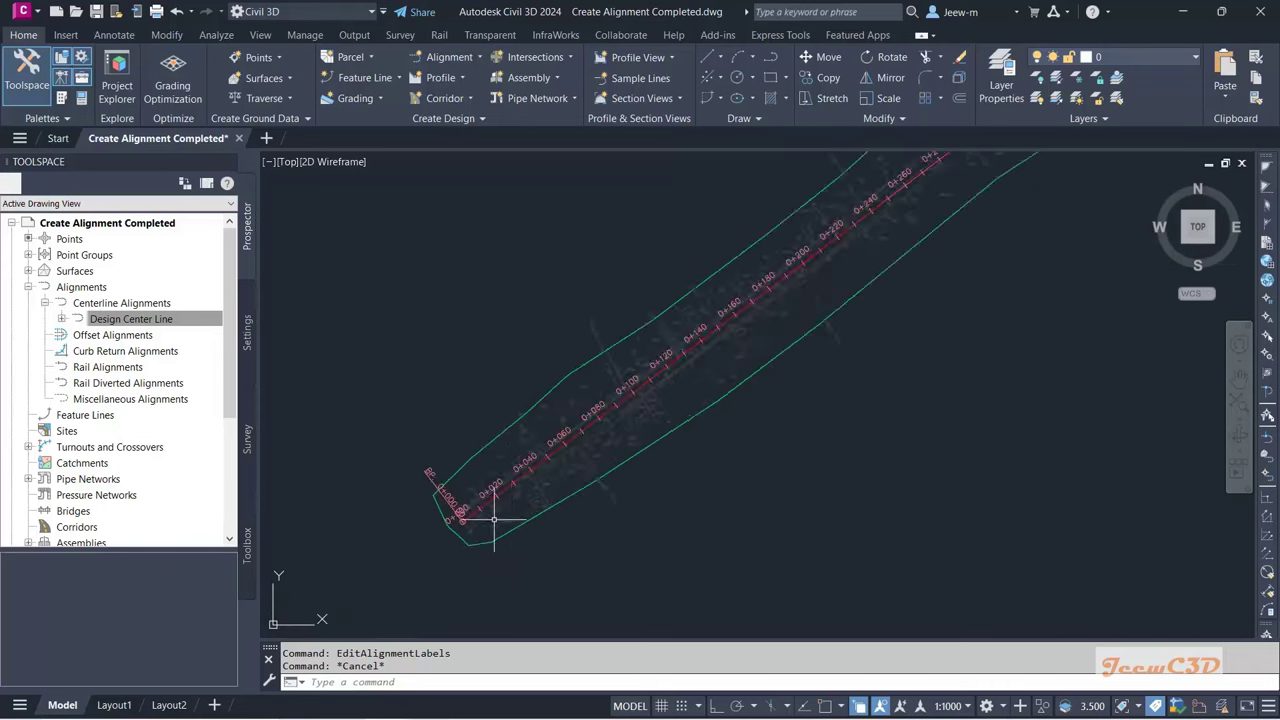
scroll(465, 502, down, 5)
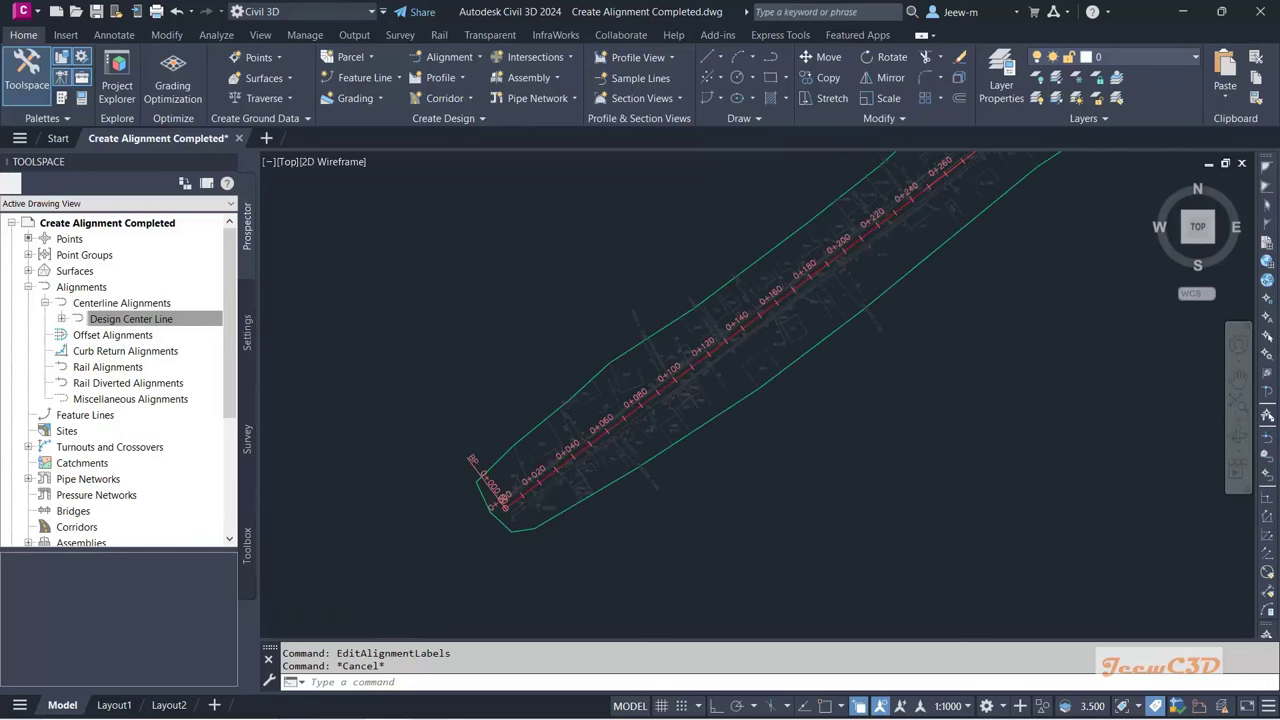
middle_drag(766, 443, 510, 518)
scroll(571, 500, down, 2)
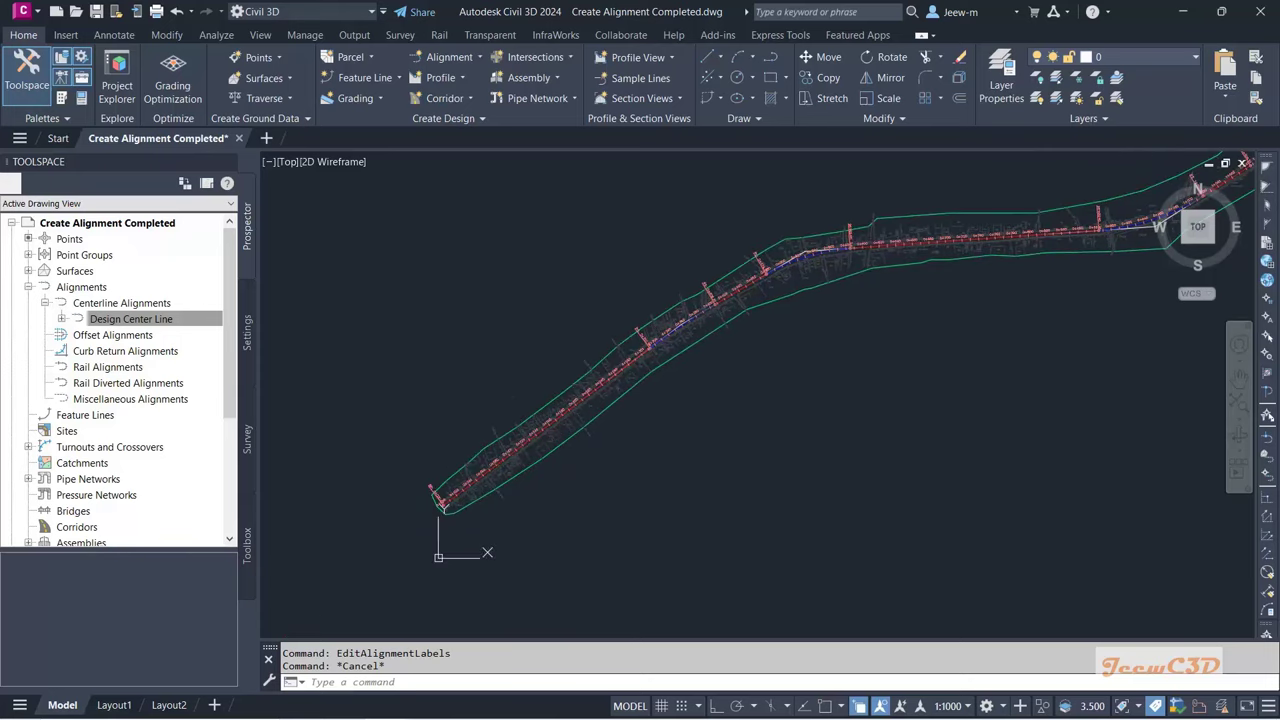
scroll(720, 435, down, 2)
scroll(711, 431, up, 3)
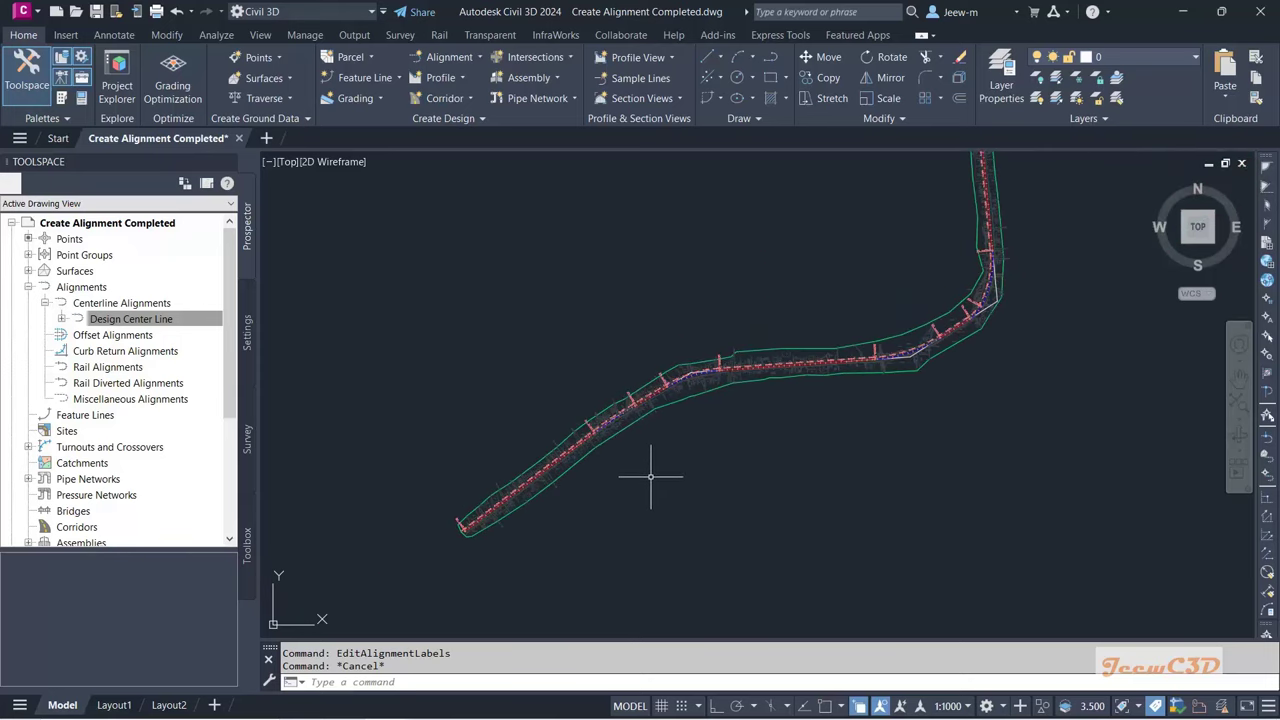
scroll(529, 466, up, 4)
scroll(561, 467, up, 3)
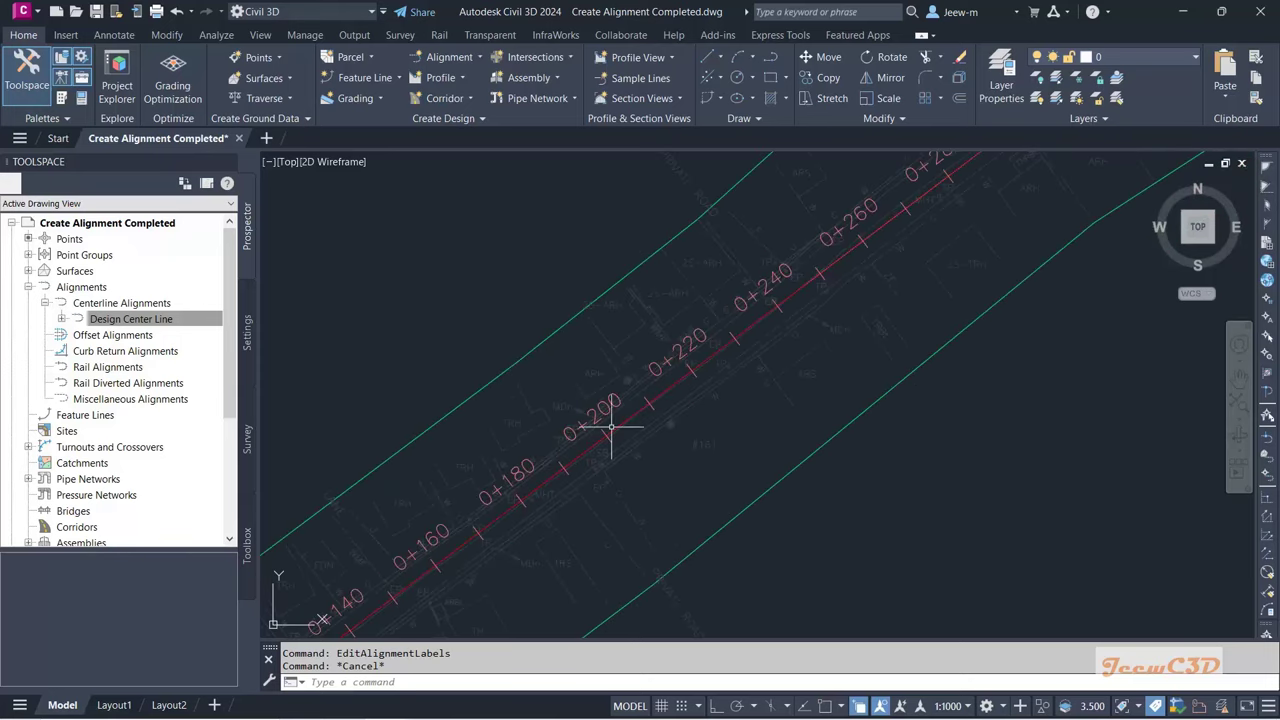
Step: Remove the 100 km/h design speed entry from the Design Center Line alignment's design criteria and accept the change
scroll(609, 429, up, 5)
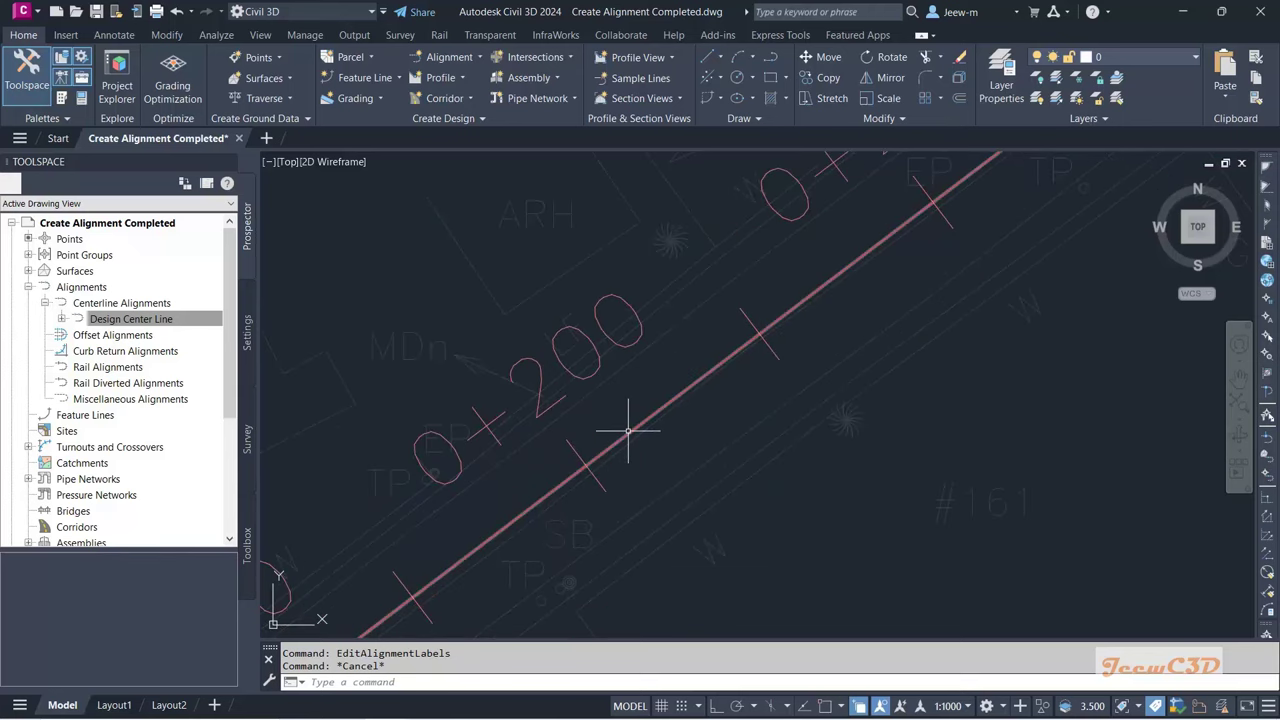
click(624, 424)
right_click(631, 398)
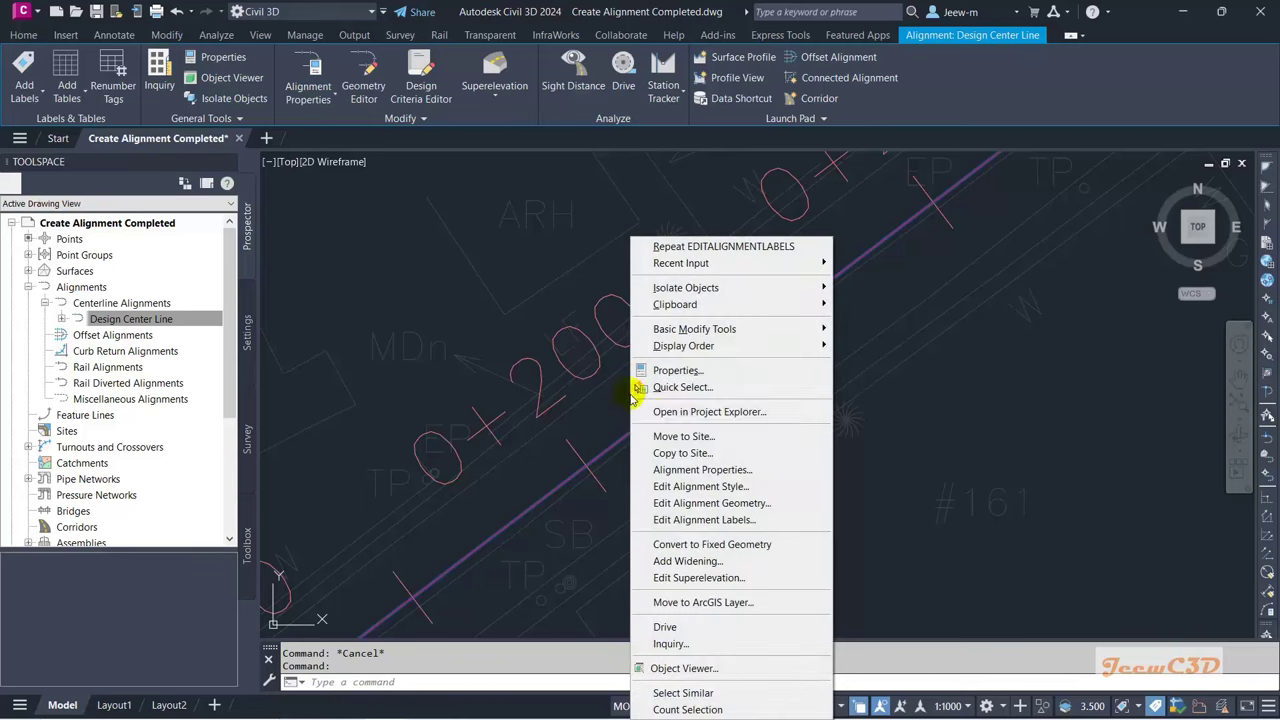
click(712, 474)
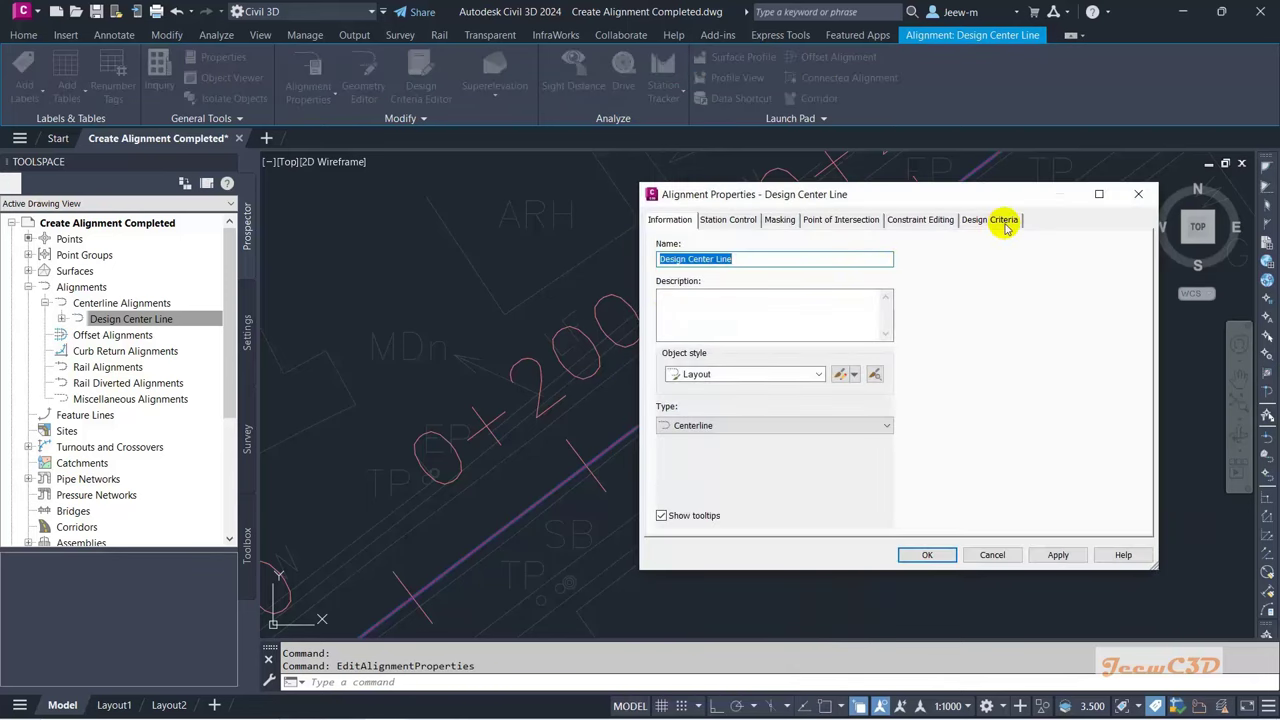
click(1000, 221)
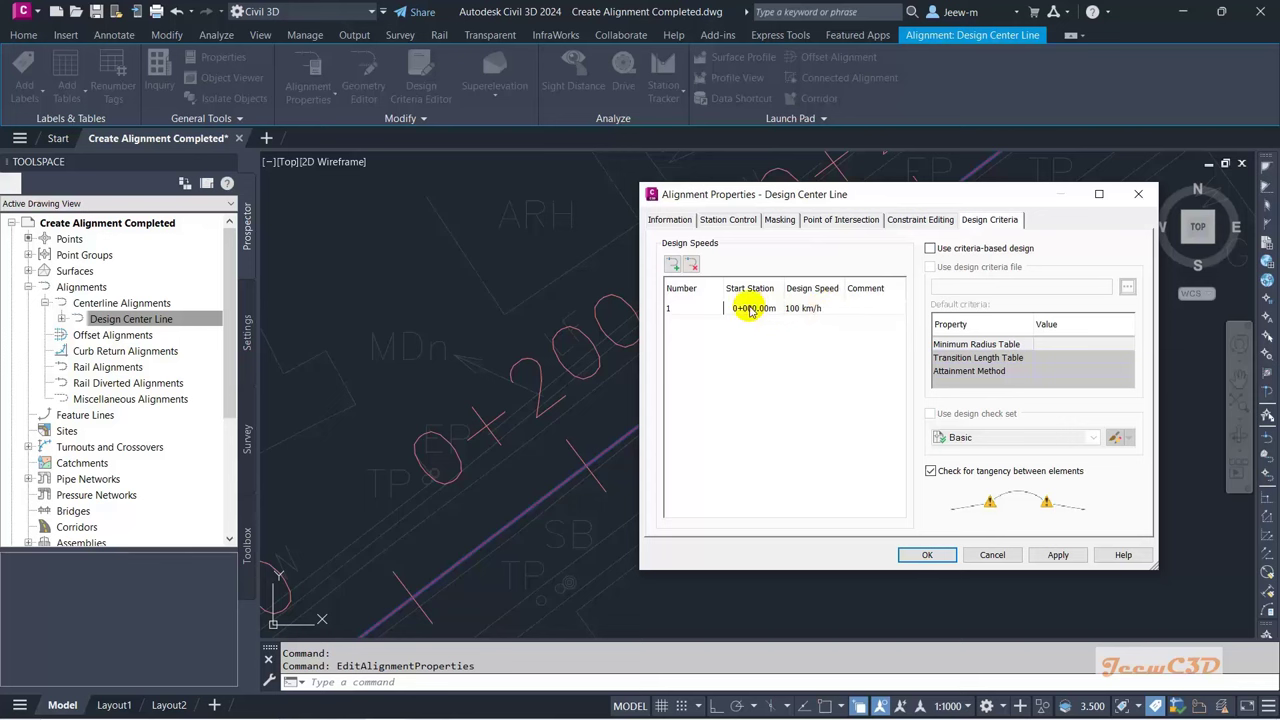
click(709, 309)
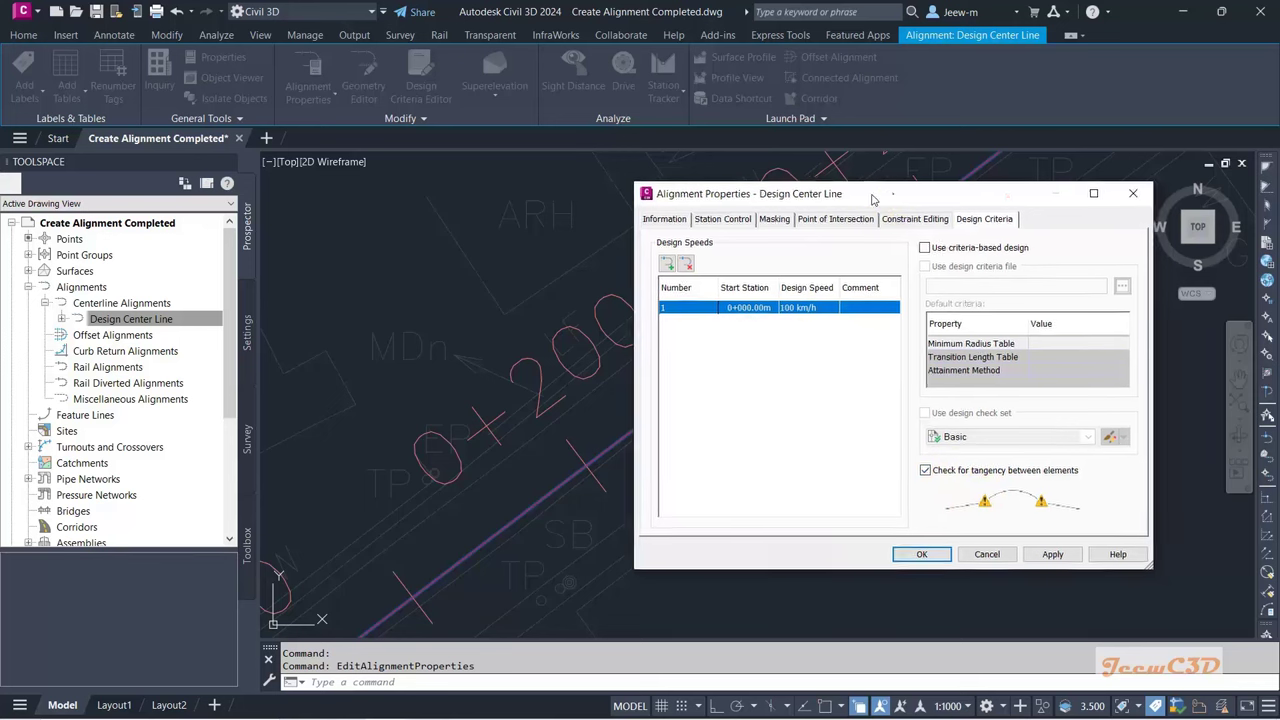
drag(871, 194, 588, 177)
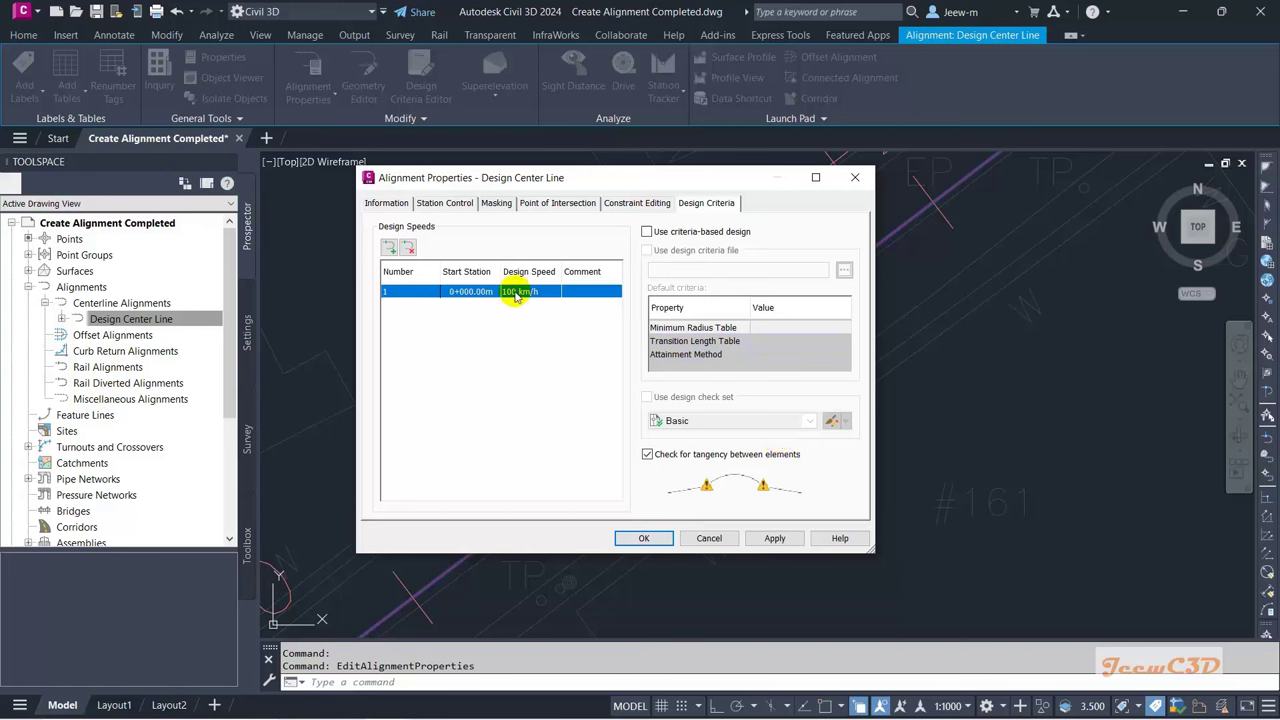
click(408, 247)
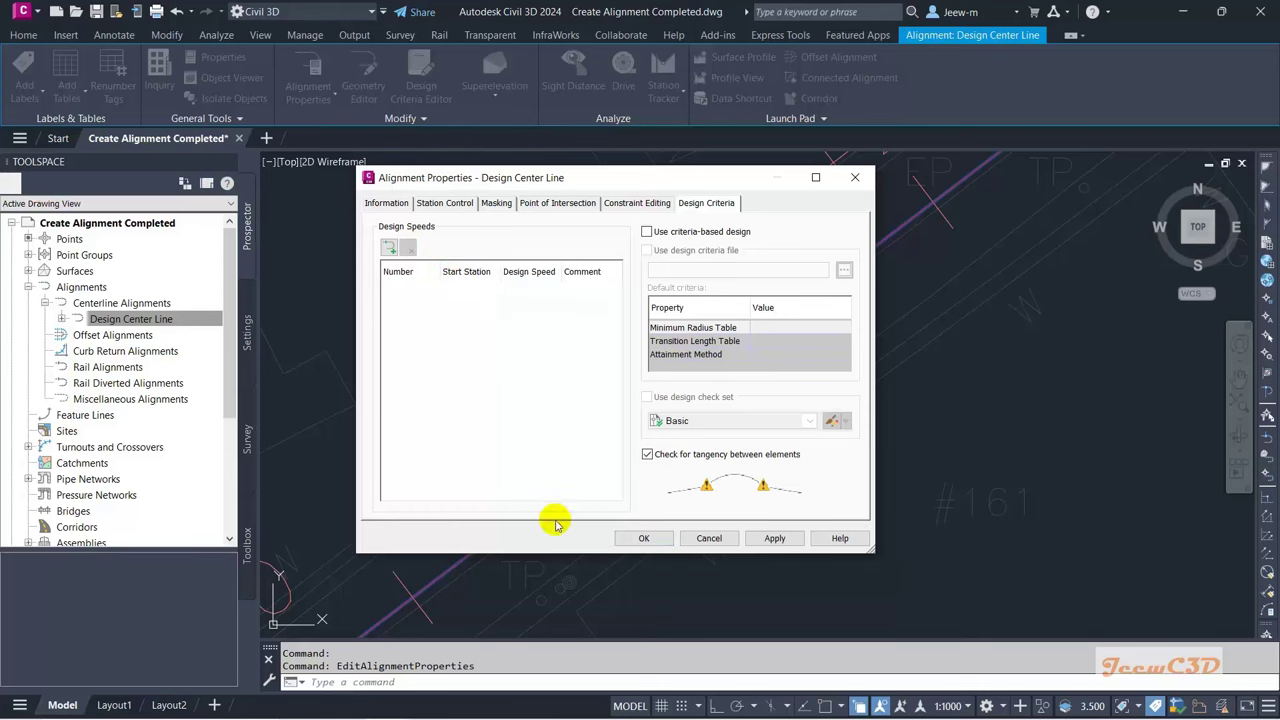
click(644, 538)
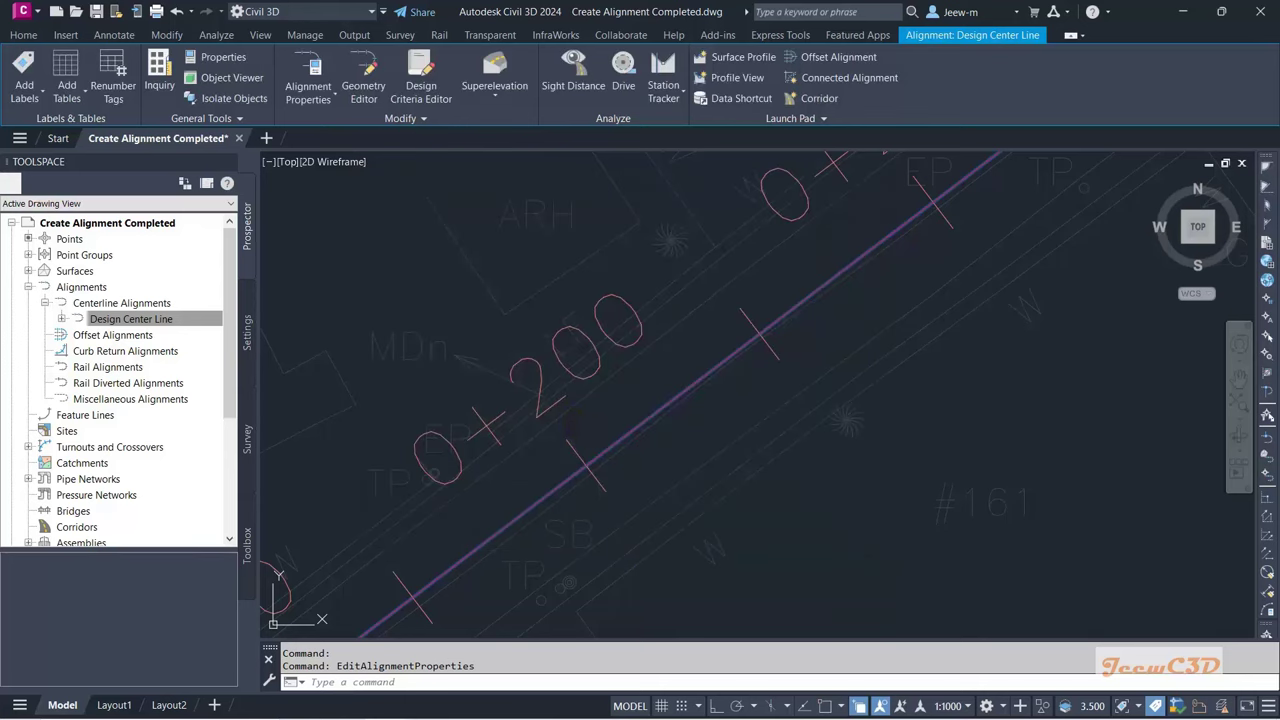
scroll(598, 434, down, 5)
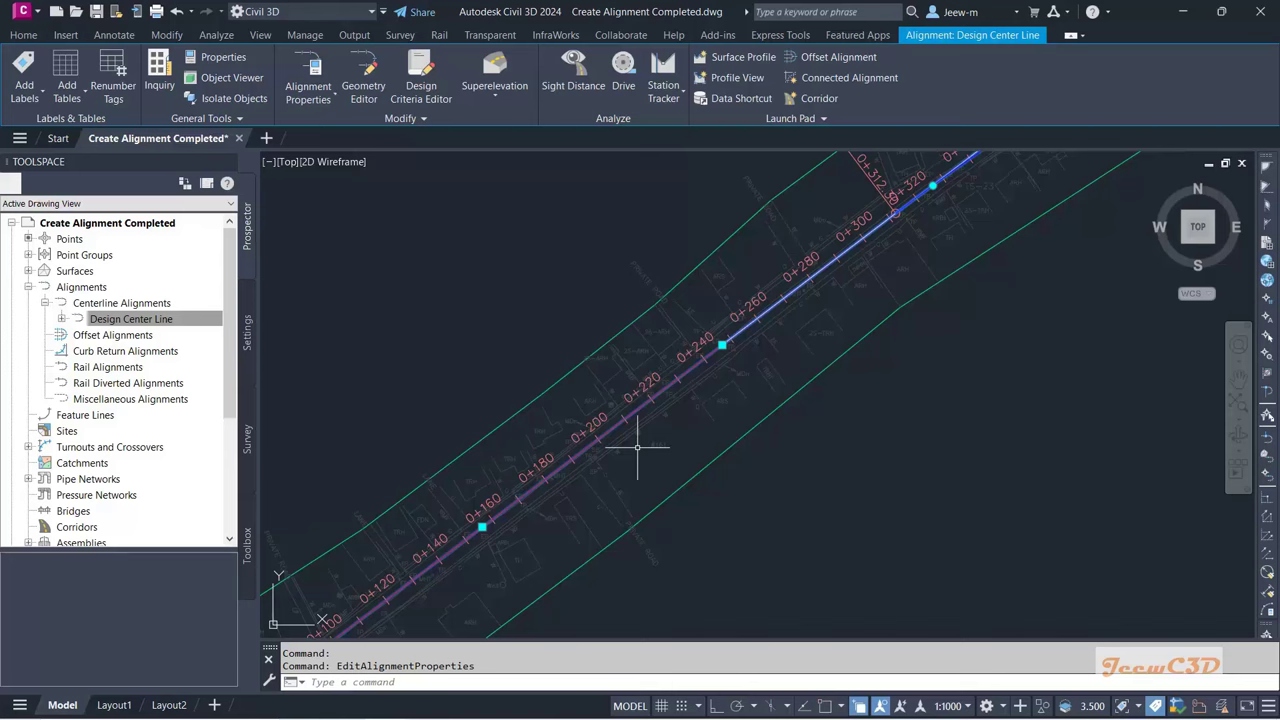
key(Escape)
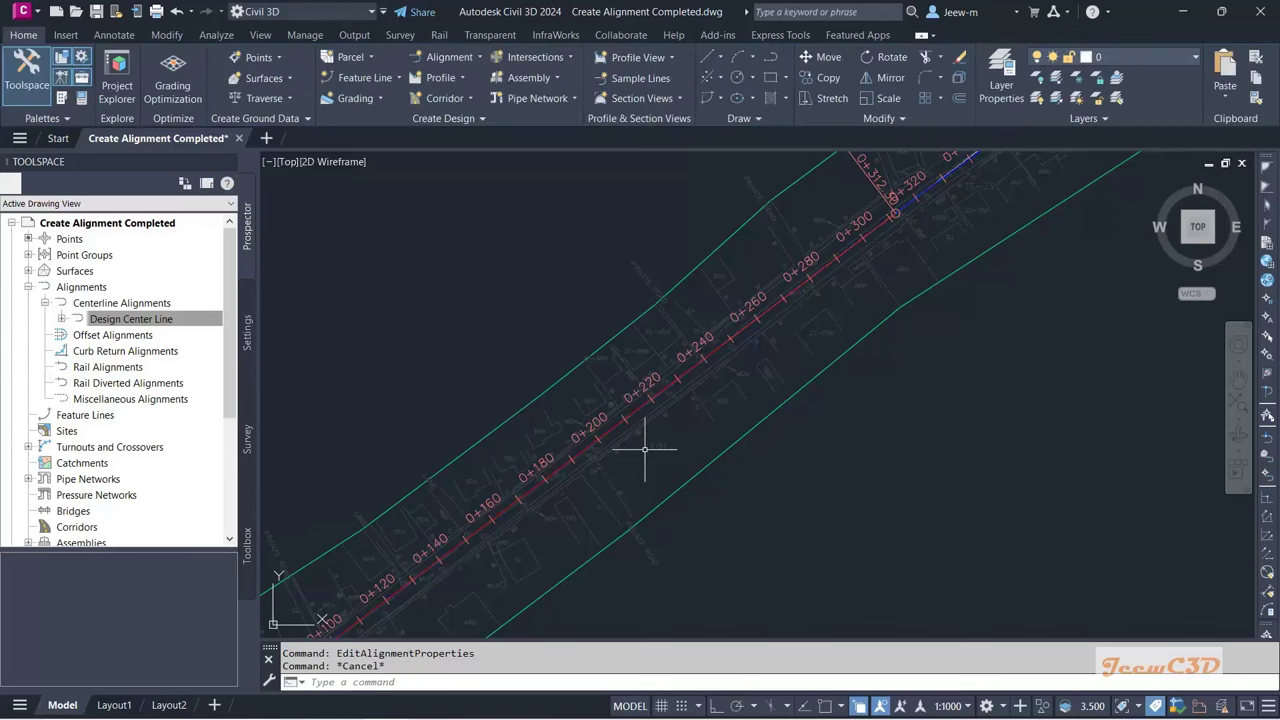
Step: Open the geometry layout tools for the Design Center Line alignment
scroll(646, 448, down, 5)
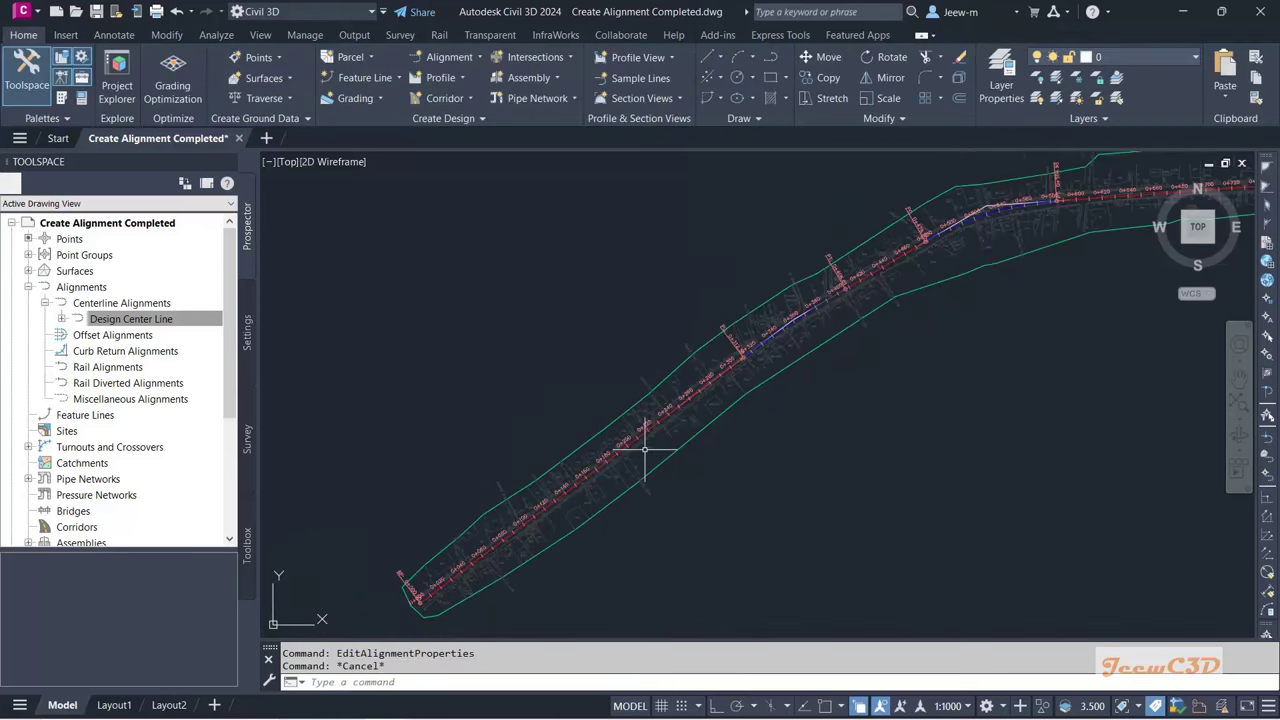
mouse_move(769, 456)
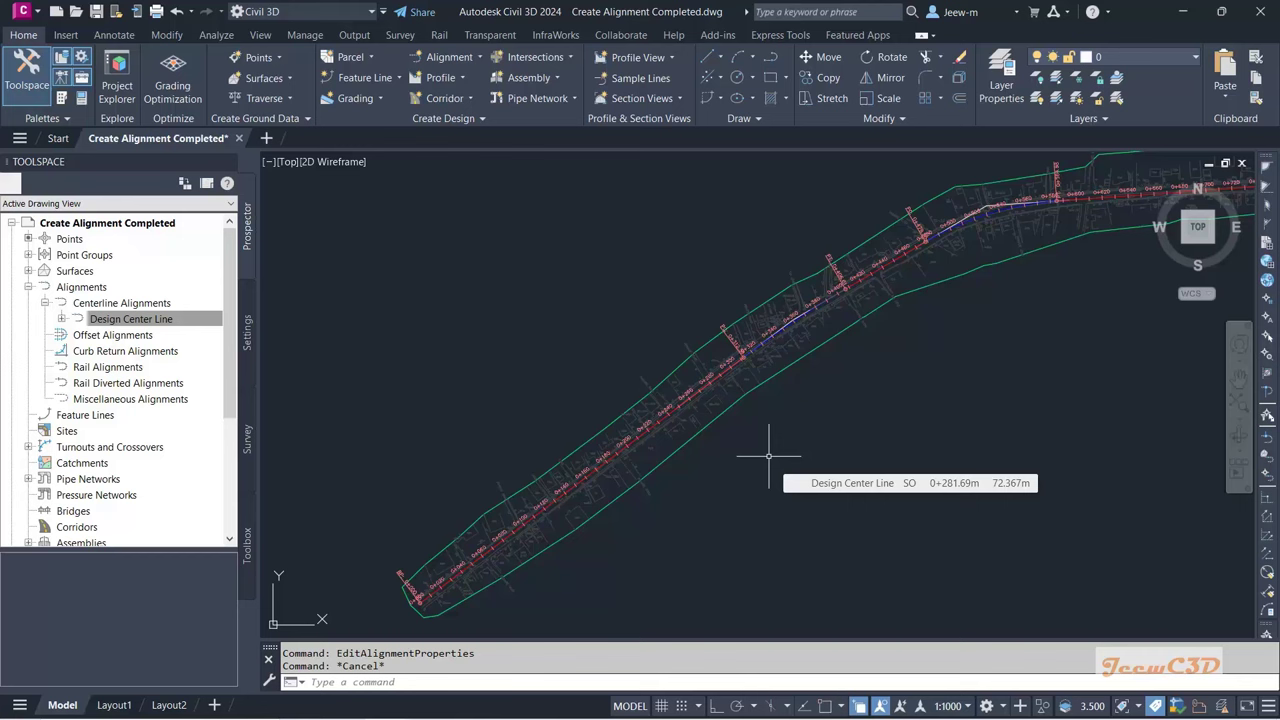
scroll(658, 420, up, 7)
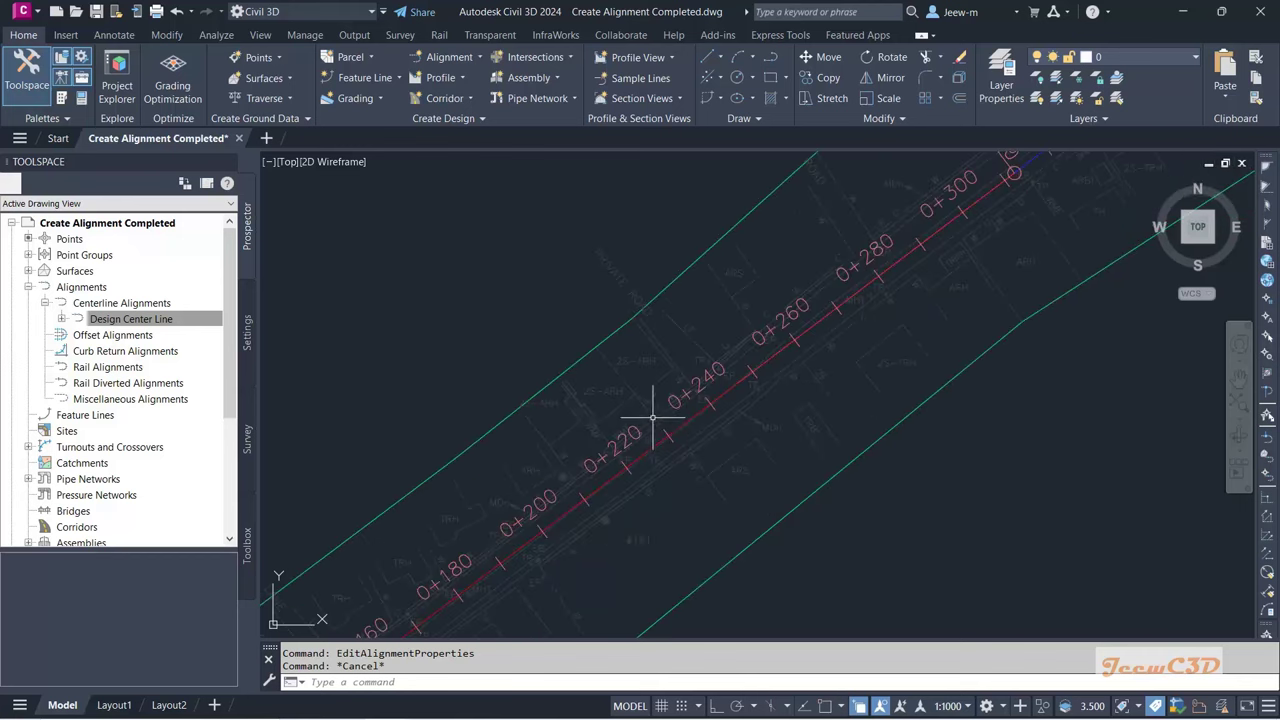
scroll(695, 416, down, 2)
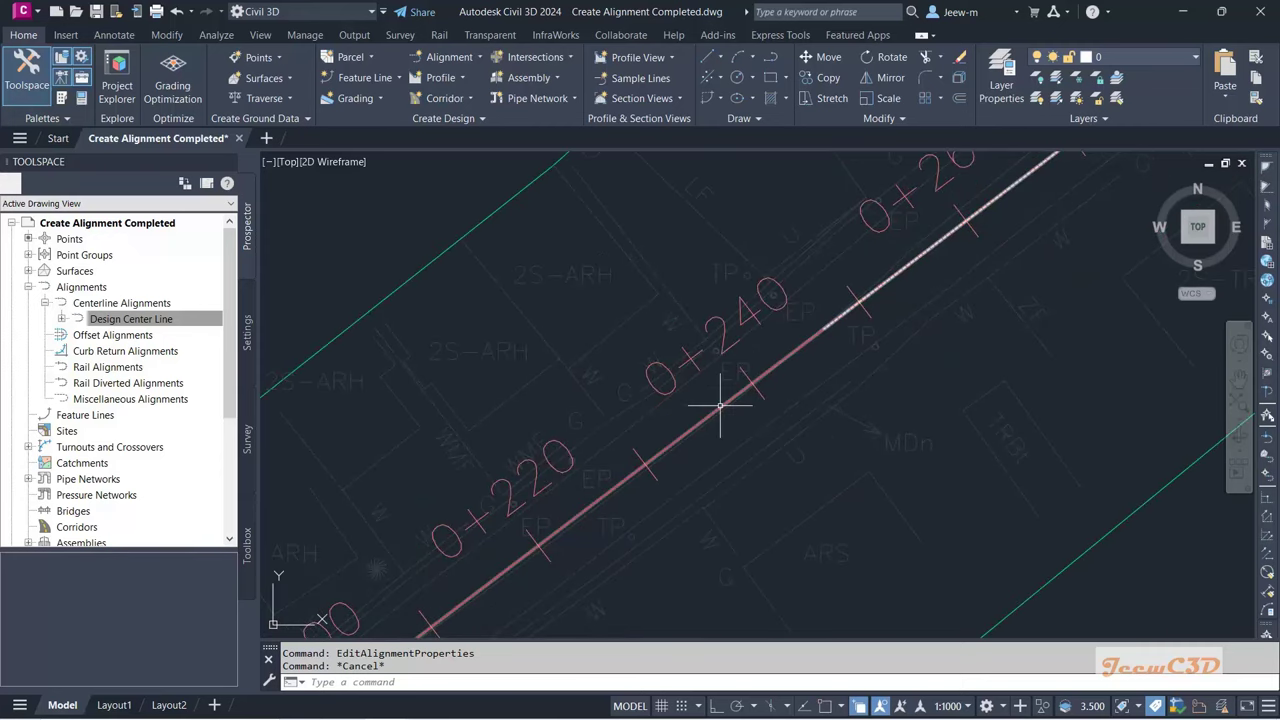
click(727, 398)
scroll(714, 434, down, 2)
scroll(714, 434, down, 2)
scroll(829, 337, up, 6)
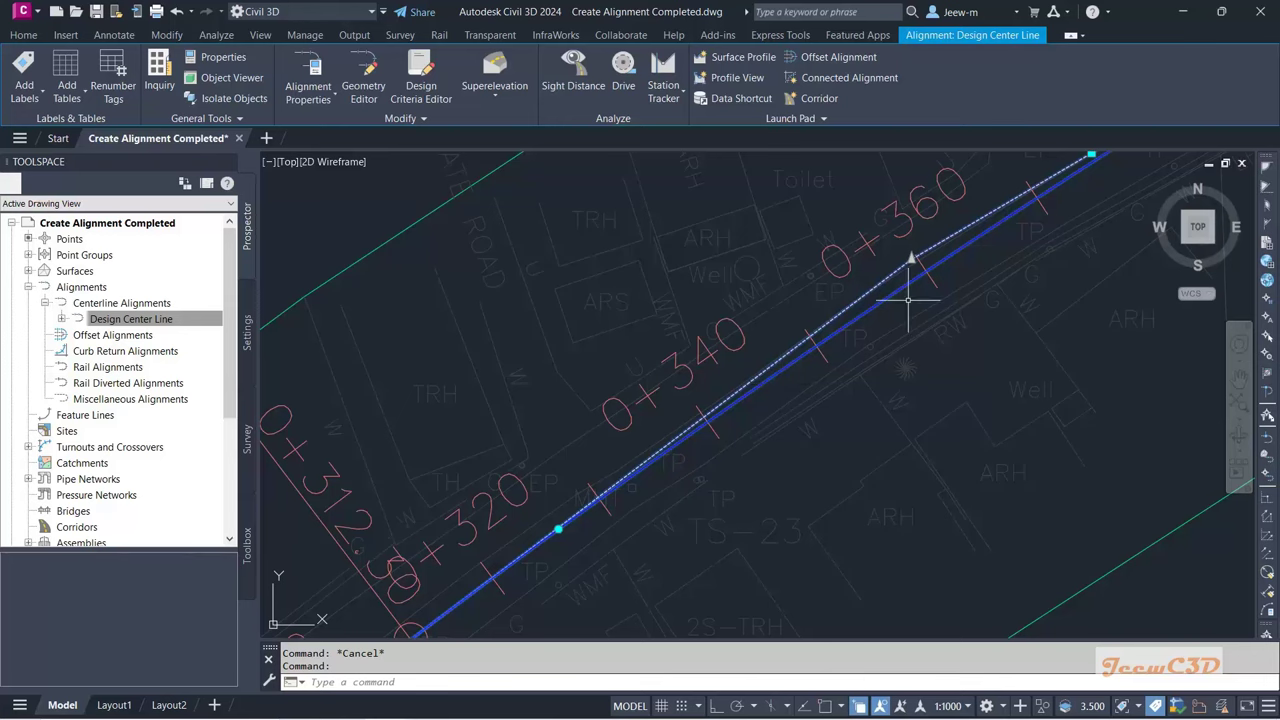
scroll(905, 405, down, 2)
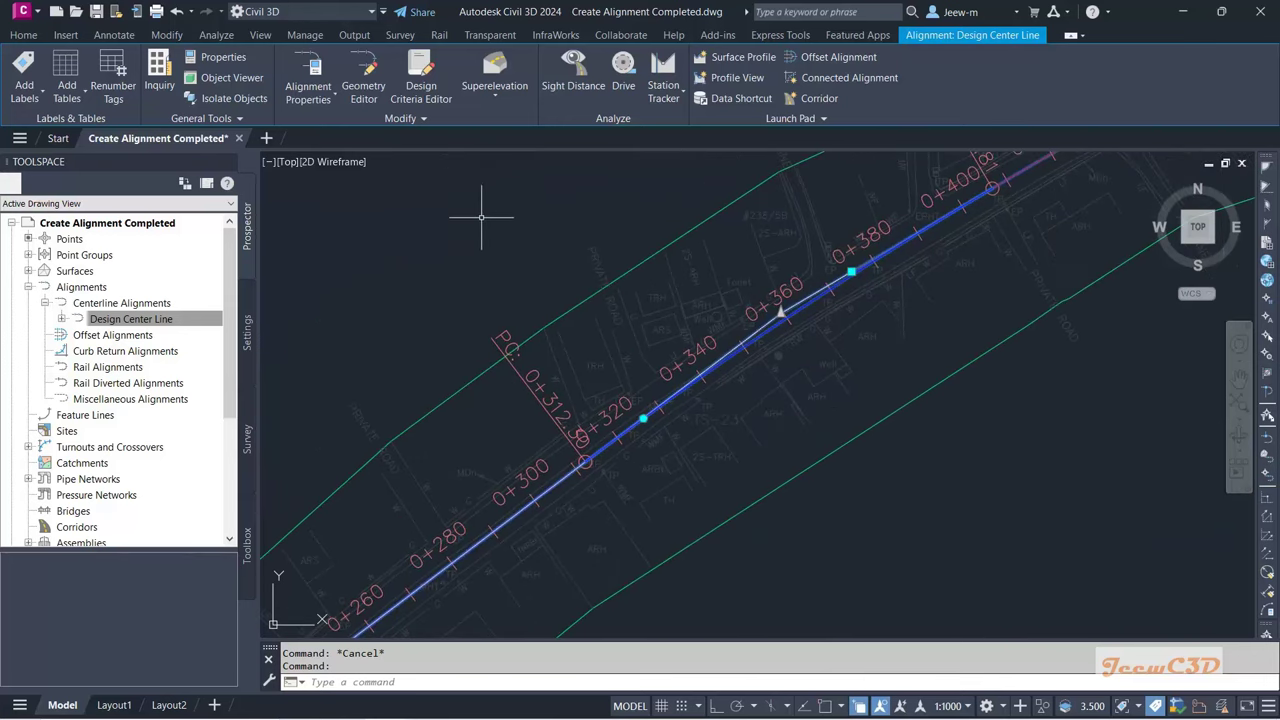
click(362, 82)
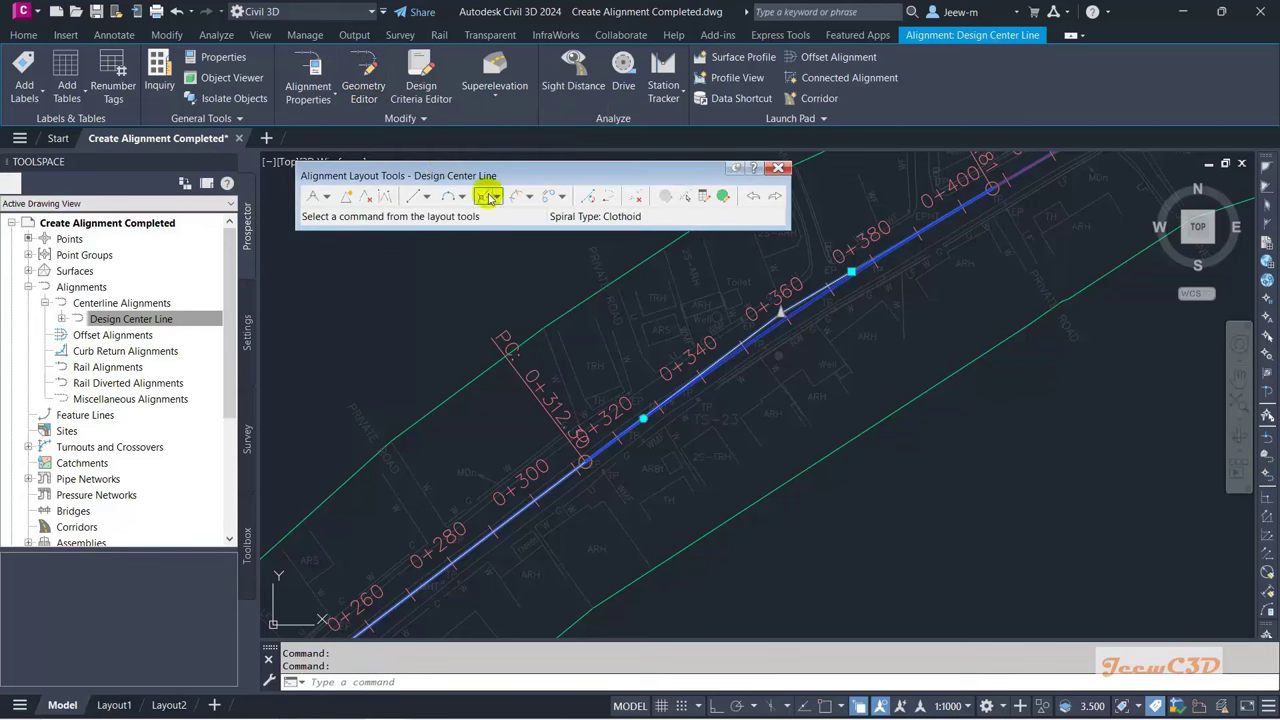
Step: Delete the alignment's first curve, between PC 0+312.50 and PT 0+406.81, as a sub-entity
click(640, 199)
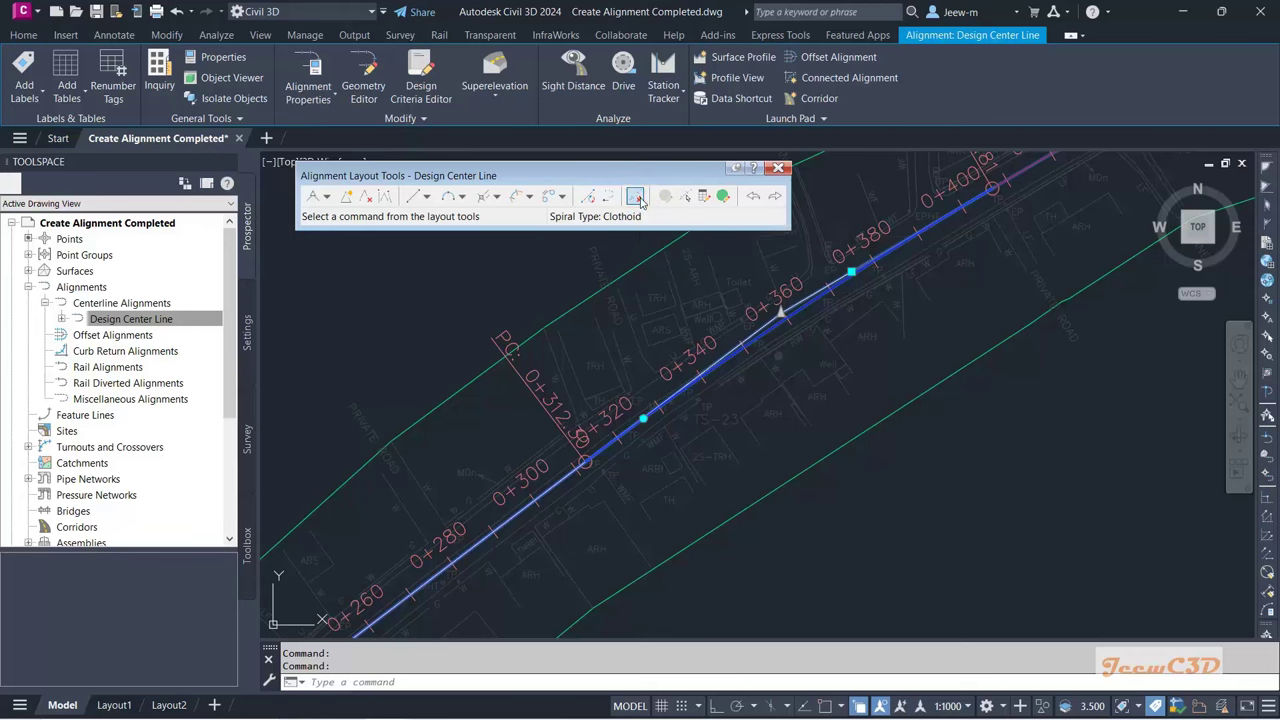
scroll(798, 309, up, 2)
scroll(798, 311, down, 4)
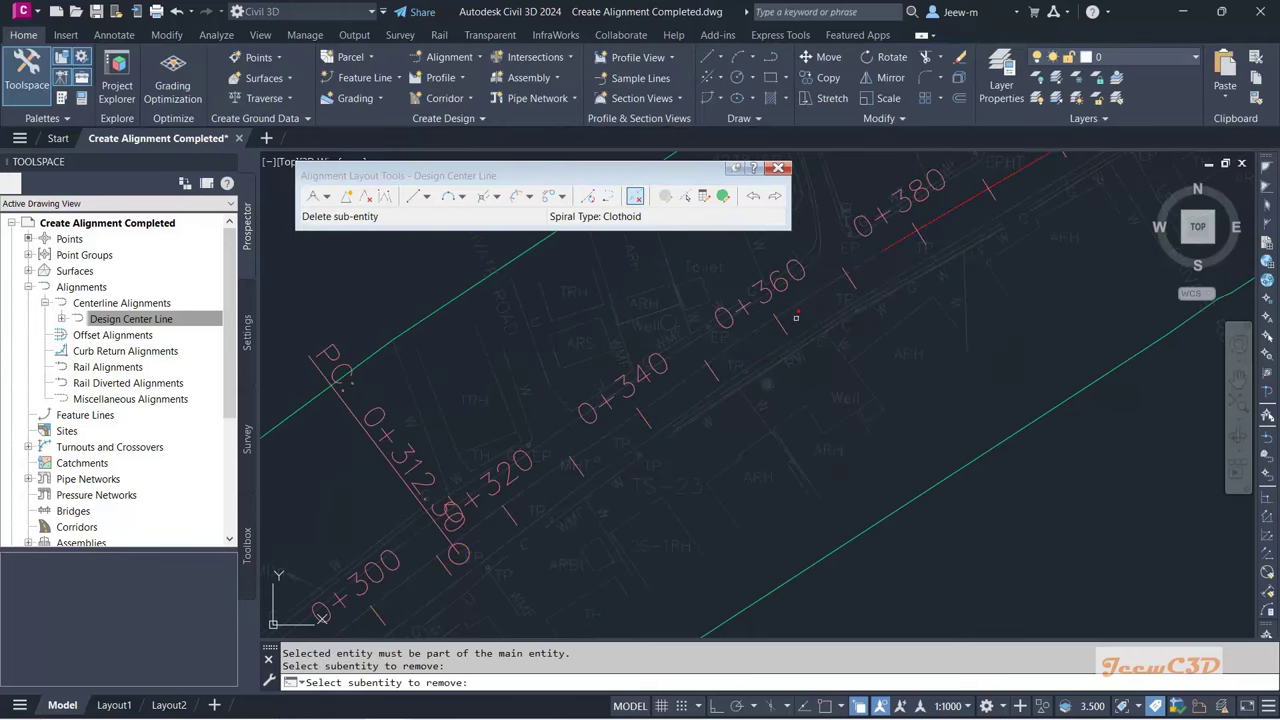
scroll(765, 430, down, 3)
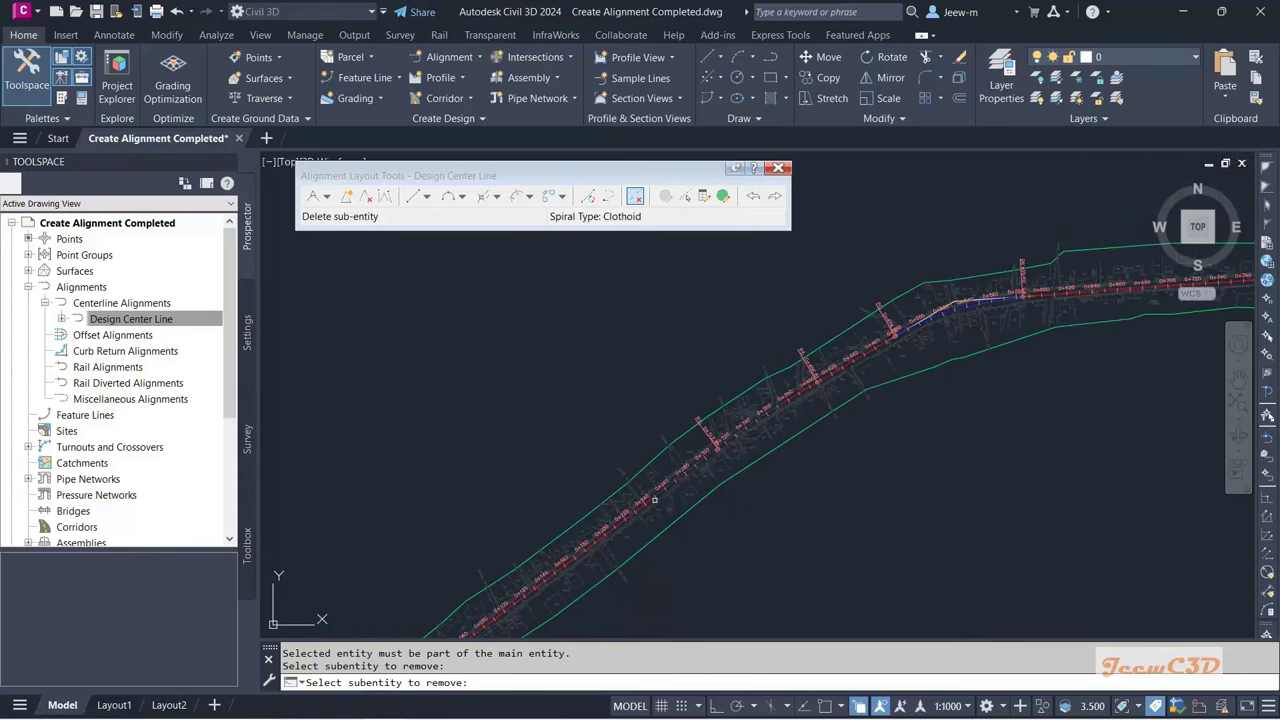
scroll(818, 408, up, 4)
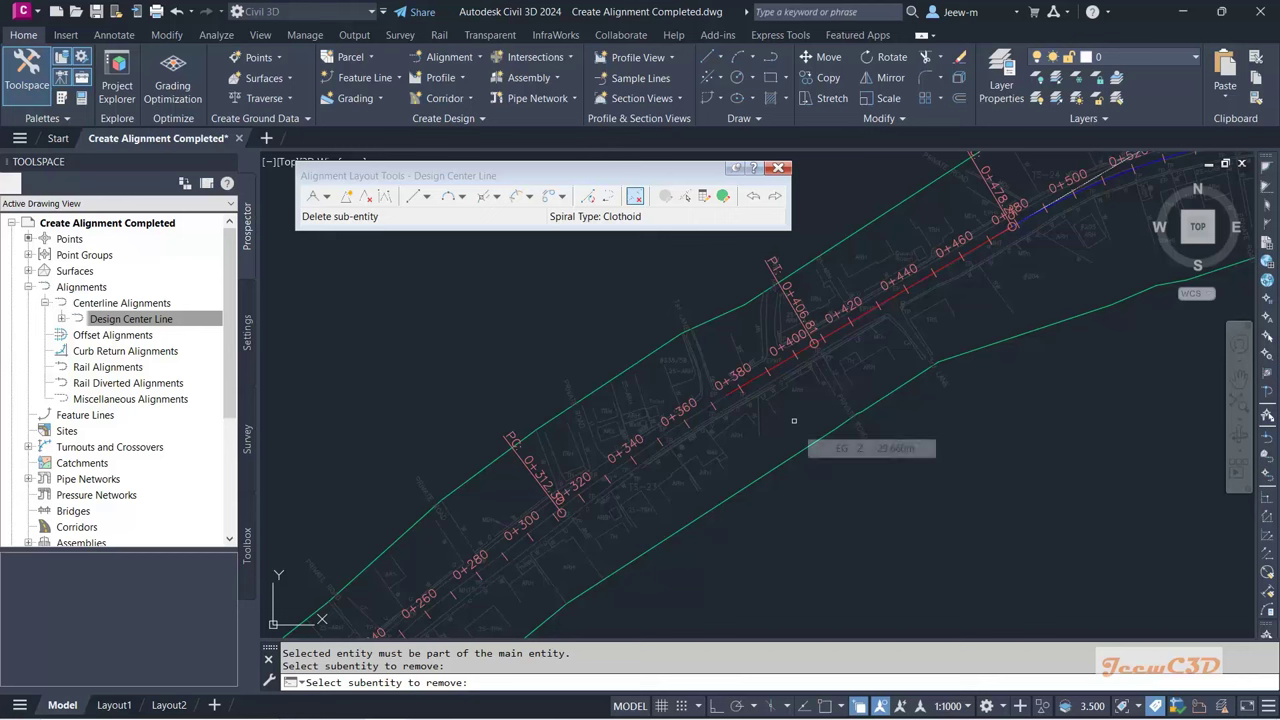
key(Return)
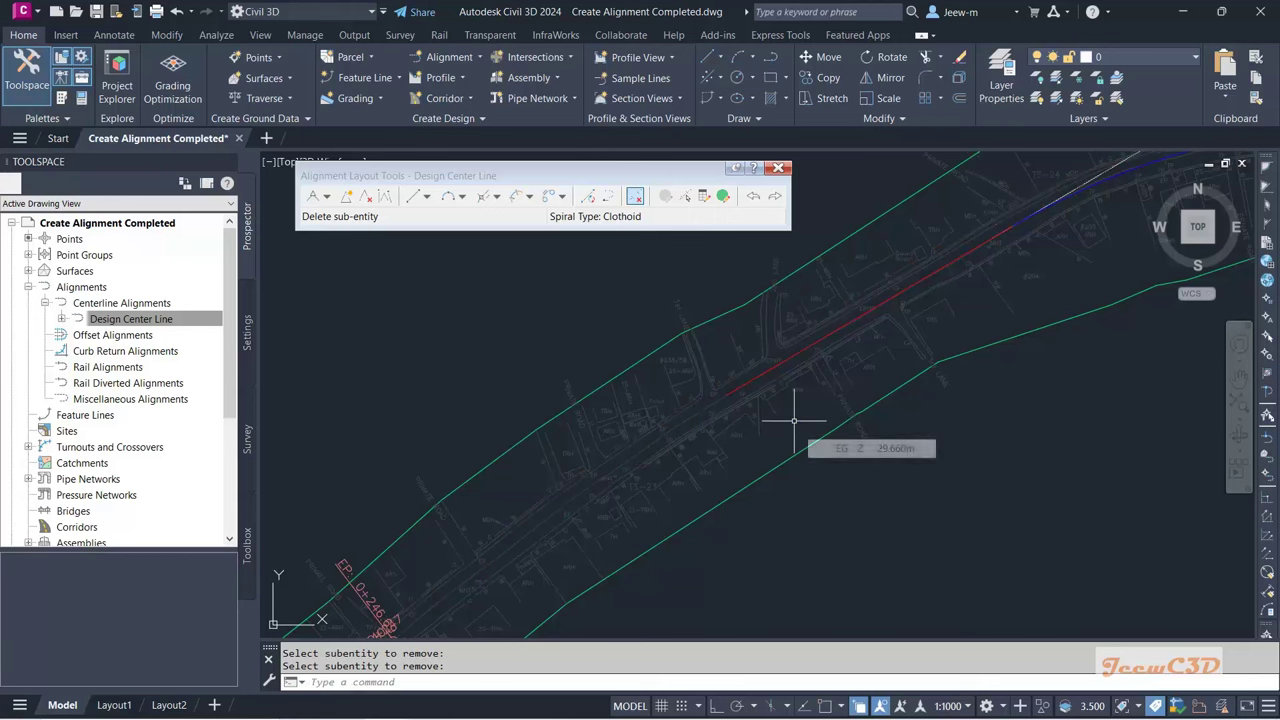
Step: Stretch the end point of the alignment's first tangent back to about station 0+237
scroll(788, 425, down, 3)
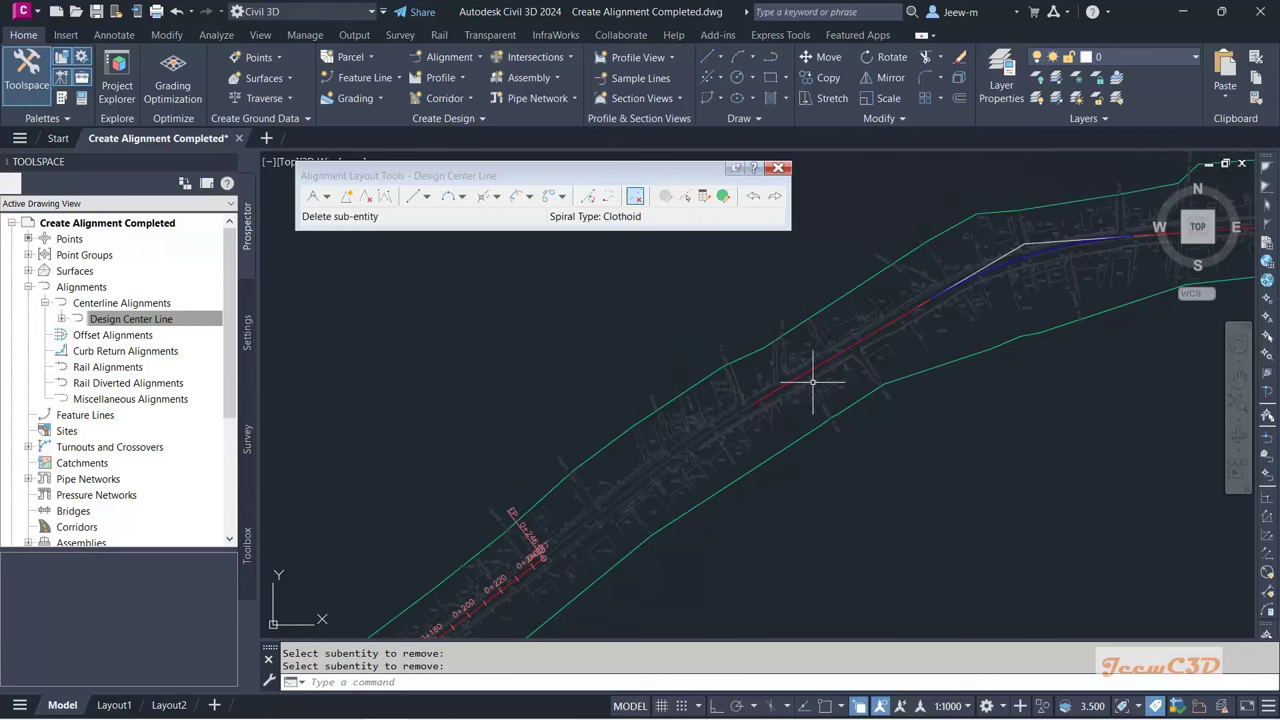
scroll(509, 583, down, 2)
middle_drag(509, 583, 550, 440)
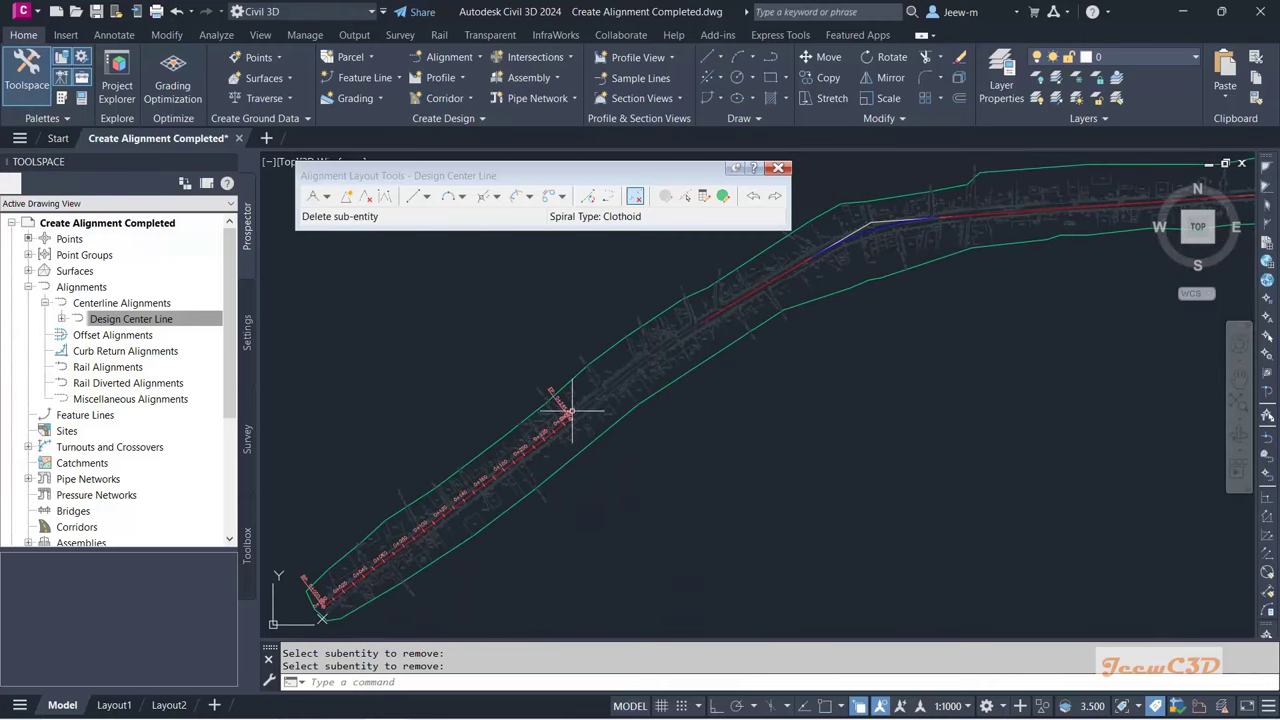
scroll(571, 423, up, 5)
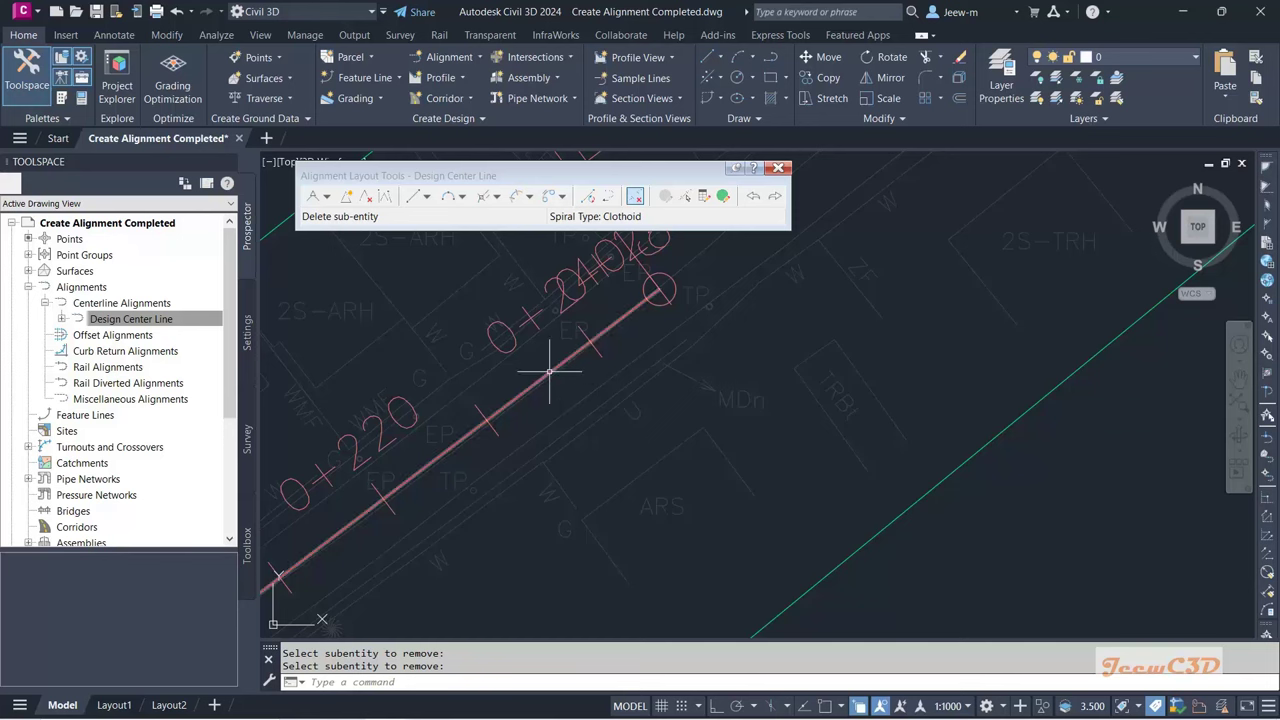
key(Escape)
click(583, 353)
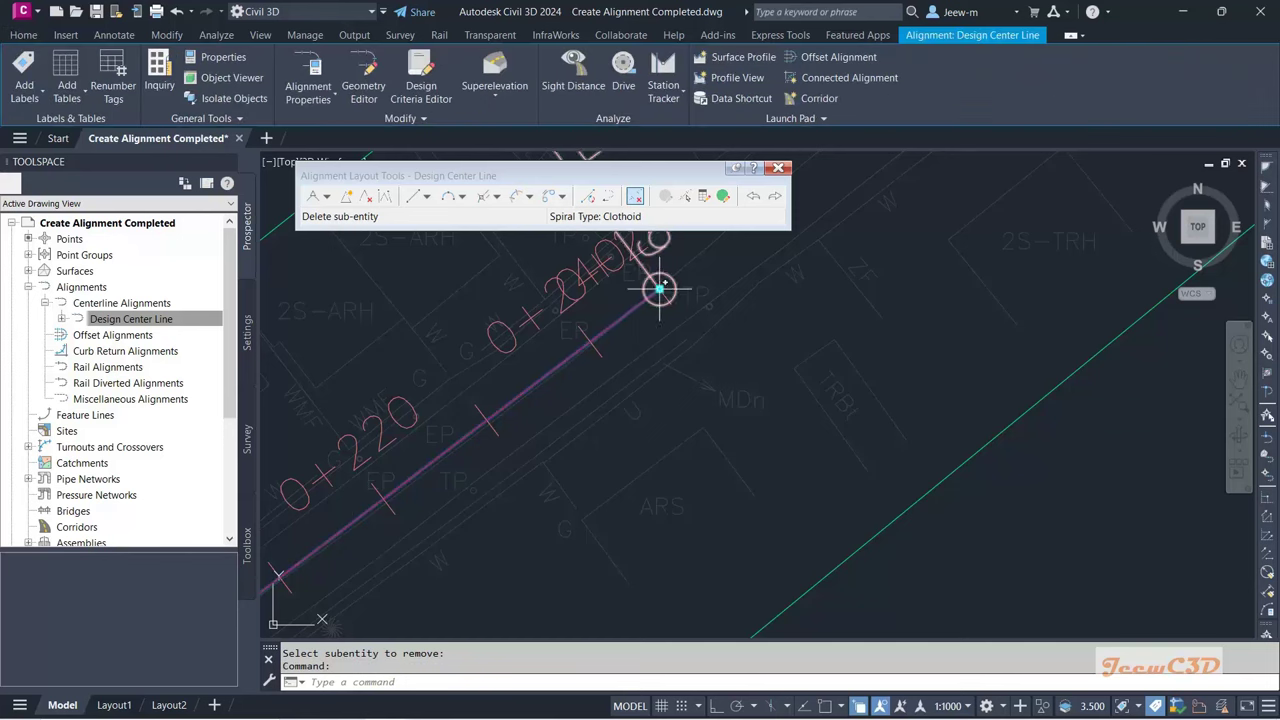
click(659, 289)
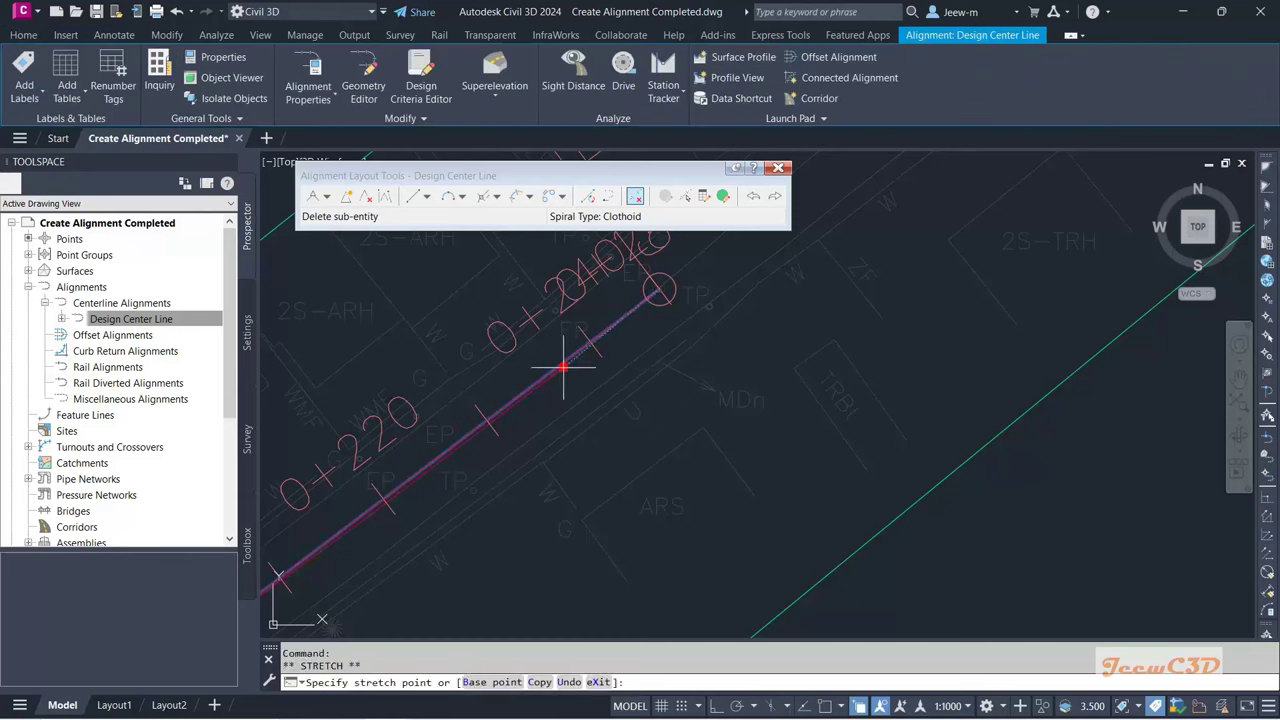
scroll(566, 366, down, 4)
click(560, 389)
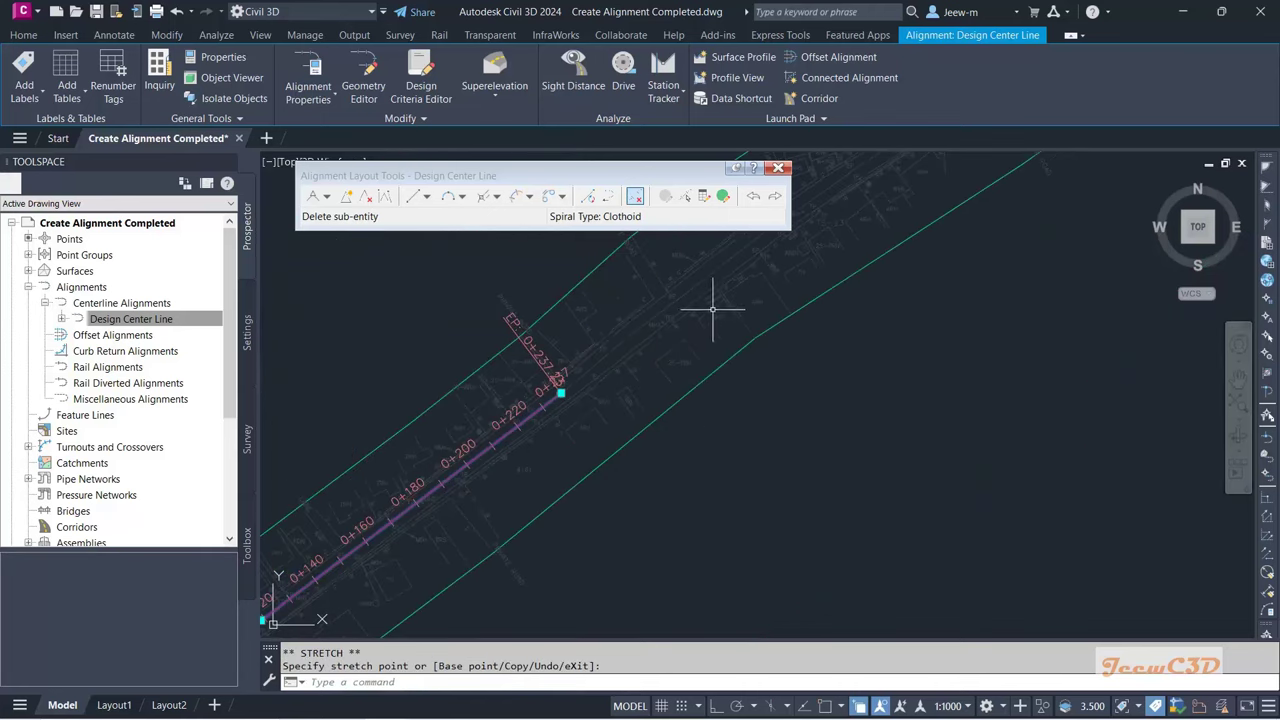
Step: Stretch the start point of the alignment's second tangent back southwest along the road, near the TS-23 plot
middle_drag(729, 386, 603, 545)
scroll(777, 423, up, 3)
key(Escape)
scroll(834, 309, up, 2)
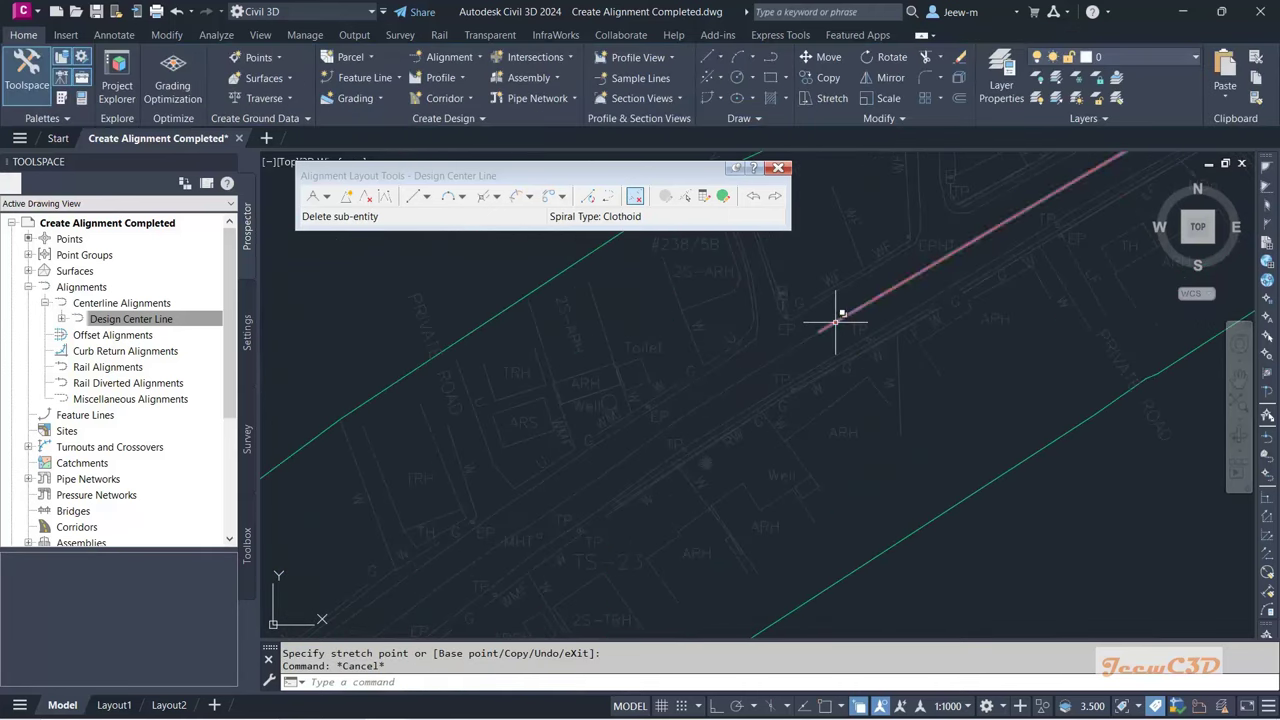
click(838, 322)
click(819, 331)
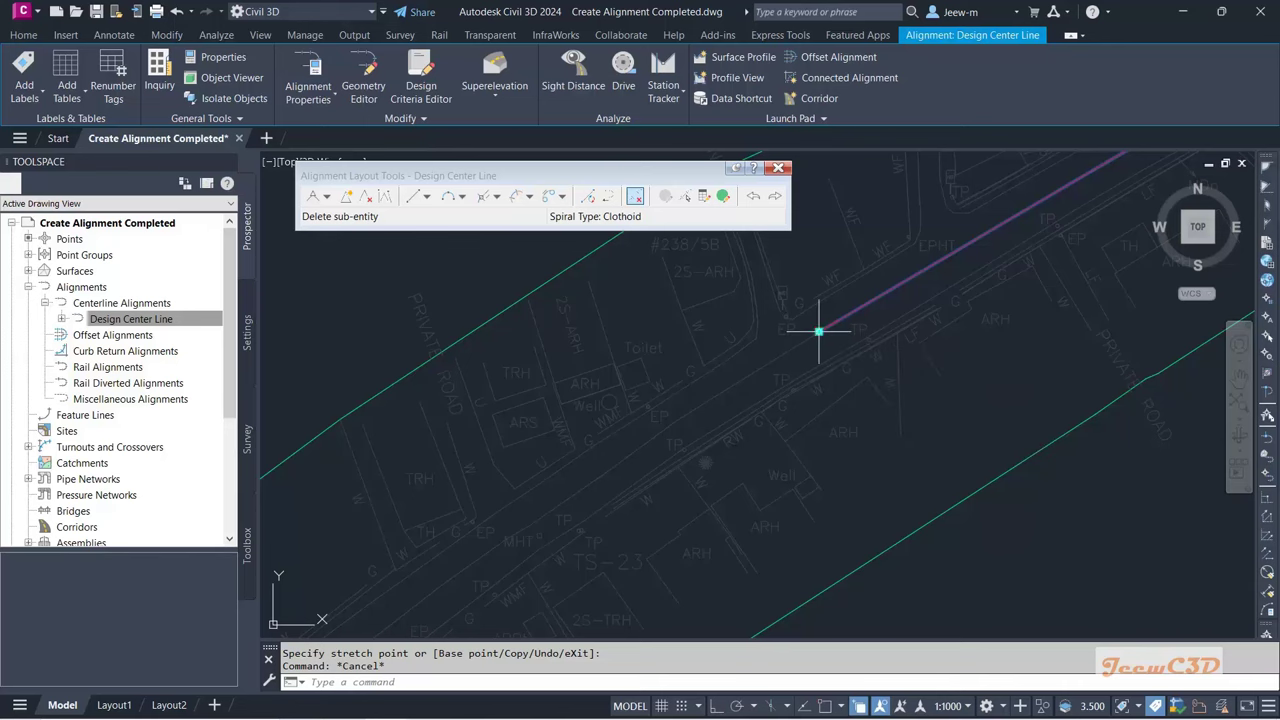
click(706, 396)
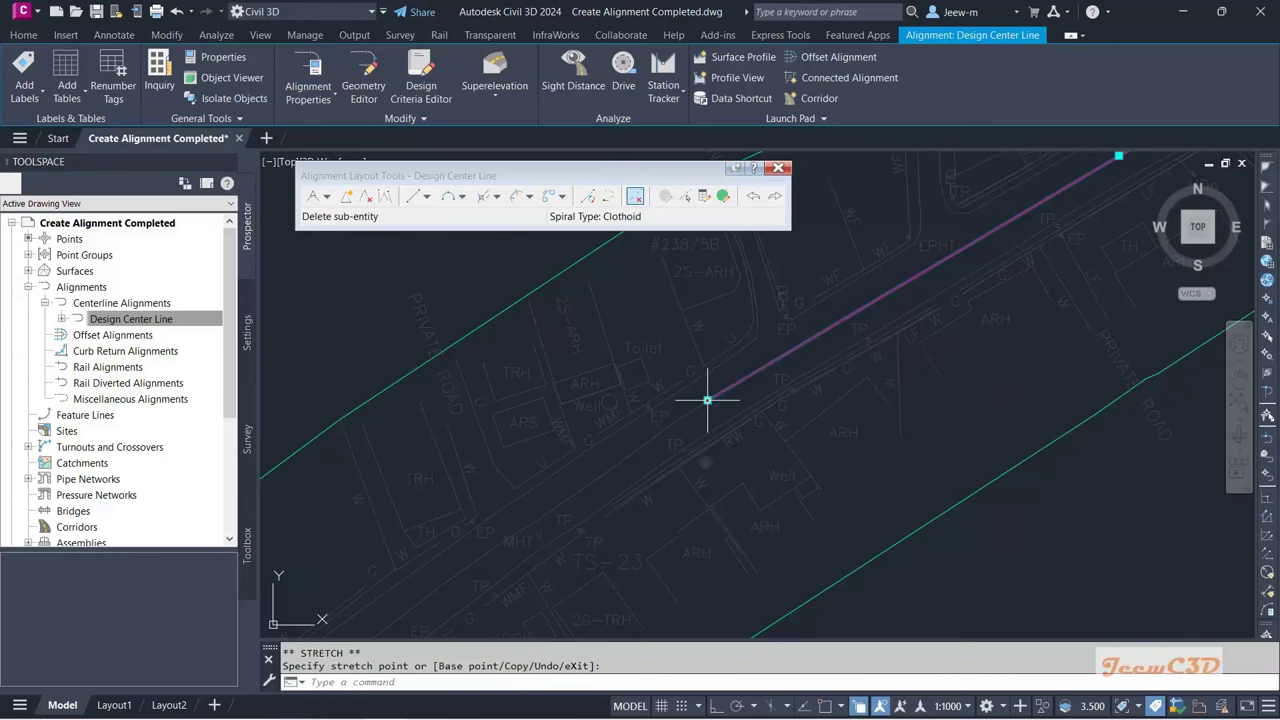
key(Escape)
scroll(744, 411, down, 5)
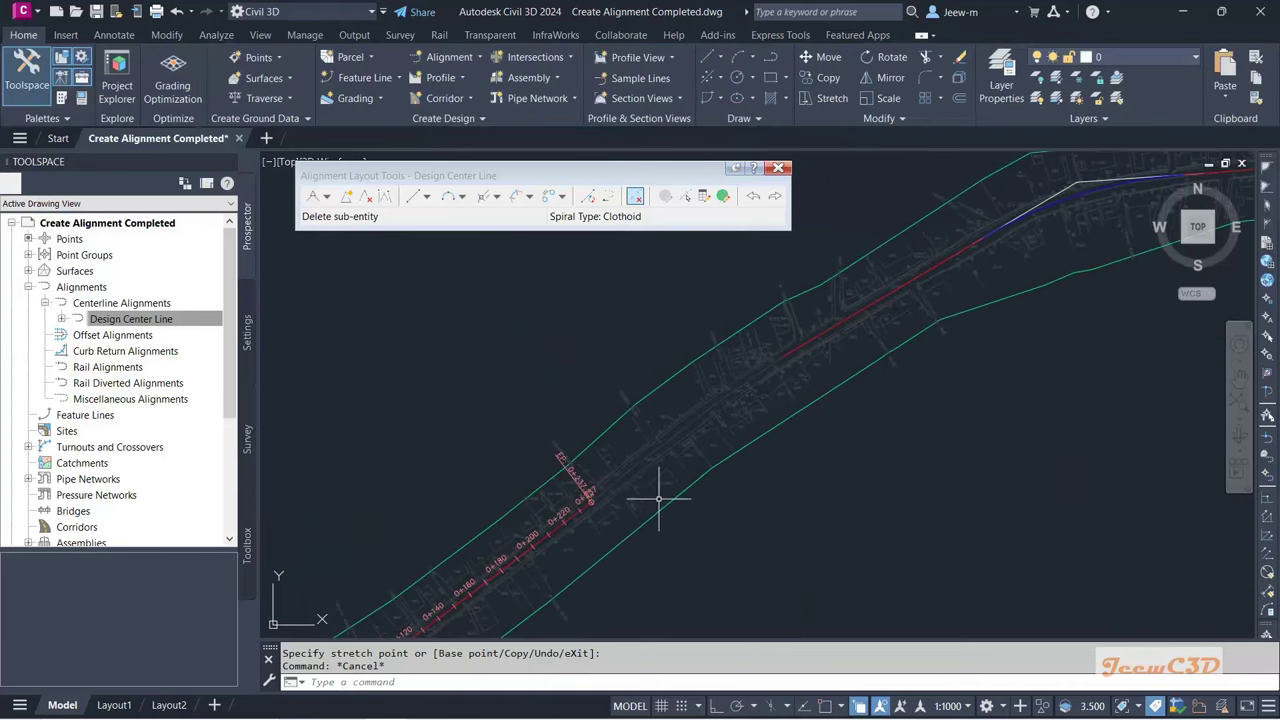
Step: Nudge the end point of the alignment's first tangent slightly northwest, keeping it near station 0+237
scroll(540, 515, up, 8)
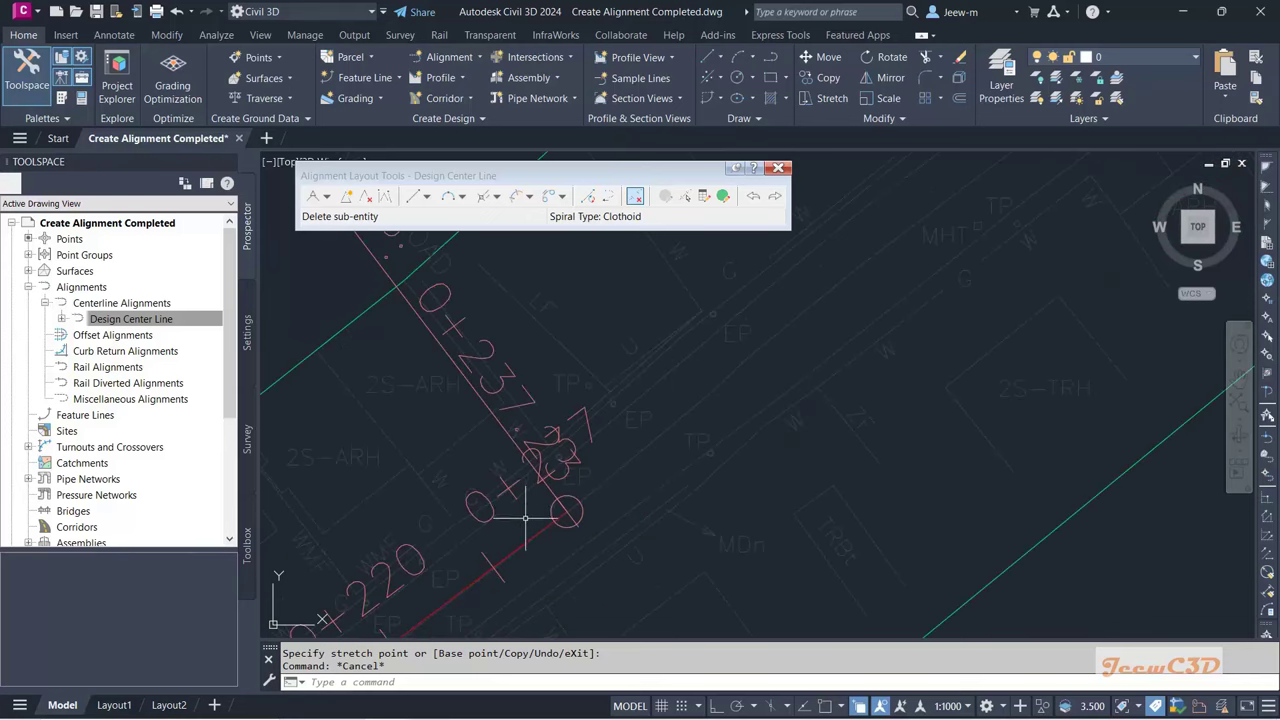
click(563, 533)
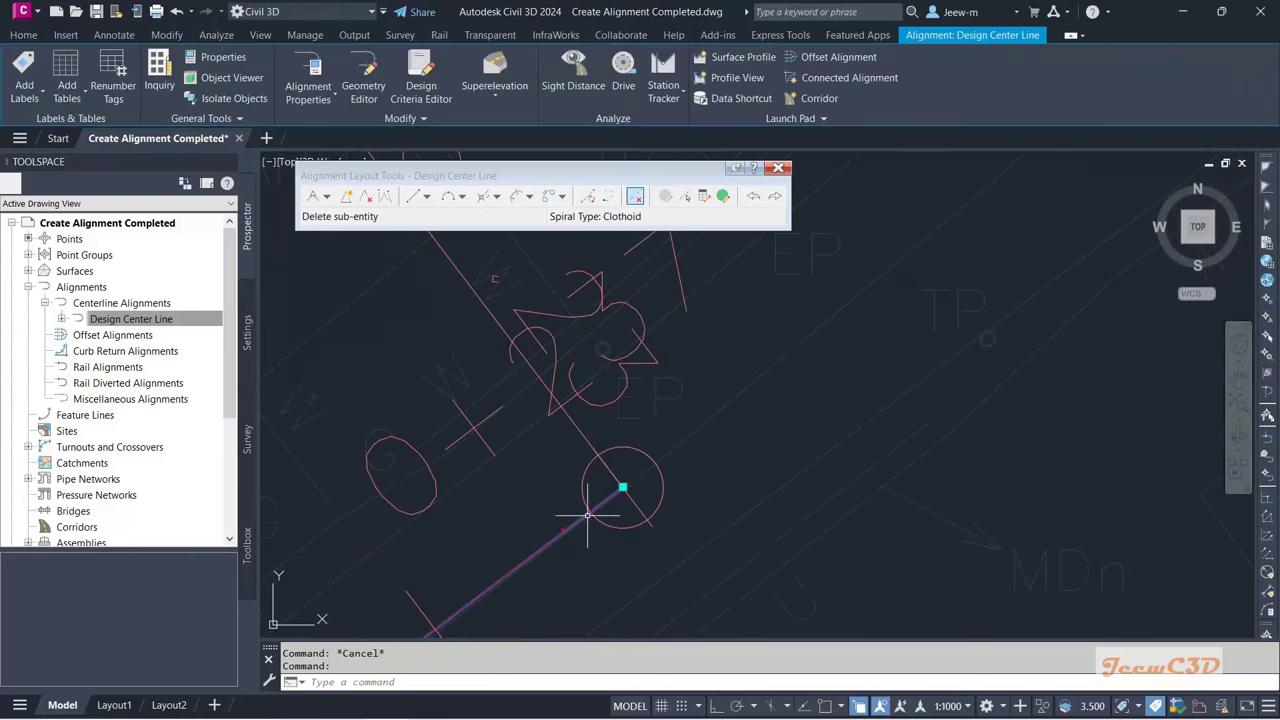
click(622, 482)
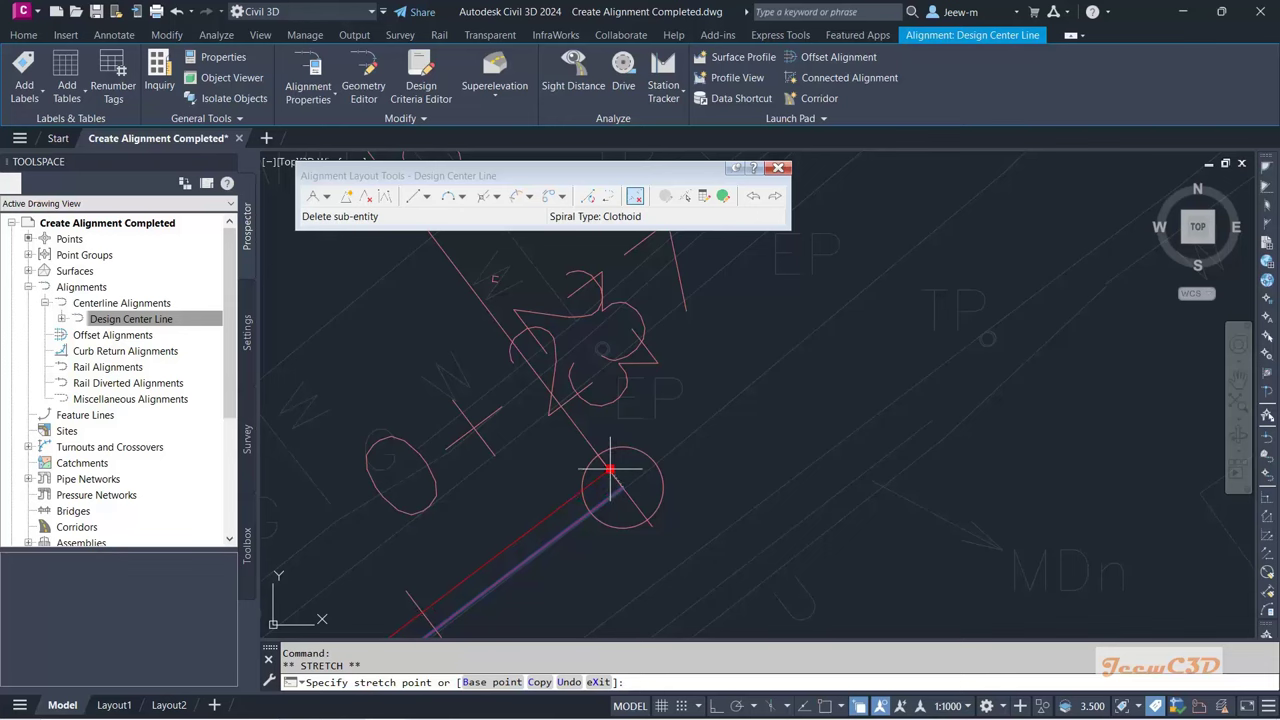
click(610, 468)
scroll(609, 465, down, 6)
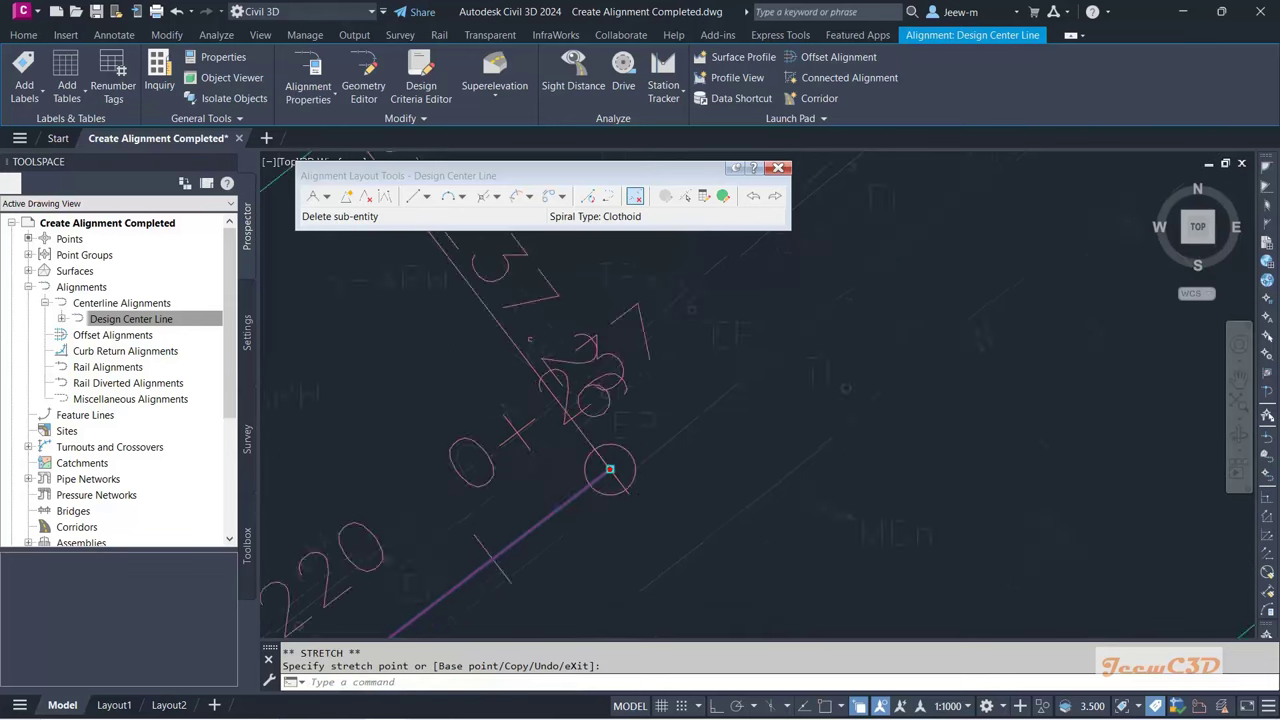
Step: Add a Free Curve Fillet (Between two entities, through point) joining the first and second tangents through a point on the road near TS-23
click(457, 198)
click(563, 321)
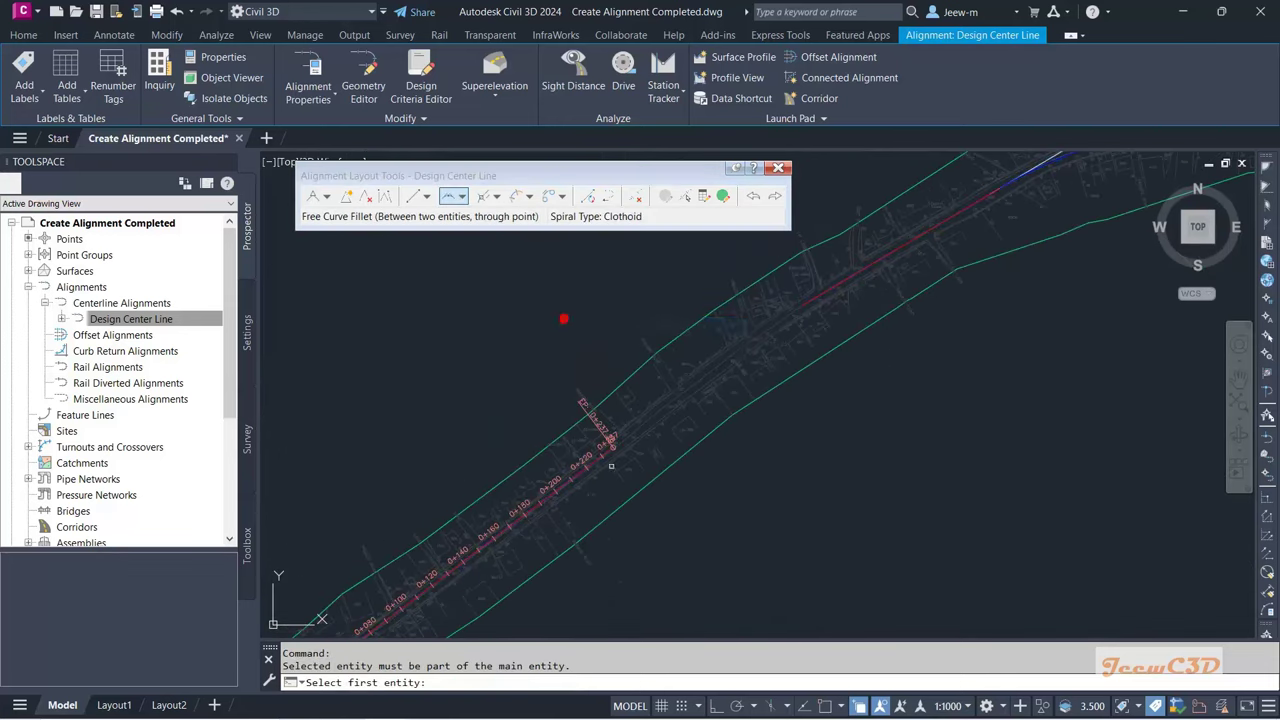
scroll(611, 466, up, 5)
click(606, 446)
scroll(605, 440, down, 5)
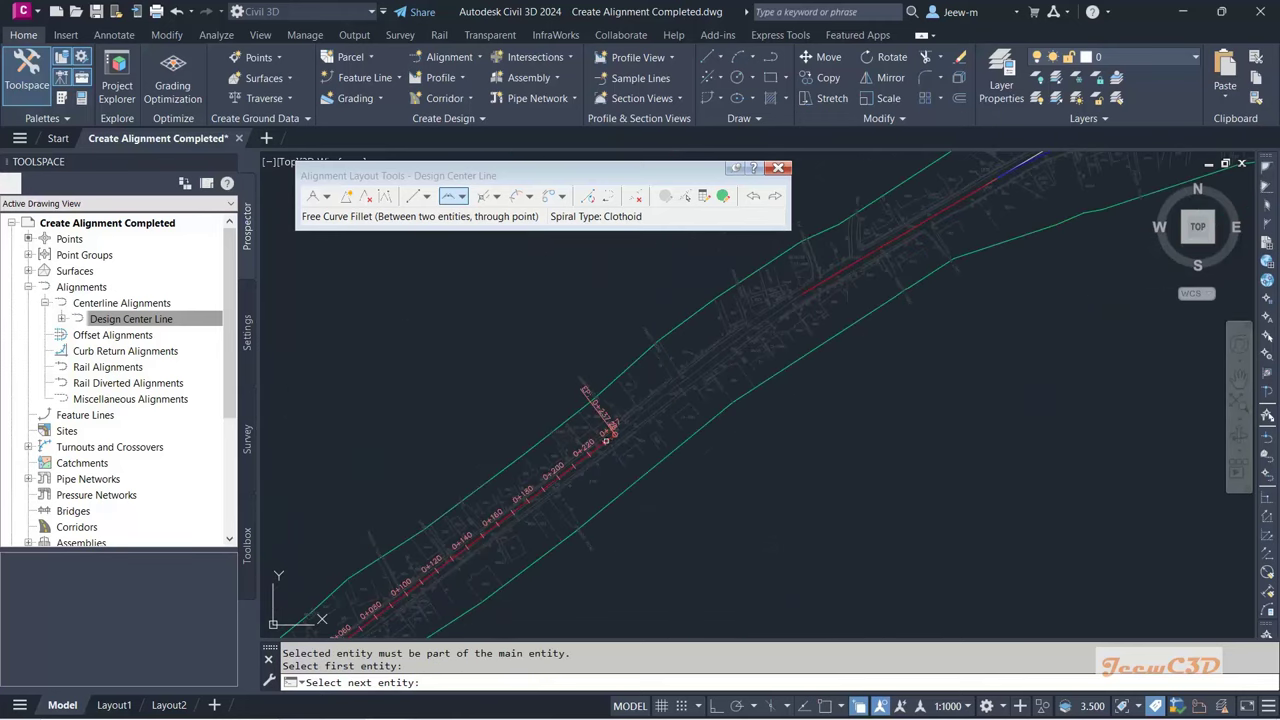
scroll(776, 306, up, 5)
click(824, 279)
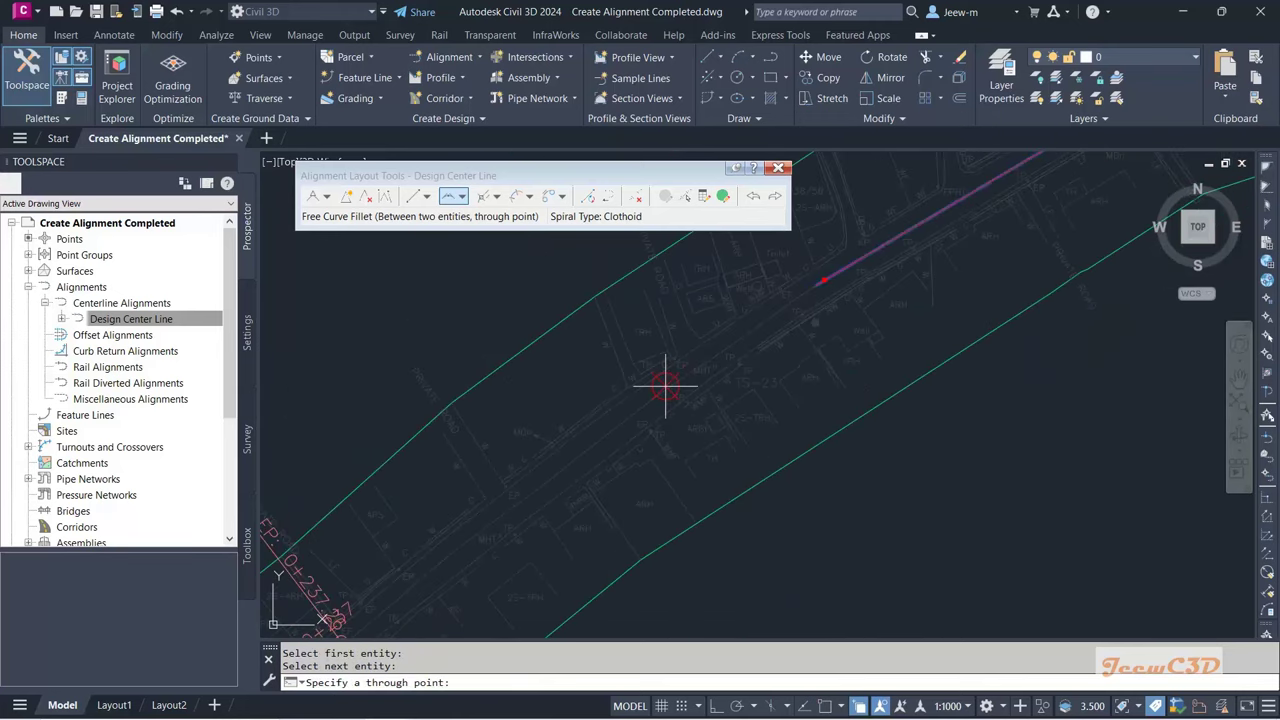
click(713, 355)
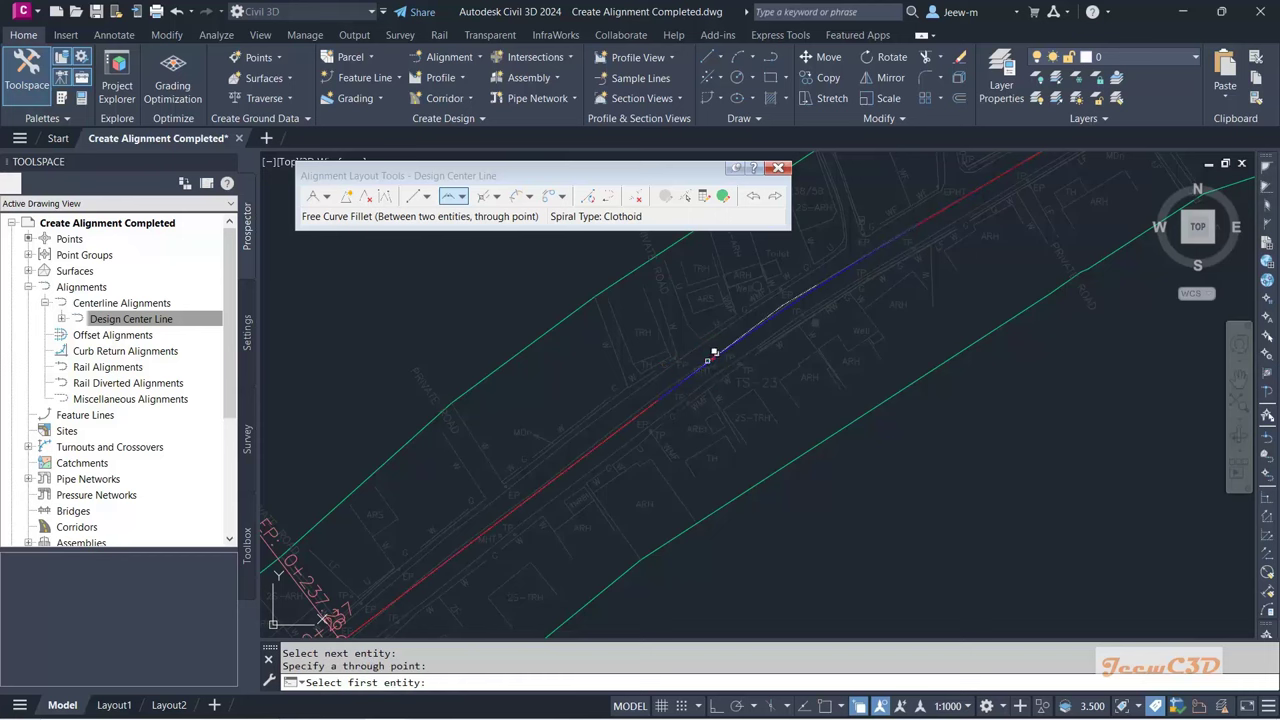
scroll(725, 370, down, 3)
key(Return)
scroll(437, 480, down, 3)
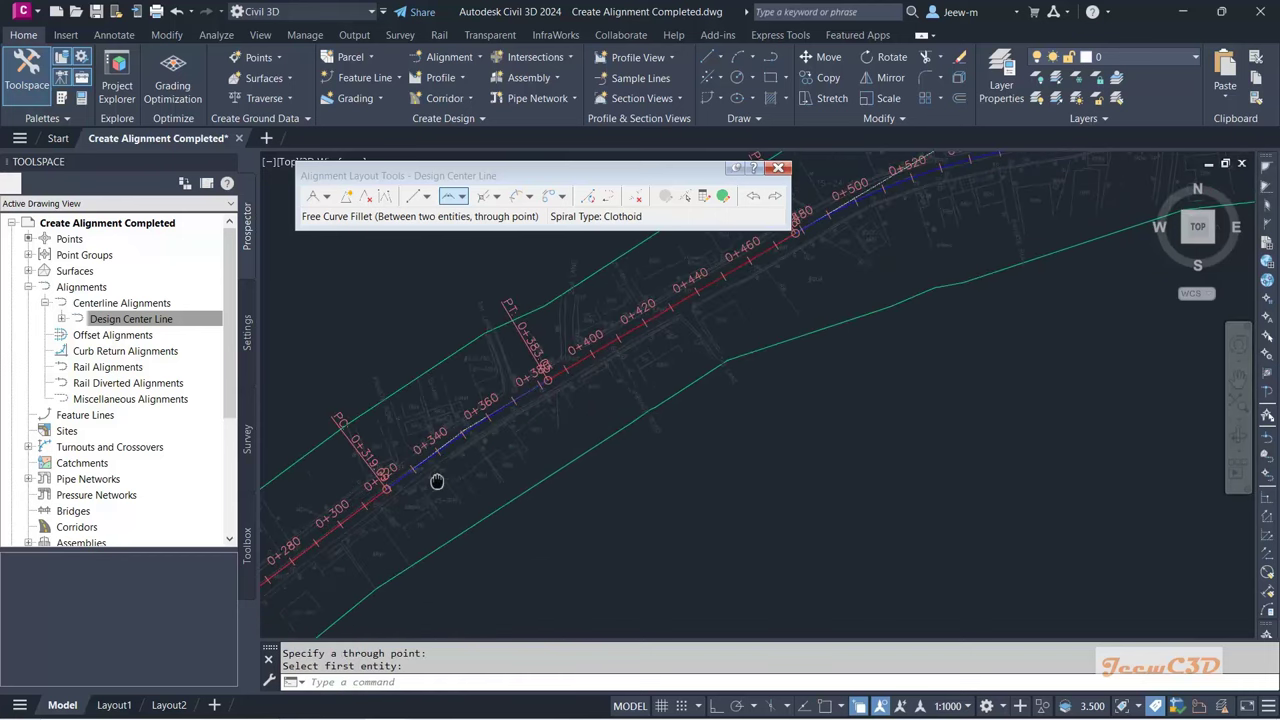
Step: Open the layout parameters and load the curve between PC 0+319 and PT 0+383 as the sub-entity to edit
scroll(486, 457, down, 2)
scroll(580, 600, up, 2)
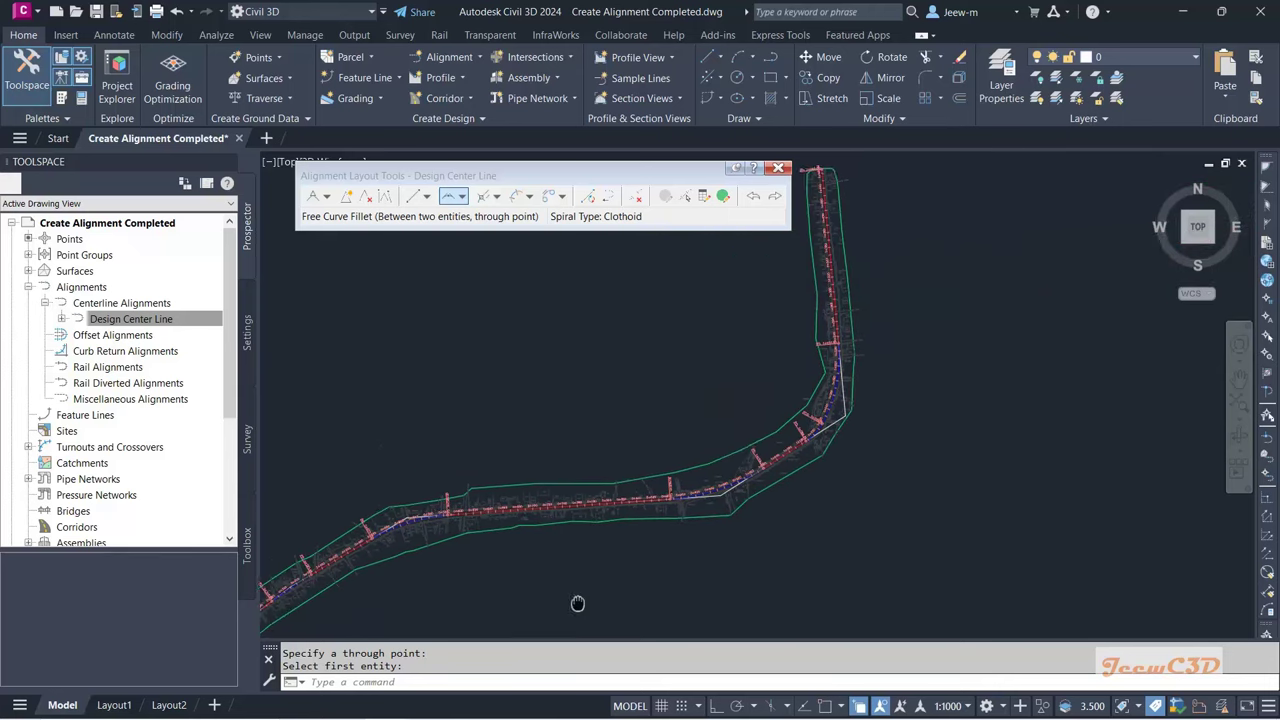
scroll(666, 491, down, 2)
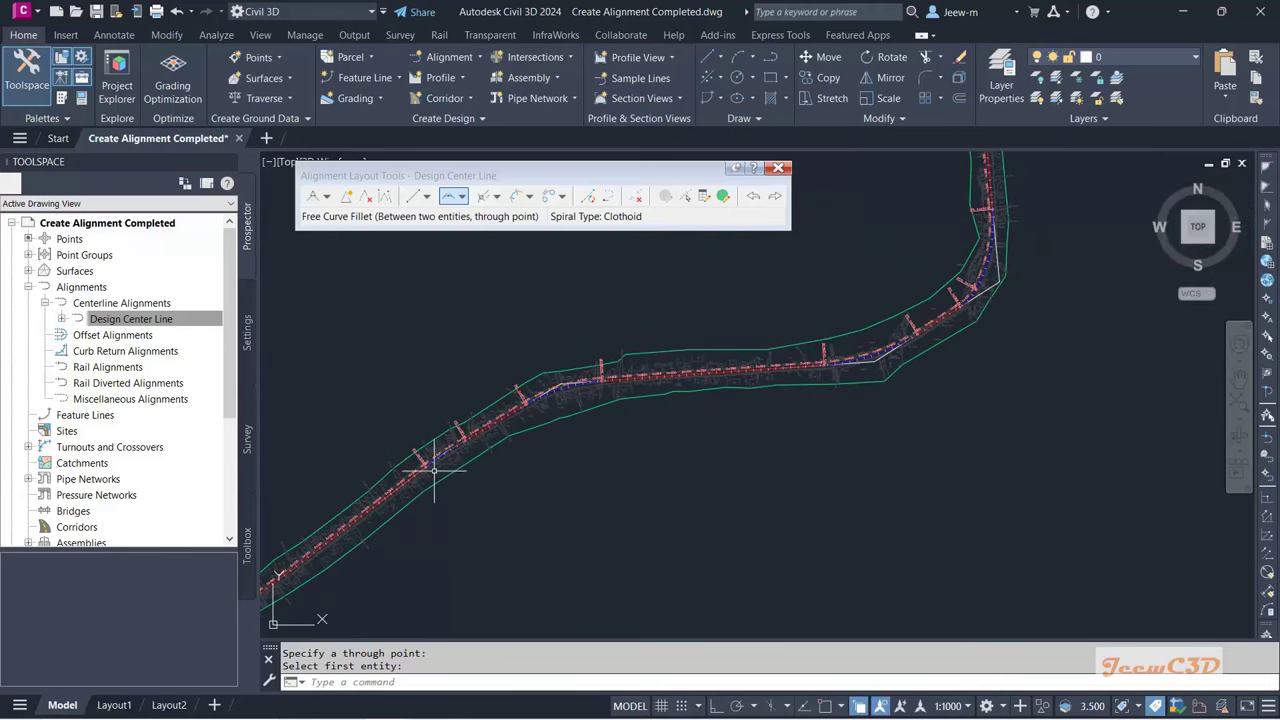
scroll(429, 455, up, 3)
scroll(505, 423, up, 2)
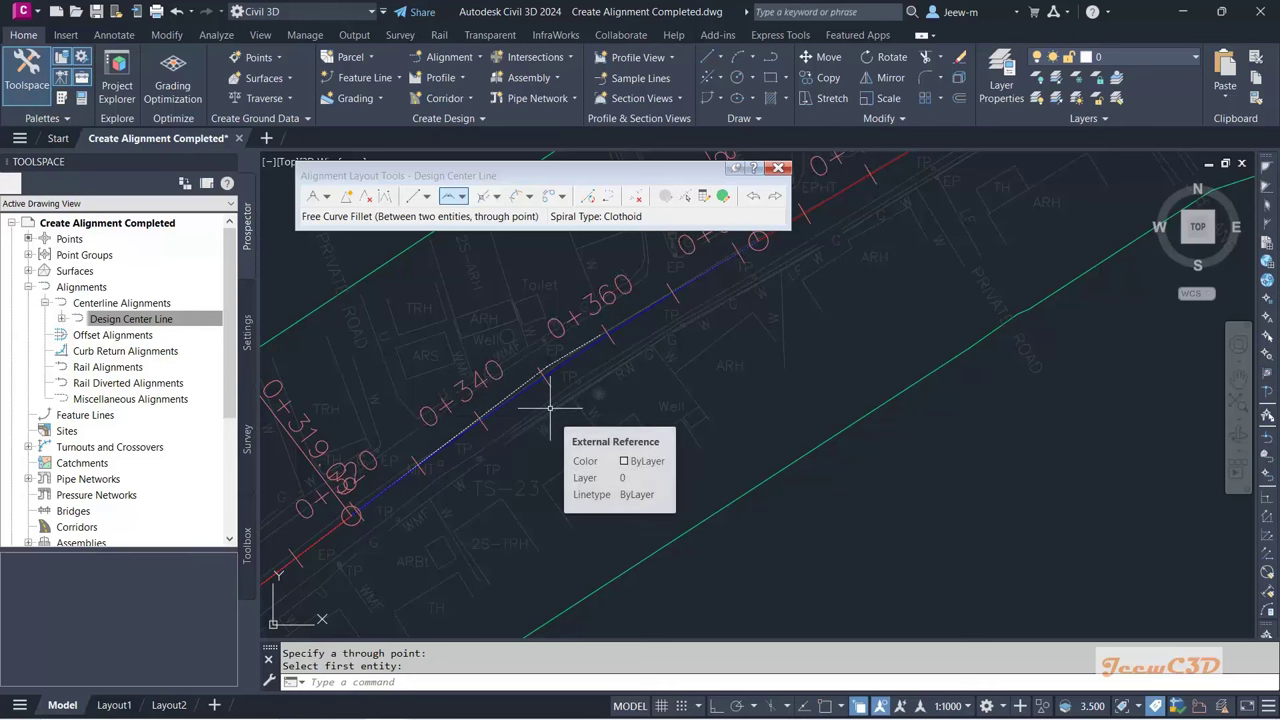
drag(619, 178, 635, 149)
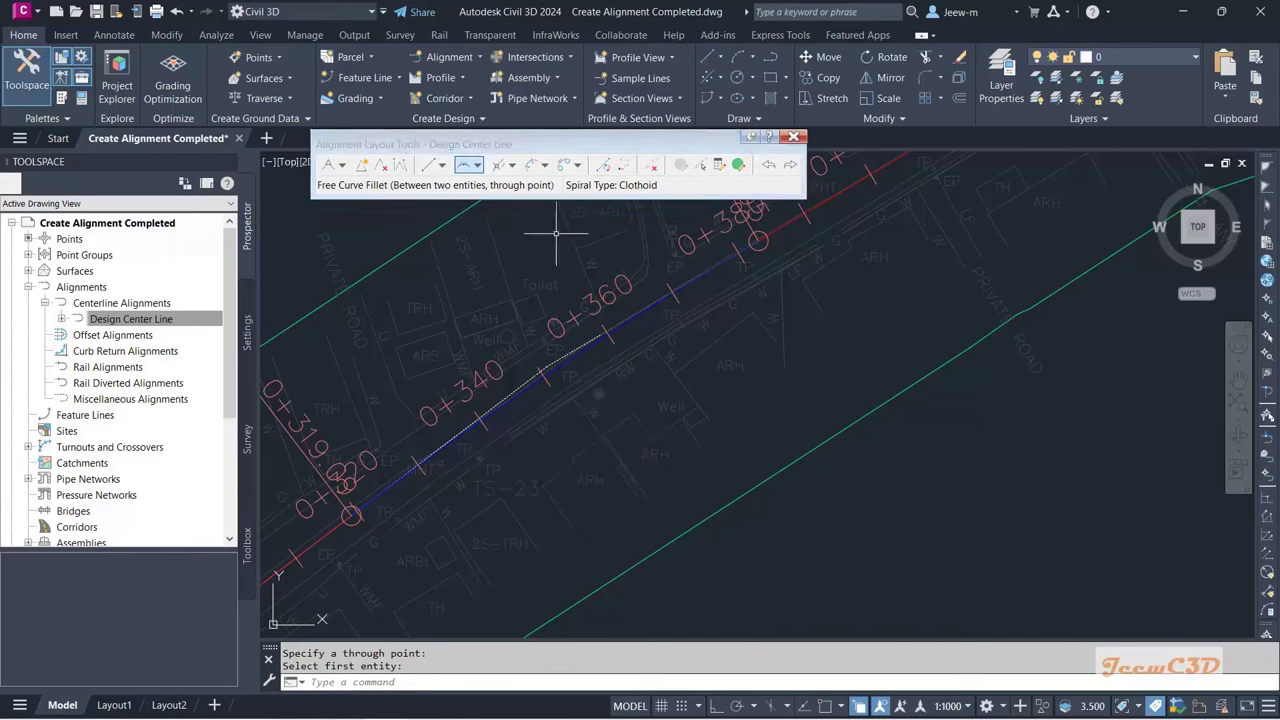
click(703, 168)
drag(232, 124, 162, 115)
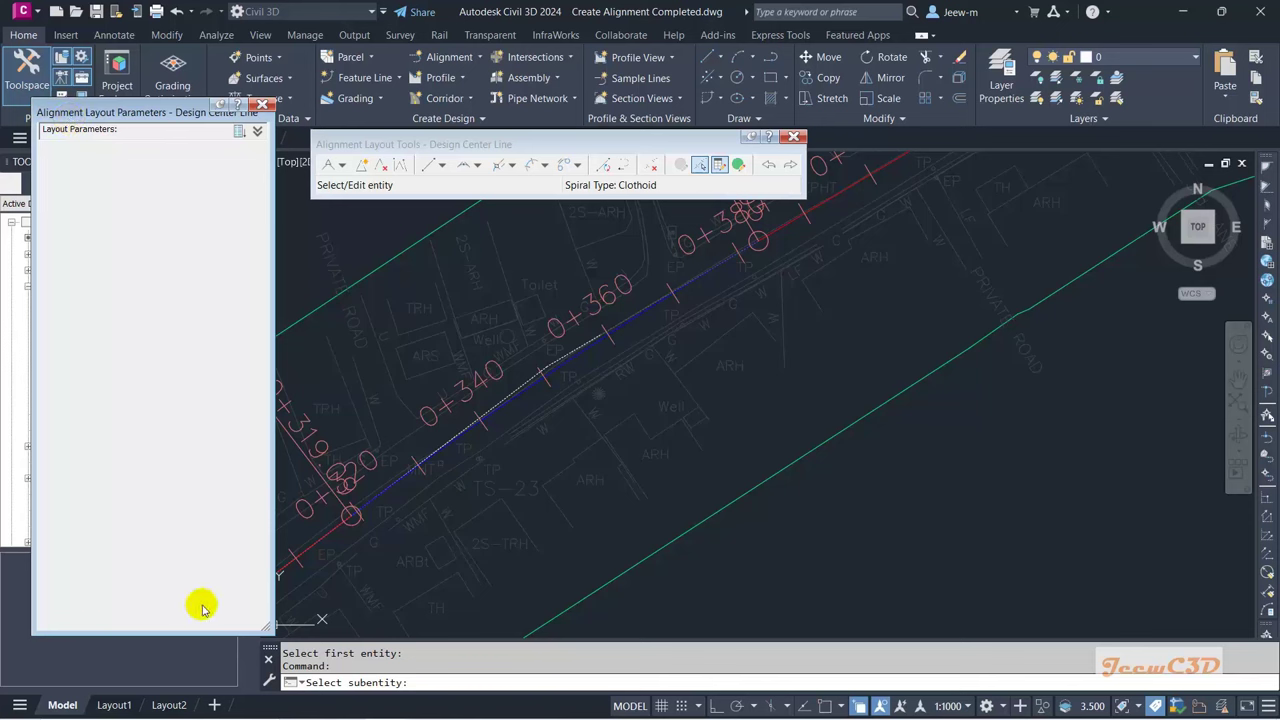
click(522, 393)
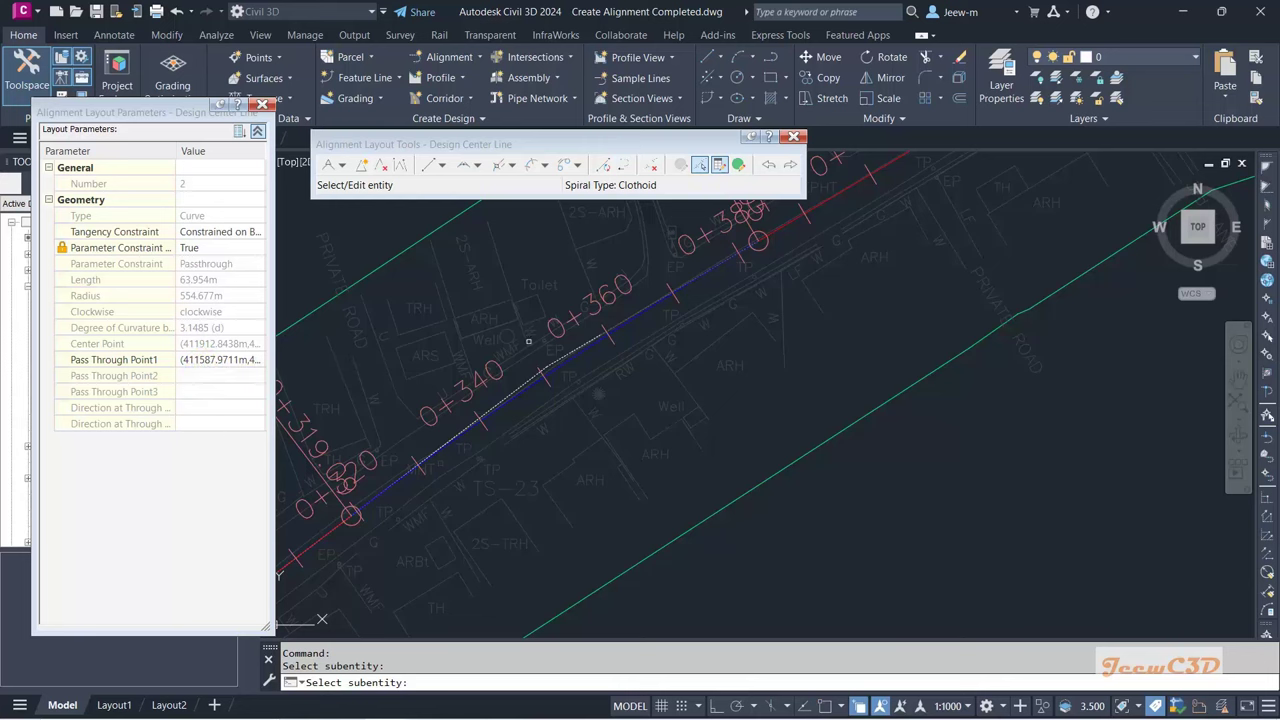
Step: Examine the layout parameters of the alignment's first tangent before PC 0+319
middle_drag(410, 475, 420, 350)
scroll(588, 431, up, 2)
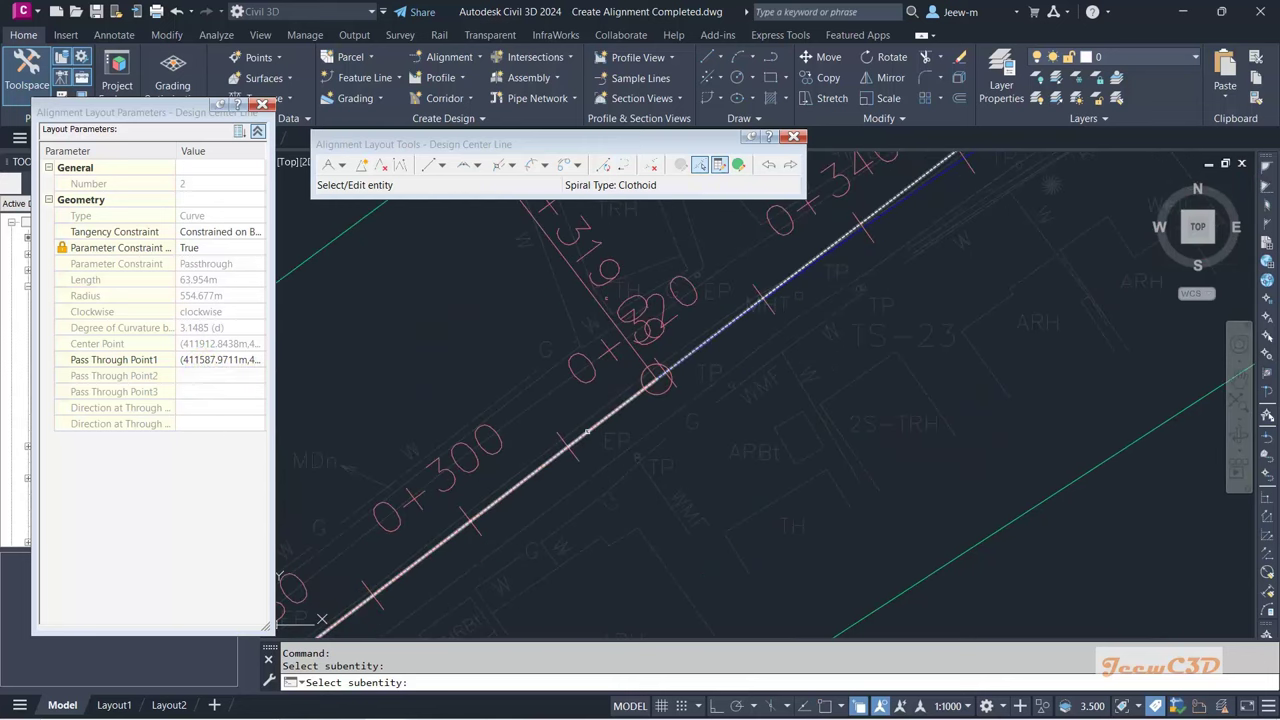
click(588, 431)
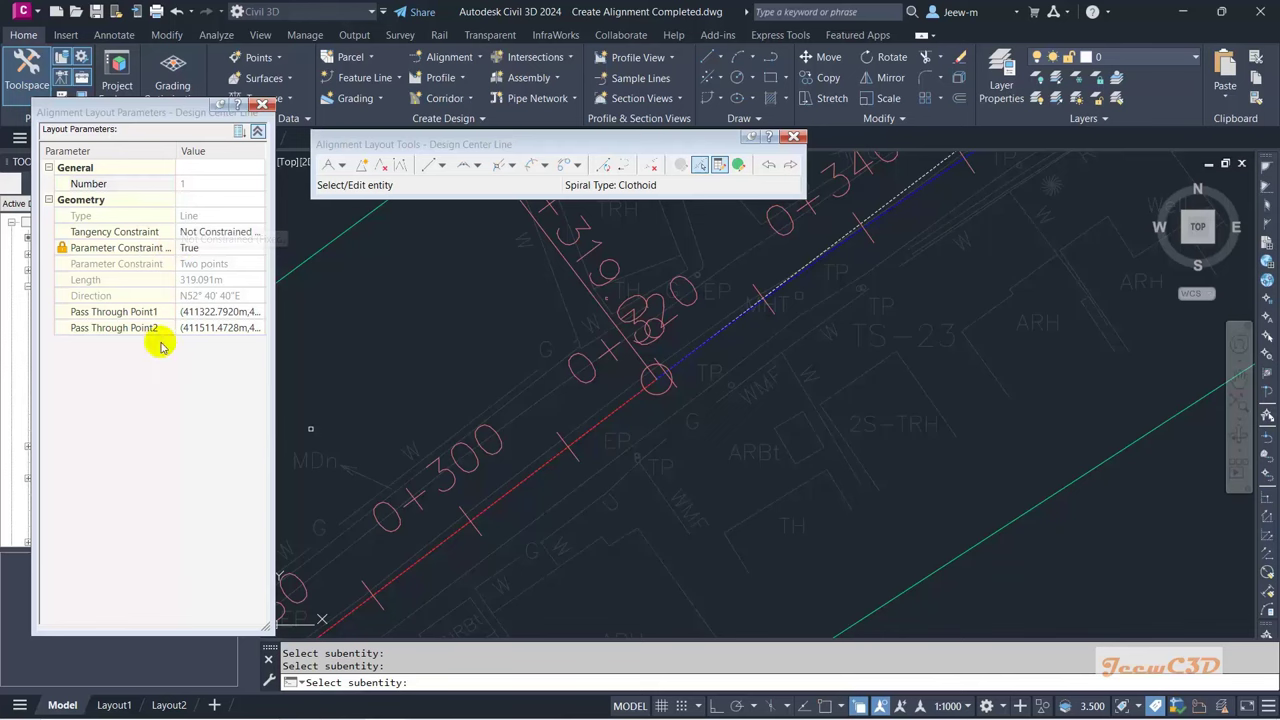
scroll(700, 310, up, 3)
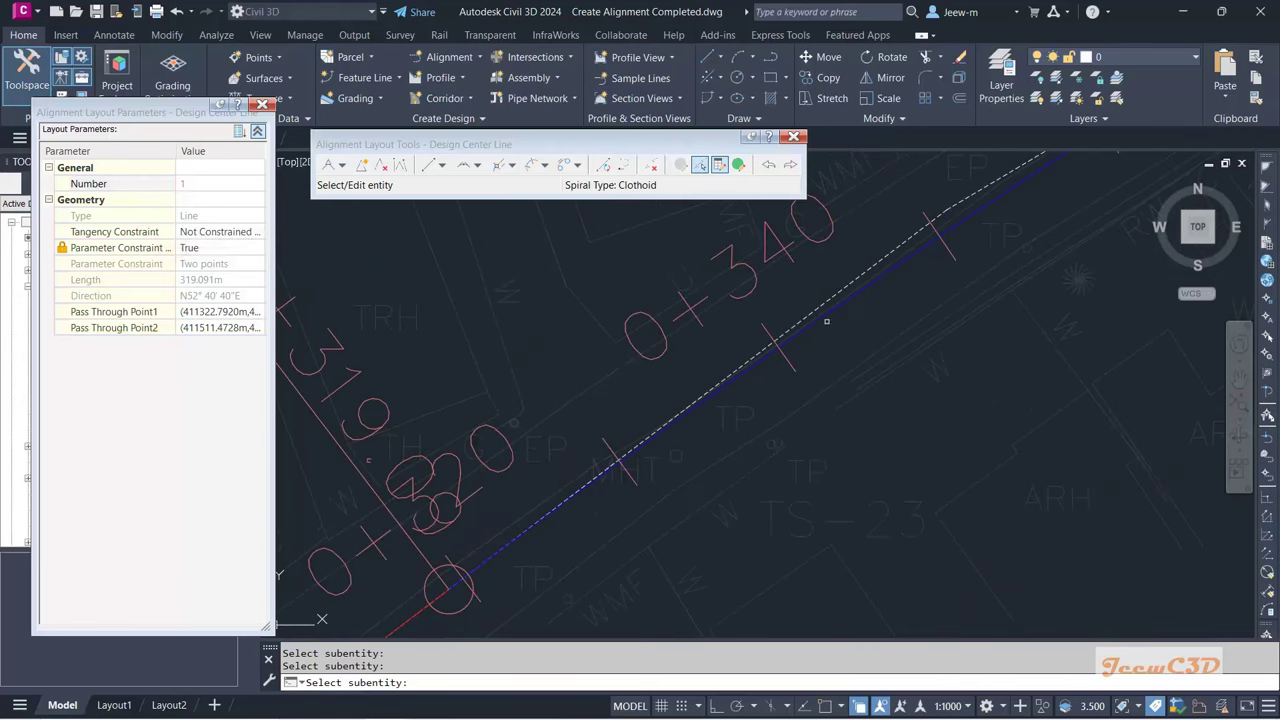
Step: Set the parameter constraint lock of the curve after PC 0+319 to False and its radius to 550 m
click(842, 309)
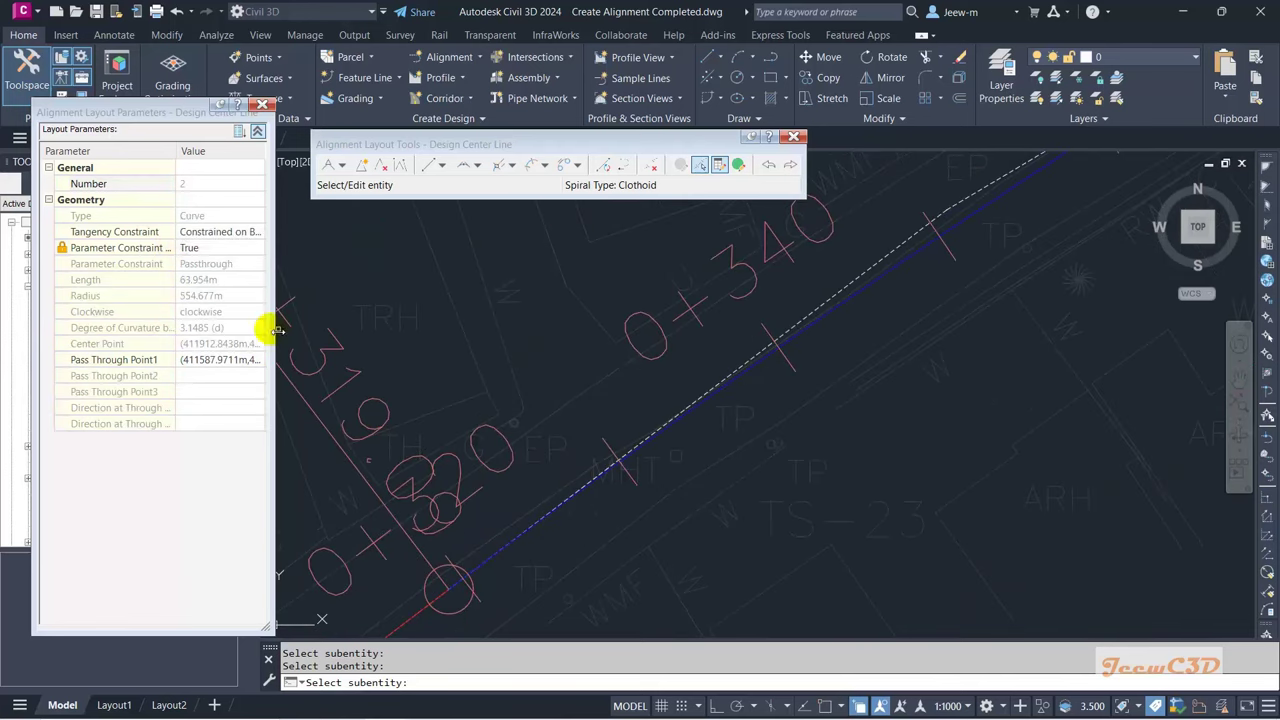
click(186, 298)
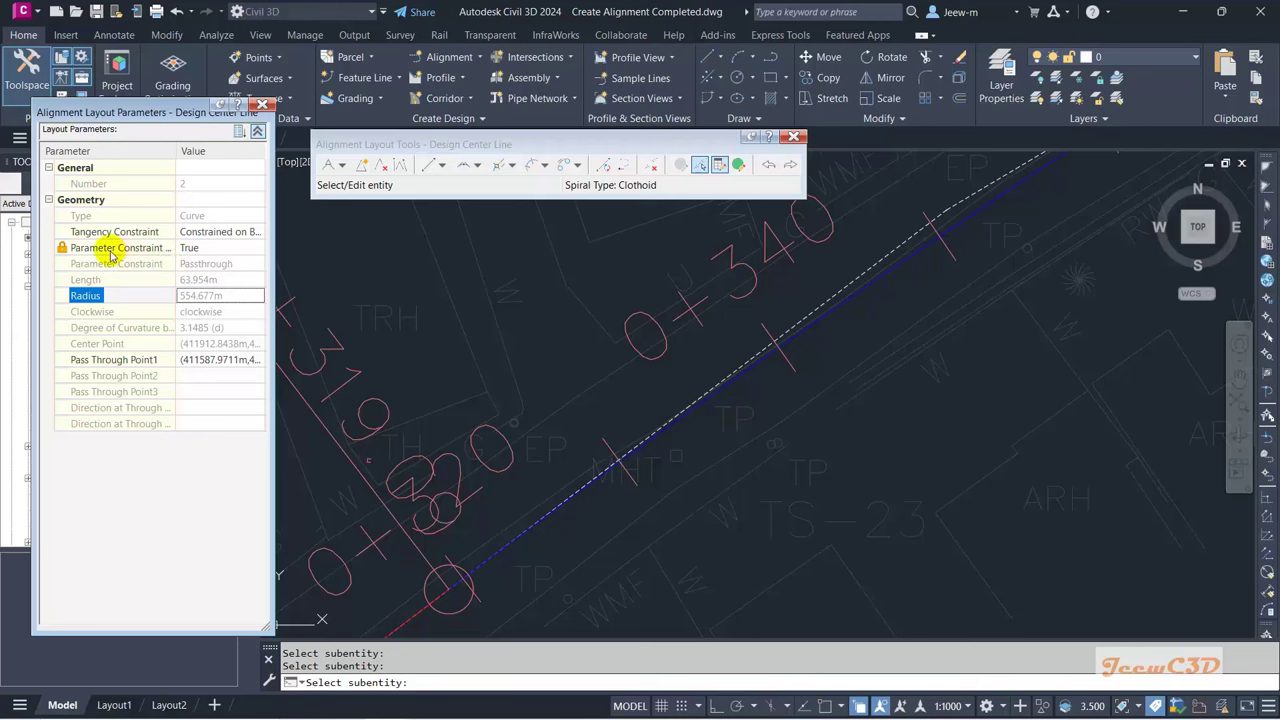
click(200, 250)
click(200, 250)
click(201, 295)
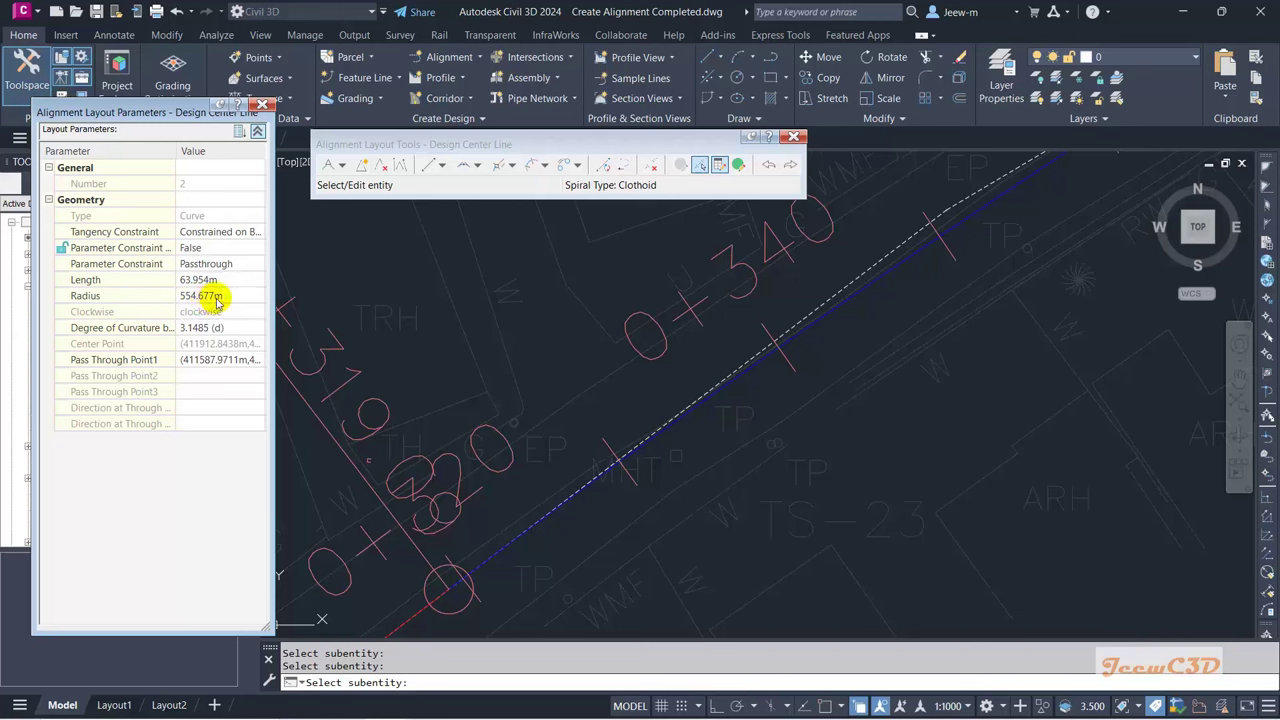
click(217, 297)
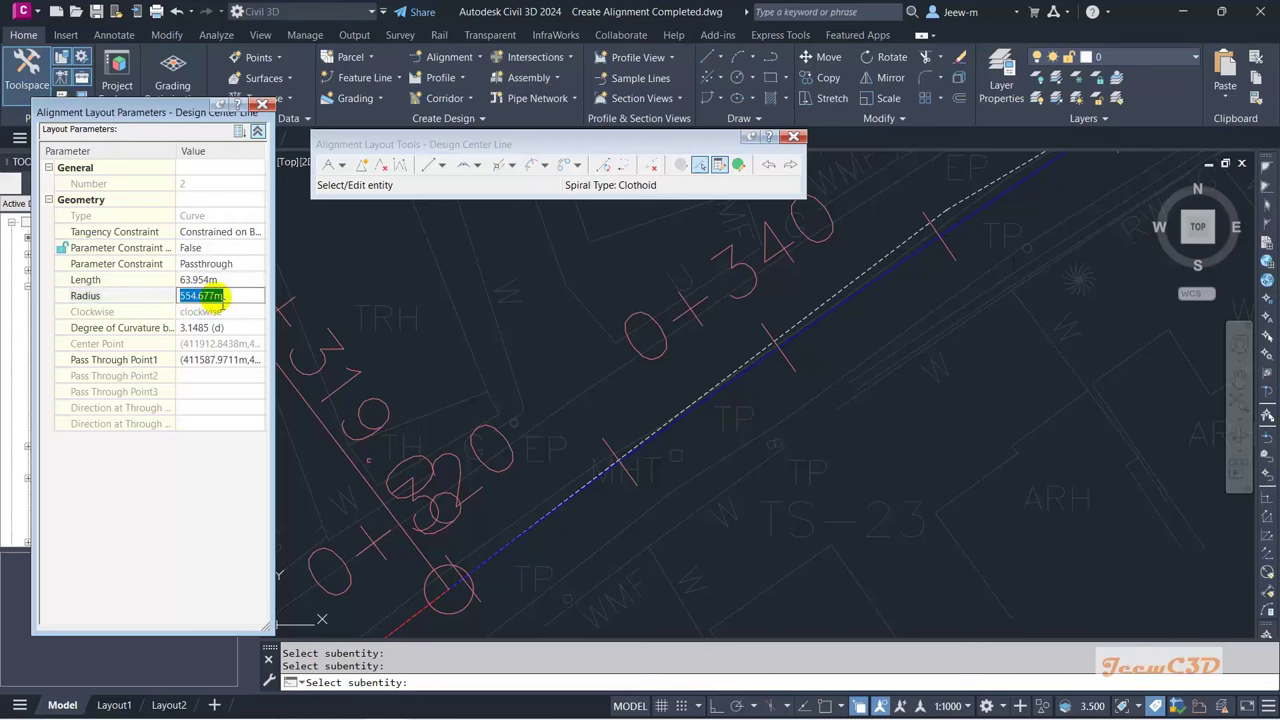
text(550)
key(Return)
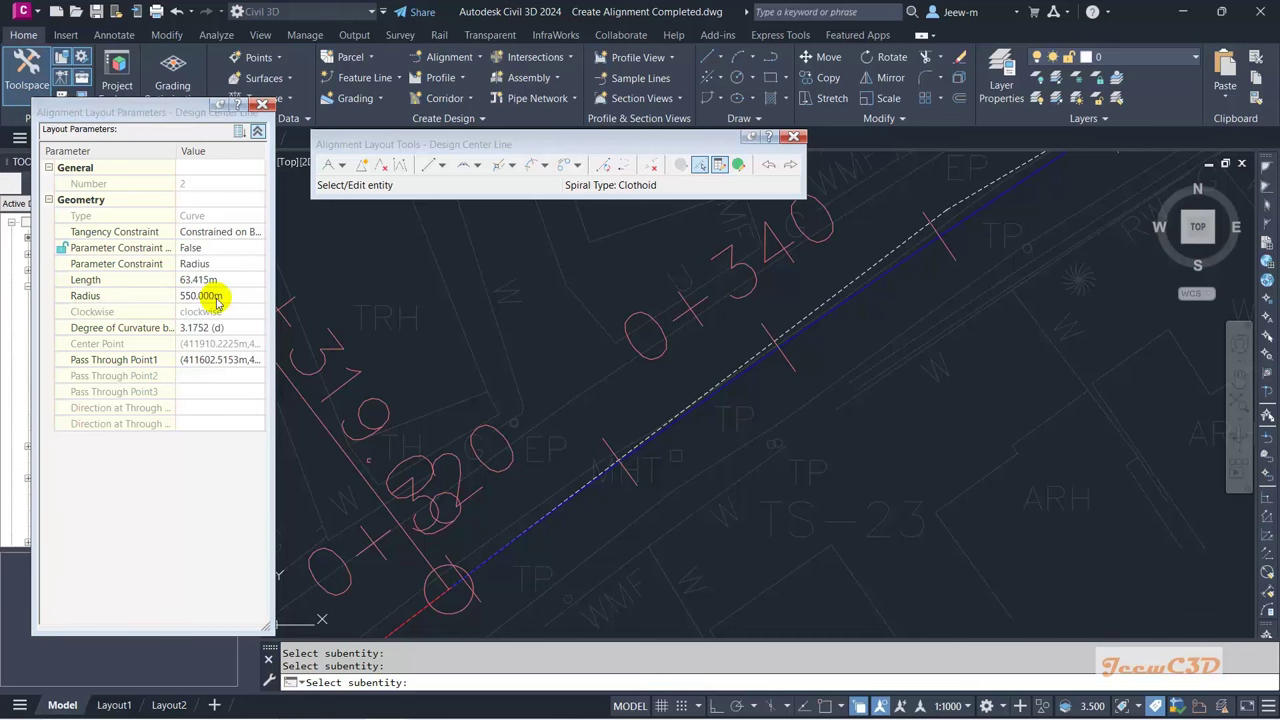
scroll(595, 423, down, 3)
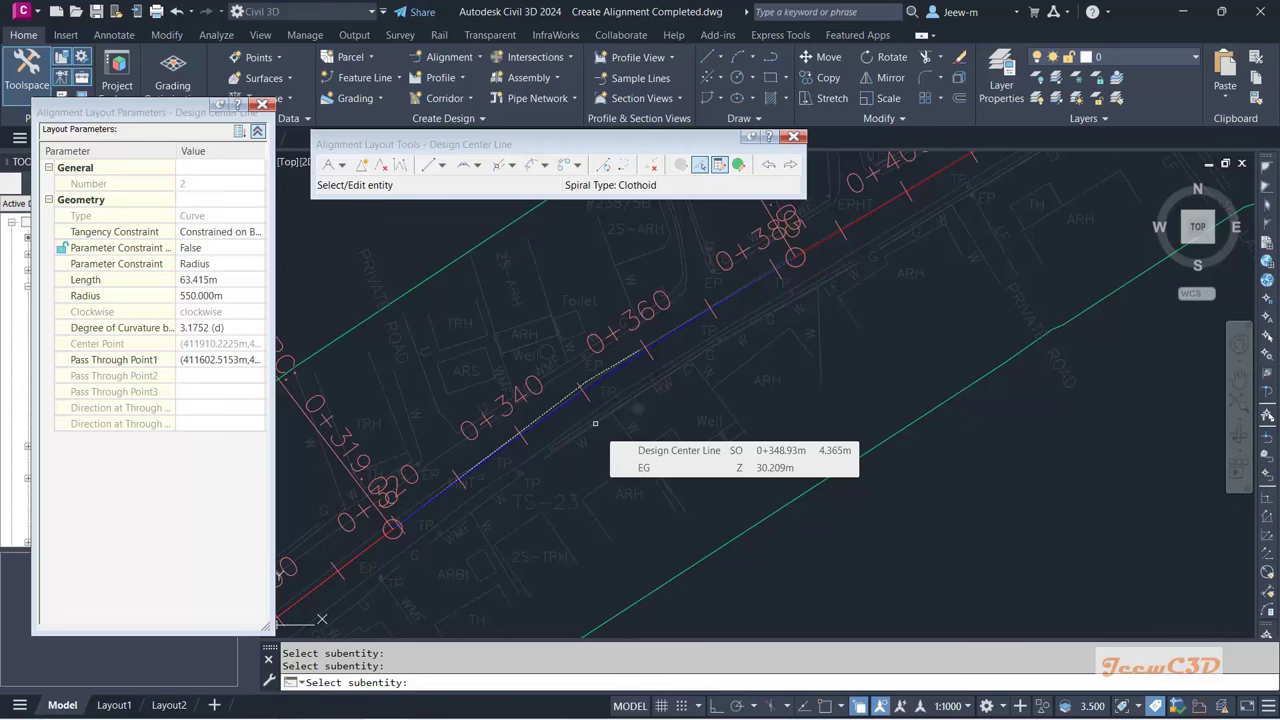
key(Escape)
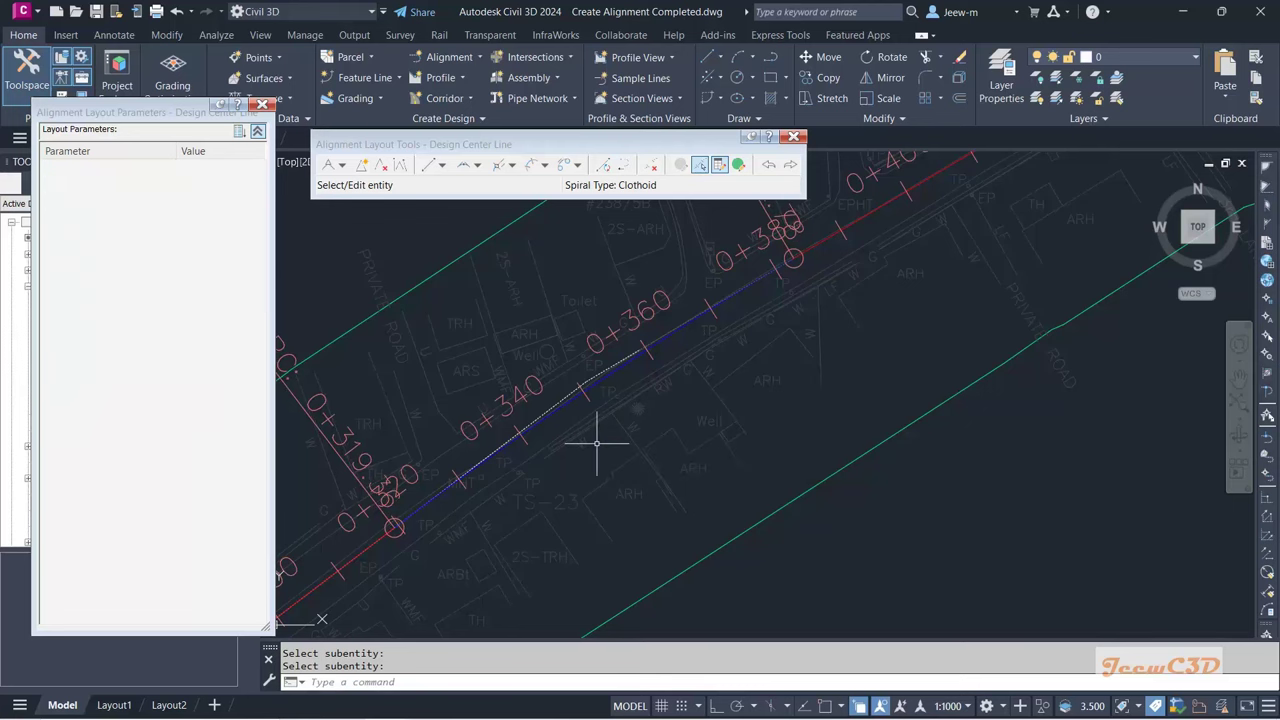
Step: Unlock the parameter constraint (False) of the curve between PC 0+477 and PT 0+585 and set its radius to 230 m
scroll(597, 443, down, 3)
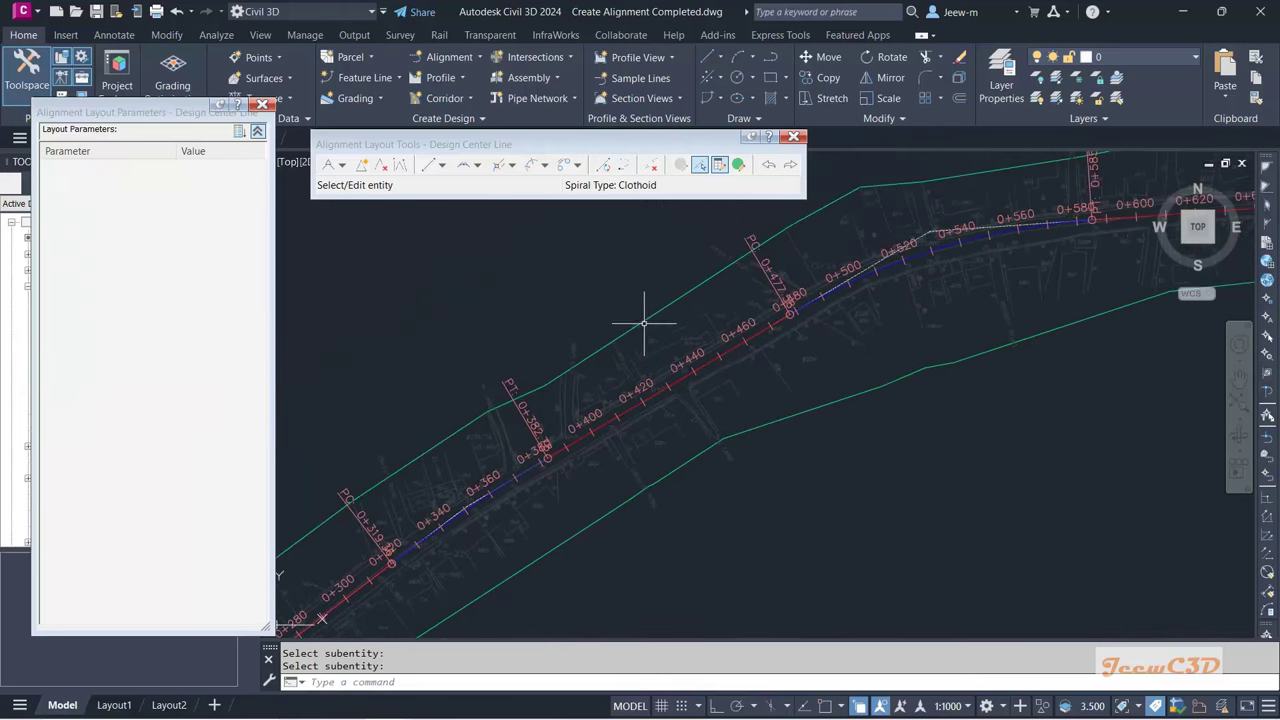
middle_drag(915, 281, 864, 333)
click(699, 164)
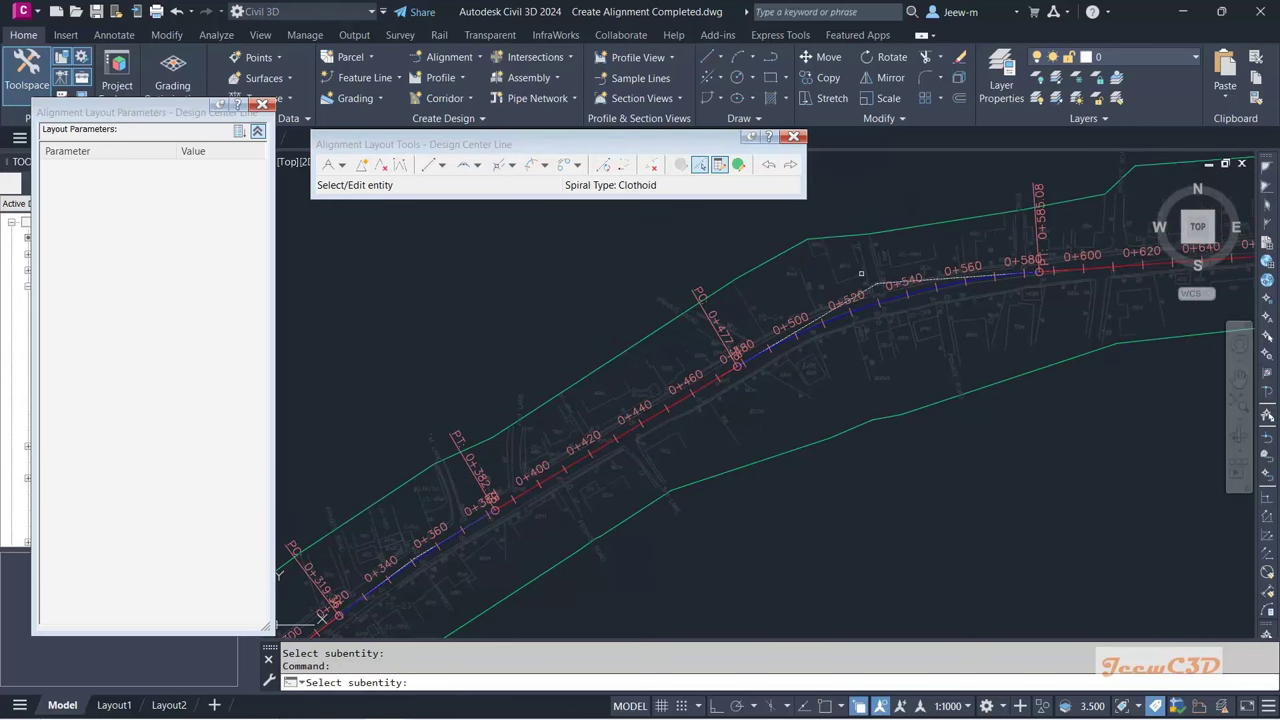
scroll(909, 288, up, 4)
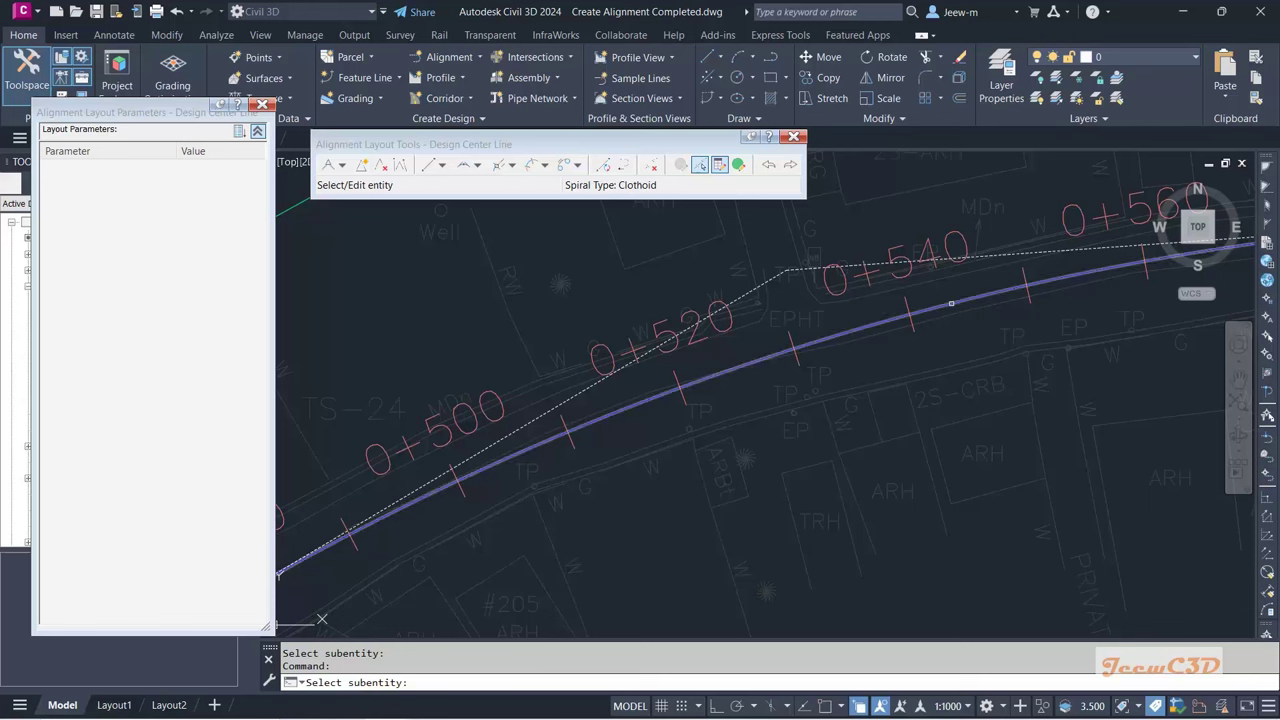
click(950, 303)
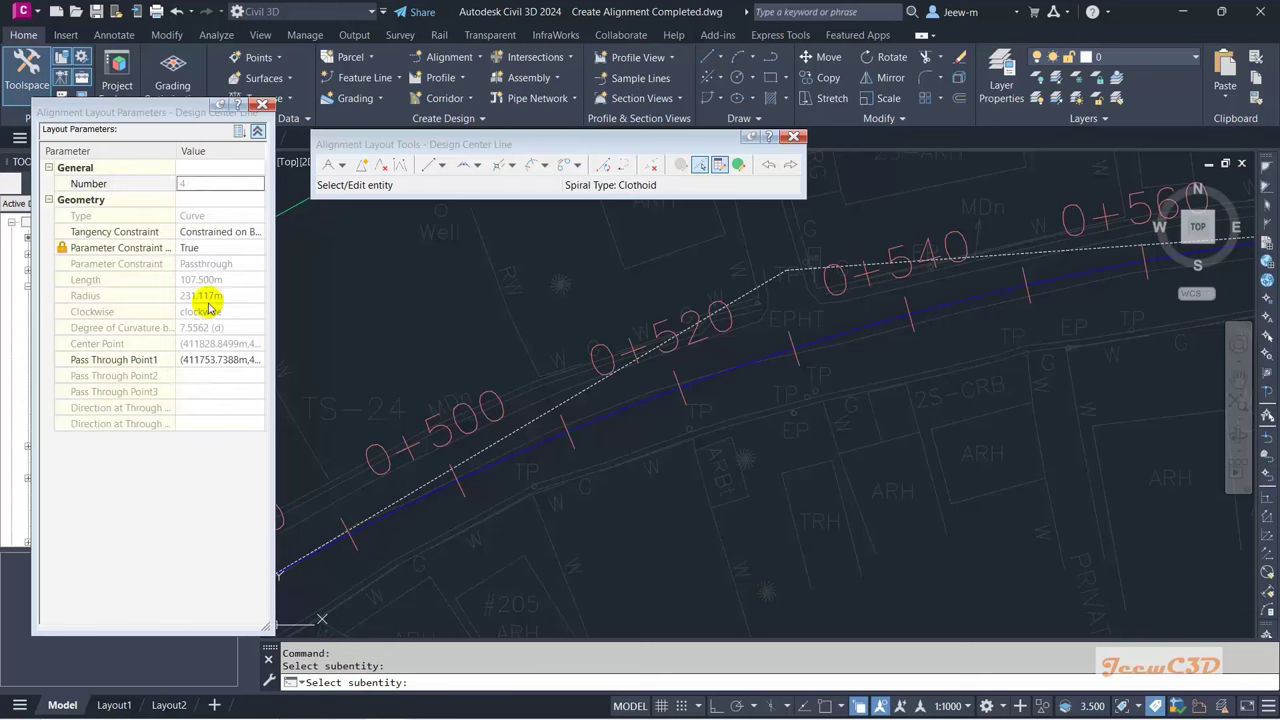
click(192, 247)
click(190, 264)
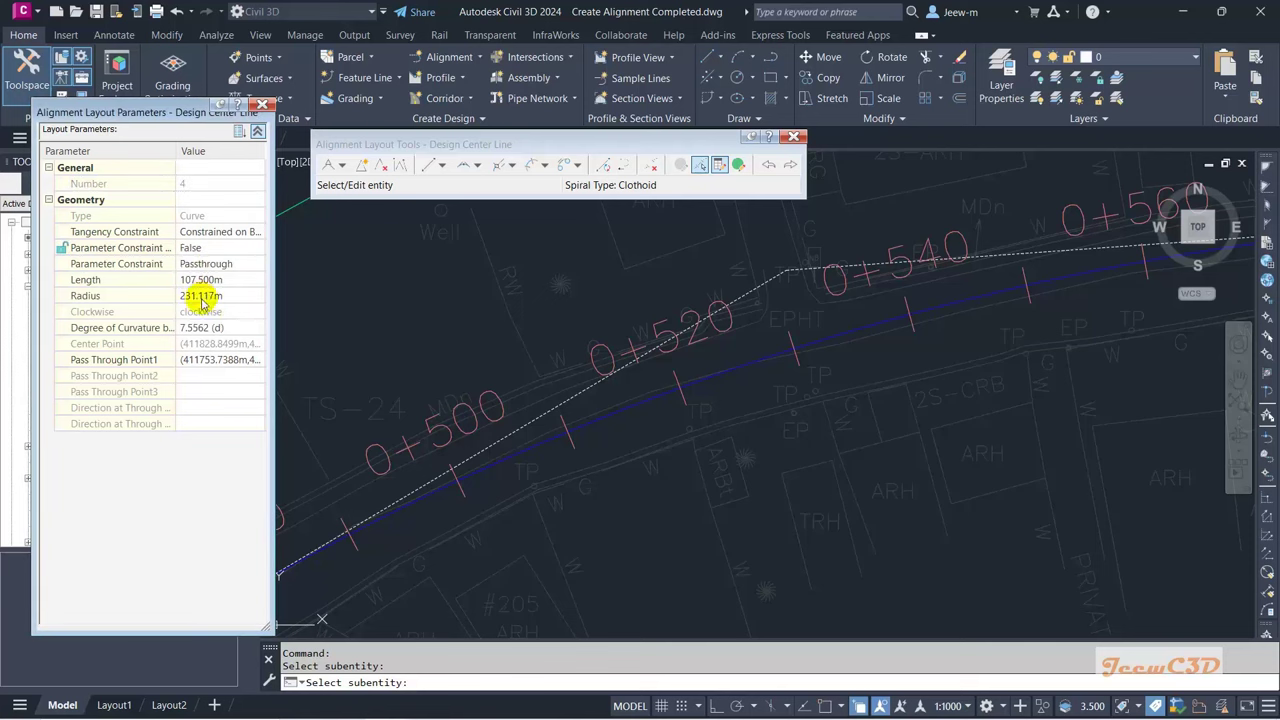
click(203, 296)
text(230)
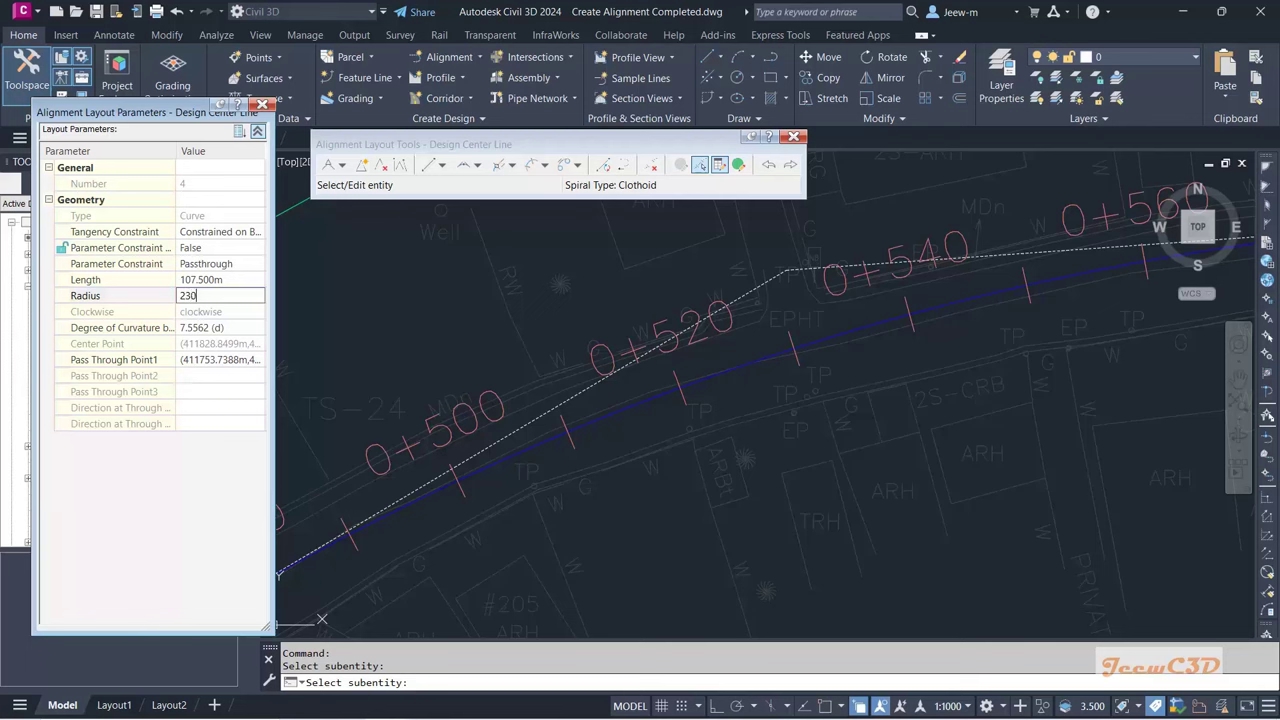
key(Return)
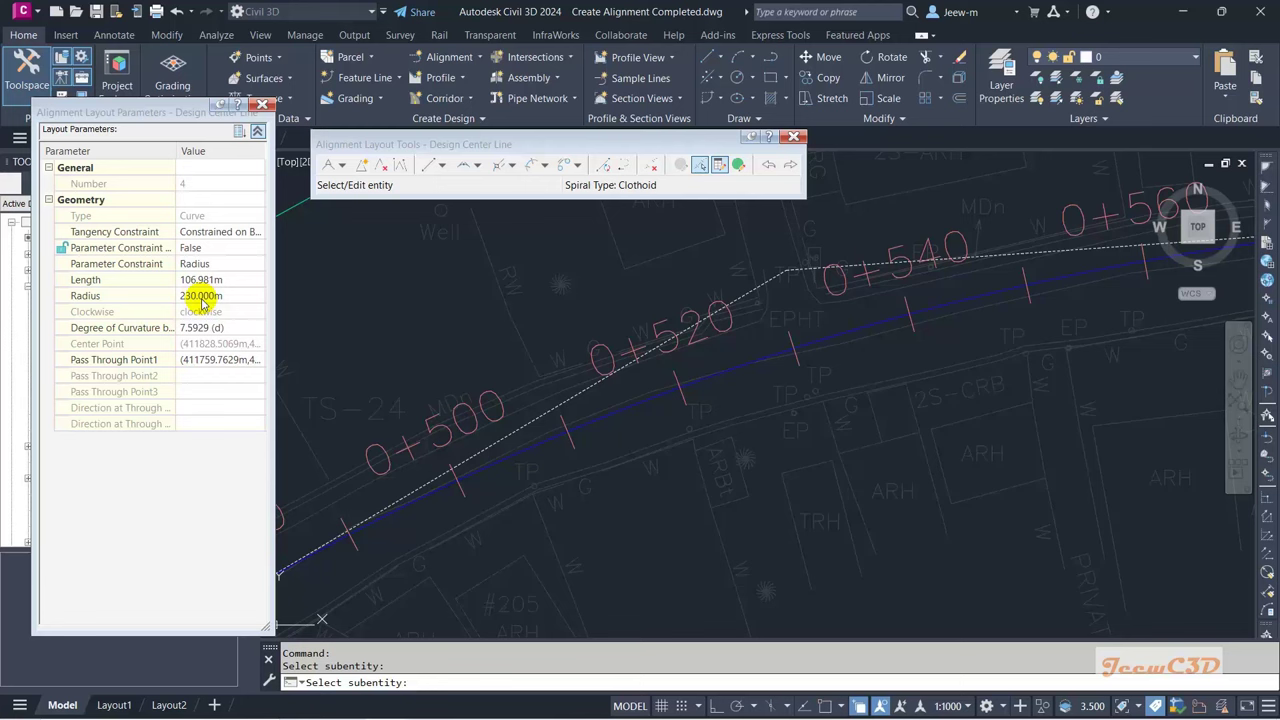
Step: Try a radius of 400 m on the curve after PC 0+477
scroll(745, 391, down, 2)
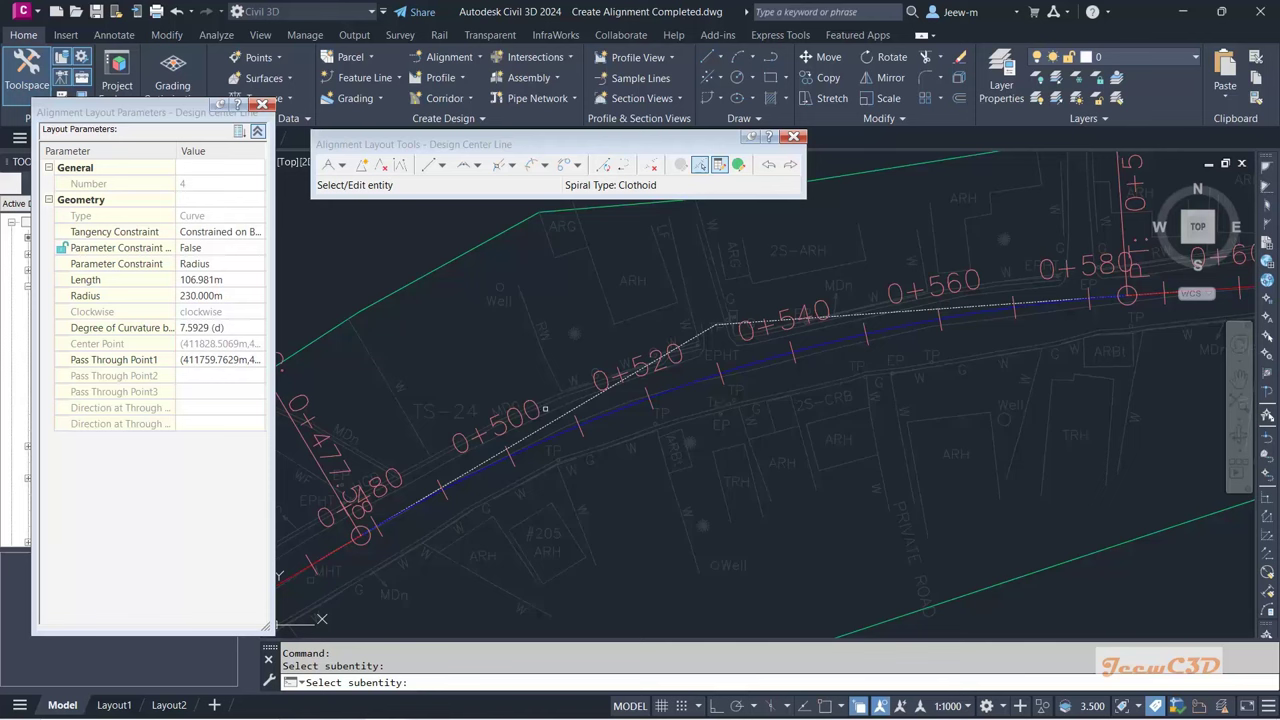
click(186, 295)
text(4)
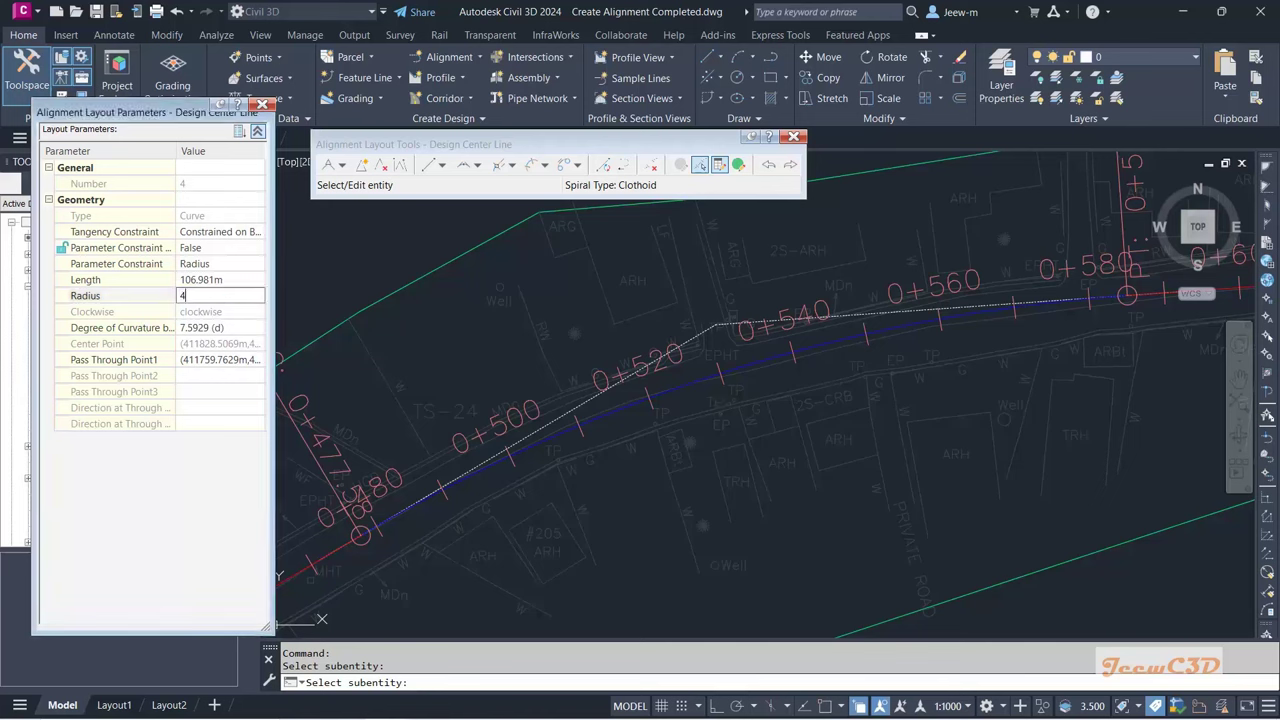
text(00)
key(Return)
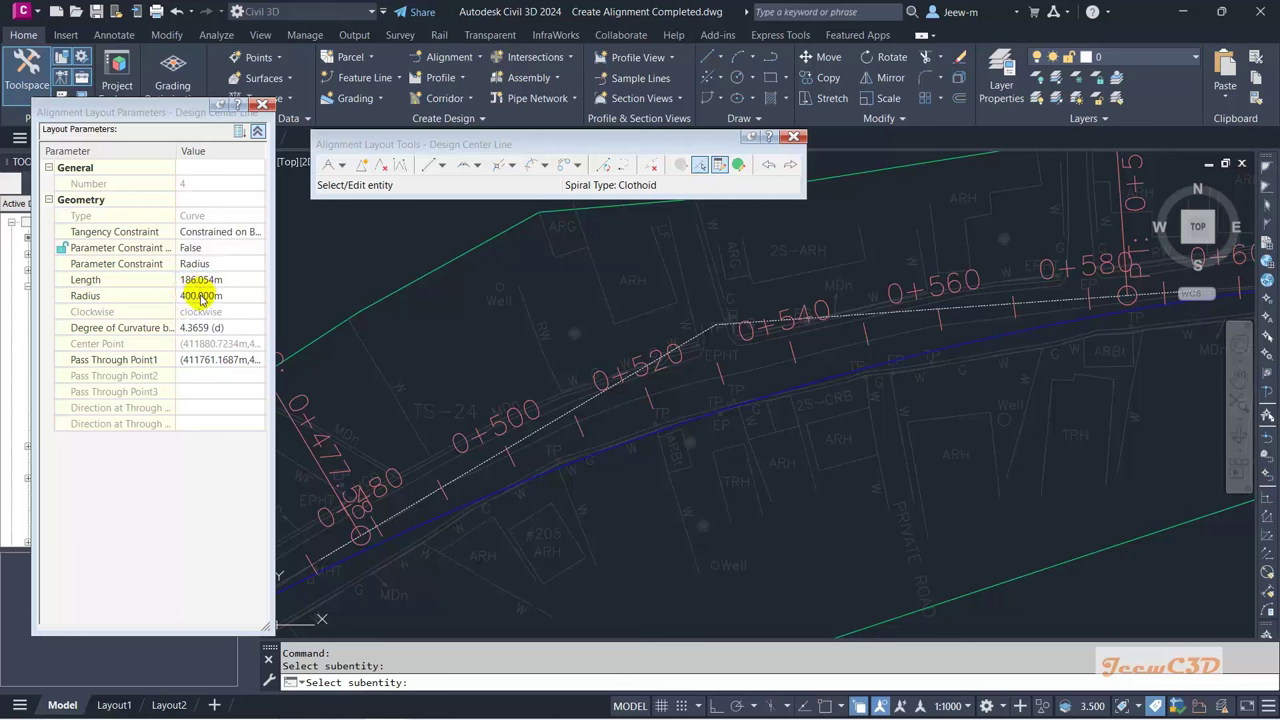
Step: Return the radius of the curve after PC 0+477 to 230 m, end the sub-entity selection and close the layout parameters
click(202, 298)
text(23)
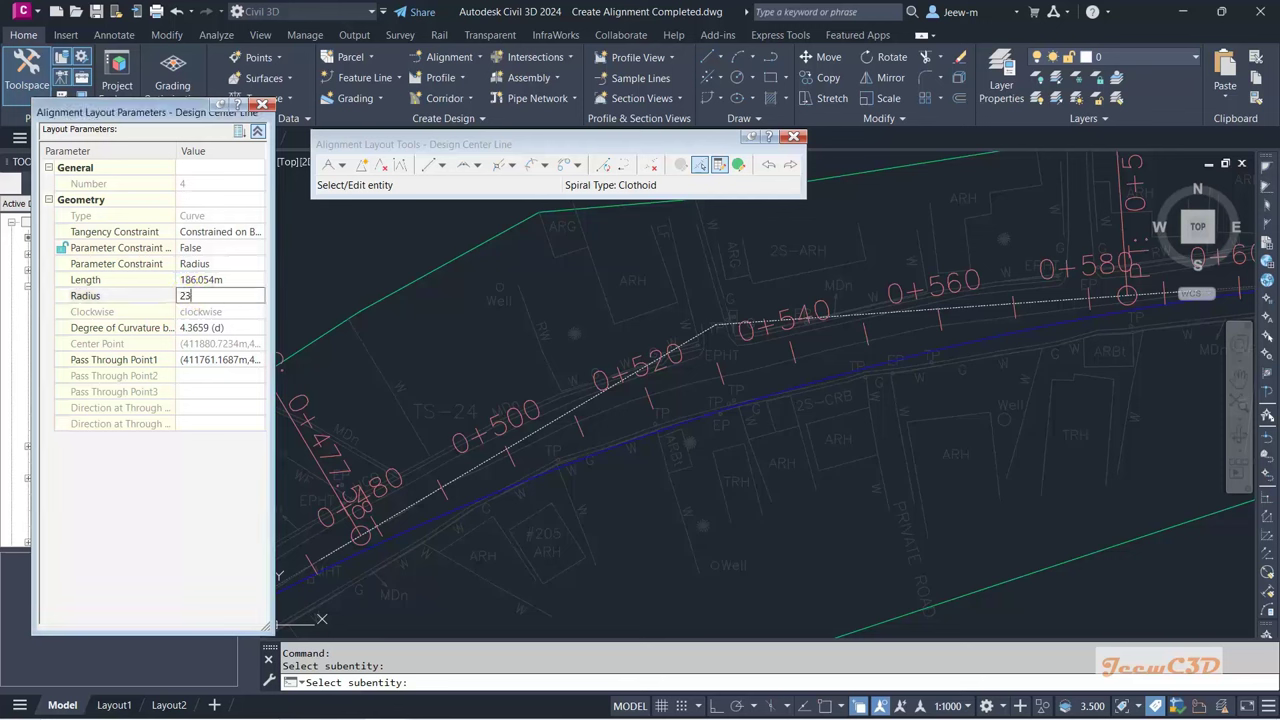
text(0)
key(Return)
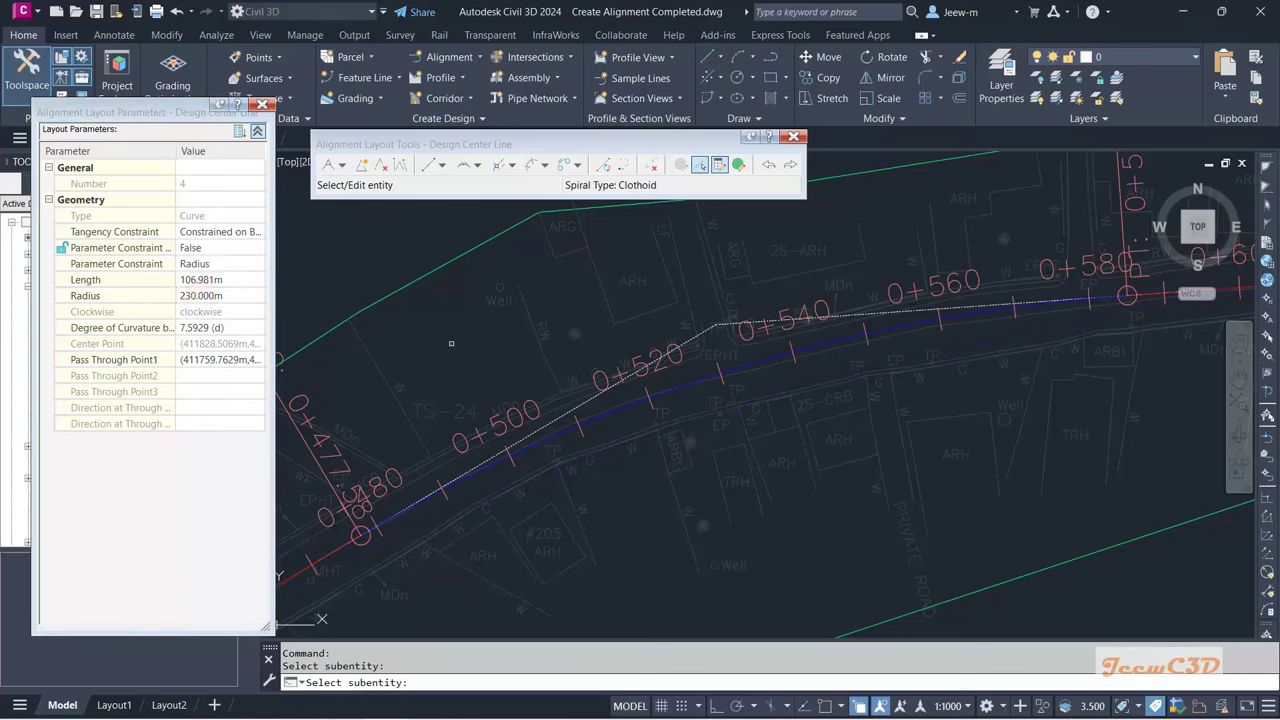
key(Return)
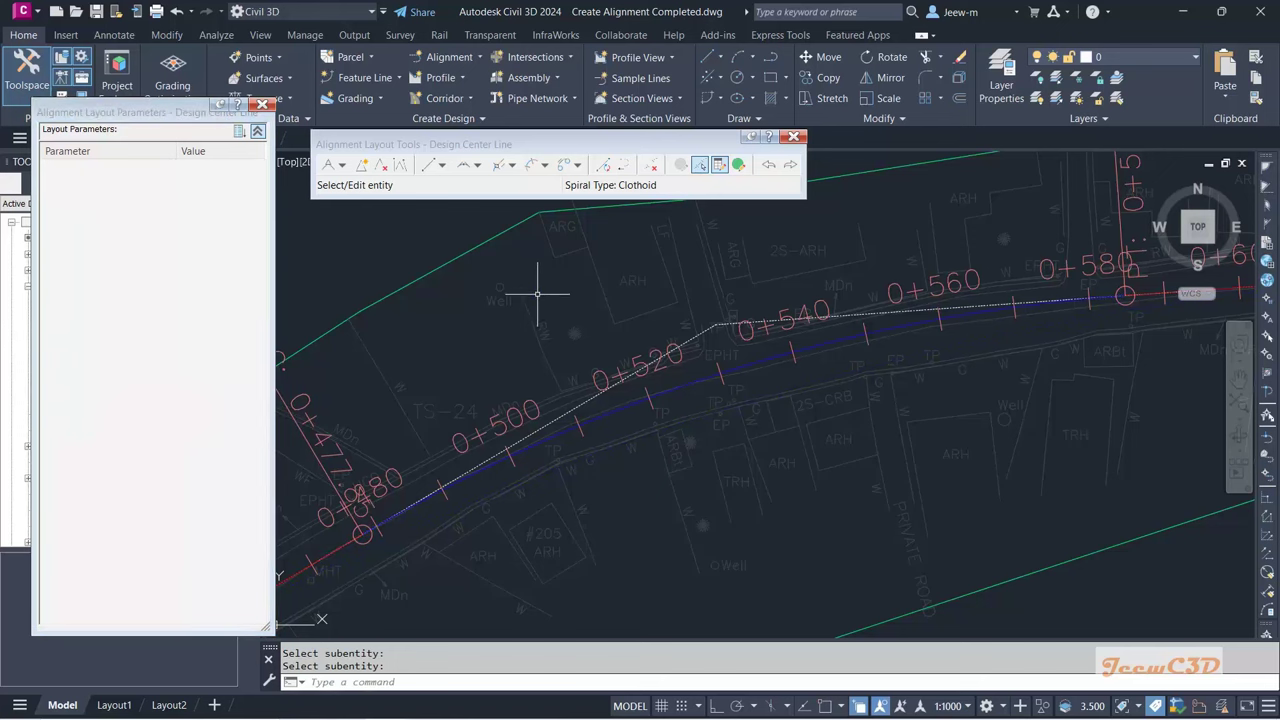
click(260, 104)
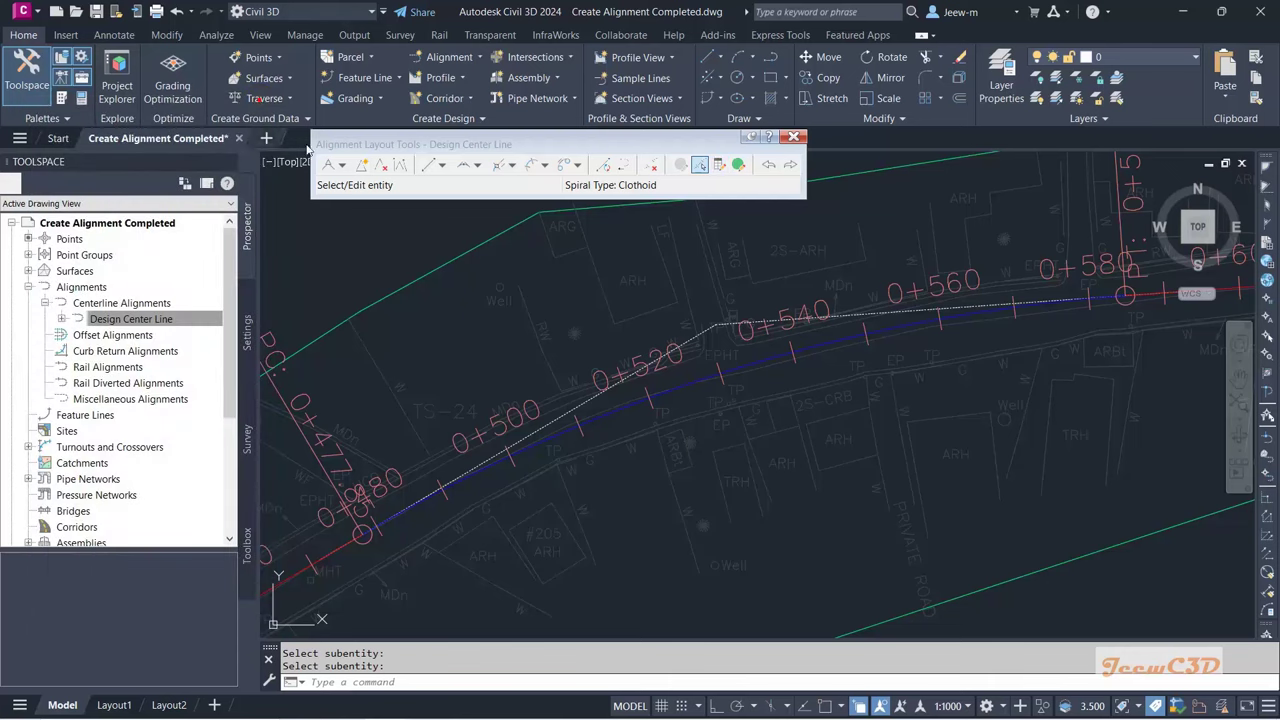
Step: Open the Alignment Grid View of Design Center Line and move the entities table lower to uncover part of the alignment
drag(584, 142, 484, 157)
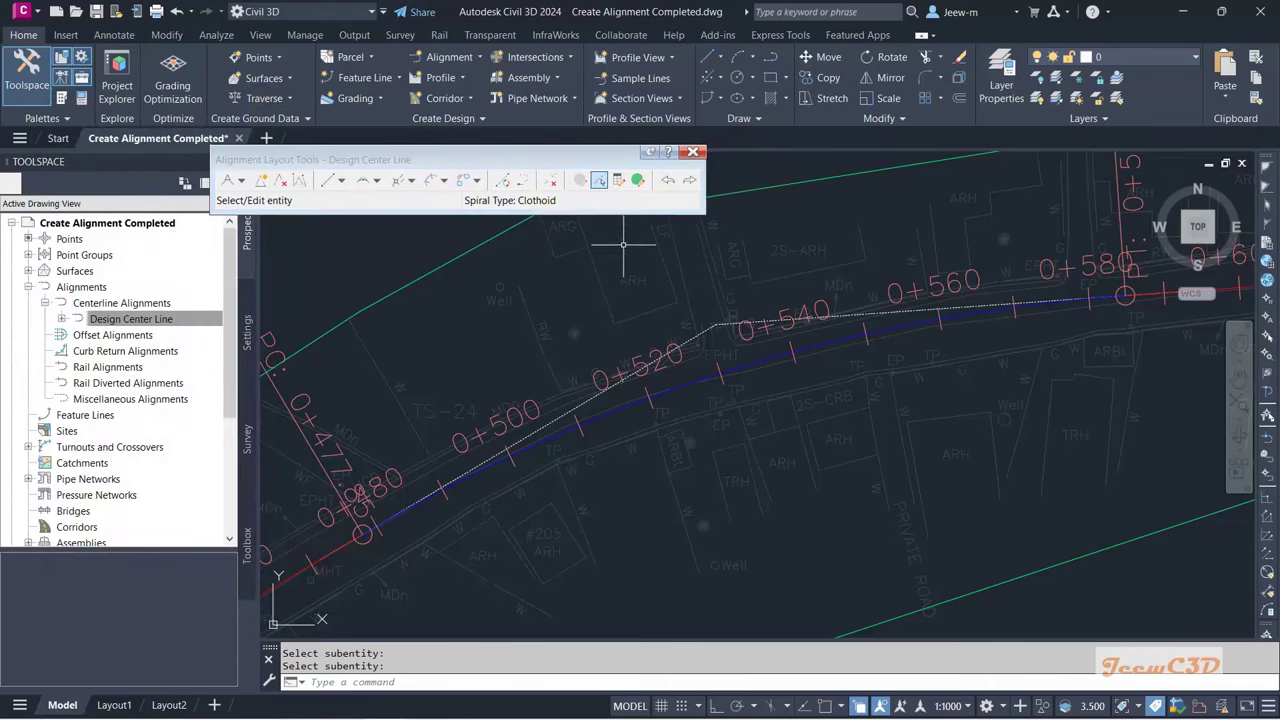
scroll(316, 370, down, 6)
middle_drag(1120, 360, 823, 371)
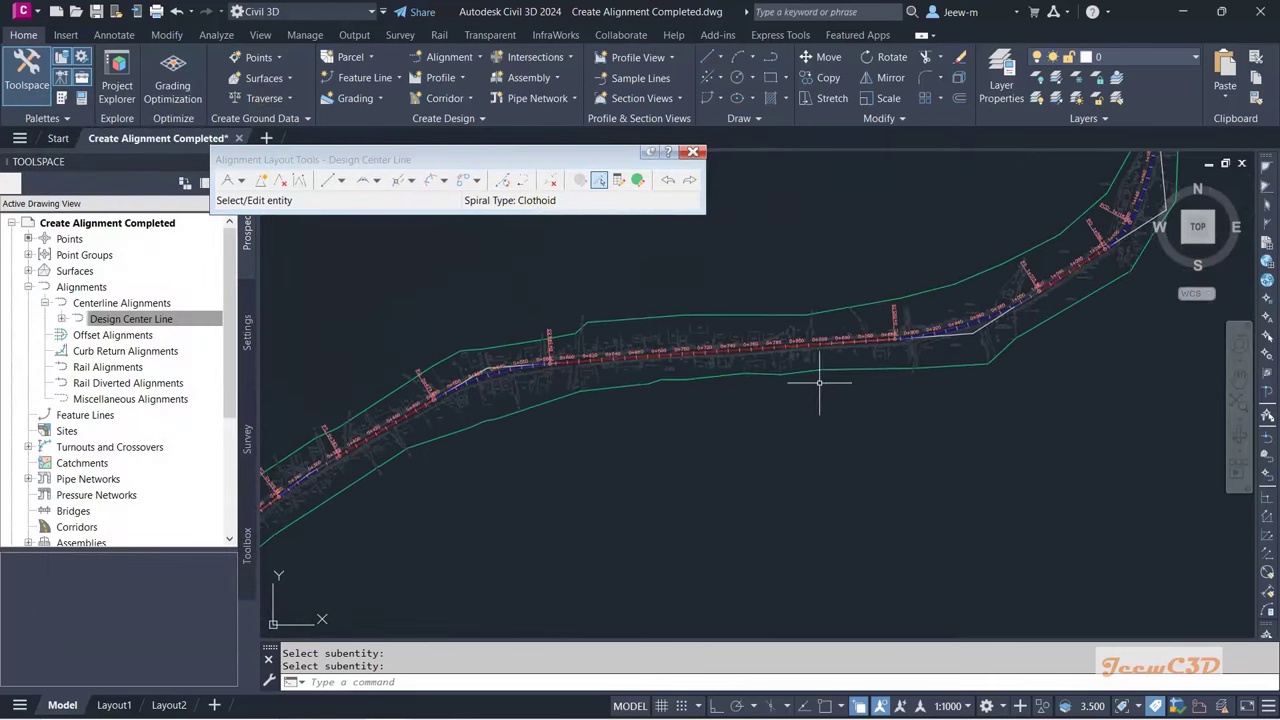
scroll(823, 371, down, 2)
middle_drag(627, 323, 639, 448)
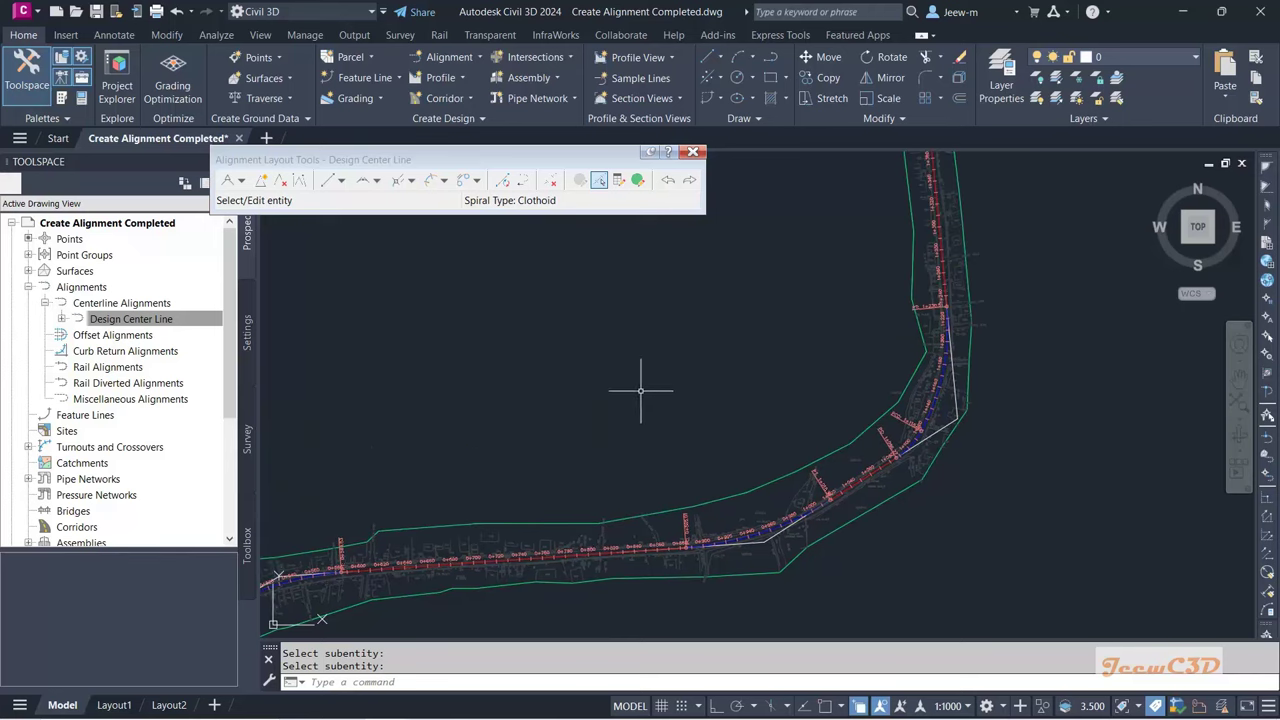
click(637, 180)
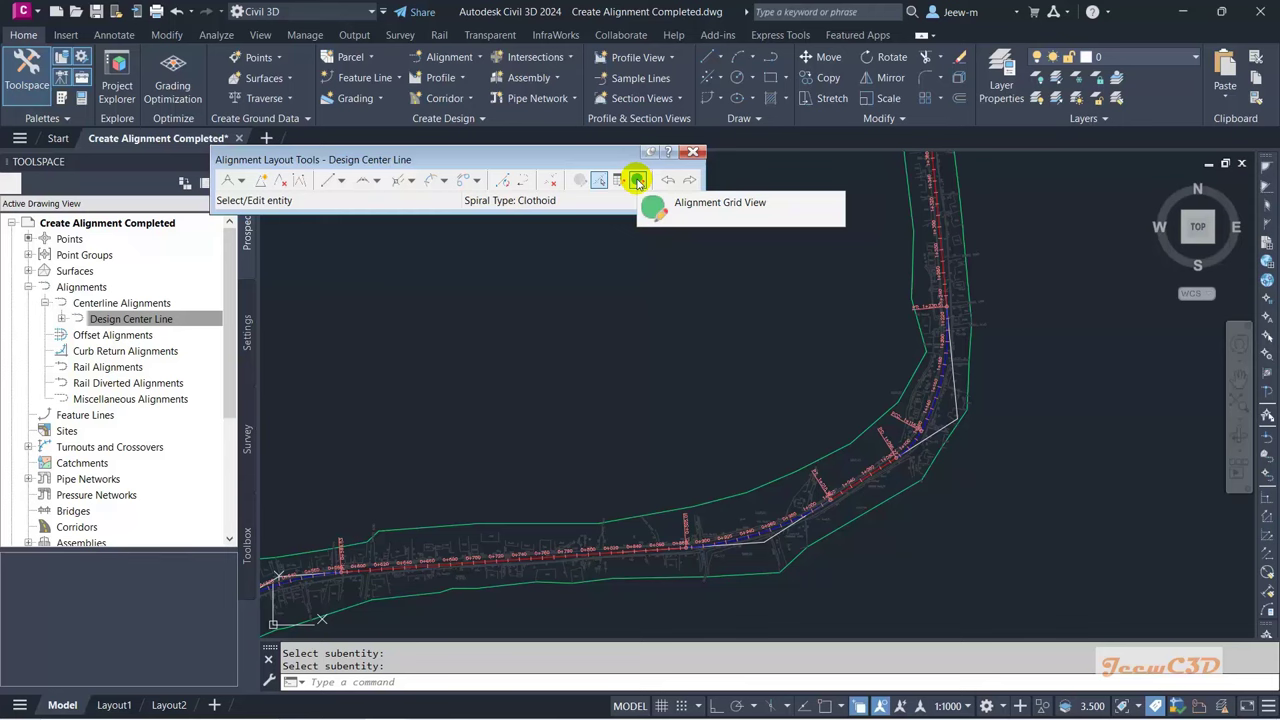
click(637, 180)
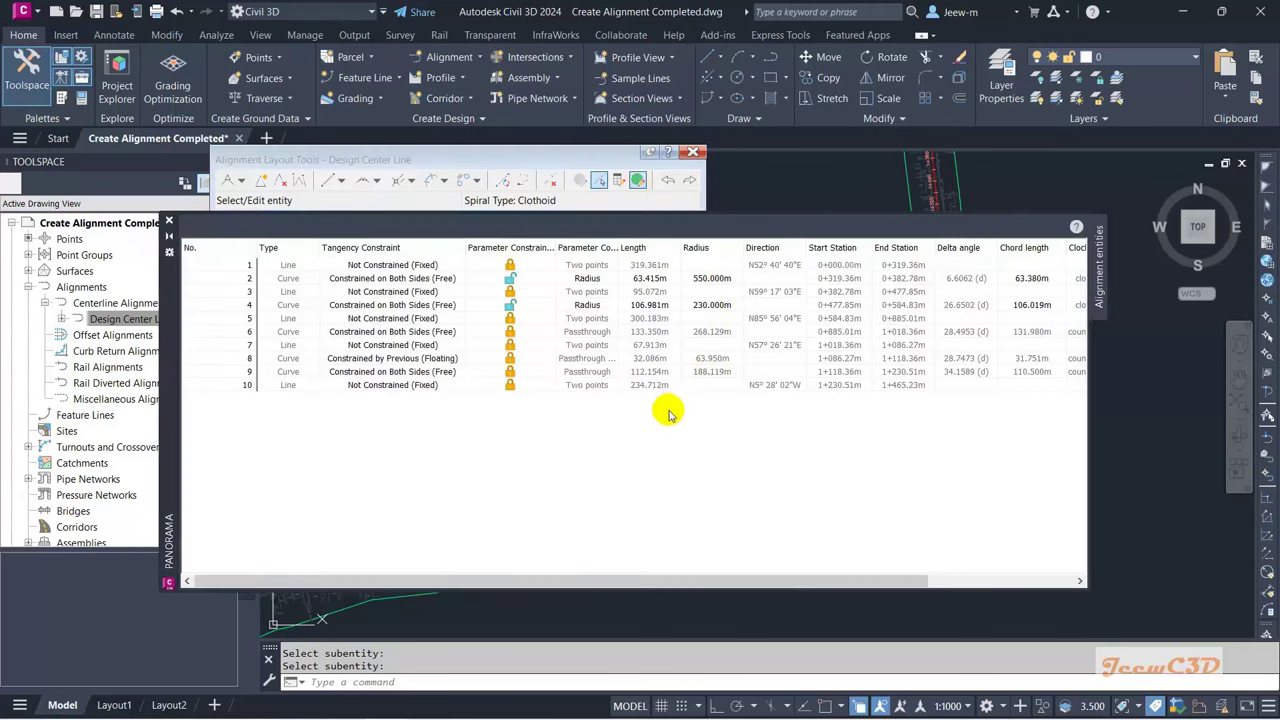
click(648, 418)
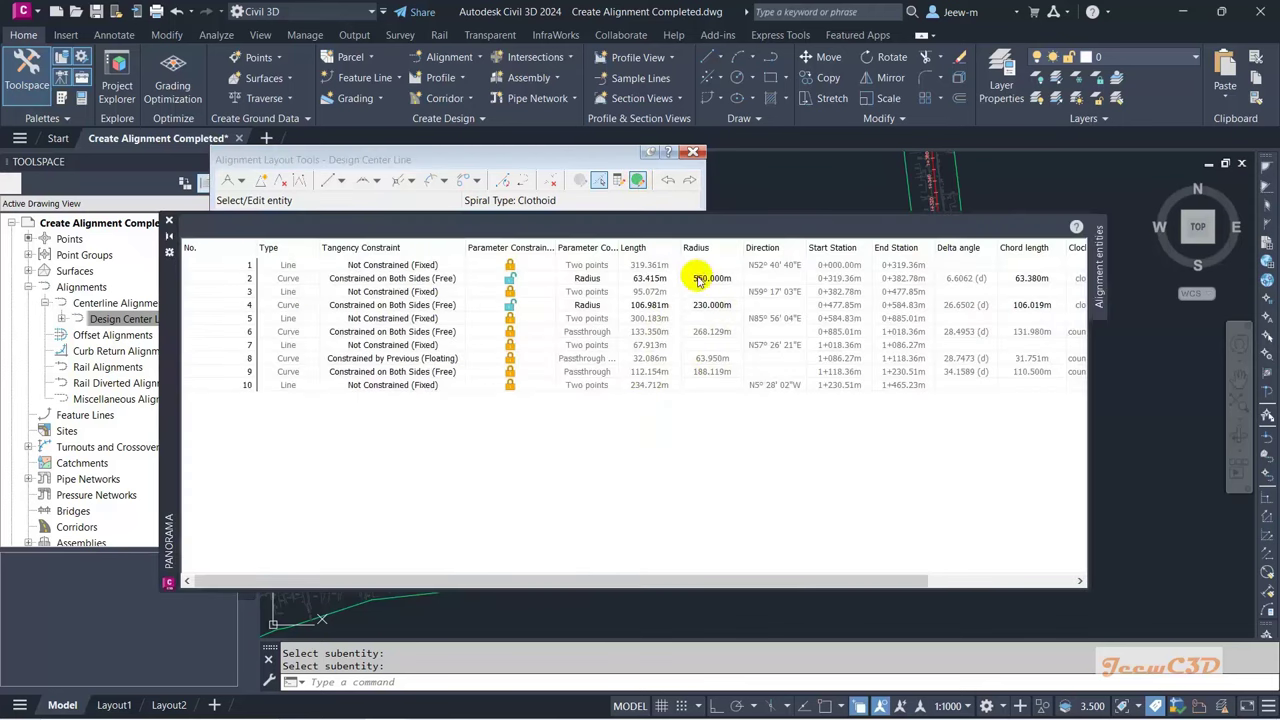
drag(171, 325, 341, 421)
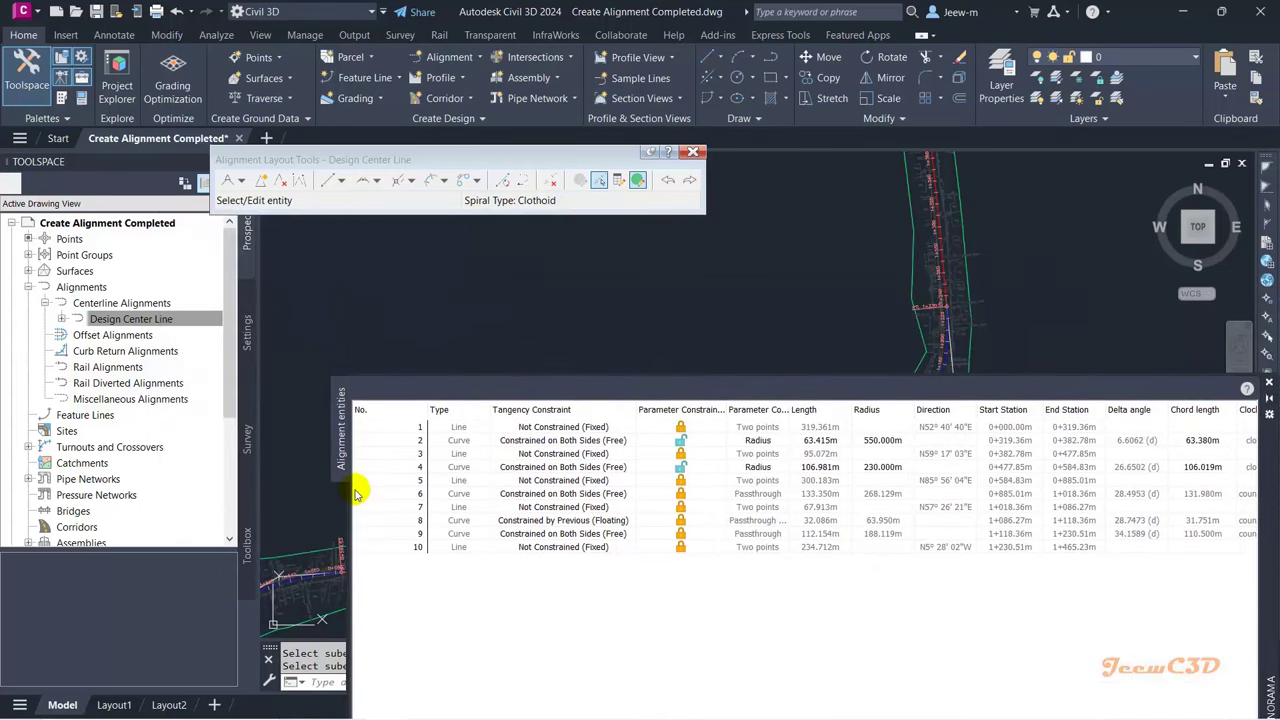
Step: Locate the curves numbered 9, 8 and 2 of the alignment entities table in the drawing
click(565, 535)
click(930, 363)
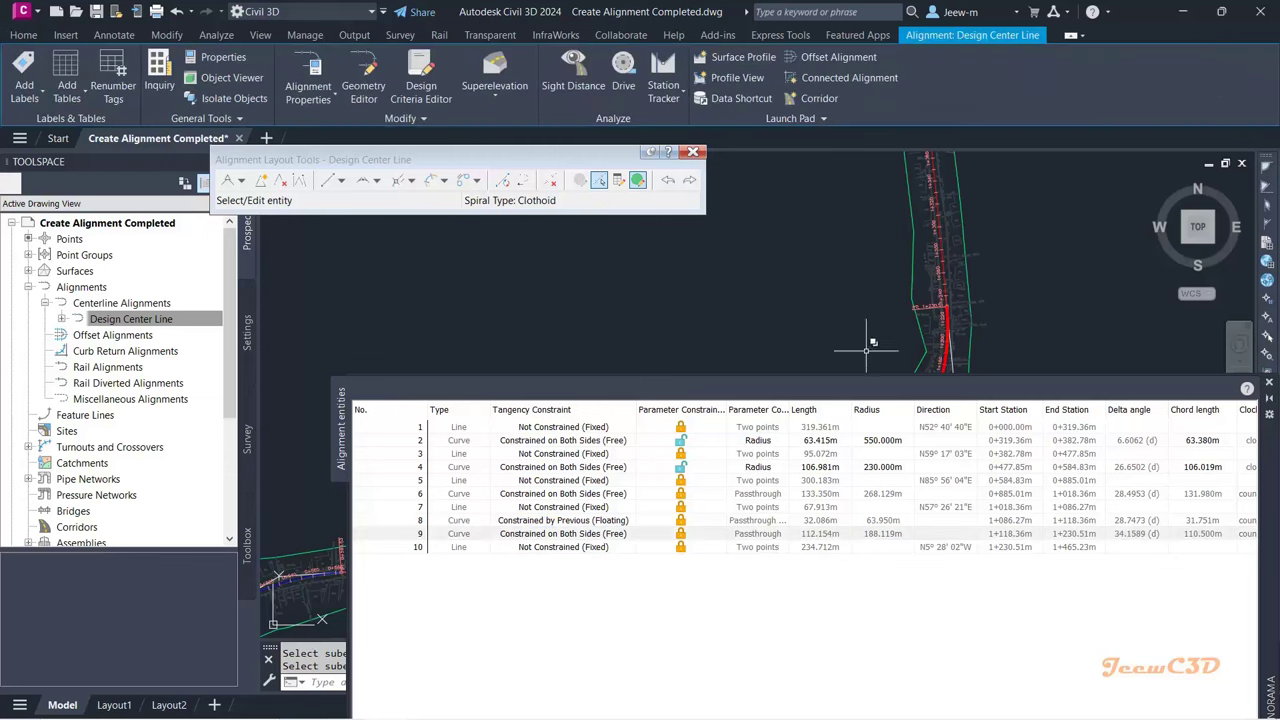
middle_drag(792, 330, 801, 237)
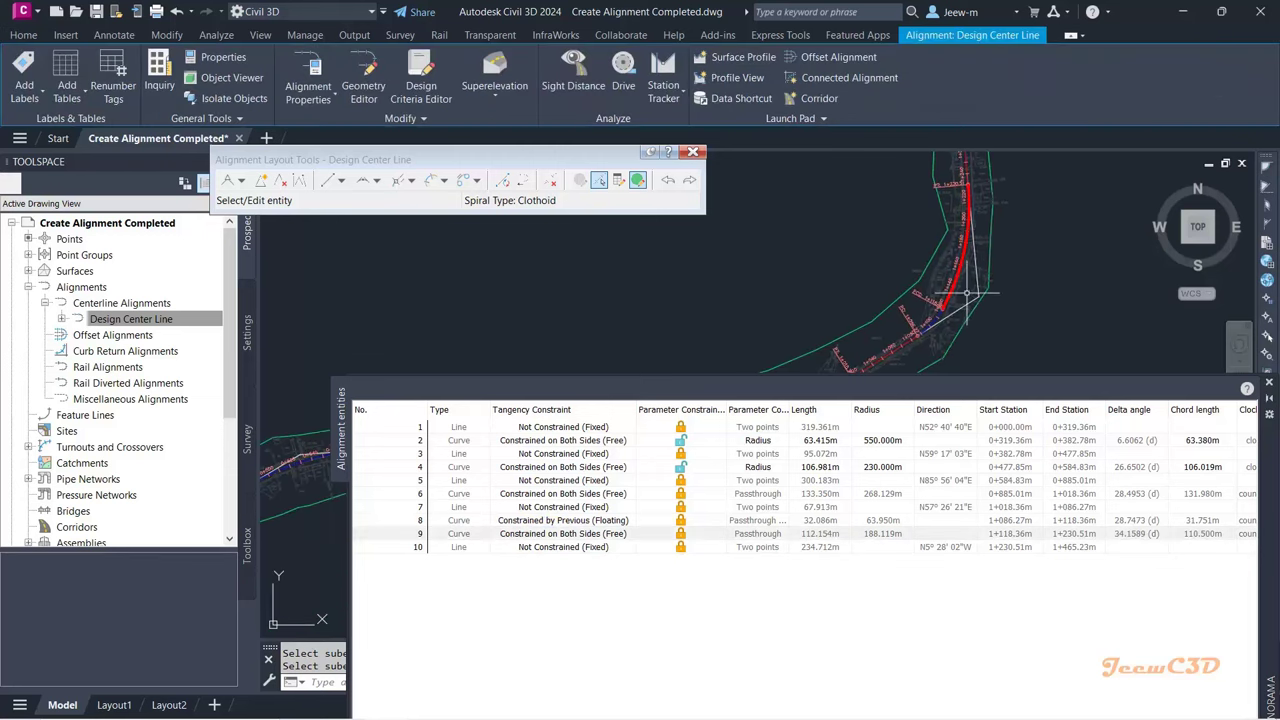
click(581, 535)
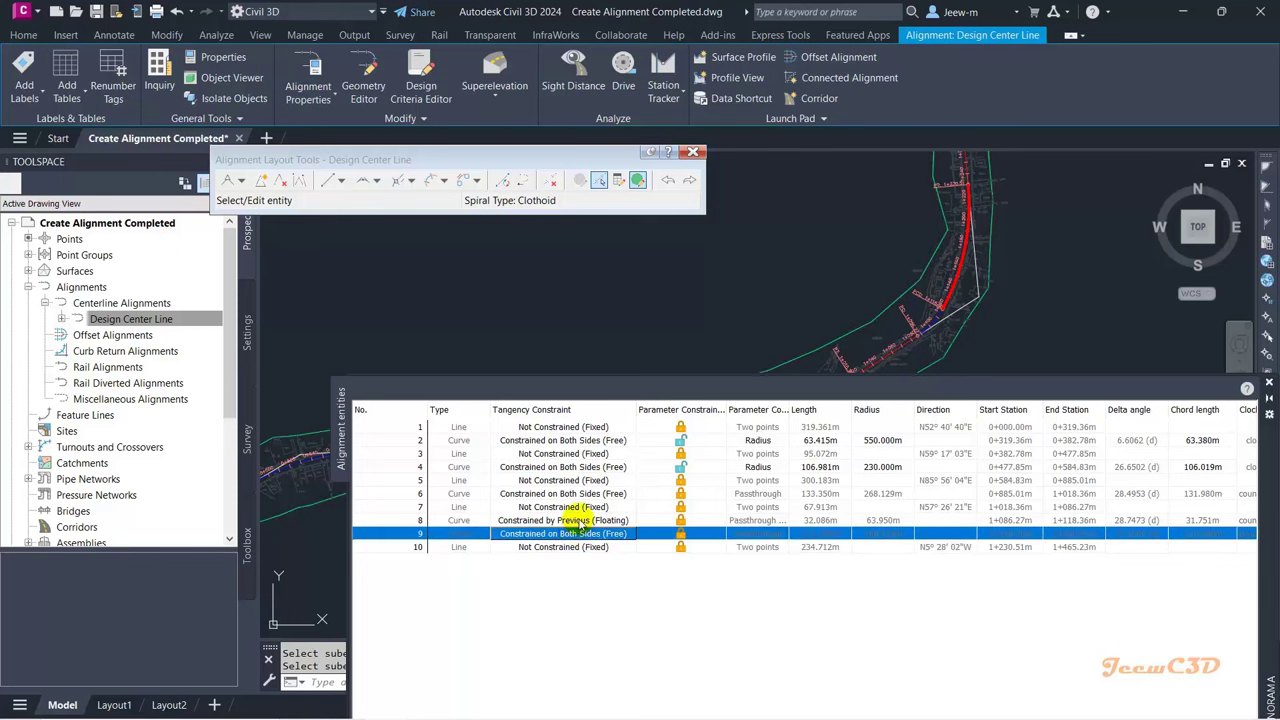
click(580, 521)
click(578, 535)
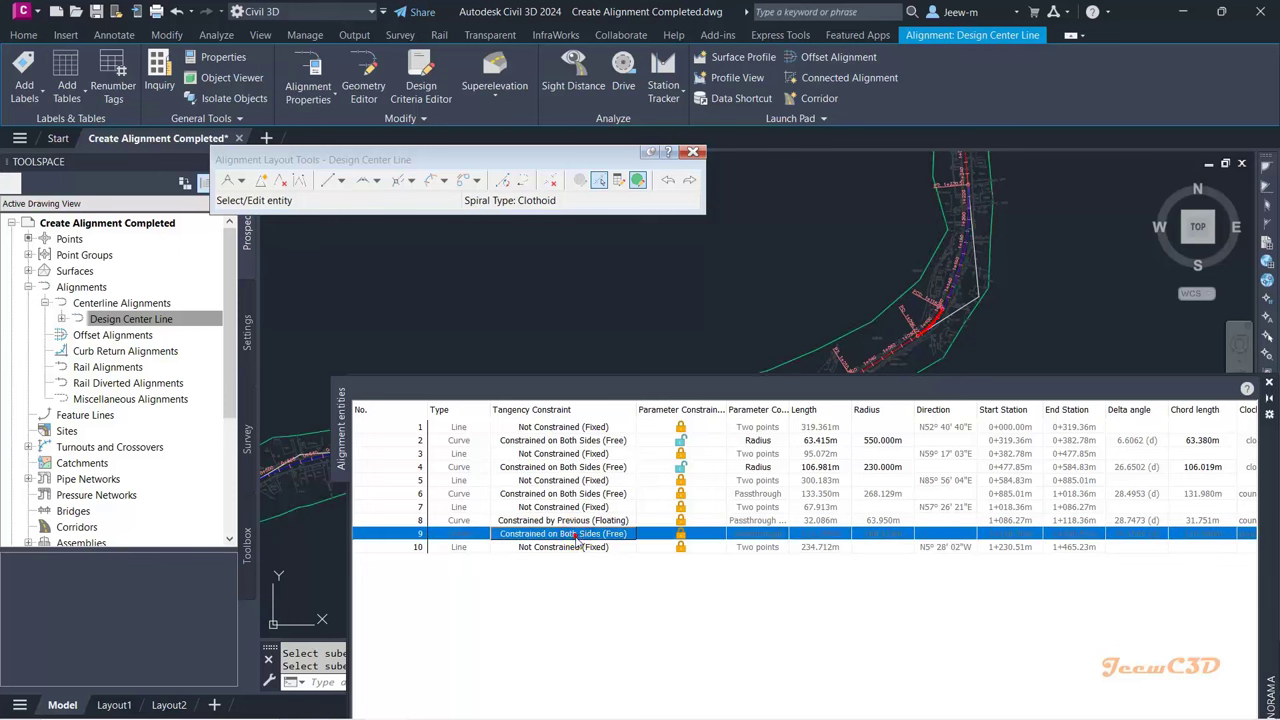
click(579, 521)
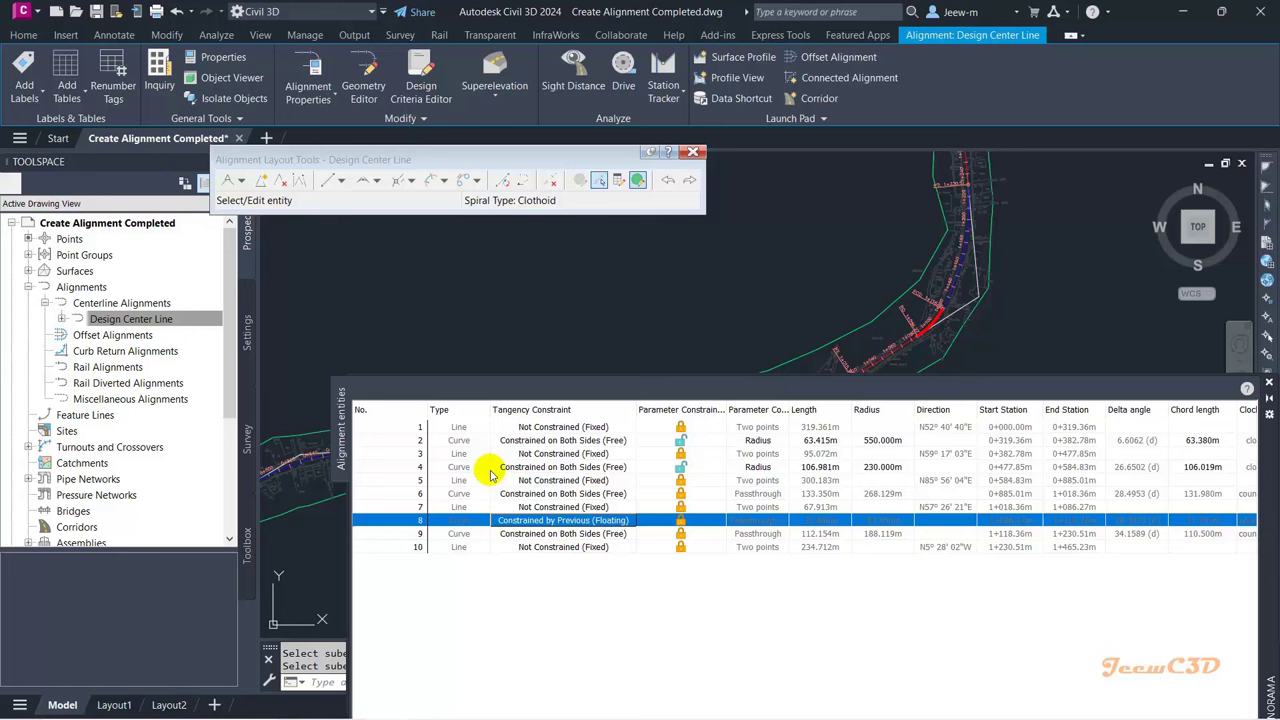
click(540, 441)
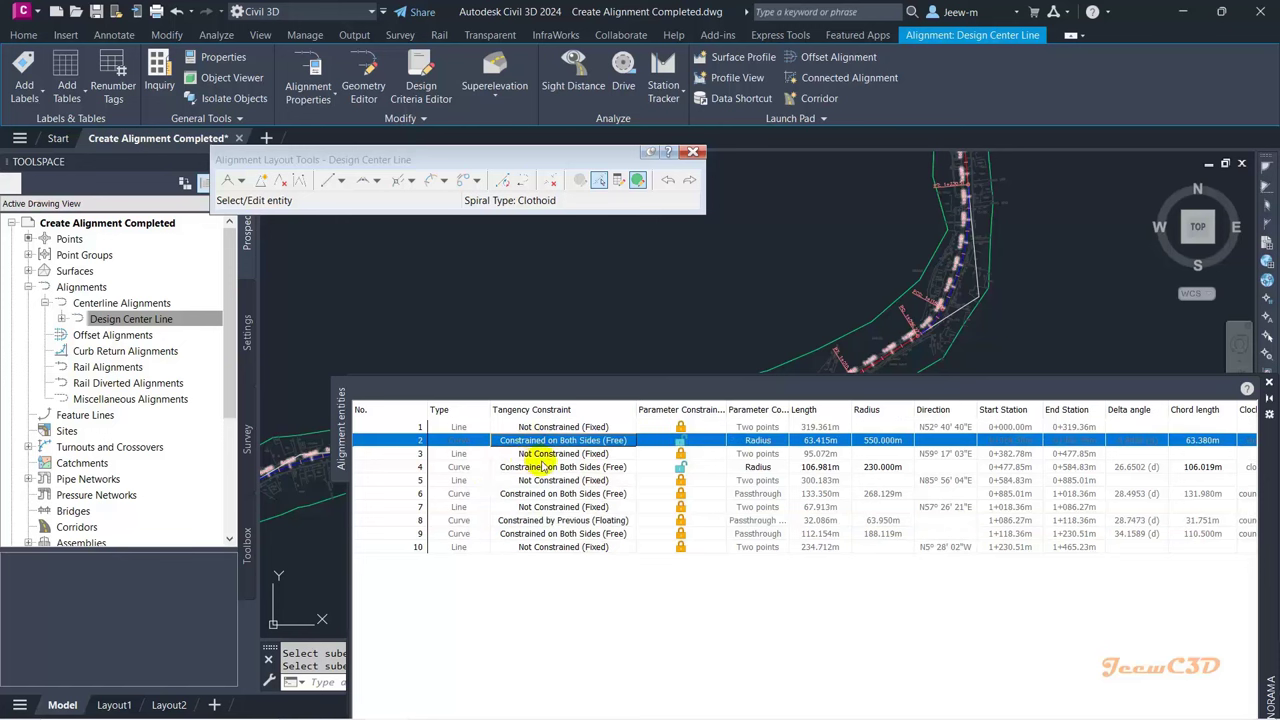
click(358, 410)
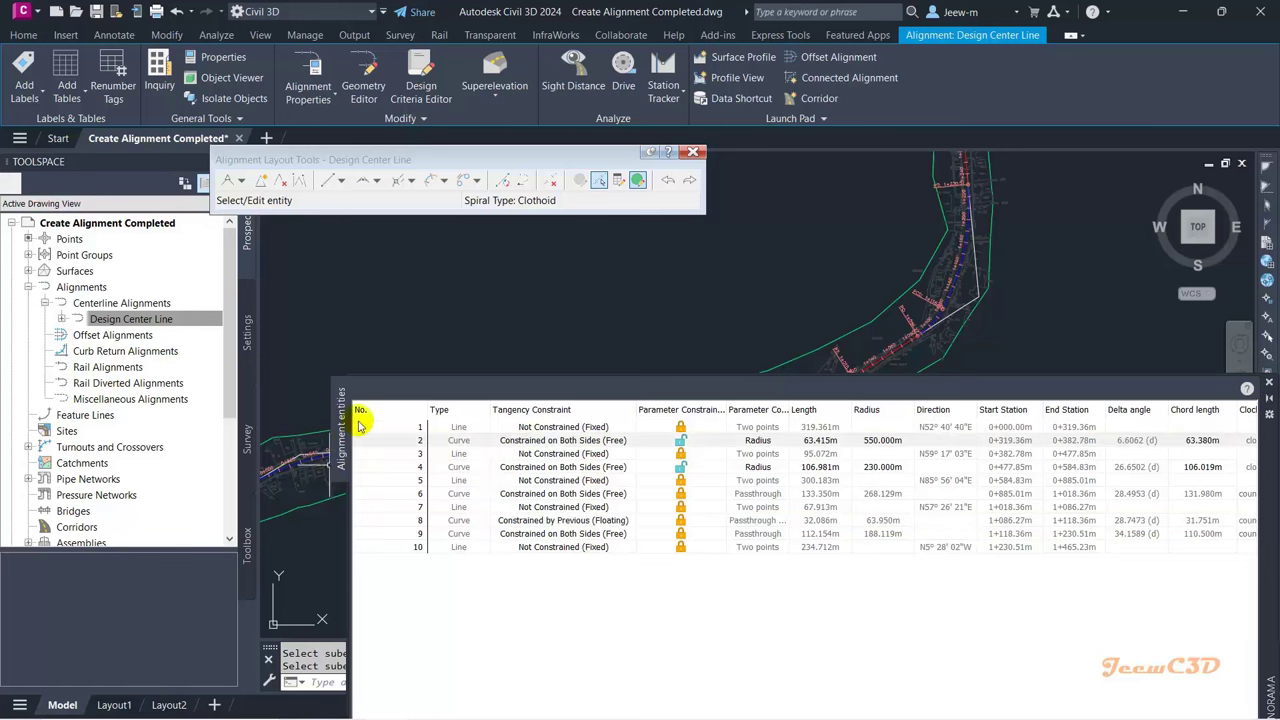
middle_drag(380, 350, 619, 247)
scroll(533, 318, up, 5)
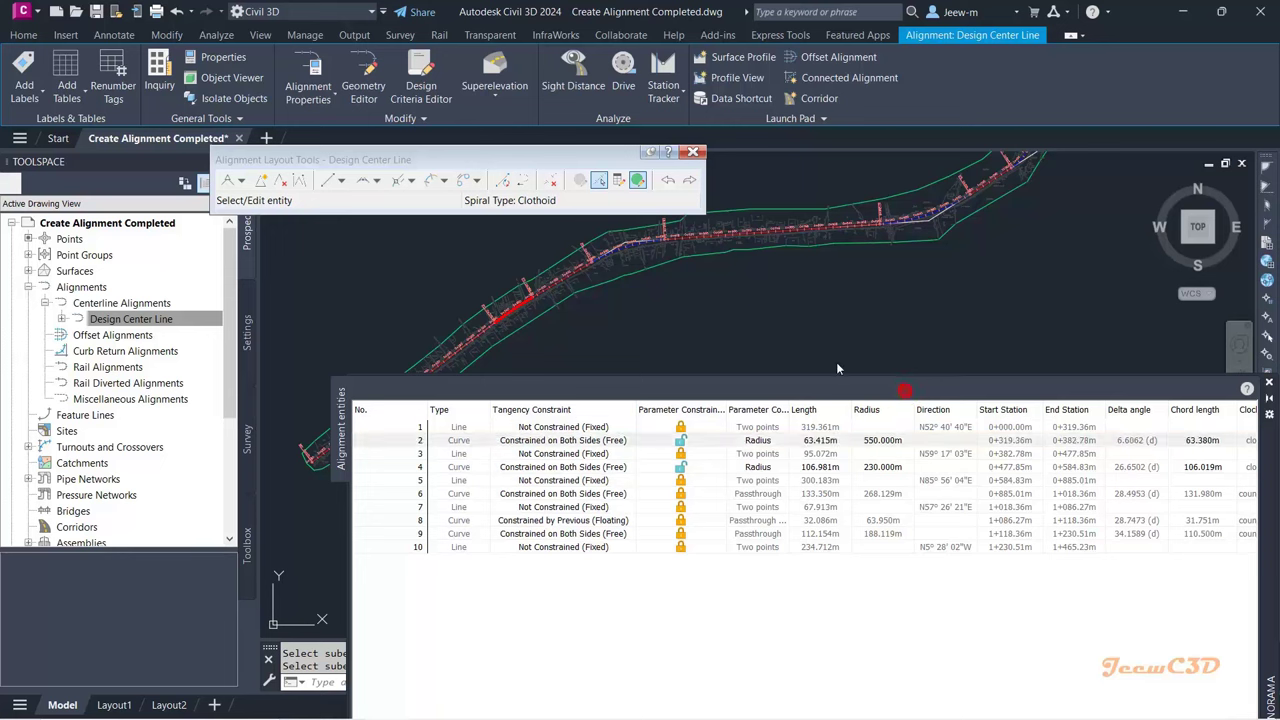
Step: Reposition the entities table, unlock the parameter constraint of curve 6 and set its radius to 270 m
drag(1266, 494, 1126, 411)
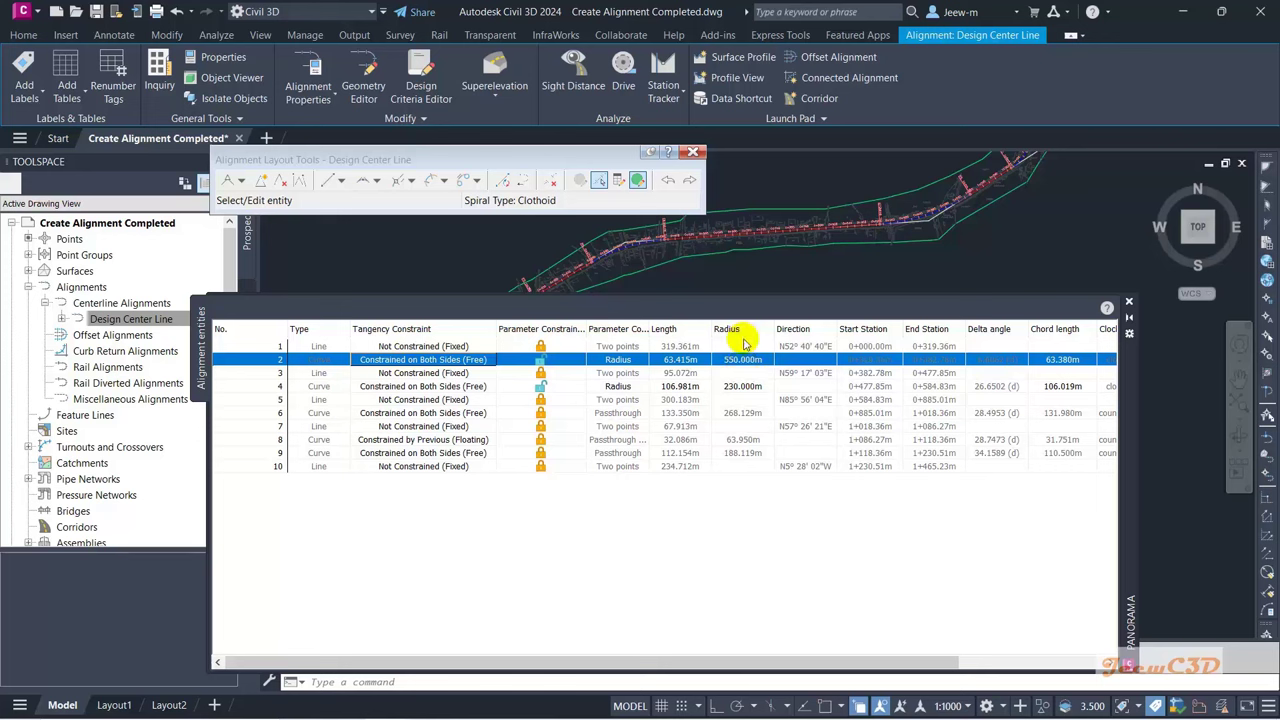
click(720, 413)
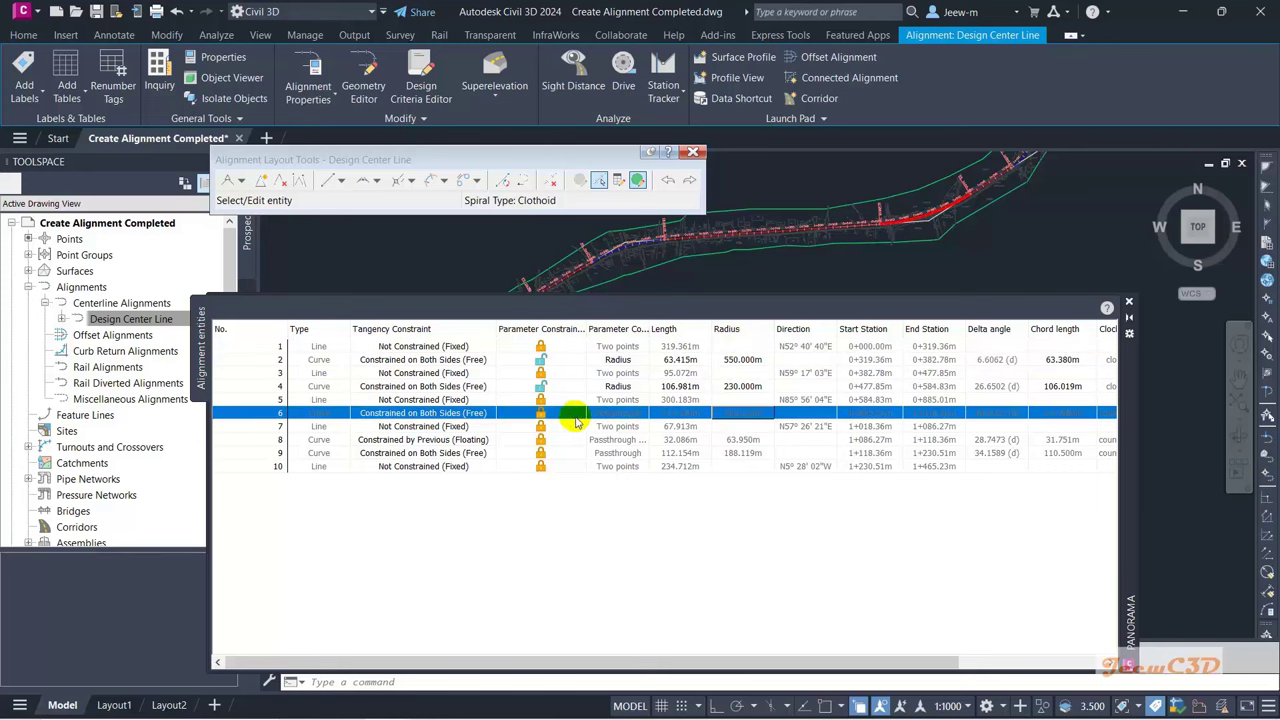
click(540, 418)
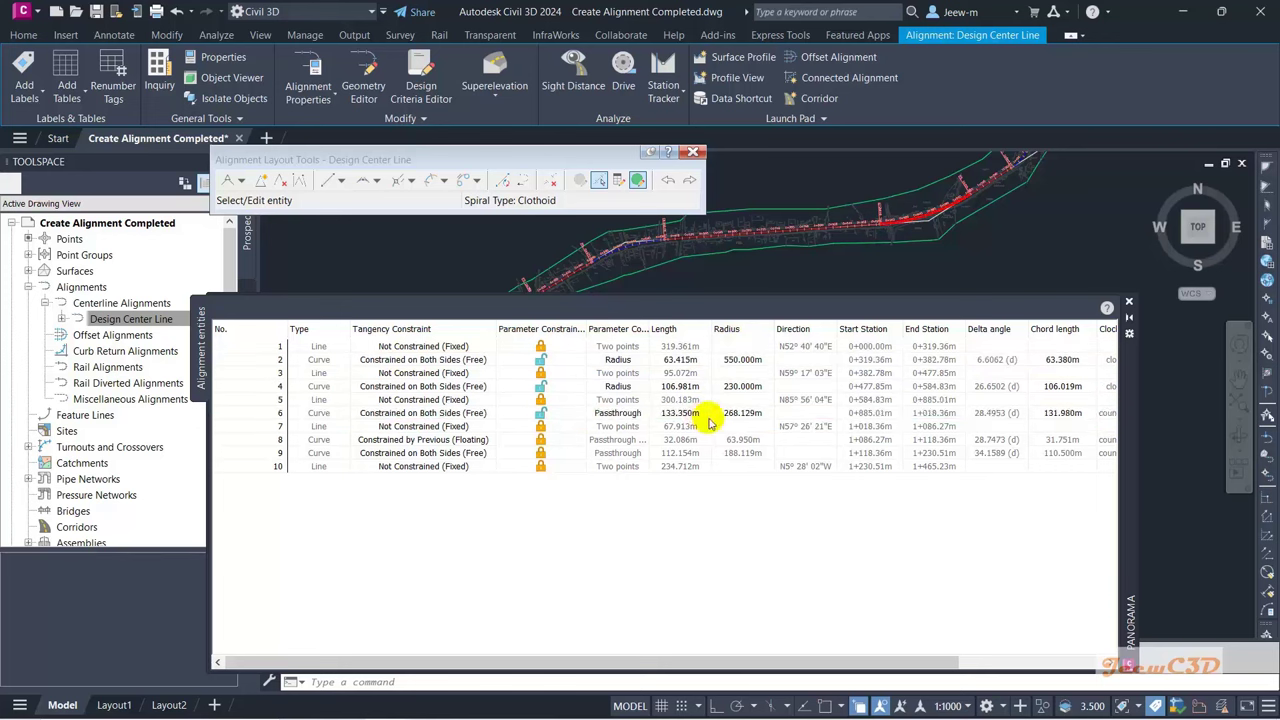
click(742, 414)
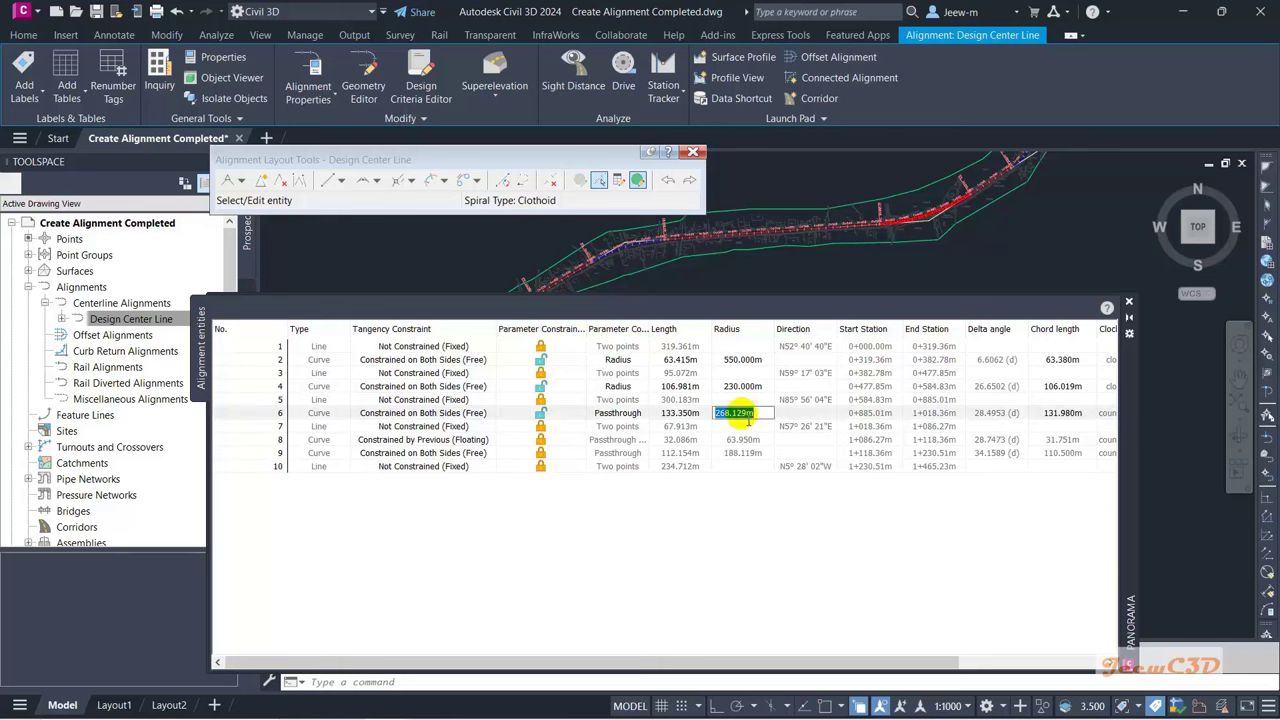
text(270)
key(Return)
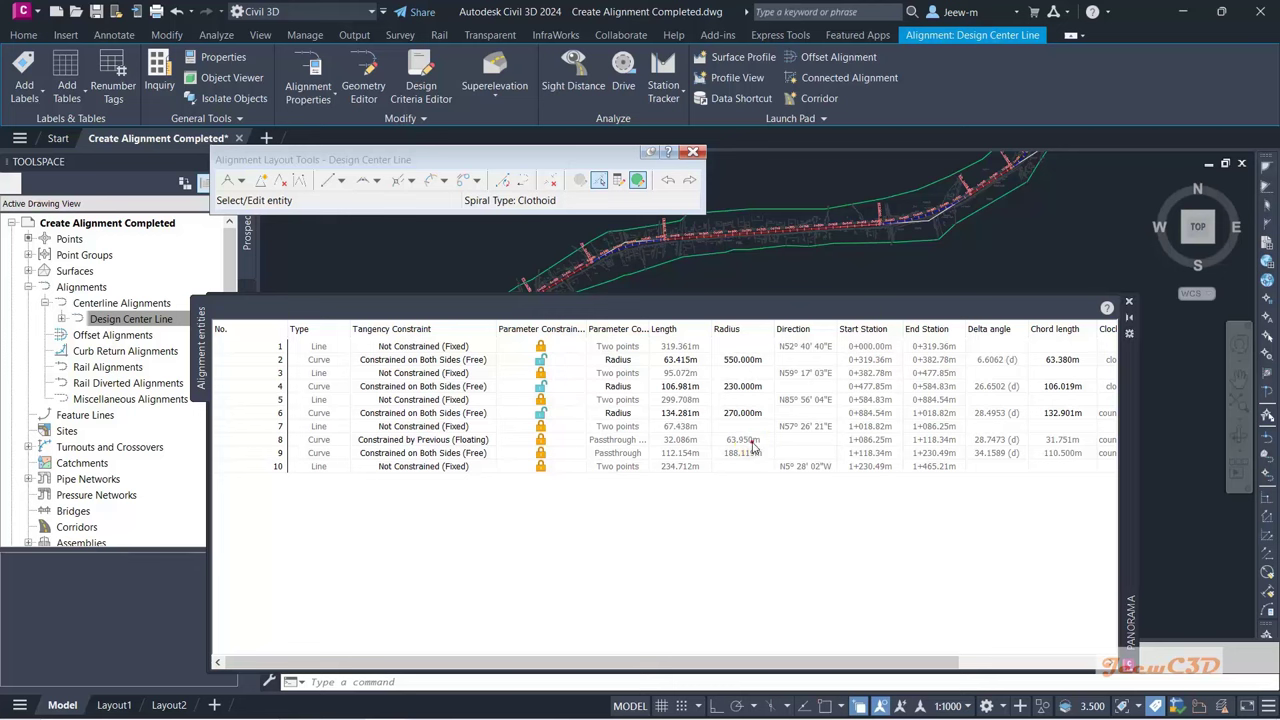
Step: Unlock the parameter constraint of curve 8 in the alignment entities table and set its radius to 65 m
click(754, 441)
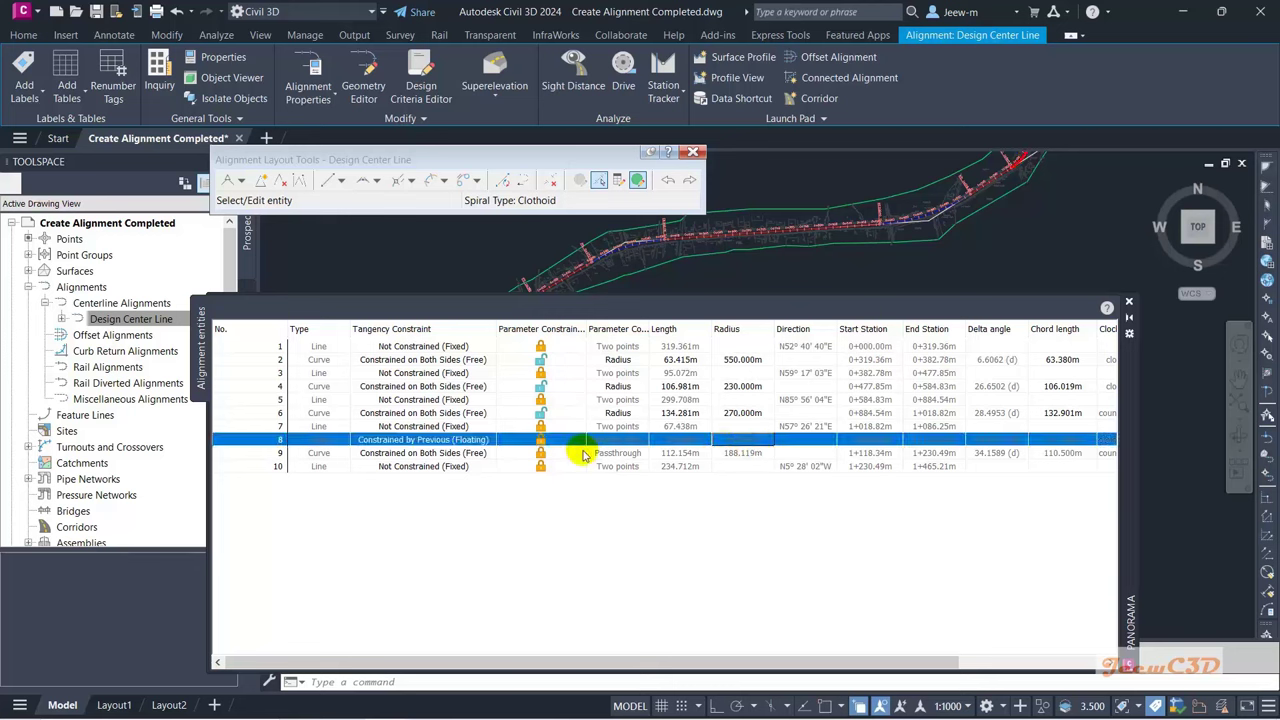
click(541, 443)
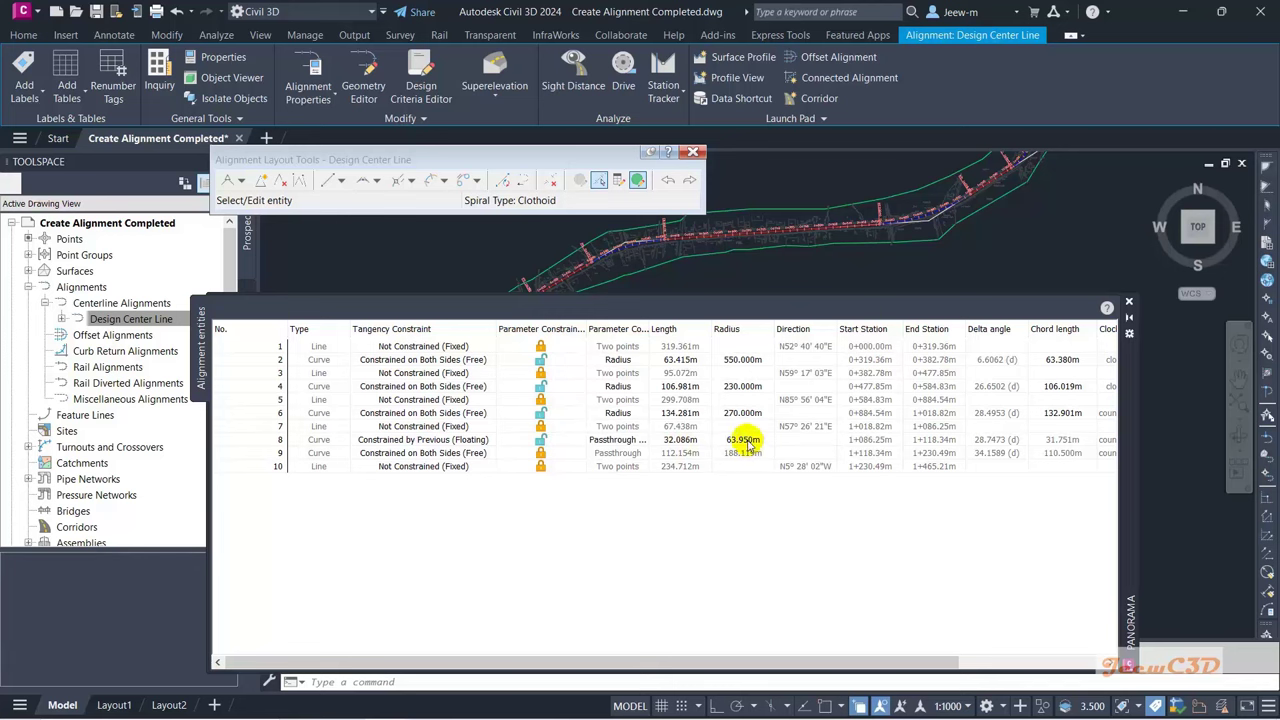
click(748, 444)
click(748, 444)
text(65)
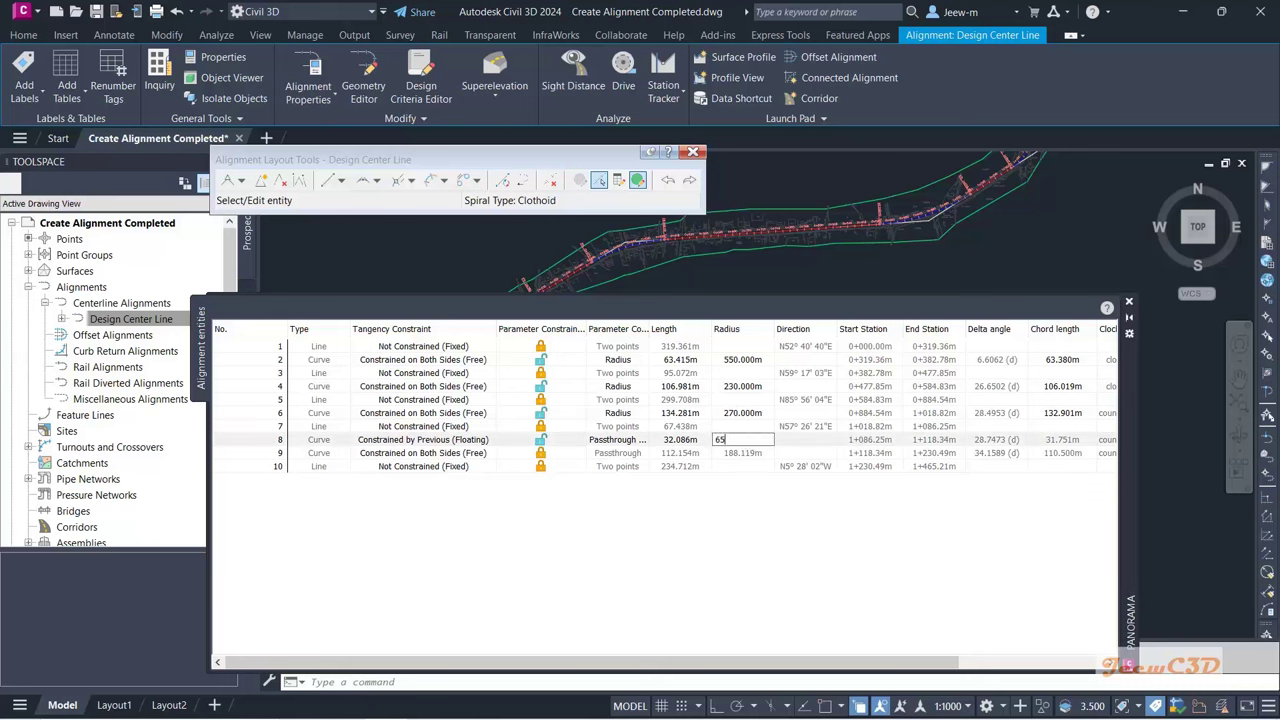
key(Return)
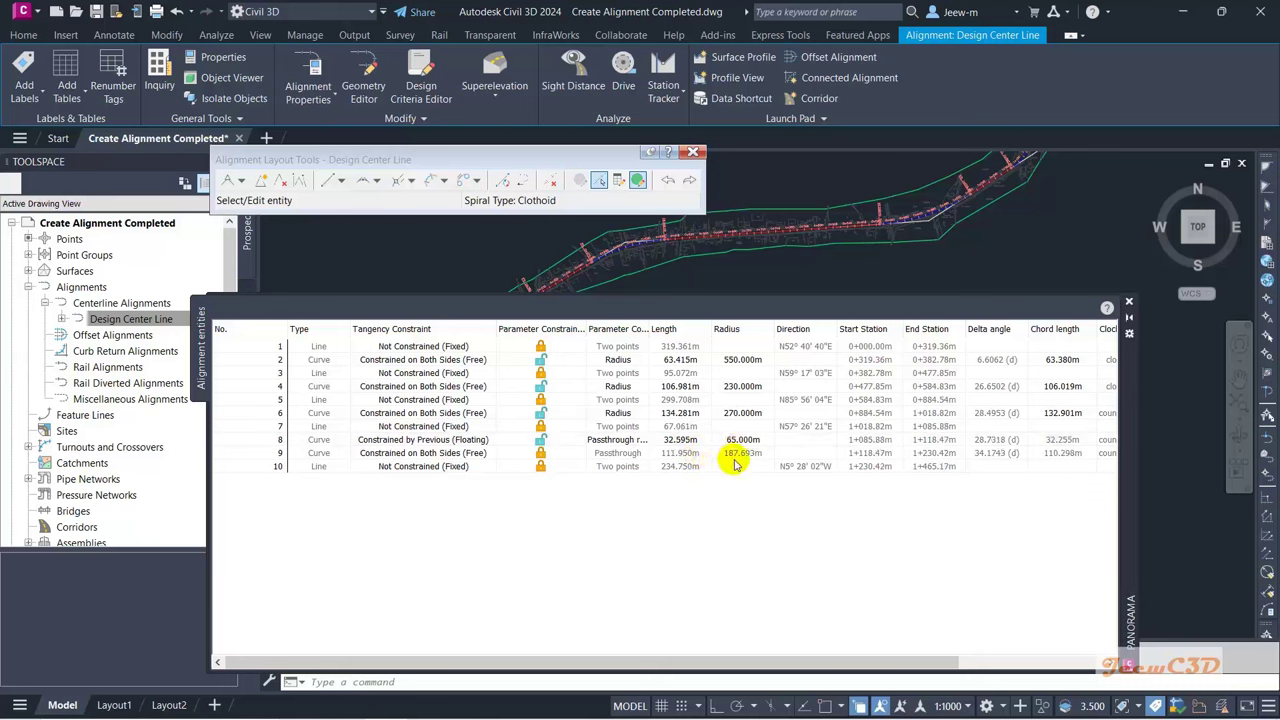
Step: Unlock the parameter constraint of curve 9 and set its radius to 190 m
click(735, 456)
click(541, 455)
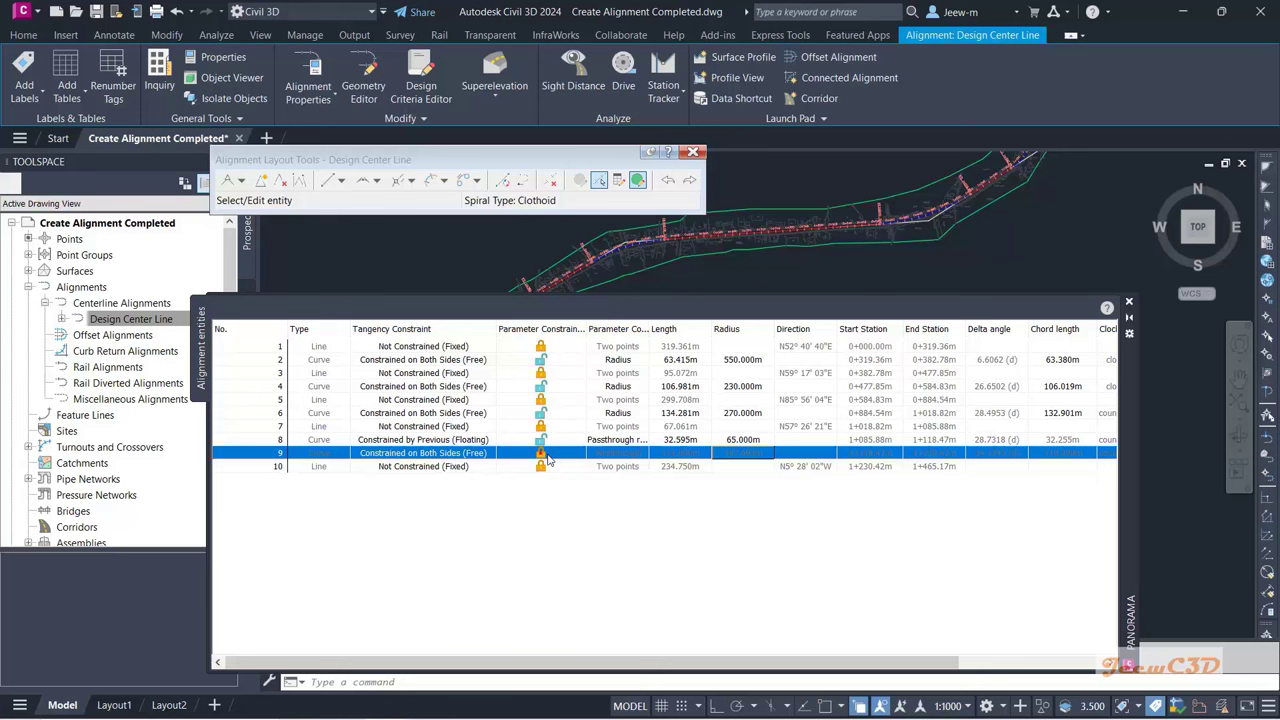
click(740, 455)
click(740, 455)
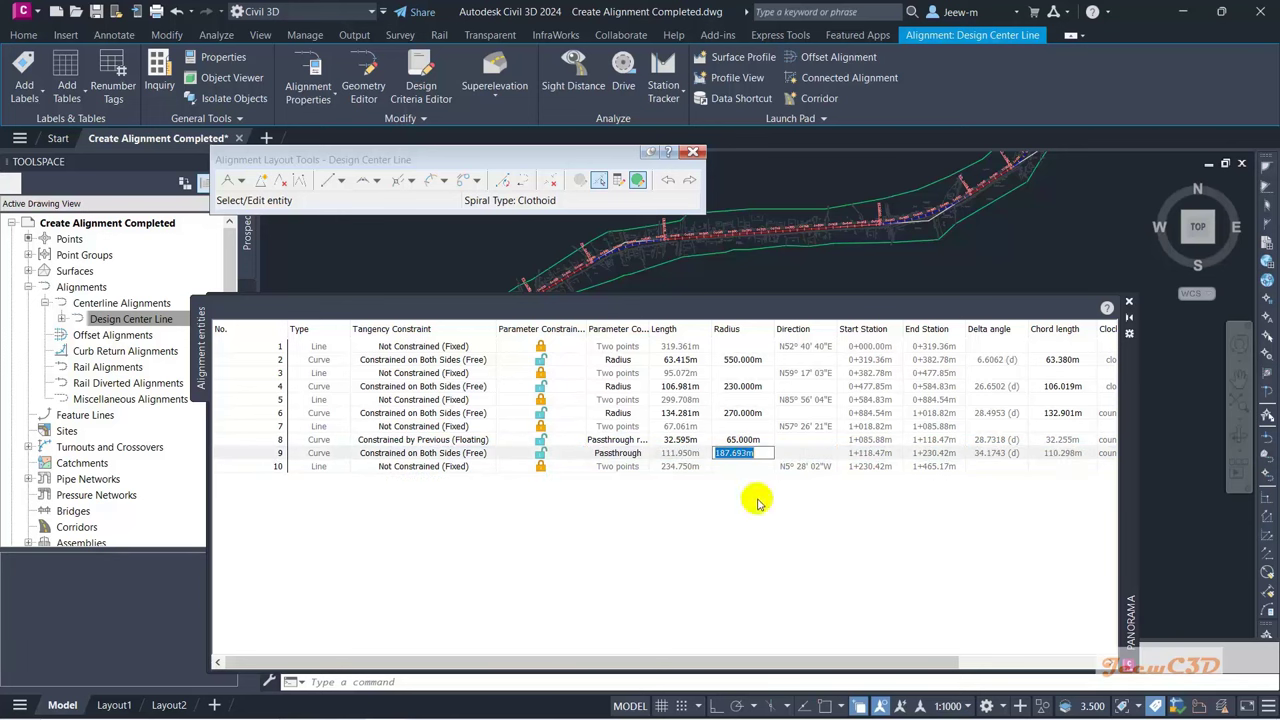
text(190)
key(Return)
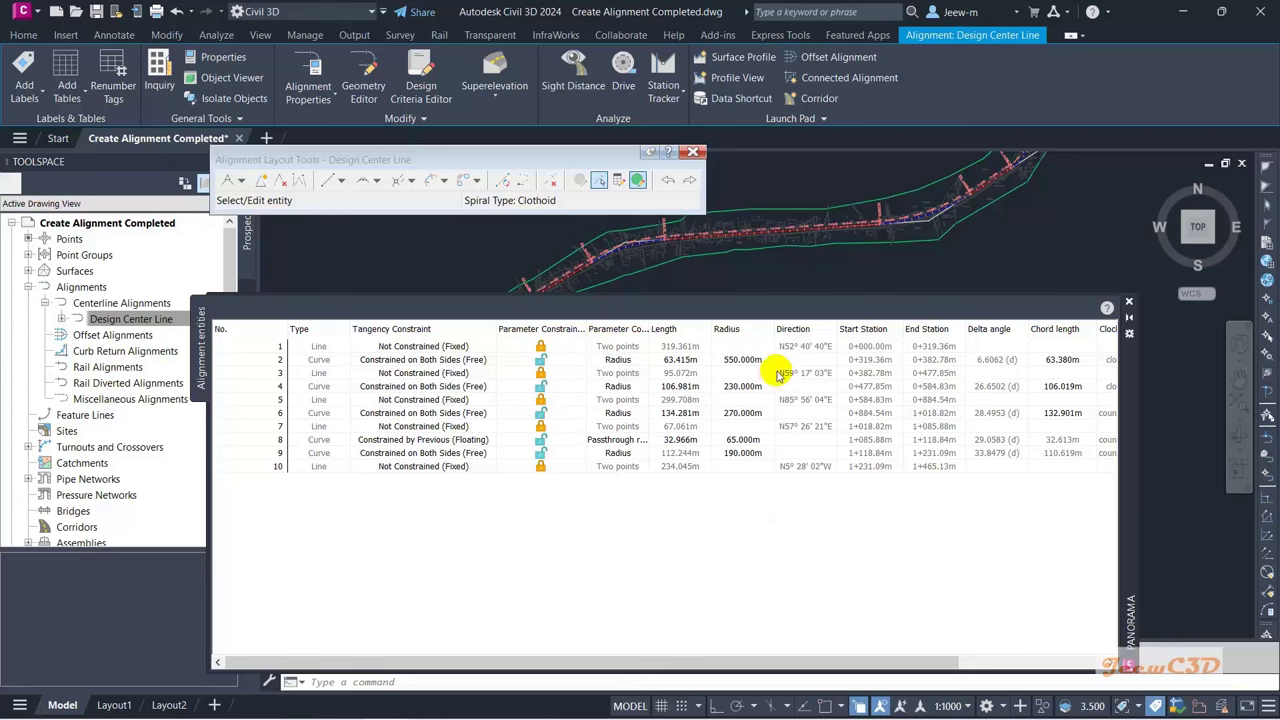
Step: Lock the parameter constraints of the curves in the alignment entities table again
click(539, 440)
click(540, 413)
click(540, 386)
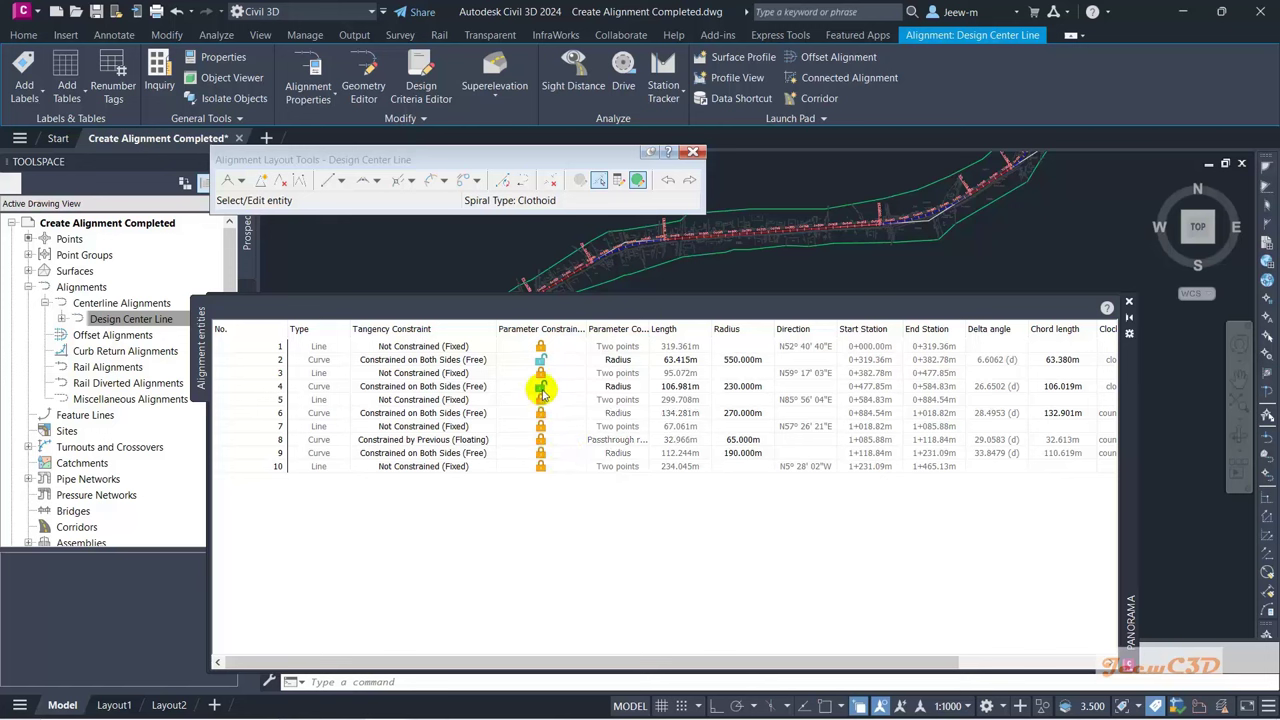
click(541, 361)
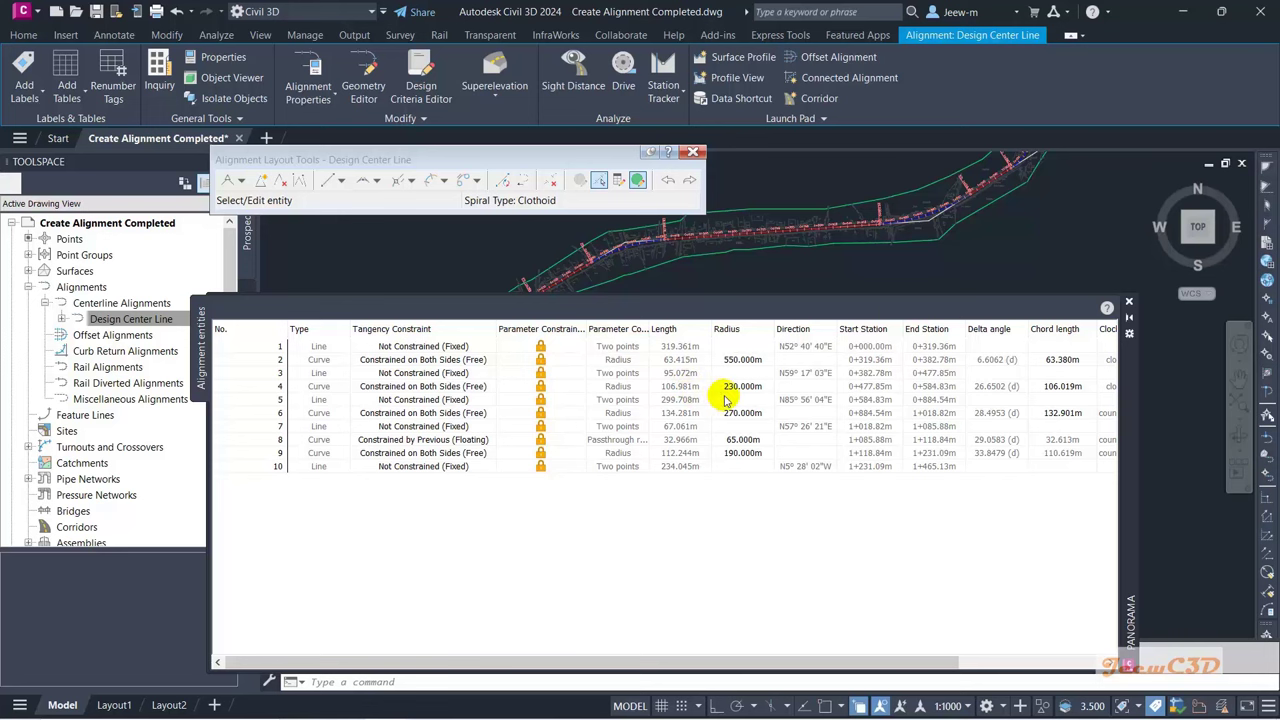
Step: Close the alignment entities table and move the Alignment Layout Tools toolbar clear of the Toolspace
click(1129, 303)
scroll(951, 349, down, 3)
scroll(877, 347, up, 1)
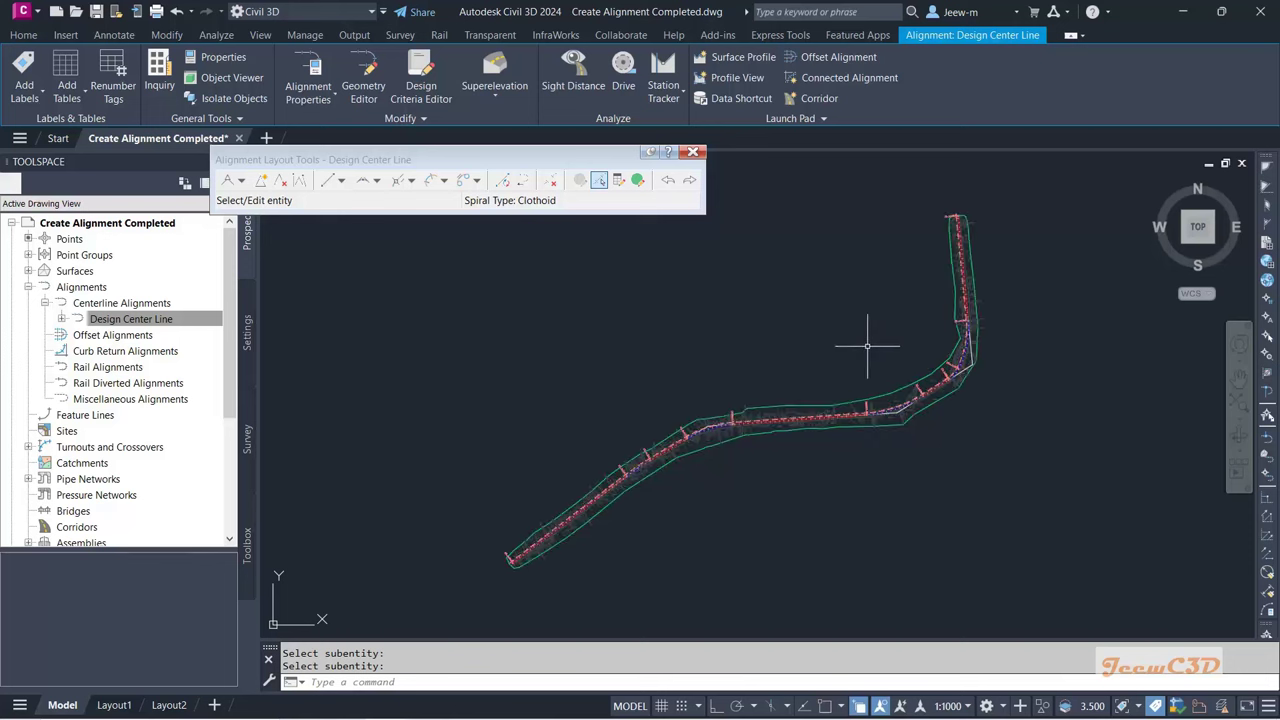
mouse_move(870, 348)
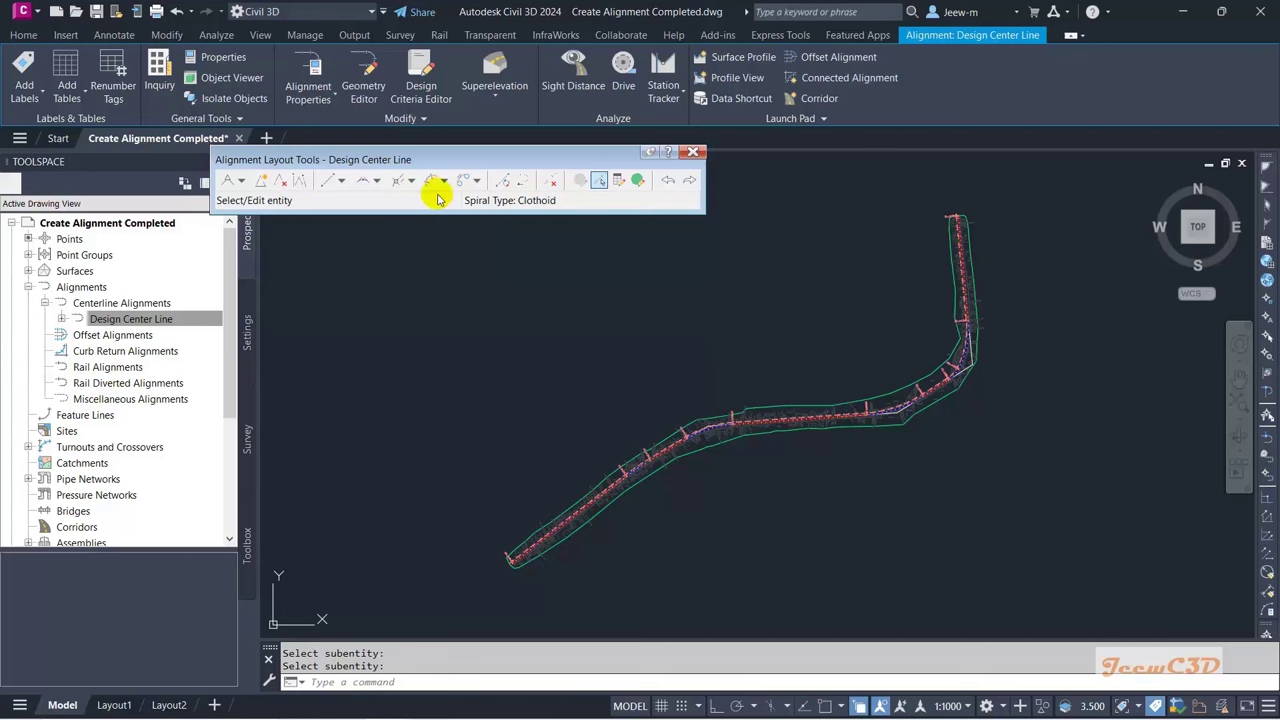
drag(504, 160, 566, 164)
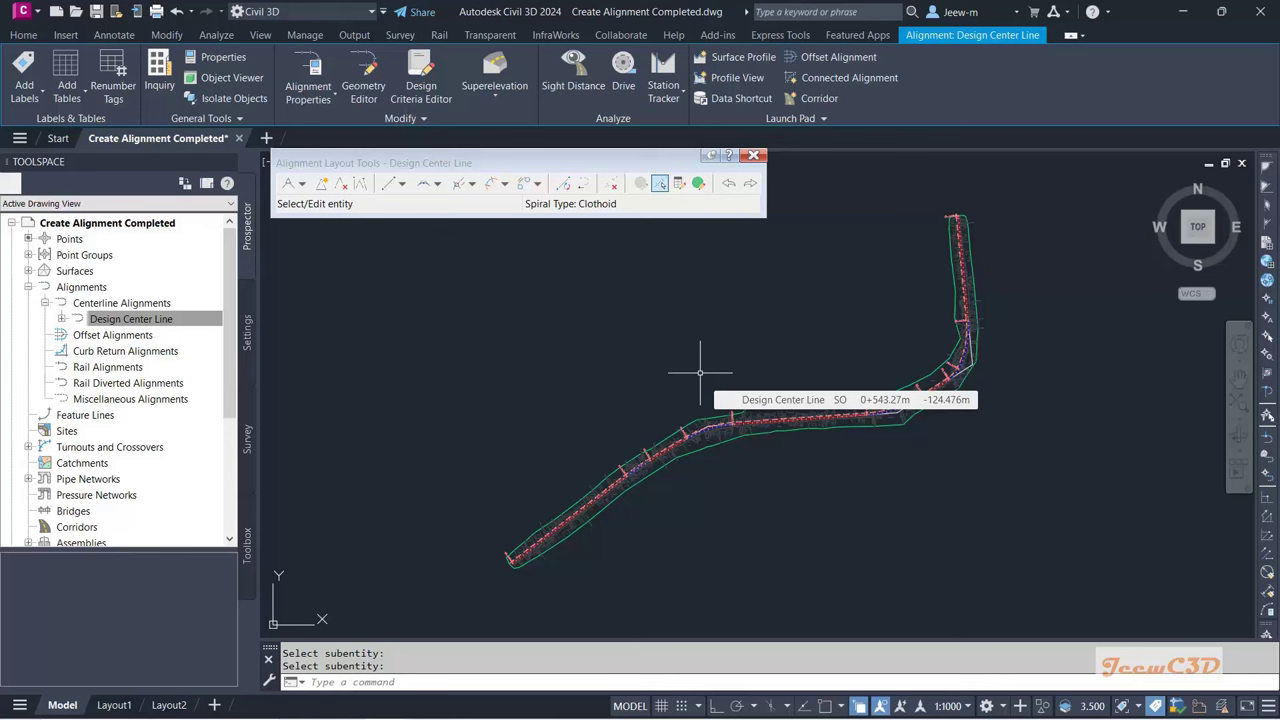
scroll(671, 355, down, 2)
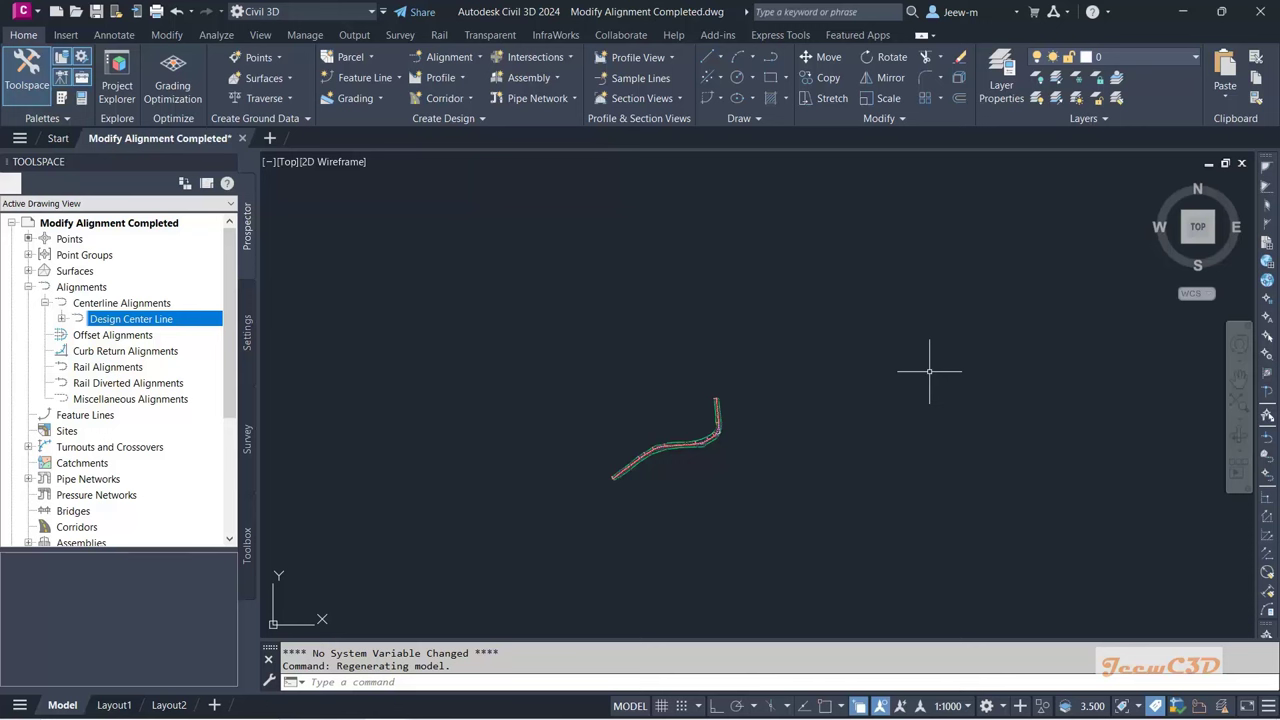
Step: Examine the beginning of the Design Center Line alignment, from station 0+000 to about 0+080, against the survey drawing
middle_drag(855, 453, 845, 391)
scroll(585, 415, up, 10)
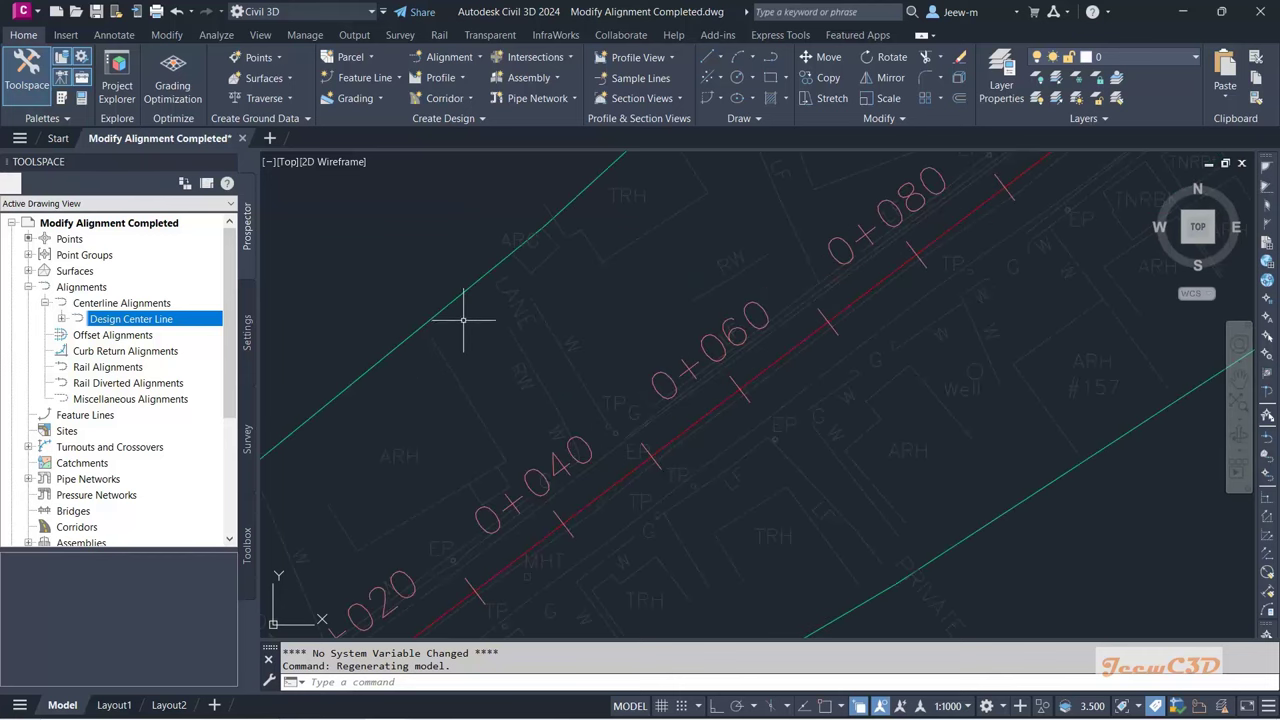
middle_drag(737, 434, 664, 371)
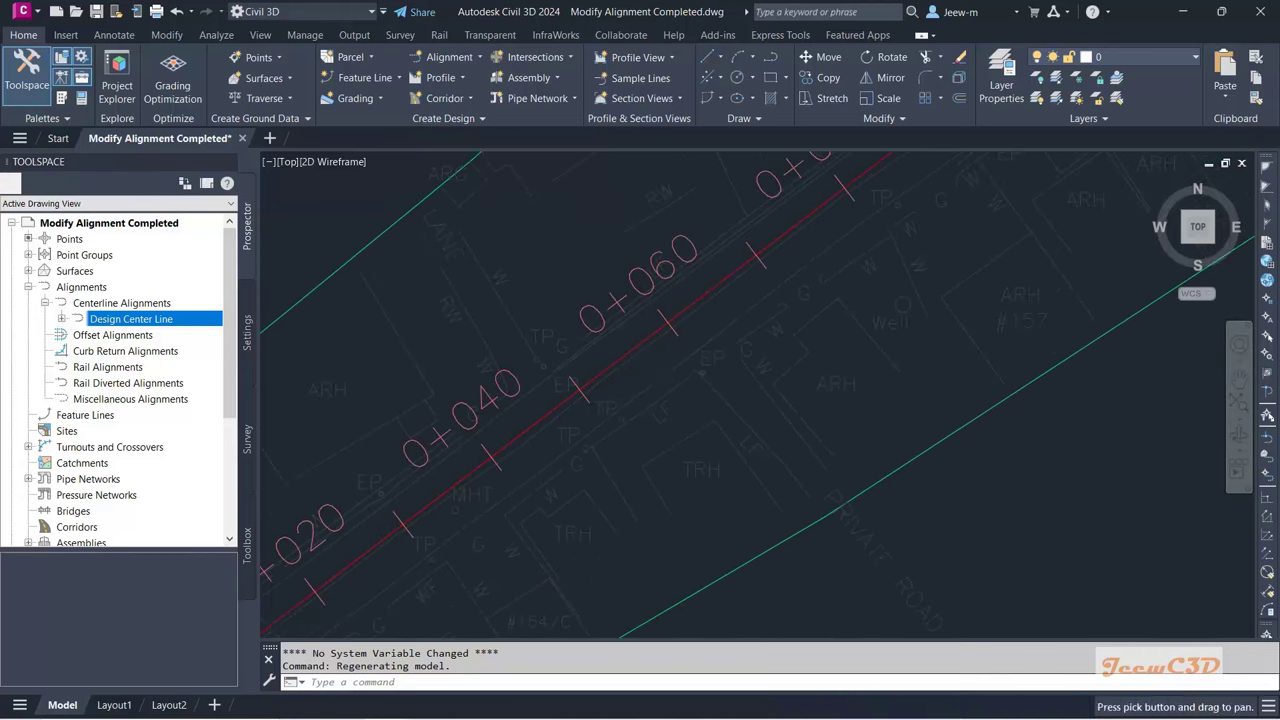
scroll(697, 385, down, 6)
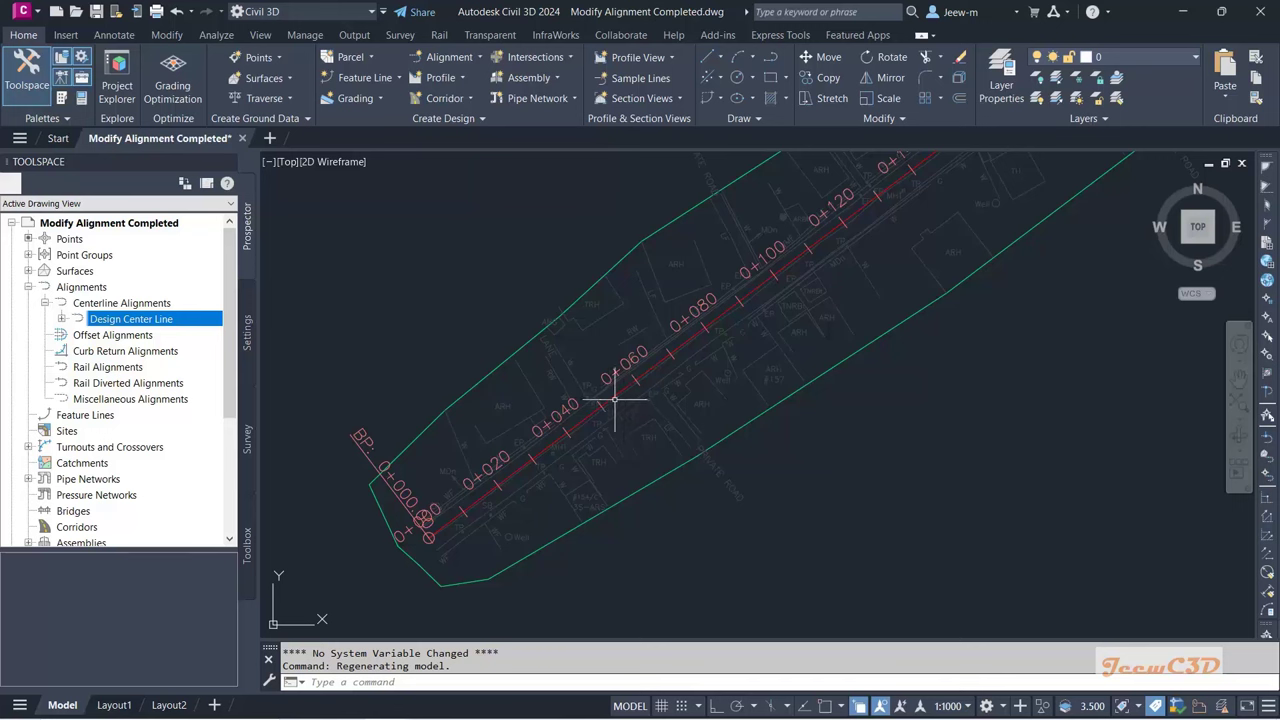
mouse_move(653, 424)
scroll(594, 379, up, 3)
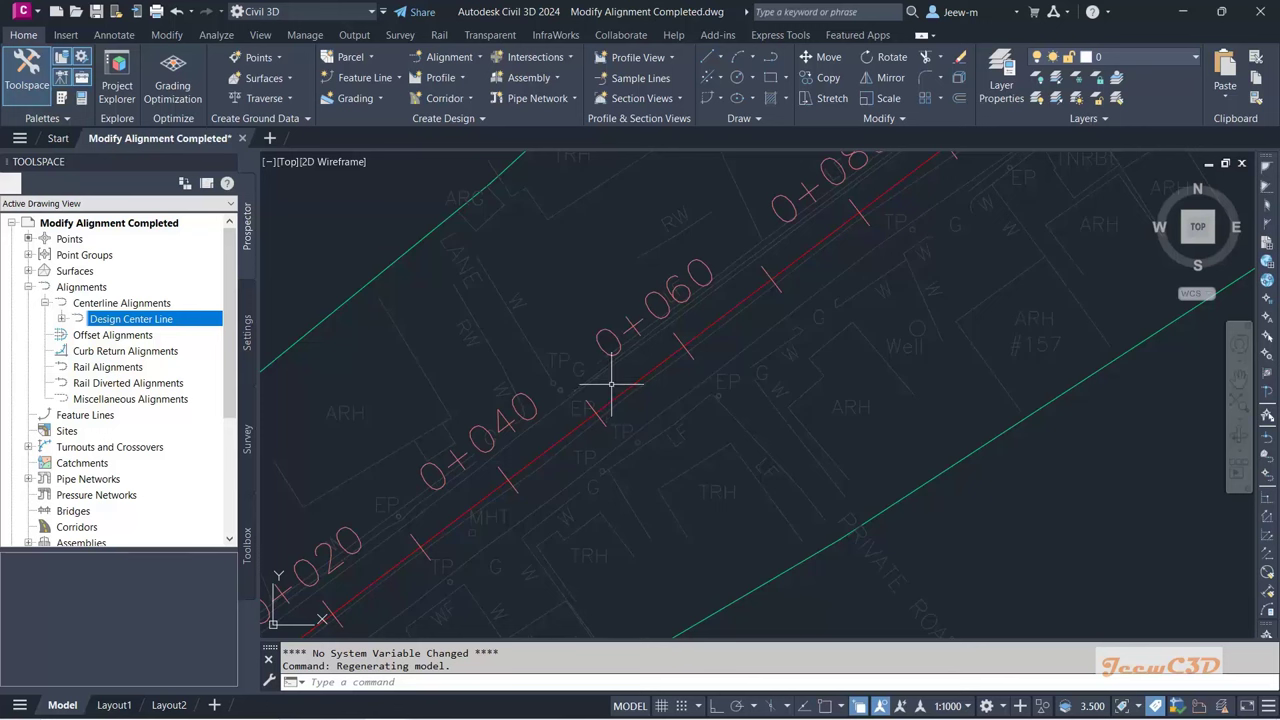
mouse_move(612, 383)
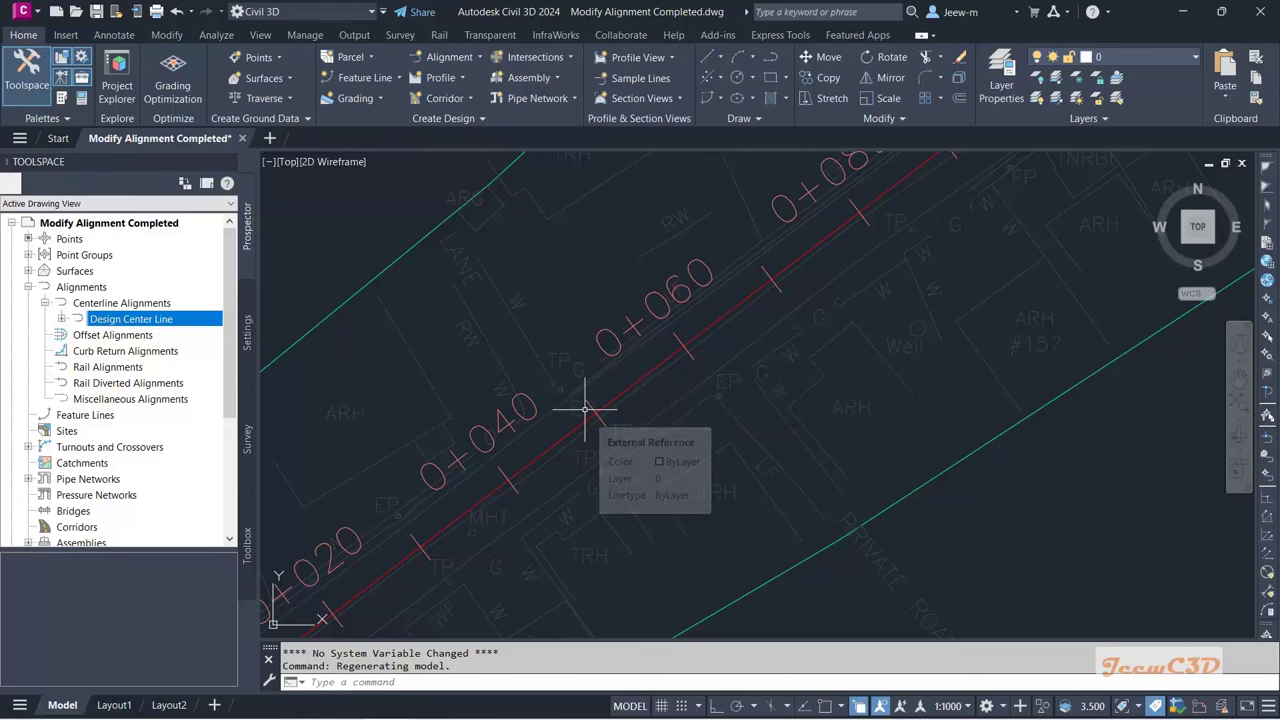
scroll(650, 414, down, 4)
middle_drag(657, 414, 588, 434)
scroll(560, 405, up, 4)
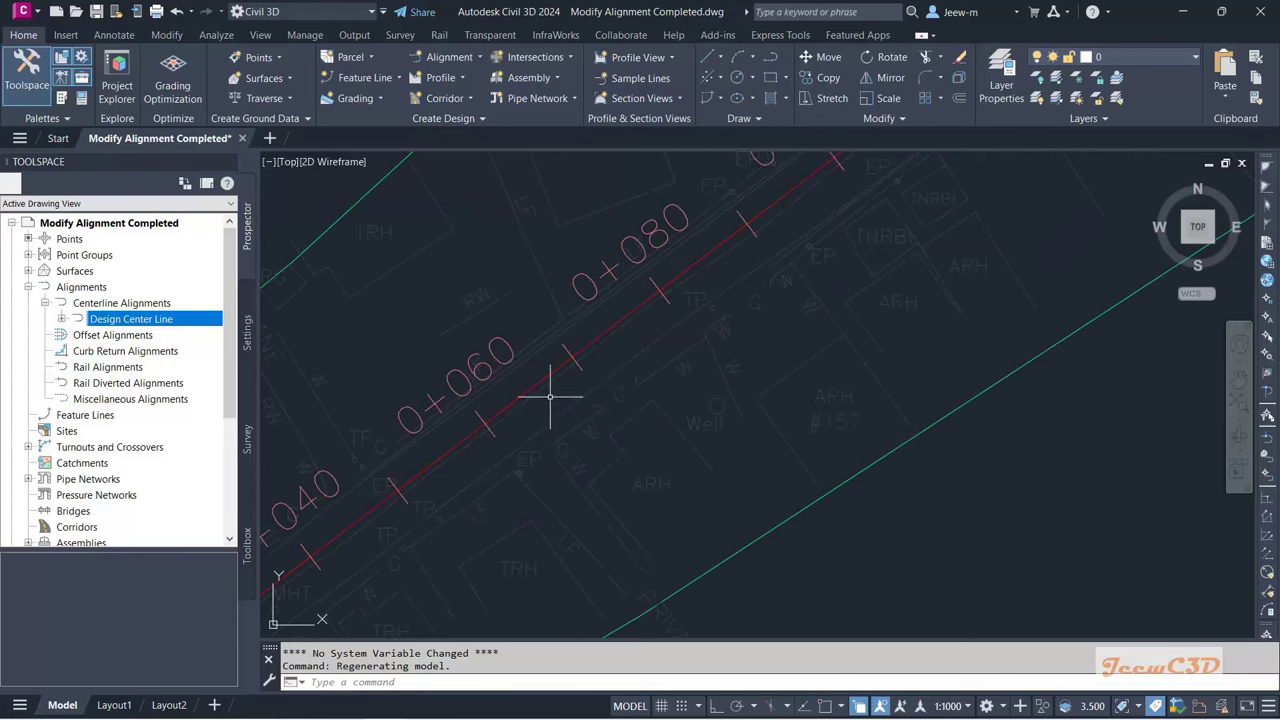
Step: Select the Design Center Line alignment, start creating a surface profile from it and reposition the dialog
click(530, 389)
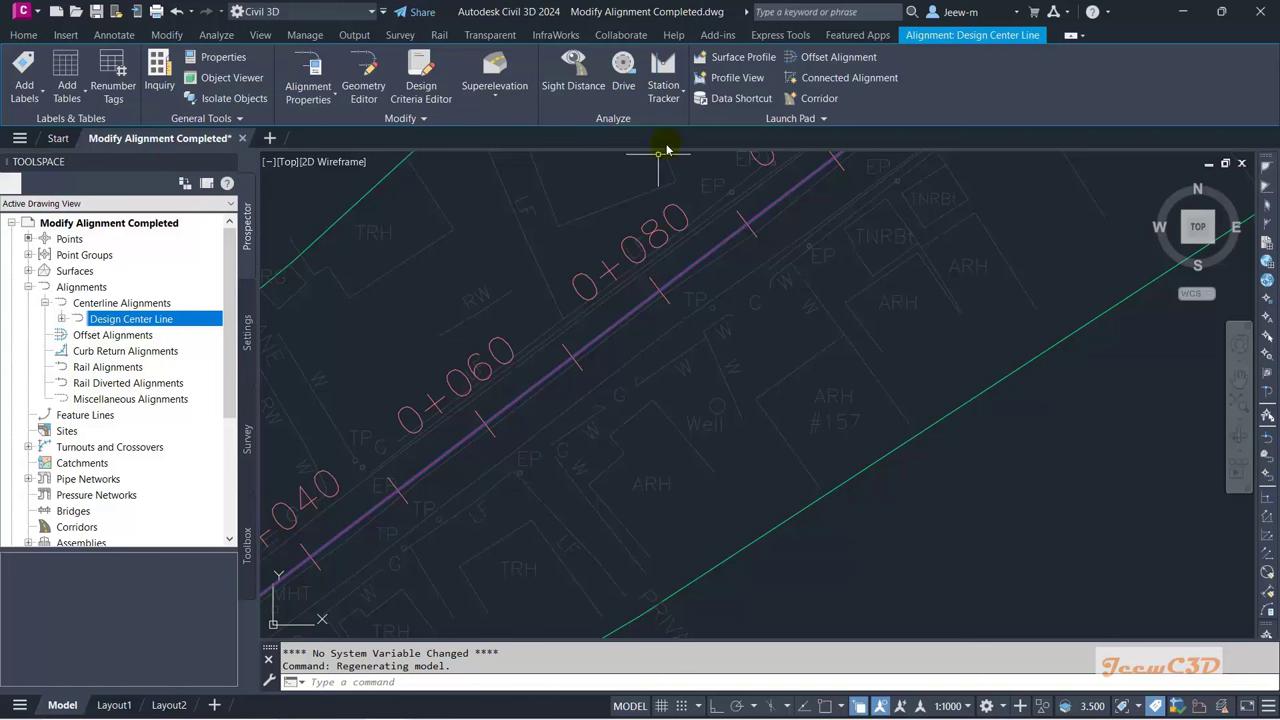
click(951, 41)
click(738, 58)
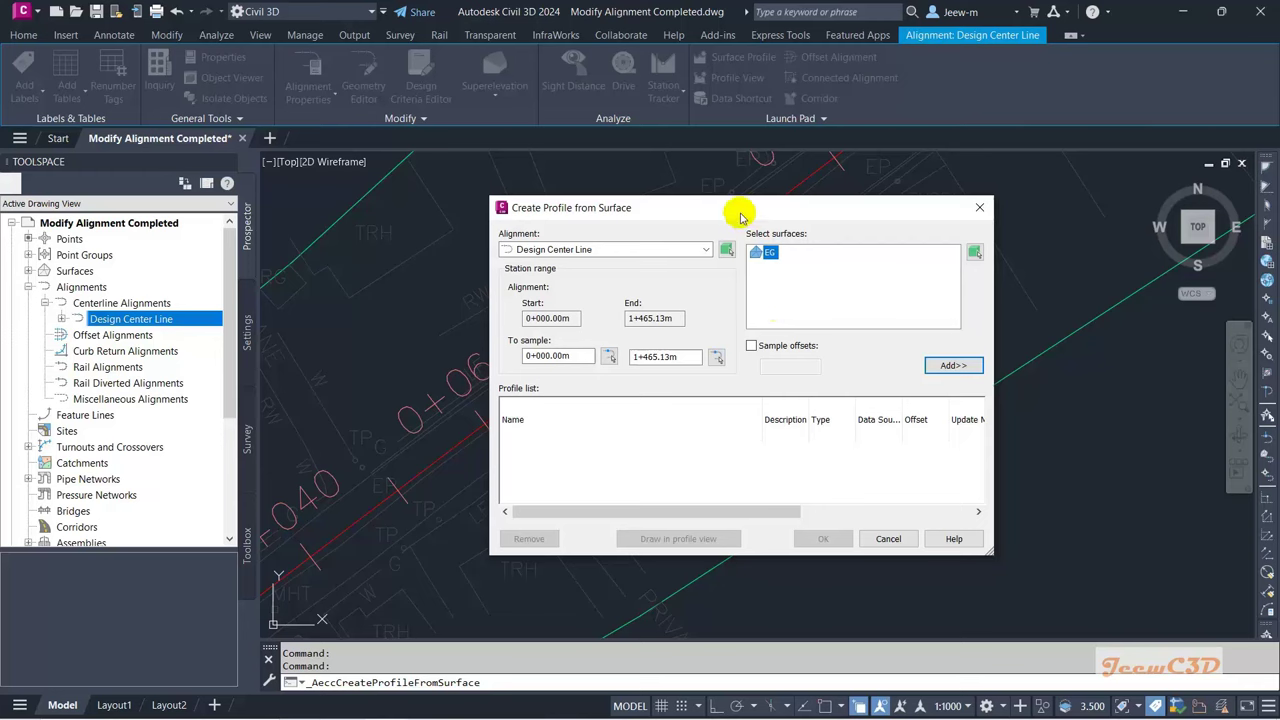
drag(737, 214, 610, 172)
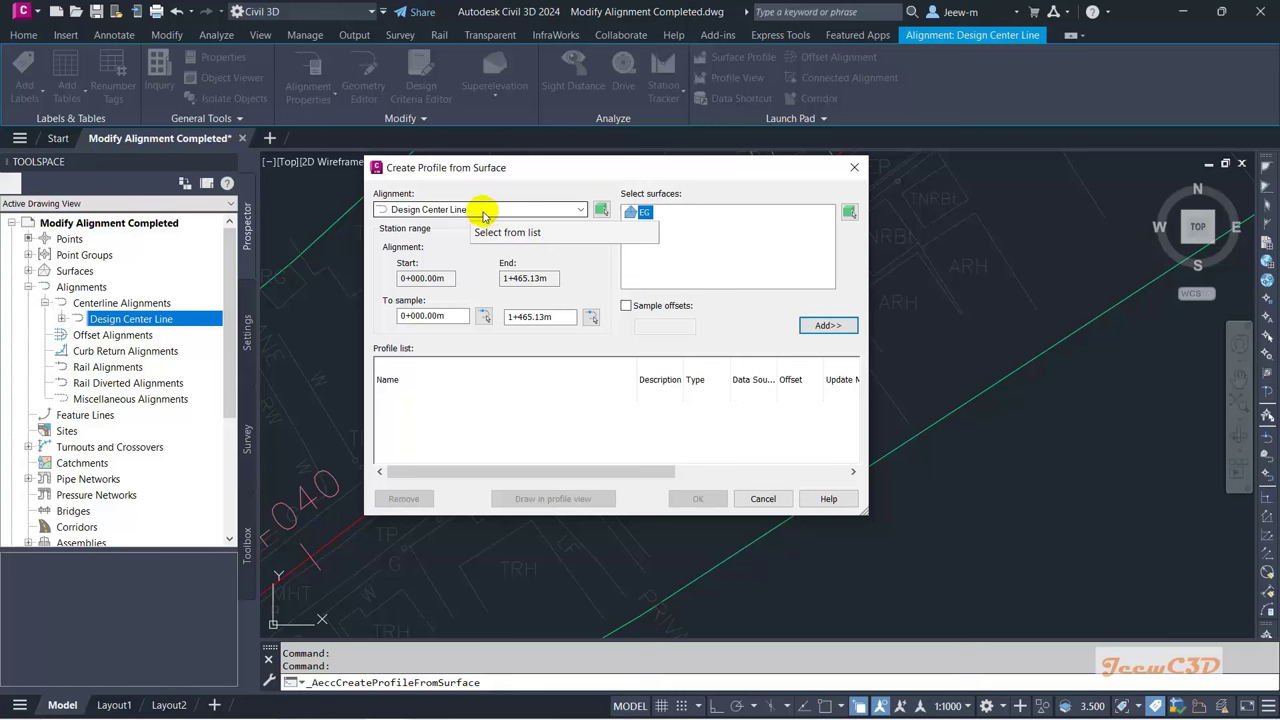
Step: Assign Design Center Line as the profile's alignment, first from the list and again by picking it in the drawing
click(450, 211)
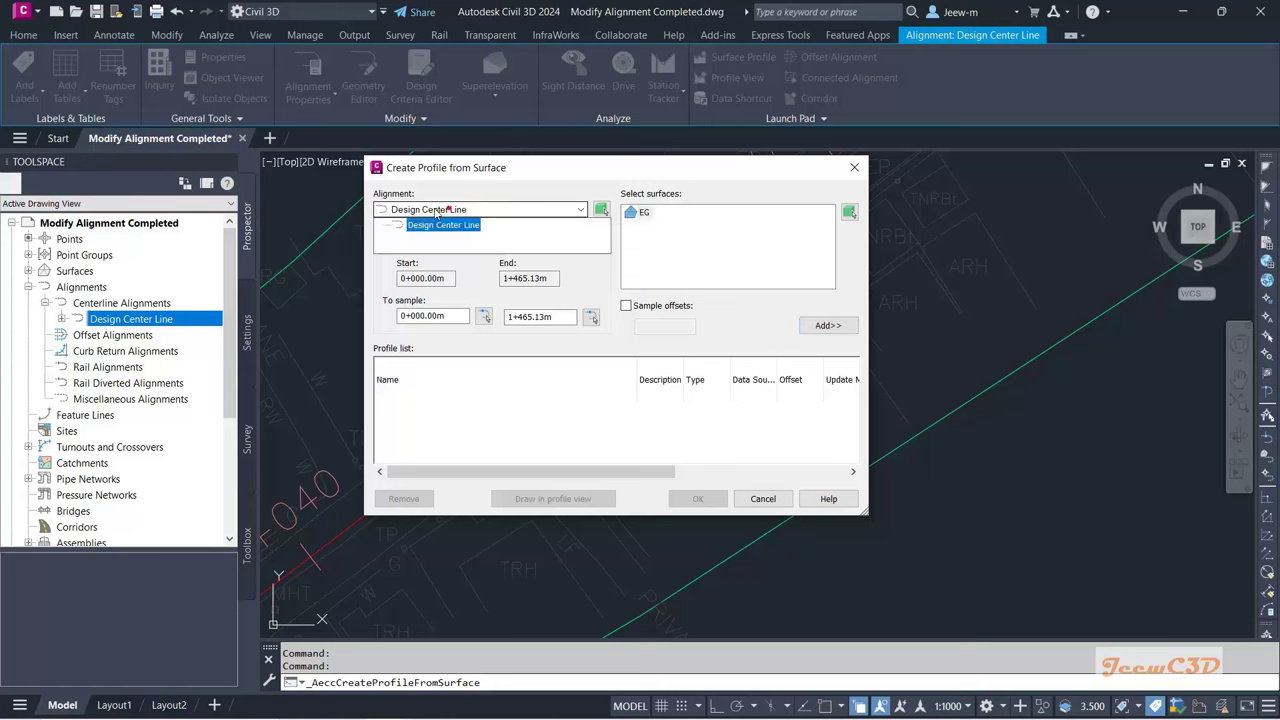
click(440, 222)
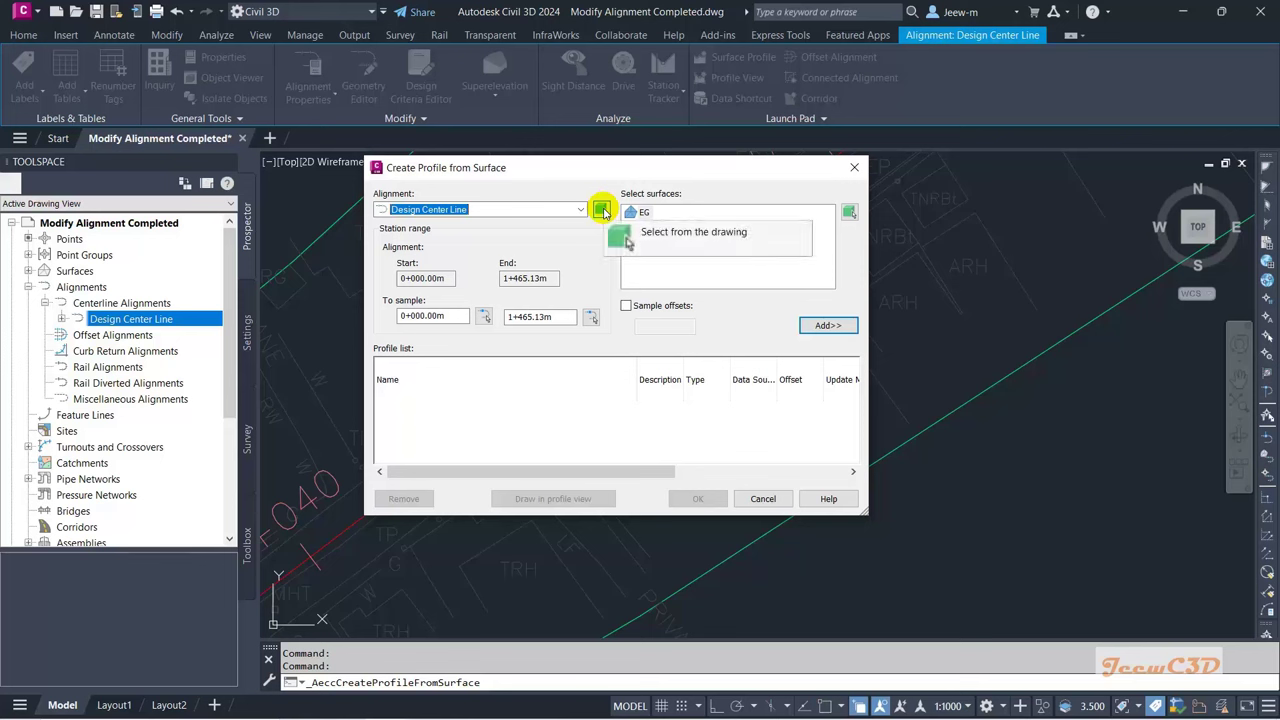
click(602, 210)
scroll(514, 388, up, 2)
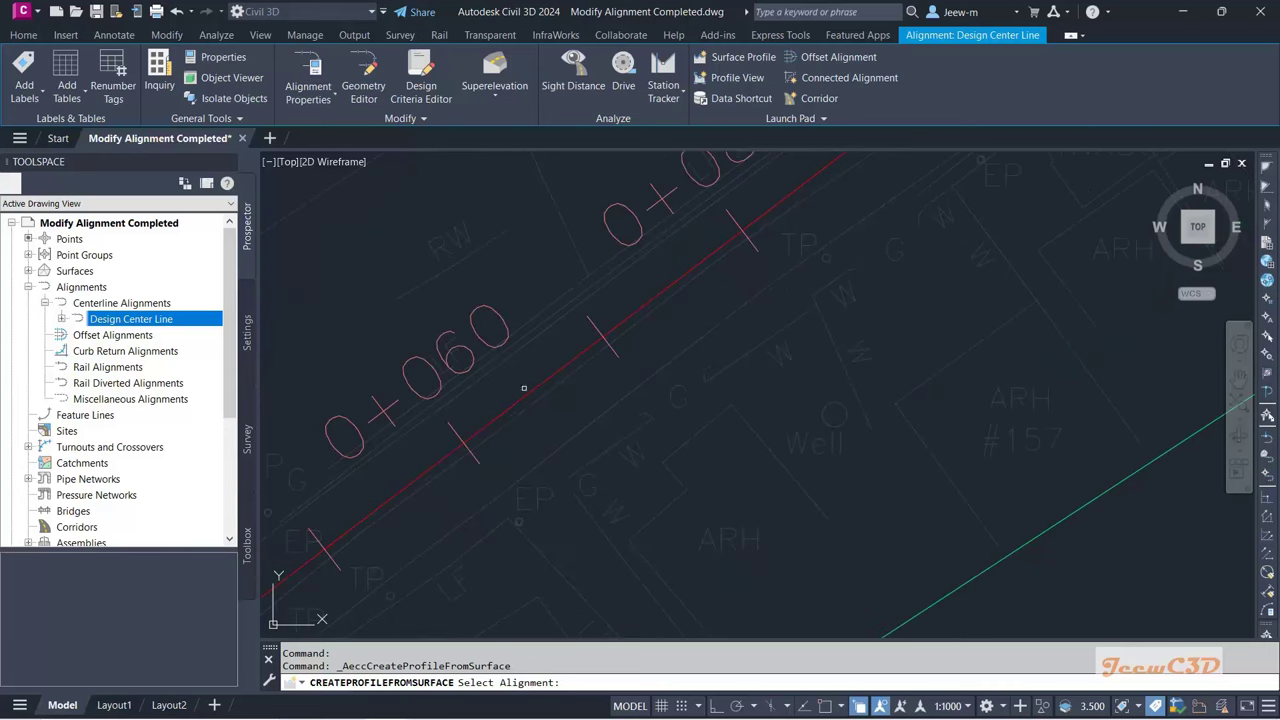
click(546, 380)
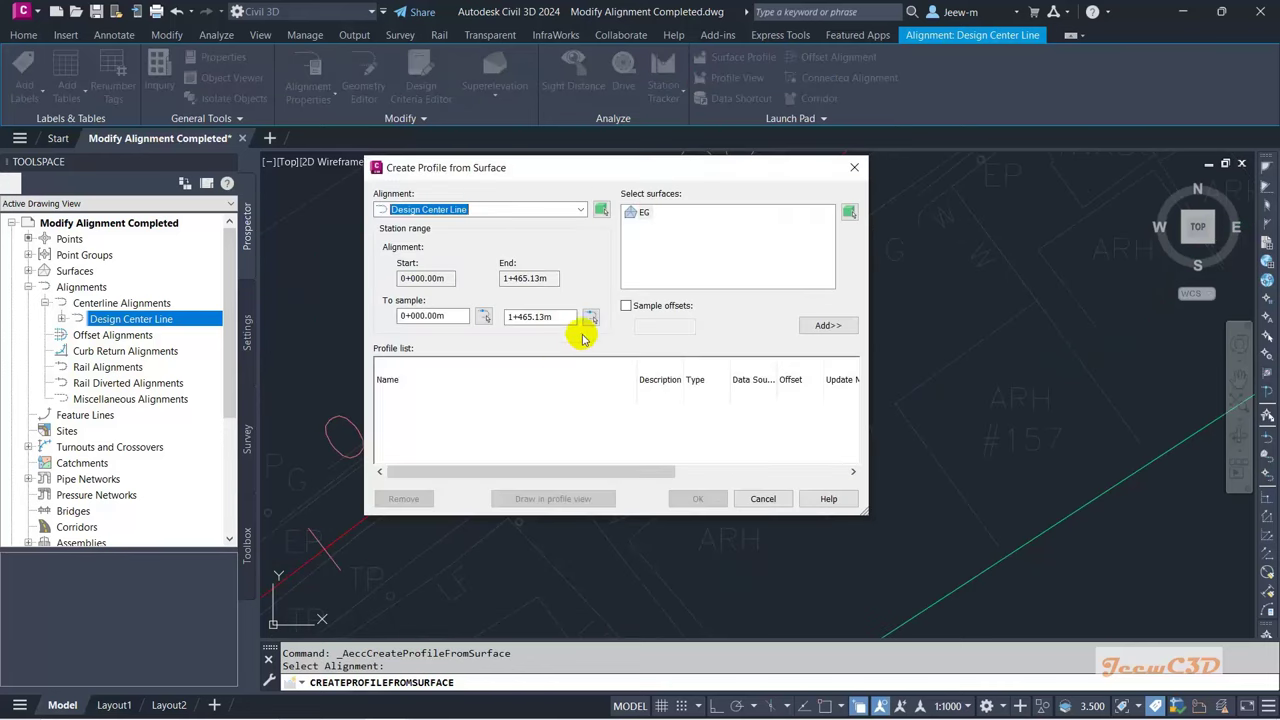
Step: Add the EG surface to the profile list, sampled from 0+000.00 m to 1+465.13 m, and reposition the dialog
click(643, 213)
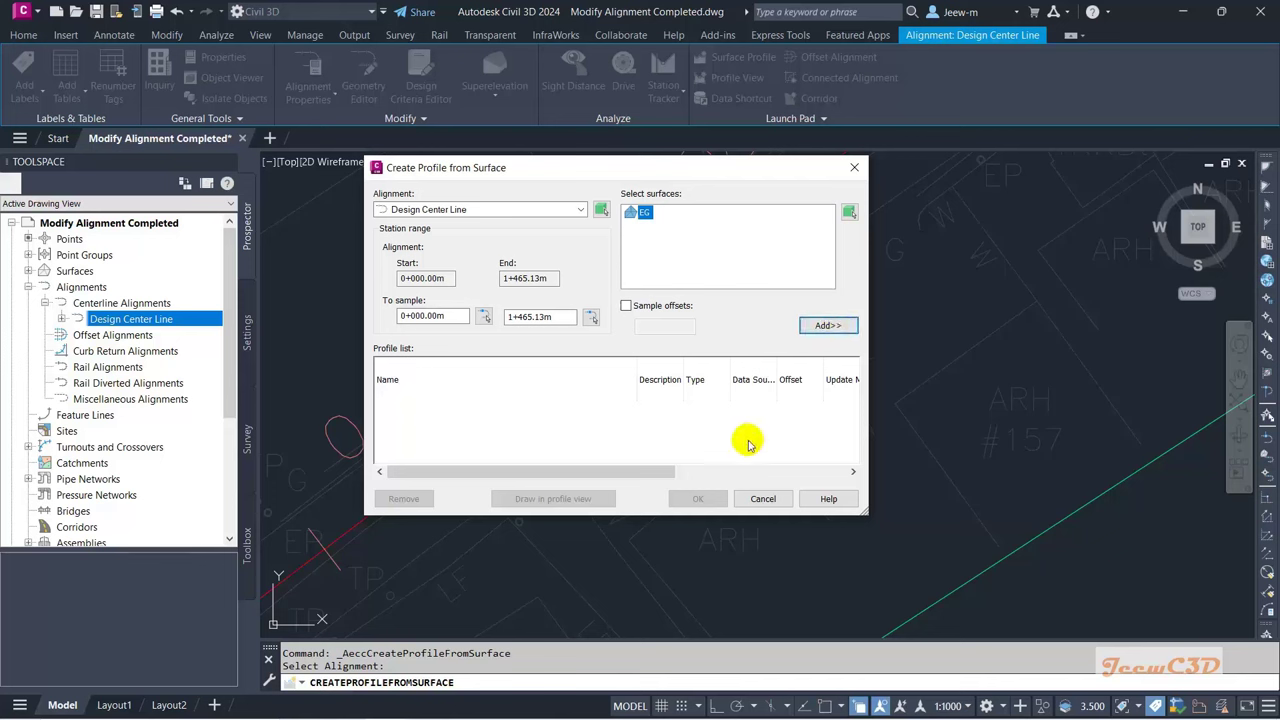
click(828, 328)
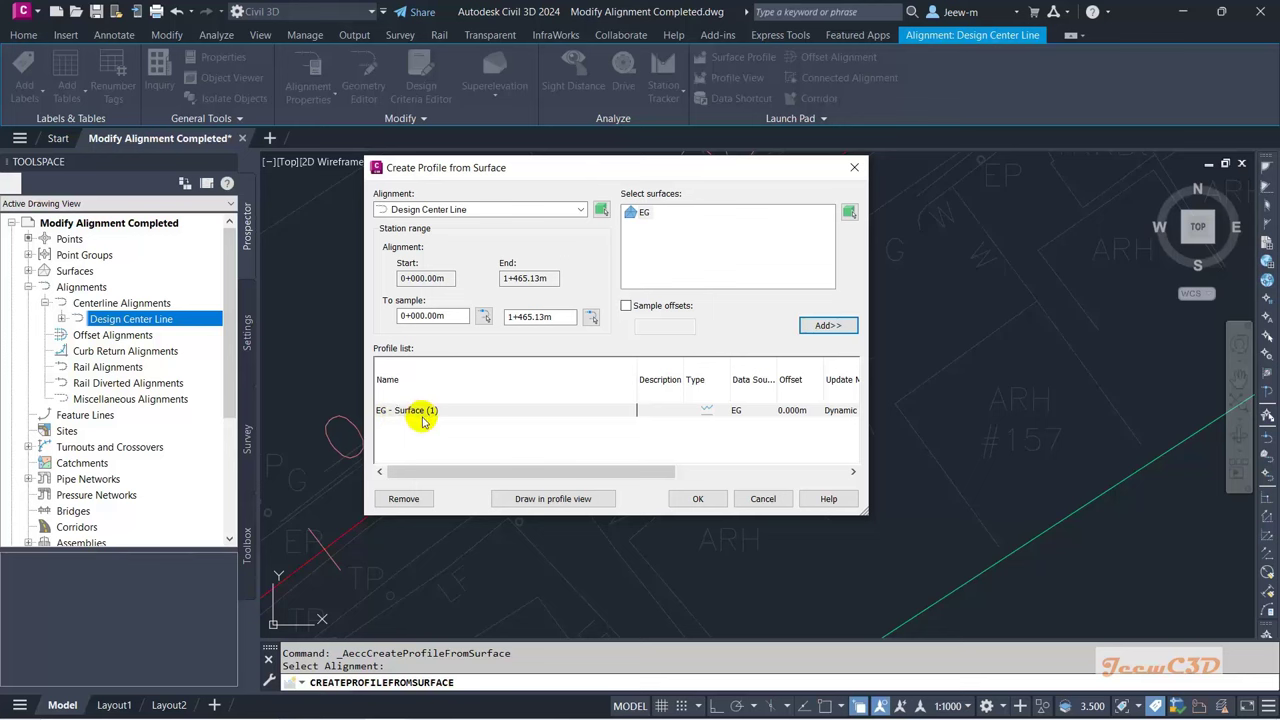
drag(614, 167, 592, 132)
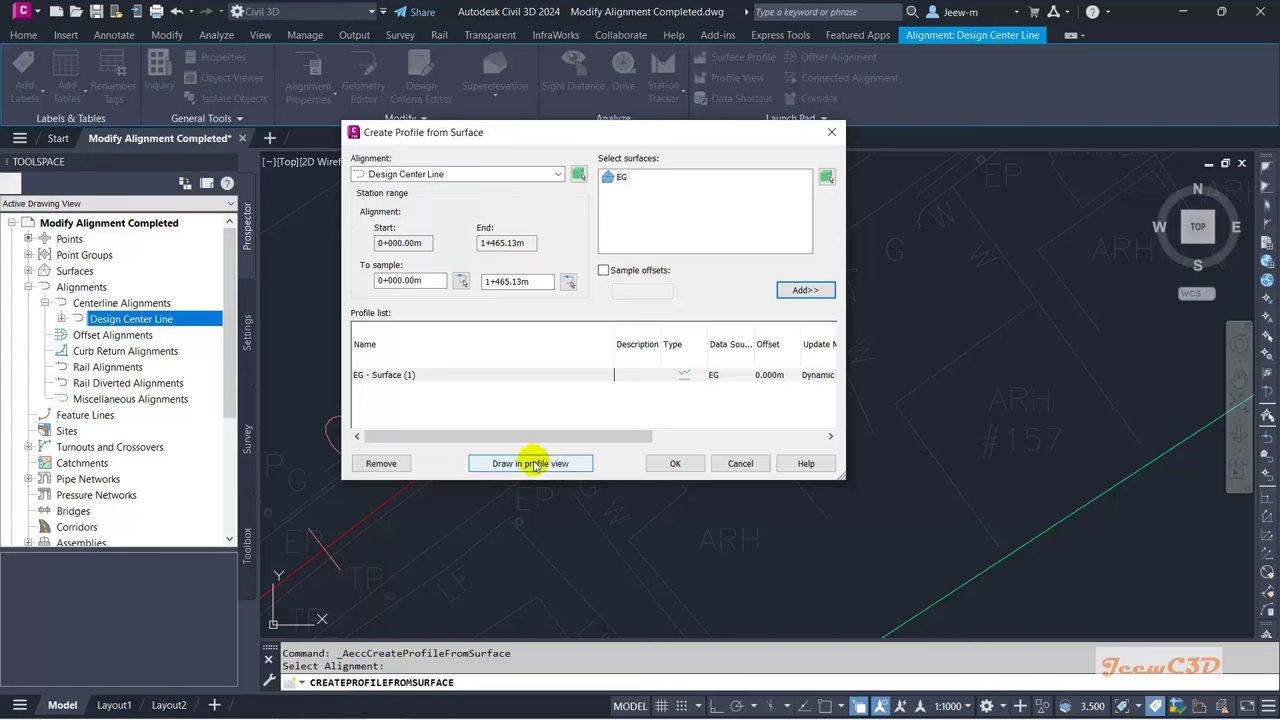
Step: Start a profile view for the EG surface profile and go through its settings as far as the hatch options, keeping the defaults
click(529, 465)
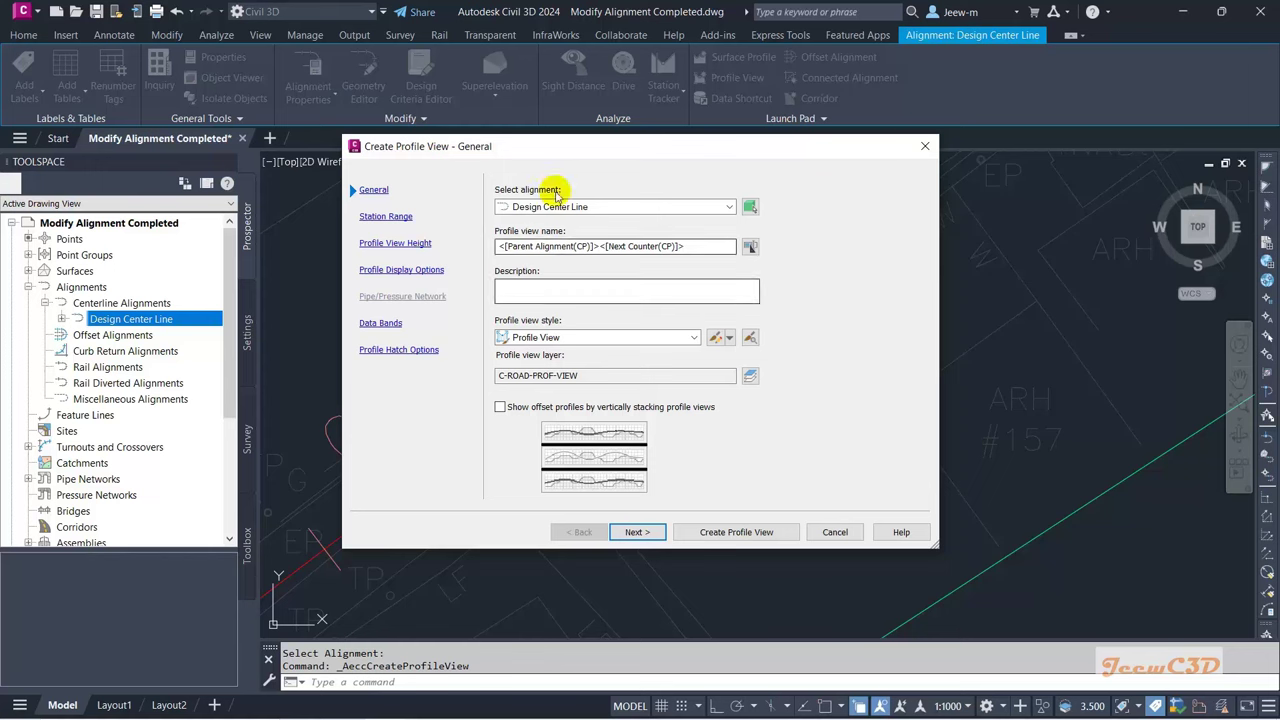
drag(587, 150, 488, 78)
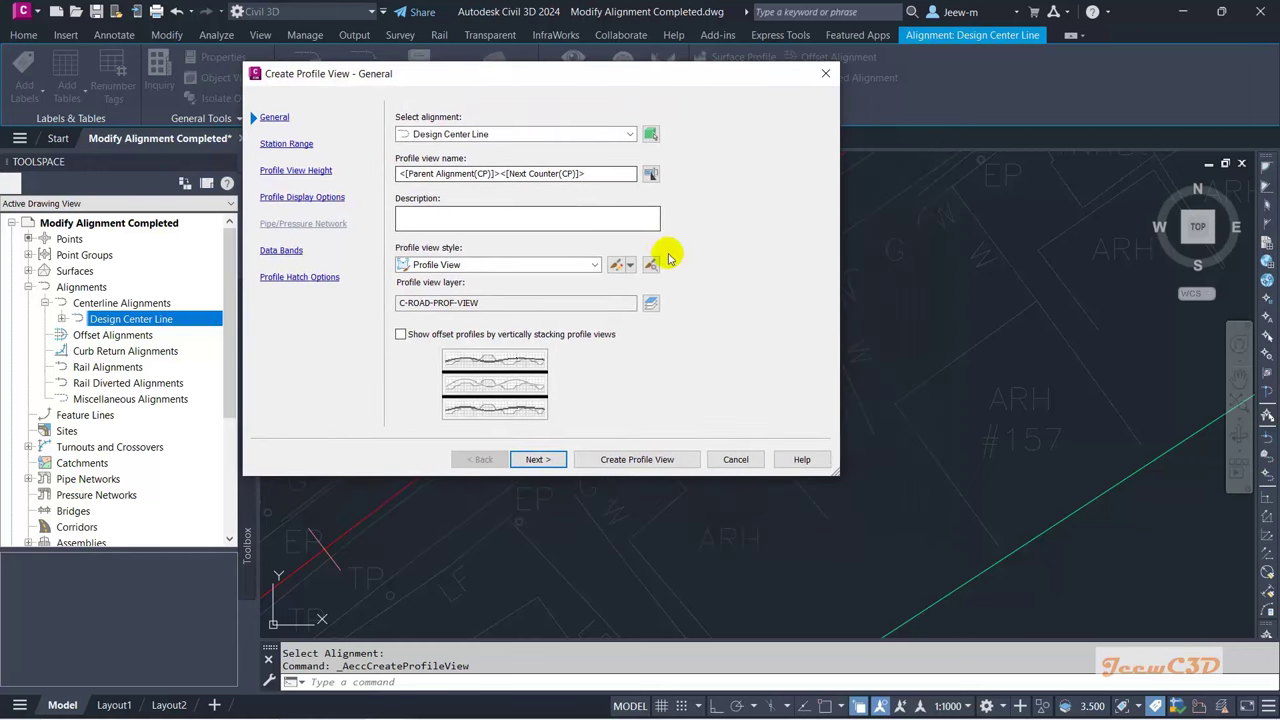
click(536, 457)
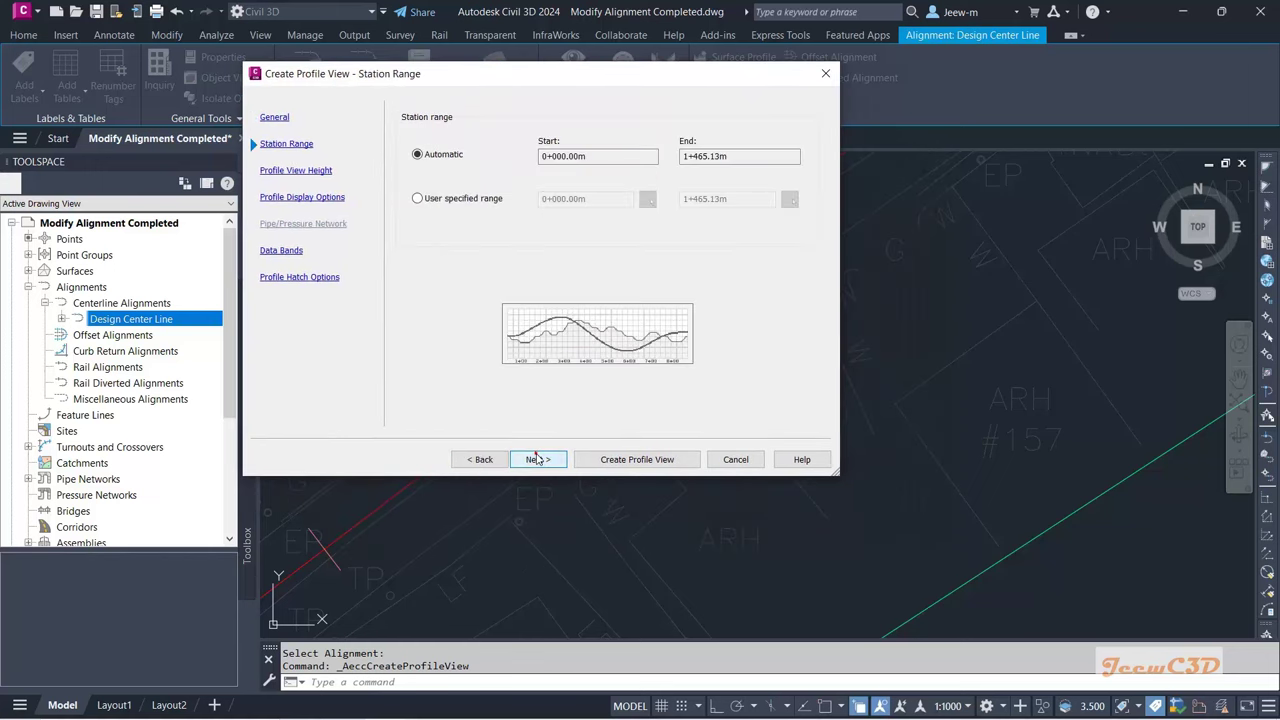
click(536, 458)
click(536, 458)
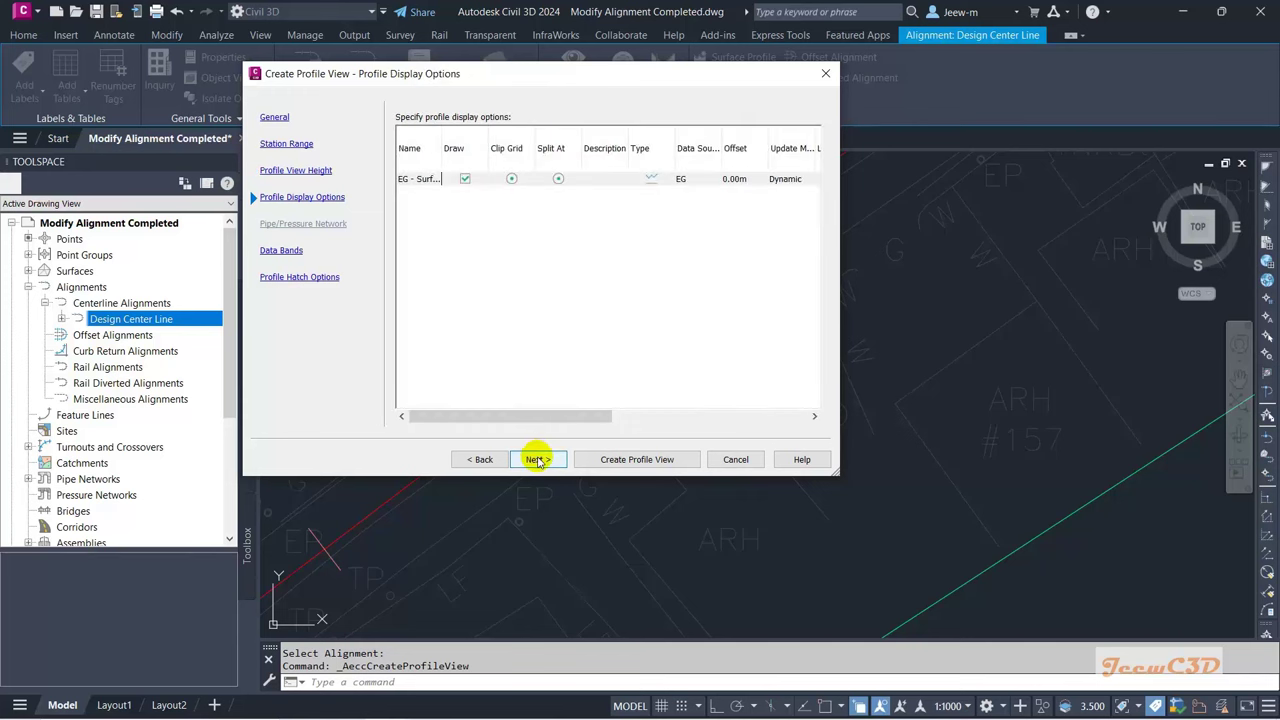
click(537, 460)
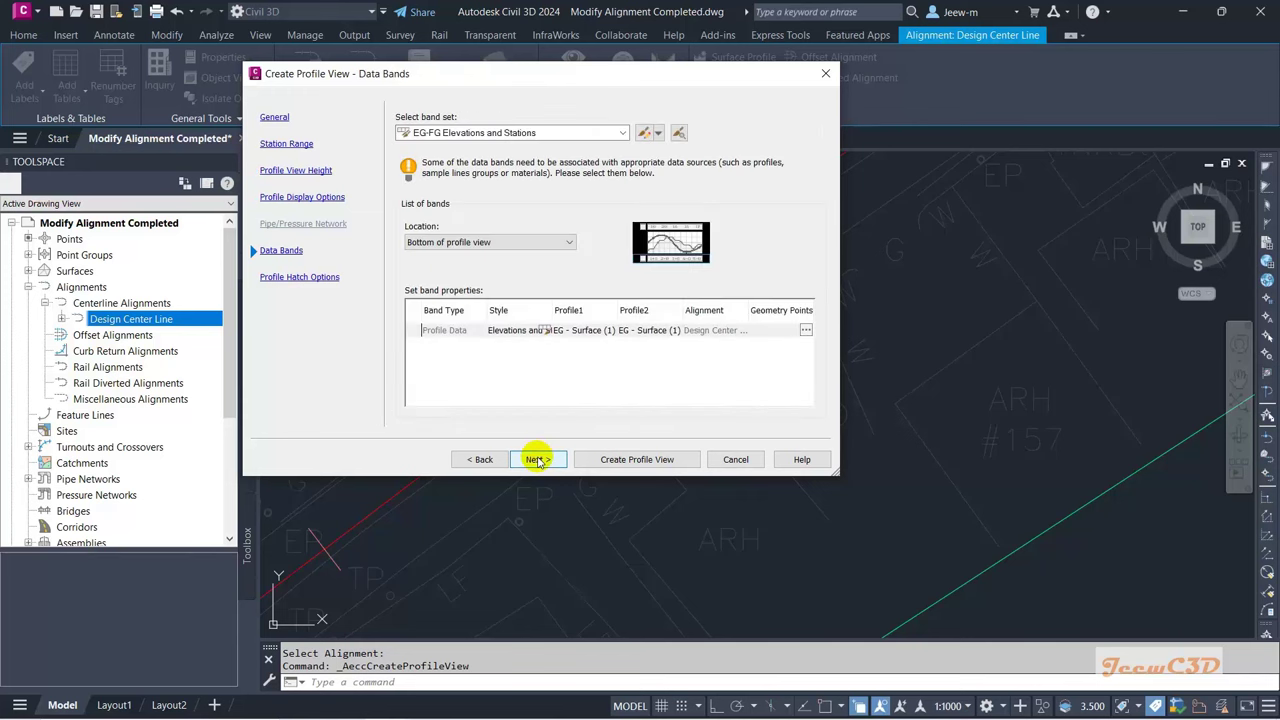
click(537, 460)
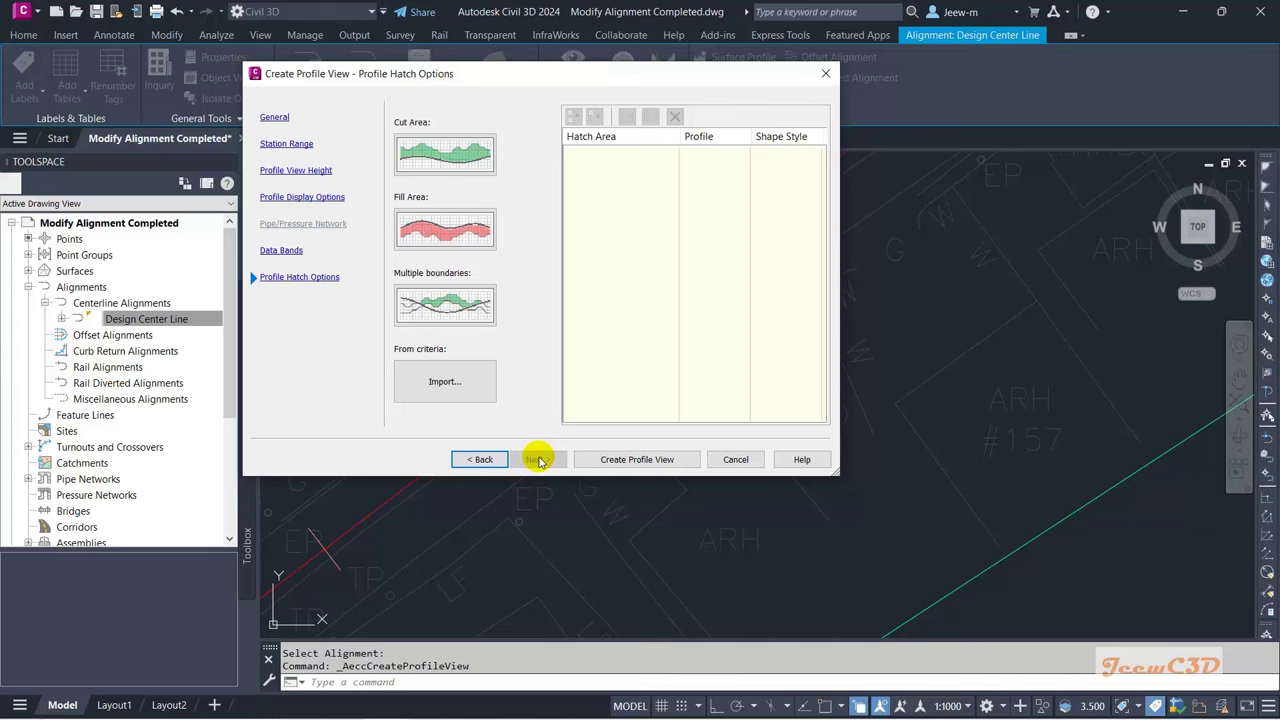
Step: Create the profile view and place its origin in the empty area east of the Design Center Line alignment
click(647, 460)
scroll(673, 408, down, 5)
scroll(673, 408, down, 6)
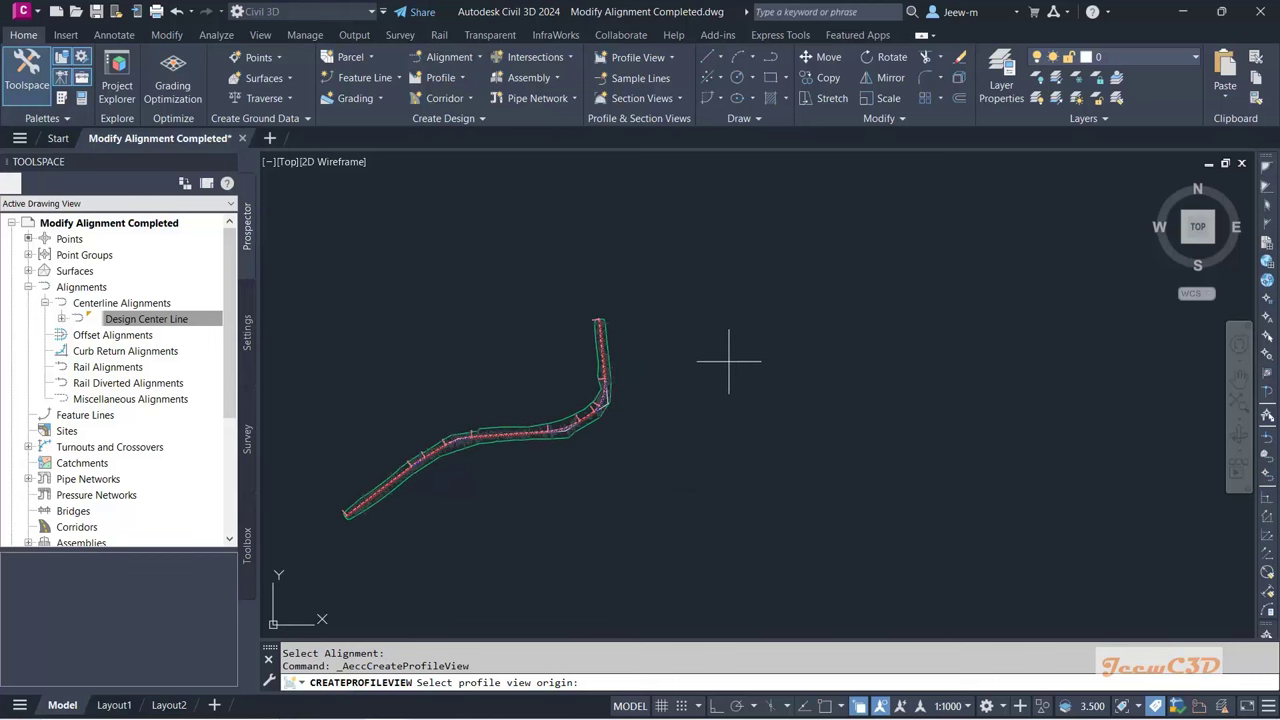
click(728, 360)
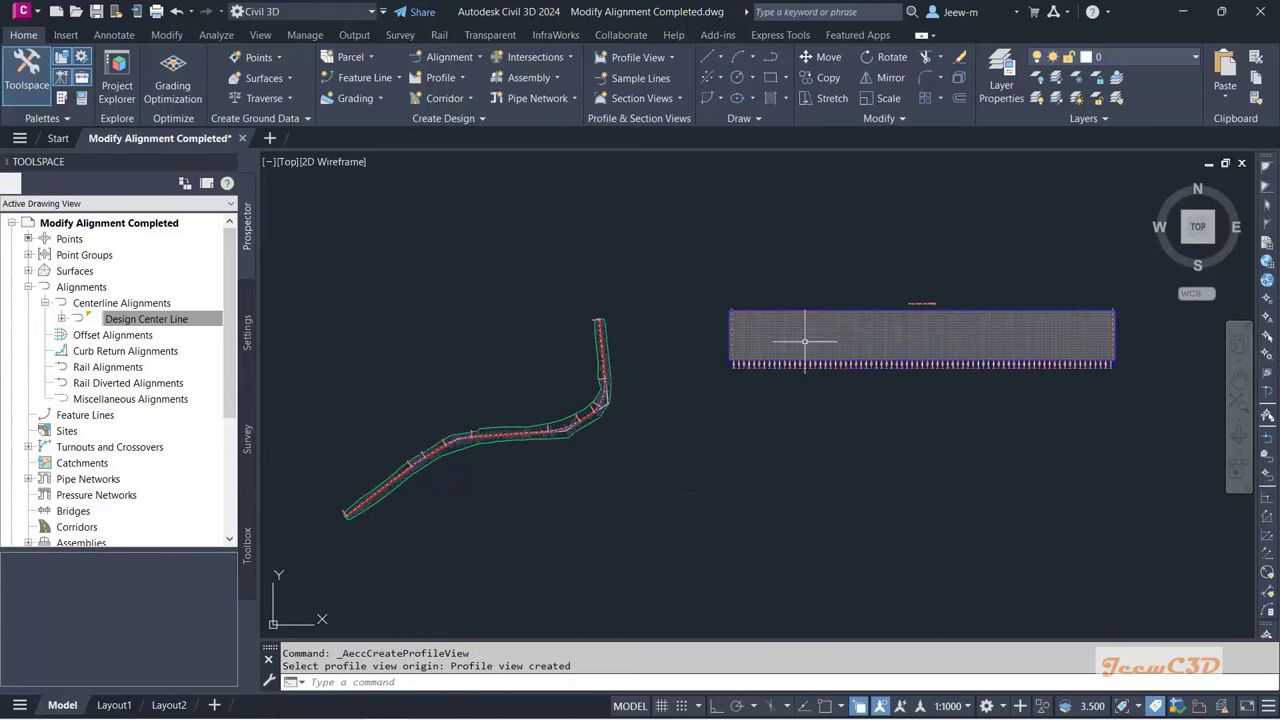
Step: Examine the new profile view and its elevation and station band, comparing it with the Design Center Line alignment in plan
scroll(805, 341, up, 3)
scroll(630, 345, down, 1)
middle_drag(651, 349, 527, 355)
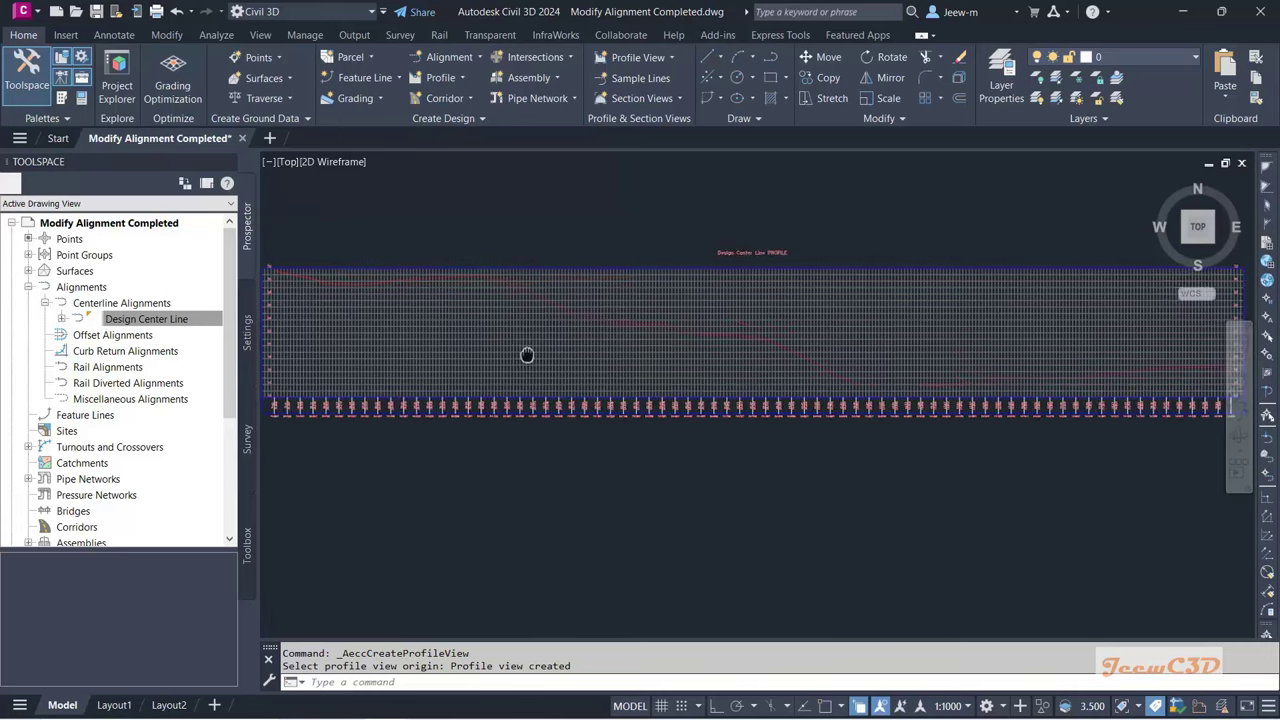
scroll(606, 423, down, 3)
middle_drag(606, 423, 694, 431)
scroll(591, 366, up, 2)
scroll(497, 408, up, 3)
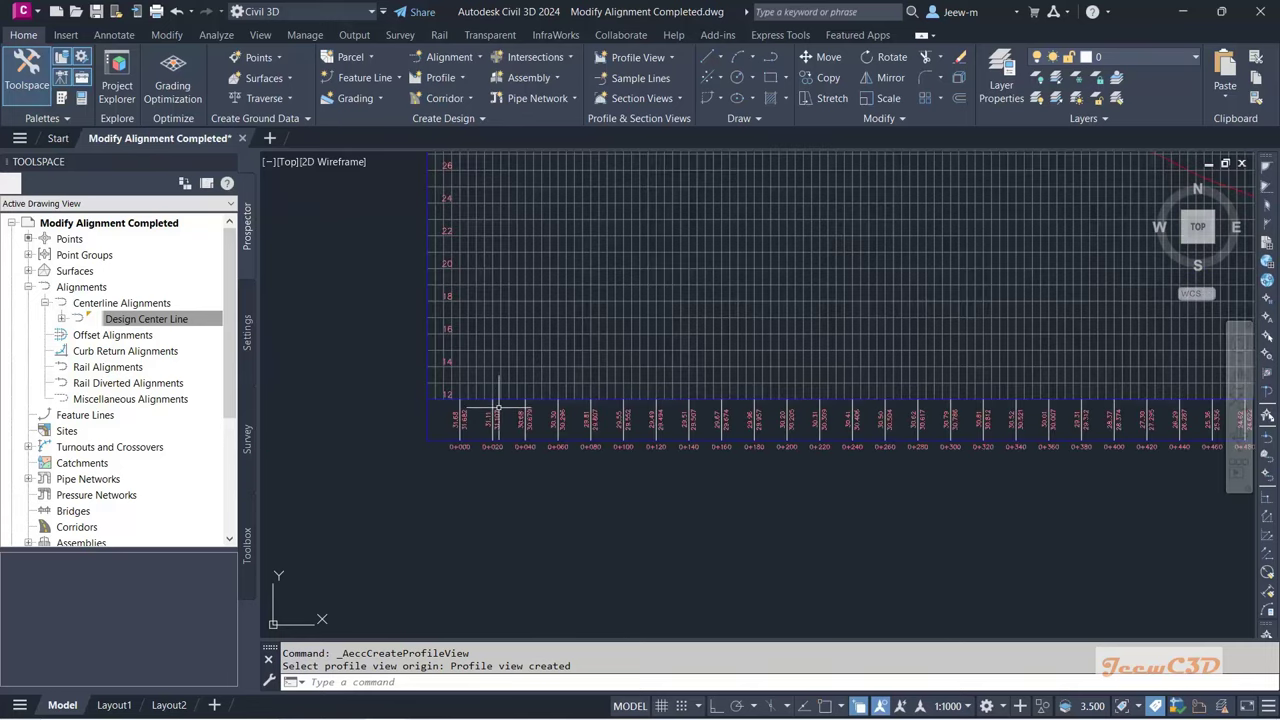
scroll(514, 371, down, 4)
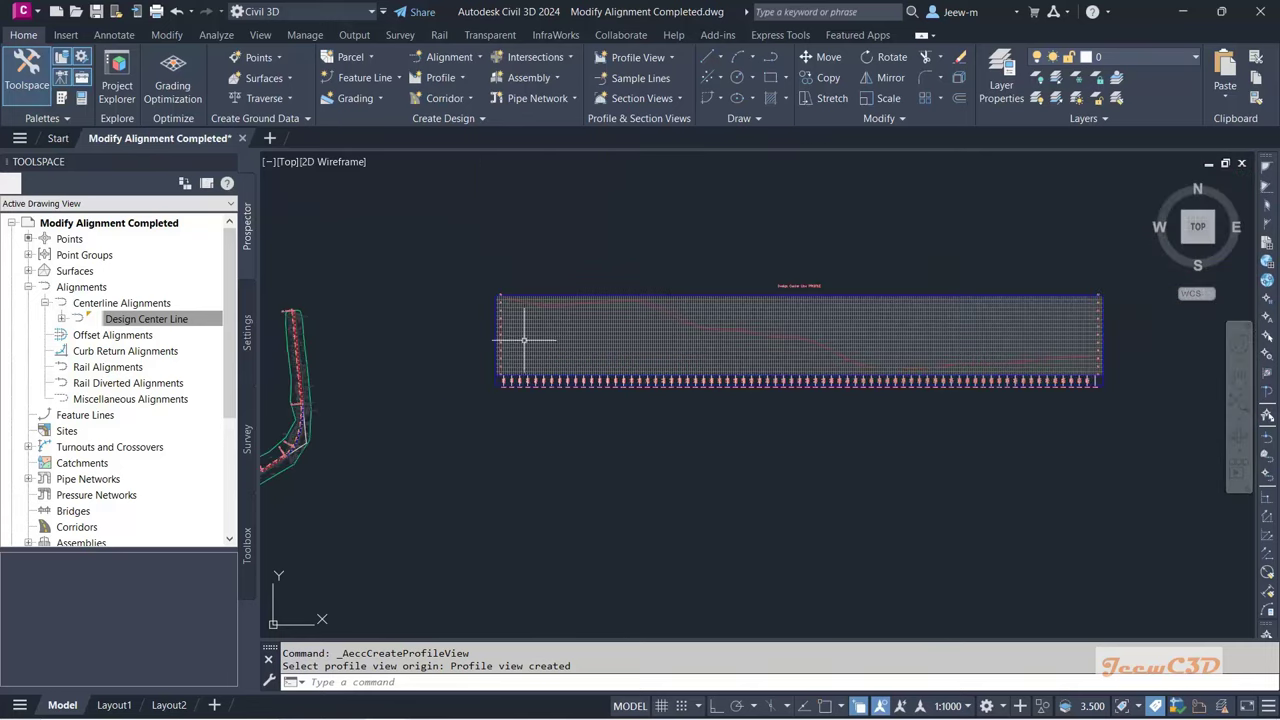
scroll(505, 390, down, 3)
scroll(272, 467, up, 2)
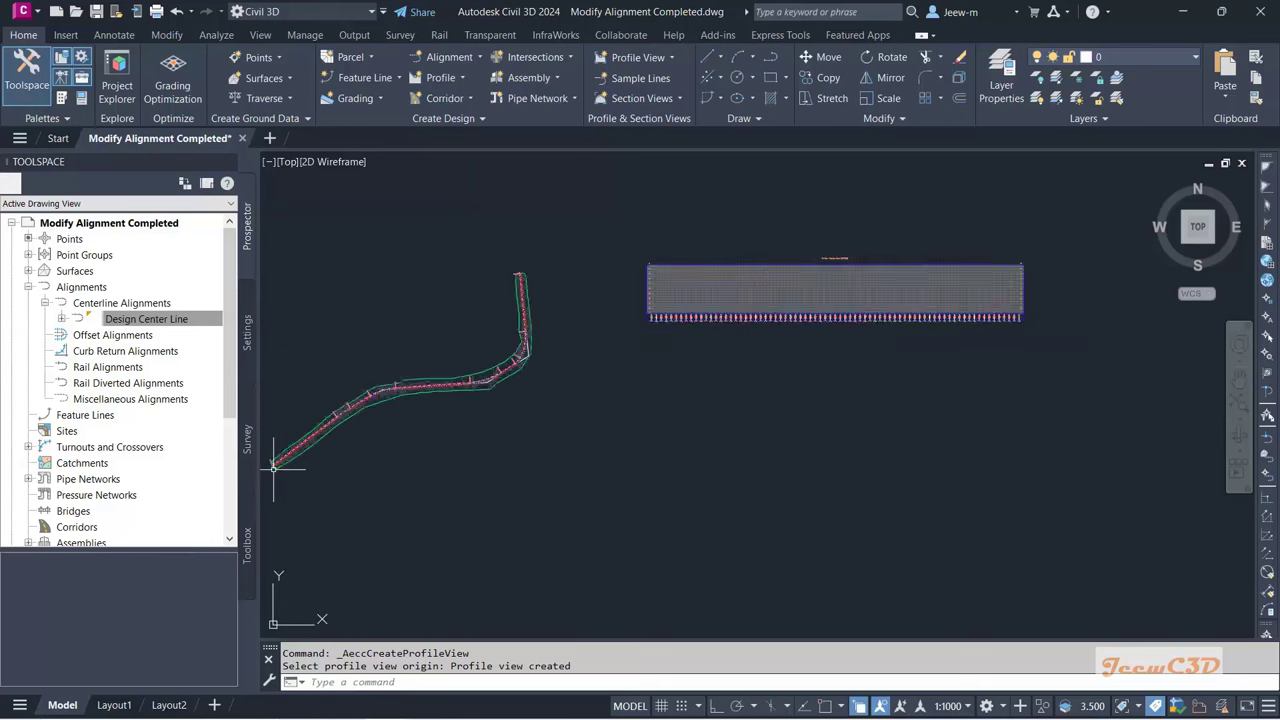
scroll(273, 467, up, 5)
scroll(437, 459, down, 4)
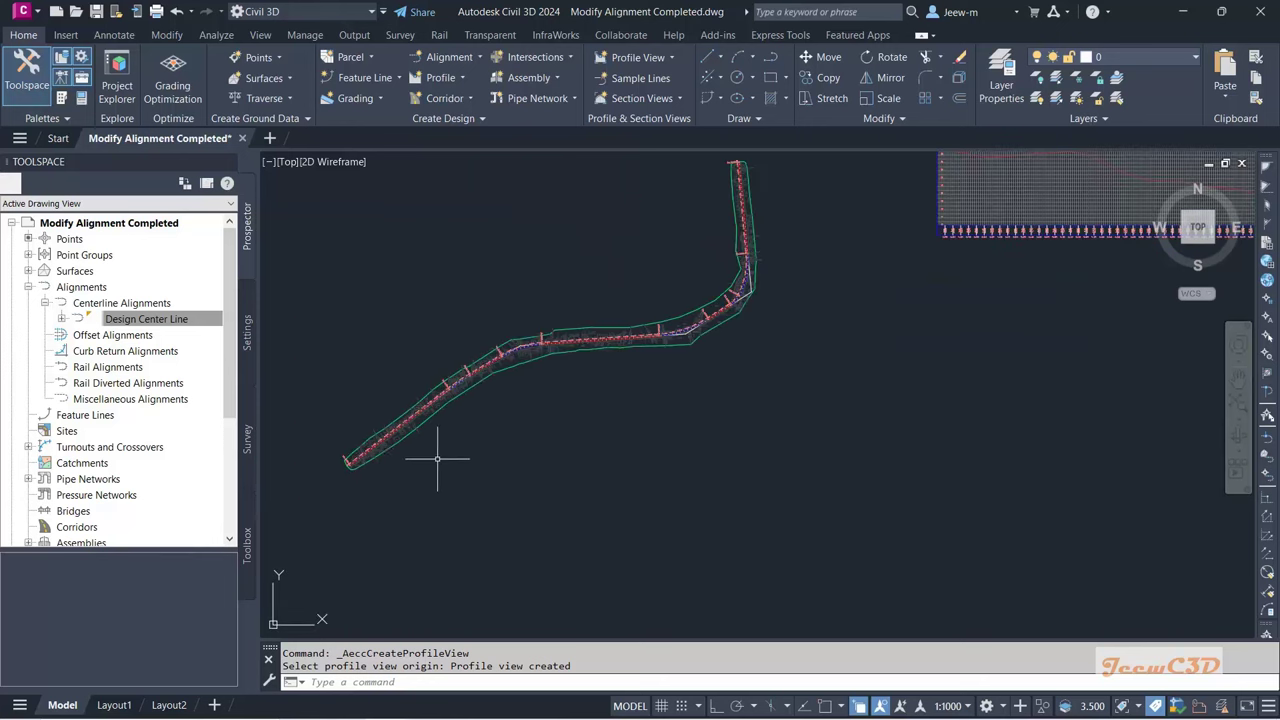
scroll(840, 290, up, 4)
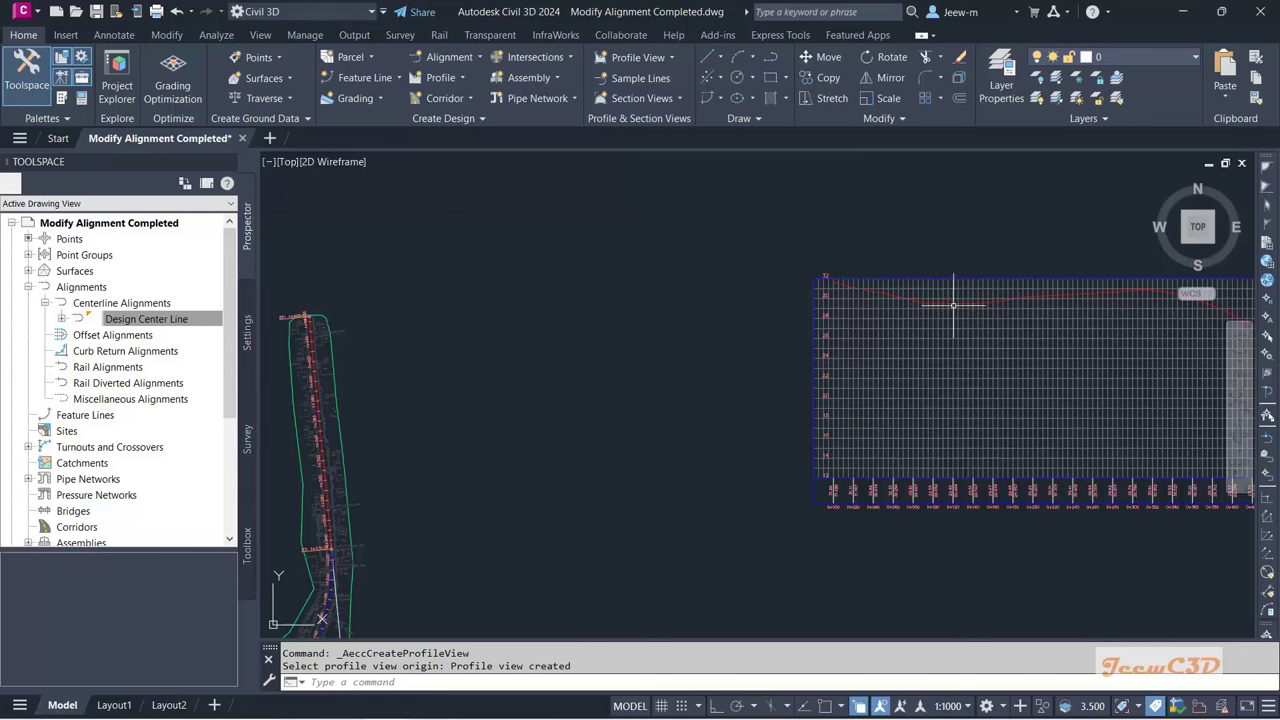
scroll(953, 305, down, 5)
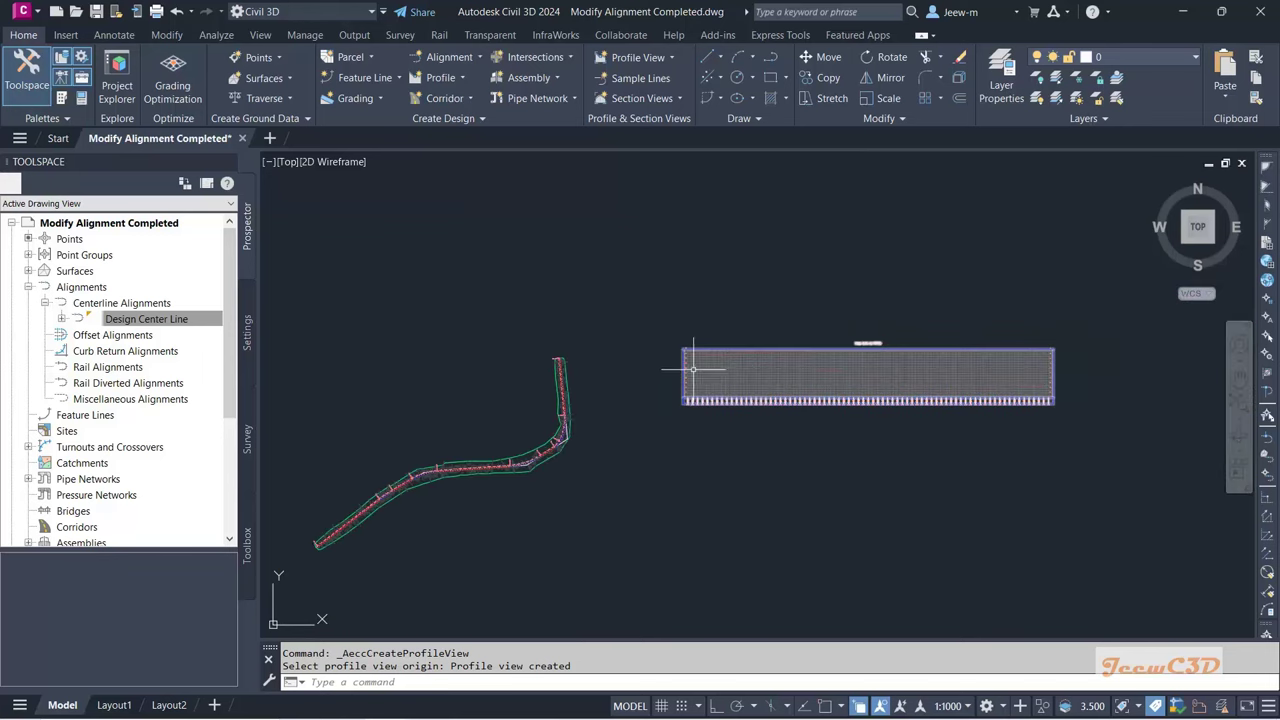
Step: Examine the existing-ground line at the start and end stations of the profile view and along its middle section
scroll(1058, 385, up, 7)
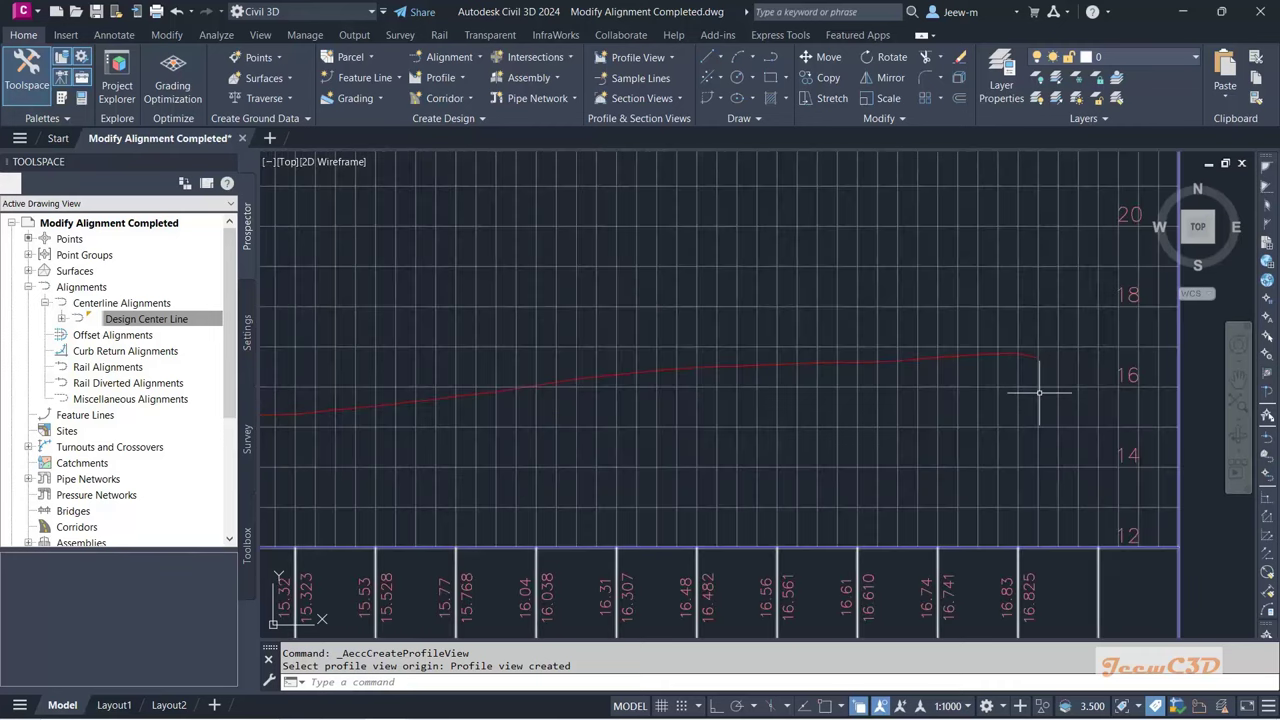
scroll(1045, 392, down, 6)
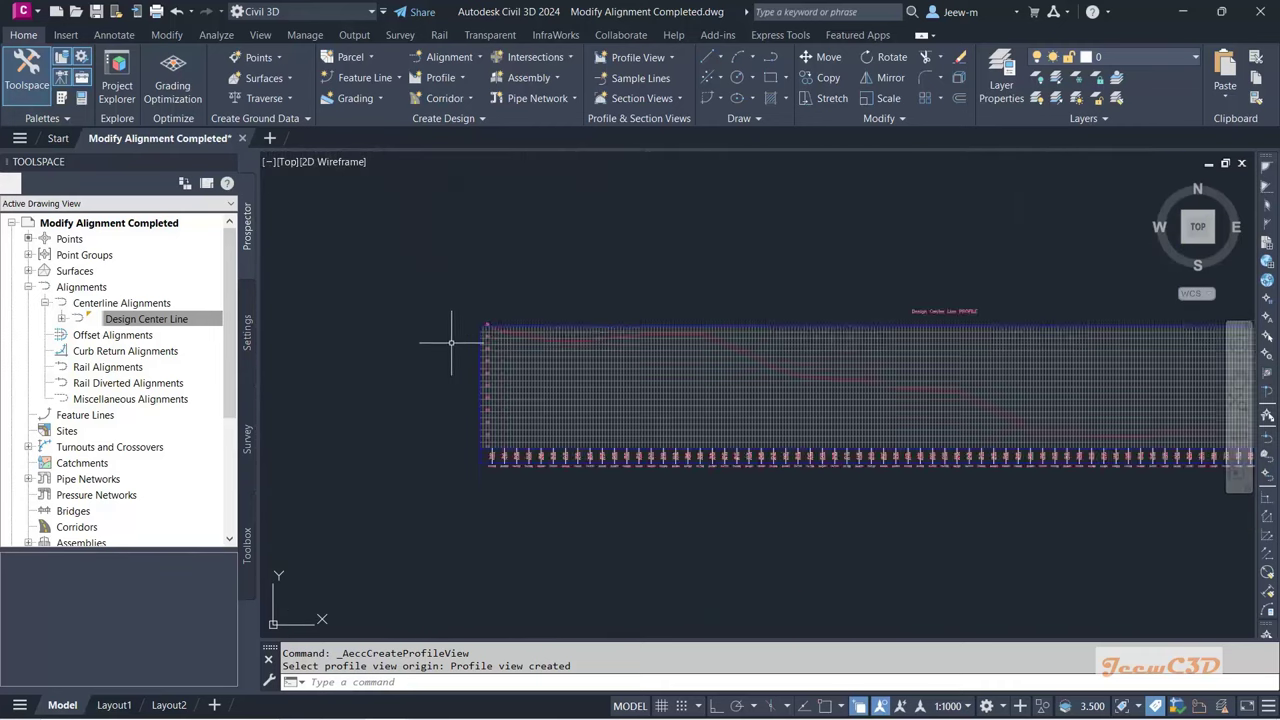
scroll(451, 342, up, 6)
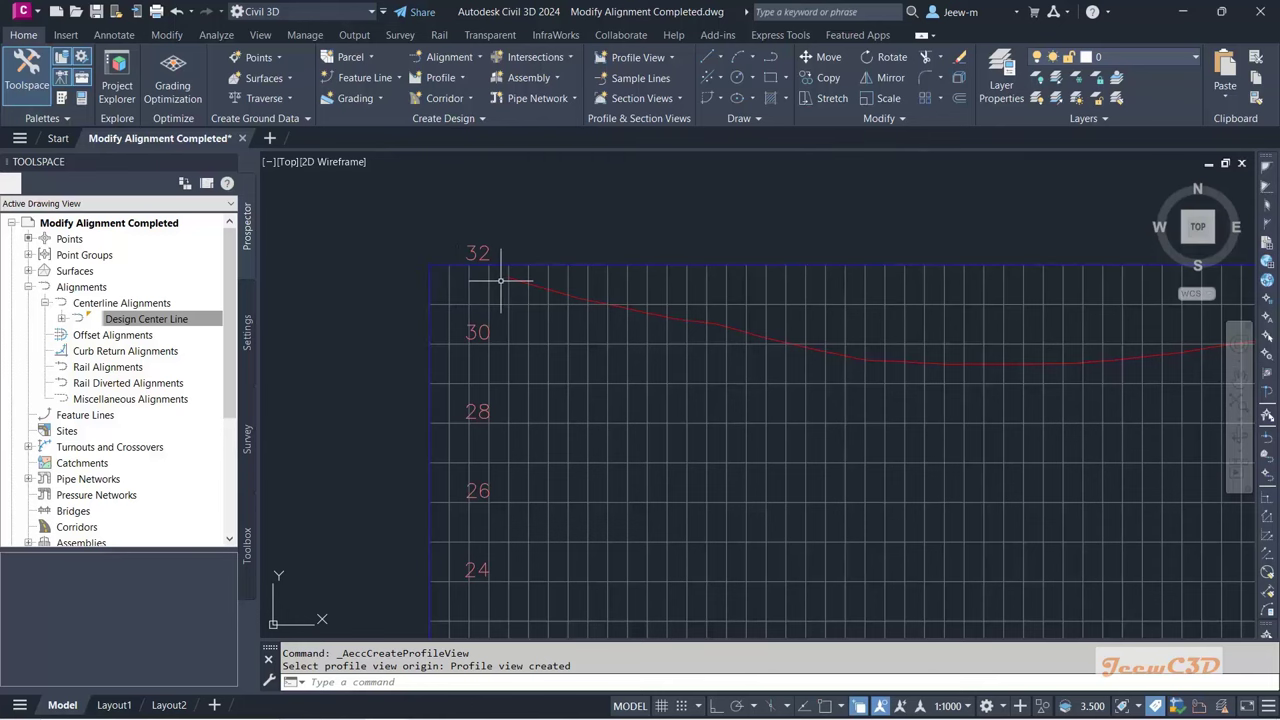
scroll(499, 281, down, 5)
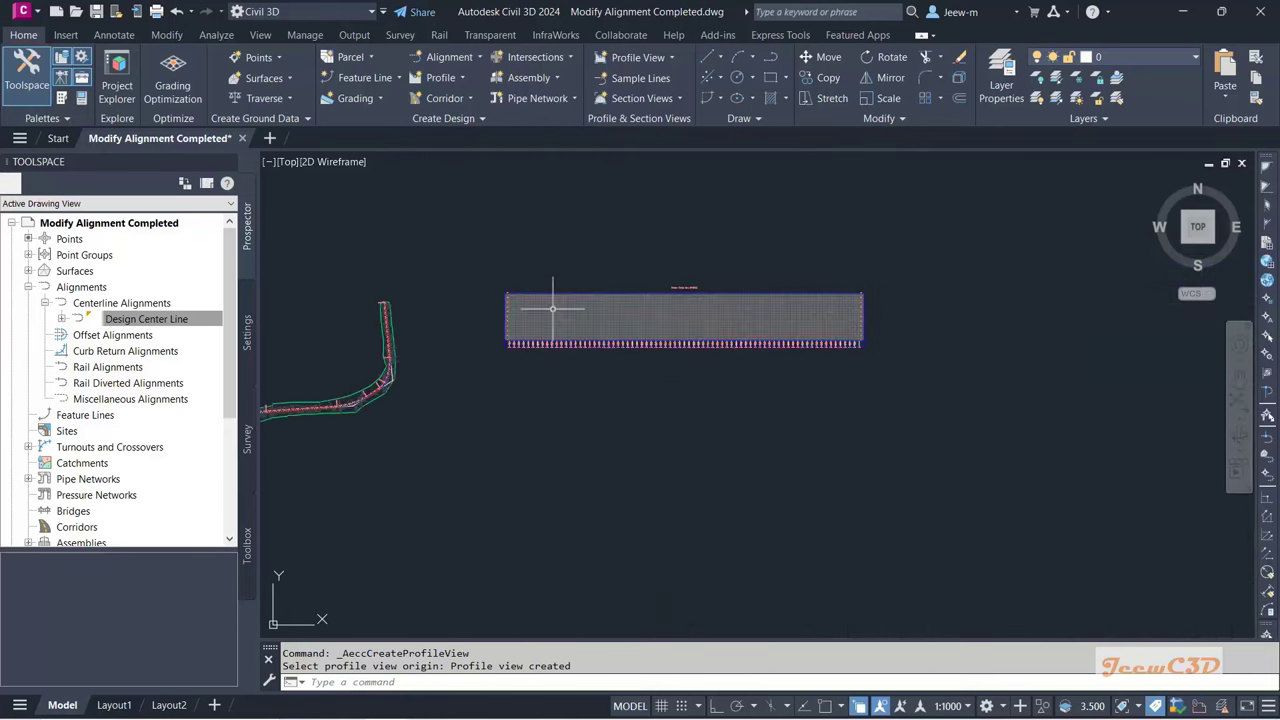
scroll(765, 345, up, 6)
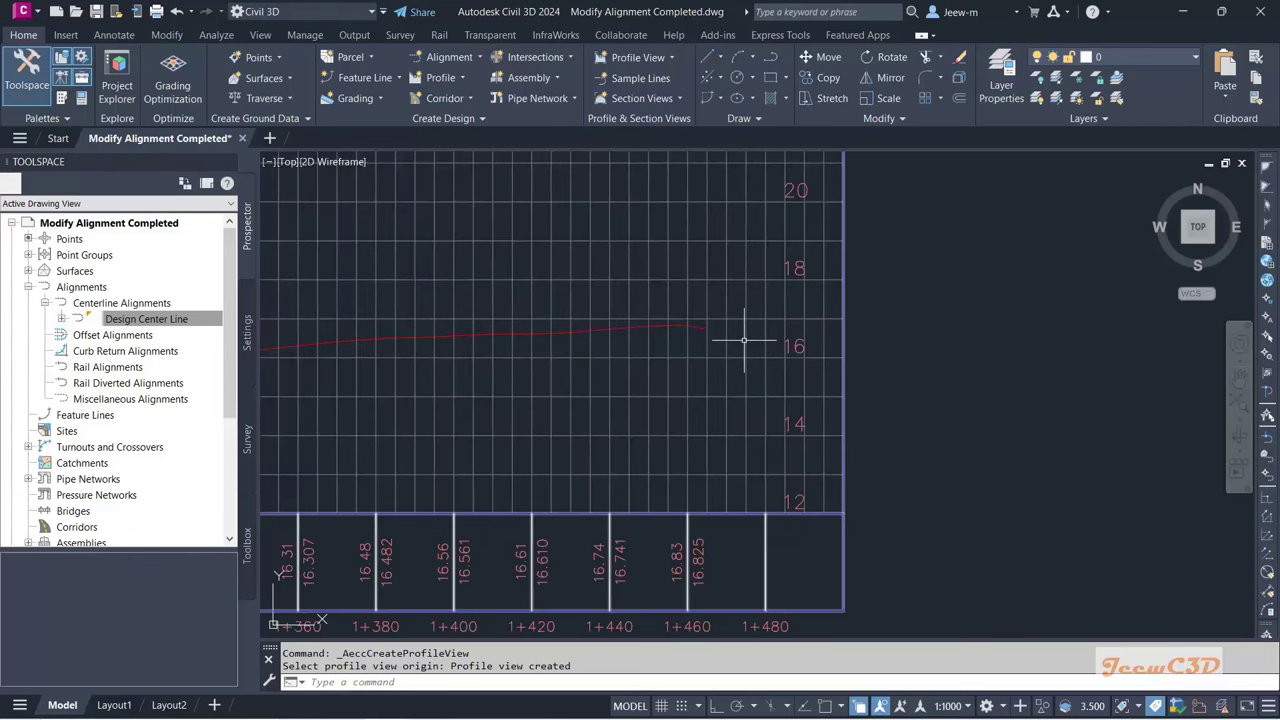
scroll(737, 343, down, 8)
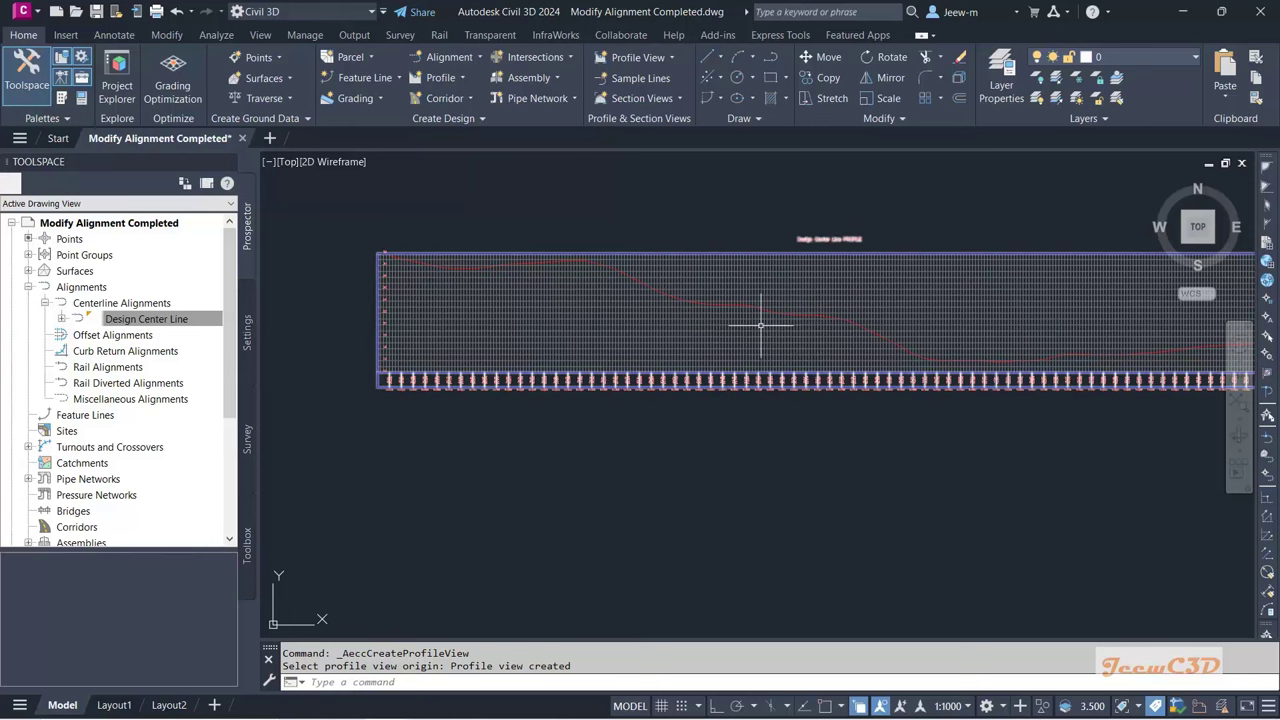
middle_drag(737, 331, 646, 320)
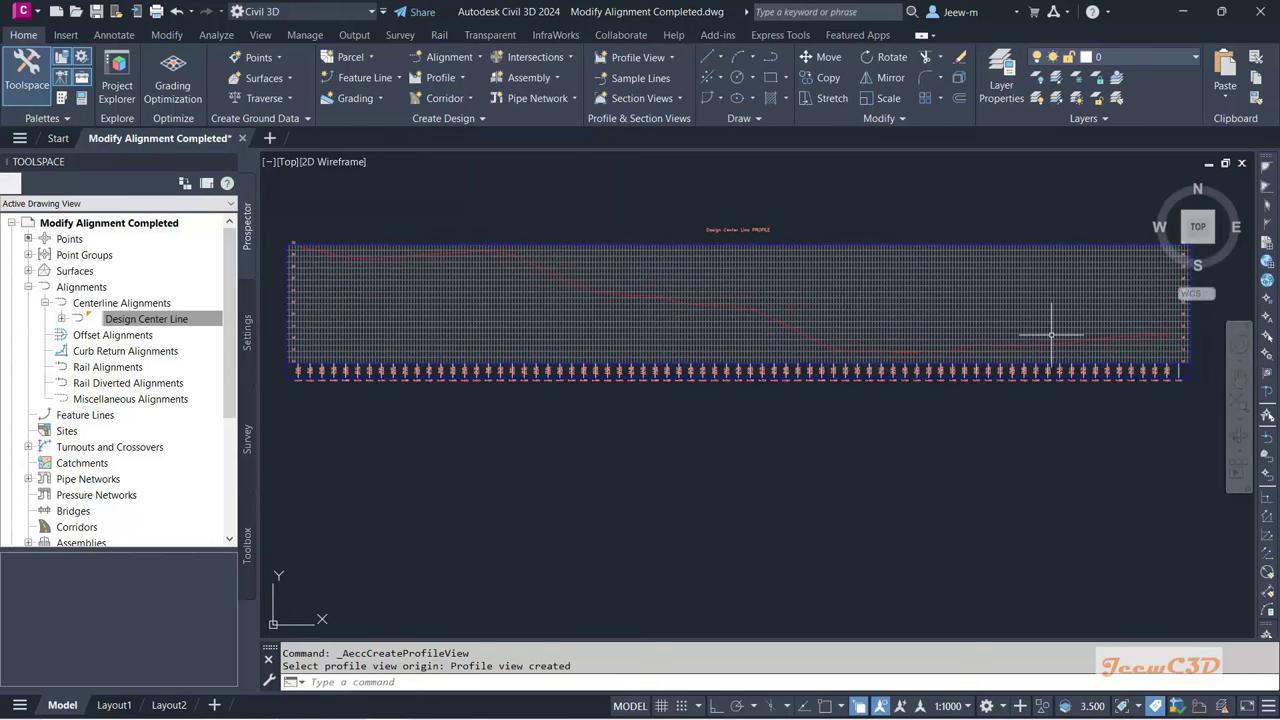
scroll(894, 343, up, 5)
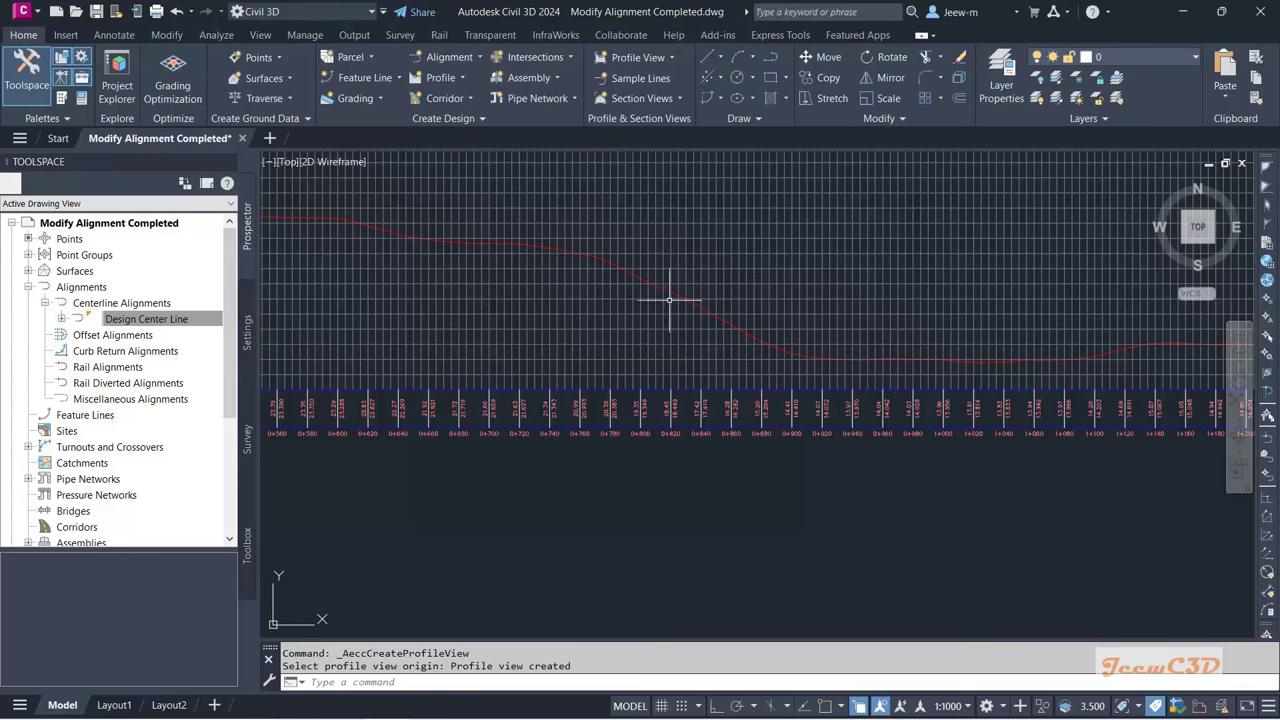
scroll(773, 349, down, 2)
scroll(657, 294, up, 5)
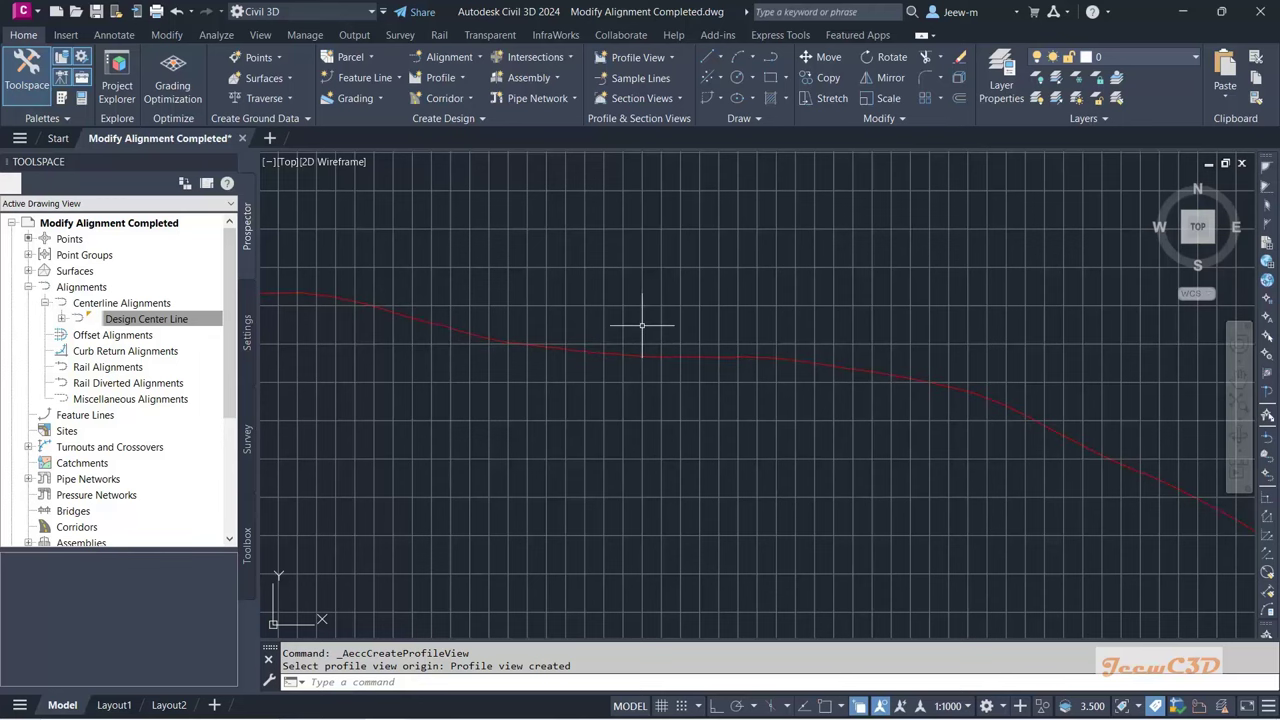
Step: Select the profile view by its grid to inspect its full extent, and clear the selection
click(642, 325)
scroll(660, 423, down, 6)
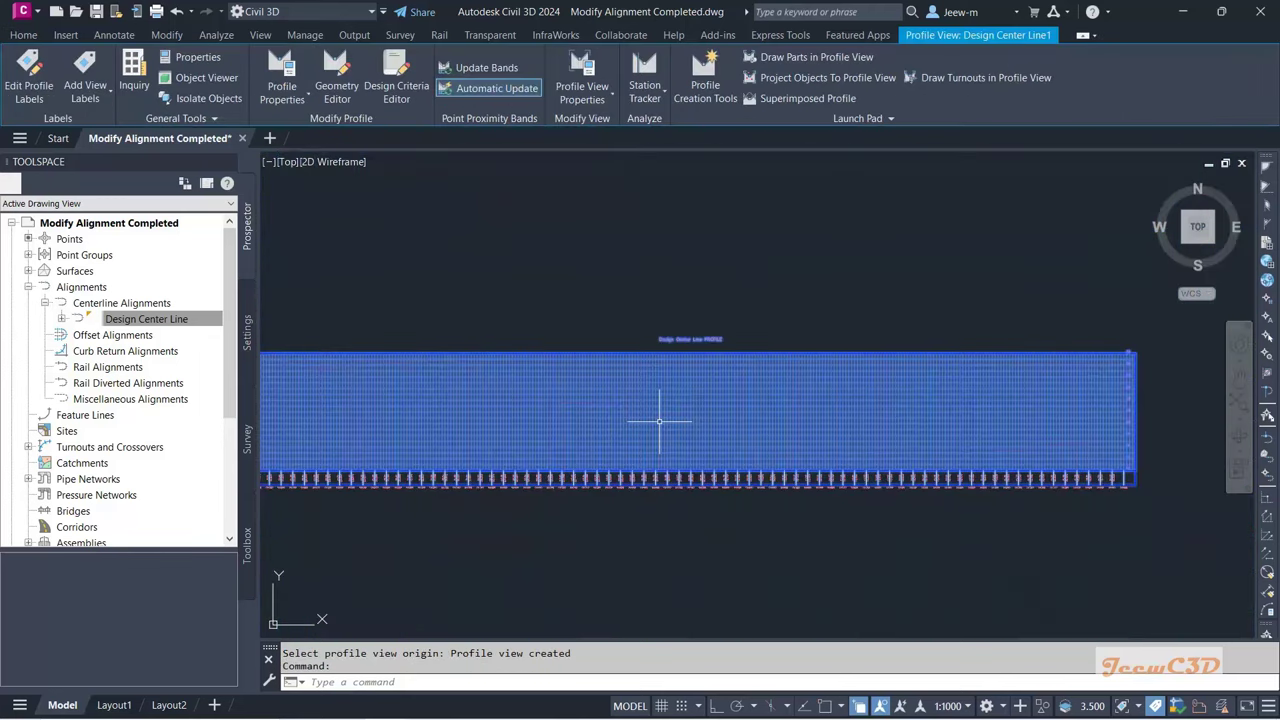
middle_drag(660, 423, 631, 426)
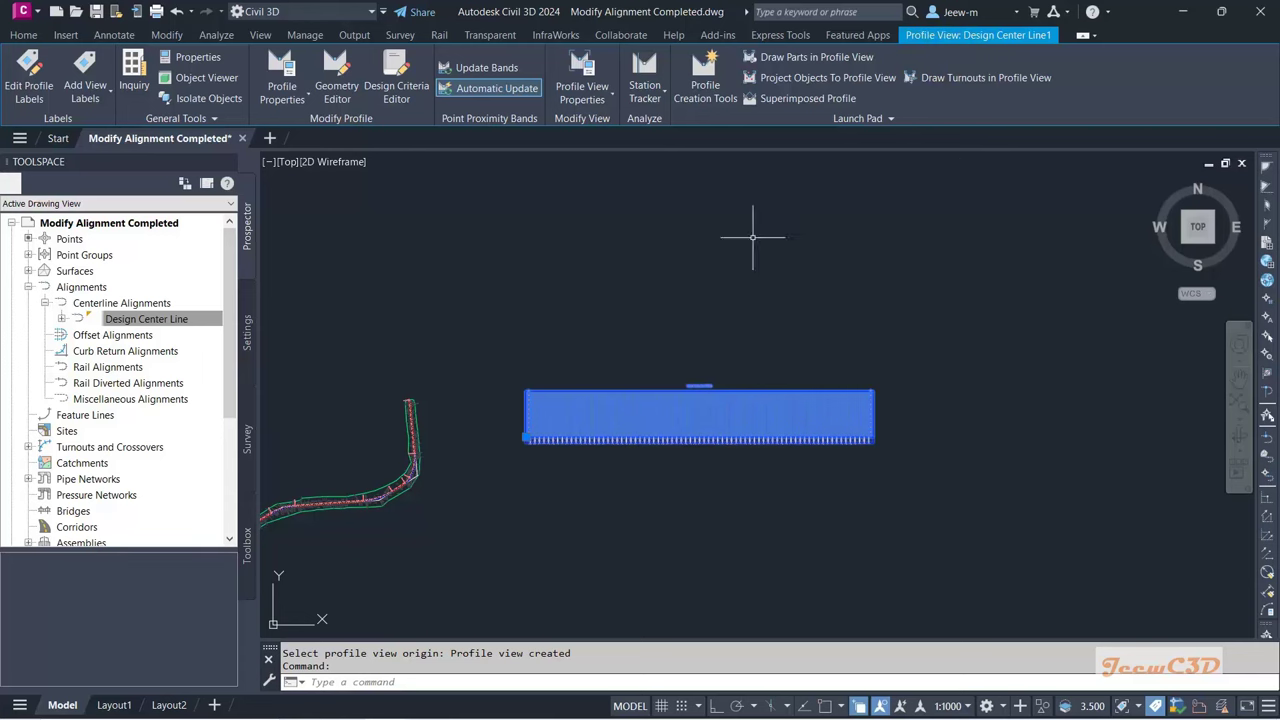
key(Escape)
Step: Select the existing-ground profile line inside the profile view to inspect its course, and clear the selection
scroll(674, 405, up, 8)
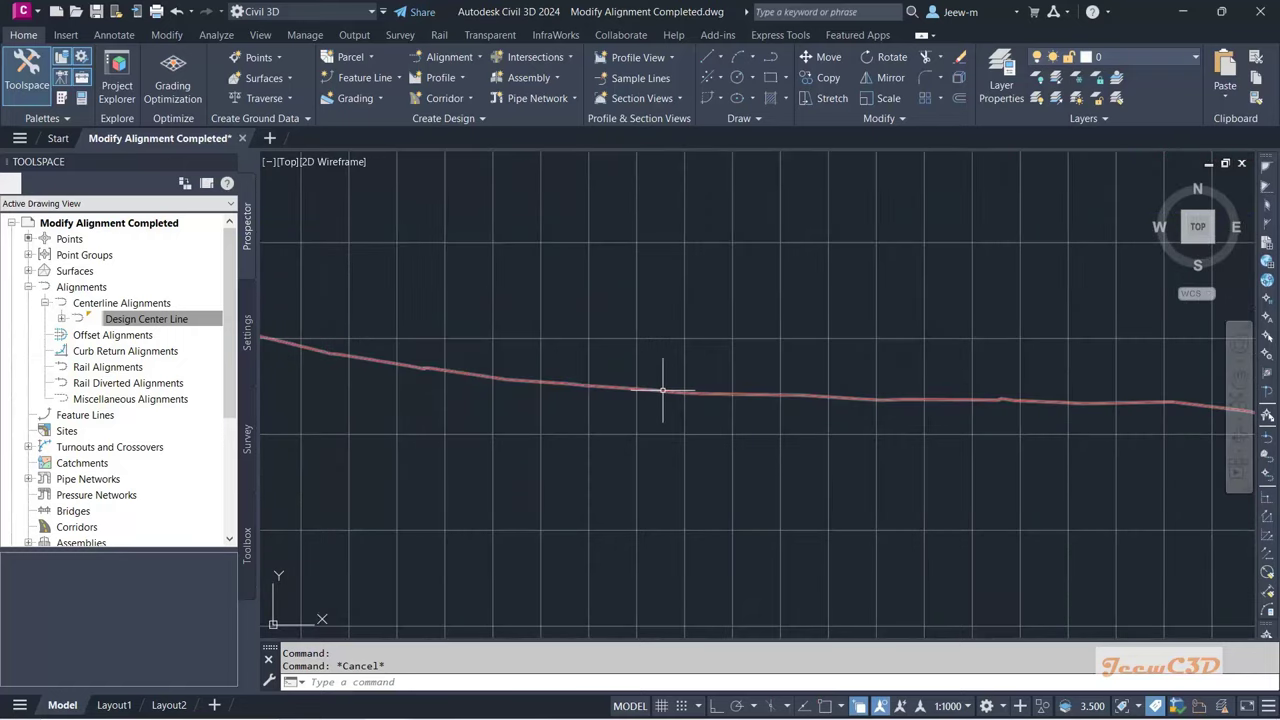
click(662, 390)
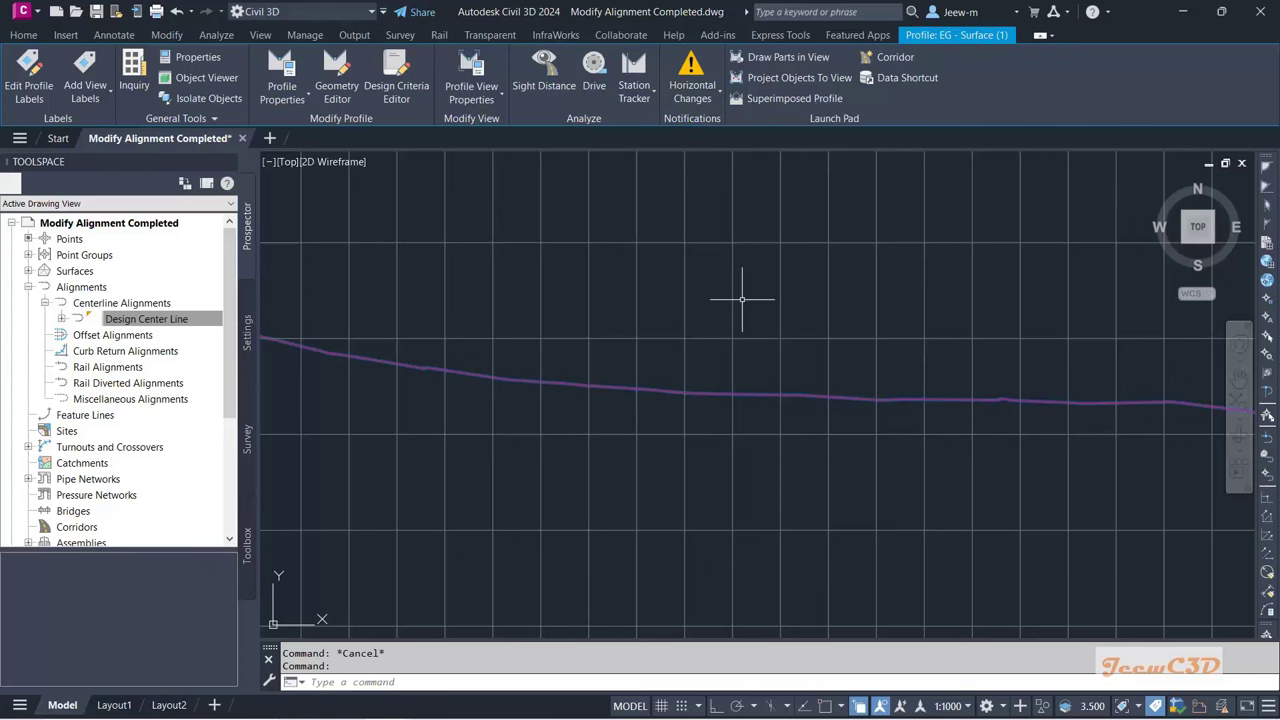
mouse_move(742, 299)
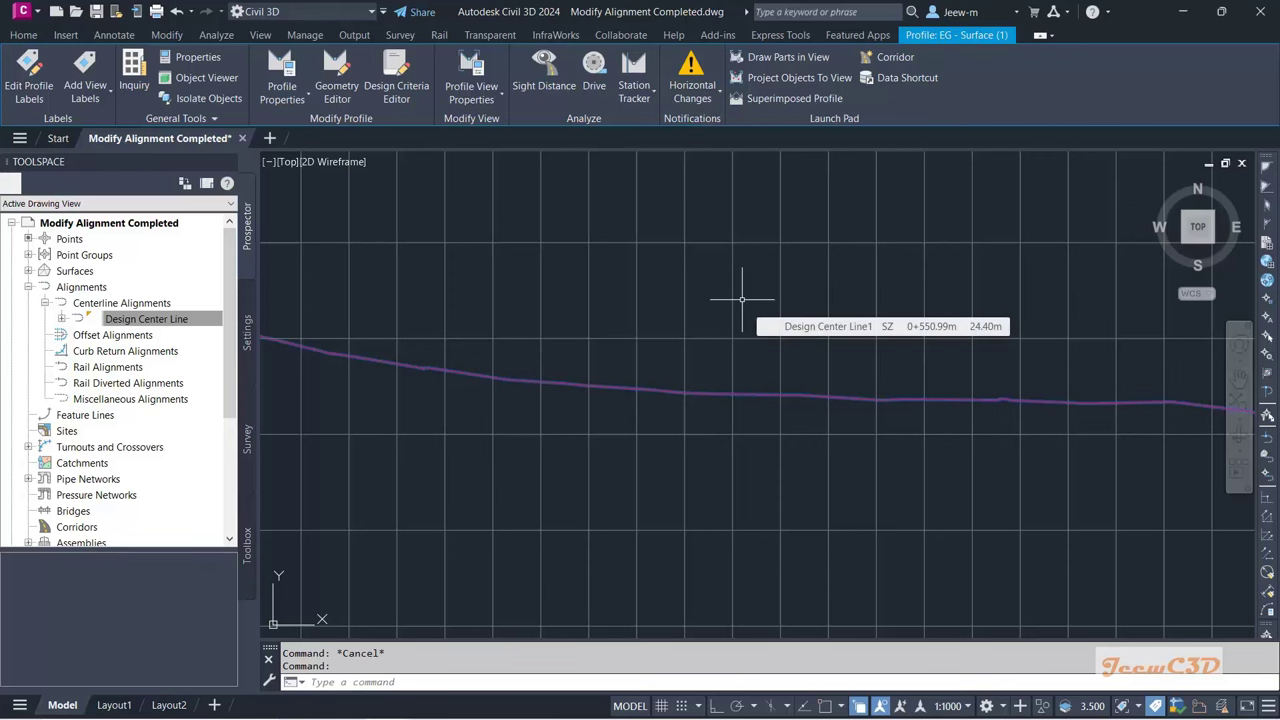
scroll(714, 422, up, 2)
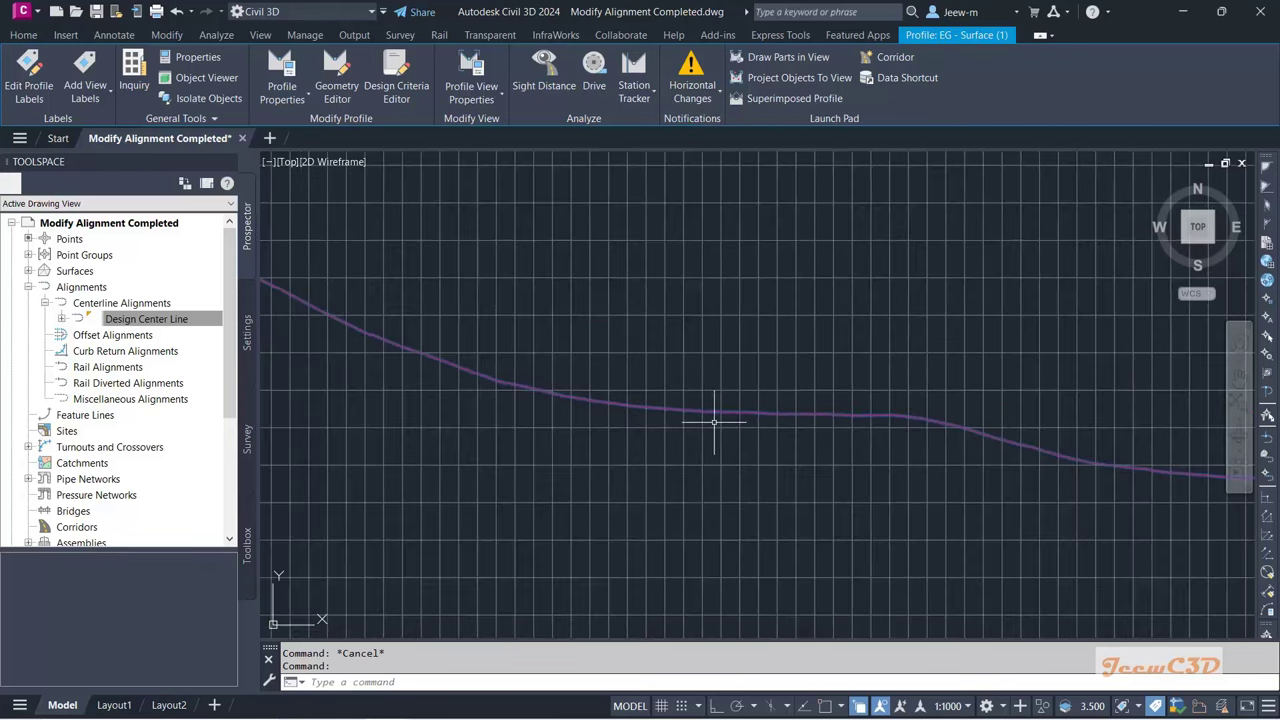
scroll(714, 422, down, 5)
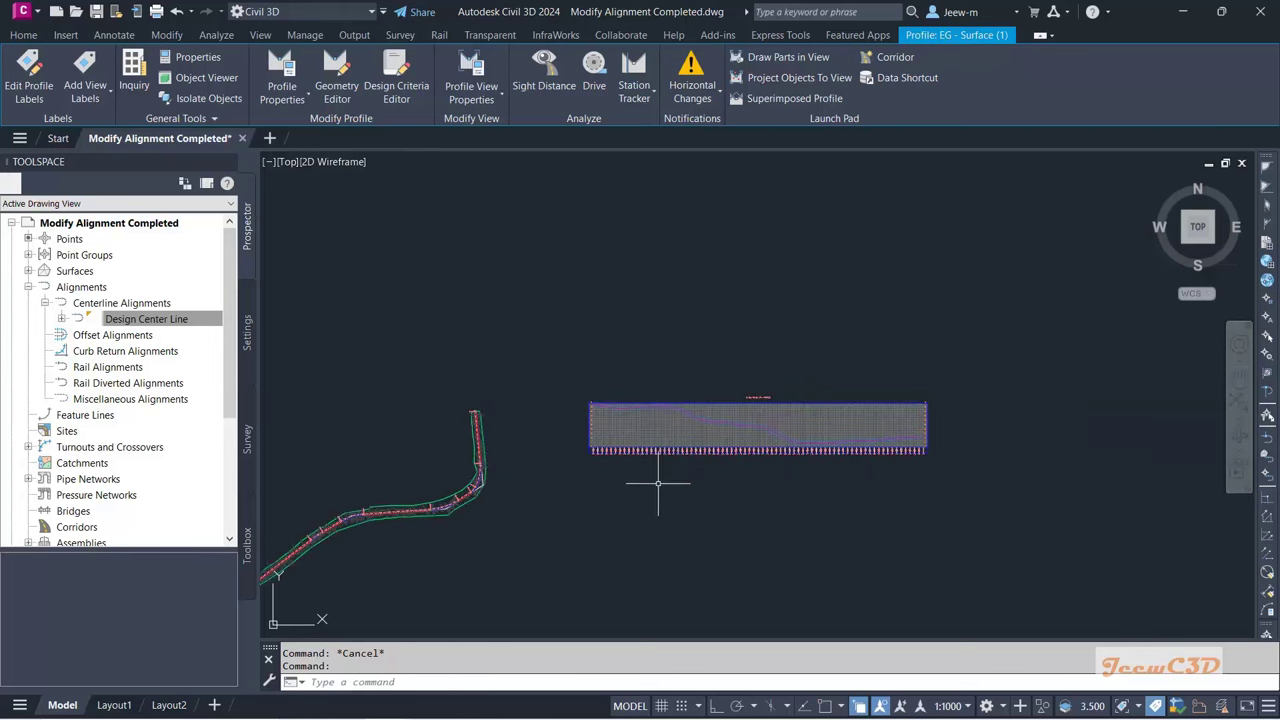
key(Escape)
Step: Open the properties of the Design Center Line profile view at its general information, keeping the dialog clear of the view
scroll(563, 432, up, 4)
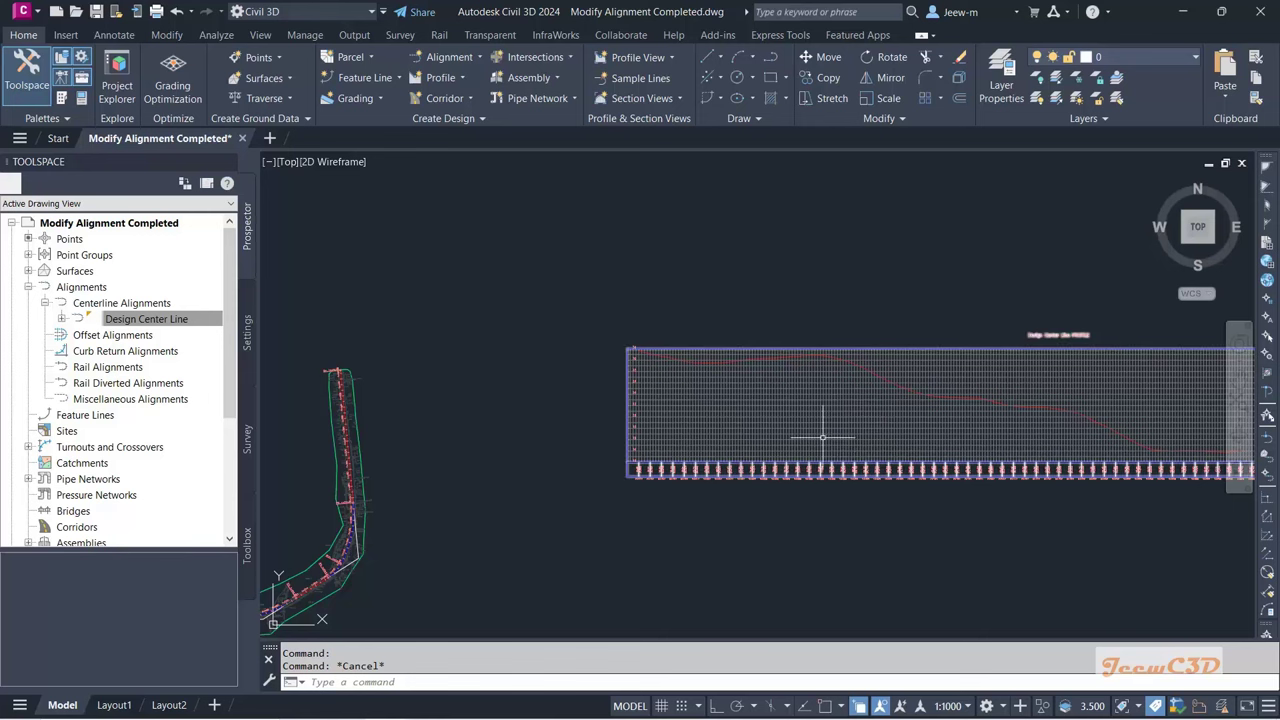
click(732, 409)
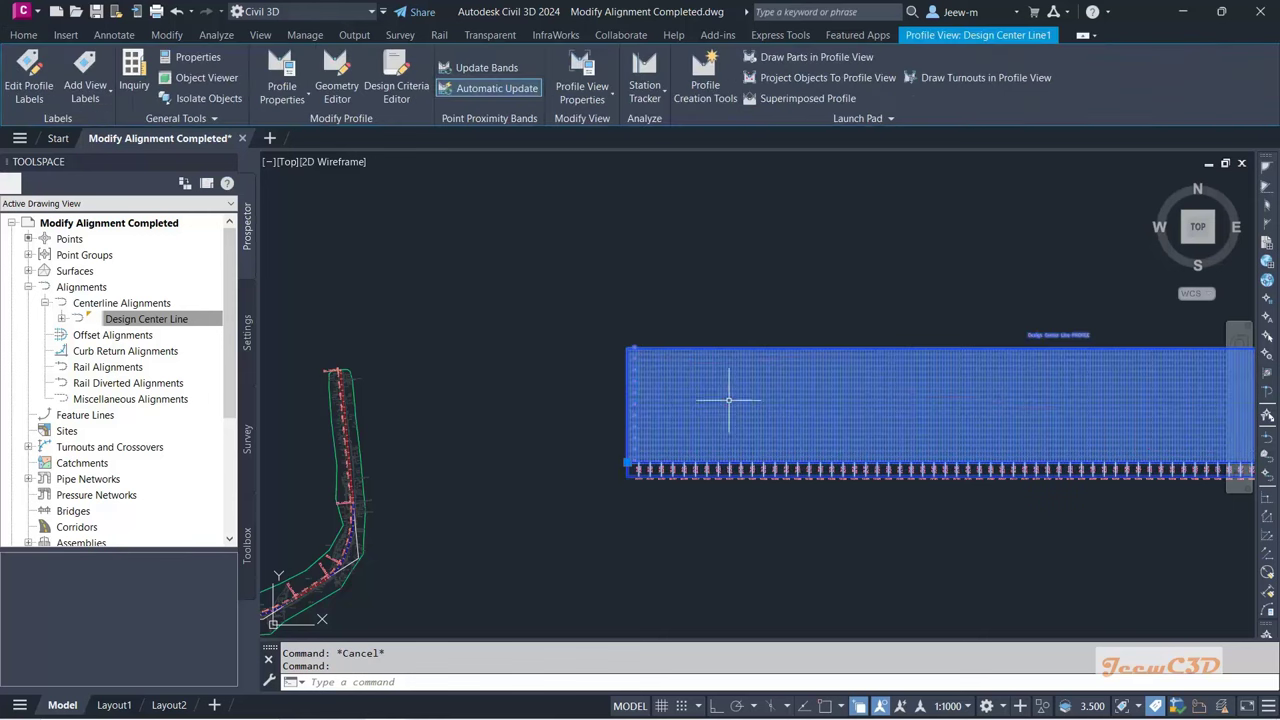
right_click(689, 282)
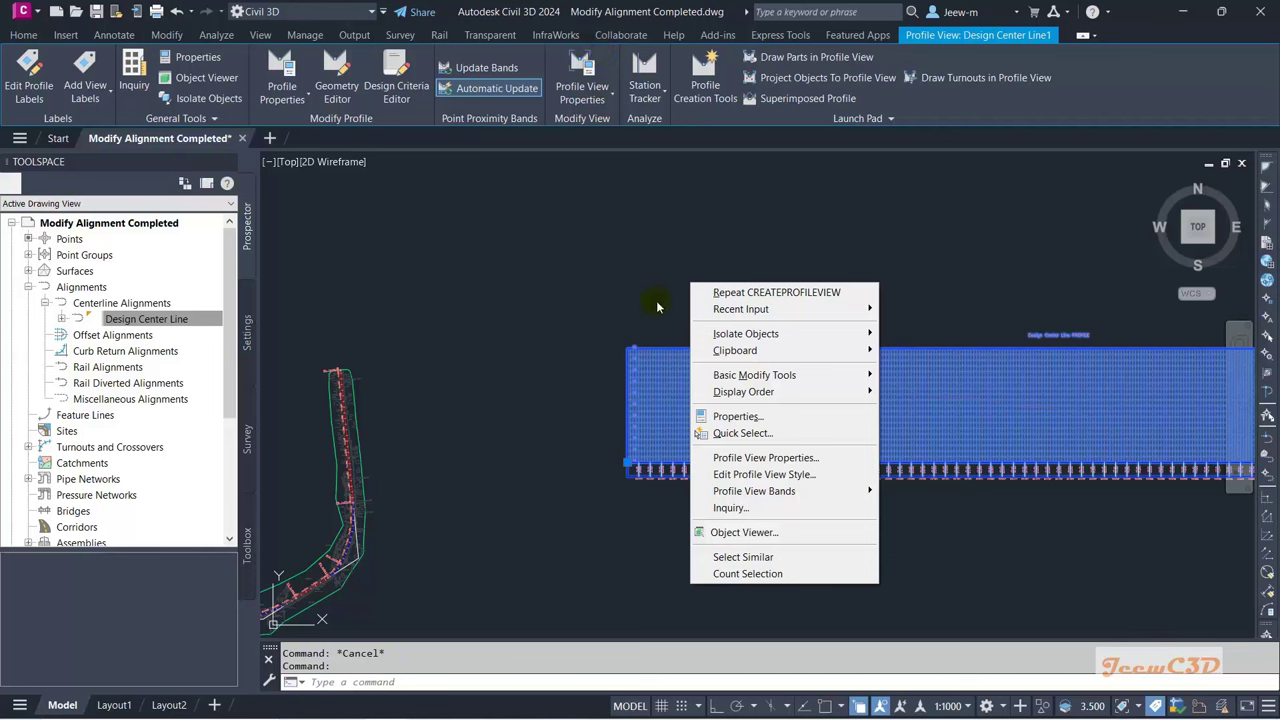
click(760, 458)
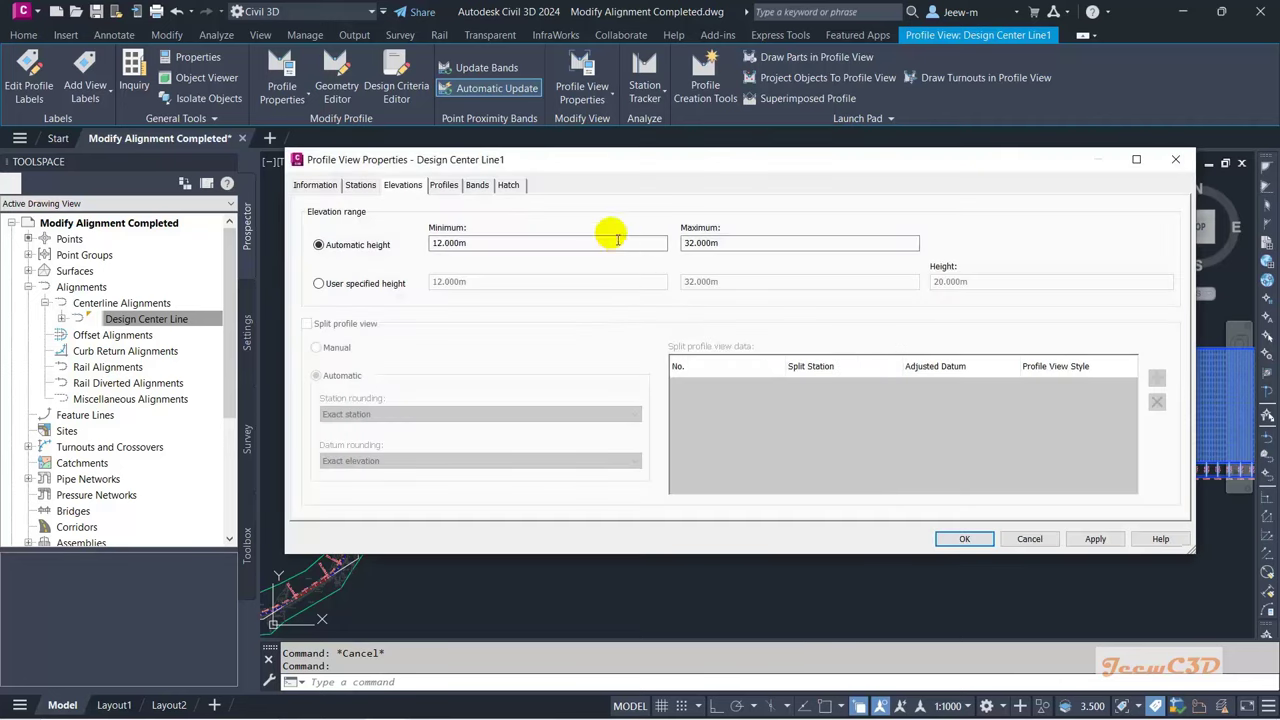
click(318, 188)
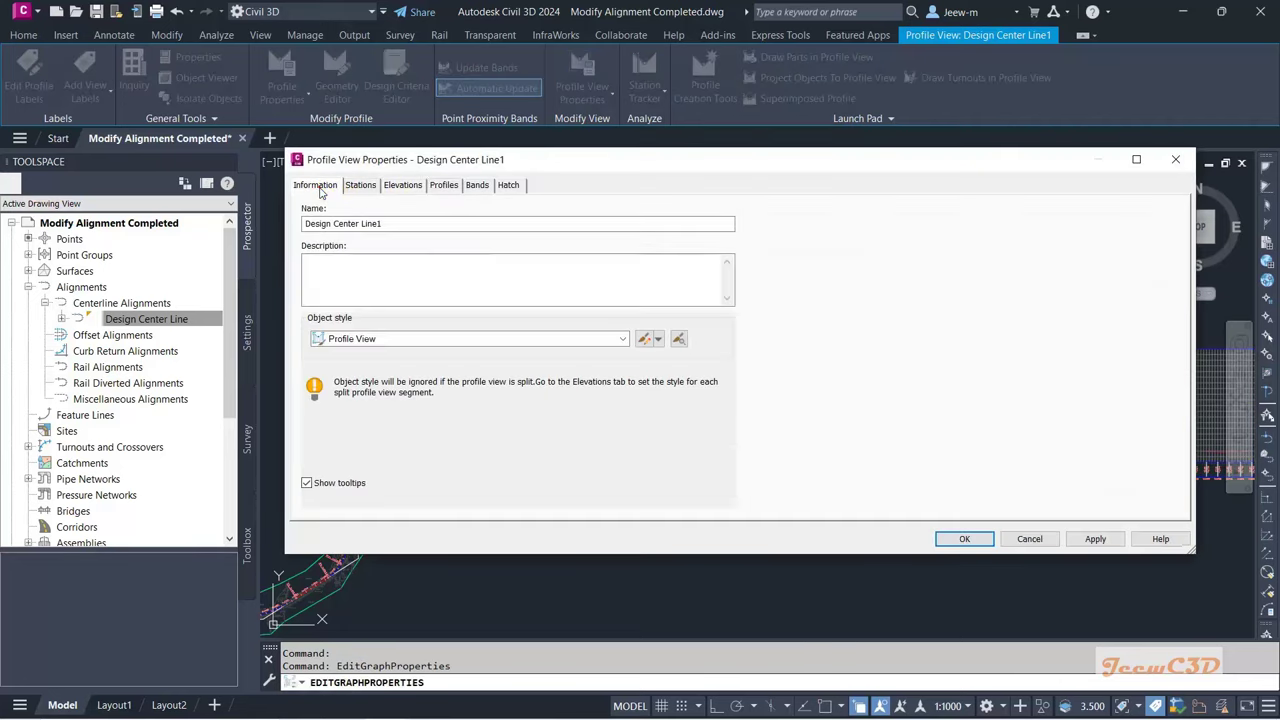
drag(583, 163, 378, 116)
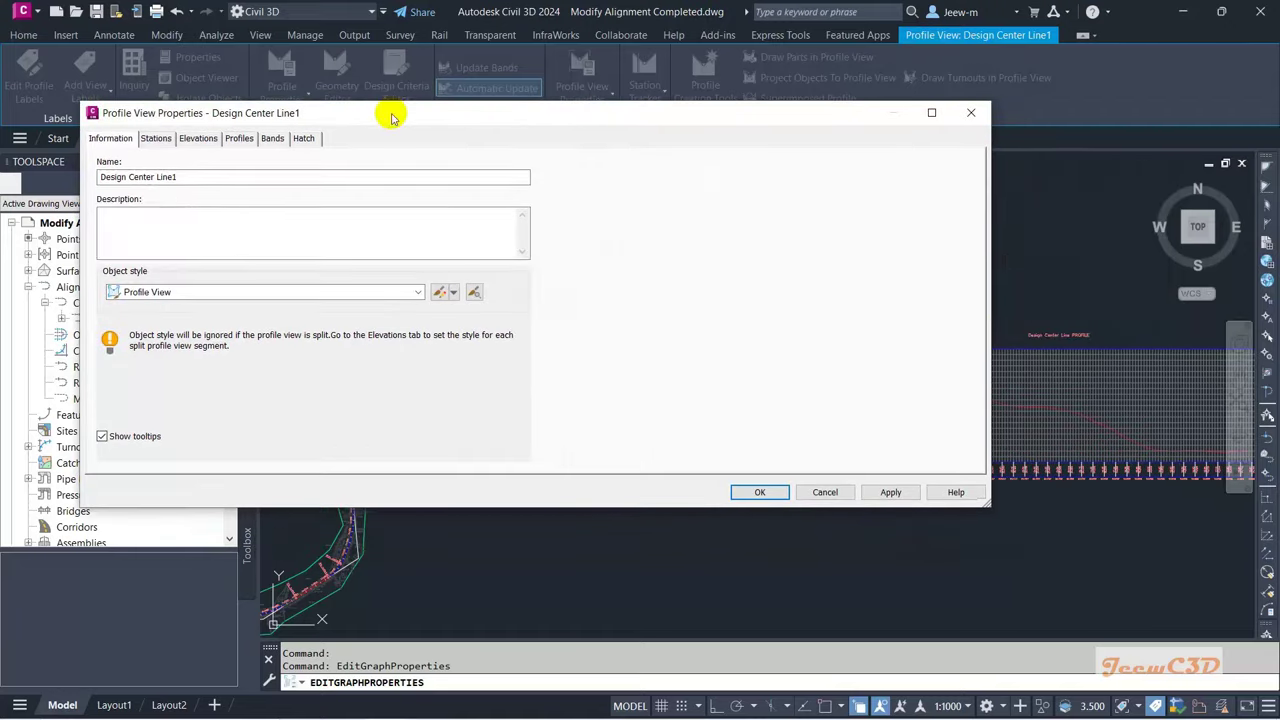
Step: Apply the Major Grids object style to the profile view and check its look in the drawing
click(280, 291)
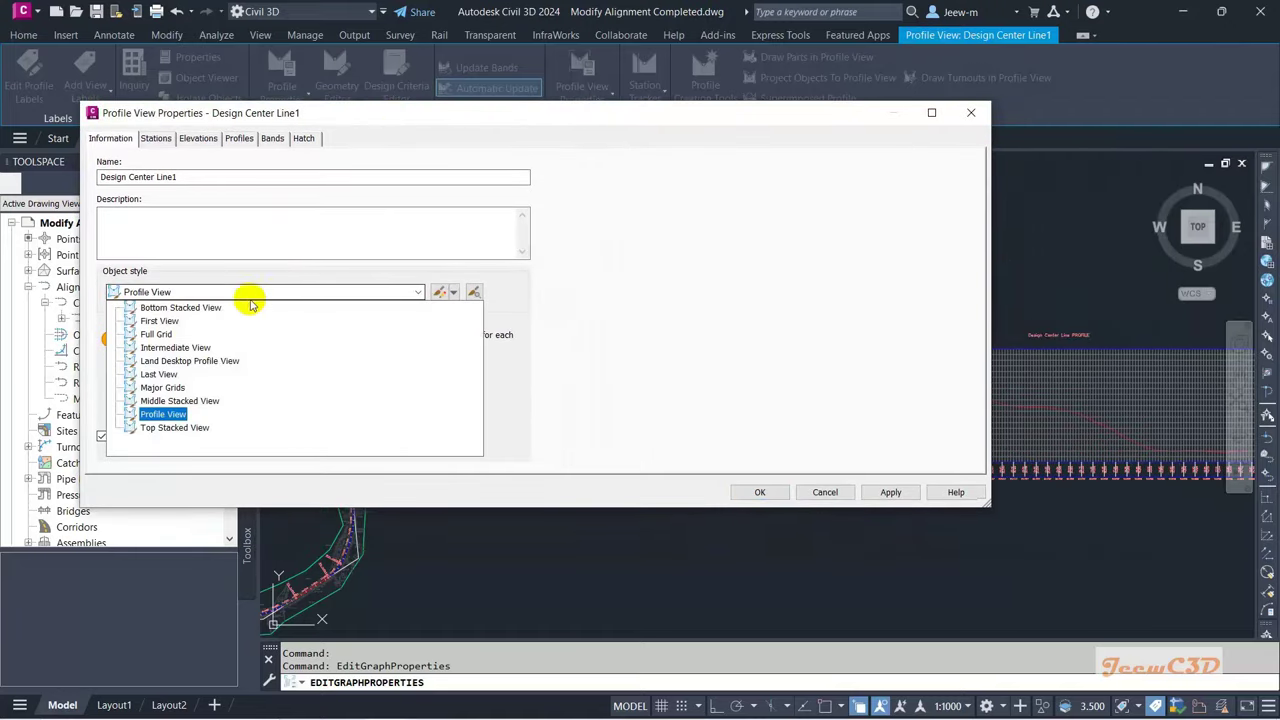
click(166, 396)
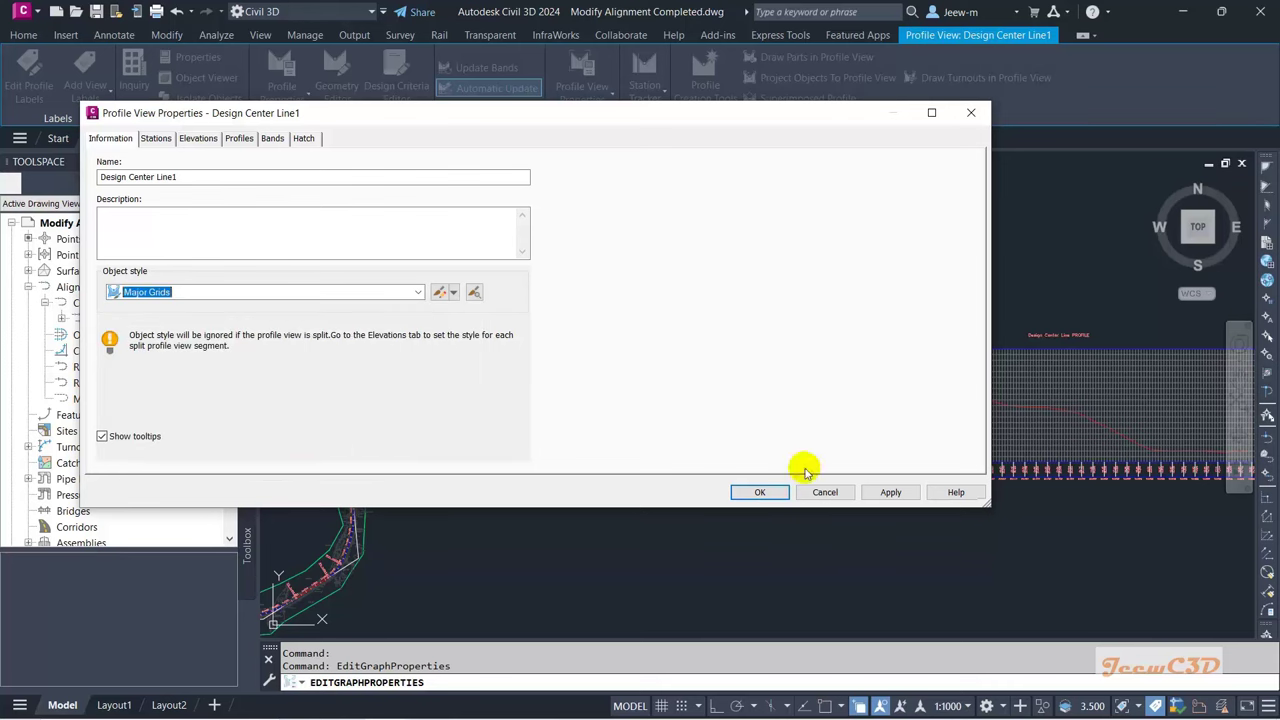
click(890, 492)
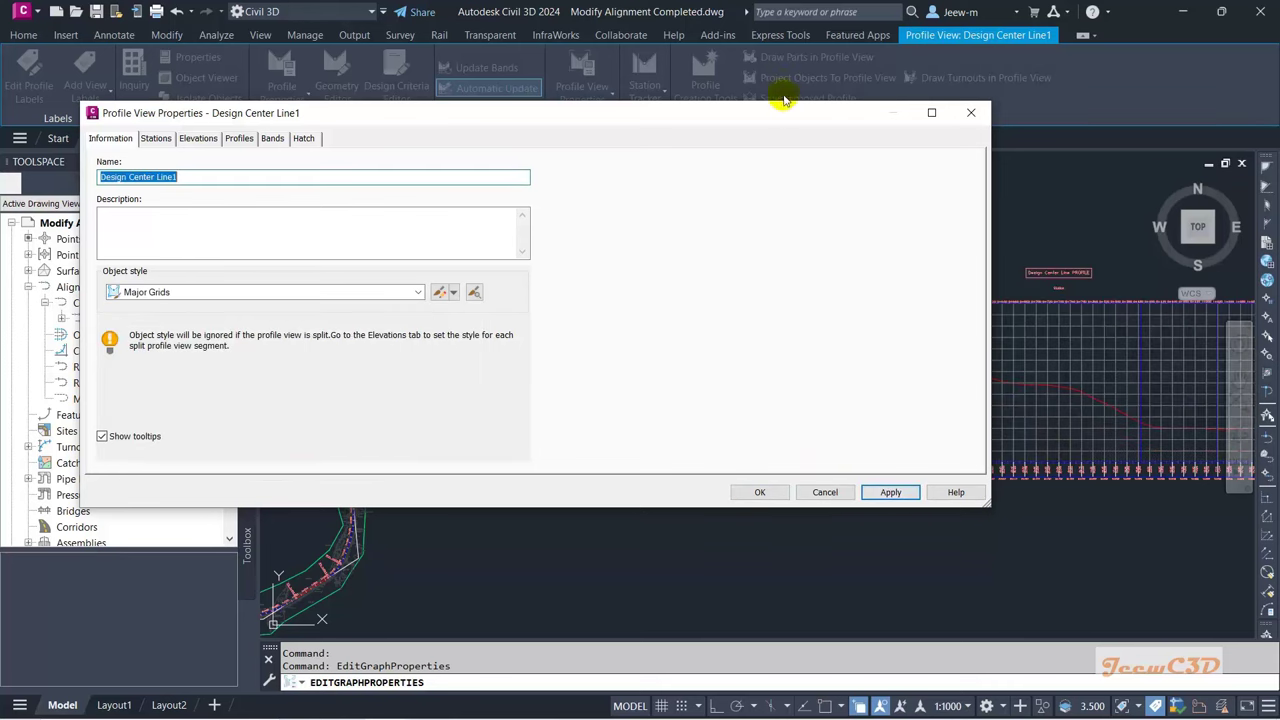
mouse_move(756, 126)
mouse_down()
mouse_move(855, 477)
mouse_move(766, 153)
mouse_up()
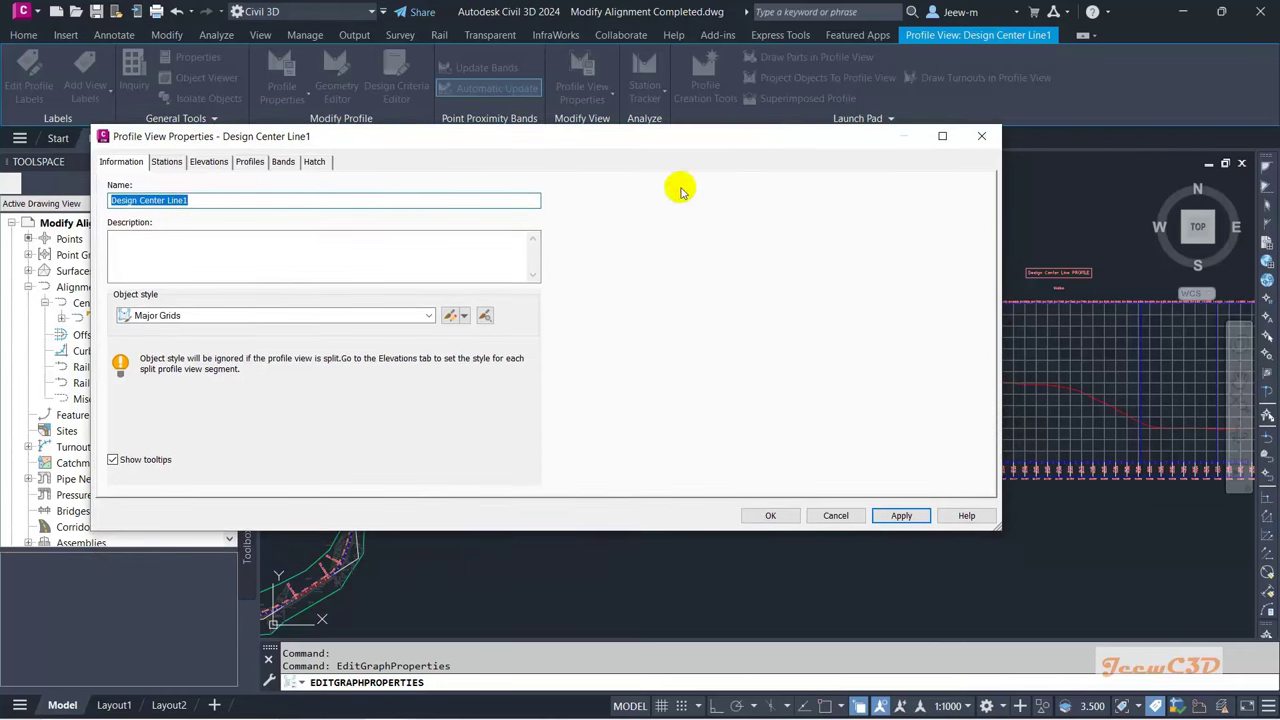
Step: Apply the First View object style to the profile view and check its look in the drawing
click(276, 316)
click(170, 344)
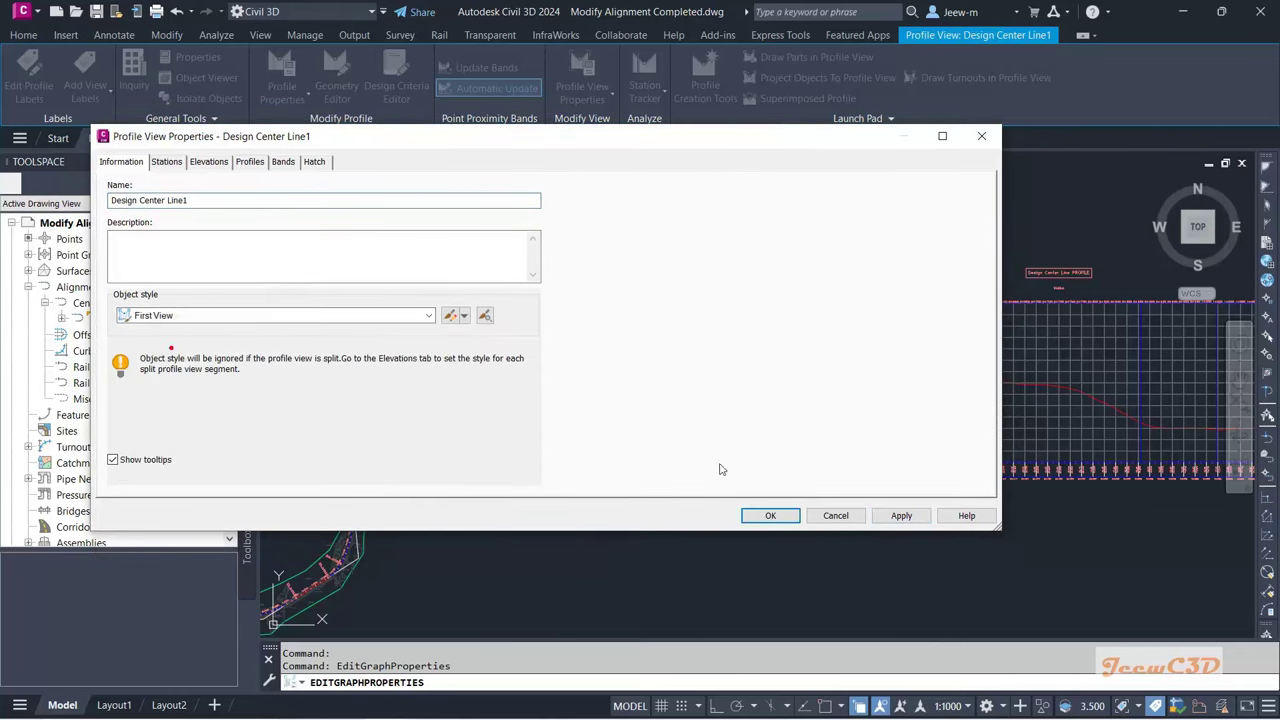
click(901, 516)
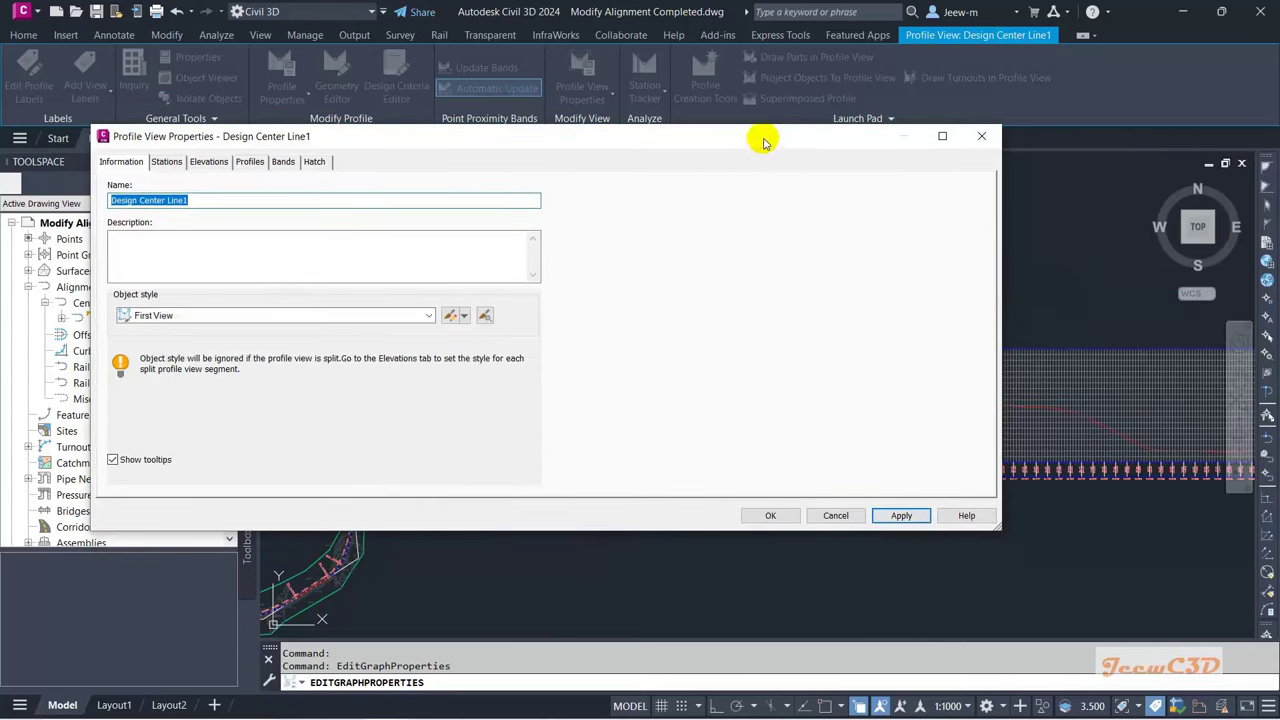
drag(766, 137, 686, 247)
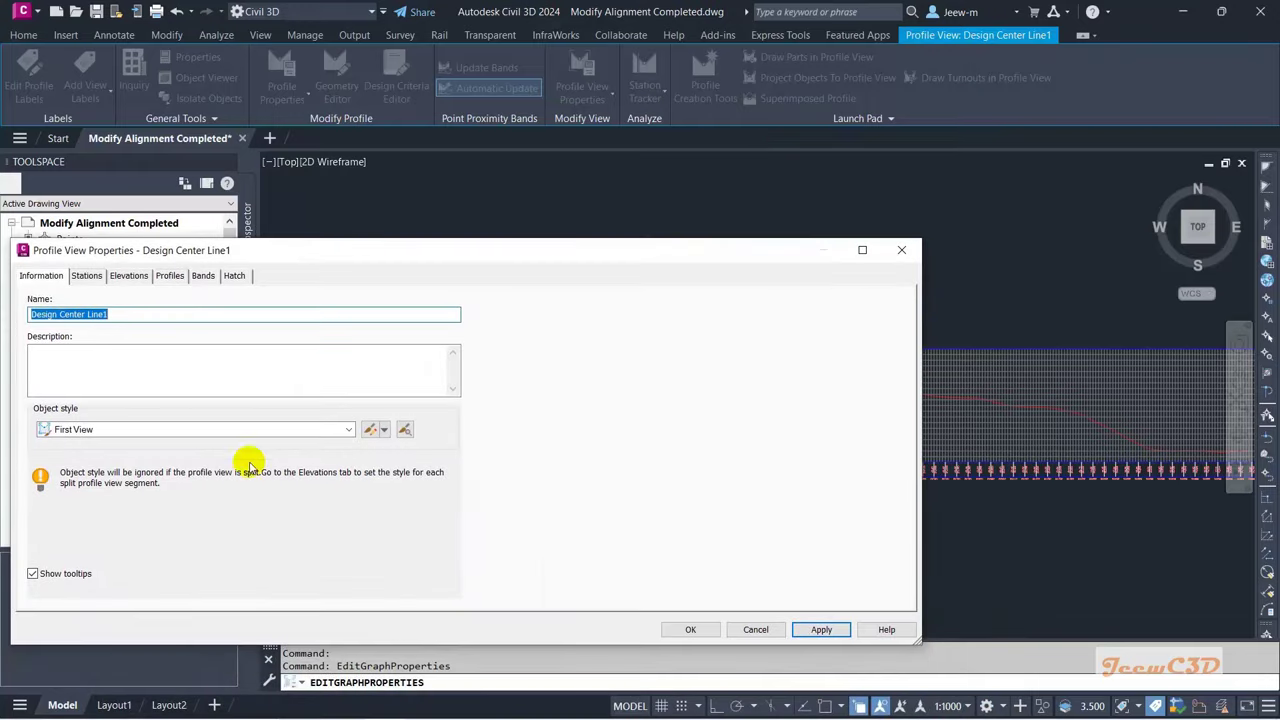
Step: Apply the Full Grid object style to the profile view and check its look in the drawing
click(171, 437)
click(88, 472)
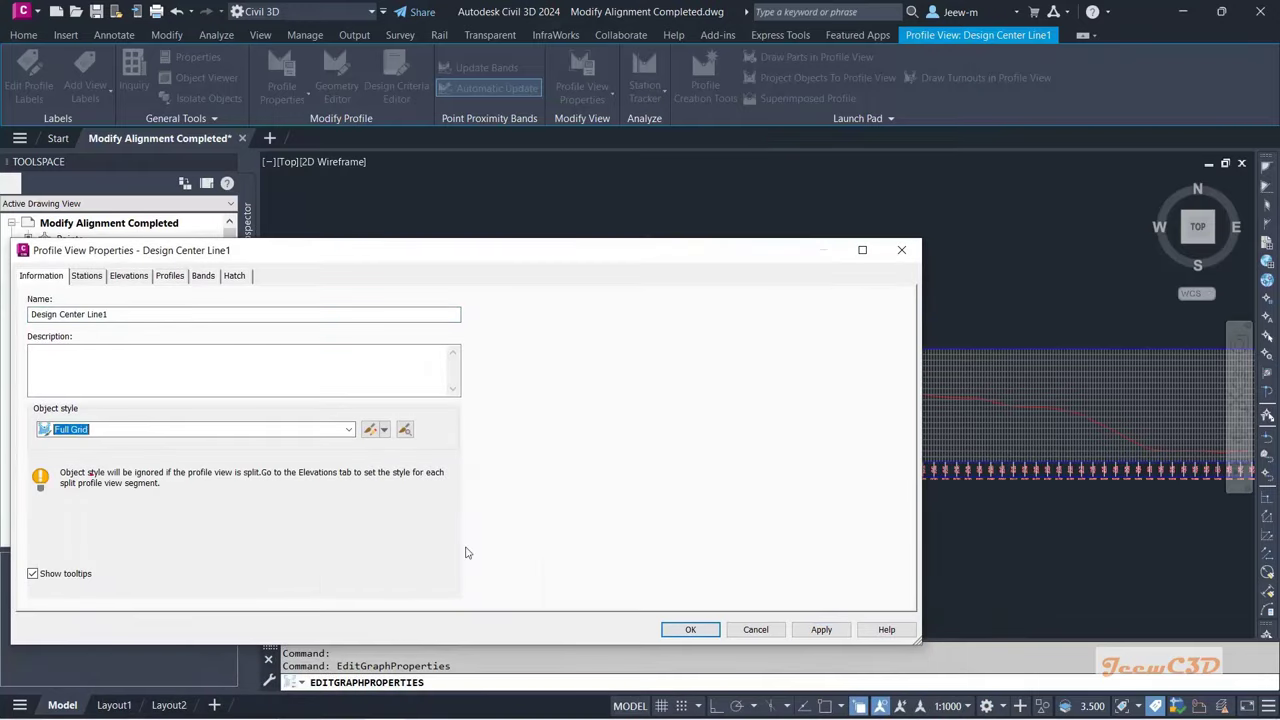
click(821, 629)
drag(740, 250, 811, 166)
Step: Set the profile view's object style to Land Desktop Profile View, close its properties and clear the selection
click(243, 343)
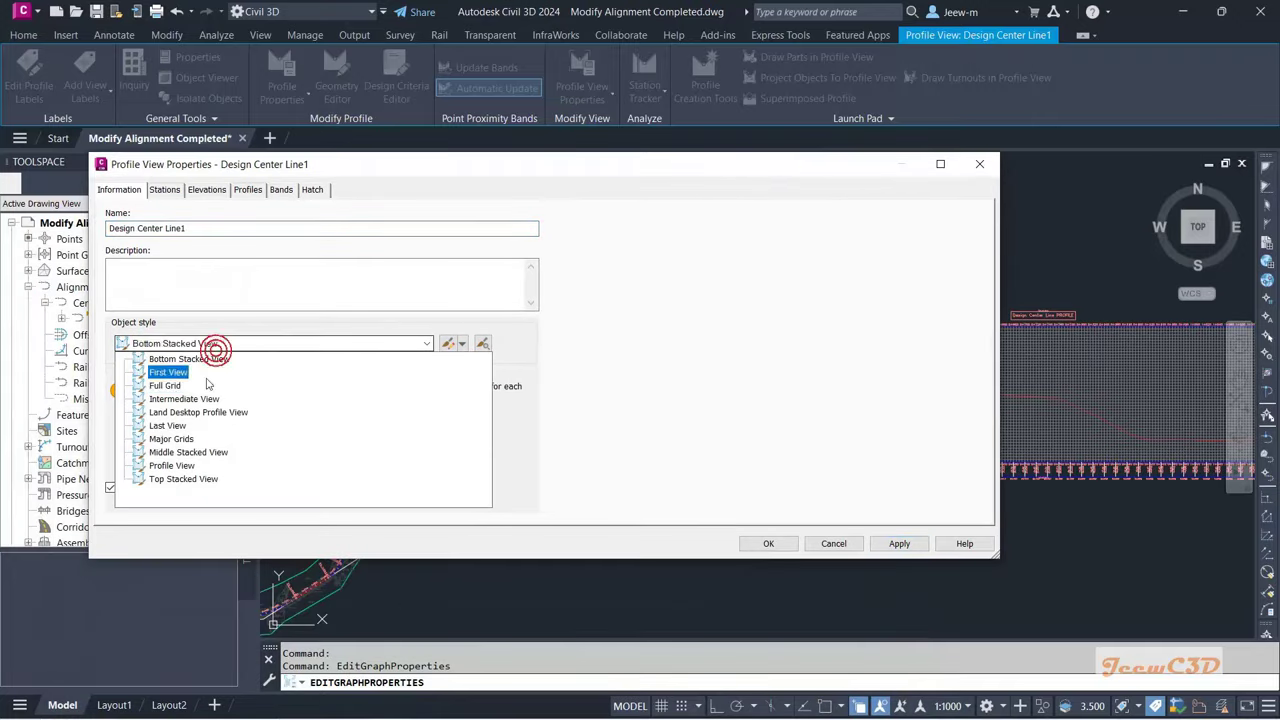
click(195, 412)
click(903, 543)
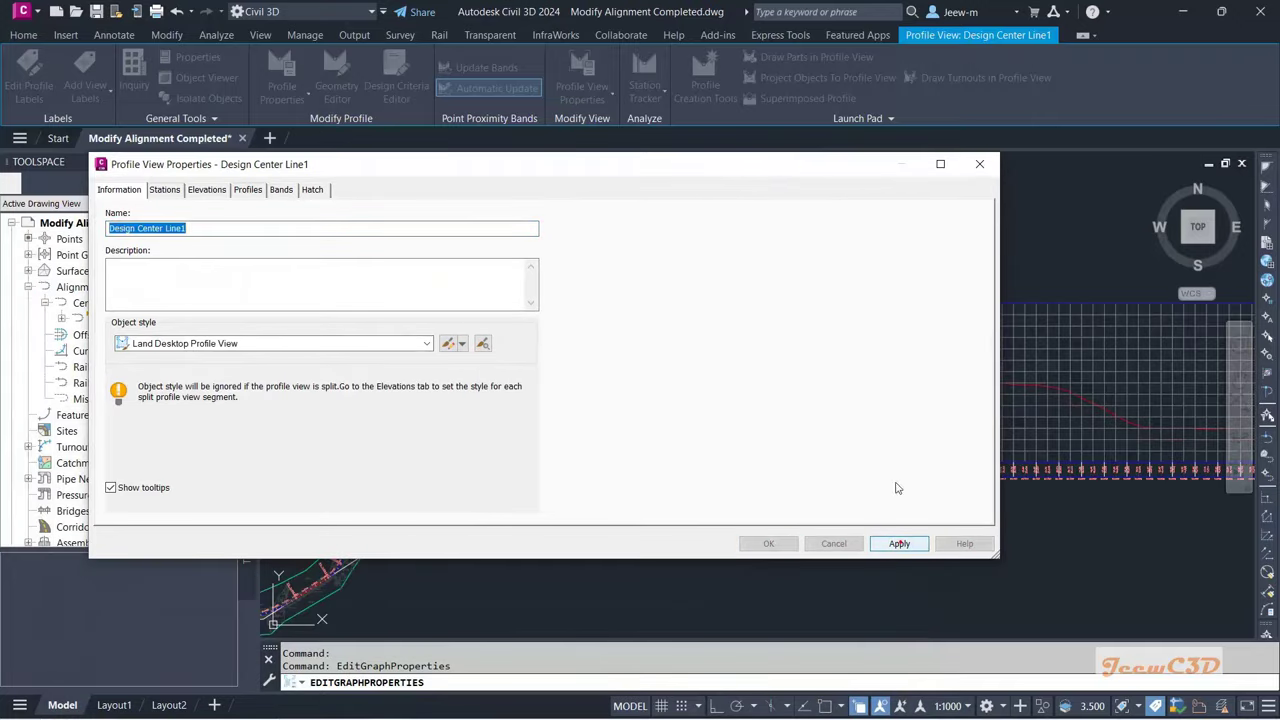
drag(761, 173, 826, 171)
click(840, 543)
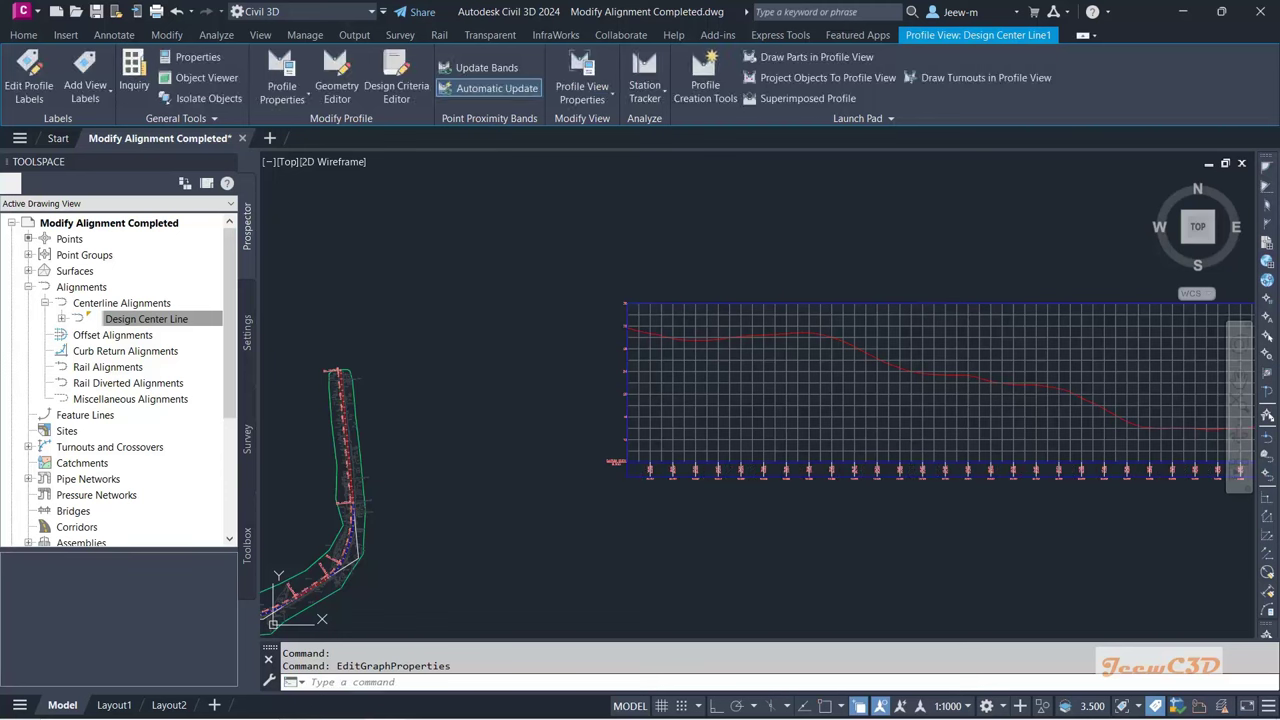
scroll(900, 414, down, 3)
key(Escape)
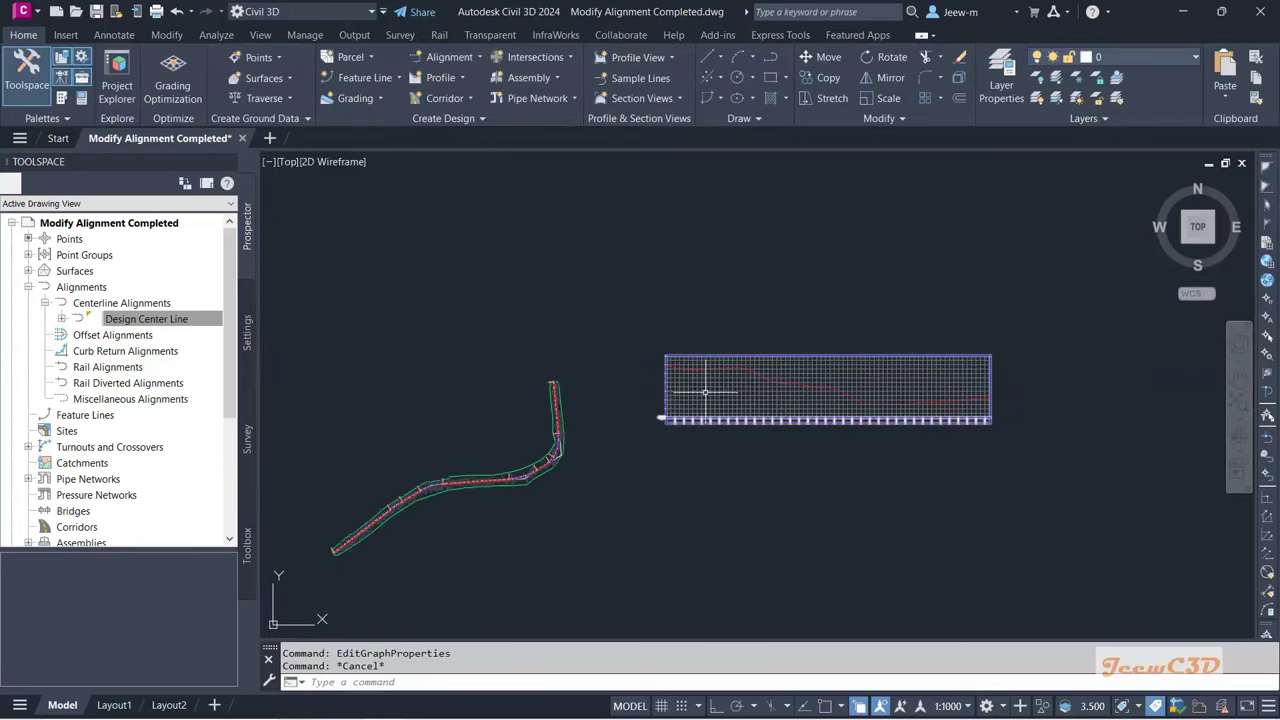
Step: Examine the datum elevation label, the elevation axis and the station band at the start of the profile view
scroll(900, 414, up, 5)
scroll(936, 408, down, 3)
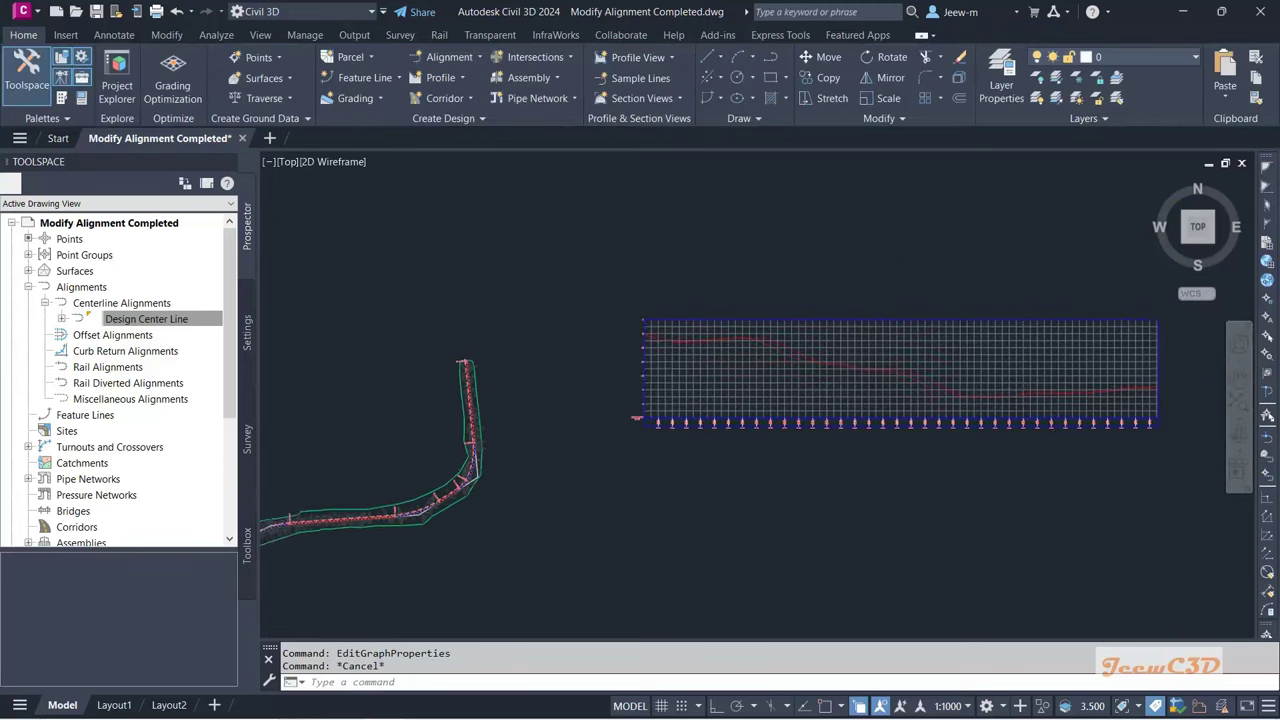
scroll(651, 425, up, 5)
middle_drag(639, 411, 586, 491)
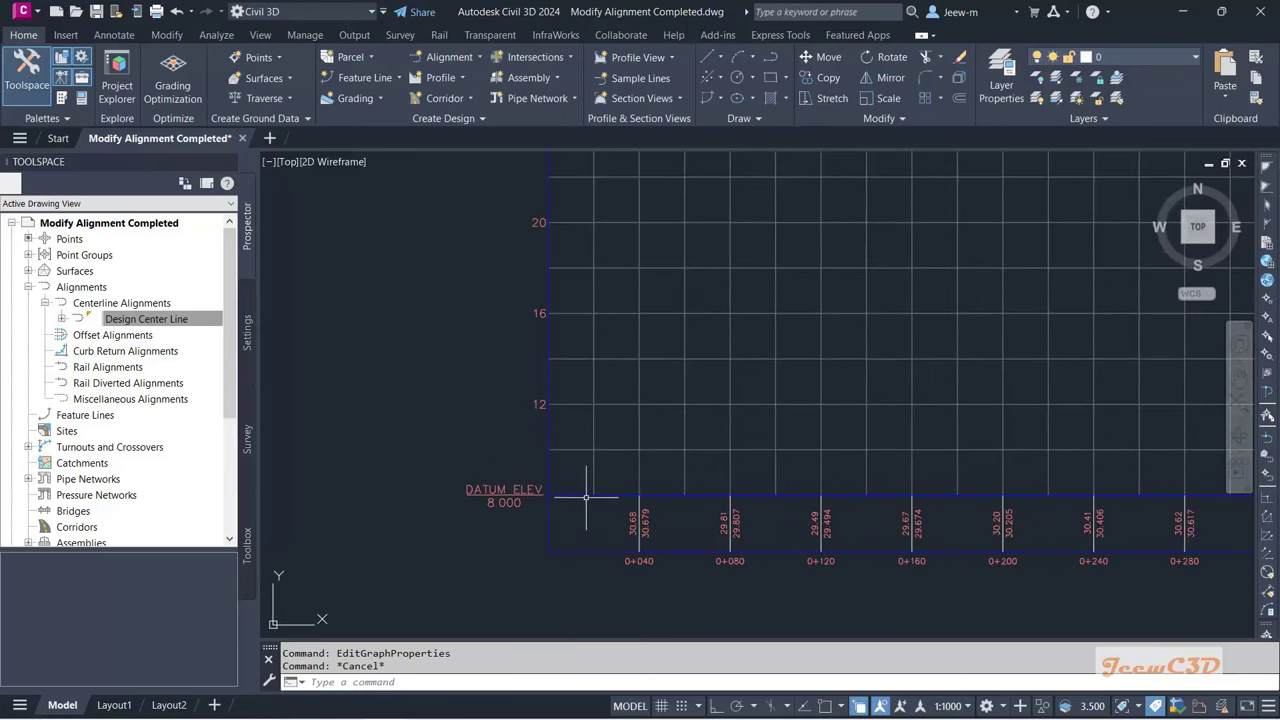
scroll(586, 491, down, 3)
scroll(600, 500, up, 4)
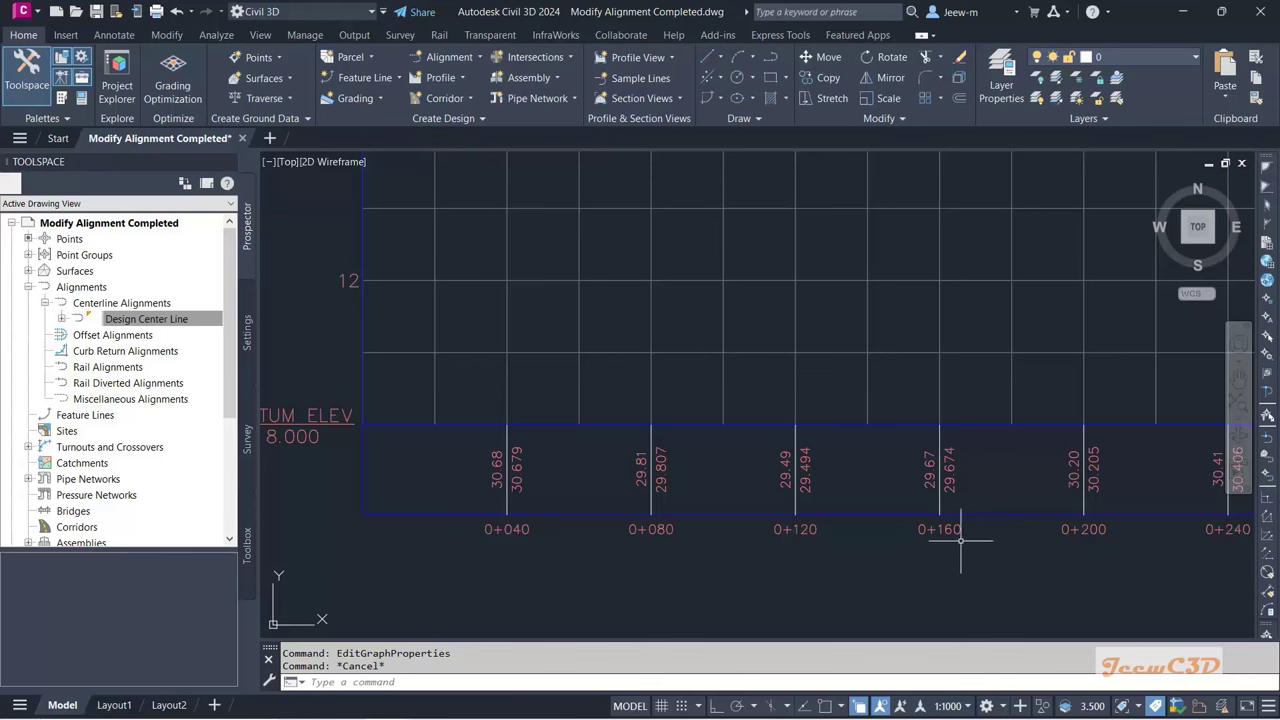
scroll(960, 541, down, 4)
scroll(680, 514, up, 6)
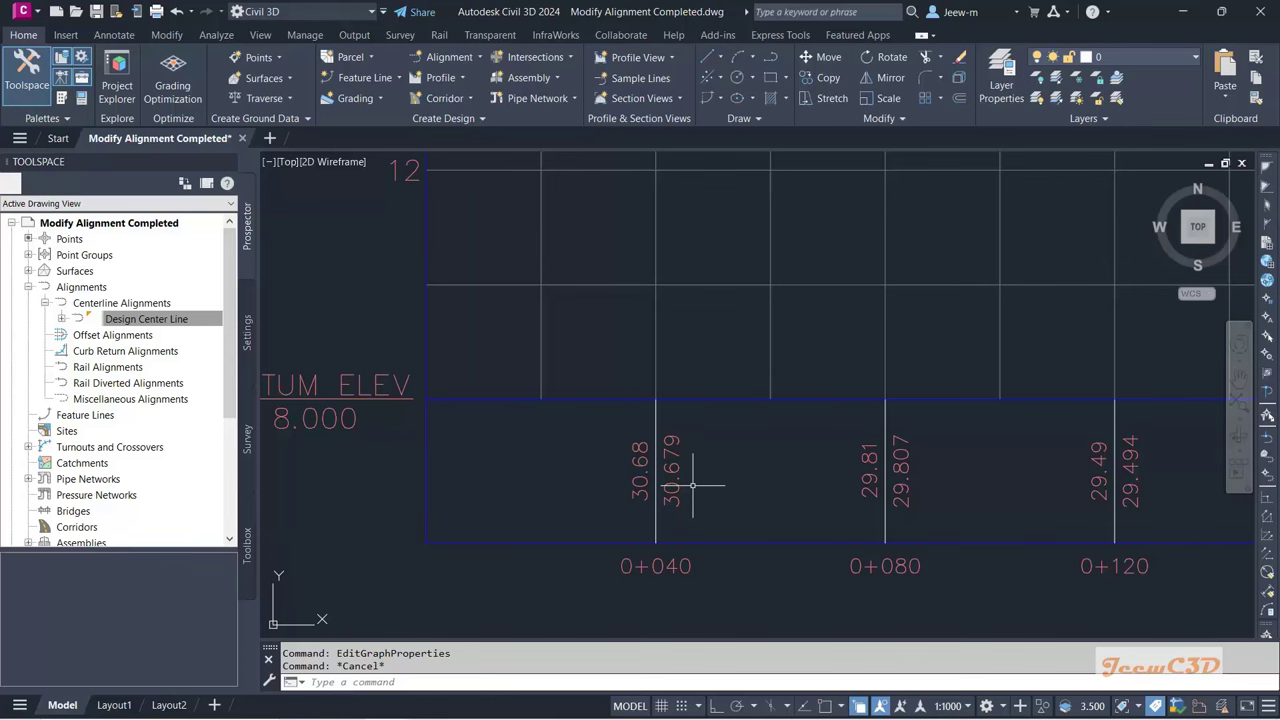
Step: Examine the paired elevation labels at stations 0+040 and 0+080 and relate them to the existing-ground line
scroll(692, 486, down, 6)
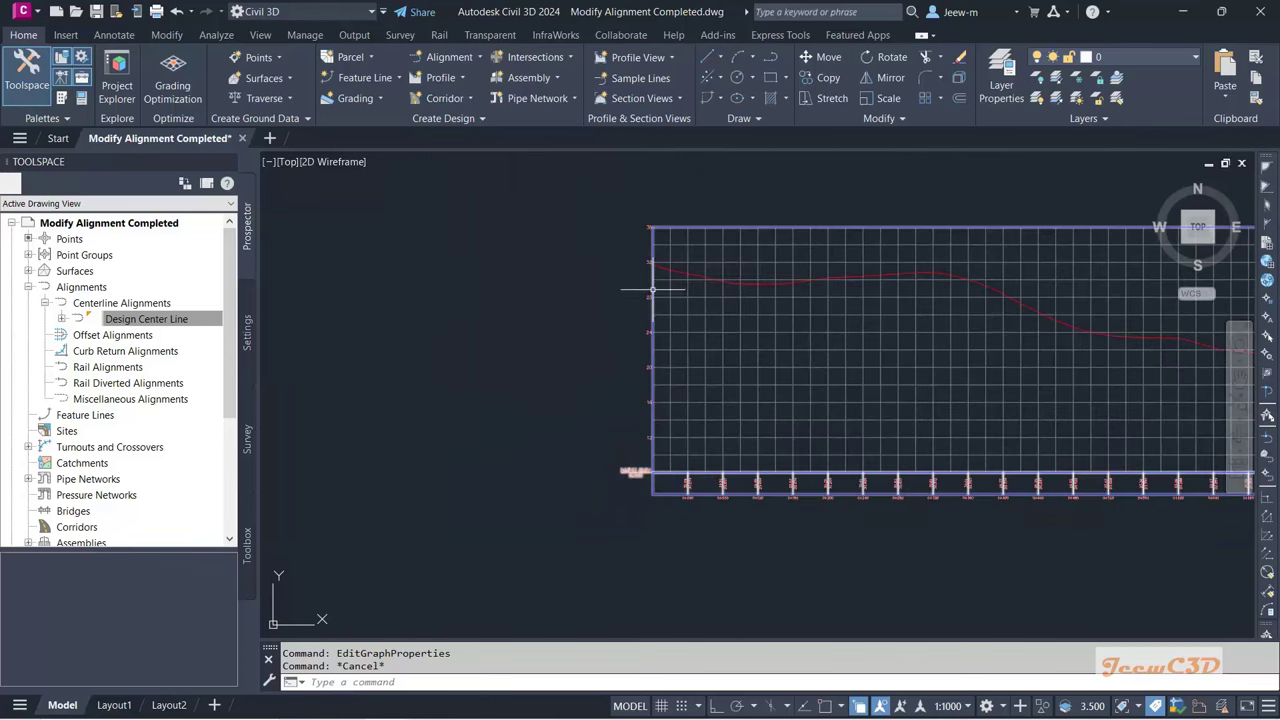
scroll(684, 470, up, 6)
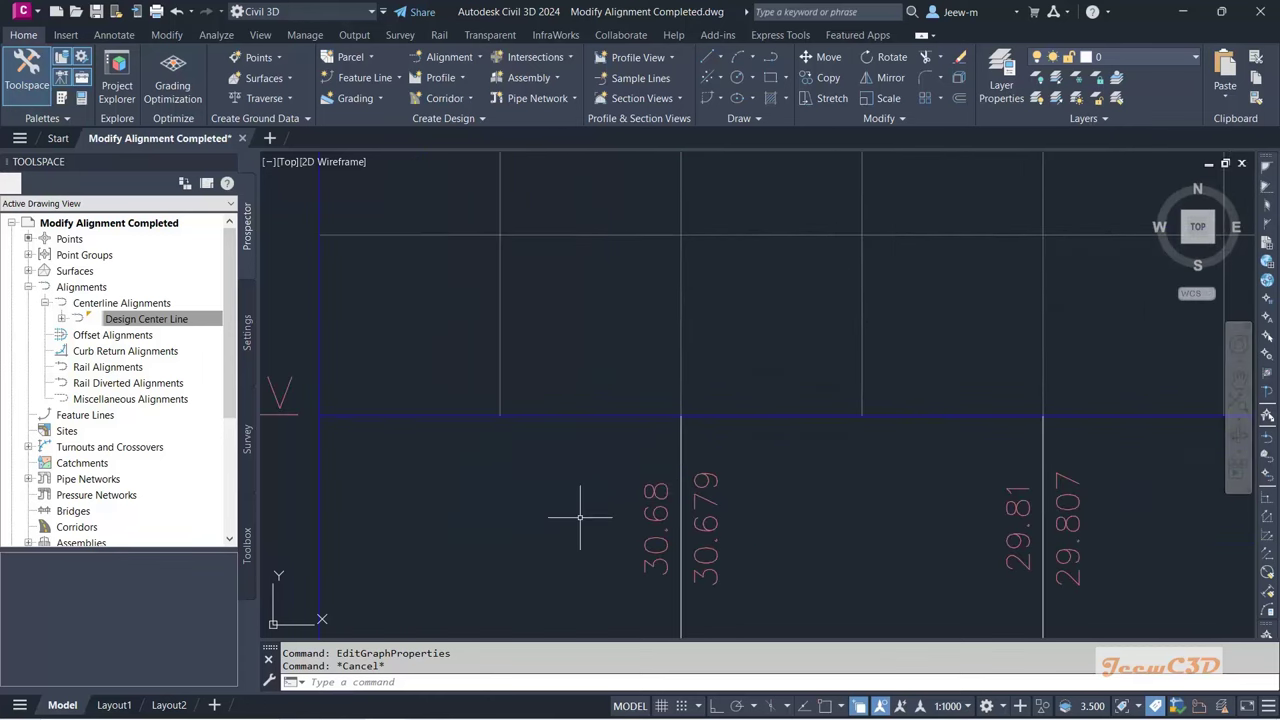
scroll(578, 522, down, 5)
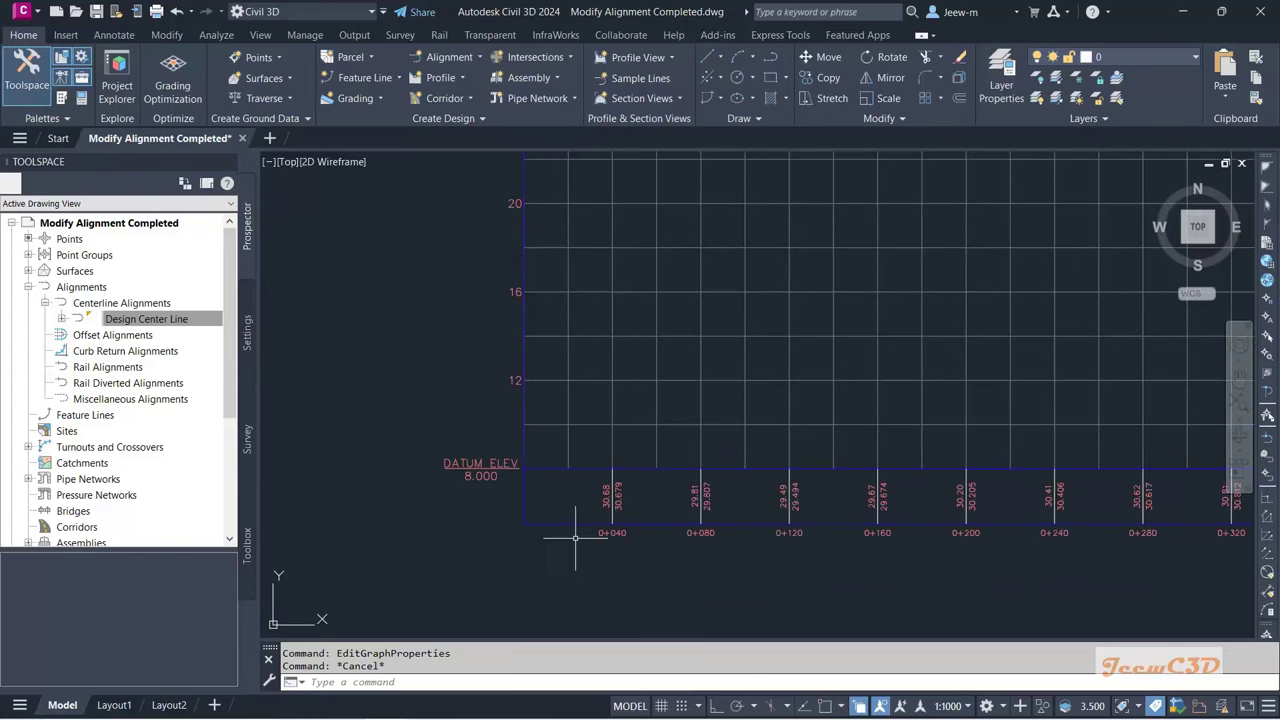
scroll(578, 540, up, 2)
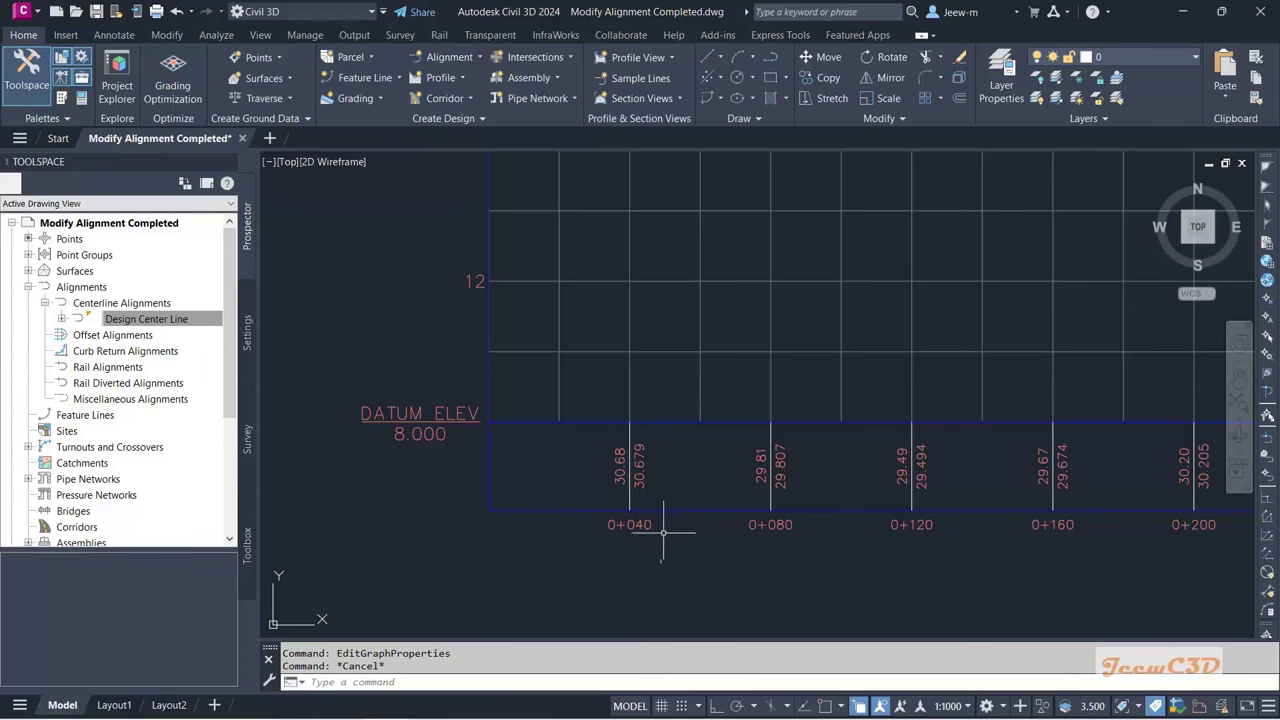
scroll(638, 528, up, 4)
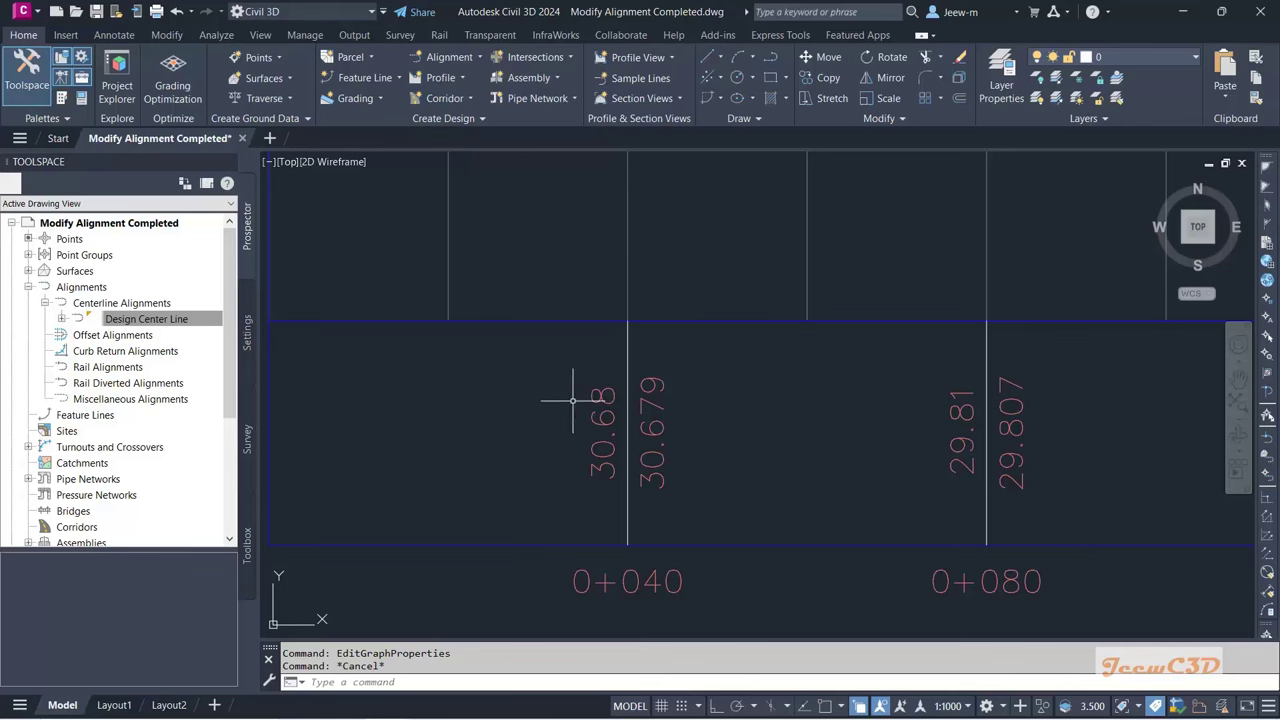
scroll(720, 423, down, 2)
scroll(720, 423, down, 5)
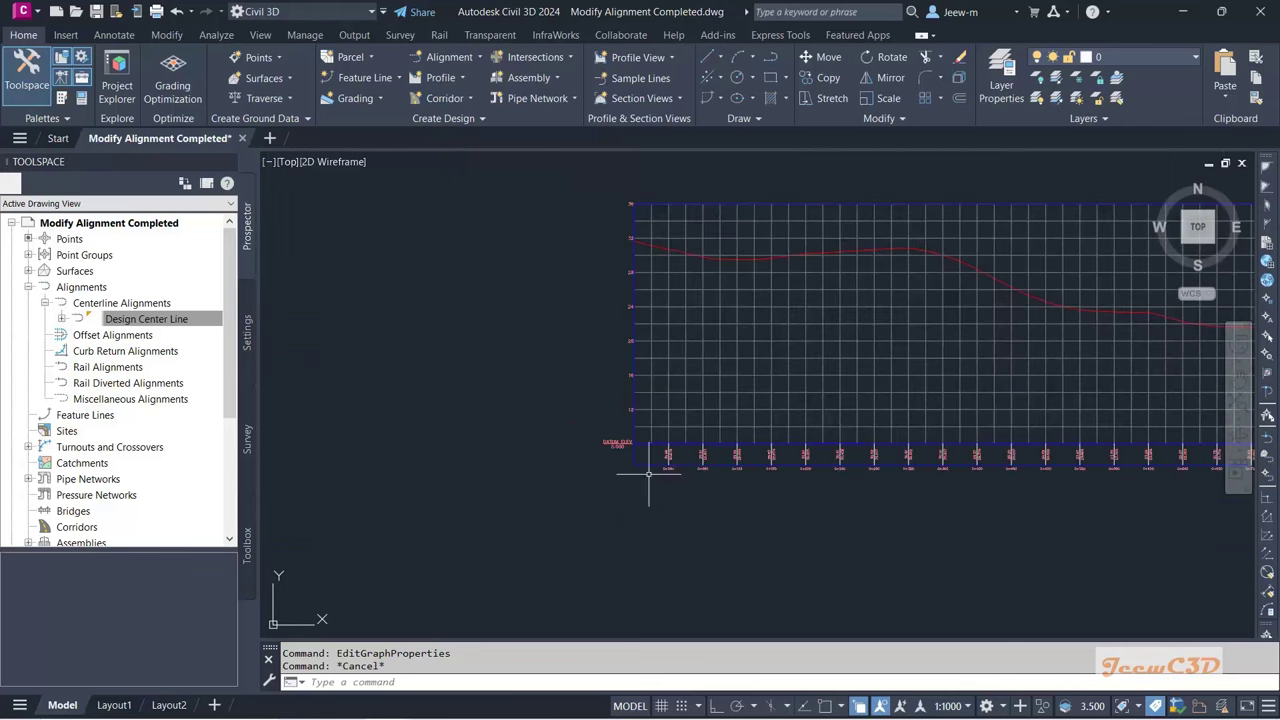
scroll(590, 510, down, 3)
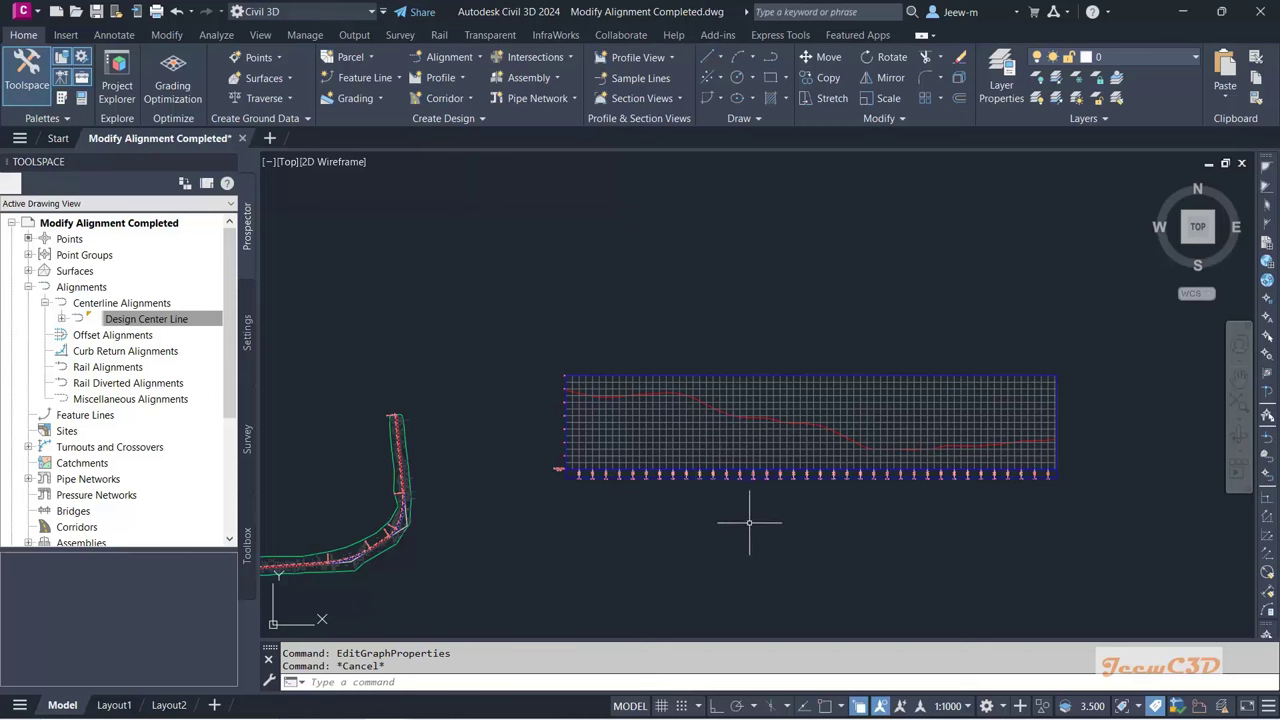
middle_drag(749, 522, 747, 510)
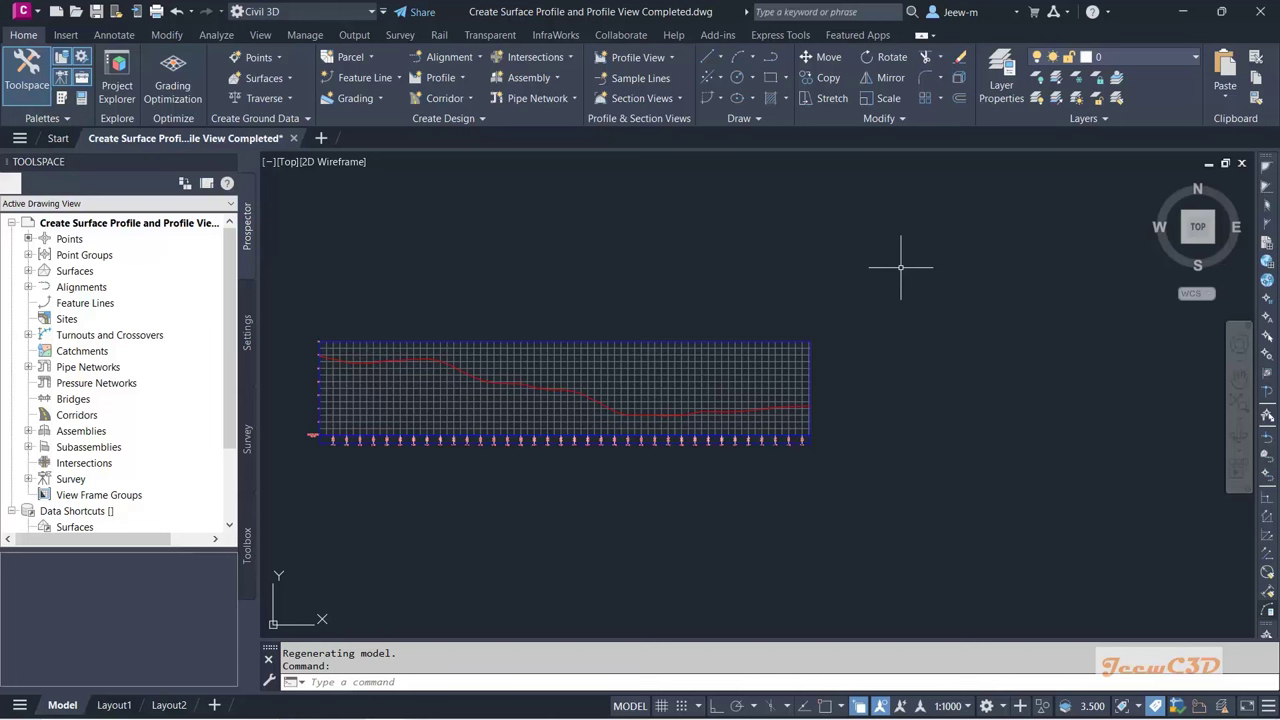
Step: In the grid options of the profile view's Land Desktop Profile View style, clip the vertical grid to the highest profile(s), without omitting the padding areas
middle_drag(691, 254, 906, 240)
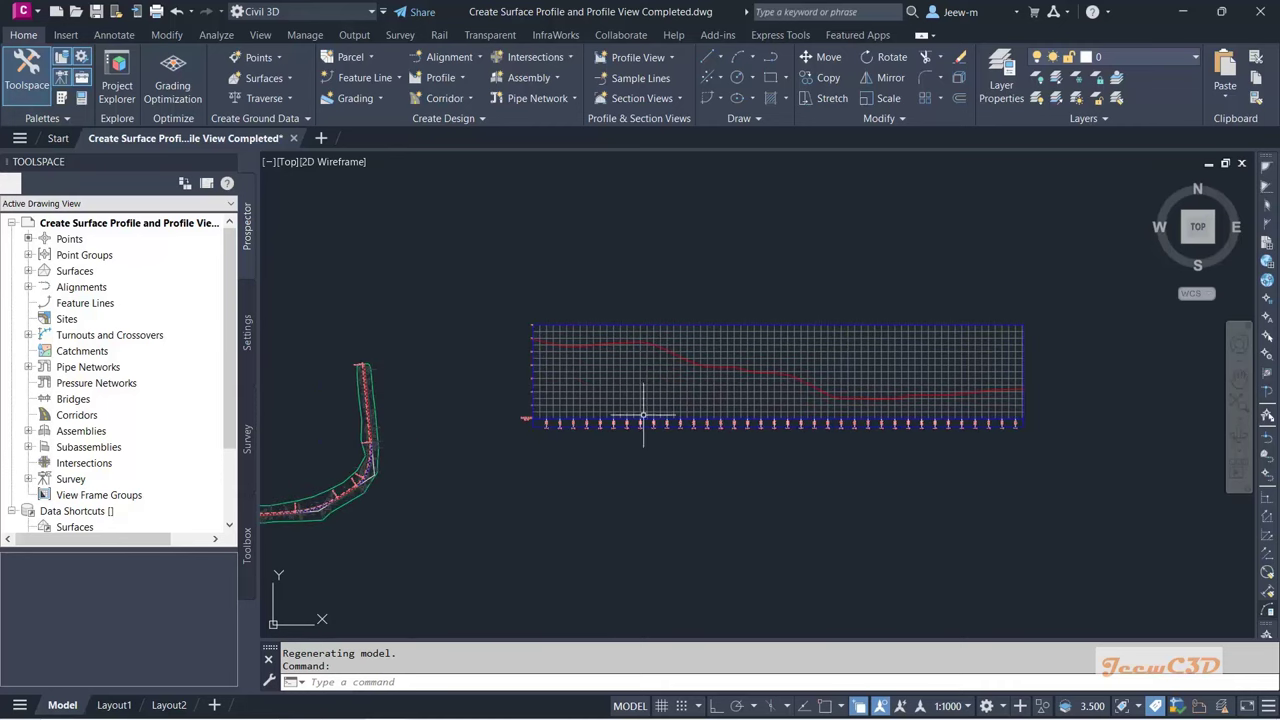
click(648, 378)
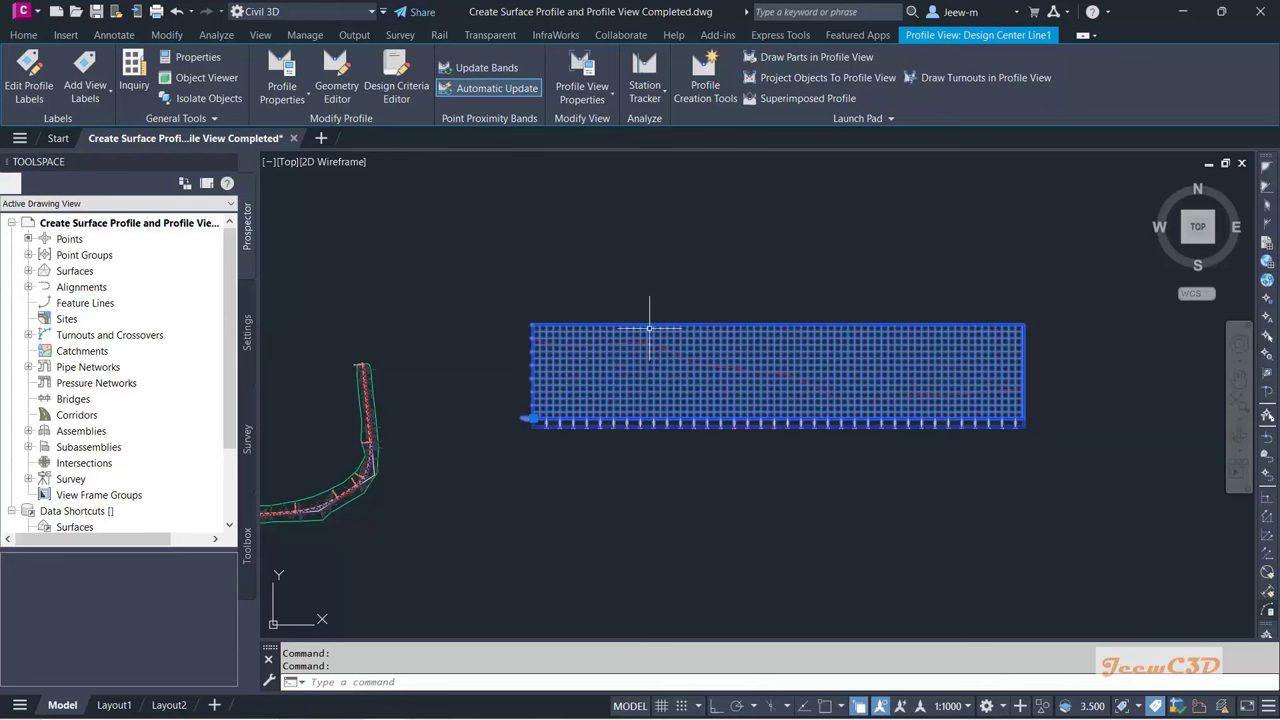
right_click(648, 274)
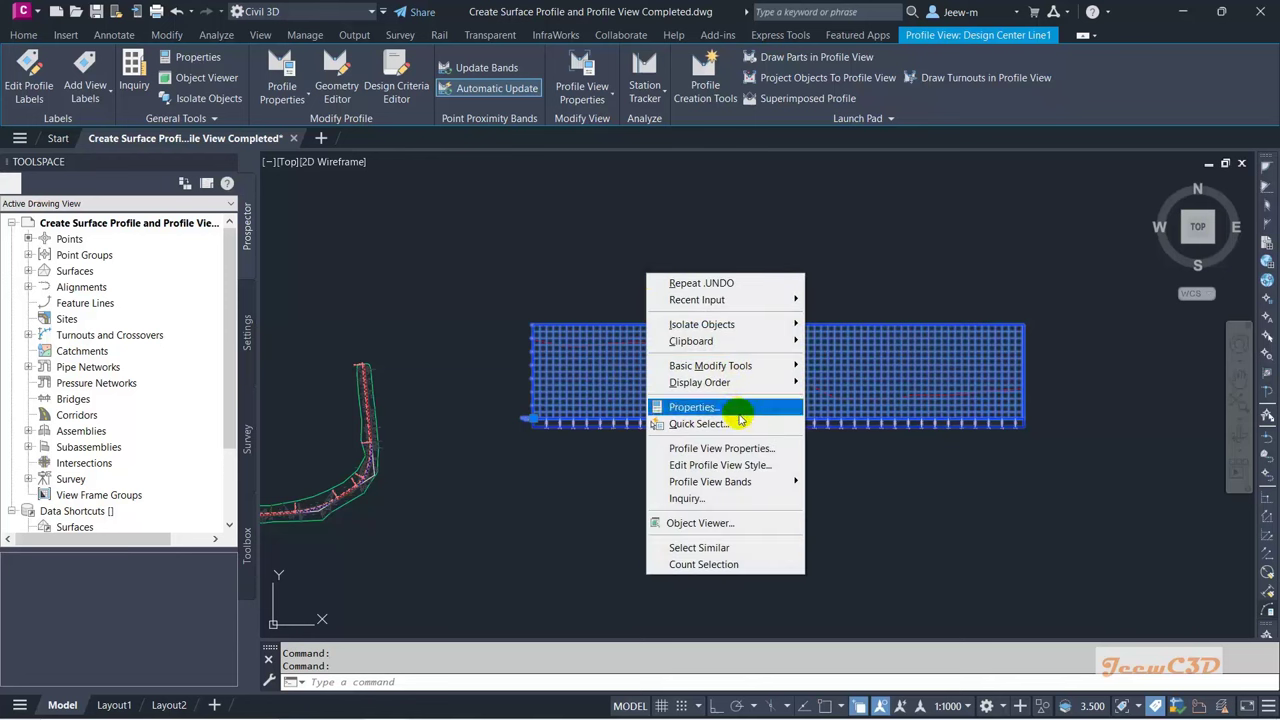
click(730, 467)
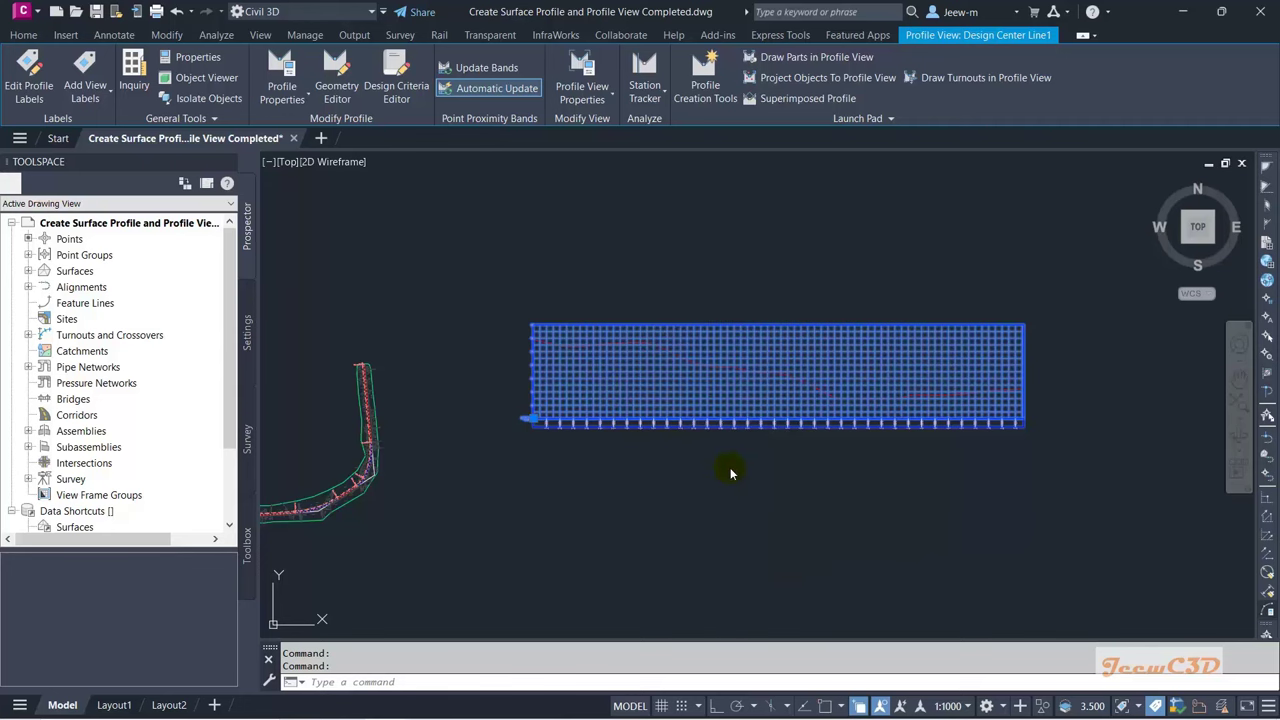
drag(893, 163, 538, 187)
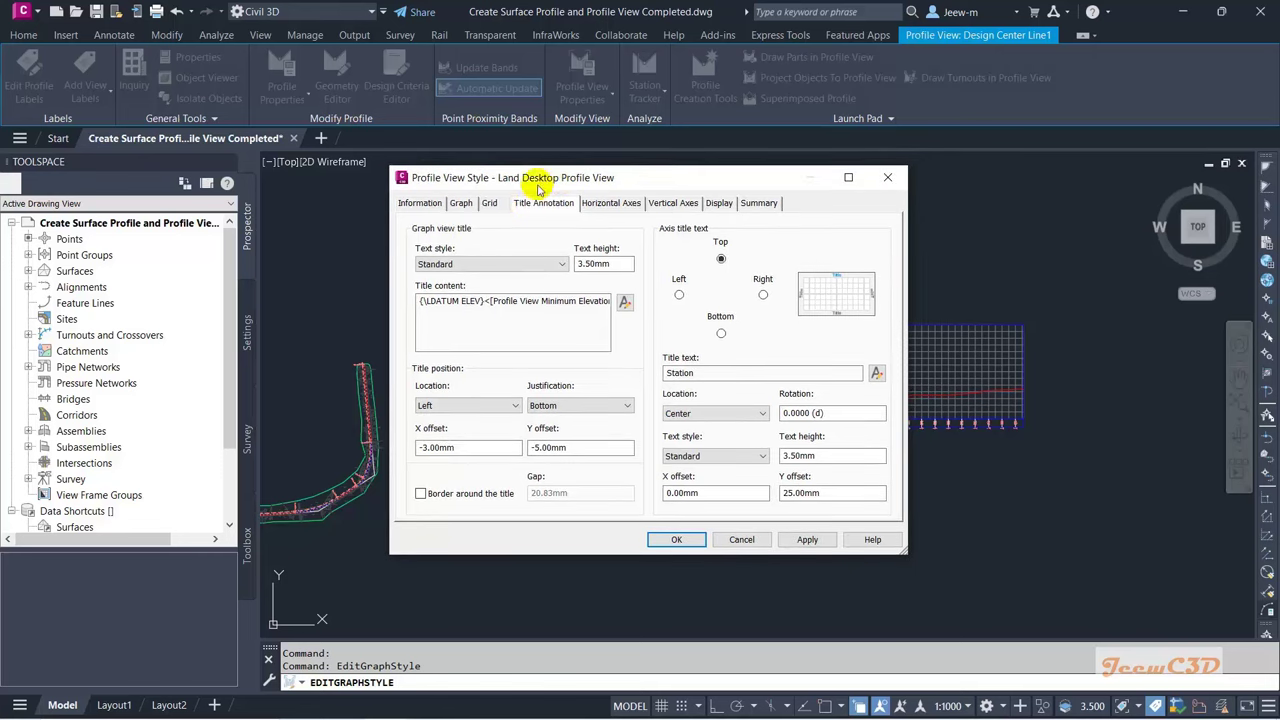
click(489, 204)
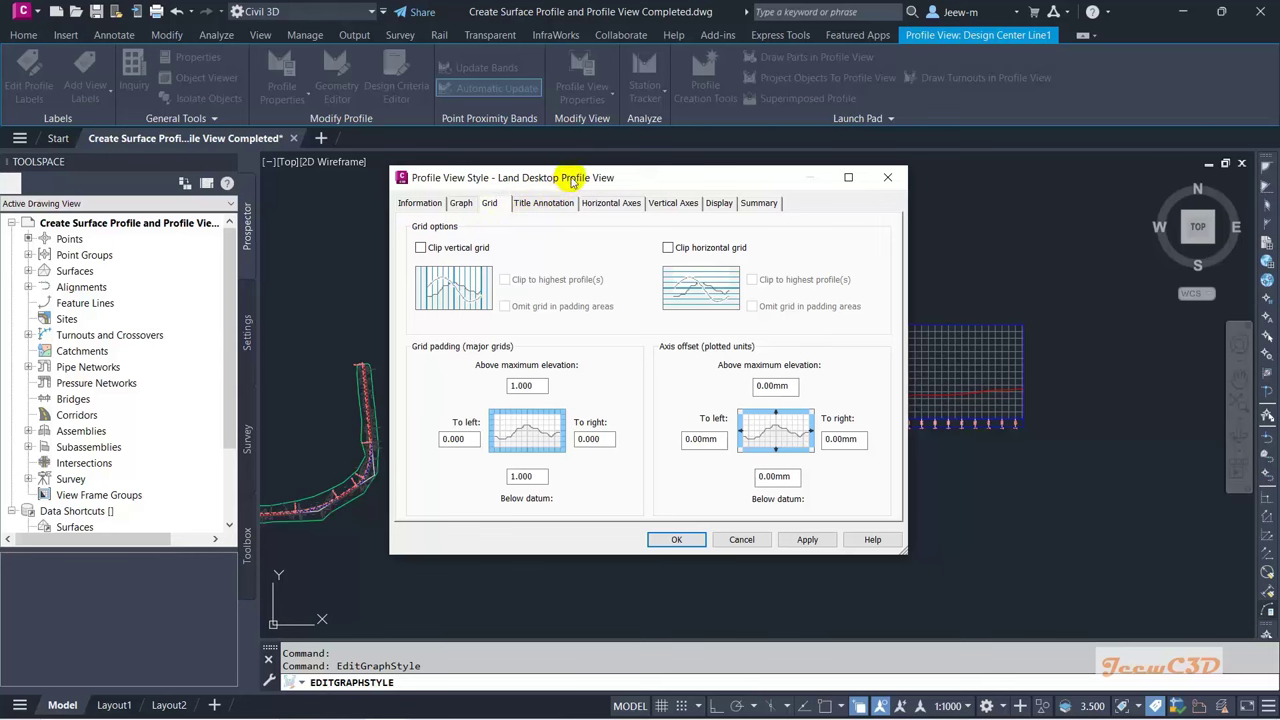
drag(590, 178, 877, 186)
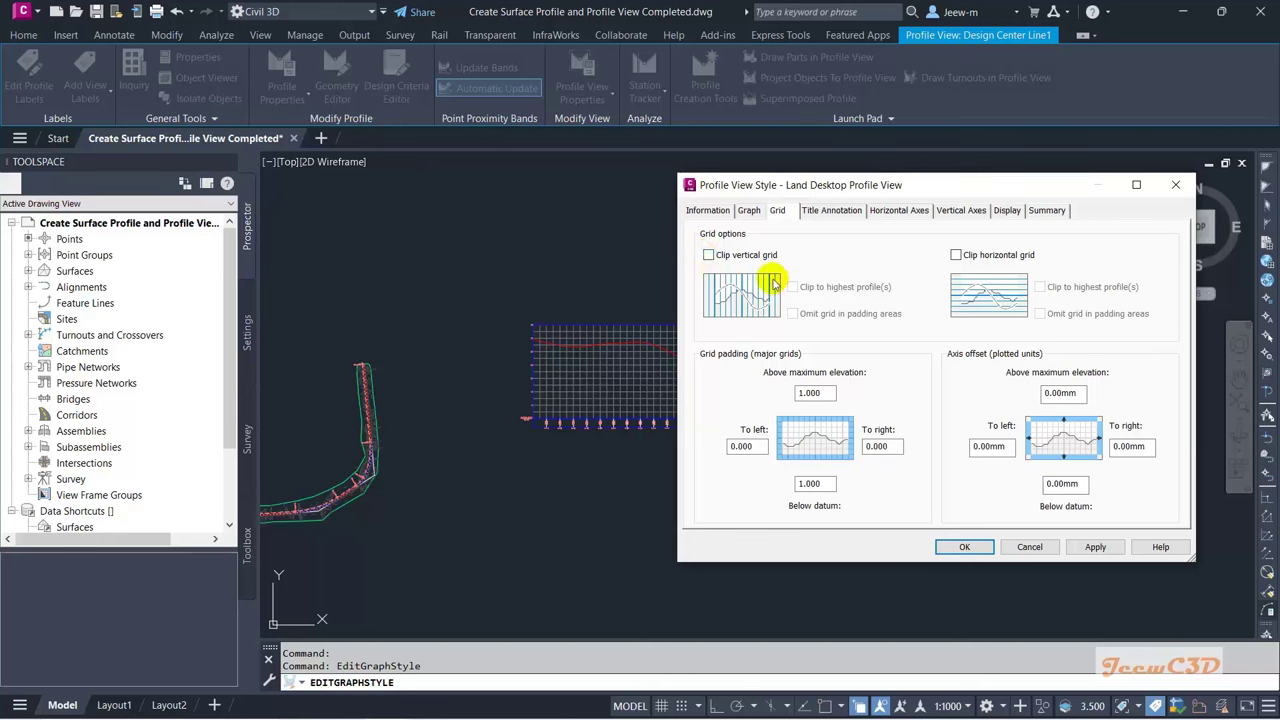
click(708, 256)
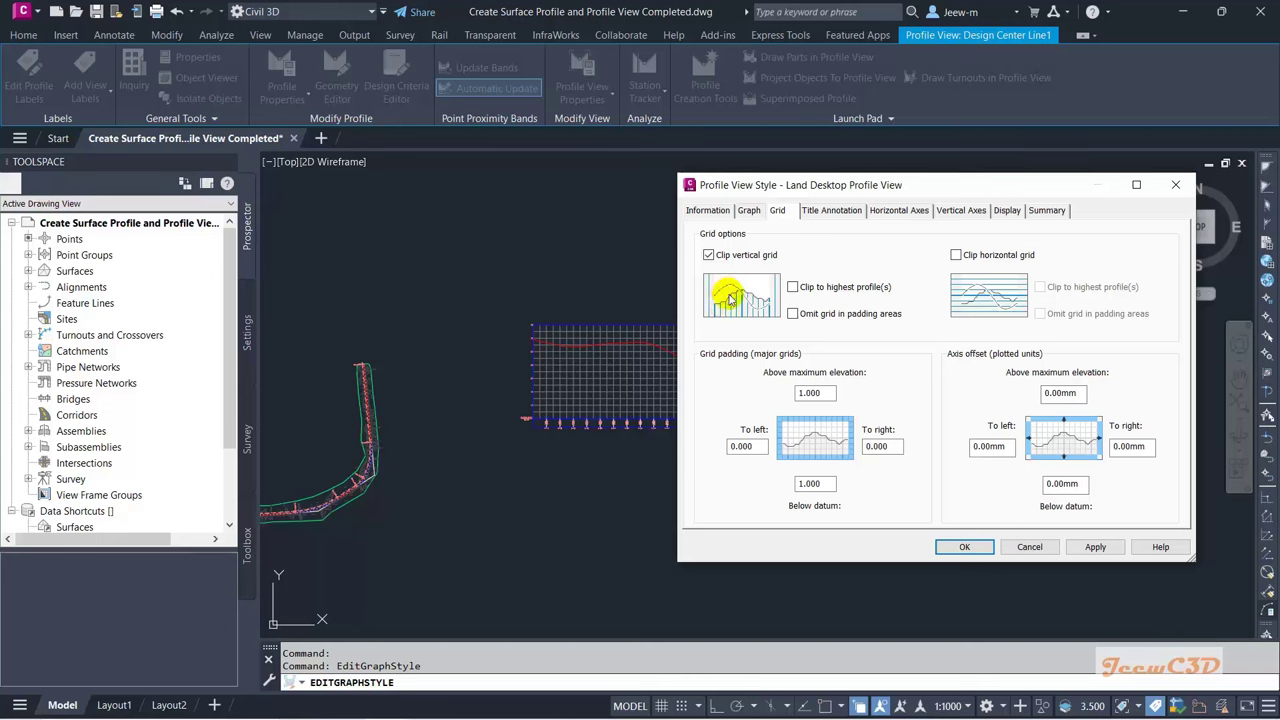
click(793, 287)
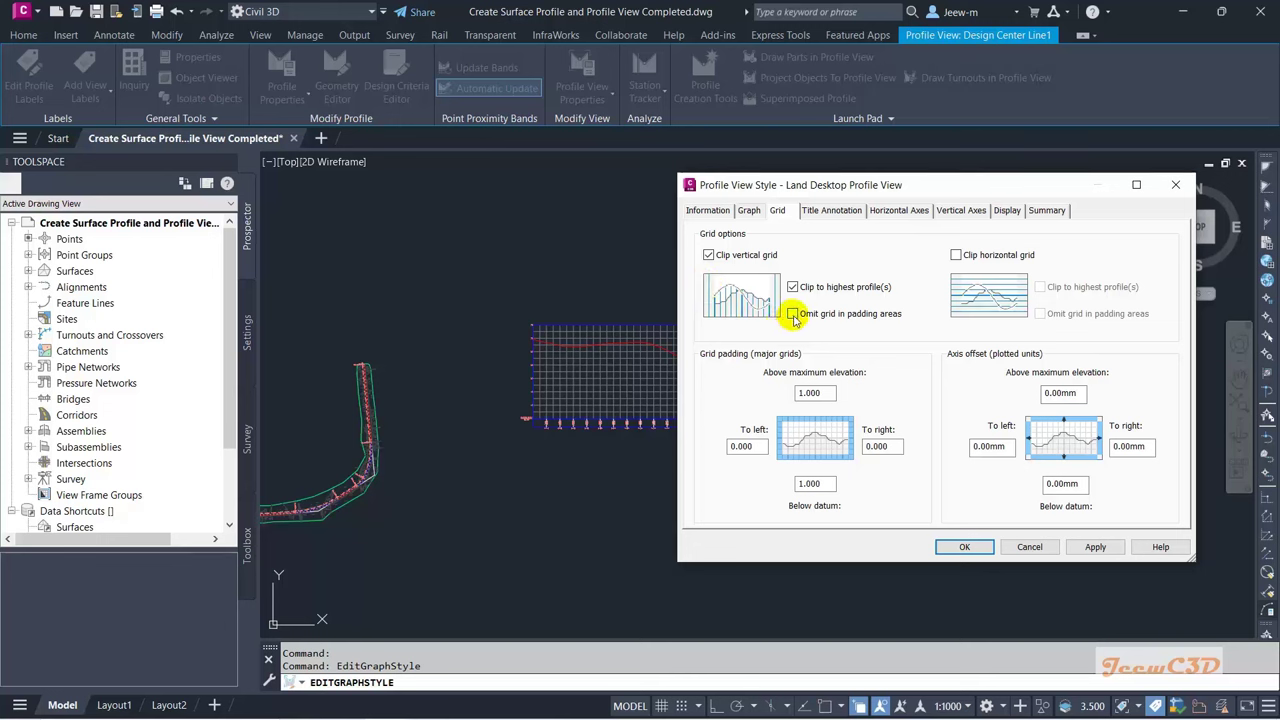
click(793, 315)
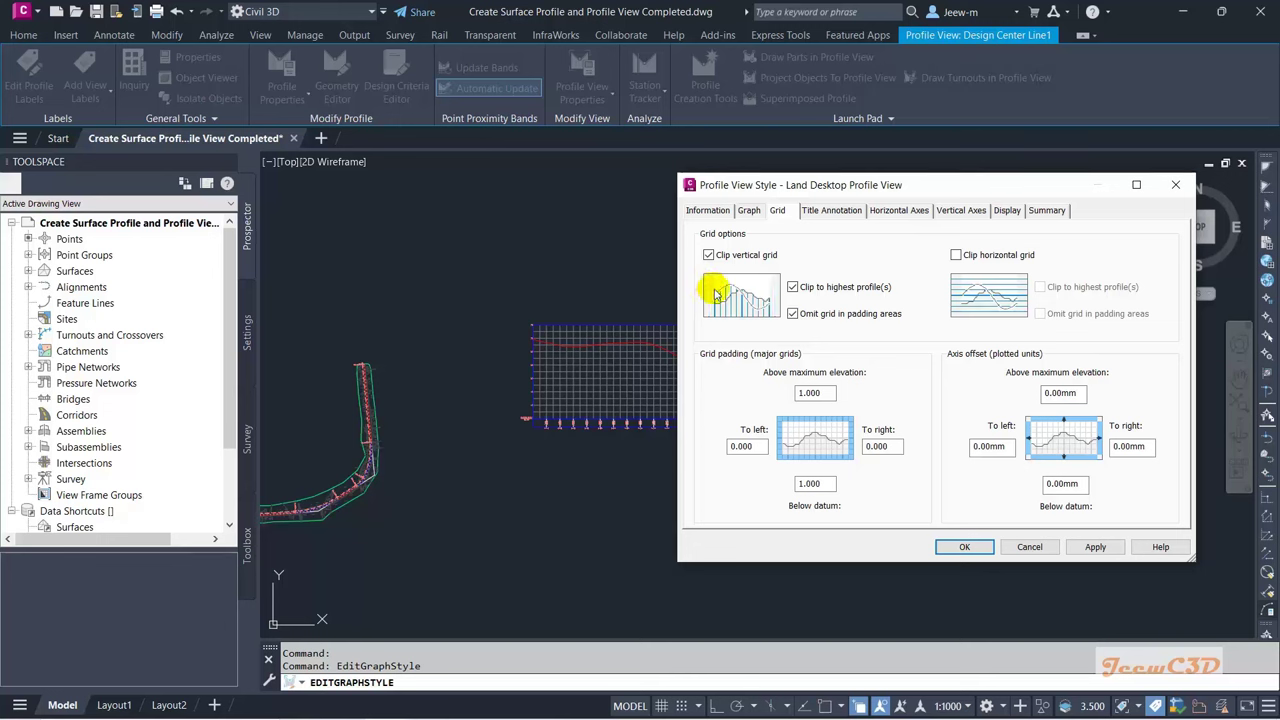
click(793, 314)
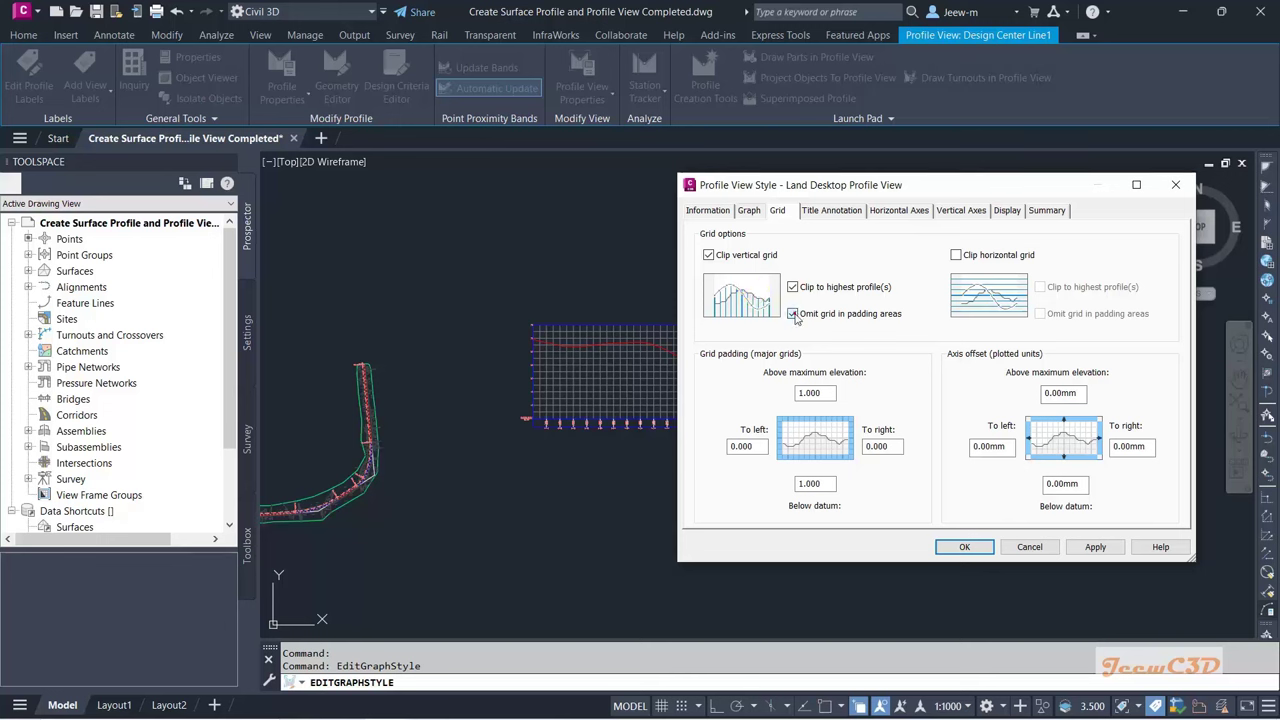
Step: Clip the horizontal grid to the highest profile(s) as well and accept the profile view style changes
click(957, 257)
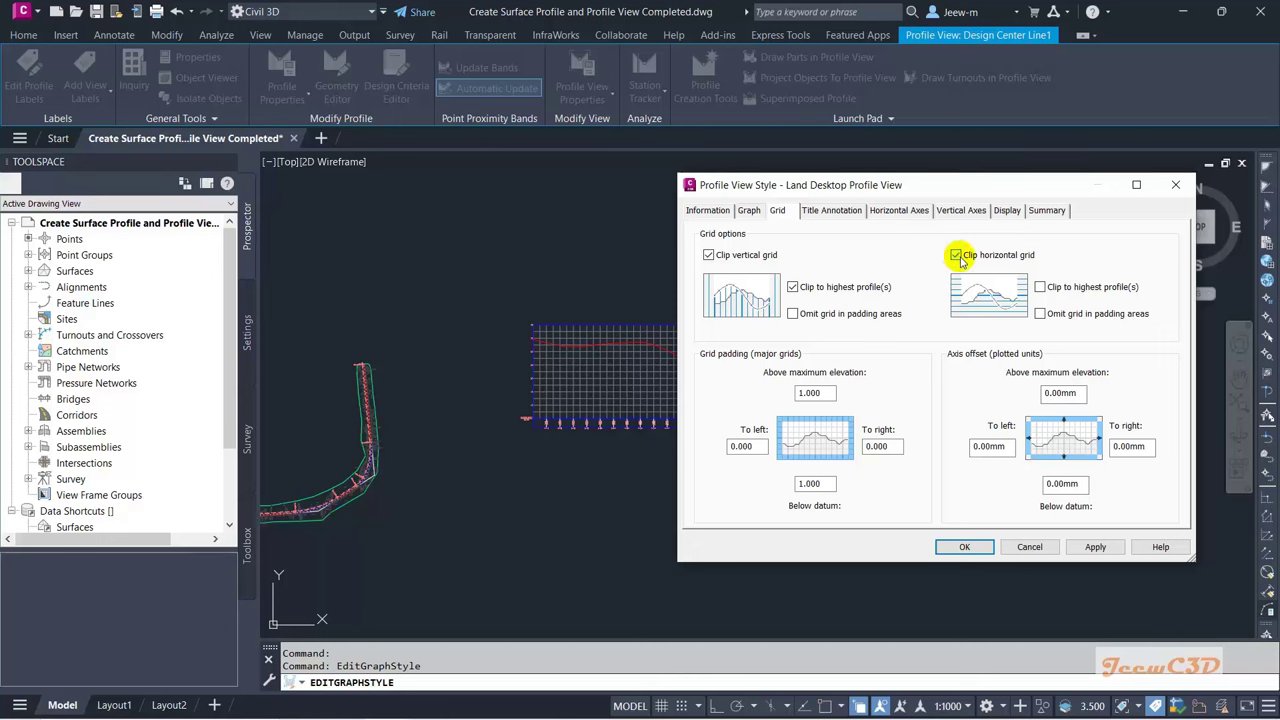
click(1040, 287)
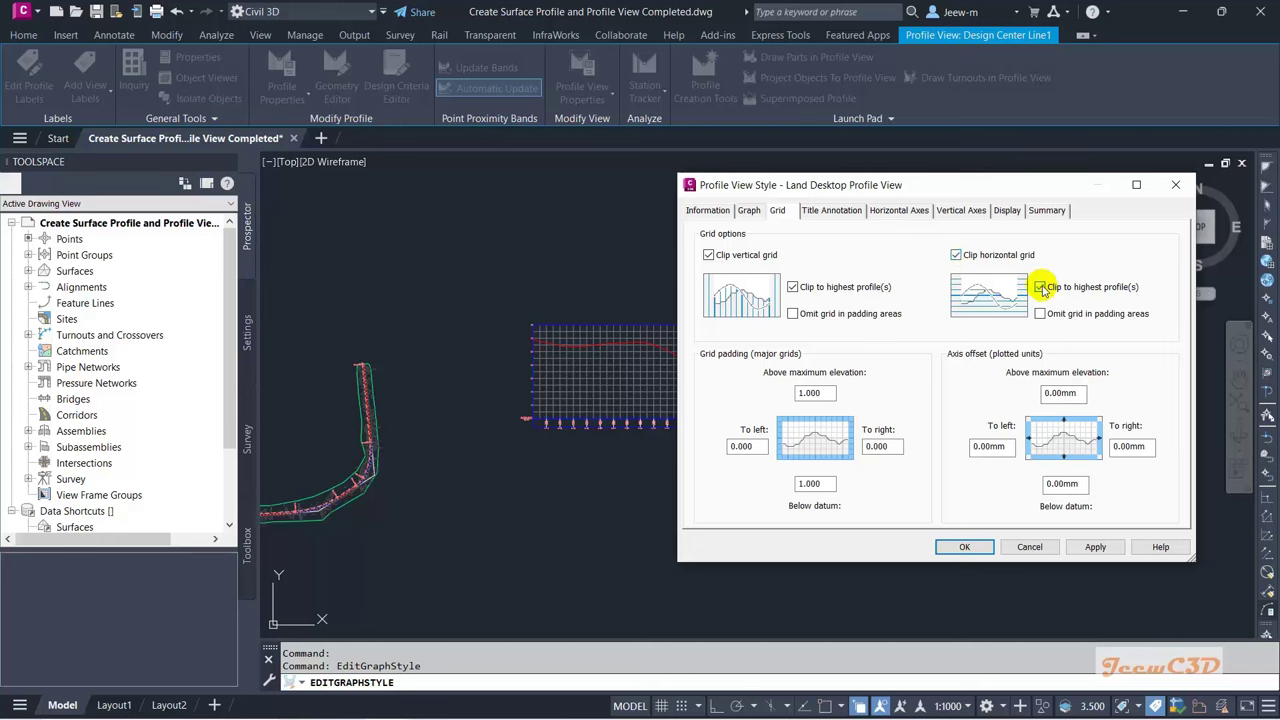
click(965, 547)
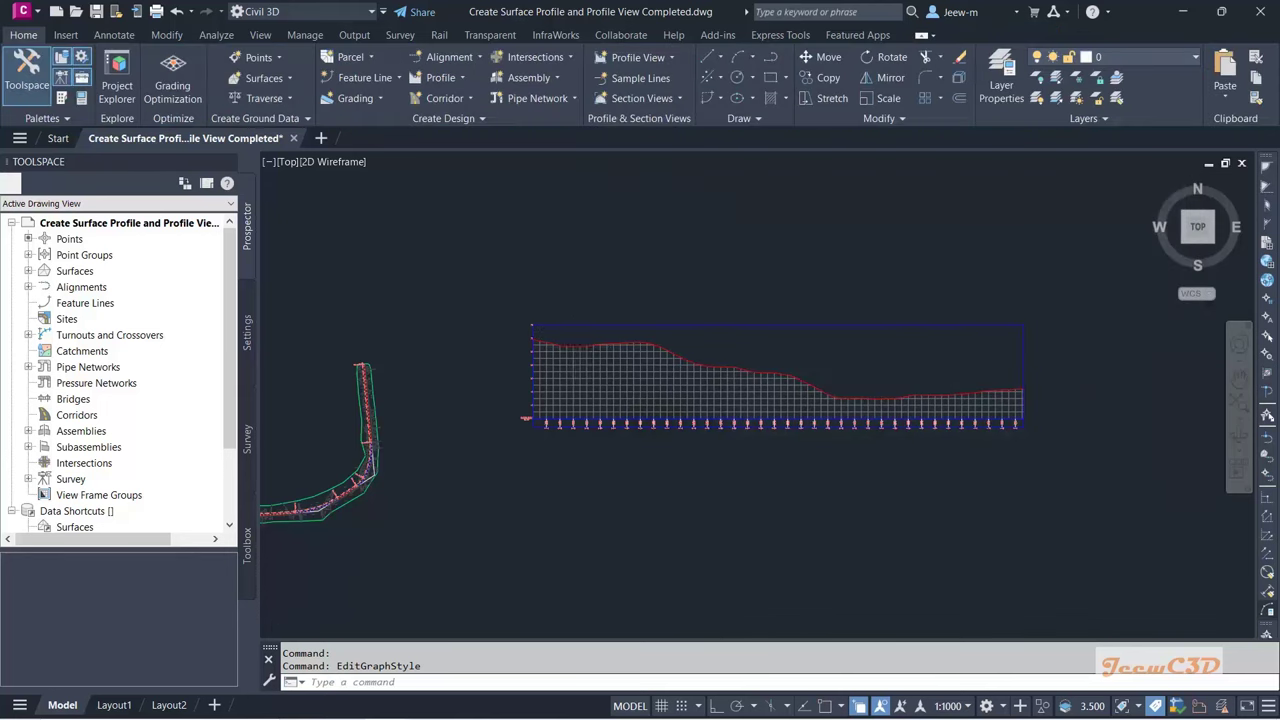
scroll(577, 352, up, 4)
key(Escape)
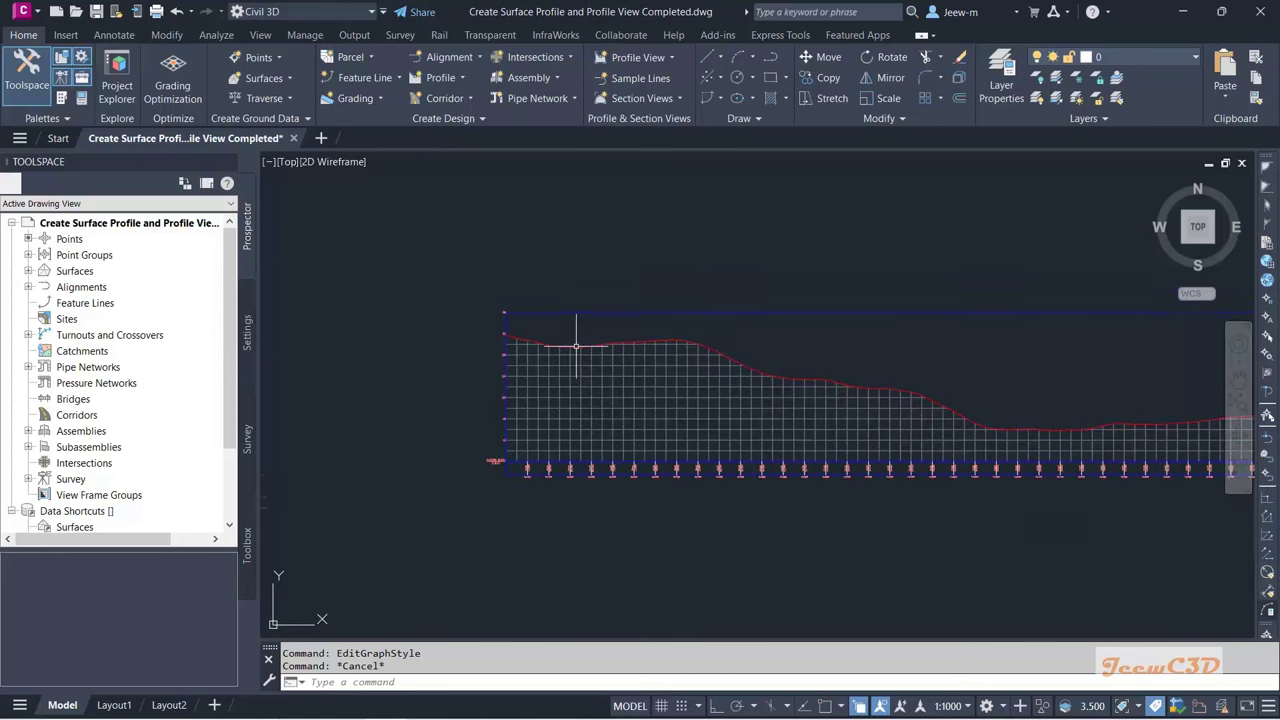
Step: Examine the station spacing and elevation labels in the band at the start of the profile view
scroll(671, 349, down, 4)
middle_drag(660, 348, 847, 342)
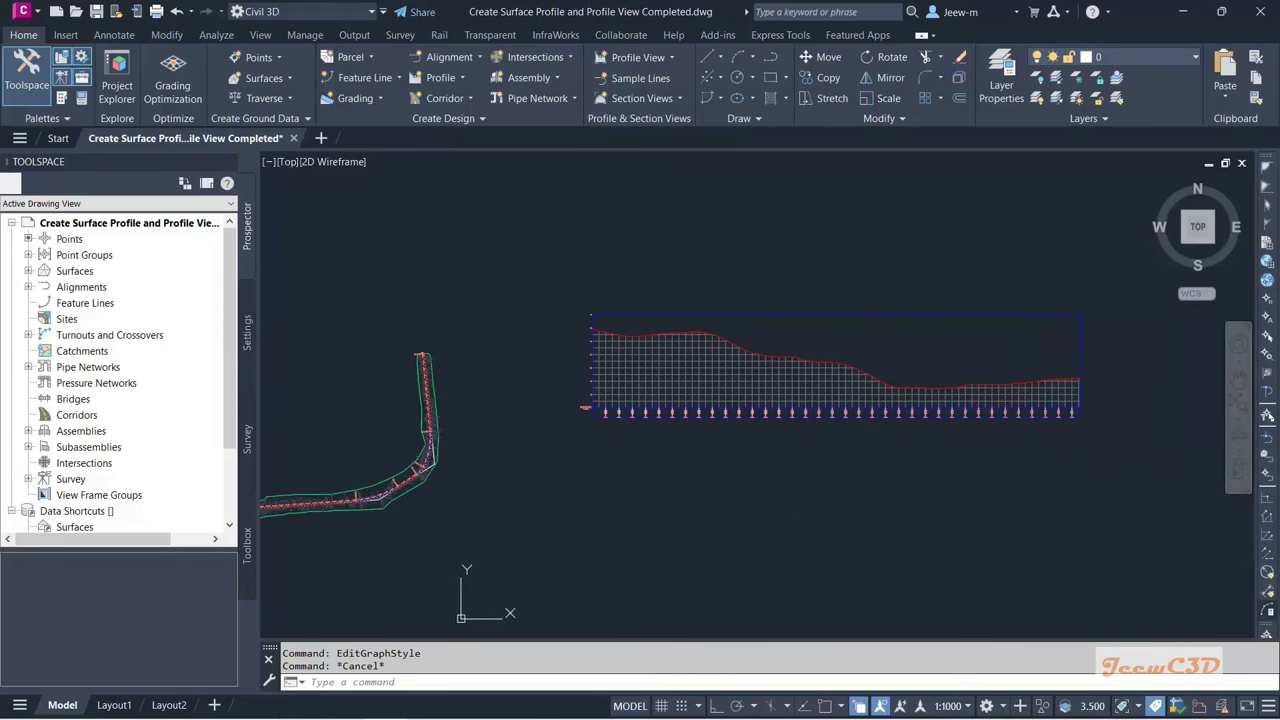
mouse_move(680, 427)
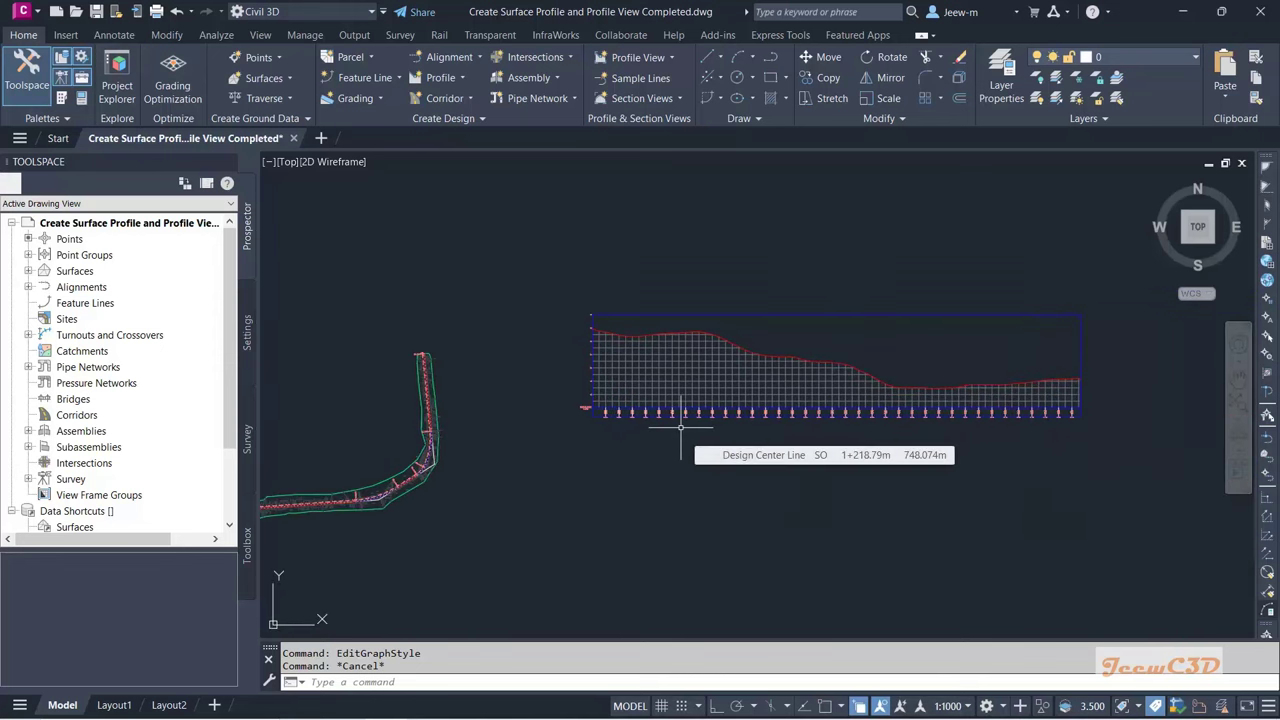
scroll(608, 410, up, 5)
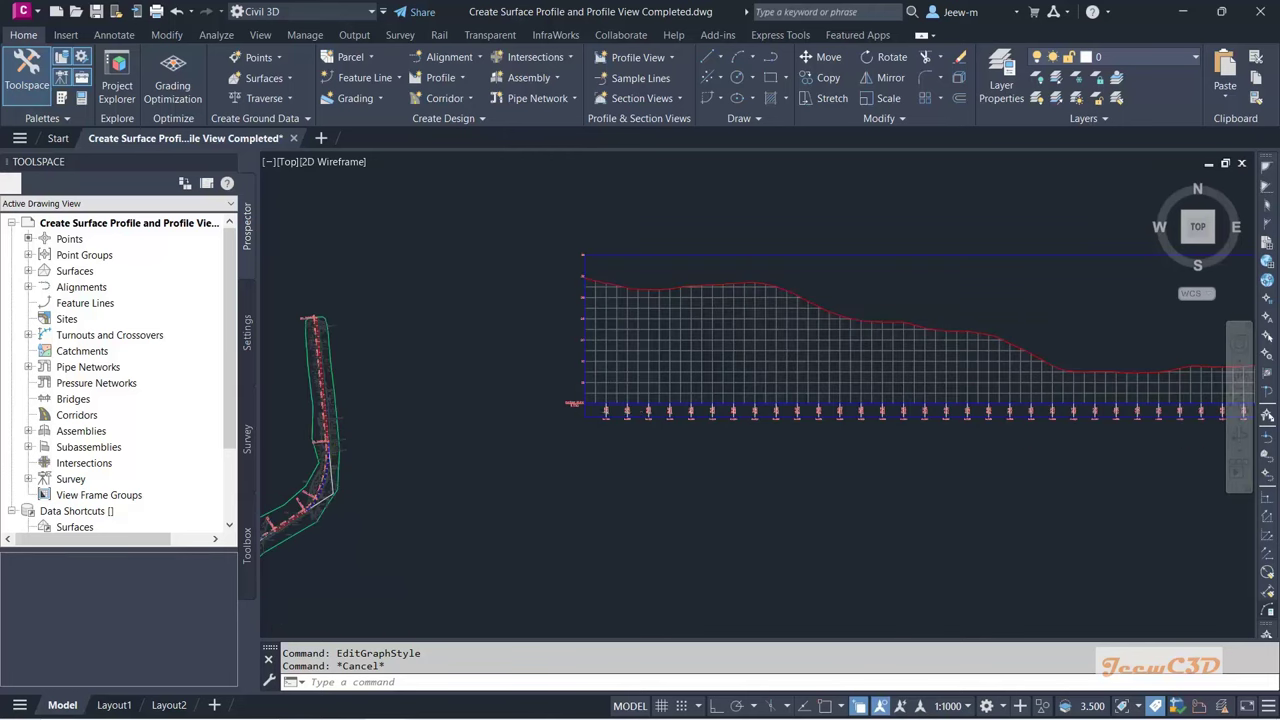
scroll(612, 411, up, 2)
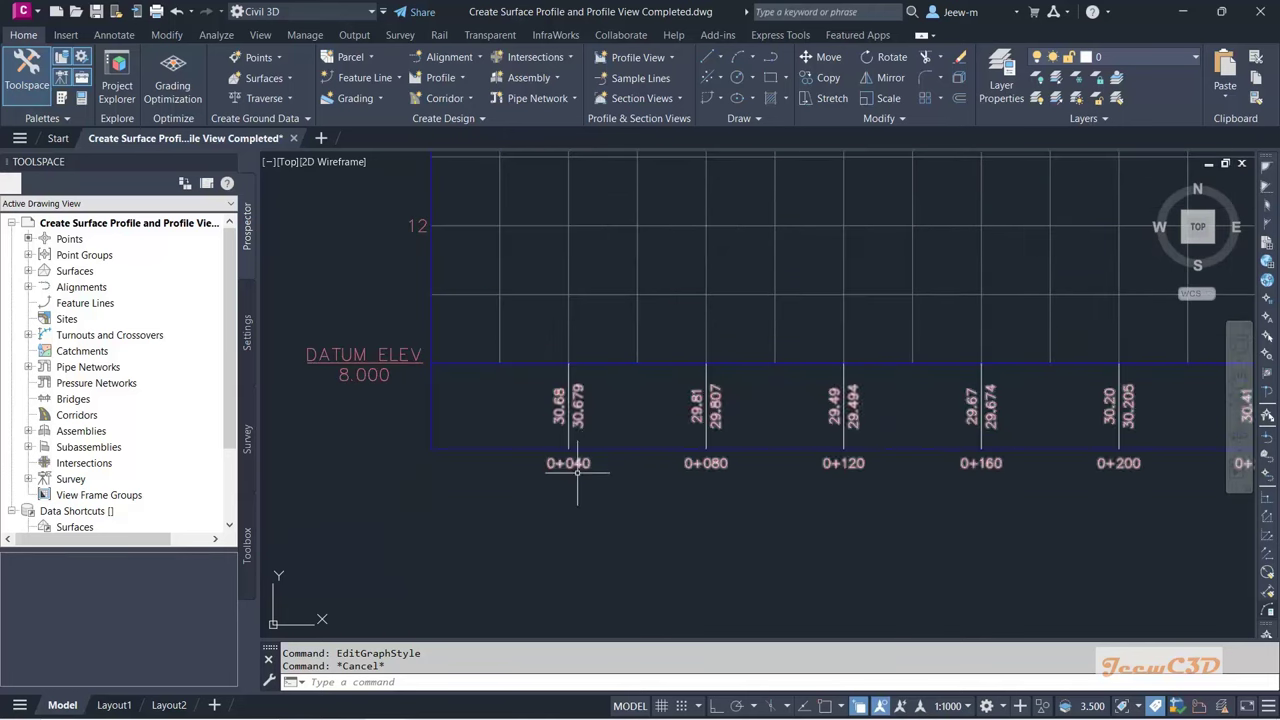
middle_drag(675, 487, 645, 458)
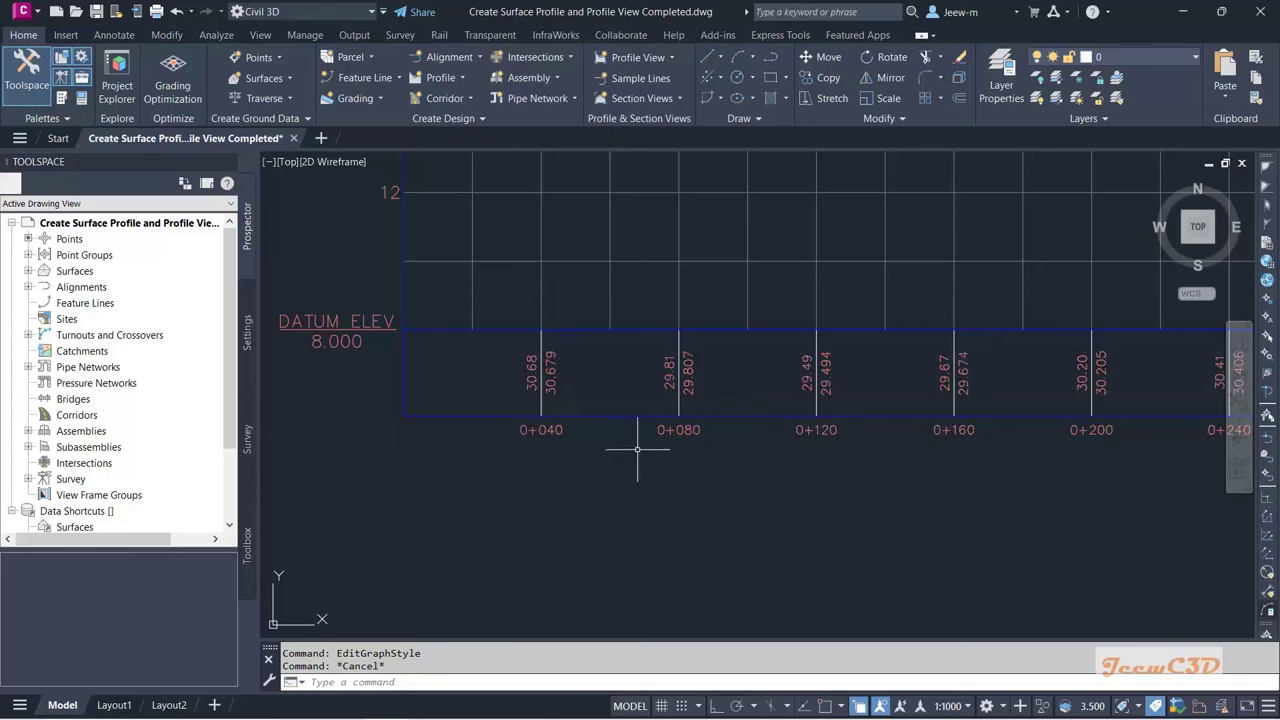
mouse_move(637, 450)
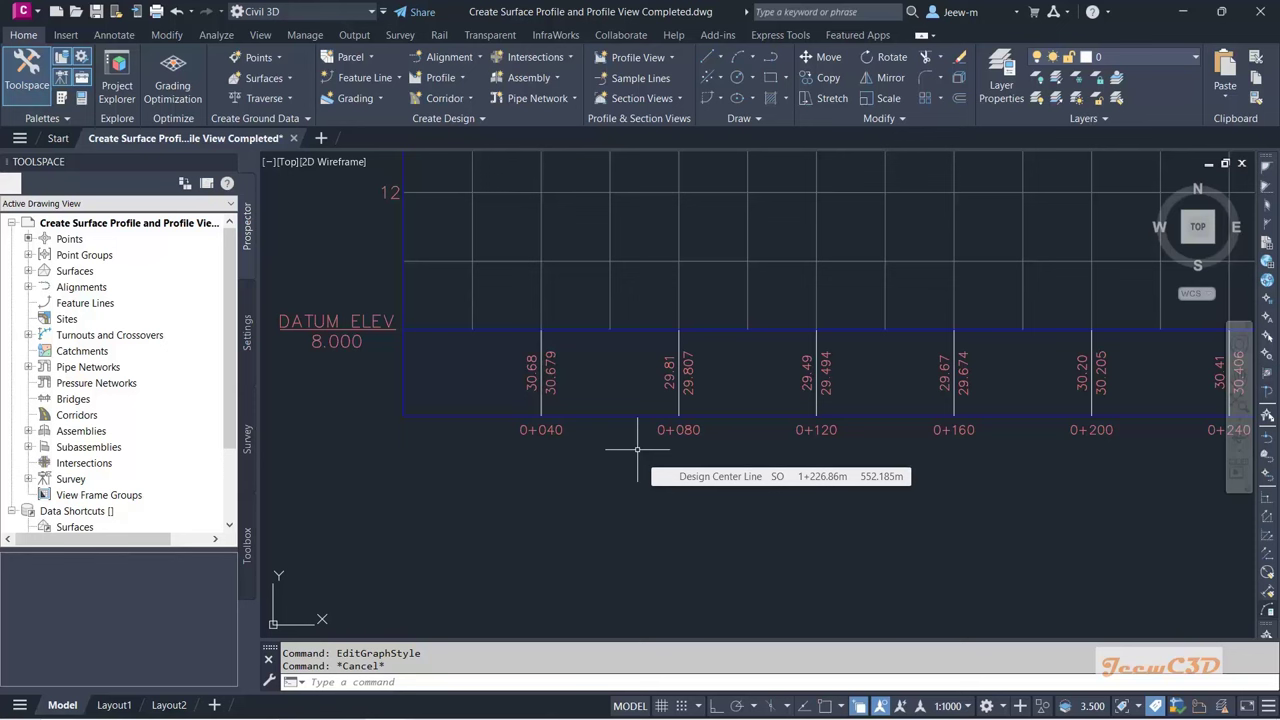
scroll(637, 450, down, 2)
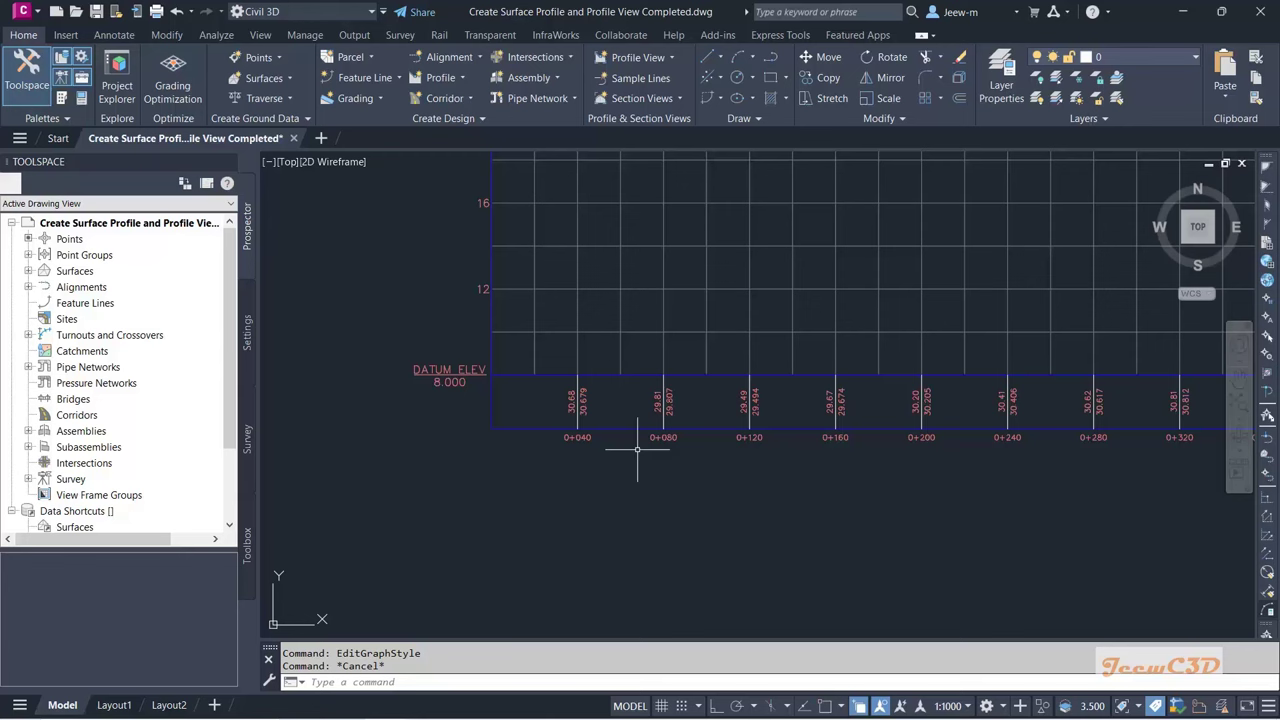
Step: In the profile view's band properties, turn off matching increments to vertical grid intervals and set the Profile Data band's major interval to 20 m
click(708, 340)
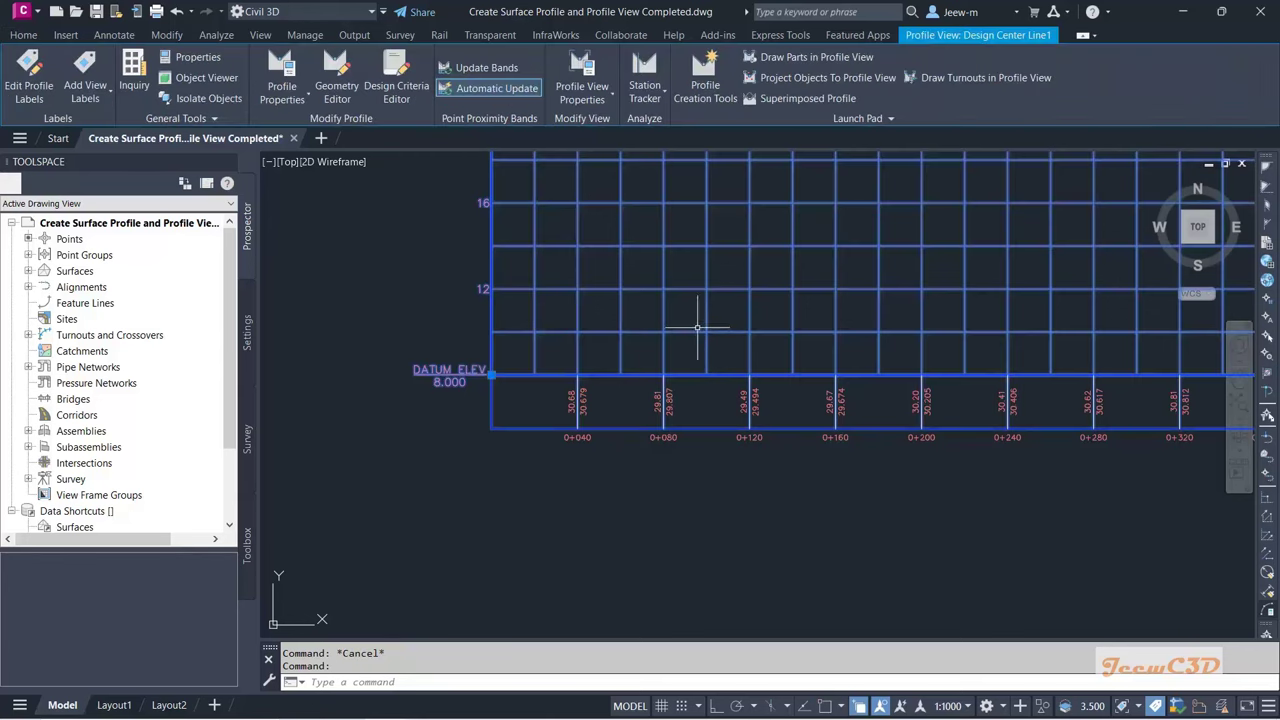
right_click(695, 311)
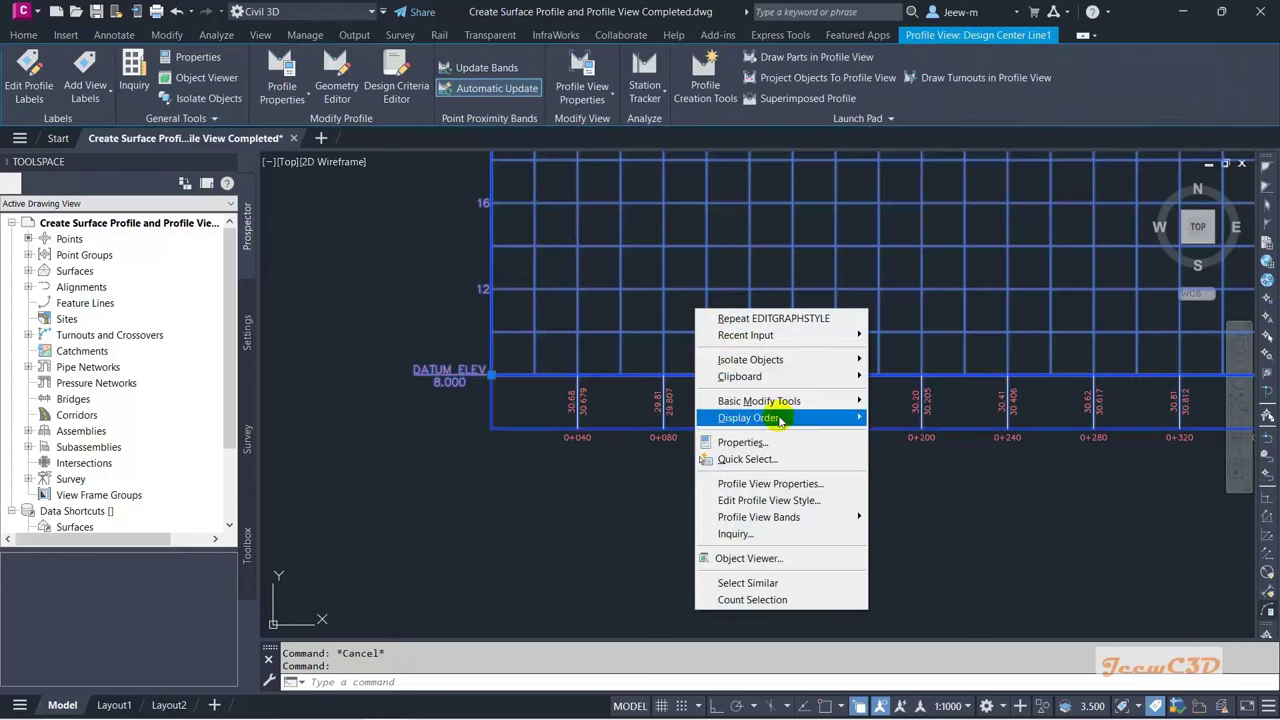
click(778, 485)
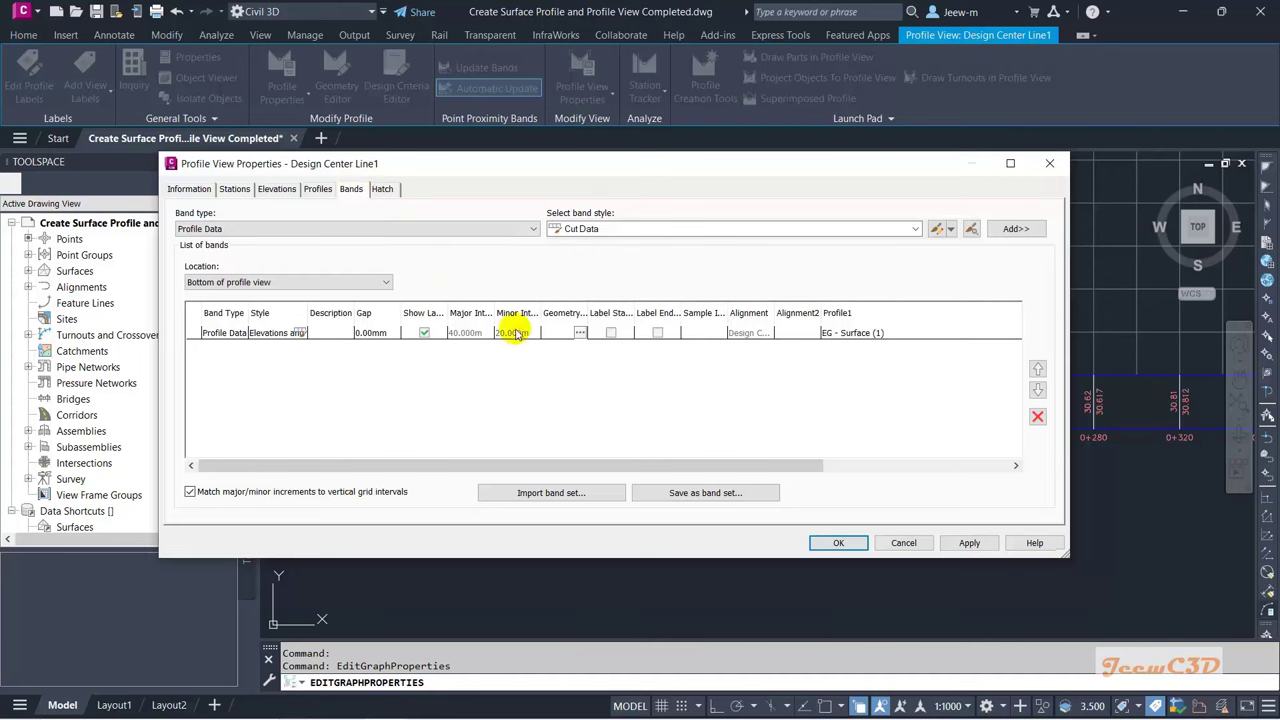
drag(543, 166, 546, 123)
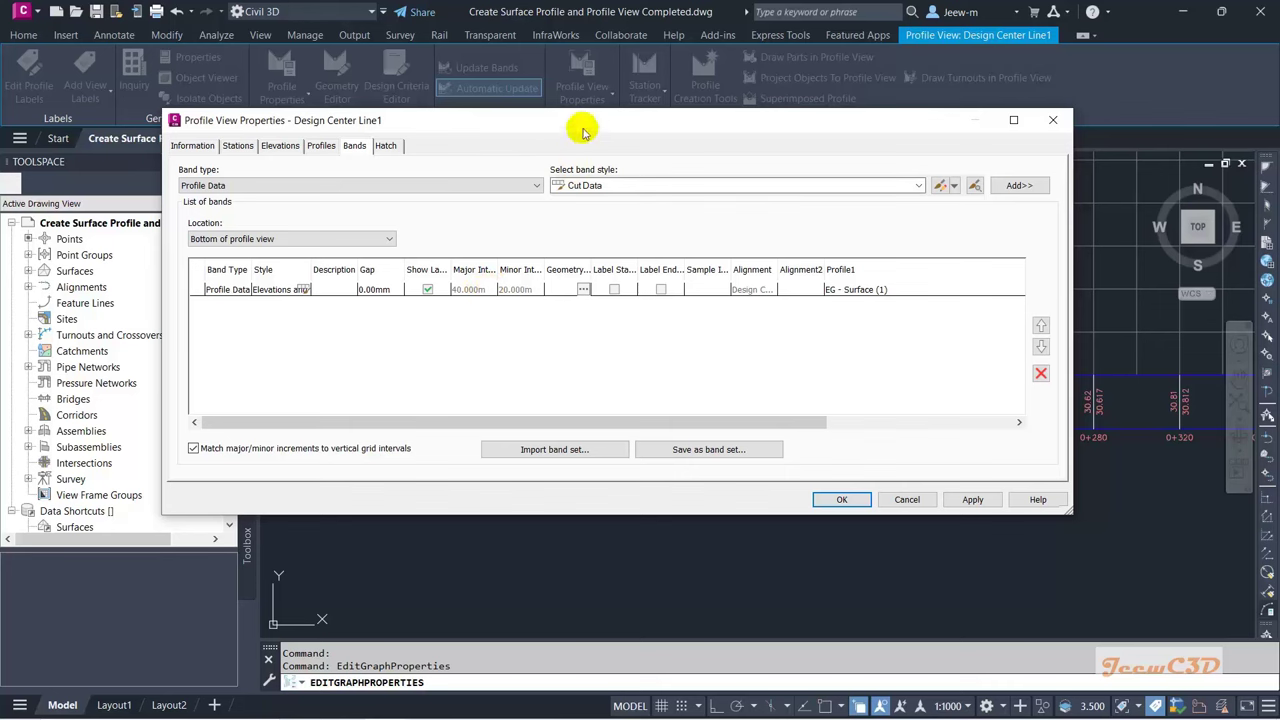
drag(590, 118, 477, 173)
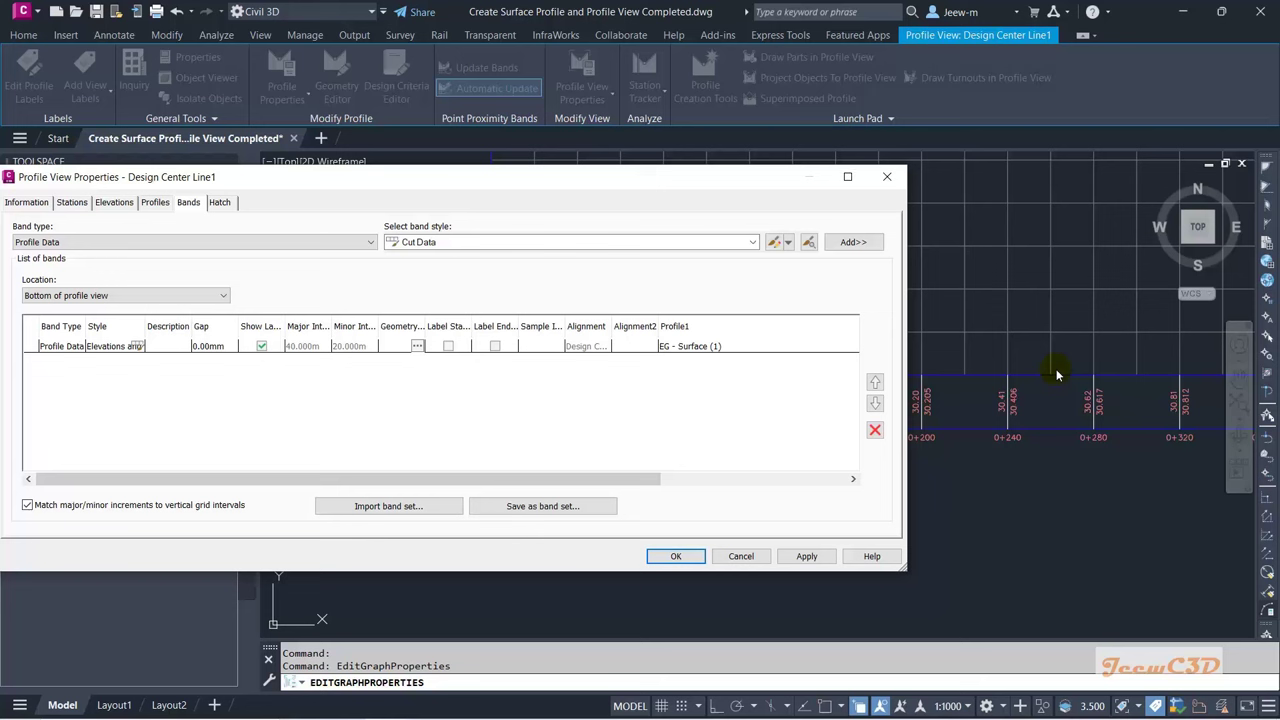
click(27, 506)
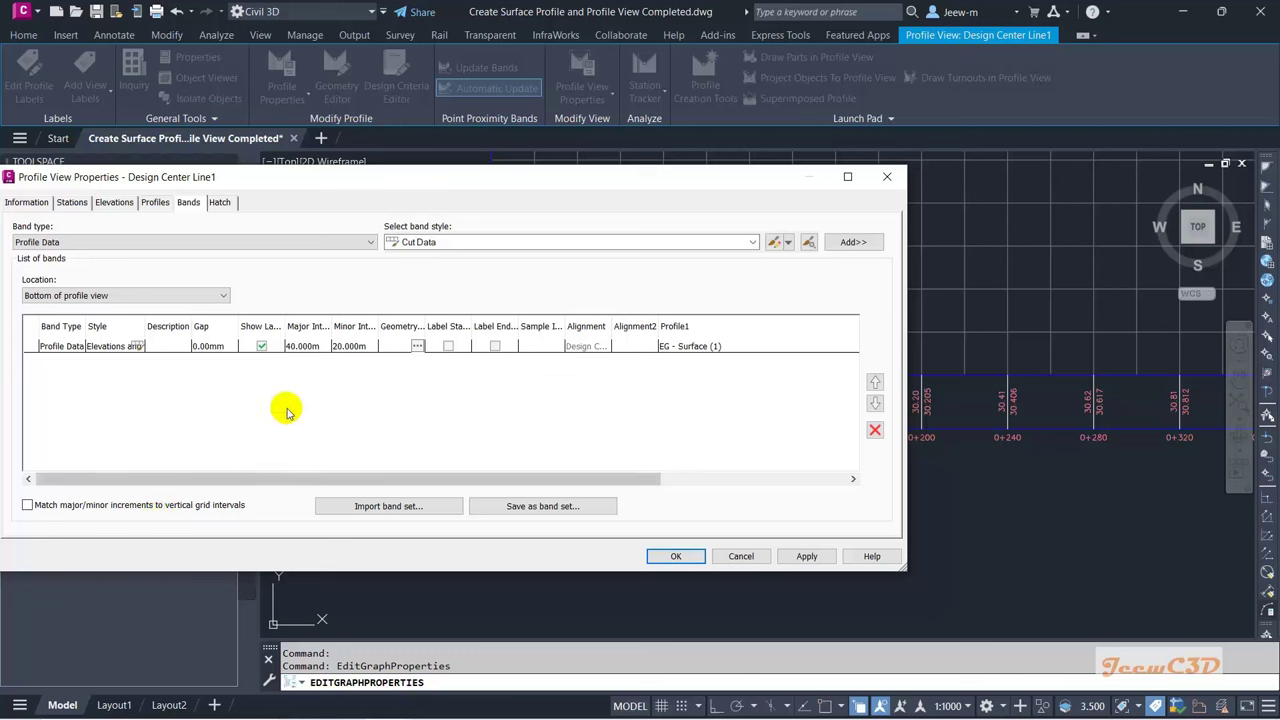
click(305, 346)
click(305, 346)
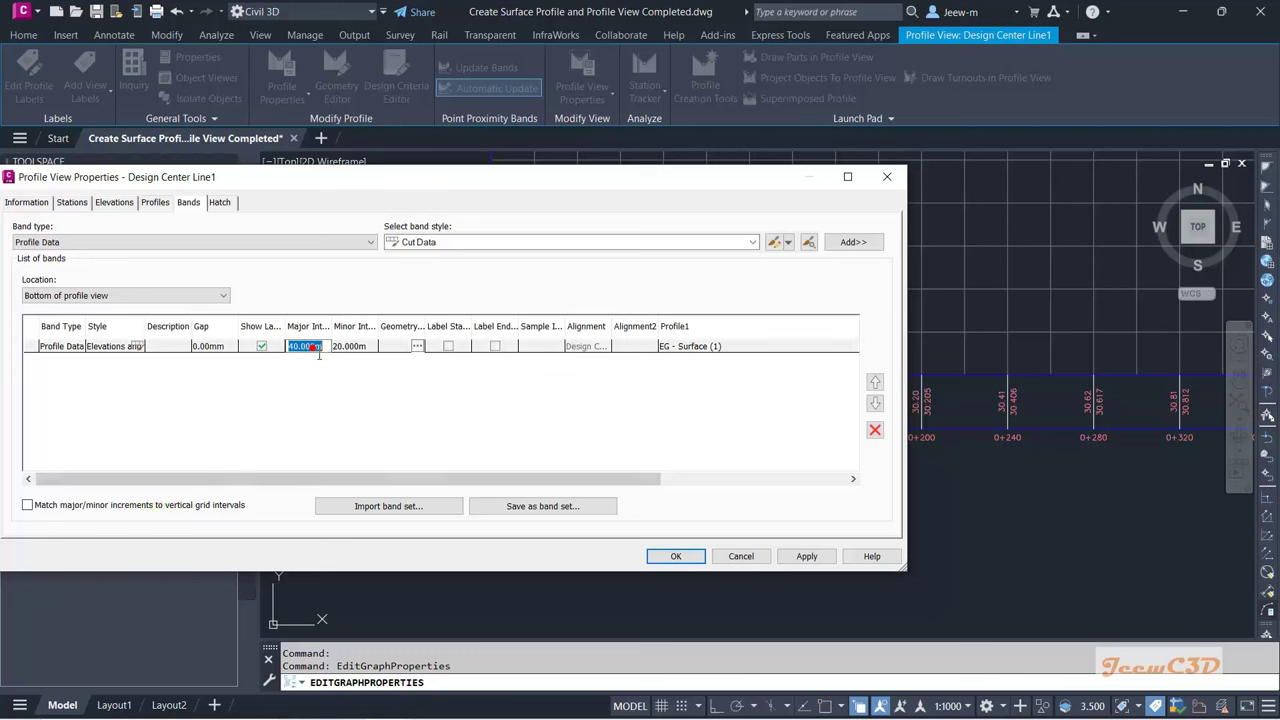
text(20)
key(Return)
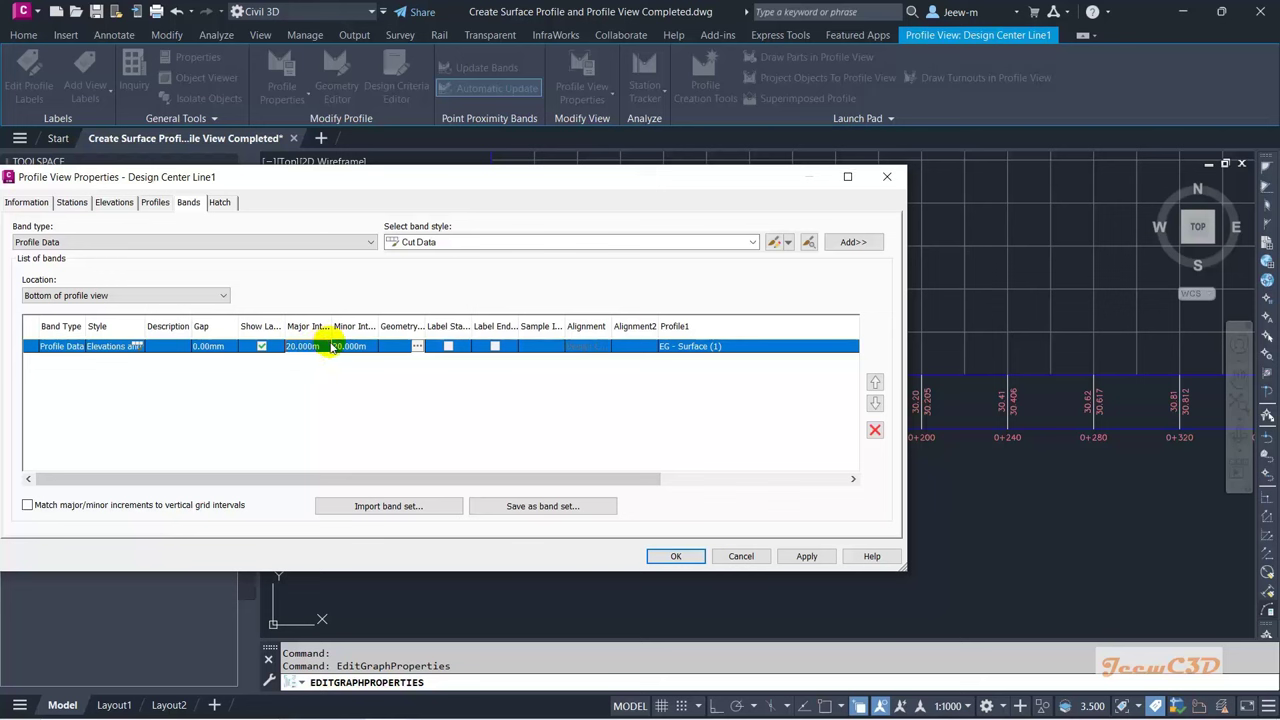
Step: Set the Profile Data band's minor interval to 10 m, accept the properties and check the station labels in the drawing
click(354, 347)
text(10)
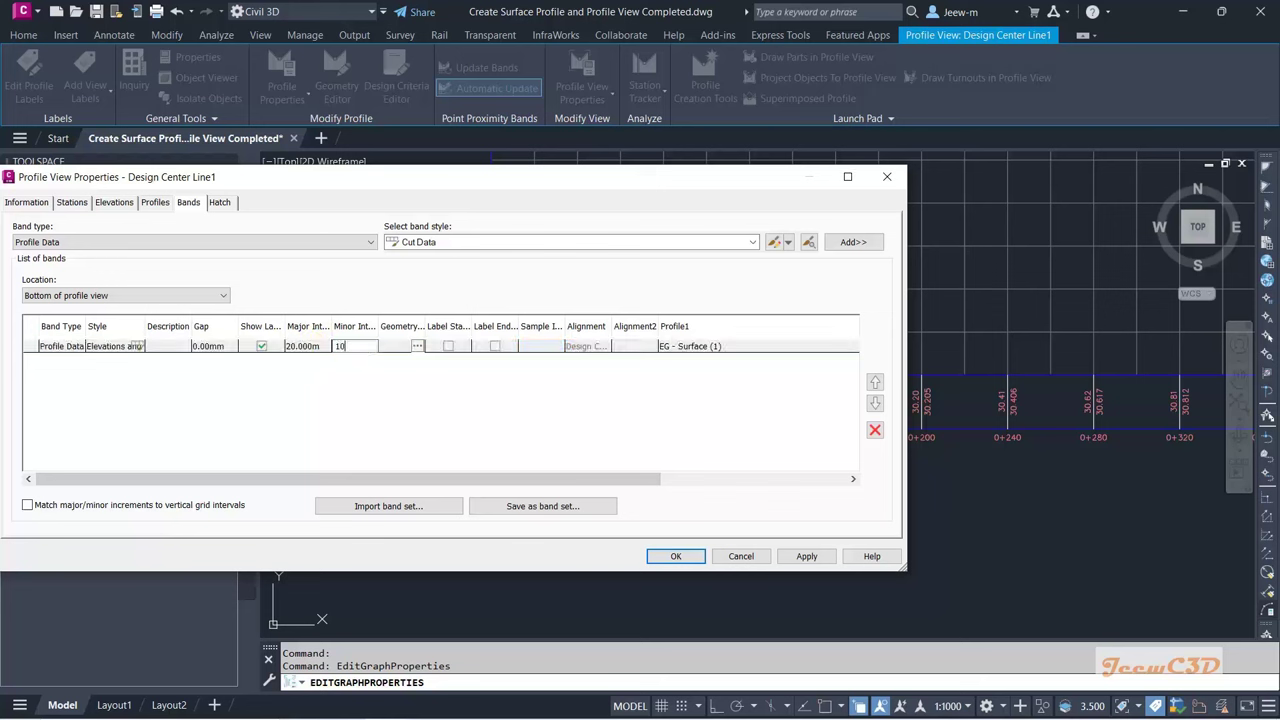
key(Return)
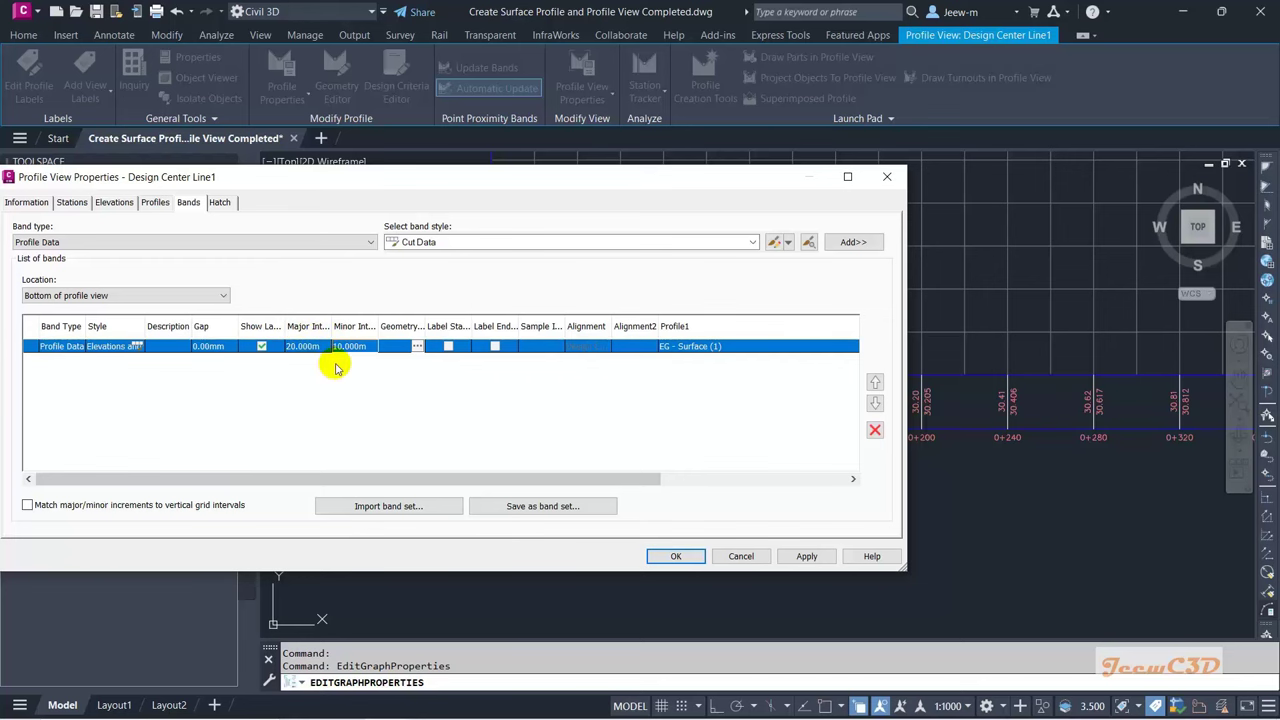
click(675, 554)
key(Escape)
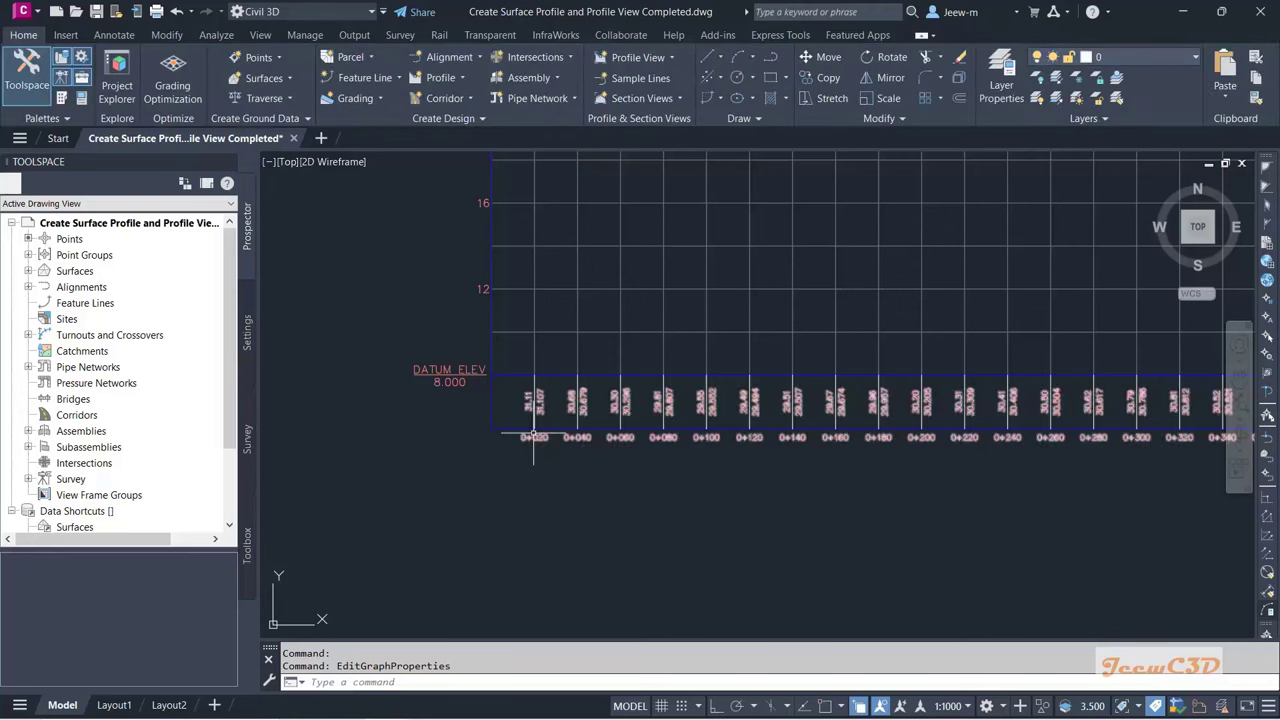
scroll(526, 476, up, 4)
key(Escape)
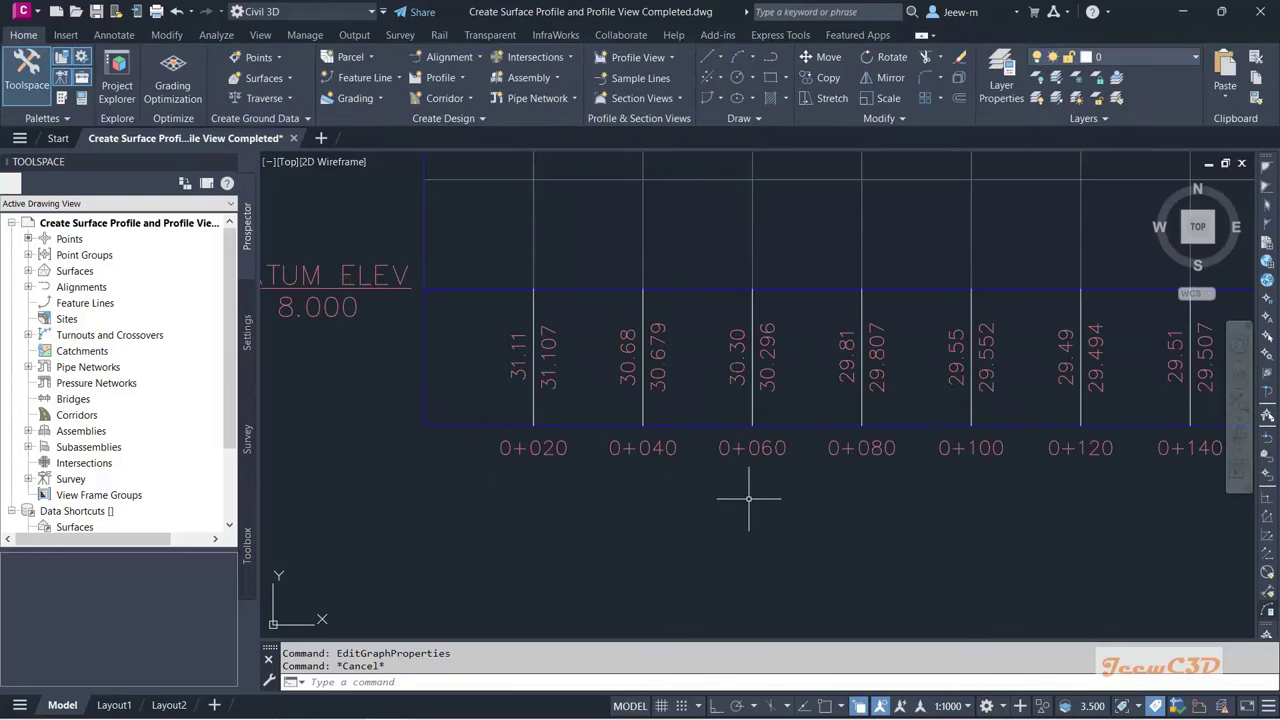
scroll(748, 497, down, 2)
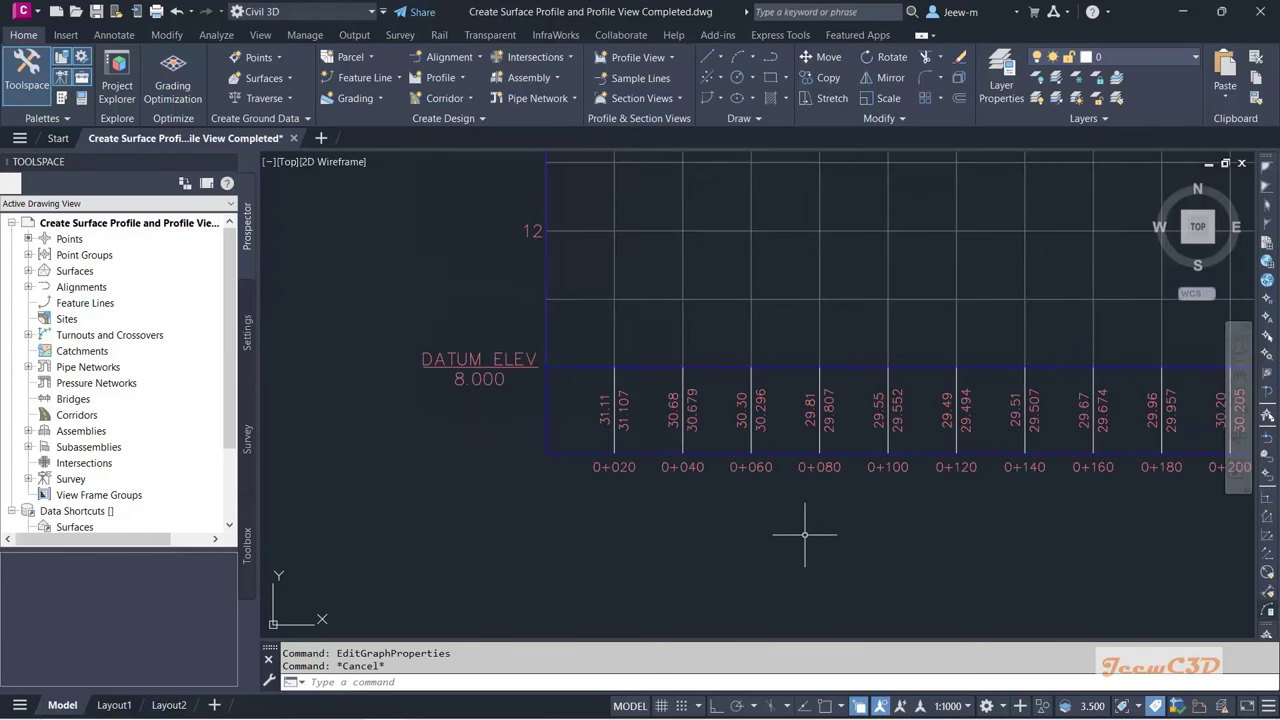
Step: Check the band's station labels along the profile view and open the Design Center Line profile view's properties
scroll(805, 535, down, 2)
scroll(495, 503, up, 2)
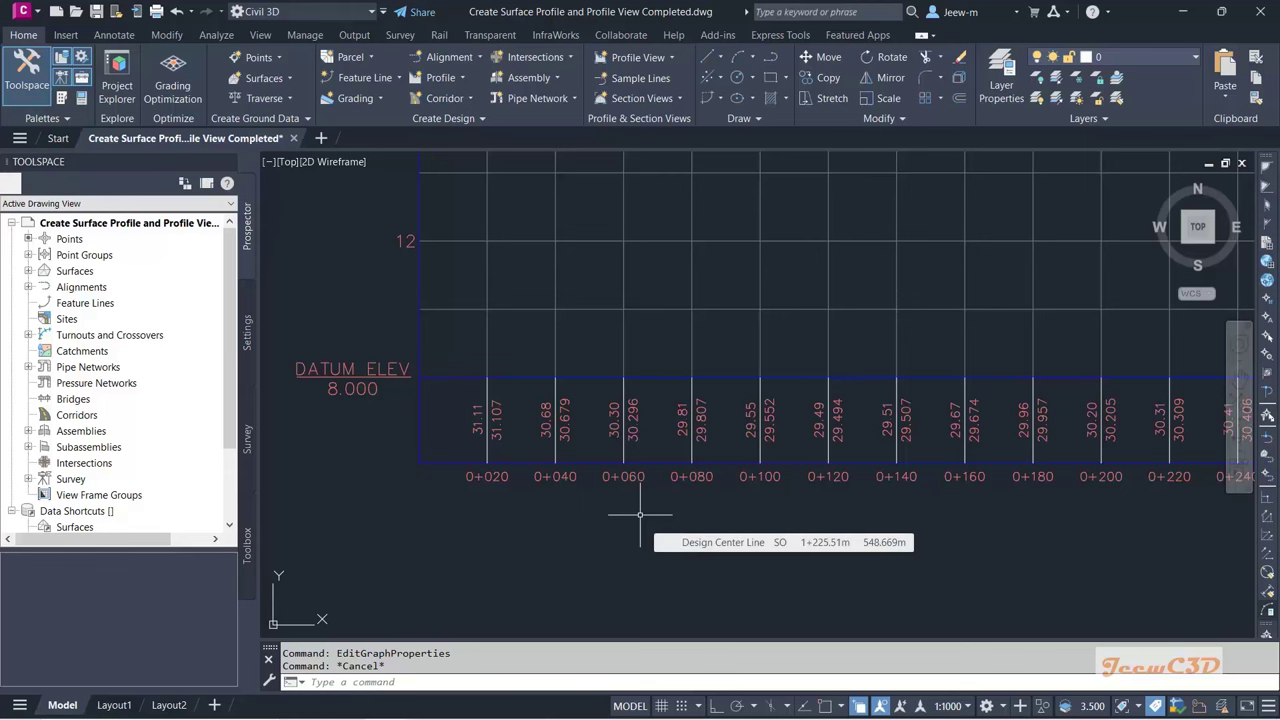
scroll(640, 515, down, 6)
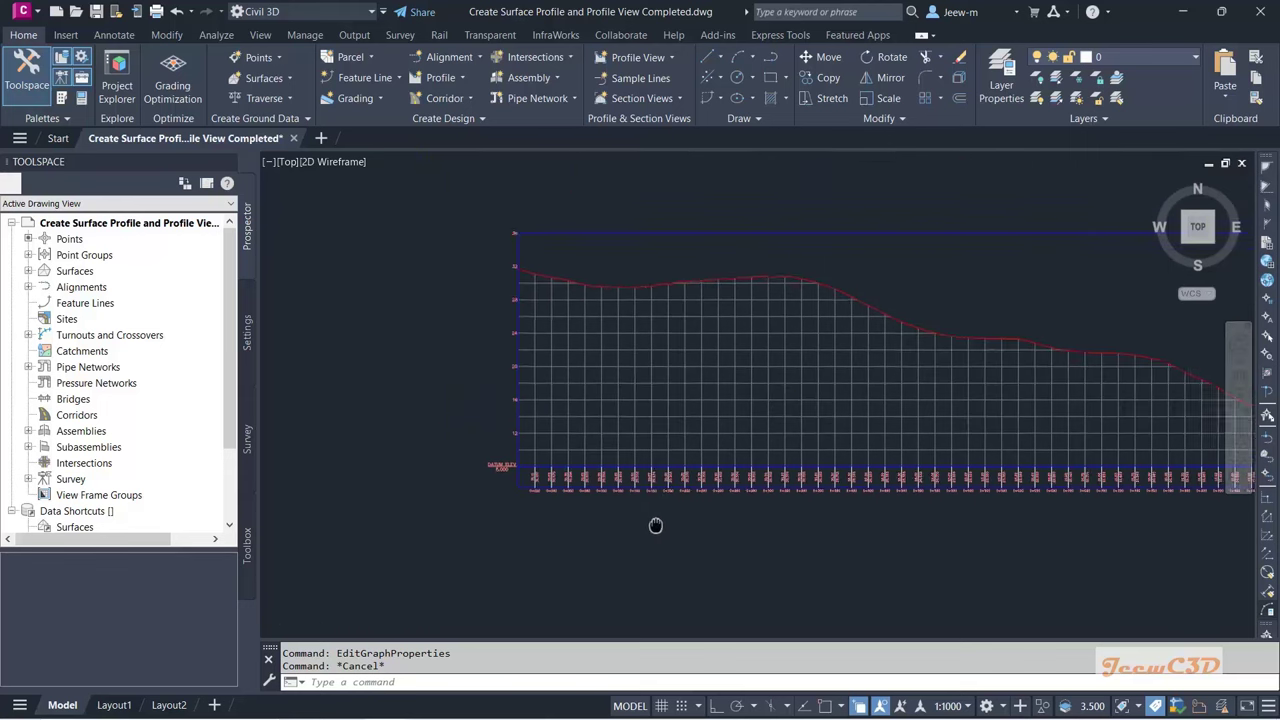
scroll(443, 486, up, 4)
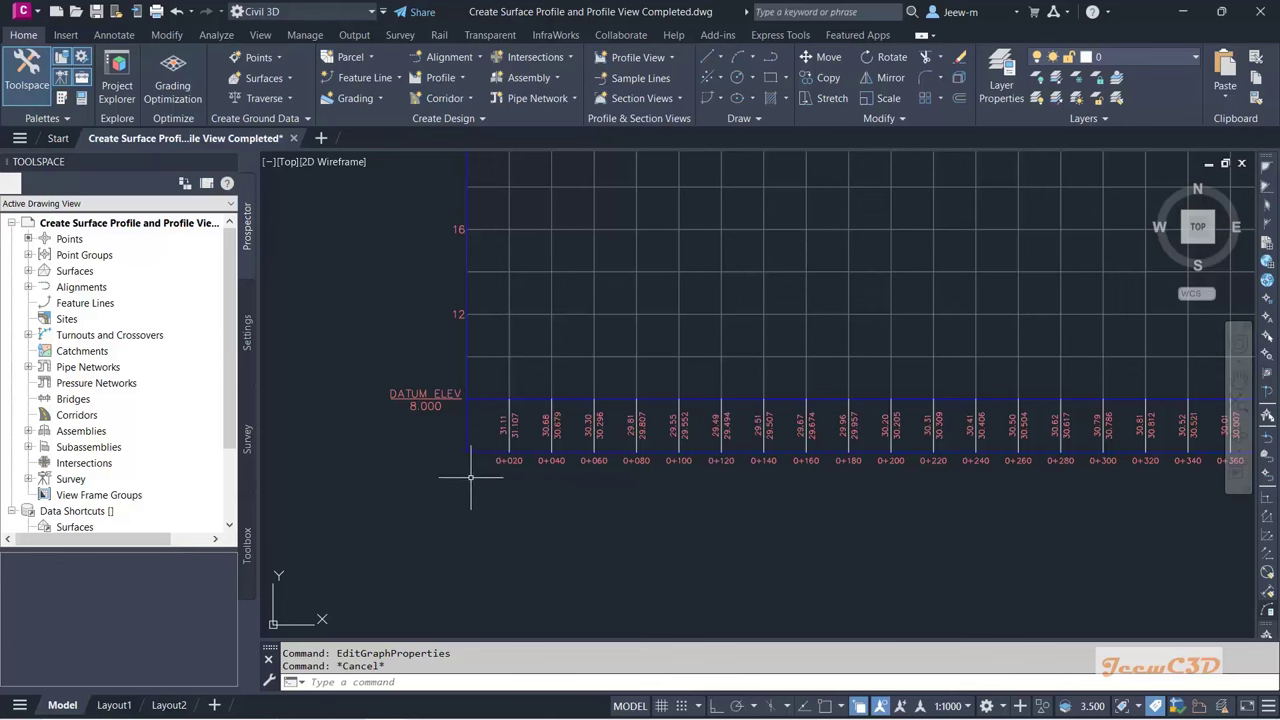
scroll(686, 543, down, 5)
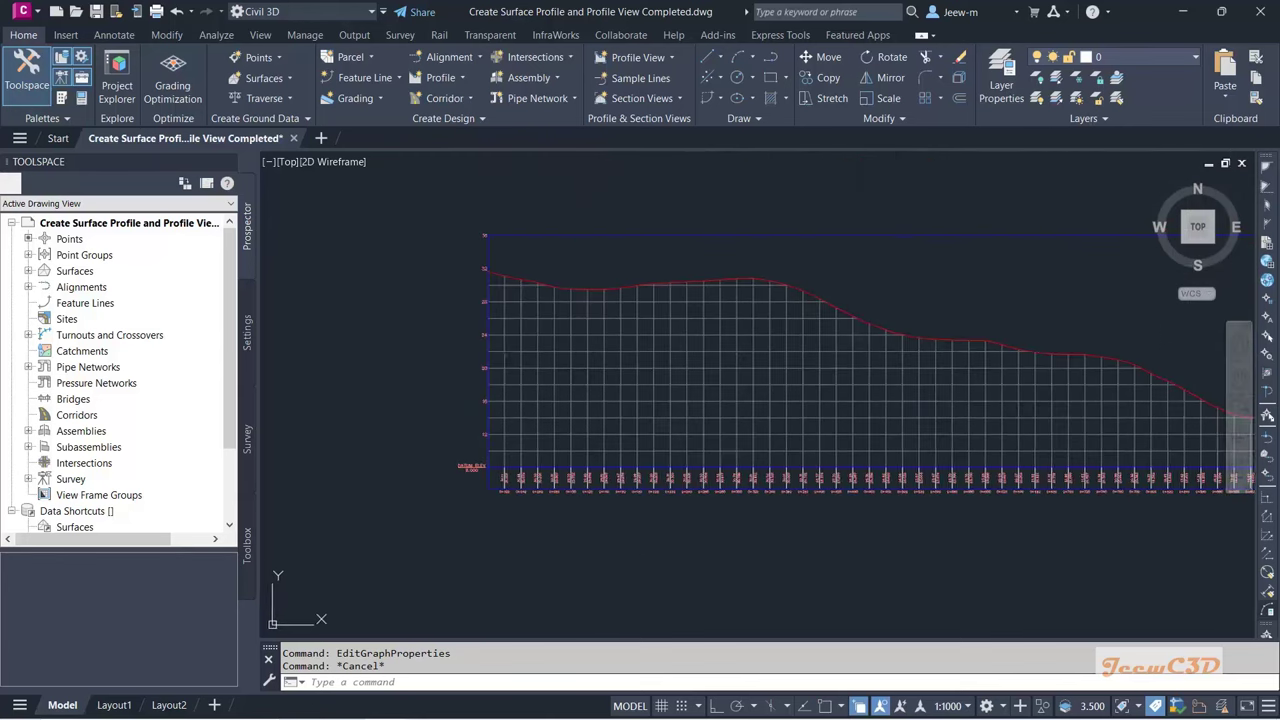
scroll(614, 449, down, 2)
click(634, 430)
click(617, 440)
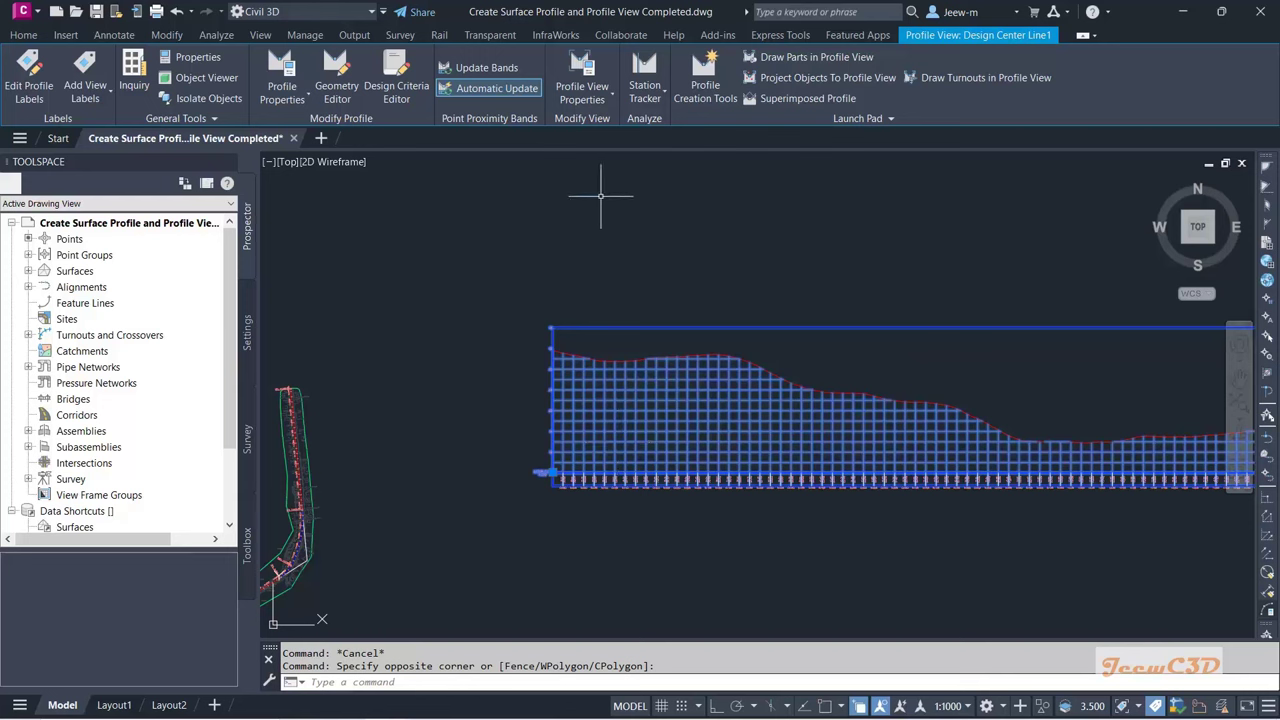
click(583, 93)
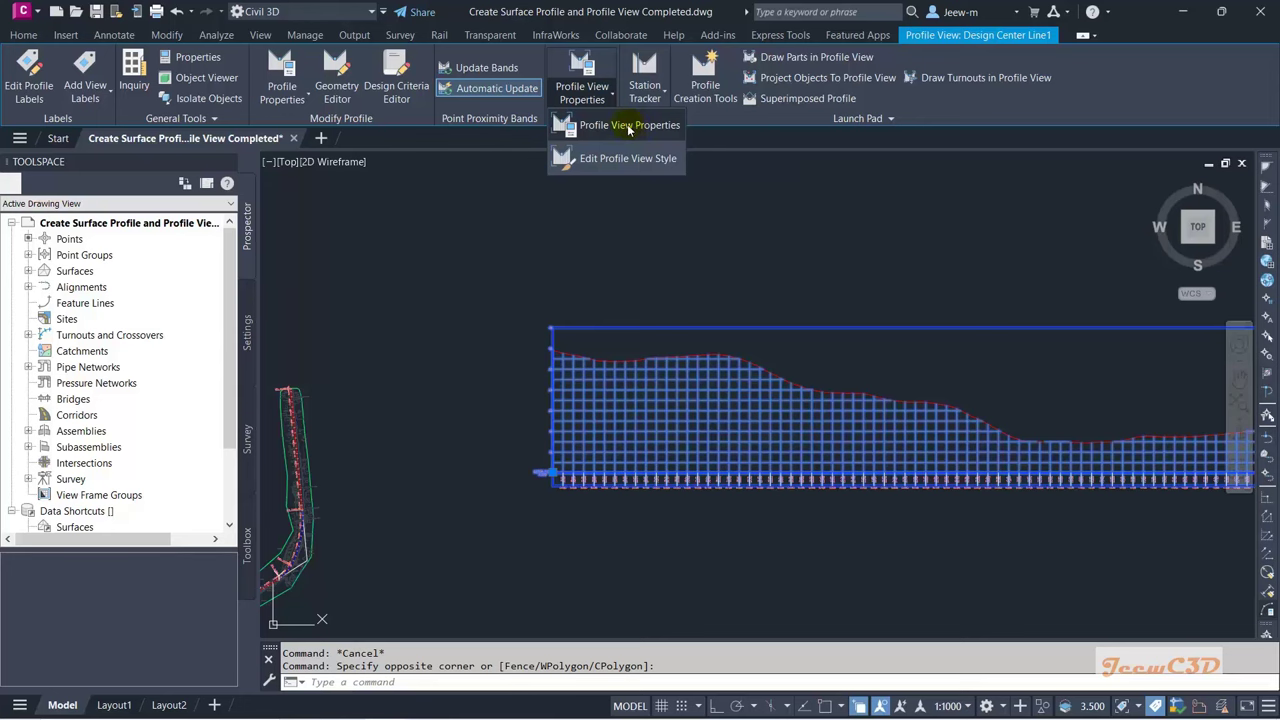
click(628, 126)
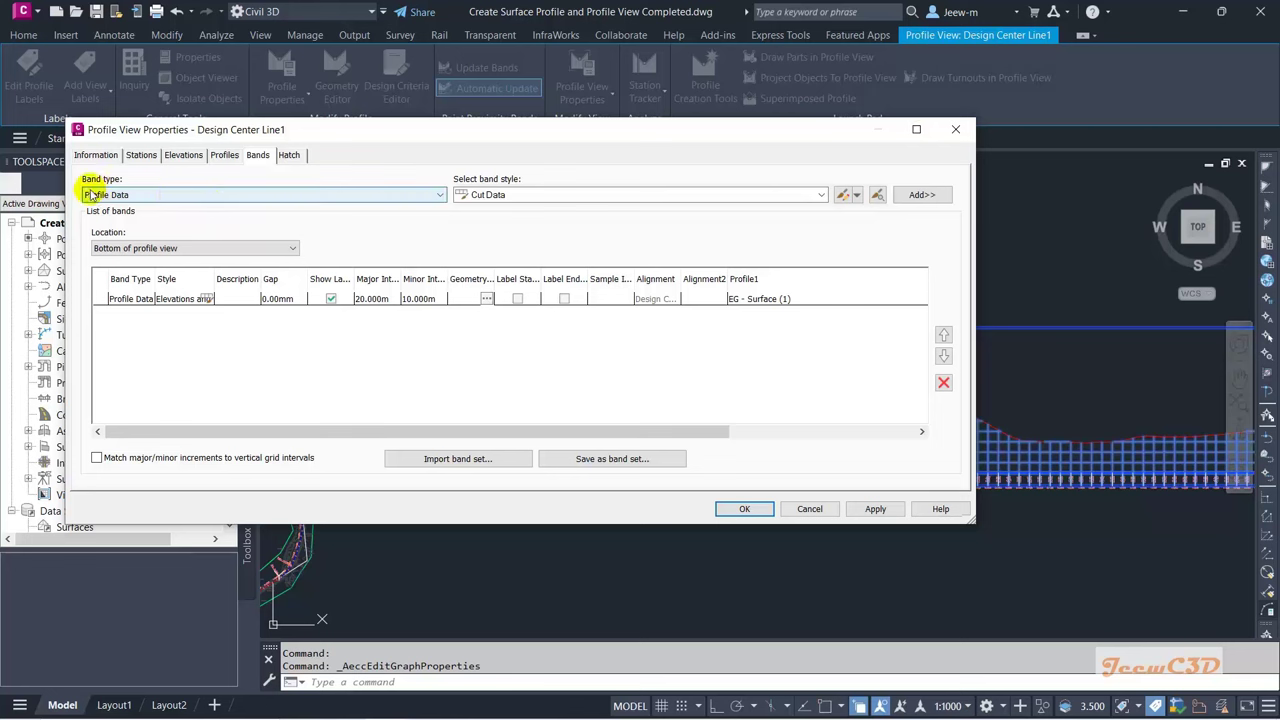
Step: Review the available band types and Profile Data band styles, leaving Profile Data and Cut Data selected
click(190, 199)
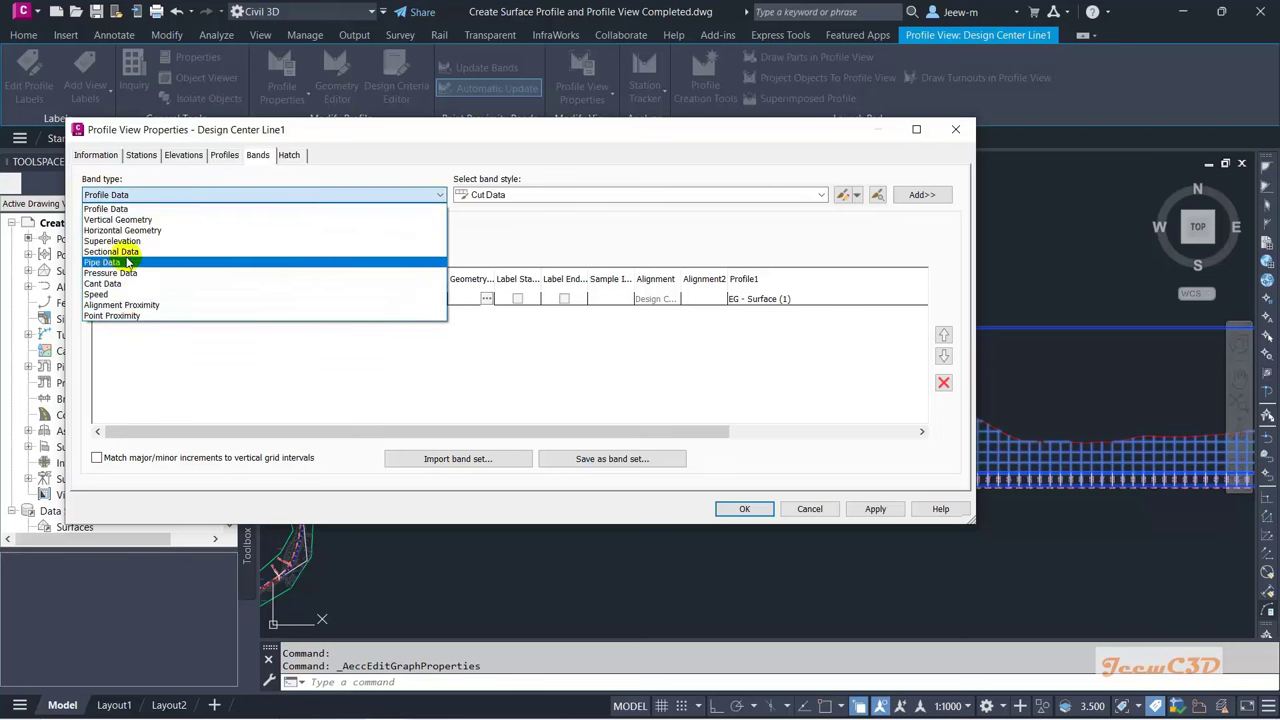
click(126, 210)
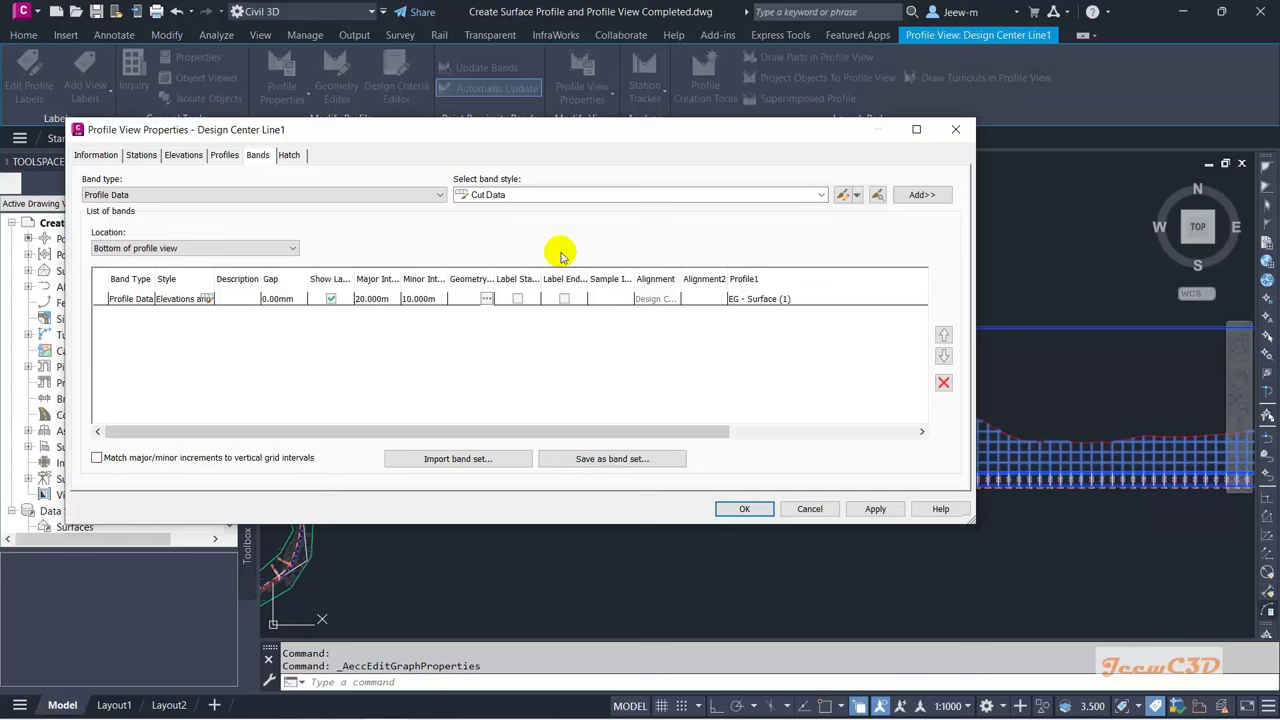
click(371, 194)
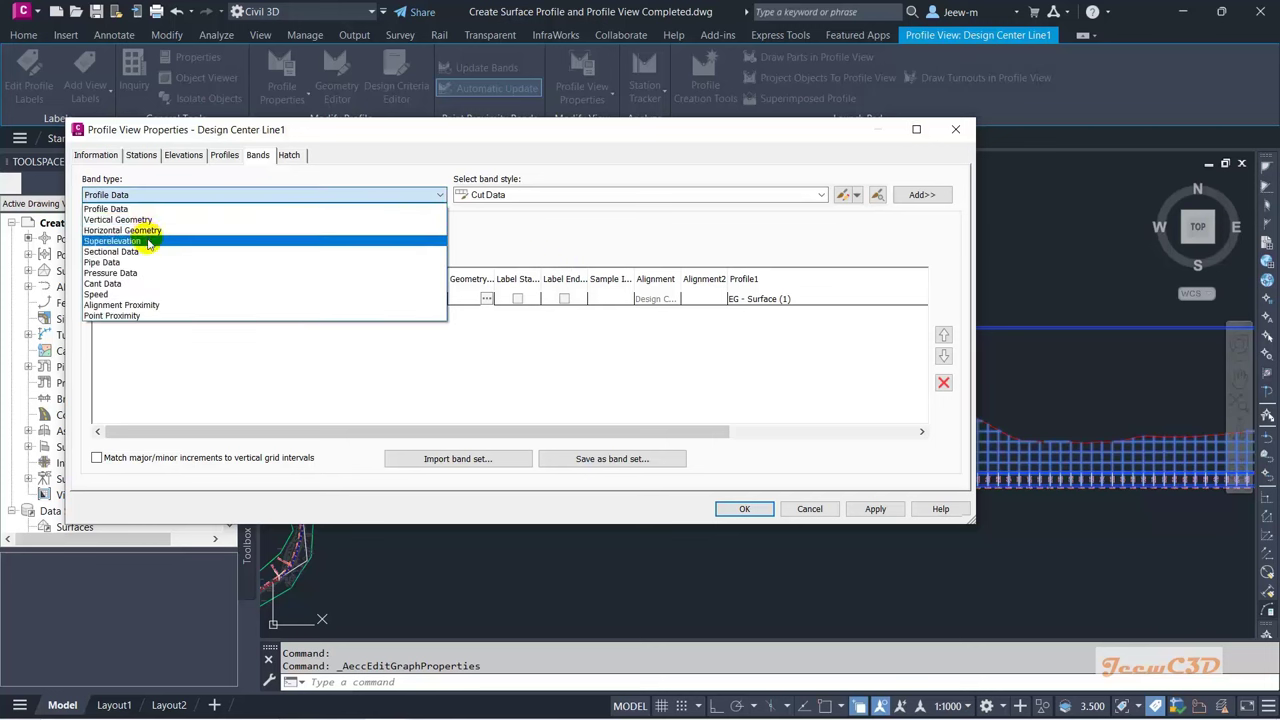
click(195, 211)
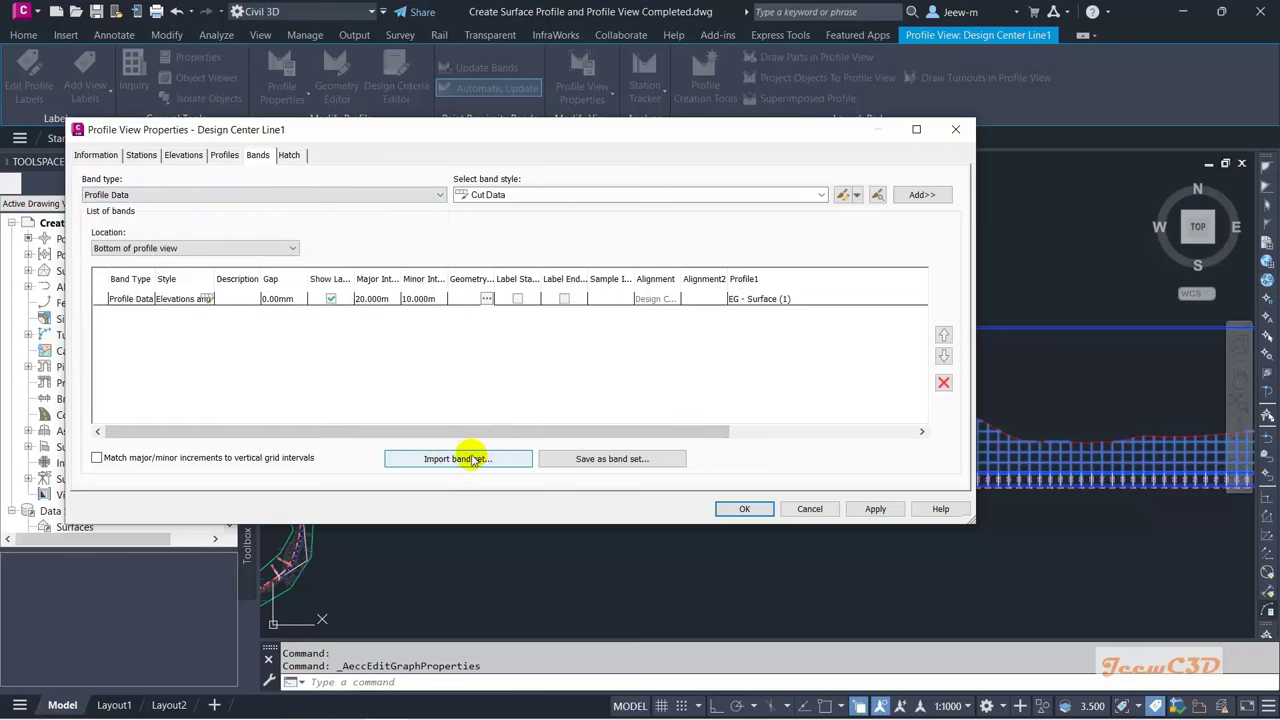
click(553, 194)
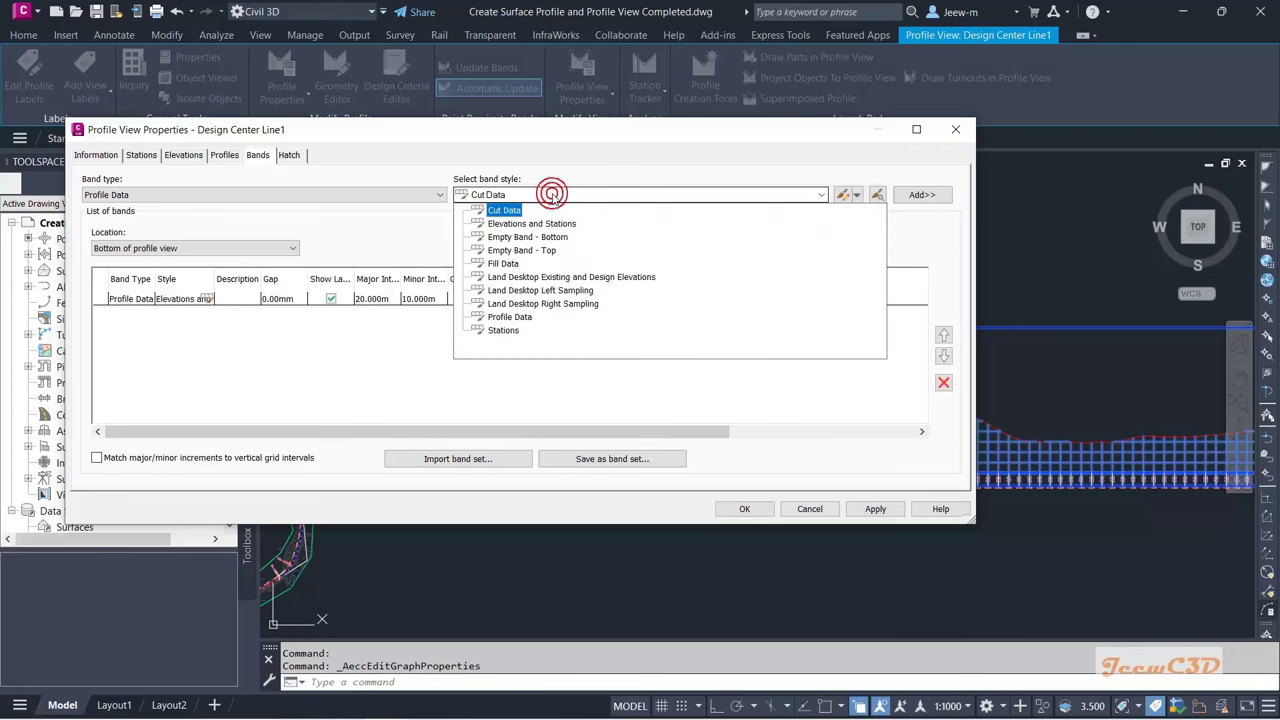
click(510, 213)
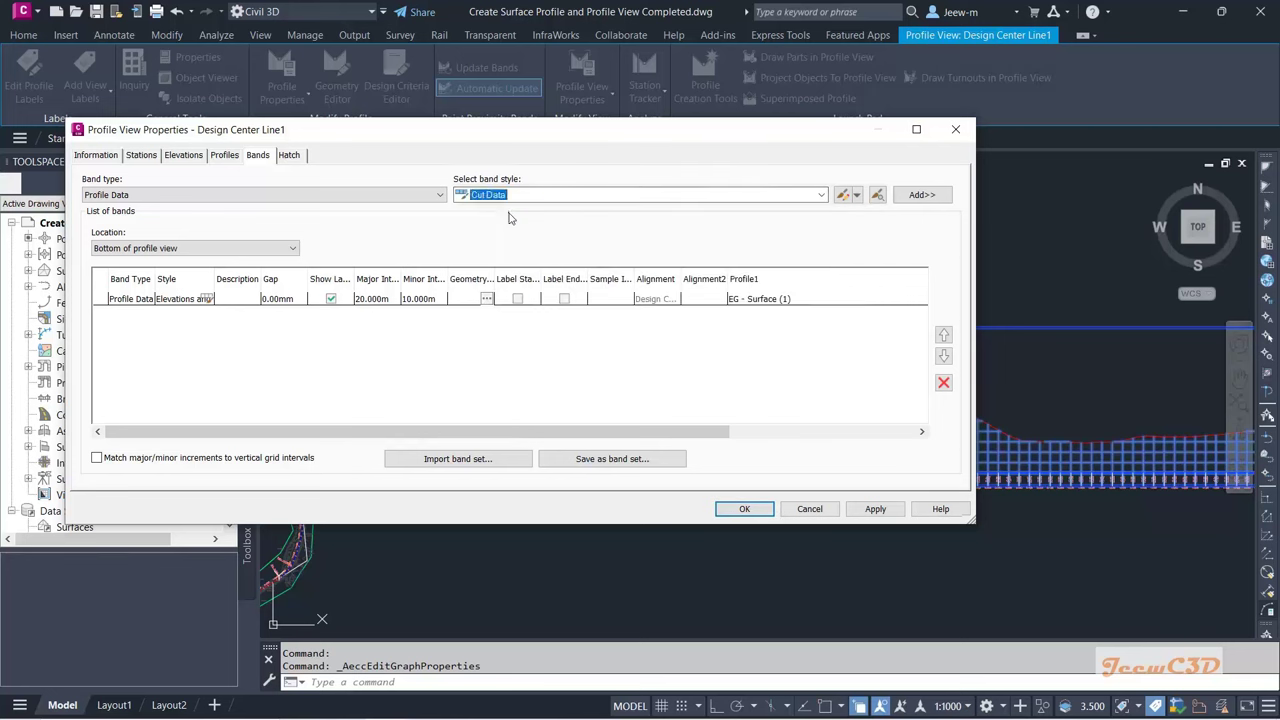
Step: Import the Cut and Fill band set into the profile view's list of bands
click(484, 458)
click(603, 317)
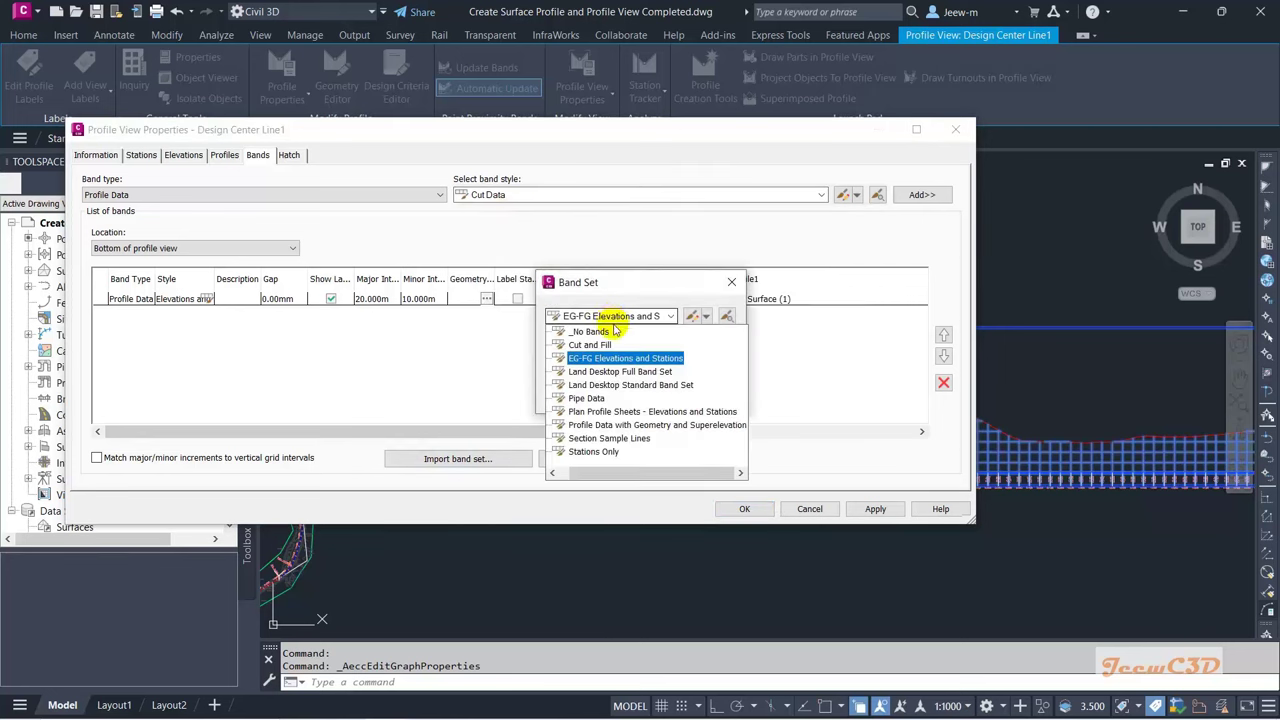
click(588, 344)
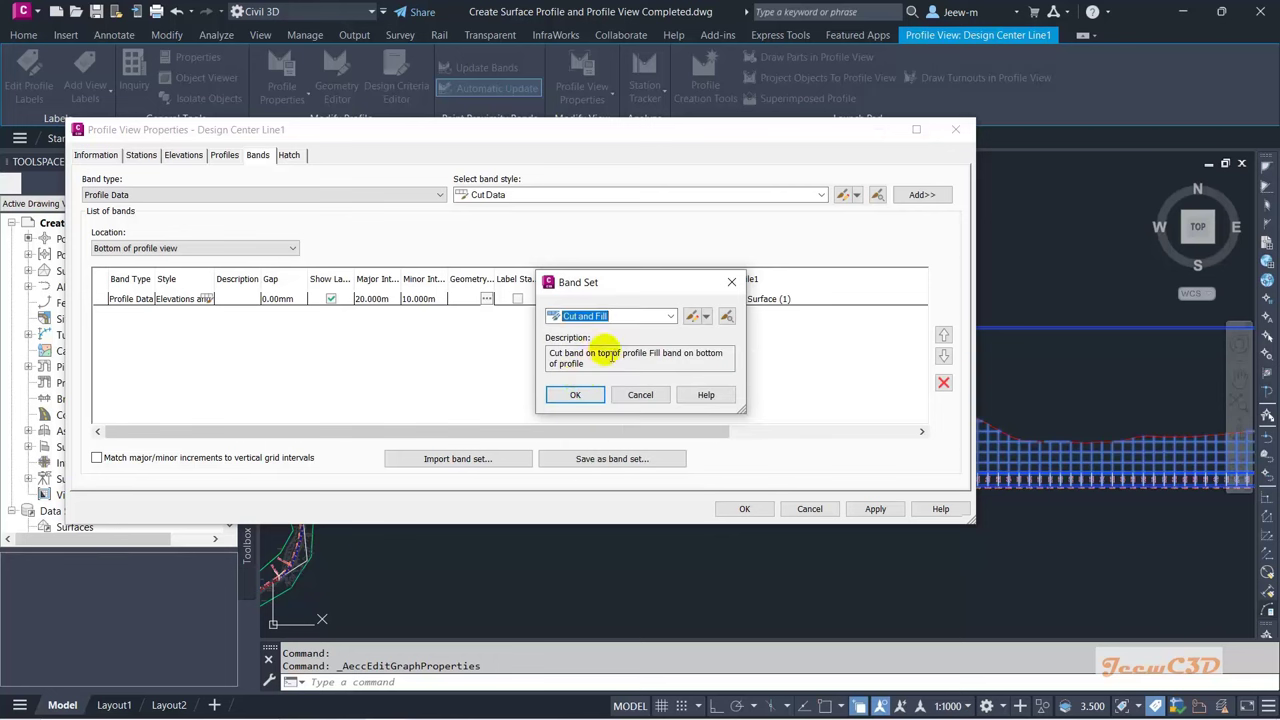
click(565, 394)
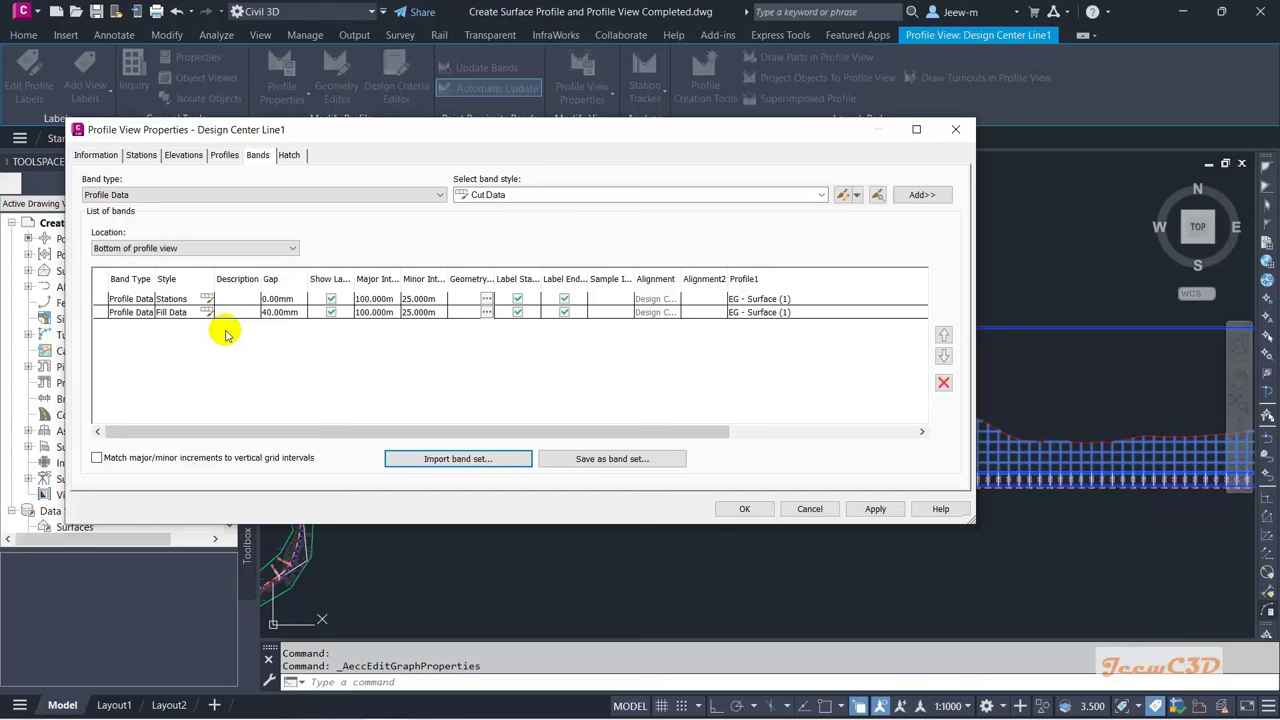
Step: Replace the profile view's bands by importing the EG-FG Elevations and Stations band set
click(458, 458)
click(600, 316)
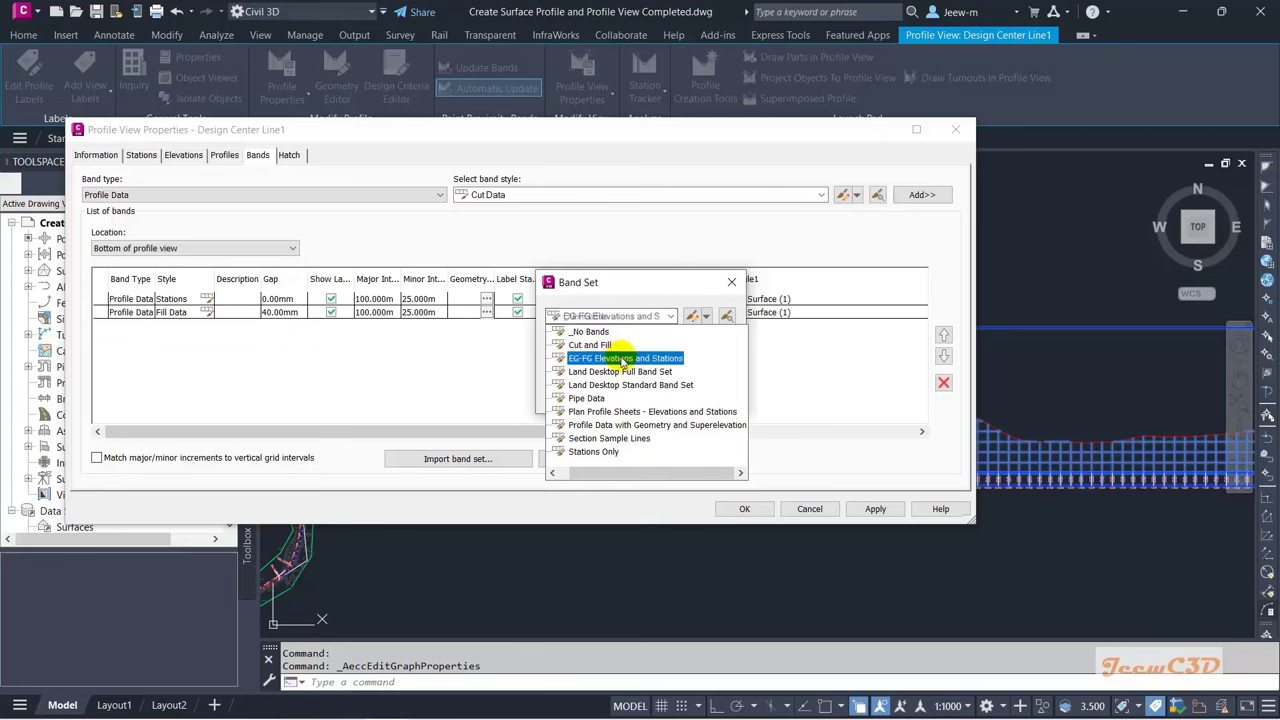
click(592, 360)
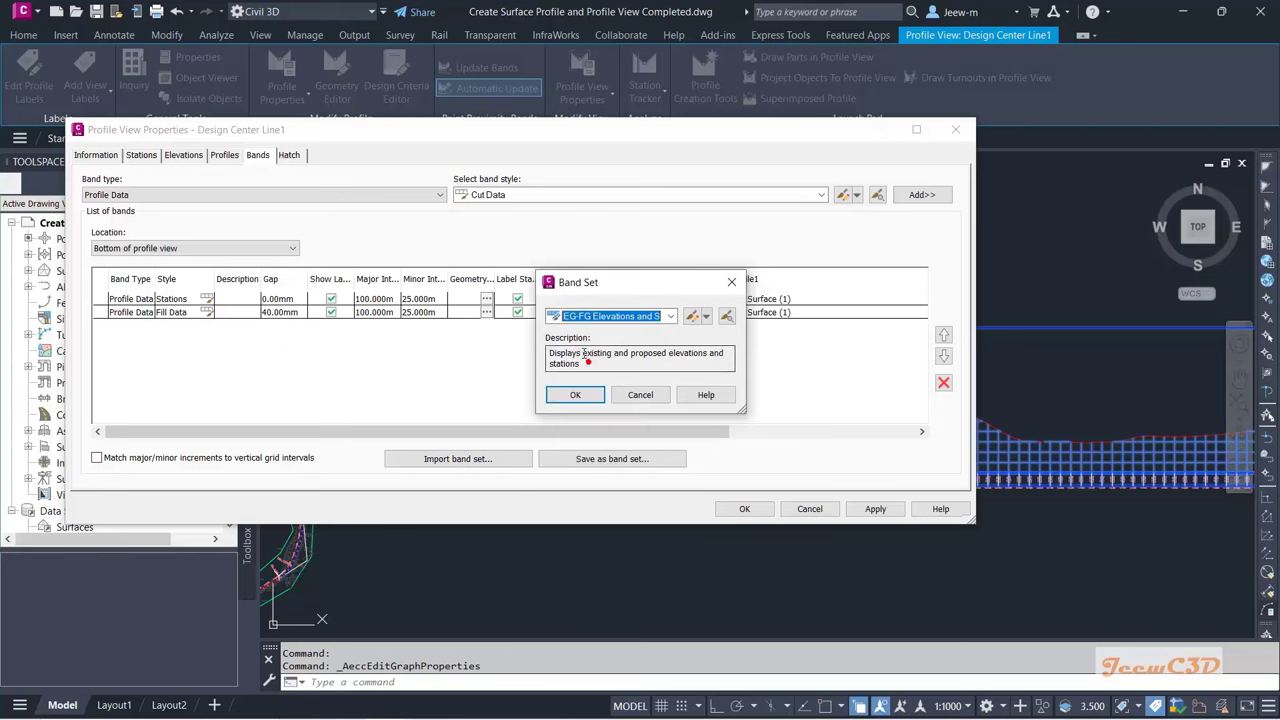
click(576, 395)
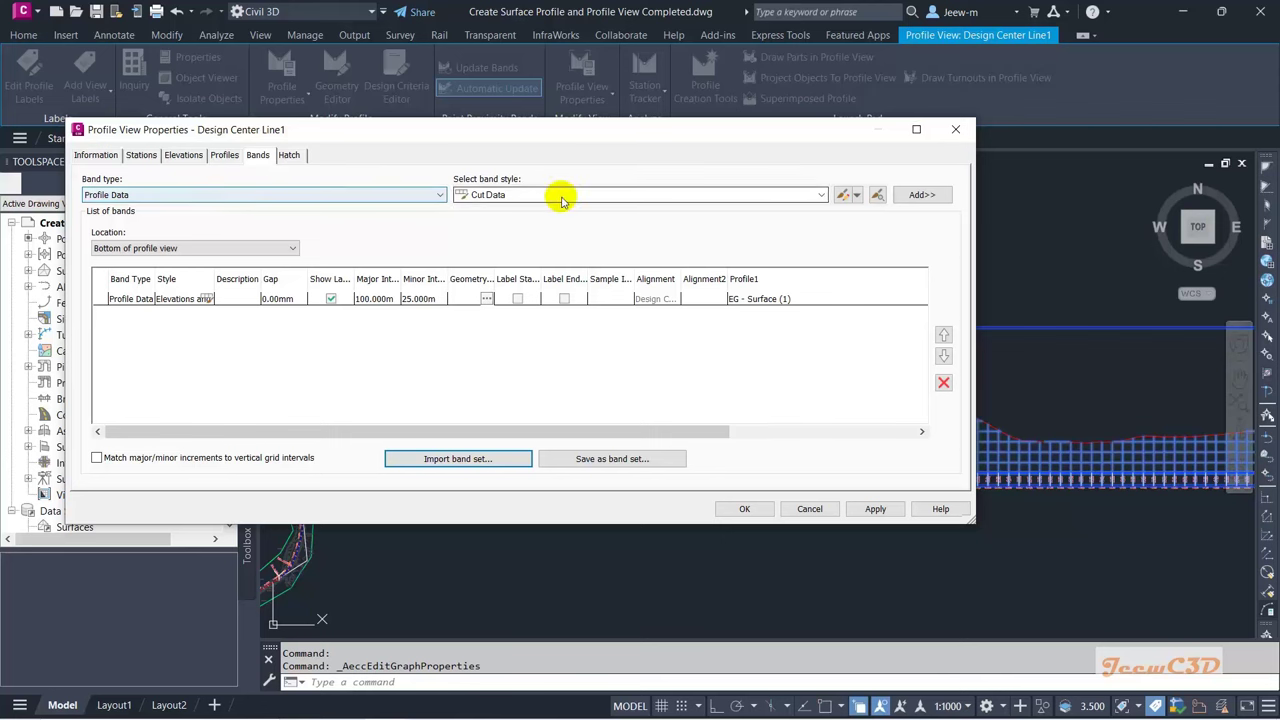
Step: Add a Profile Data band with the Cut Data style at the bottom of the profile view, accepting the default EG surface geometry points
click(920, 195)
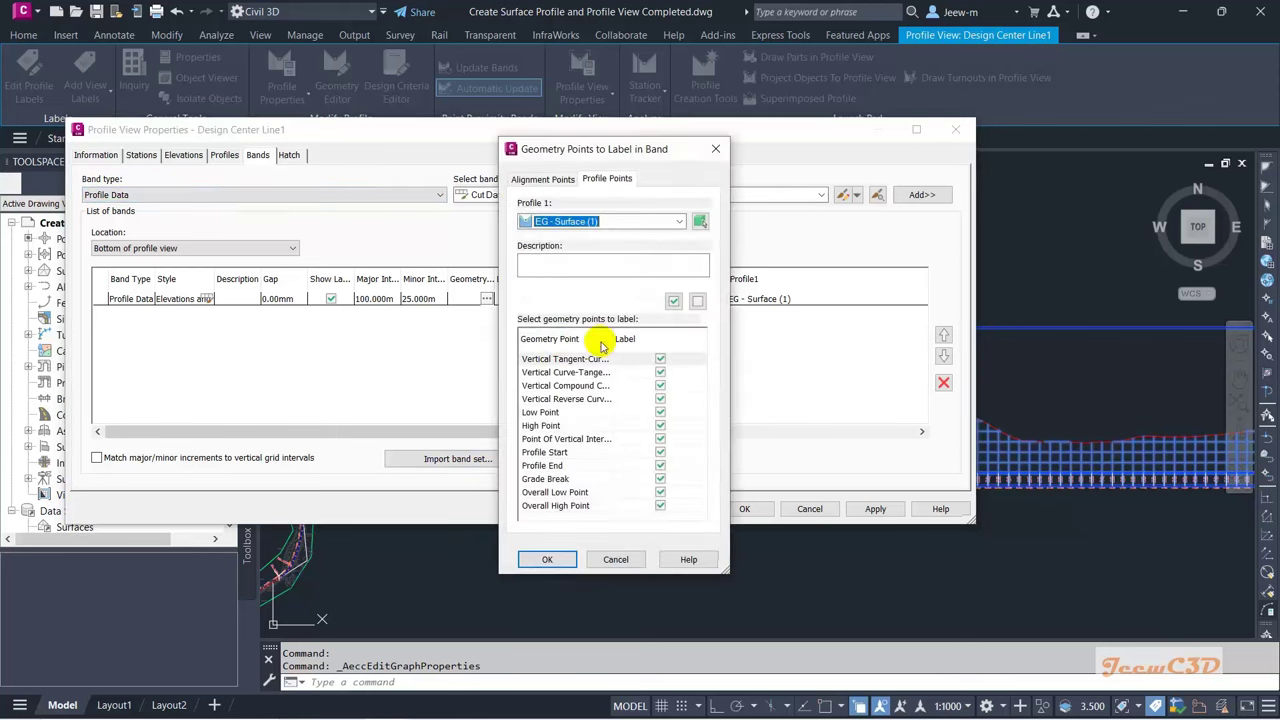
click(556, 561)
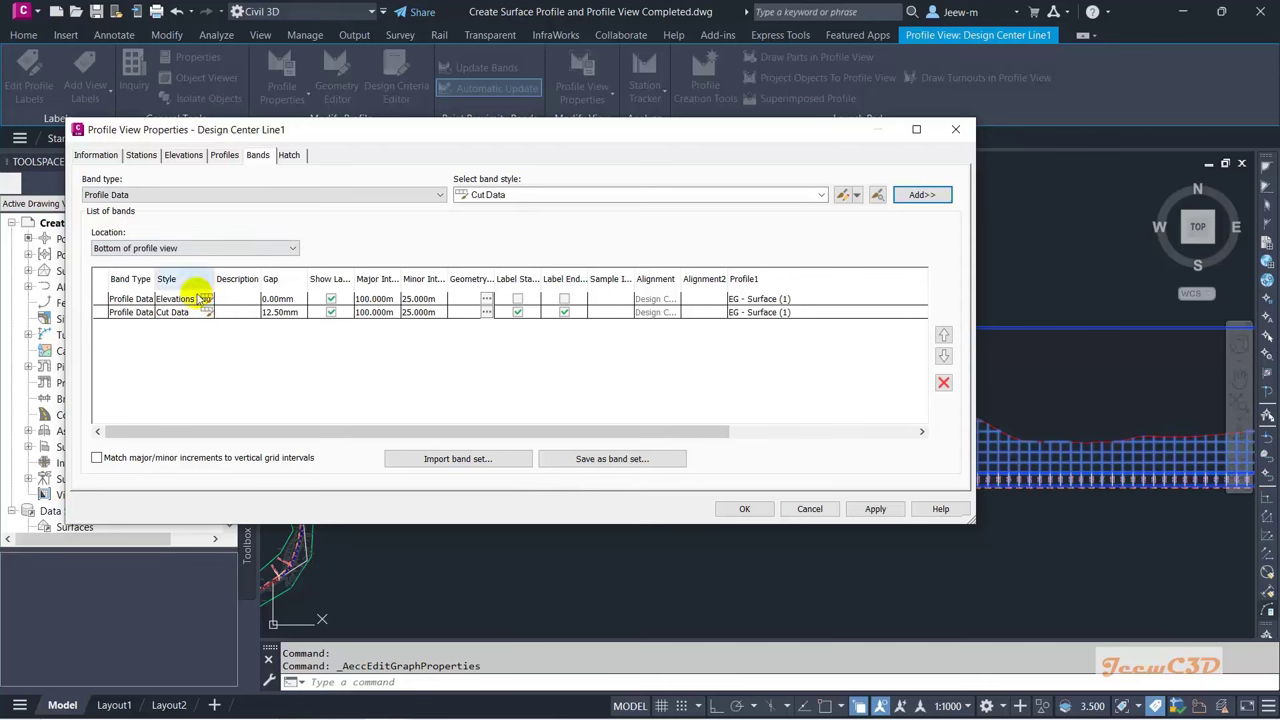
click(280, 314)
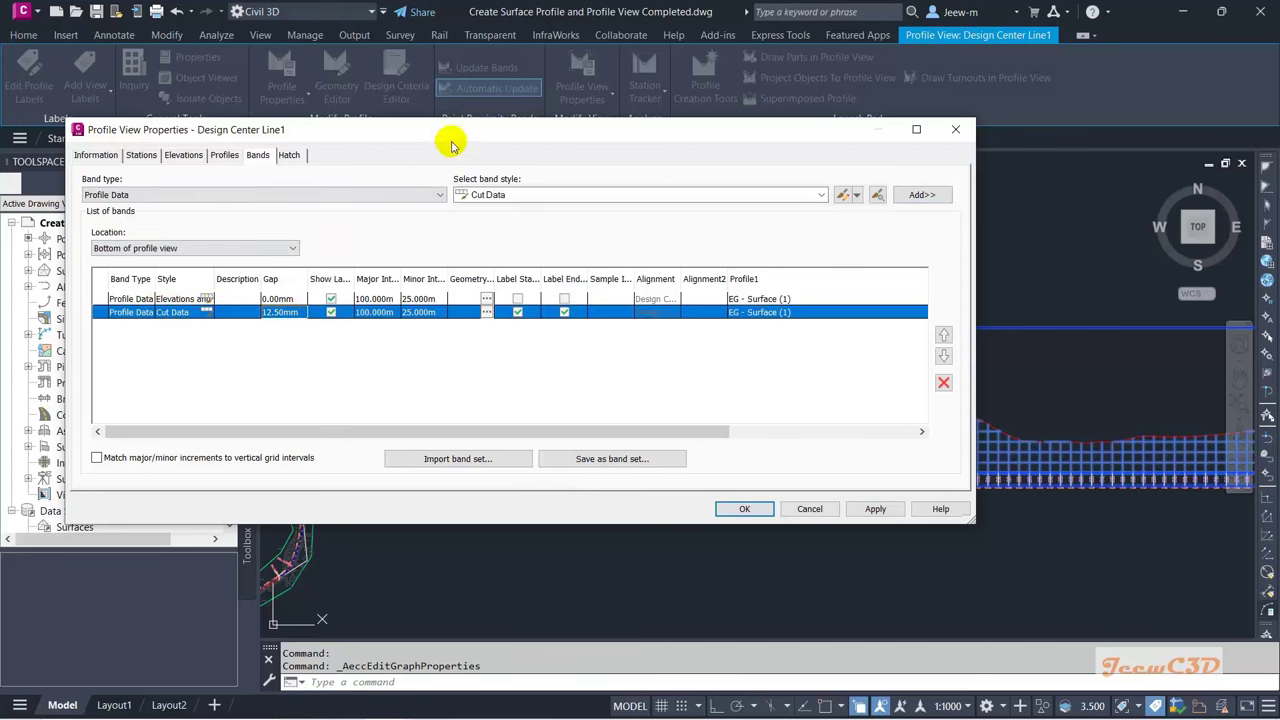
drag(446, 134, 336, 148)
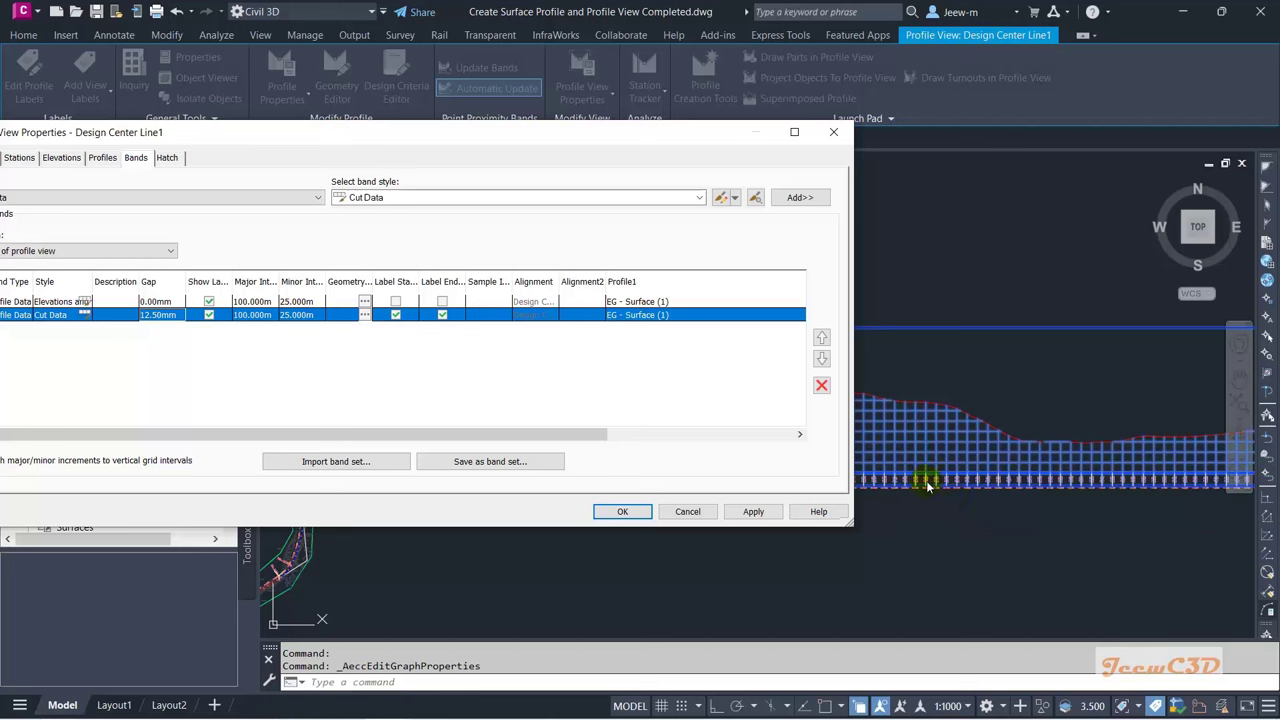
drag(361, 139, 421, 100)
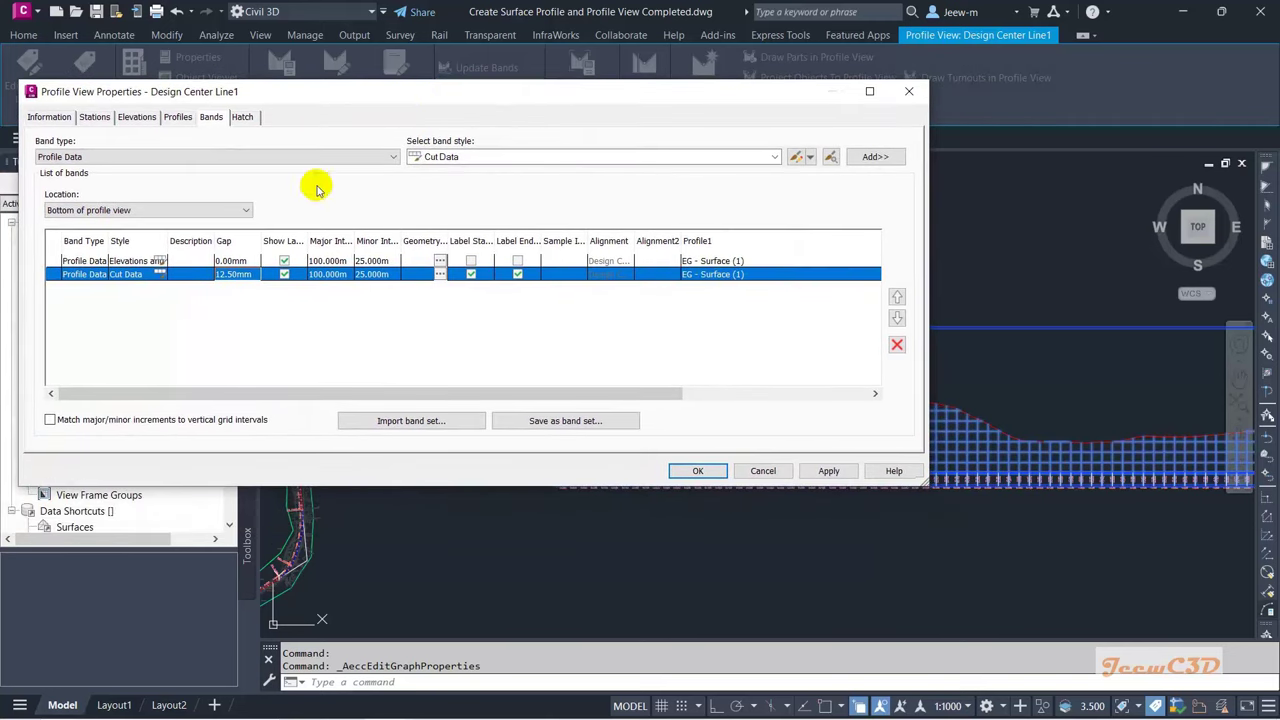
click(237, 278)
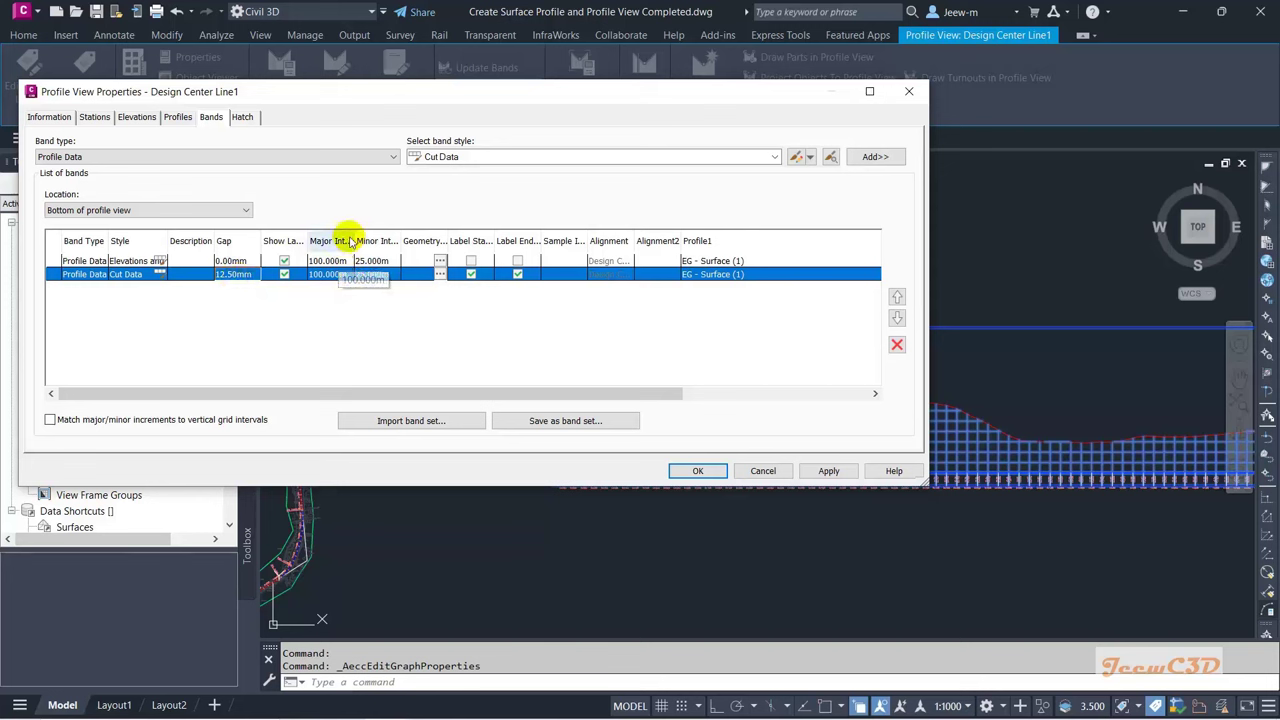
Step: Set the major interval of both the elevations and stations band and the Cut Data band to 20 m
drag(356, 241, 368, 241)
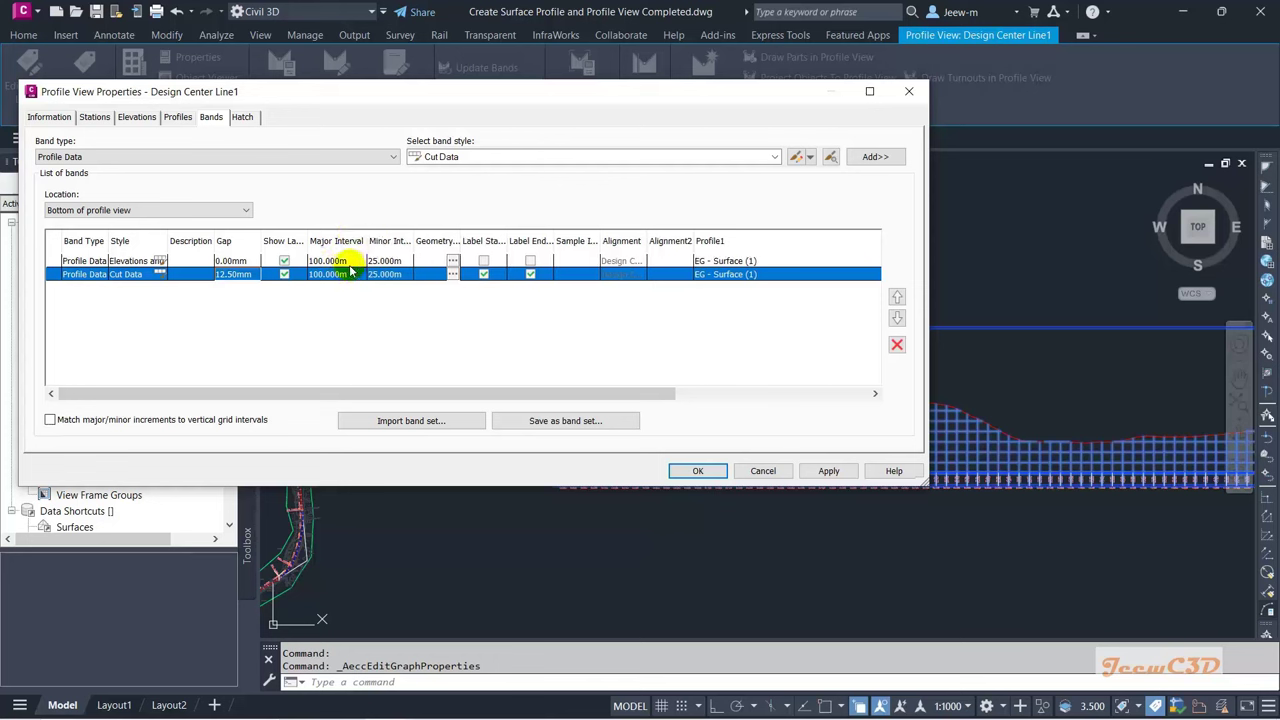
click(340, 261)
click(340, 261)
text(20)
key(Return)
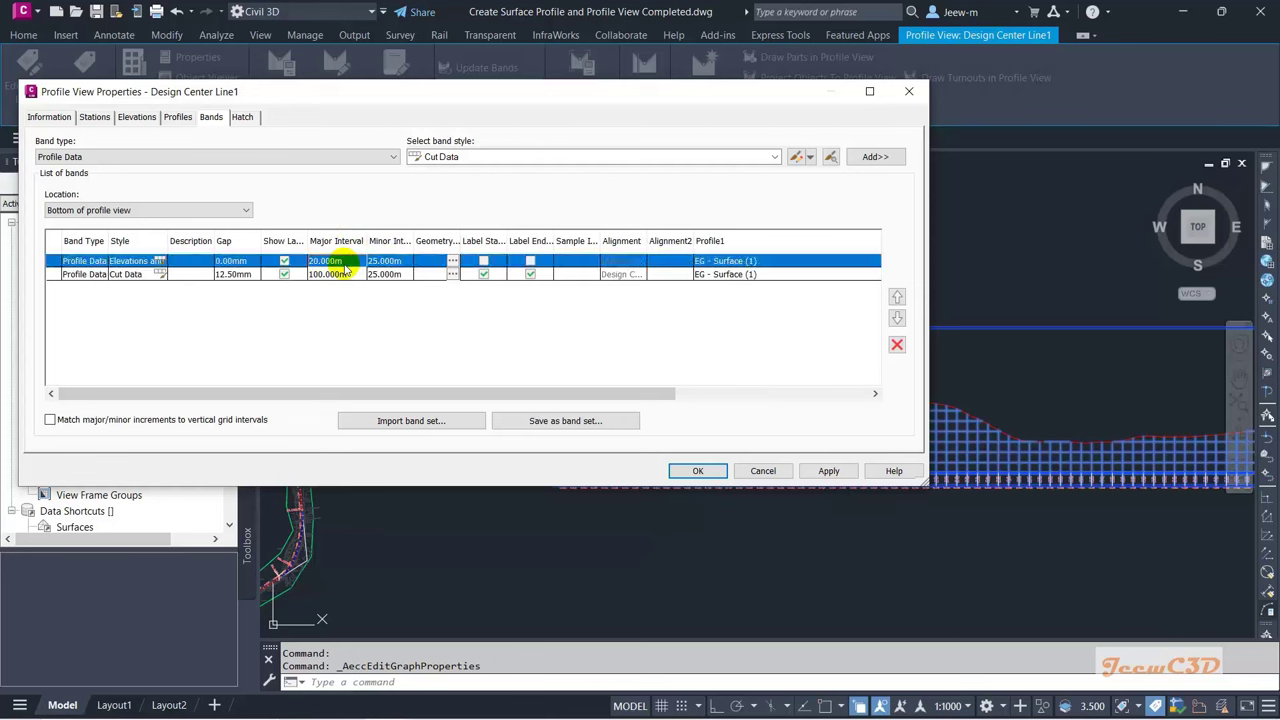
click(343, 276)
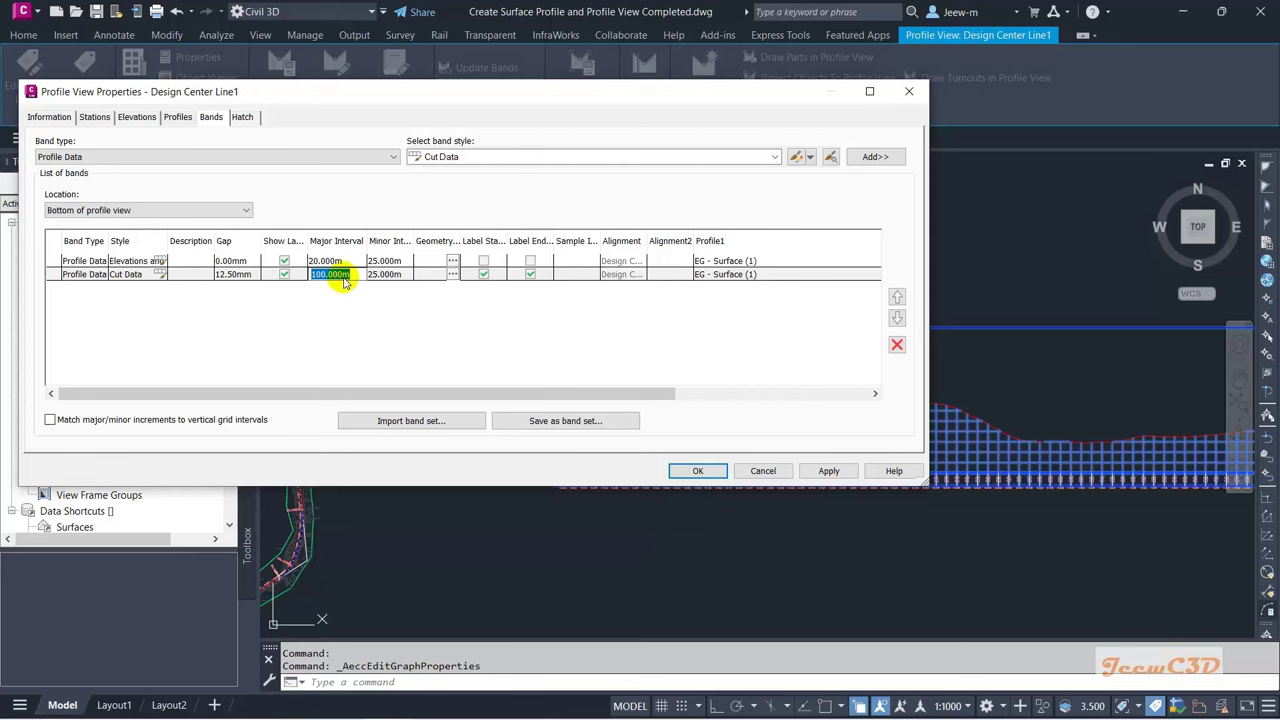
text(20)
key(Return)
Step: Set the minor interval of both Profile Data bands to 10 m
click(383, 262)
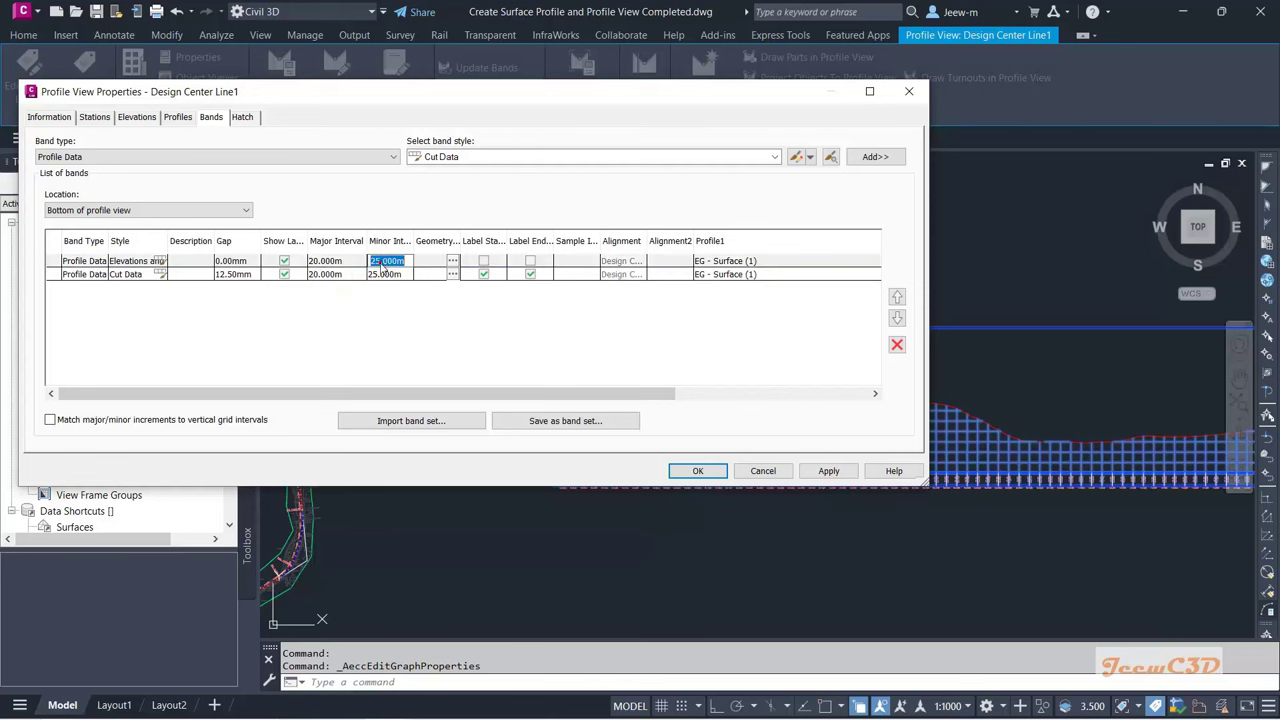
text(10)
key(Return)
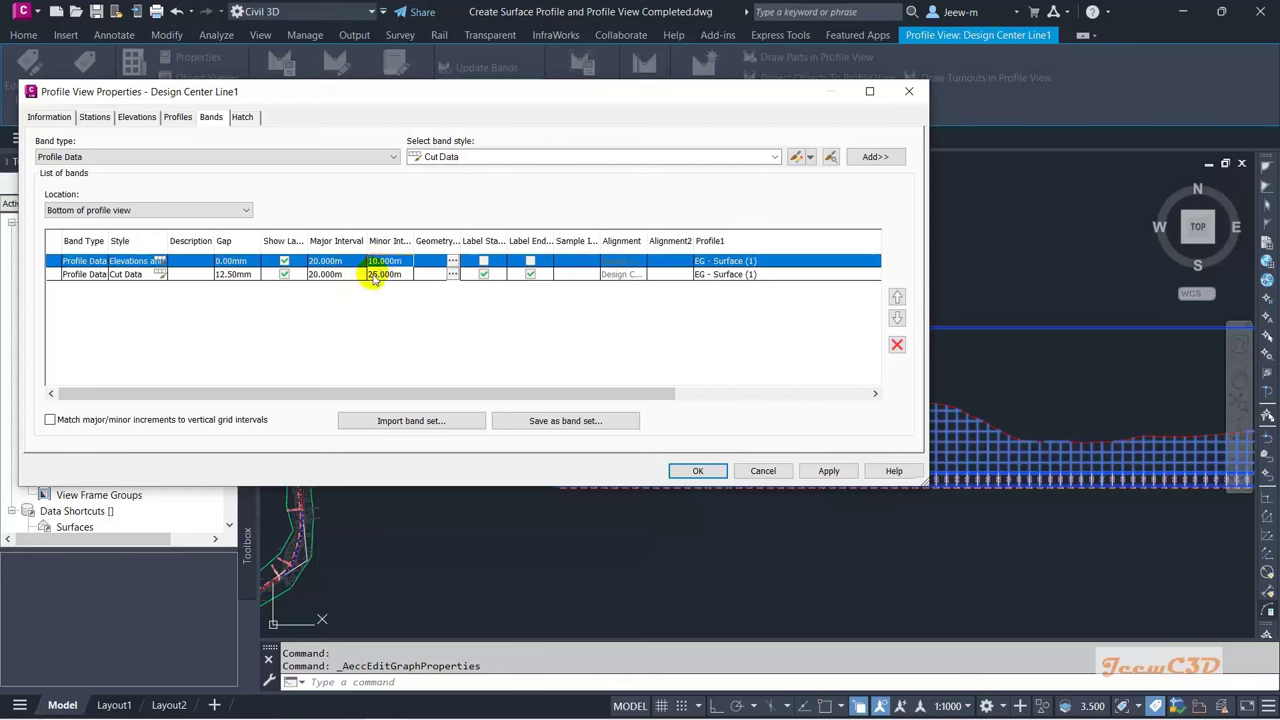
click(376, 275)
text(10)
key(Return)
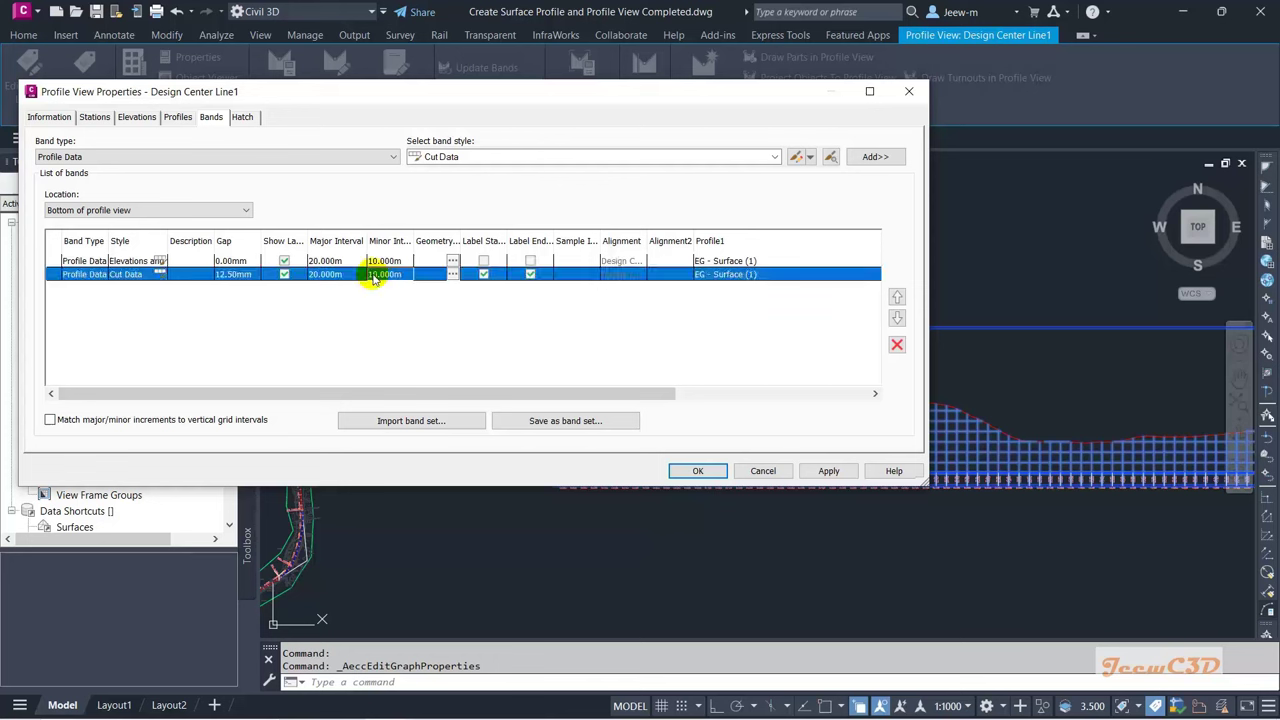
Step: Turn on start and end station labels for the elevations and stations band and accept the profile view properties
click(484, 261)
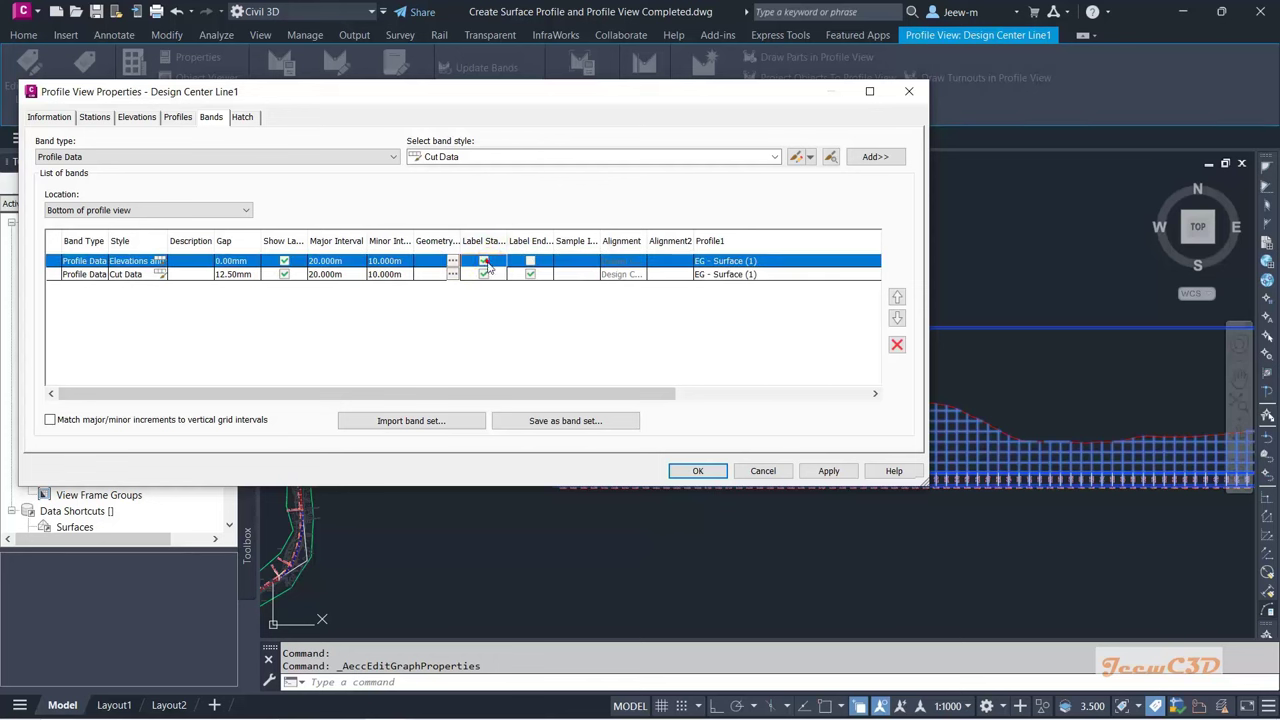
click(529, 261)
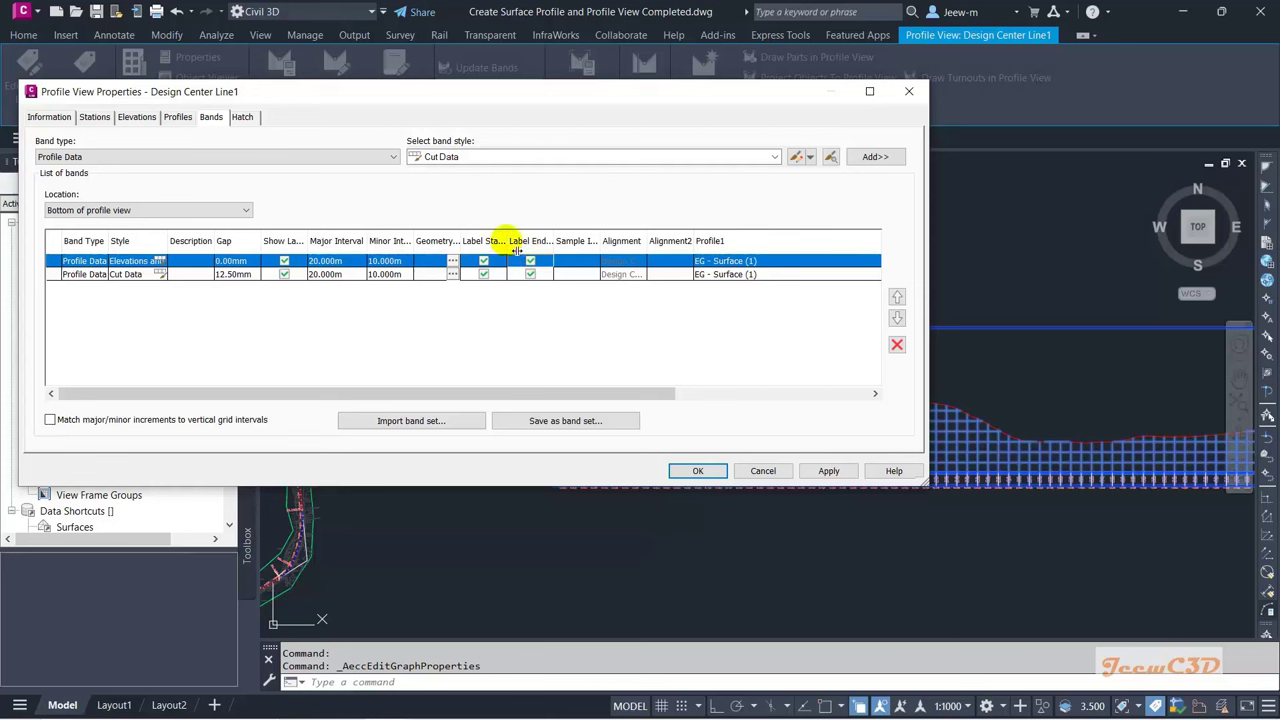
drag(516, 251, 562, 245)
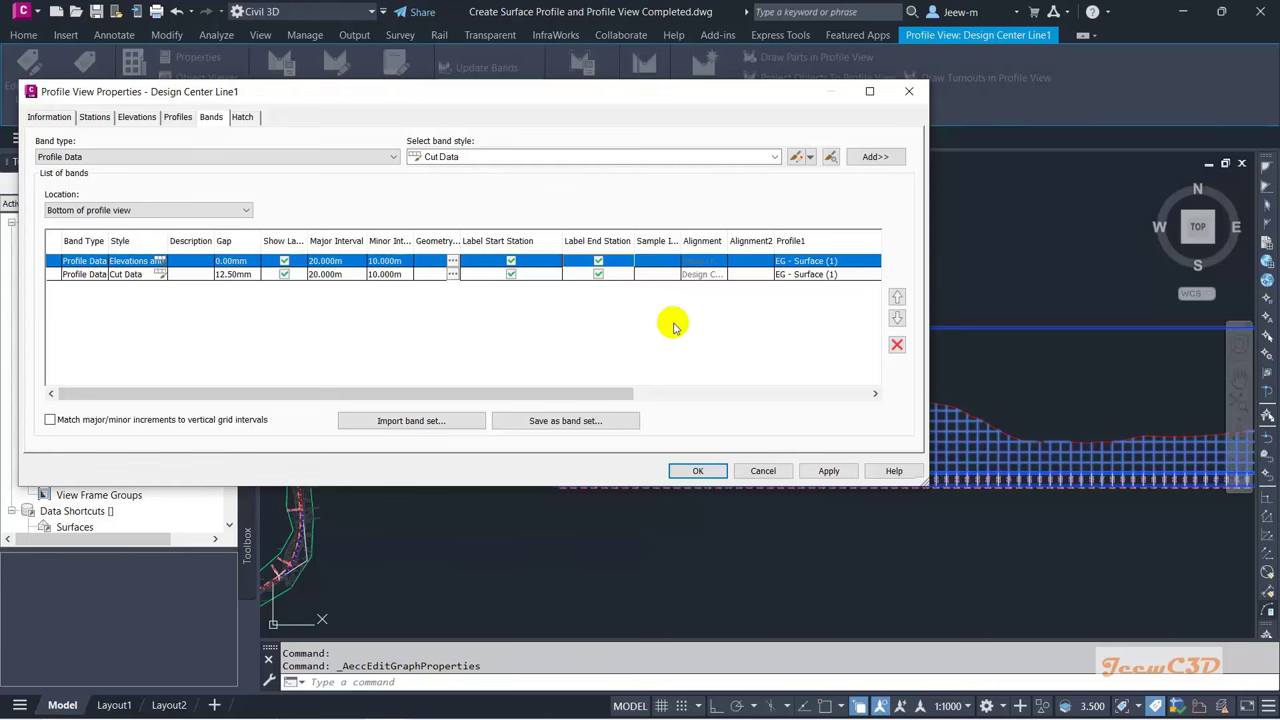
click(698, 471)
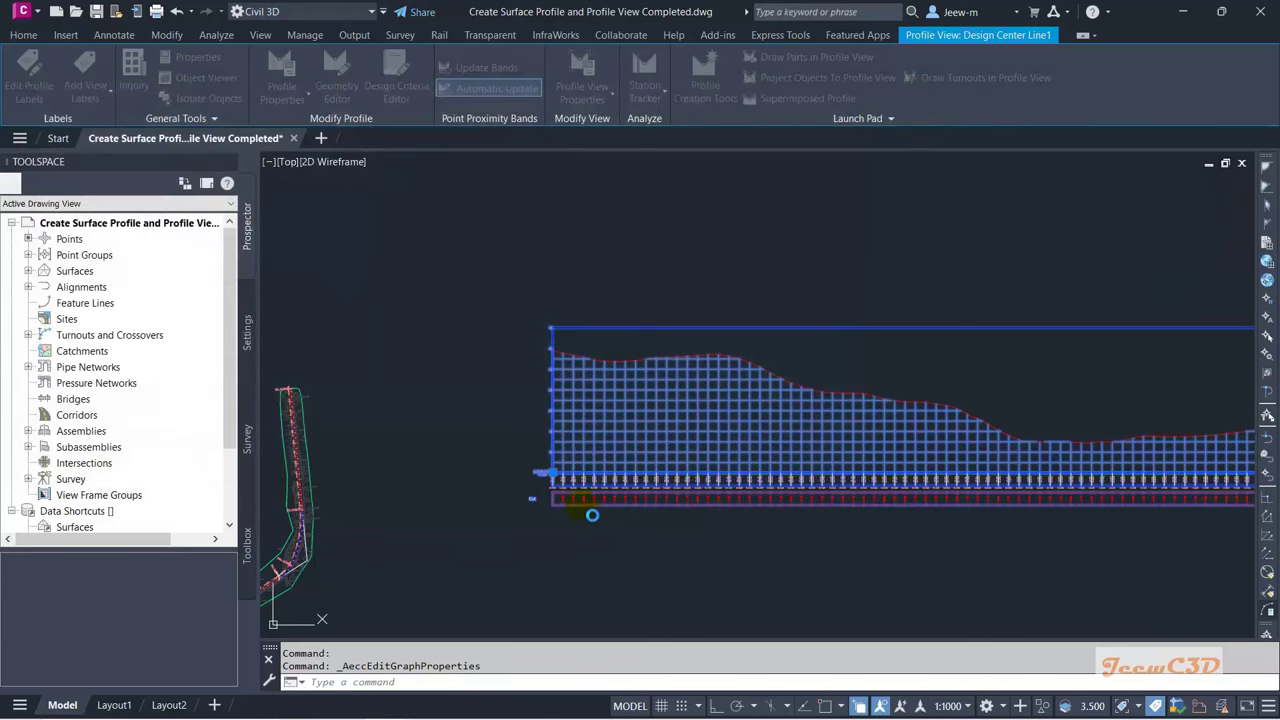
Step: Examine the elevation, station and Cut values in the data bands at the start of the profile view
scroll(580, 505, up, 5)
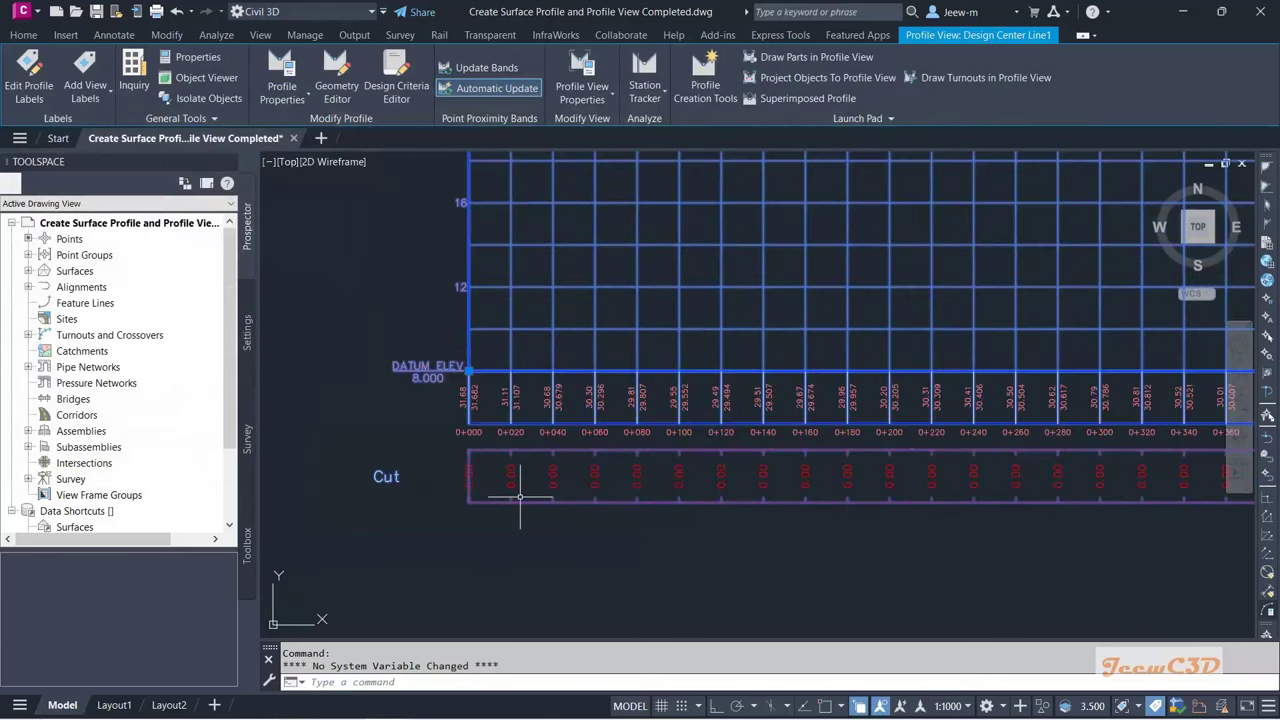
key(Escape)
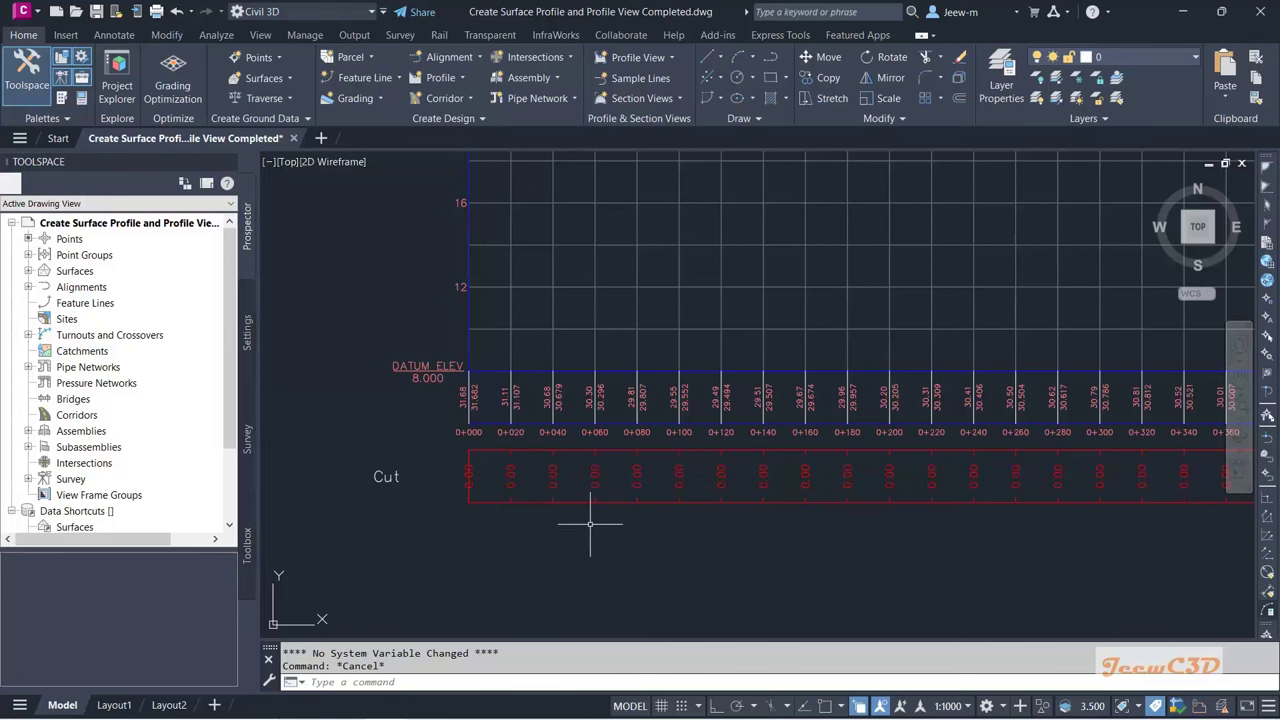
scroll(586, 523, down, 2)
middle_drag(466, 519, 455, 467)
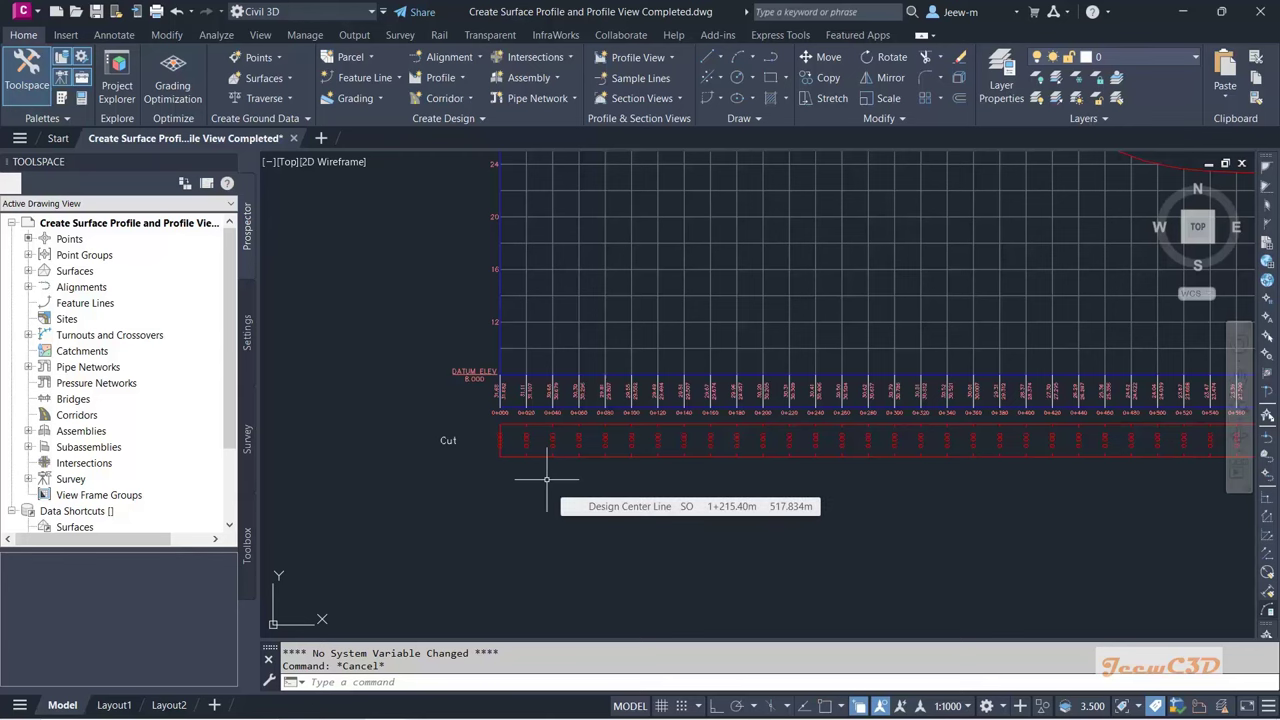
scroll(550, 500, down, 3)
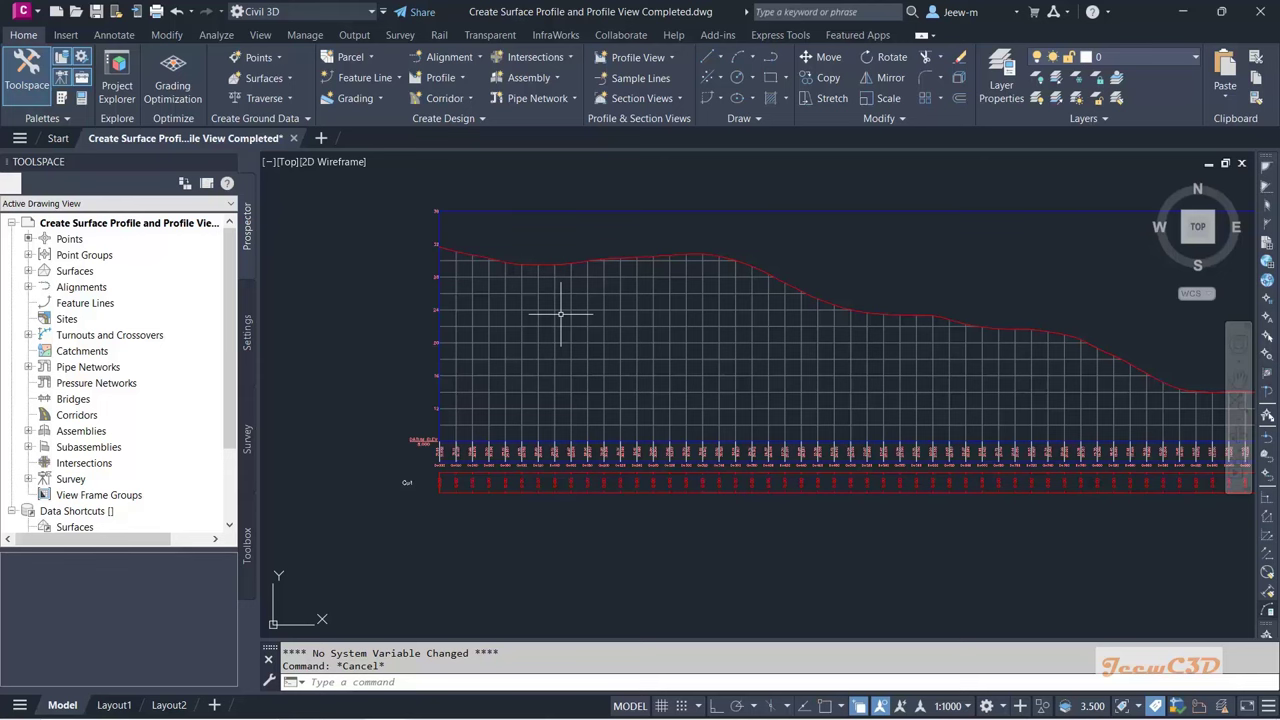
scroll(498, 475, up, 2)
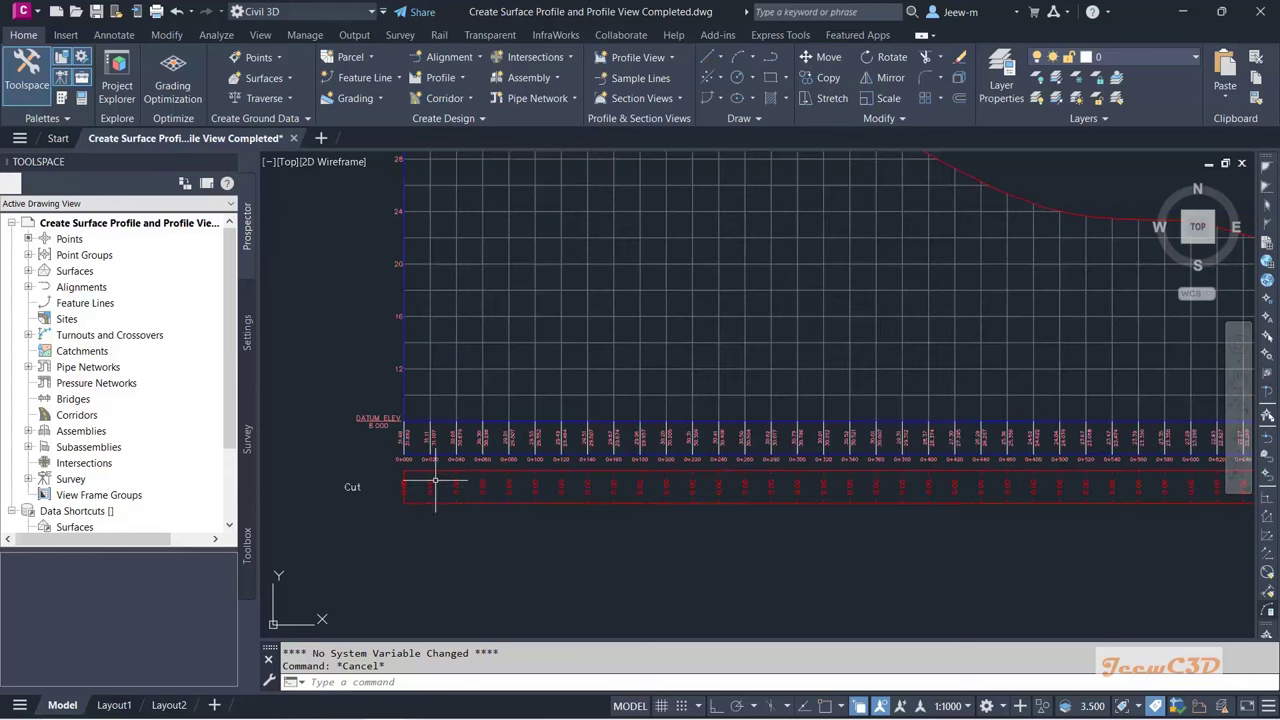
scroll(452, 470, up, 2)
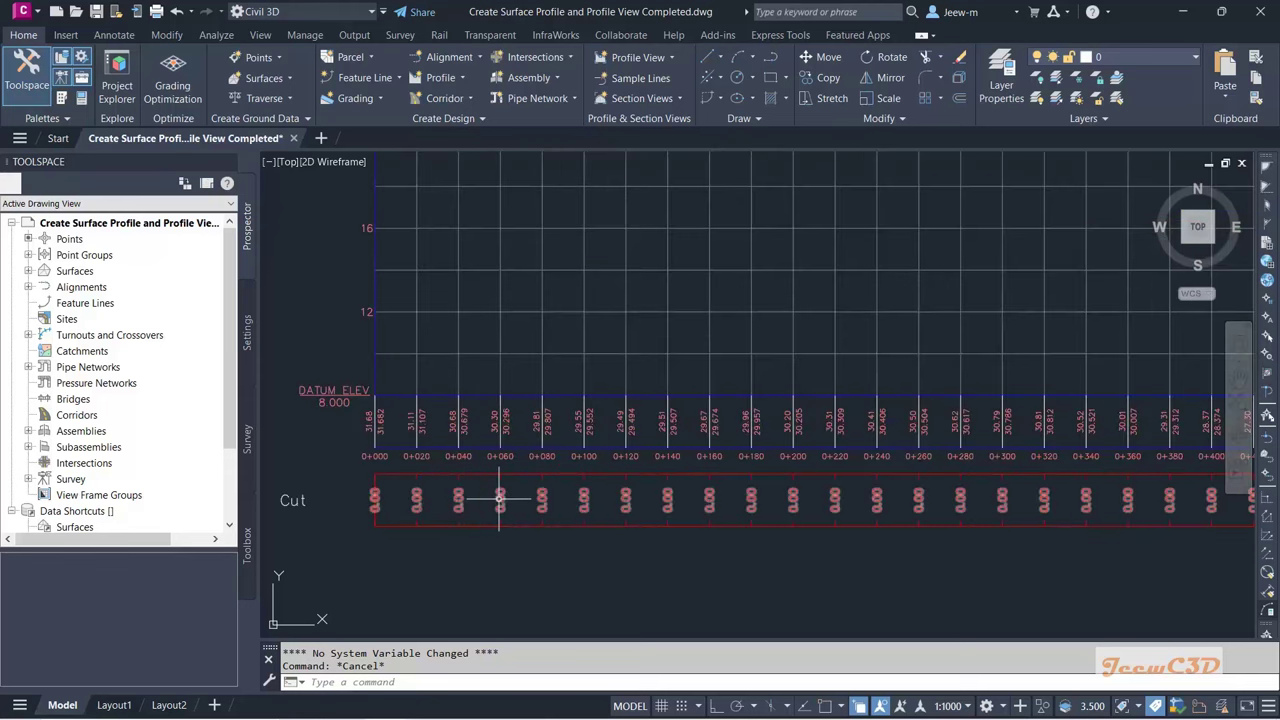
scroll(500, 491, down, 3)
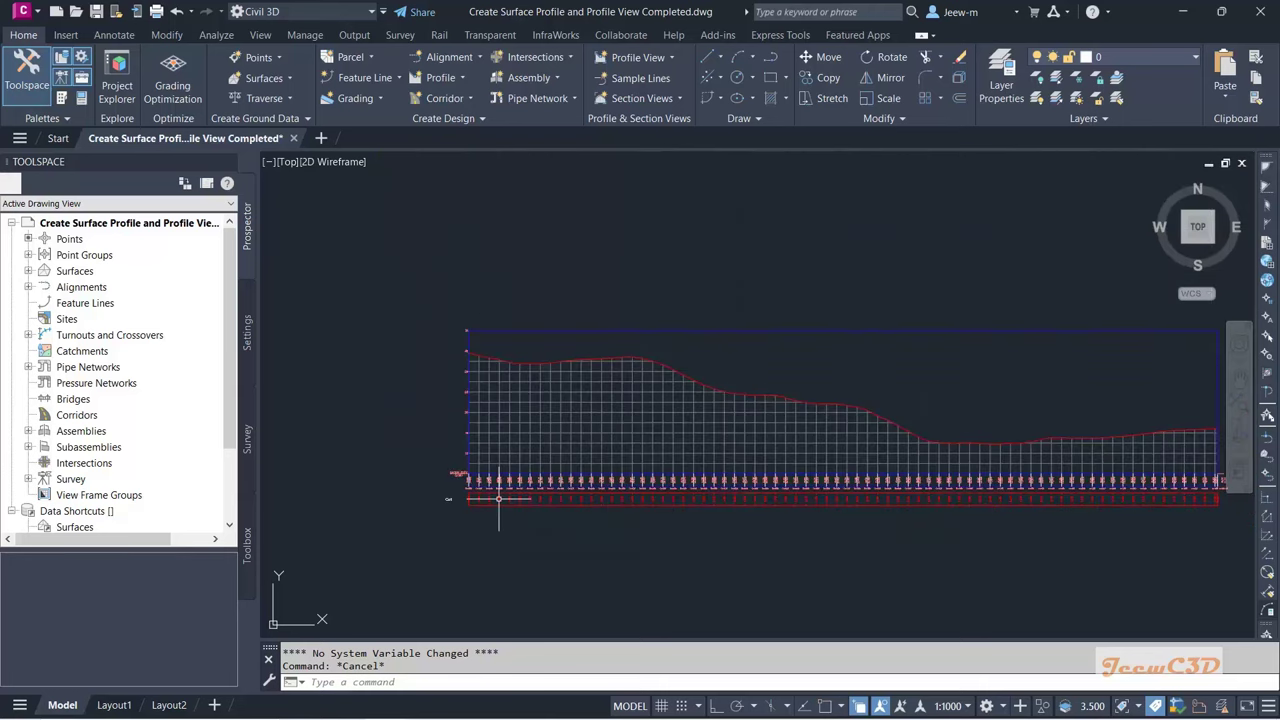
Step: Inspect the end station labels of the elevations and stations band and compare both ends of the profile view
middle_drag(986, 523, 700, 526)
scroll(912, 497, up, 5)
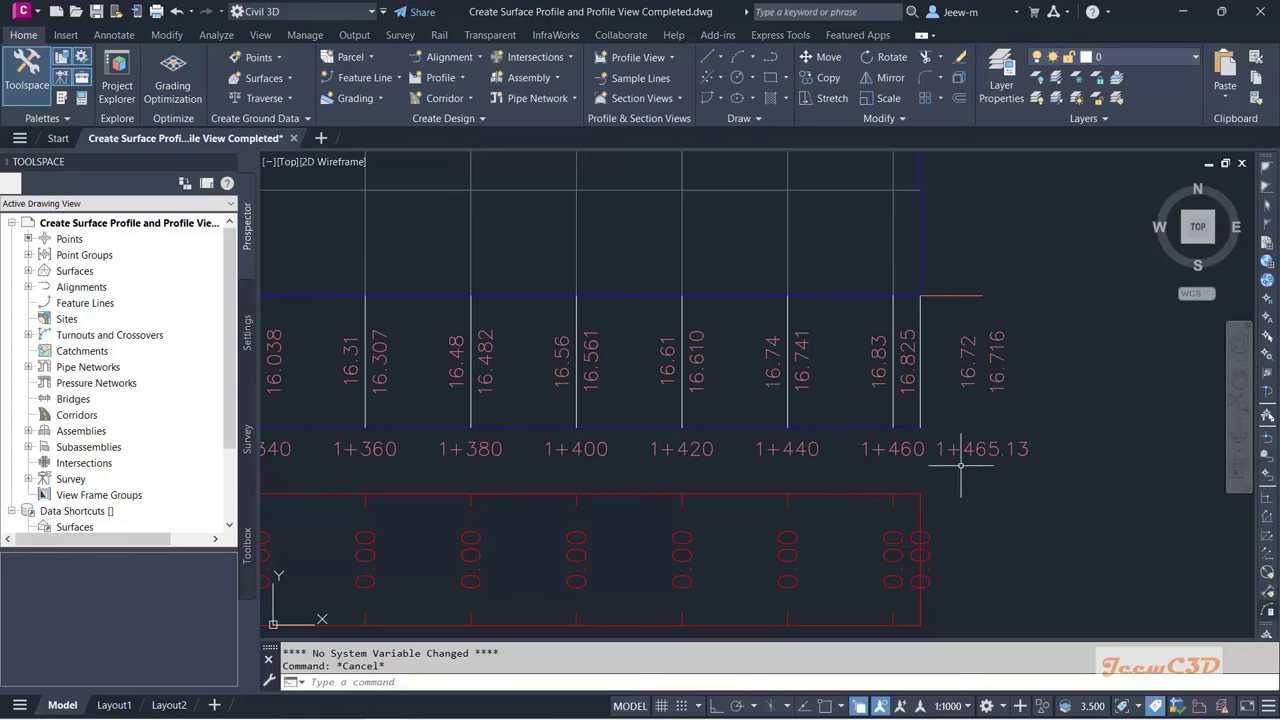
mouse_move(1008, 464)
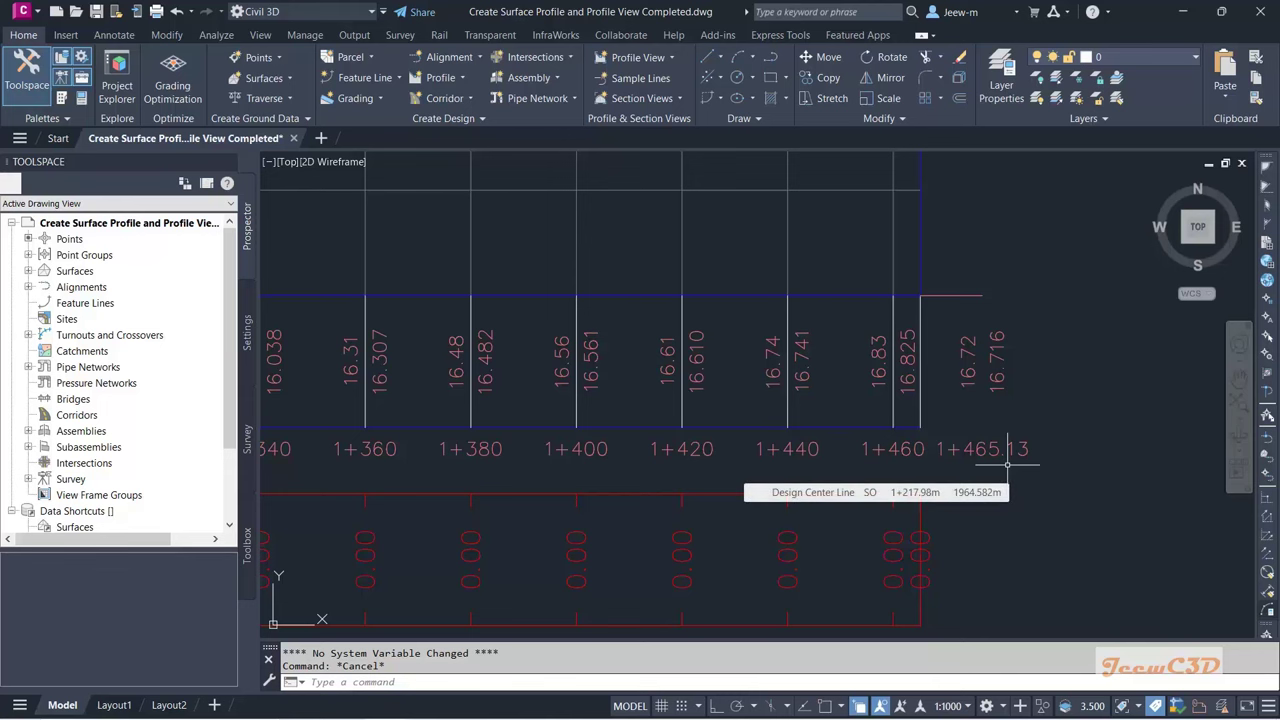
scroll(1008, 464, down, 7)
middle_drag(914, 509, 852, 457)
scroll(412, 397, up, 5)
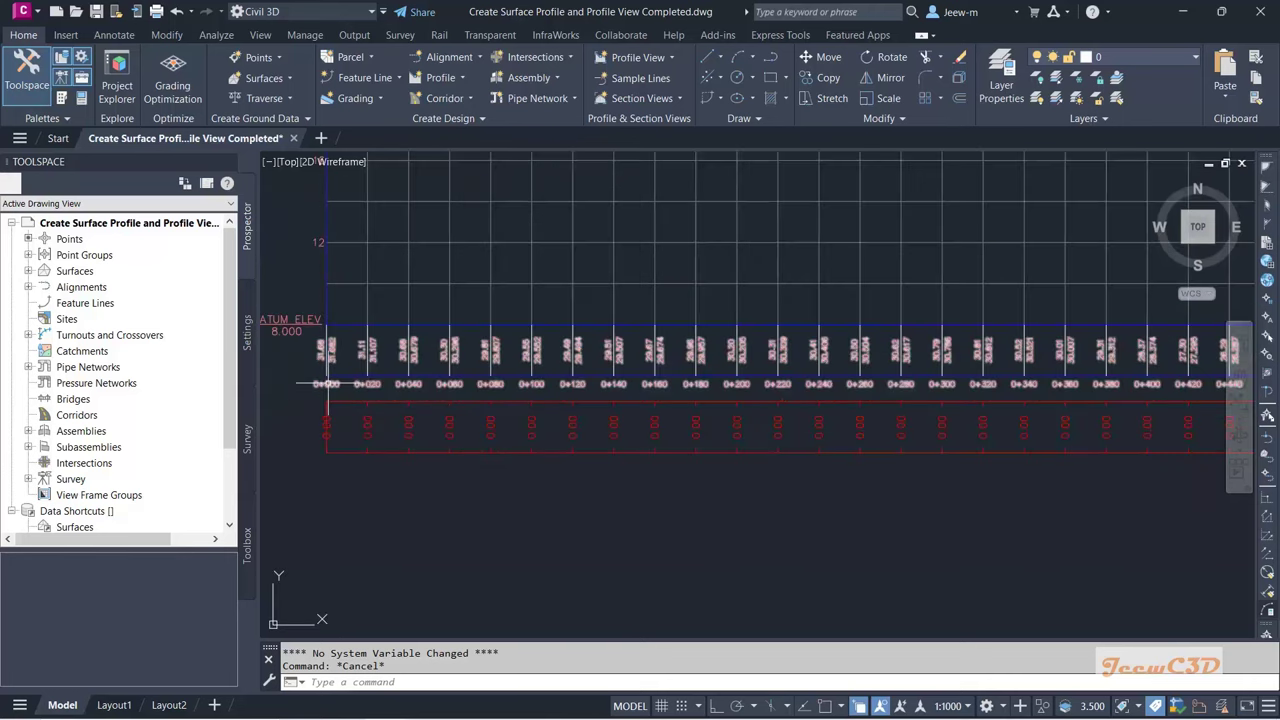
scroll(416, 397, down, 4)
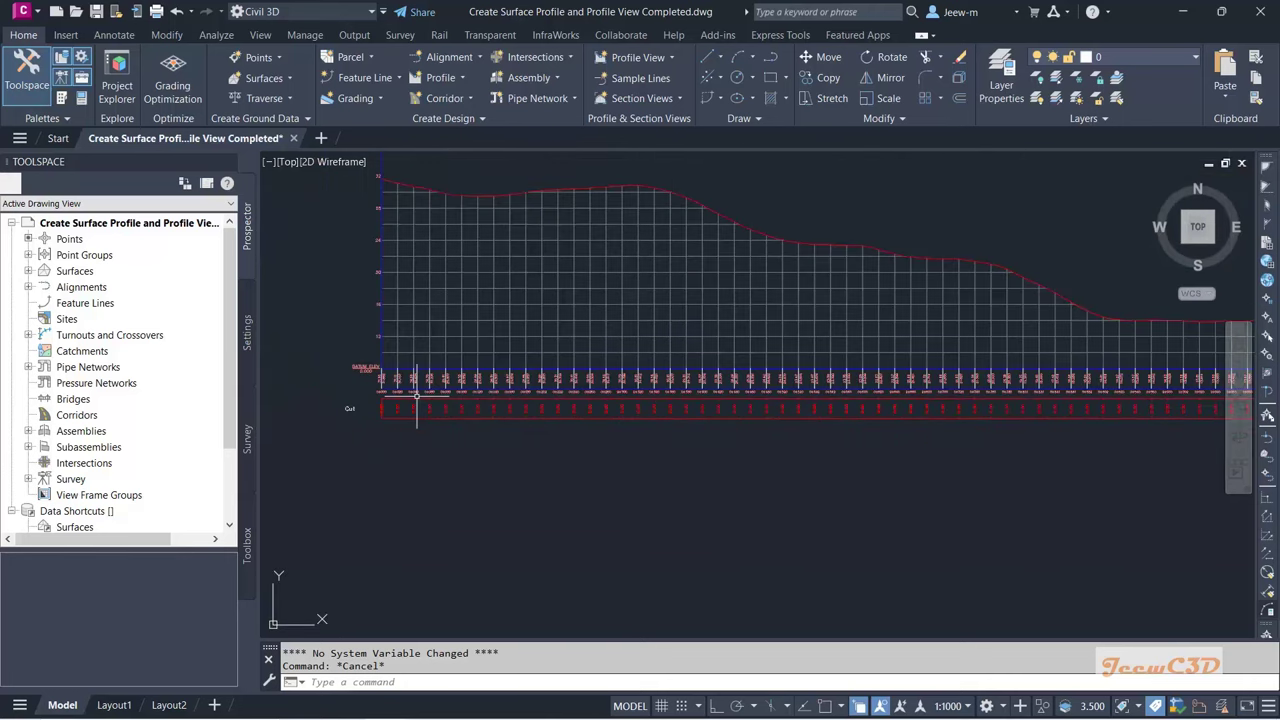
scroll(541, 451, up, 1)
scroll(541, 451, down, 2)
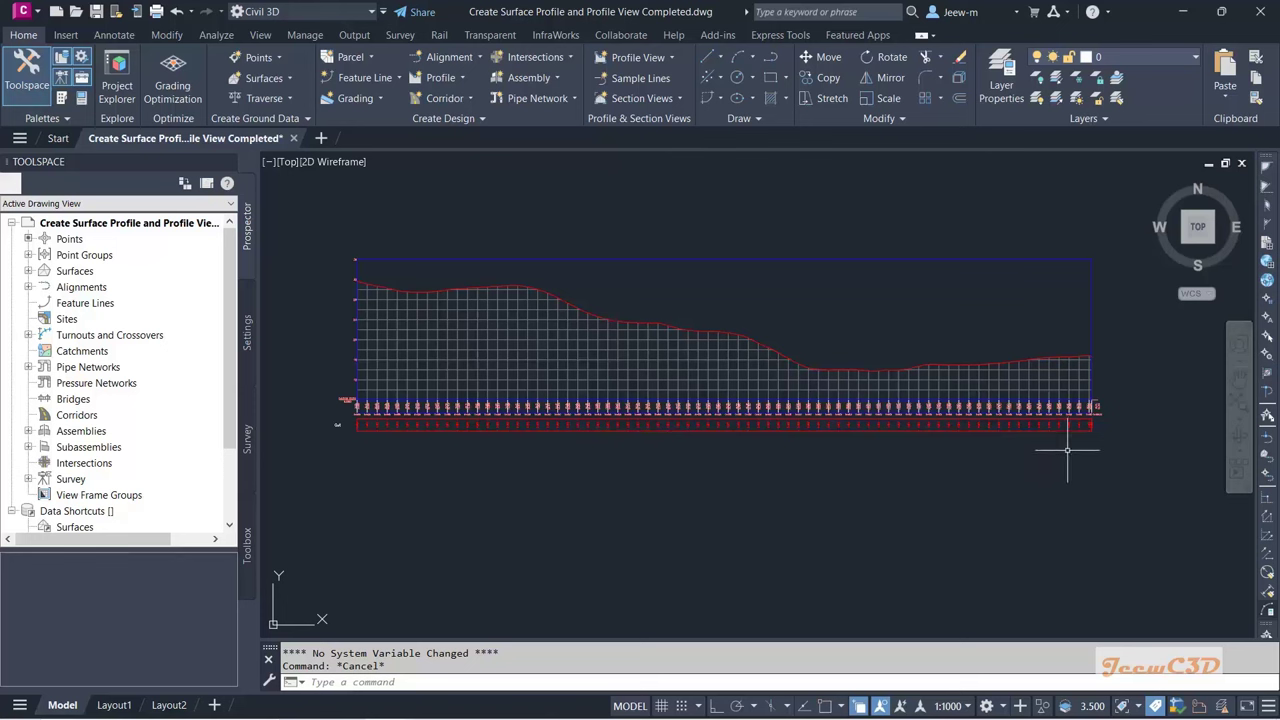
mouse_move(1067, 450)
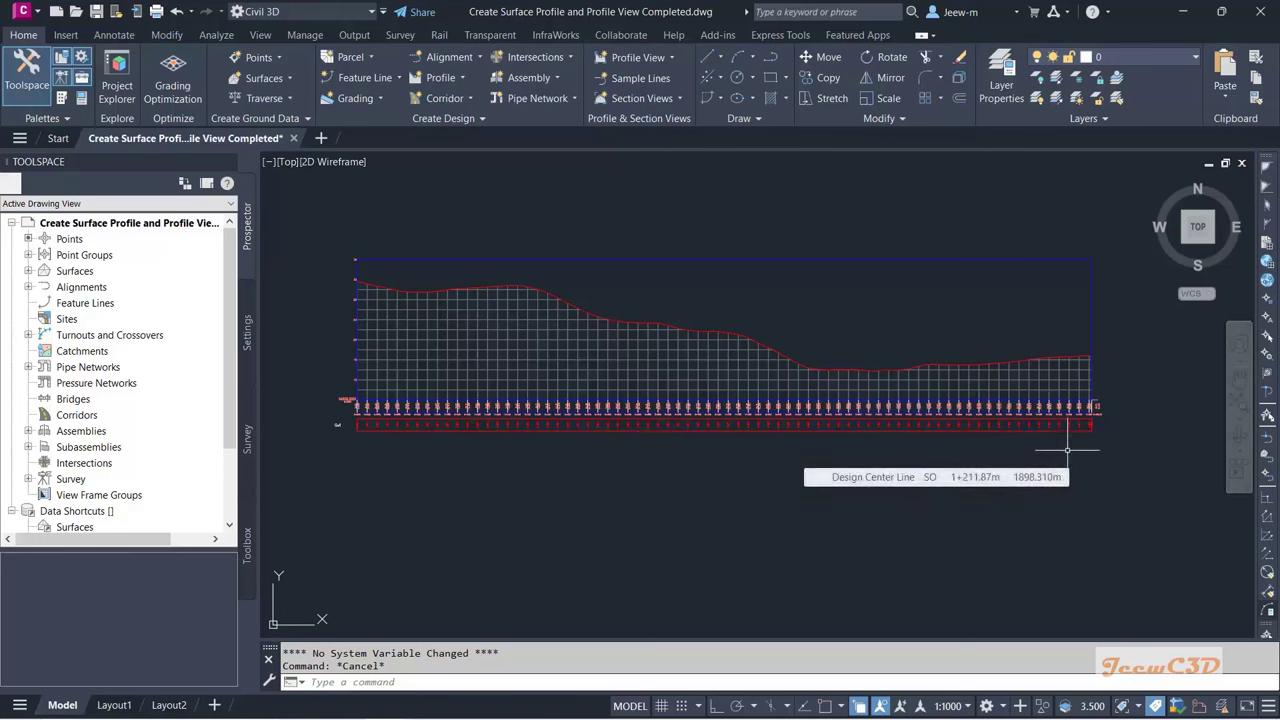
scroll(943, 490, down, 2)
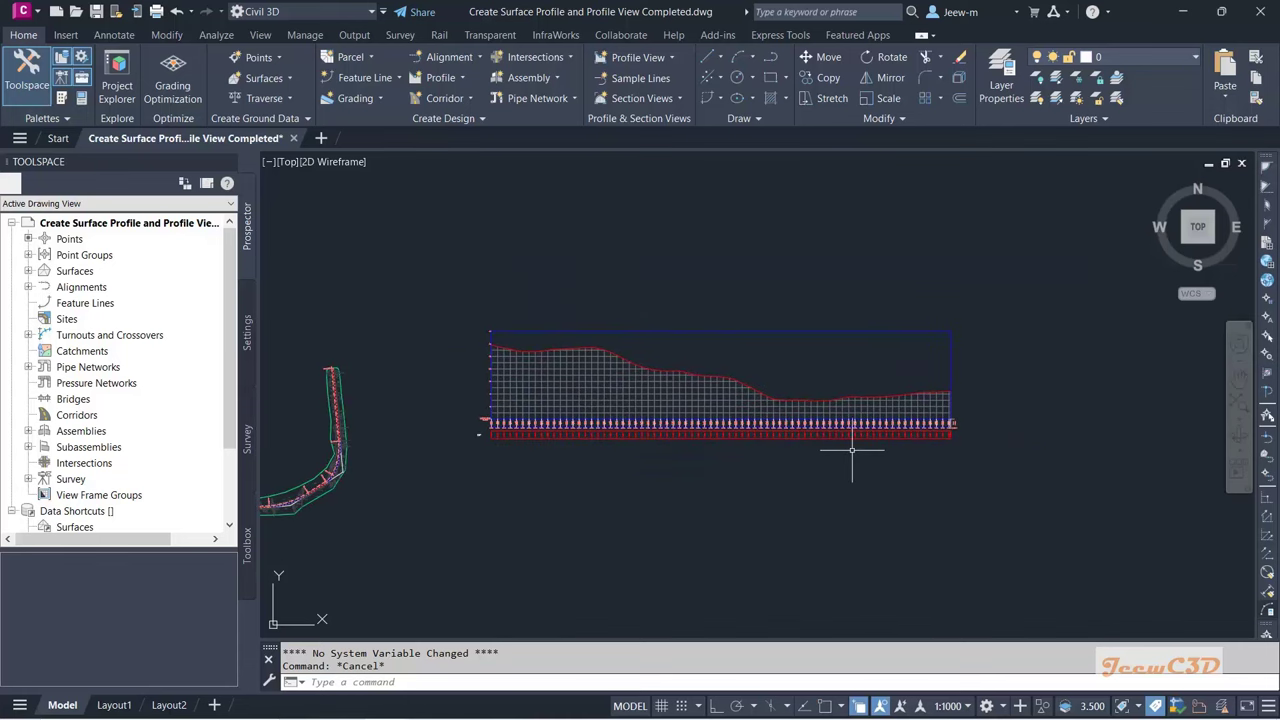
mouse_move(820, 471)
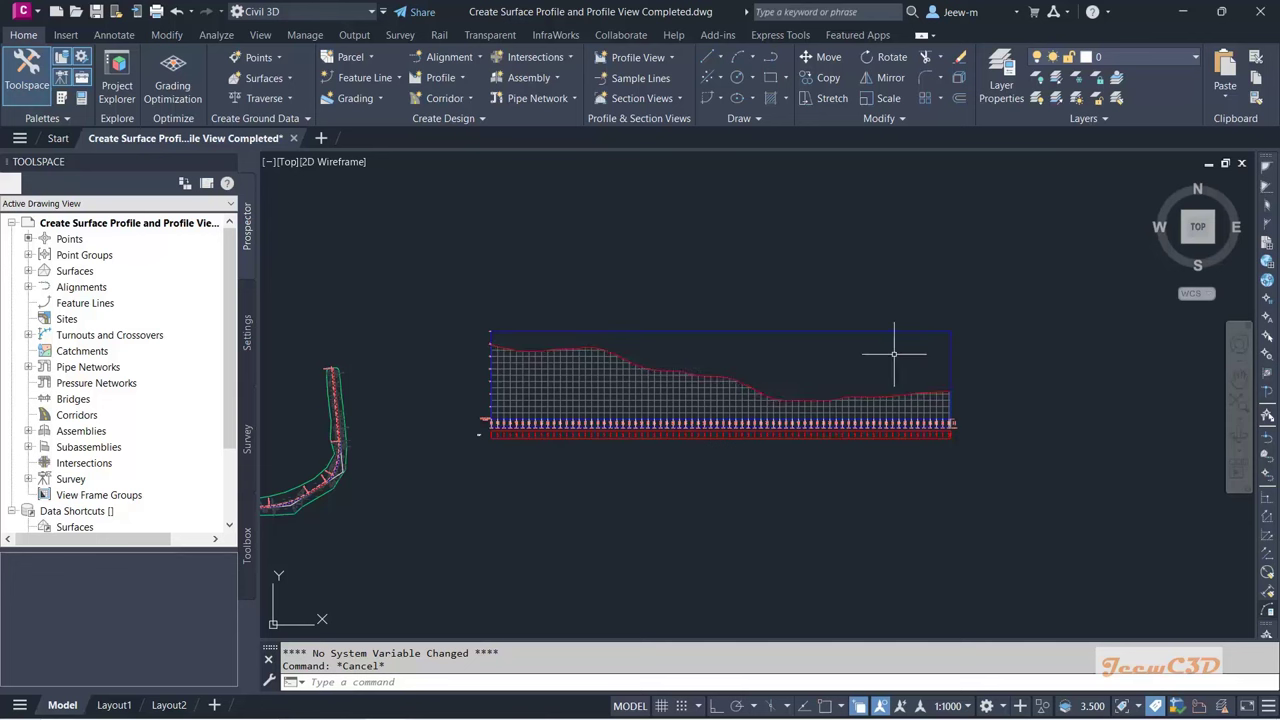
middle_drag(821, 366, 889, 346)
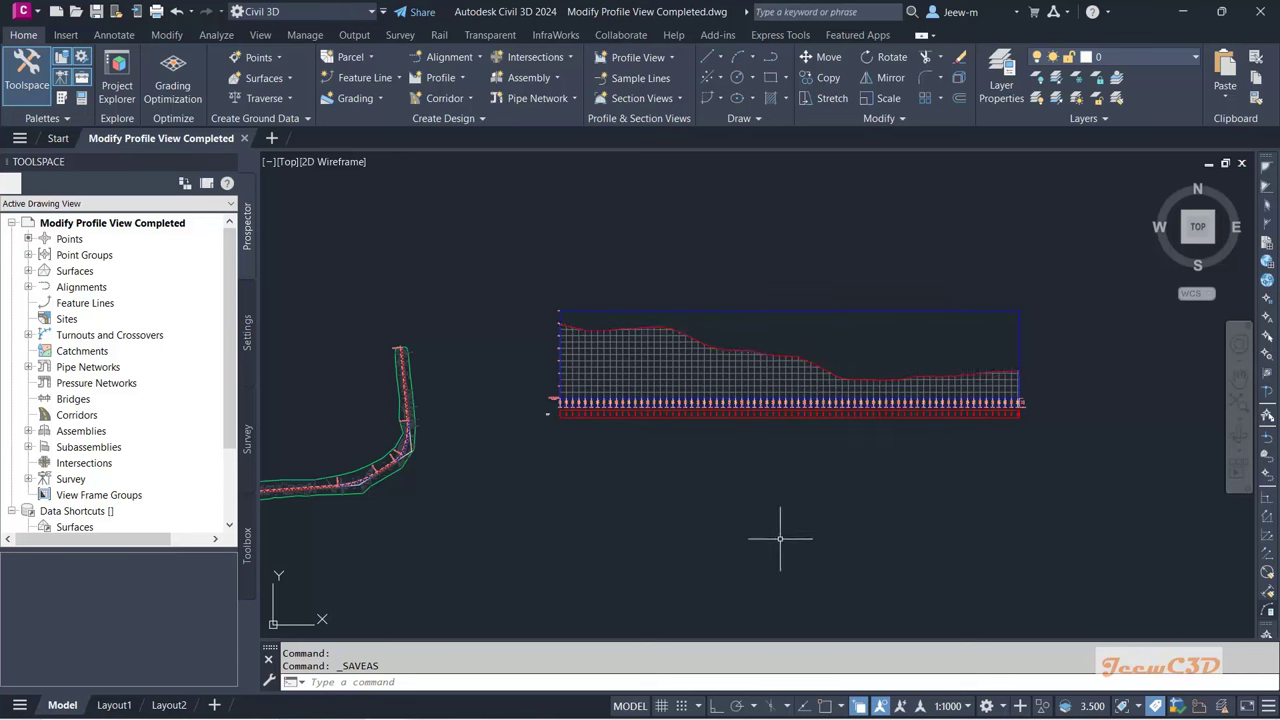
Step: Create a layout profile named Proposed Profile in the Design Center Line profile view, with the Design Profile style and Complete Label Set
scroll(620, 525, up, 2)
scroll(452, 460, down, 4)
middle_drag(420, 508, 449, 466)
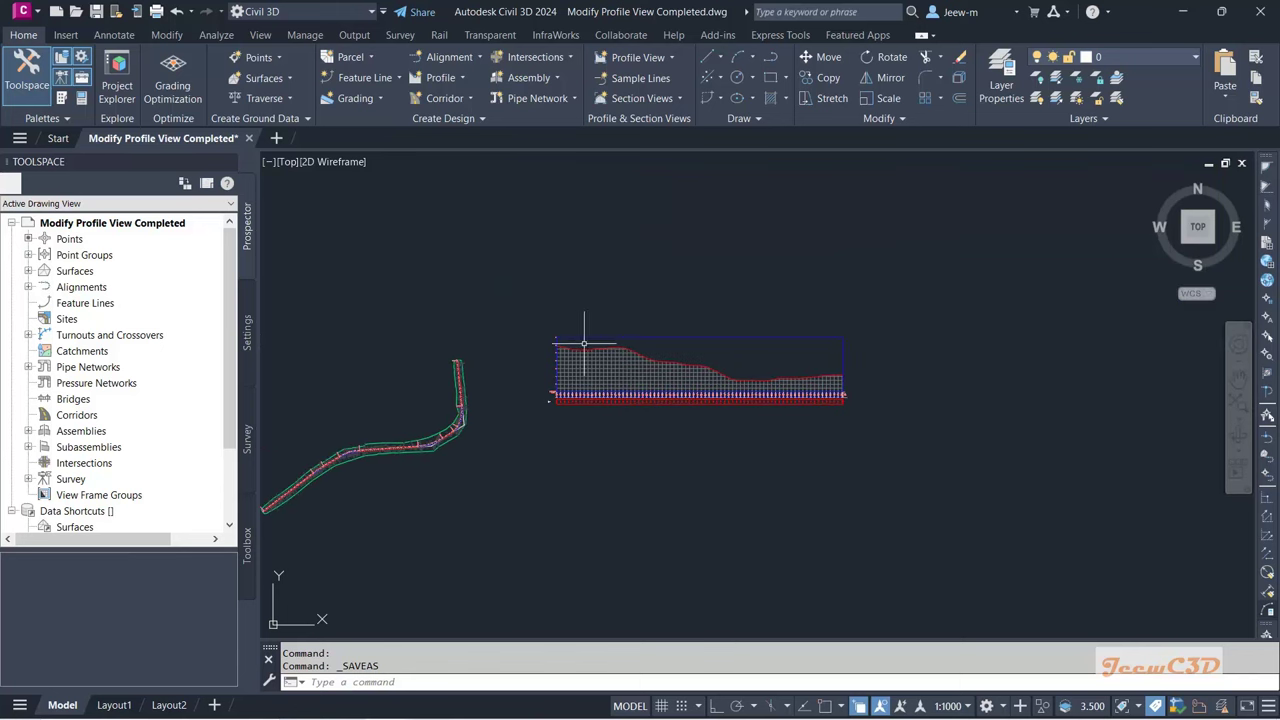
scroll(591, 345, up, 2)
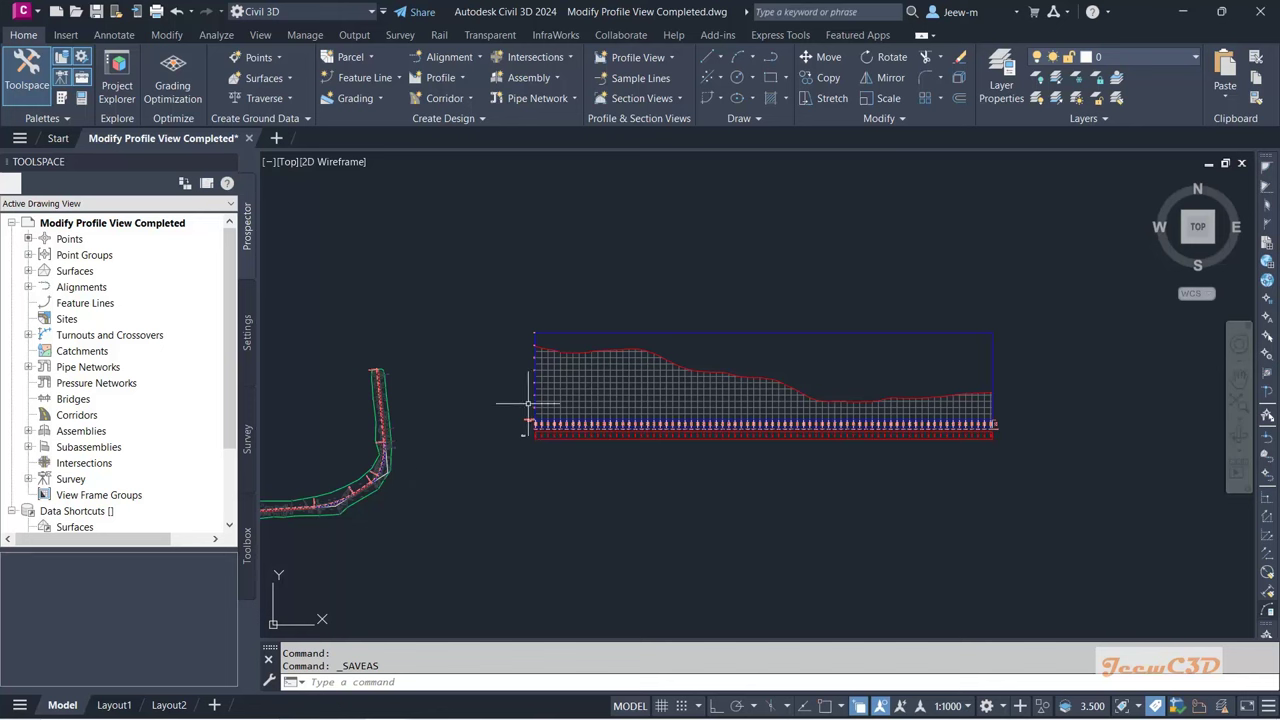
click(577, 396)
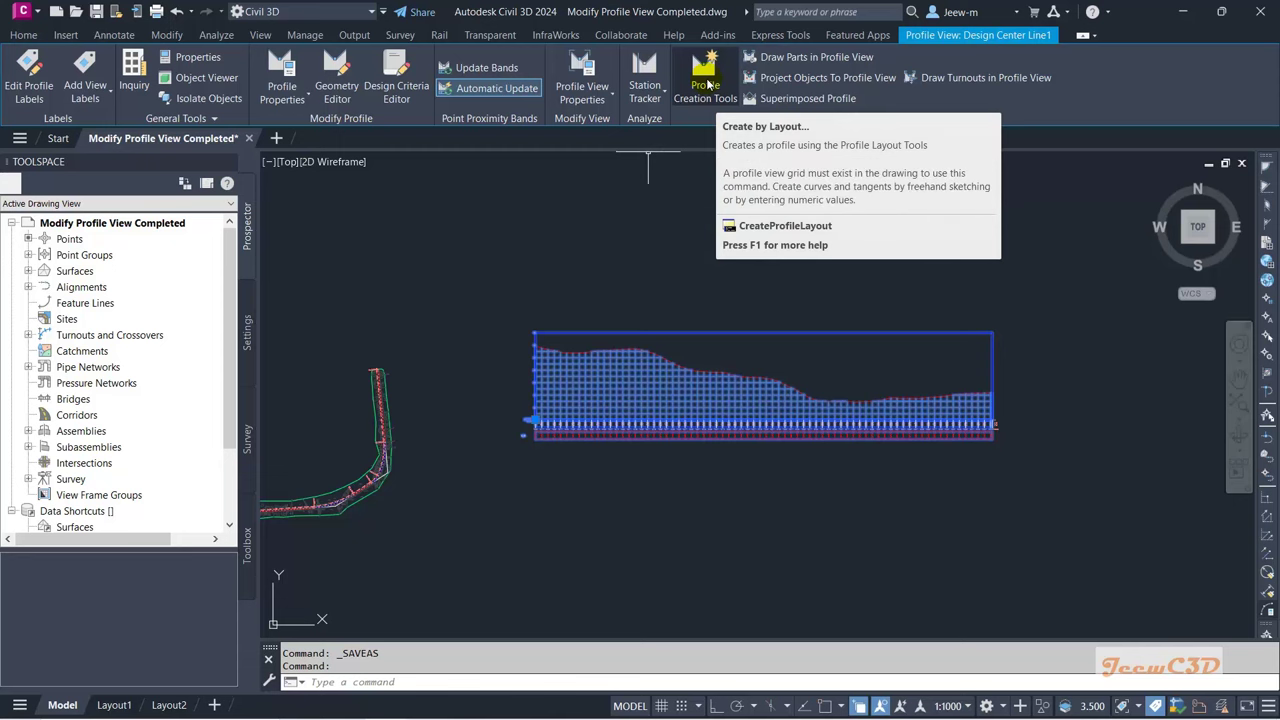
click(707, 85)
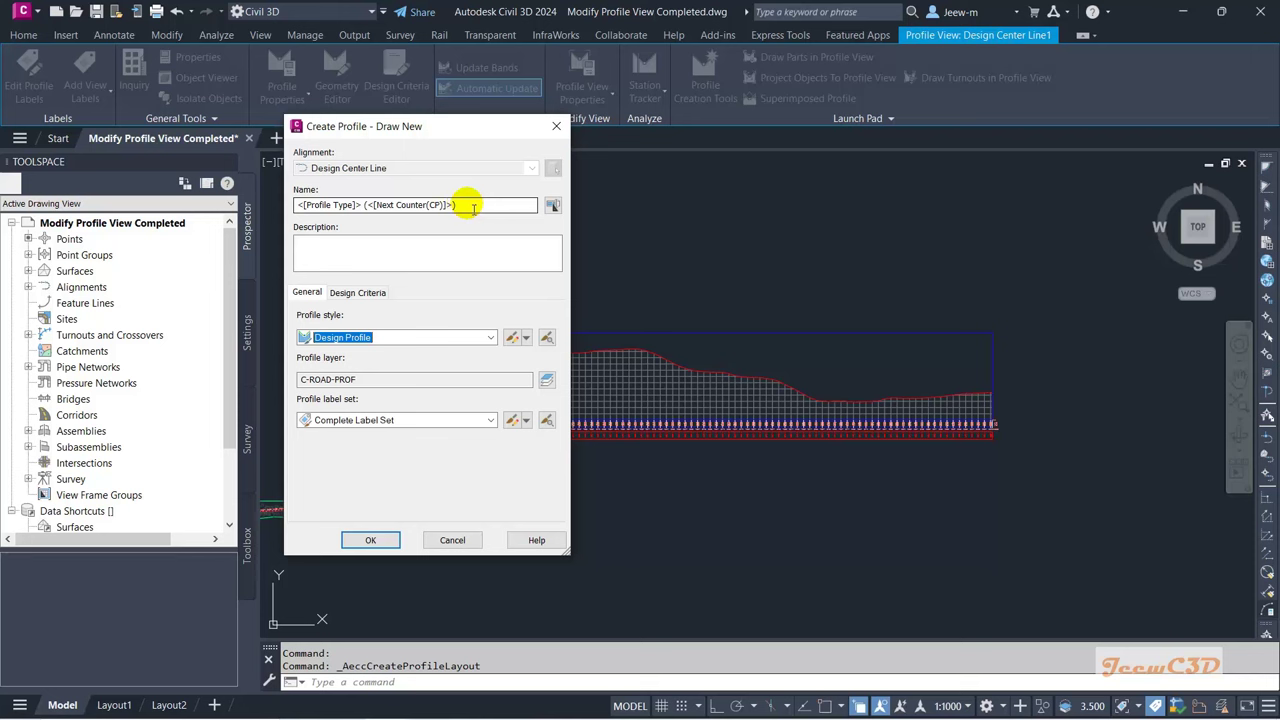
double_click(466, 204)
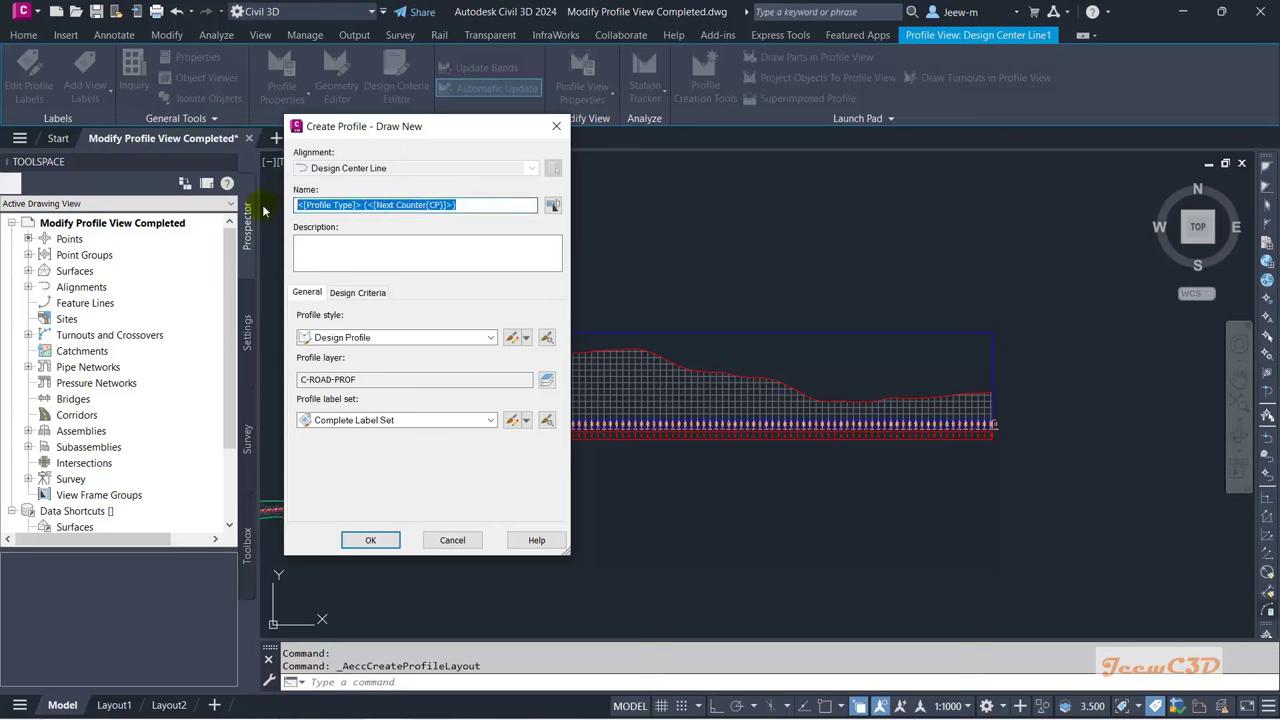
text(Proposed Profile)
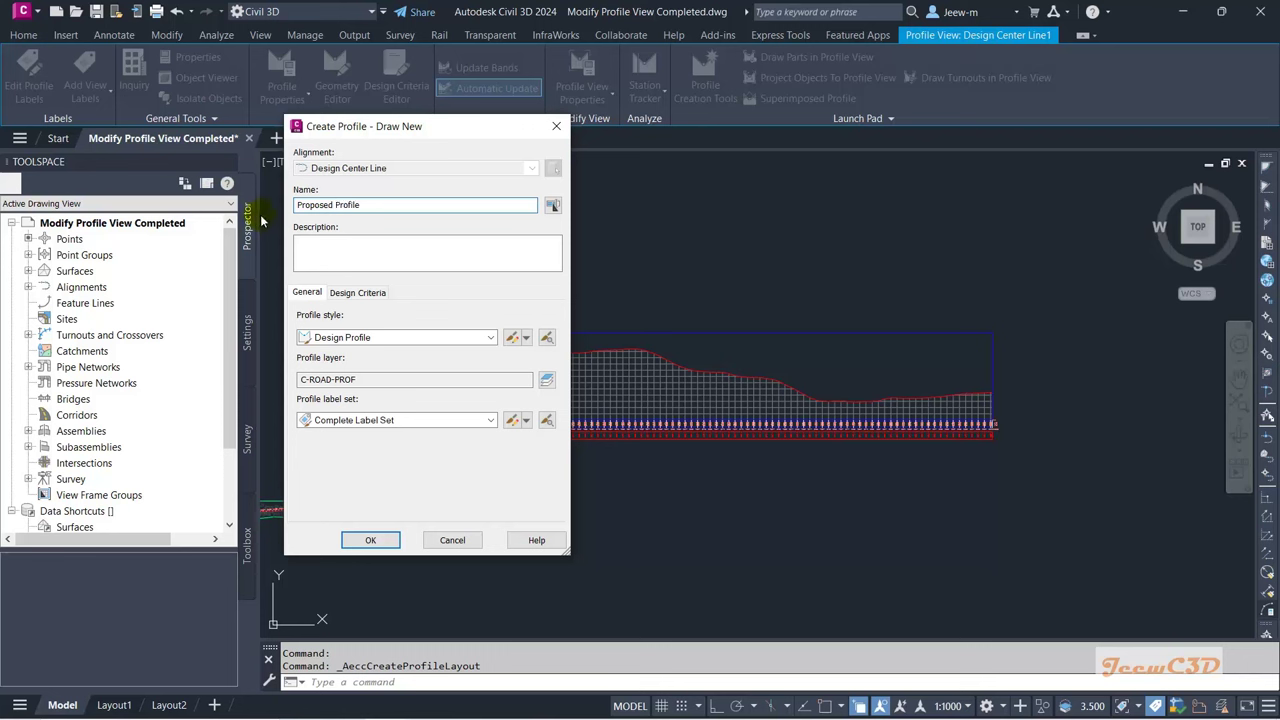
click(428, 253)
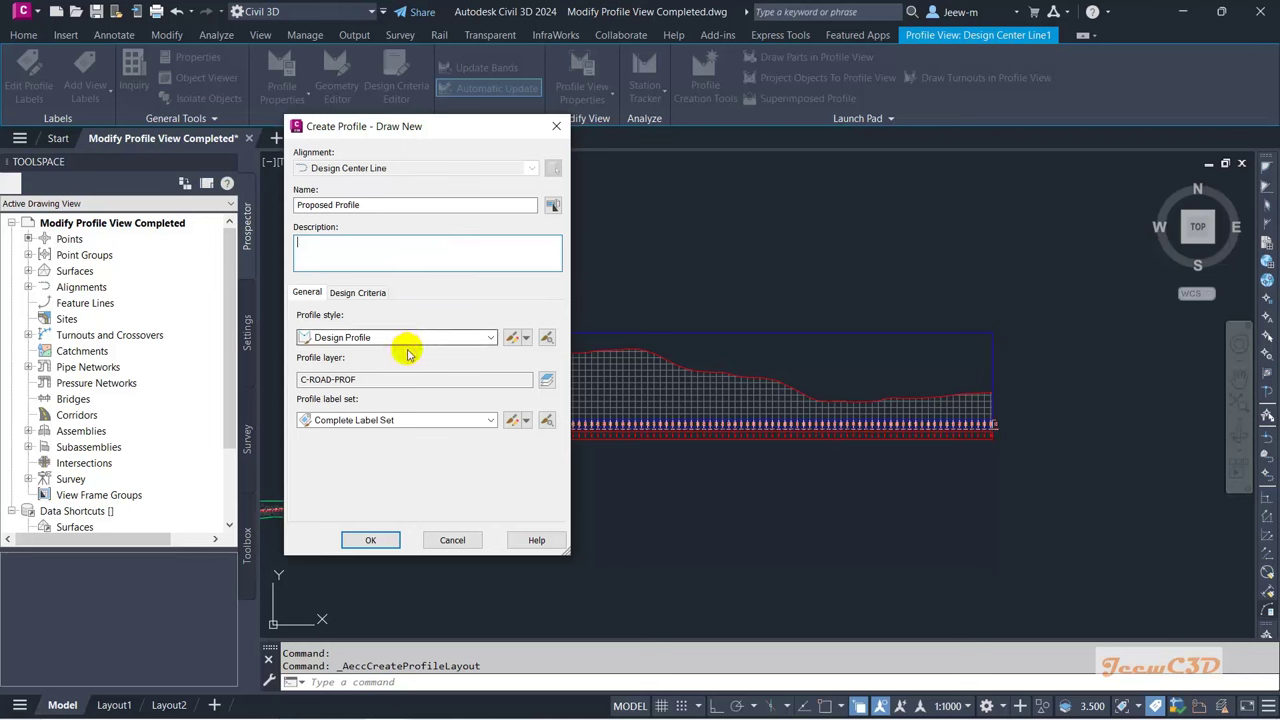
click(370, 540)
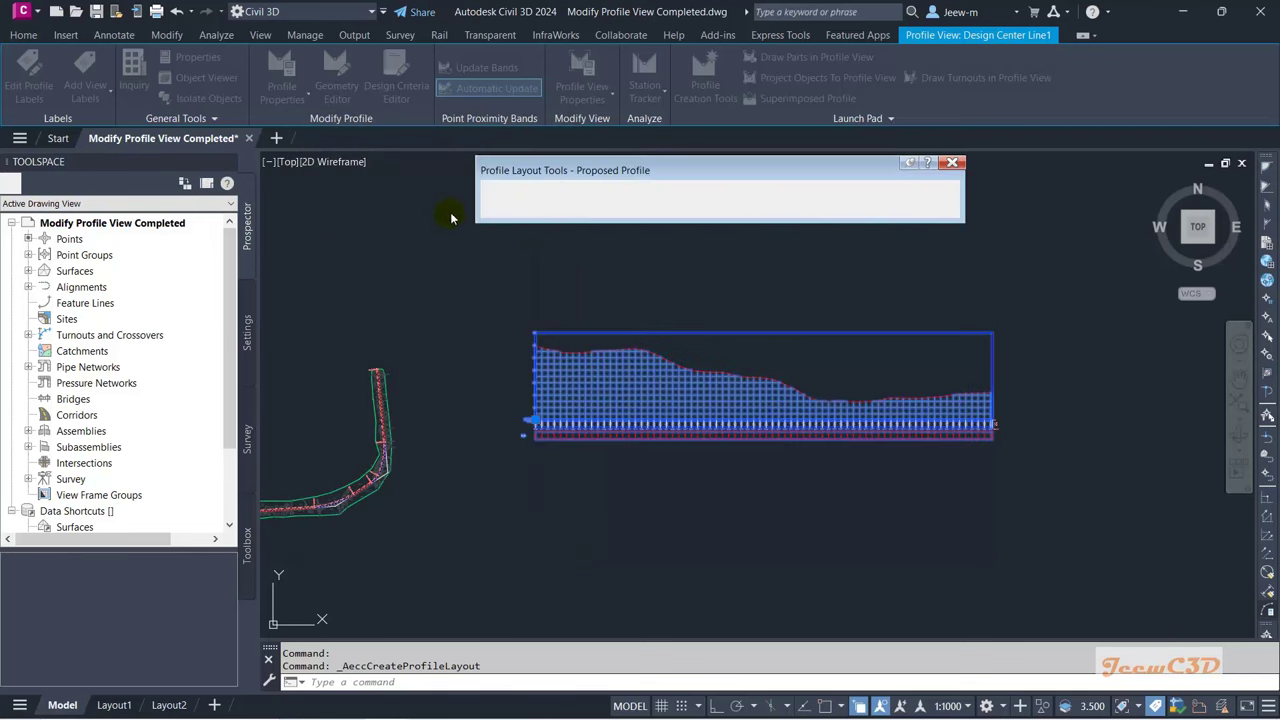
Step: Reposition the Profile Layout Tools above the profile view and start Draw Tangents without curves for the Proposed Profile
drag(592, 176, 502, 185)
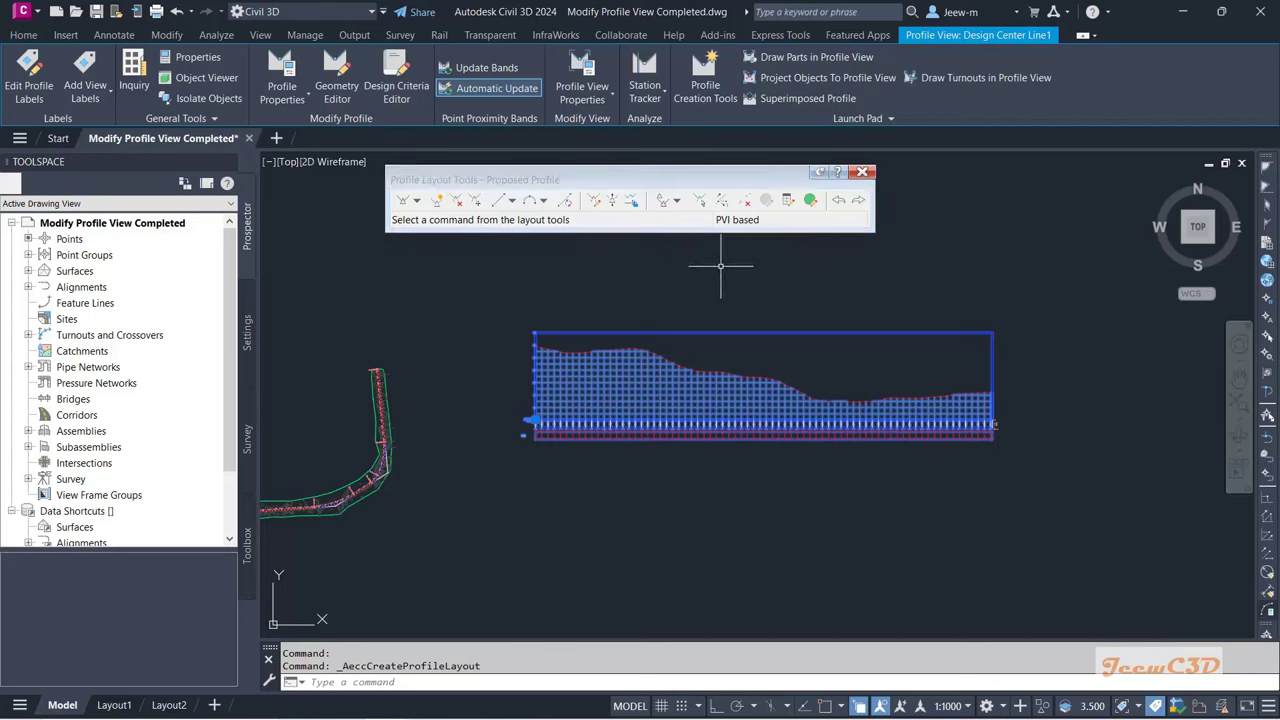
scroll(540, 332, up, 2)
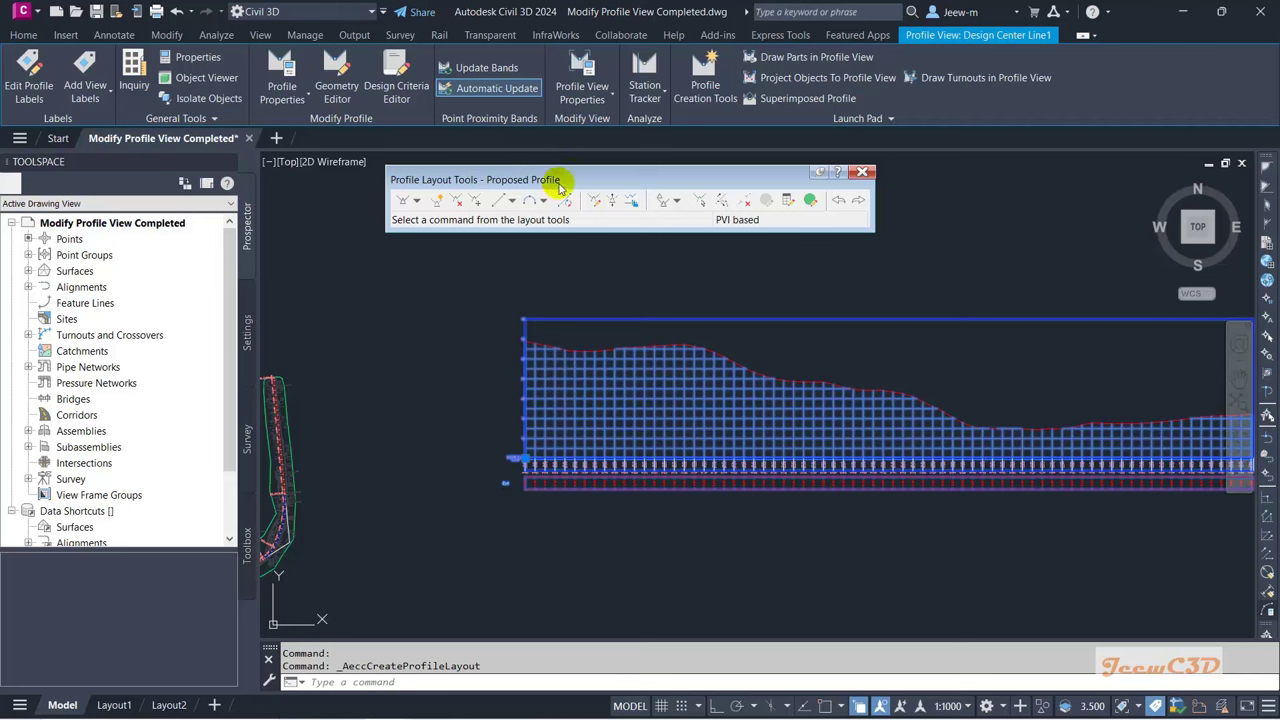
mouse_move(580, 186)
mouse_down()
mouse_move(563, 180)
mouse_move(589, 184)
mouse_up()
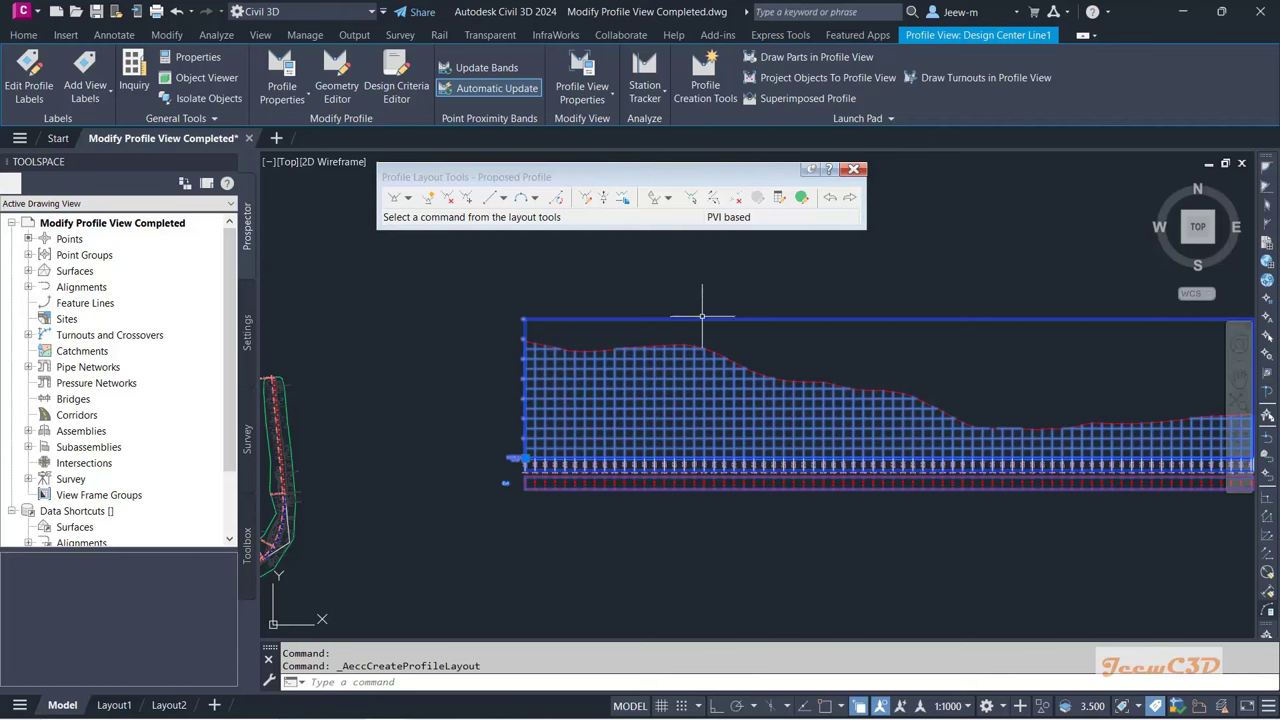
scroll(594, 294, down, 3)
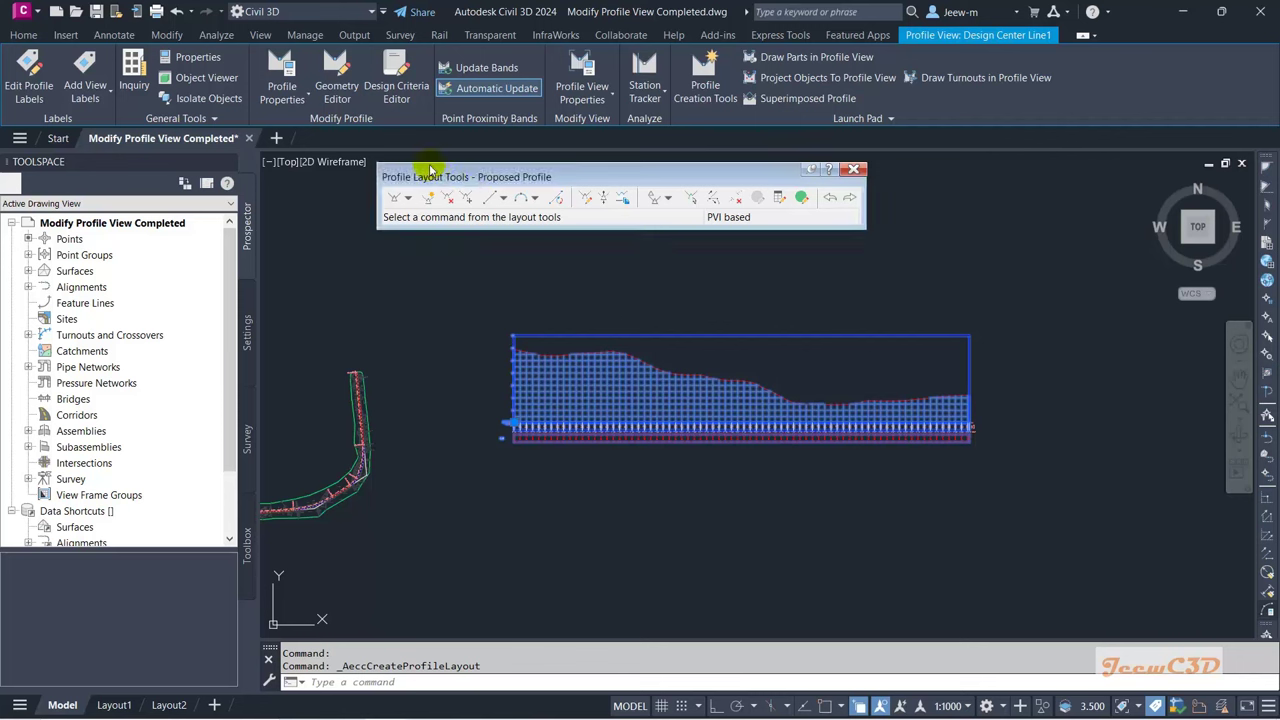
click(409, 199)
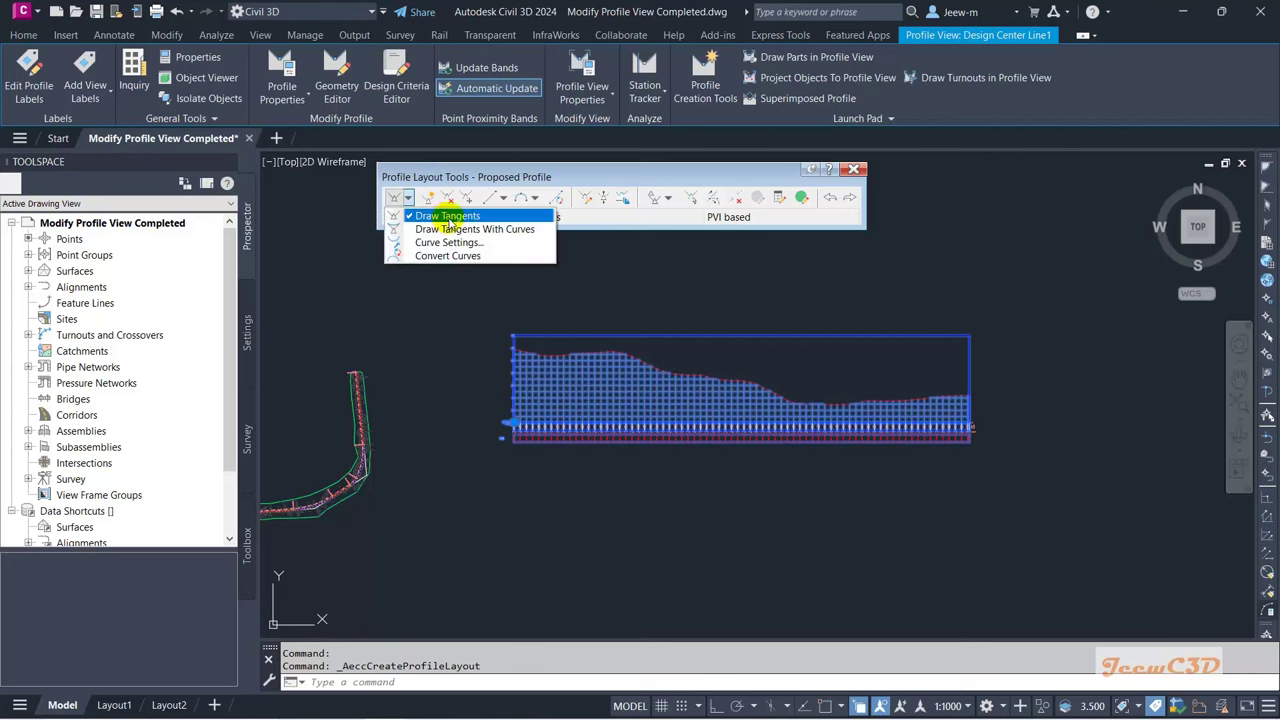
click(450, 218)
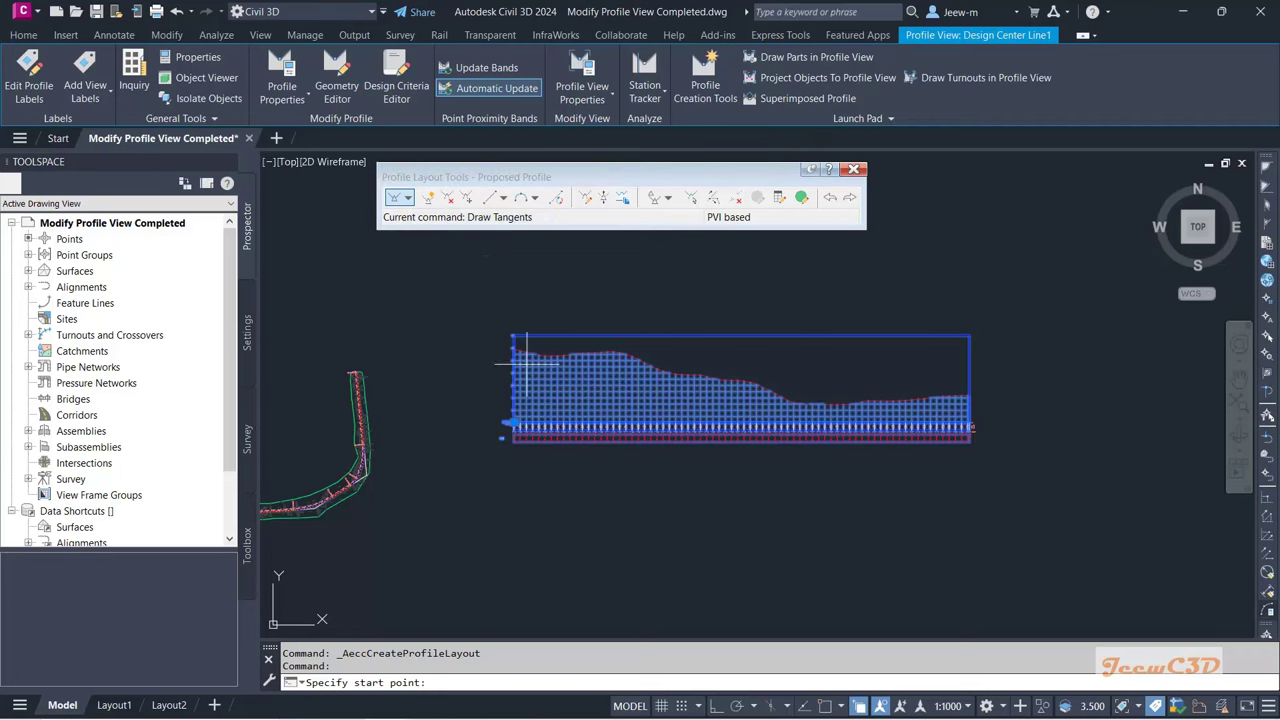
scroll(487, 317, up, 8)
middle_drag(522, 263, 471, 337)
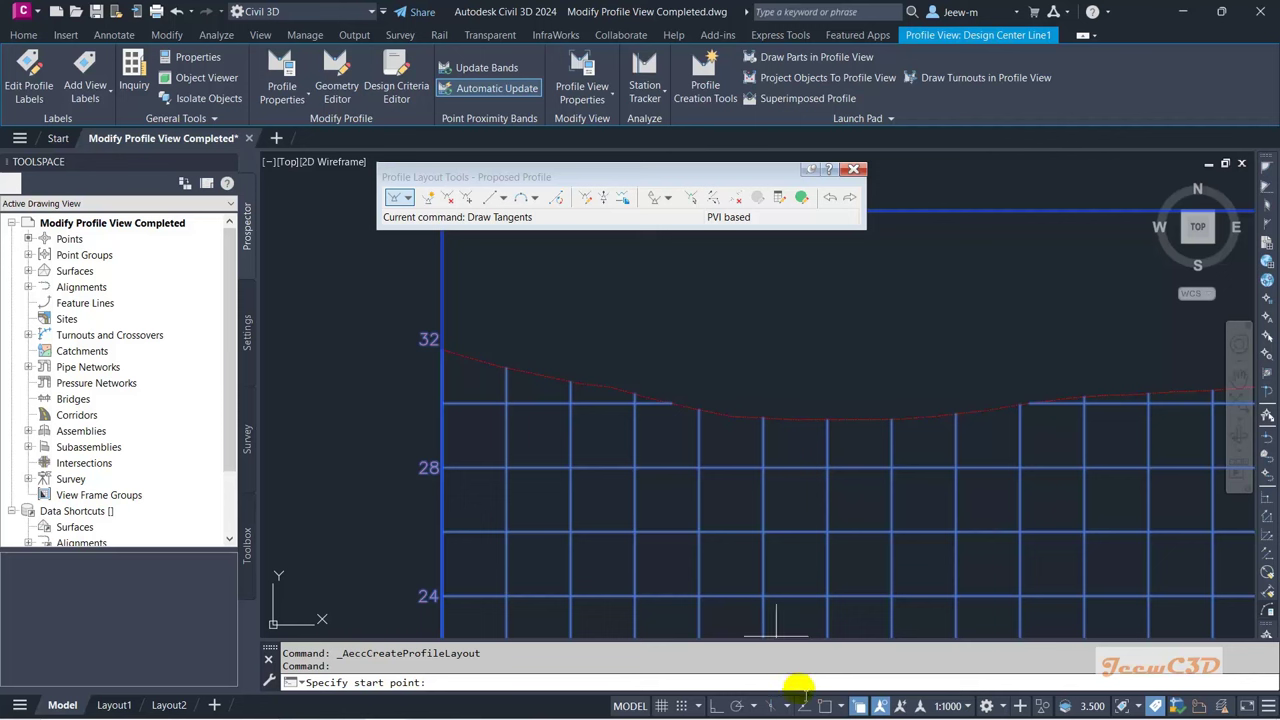
Step: Turn on object snap with the Endpoint snap enabled for picking the tangent start point
click(824, 708)
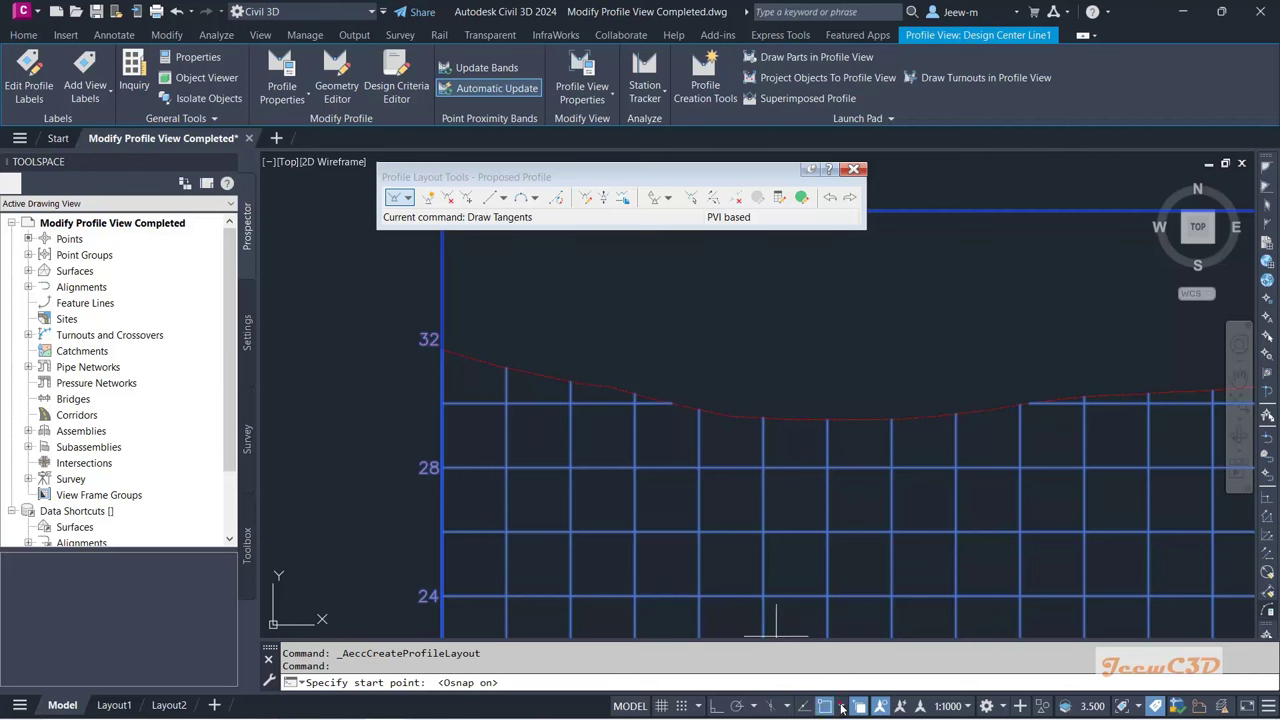
click(842, 708)
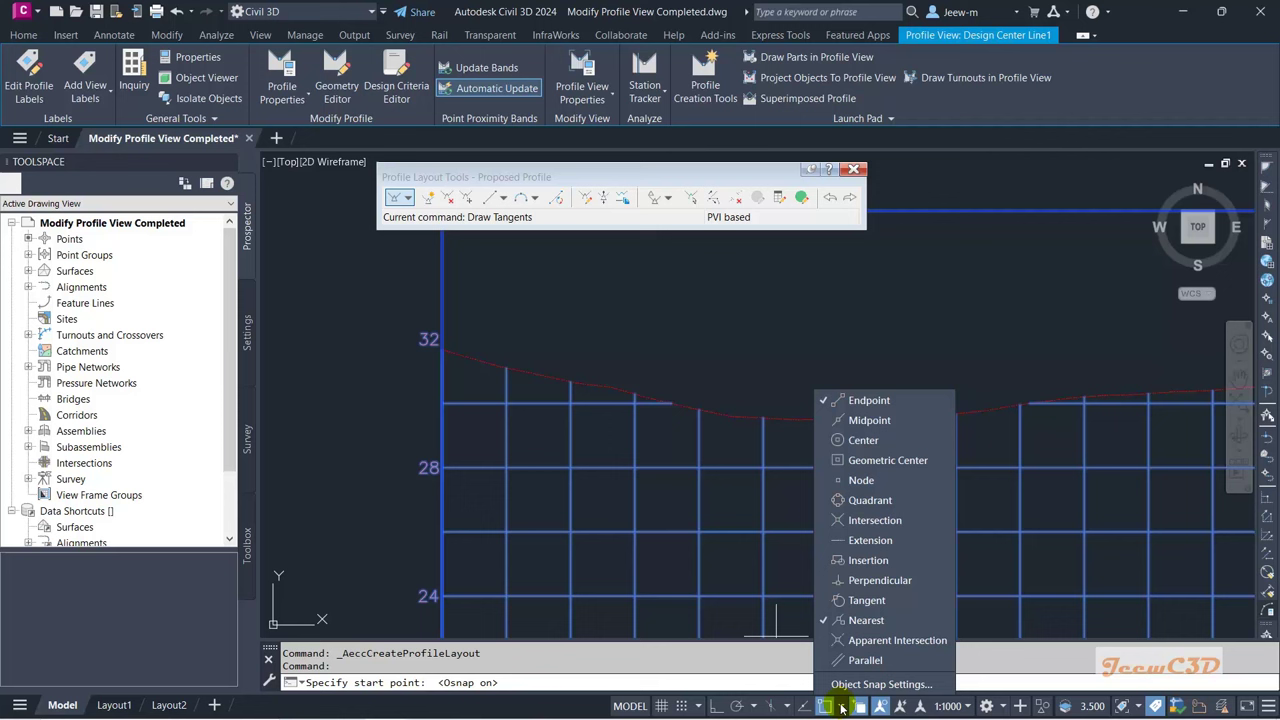
click(838, 401)
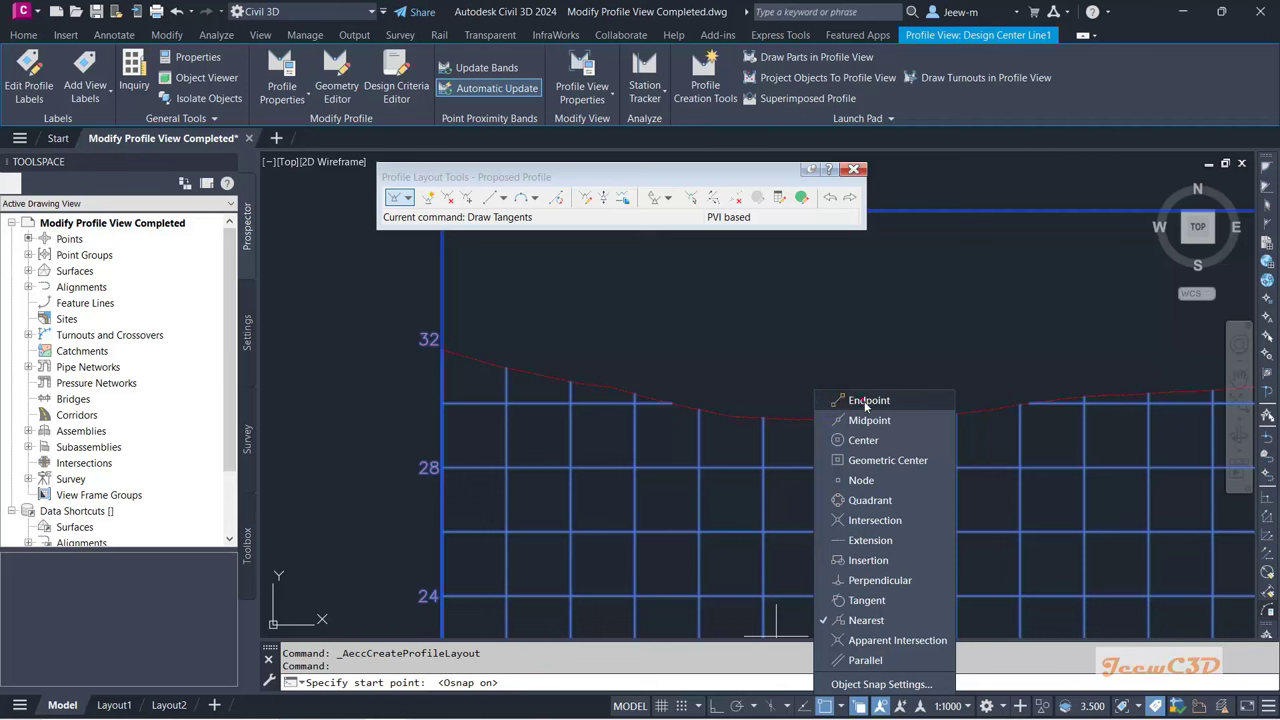
click(840, 402)
click(552, 318)
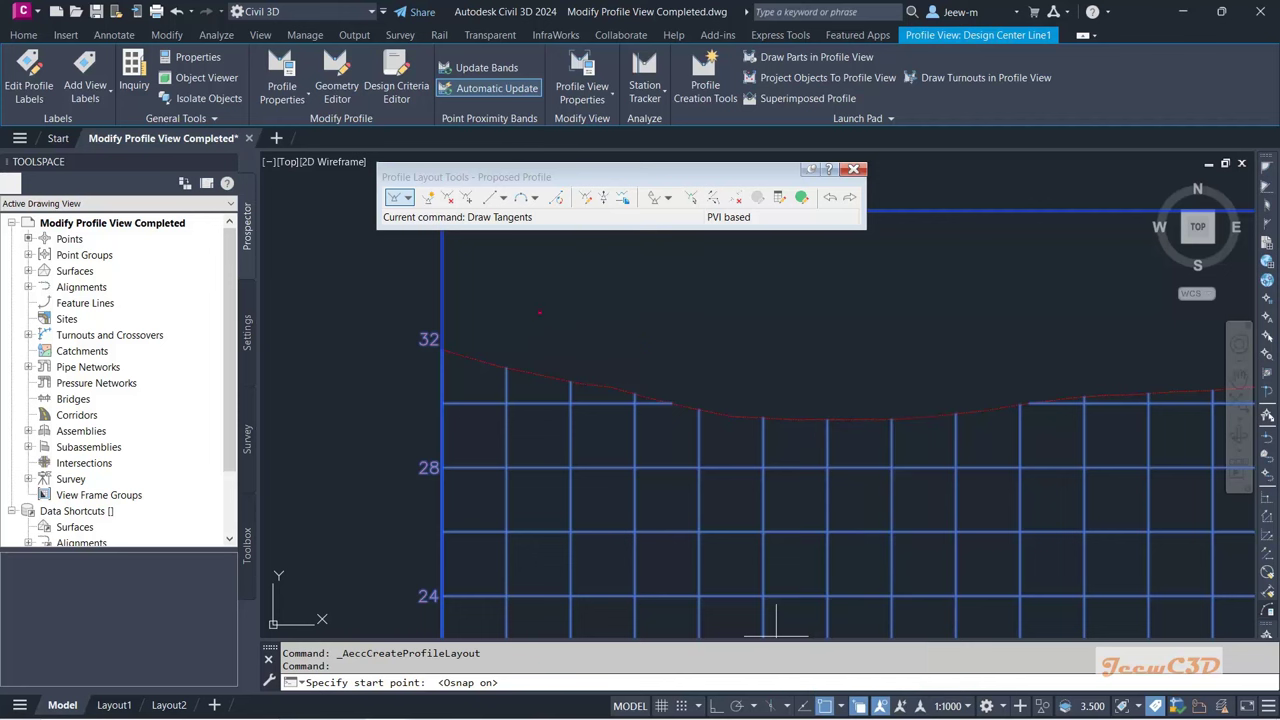
Step: Start the tangents at the existing ground's starting endpoint, turn object snap off and place a PVI in the first dip at about station 0+123.5
scroll(441, 348, up, 6)
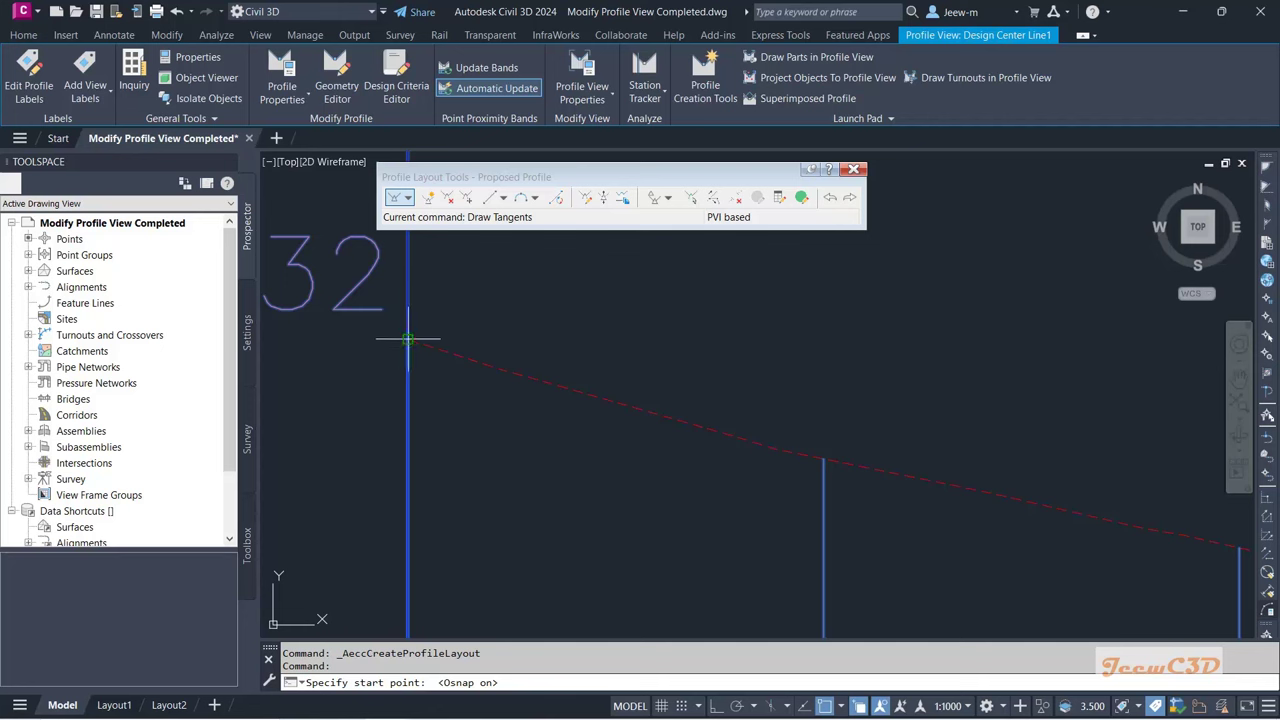
click(408, 339)
scroll(523, 298, down, 5)
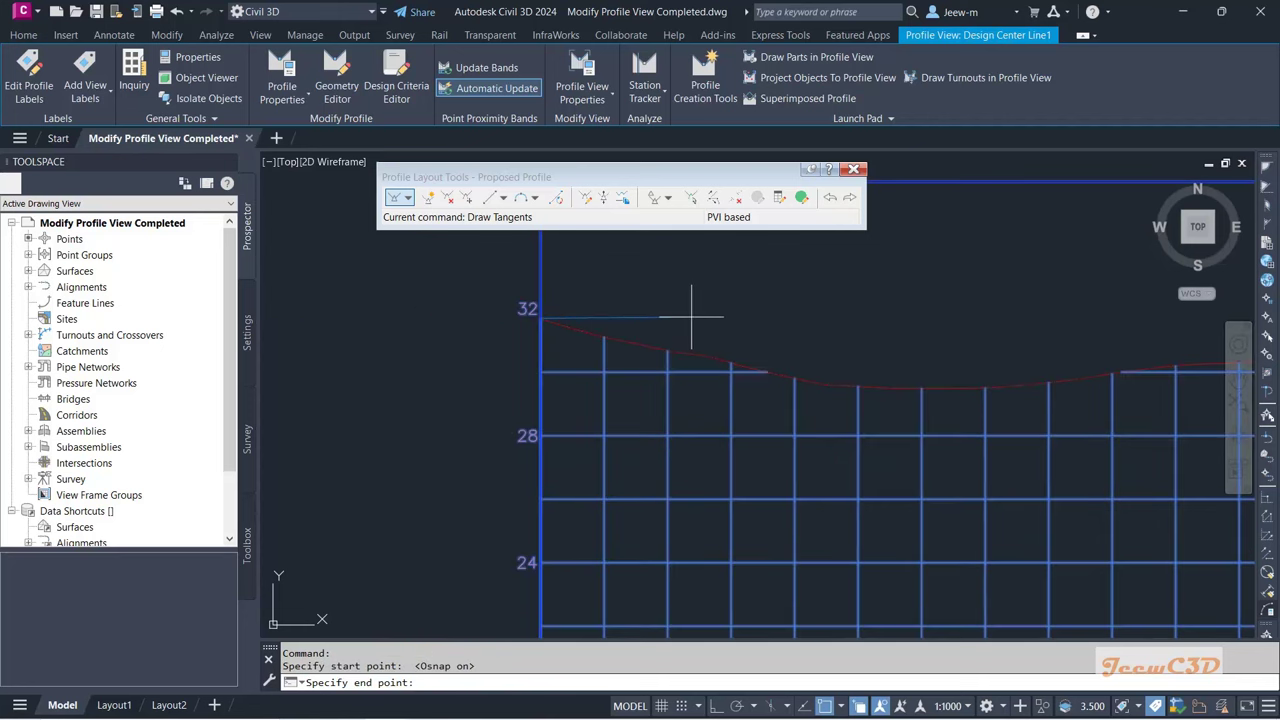
click(826, 709)
scroll(730, 375, down, 3)
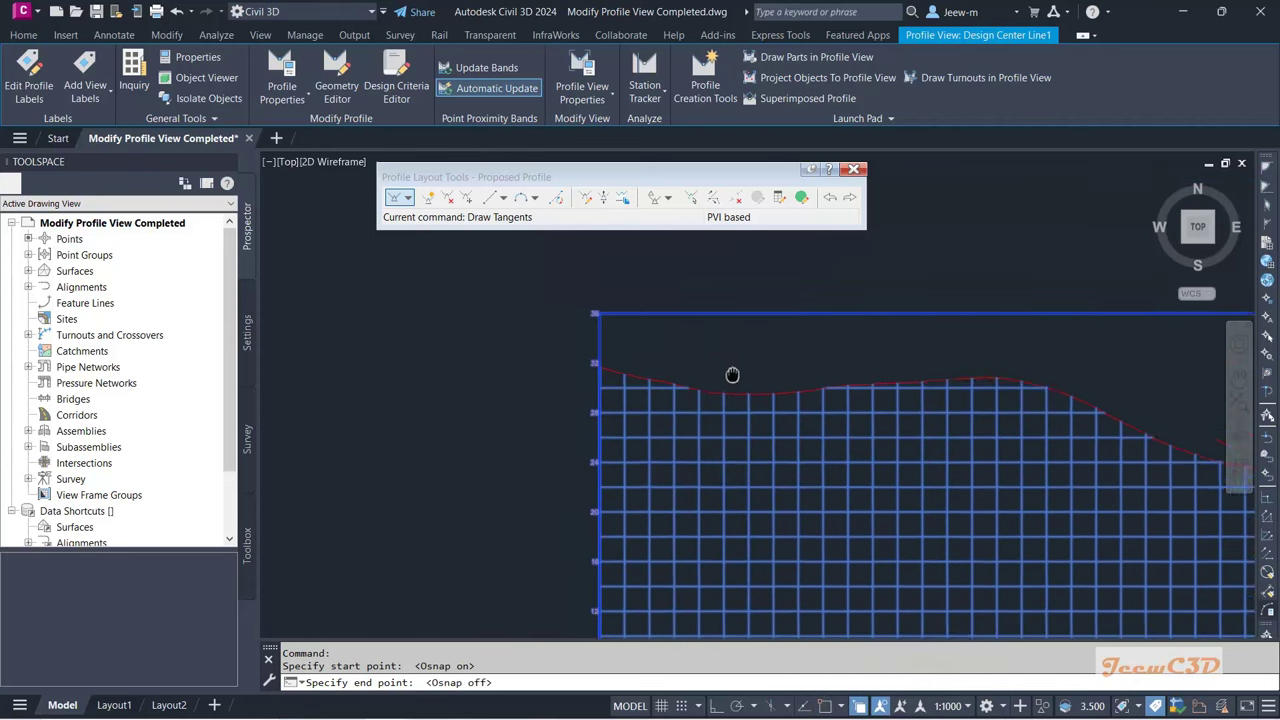
scroll(663, 381, up, 2)
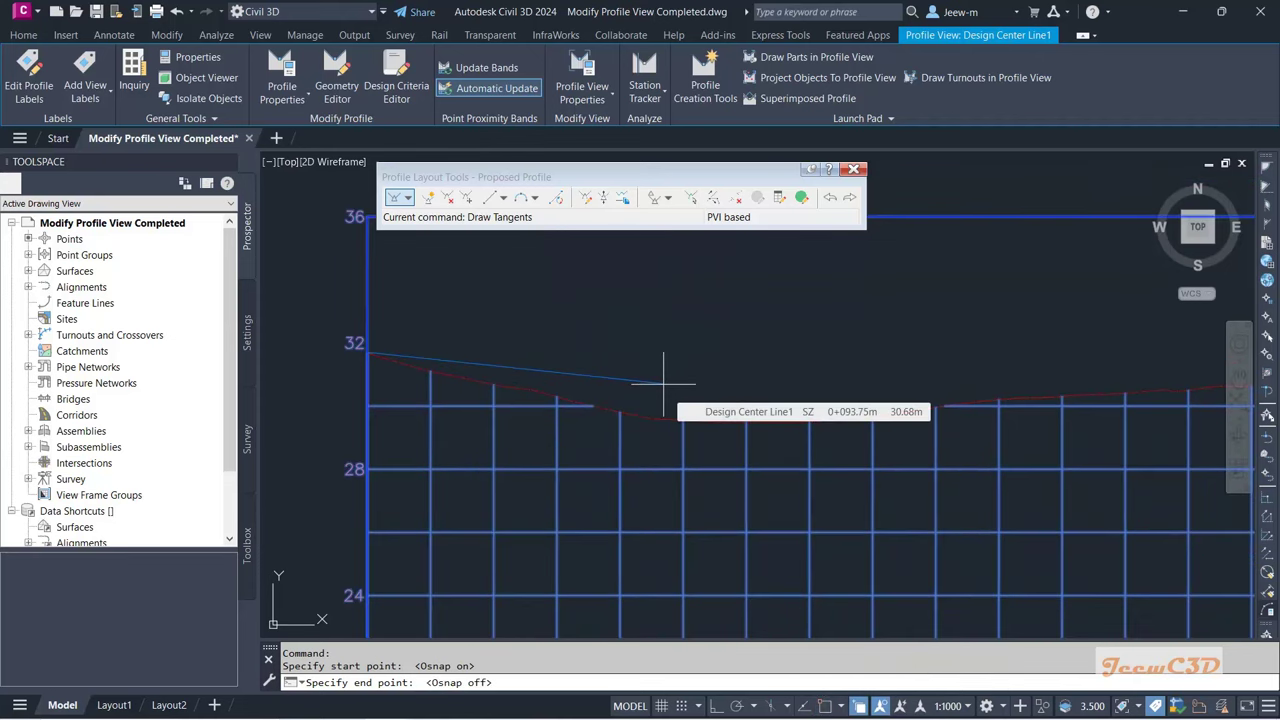
click(755, 428)
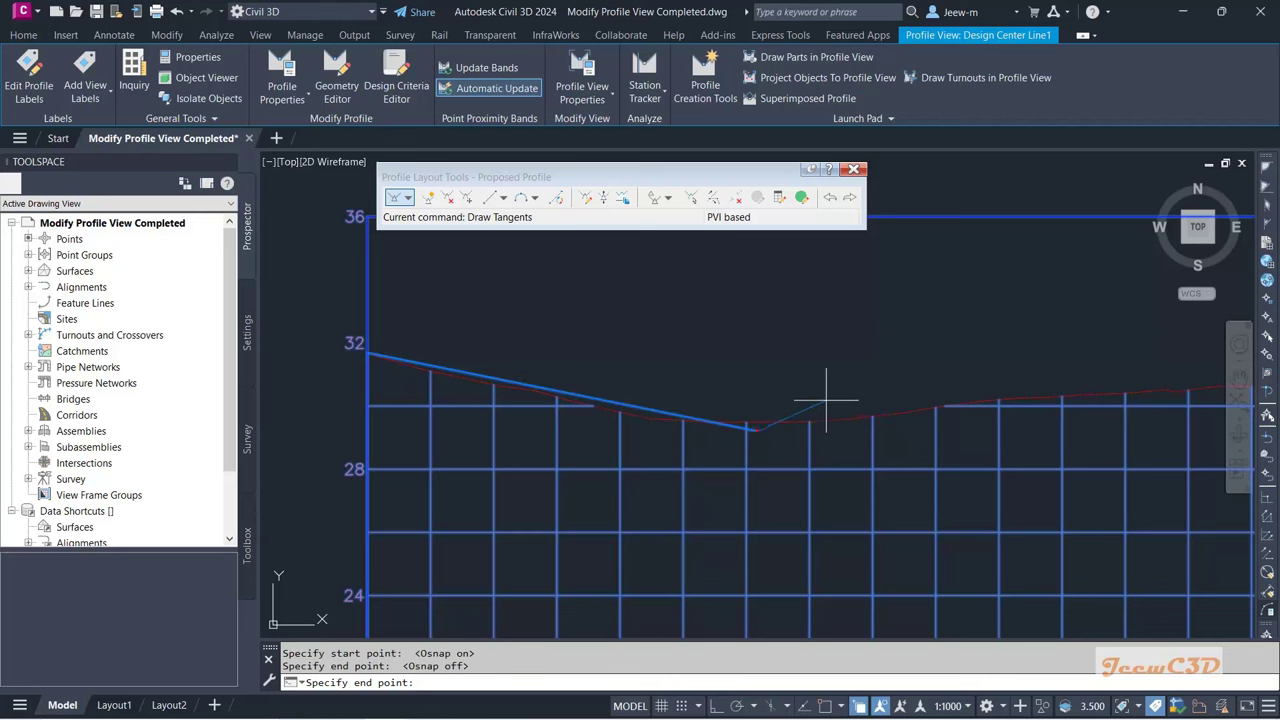
Step: Add a PVI on the crest at about station 0+317, elevation 31.31, and another at the foot of the following downslope
scroll(826, 400, down, 2)
middle_drag(940, 410, 815, 410)
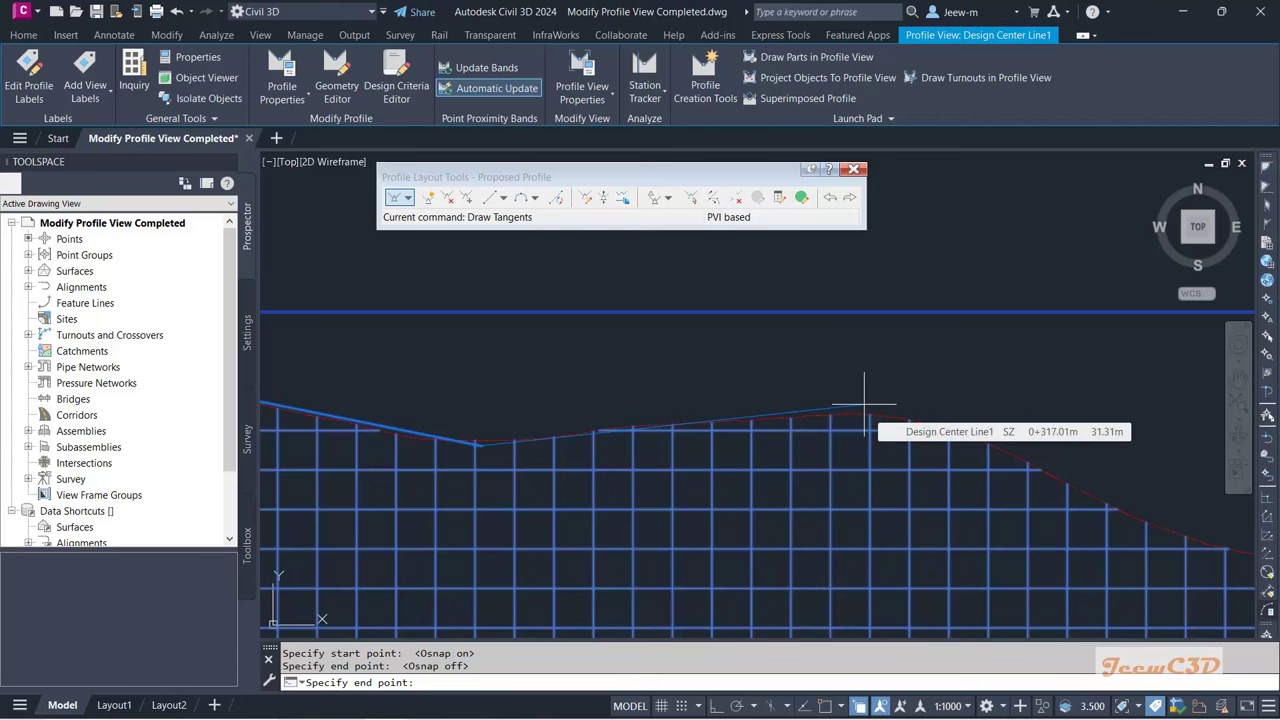
click(865, 405)
middle_drag(865, 405, 671, 337)
scroll(698, 340, down, 2)
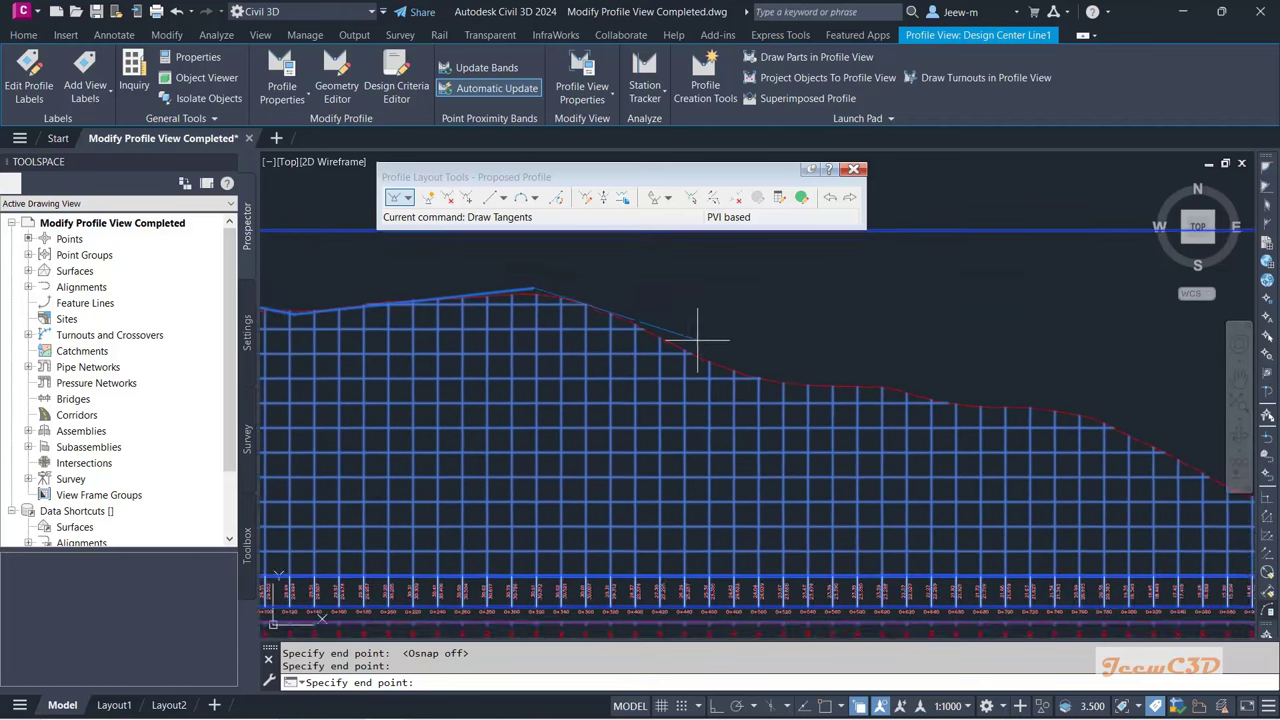
scroll(698, 340, up, 2)
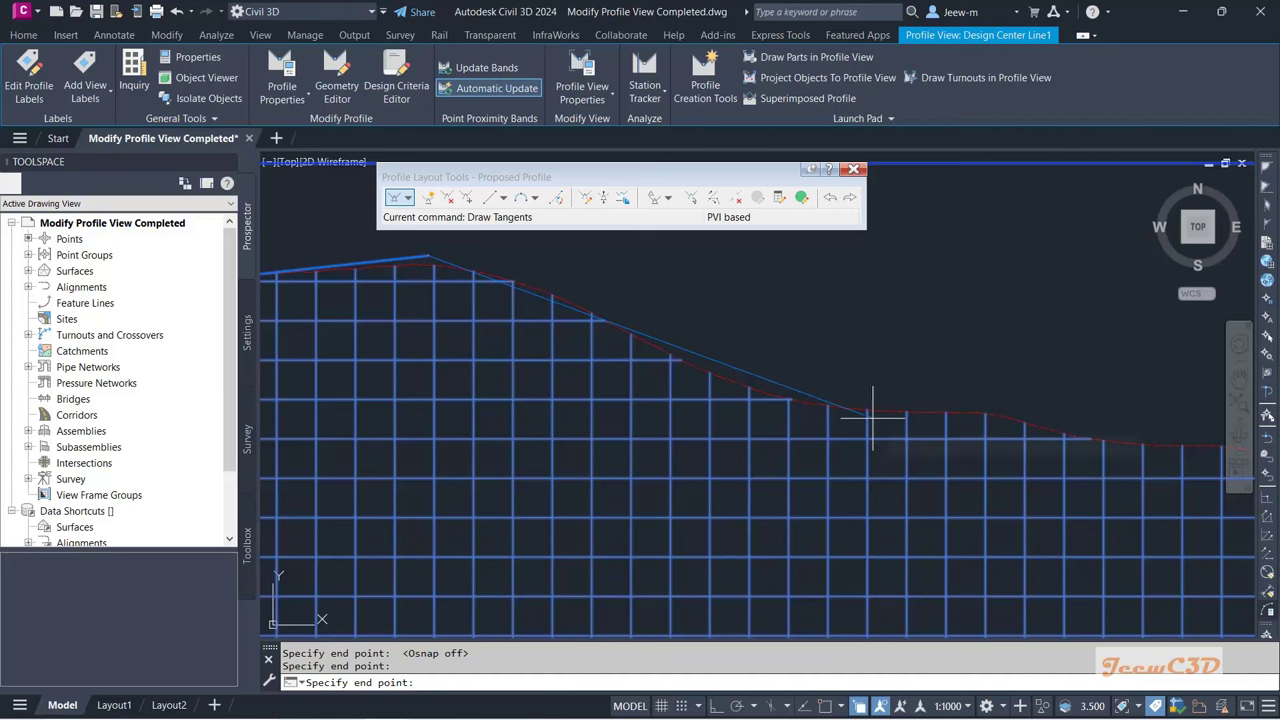
click(800, 405)
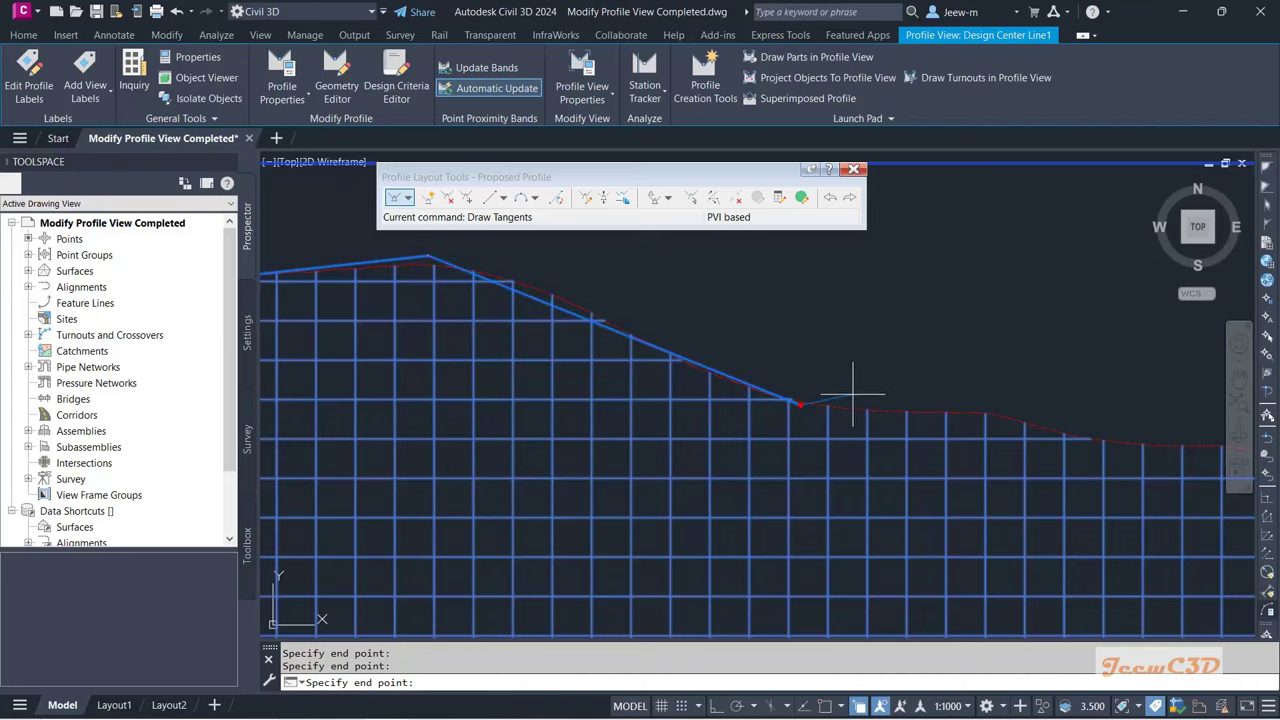
Step: Continue the tangents with a PVI at about station 0+784 and one at the foot of the steep slope, near station 0+908
middle_drag(843, 371, 697, 386)
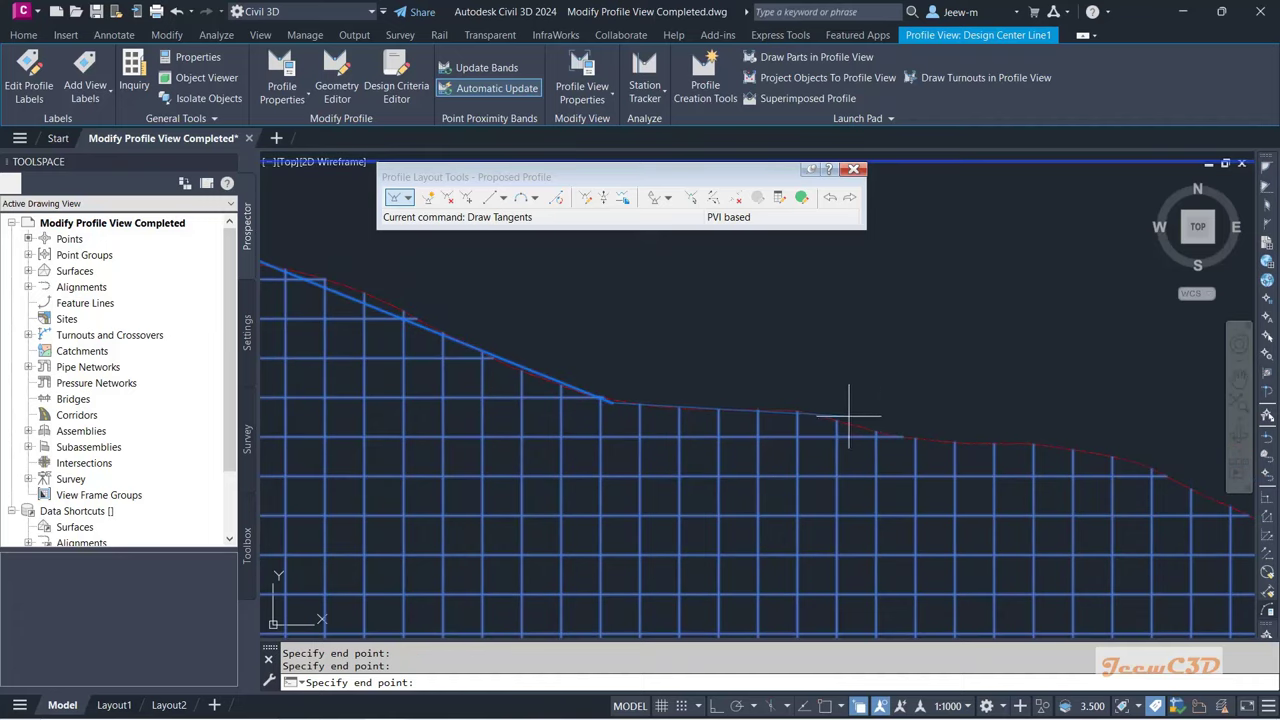
middle_drag(929, 429, 439, 382)
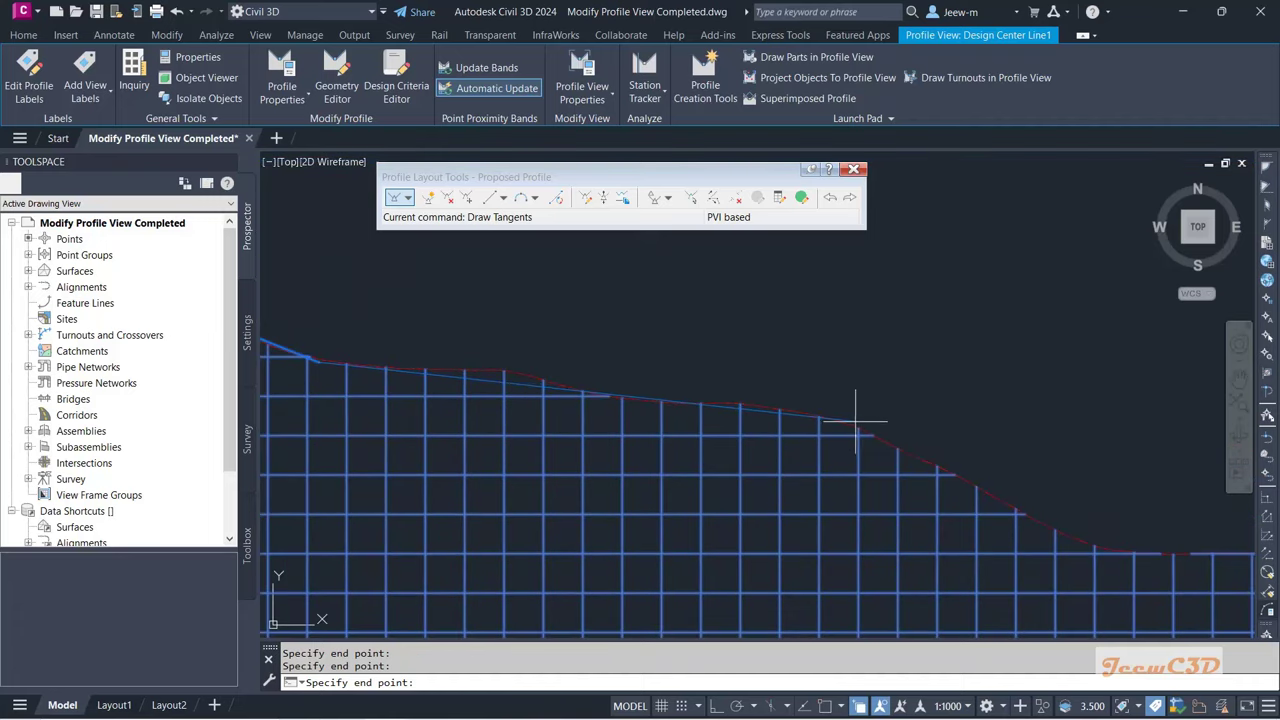
click(866, 420)
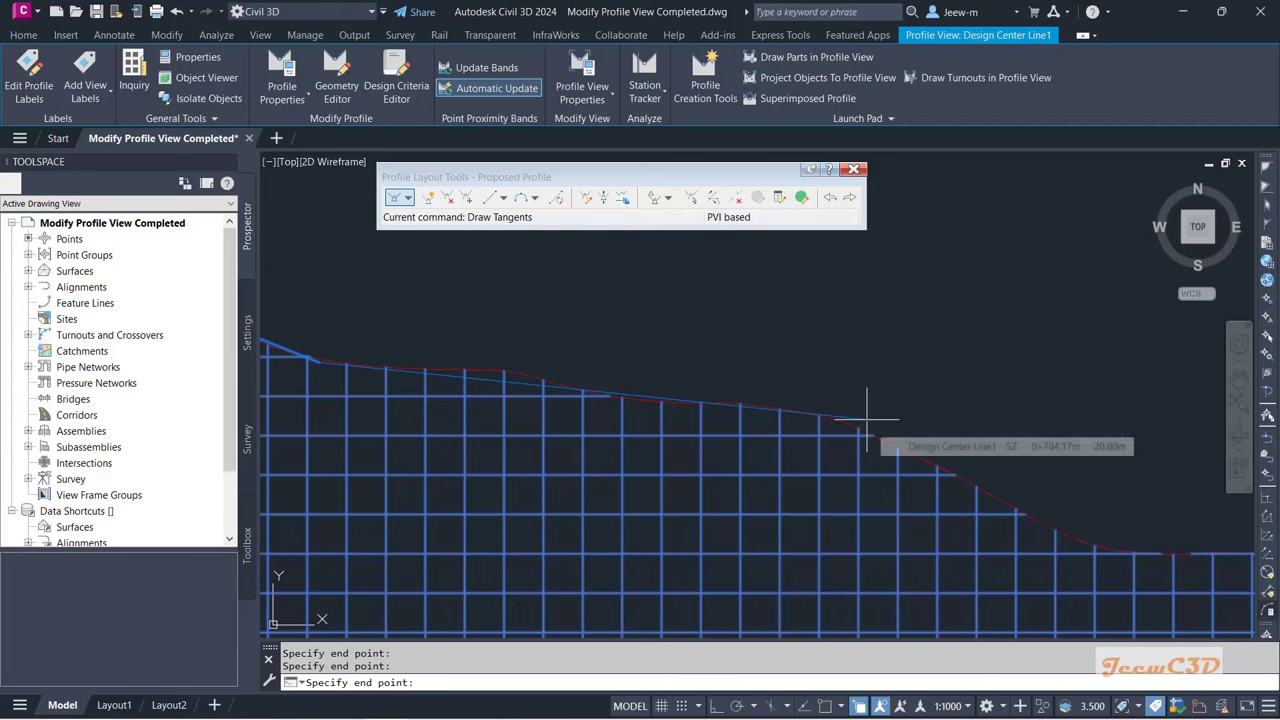
middle_drag(921, 423, 771, 386)
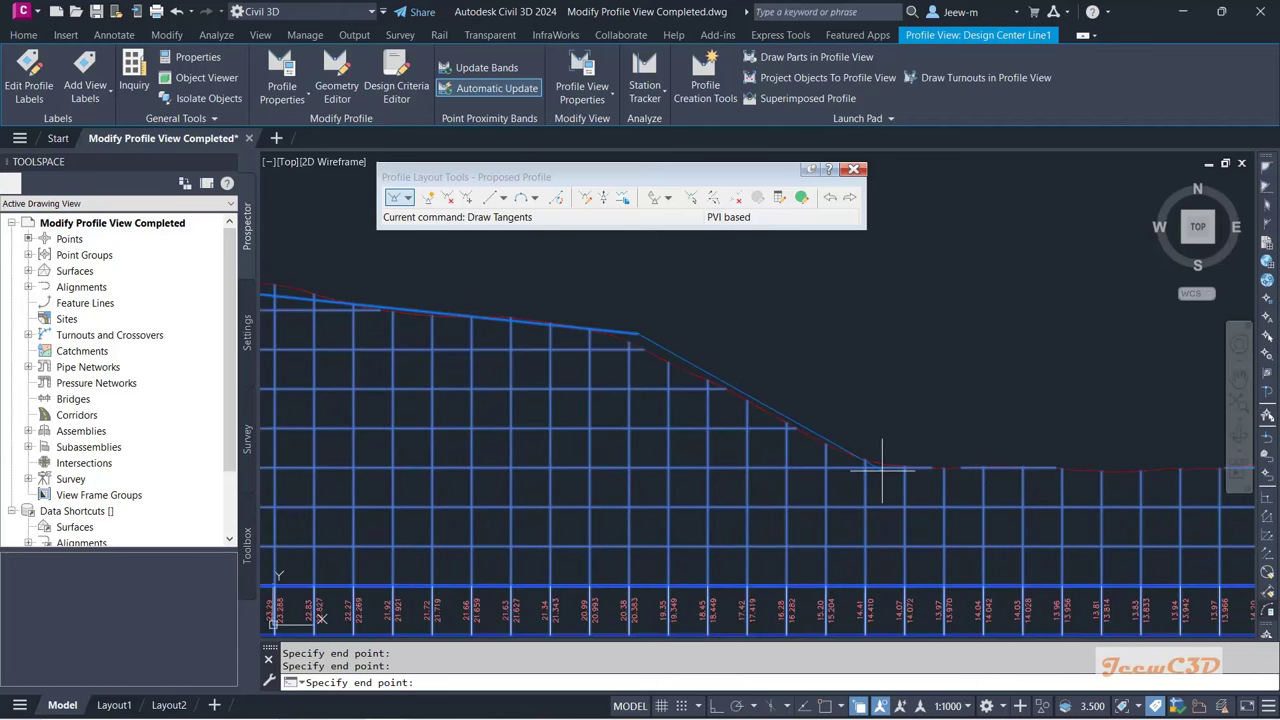
scroll(943, 434, down, 3)
middle_drag(943, 434, 523, 420)
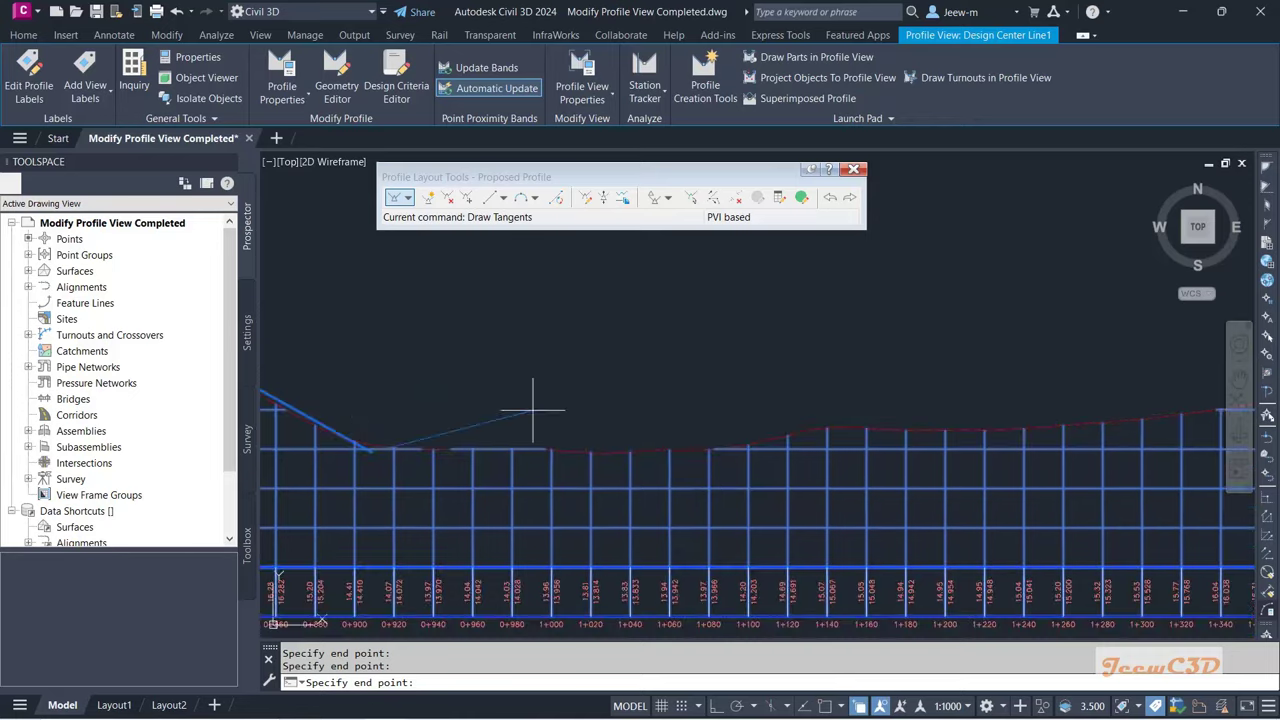
Step: Place a PVI just above the existing ground's gentle rise at about station 1+150
scroll(737, 434, up, 5)
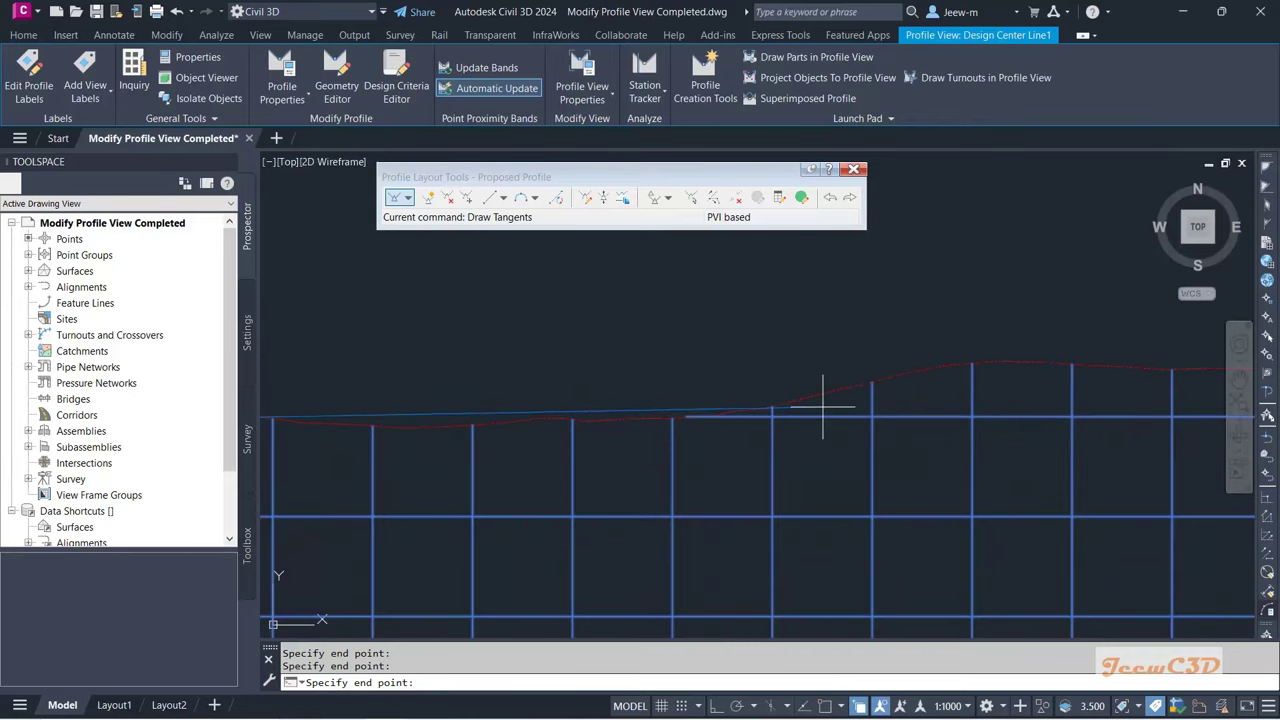
middle_drag(971, 366, 758, 352)
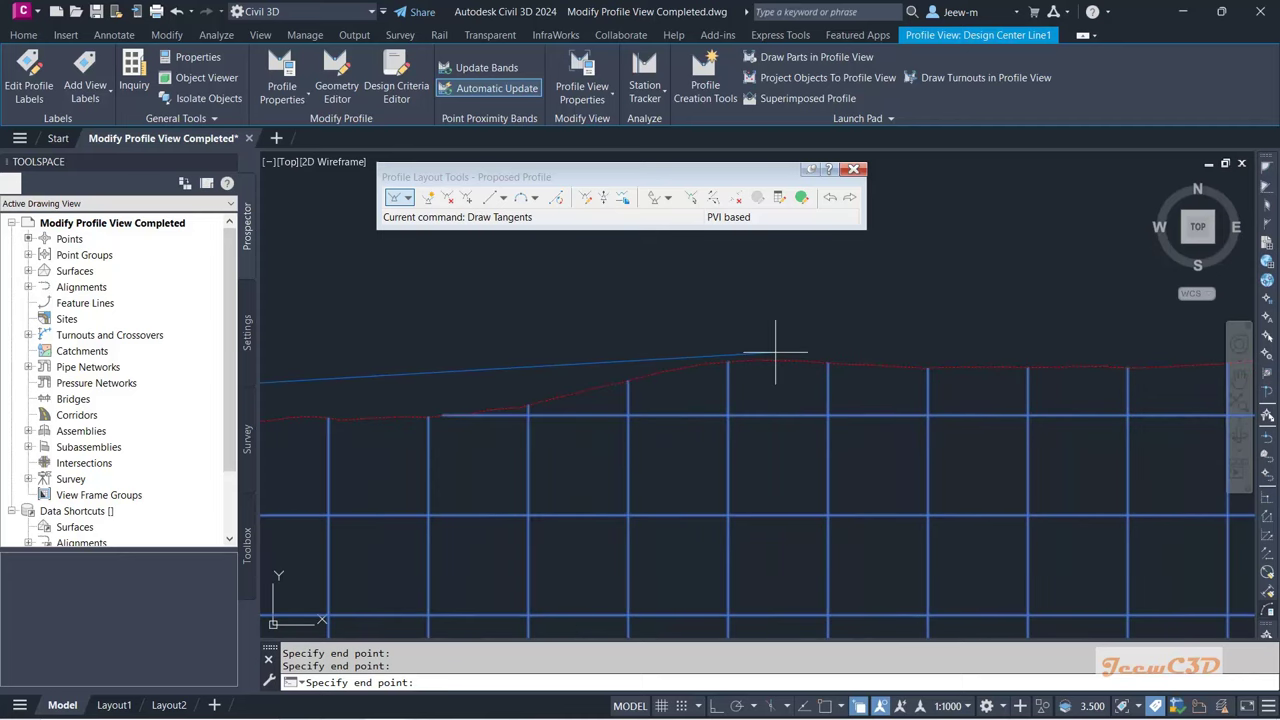
scroll(775, 352, down, 5)
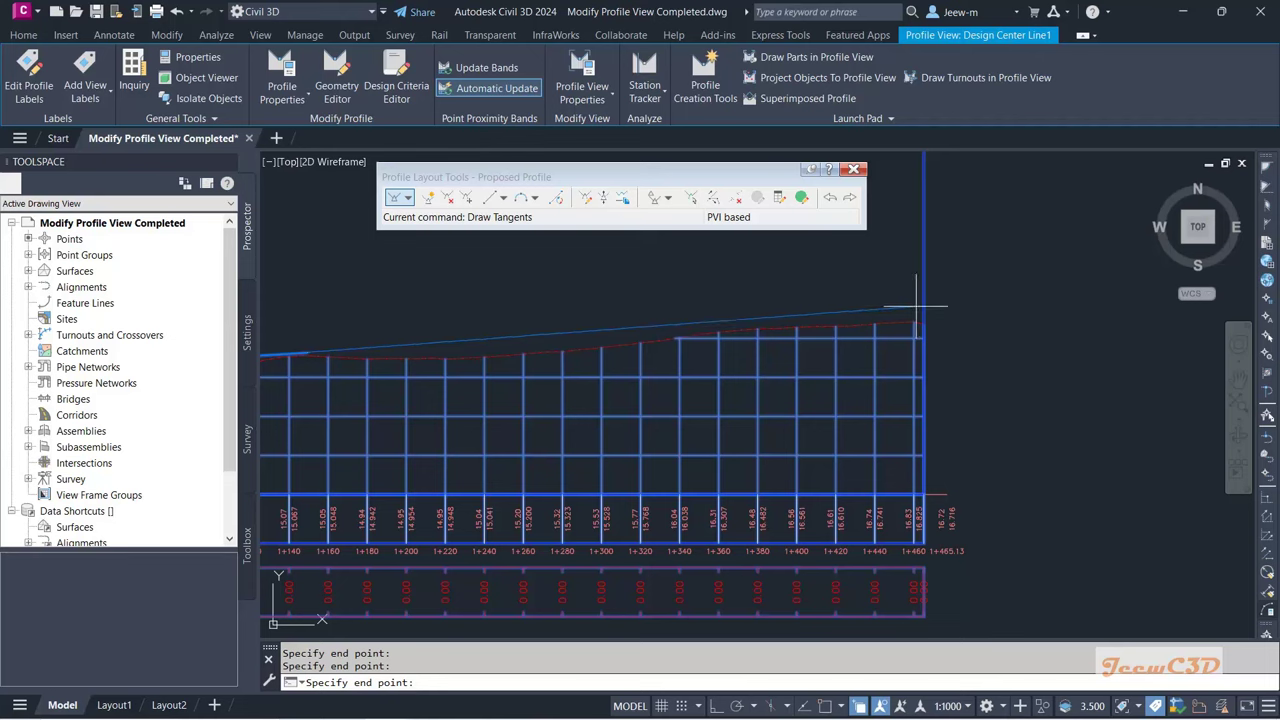
Step: Turn object snap back on, end the last tangent at the existing ground's endpoint at station 1+465.13 and finish the tangents
scroll(915, 307, up, 5)
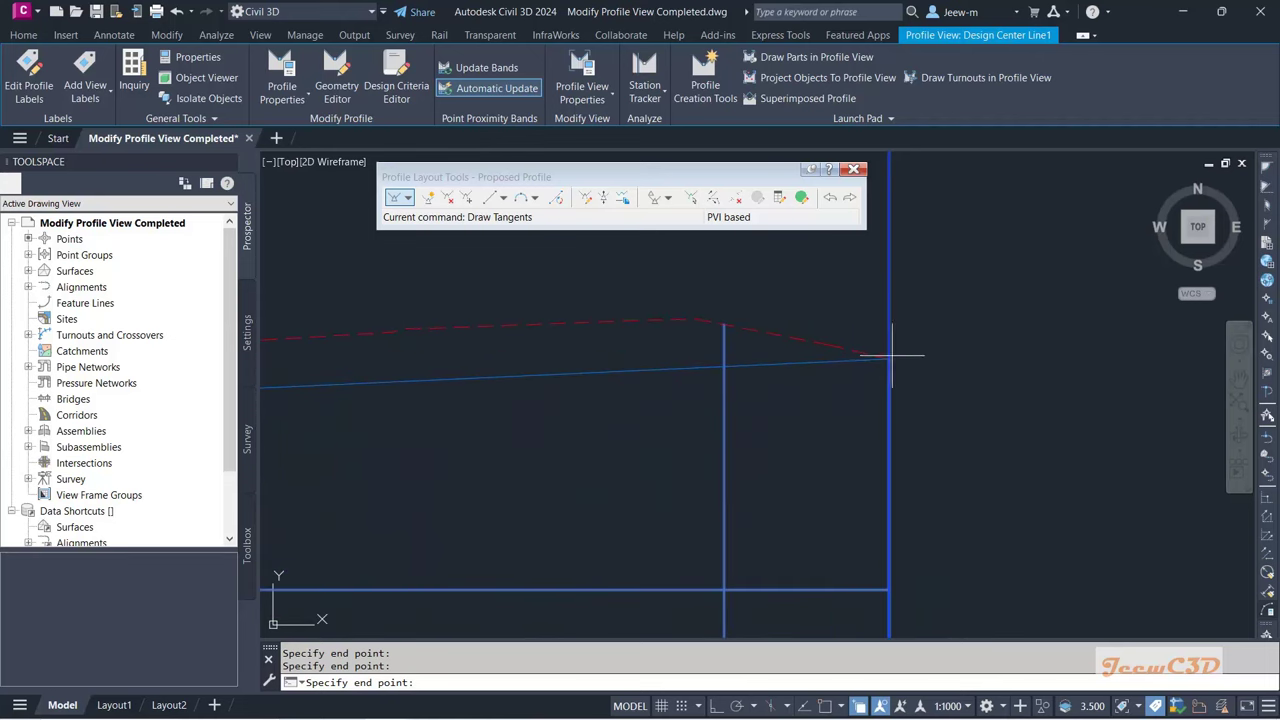
click(829, 707)
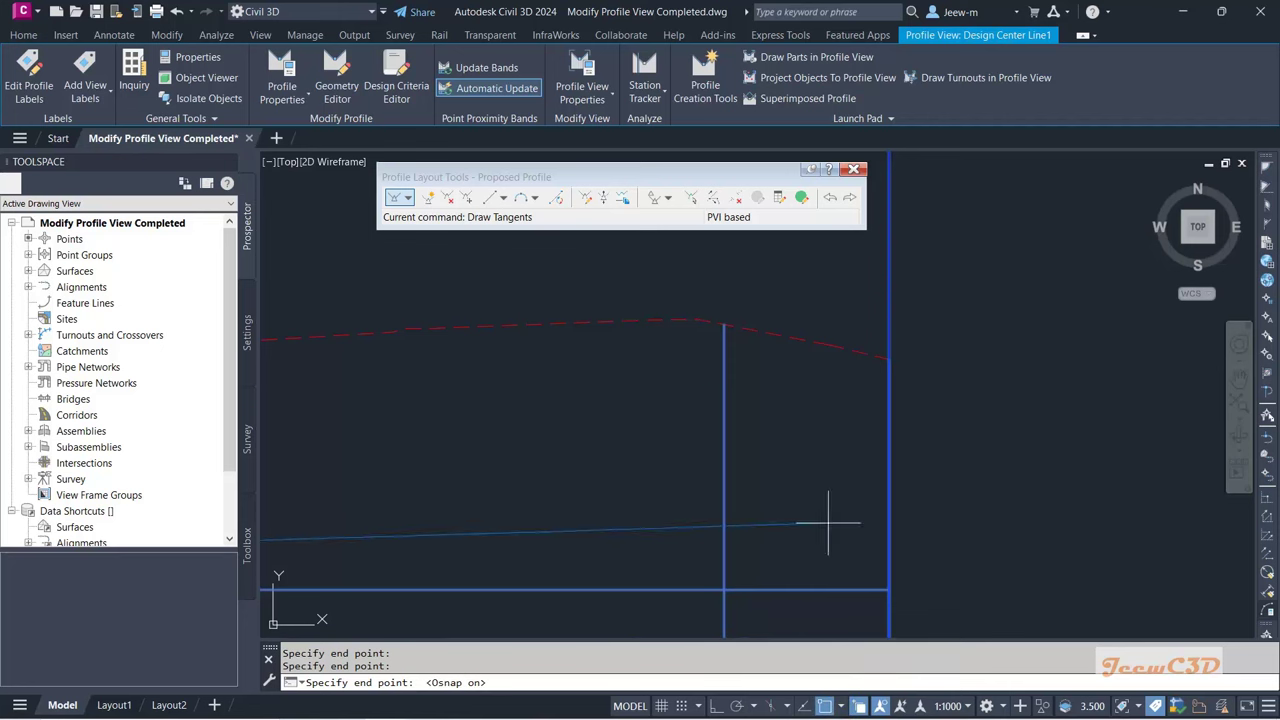
click(888, 358)
key(Return)
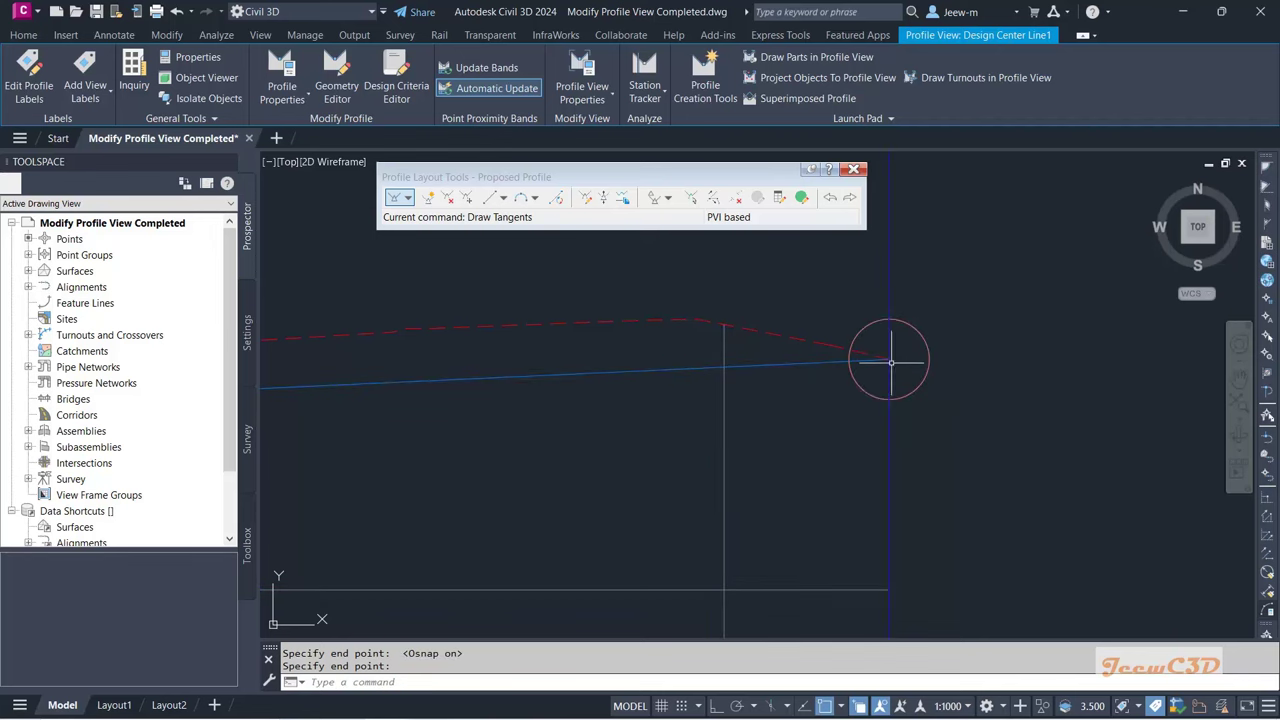
Step: Review the drawn Proposed Profile from its end back to its start and examine the grade labels on the first two tangents
middle_drag(851, 366, 645, 407)
scroll(645, 407, down, 3)
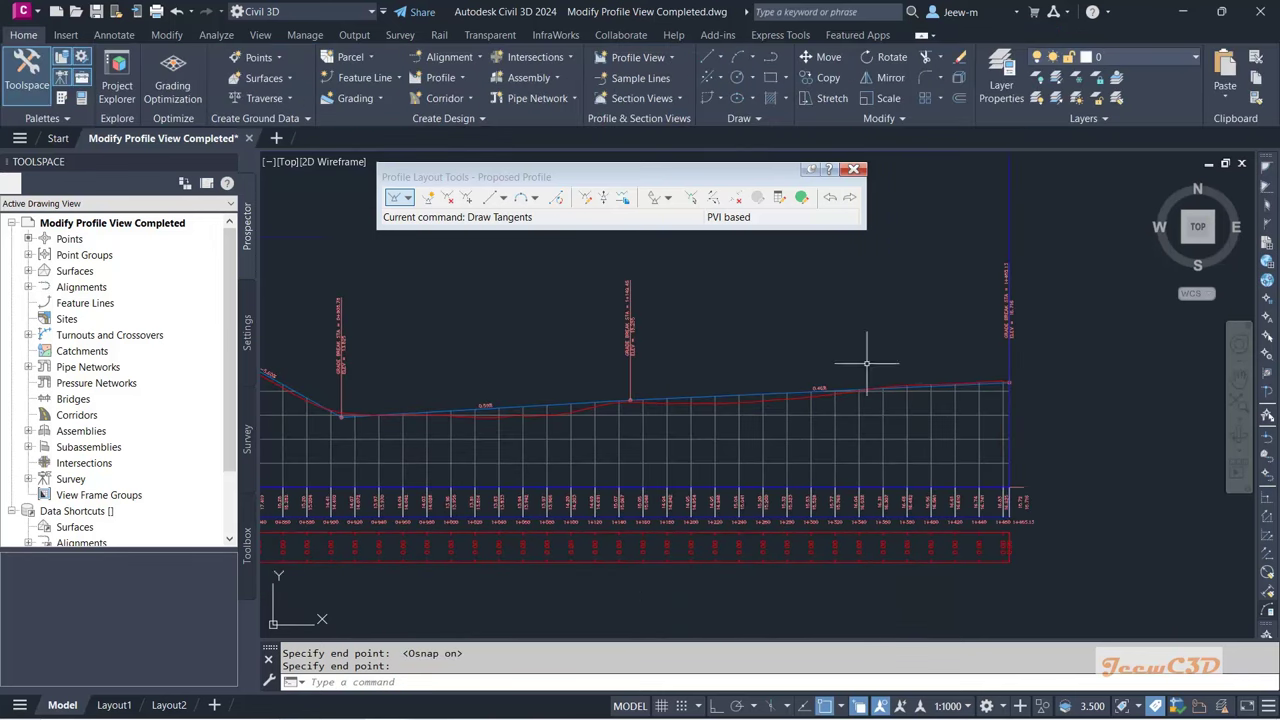
middle_drag(686, 357, 932, 393)
scroll(737, 406, up, 5)
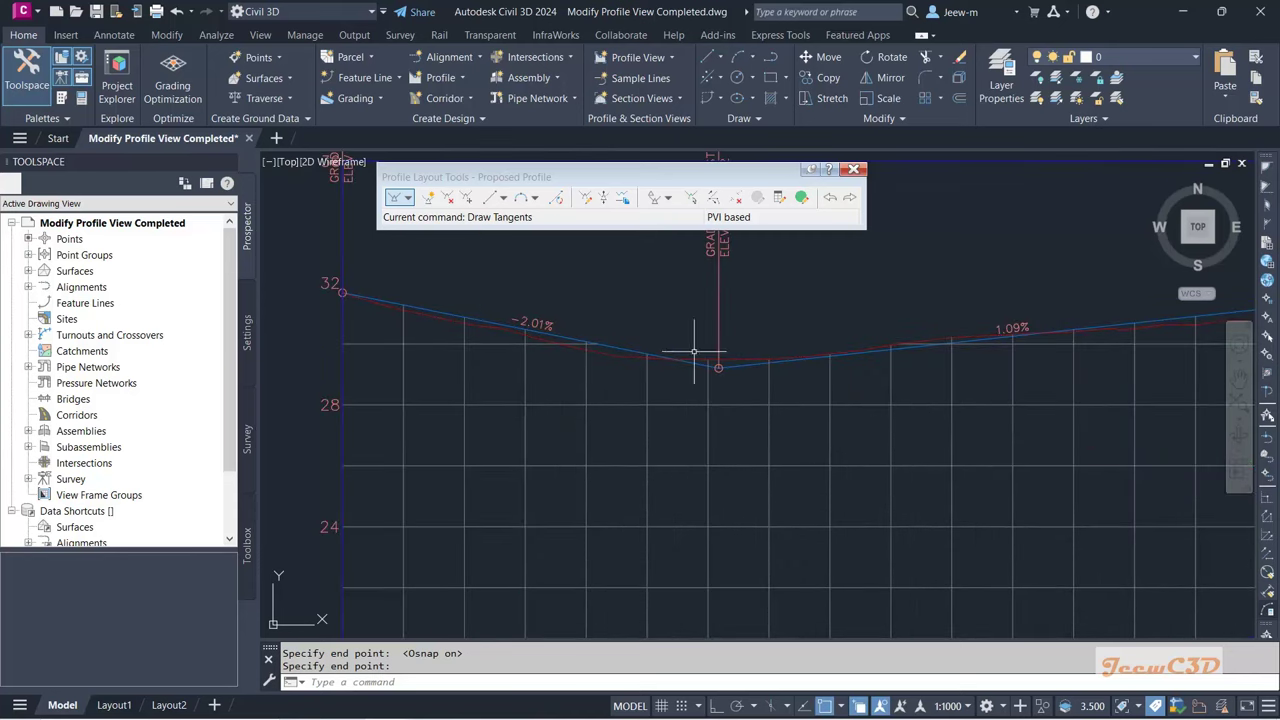
scroll(699, 349, down, 2)
scroll(509, 355, up, 2)
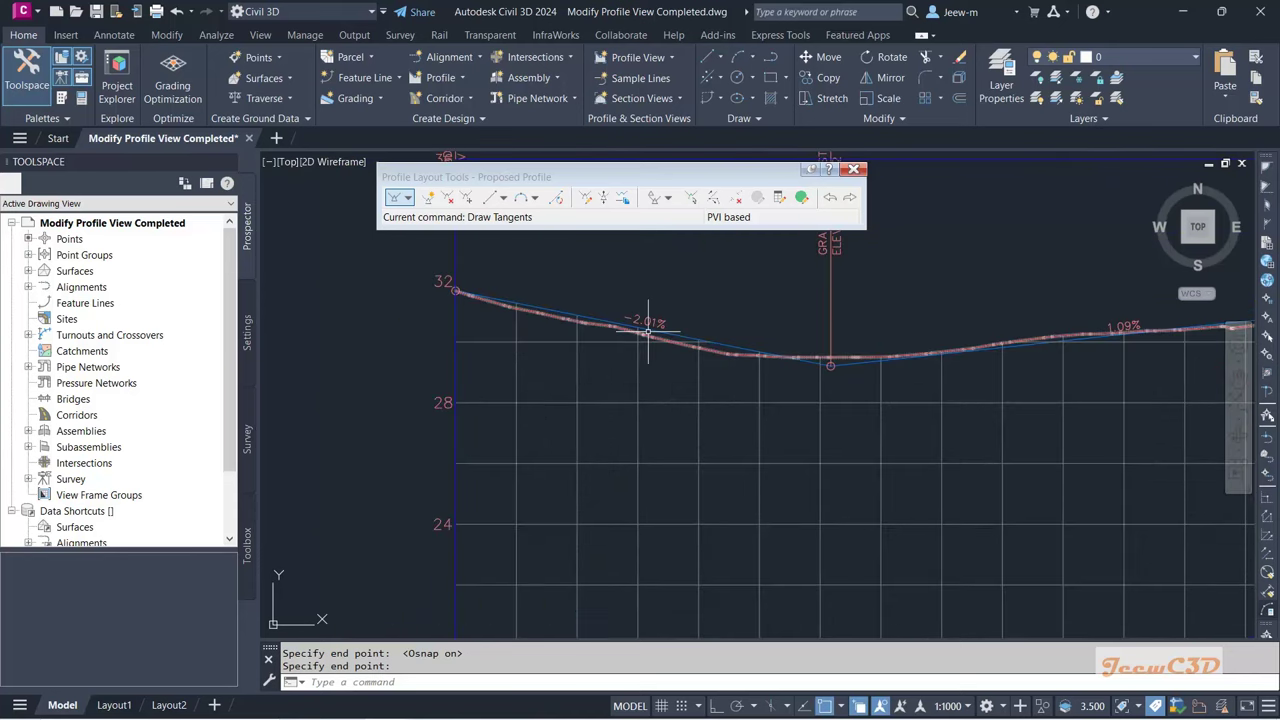
scroll(729, 317, up, 3)
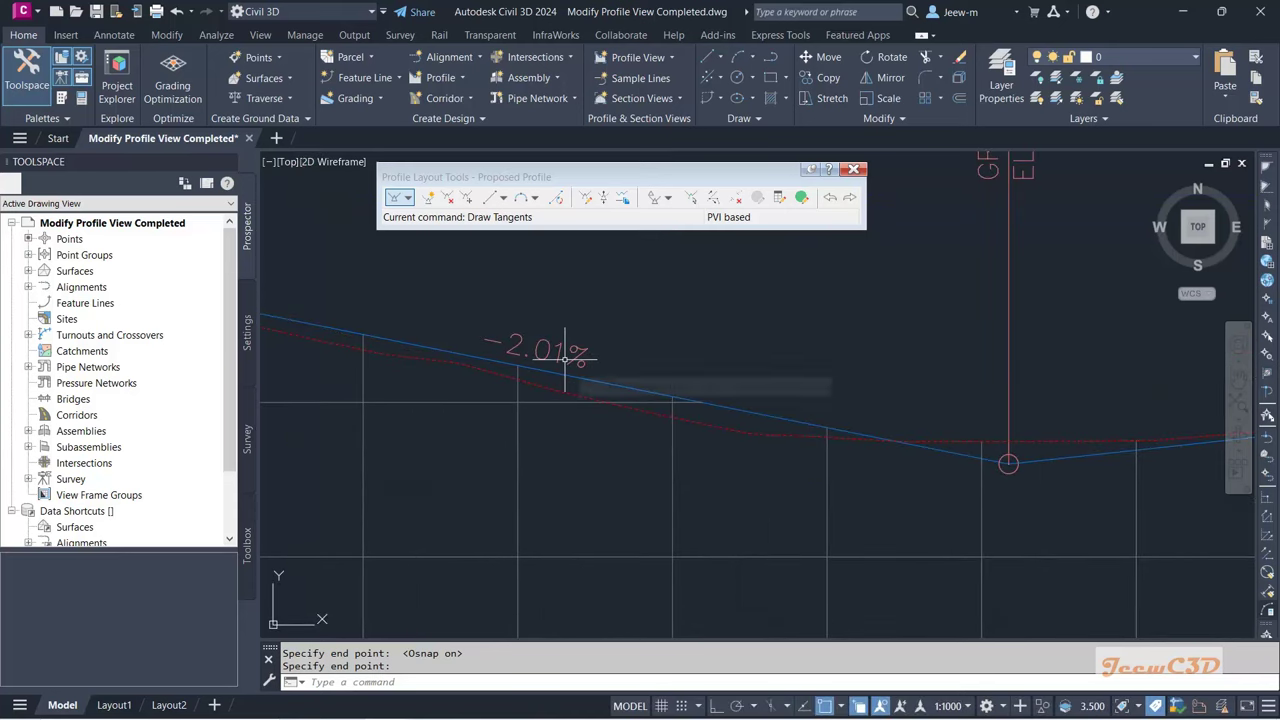
scroll(565, 356, down, 3)
scroll(873, 343, up, 3)
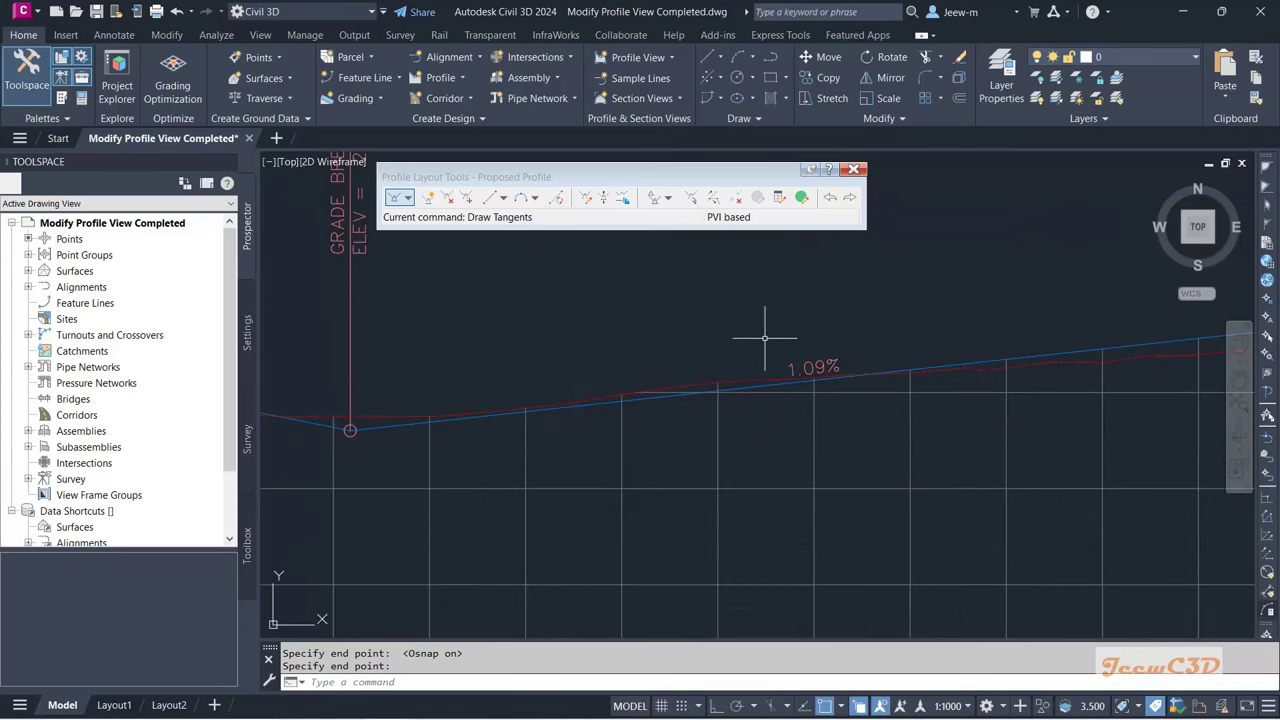
Step: Examine the station and elevation in the grade break label at the first dip, and view the whole profile with its labels
middle_drag(623, 343, 735, 408)
scroll(734, 408, down, 4)
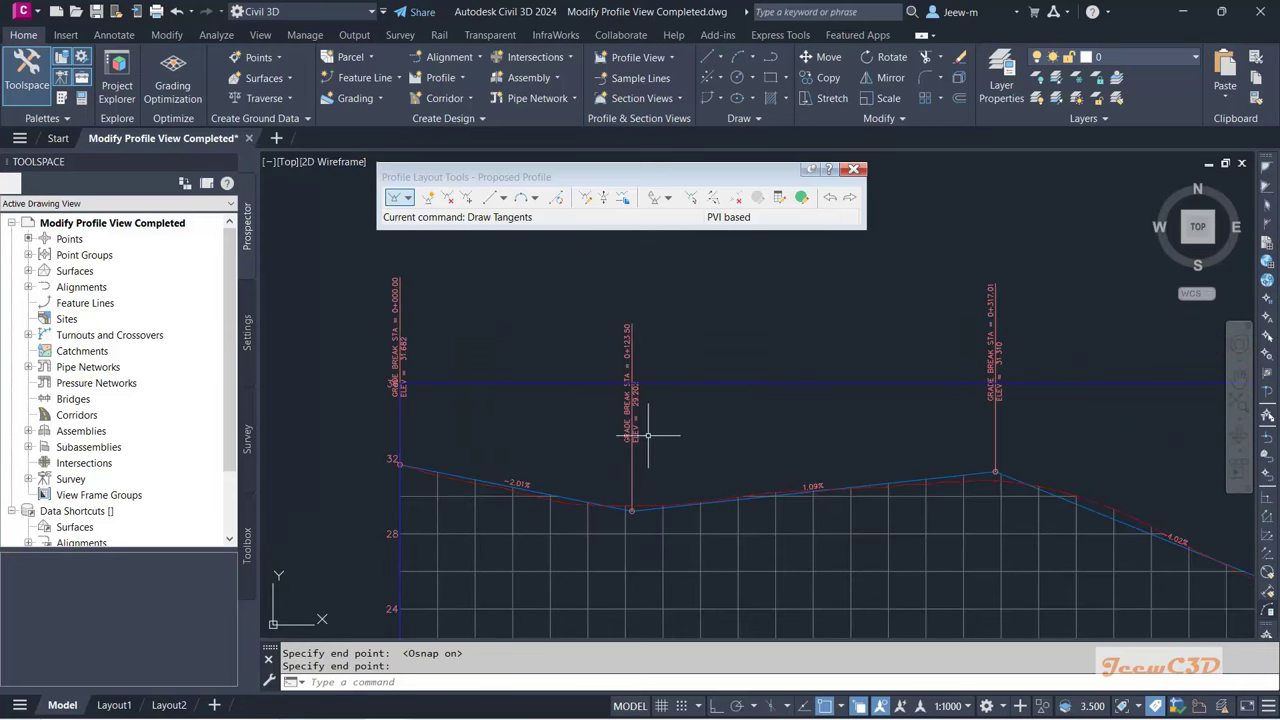
scroll(649, 456, up, 2)
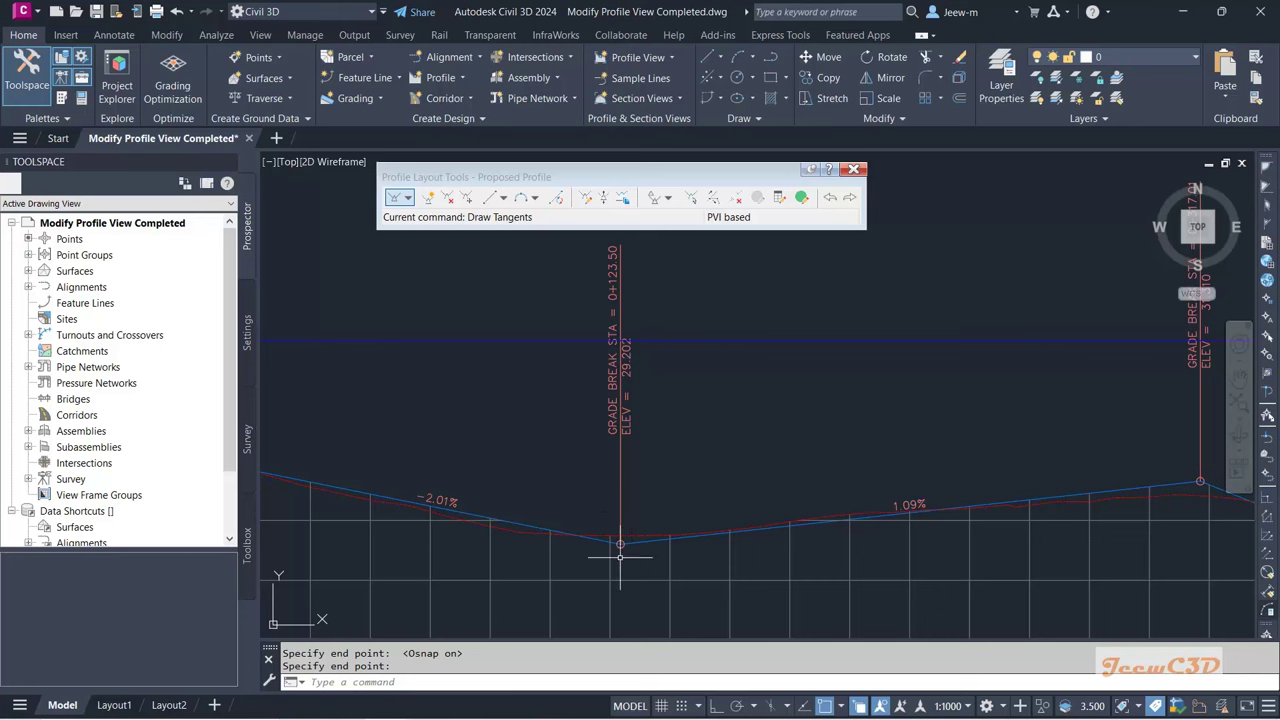
scroll(628, 387, up, 2)
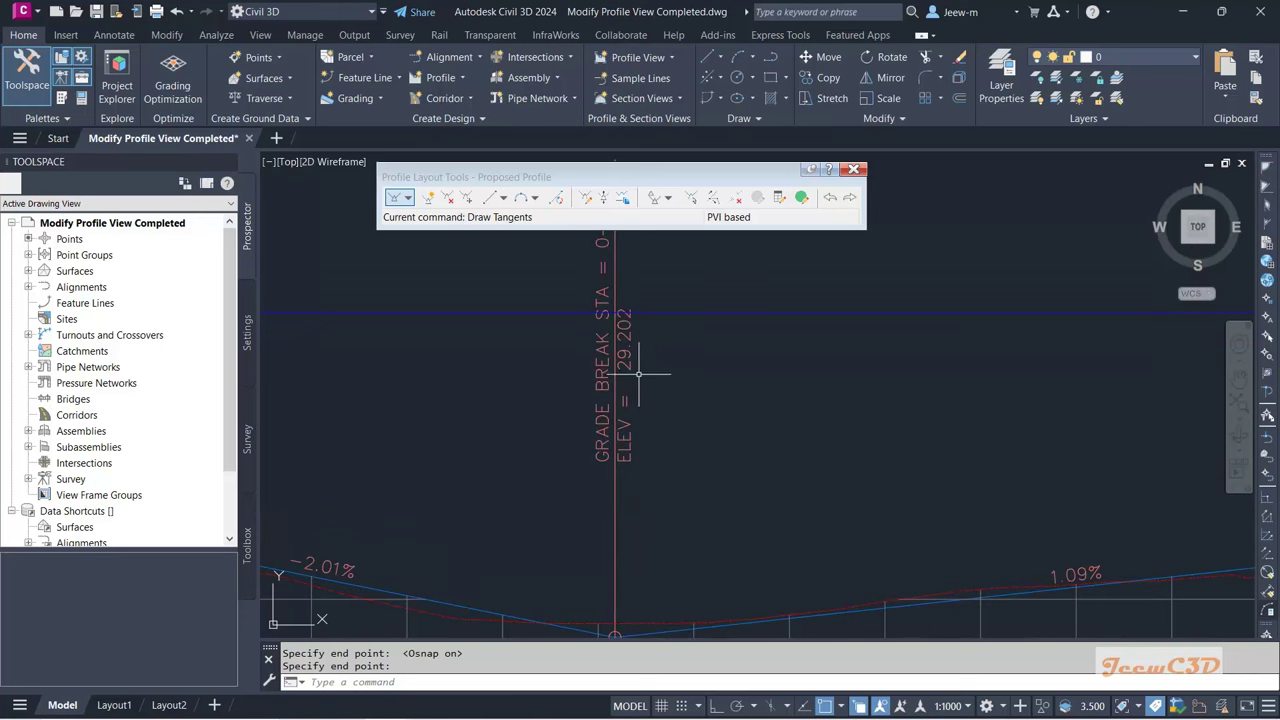
scroll(643, 350, down, 1)
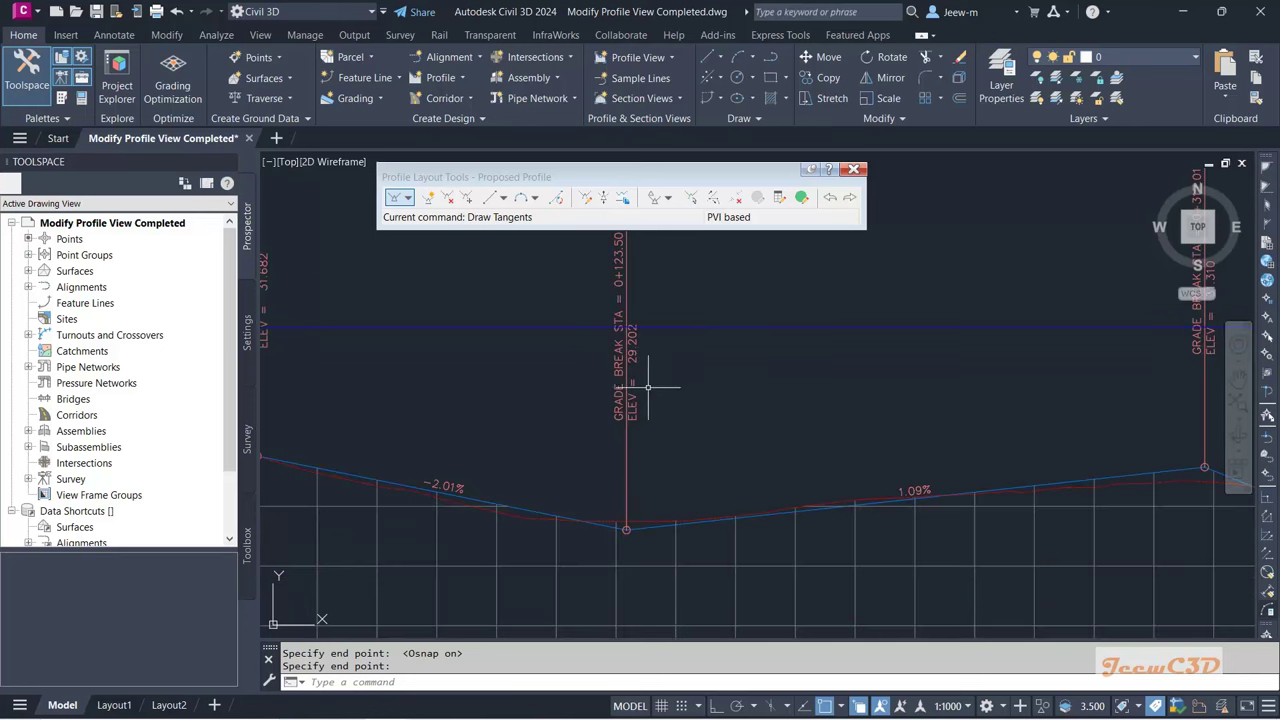
scroll(642, 425, down, 1)
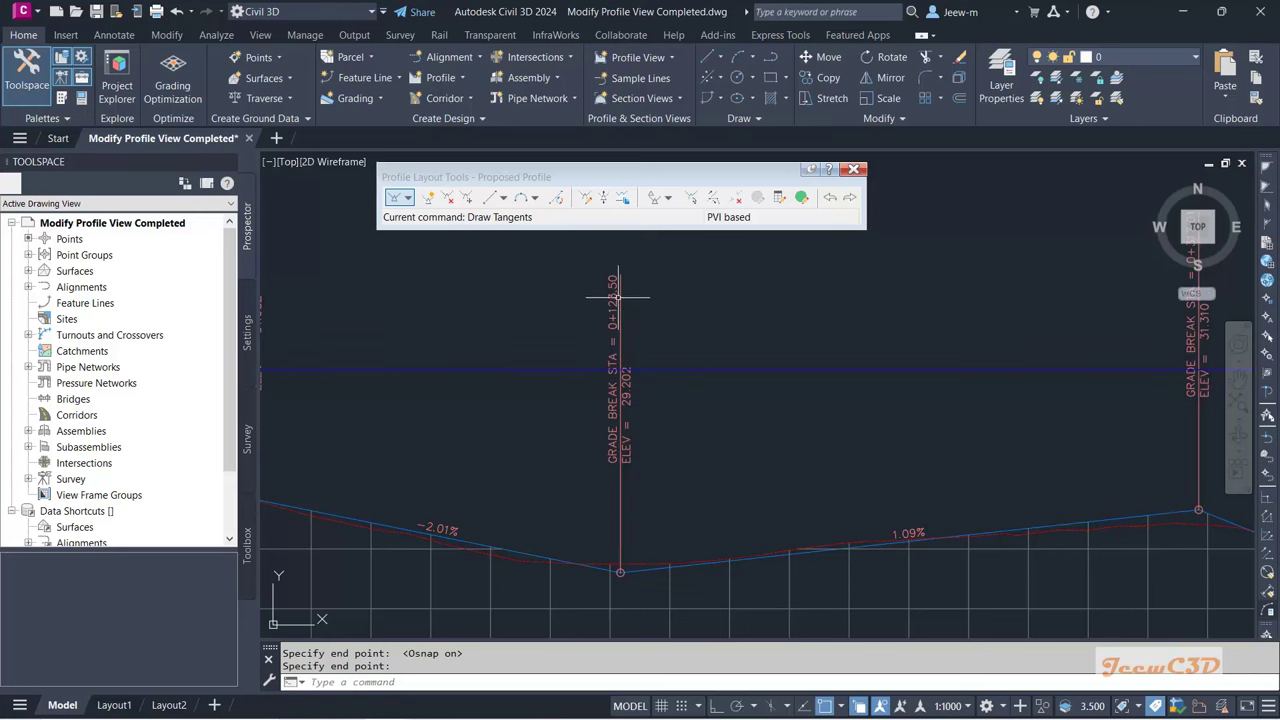
scroll(605, 300, down, 2)
scroll(610, 300, down, 2)
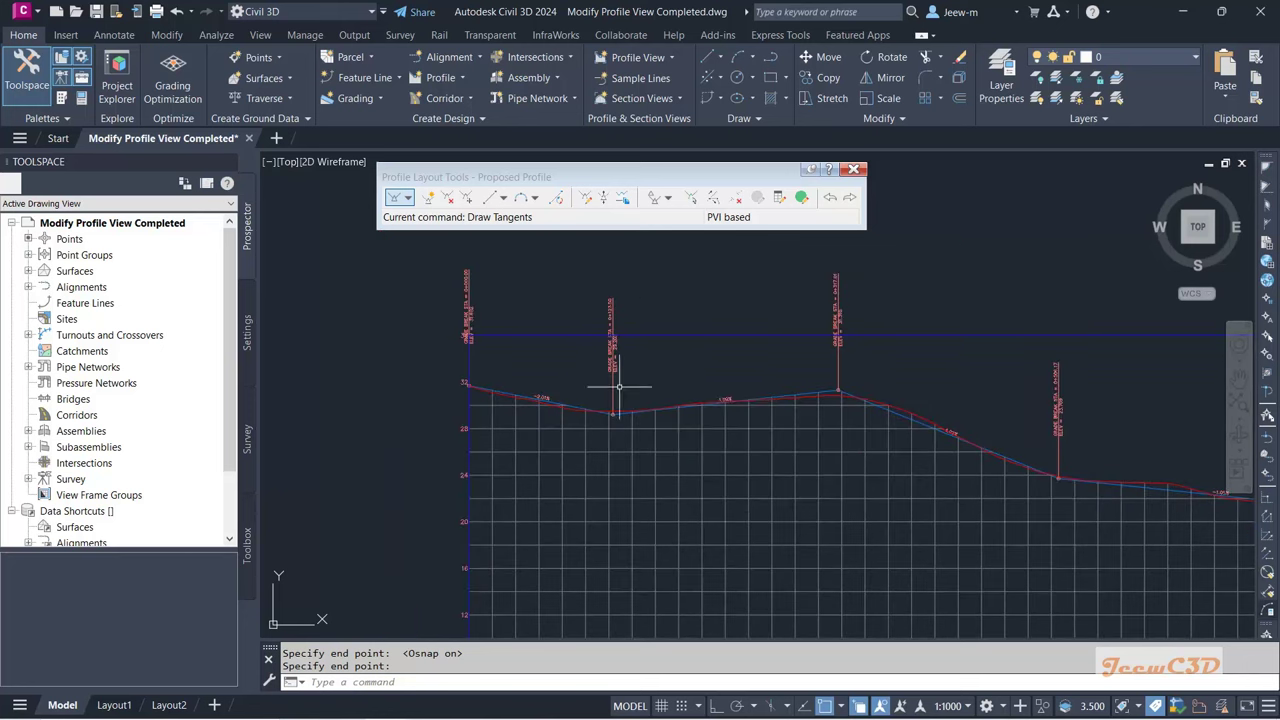
scroll(758, 383, down, 3)
scroll(719, 410, down, 2)
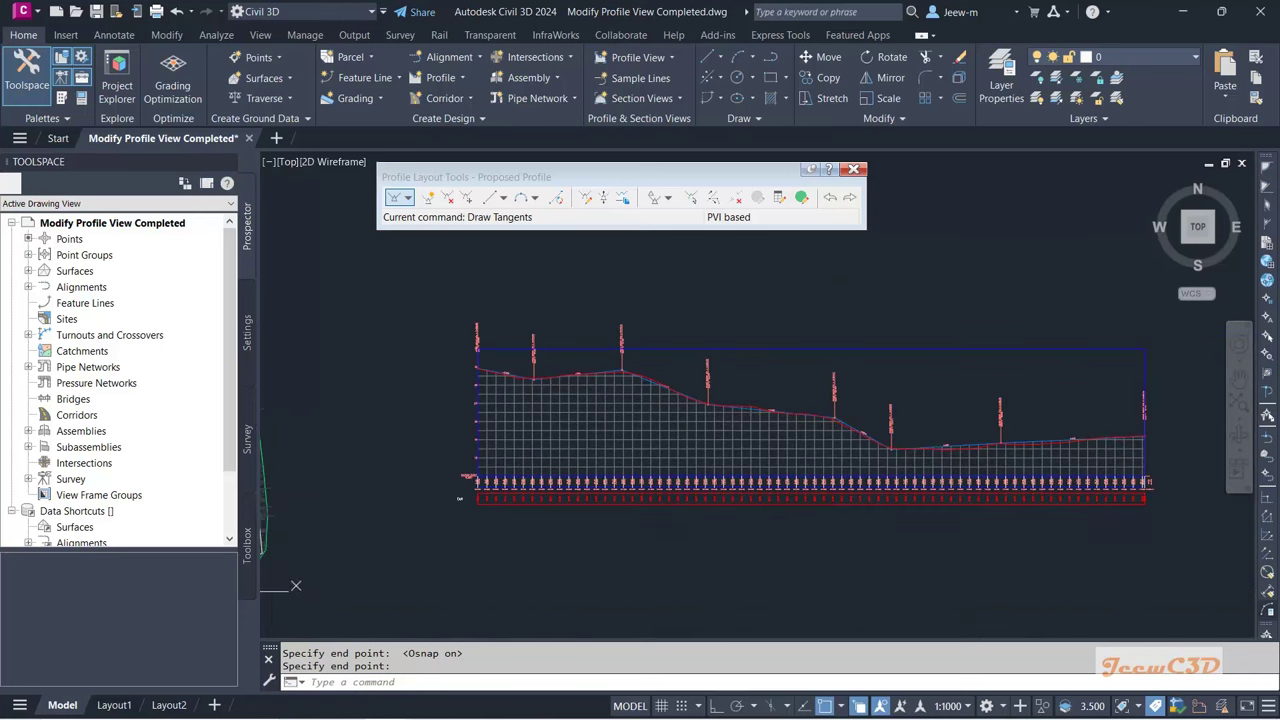
Step: Add a PVI-based free vertical parabola with a 40 m curve length at the Proposed Profile's first dip, station 0+123.50
middle_drag(512, 365, 597, 387)
scroll(605, 392, up, 5)
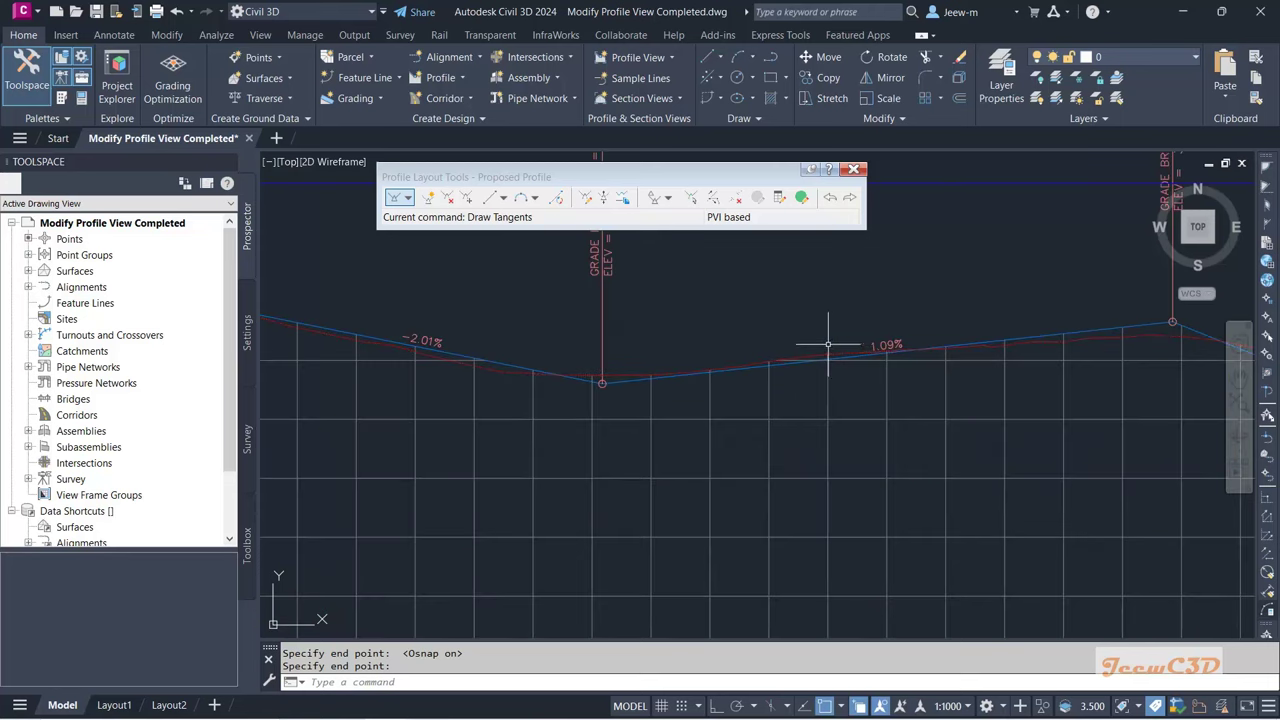
scroll(830, 332, down, 3)
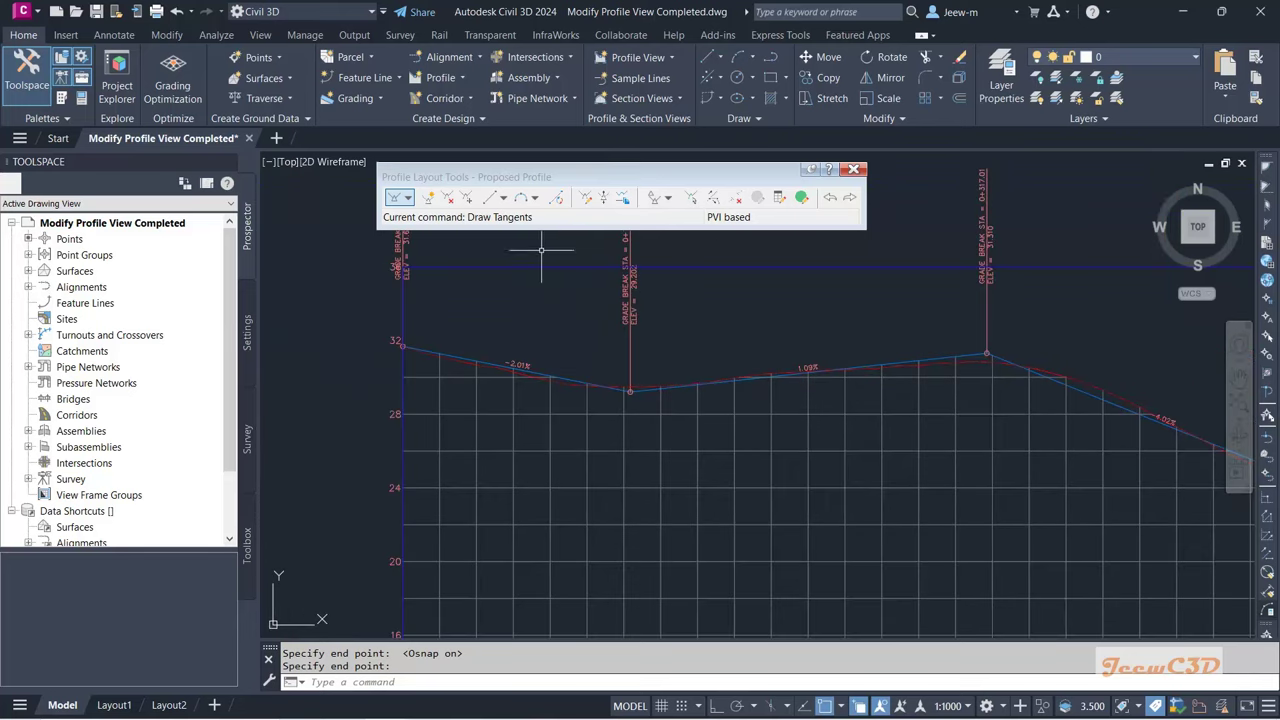
click(535, 198)
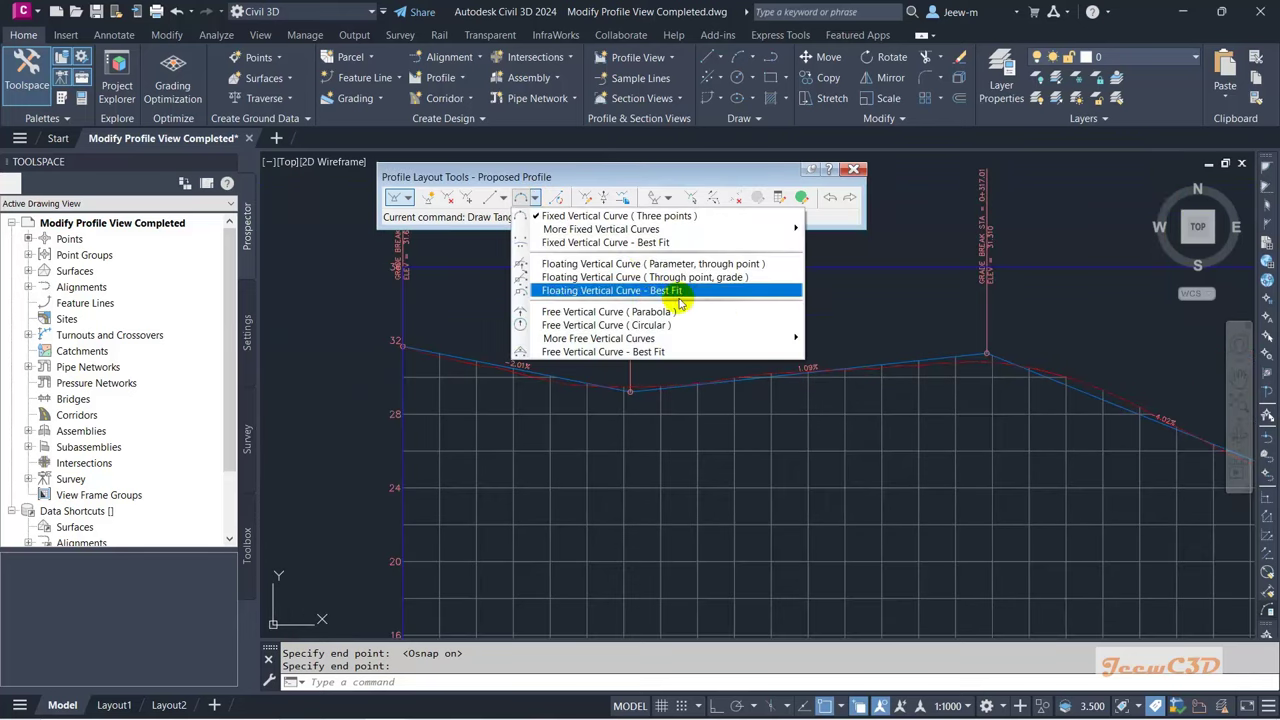
mouse_move(592, 340)
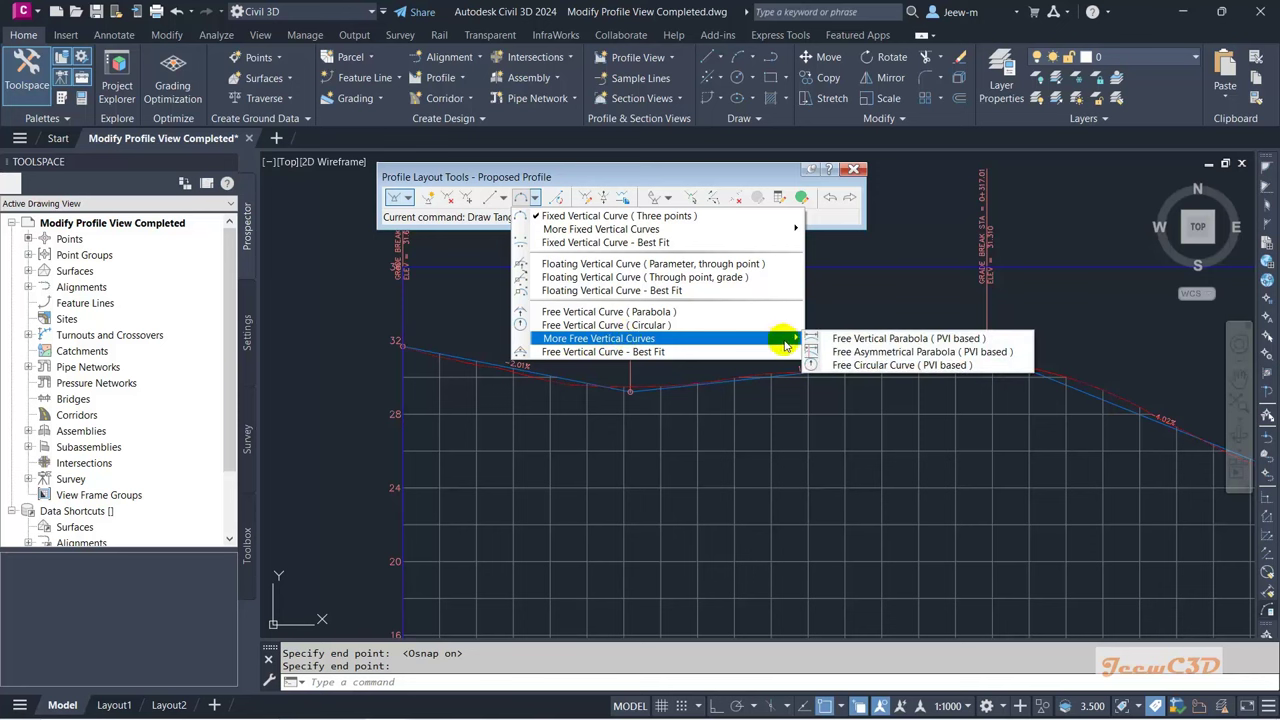
click(976, 341)
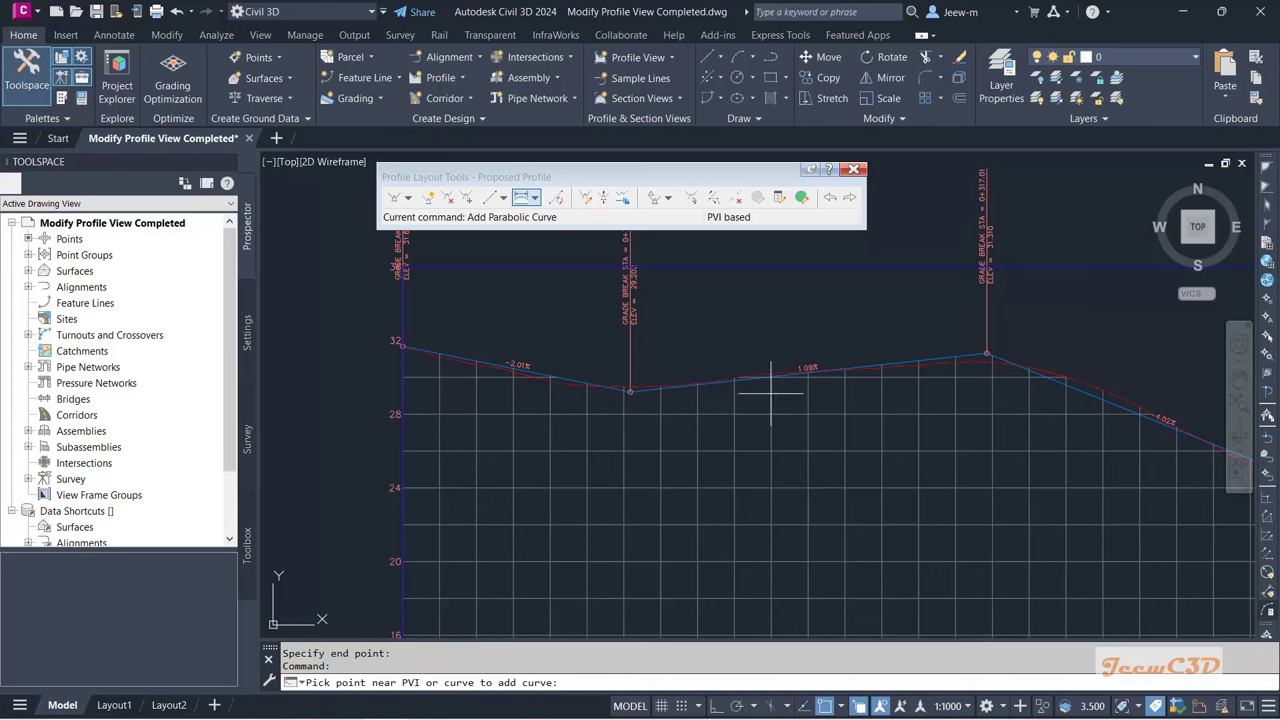
click(629, 391)
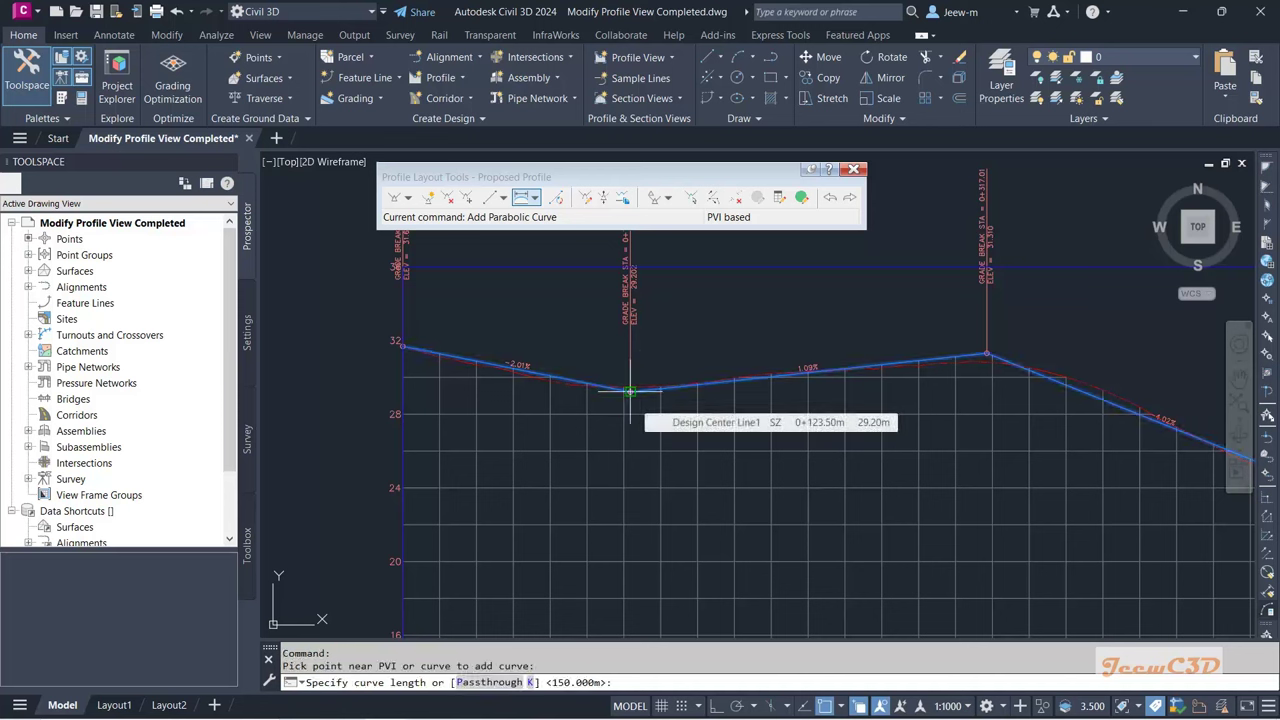
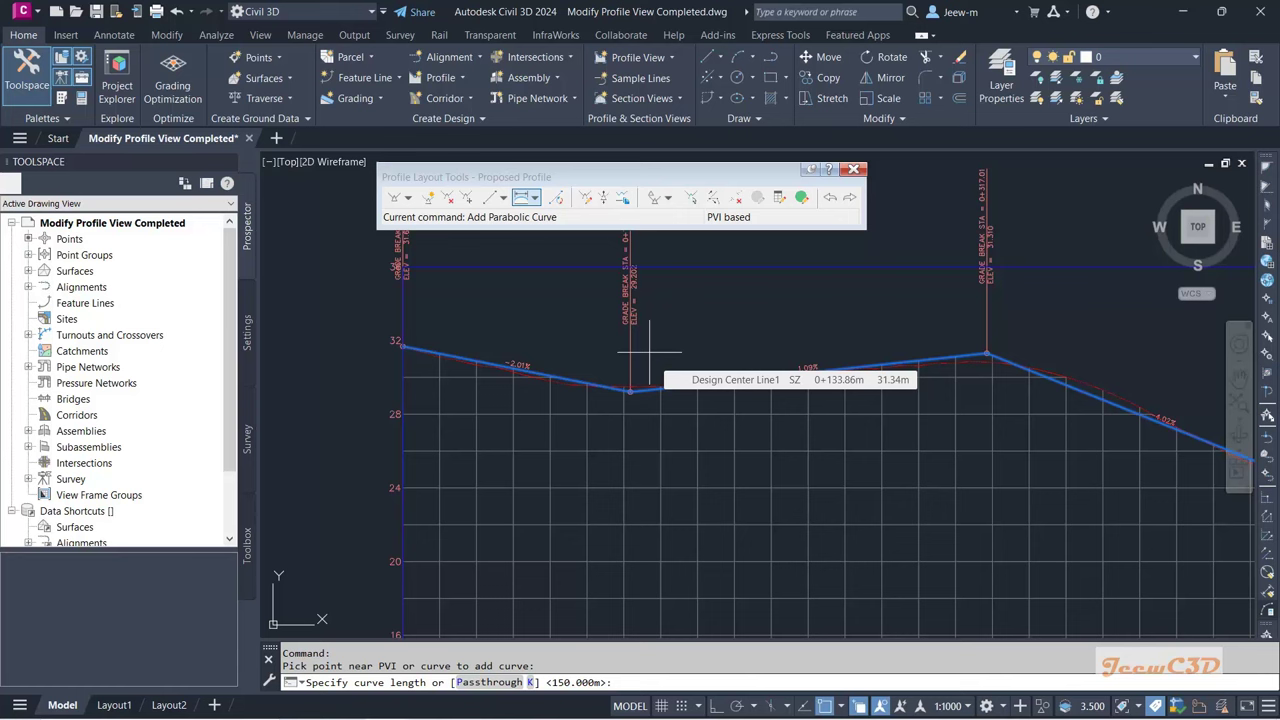
middle_drag(666, 337, 625, 415)
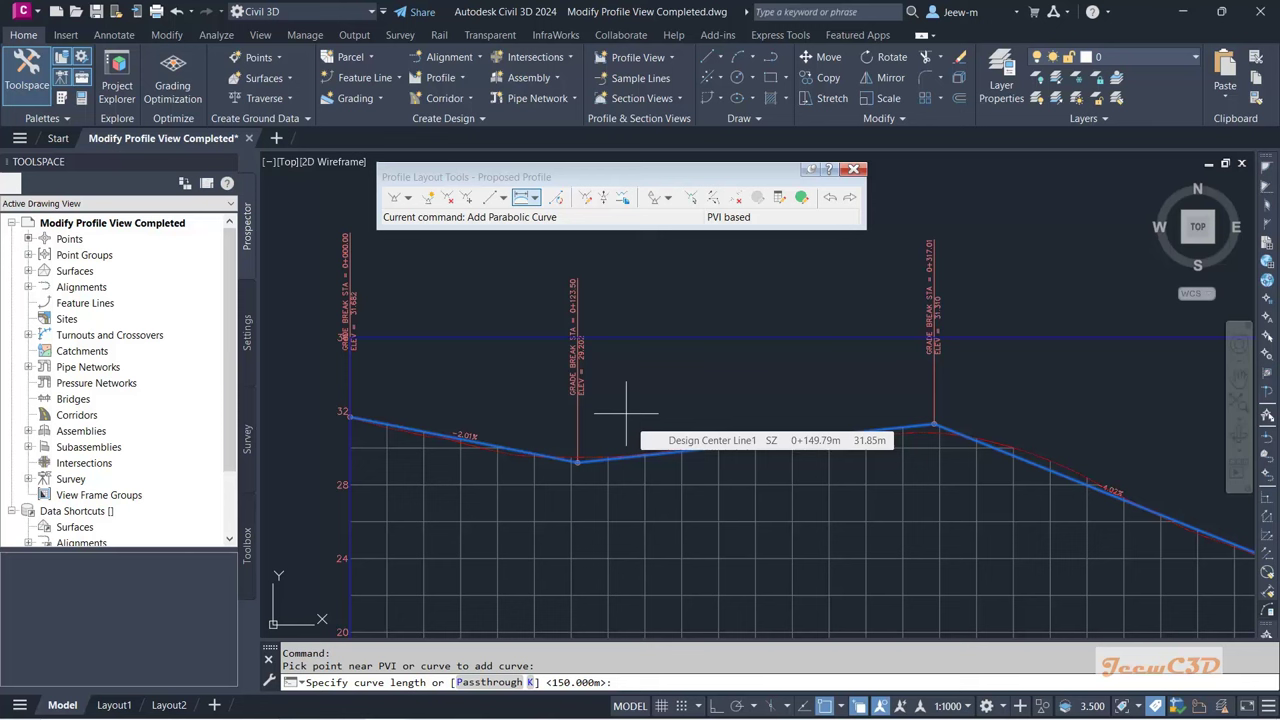
text(40)
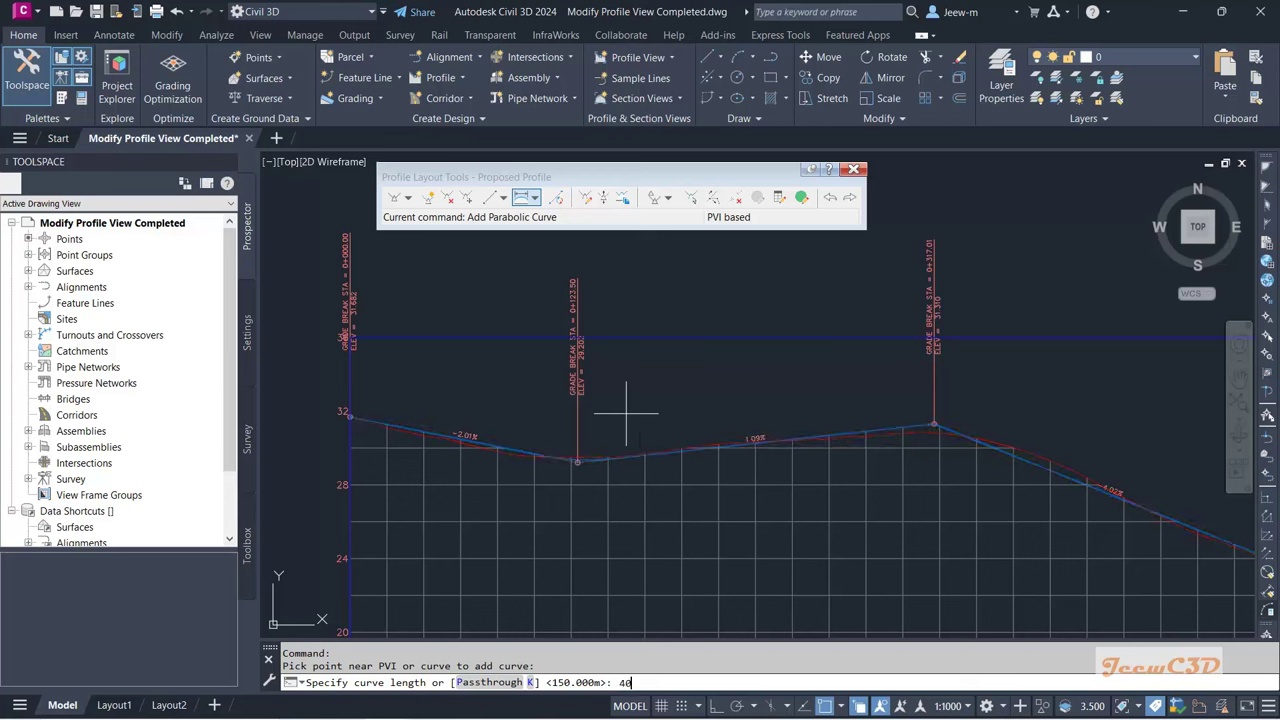
key(Return)
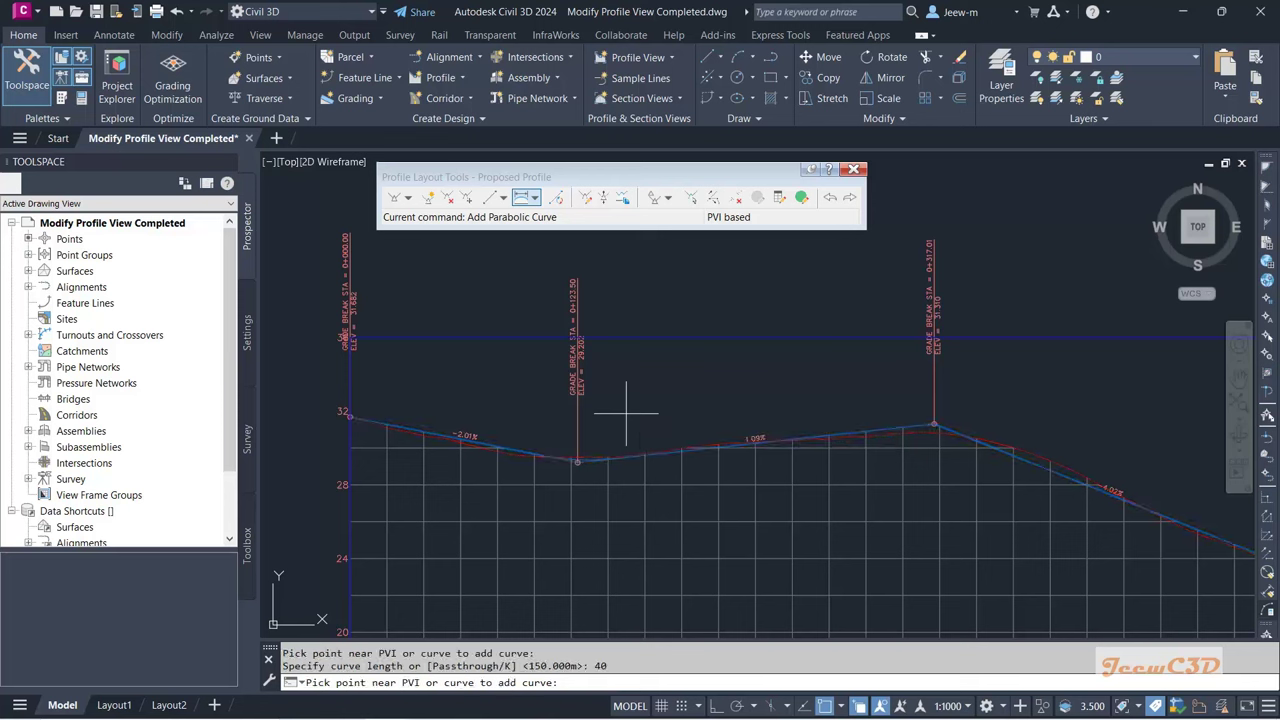
scroll(575, 480, up, 2)
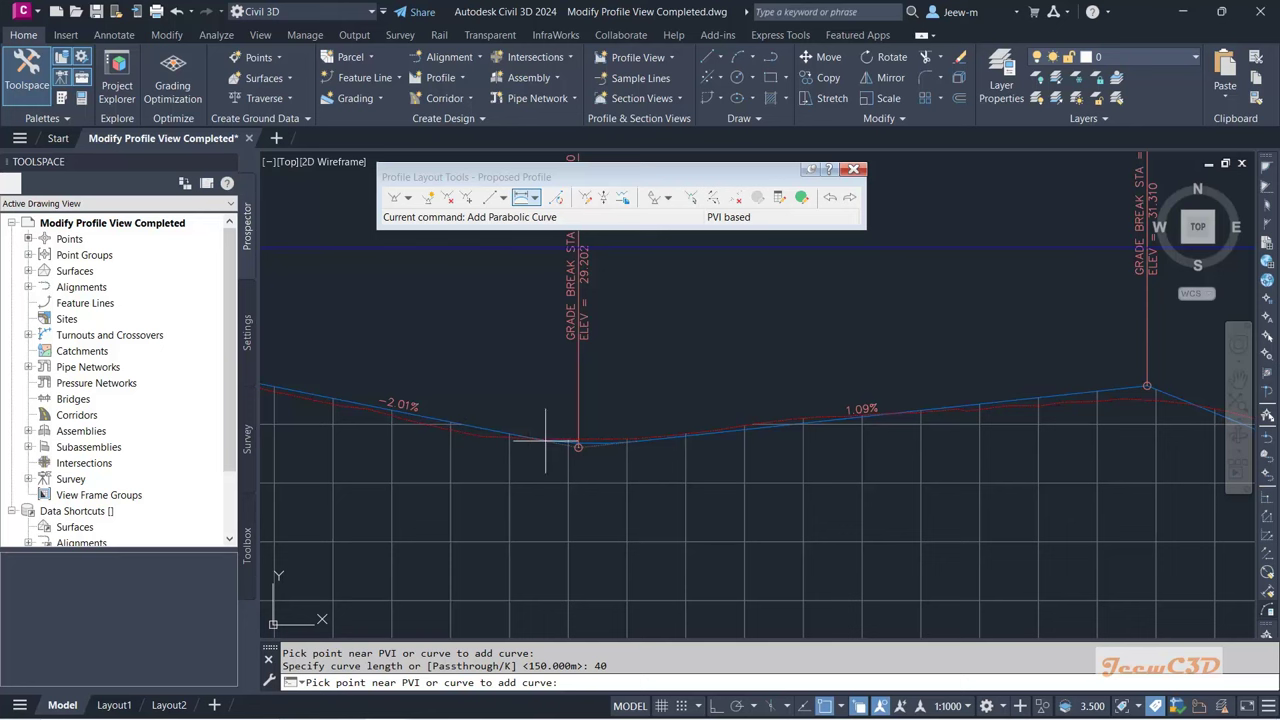
middle_drag(843, 349, 691, 363)
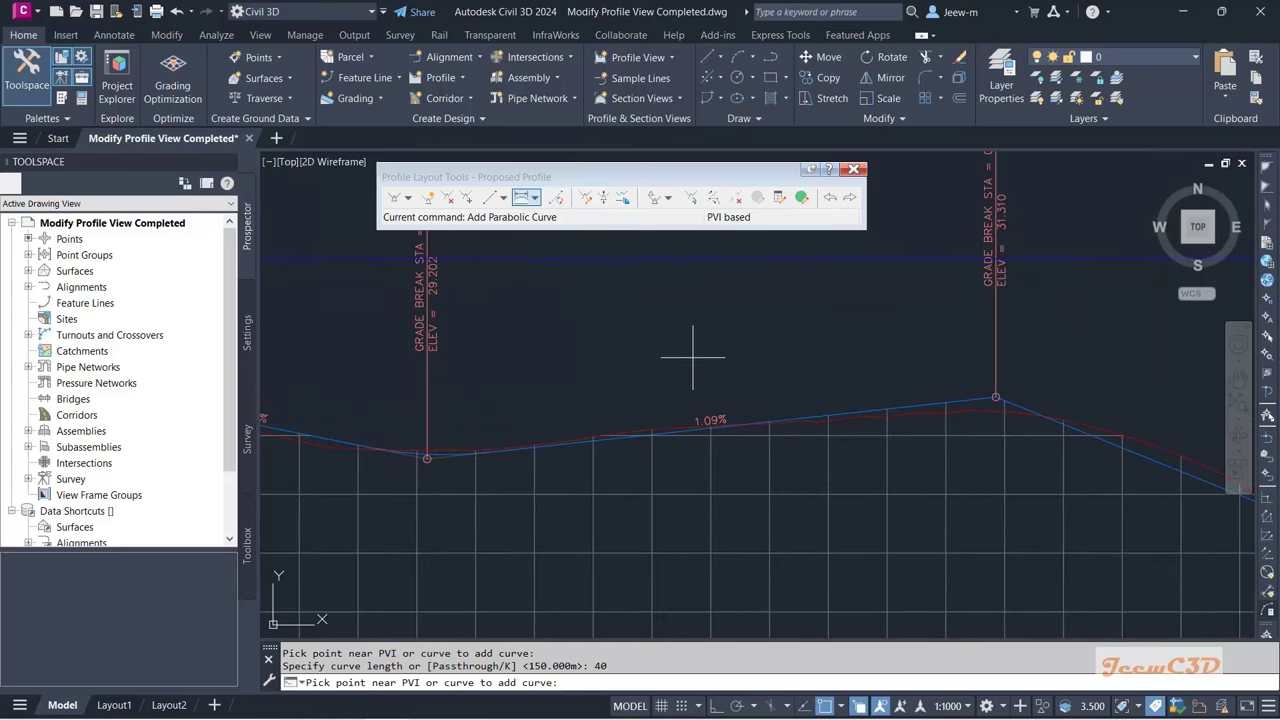
Step: Add a 50 m parabolic curve to the proposed profile at the crest PVI at station 0+317.01
click(590, 665)
scroll(700, 430, down, 3)
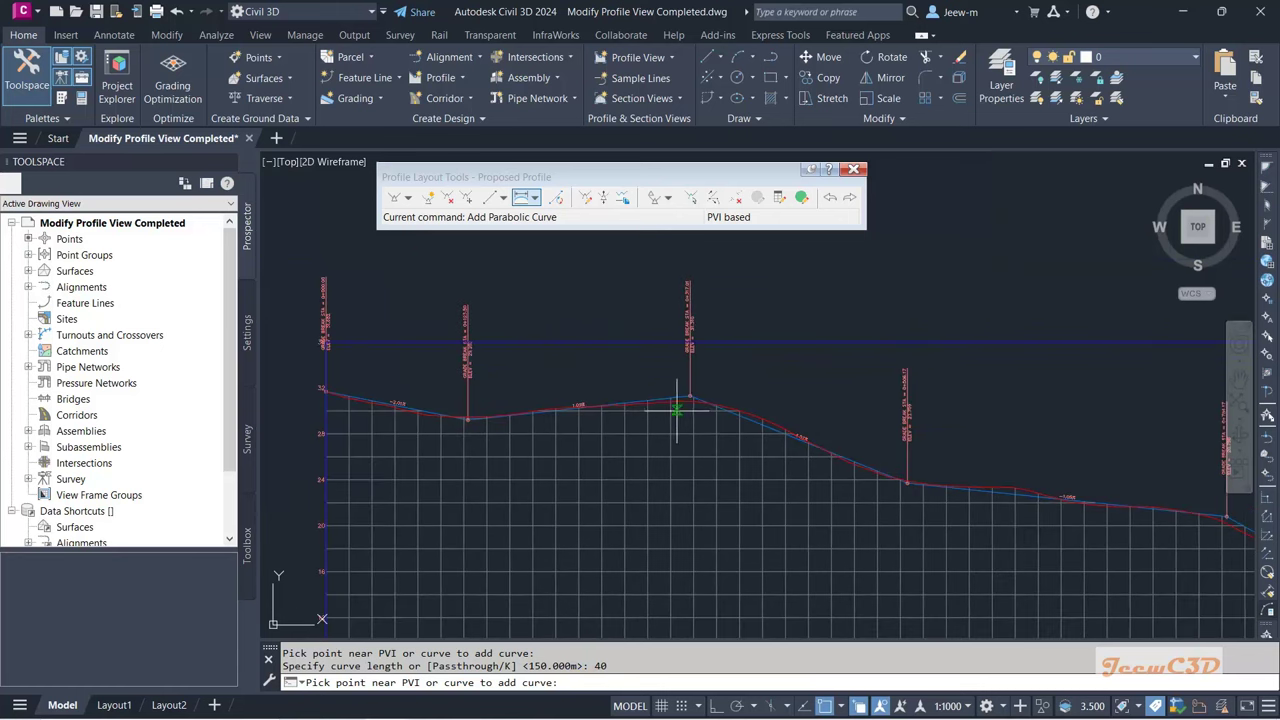
click(690, 397)
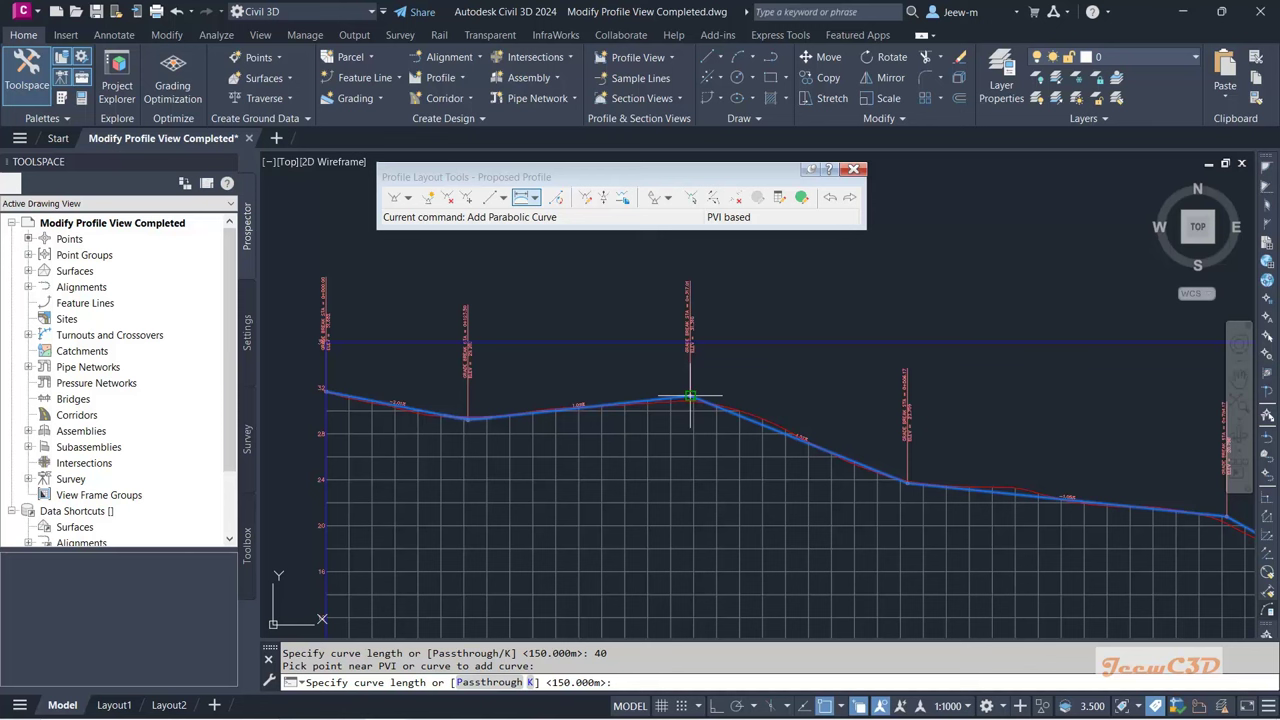
text(50)
key(Return)
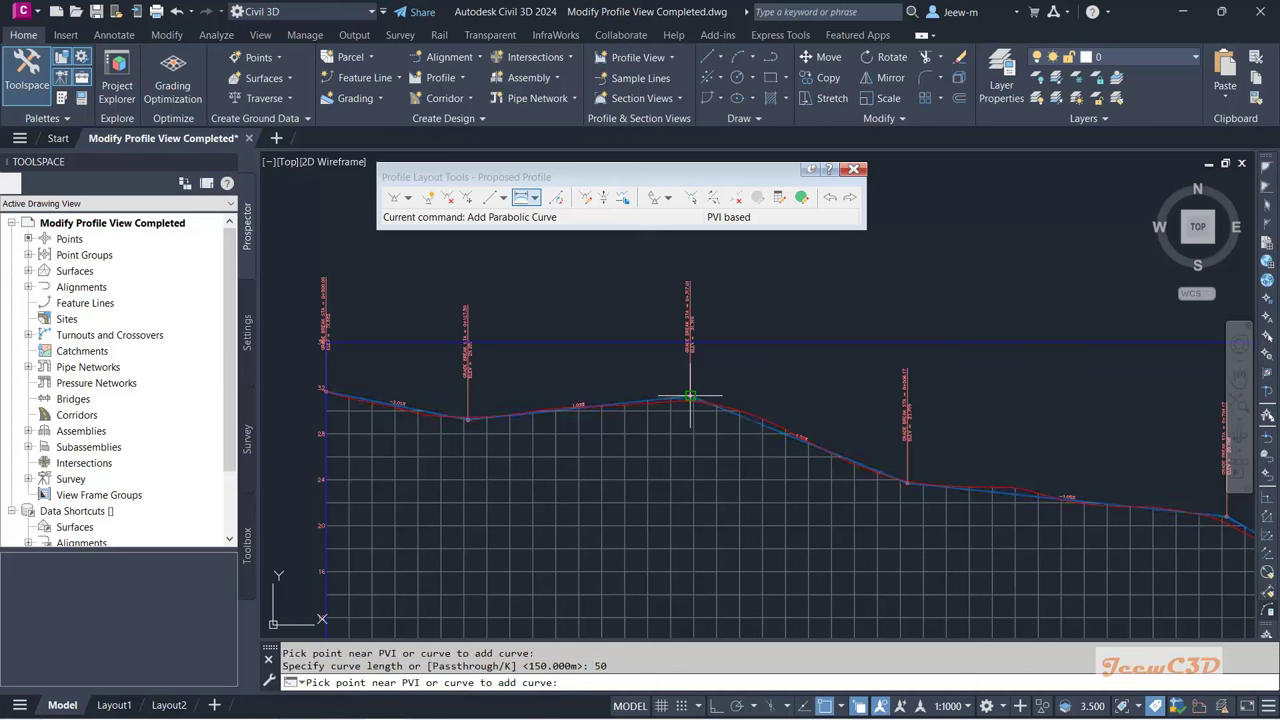
Step: Add a 60 m parabolic curve at the sag PVI at station 0+506.17
click(906, 483)
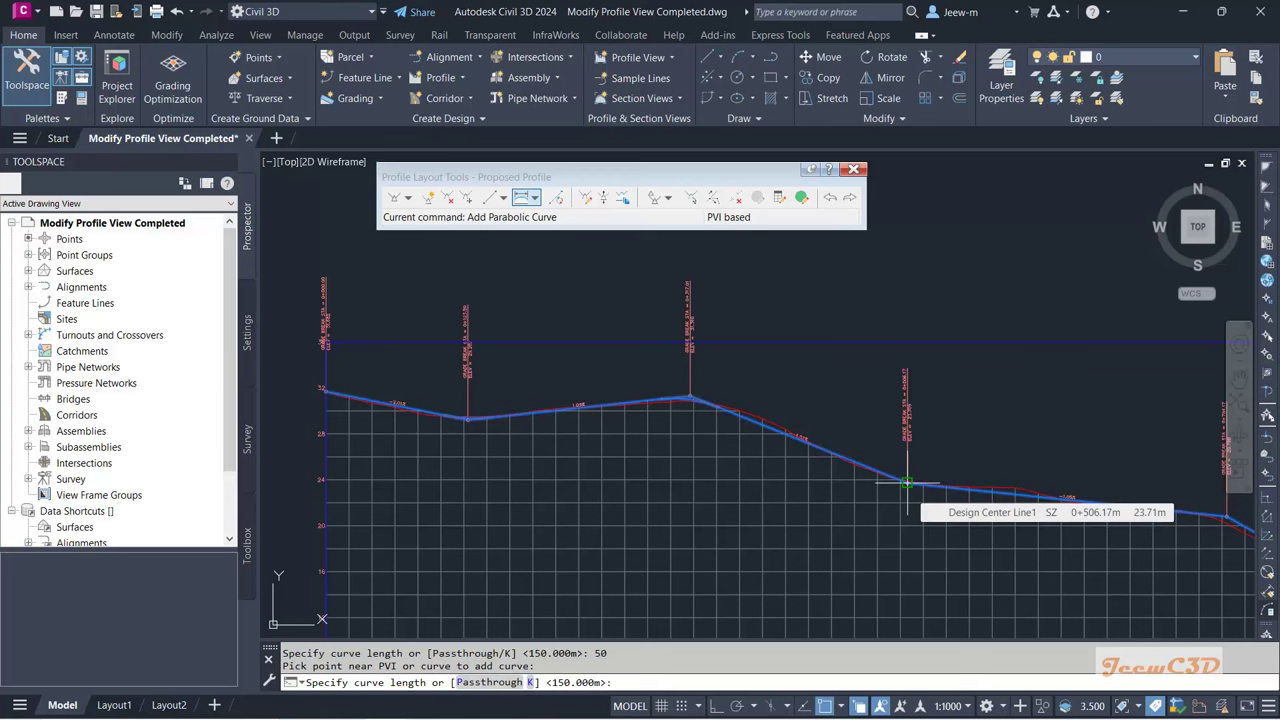
text(60)
key(Return)
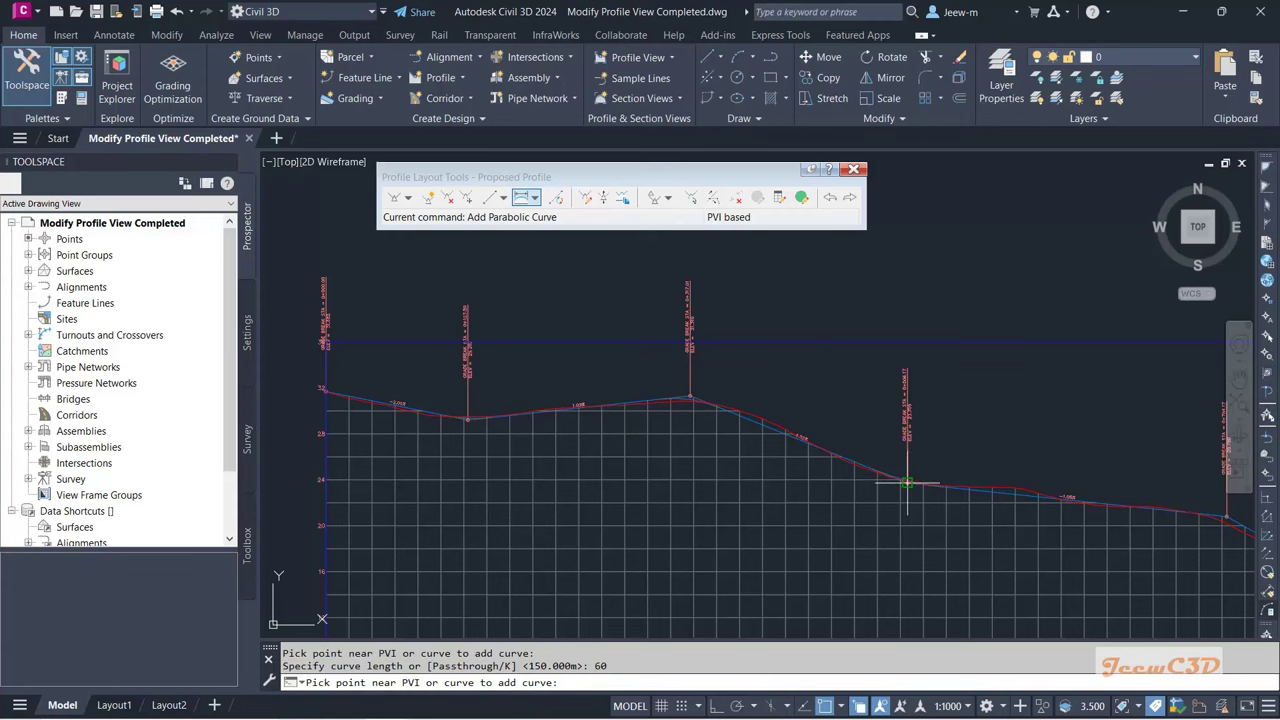
Step: Add a 100 m parabolic curve at the crest PVI near station 0+784, where the steep downgrade begins
scroll(994, 381, down, 1)
middle_drag(994, 381, 543, 374)
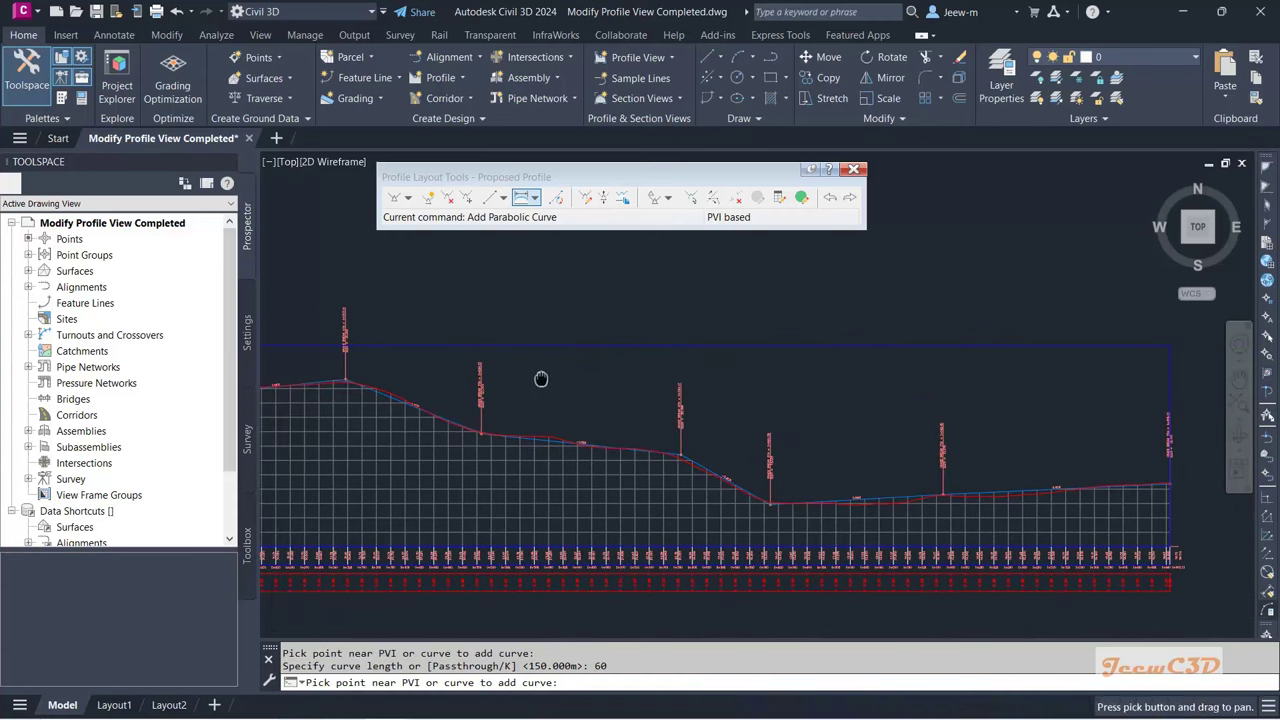
click(678, 455)
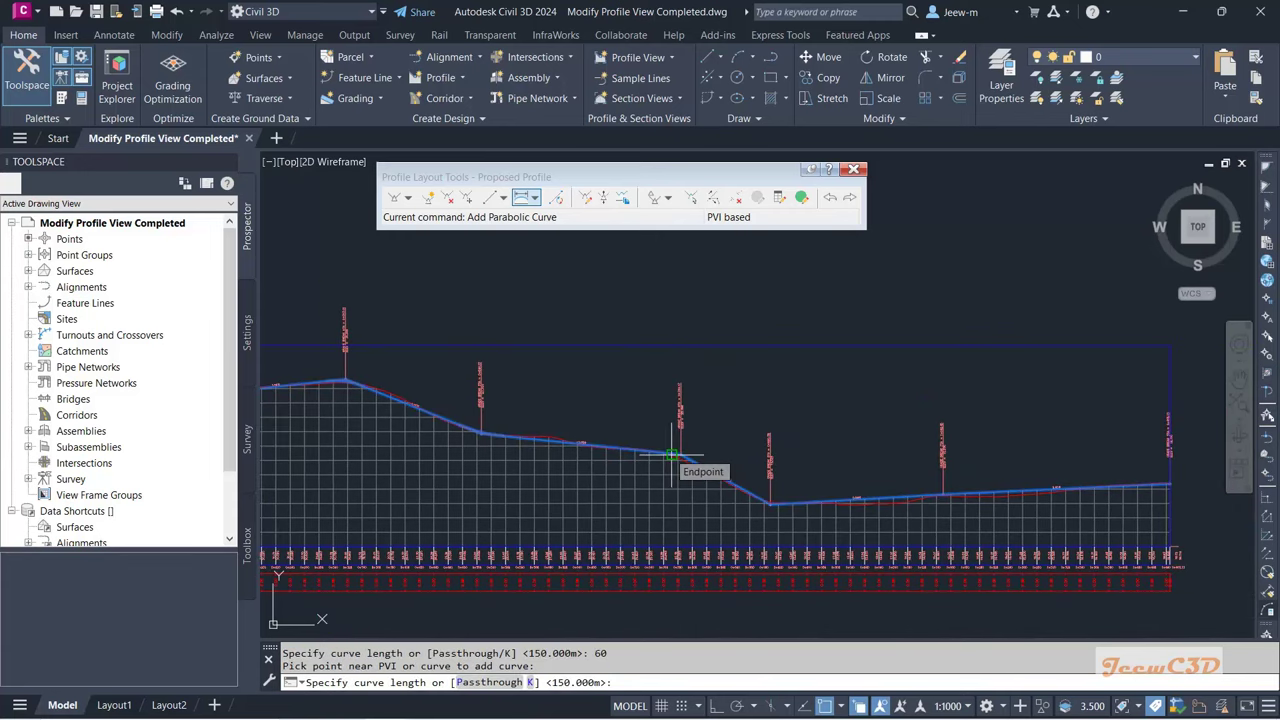
text(100)
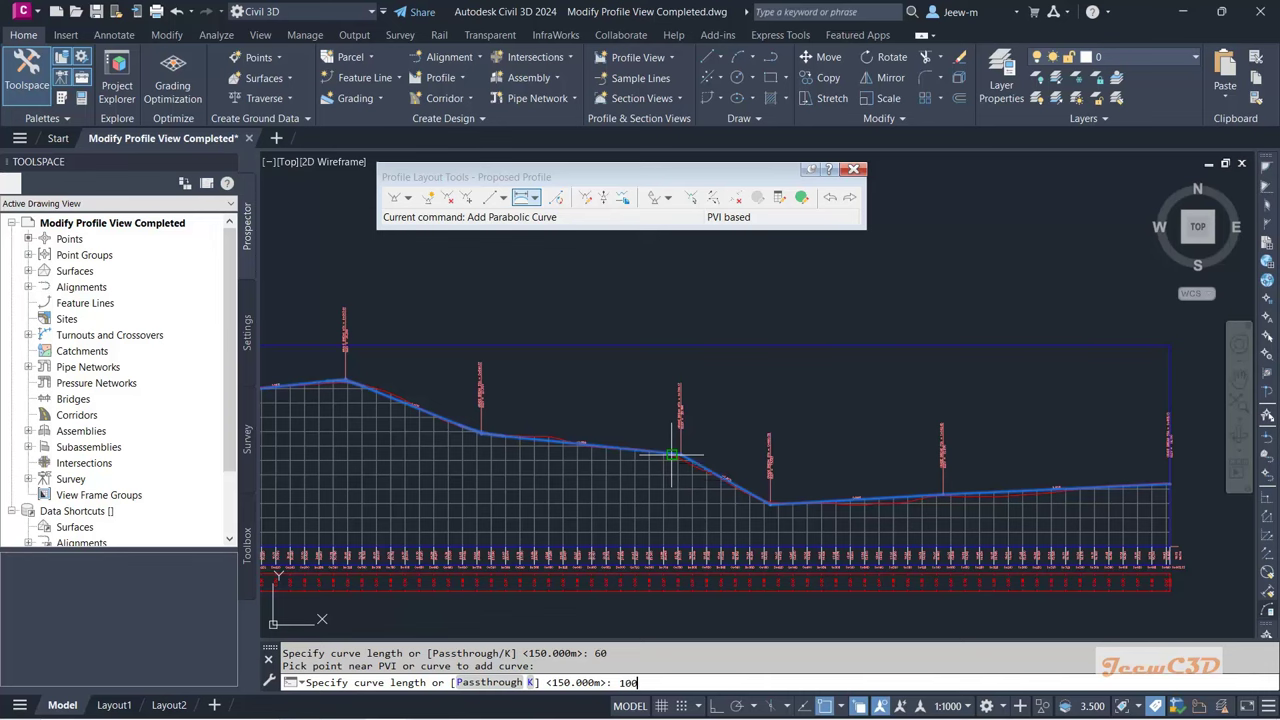
key(Return)
scroll(667, 455, up, 4)
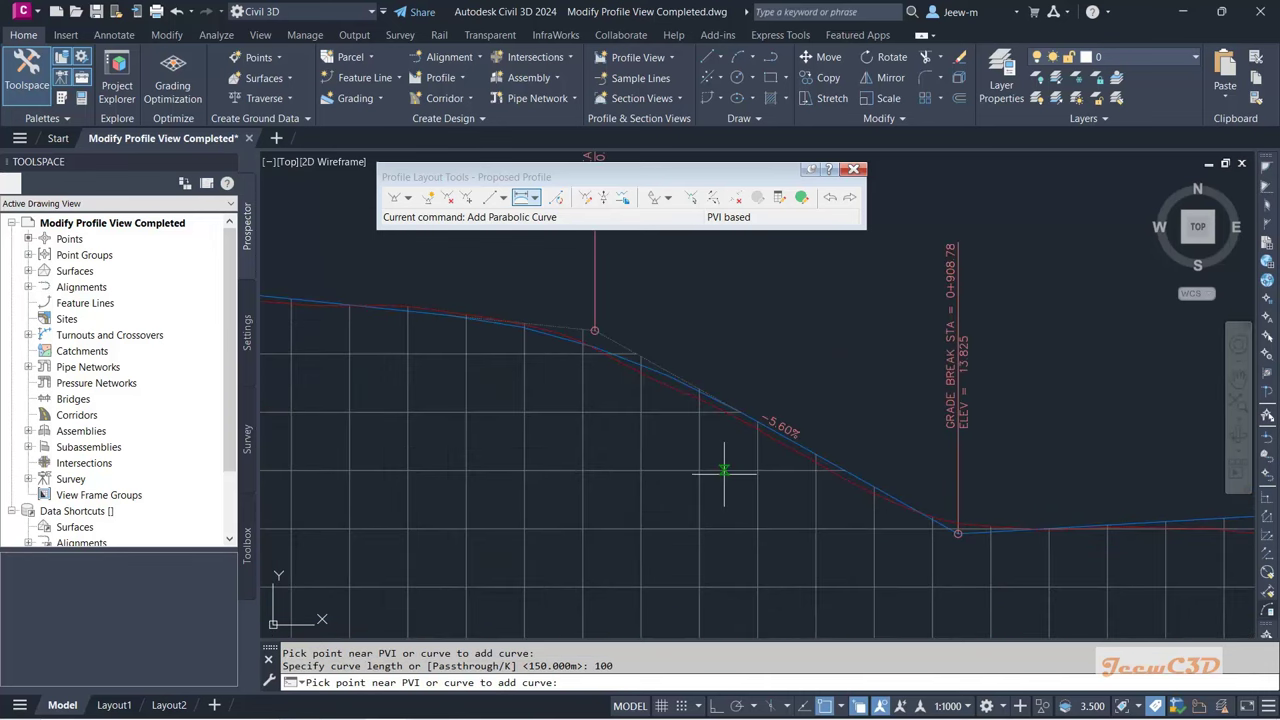
Step: Add a parabolic curve at the sag PVI at station 0+908.78, trying a 500 m length before using 50 m
scroll(868, 518, down, 4)
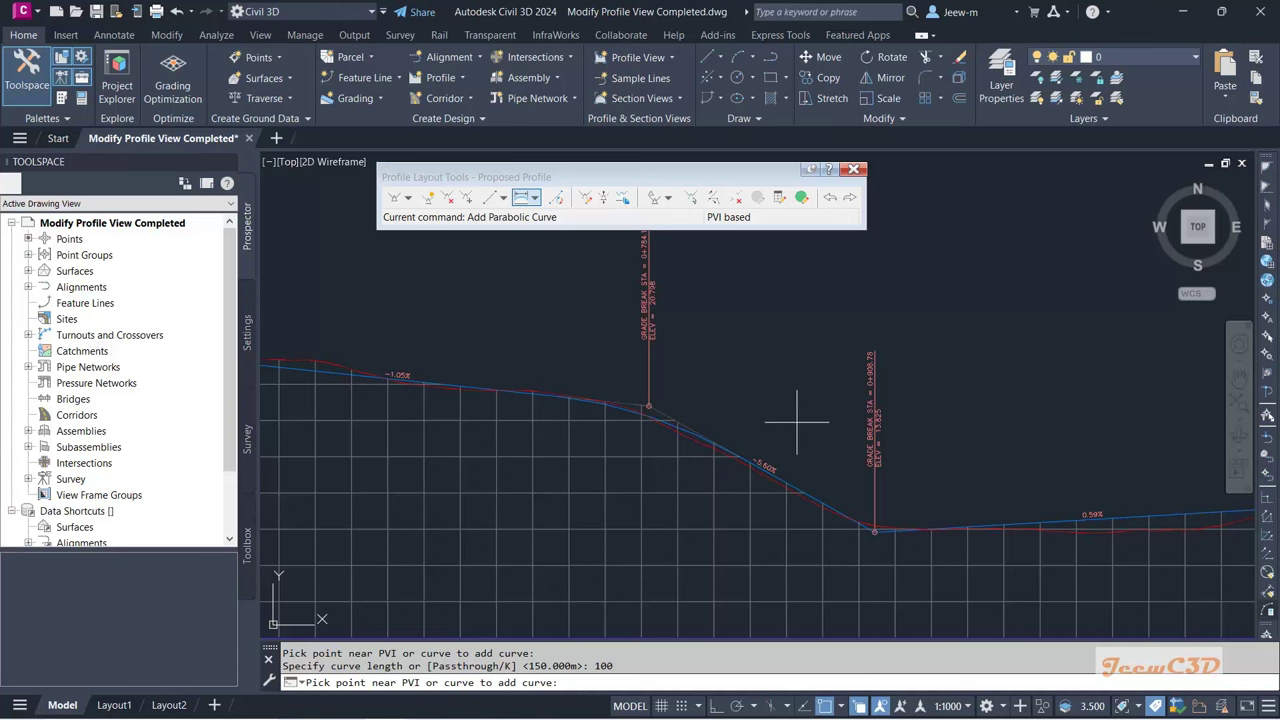
mouse_move(797, 421)
middle_down()
mouse_move(700, 426)
mouse_move(660, 394)
middle_up()
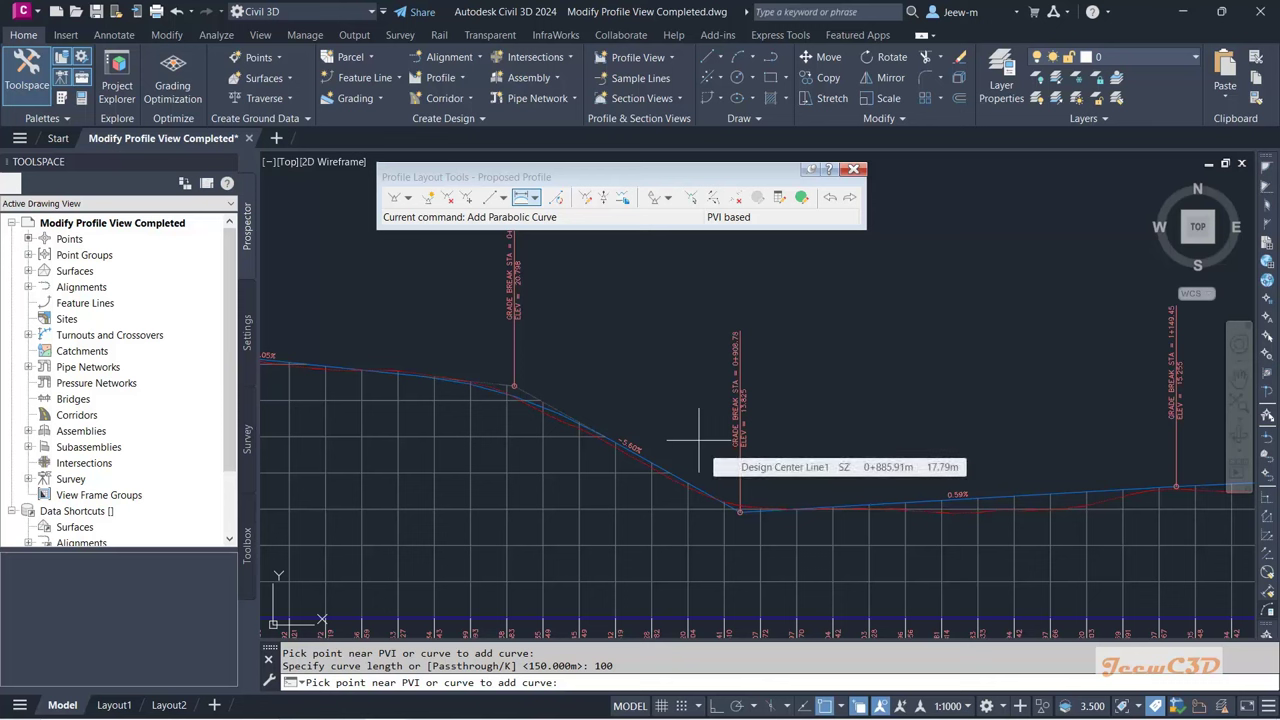
click(740, 512)
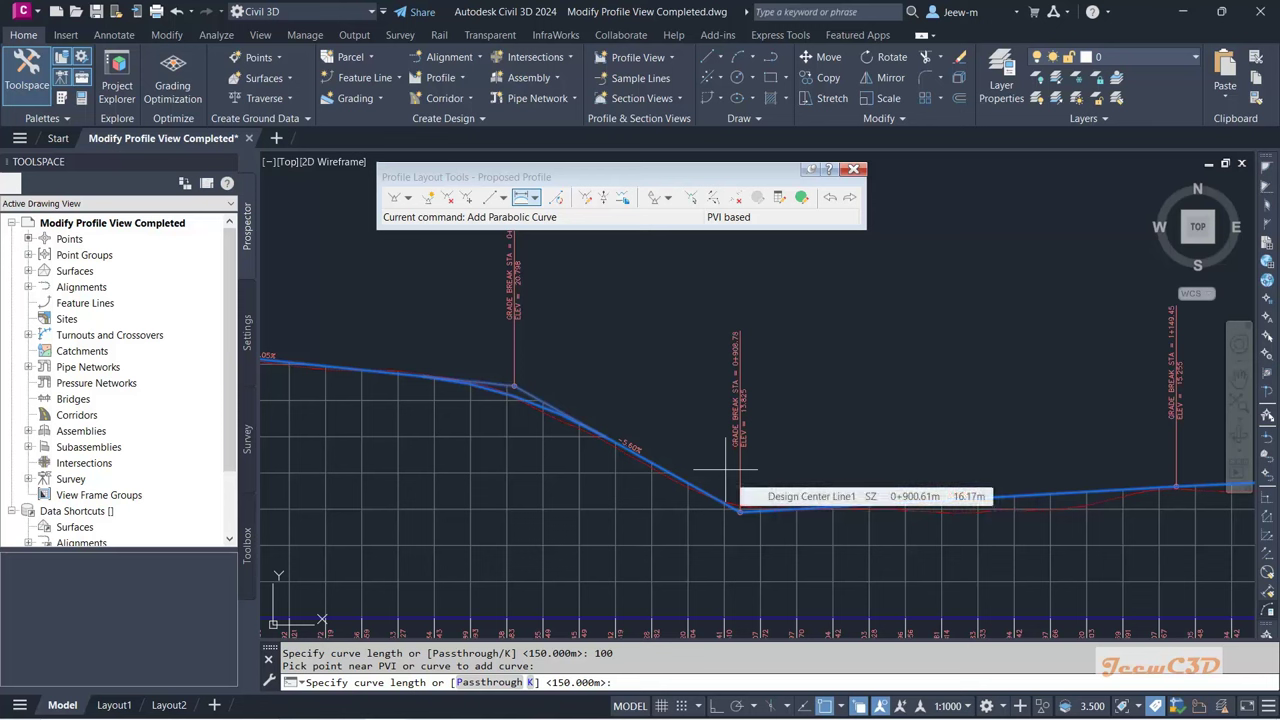
text(500)
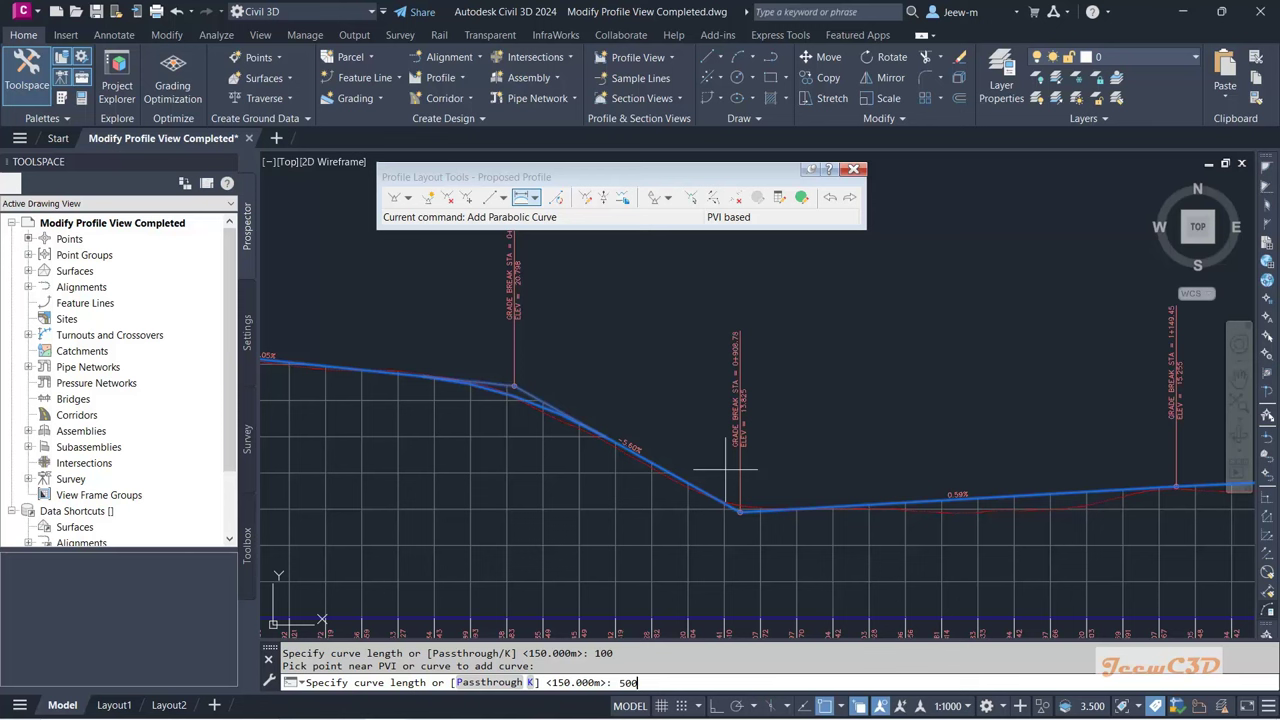
key(Return)
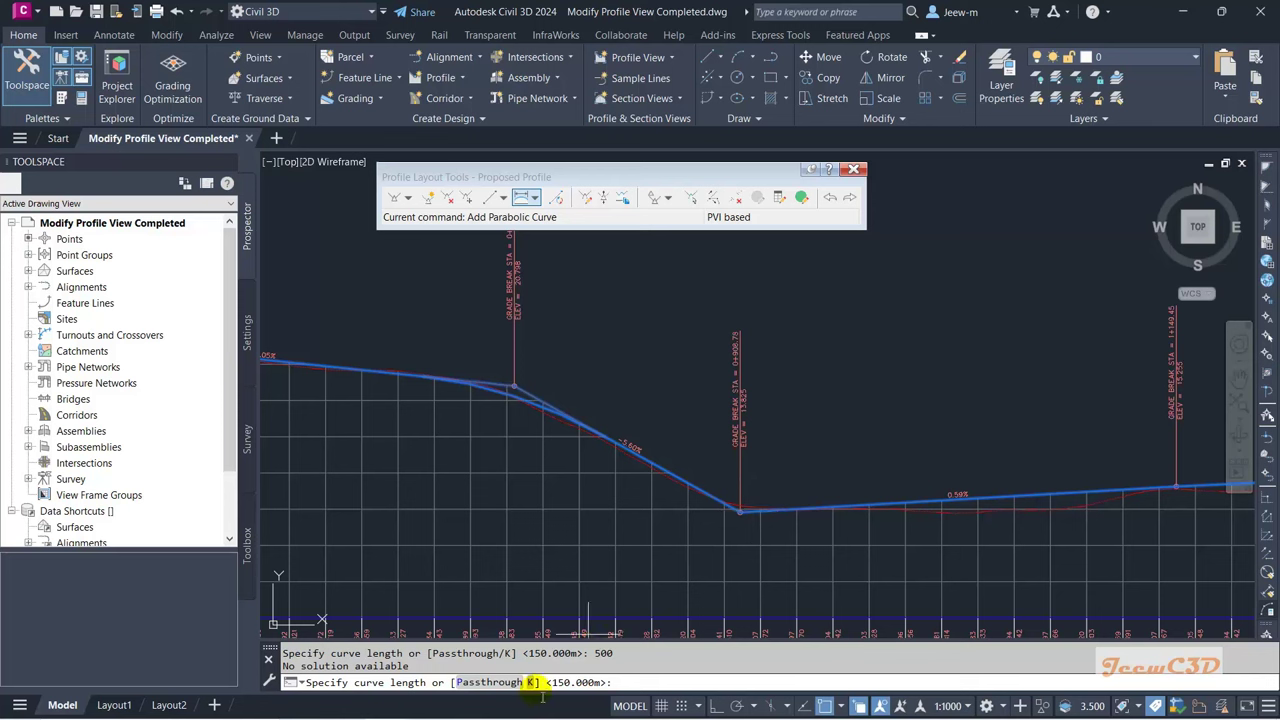
click(624, 680)
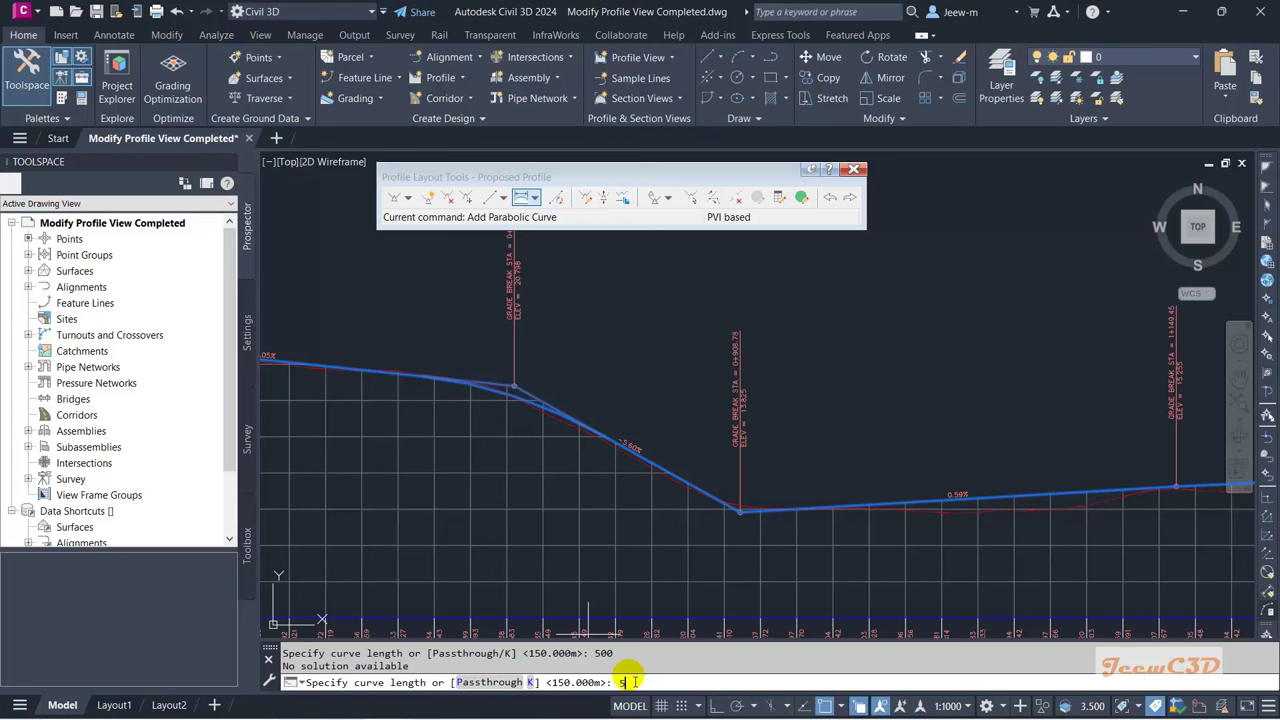
text(50)
key(Return)
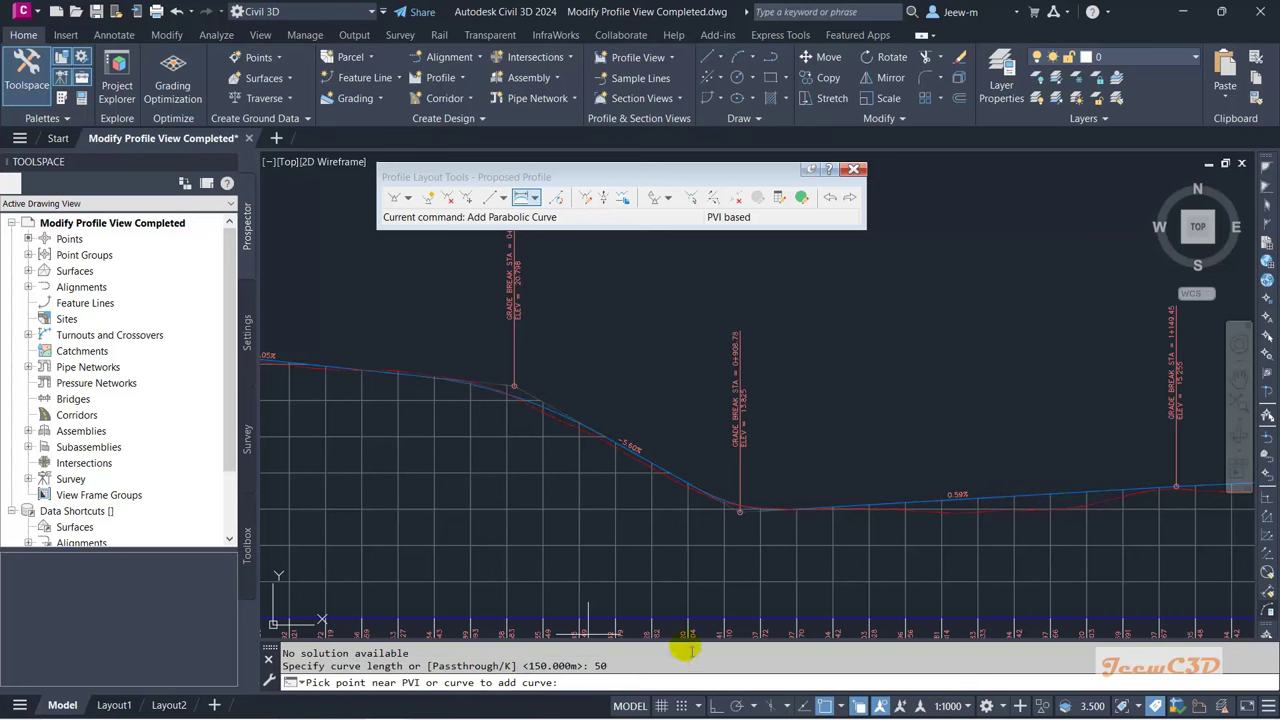
Step: Add a 60 m parabolic curve at the last intermediate PVI, at station 1+149.45, and finish adding curves
scroll(741, 467, down, 3)
scroll(741, 467, up, 5)
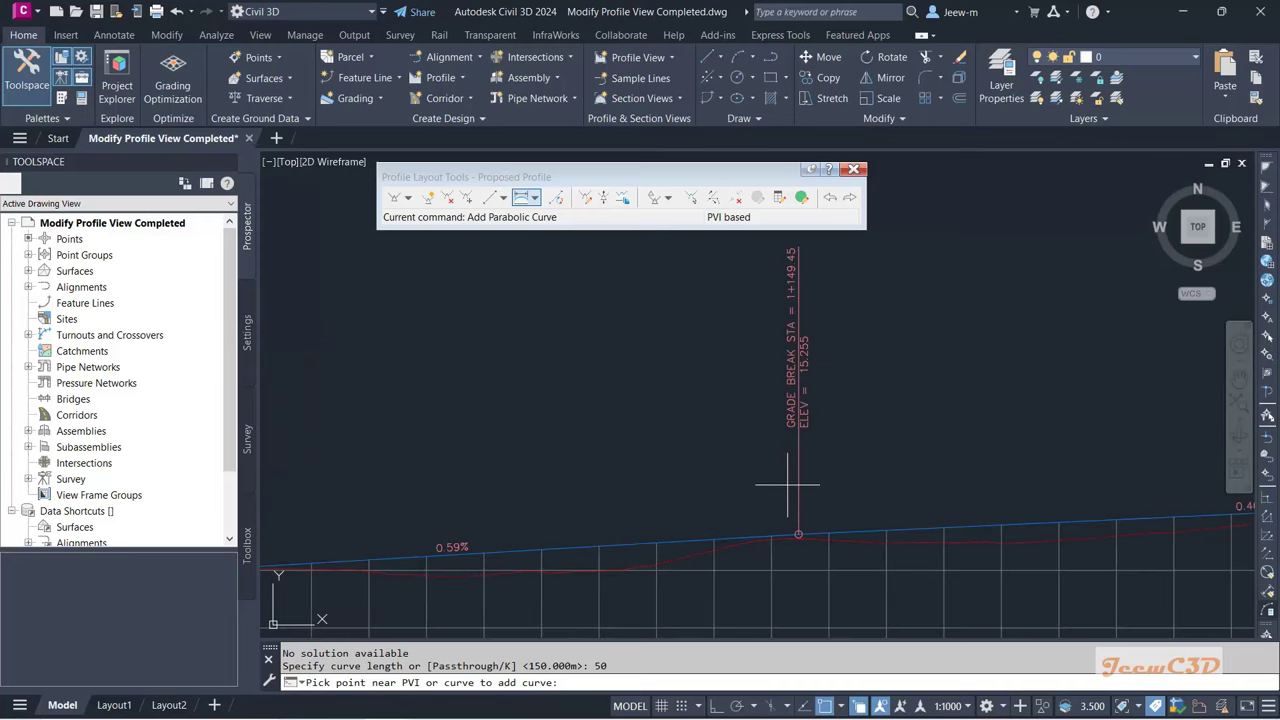
click(798, 535)
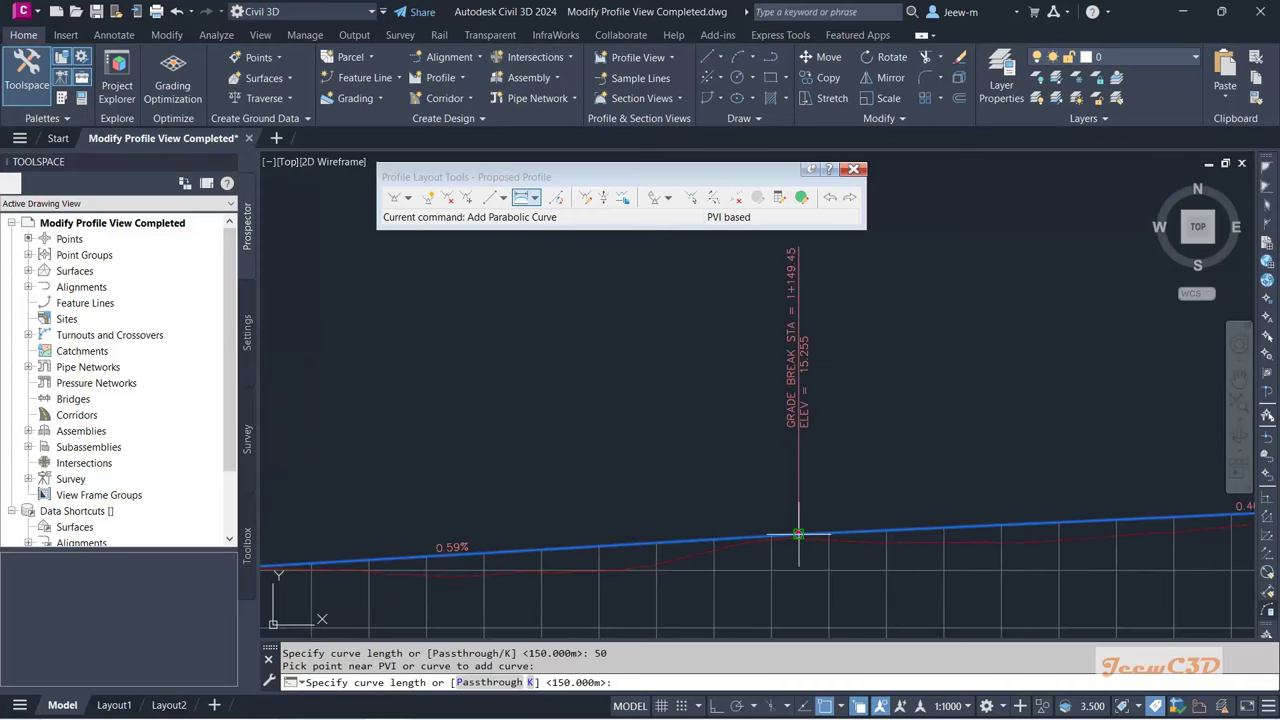
text(60)
key(Return)
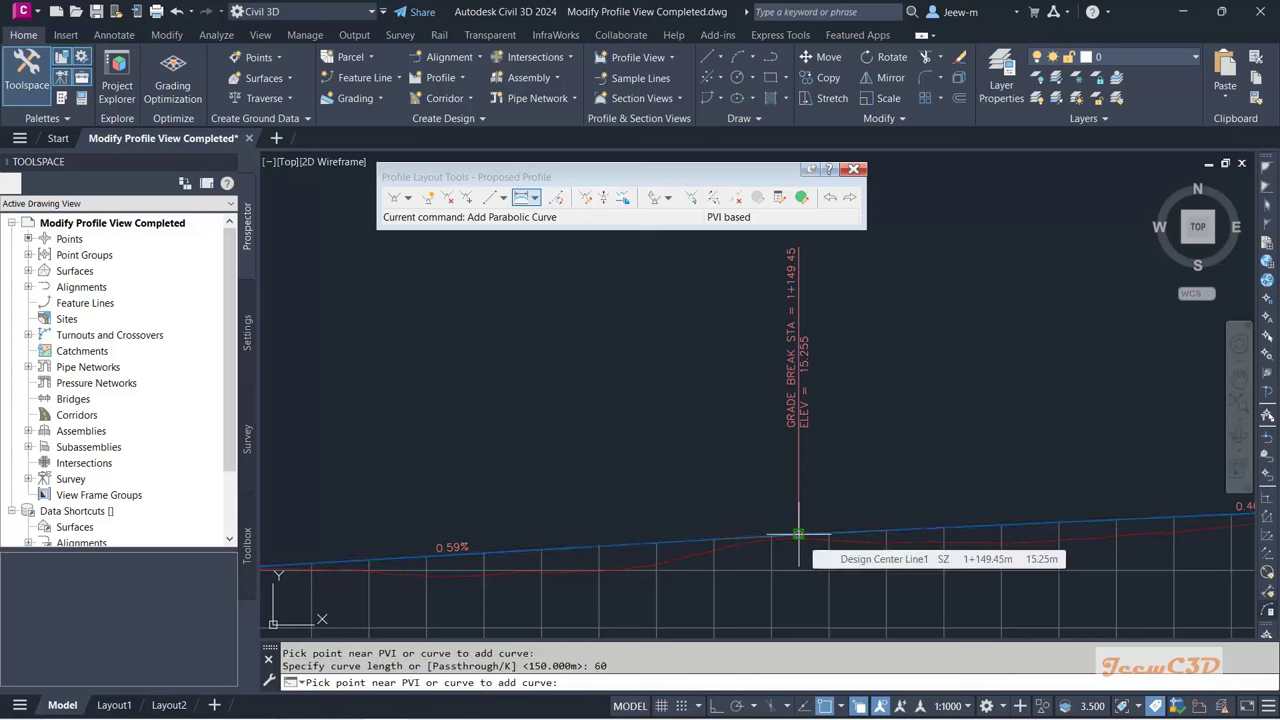
key(Return)
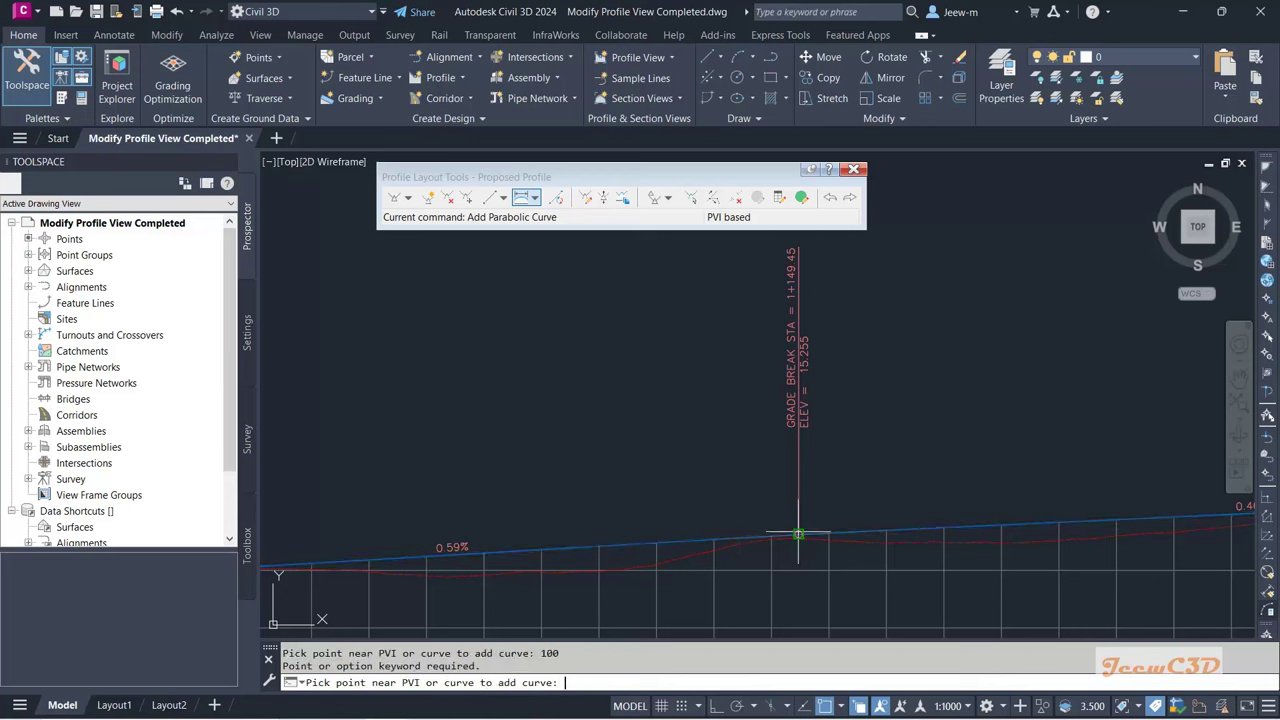
scroll(851, 423, down, 8)
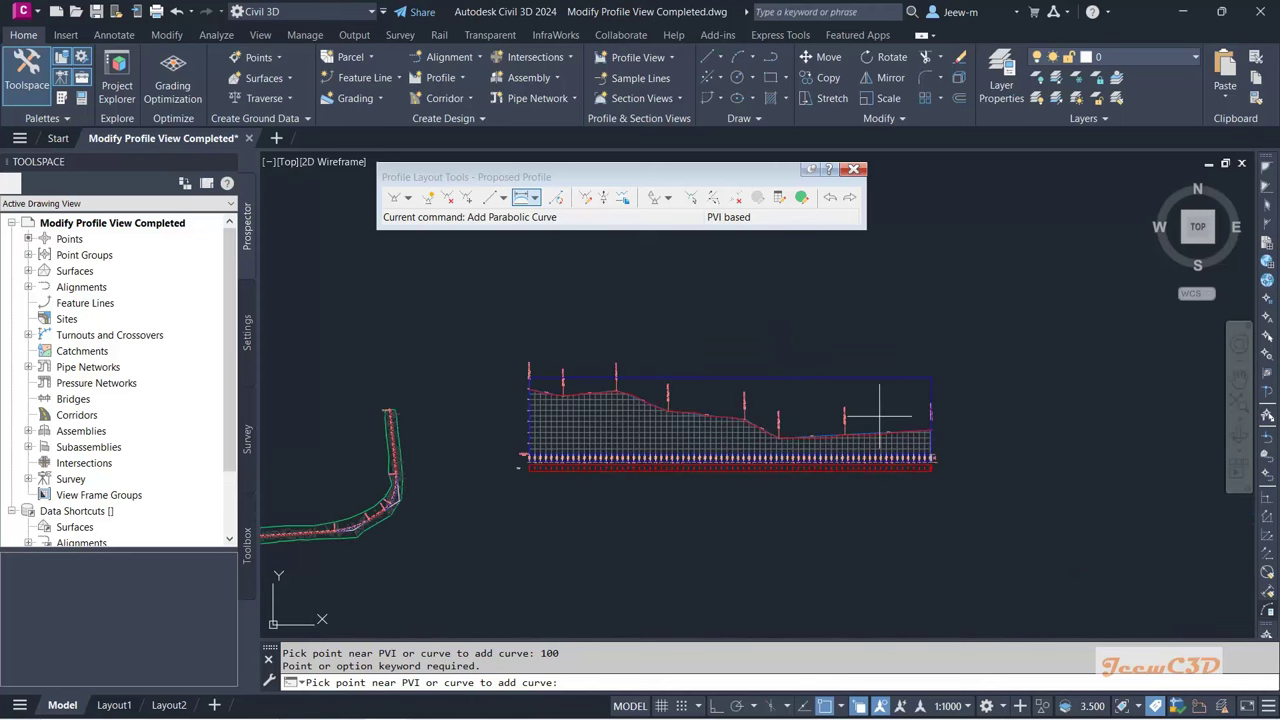
scroll(859, 418, up, 8)
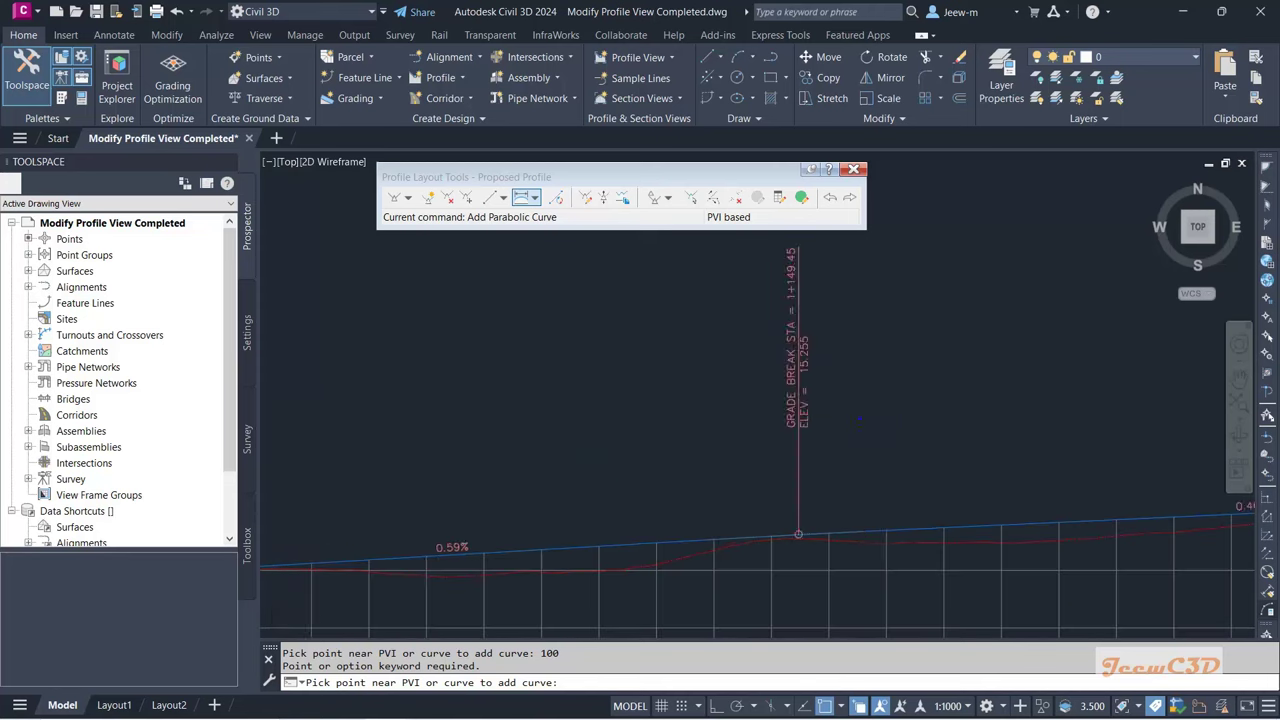
scroll(875, 420, down, 6)
Step: Examine the new vertical curves and their labels along the proposed profile, comparing the first sag curve with its original tangents
scroll(638, 415, up, 10)
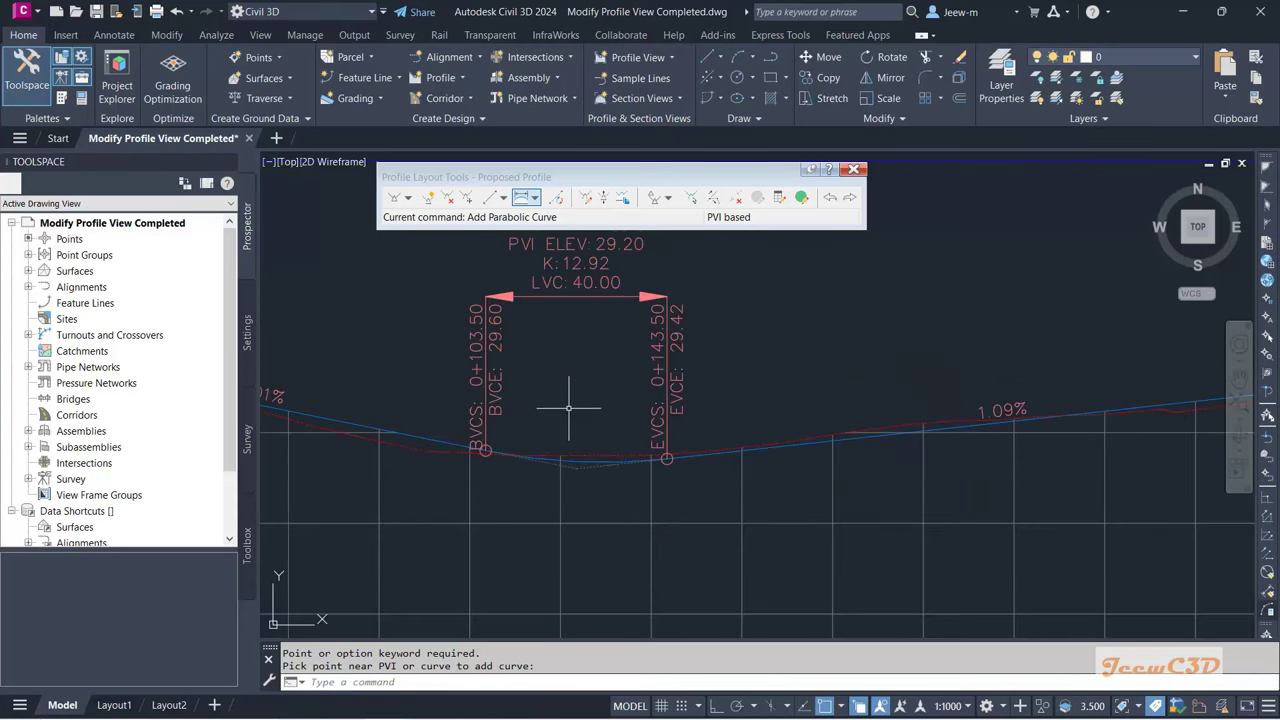
scroll(580, 400, down, 4)
scroll(568, 408, up, 1)
middle_drag(571, 399, 571, 457)
scroll(571, 457, up, 2)
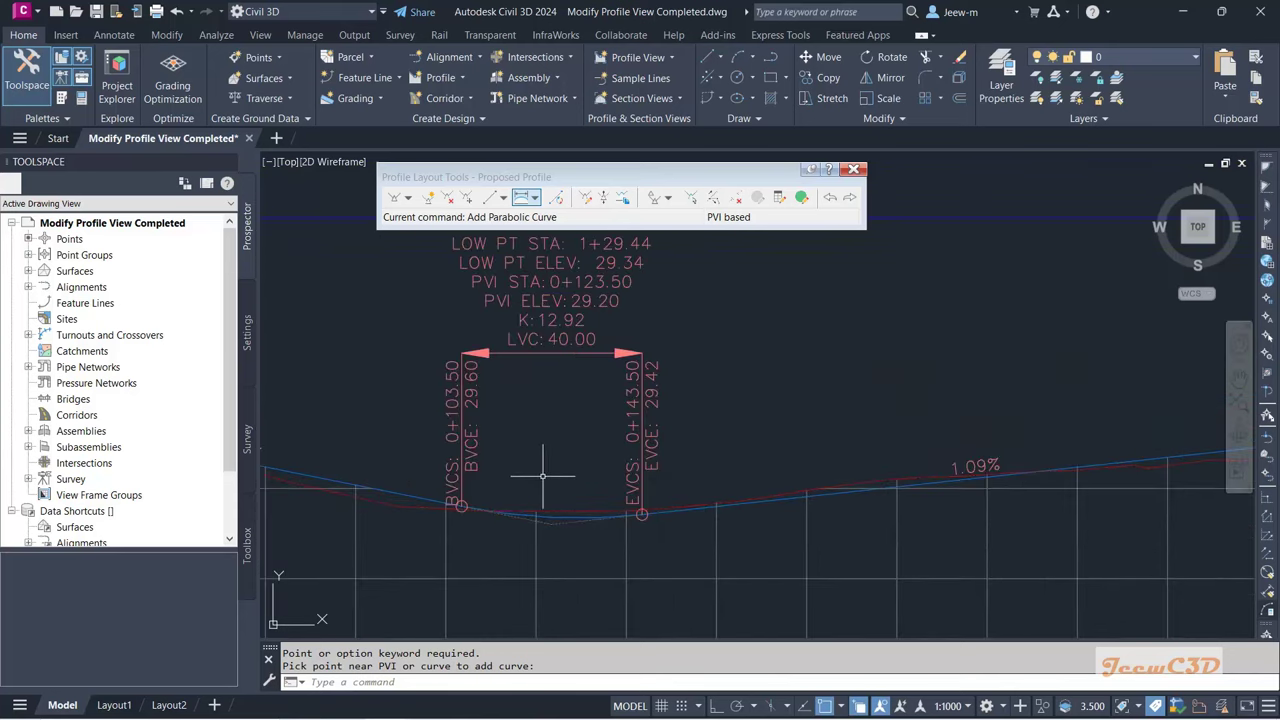
scroll(559, 465, down, 2)
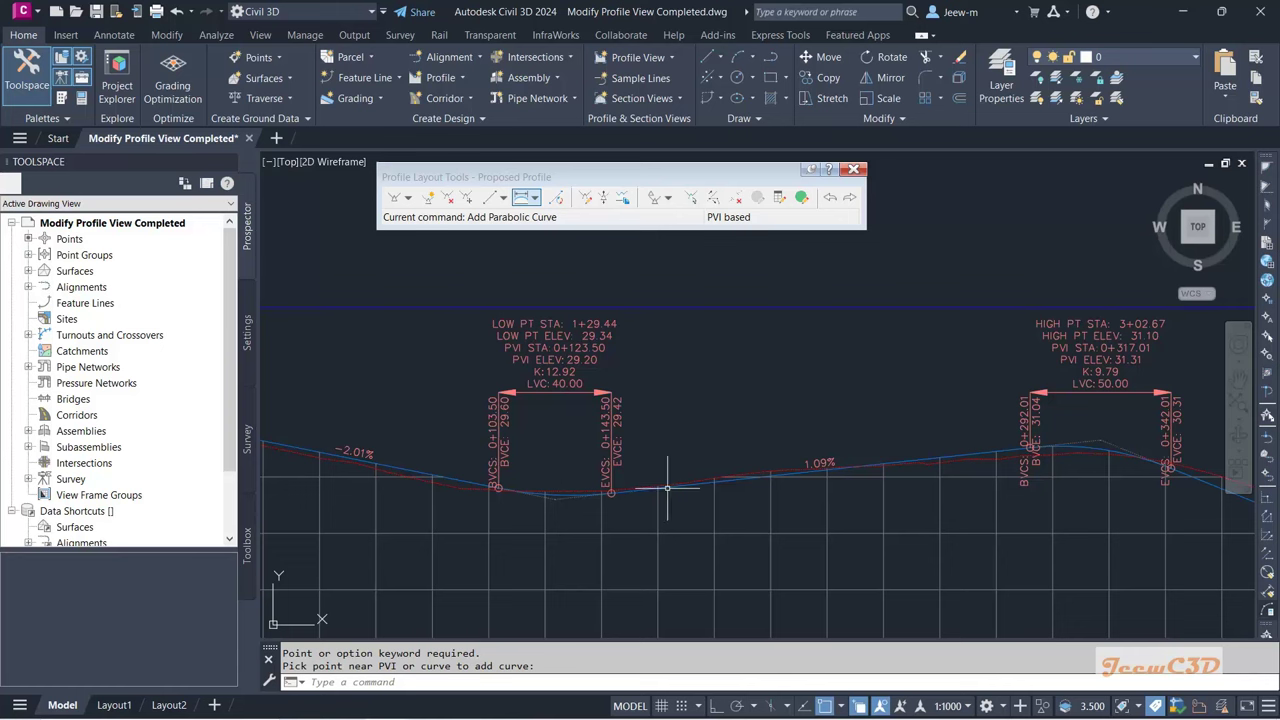
scroll(590, 440, down, 2)
scroll(423, 480, up, 4)
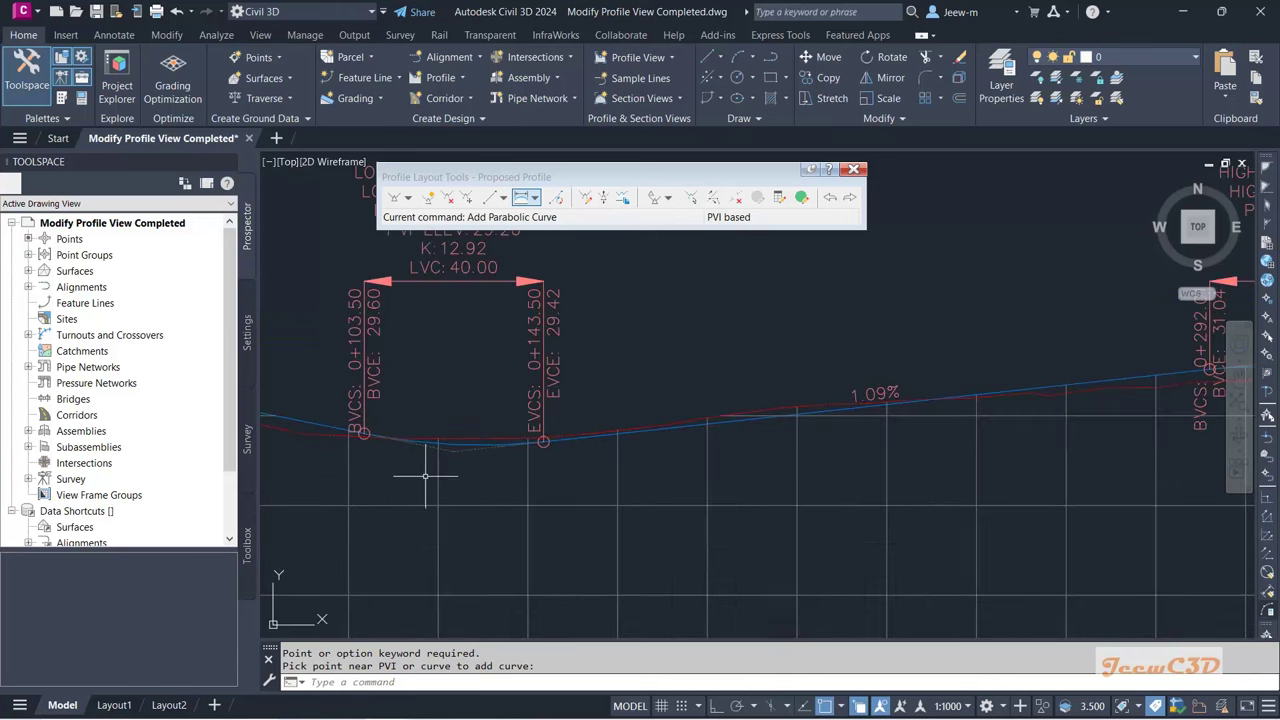
scroll(403, 466, down, 2)
scroll(537, 460, up, 3)
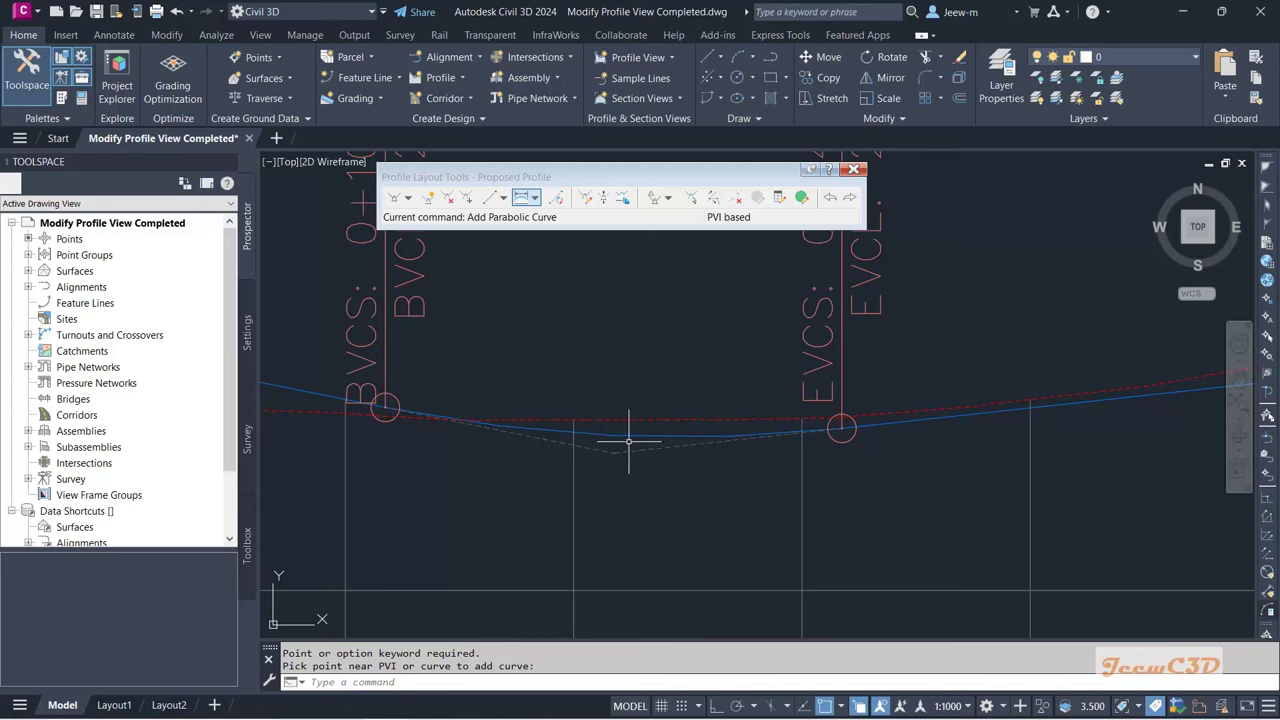
scroll(634, 354, down, 5)
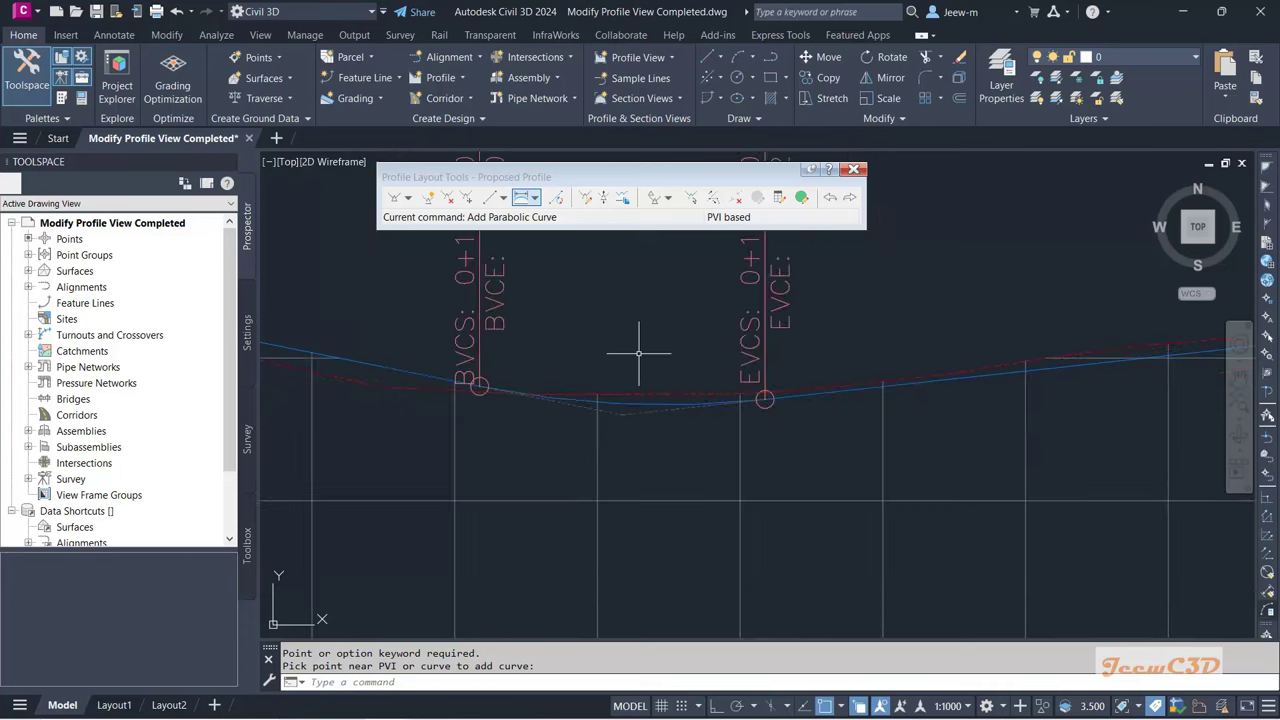
scroll(724, 390, down, 4)
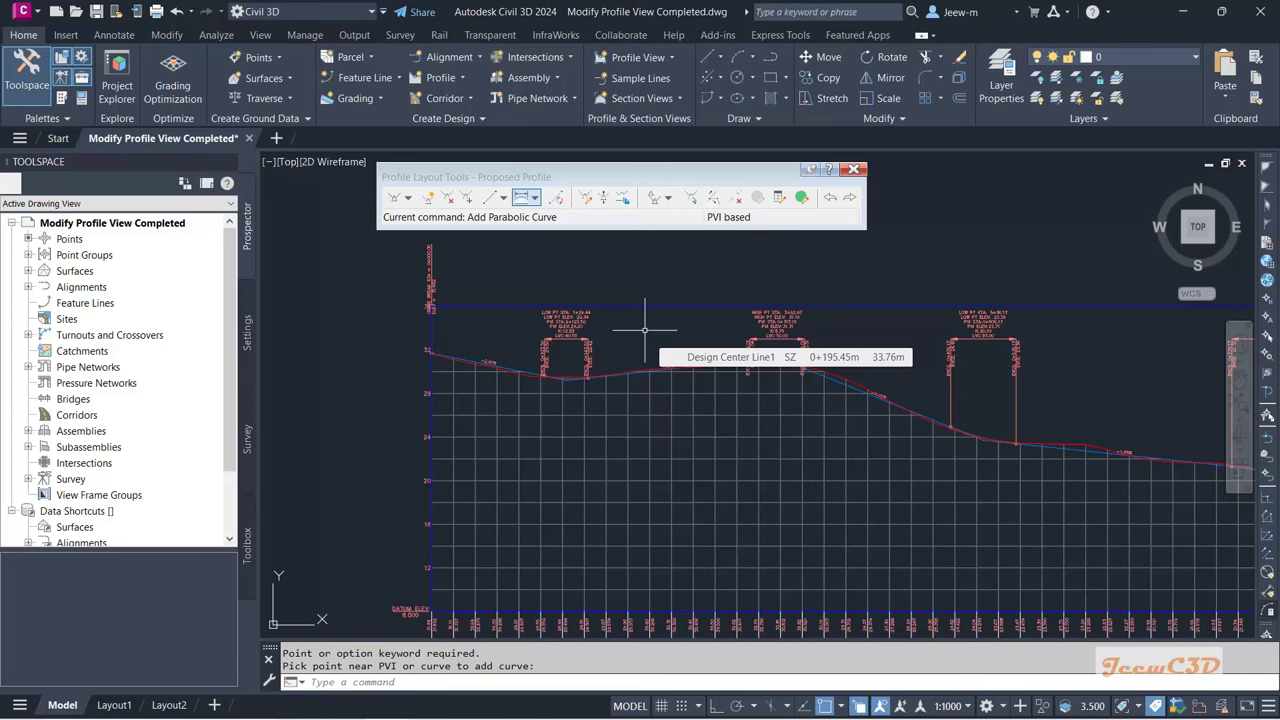
scroll(644, 329, down, 2)
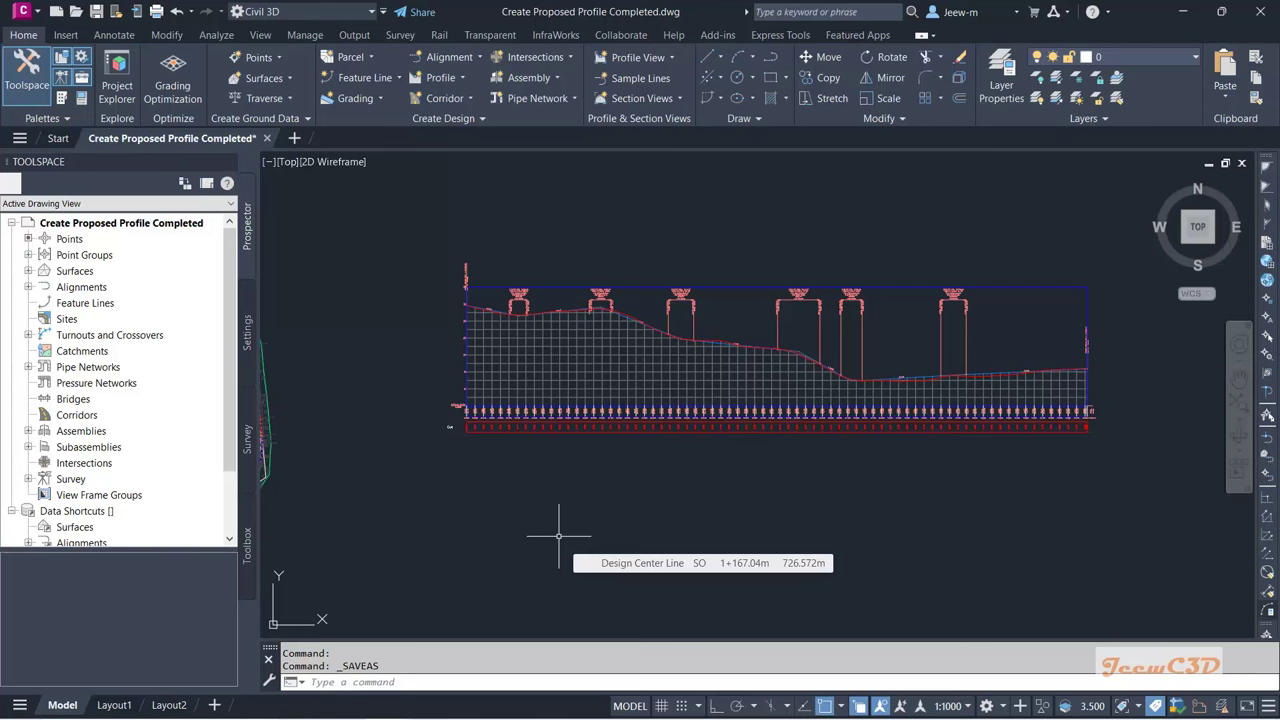
Step: Open the profile properties of the proposed profile and apply the Basic object style
middle_drag(600, 500, 748, 571)
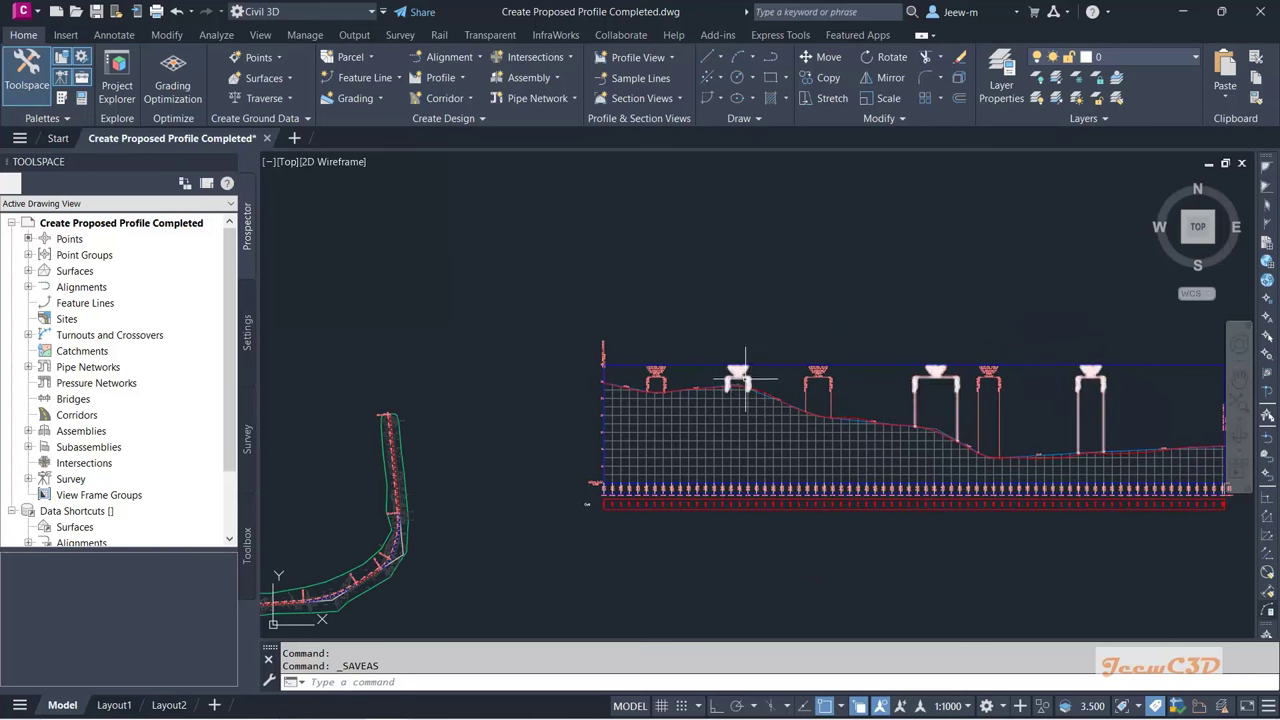
scroll(745, 375, up, 5)
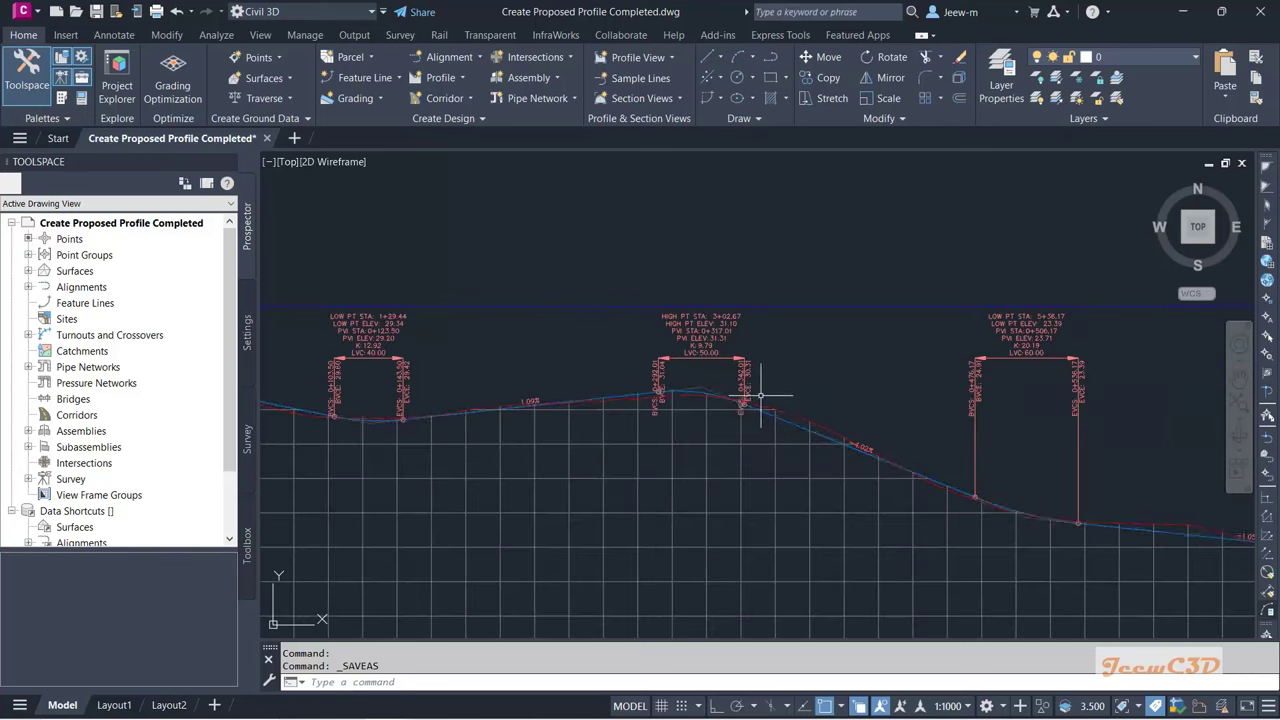
click(801, 431)
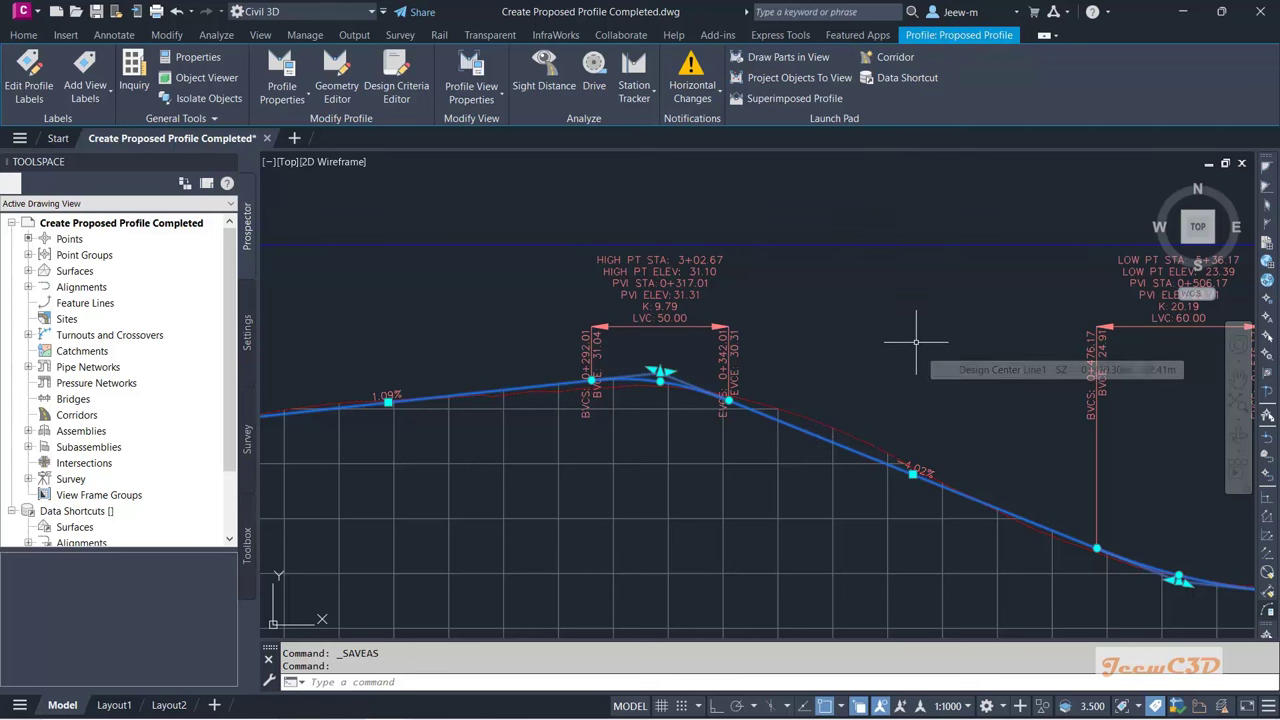
scroll(915, 342, down, 3)
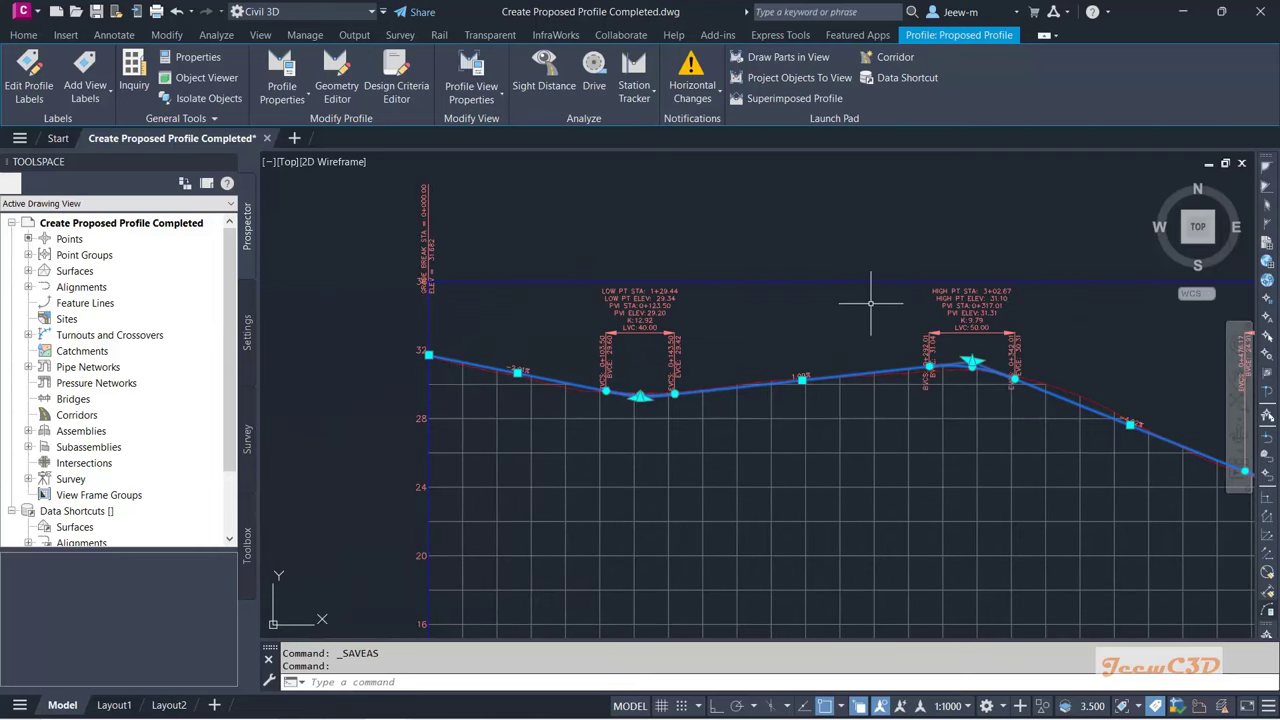
right_click(870, 304)
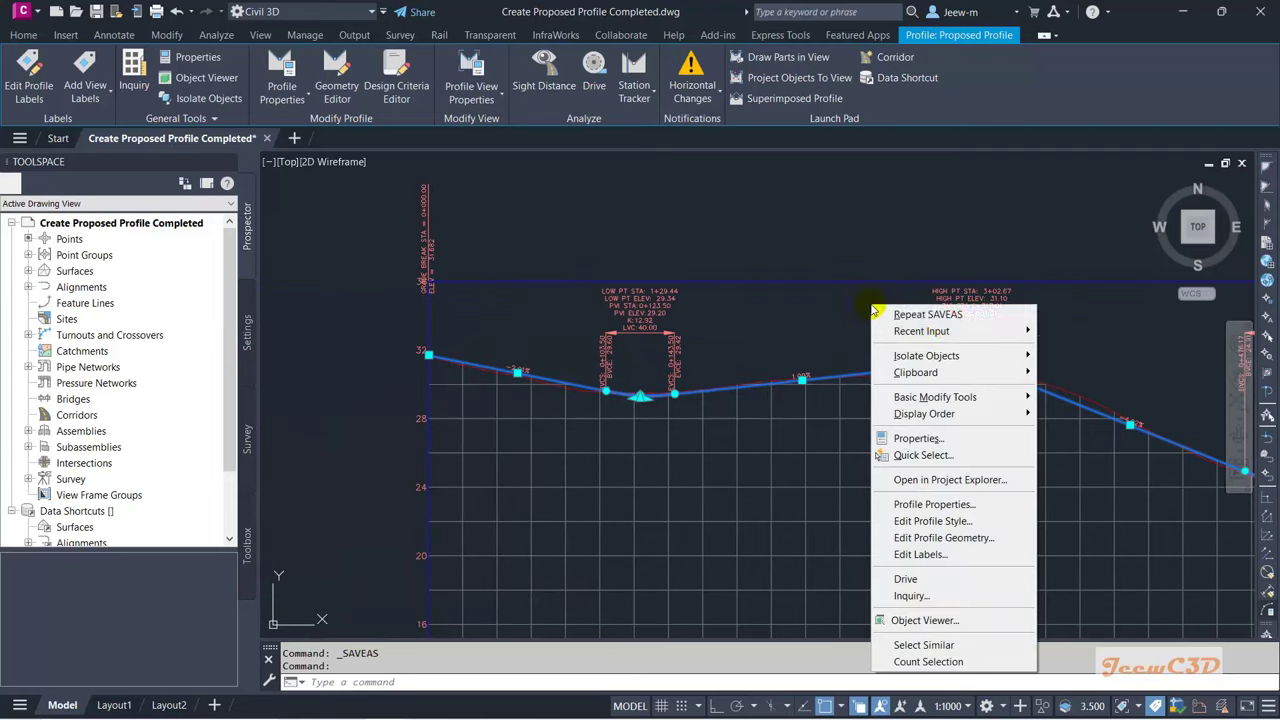
click(958, 506)
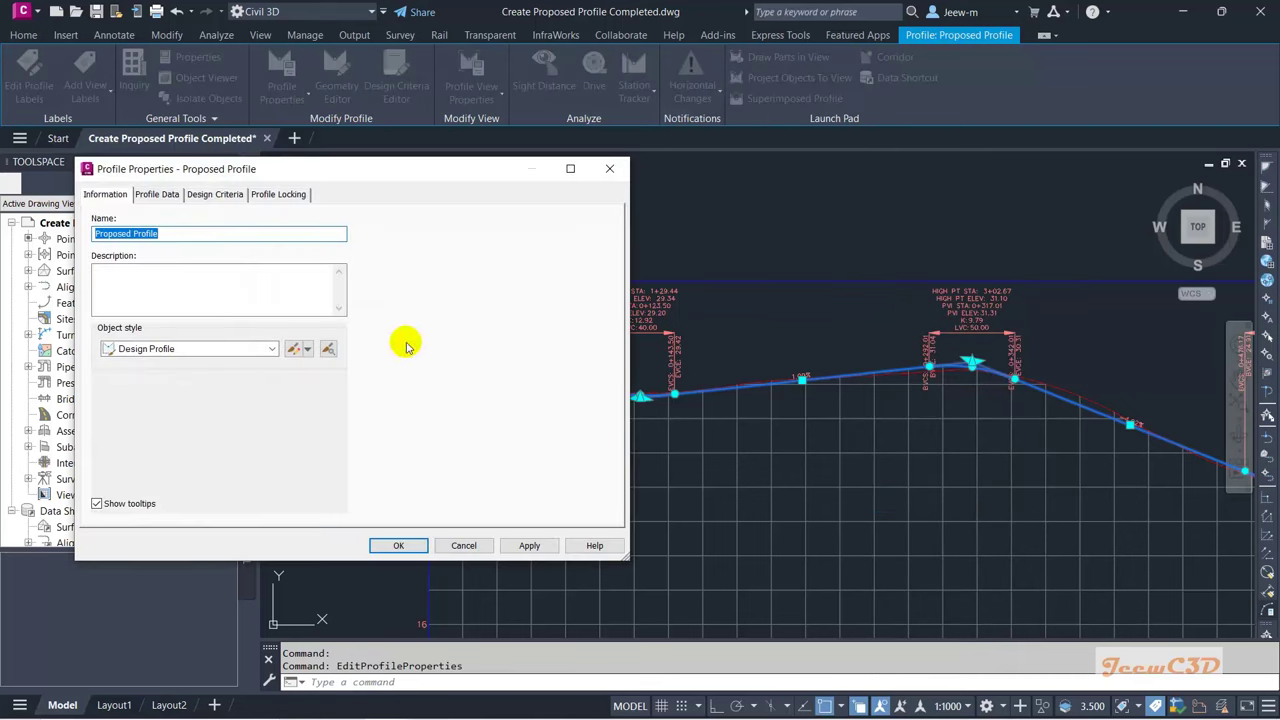
click(180, 349)
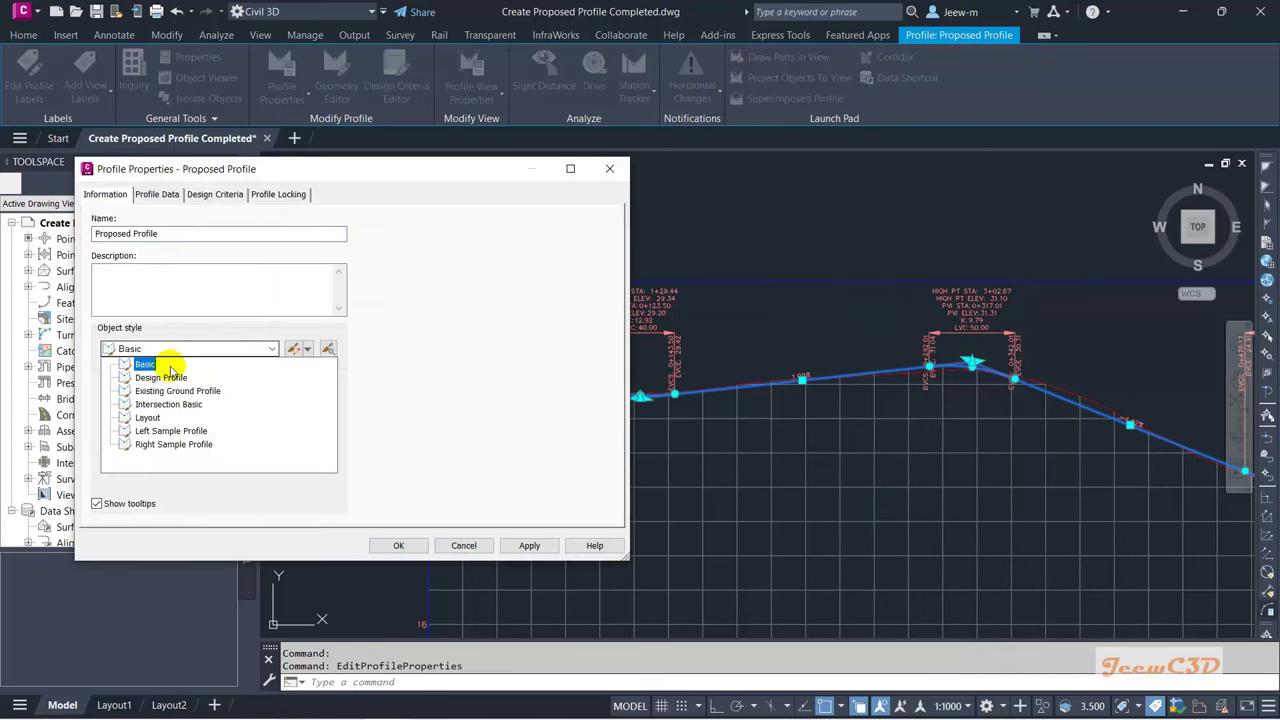
click(148, 366)
click(529, 545)
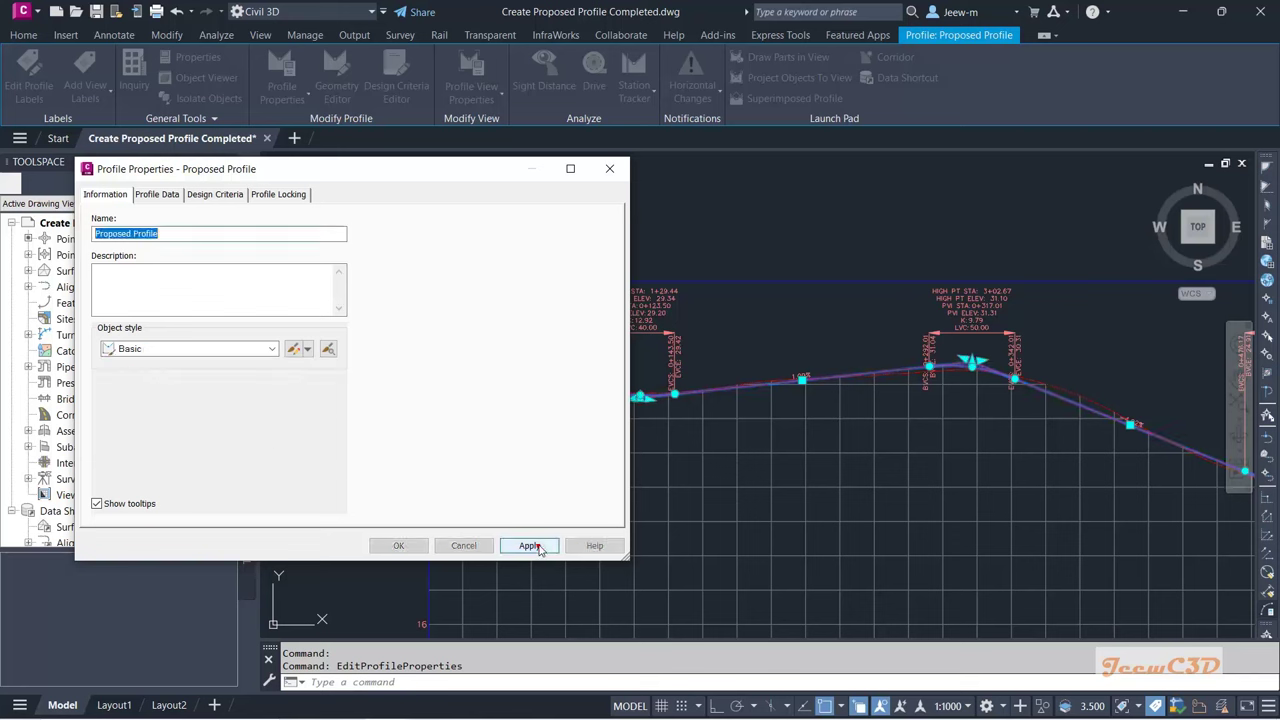
Step: Preview the Intersection Basic, Existing Ground Profile and Layout object styles on the proposed profile, applying each in turn
click(174, 352)
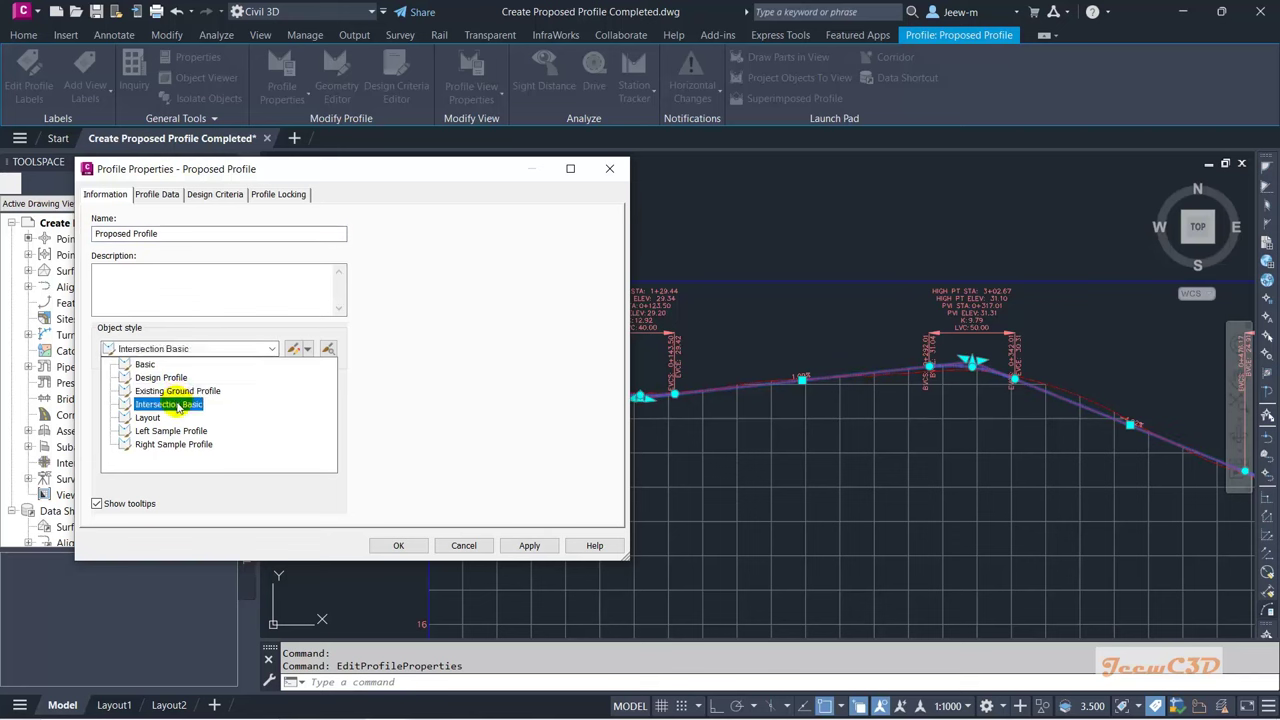
click(195, 406)
click(529, 545)
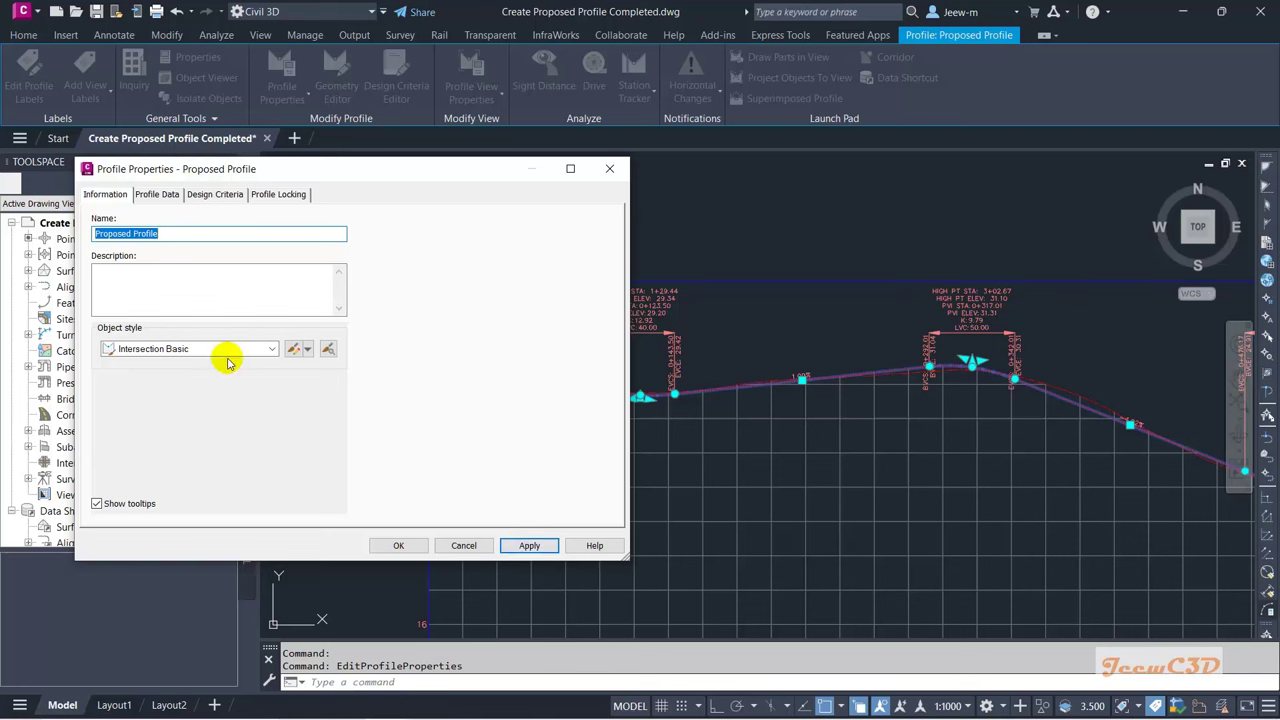
click(271, 348)
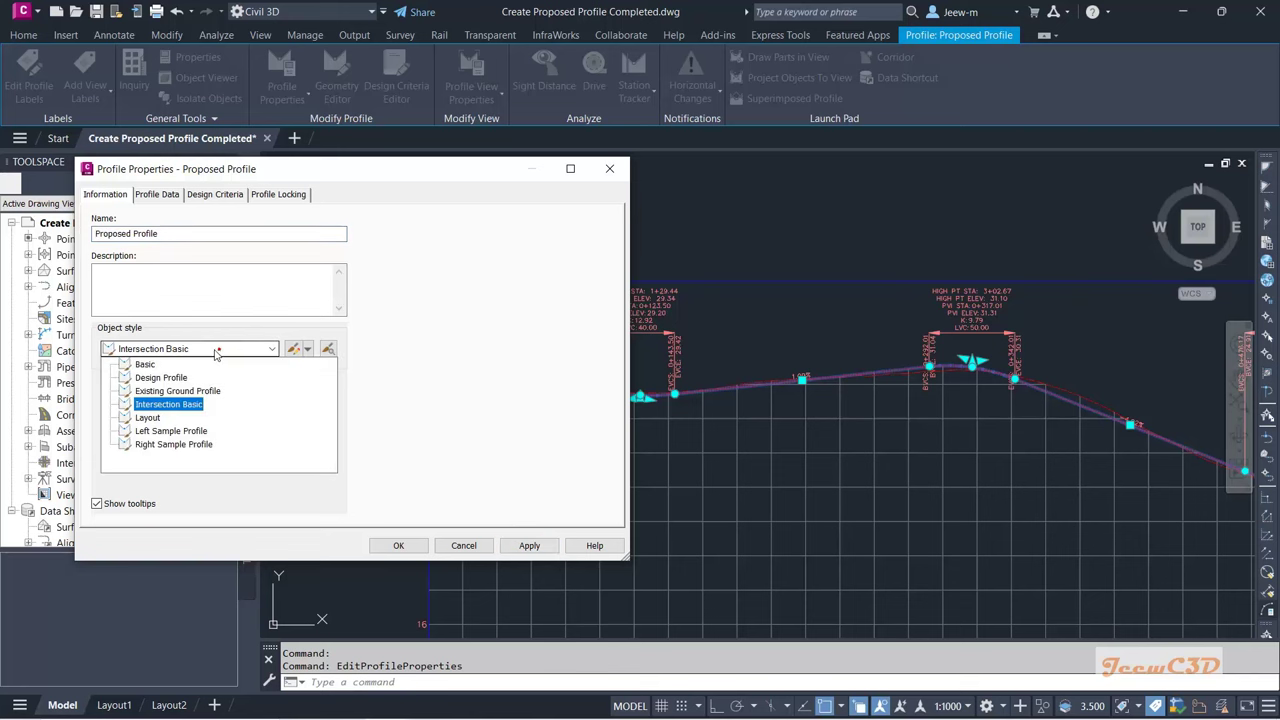
click(160, 392)
click(529, 545)
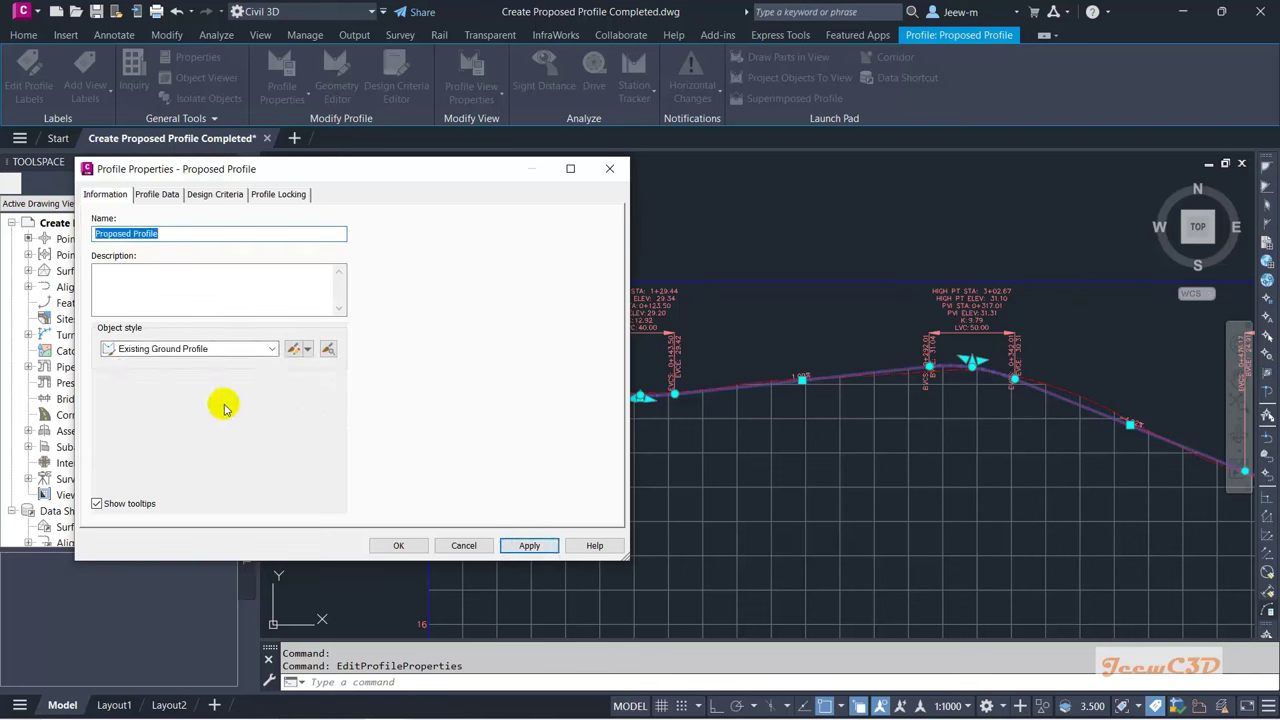
click(185, 350)
click(146, 421)
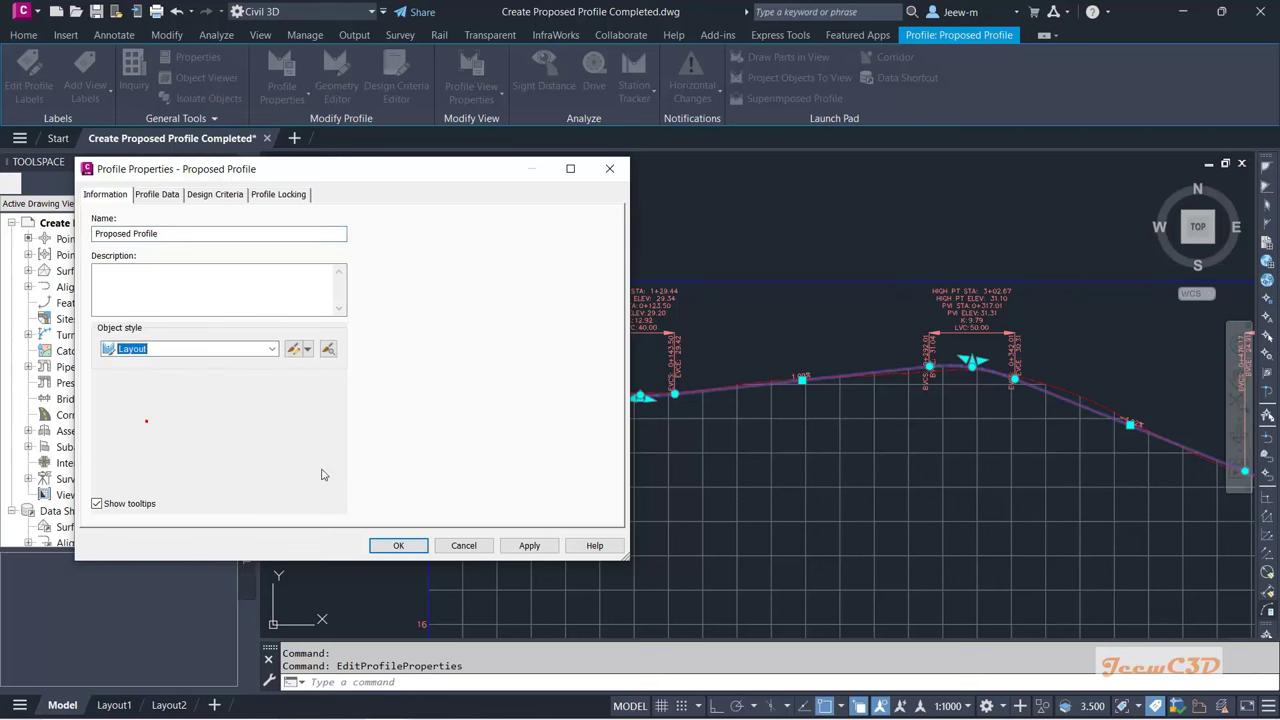
click(532, 545)
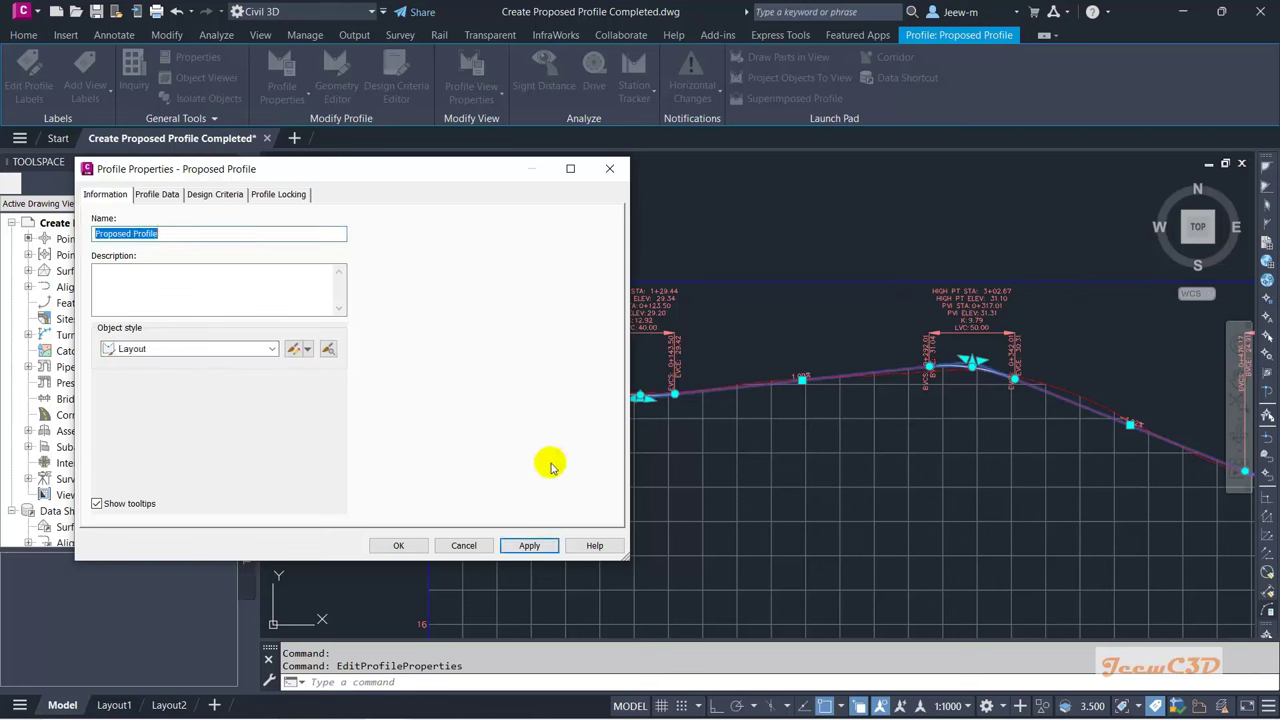
Step: Set the proposed profile's object style to Design Profile, apply it and close the properties
click(171, 350)
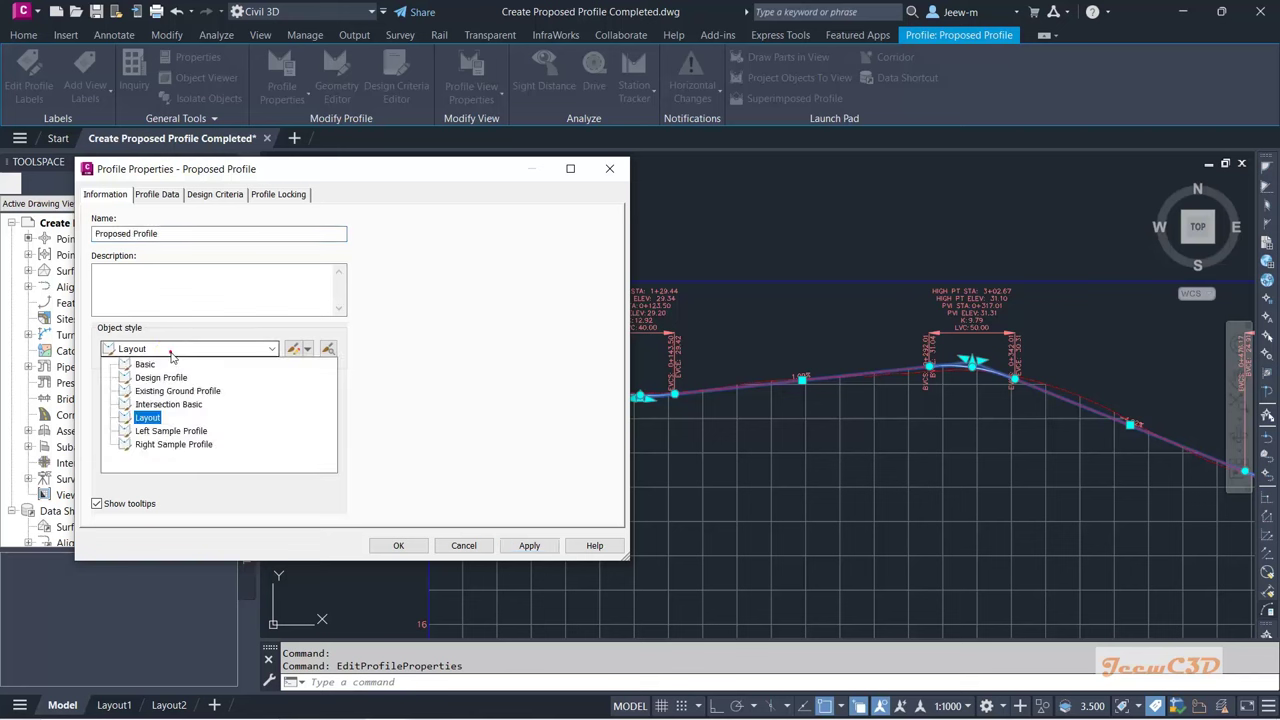
click(160, 377)
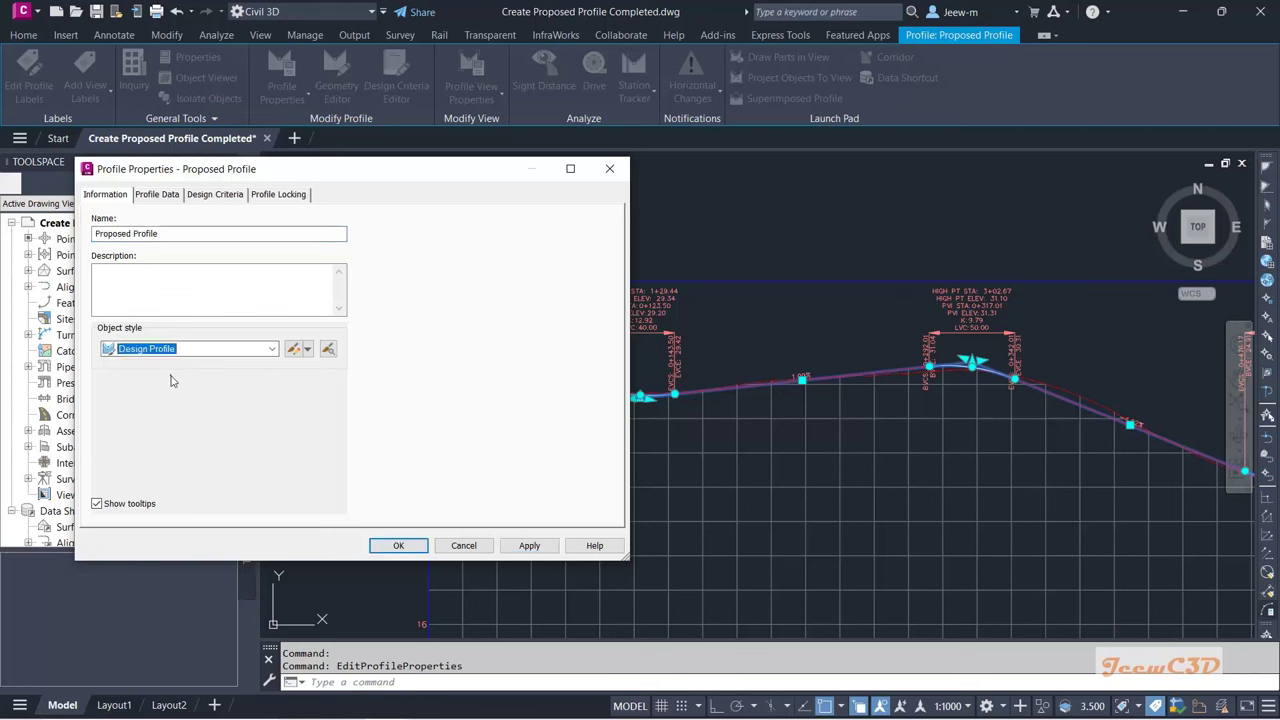
click(533, 546)
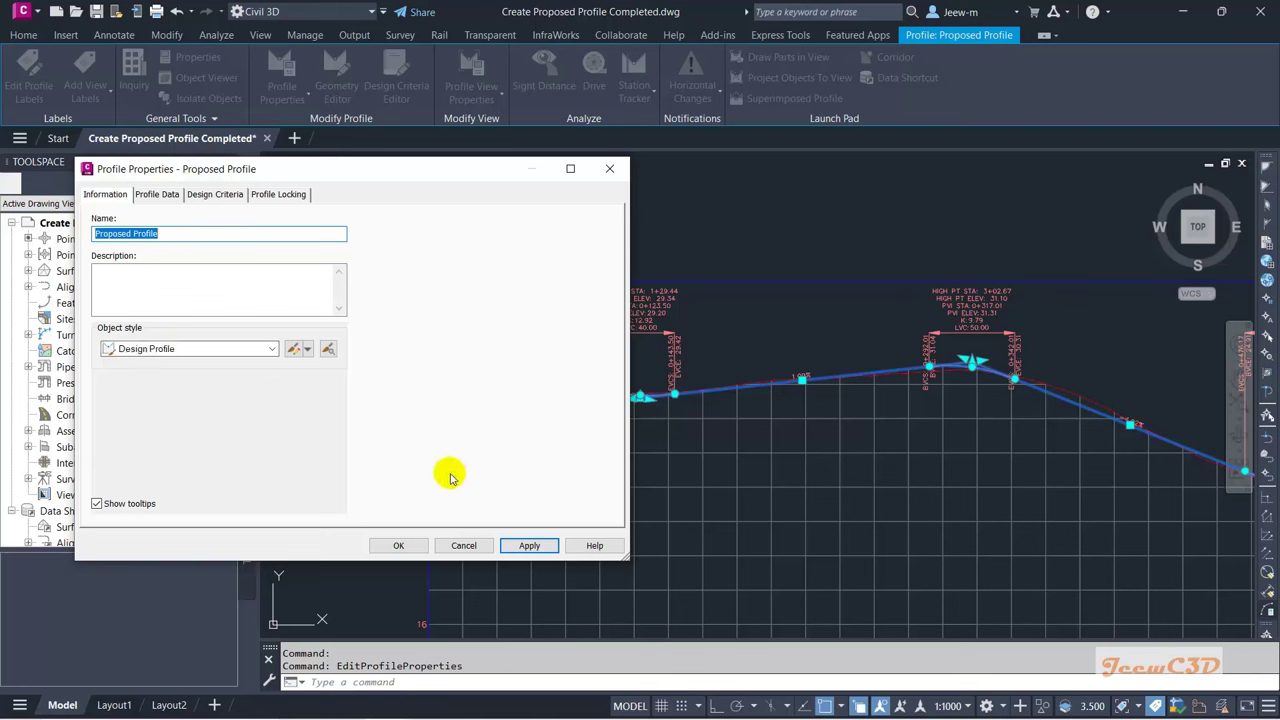
click(392, 553)
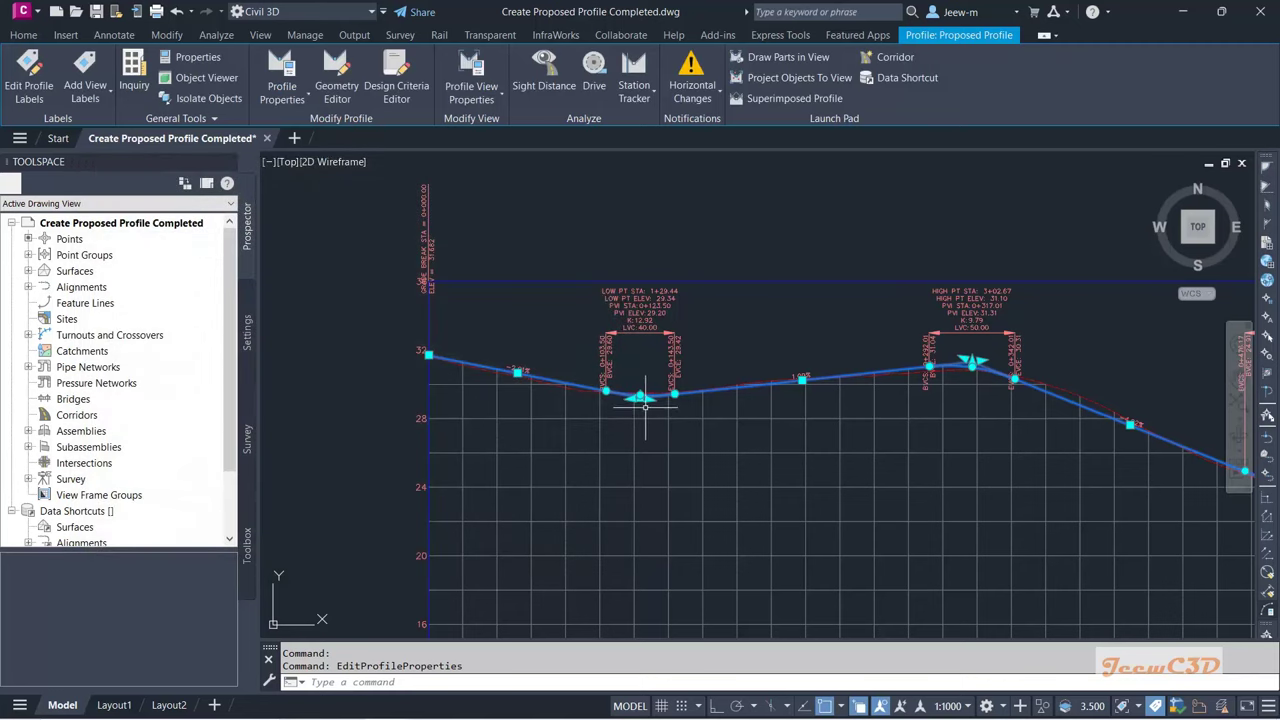
Step: Edit the proposed profile's labels, importing the Complete Label Set, and clear the selection
scroll(644, 398, up, 5)
scroll(644, 398, down, 5)
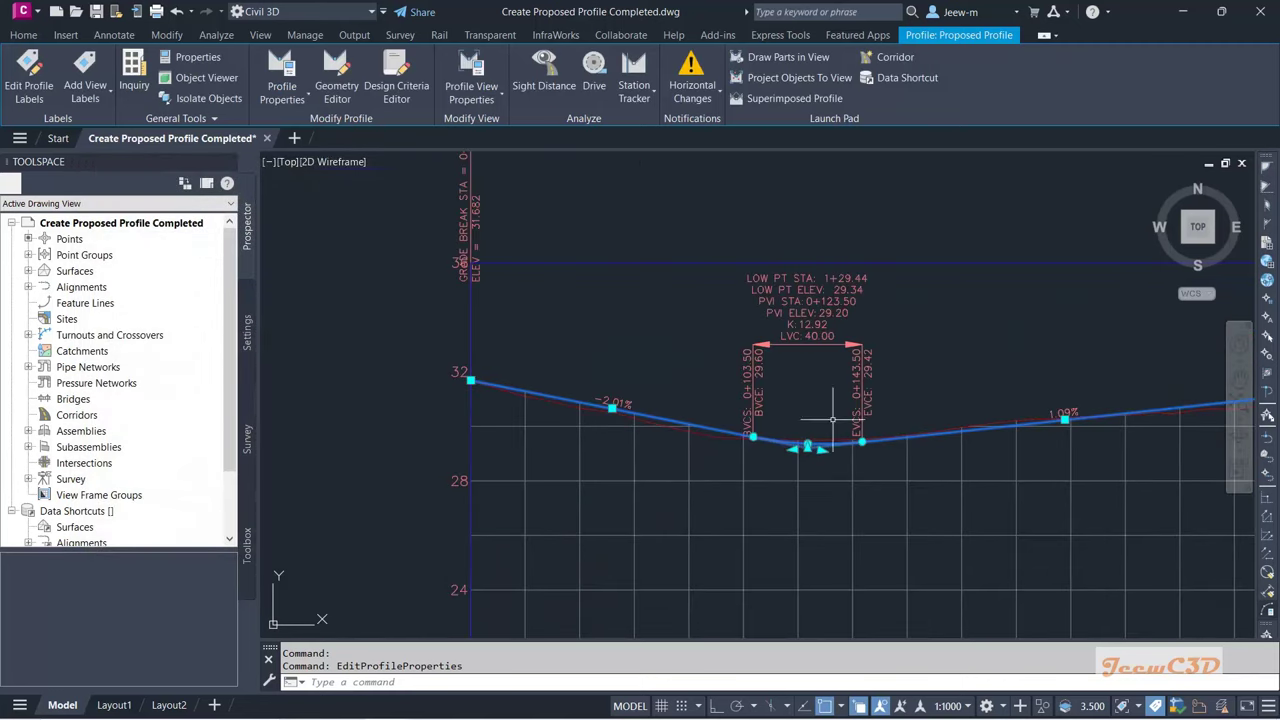
middle_drag(900, 379, 771, 381)
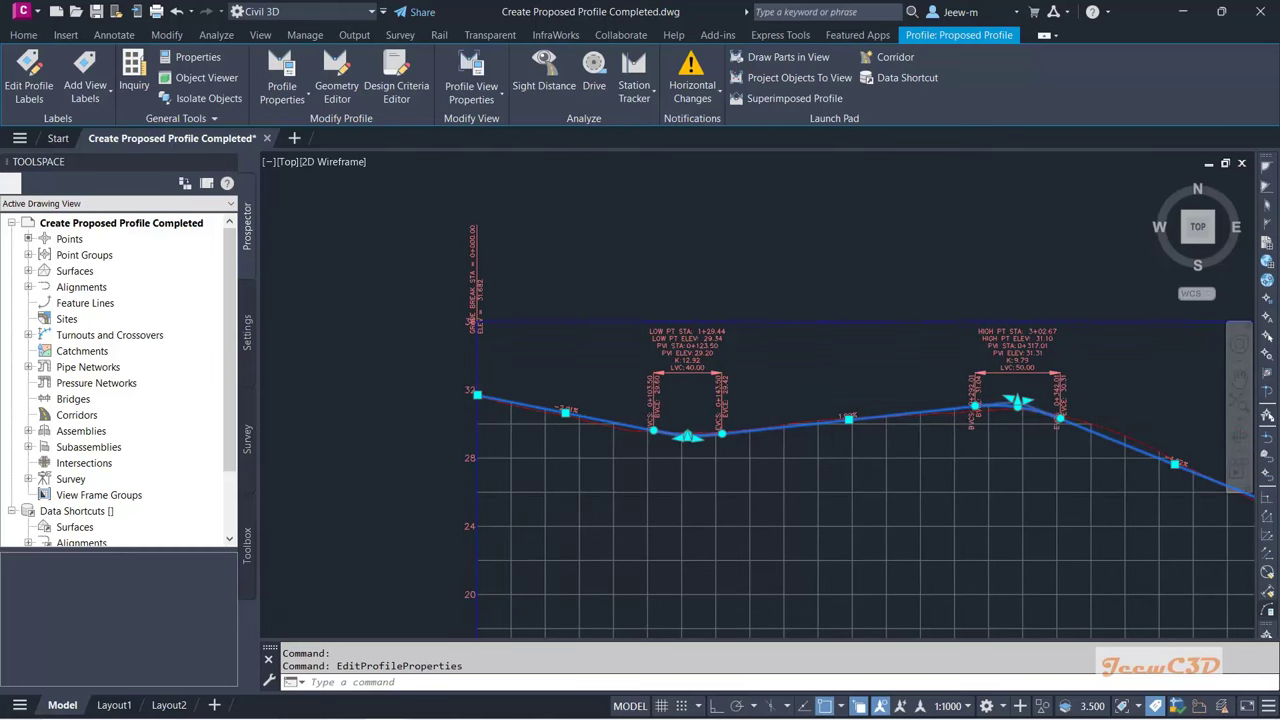
right_click(771, 382)
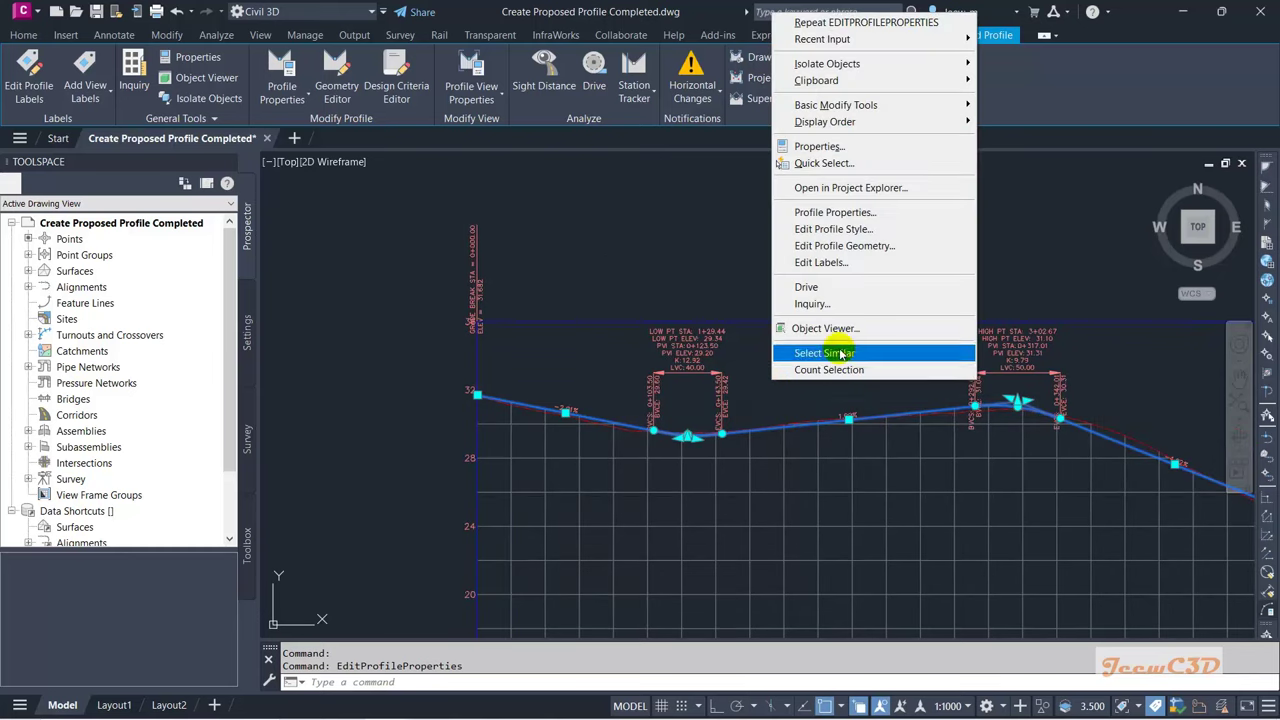
click(836, 265)
drag(707, 172, 420, 106)
click(420, 146)
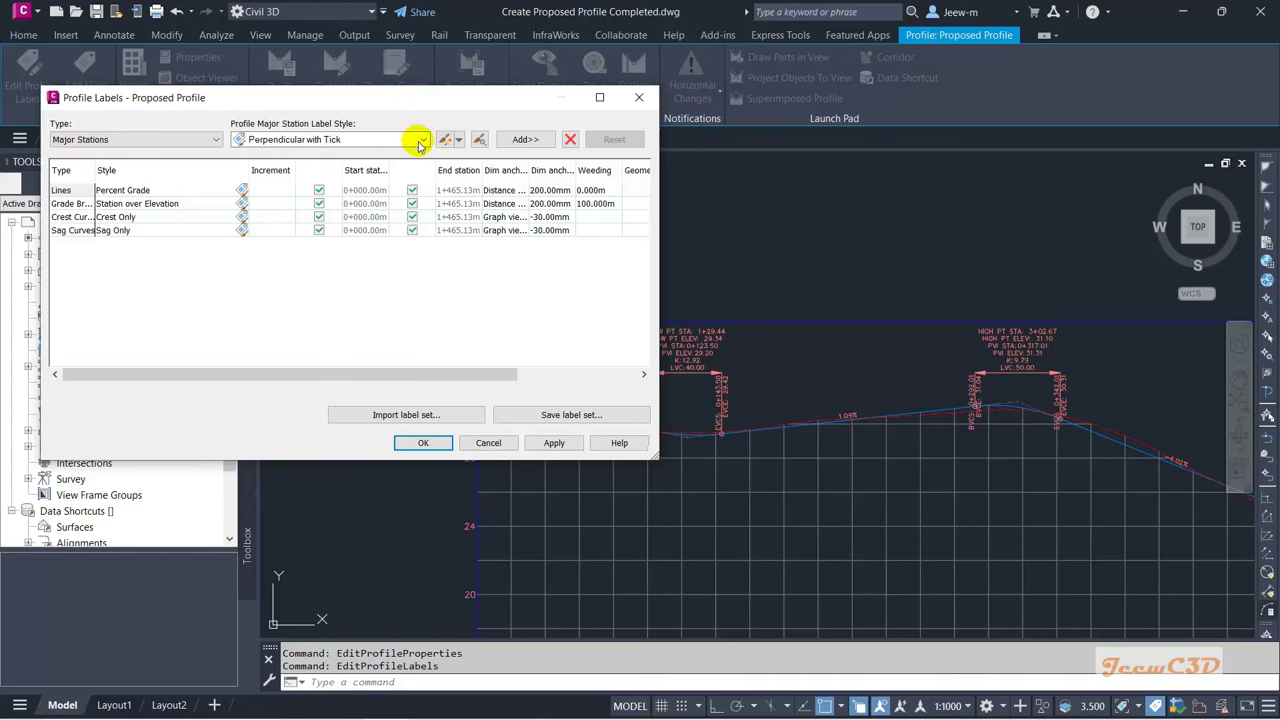
click(428, 418)
drag(634, 289, 310, 207)
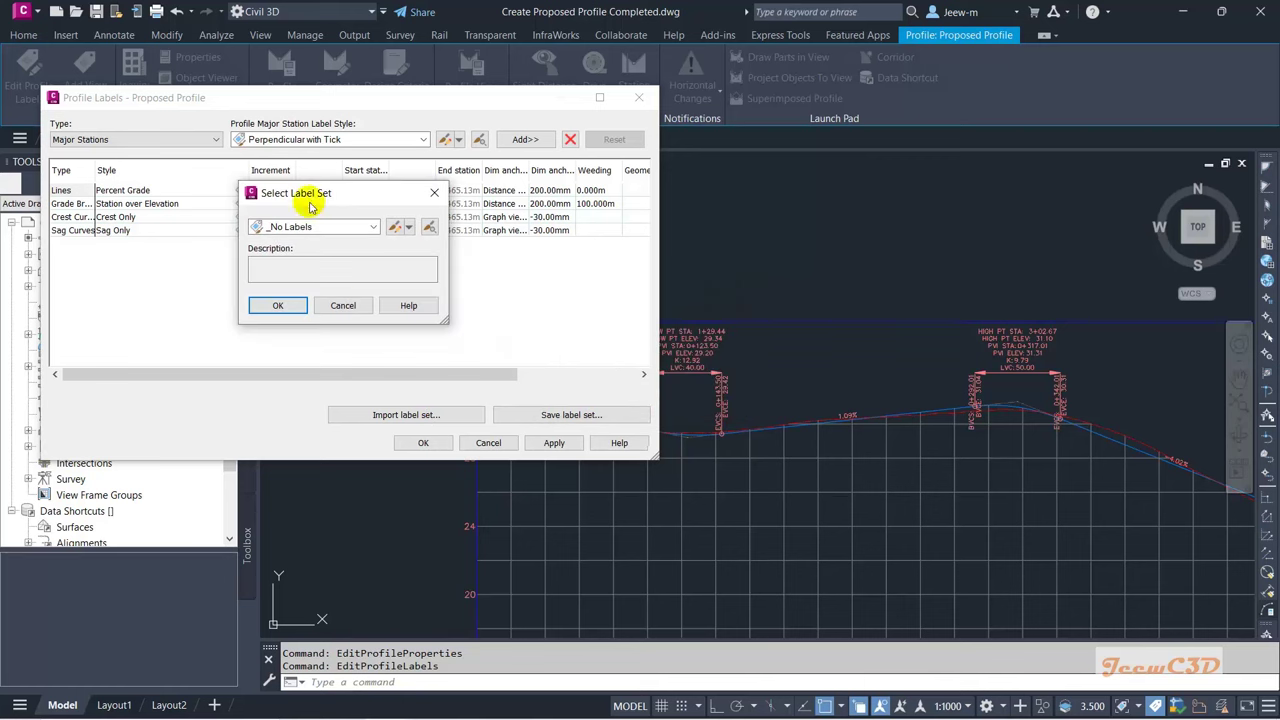
click(310, 227)
click(300, 256)
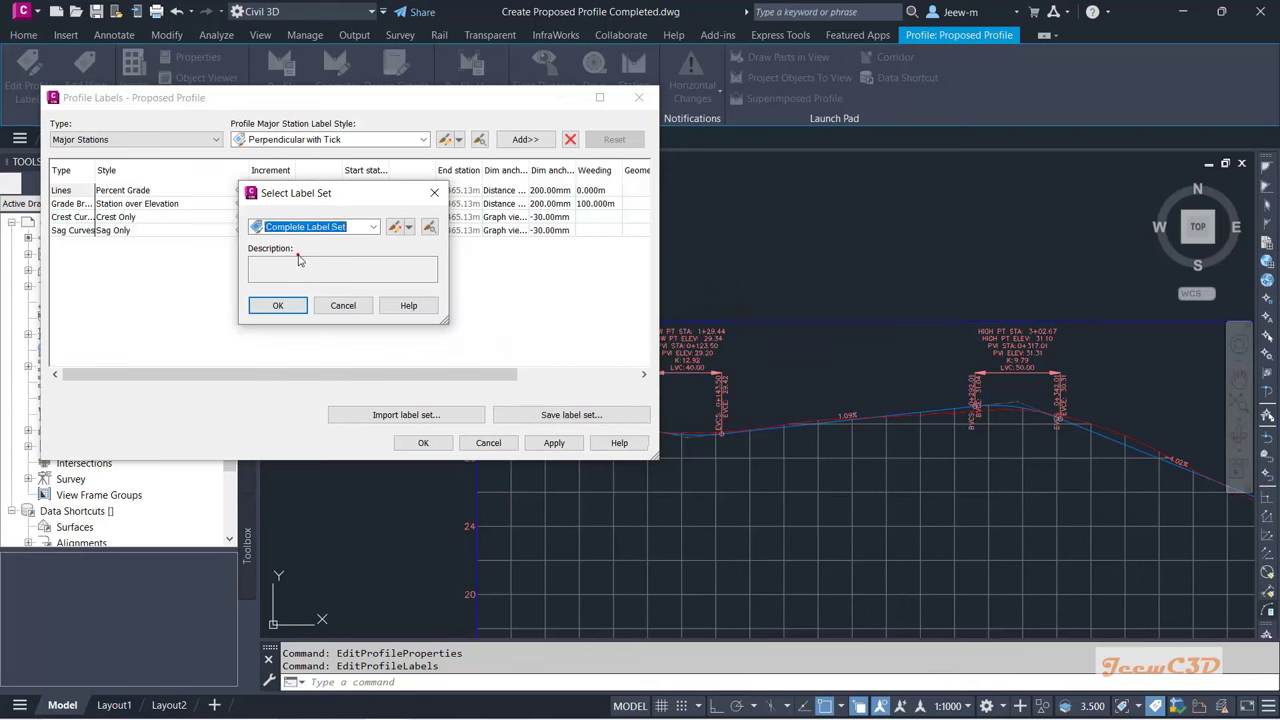
click(289, 305)
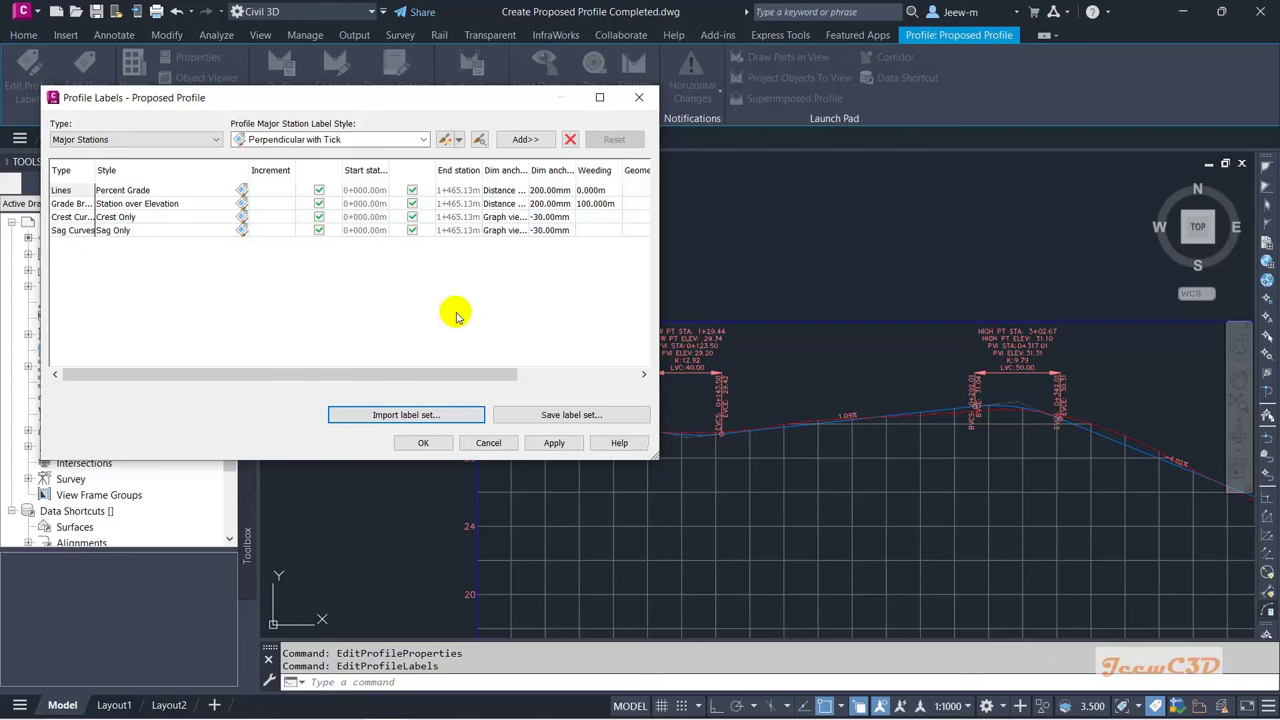
click(421, 443)
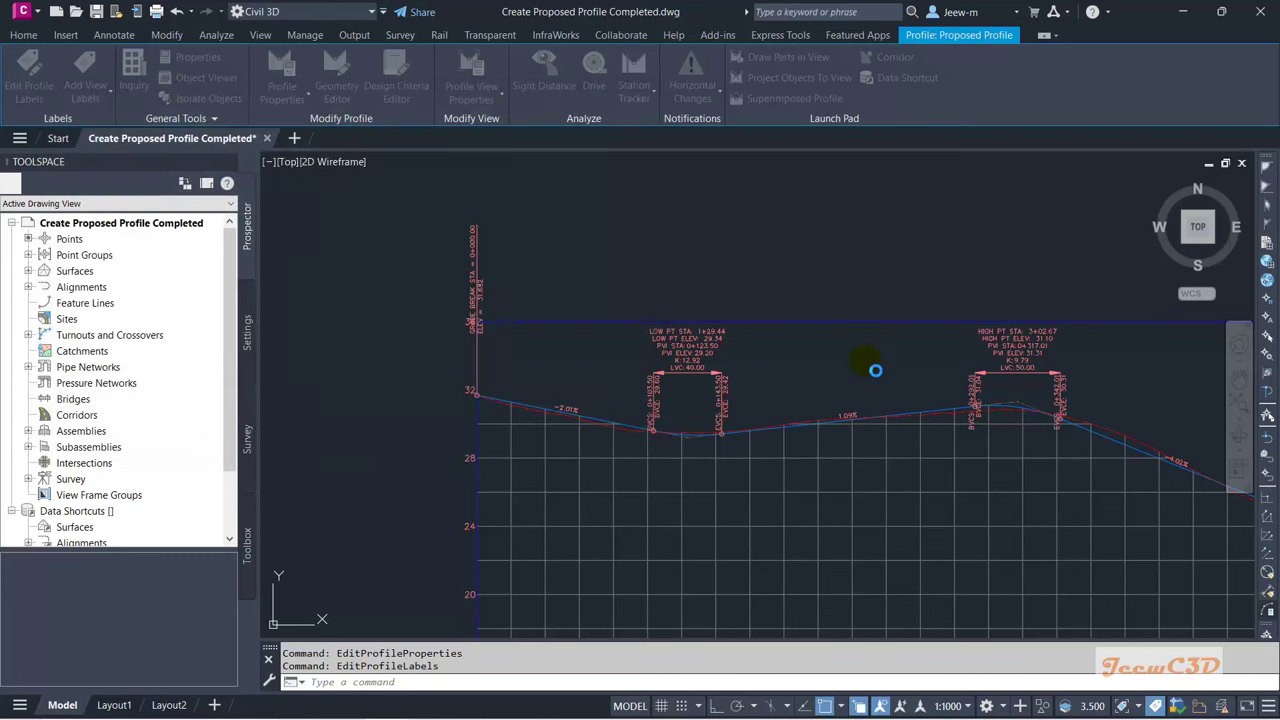
key(Escape)
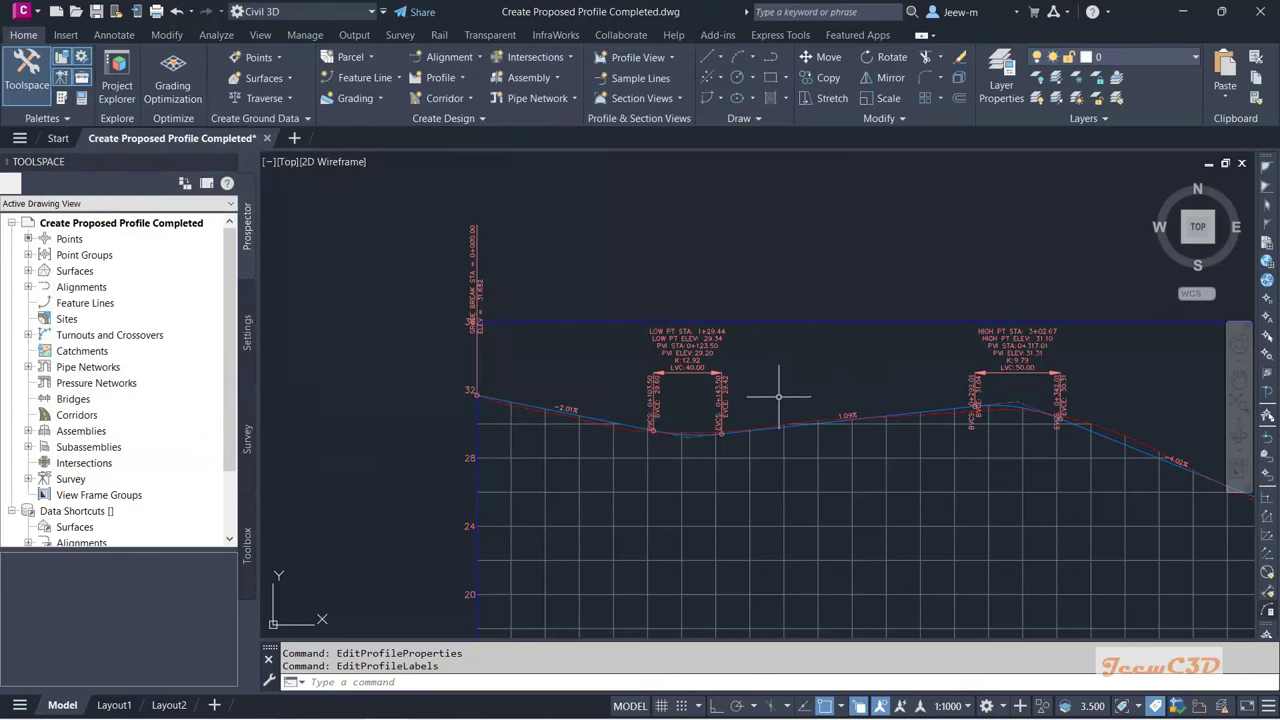
Step: Reopen the proposed profile's label settings, import the _No Labels set and apply it
scroll(587, 420, up, 2)
click(589, 421)
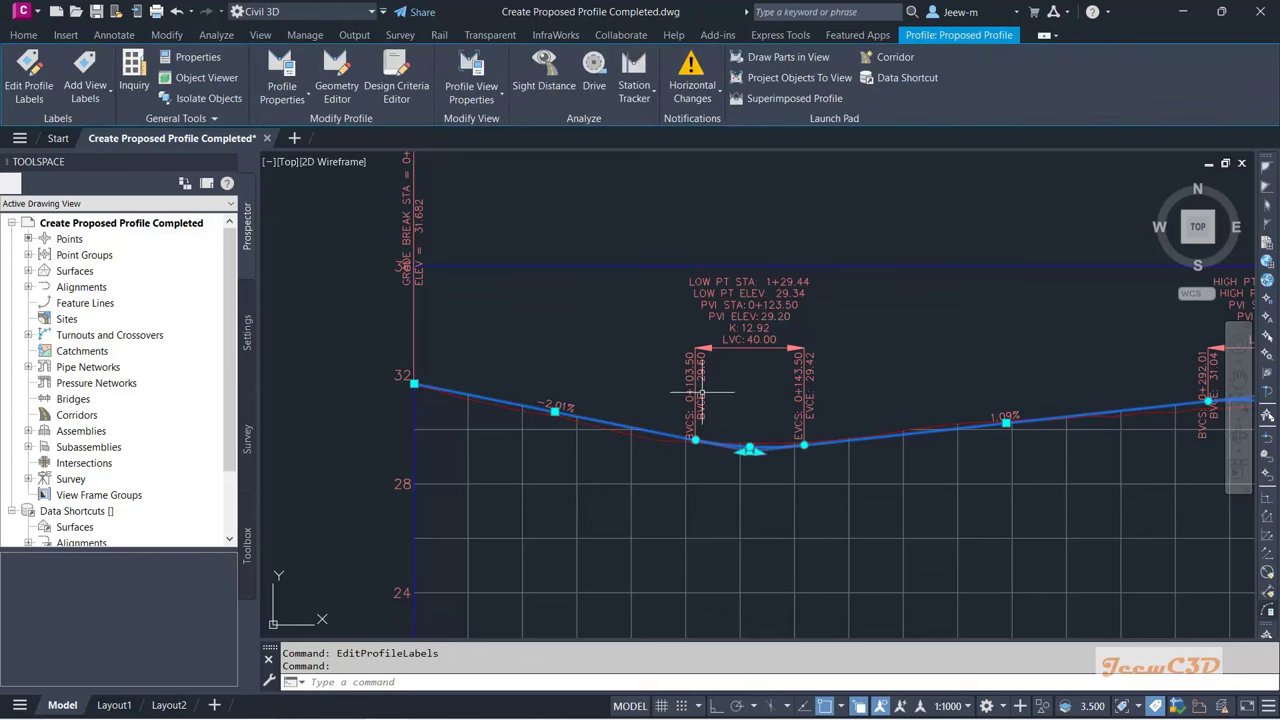
scroll(1020, 368, down, 4)
right_click(854, 298)
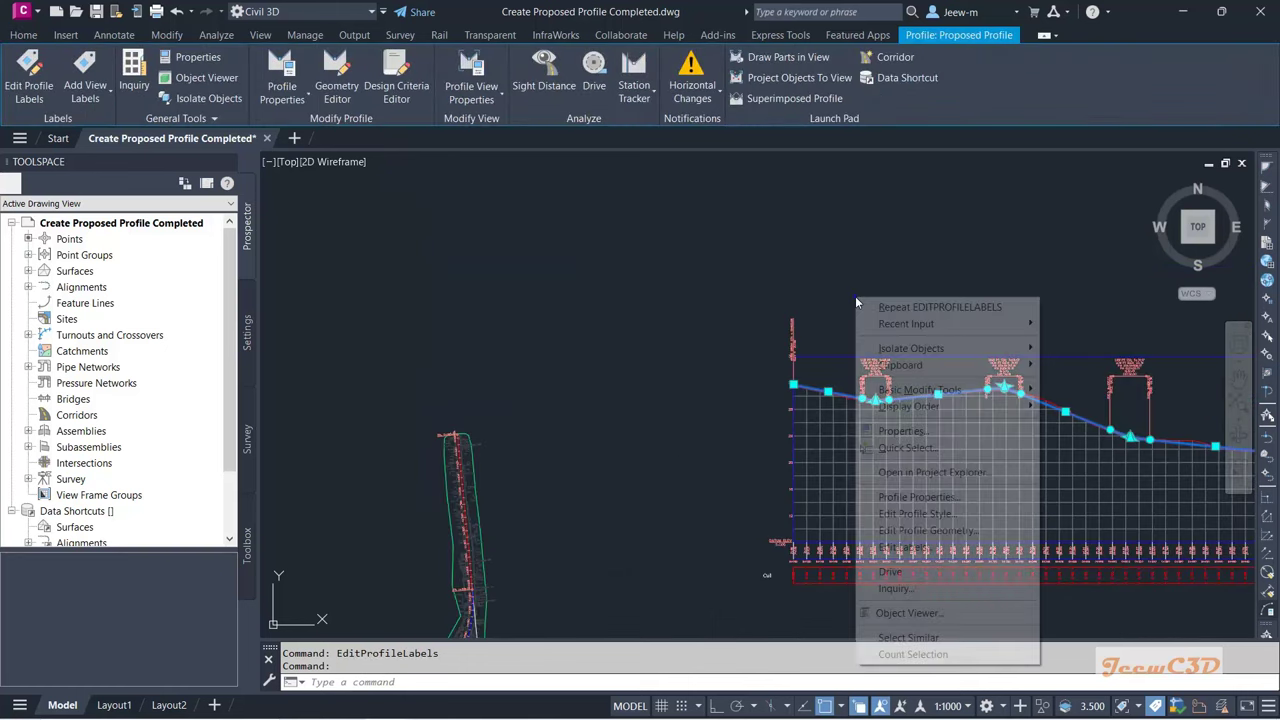
click(933, 541)
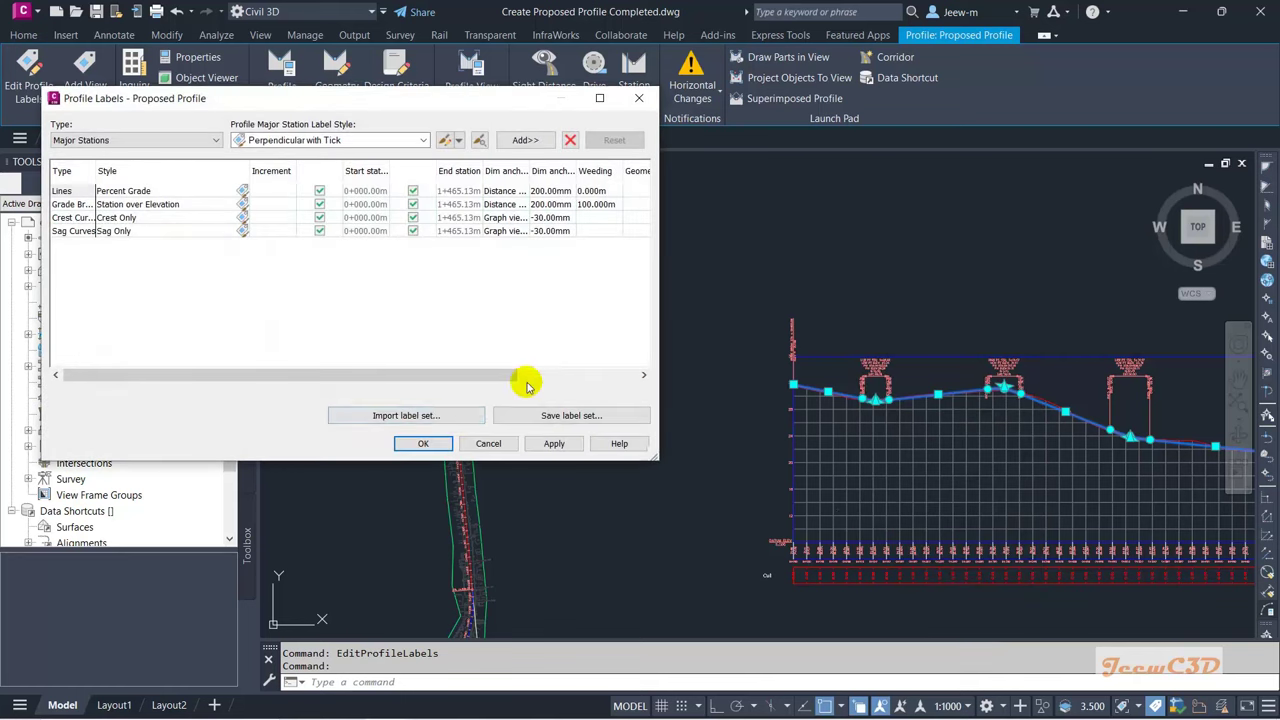
click(457, 416)
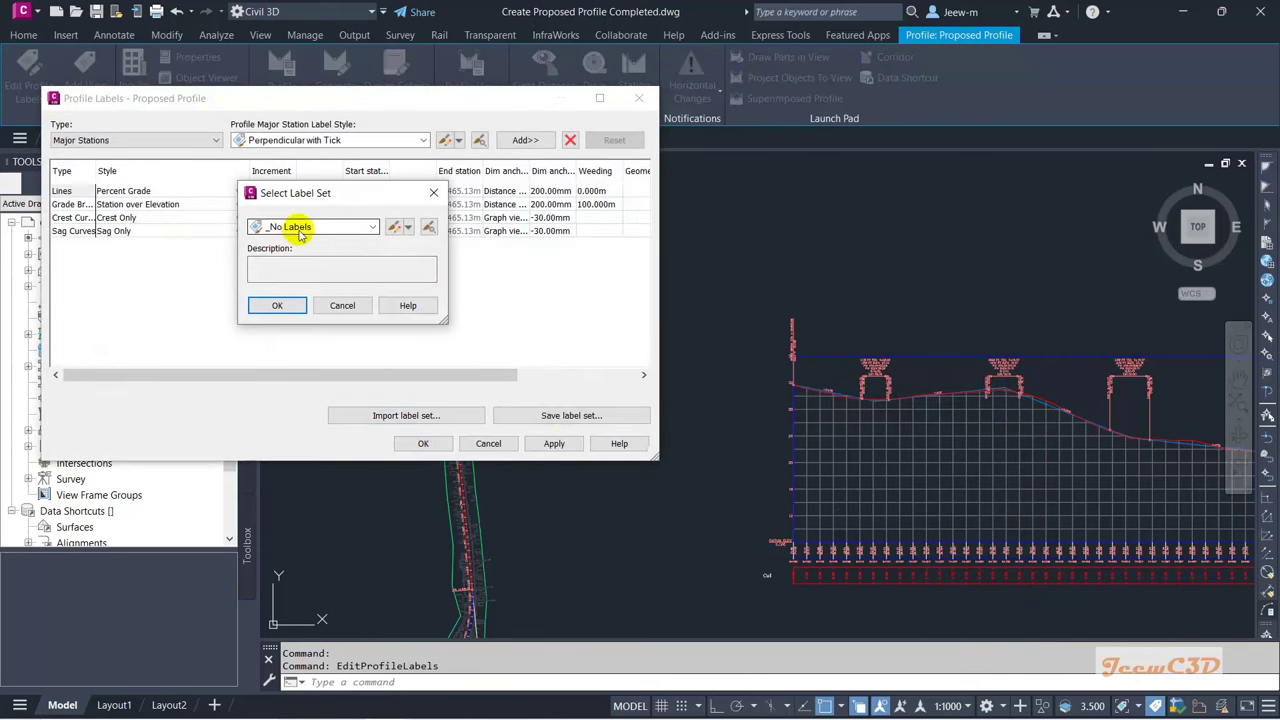
click(553, 443)
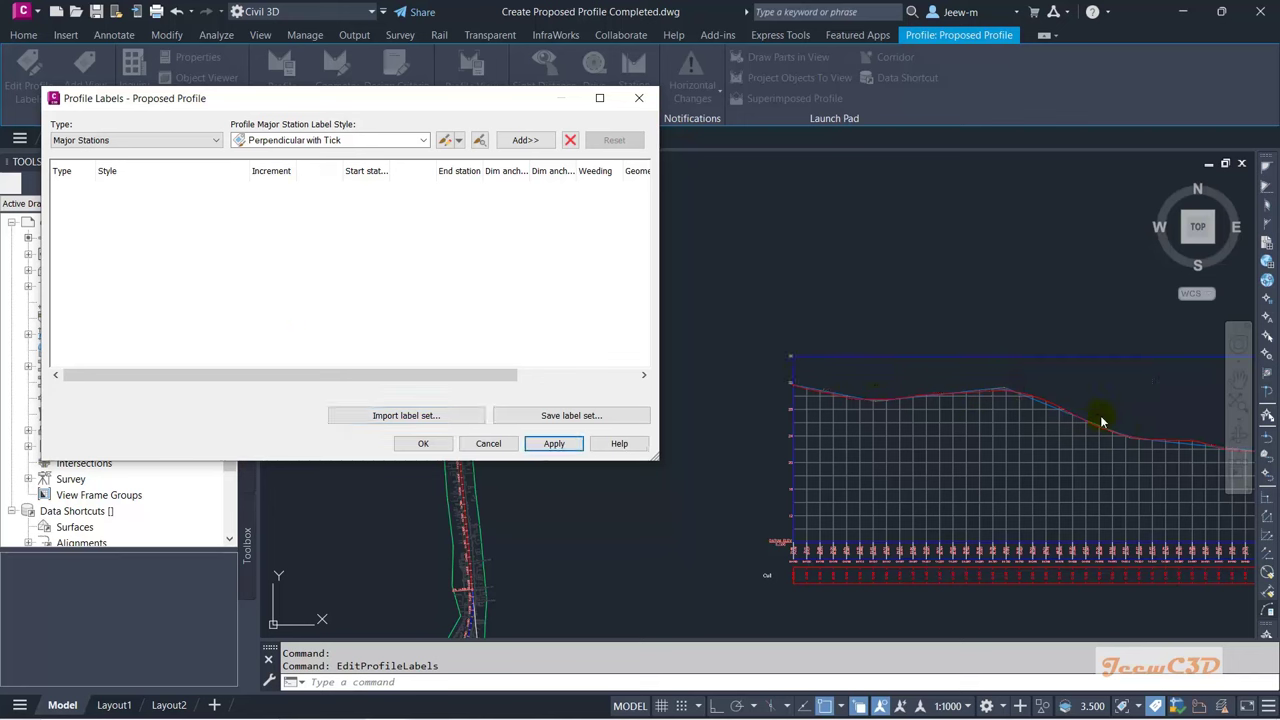
Step: Import the Complete Label Set for the proposed profile again and accept the label settings
click(420, 418)
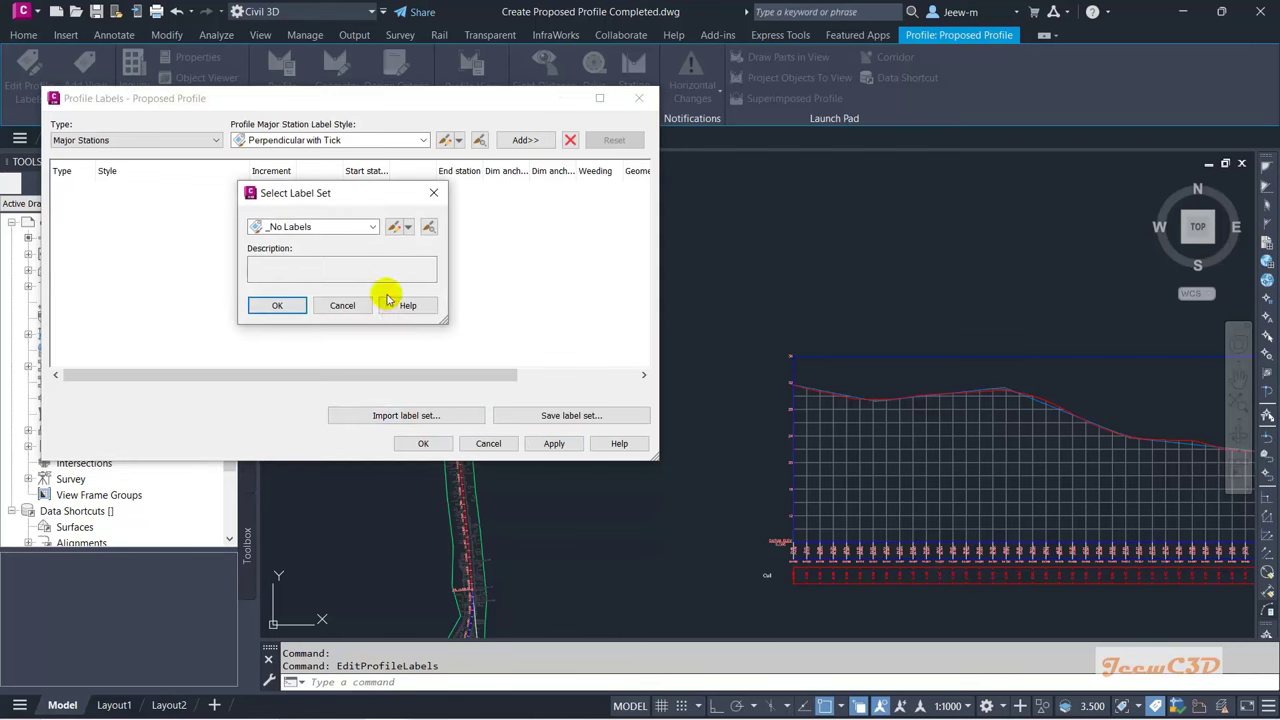
click(324, 228)
click(318, 255)
click(277, 305)
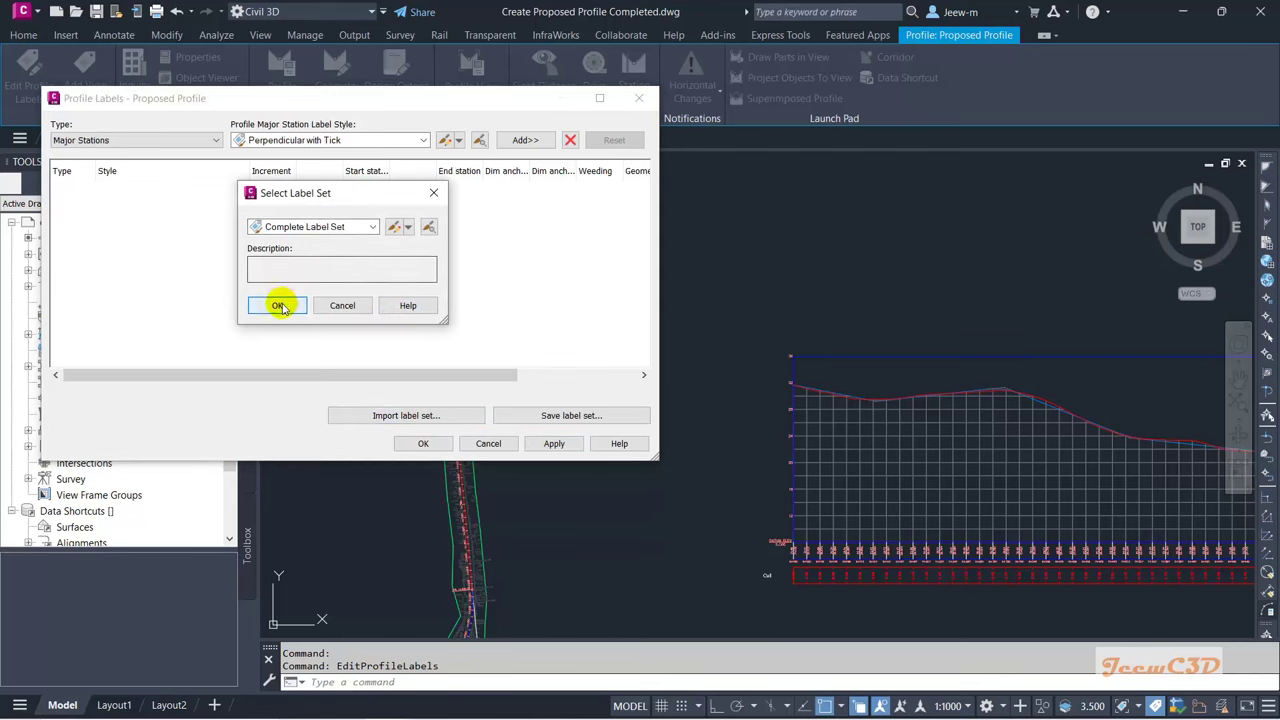
click(418, 446)
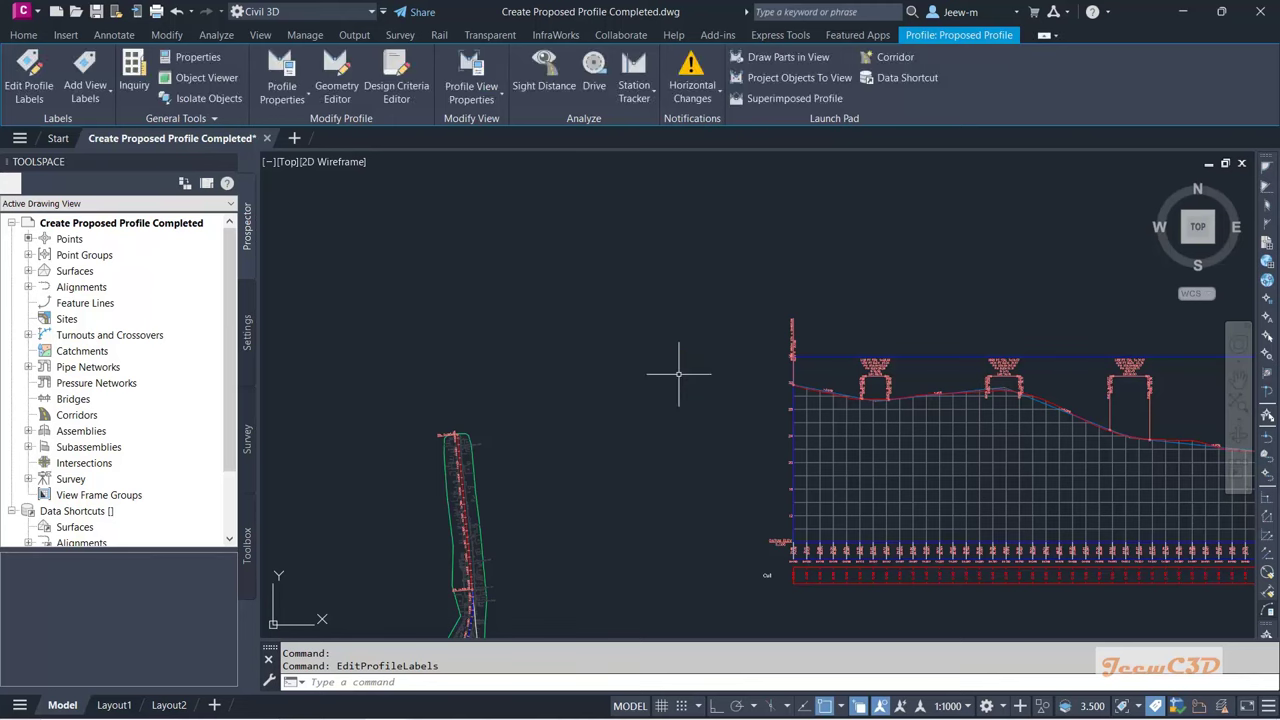
Step: Clear the selection, reselect the proposed profile, and examine its labels and grips around the first sag curve
key(Escape)
scroll(660, 371, down, 3)
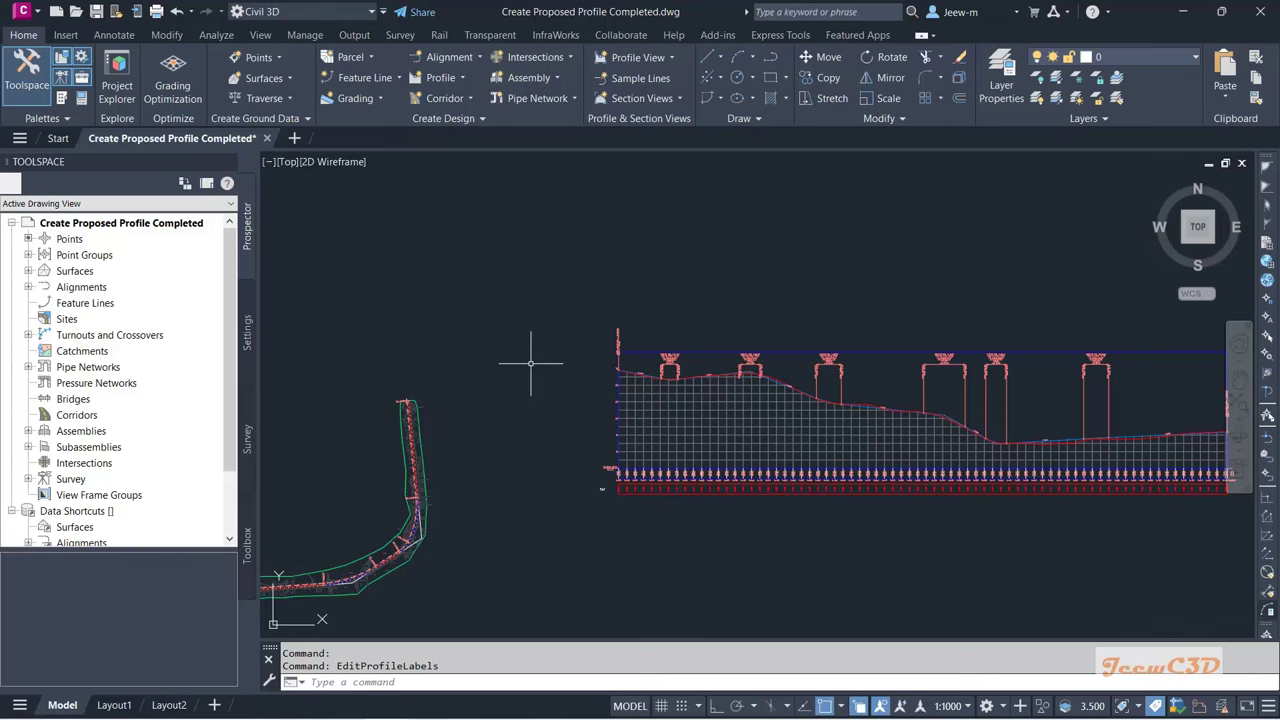
scroll(679, 379, up, 6)
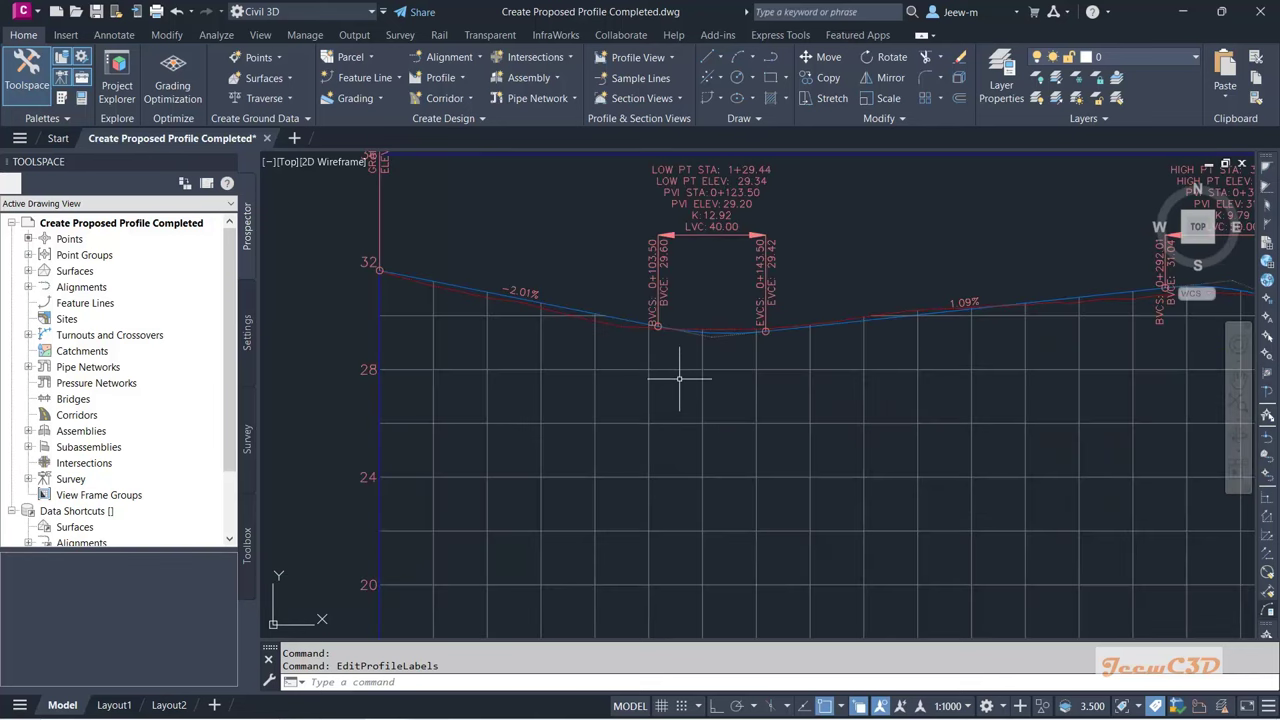
key(Escape)
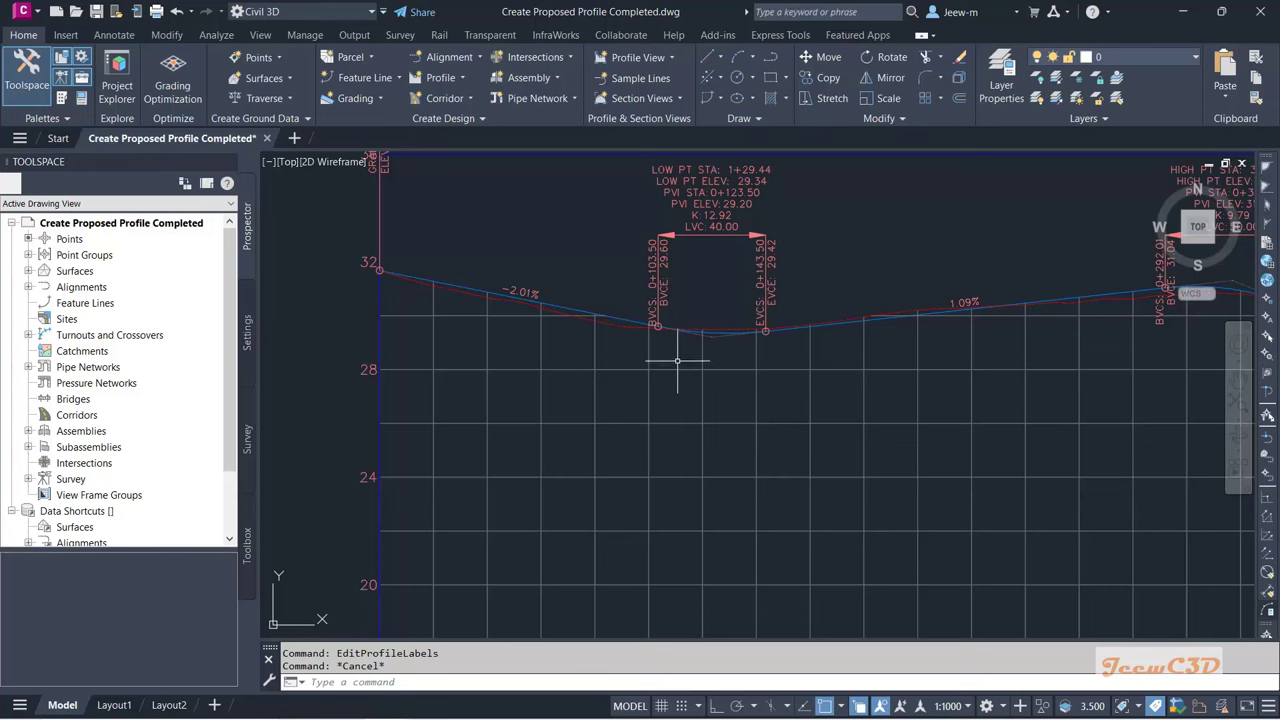
click(572, 310)
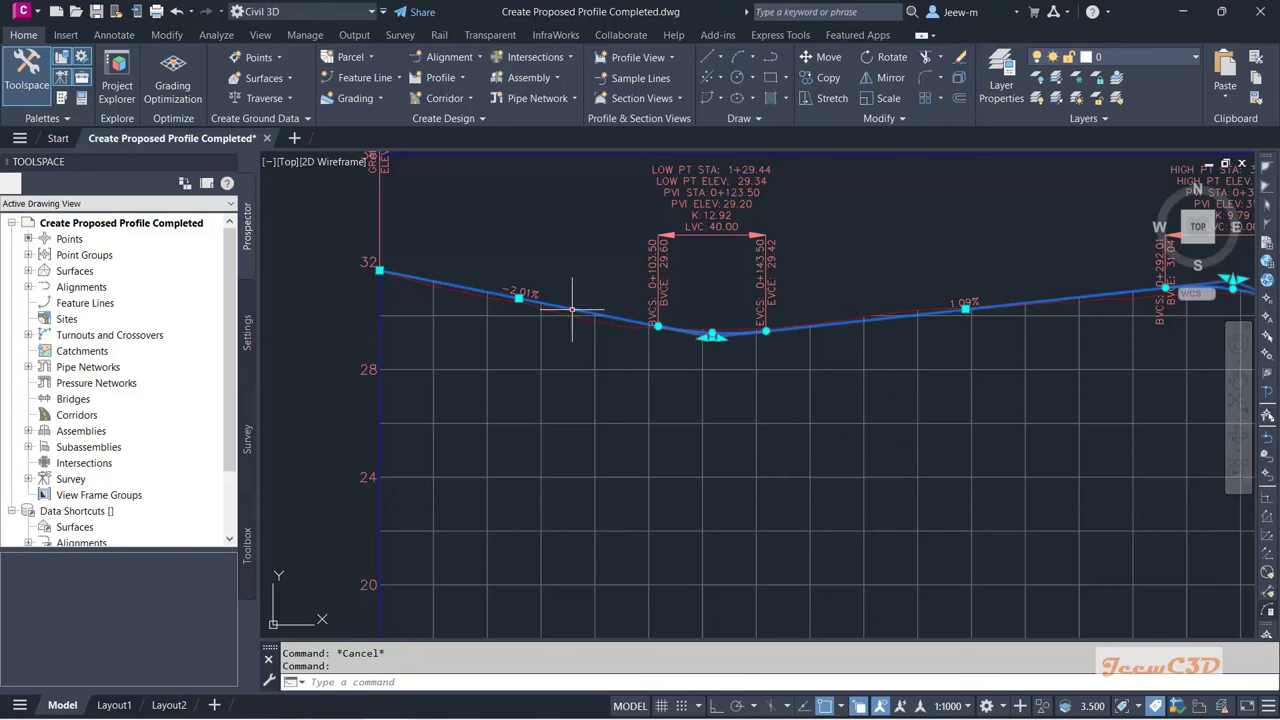
scroll(583, 397, down, 2)
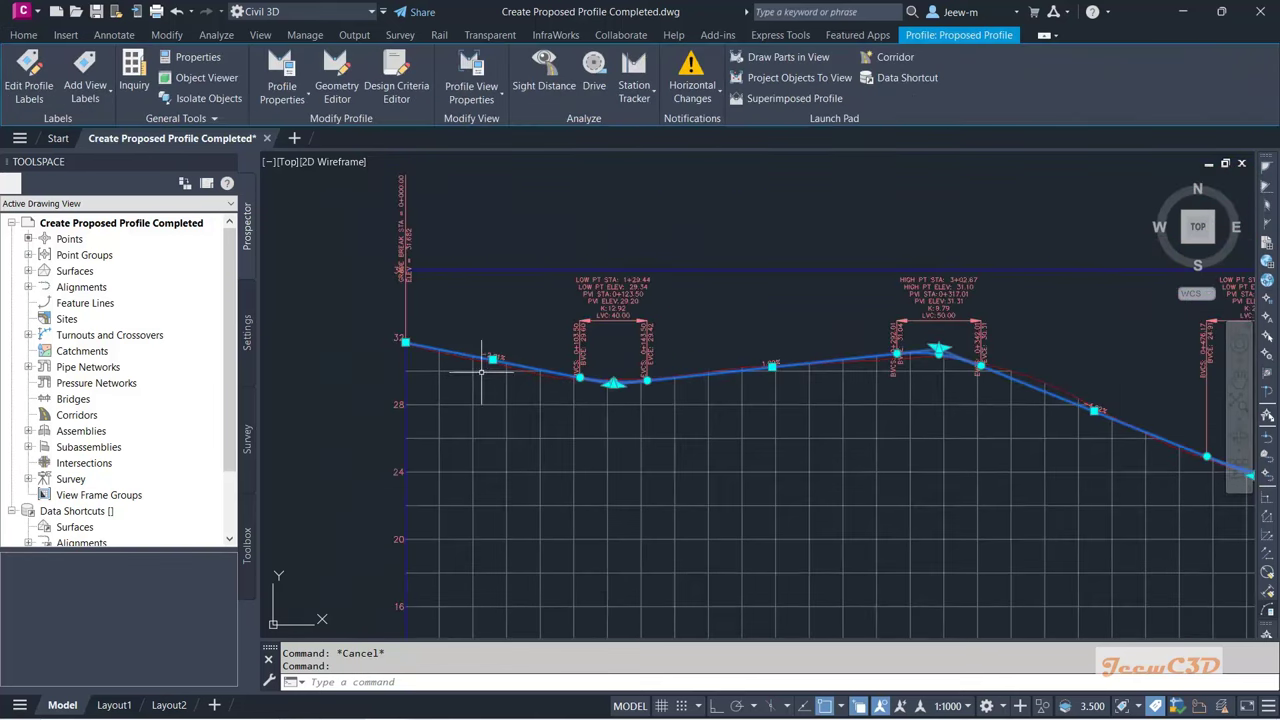
scroll(585, 411, up, 4)
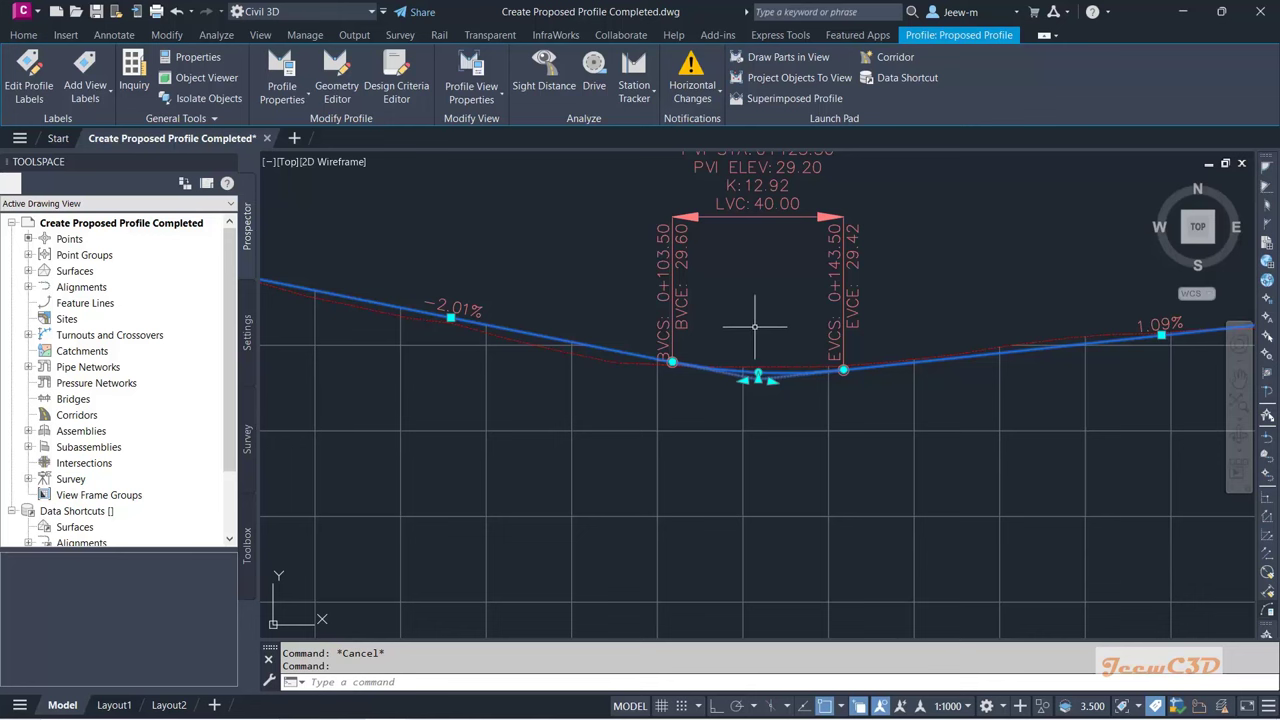
scroll(755, 326, down, 1)
scroll(761, 408, up, 3)
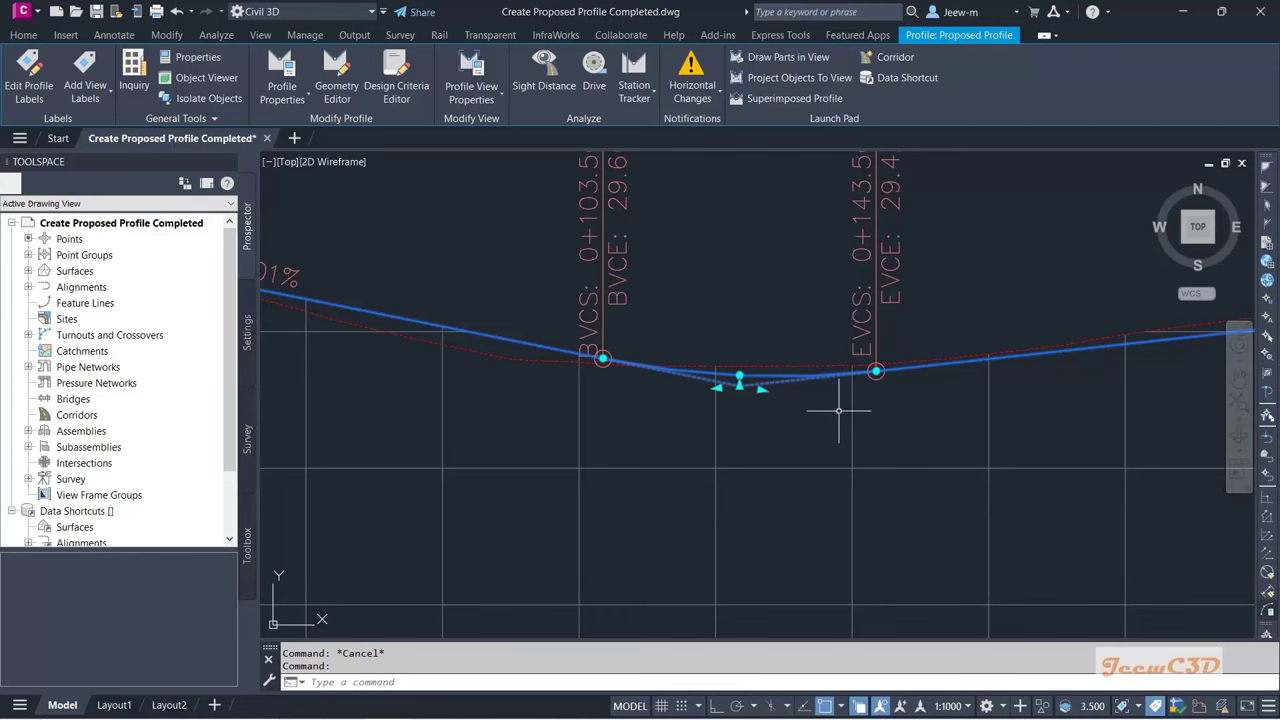
scroll(838, 410, down, 2)
scroll(790, 410, up, 2)
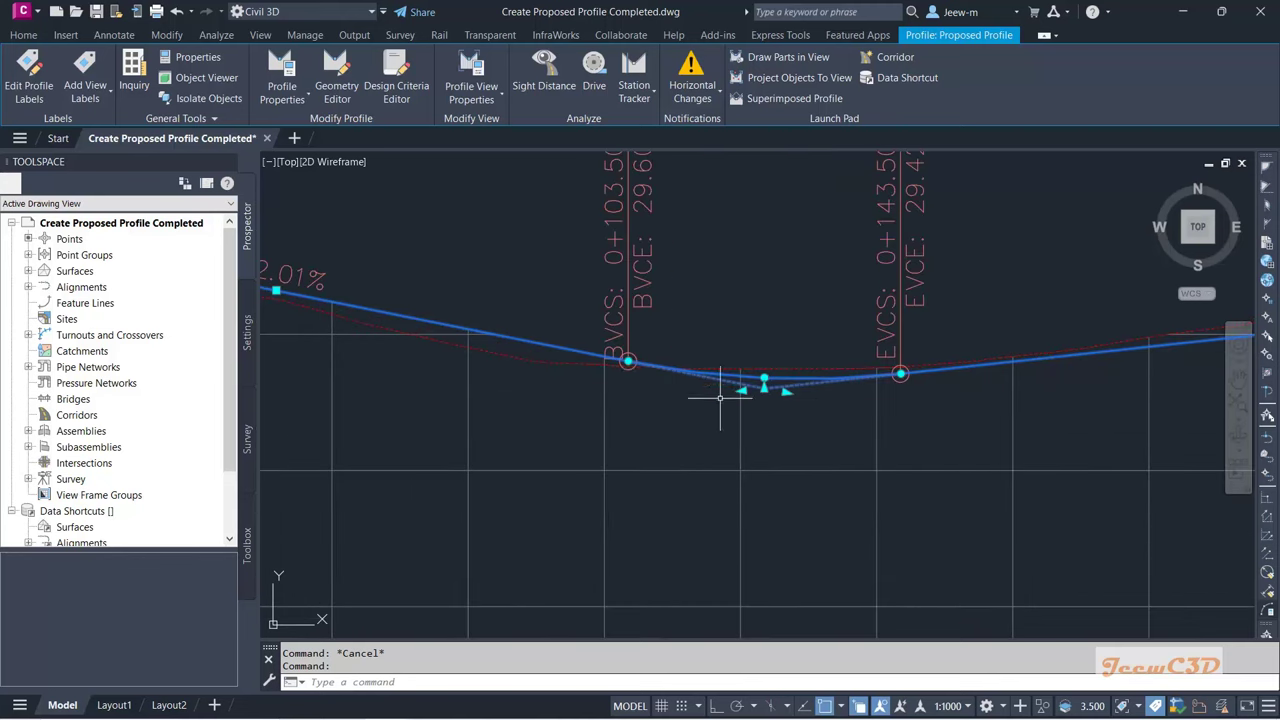
middle_drag(443, 290, 587, 321)
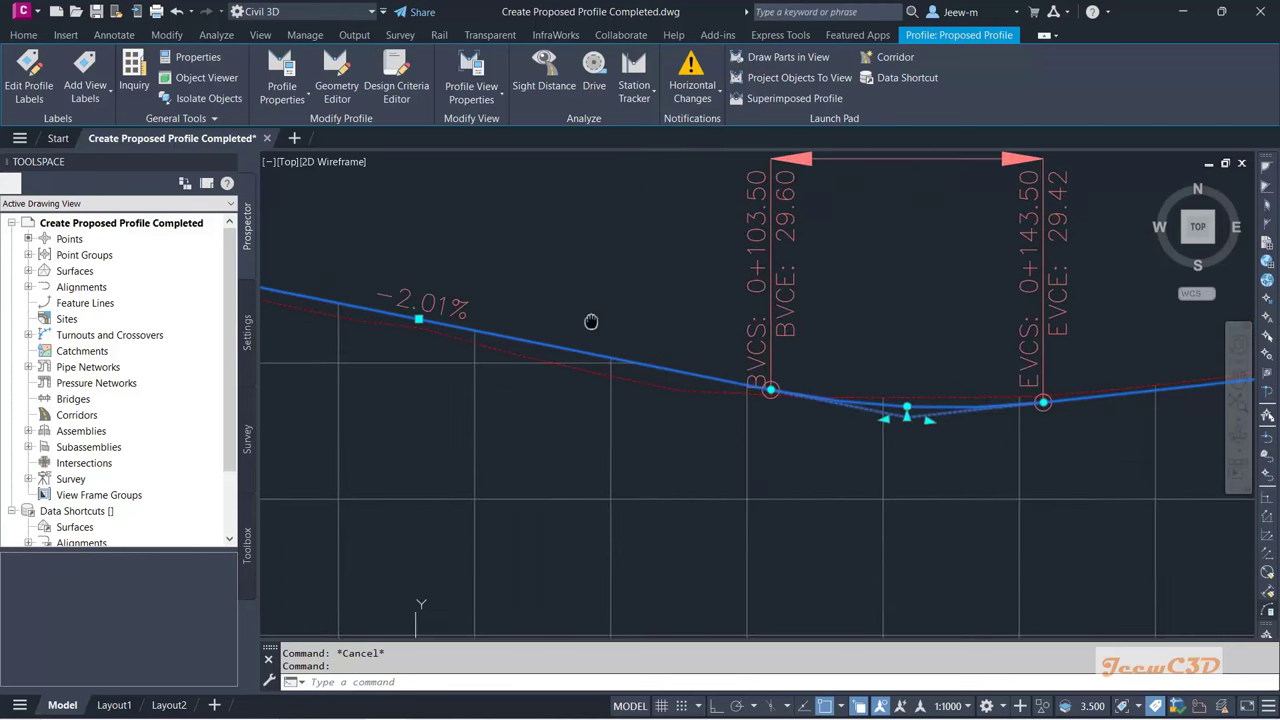
scroll(720, 360, down, 3)
scroll(1017, 387, up, 2)
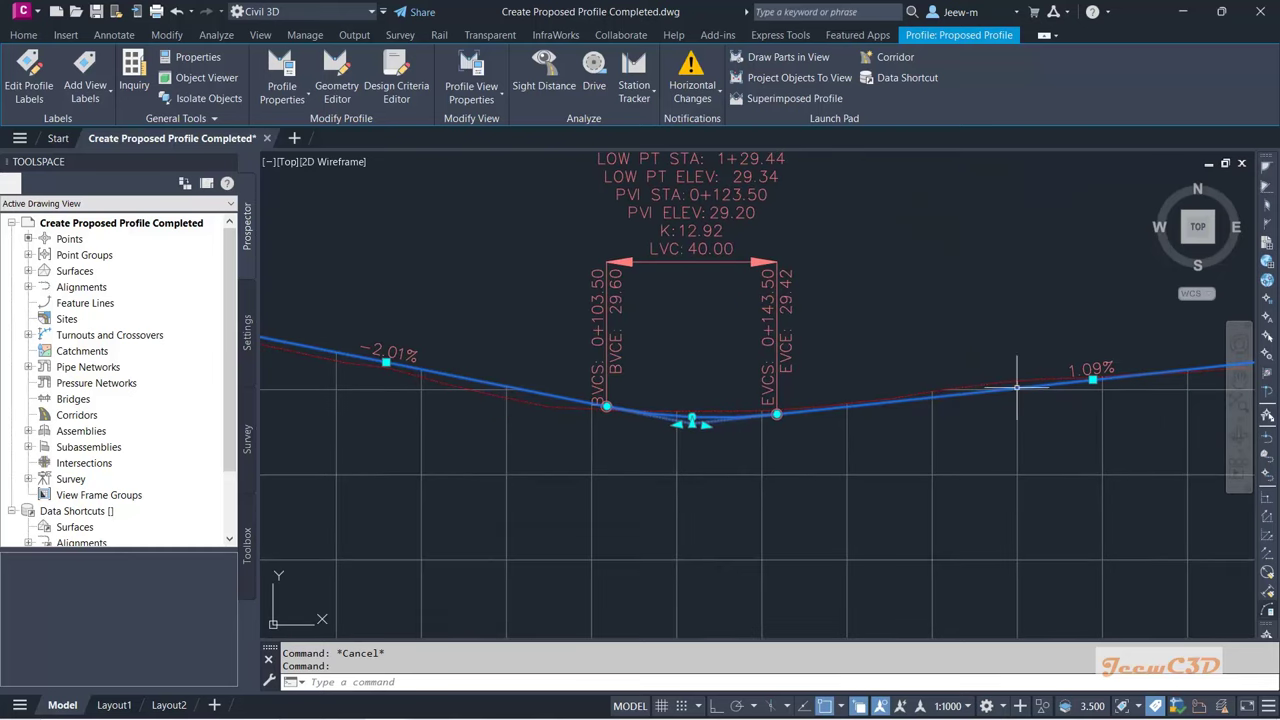
click(692, 418)
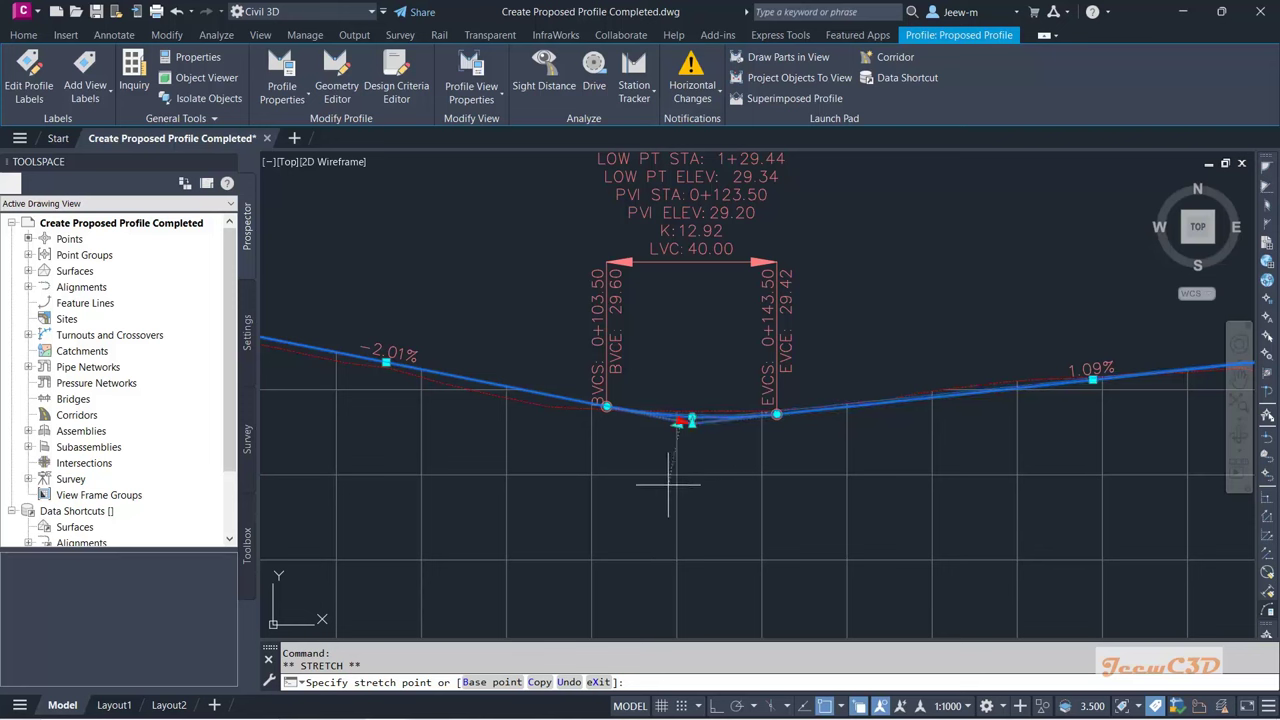
key(Escape)
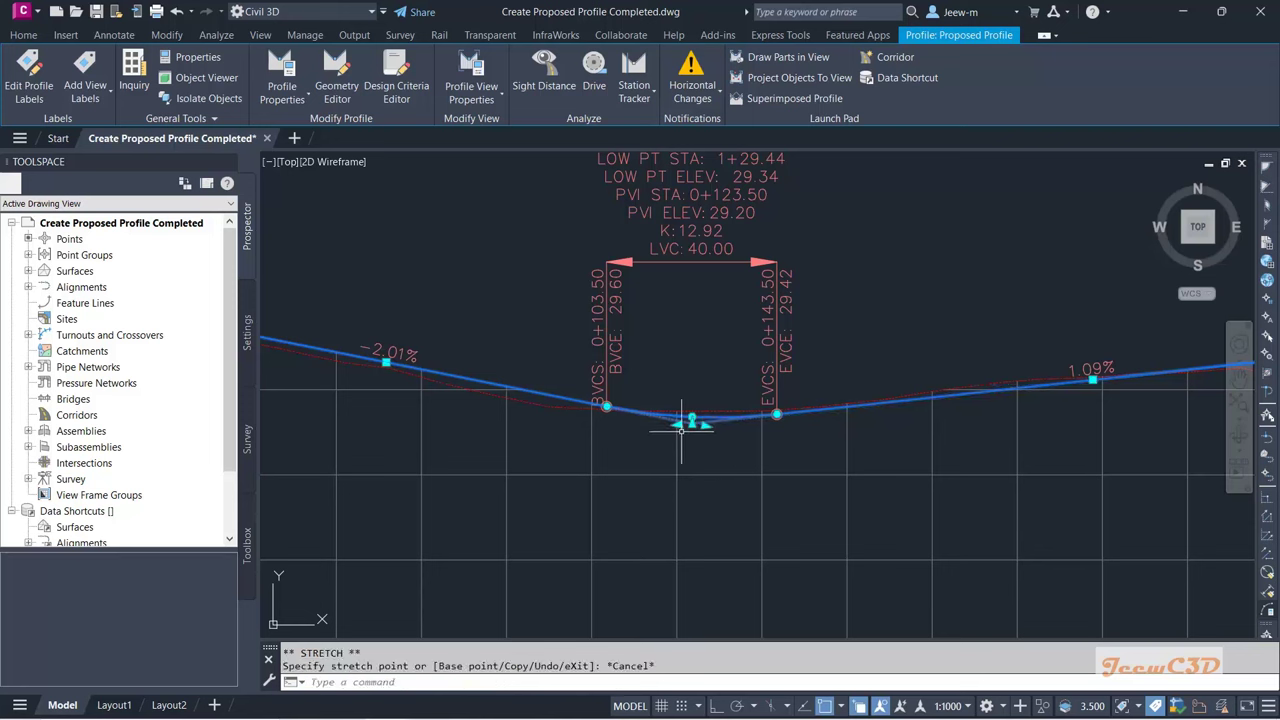
click(679, 424)
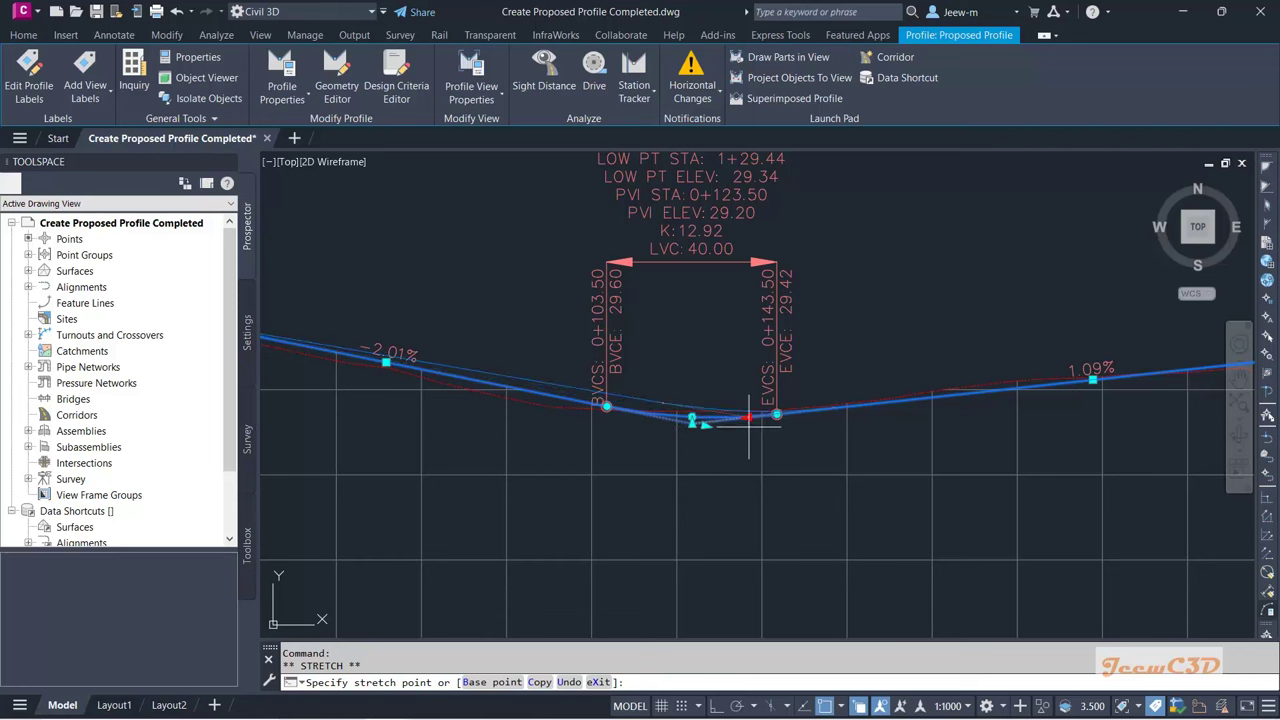
key(Escape)
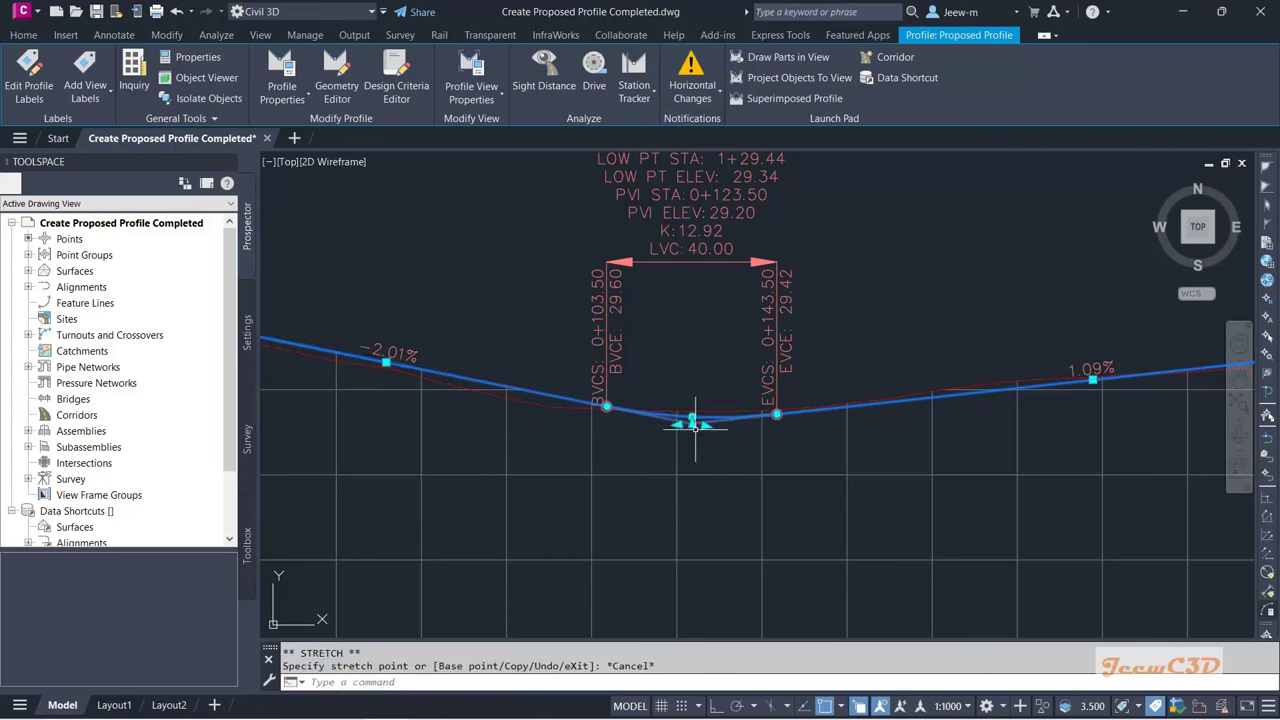
click(692, 420)
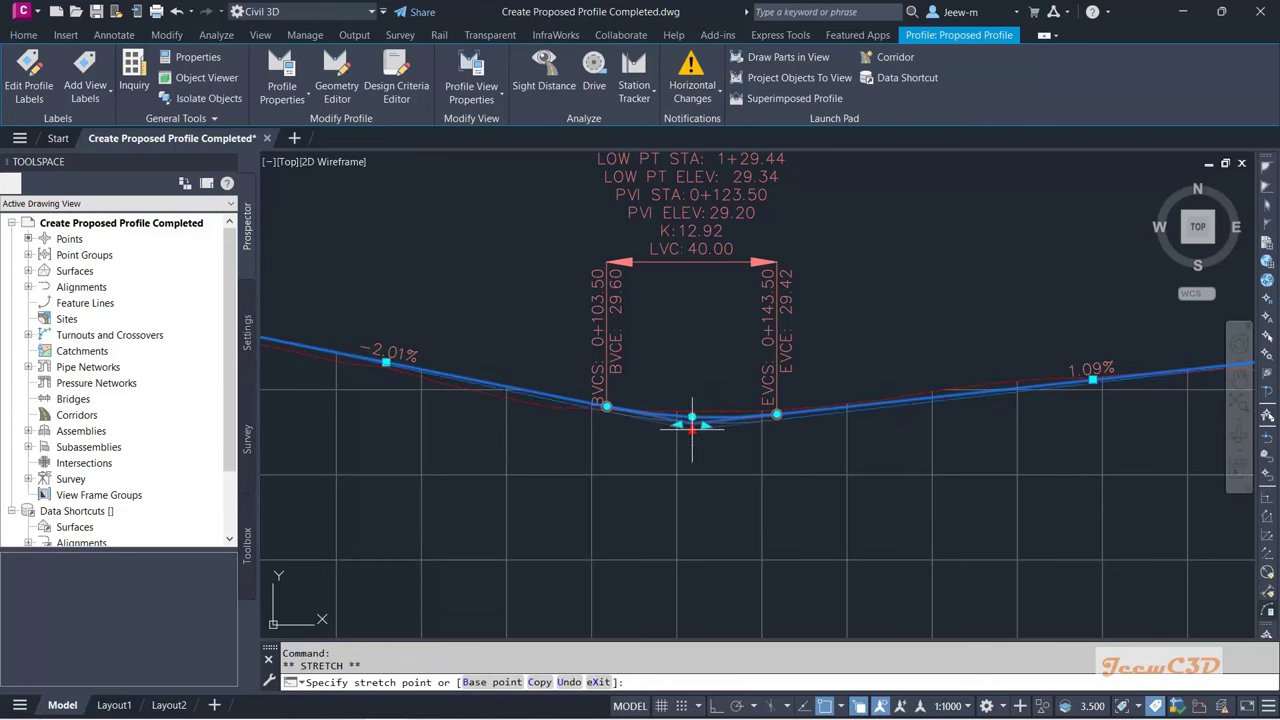
key(Escape)
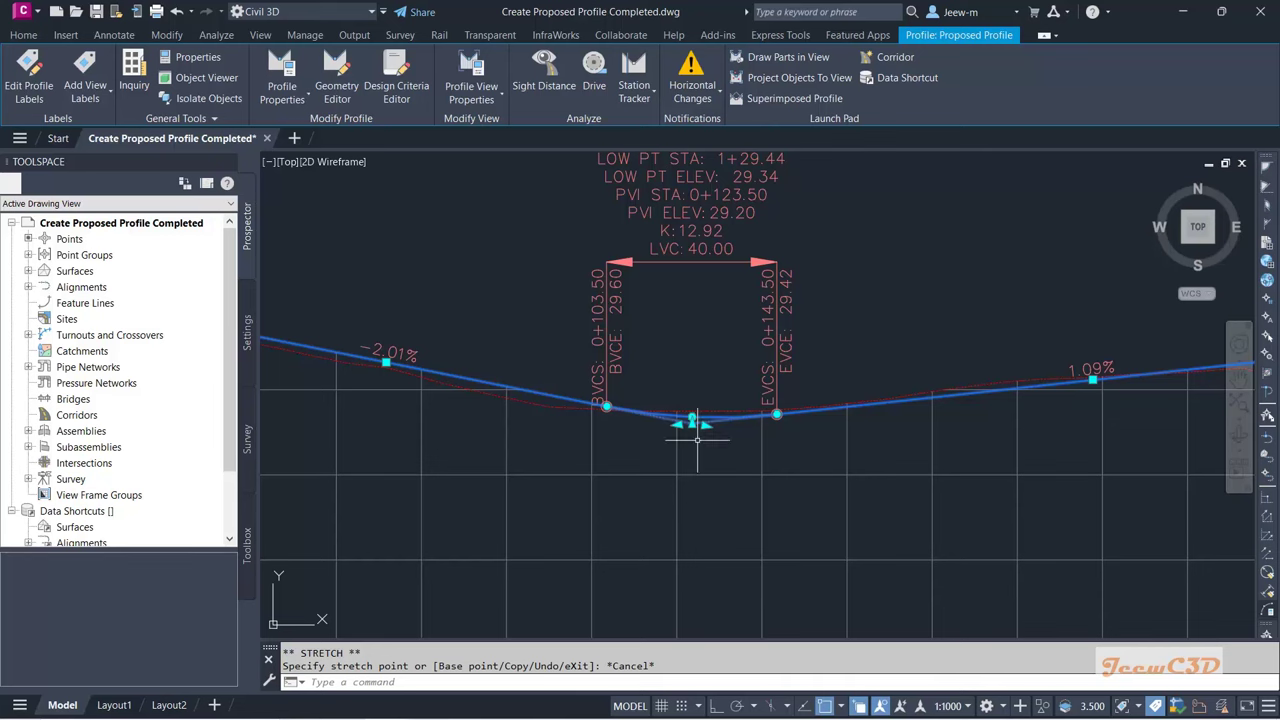
Step: Open the proposed profile's geometry for editing with the profile layout tools
scroll(697, 438, down, 3)
scroll(786, 428, up, 2)
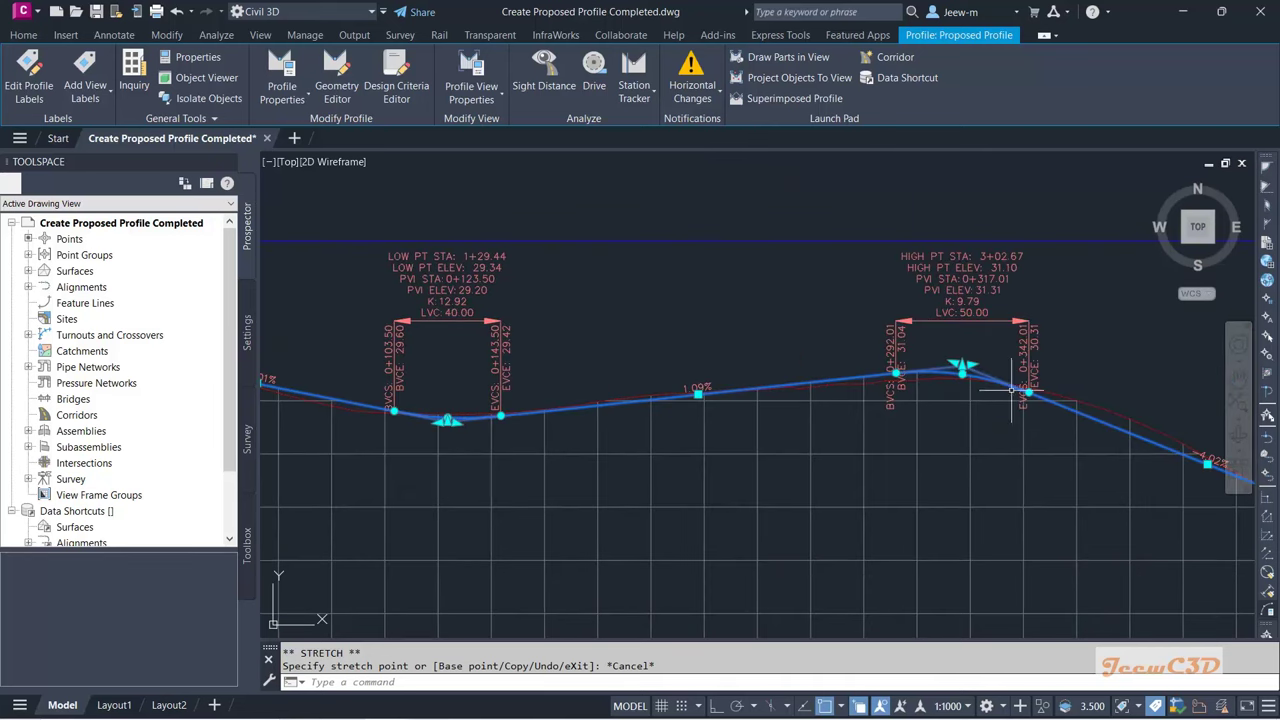
scroll(965, 392, up, 1)
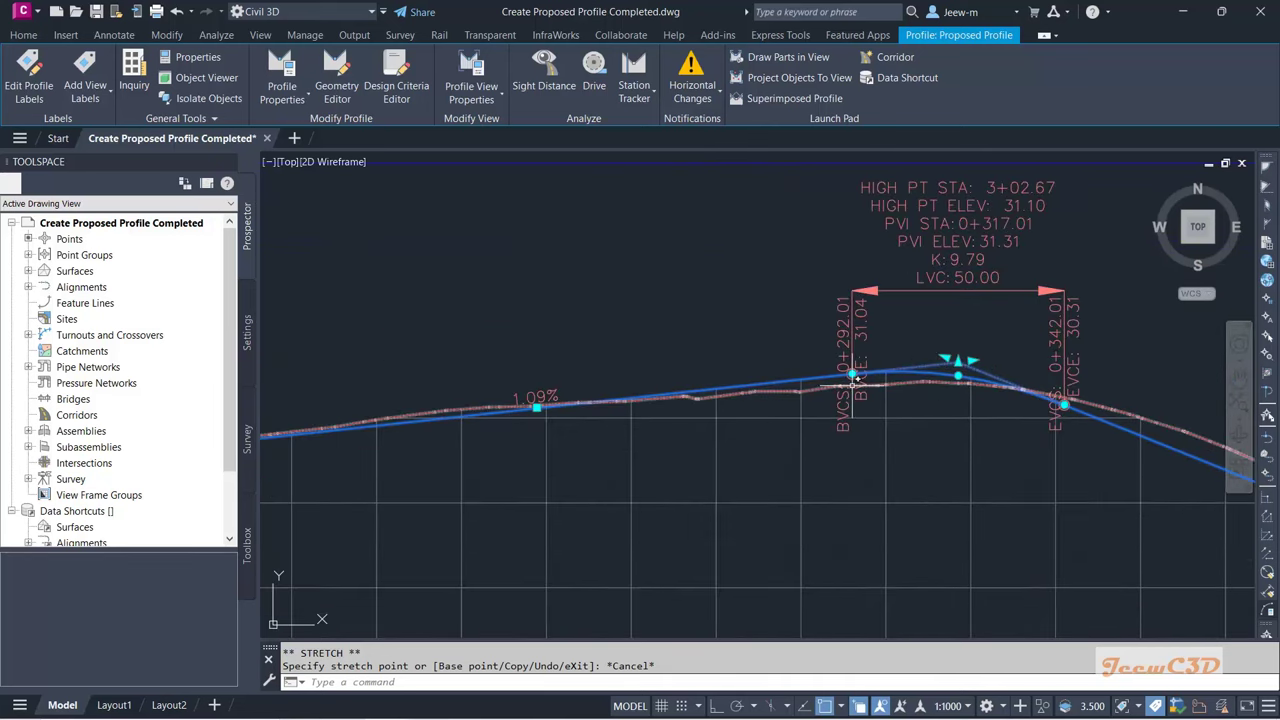
scroll(766, 406, down, 3)
scroll(555, 415, up, 5)
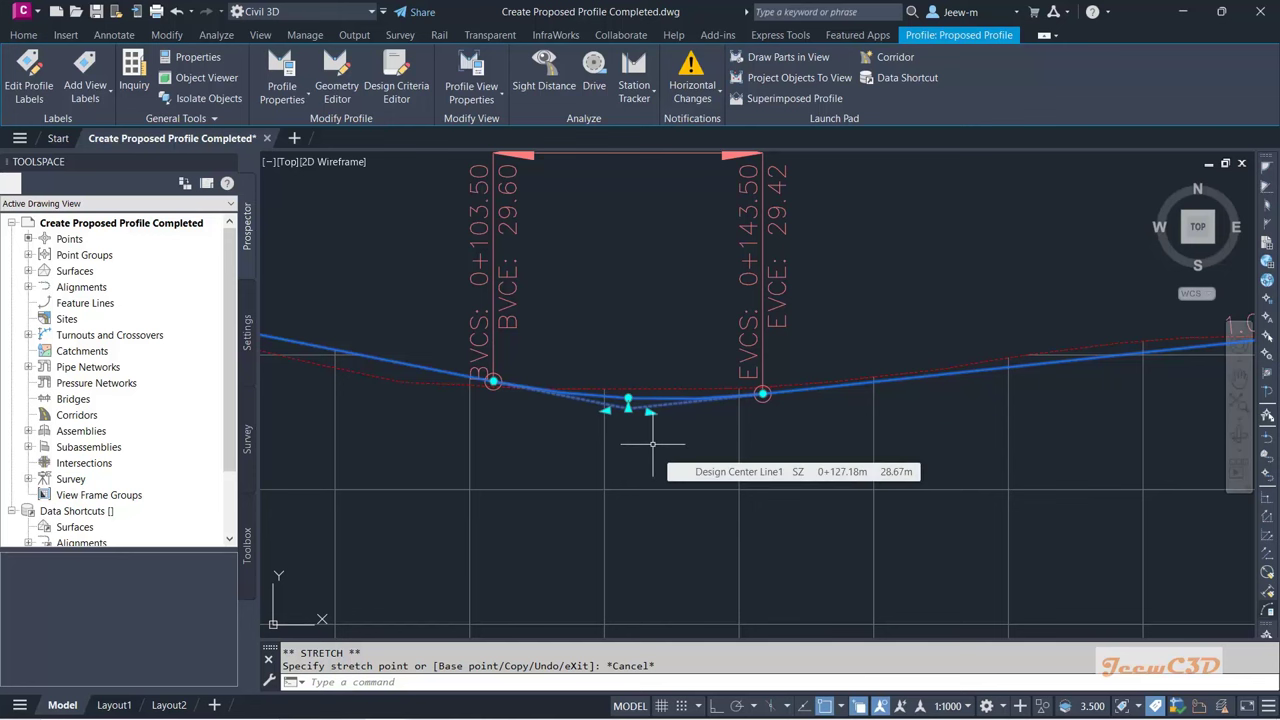
scroll(652, 443, down, 4)
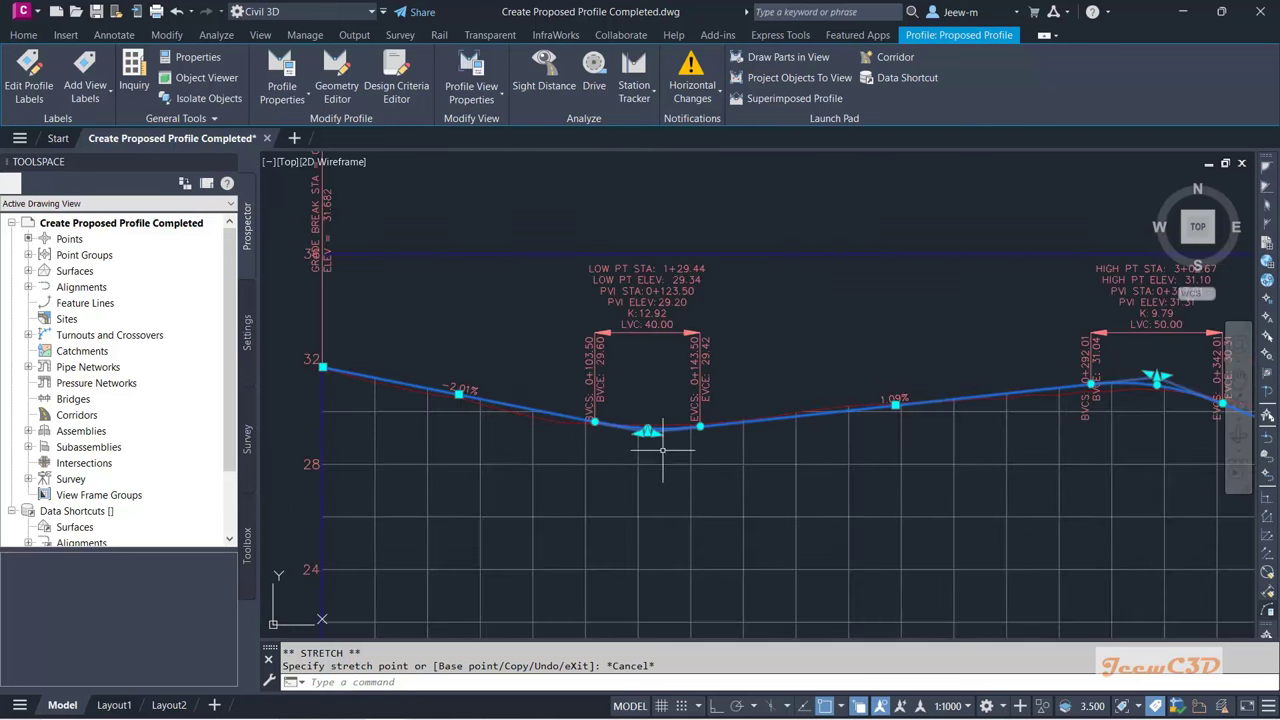
right_click(644, 387)
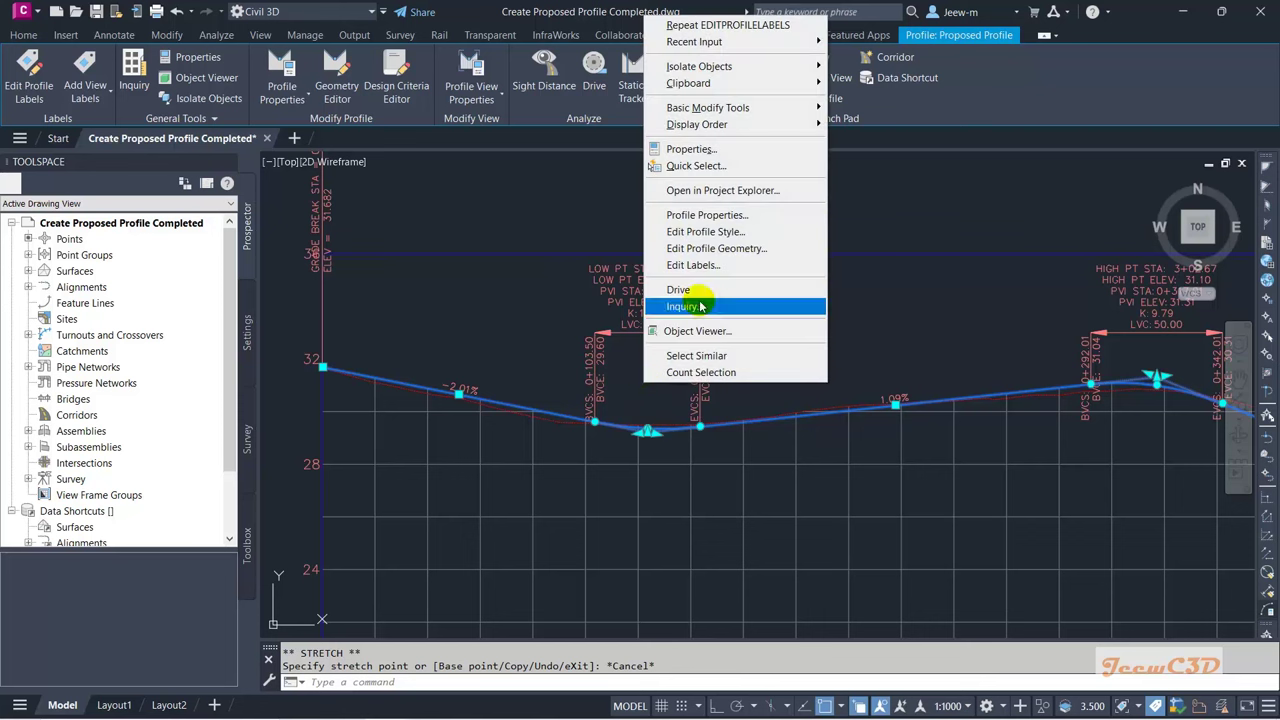
click(715, 248)
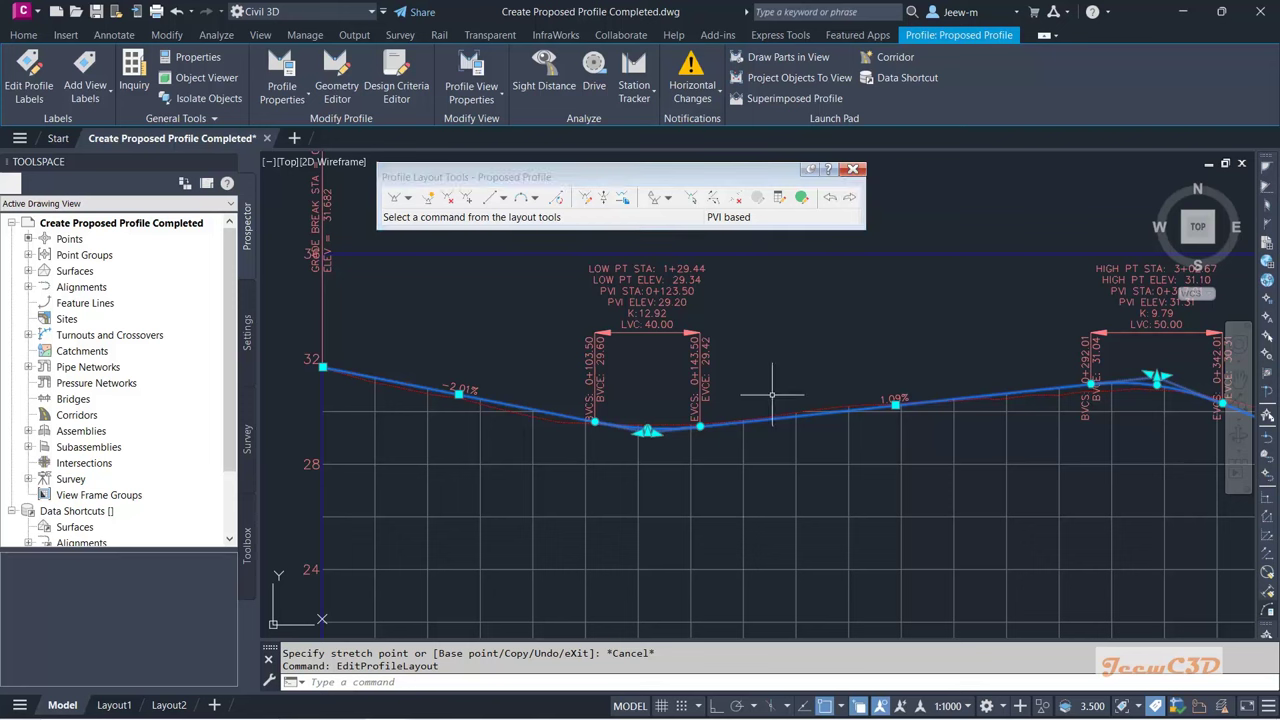
right_click(798, 347)
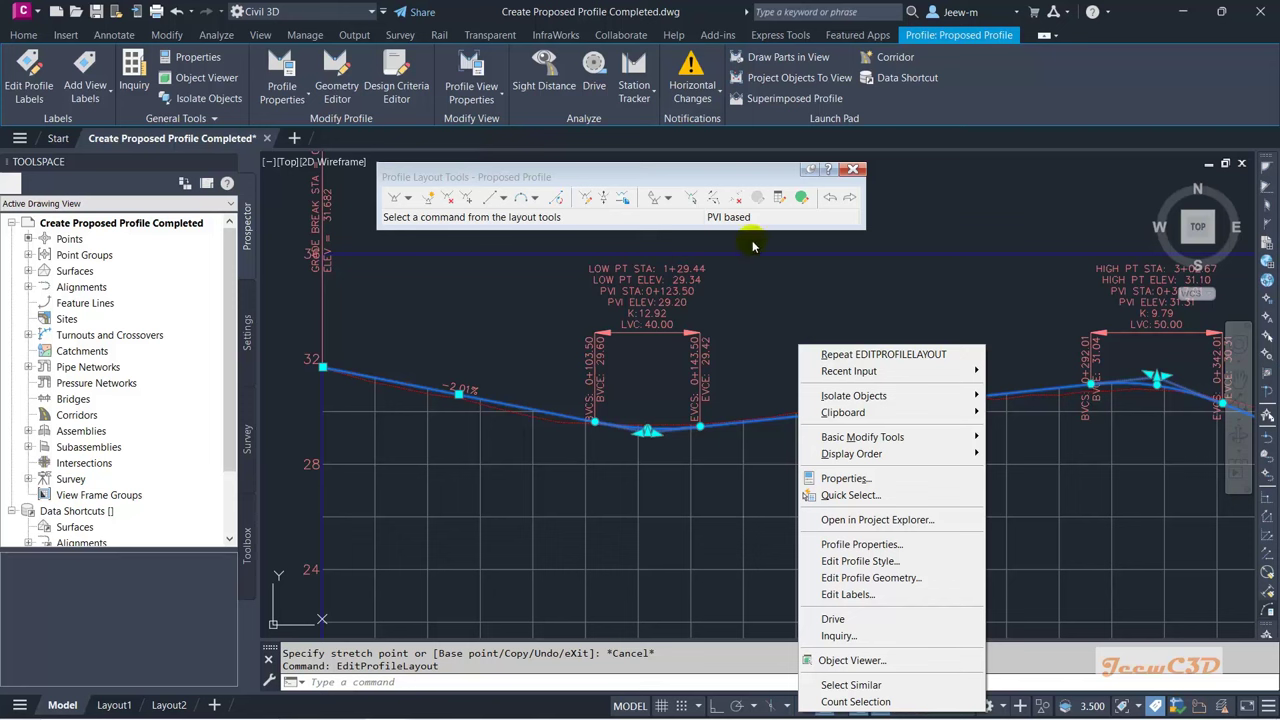
click(733, 172)
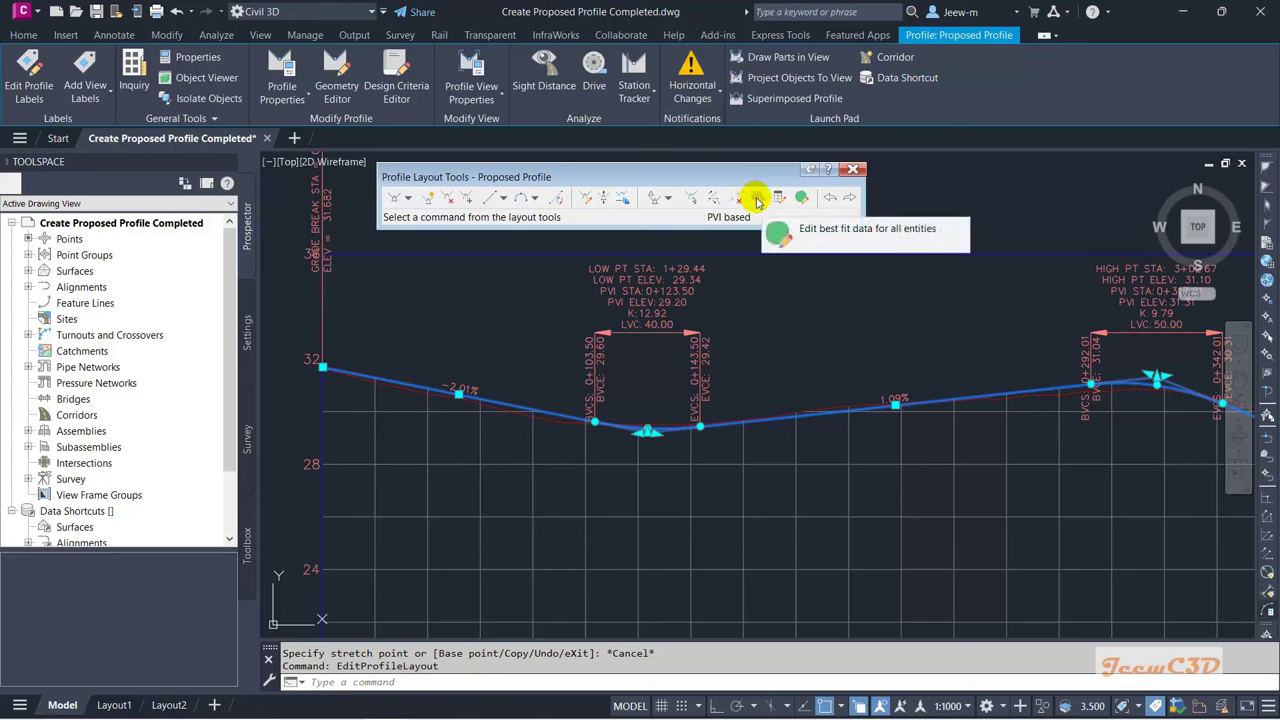
Step: Select the first sag curve's PVI for parameter editing and set its station to 125 m
click(690, 200)
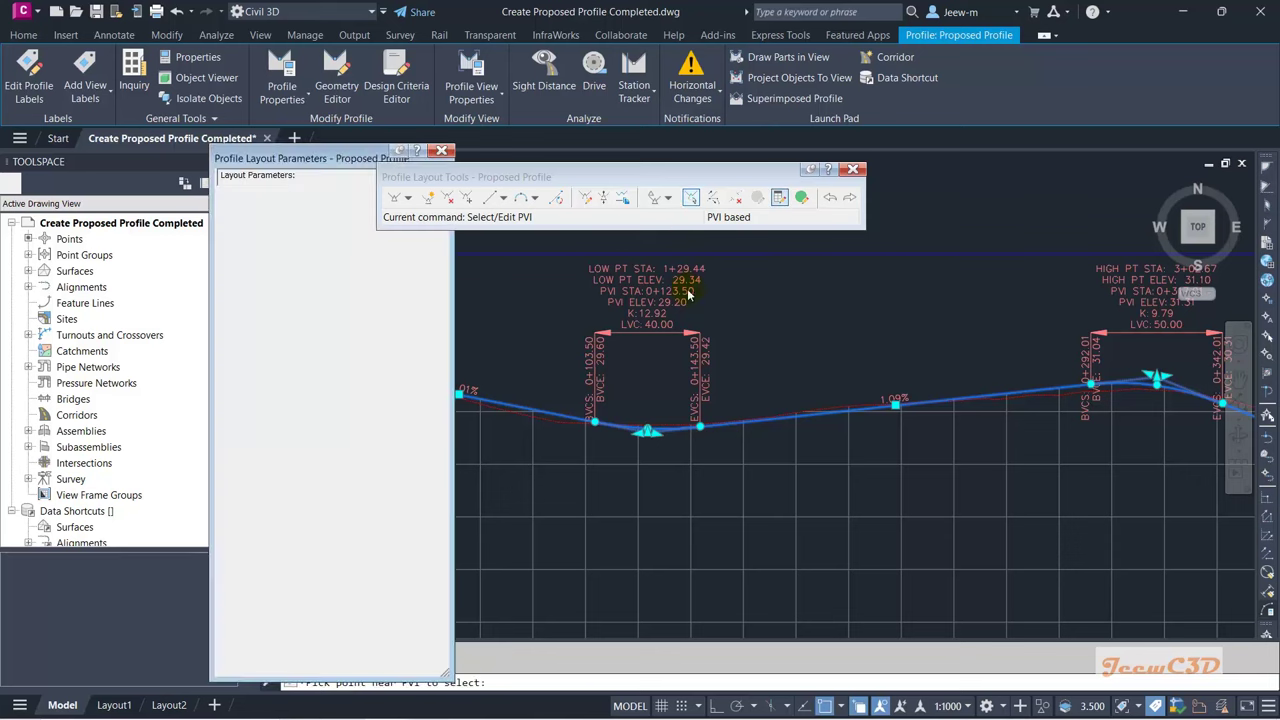
click(648, 432)
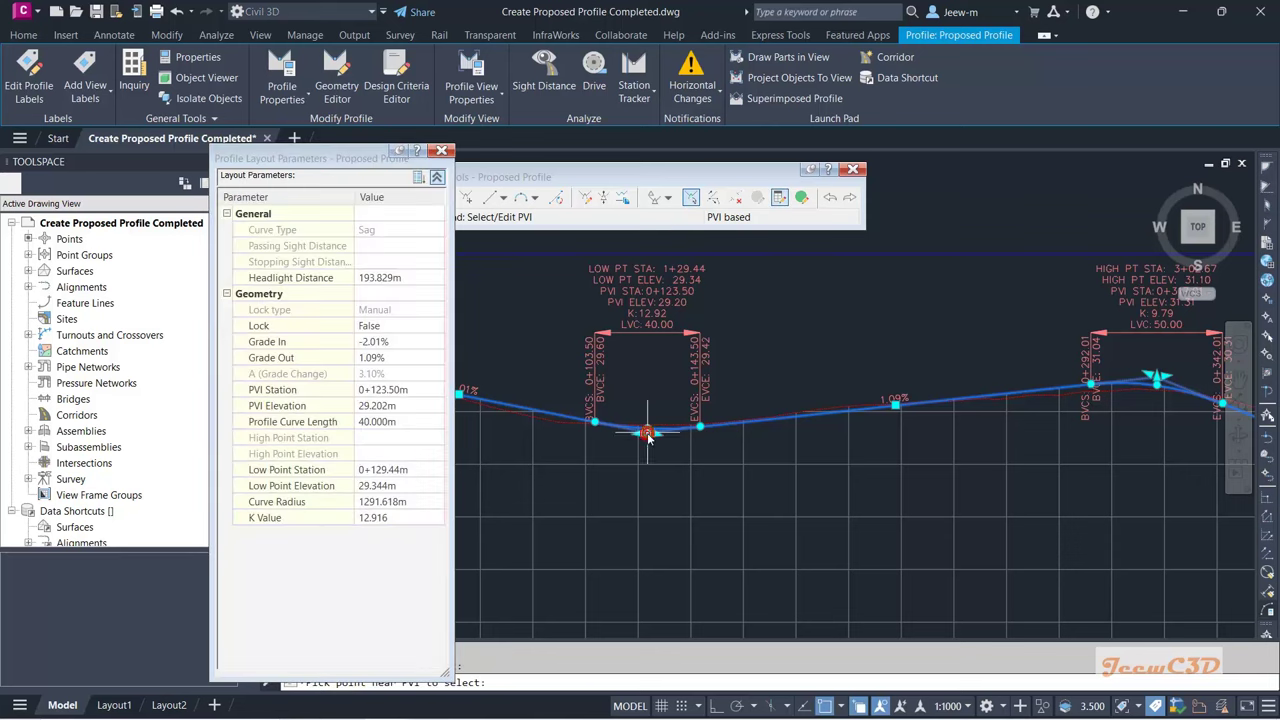
click(387, 392)
text(1)
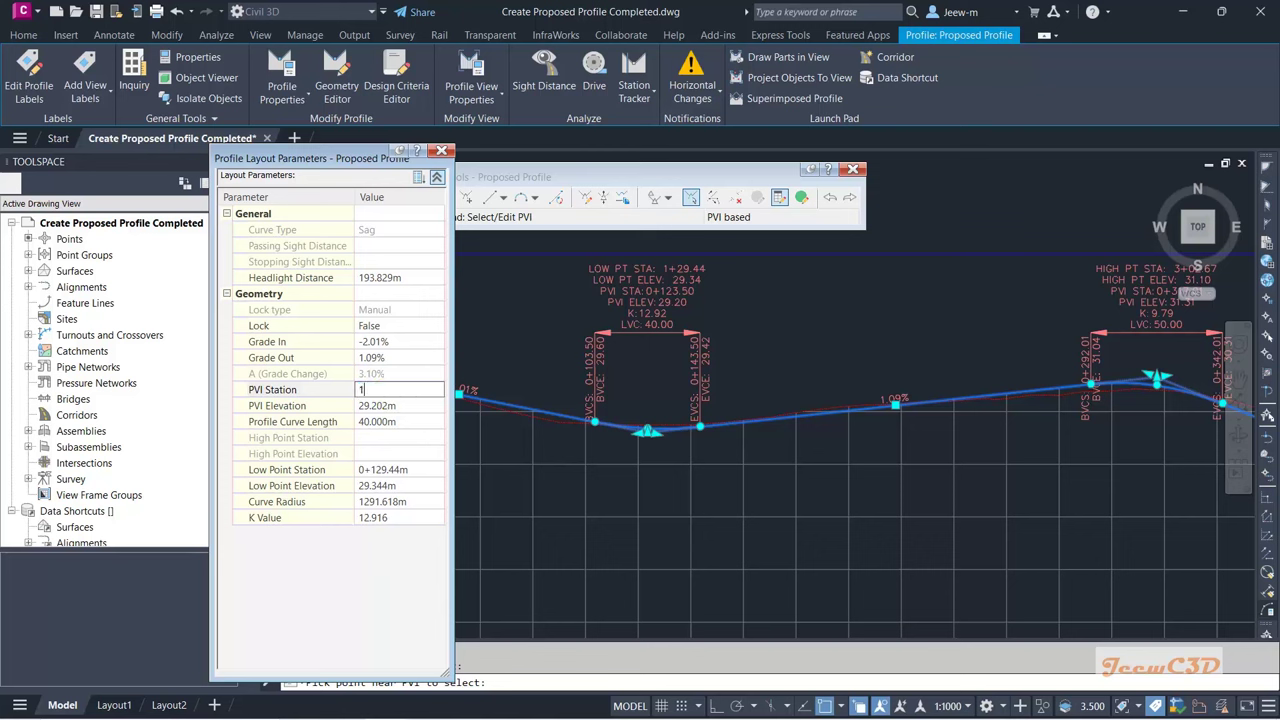
text(25)
key(Return)
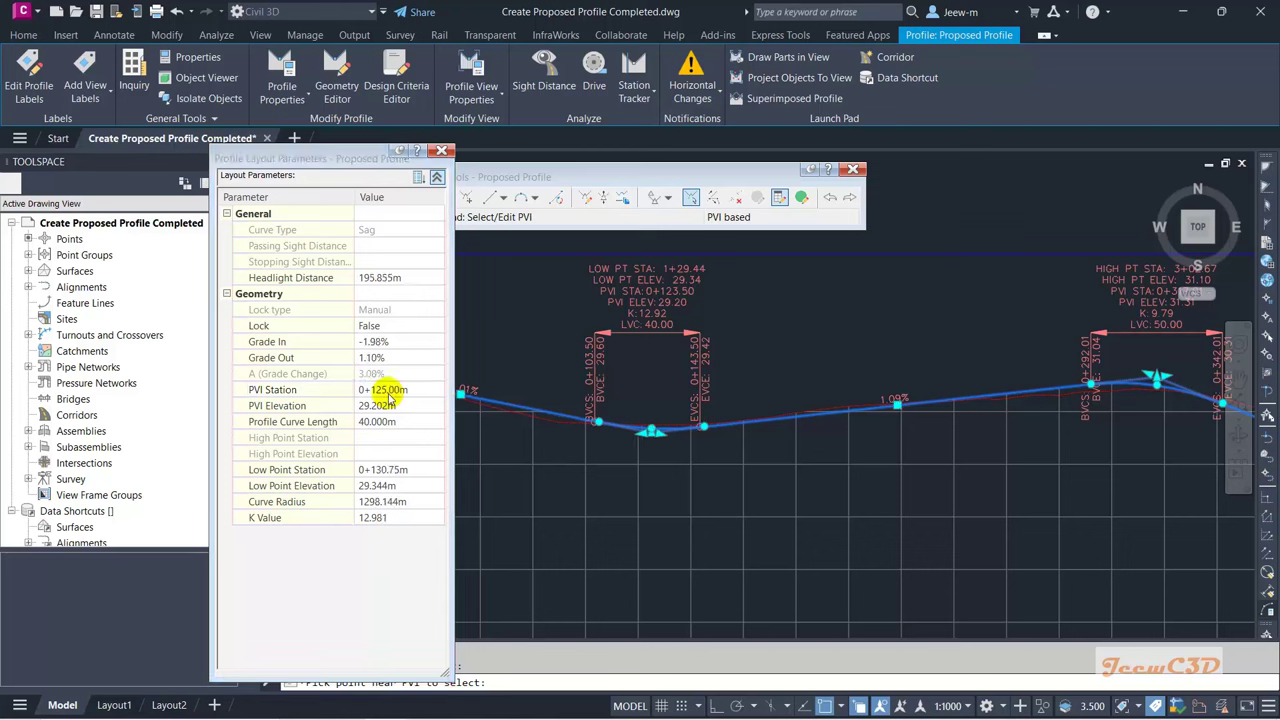
Step: Set the elevation of the first sag curve's PVI to 29.2 m
click(380, 406)
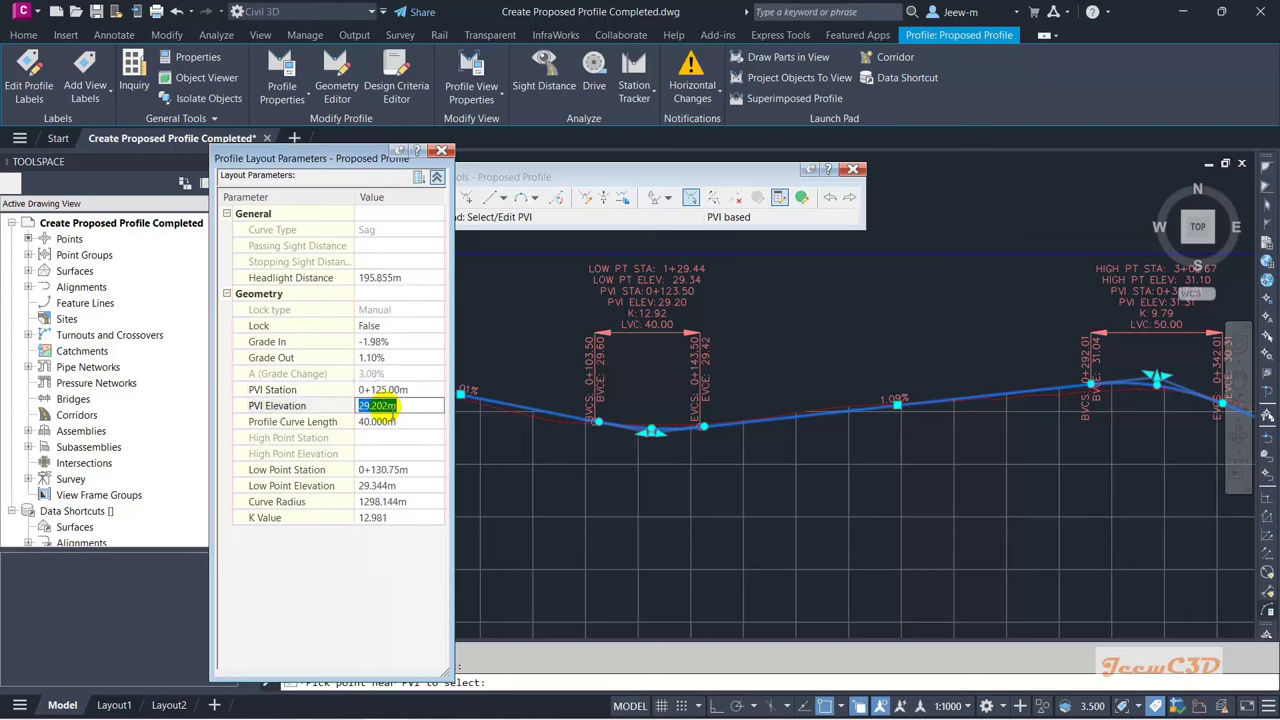
text(29.)
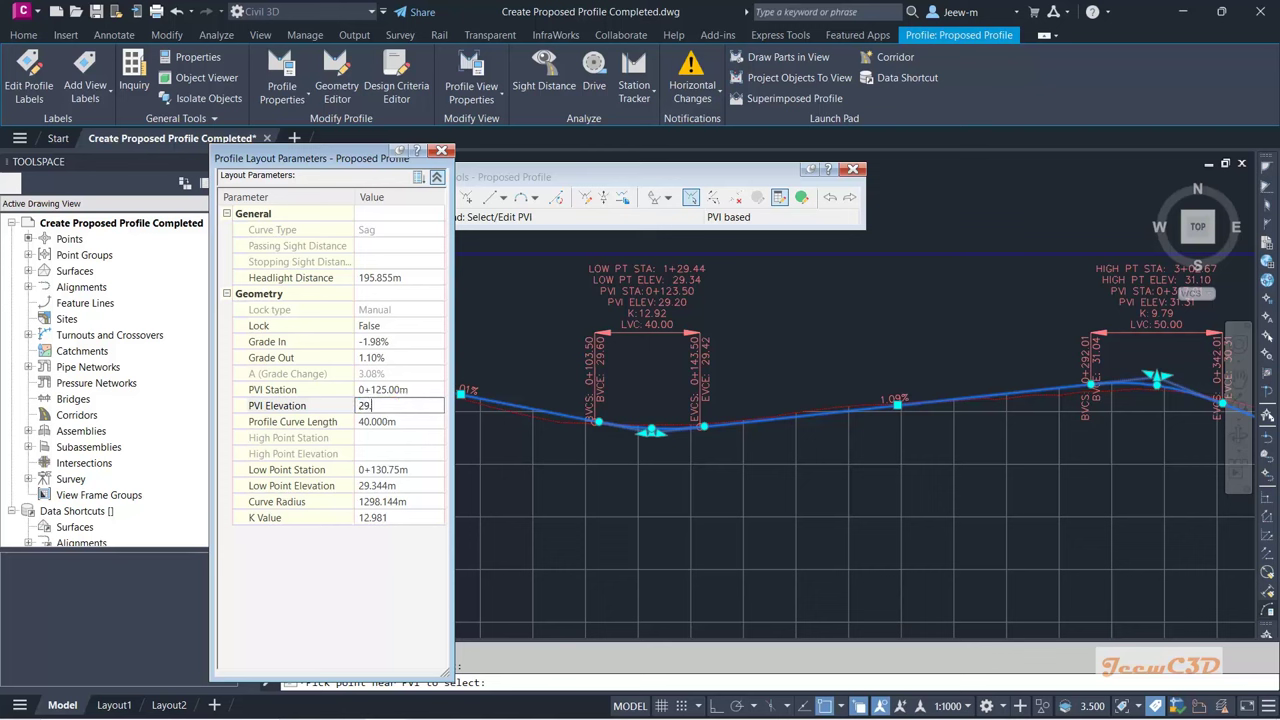
key(Return)
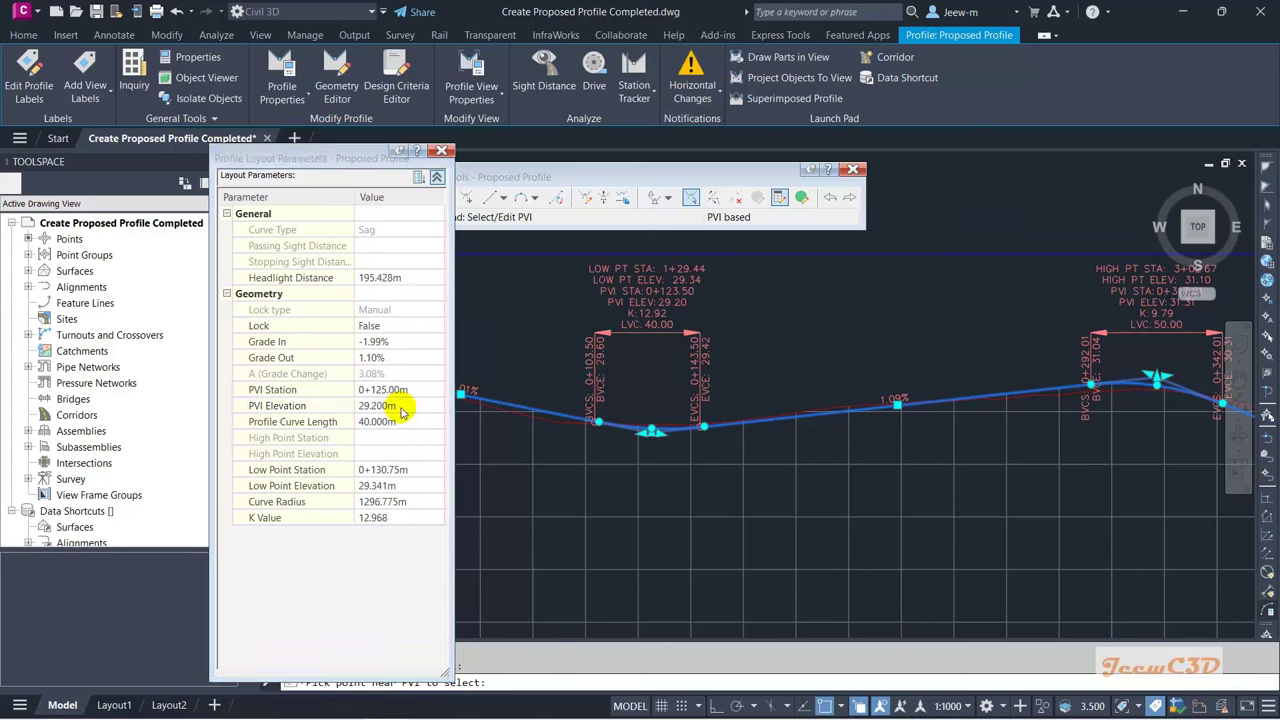
Step: Set the profile curve length of the first sag curve to 100 m
click(392, 421)
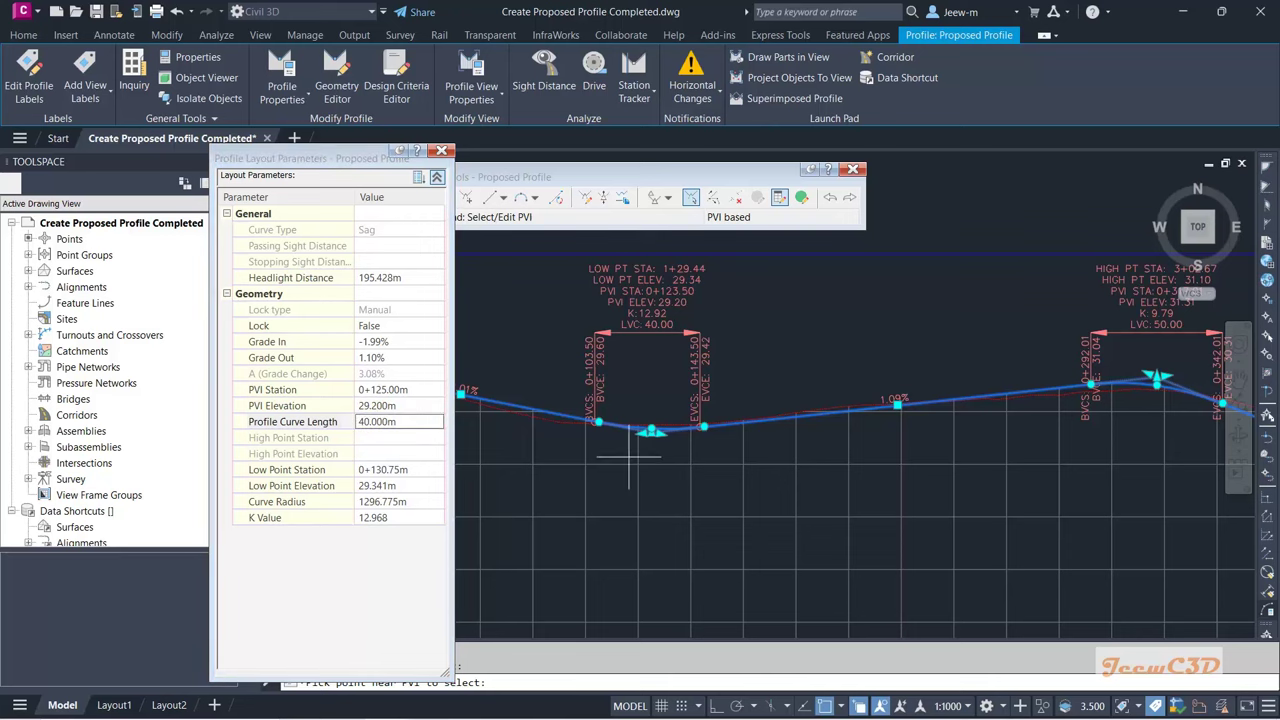
scroll(652, 440, up, 4)
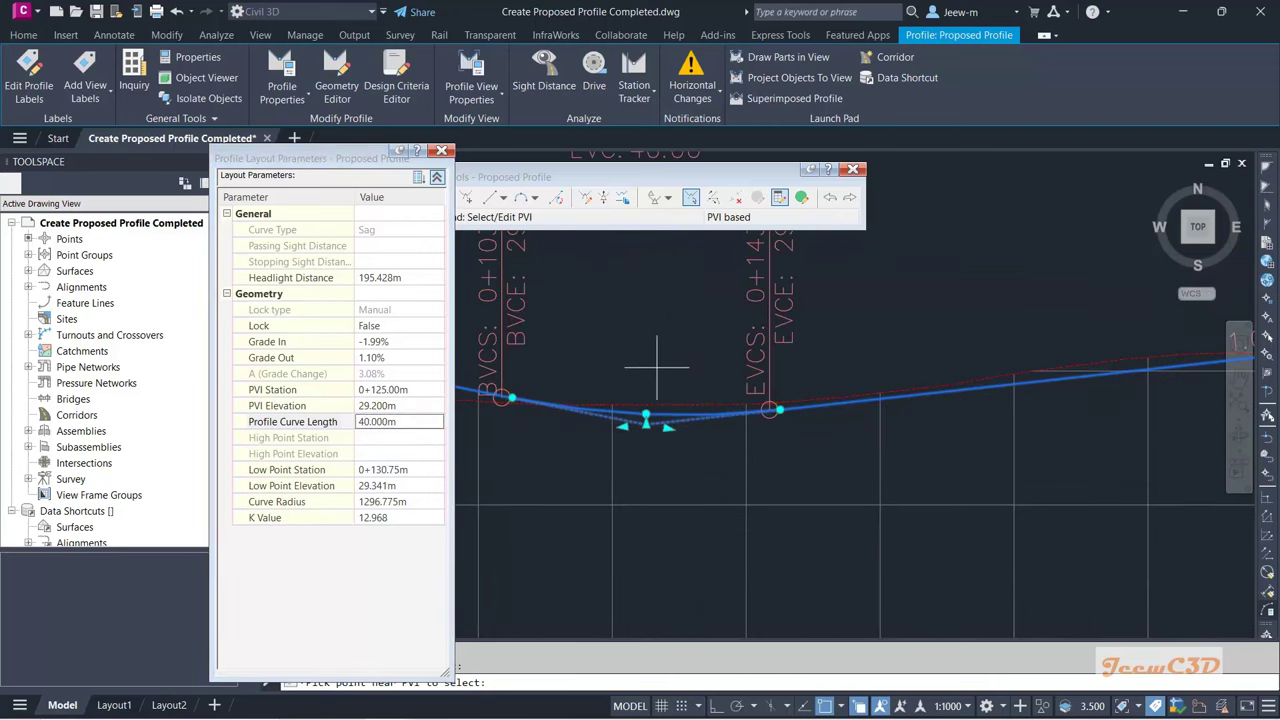
click(388, 422)
text(1)
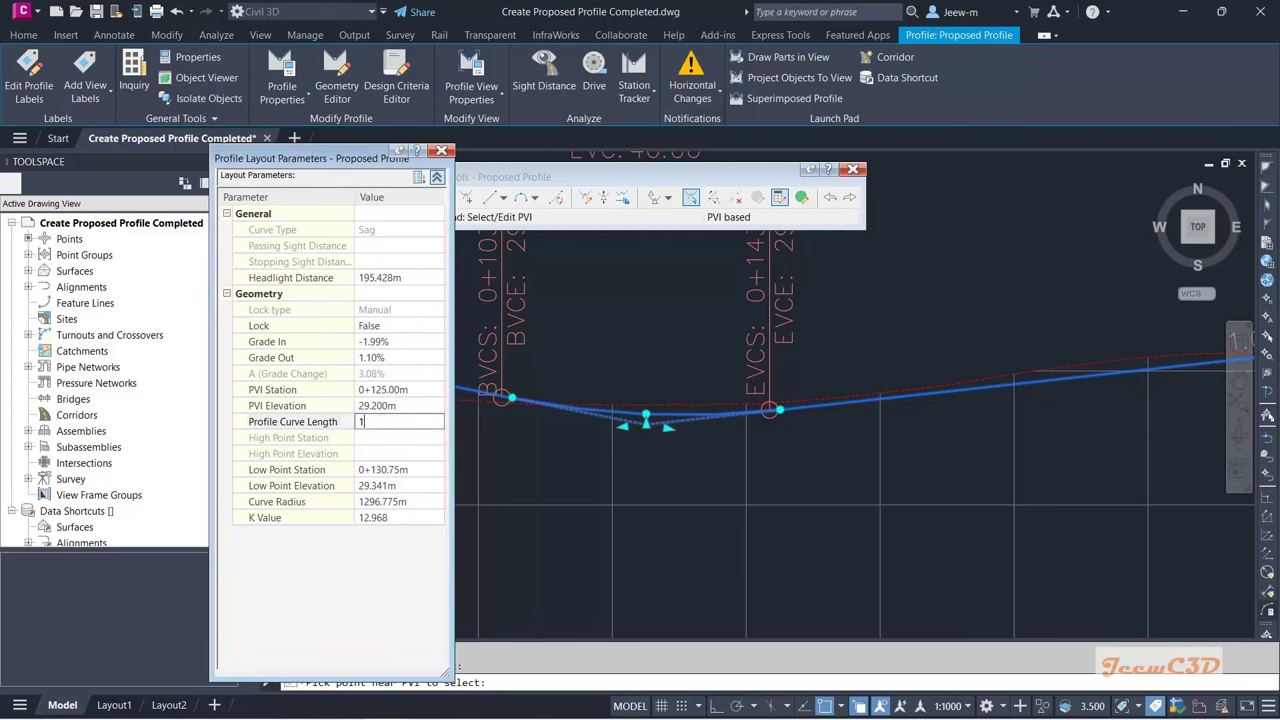
text(00)
key(Return)
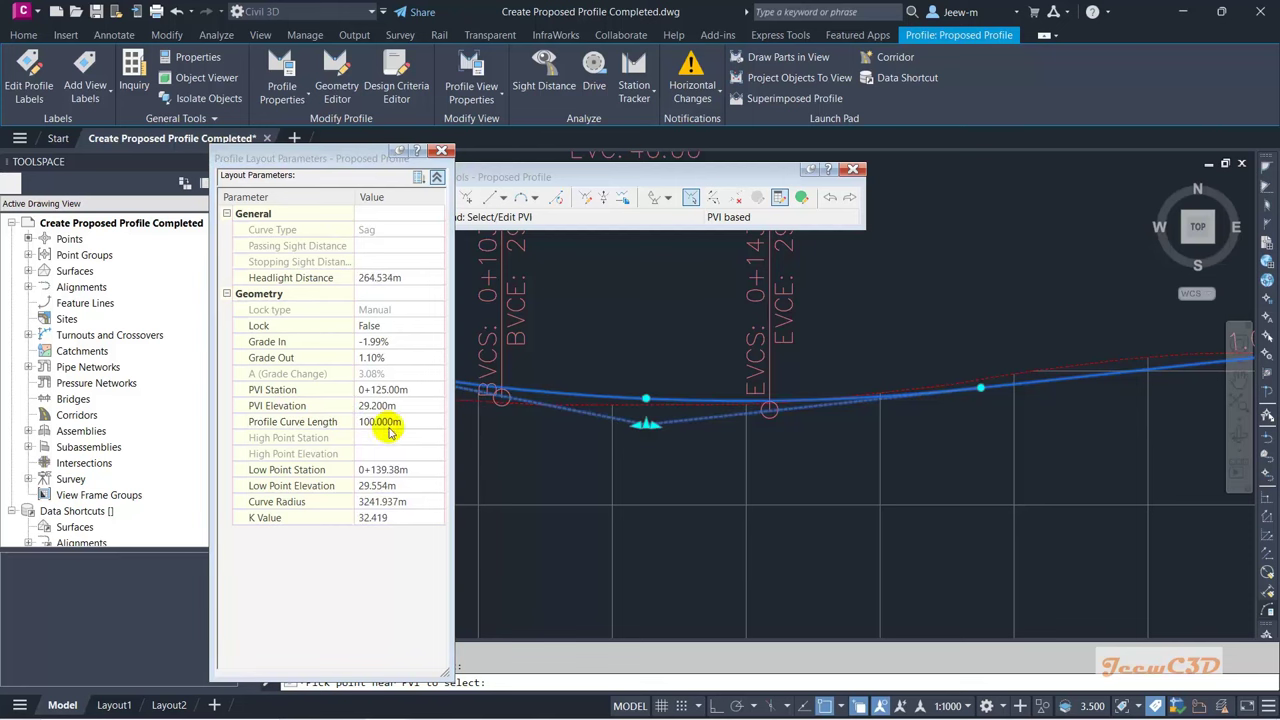
Step: Move the first crest curve's PVI forward along its incoming grade to about station 0+329
scroll(719, 484, down, 4)
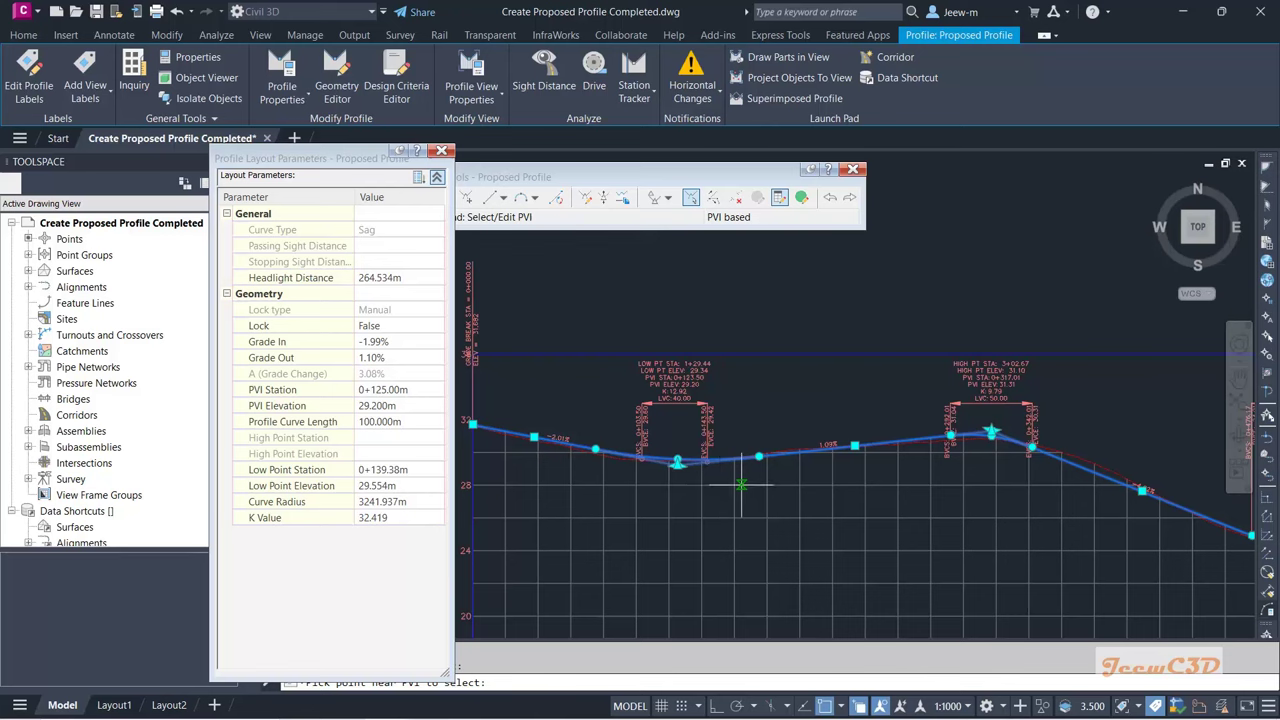
key(Escape)
middle_drag(1049, 463, 821, 449)
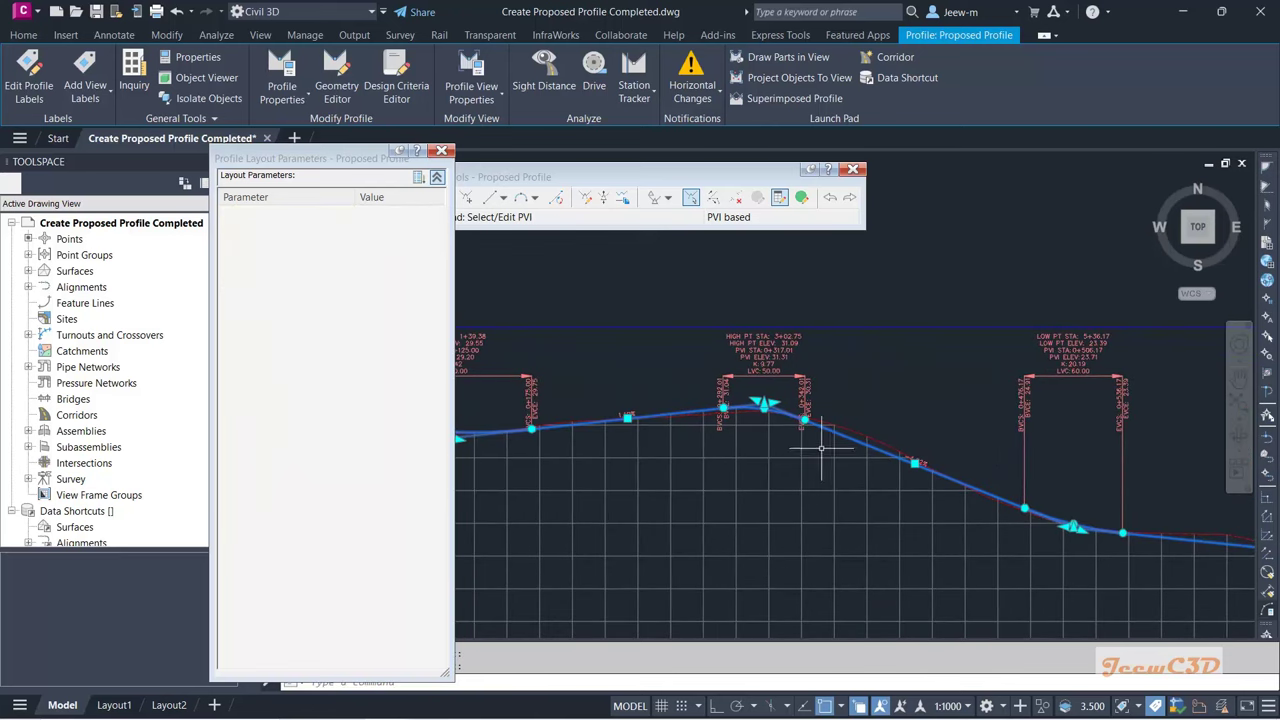
scroll(772, 437, up, 4)
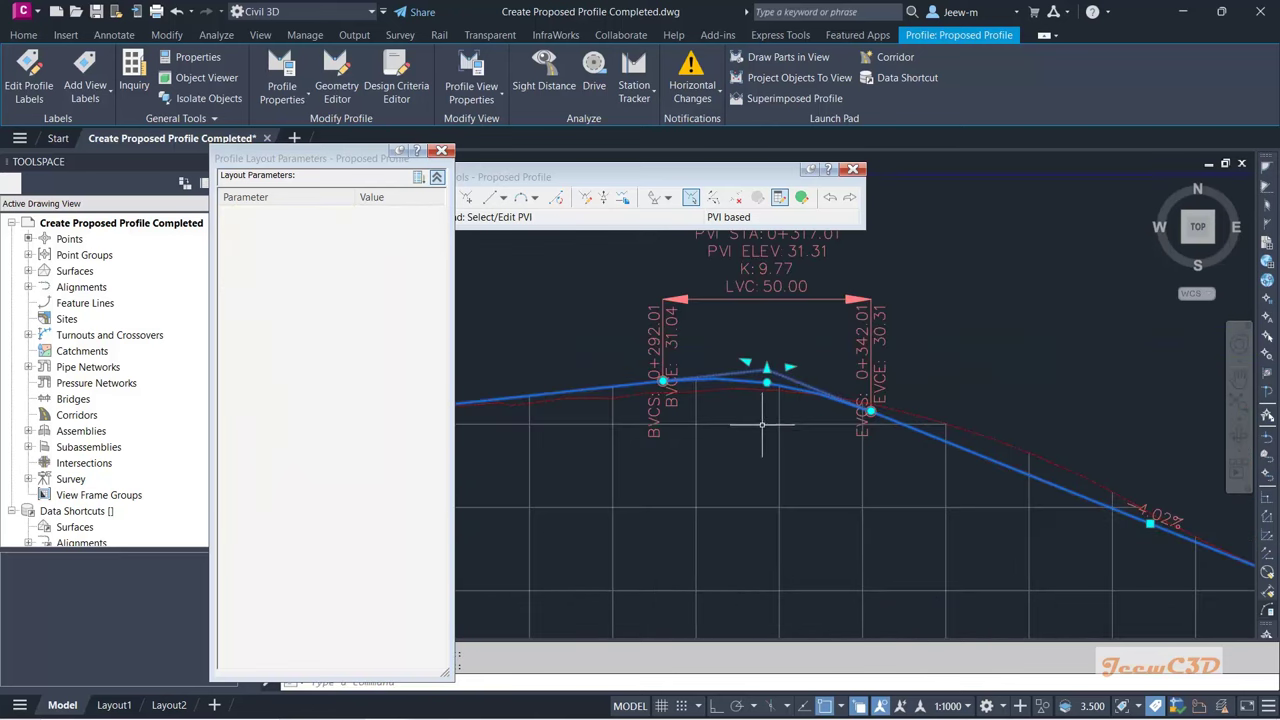
click(789, 367)
click(866, 358)
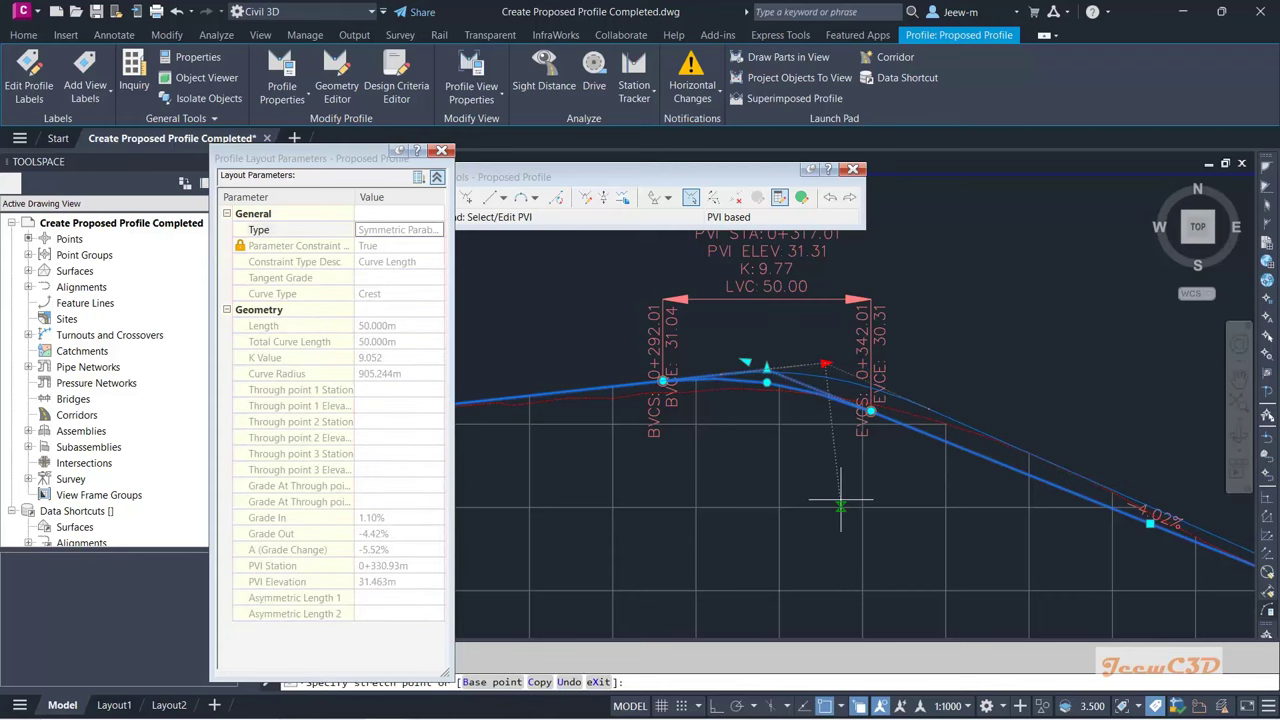
scroll(840, 505, down, 2)
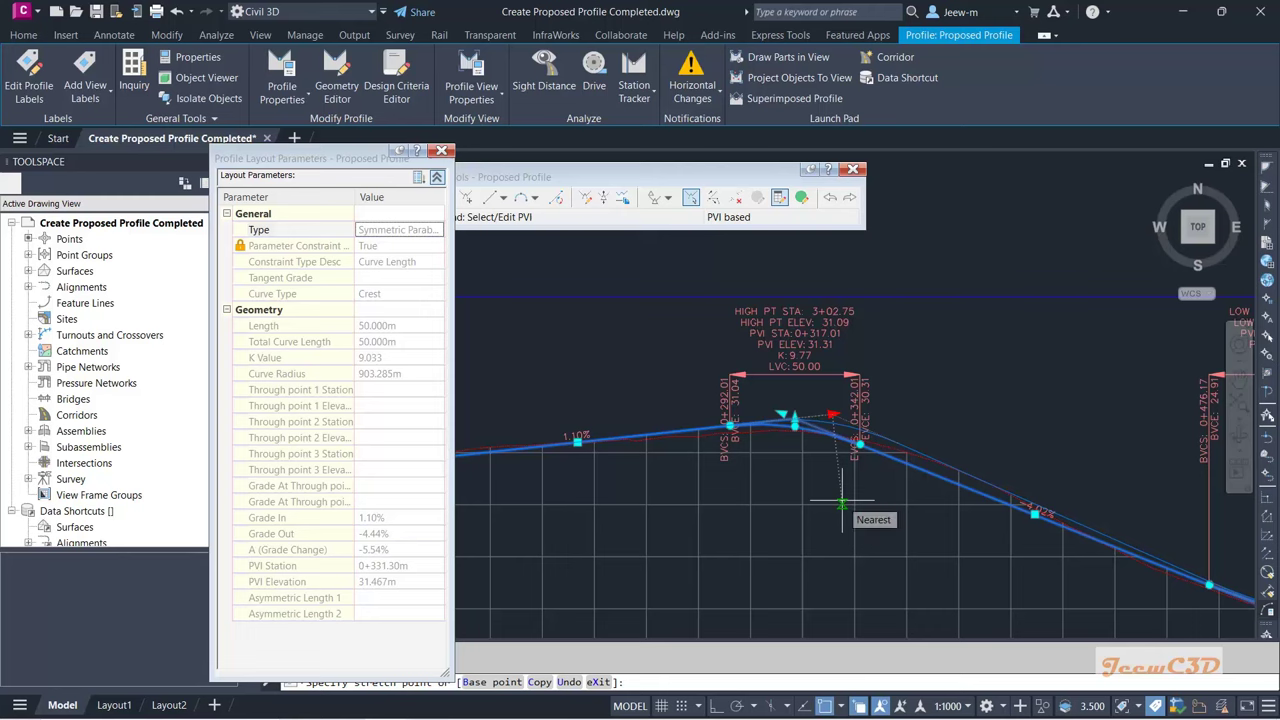
click(837, 502)
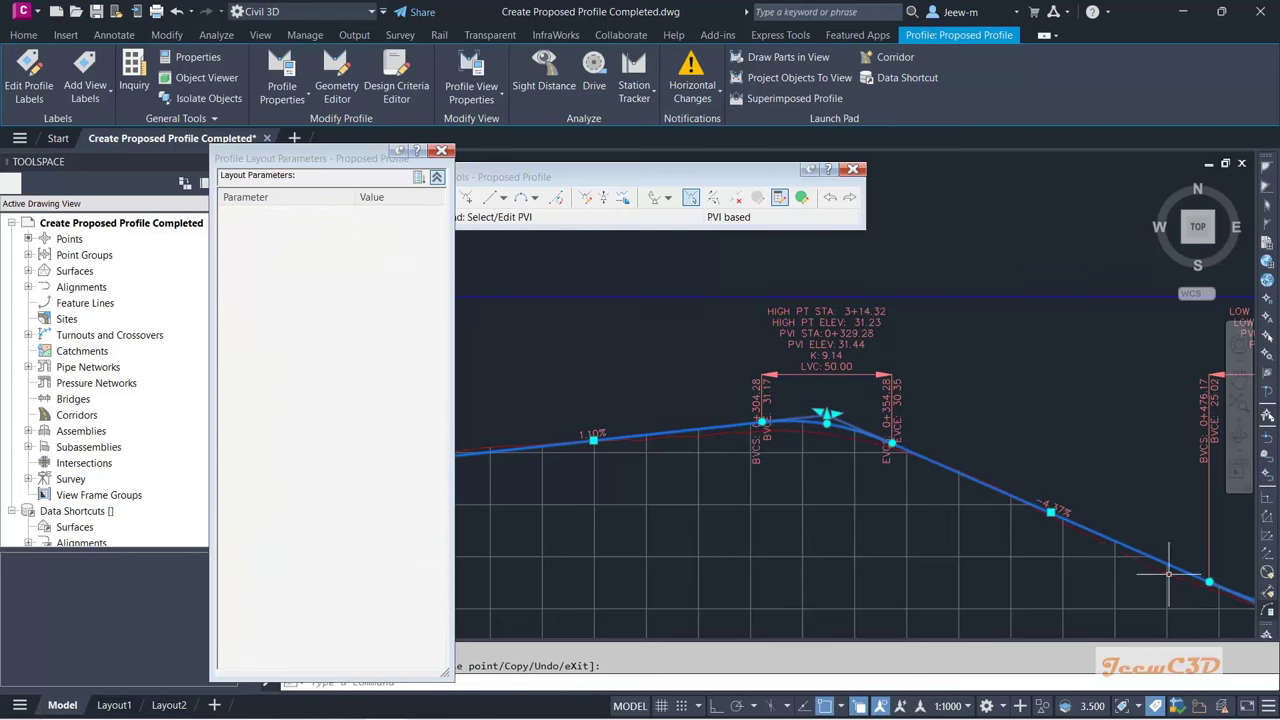
Step: Select the first crest curve's PVI for parameter editing and set its profile curve length to 100 m
scroll(820, 434, up, 4)
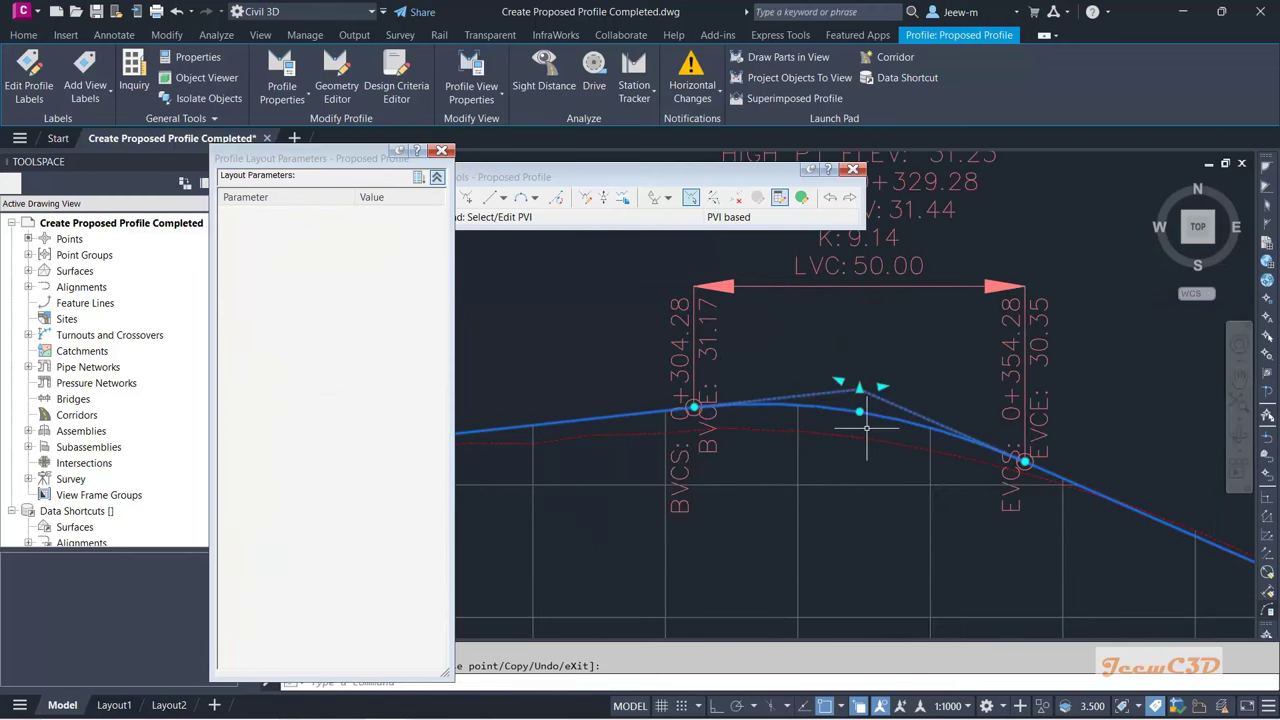
click(692, 200)
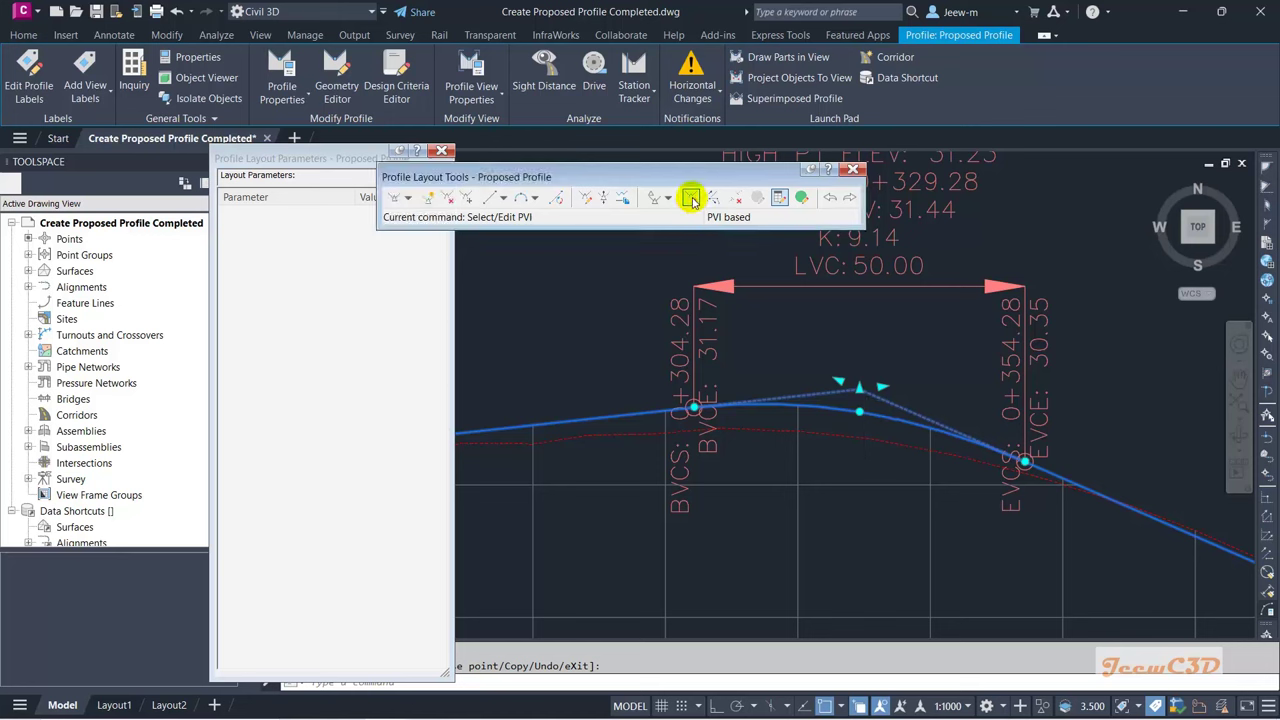
click(692, 200)
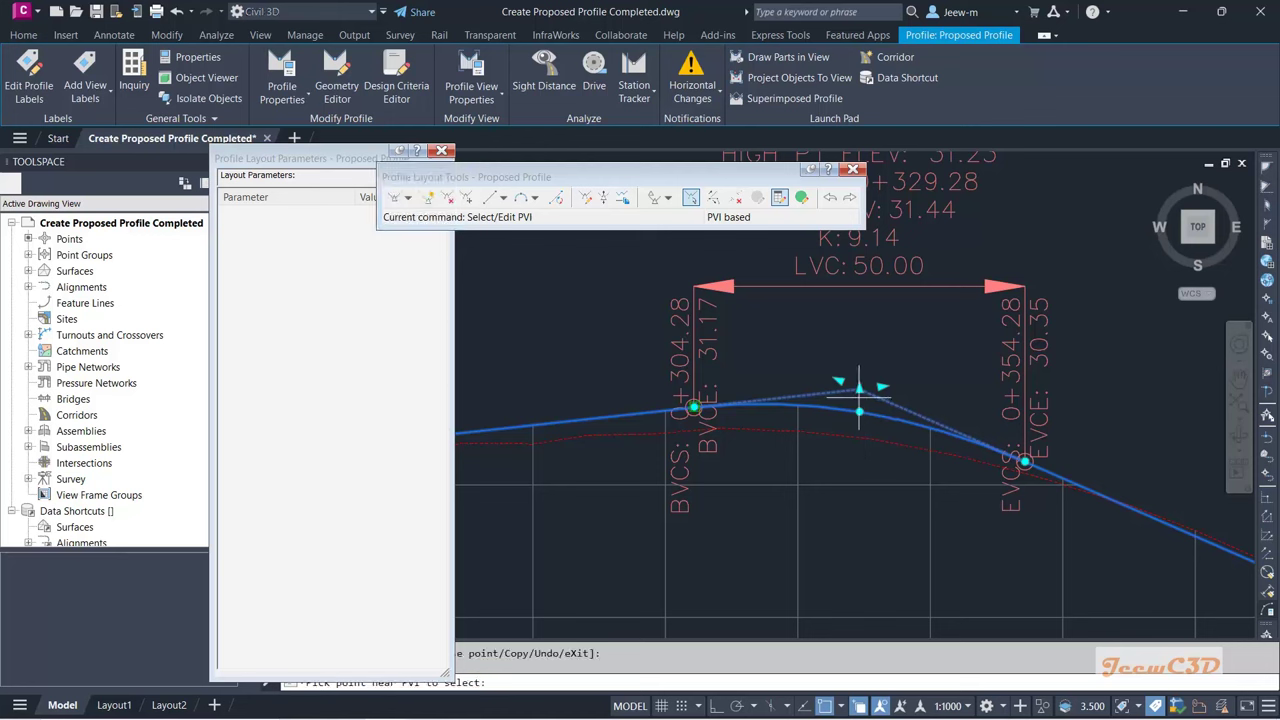
drag(330, 158, 330, 117)
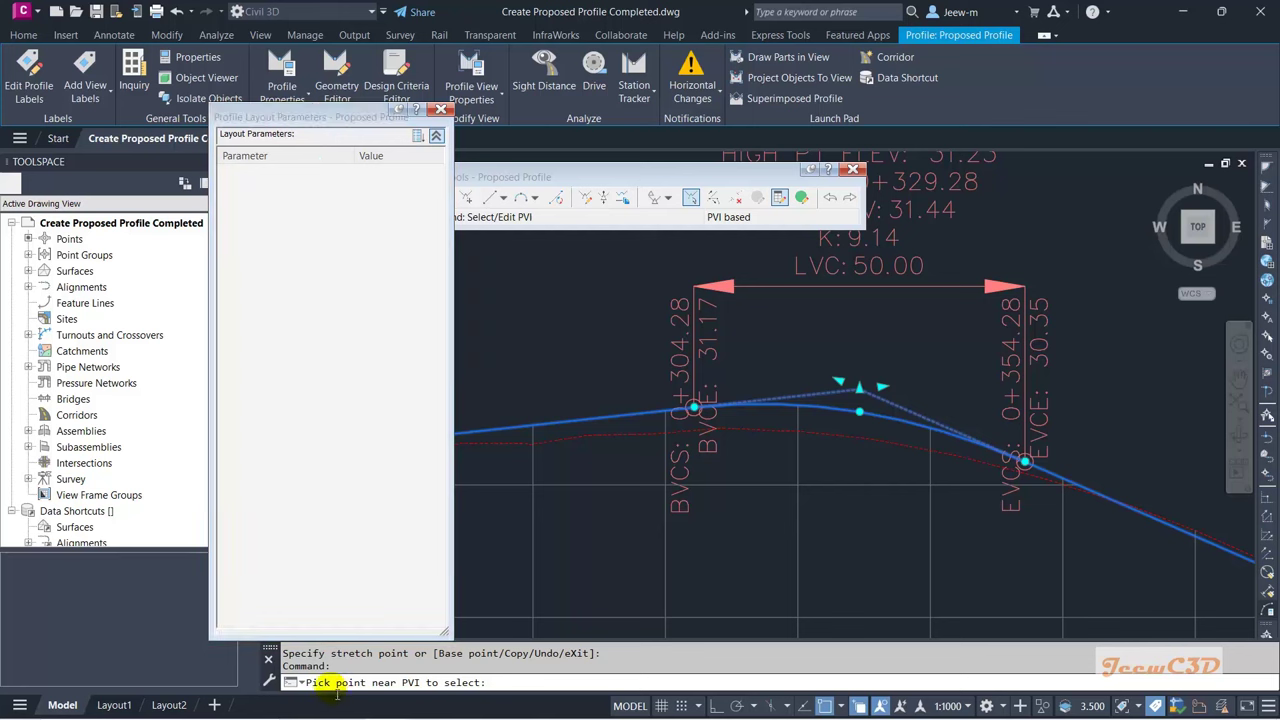
click(858, 392)
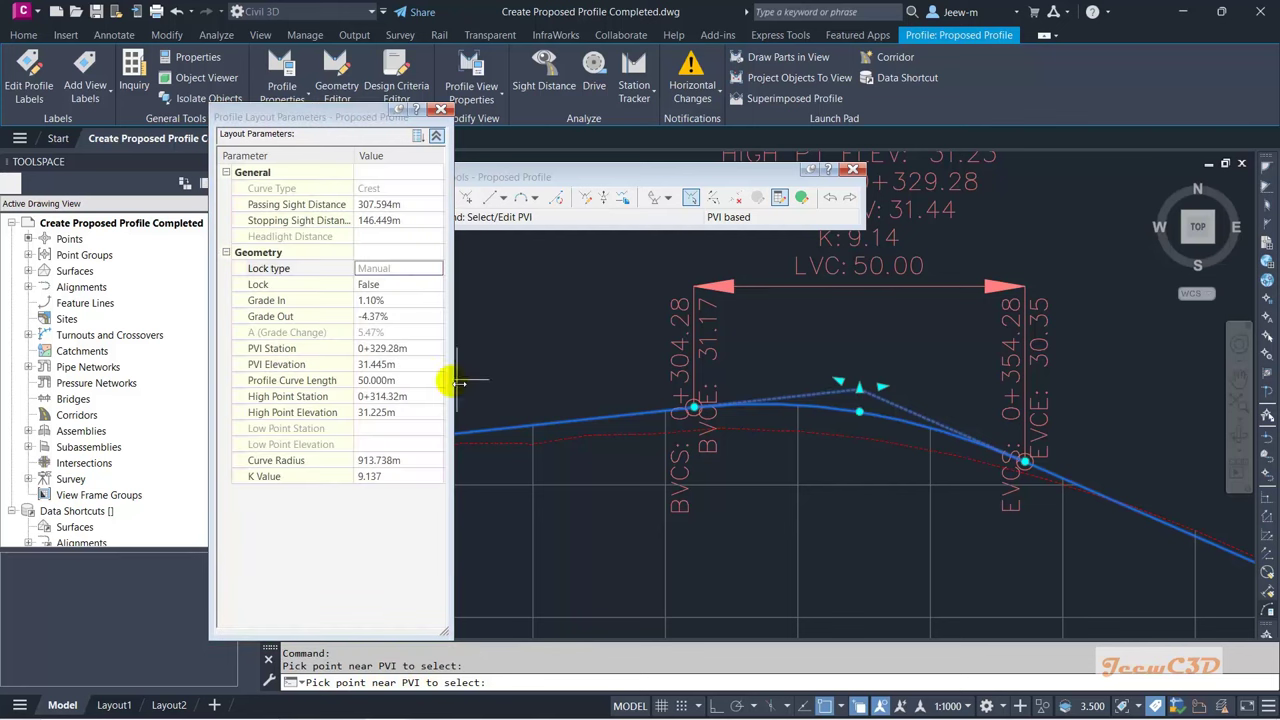
click(375, 382)
click(376, 383)
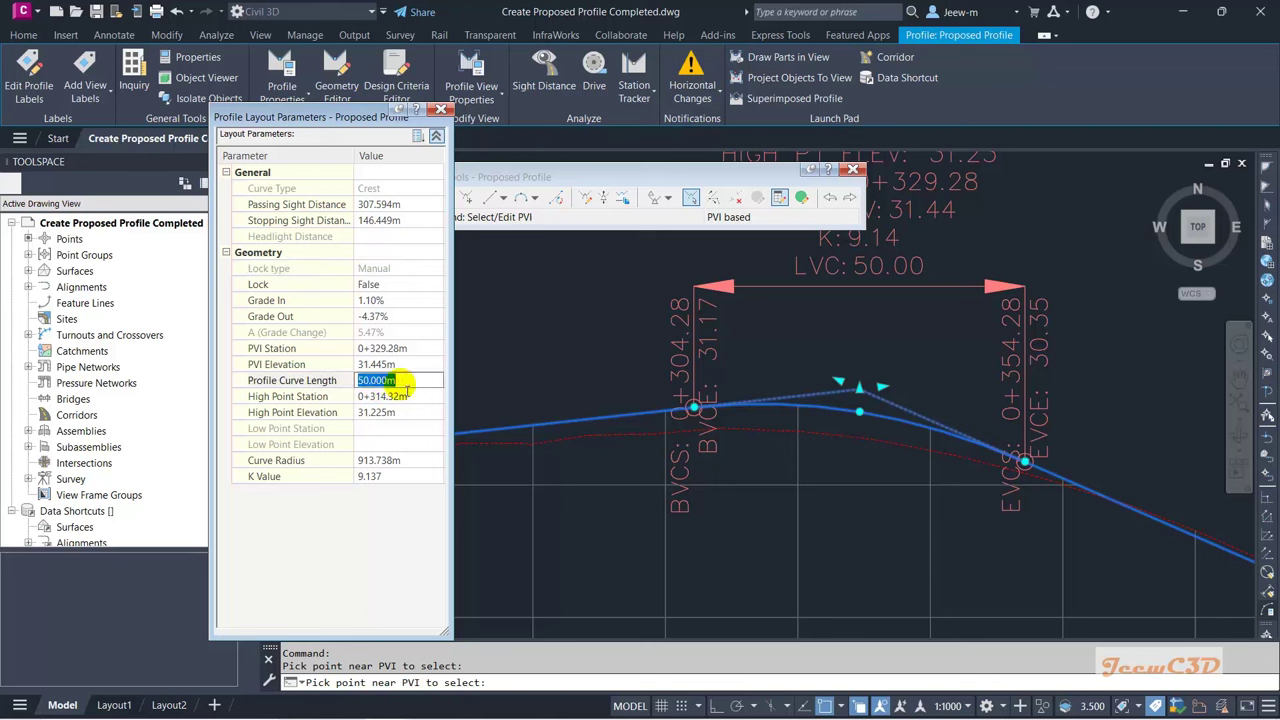
text(100)
key(Return)
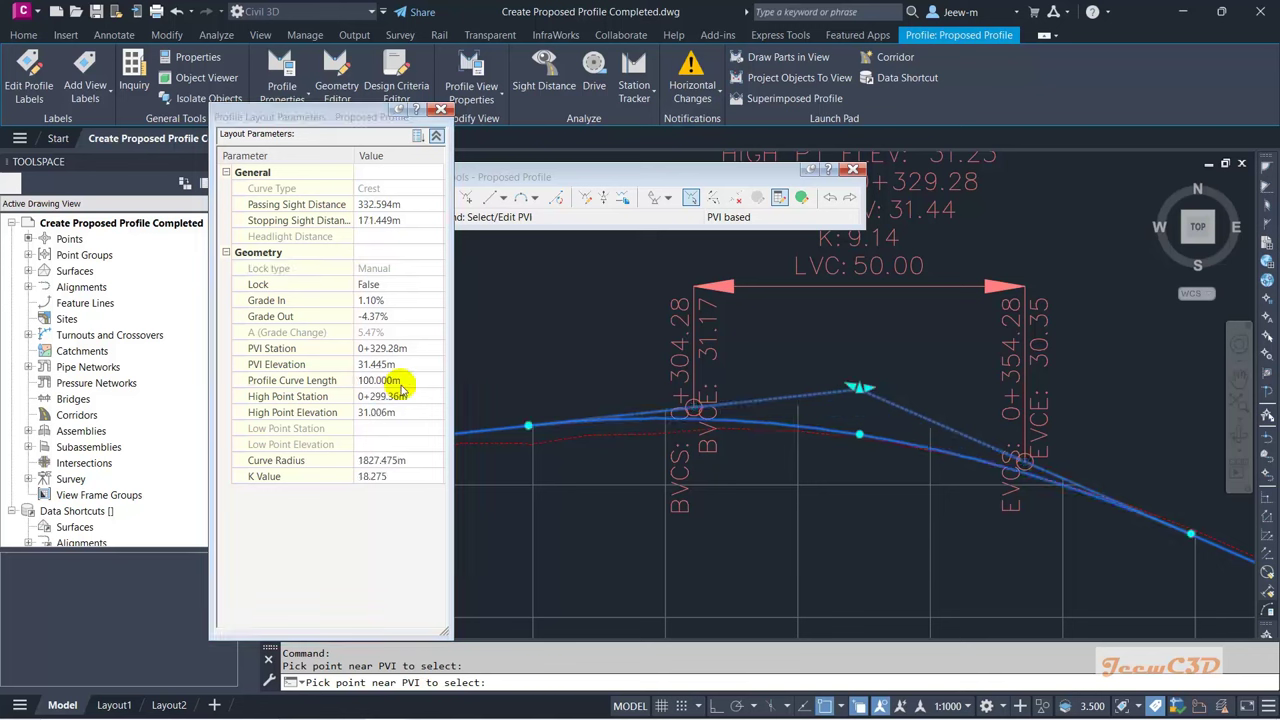
Step: Set the first crest curve's PVI station to 330 m and its elevation to 31.45 m
click(395, 349)
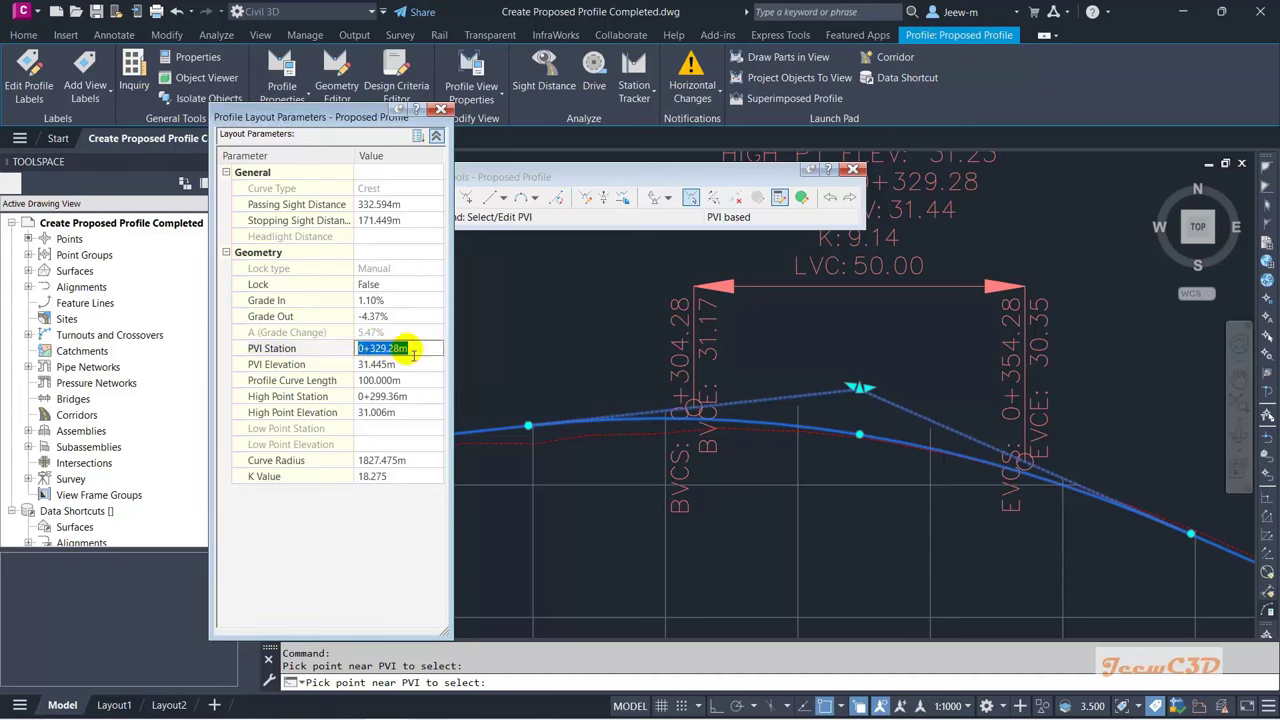
text(330)
key(Return)
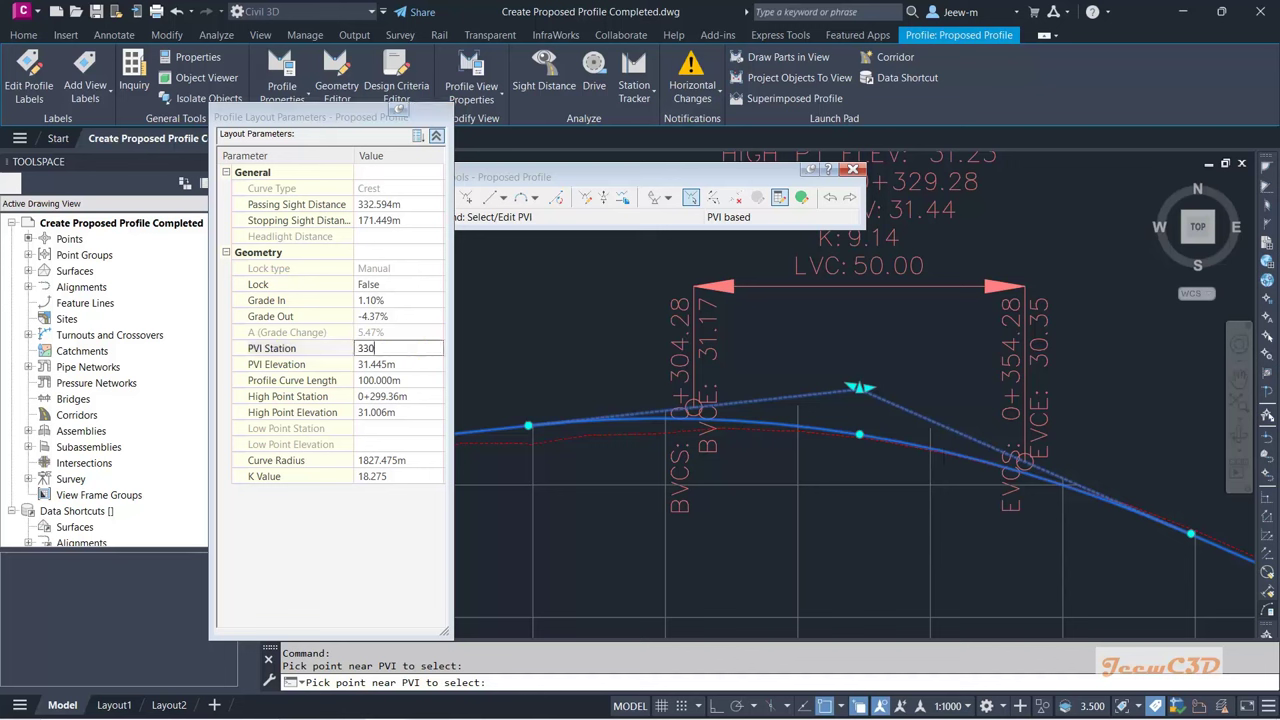
click(398, 366)
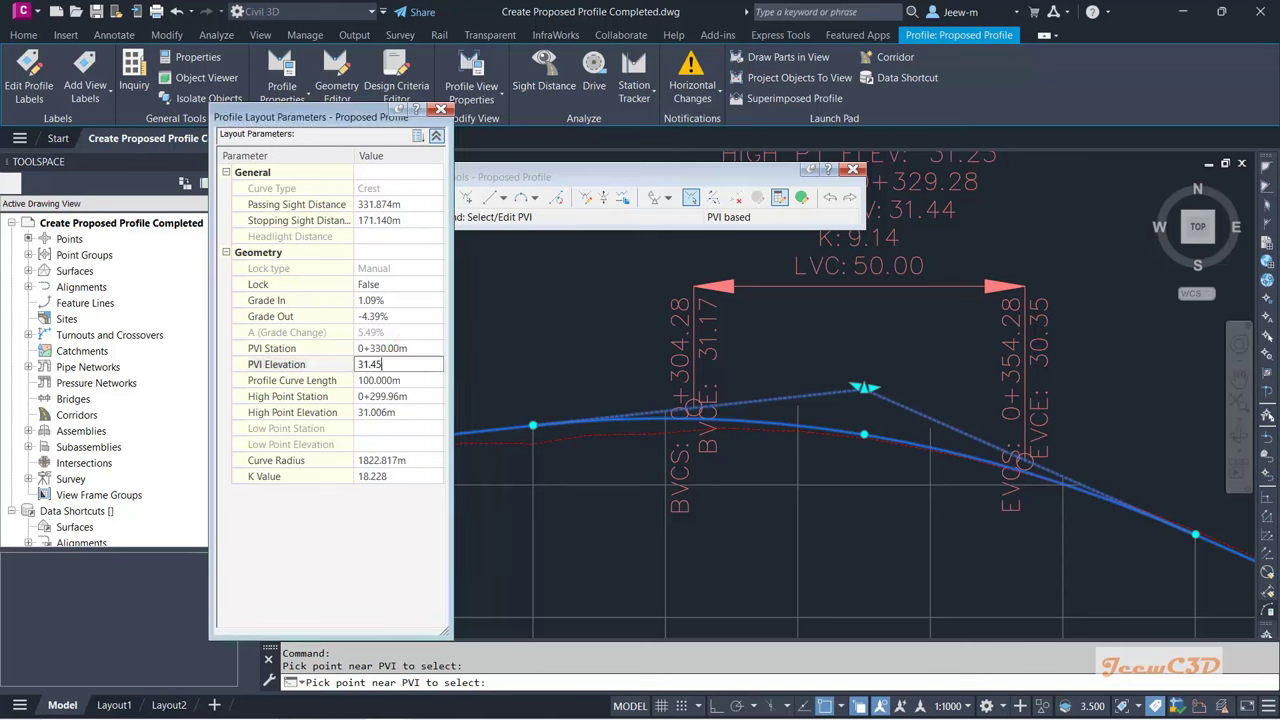
key(Return)
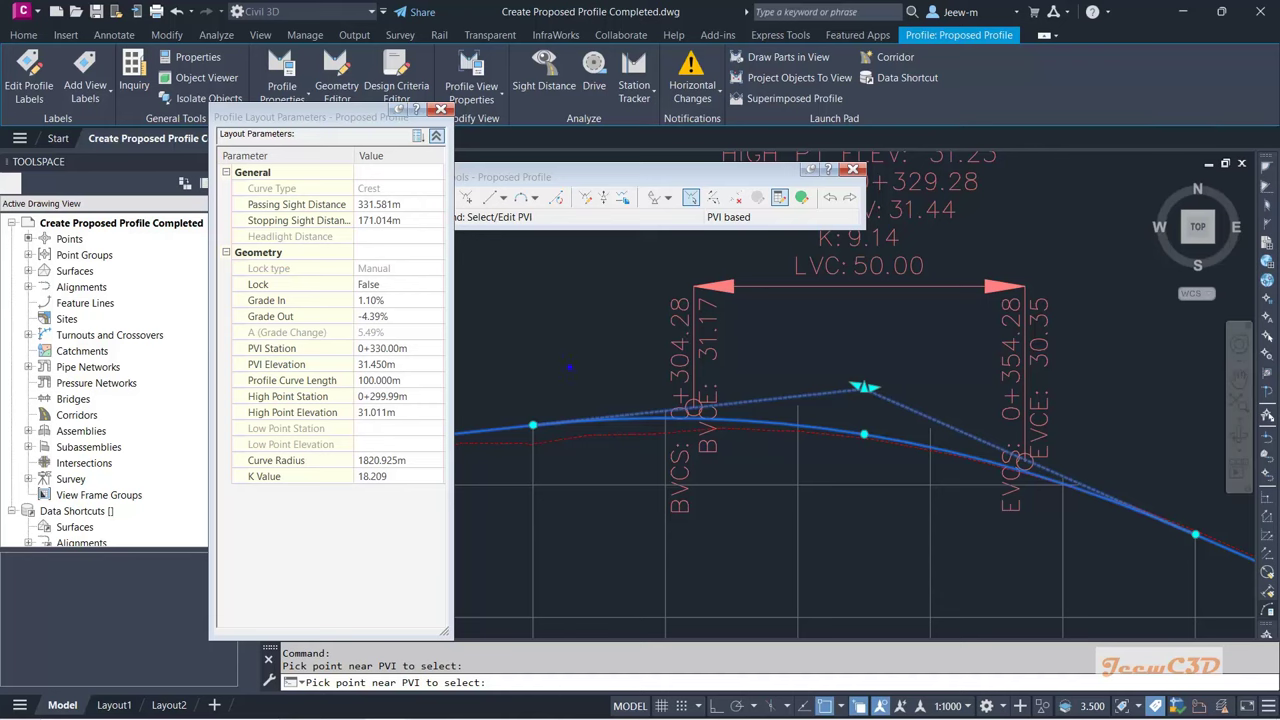
Step: Finish editing the crest PVI, close the layout parameters and open the table of all profile entities
key(Escape)
scroll(605, 418, down, 6)
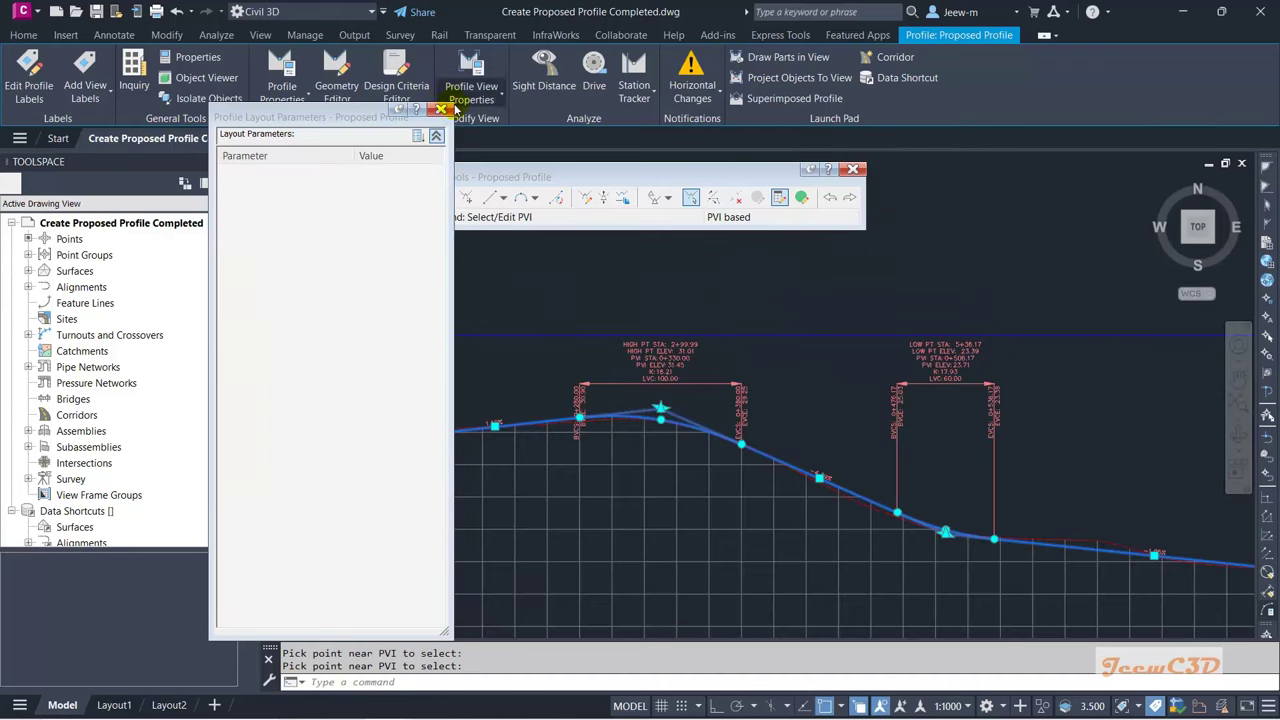
click(441, 108)
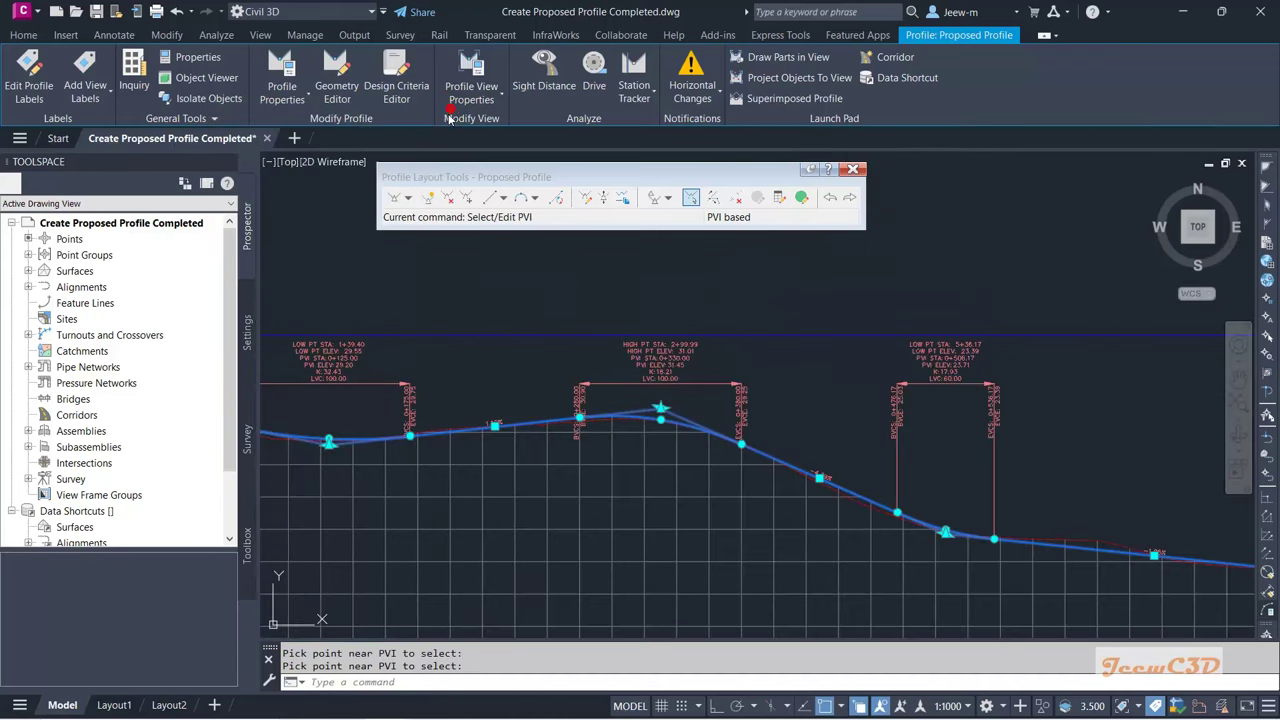
click(804, 200)
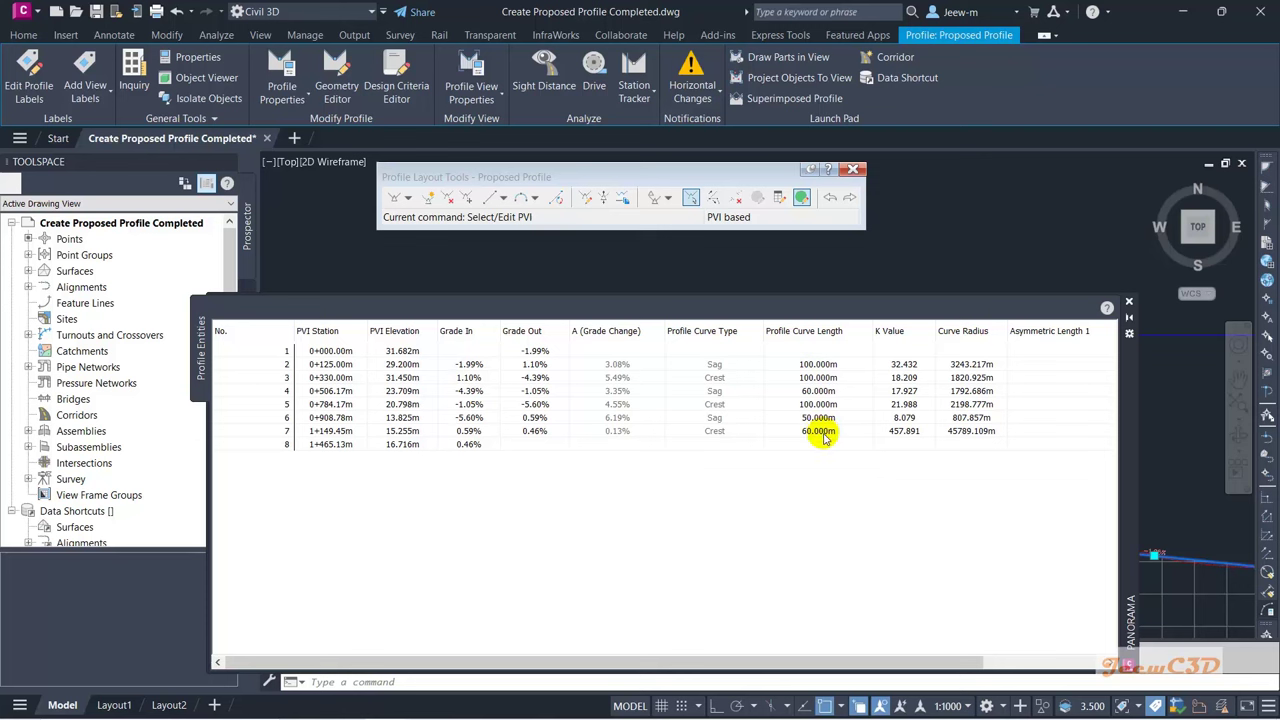
click(328, 404)
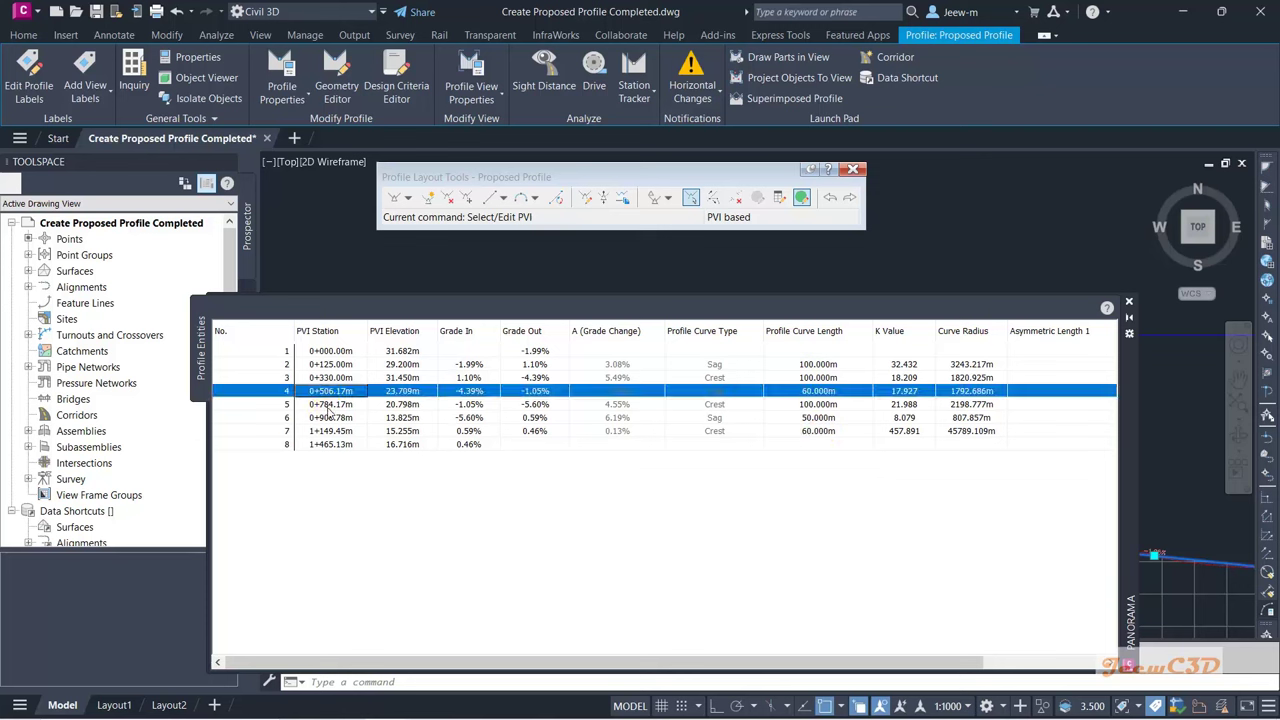
click(327, 444)
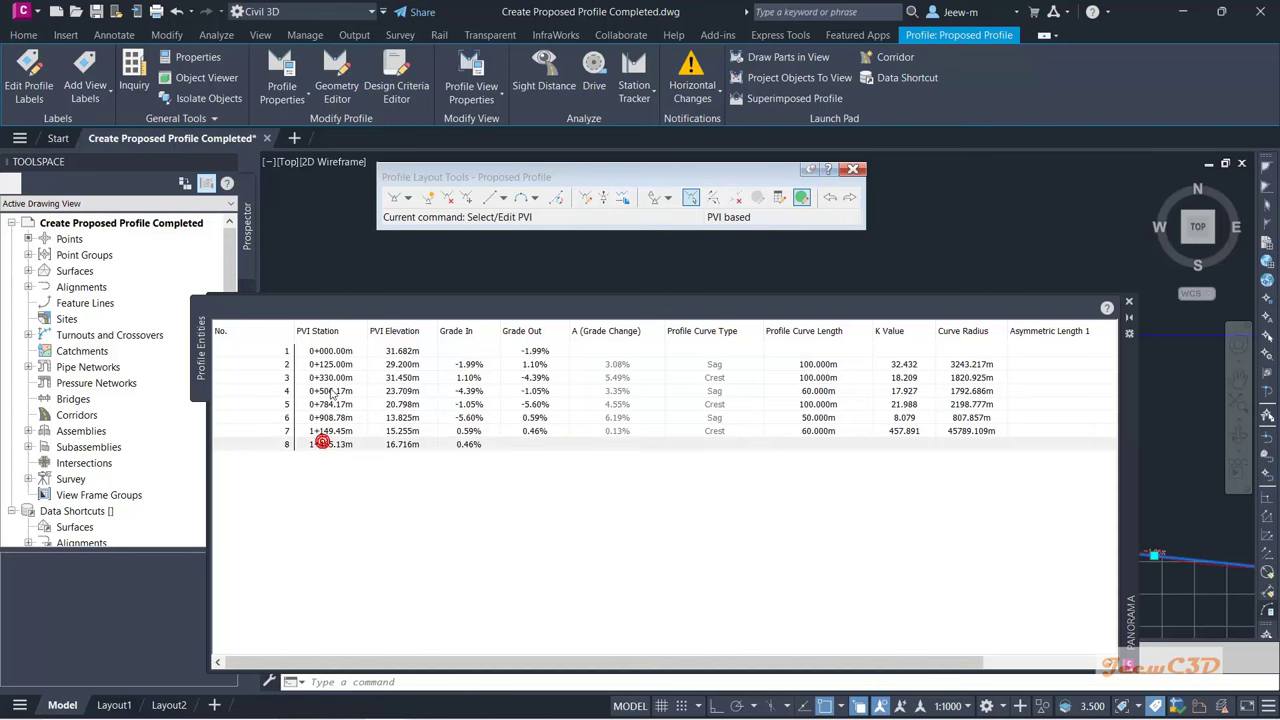
click(333, 352)
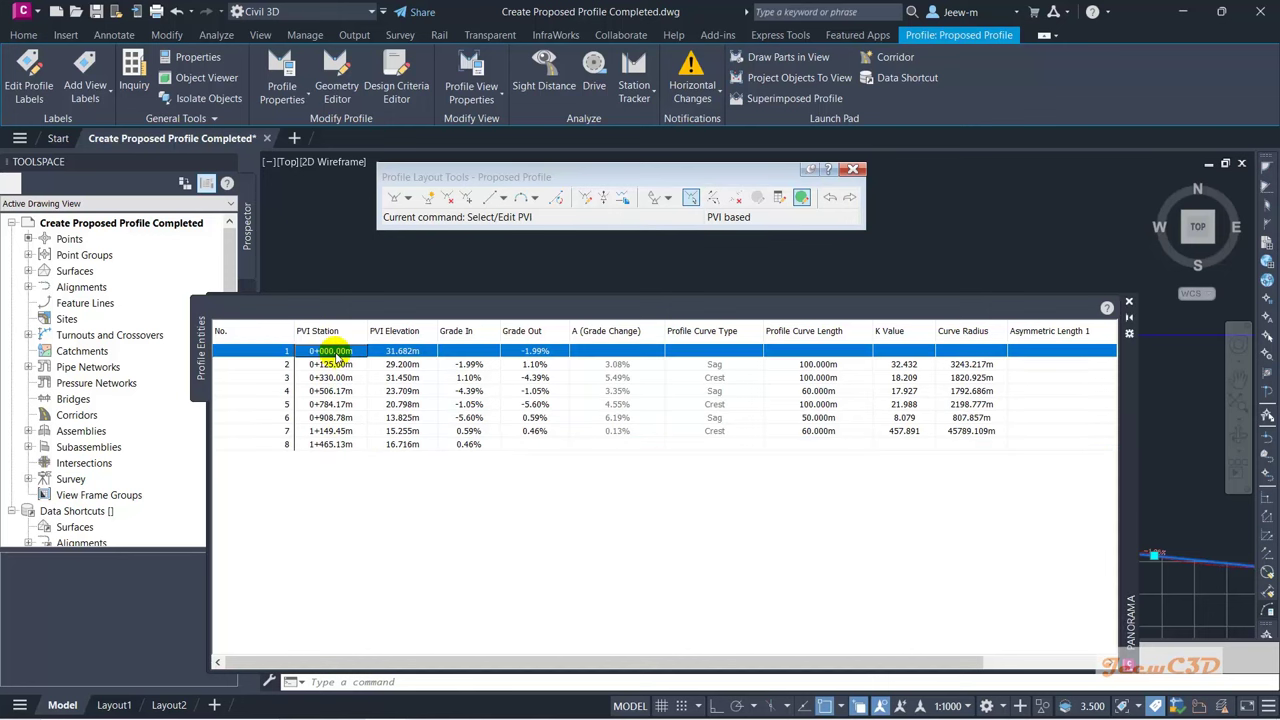
click(328, 446)
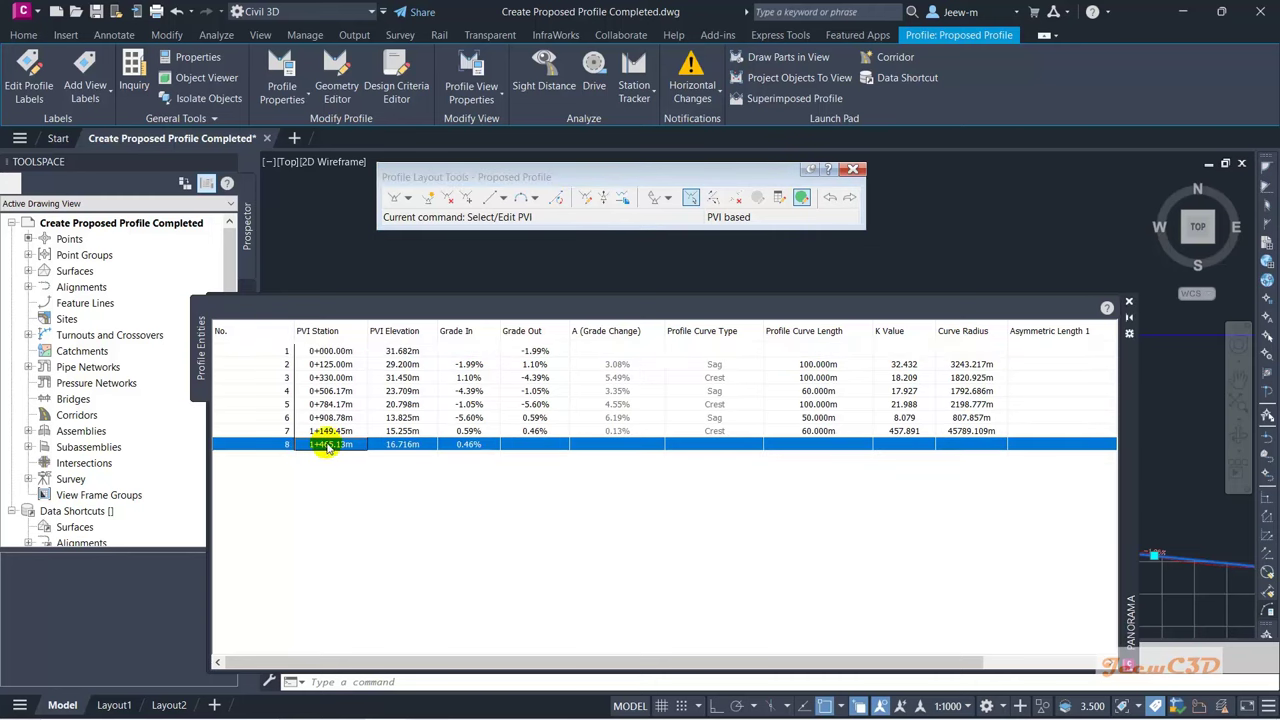
Step: Set the station of PVI 4 to 510 m and the station of PVI 5 to 780 m in the profile entities table
click(337, 392)
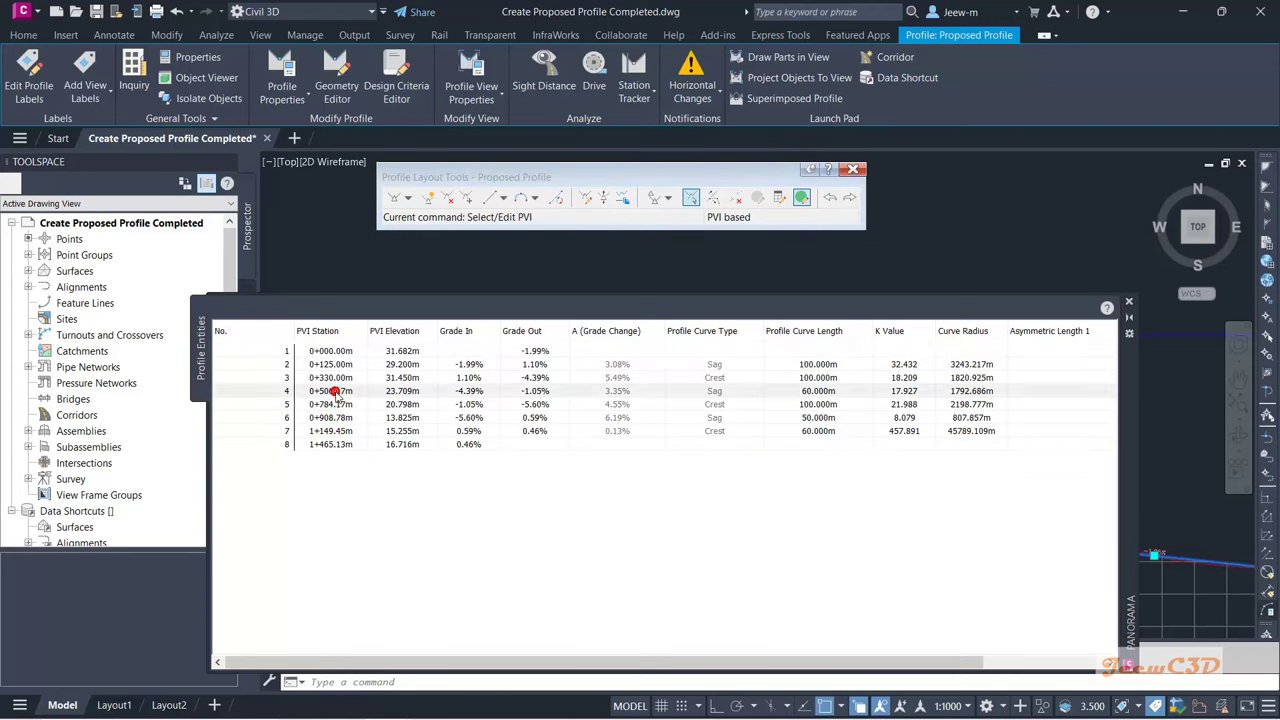
click(340, 392)
text(510)
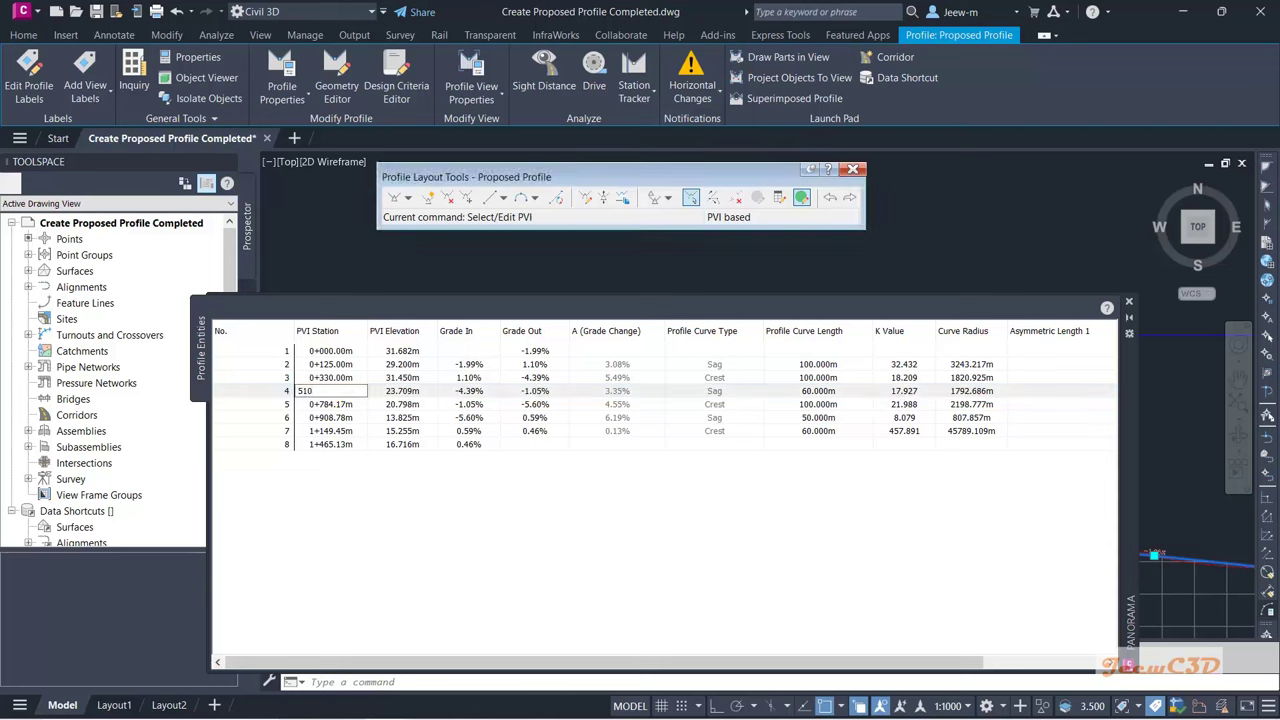
click(335, 396)
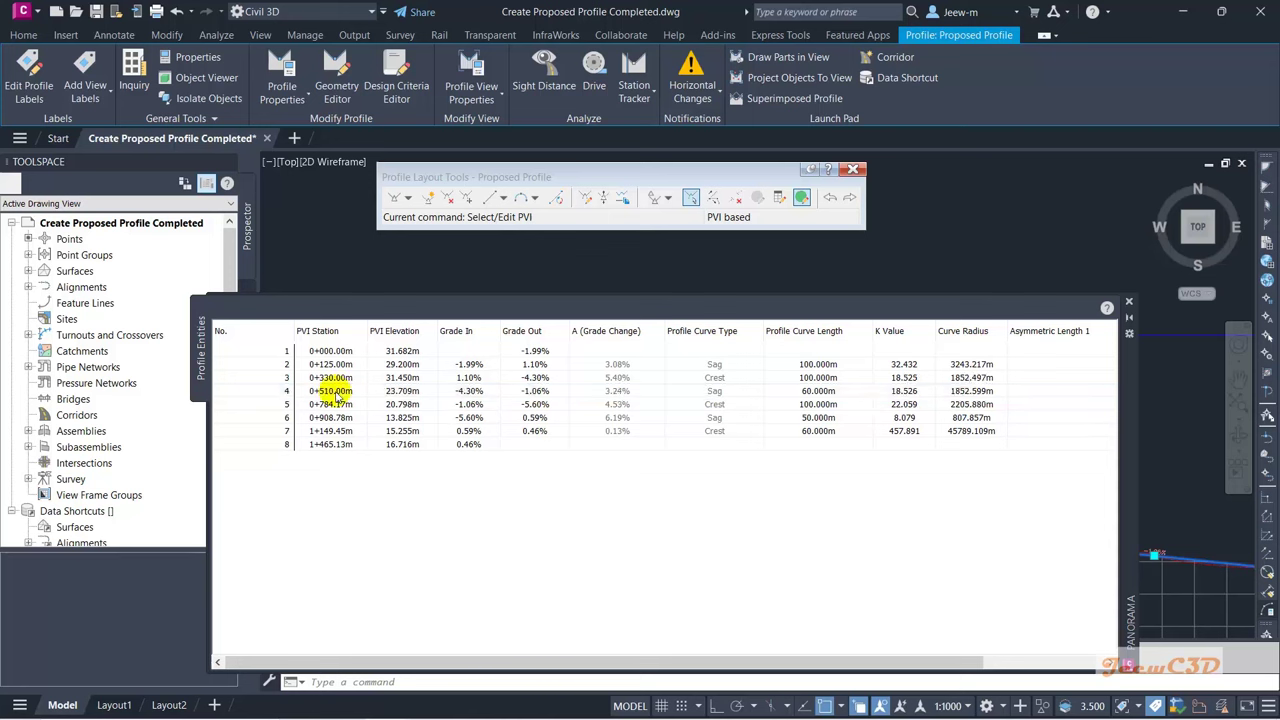
click(322, 404)
click(322, 404)
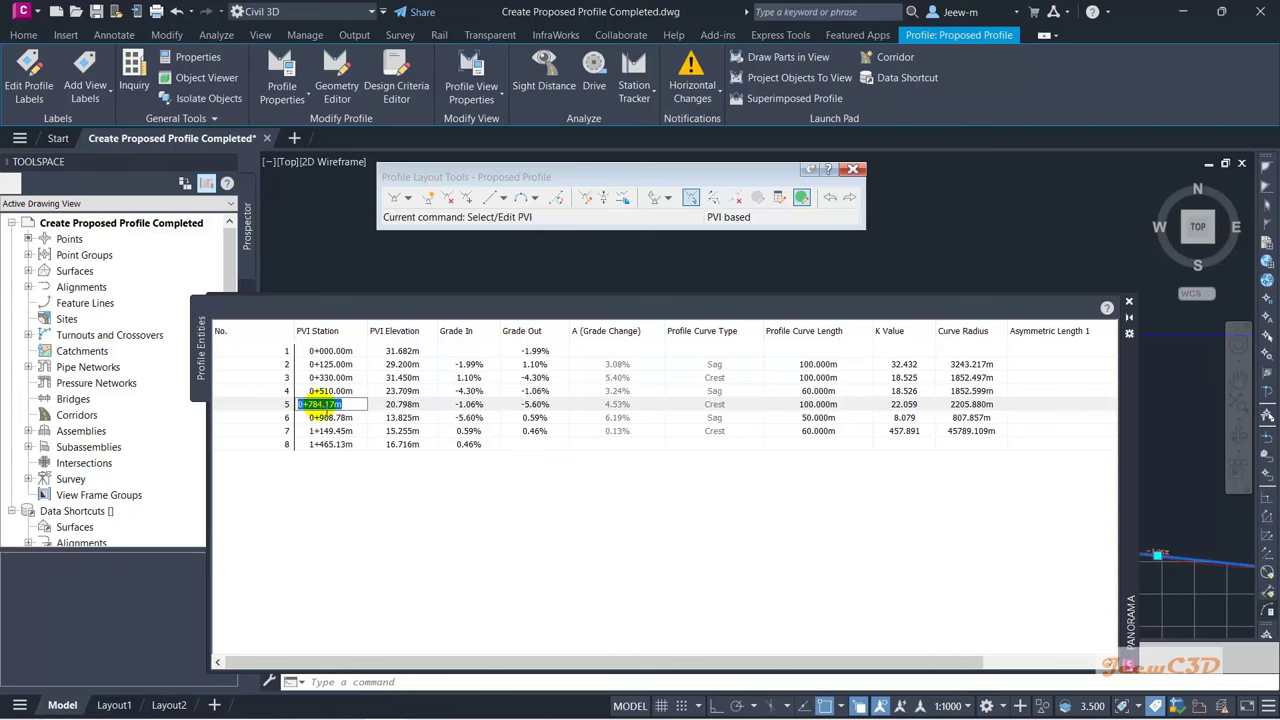
text(780)
click(318, 402)
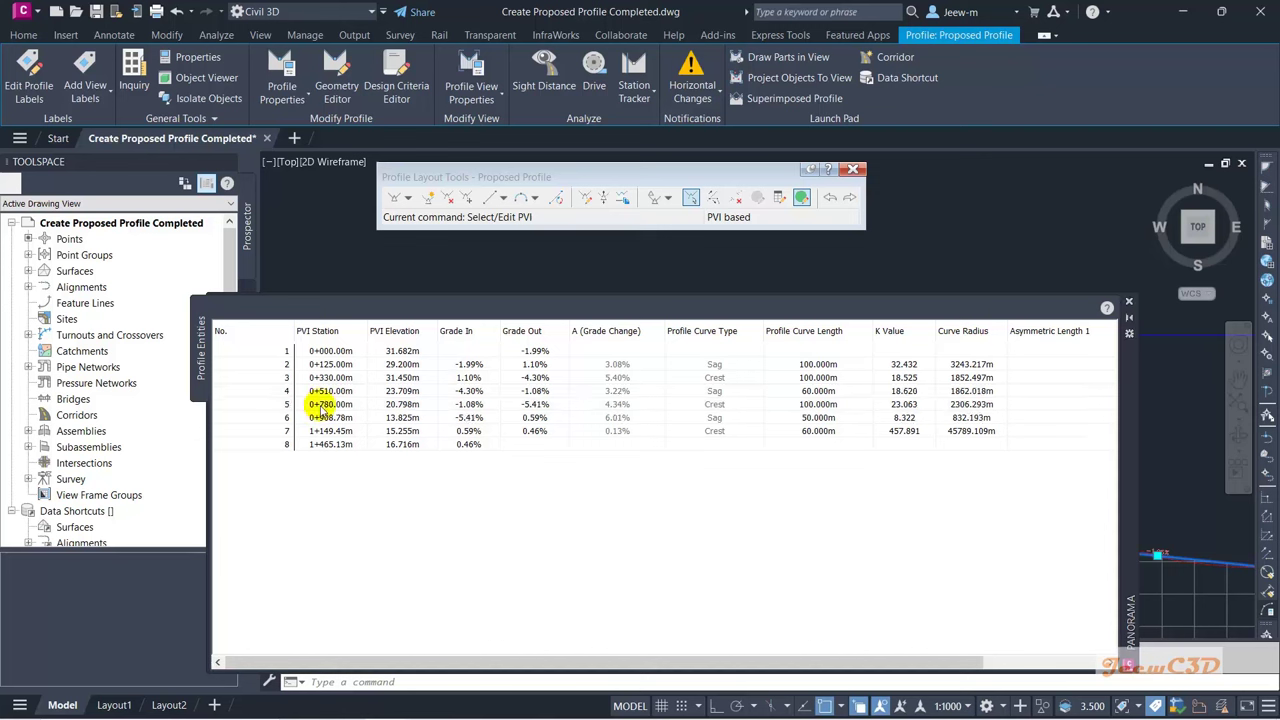
Step: Set the station of PVI 6 to 910 m and the station of PVI 7 to 1+150 m
click(333, 418)
click(333, 418)
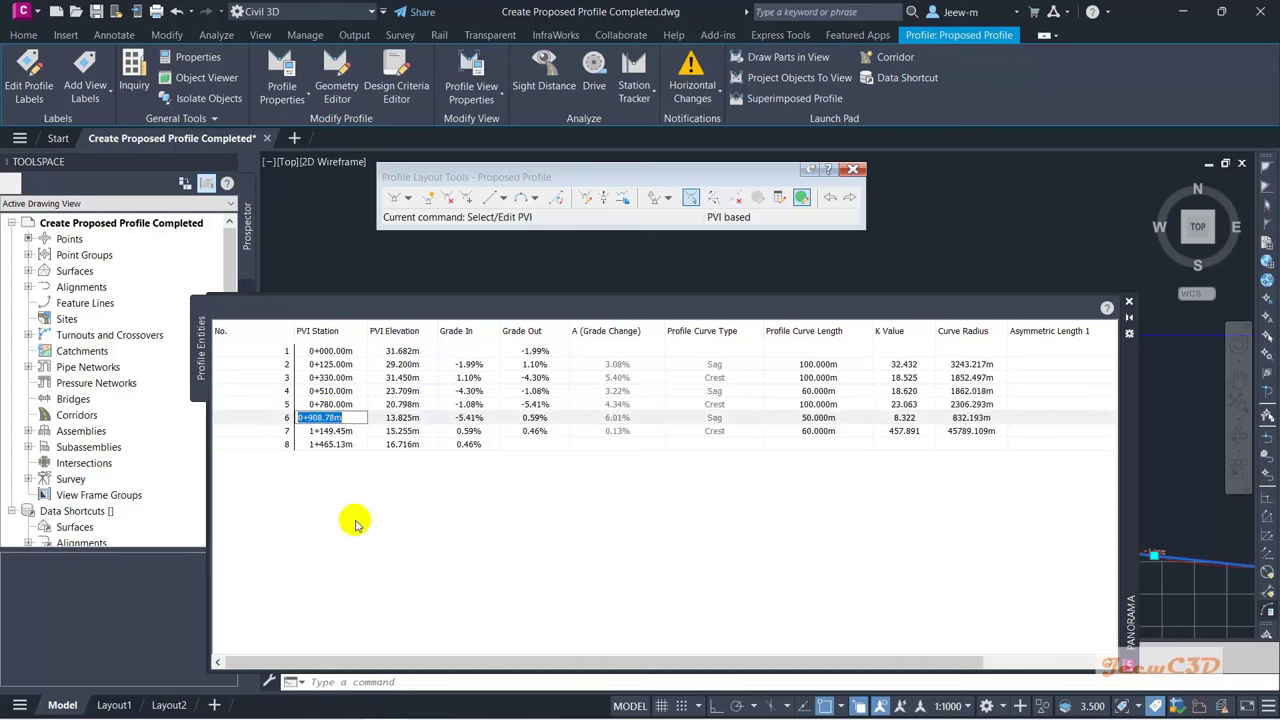
text(910)
key(Return)
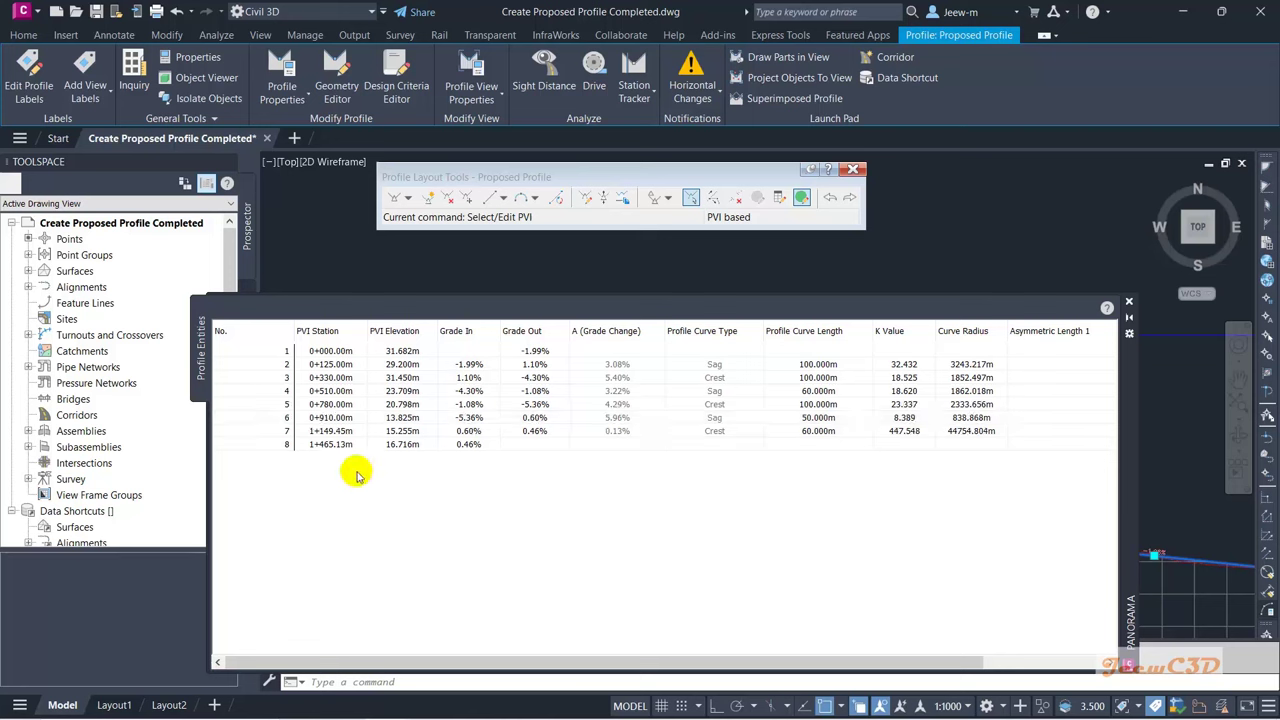
double_click(343, 431)
text(1+)
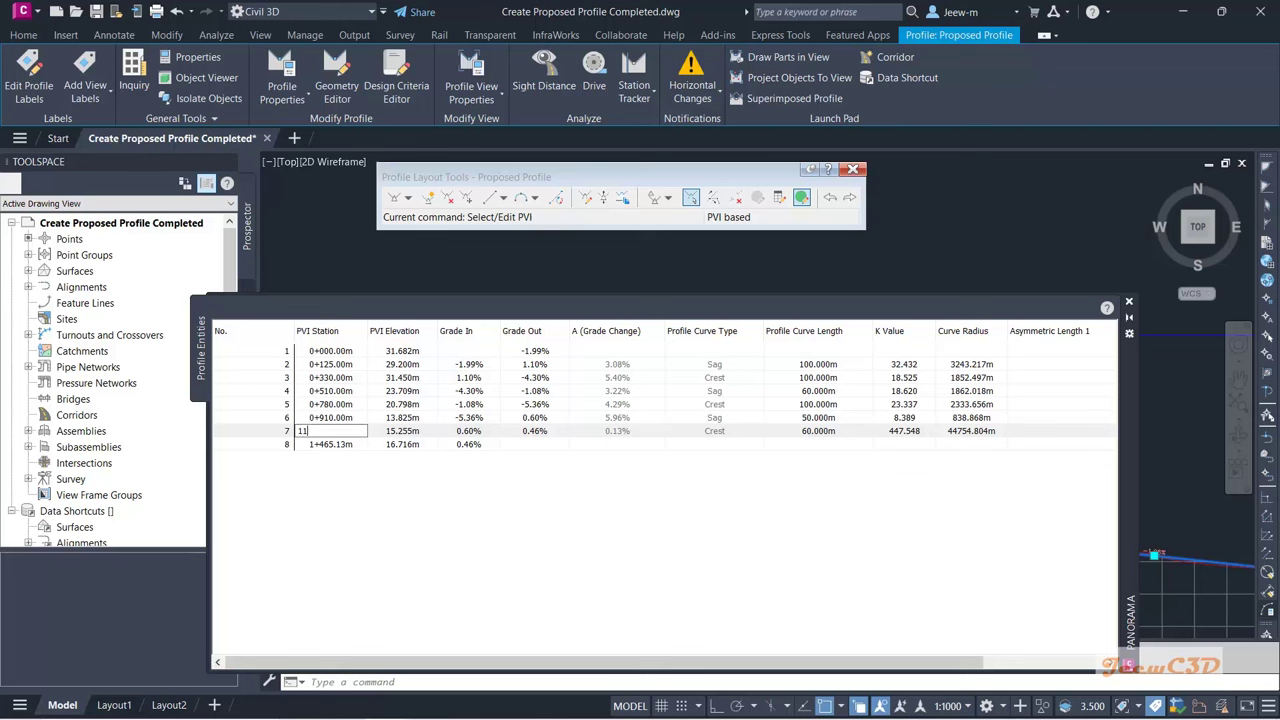
text(150)
key(Return)
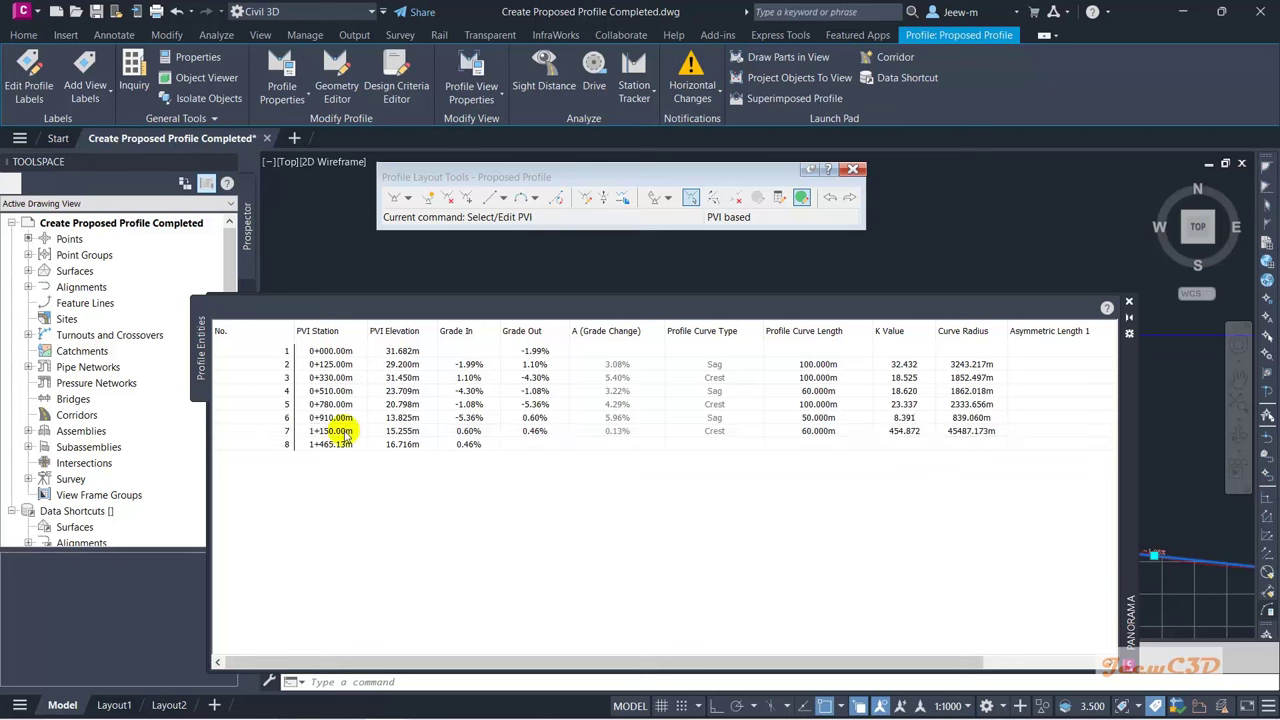
Step: Set the elevation of PVI 4 to 23.71 m and the elevation of PVI 5 to 20.8 m in the entities table
double_click(411, 393)
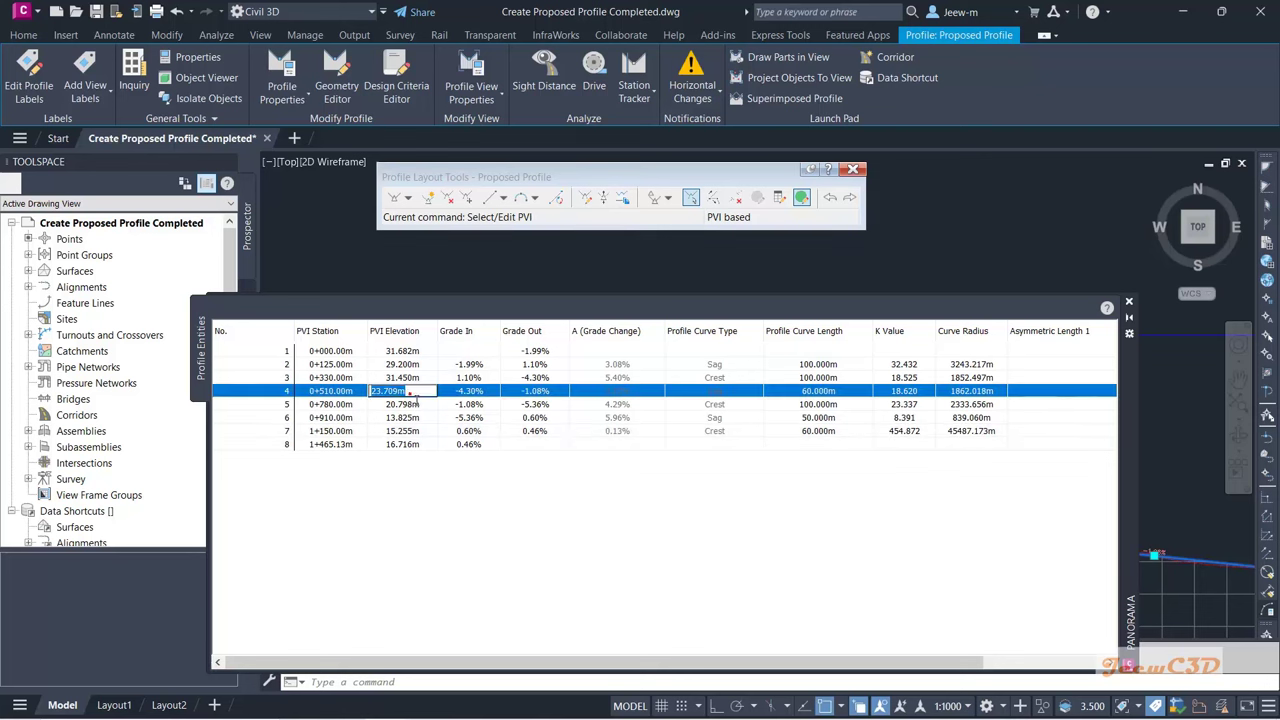
text(23)
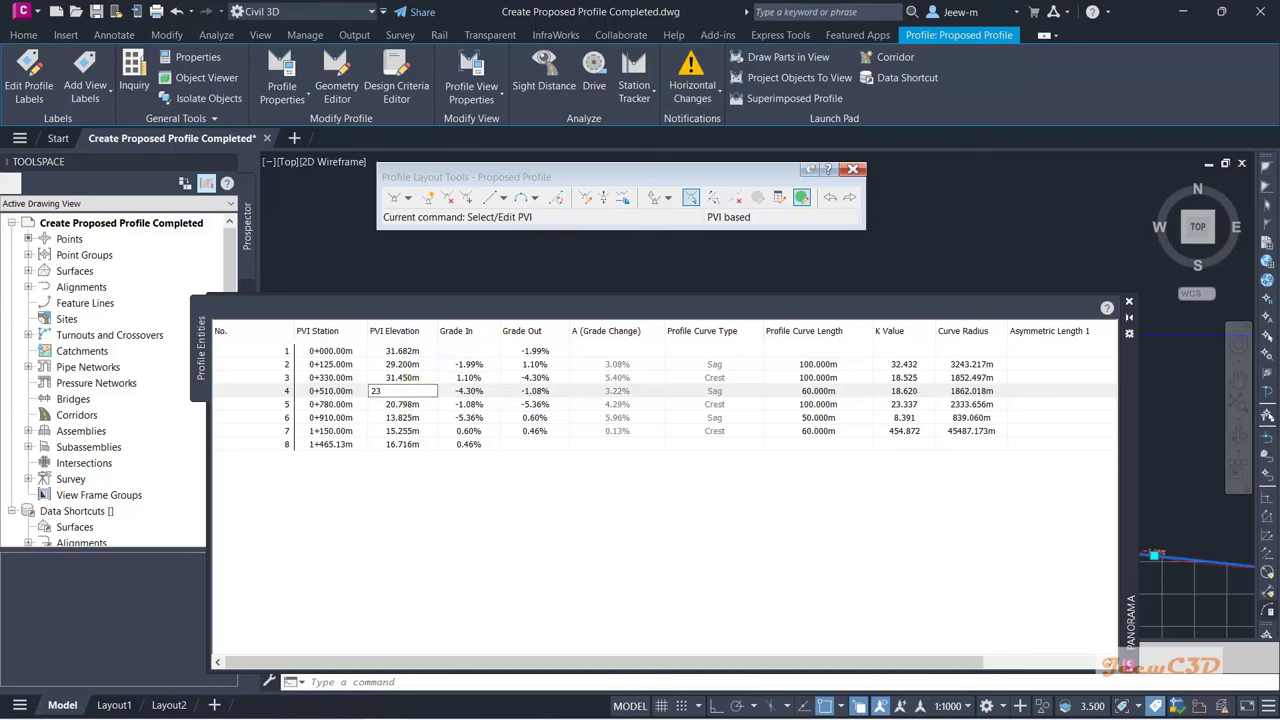
text(.71)
key(Return)
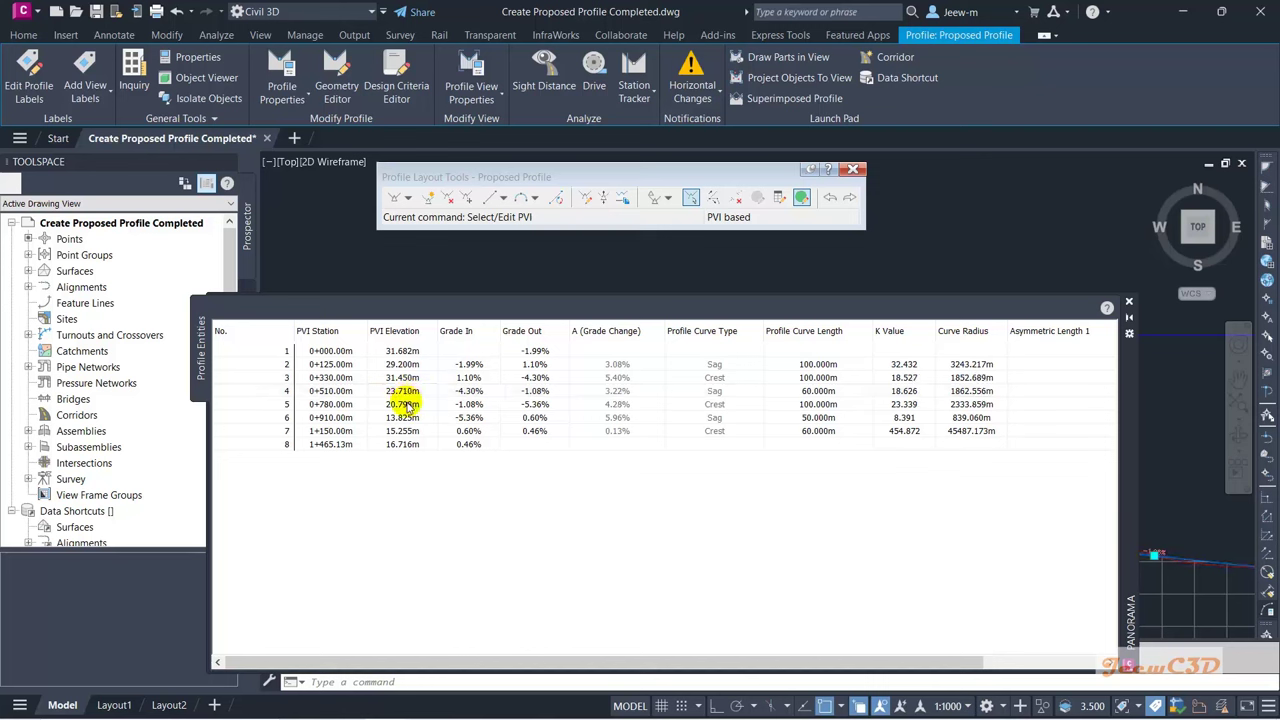
double_click(405, 405)
text(20)
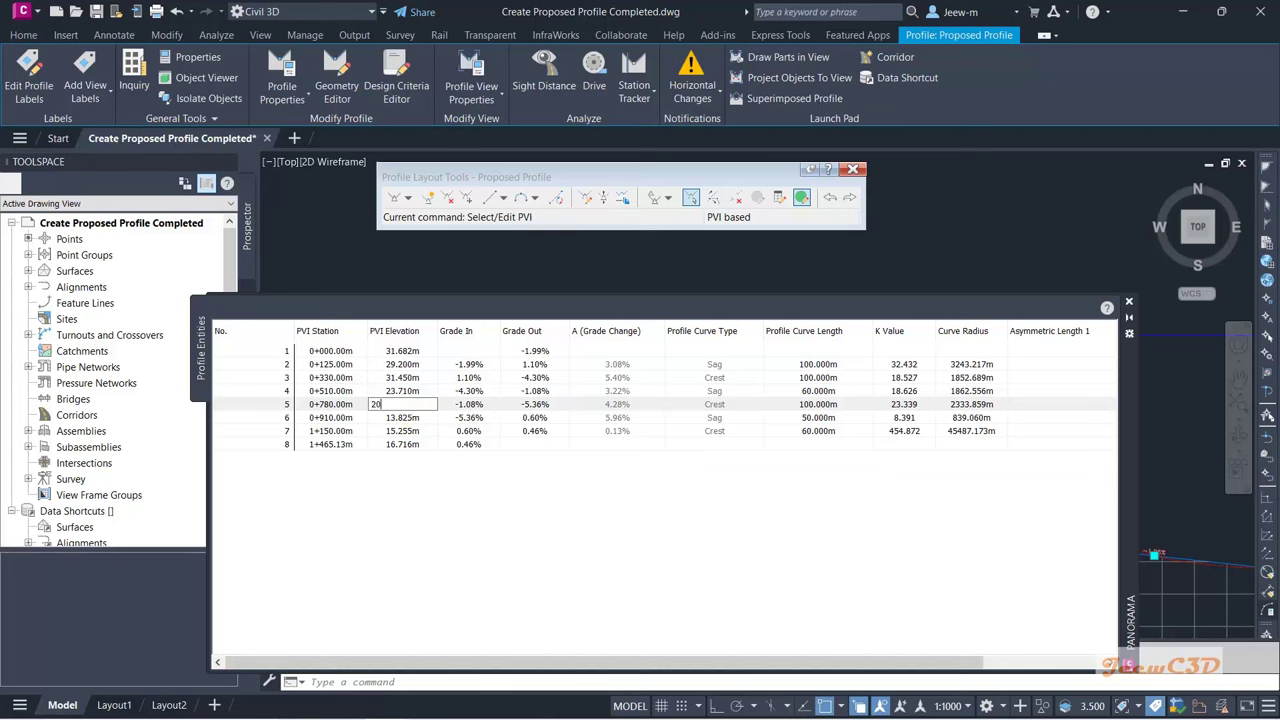
text(.8)
key(Return)
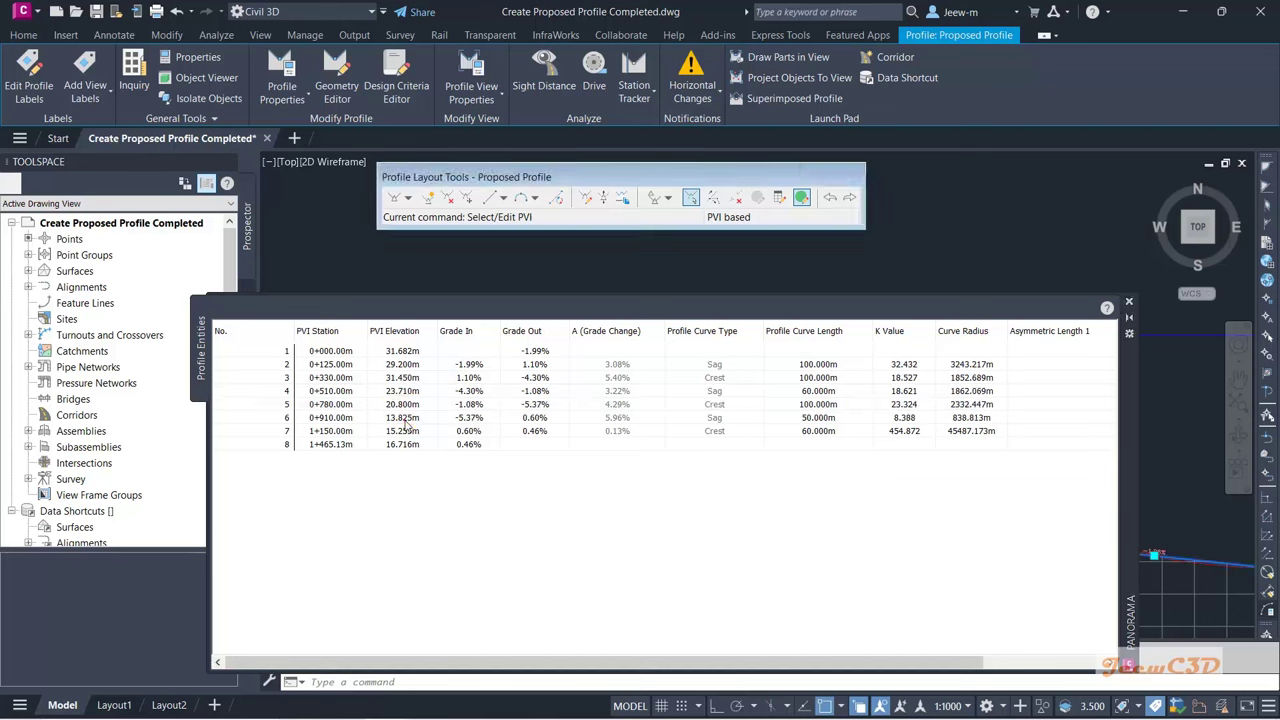
Step: Set the elevation of PVI 6 to 13.83 m and of PVI 7 to 15.26 m, and close the profile entities table
double_click(405, 418)
text(1)
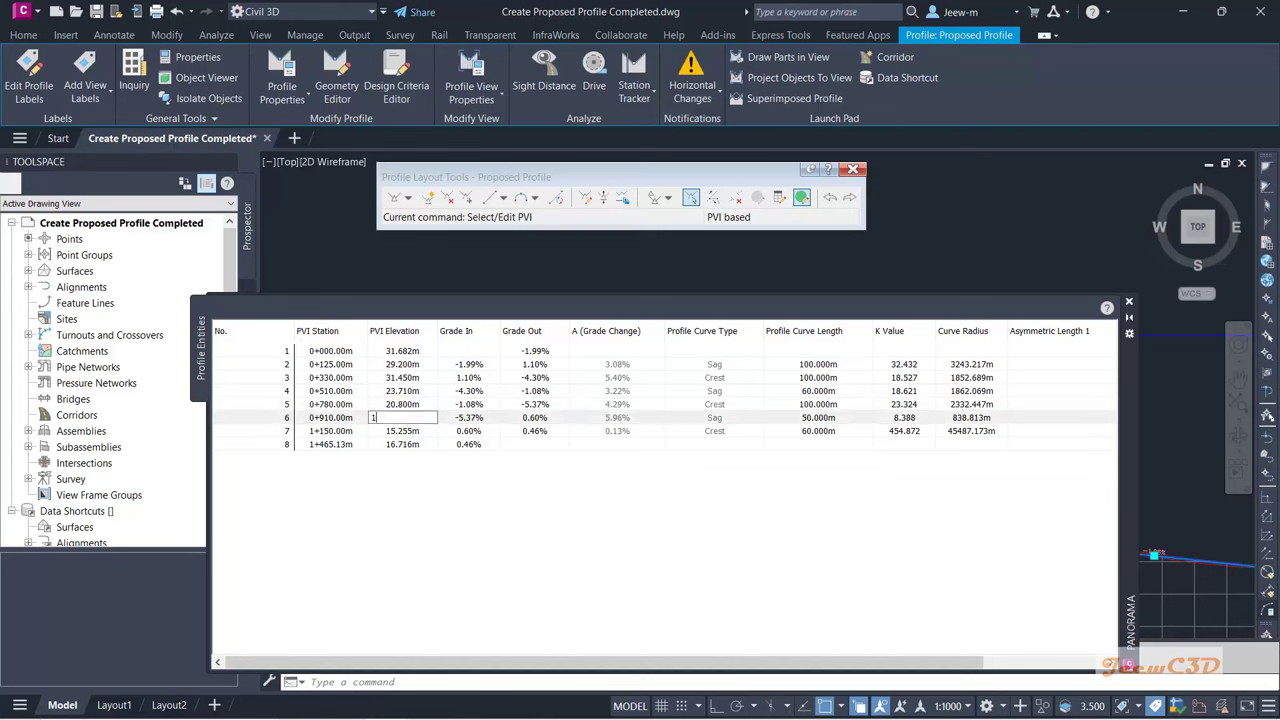
text(3.83)
key(Return)
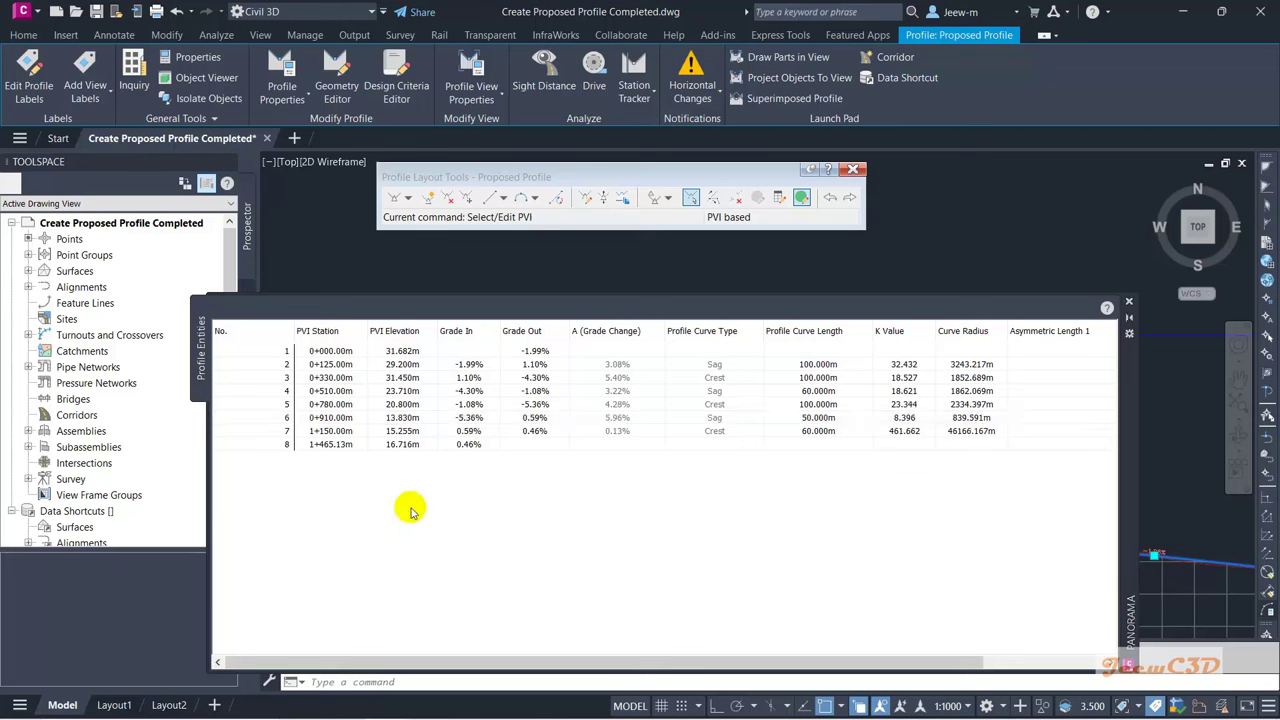
click(407, 432)
click(407, 432)
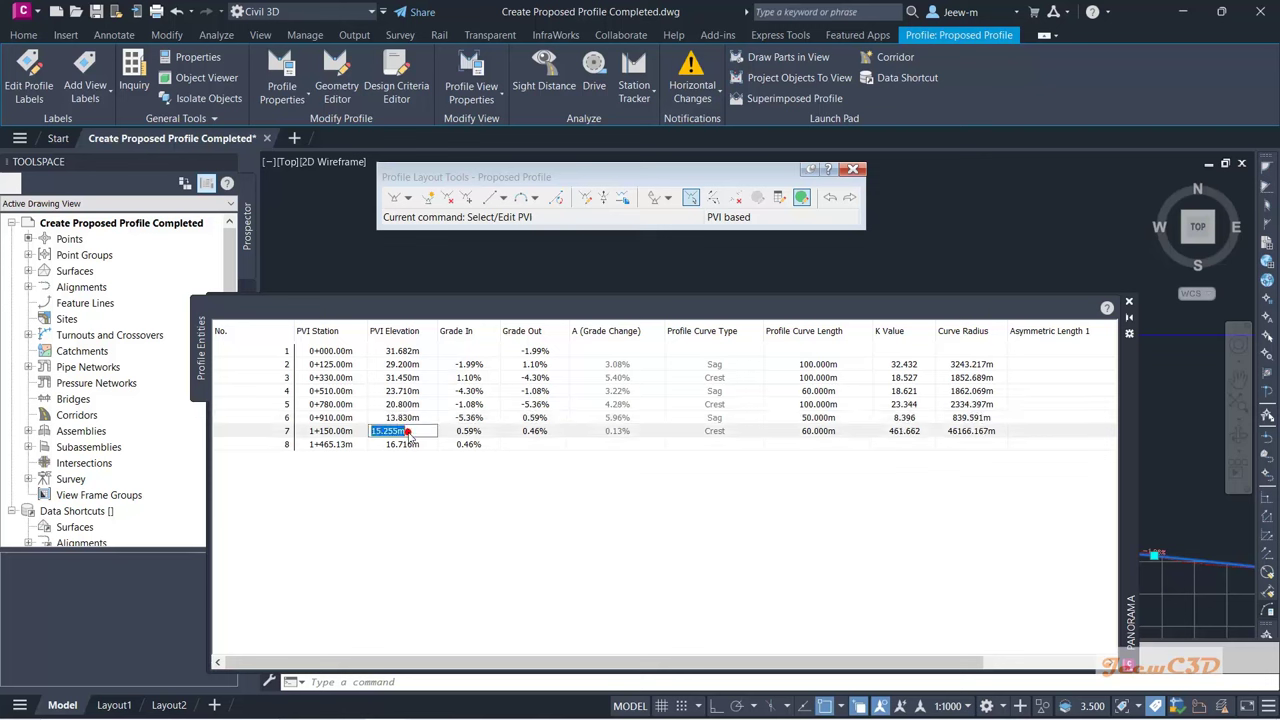
text(15.26)
key(Return)
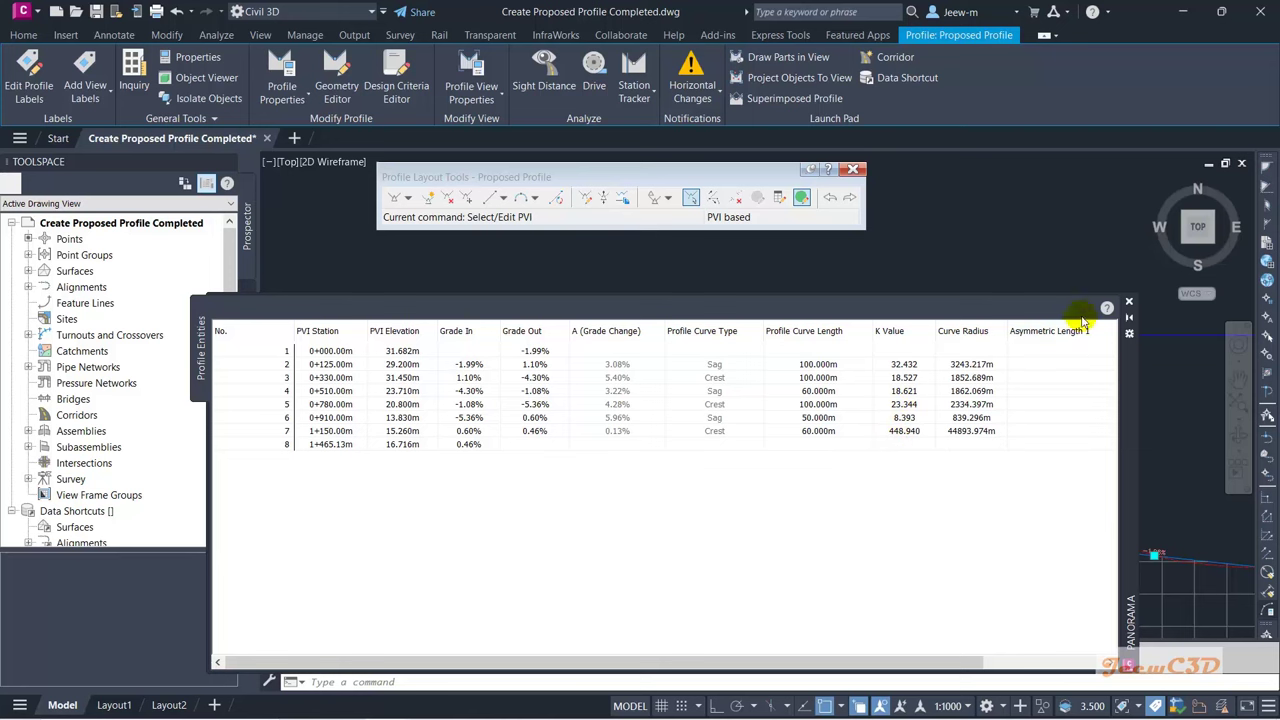
click(1128, 304)
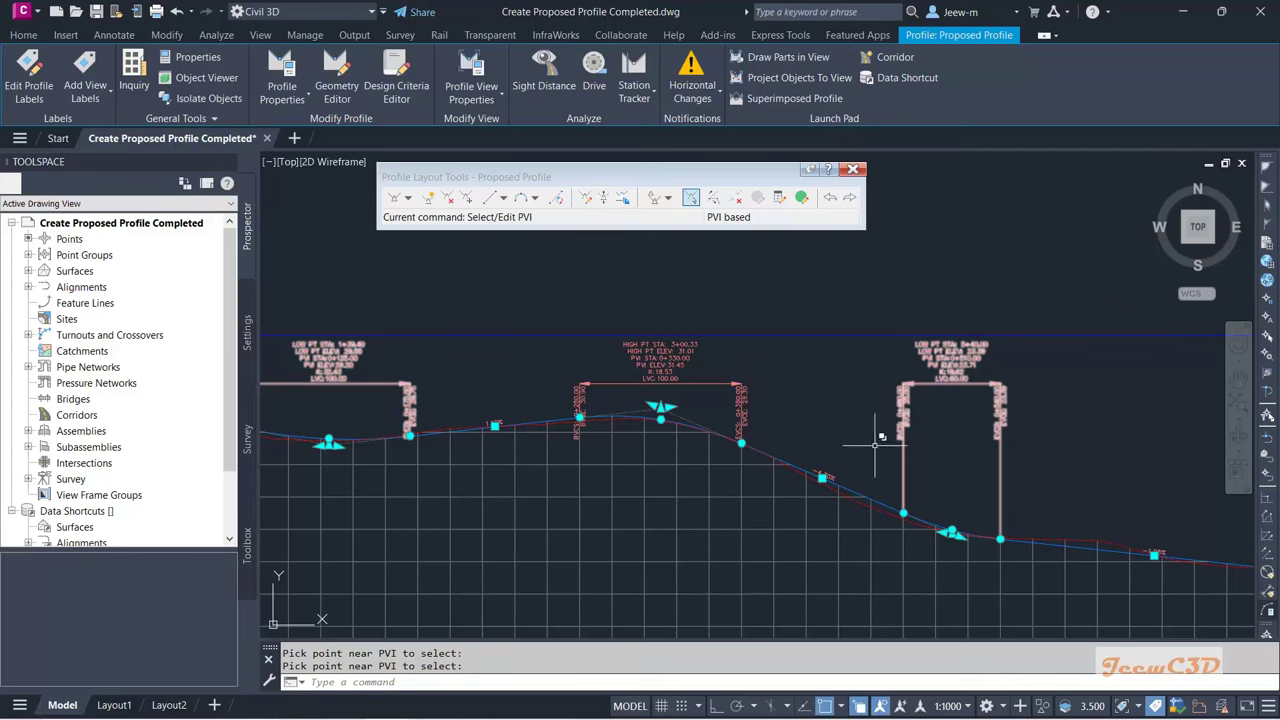
key(Escape)
Step: Delete the vertical curve at the PVI at station 1+150 m with Delete Entity
scroll(540, 435, up, 4)
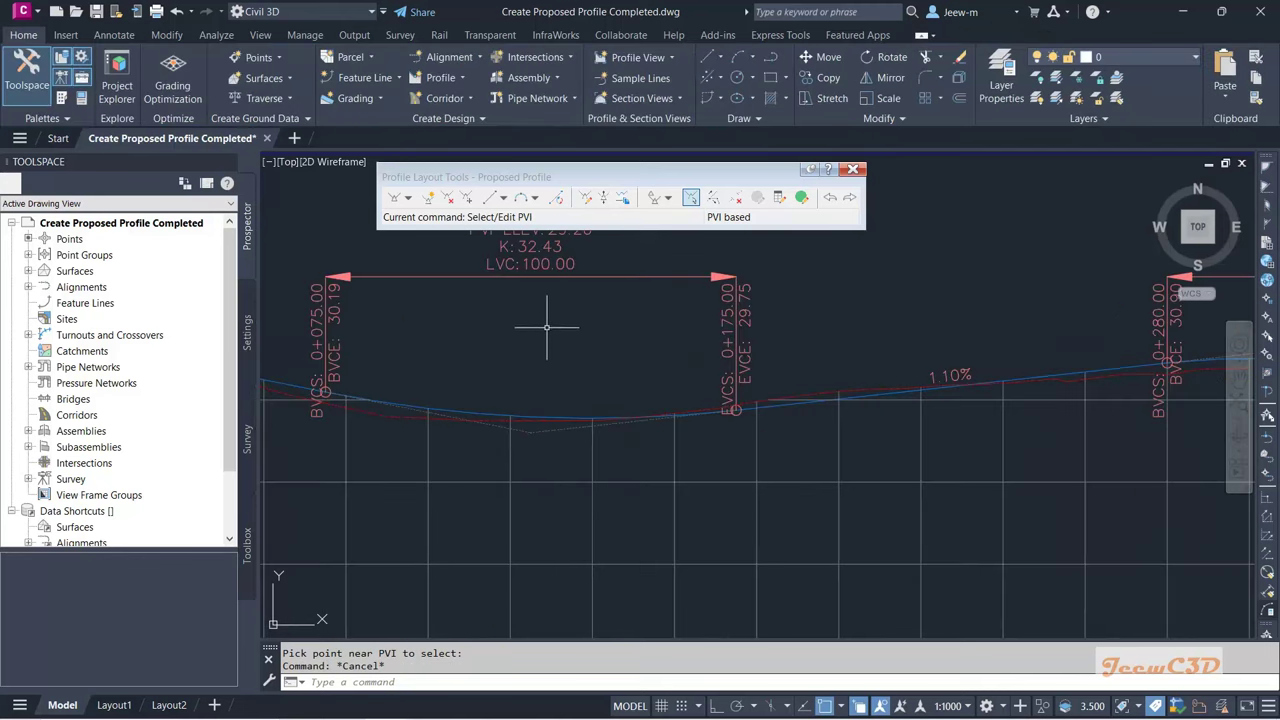
click(735, 197)
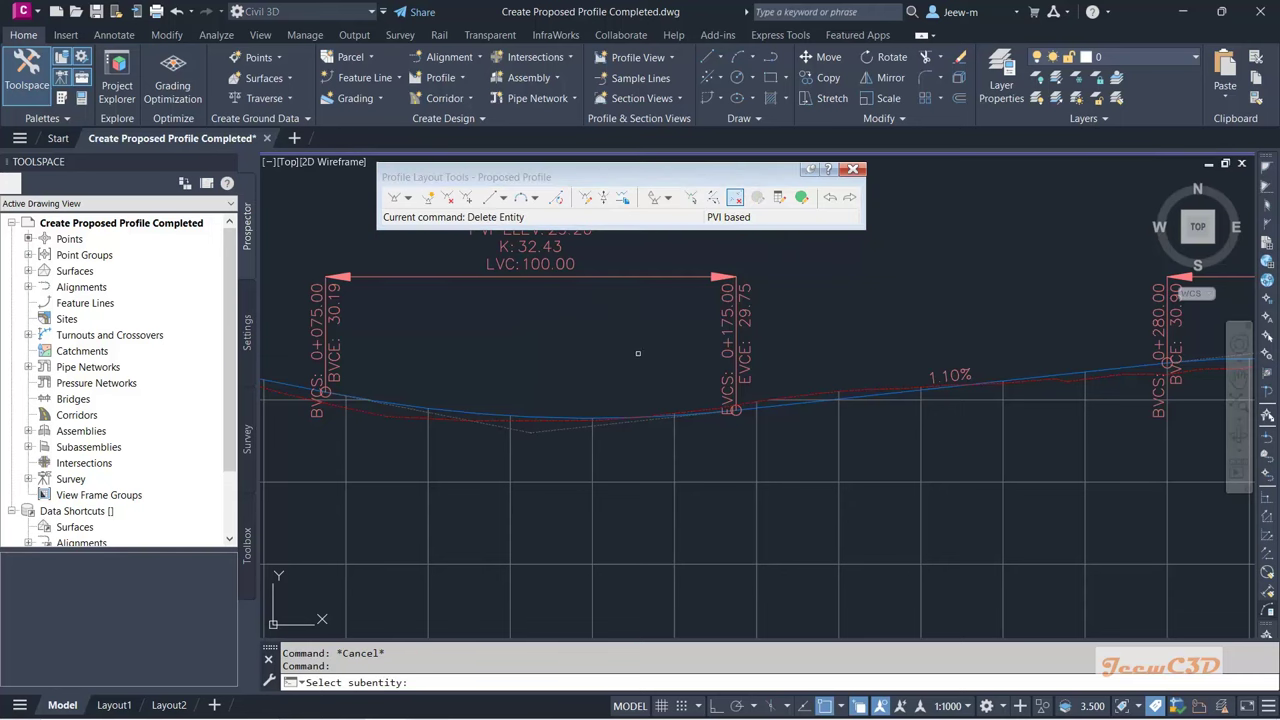
scroll(634, 355, down, 3)
scroll(783, 392, up, 2)
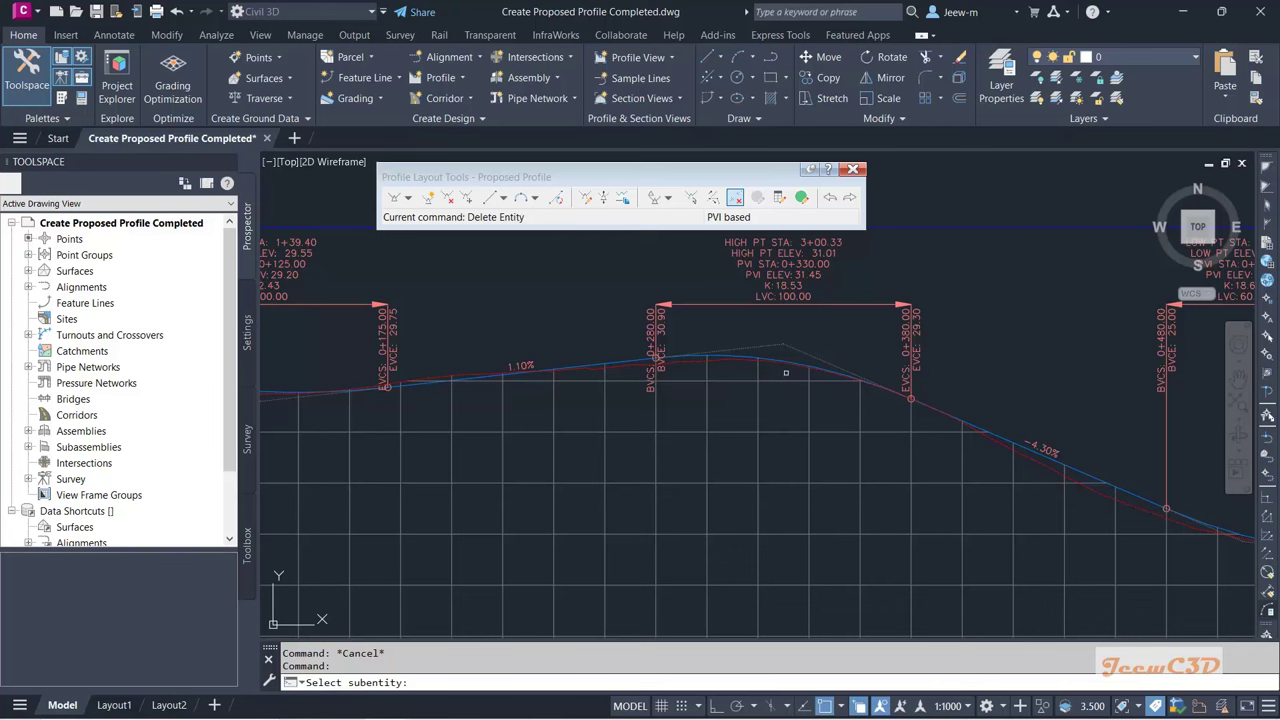
scroll(786, 372, down, 4)
scroll(726, 394, up, 3)
scroll(726, 394, down, 6)
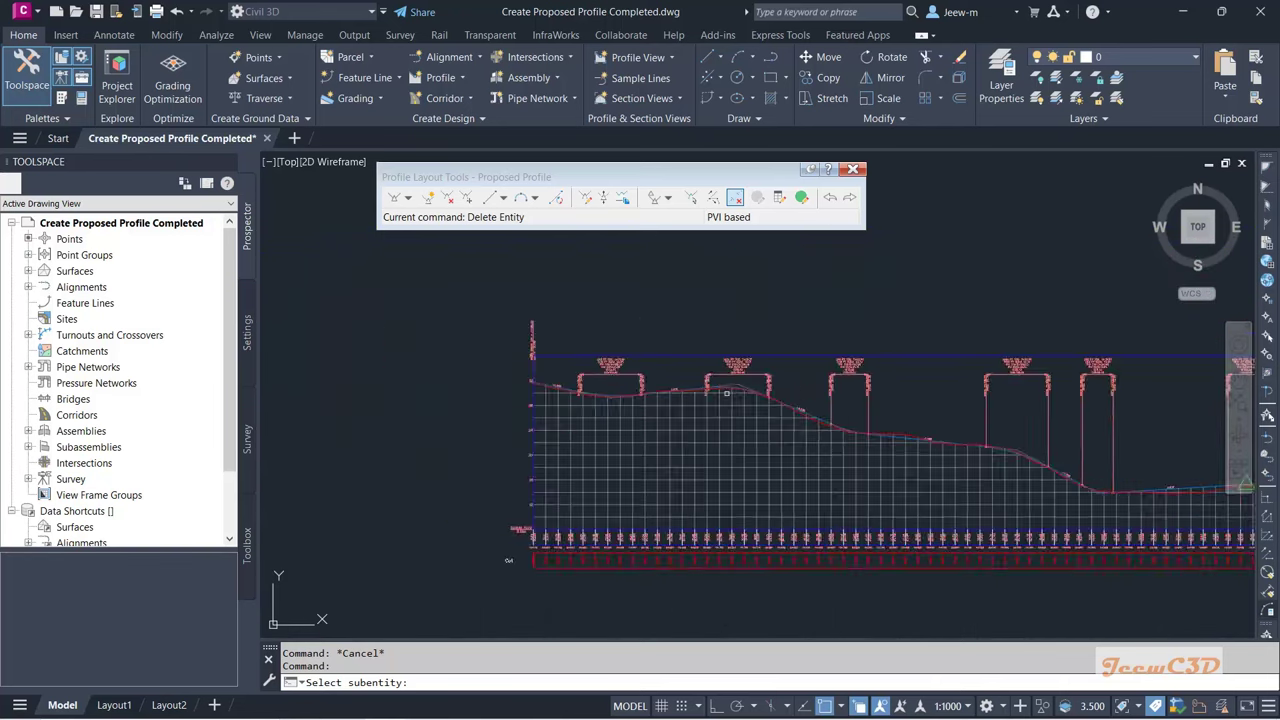
scroll(850, 428, up, 4)
scroll(850, 428, up, 4)
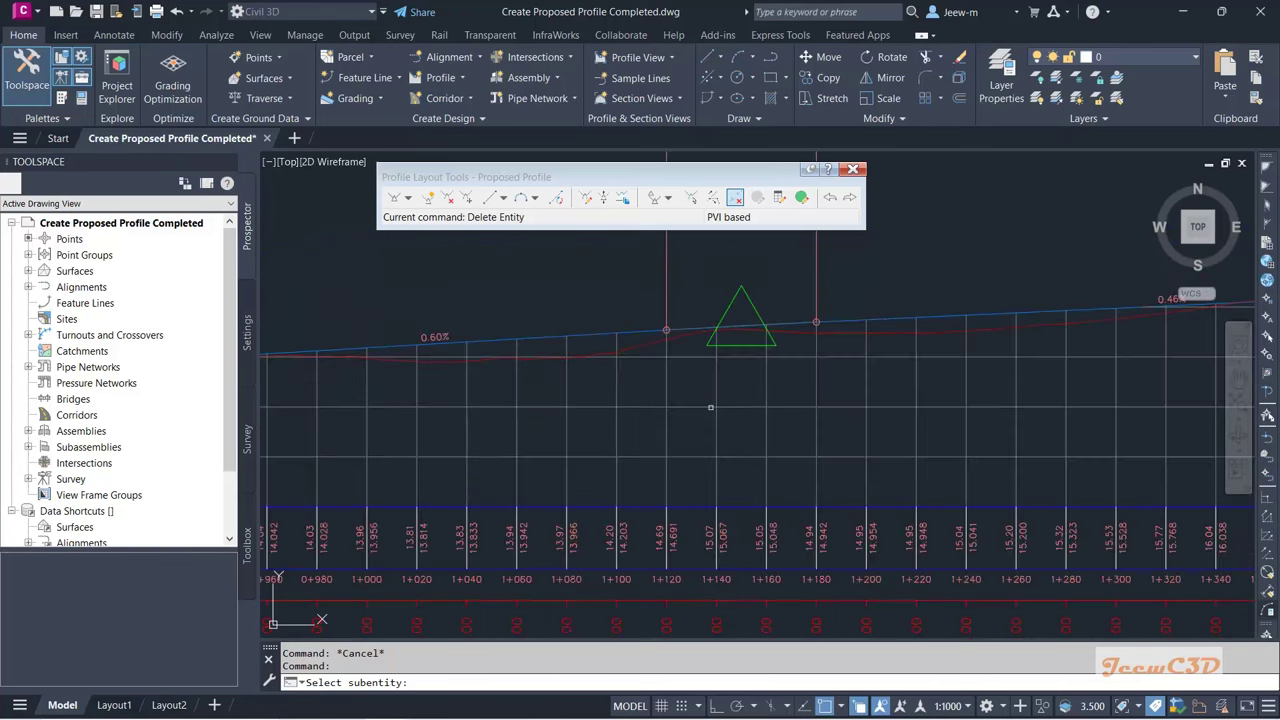
scroll(711, 409, down, 2)
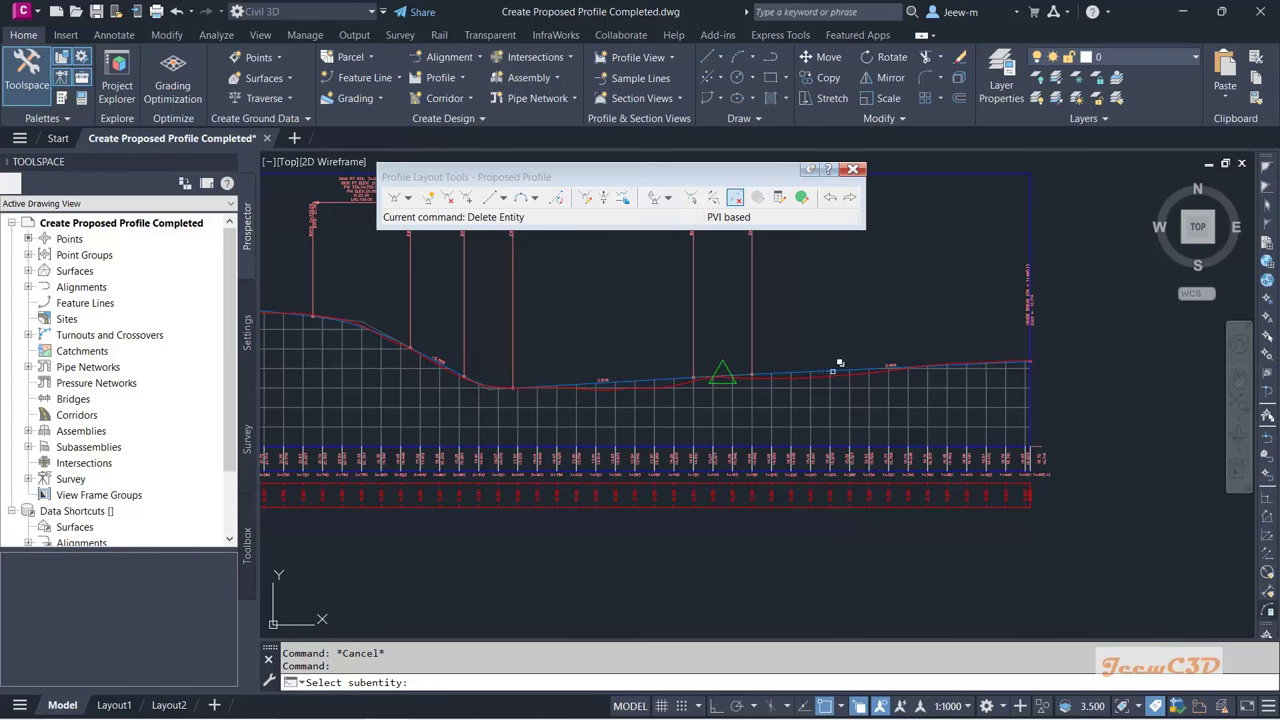
scroll(752, 374, up, 10)
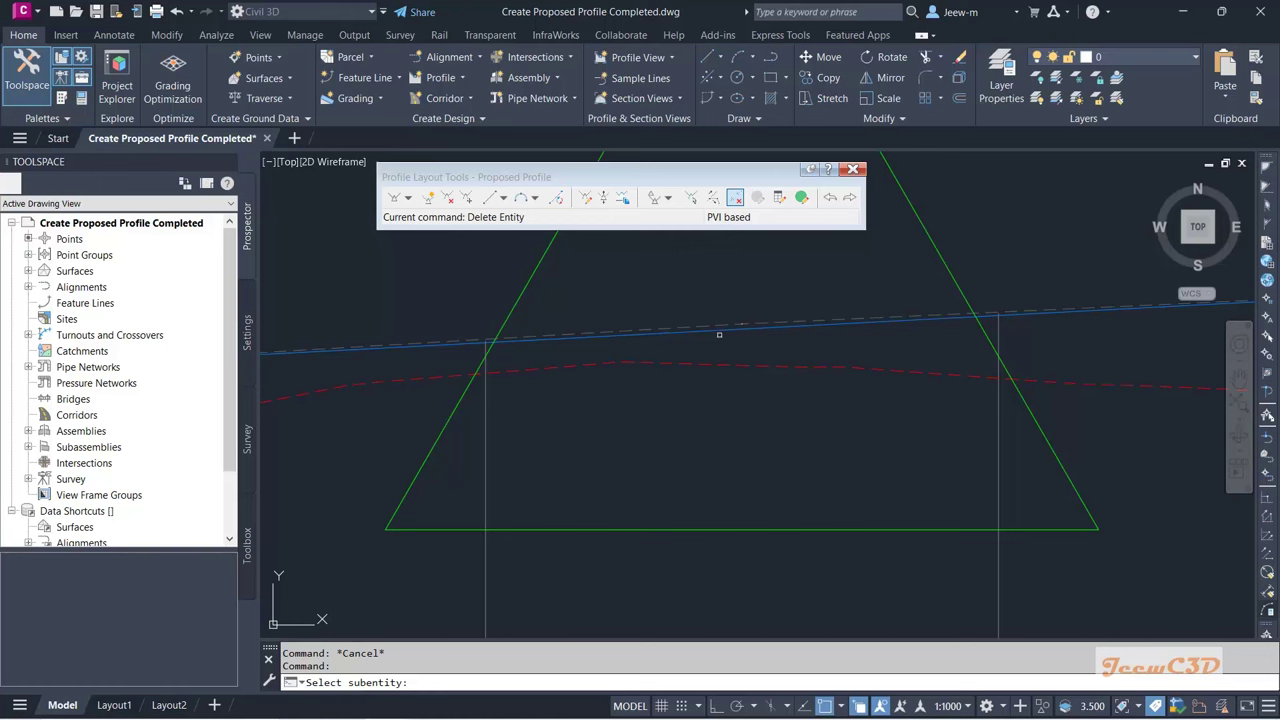
click(702, 331)
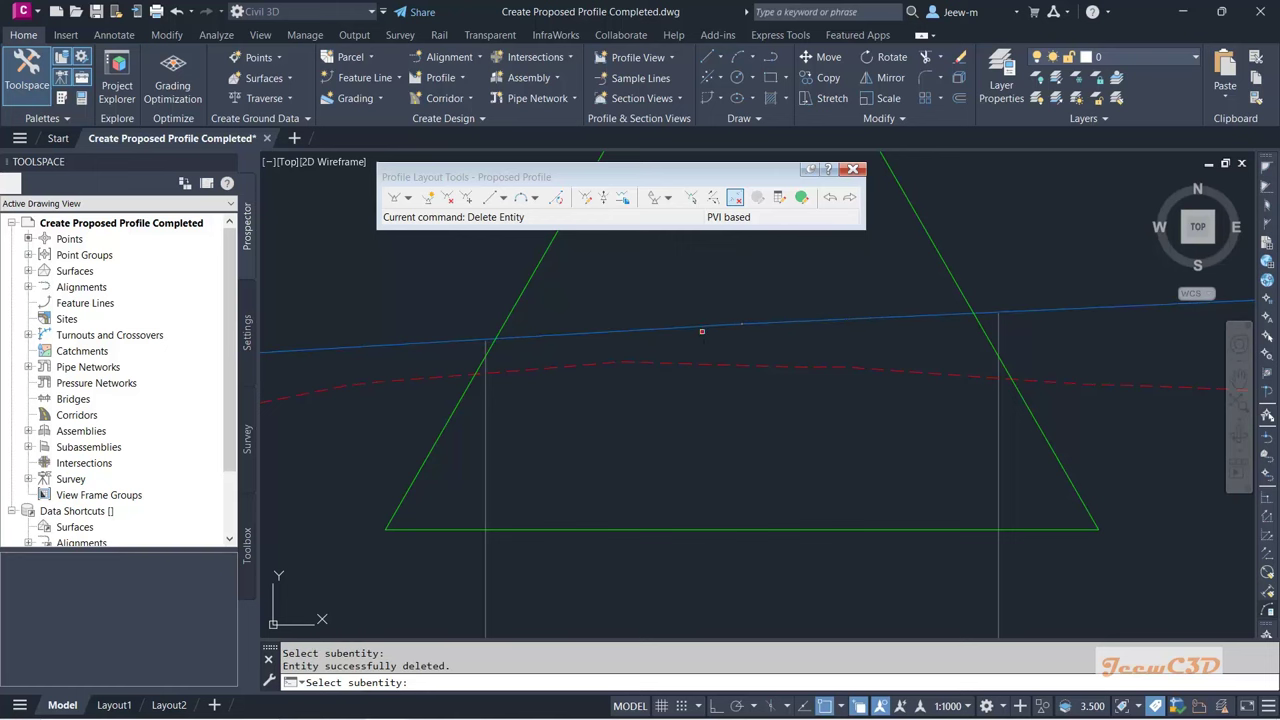
Step: Examine the grade break at station 1+150 m and the tangent grades on both sides of it
scroll(705, 340, down, 6)
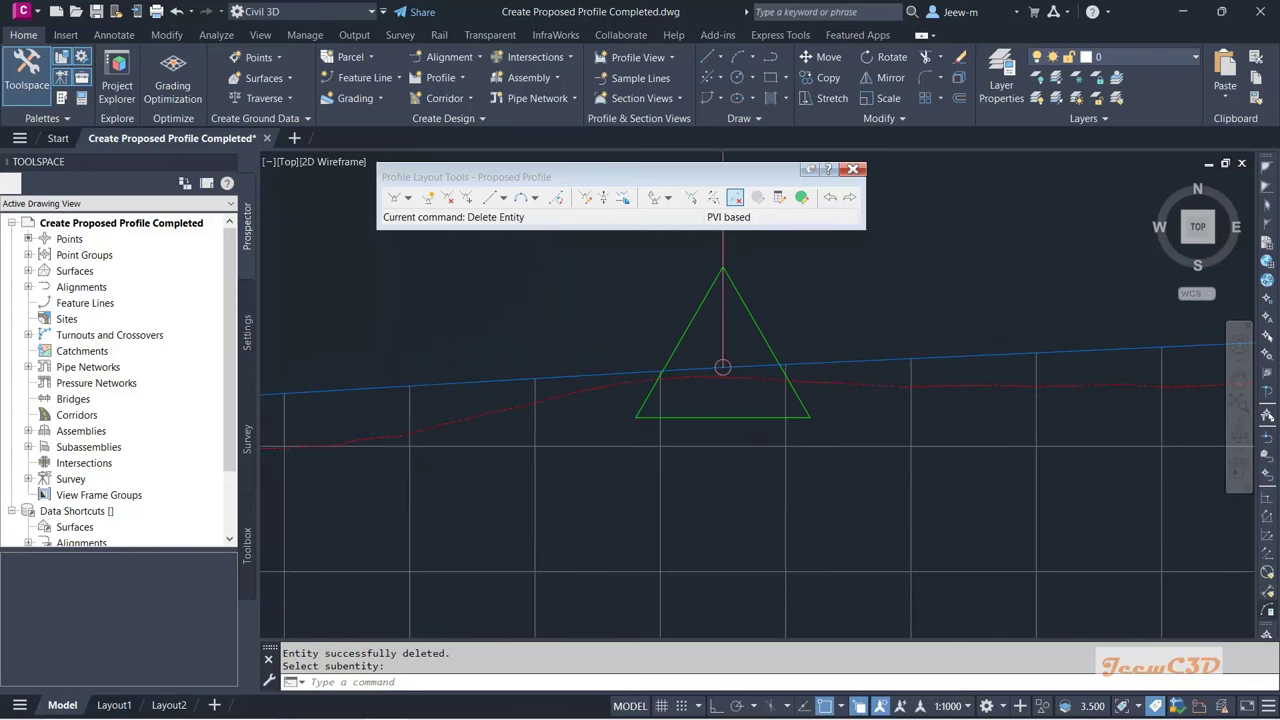
scroll(700, 372, down, 5)
scroll(576, 393, up, 5)
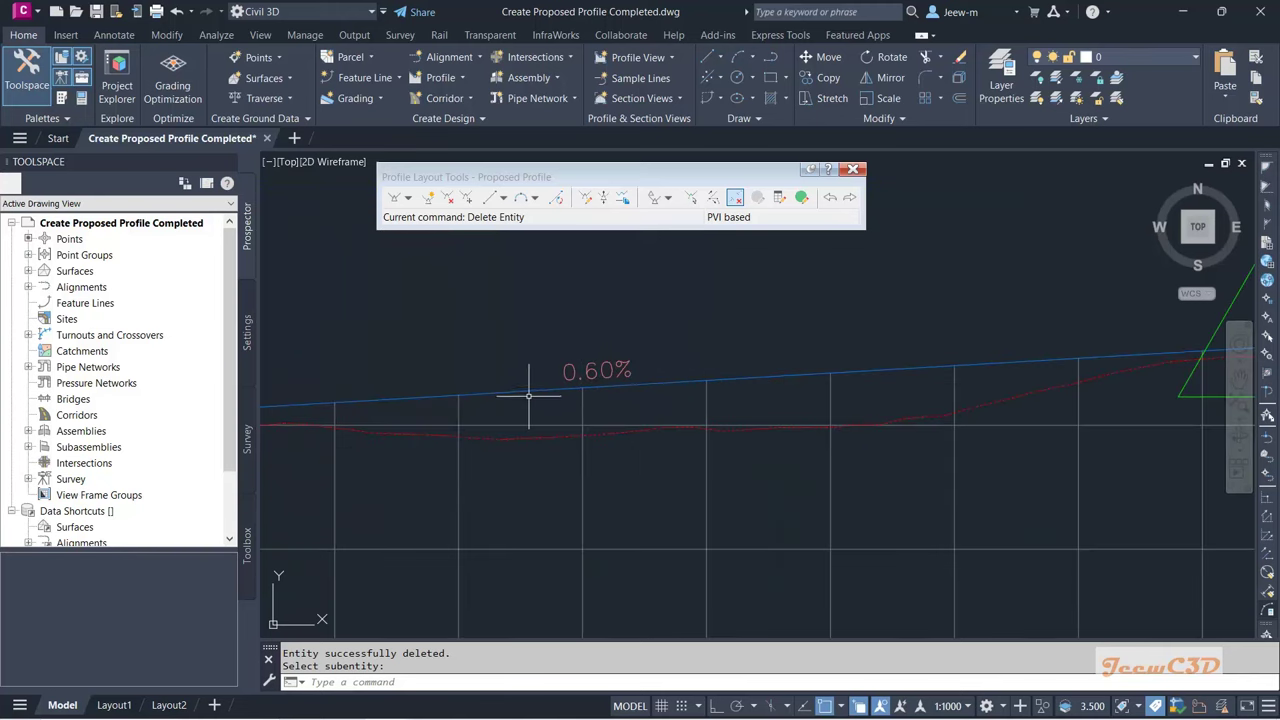
scroll(520, 401, down, 4)
scroll(585, 400, up, 2)
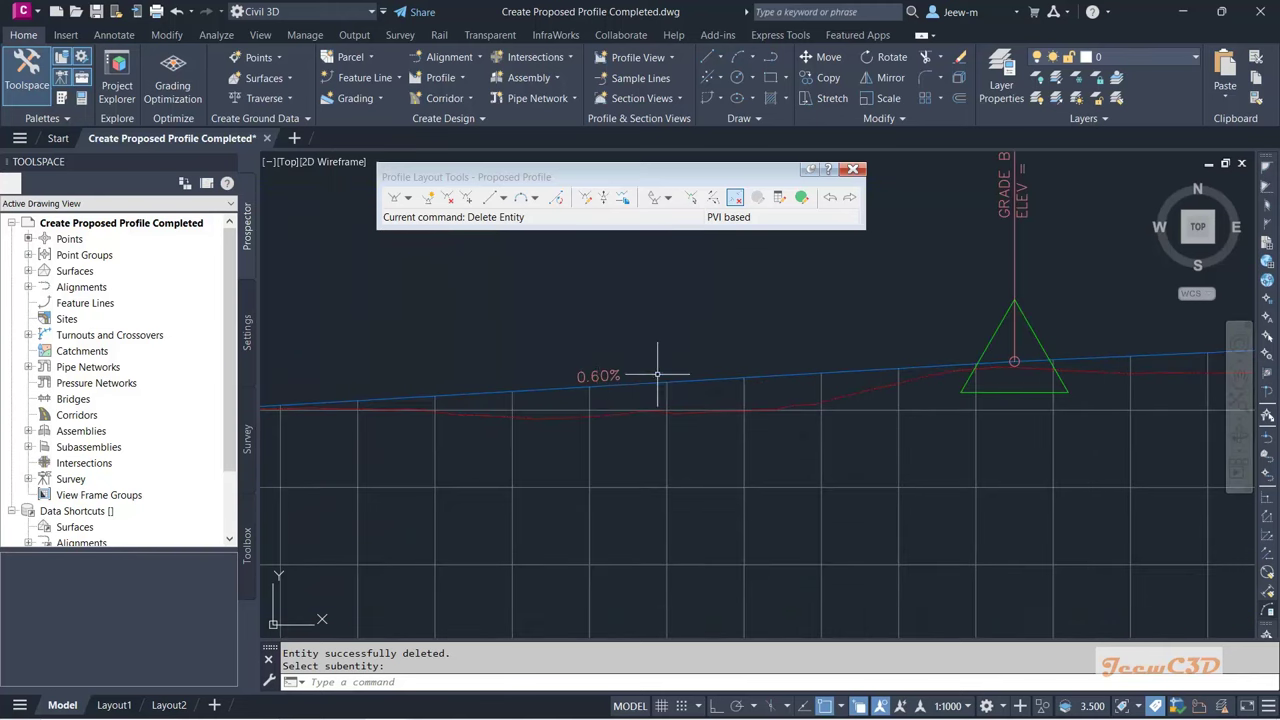
scroll(620, 380, down, 2)
middle_drag(820, 371, 651, 414)
scroll(1089, 365, up, 2)
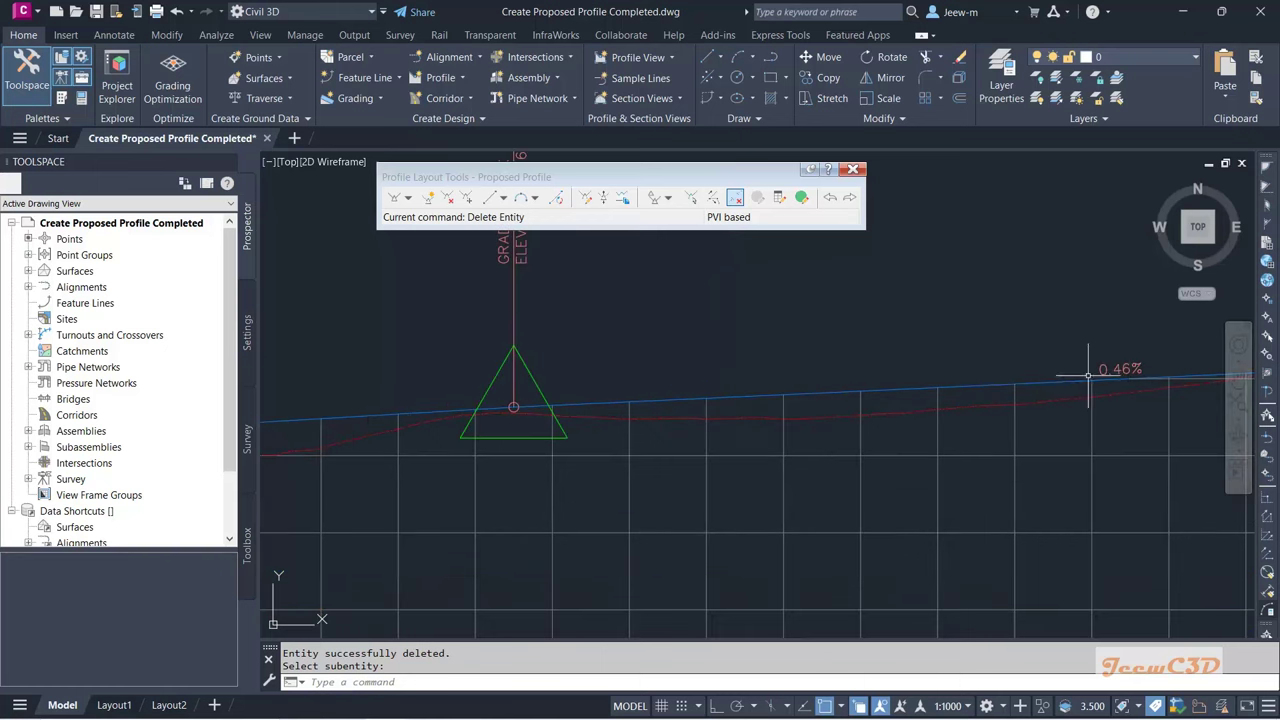
scroll(1089, 365, down, 3)
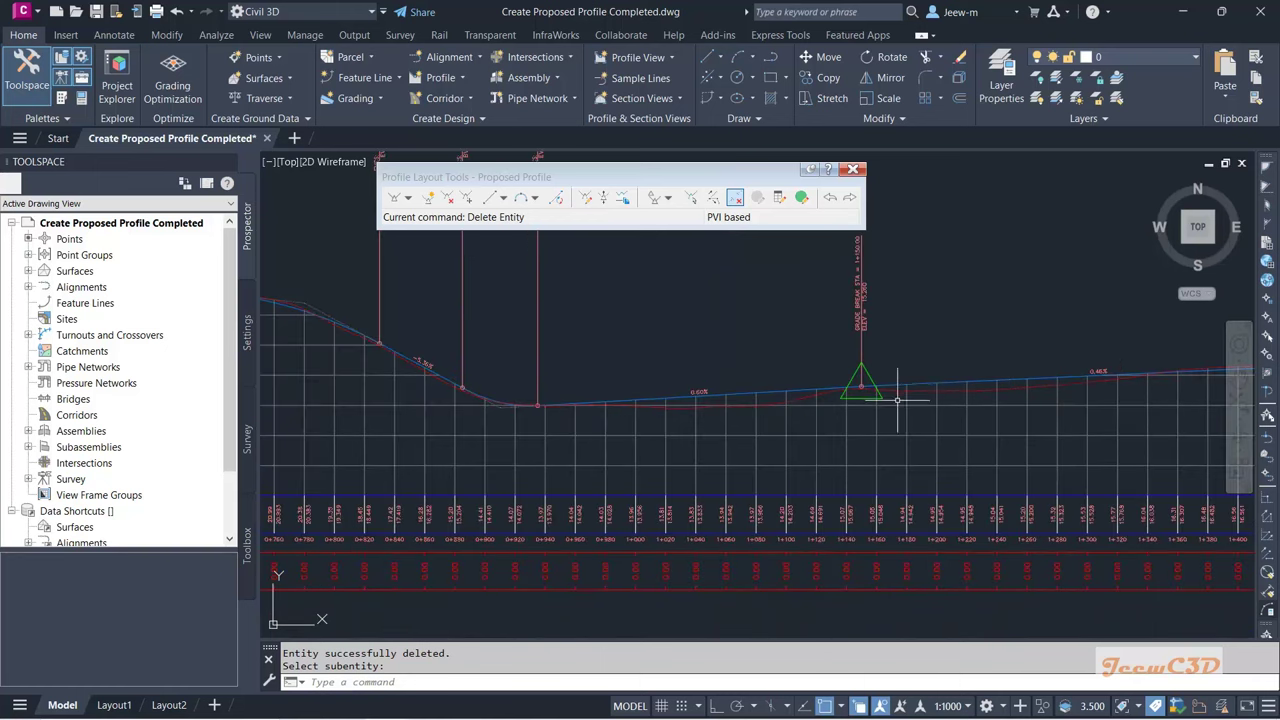
scroll(855, 428, down, 1)
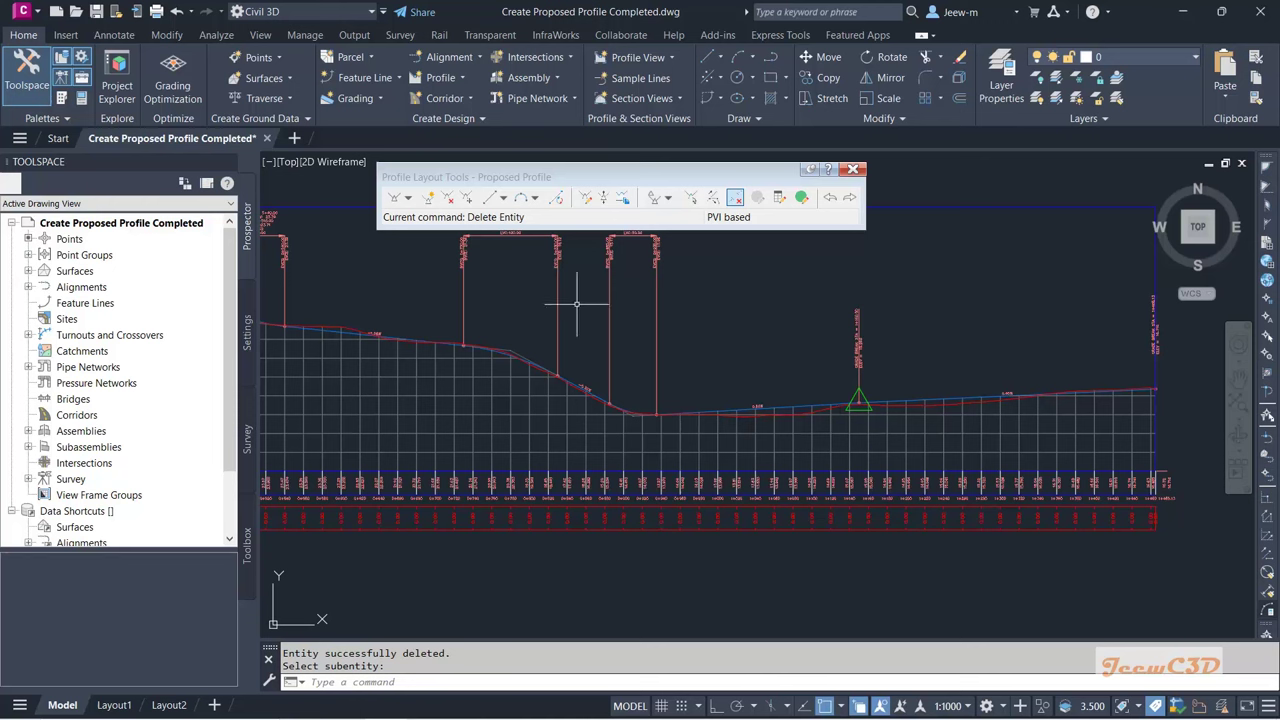
Step: Delete the PVI at station 1+150 m from the proposed profile
click(448, 198)
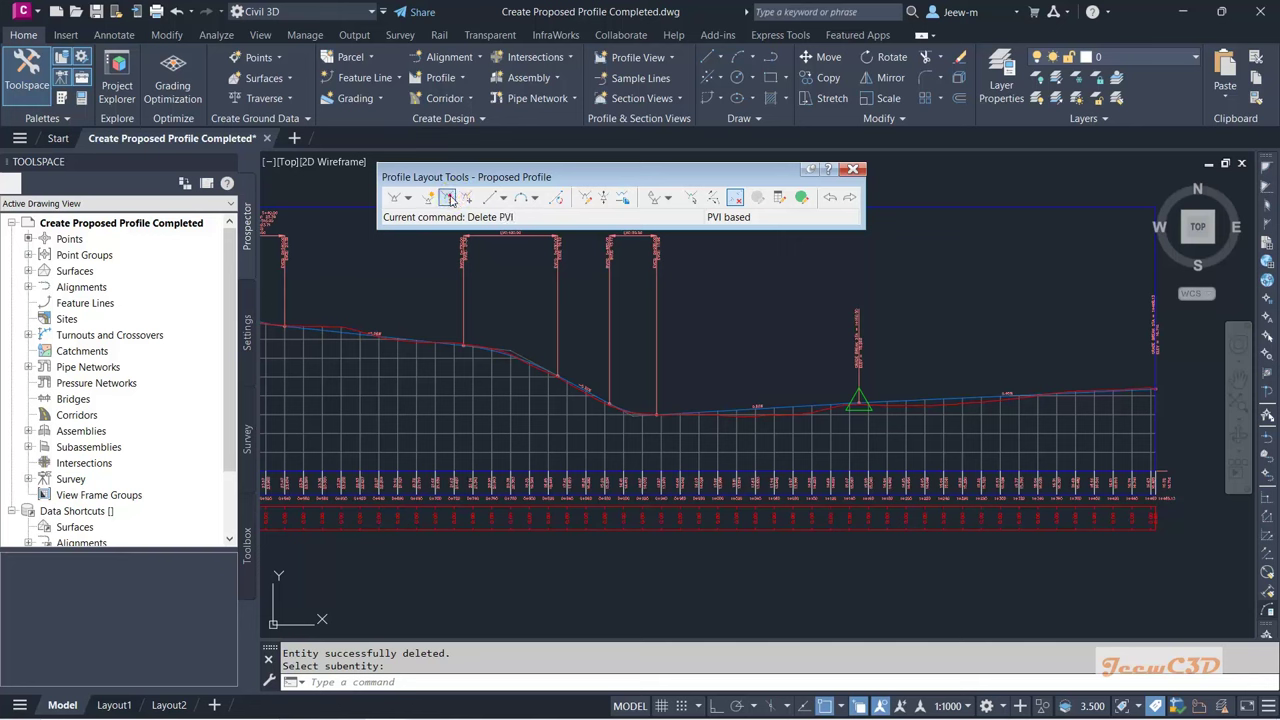
click(858, 402)
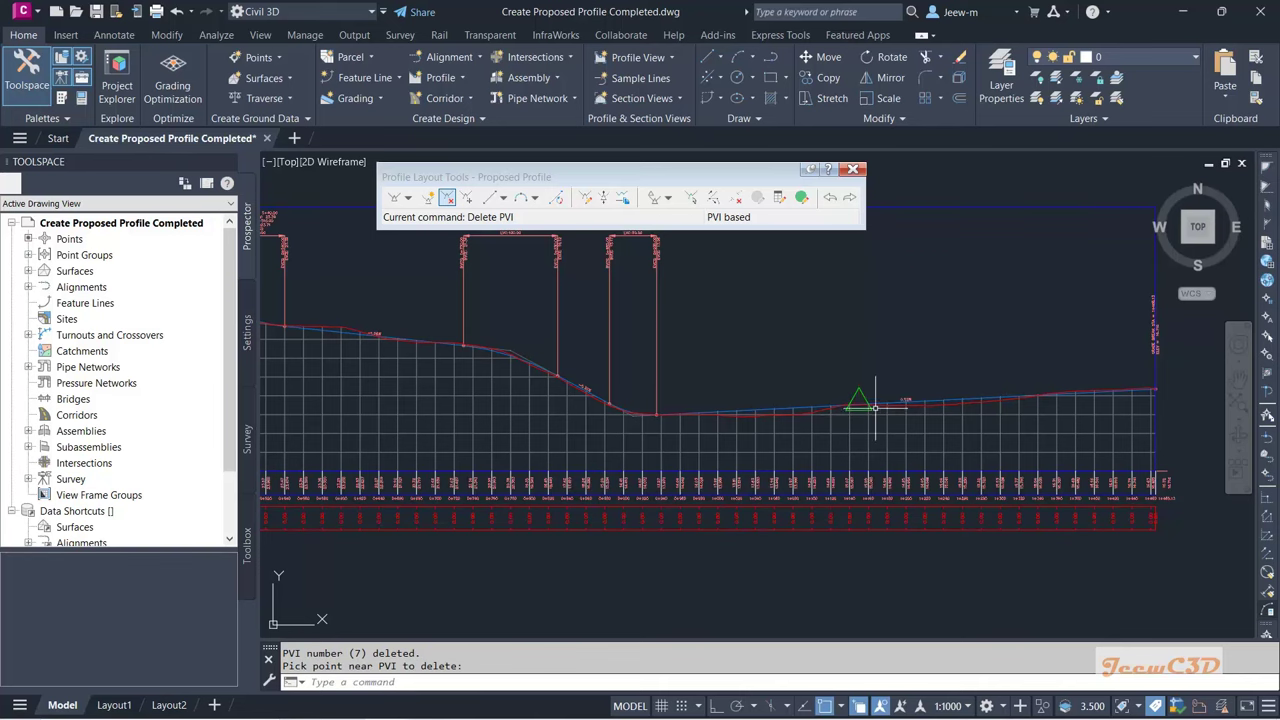
scroll(875, 407, up, 4)
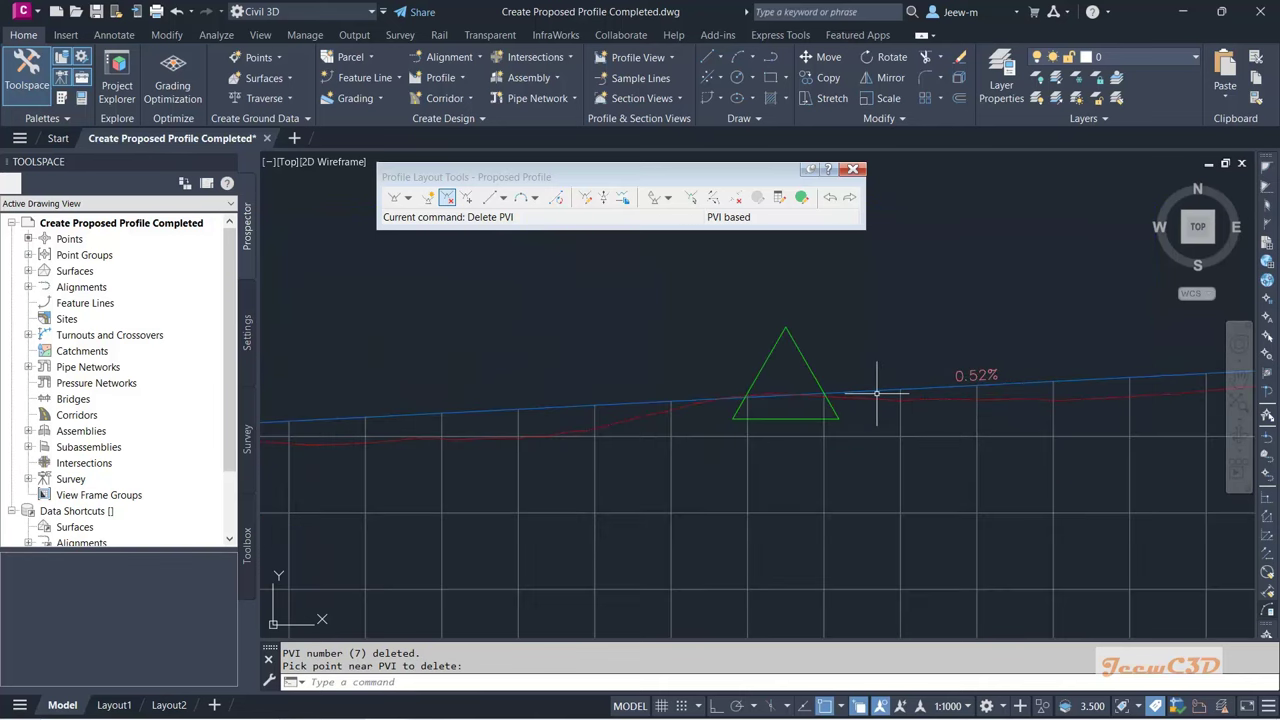
scroll(799, 485, down, 5)
key(Escape)
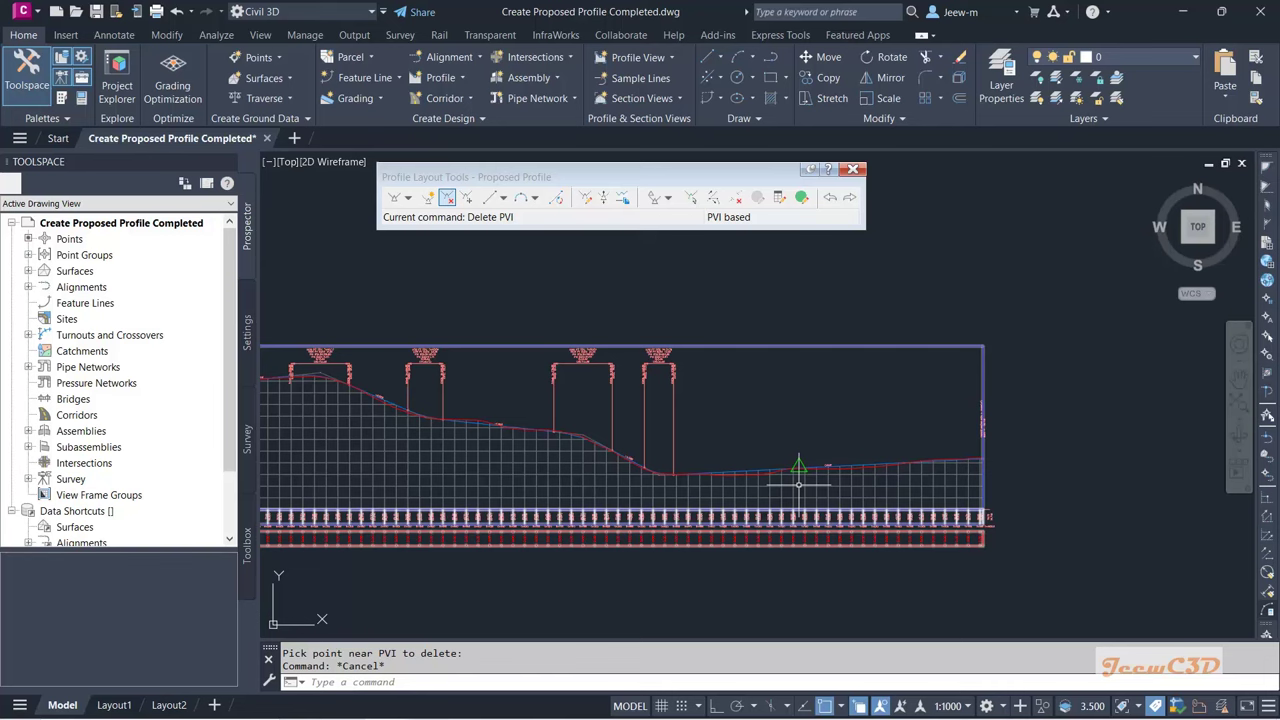
Step: Insert a new PVI at about station 1+240.46 m and elevation 16.71 m on the proposed profile's final tangent
scroll(840, 476, up, 2)
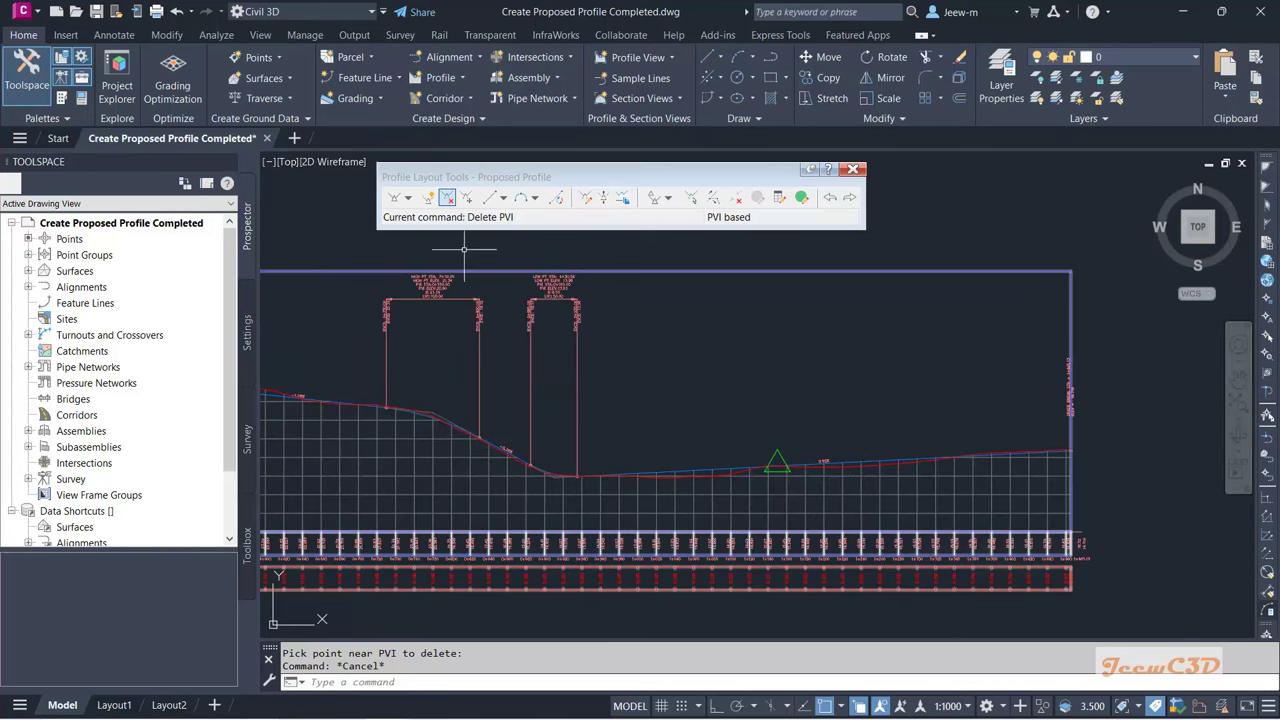
click(431, 198)
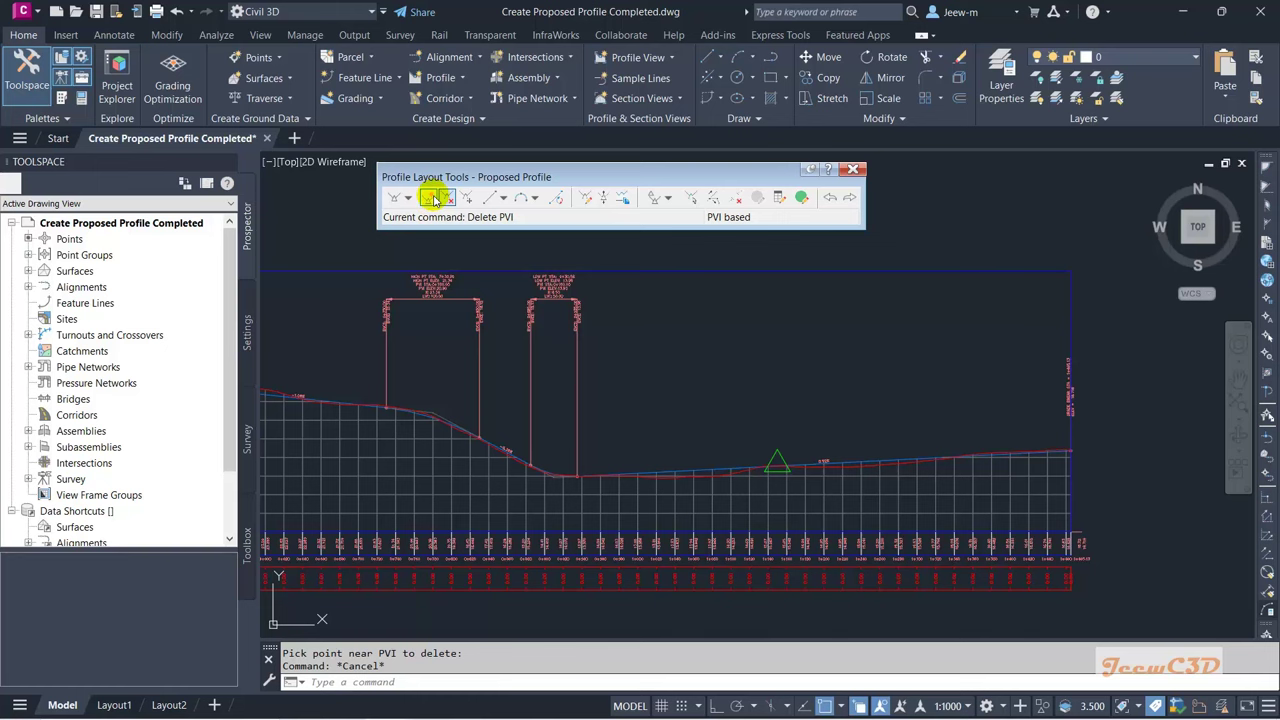
click(429, 198)
scroll(880, 468, up, 3)
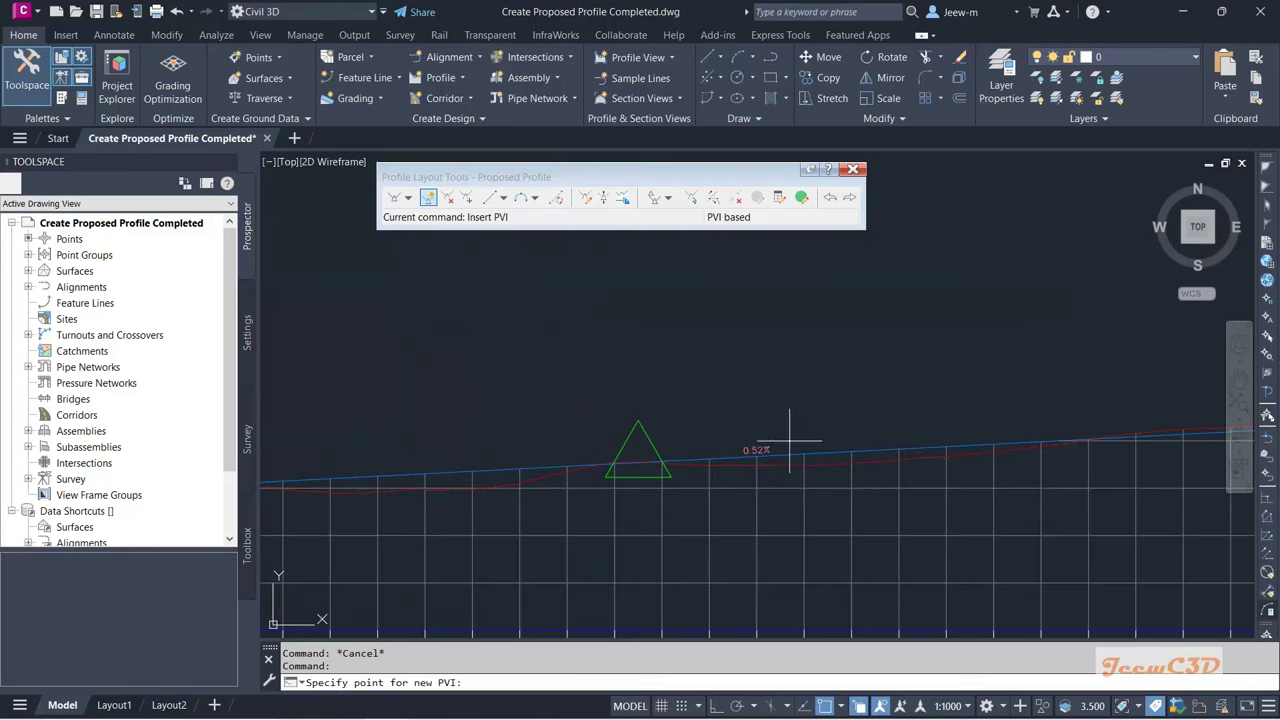
click(849, 423)
scroll(822, 483, down, 3)
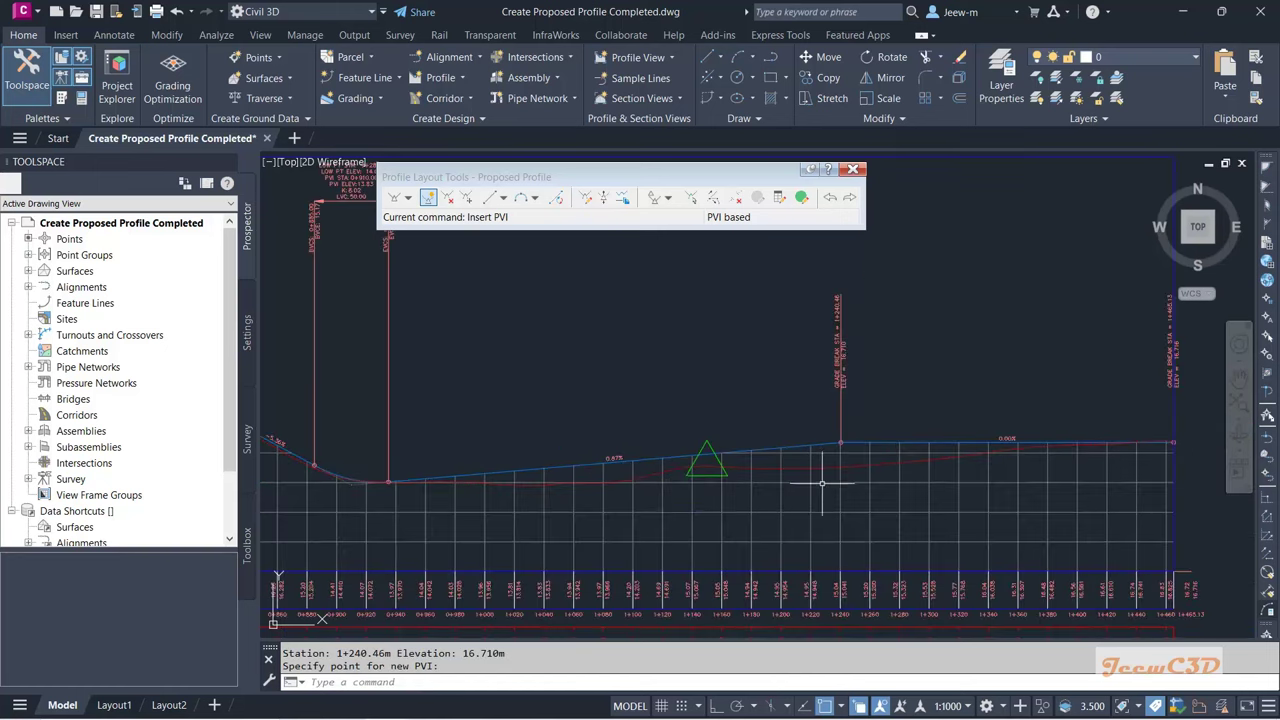
Step: Add a PVI-based free vertical parabola with a 100 m curve length at the PVI at station 1+240.46 m, and close the layout tools
click(535, 197)
mouse_move(737, 343)
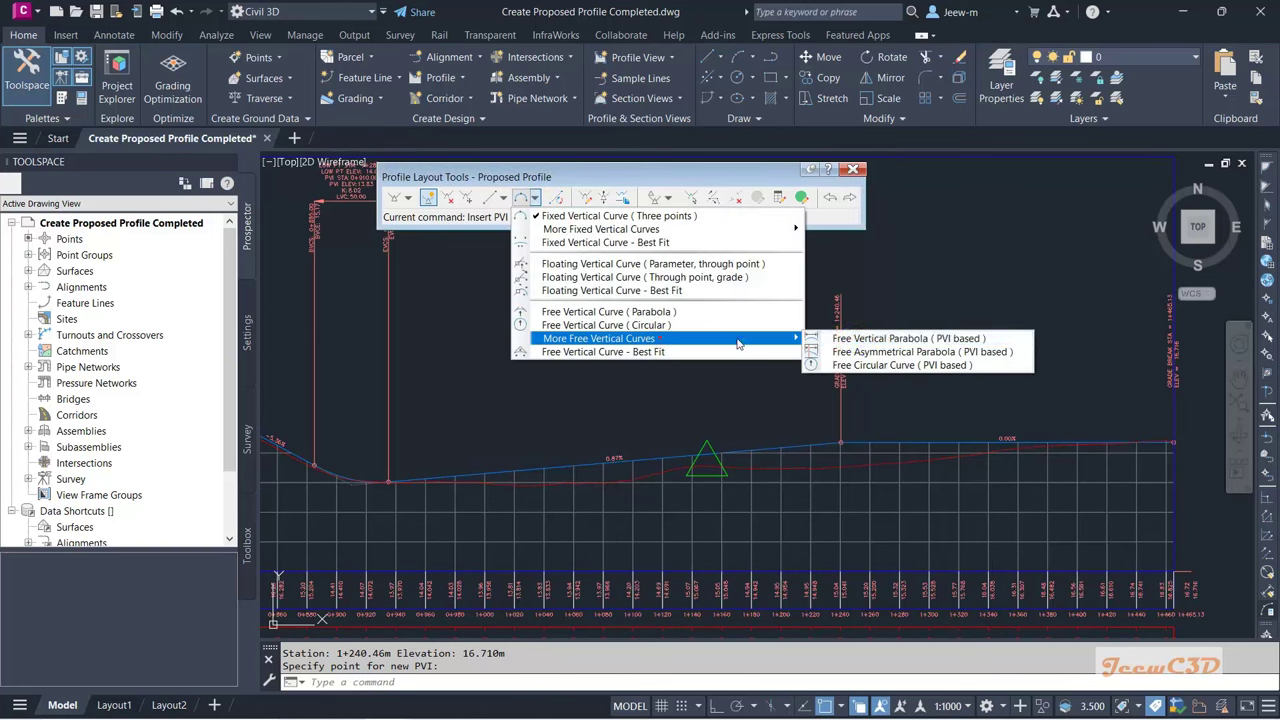
click(880, 339)
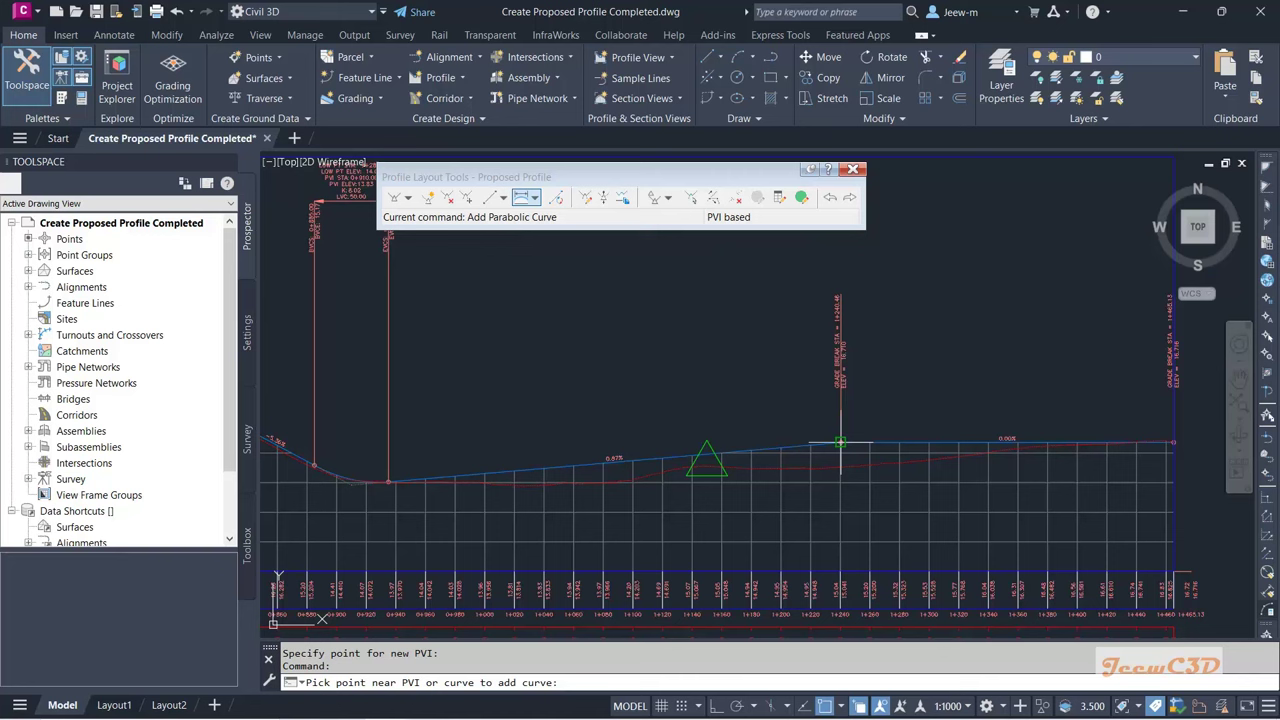
click(840, 441)
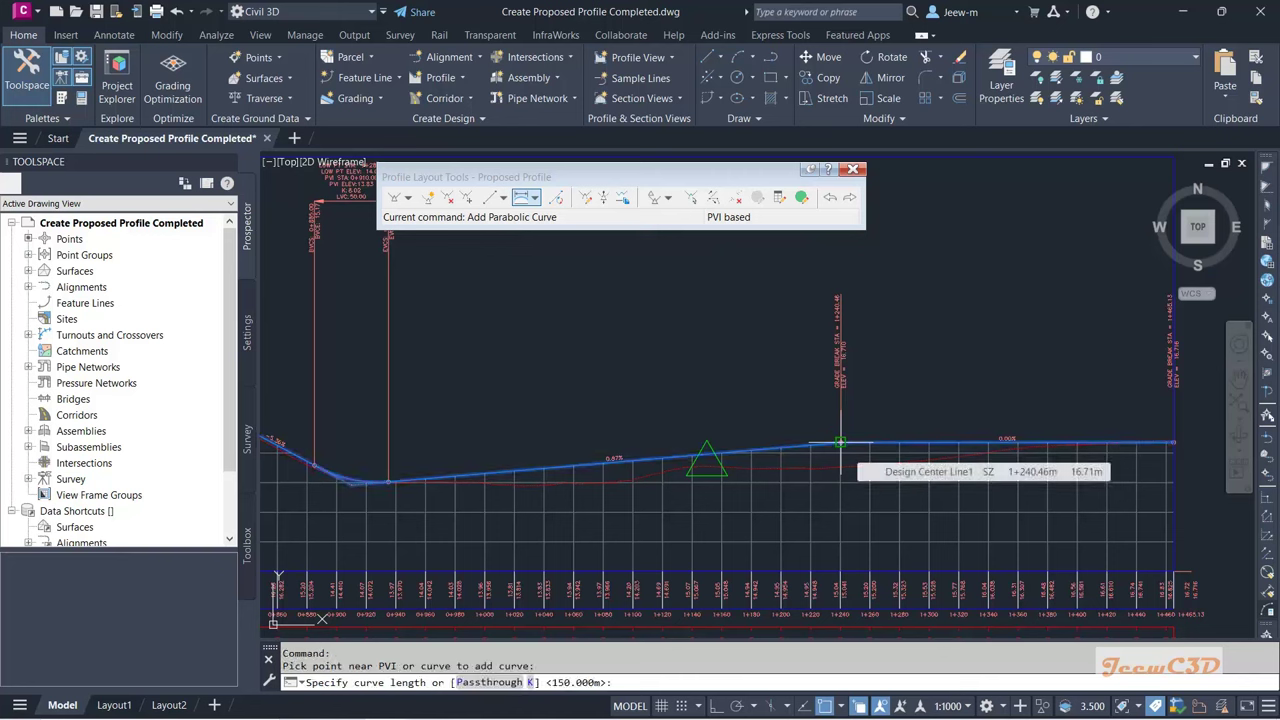
text(100)
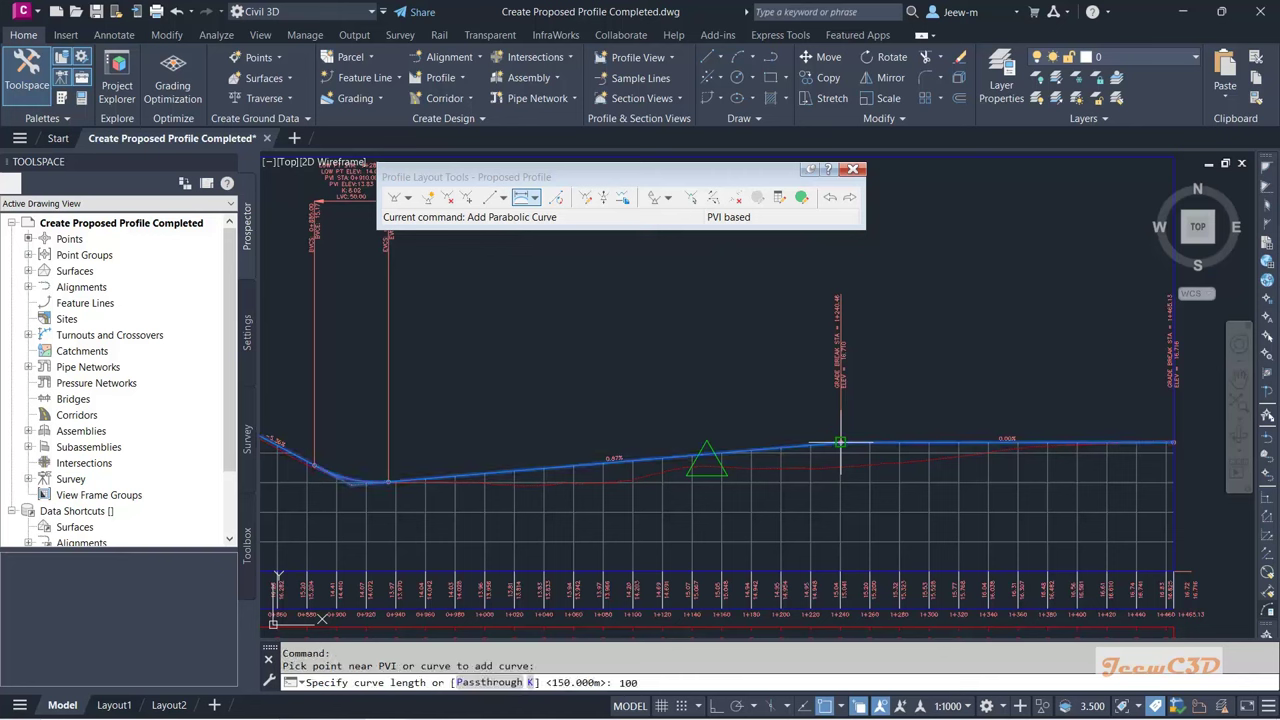
key(Return)
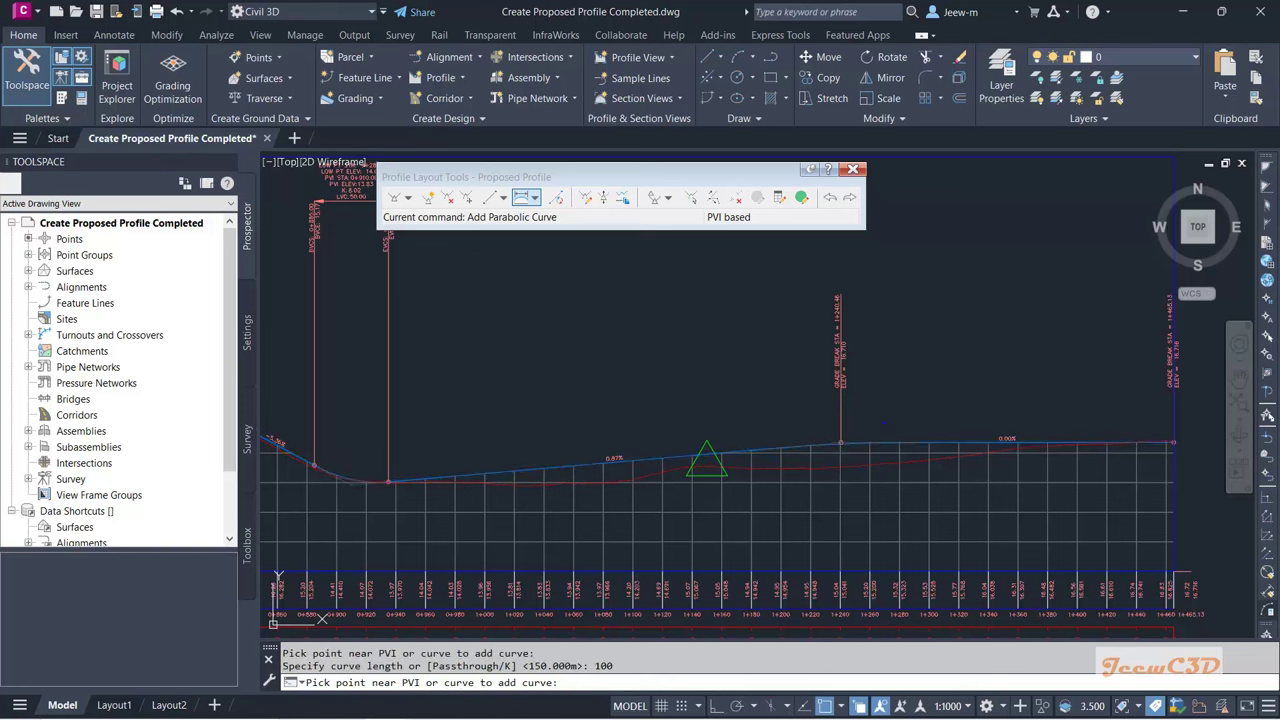
key(Return)
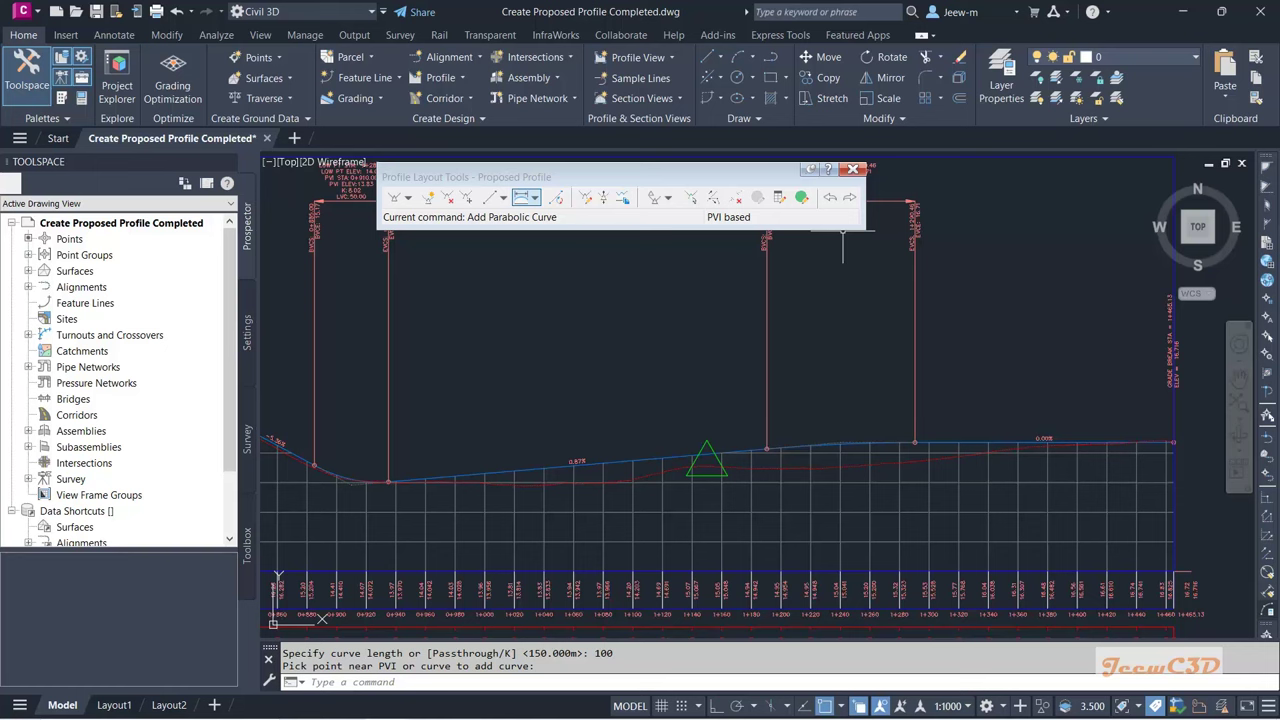
click(853, 168)
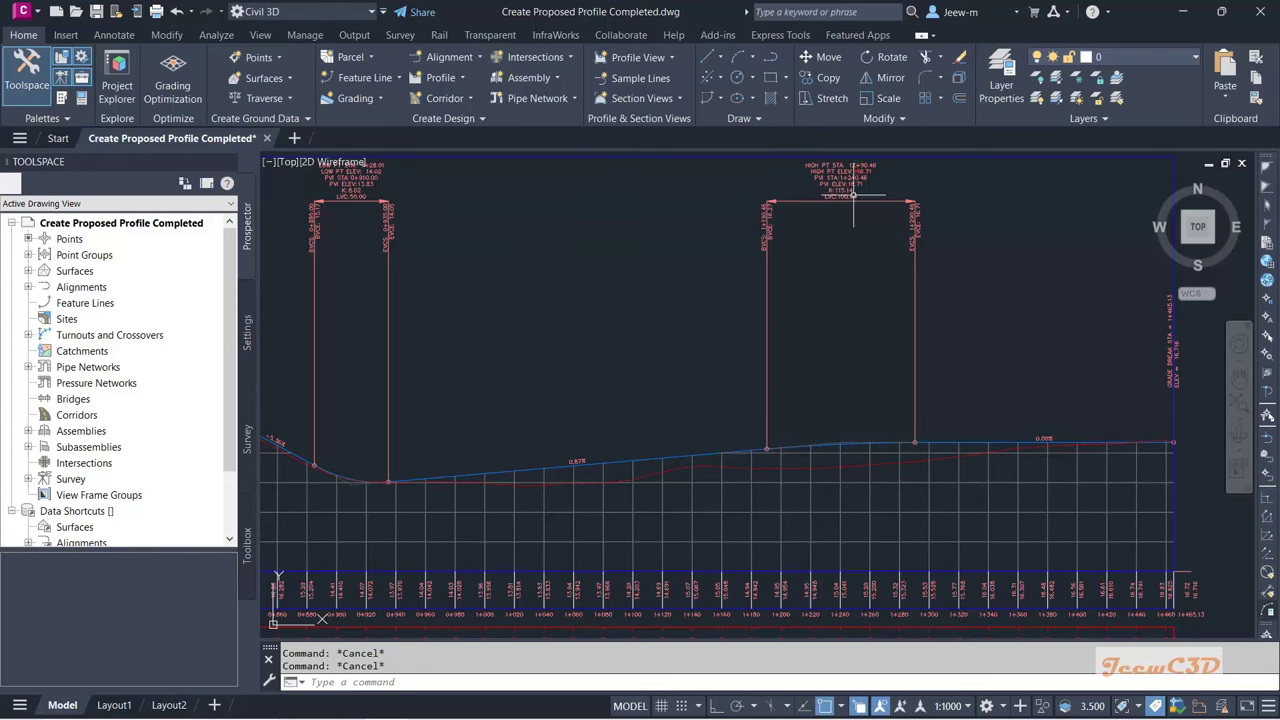
Step: Lower the PVI of the 100 m crest curve to about station 1+240 m and elevation 15.76 m by grip stretching
scroll(851, 453, up, 2)
scroll(851, 453, up, 3)
click(815, 422)
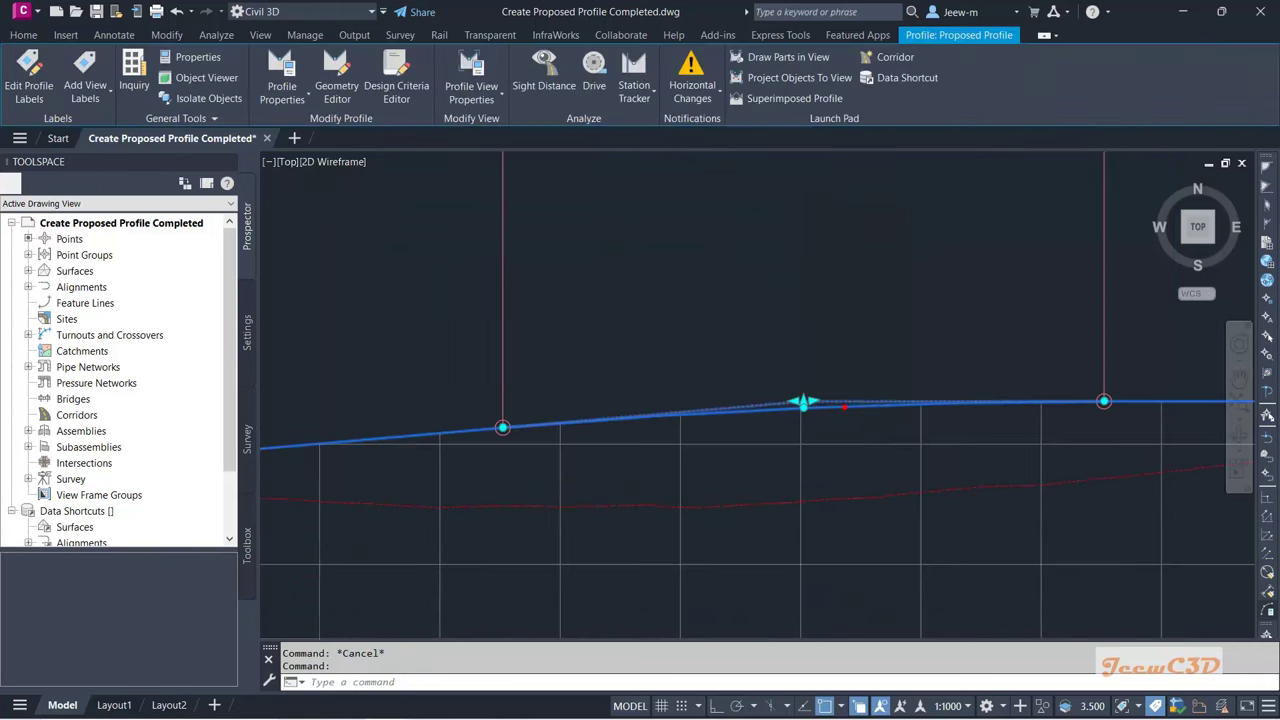
scroll(818, 430, down, 2)
scroll(816, 424, up, 3)
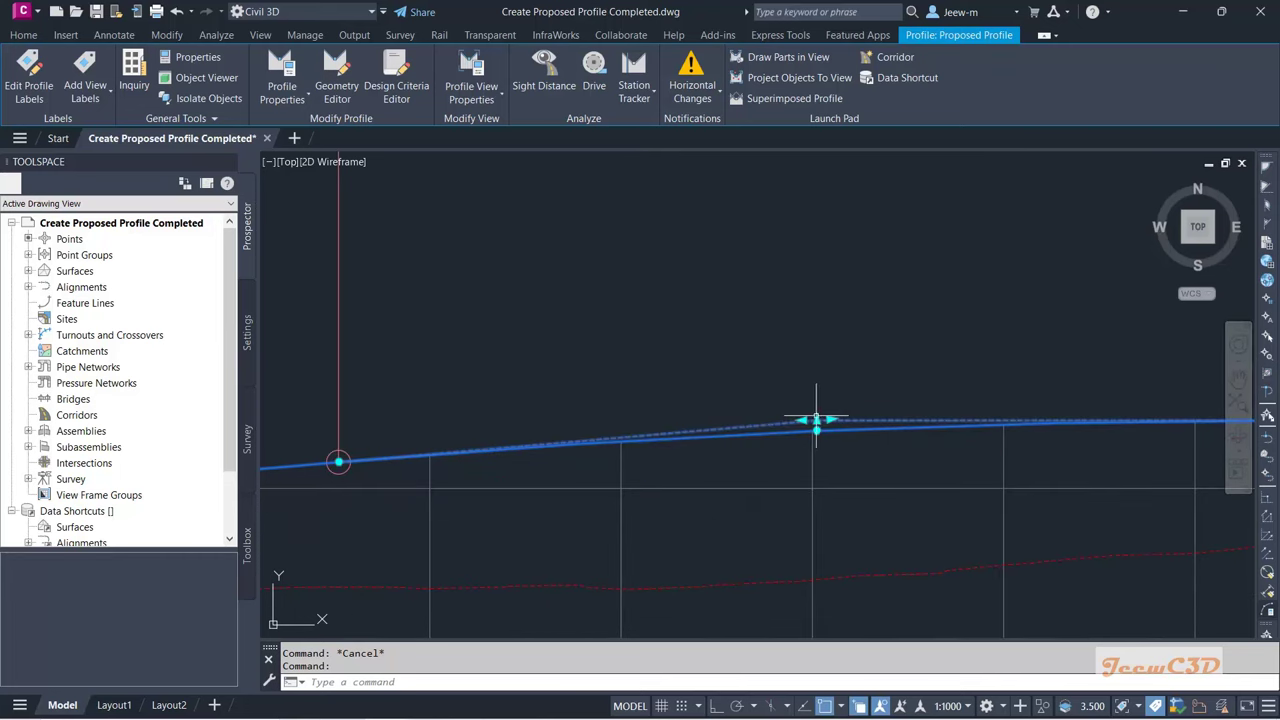
click(817, 421)
scroll(817, 421, down, 3)
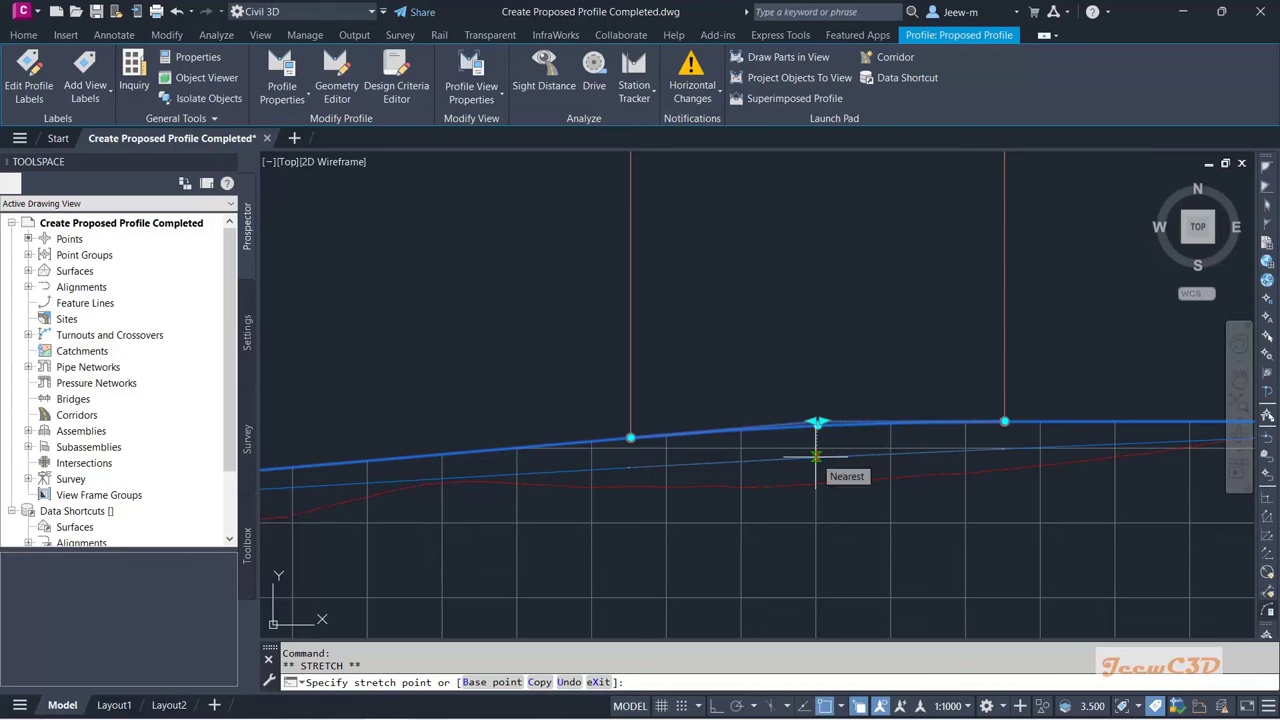
scroll(820, 430, down, 5)
key(Escape)
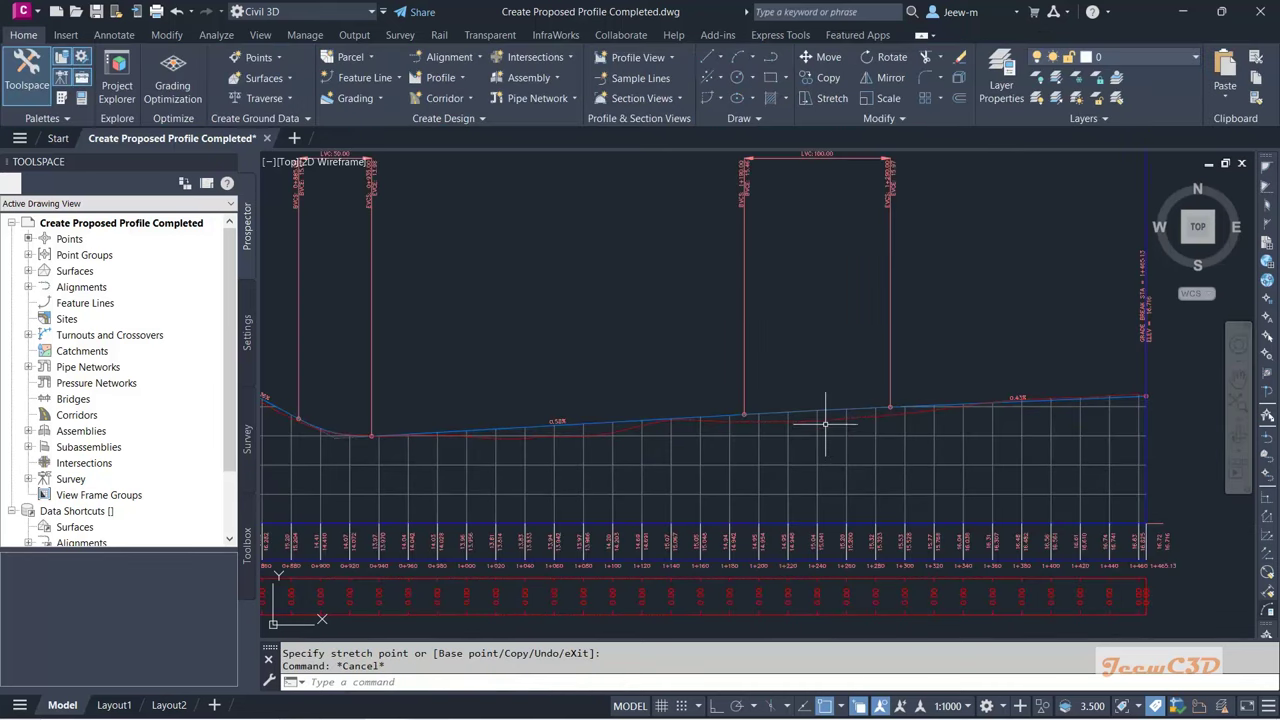
Step: Stretch the sag curve's PVI near station 0+910 m to about station 0+923.5 m and elevation 13.11 m
scroll(663, 440, up, 3)
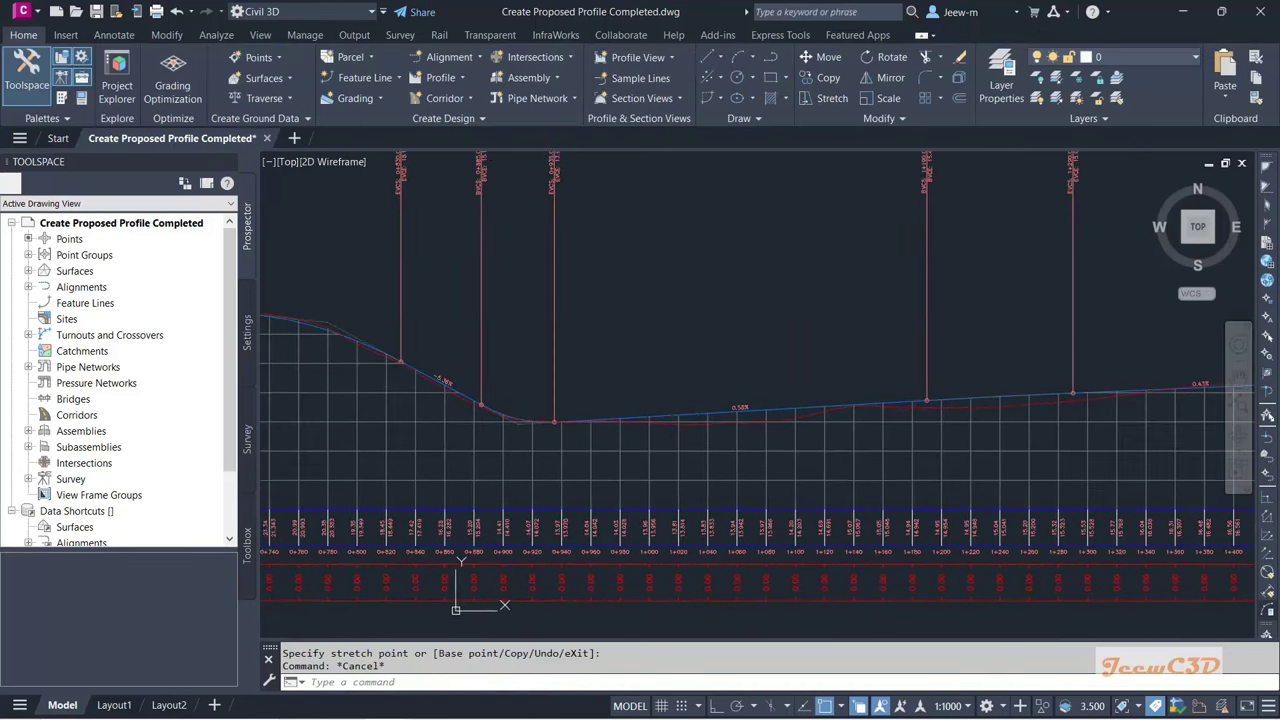
scroll(689, 423, up, 2)
click(694, 414)
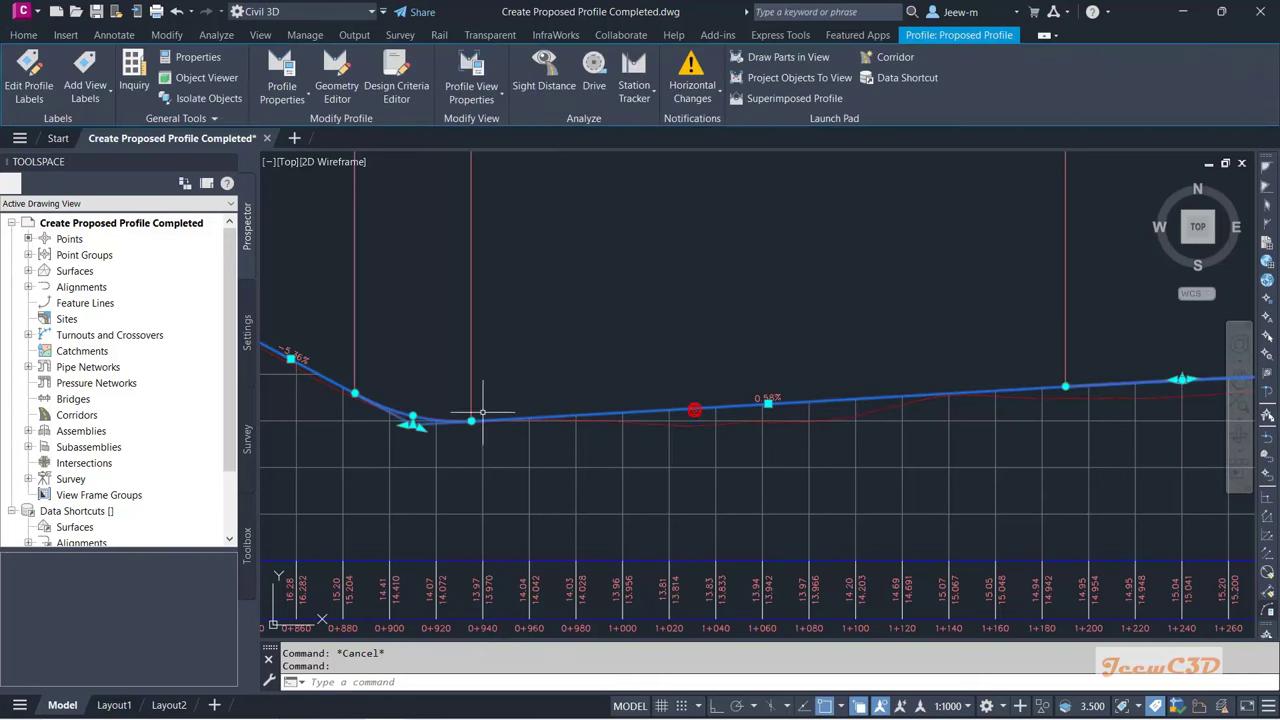
click(414, 425)
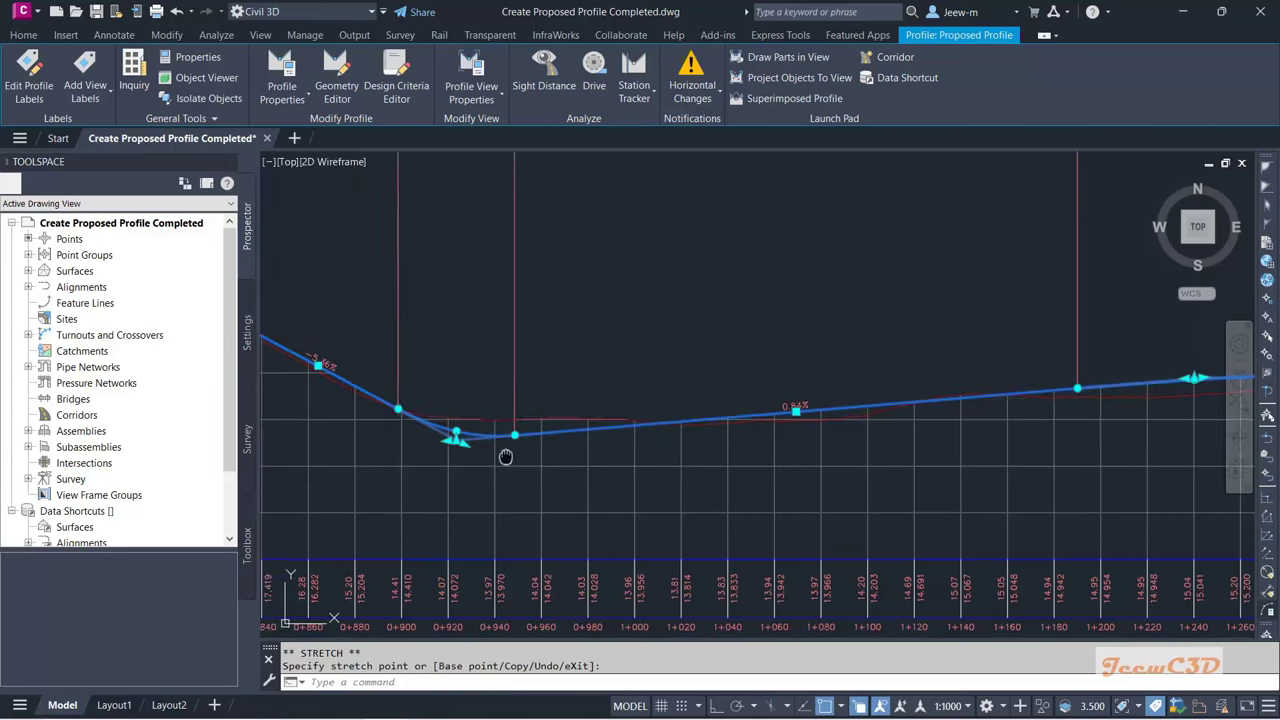
middle_drag(506, 449, 589, 429)
key(Escape)
key(Escape)
Step: Set the sag curve's profile curve length to 150 m in the Proposed Profile's layout parameters
click(587, 410)
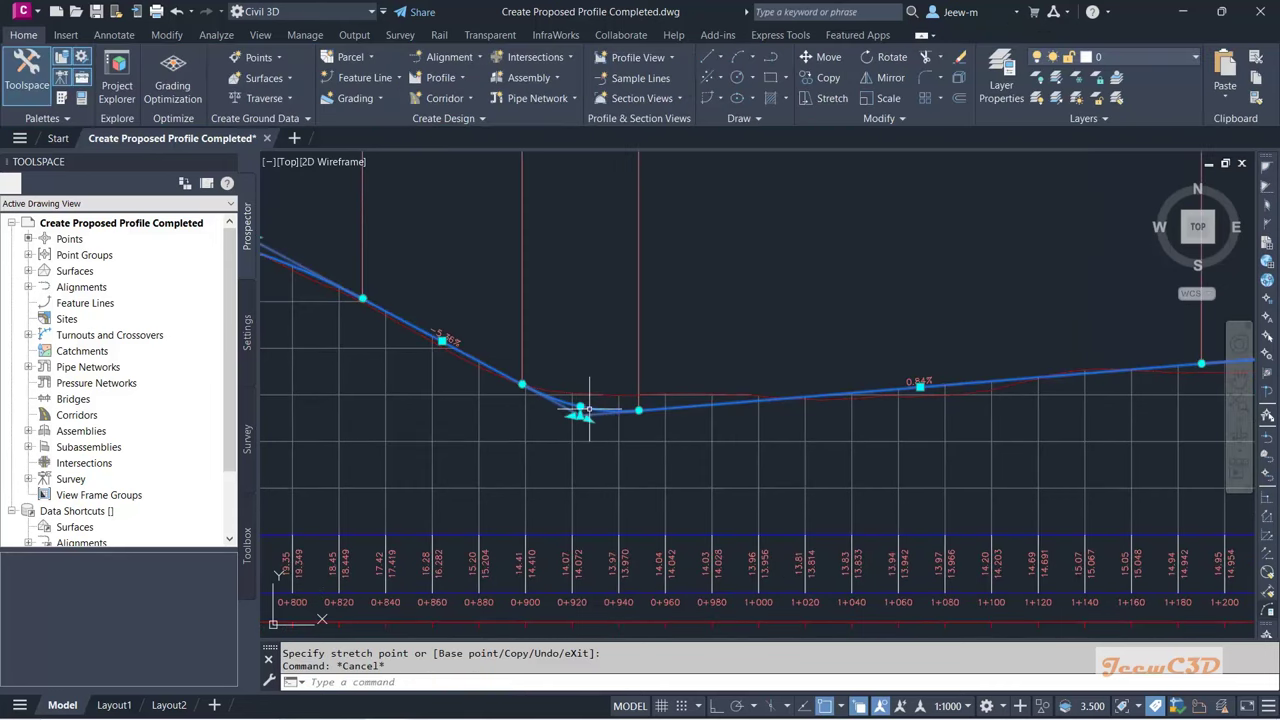
scroll(590, 415, down, 2)
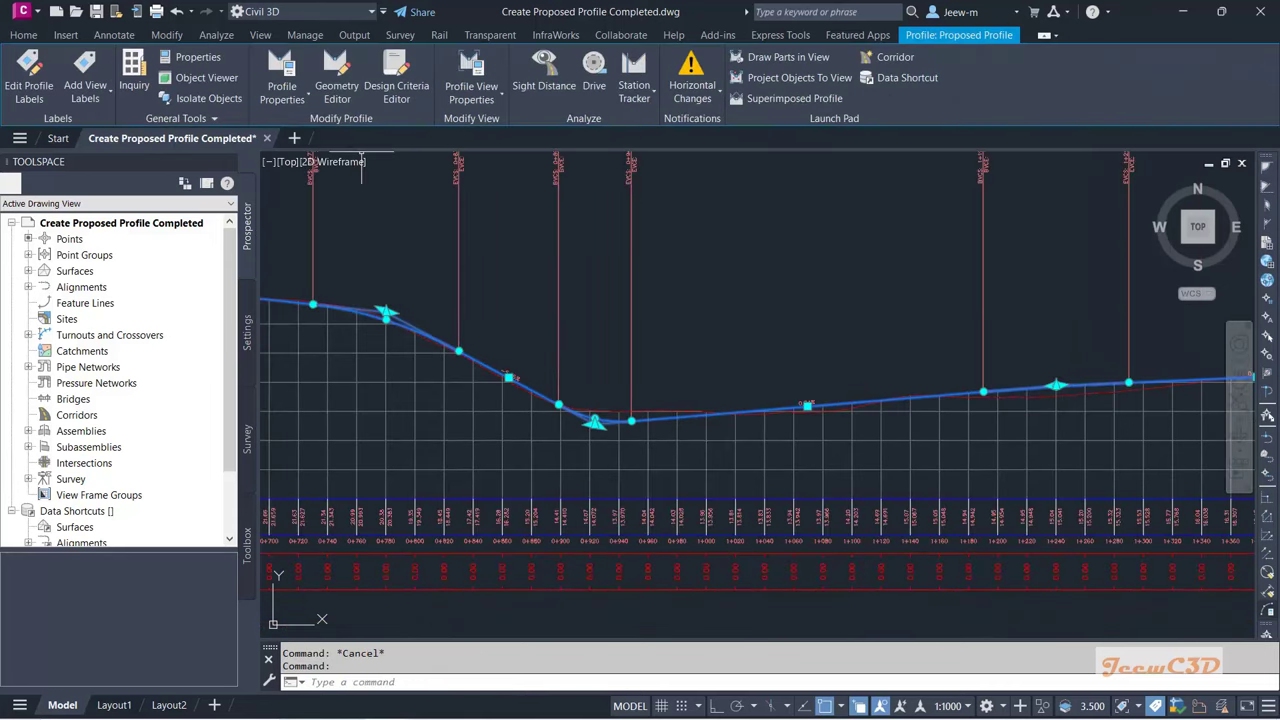
click(340, 92)
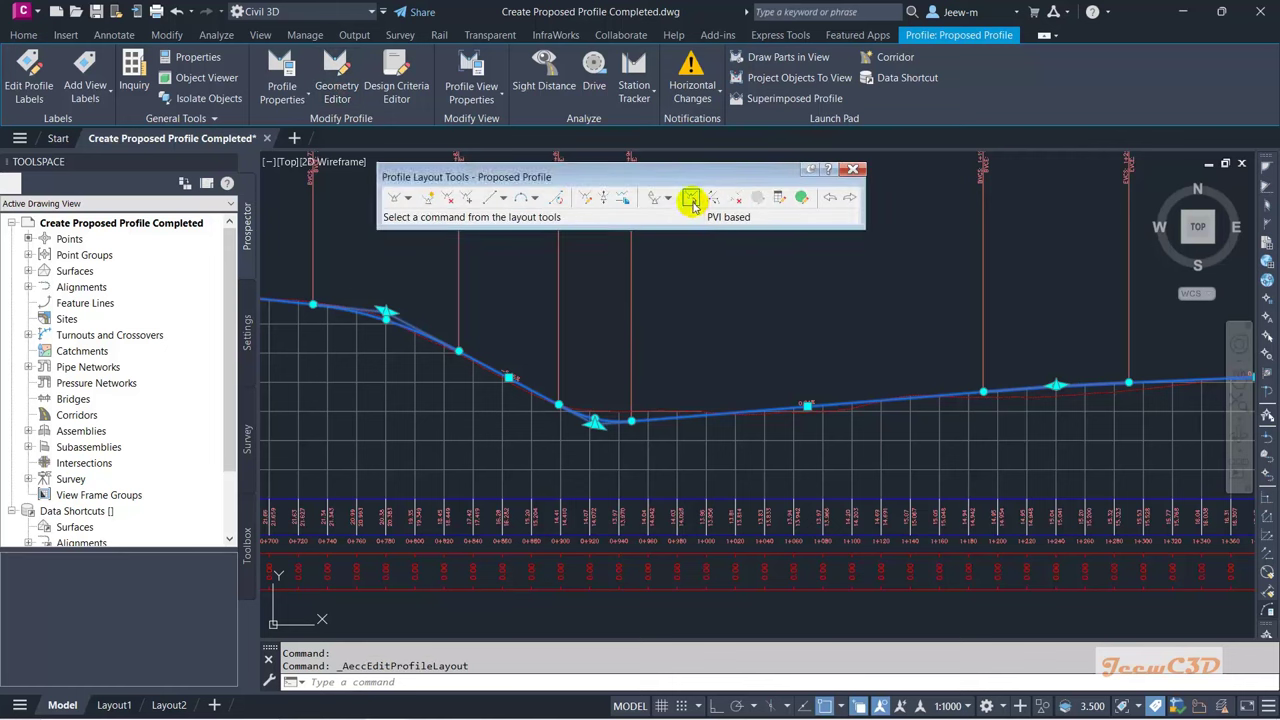
click(780, 197)
click(690, 197)
click(590, 423)
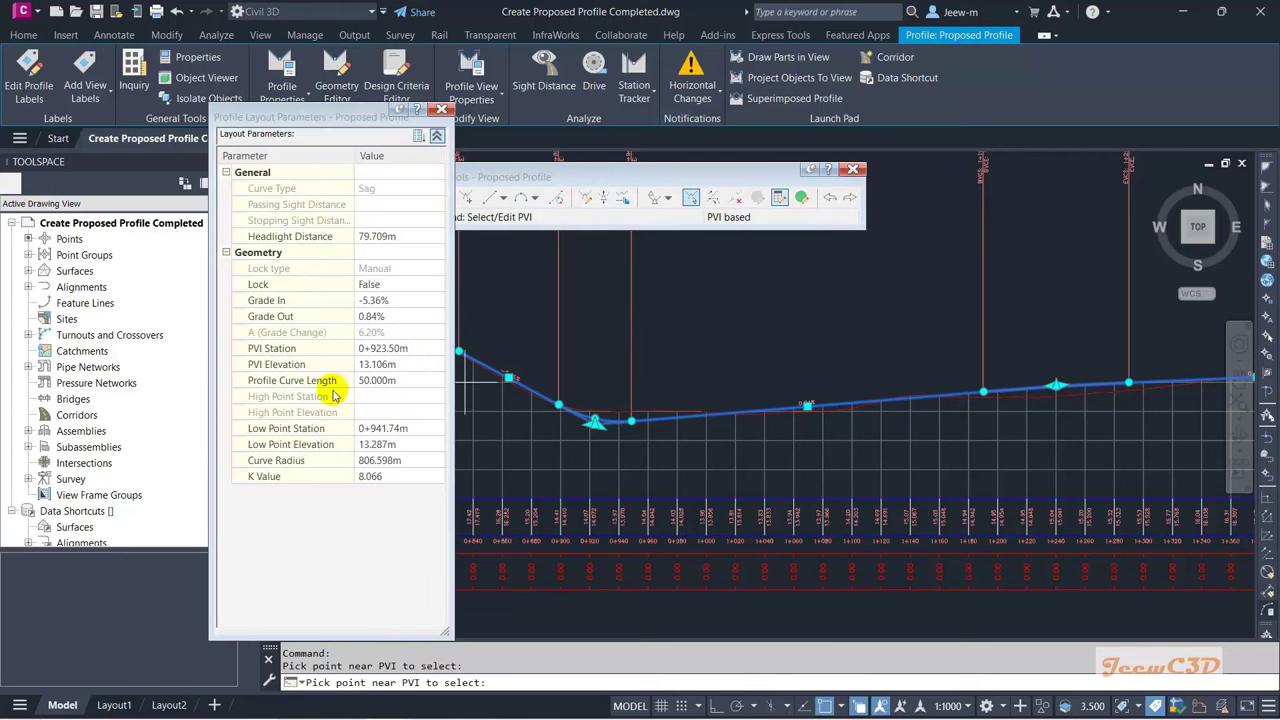
click(372, 381)
text(150)
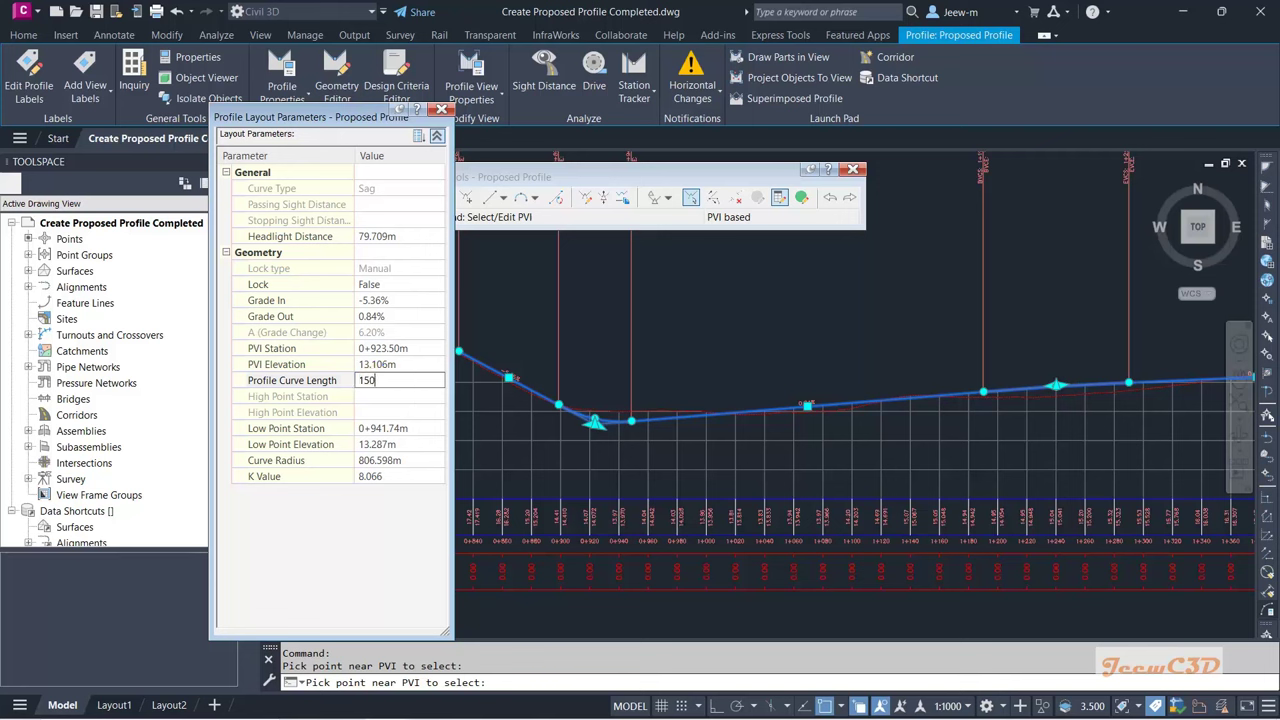
key(Return)
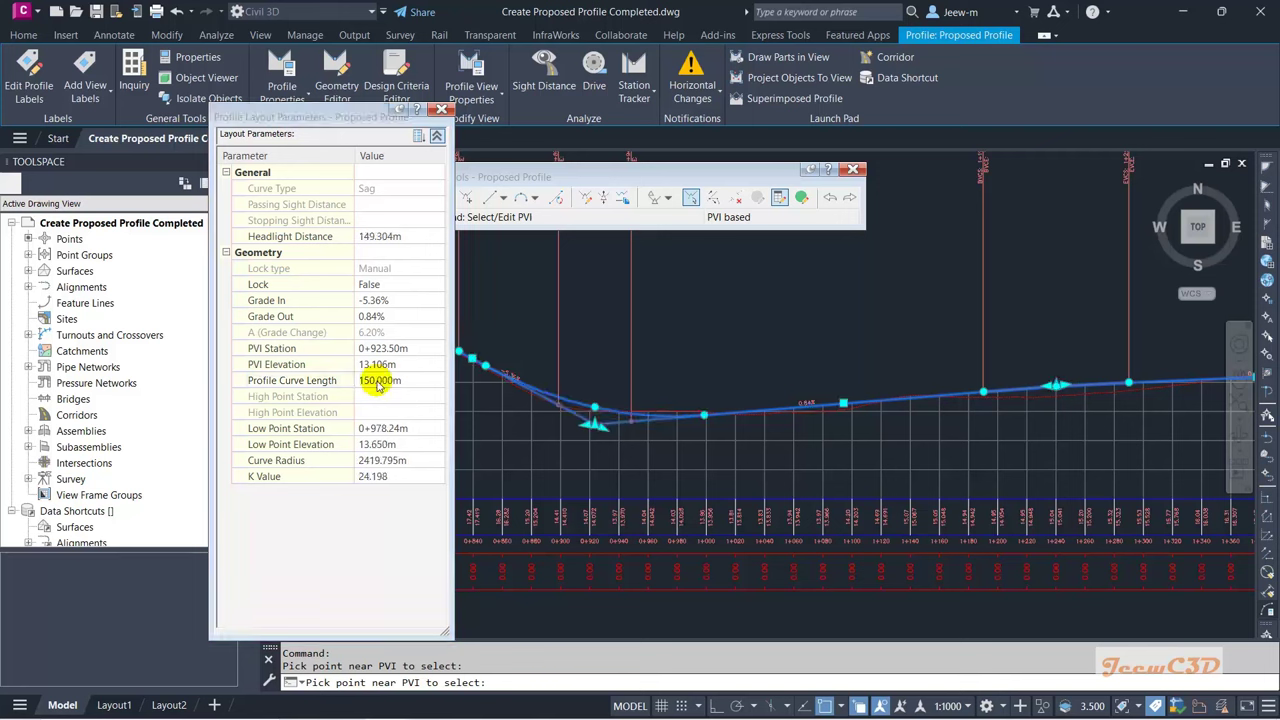
key(Escape)
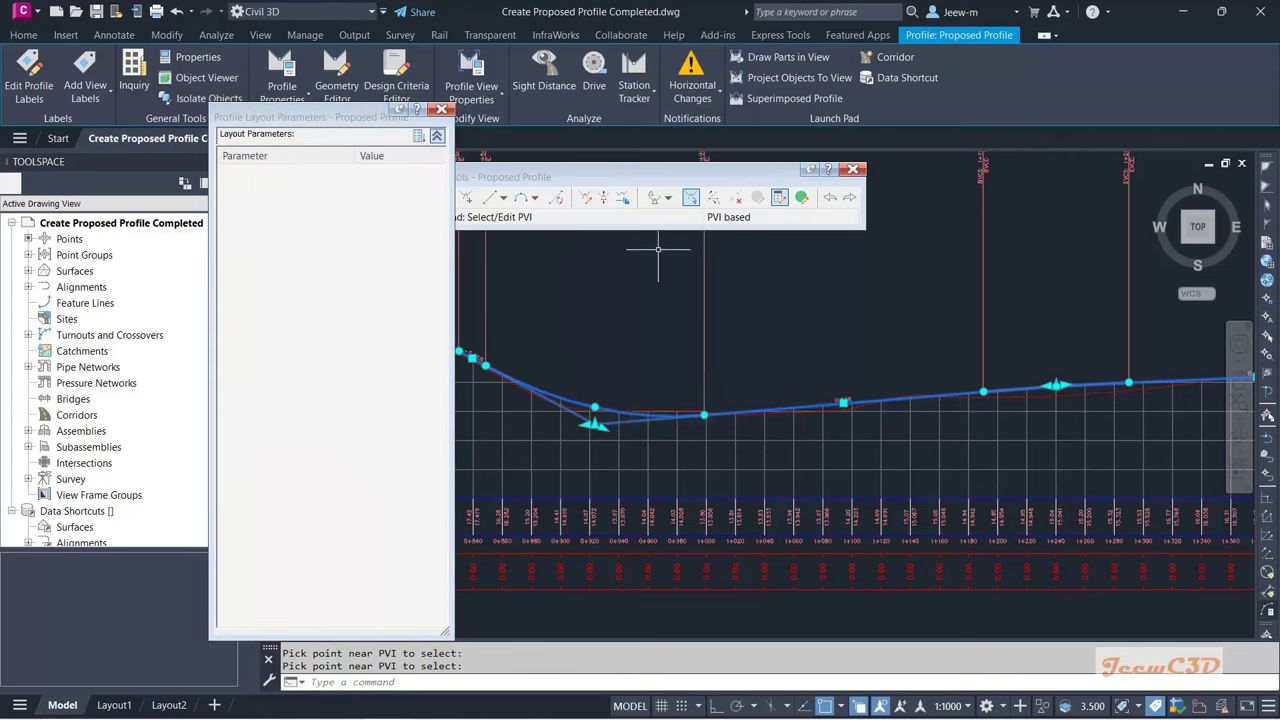
Step: Set the sag curve's PVI station to 0+920 m and its PVI elevation to 13.1 m
click(690, 197)
click(594, 412)
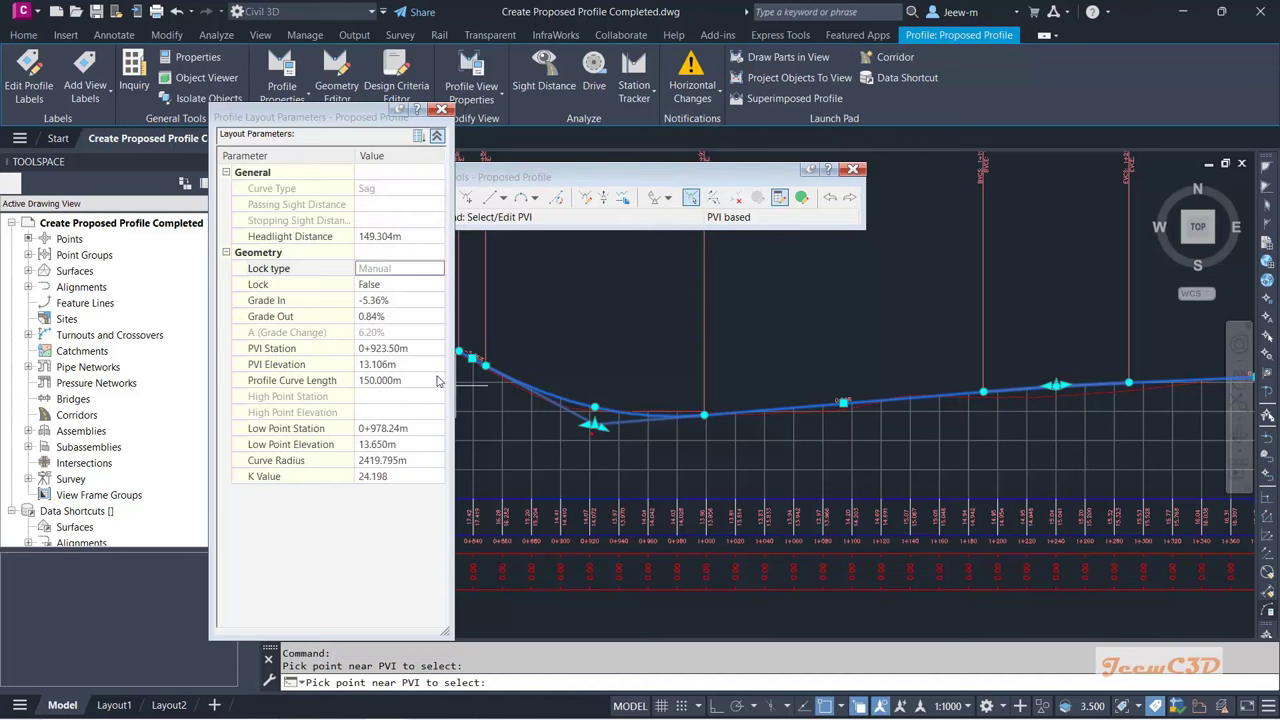
click(397, 348)
text(920)
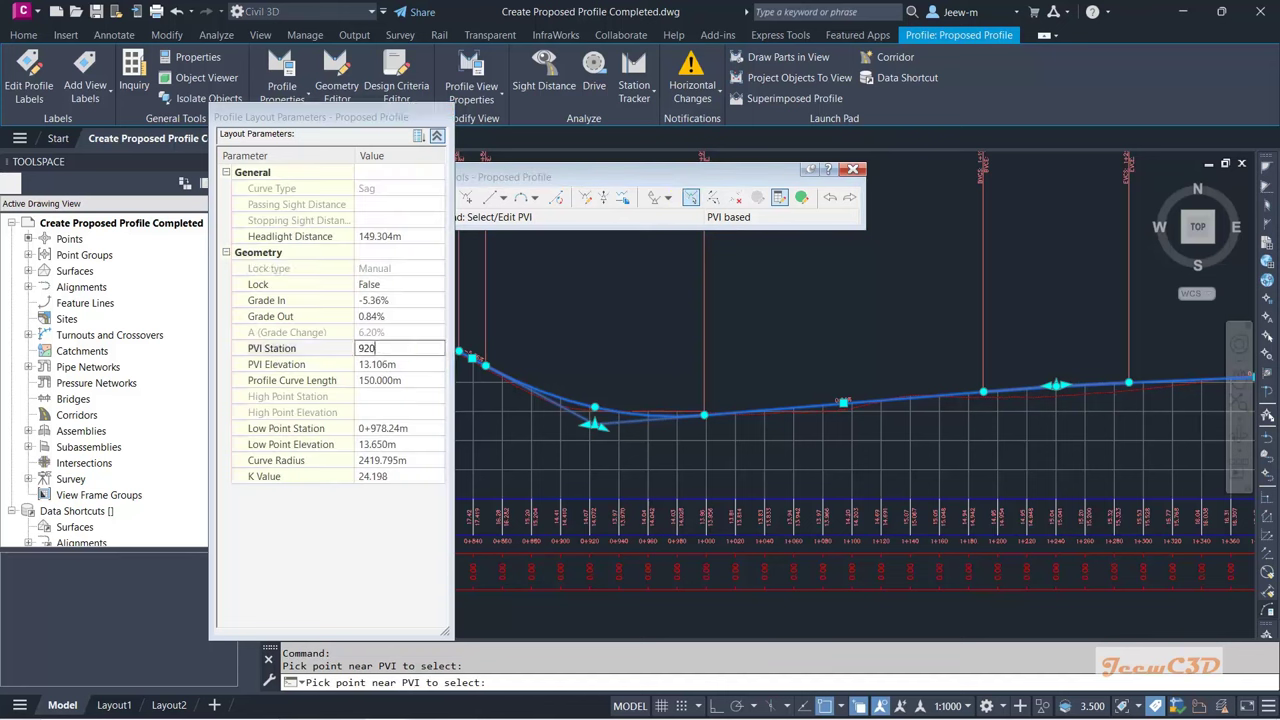
key(Return)
click(393, 367)
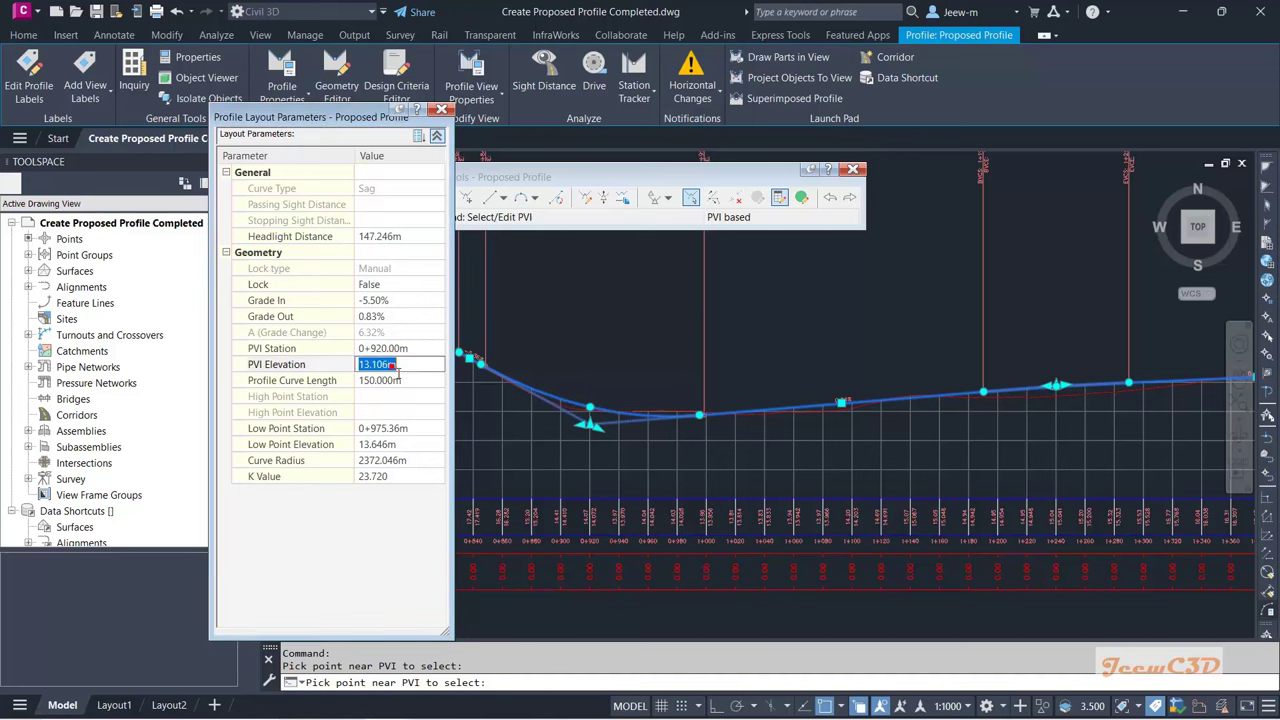
text(13.1)
key(Return)
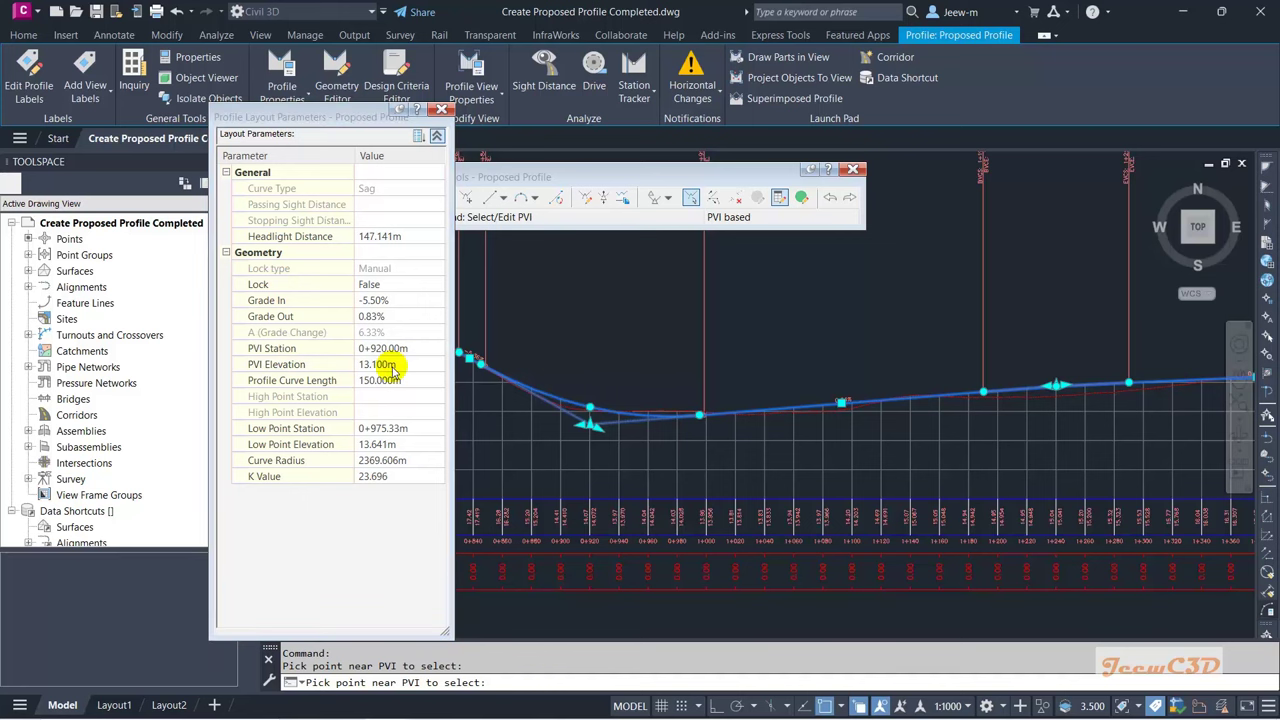
Step: Set the last crest curve's PVI to station 1+240 m and elevation 15.760 m, and close the profile layout tools
middle_drag(803, 313, 666, 345)
scroll(987, 432, up, 4)
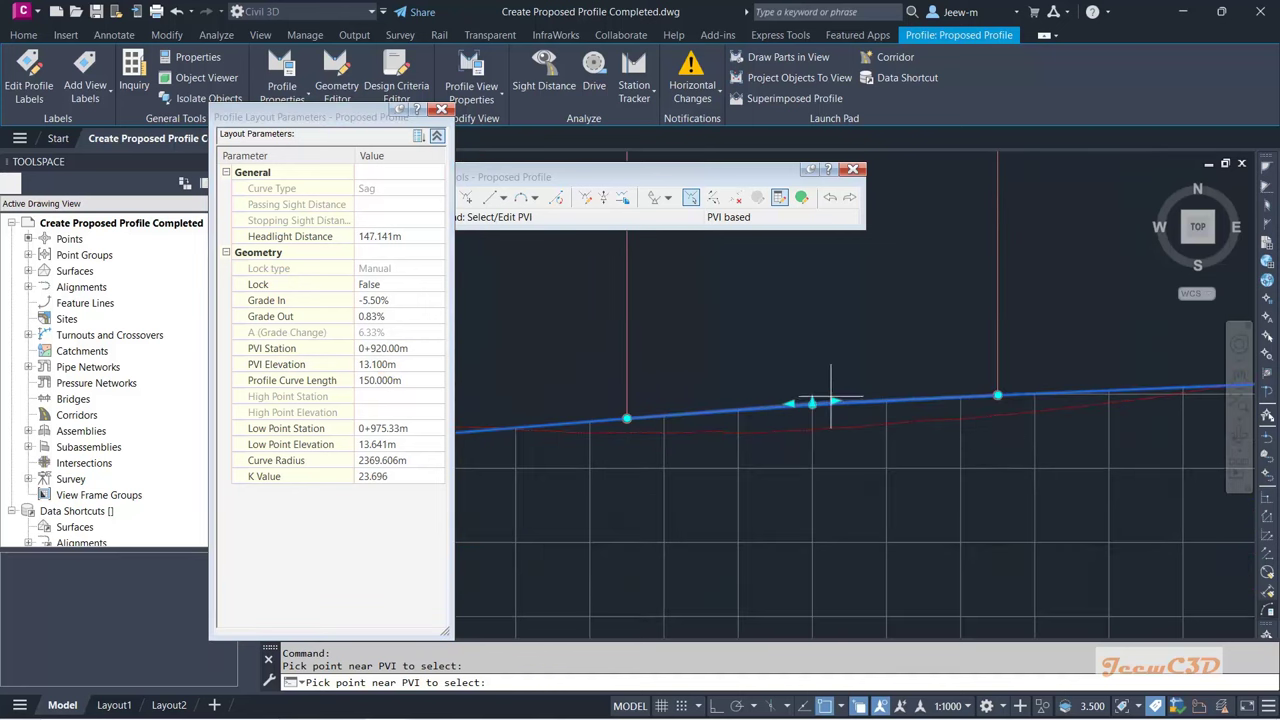
click(810, 403)
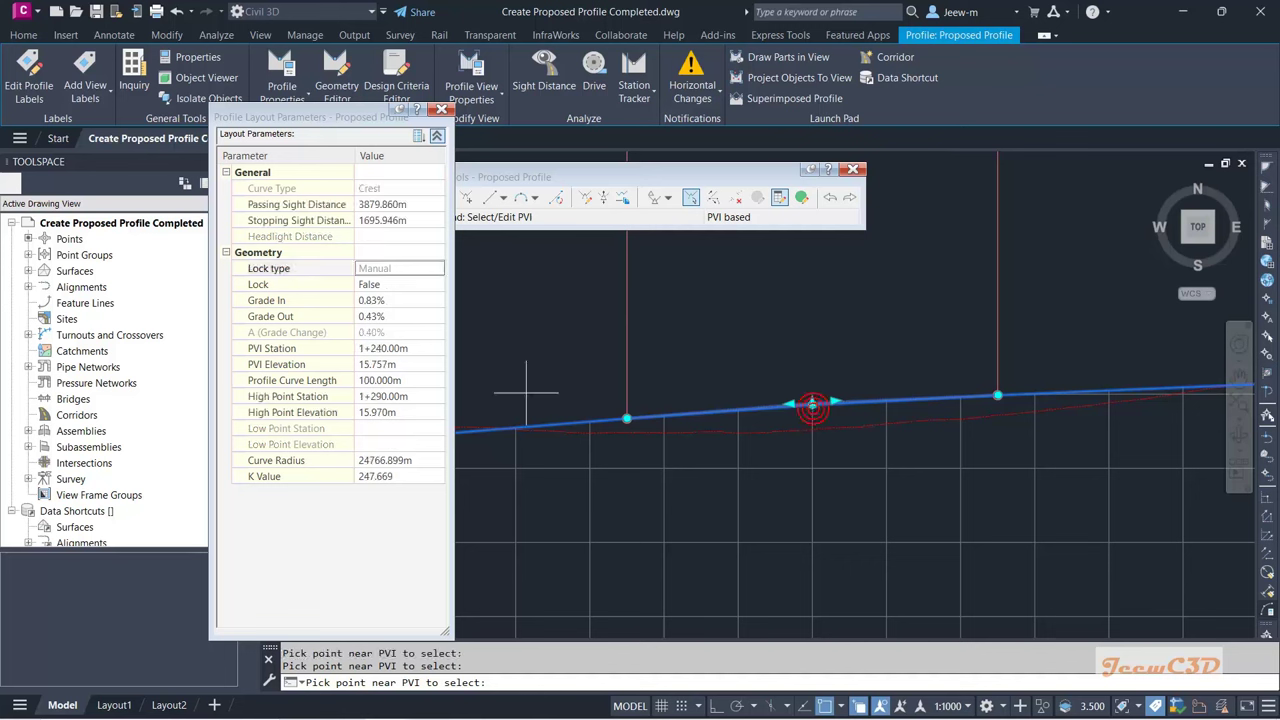
click(388, 350)
text(1240)
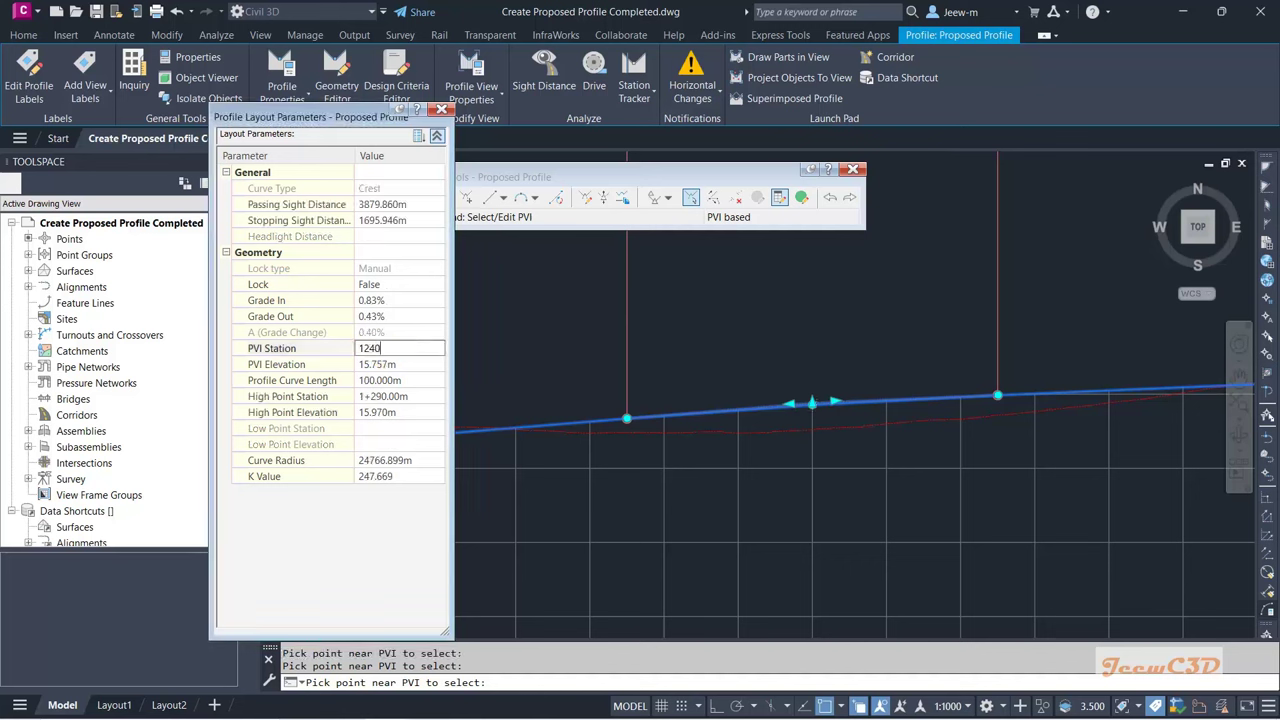
key(Return)
click(372, 364)
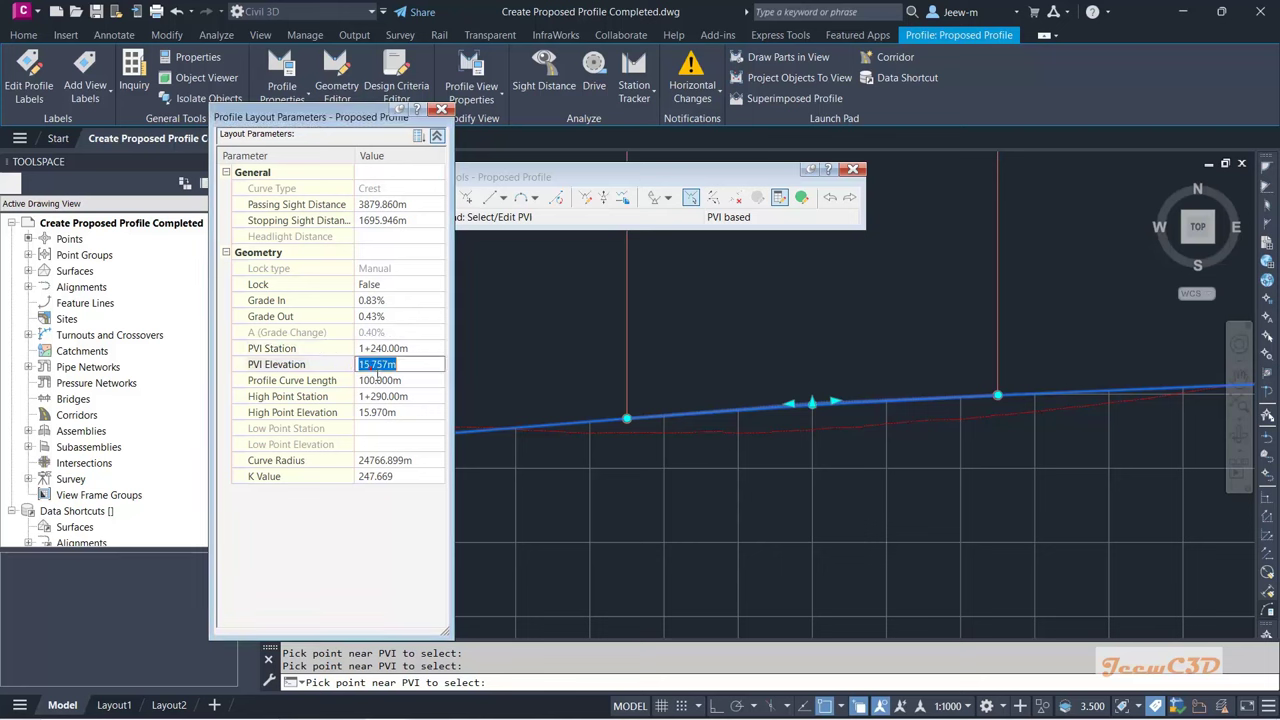
click(392, 366)
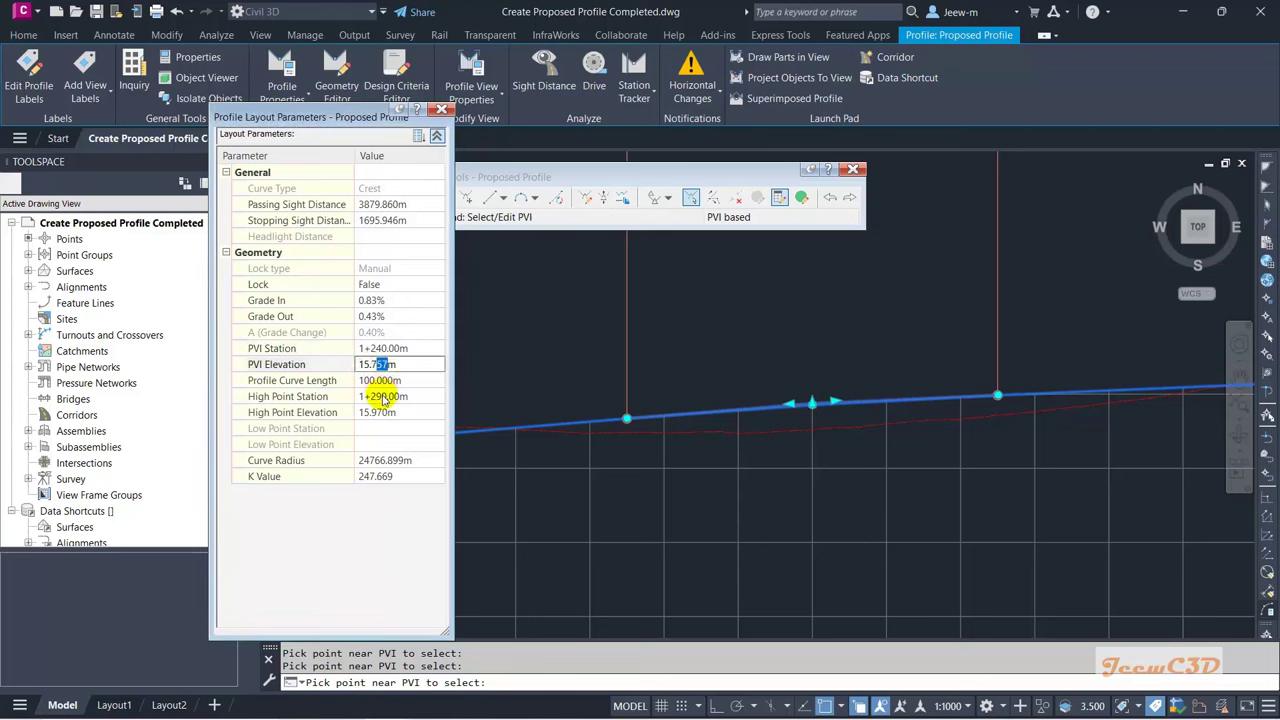
text(60)
key(Return)
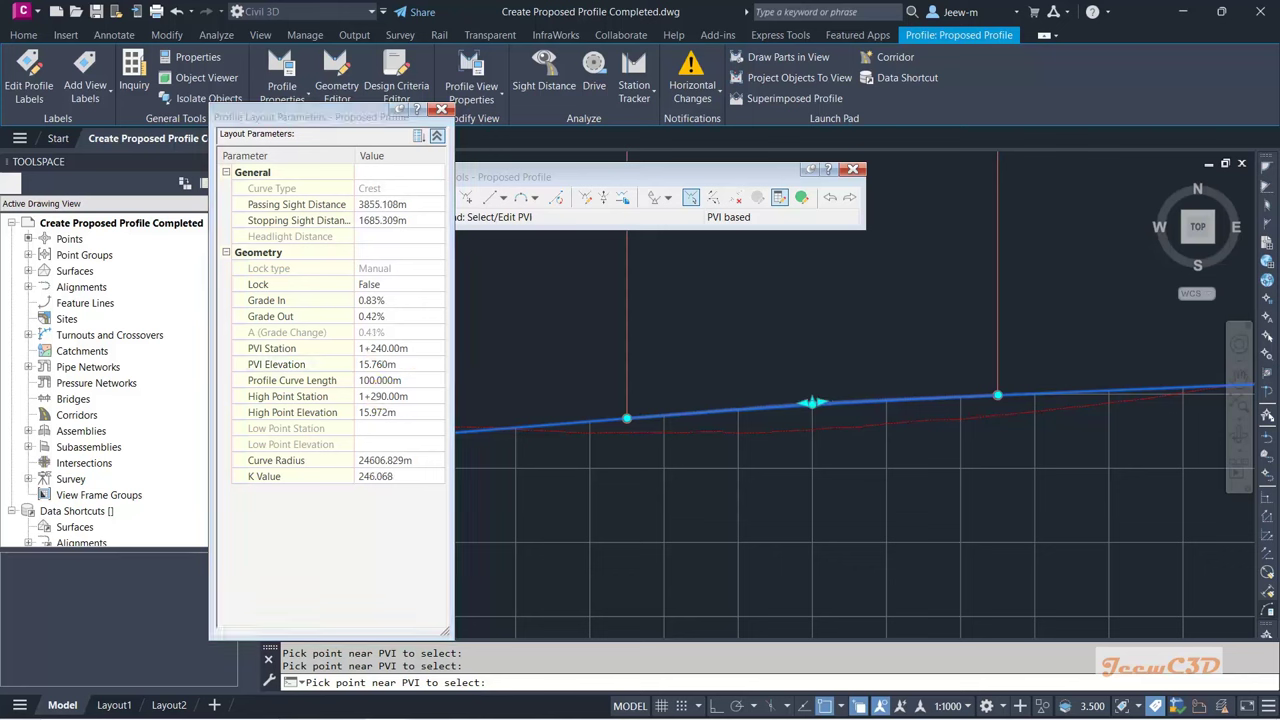
key(Escape)
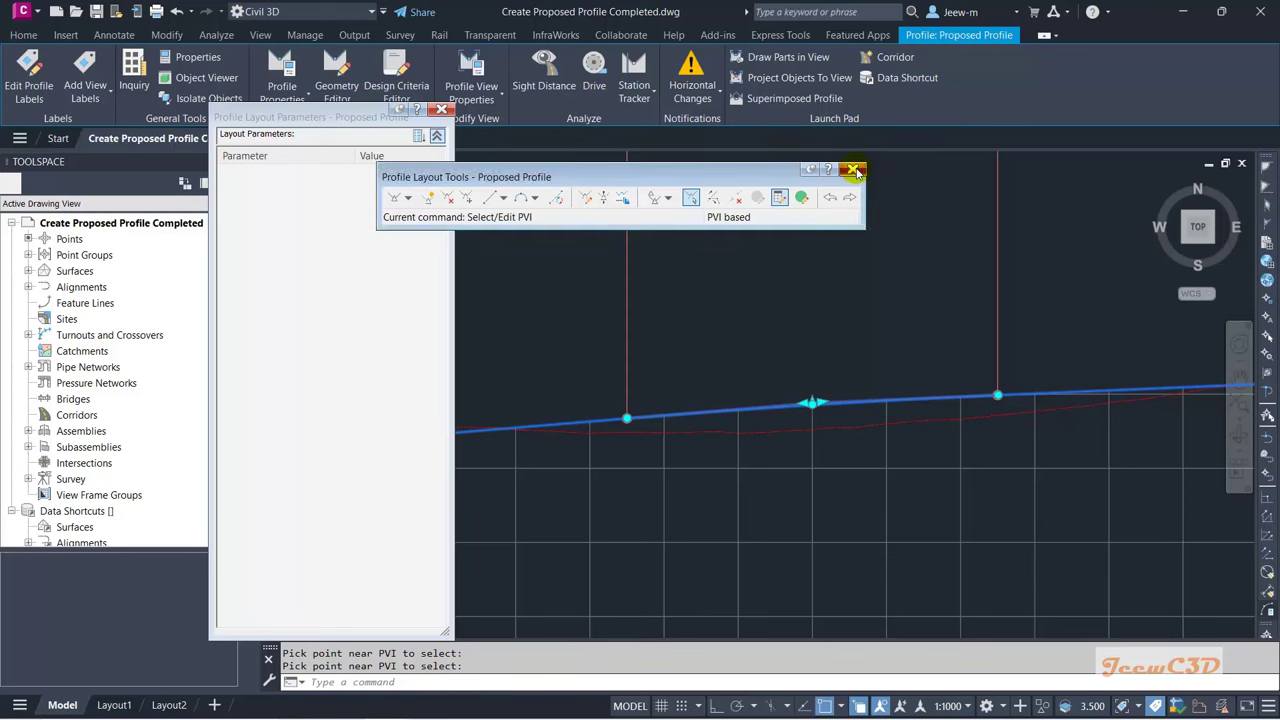
scroll(834, 295, down, 5)
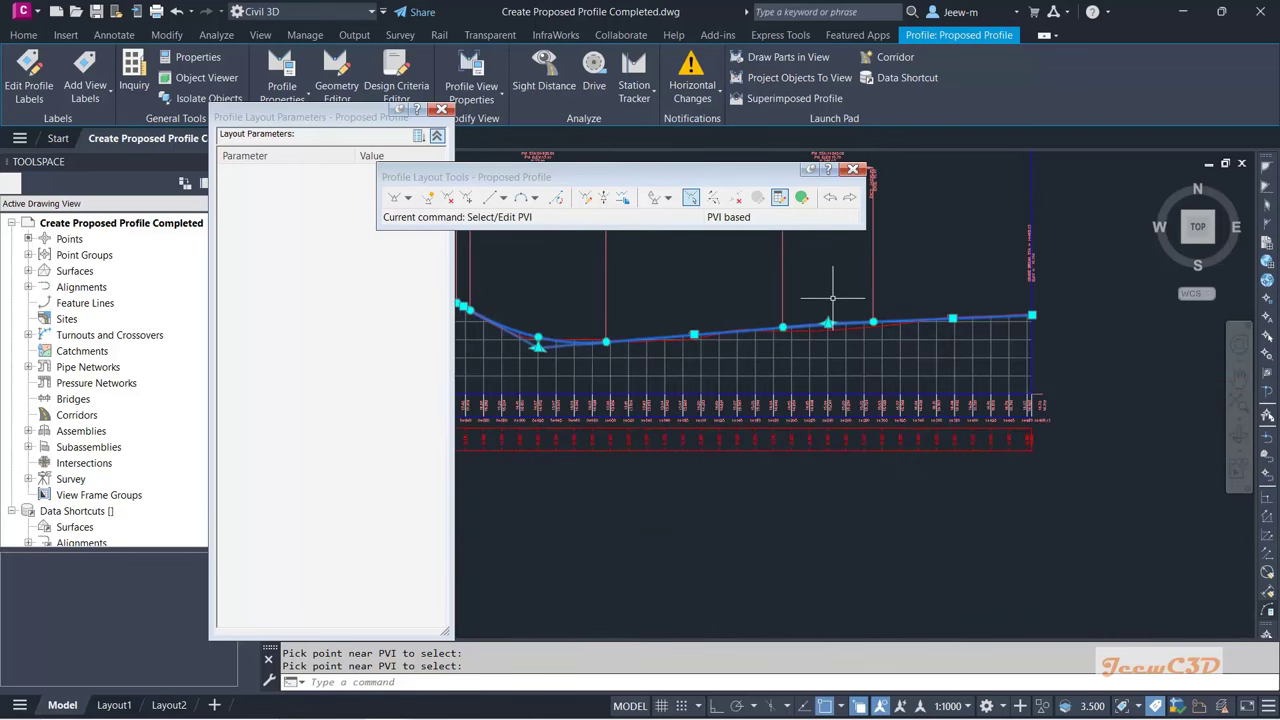
click(851, 172)
scroll(765, 318, down, 6)
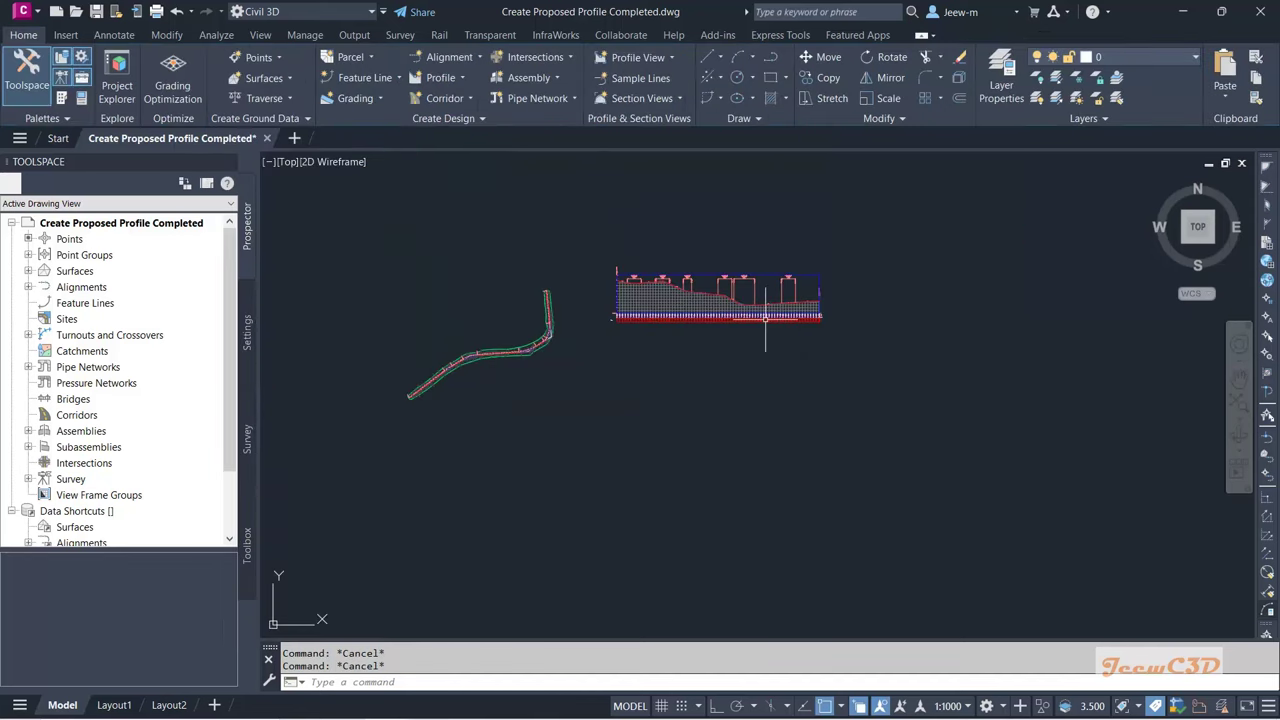
middle_drag(847, 429, 929, 531)
scroll(826, 403, up, 4)
mouse_move(826, 403)
middle_down()
mouse_move(816, 340)
mouse_move(751, 375)
middle_up()
mouse_move(814, 340)
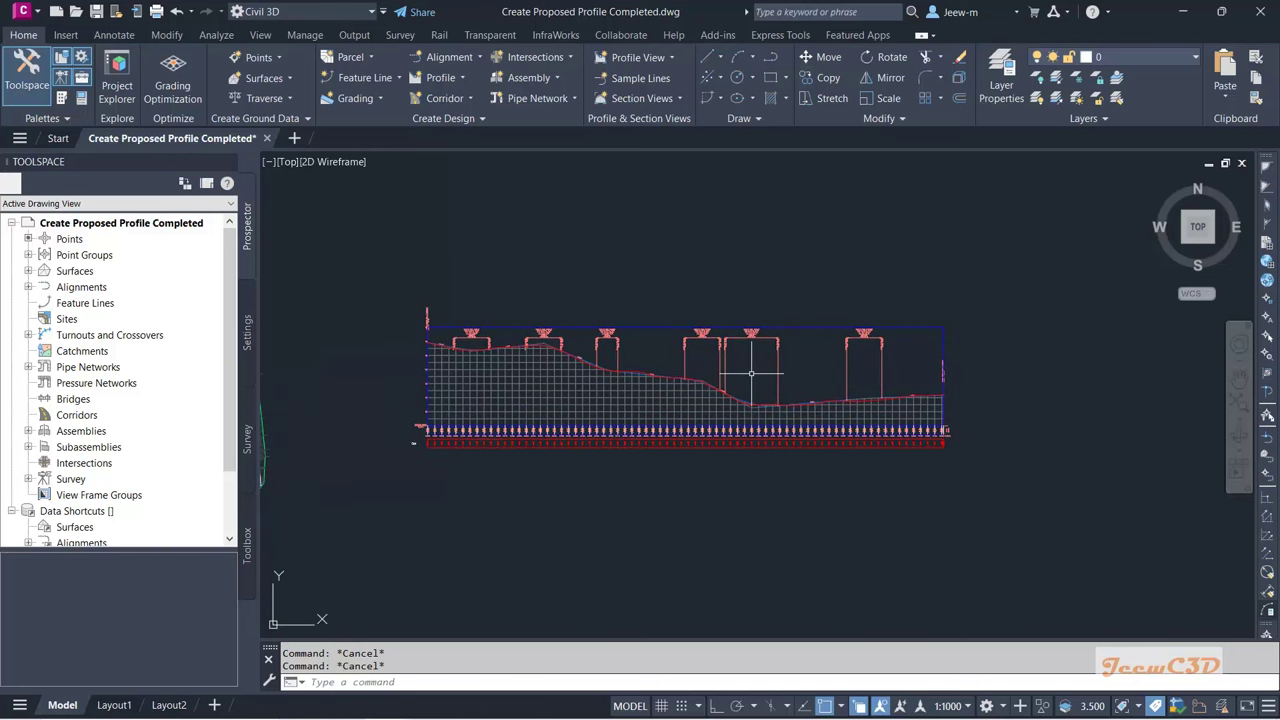
Step: Examine the elevation and cut data bands beneath the profile view, starting from station 0+000
mouse_move(751, 374)
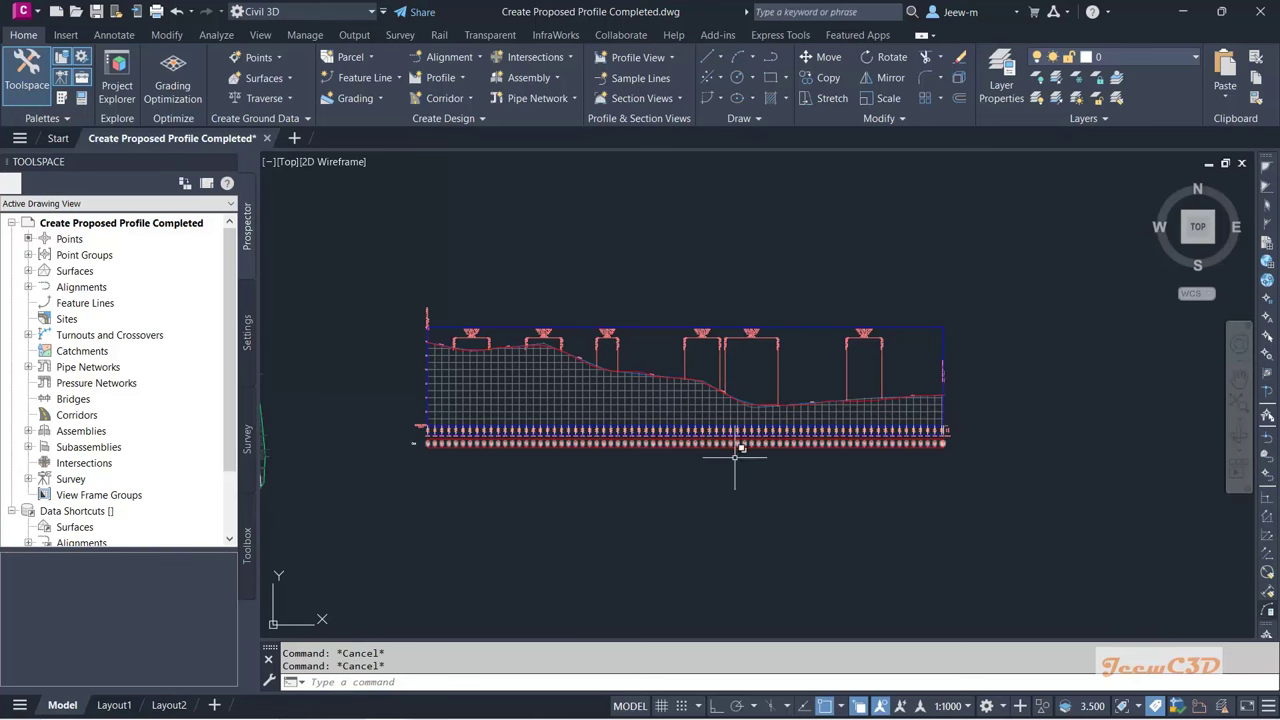
scroll(466, 455, up, 2)
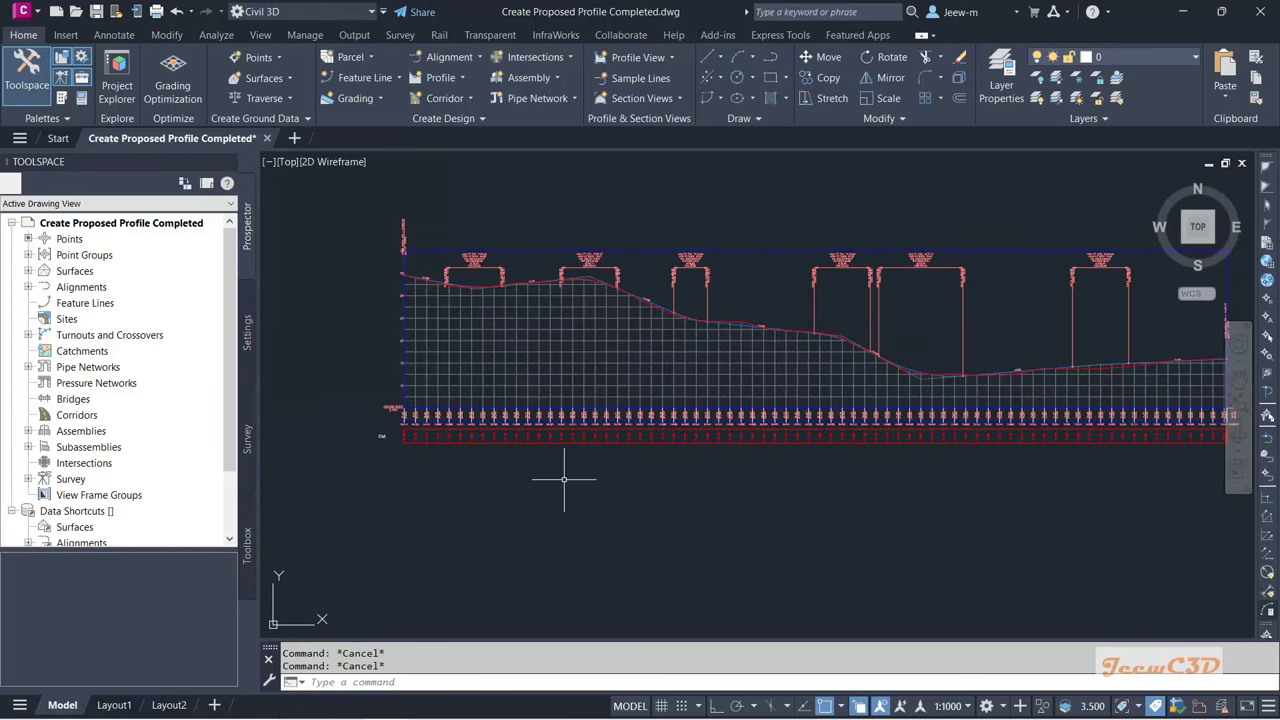
scroll(471, 443, down, 1)
scroll(471, 451, up, 3)
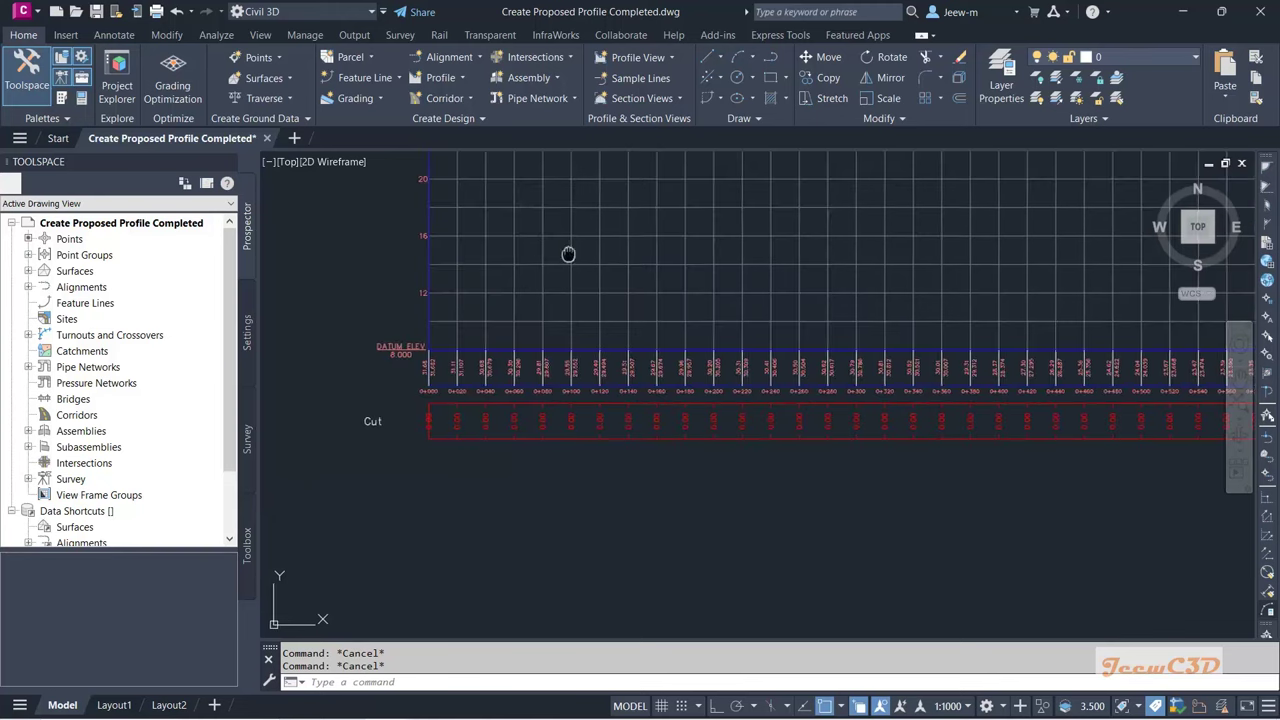
scroll(570, 330, down, 2)
scroll(491, 420, up, 5)
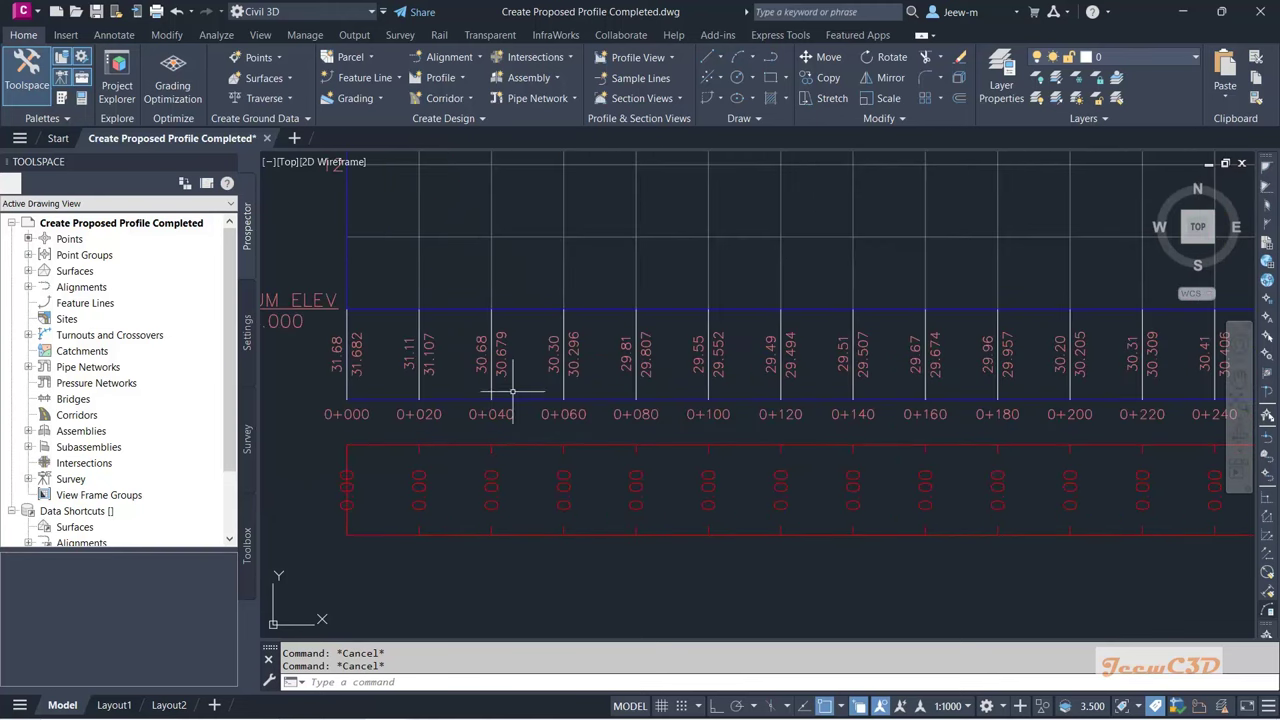
scroll(572, 390, down, 3)
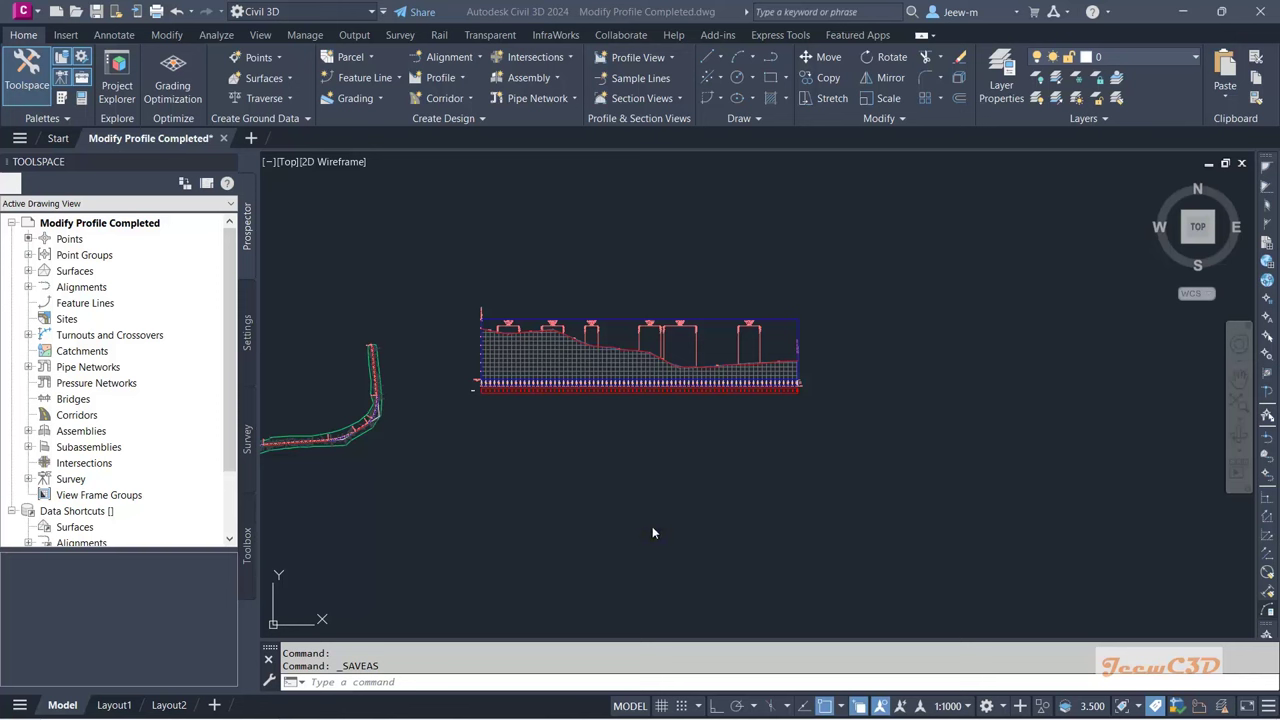
scroll(480, 380, up, 4)
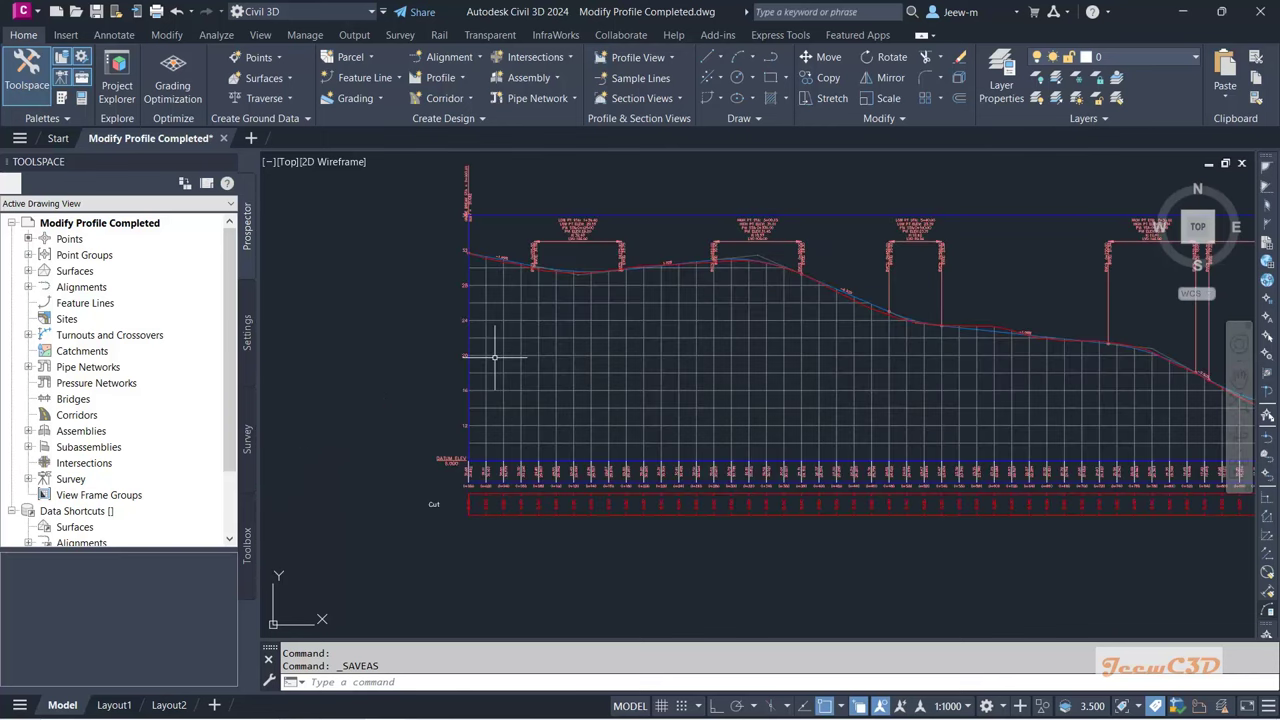
scroll(507, 479, up, 3)
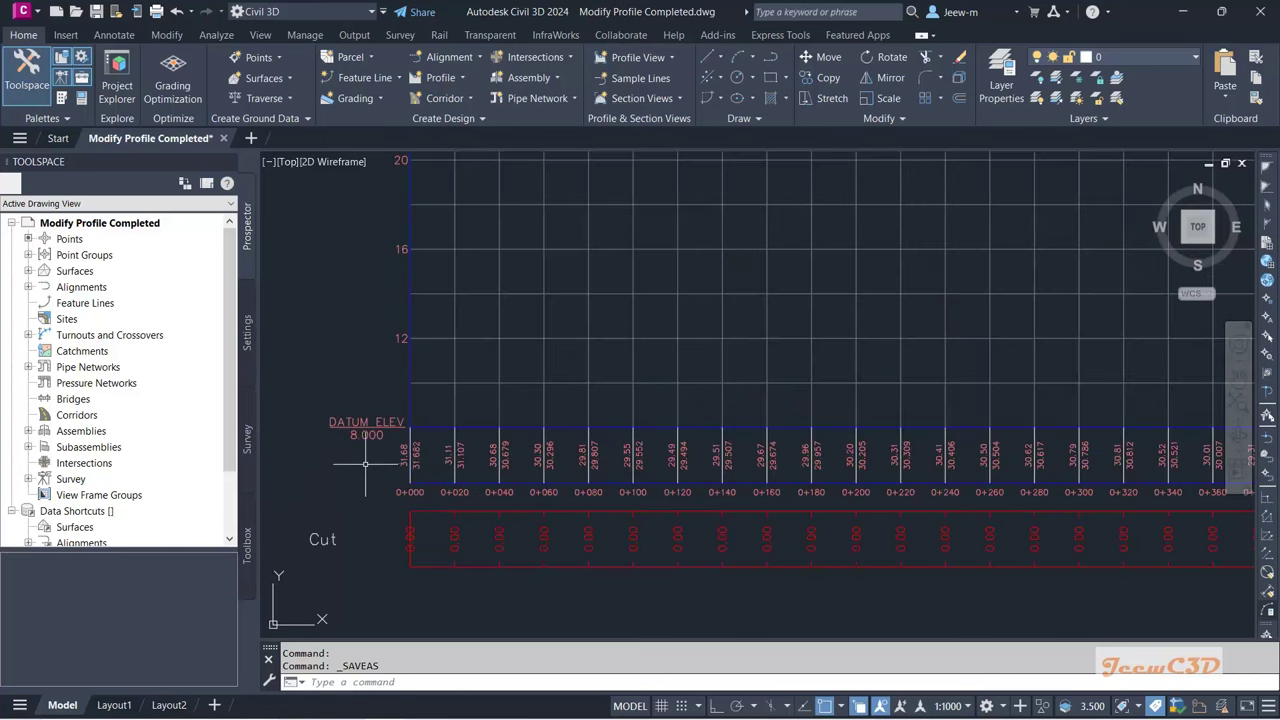
scroll(377, 462, up, 2)
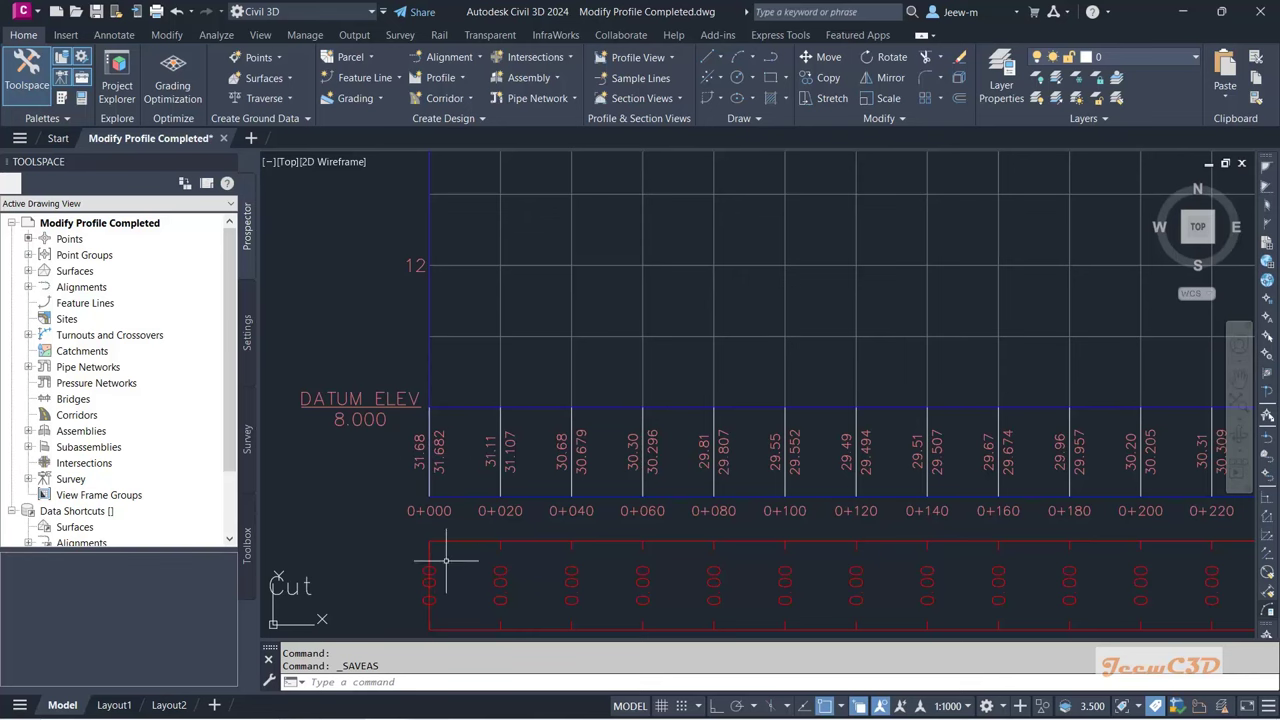
middle_drag(459, 572, 475, 493)
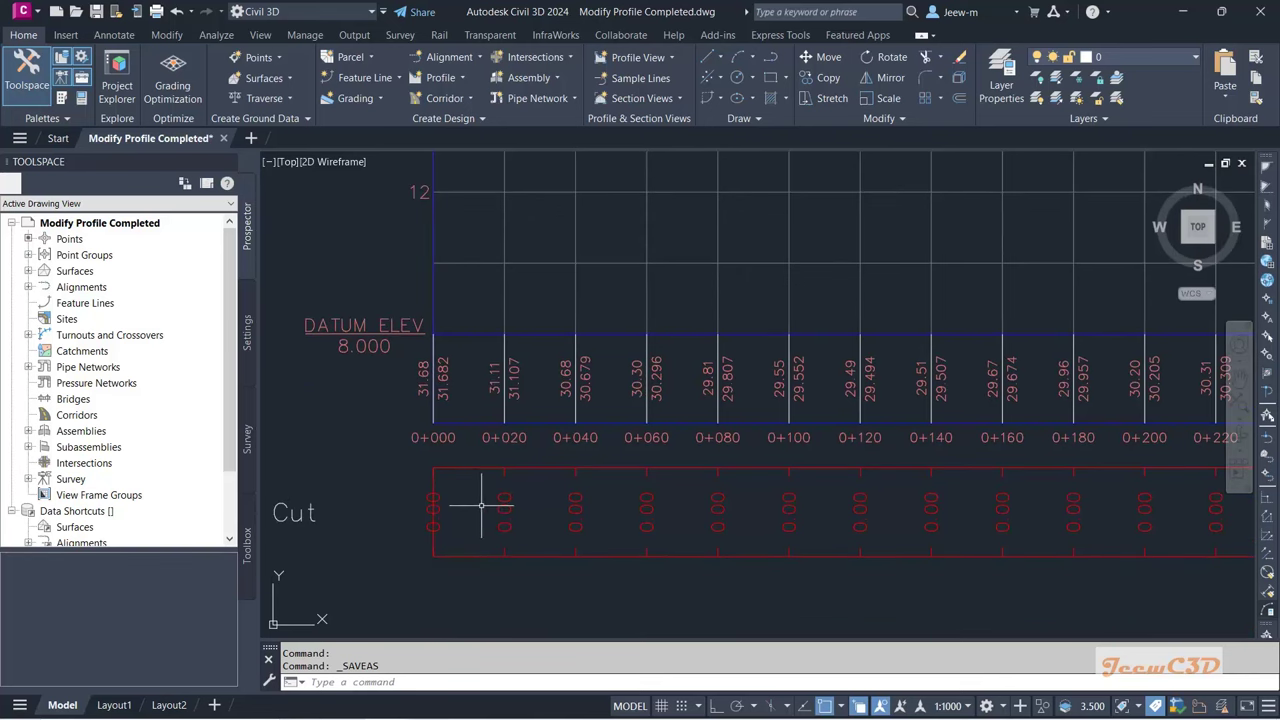
scroll(491, 496, down, 5)
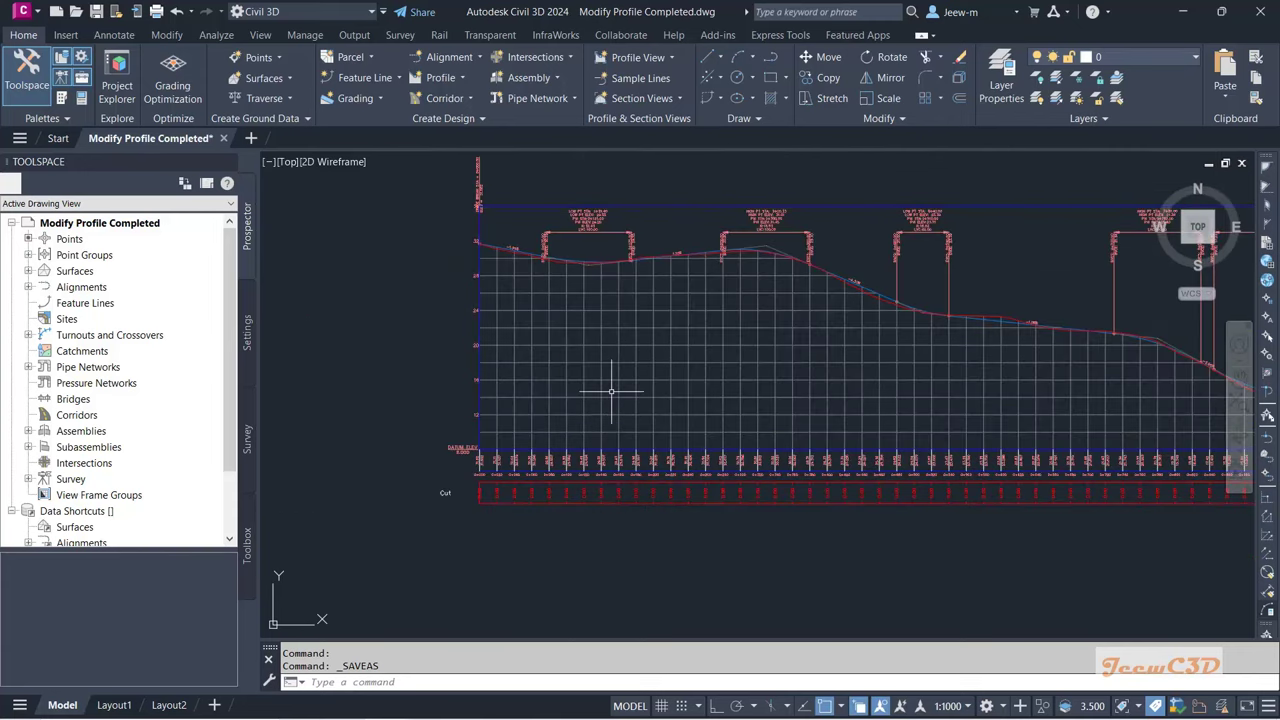
Step: Inspect the proposed profile and the existing ground profile individually around the first sag curve
scroll(545, 265, up, 5)
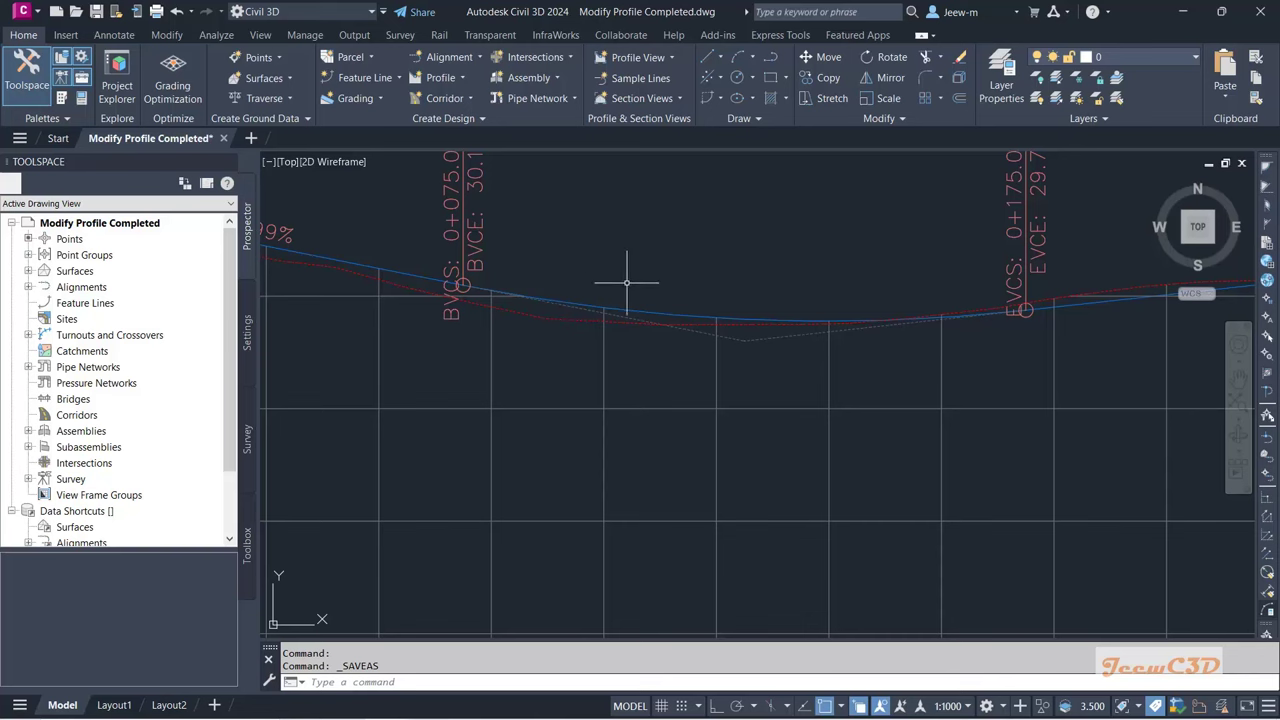
click(647, 311)
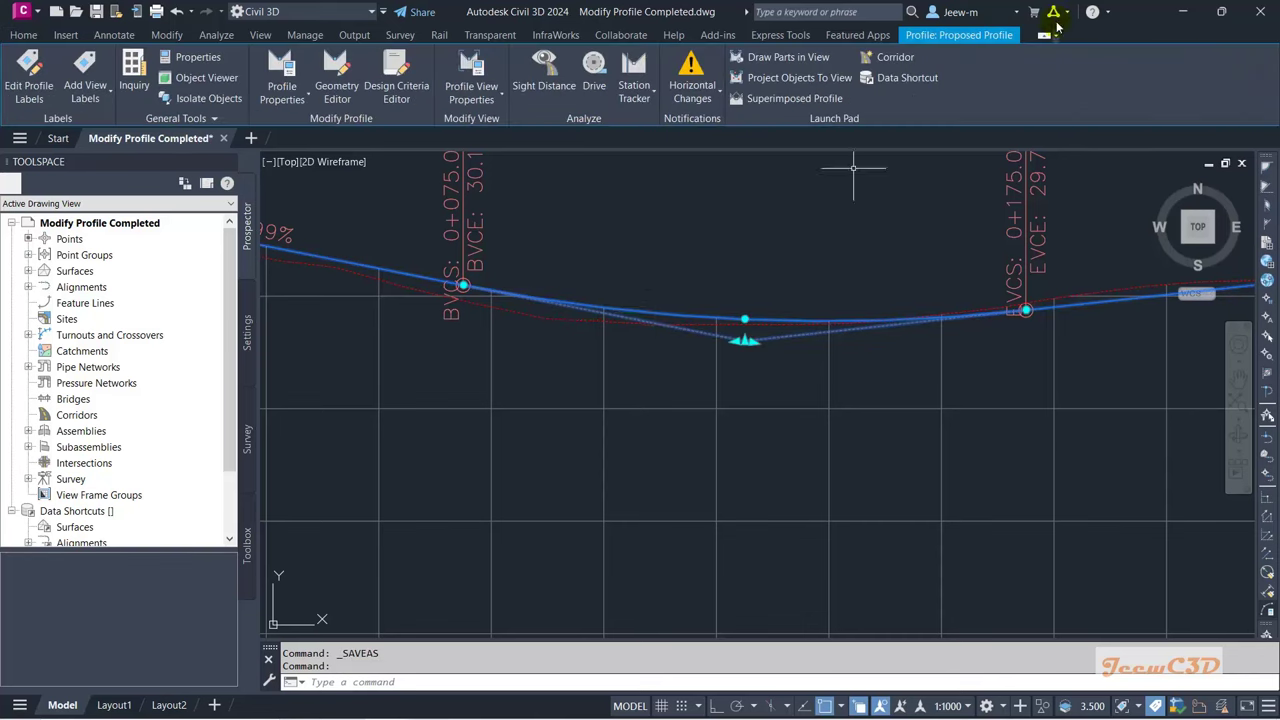
key(Escape)
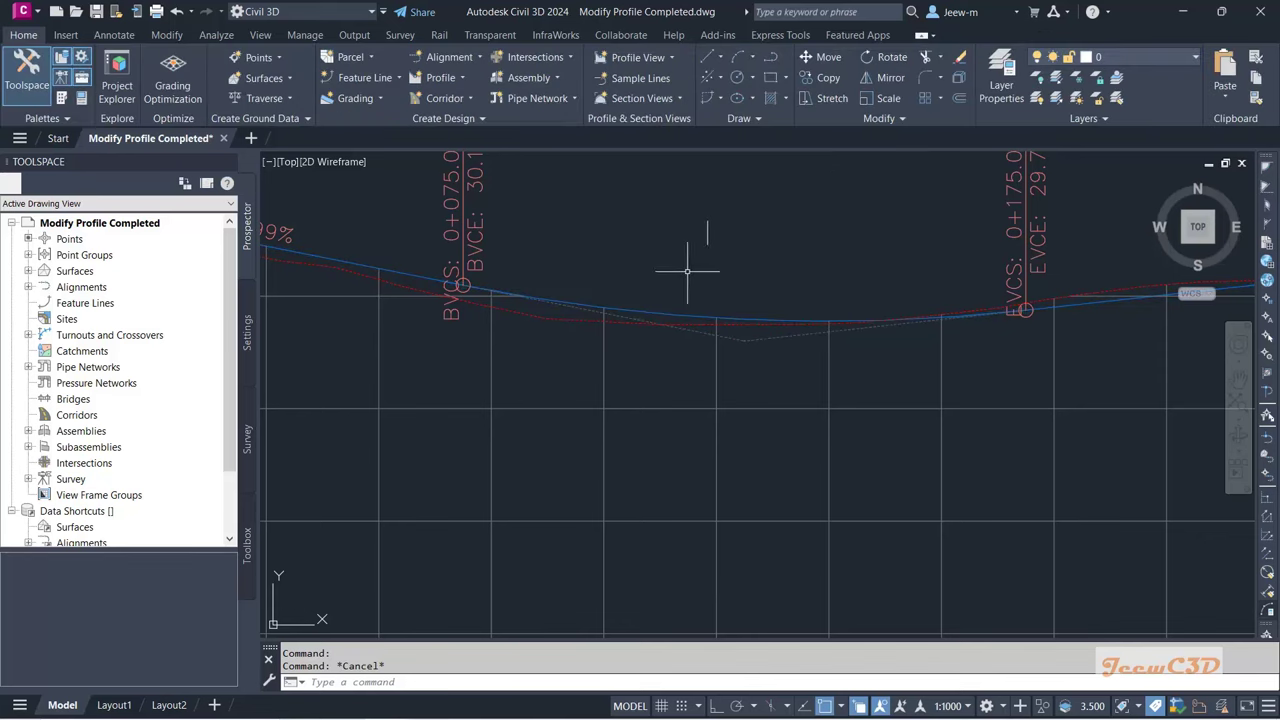
click(581, 321)
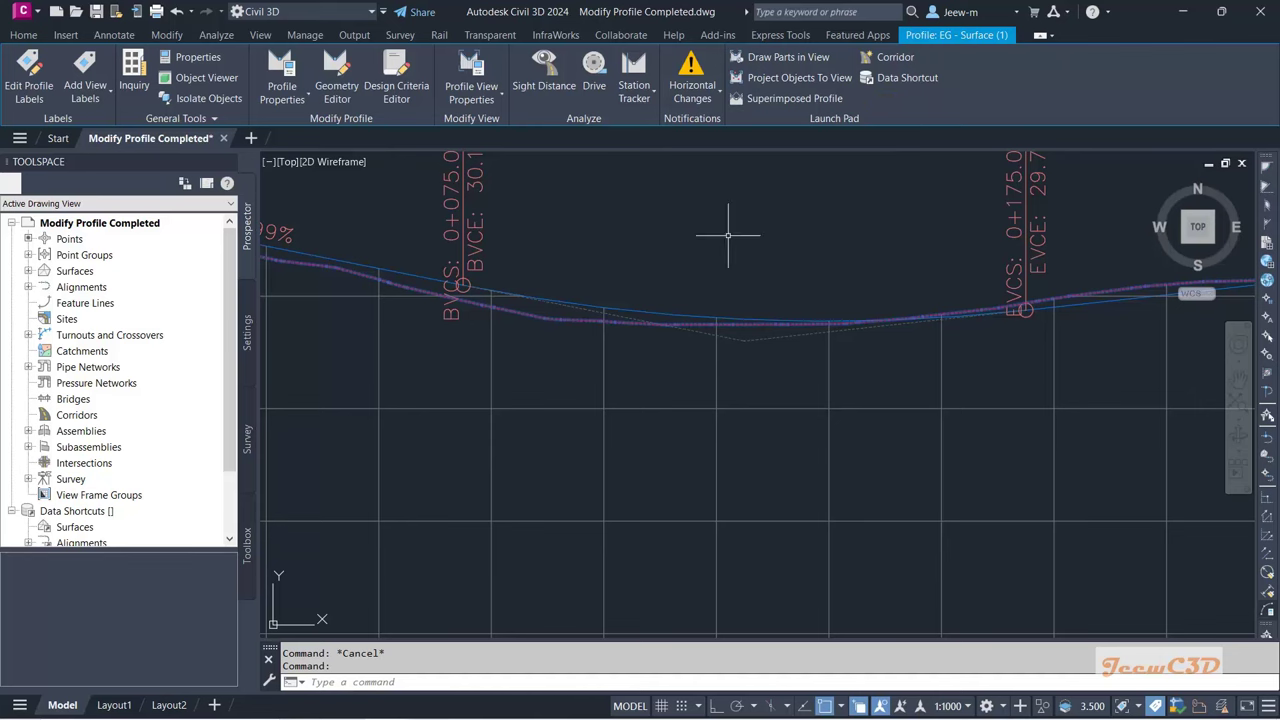
mouse_move(707, 251)
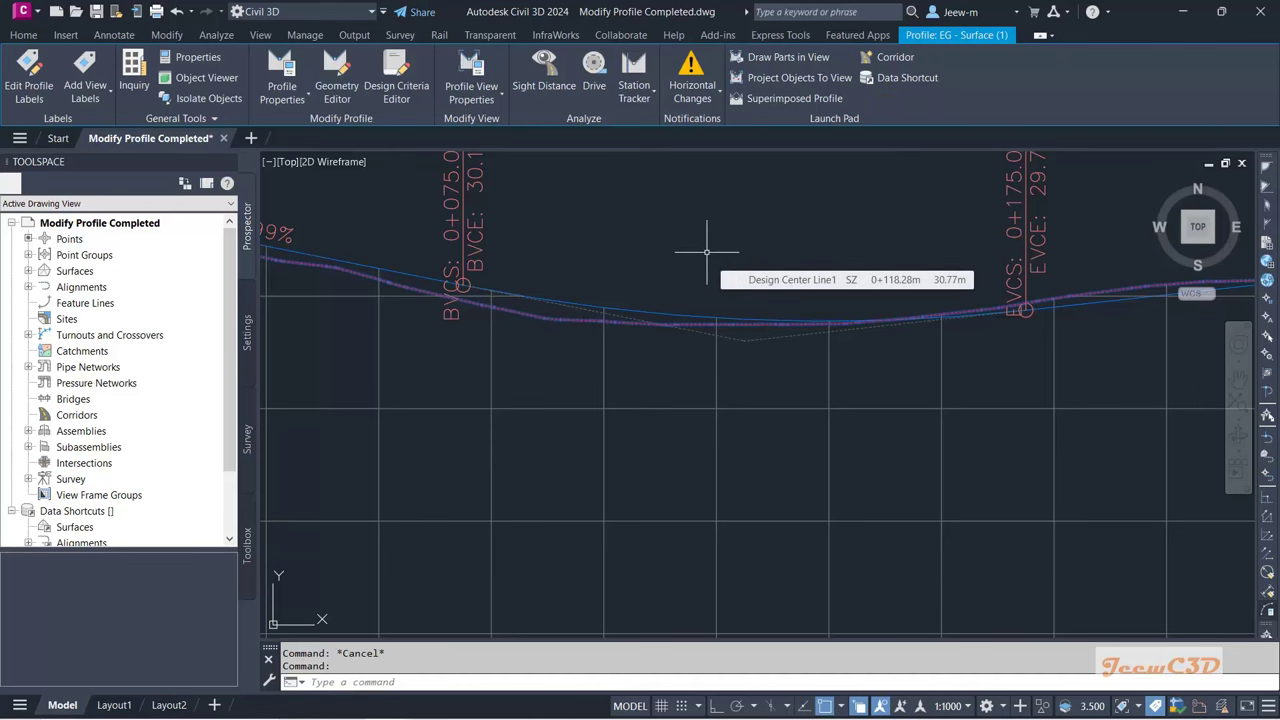
key(Escape)
Step: Open the profile view properties of the Design Center Line1 profile view
scroll(686, 337, down, 5)
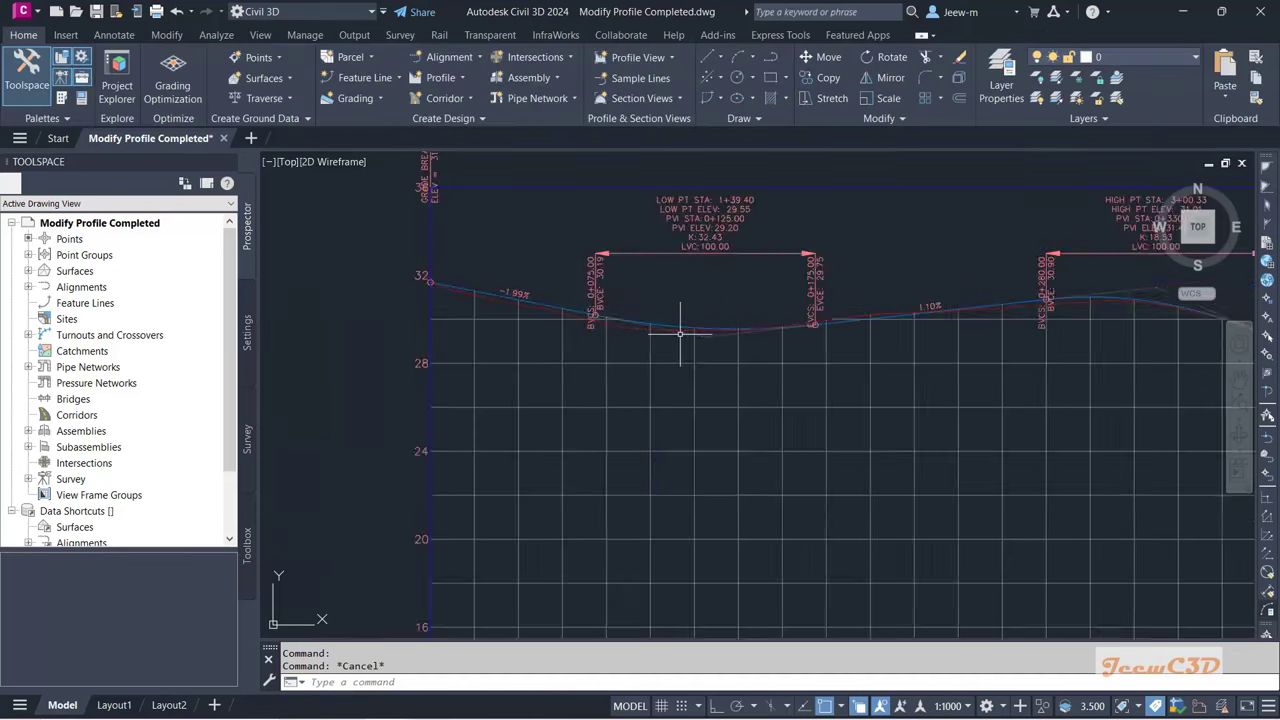
middle_drag(680, 371, 673, 304)
scroll(674, 320, up, 6)
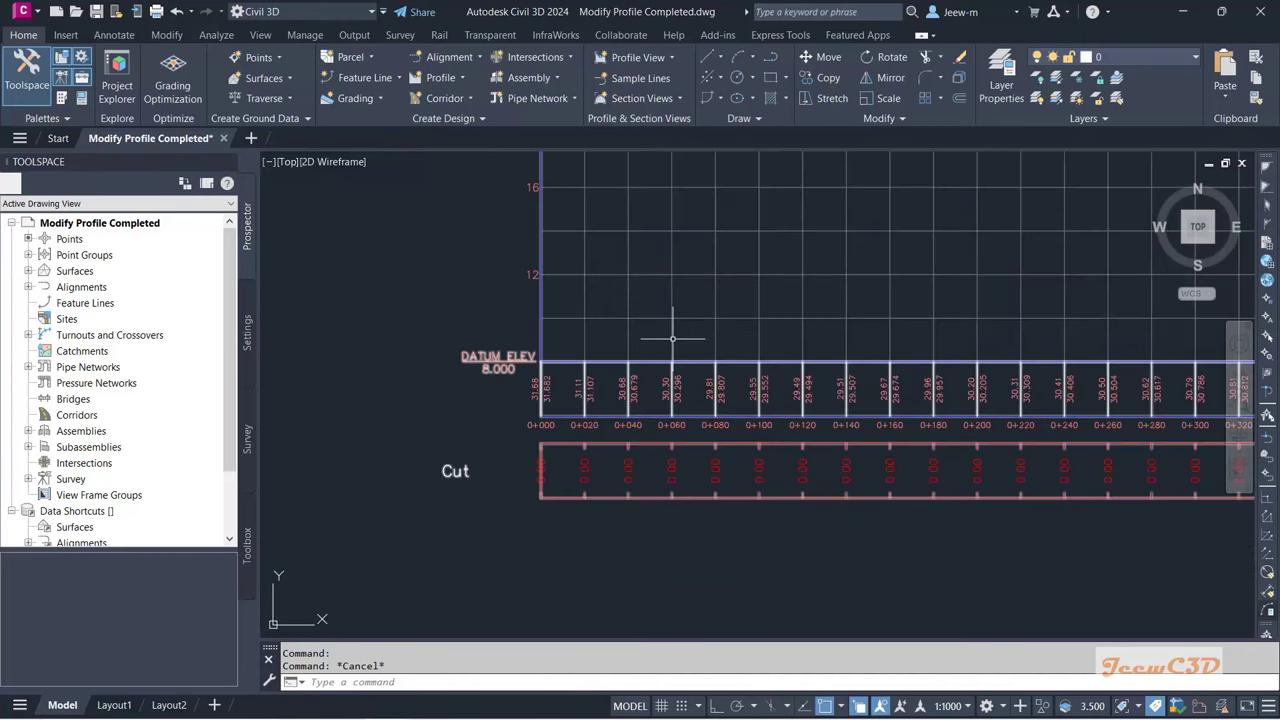
click(672, 338)
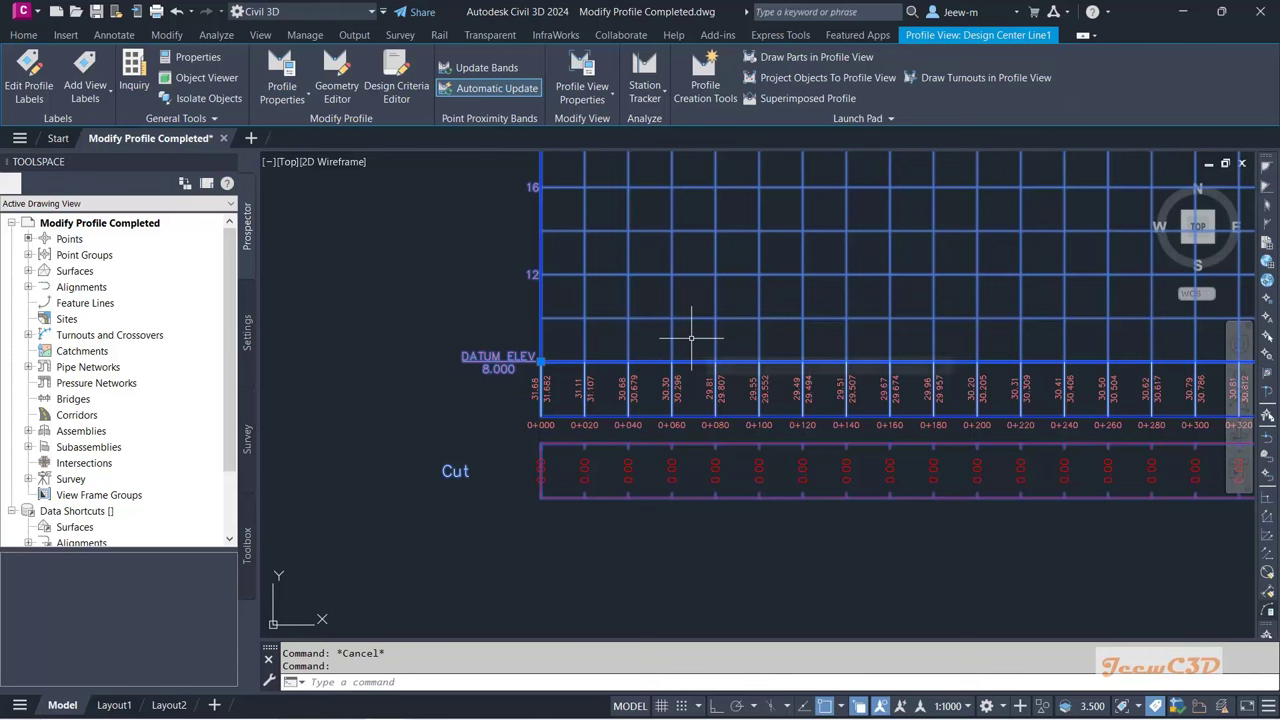
click(593, 106)
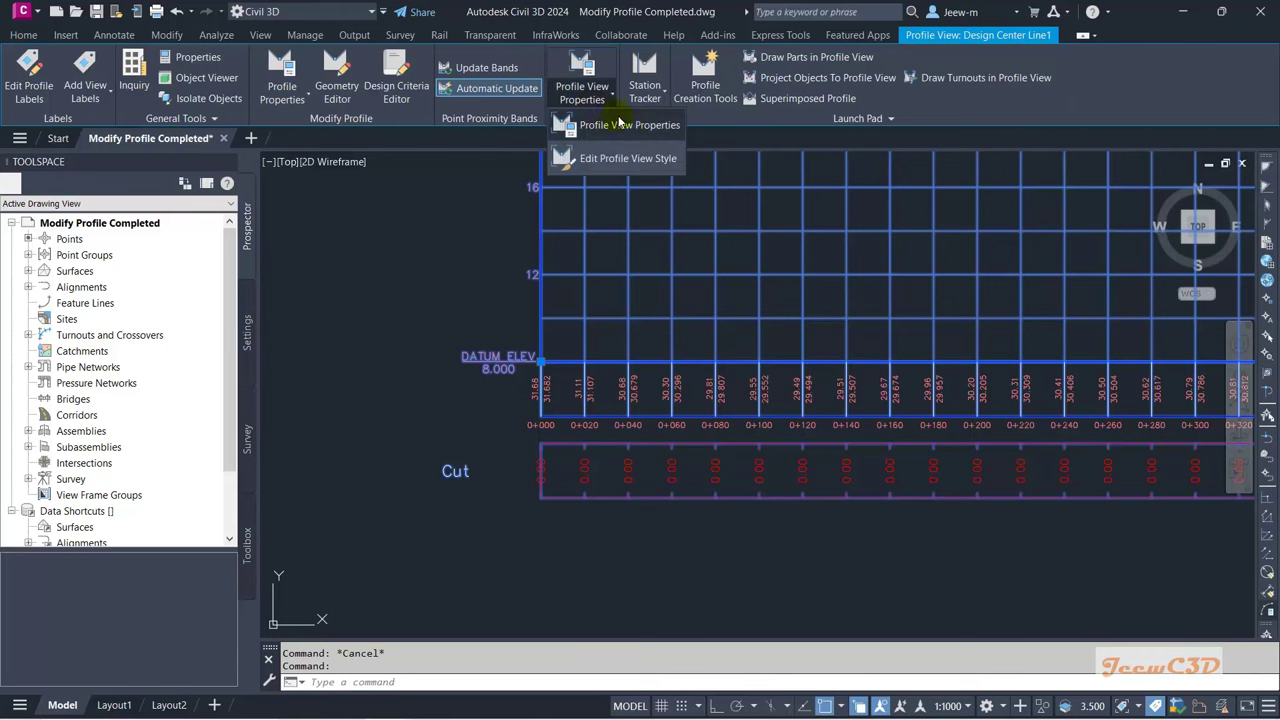
click(620, 125)
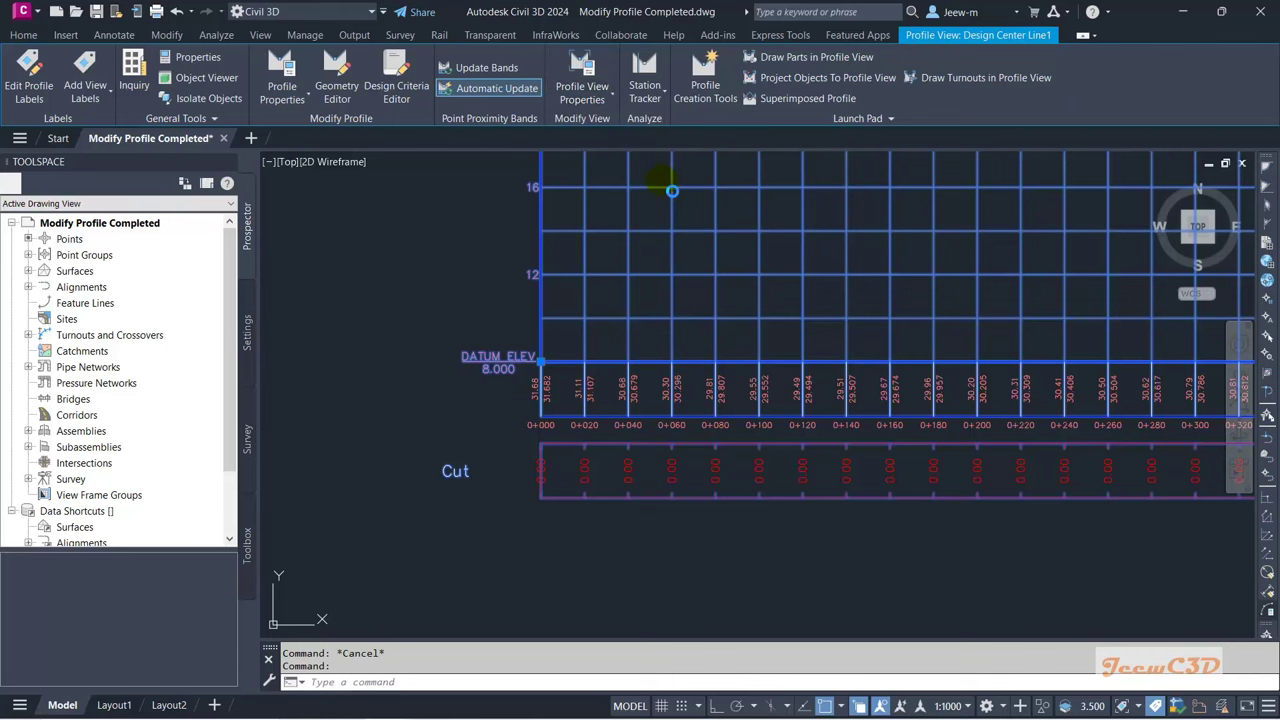
click(672, 190)
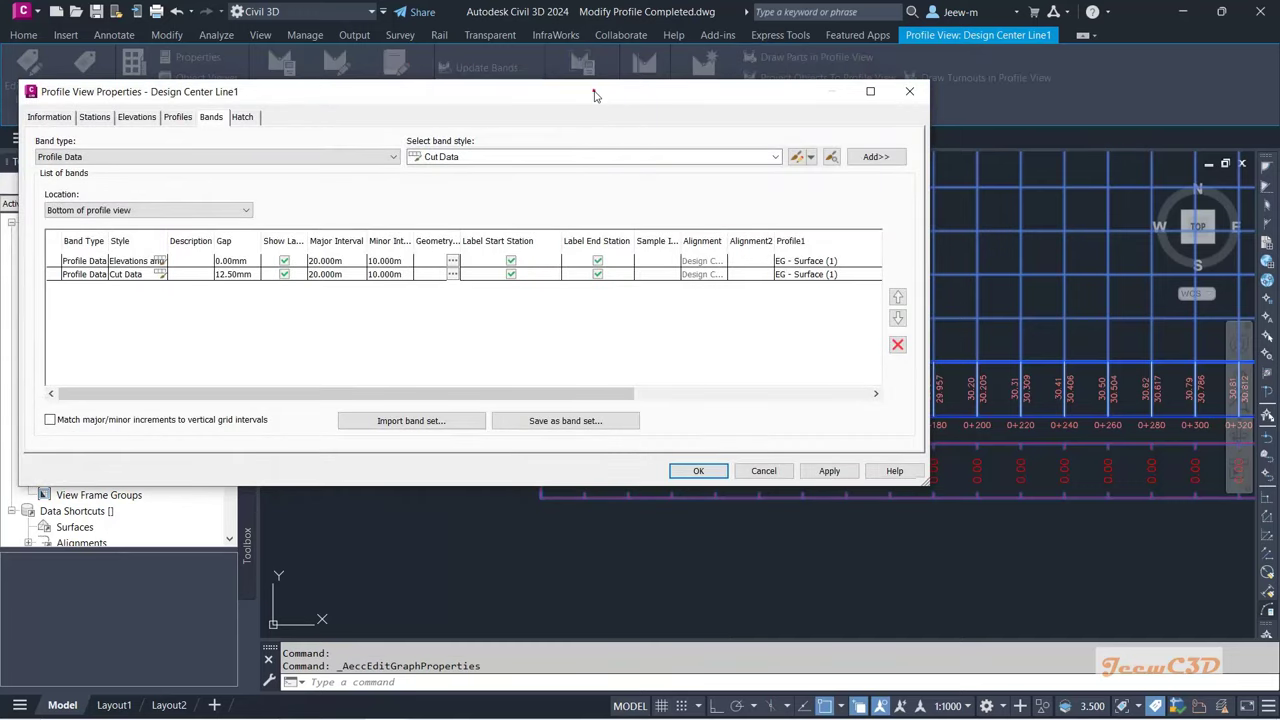
Step: Set Profile1 of the elevations and stations band to Proposed Profile
drag(594, 95, 587, 96)
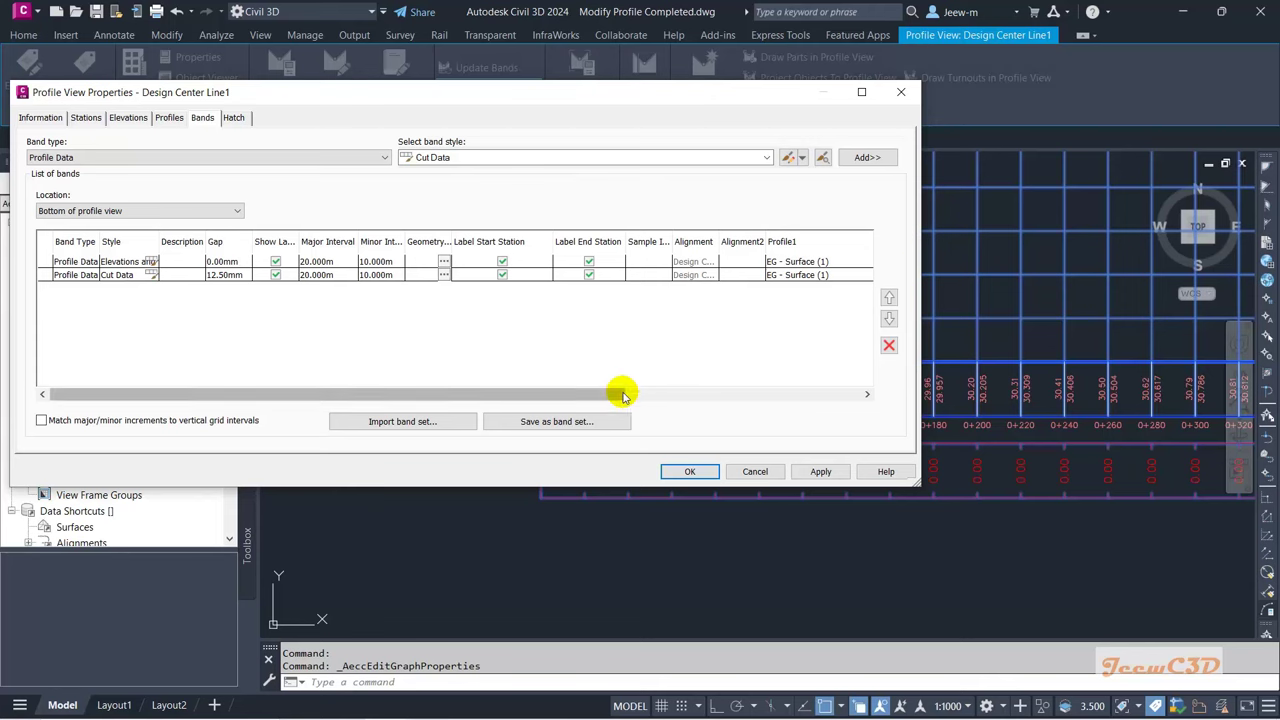
drag(617, 392, 529, 391)
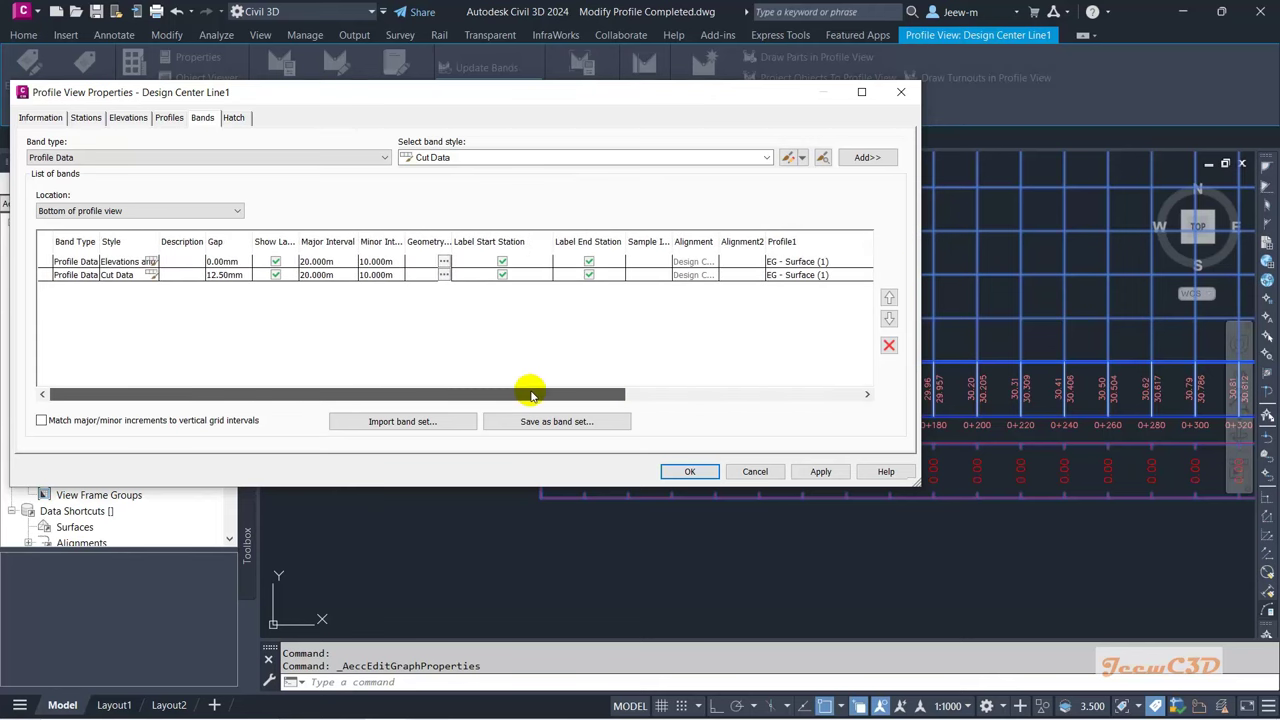
click(105, 262)
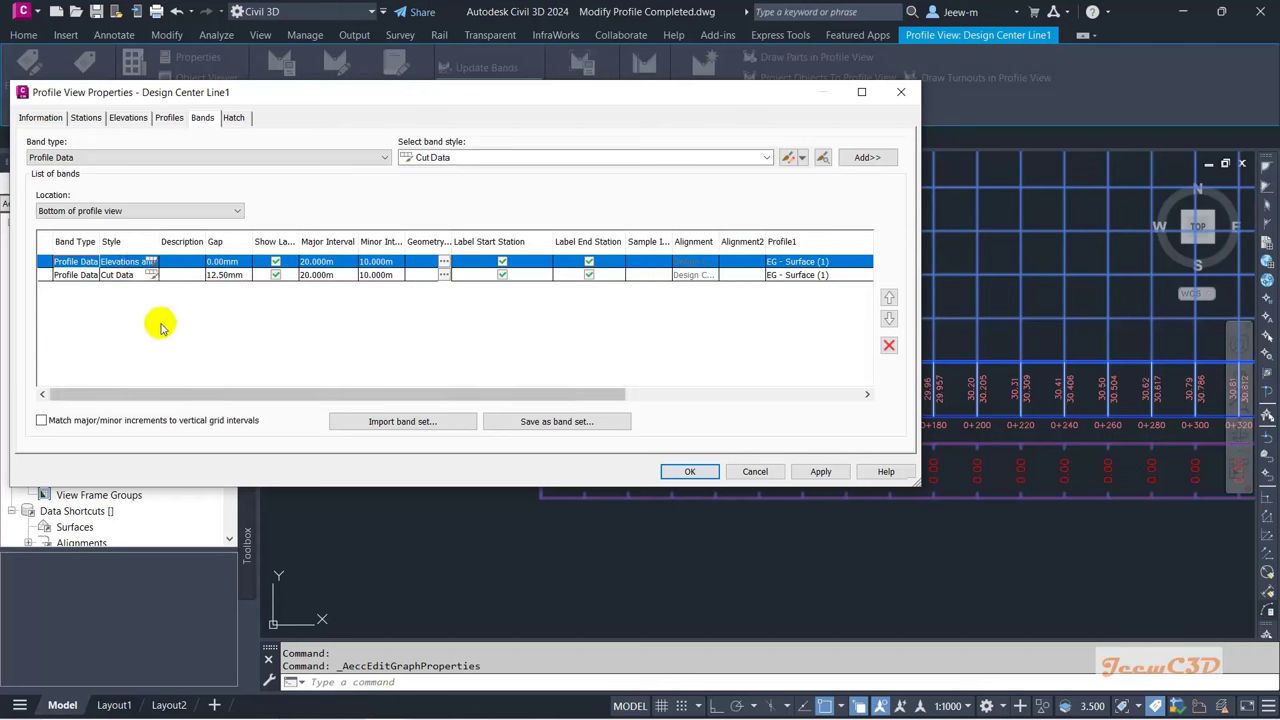
click(117, 278)
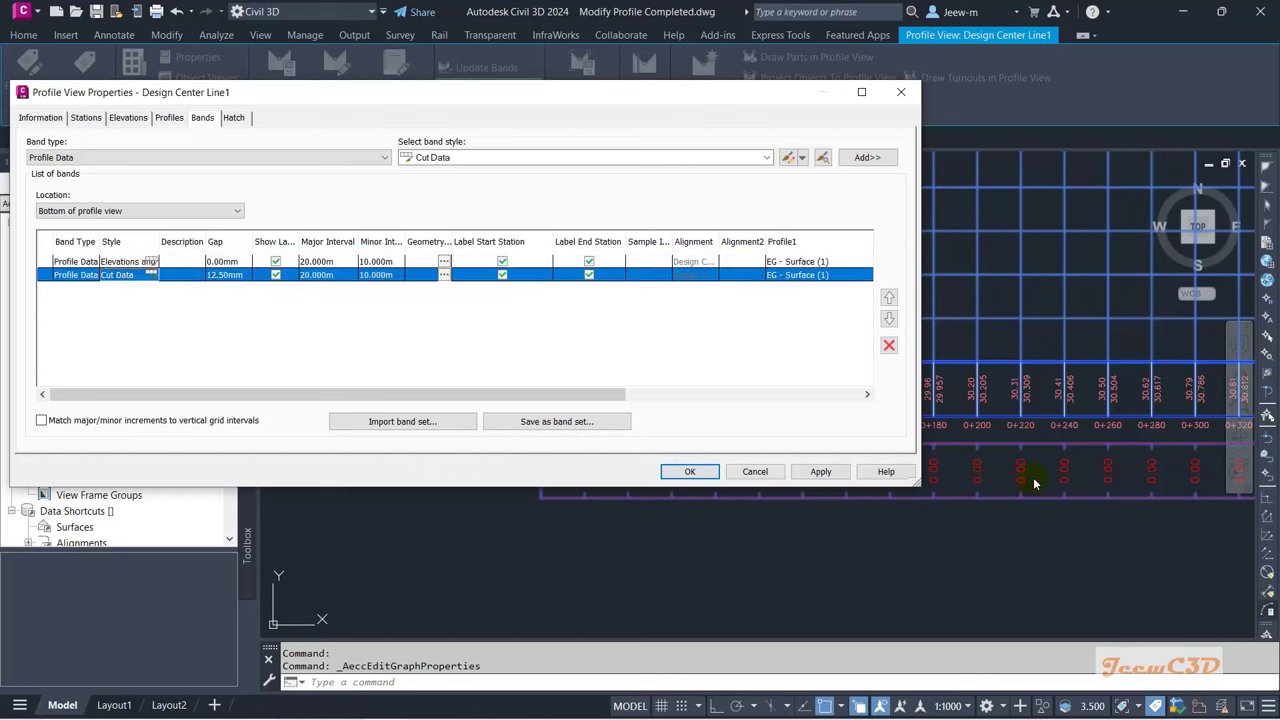
drag(609, 397, 811, 397)
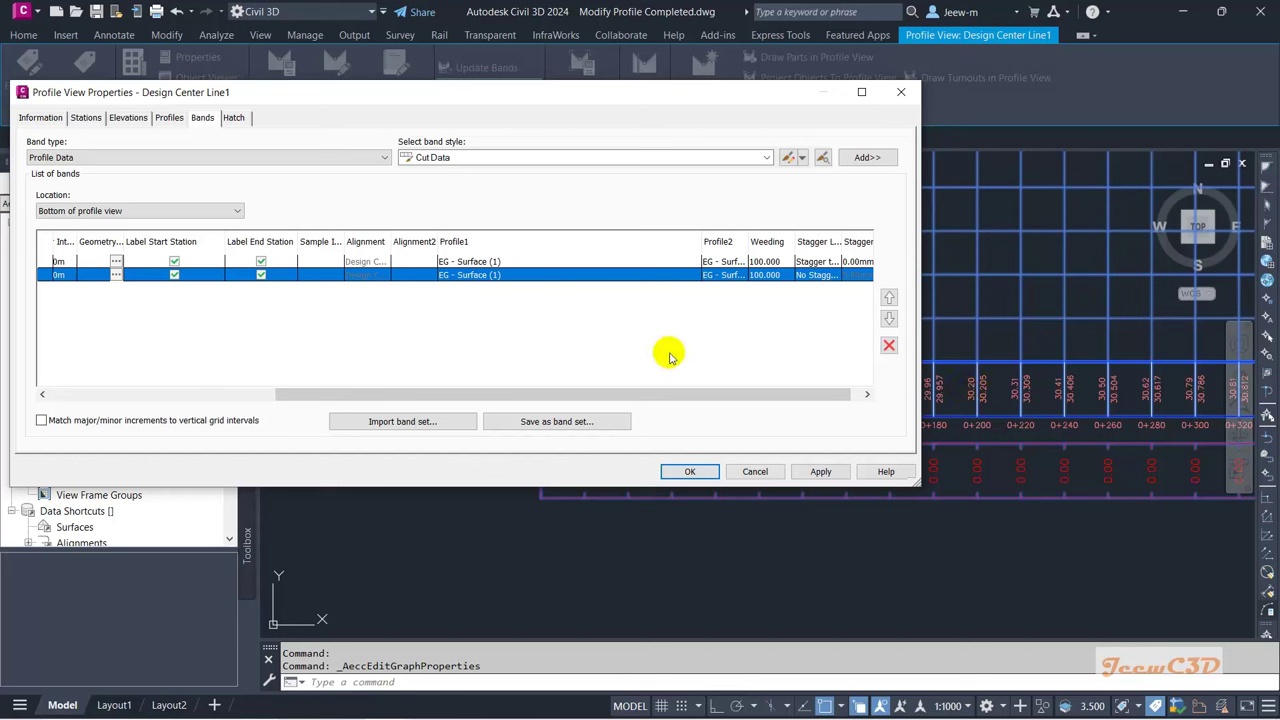
click(462, 263)
click(463, 263)
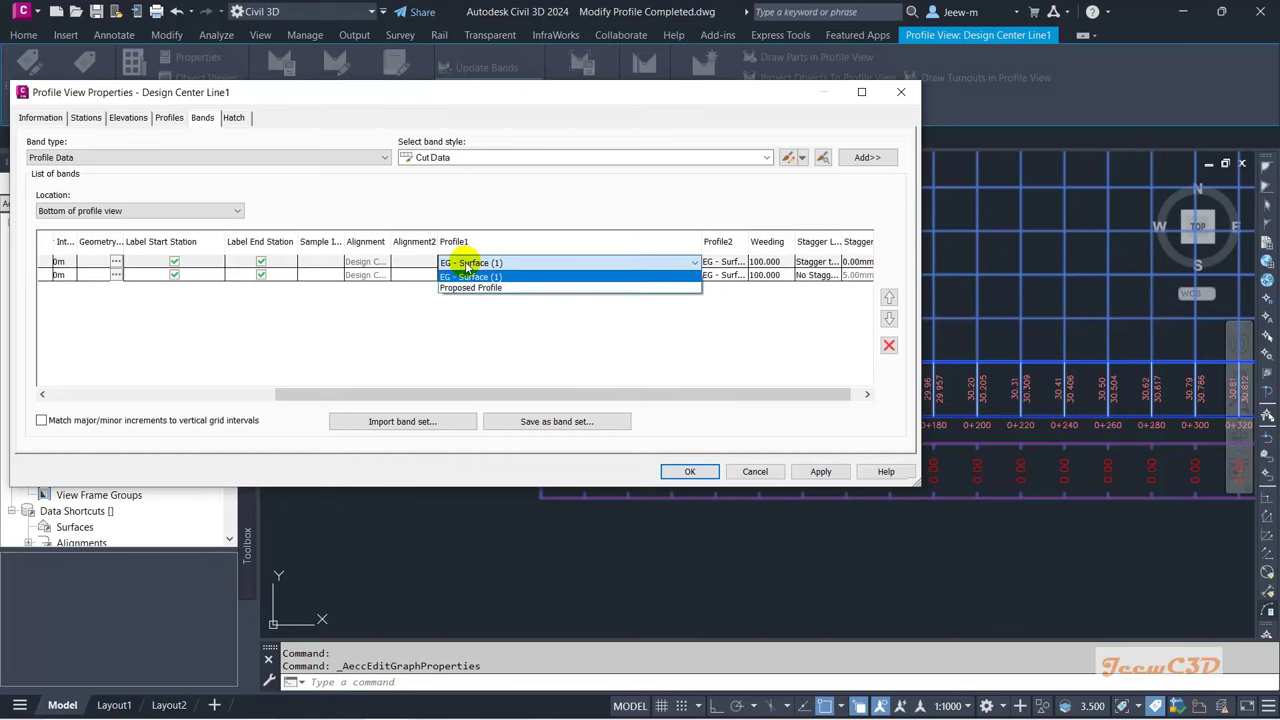
click(471, 288)
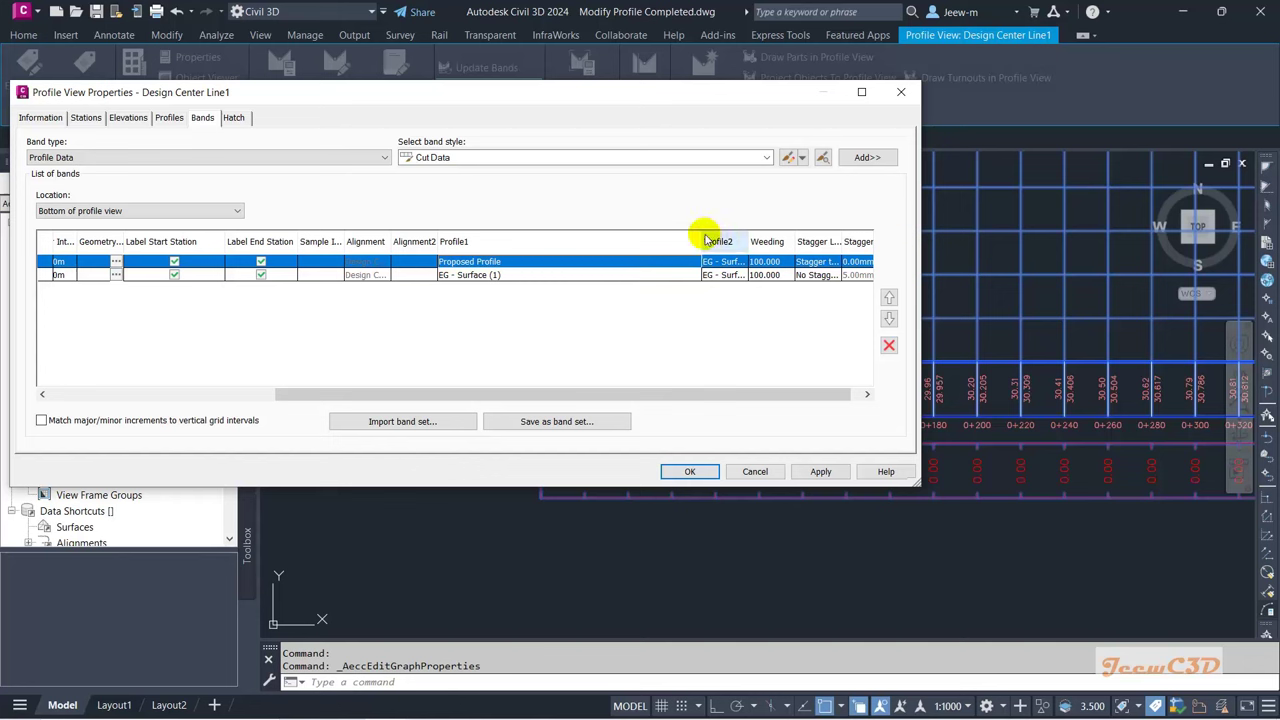
Step: Resize the profile columns in the band list and set the weeding of both profile data bands to 0
drag(701, 241, 546, 241)
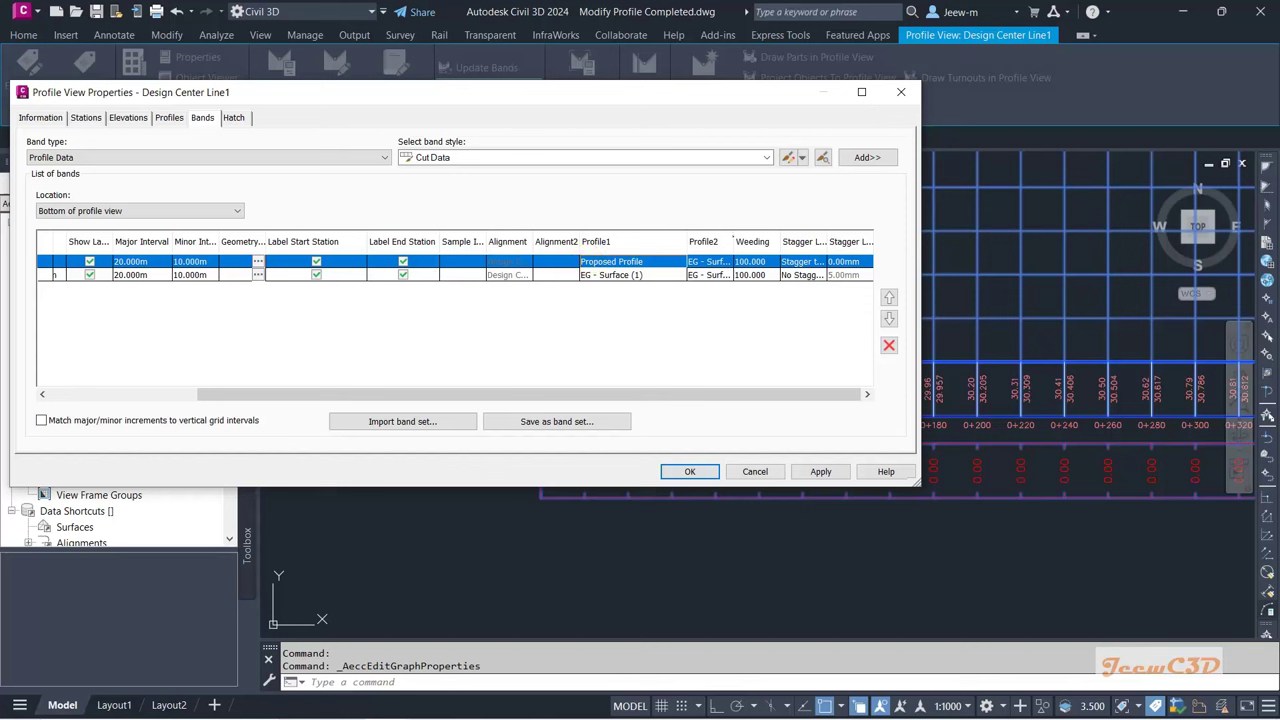
drag(733, 241, 775, 241)
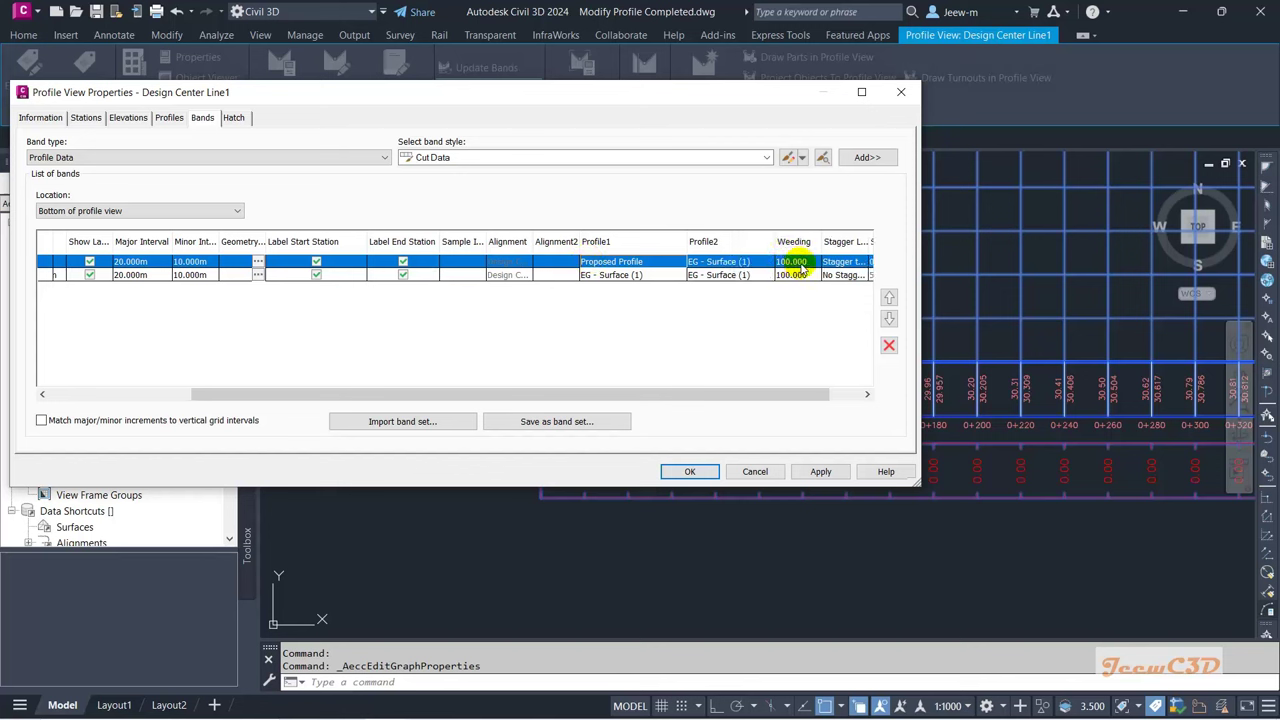
double_click(799, 263)
text(0)
key(Return)
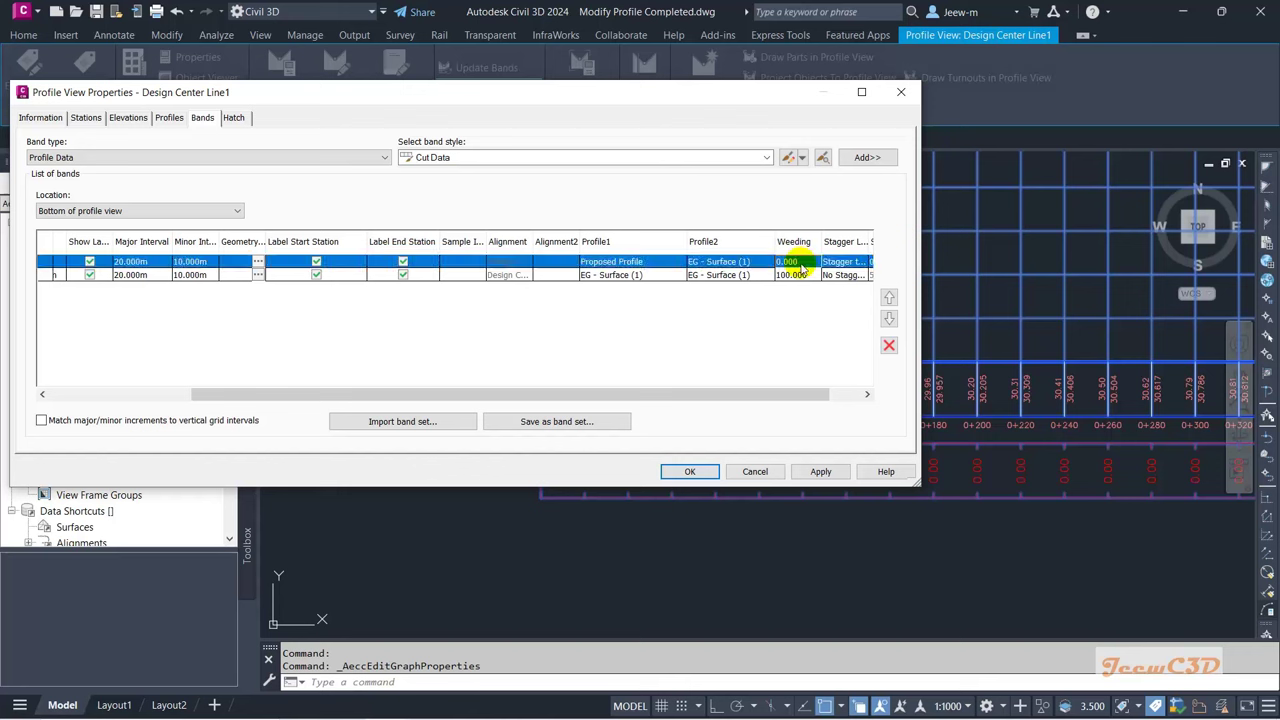
double_click(806, 275)
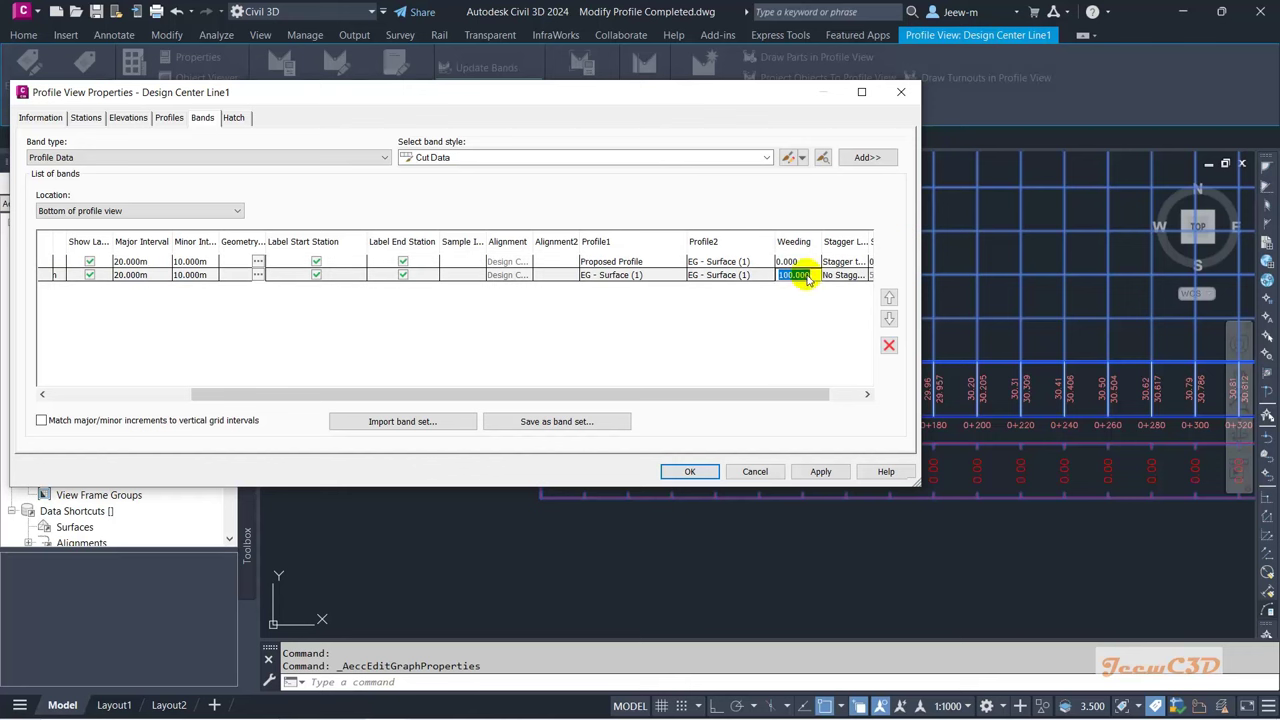
text(0)
key(Return)
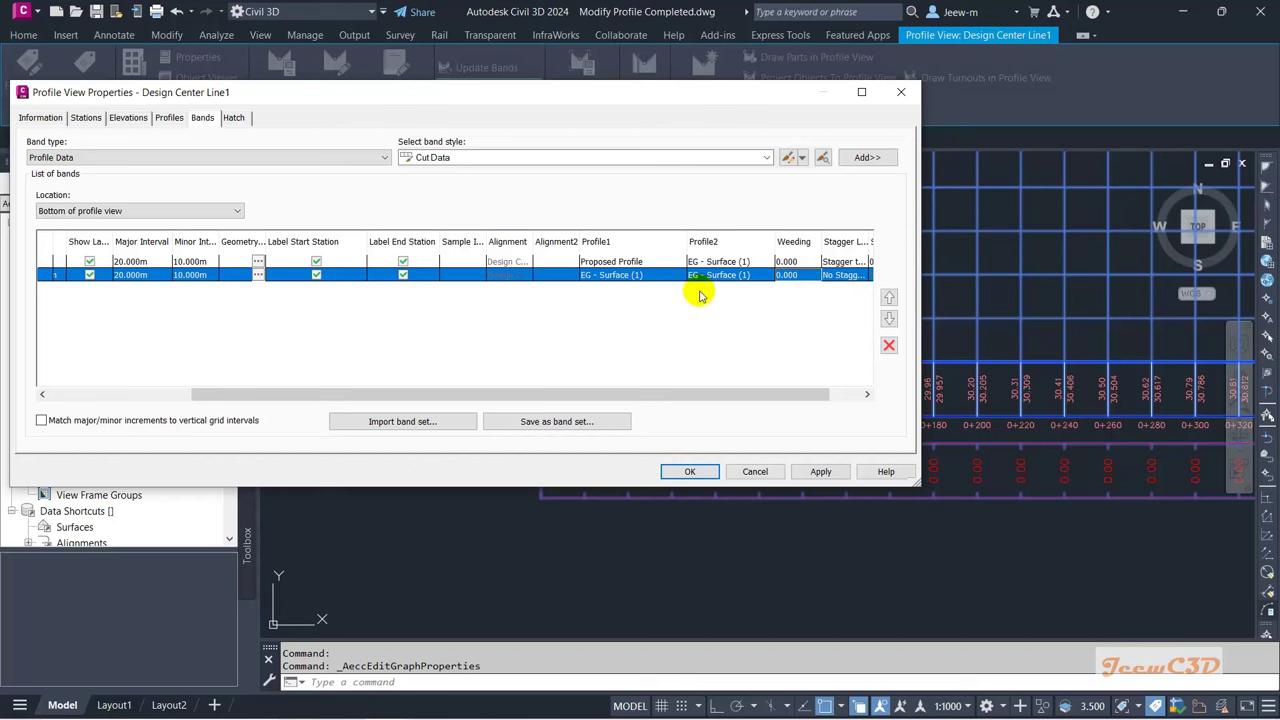
Step: Set Profile1 of the Cut Data band to Proposed Profile
click(624, 277)
click(622, 301)
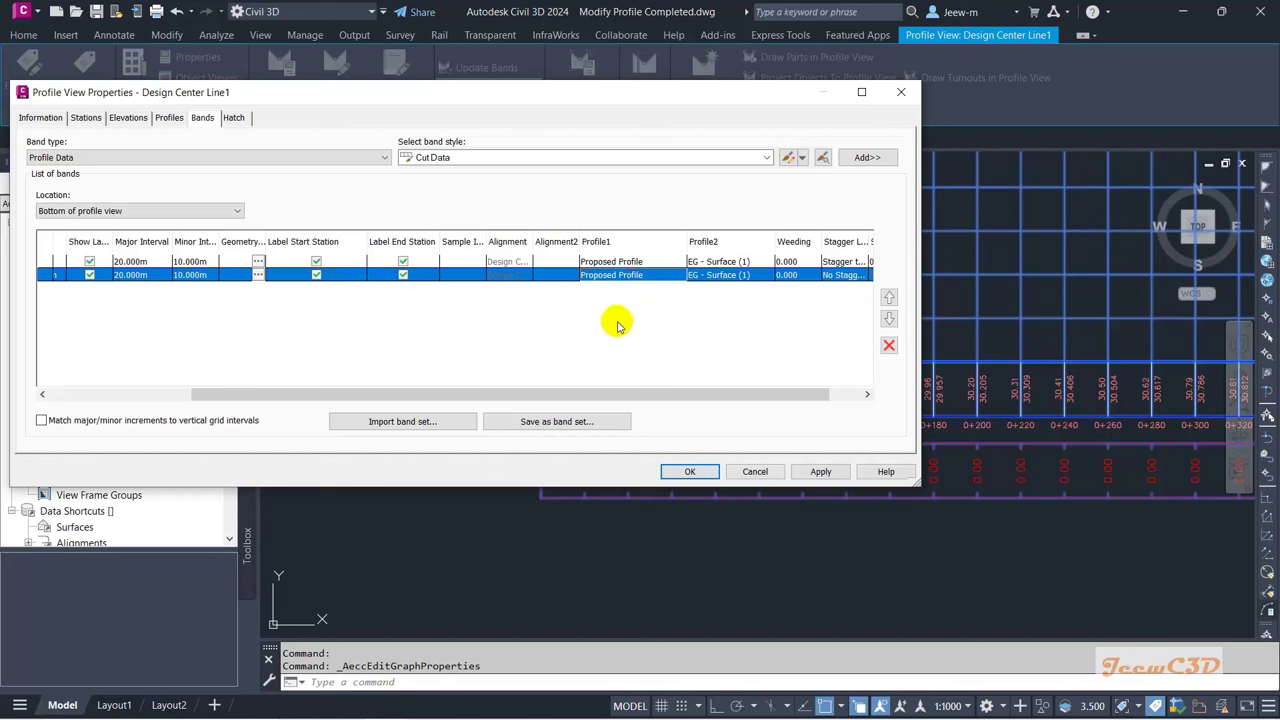
click(460, 262)
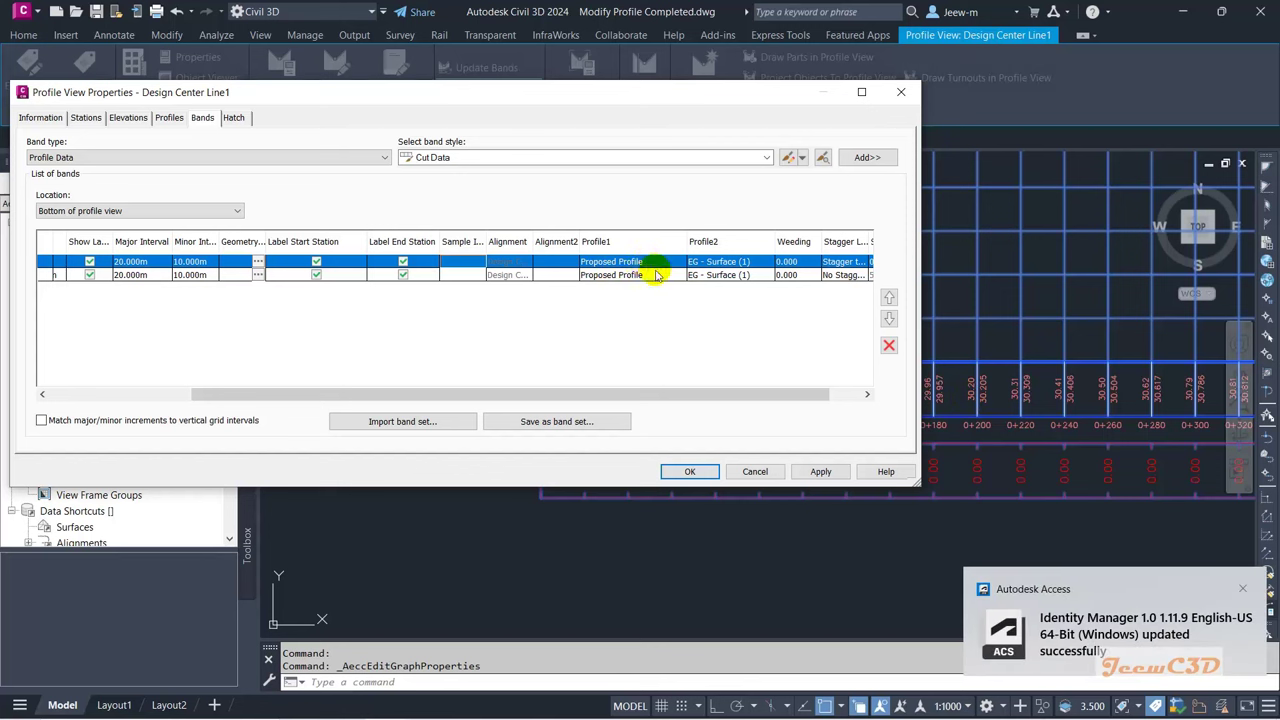
Step: Apply the band changes to the Design Center Line1 profile view and clear its selection
click(1242, 589)
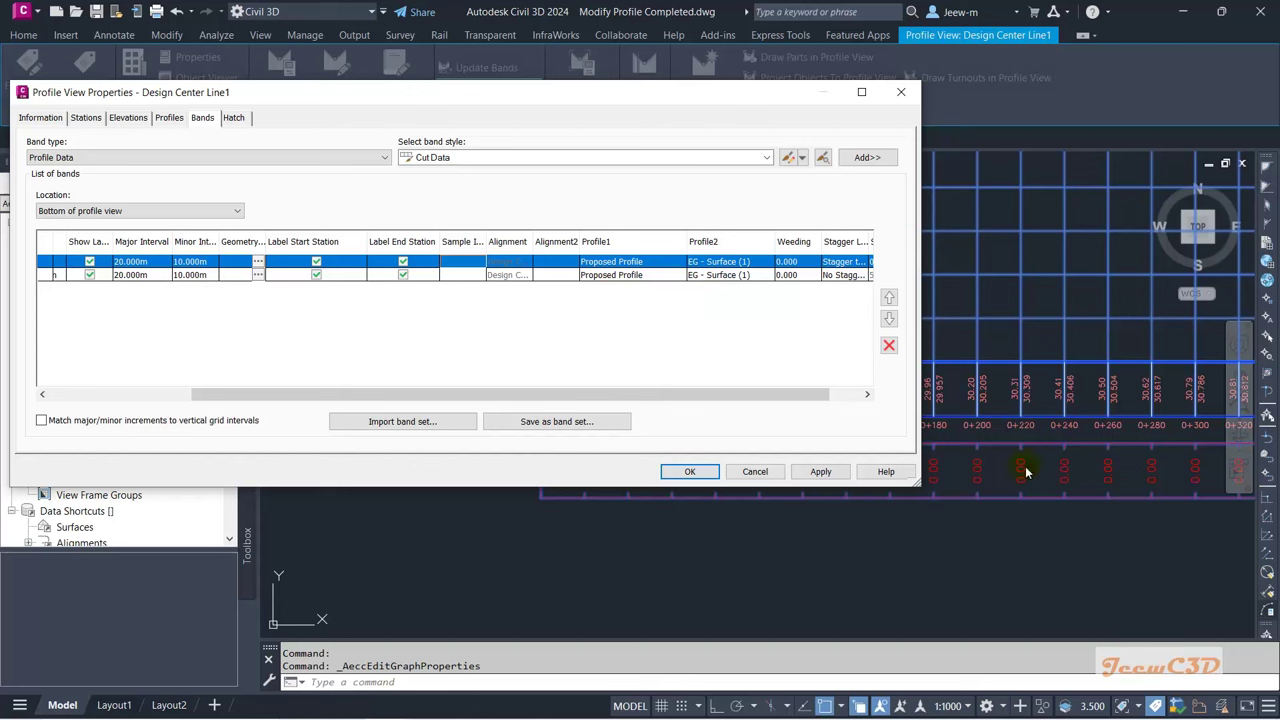
click(634, 275)
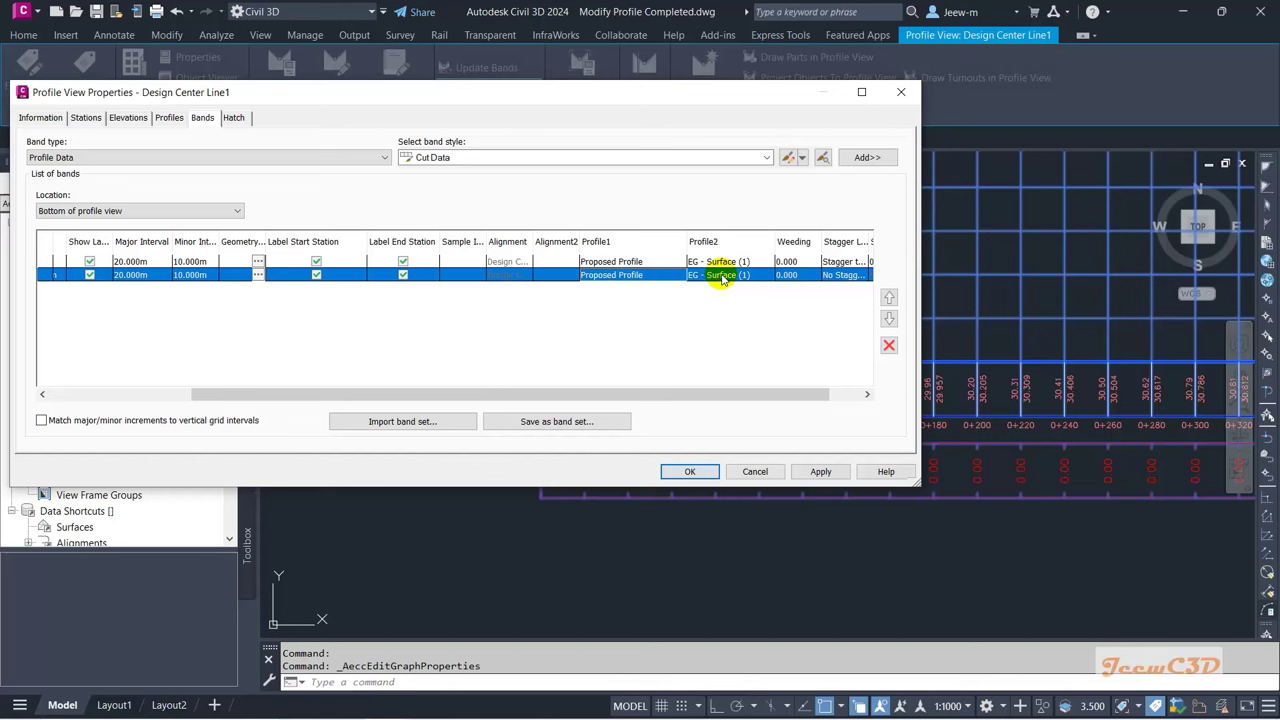
drag(692, 100, 701, 68)
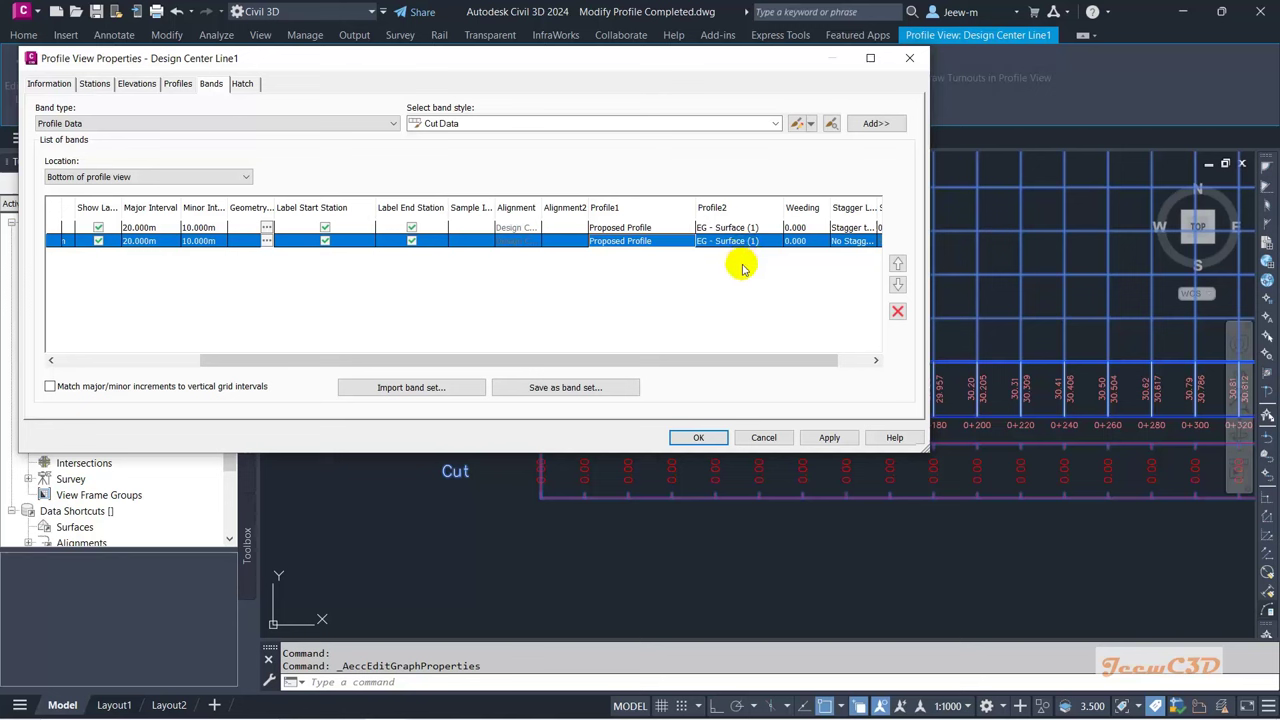
click(720, 441)
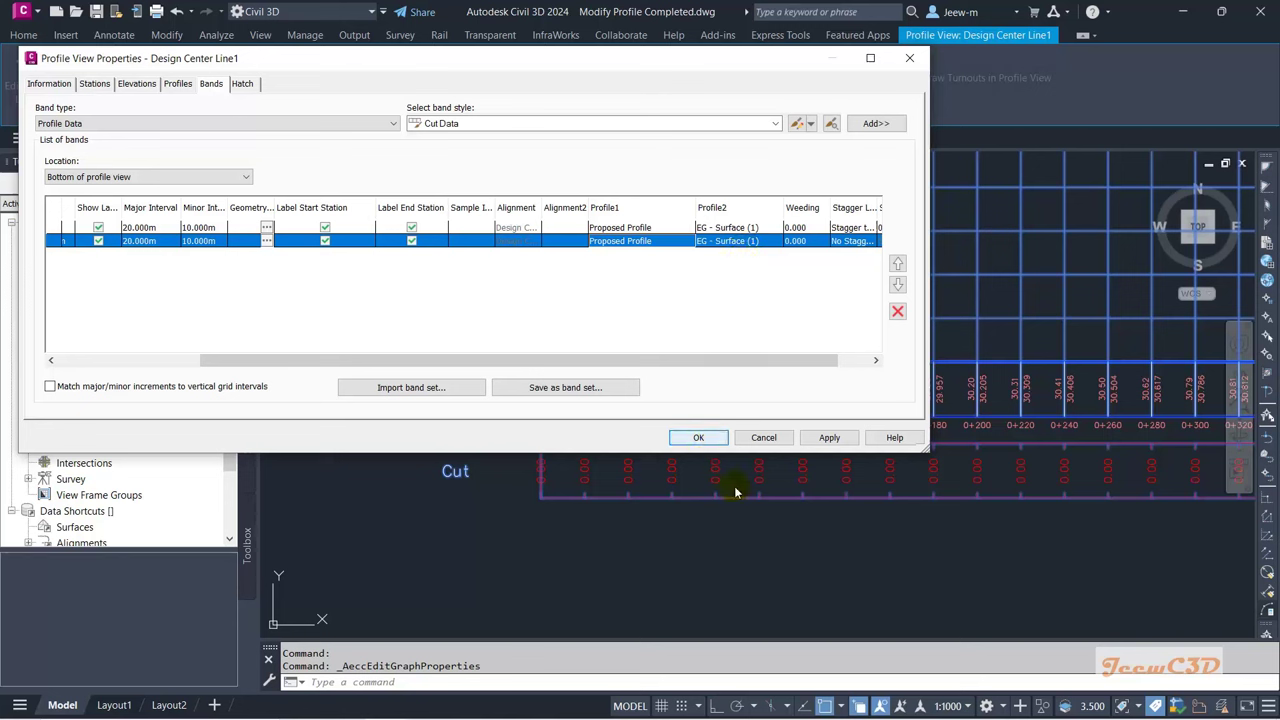
click(709, 437)
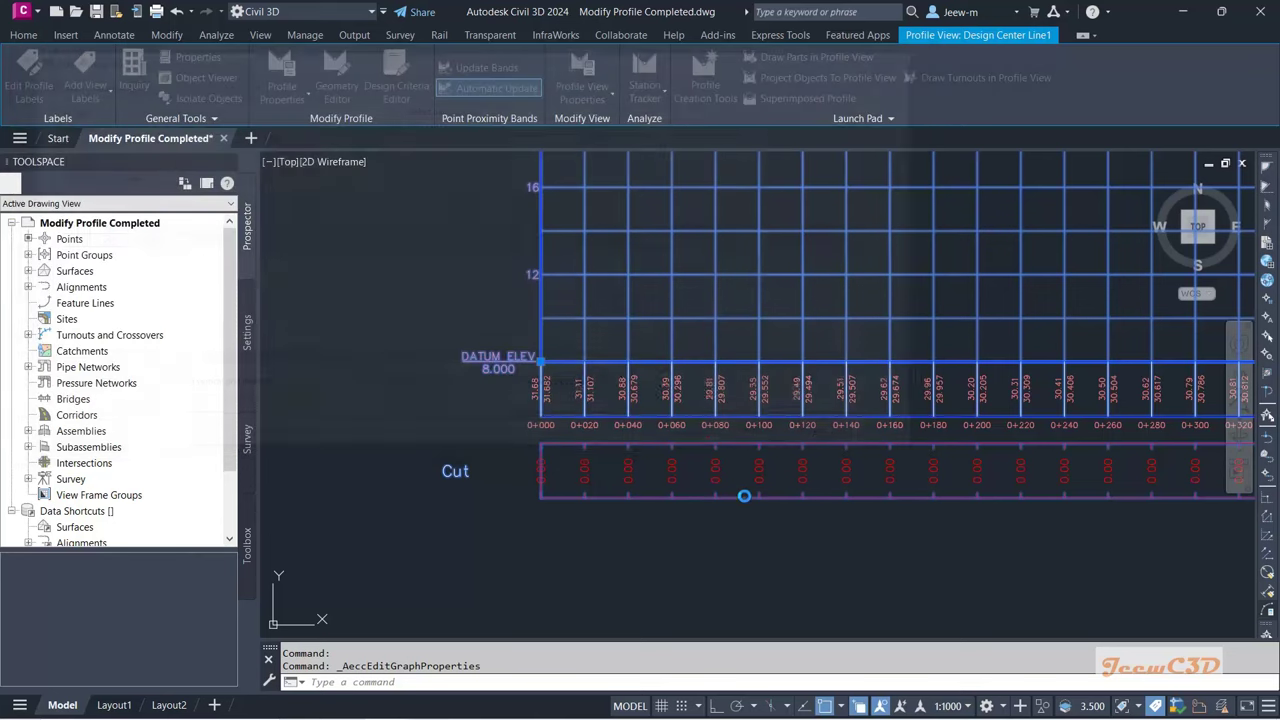
key(Escape)
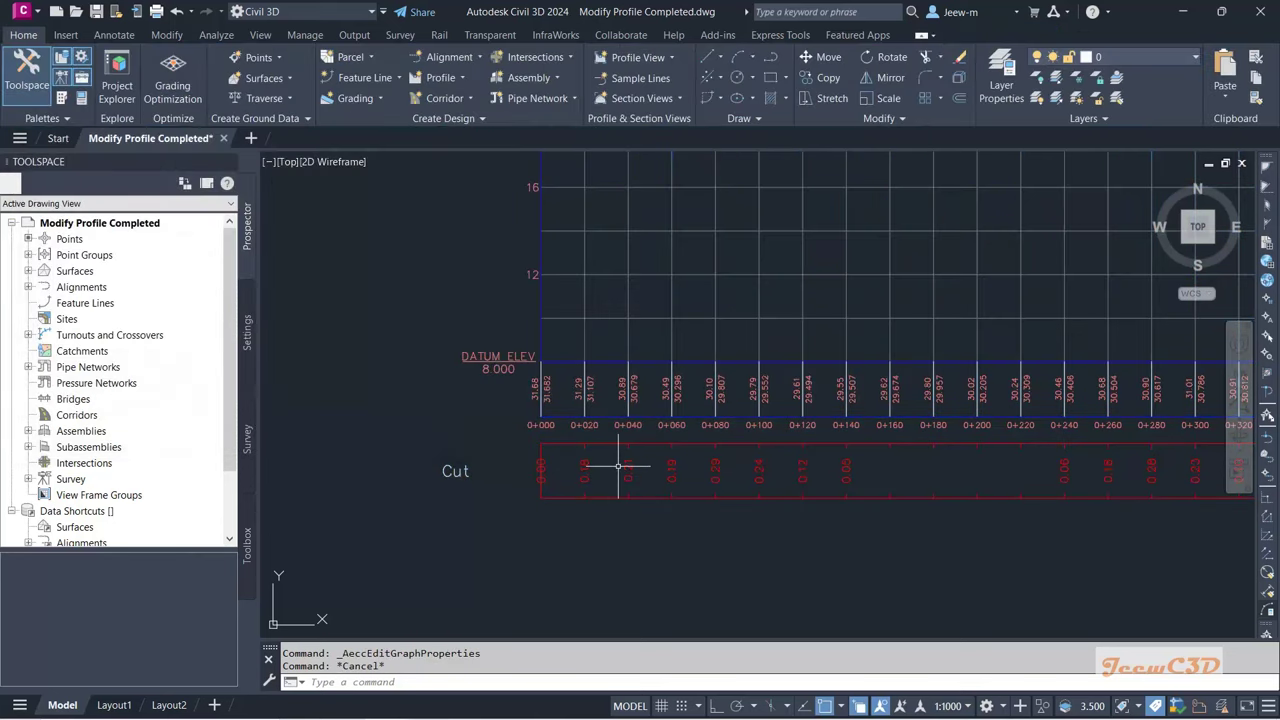
Step: Compare the Cut band values near the start of the profile view with the gap between the proposed and existing ground profiles
scroll(615, 463, down, 4)
scroll(630, 227, up, 6)
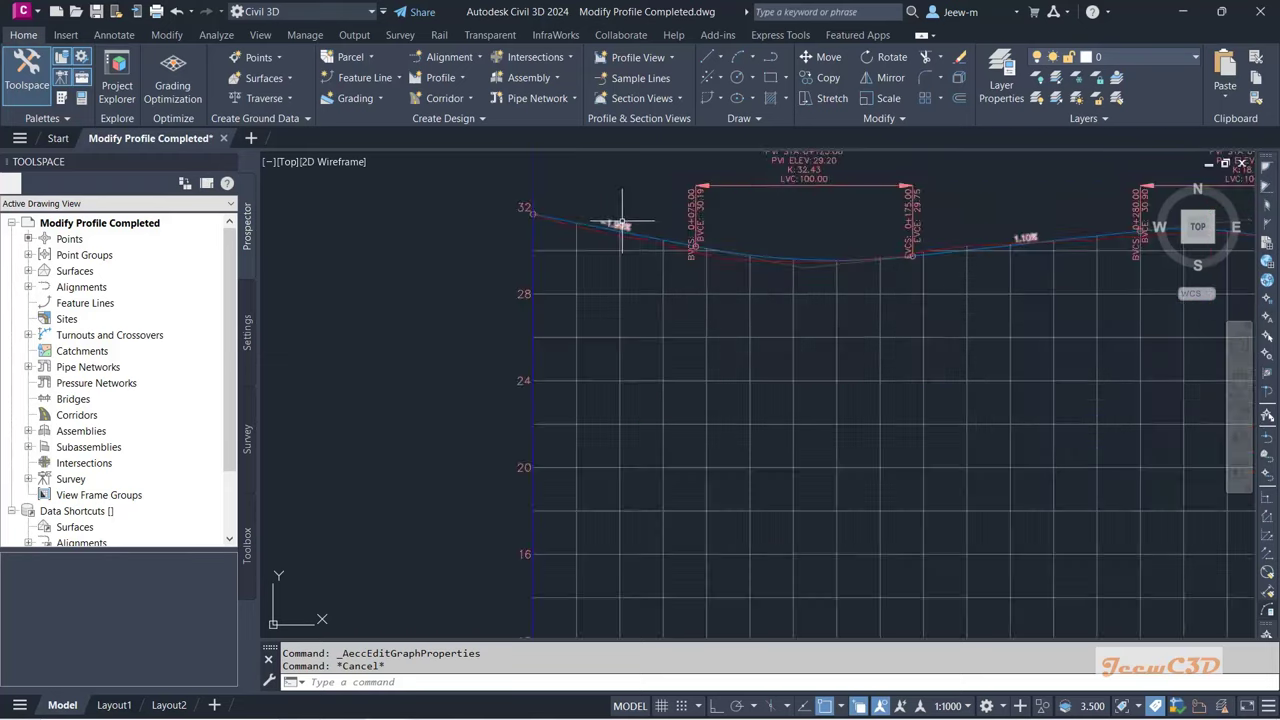
scroll(605, 286, down, 5)
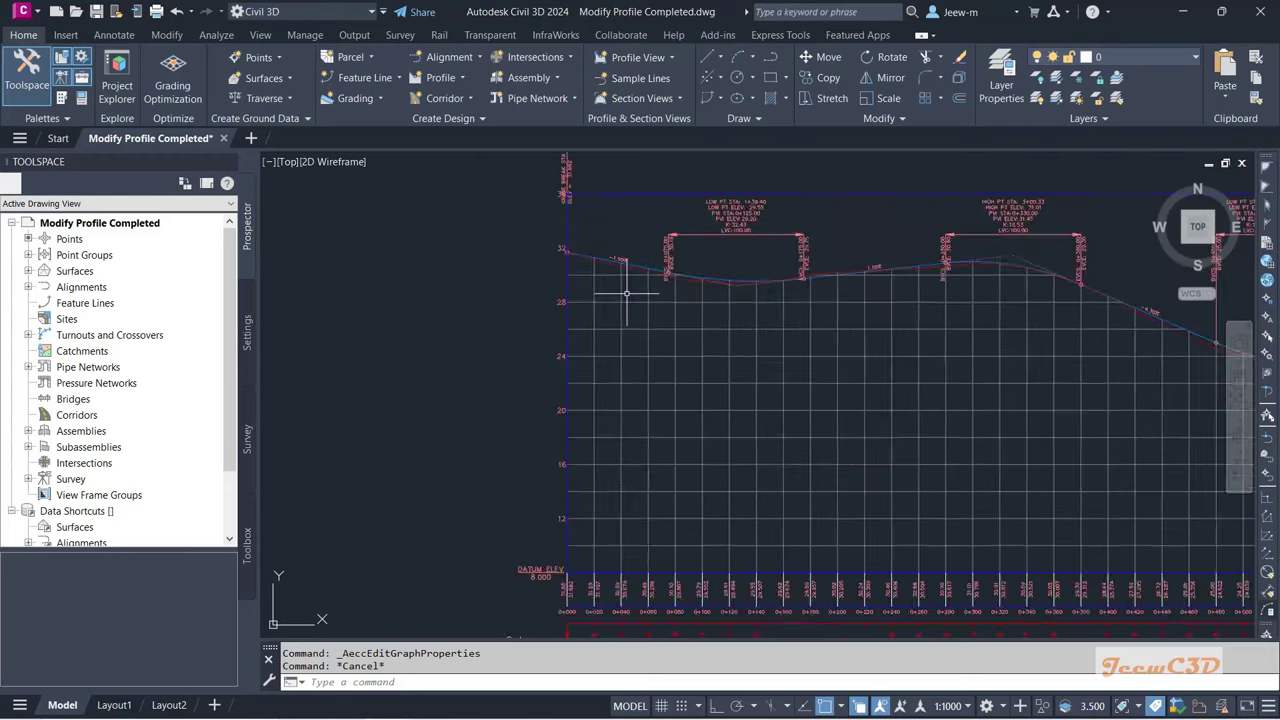
scroll(621, 522, up, 5)
scroll(586, 523, down, 5)
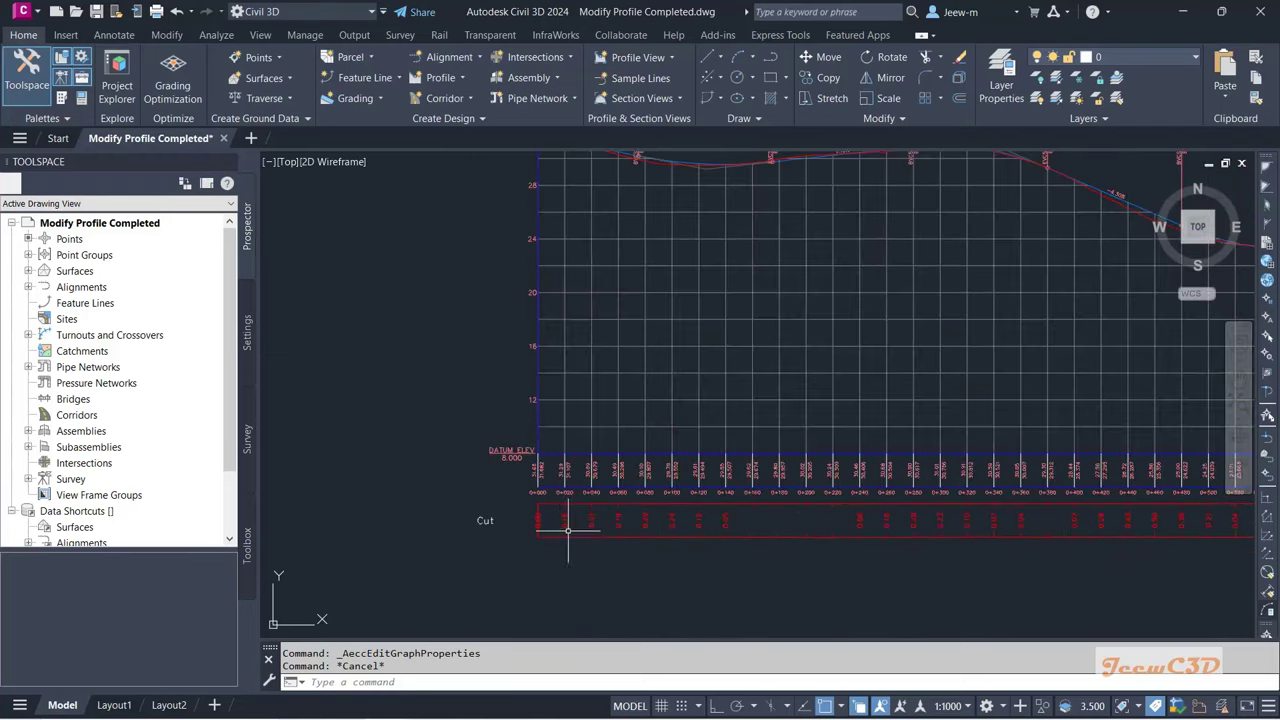
scroll(550, 537, up, 5)
scroll(571, 505, down, 5)
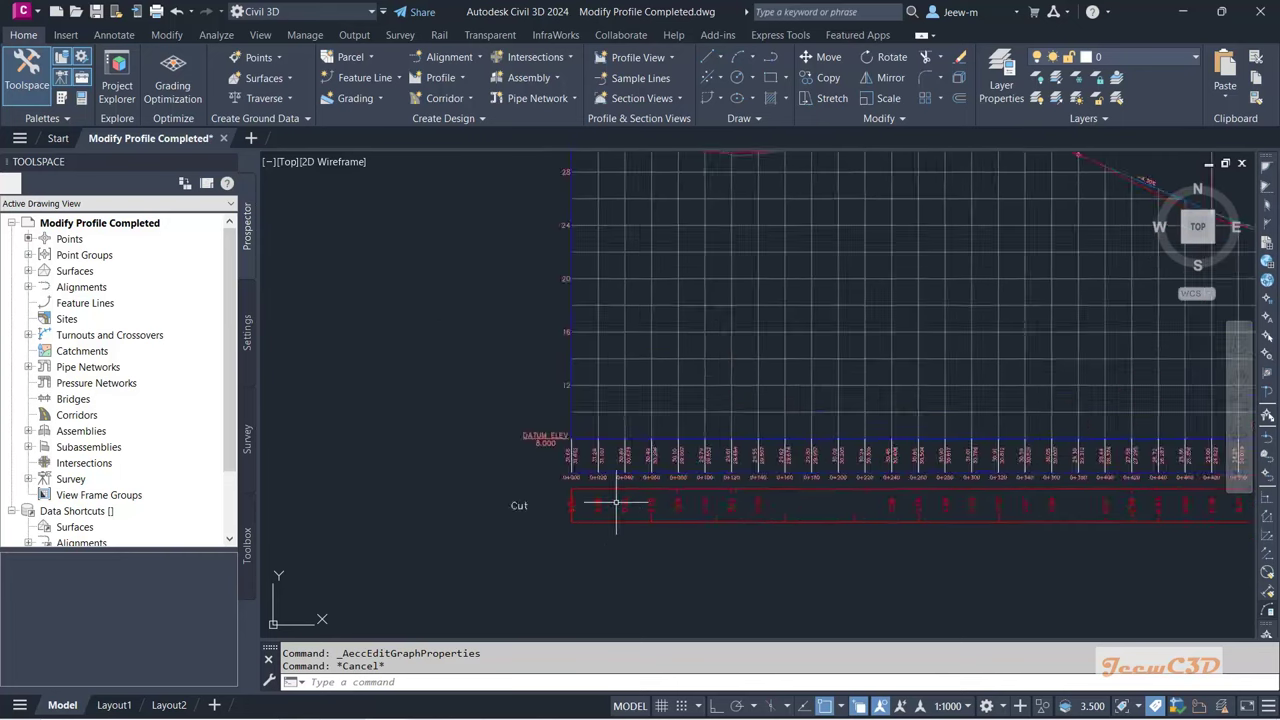
scroll(610, 246, up, 5)
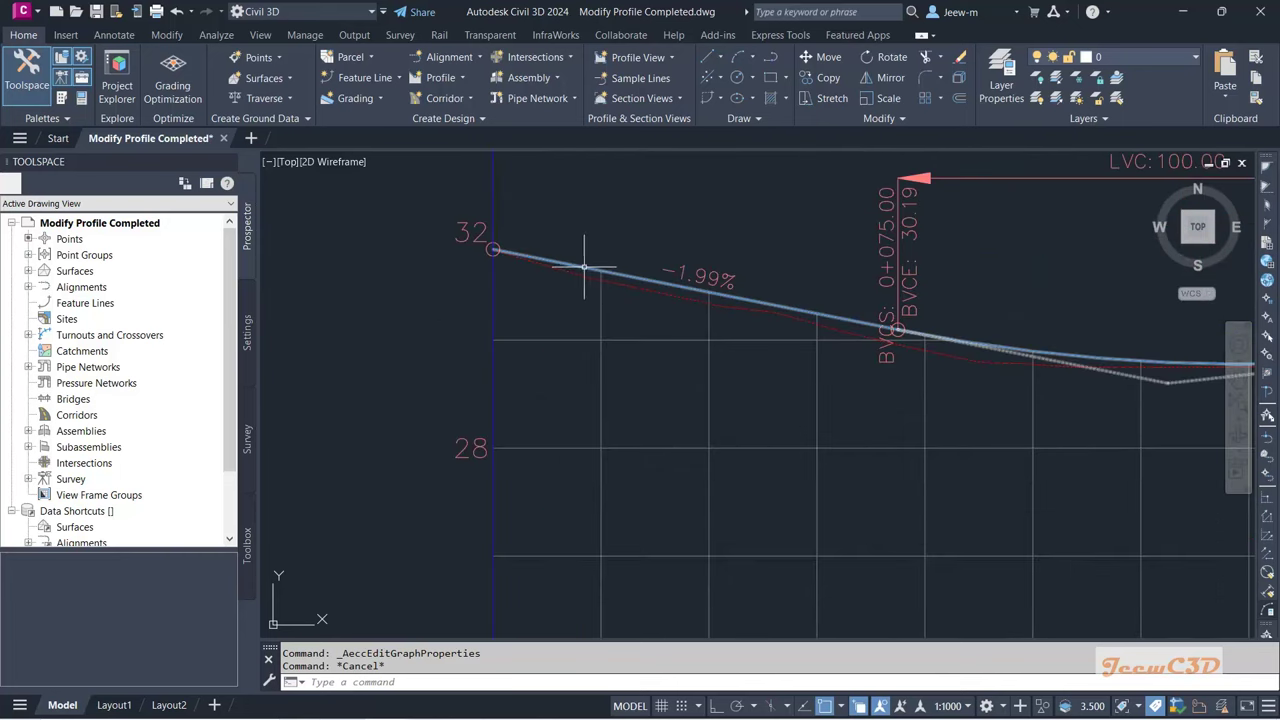
scroll(634, 371, down, 5)
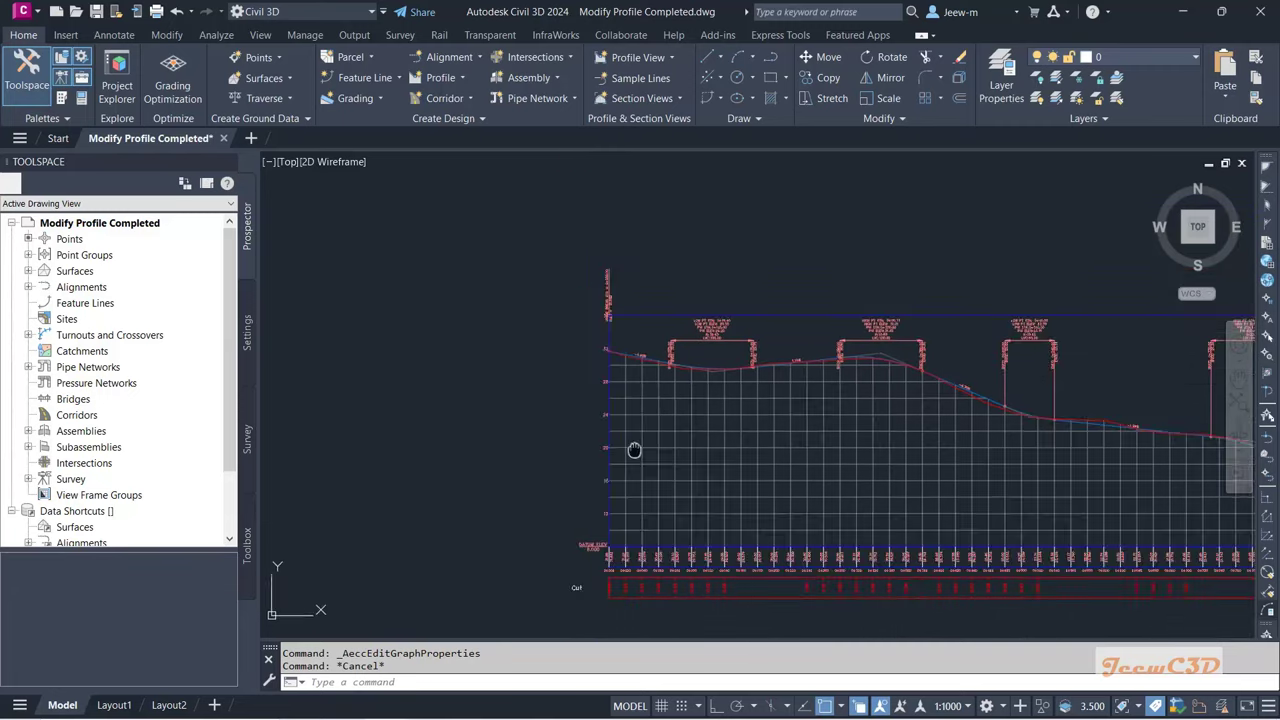
scroll(632, 481, up, 5)
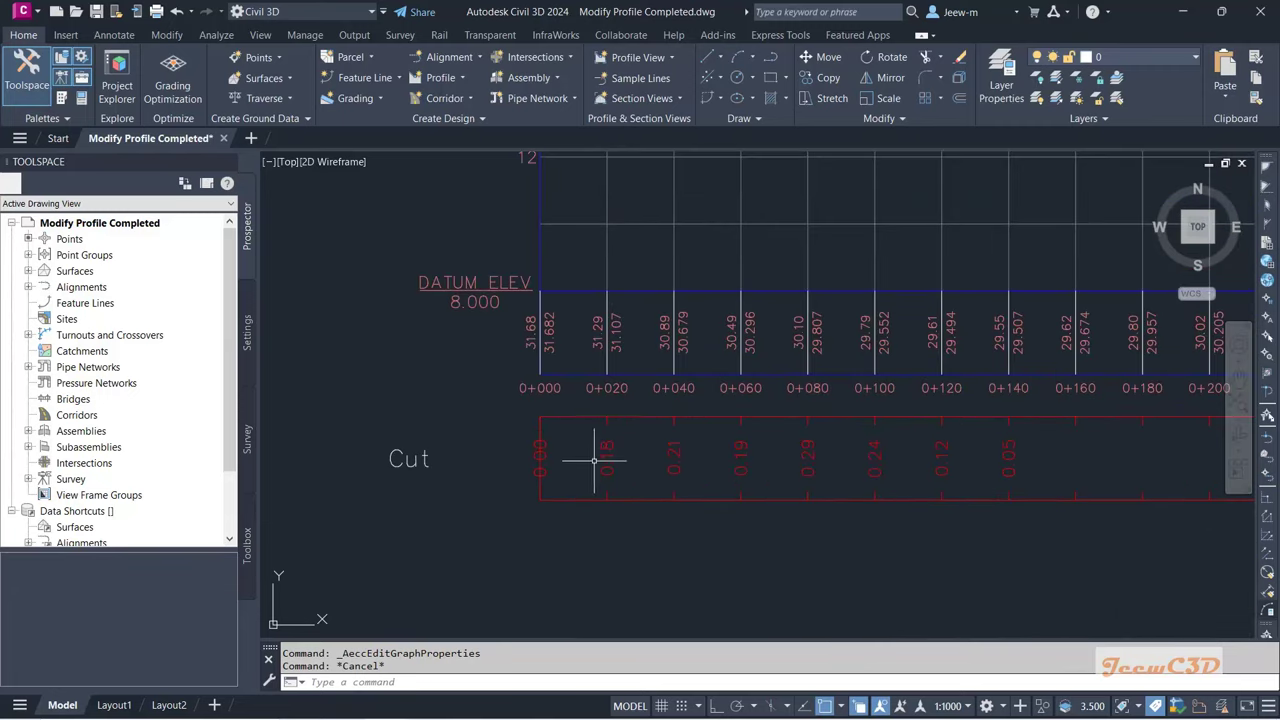
scroll(630, 462, down, 5)
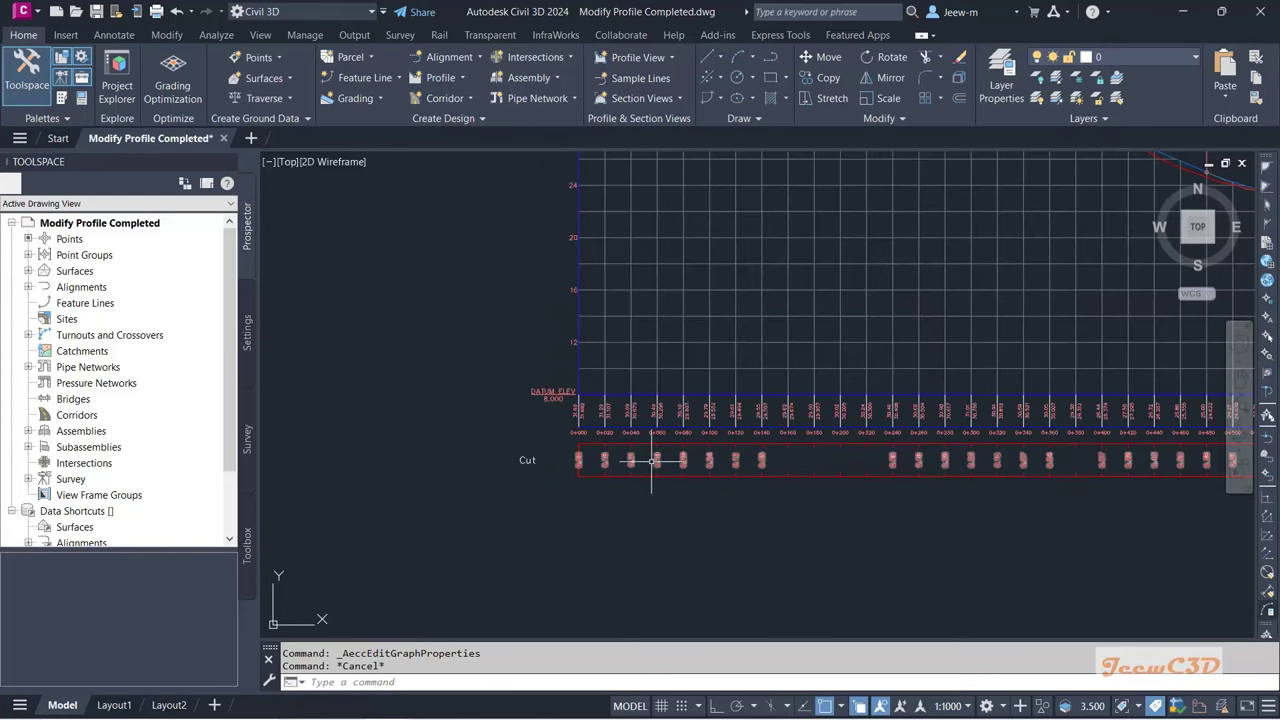
Step: Examine the paired proposed and existing elevations in the elevations and stations band around station 0+020
scroll(651, 458, up, 1)
scroll(660, 386, up, 2)
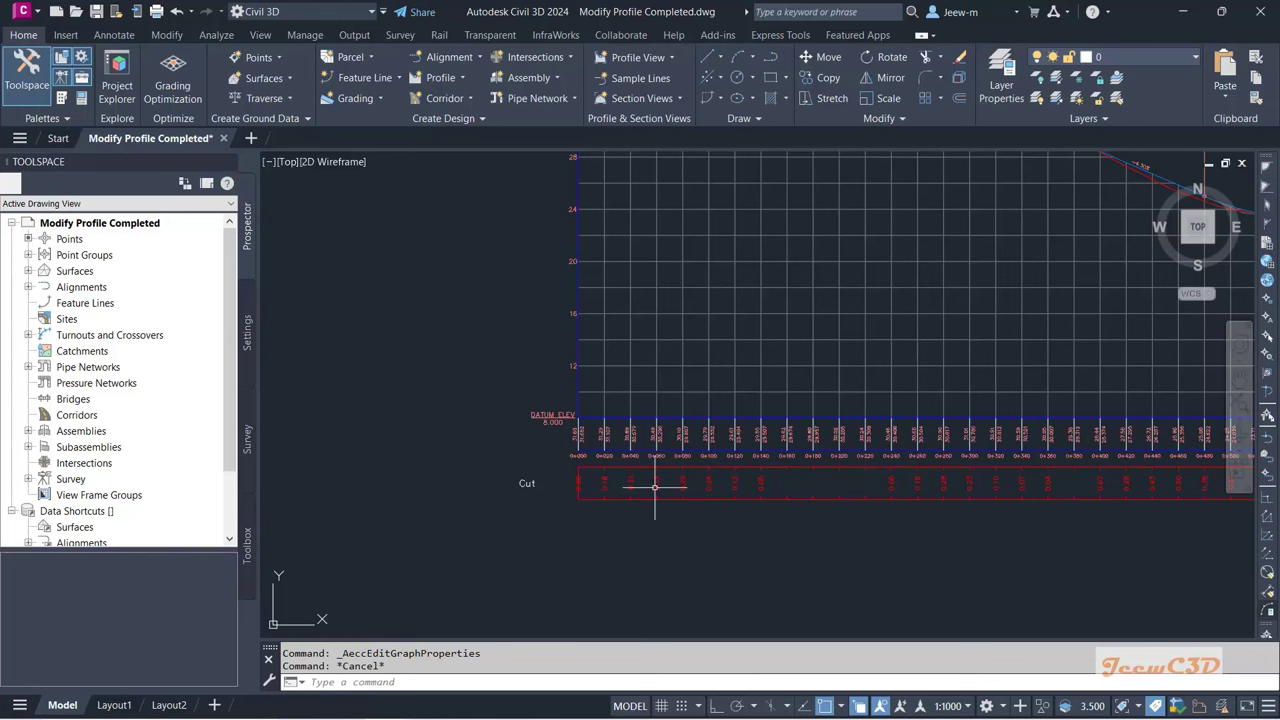
scroll(582, 458, up, 4)
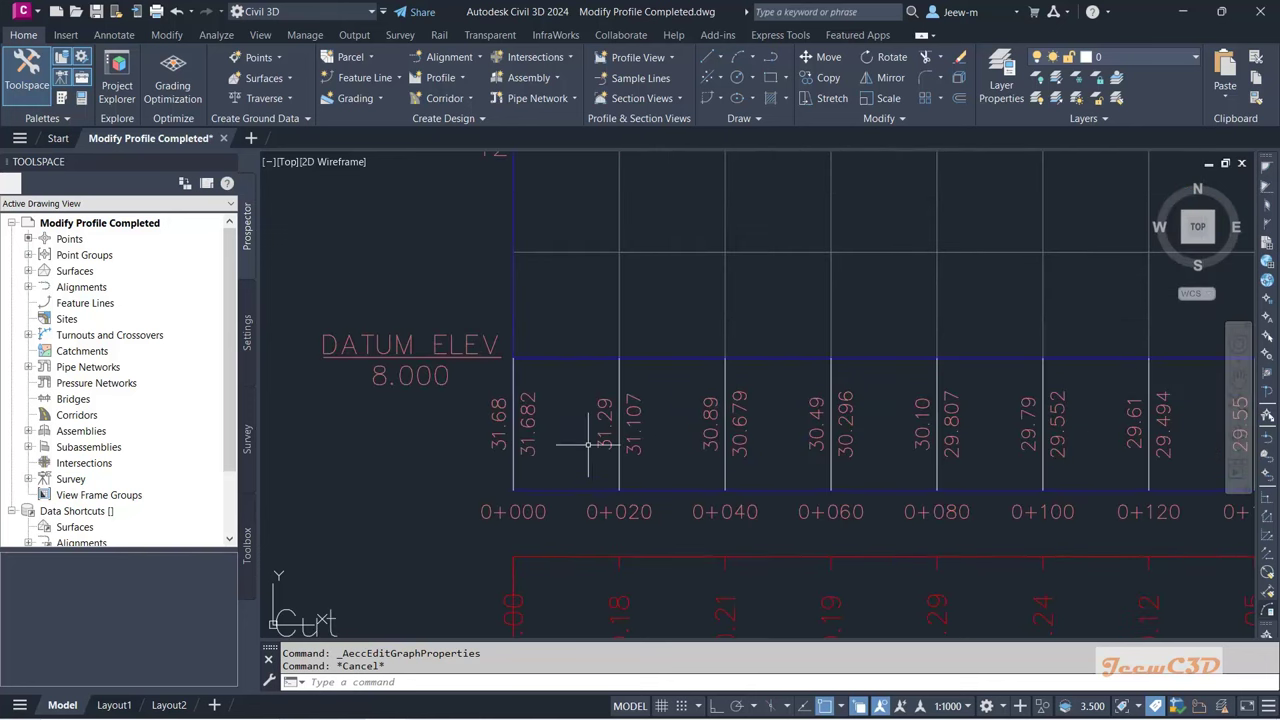
scroll(586, 446, up, 2)
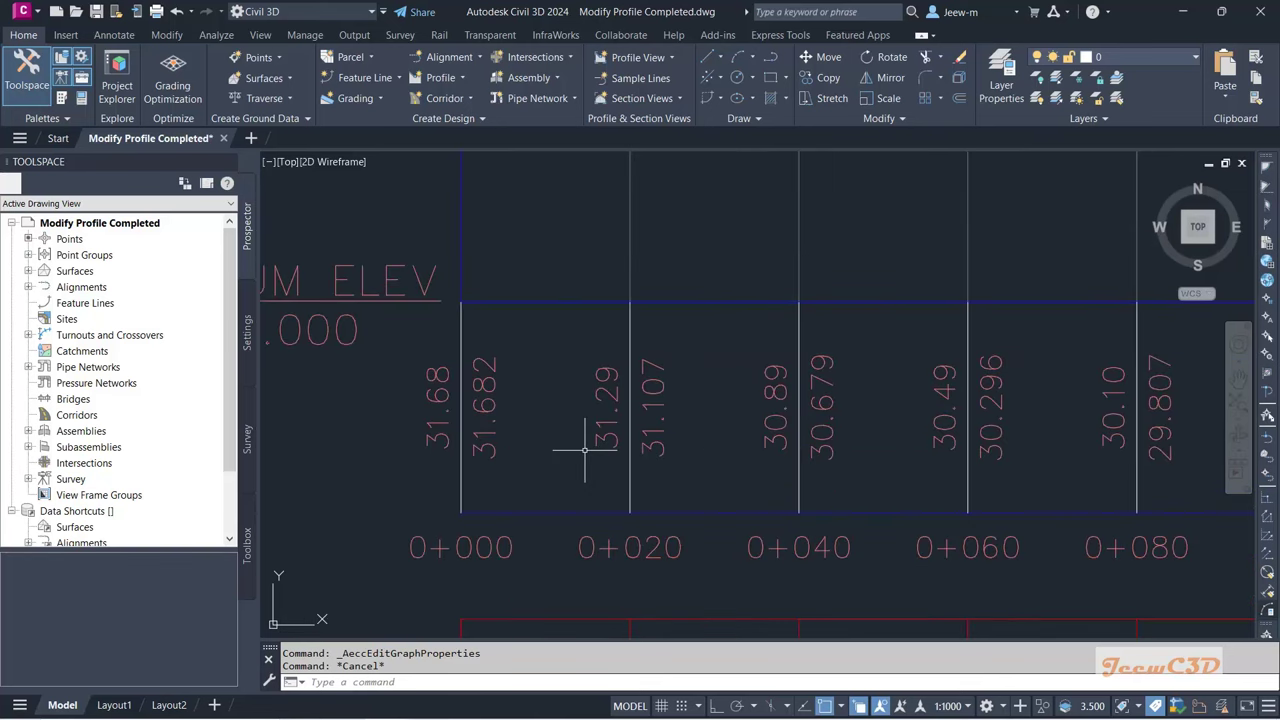
scroll(585, 450, down, 4)
scroll(590, 450, up, 2)
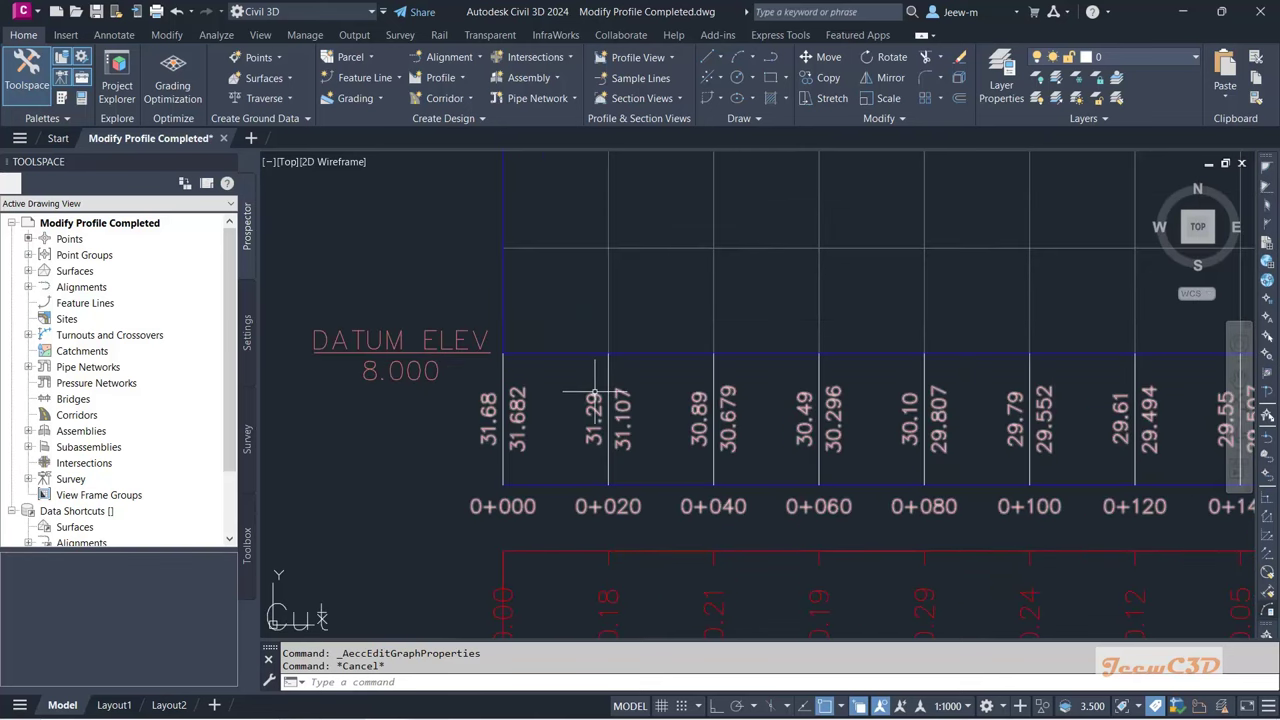
scroll(598, 375, down, 4)
scroll(600, 370, down, 6)
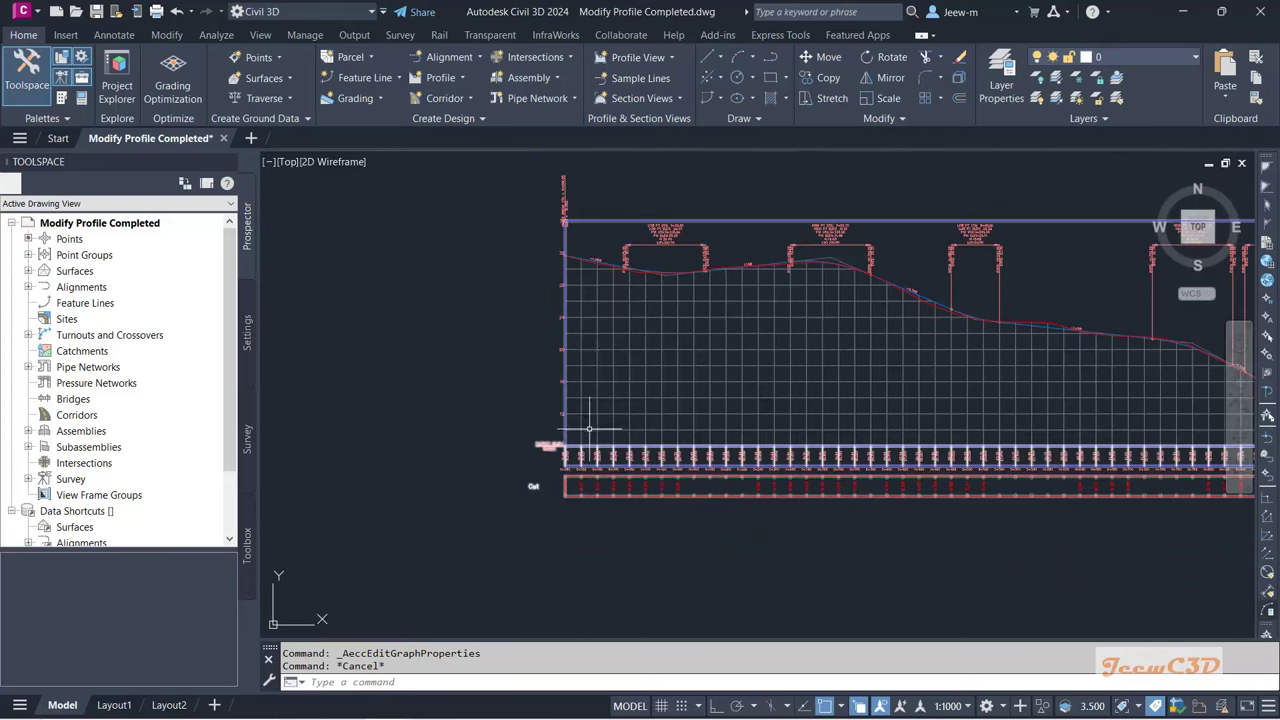
Step: Inspect the profiles and Cut band between stations 0+940 and 1+000, and recheck the band at the start of the view
middle_drag(870, 330, 885, 334)
scroll(749, 409, up, 7)
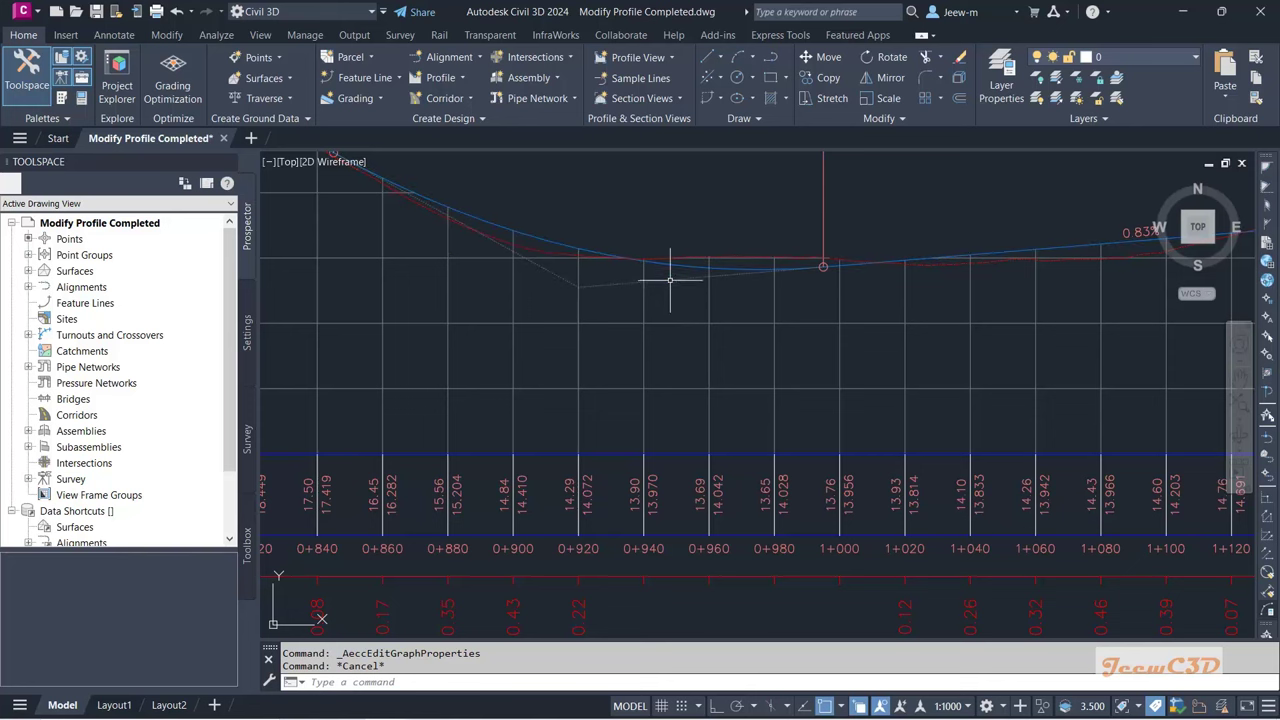
middle_drag(706, 391, 629, 379)
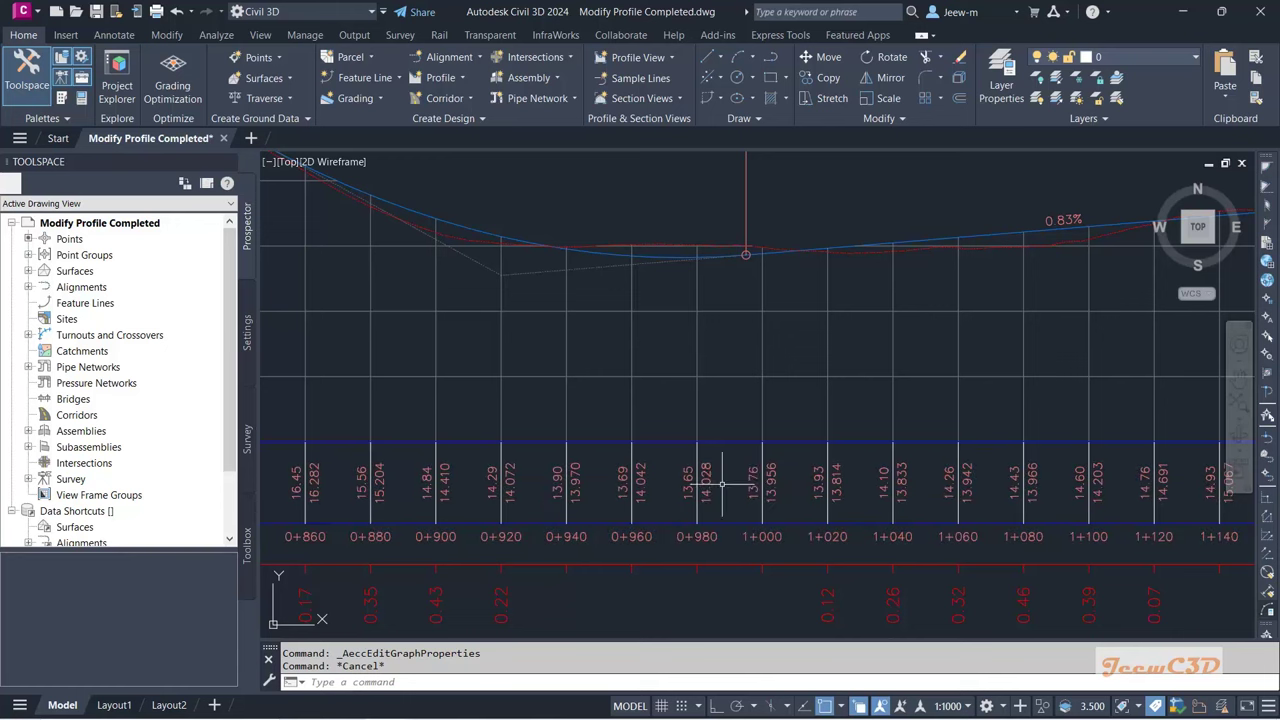
scroll(660, 510, down, 5)
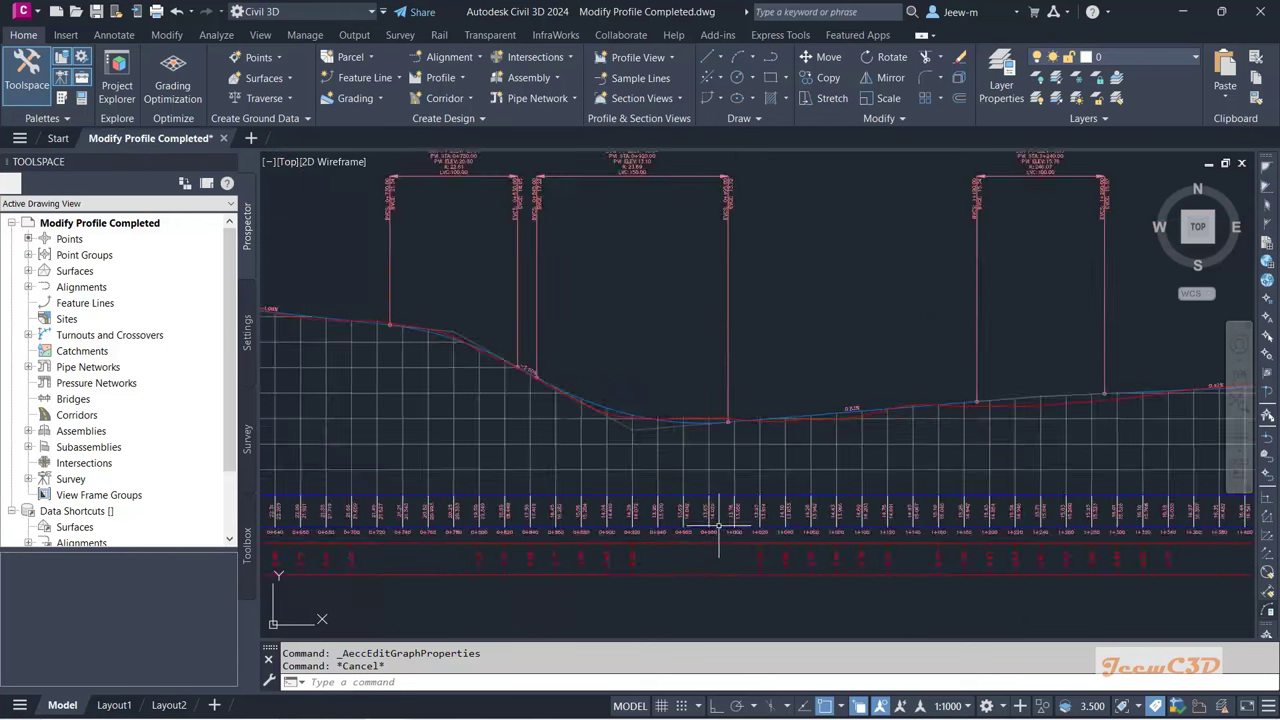
scroll(579, 518, up, 6)
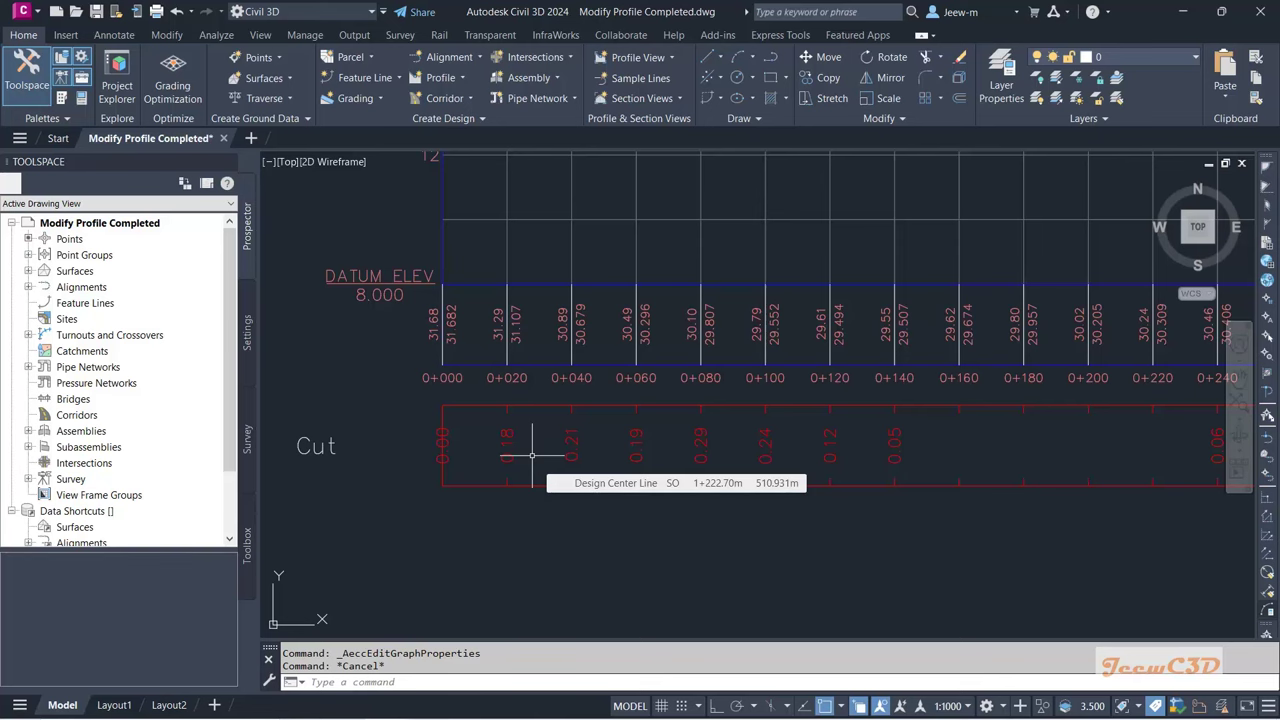
scroll(532, 455, down, 5)
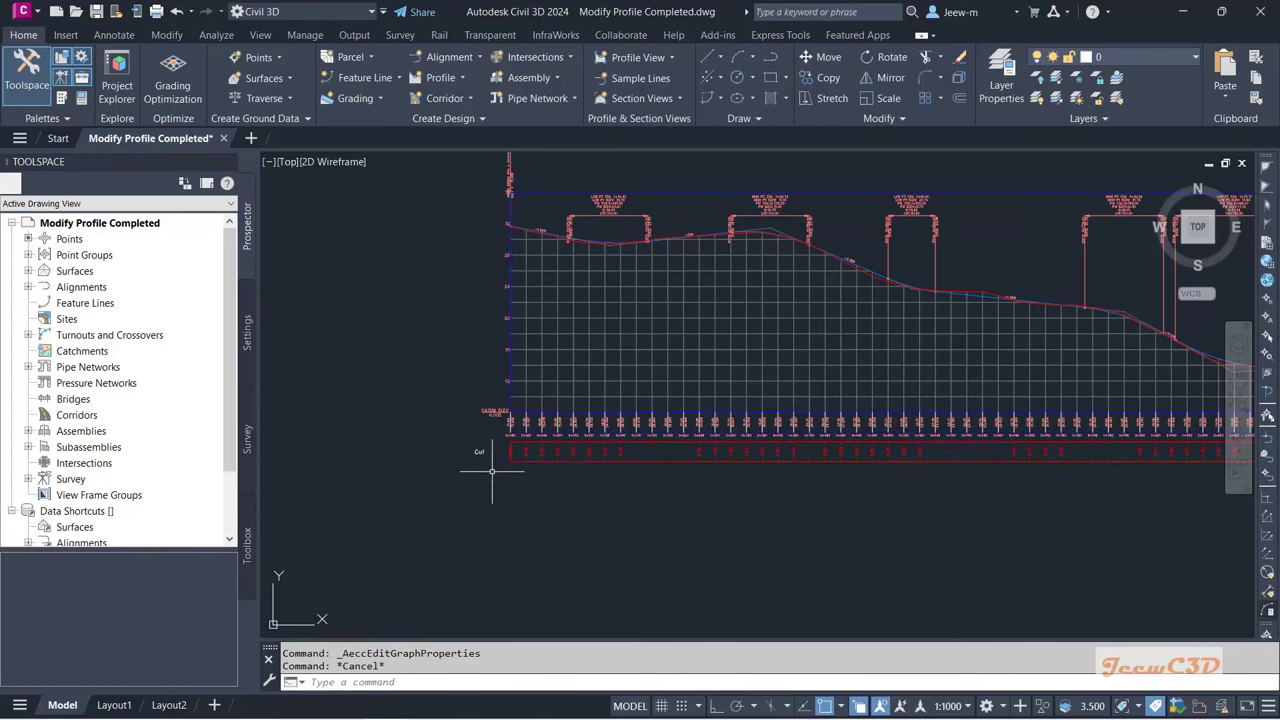
Step: In the profile view properties, set Profile1 of the Cut Data band to EG - Surface (1)
click(549, 380)
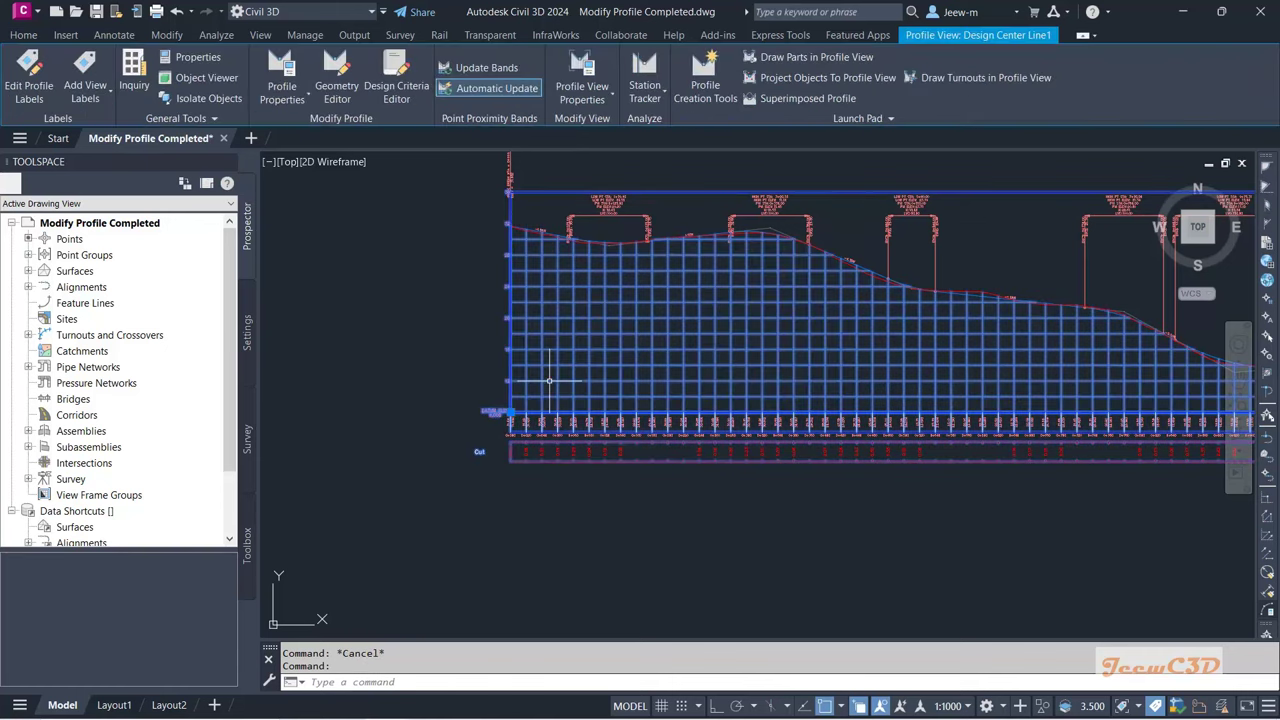
click(583, 96)
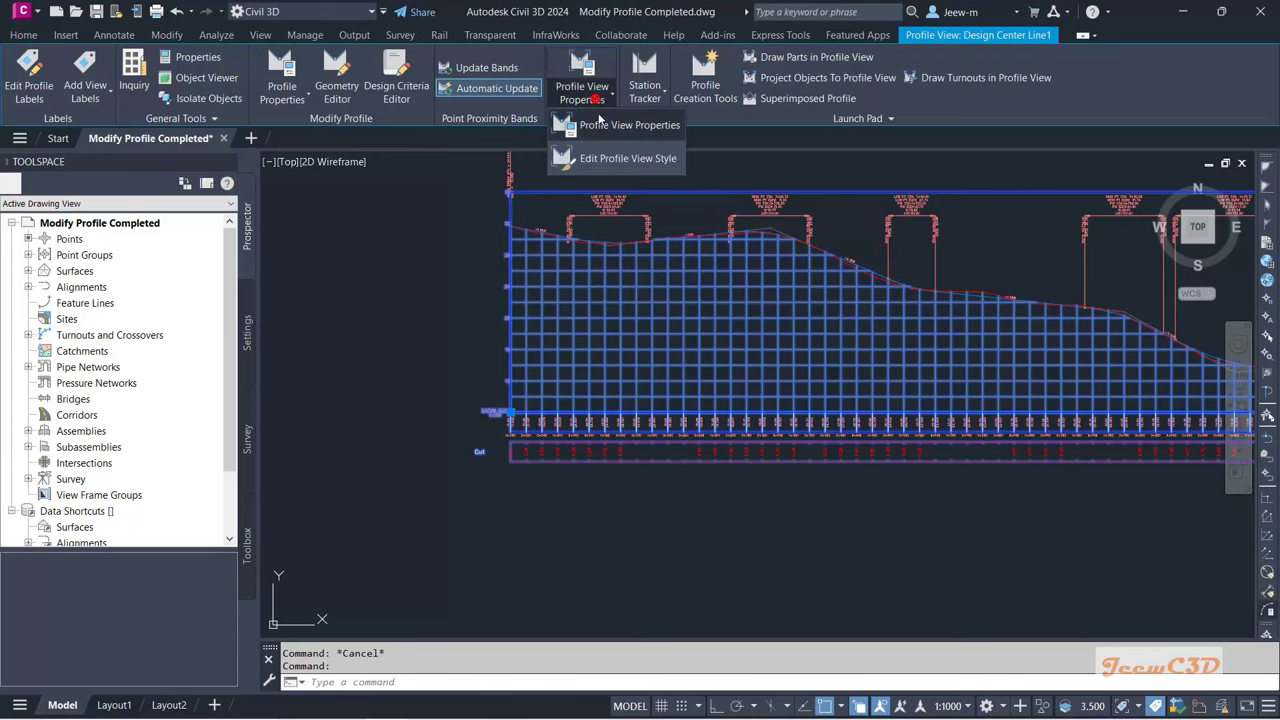
click(601, 130)
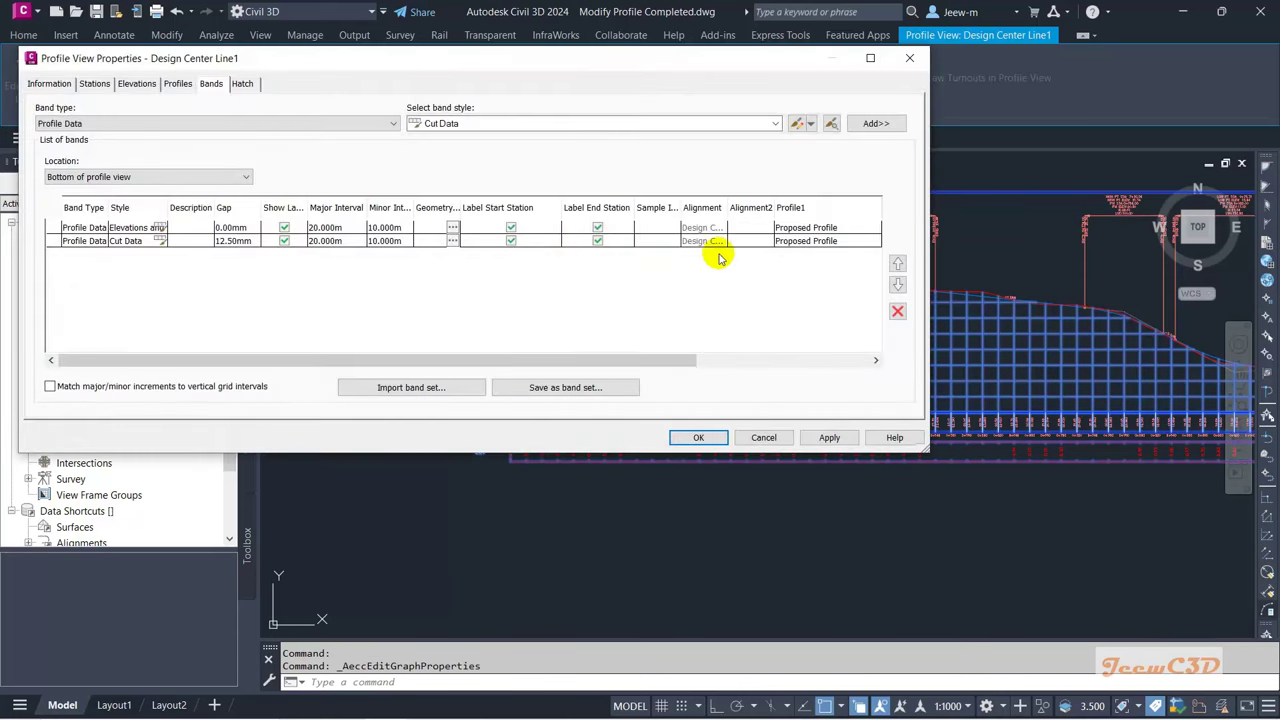
drag(609, 357, 800, 361)
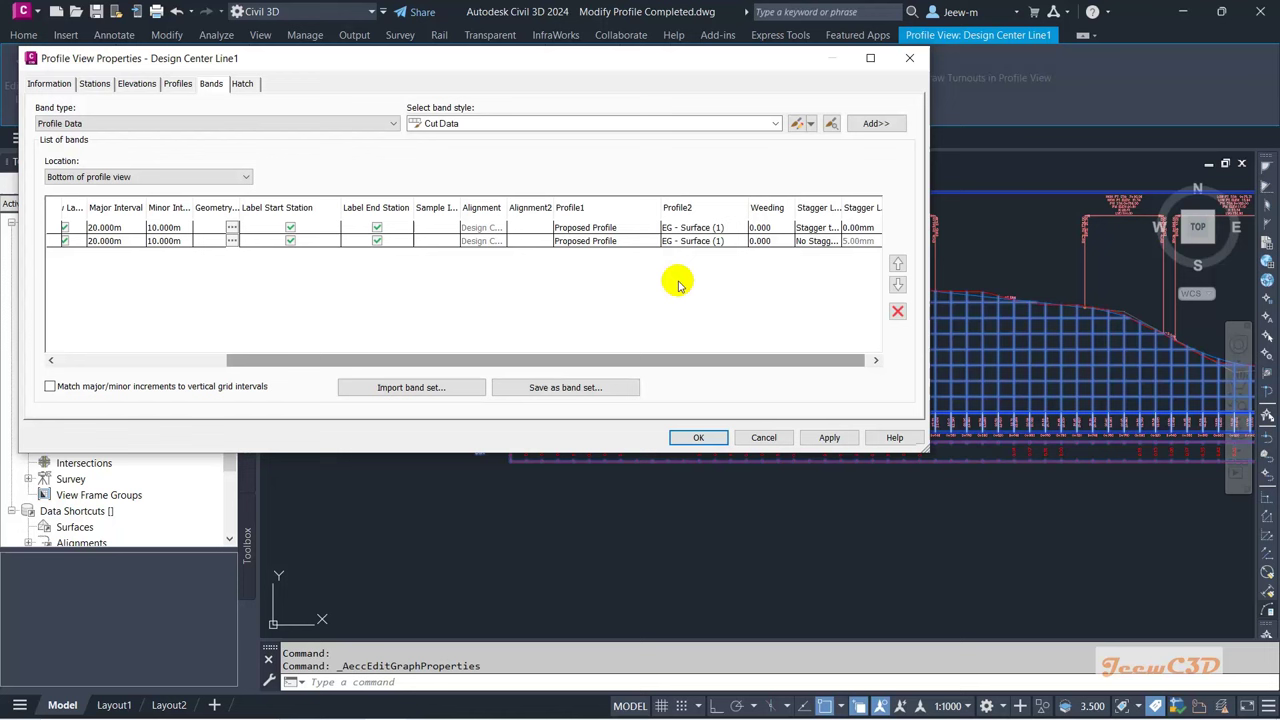
click(600, 242)
click(592, 268)
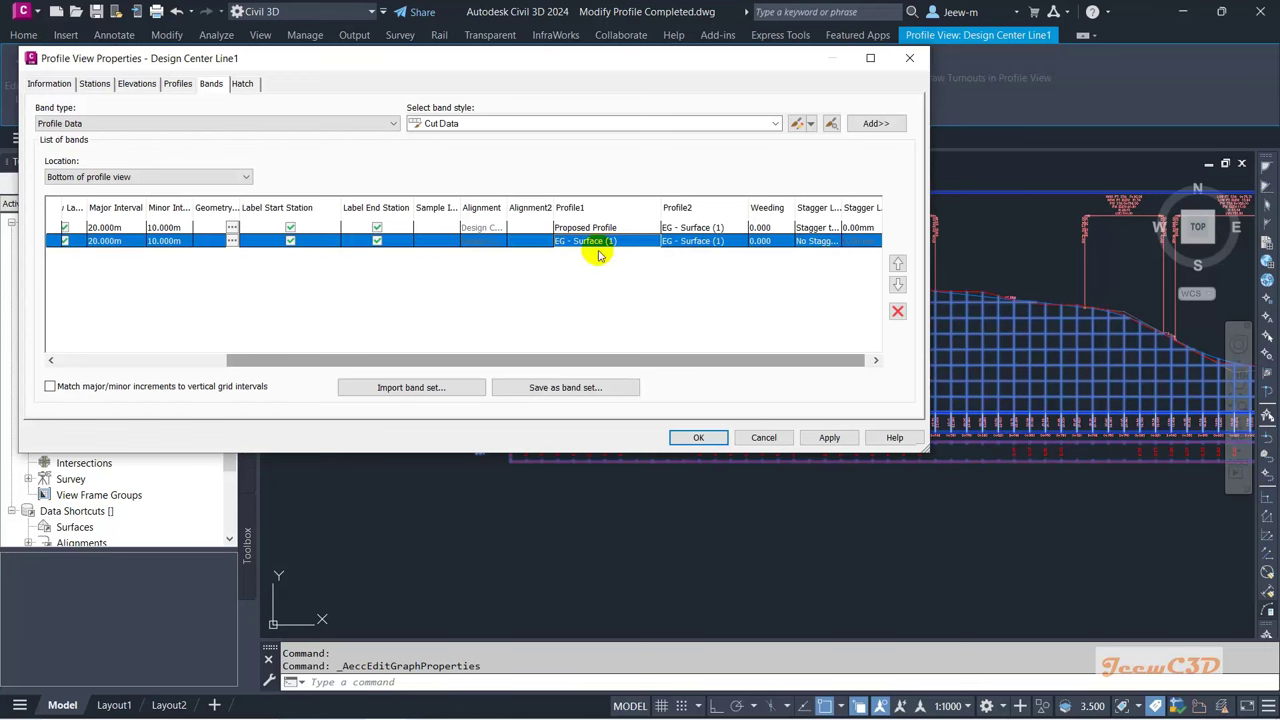
Step: Set Profile2 of the Cut Data band to Proposed Profile and apply the profile view properties
click(680, 242)
click(690, 242)
click(690, 268)
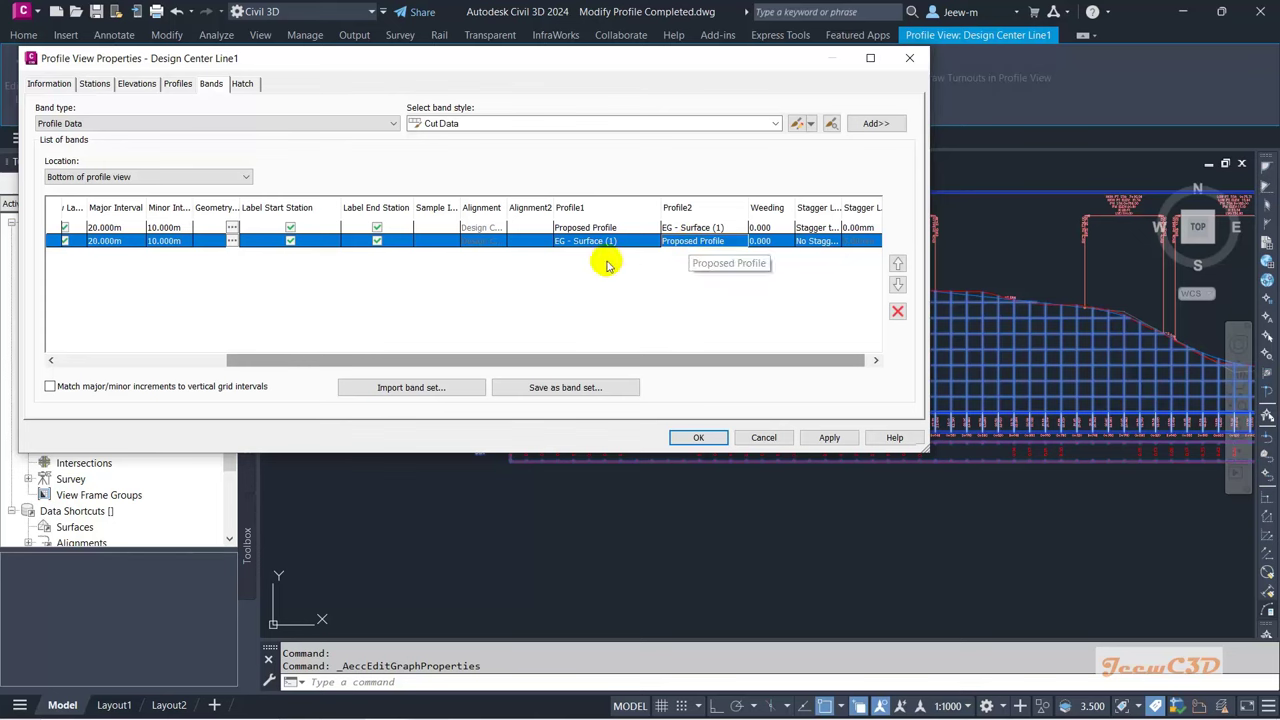
click(698, 437)
Step: Check the Cut band against the profiles, examining where existing ground lies above the proposed profile near the first vertical curve's end
scroll(550, 470, up, 7)
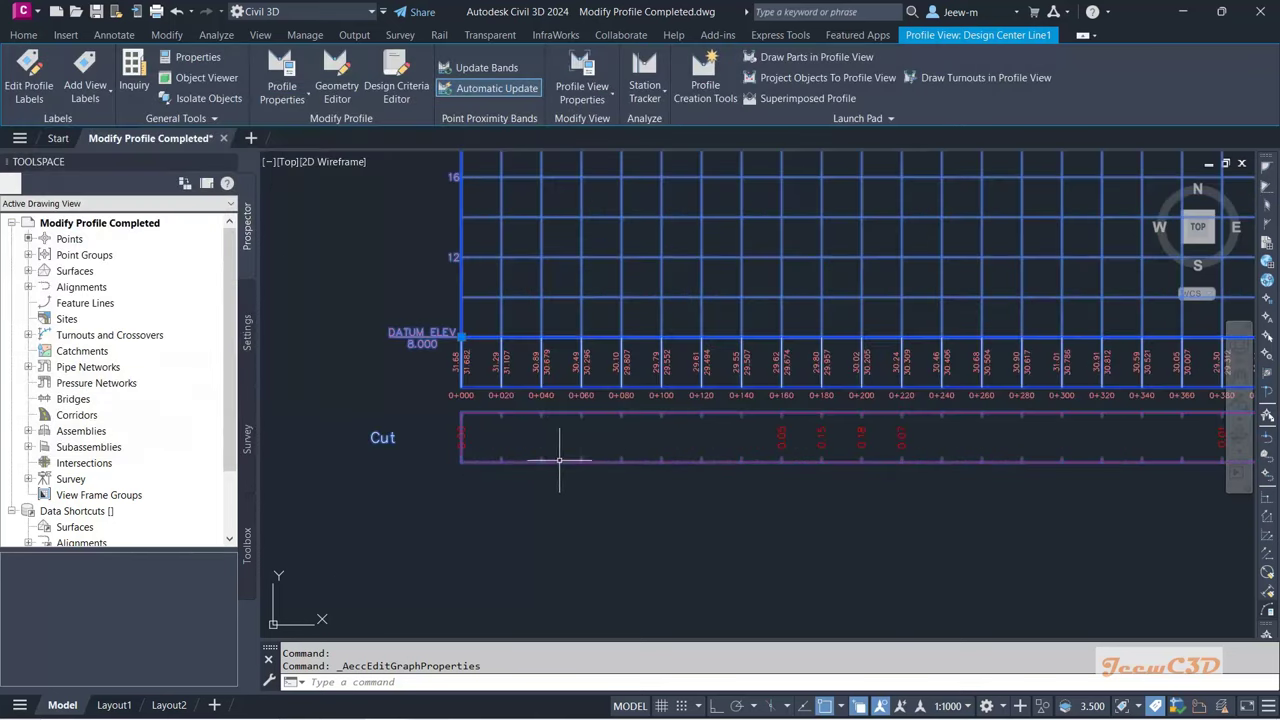
scroll(514, 477, down, 4)
scroll(514, 477, down, 4)
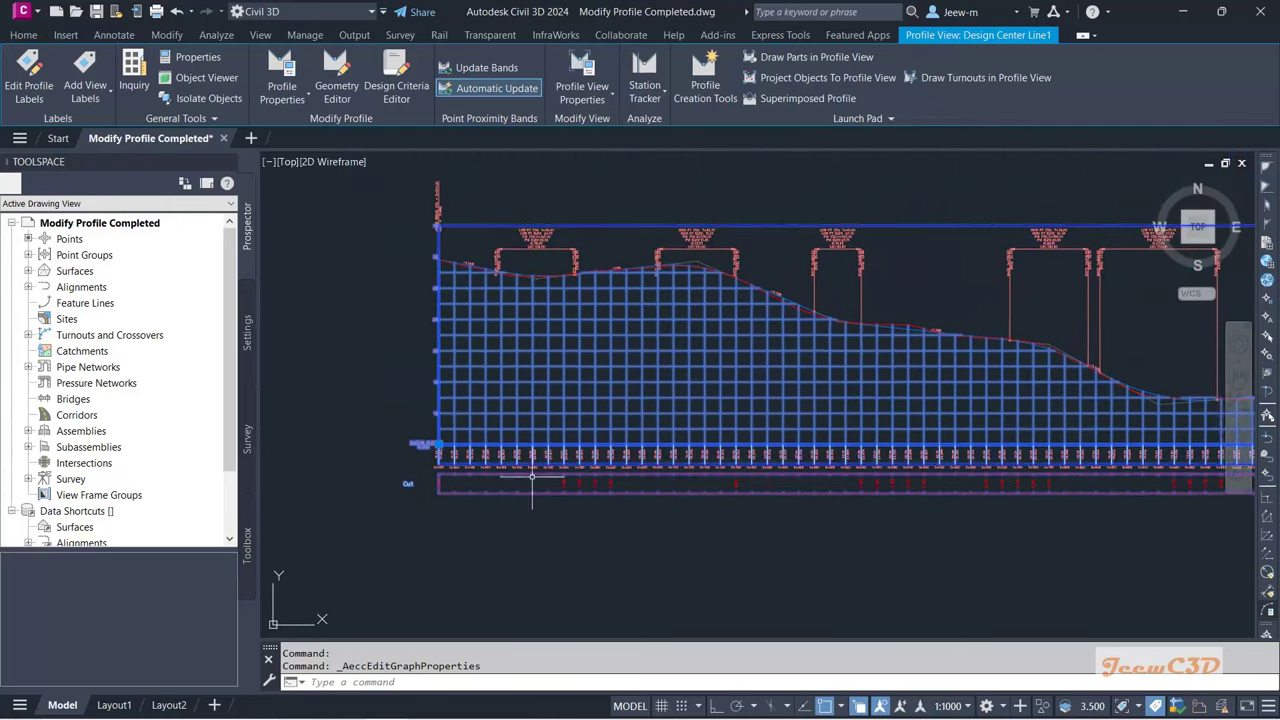
key(Escape)
scroll(552, 372, up, 5)
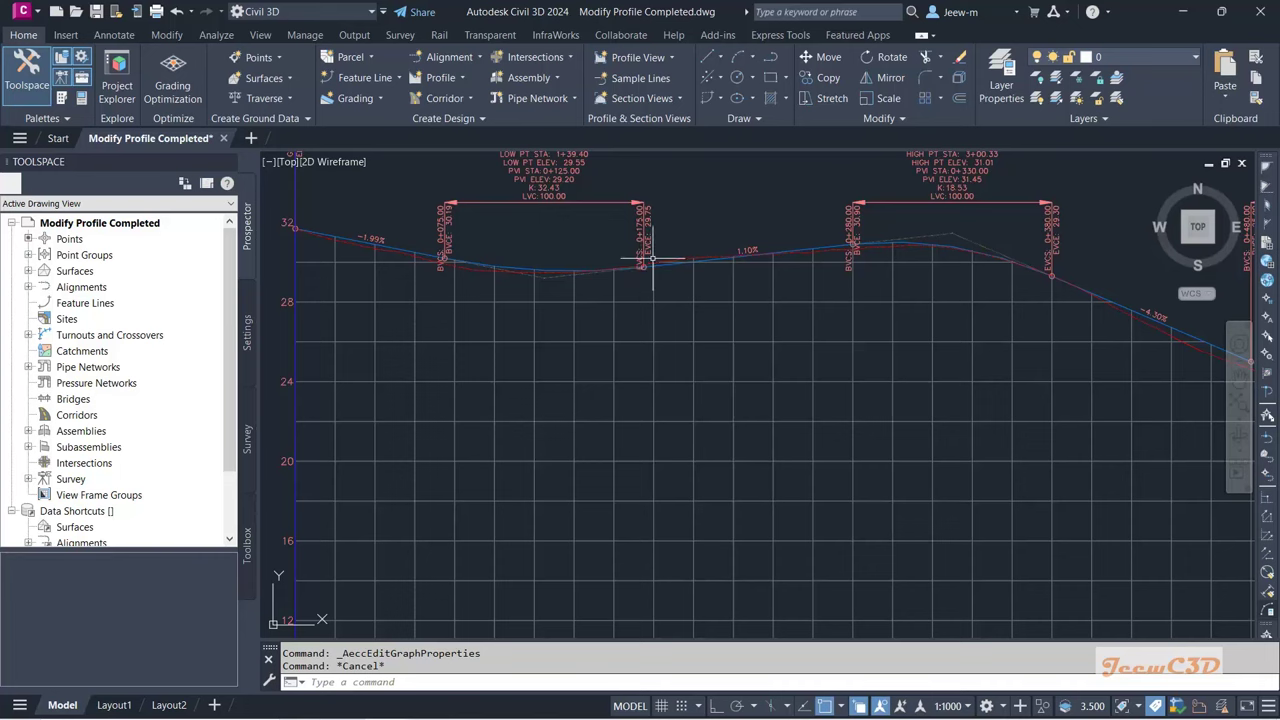
scroll(643, 268, up, 6)
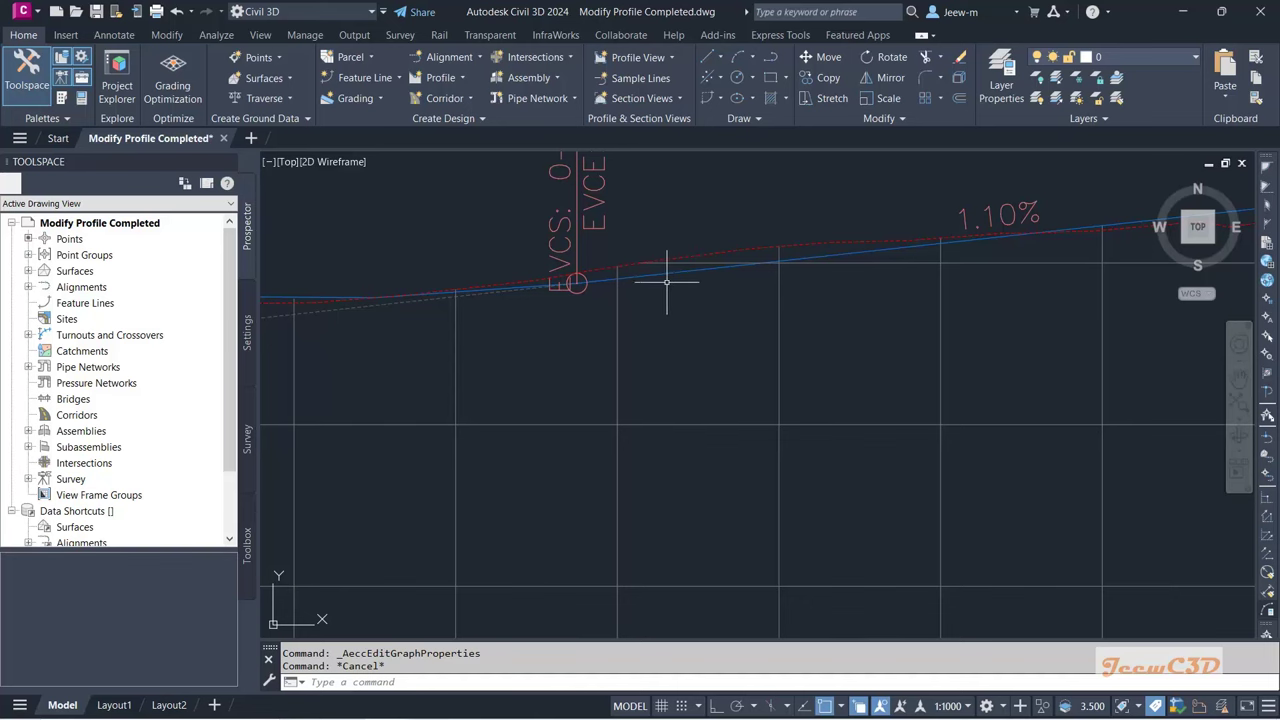
scroll(672, 272, down, 8)
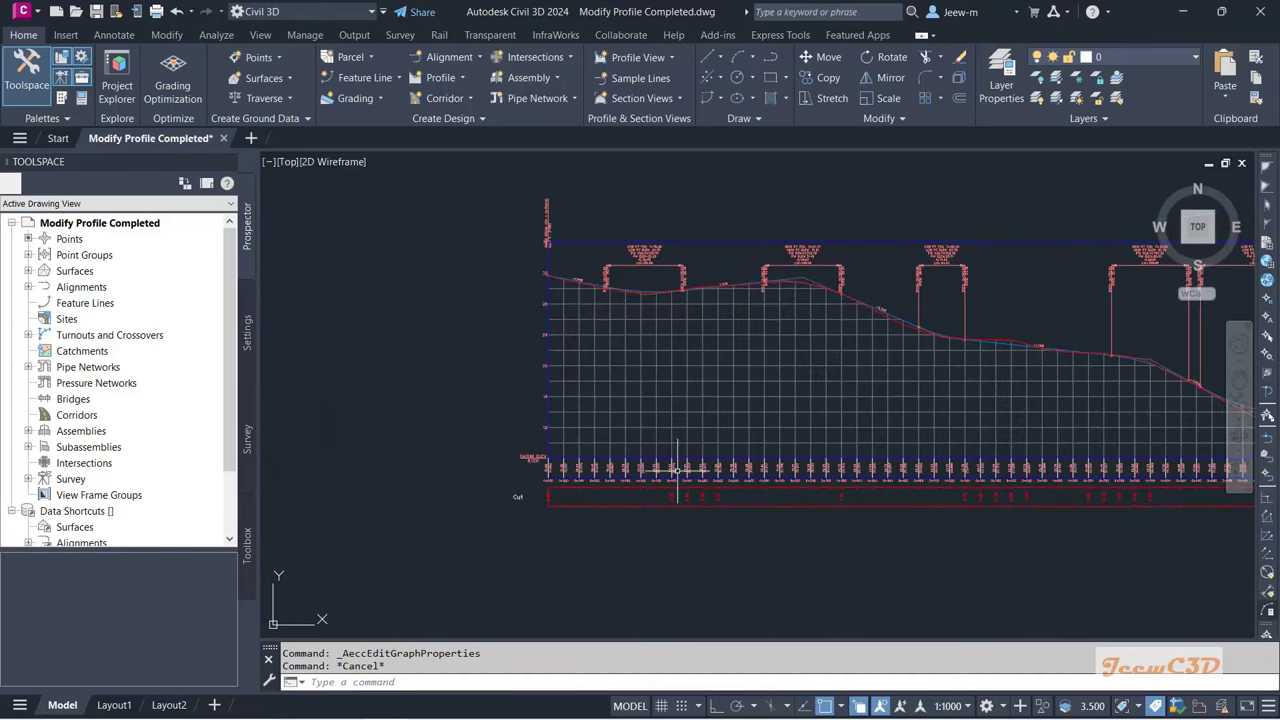
Step: Review the Cut band values along the length of the profile view, and save the drawing
scroll(677, 468, up, 5)
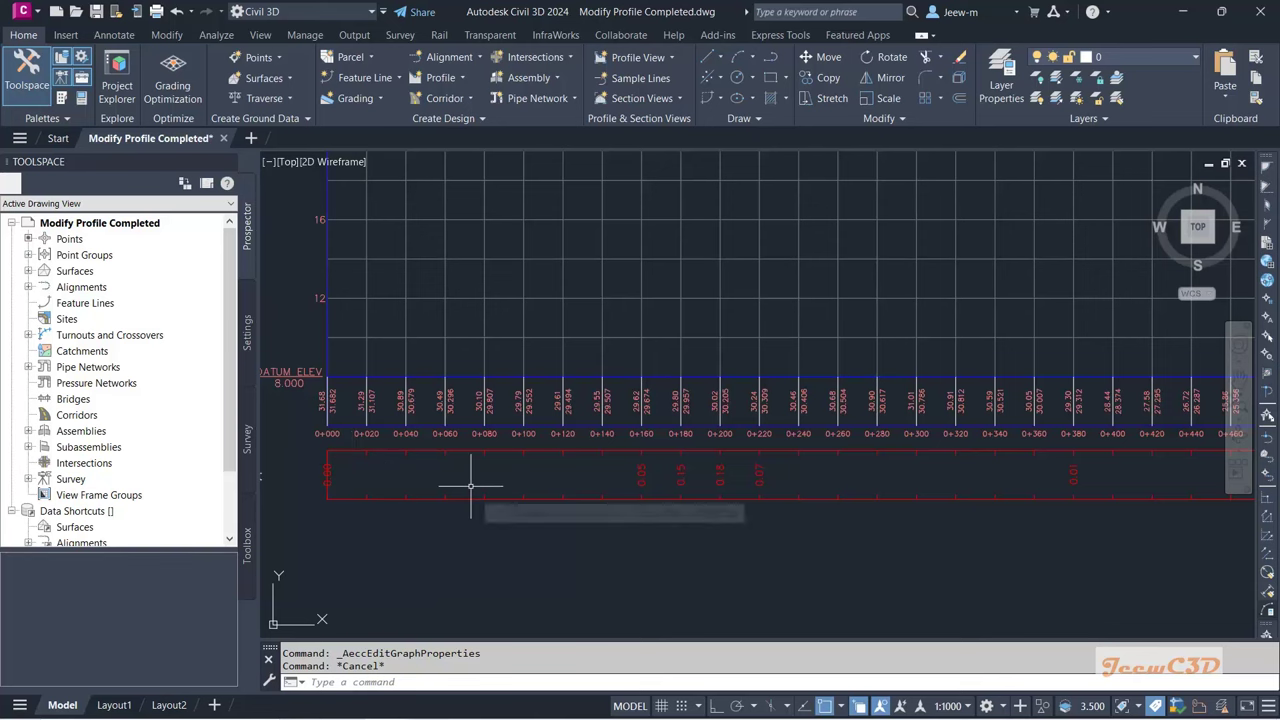
scroll(505, 489, down, 5)
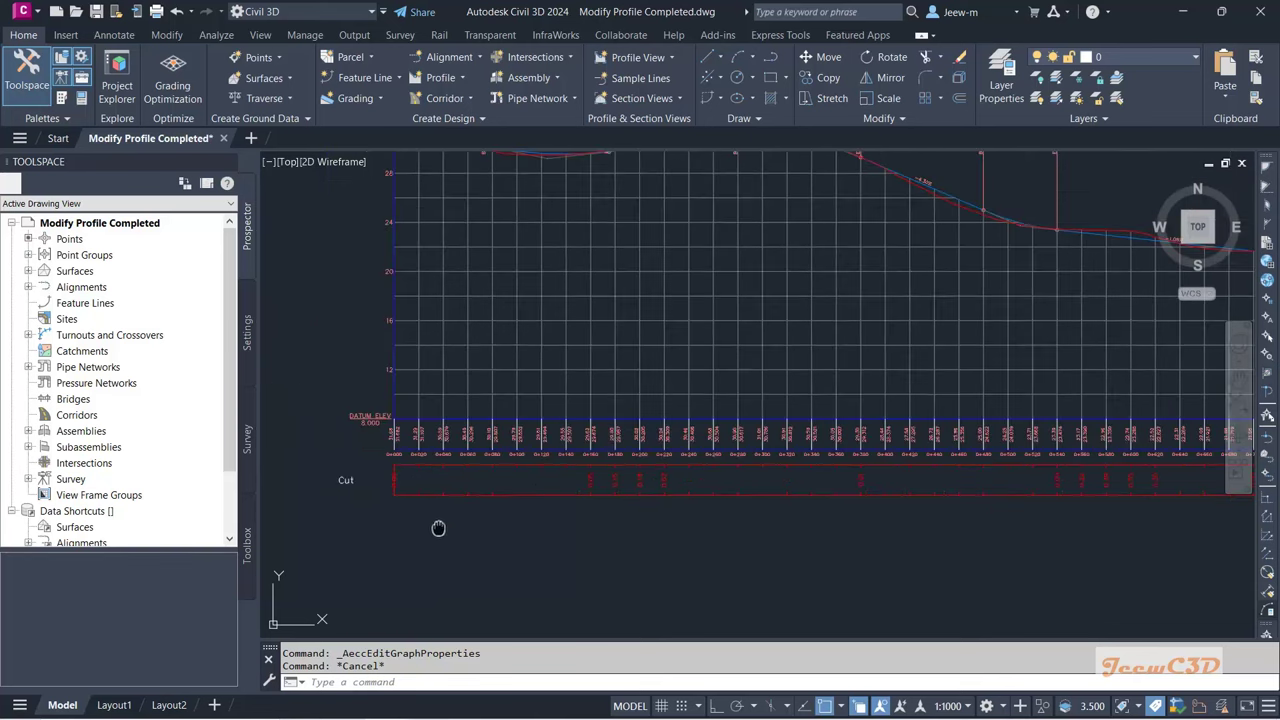
scroll(512, 498, up, 1)
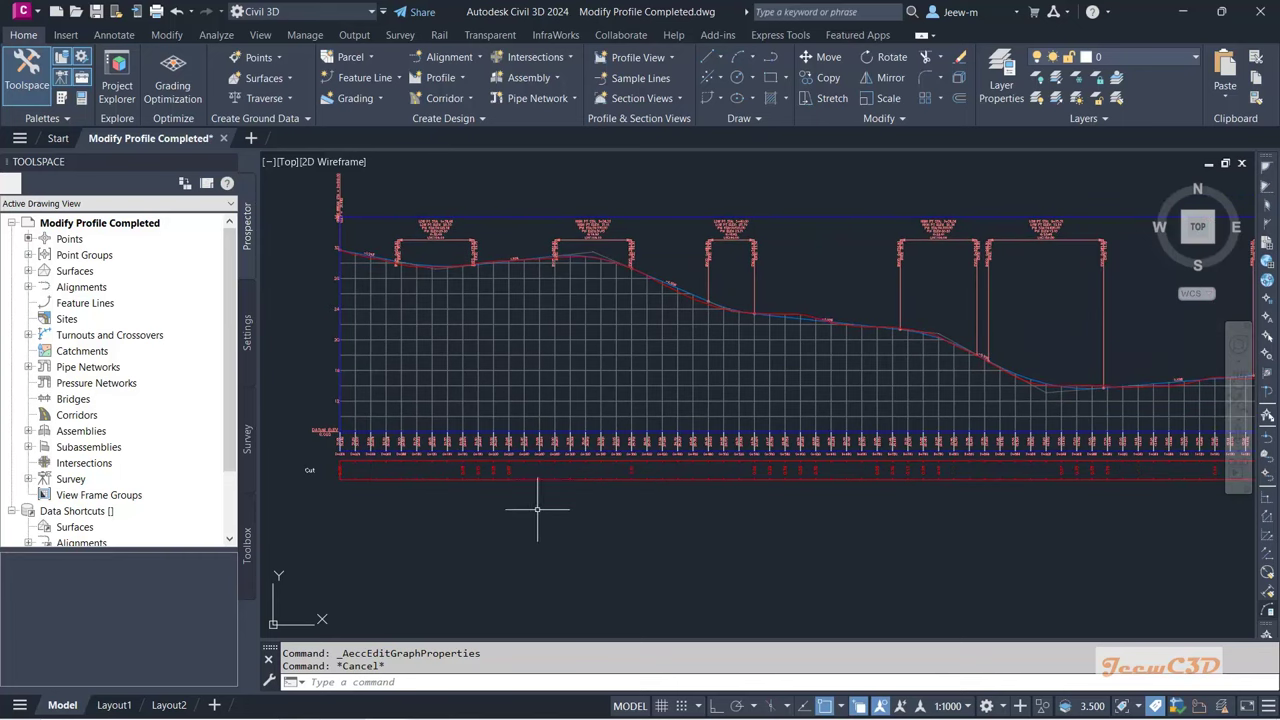
scroll(715, 520, down, 1)
middle_drag(692, 530, 627, 520)
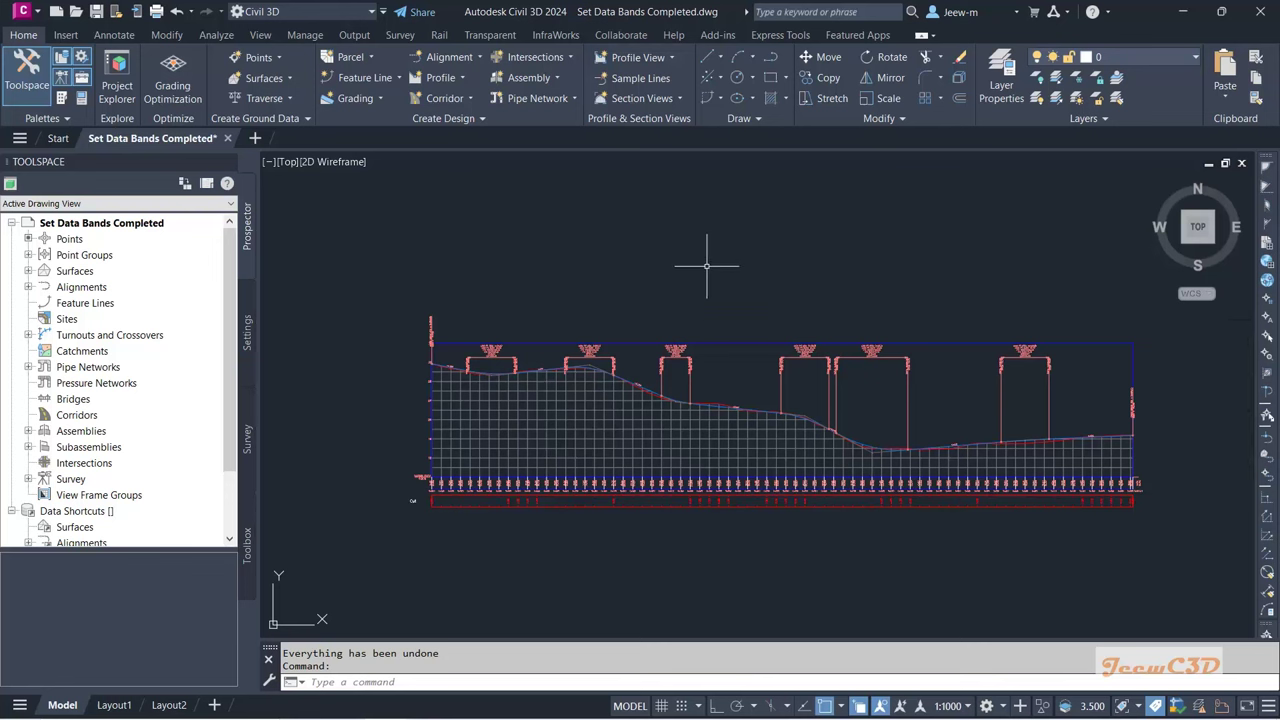
key(ctrl+s)
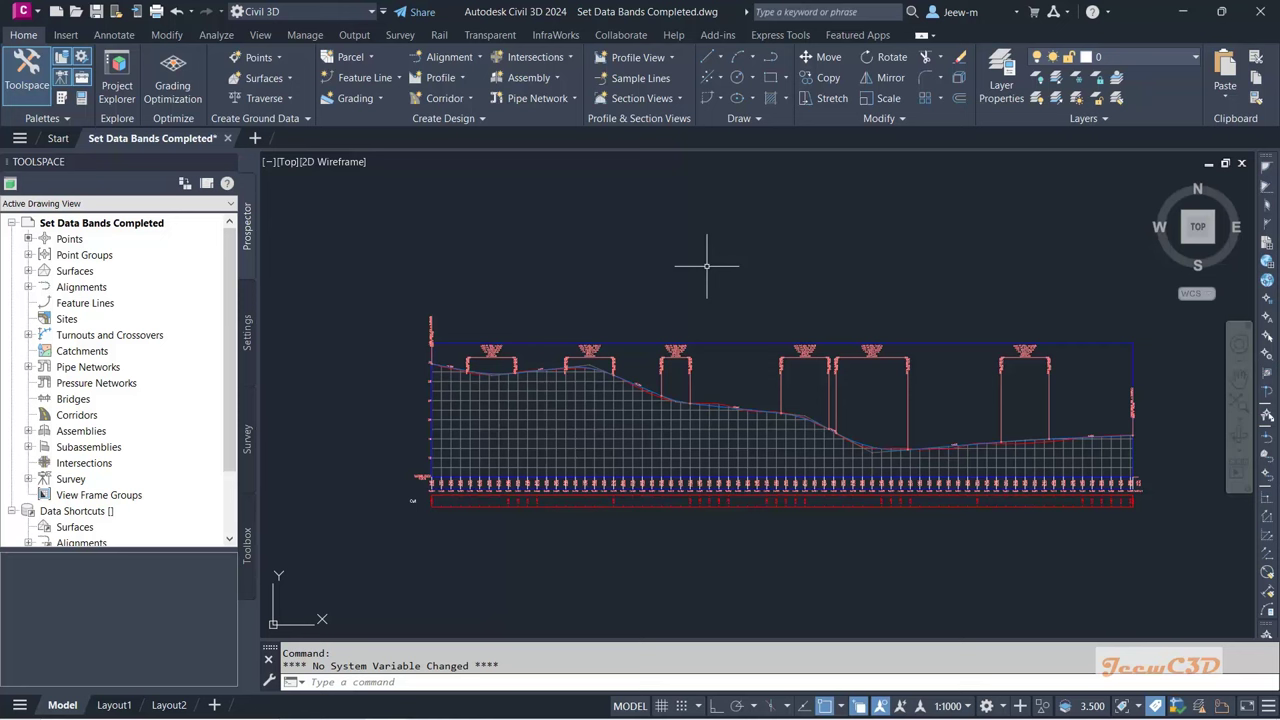
Step: Create one offset alignment on each side of the Design Center Line, with incremental offsets of 3.500 m left and right
scroll(706, 266, down, 6)
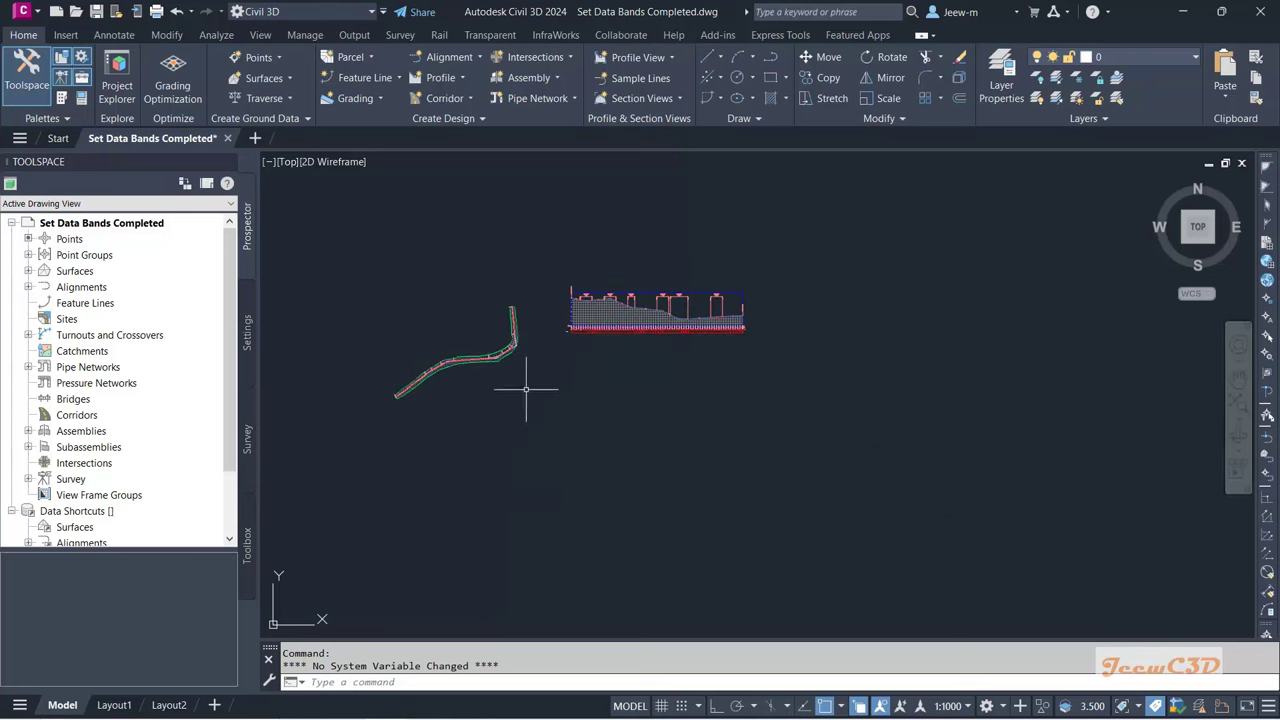
mouse_move(580, 407)
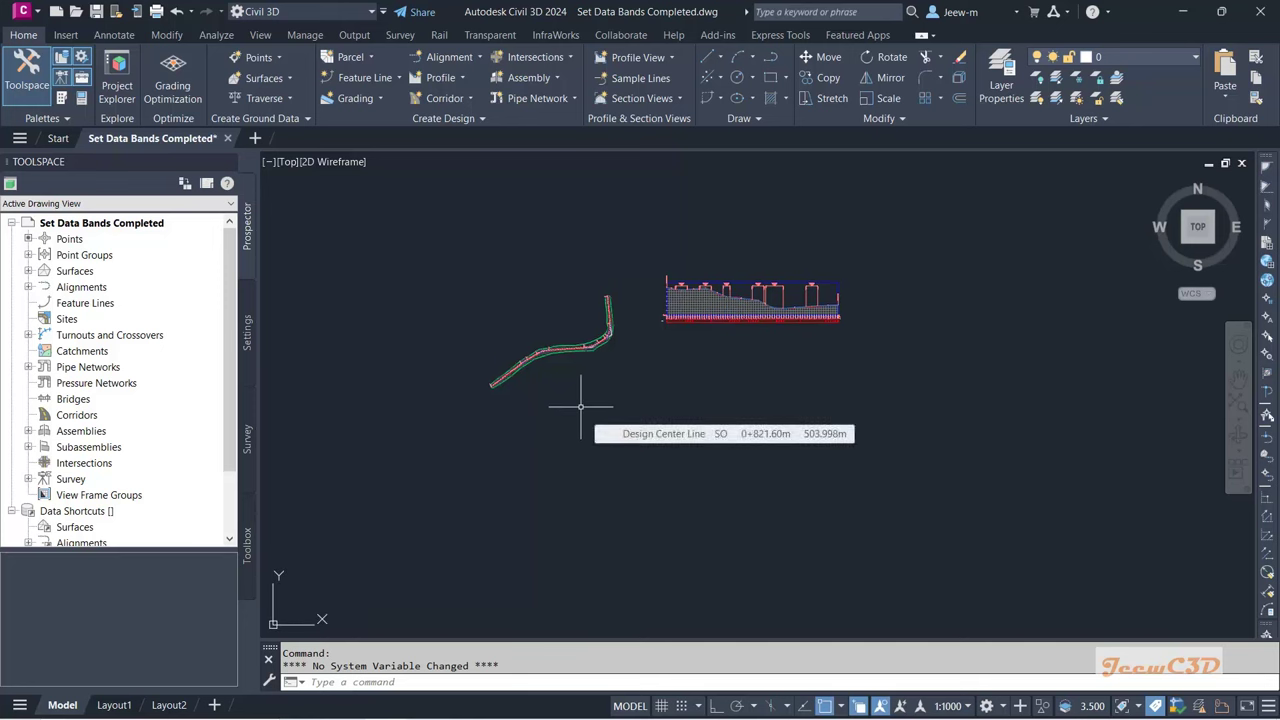
scroll(477, 378, up, 5)
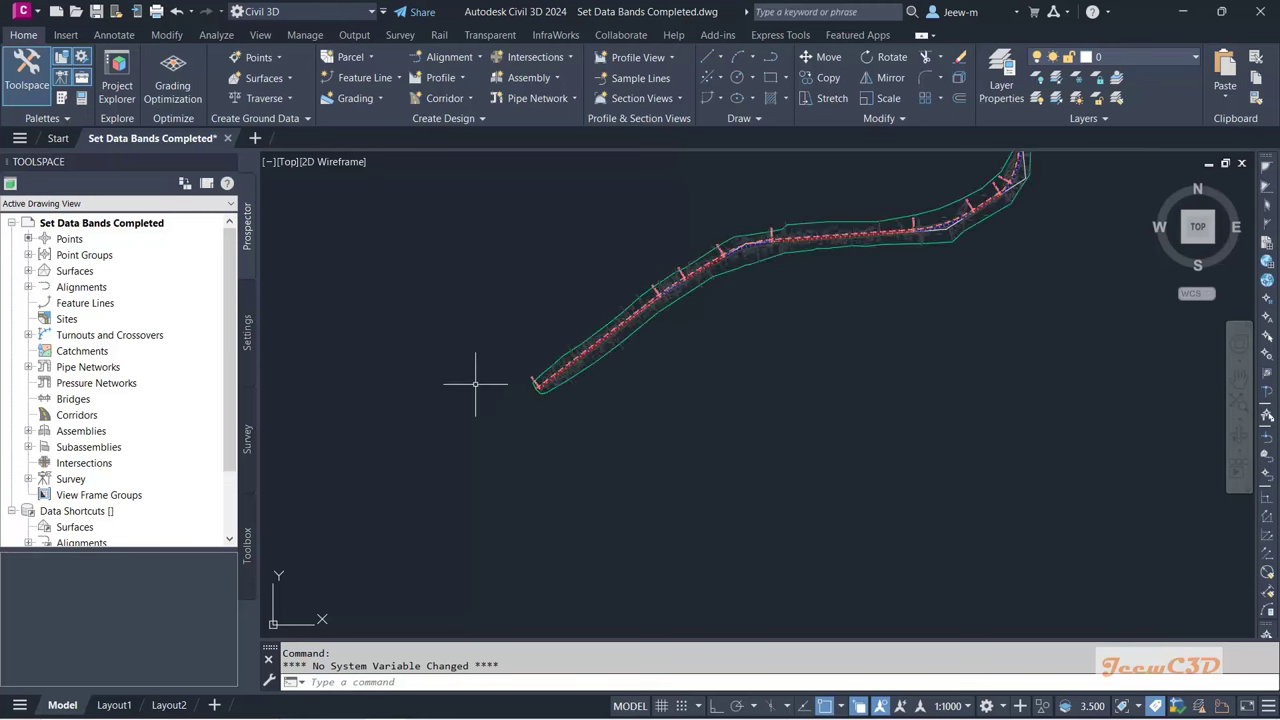
middle_drag(529, 323, 454, 353)
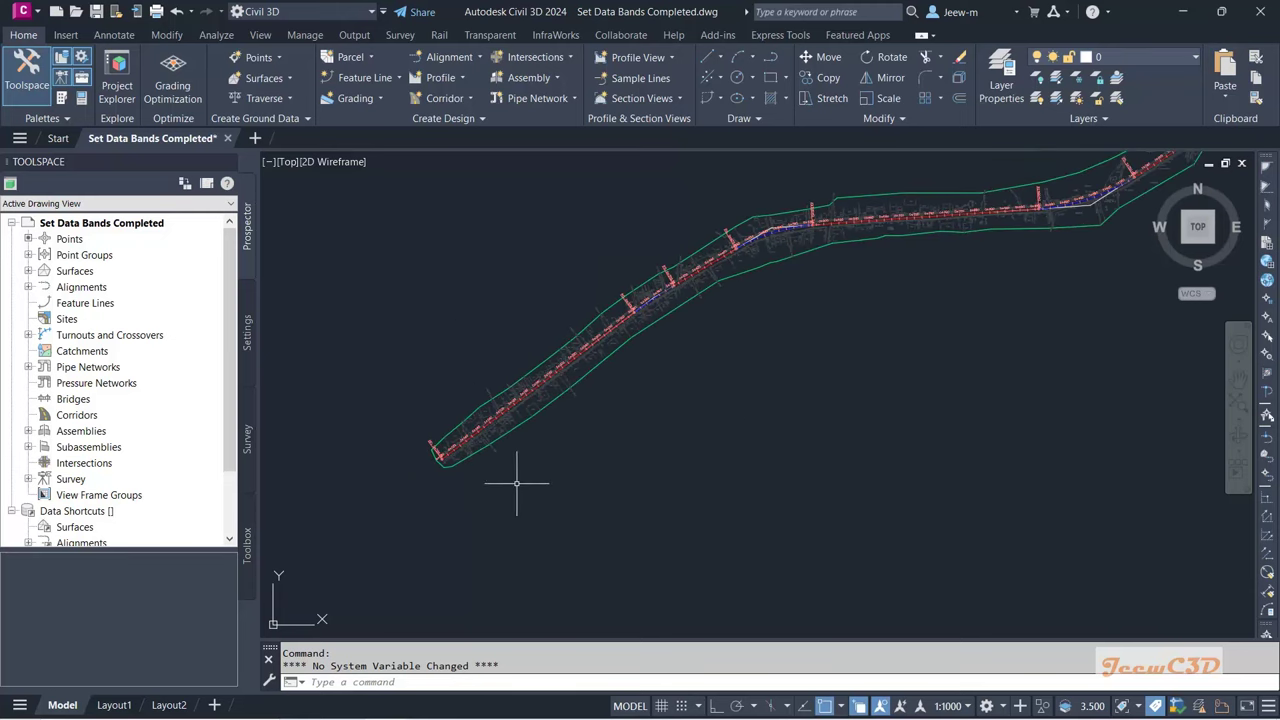
scroll(450, 447, up, 4)
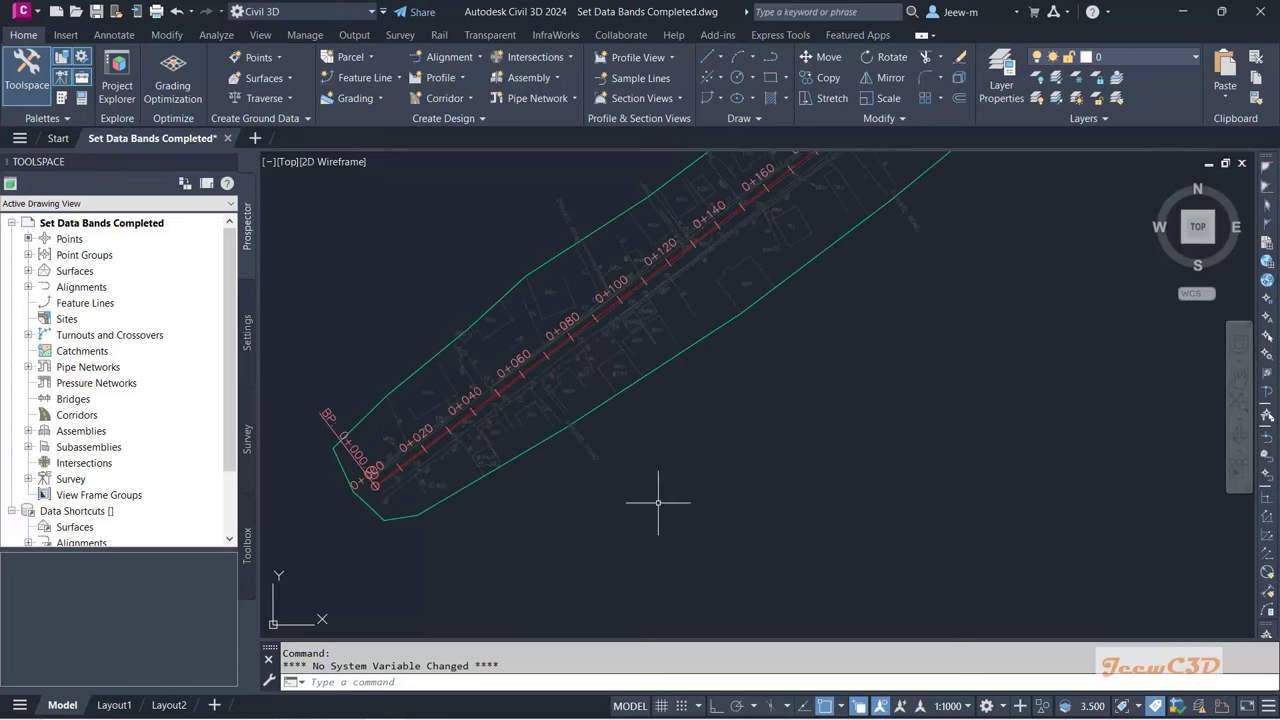
mouse_move(788, 524)
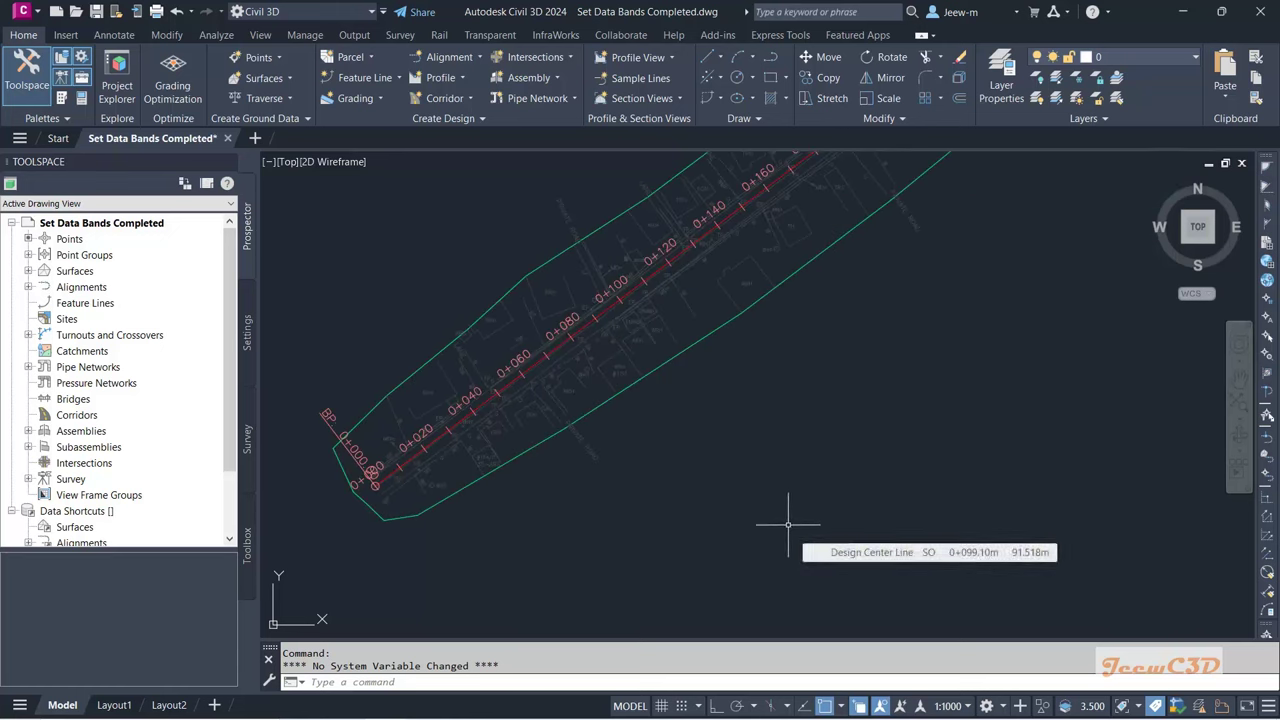
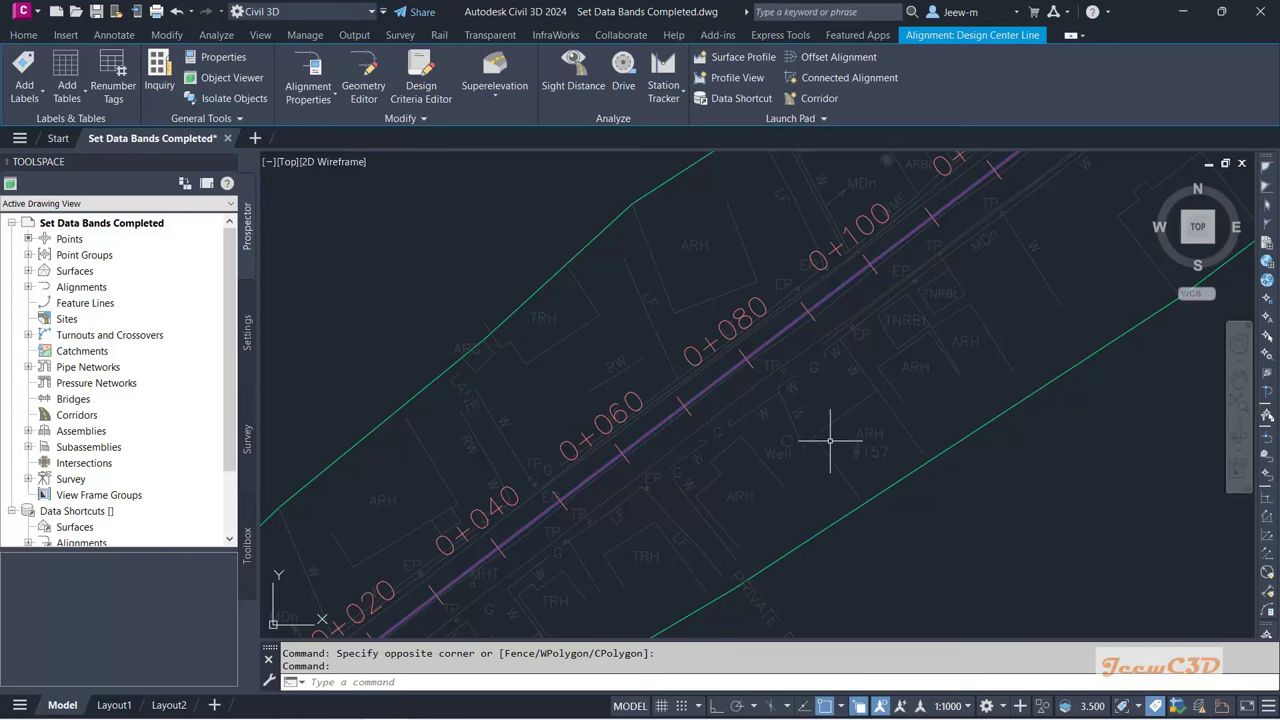
scroll(865, 410, down, 2)
scroll(865, 410, down, 3)
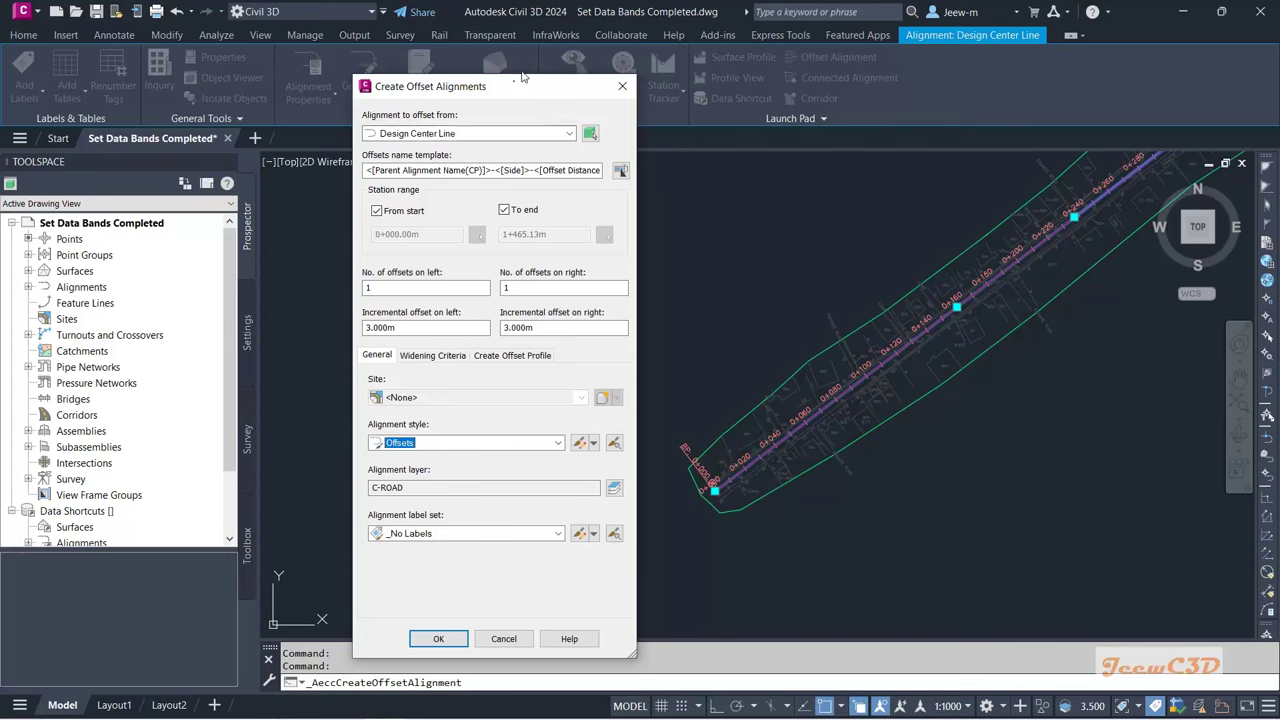
drag(505, 86, 525, 53)
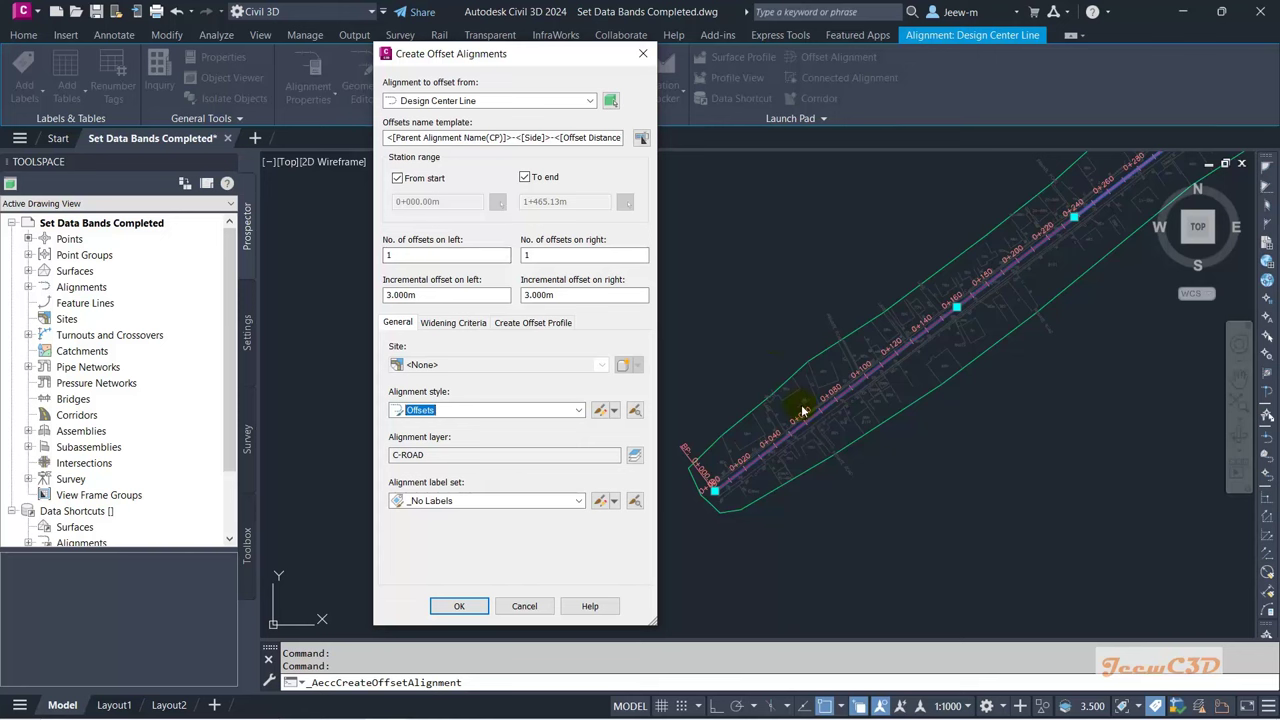
click(397, 295)
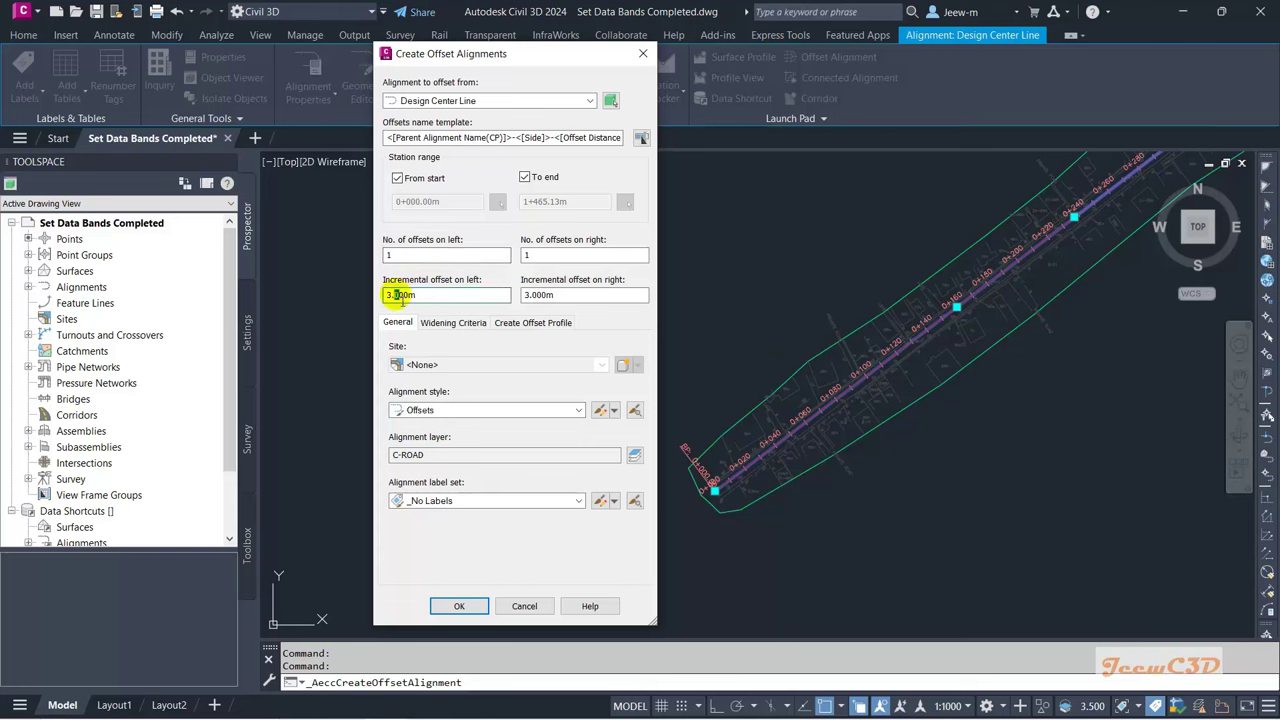
text(5)
click(536, 295)
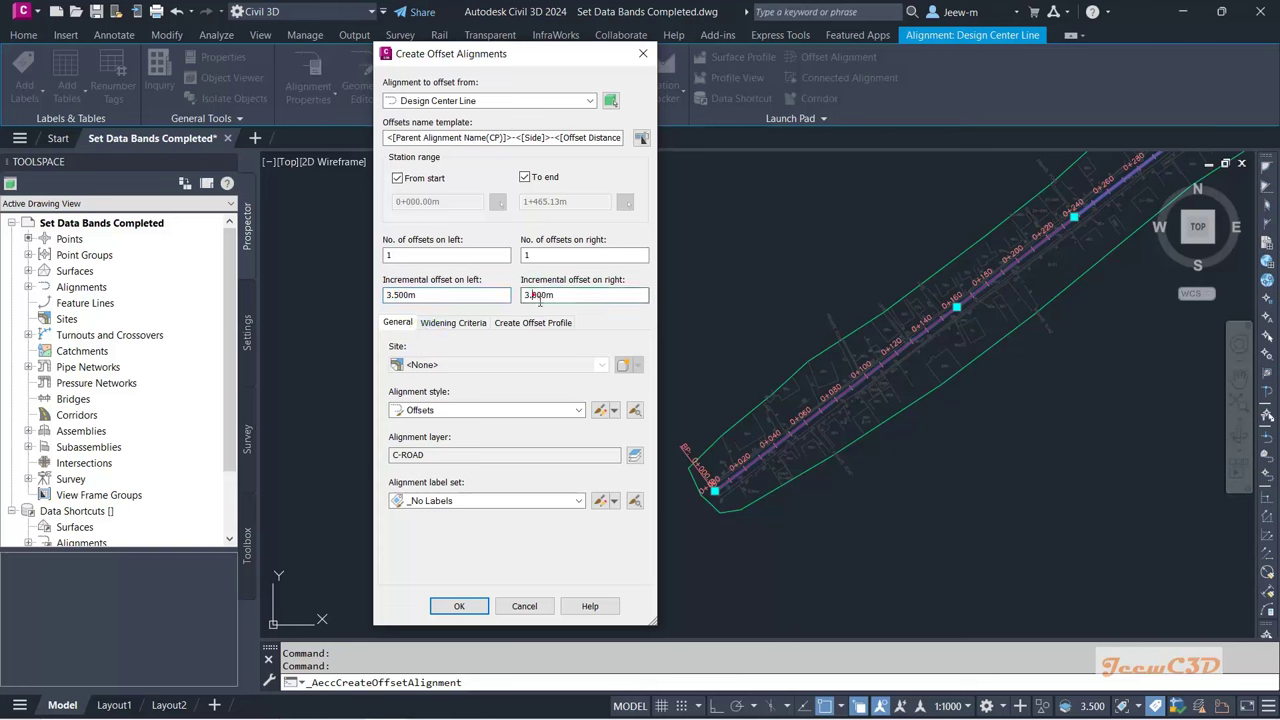
text(5)
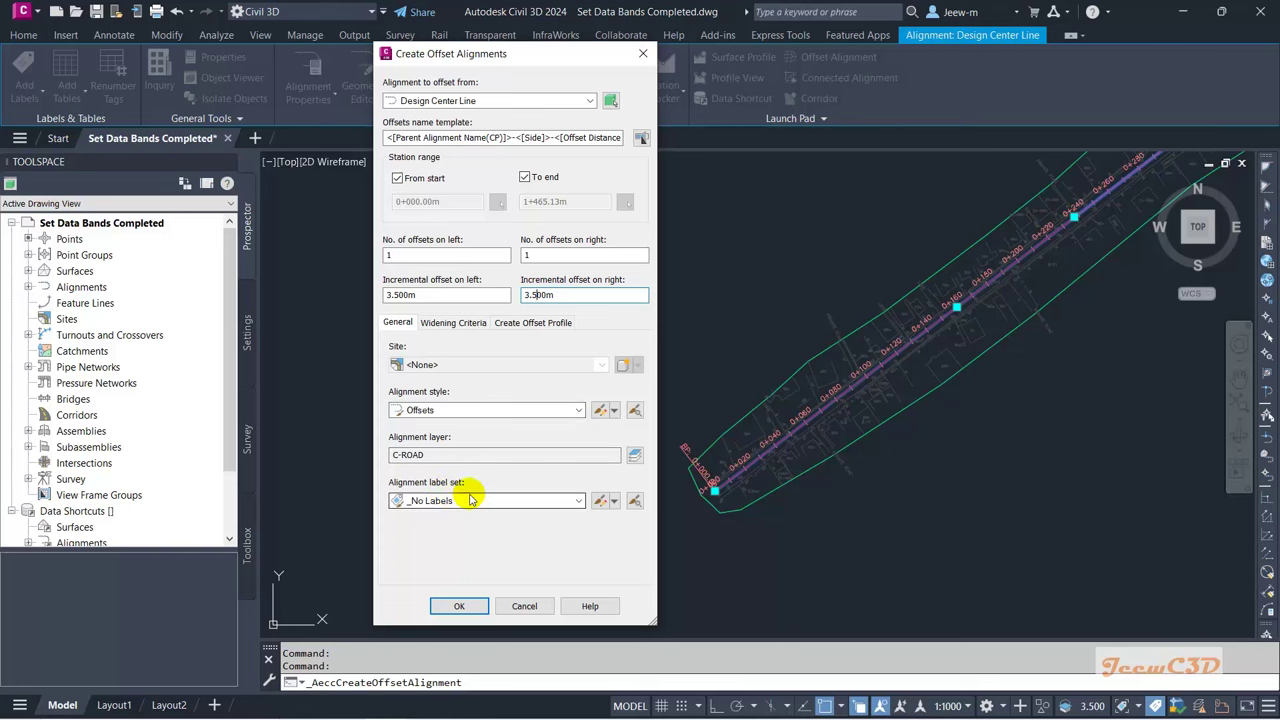
click(458, 607)
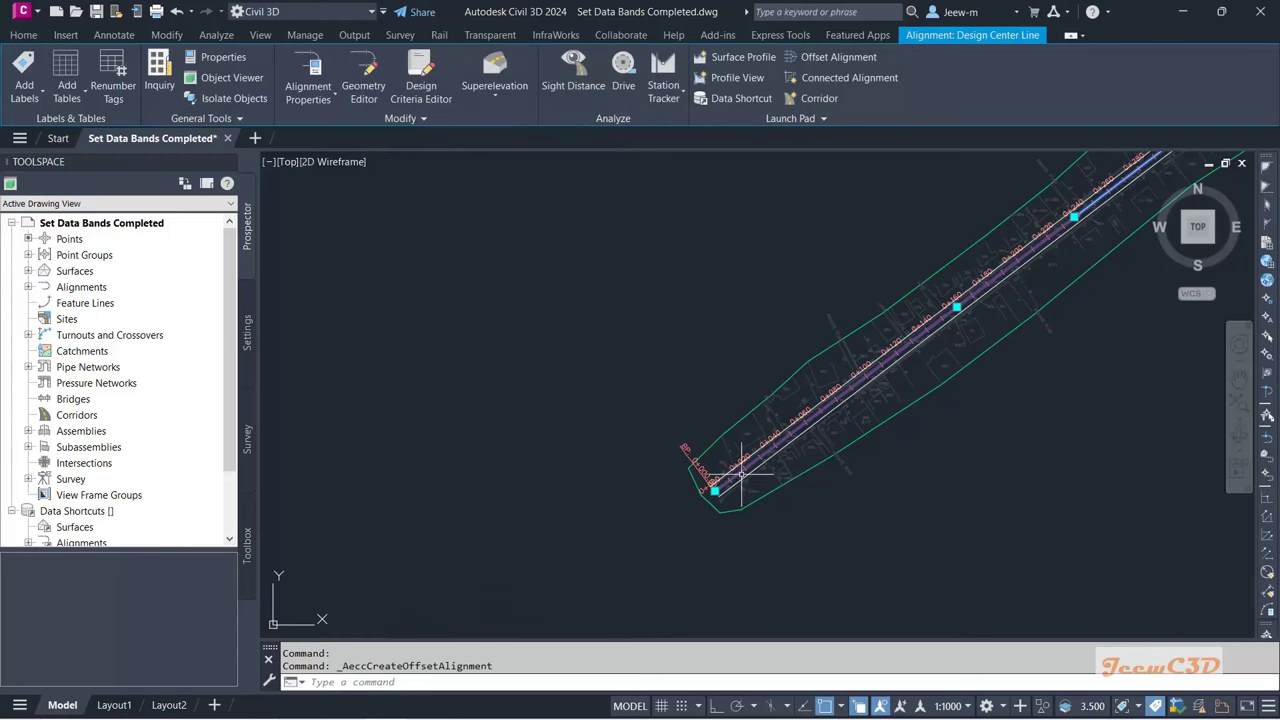
Step: Inspect the offset alignments beside the centre line between stations 0+000 and 0+040, and clear the selection
scroll(741, 476, up, 6)
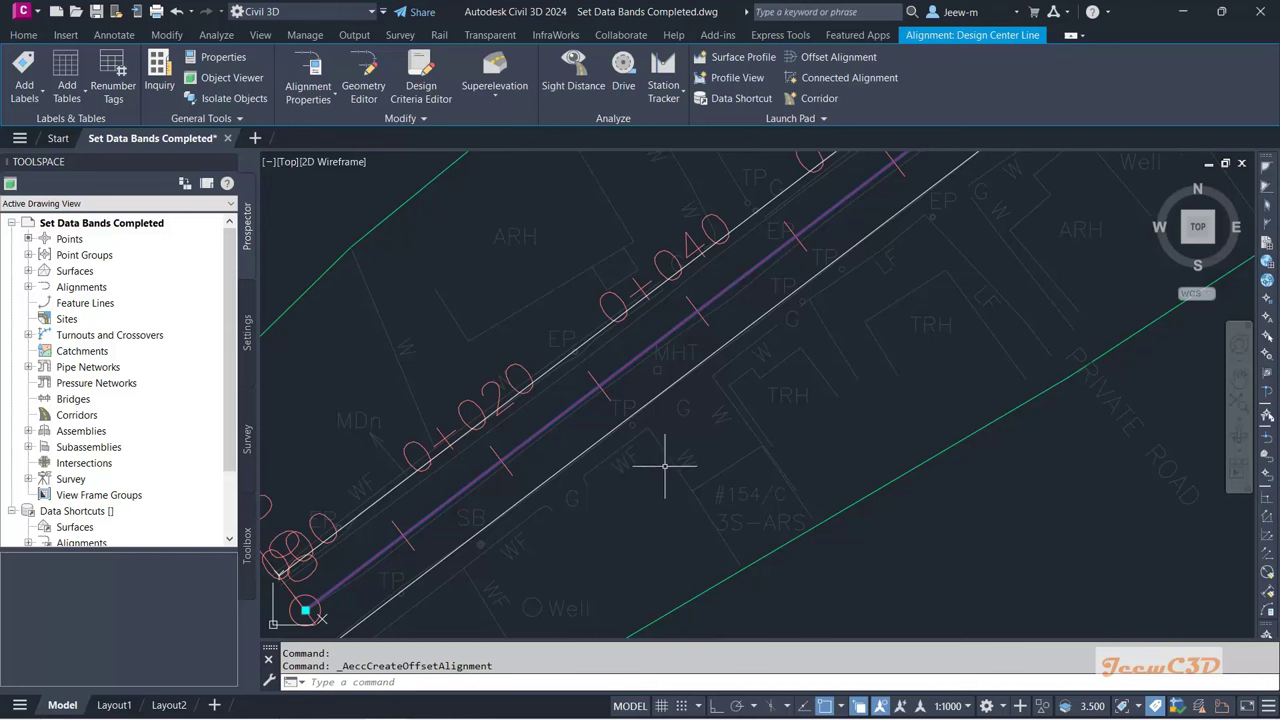
click(545, 390)
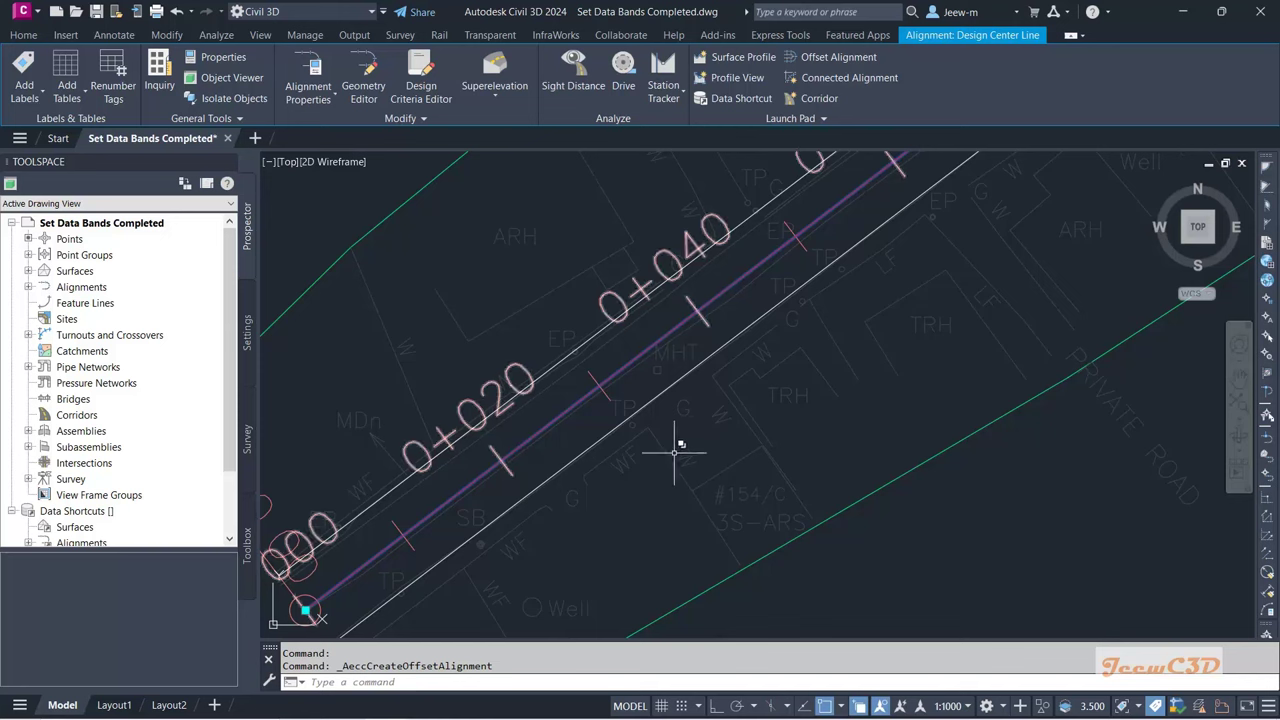
mouse_move(707, 430)
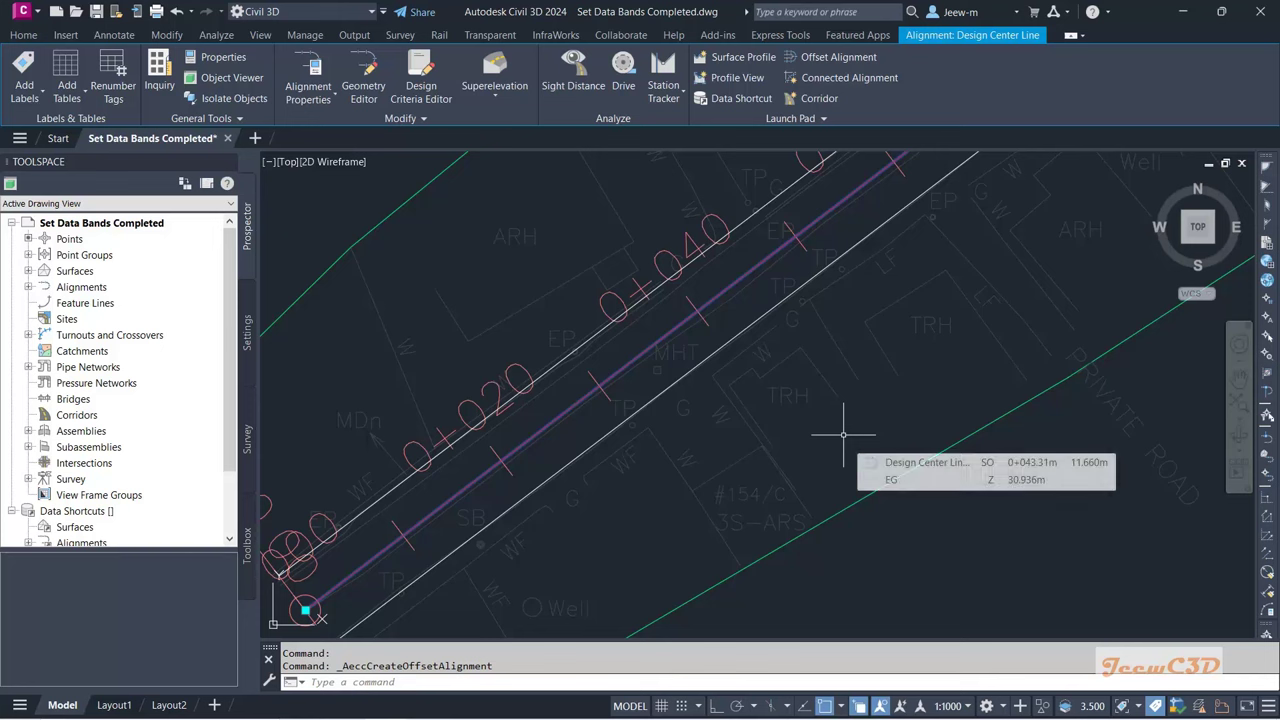
key(Escape)
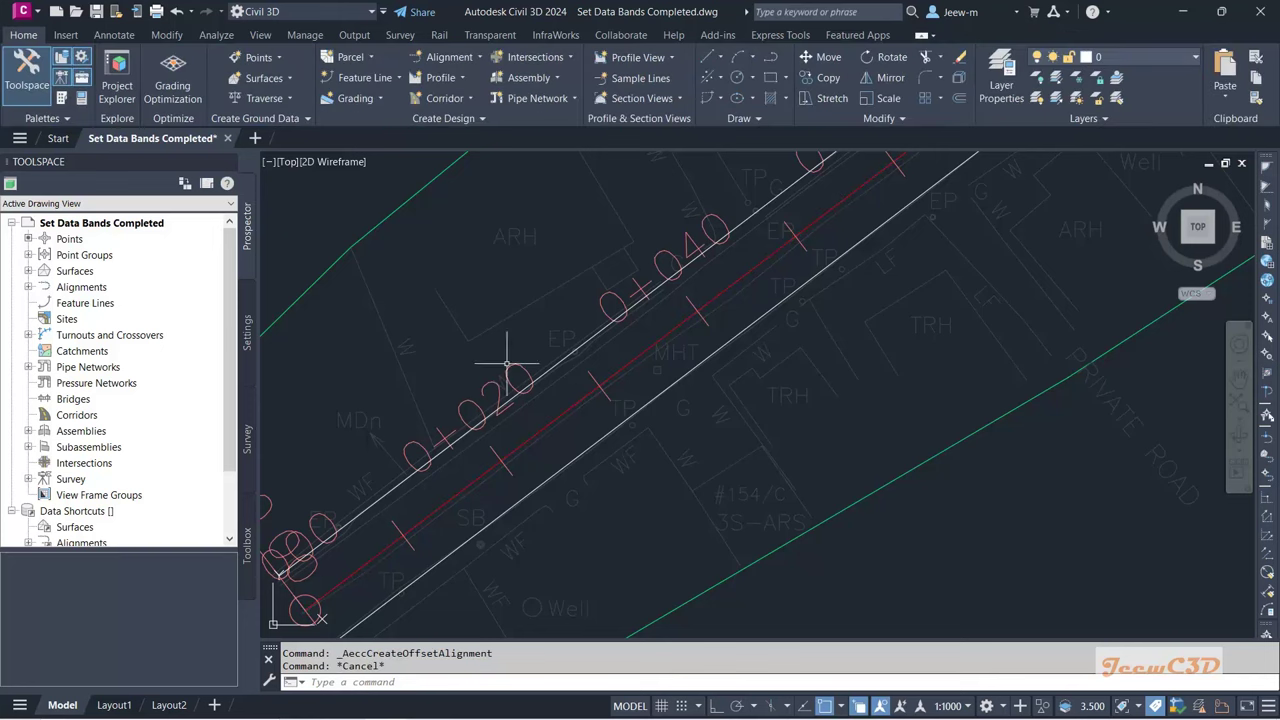
Step: Remove the station labels from the Design Center Line by importing the _No Labels label set into its alignment labels
scroll(531, 386, down, 5)
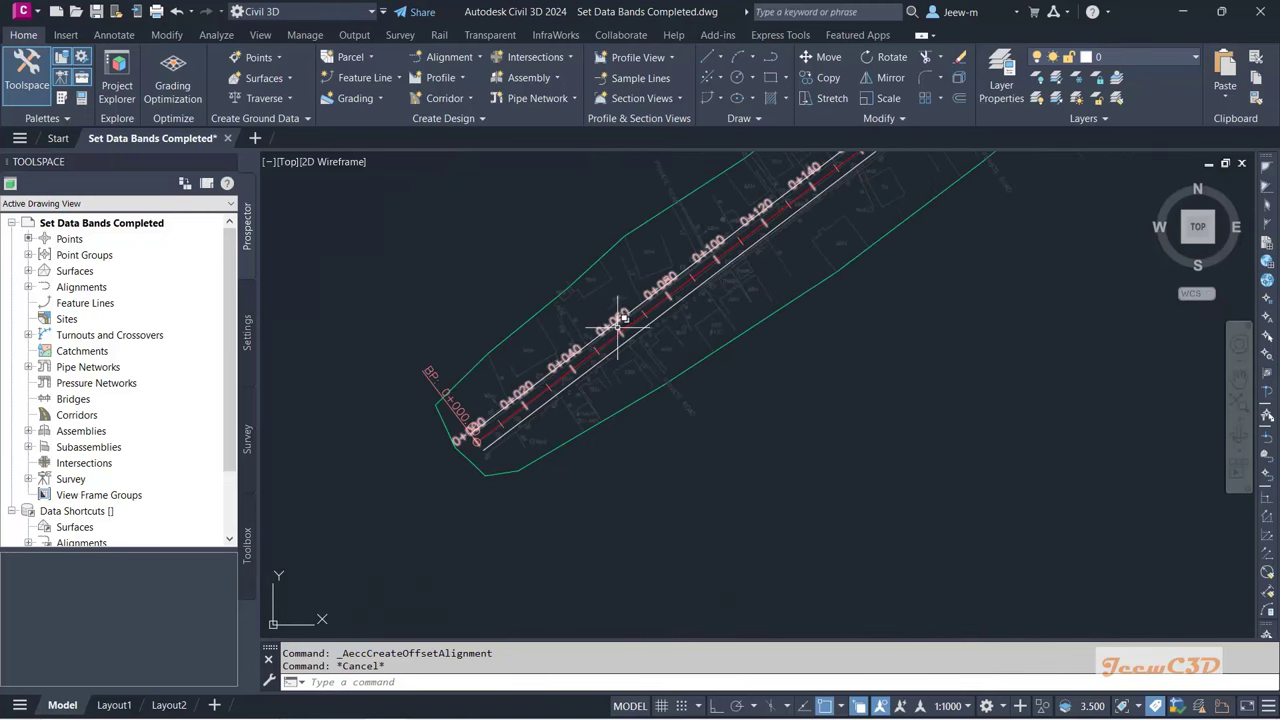
scroll(585, 335, up, 4)
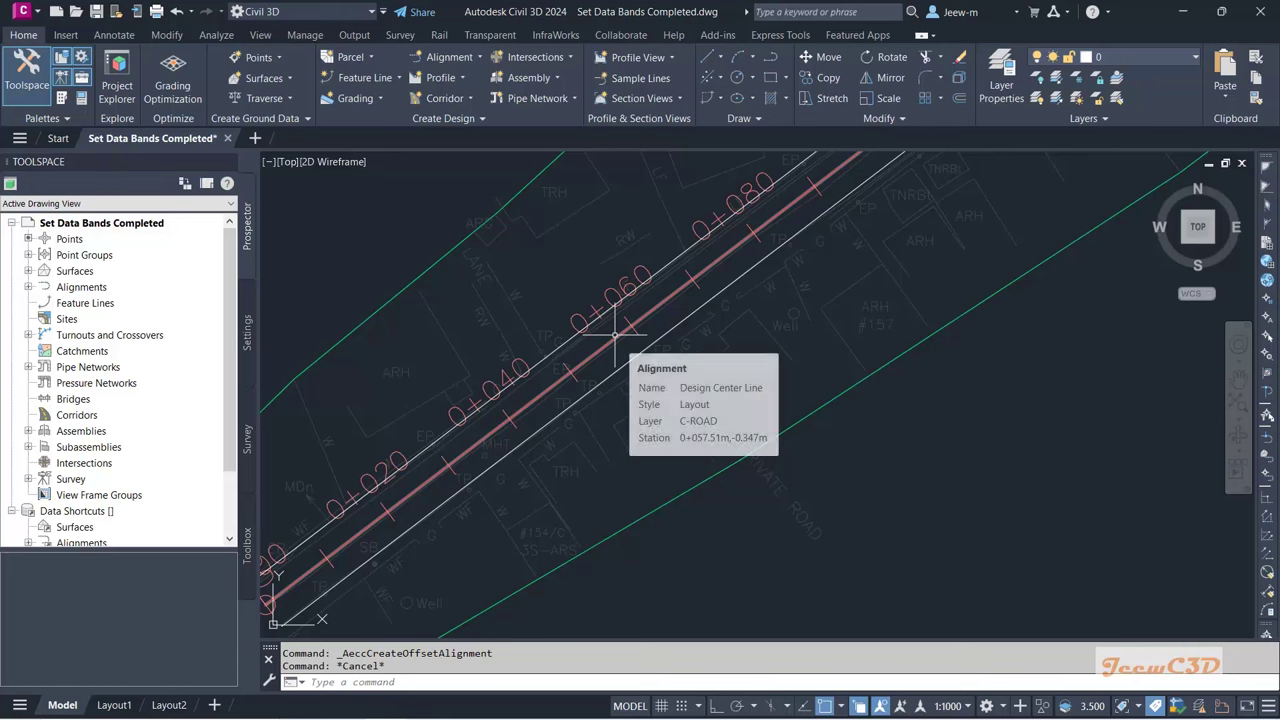
click(618, 336)
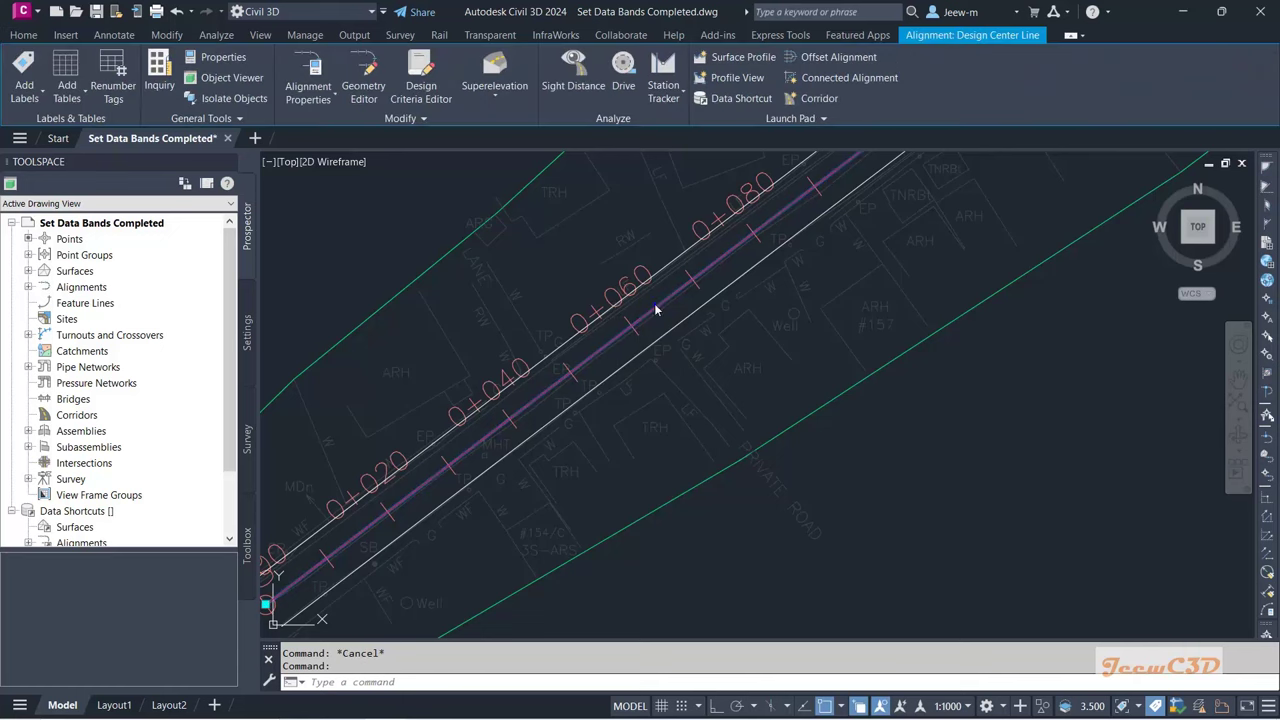
right_click(655, 310)
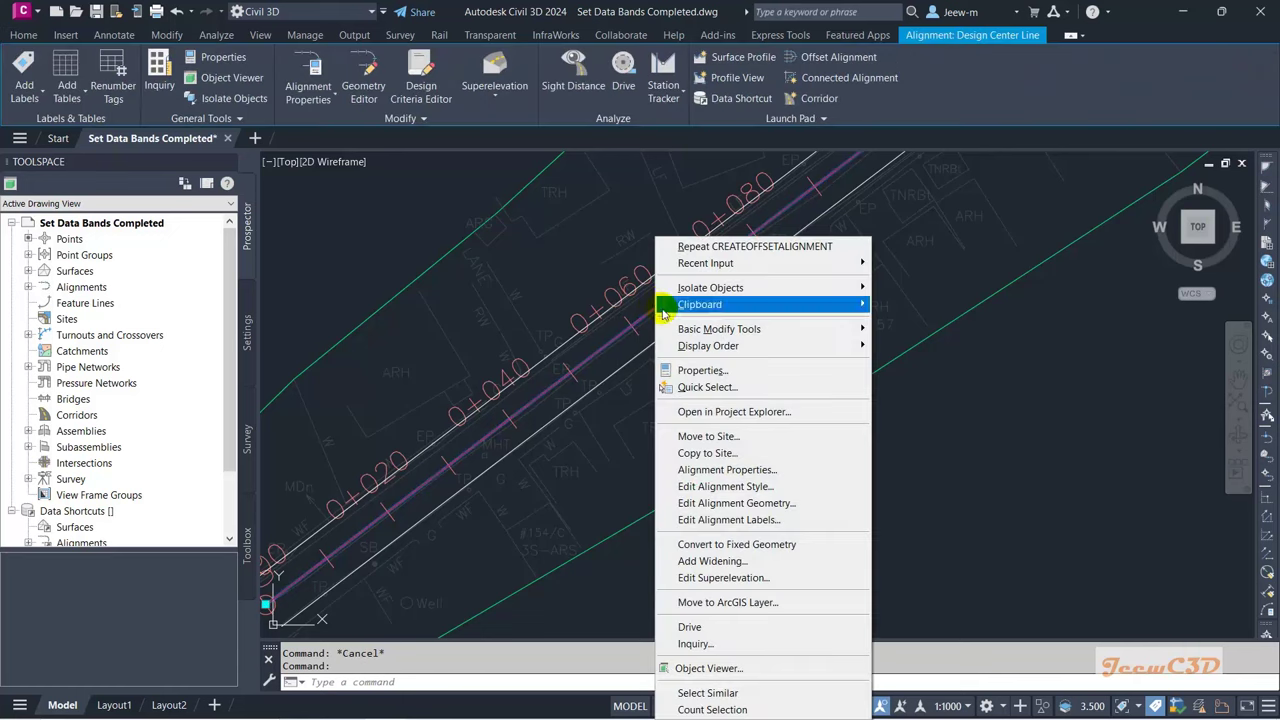
click(737, 522)
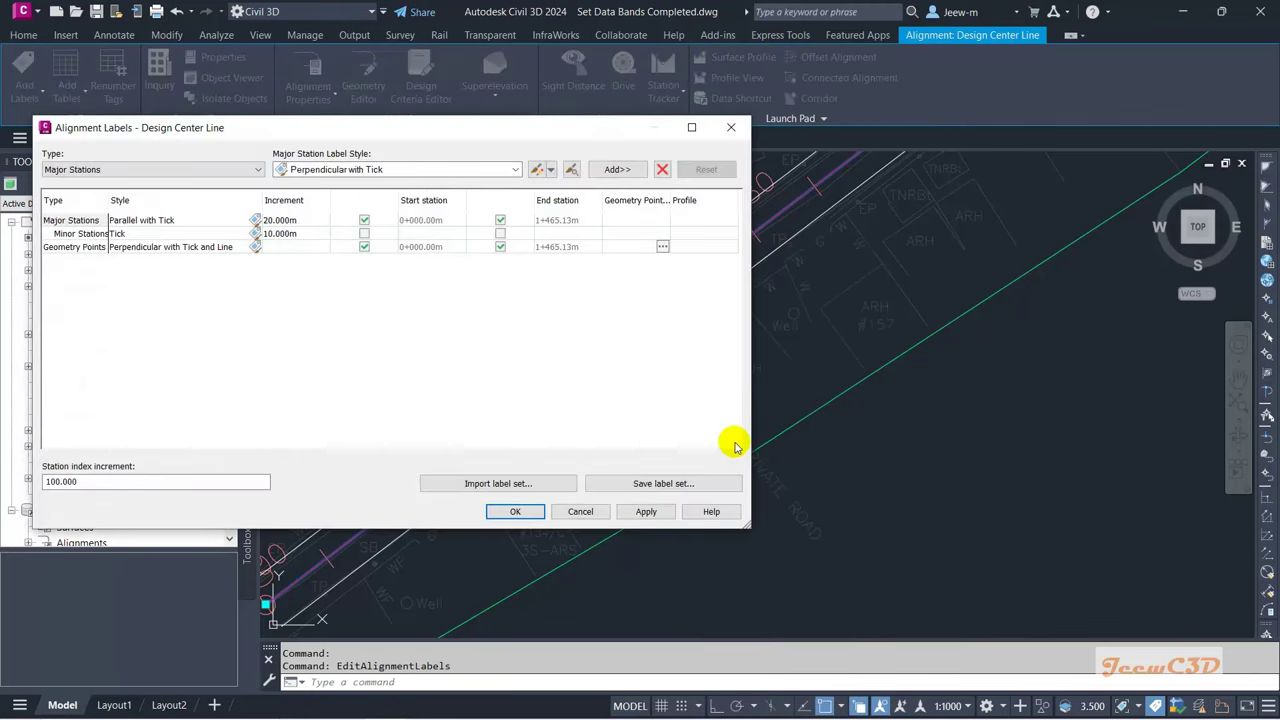
click(500, 484)
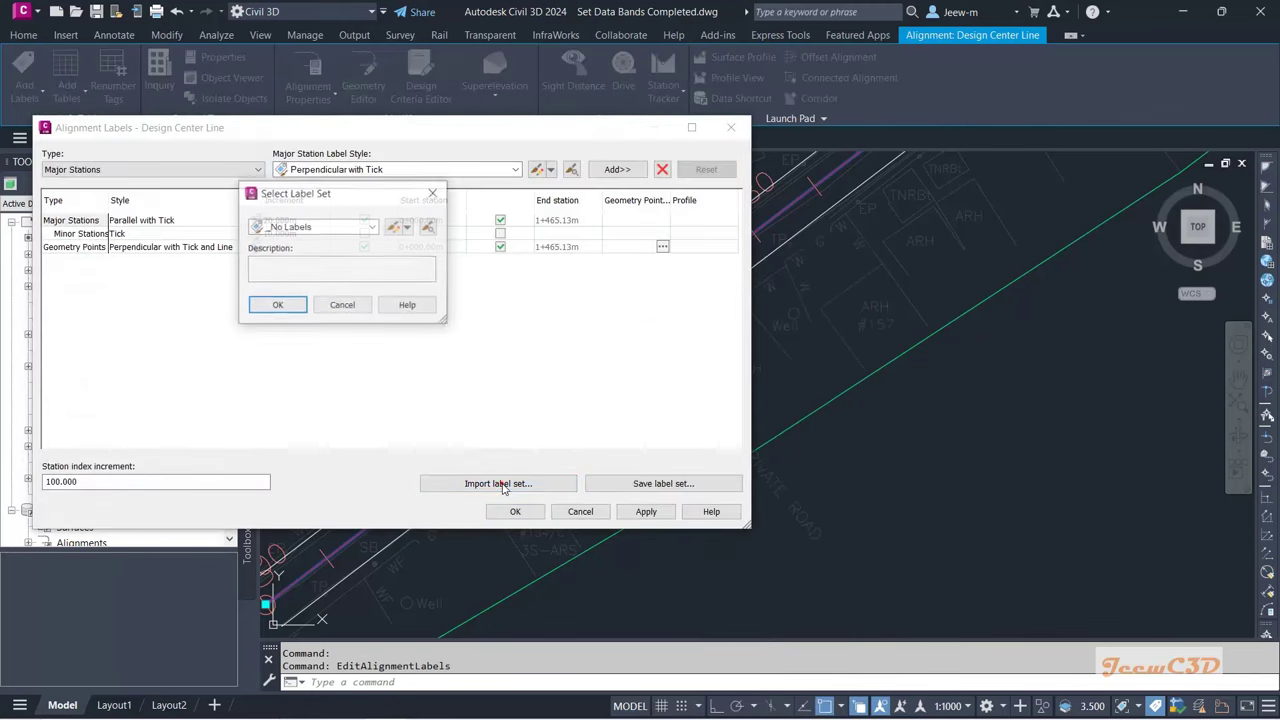
click(277, 305)
click(511, 512)
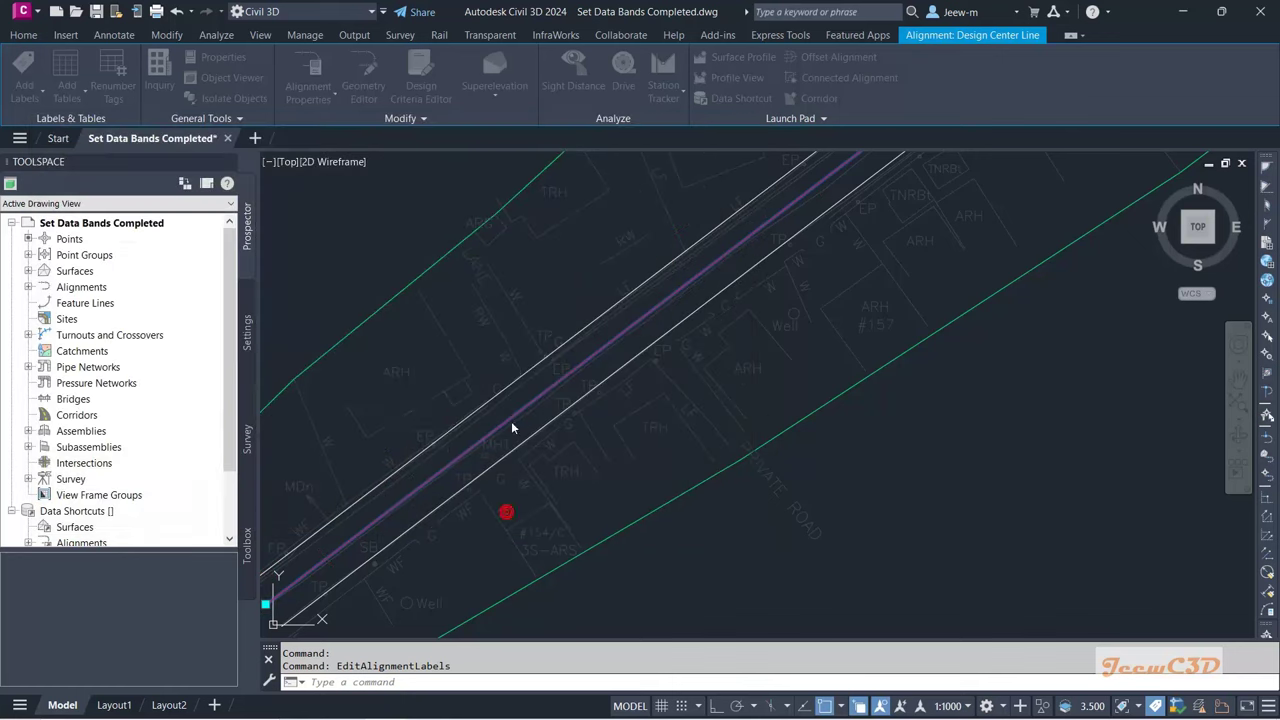
key(Escape)
Step: Try shifting the first curve of the Design Center Line toward the right road edge by stretching its mid-curve grip
scroll(667, 446, down, 5)
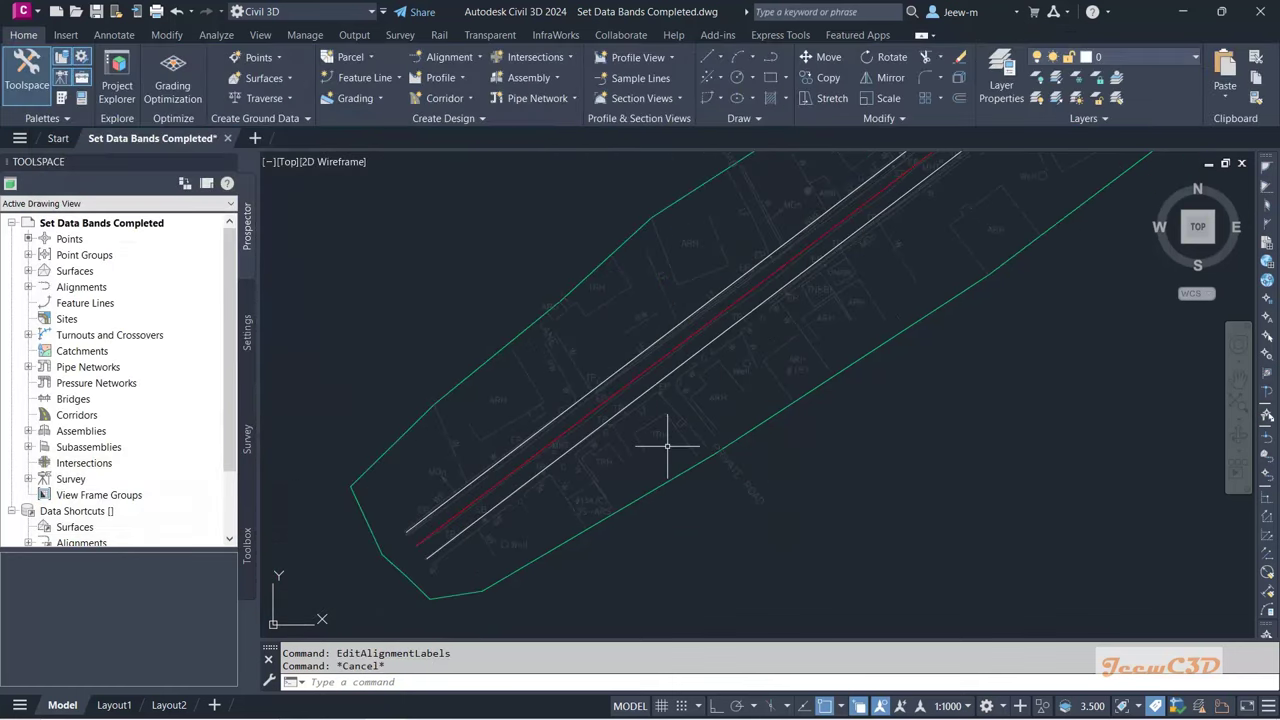
scroll(672, 336, up, 6)
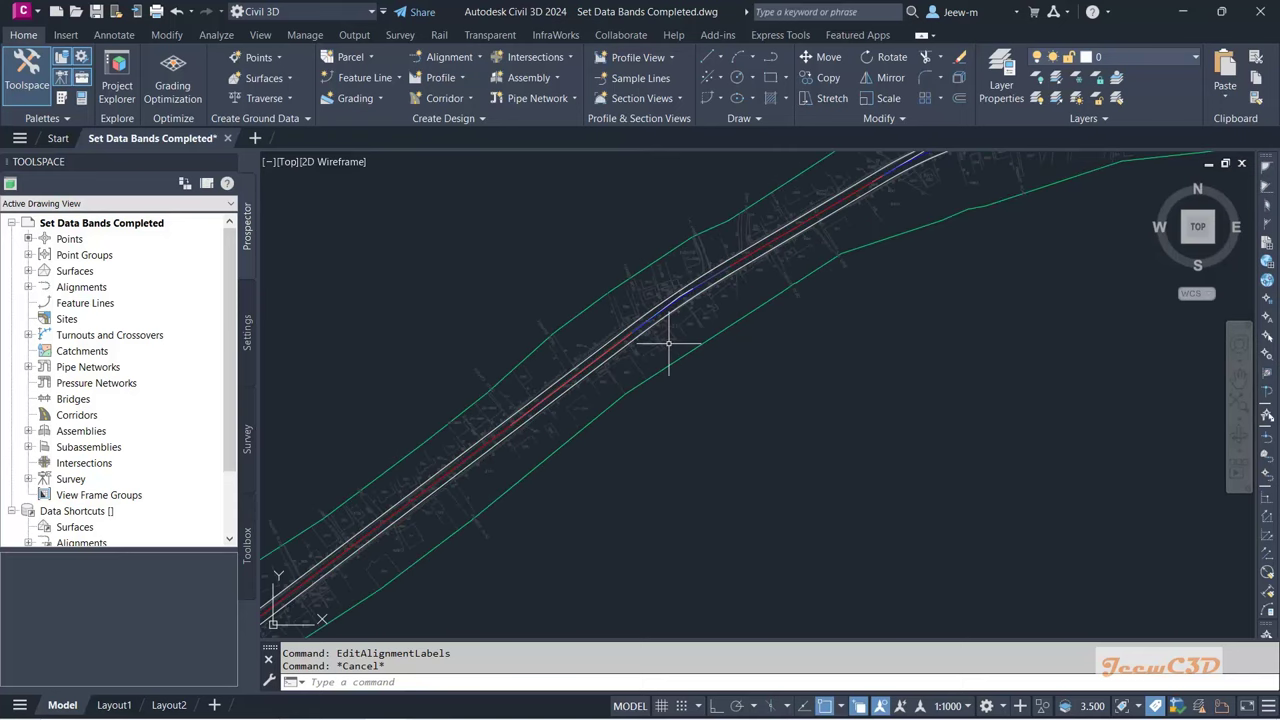
middle_drag(697, 333, 651, 423)
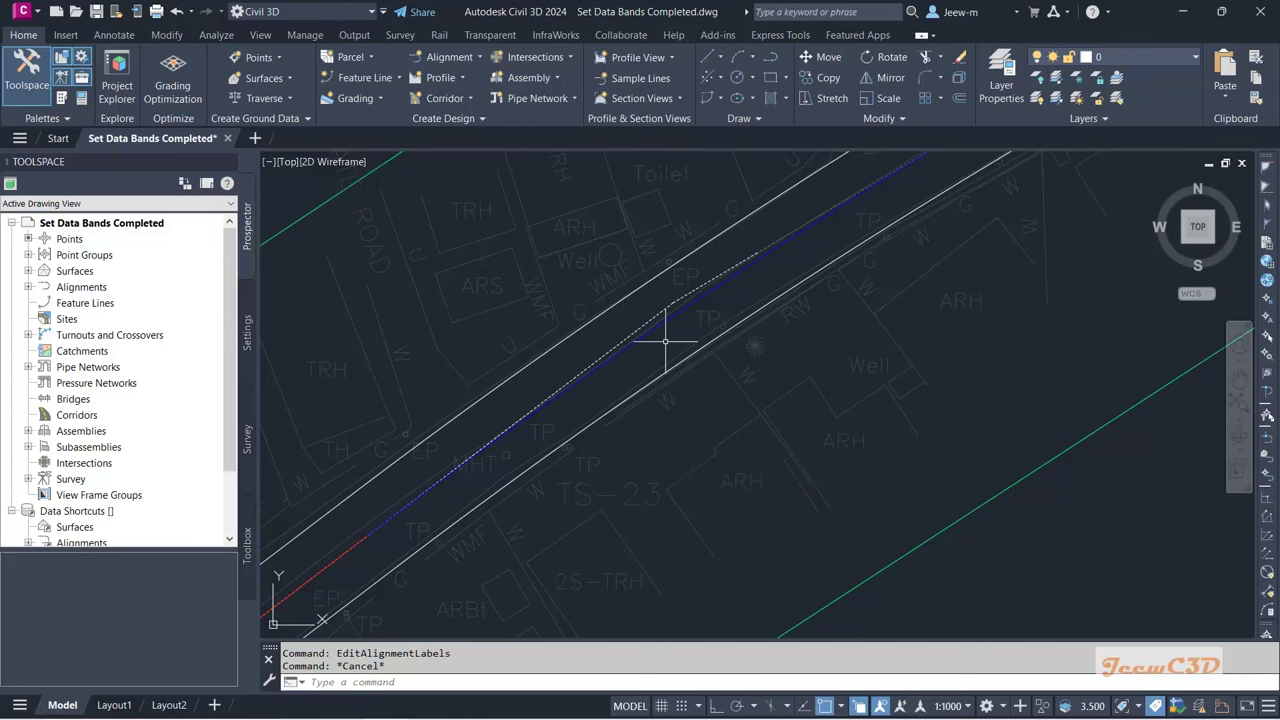
middle_drag(666, 343, 677, 380)
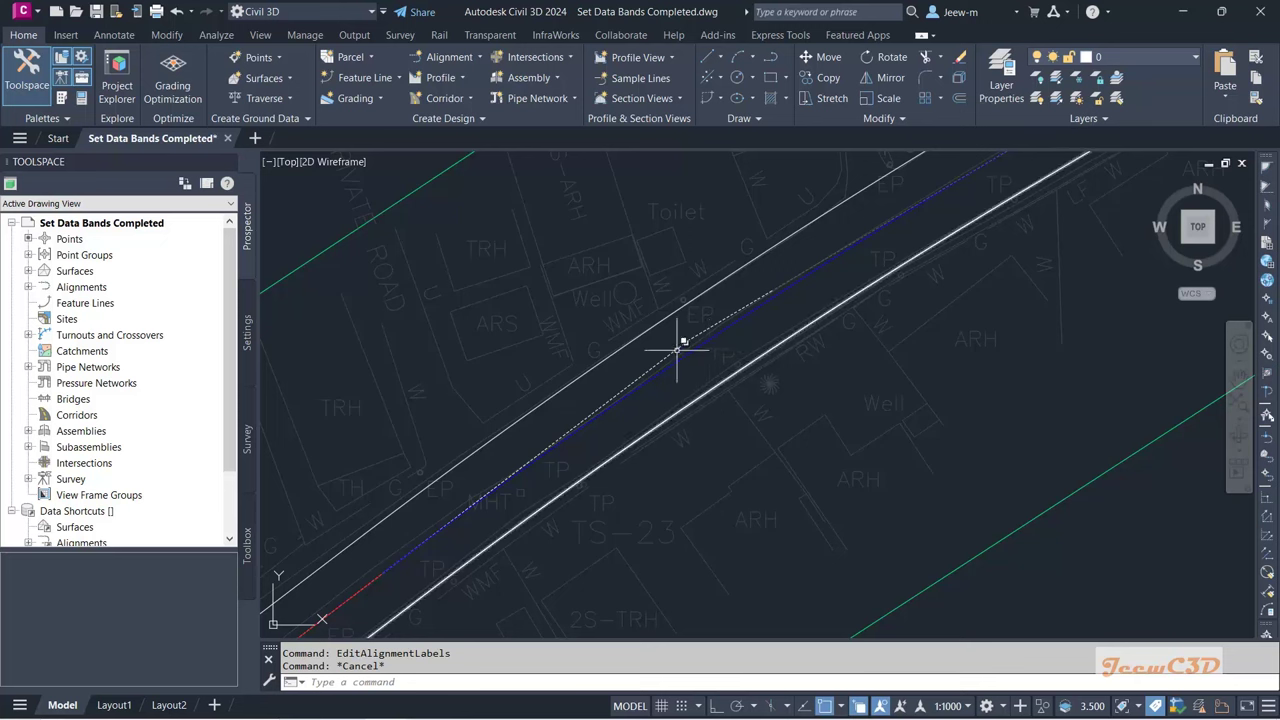
mouse_move(710, 358)
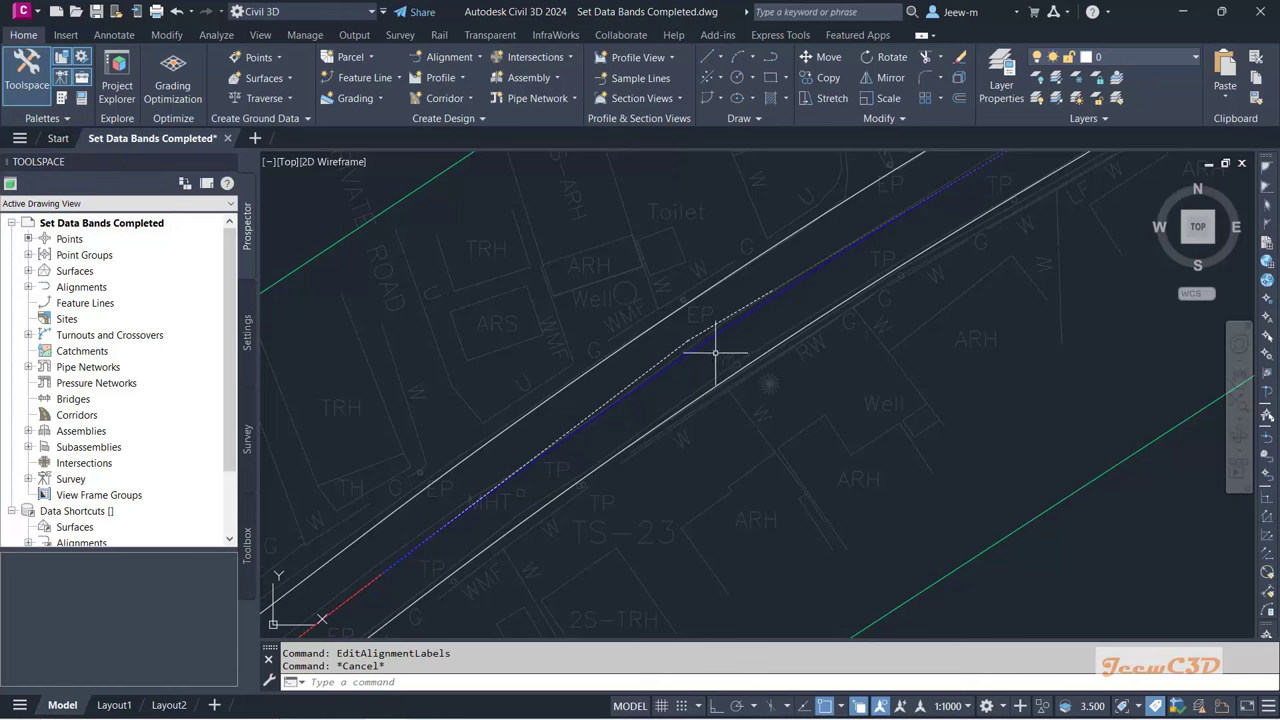
click(707, 352)
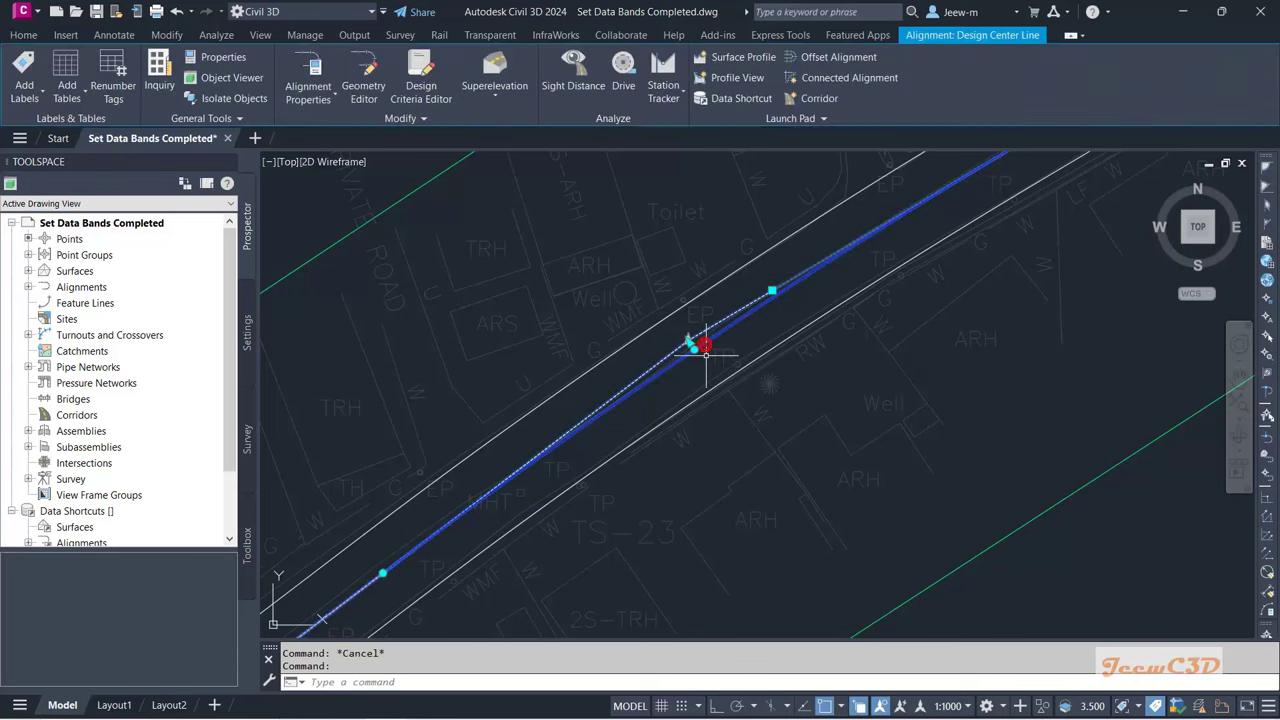
scroll(692, 348, up, 2)
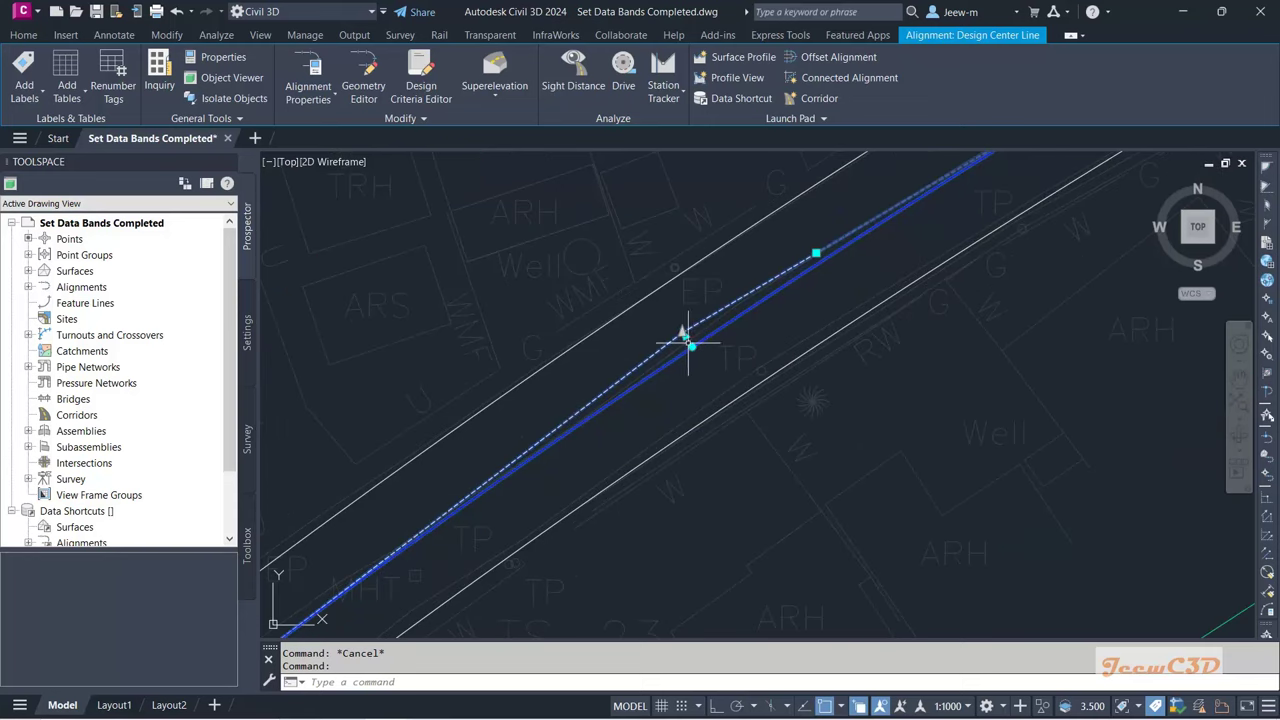
click(684, 336)
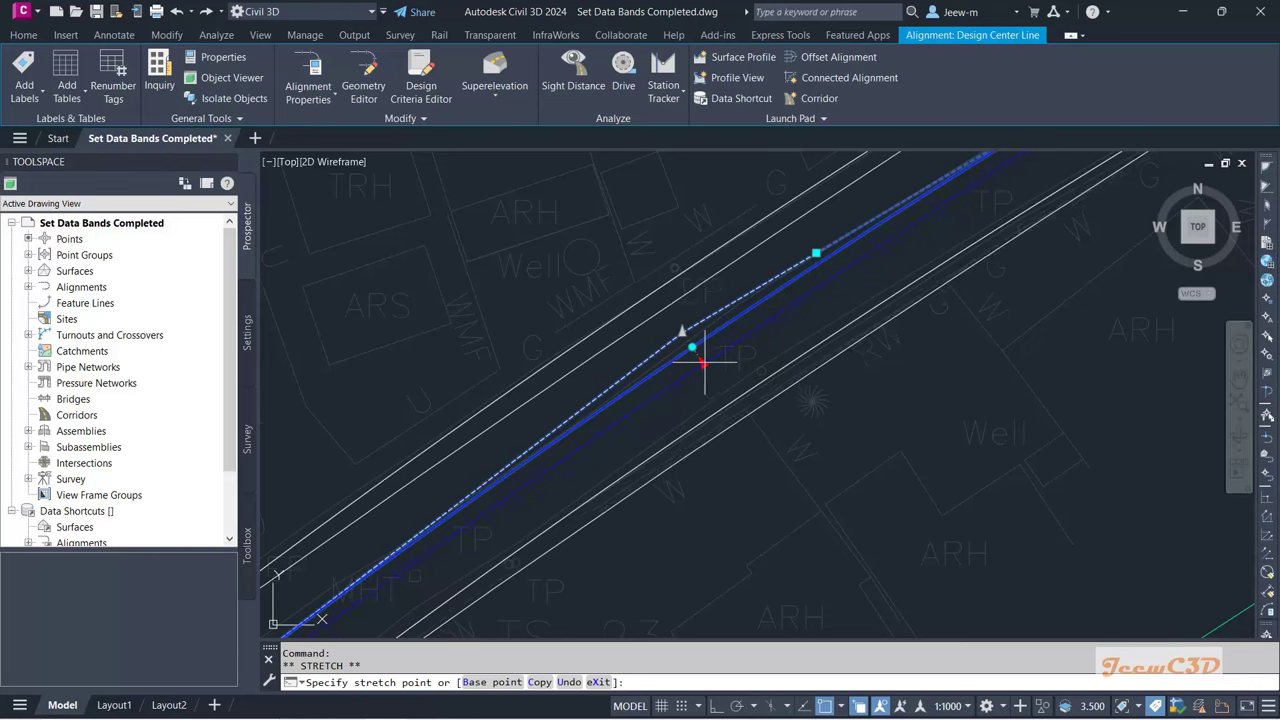
click(704, 364)
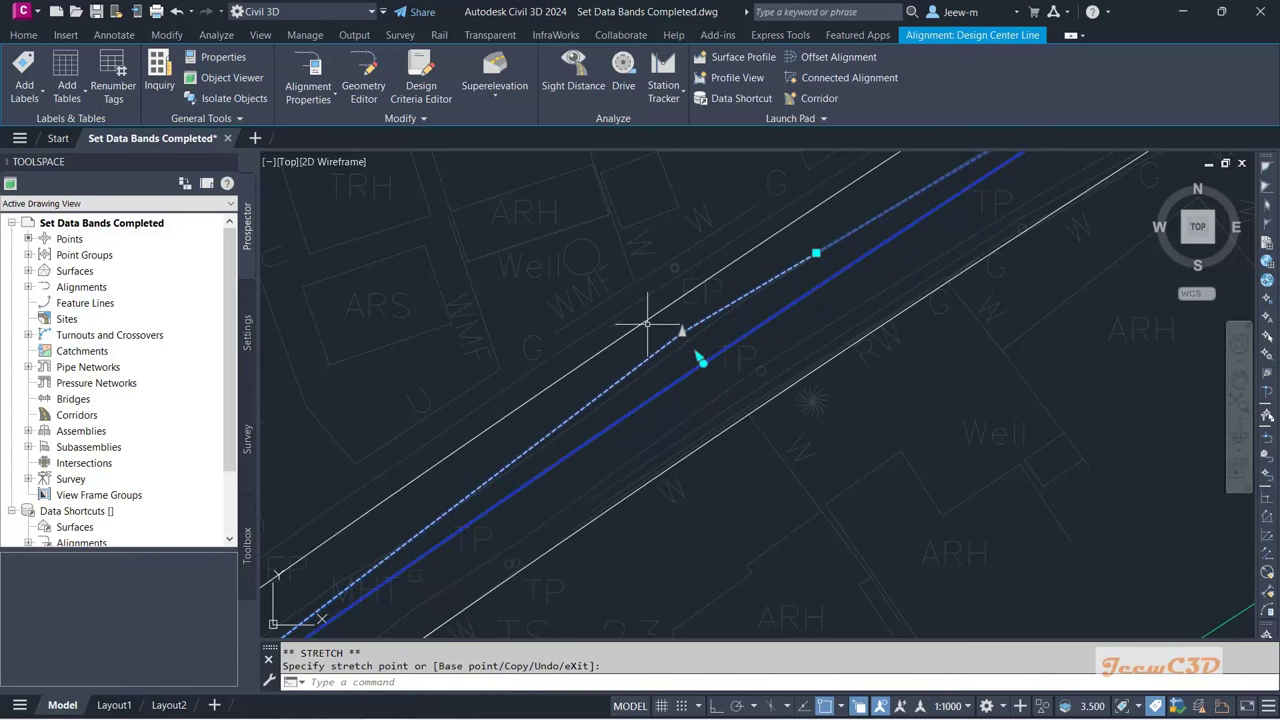
Step: Try stretching the Design Center Line's curve back toward its tangent intersection, and undo the curve edits
click(702, 362)
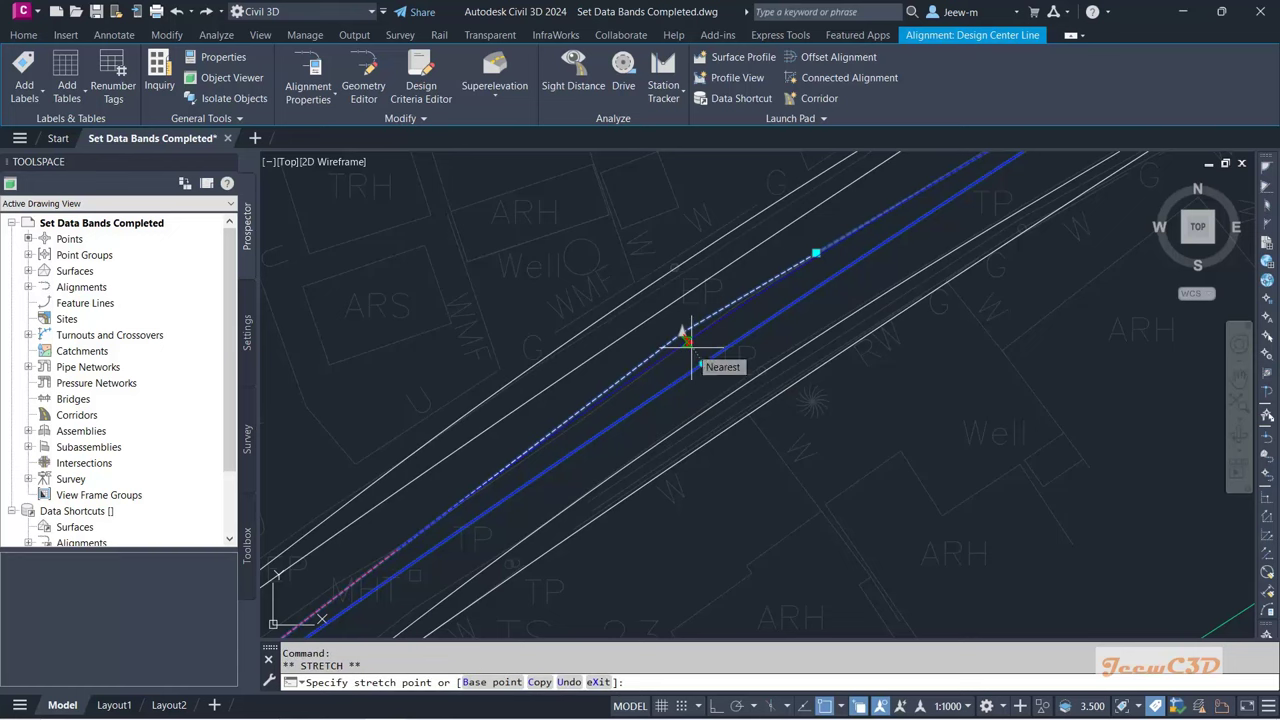
click(687, 341)
key(Escape)
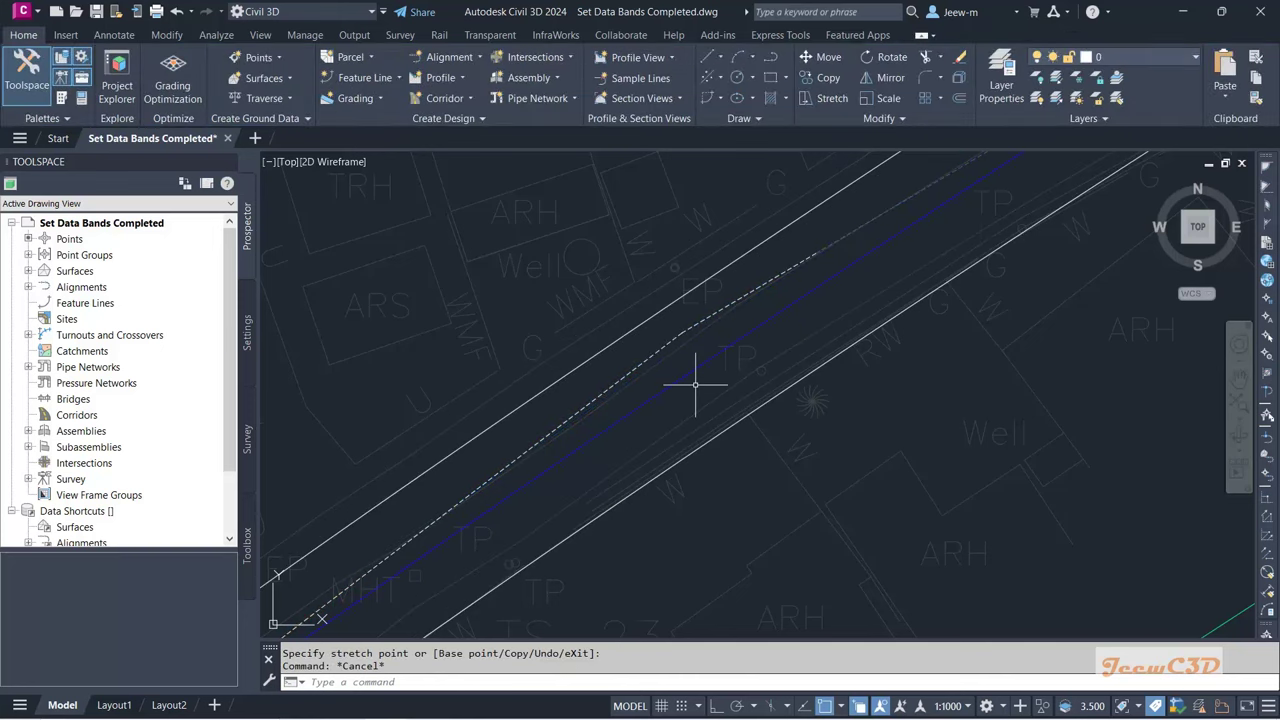
key(ctrl+z)
key(ctrl+z)
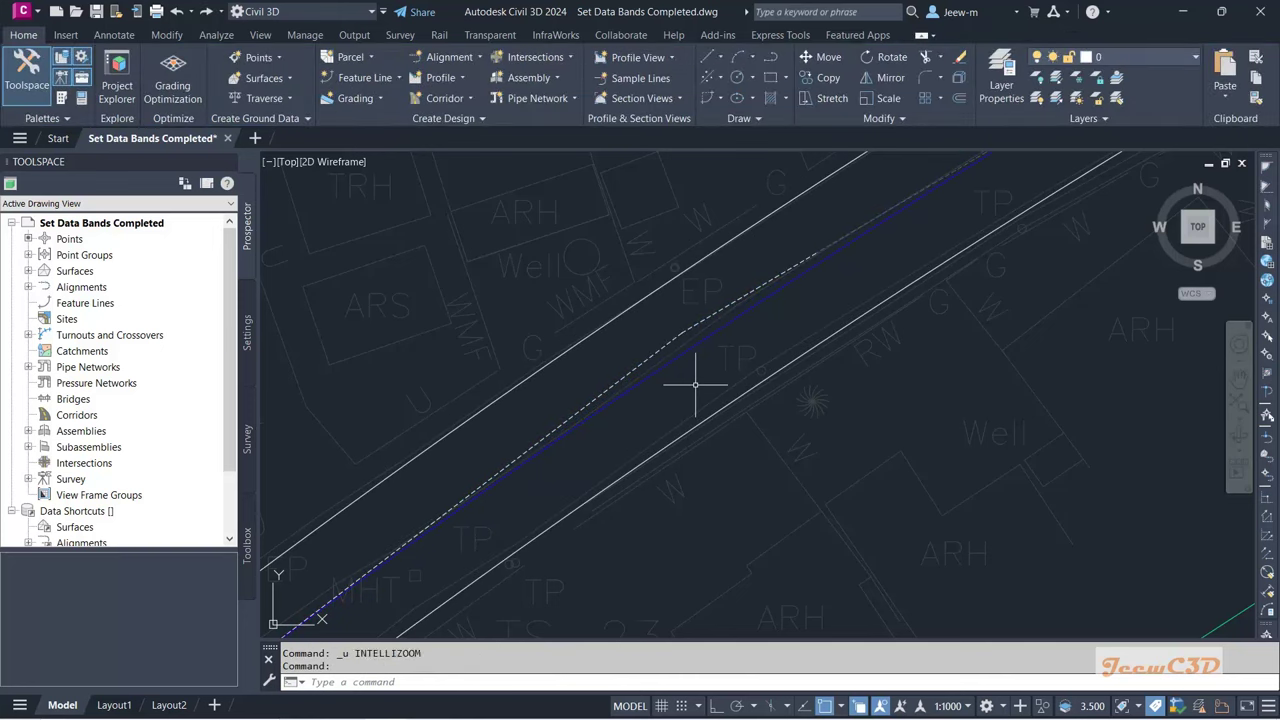
key(ctrl+z)
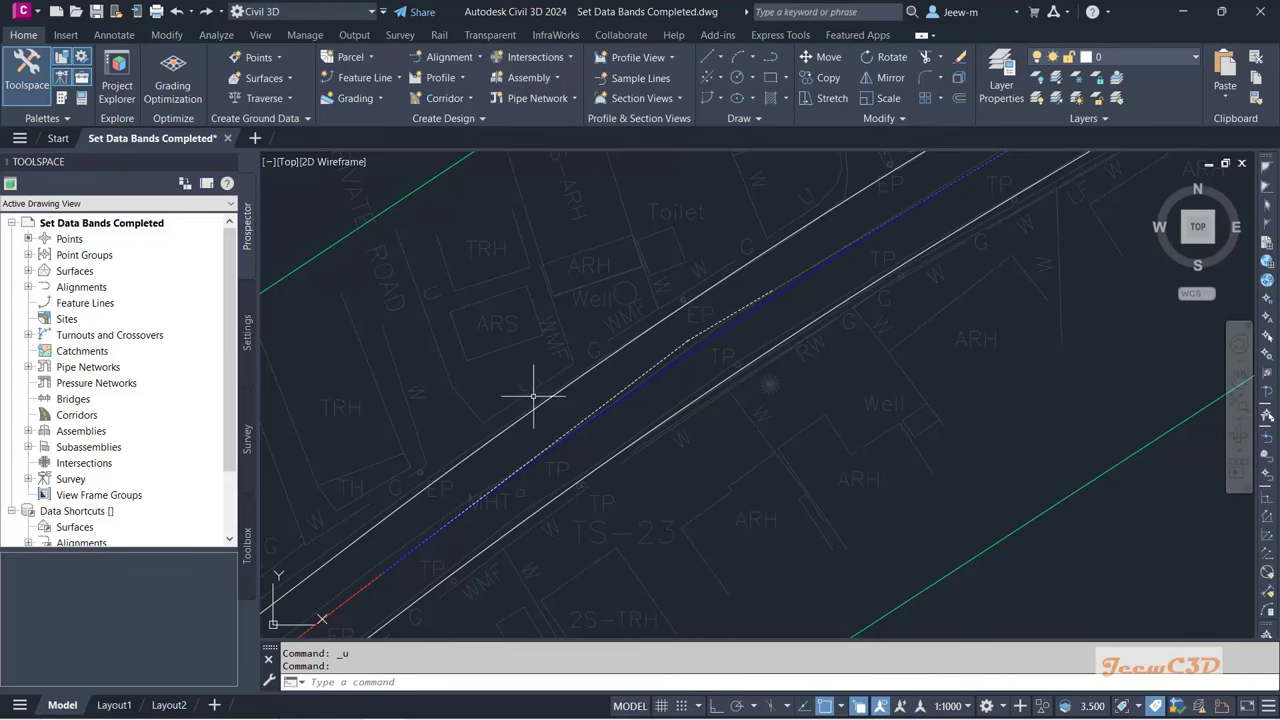
Step: Create one offset alignment 1.000 m to the left of Design Center Line-Left-3.500, with zero offsets on the right
scroll(700, 470, down, 6)
middle_drag(971, 289, 577, 495)
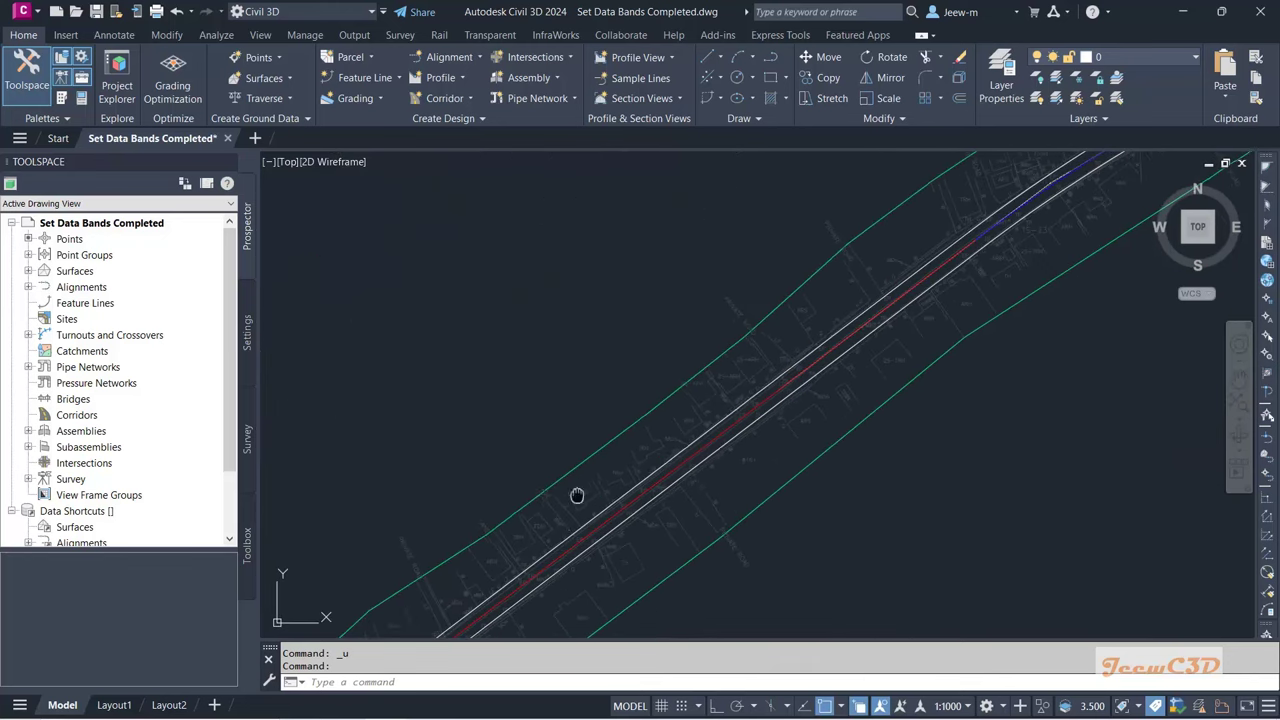
scroll(914, 297, up, 5)
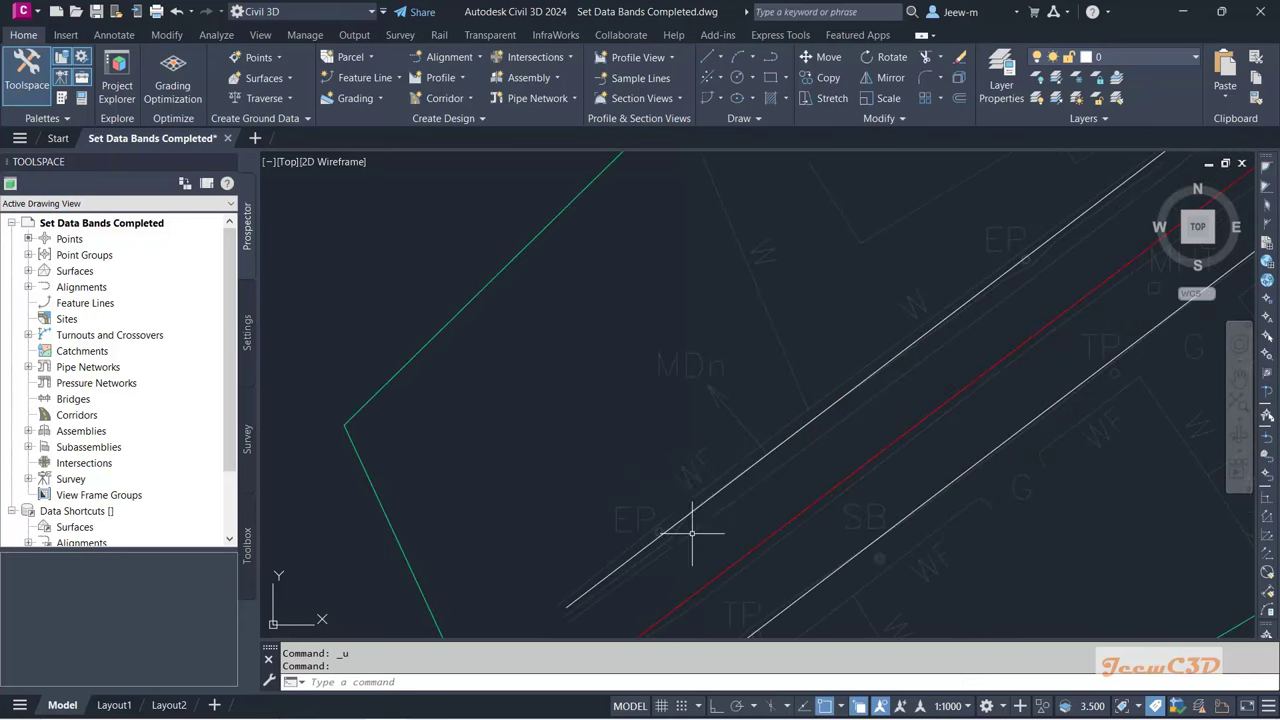
middle_drag(666, 486, 546, 367)
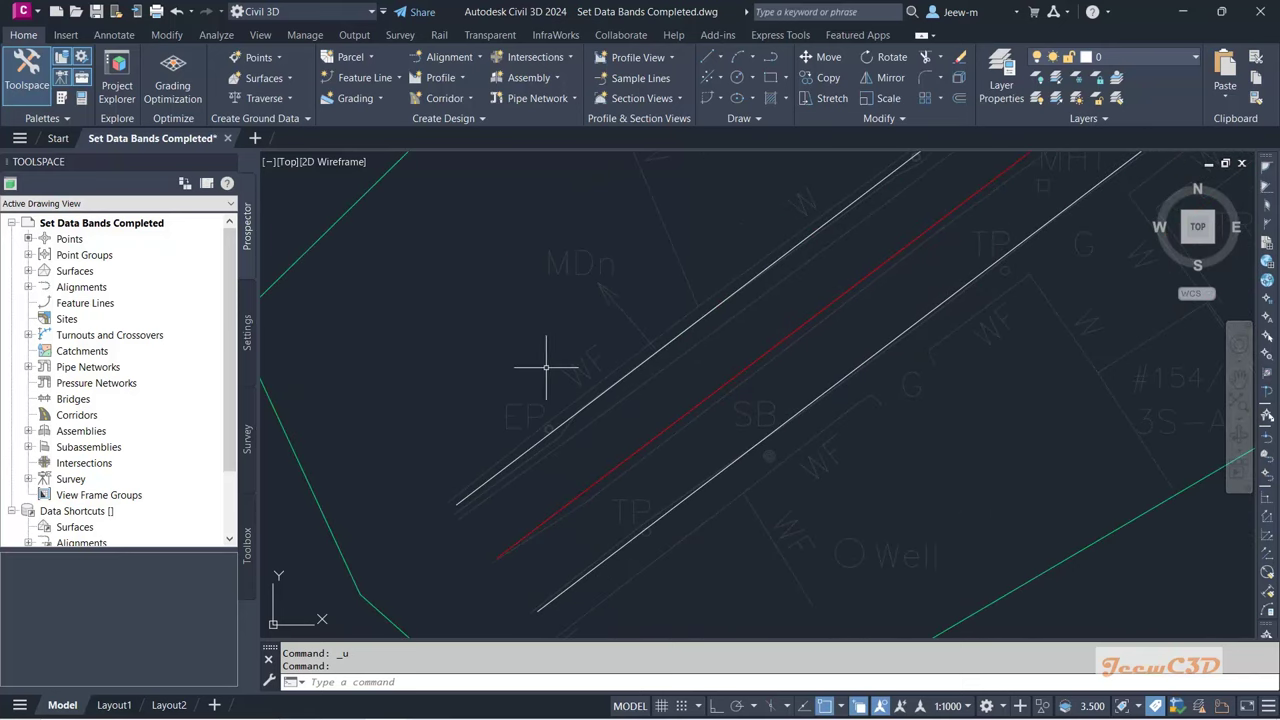
mouse_move(541, 377)
mouse_move(581, 346)
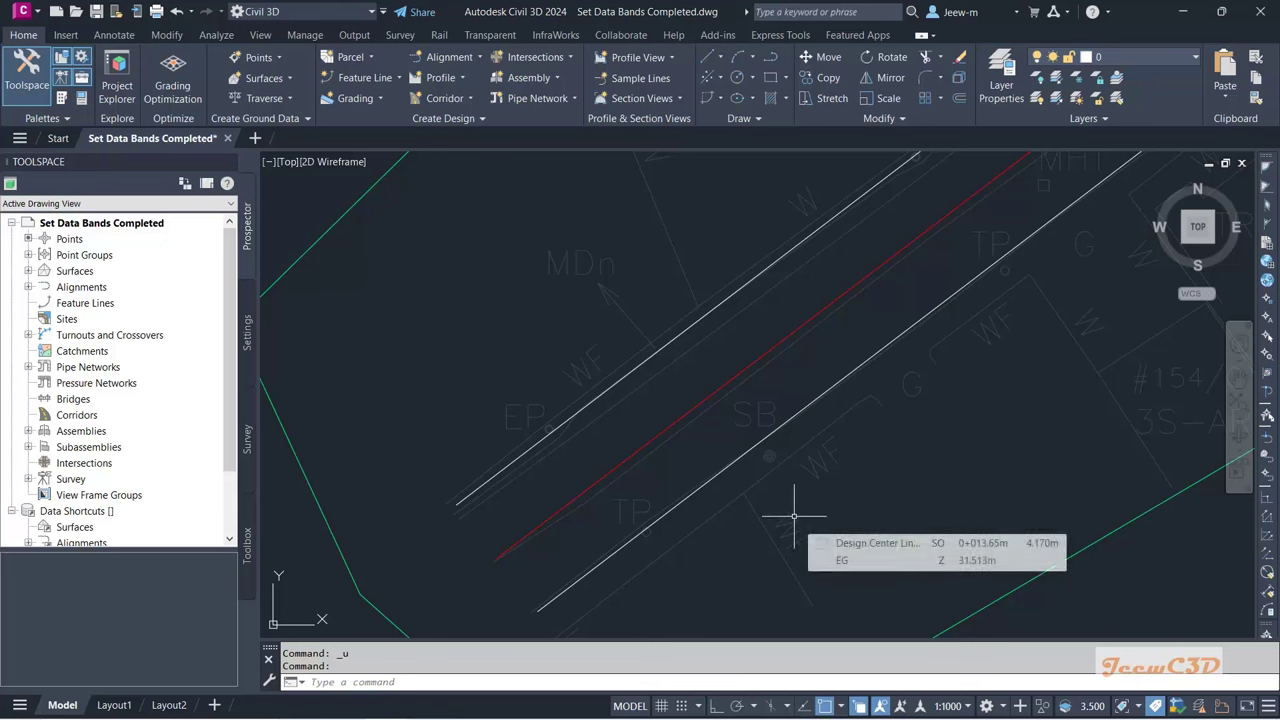
mouse_move(539, 490)
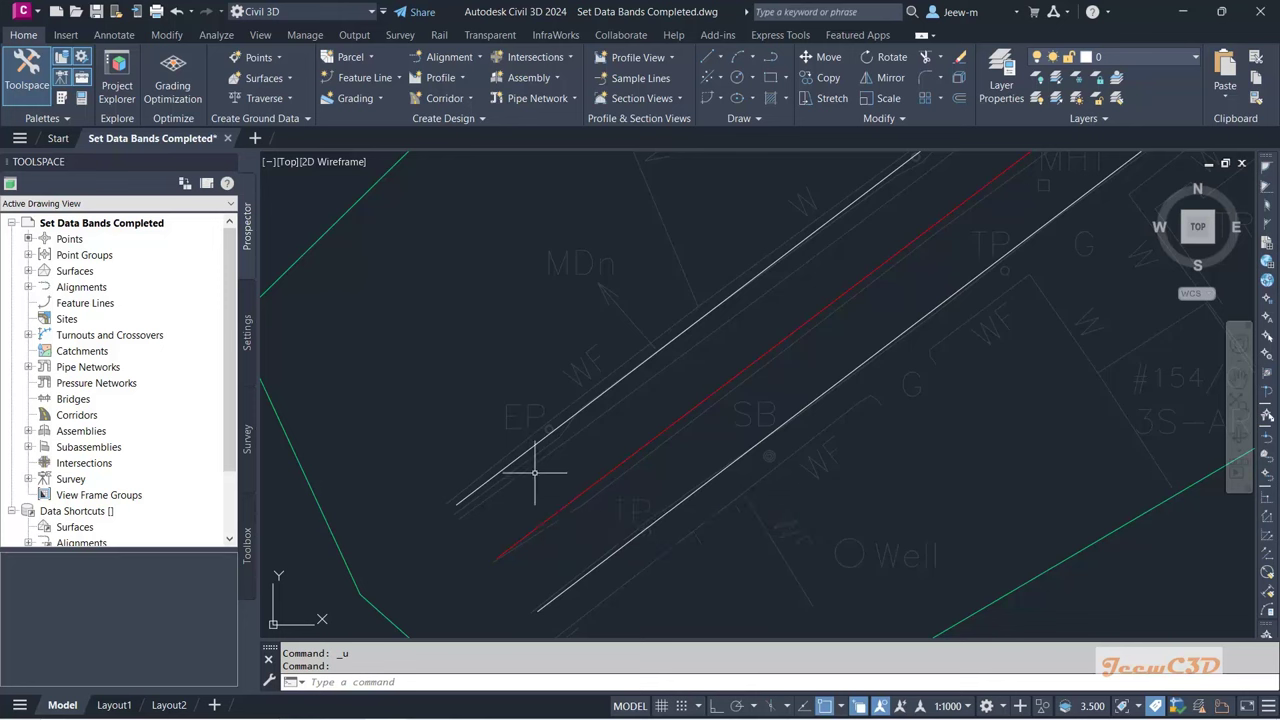
click(533, 447)
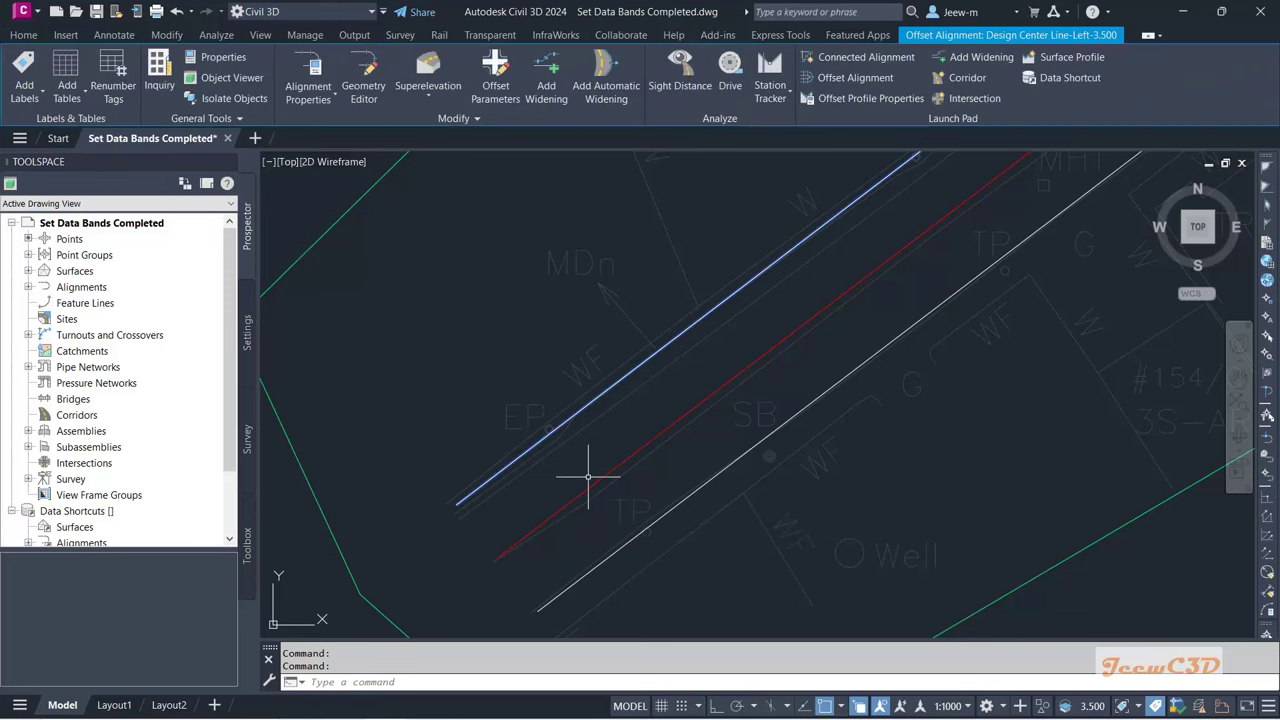
mouse_move(588, 477)
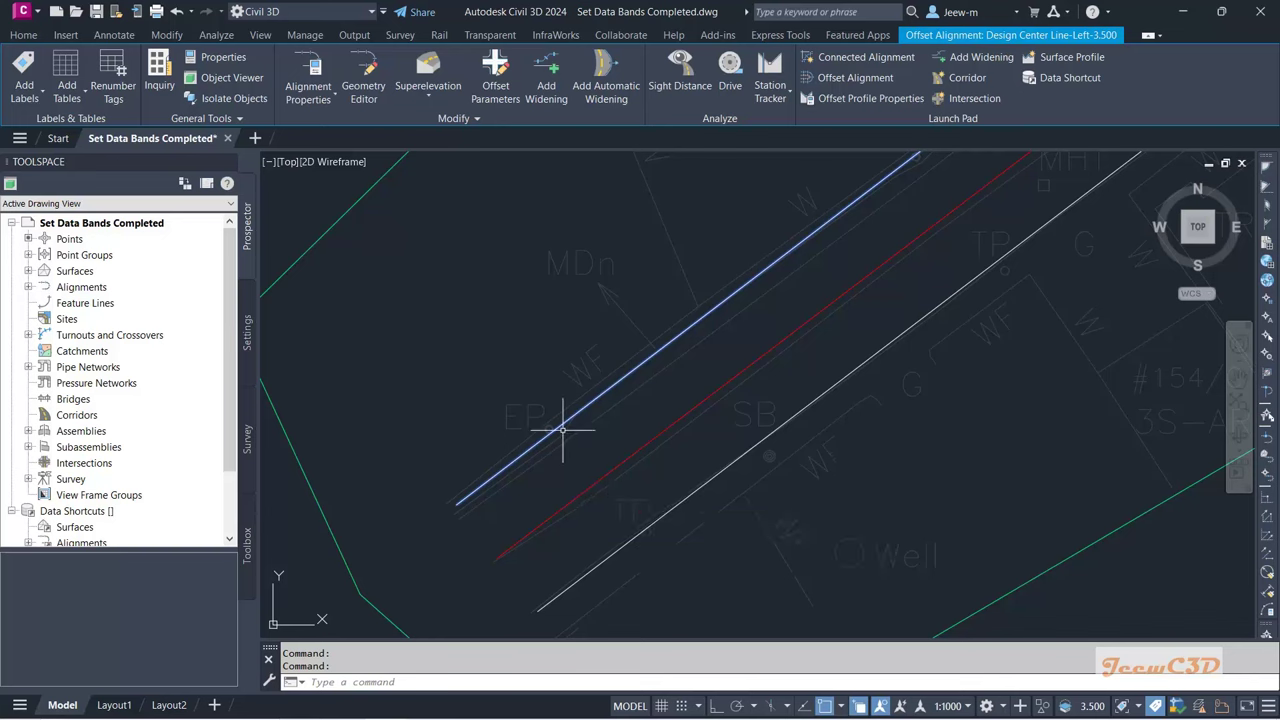
click(858, 78)
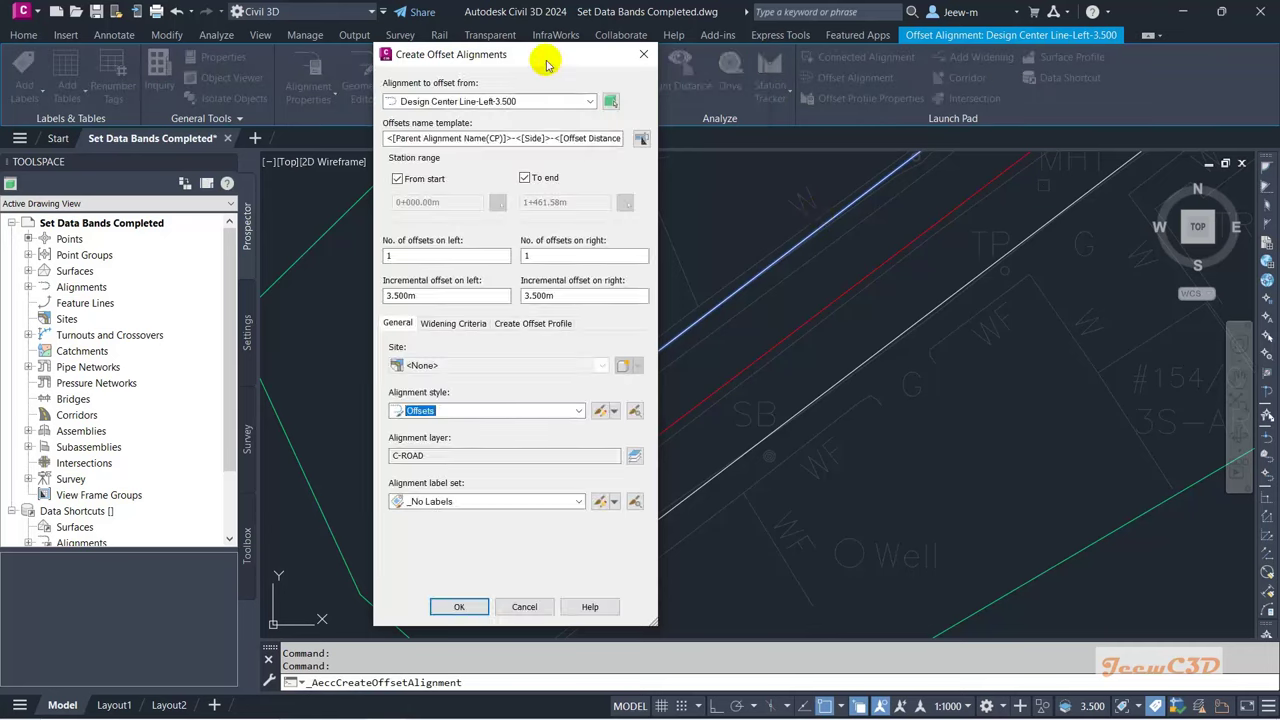
drag(543, 54, 949, 66)
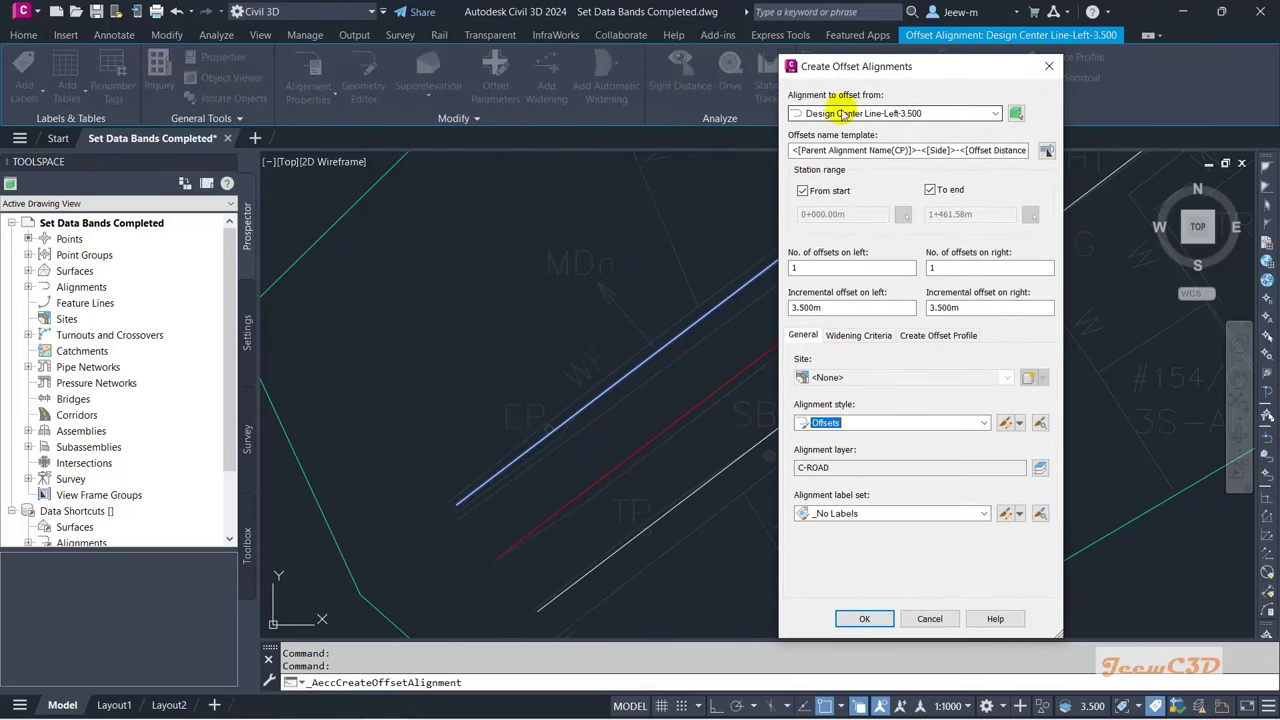
drag(930, 64, 955, 22)
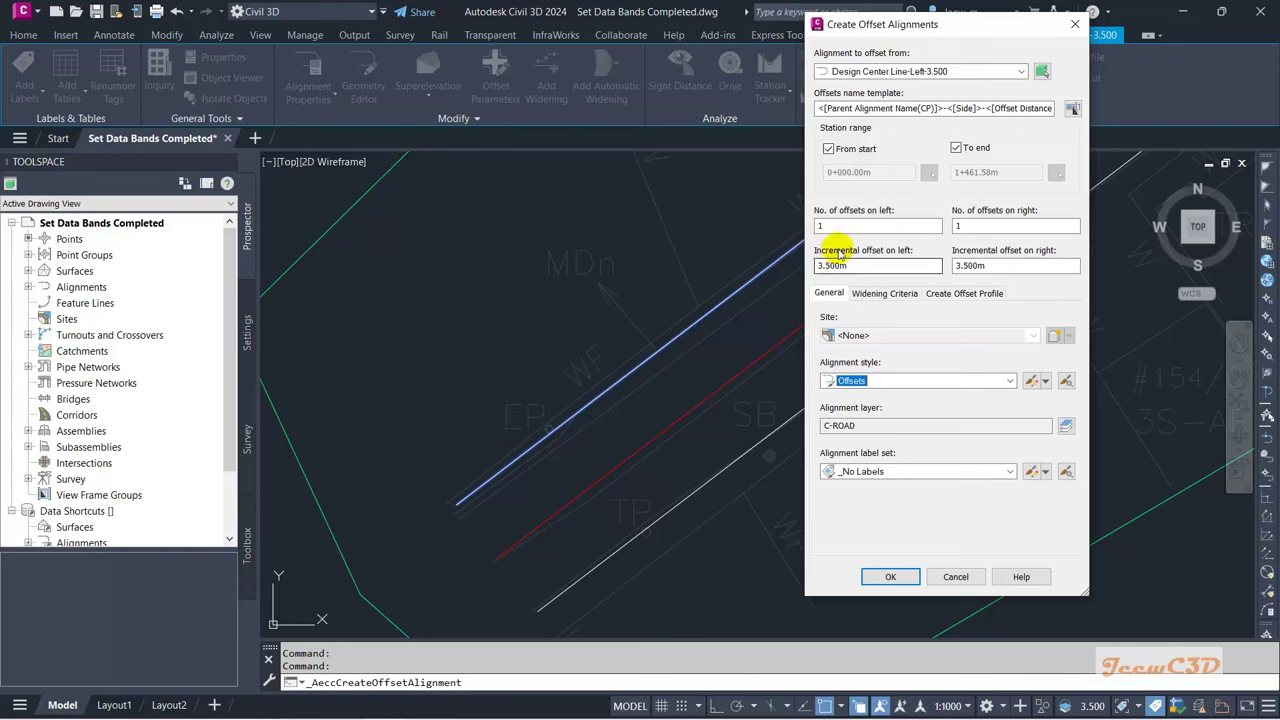
drag(972, 226, 959, 231)
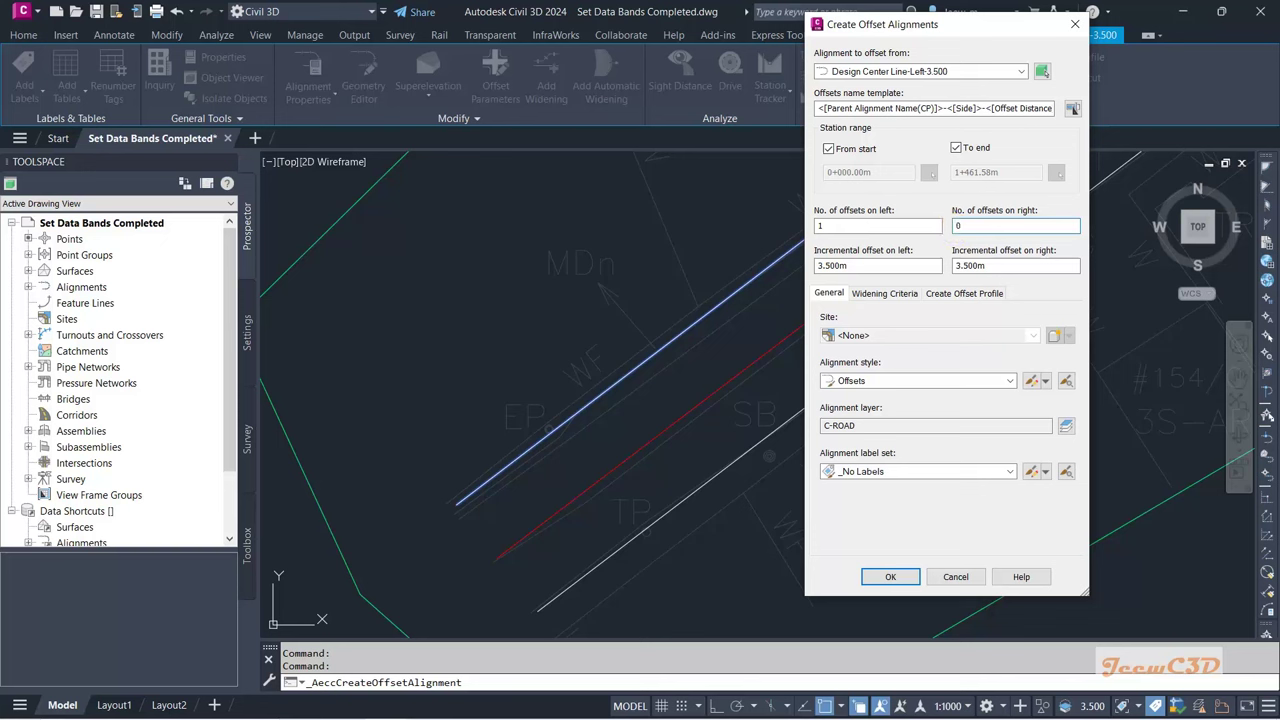
click(835, 228)
drag(856, 266, 770, 270)
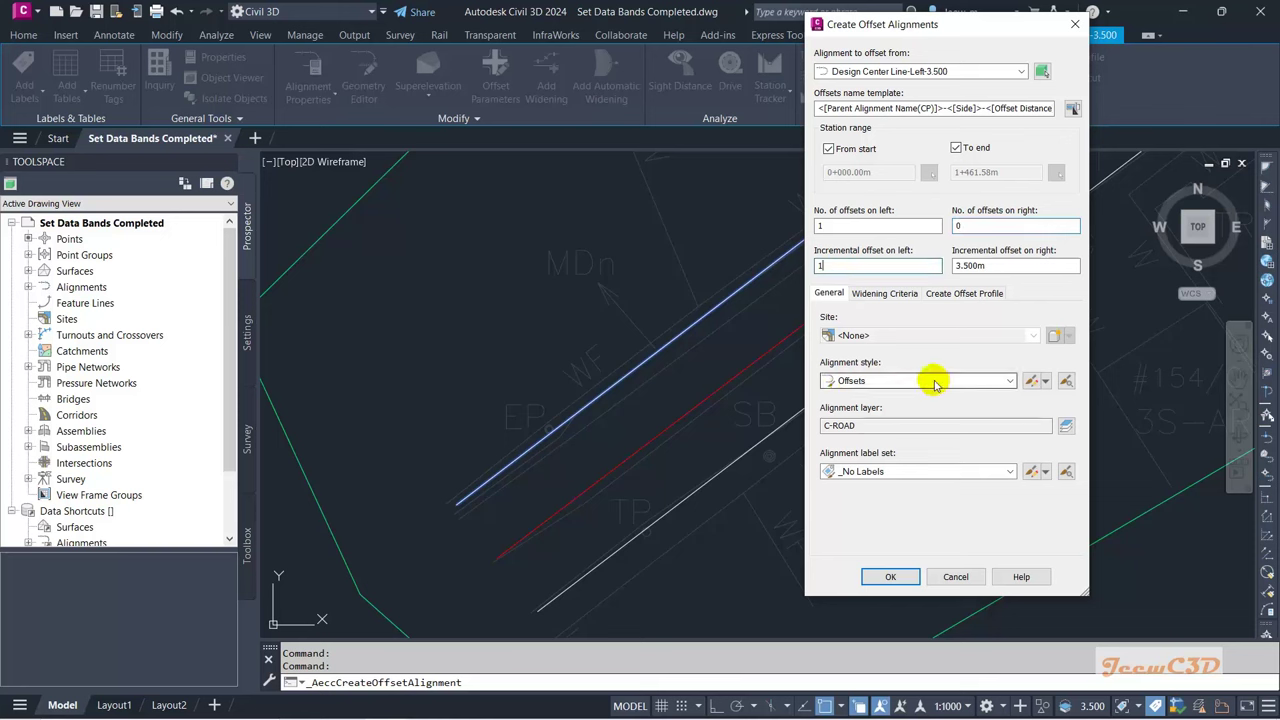
click(890, 577)
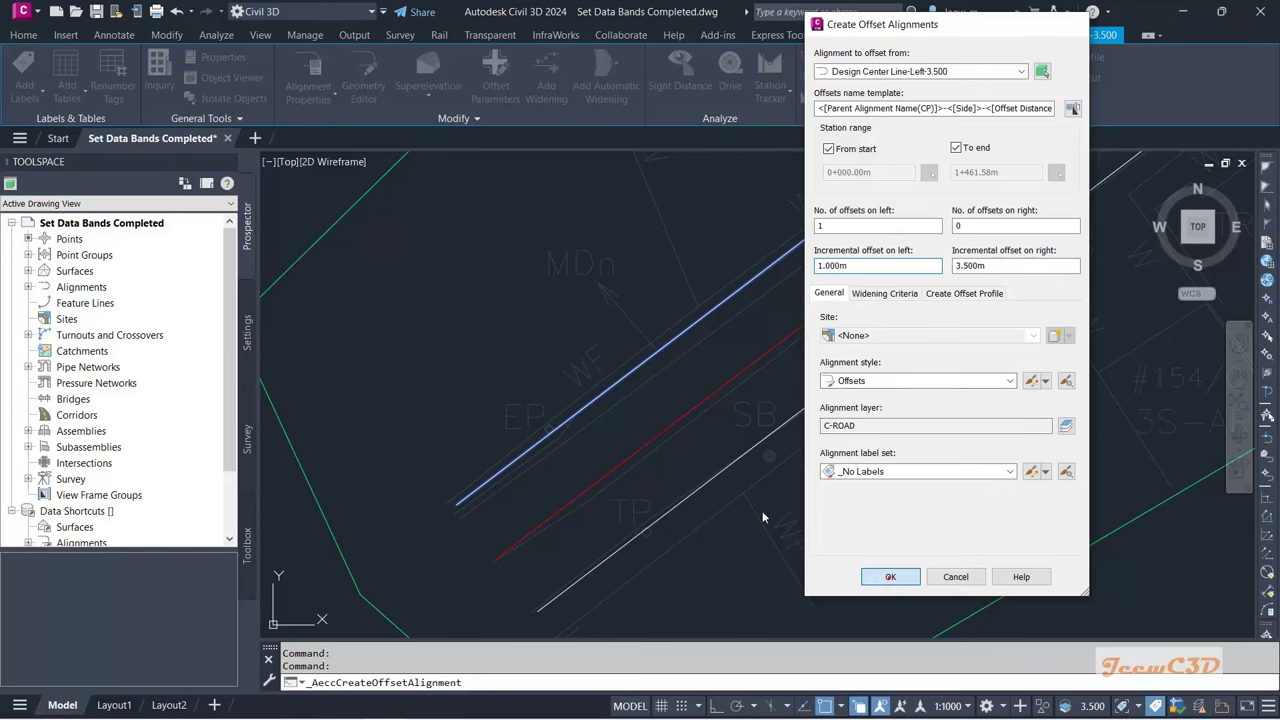
key(Escape)
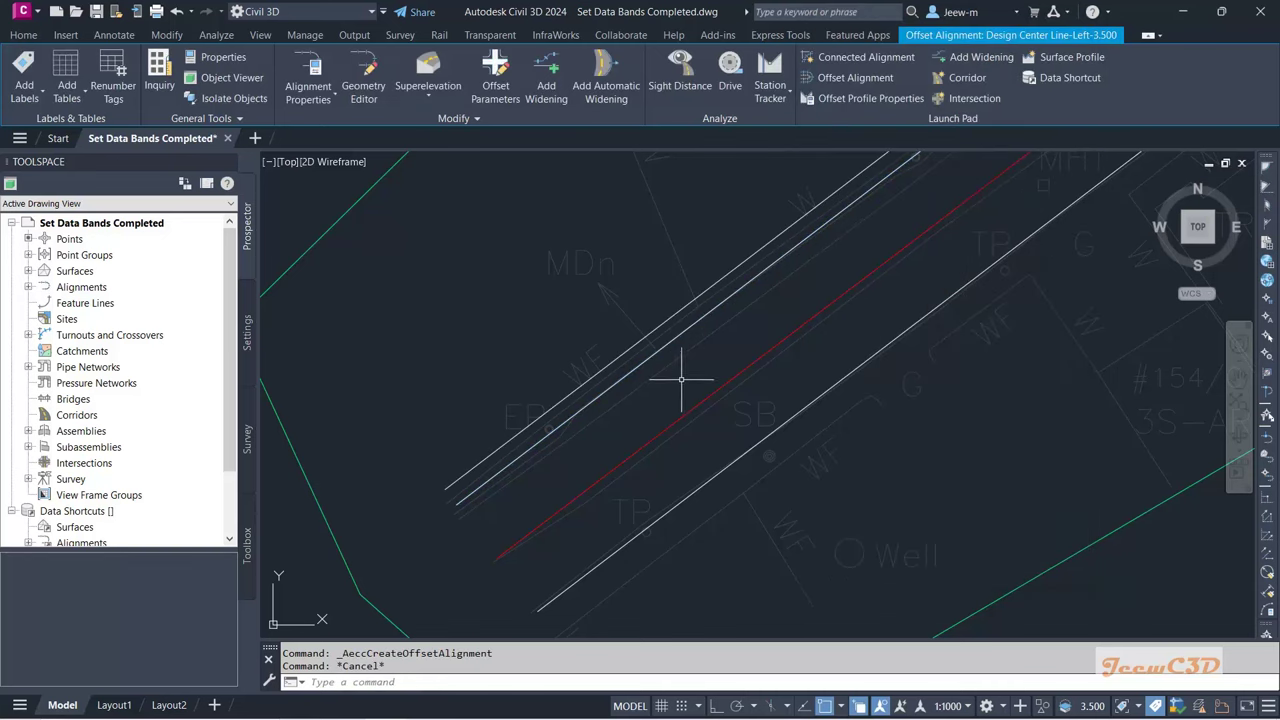
Step: Create one offset alignment 1.000 m to the right of Design Center Line-Right-3.500, with zero offsets on the left
scroll(683, 378, down, 2)
scroll(683, 378, down, 2)
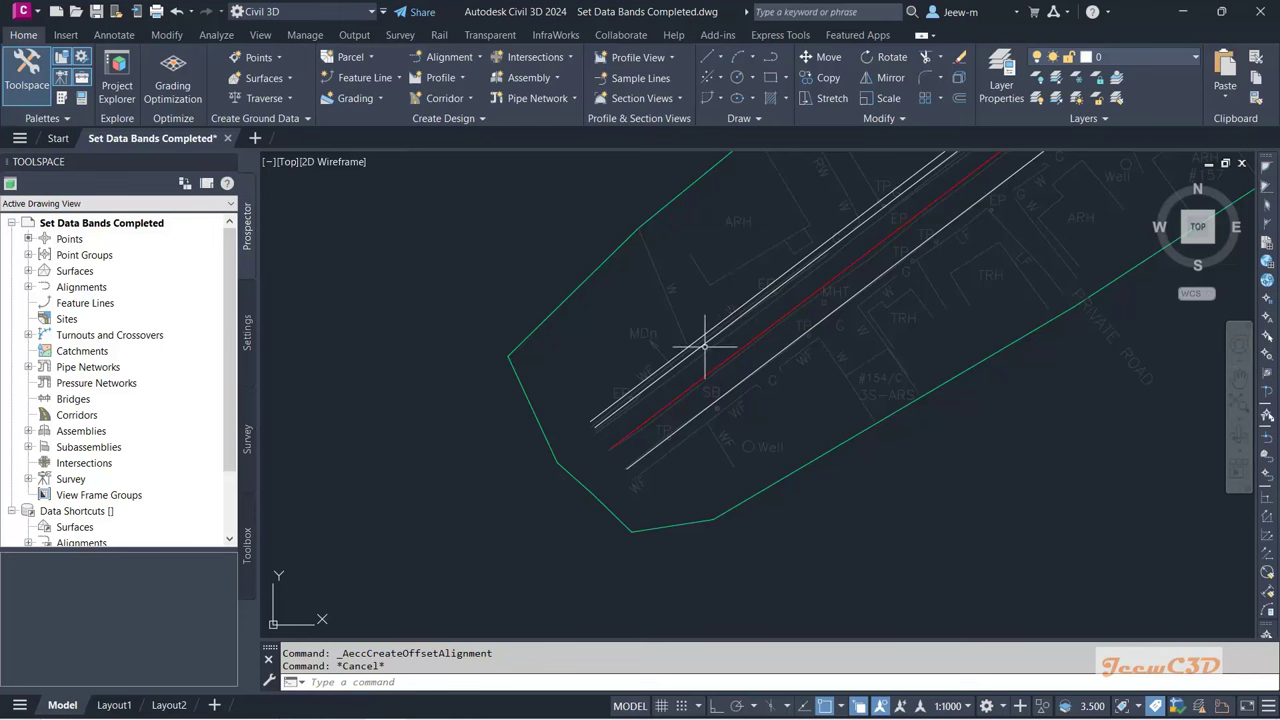
scroll(650, 397, up, 2)
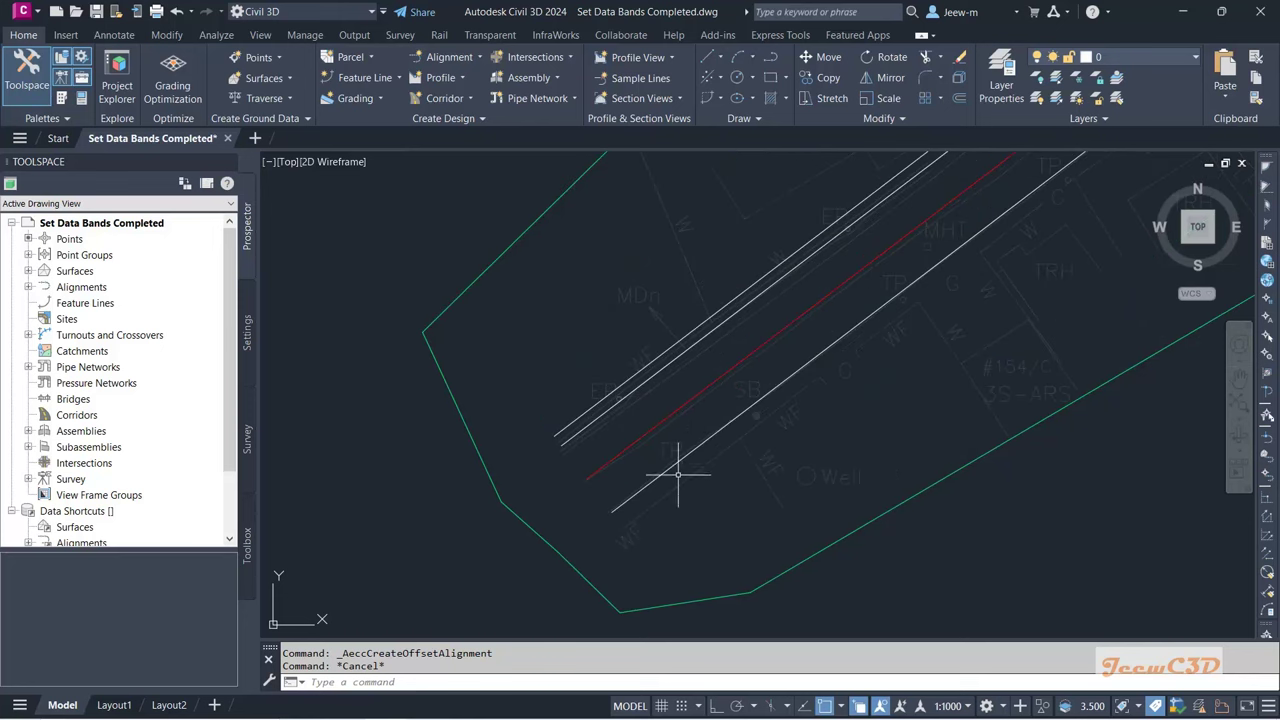
scroll(678, 475, up, 2)
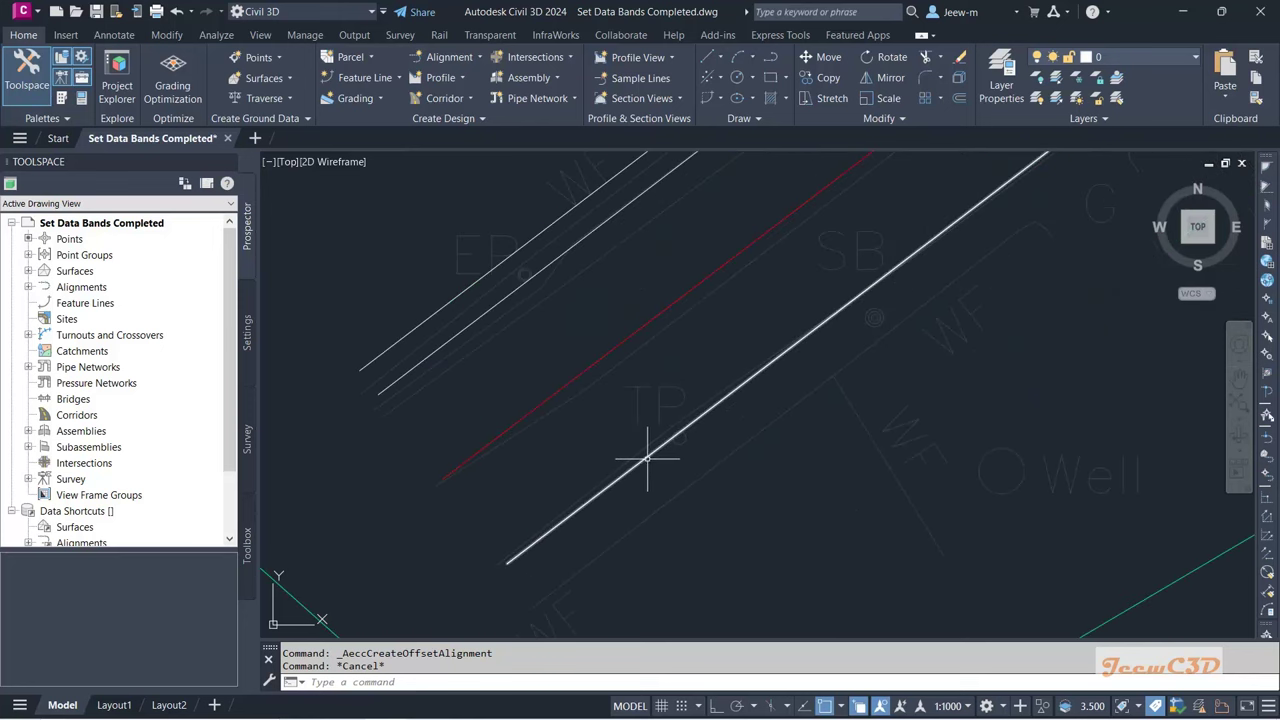
click(648, 457)
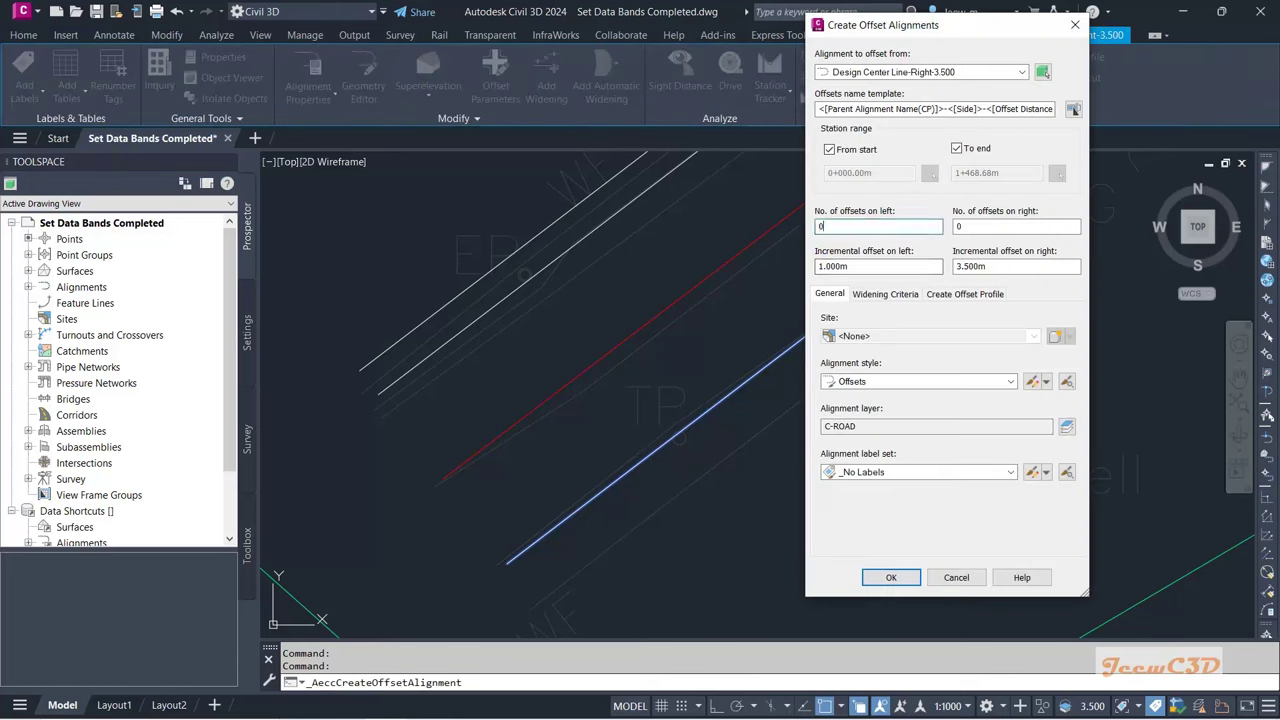
key(Tab)
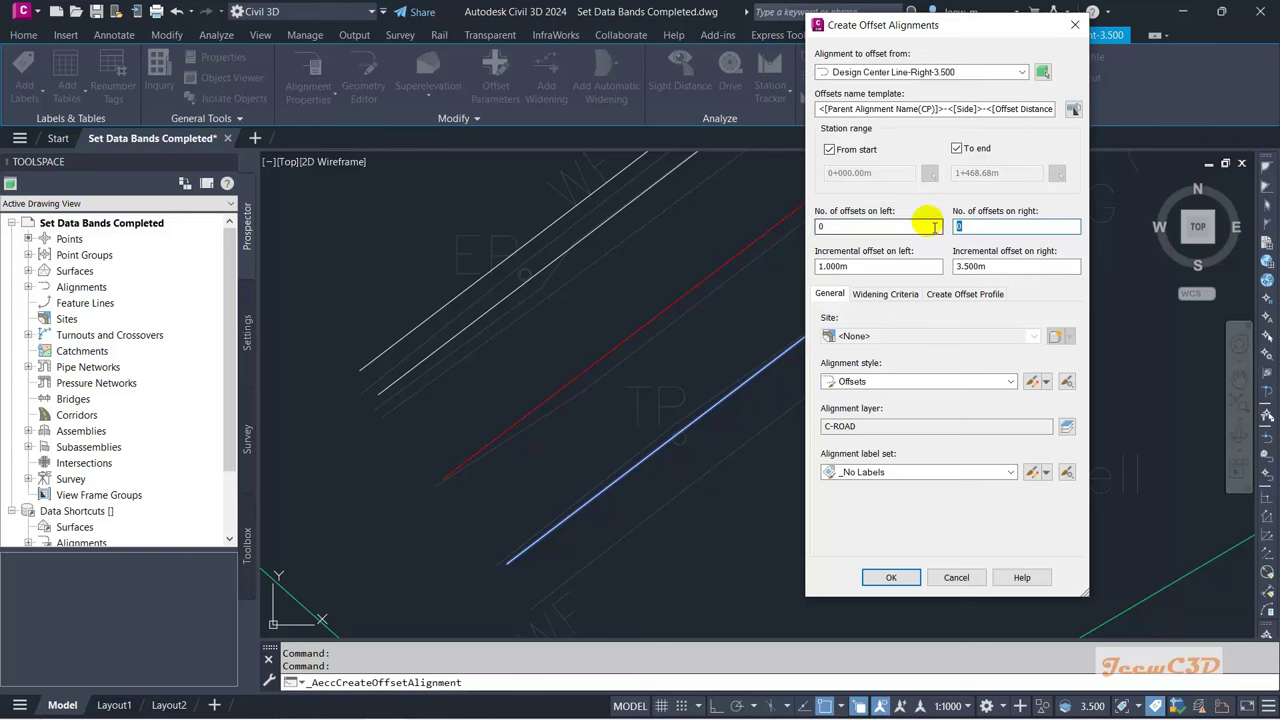
text(1)
click(1006, 266)
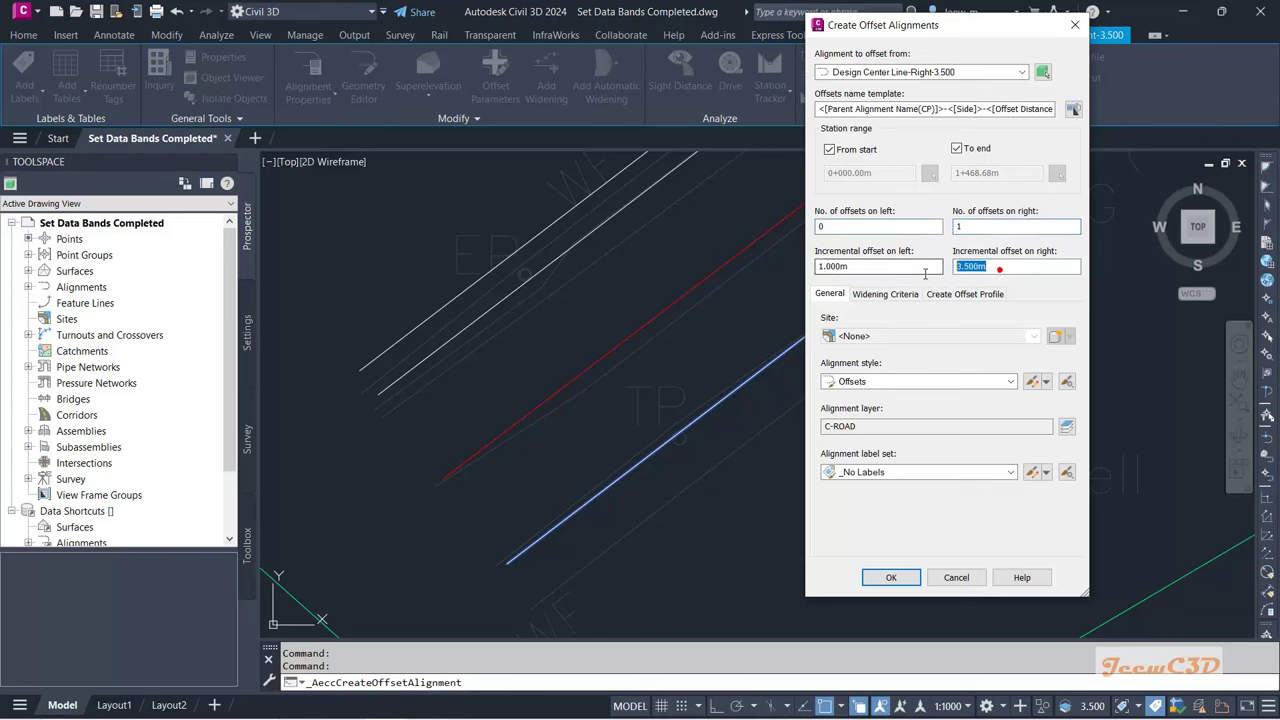
text(1)
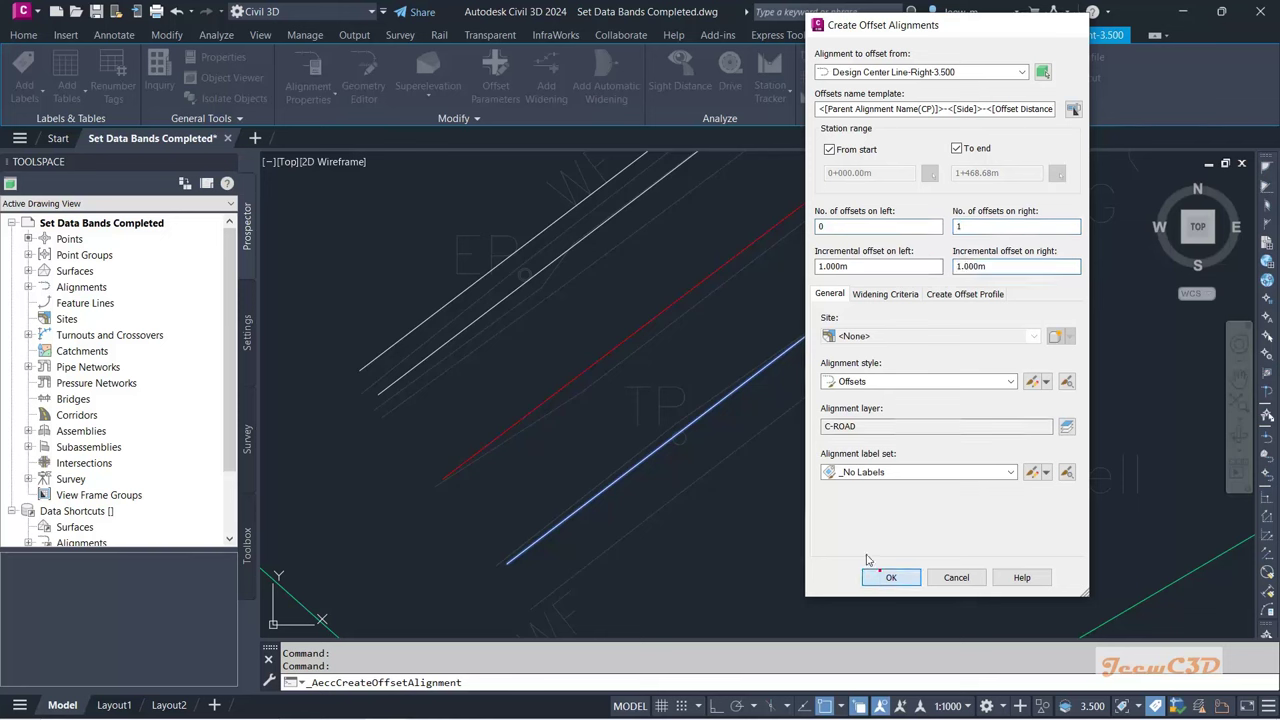
click(890, 575)
scroll(699, 420, down, 2)
scroll(886, 371, down, 2)
key(Escape)
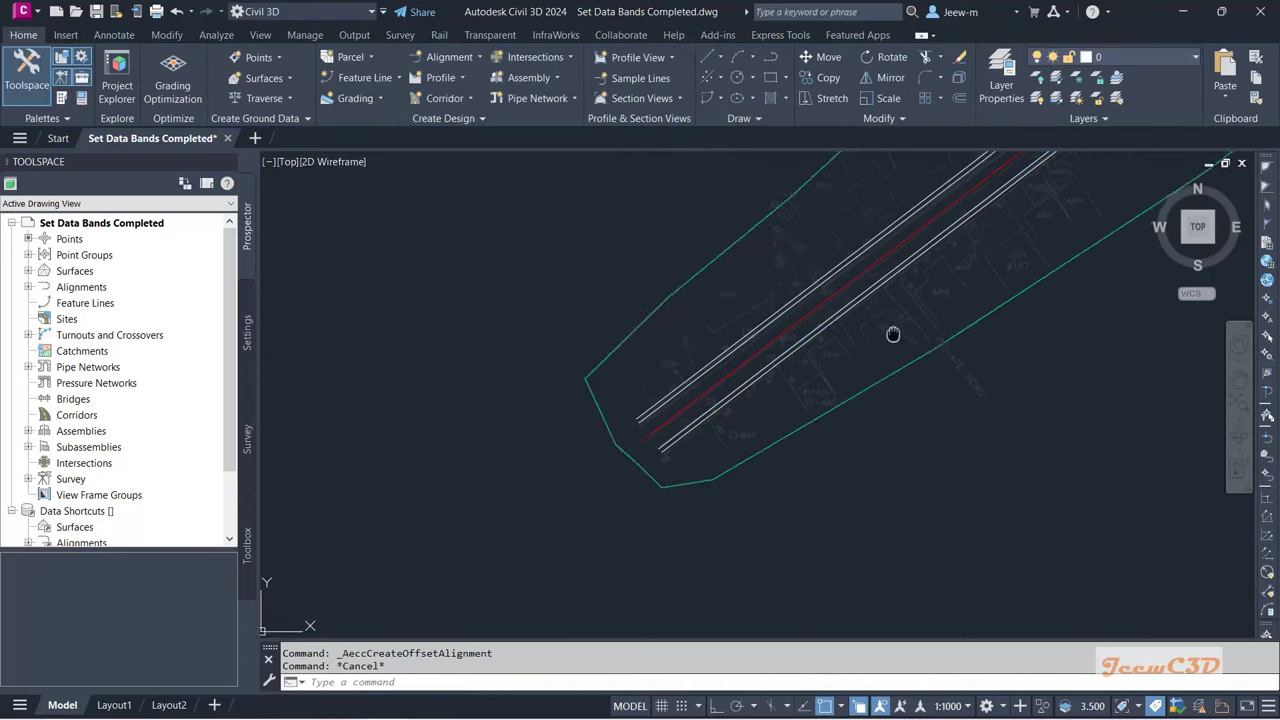
Step: Try stretching the Design Center Line's curve near TS-23 away from its tangent intersection, and cancel the stretch
scroll(609, 491, down, 4)
scroll(626, 463, up, 5)
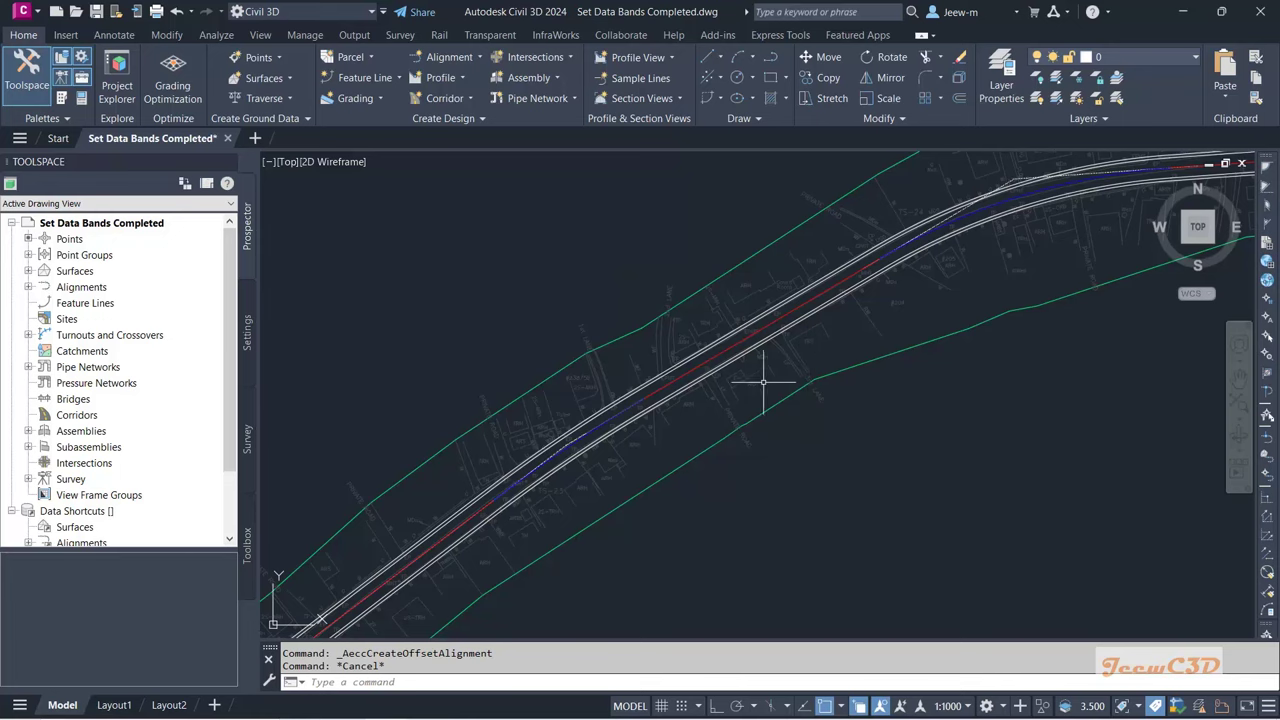
scroll(533, 467, up, 3)
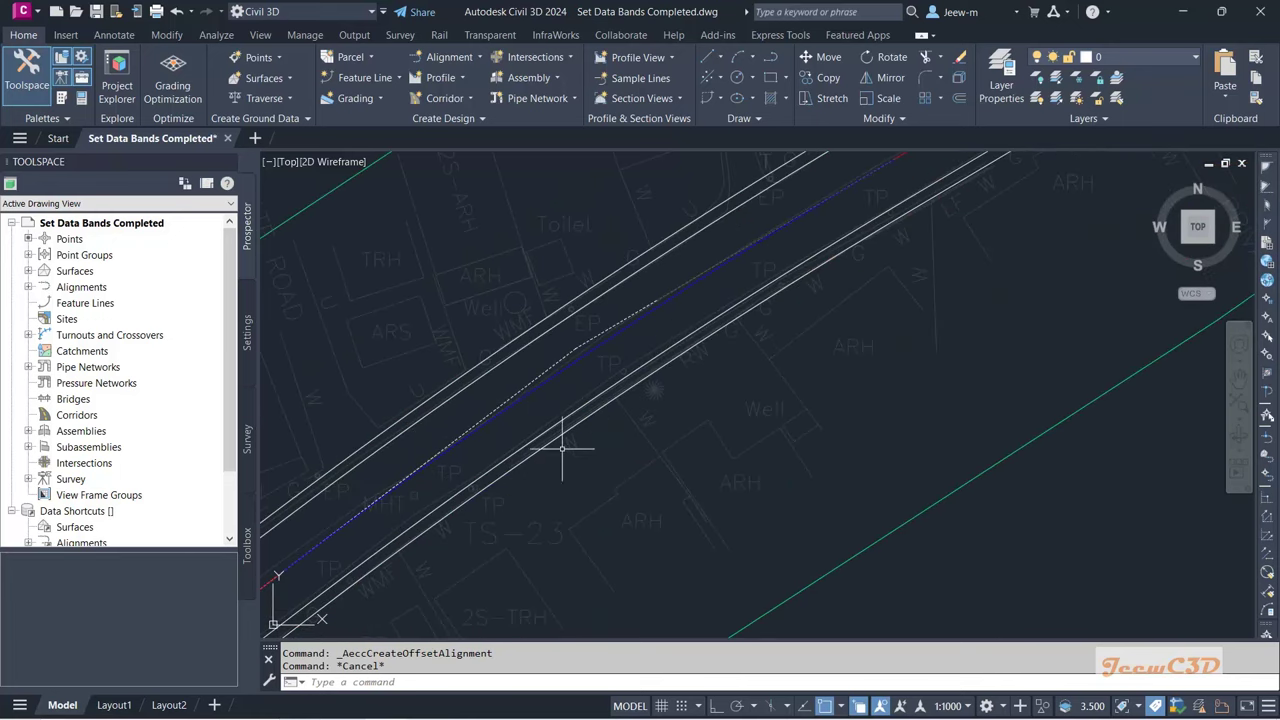
scroll(515, 388, up, 2)
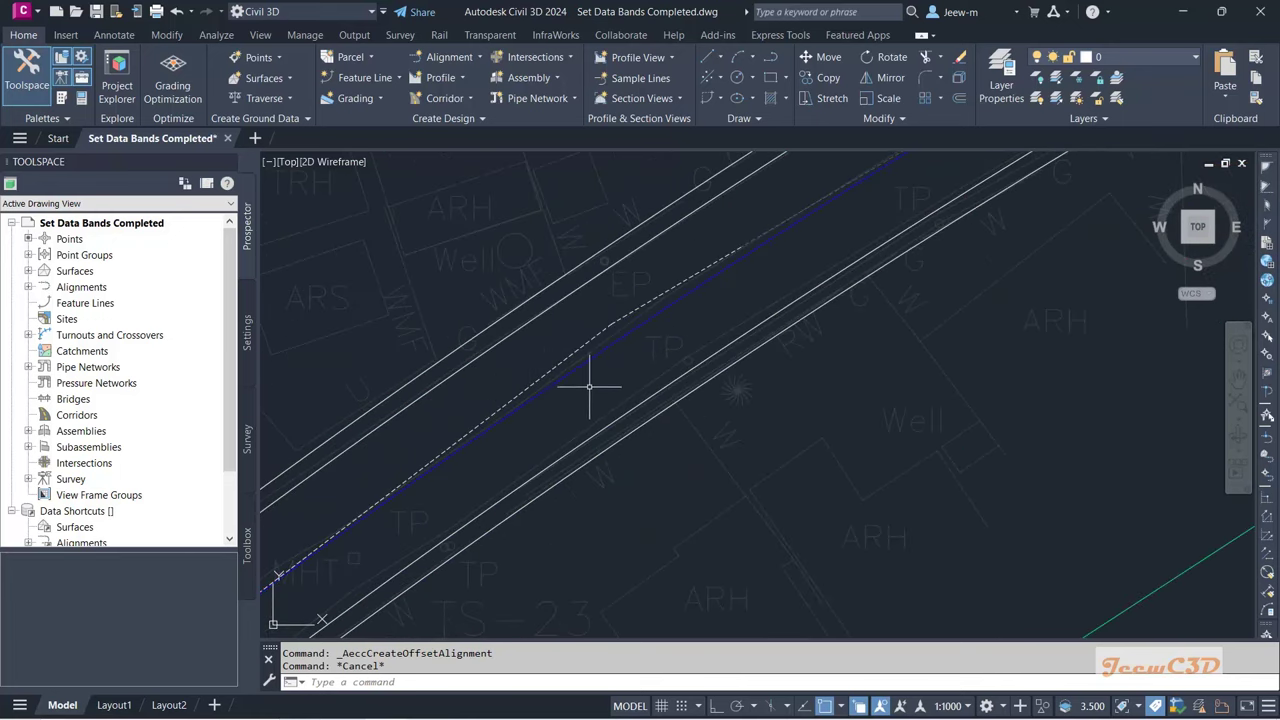
click(605, 350)
scroll(628, 347, up, 2)
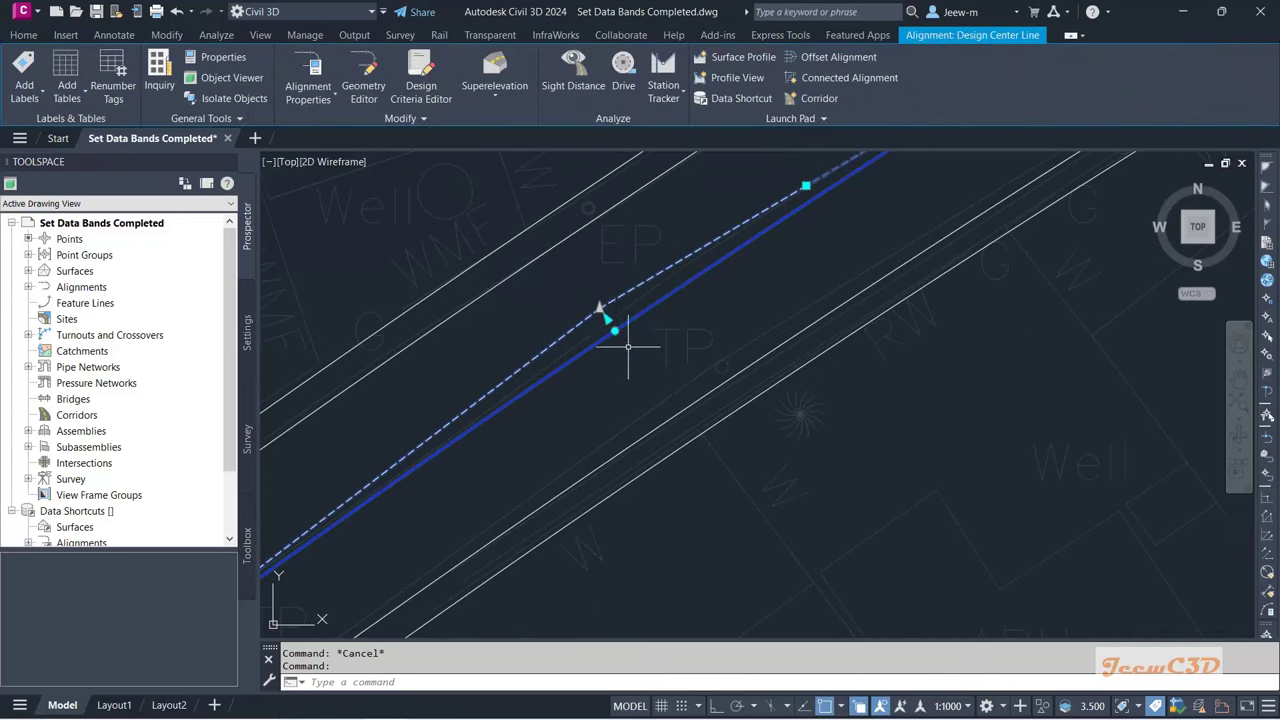
click(607, 319)
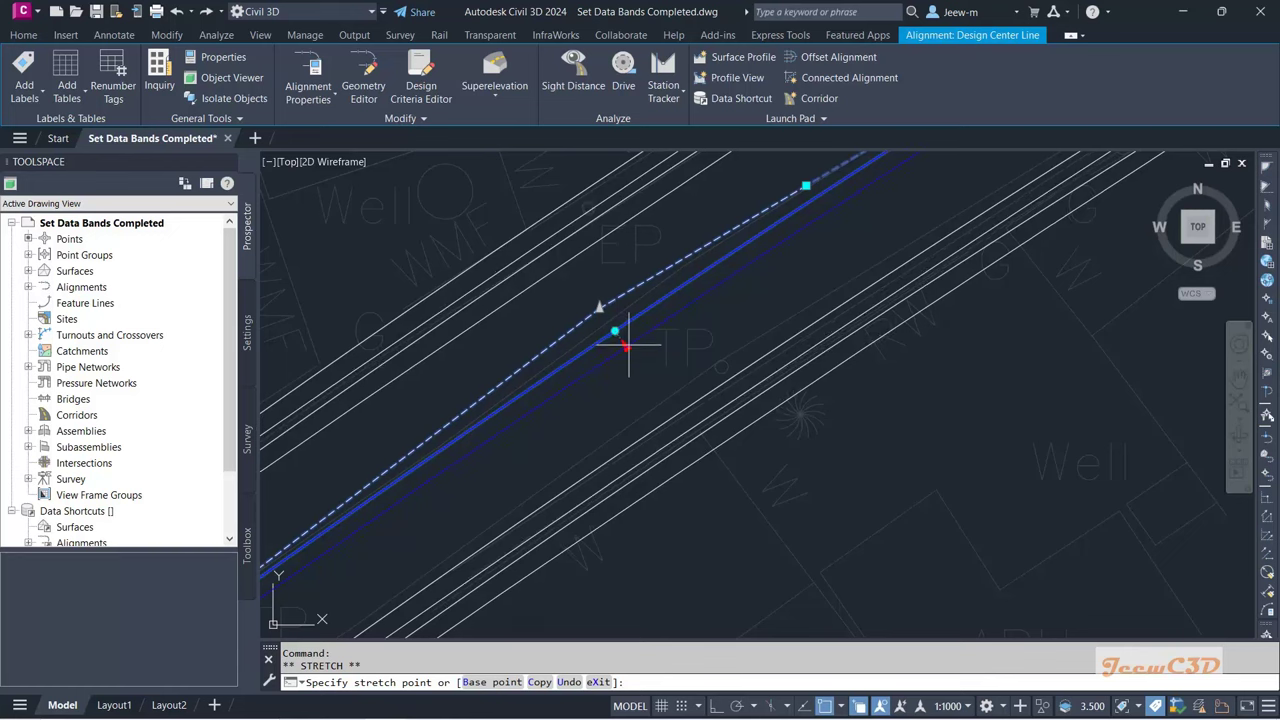
key(Escape)
key(Escape)
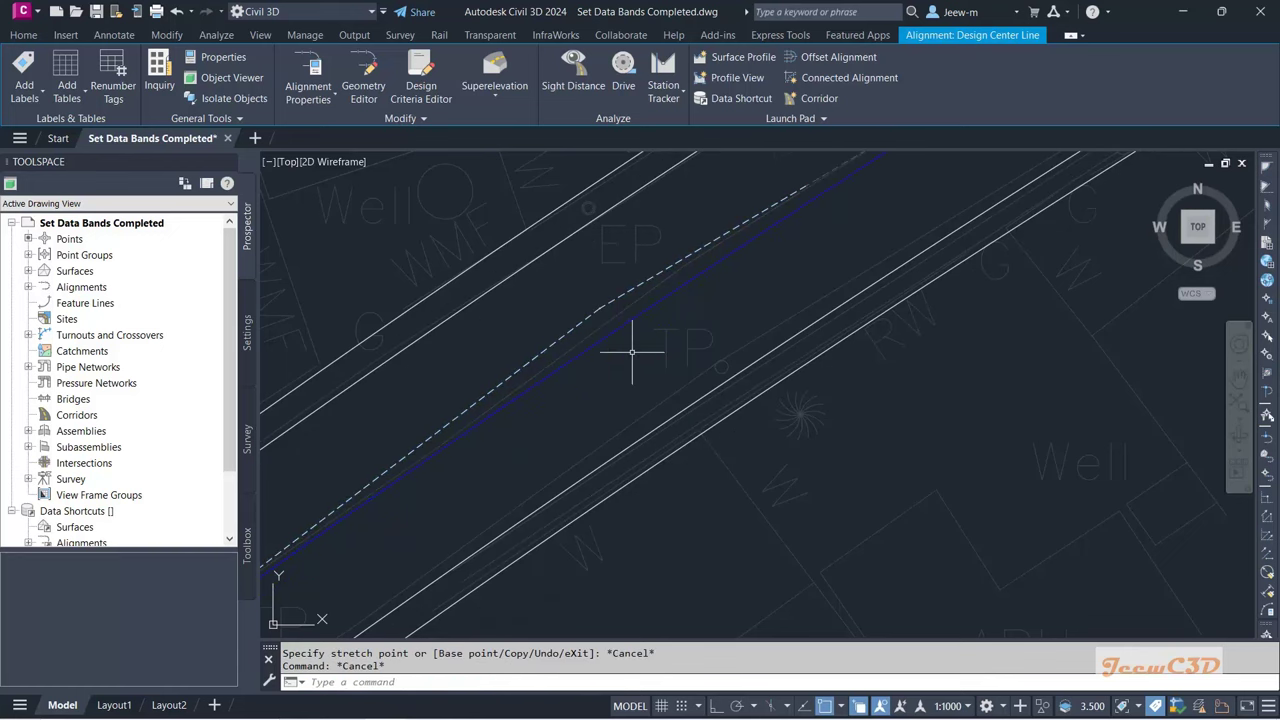
Step: Import the Major Minor and Geometry Points label set into the Design Center Line's alignment labels
scroll(629, 349, down, 5)
mouse_move(629, 349)
middle_down()
mouse_move(591, 414)
mouse_move(744, 385)
middle_up()
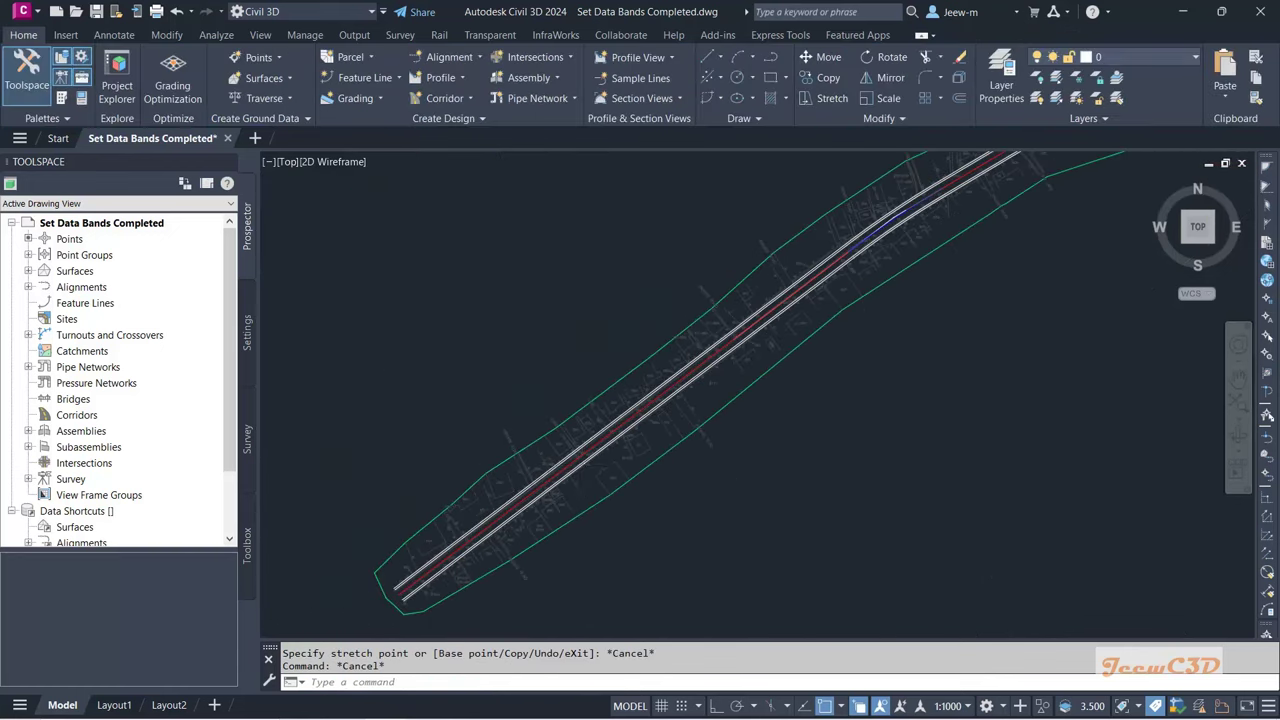
scroll(609, 420, up, 6)
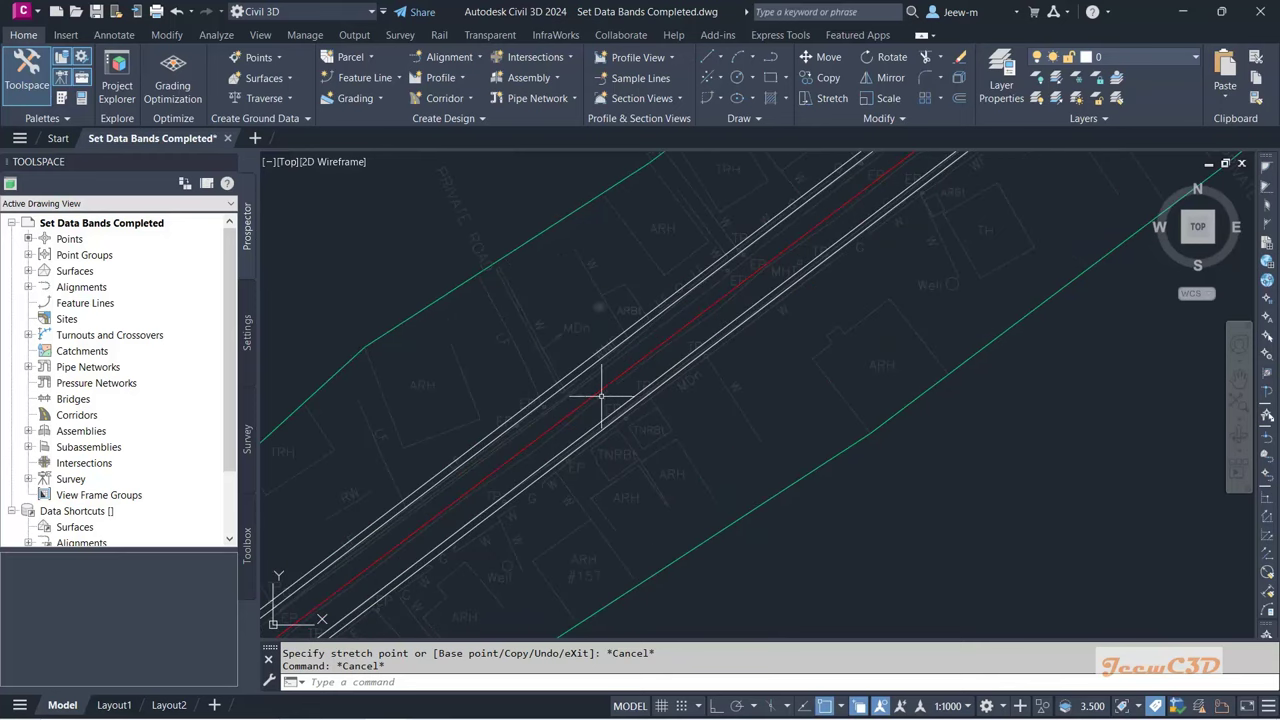
scroll(601, 397, up, 2)
click(645, 366)
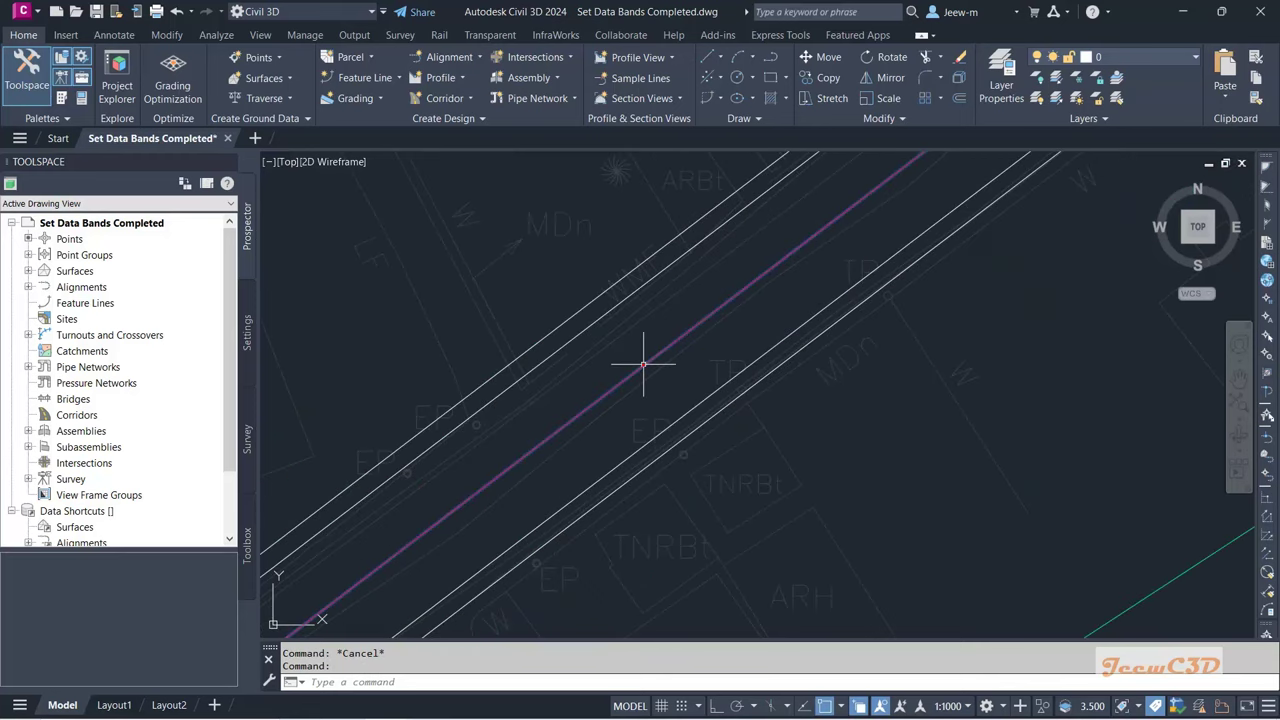
right_click(638, 329)
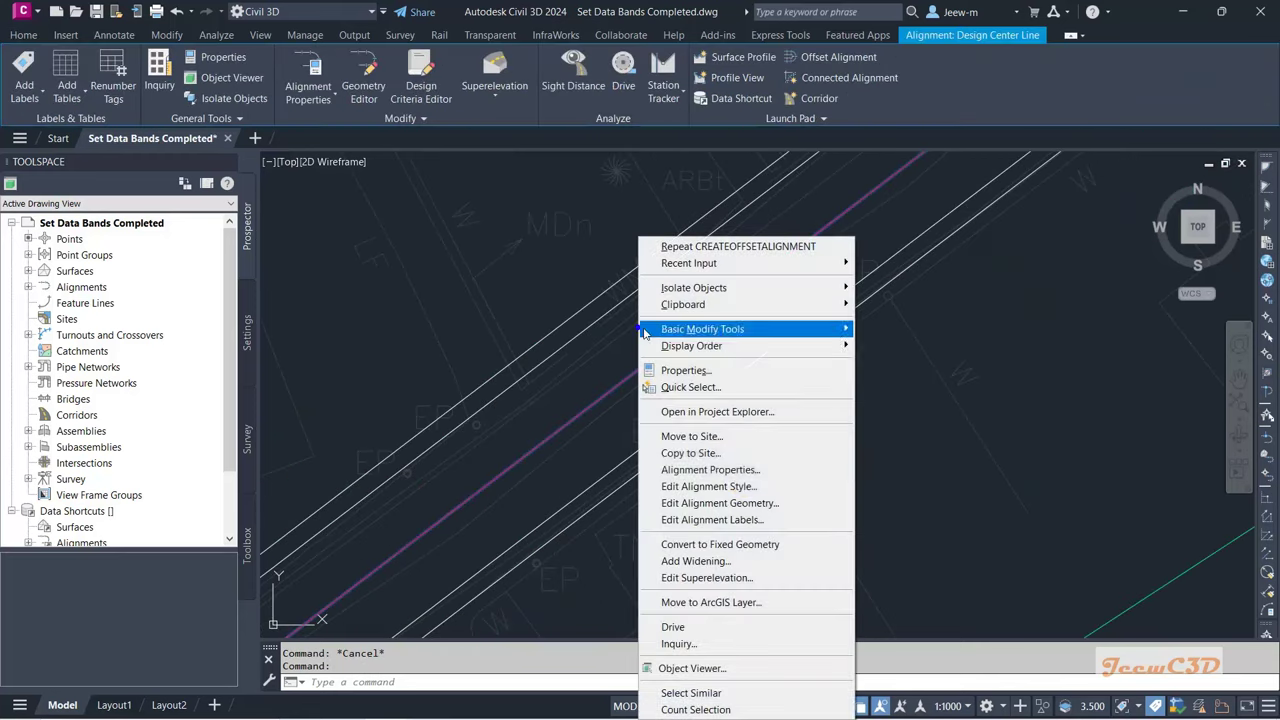
click(698, 520)
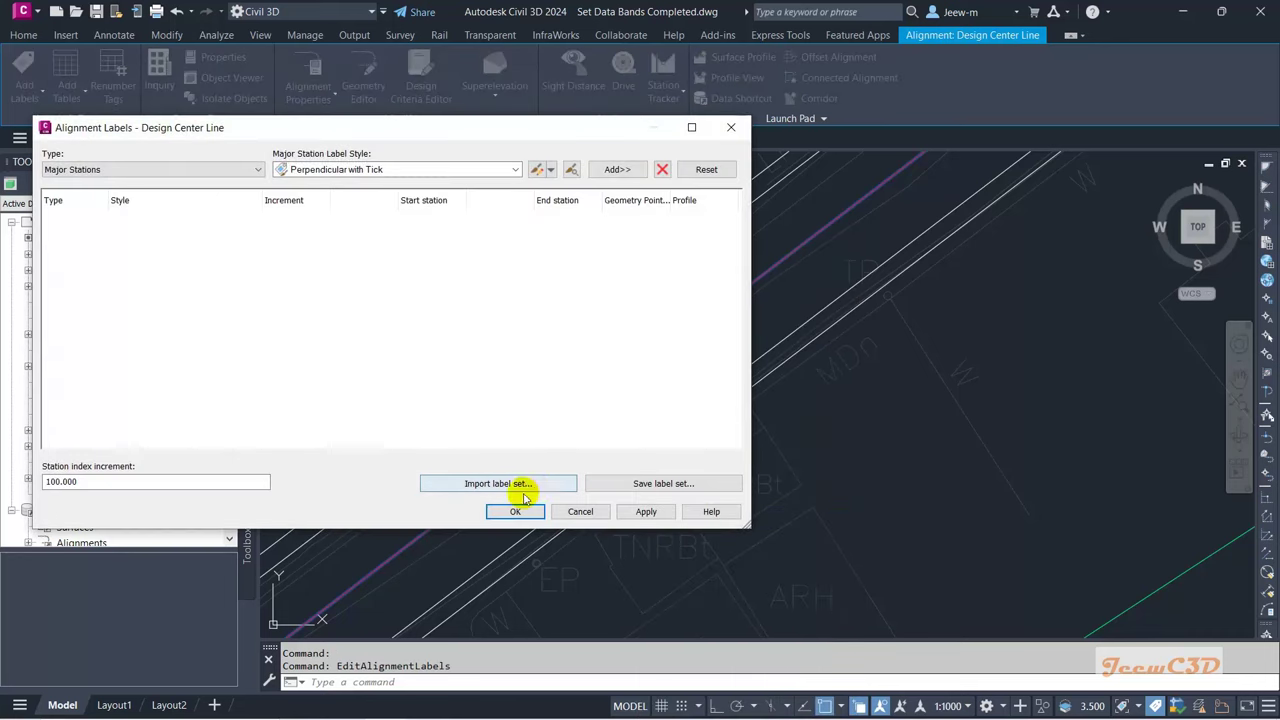
click(540, 485)
click(315, 227)
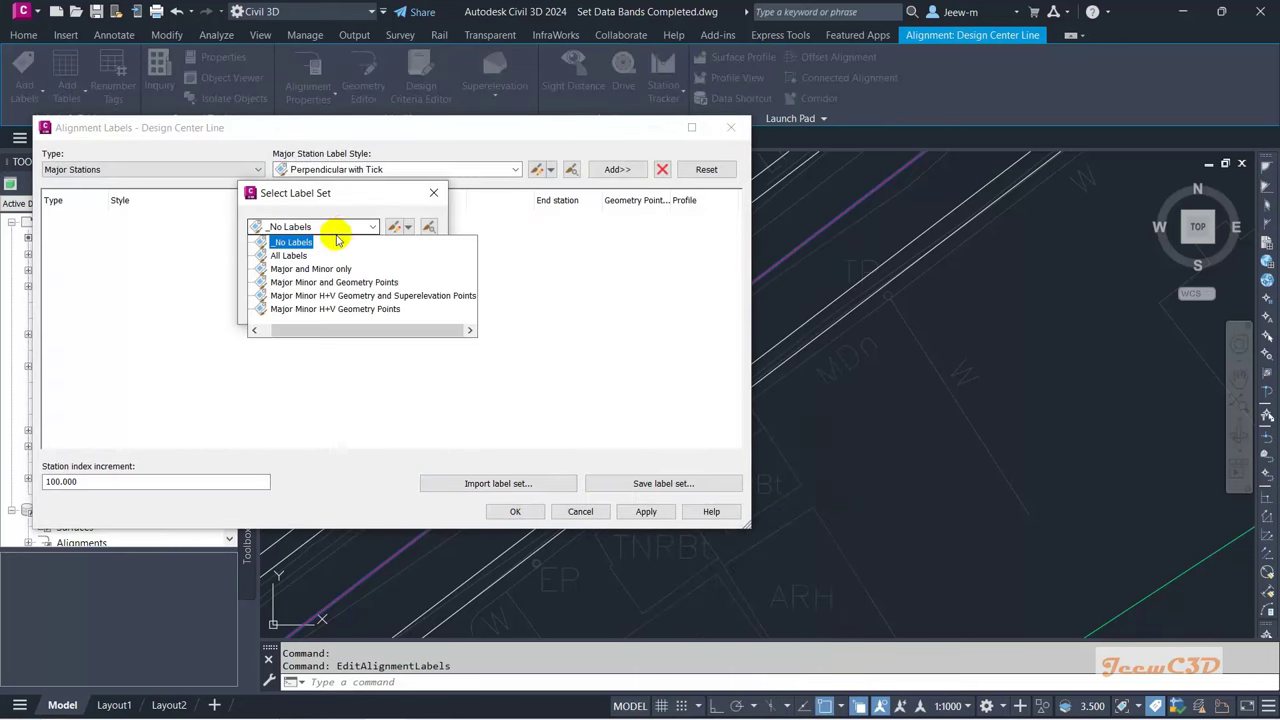
click(336, 283)
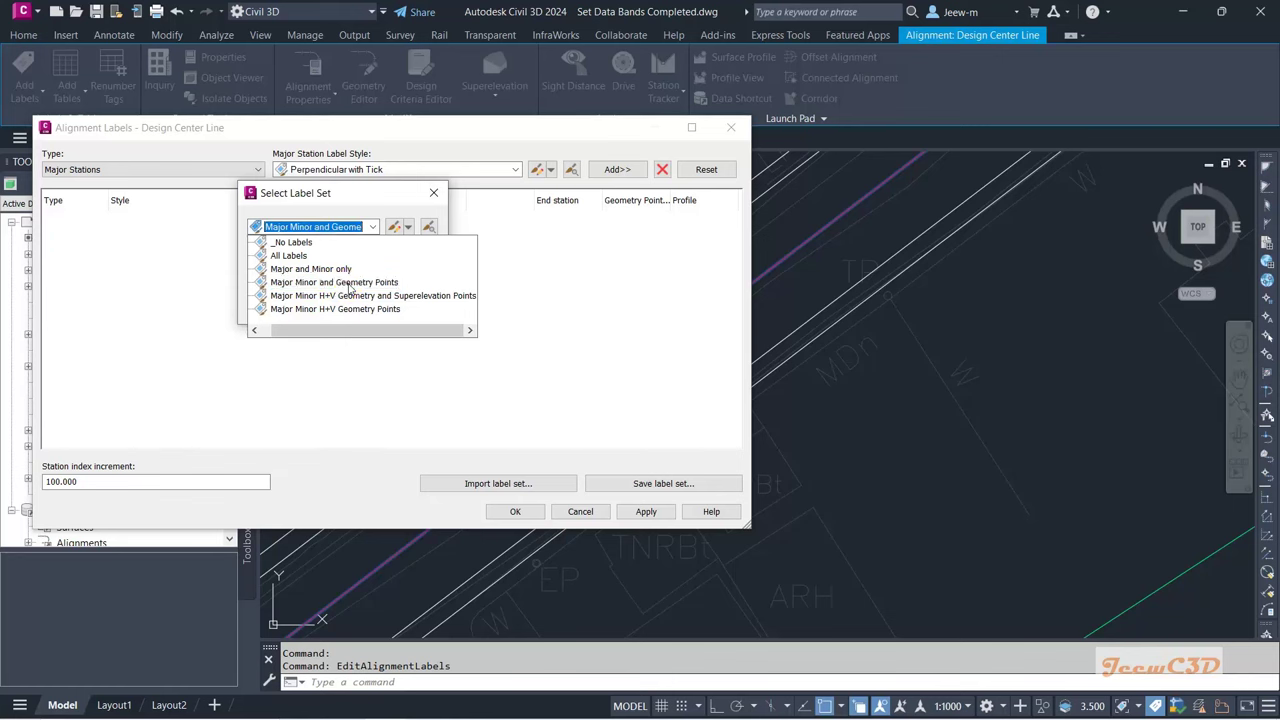
click(289, 307)
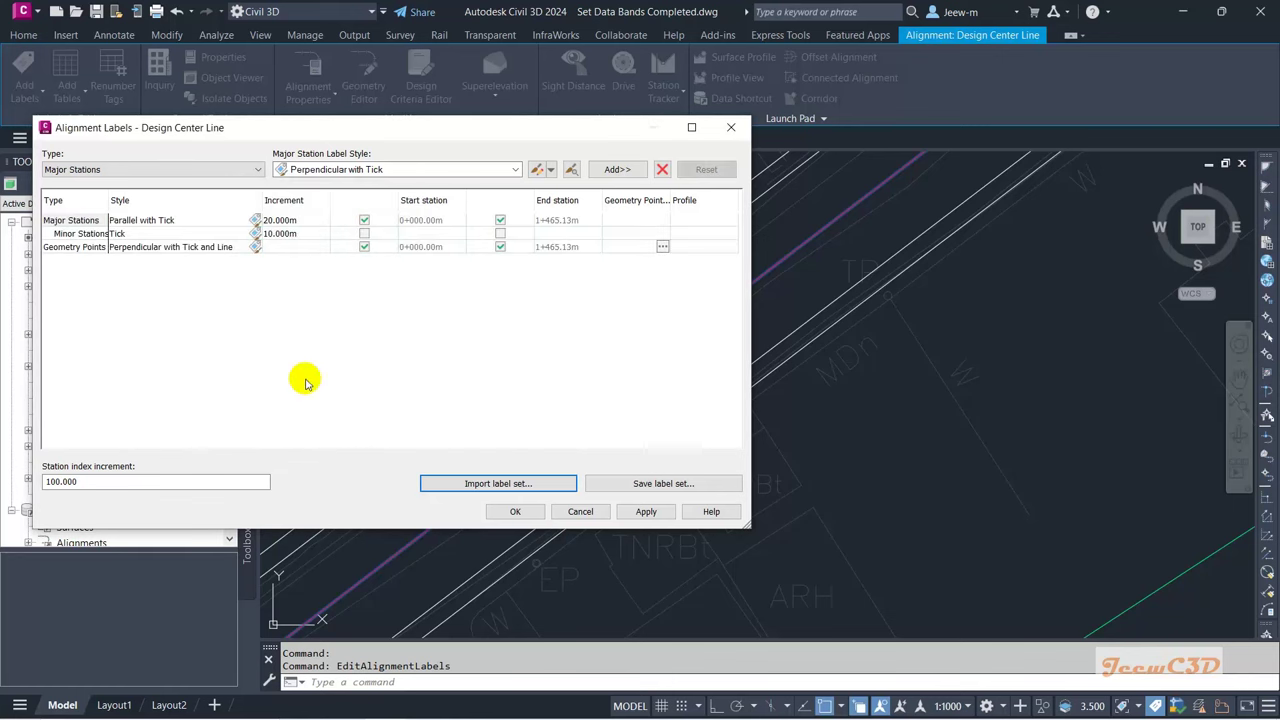
click(512, 511)
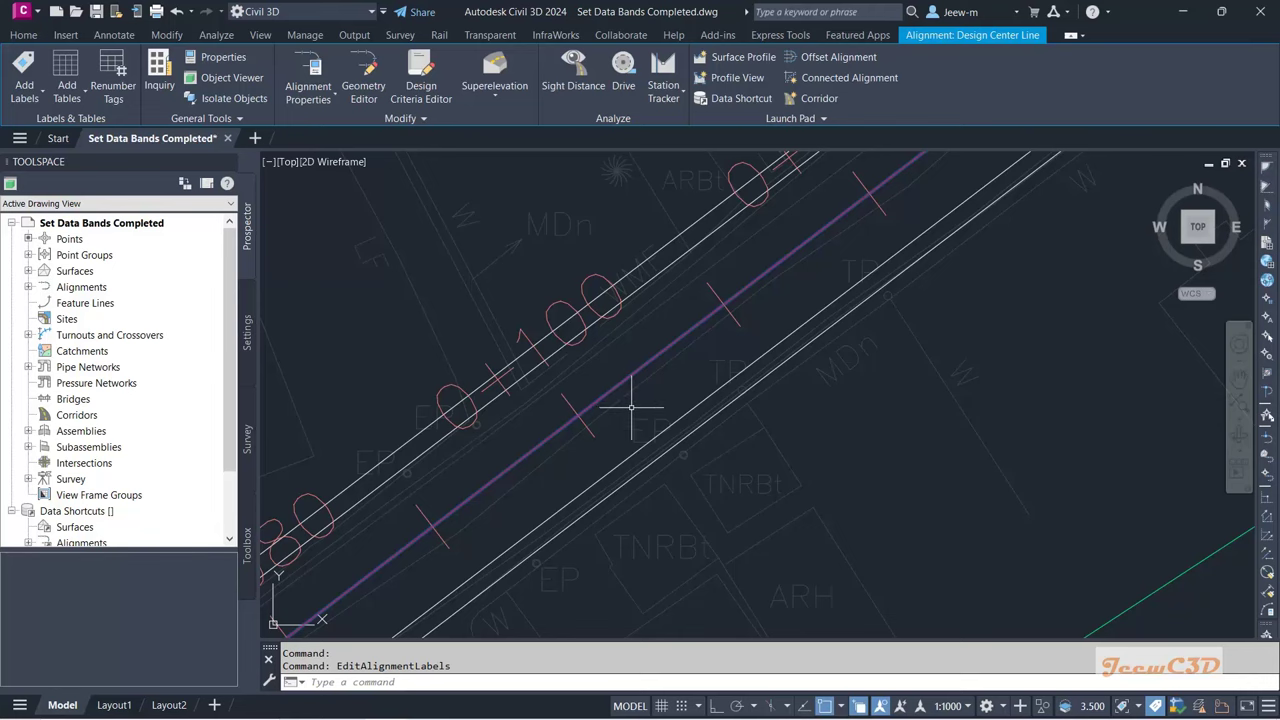
key(Escape)
Step: Examine the station labels and ticks along the Design Center Line between about stations 0+040 and 0+180
scroll(640, 405, down, 6)
scroll(685, 413, up, 5)
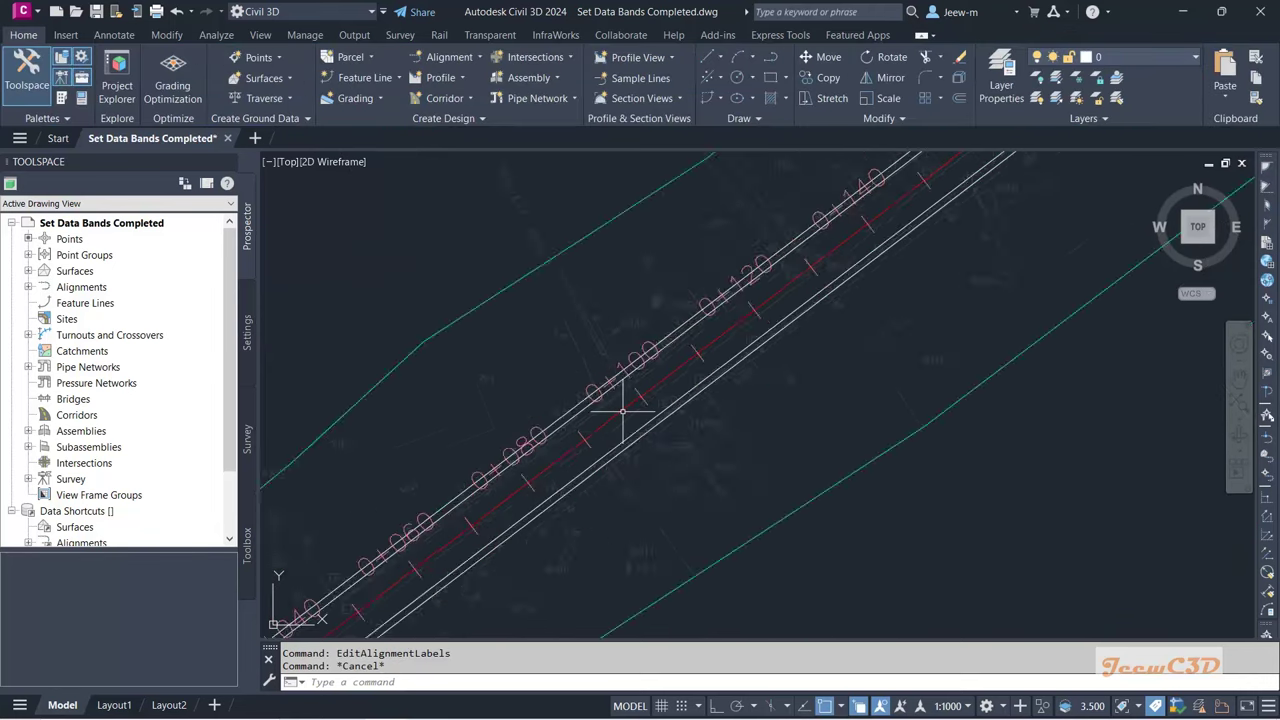
scroll(641, 428, up, 3)
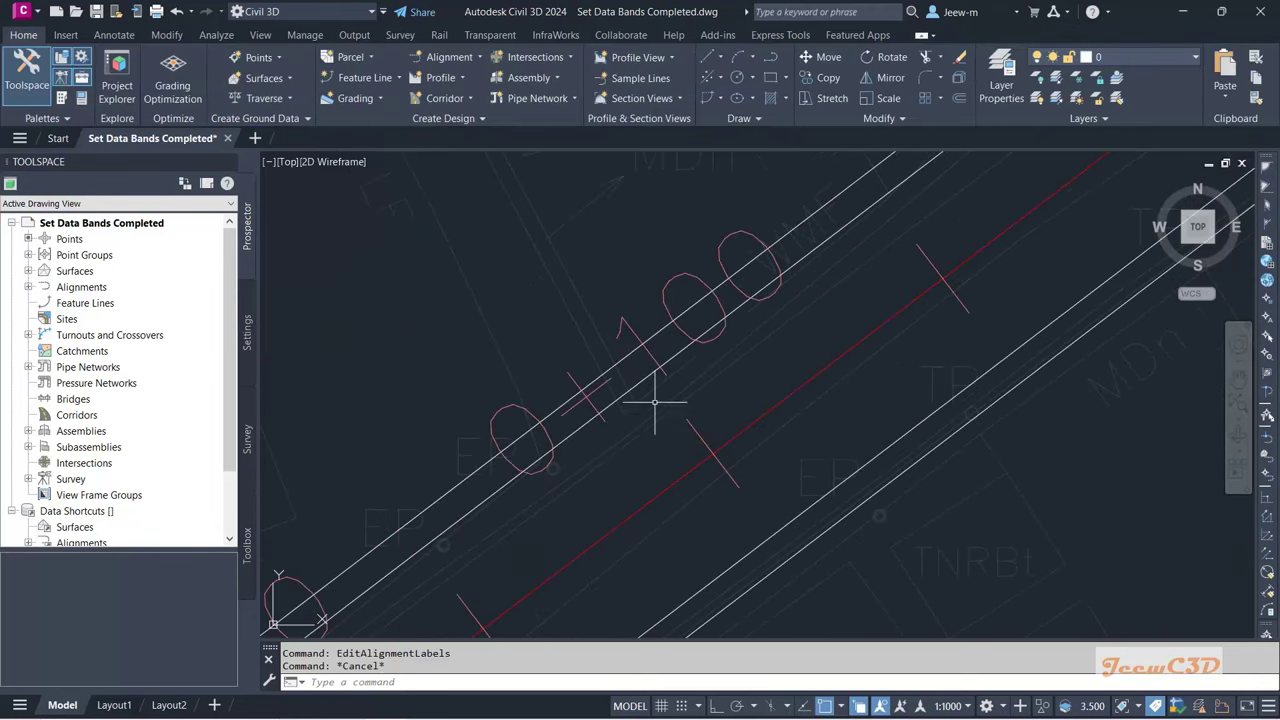
scroll(655, 327, down, 3)
scroll(655, 327, down, 2)
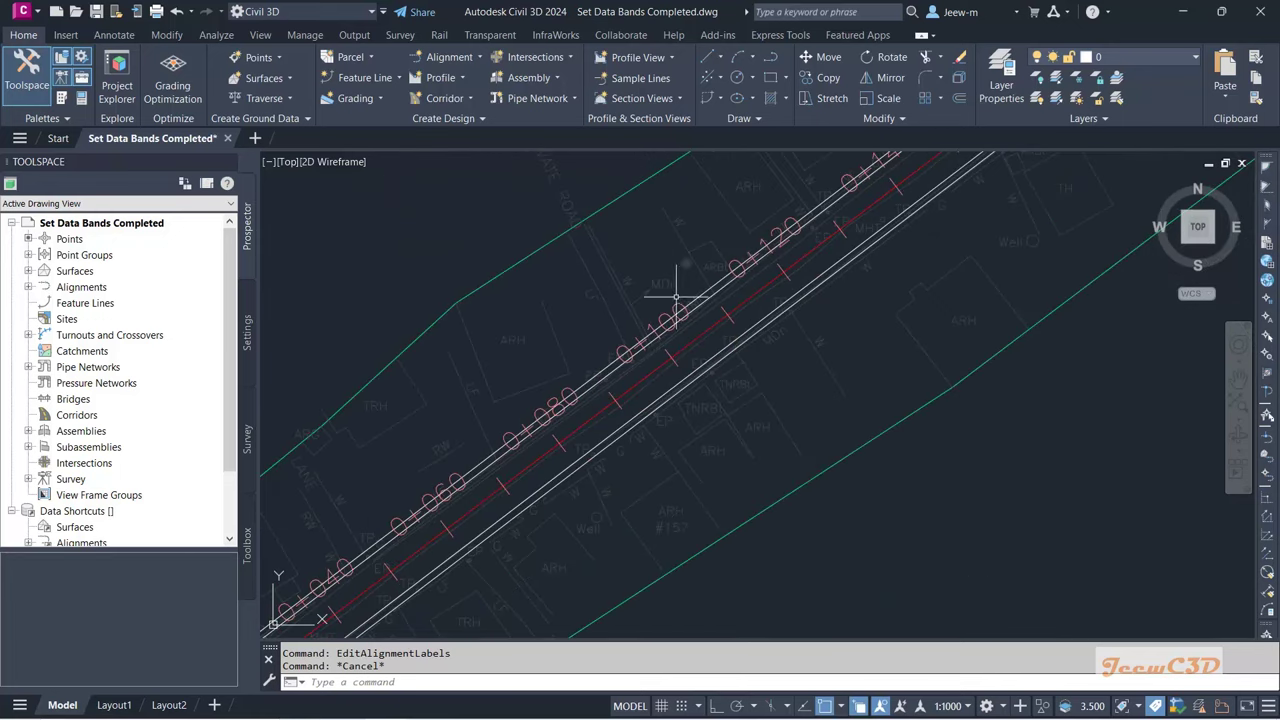
scroll(699, 313, up, 2)
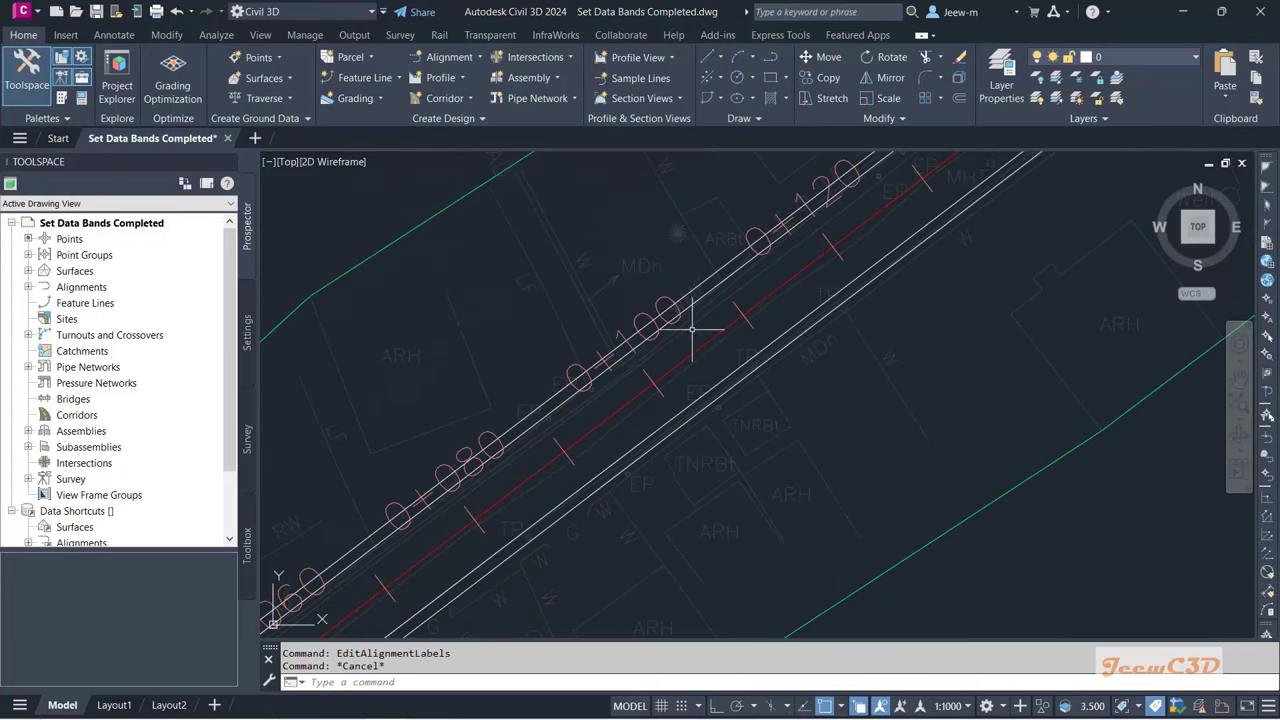
scroll(700, 345, up, 2)
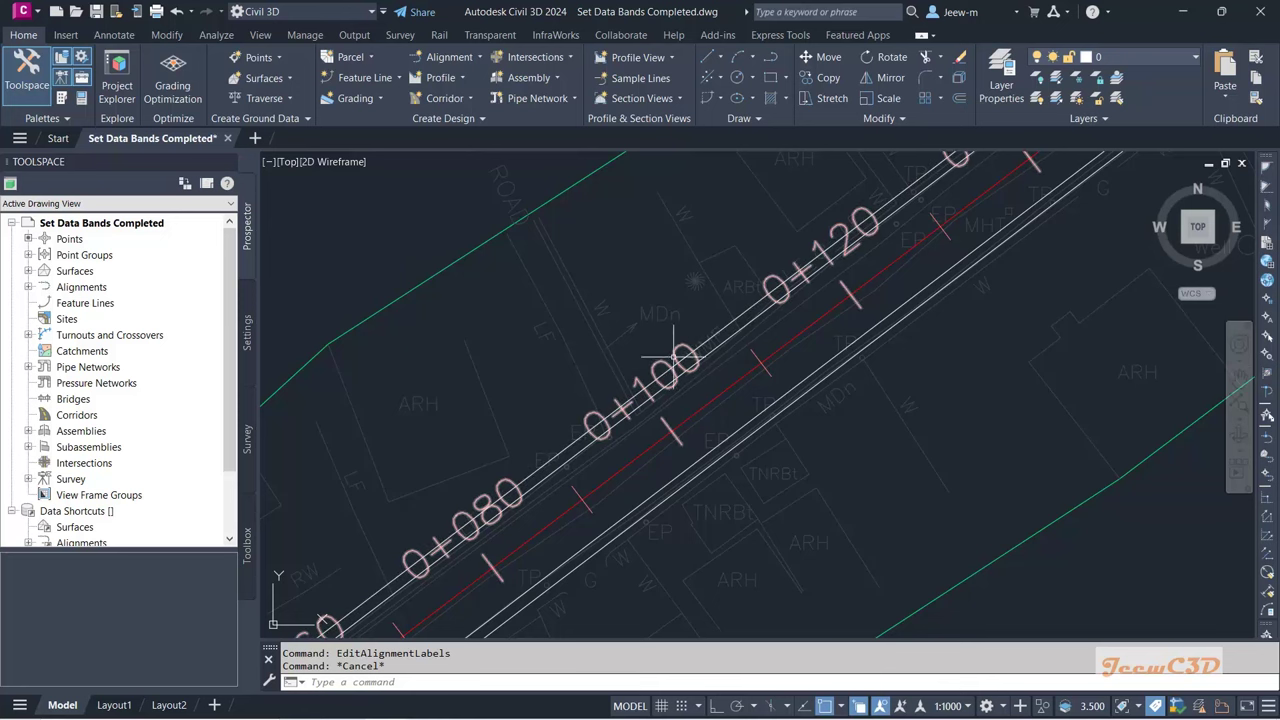
scroll(800, 236, down, 3)
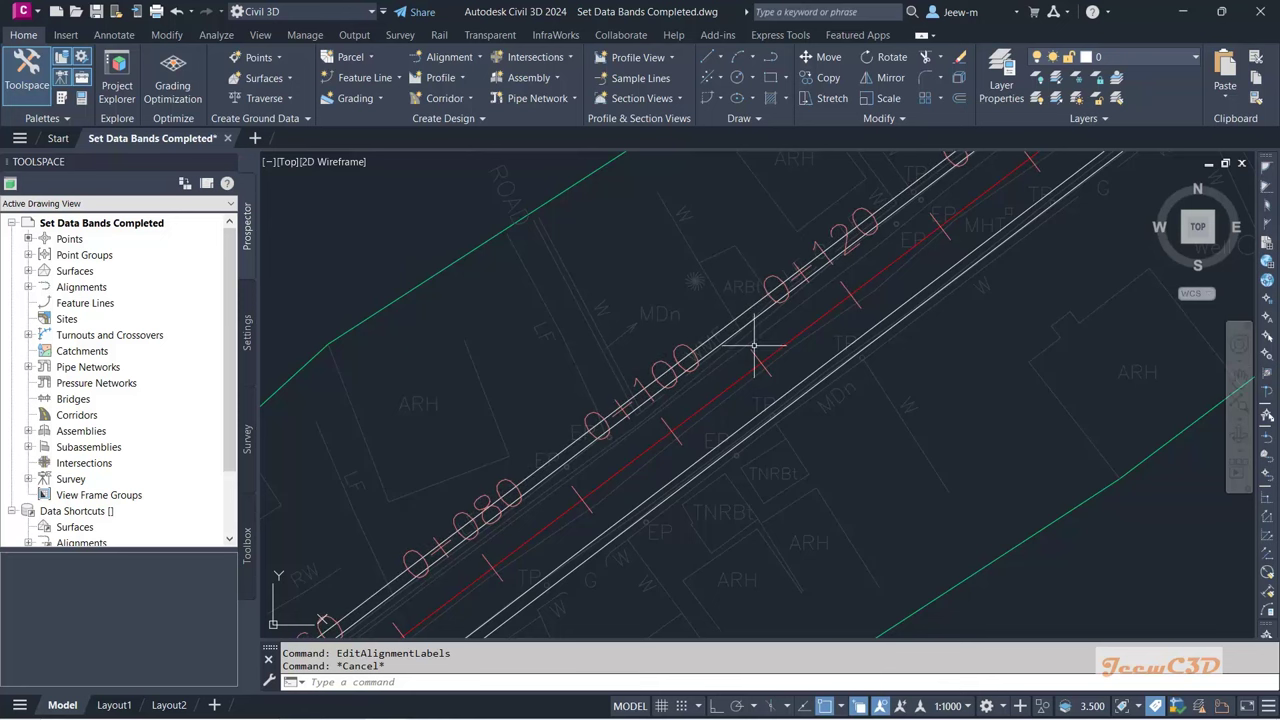
scroll(808, 286, up, 3)
middle_drag(808, 286, 455, 502)
scroll(543, 443, down, 3)
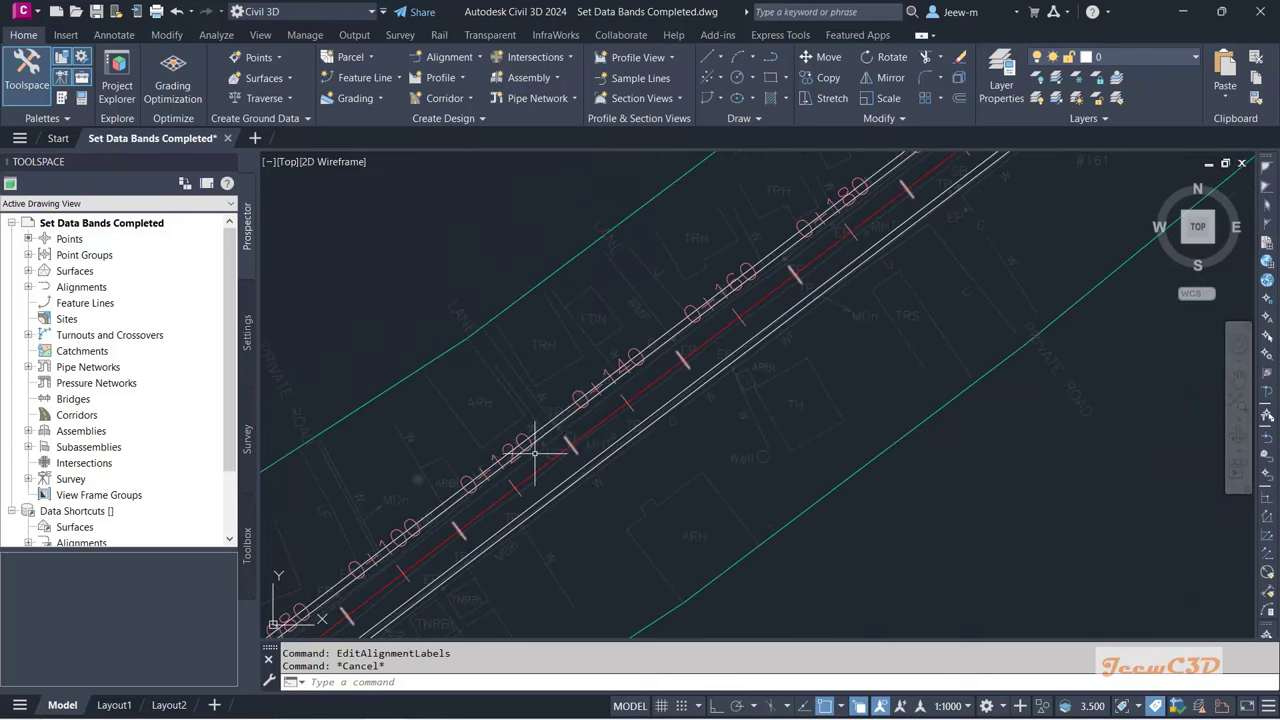
Step: Begin adding a widening to Design Center Line-Left-3.500-Left-1.000, without creating the widened portion as a new alignment
scroll(529, 443, up, 3)
scroll(553, 421, up, 2)
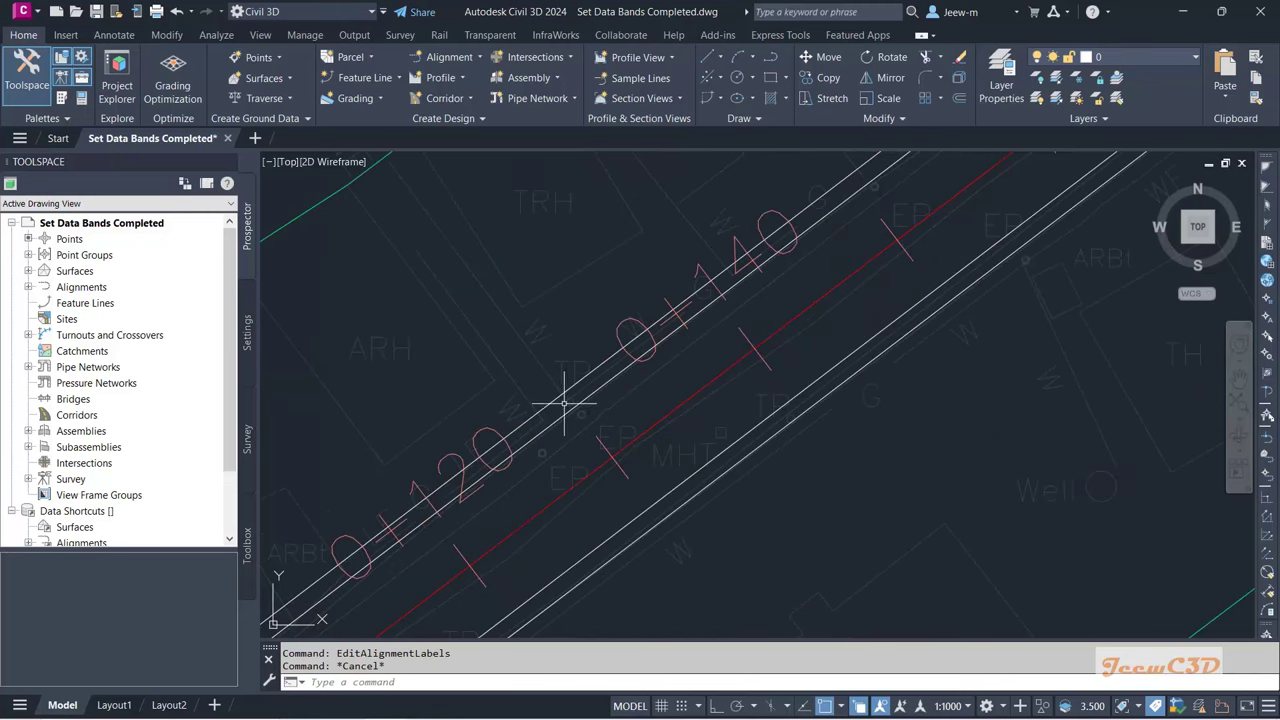
click(600, 366)
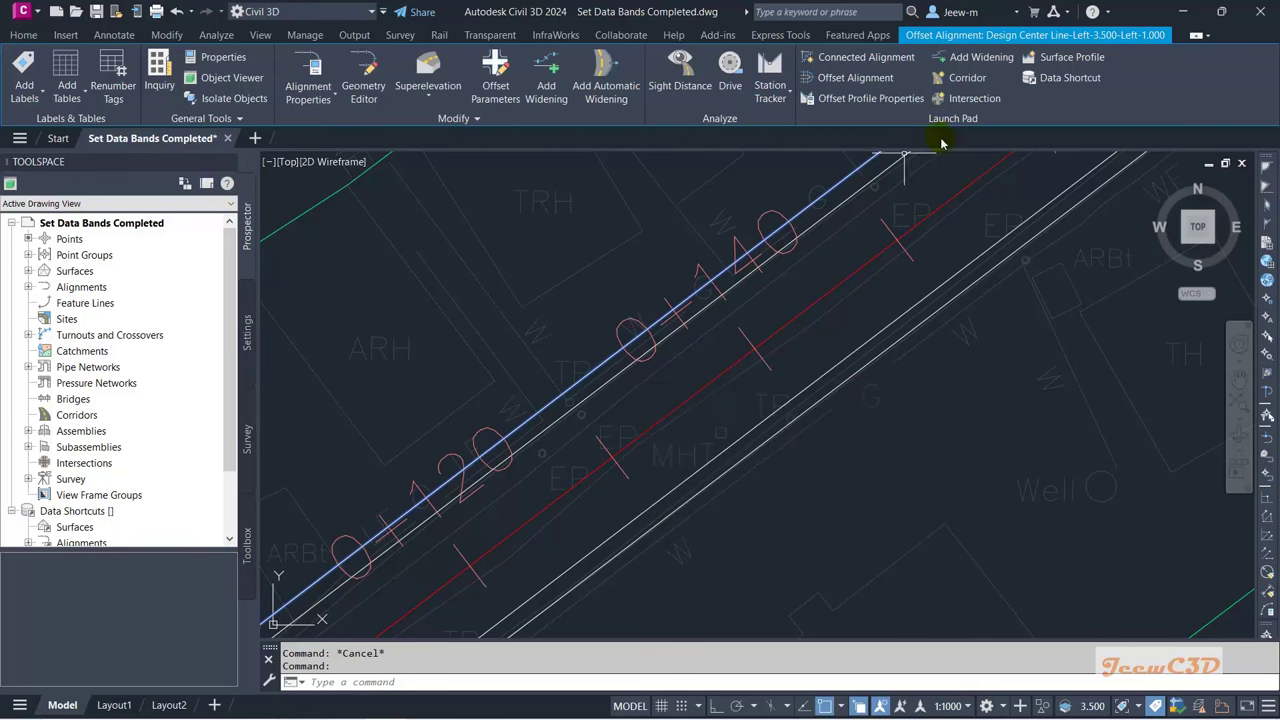
click(980, 62)
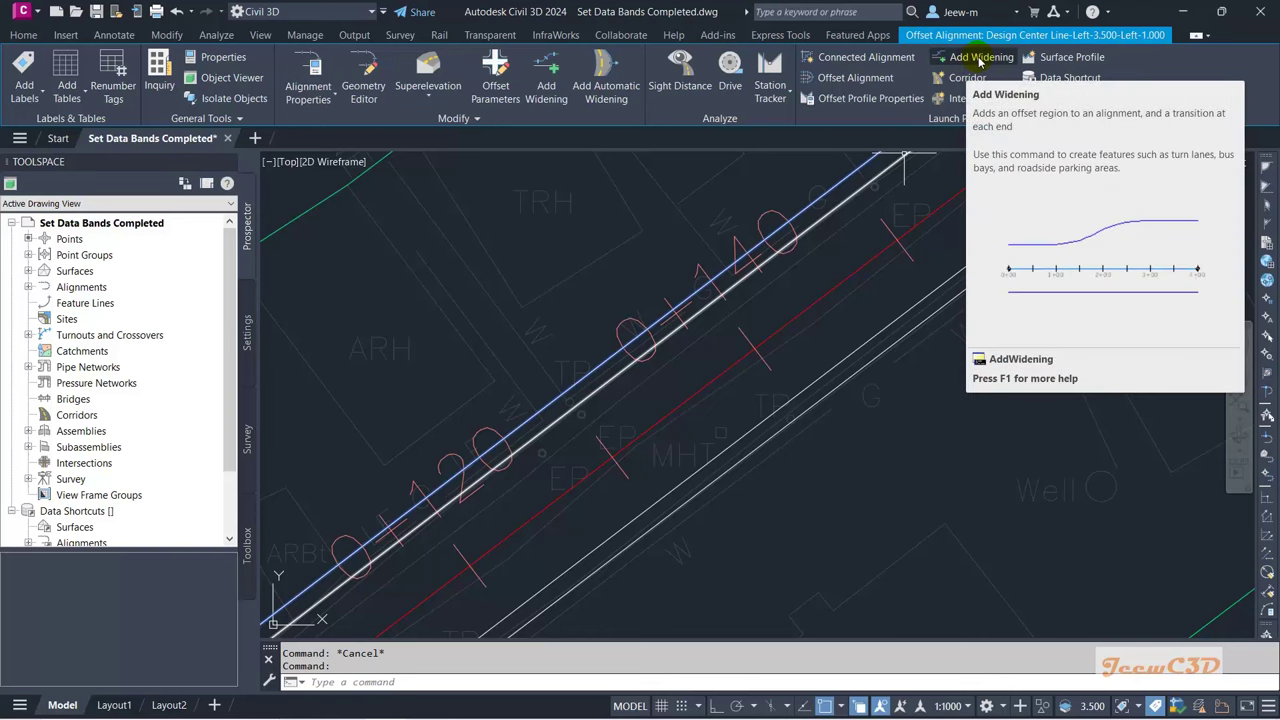
click(979, 60)
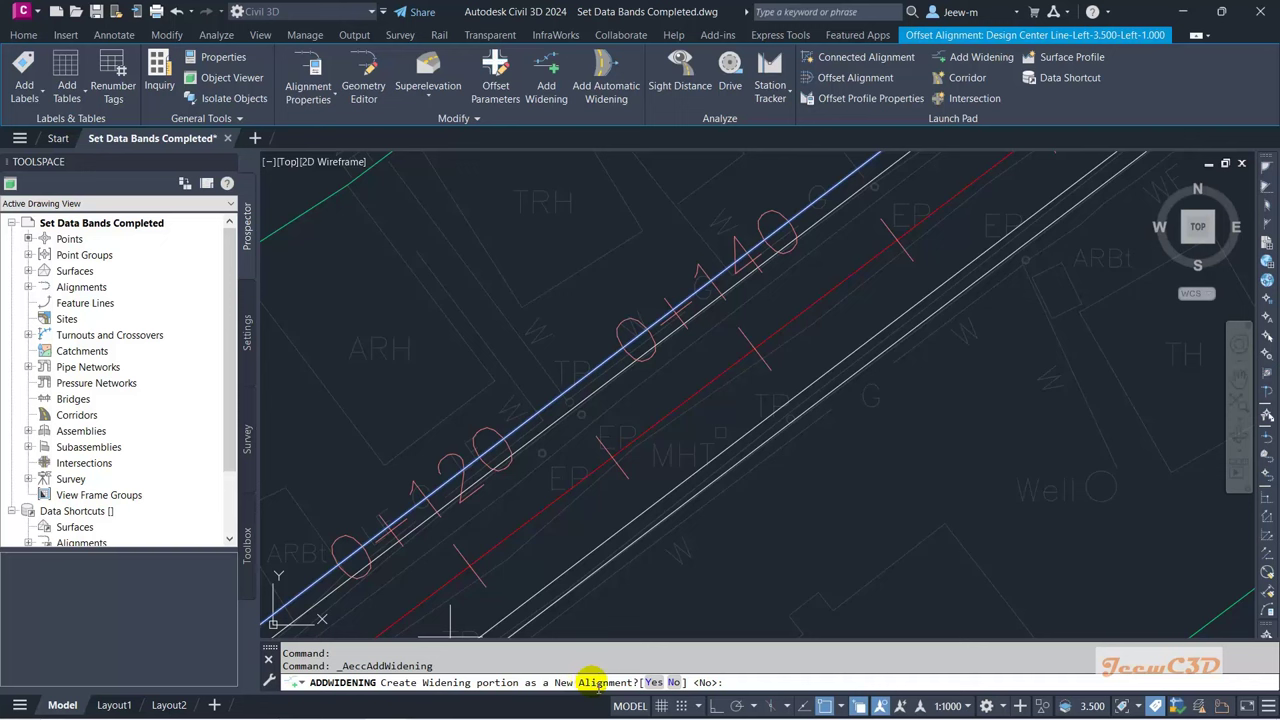
click(677, 684)
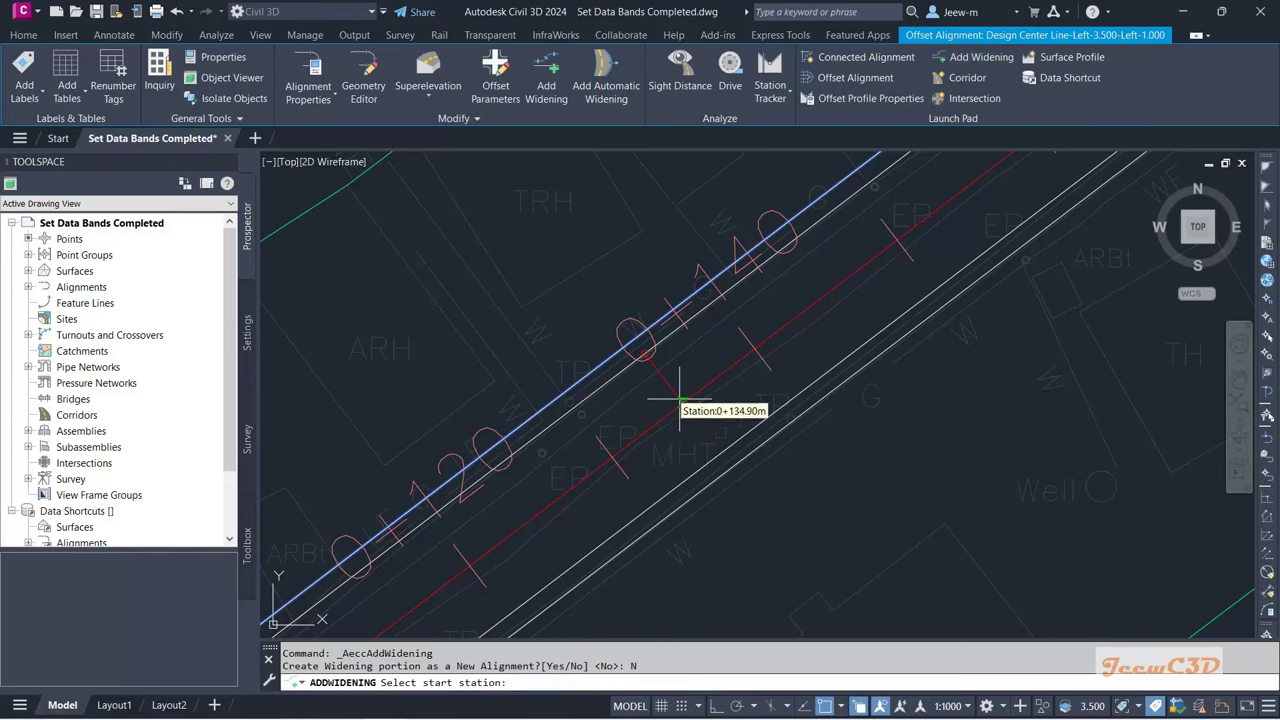
Step: Enable the Intersection object snap and pick station 0+150.00 on the Design Center Line as the widening's start
middle_drag(677, 420, 469, 514)
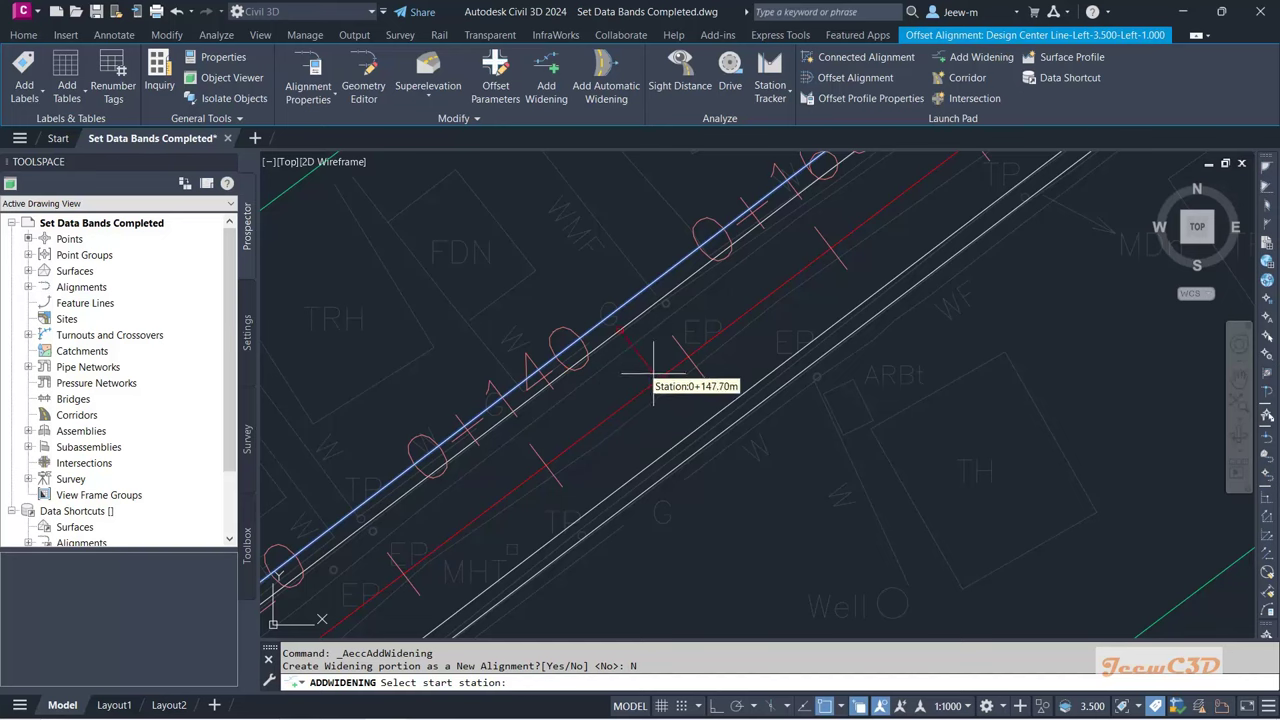
scroll(666, 375, up, 4)
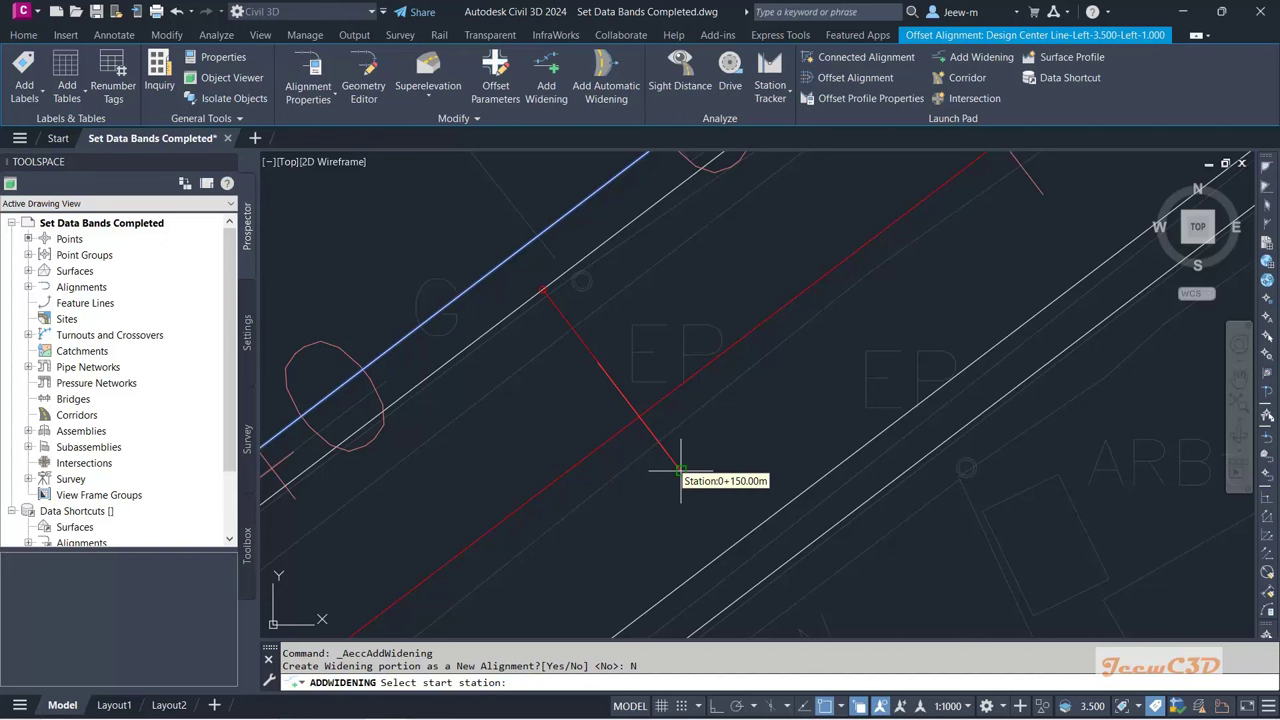
click(838, 706)
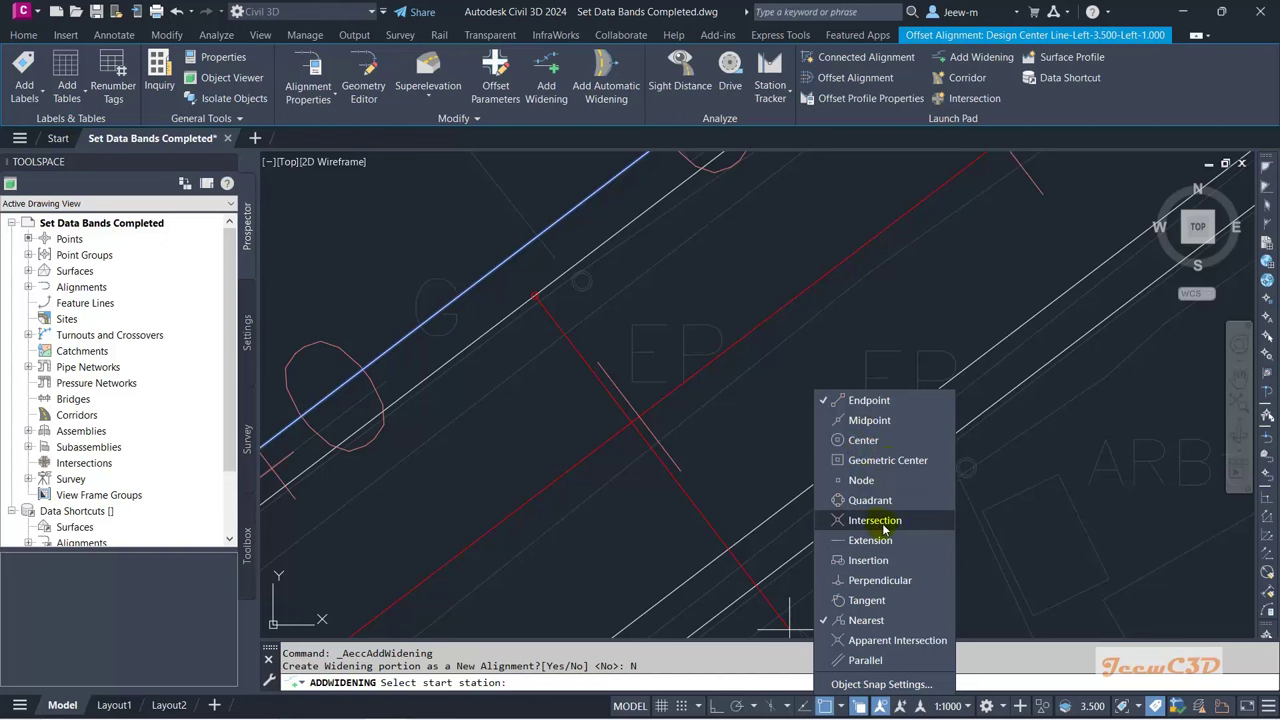
click(652, 426)
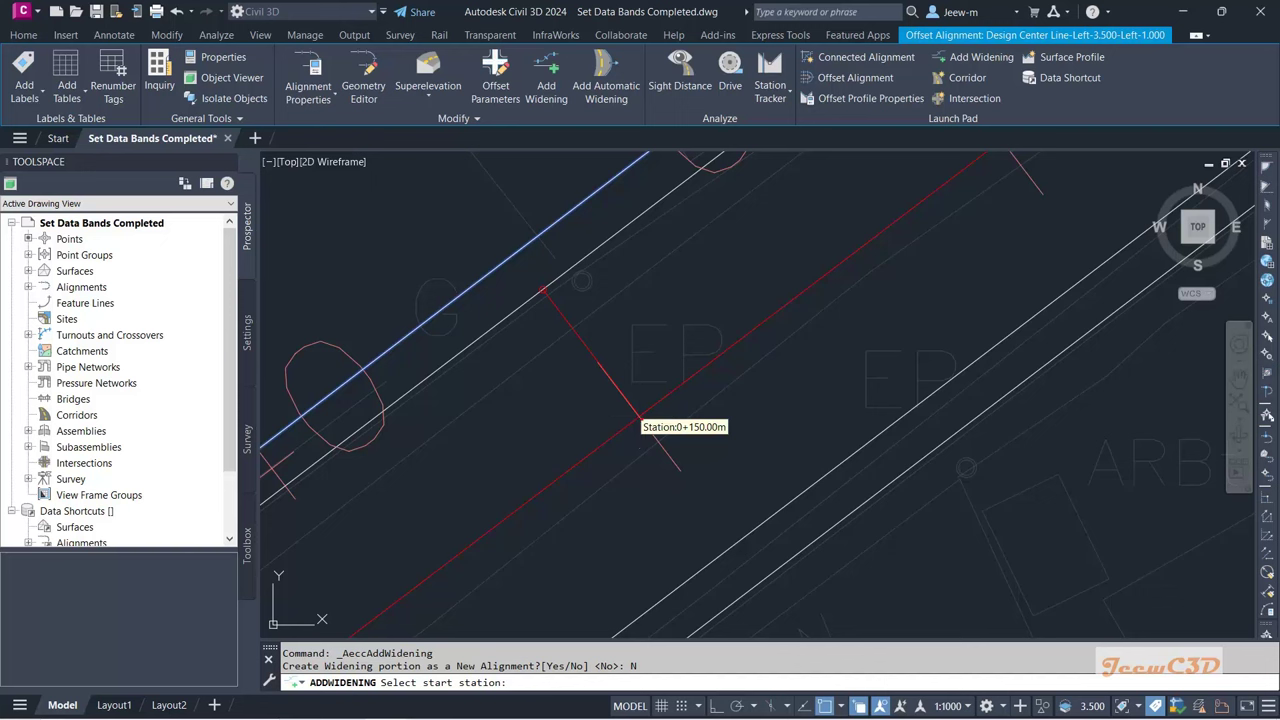
click(639, 415)
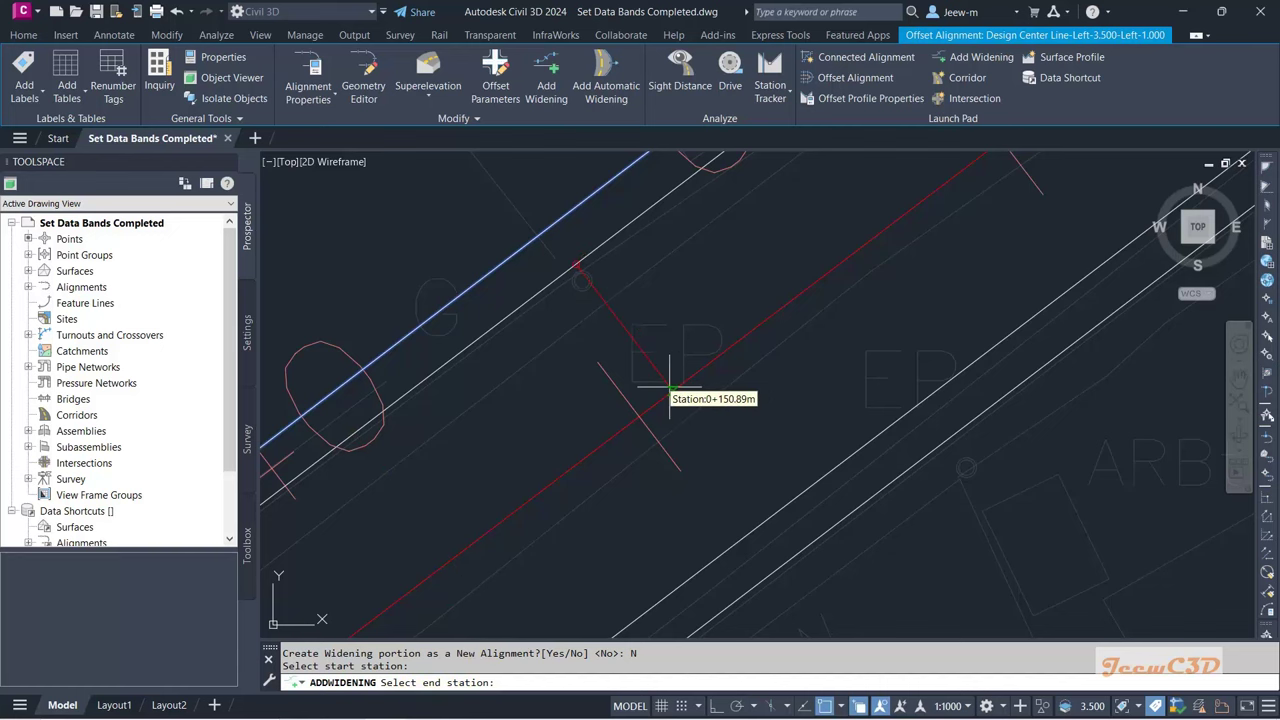
Step: Pick the intersection at station 0+170.00 on the Design Center Line as the widening's end station
scroll(688, 370, up, 2)
mouse_move(688, 370)
middle_down()
mouse_move(671, 366)
mouse_move(455, 496)
middle_up()
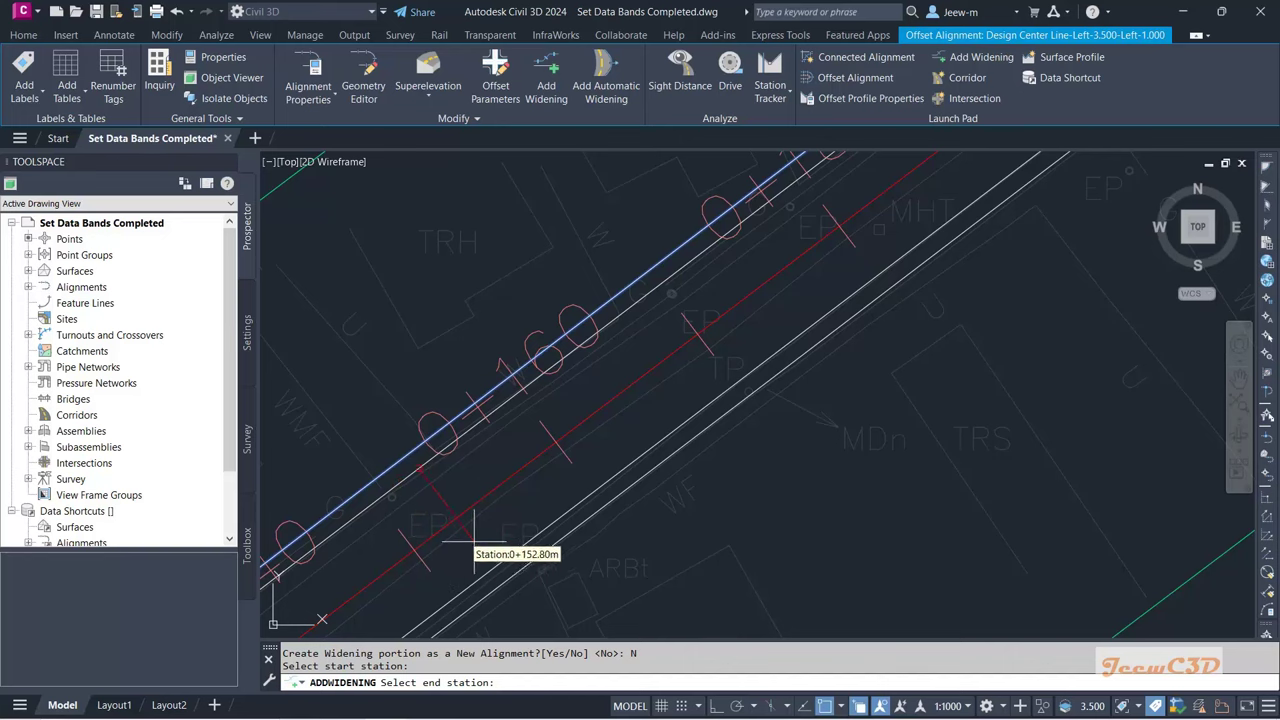
scroll(690, 335, up, 4)
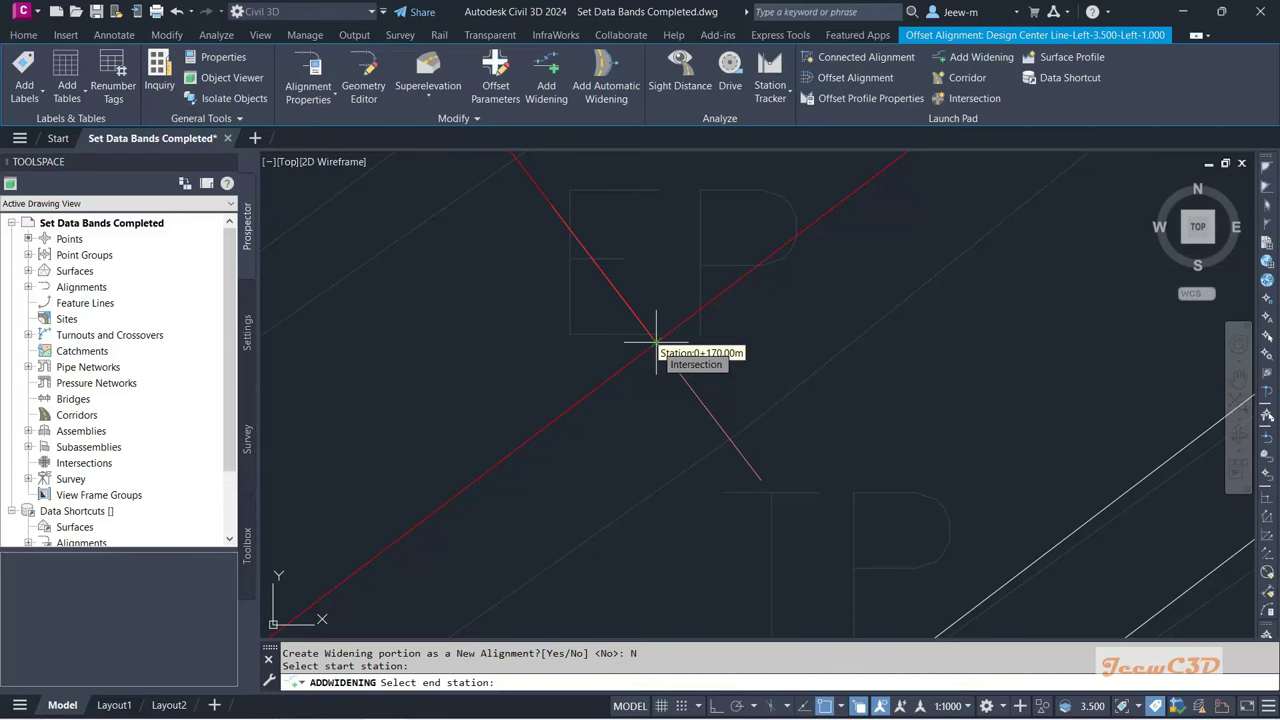
click(656, 342)
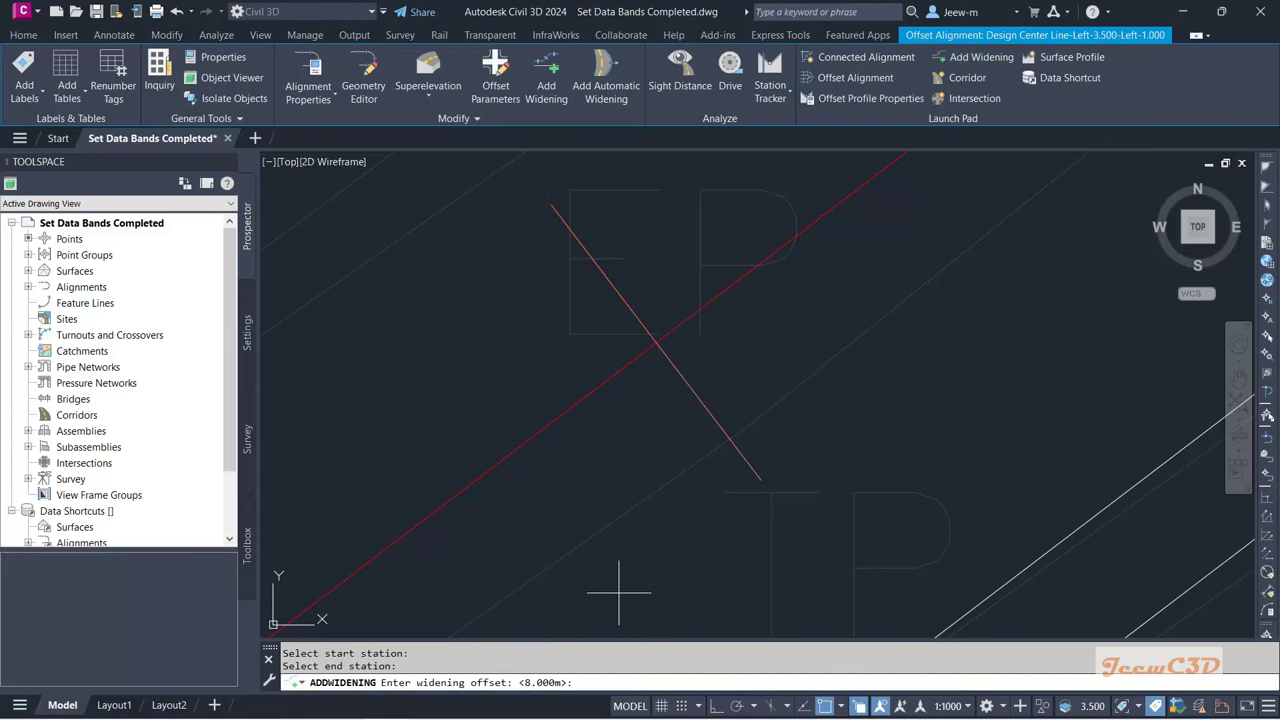
Step: Set the widening offset to 3 m and create the widening on the outer left offset alignment
scroll(571, 452, down, 4)
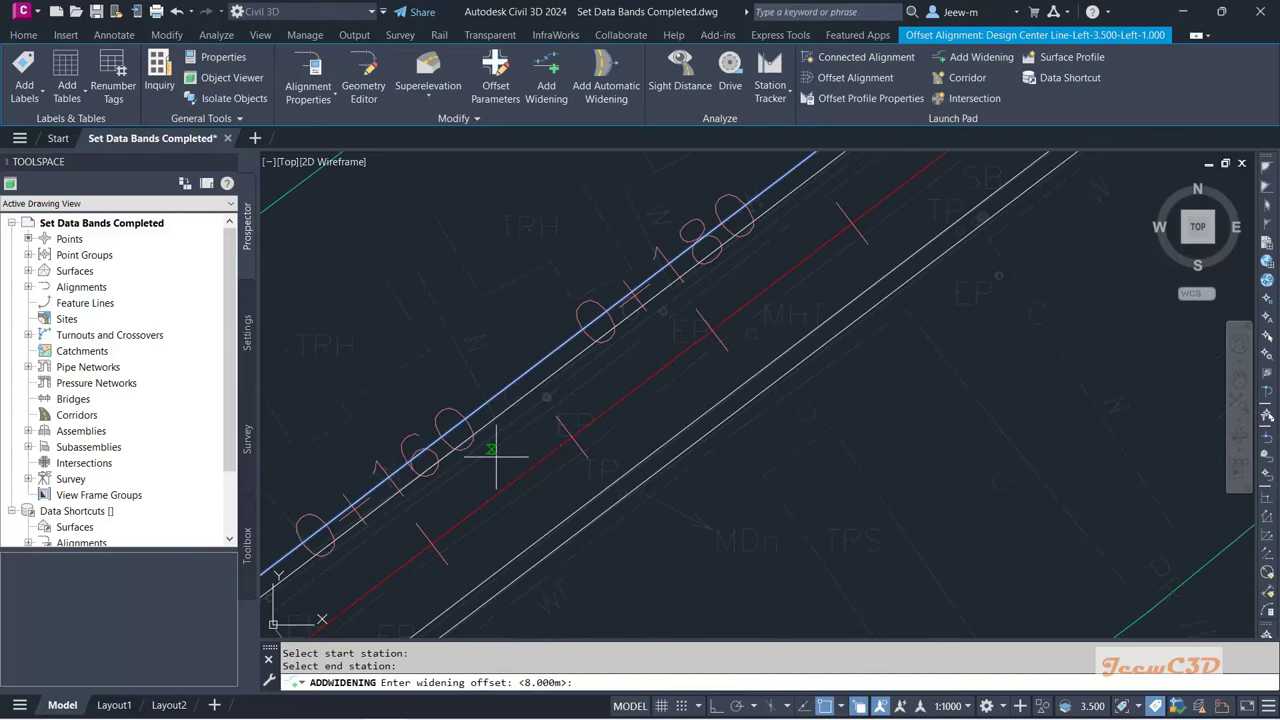
middle_drag(495, 455, 775, 370)
scroll(500, 510, up, 2)
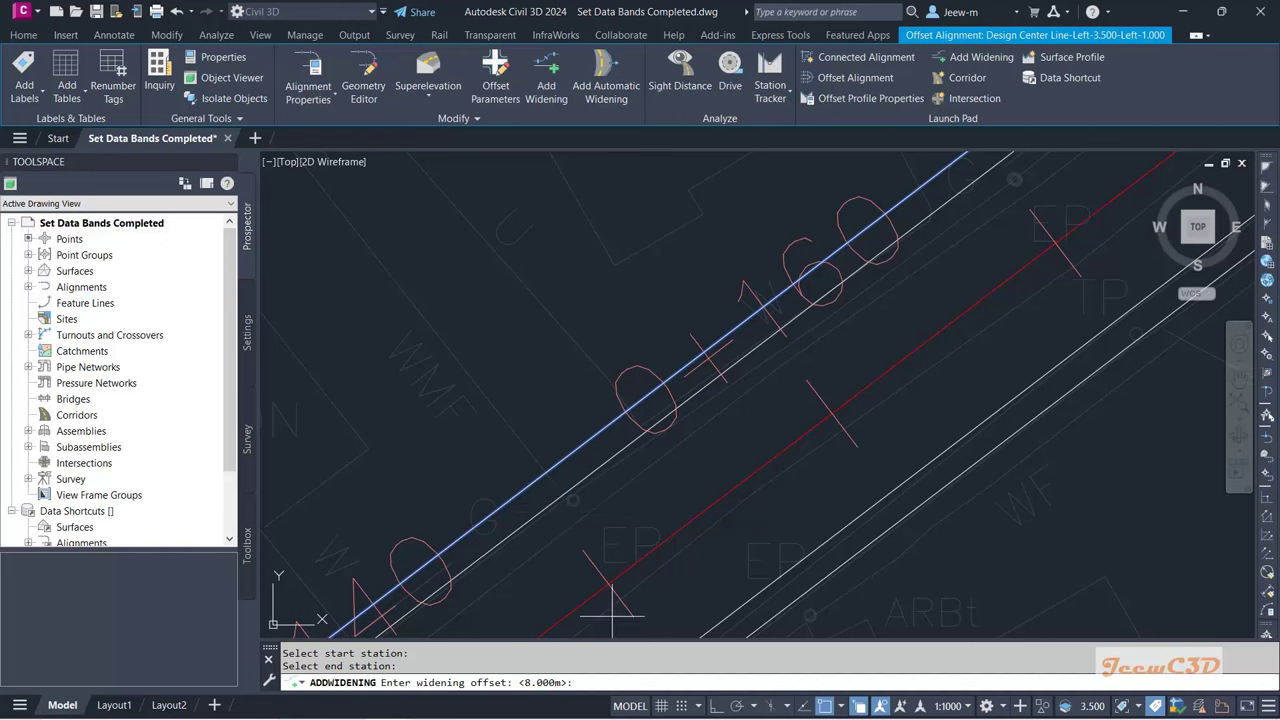
click(600, 683)
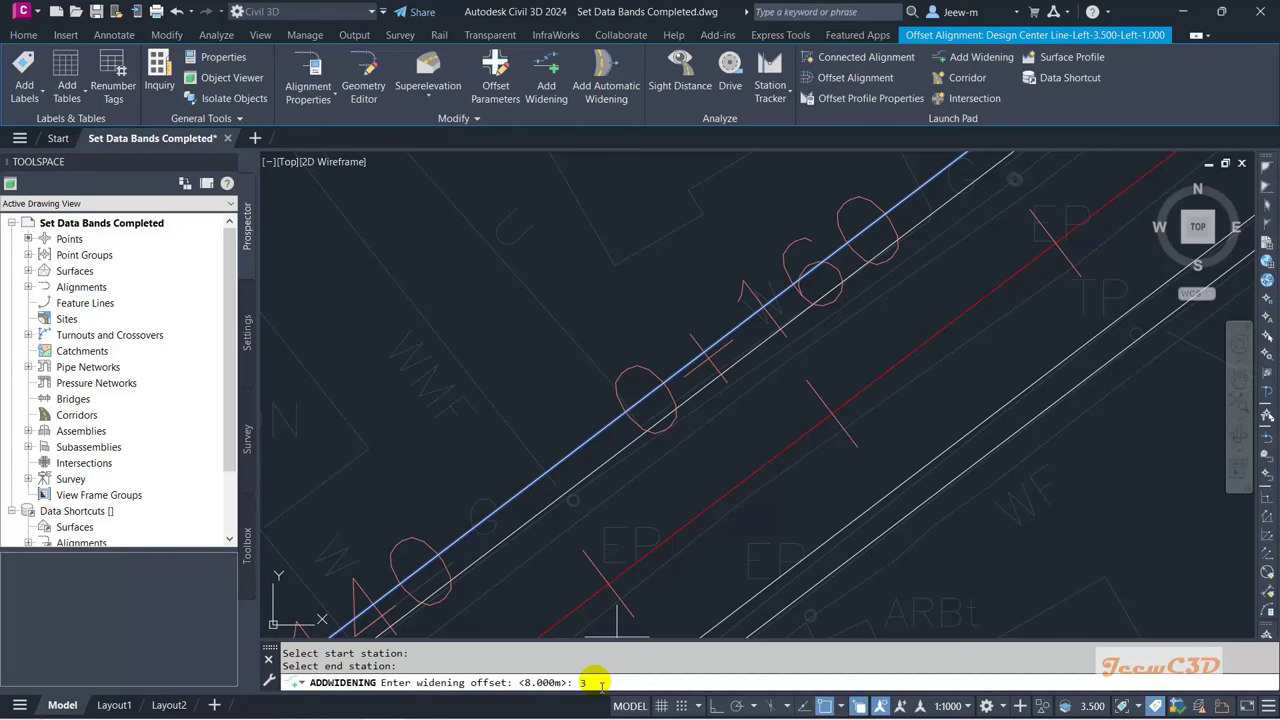
key(Return)
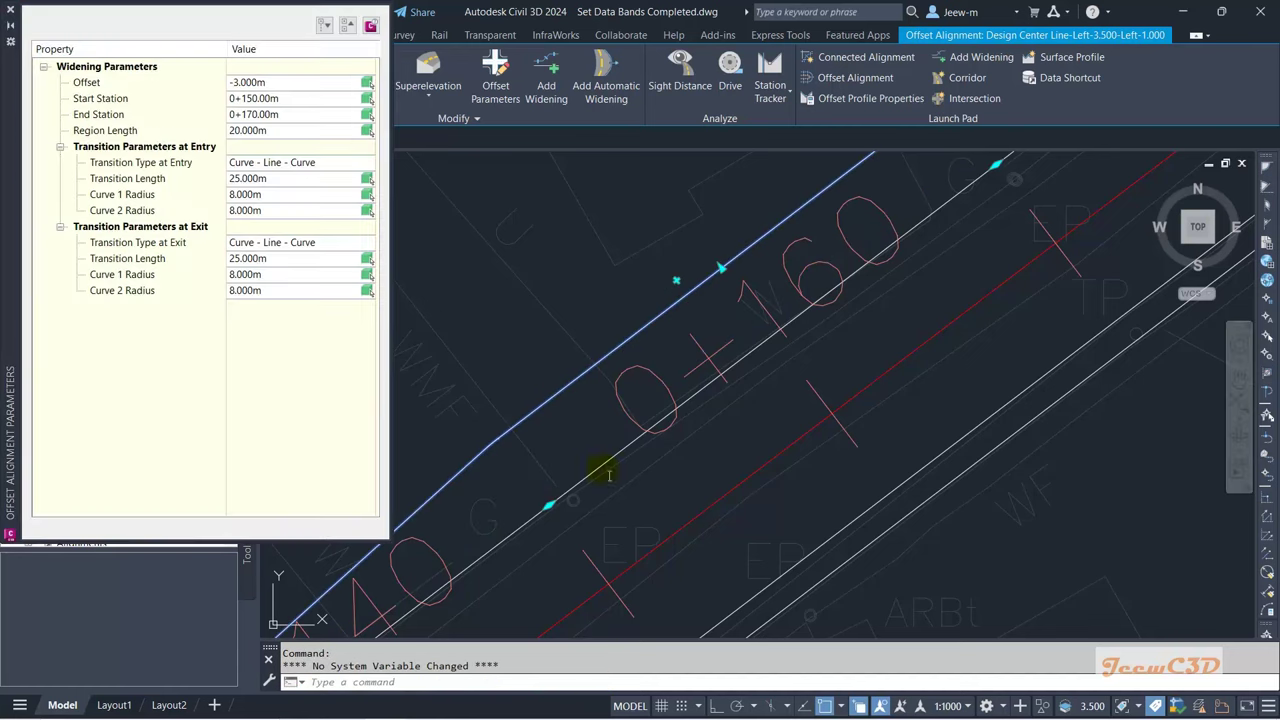
Step: Close the offset alignment's widening parameters and deselect the left offset alignment
scroll(605, 485, down, 3)
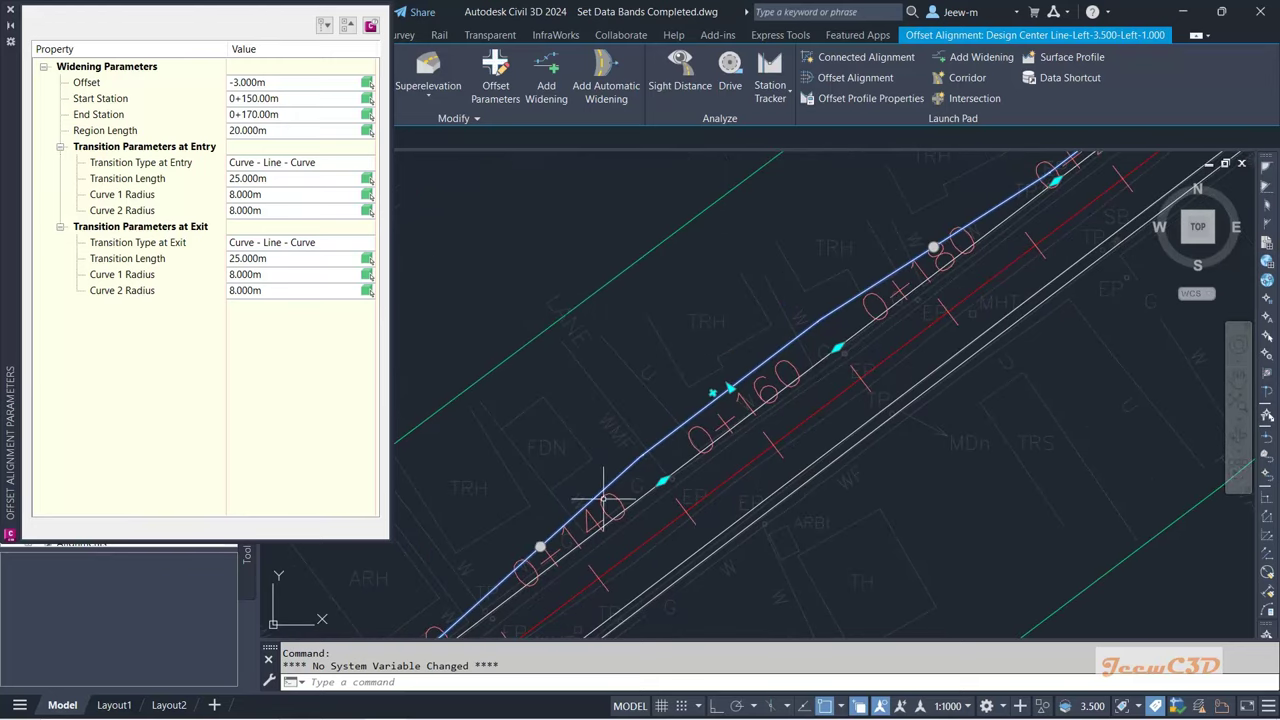
scroll(608, 480, down, 2)
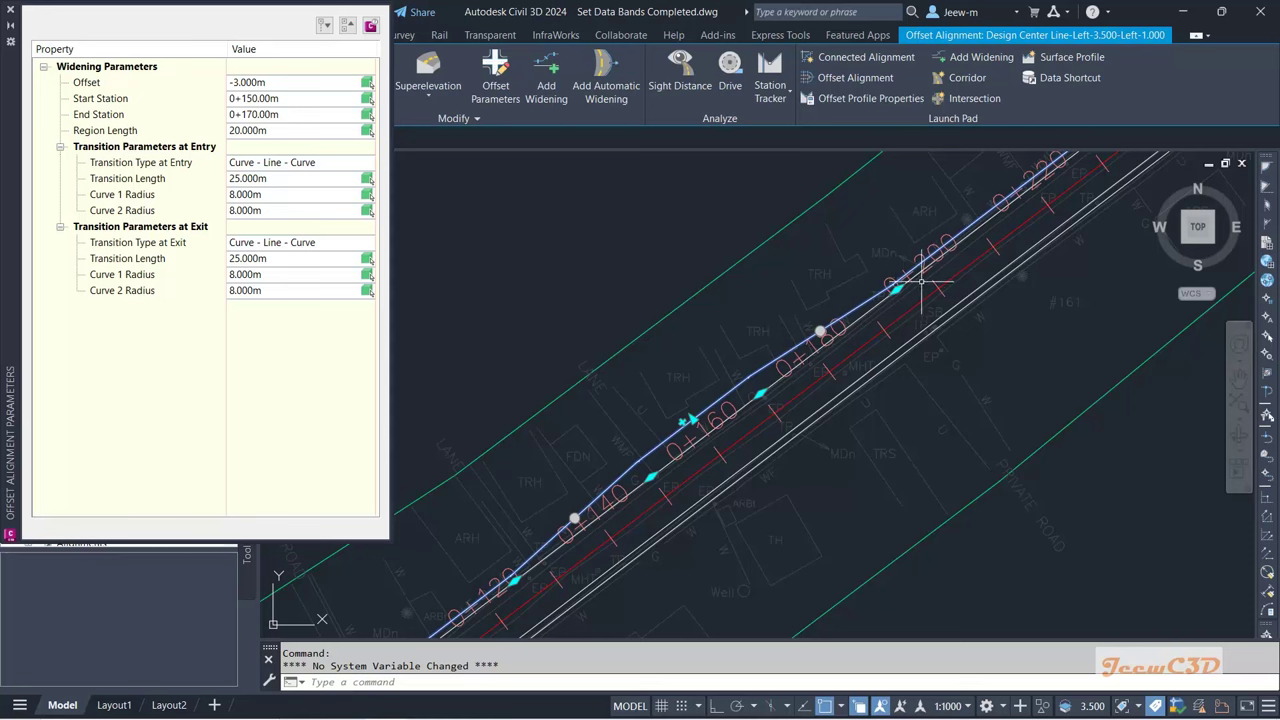
scroll(491, 585, up, 2)
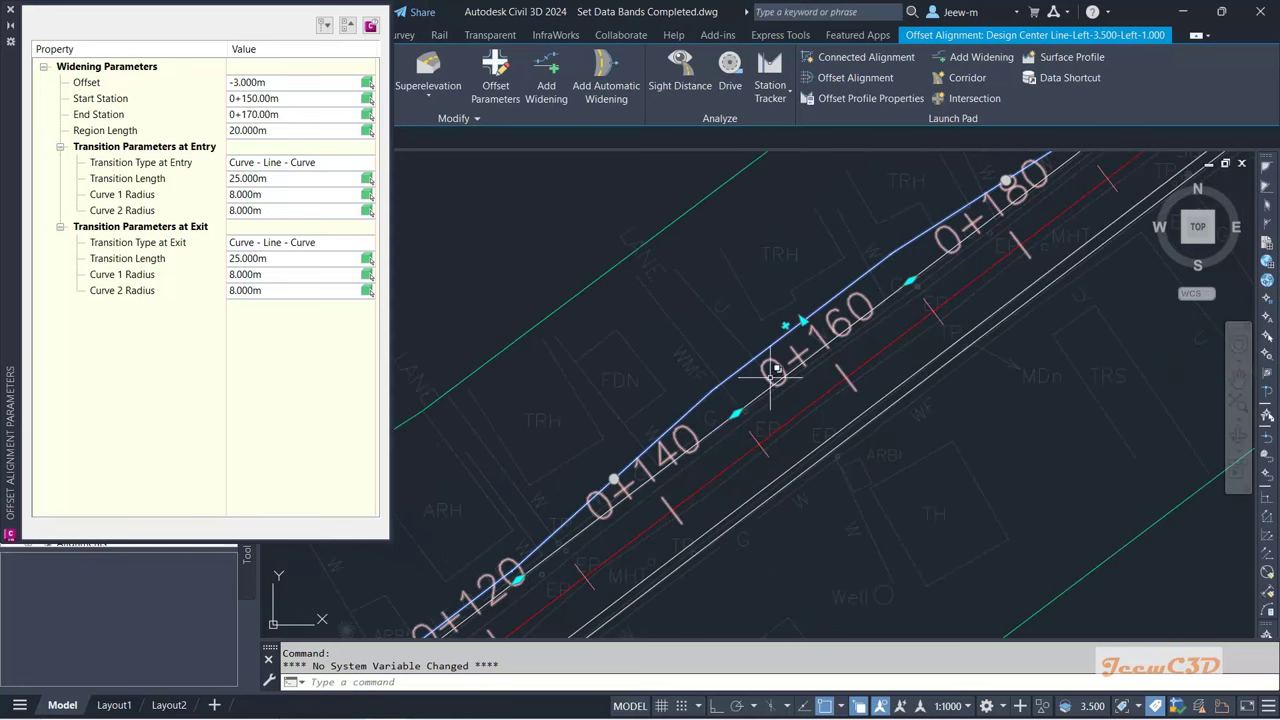
scroll(656, 349, down, 1)
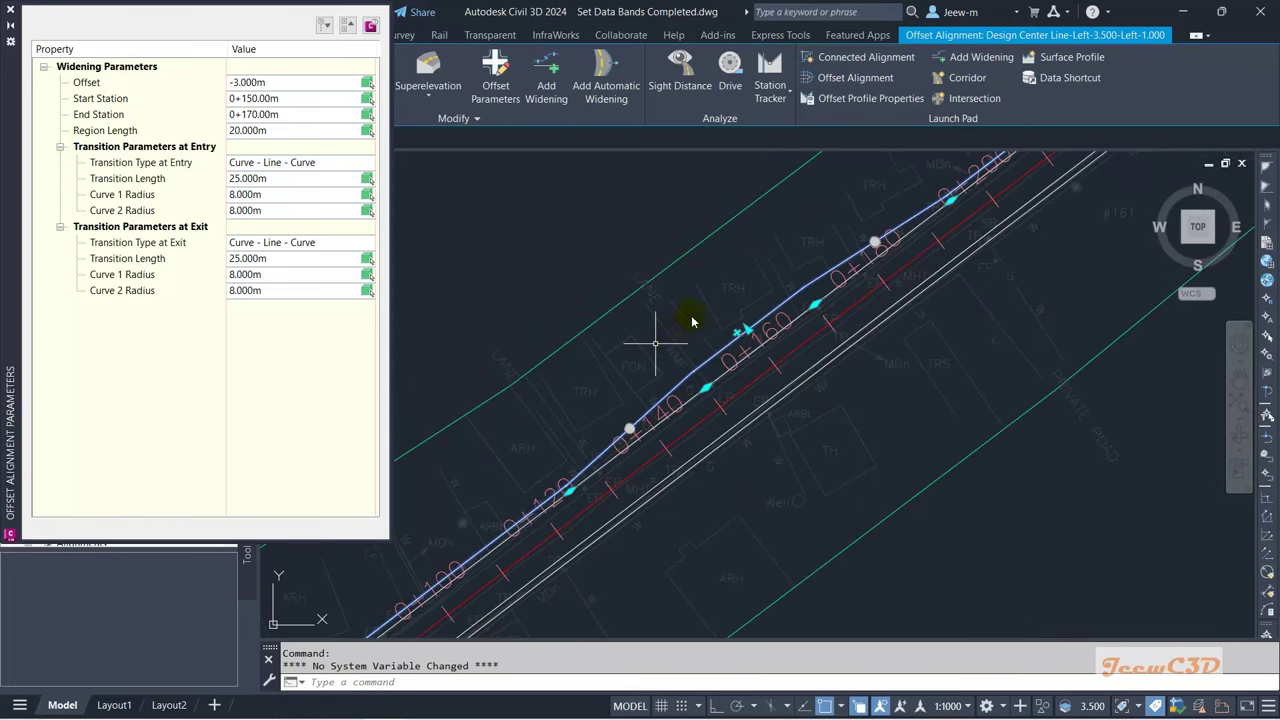
scroll(666, 353, down, 2)
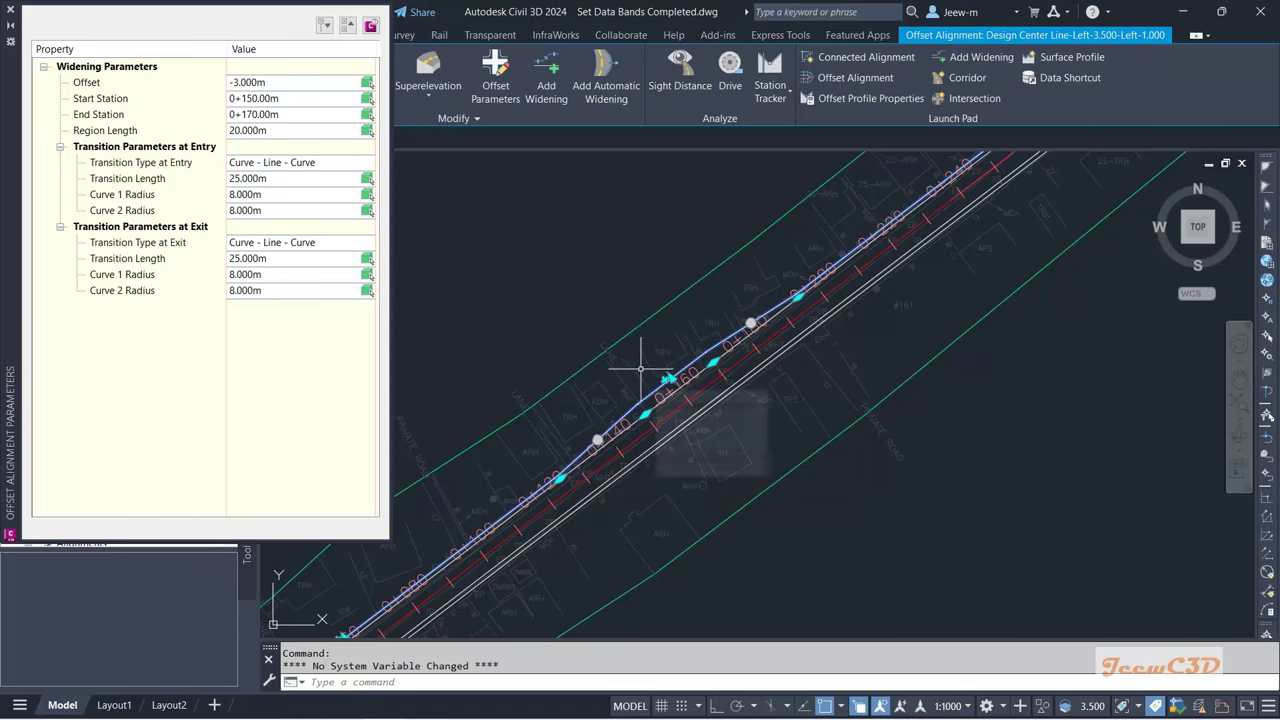
click(11, 12)
key(Escape)
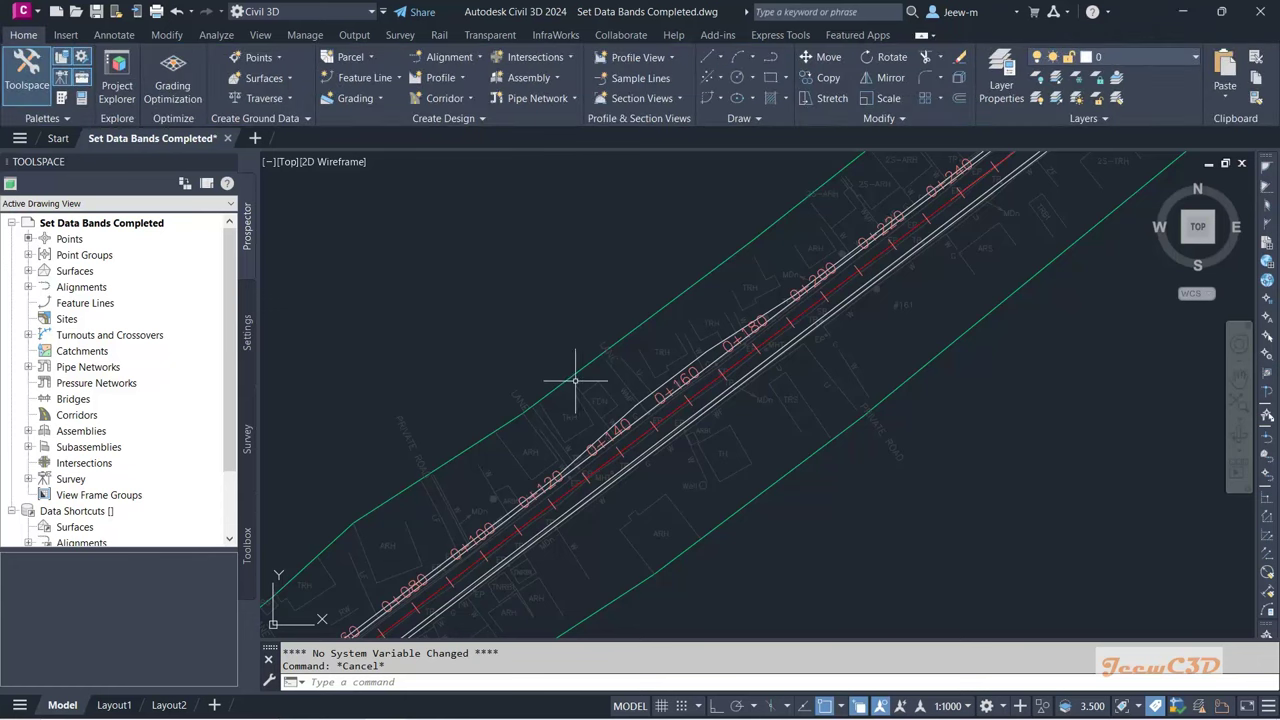
Step: Examine the left-side widening around station 0+160, the full road alignment in plan, and its beginning at station 0+000
scroll(665, 463, down, 1)
scroll(600, 410, down, 1)
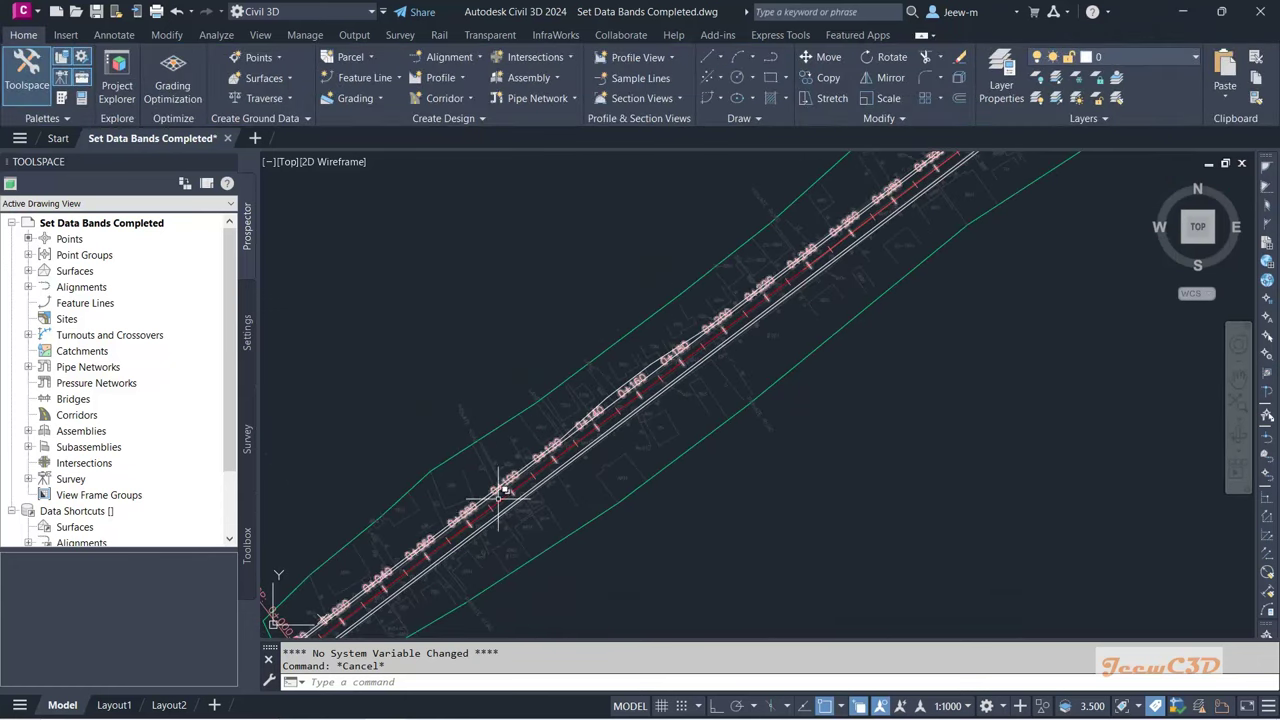
scroll(498, 497, up, 1)
scroll(671, 418, down, 1)
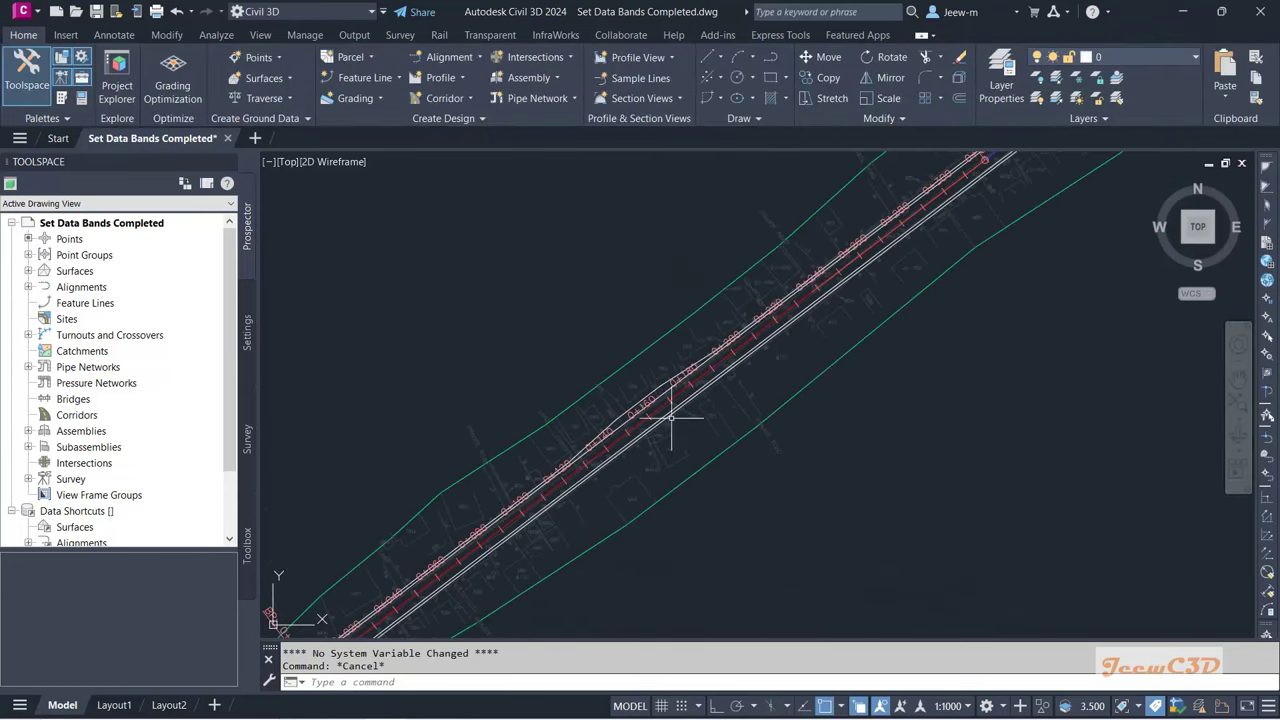
scroll(708, 432, down, 2)
scroll(839, 428, down, 2)
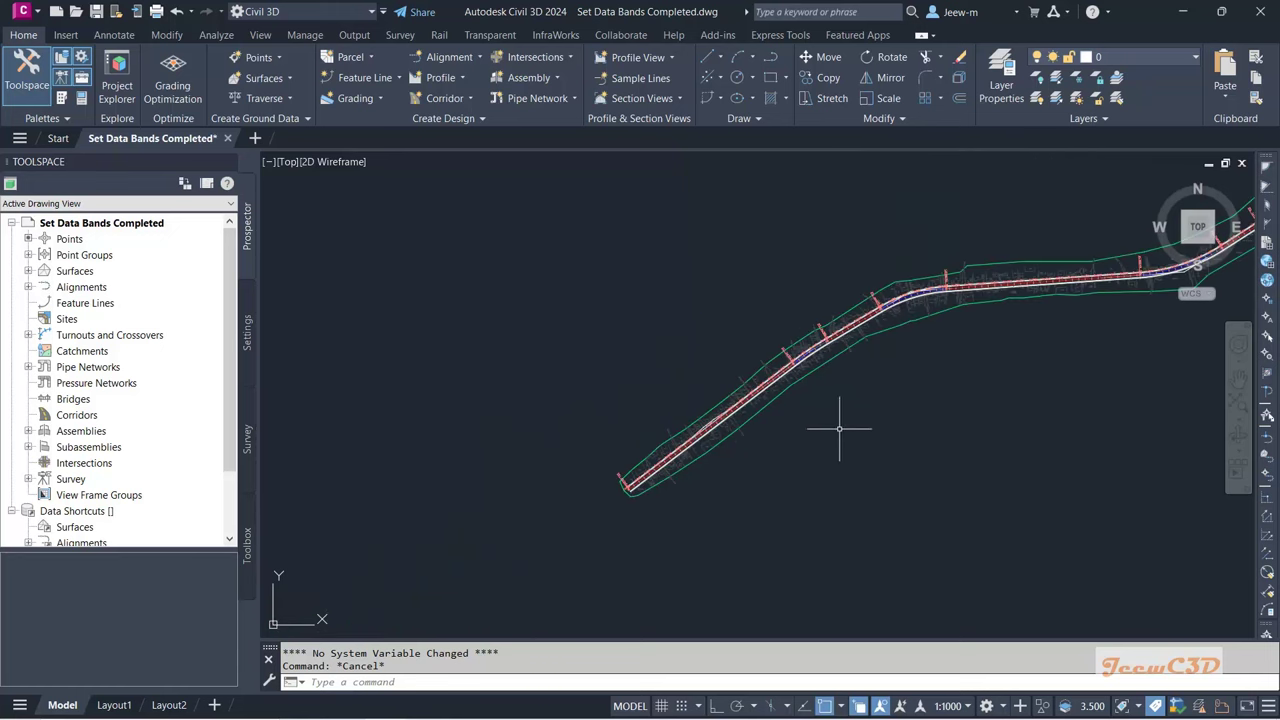
middle_drag(839, 428, 754, 457)
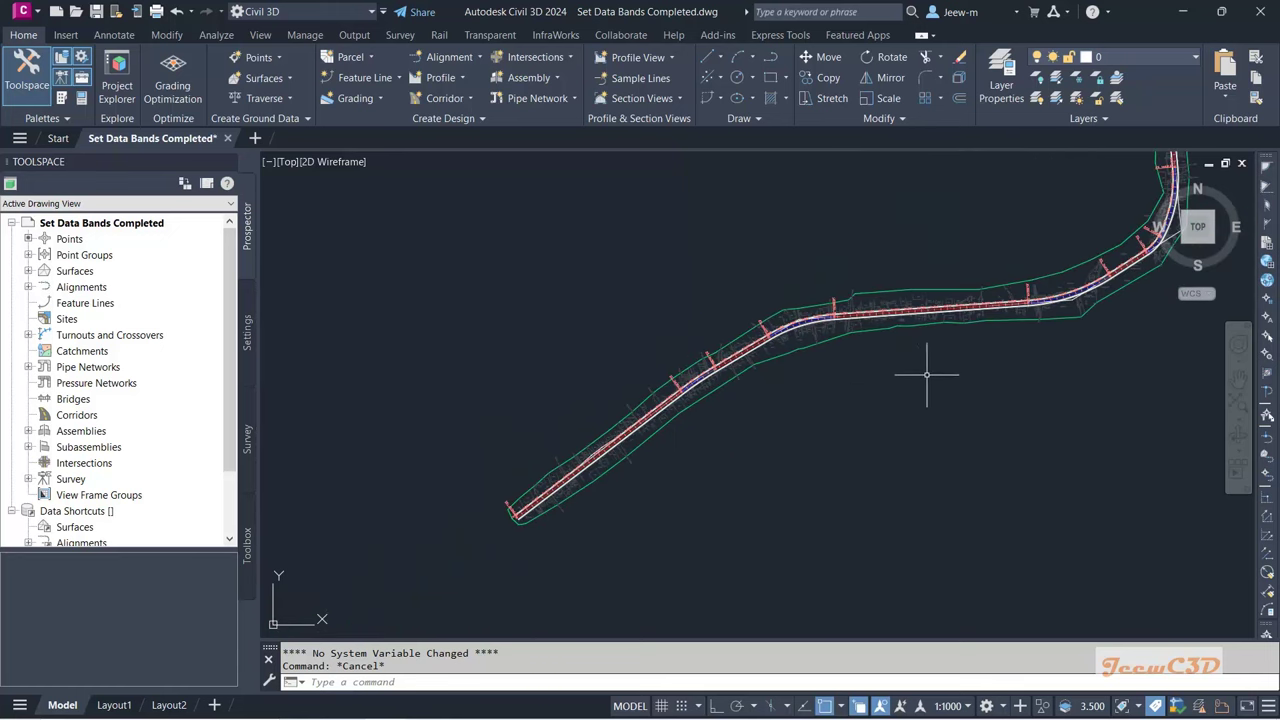
scroll(940, 320, up, 5)
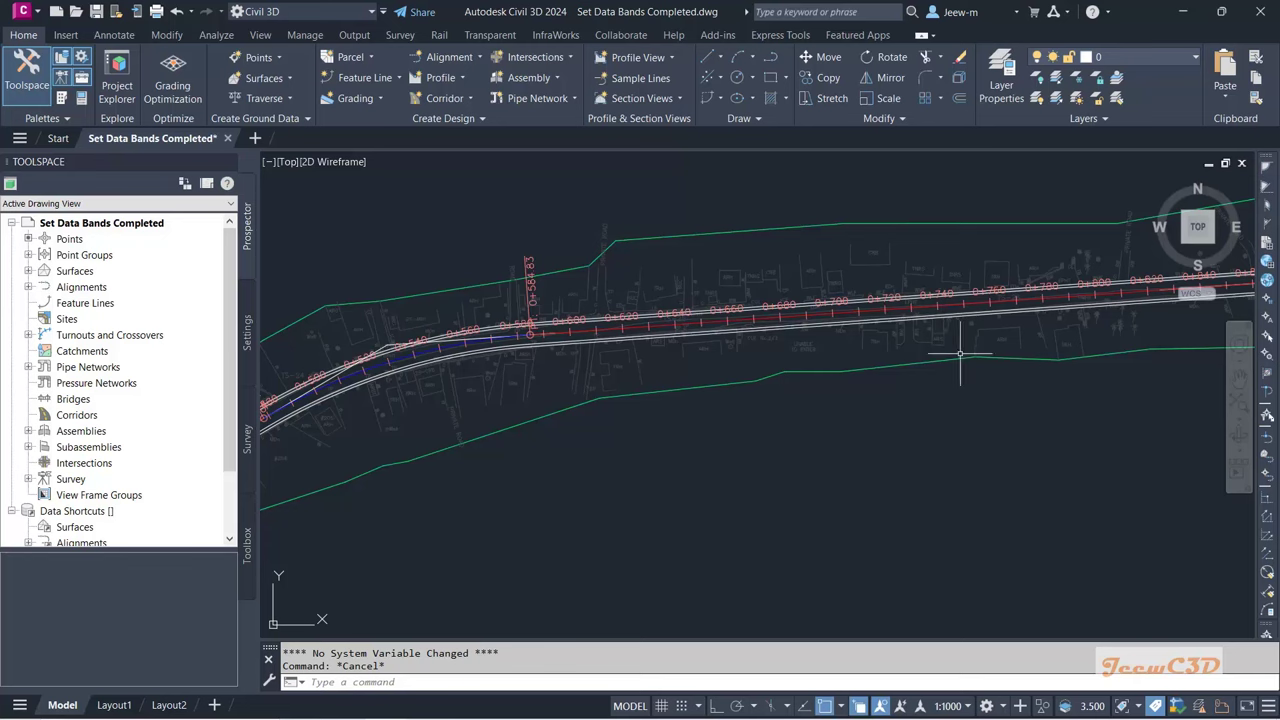
scroll(960, 353, down, 5)
middle_drag(903, 497, 854, 443)
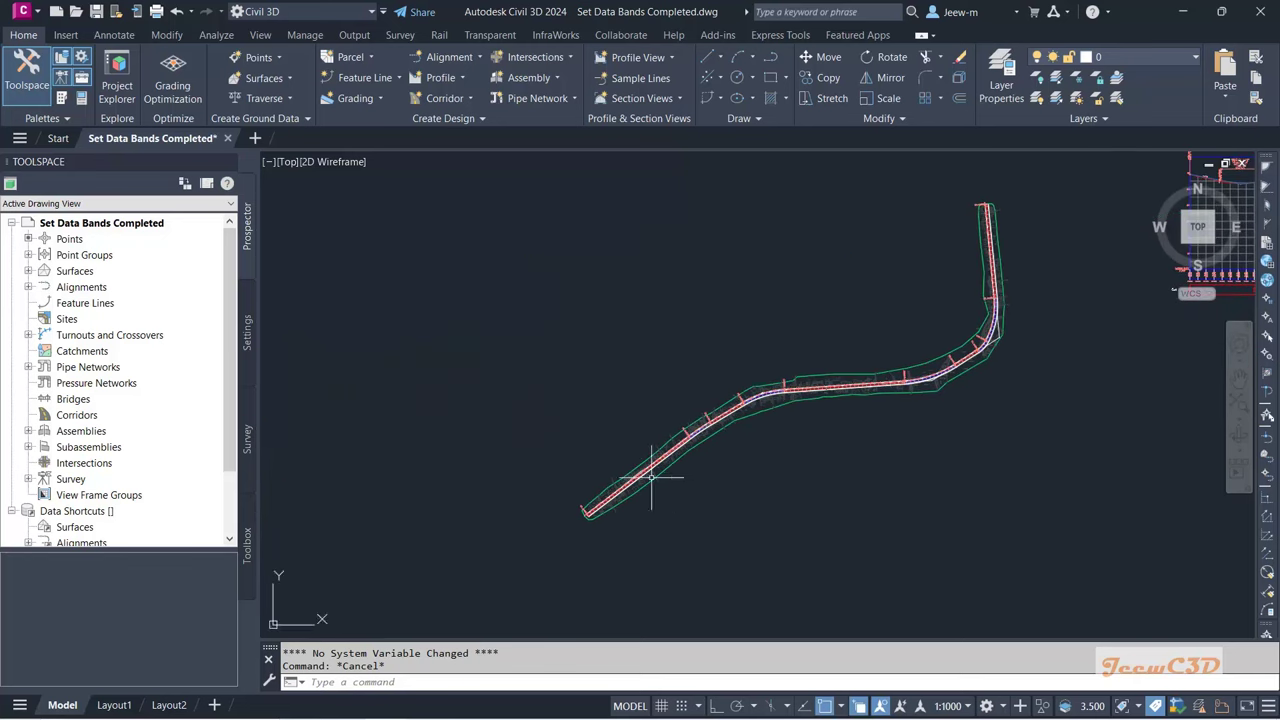
scroll(651, 480, up, 5)
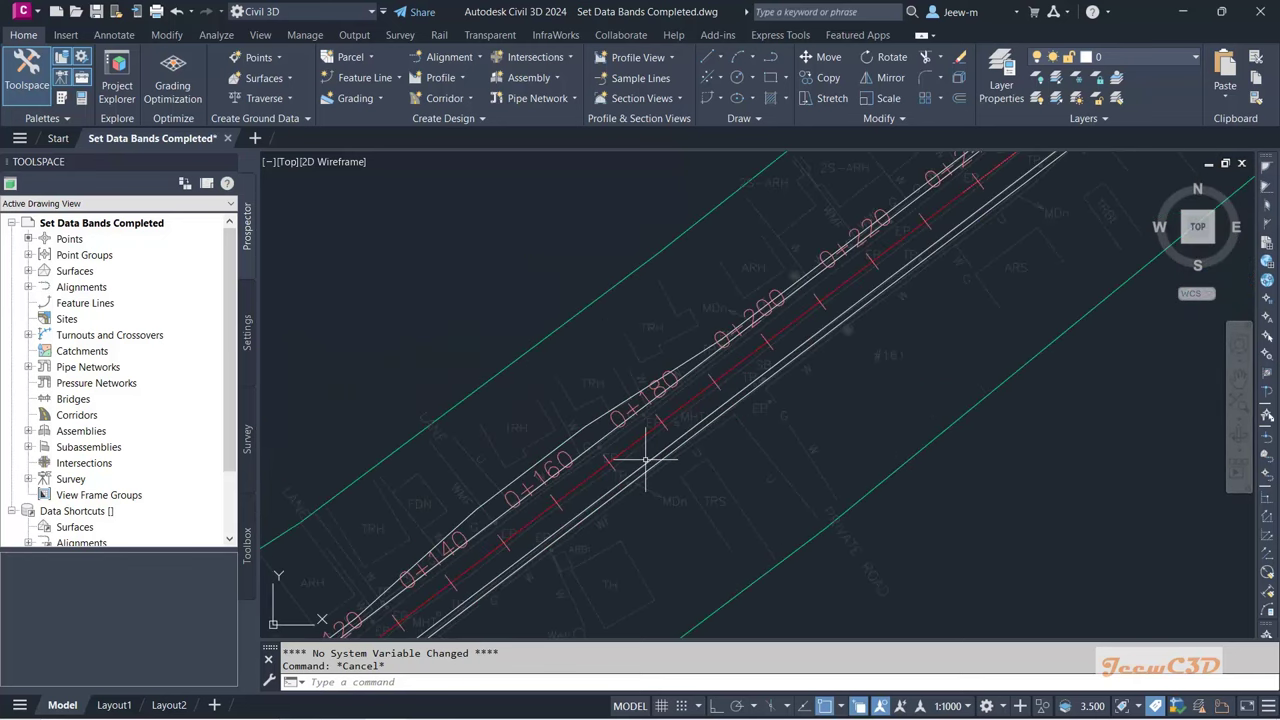
middle_drag(686, 443, 851, 349)
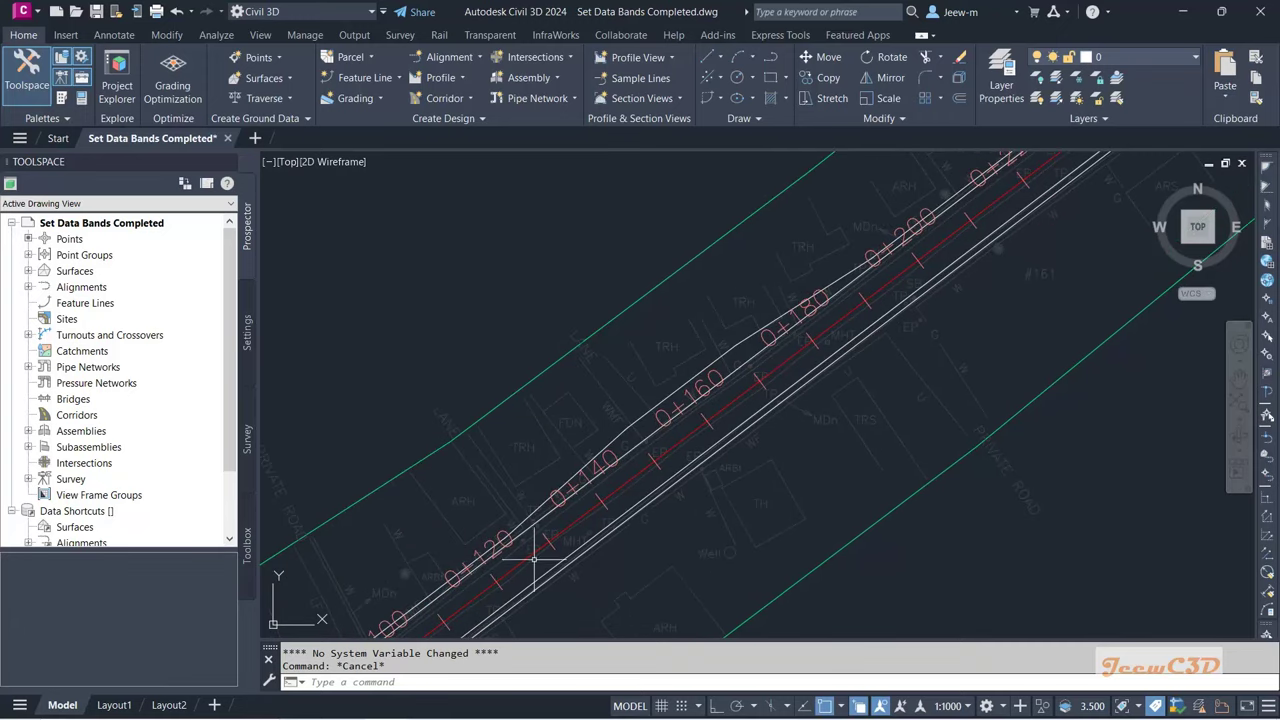
scroll(640, 515, up, 2)
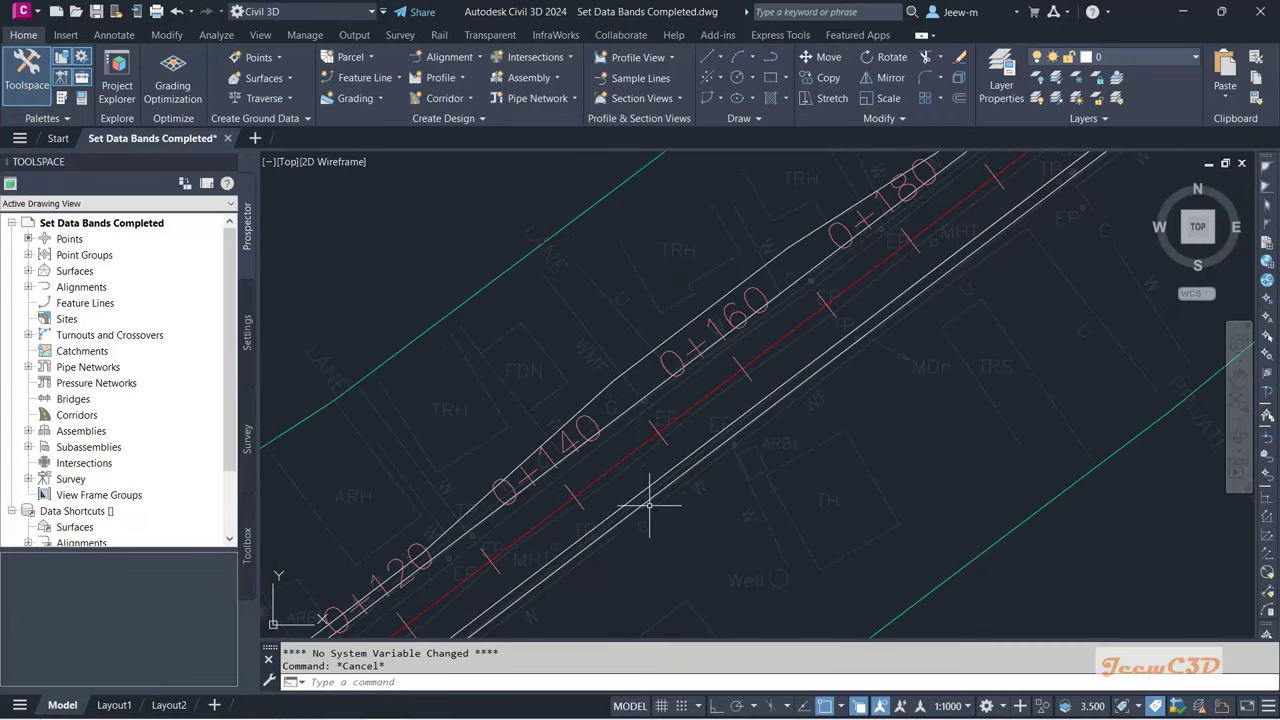
scroll(762, 466, down, 5)
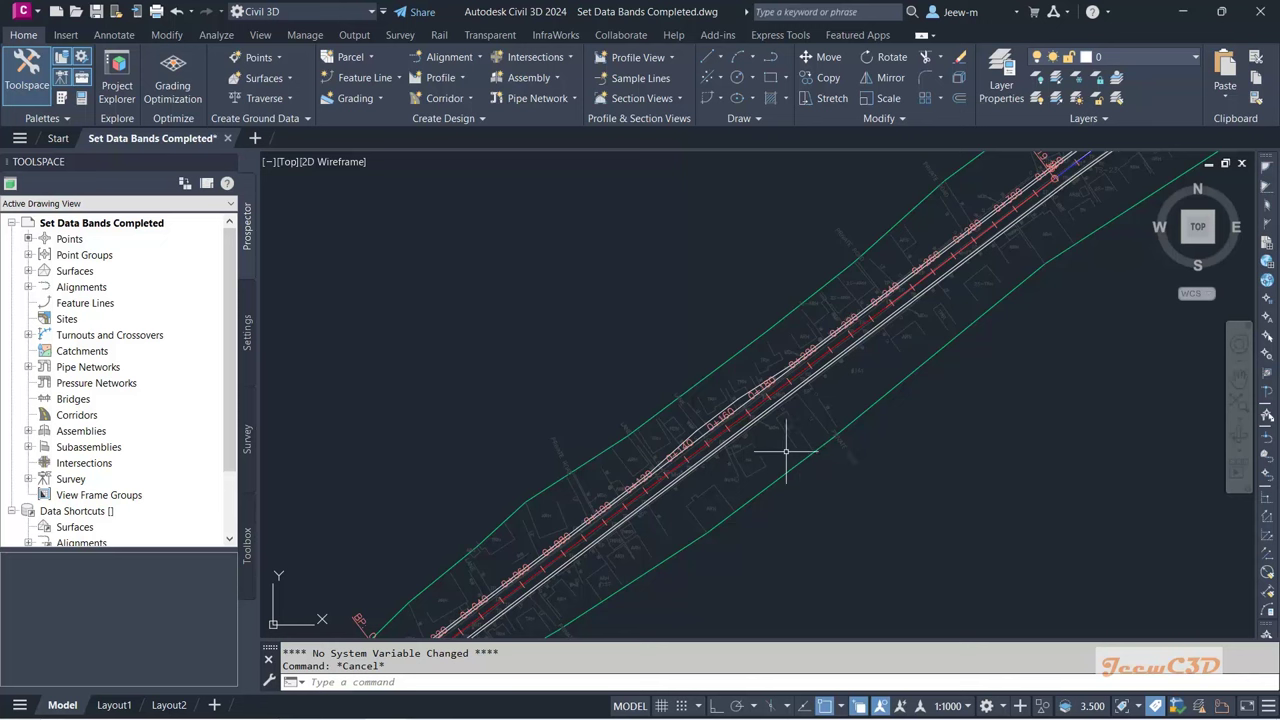
mouse_move(786, 452)
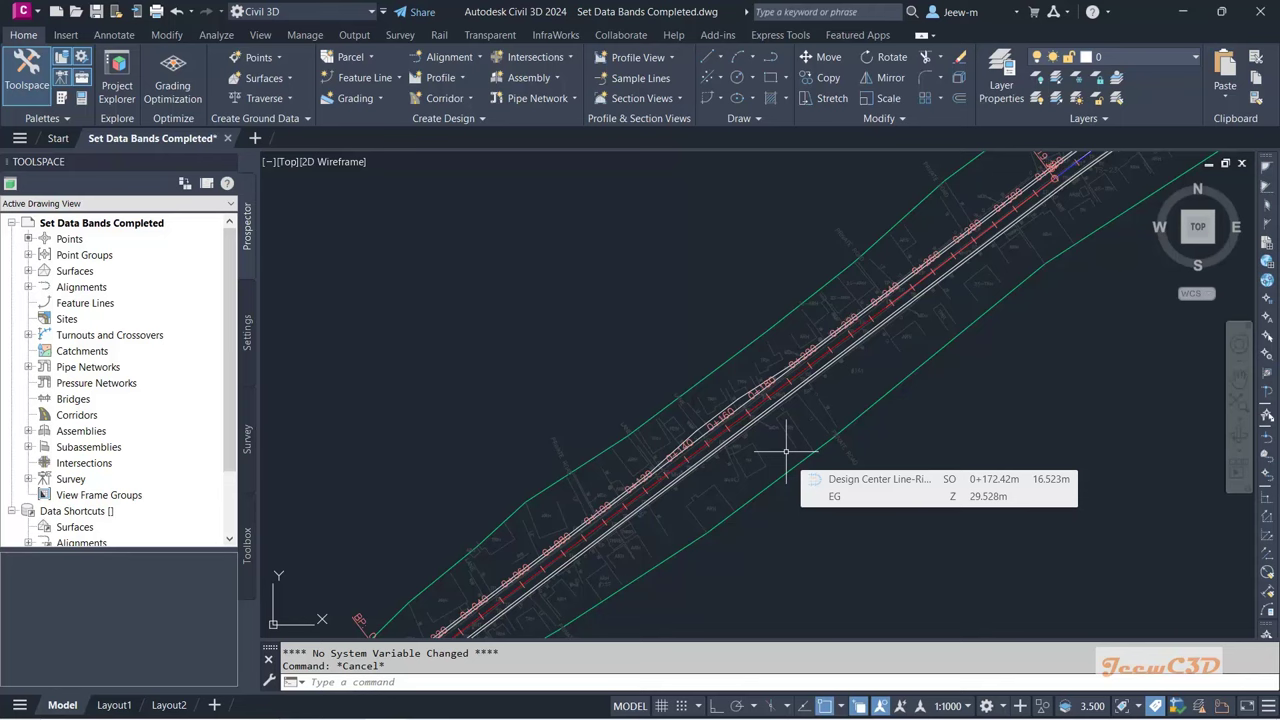
scroll(786, 452, down, 5)
mouse_move(889, 443)
middle_down()
mouse_move(680, 471)
mouse_move(660, 508)
middle_up()
scroll(663, 508, down, 2)
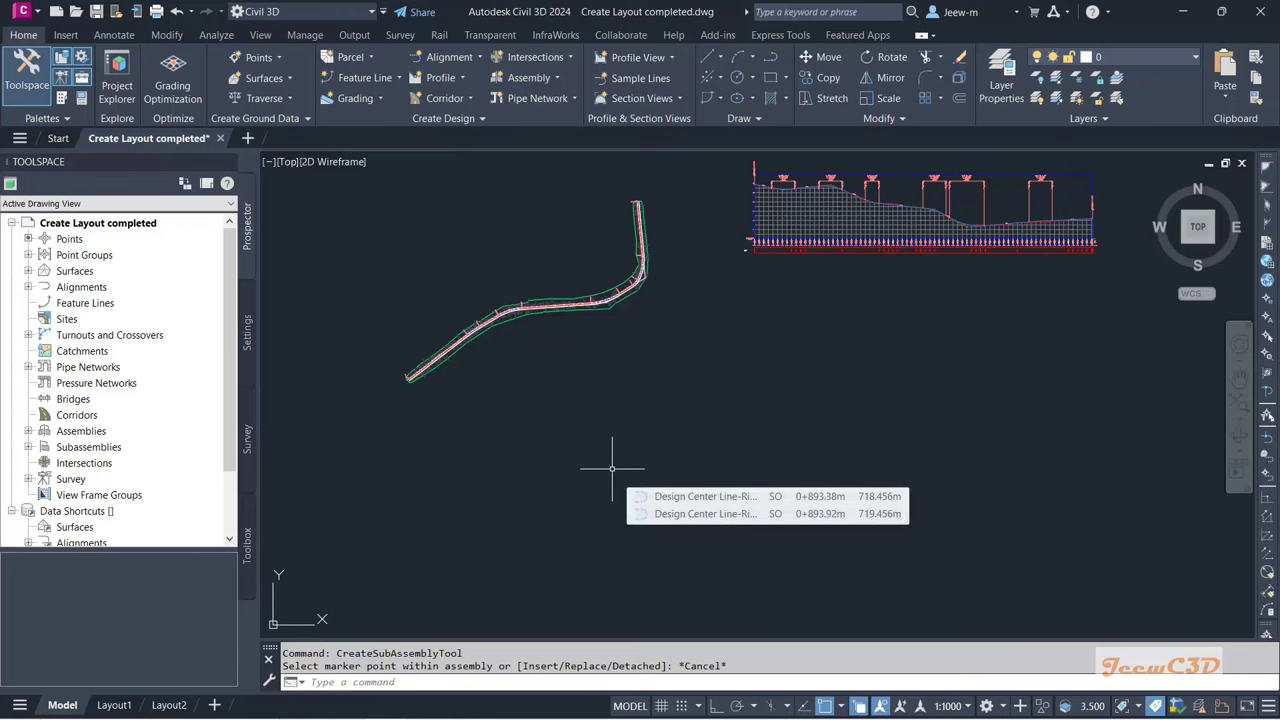
middle_drag(609, 466, 745, 498)
mouse_move(671, 497)
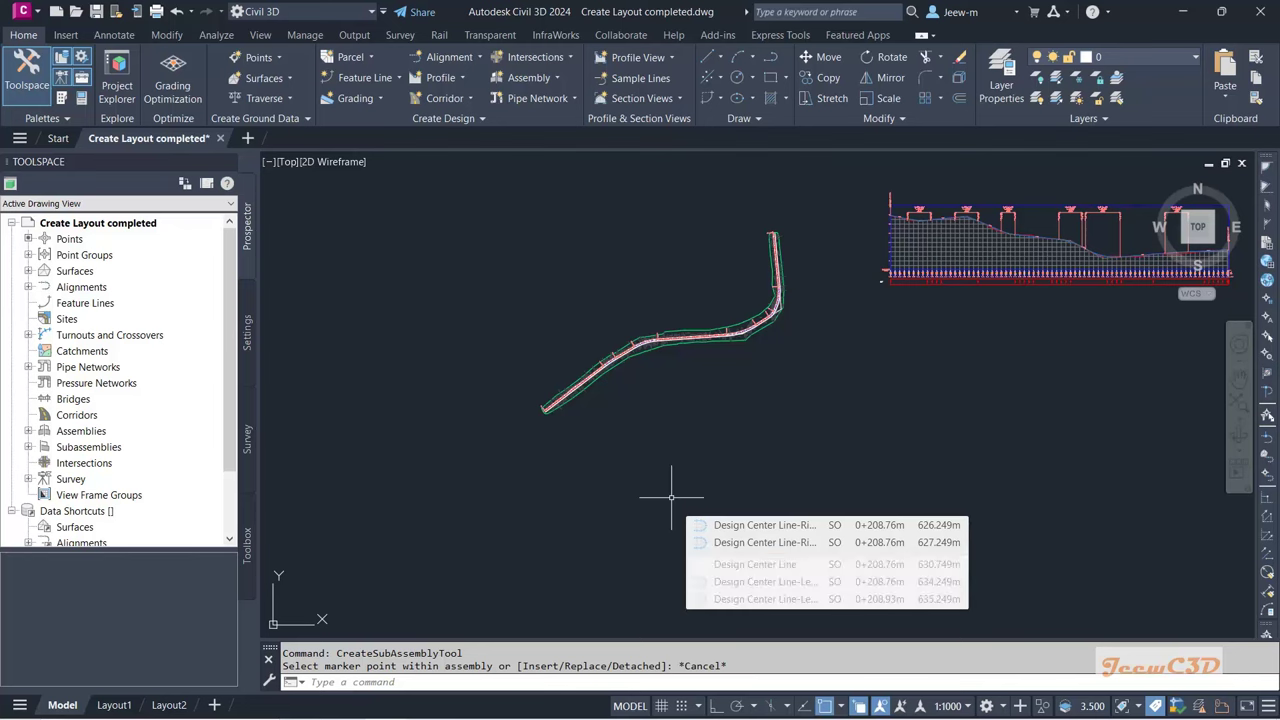
scroll(528, 420, up, 10)
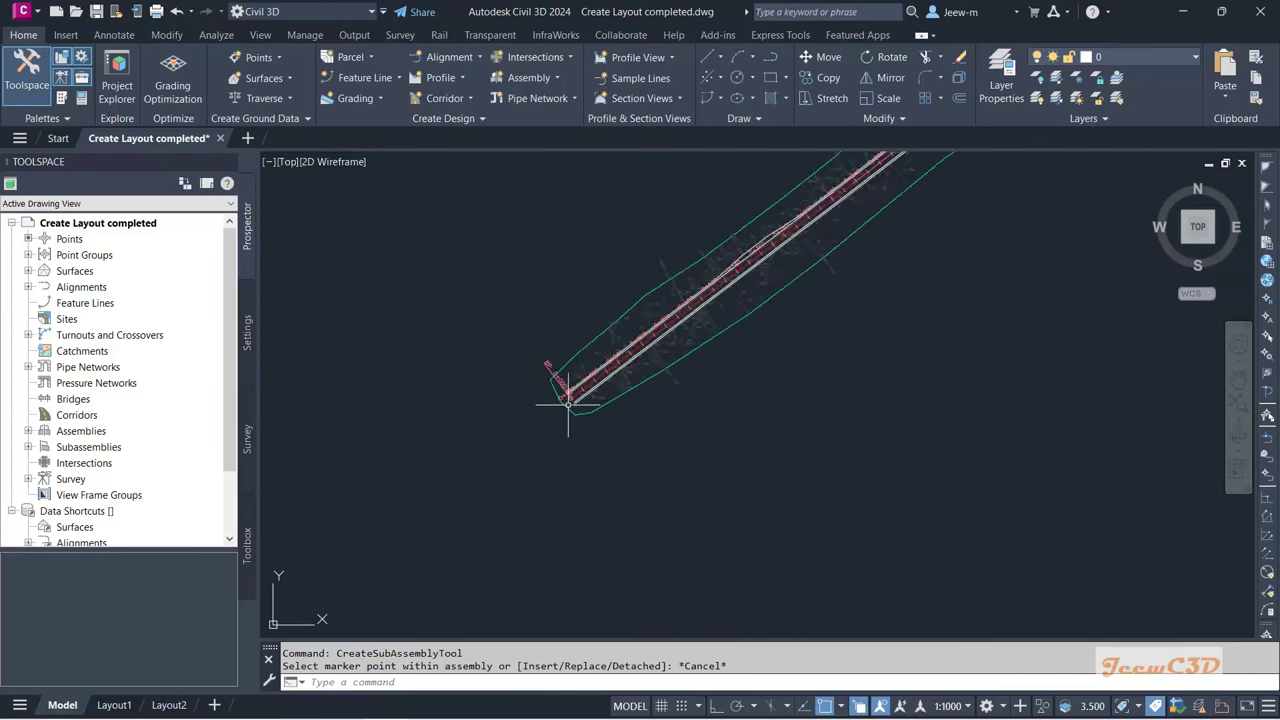
middle_drag(723, 527, 620, 619)
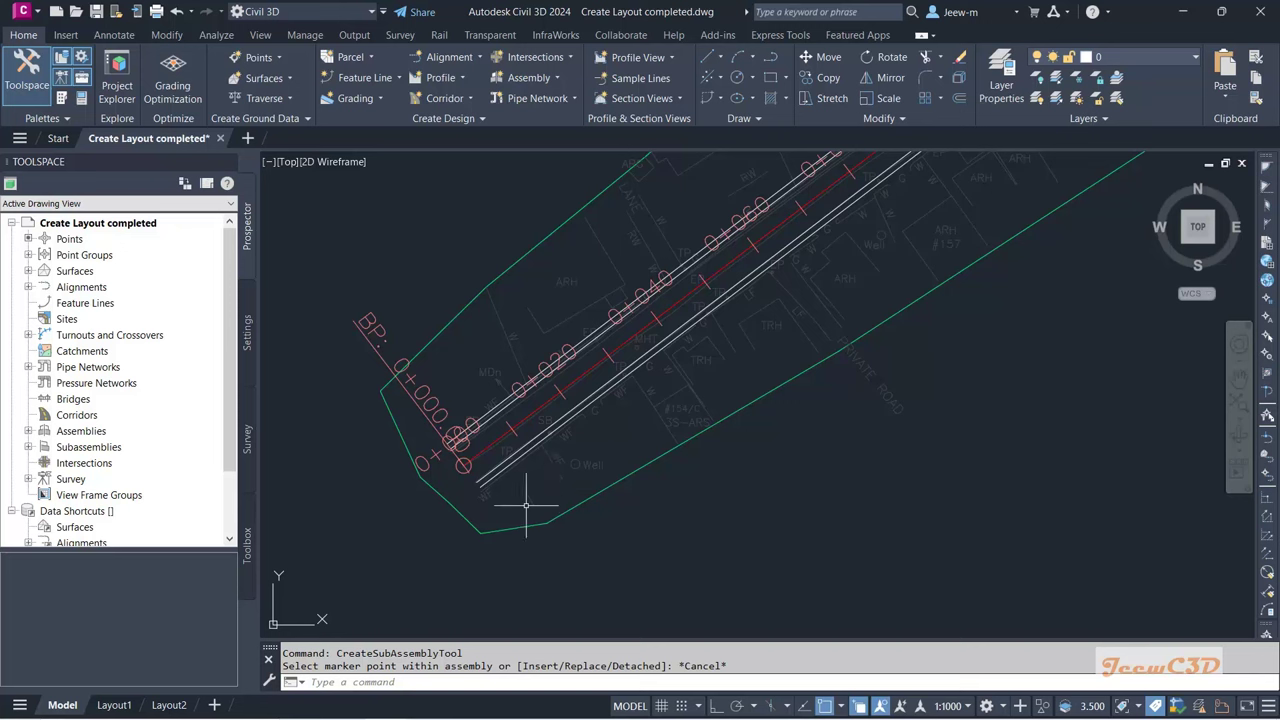
scroll(526, 505, down, 6)
middle_drag(683, 514, 543, 411)
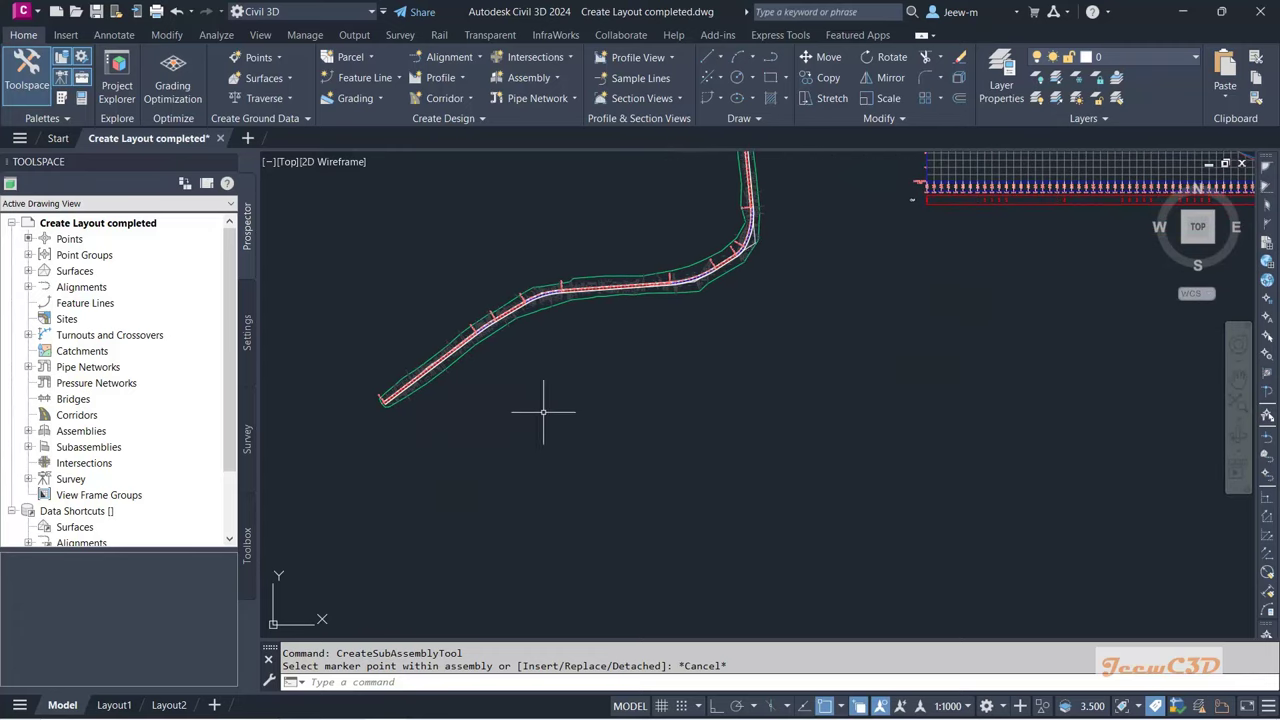
Step: Create an assembly named "Two Lane Two way Road" with the Basic style and All Codes code set, placing its baseline in the empty area below the alignment
click(545, 82)
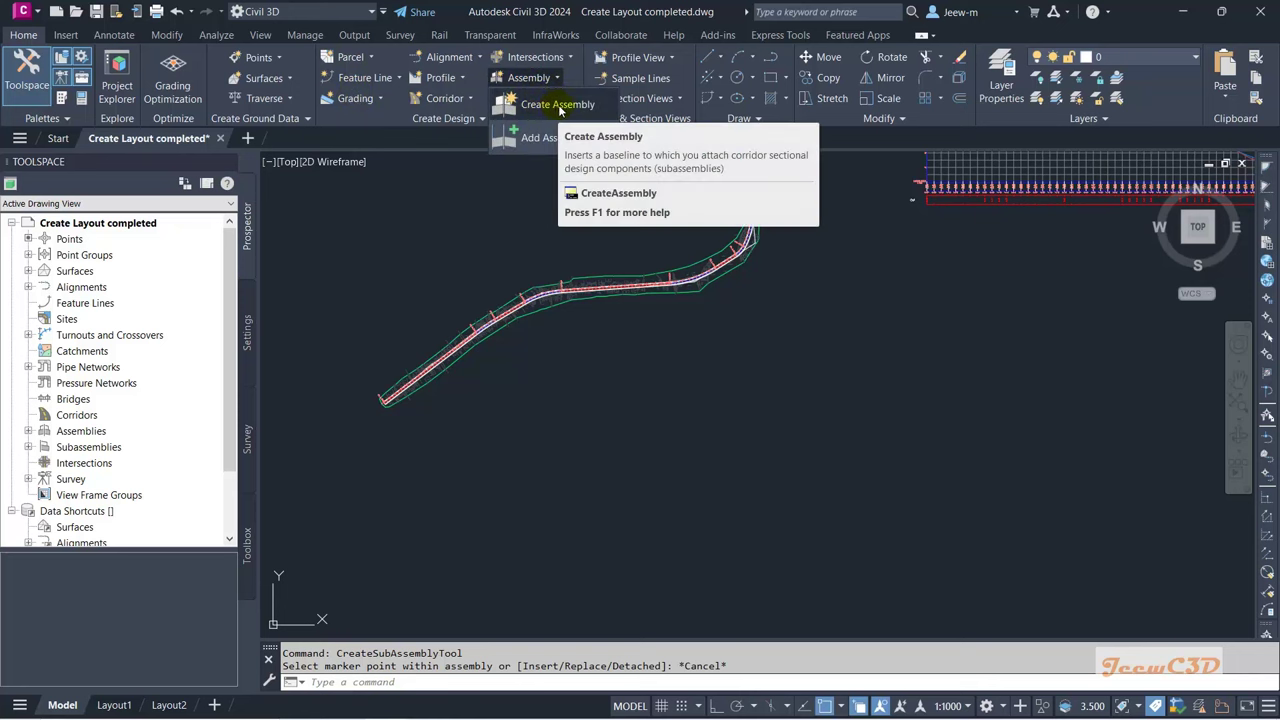
click(559, 105)
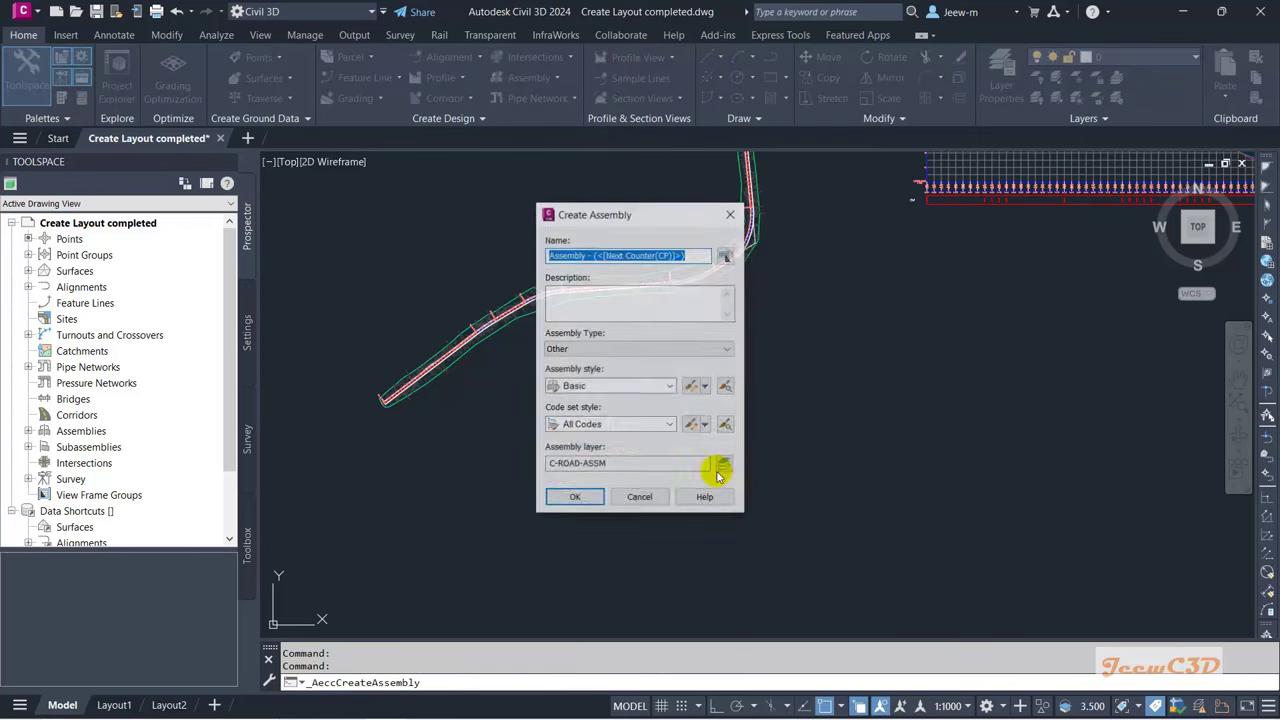
drag(616, 218, 659, 347)
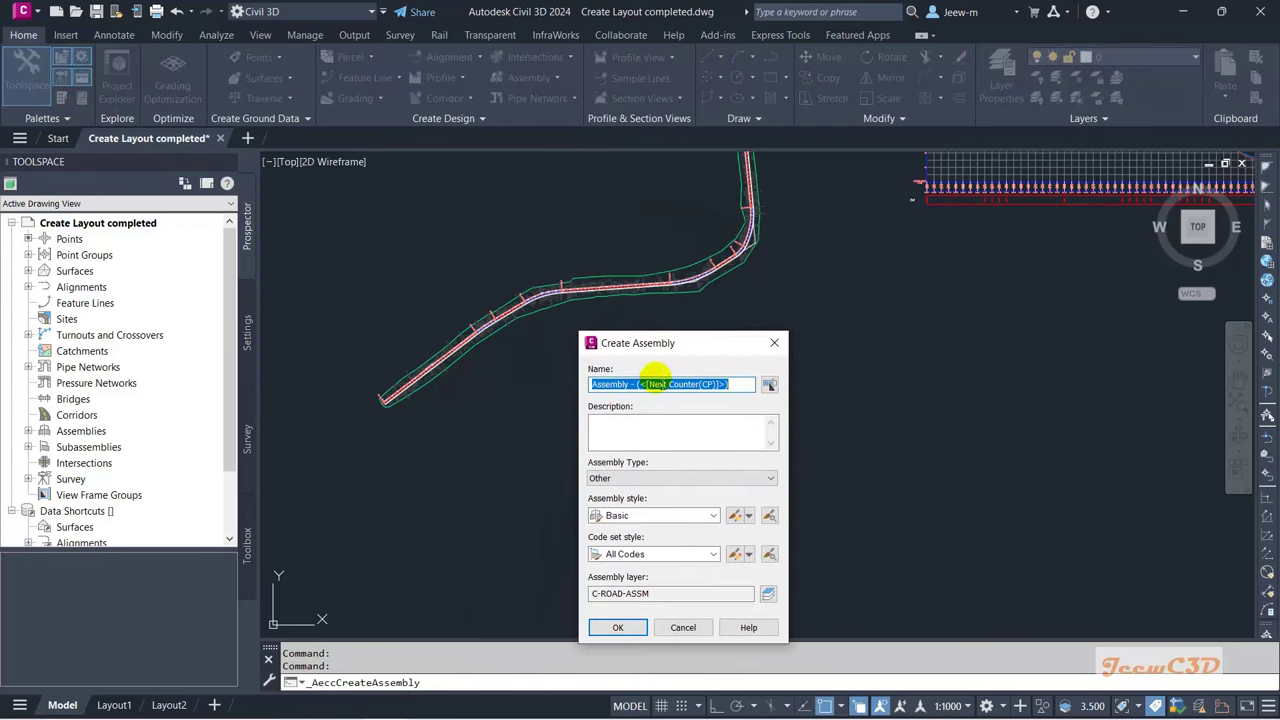
text(Two Lane Two way Road)
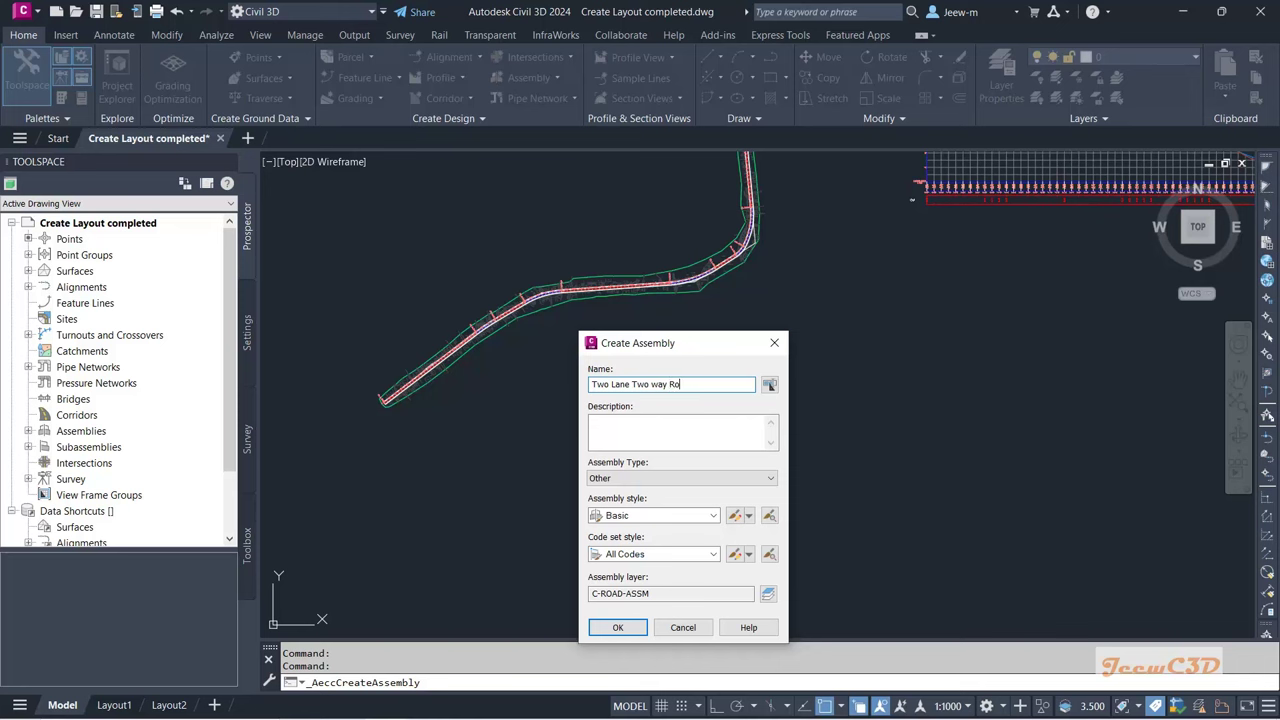
click(655, 430)
drag(656, 343, 699, 307)
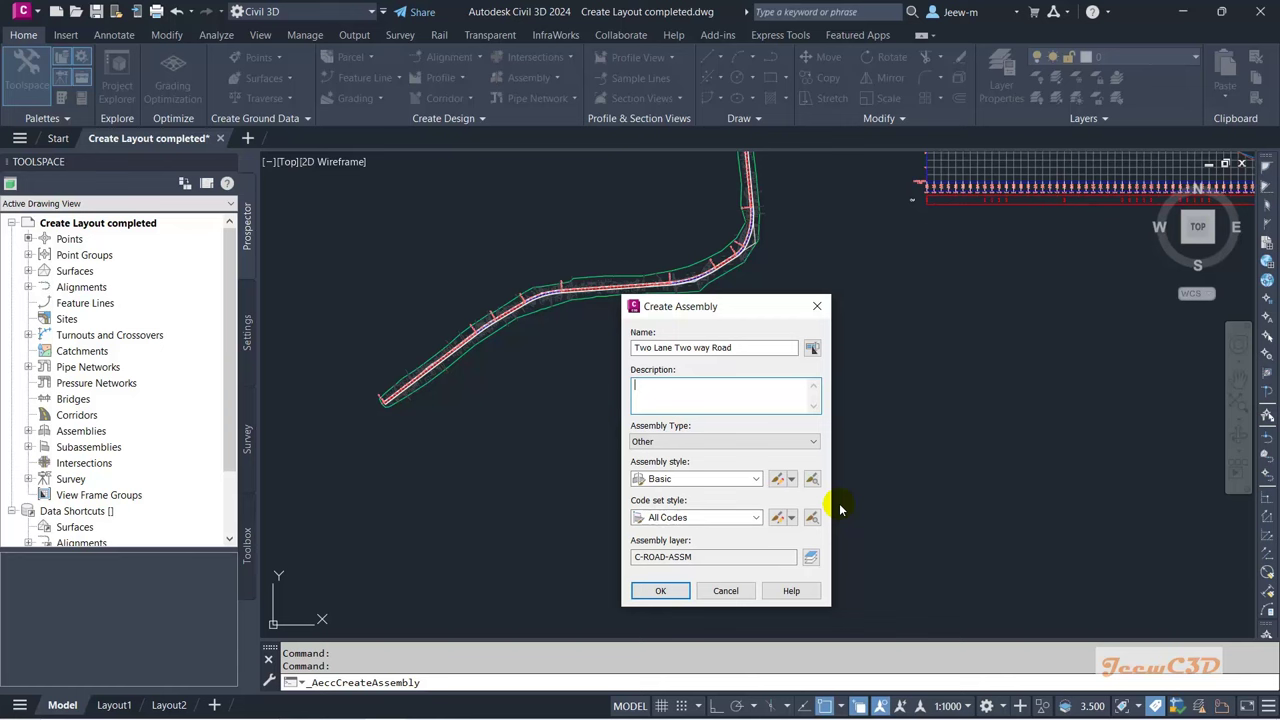
click(660, 590)
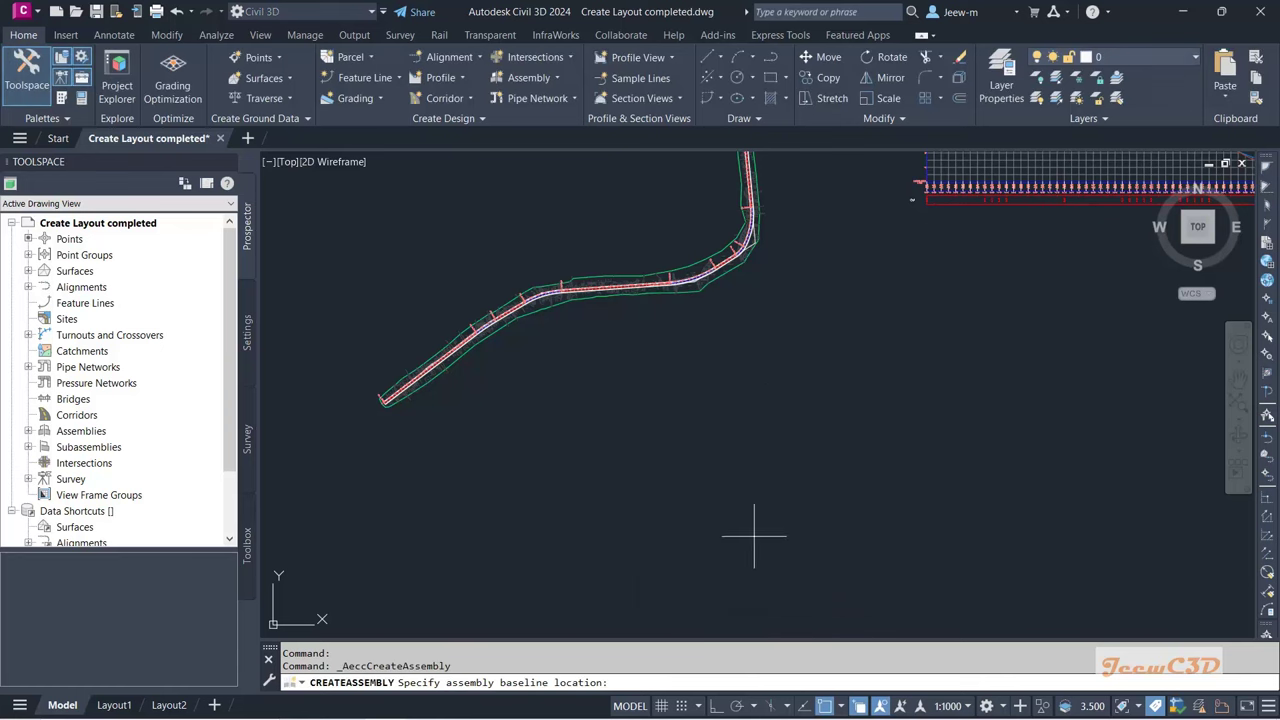
click(833, 497)
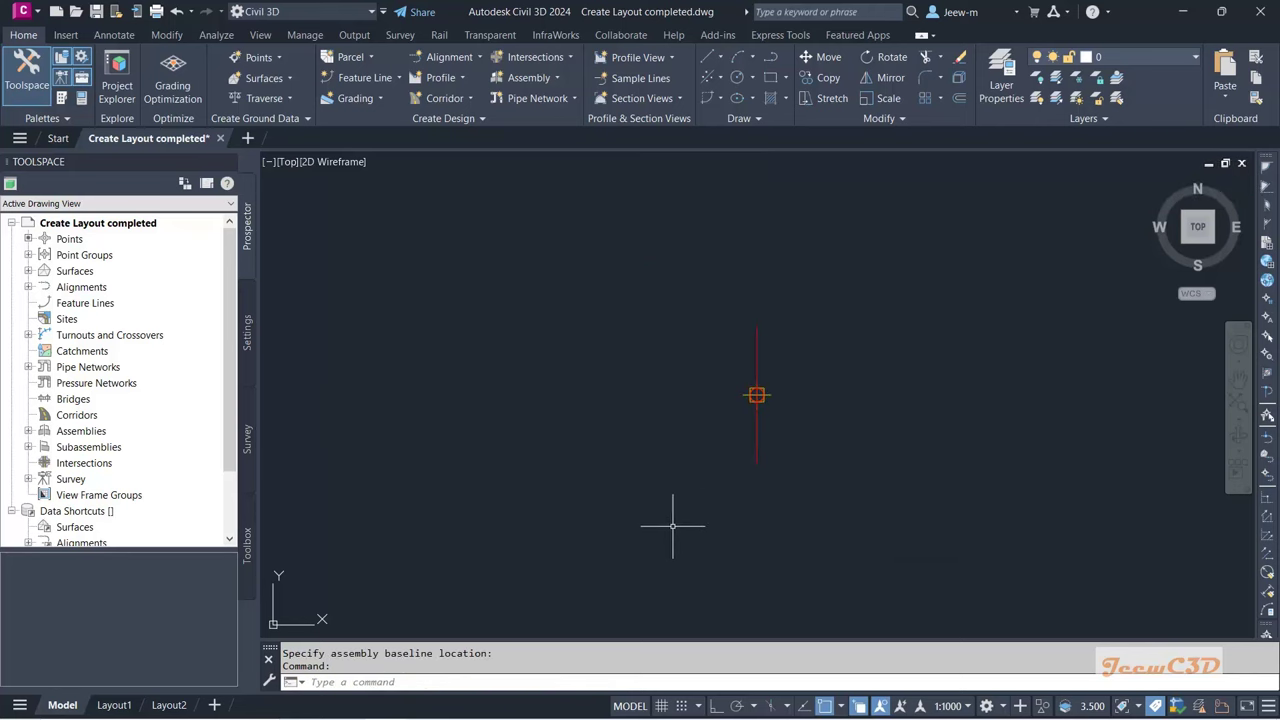
Step: Display the metric Lanes subassemblies in the tool palettes beside the assembly baseline
middle_drag(673, 525, 540, 523)
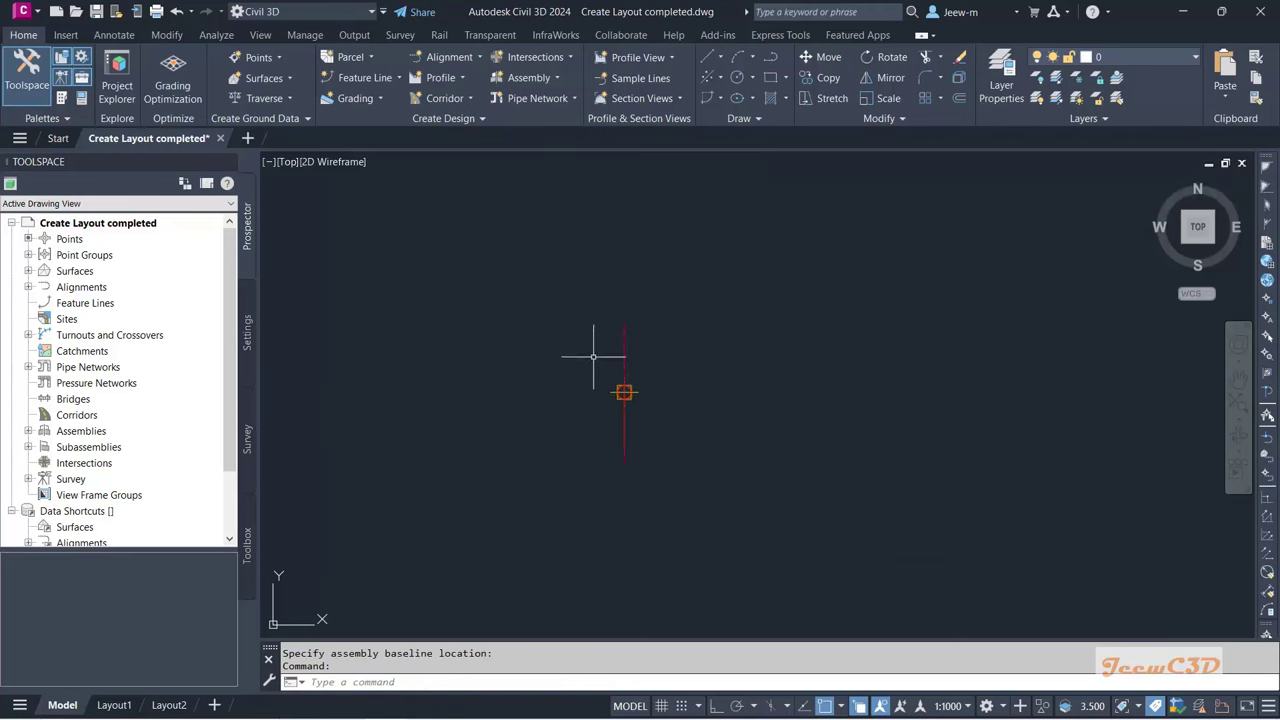
scroll(635, 406, up, 2)
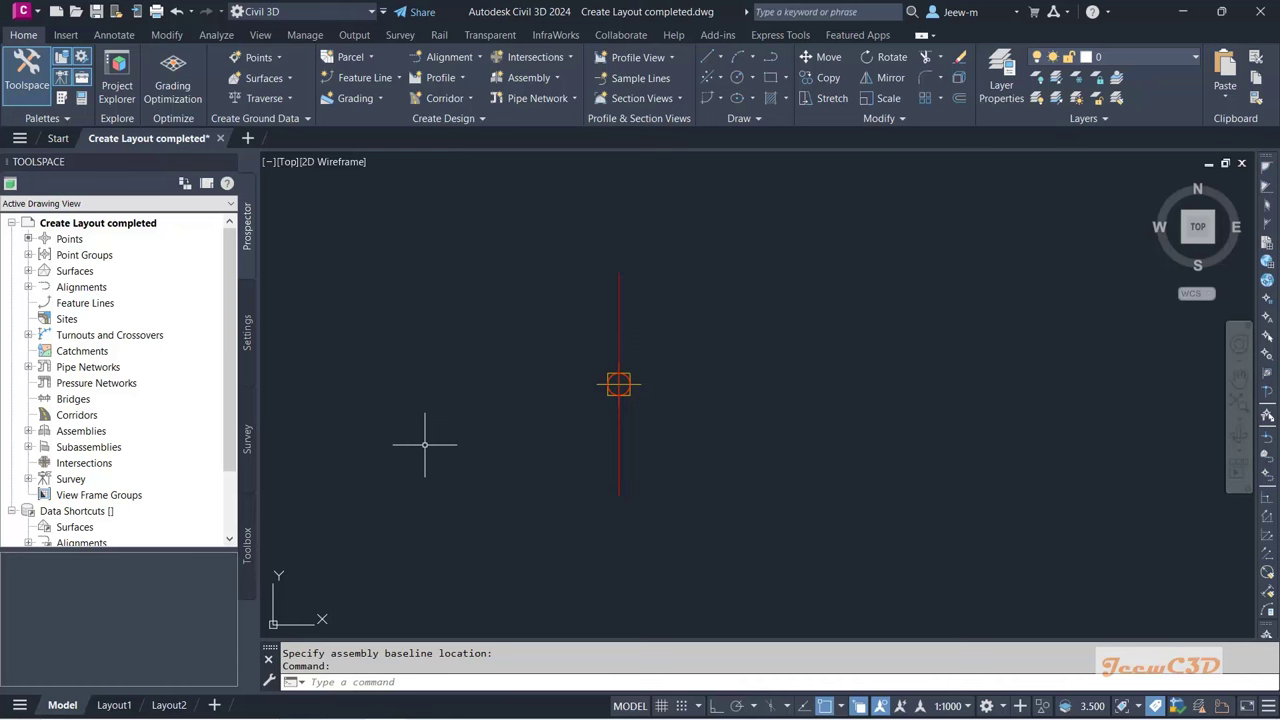
scroll(428, 443, down, 2)
middle_drag(484, 487, 550, 415)
mouse_move(550, 415)
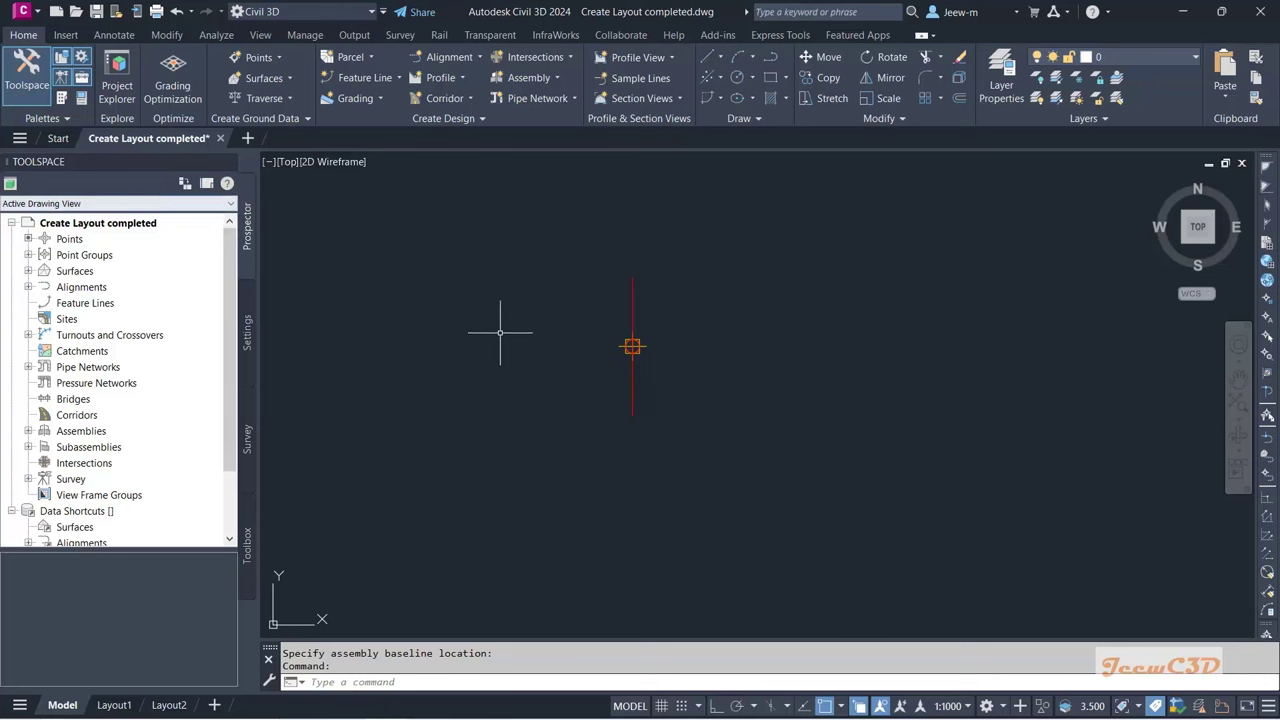
click(63, 100)
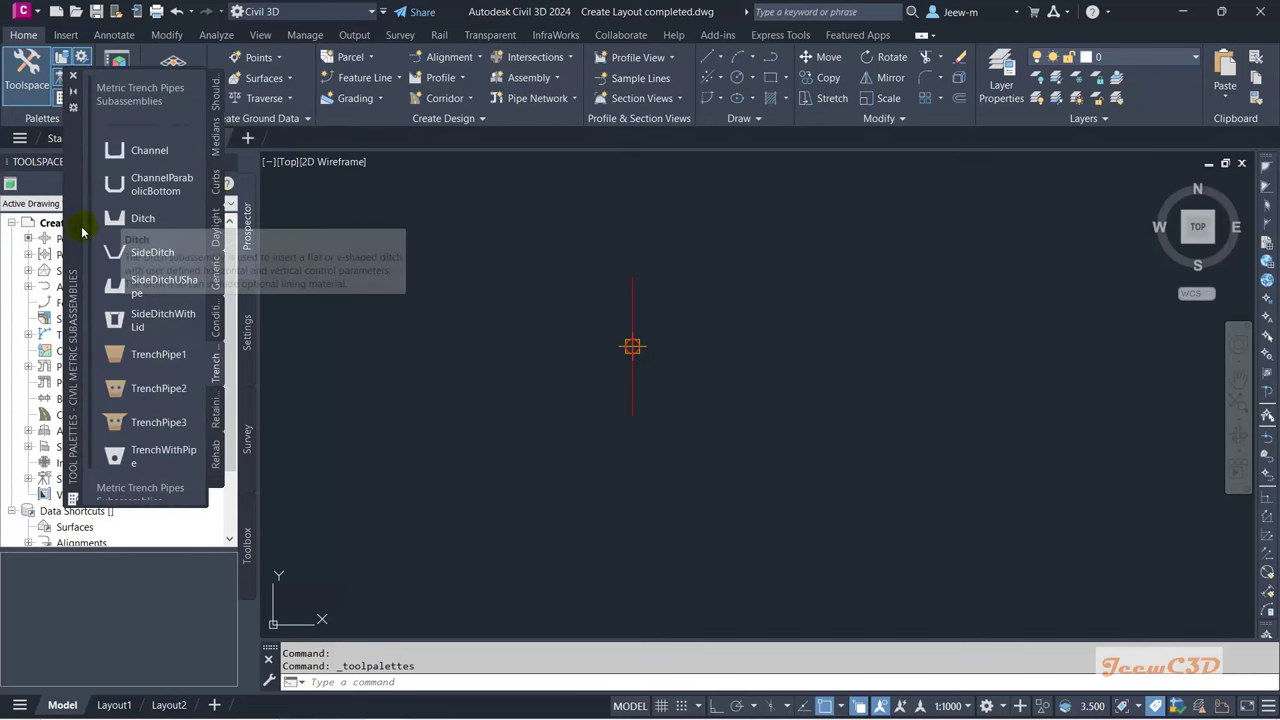
drag(82, 232, 404, 341)
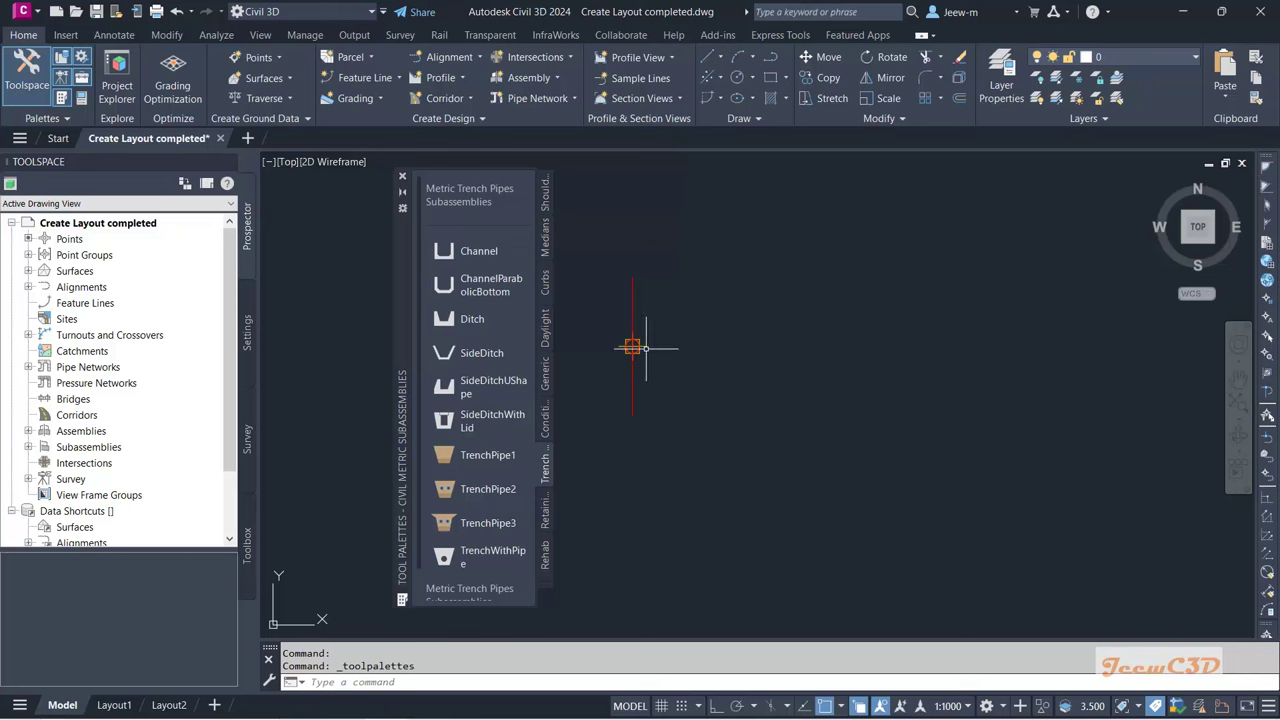
click(545, 589)
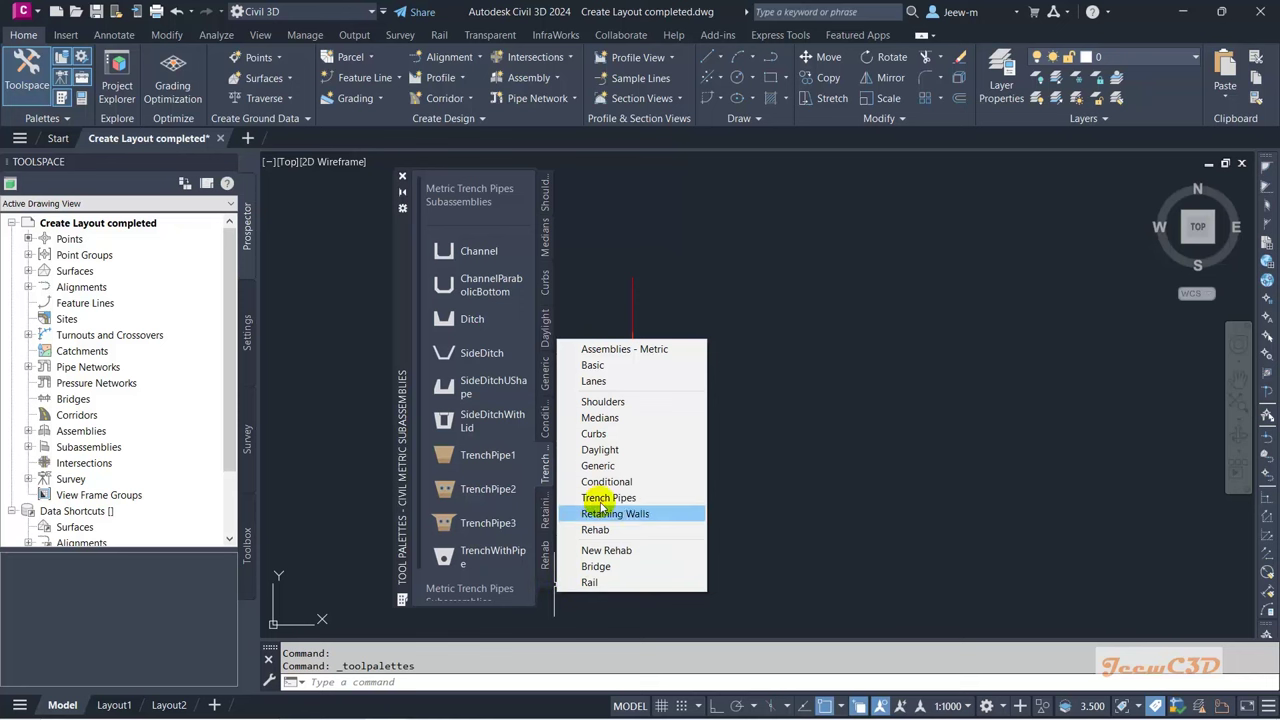
click(594, 381)
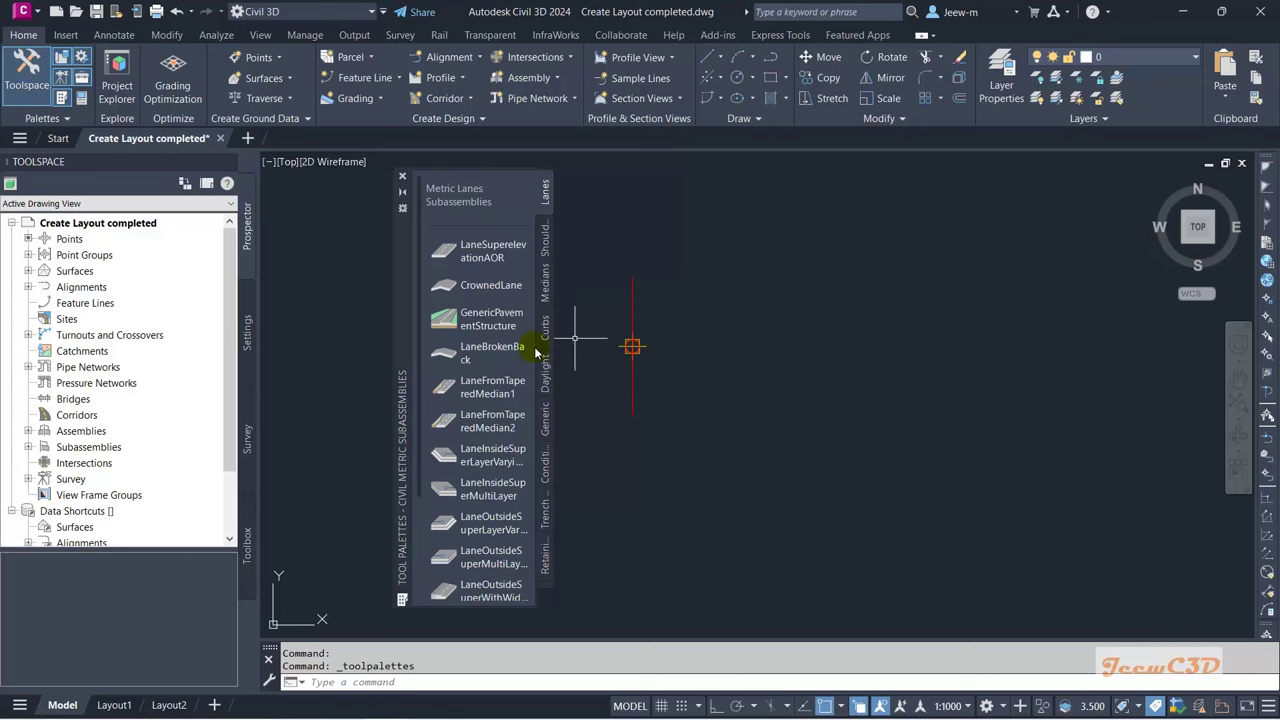
Step: Attach a LaneSuperelevationAOR subassembly with side Right to the assembly baseline, then close the tool palettes
click(493, 252)
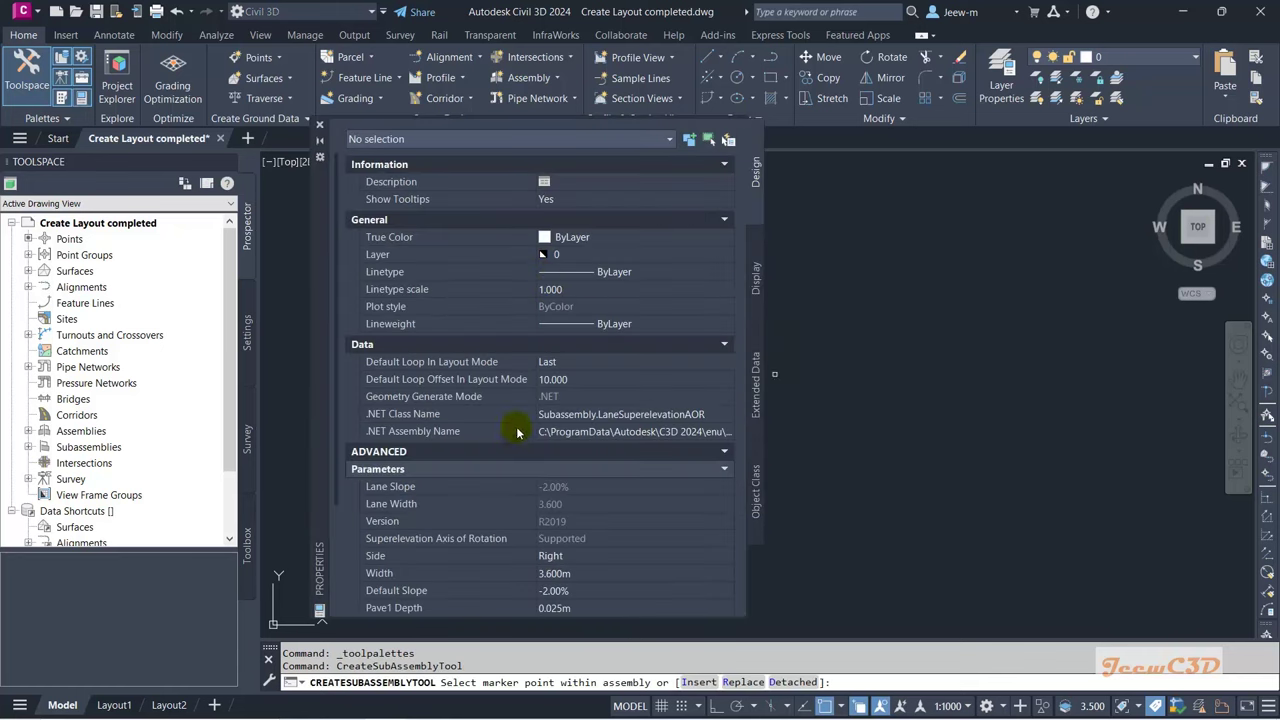
scroll(586, 530, down, 3)
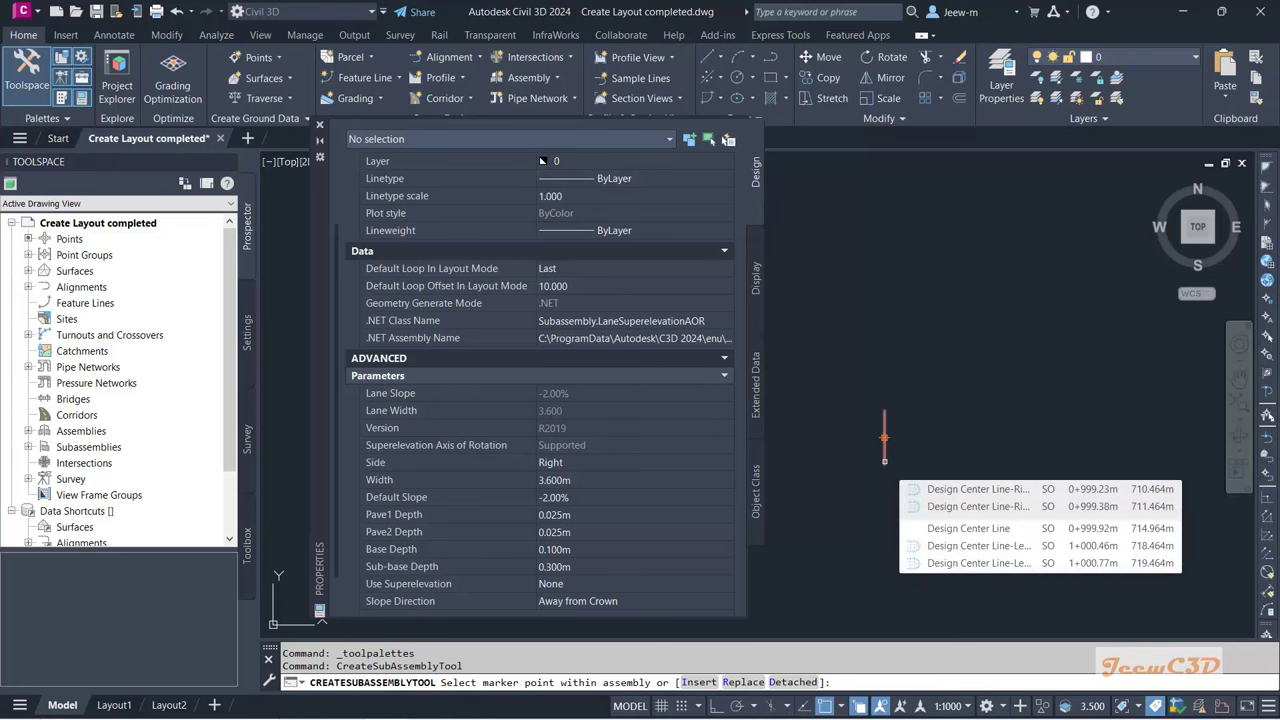
click(884, 438)
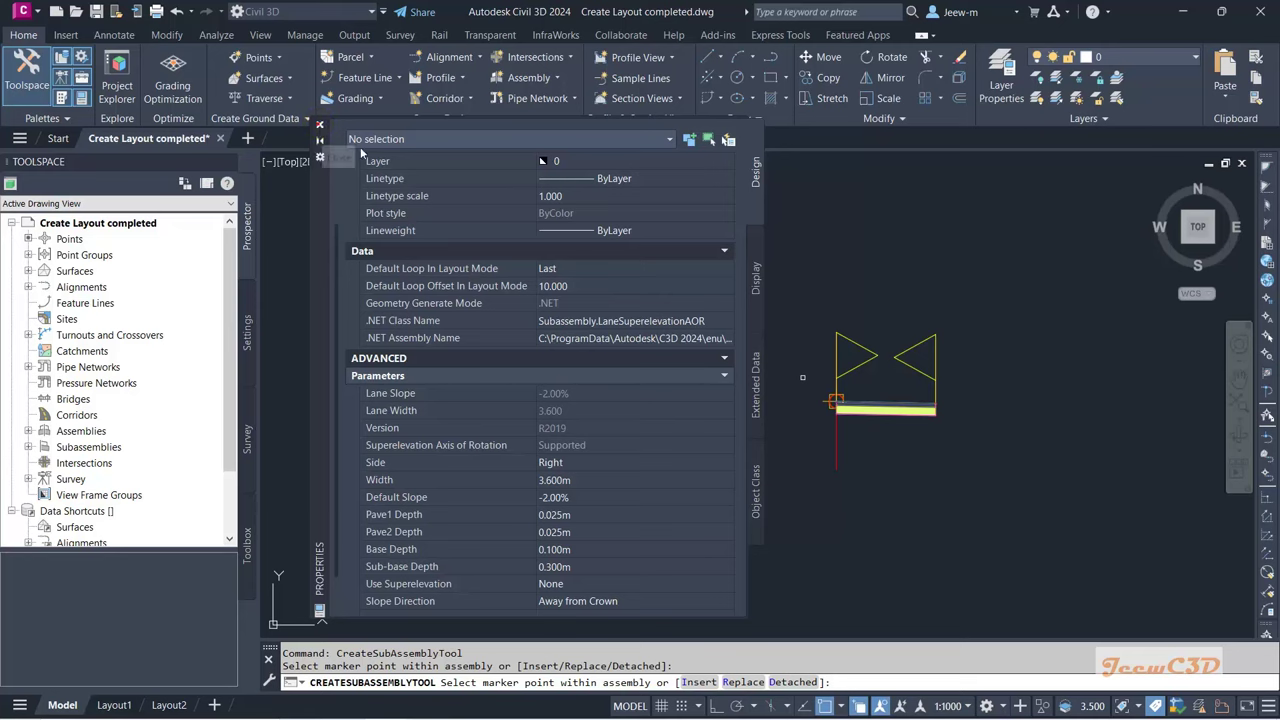
click(319, 125)
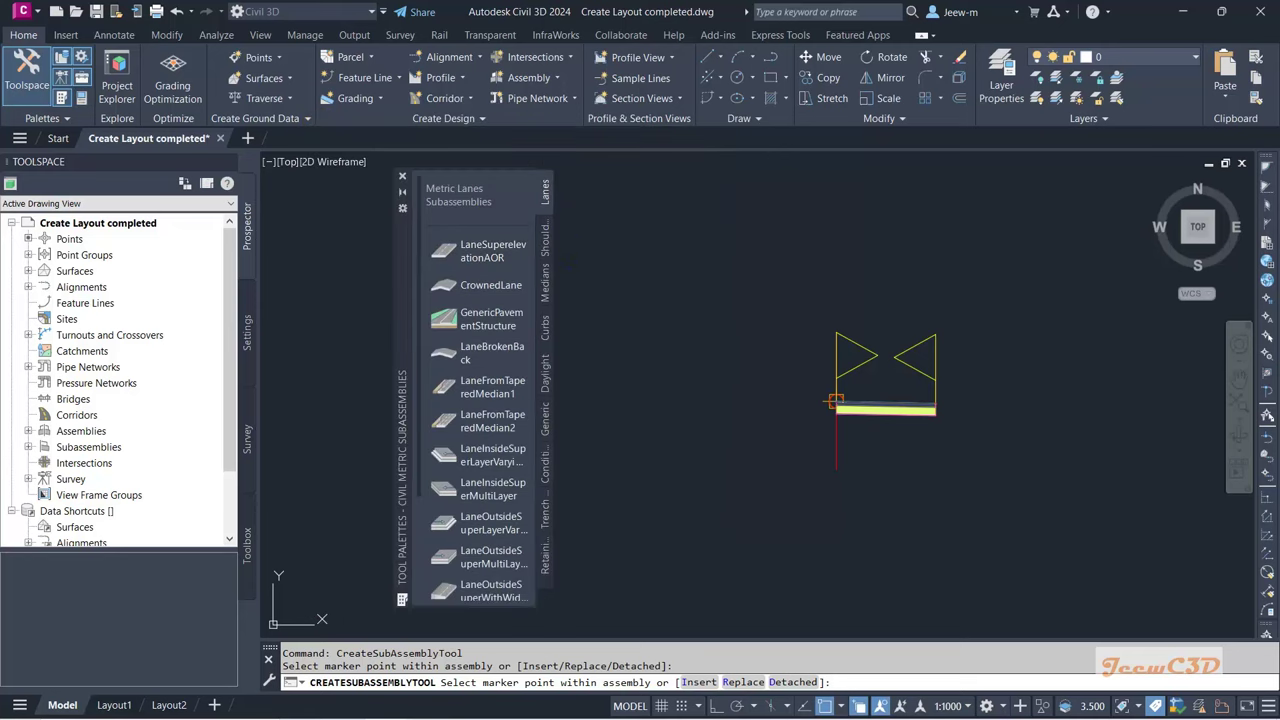
key(Escape)
scroll(940, 387, up, 4)
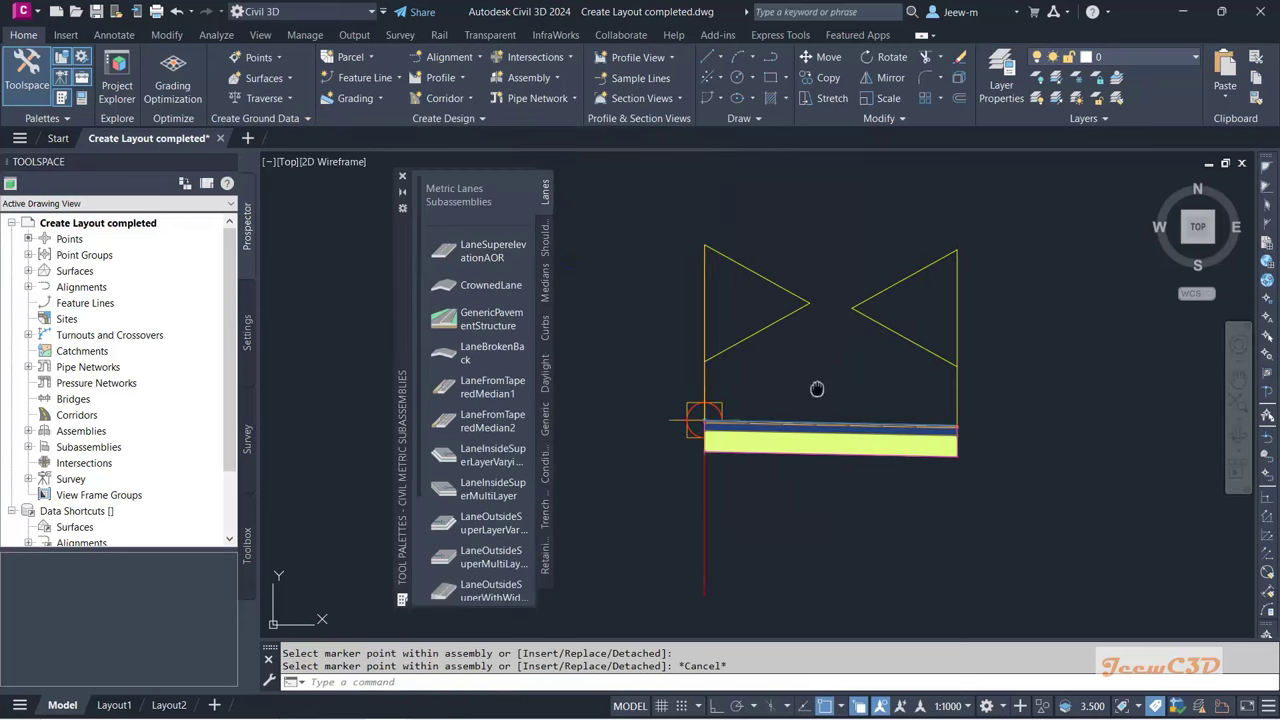
middle_drag(817, 389, 828, 396)
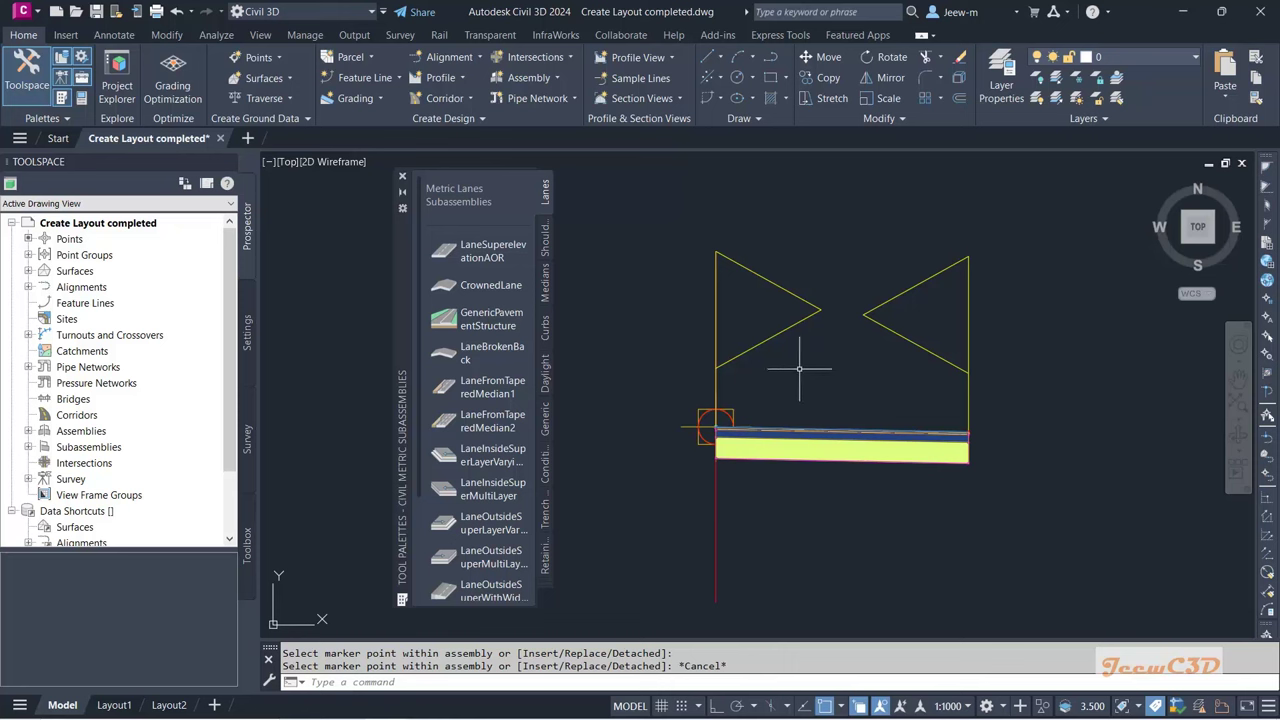
click(402, 177)
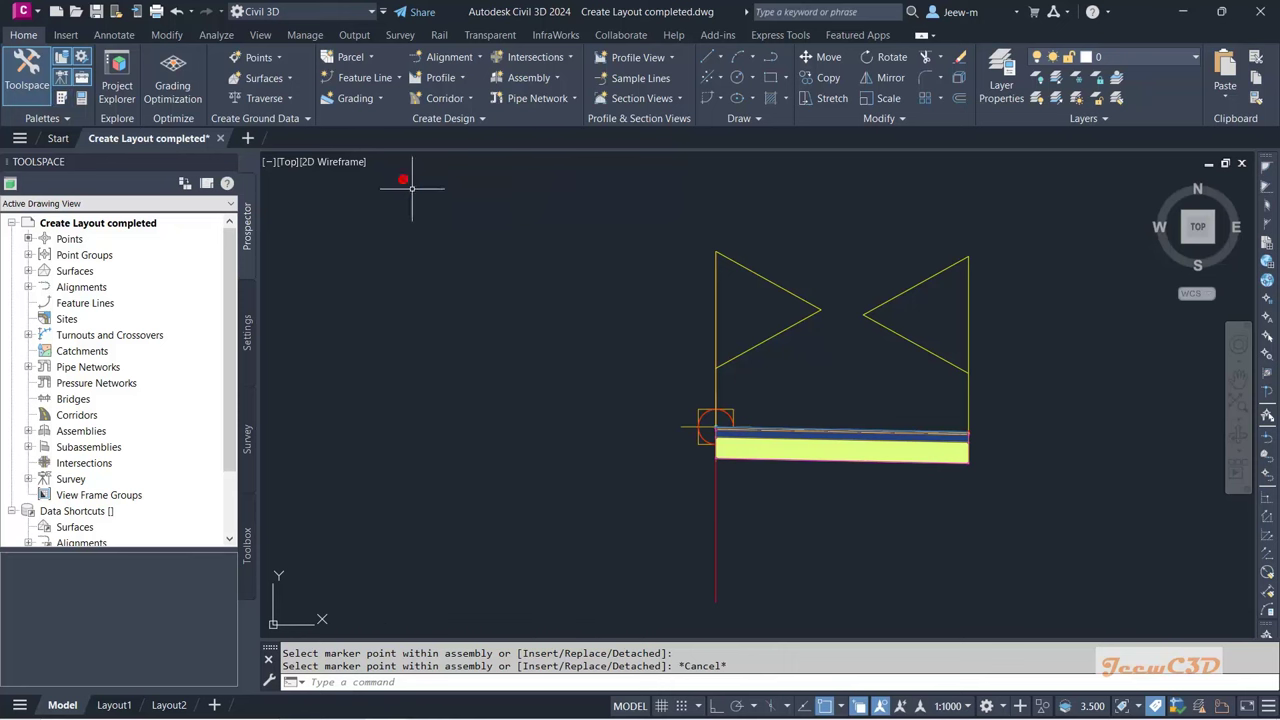
Step: Open the right lane's subassembly properties and rename it "Lane R"
click(822, 458)
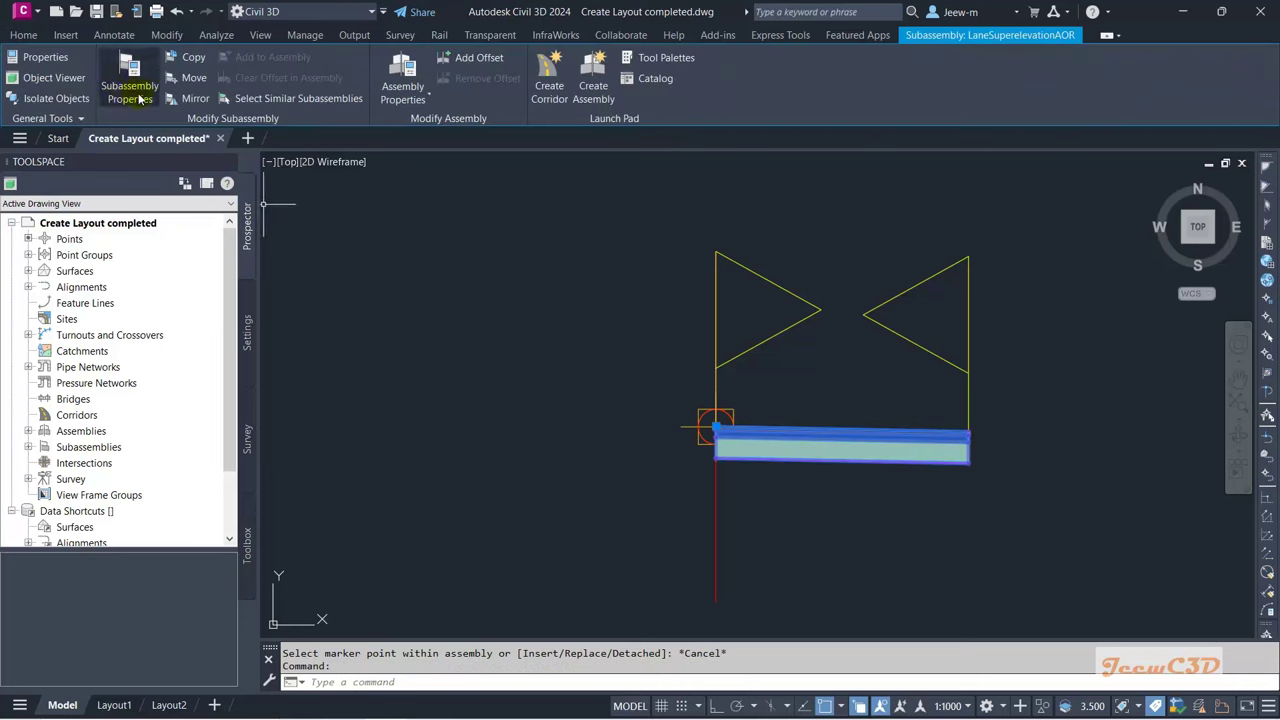
right_click(493, 338)
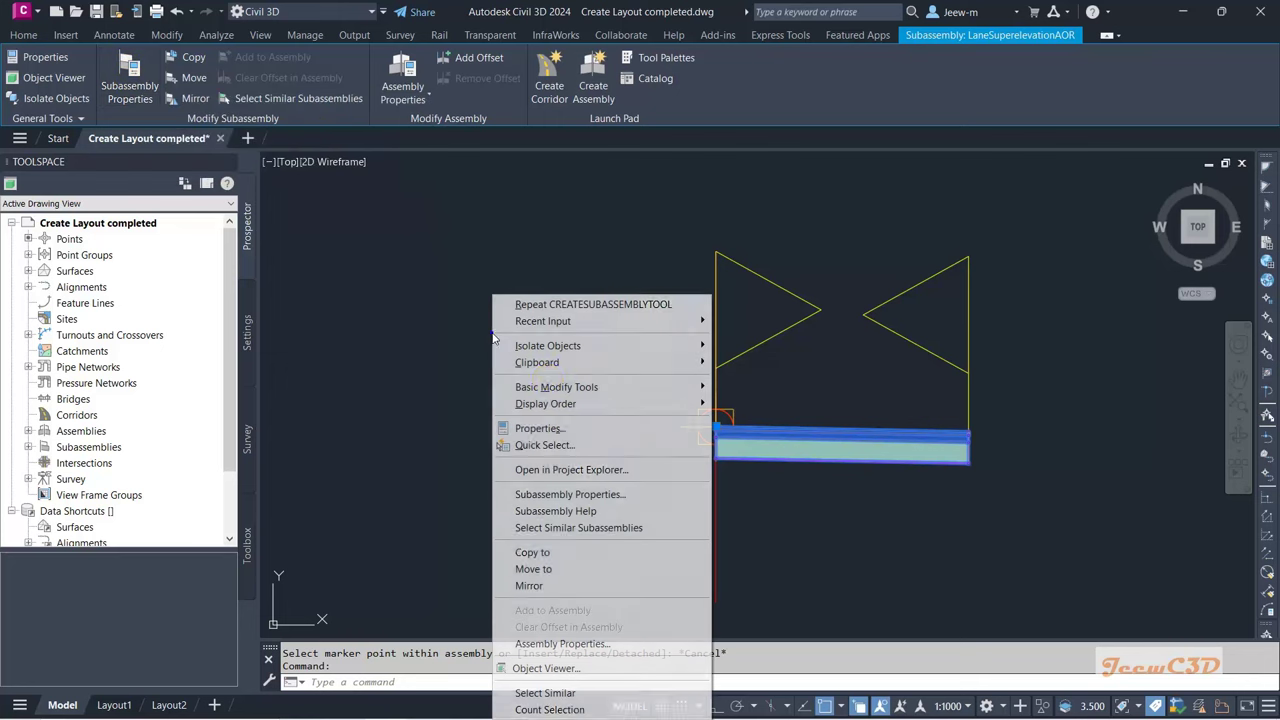
click(597, 494)
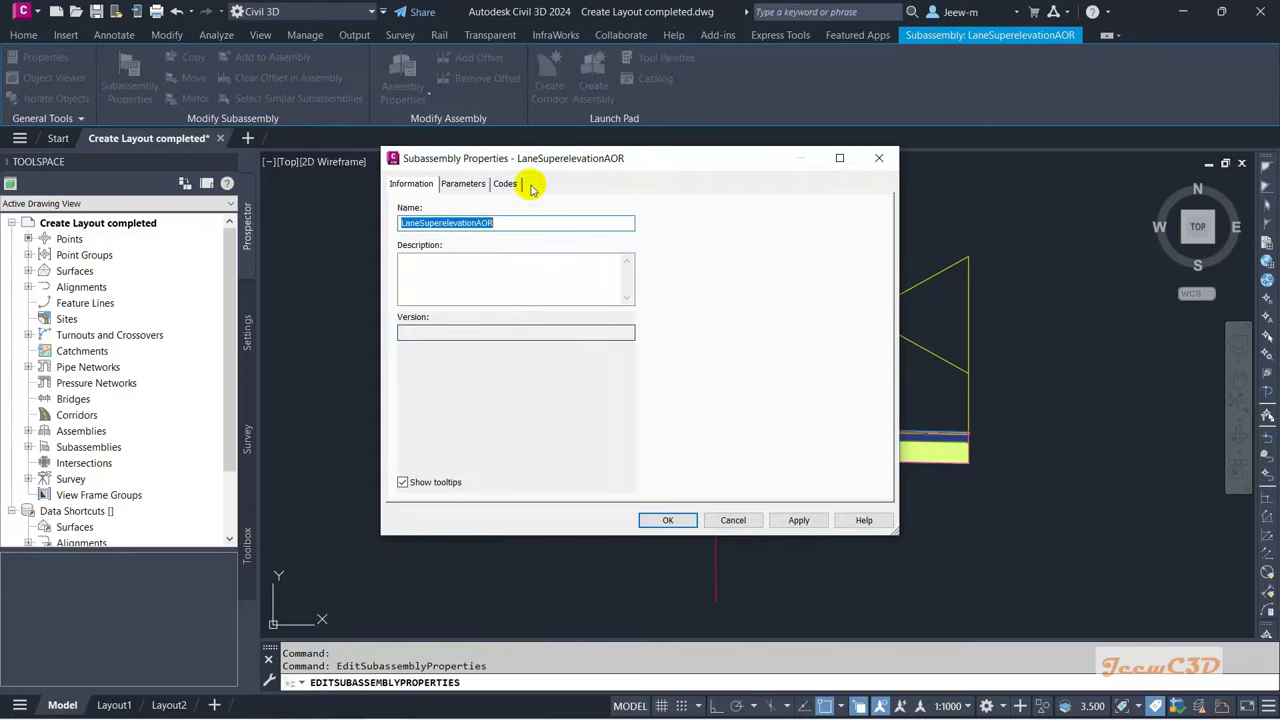
drag(566, 167, 348, 209)
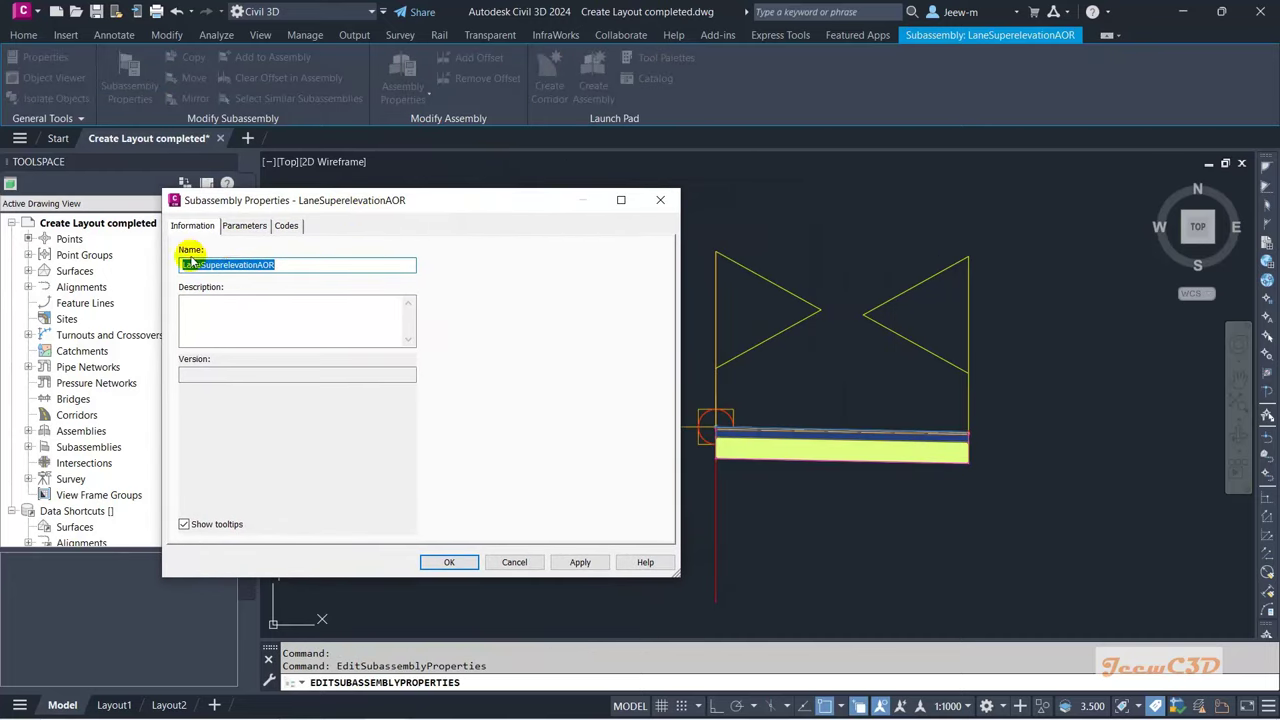
drag(288, 265, 153, 272)
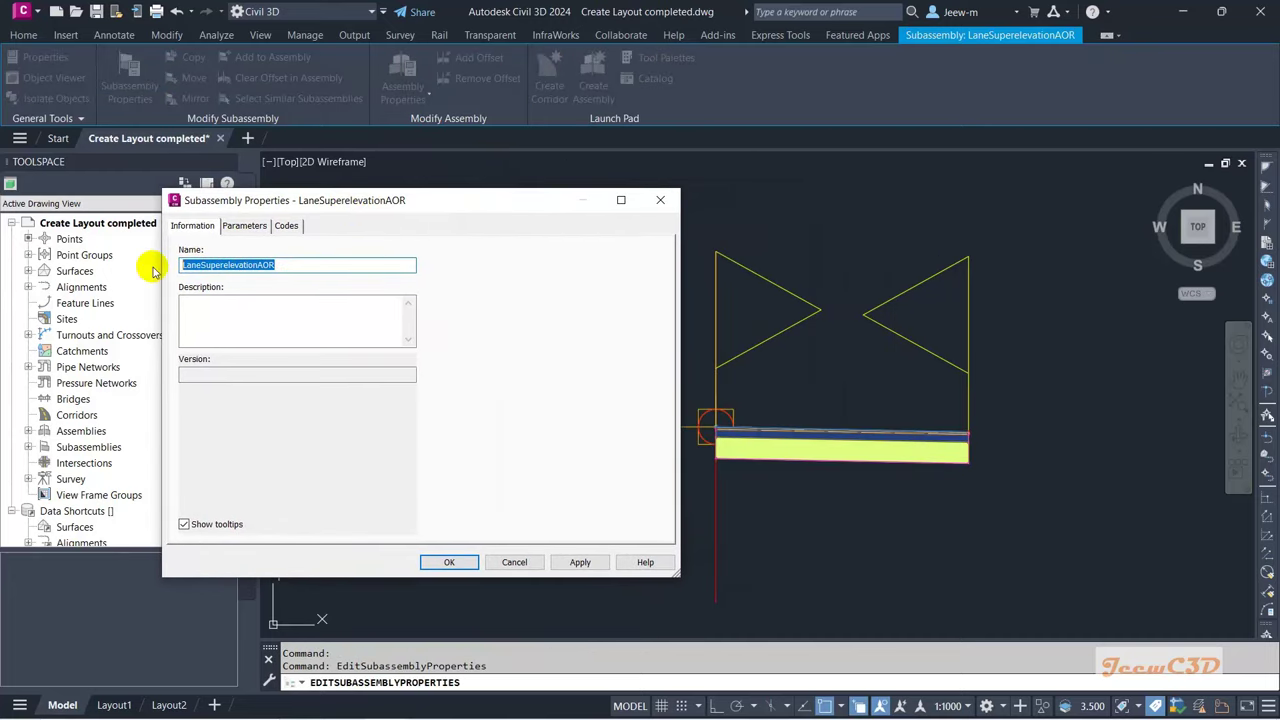
text(Lane R)
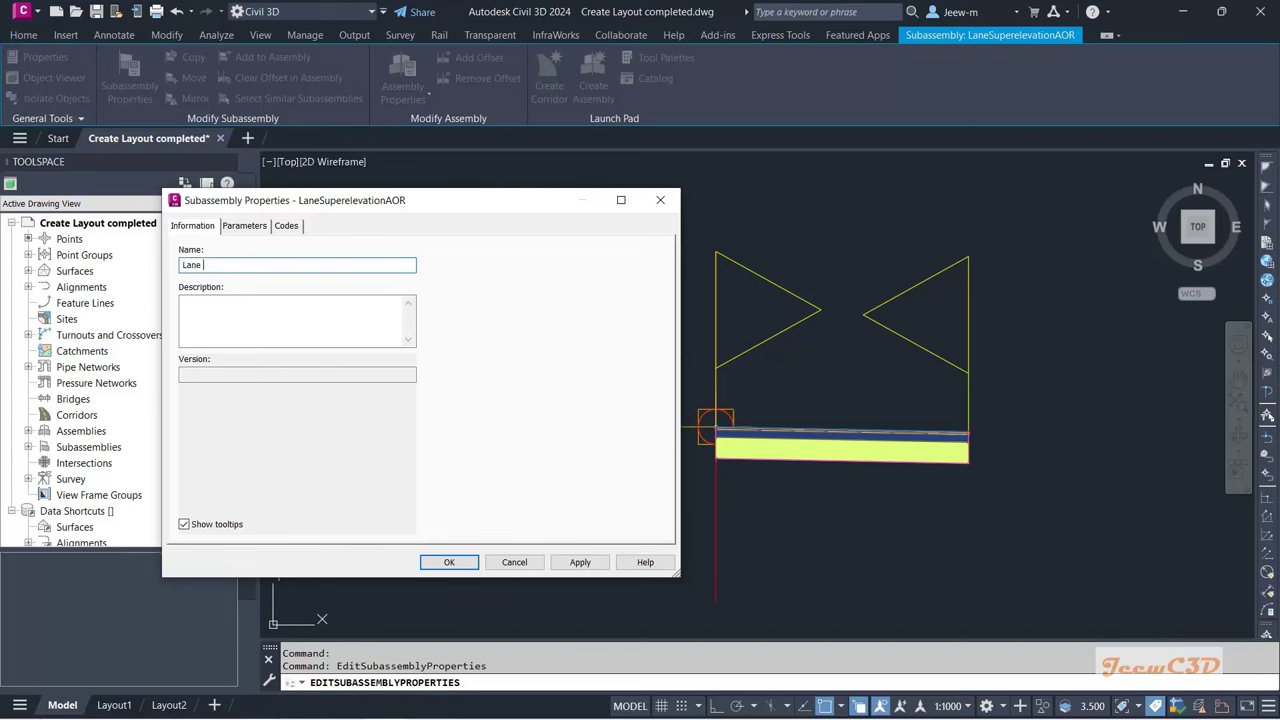
Step: Set the Lane R subassembly's width to 3.5 m and its default slope to -2.5%
click(248, 228)
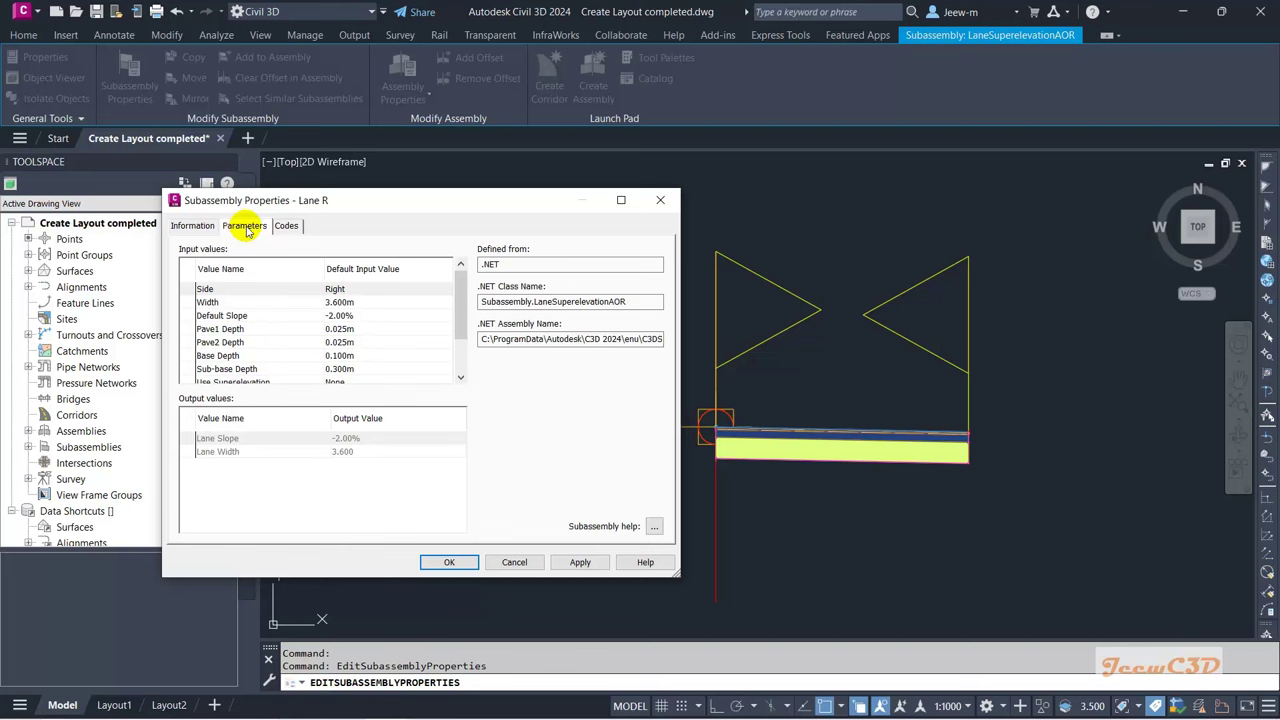
click(357, 307)
click(359, 307)
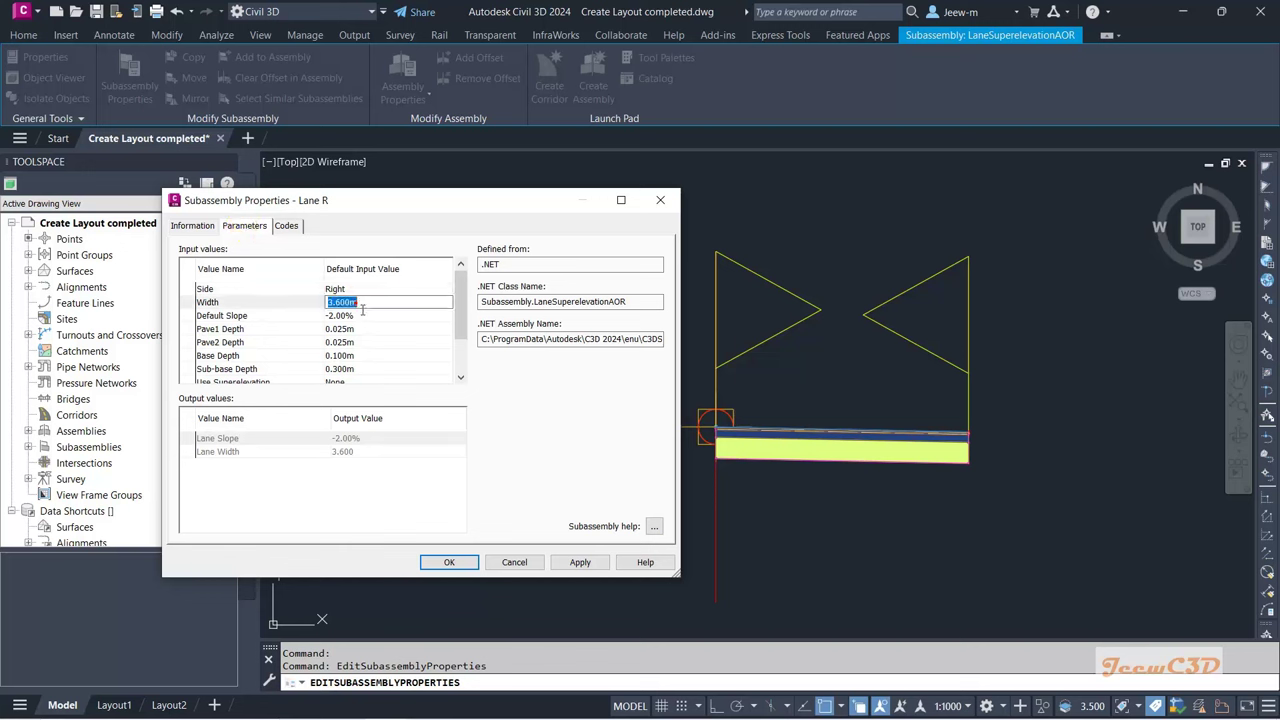
text(3.5)
key(Return)
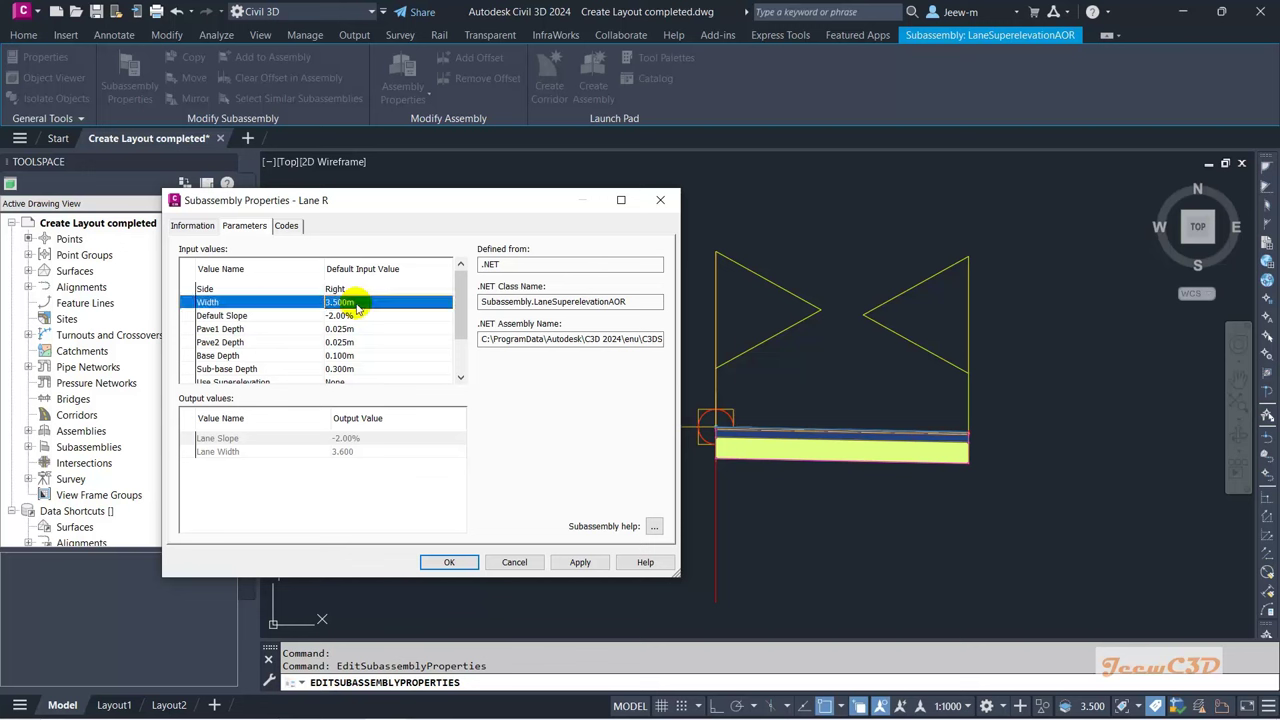
click(363, 315)
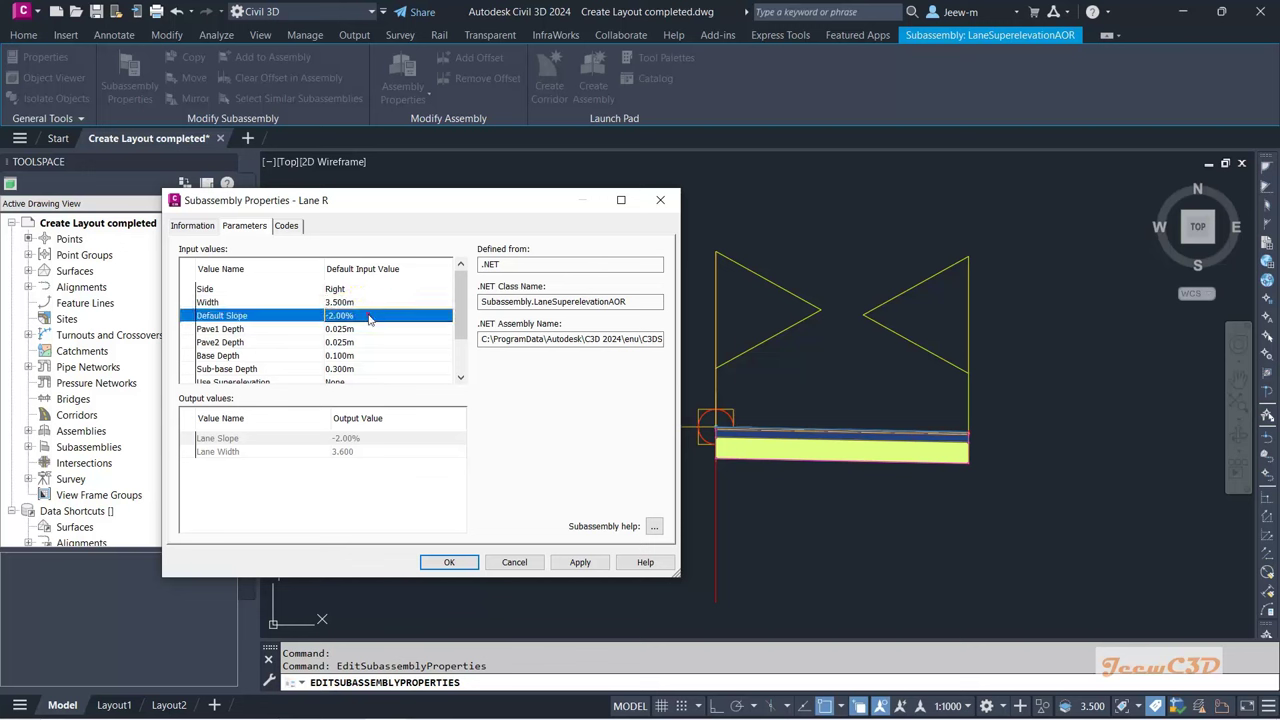
click(369, 315)
text(-)
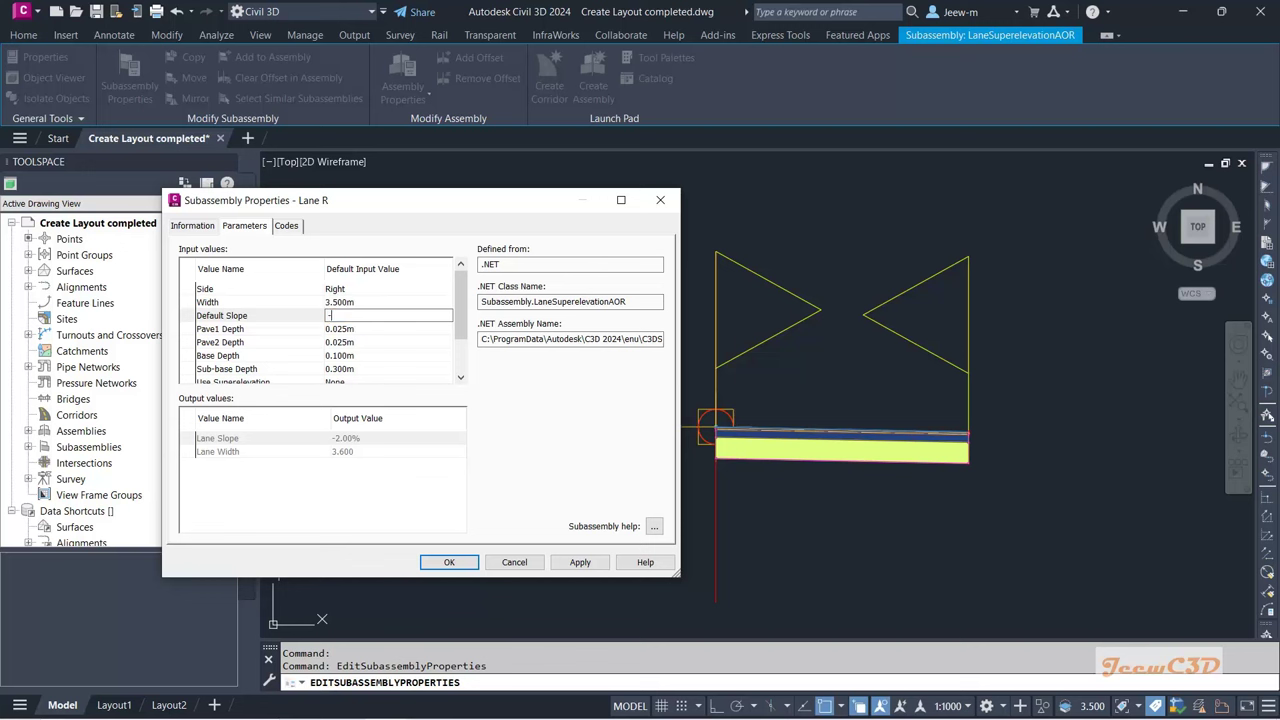
text(2.5)
key(Return)
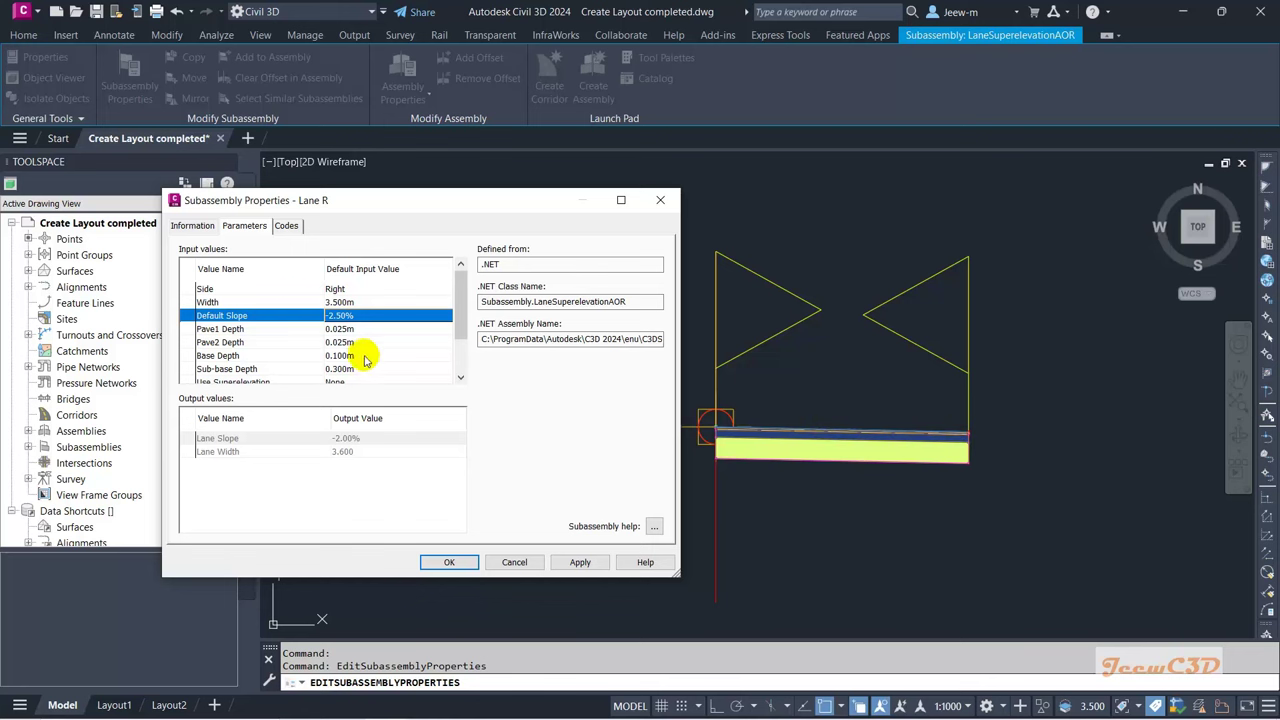
Step: Enlarge the subassembly properties dialog and set both the Pave1 and Pave2 depths to 0.05 m
drag(429, 200, 440, 166)
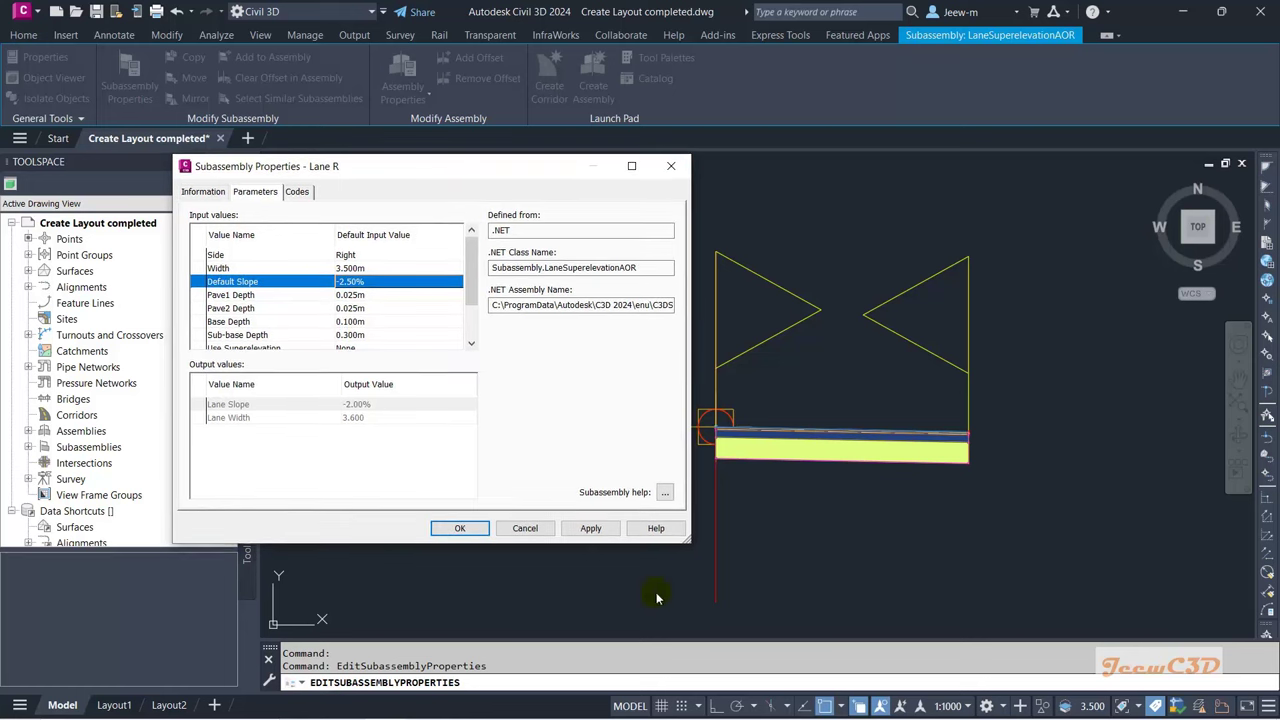
drag(693, 552, 732, 630)
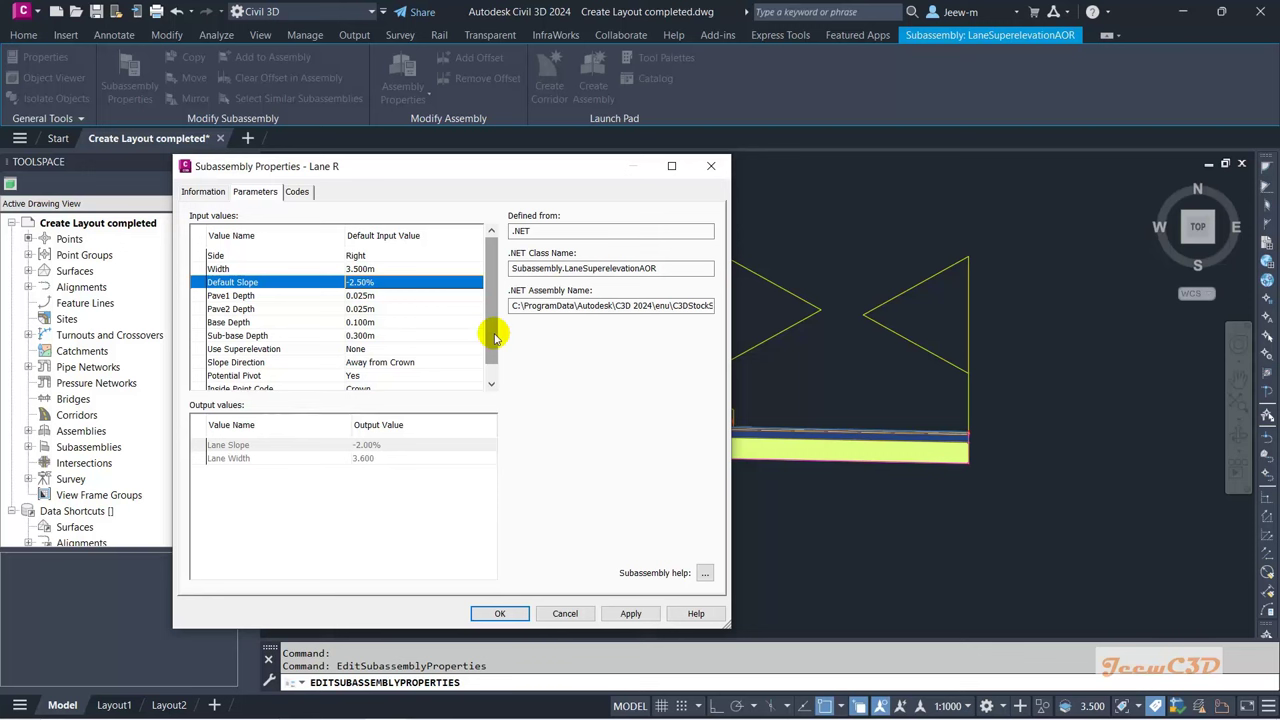
click(362, 296)
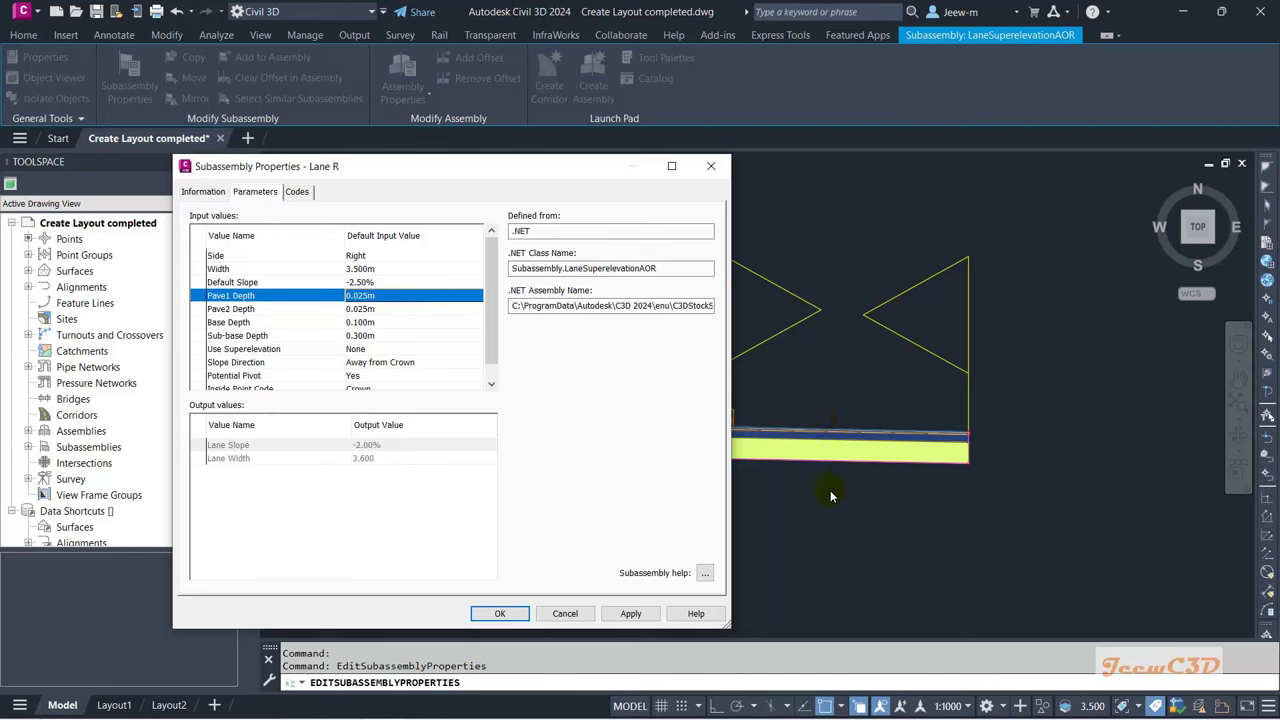
click(362, 296)
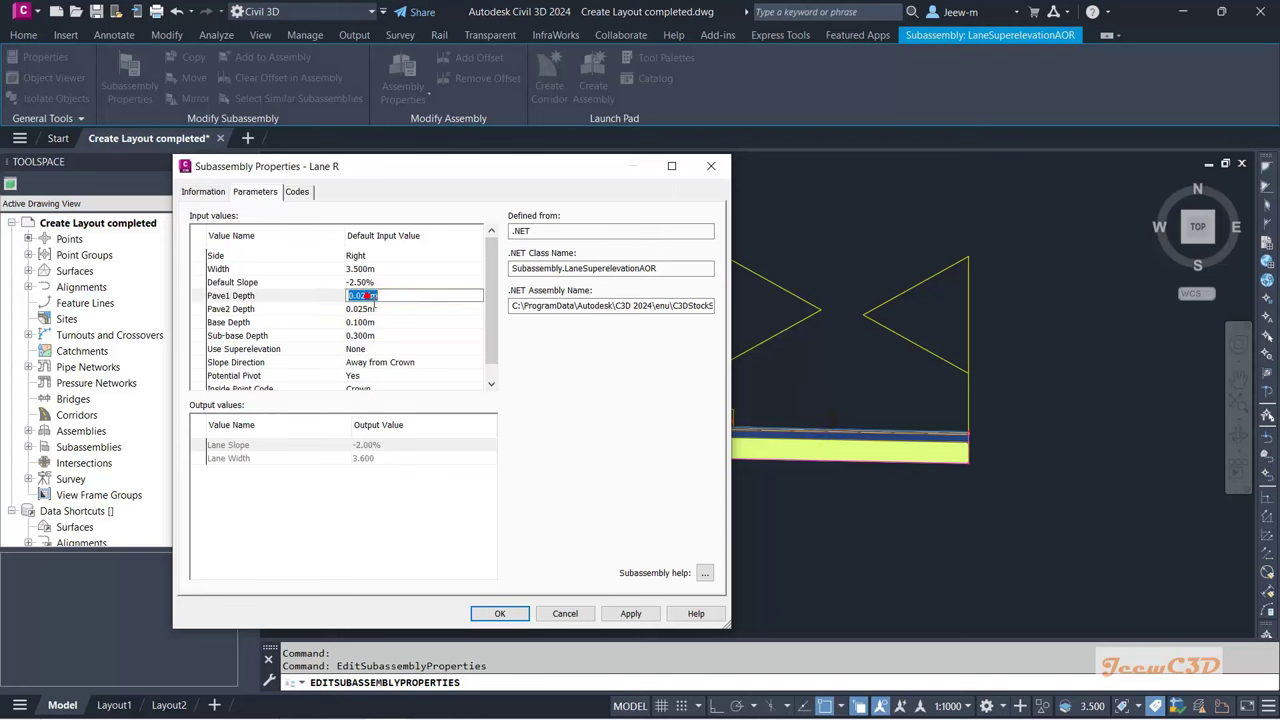
text(0.05)
key(Return)
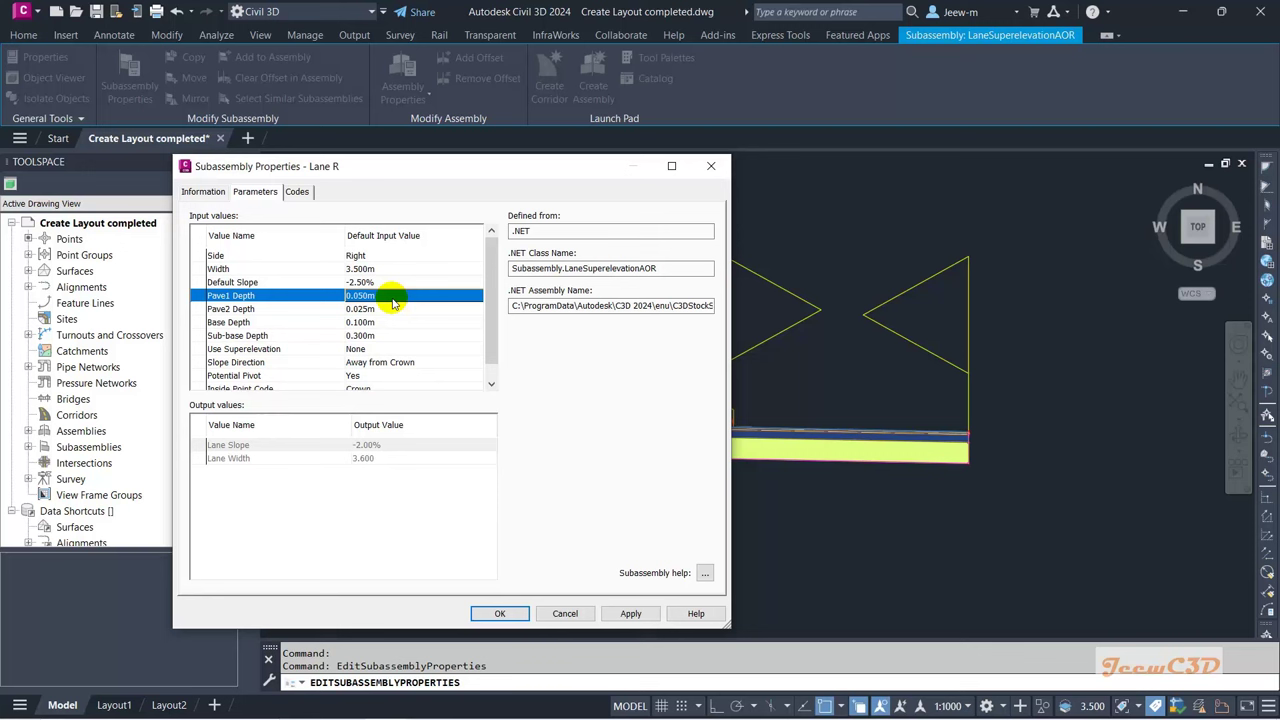
click(370, 309)
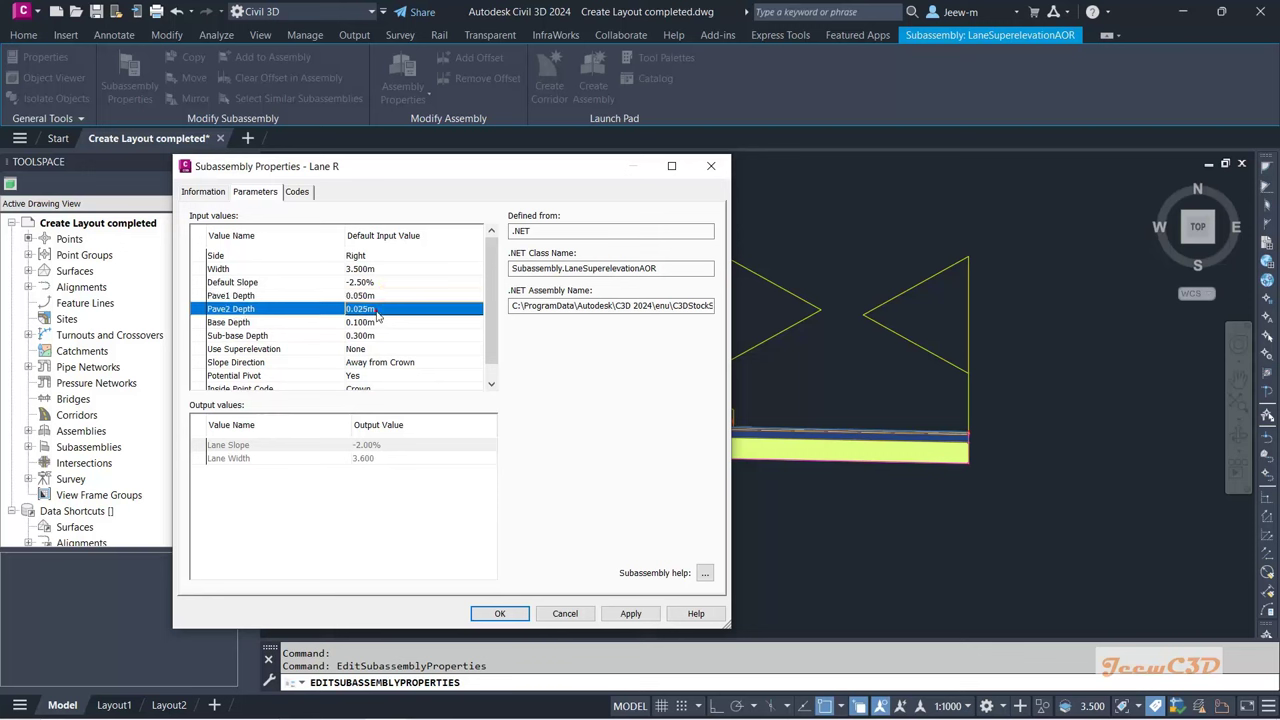
click(370, 309)
text(.05)
key(Return)
Step: Review Lane R's base and sub-base depths, its available Use Superelevation options and its slope direction
click(362, 323)
click(360, 323)
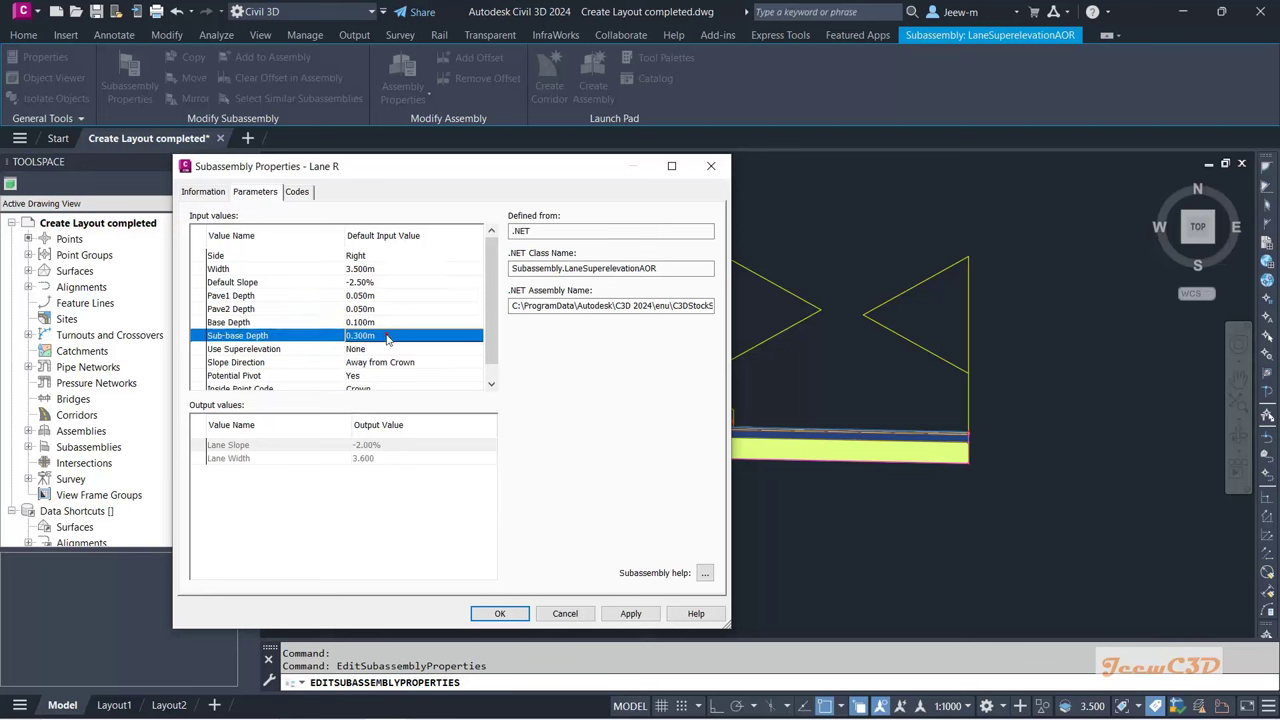
click(386, 336)
scroll(470, 332, down, 1)
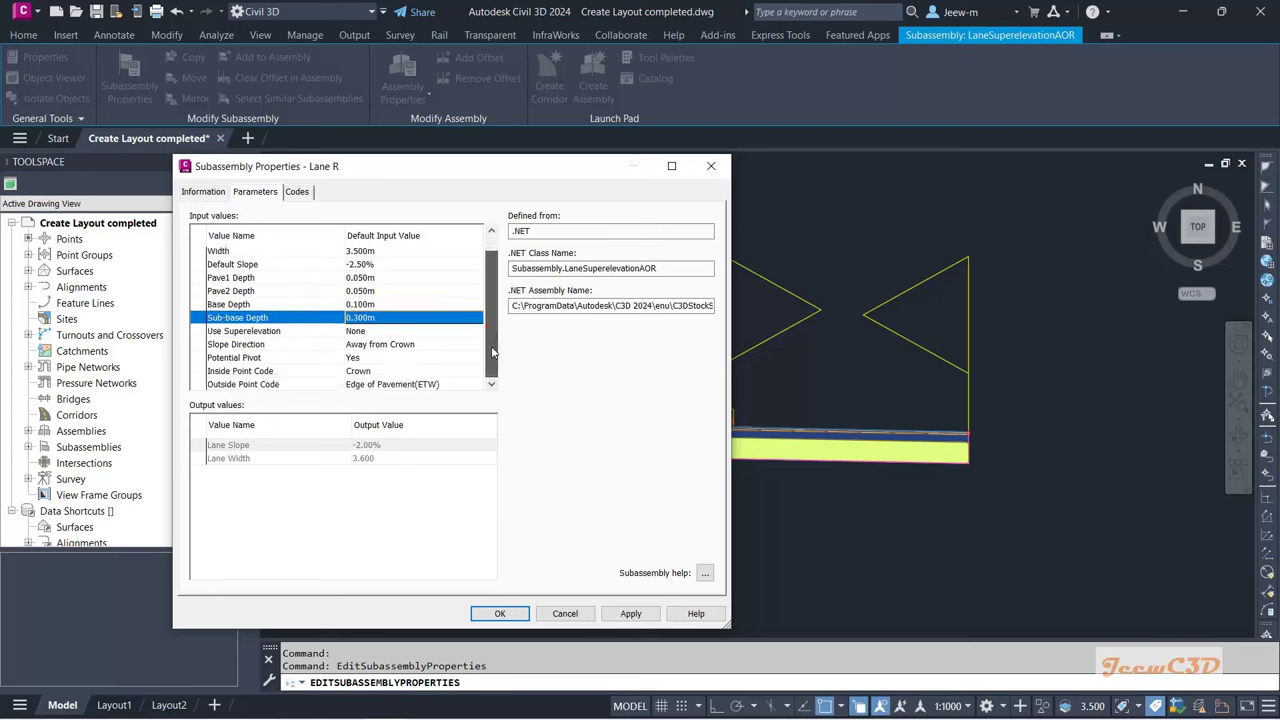
click(385, 333)
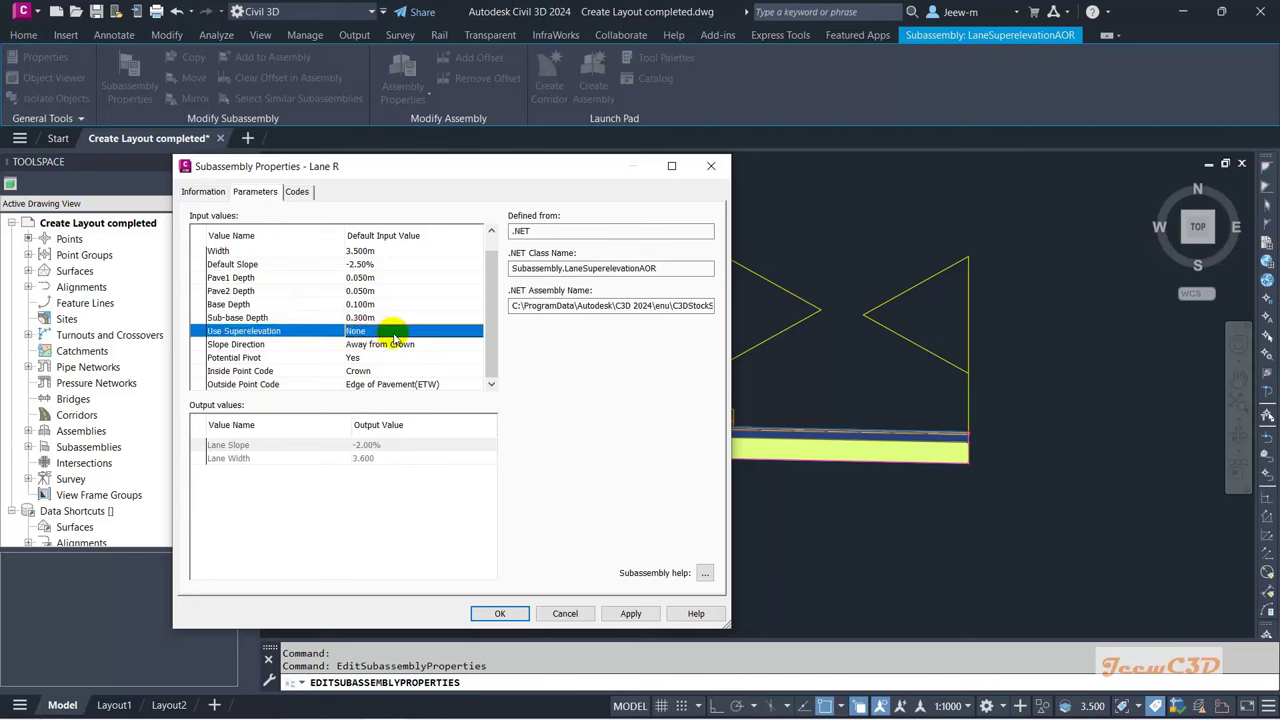
click(395, 336)
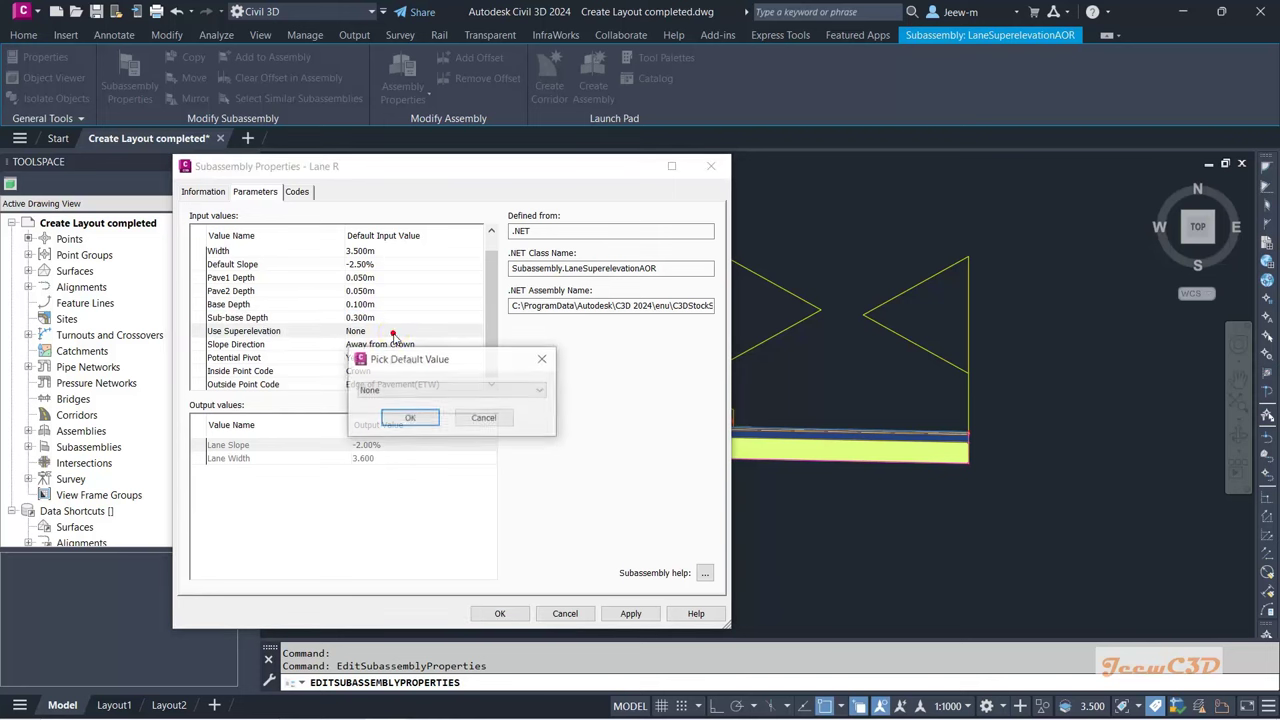
click(410, 390)
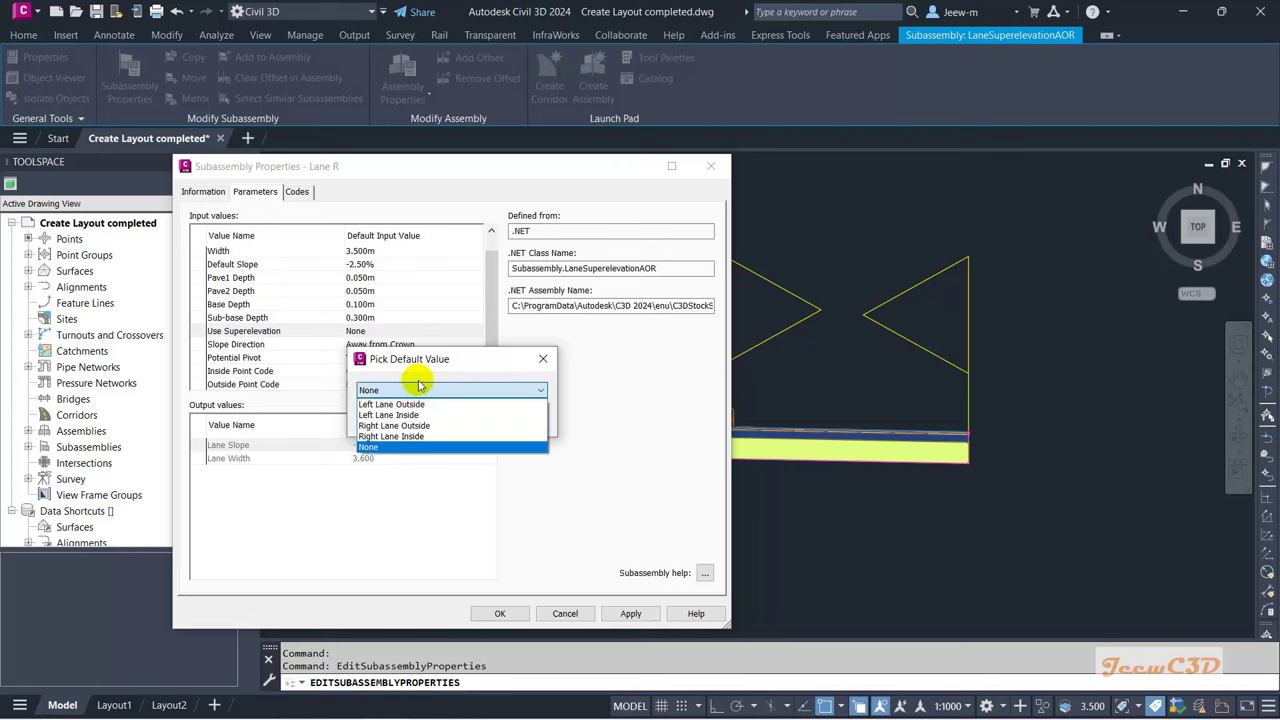
click(543, 360)
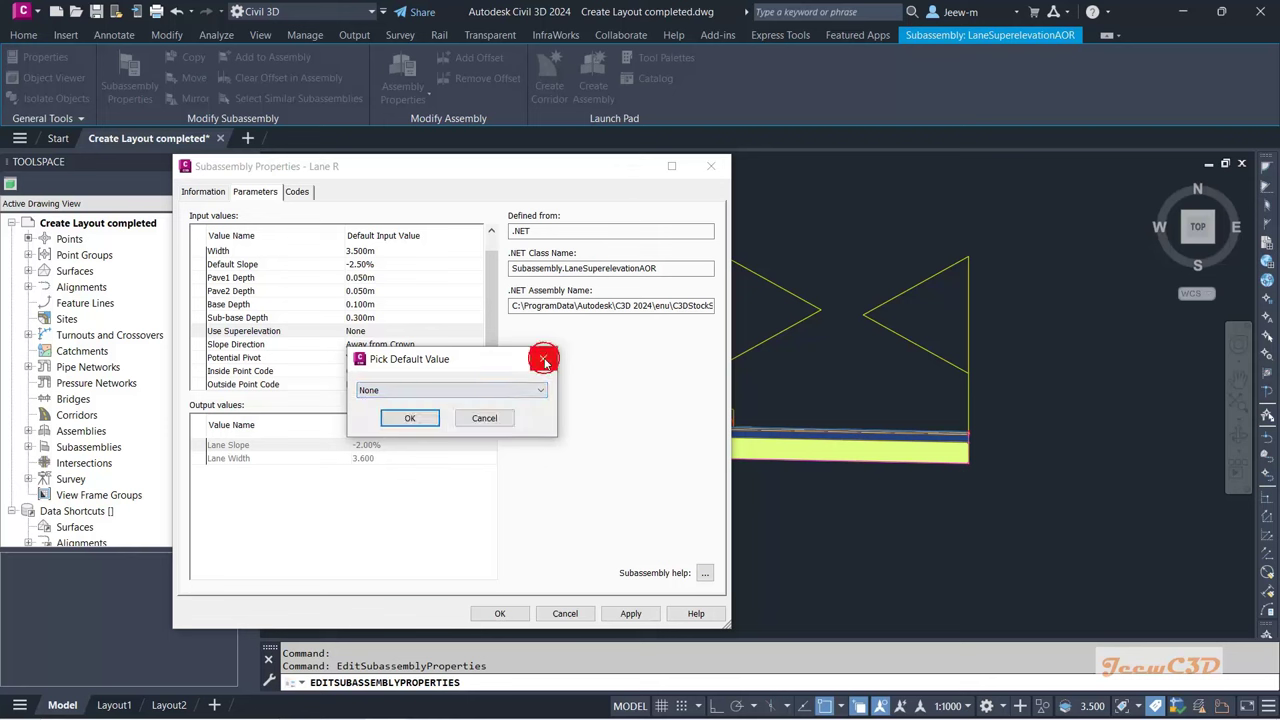
click(545, 362)
click(445, 349)
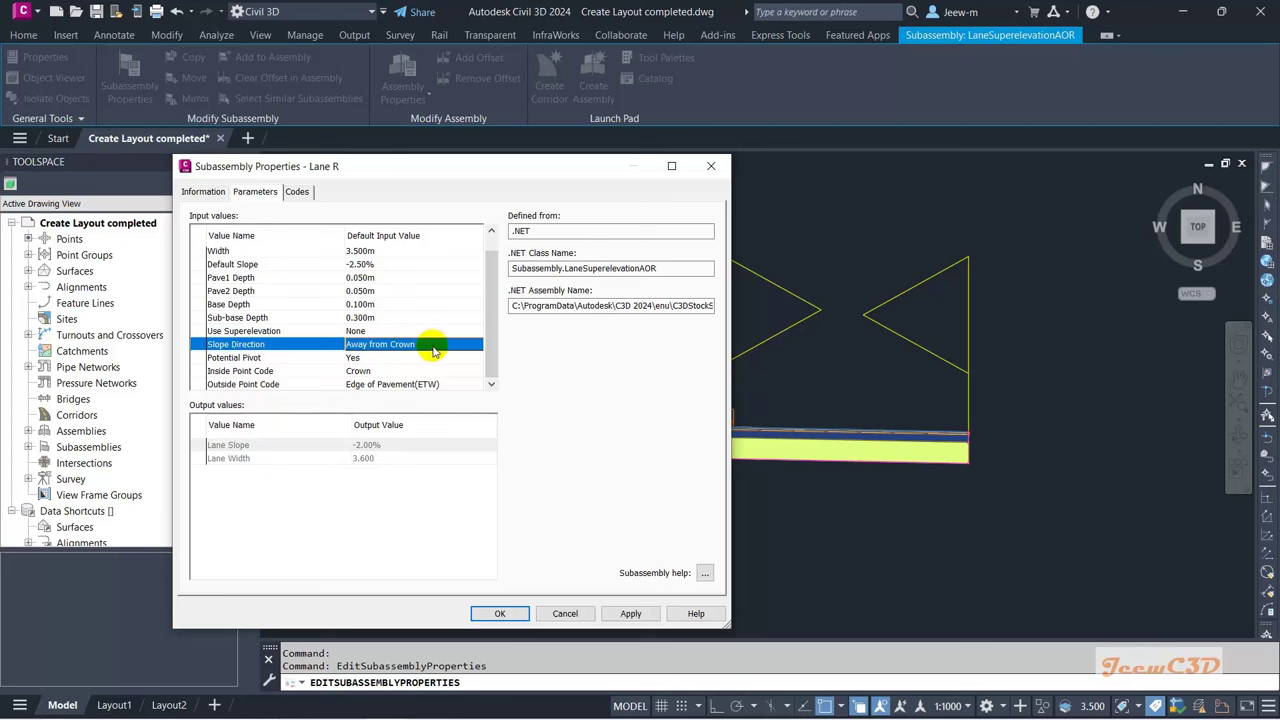
Step: Set Lane R's Potential Pivot to No, move the properties dialog clear of the assembly, and apply the changed parameters
click(282, 360)
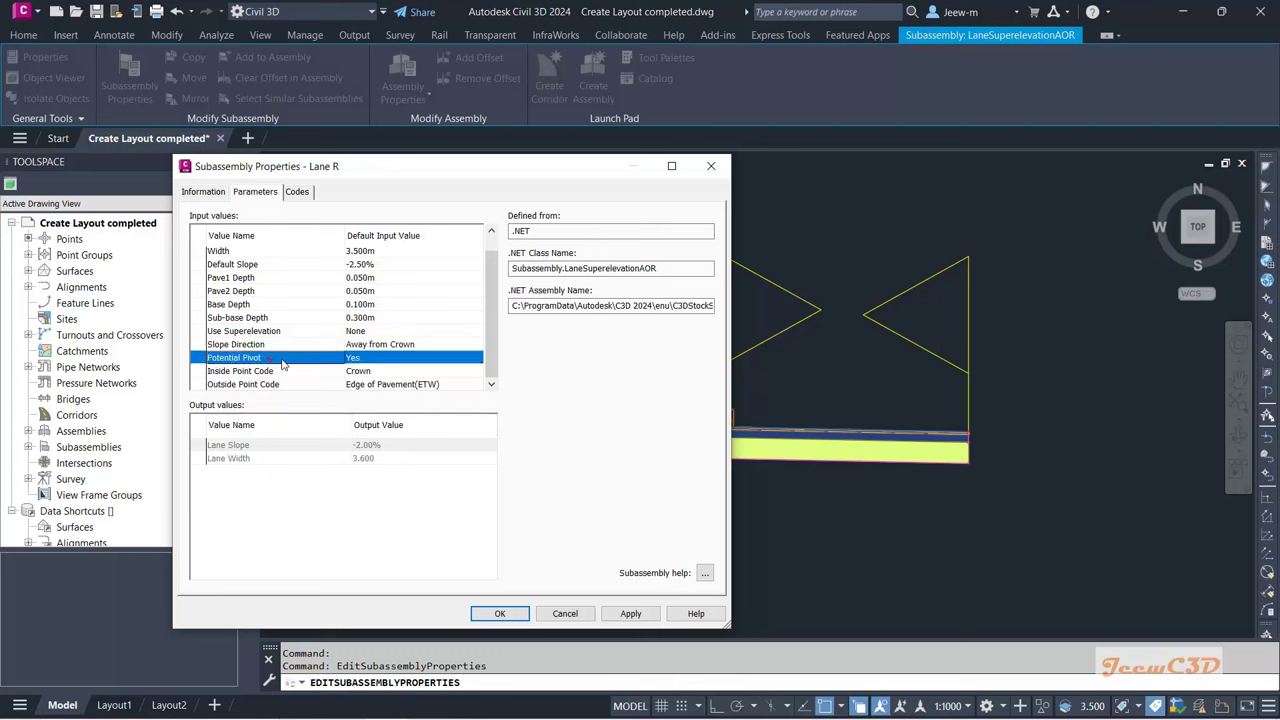
click(388, 362)
click(390, 389)
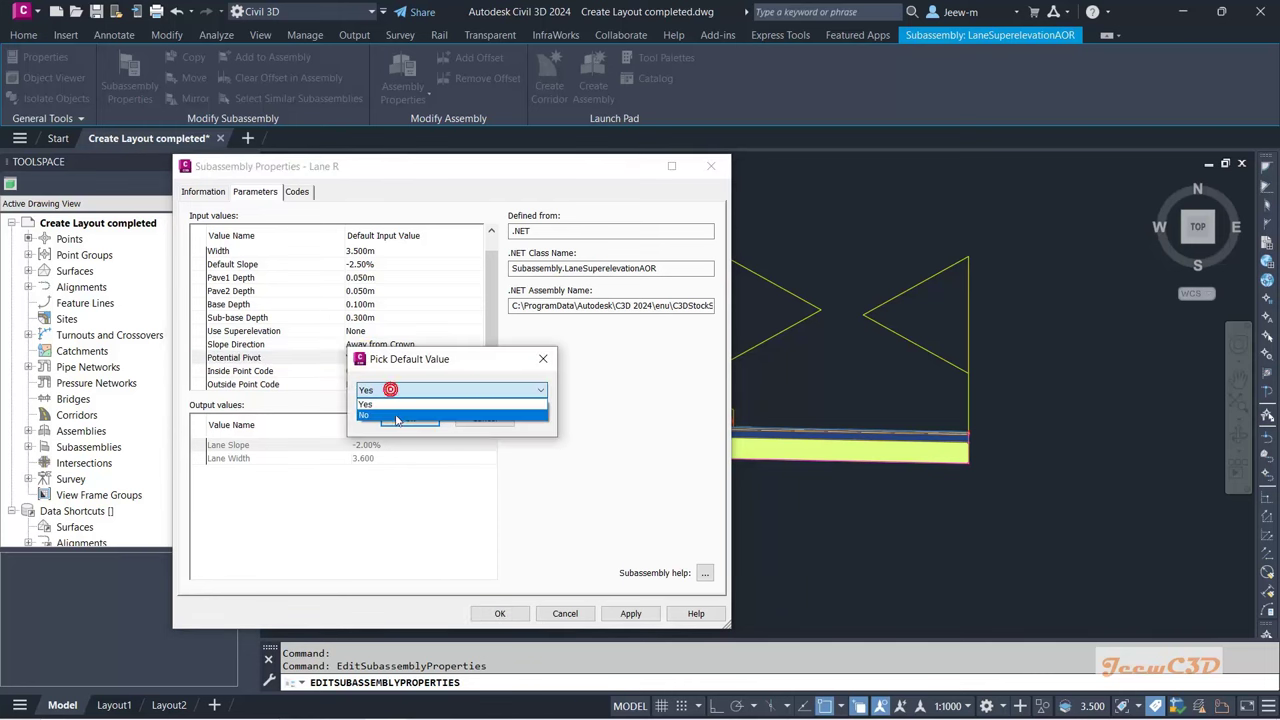
click(396, 416)
click(405, 418)
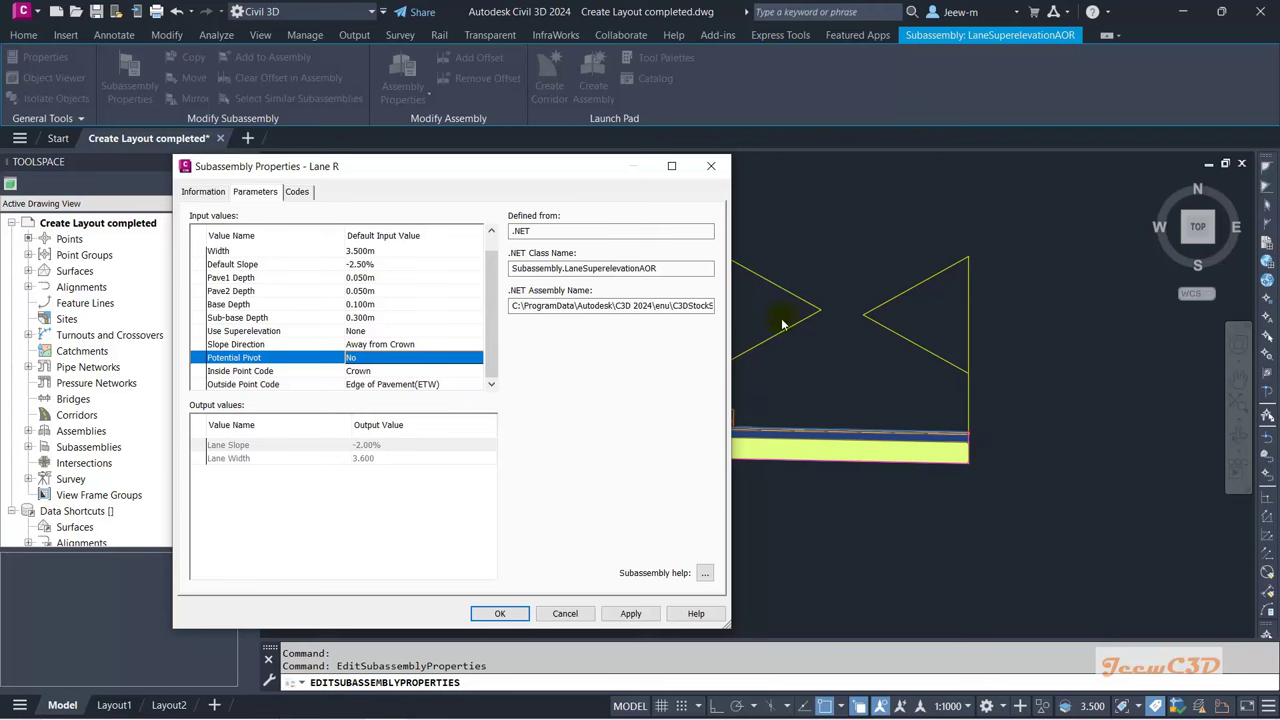
drag(529, 166, 412, 135)
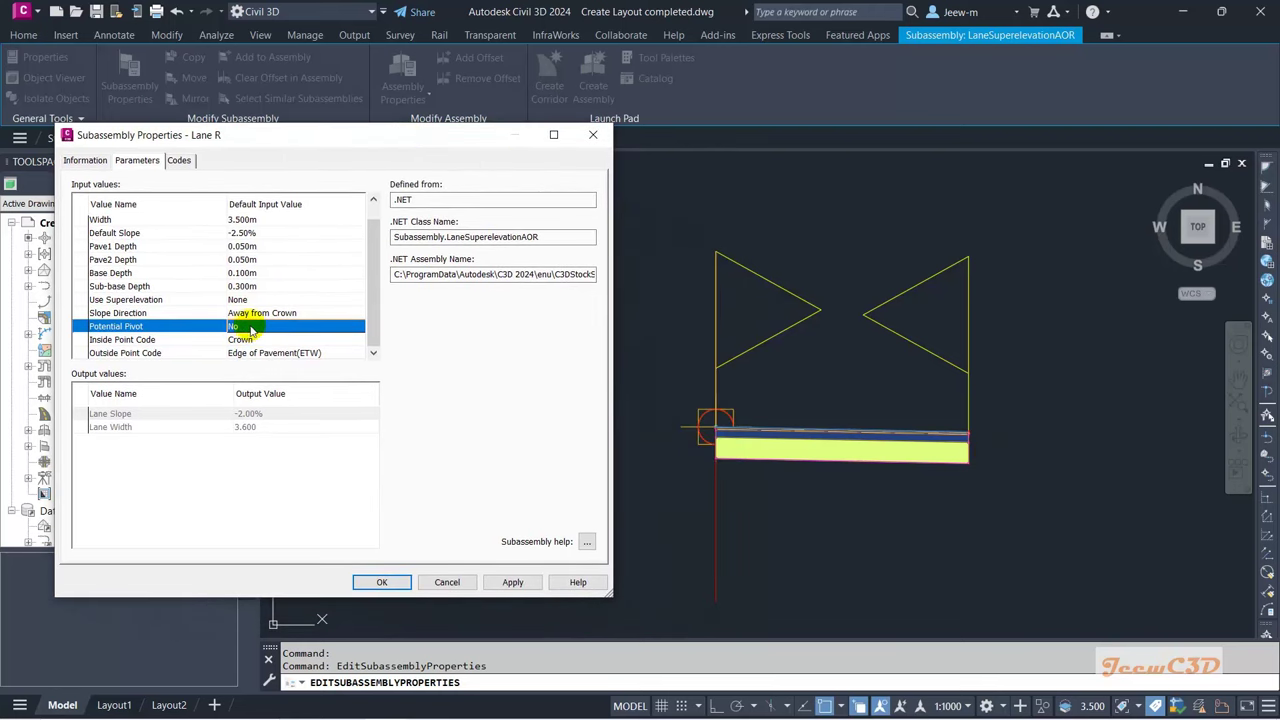
click(510, 581)
click(510, 581)
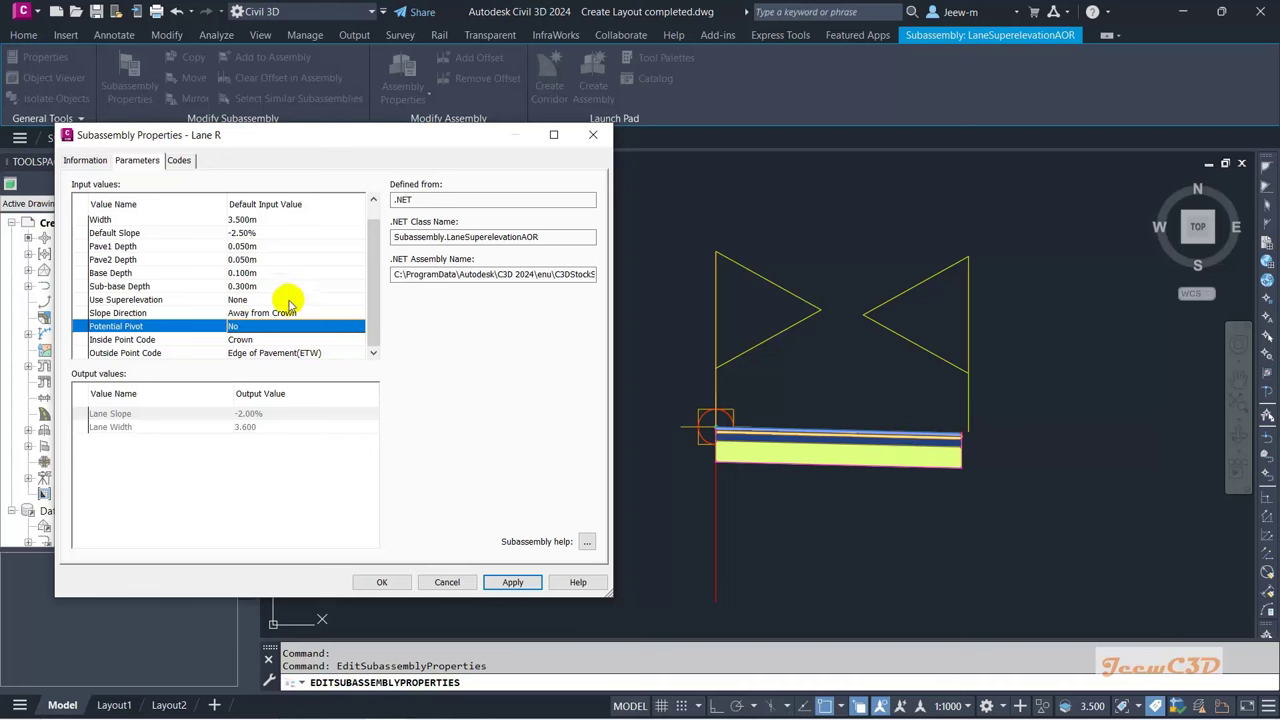
Step: Set Lane R's base depth to 0.2 m and apply it to the assembly
click(258, 274)
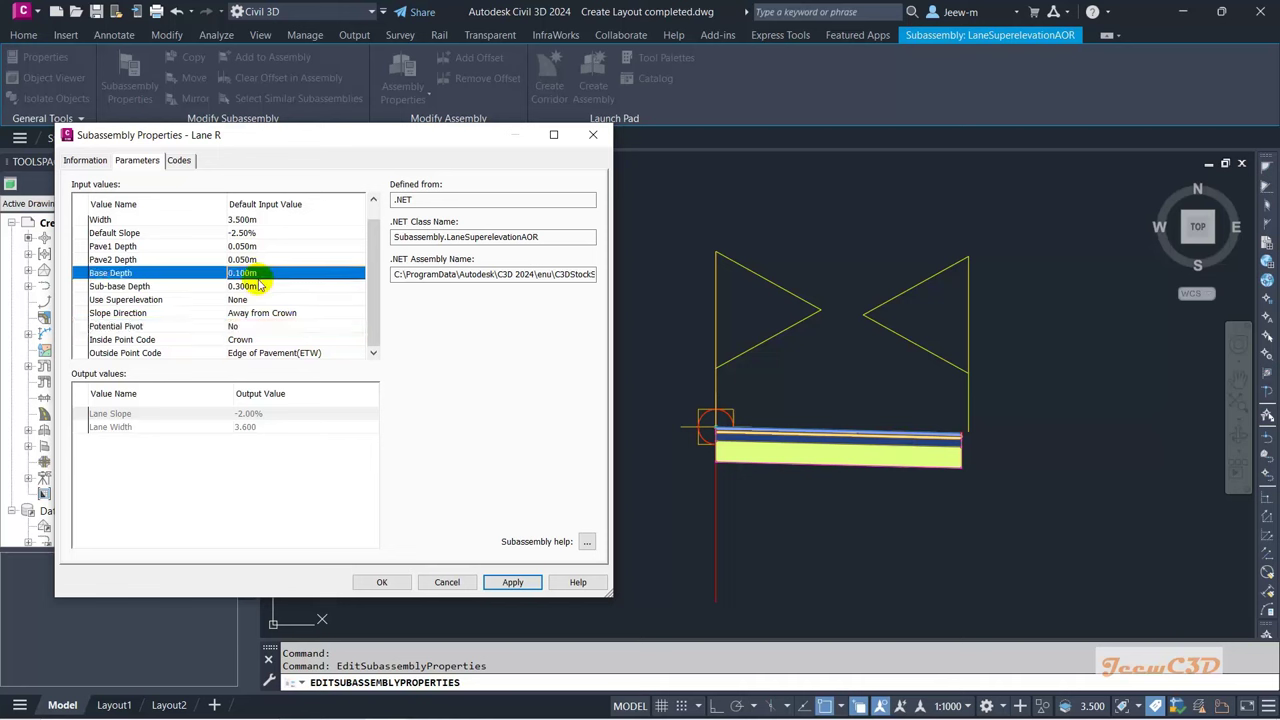
click(264, 276)
text(0)
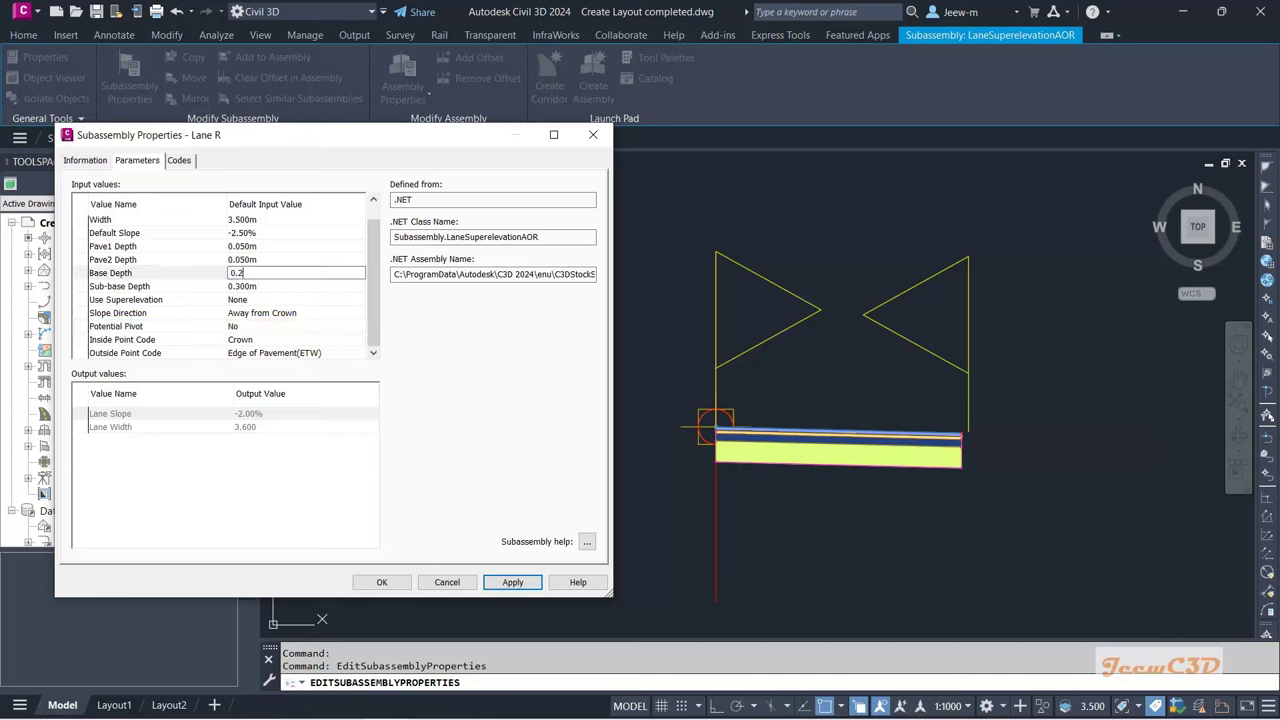
text(.2)
key(Return)
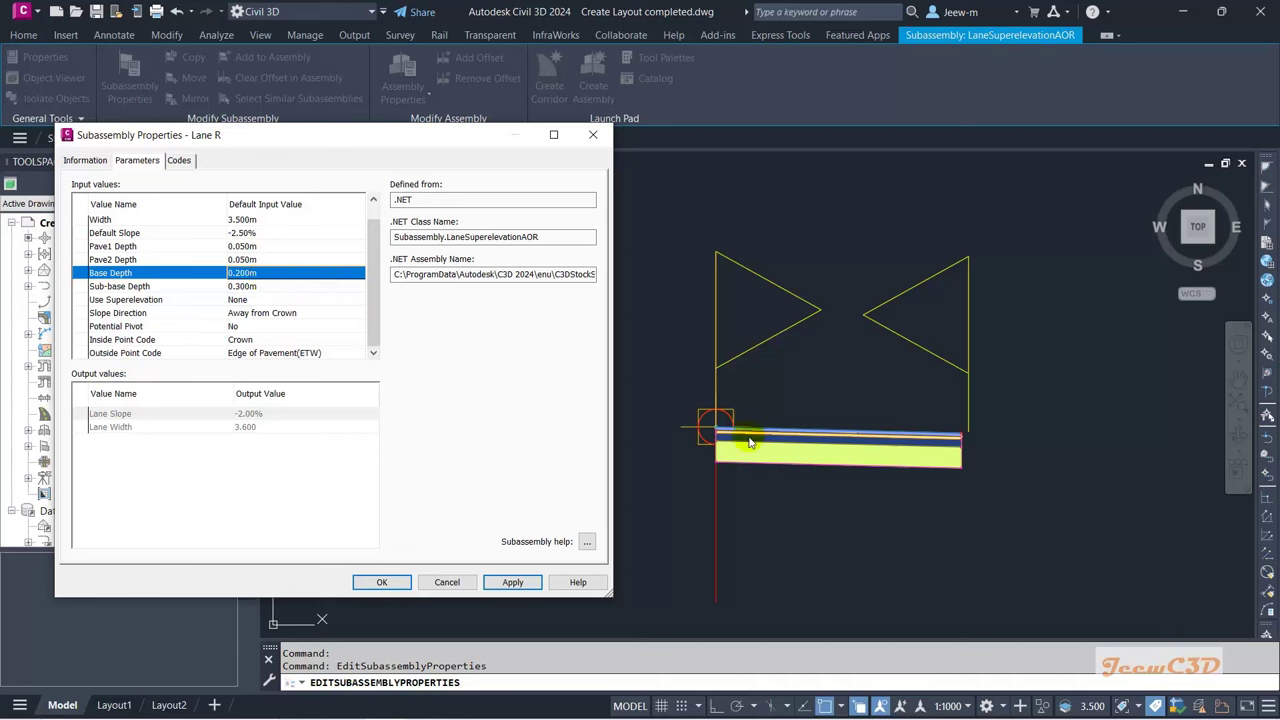
click(512, 582)
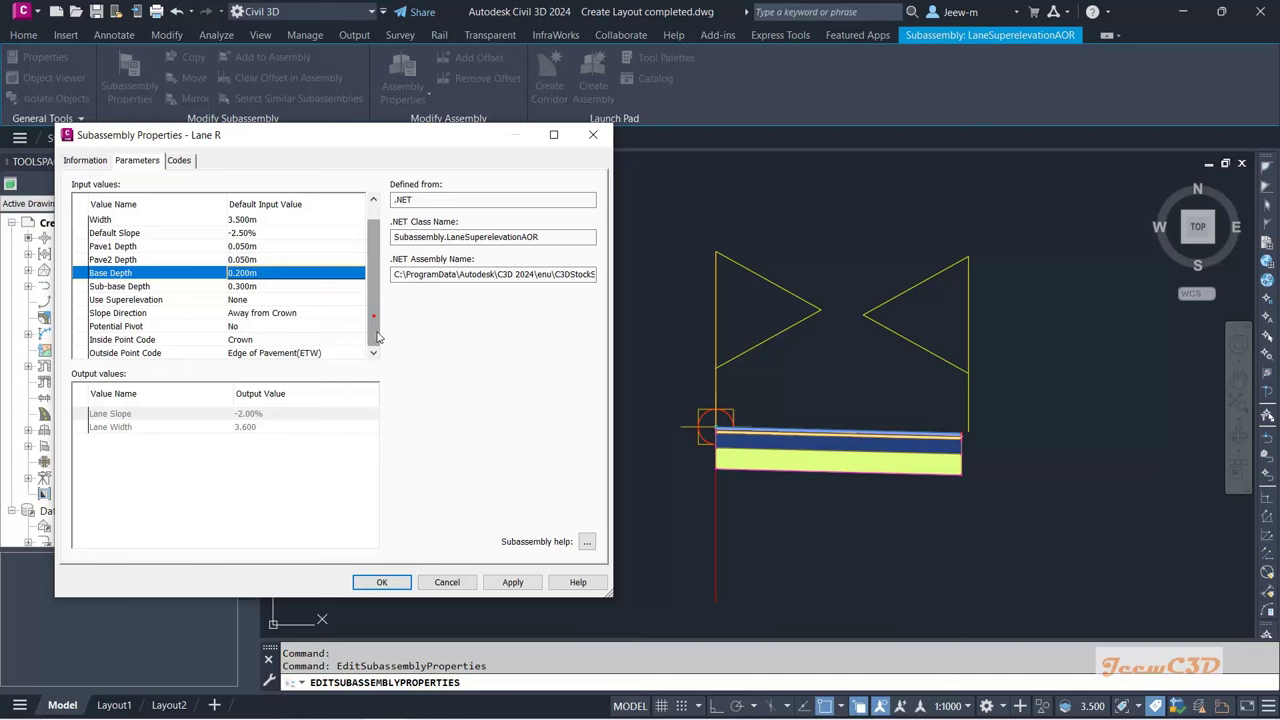
Step: Set Lane R's Outside Point Code to Edge of Lane(Lane), accept the subassembly properties and clear the selection
click(248, 341)
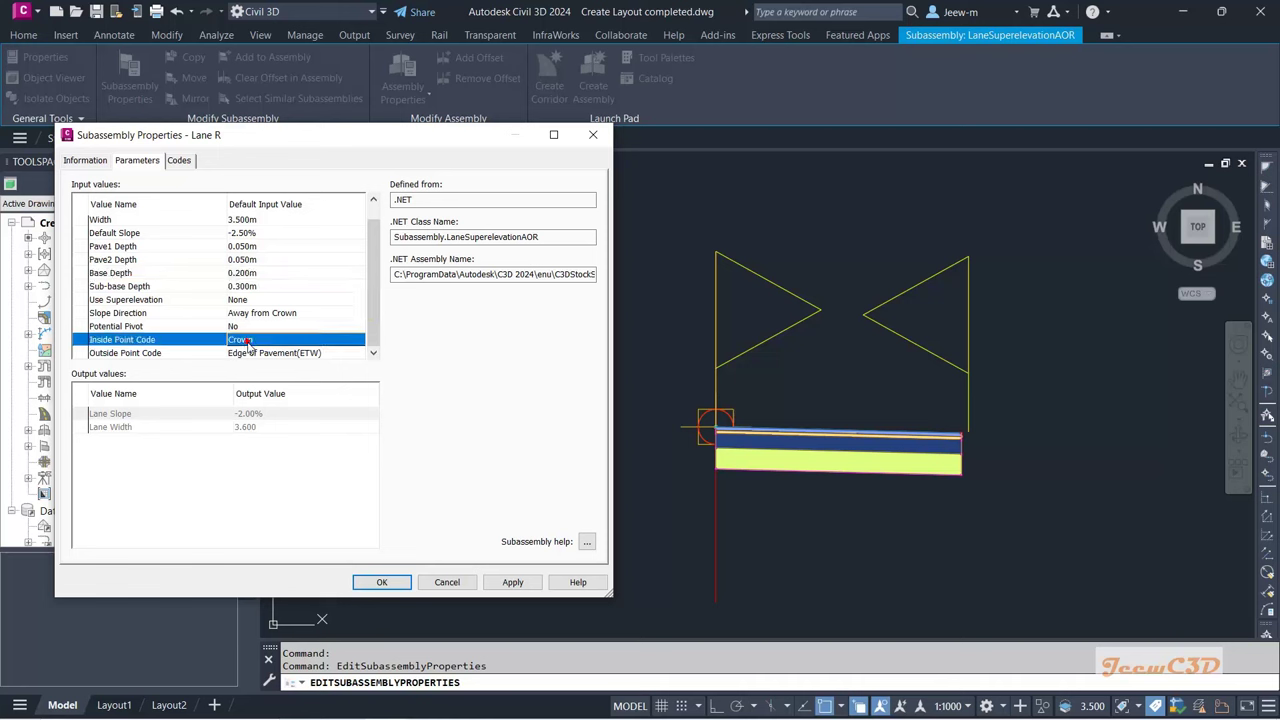
click(253, 353)
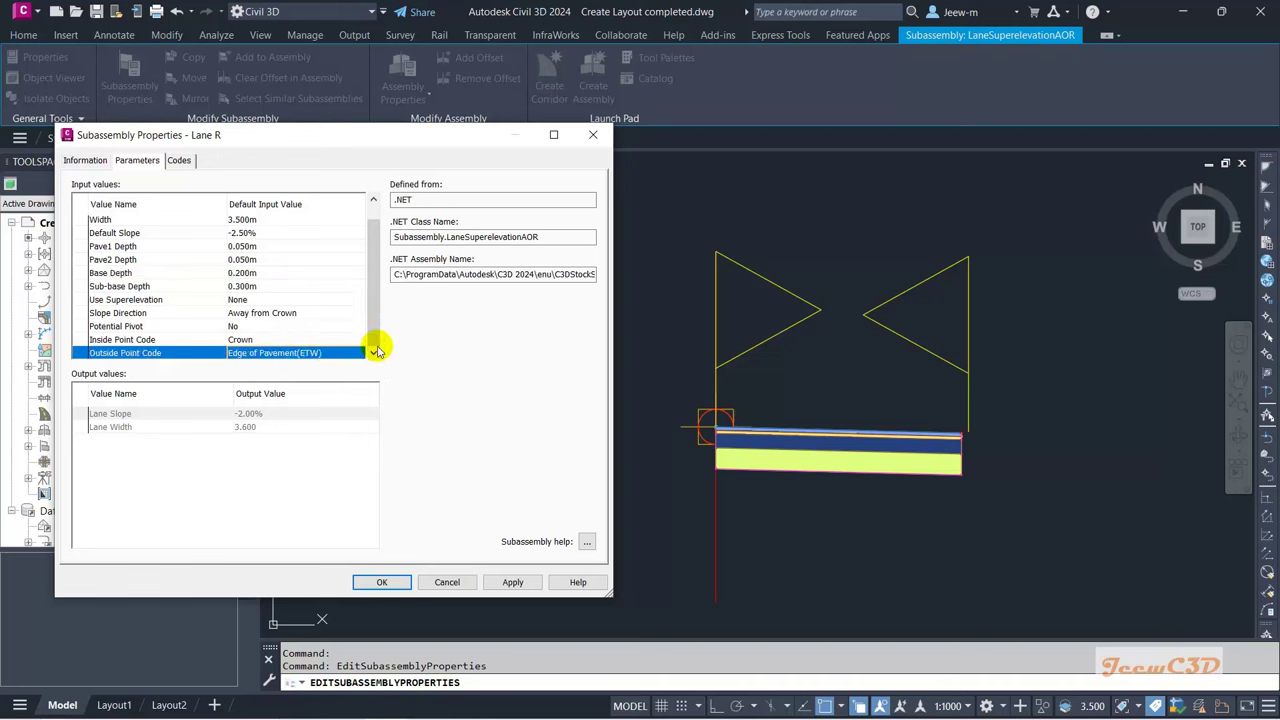
click(318, 353)
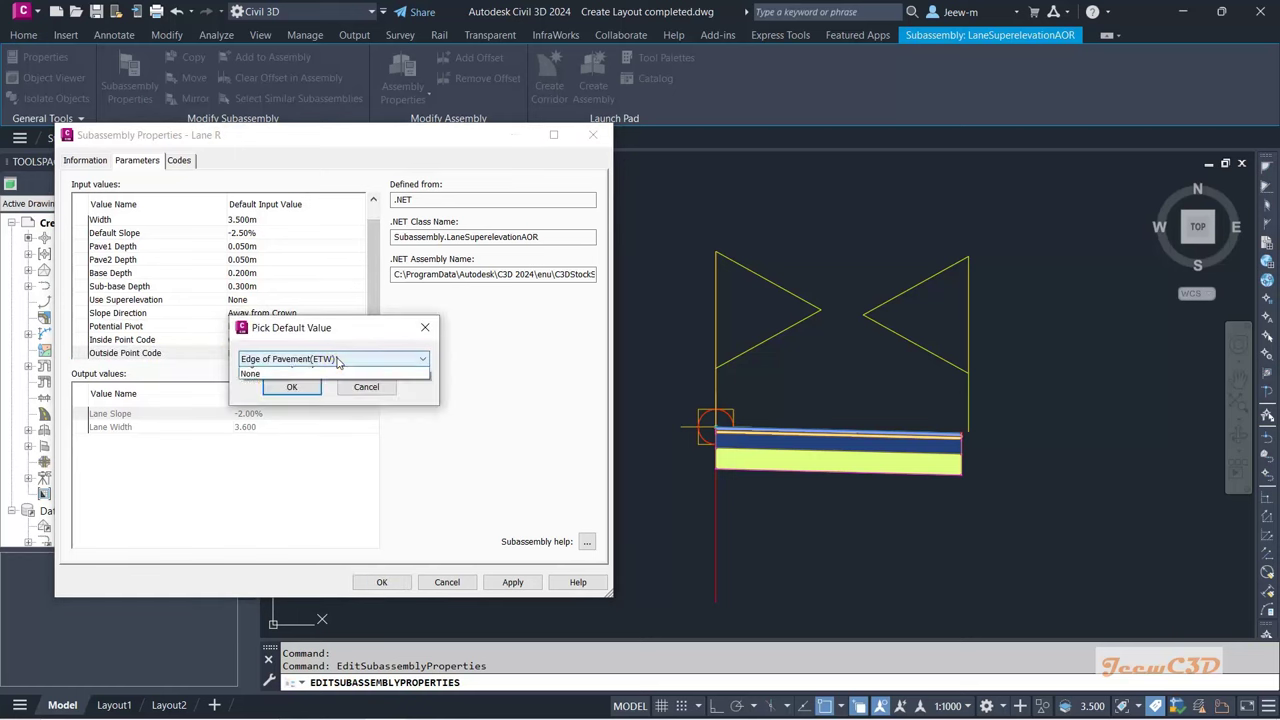
click(318, 359)
click(300, 394)
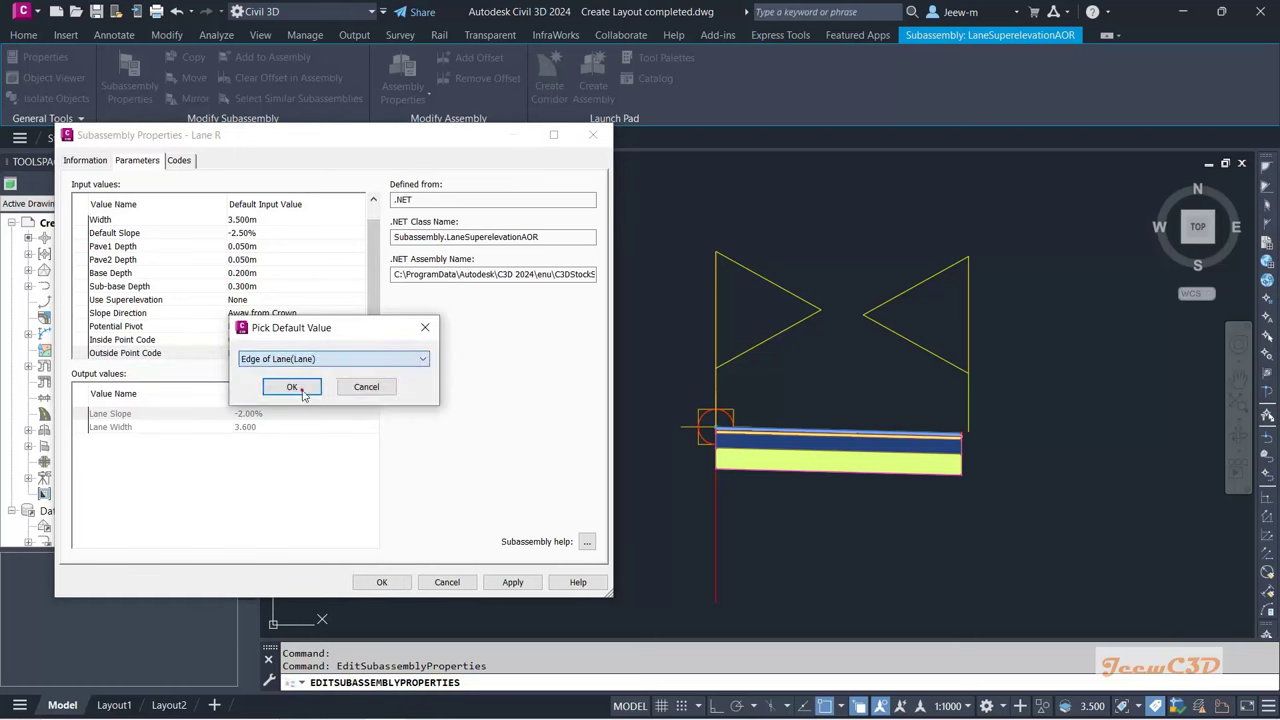
click(293, 390)
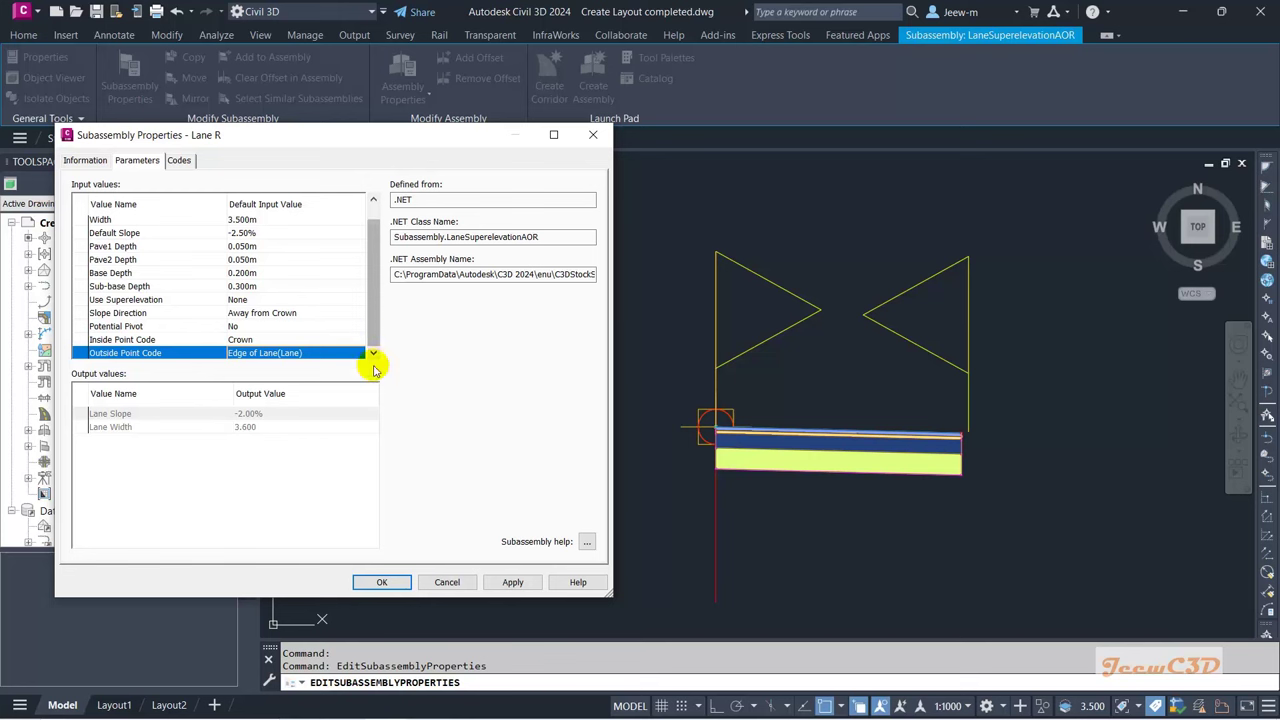
click(384, 583)
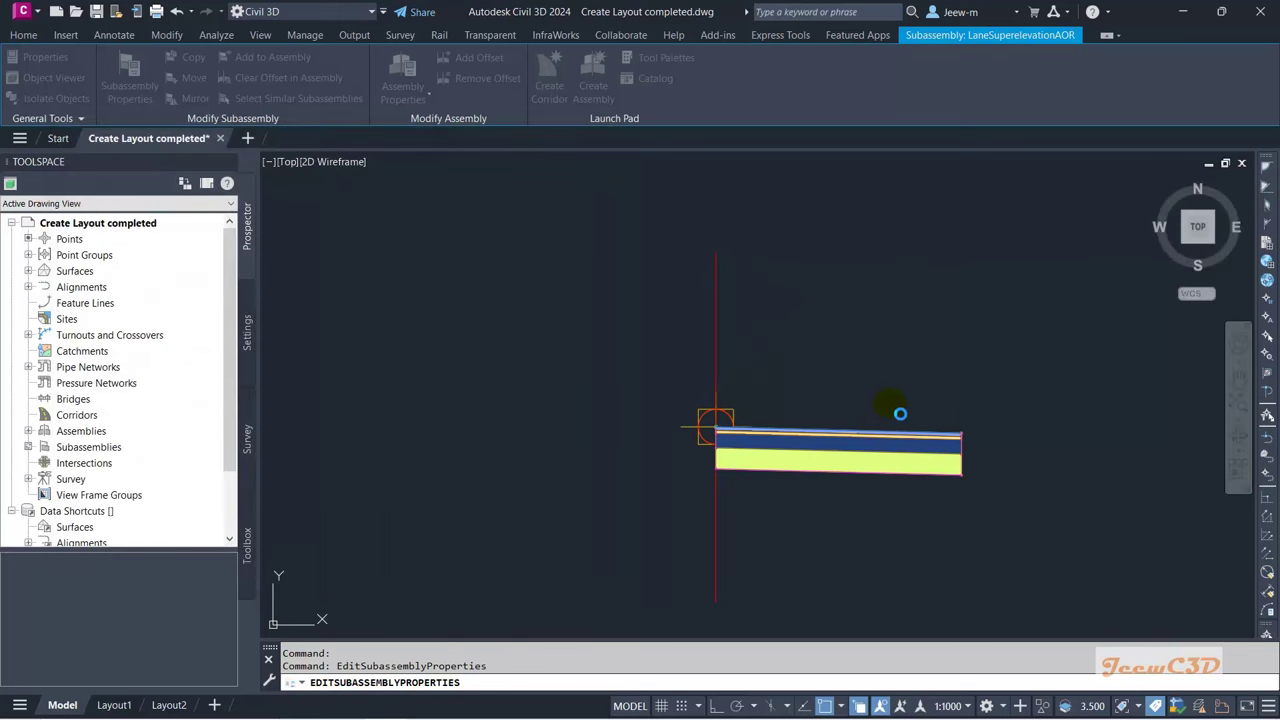
middle_drag(900, 413, 695, 420)
key(Escape)
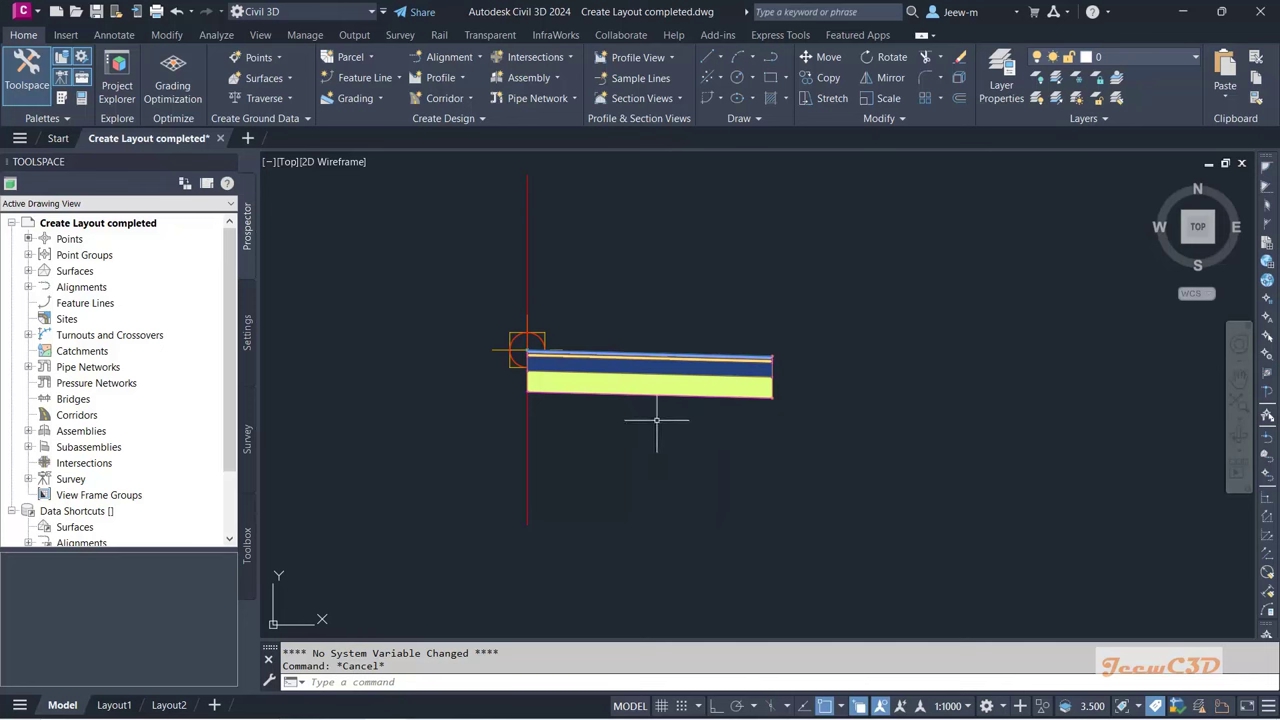
Step: Copy the Lane R subassembly onto the top marker point at its outer edge
middle_drag(657, 420, 543, 463)
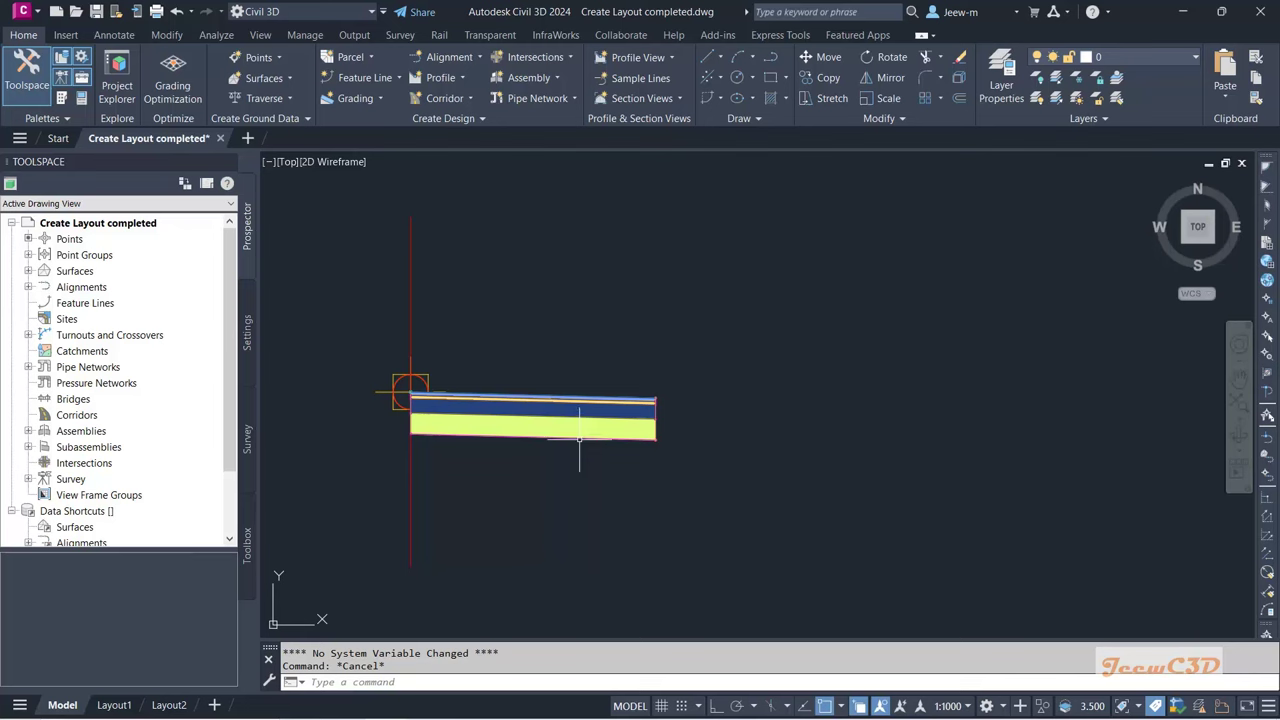
click(579, 438)
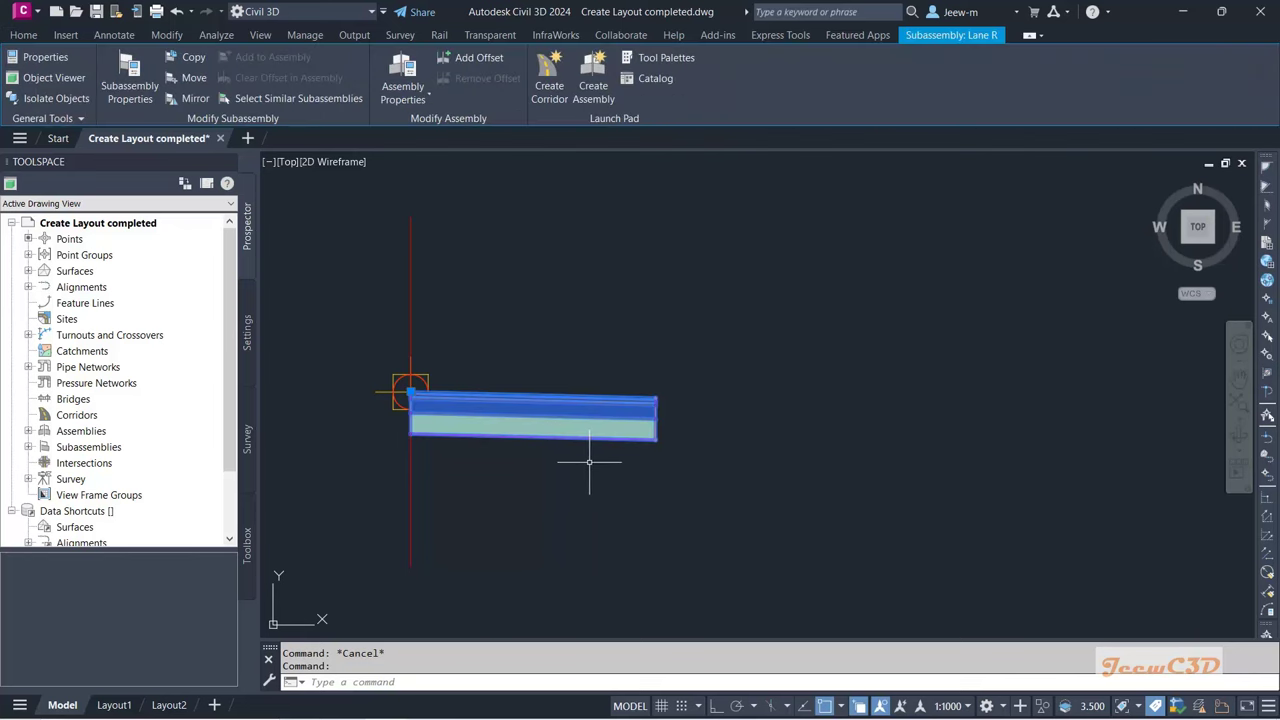
click(195, 60)
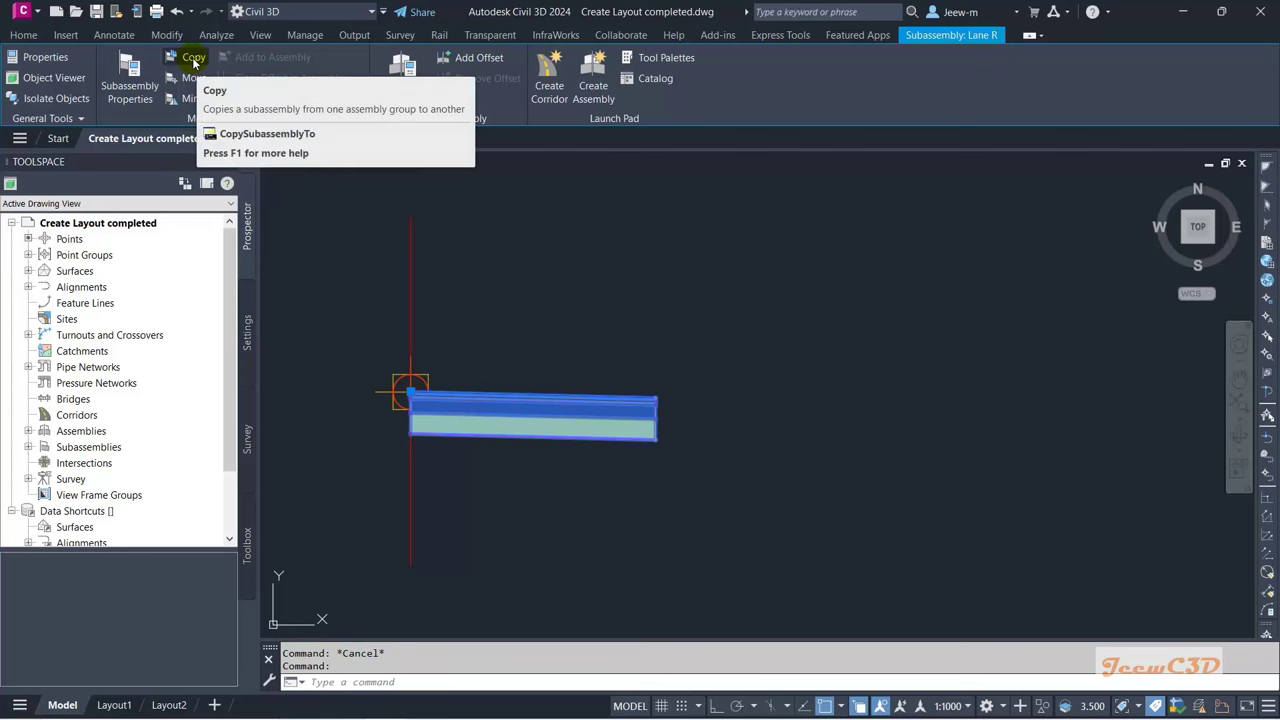
click(195, 60)
scroll(664, 404, up, 4)
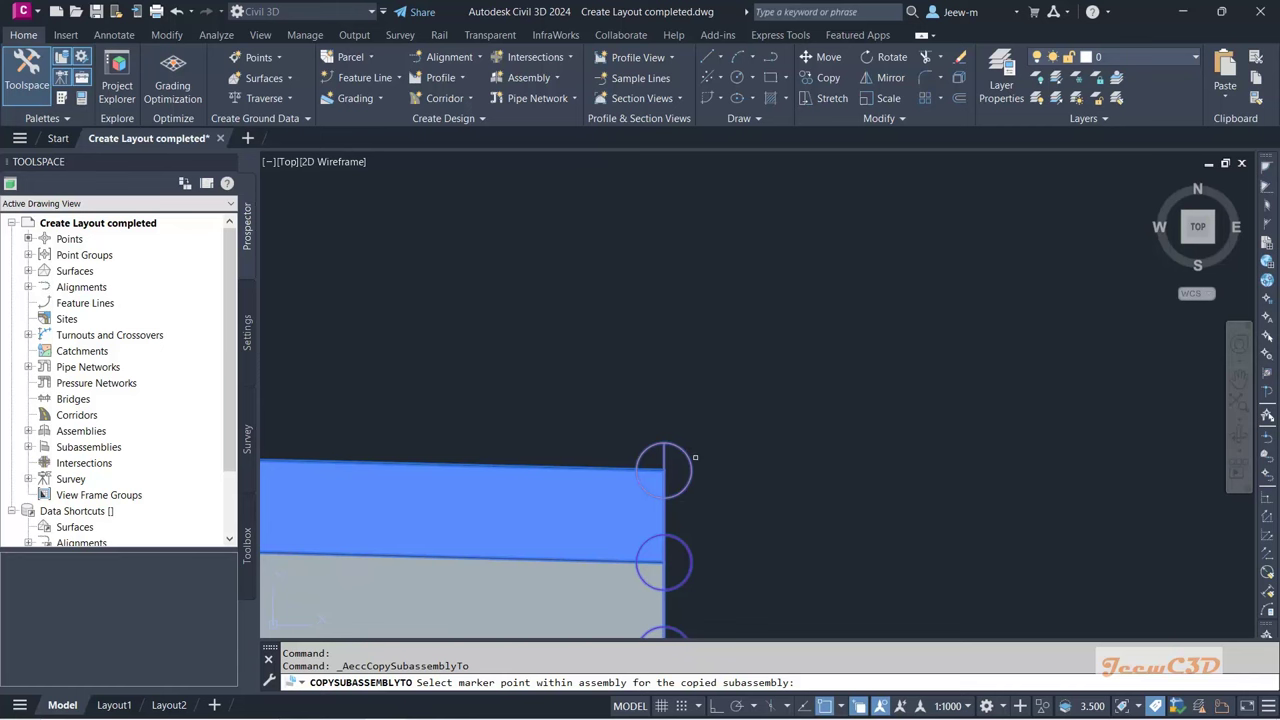
click(664, 470)
scroll(757, 385, down, 4)
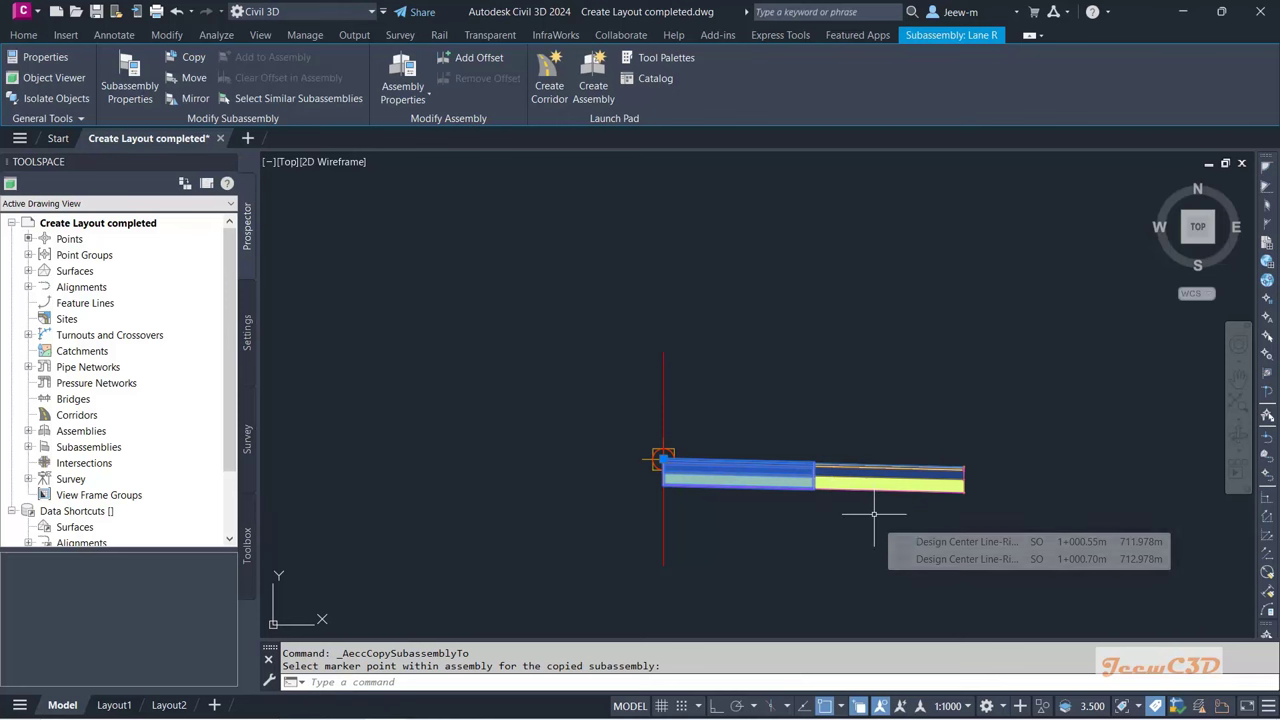
key(Escape)
key(Escape)
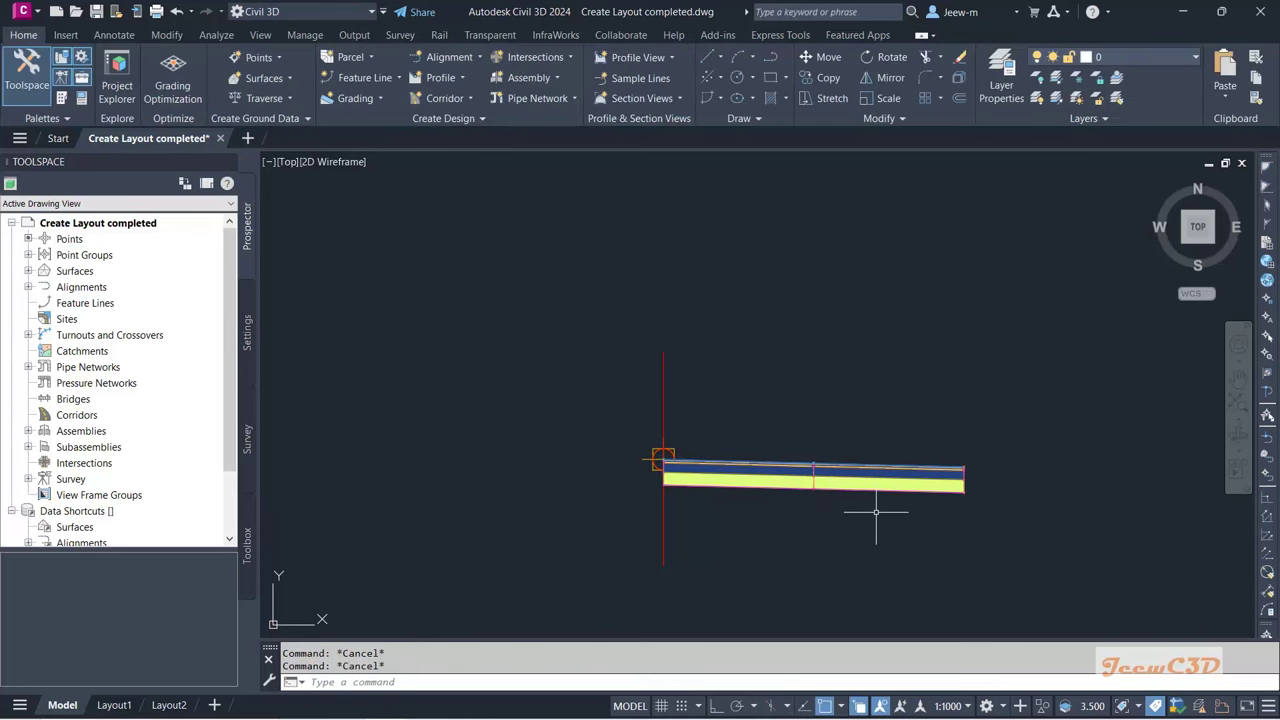
Step: Open the subassembly properties of the outer lane copy and rename it "Shoulder R"
click(878, 487)
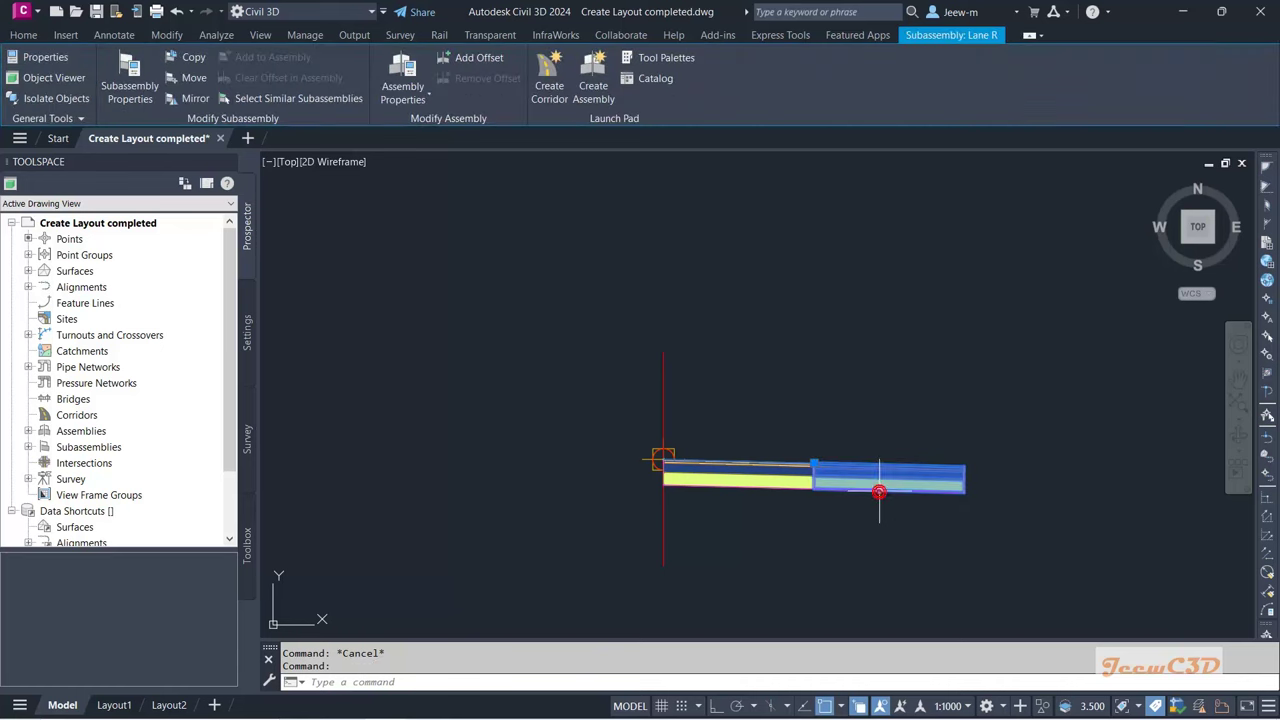
click(127, 88)
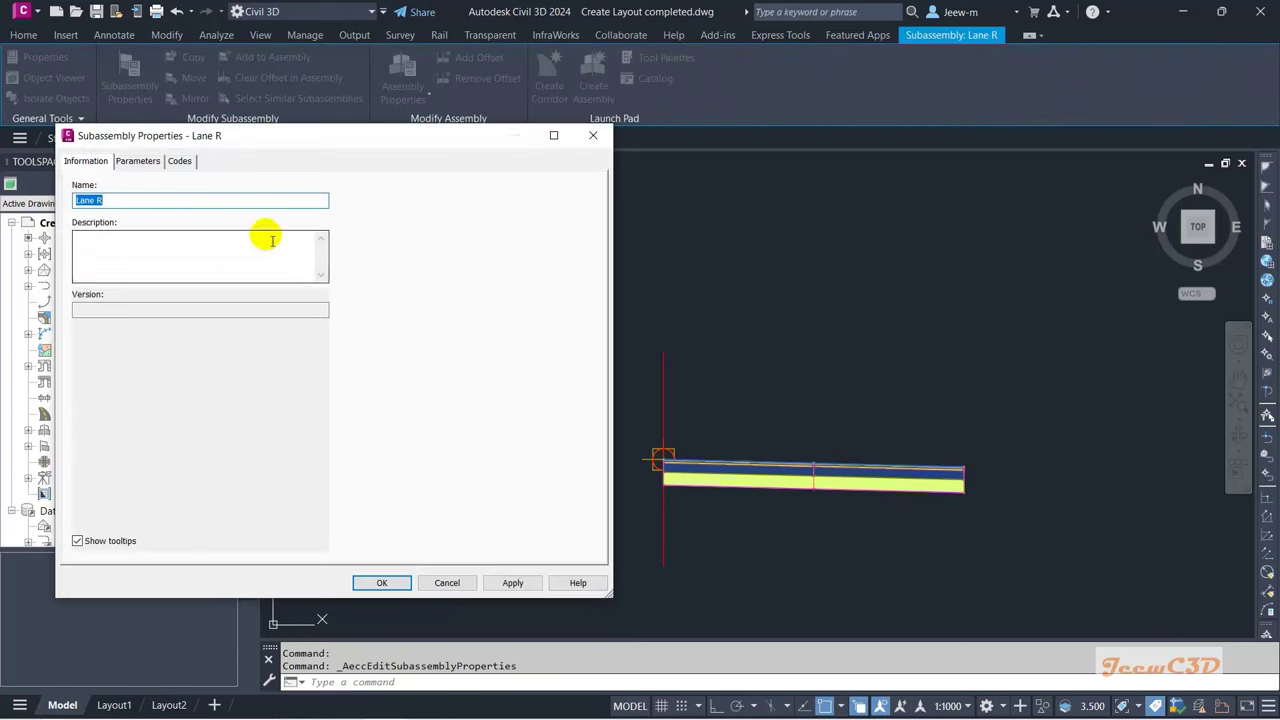
text(Shoulder)
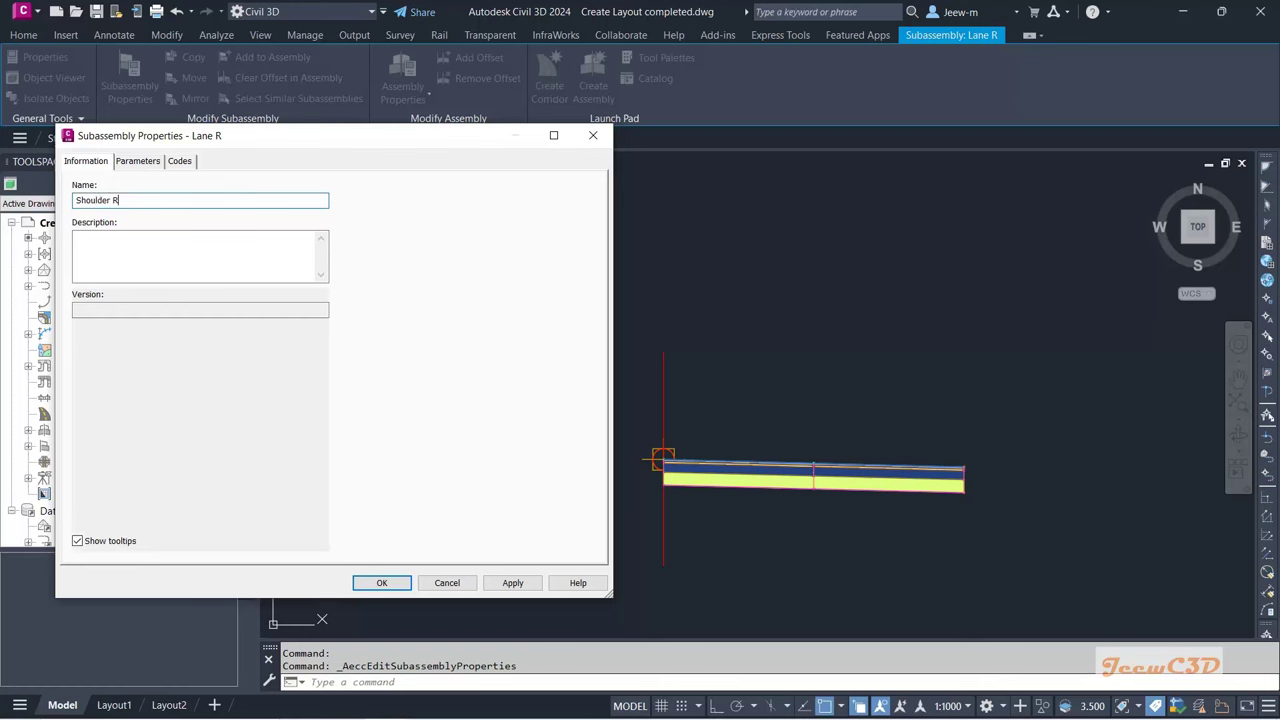
Step: Set the Shoulder R subassembly's width parameter to 1 m
click(133, 161)
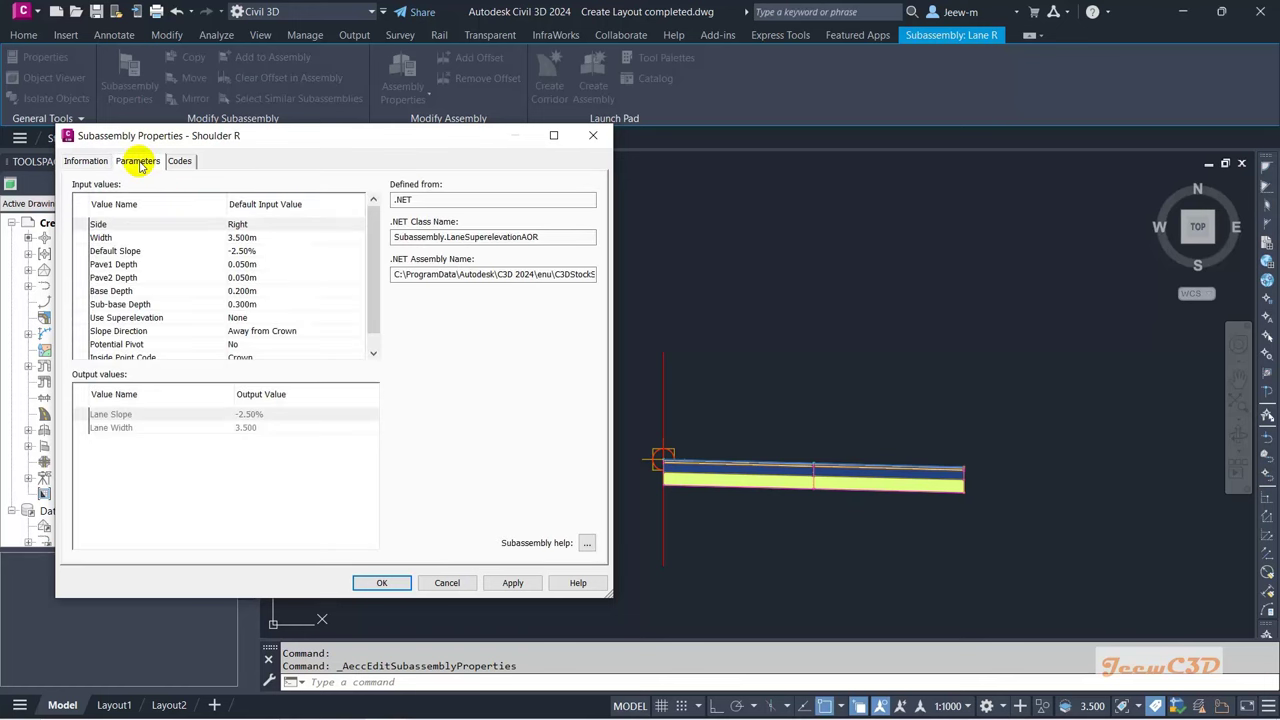
click(250, 238)
click(258, 239)
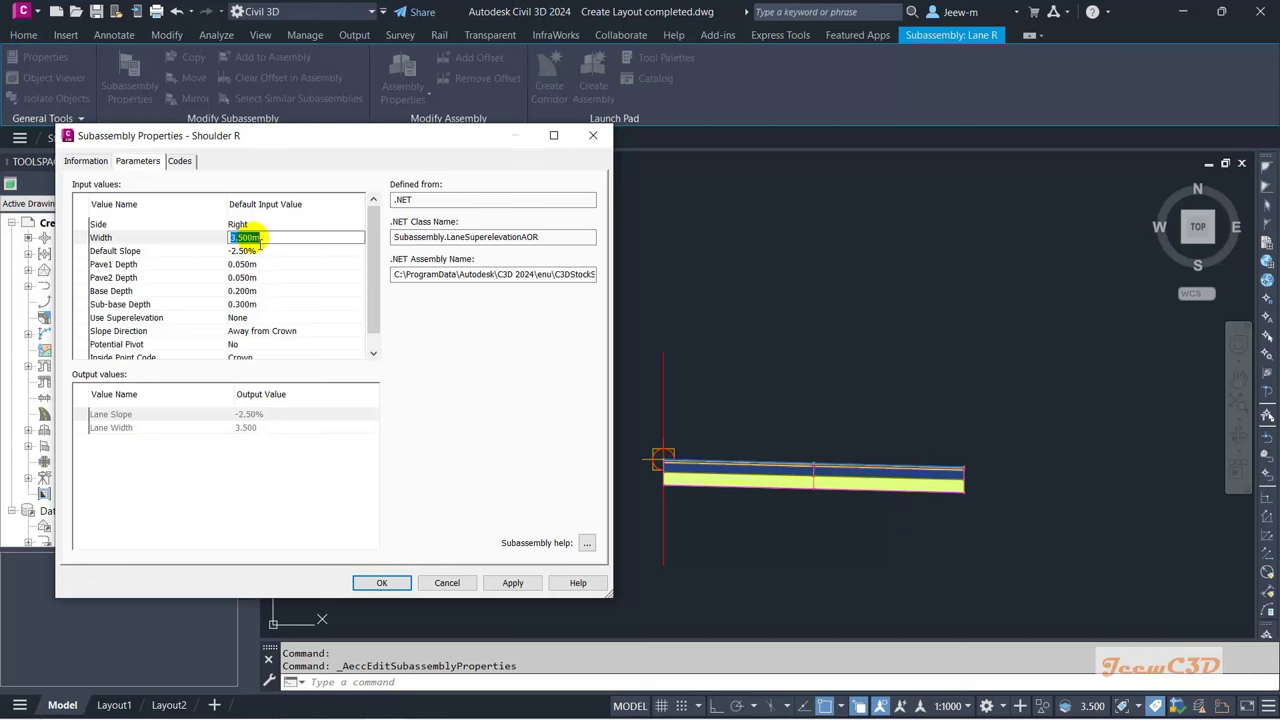
text(1)
key(Return)
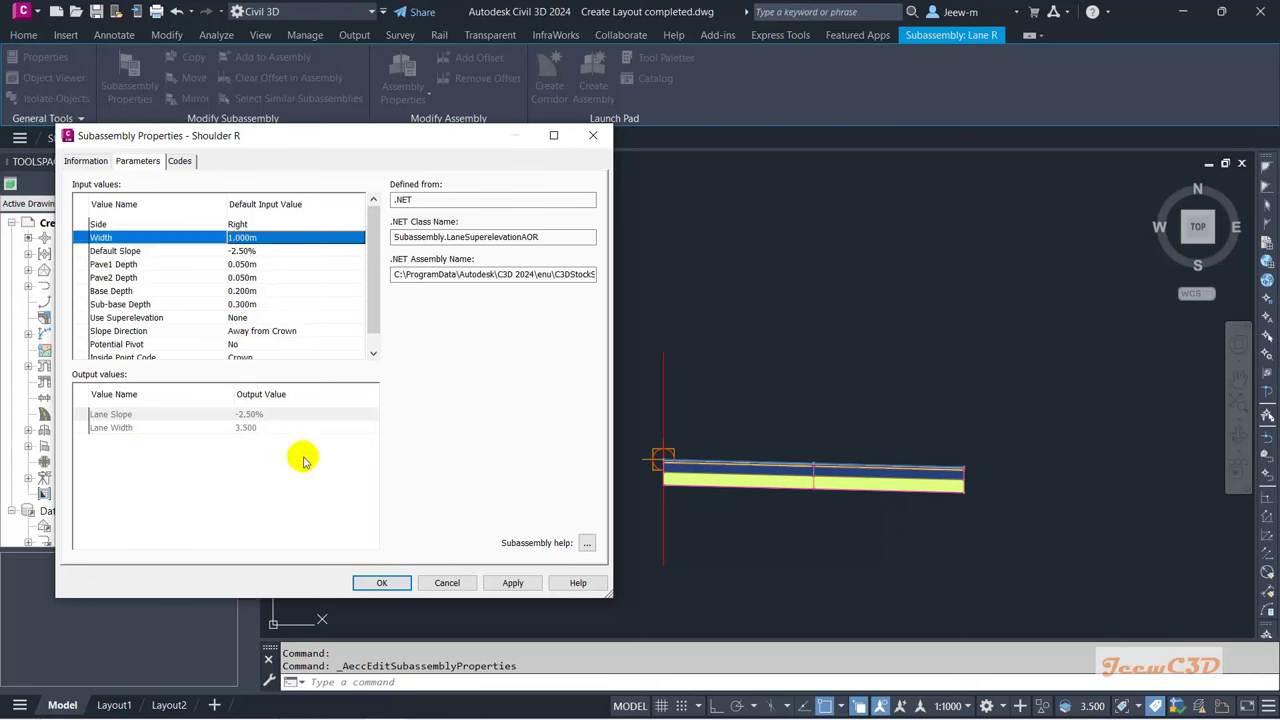
Step: Set the Shoulder R subassembly's Inside Point Code to Edge of Lane(Lane)
scroll(378, 316, down, 1)
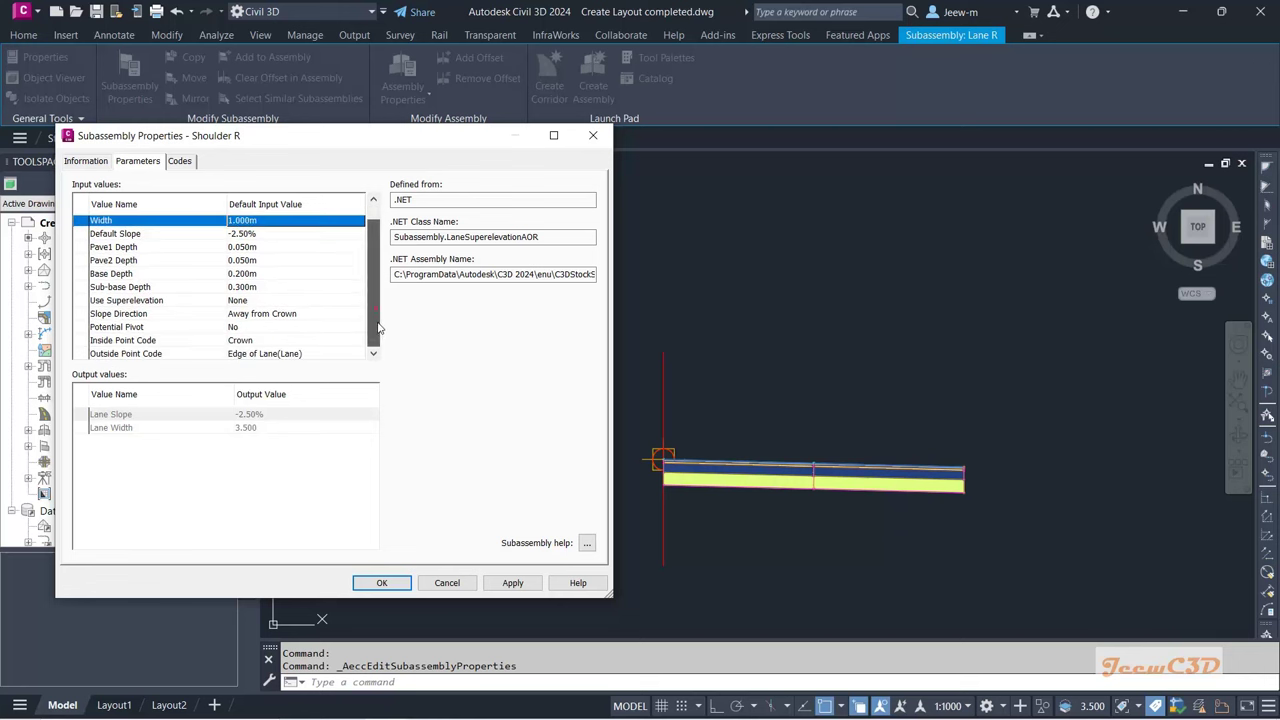
click(247, 341)
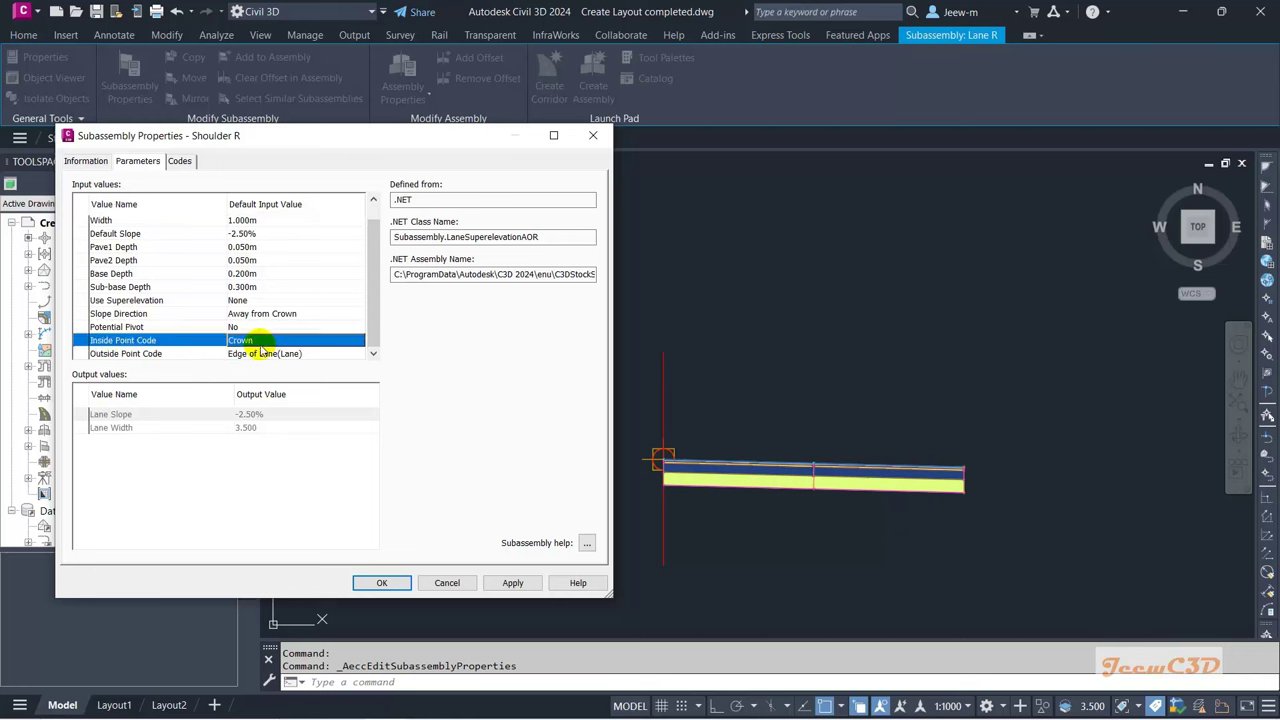
click(257, 341)
click(288, 360)
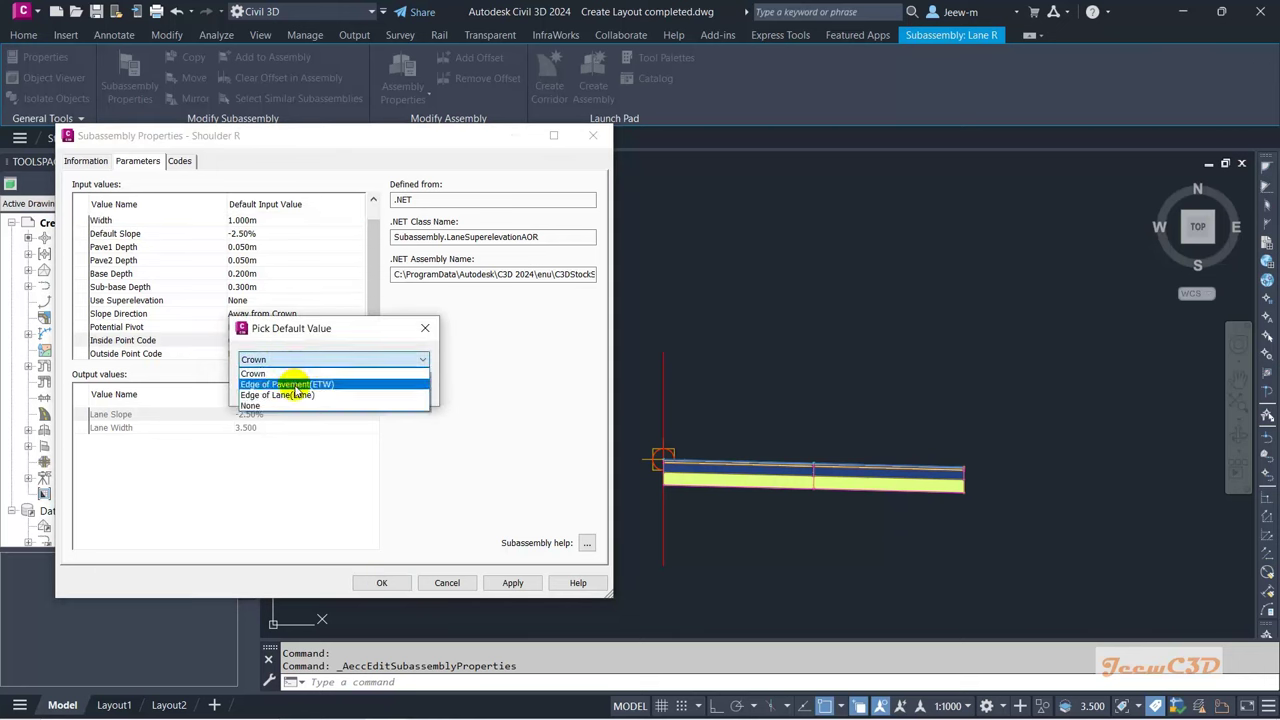
click(292, 378)
click(292, 396)
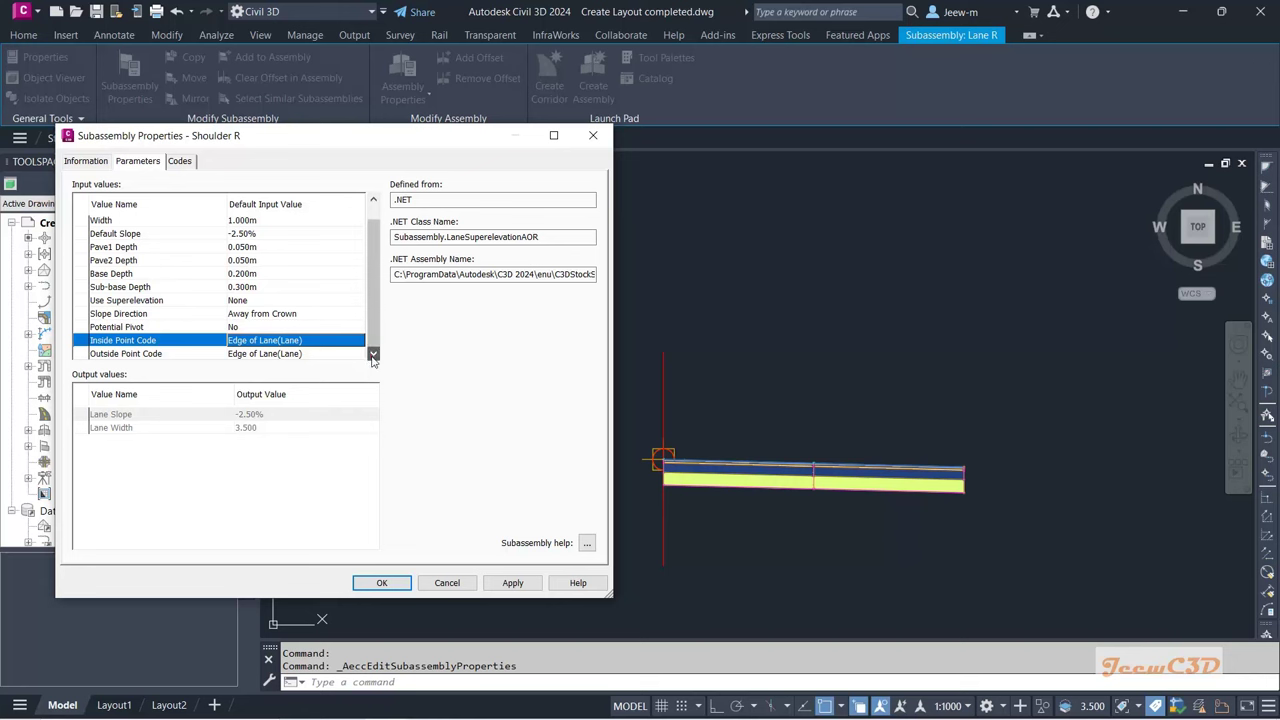
Step: Set Shoulder R's Outside Point Code to Edge of Pavement(ETW), accept the subassembly properties and clear the selection
click(295, 355)
click(295, 356)
click(295, 359)
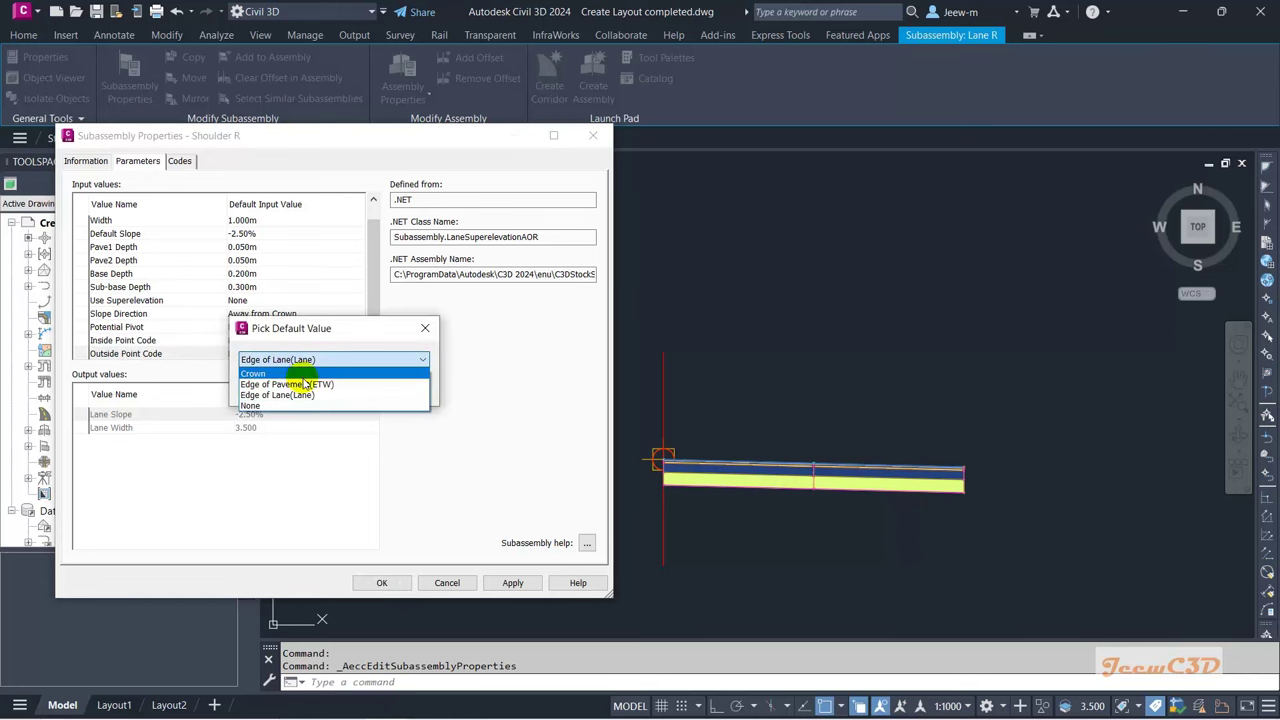
click(297, 384)
click(292, 387)
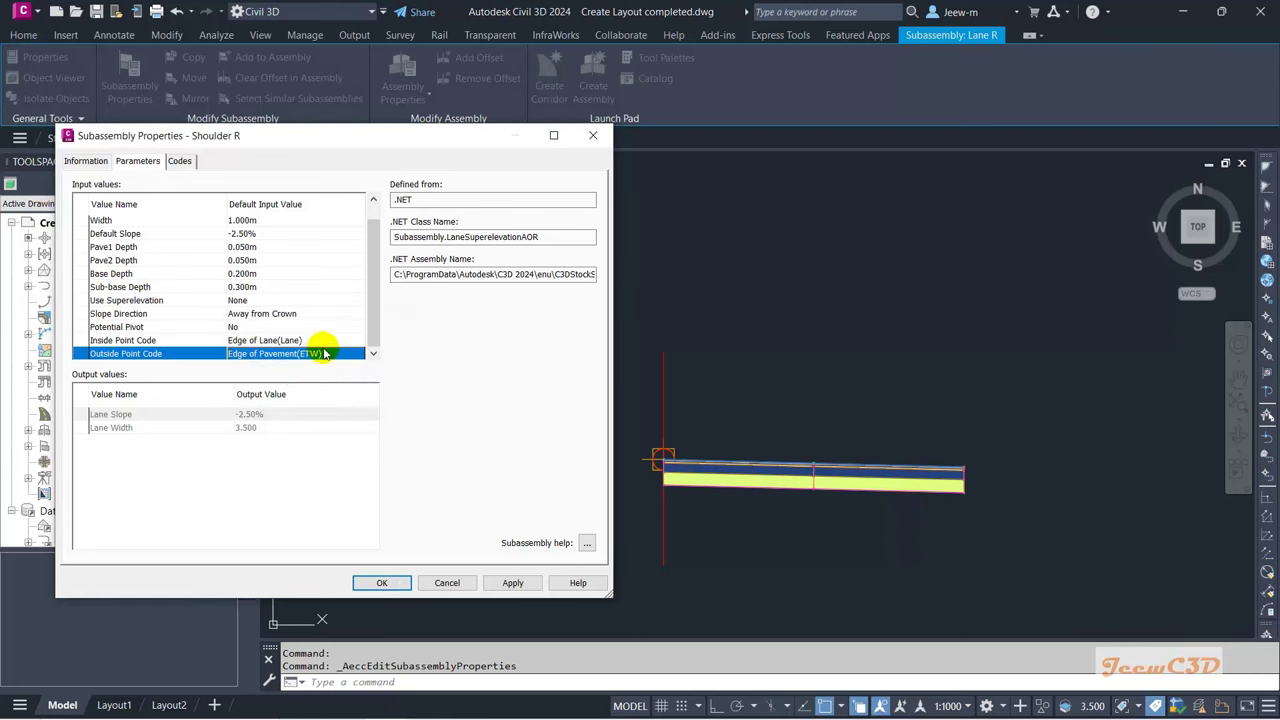
click(372, 583)
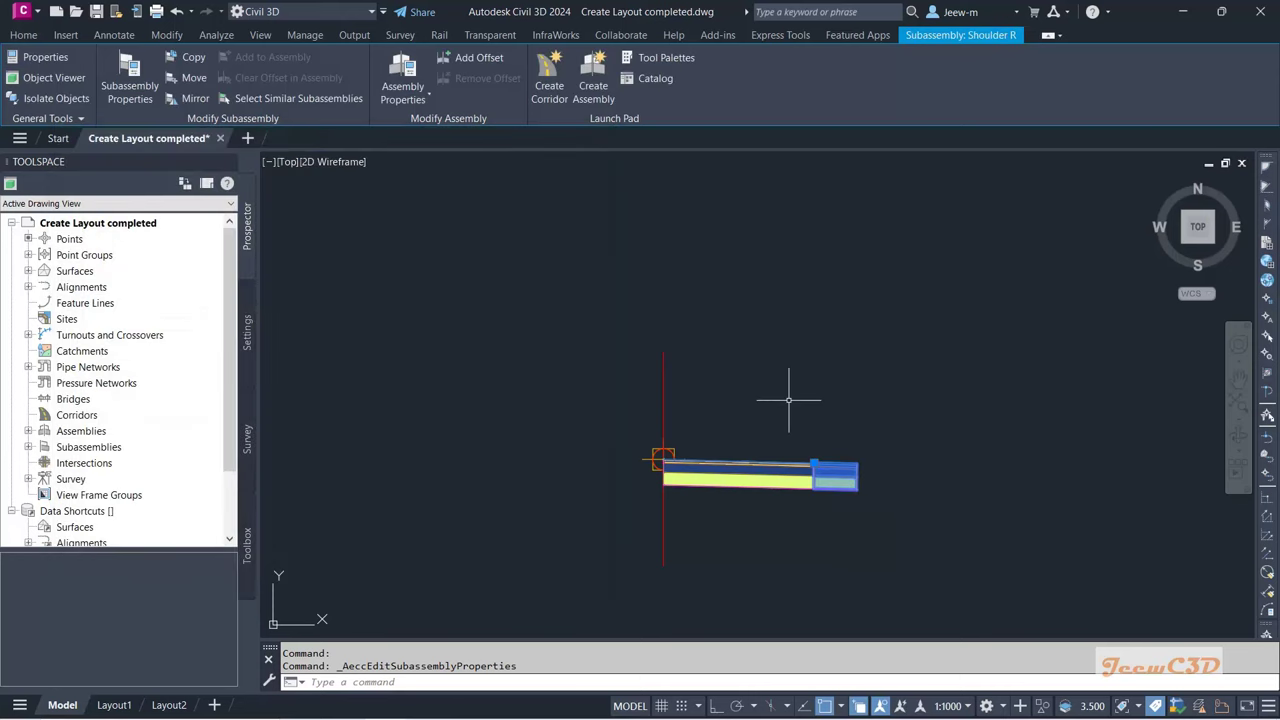
key(Escape)
Step: Attach a metric ShoulderExtendAll subassembly to the top marker point at Shoulder R's outer edge, then close the subassembly palette
middle_drag(794, 394, 674, 349)
scroll(705, 398, up, 3)
middle_drag(812, 420, 797, 364)
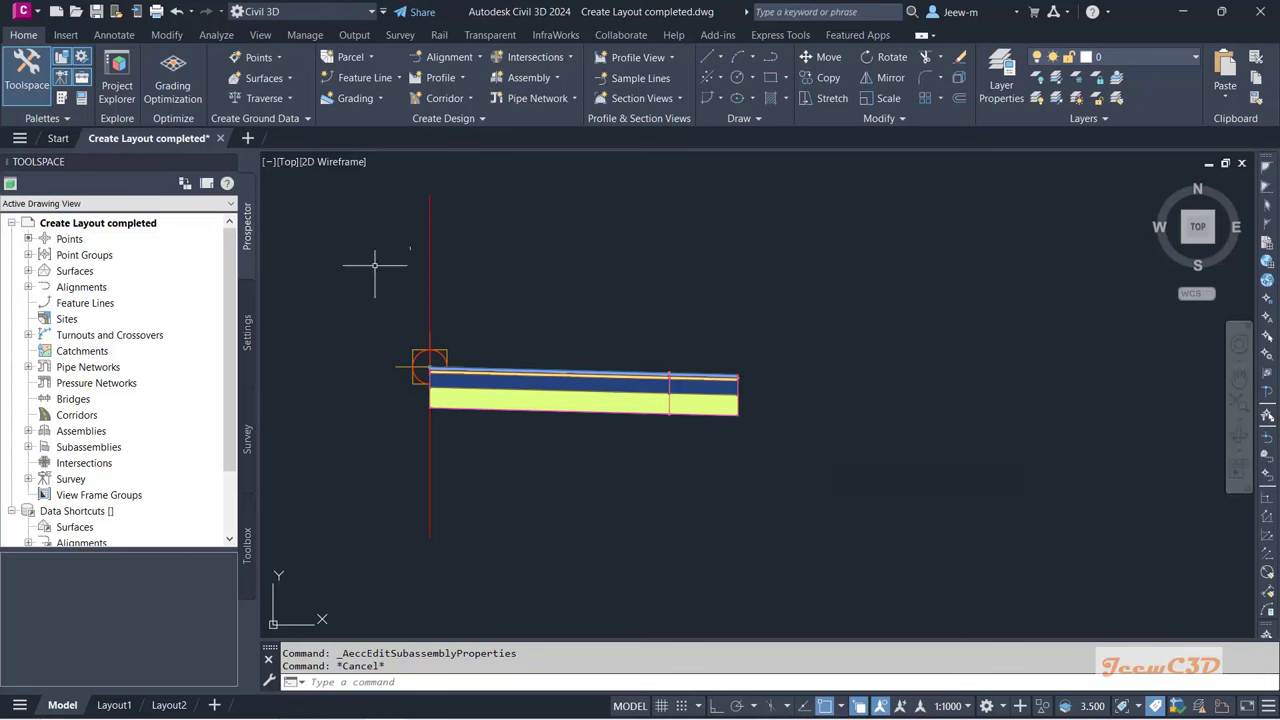
click(61, 99)
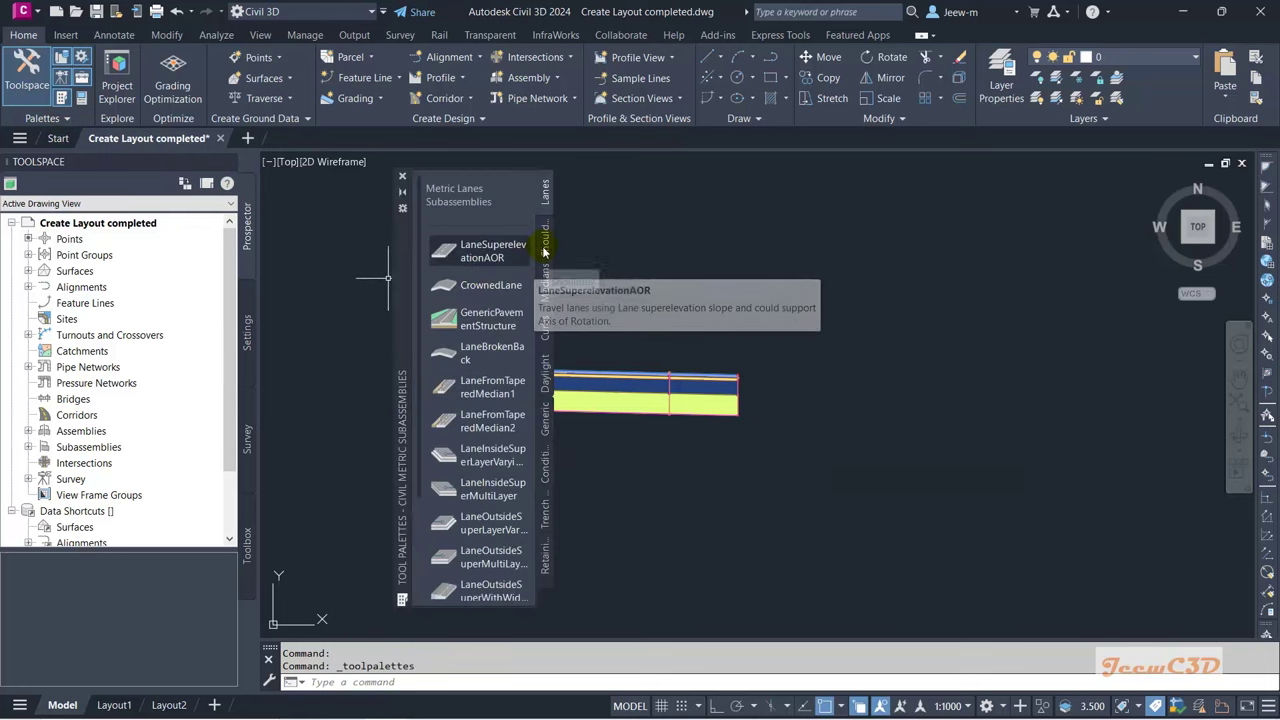
click(545, 248)
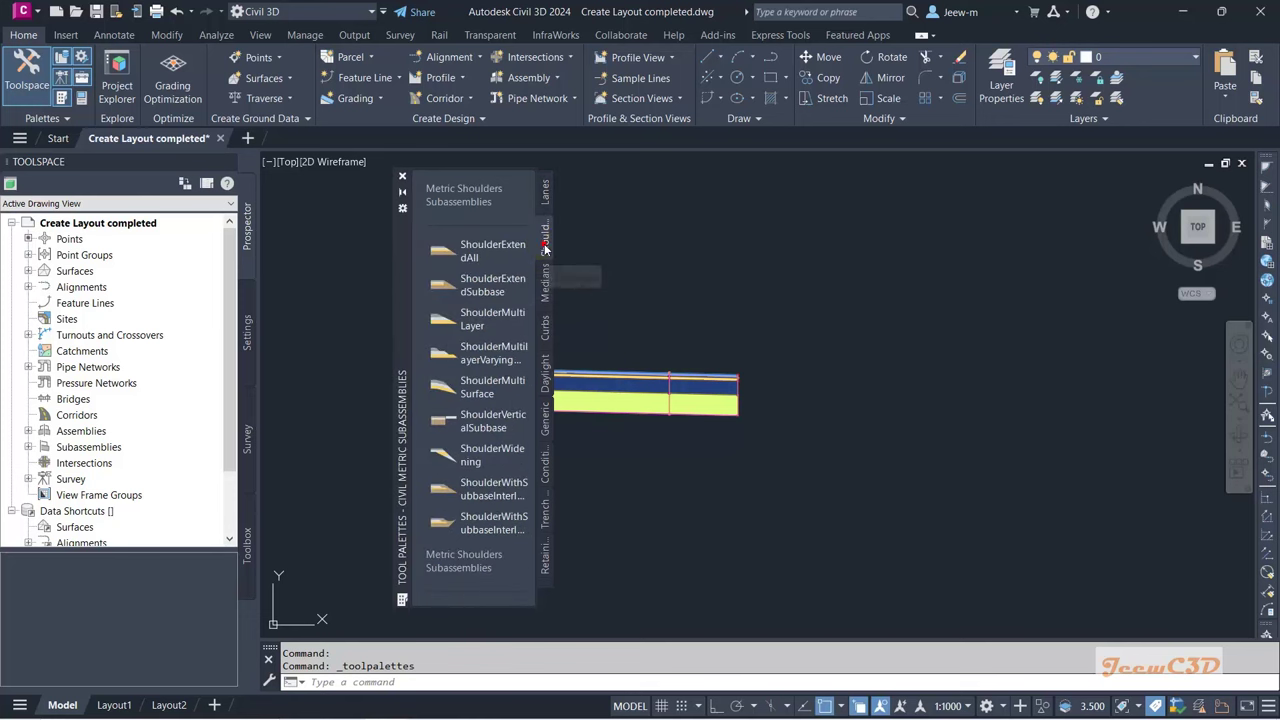
click(480, 250)
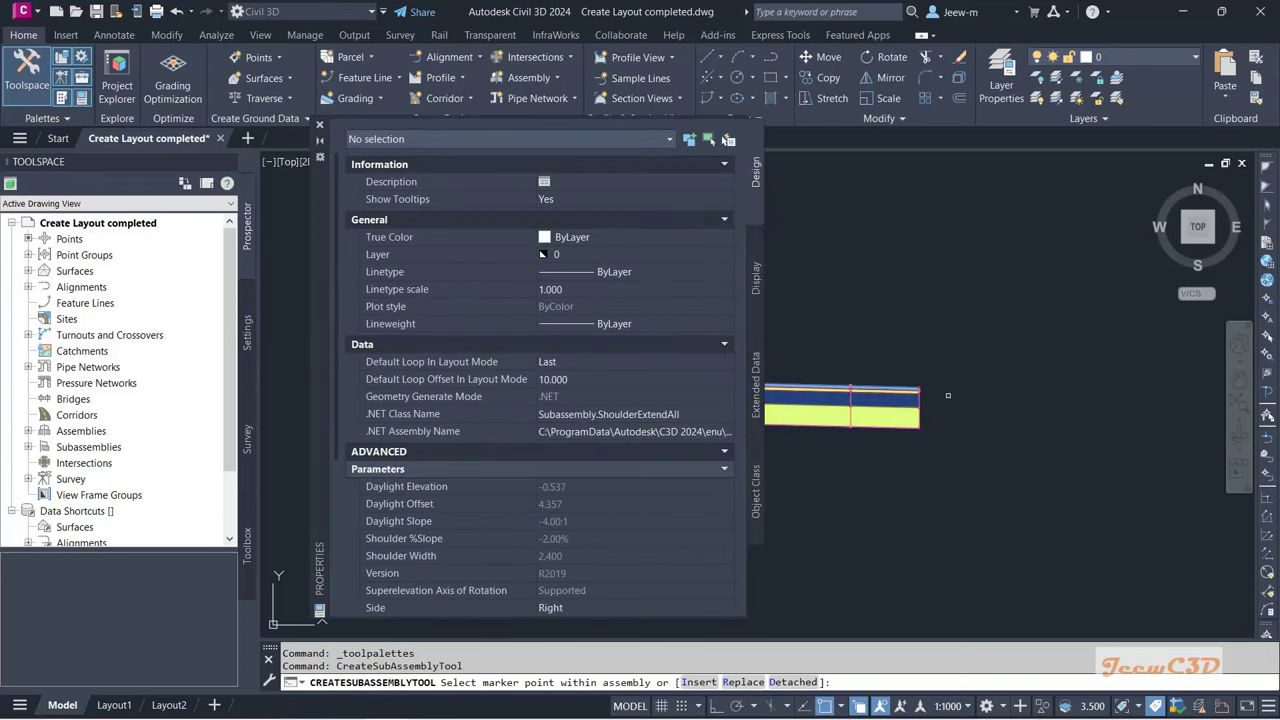
scroll(948, 395, up, 6)
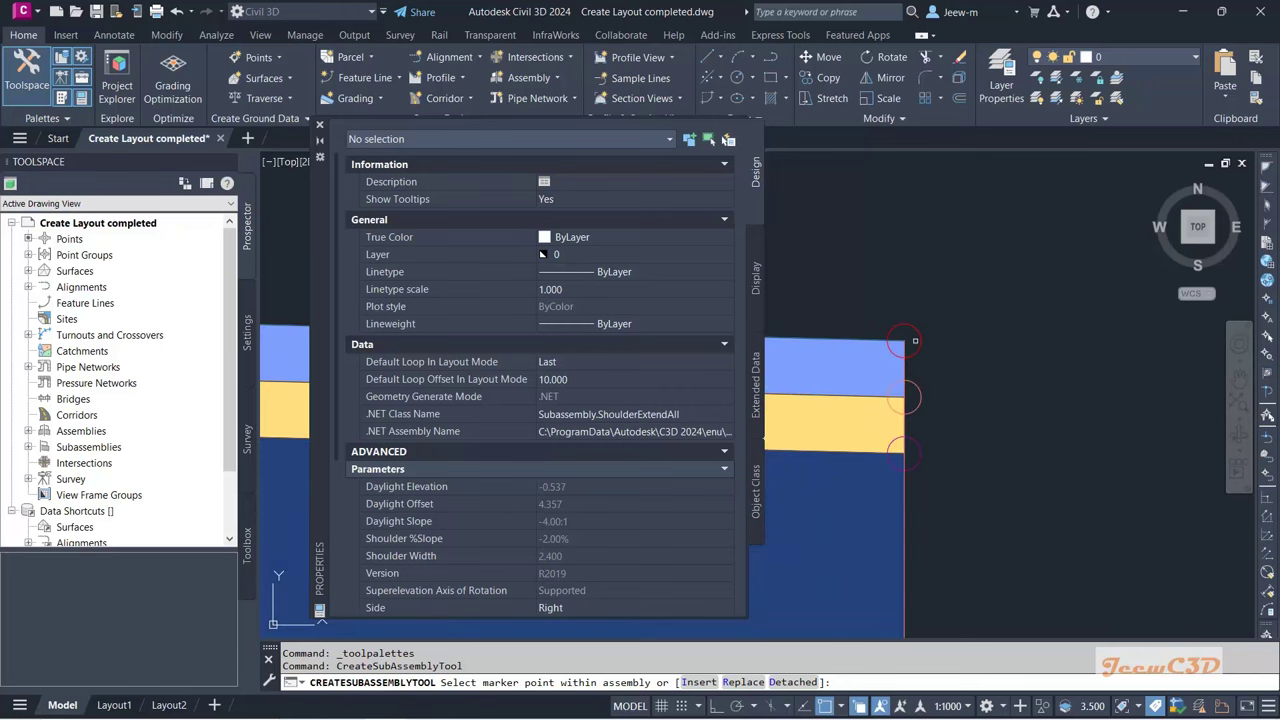
click(919, 331)
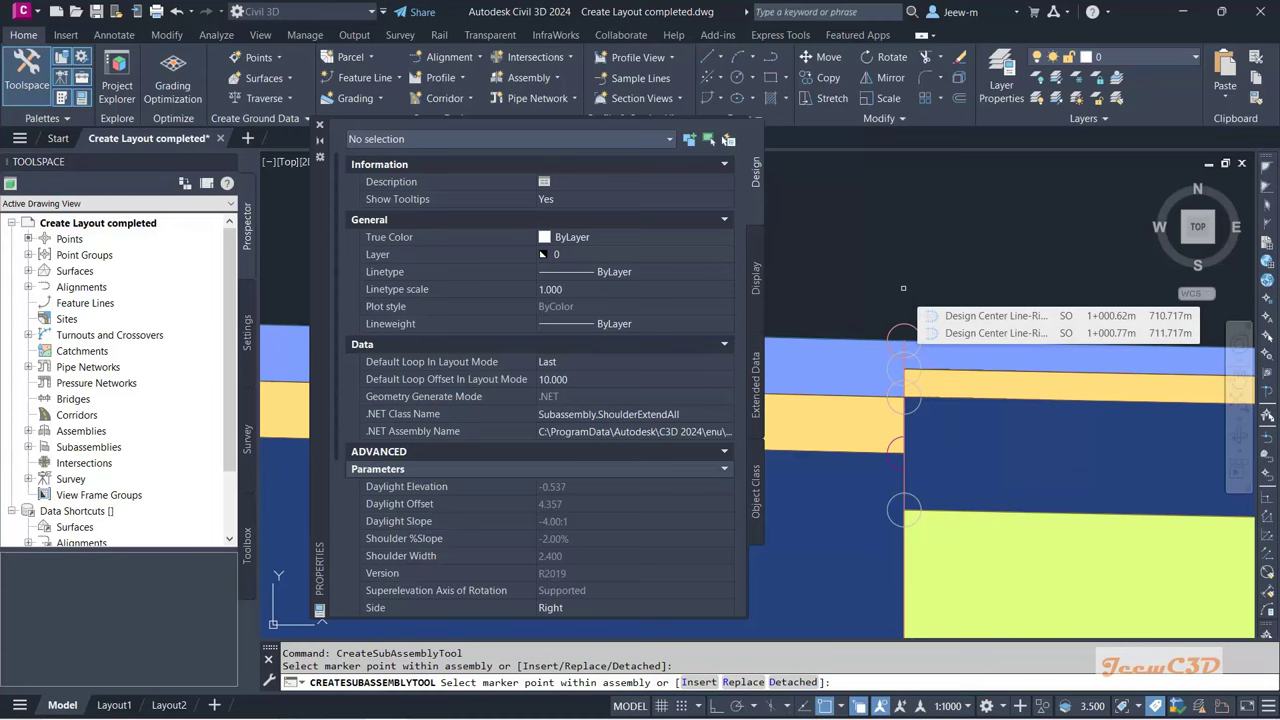
key(Escape)
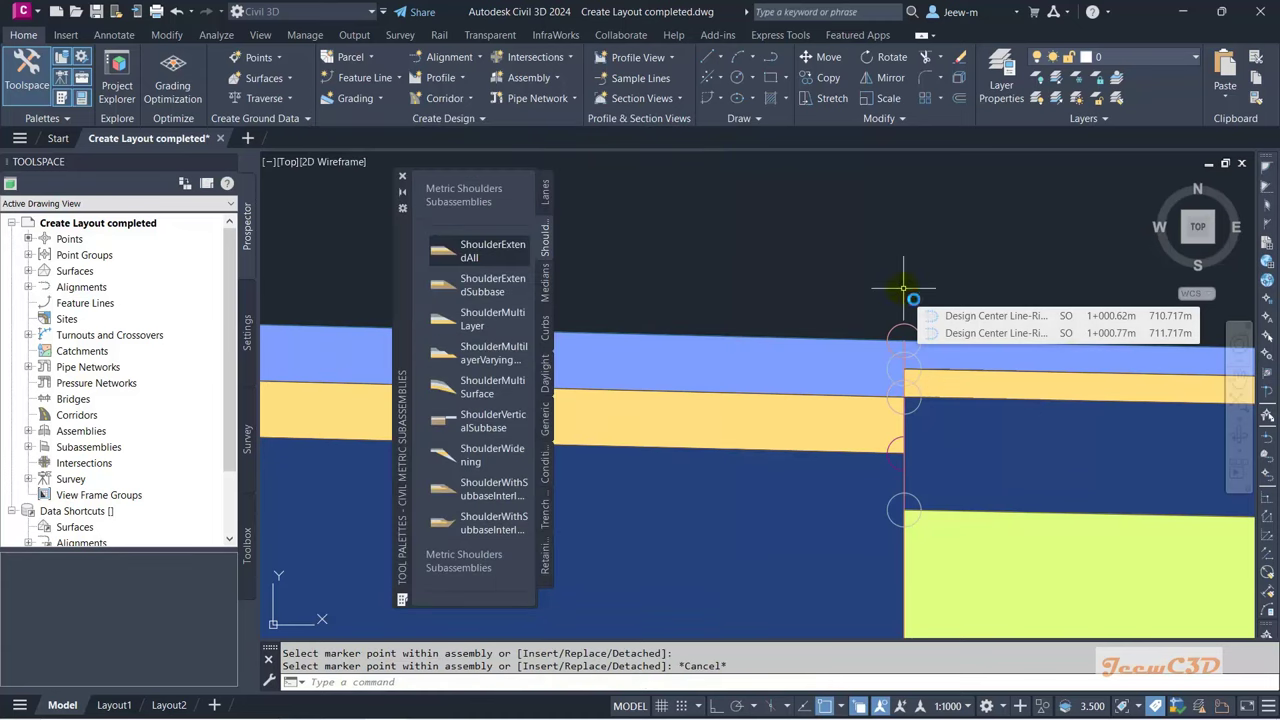
click(403, 177)
Step: Open the subassembly properties of the attached ShoulderExtendAll and rename it "Verge R"
scroll(549, 269, down, 3)
scroll(719, 428, down, 2)
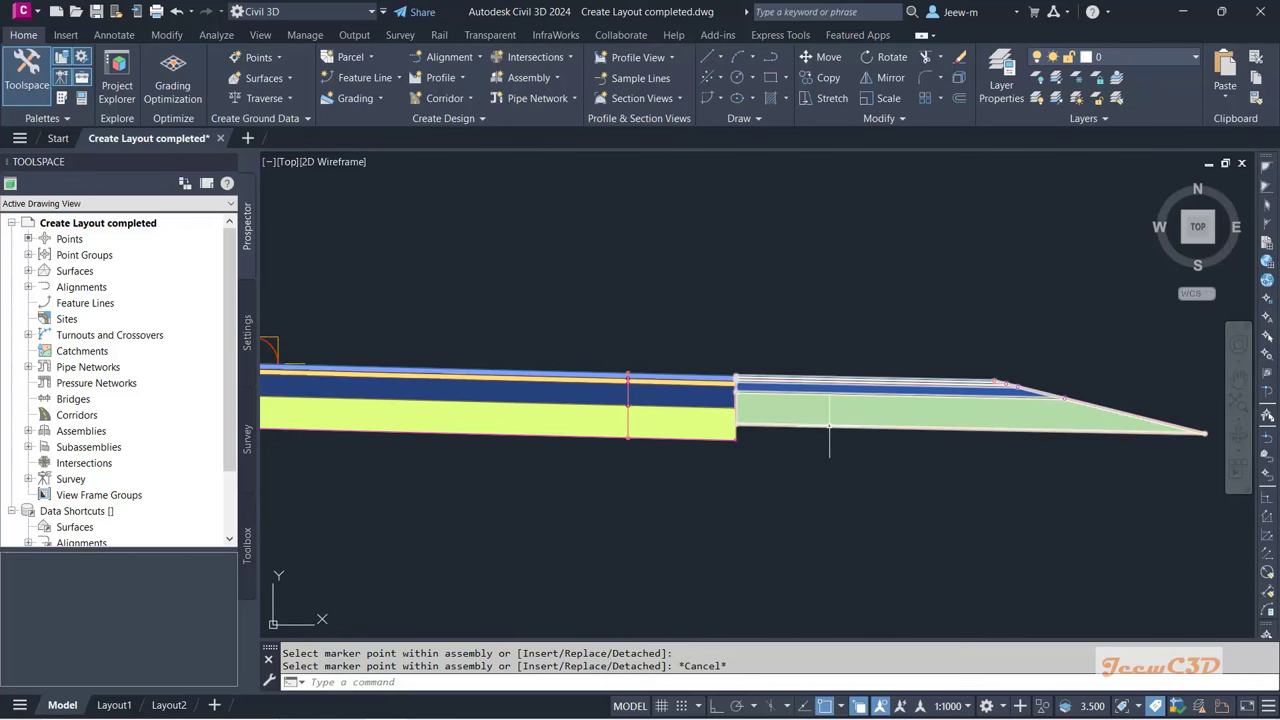
click(826, 428)
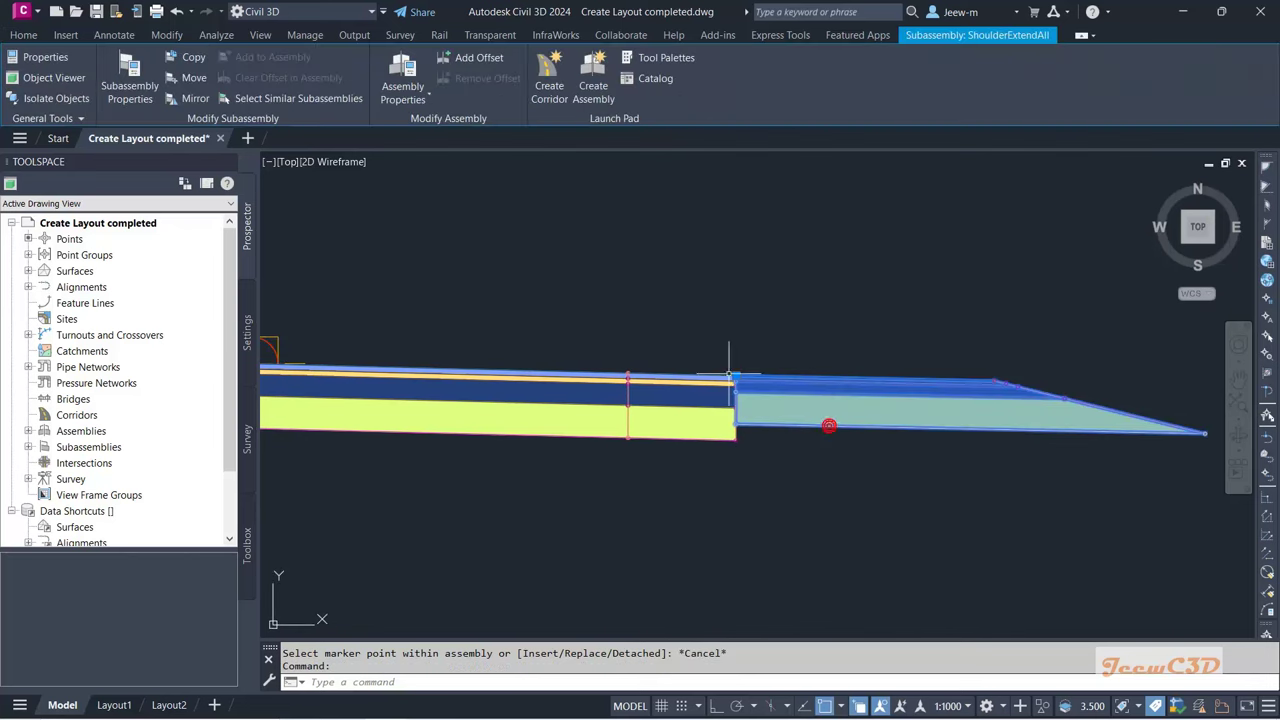
click(126, 88)
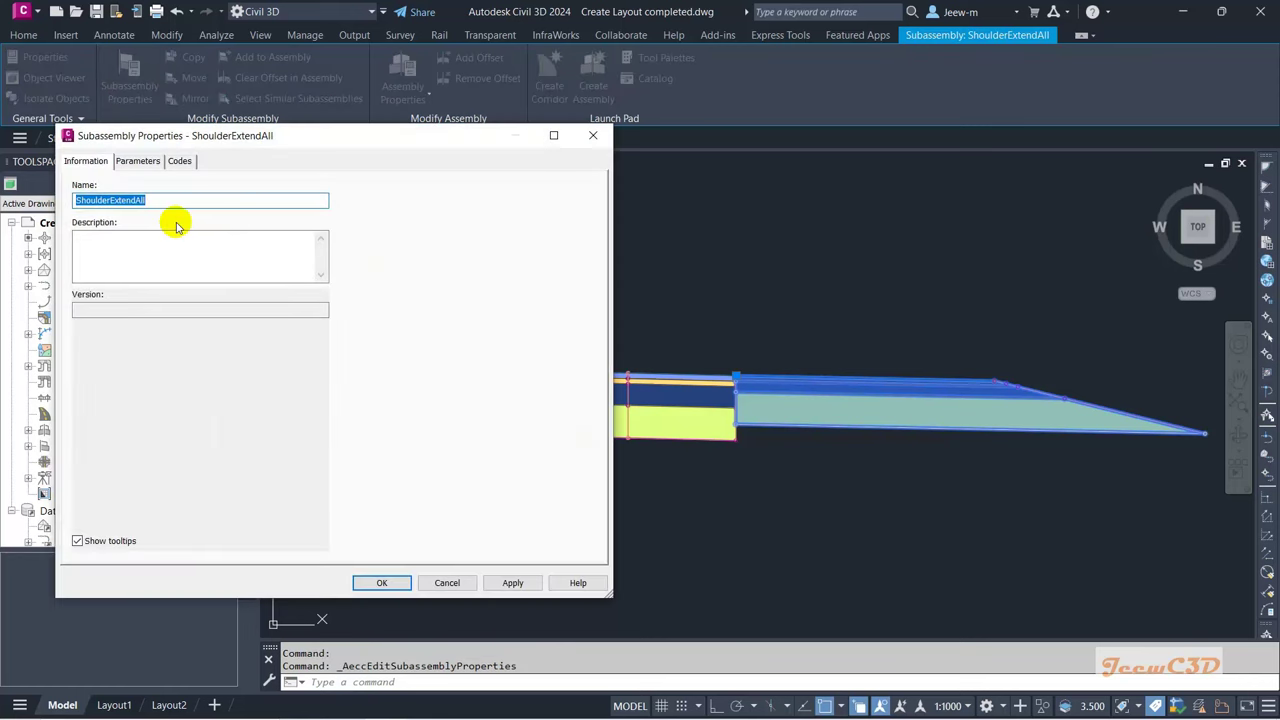
text(Verge R)
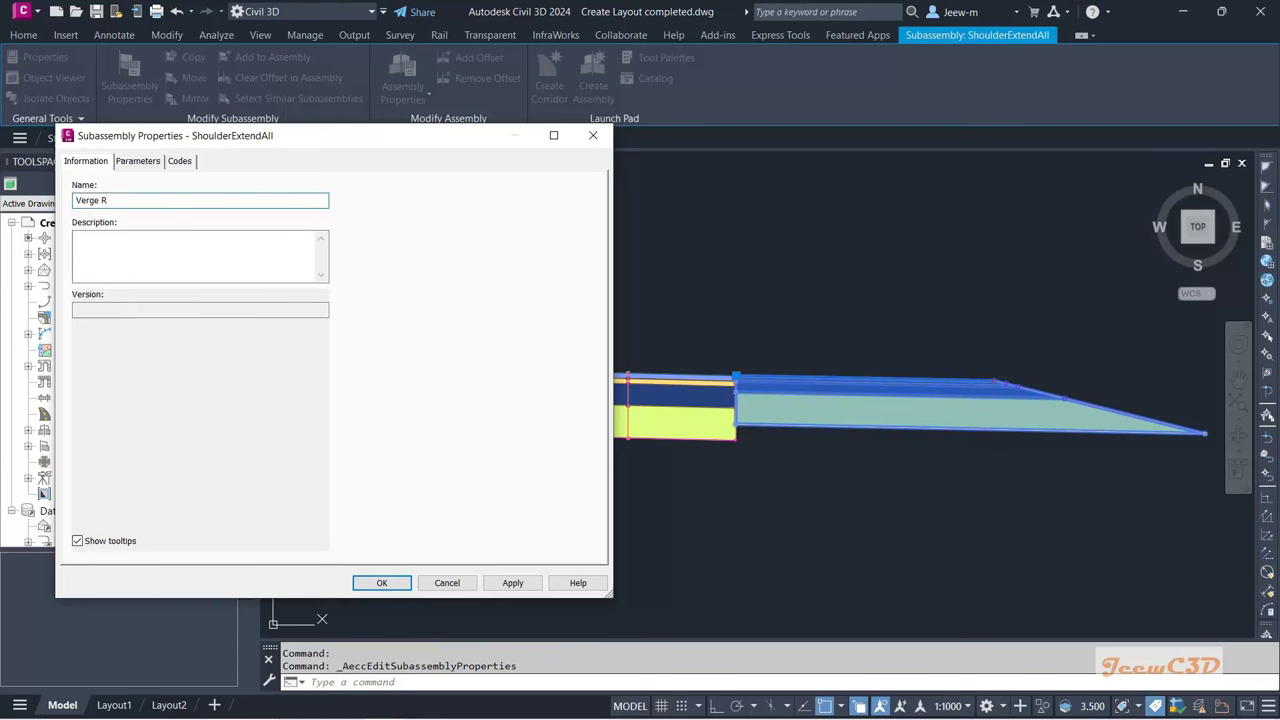
Step: Set the Verge R subassembly's Shoulder Width parameter to 1 m
click(137, 161)
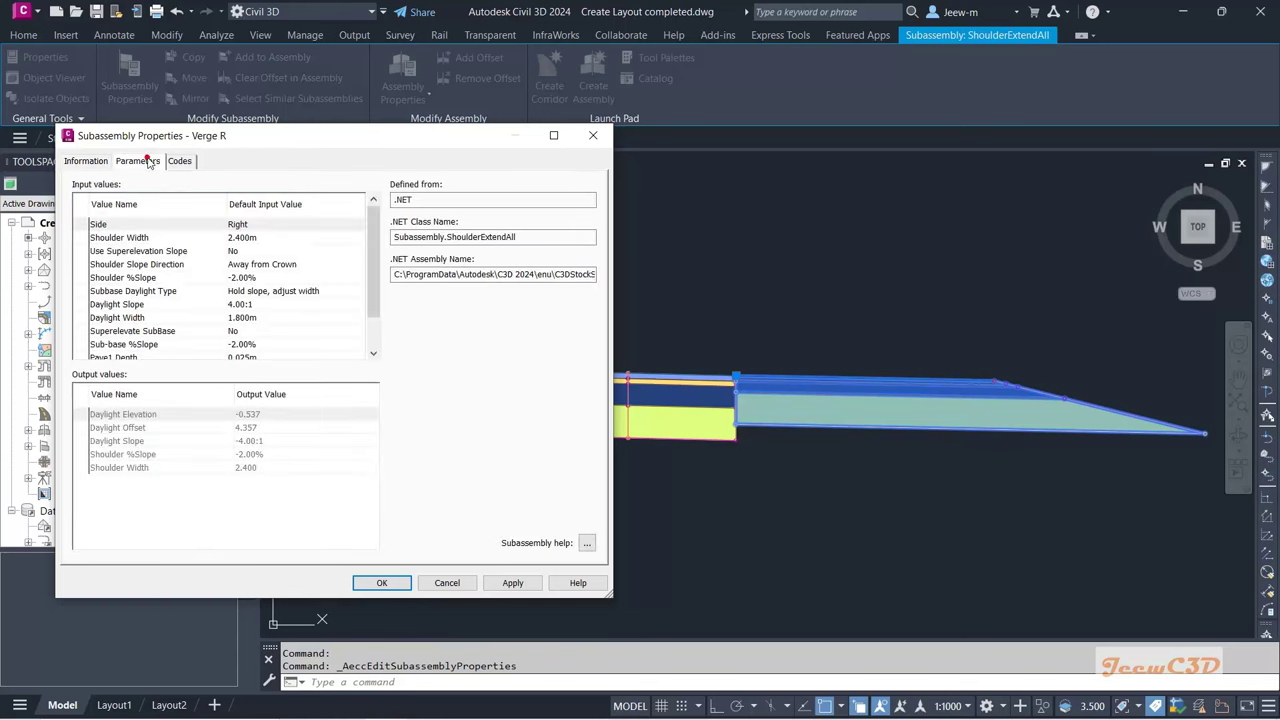
click(267, 241)
click(270, 243)
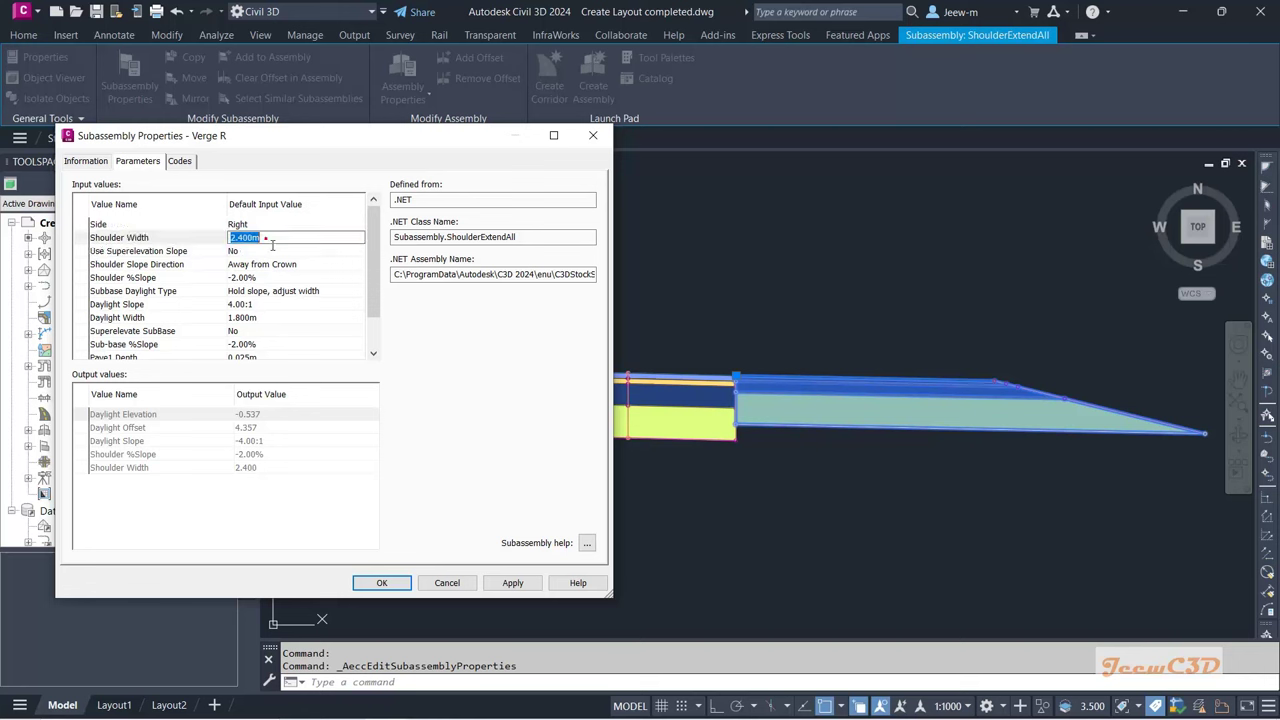
text(1)
key(Return)
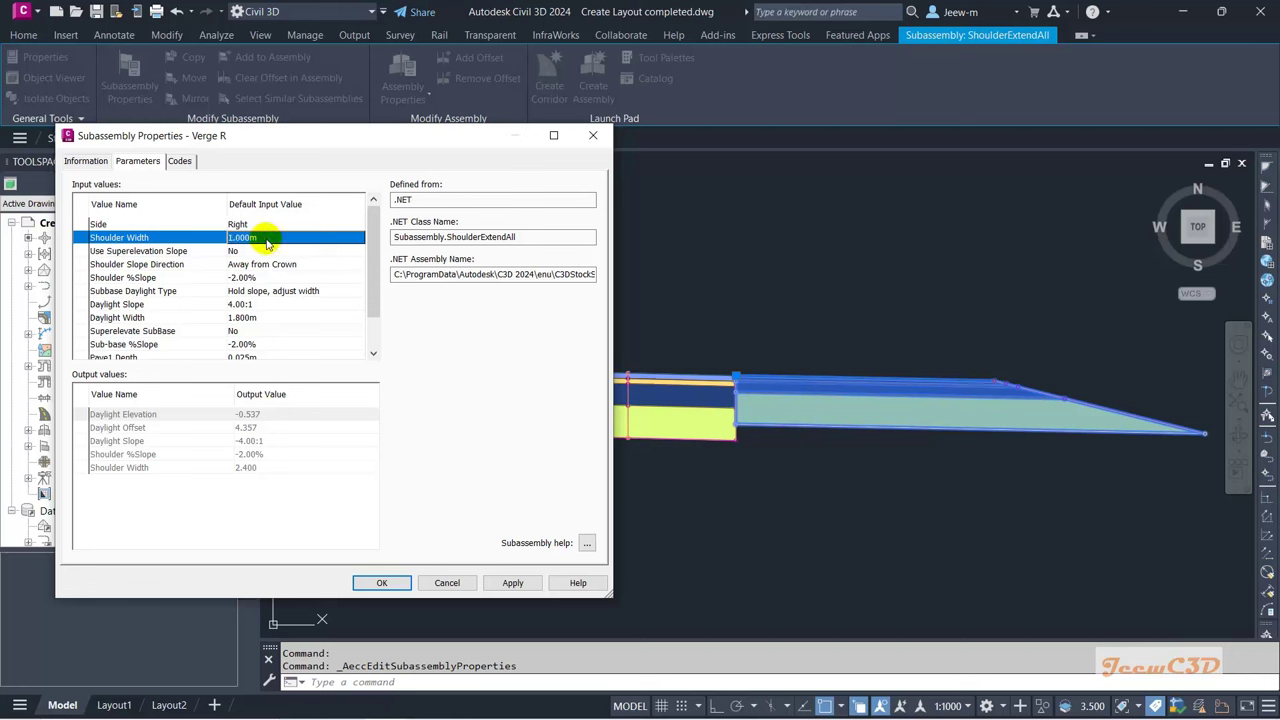
Step: Set Verge R's Shoulder %Slope to -4%
click(238, 251)
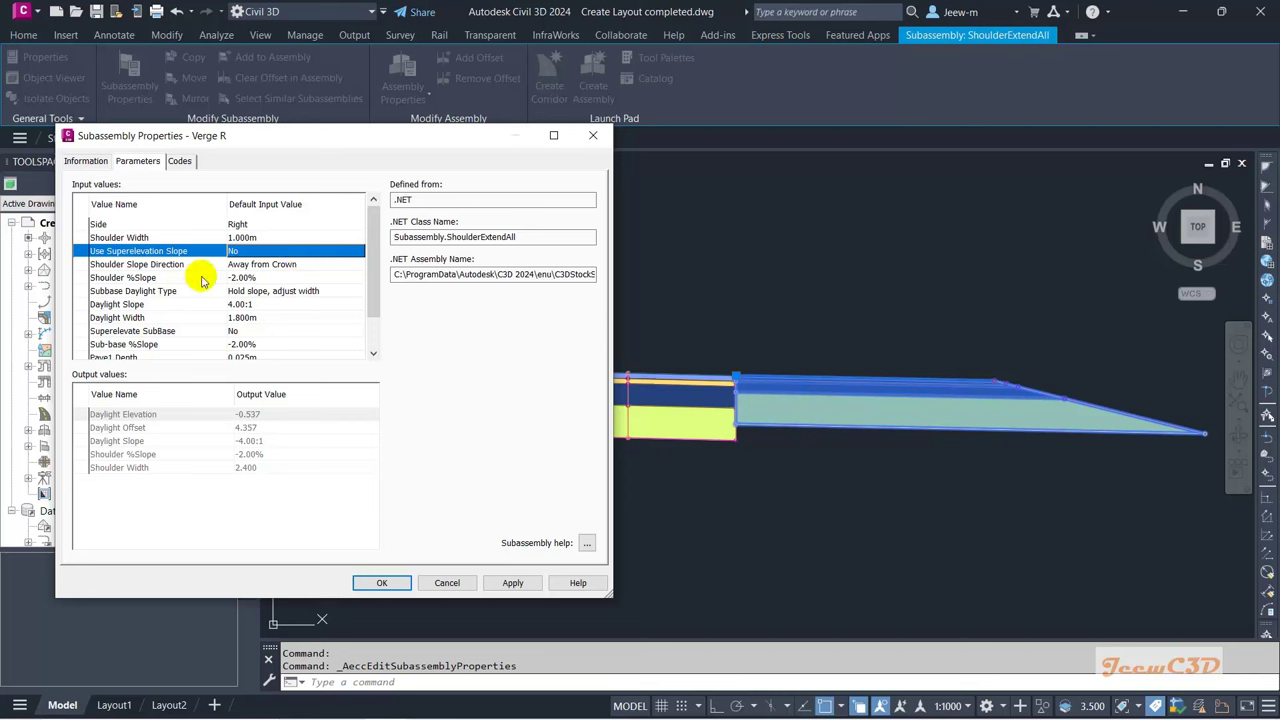
click(248, 280)
click(248, 280)
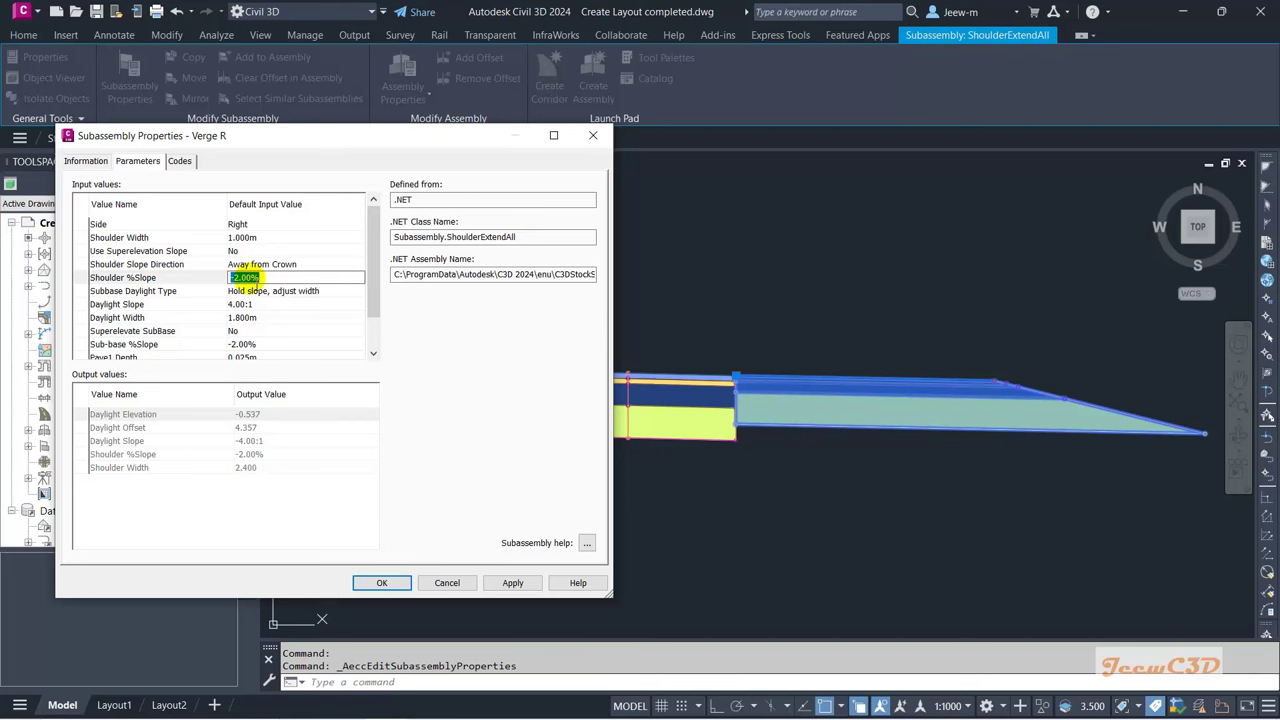
text(-4)
key(Return)
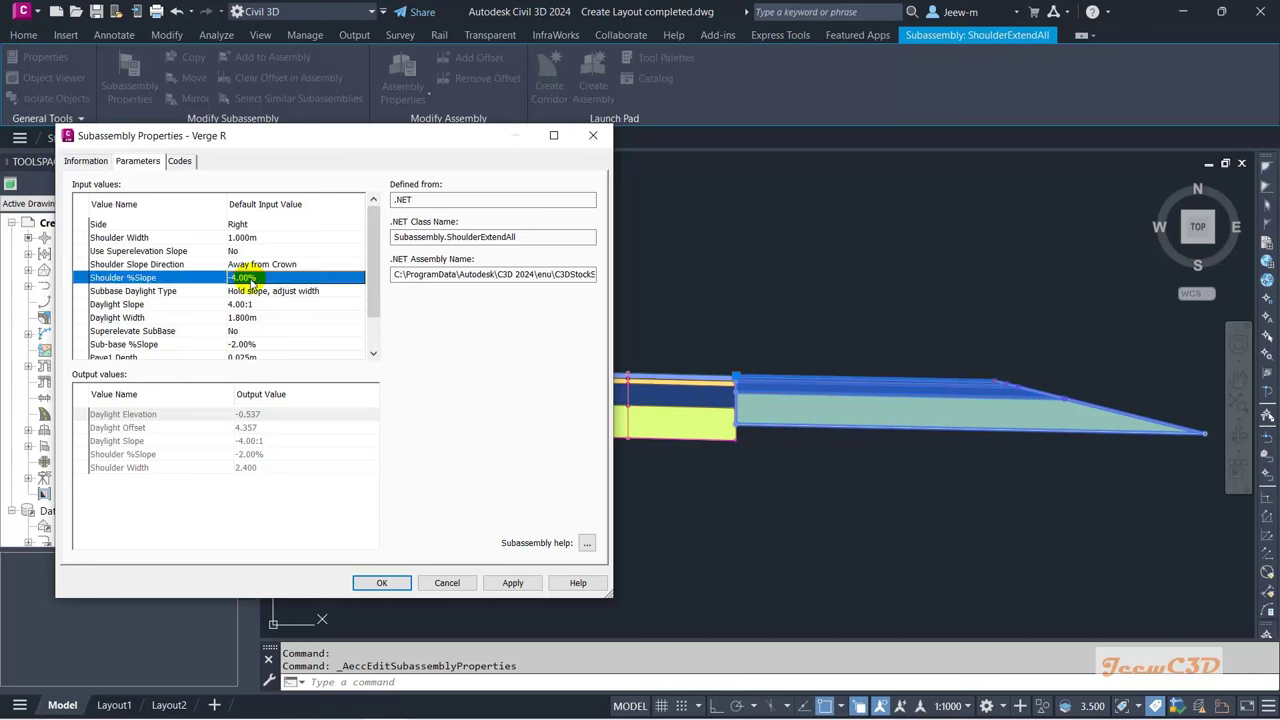
Step: Set Verge R's Daylight Slope to 1.5:1
drag(374, 290, 380, 322)
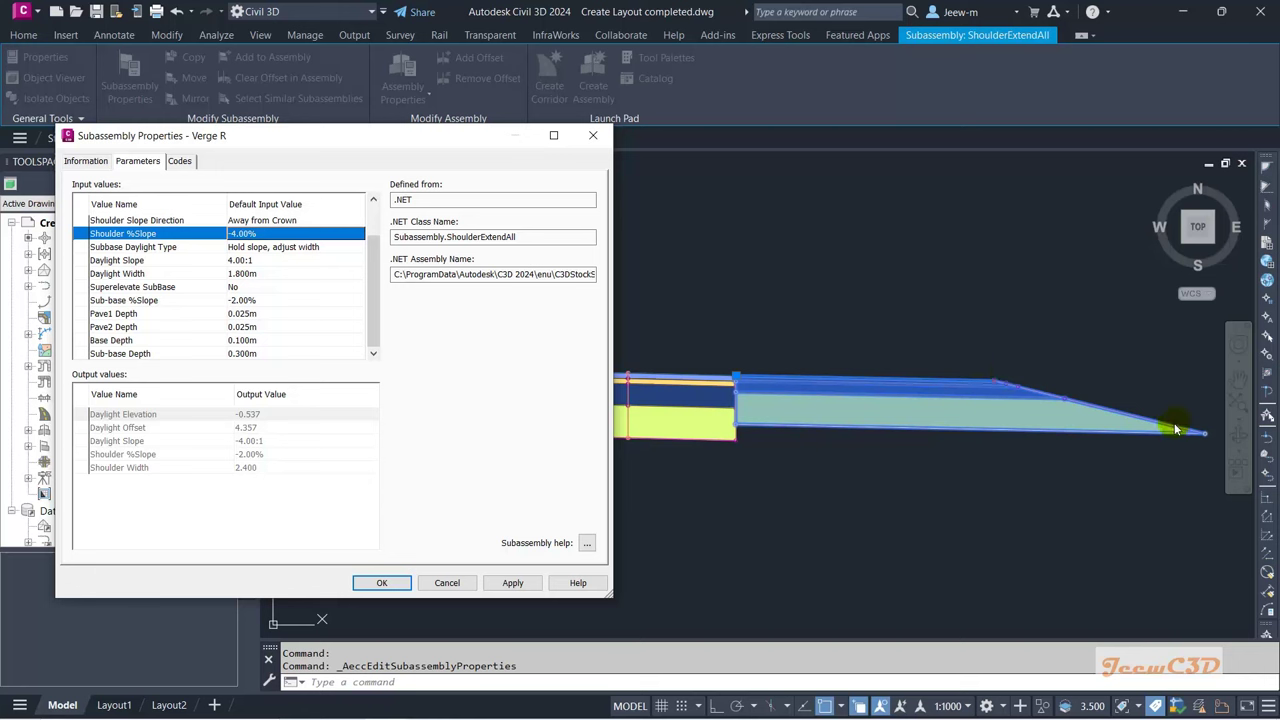
click(276, 262)
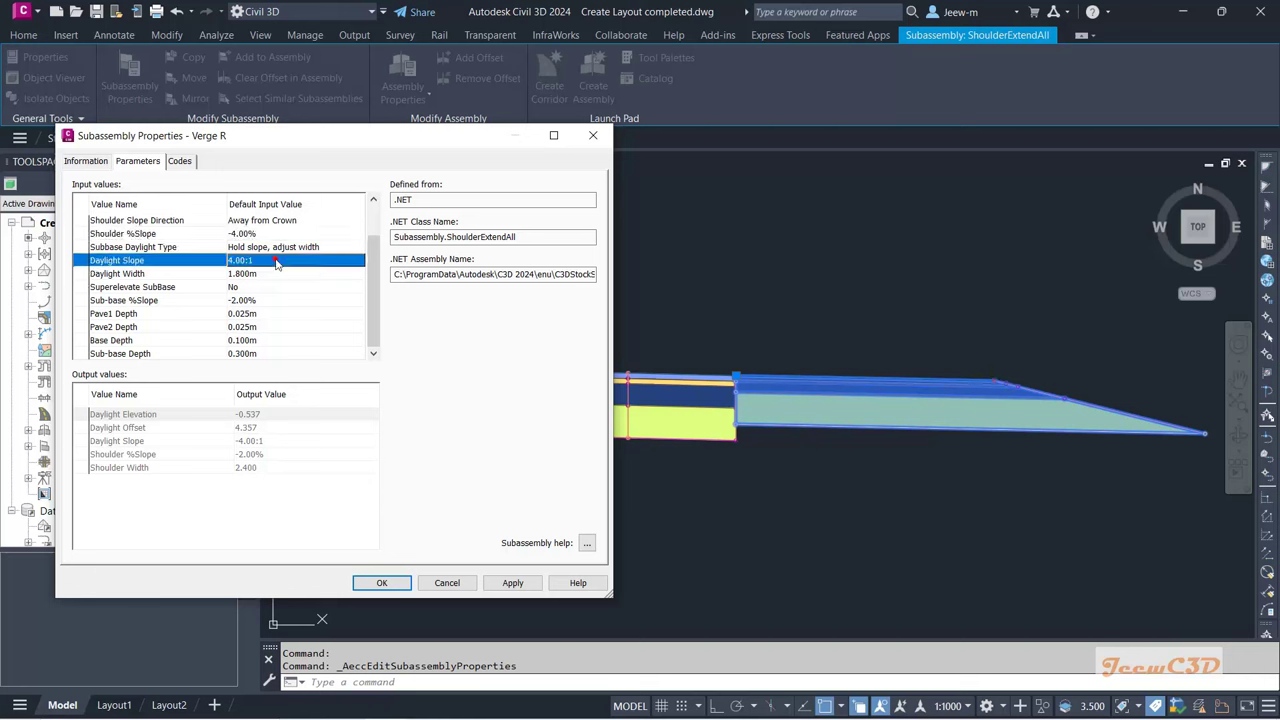
click(276, 262)
text(1.5)
key(Return)
click(264, 276)
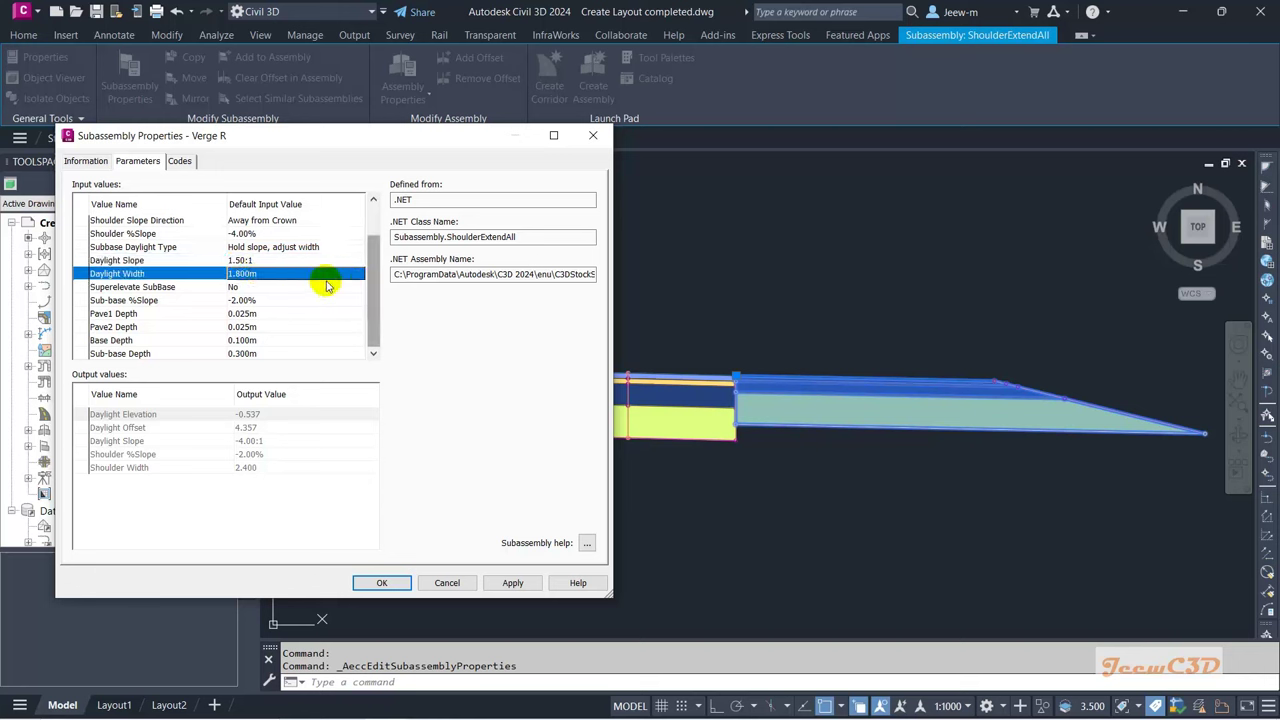
click(245, 278)
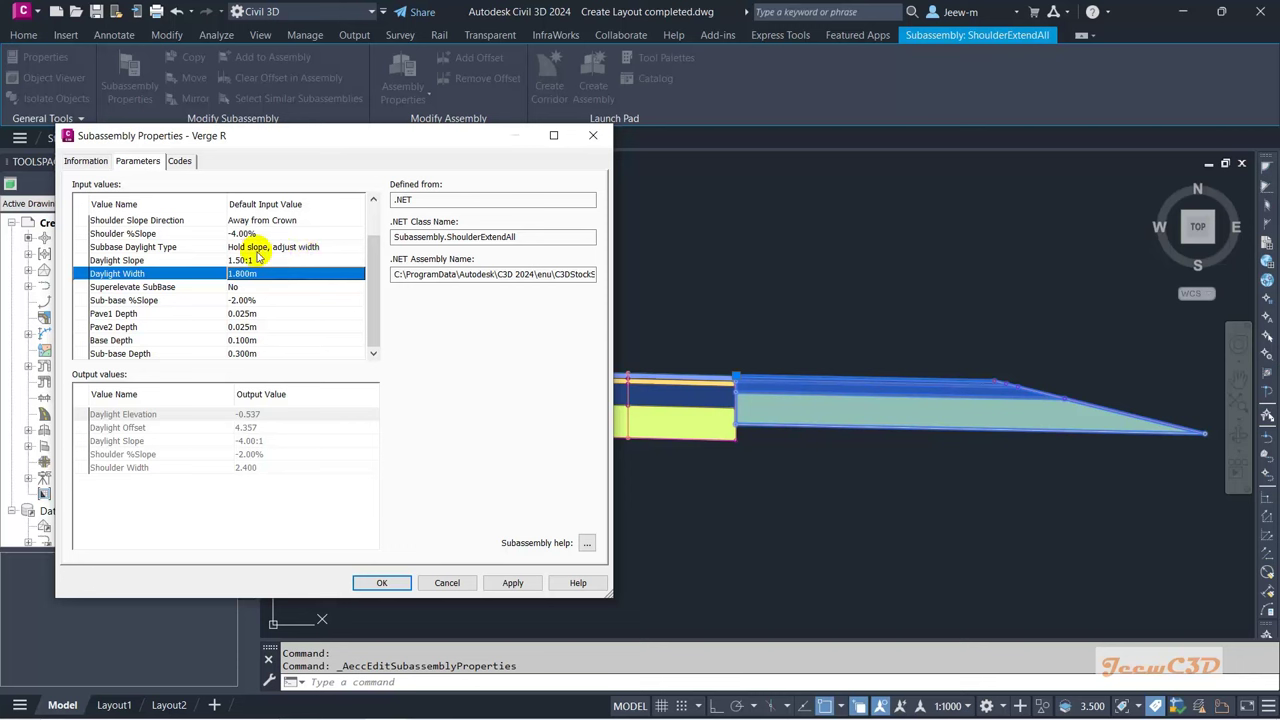
Step: Set Verge R's Sub-base %Slope to -4%
click(236, 288)
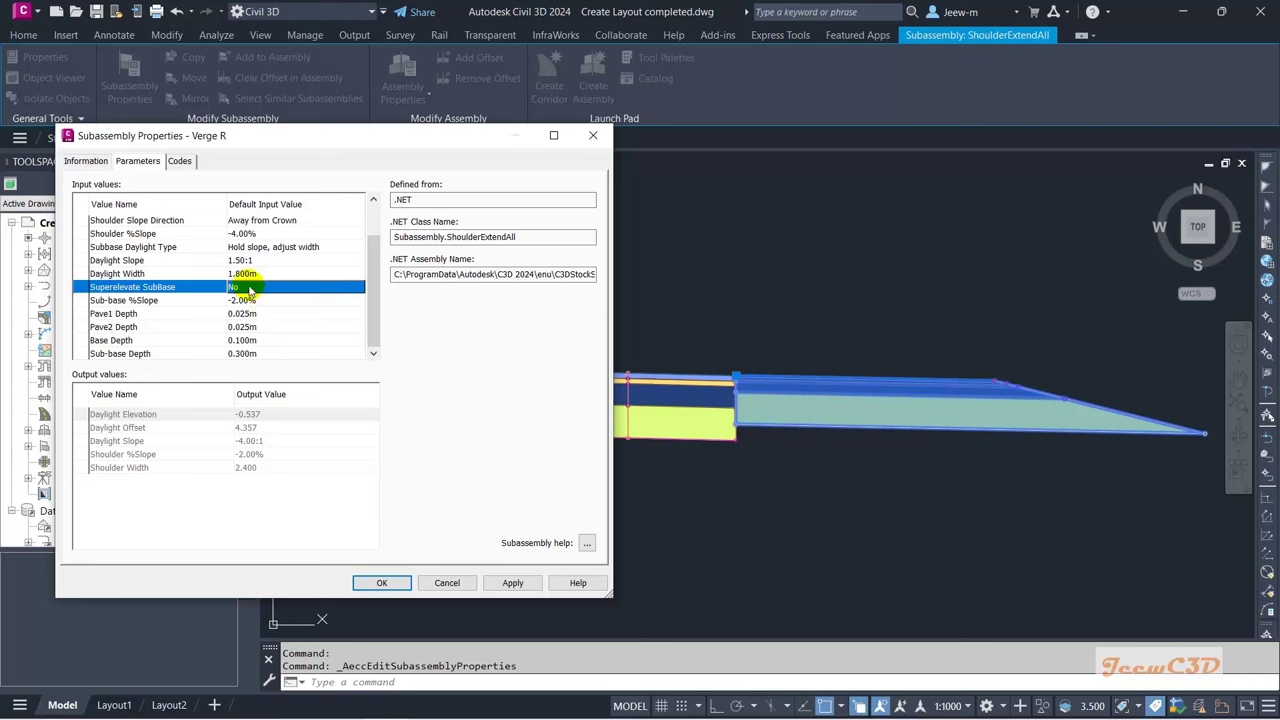
click(245, 302)
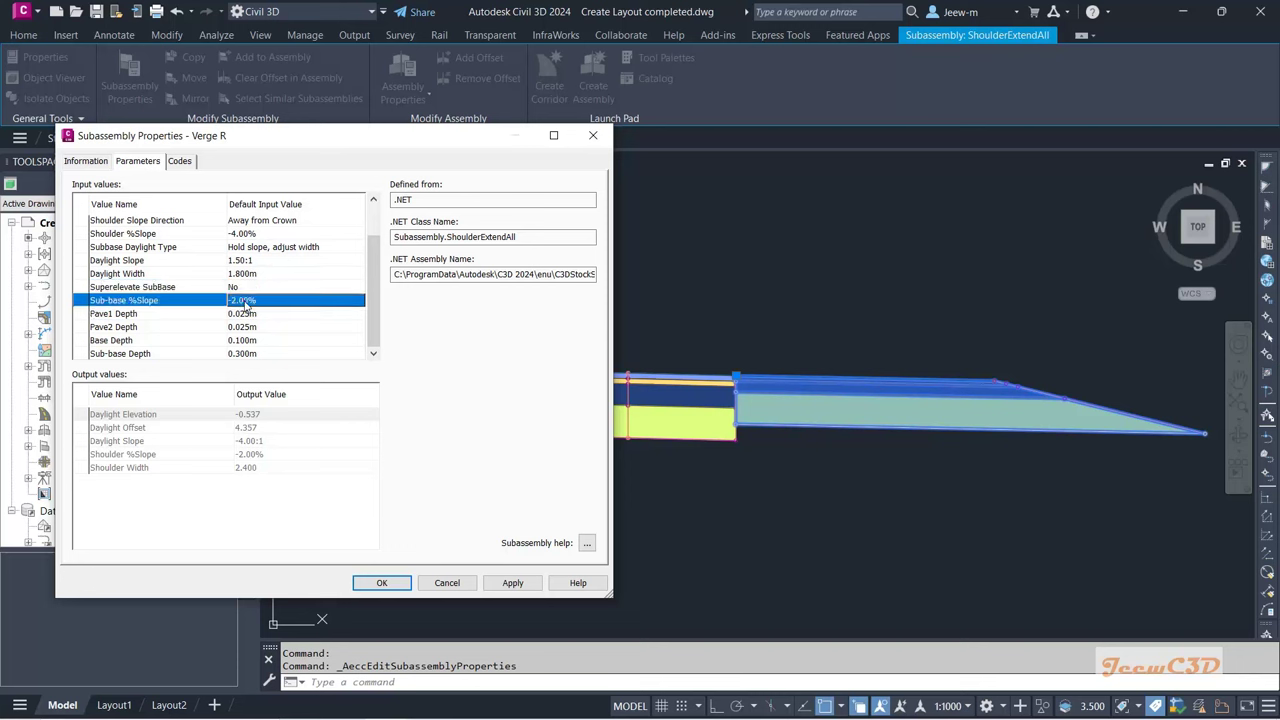
click(245, 302)
text(-4)
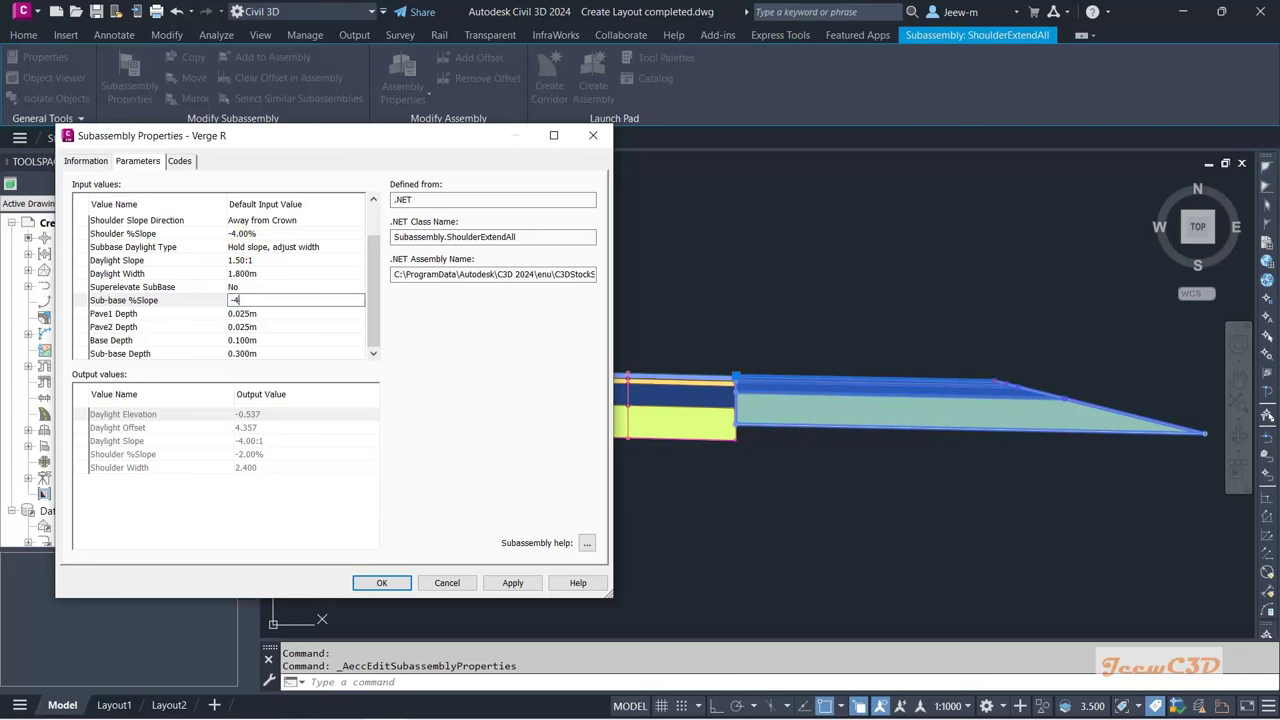
key(Return)
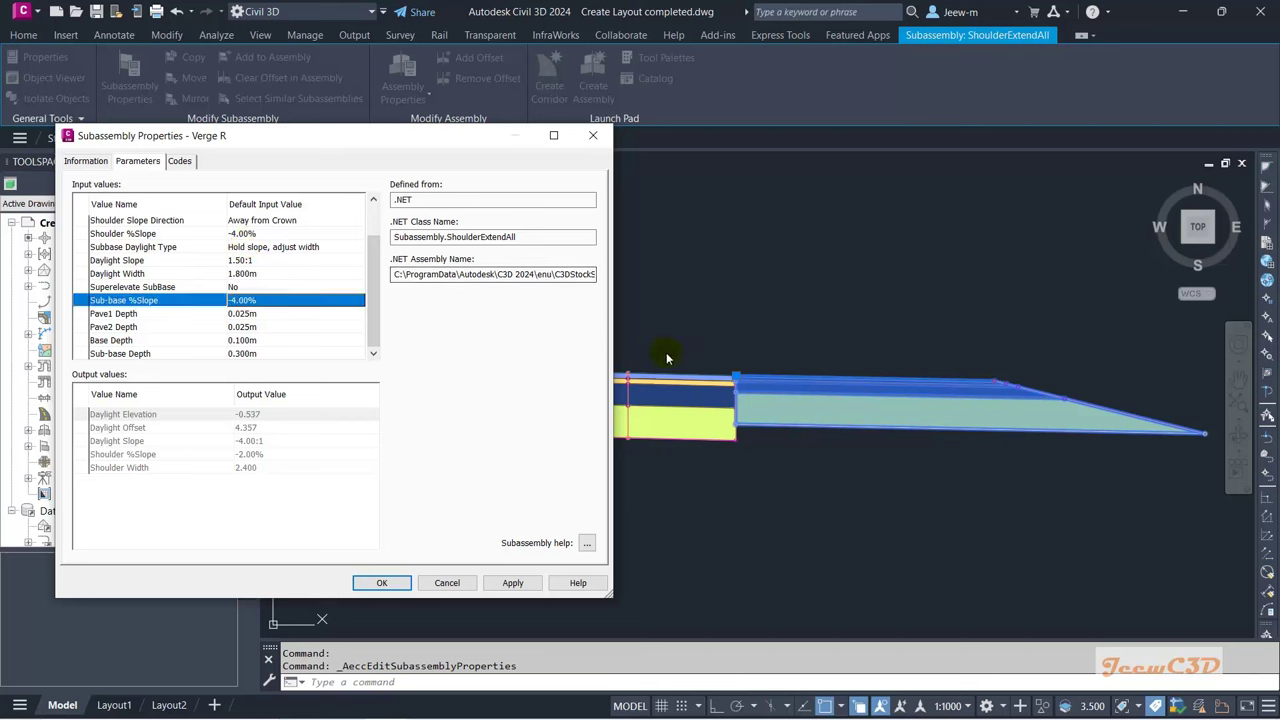
Step: Set both the Pave1 Depth and Pave2 Depth of Verge R to 0 m
click(263, 317)
text(0)
key(Return)
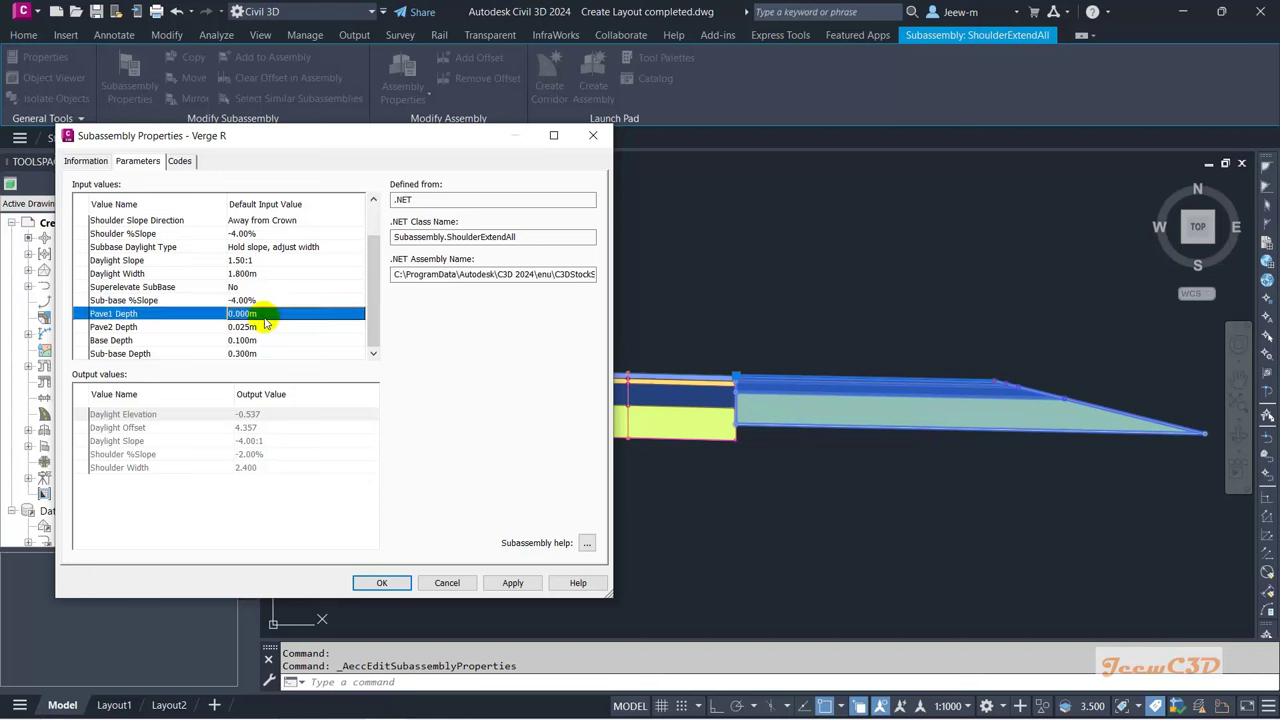
click(259, 328)
text(0)
key(Return)
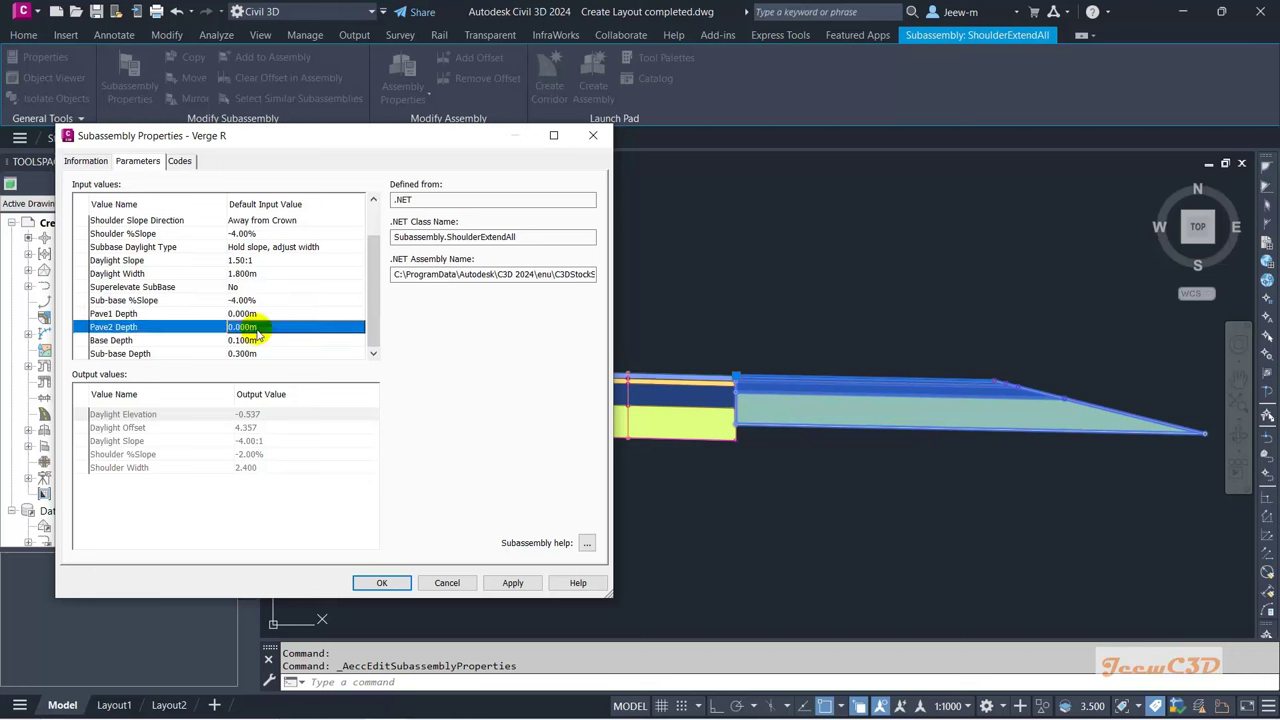
Step: Set Verge R's Base Depth to 0 m
click(253, 341)
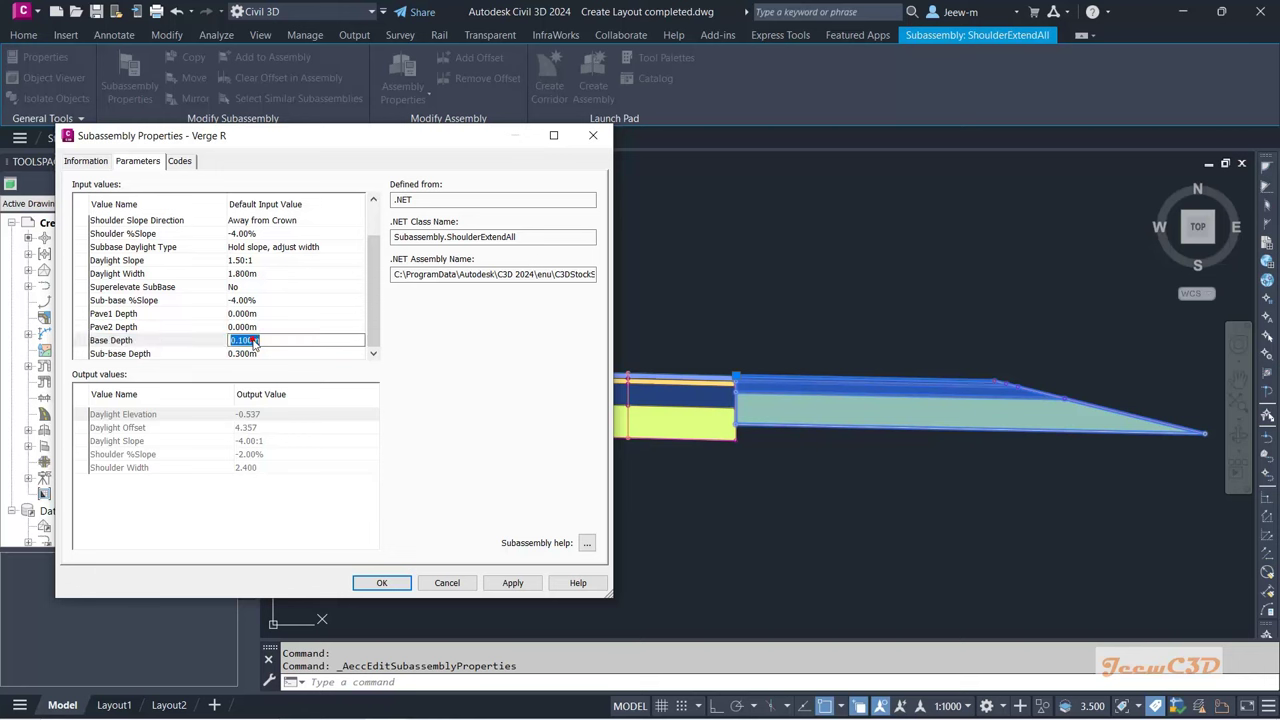
text(0)
key(Return)
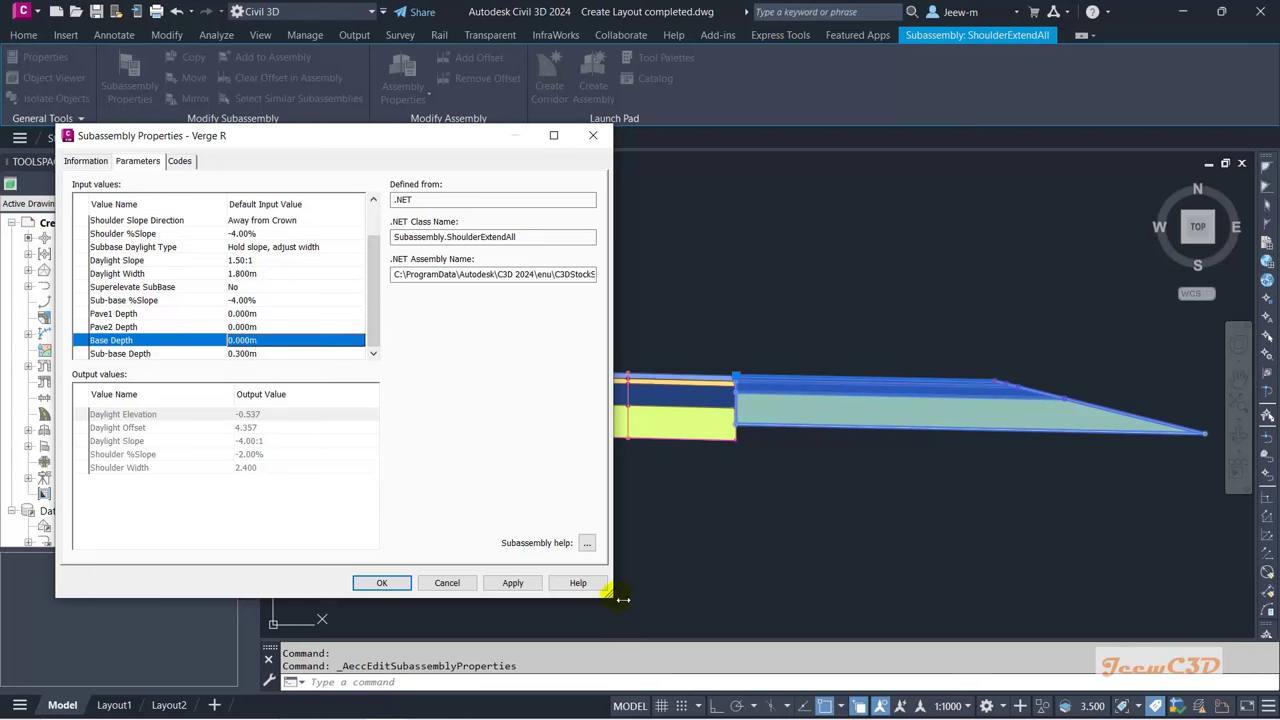
Step: Set Verge R's Sub-base Depth to 0.6 m and apply the subassembly changes
drag(616, 607, 627, 625)
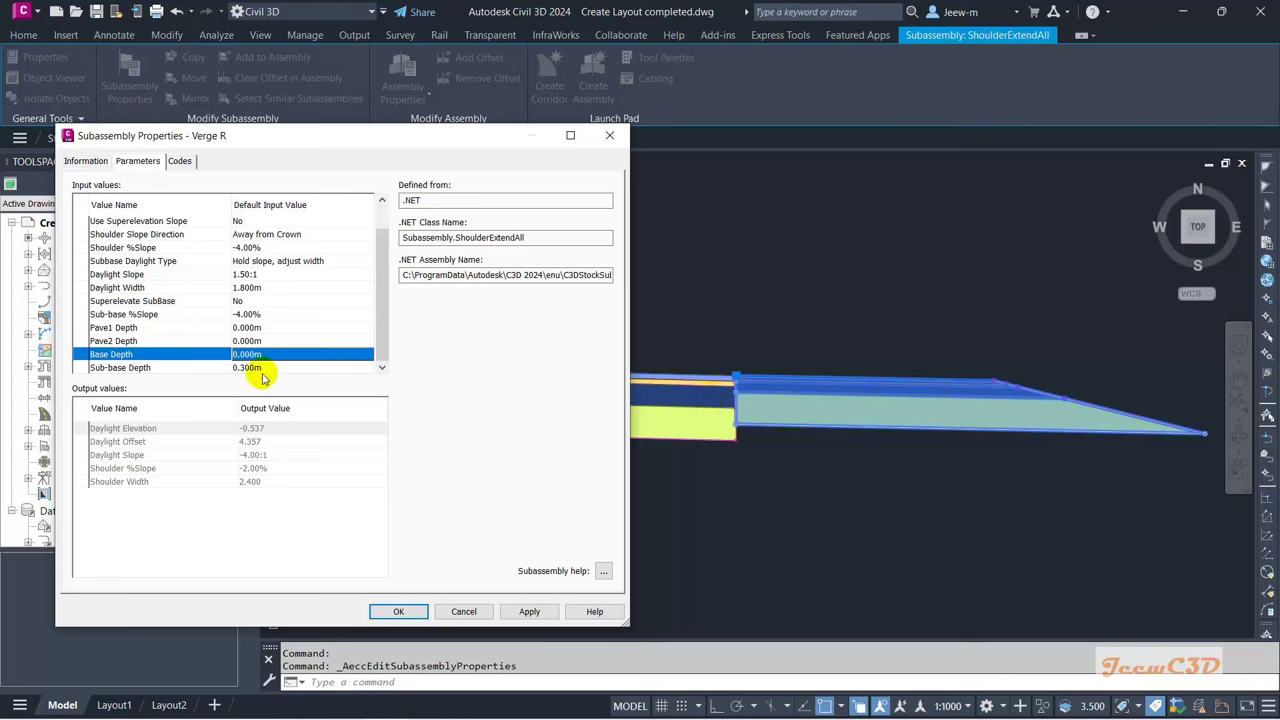
click(250, 367)
text(0)
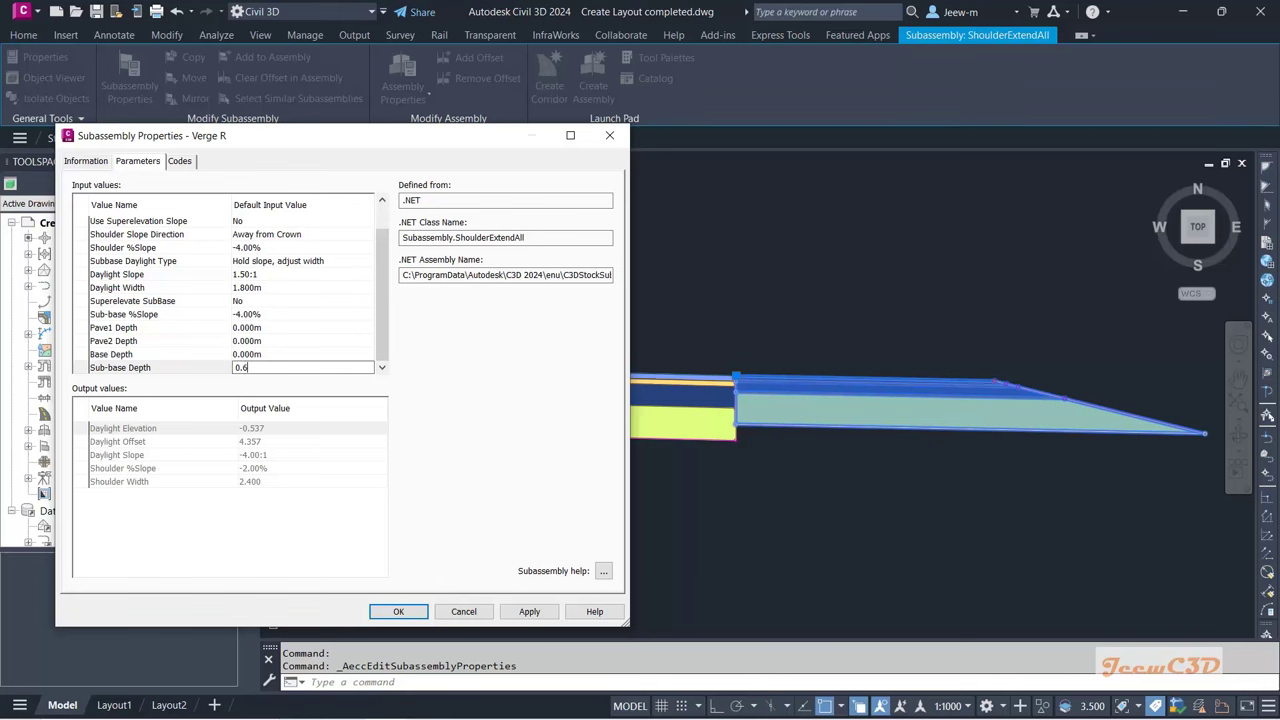
text(.6)
key(Return)
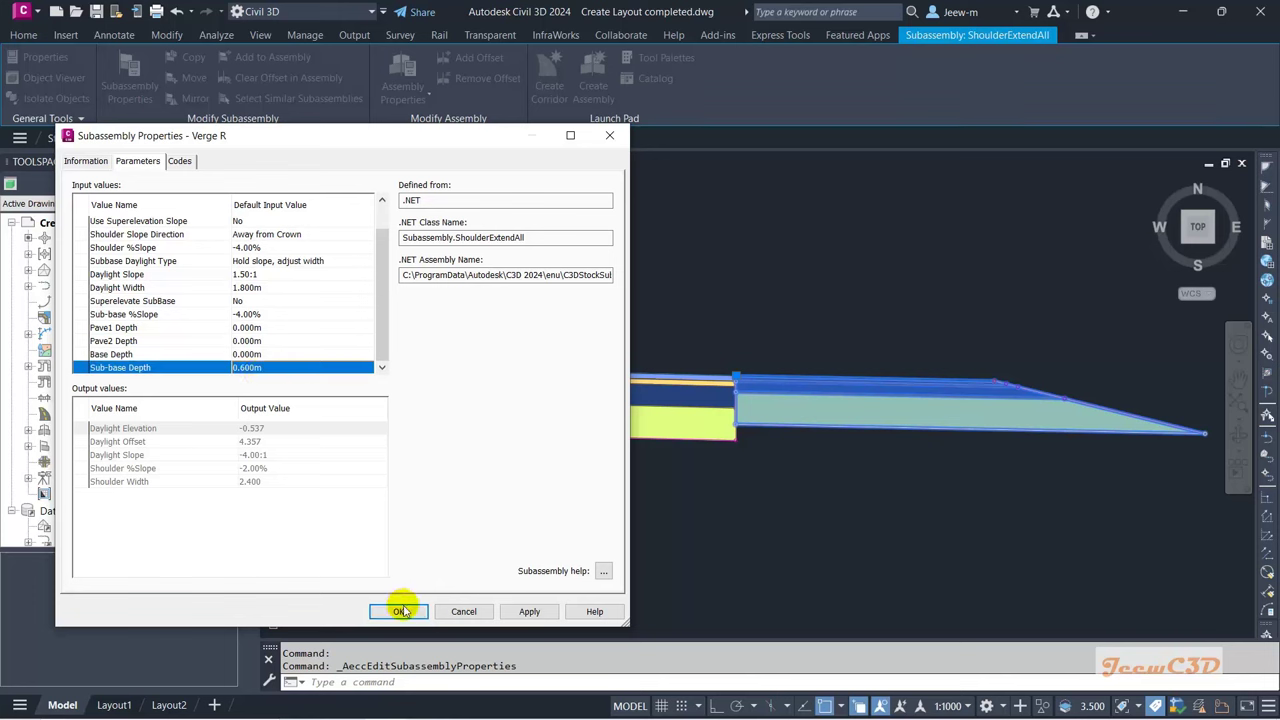
click(529, 611)
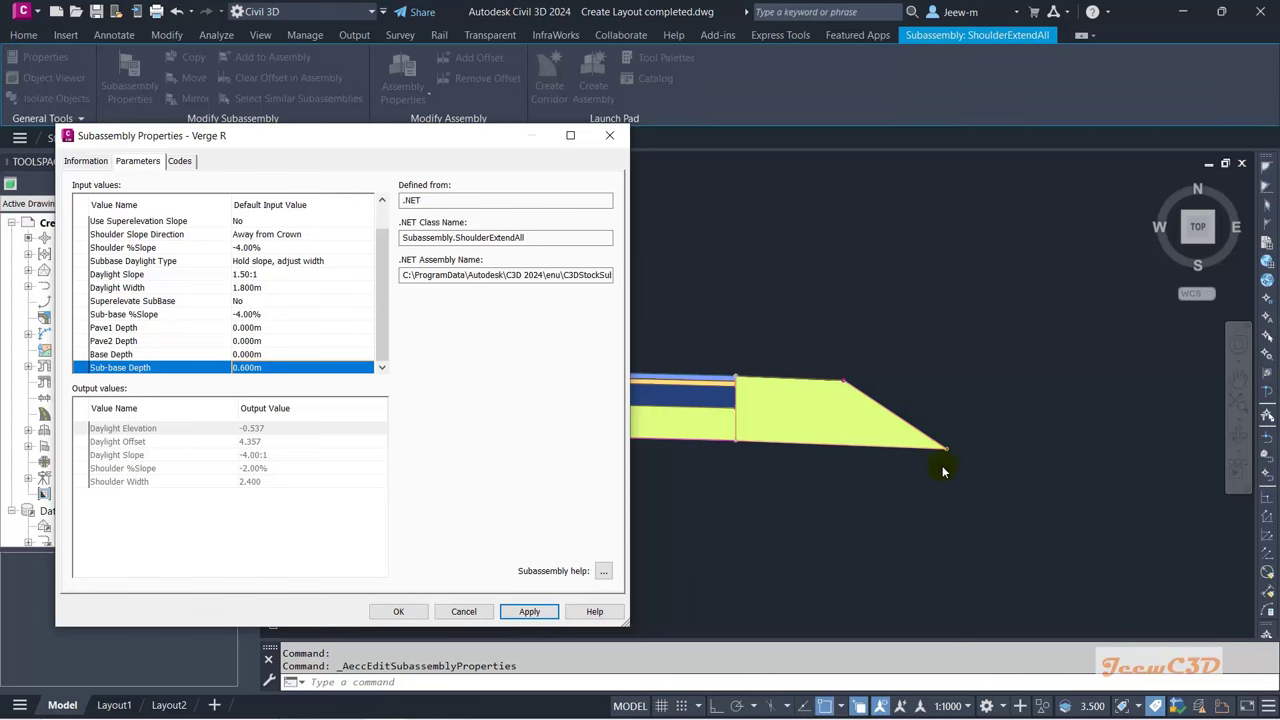
drag(400, 128, 415, 92)
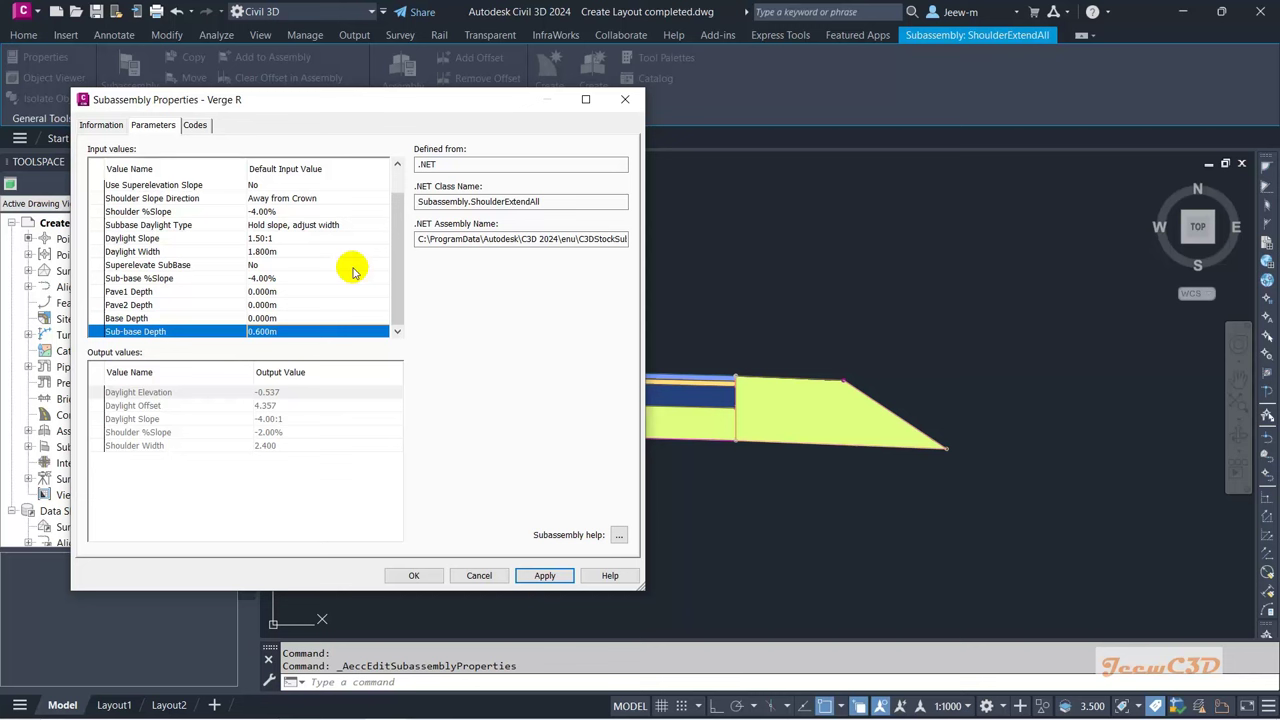
click(414, 577)
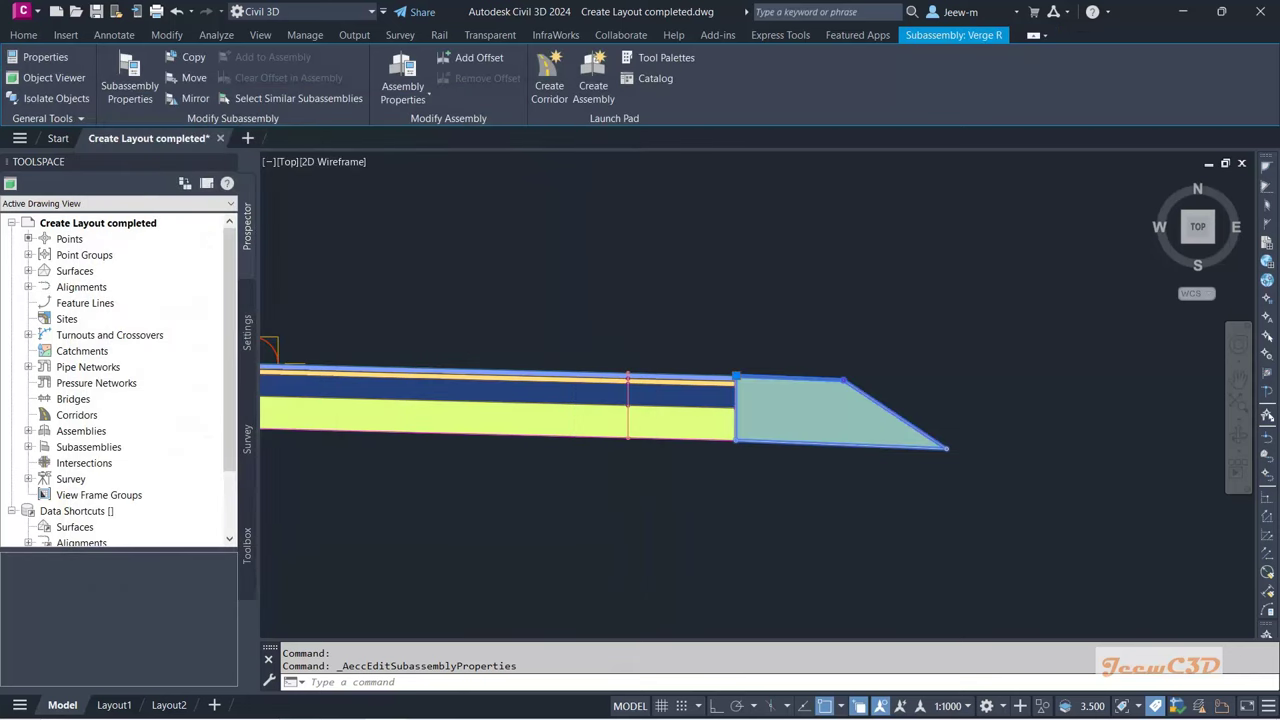
scroll(532, 480, down, 2)
key(Escape)
Step: Attach a right-side DaylightBench subassembly from the metric daylight set to the outer bottom point of Verge R
scroll(700, 470, up, 2)
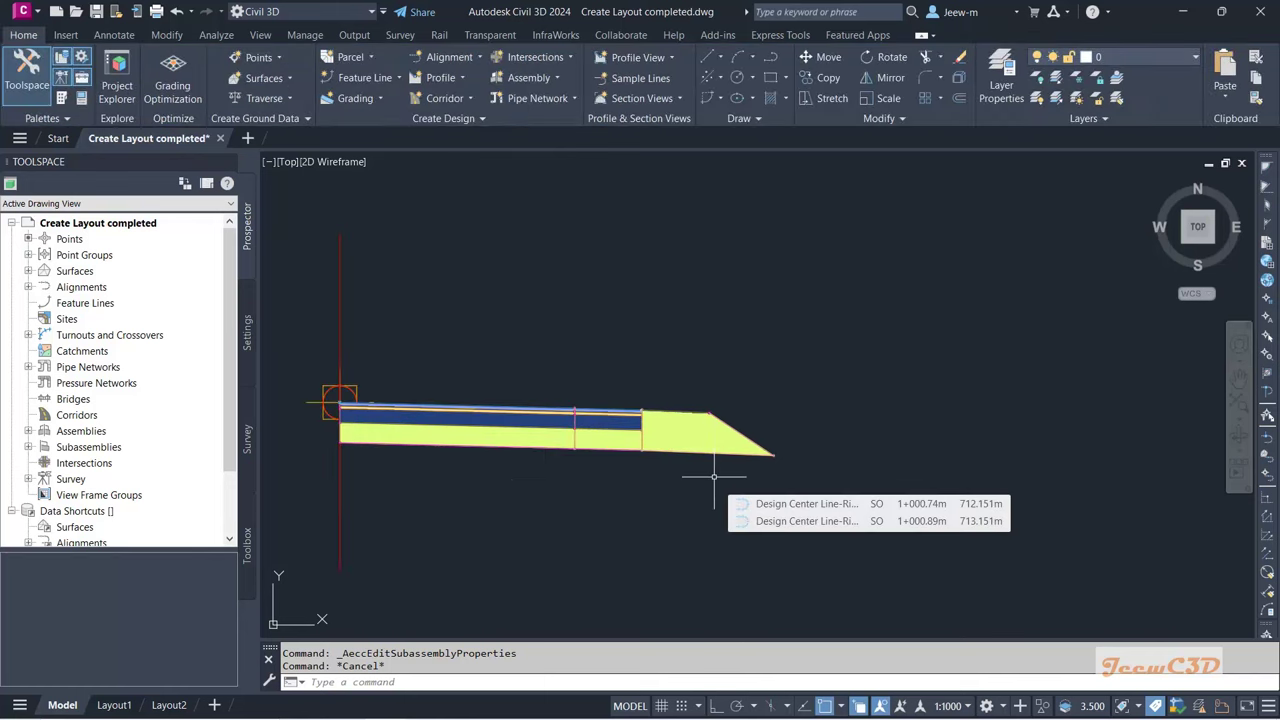
scroll(772, 470, up, 3)
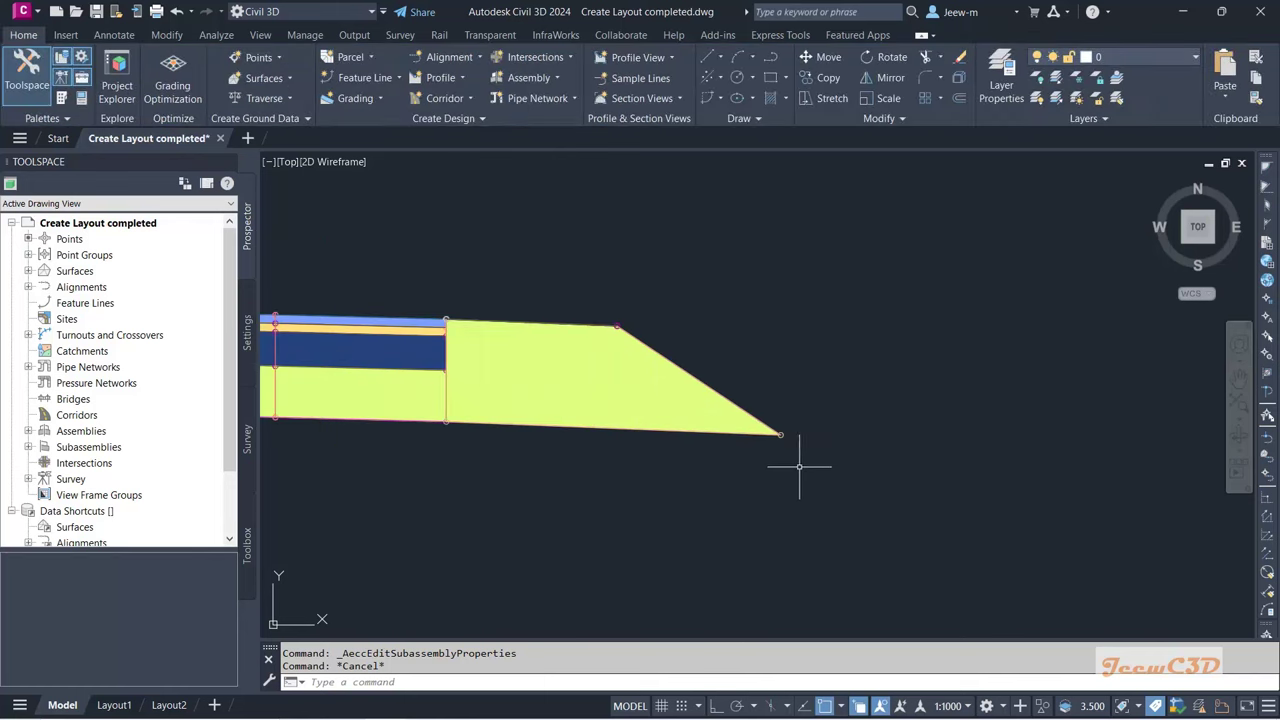
scroll(808, 465, down, 2)
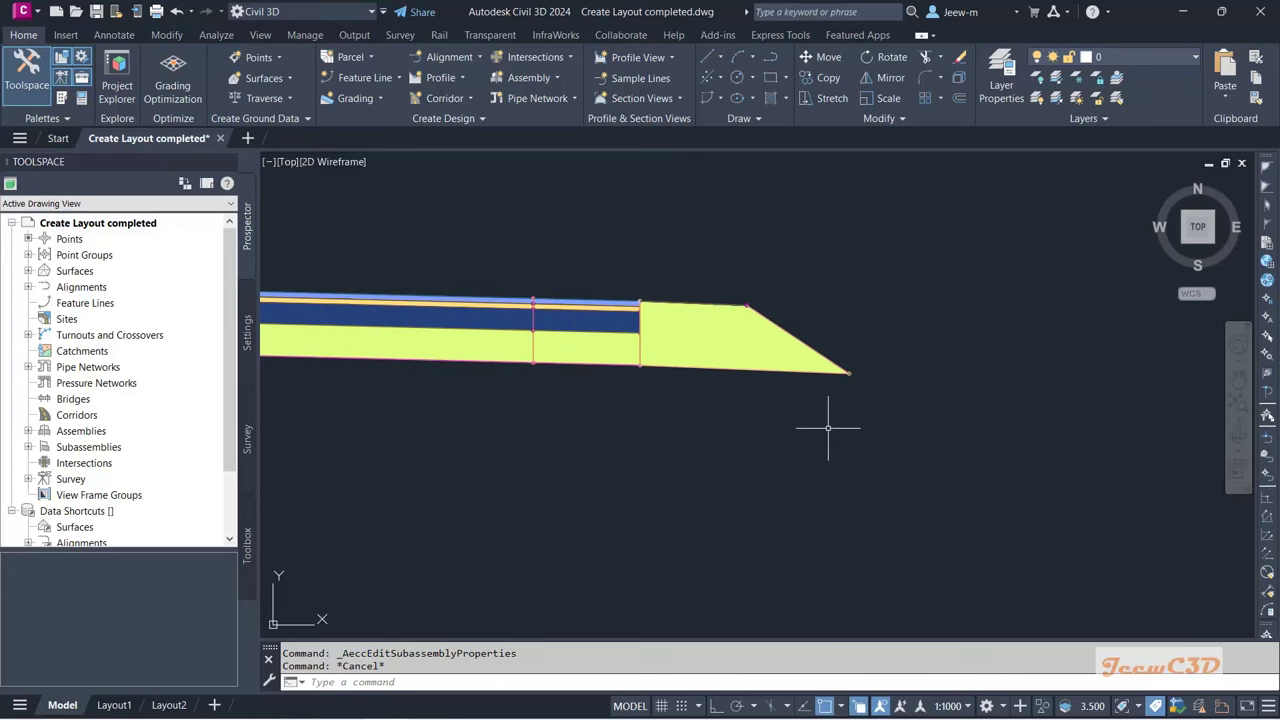
click(60, 98)
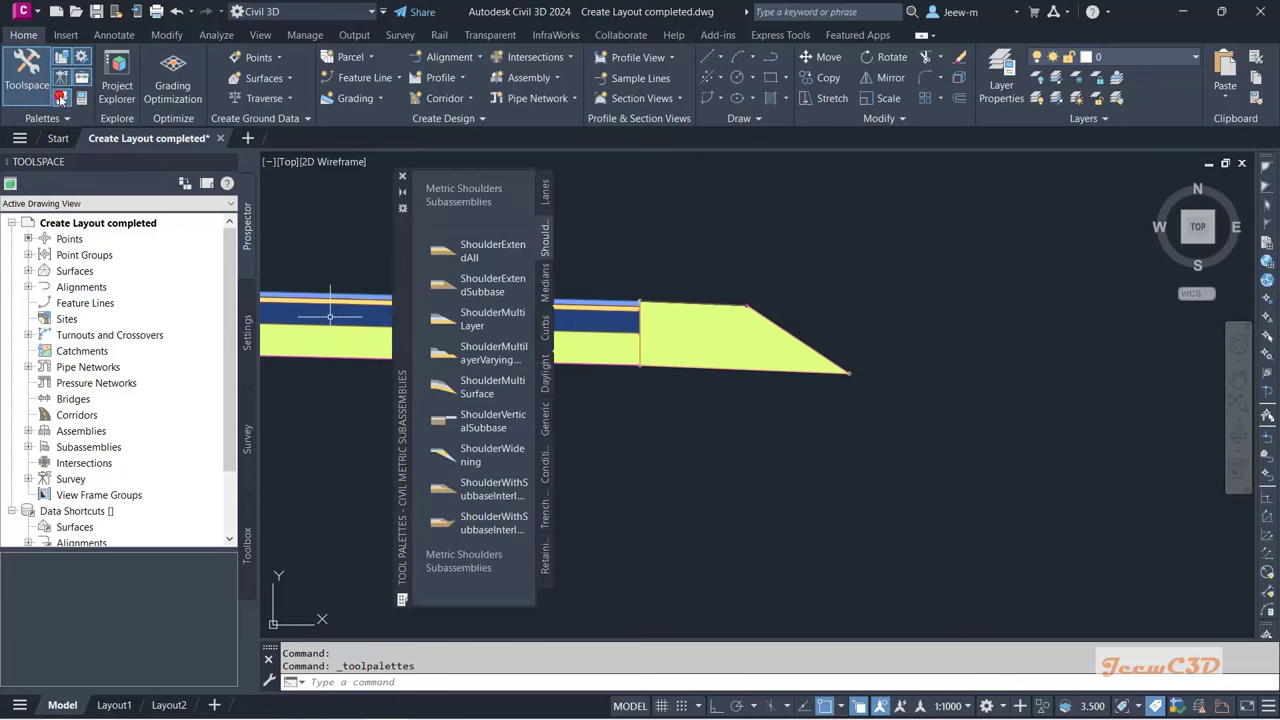
click(544, 587)
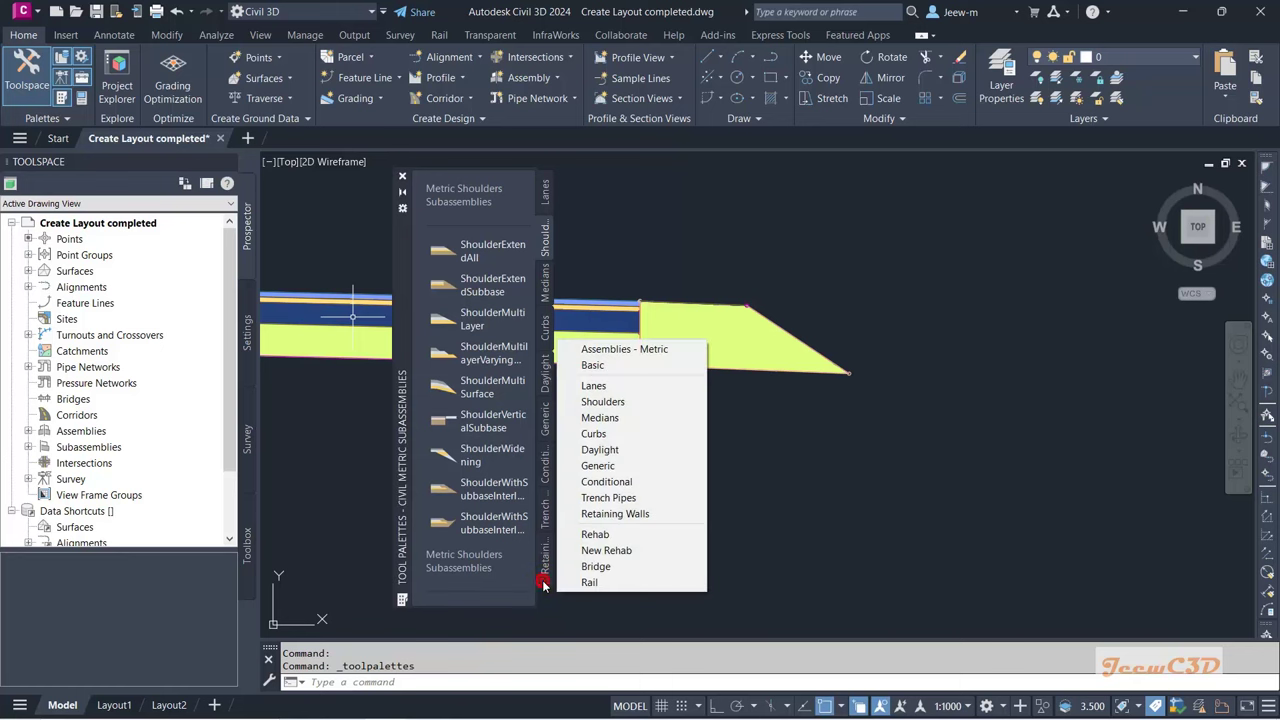
click(617, 451)
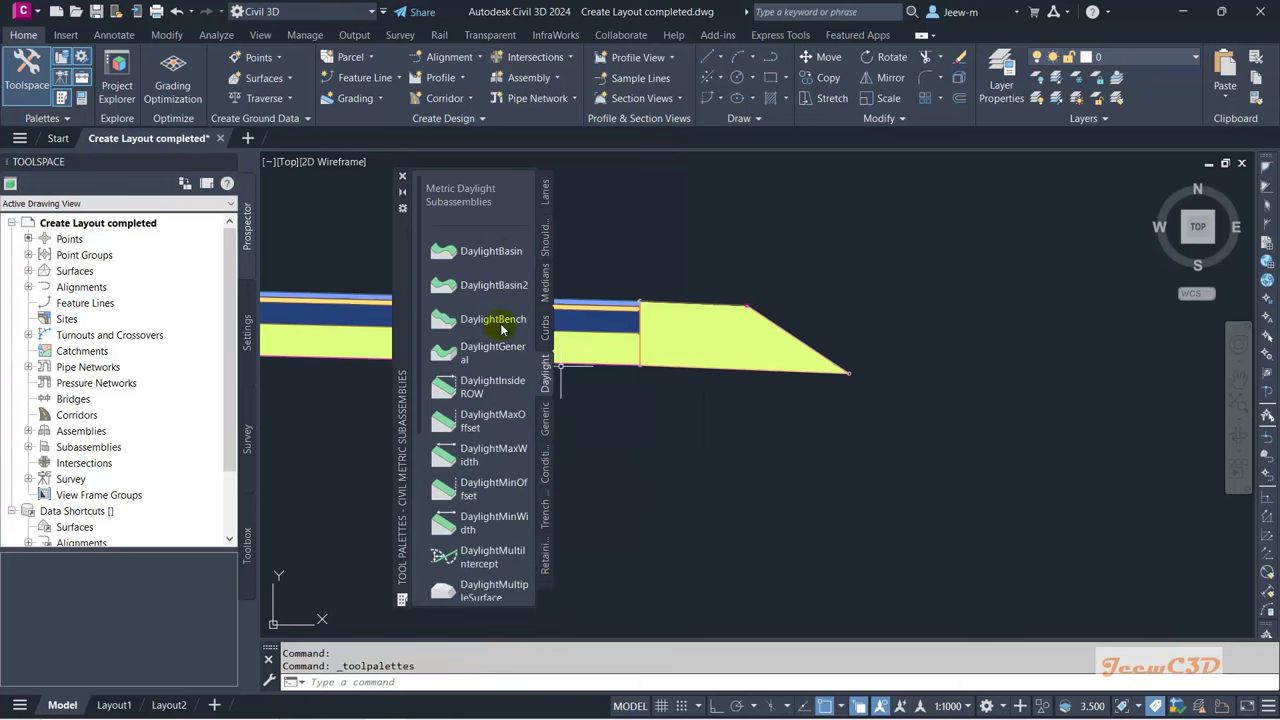
click(492, 319)
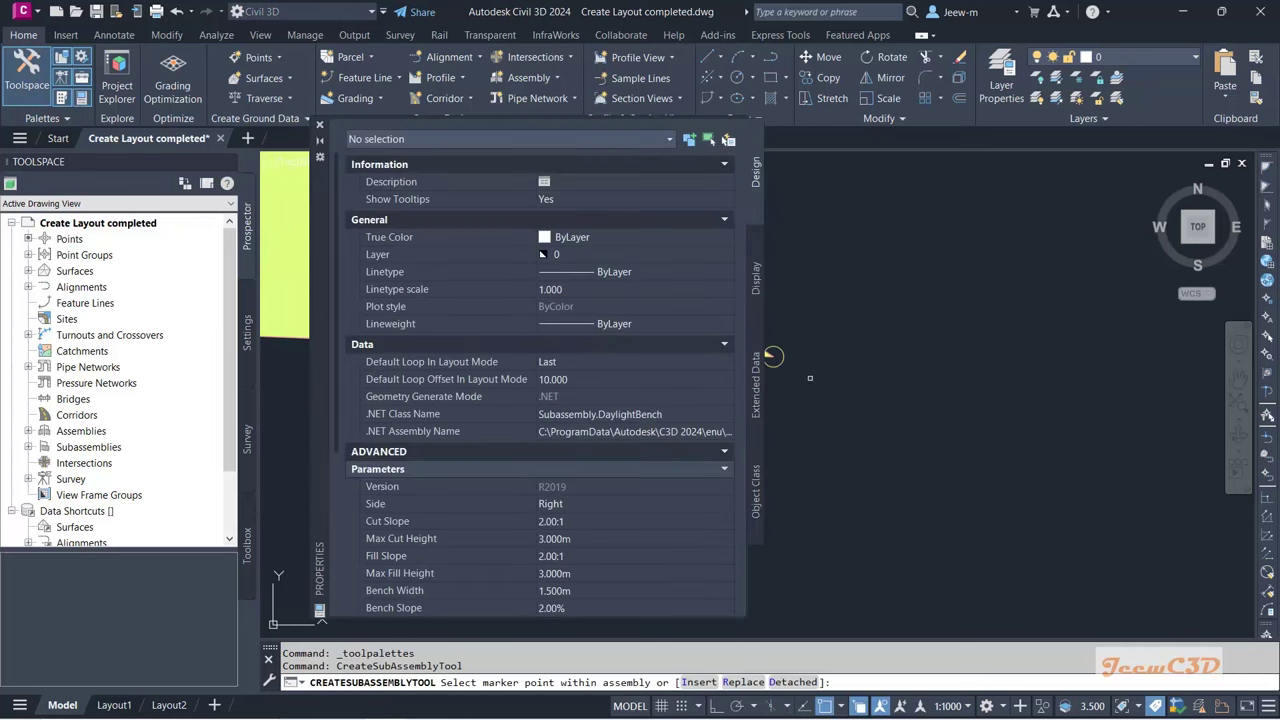
click(780, 357)
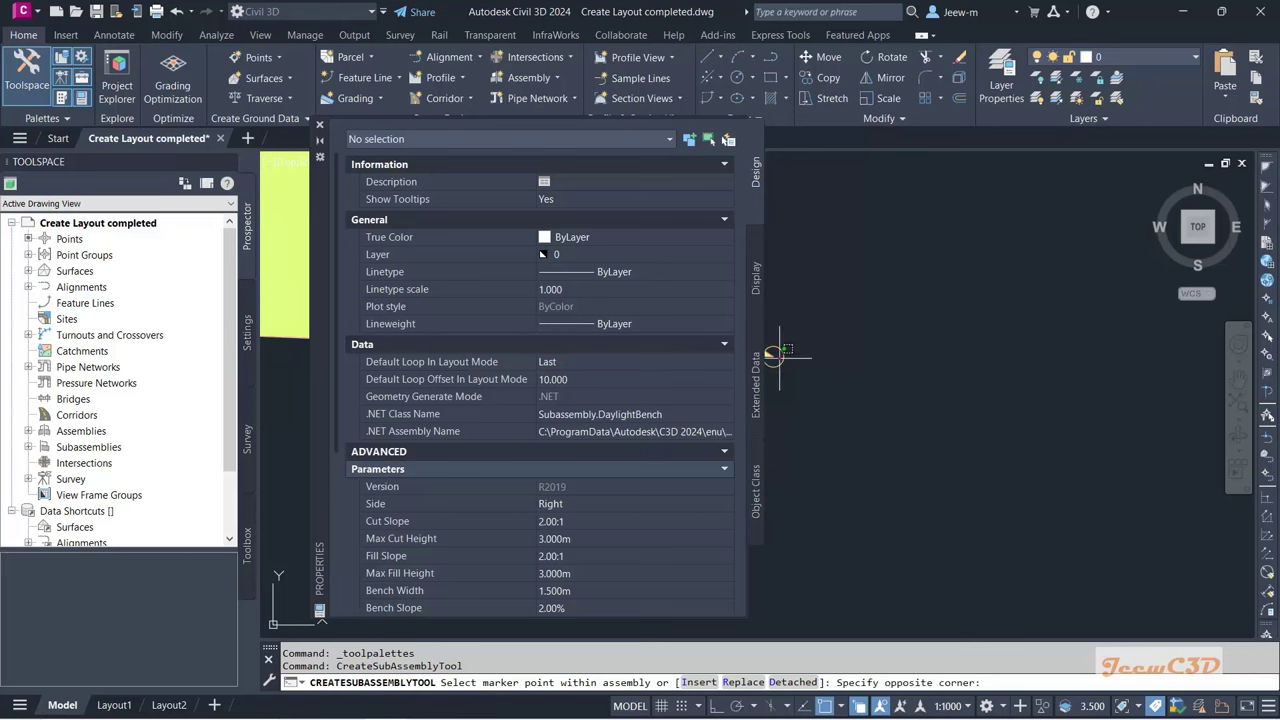
click(791, 356)
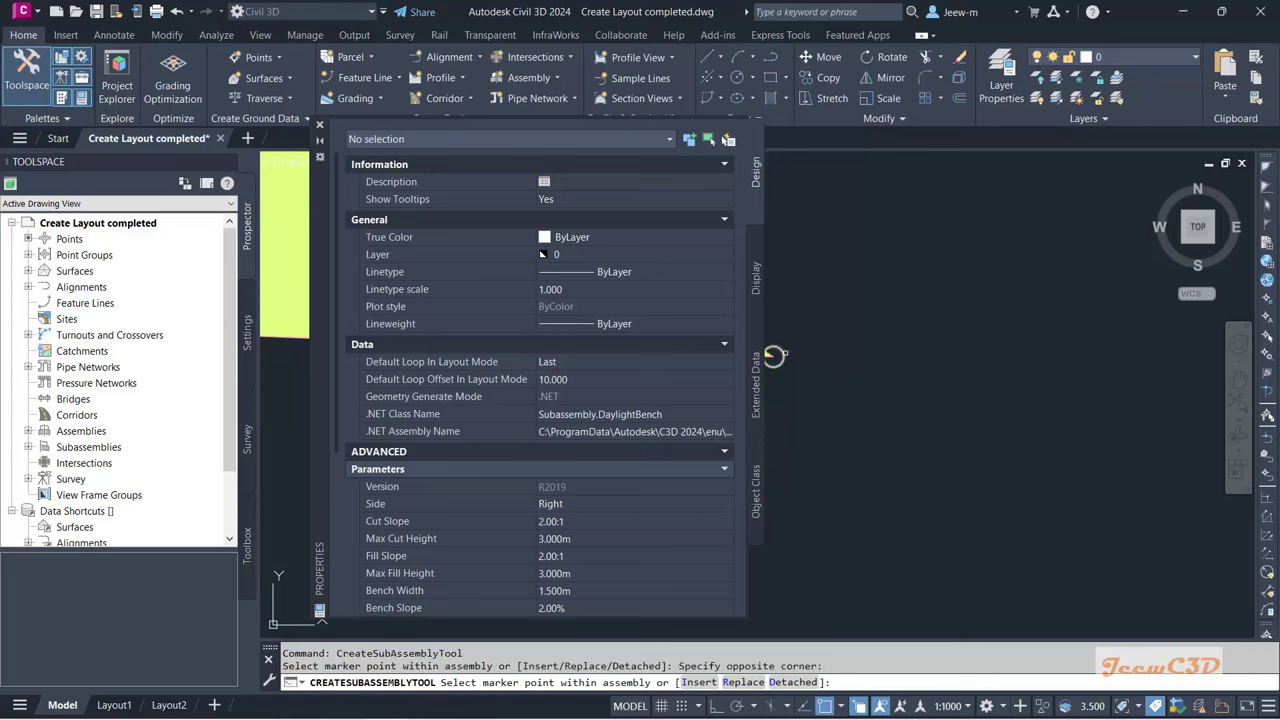
click(319, 125)
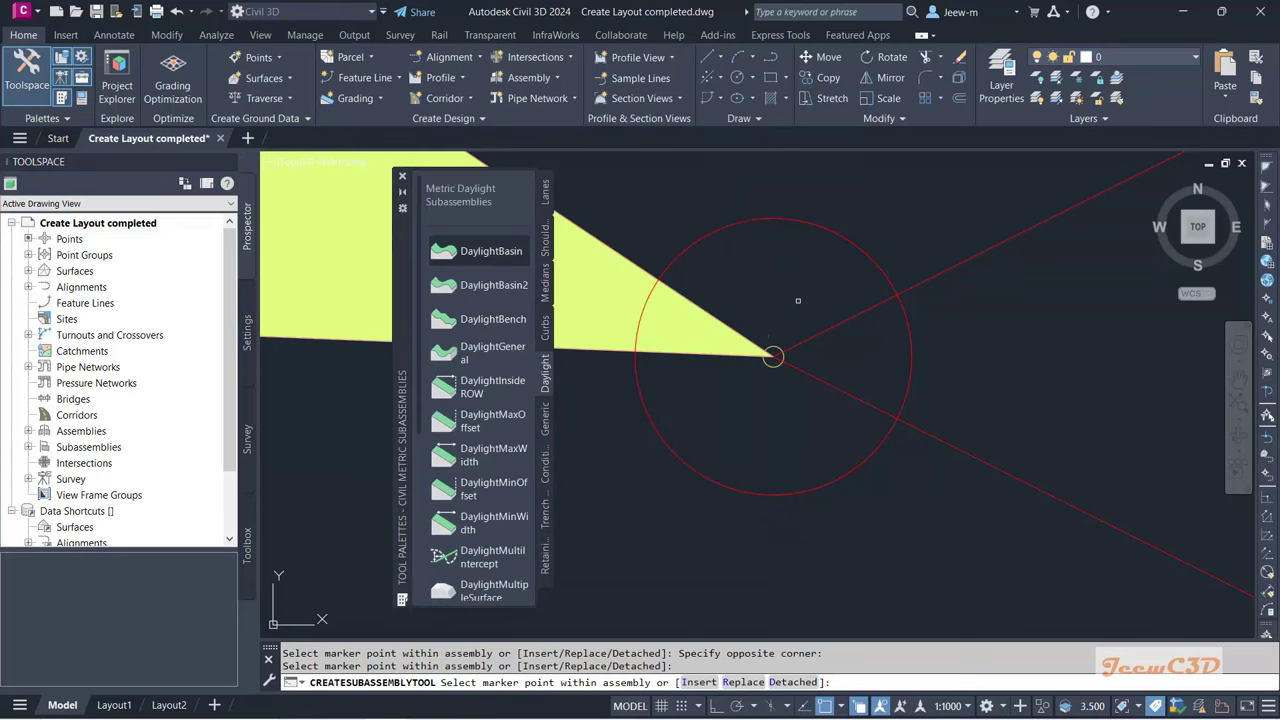
key(Escape)
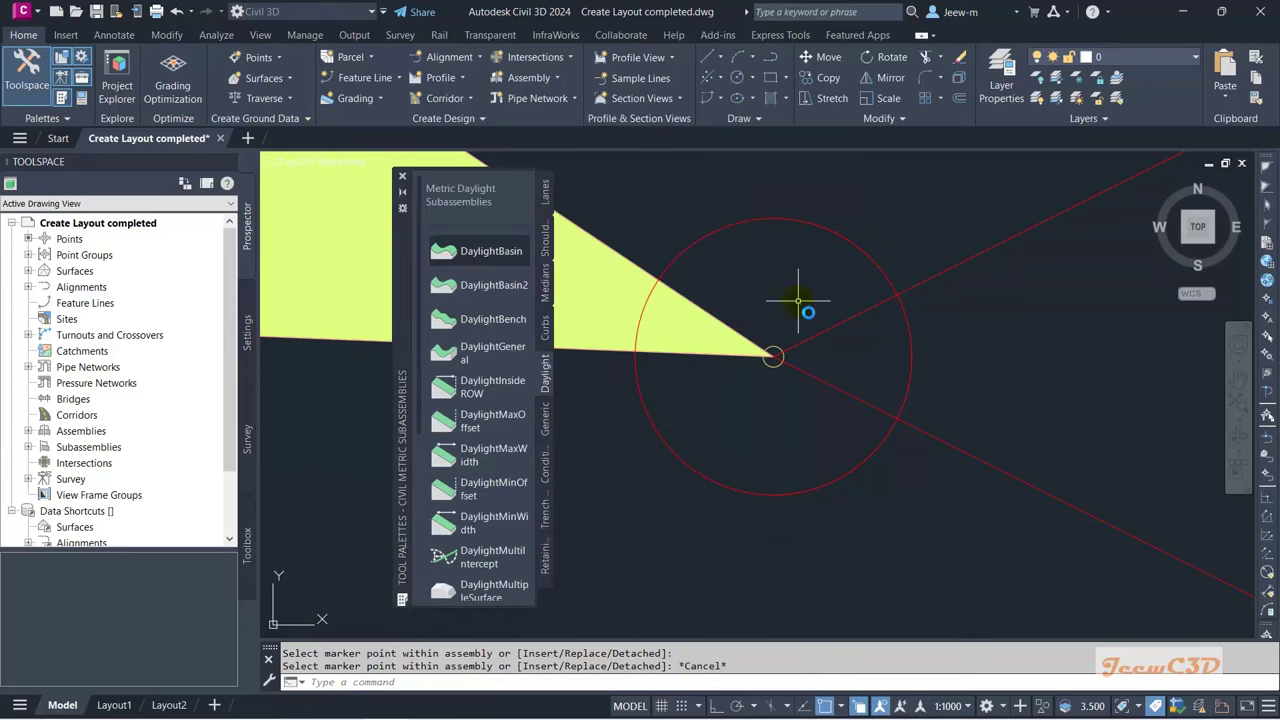
click(403, 178)
scroll(466, 409, down, 5)
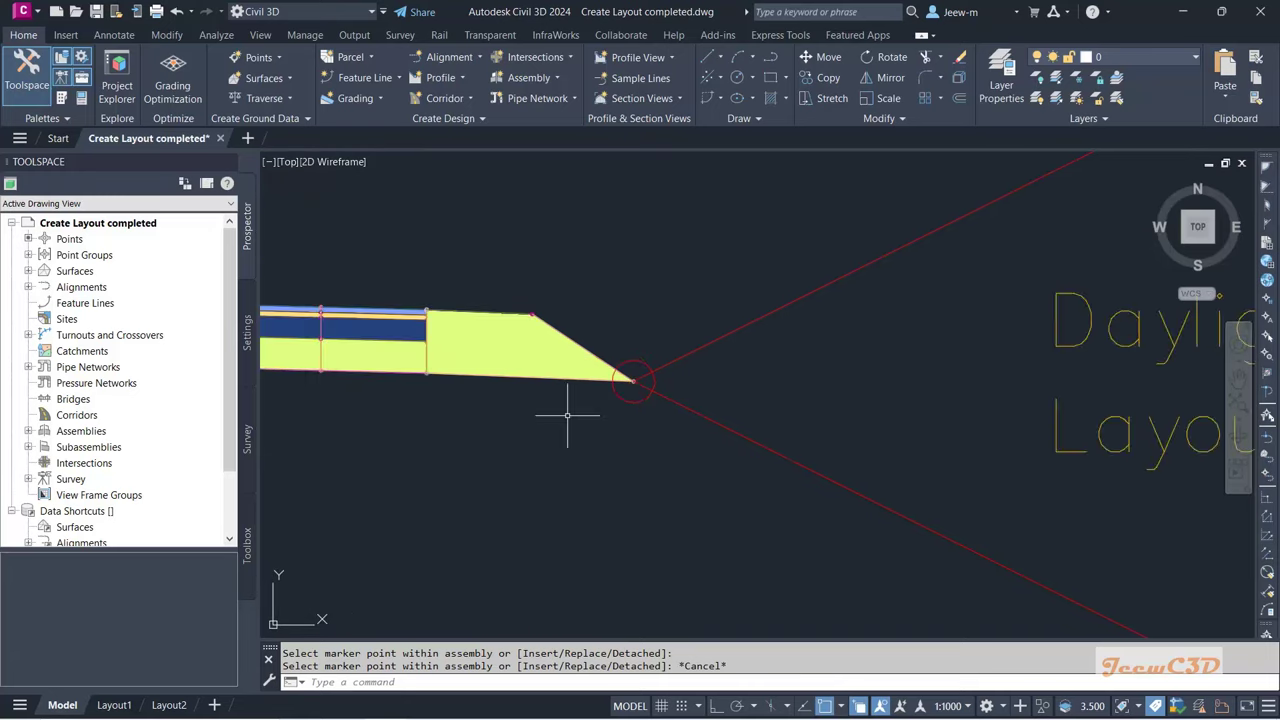
scroll(567, 415, down, 2)
key(Escape)
Step: Rename the daylight subassembly as DaylightBench R
click(662, 438)
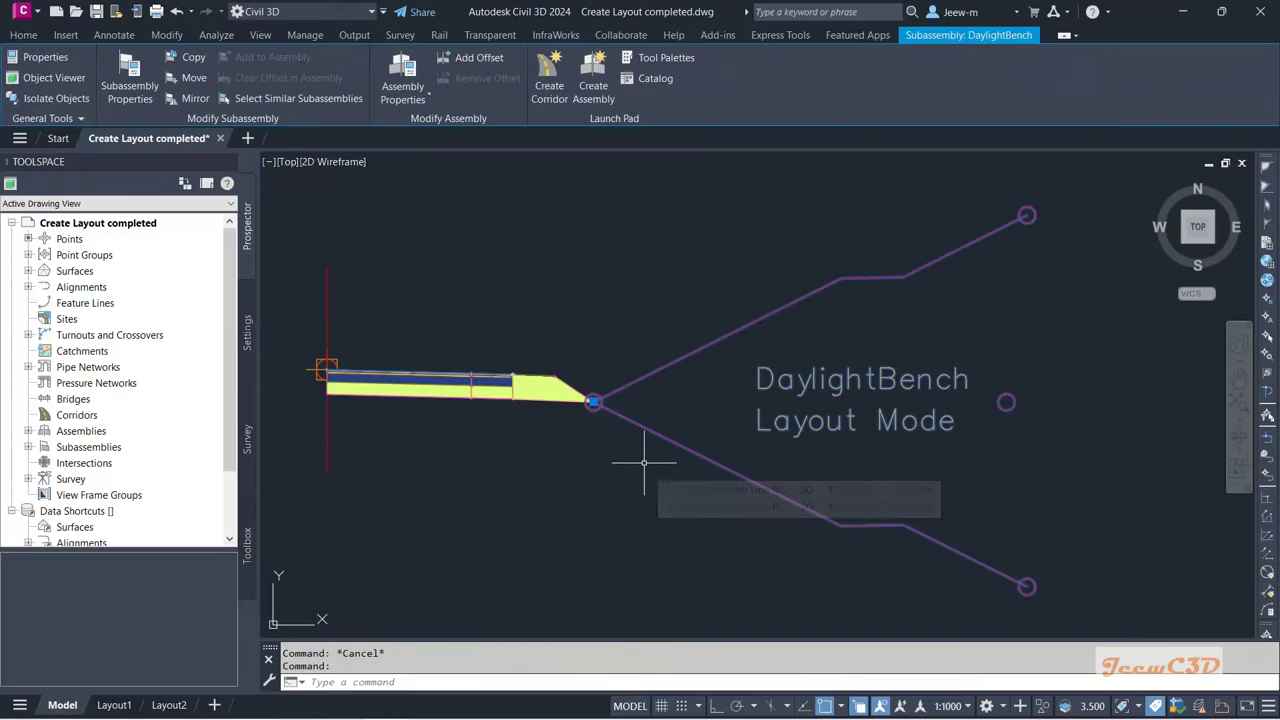
click(129, 80)
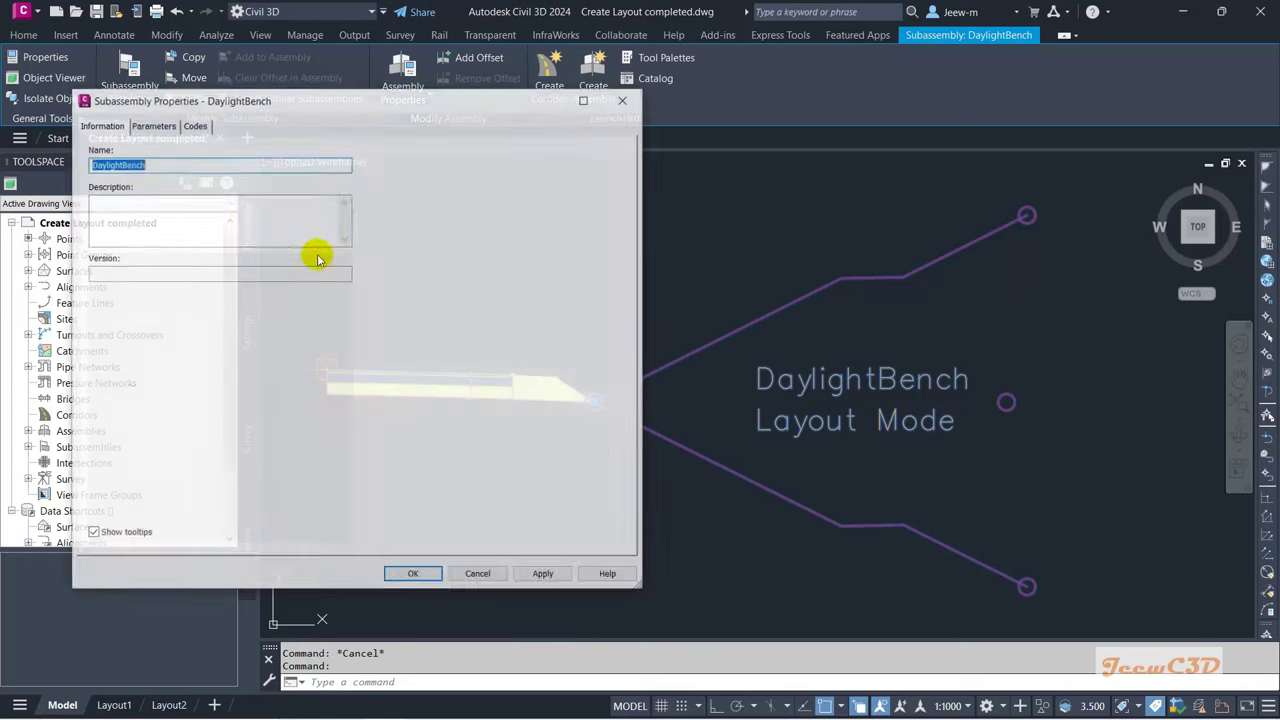
click(171, 168)
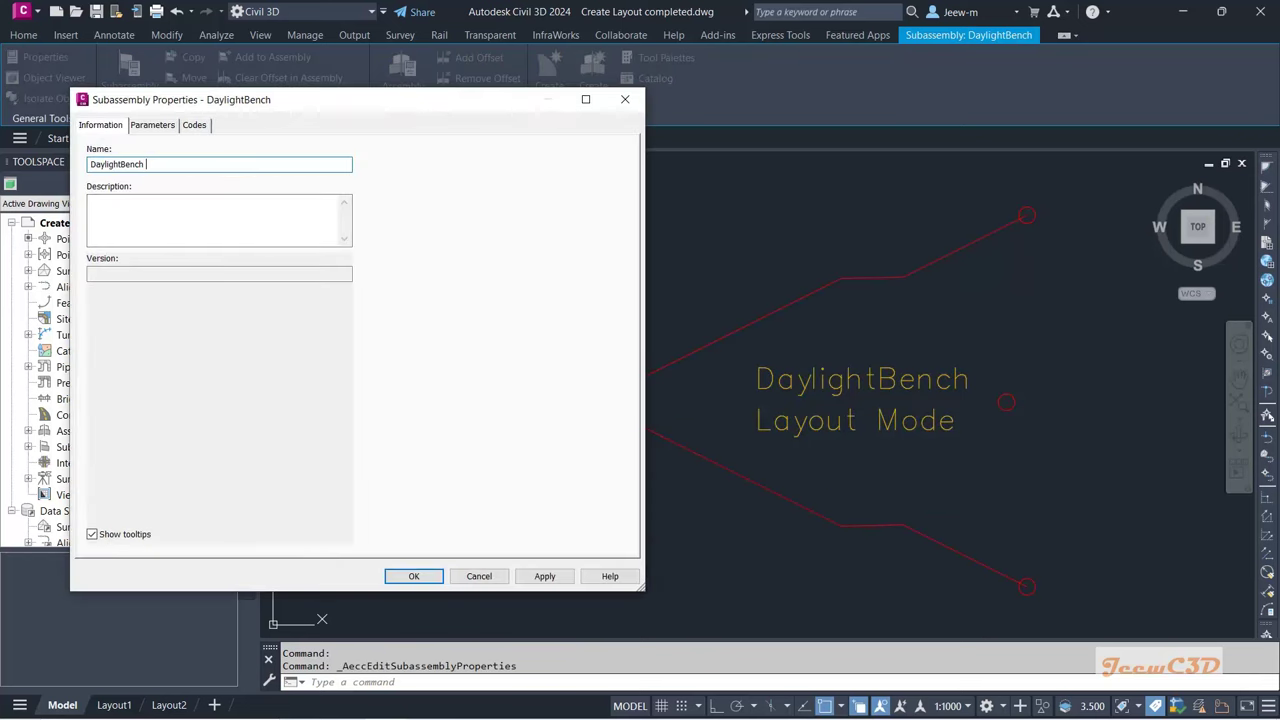
text(R)
Step: Set DaylightBench R's Cut Slope to 1.2:1 and its Max Cut Height to 6 m
click(155, 125)
double_click(265, 202)
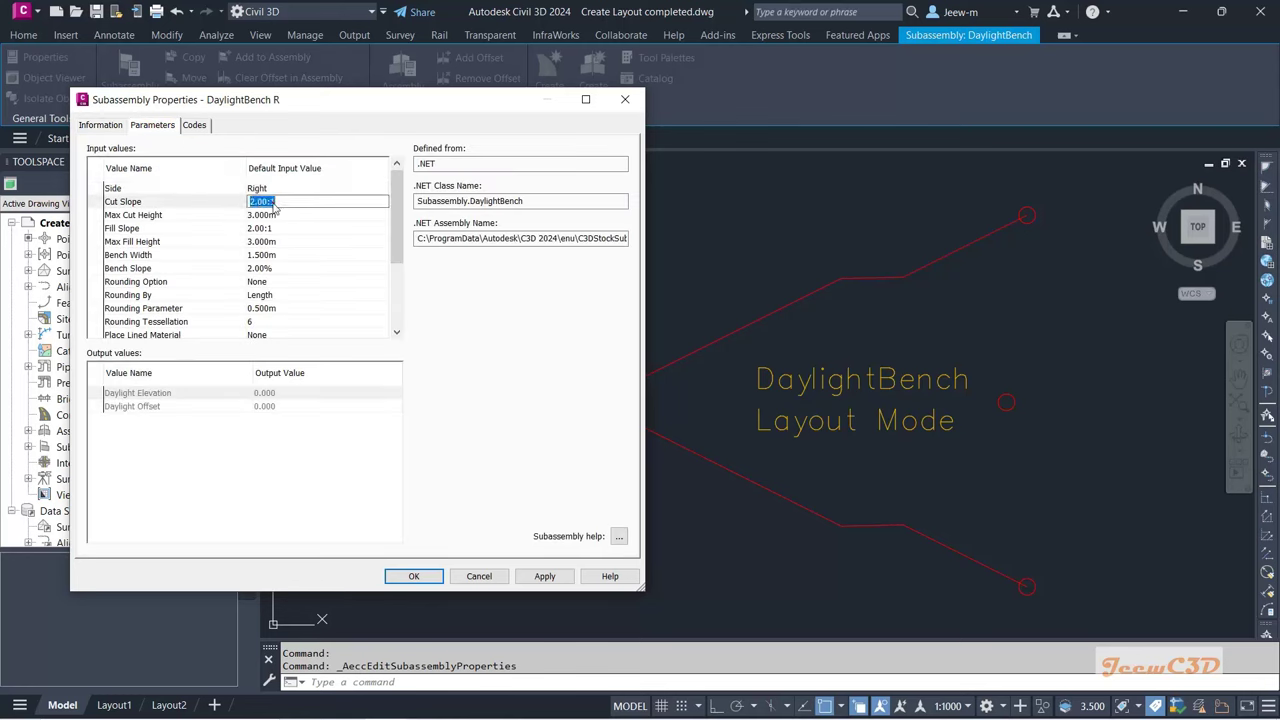
text(1.2)
key(Return)
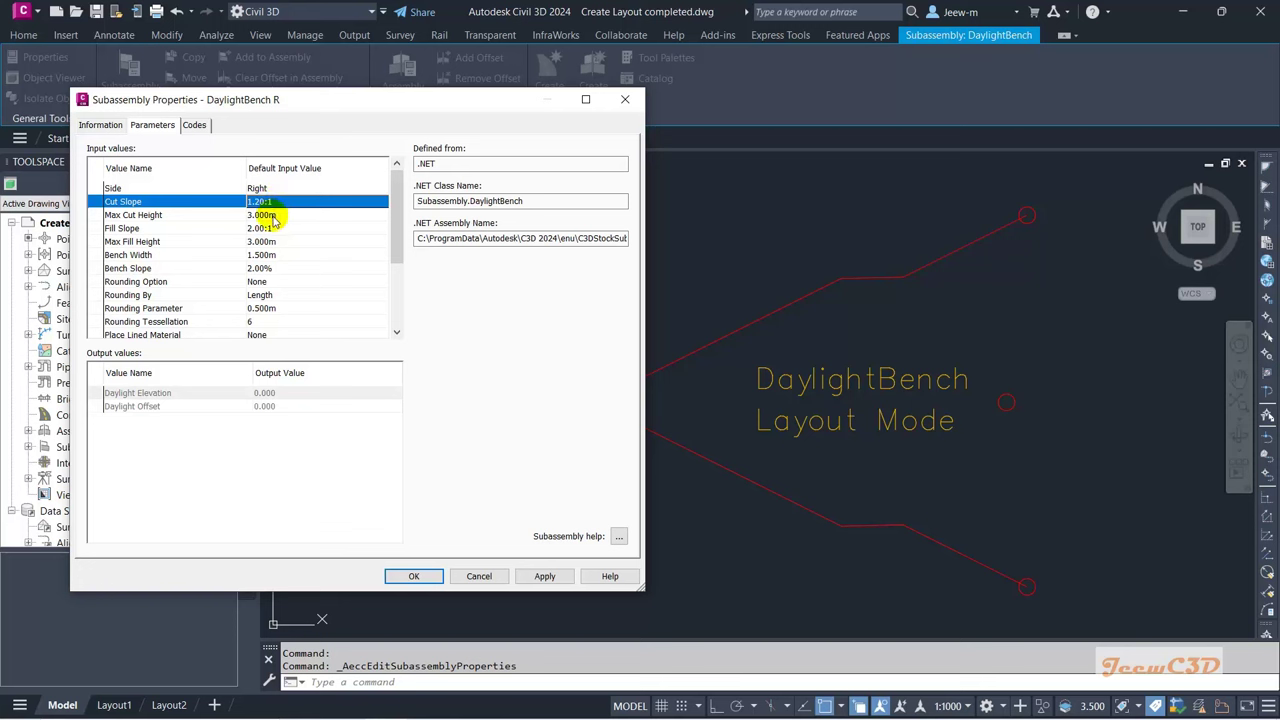
double_click(265, 215)
text(6)
key(Return)
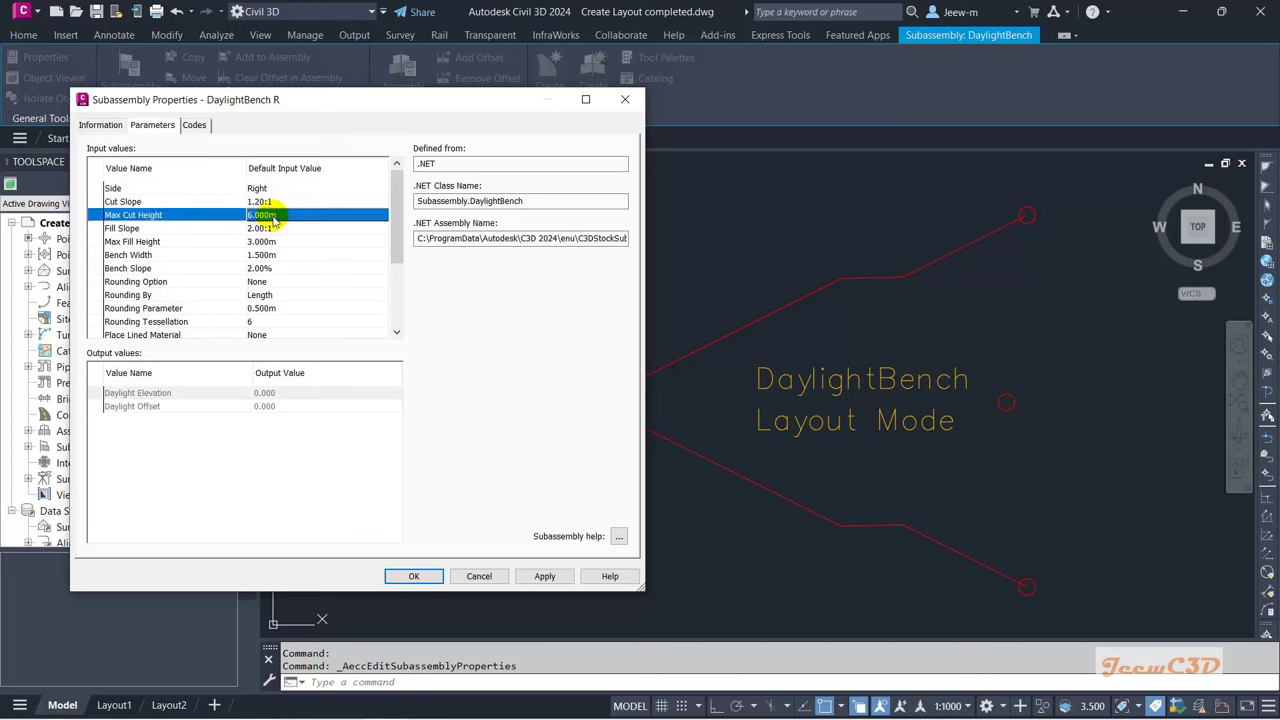
Step: Set DaylightBench R's Fill Slope to 1.5:1 and Max Fill Height to 6 m, and accept the properties
double_click(265, 228)
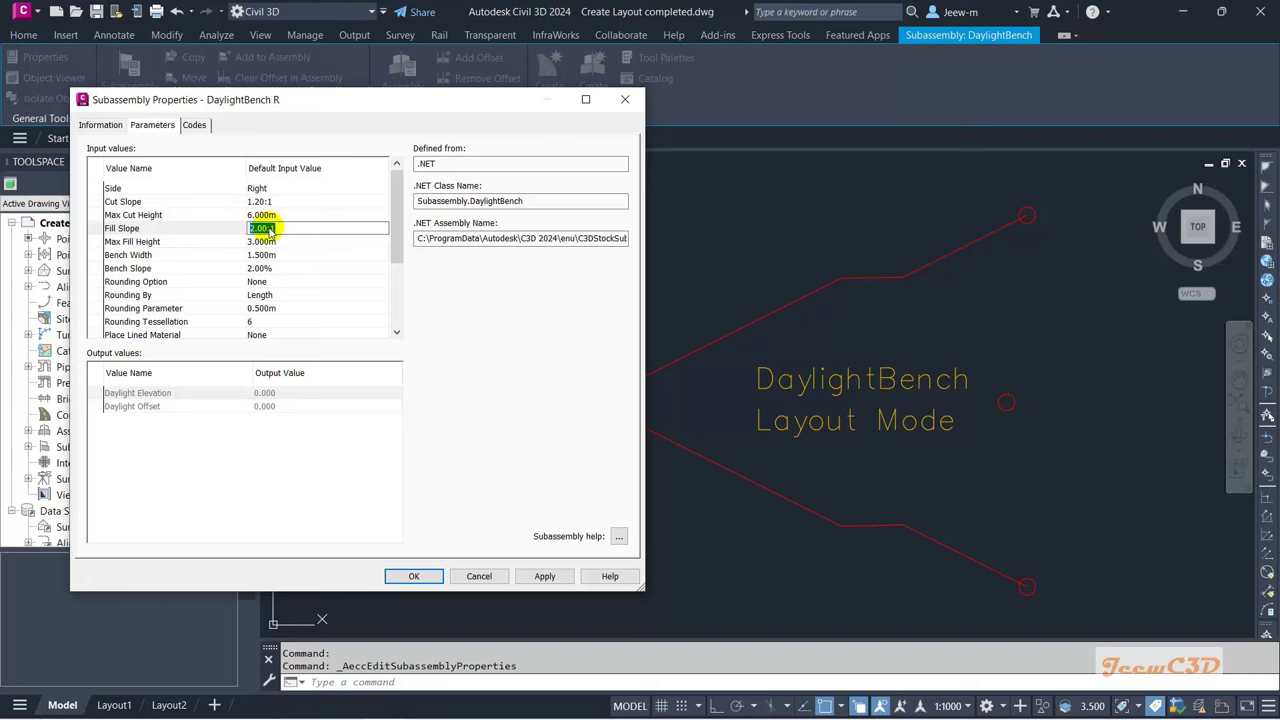
text(1.5)
key(Return)
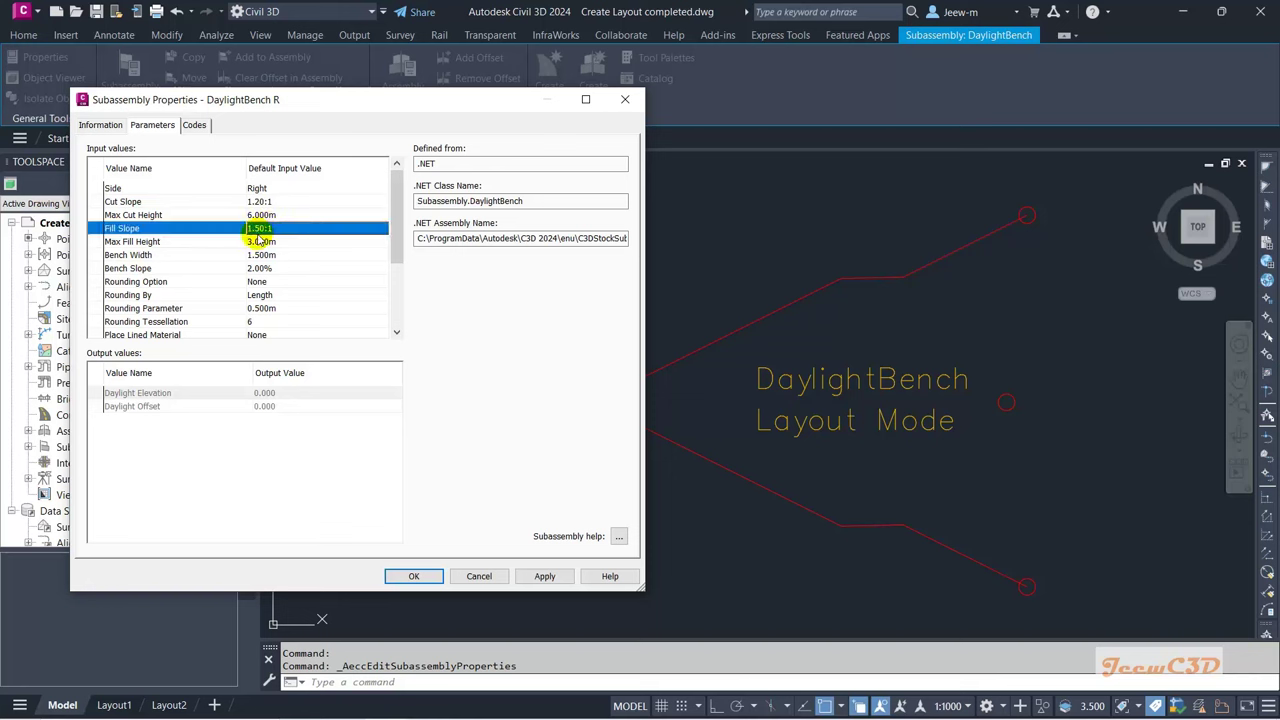
click(258, 241)
click(260, 241)
text(6)
key(Return)
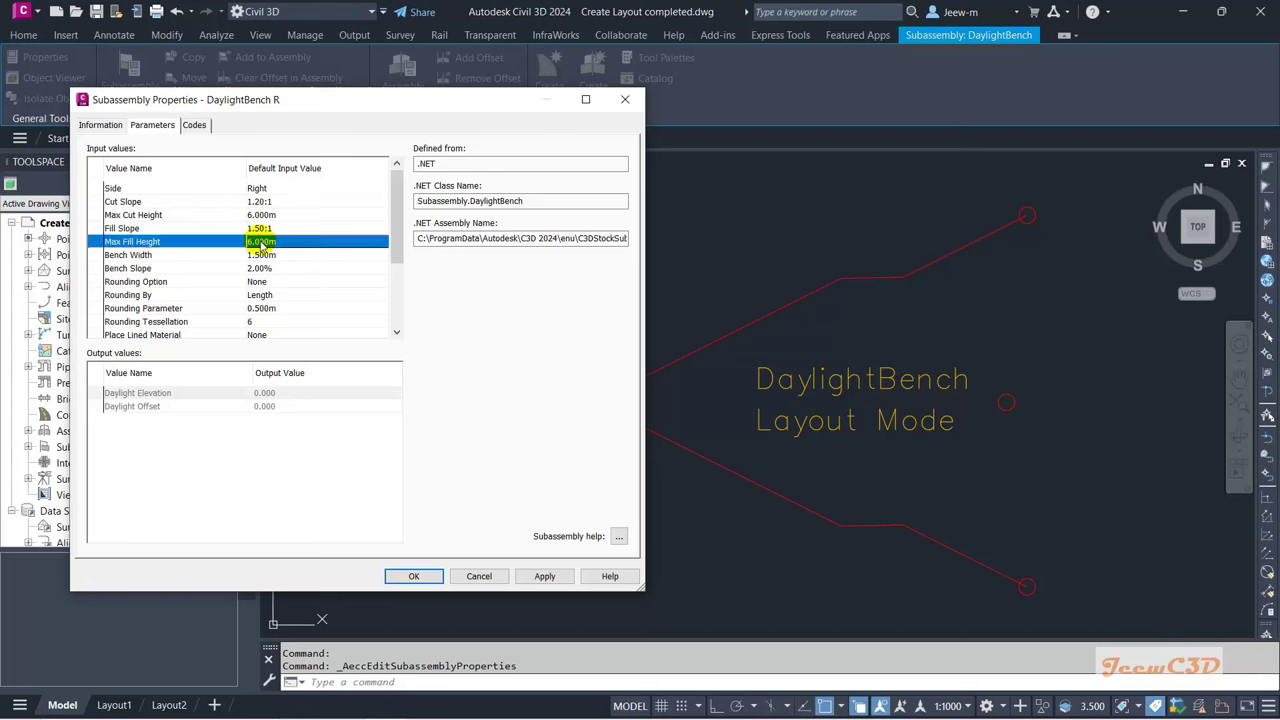
click(282, 268)
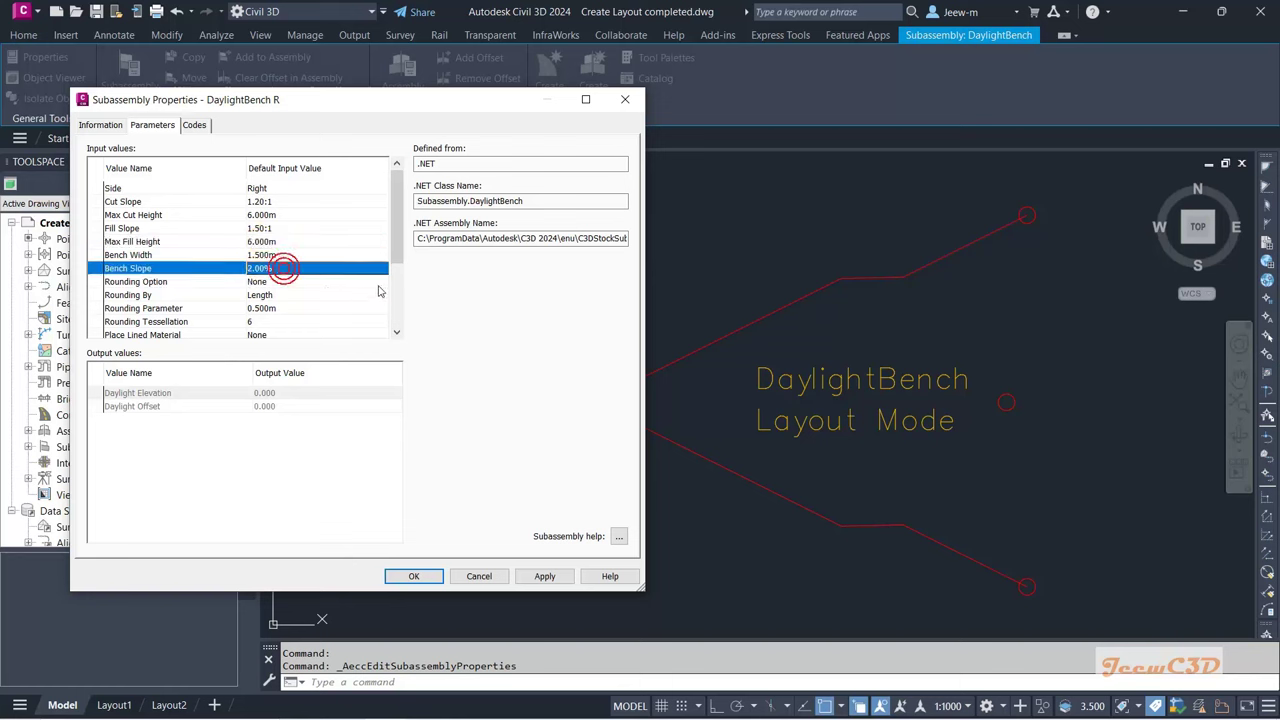
mouse_move(397, 260)
mouse_down()
mouse_move(408, 340)
mouse_move(410, 254)
mouse_up()
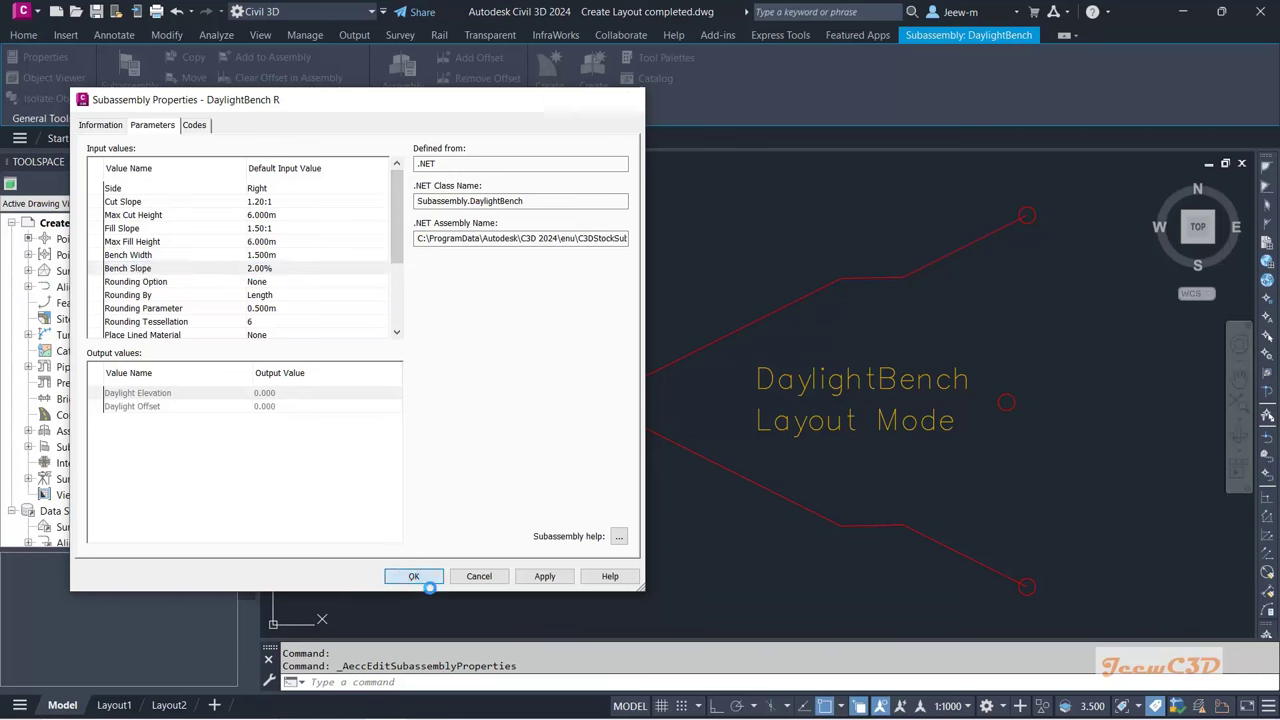
click(413, 576)
scroll(737, 406, down, 4)
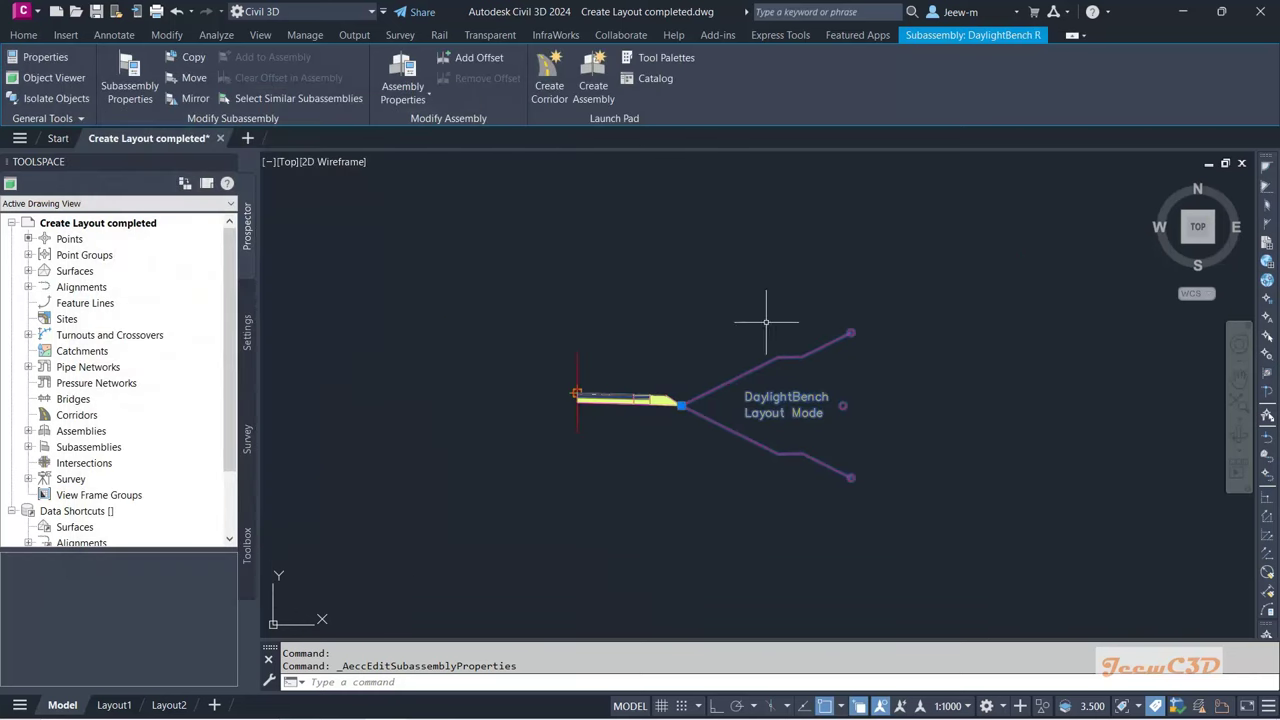
middle_drag(664, 479, 726, 489)
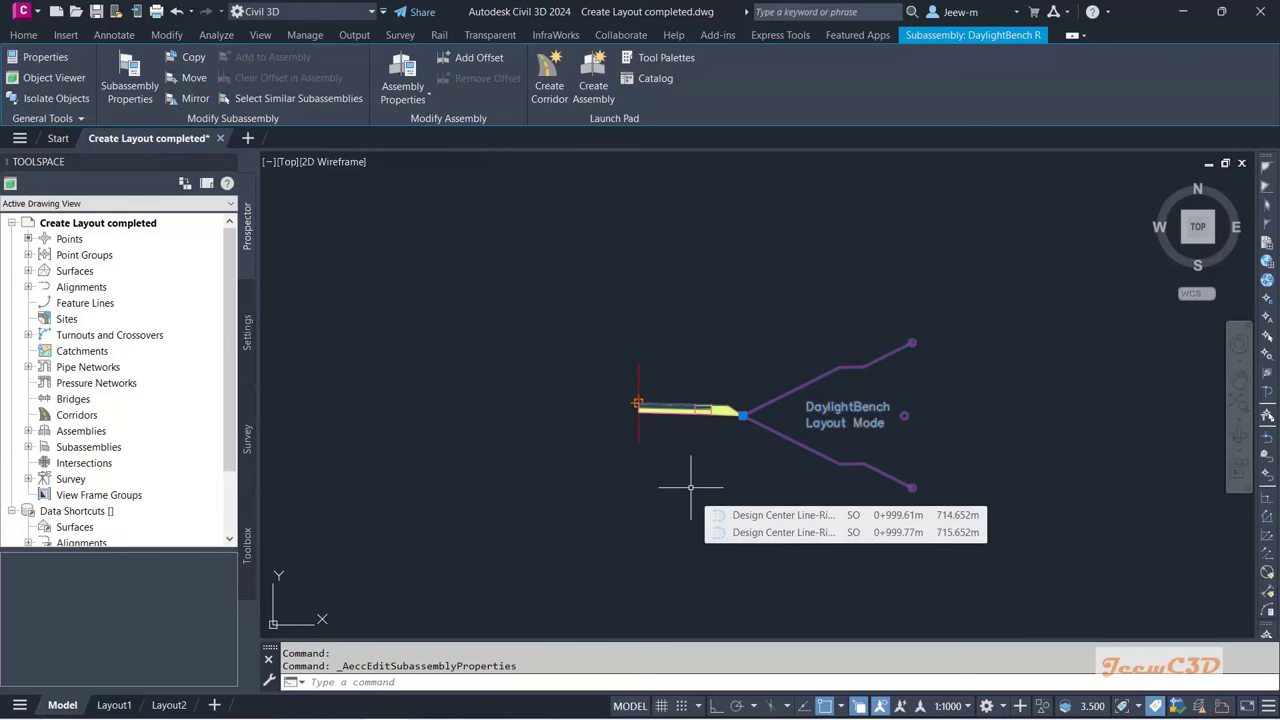
key(Escape)
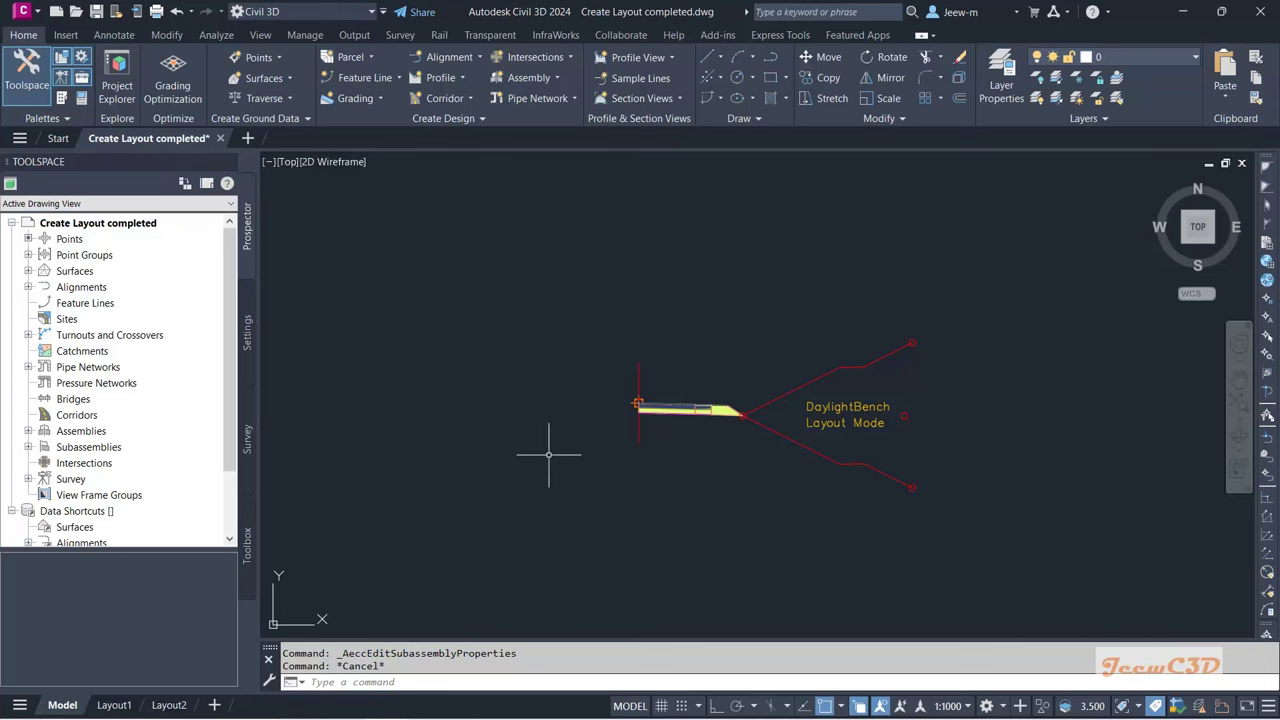
scroll(705, 445, up, 2)
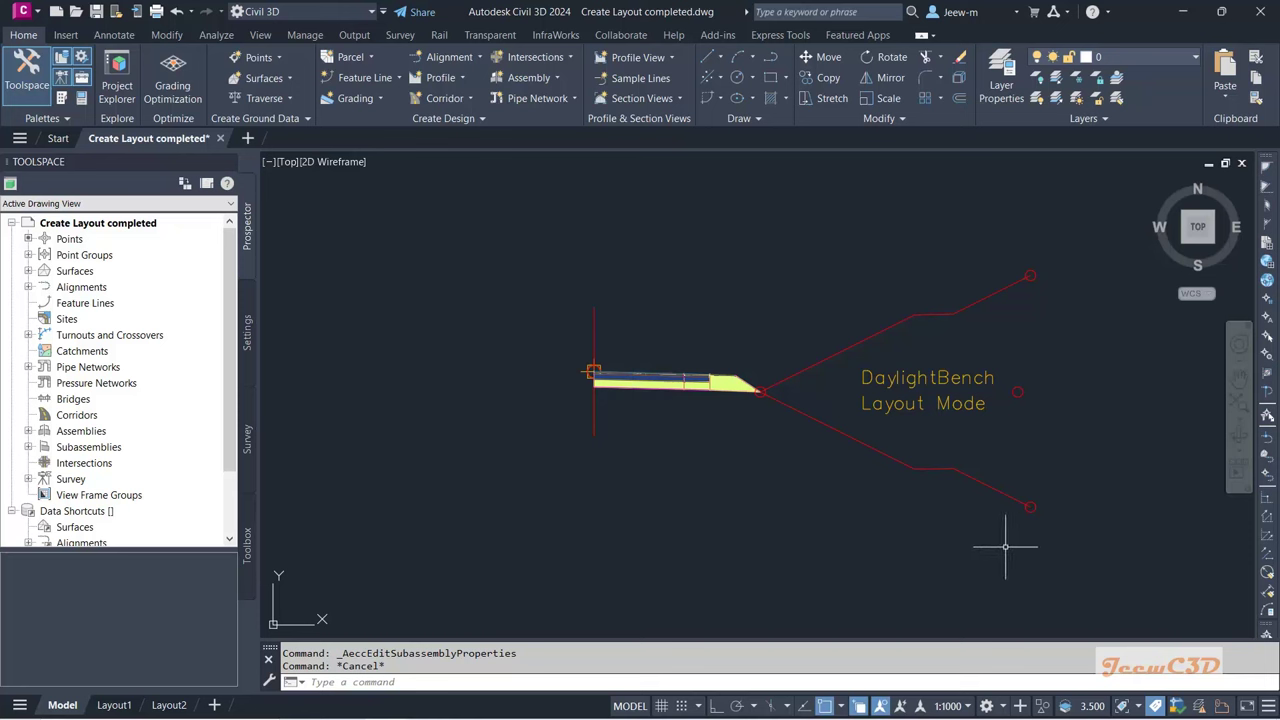
Step: Mirror all right-side subassemblies, from lane to daylight bench, to the left side of the assembly about its baseline marker point
click(1062, 545)
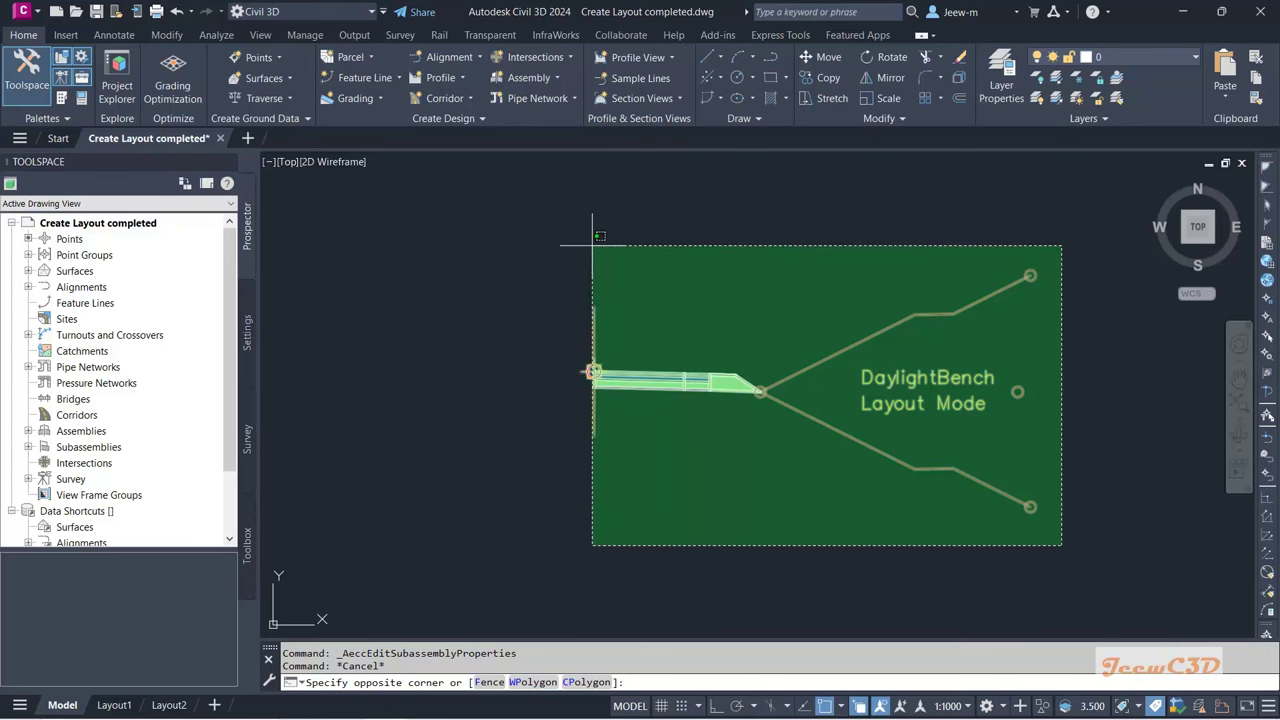
click(634, 245)
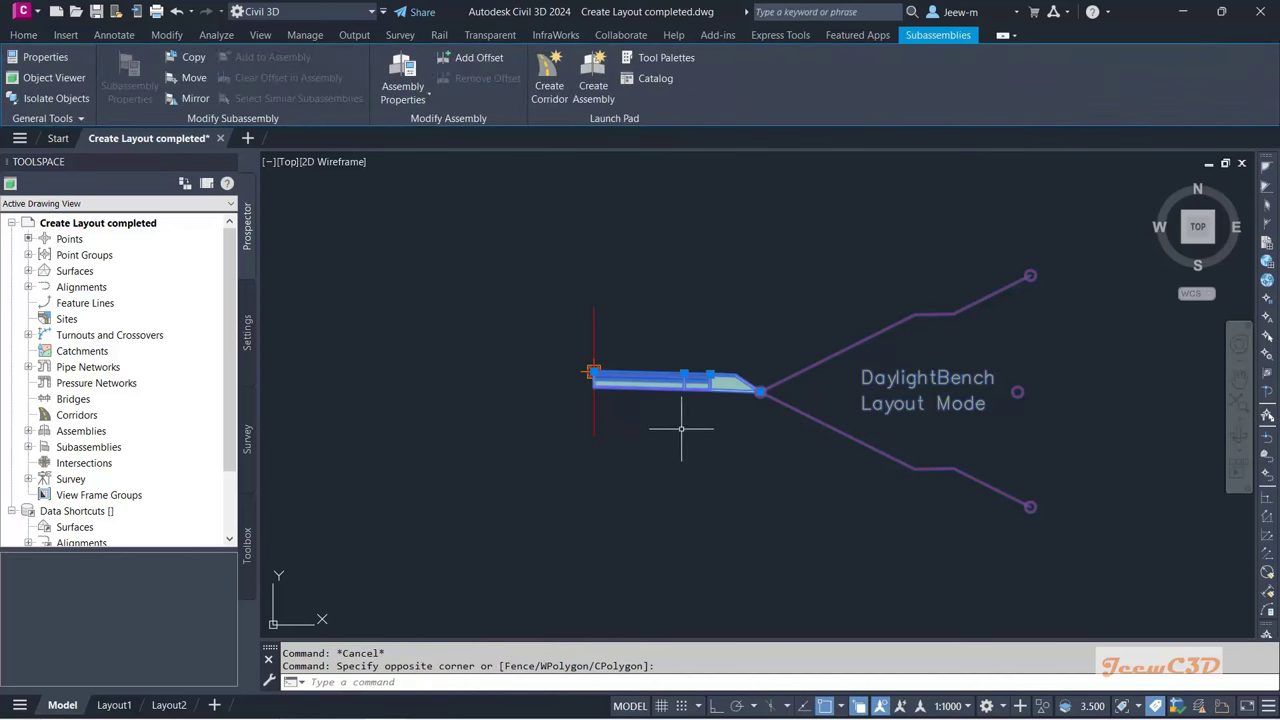
click(188, 98)
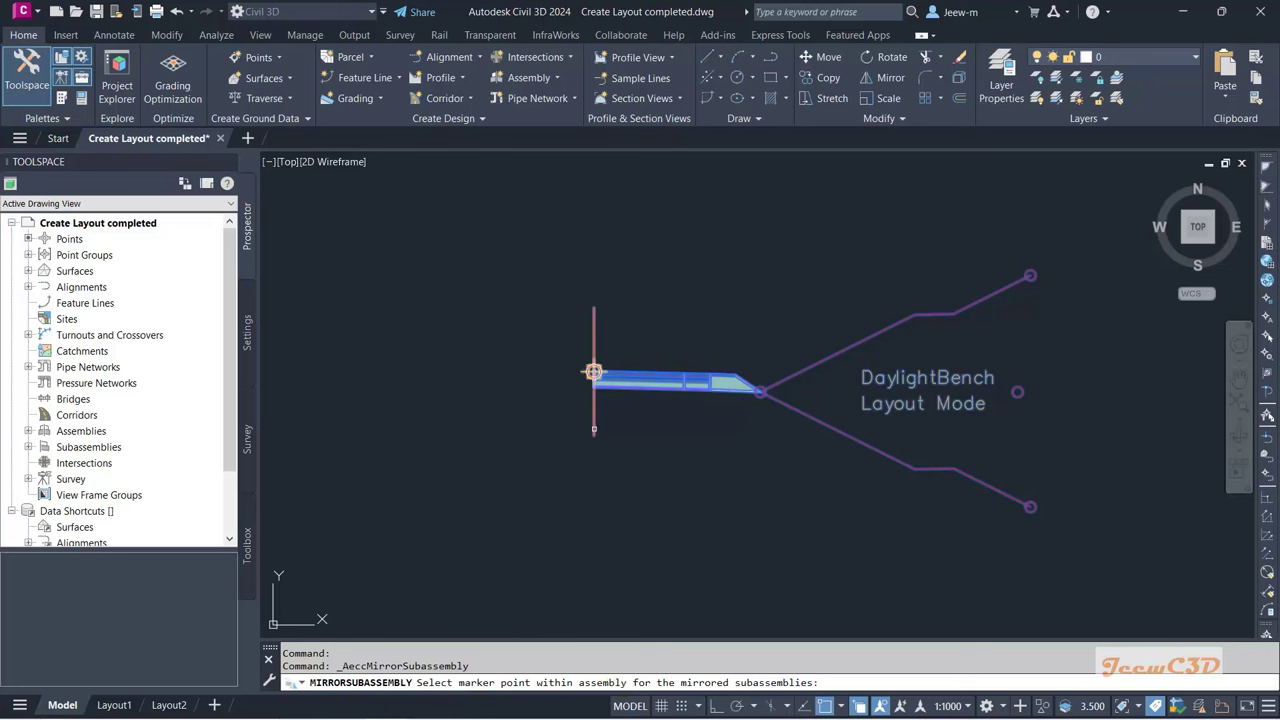
click(593, 372)
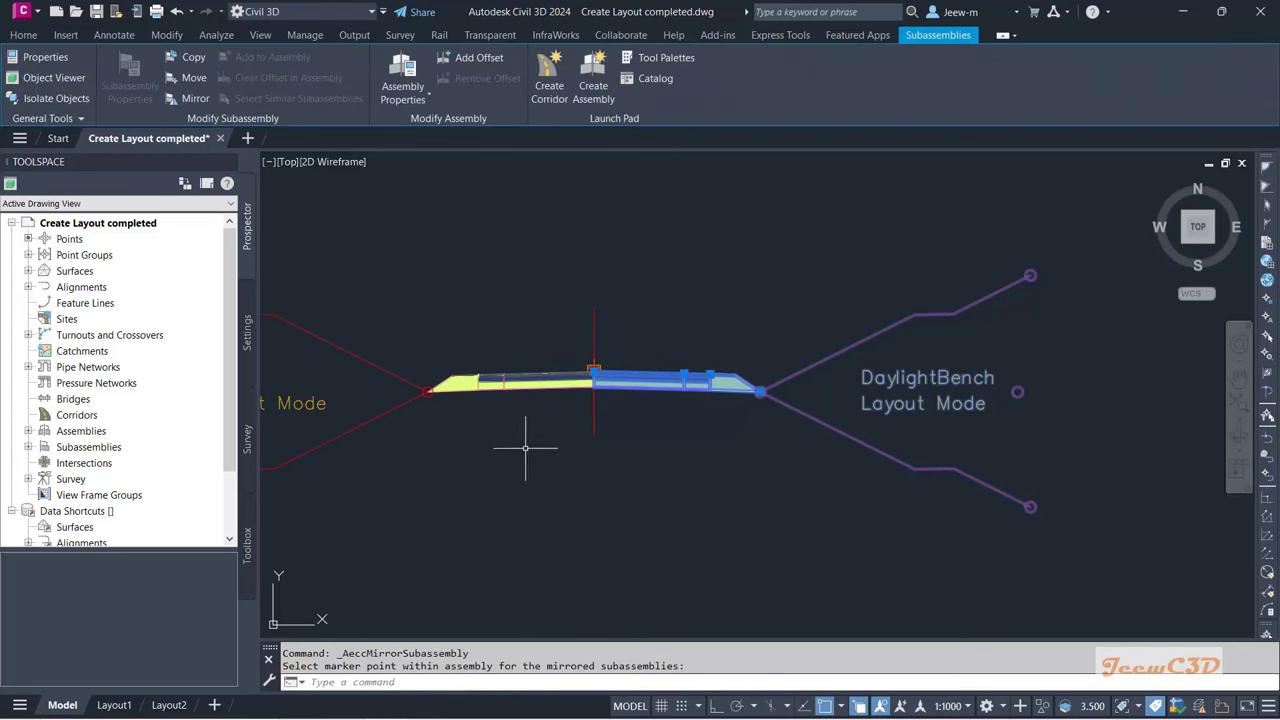
middle_drag(525, 448, 686, 496)
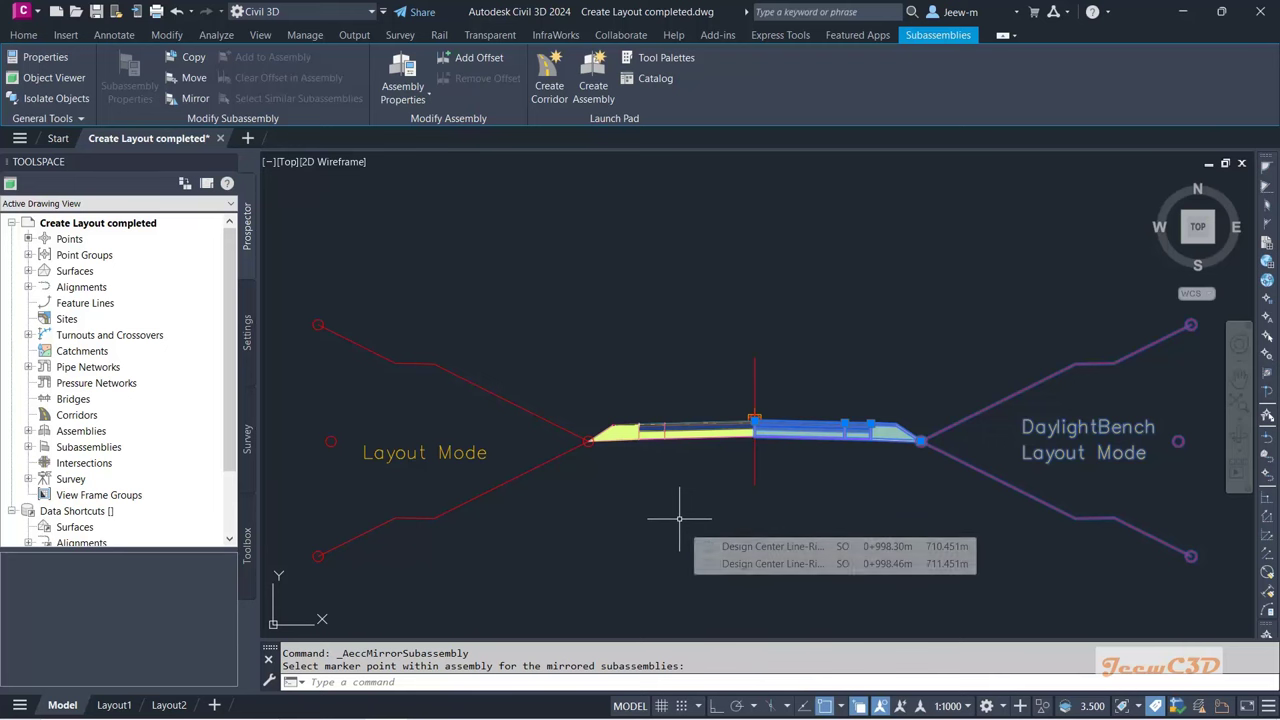
key(Escape)
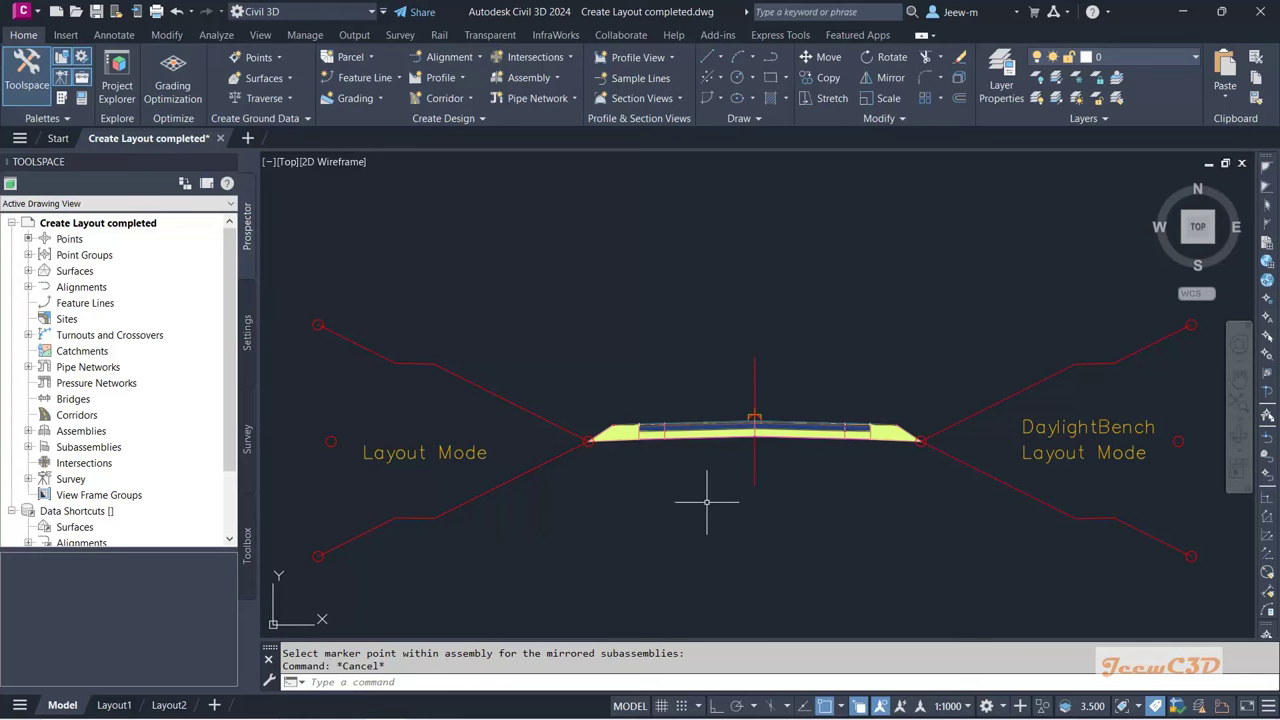
scroll(725, 480, up, 3)
scroll(745, 432, down, 2)
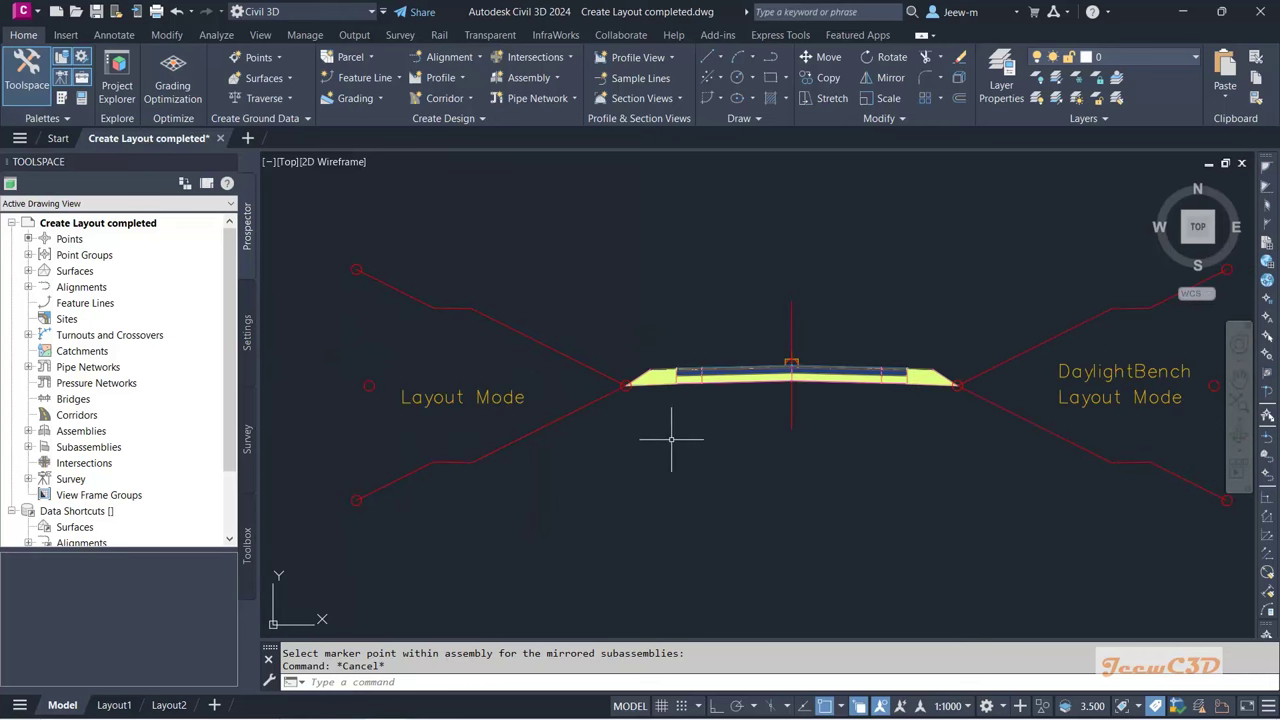
Step: Rename the mirrored lane subassembly left of the baseline as Lane L
click(743, 380)
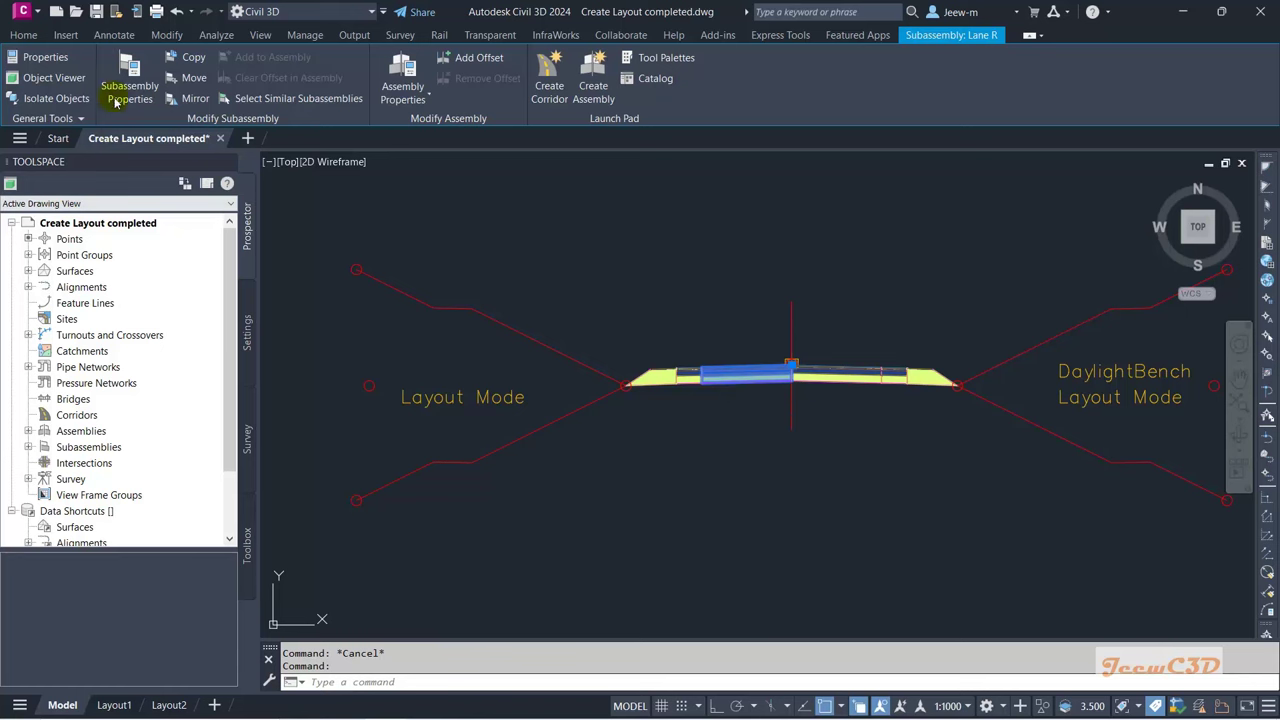
click(116, 101)
click(158, 165)
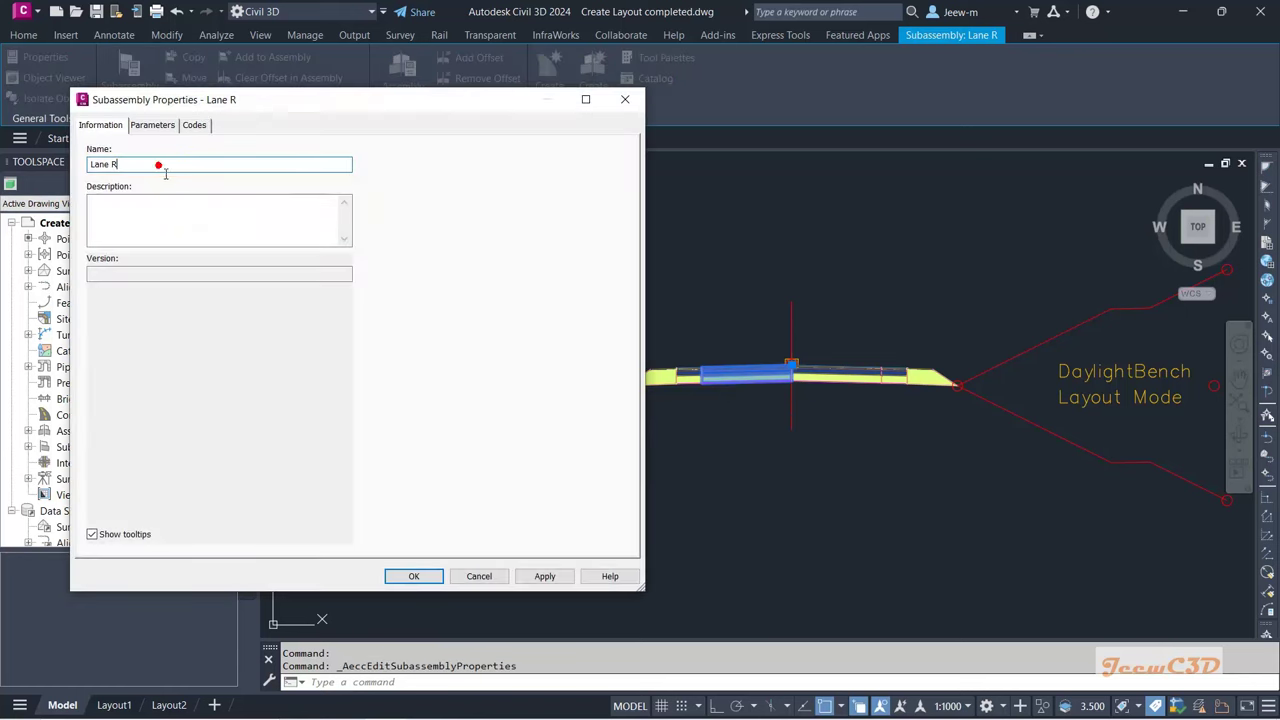
key(BackSpace)
text(L)
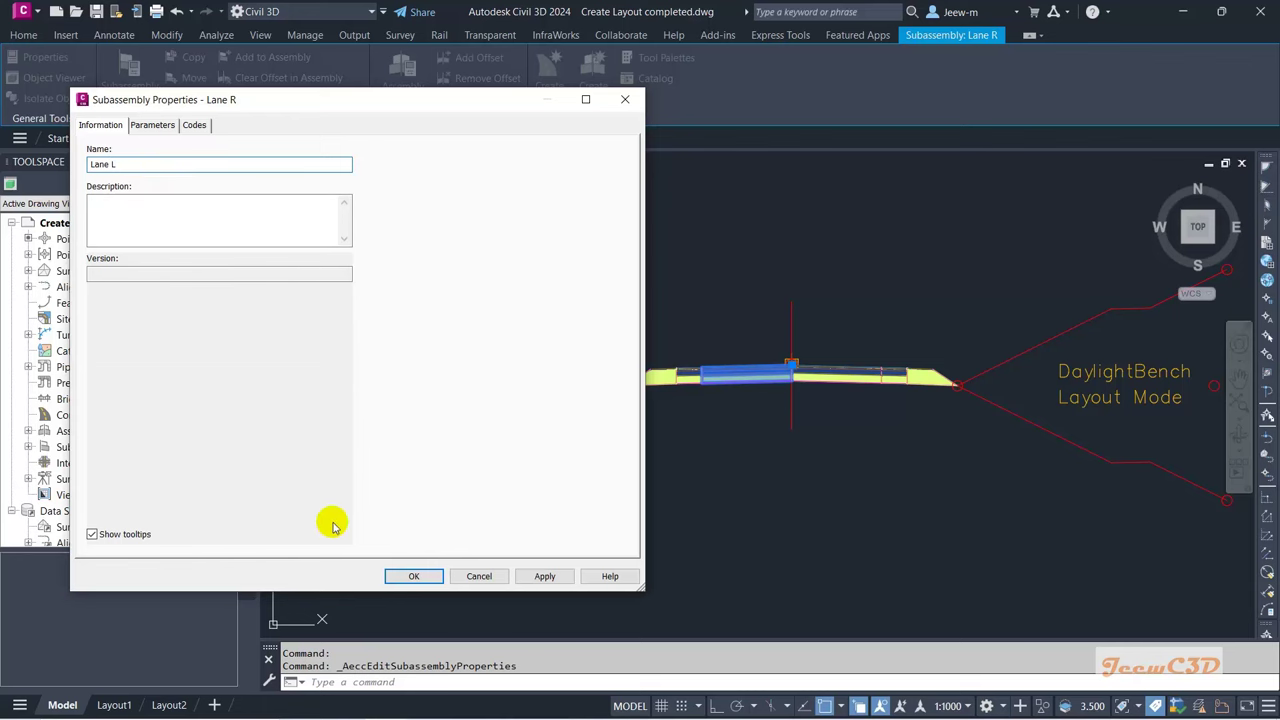
click(413, 576)
key(Escape)
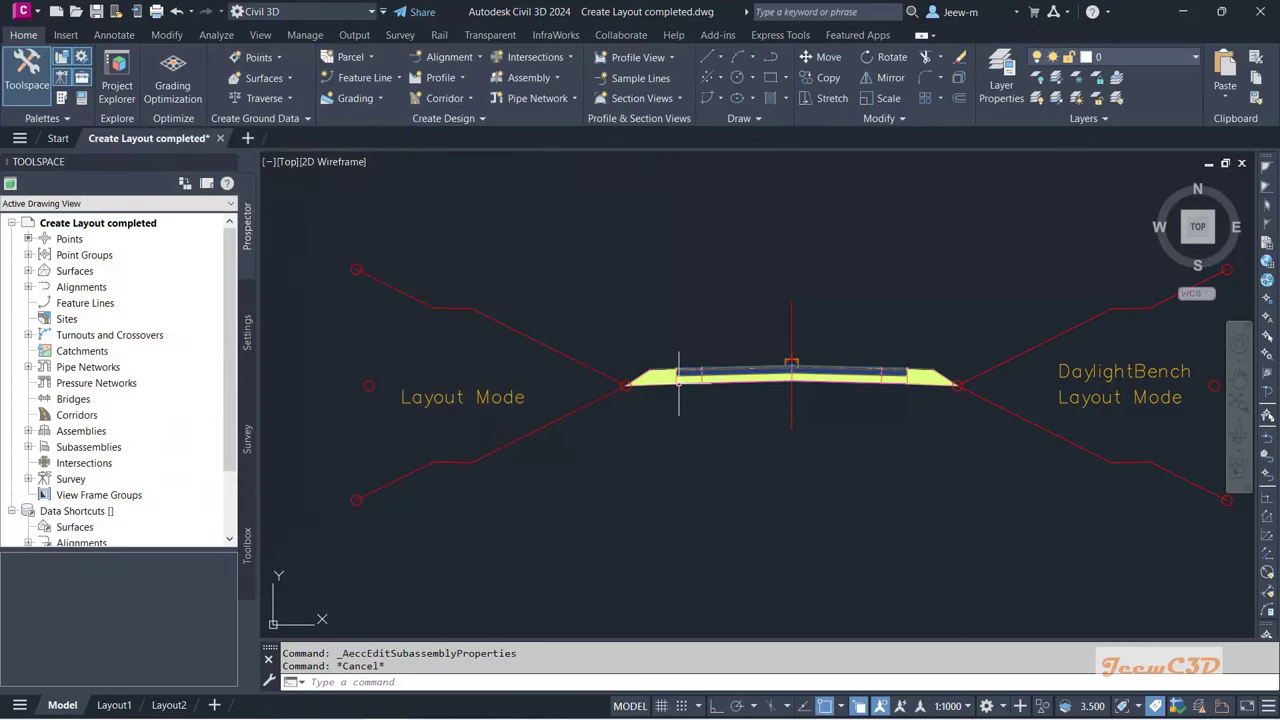
Step: Rename the mirrored shoulder subassembly beside Lane L as Shoulder L
click(686, 374)
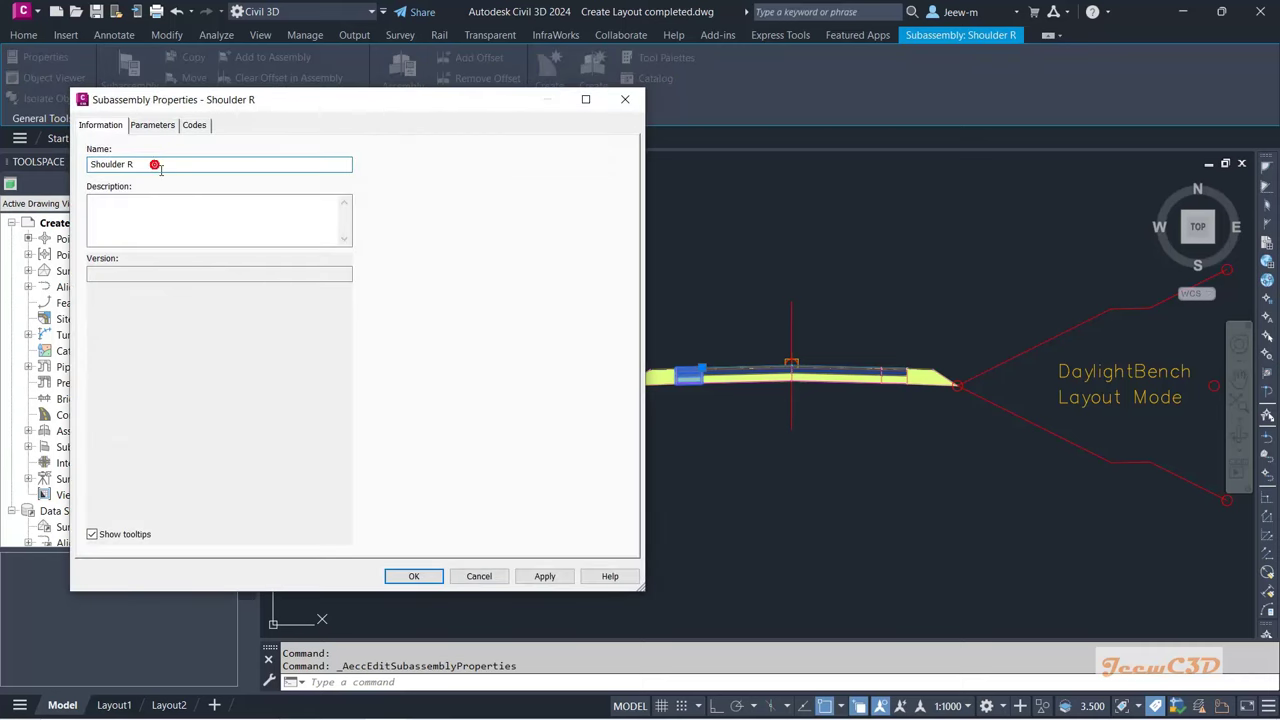
key(BackSpace)
text(L)
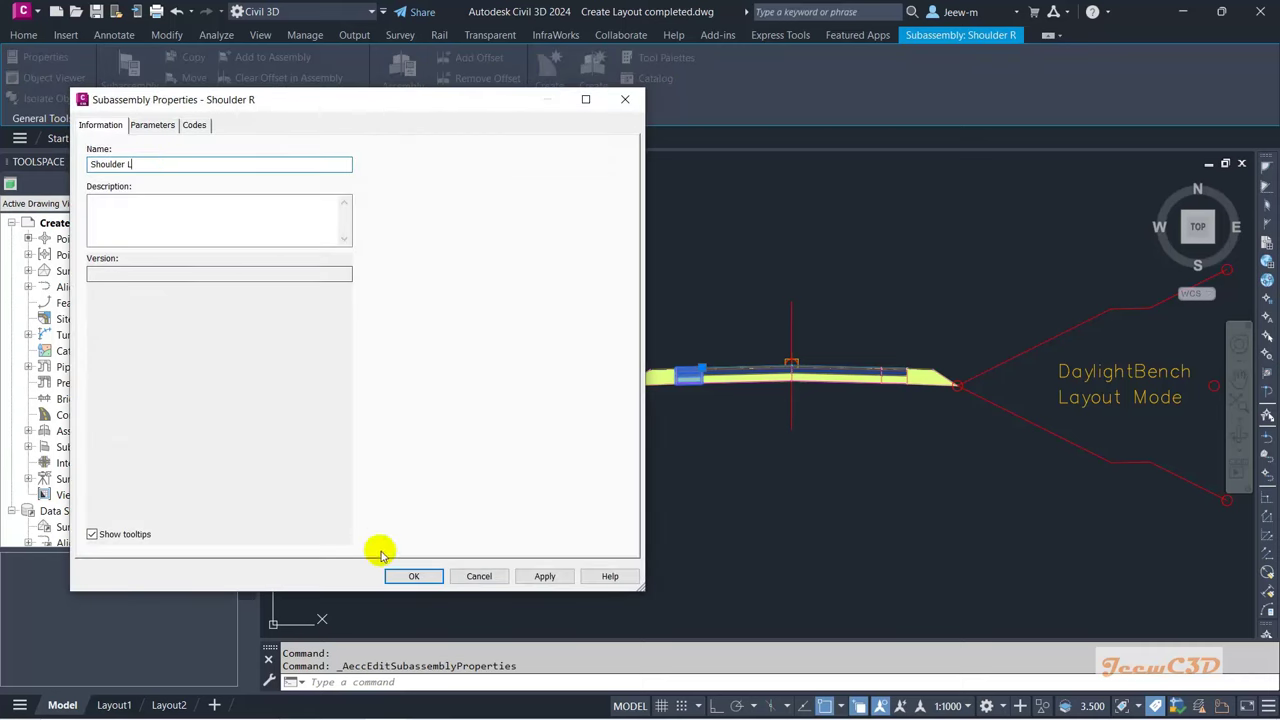
click(414, 576)
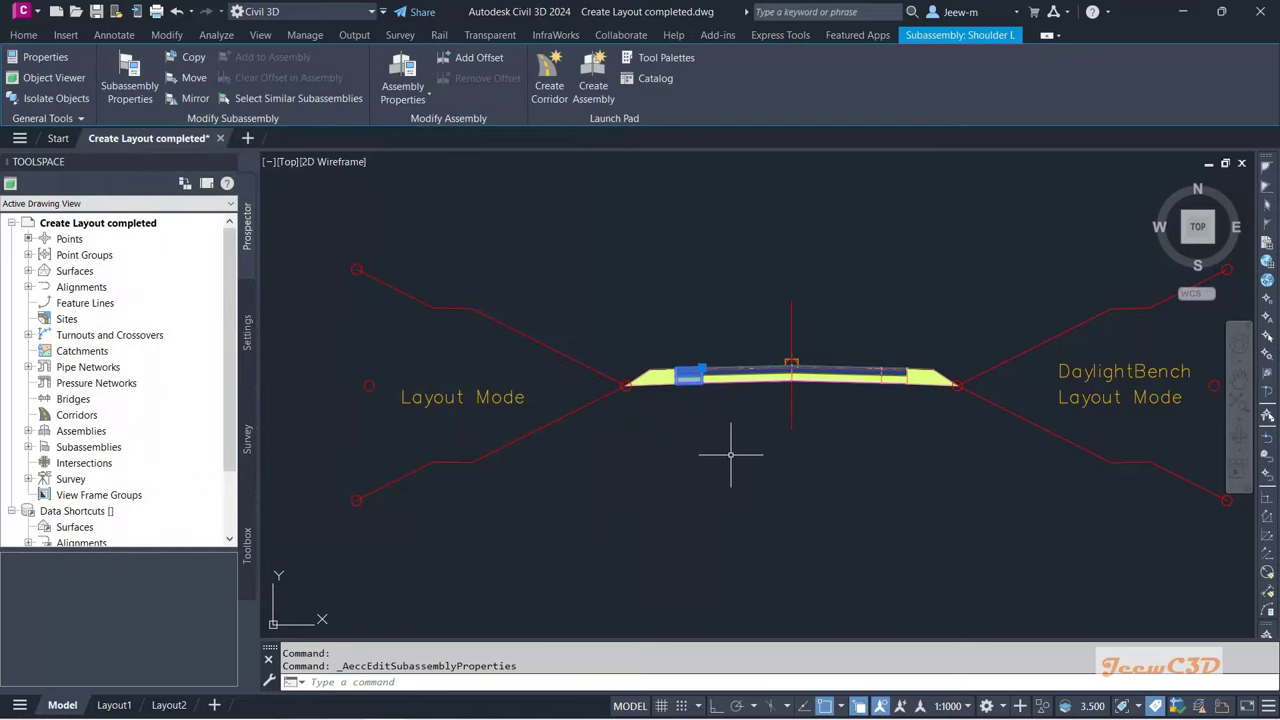
key(Escape)
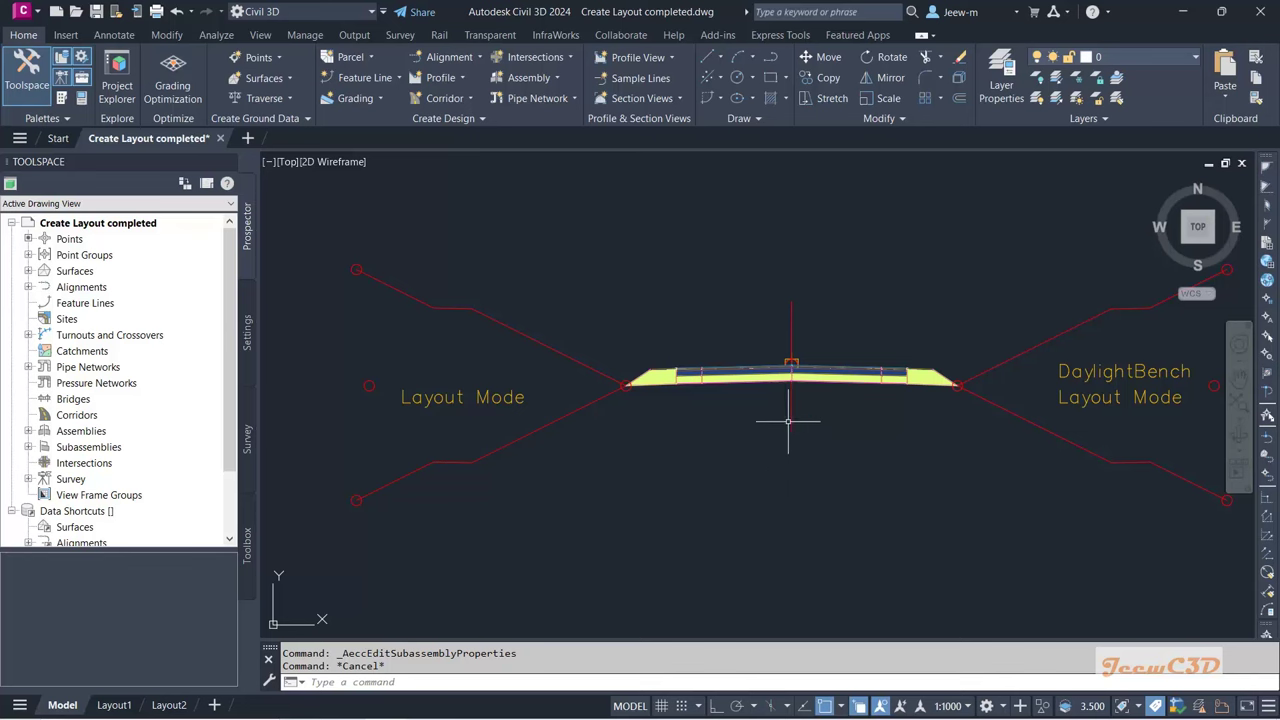
Step: In the construction properties of the Two Lane Two way Road assembly, rename the Left group's verge as Verge L
click(791, 415)
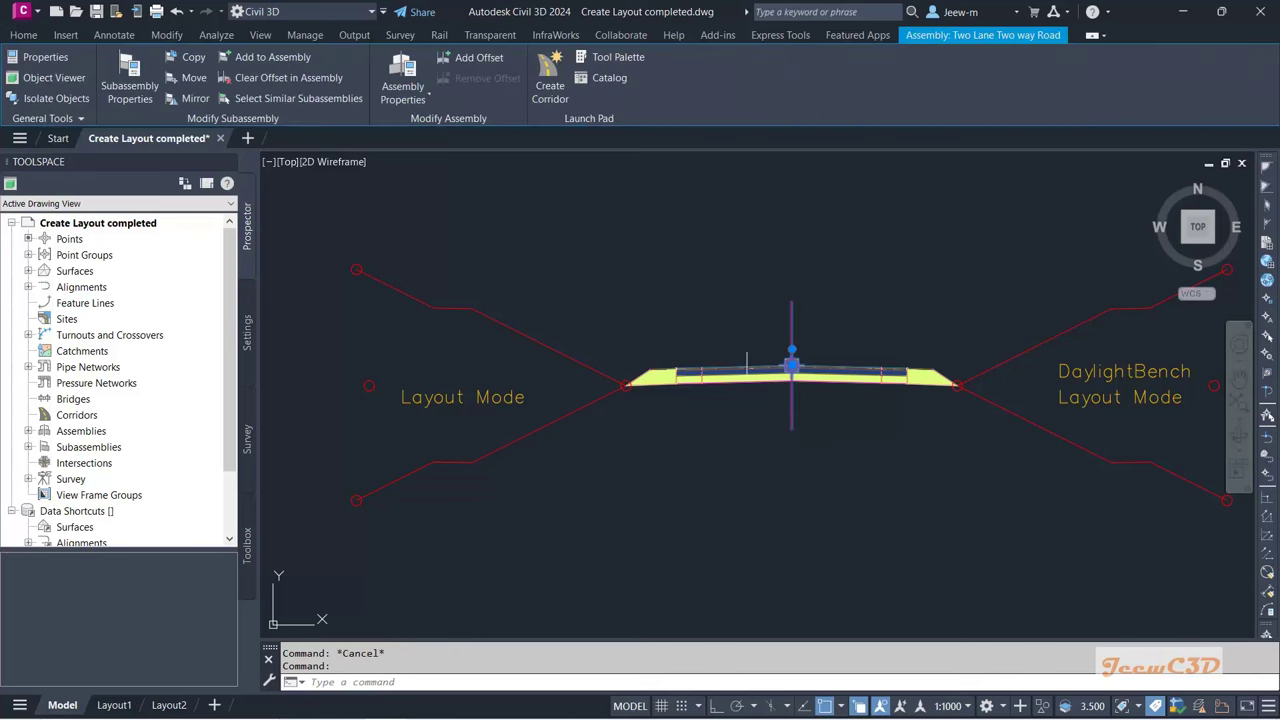
click(403, 92)
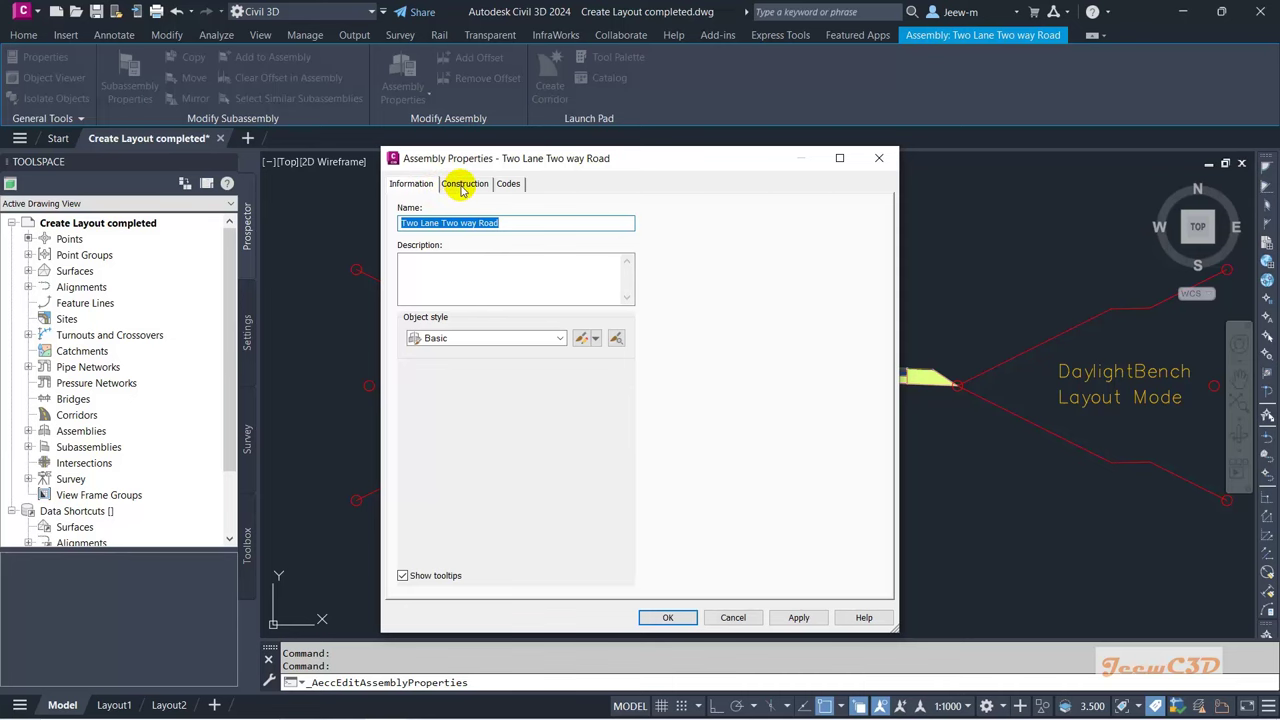
click(465, 185)
drag(530, 158, 346, 144)
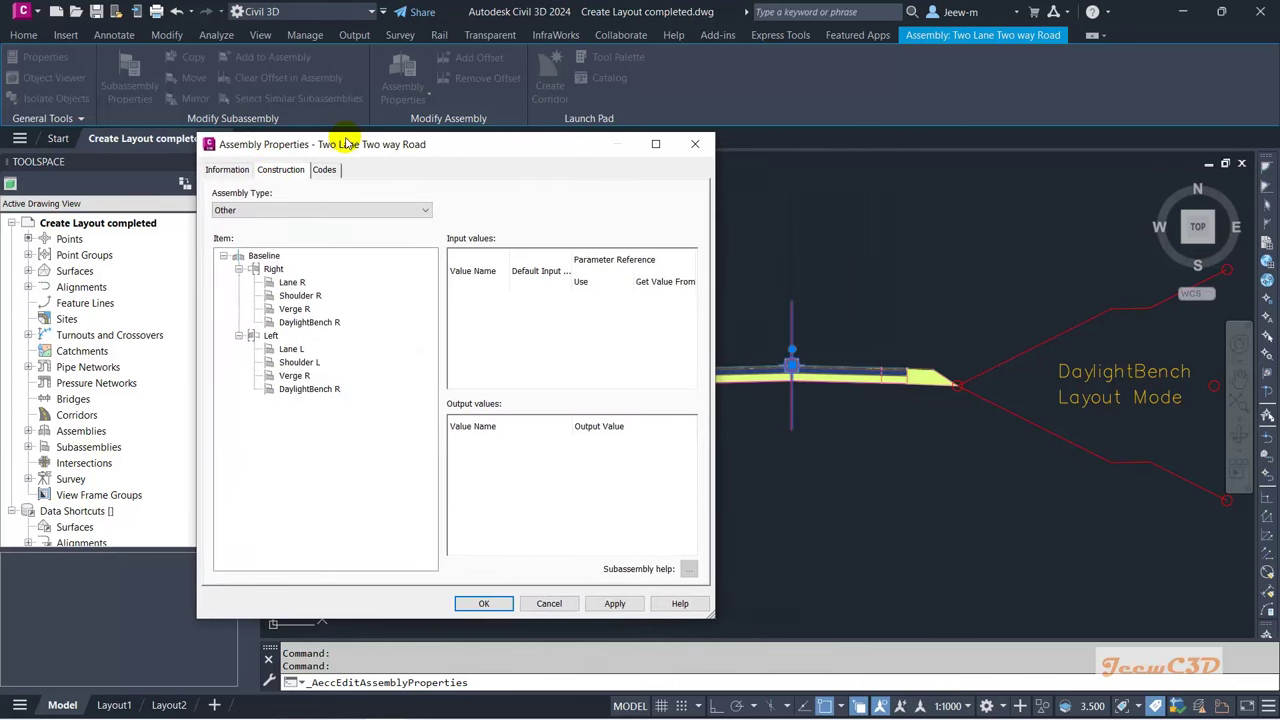
click(272, 336)
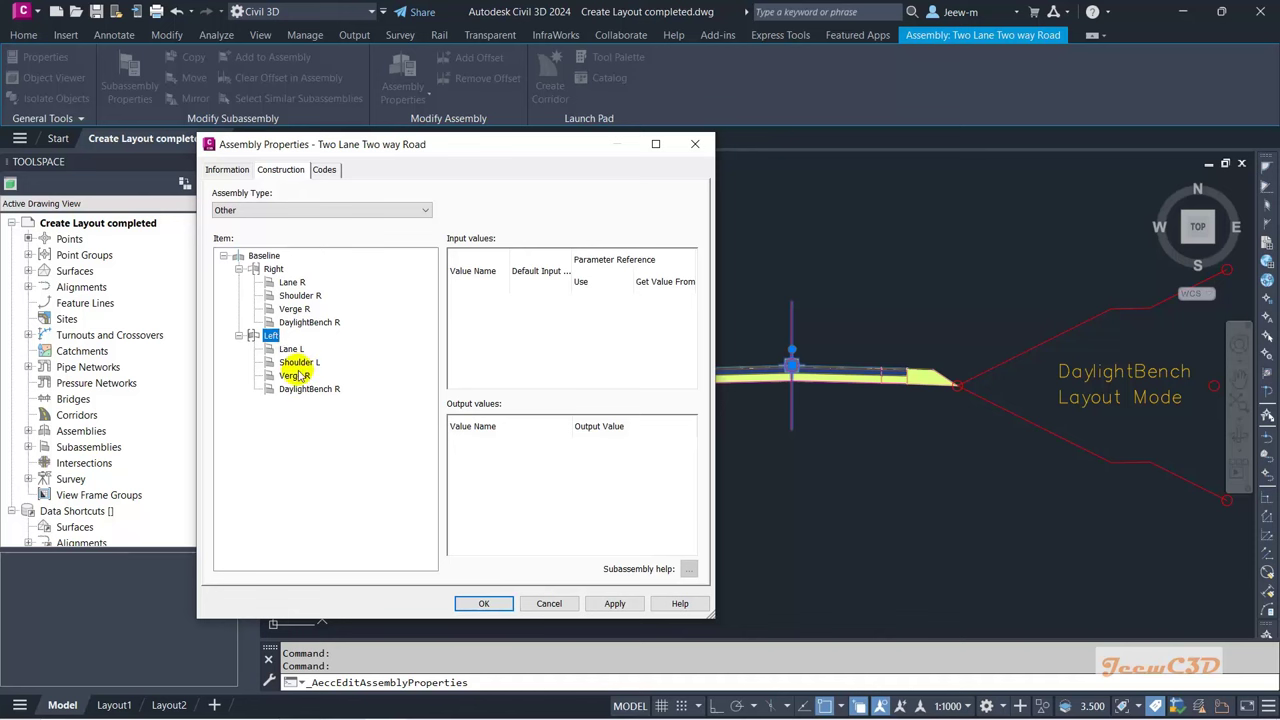
click(294, 376)
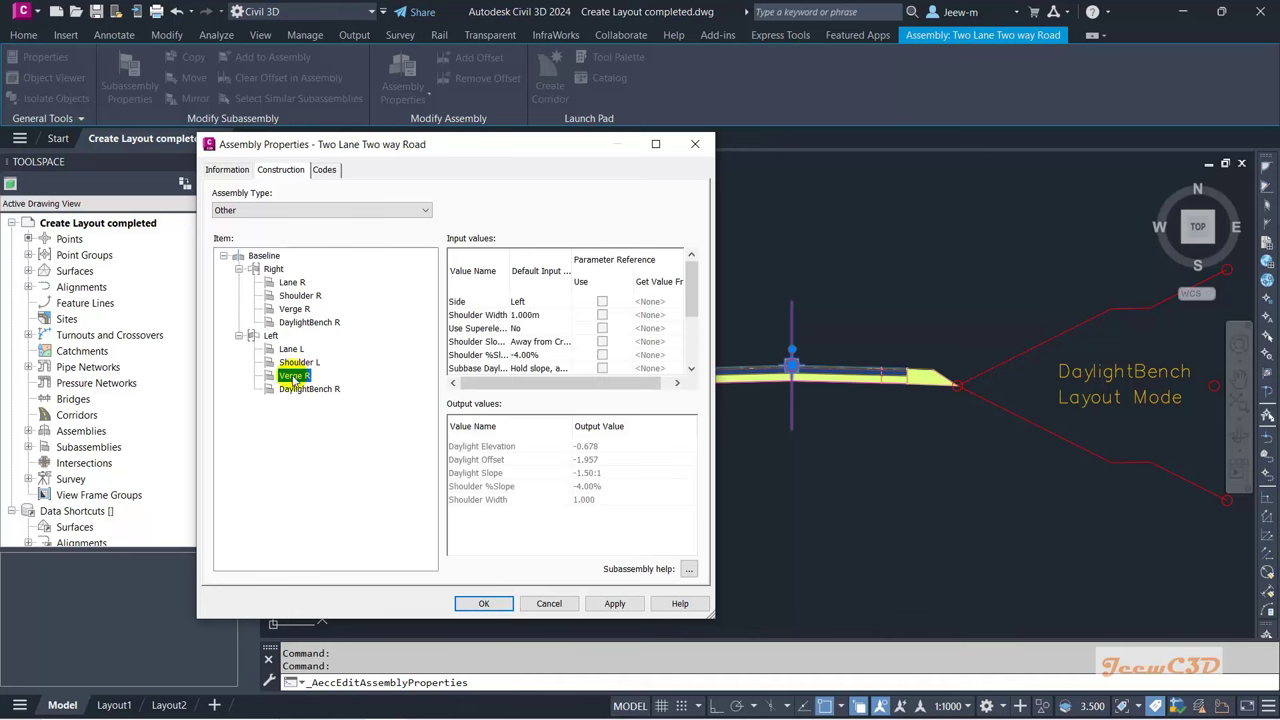
click(294, 377)
click(313, 377)
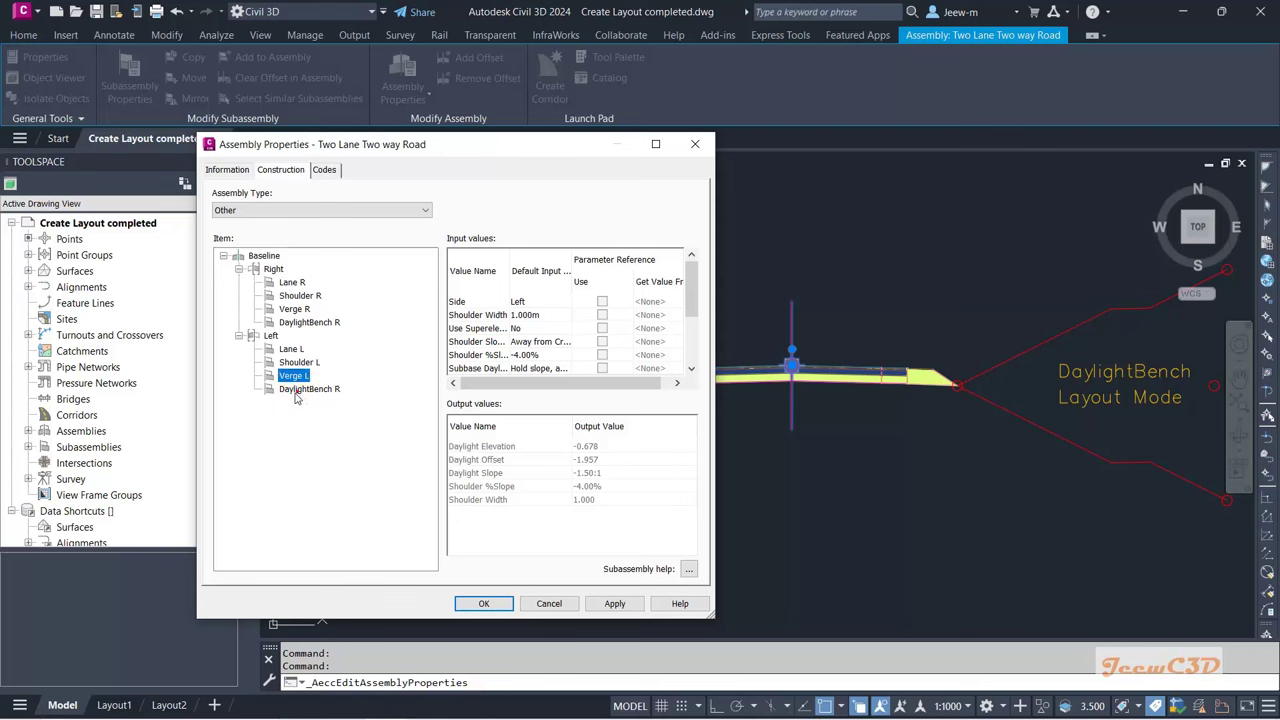
Step: Rename the daylight subassembly in the assembly's Left group as DaylightBench L
click(303, 390)
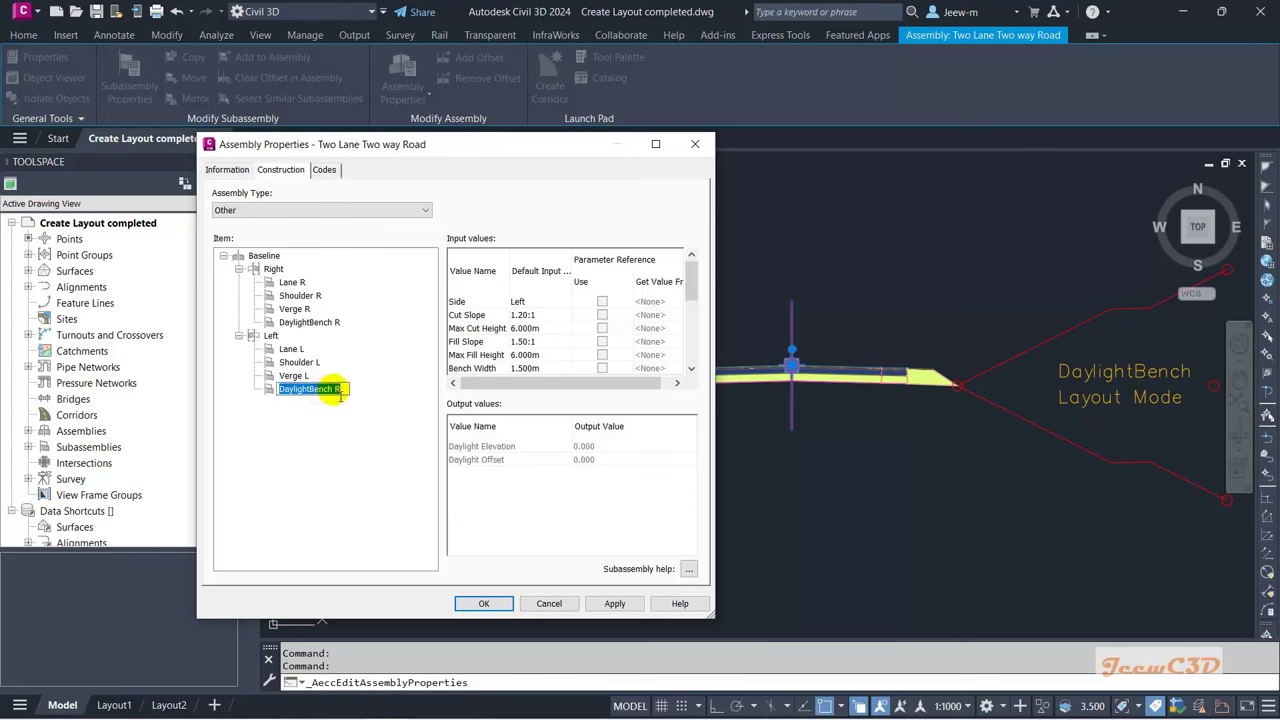
click(322, 390)
key(BackSpace)
text(L)
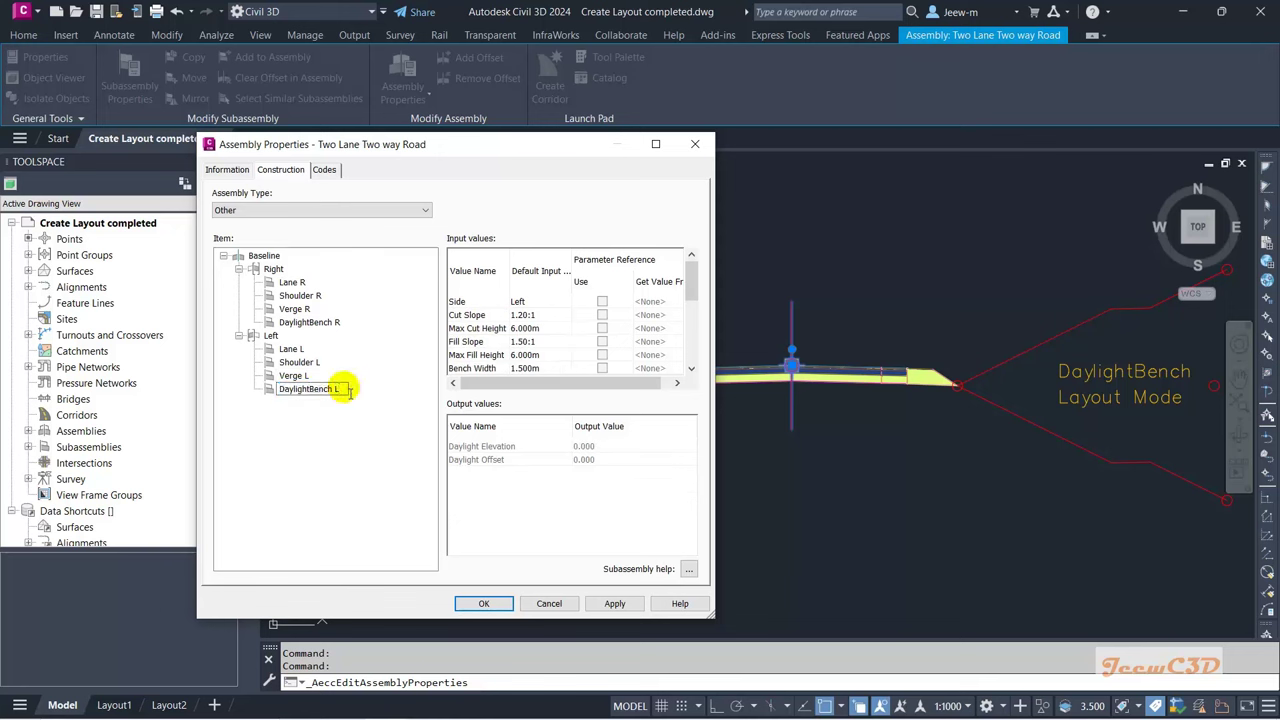
Step: Check the input values of Lane L, Shoulder L and Verge L, and accept the assembly properties
click(294, 348)
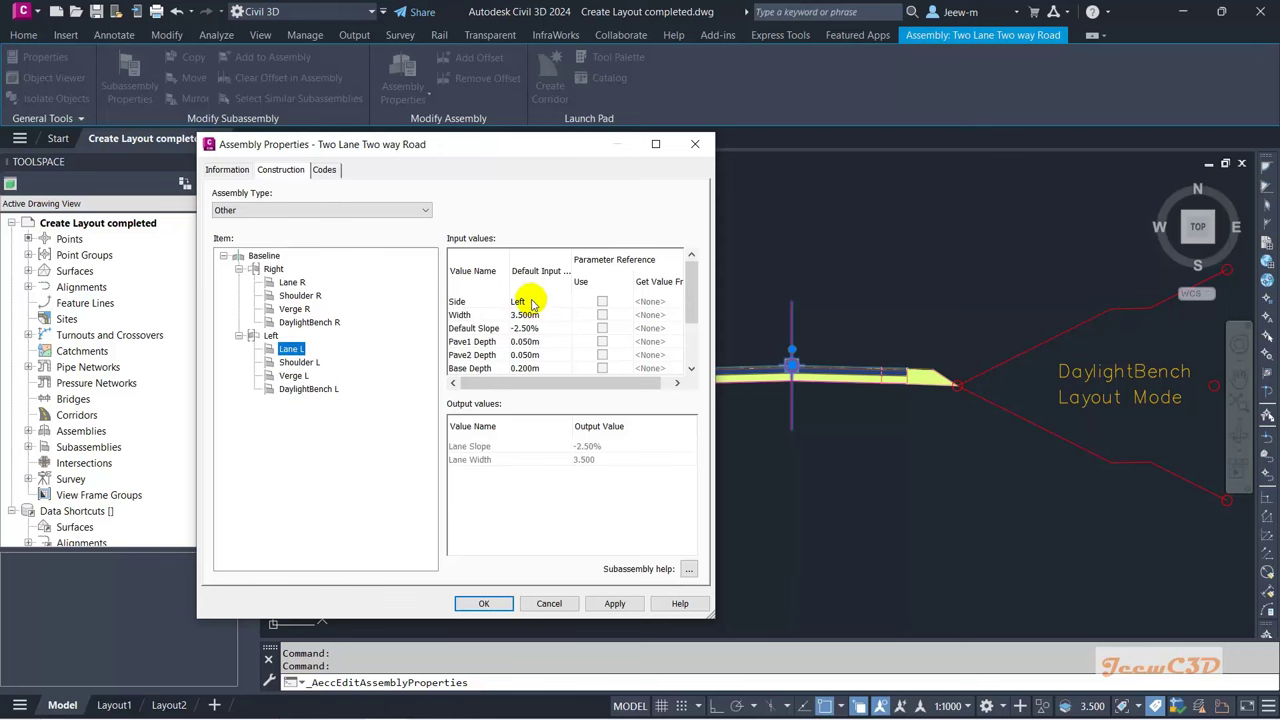
click(300, 362)
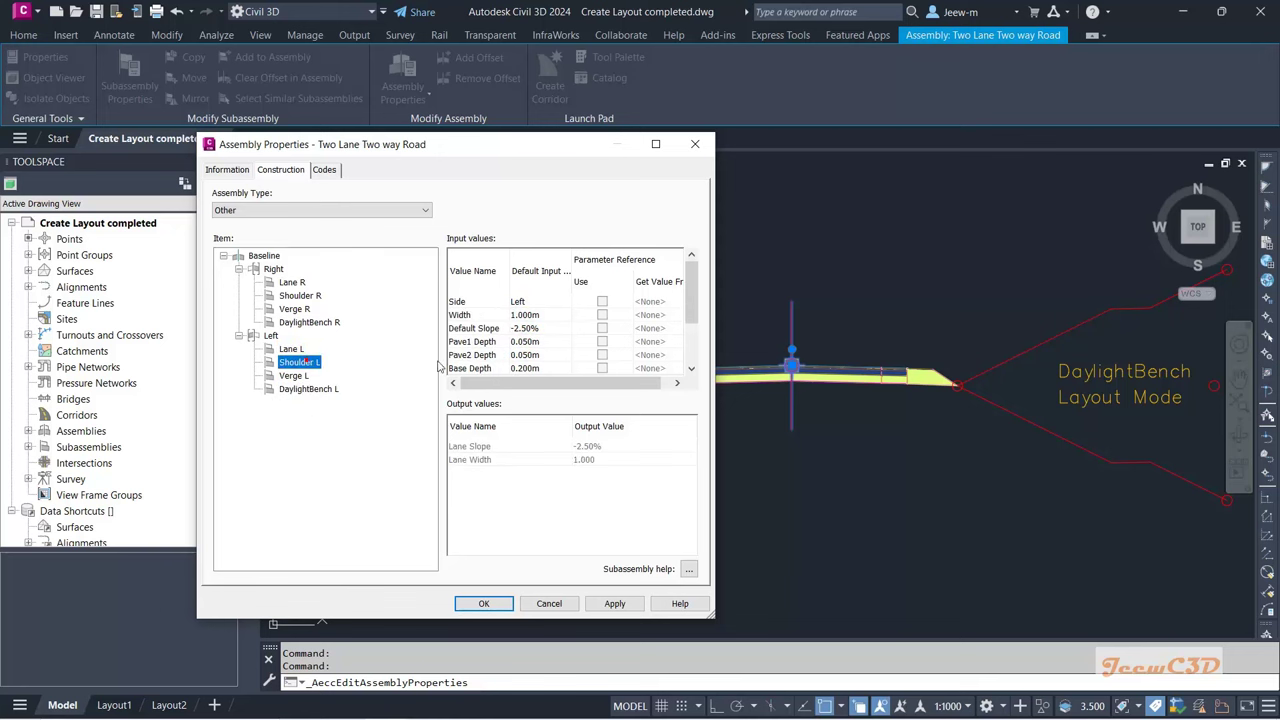
click(292, 376)
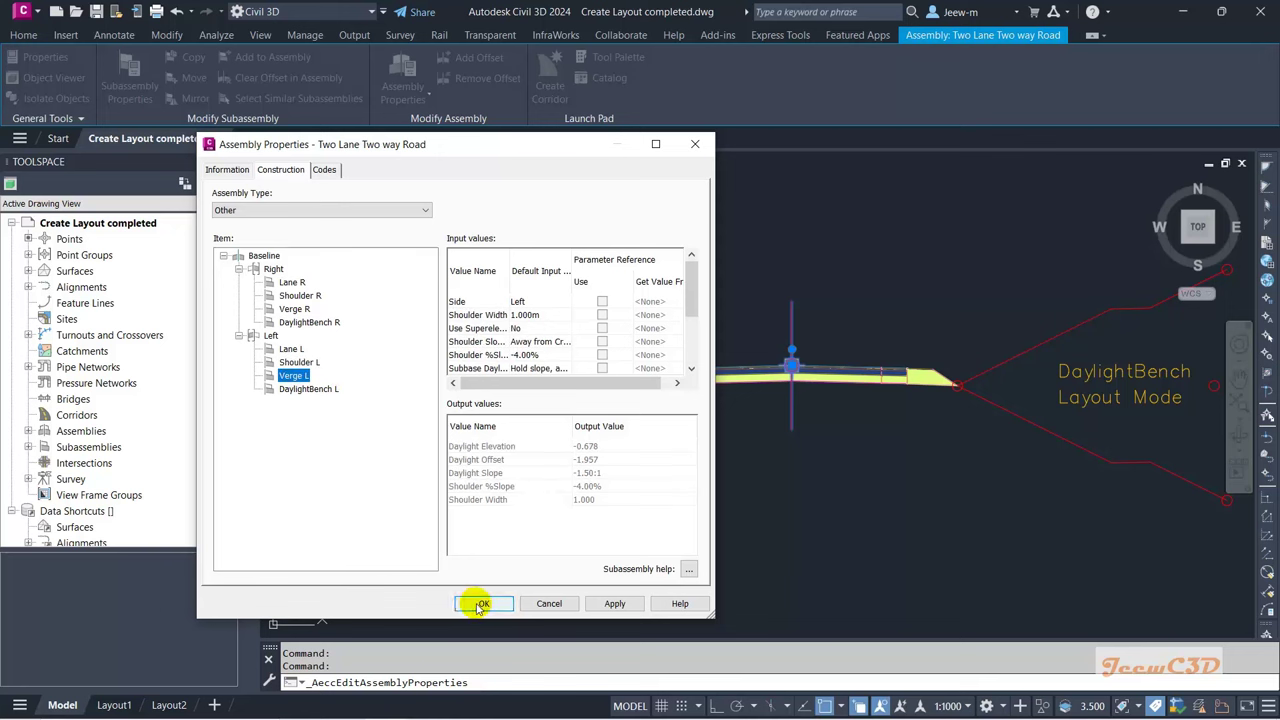
click(481, 604)
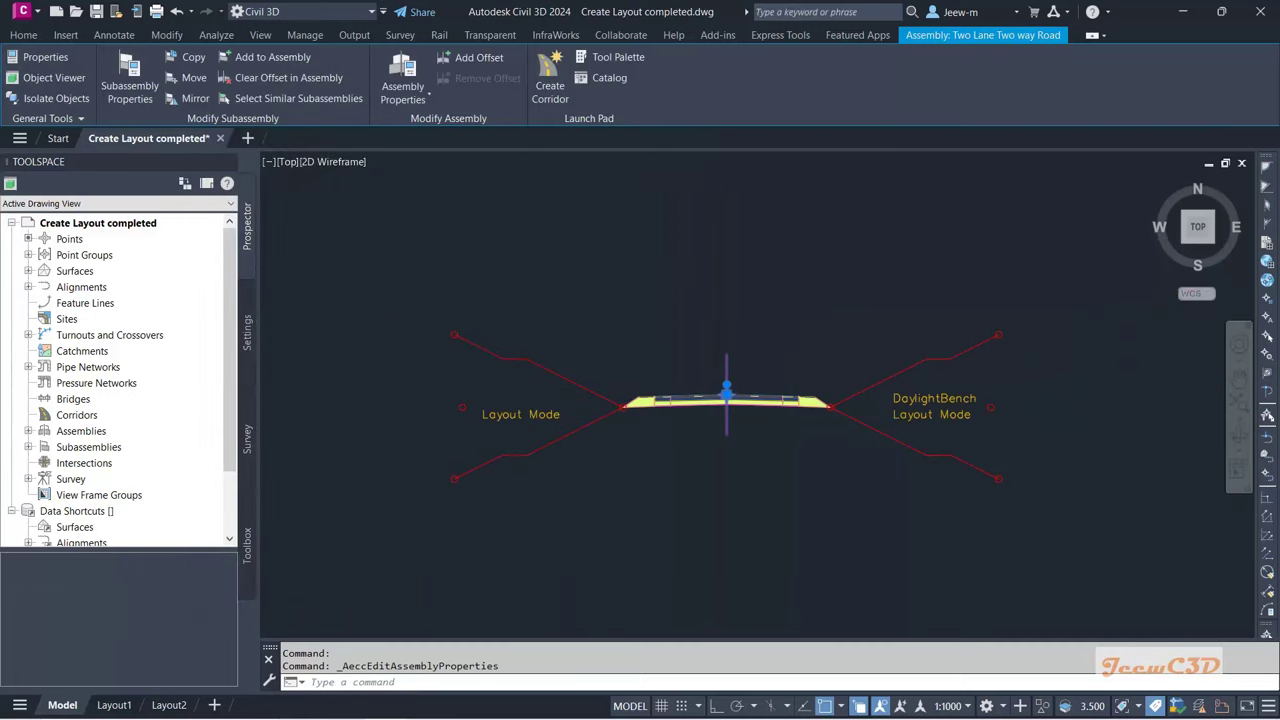
scroll(639, 447, down, 3)
key(Escape)
scroll(639, 447, up, 3)
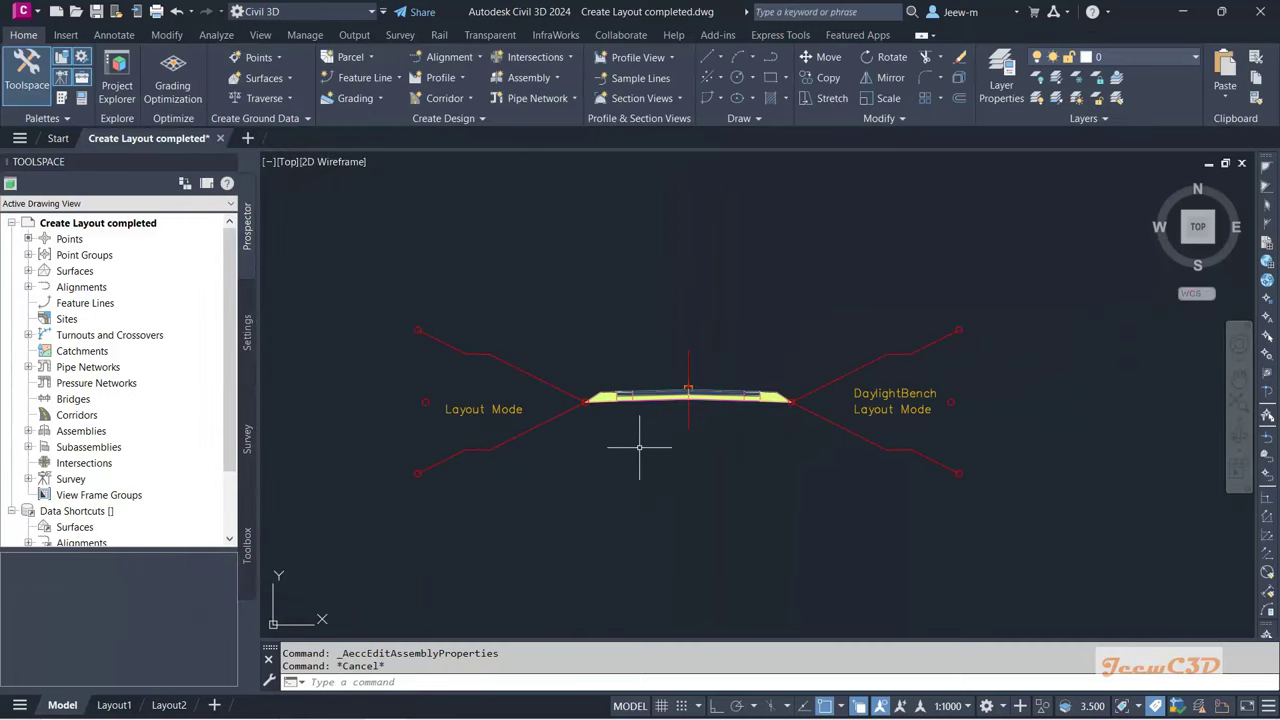
mouse_move(639, 447)
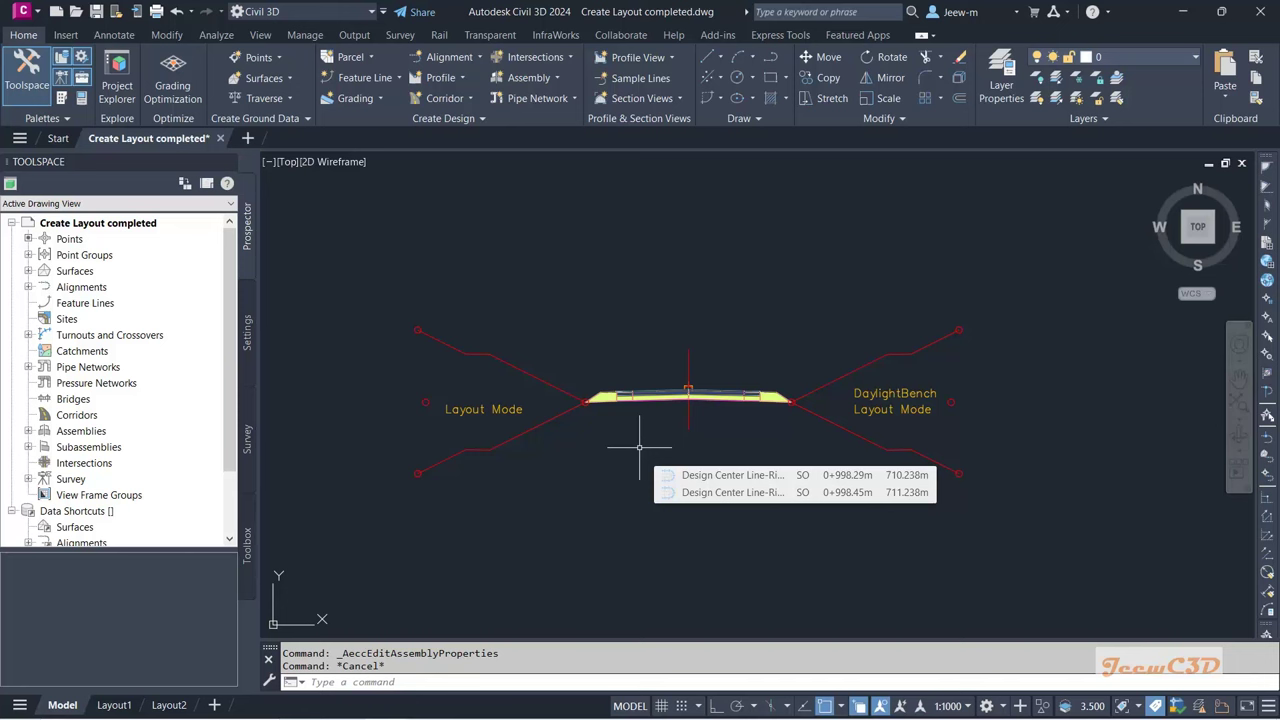
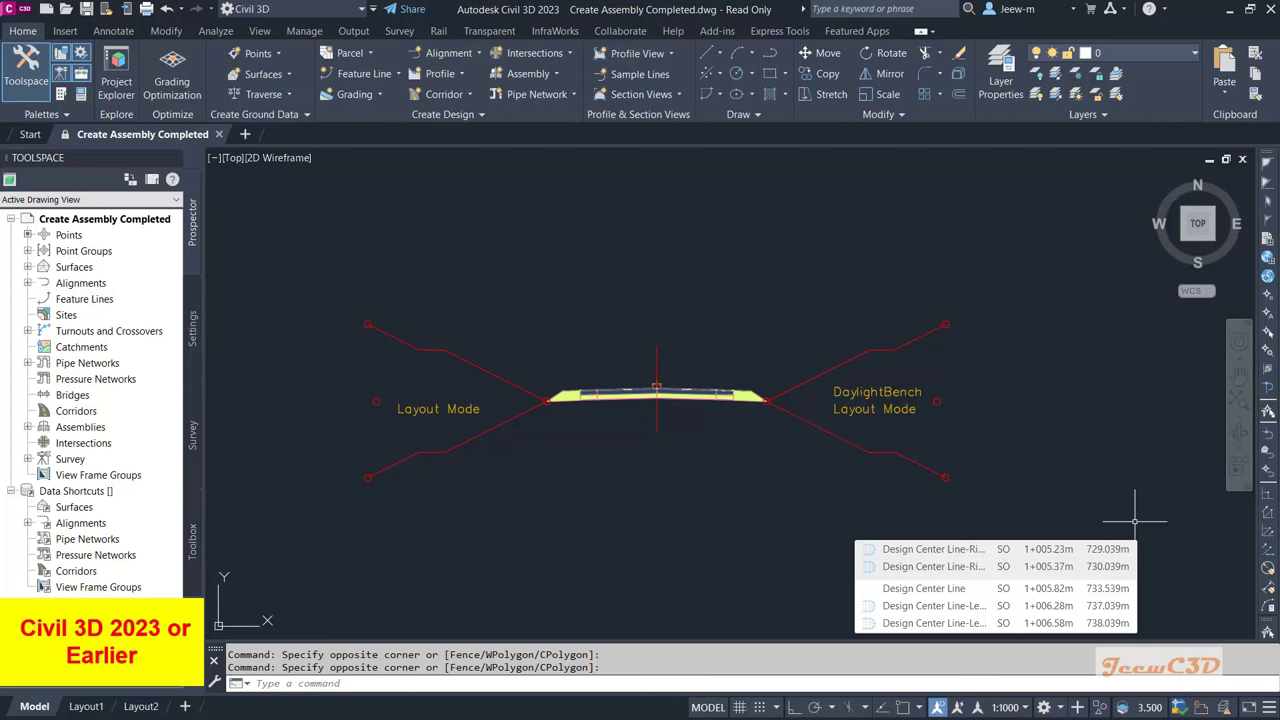
key(Delete)
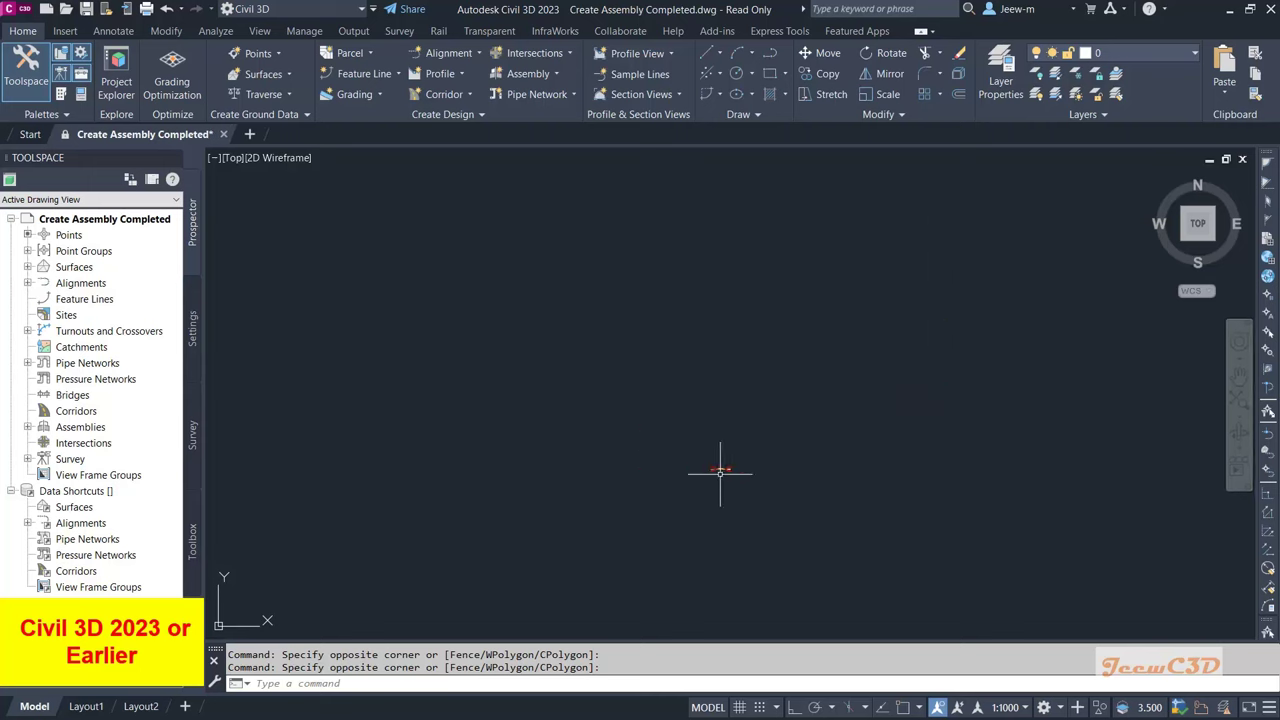
scroll(526, 489, down, 5)
scroll(509, 460, up, 5)
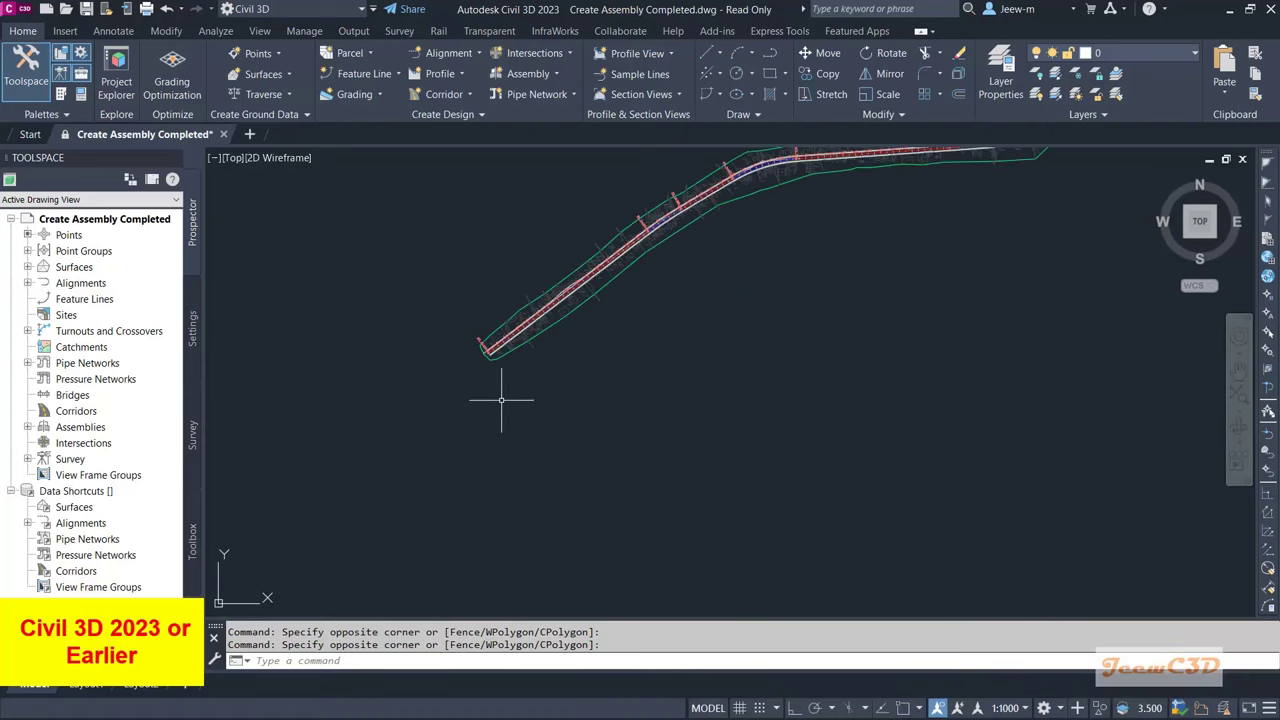
scroll(437, 457, up, 5)
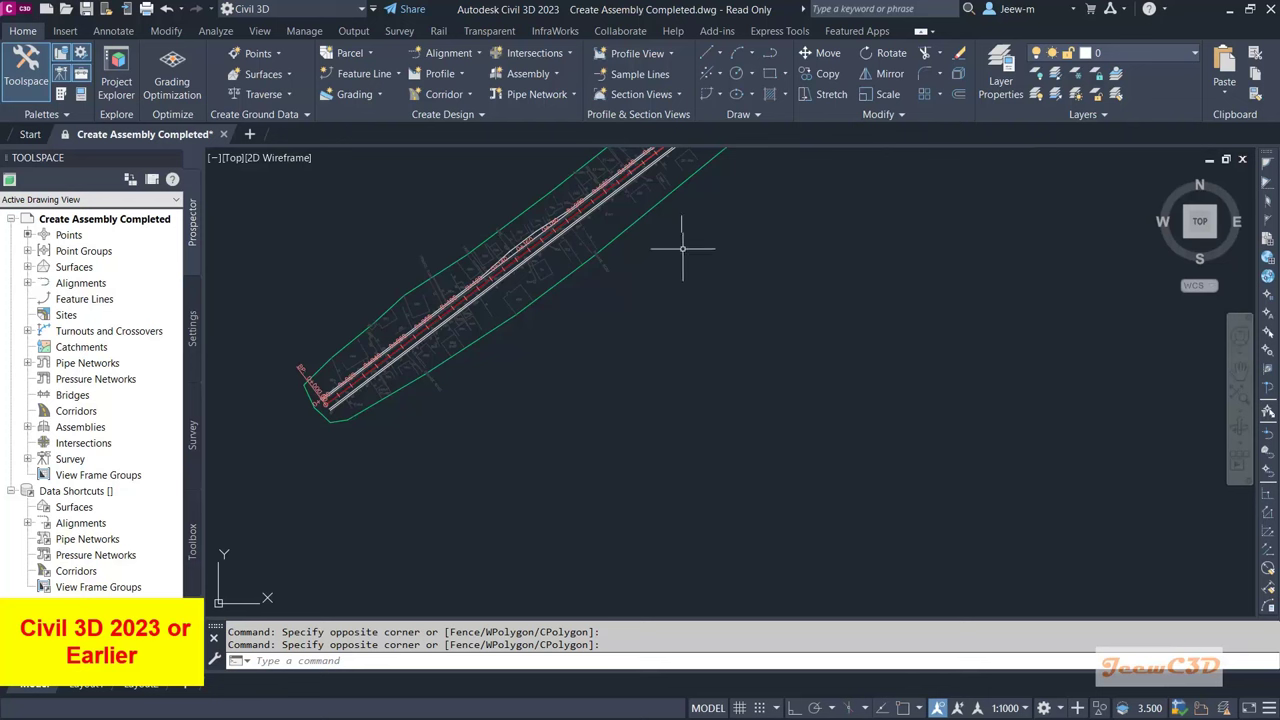
scroll(640, 450, down, 4)
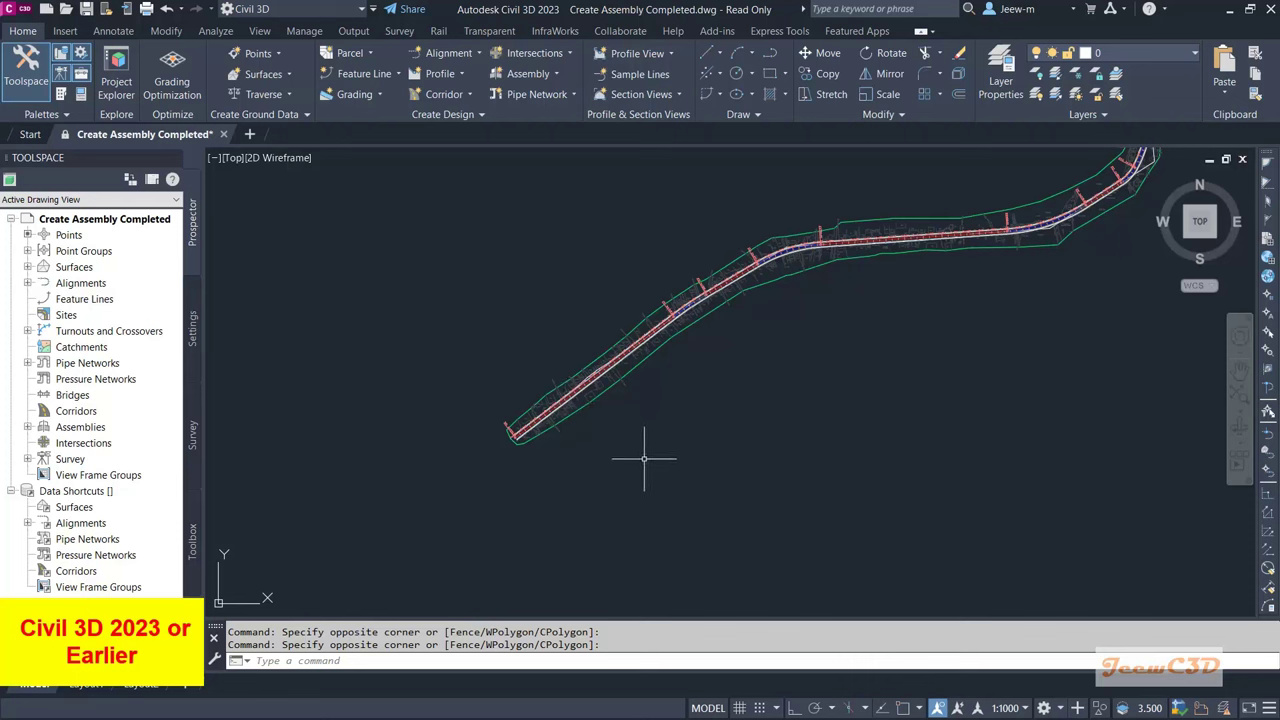
scroll(646, 458, down, 4)
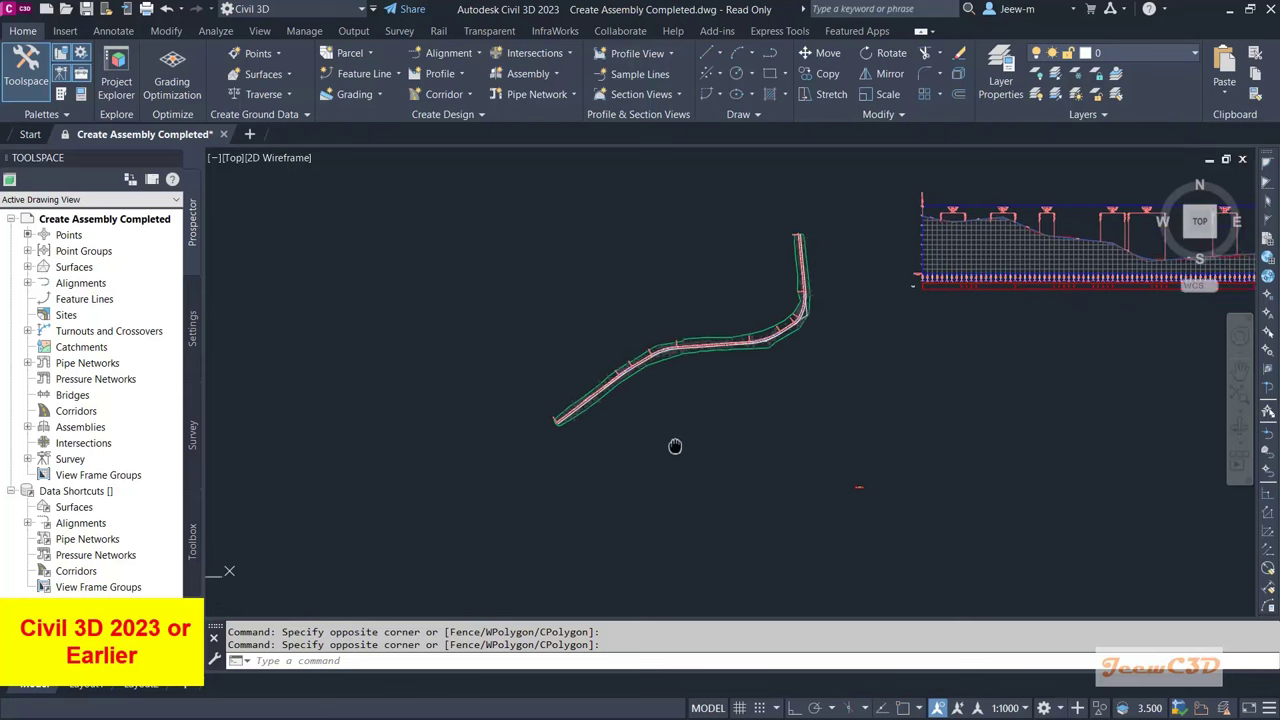
Step: Start a new corridor and name it Two Lane Road Corridor
mouse_move(621, 443)
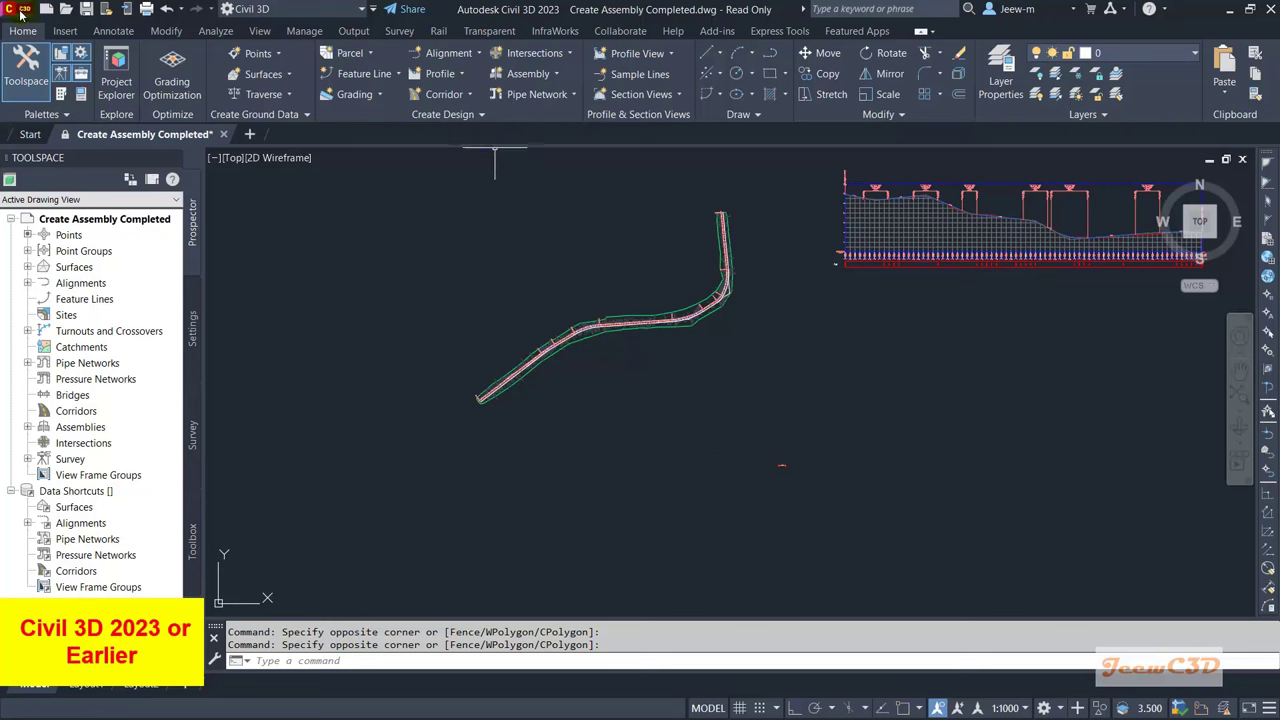
click(437, 97)
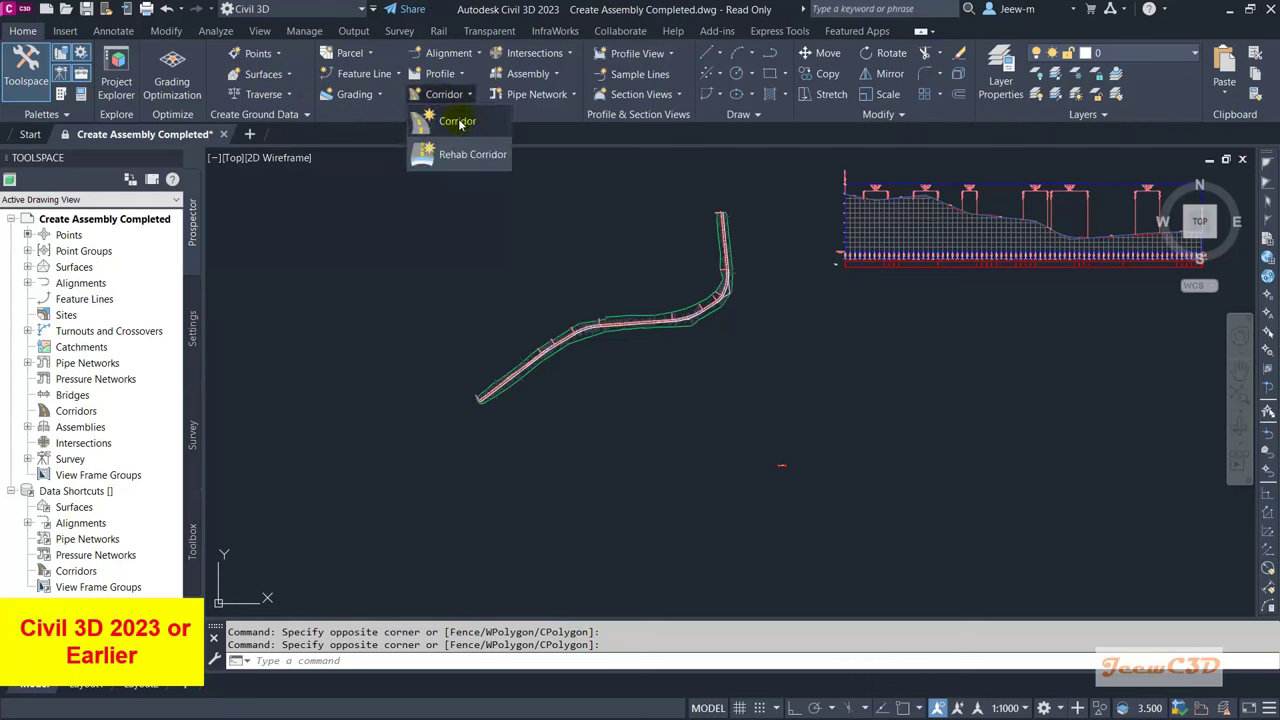
click(458, 122)
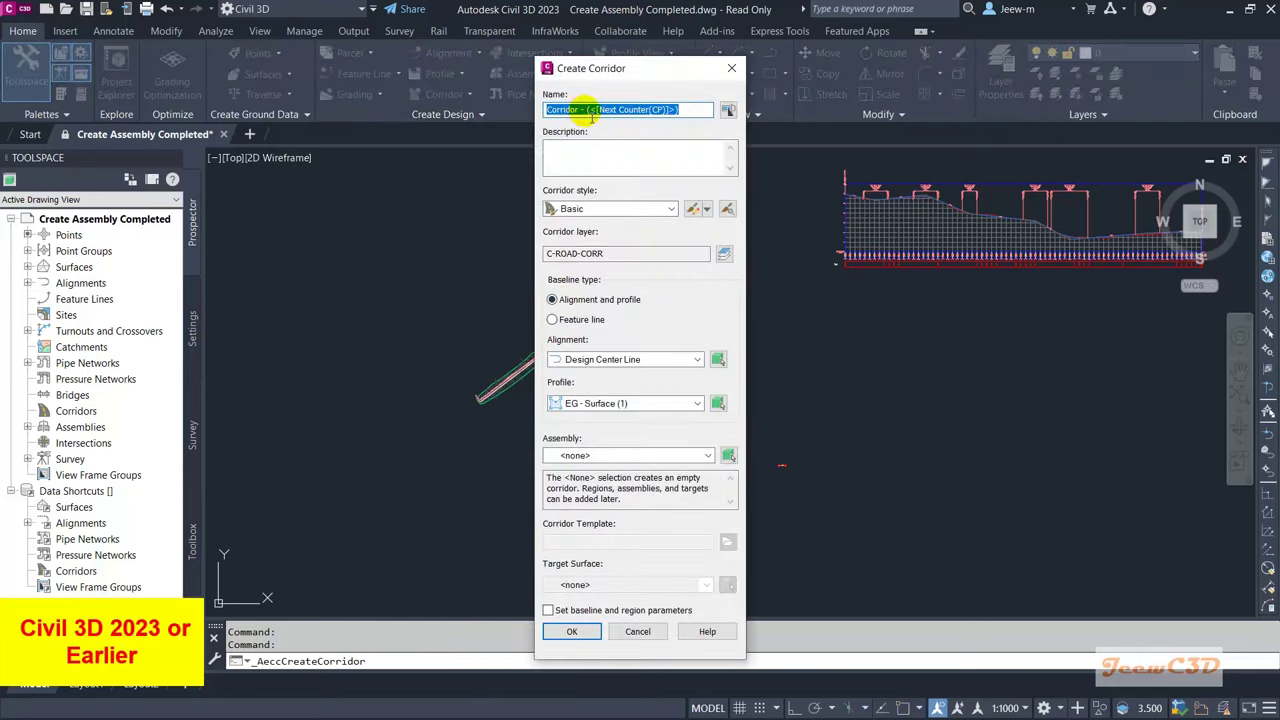
text(Two Lane Road Corridor)
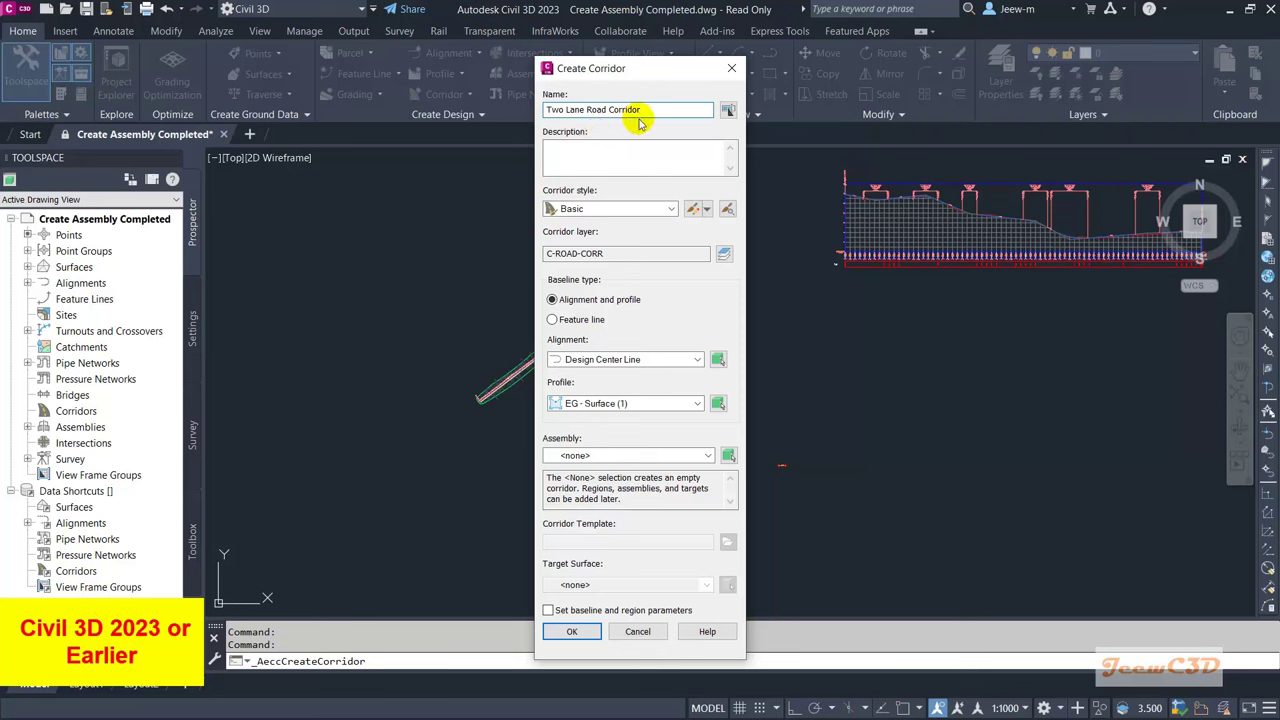
click(606, 153)
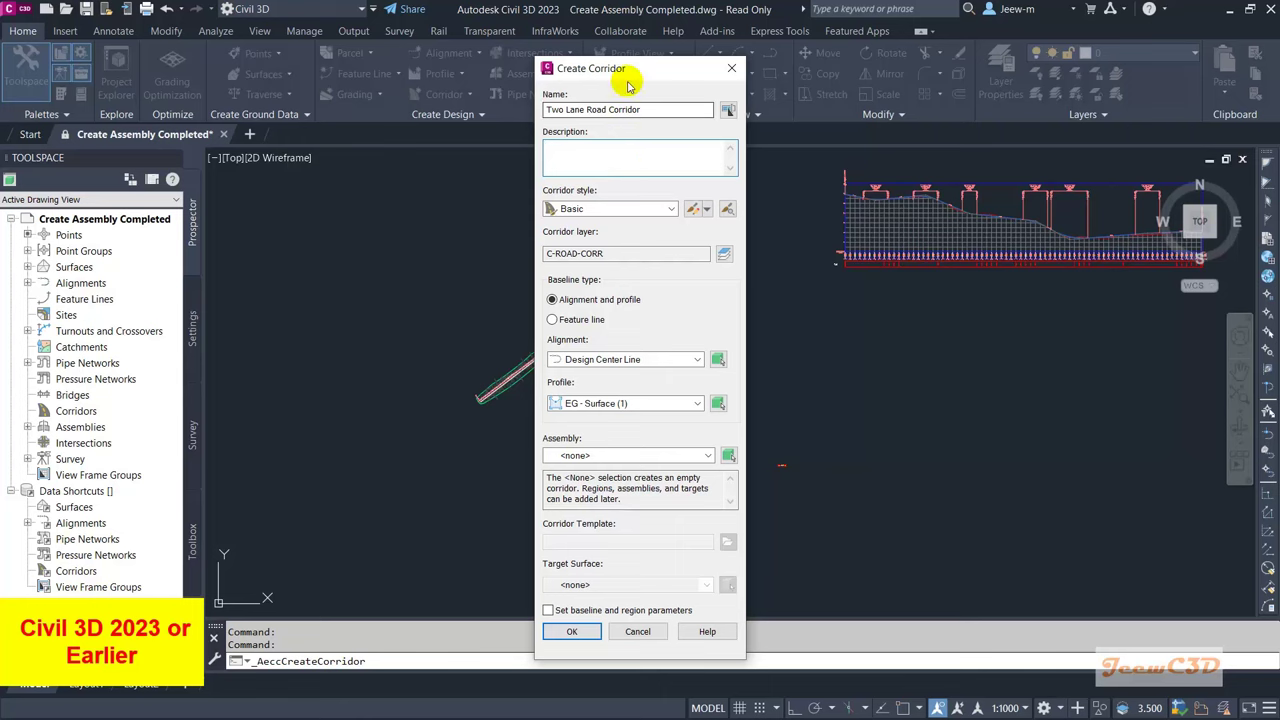
drag(627, 68, 599, 28)
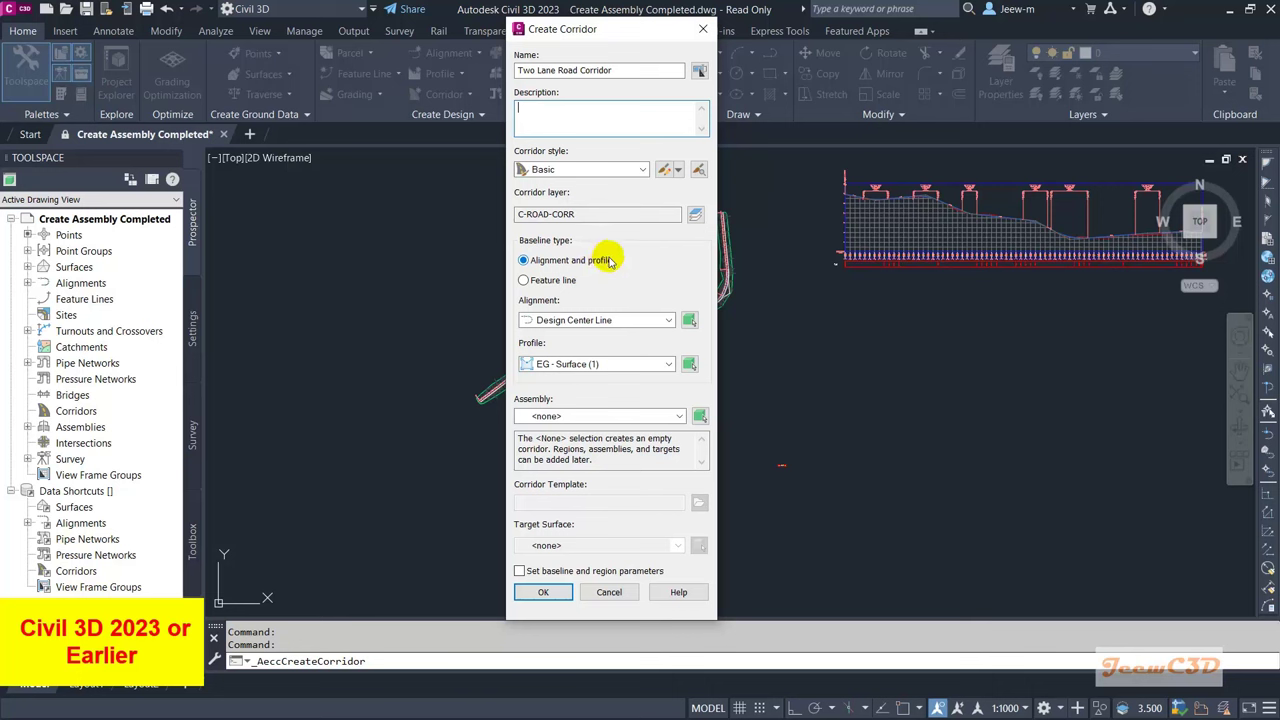
Step: Set the corridor's baseline to the Design Center Line alignment with the Proposed Profile
click(573, 320)
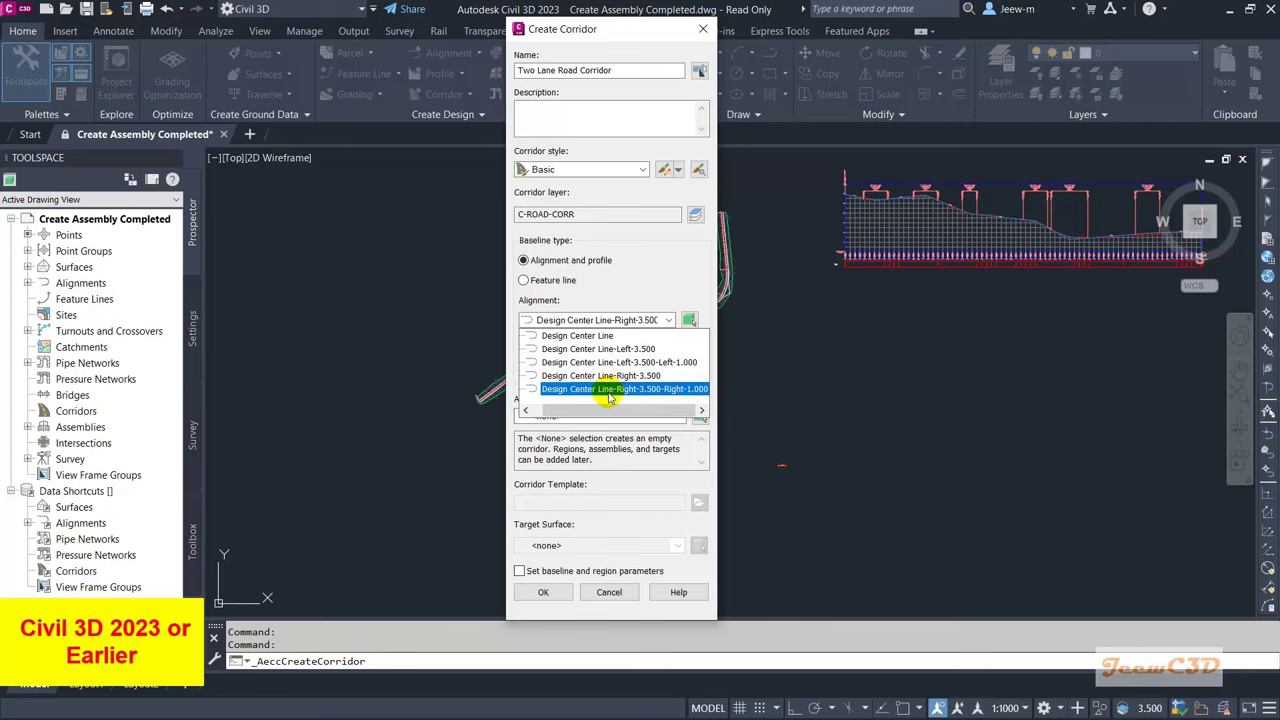
click(600, 336)
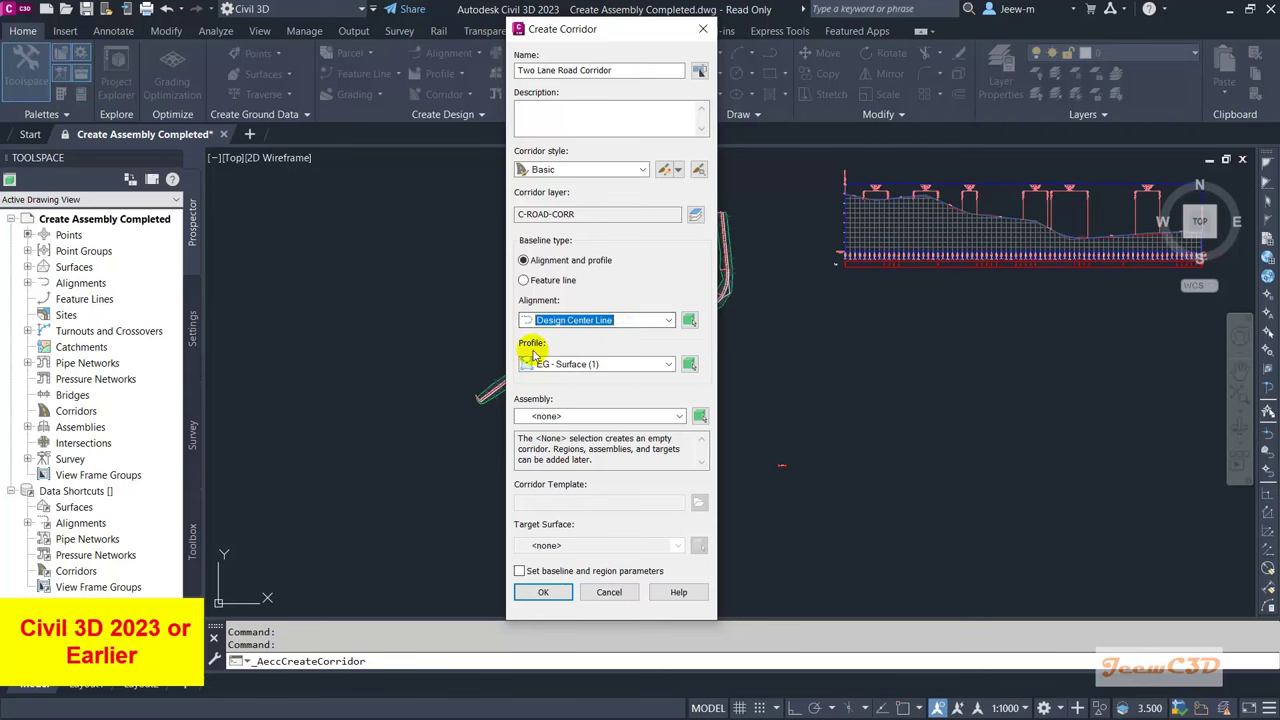
click(598, 364)
click(593, 393)
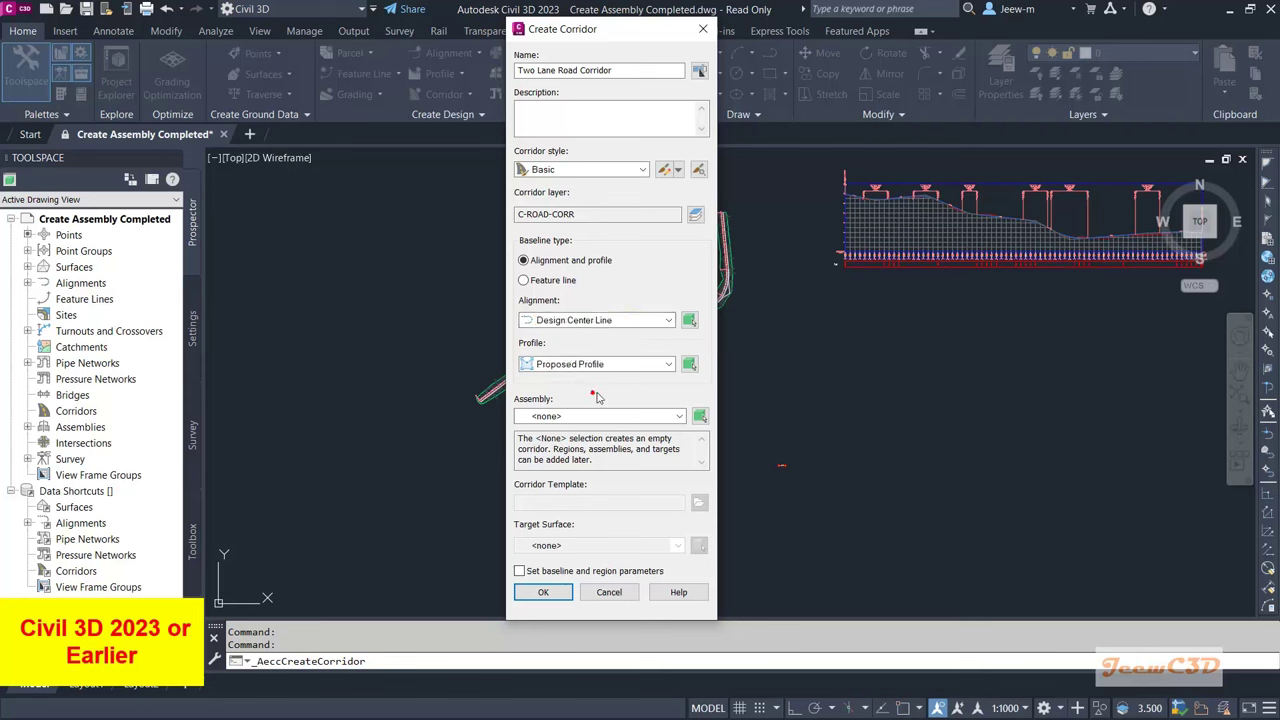
drag(593, 33, 542, 22)
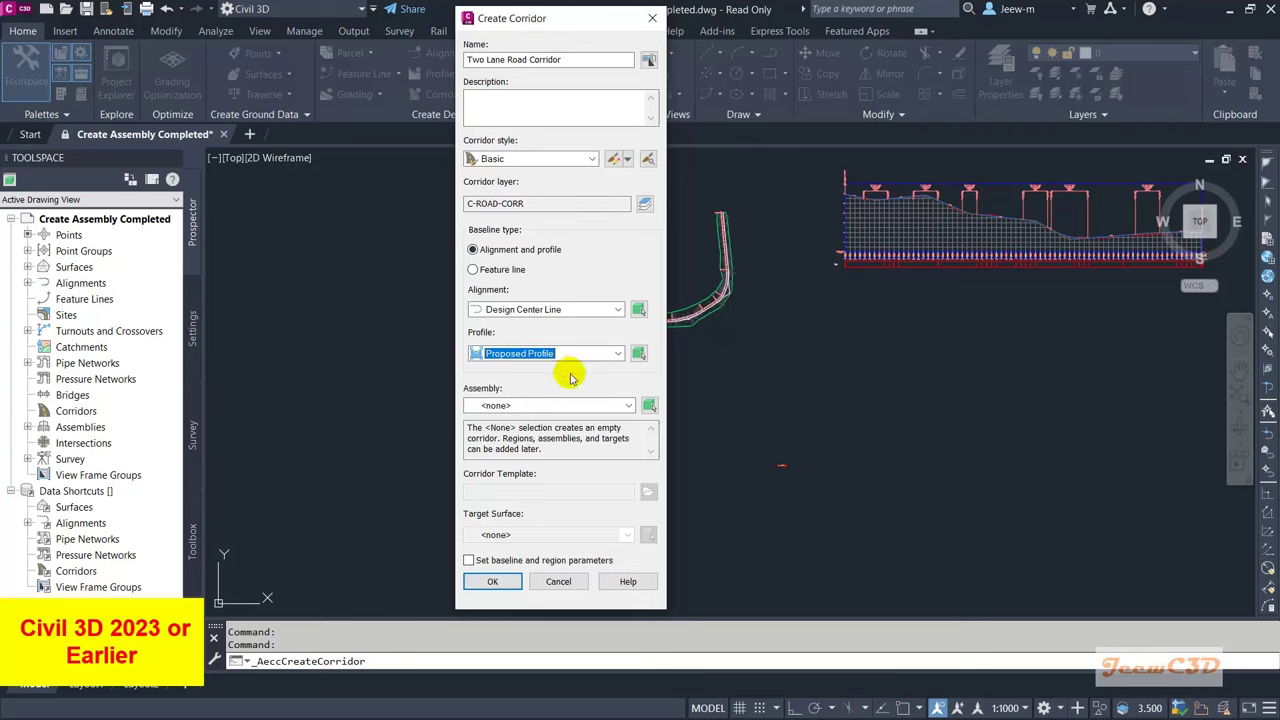
Step: Assign the Two Lane Two way Road assembly and the EG target surface, and create the corridor with baseline and region parameters enabled
click(533, 404)
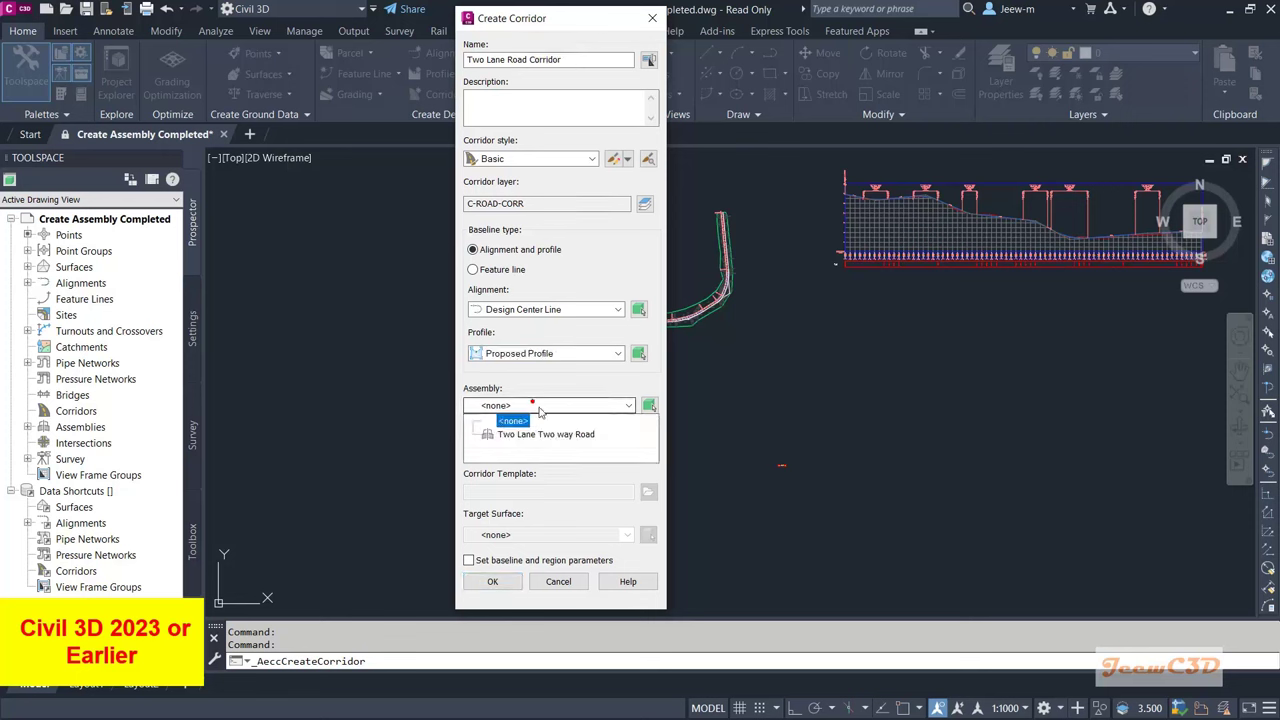
click(527, 436)
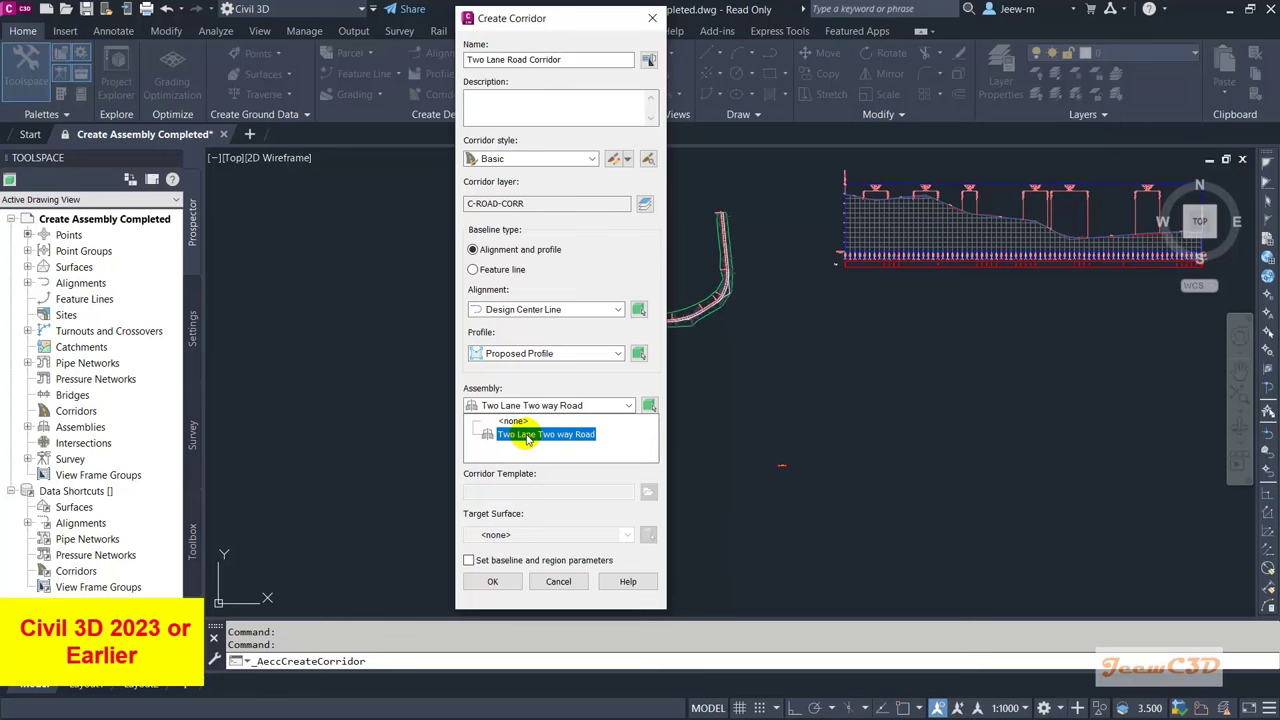
click(527, 436)
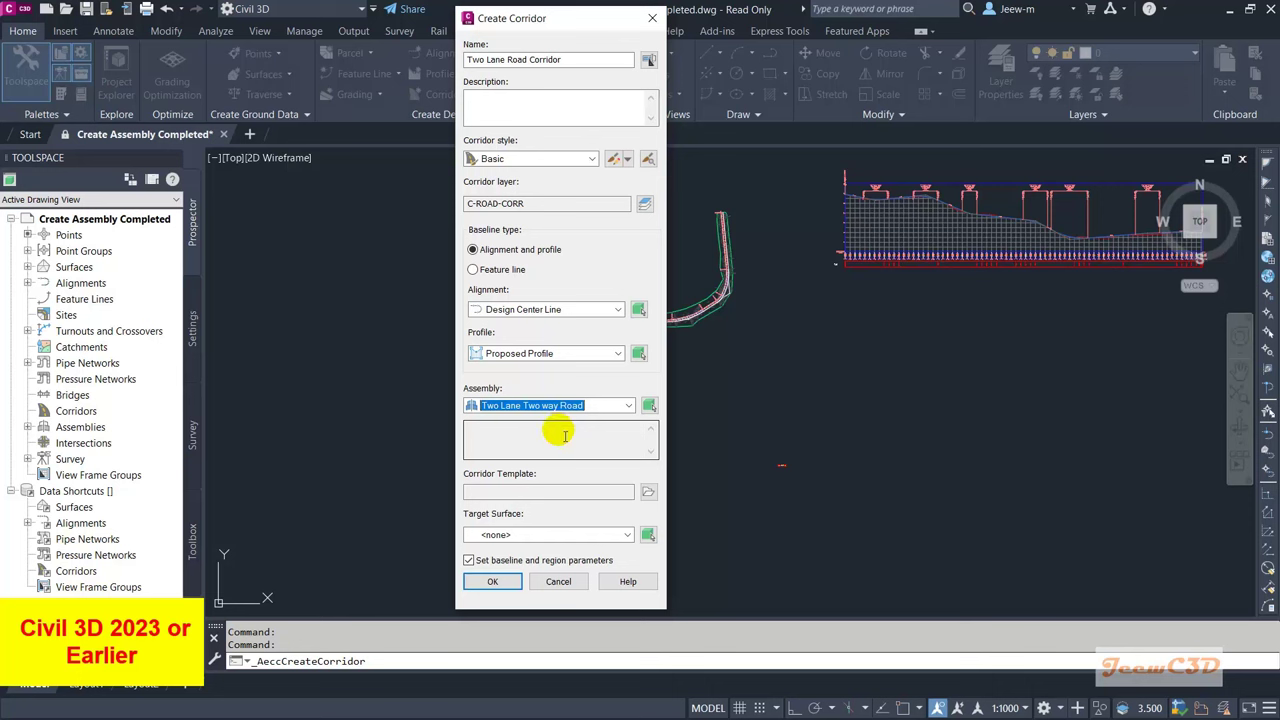
click(532, 538)
click(502, 564)
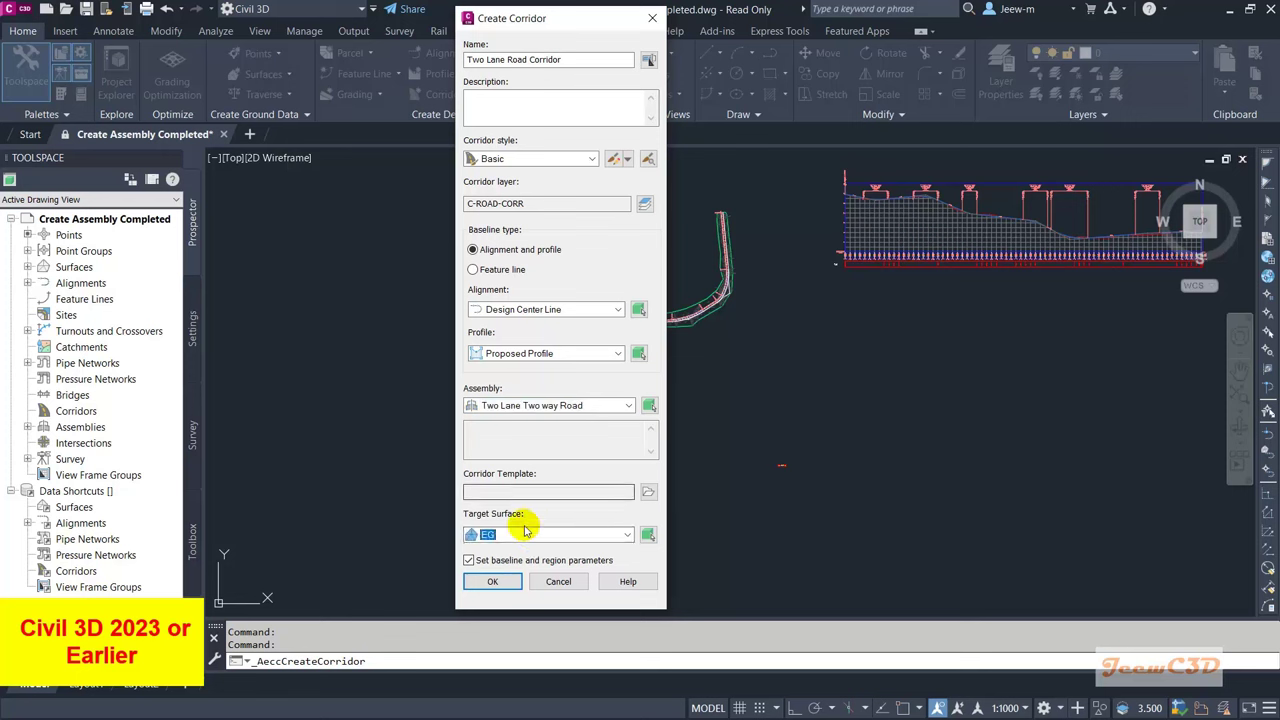
click(490, 583)
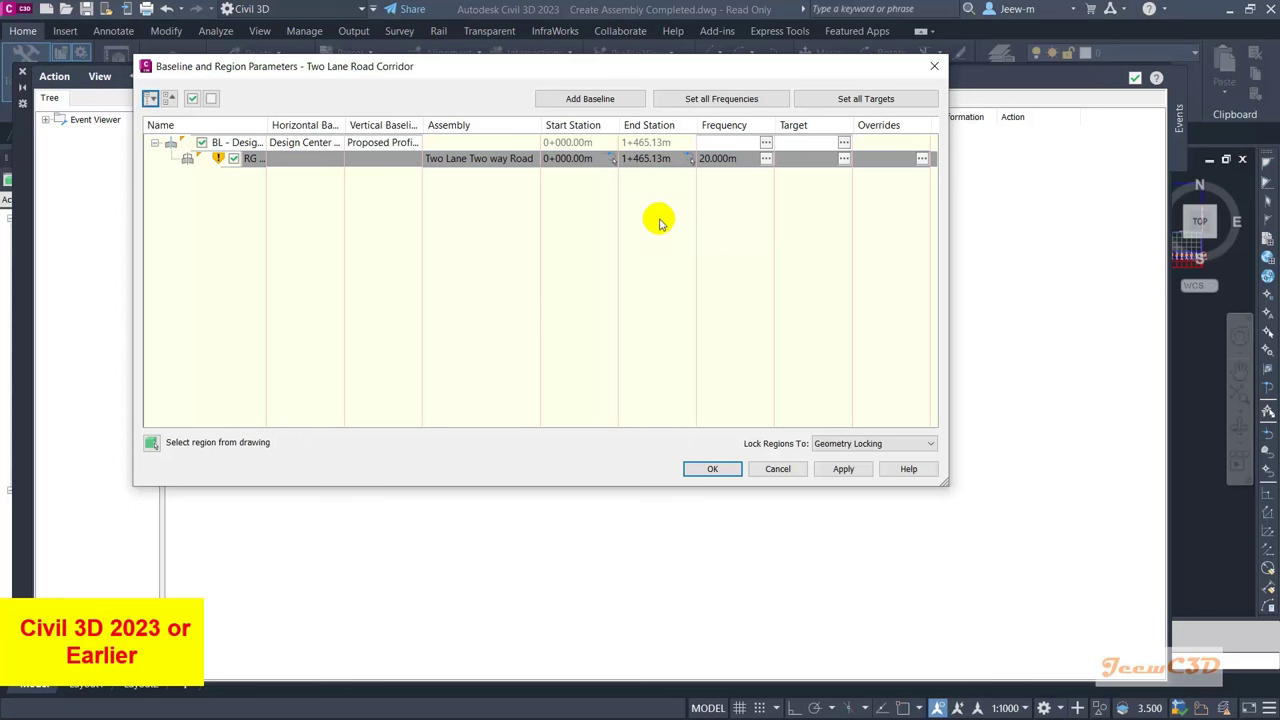
Step: In the region's assembly frequency settings, set the horizontal baseline spacing along tangents to 10 m
click(766, 160)
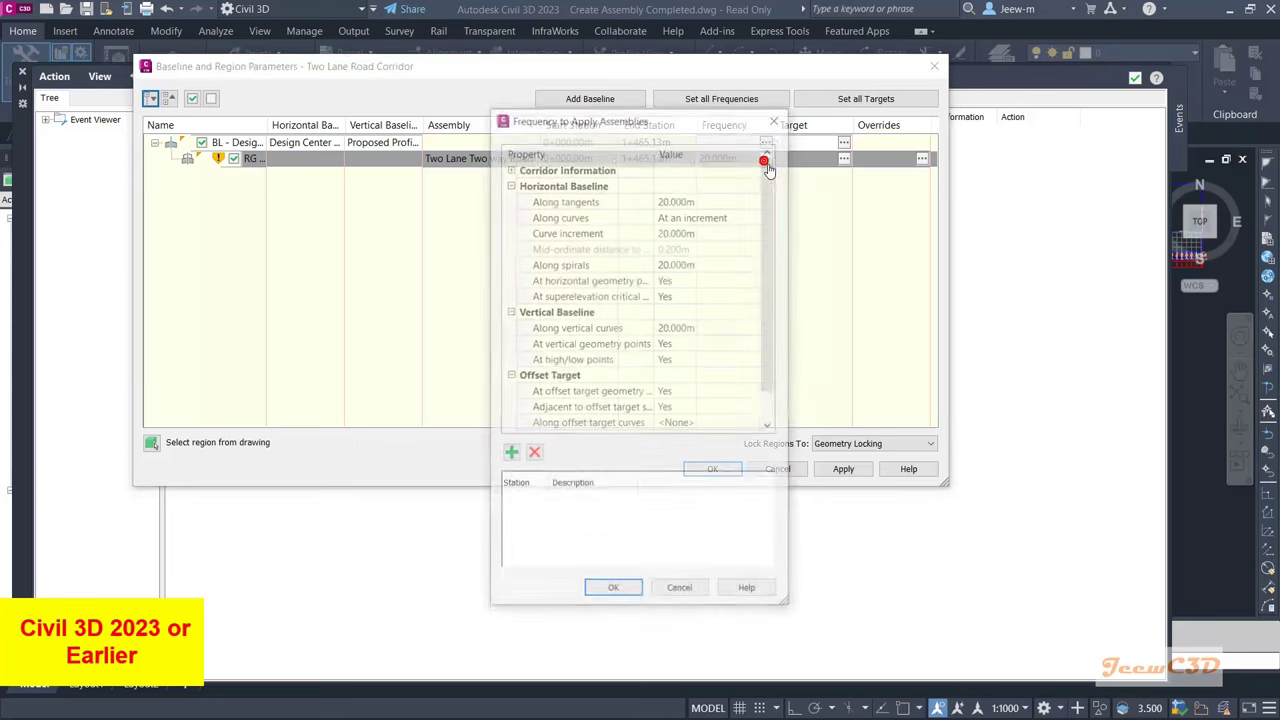
double_click(690, 200)
text(10)
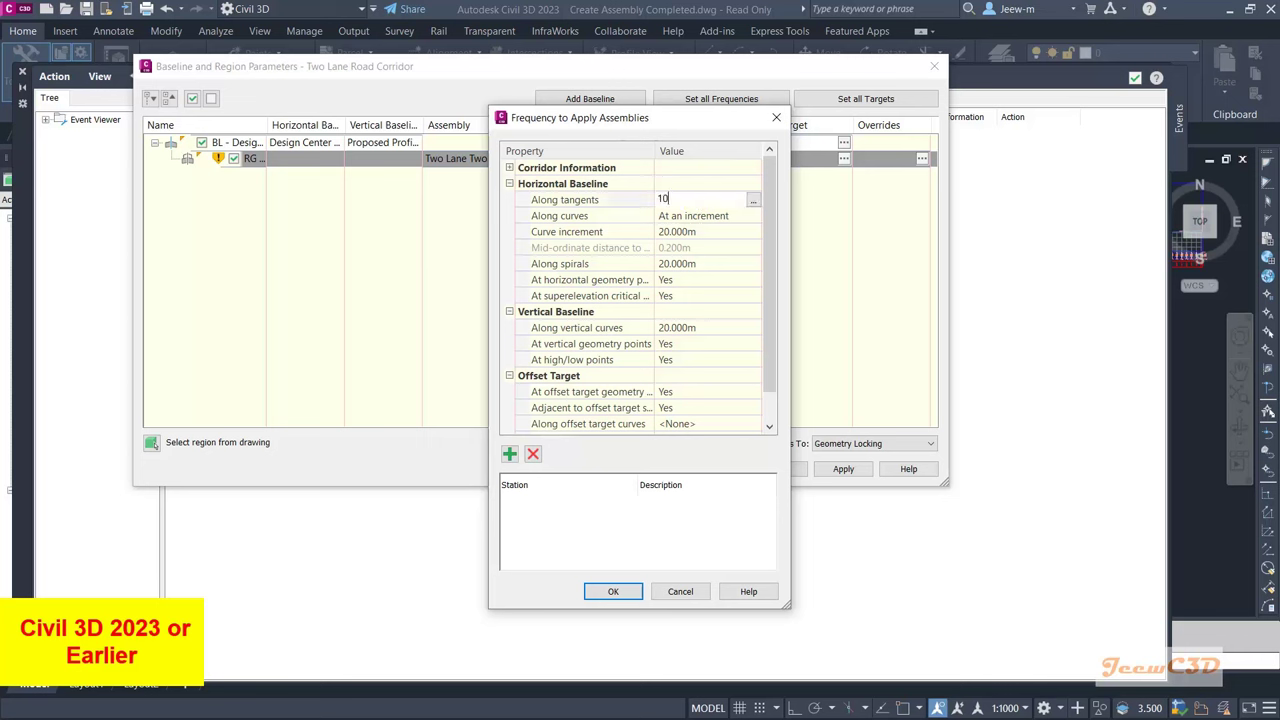
key(Return)
double_click(676, 232)
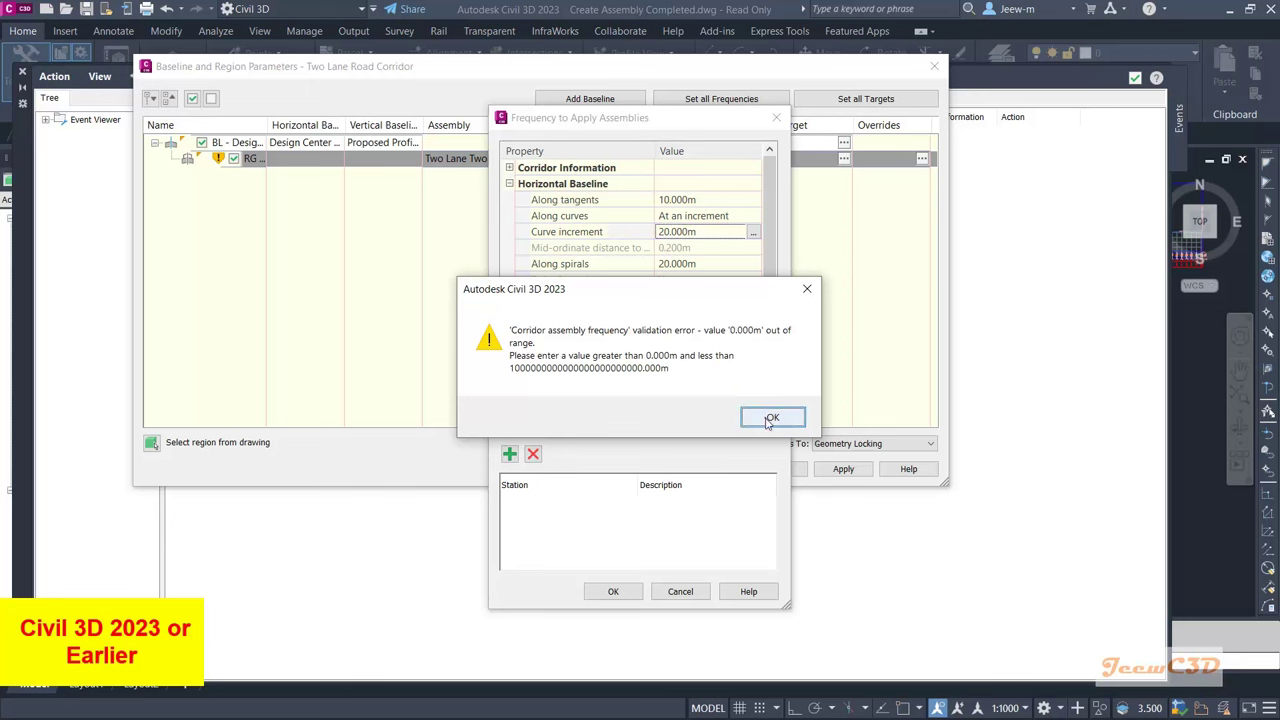
click(766, 415)
Step: Set the region's horizontal curve increment to 10 m and accept the assembly frequency settings
click(676, 231)
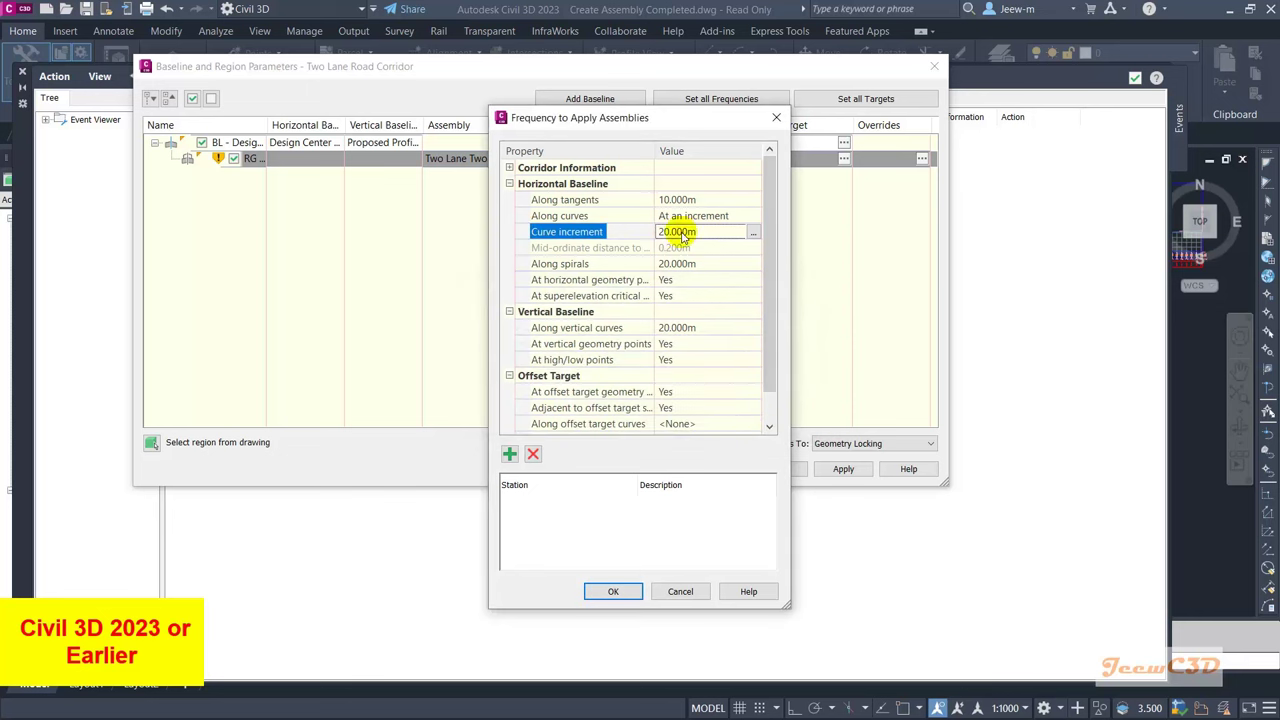
double_click(676, 231)
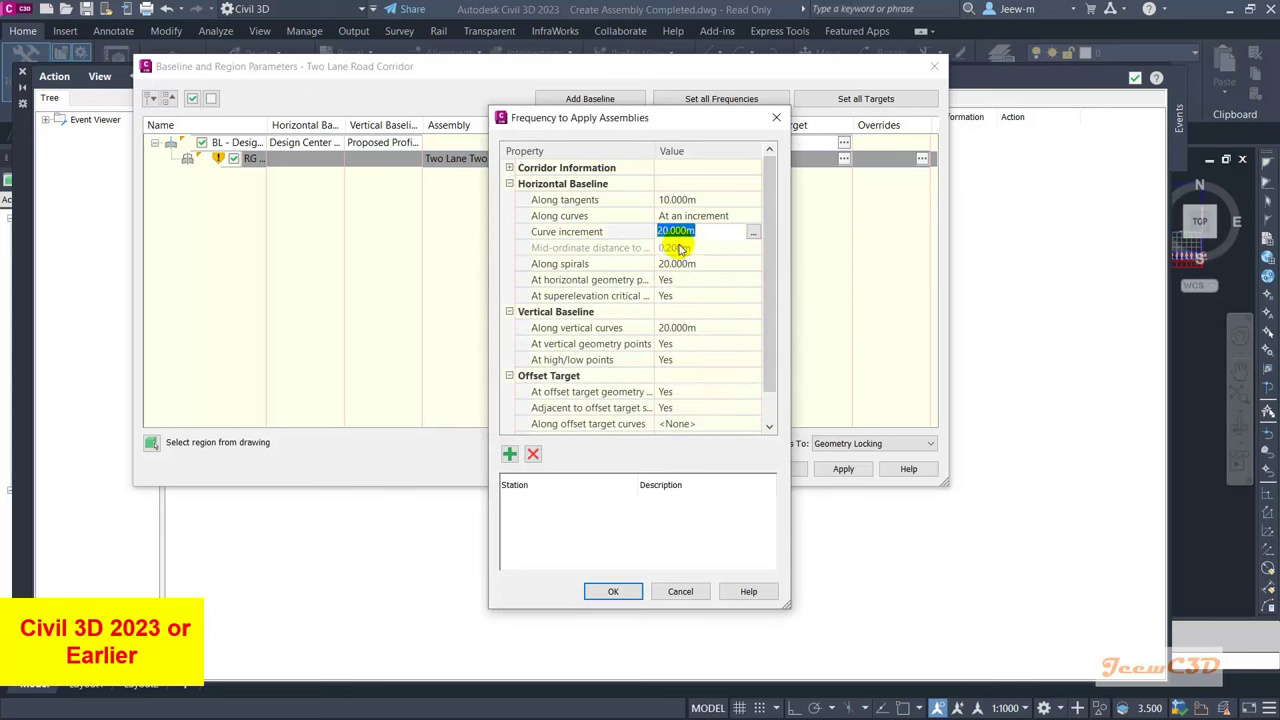
text(10)
key(Return)
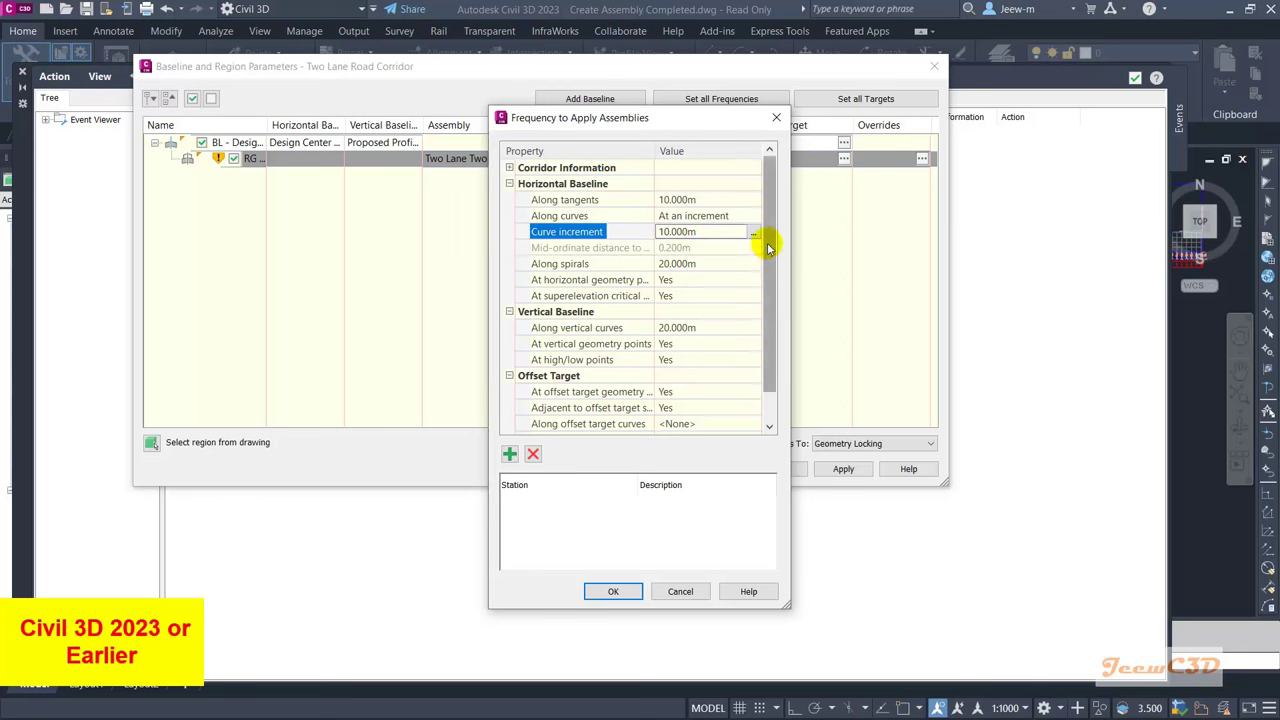
drag(766, 237, 780, 292)
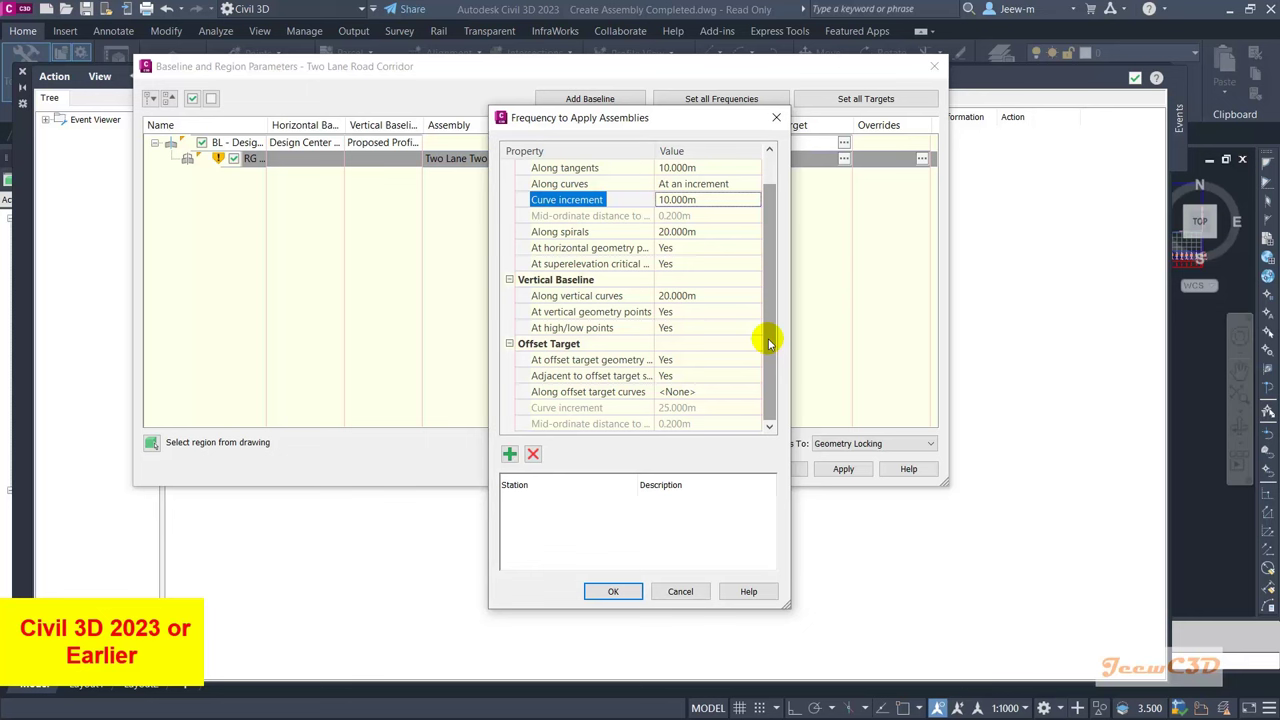
click(613, 591)
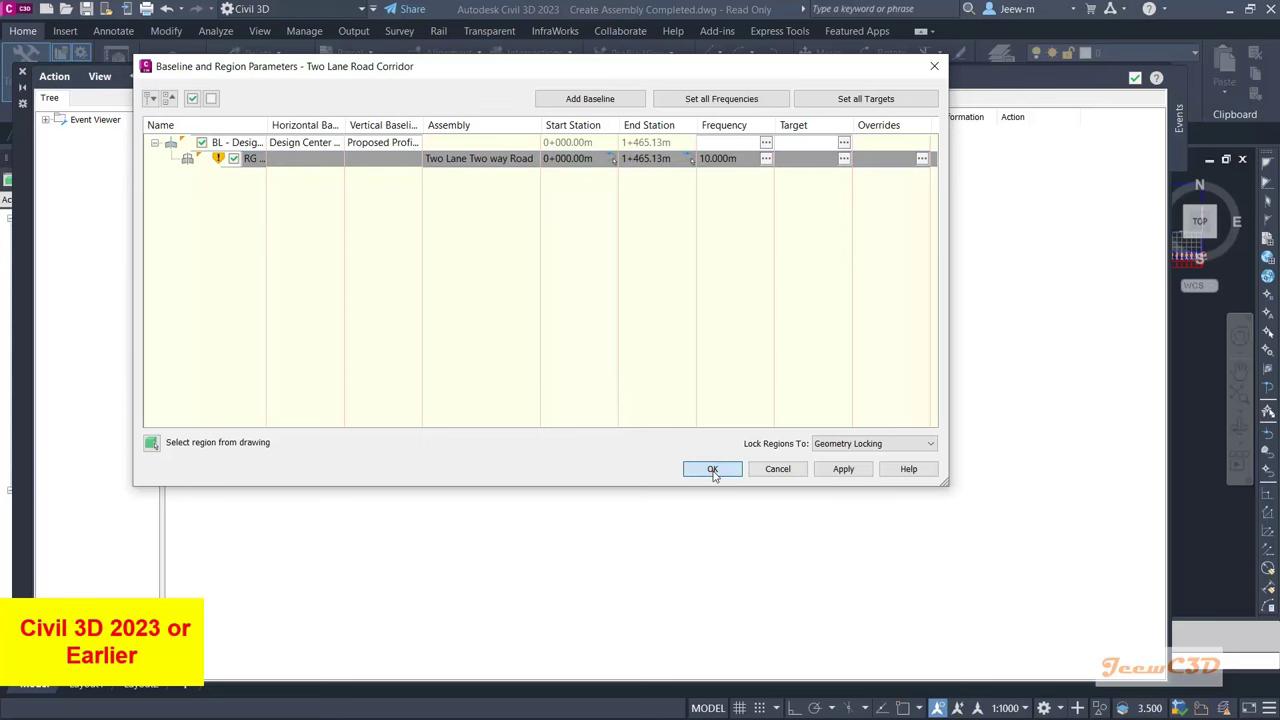
Step: Accept the baseline and region parameters, rebuild the corridor, and close the event viewer to inspect it in plan
click(713, 472)
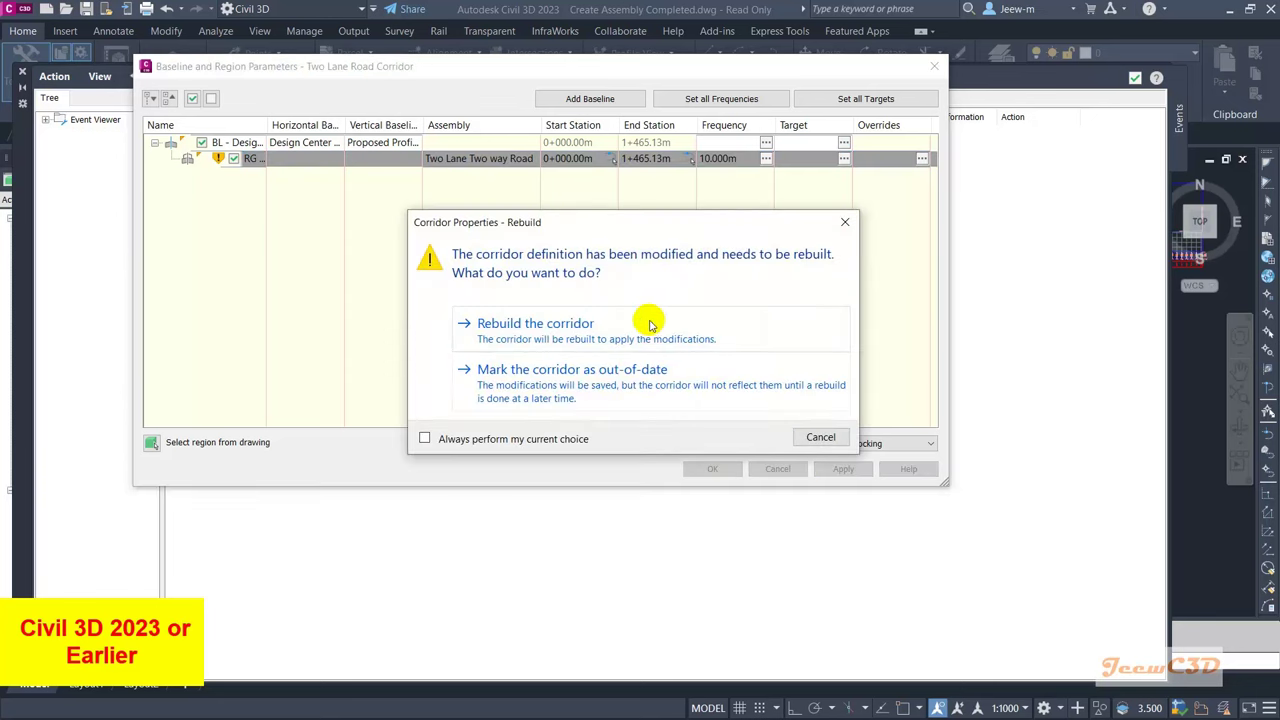
click(560, 334)
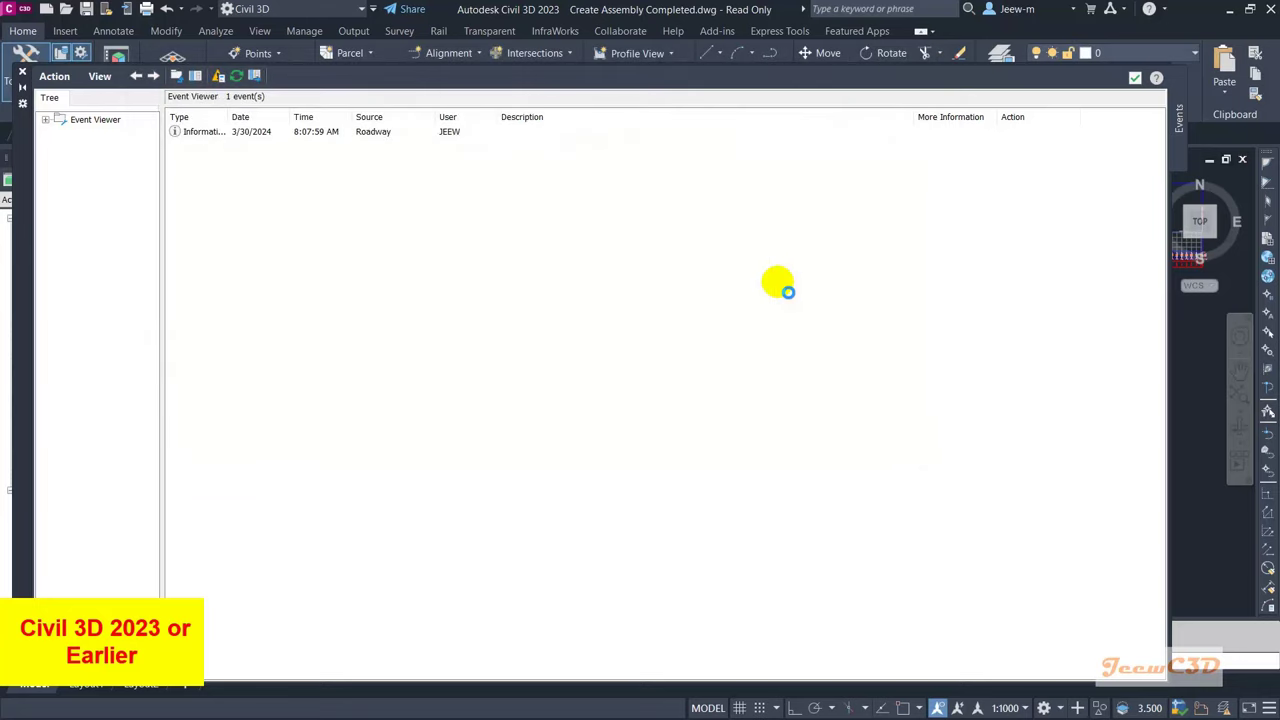
click(1136, 80)
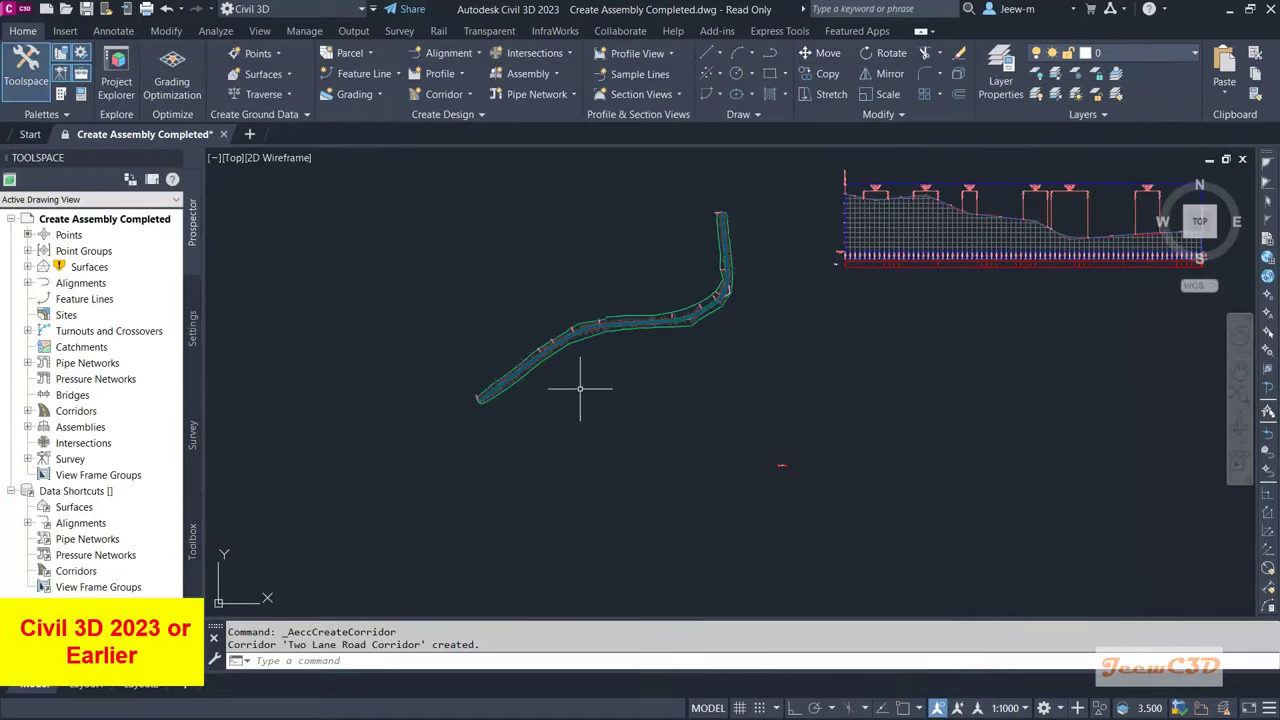
scroll(530, 410, up, 7)
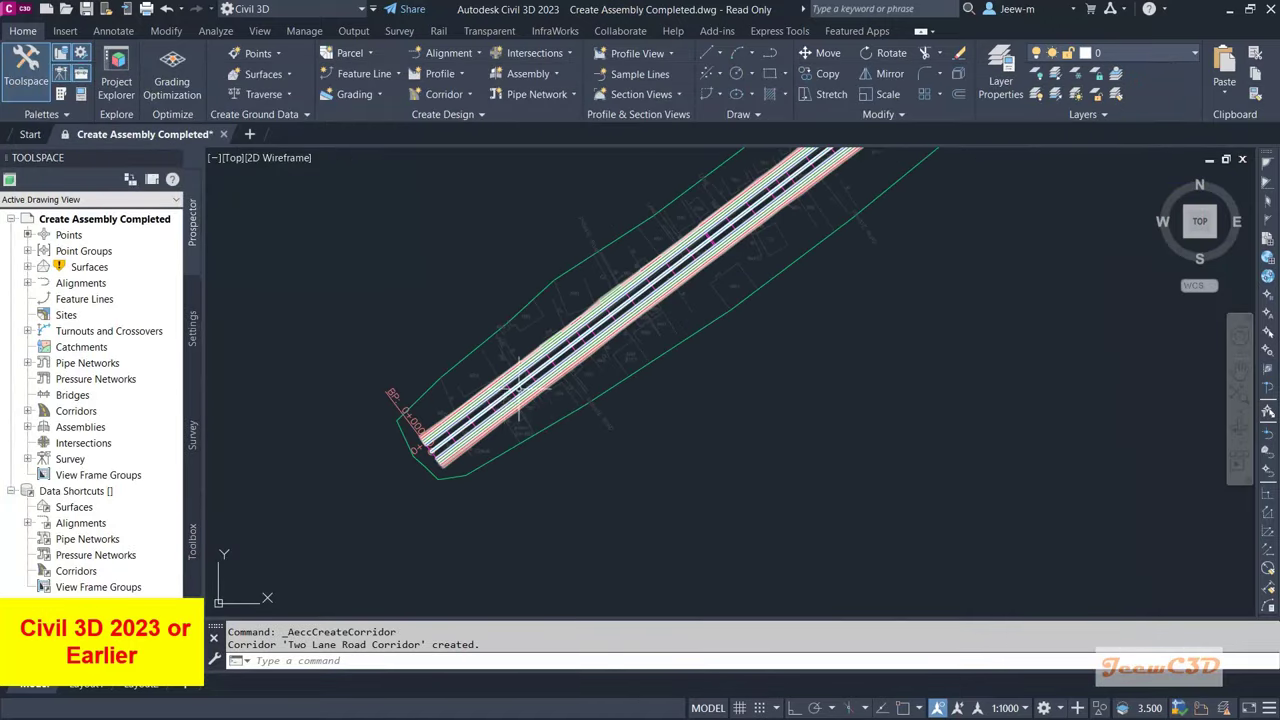
scroll(587, 313, down, 8)
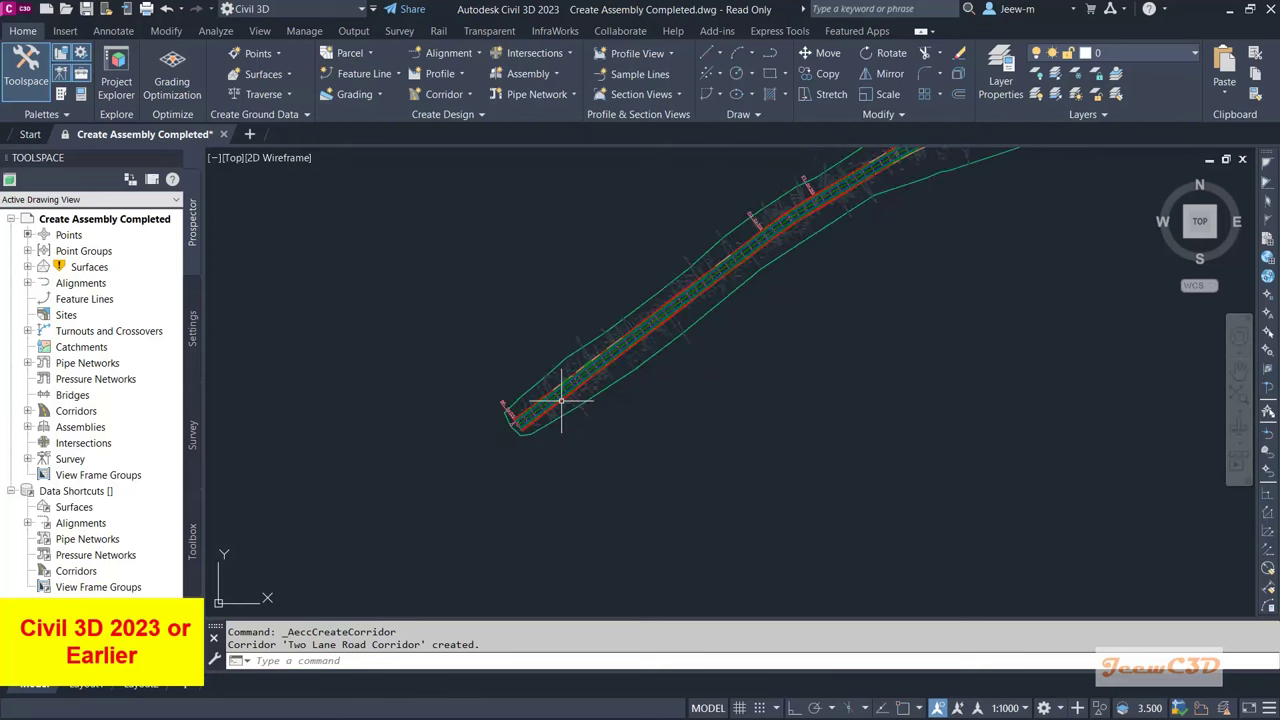
mouse_move(716, 377)
middle_down()
mouse_move(622, 409)
mouse_move(634, 409)
middle_up()
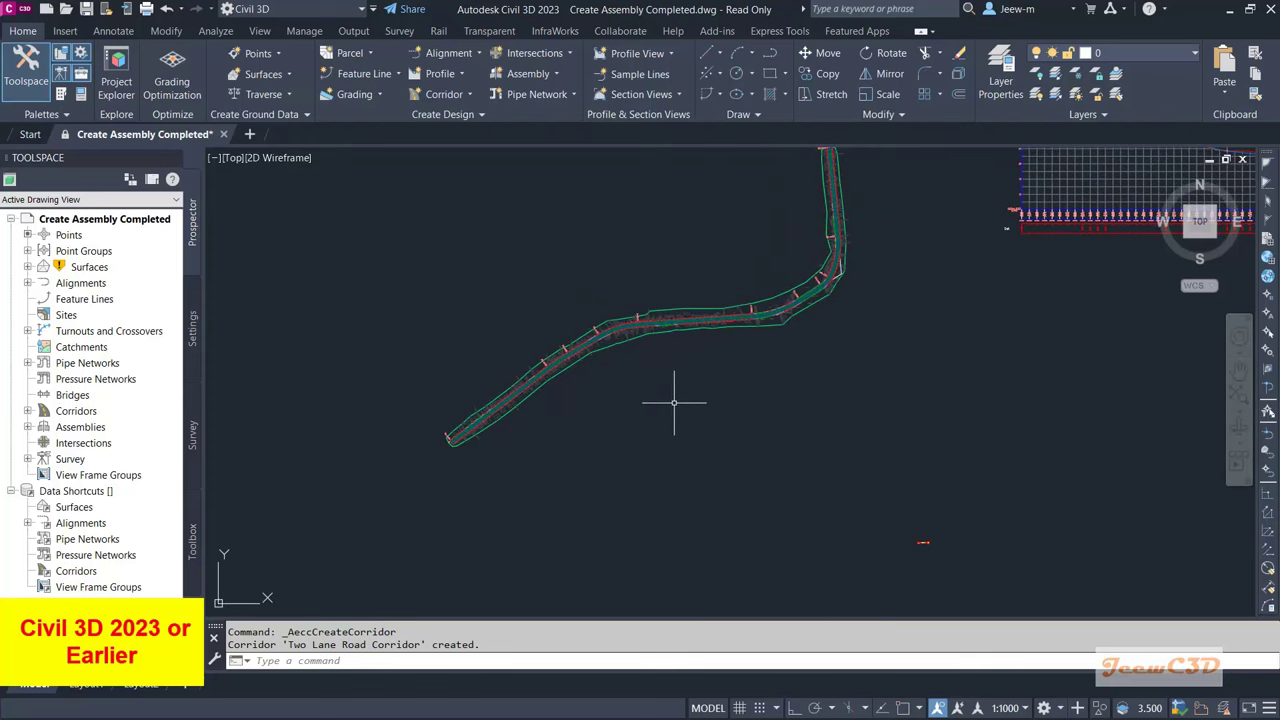
Step: In Civil 3D 2024, start a new corridor in the Create Assembly Completed drawing and name it Two Lane Road Corridor
mouse_move(674, 402)
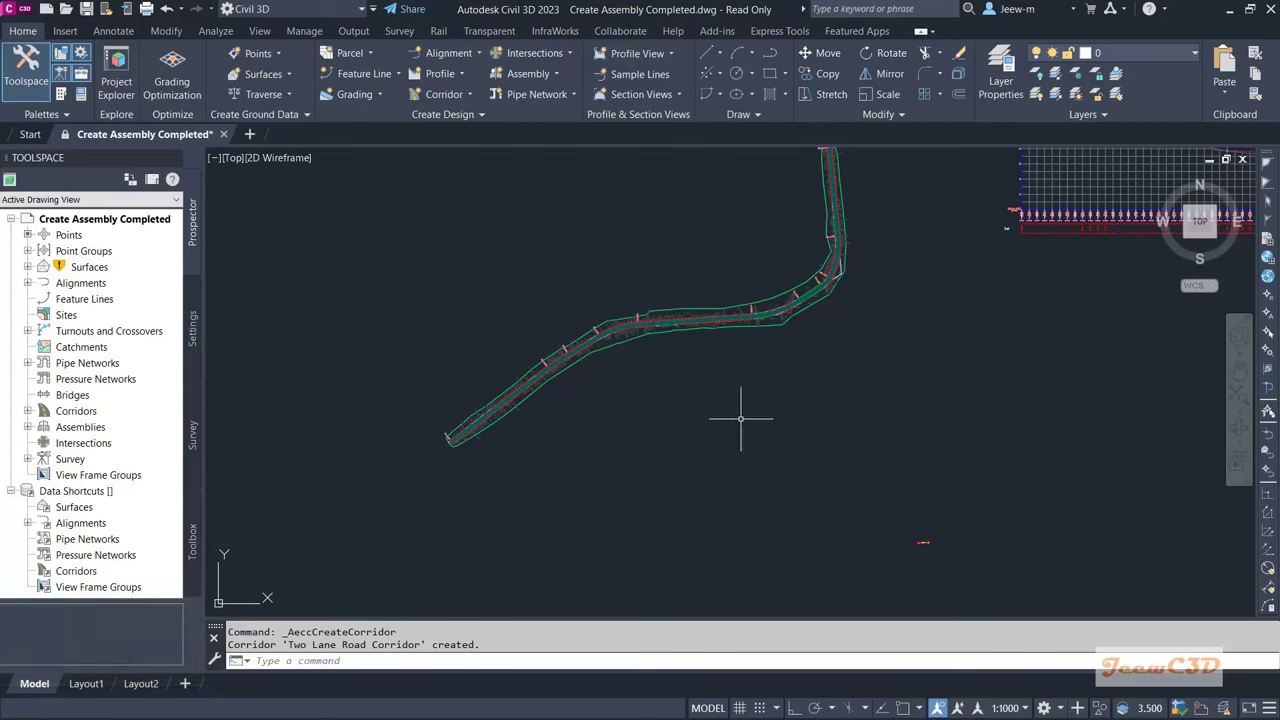
mouse_move(749, 420)
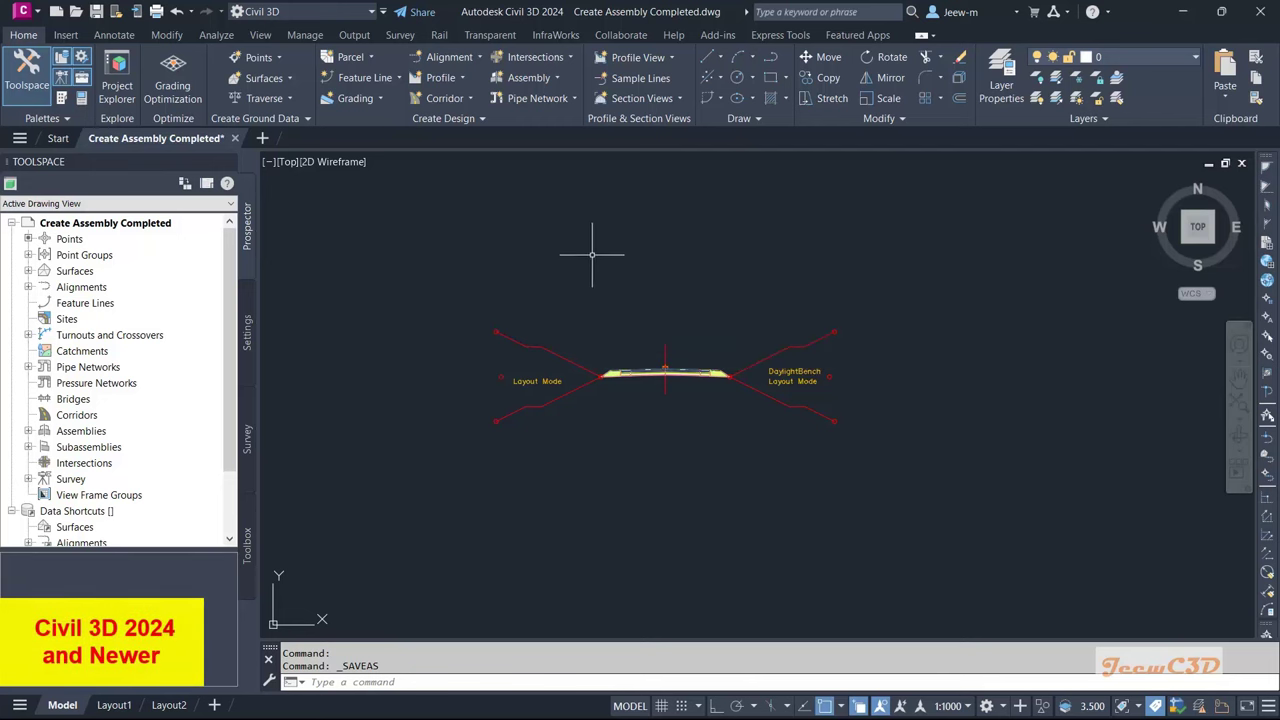
click(453, 99)
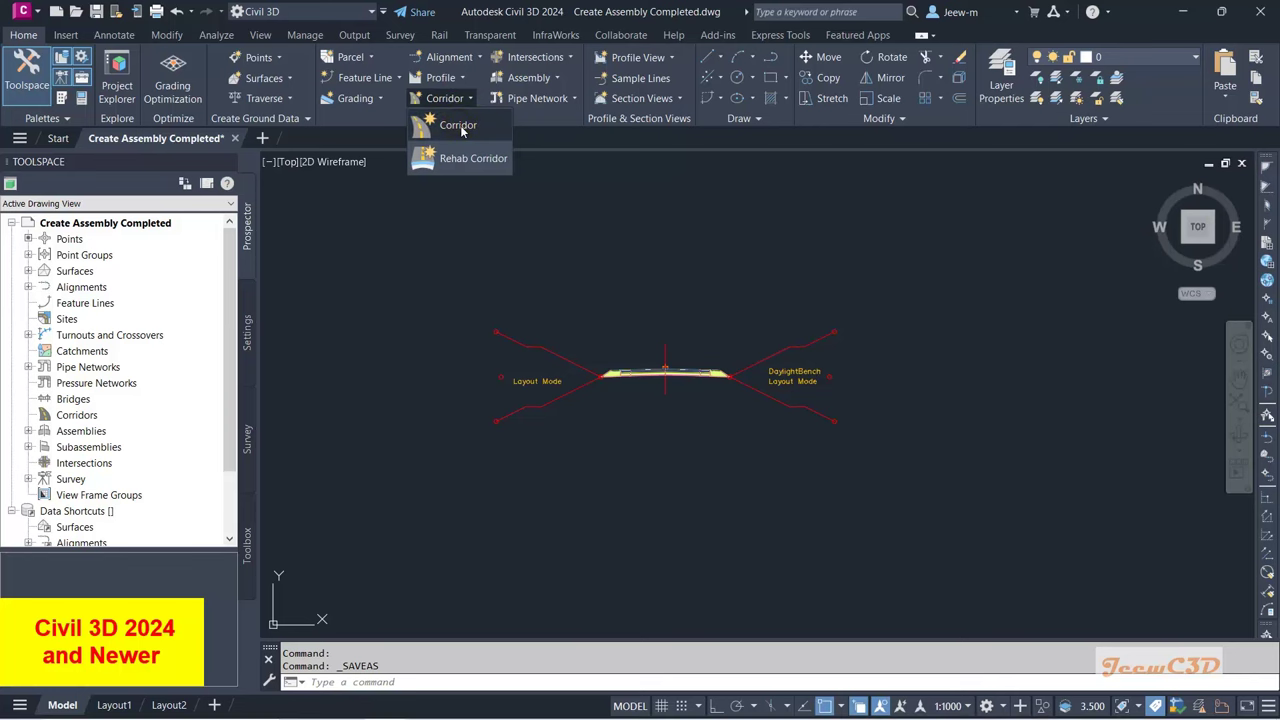
click(460, 128)
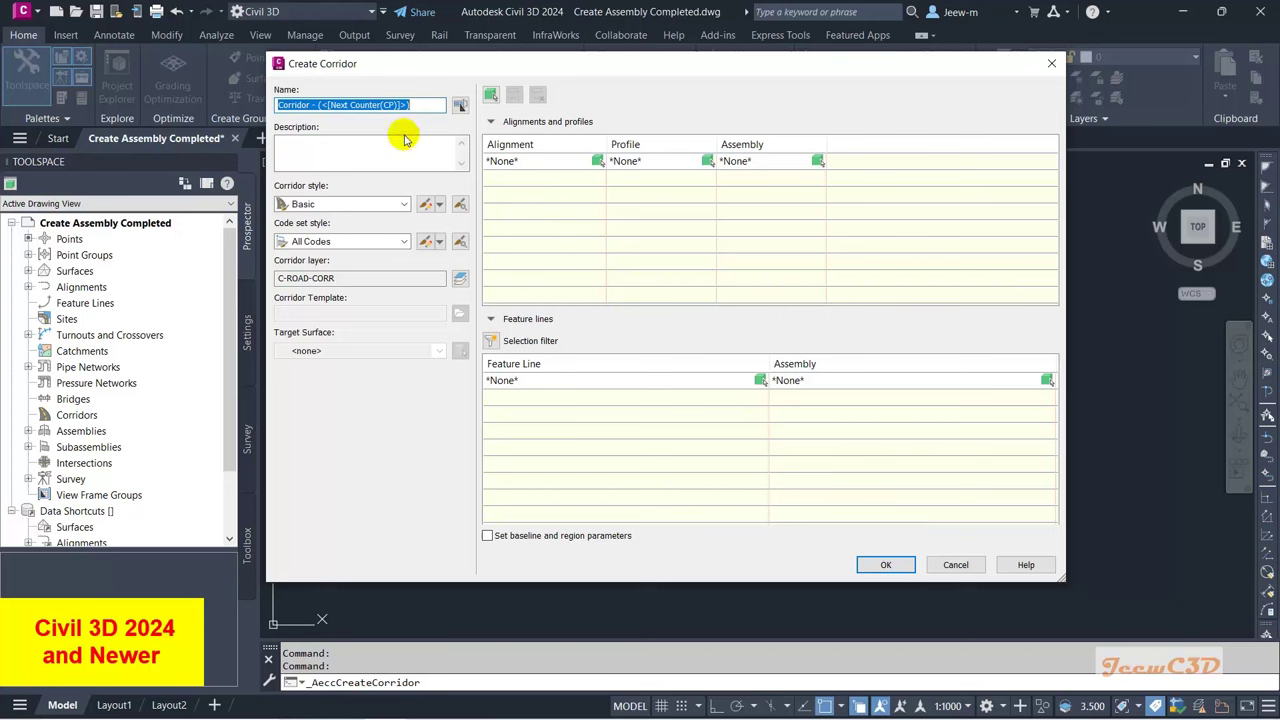
text(Two Lane Road Corridor)
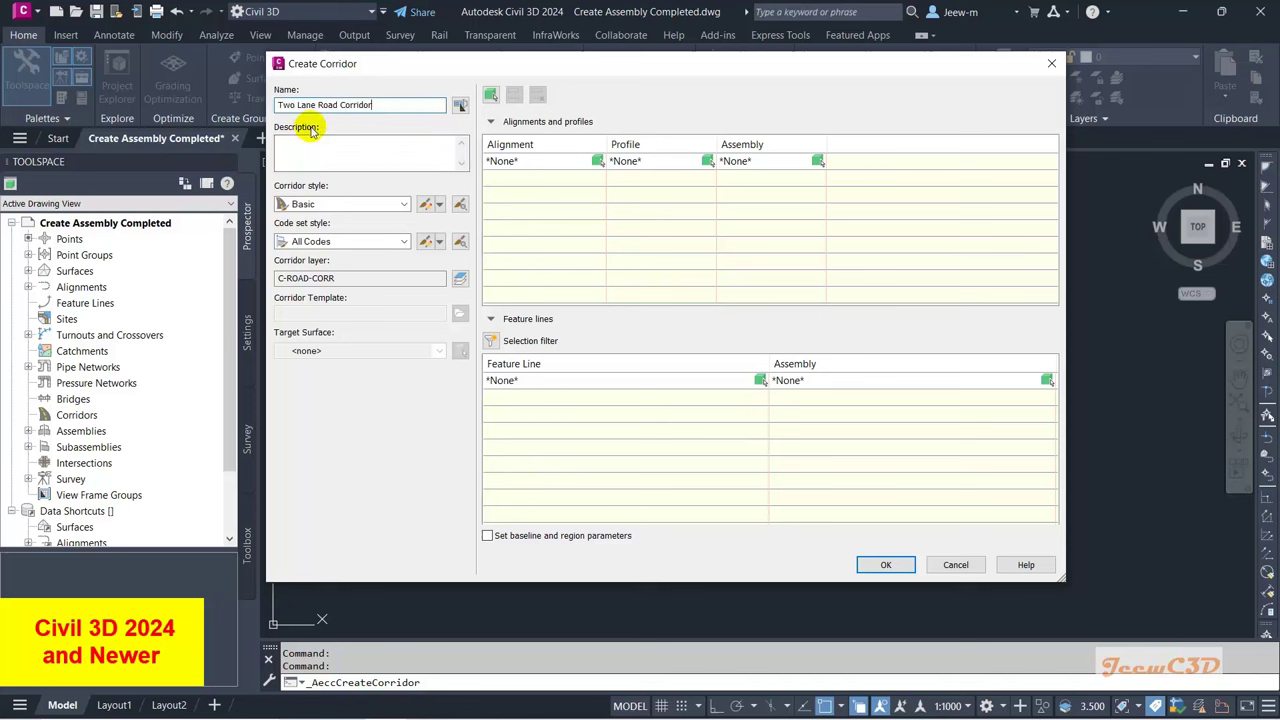
click(318, 145)
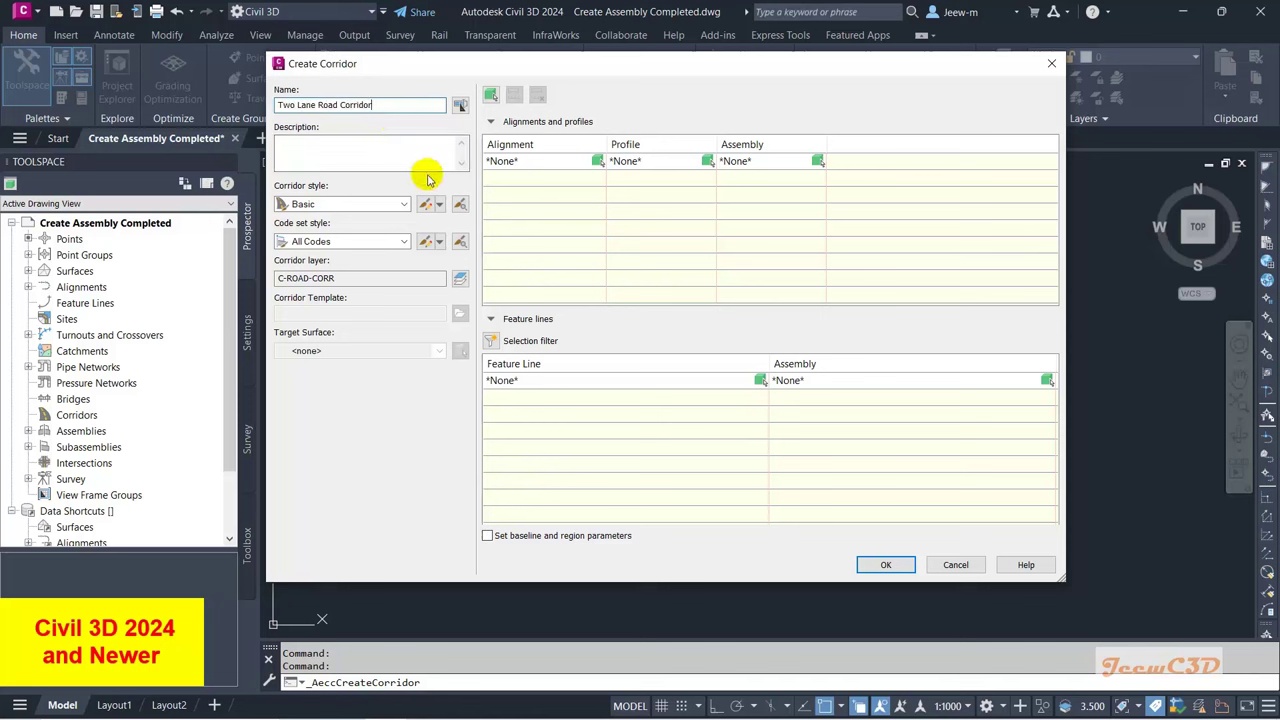
Step: Assign the Design Center Line alignment and the Proposed Profile to the new corridor's first baseline
click(533, 166)
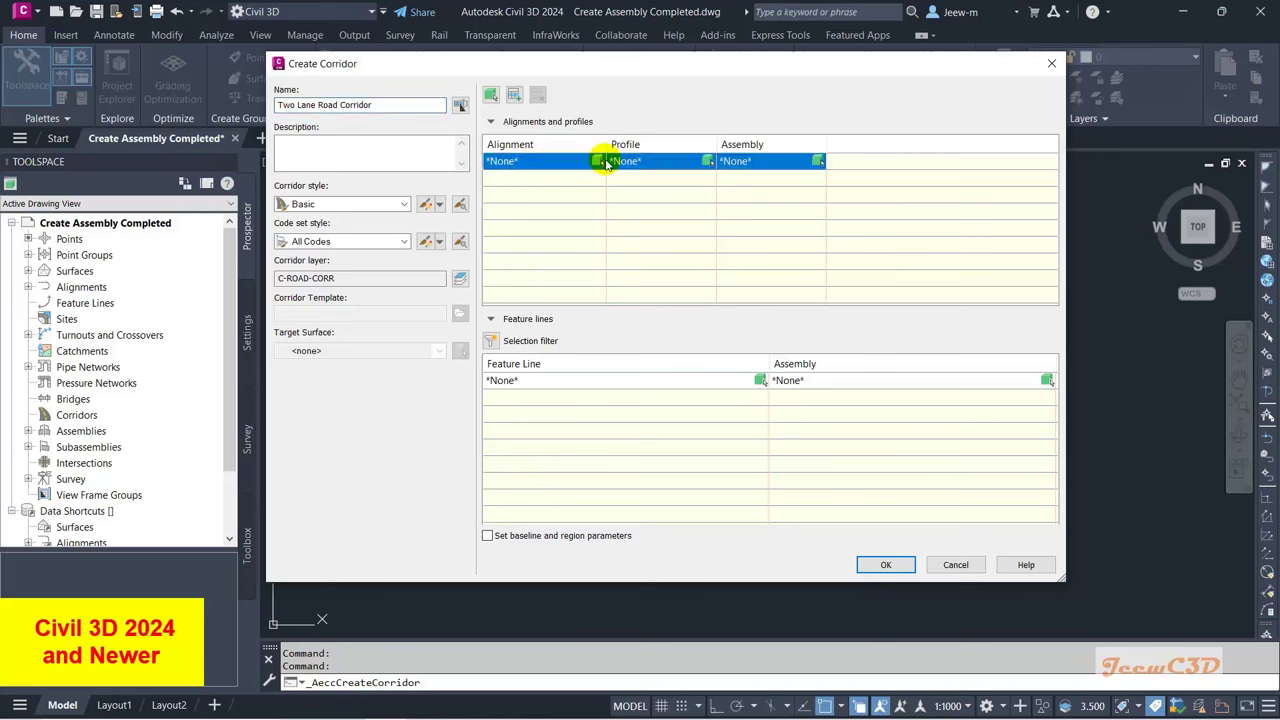
click(556, 166)
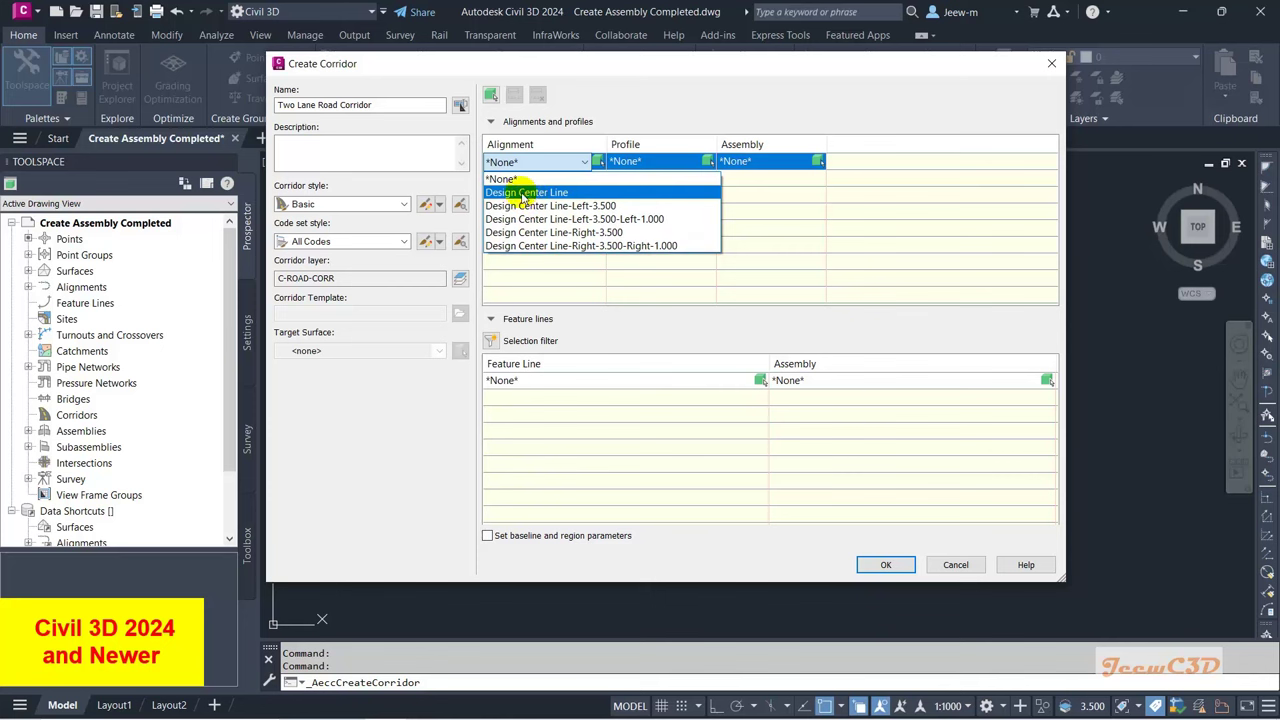
click(524, 193)
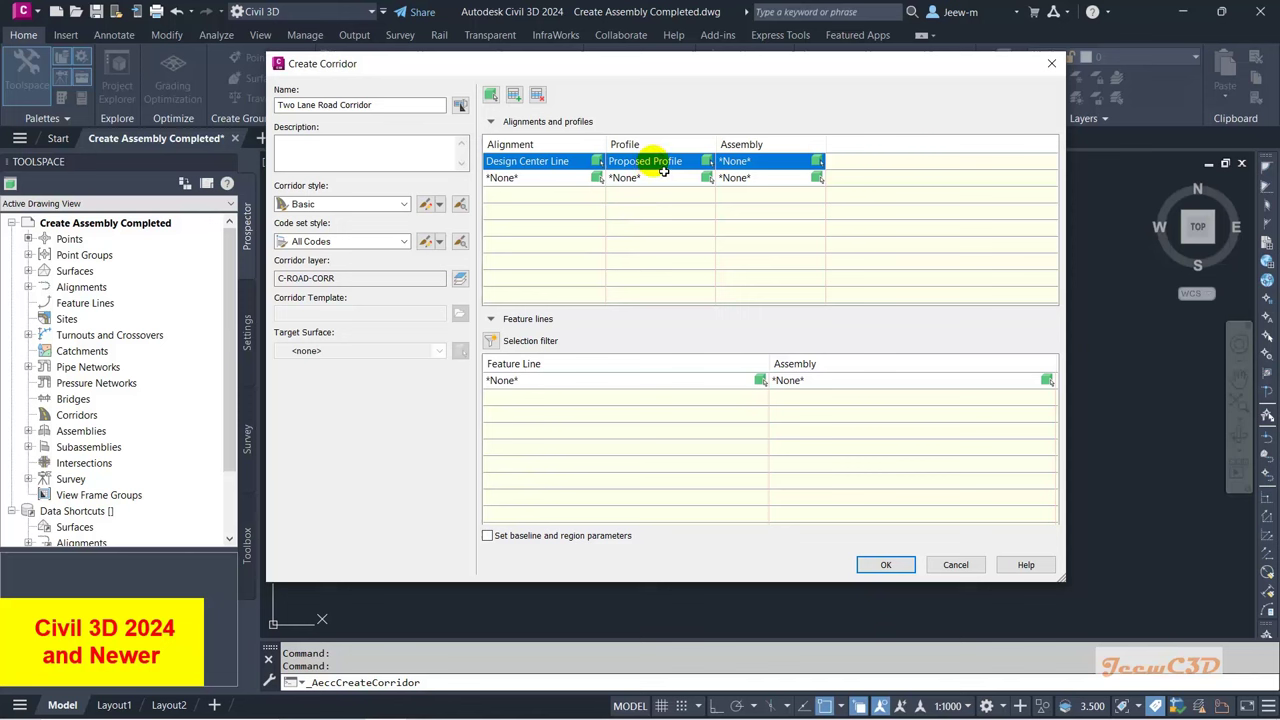
click(650, 163)
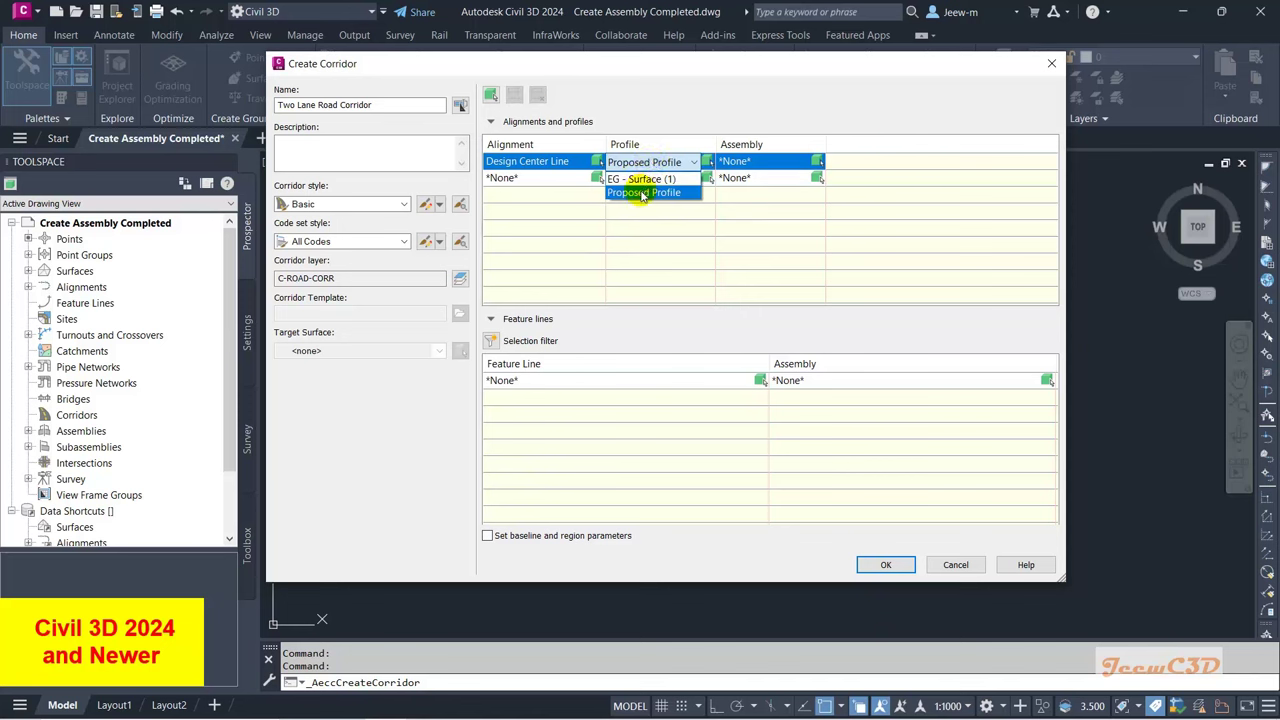
click(641, 193)
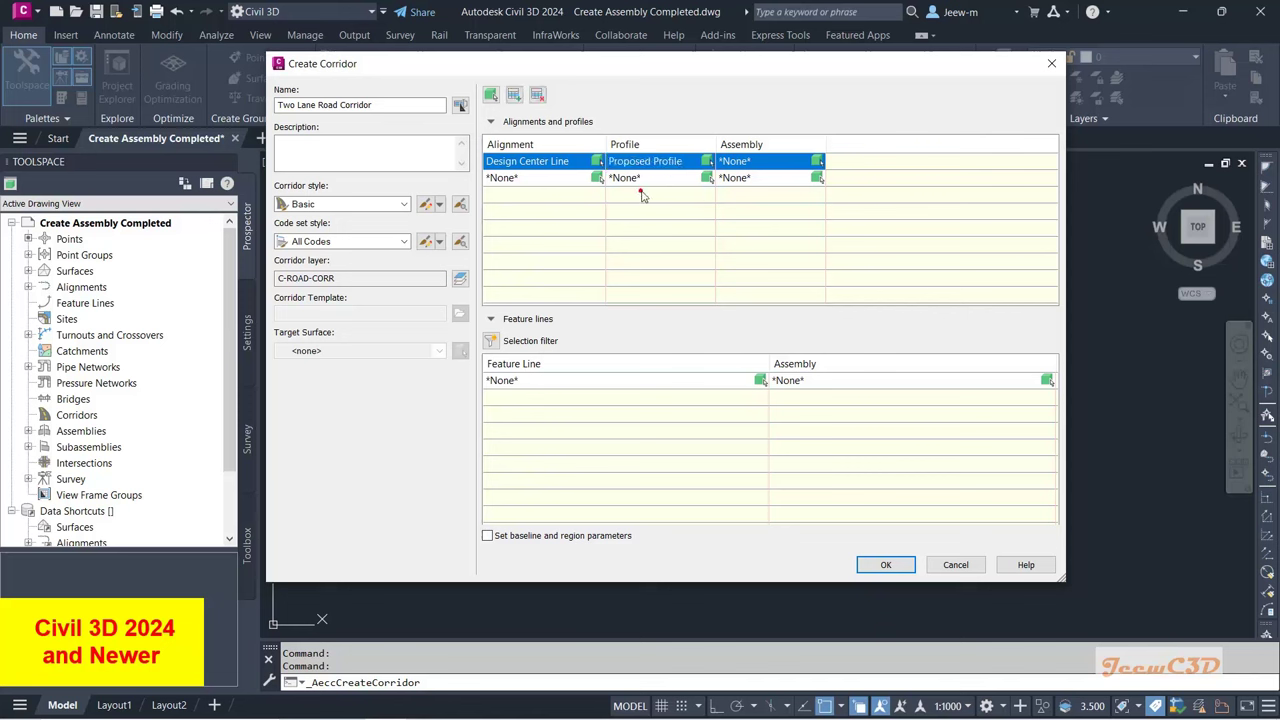
Step: Assign the two-lane two-way road assembly, choose EG as the target surface, and accept the corridor definition
click(760, 164)
click(752, 193)
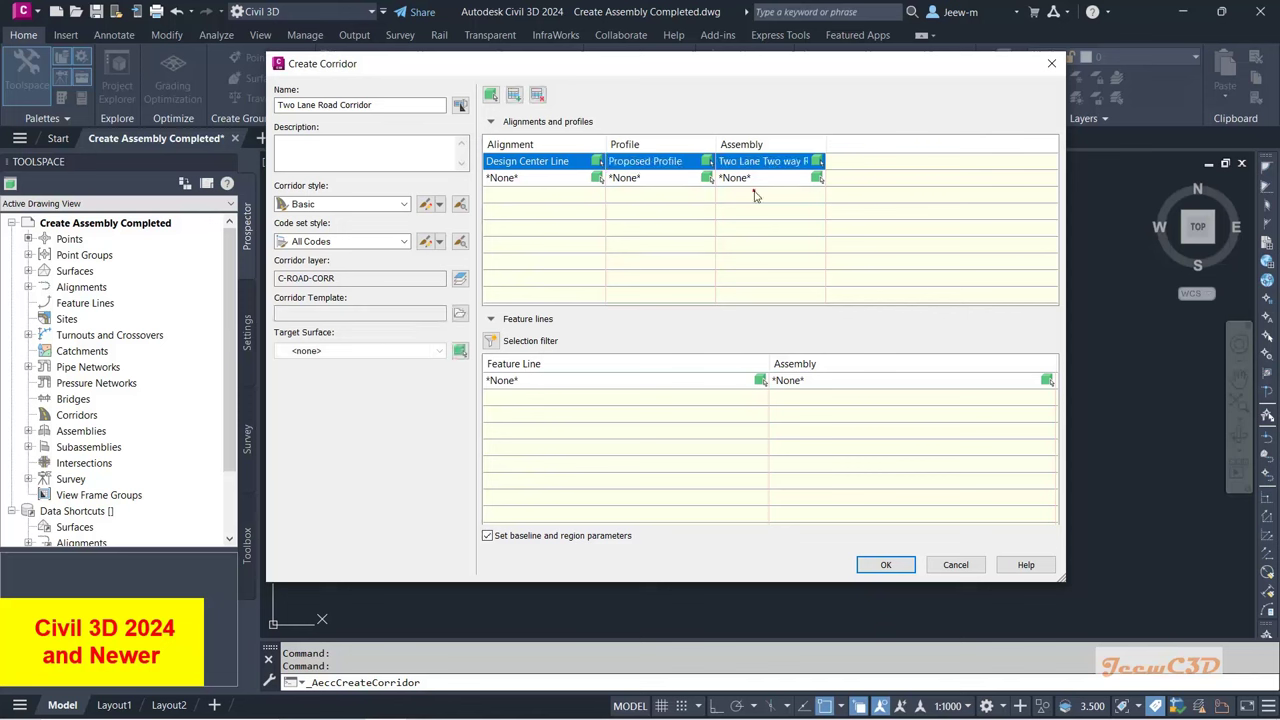
click(749, 186)
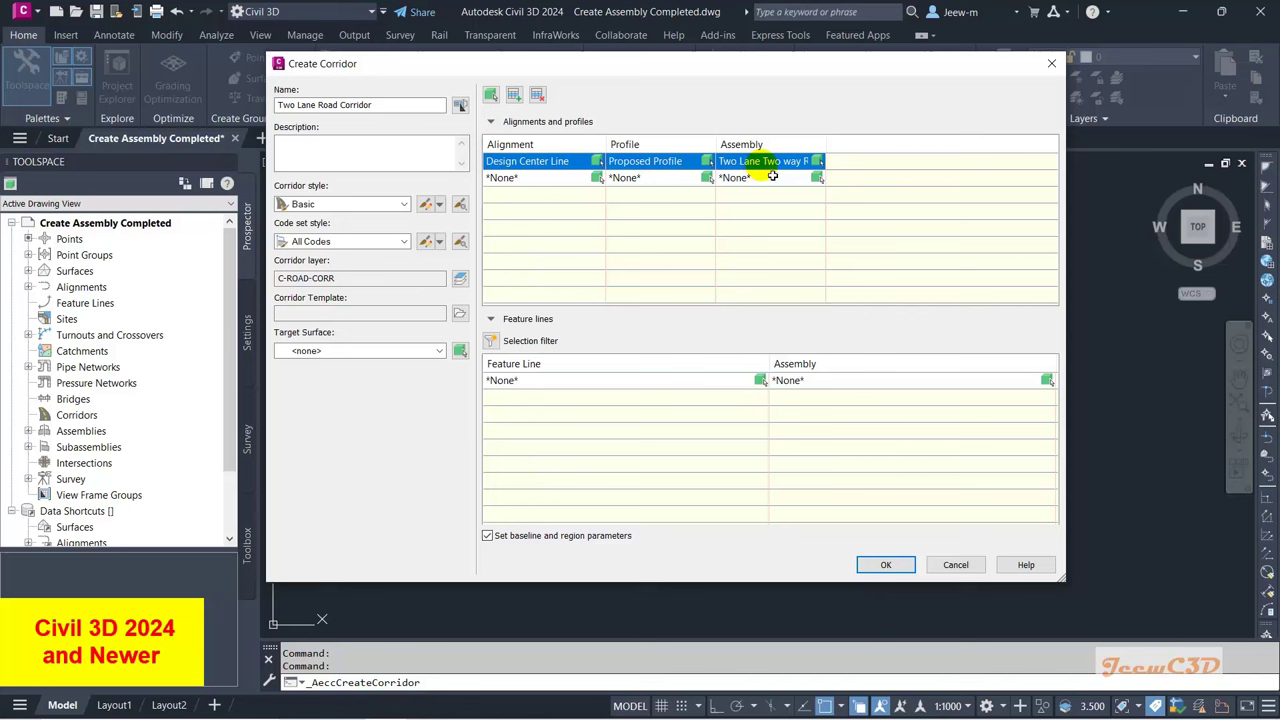
click(331, 351)
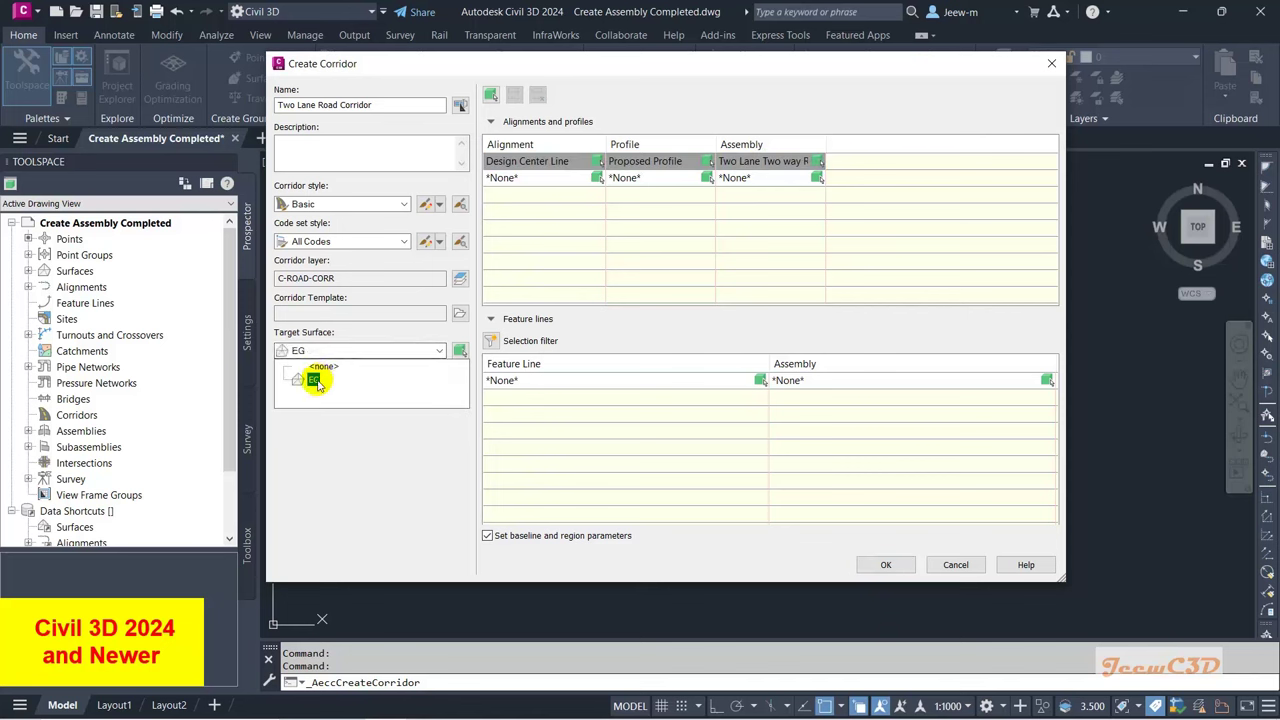
click(313, 379)
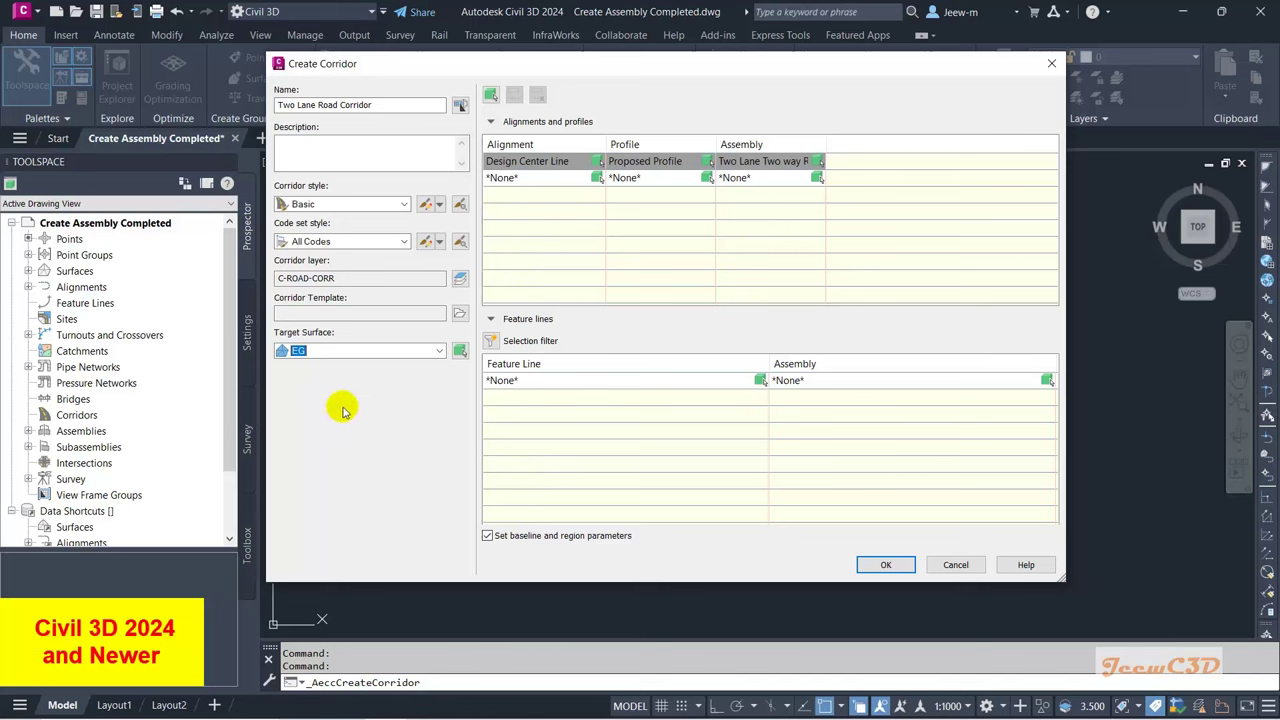
click(878, 564)
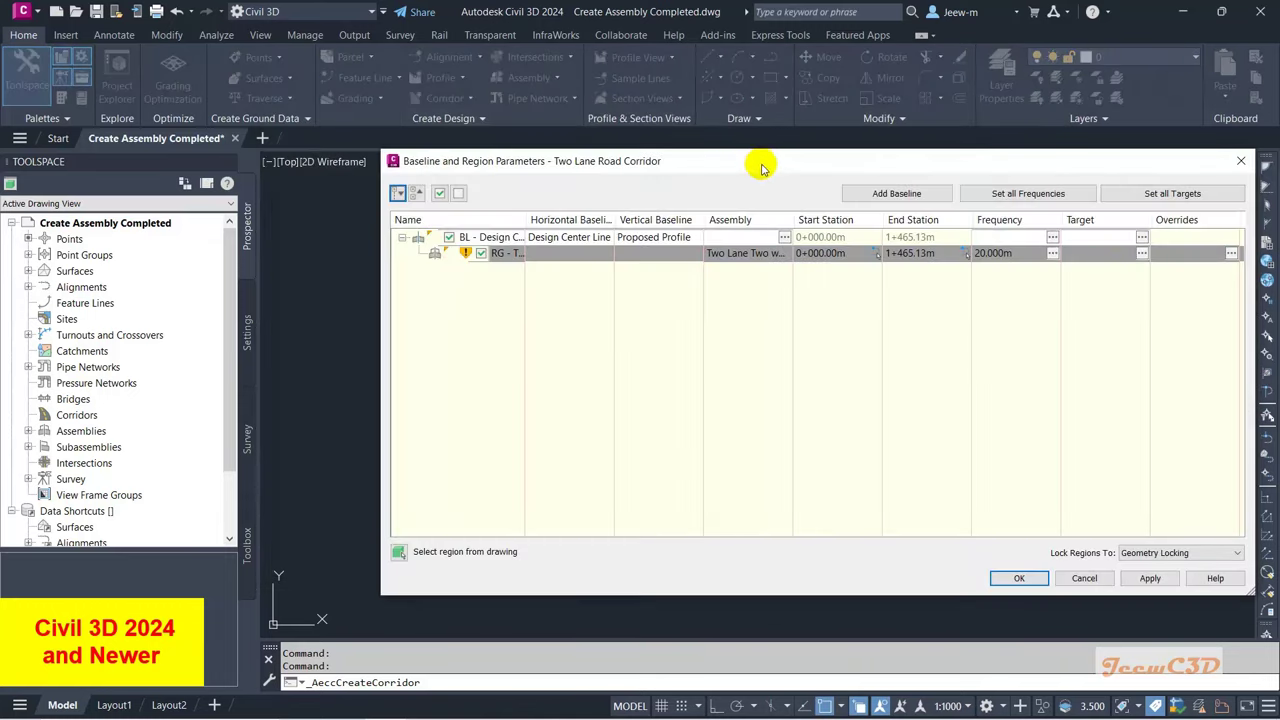
Step: In the region's assembly frequency settings, set the spacing along horizontal baseline tangents to 10 m
drag(750, 162, 590, 128)
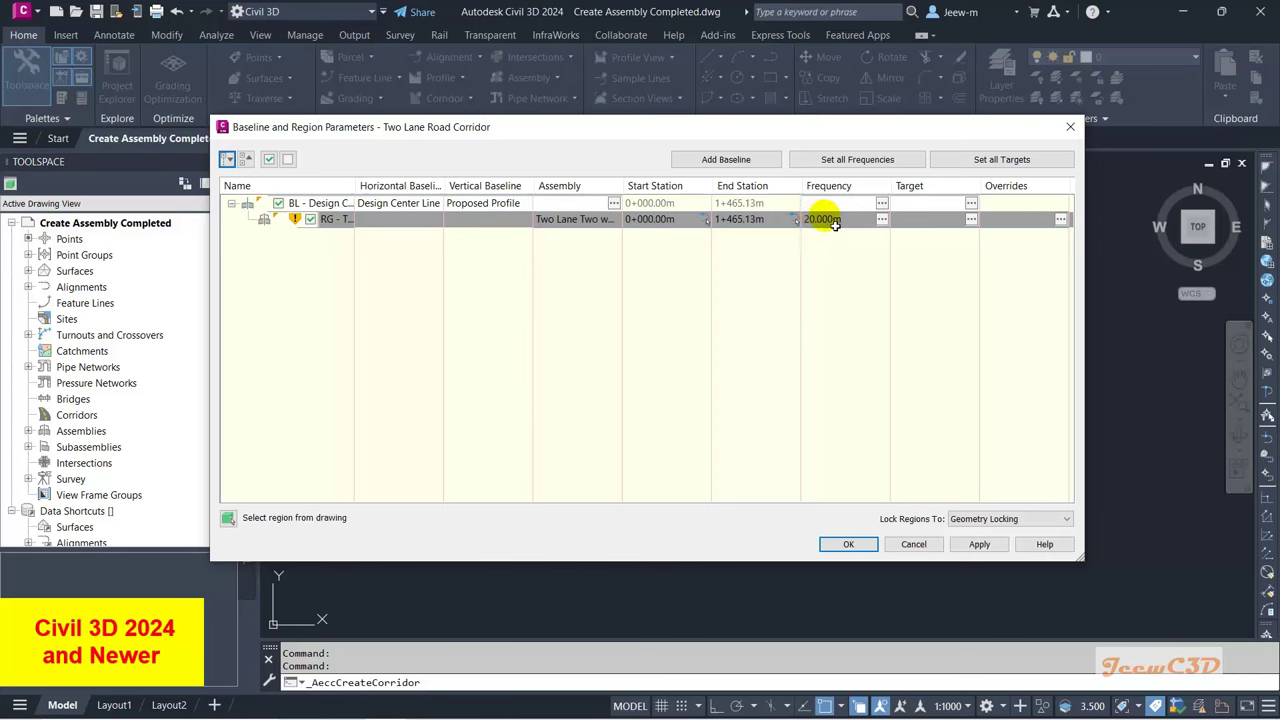
click(881, 219)
click(645, 183)
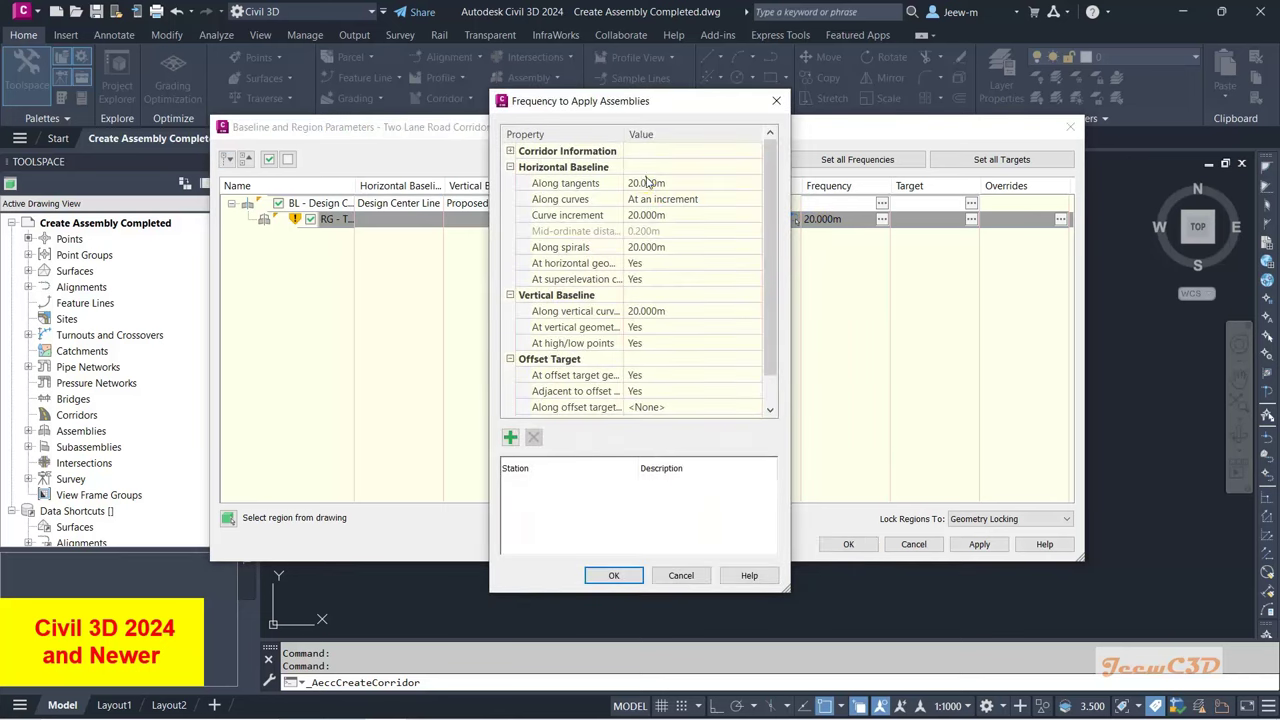
text(10)
key(Return)
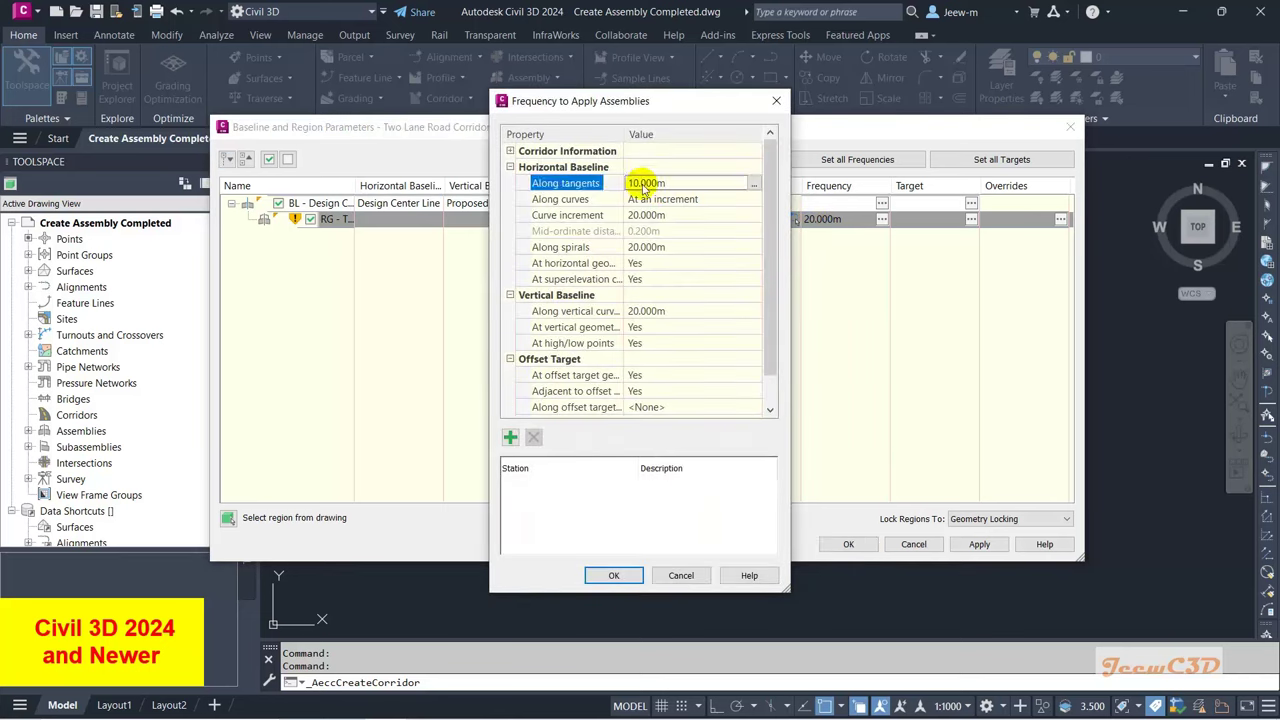
Step: Set the region's horizontal curve increment to 10 m, then accept the parameters and rebuild the corridor
click(652, 216)
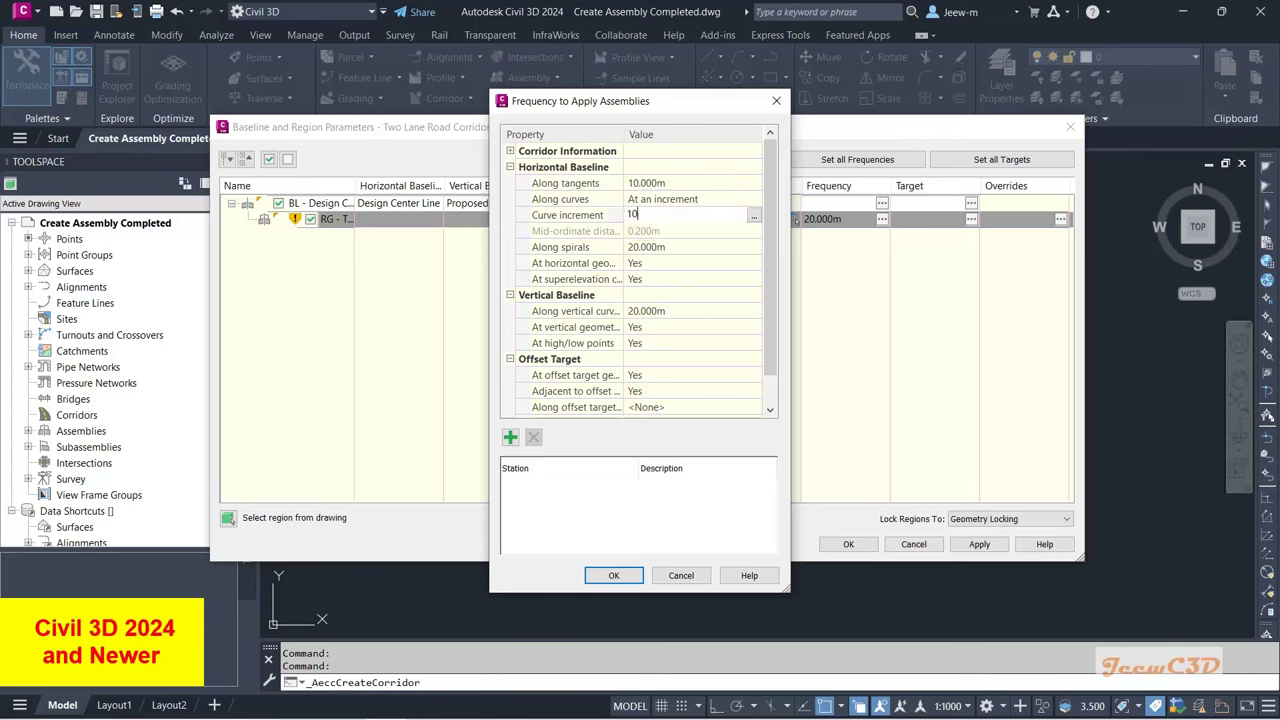
text(10)
key(Return)
click(612, 574)
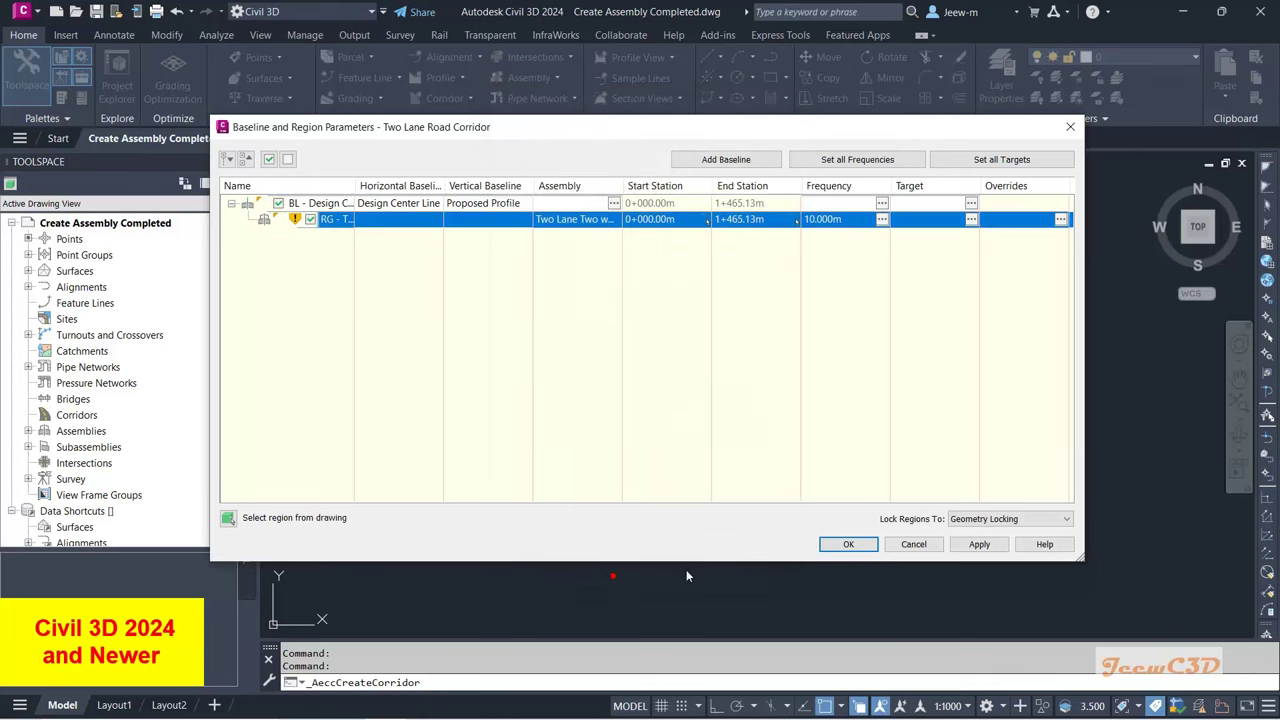
click(848, 544)
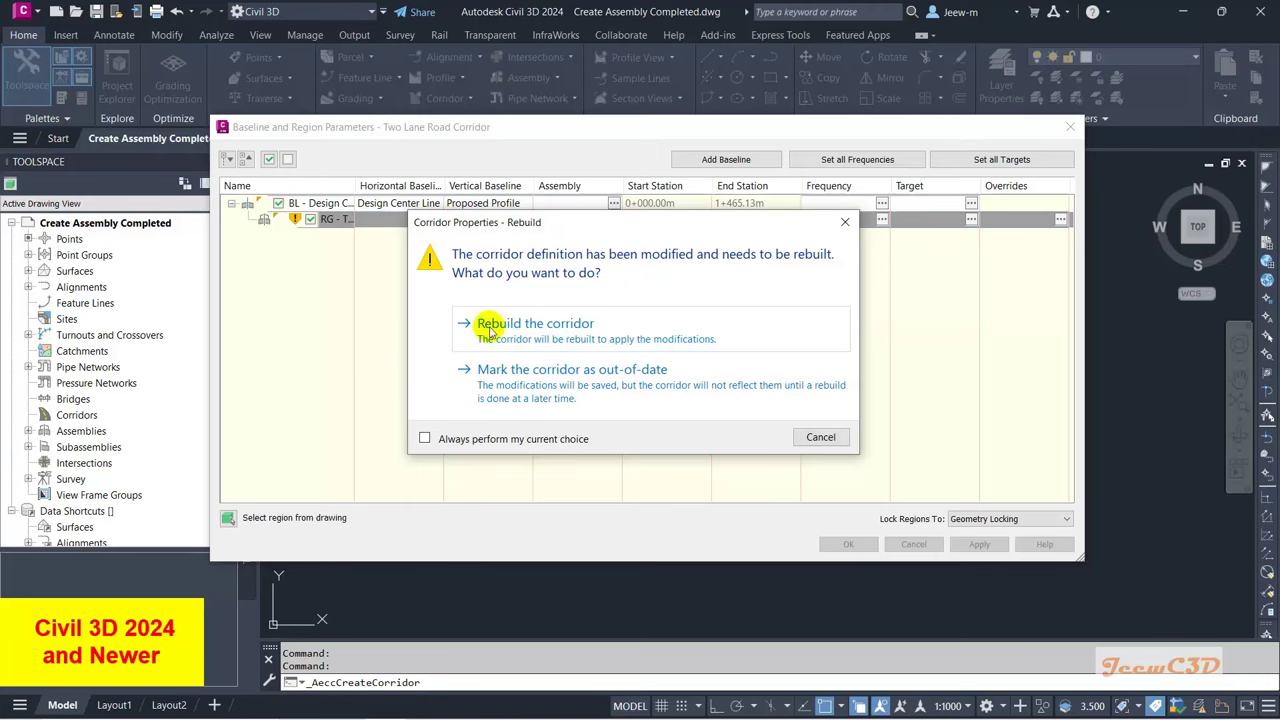
click(520, 324)
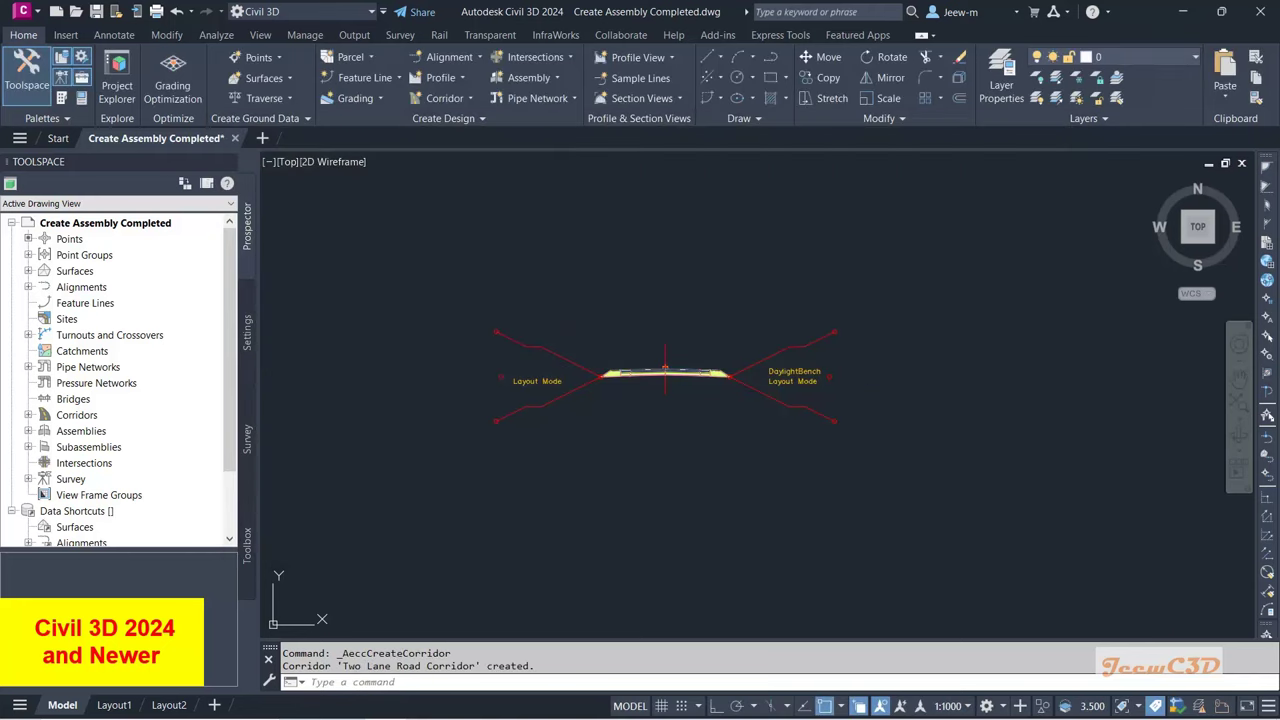
Step: Examine the new corridor in plan from its start to about station 0+140, checking the assembly spacing and feature lines
scroll(665, 370, down, 10)
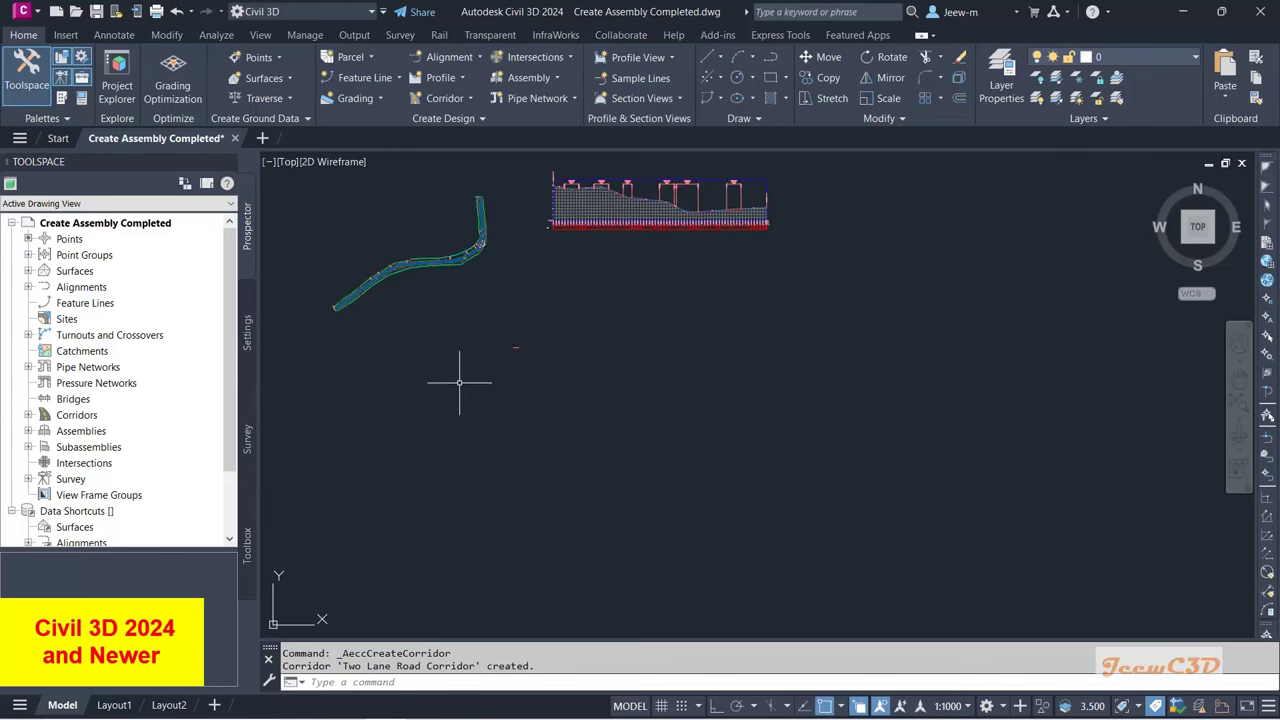
scroll(523, 380, up, 10)
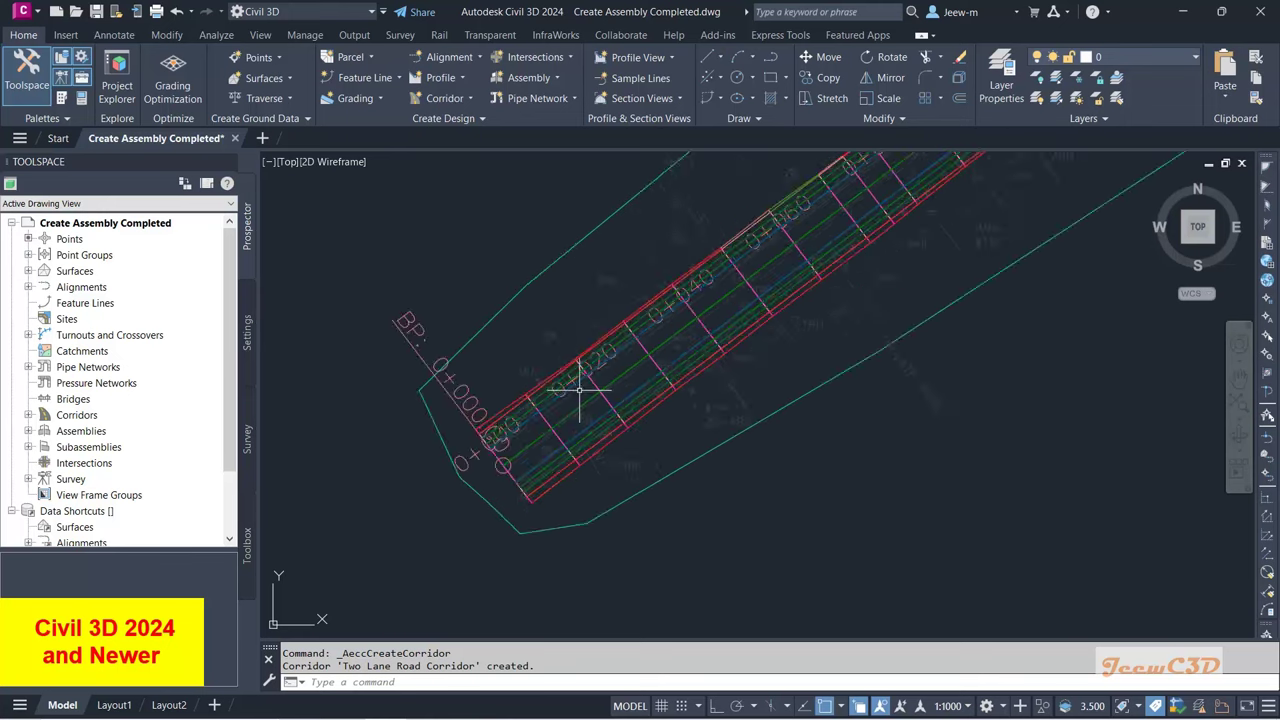
scroll(560, 305, down, 4)
scroll(498, 354, up, 2)
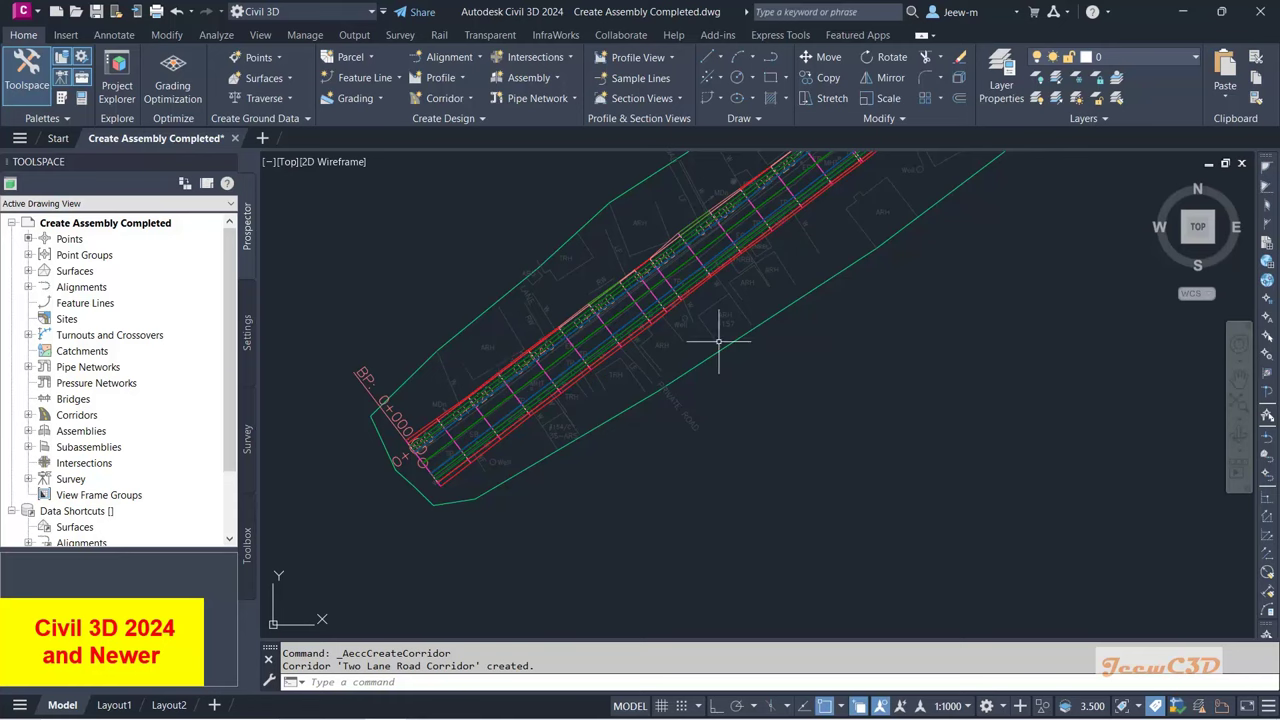
middle_drag(718, 342, 720, 446)
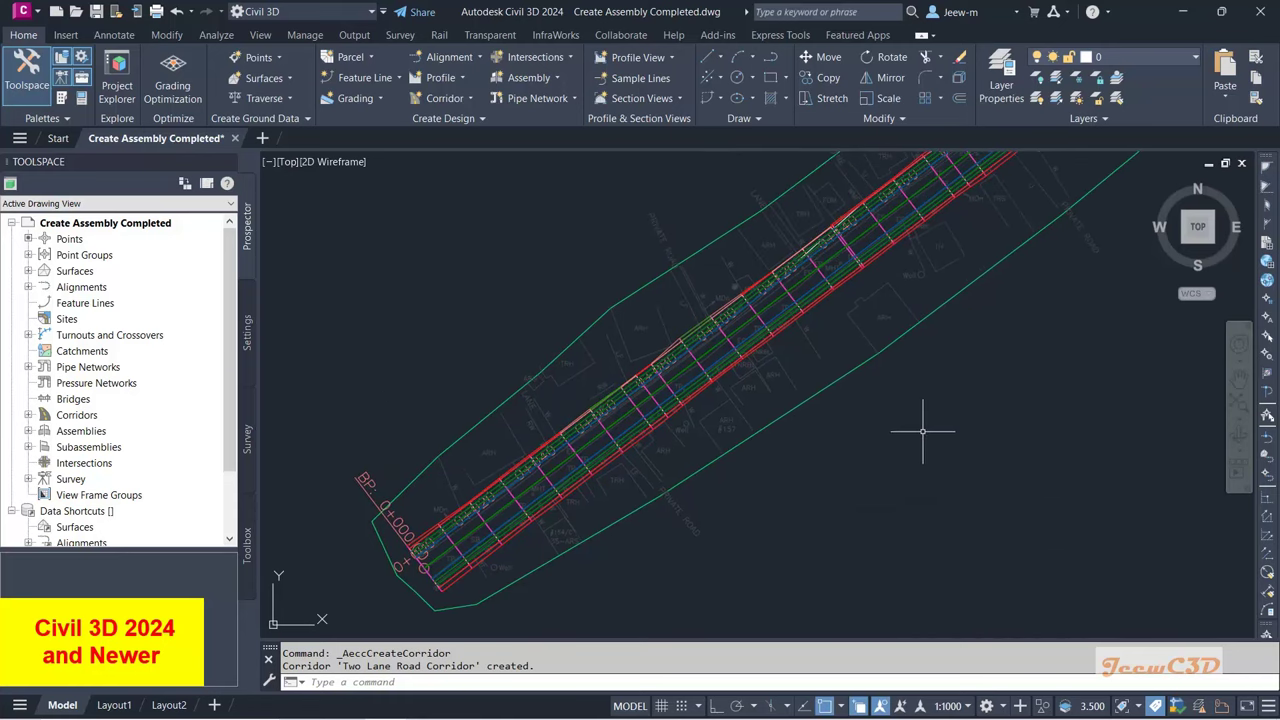
middle_drag(922, 432, 855, 474)
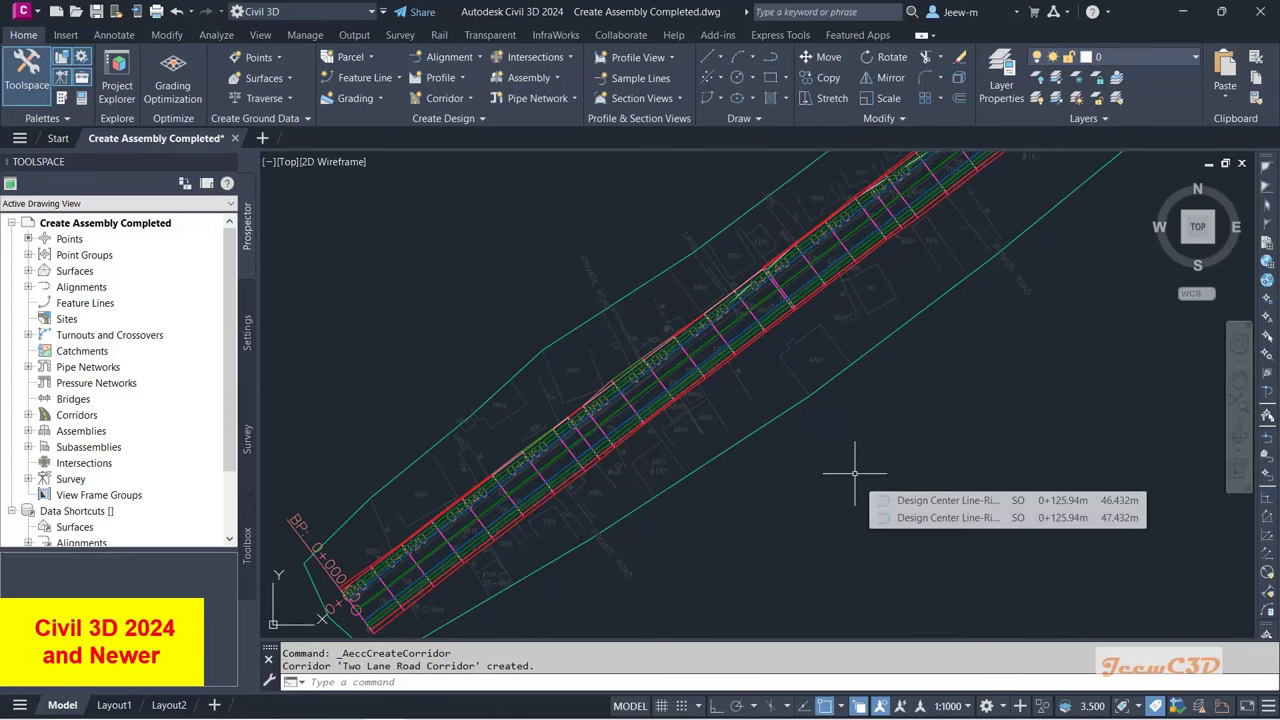
scroll(855, 474, down, 3)
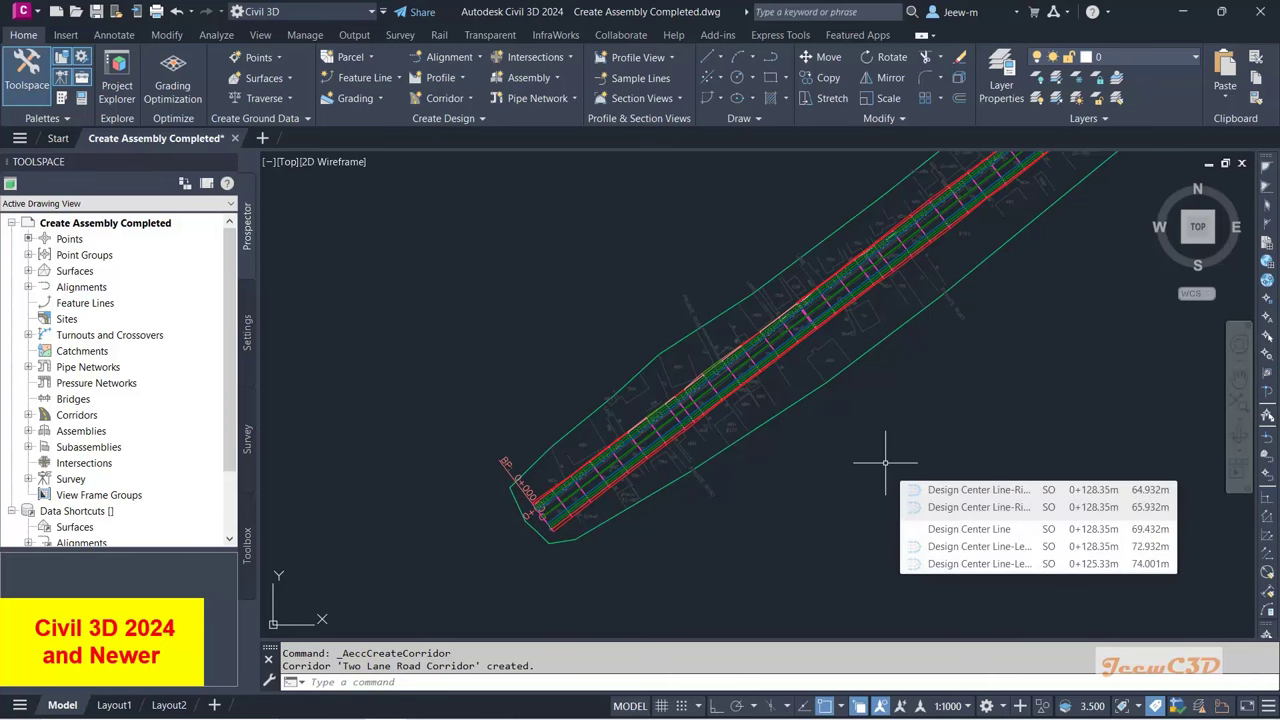
scroll(884, 462, up, 5)
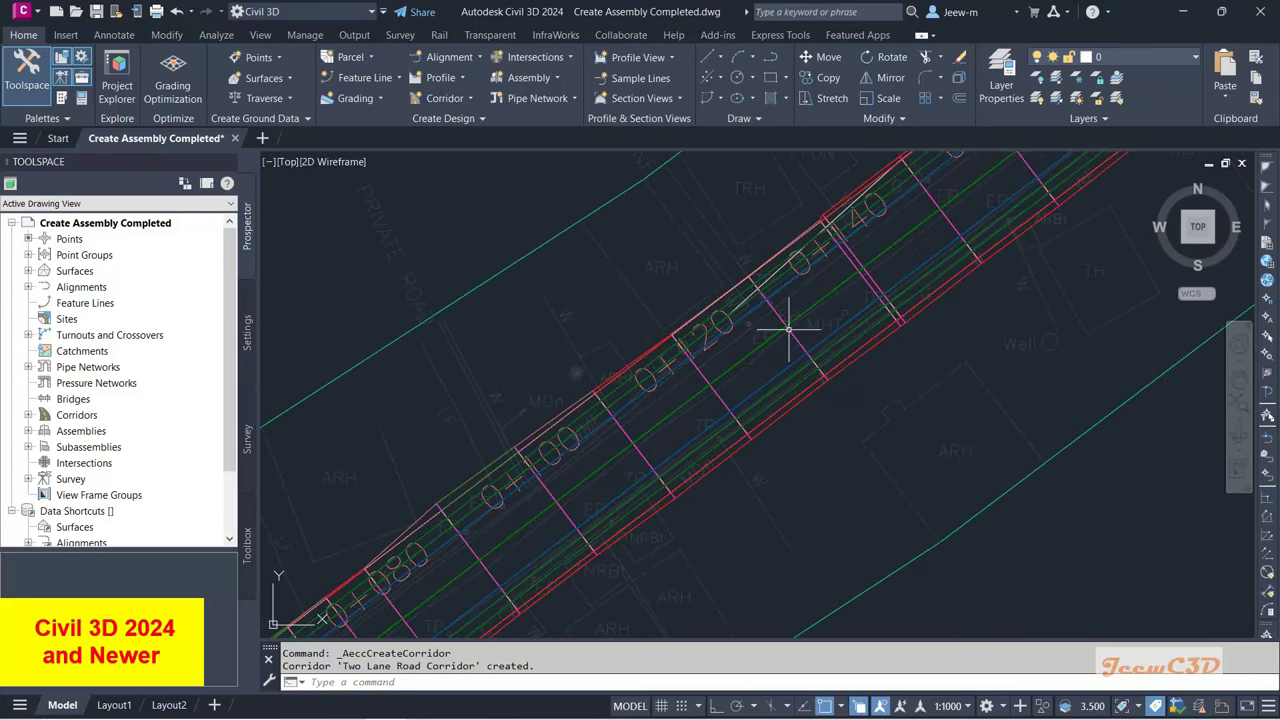
scroll(698, 437, up, 2)
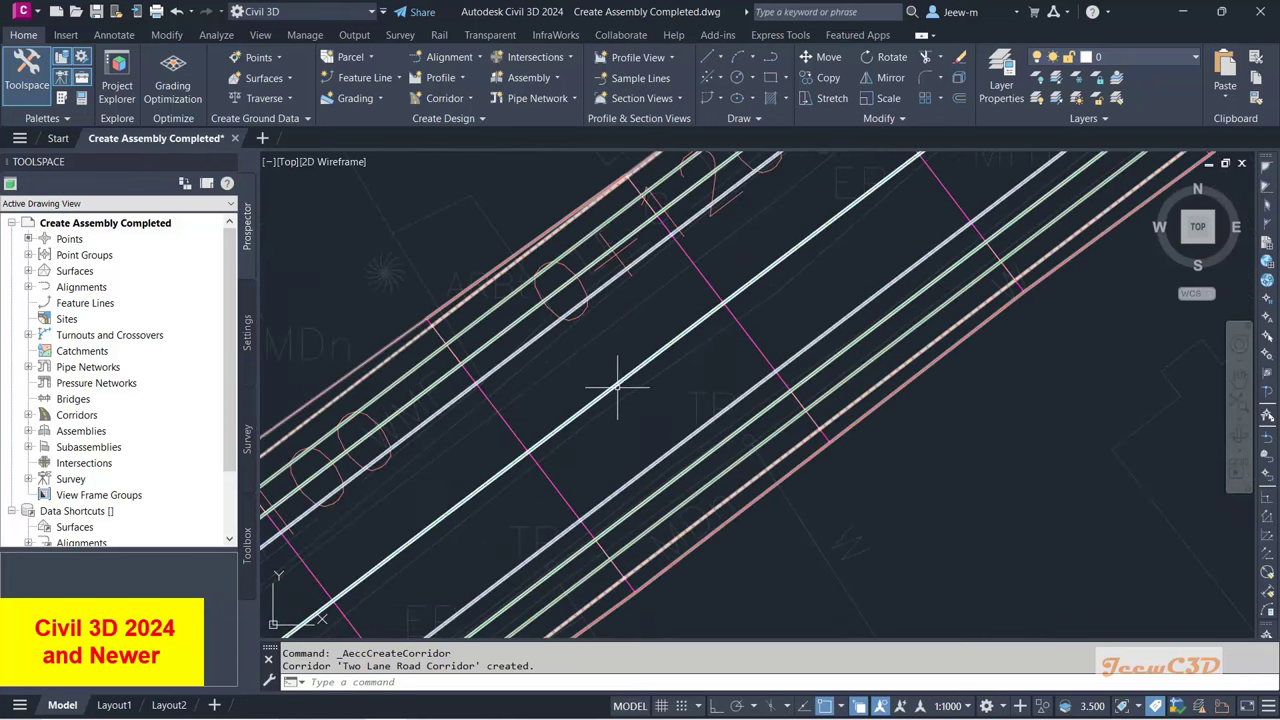
scroll(591, 349, down, 4)
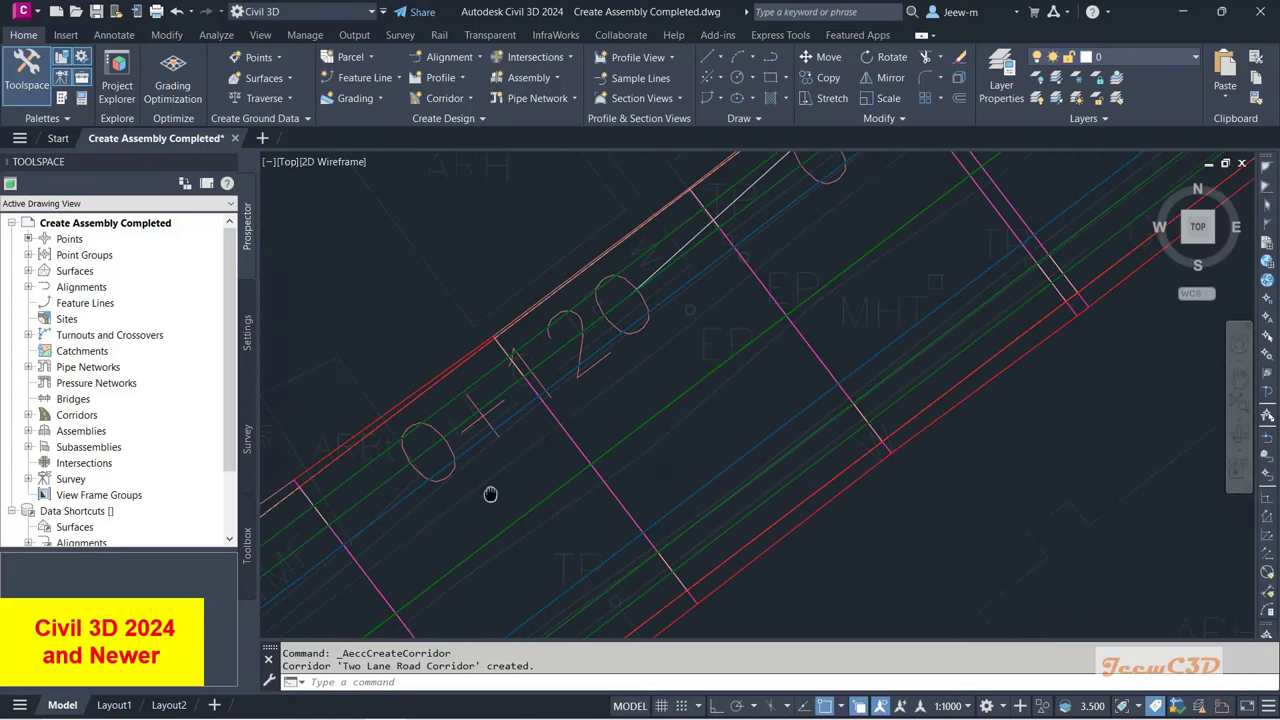
scroll(666, 294, up, 4)
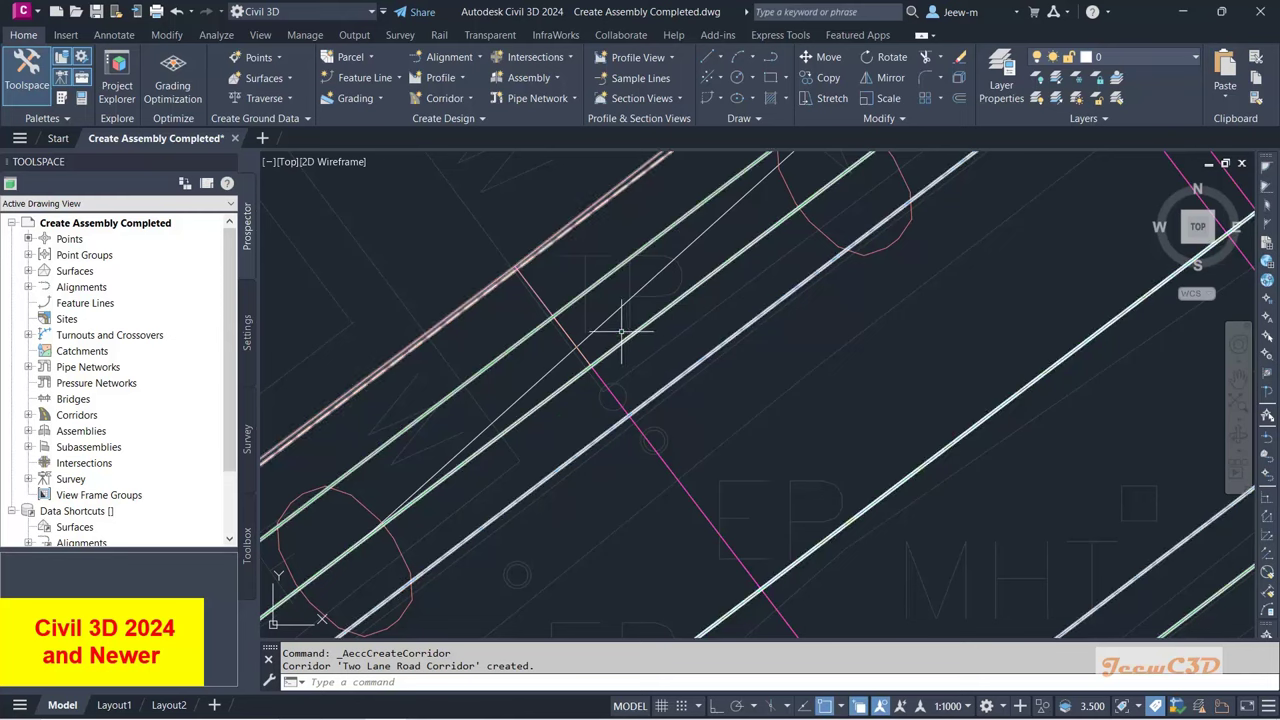
scroll(663, 314, down, 3)
scroll(618, 336, down, 3)
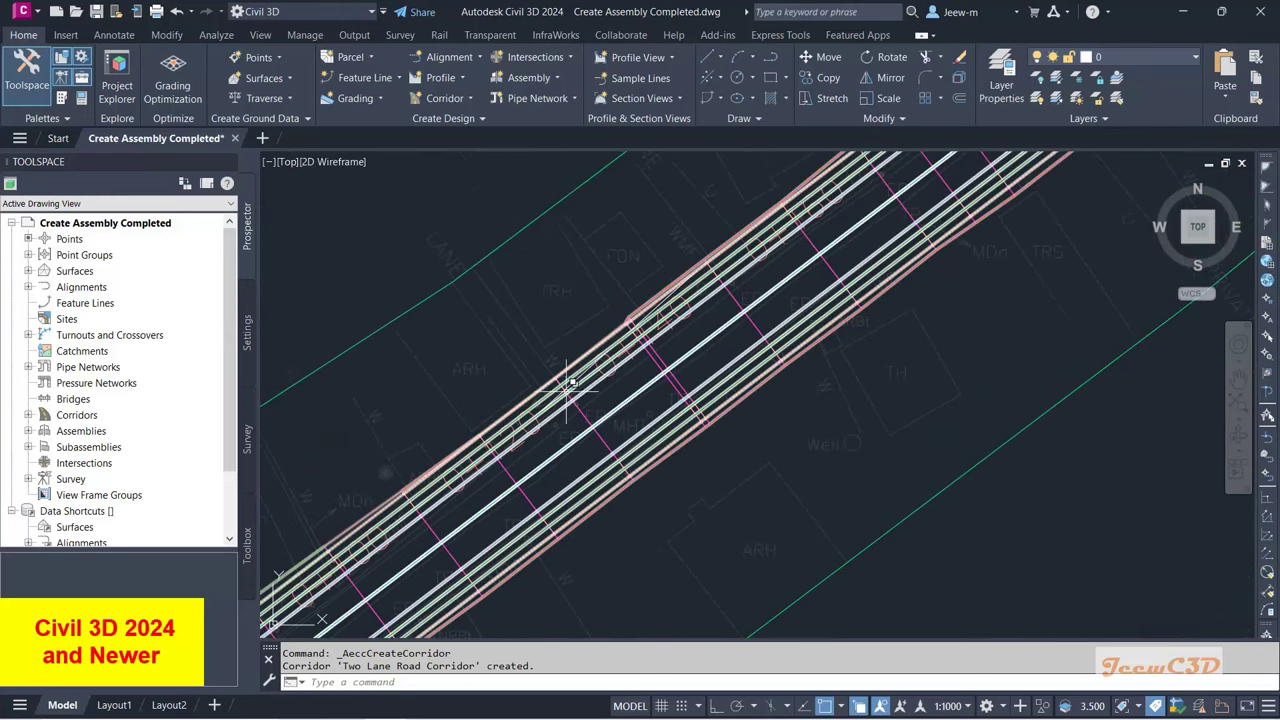
scroll(620, 322, up, 3)
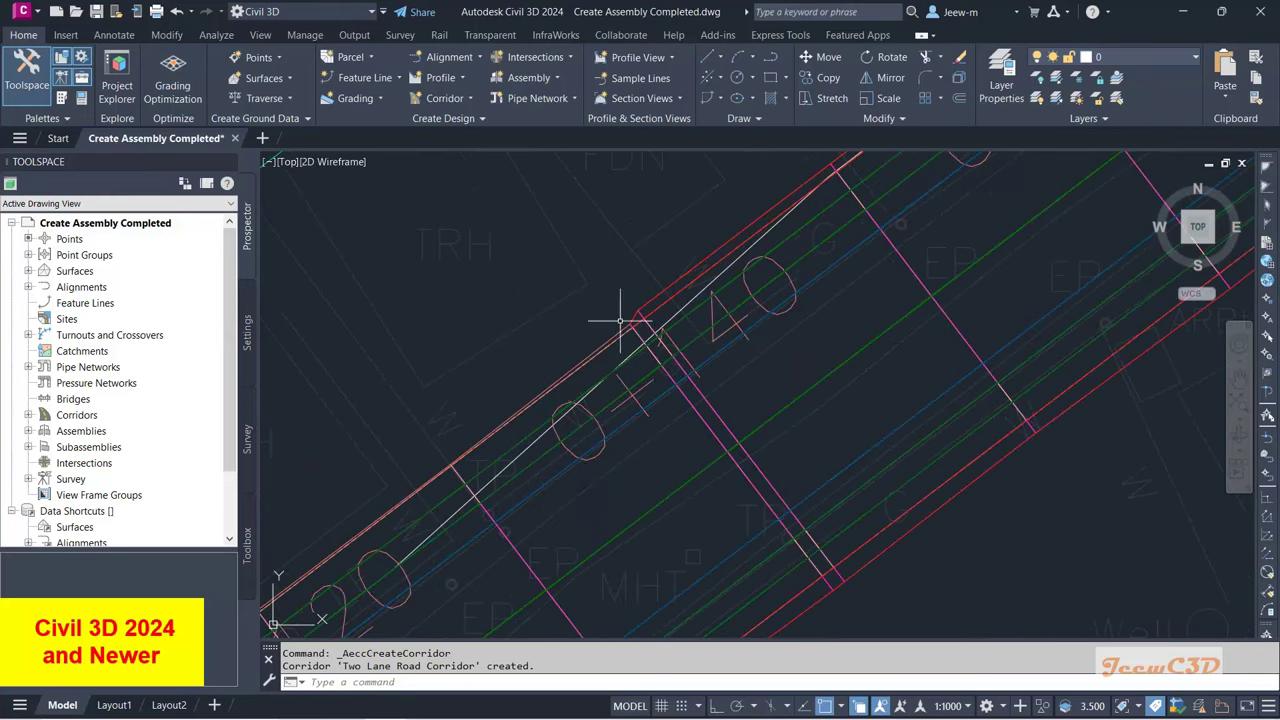
Step: Select the corridor near station 0+140 and examine its closely spaced section lines and outer edge there
click(720, 415)
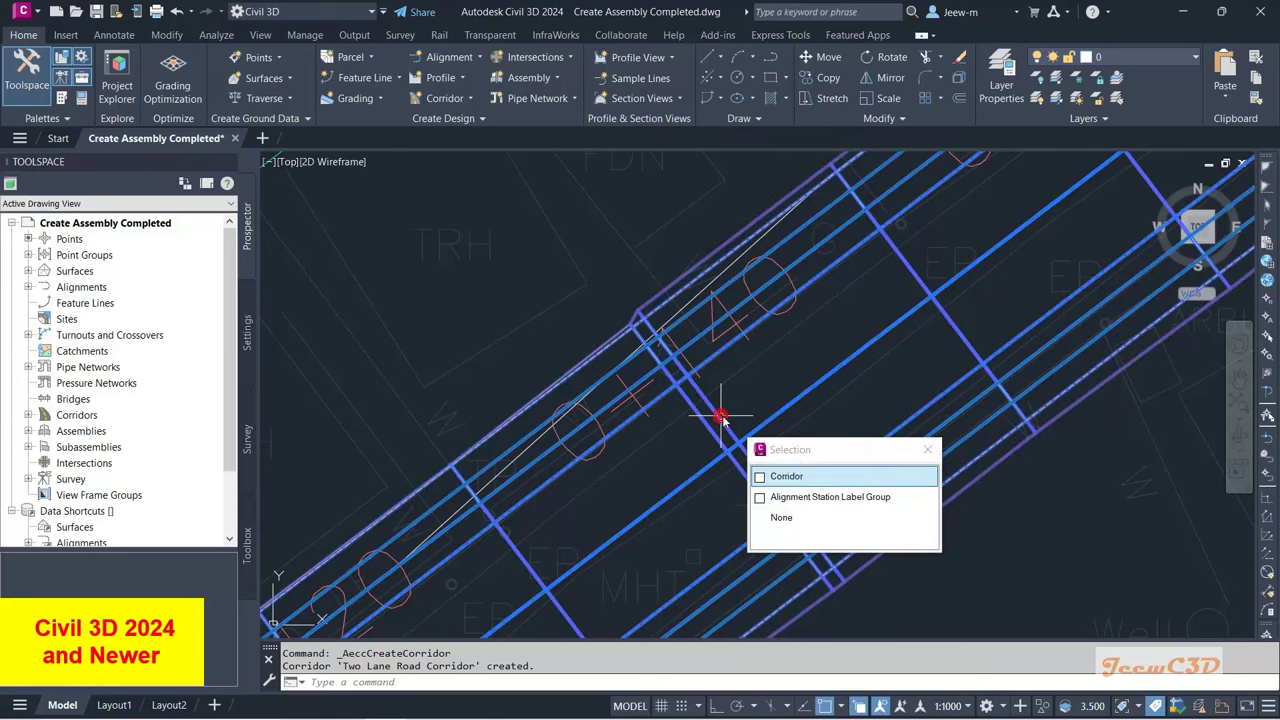
click(788, 477)
click(802, 448)
scroll(682, 398, up, 2)
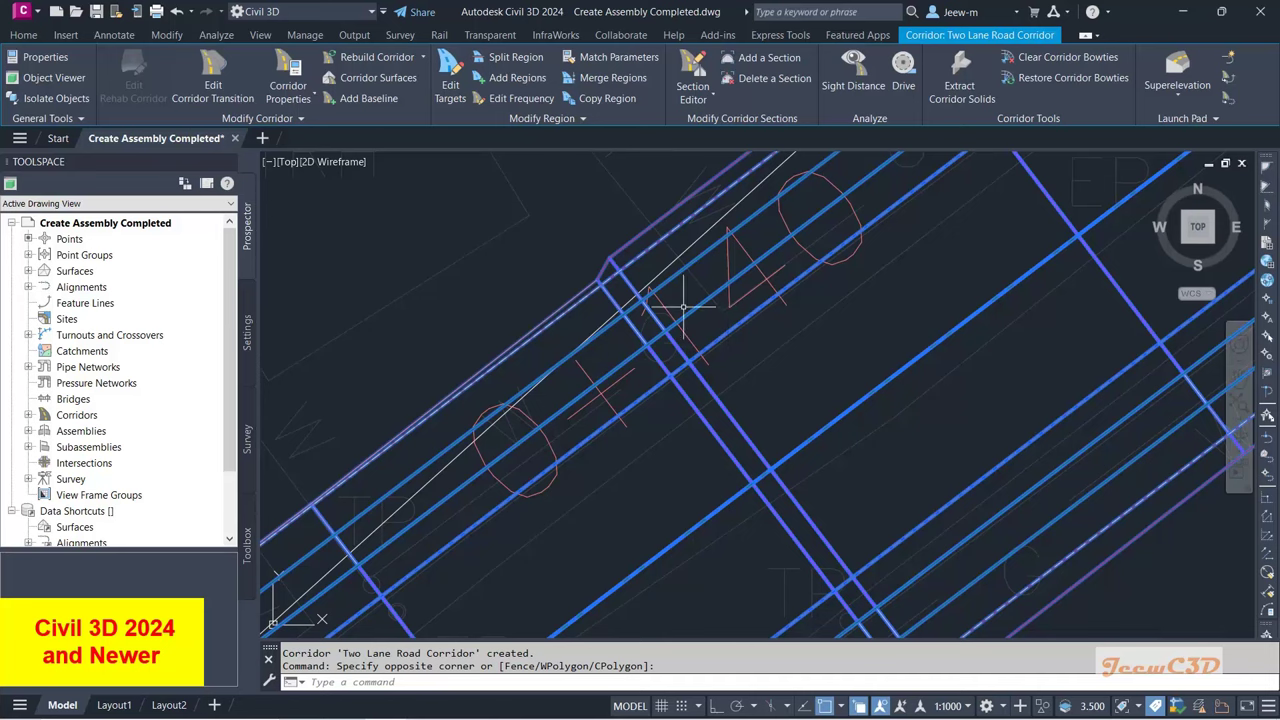
scroll(749, 263, down, 1)
middle_drag(749, 263, 610, 452)
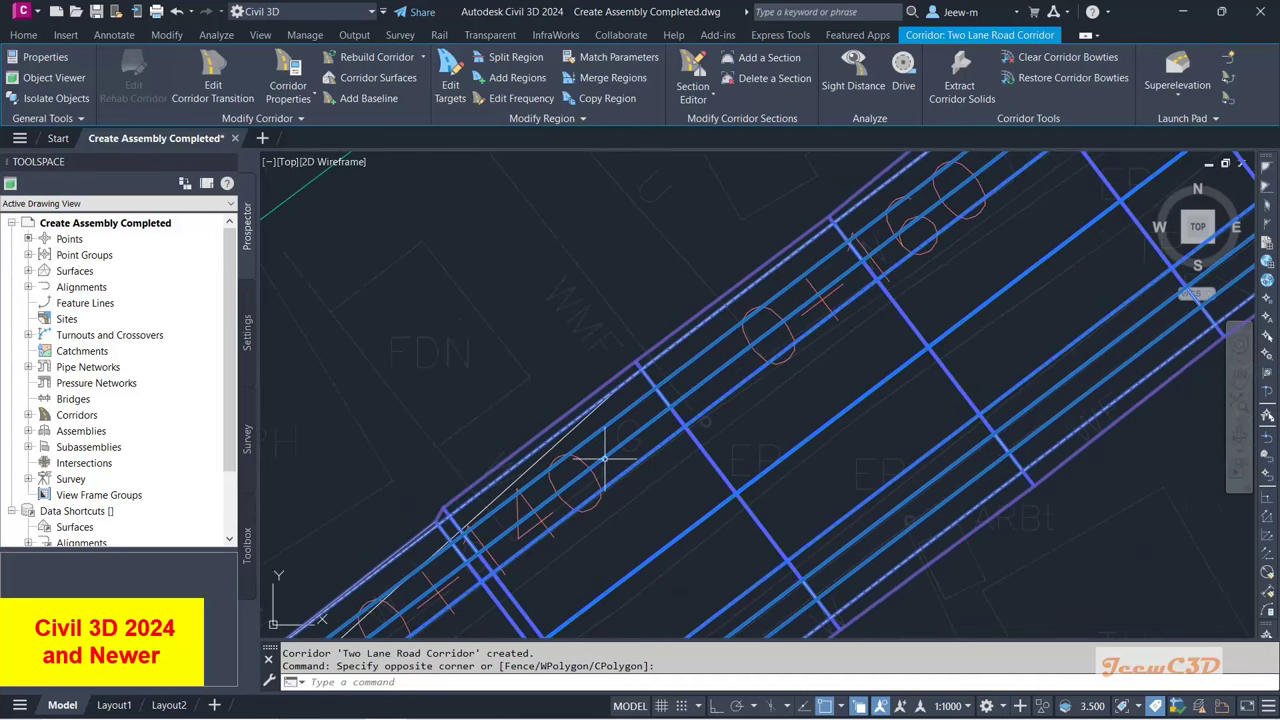
scroll(604, 459, up, 1)
scroll(420, 500, up, 1)
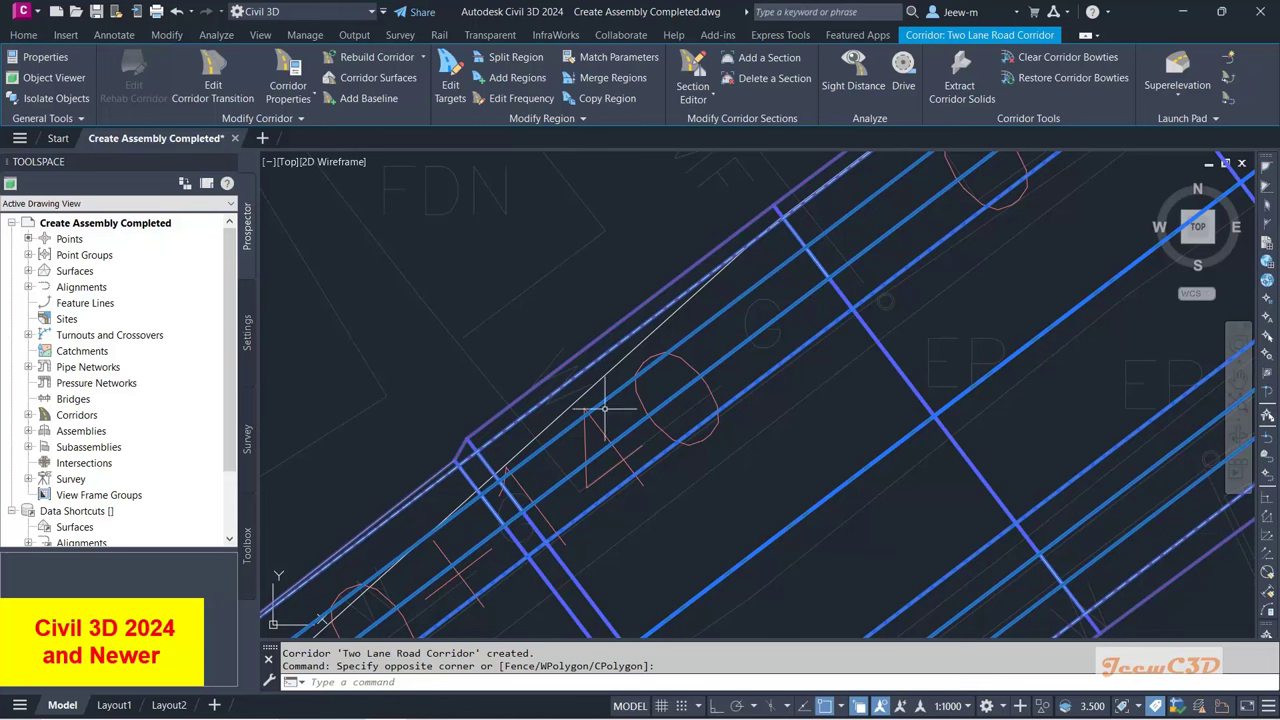
scroll(771, 412, down, 2)
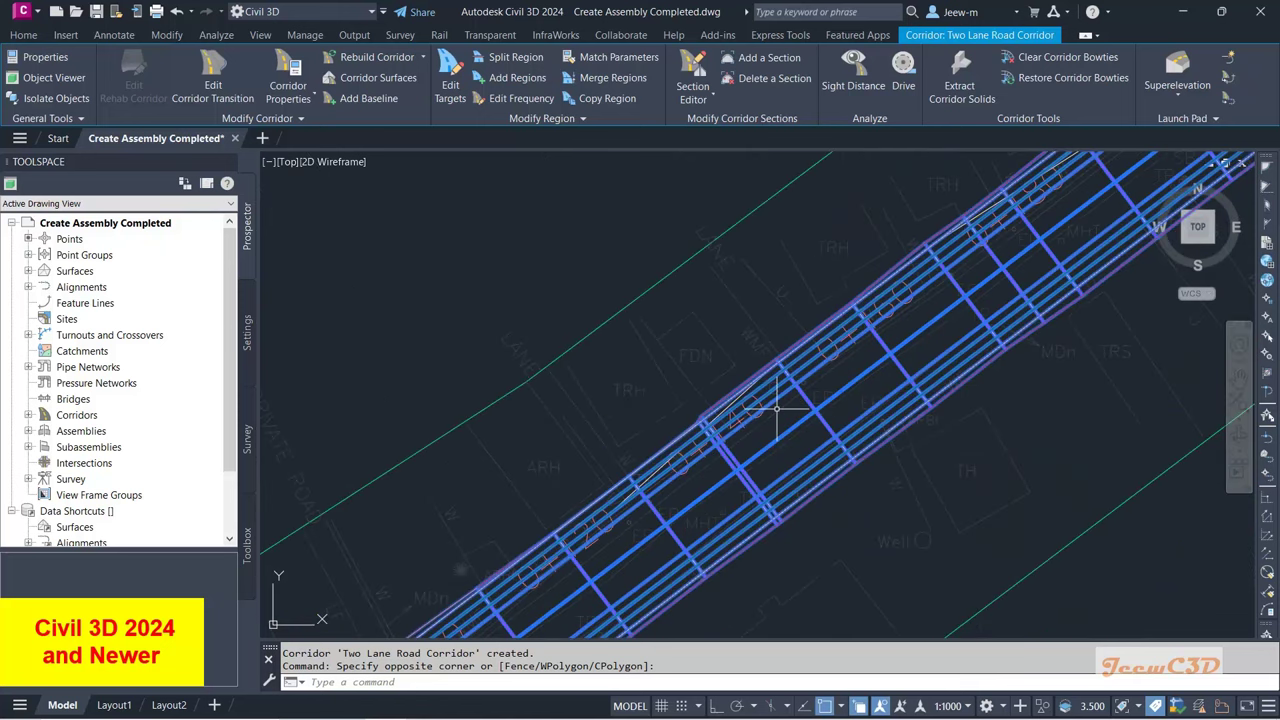
mouse_move(773, 423)
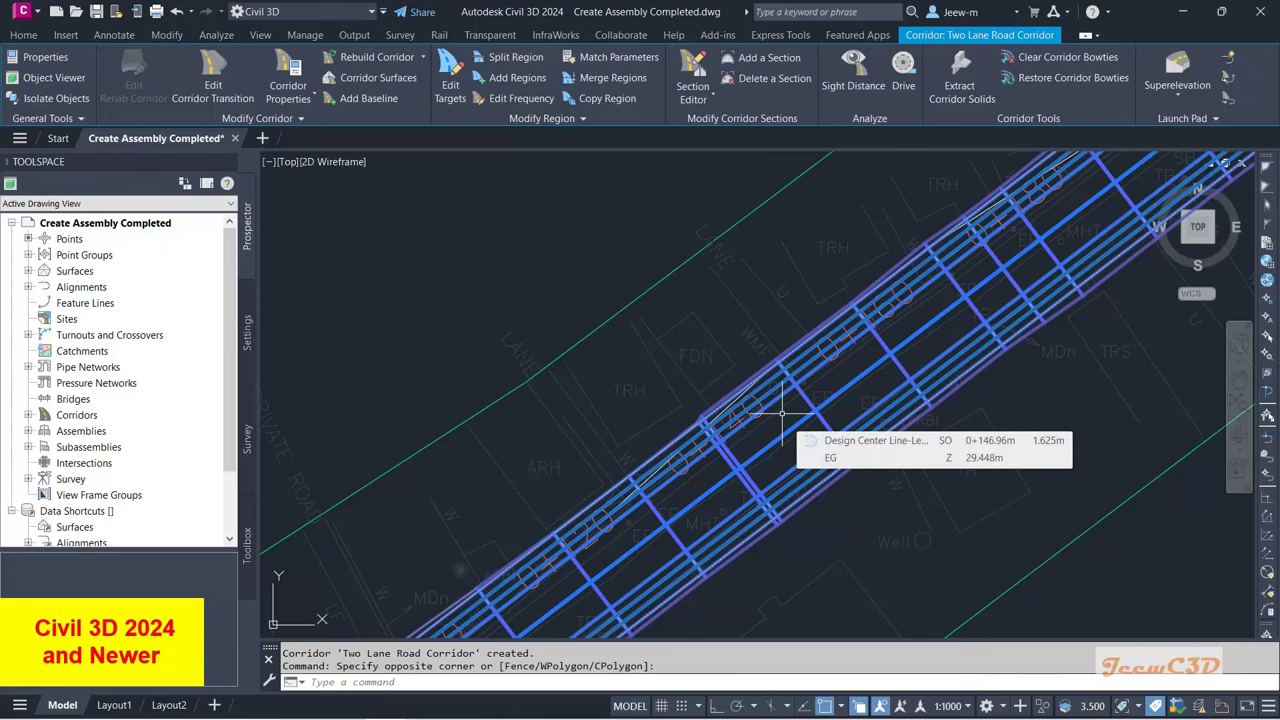
middle_drag(782, 412, 833, 331)
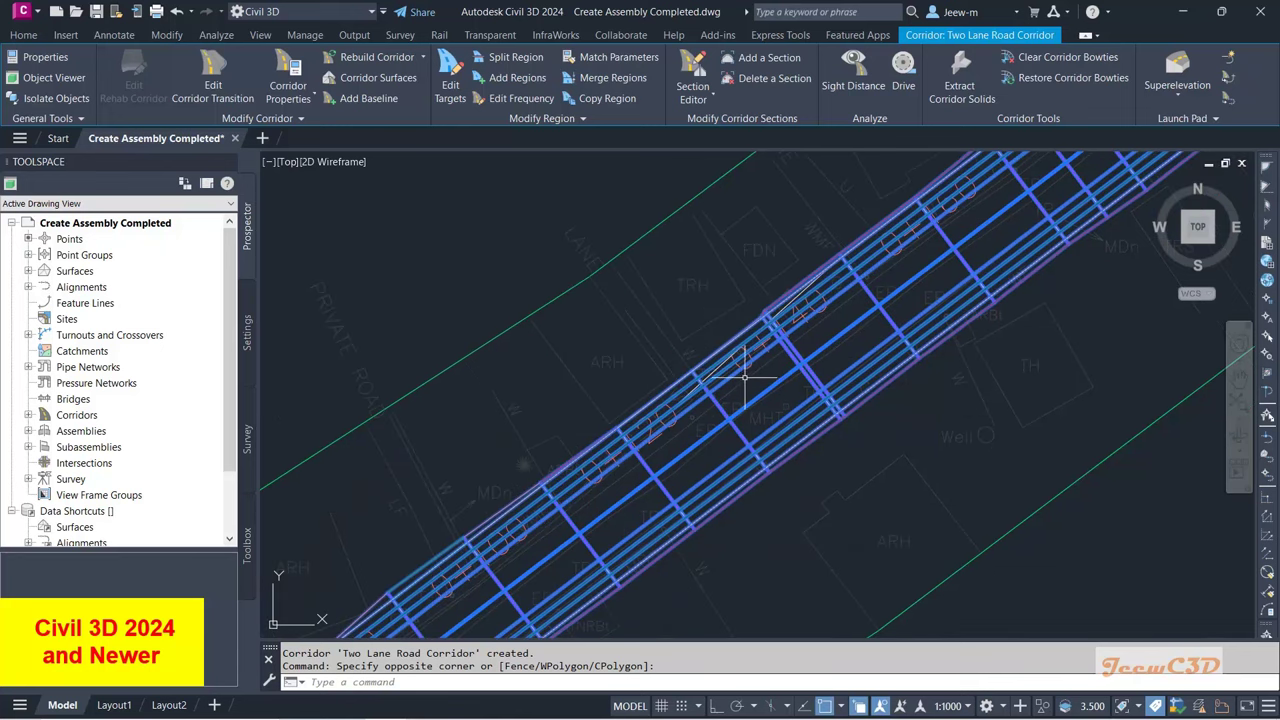
mouse_move(746, 382)
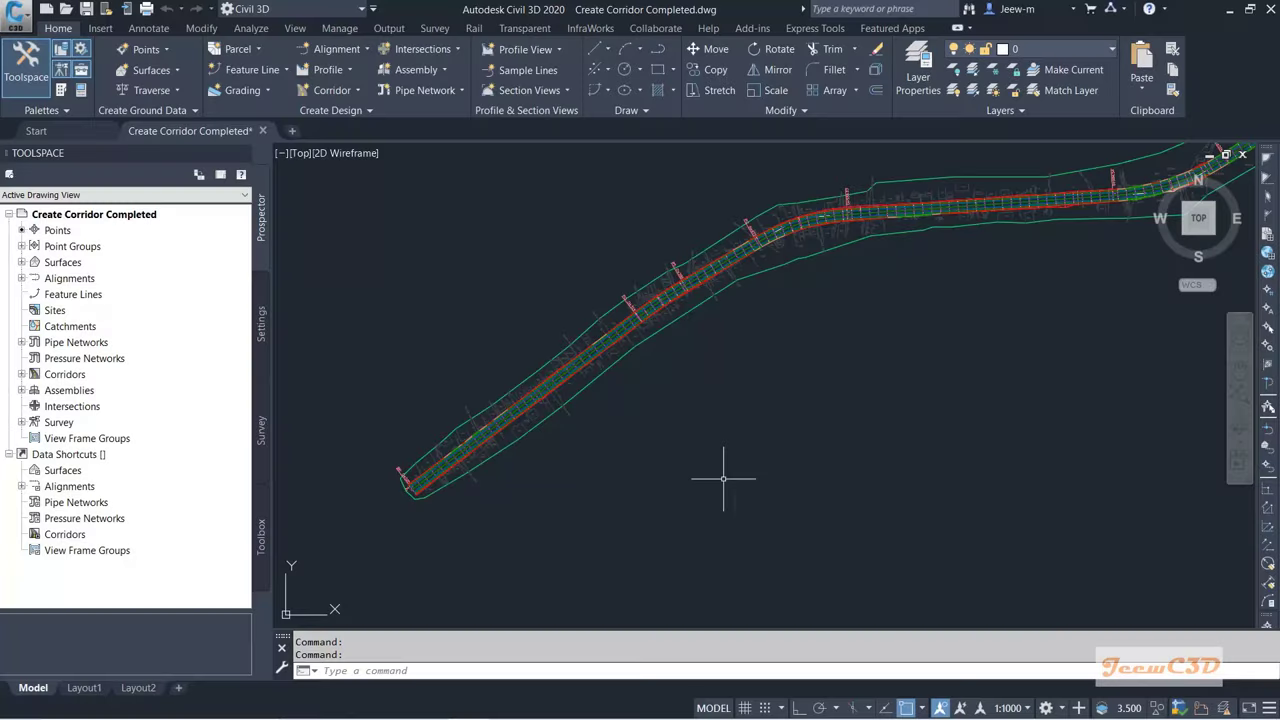
Step: In the Create Corridor Completed drawing, select the corridor near station 0+080 and examine its course and section spacing from the start onward
mouse_move(723, 479)
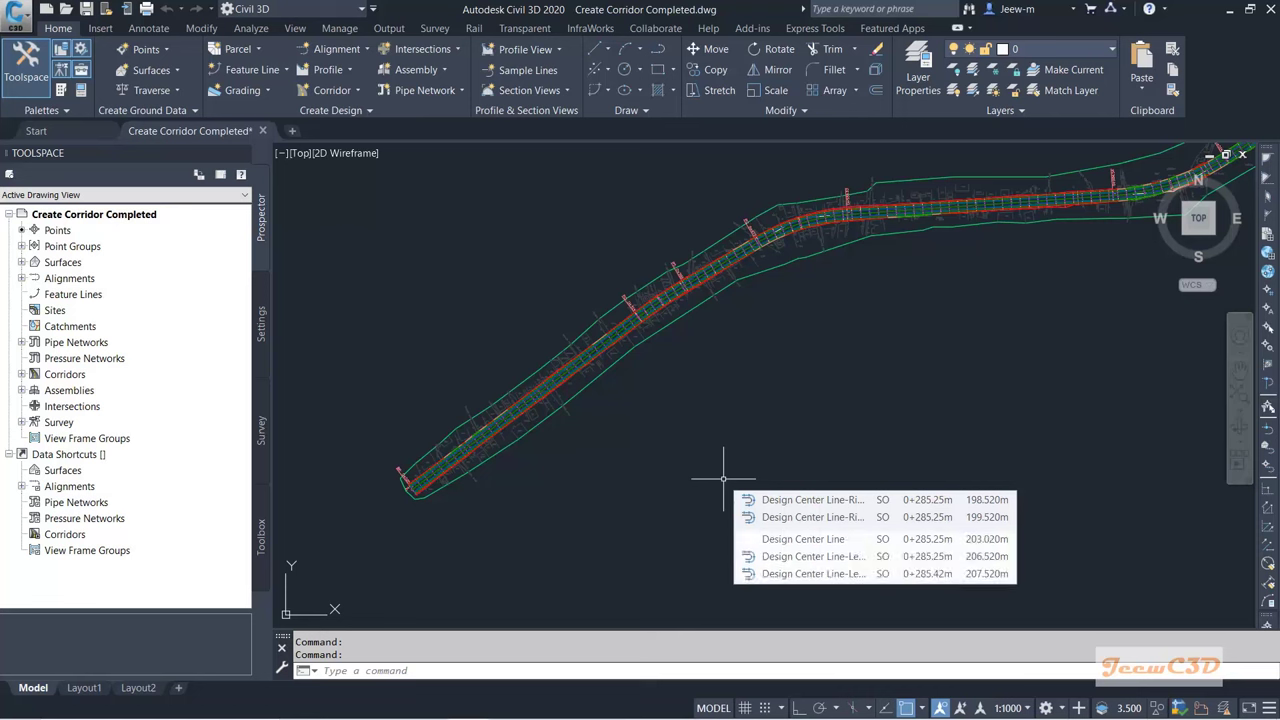
middle_drag(712, 491, 750, 434)
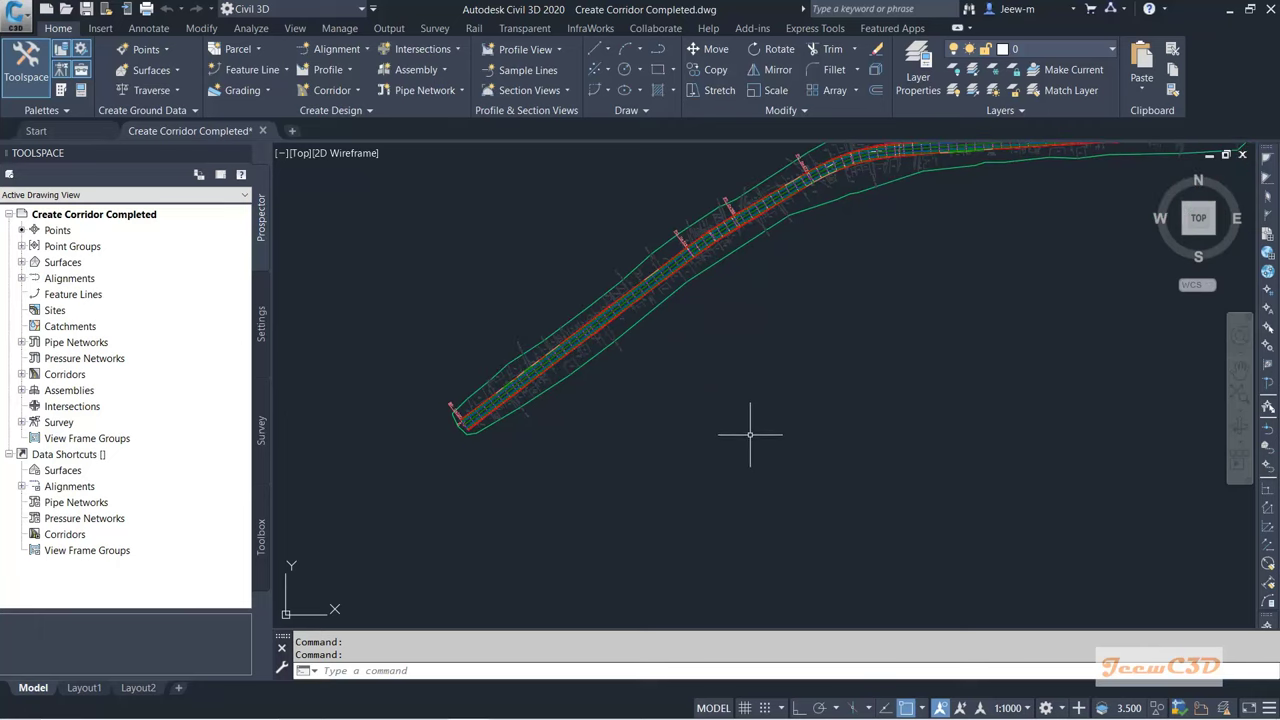
mouse_move(743, 446)
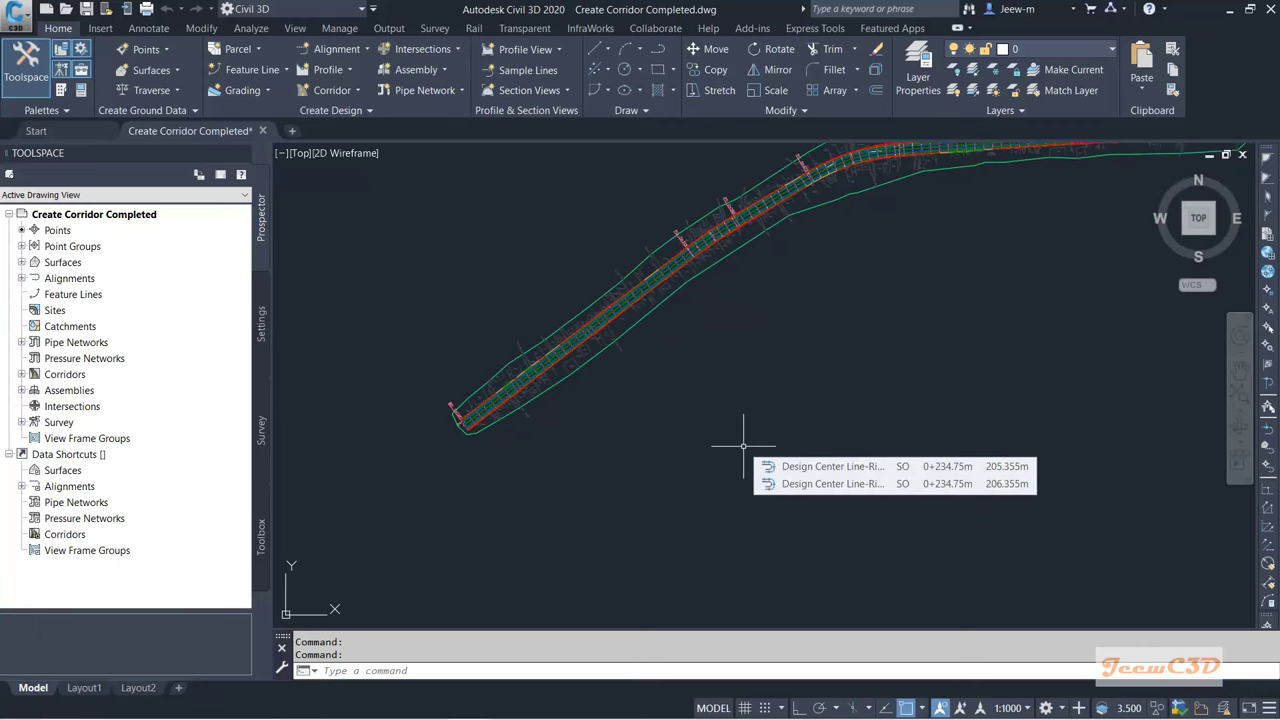
mouse_move(700, 449)
middle_down()
mouse_move(634, 477)
mouse_move(659, 520)
middle_up()
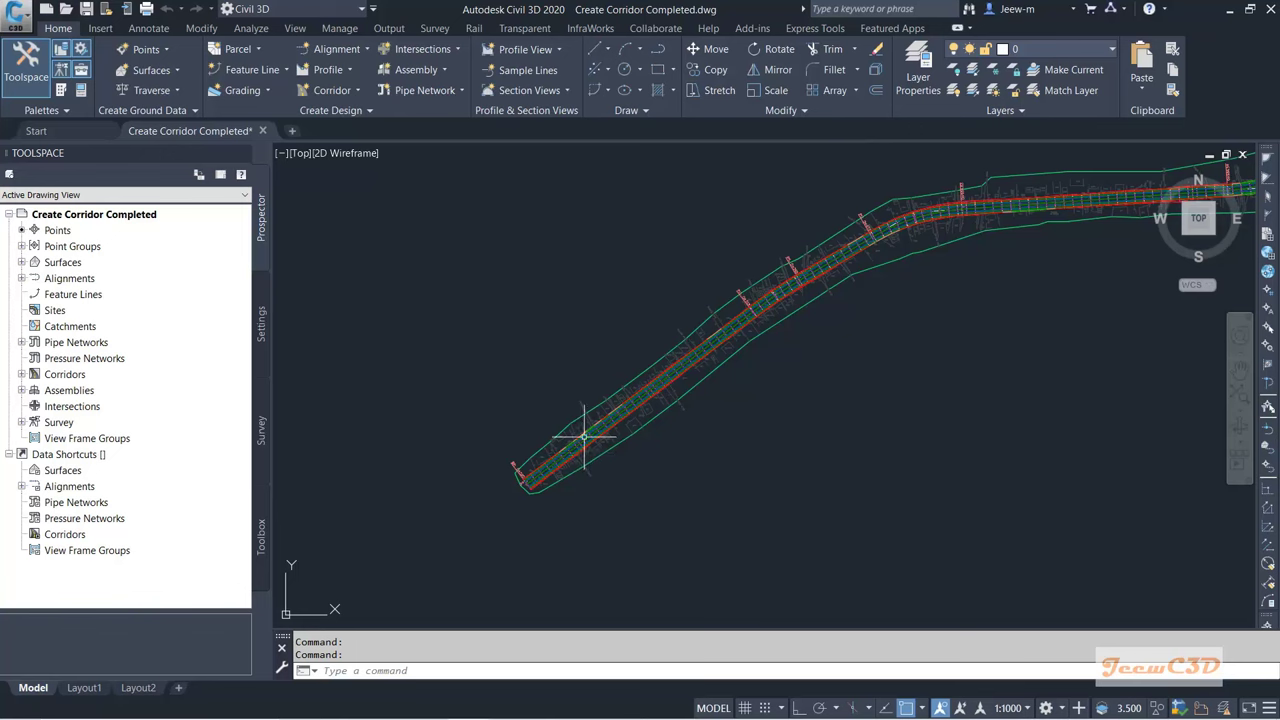
scroll(585, 435, up, 5)
scroll(600, 440, up, 3)
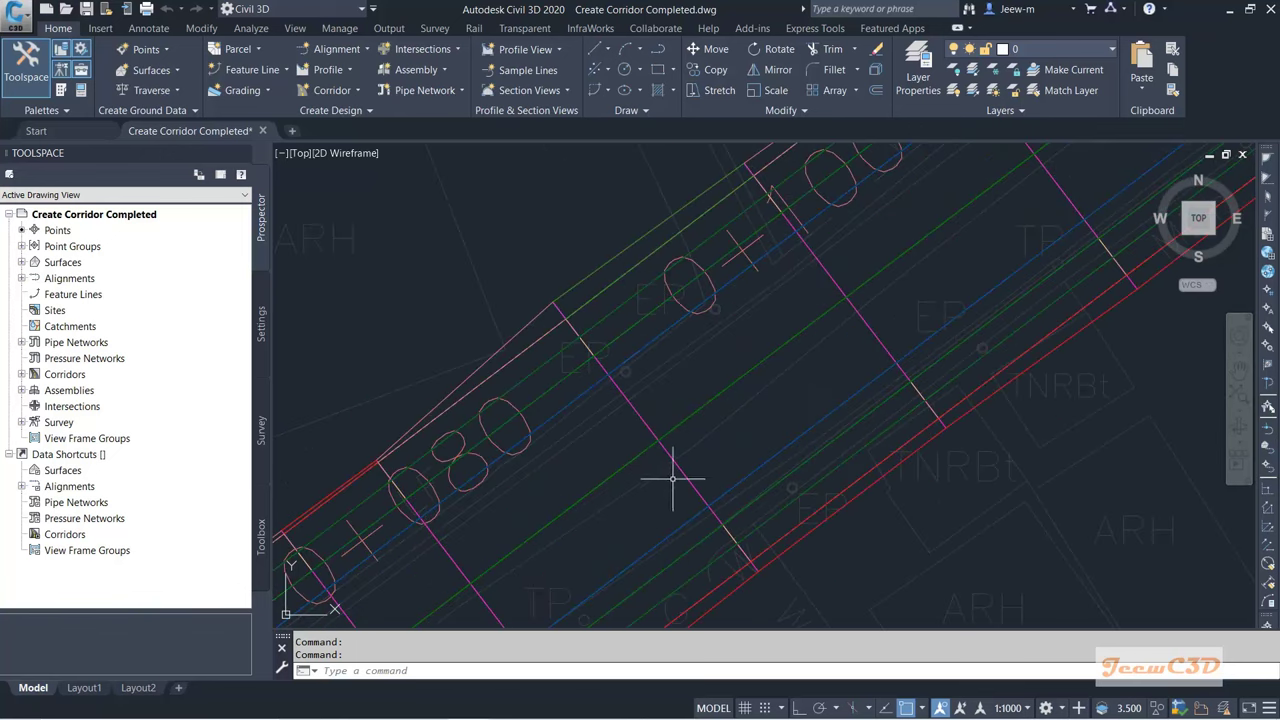
scroll(688, 482, up, 2)
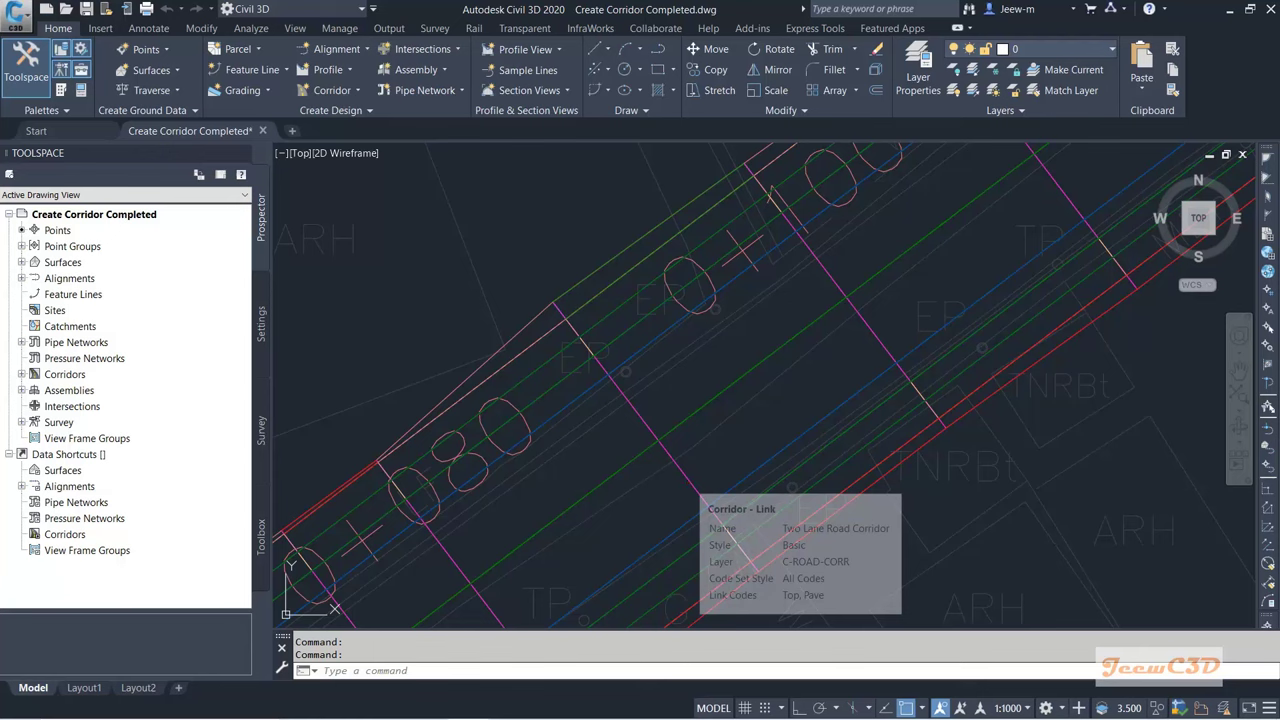
click(688, 482)
scroll(693, 460, down, 2)
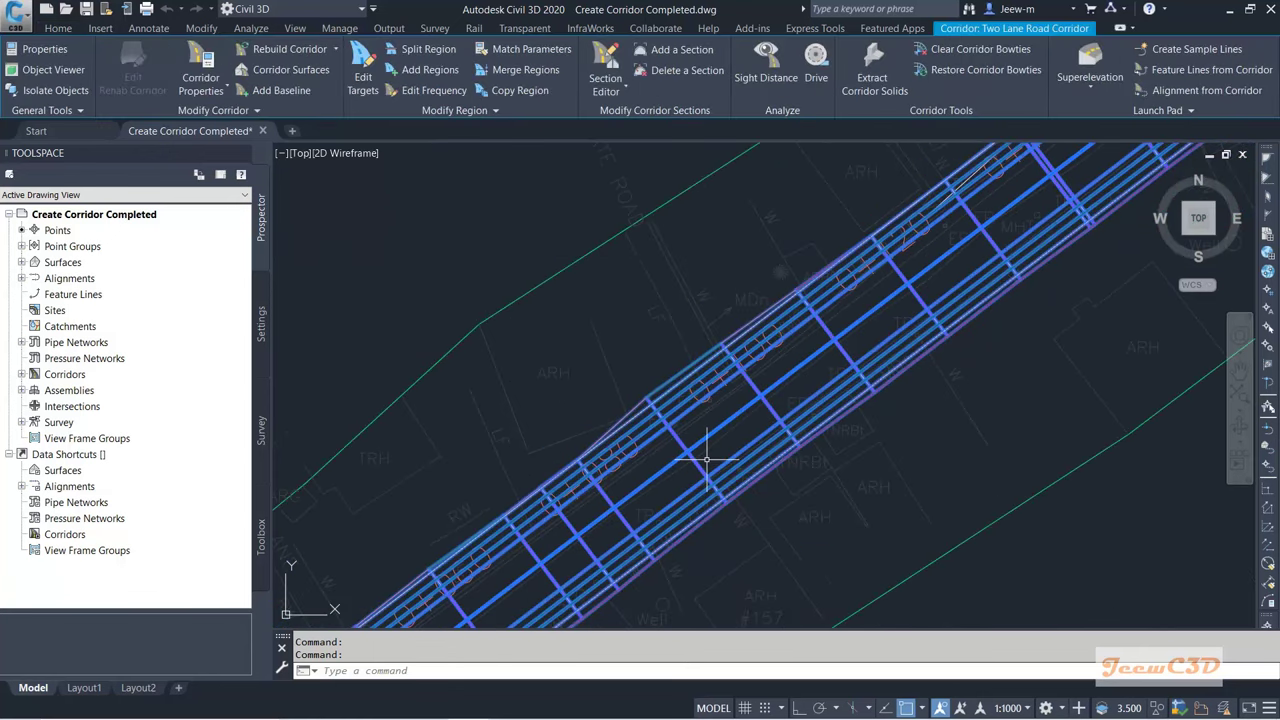
scroll(759, 397, up, 2)
scroll(759, 397, down, 3)
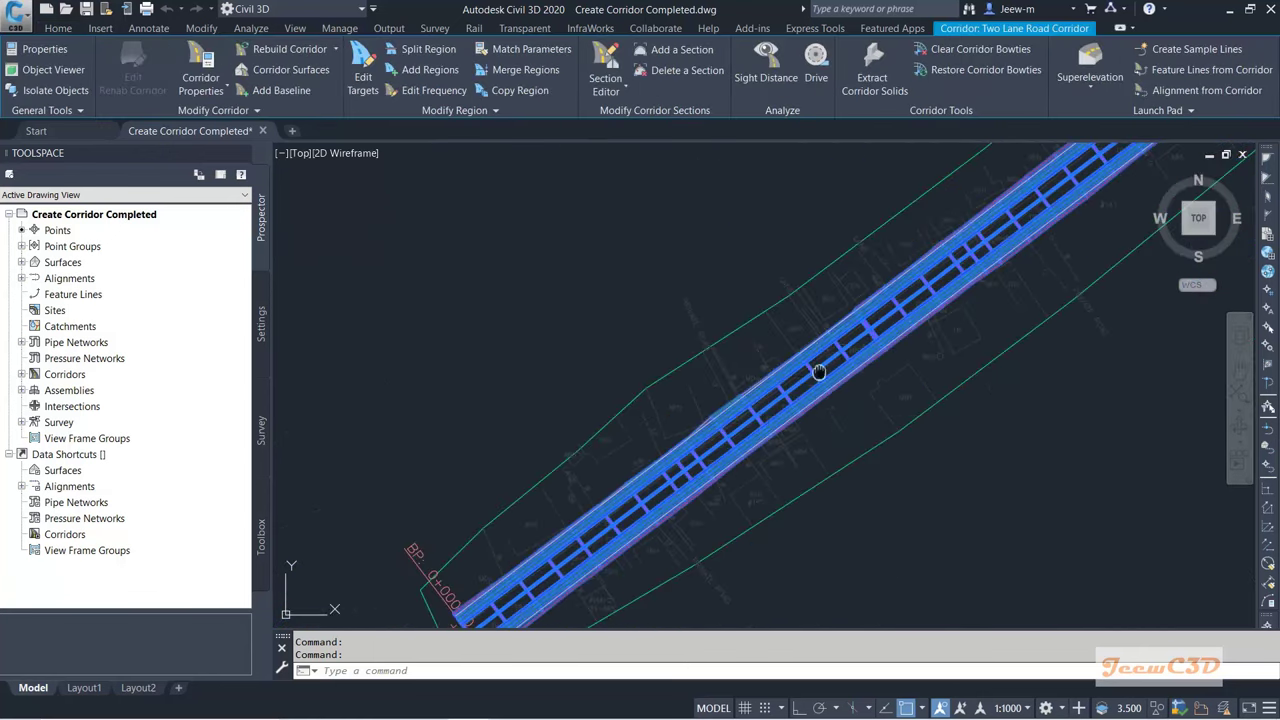
scroll(640, 450, up, 2)
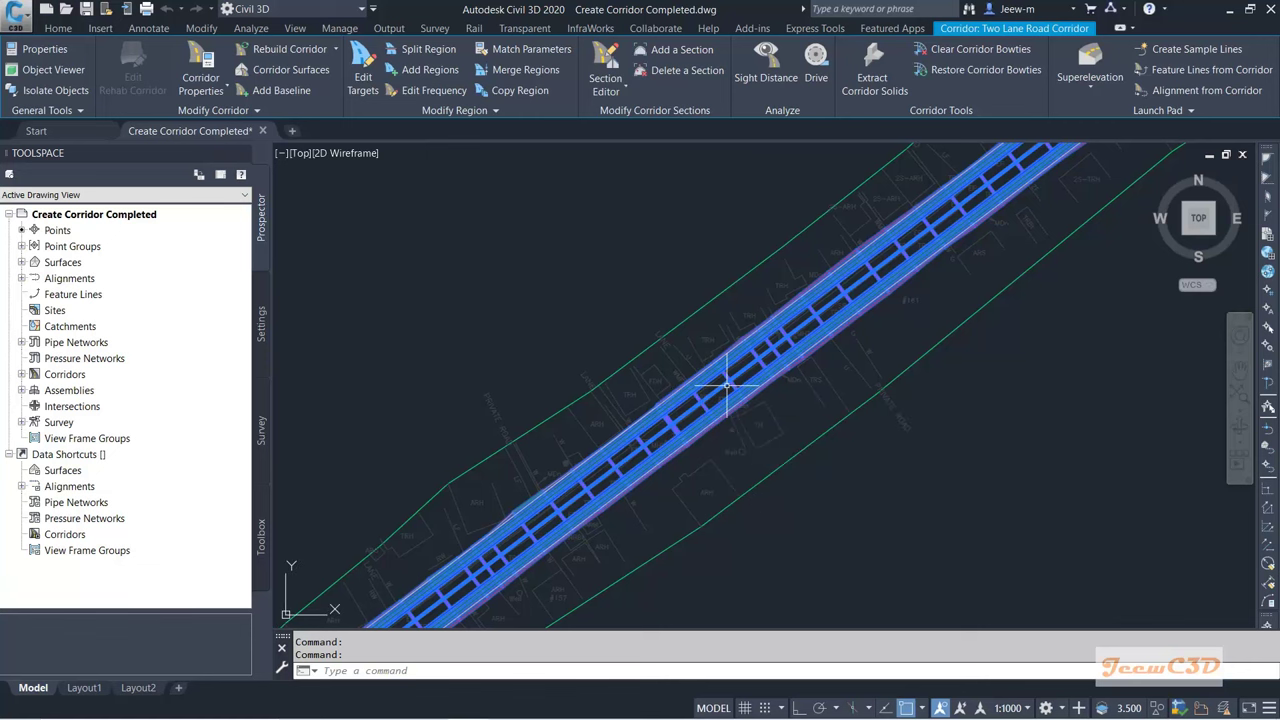
Step: Turn off the Design Center Line baseline in the Two Lane Road Corridor's properties, rebuild the corridor, and dismiss the event log
right_click(619, 282)
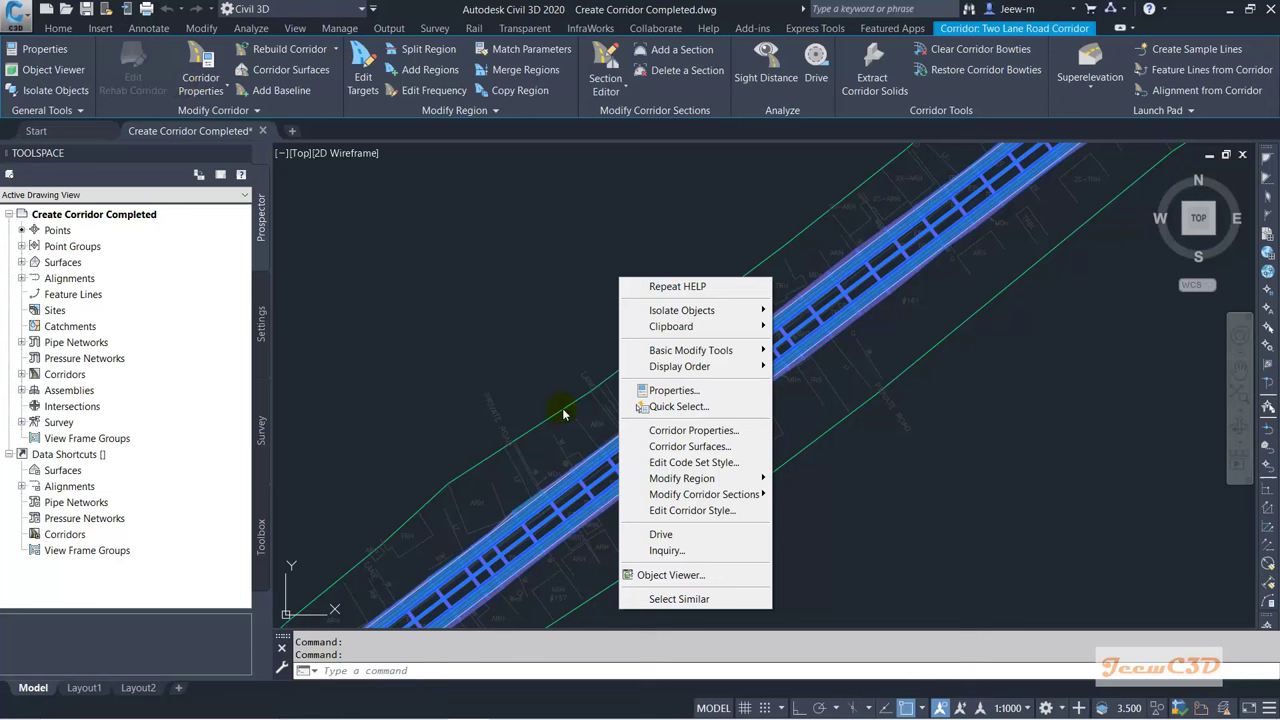
click(679, 432)
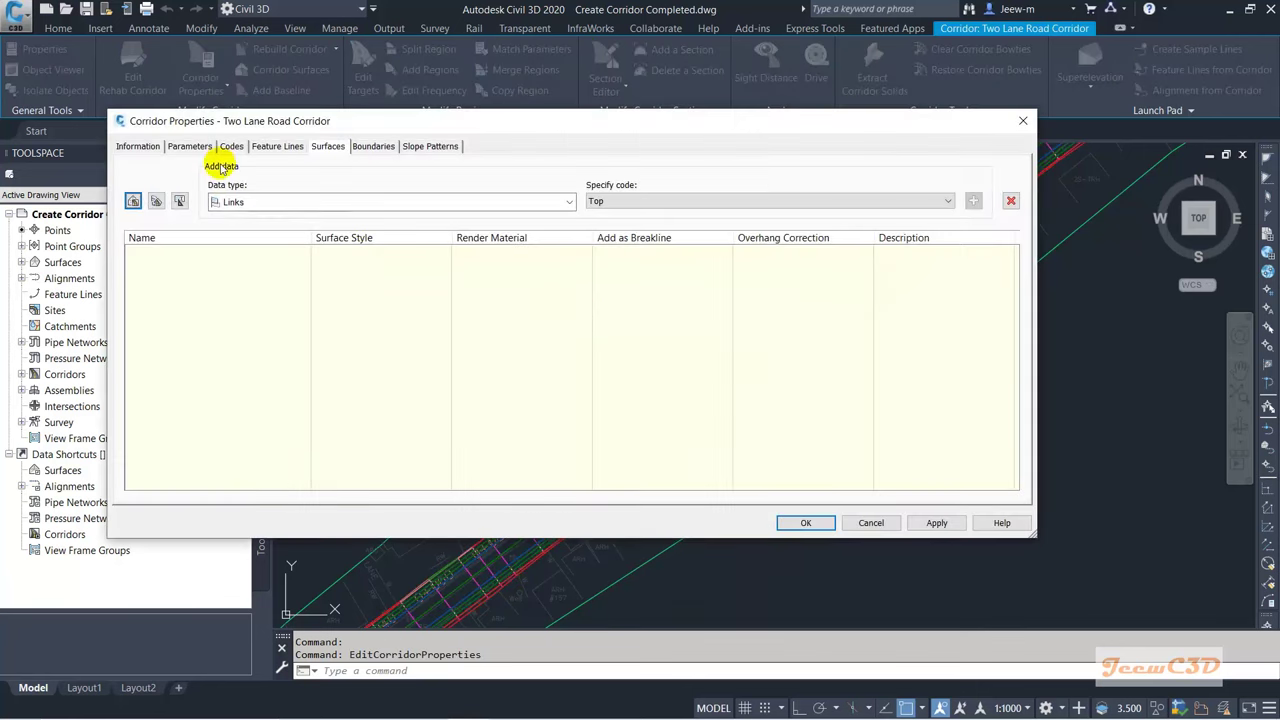
click(186, 151)
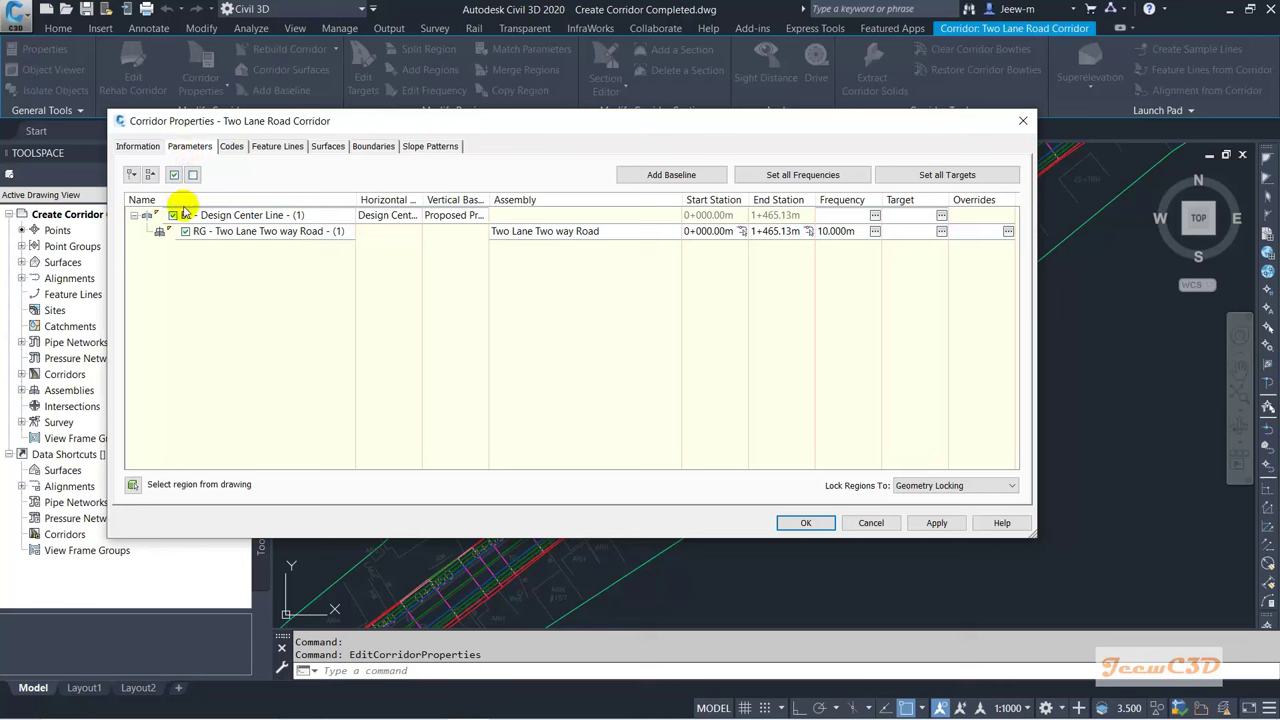
click(172, 215)
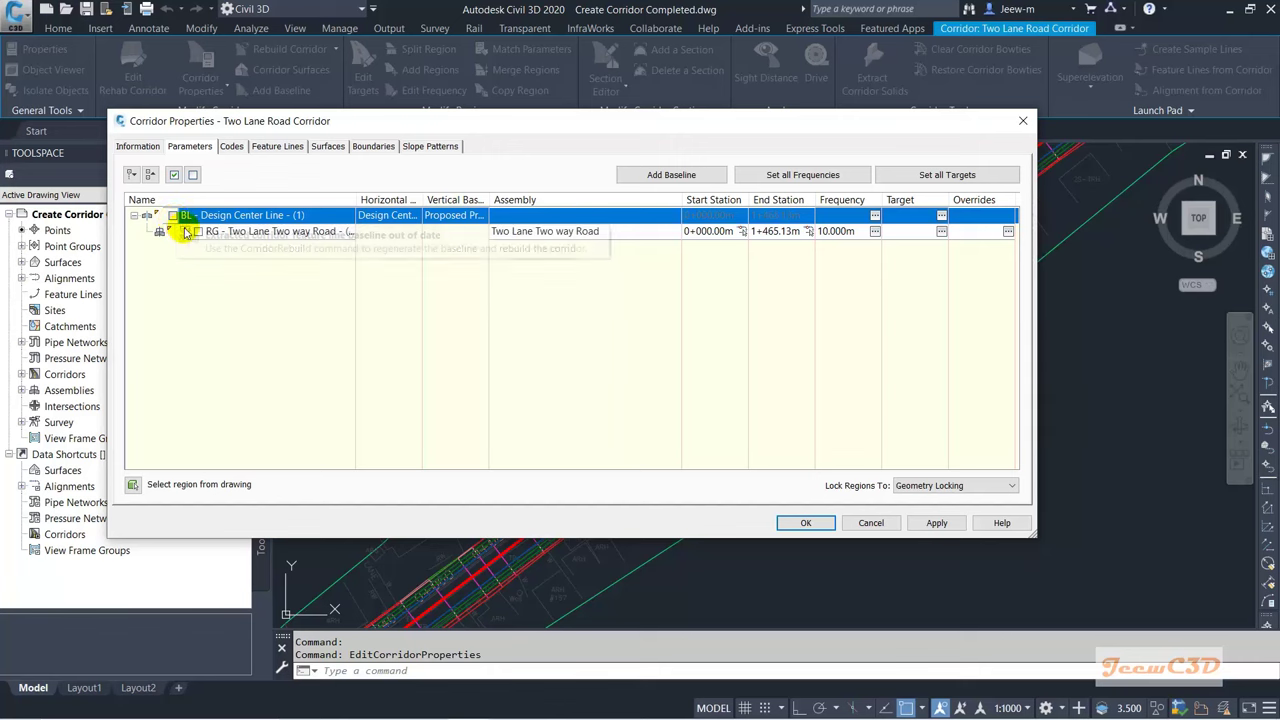
click(806, 523)
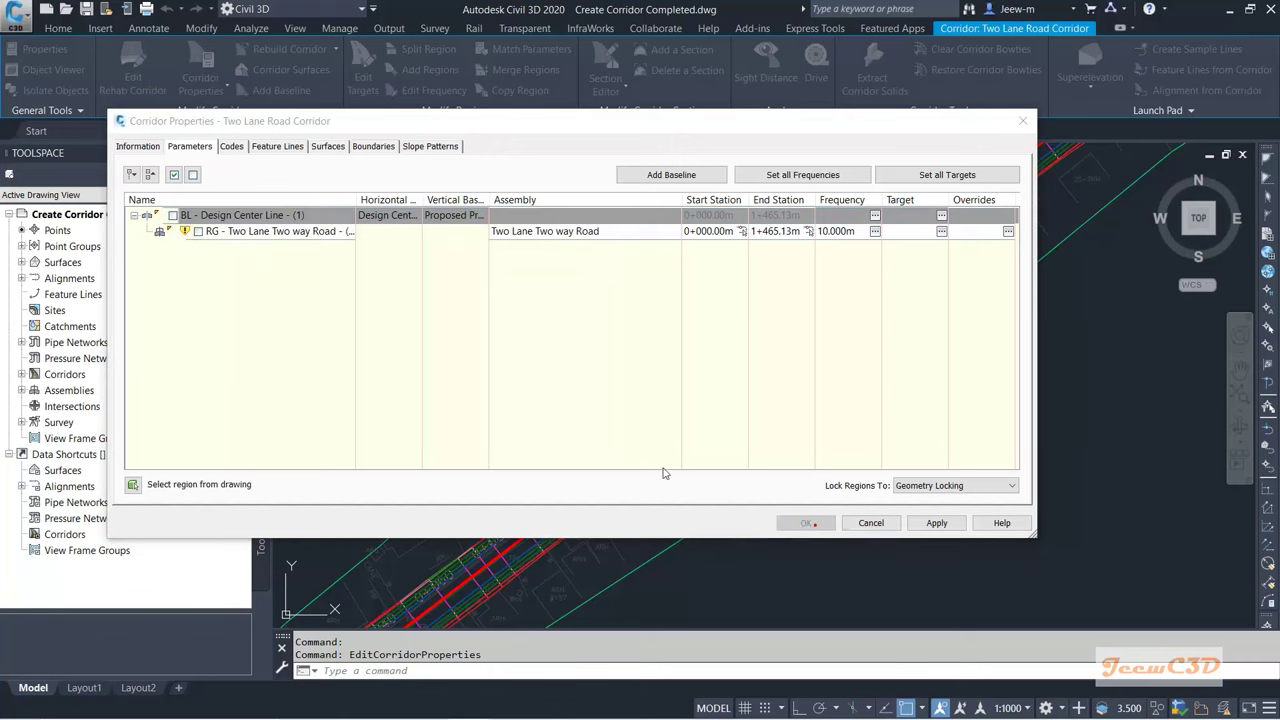
click(483, 325)
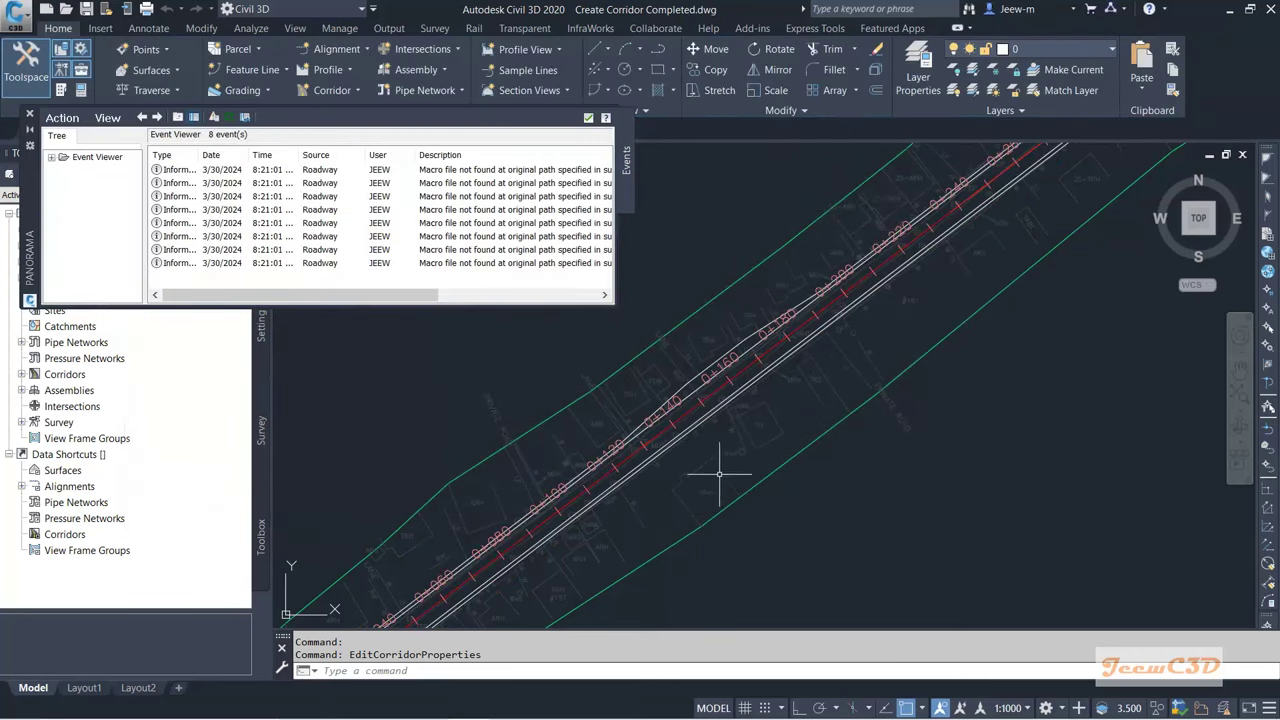
double_click(198, 155)
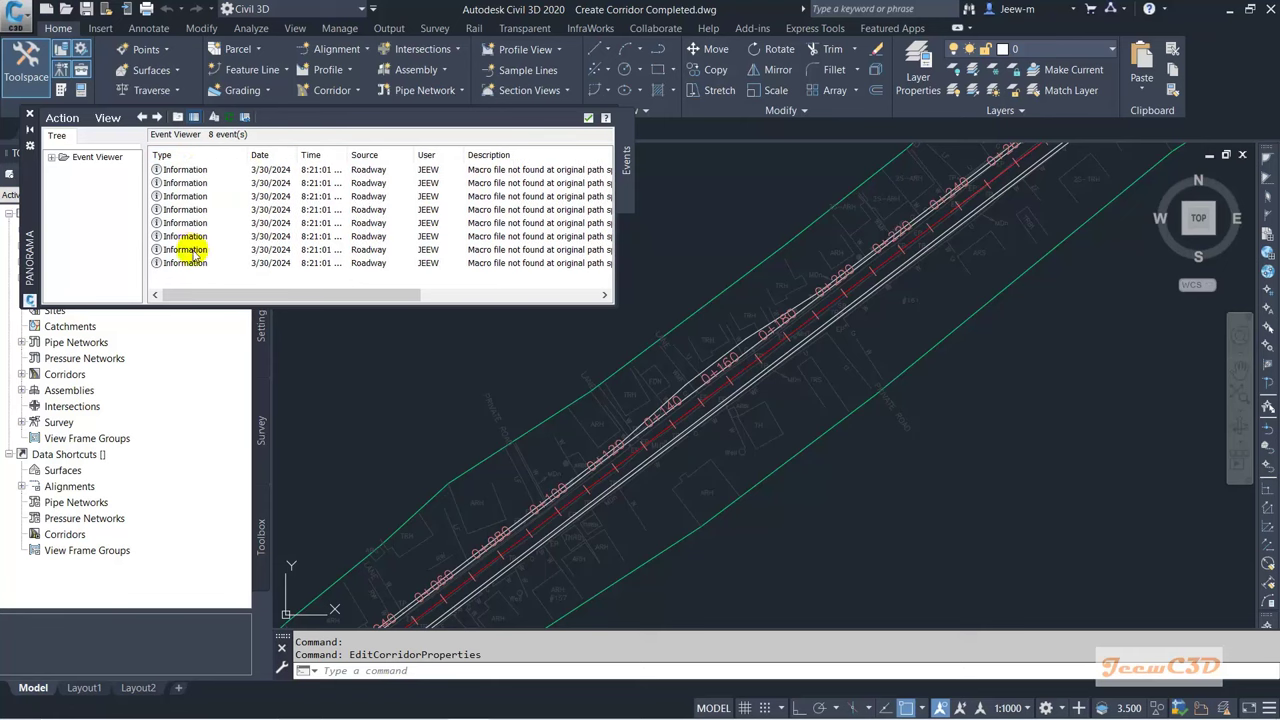
click(588, 118)
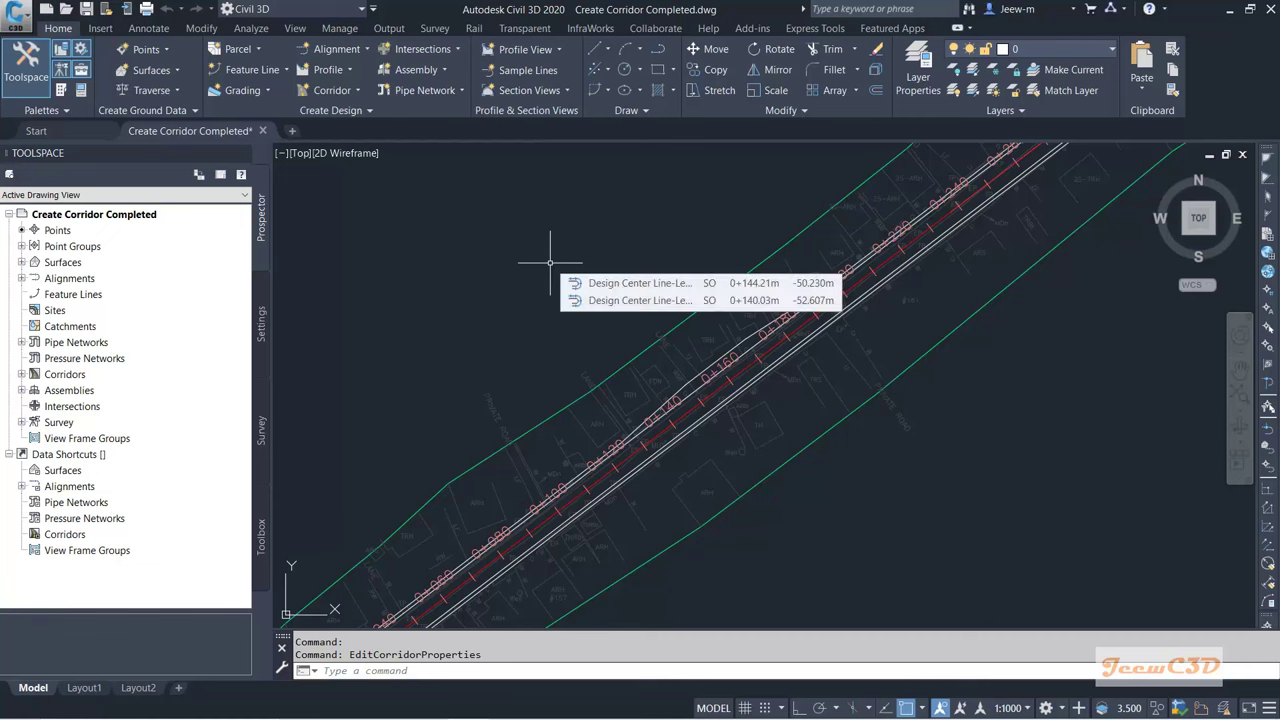
Step: Examine the center line and offset alignments, especially the widening on one side between about stations 0+120 and 0+180
mouse_move(553, 270)
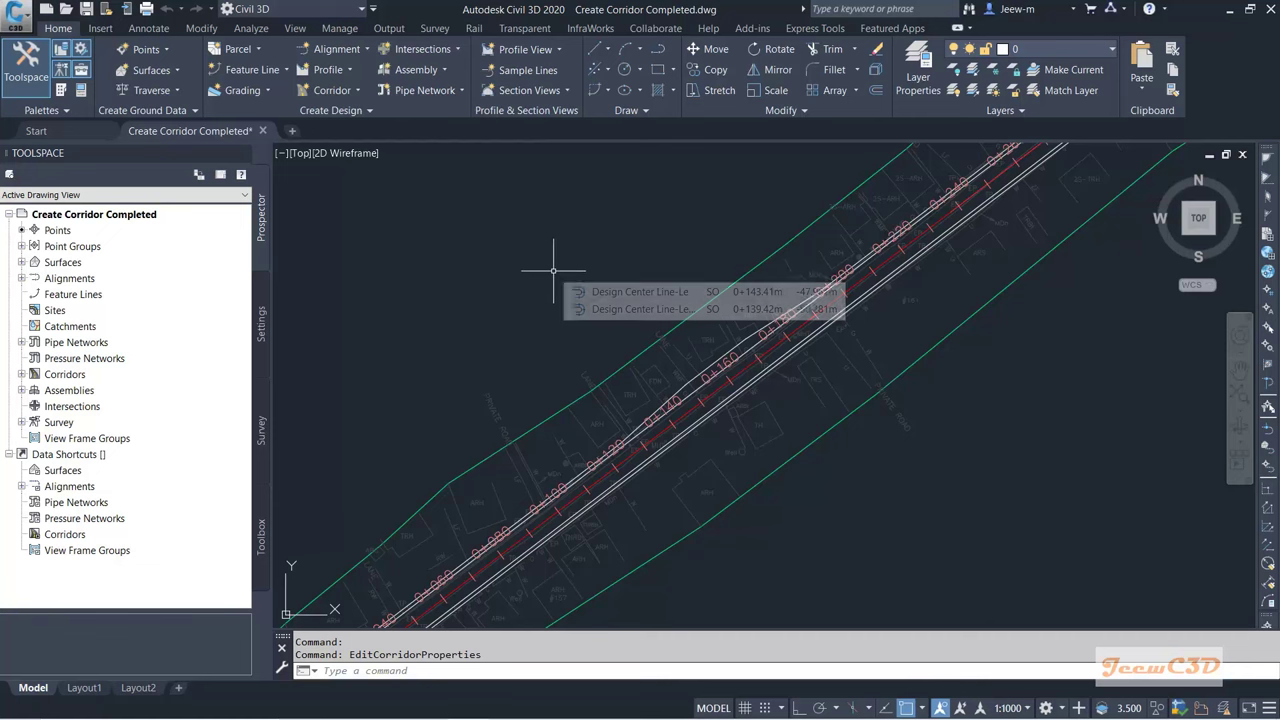
middle_drag(529, 291, 531, 249)
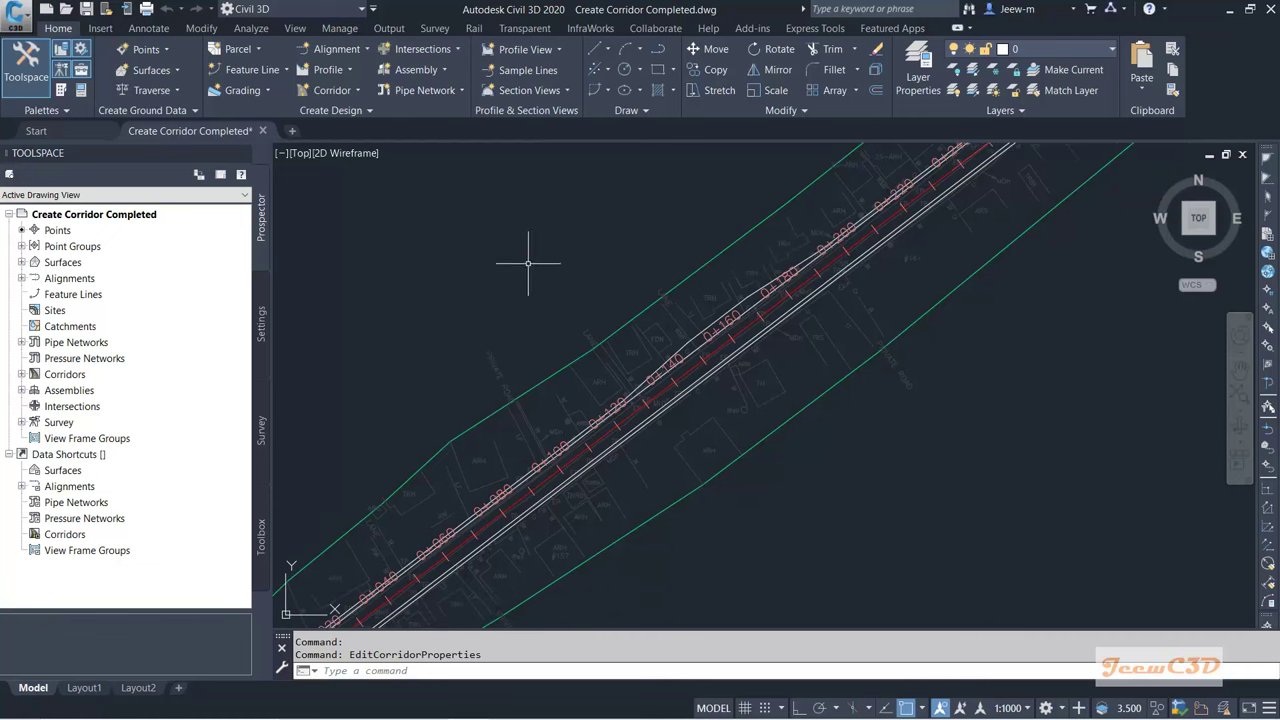
mouse_move(554, 249)
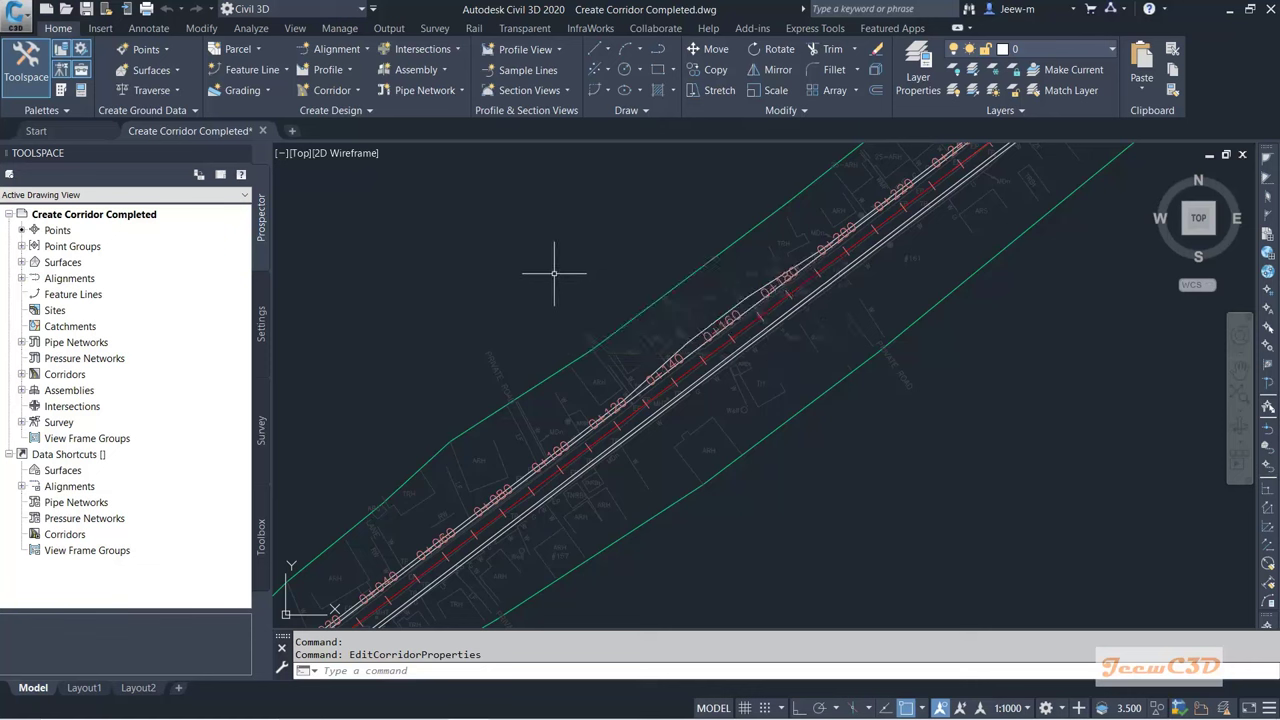
mouse_move(898, 472)
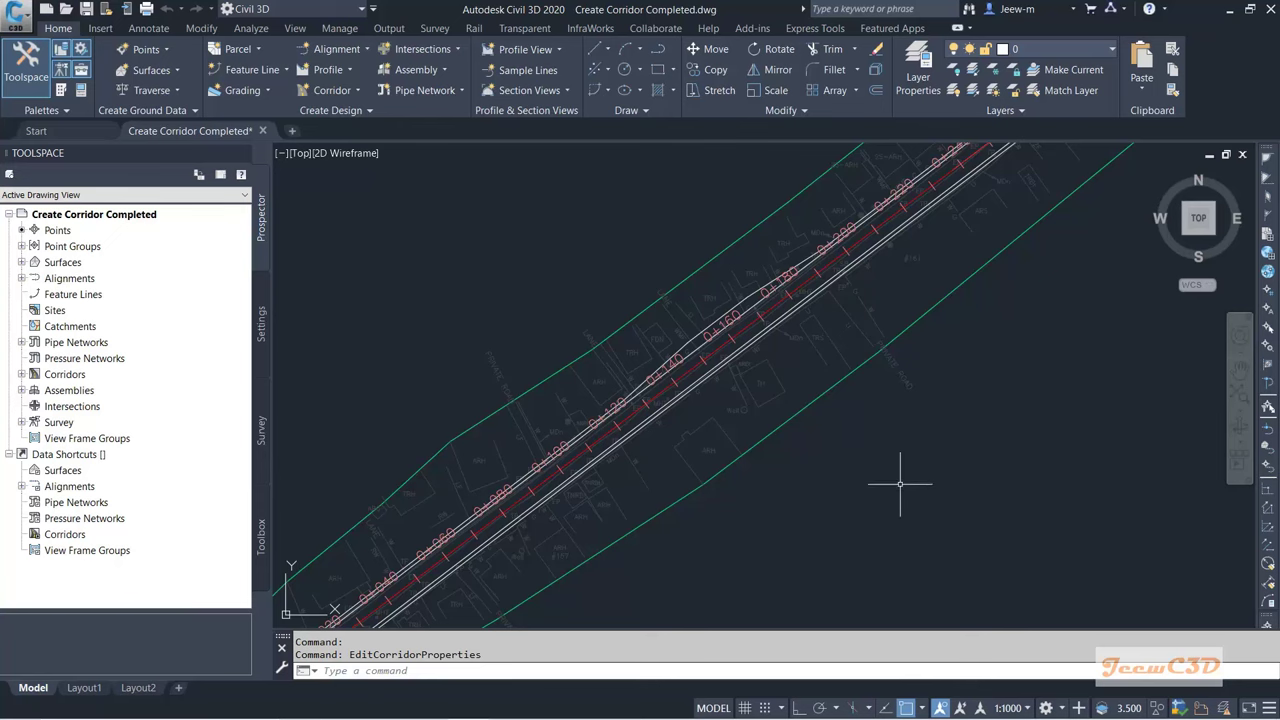
scroll(690, 370, up, 2)
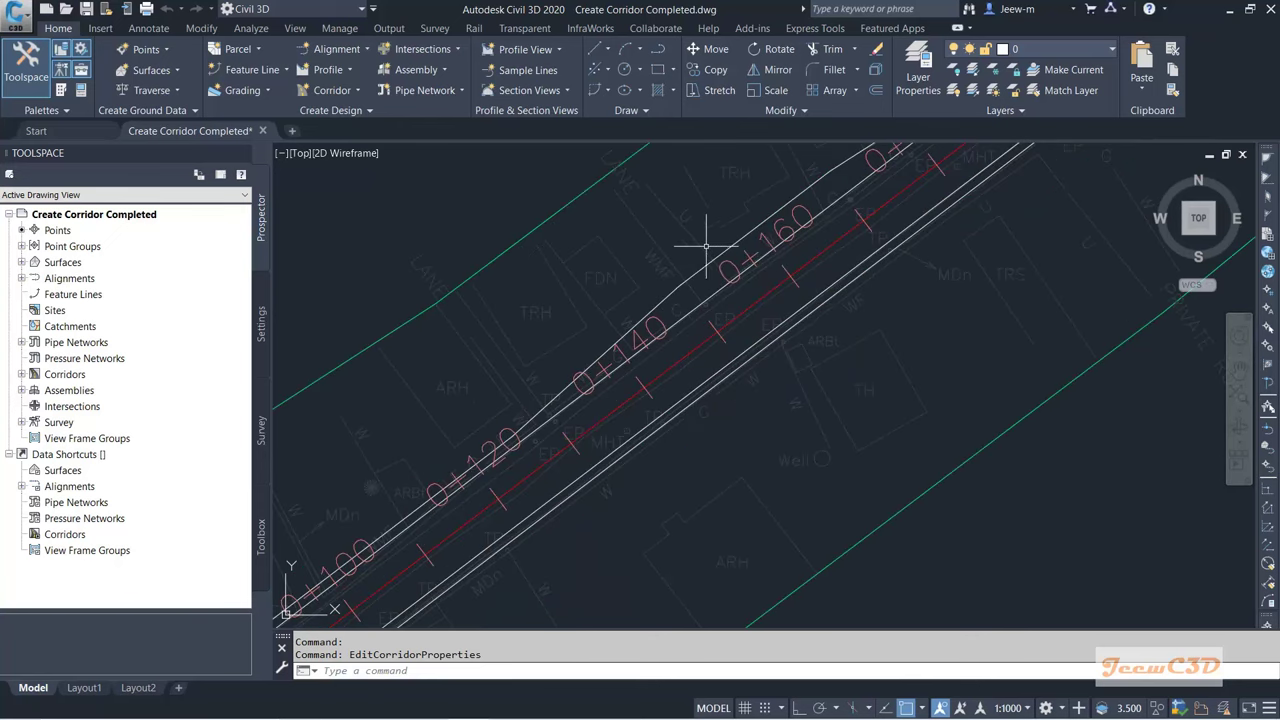
middle_drag(706, 245, 598, 310)
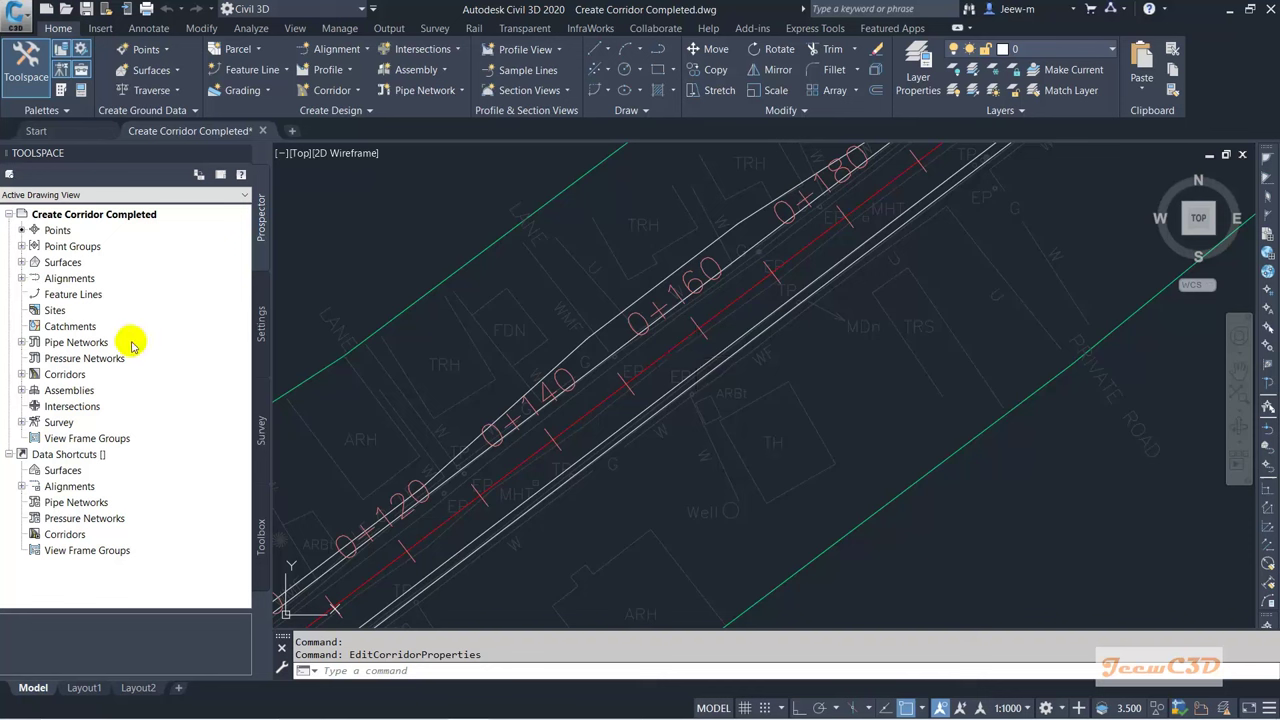
Step: Turn the Design Center Line baseline and its region back on in the Two Lane Road Corridor's properties, and rebuild the corridor
click(47, 378)
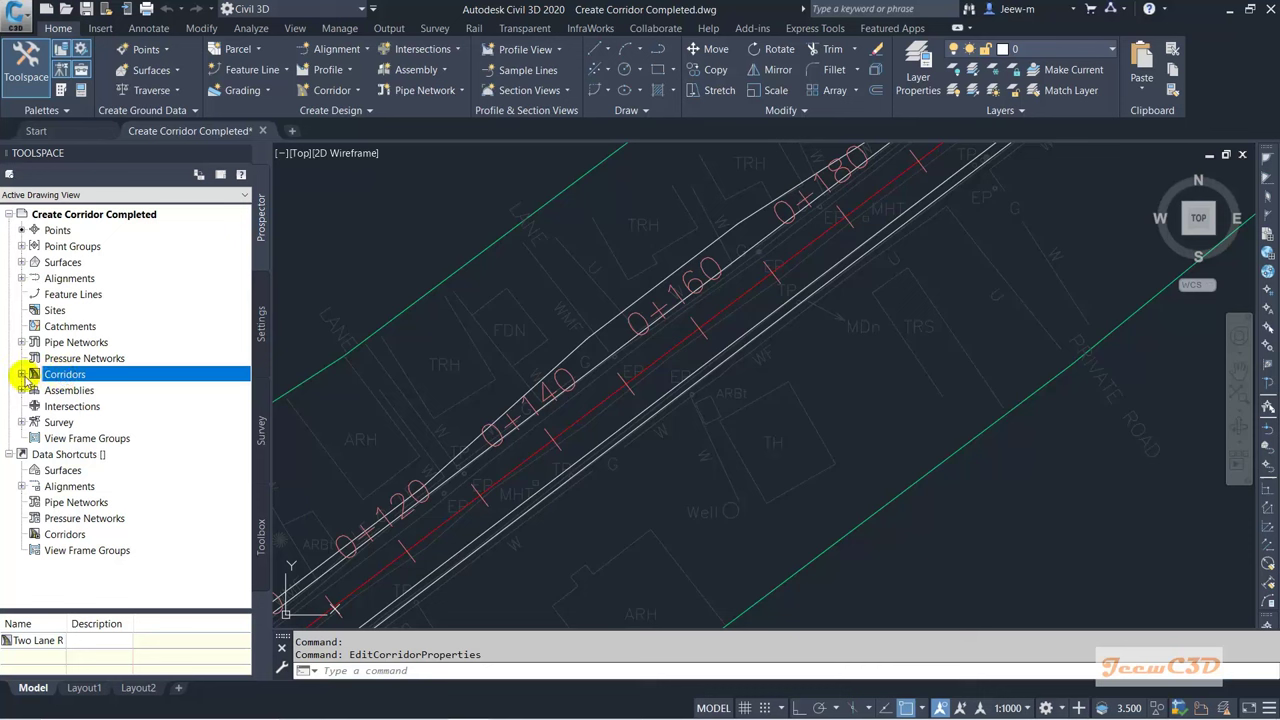
click(21, 375)
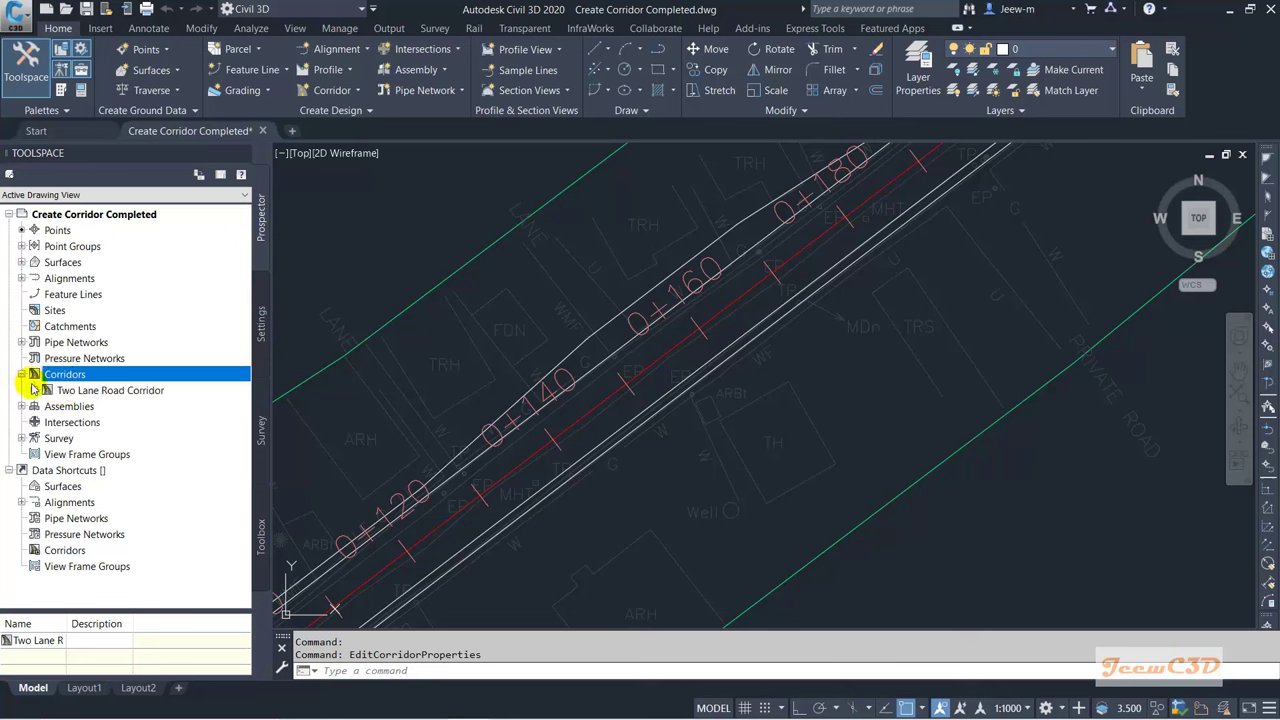
click(92, 391)
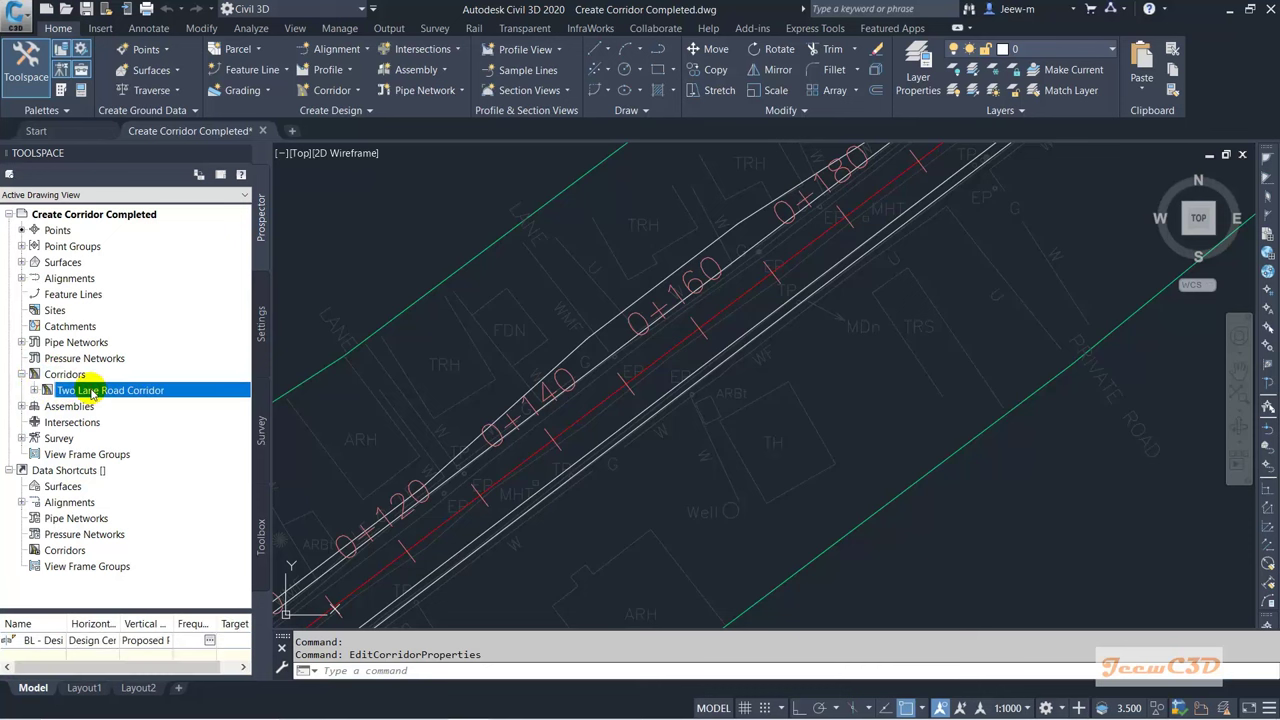
right_click(92, 391)
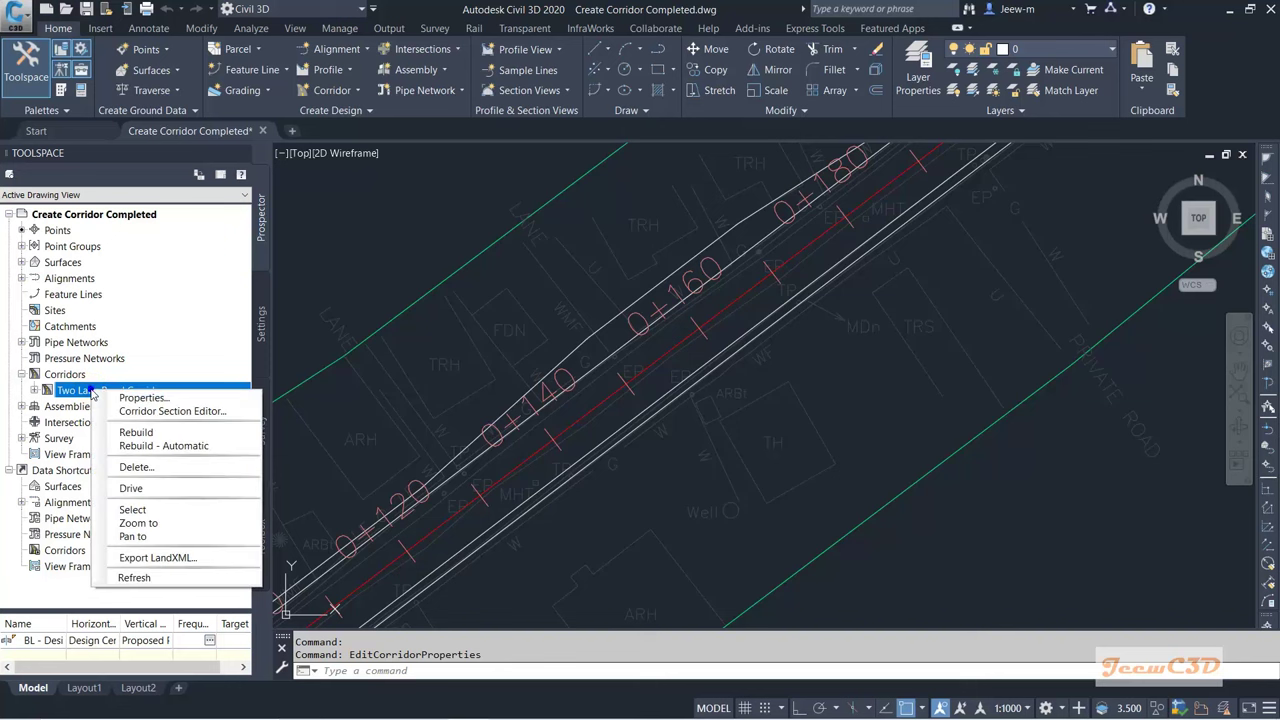
click(150, 398)
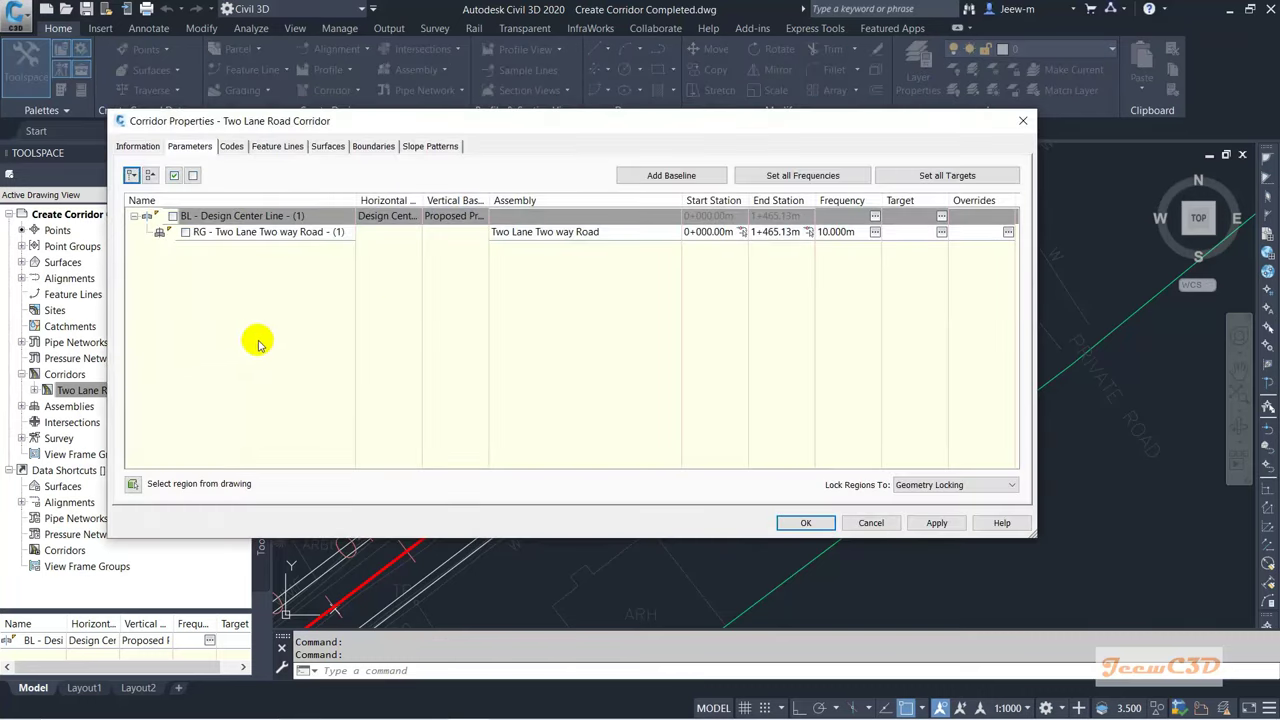
click(176, 217)
click(795, 522)
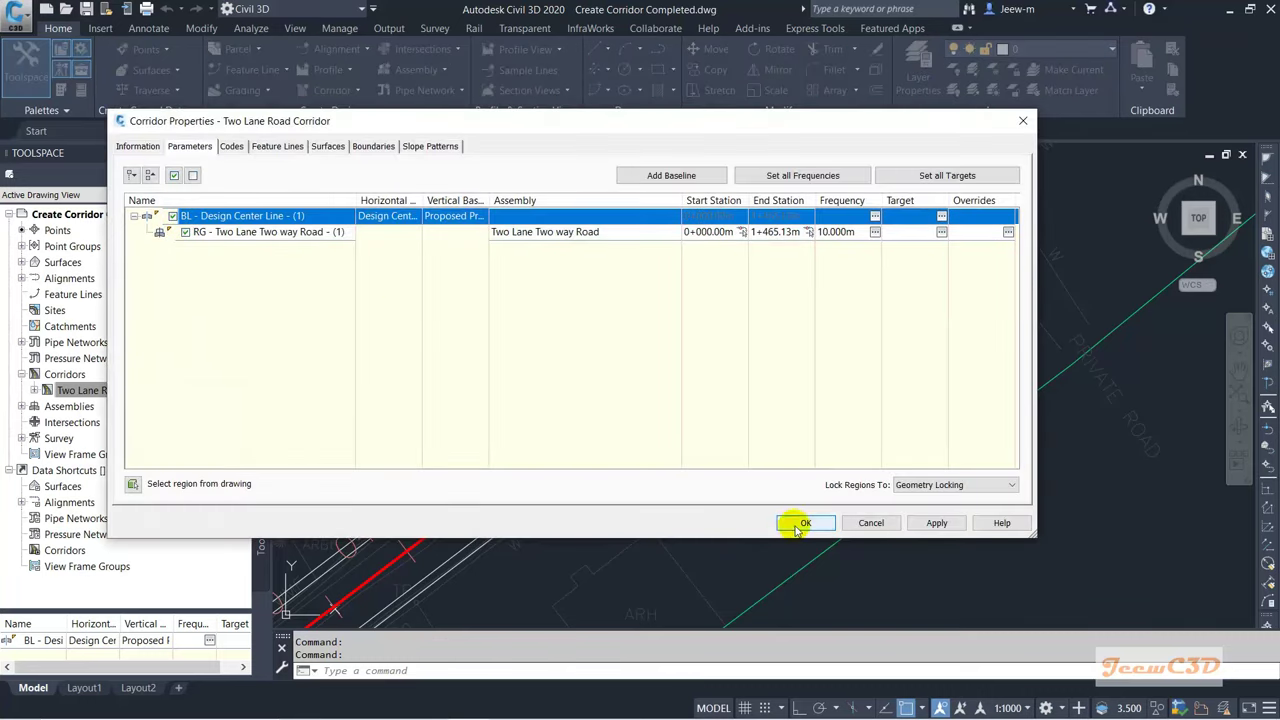
click(537, 328)
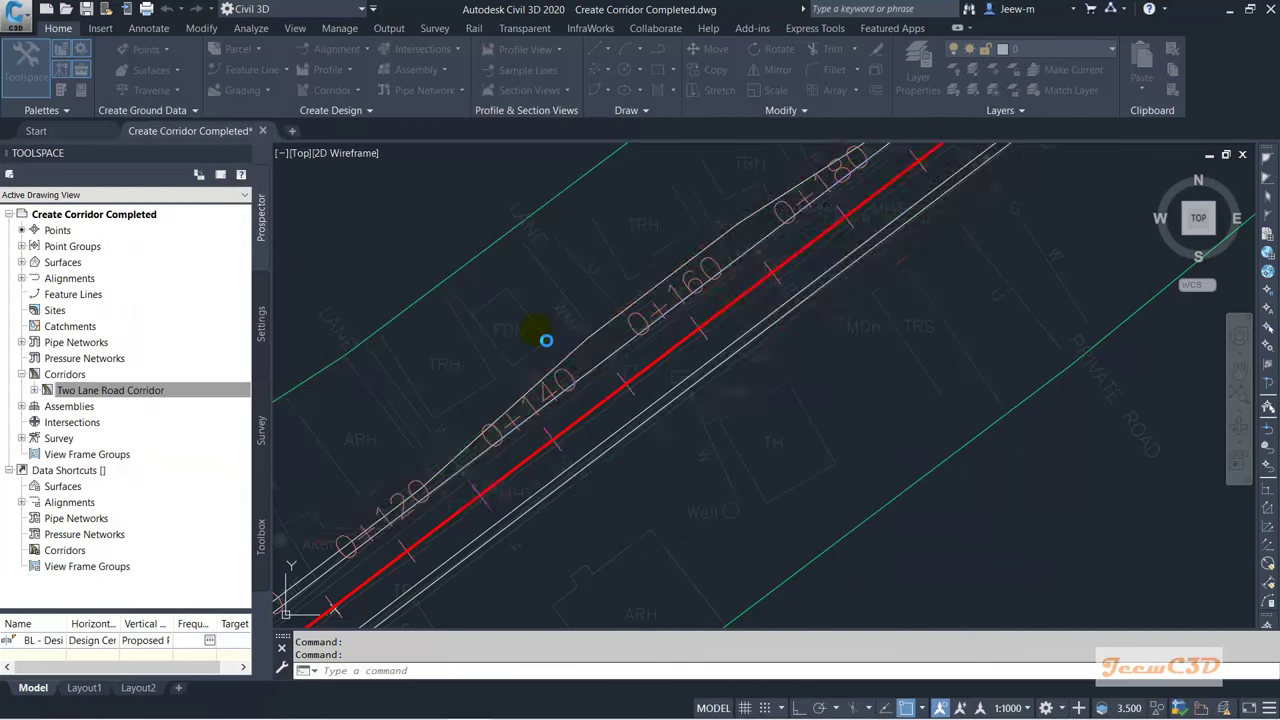
Step: Compare the corridor's lane and outer edges with the widened offset alignment near station 0+140
scroll(536, 328, up, 2)
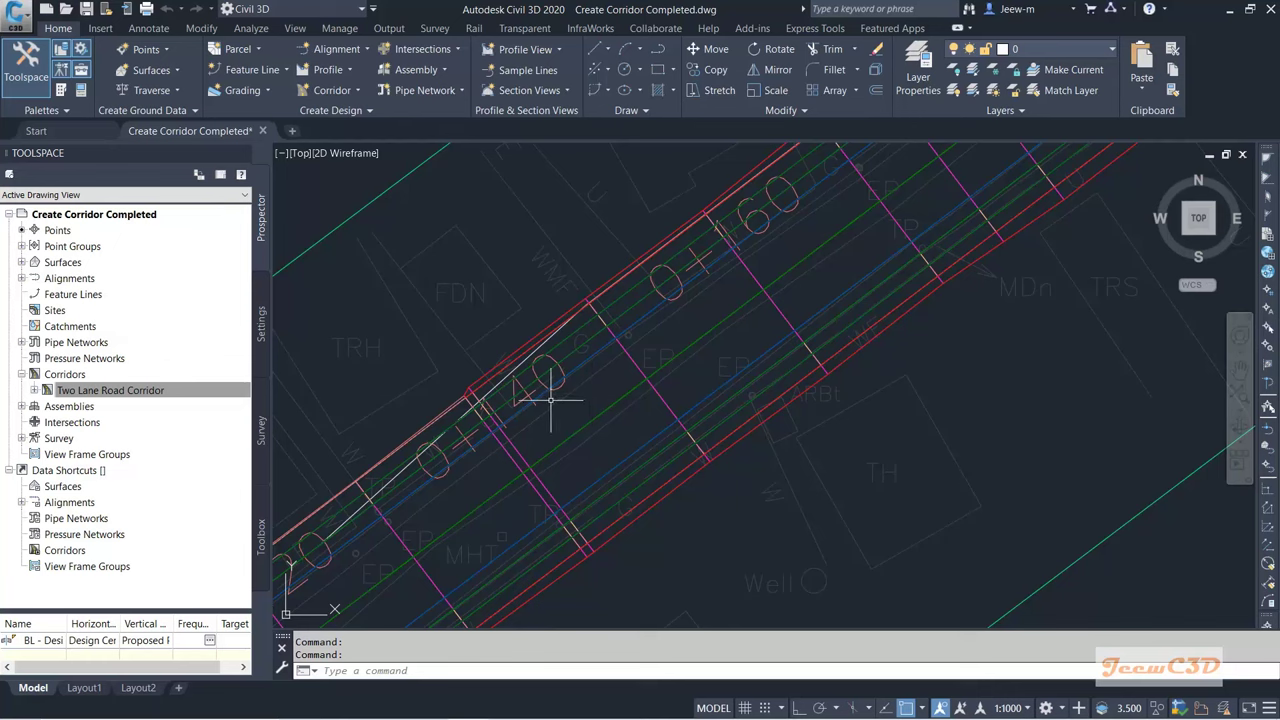
scroll(534, 364, up, 2)
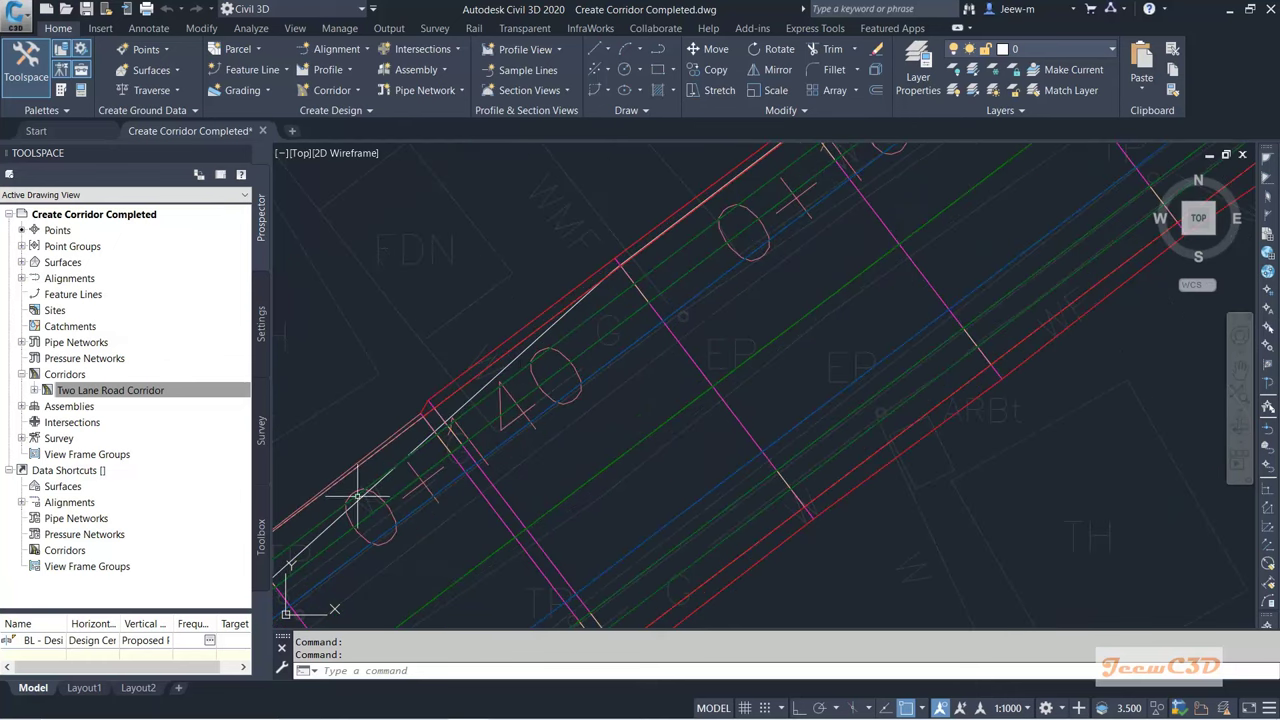
middle_drag(422, 437, 627, 332)
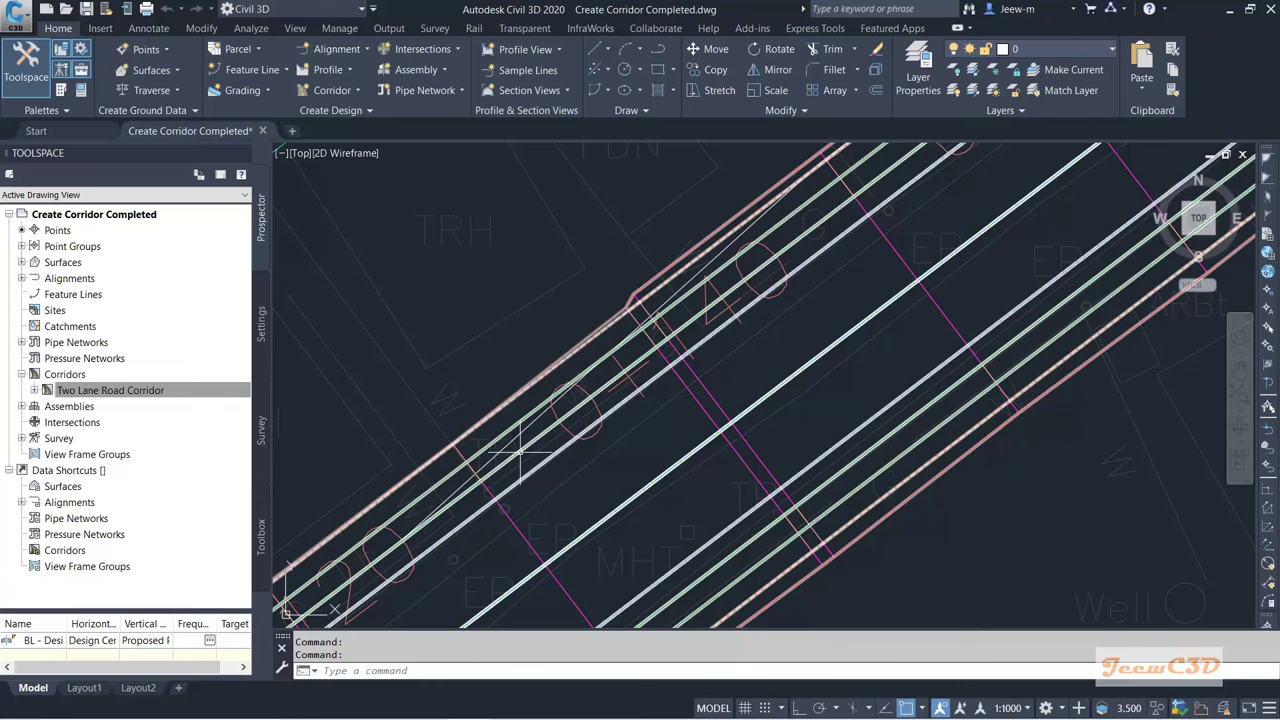
Step: Inspect the corridor edges against the widened offset alignment, first close up near station 0+140, then along stations 0+080 to 0+180
scroll(518, 455, up, 2)
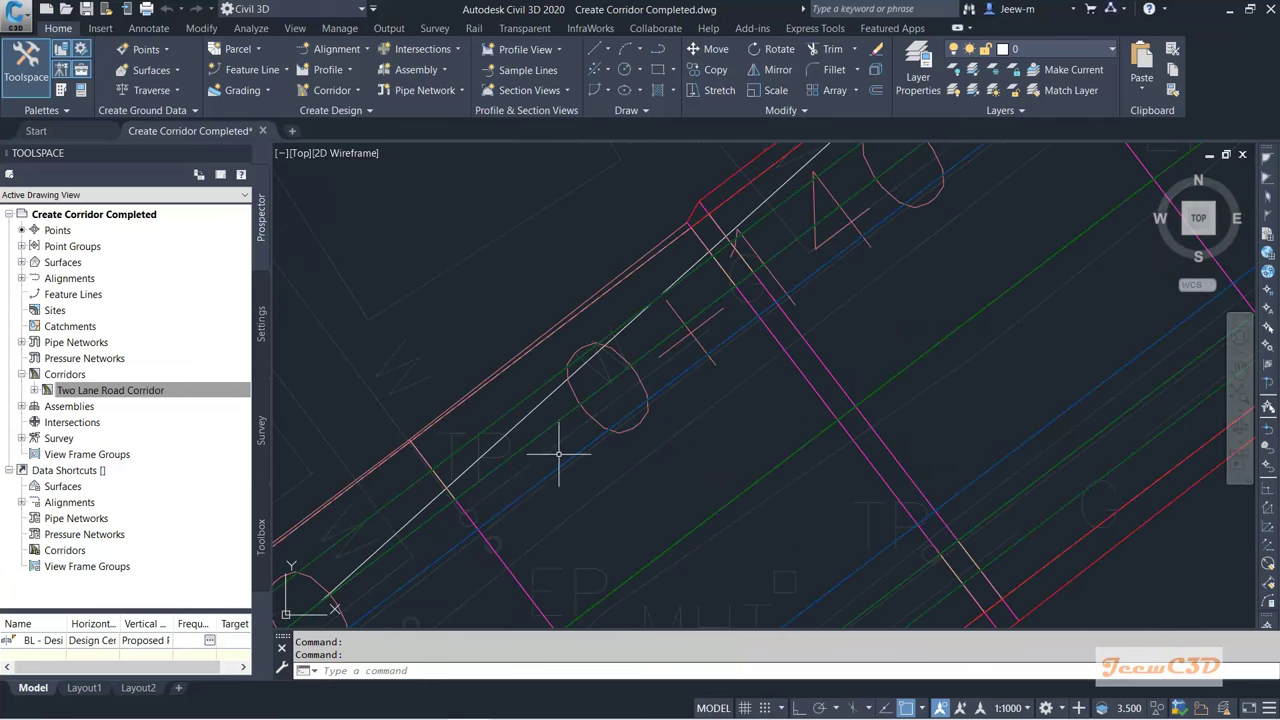
scroll(572, 454, up, 3)
mouse_move(580, 455)
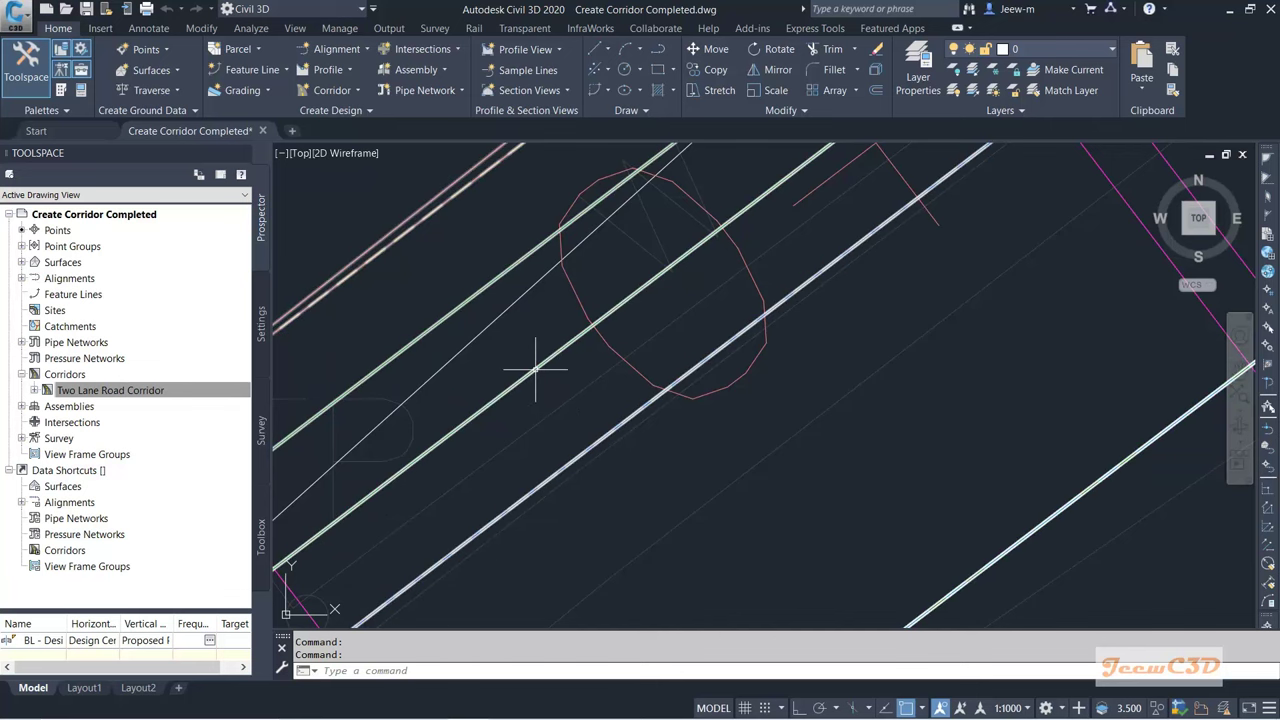
mouse_move(535, 368)
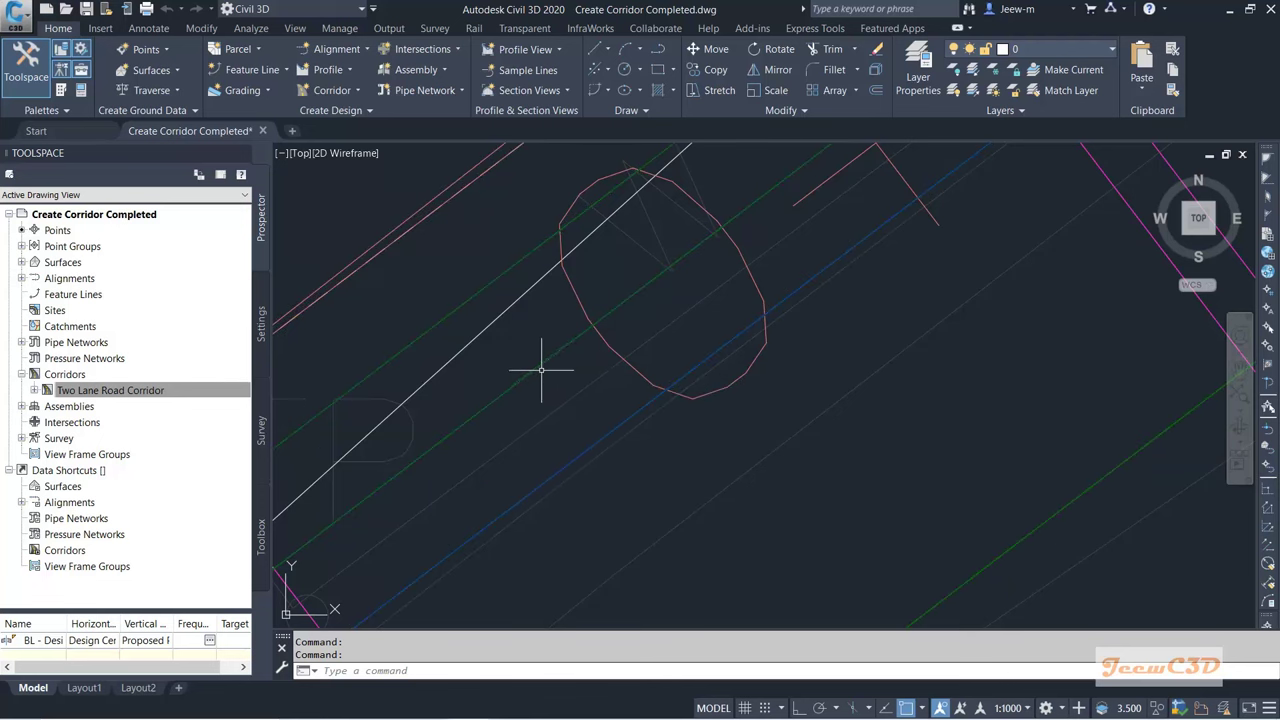
scroll(577, 360, down, 4)
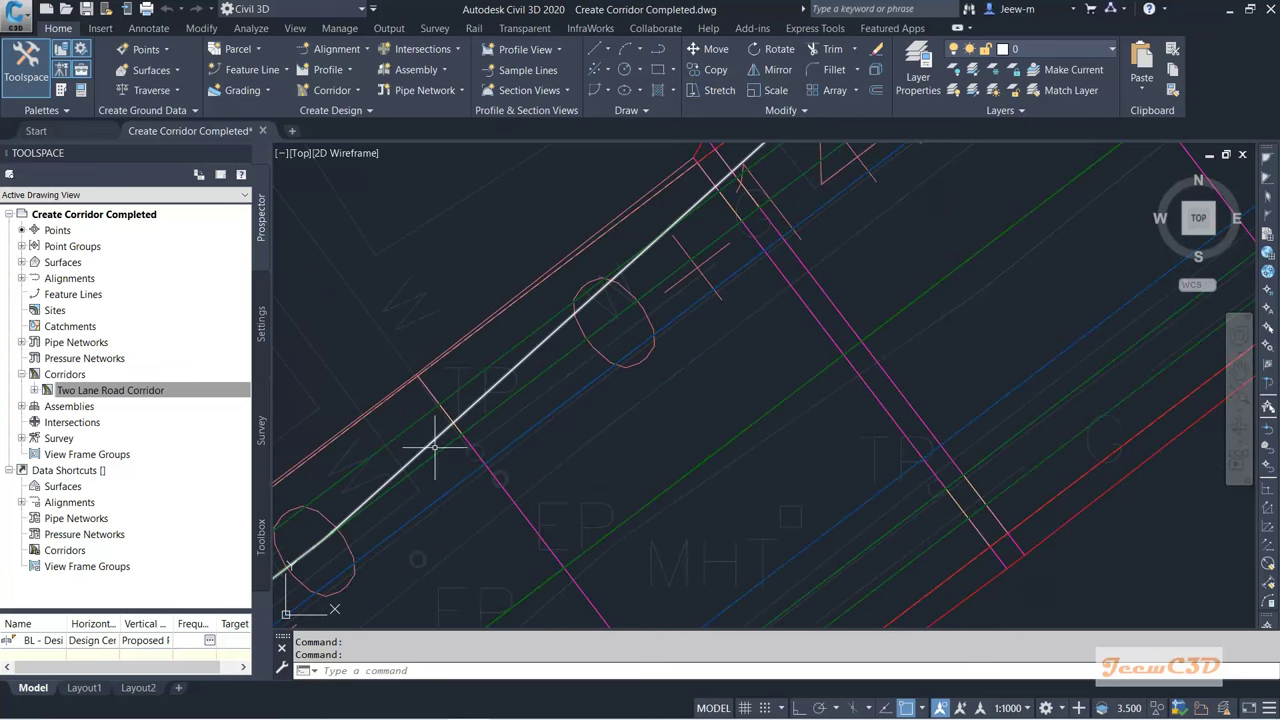
scroll(680, 230, down, 2)
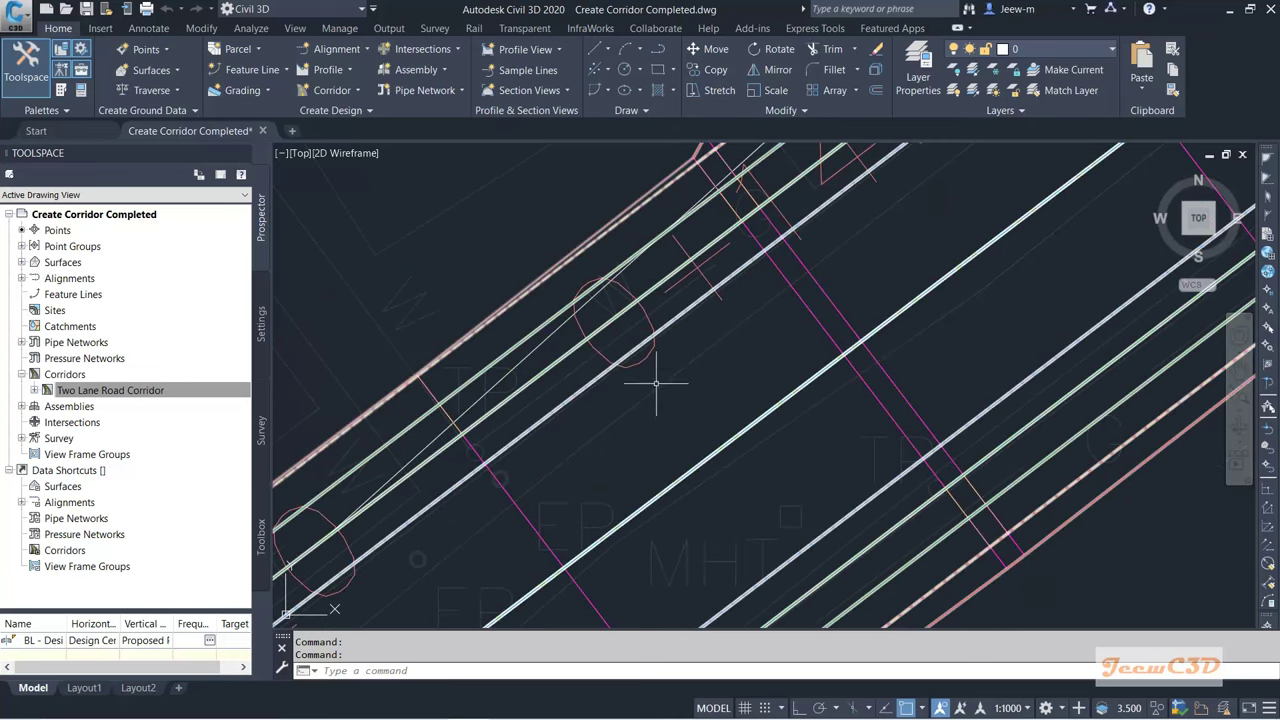
scroll(664, 400, down, 2)
scroll(664, 413, down, 3)
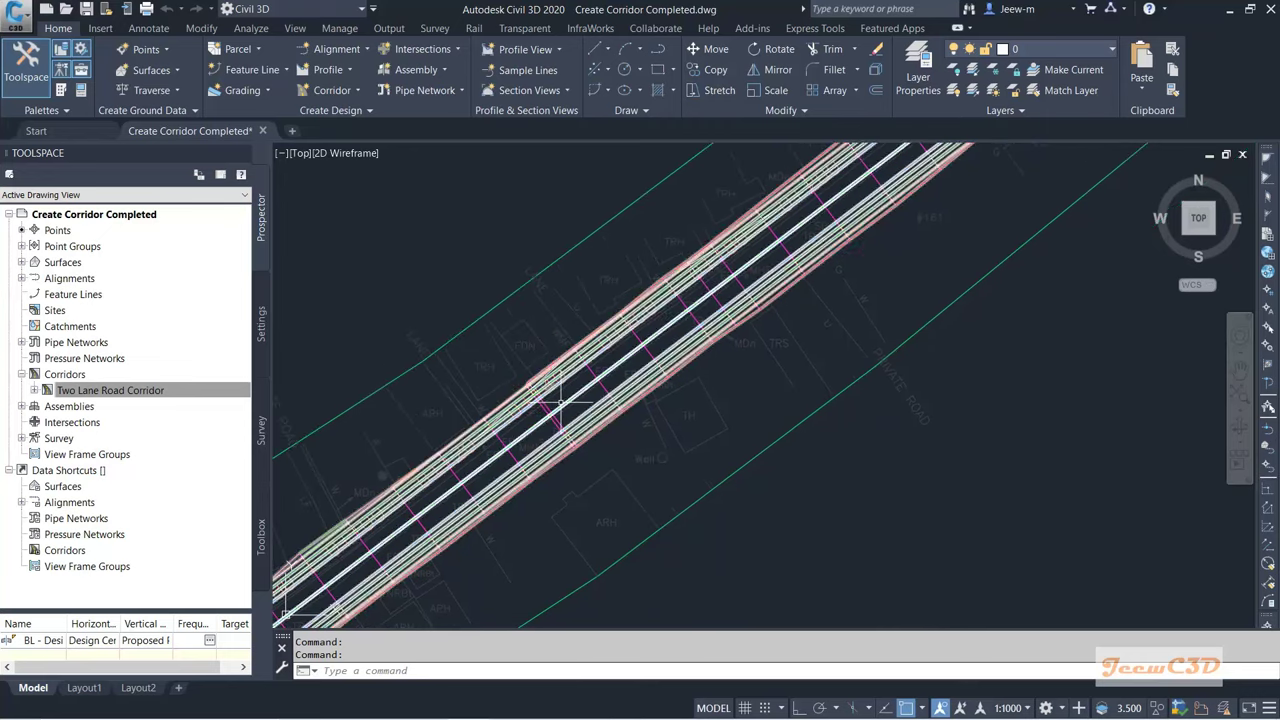
middle_drag(631, 437, 714, 429)
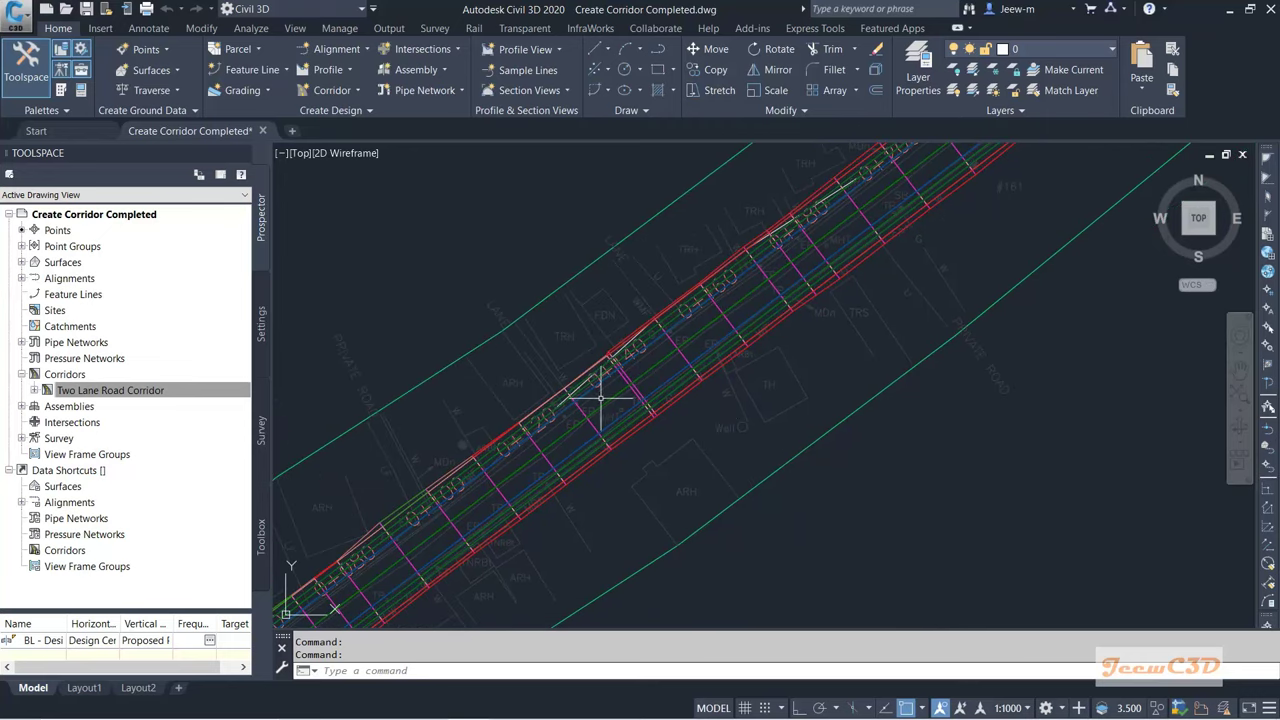
scroll(601, 398, up, 2)
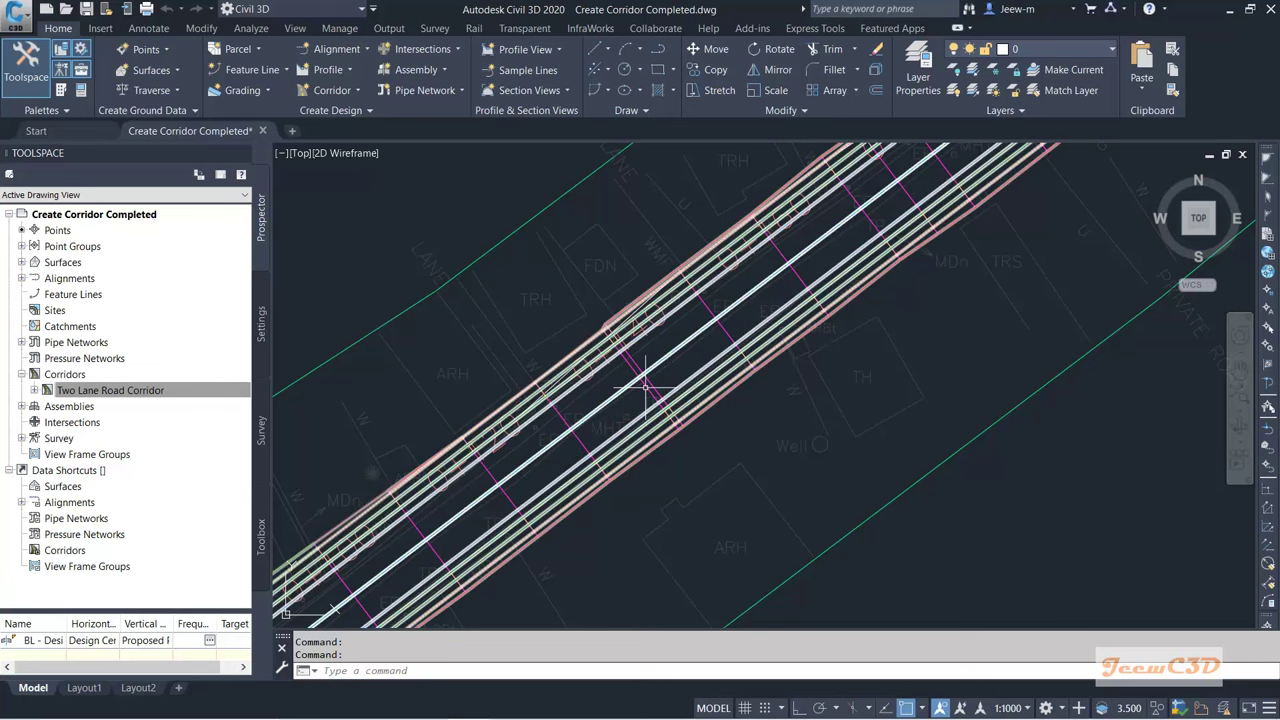
Step: Open the target mapping of the corridor's Two Lane Two way Road region and review the surface, width or offset, and slope or elevation targets
click(645, 387)
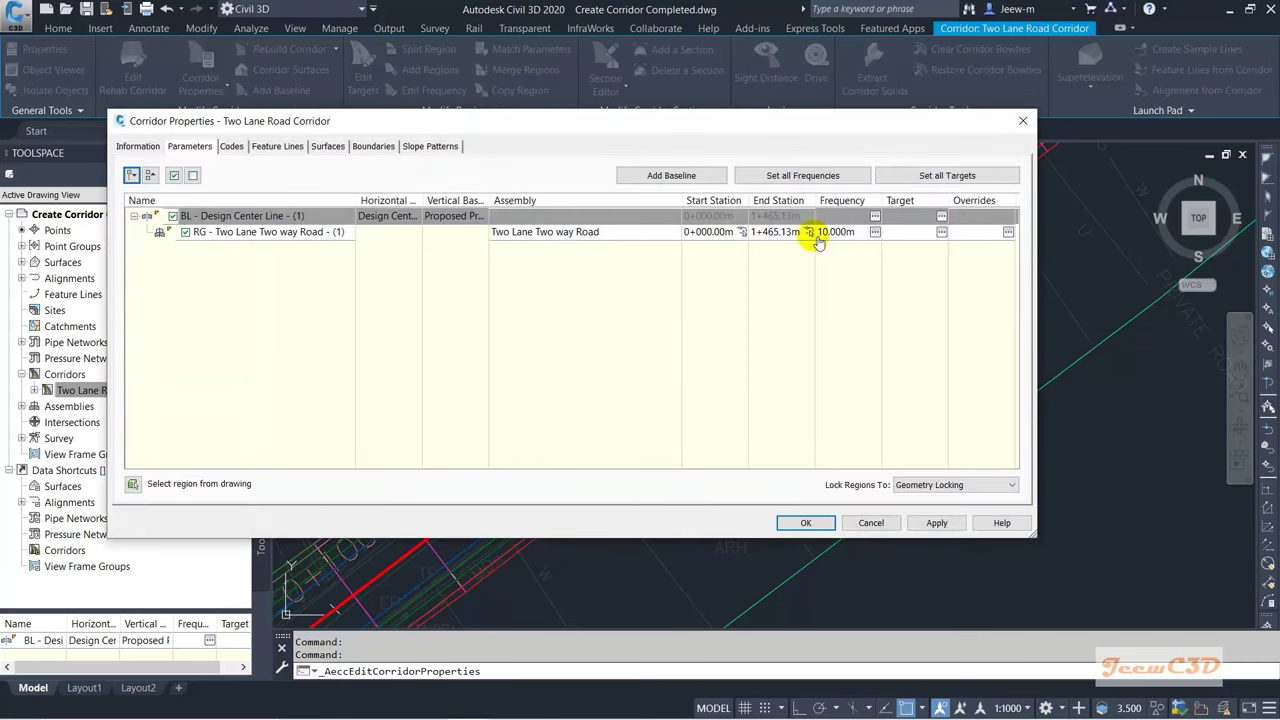
click(365, 237)
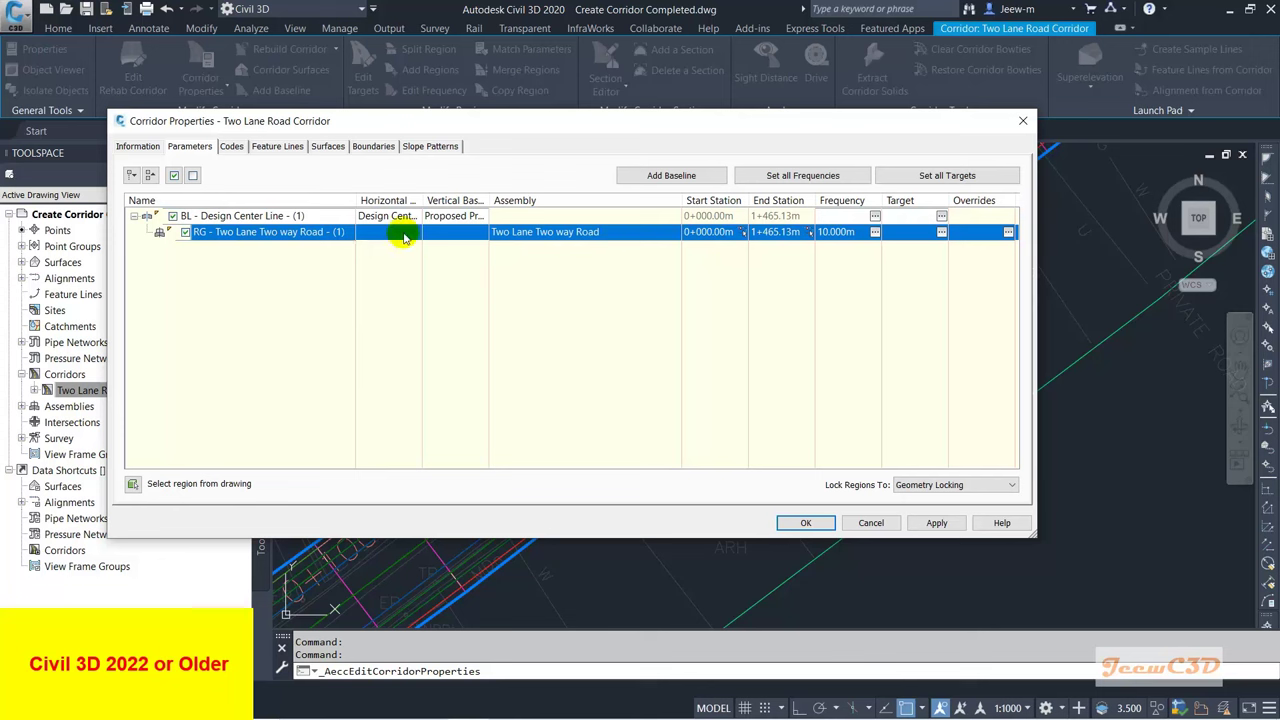
click(941, 232)
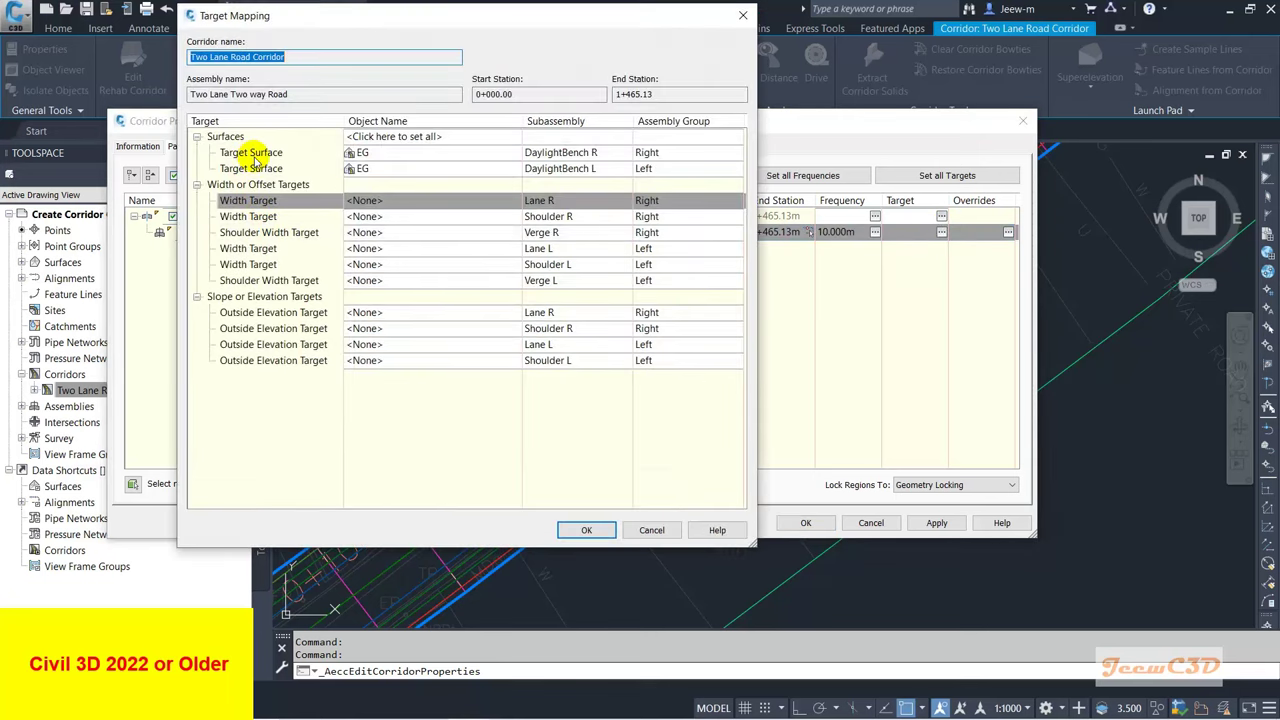
click(232, 137)
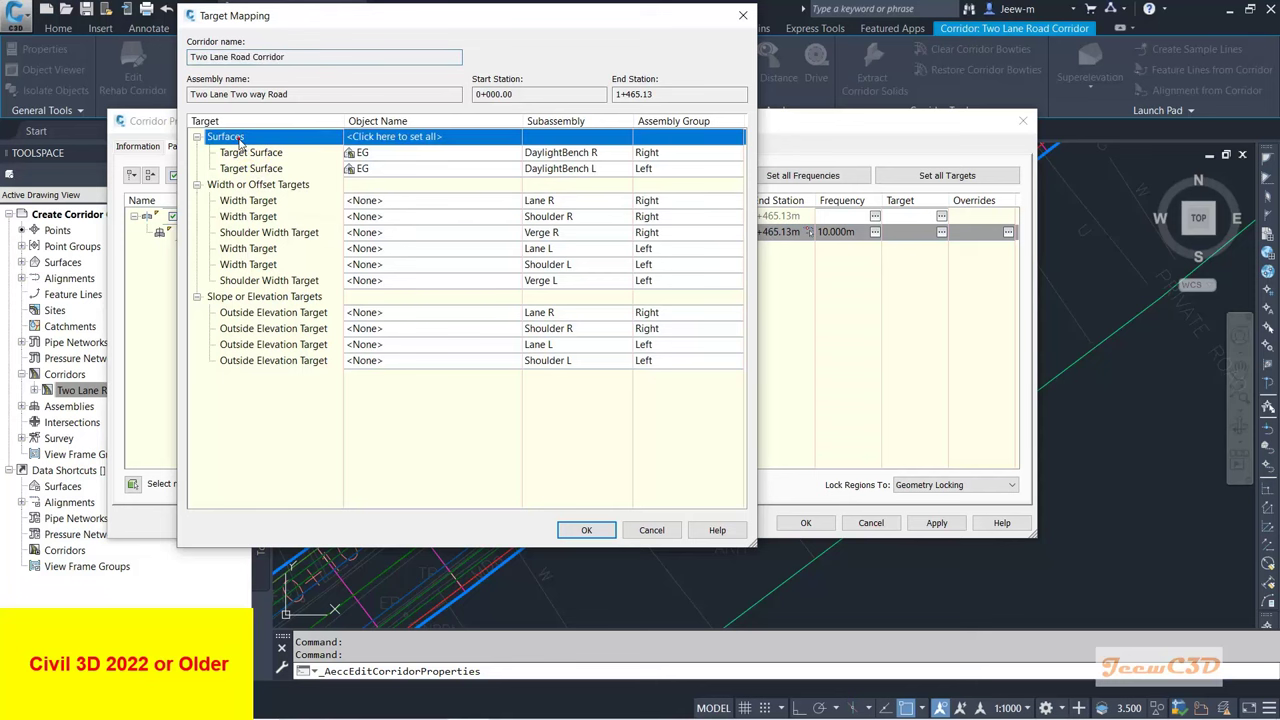
click(244, 188)
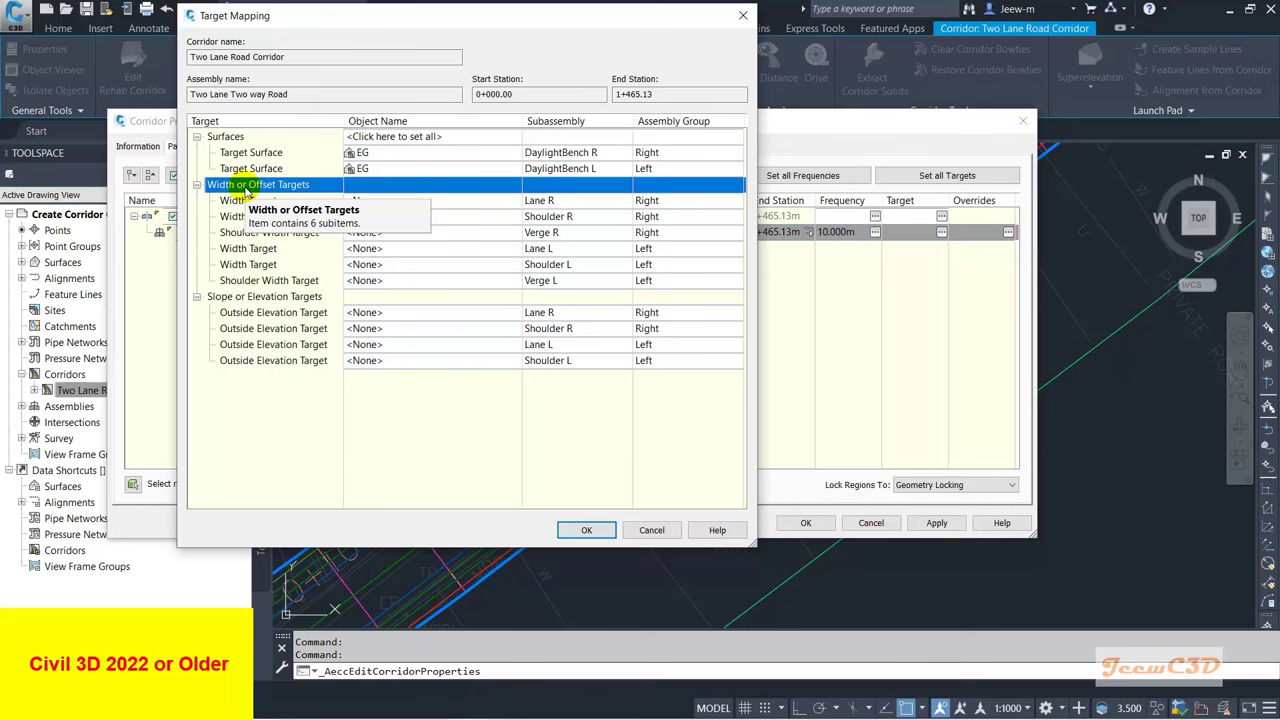
click(232, 137)
click(244, 186)
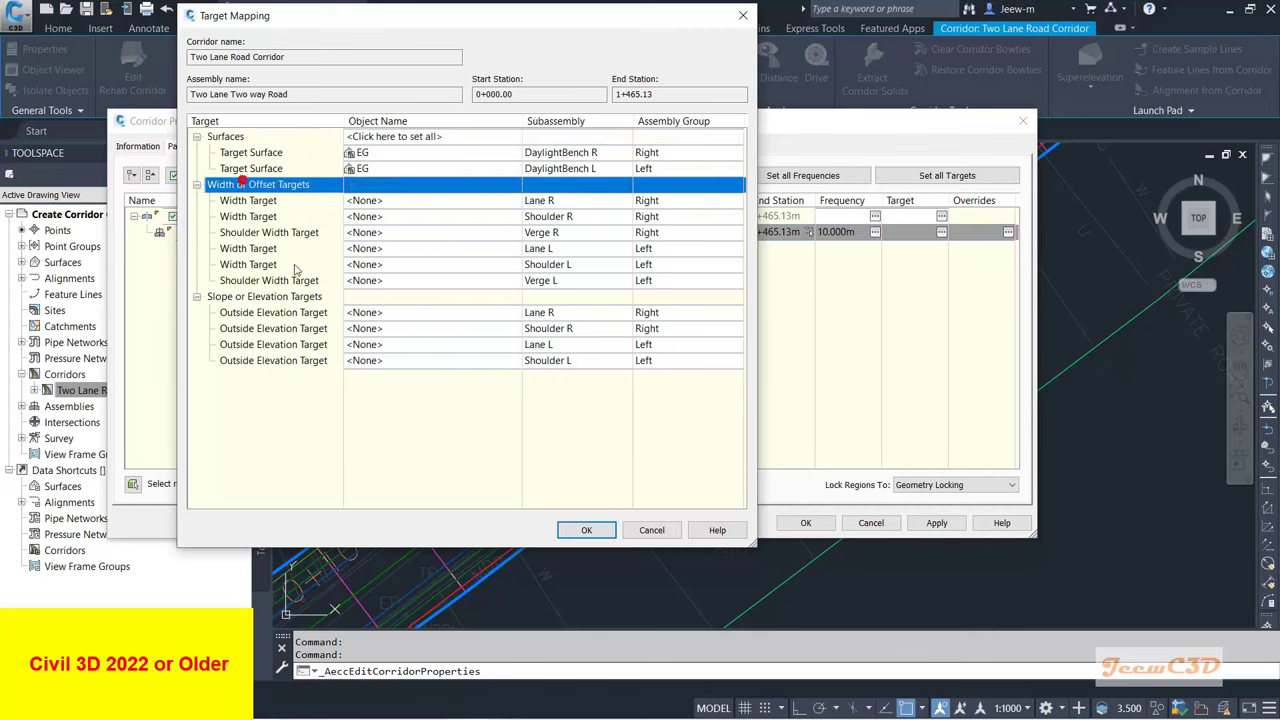
click(268, 298)
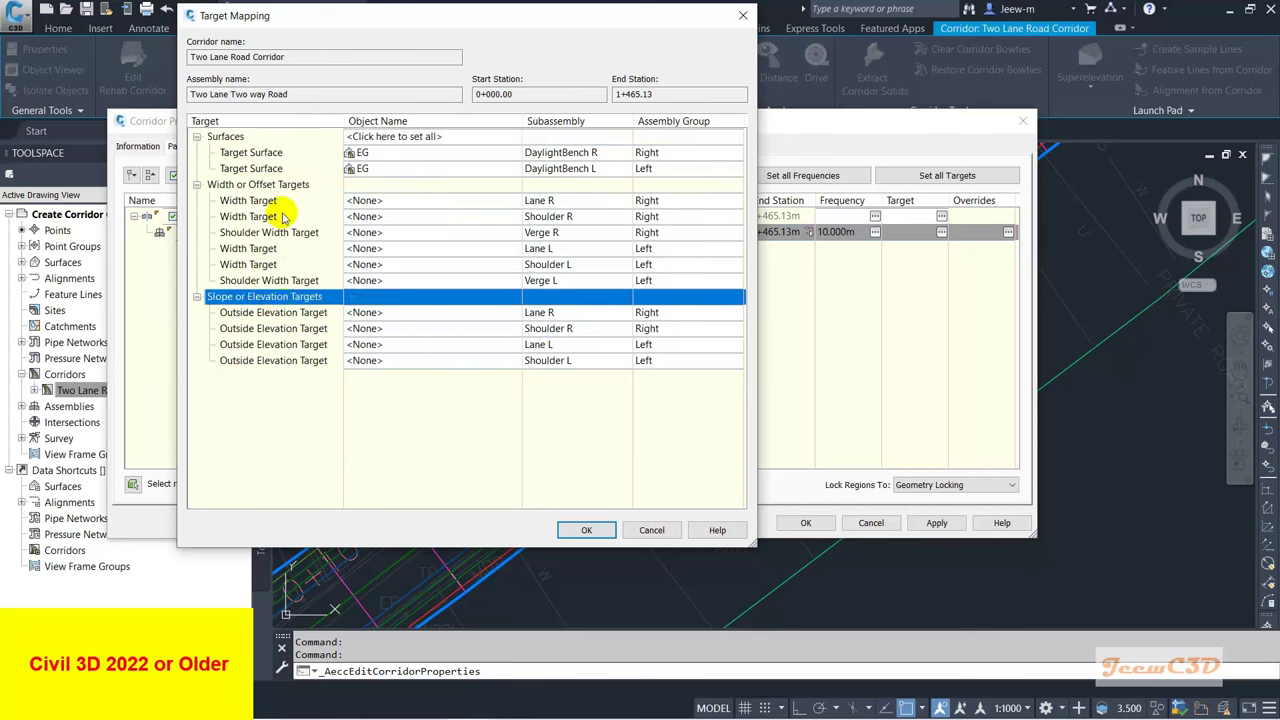
click(220, 137)
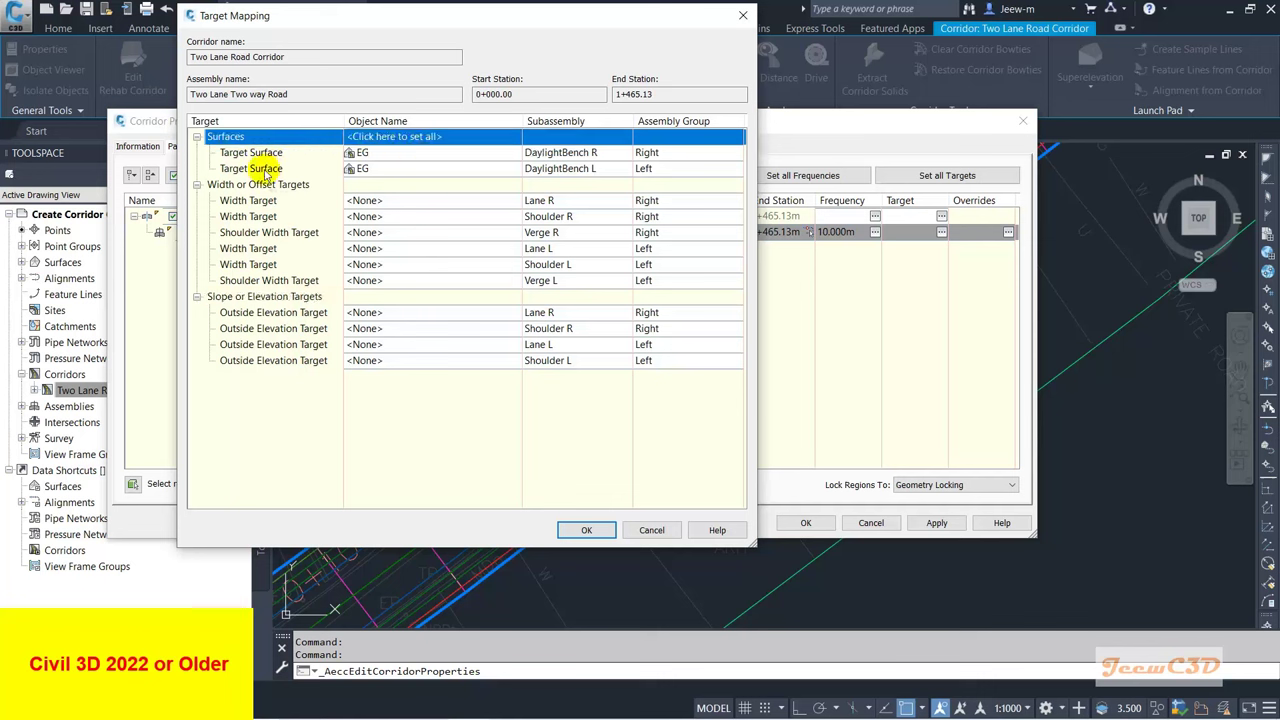
Step: Open the width target selection for the Lane R subassembly and move its dialog clear of the target list
click(250, 200)
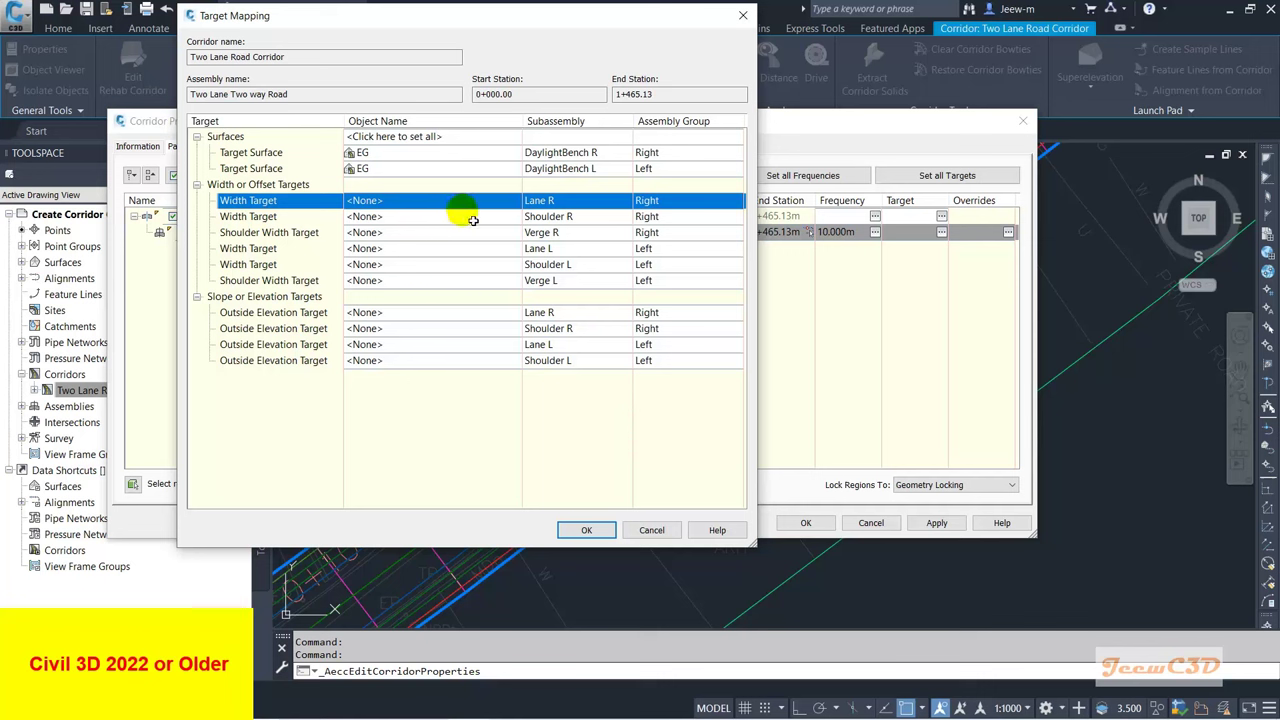
drag(463, 206, 419, 268)
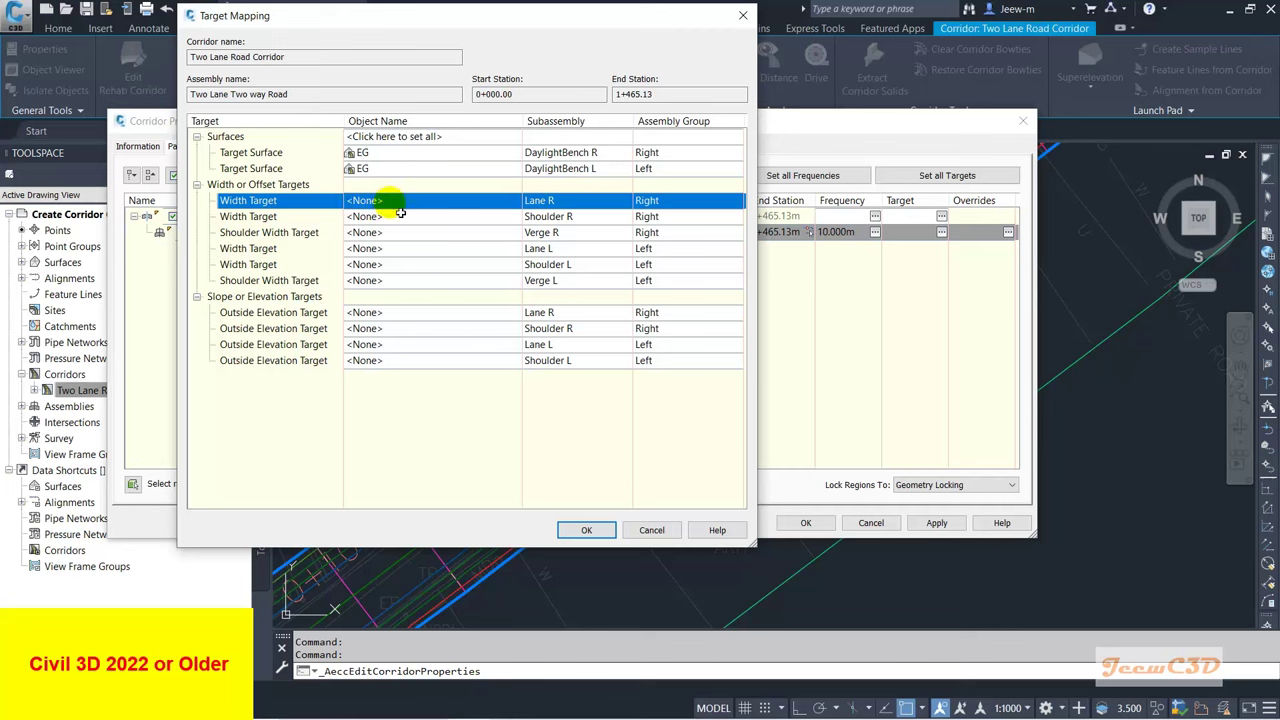
drag(385, 203, 380, 208)
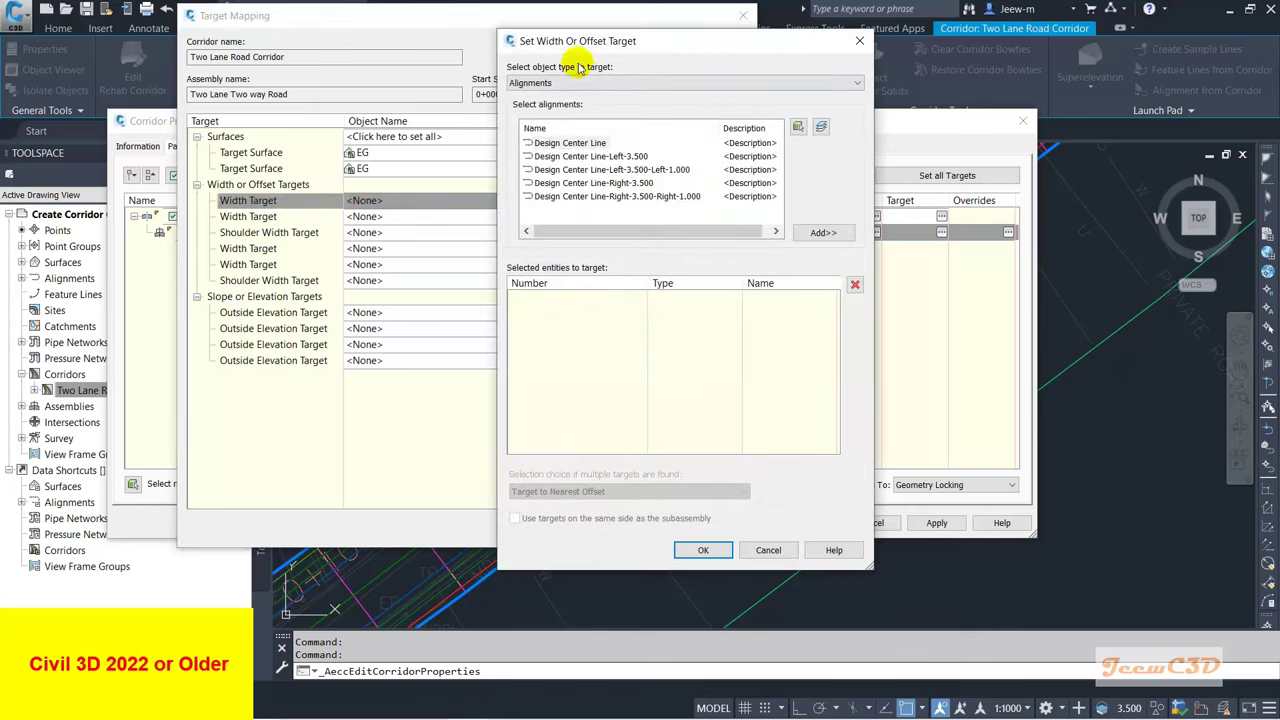
drag(641, 47, 769, 55)
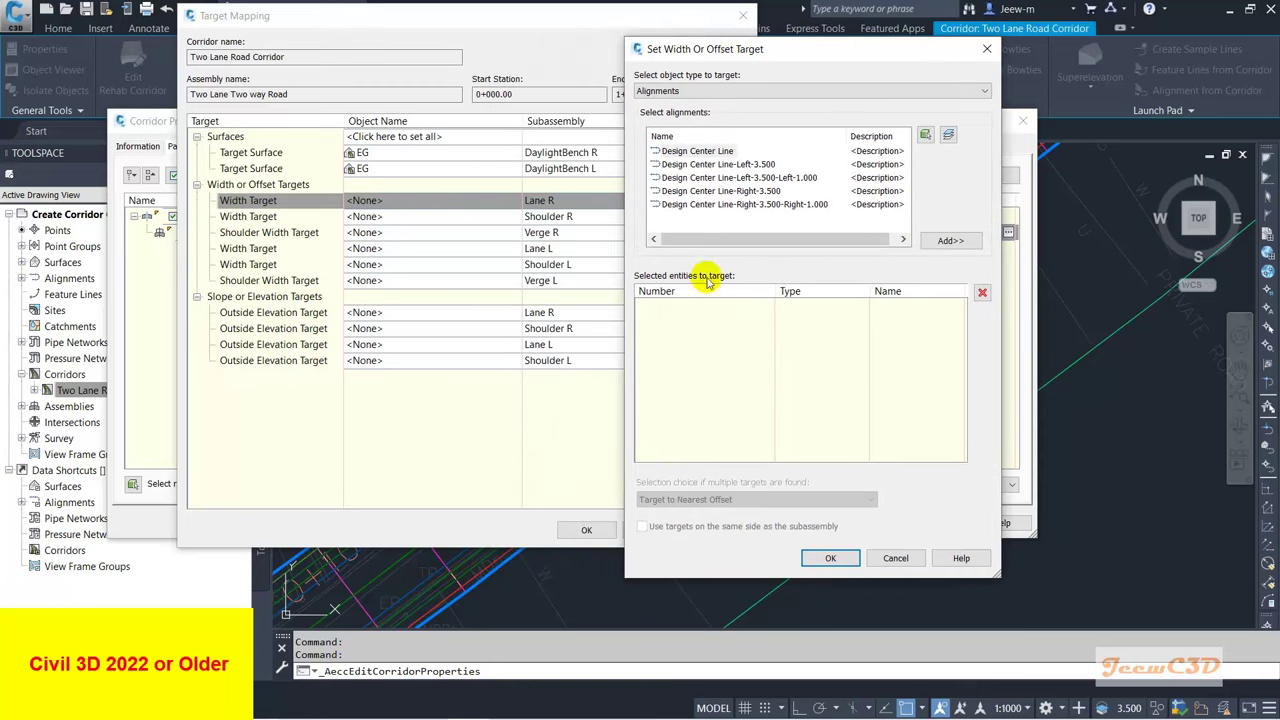
Step: View the feature lines, survey figures and polylines option for the Lane R width target, and return the object type to Alignments
click(737, 191)
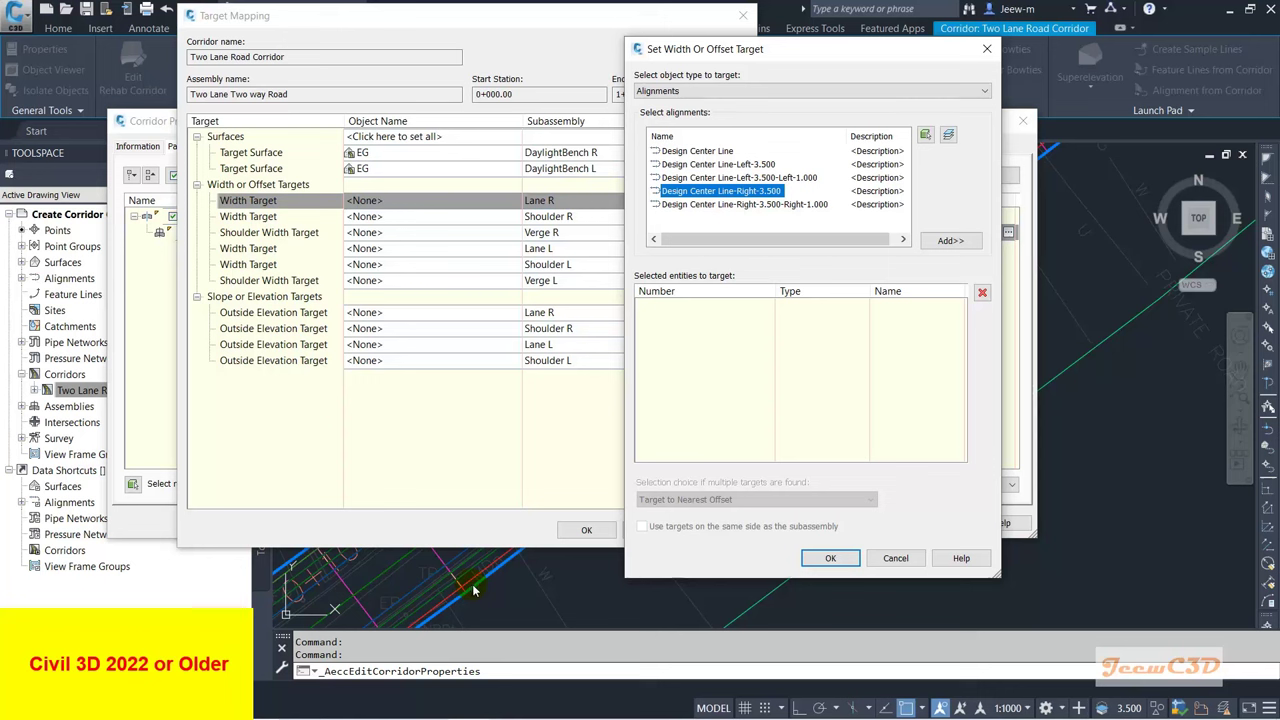
click(792, 90)
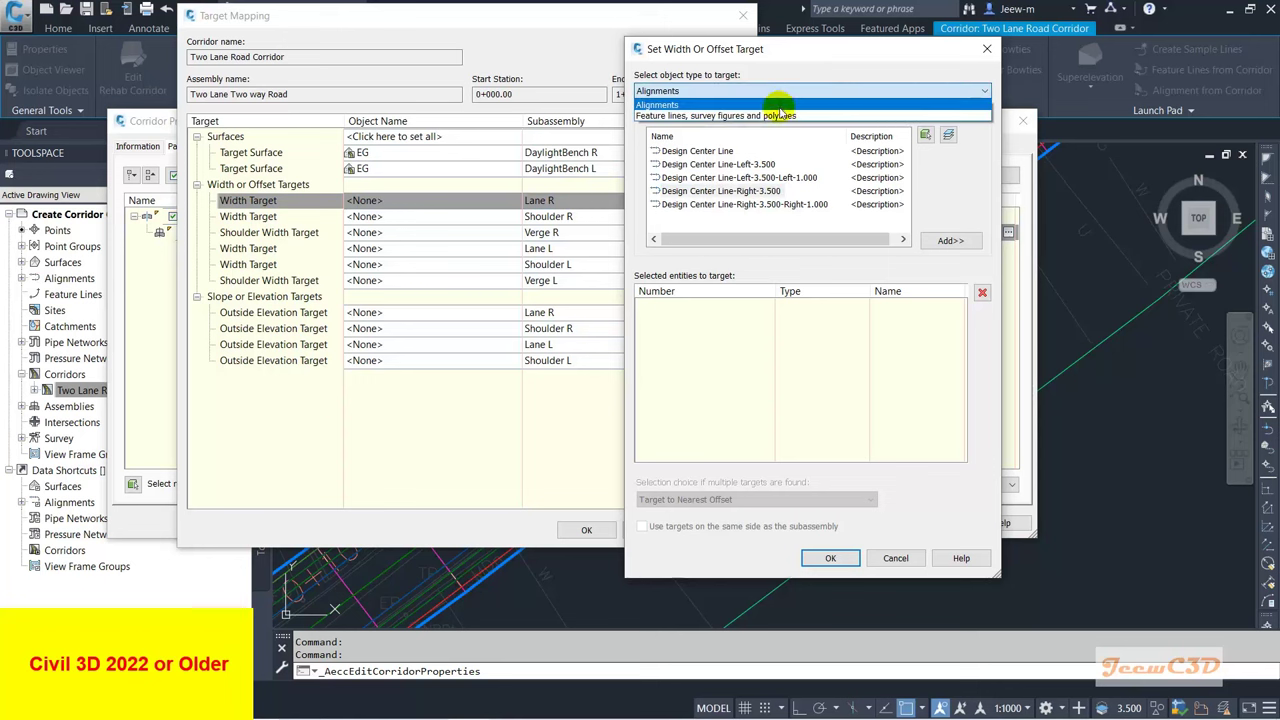
click(776, 115)
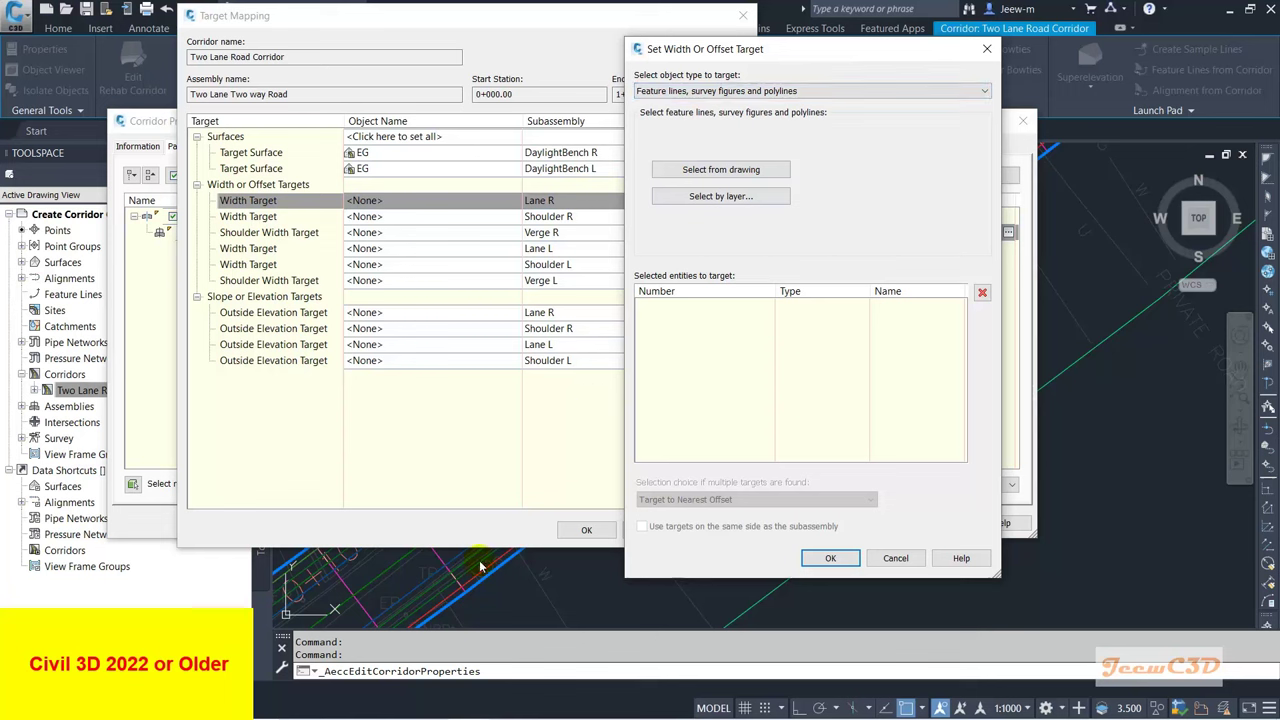
click(820, 90)
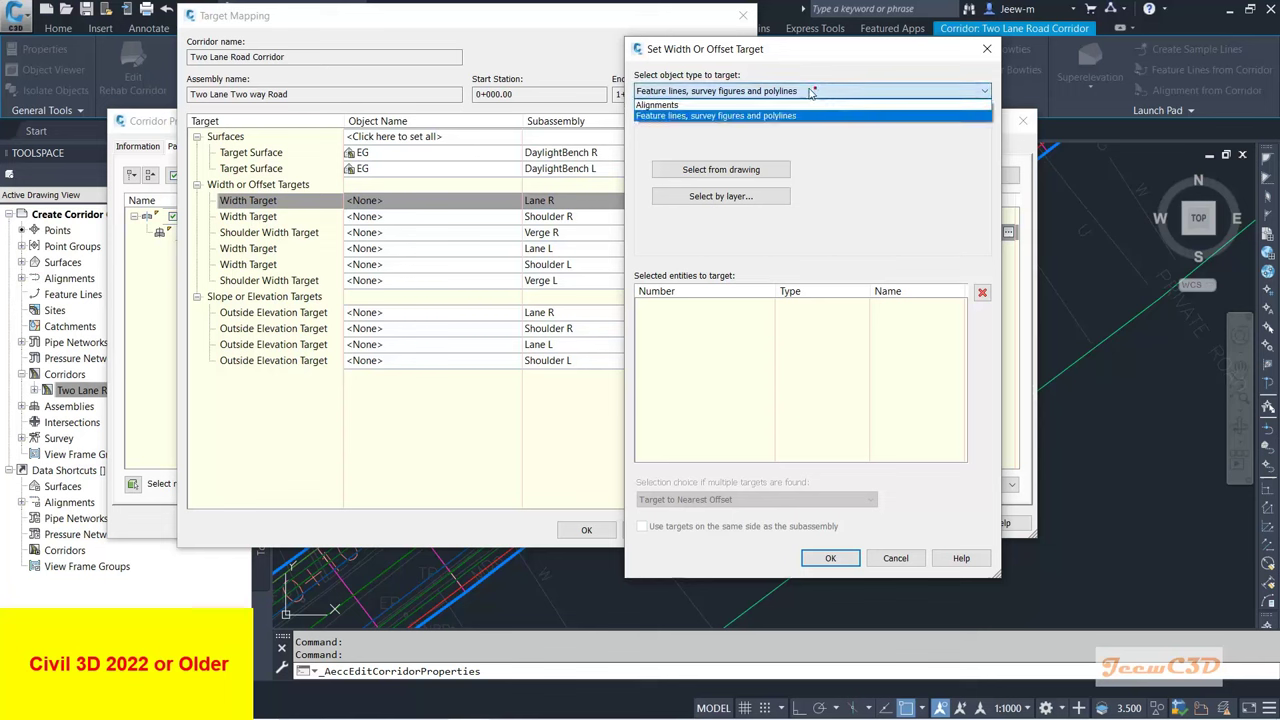
click(712, 105)
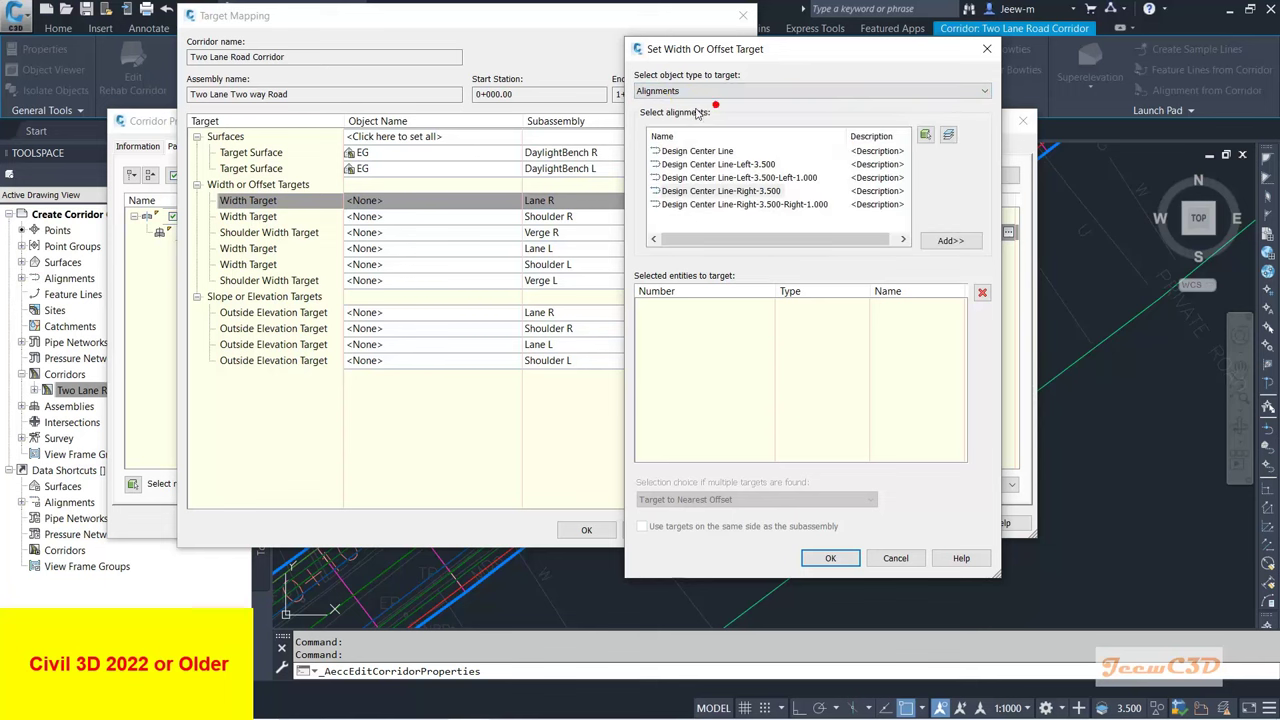
Step: Set the Design Center Line-Right-3.500 alignment as the width target of the Lane R subassembly
click(724, 191)
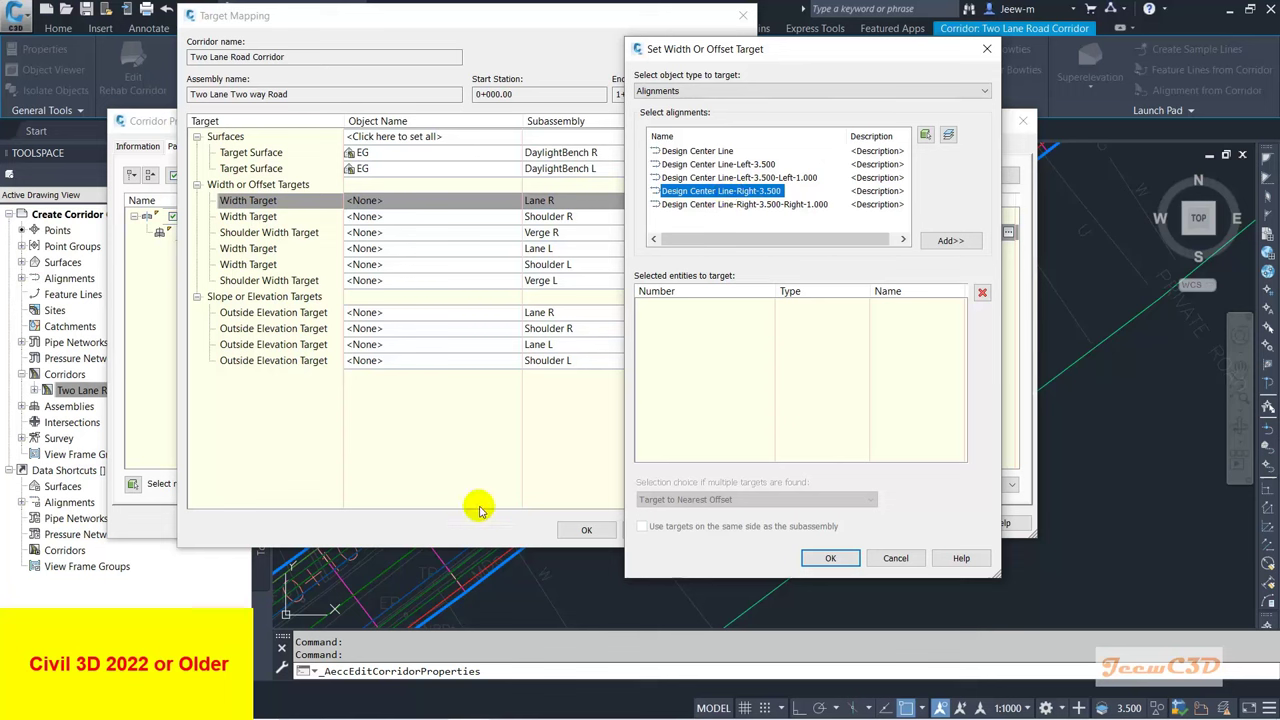
click(952, 241)
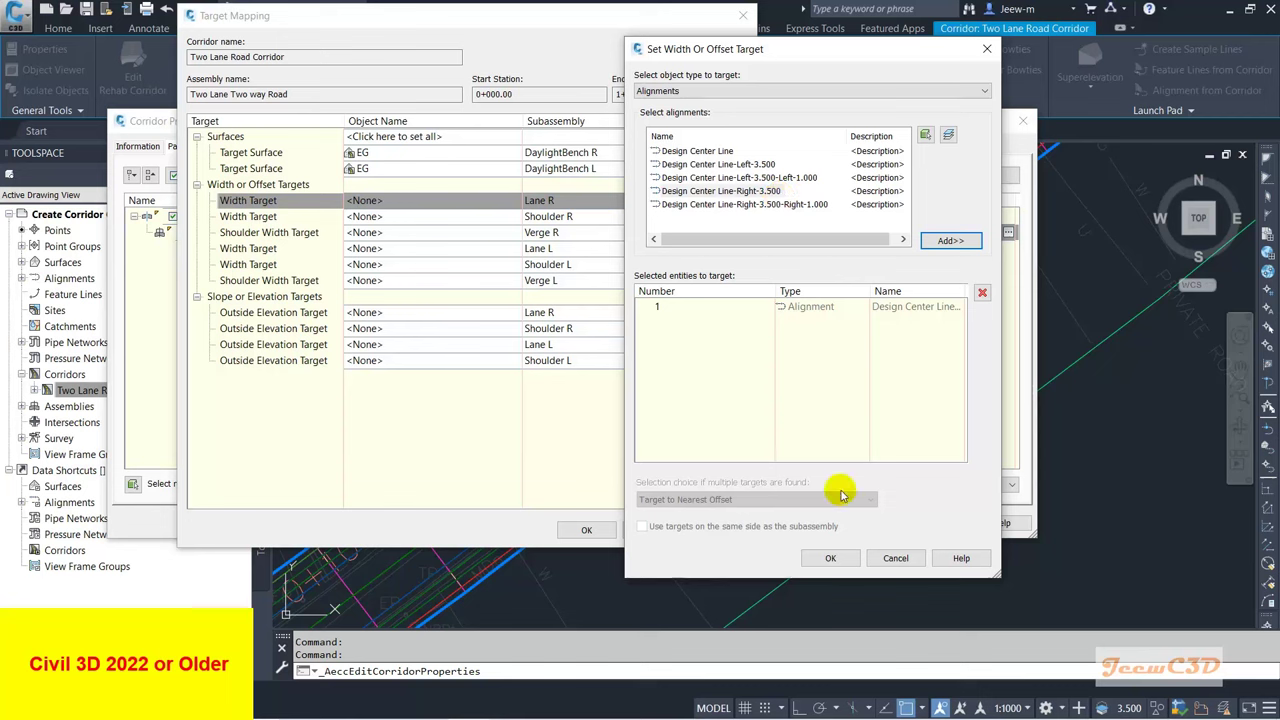
click(830, 557)
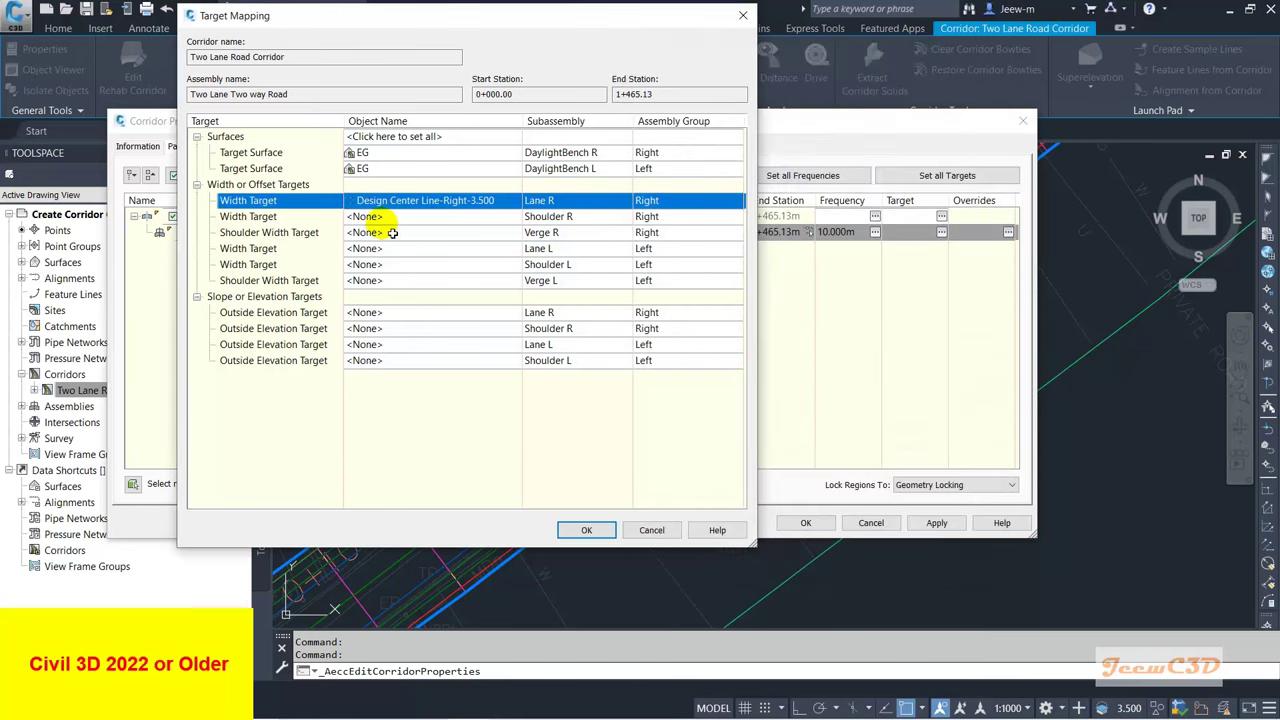
Step: Open the width target selection for the Shoulder R subassembly and select the Design Center Line-Right-3.500-Right-1.000 alignment
click(370, 216)
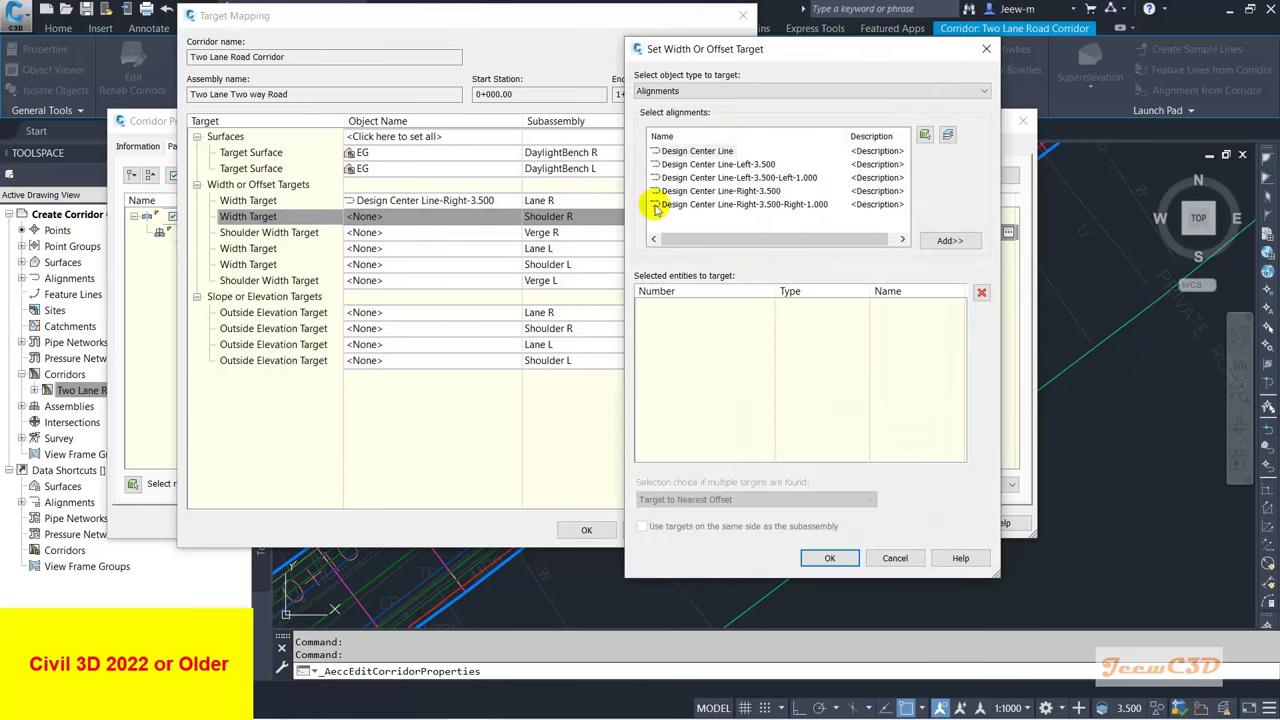
click(762, 205)
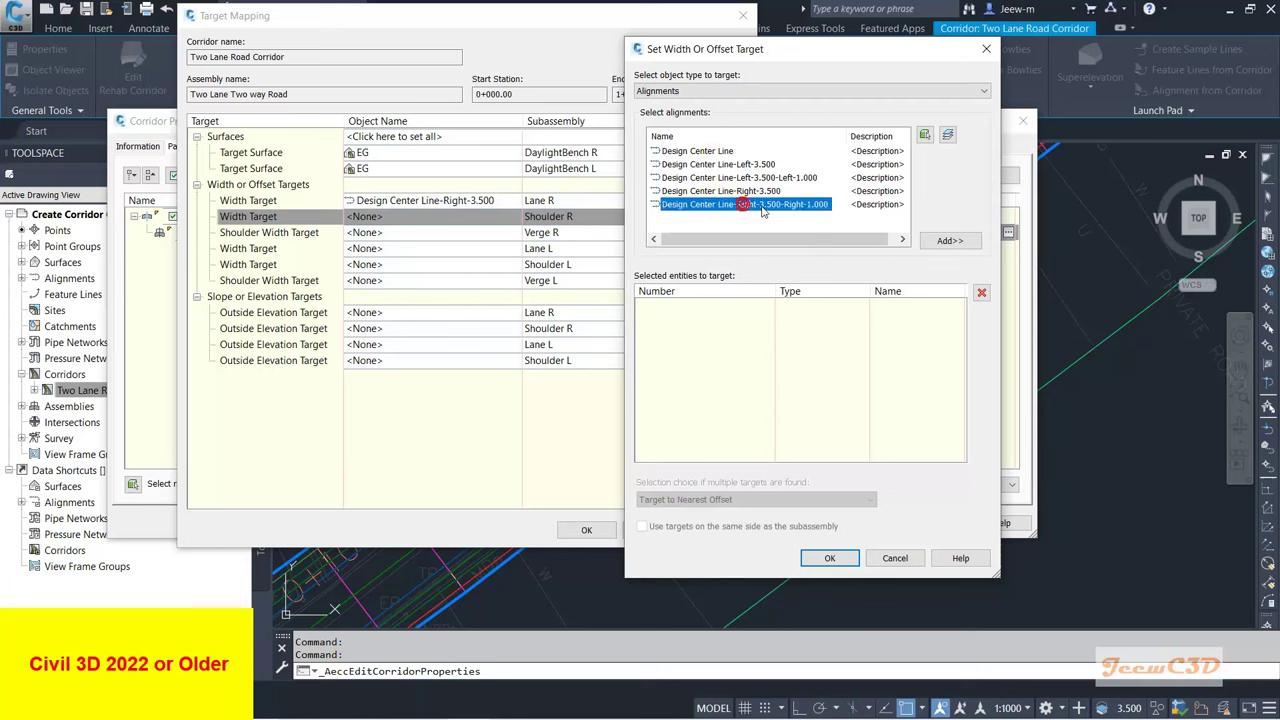
click(925, 136)
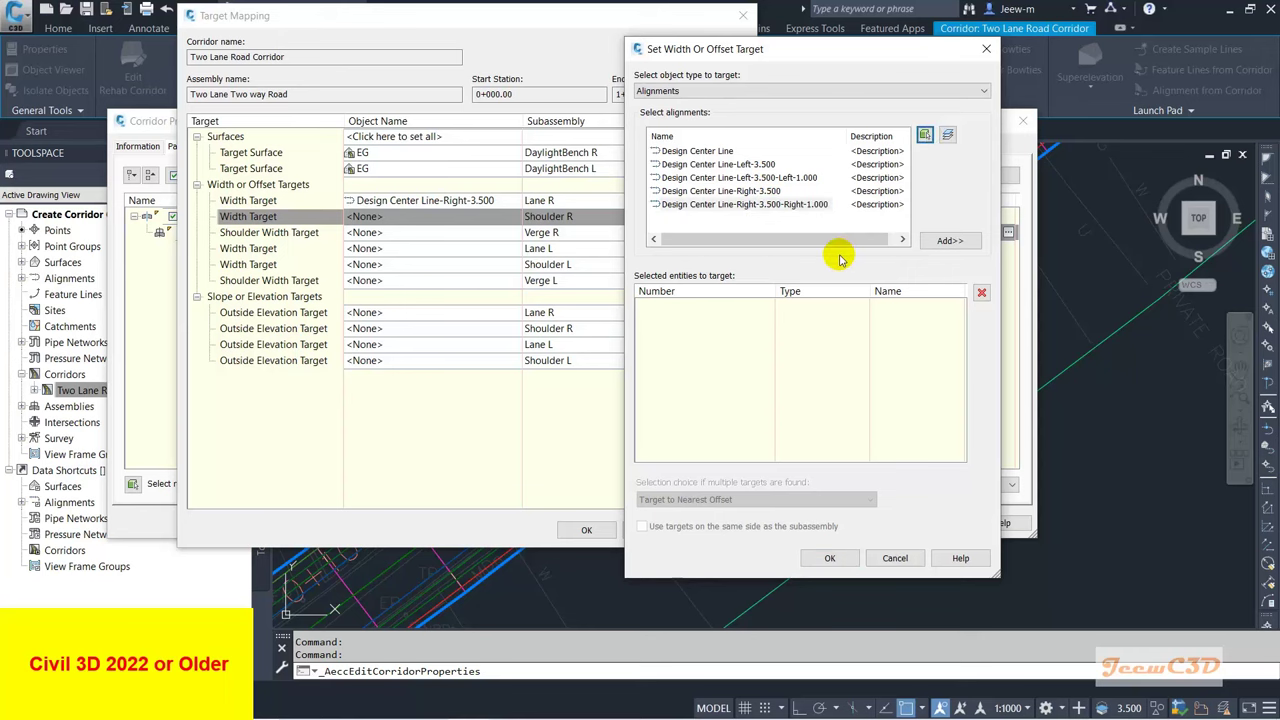
click(925, 135)
scroll(466, 489, up, 5)
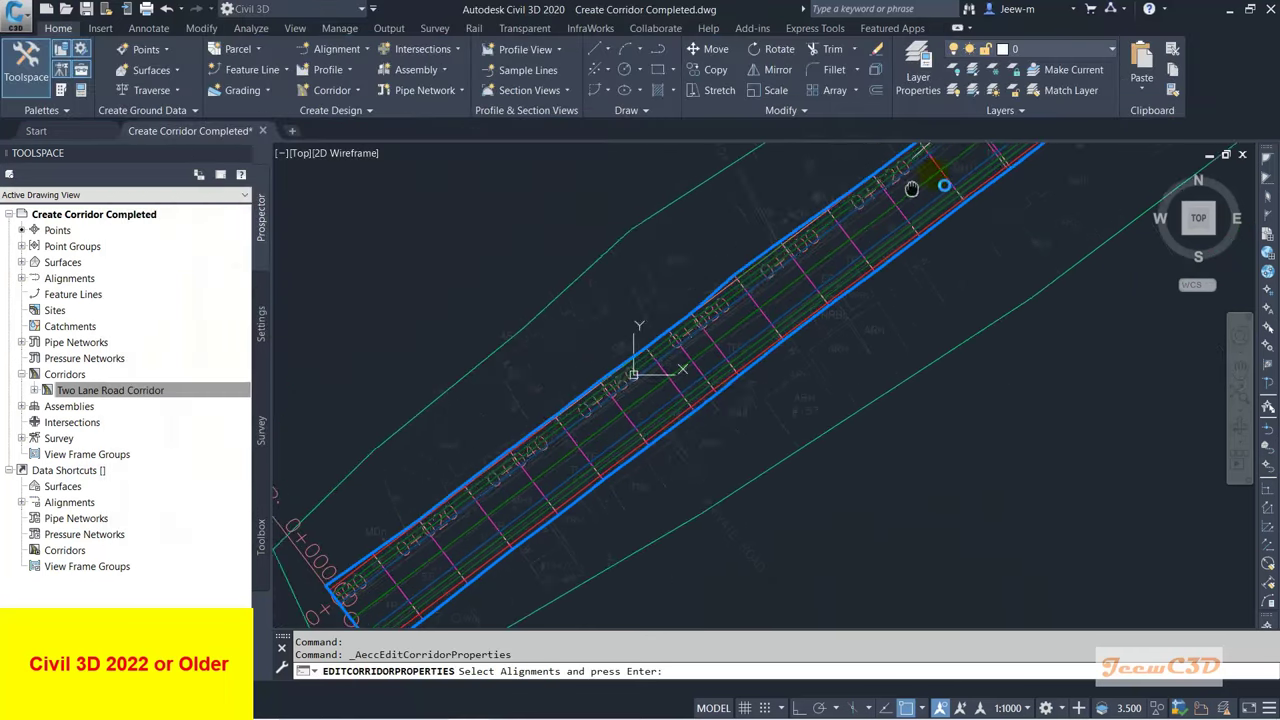
scroll(649, 481, up, 4)
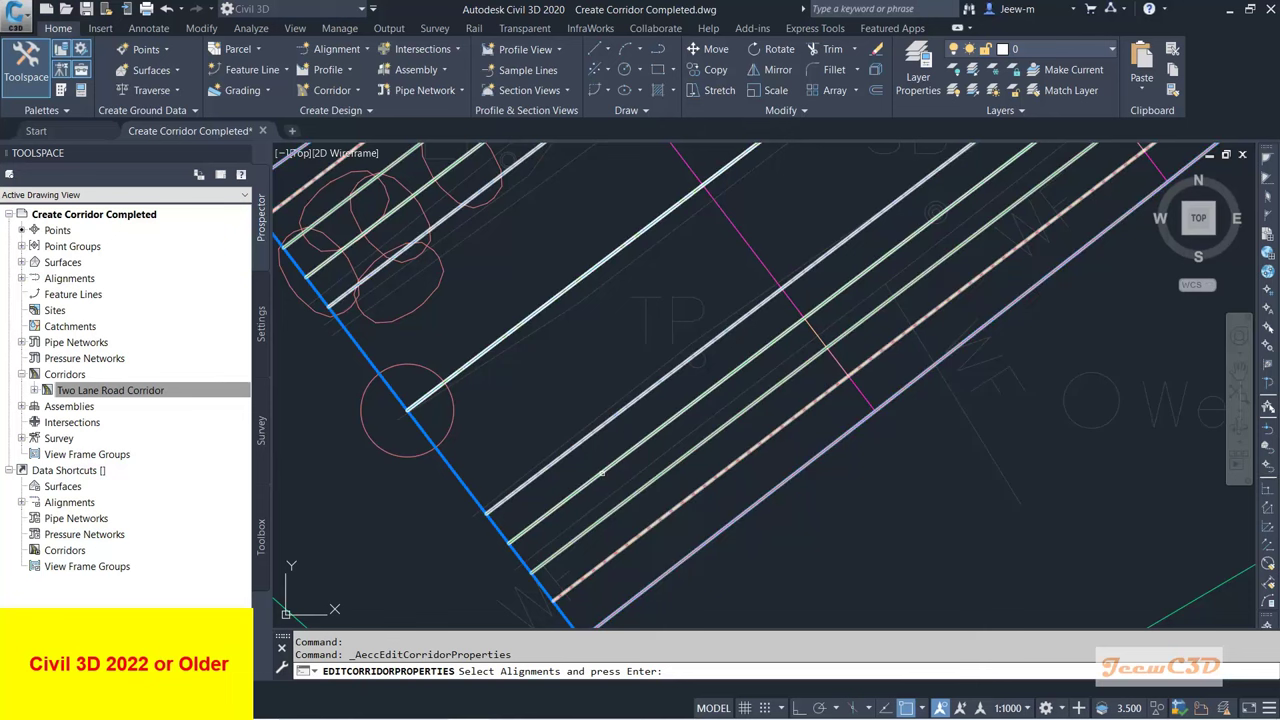
scroll(600, 470, down, 3)
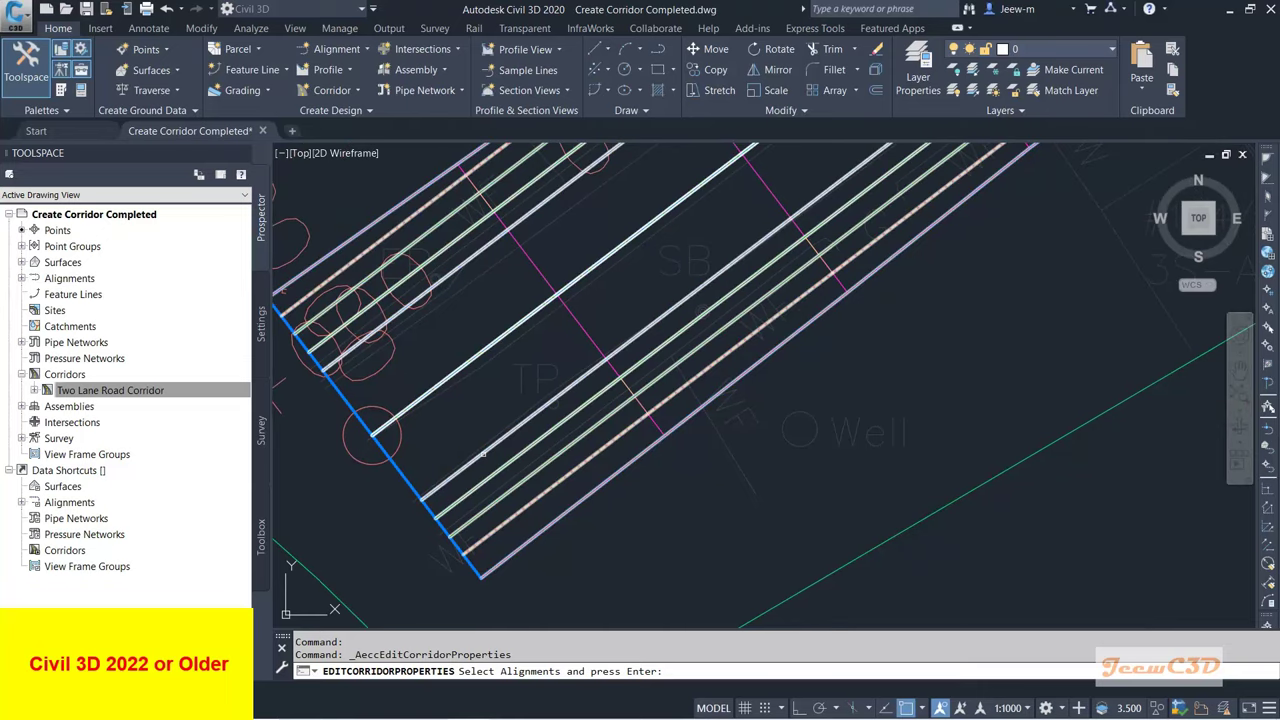
key(Escape)
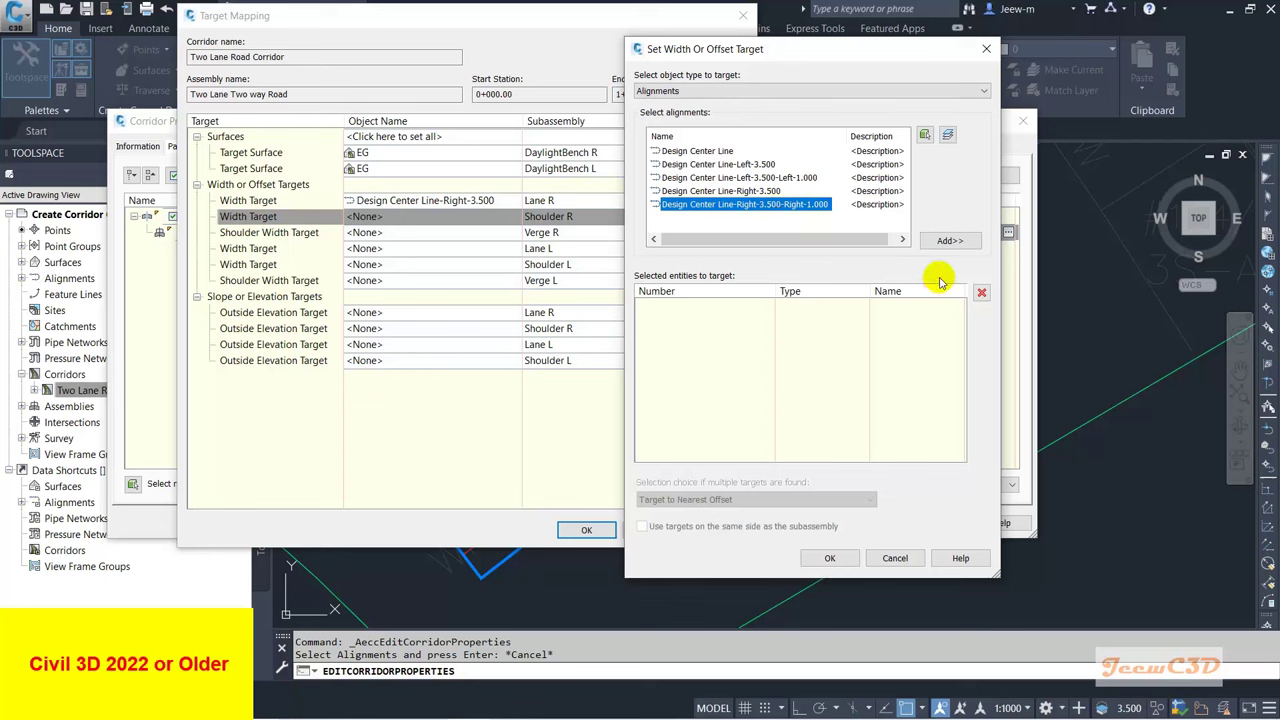
Step: Set the selected Design Center Line-Right-3.500-Right-1.000 alignment as the width target of the Shoulder R subassembly
click(958, 242)
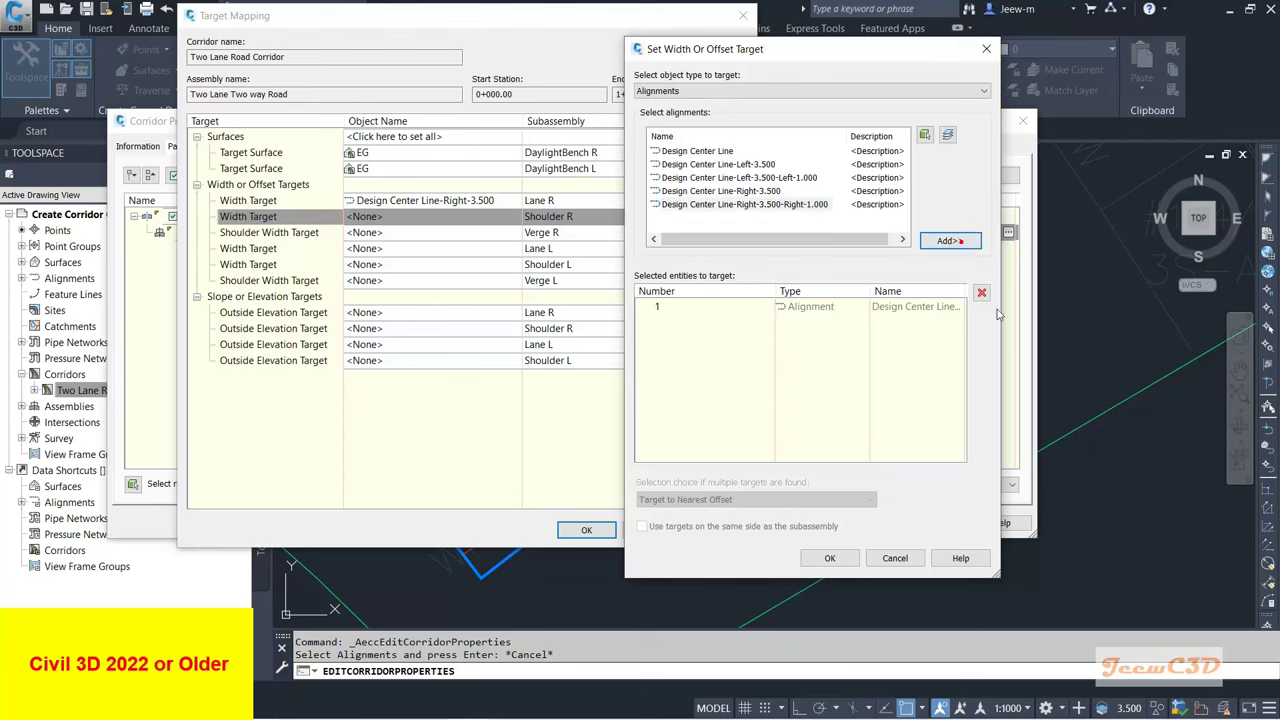
click(825, 562)
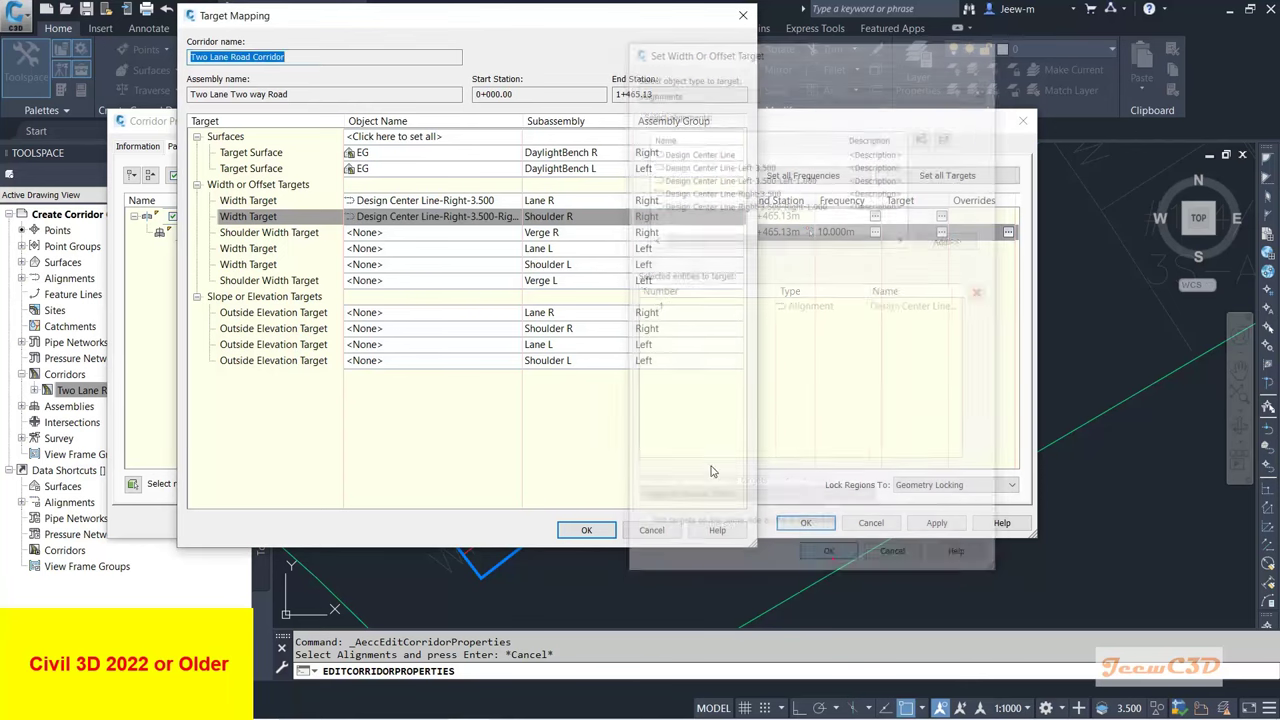
click(296, 238)
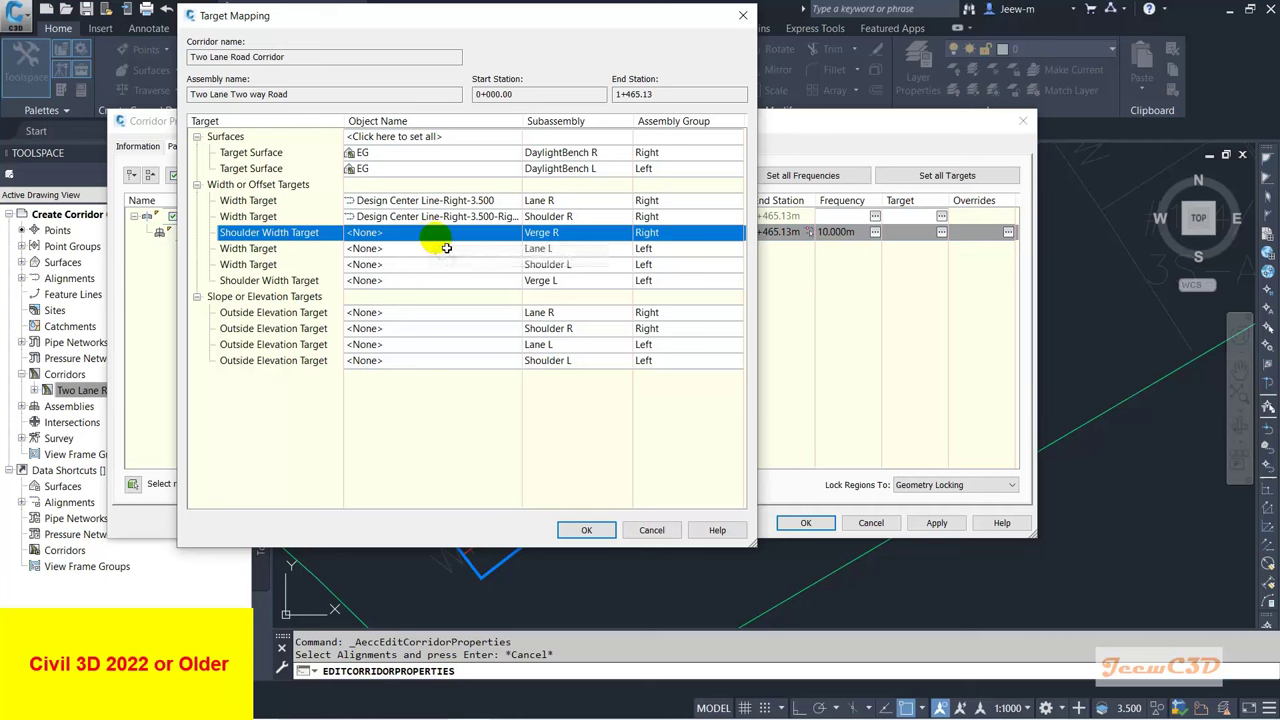
Step: Set the Design Center Line-Left-3.500 alignment as the width target of the Lane L subassembly
click(277, 250)
click(380, 250)
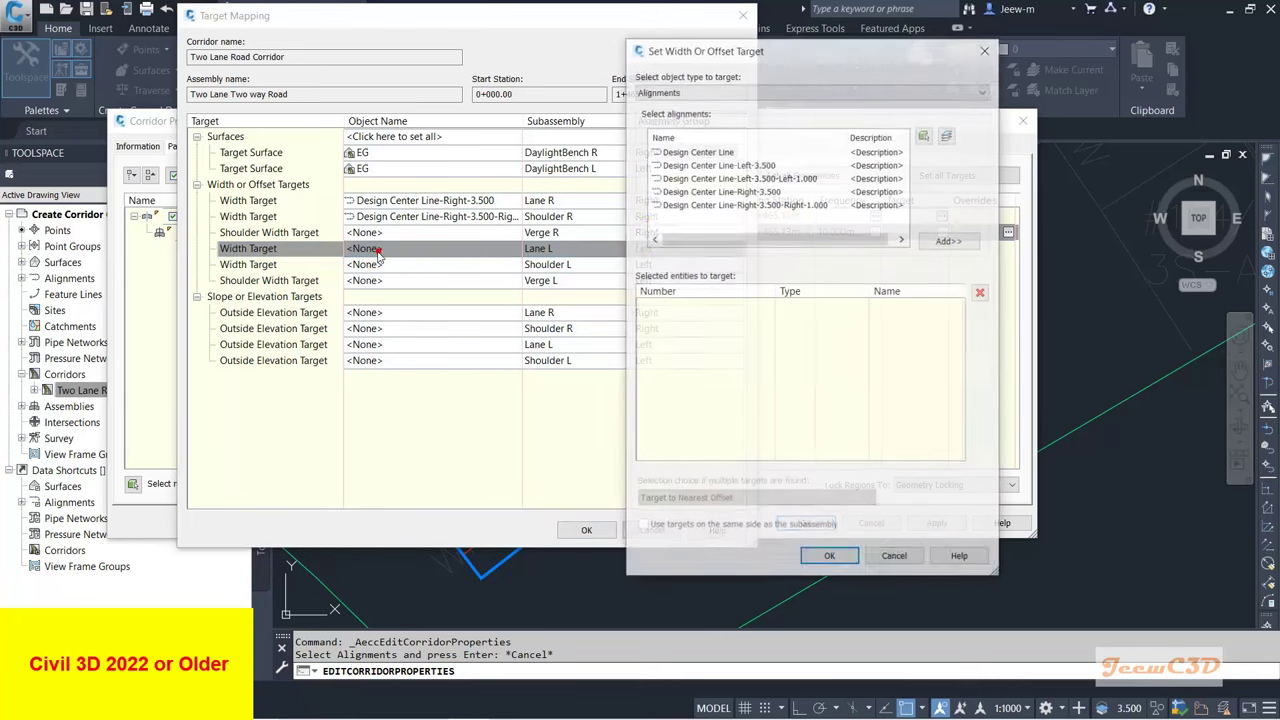
click(712, 165)
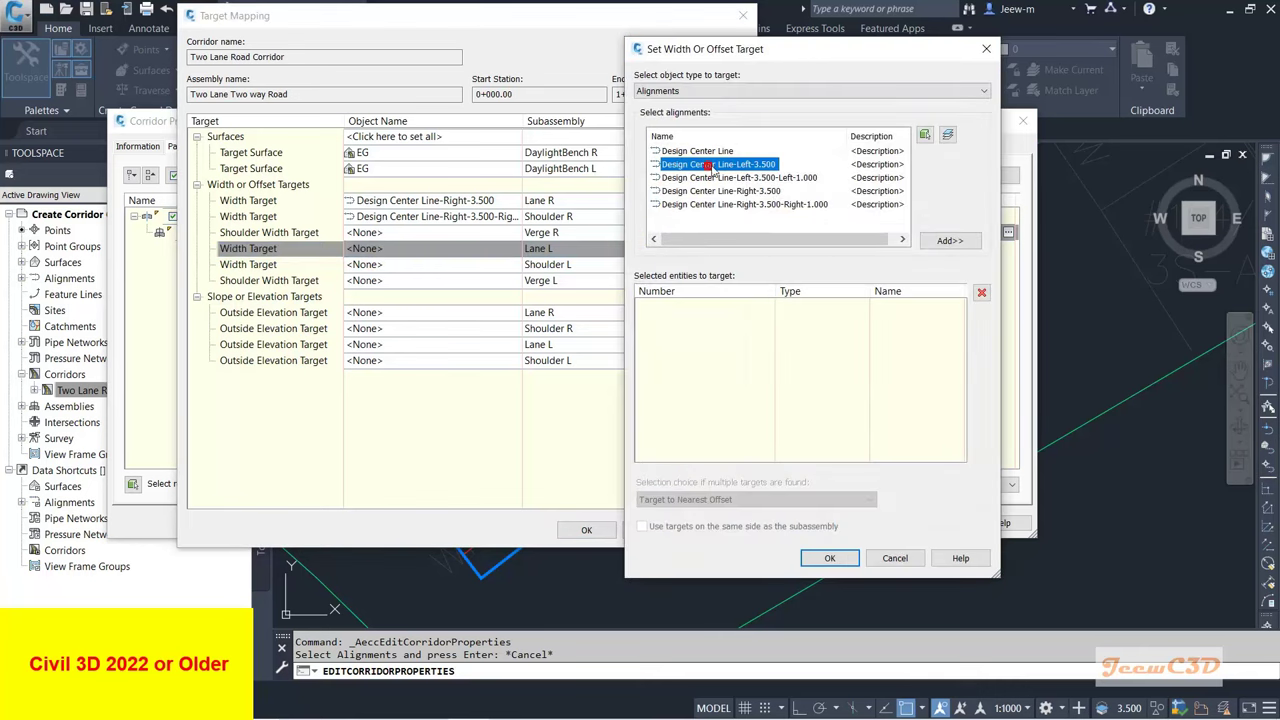
click(949, 240)
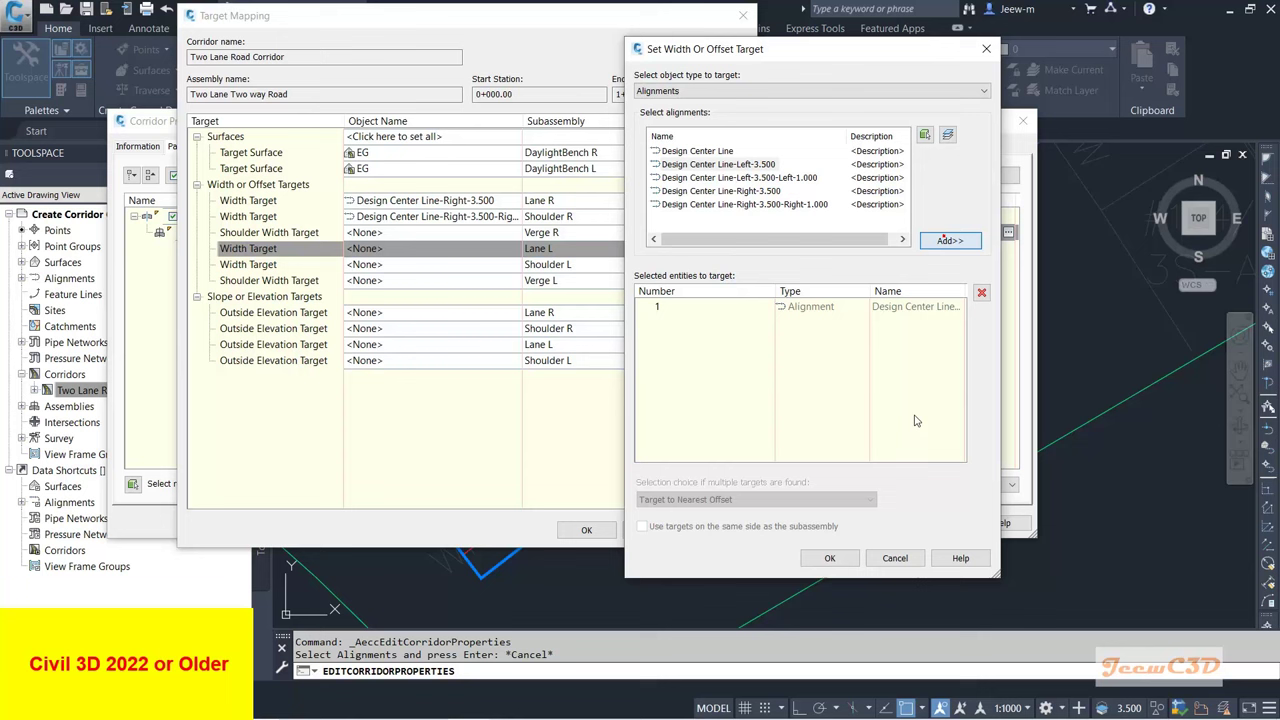
click(829, 558)
Step: Set the Design Center Line-Left-3.500-Left-1.000 alignment as the width target of the Shoulder L subassembly
click(385, 265)
click(380, 265)
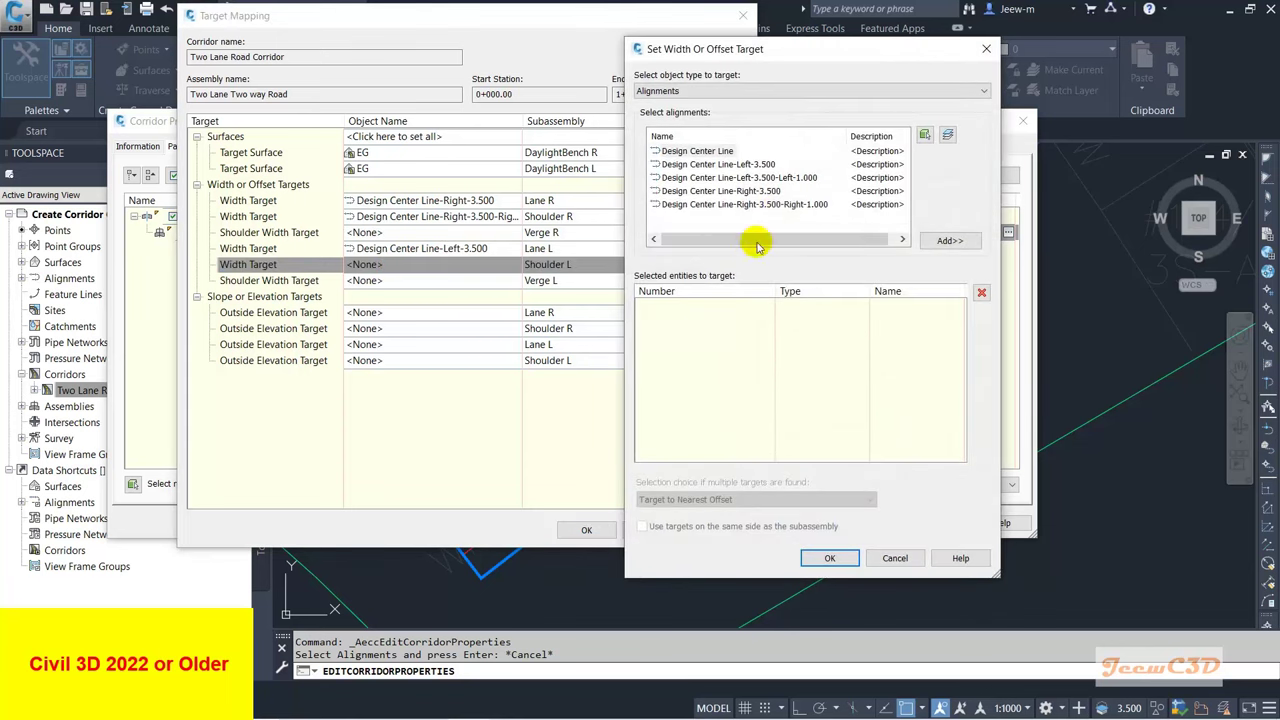
click(745, 204)
click(787, 178)
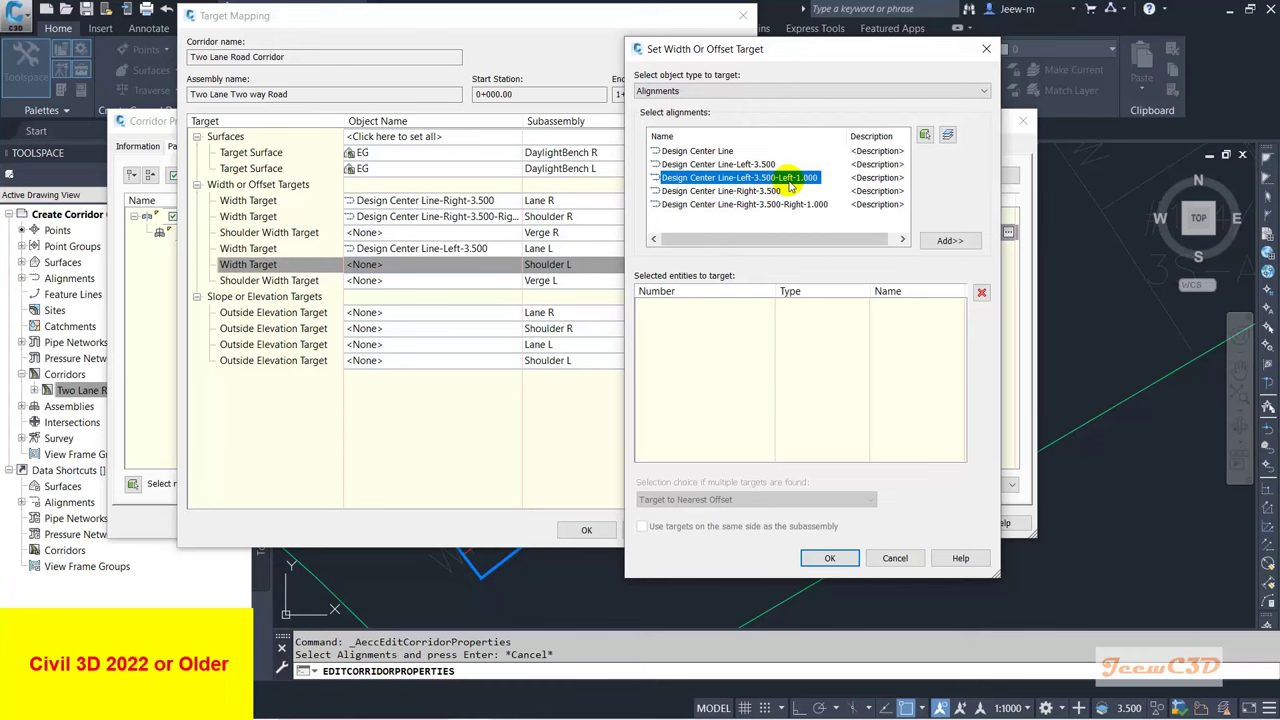
click(946, 240)
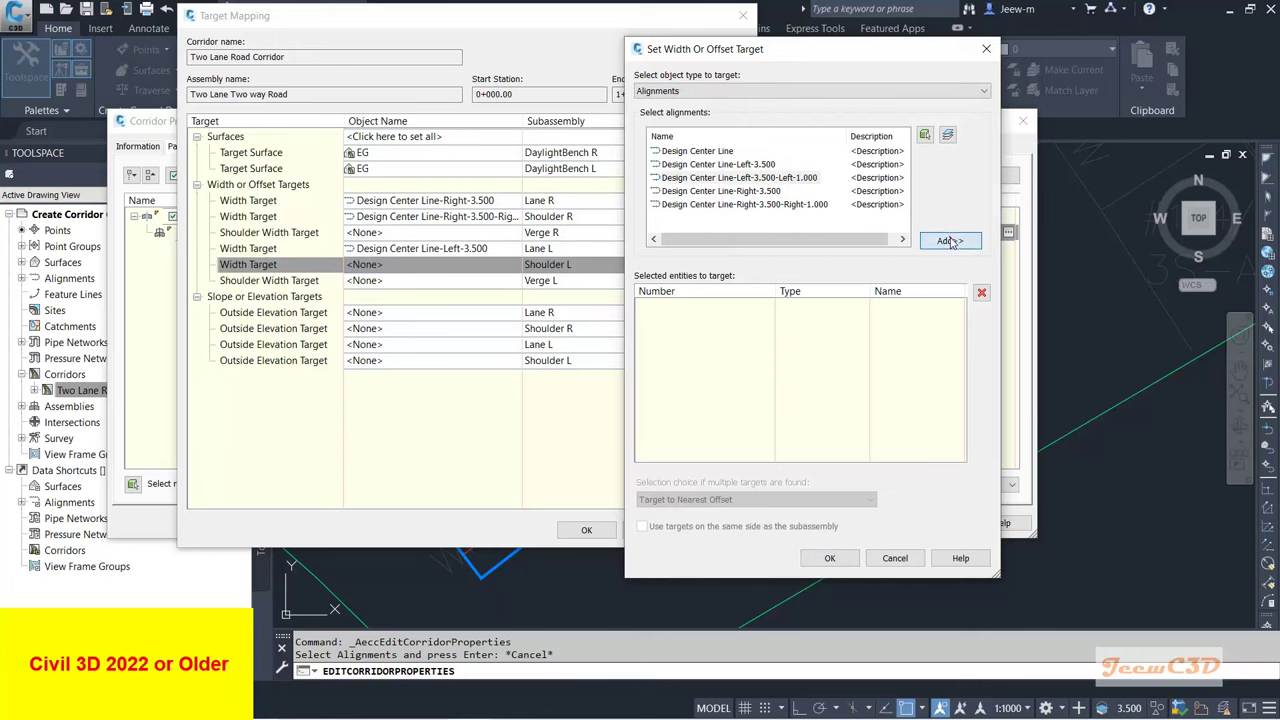
click(828, 556)
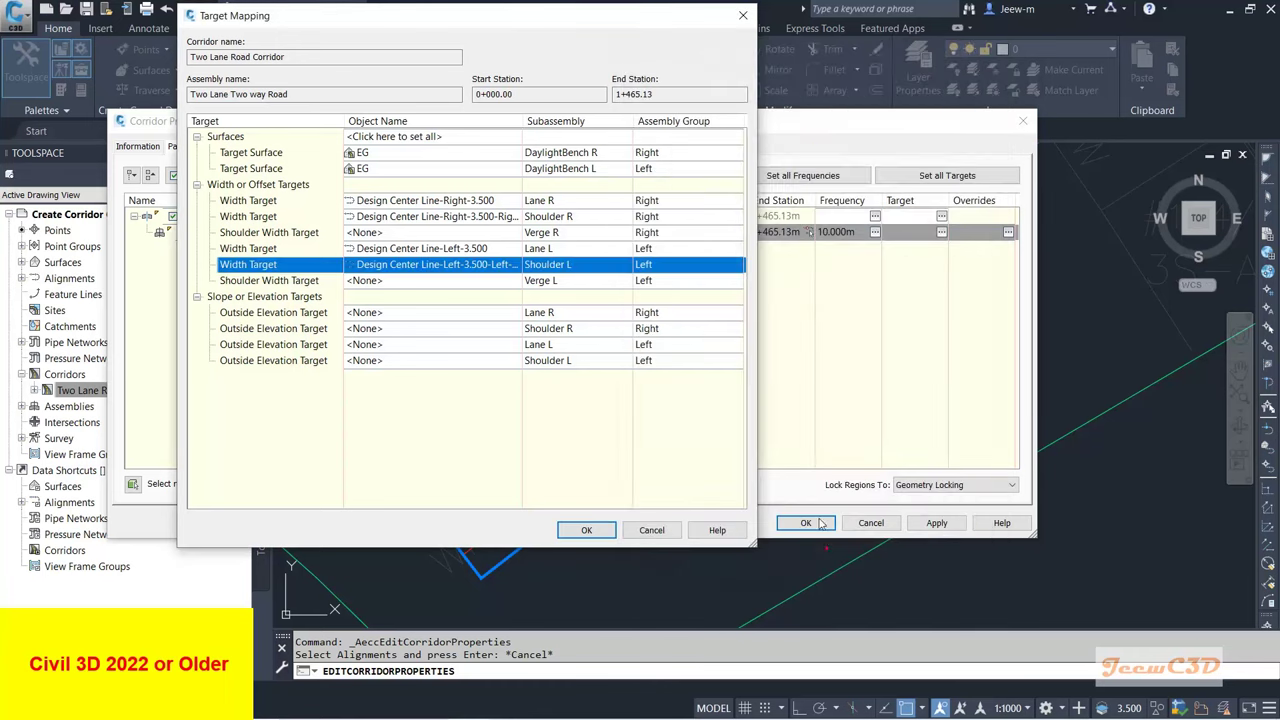
Step: Accept the target mapping and the corridor properties, and rebuild the corridor with the new targets
click(588, 531)
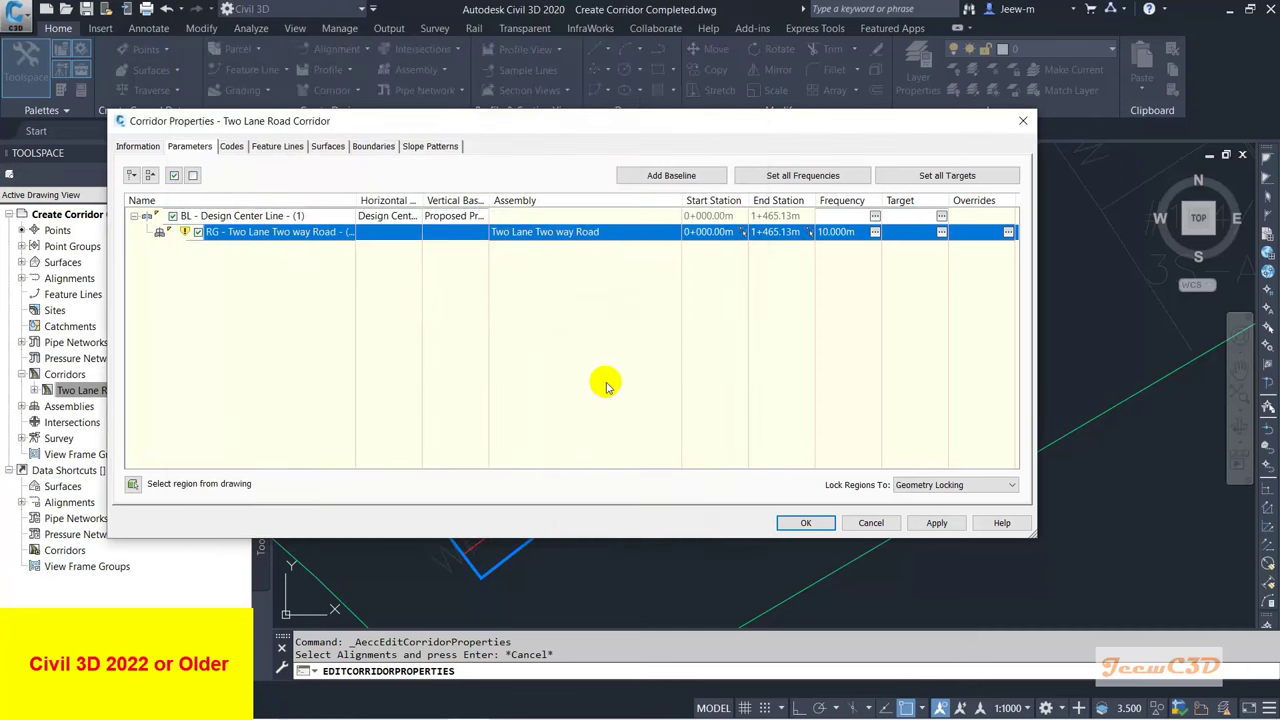
drag(706, 120, 572, 110)
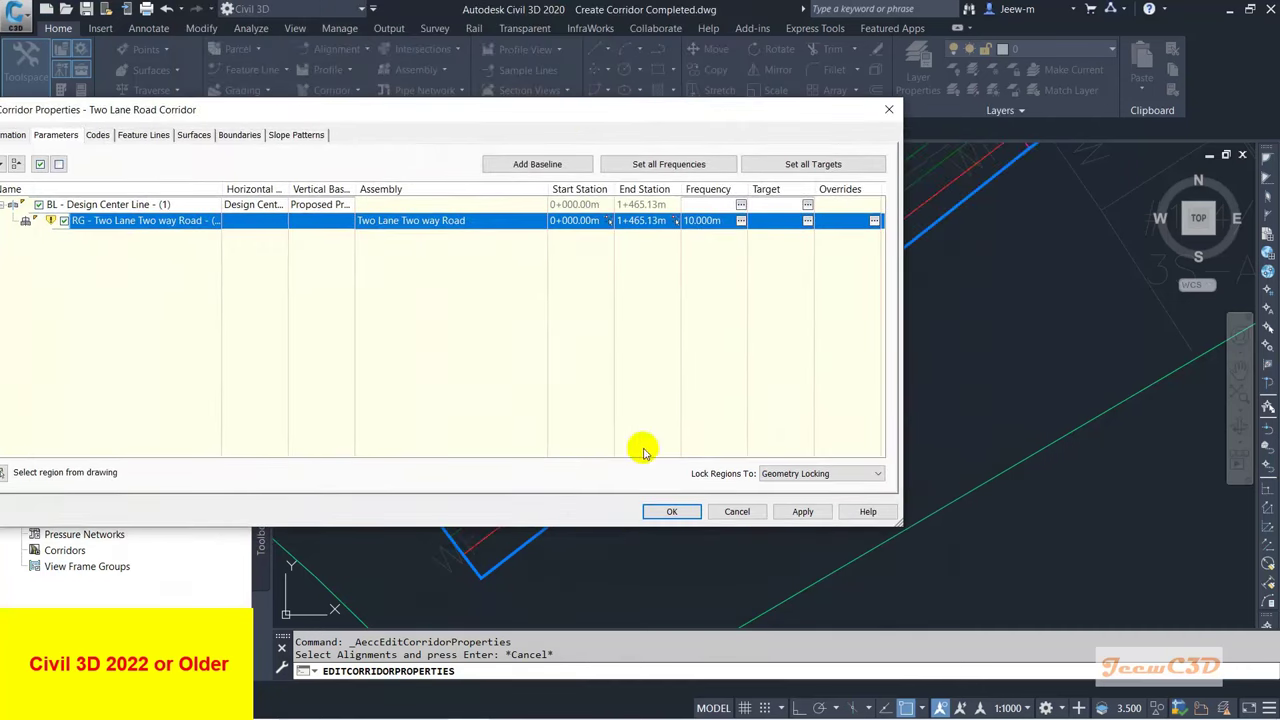
click(671, 511)
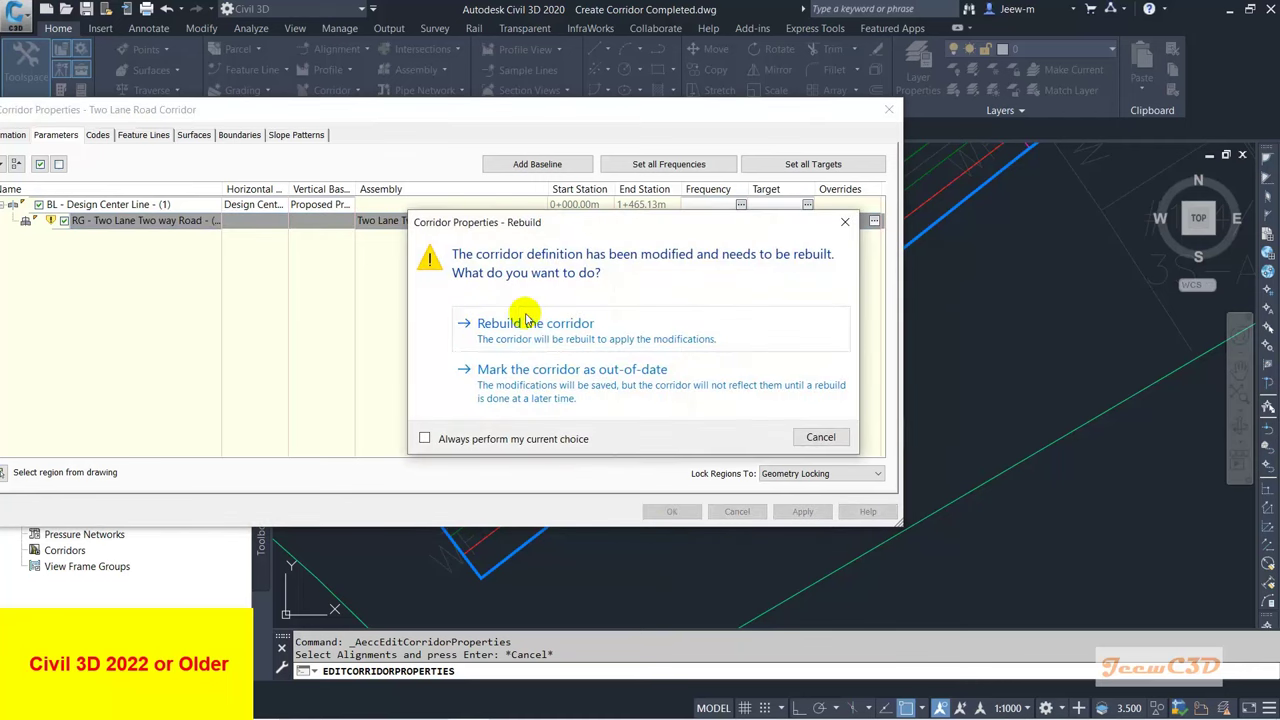
click(560, 321)
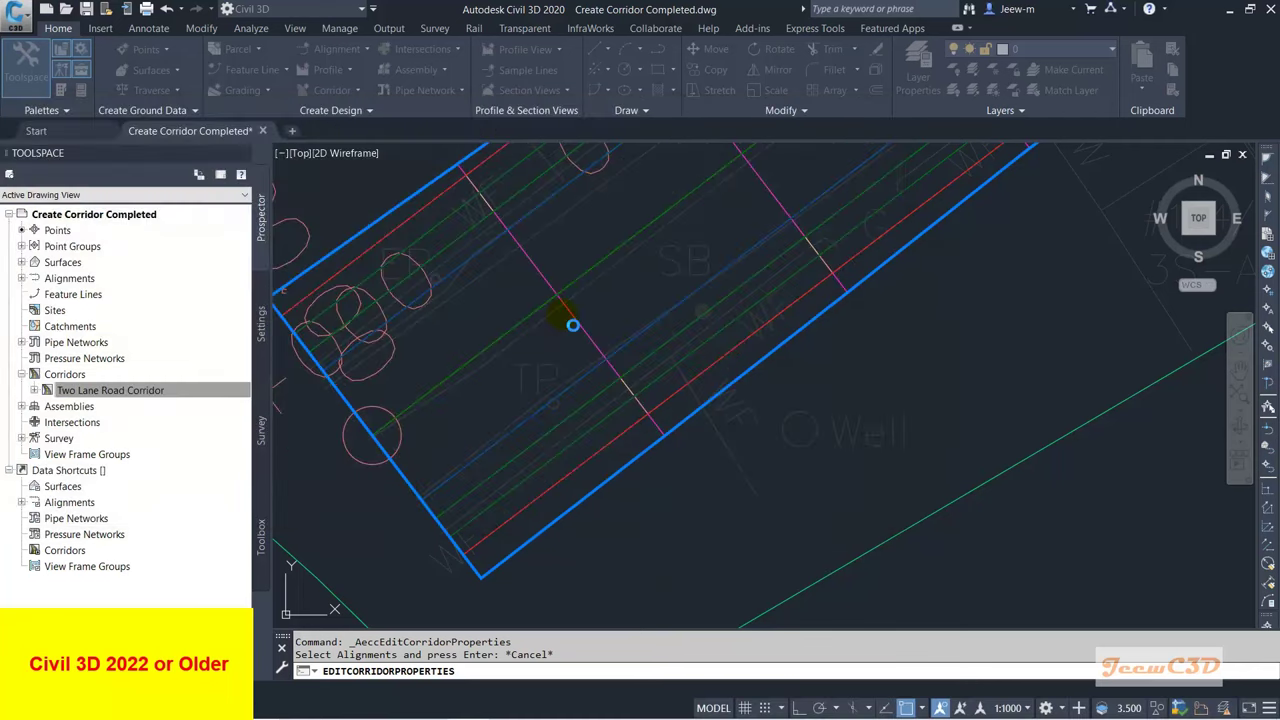
click(586, 330)
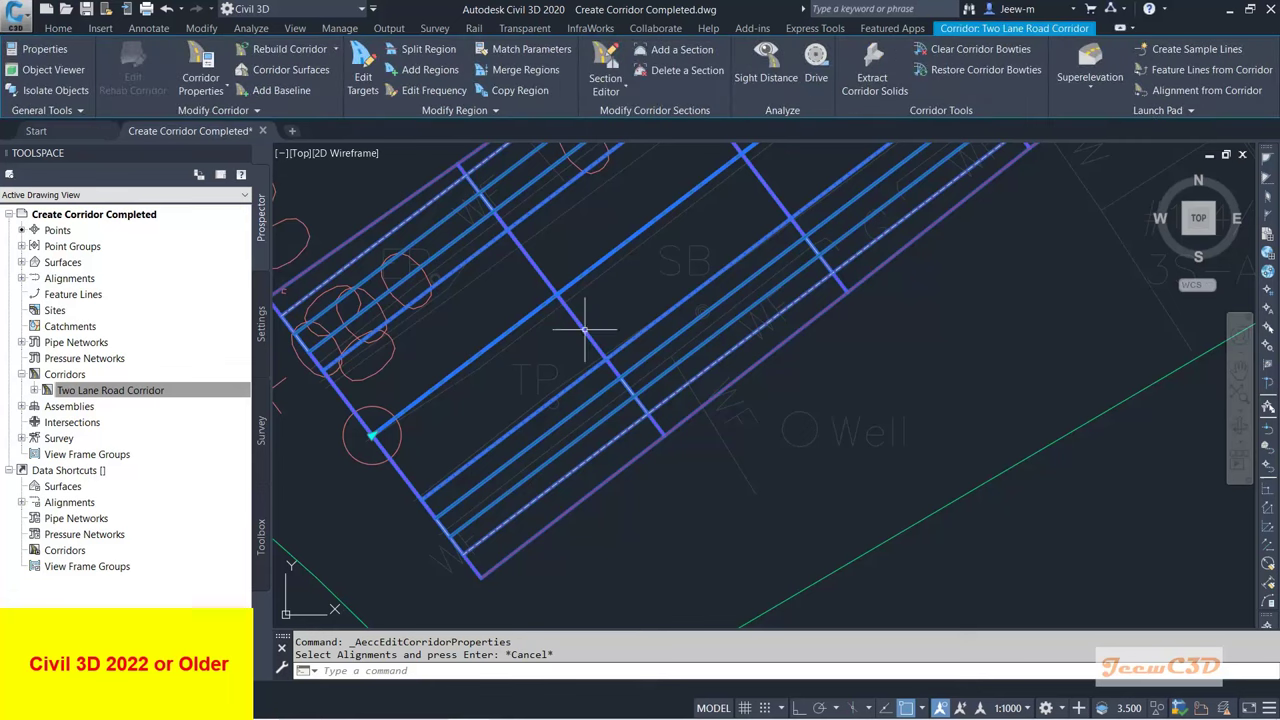
Step: Deselect the corridor and examine how its edges and section lines follow the widening between about stations 0+080 and 0+200
scroll(586, 334, down, 5)
middle_drag(566, 270, 586, 360)
scroll(620, 350, up, 2)
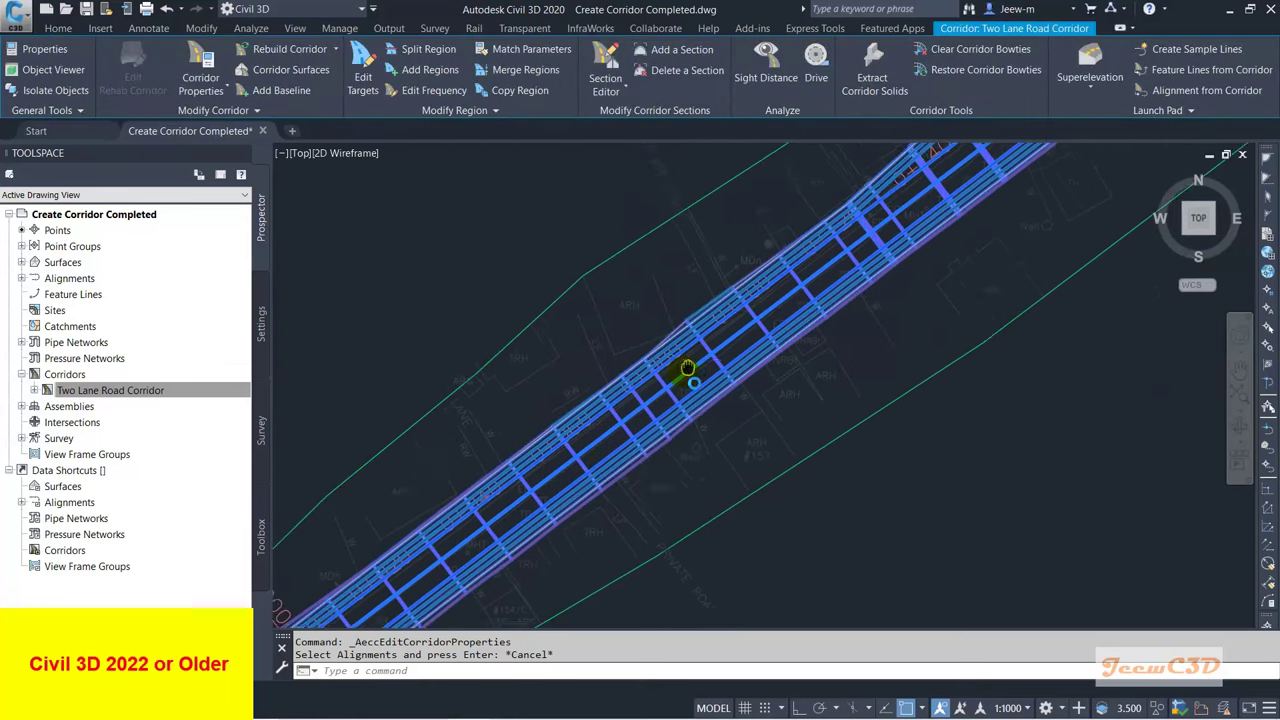
scroll(680, 370, up, 5)
key(Escape)
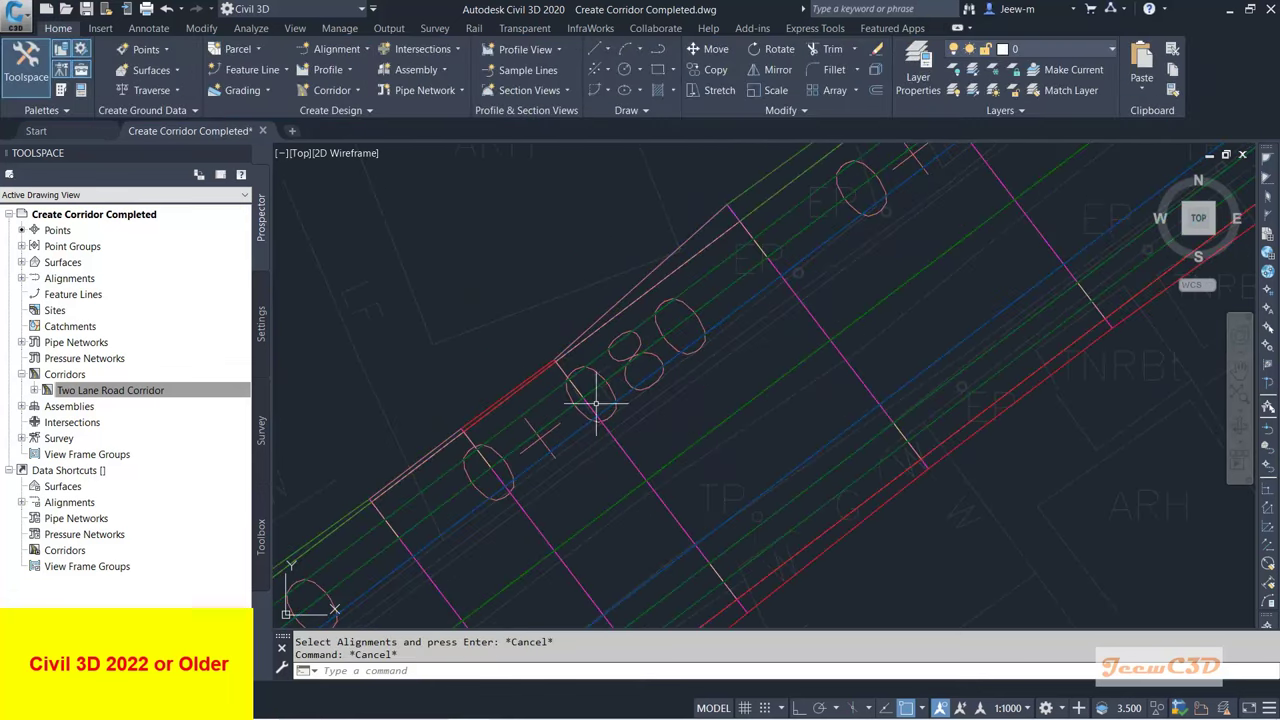
scroll(555, 420, down, 2)
scroll(567, 410, down, 2)
middle_drag(723, 354, 486, 523)
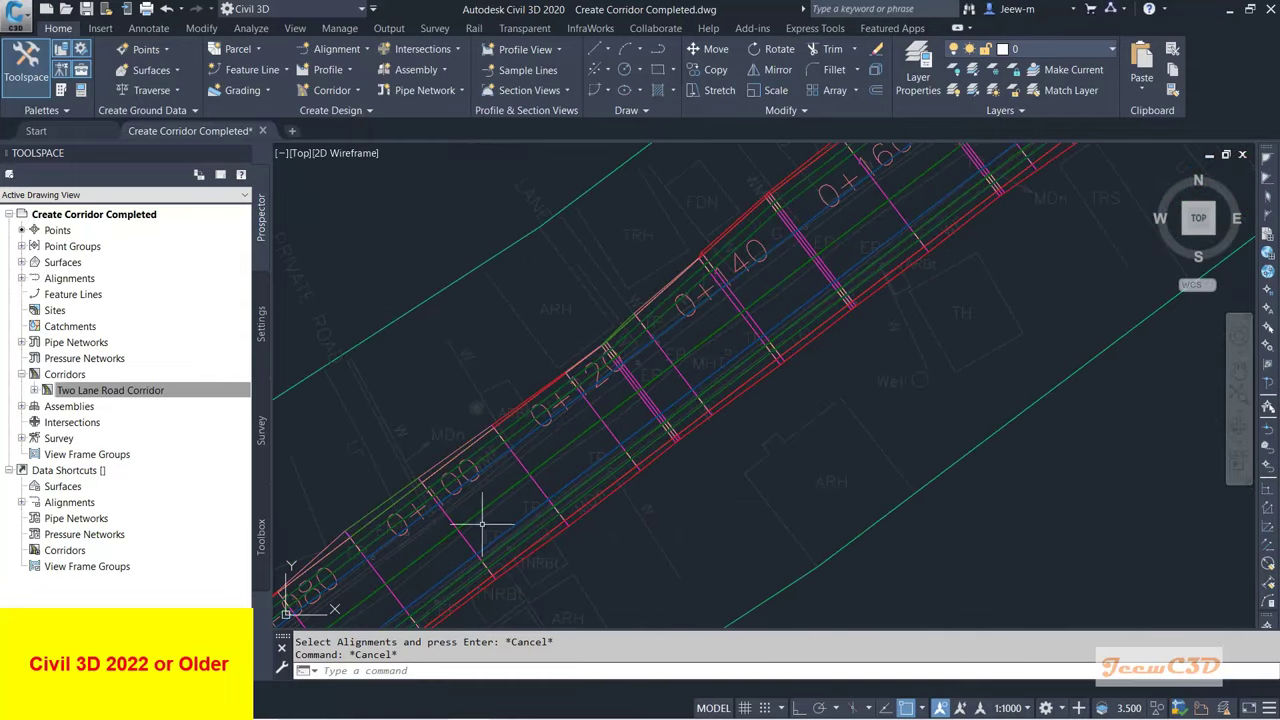
scroll(697, 300, up, 3)
scroll(651, 349, down, 3)
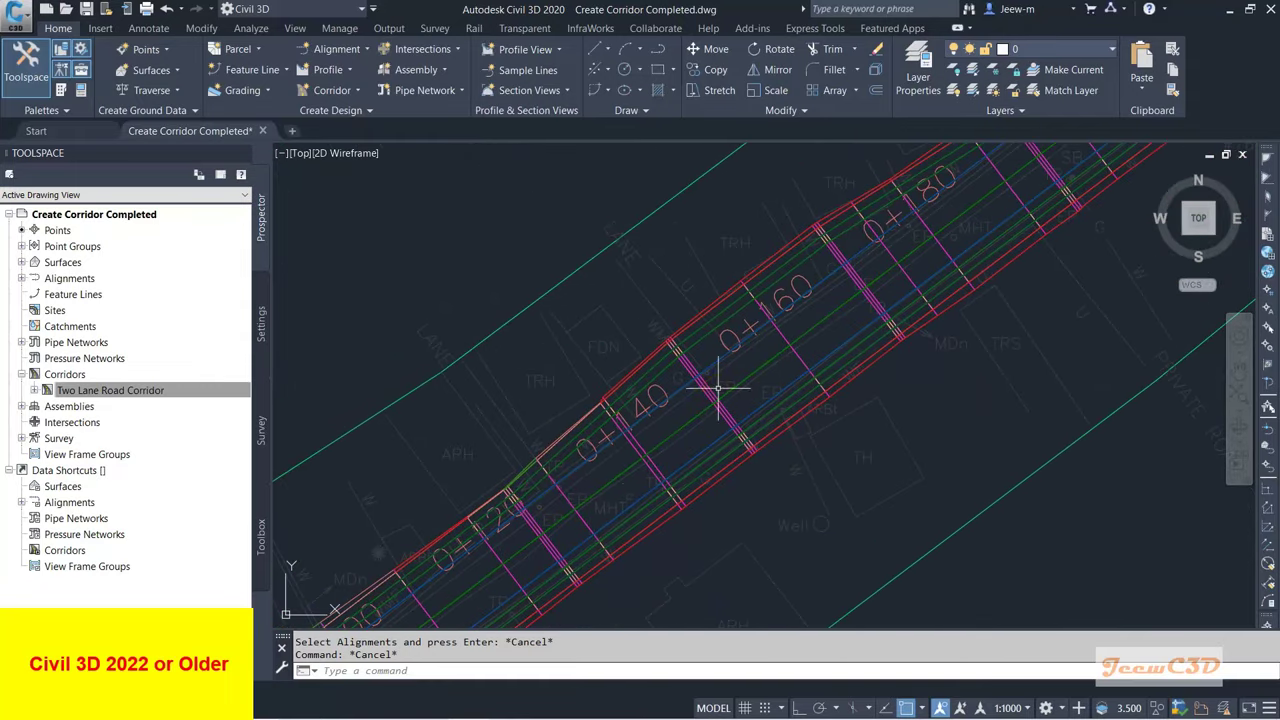
scroll(545, 473, up, 1)
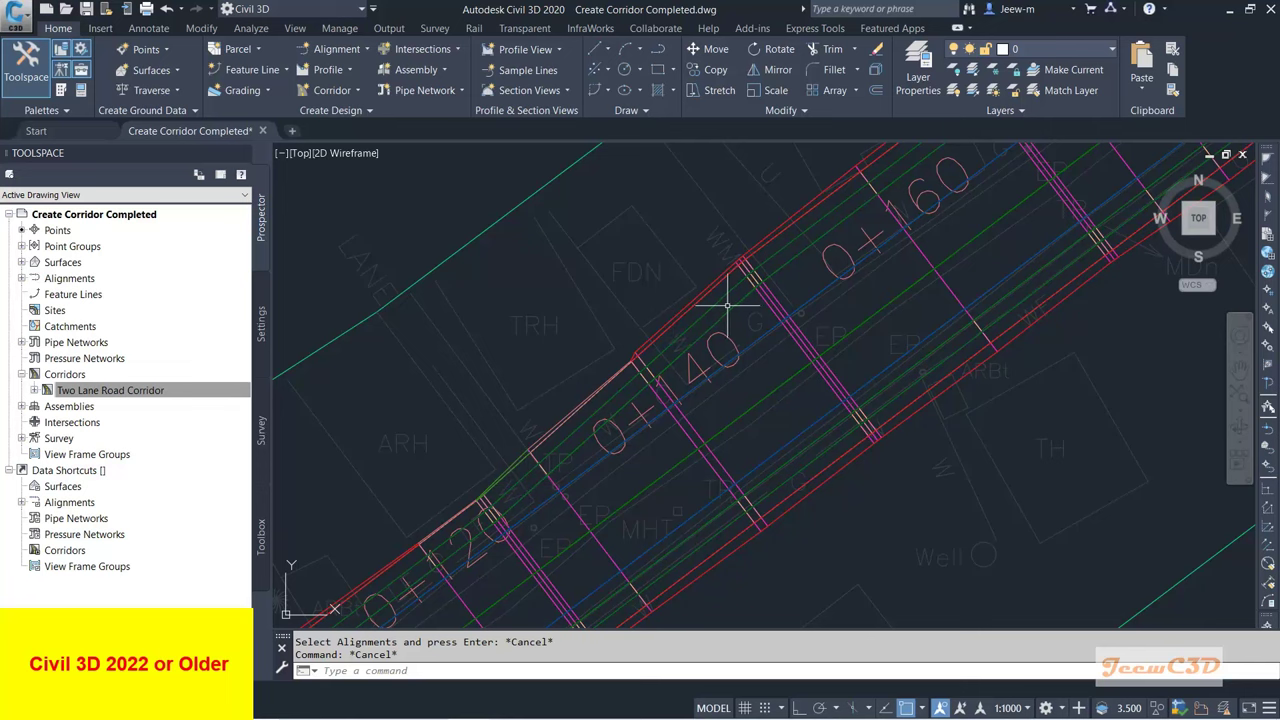
mouse_move(720, 308)
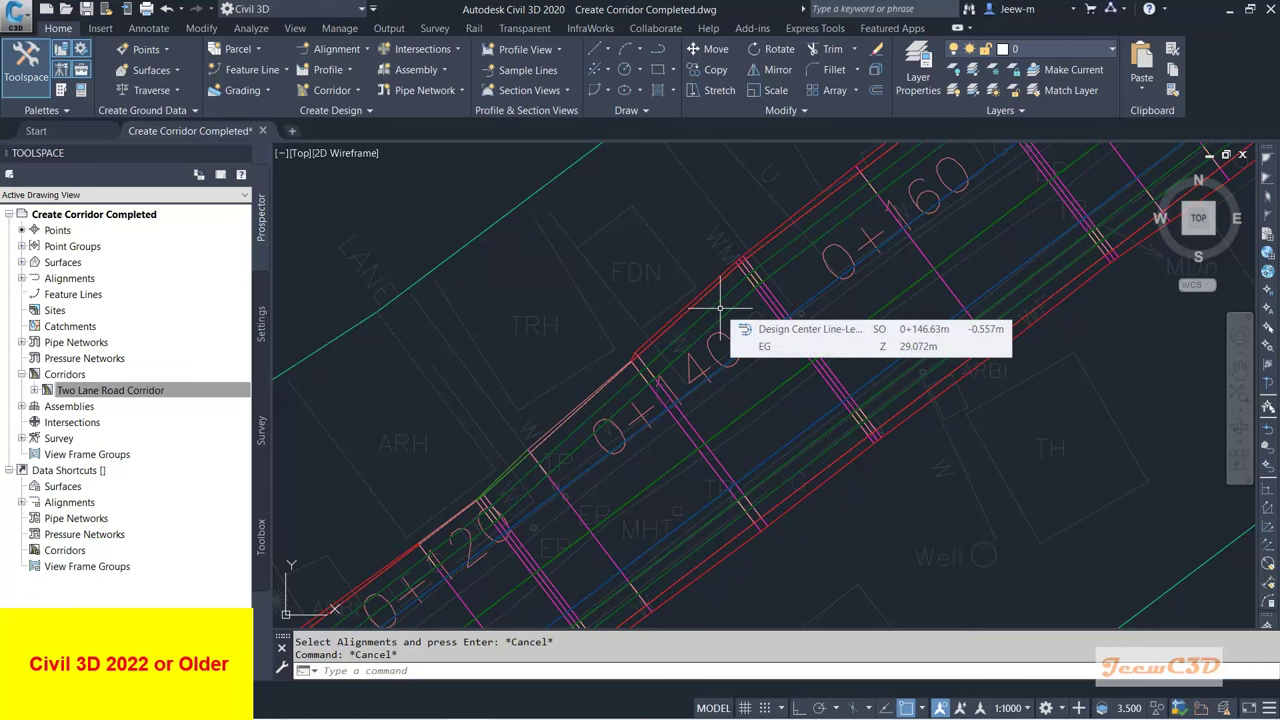
mouse_move(686, 343)
middle_down()
mouse_move(700, 380)
mouse_move(627, 430)
middle_up()
scroll(627, 430, down, 4)
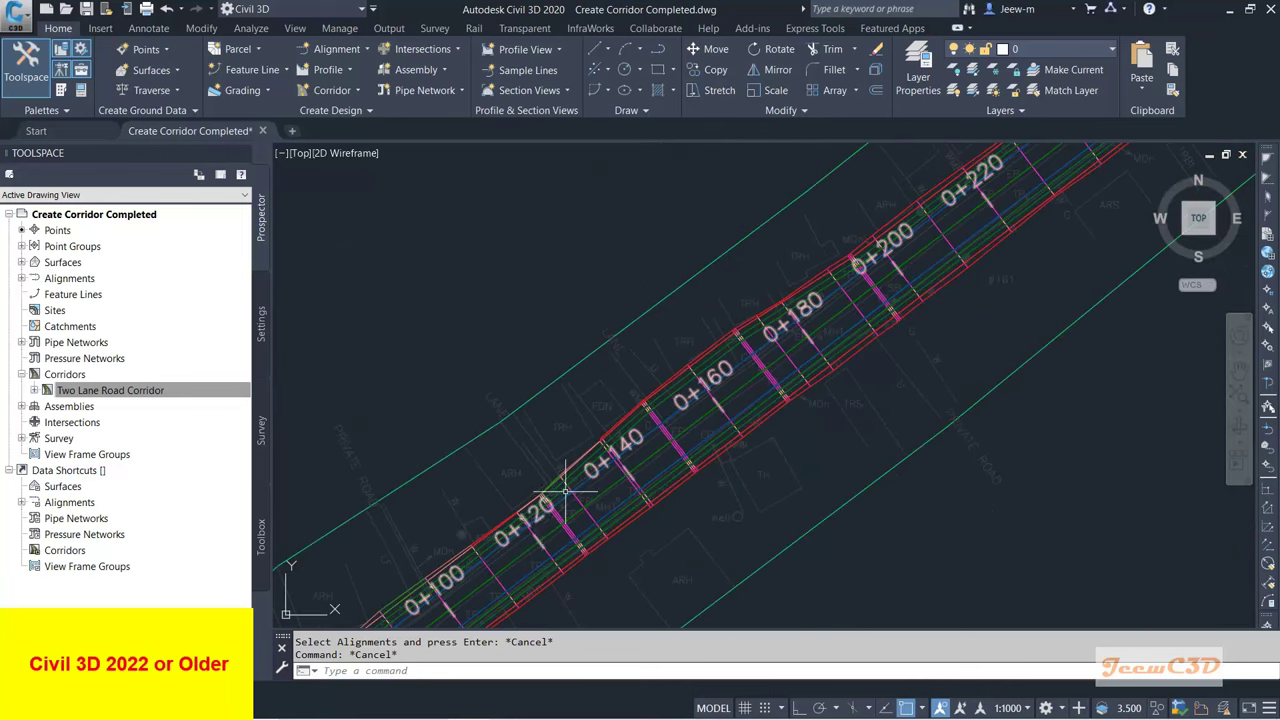
scroll(566, 490, up, 2)
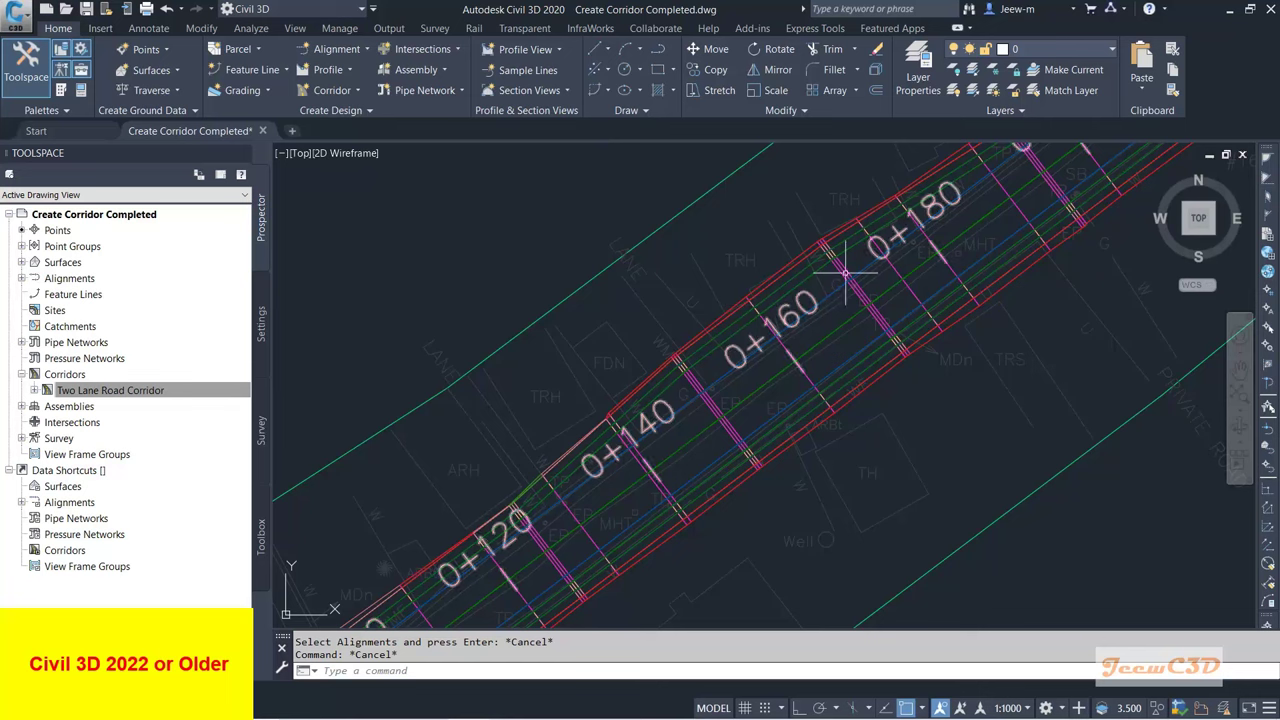
scroll(512, 511, up, 2)
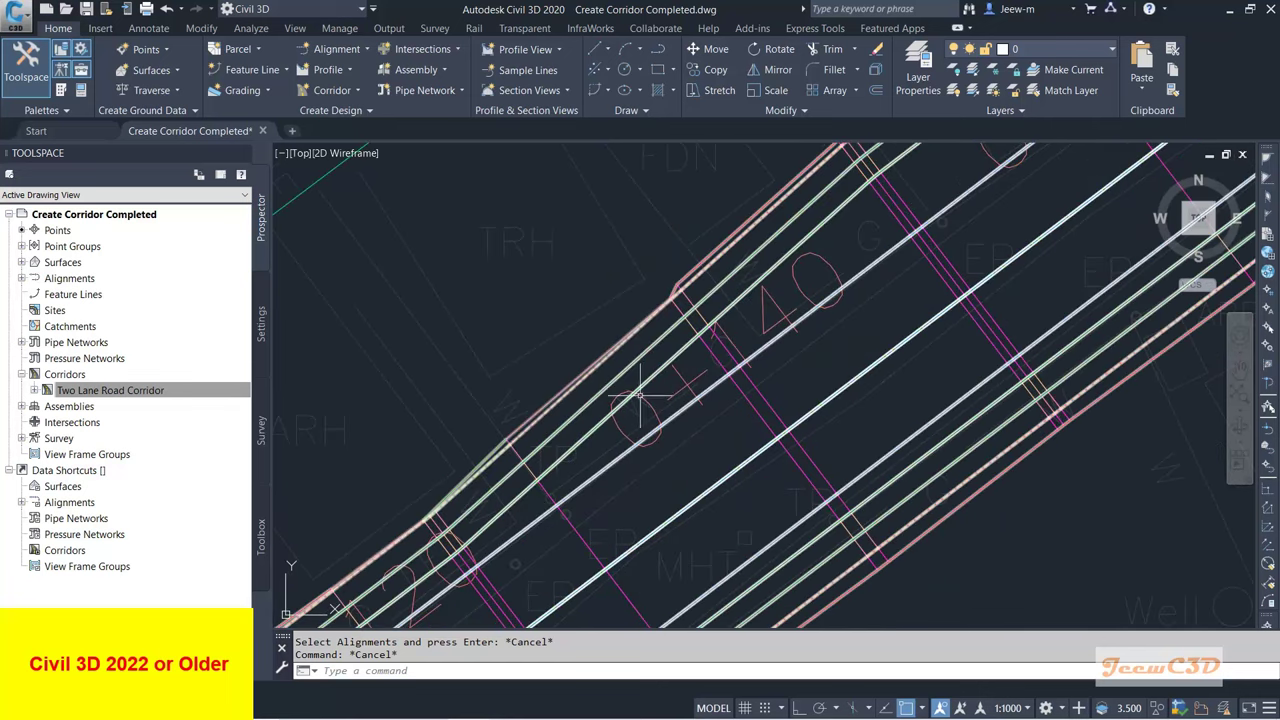
scroll(688, 357, down, 3)
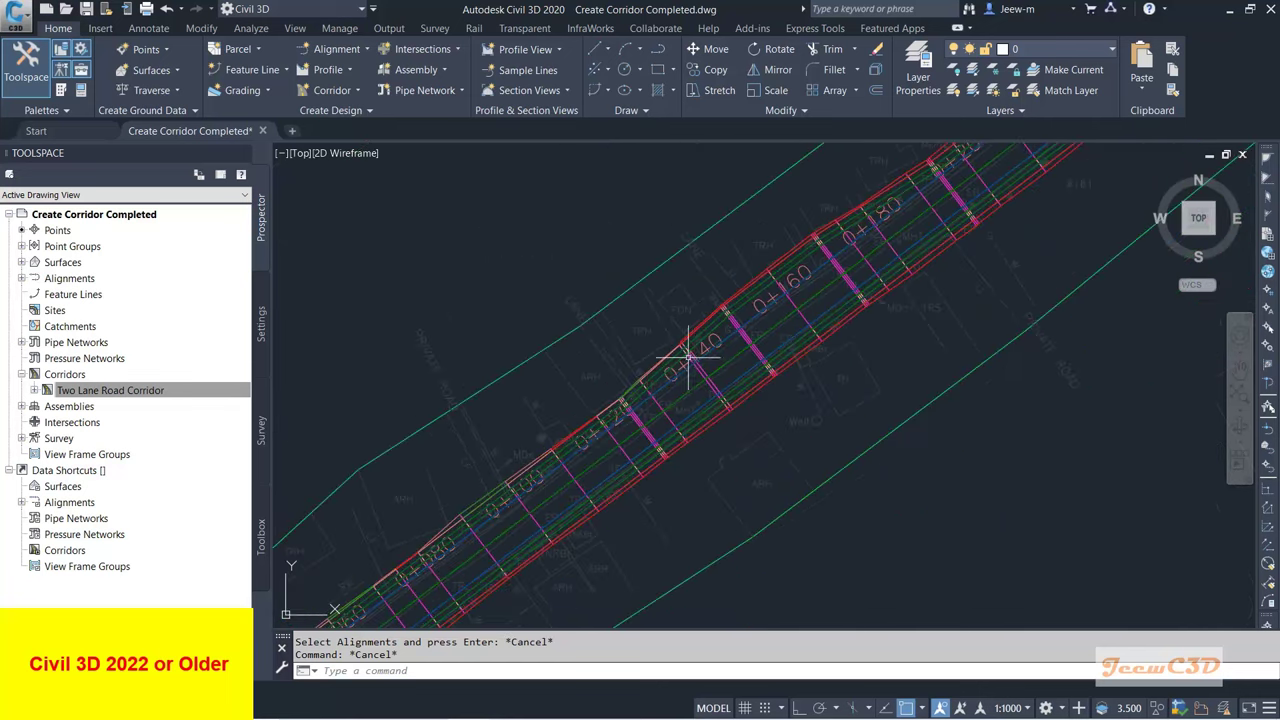
scroll(730, 363, down, 2)
scroll(729, 443, up, 2)
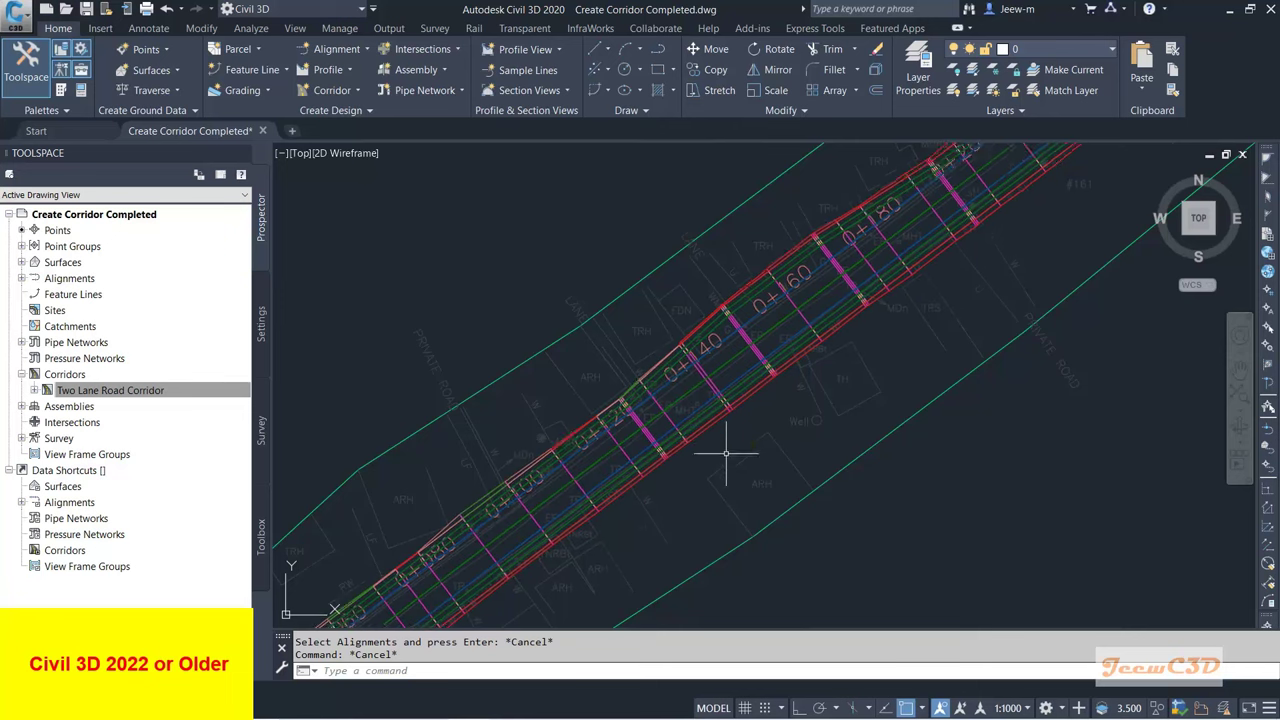
mouse_move(778, 408)
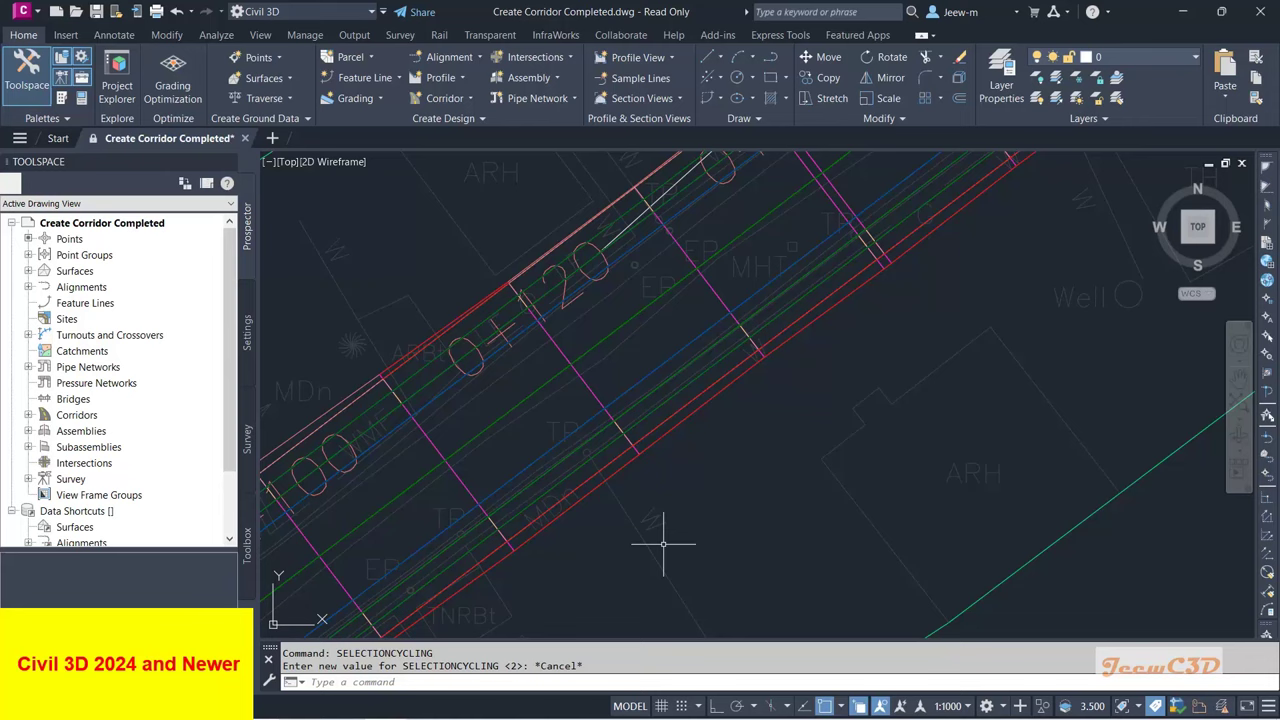
Step: Select the Two Lane Road Corridor in the drawing and open the baseline and region parameters in its corridor properties
mouse_move(663, 537)
middle_down()
mouse_move(694, 523)
mouse_move(700, 536)
middle_up()
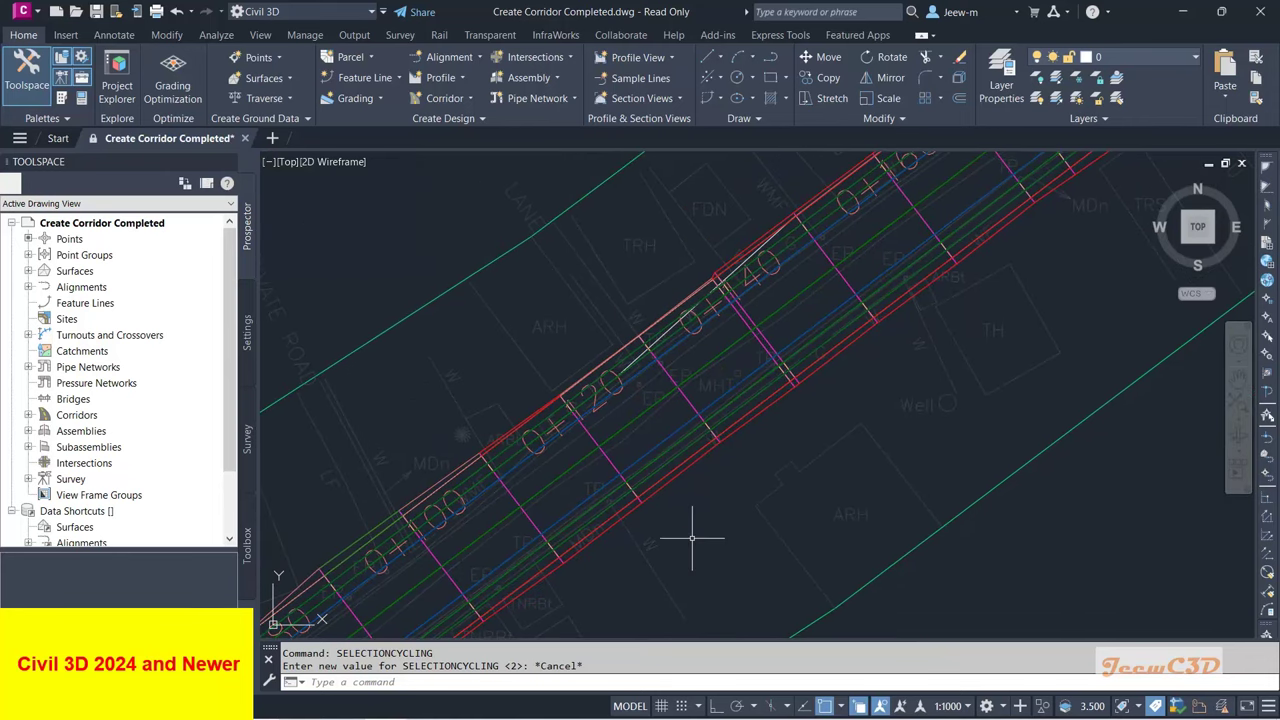
mouse_move(708, 544)
click(613, 465)
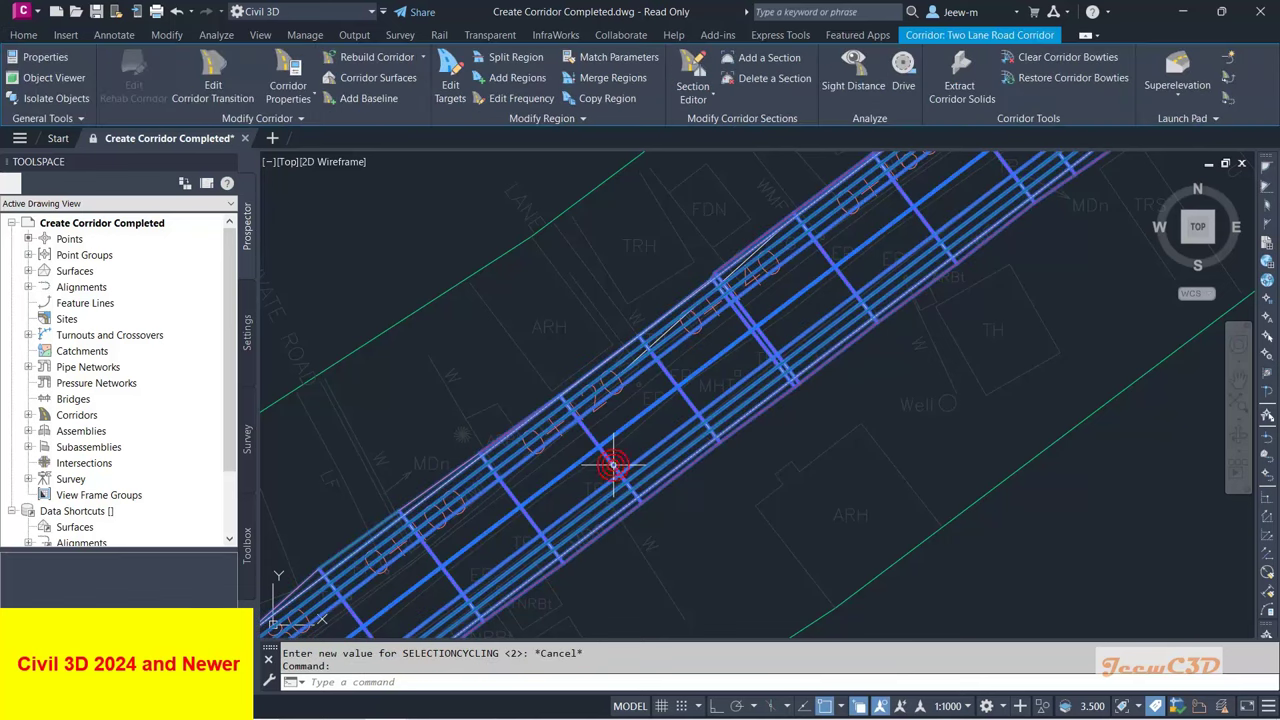
click(289, 97)
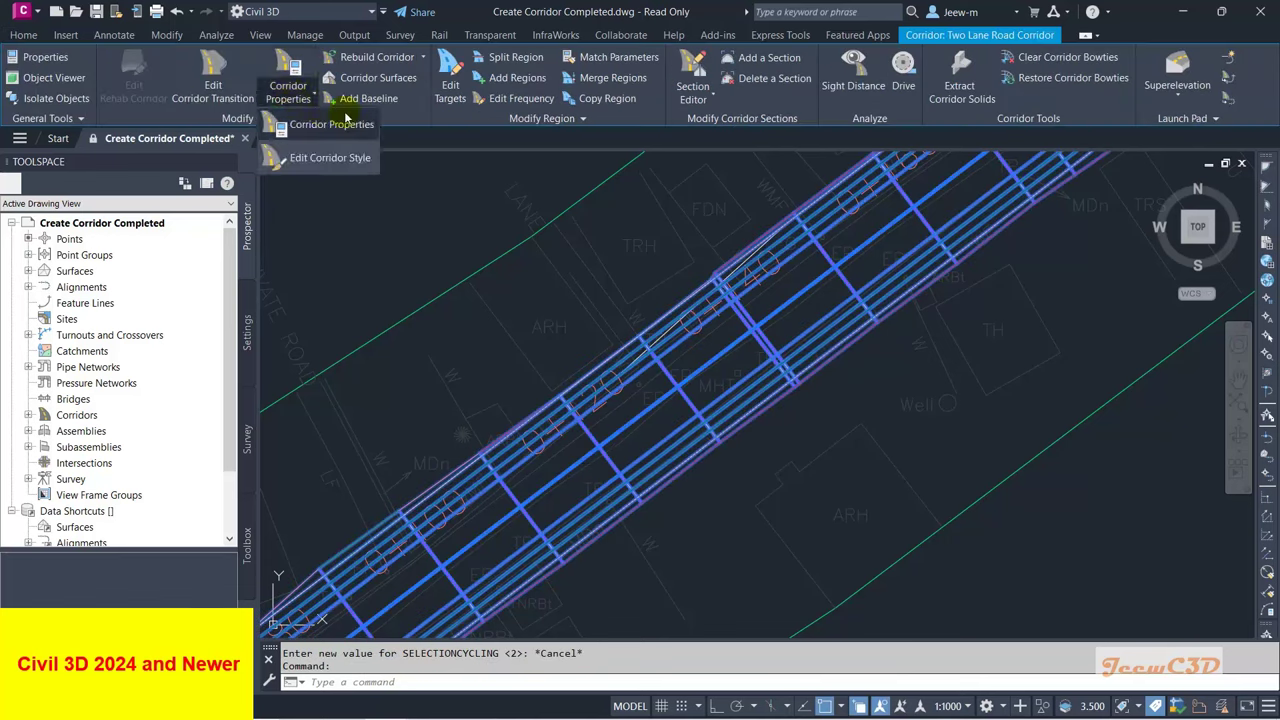
click(332, 125)
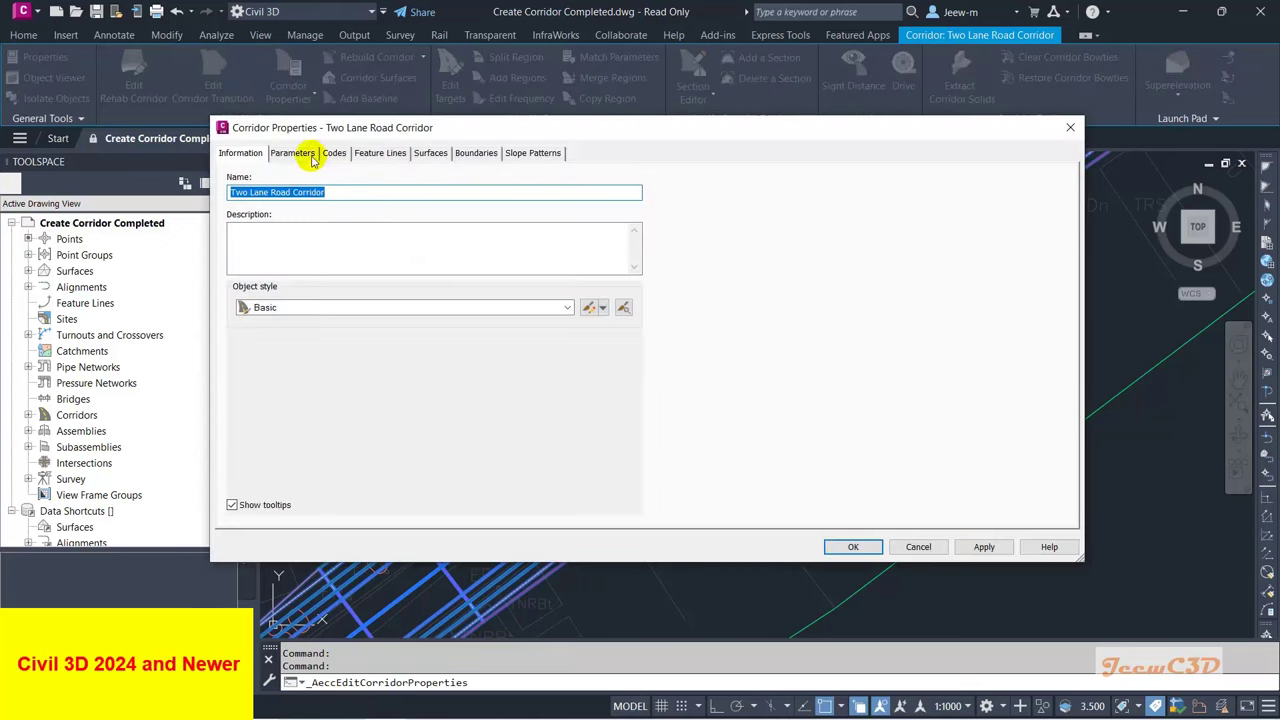
click(295, 154)
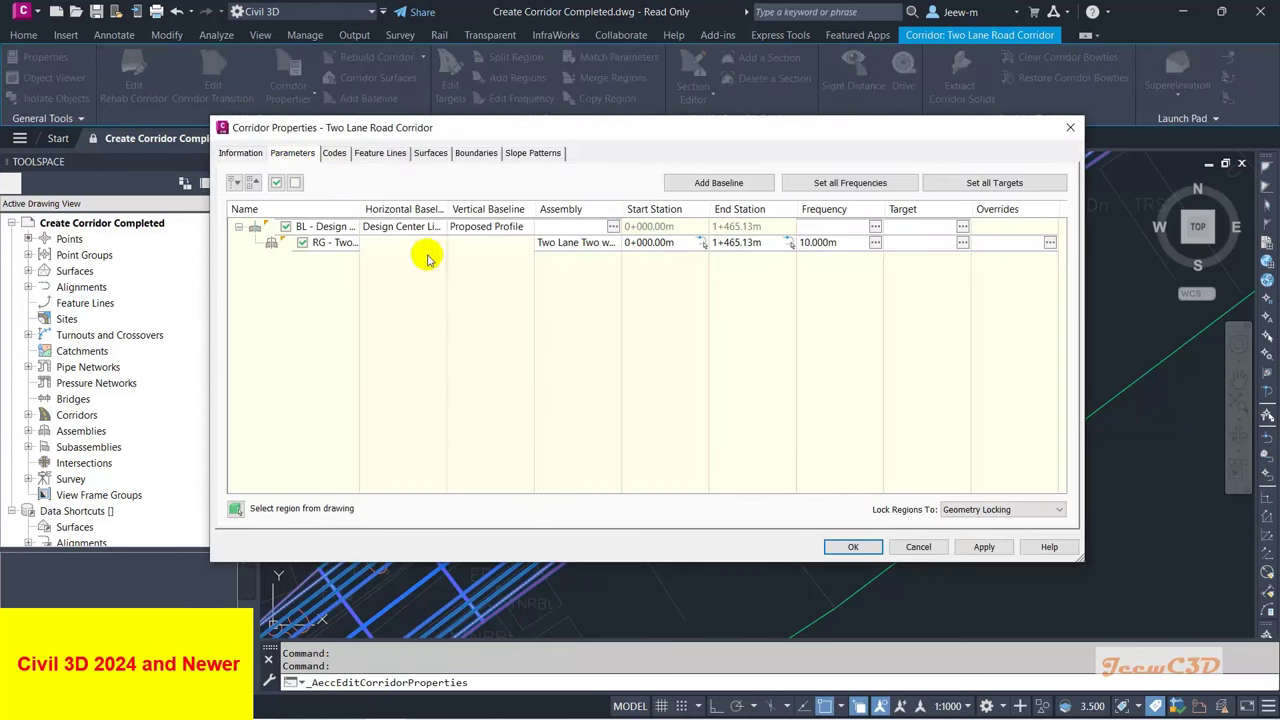
Step: Open the target mapping for the corridor's Two Lane Two way Road region and choose EG as the surface for all surface targets
click(394, 243)
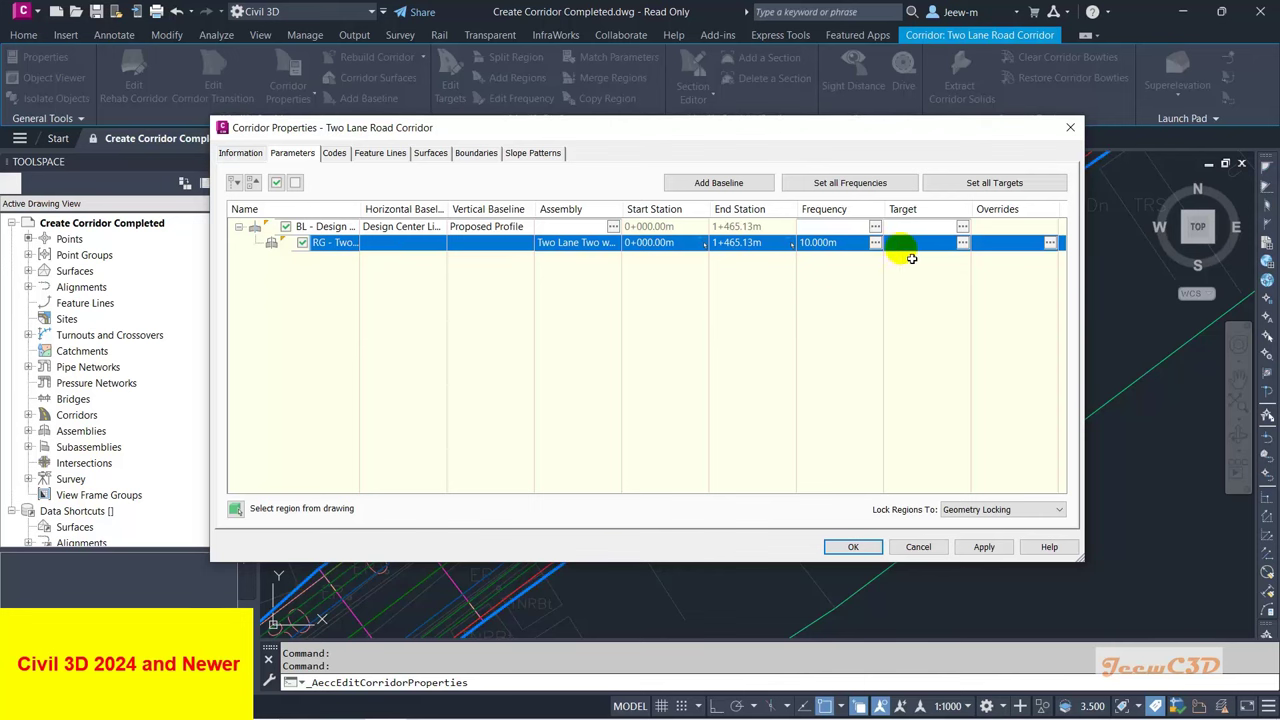
click(962, 243)
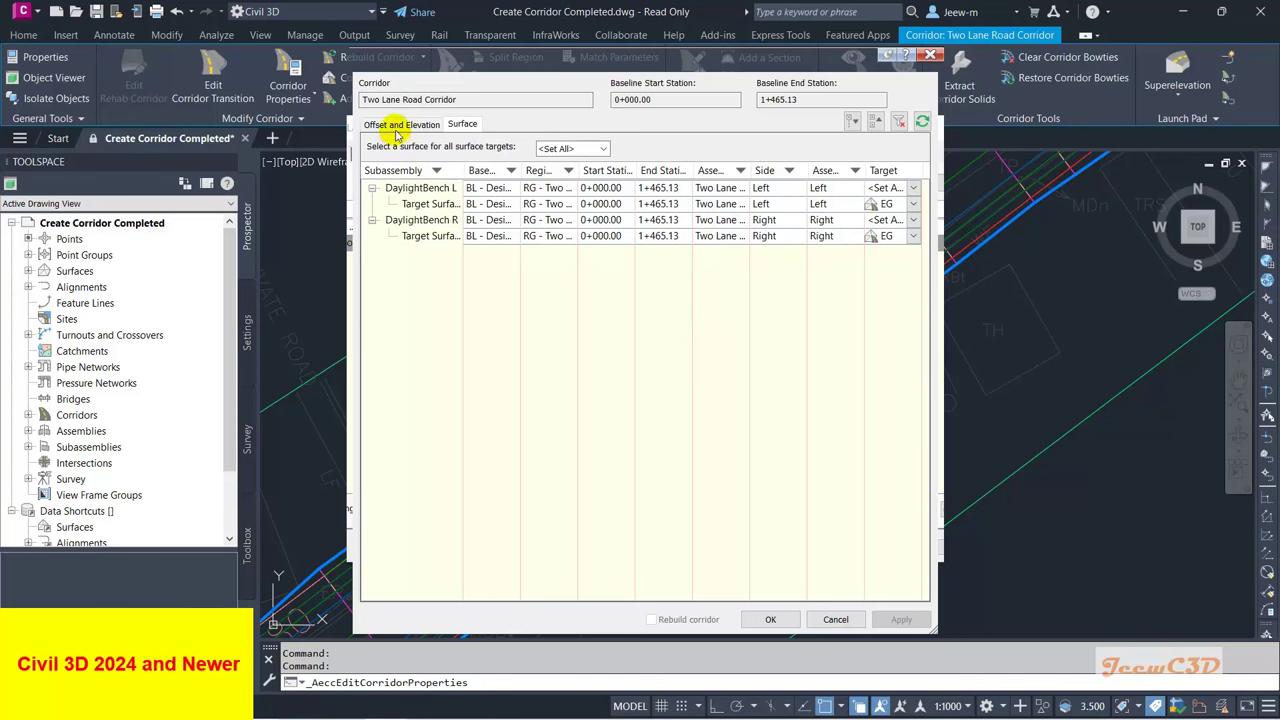
click(392, 127)
click(463, 126)
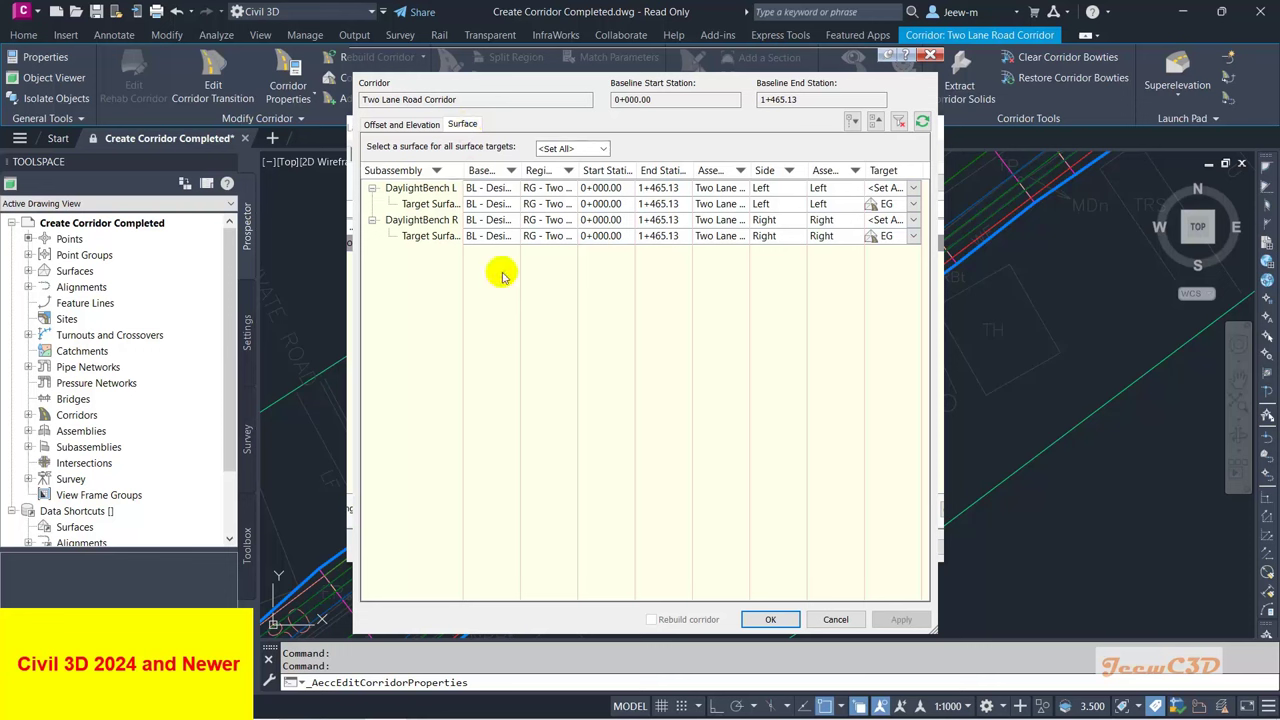
click(602, 148)
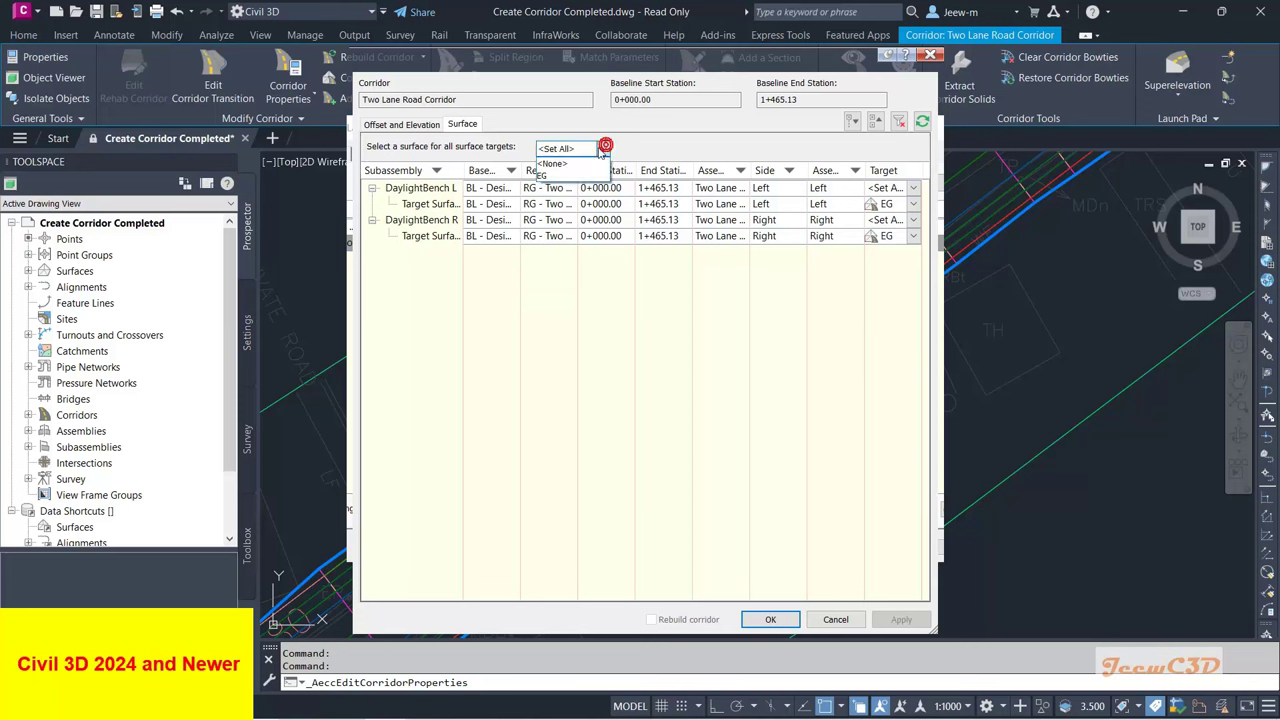
click(543, 172)
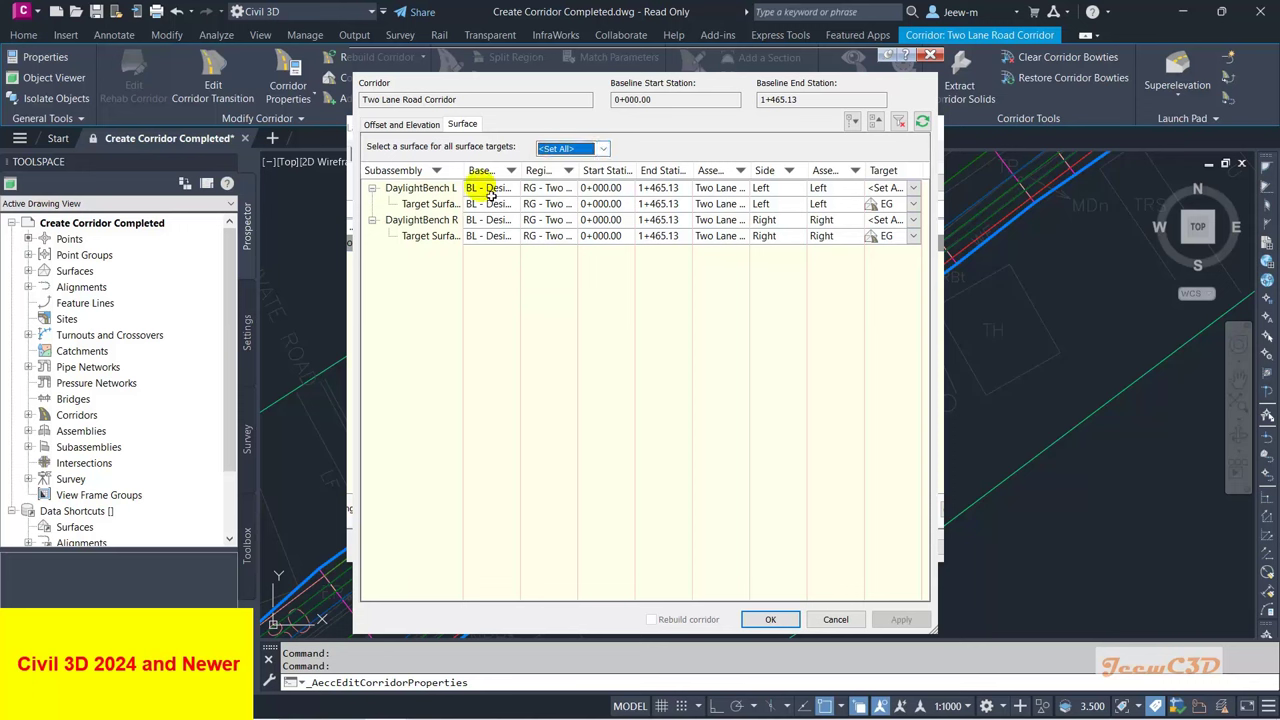
Step: Assign the Design Center Line-Left-3.500 alignment as the offset target for Lane L's Width Target
click(405, 124)
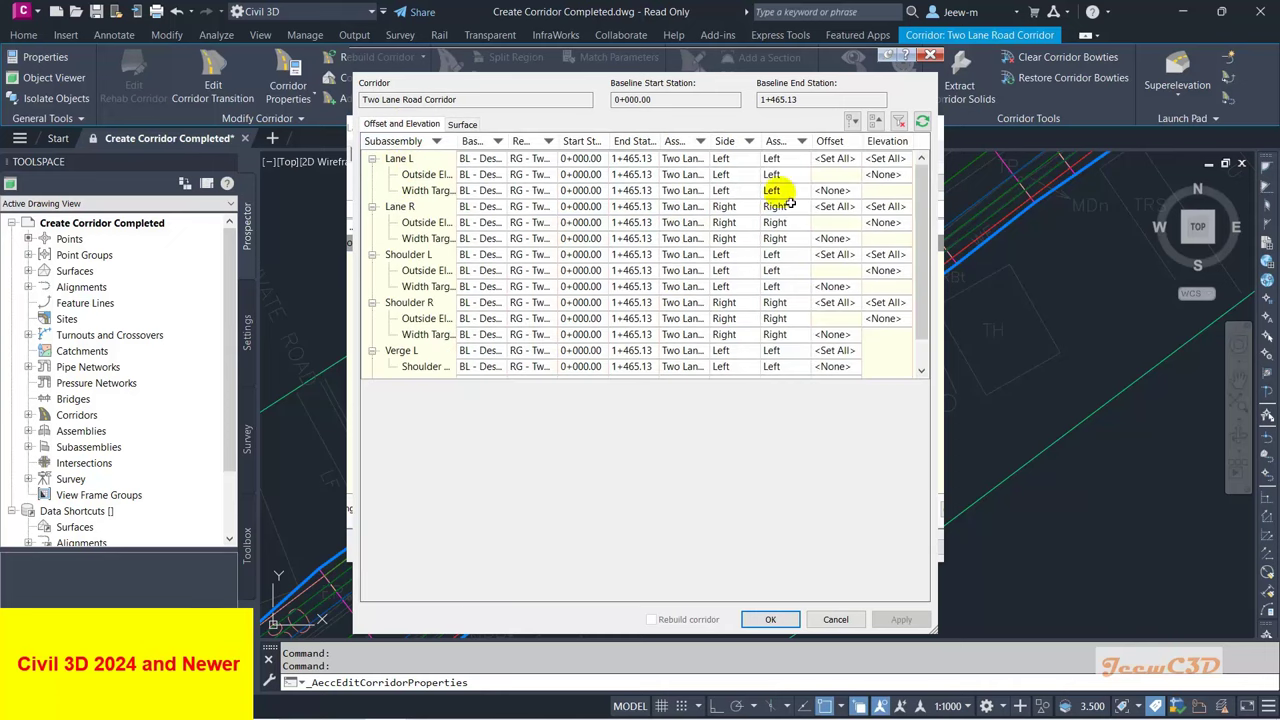
click(915, 207)
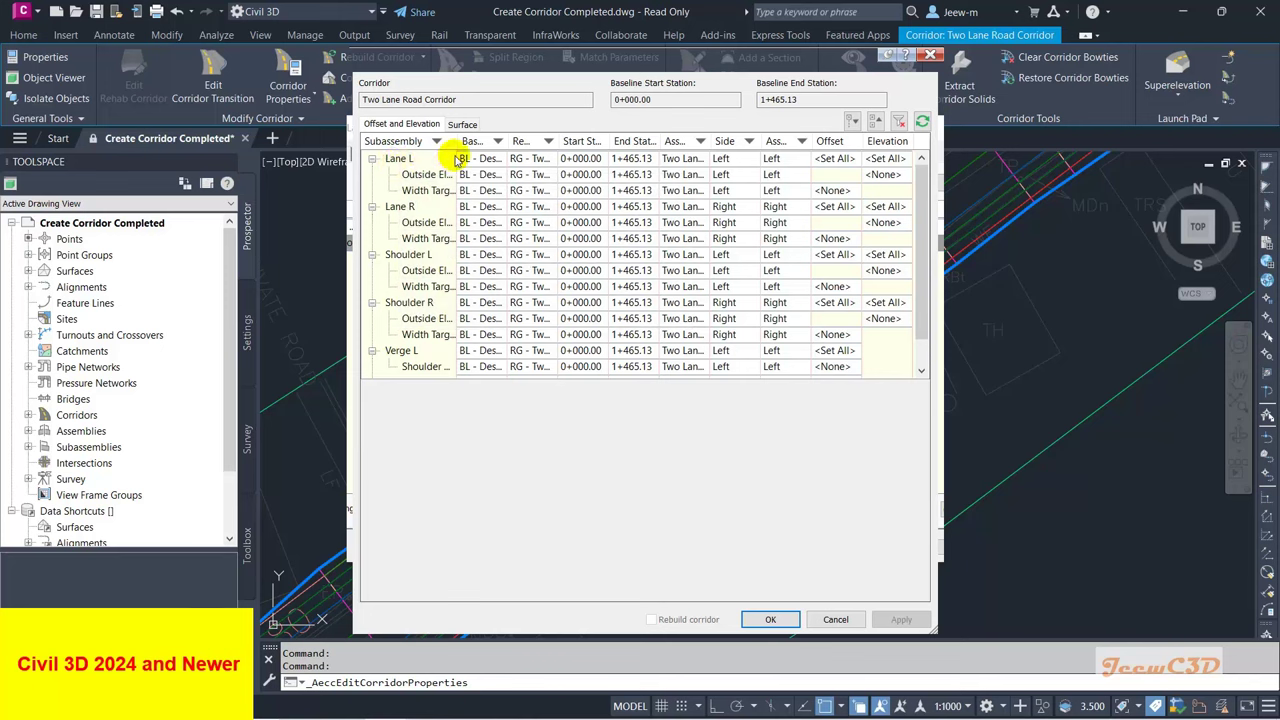
drag(463, 150, 530, 150)
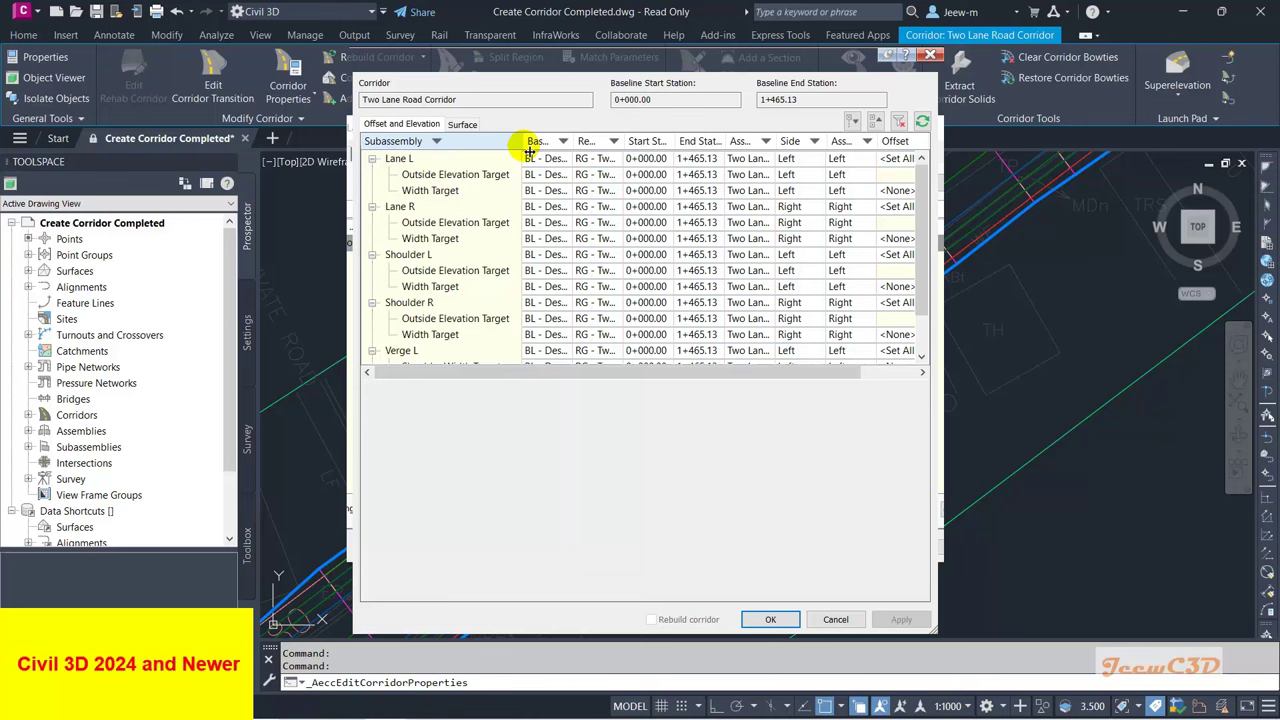
click(437, 191)
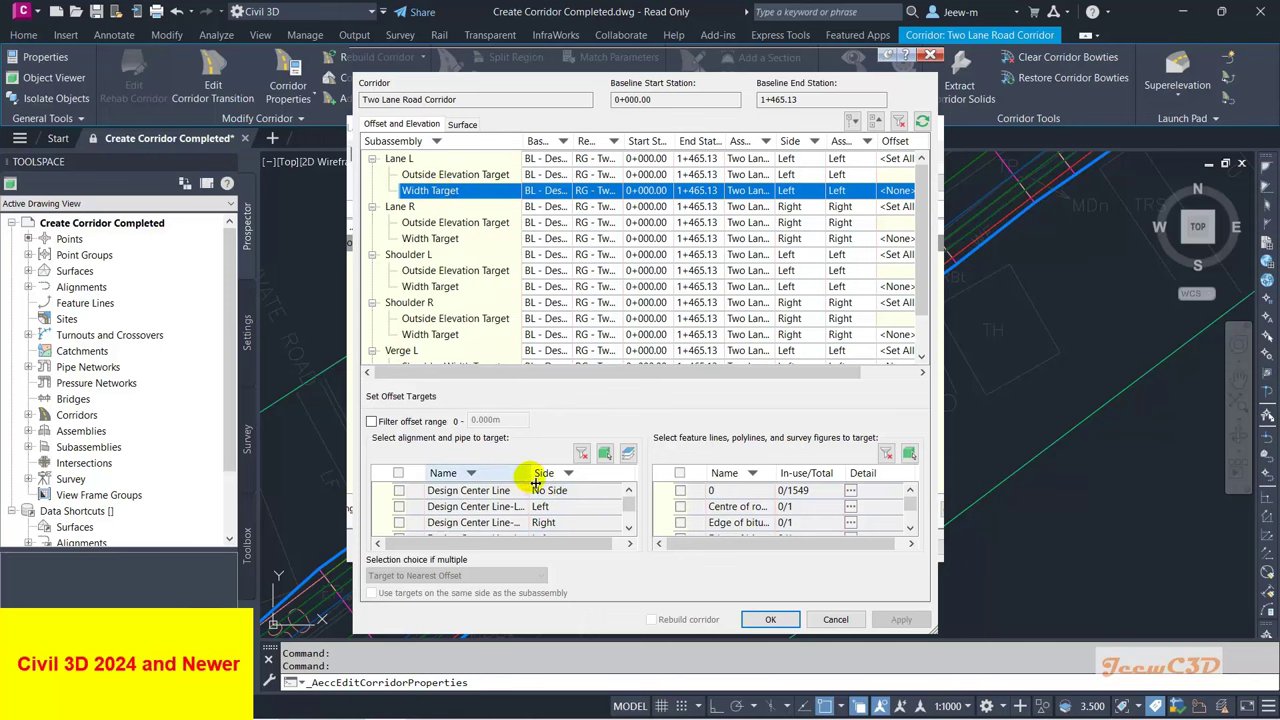
drag(531, 478, 556, 480)
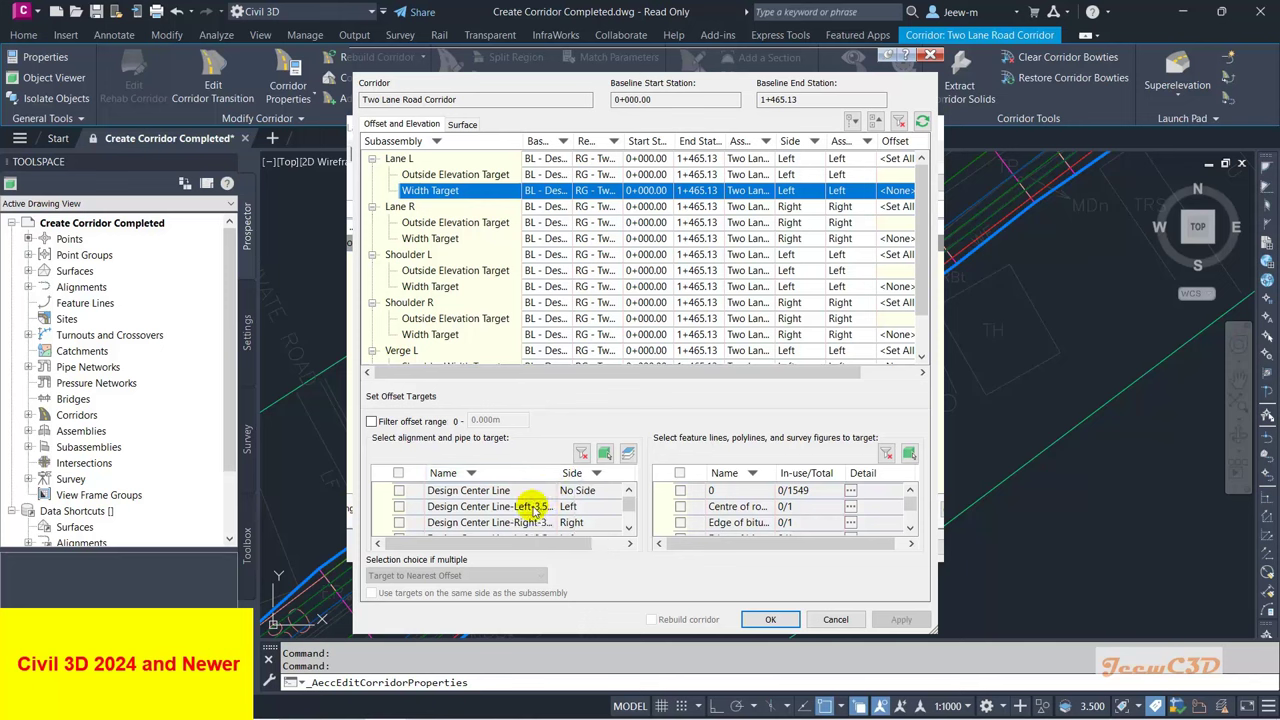
click(630, 529)
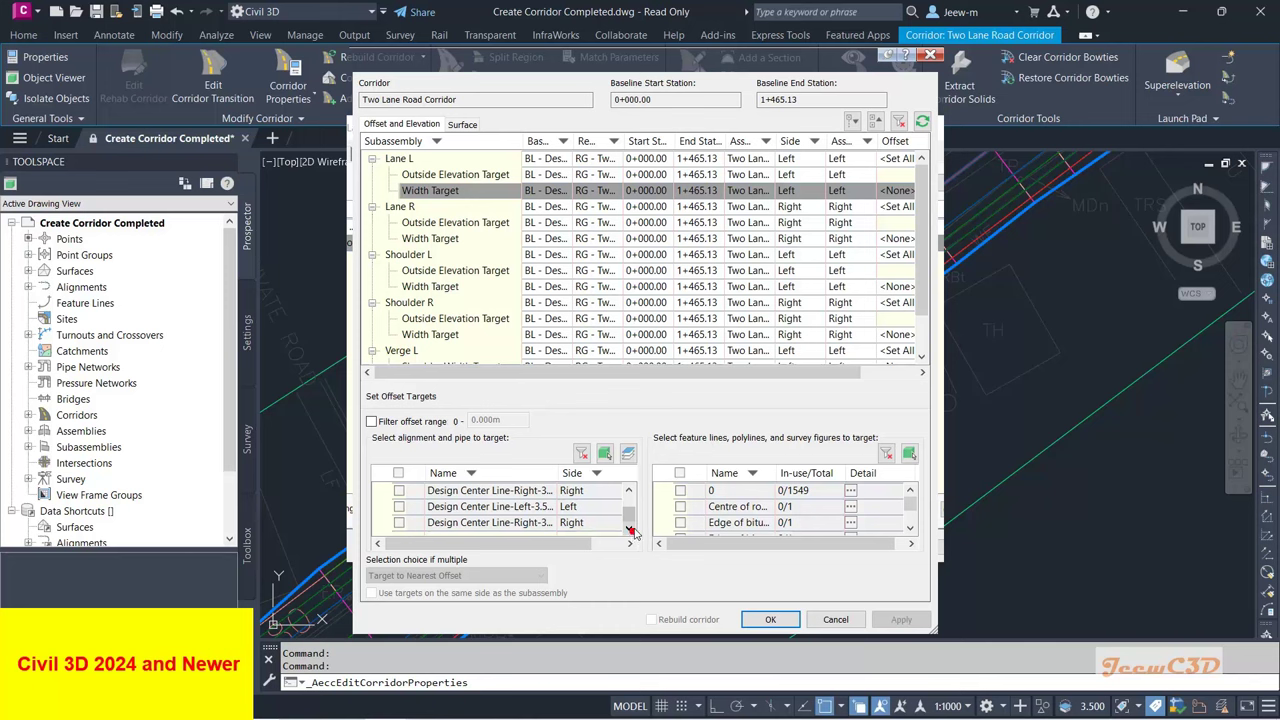
click(628, 490)
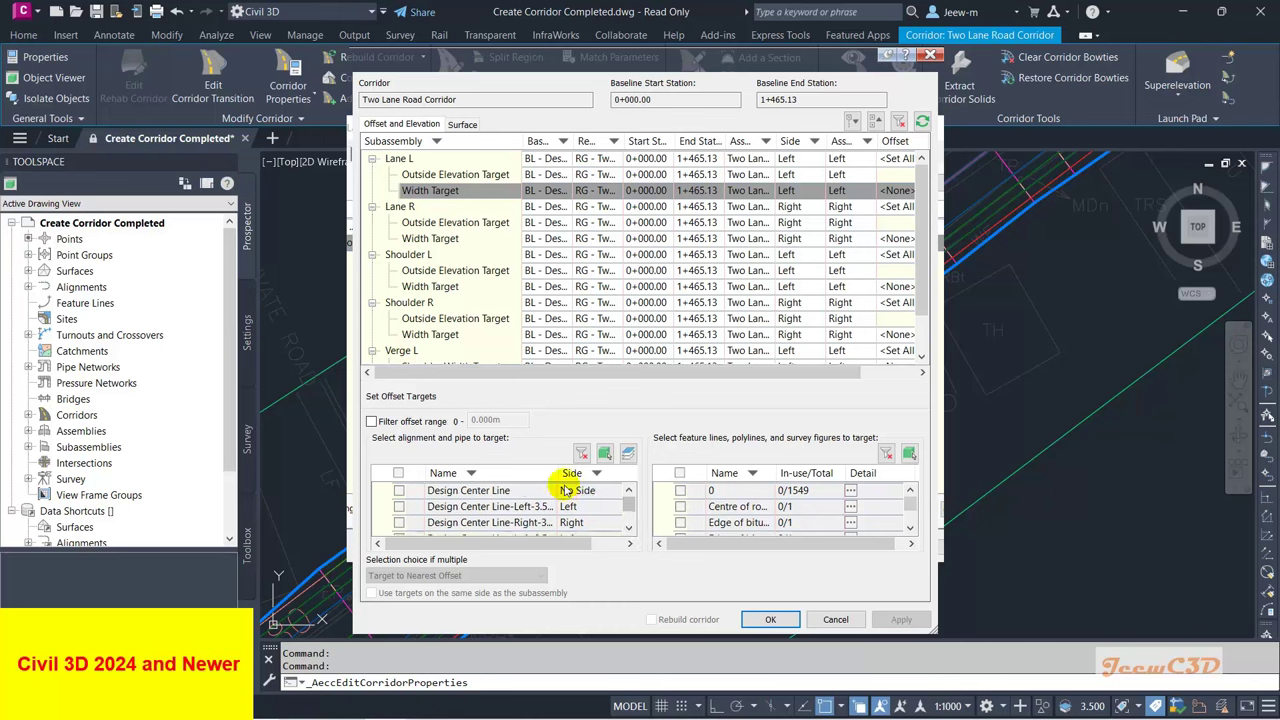
drag(585, 480, 577, 484)
click(482, 507)
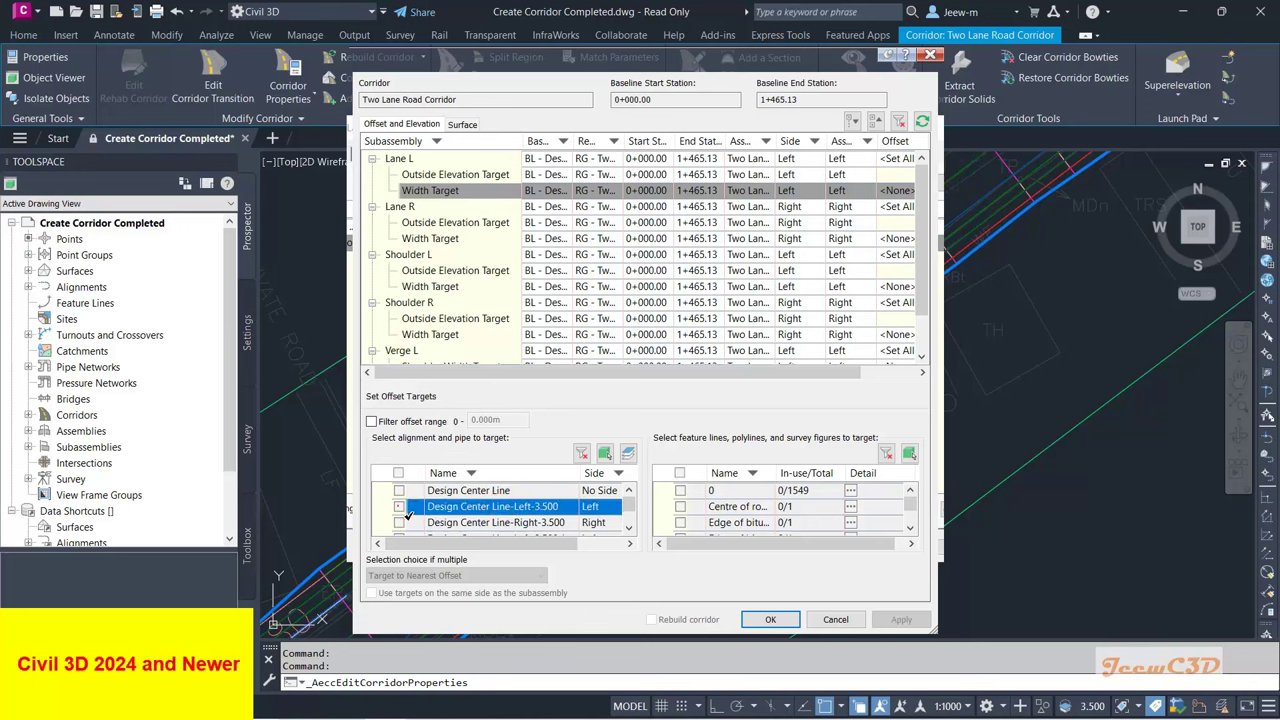
click(462, 508)
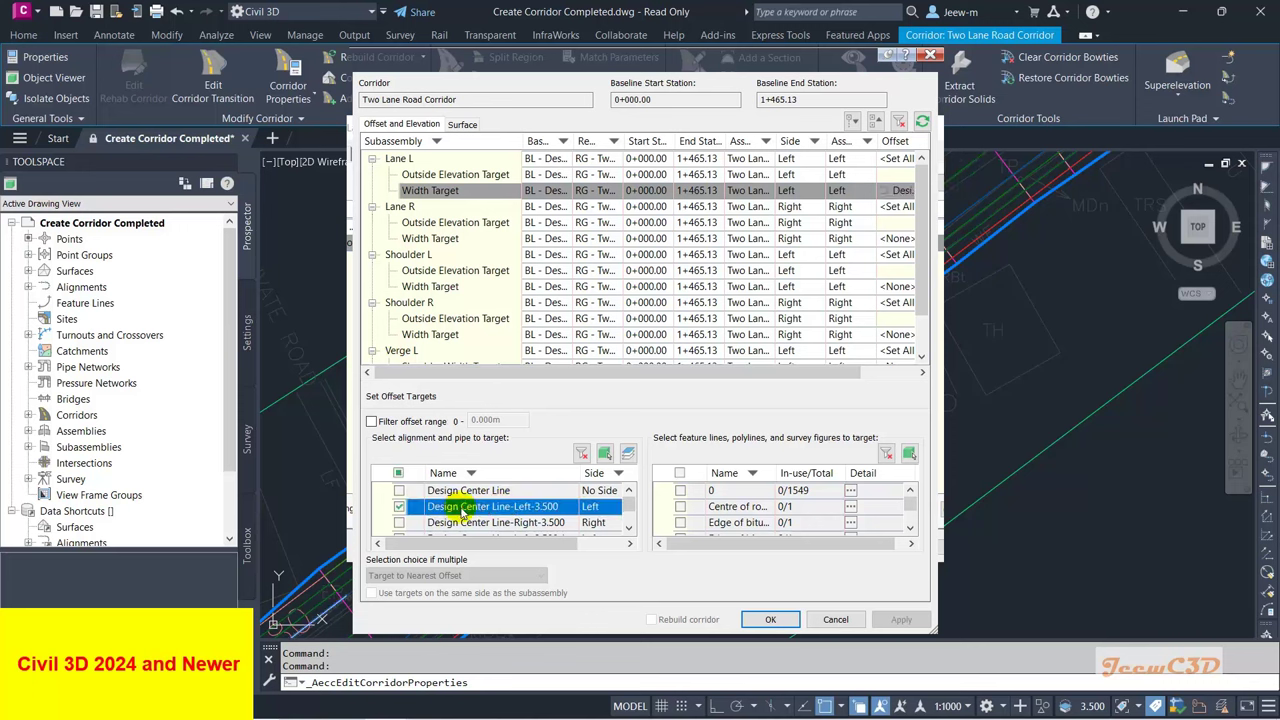
Step: Assign the Design Center Line-Right-3.500 alignment as the offset target for Lane R's Width Target
click(425, 238)
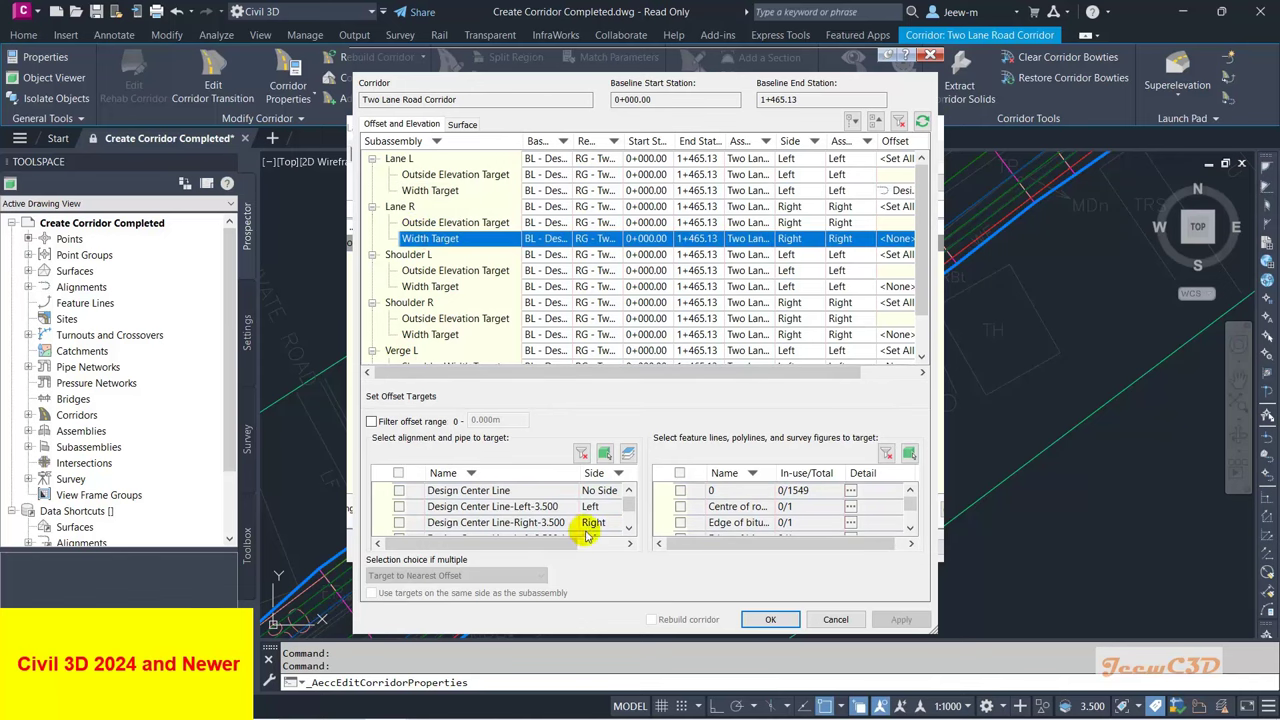
click(490, 522)
click(400, 522)
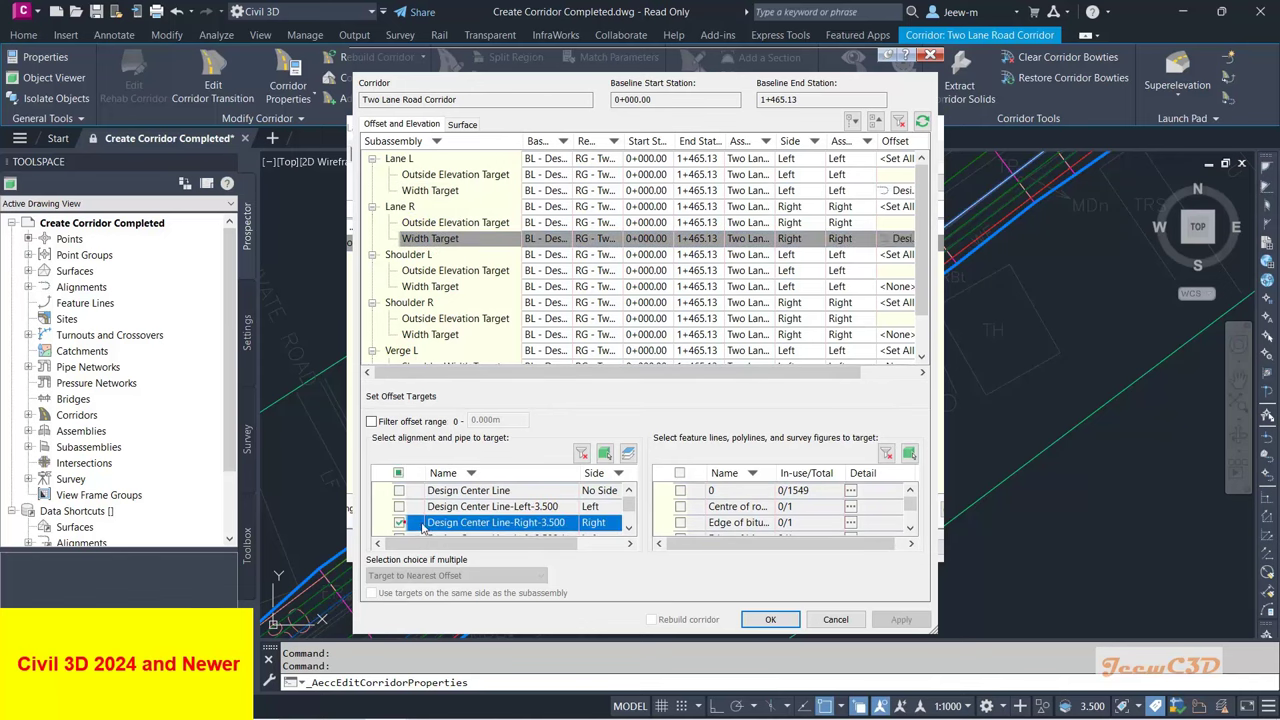
Step: Set Shoulder L's Width Target by selecting the left shoulder offset alignment from the drawing, and check it in the alignment list
click(430, 287)
click(431, 289)
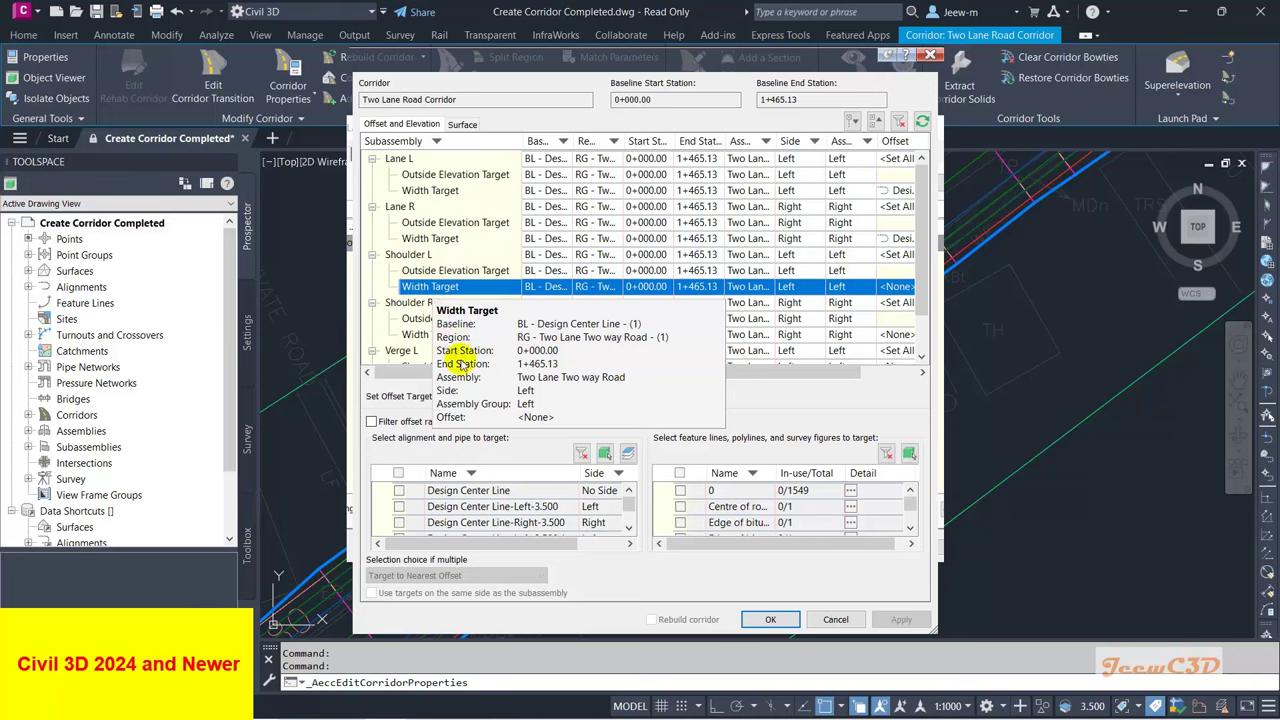
click(605, 455)
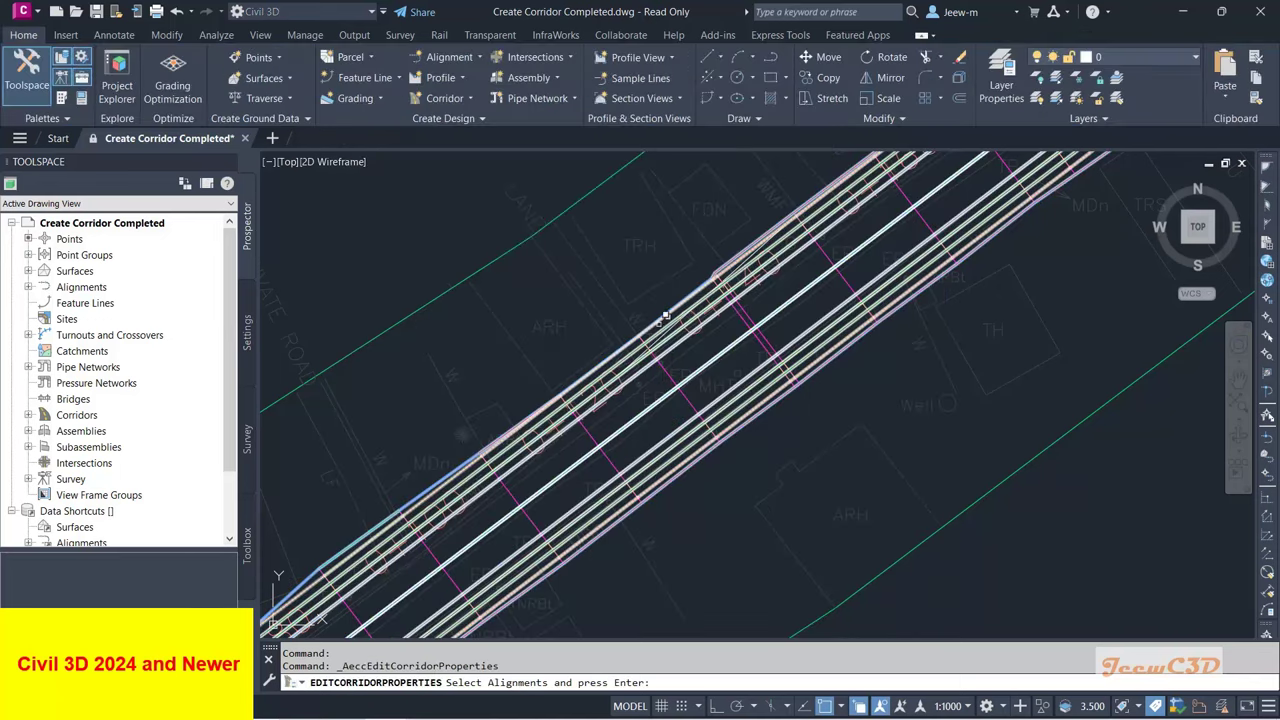
scroll(665, 316, up, 3)
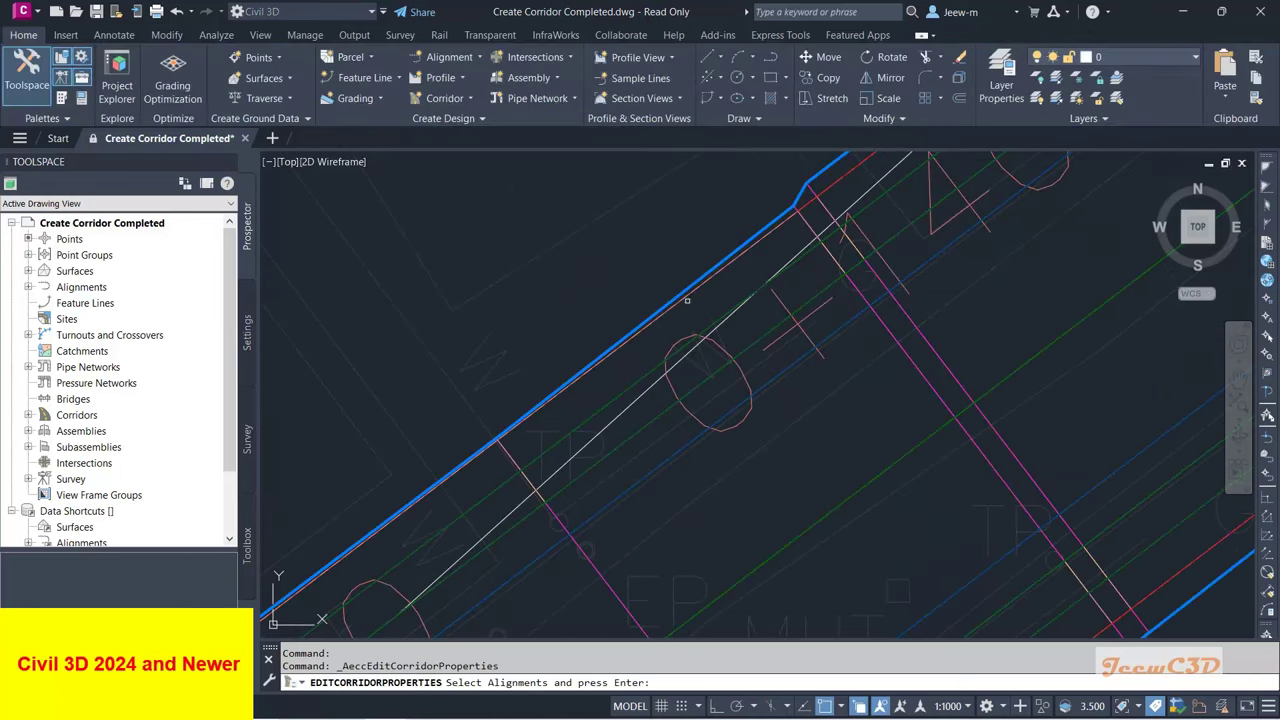
click(623, 411)
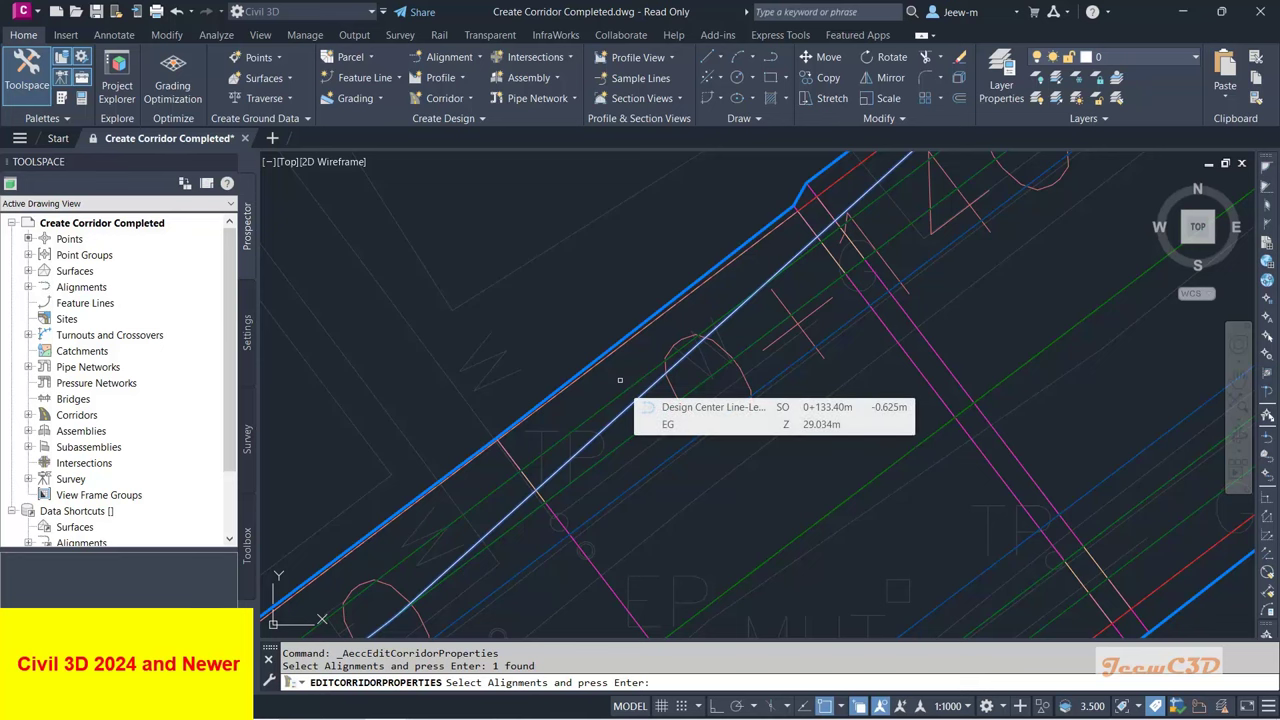
key(Return)
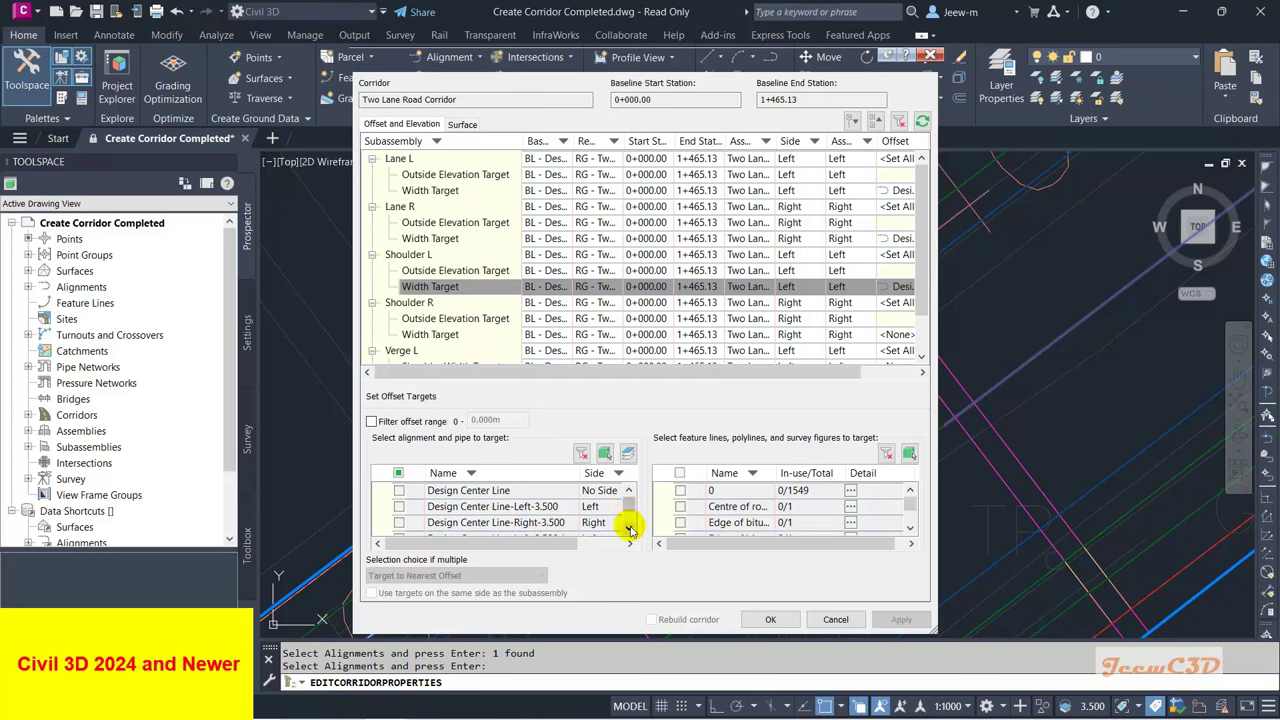
click(629, 529)
click(629, 529)
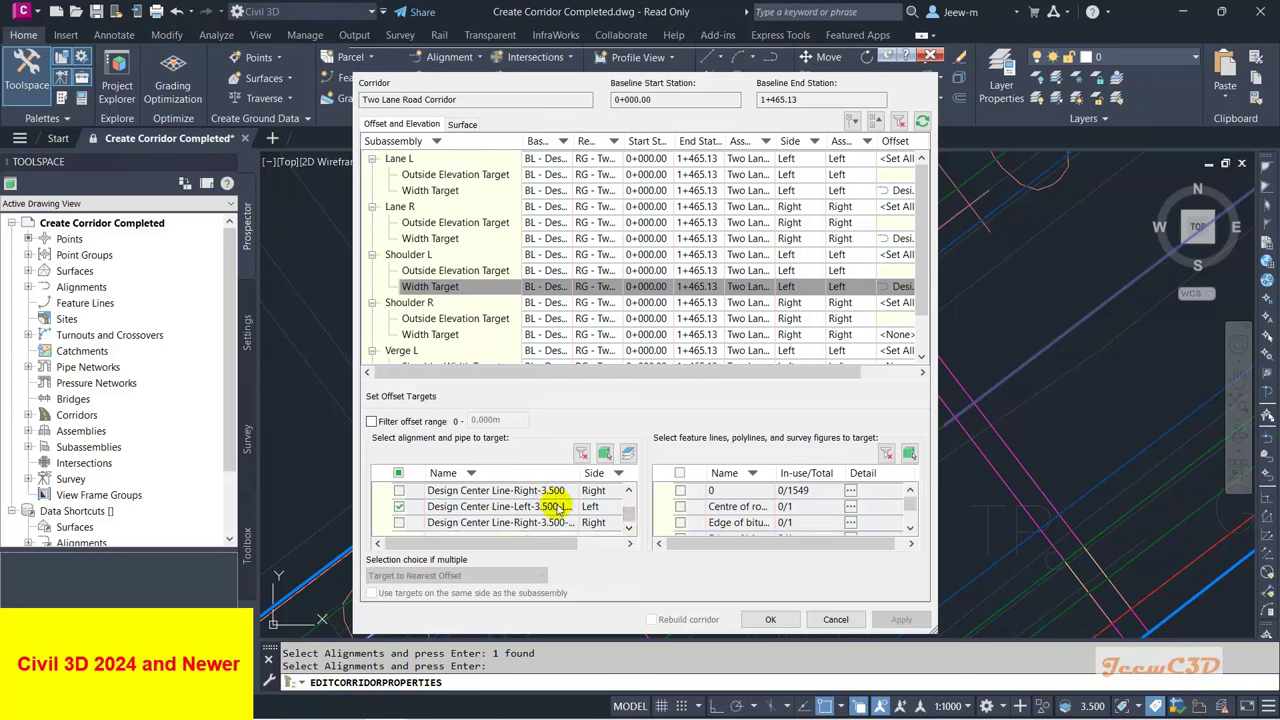
Step: Set Shoulder R's Width Target by selecting the right shoulder offset alignment from the drawing, choosing Alignment instead of Corridor
click(443, 336)
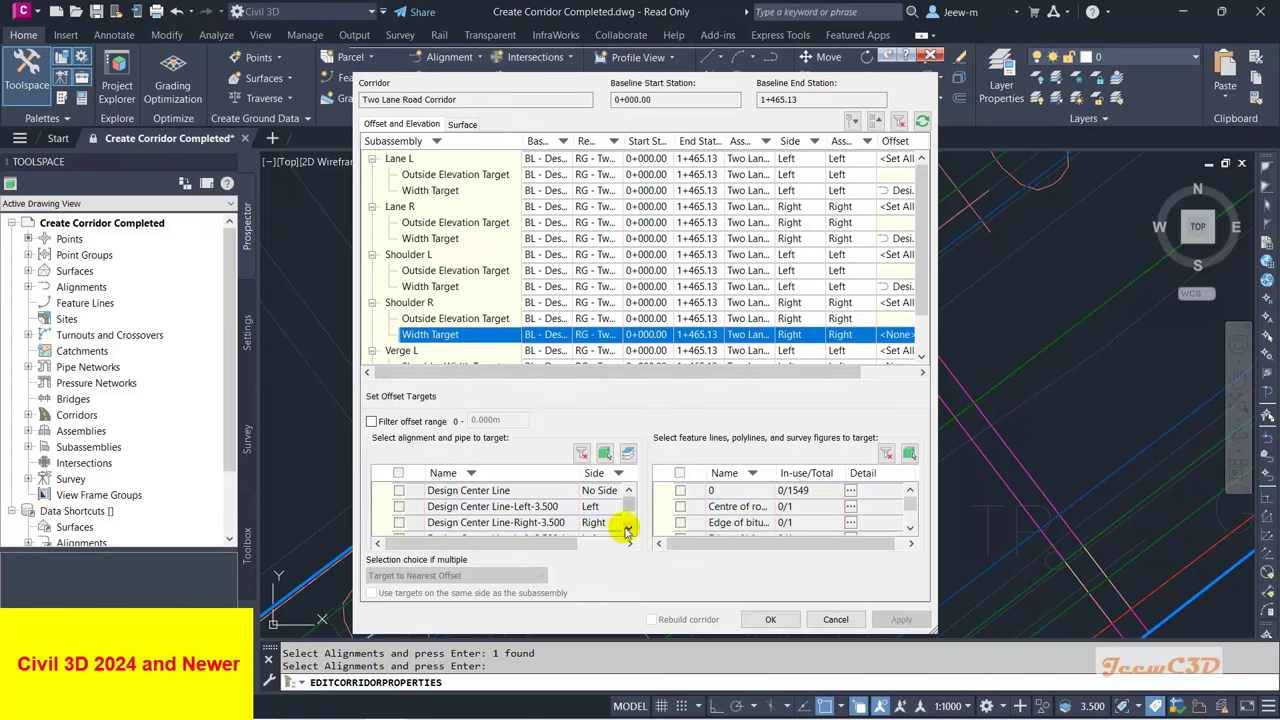
click(605, 455)
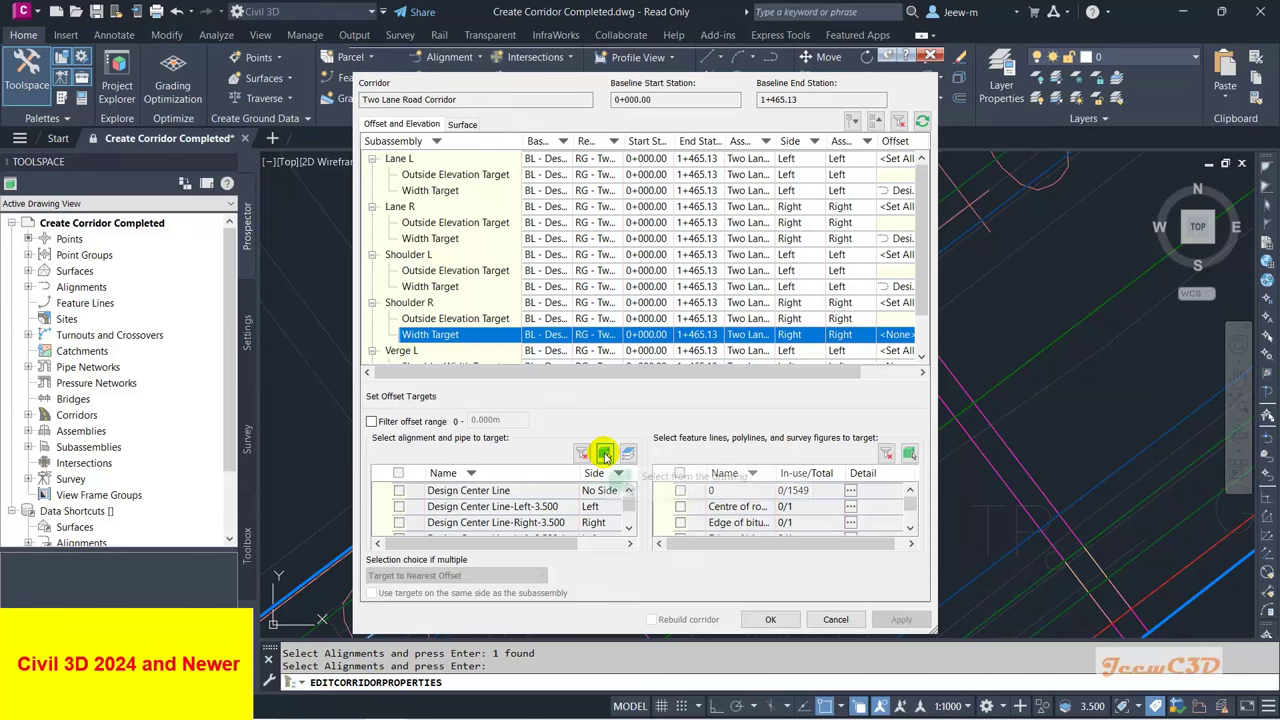
scroll(723, 472, down, 5)
scroll(723, 472, up, 7)
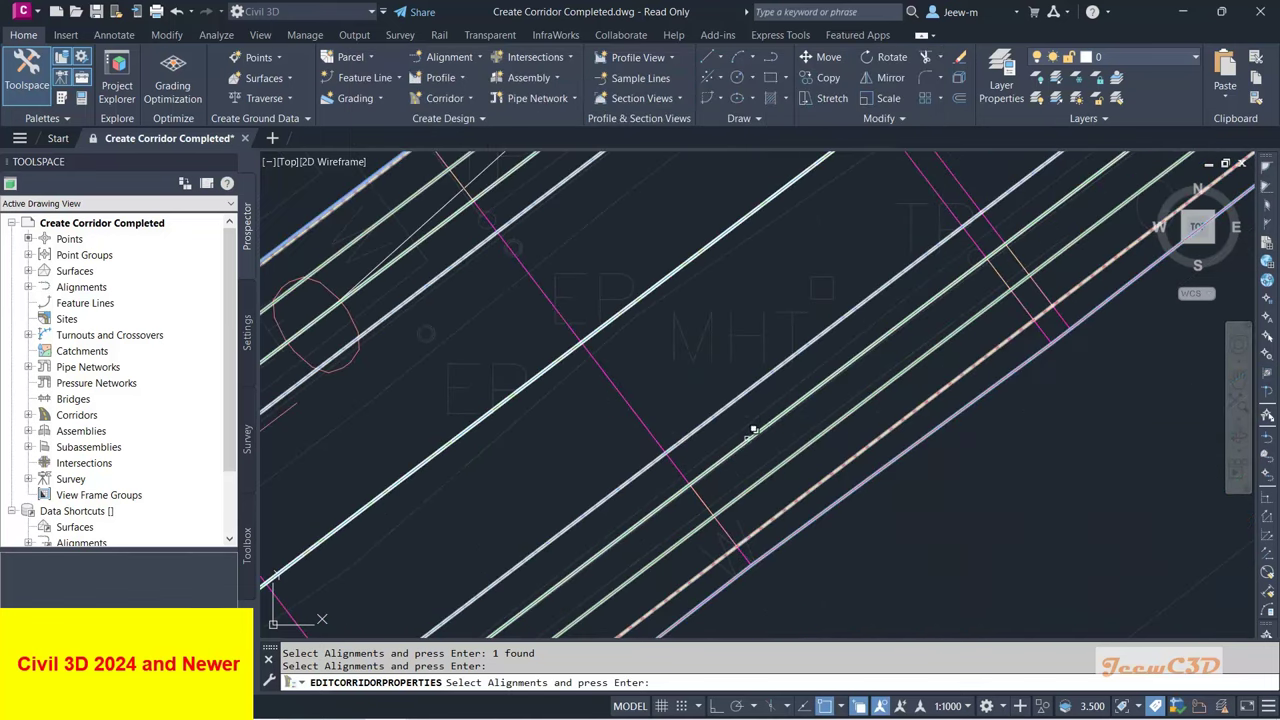
scroll(760, 425, up, 5)
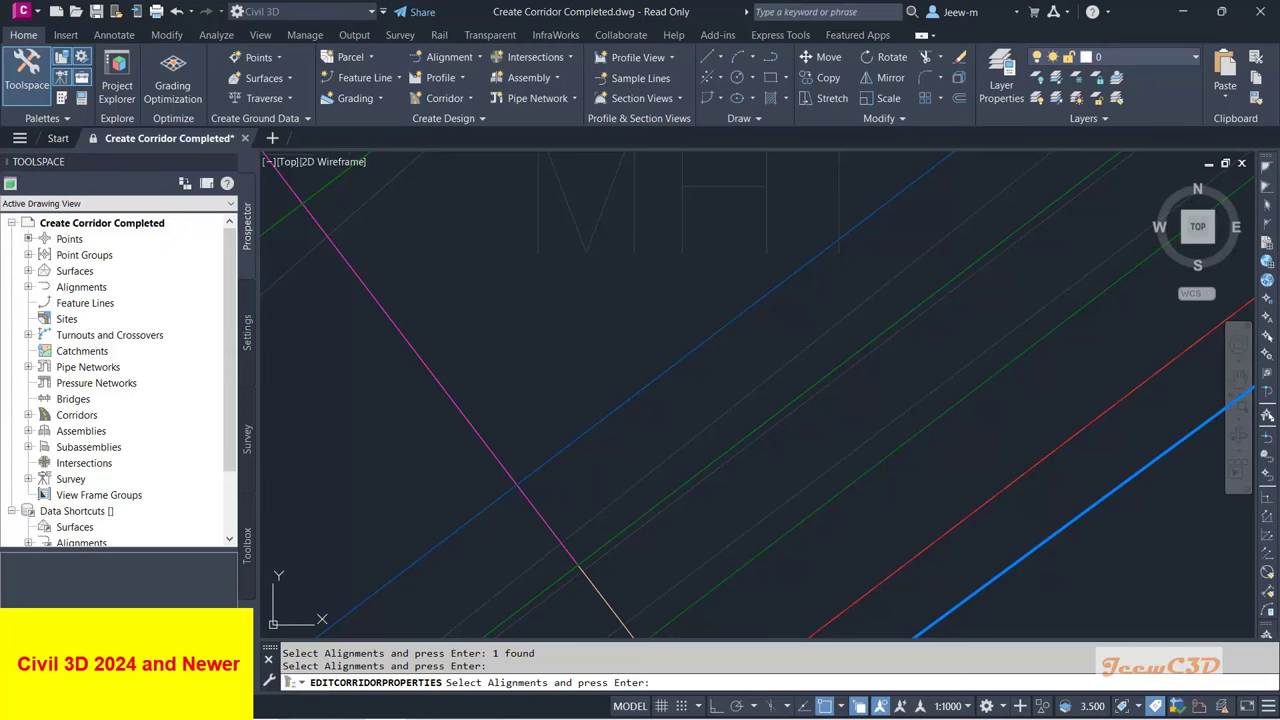
click(780, 404)
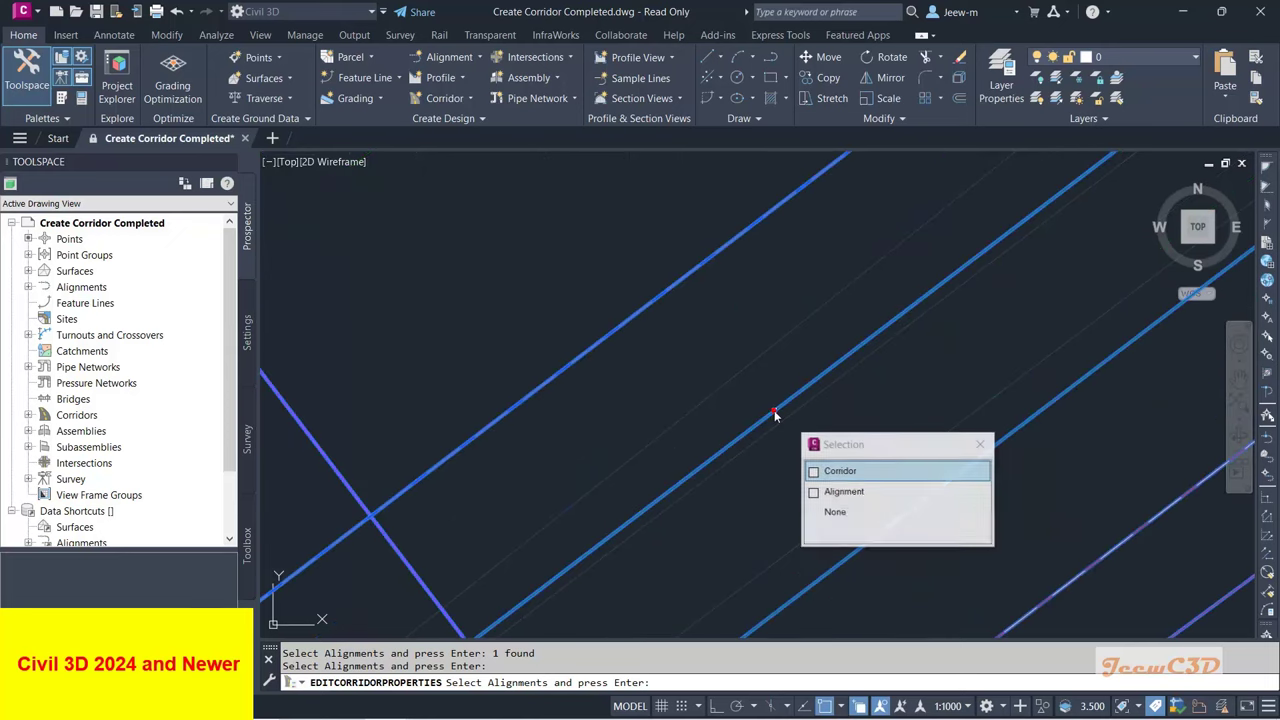
click(851, 494)
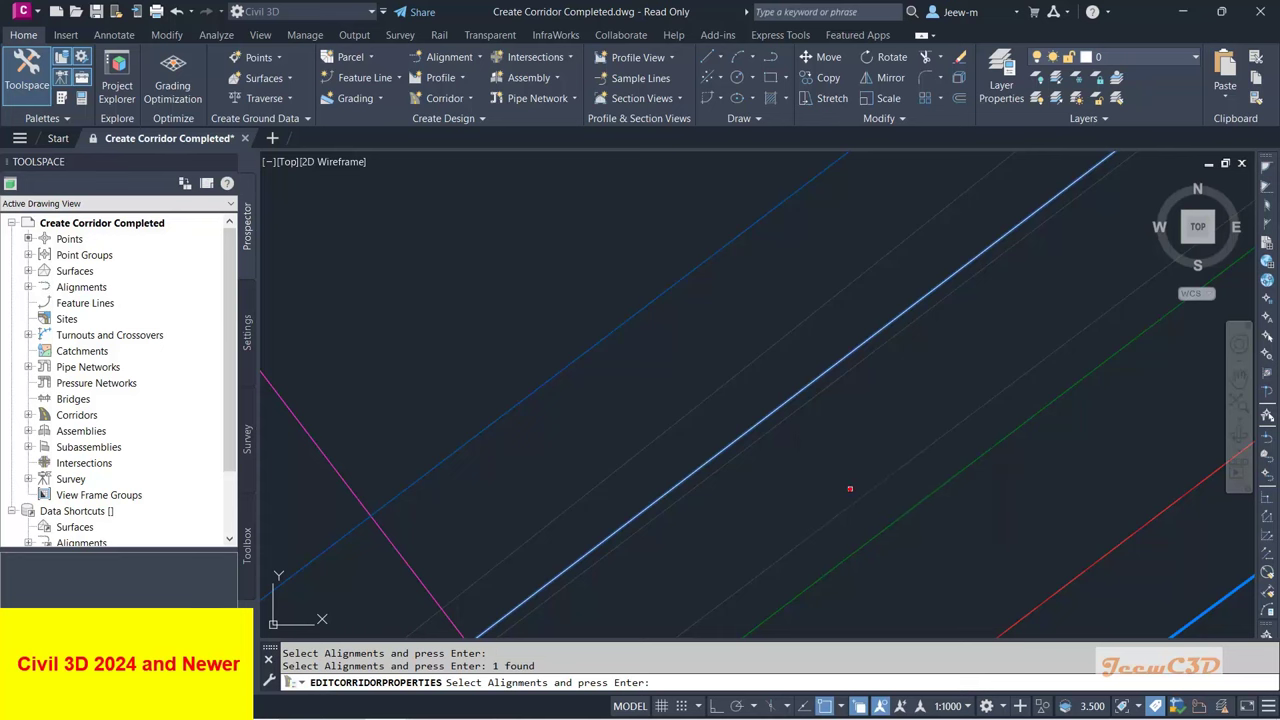
key(Return)
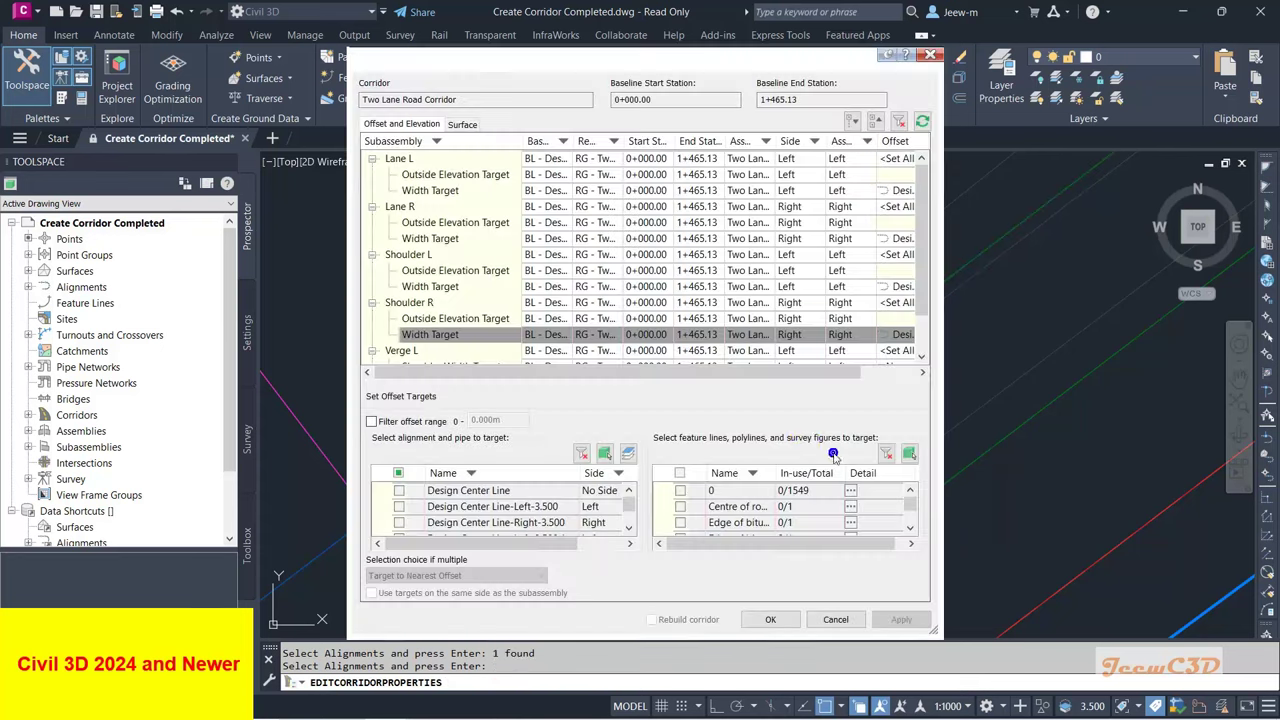
scroll(633, 512, down, 2)
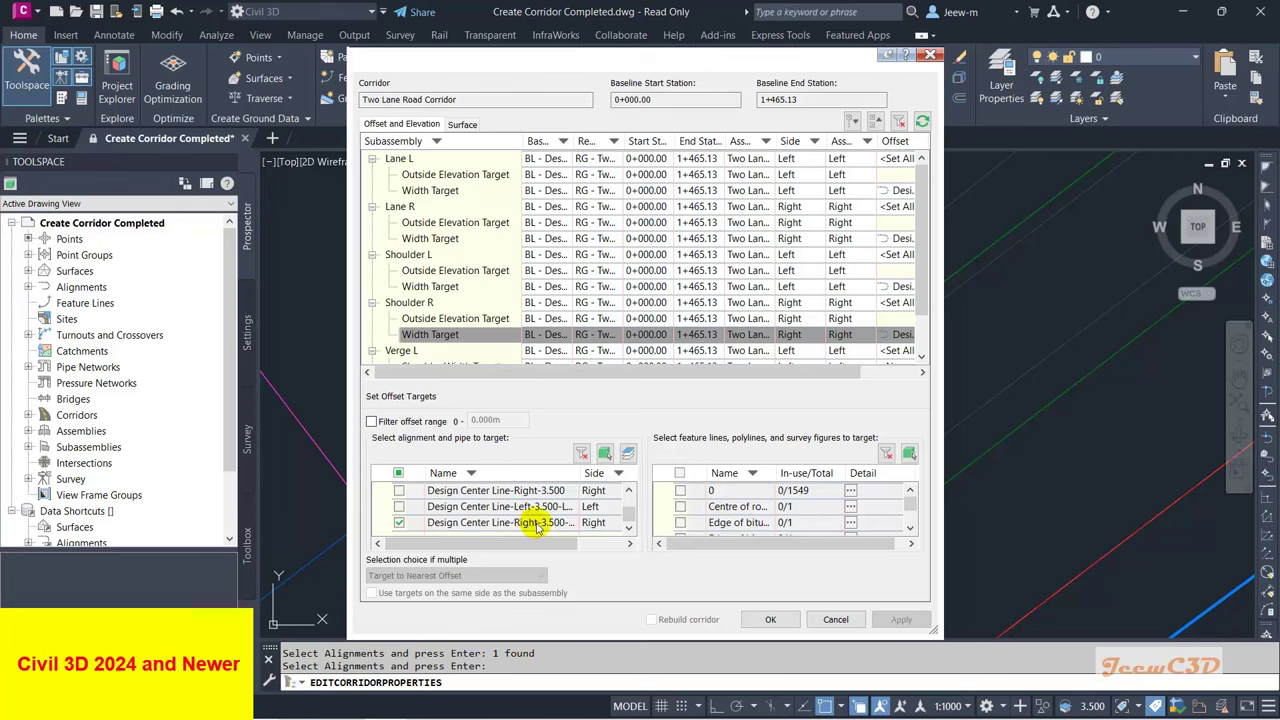
Step: Confirm the target mapping and corridor properties, rebuild the Two Lane Road Corridor, and inspect the widened section near station 0+140
click(771, 620)
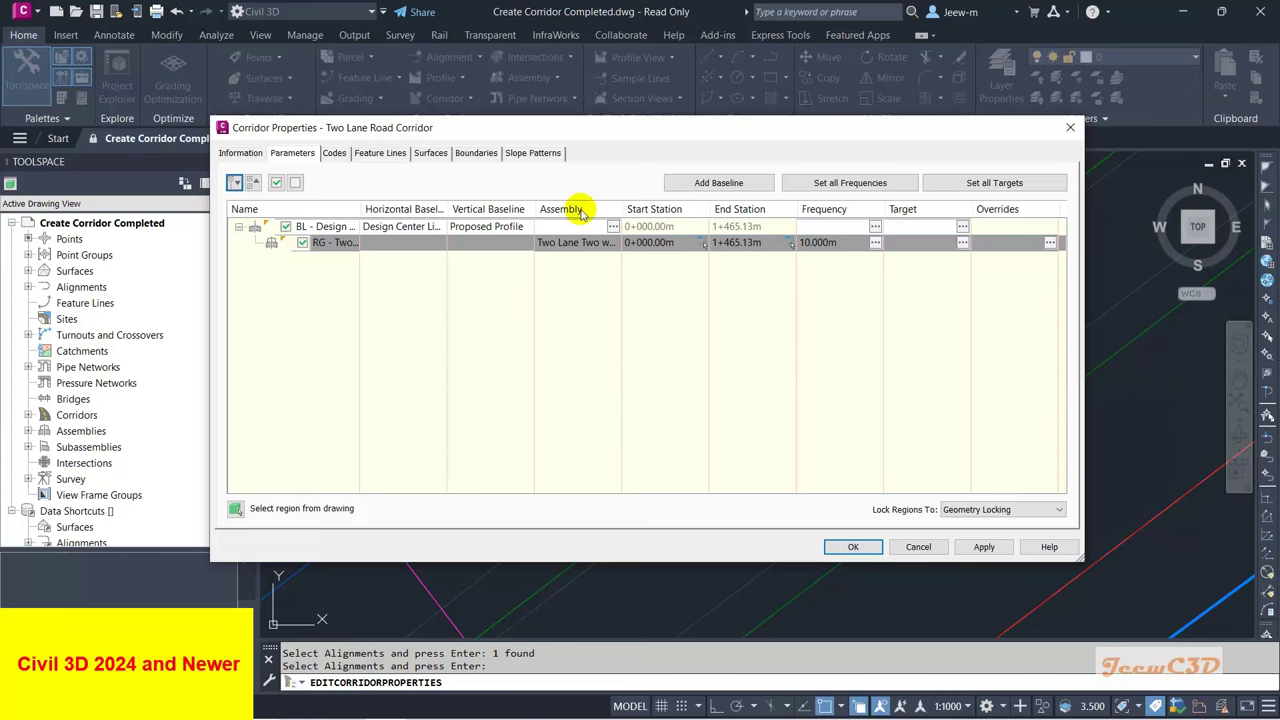
click(840, 544)
click(495, 325)
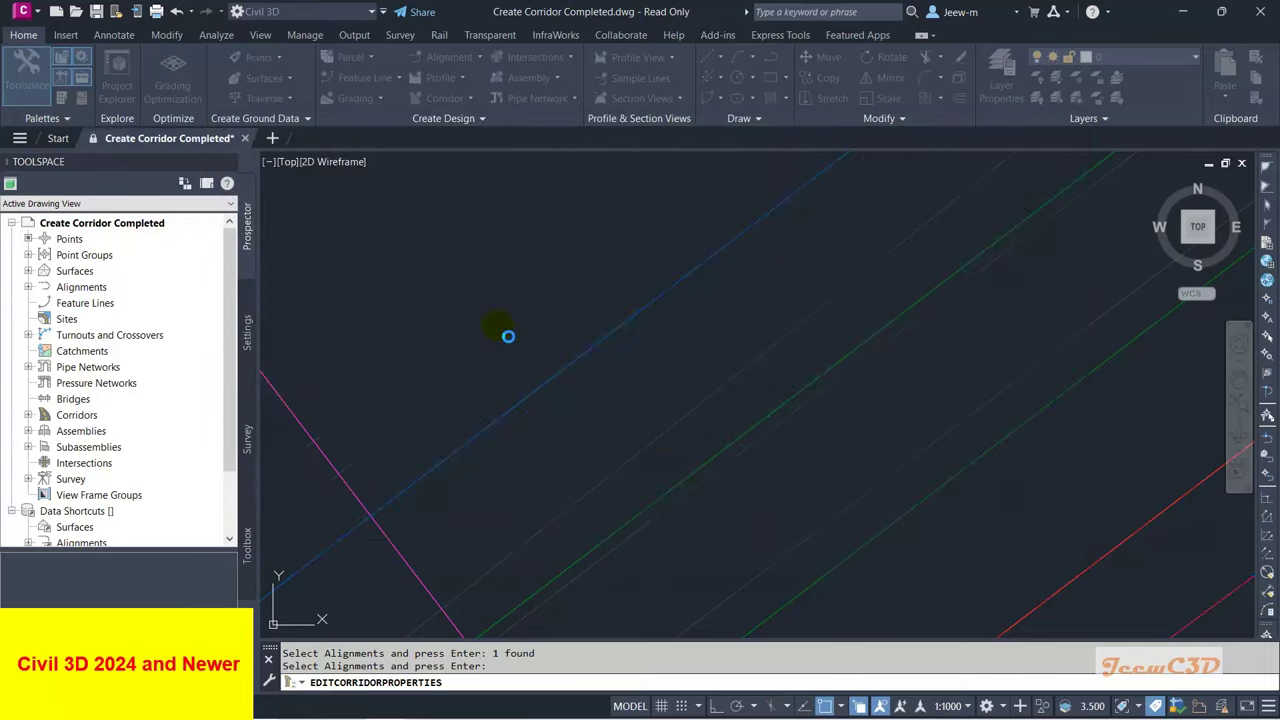
scroll(628, 424, down, 5)
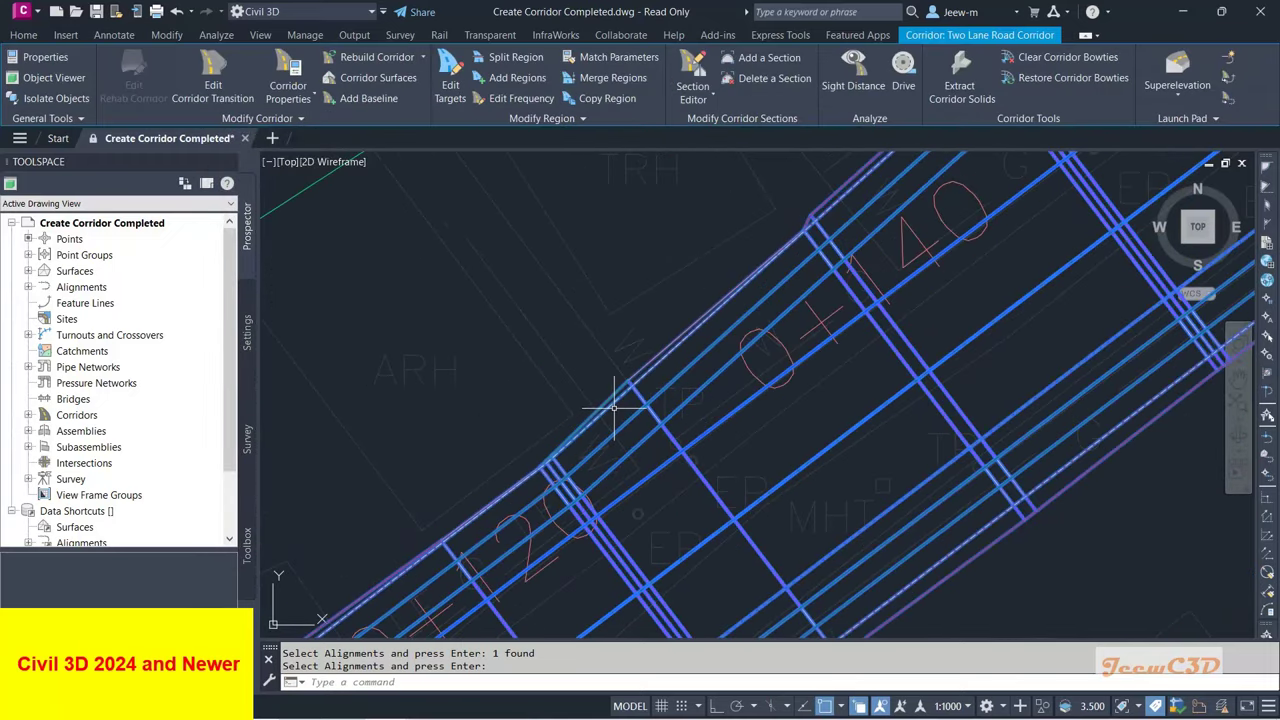
key(Escape)
scroll(561, 475, up, 1)
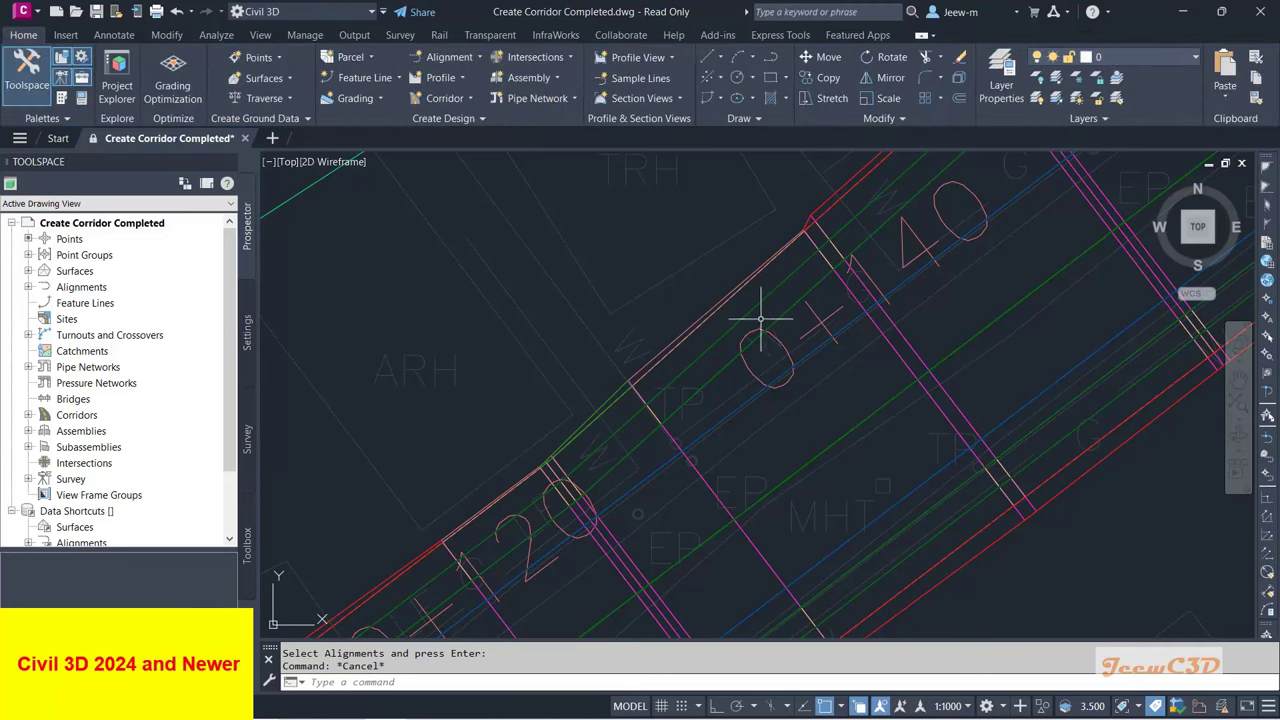
scroll(586, 420, up, 2)
scroll(569, 427, down, 5)
scroll(590, 424, down, 2)
scroll(654, 428, up, 2)
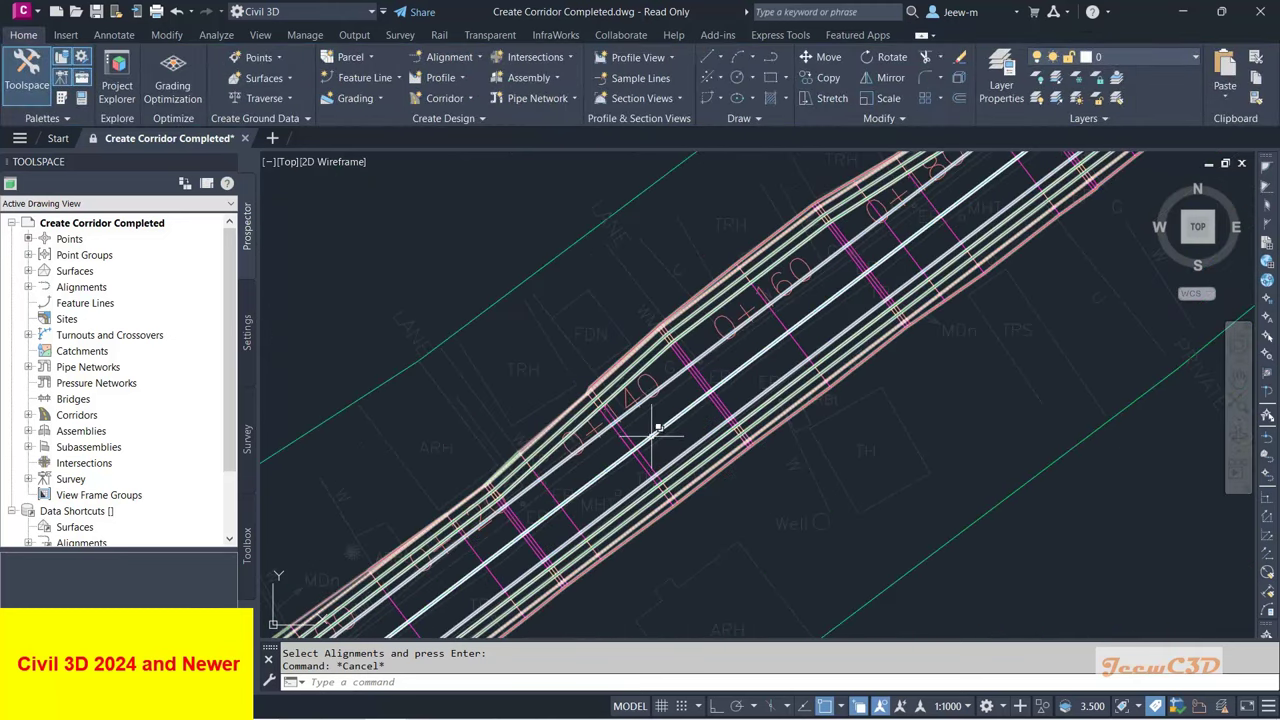
Step: Examine in plan how the rebuilt corridor's edges follow the offset alignments between stations 0+120 and 0+160
scroll(666, 434, down, 2)
scroll(710, 407, up, 1)
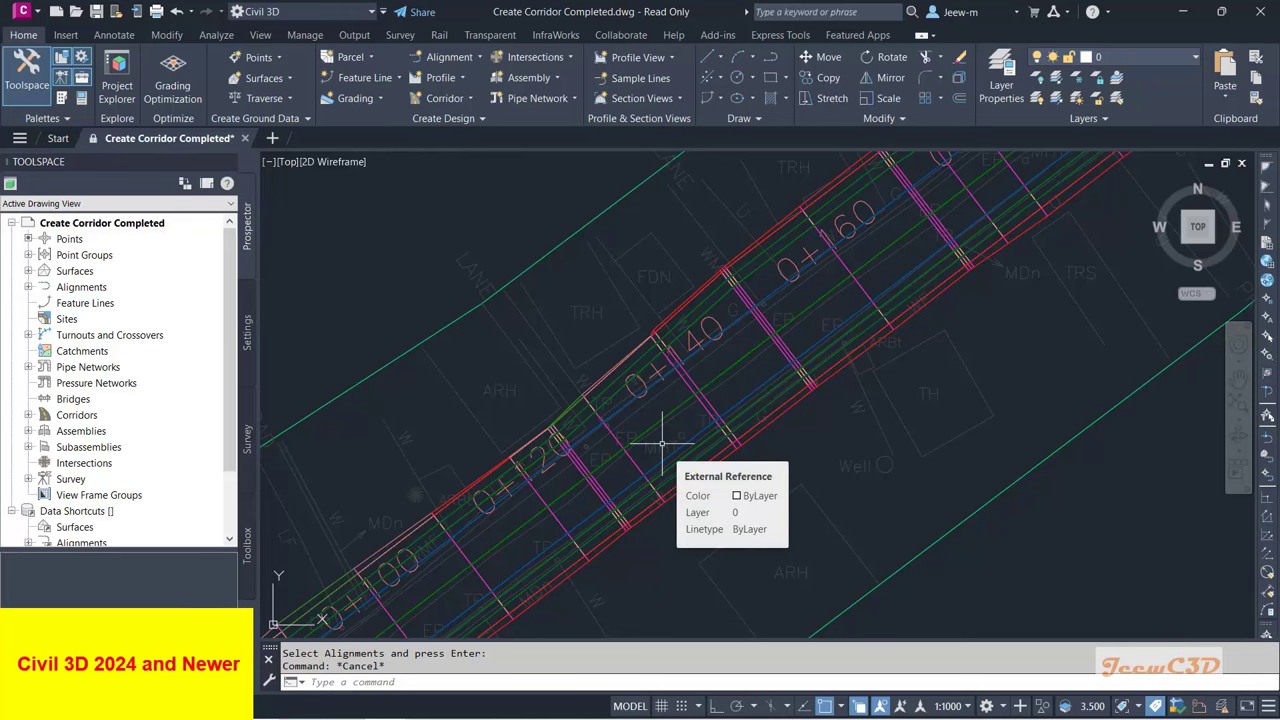
scroll(626, 431, up, 2)
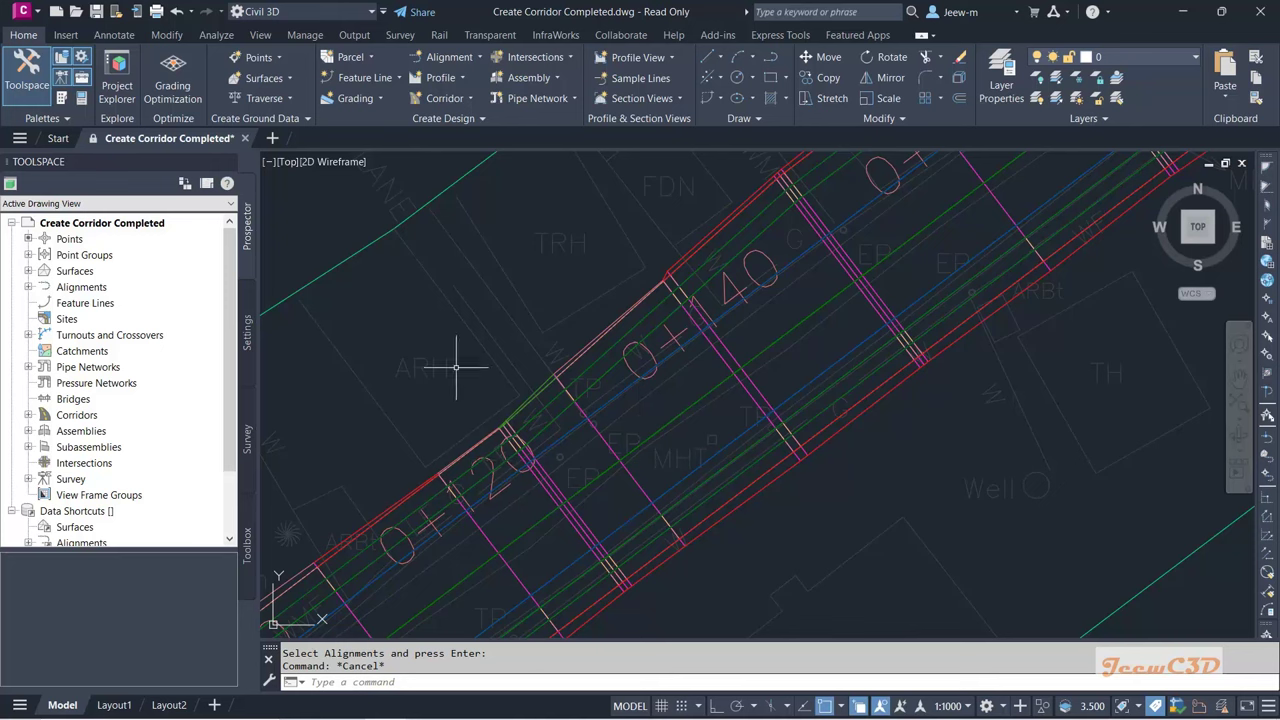
mouse_move(456, 367)
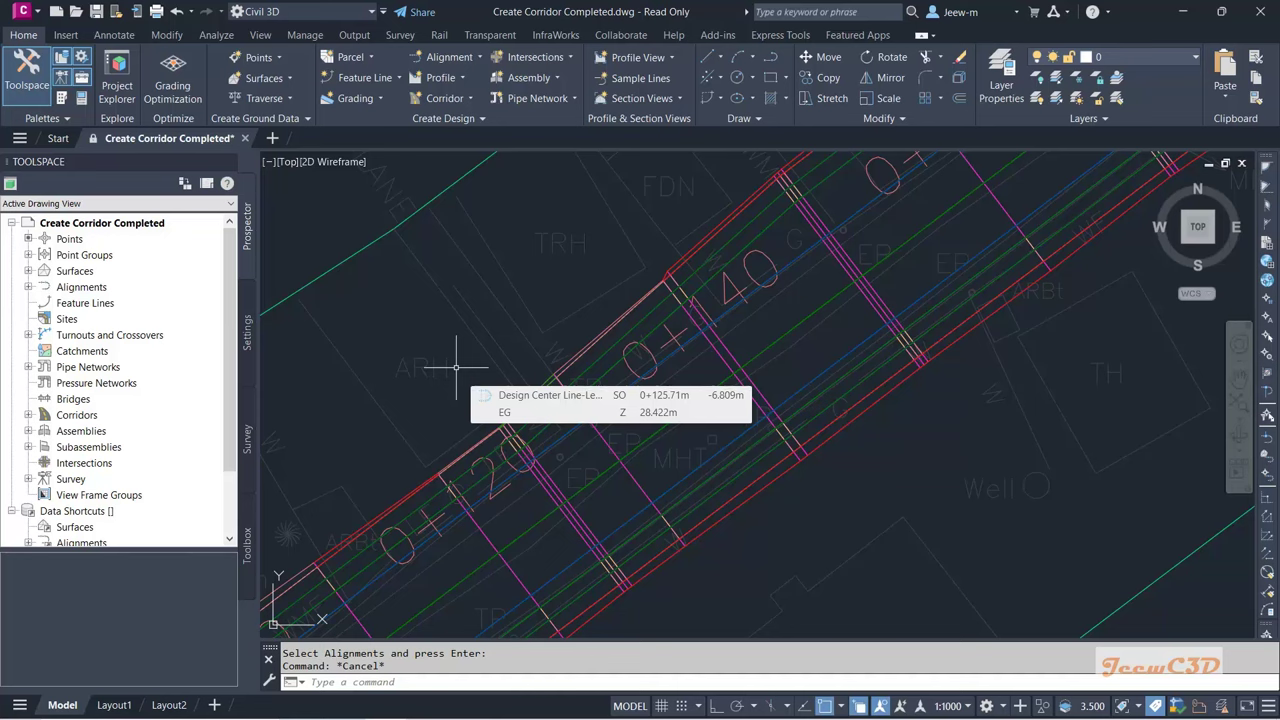
scroll(545, 375, down, 5)
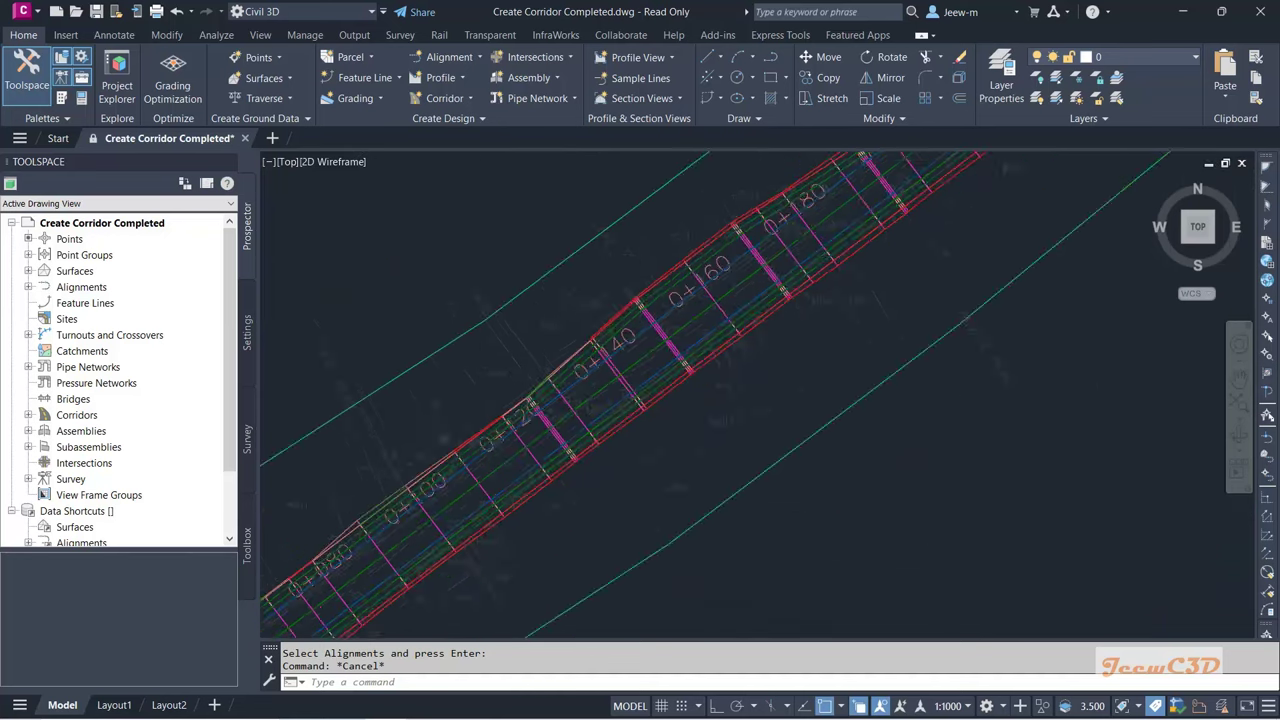
scroll(550, 378, up, 8)
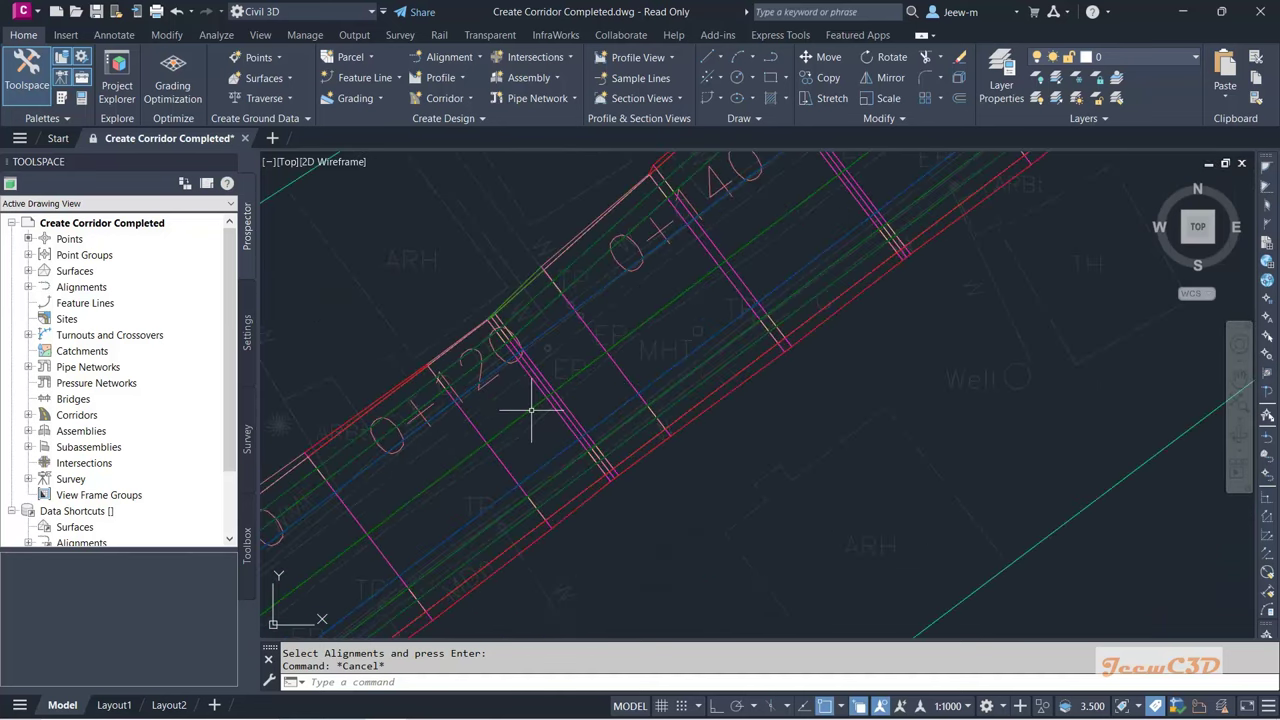
Step: Inspect the Two Lane Road Corridor as a 3D model in the Object Viewer from several angles
click(560, 418)
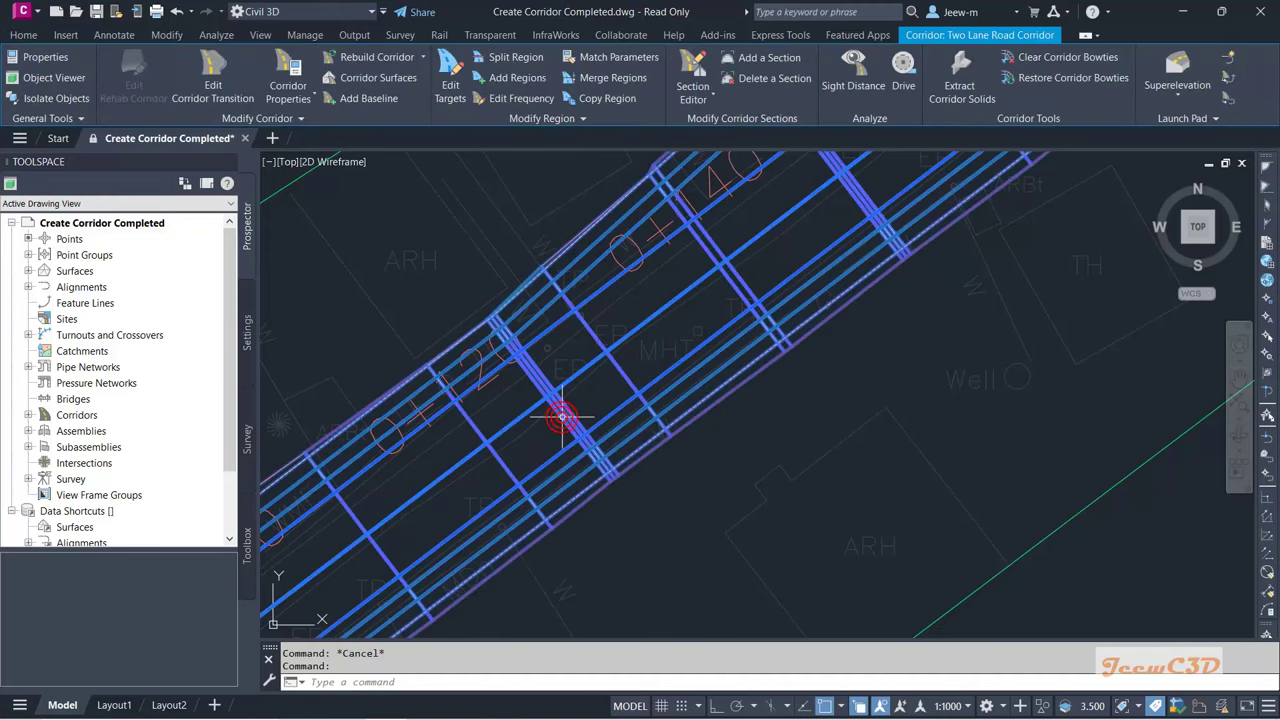
click(51, 78)
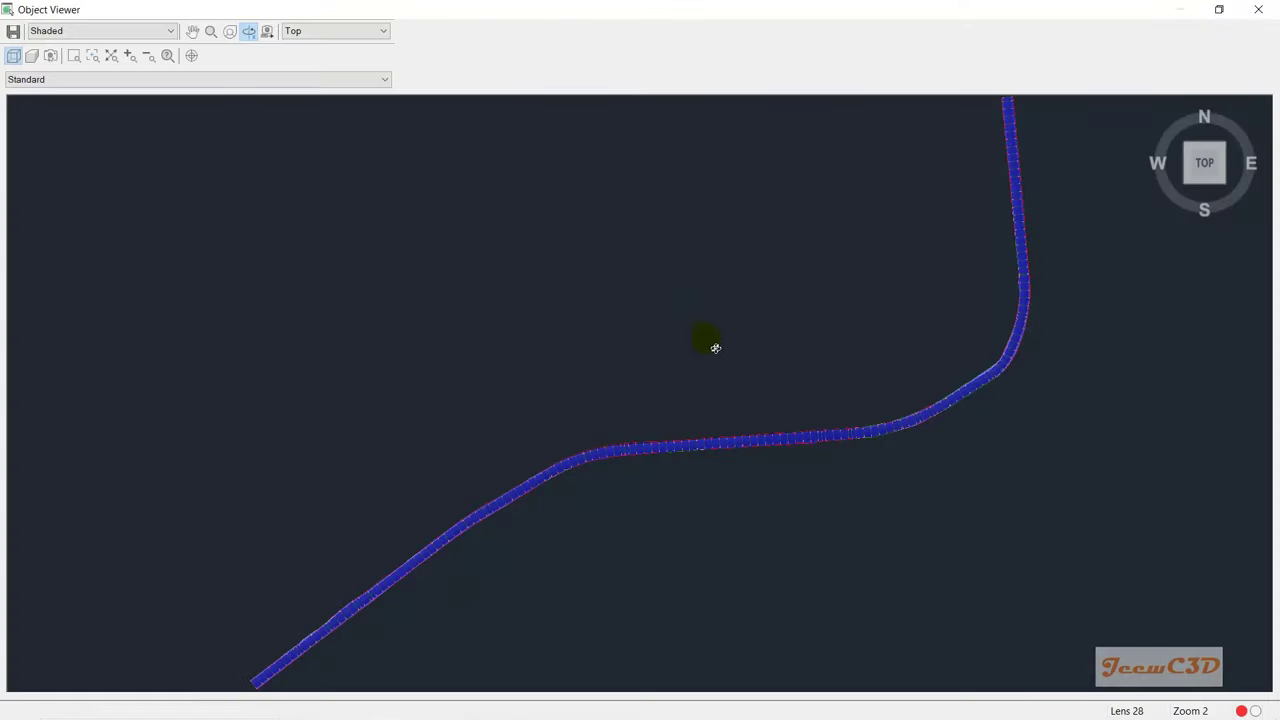
drag(715, 347, 774, 409)
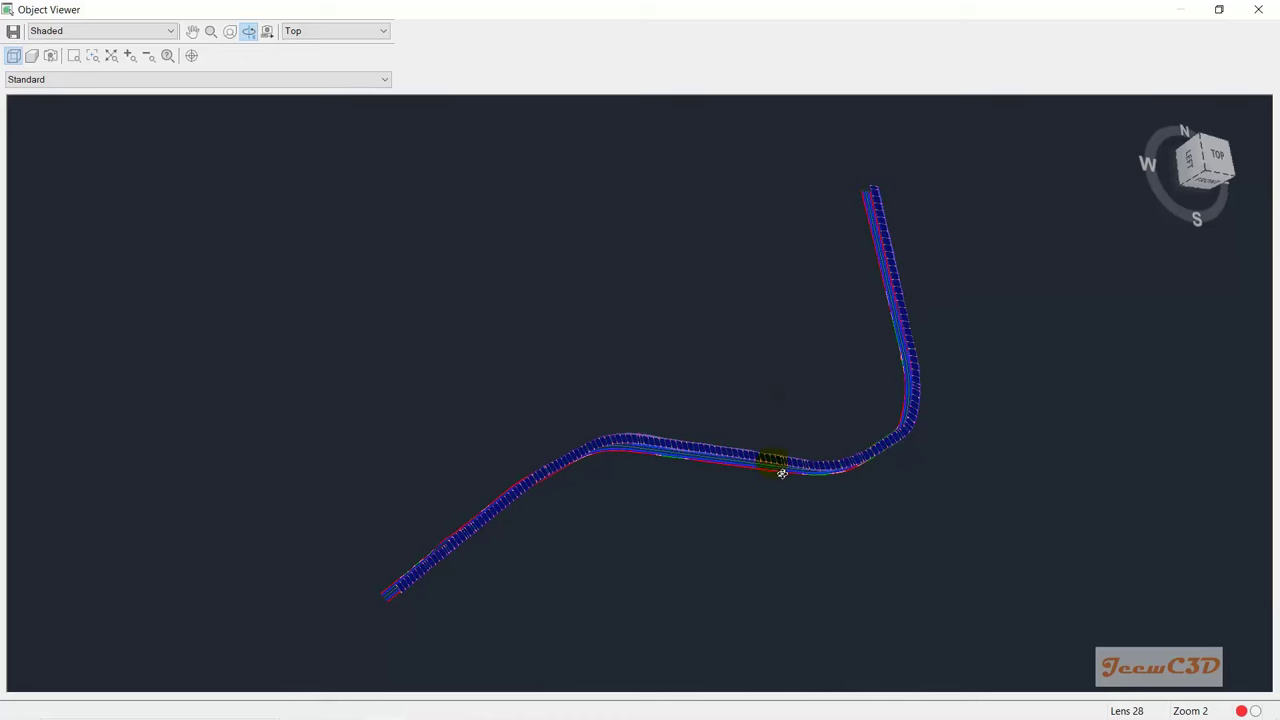
scroll(797, 480, up, 5)
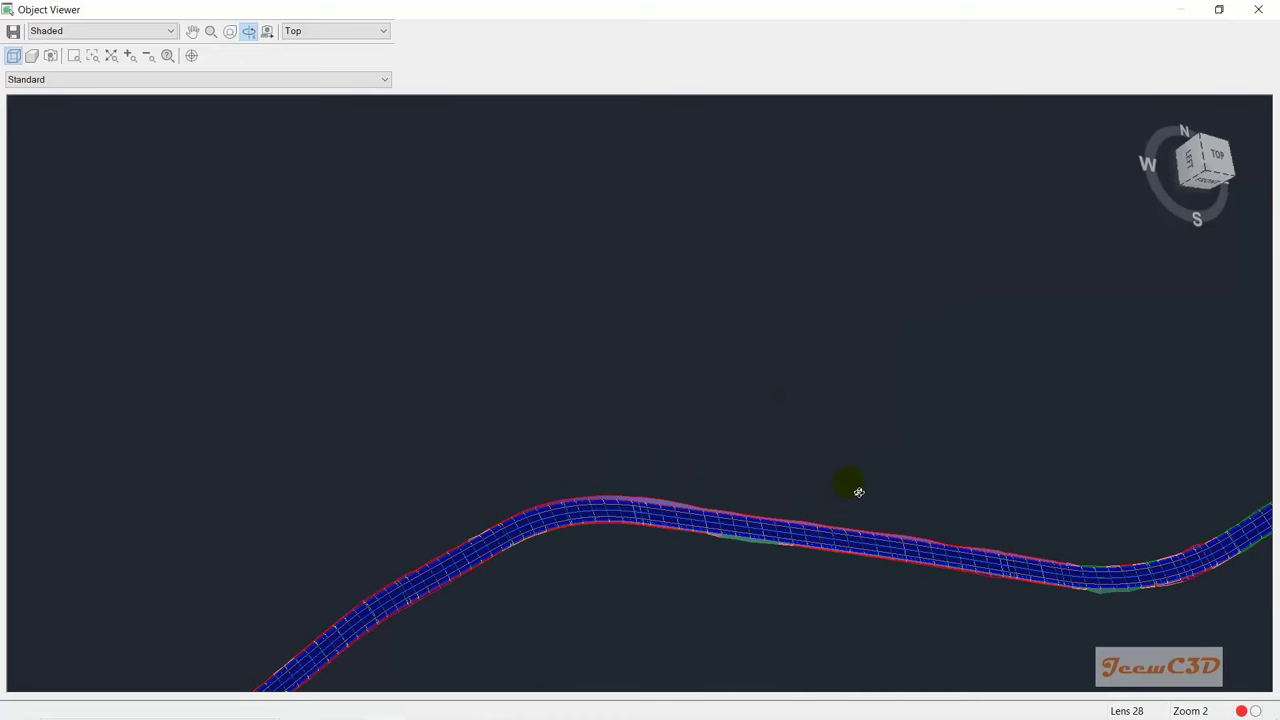
drag(858, 492, 836, 451)
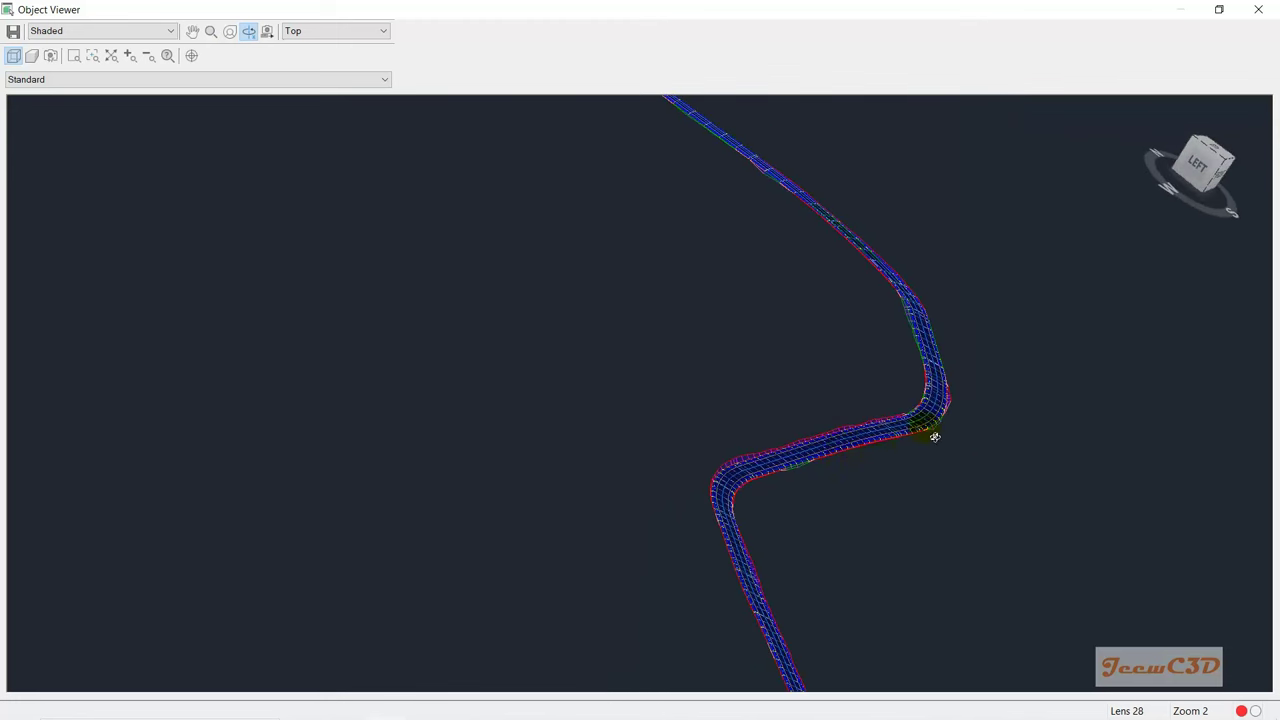
drag(934, 437, 951, 425)
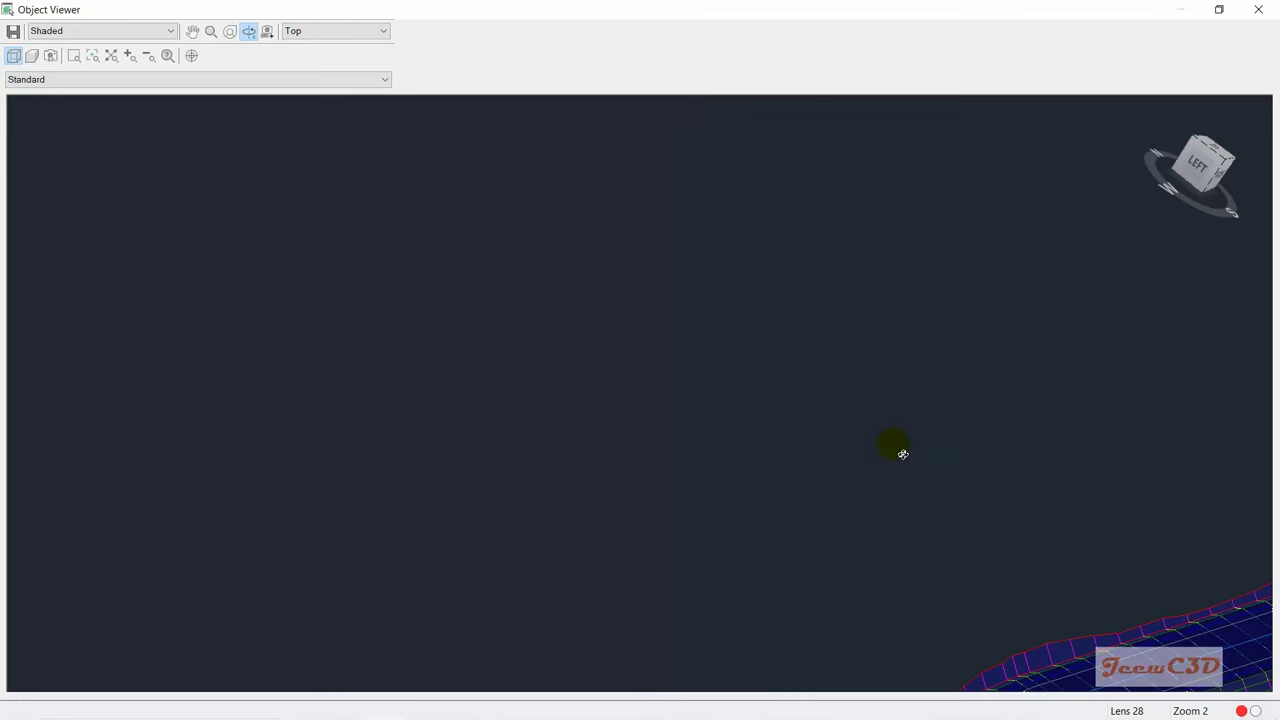
drag(922, 476, 791, 373)
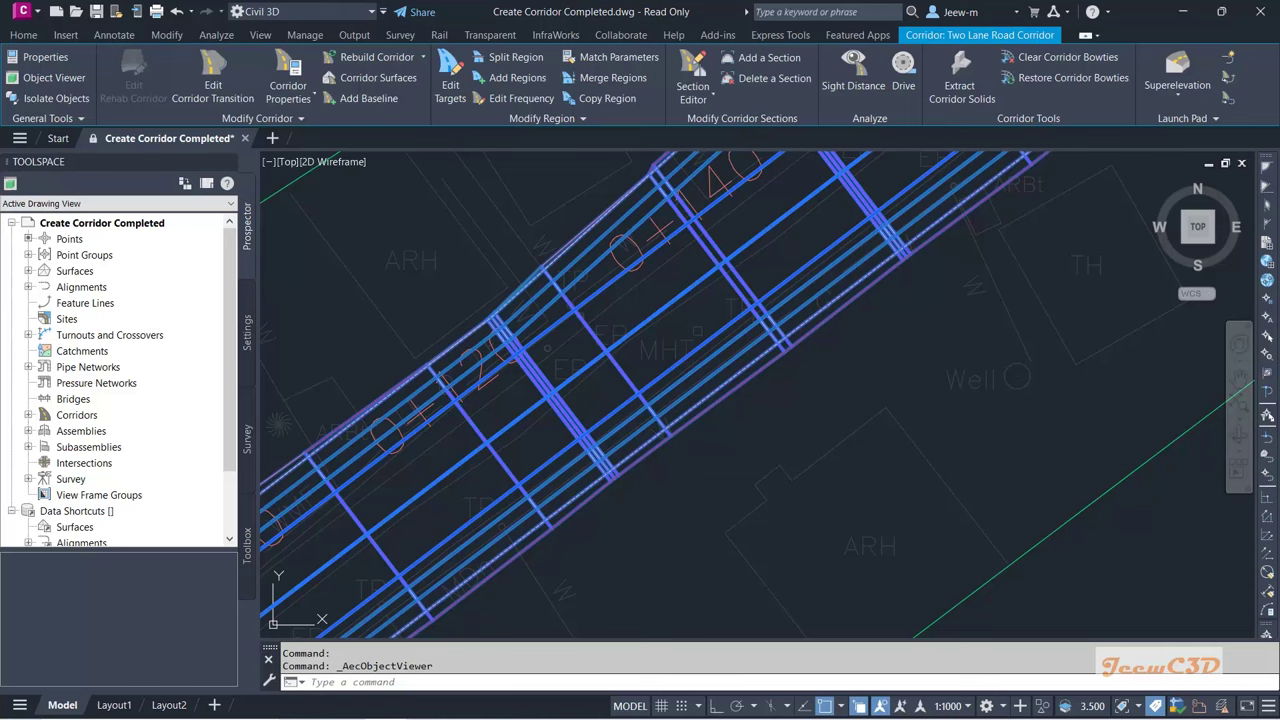
Step: Deselect the corridor and review its full length in plan
scroll(818, 468, down, 5)
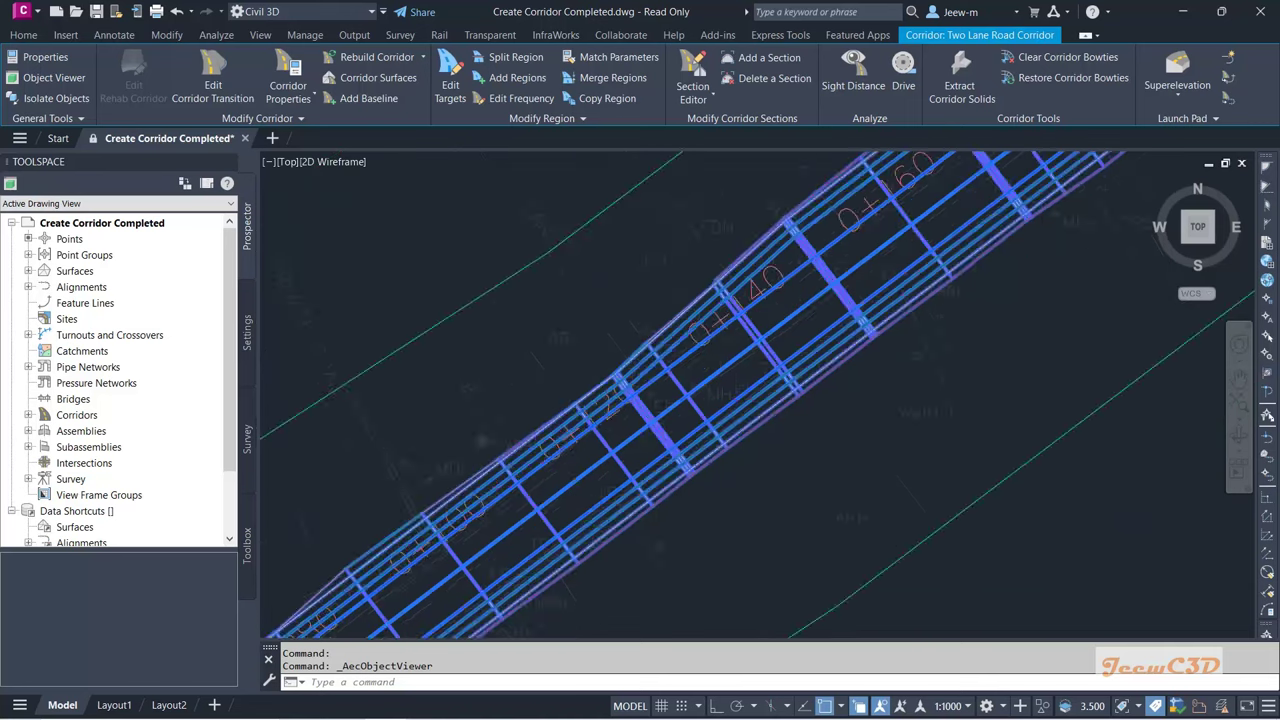
scroll(818, 468, down, 5)
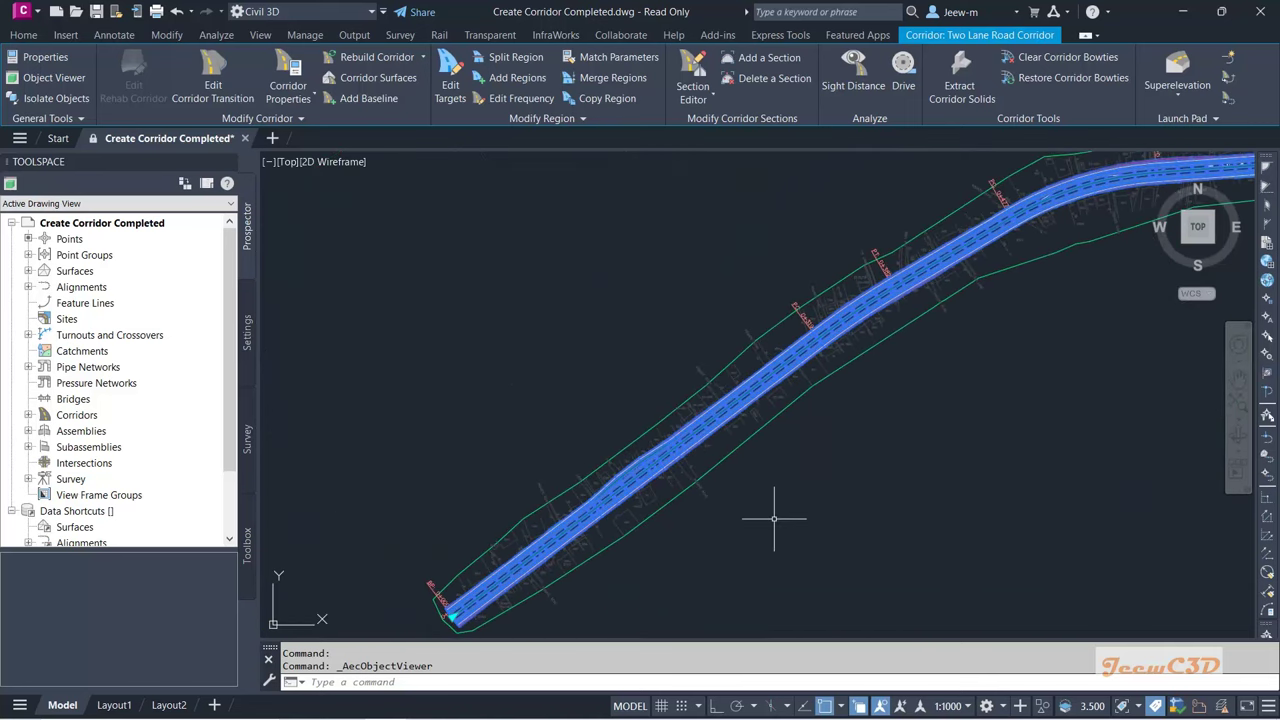
key(Escape)
scroll(782, 510, down, 5)
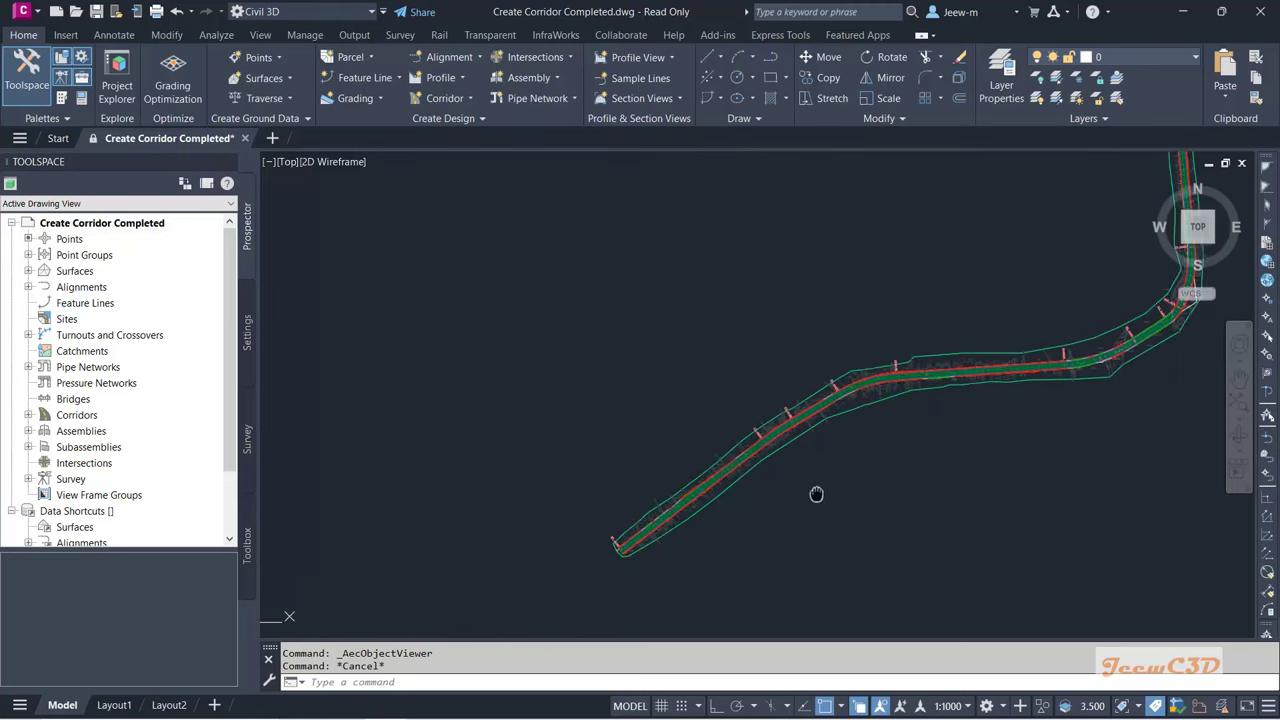
scroll(740, 518, down, 2)
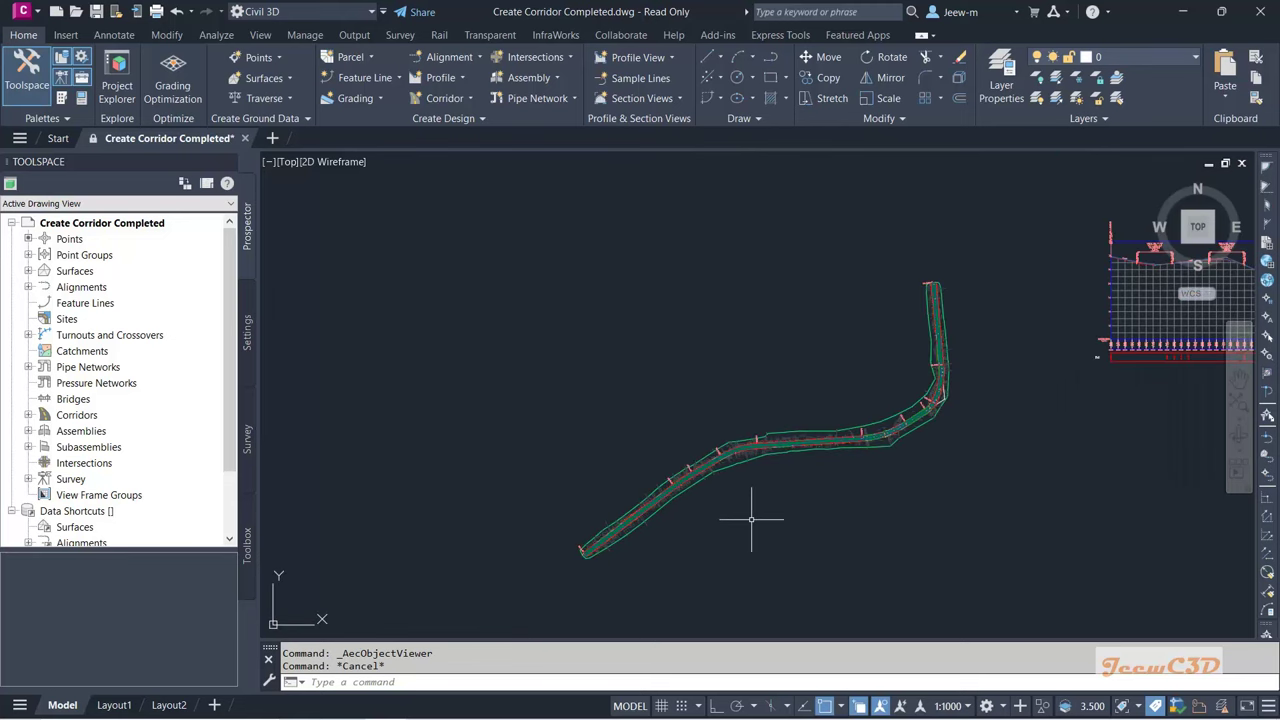
mouse_move(751, 519)
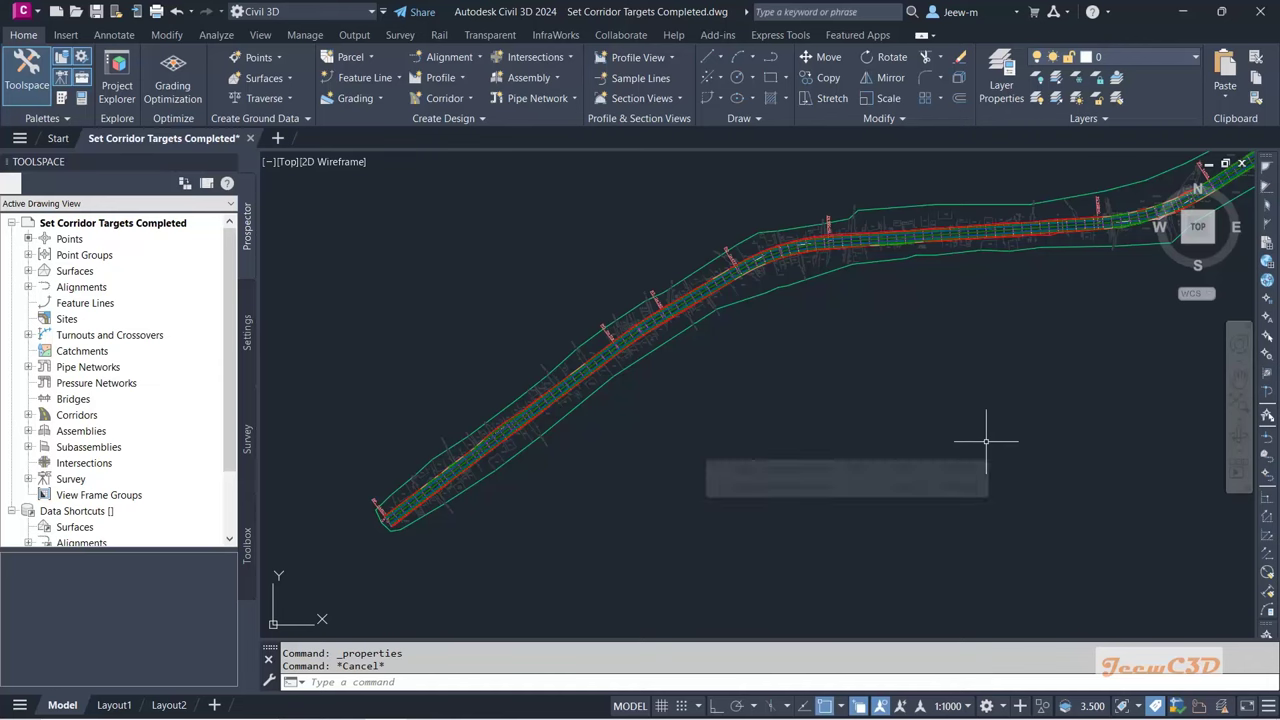
Step: Open the Two Lane Road Corridor's properties and create a new corridor surface
mouse_move(986, 440)
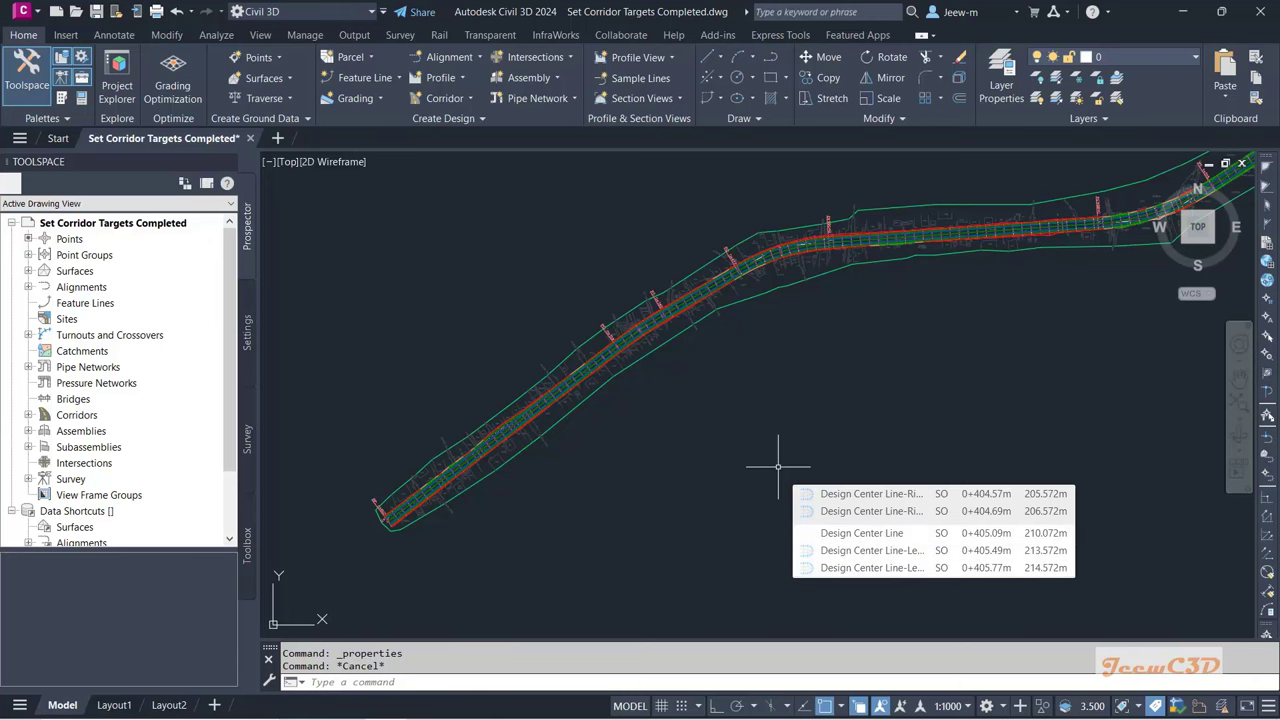
scroll(447, 500, up, 6)
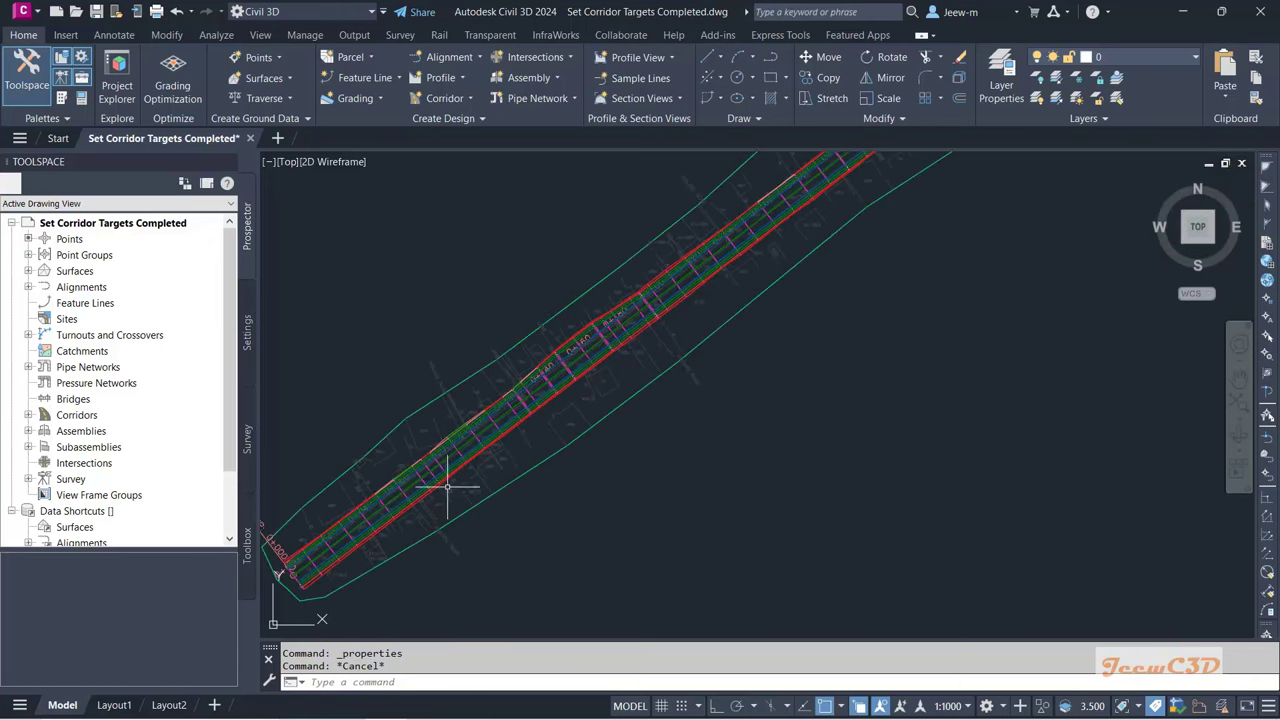
scroll(434, 423, up, 3)
click(434, 423)
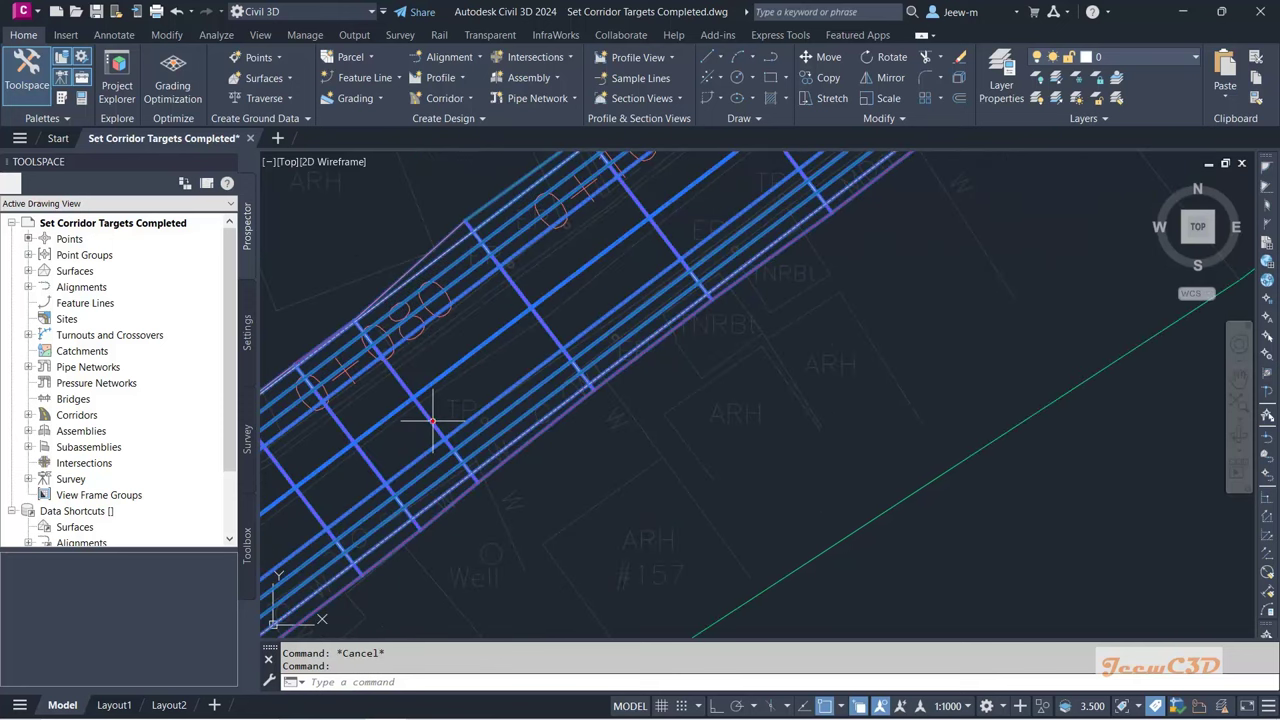
click(292, 98)
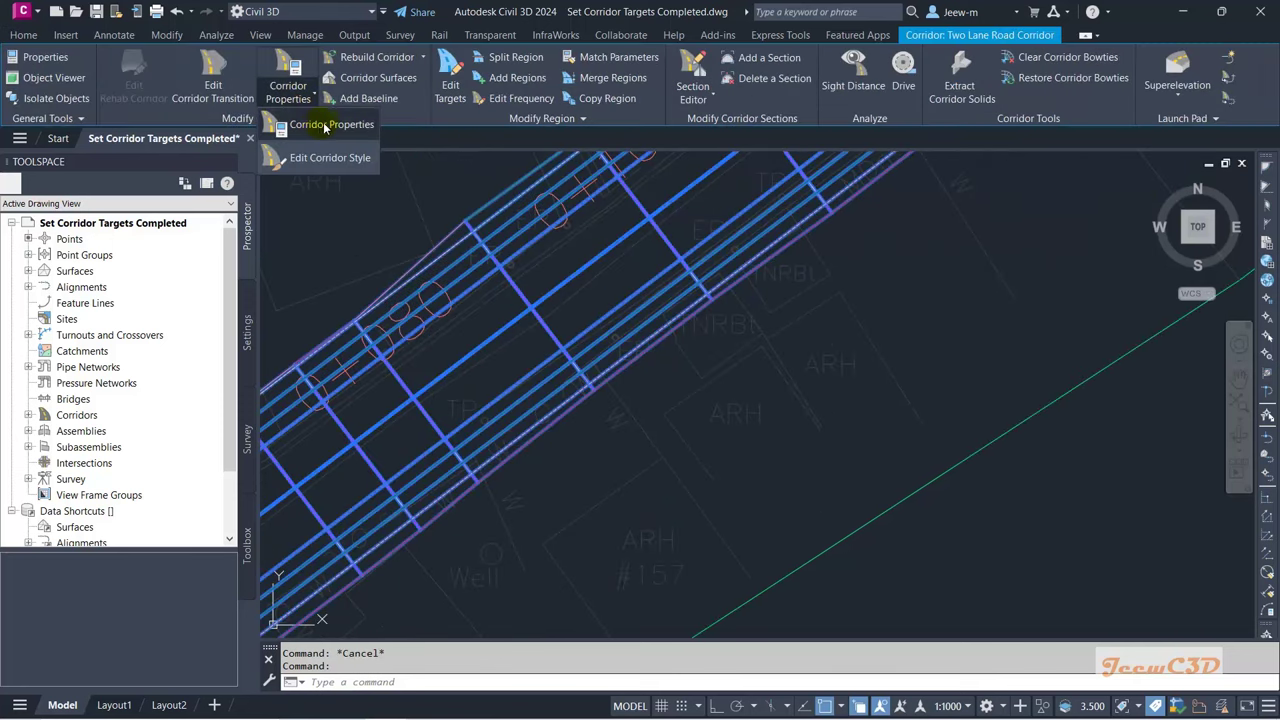
click(322, 126)
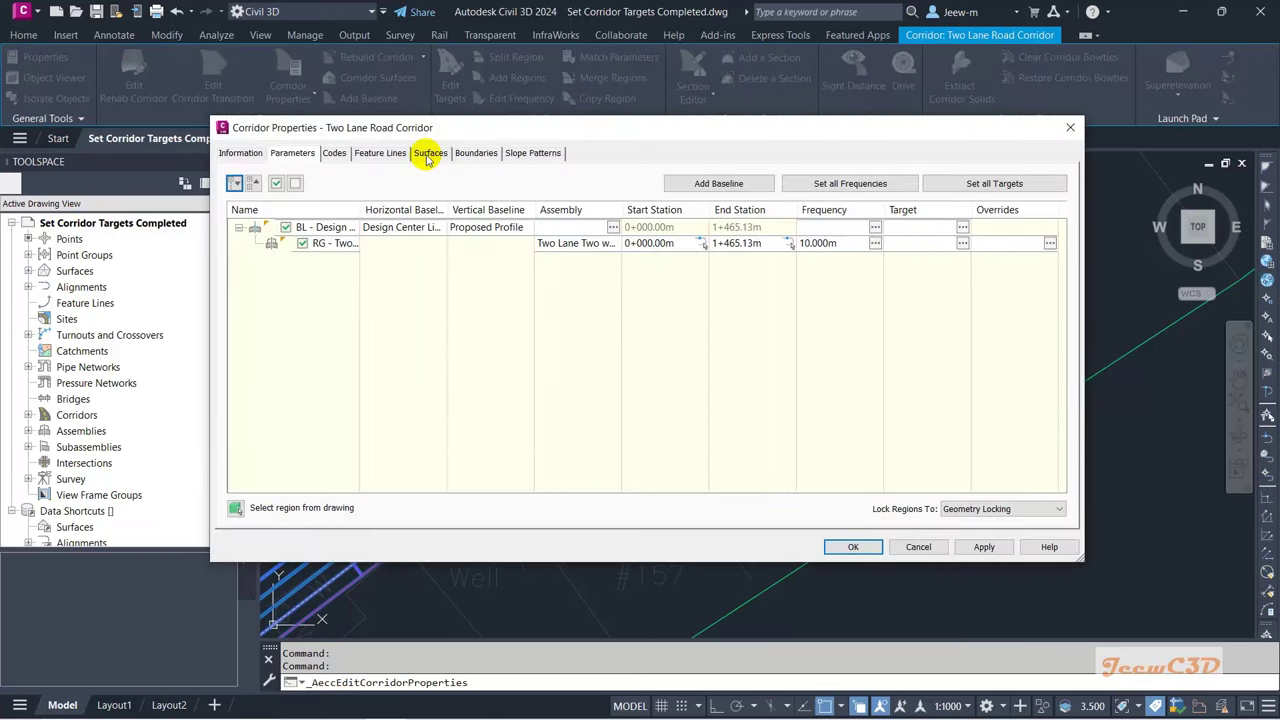
click(429, 155)
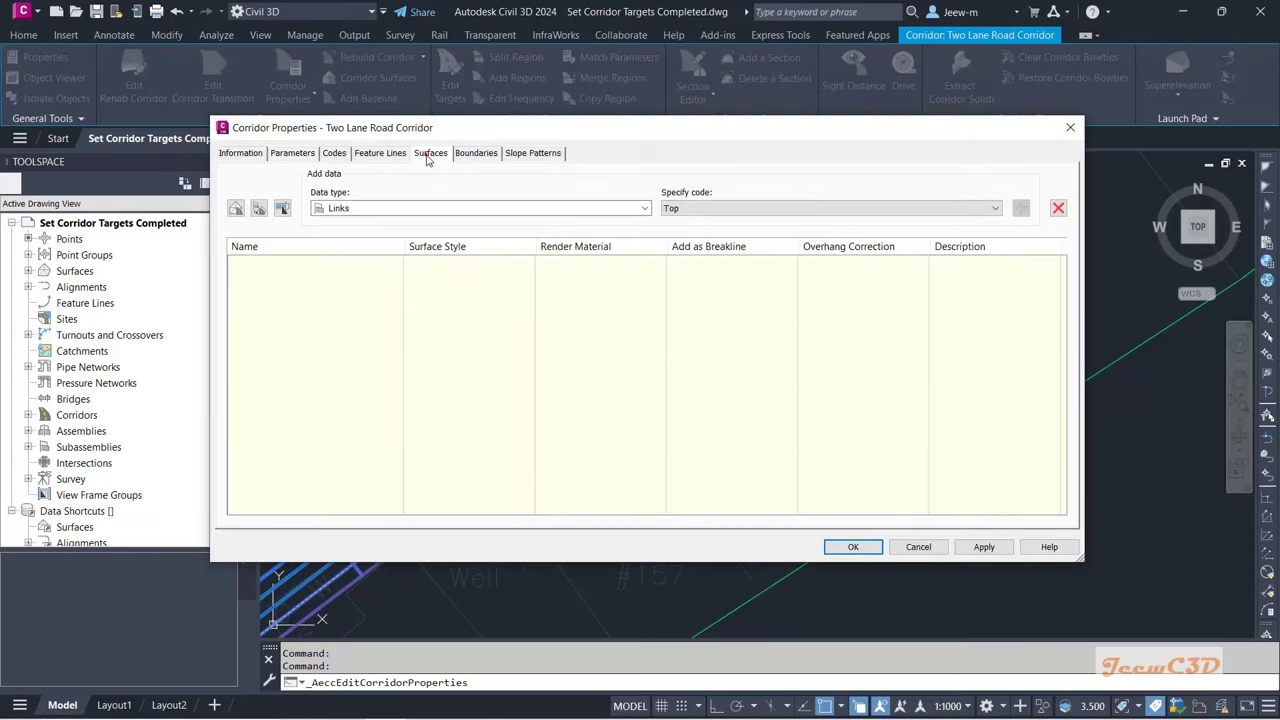
click(235, 209)
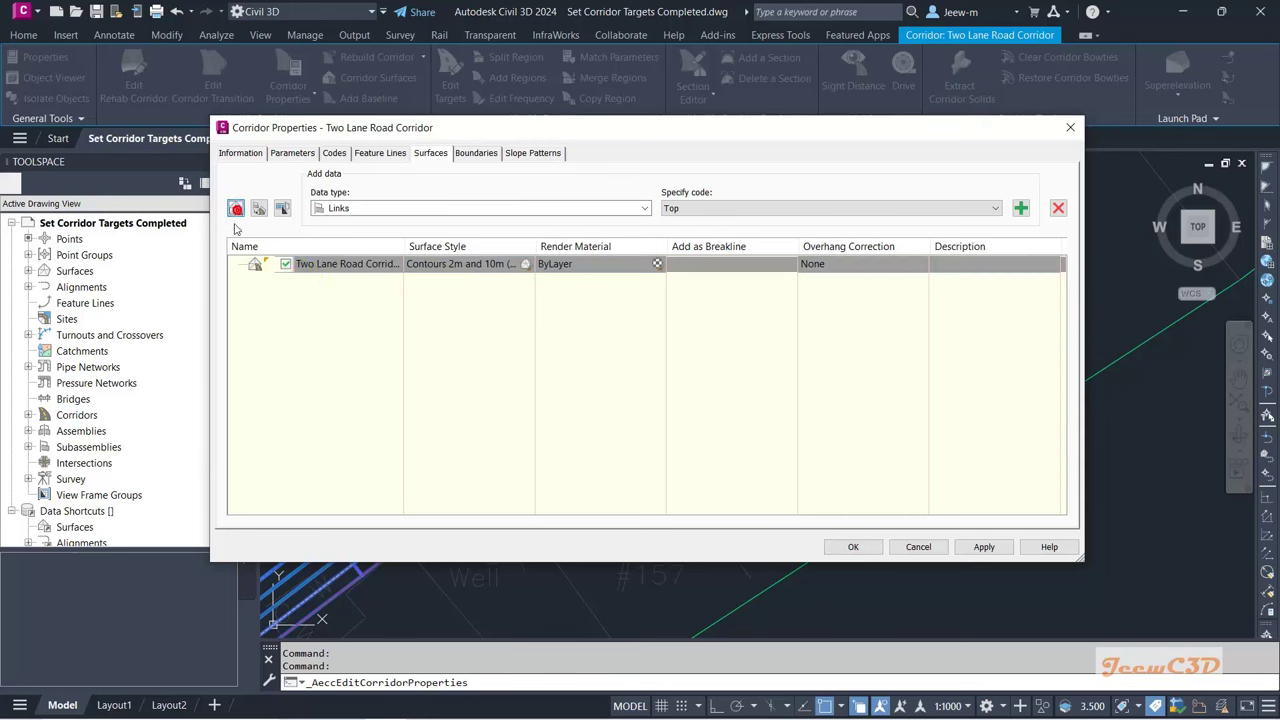
Step: Rename the new corridor surface as Two Lane Road Corridor Top
drag(413, 253, 490, 253)
click(428, 265)
click(443, 268)
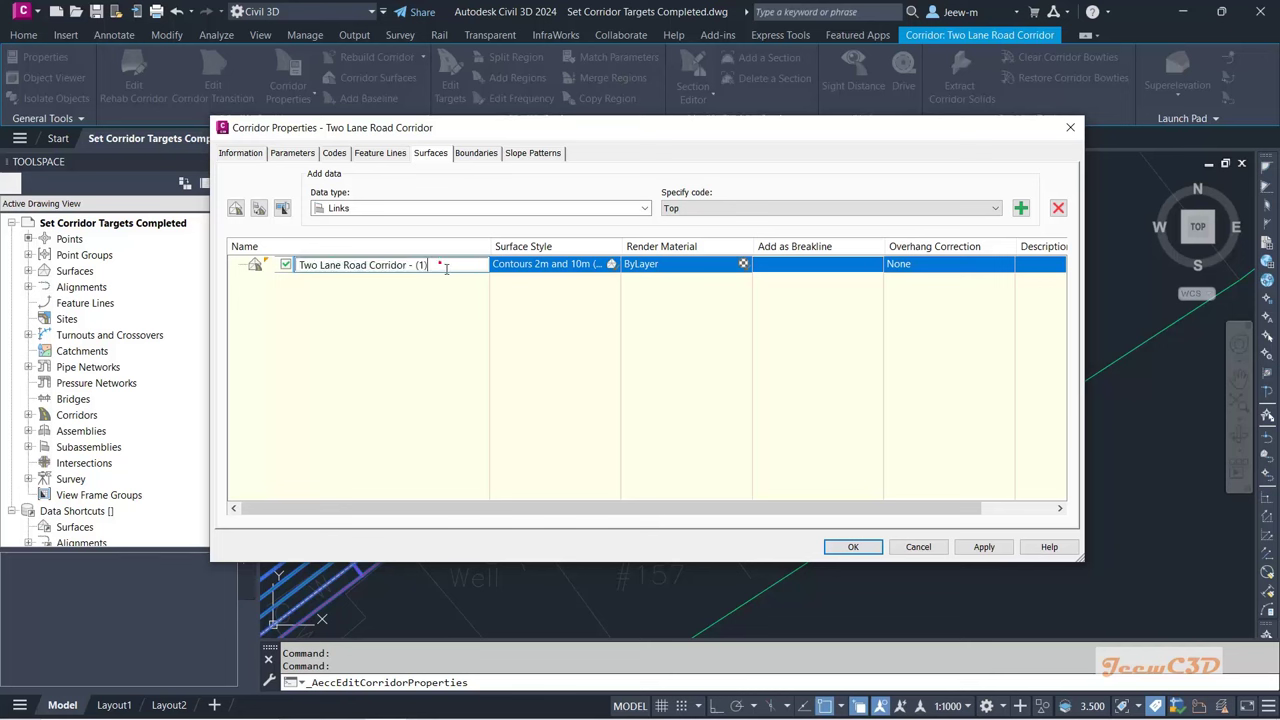
click(446, 268)
text(Top)
click(440, 315)
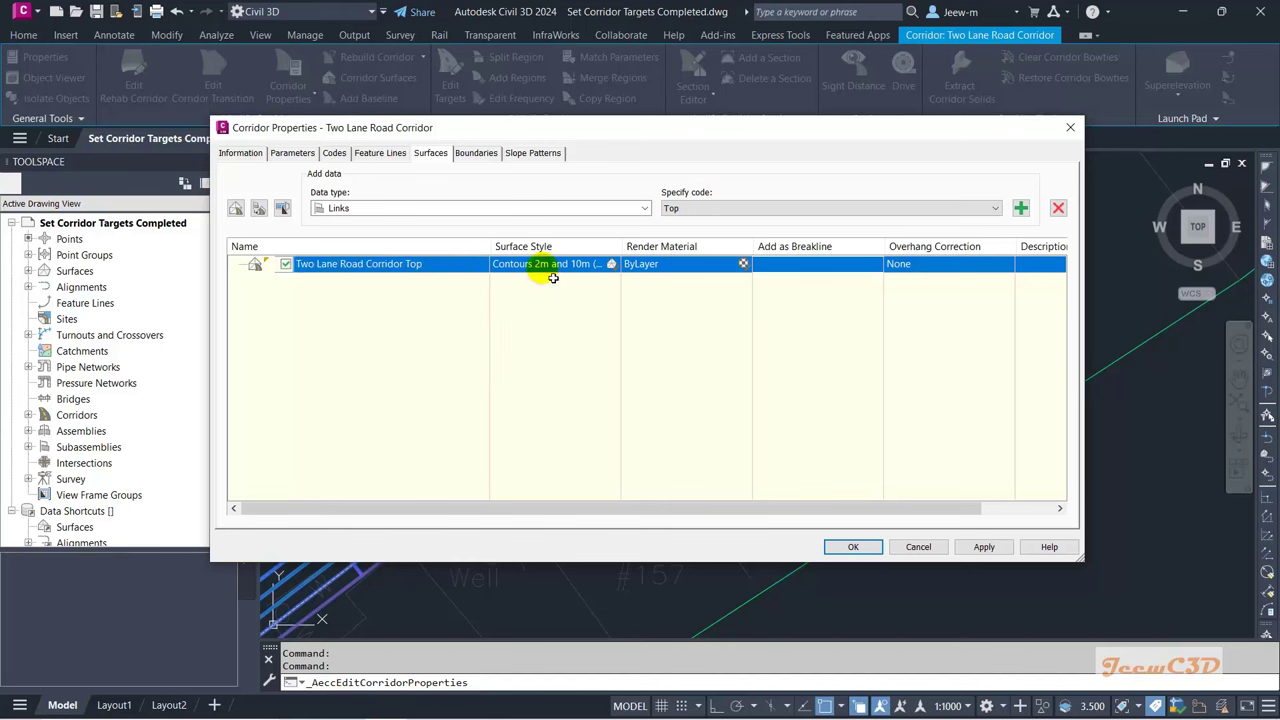
Step: Set the surface style of the Two Lane Road Corridor Top surface to Border Only
click(552, 273)
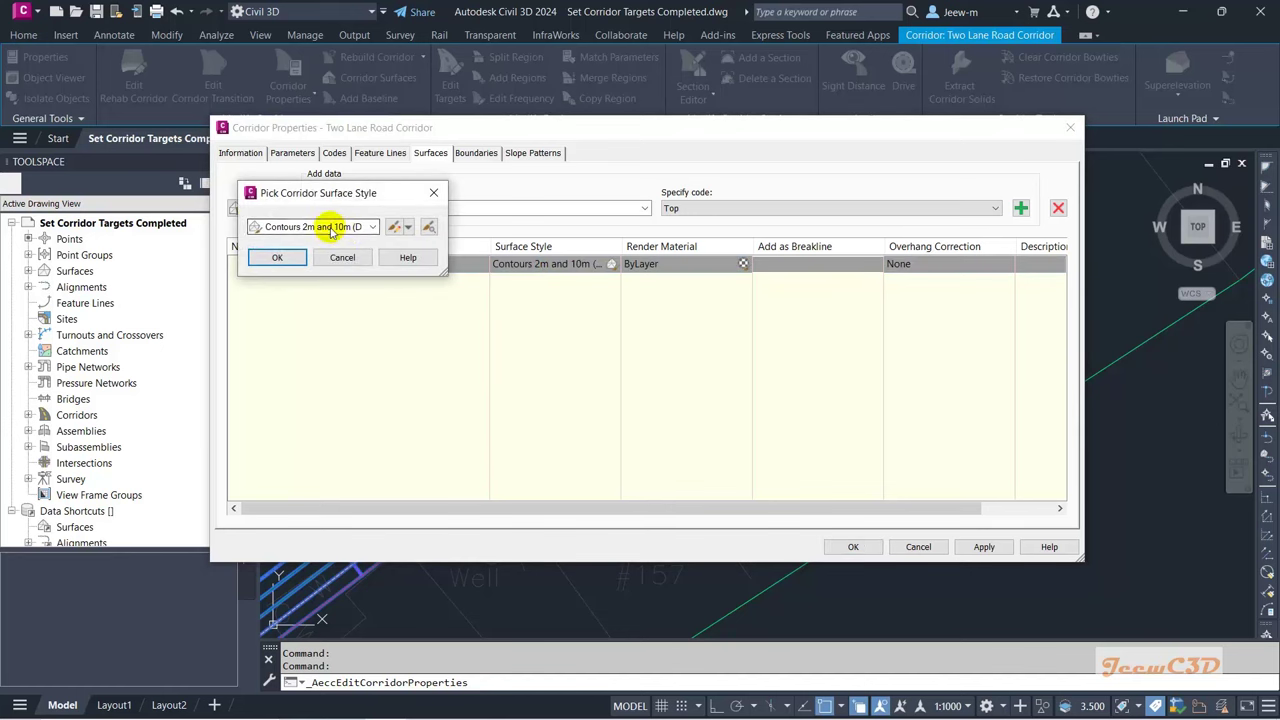
click(330, 228)
click(313, 249)
click(302, 256)
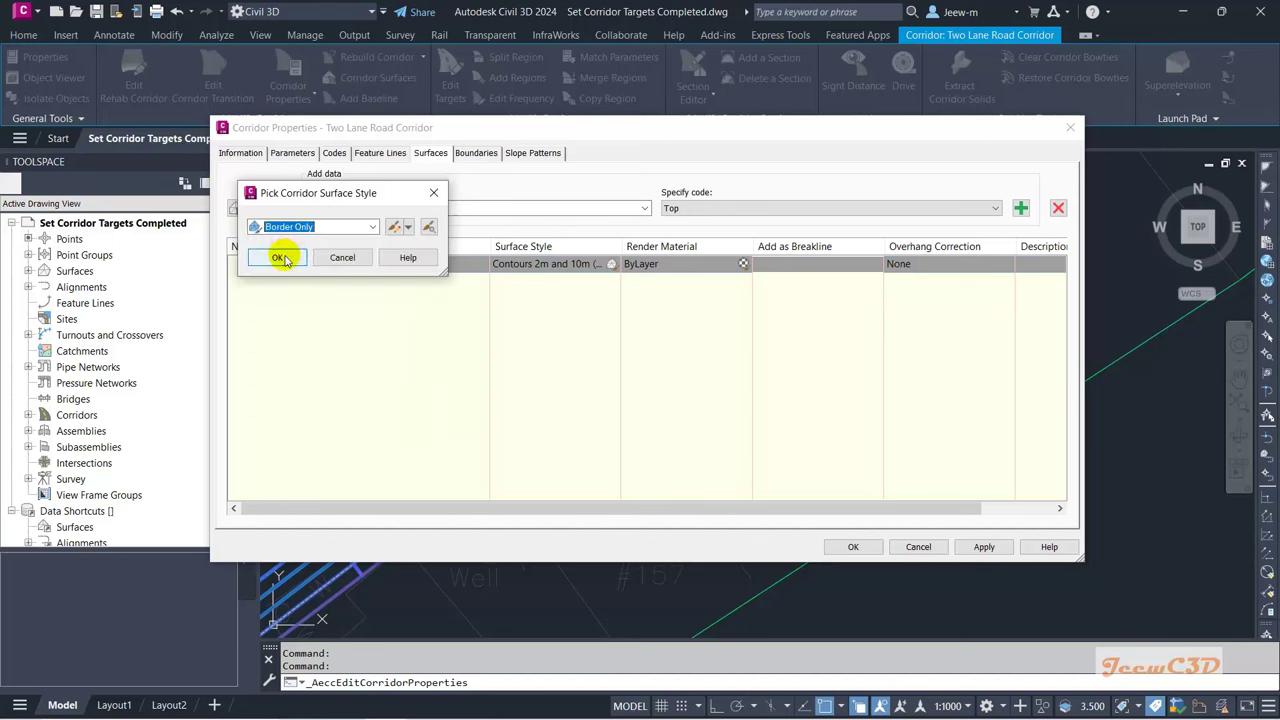
click(281, 258)
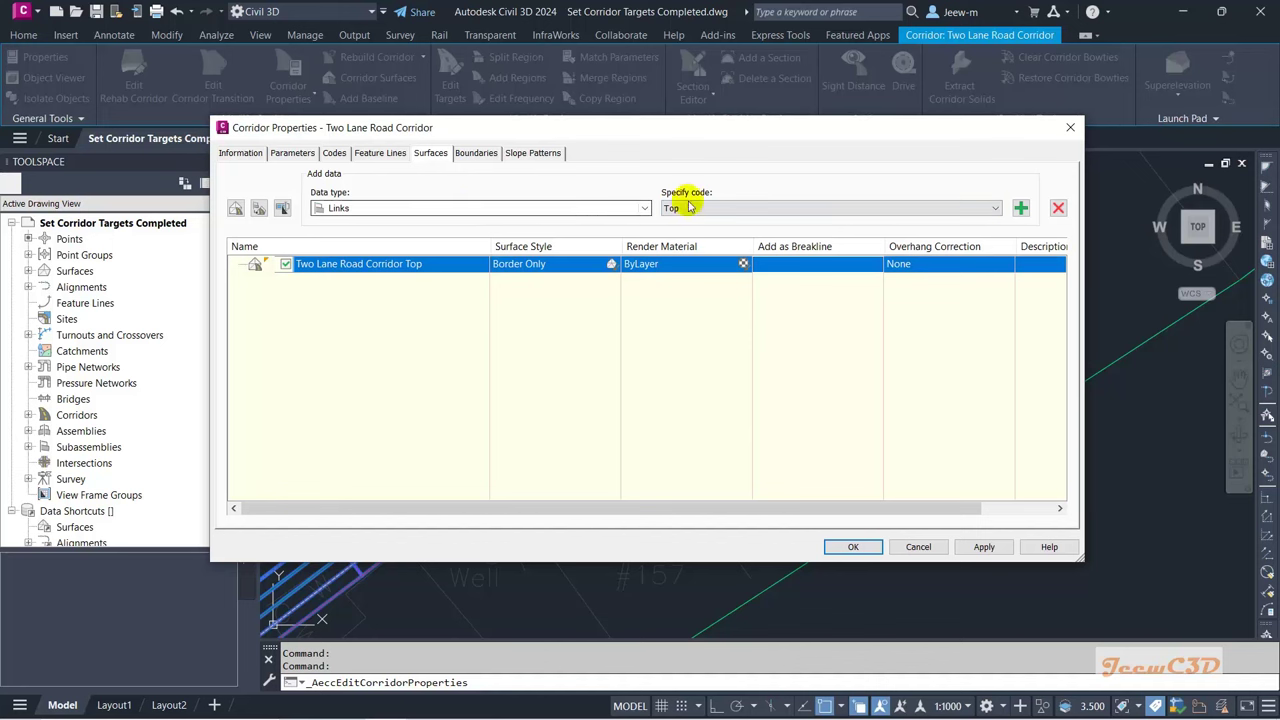
Step: Add the Top link code to the corridor surface as a breakline and set its overhang correction to Top Links
click(1020, 208)
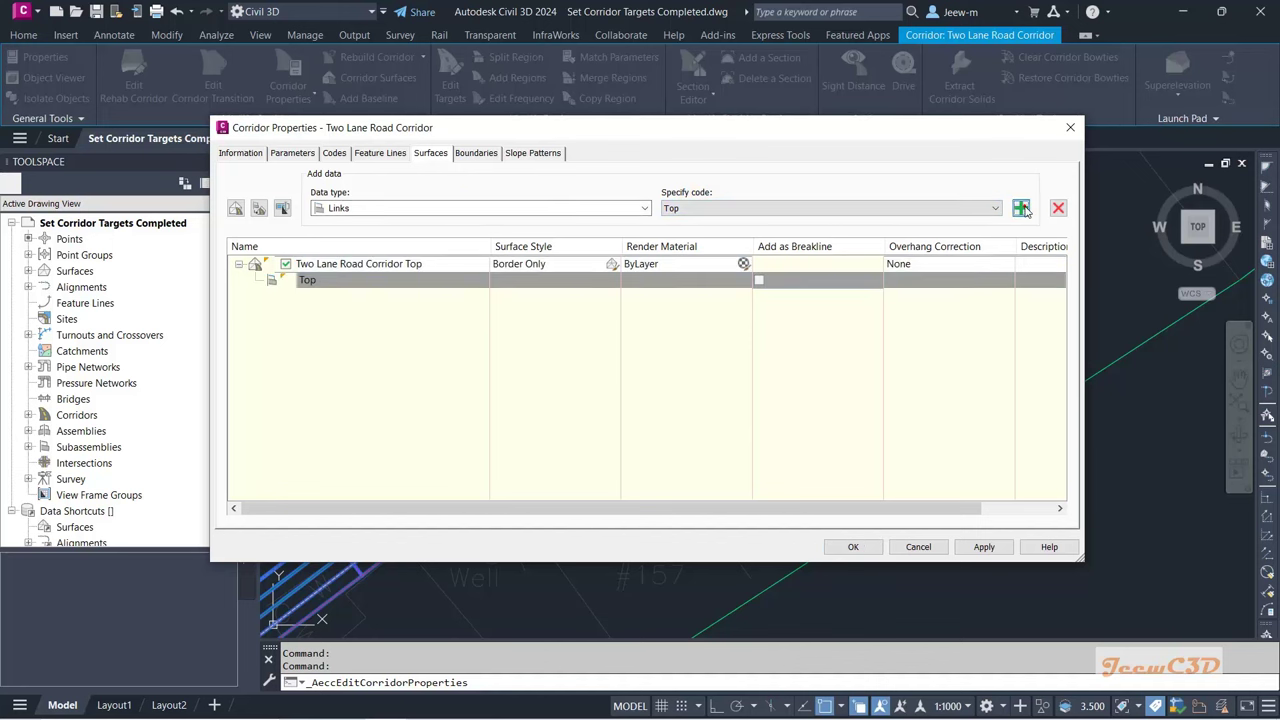
click(759, 280)
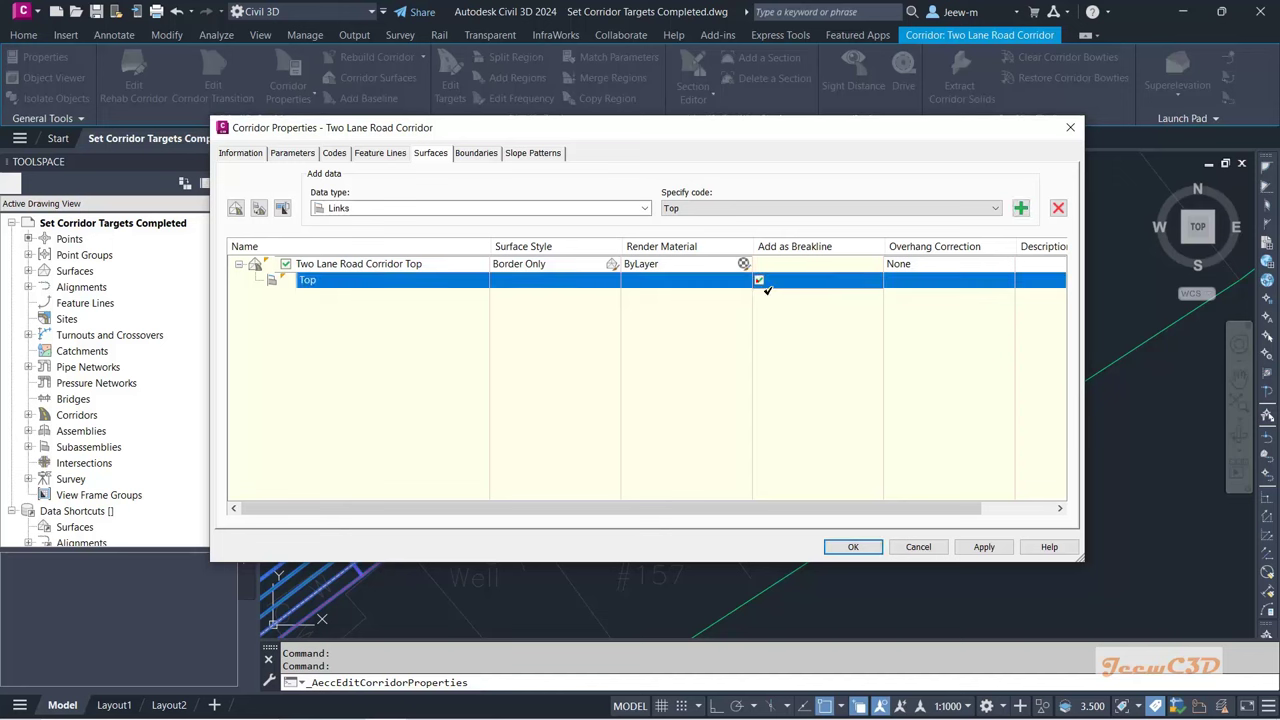
click(930, 265)
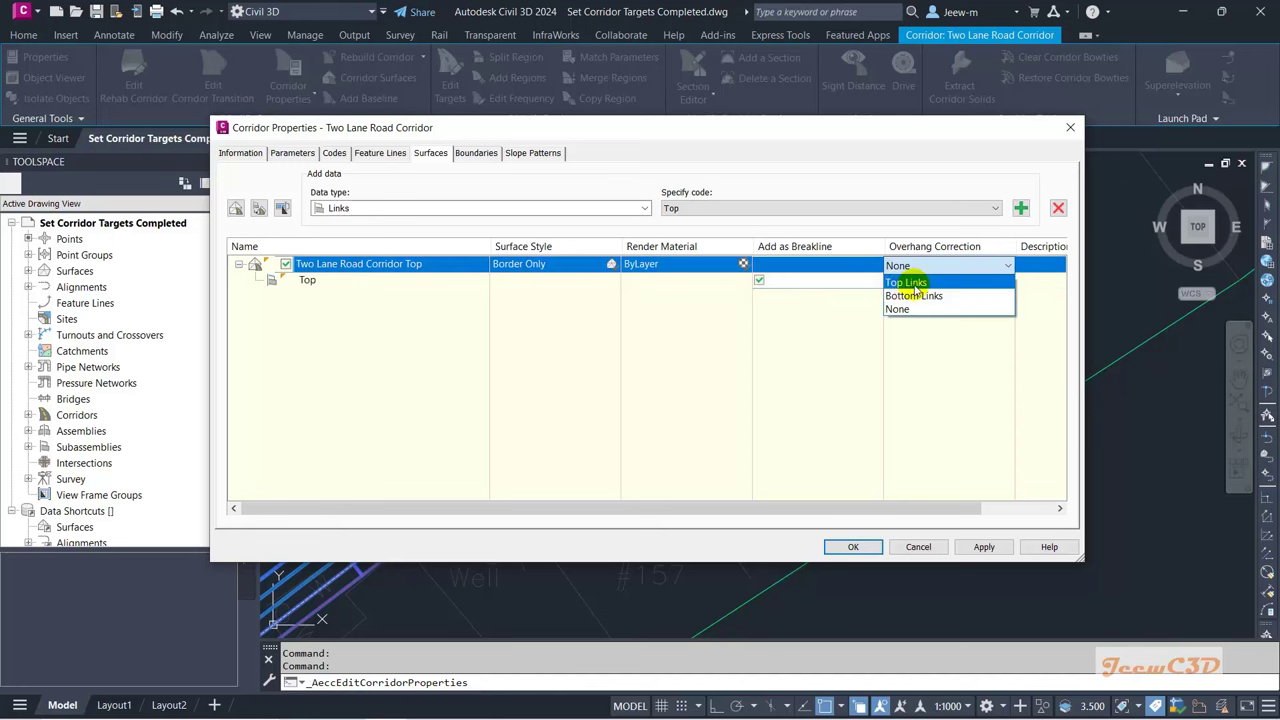
click(910, 283)
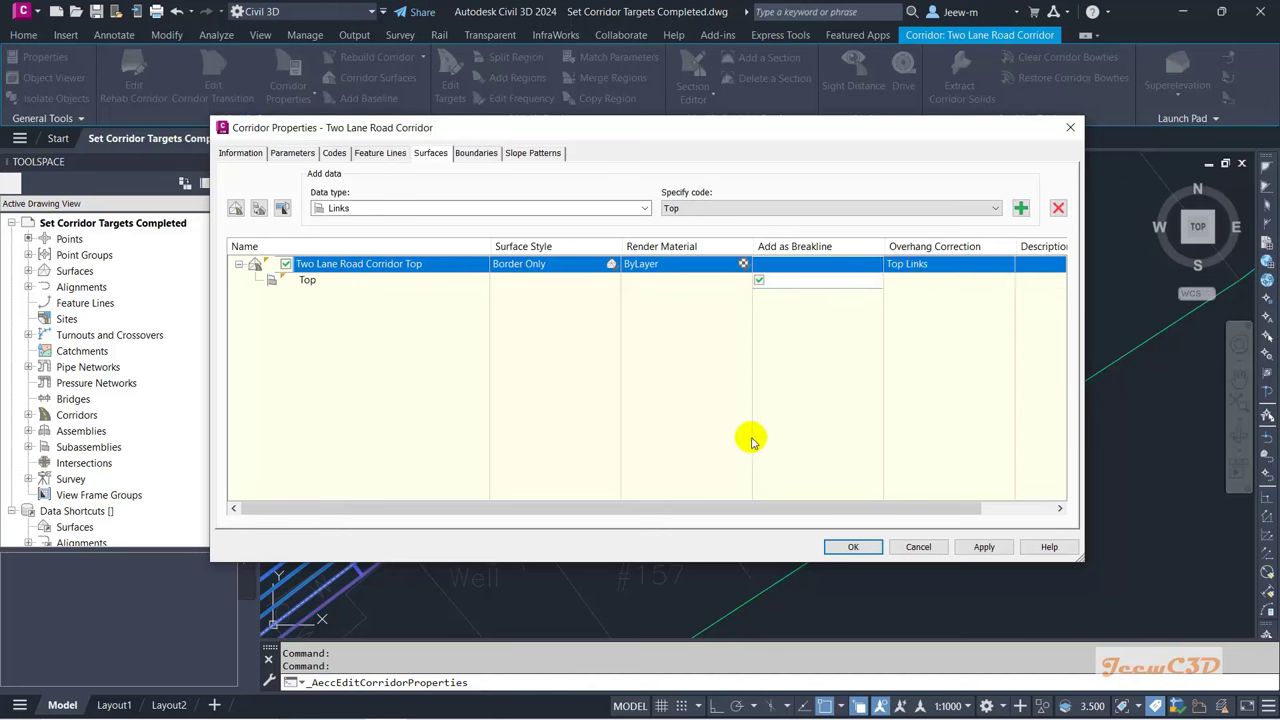
Step: Add the corridor extents as the outer boundary of the Two Lane Road Corridor Top surface and rebuild the corridor
click(476, 153)
click(342, 202)
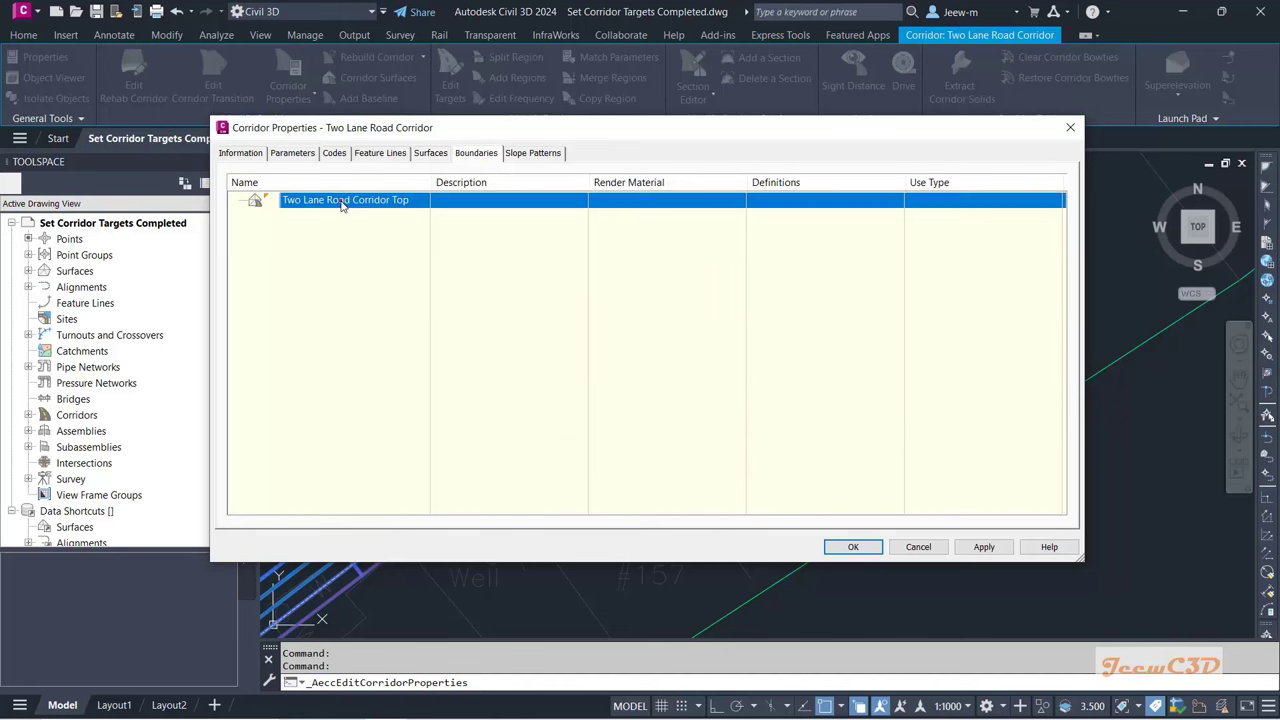
right_click(343, 204)
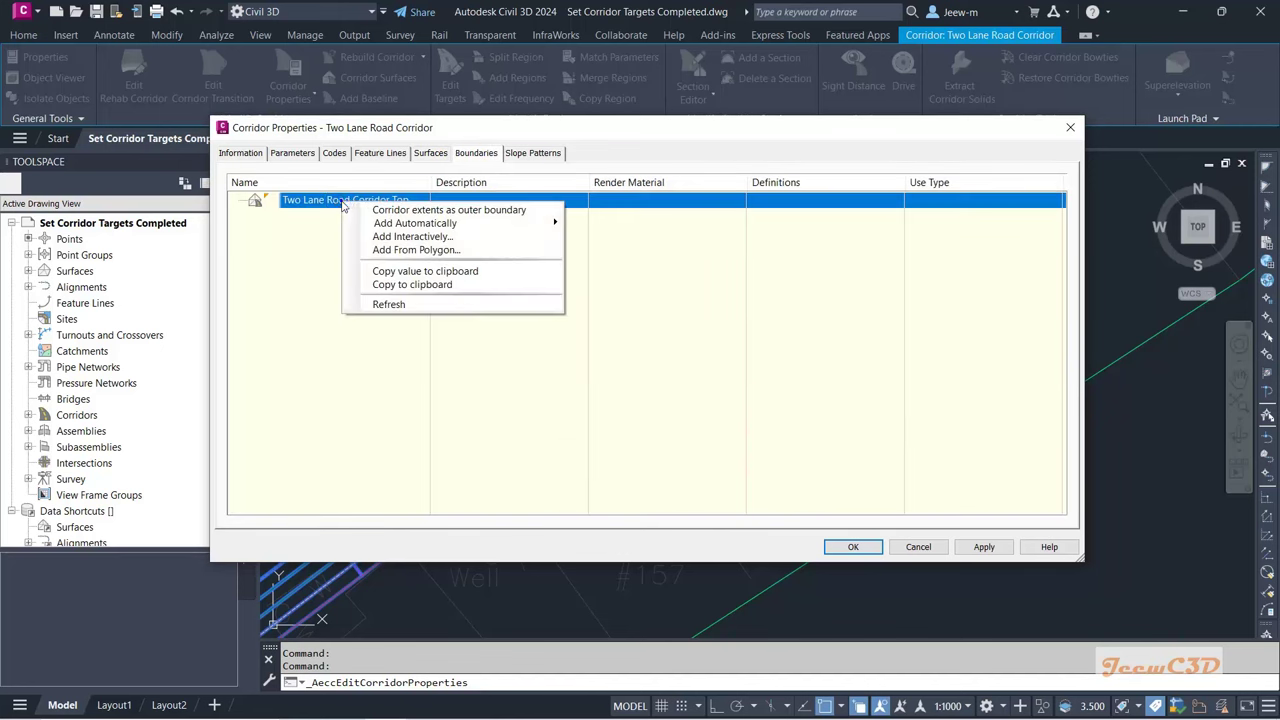
click(466, 212)
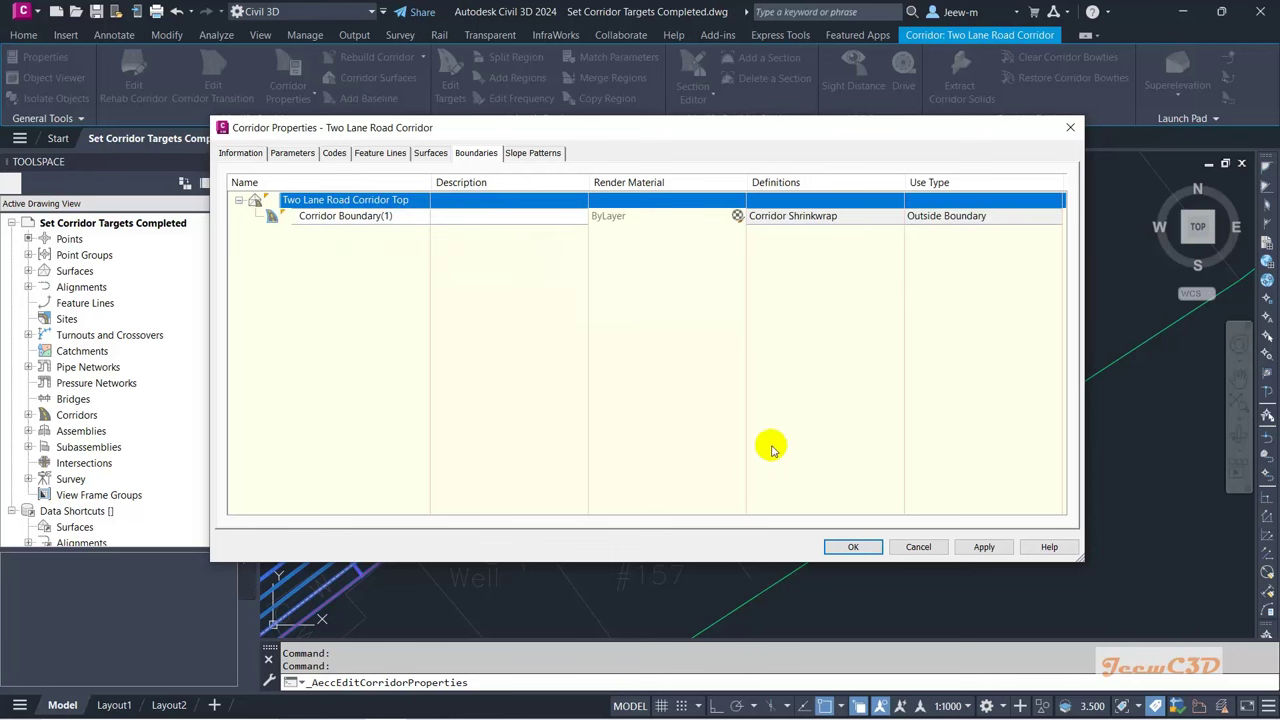
click(852, 547)
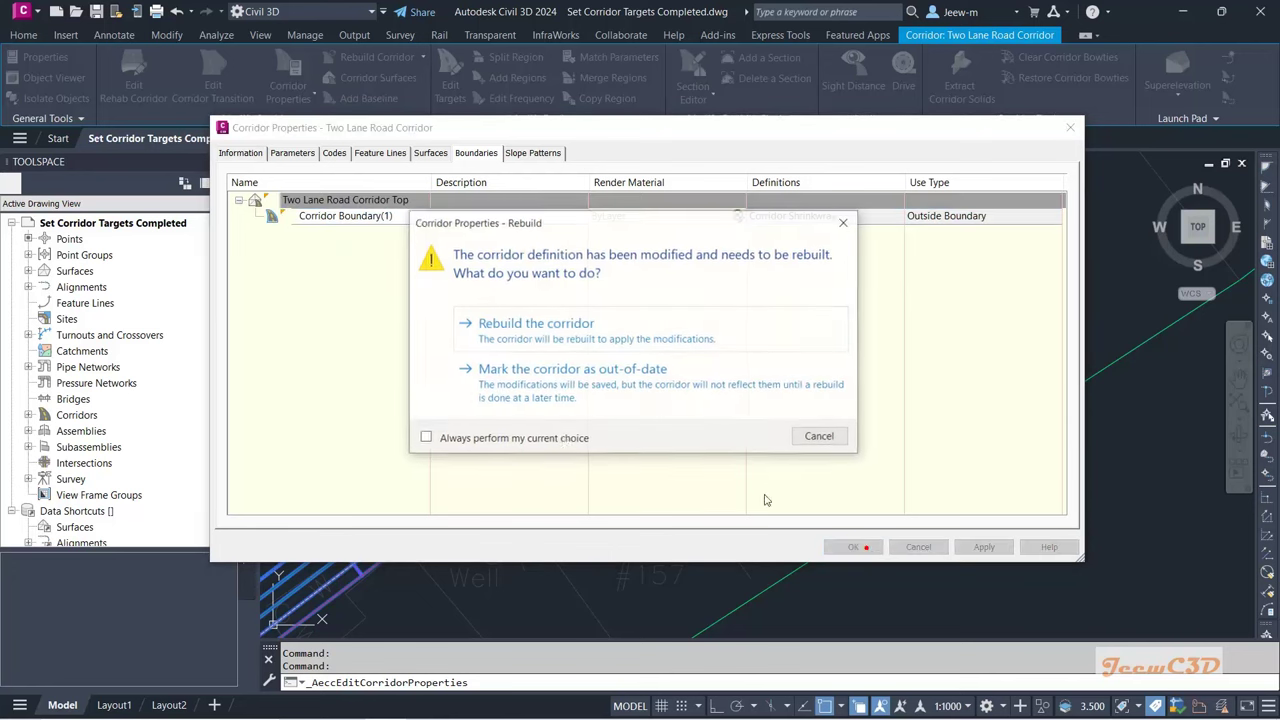
click(541, 322)
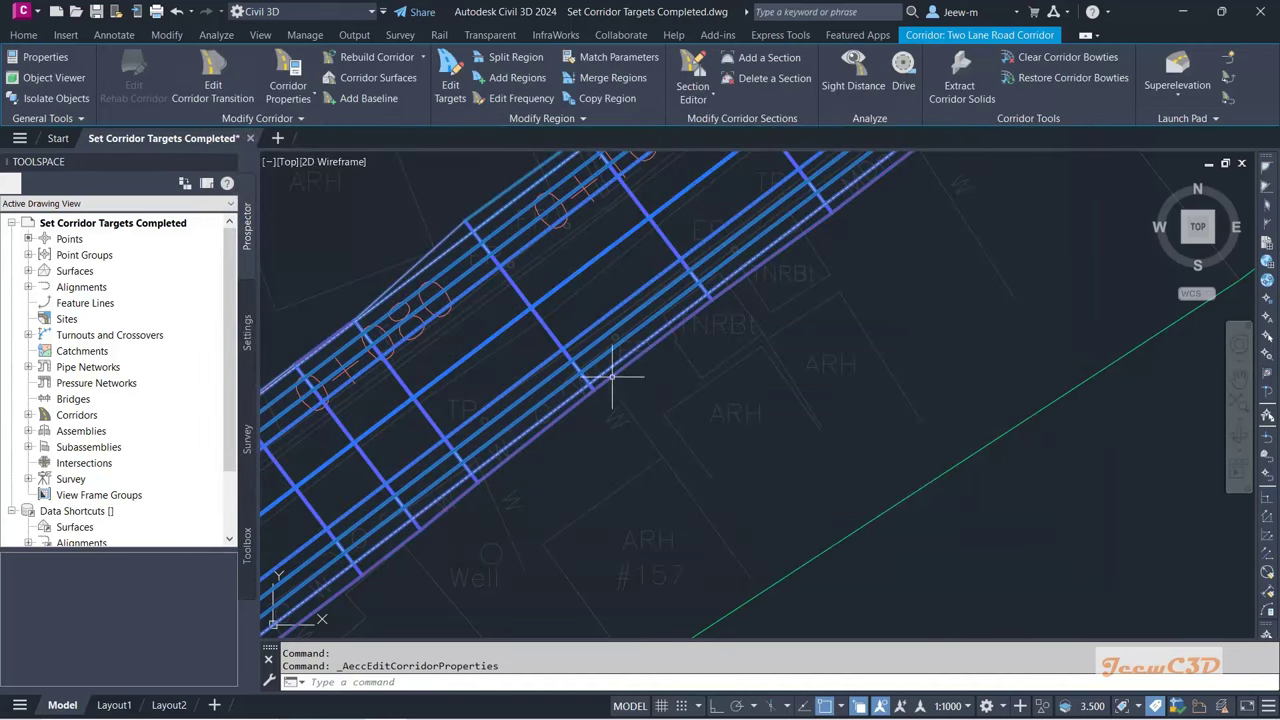
key(Escape)
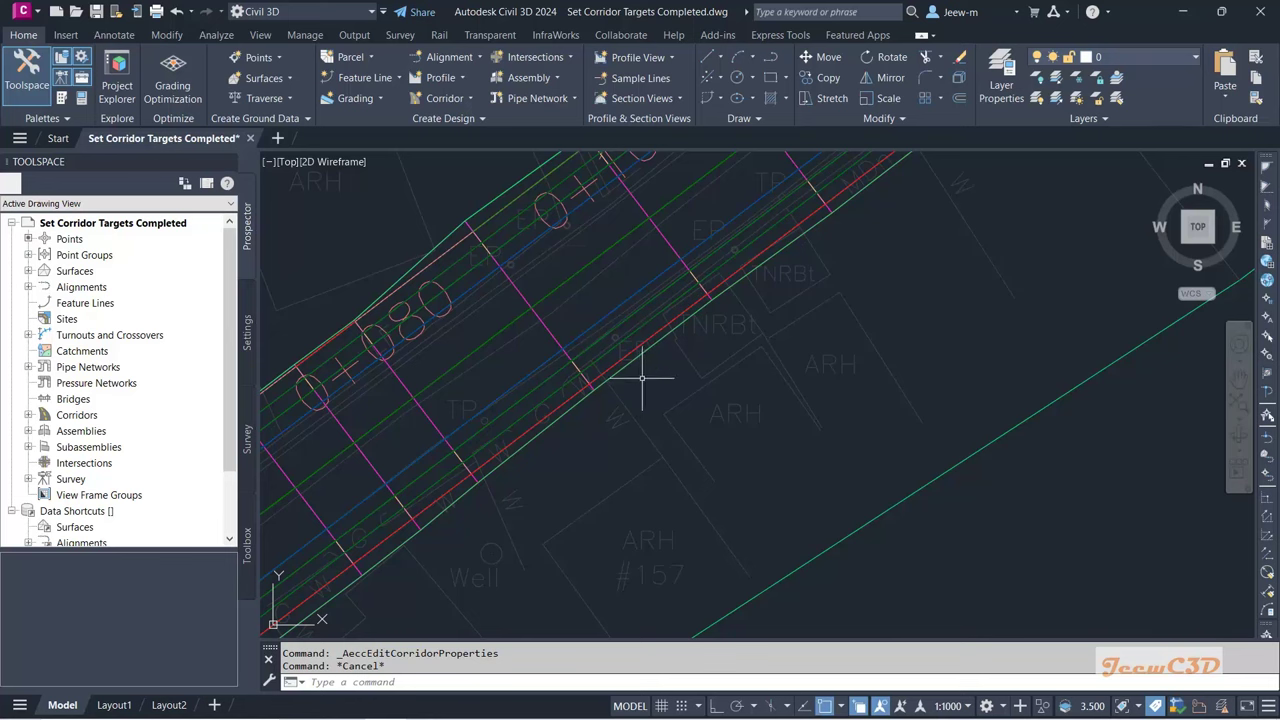
Step: Select the Two Lane Road Corridor Top TIN surface and examine its border along the whole road in plan
click(652, 343)
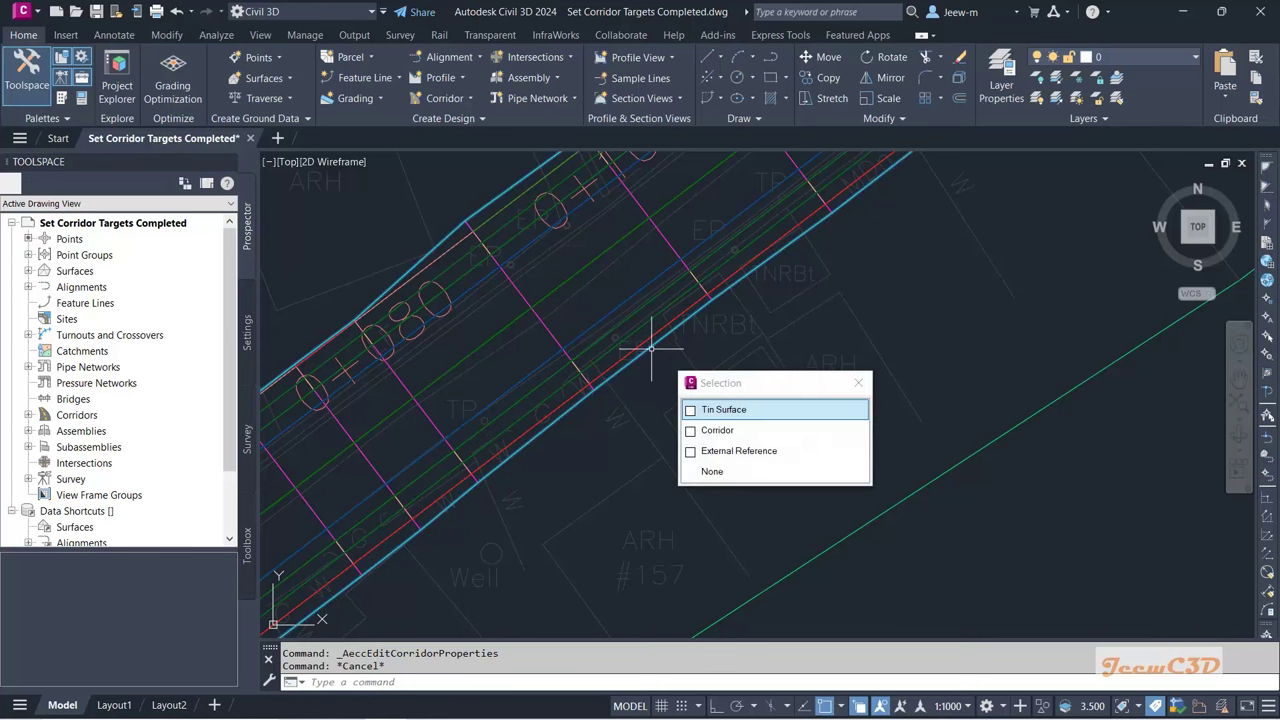
click(723, 410)
scroll(751, 380, down, 5)
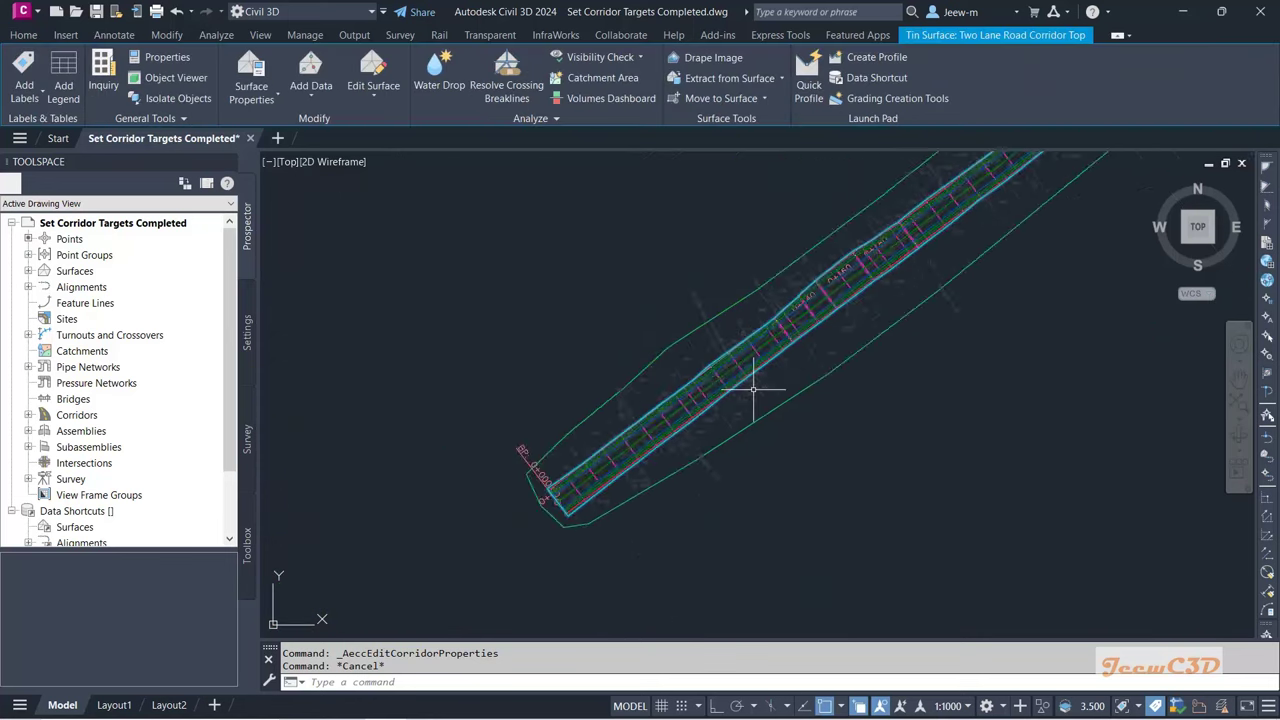
mouse_move(757, 380)
middle_down()
mouse_move(914, 294)
mouse_move(748, 390)
middle_up()
scroll(748, 390, down, 4)
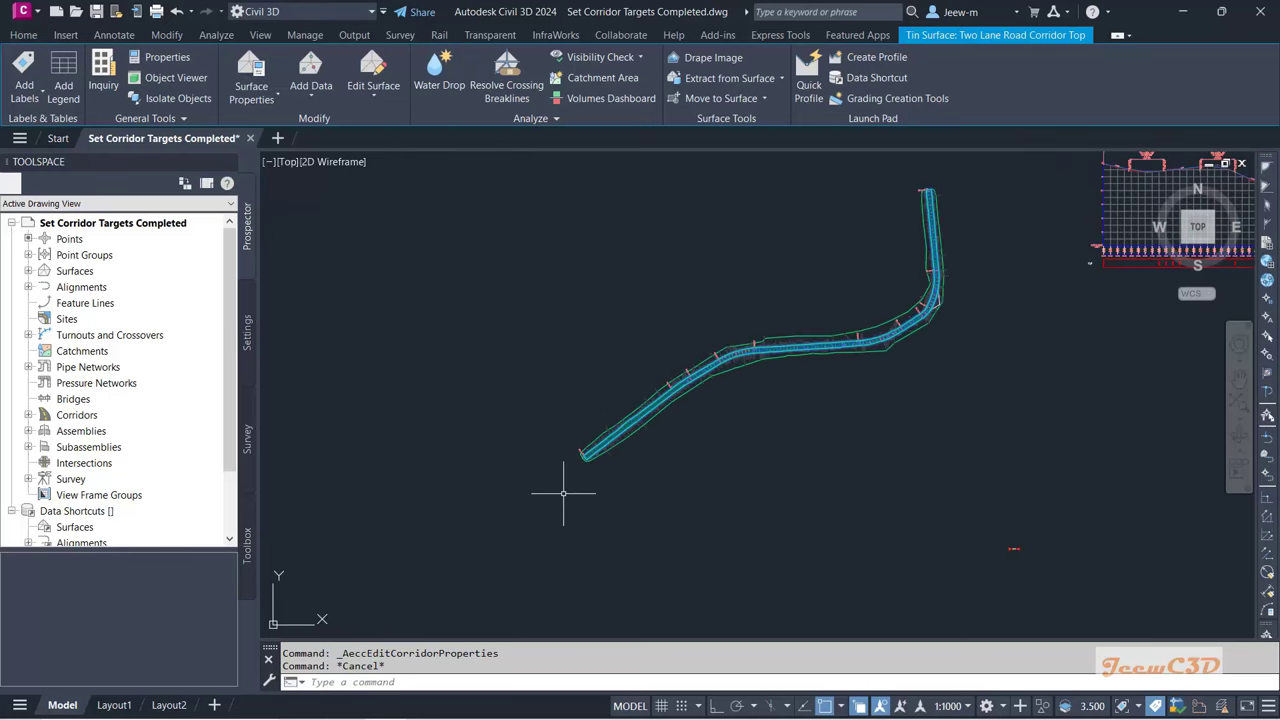
scroll(614, 480, up, 2)
scroll(640, 485, down, 4)
scroll(740, 505, up, 1)
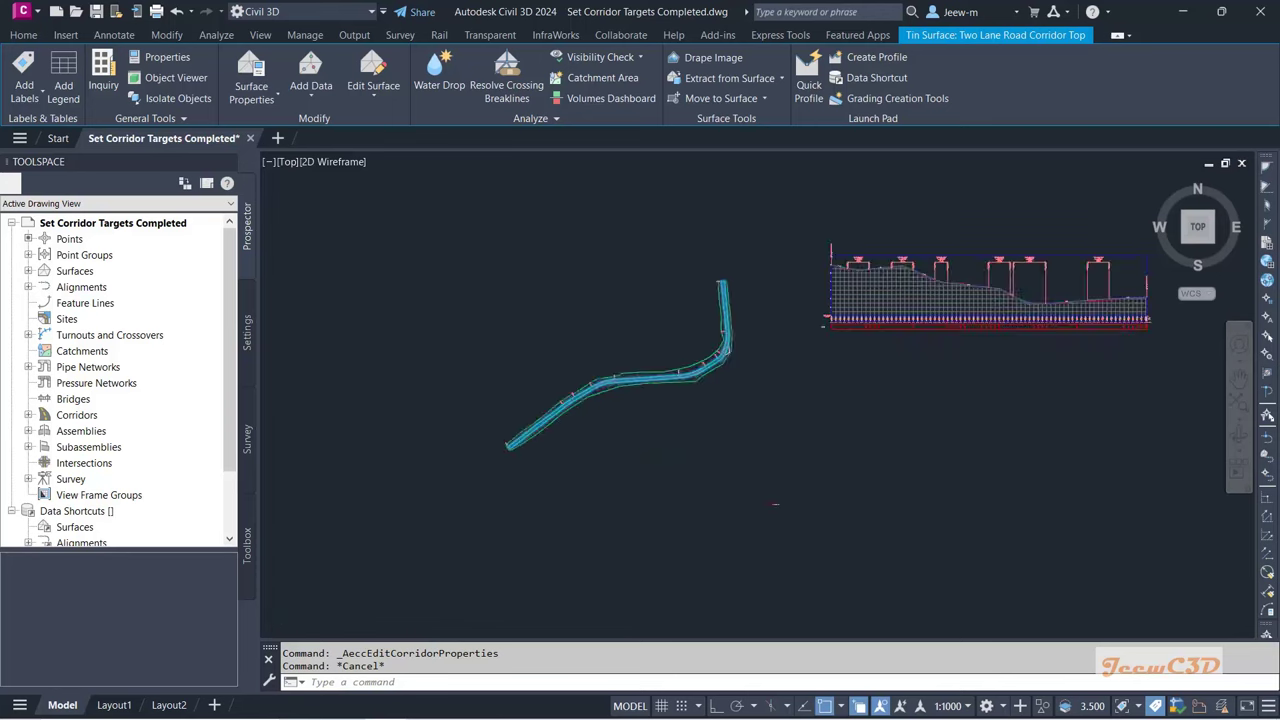
Step: Examine the top links of the two-lane road assembly between its daylight slopes
scroll(775, 505, down, 5)
scroll(728, 488, up, 8)
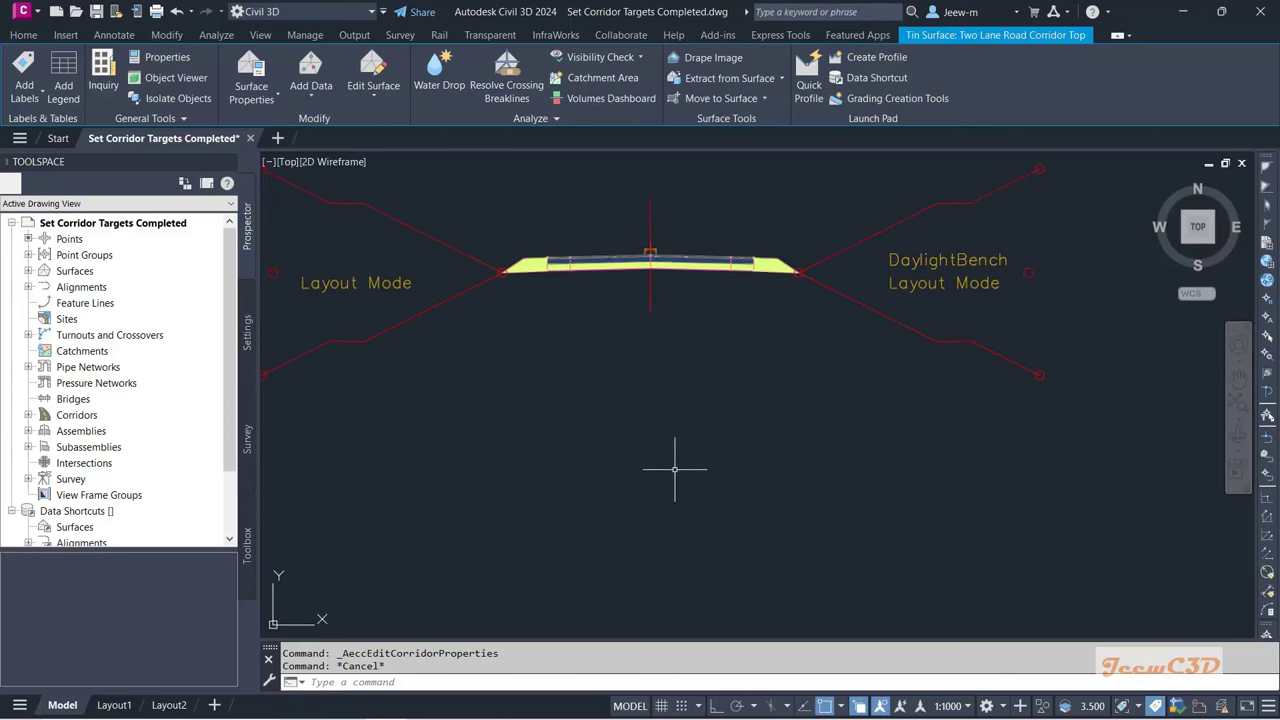
scroll(676, 490, down, 1)
scroll(503, 358, up, 2)
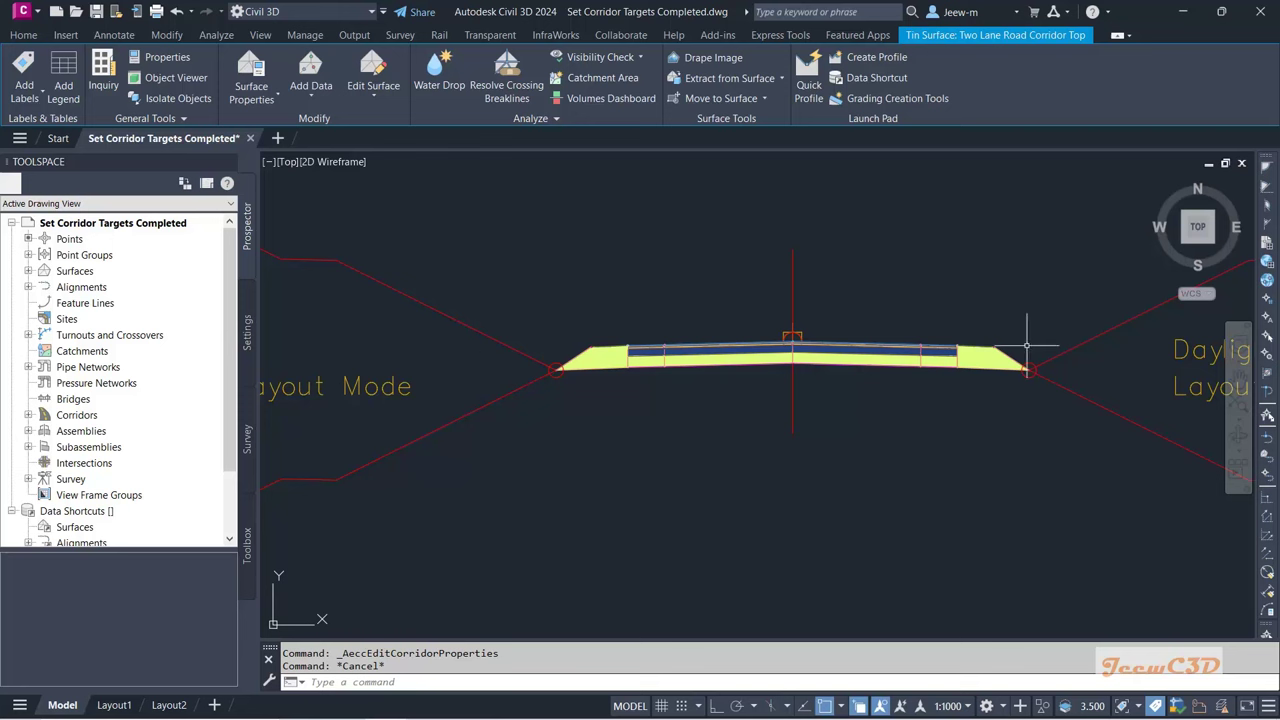
scroll(751, 432, down, 5)
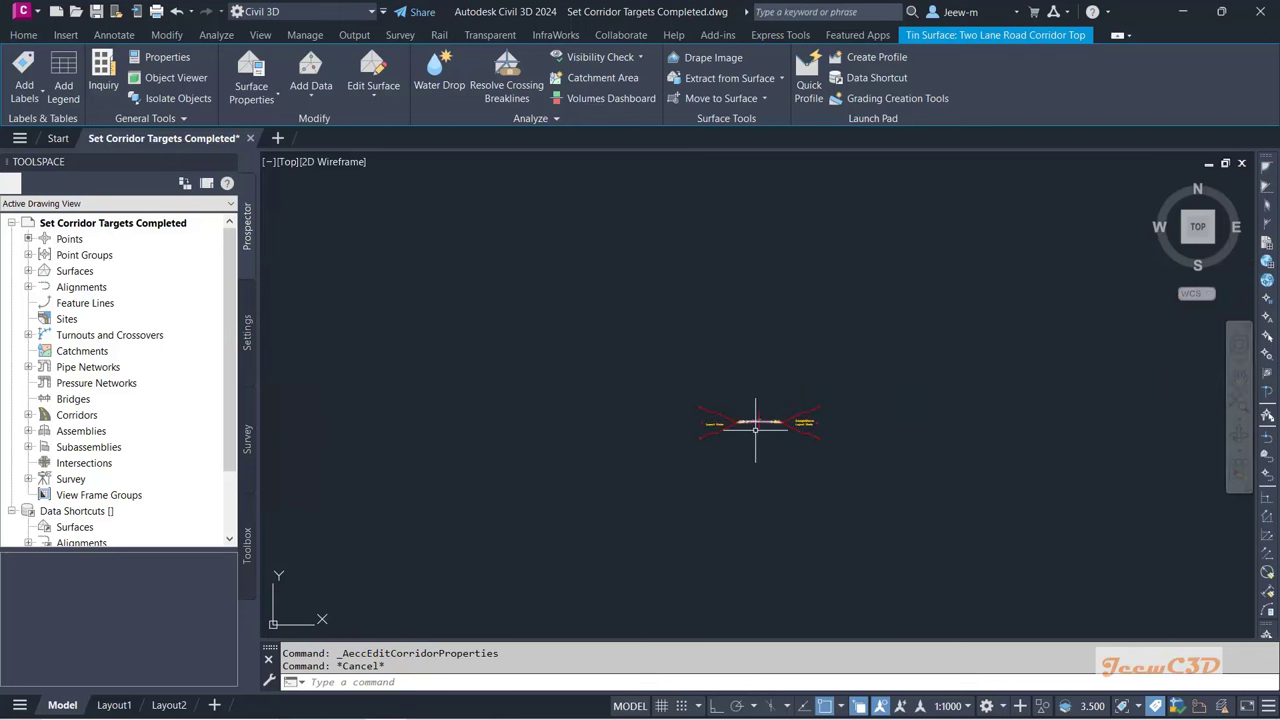
Step: Inspect the Two Lane Road Corridor Top surface from a tilted 3D view in the Object Viewer
scroll(560, 410, up, 2)
scroll(487, 359, up, 5)
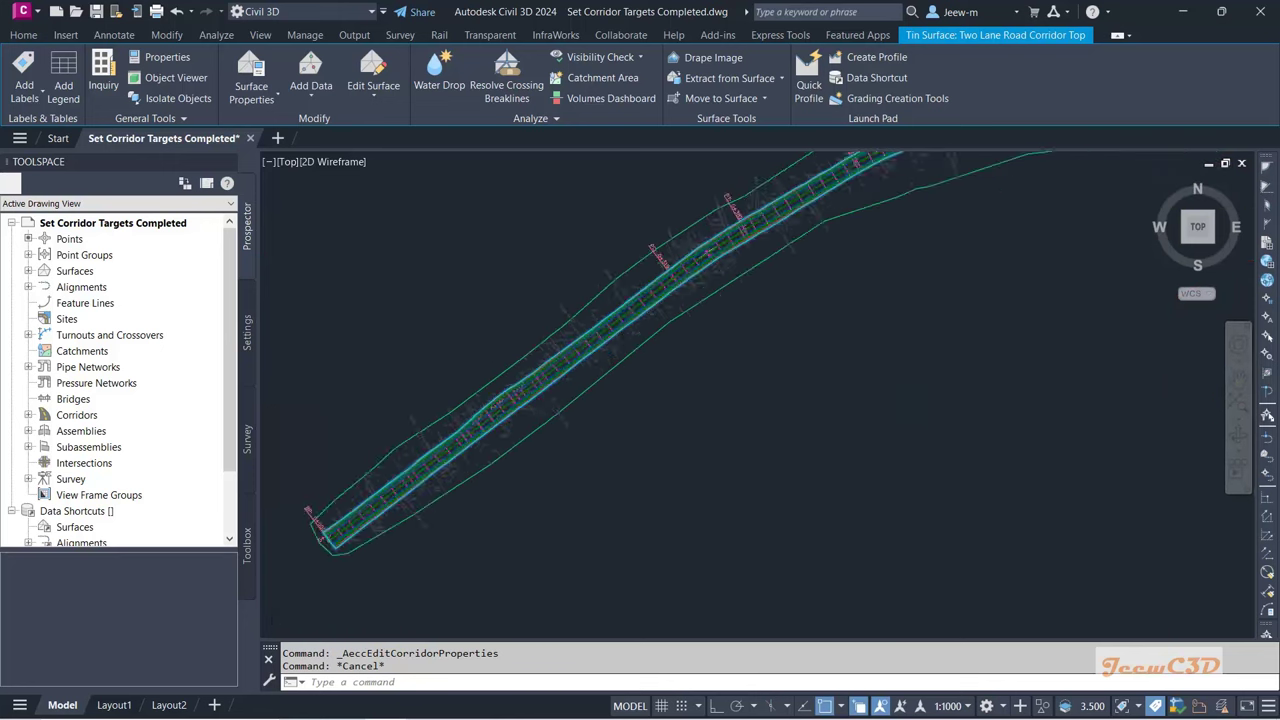
scroll(600, 443, up, 4)
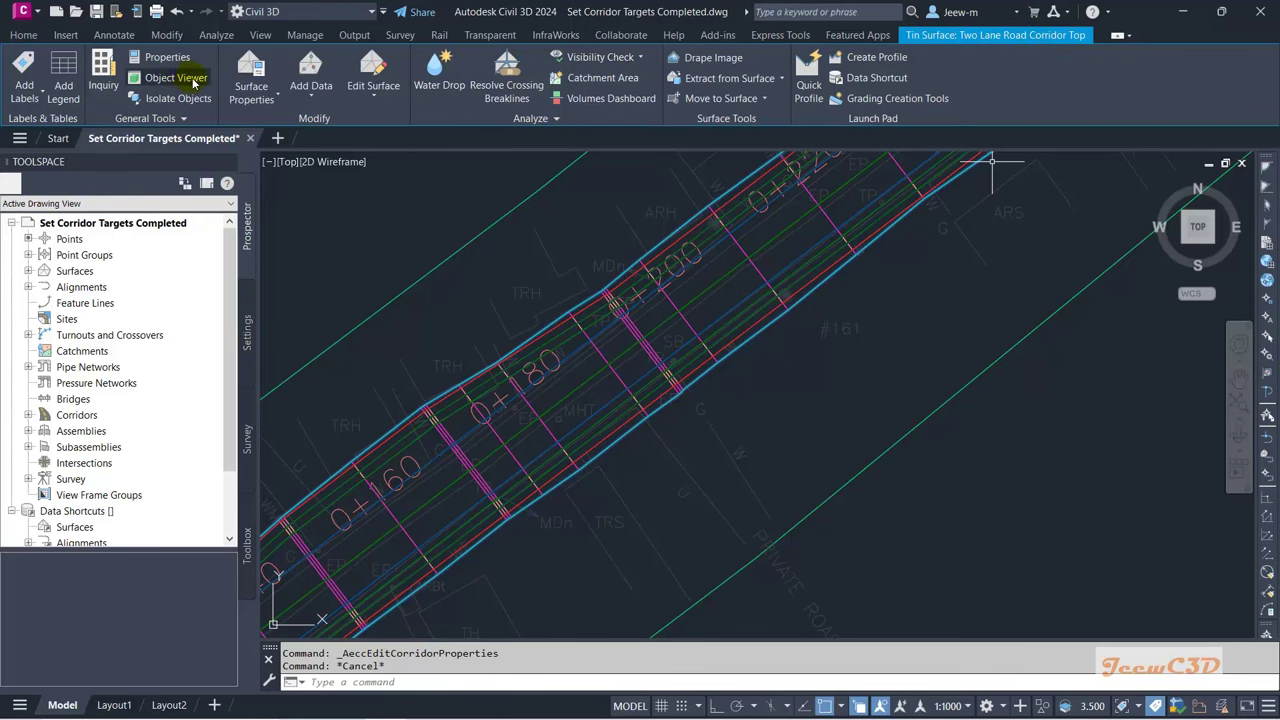
click(614, 300)
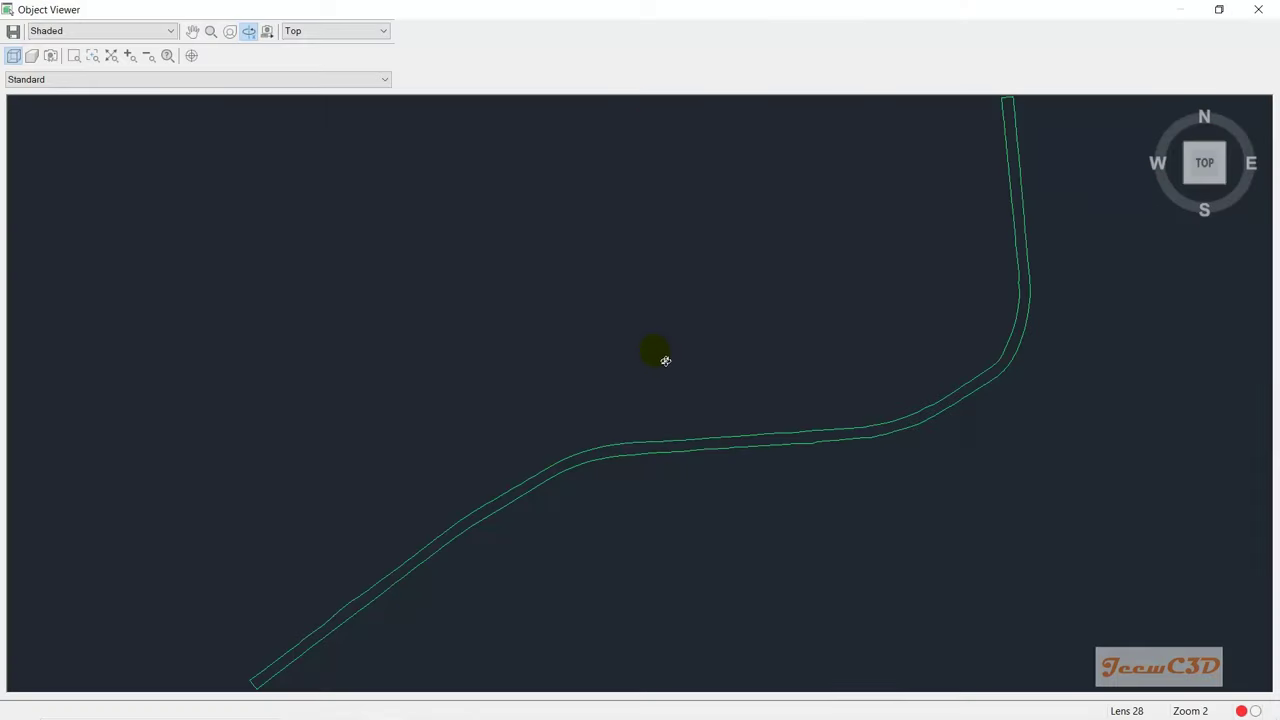
drag(657, 351, 822, 412)
scroll(822, 412, up, 5)
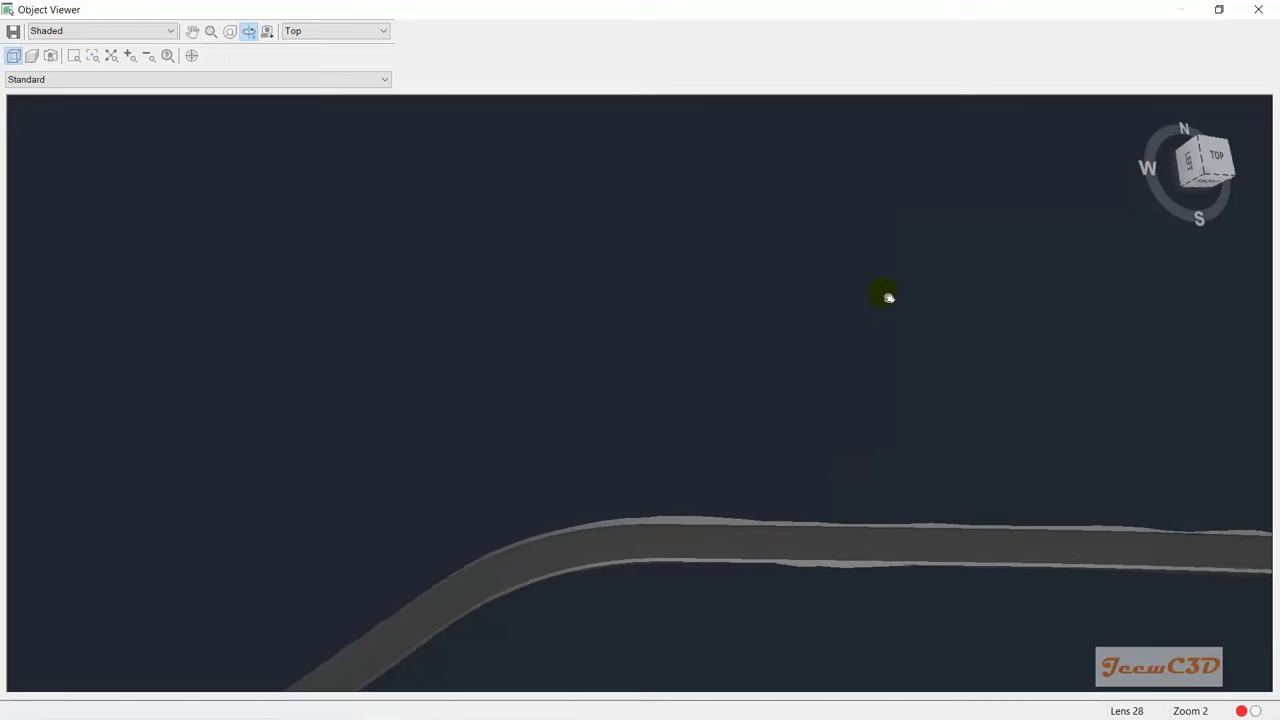
drag(557, 397, 575, 264)
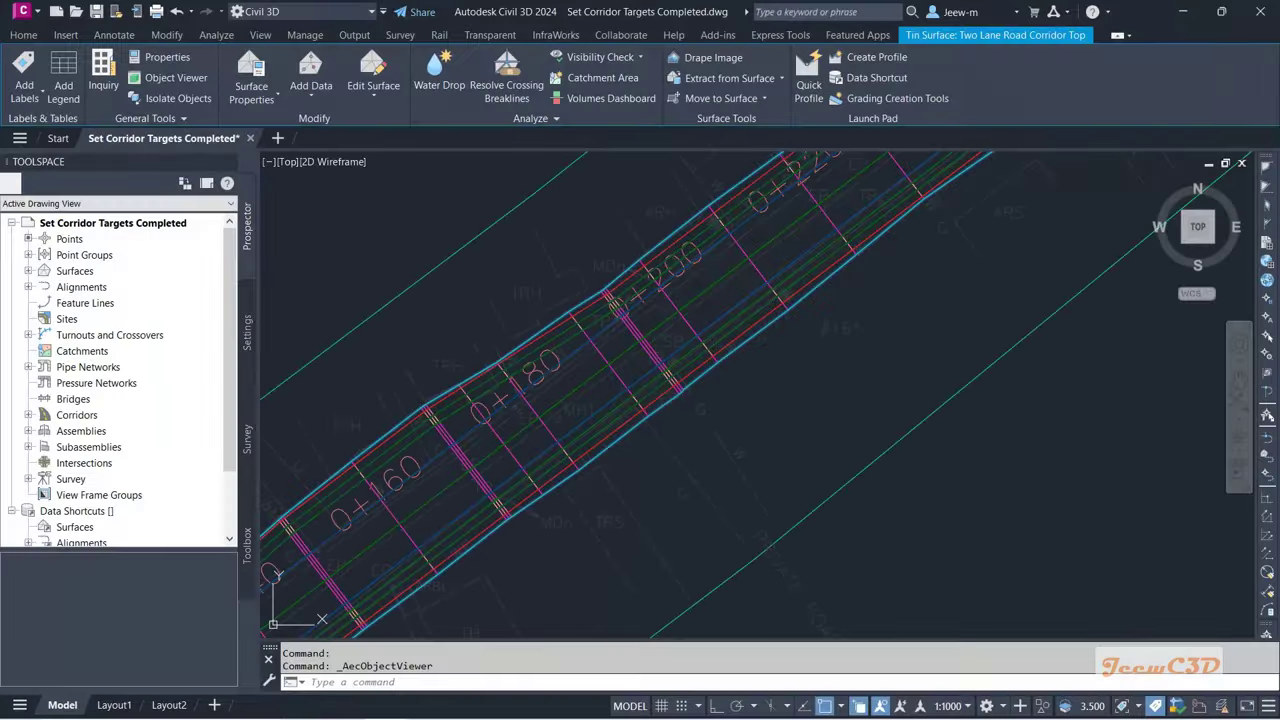
Step: Deselect the top surface and check its elevation on the road near station 0+020
key(Escape)
scroll(537, 271, down, 6)
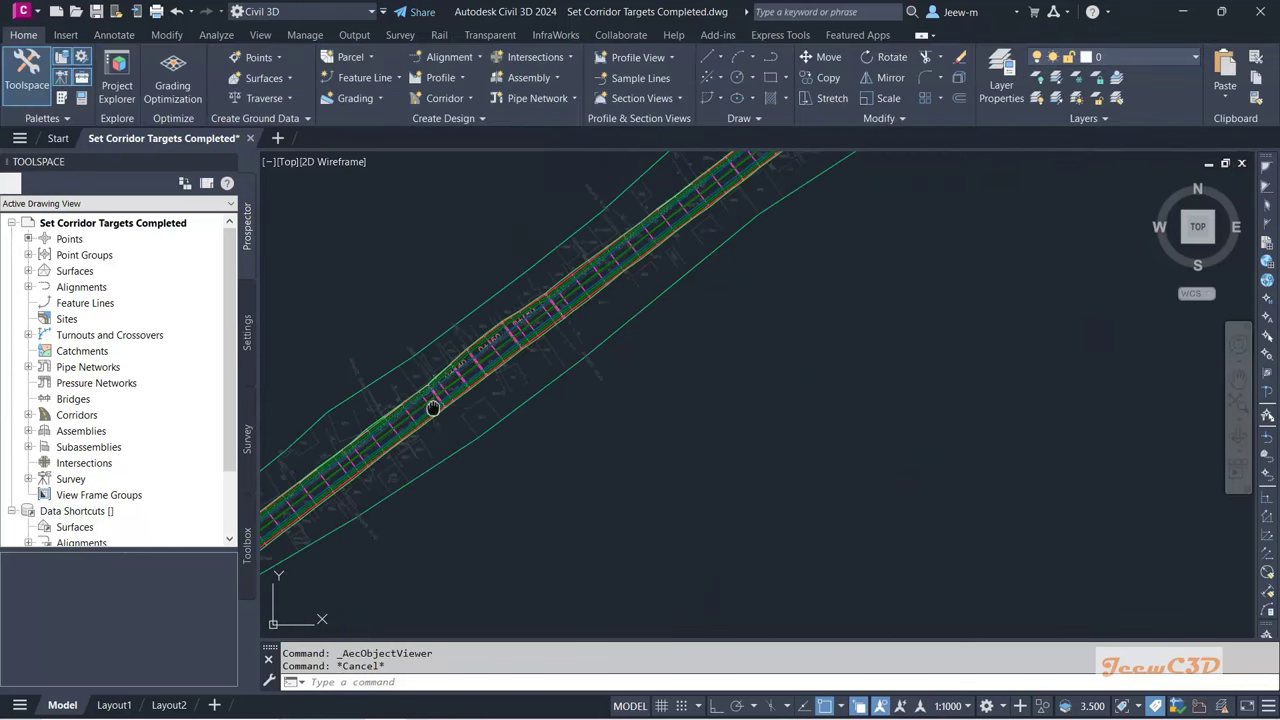
scroll(543, 367, up, 5)
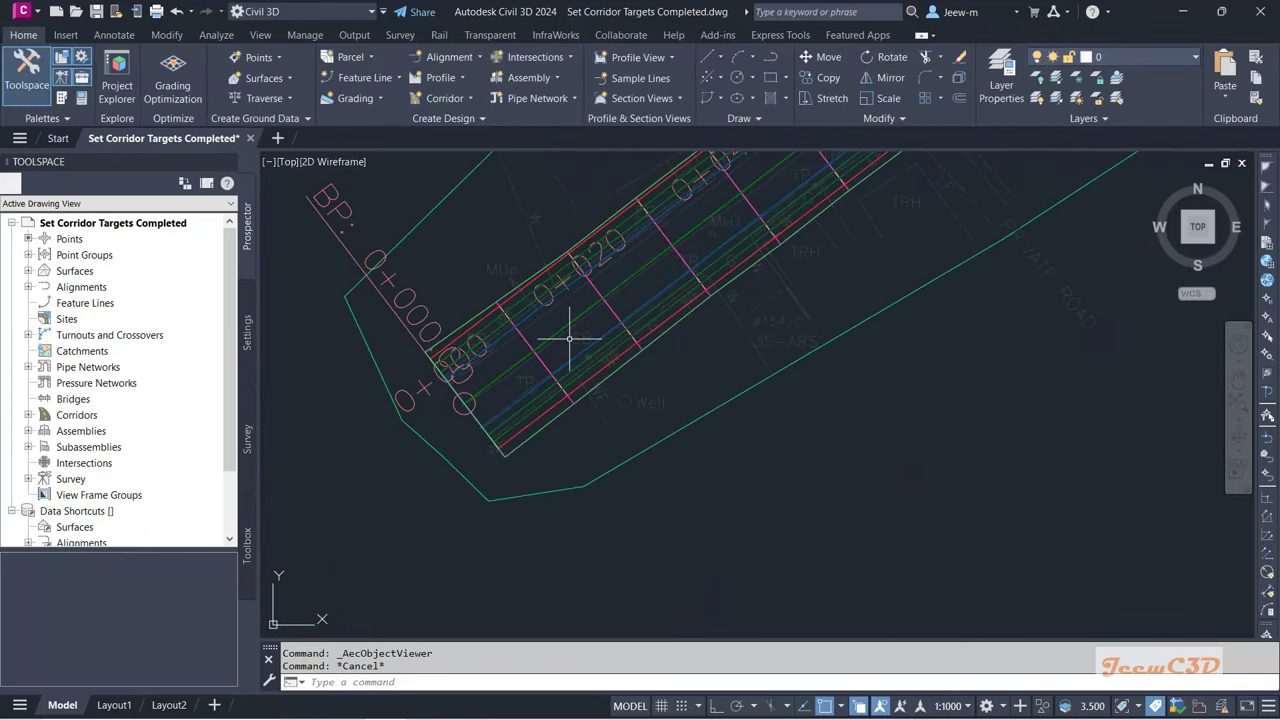
mouse_move(569, 339)
middle_down()
mouse_move(586, 337)
mouse_move(492, 401)
middle_up()
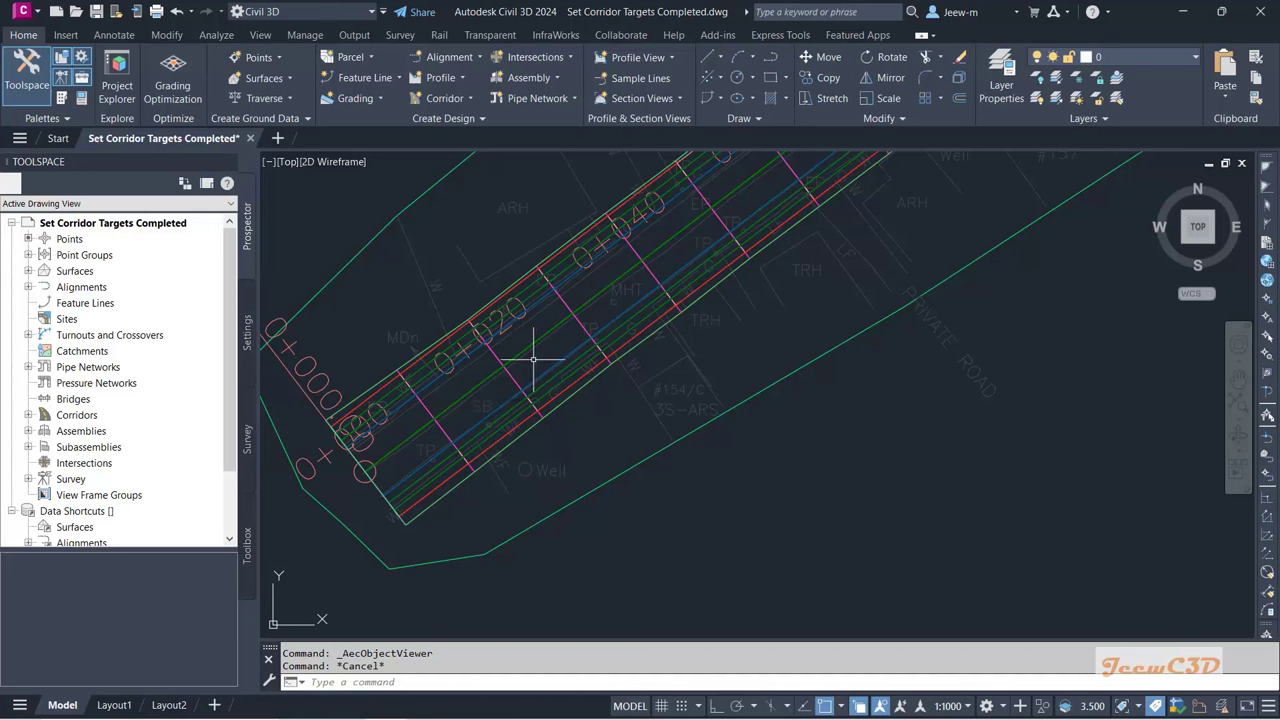
mouse_move(541, 355)
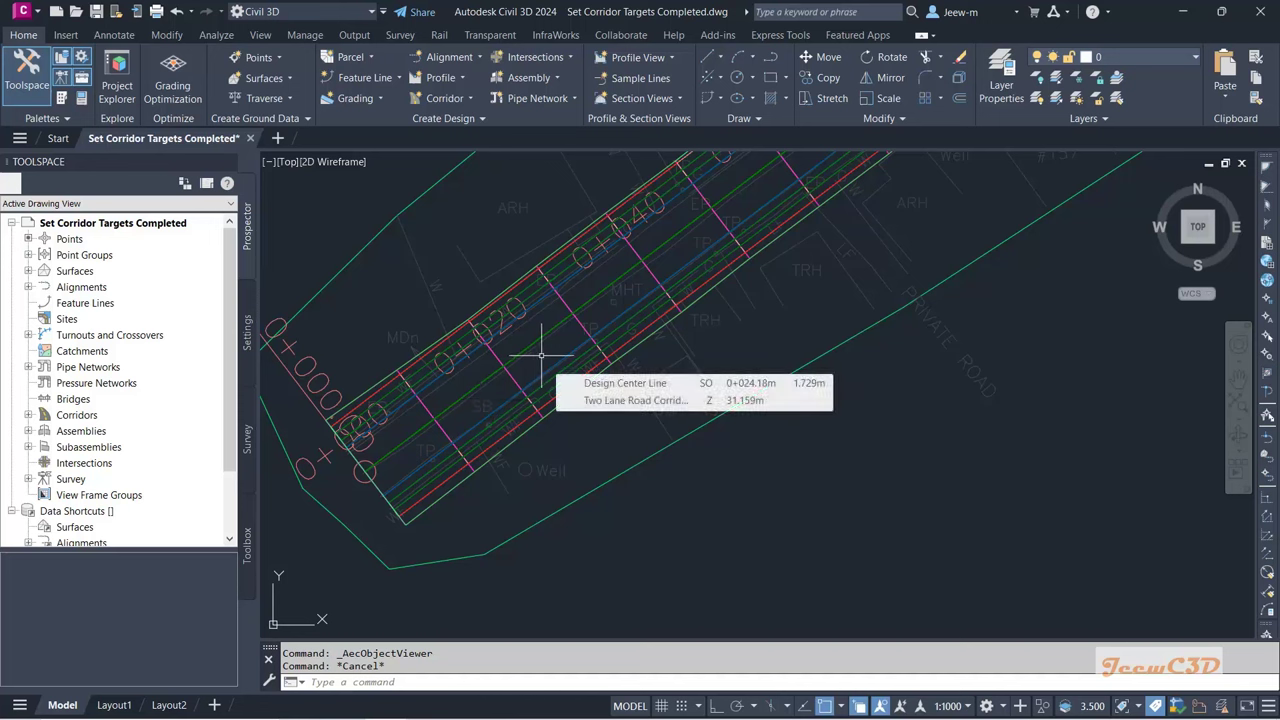
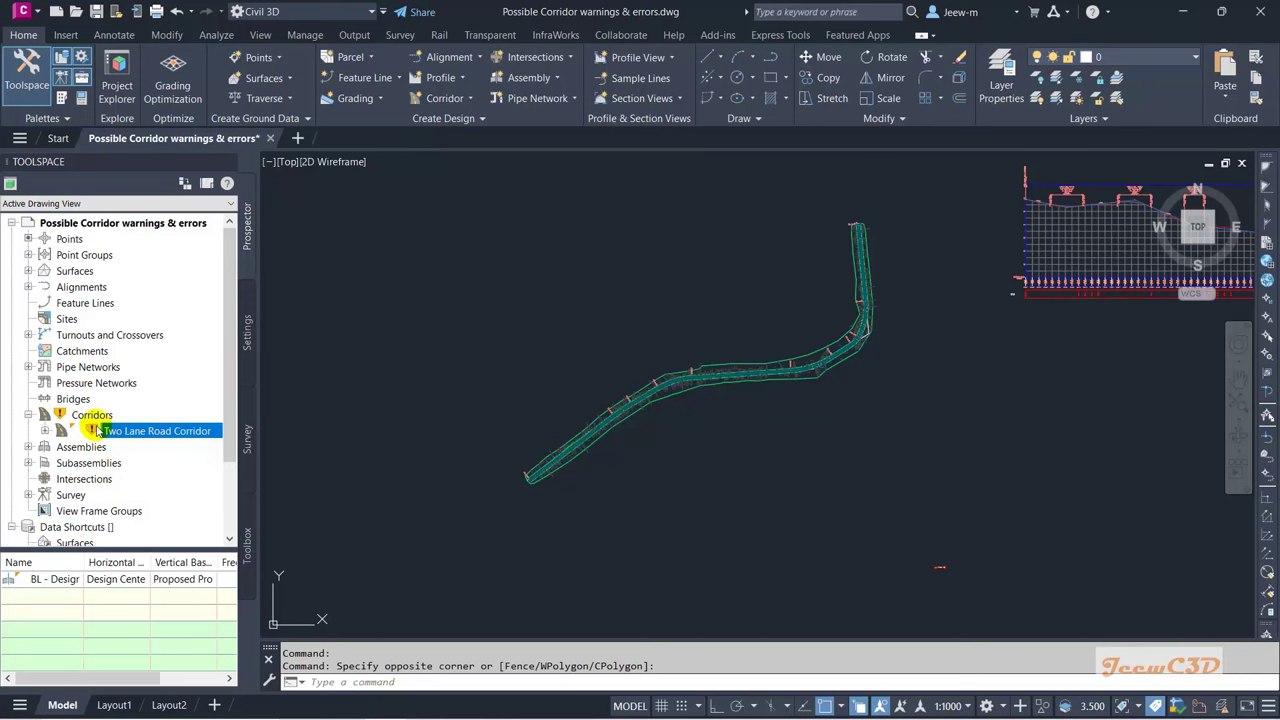
Step: Rebuild the Two Lane Road Corridor in the Possible Corridor warnings & errors drawing
mouse_move(93, 430)
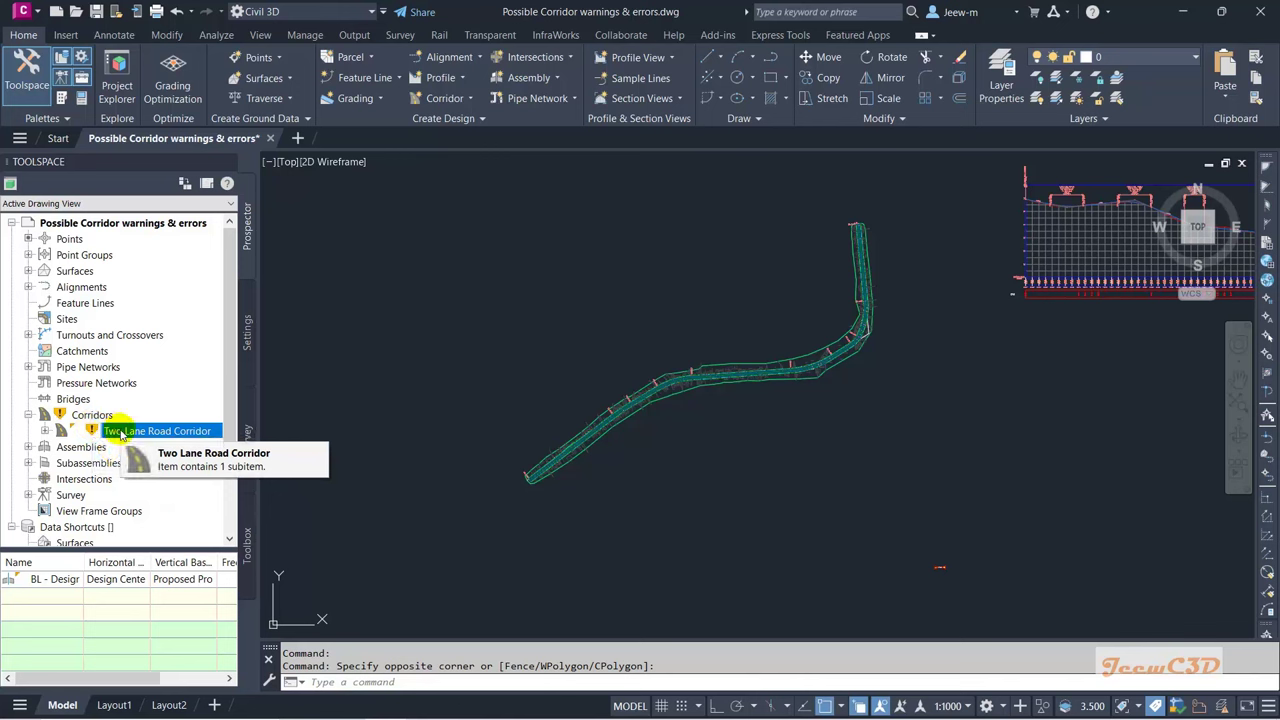
right_click(120, 433)
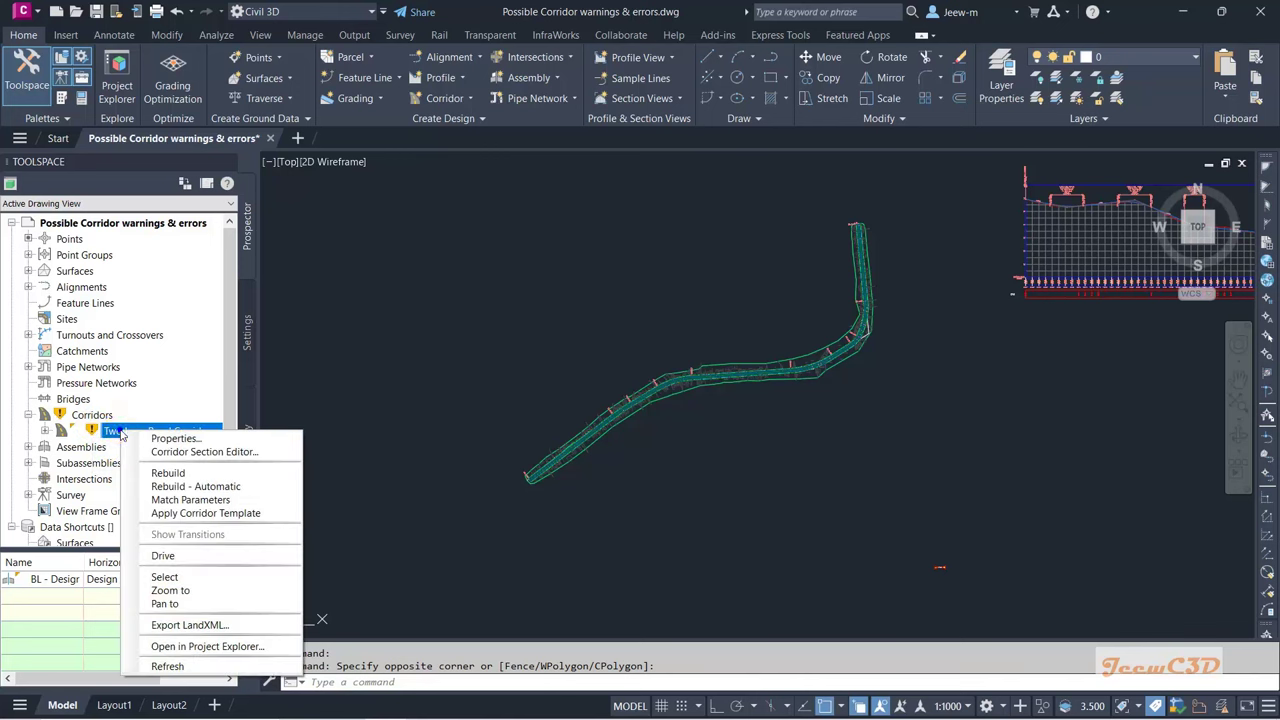
click(168, 474)
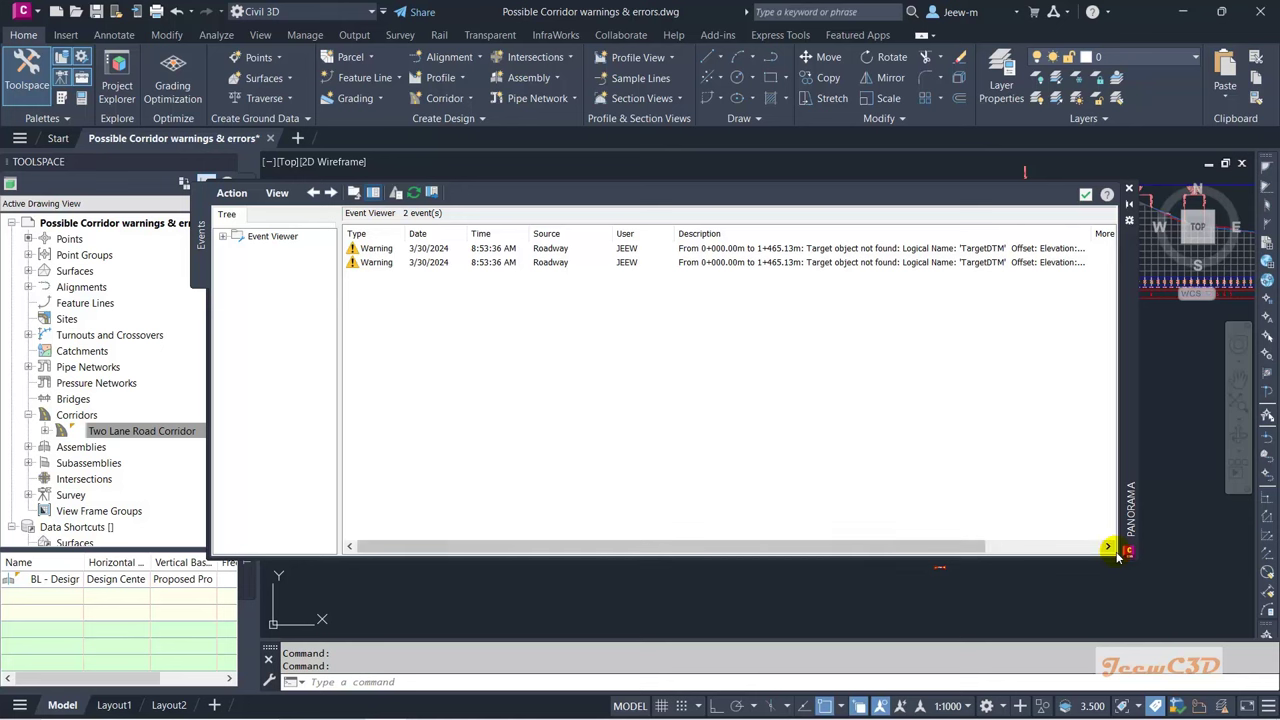
Step: Review the corridor rebuild warnings in the Event Viewer, then clear all events and dismiss the viewer
click(1063, 546)
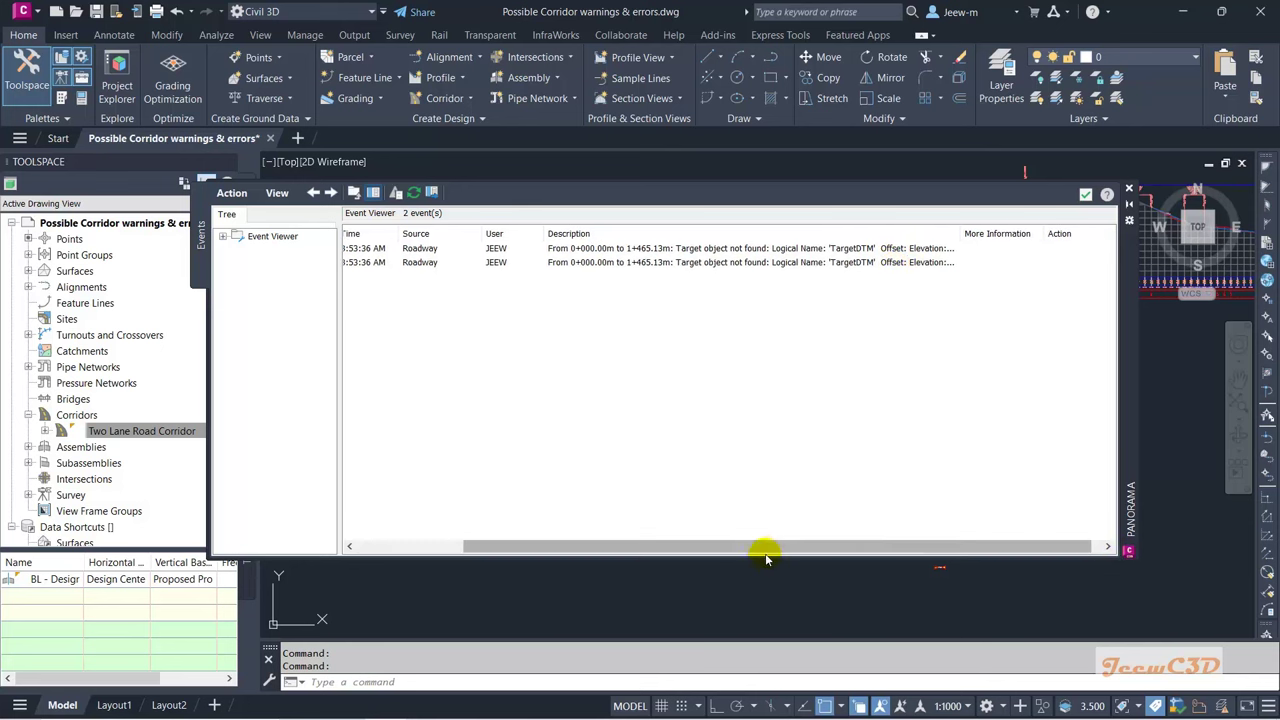
drag(766, 545, 630, 545)
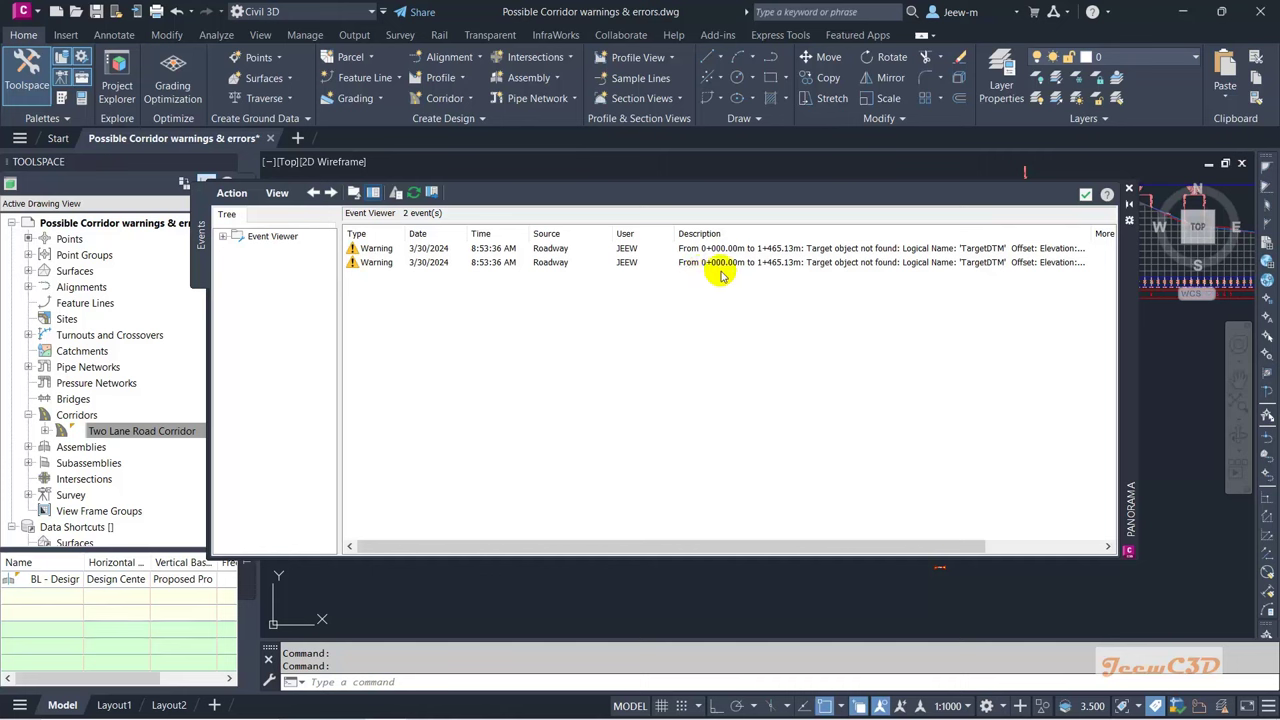
click(230, 196)
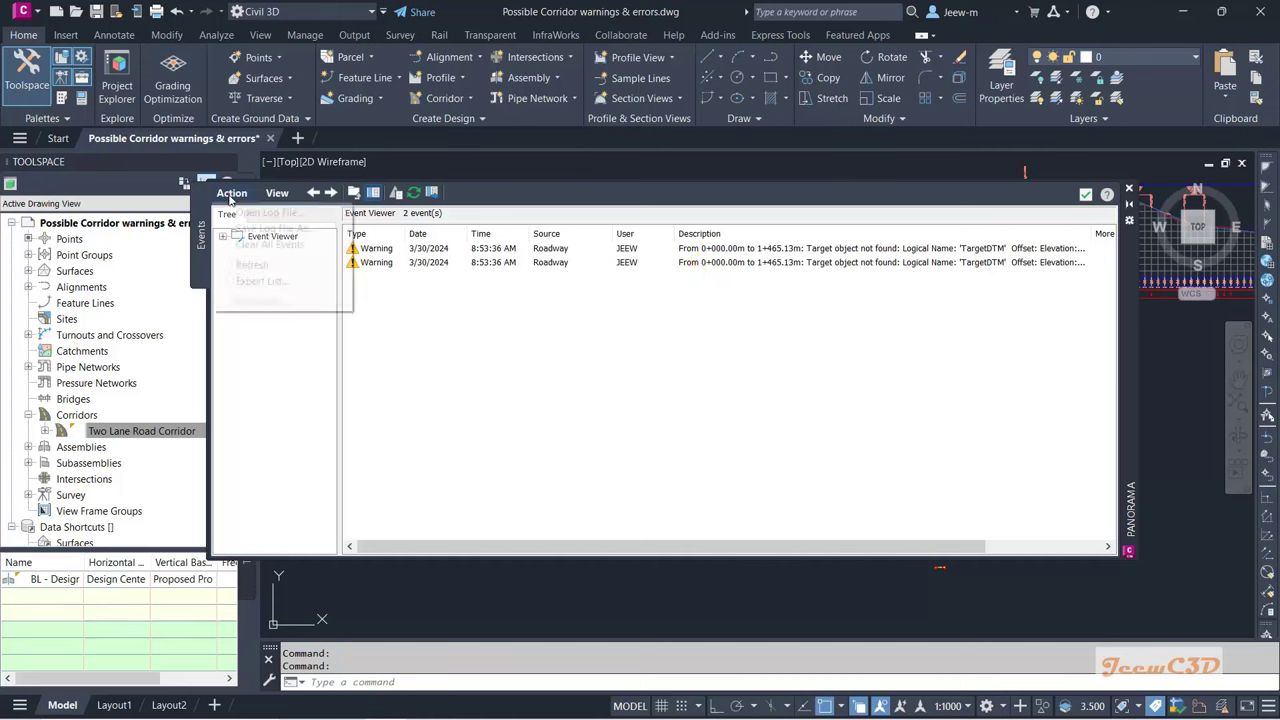
click(270, 245)
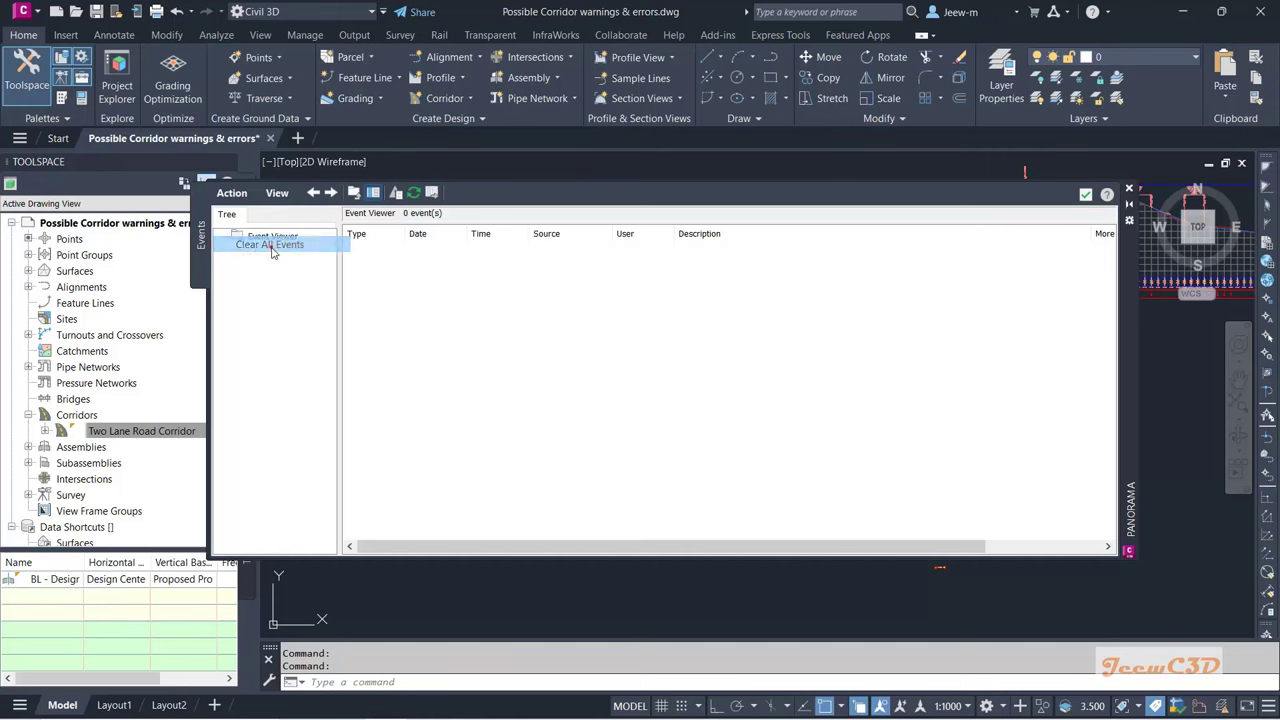
click(1085, 194)
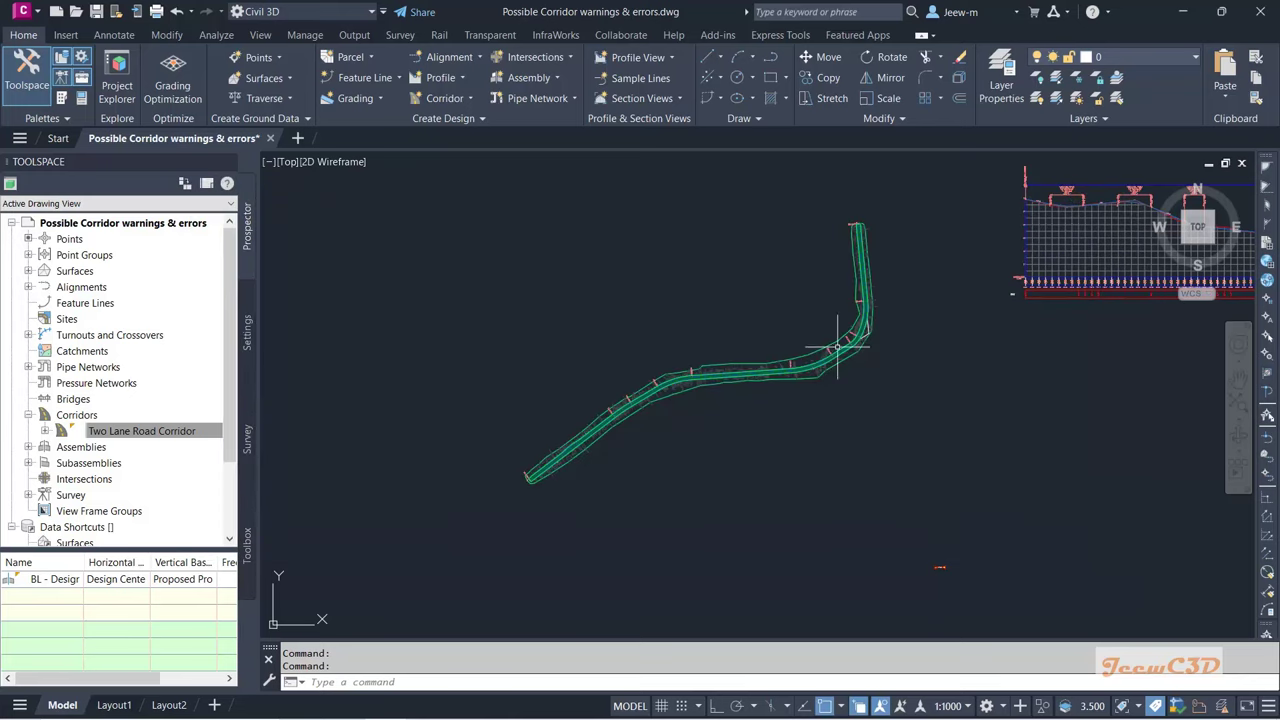
Step: Select the Two Lane Road Corridor near its start station and open its corridor properties
scroll(520, 463, up, 4)
scroll(575, 463, up, 3)
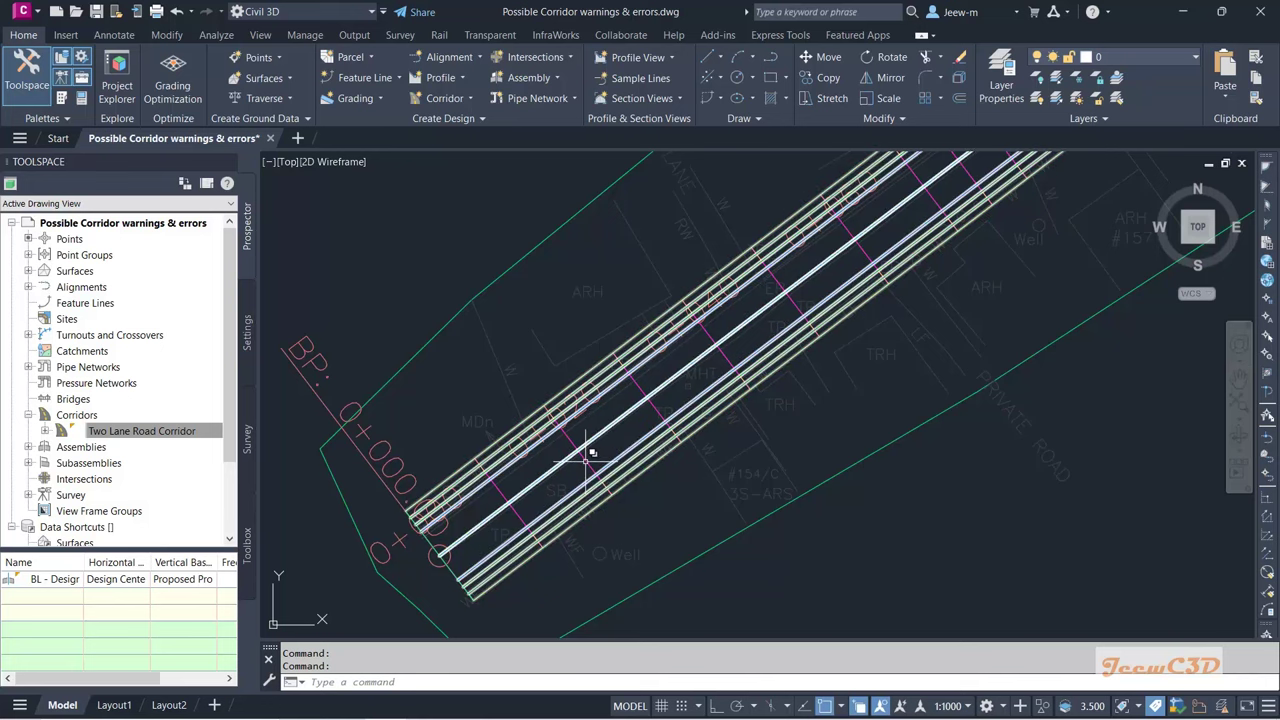
click(590, 455)
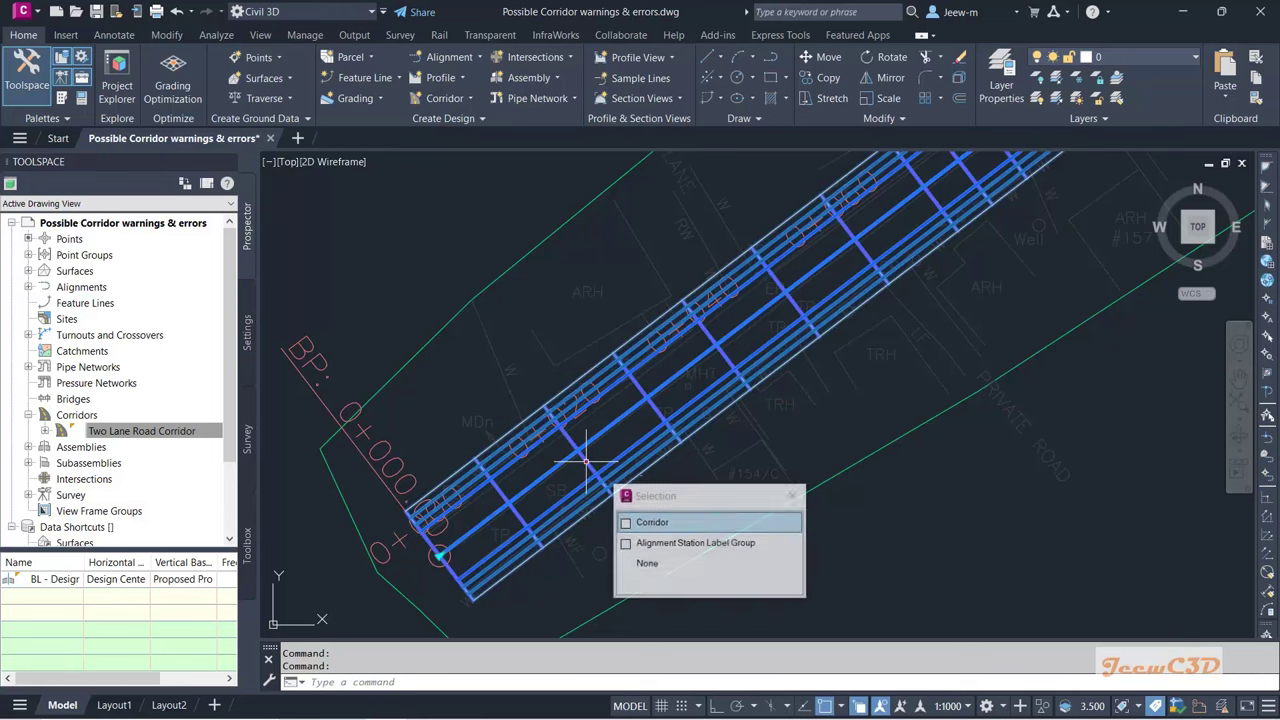
click(655, 522)
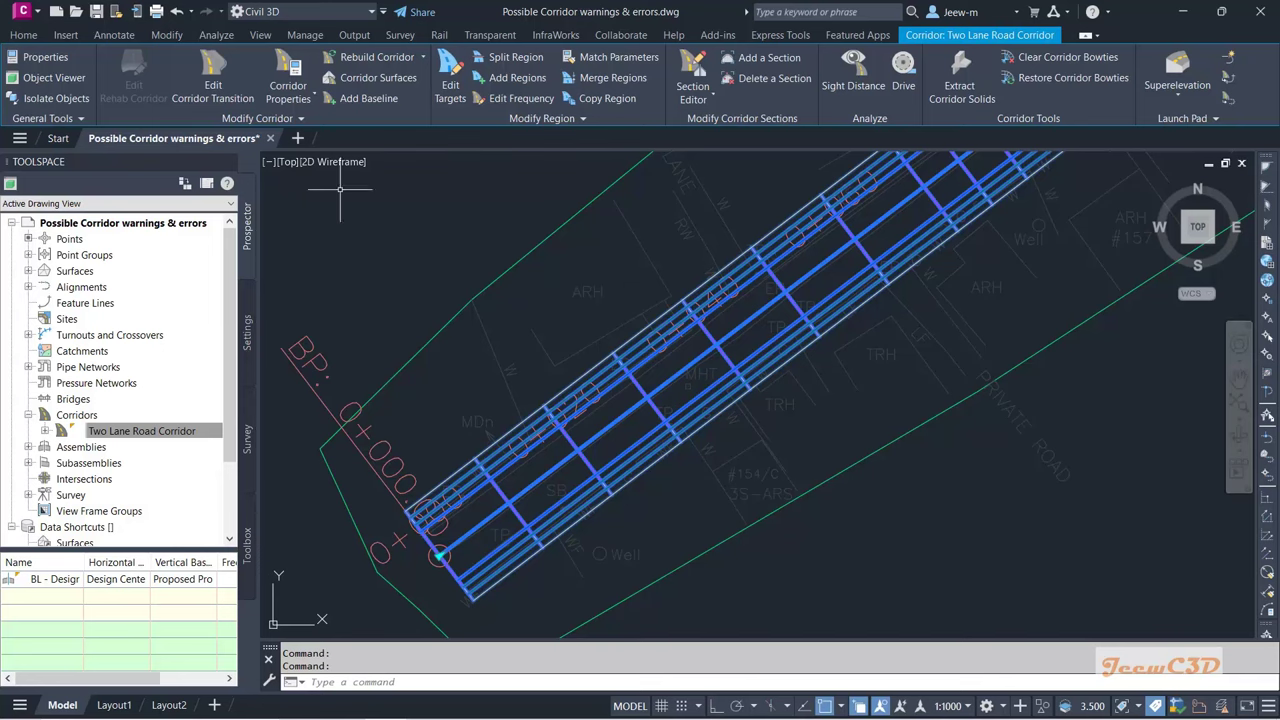
click(313, 98)
click(320, 127)
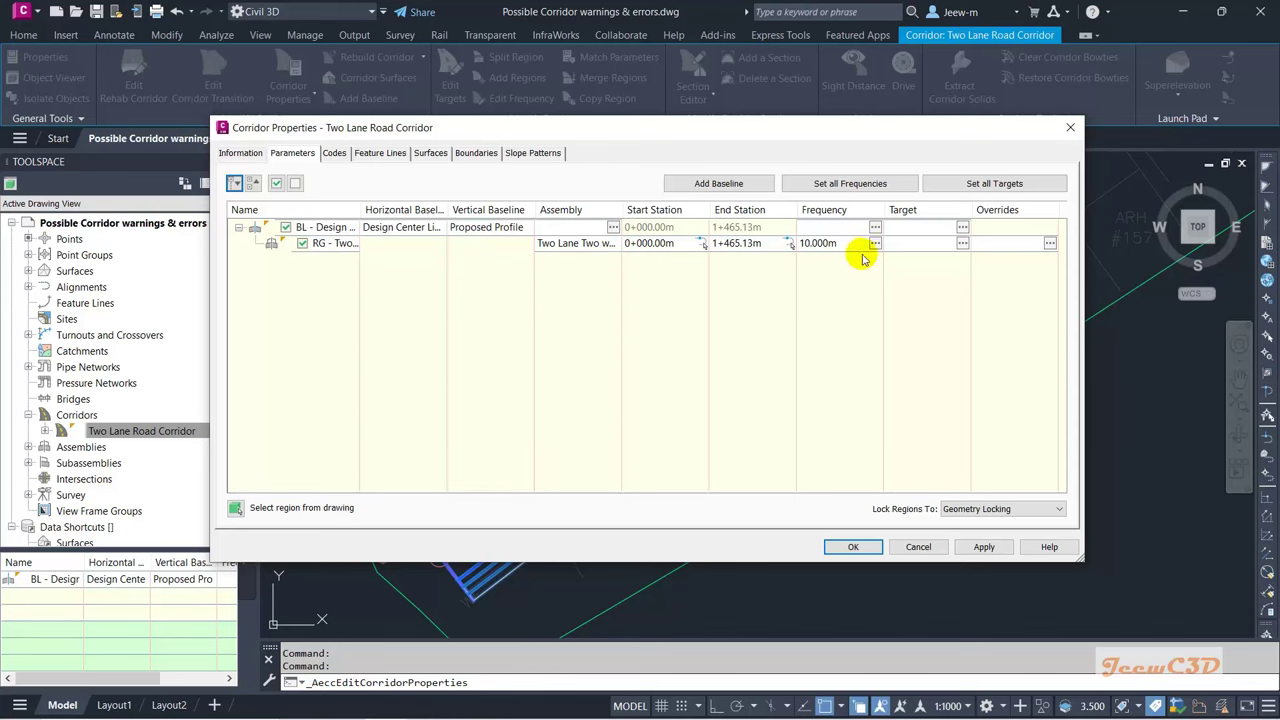
Step: In the corridor region's target mapping, set EG as the target surface for both the left and right DaylightBench subassemblies
click(443, 245)
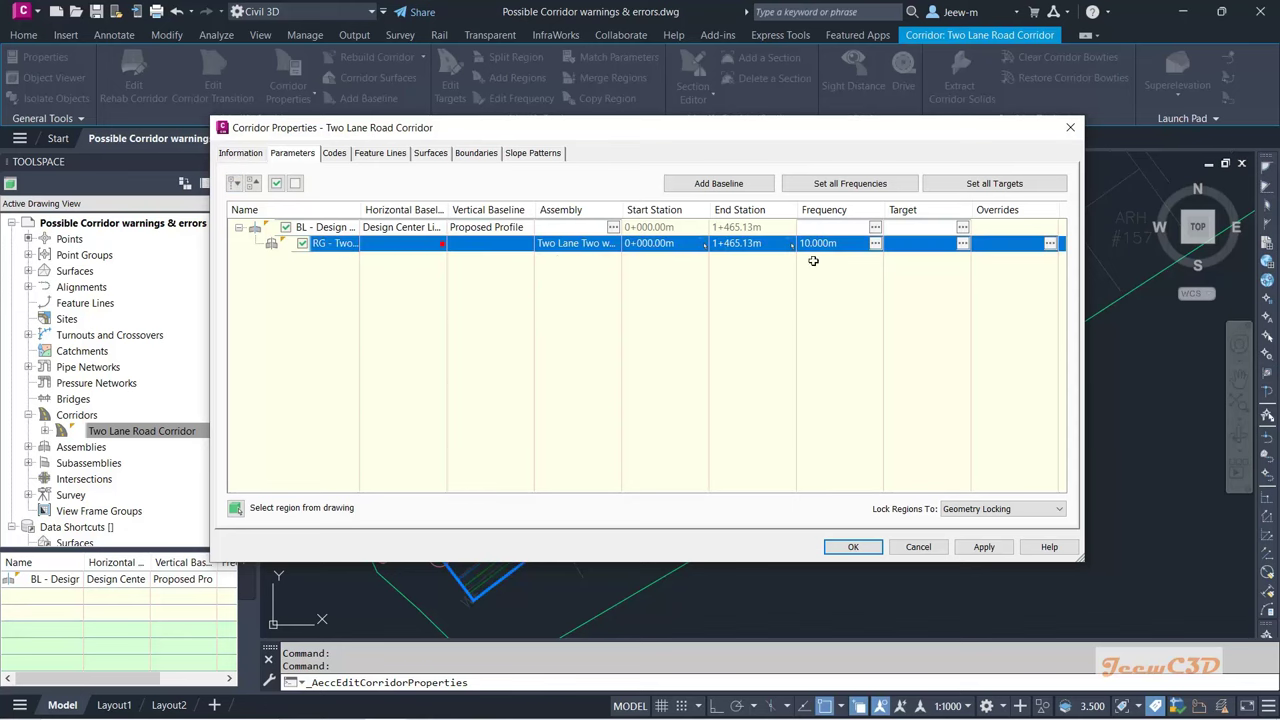
click(963, 245)
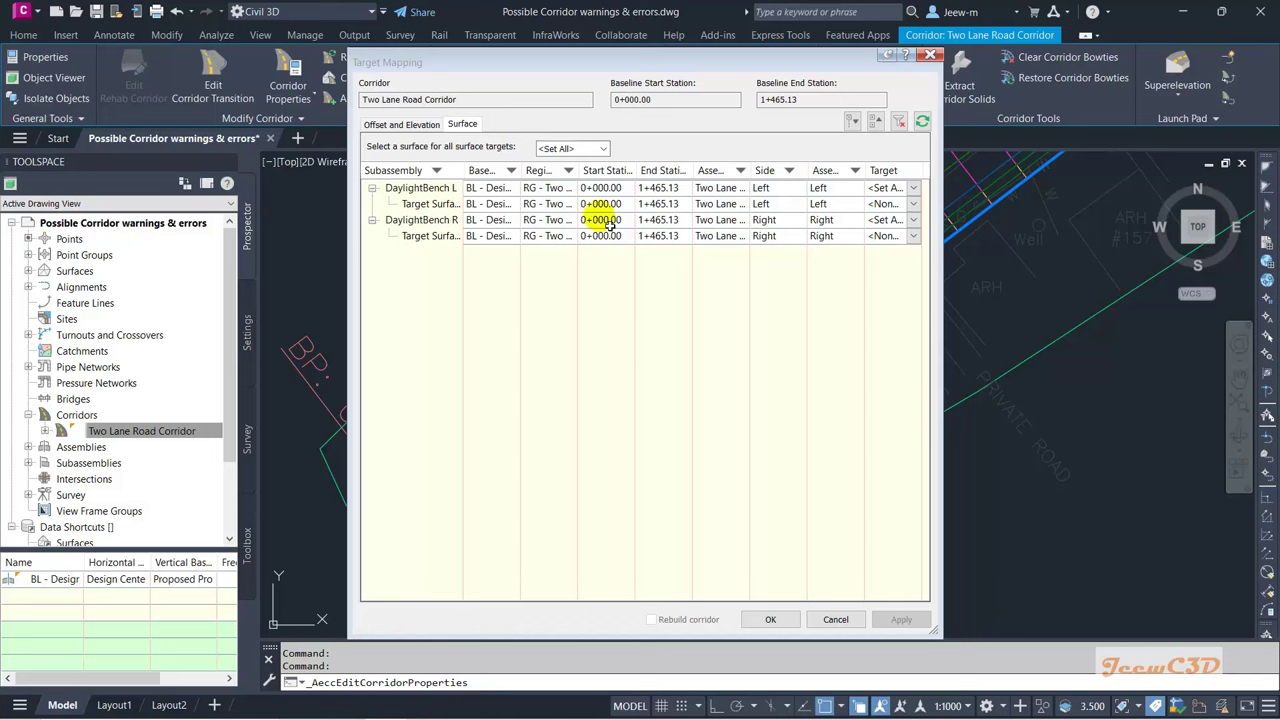
click(457, 127)
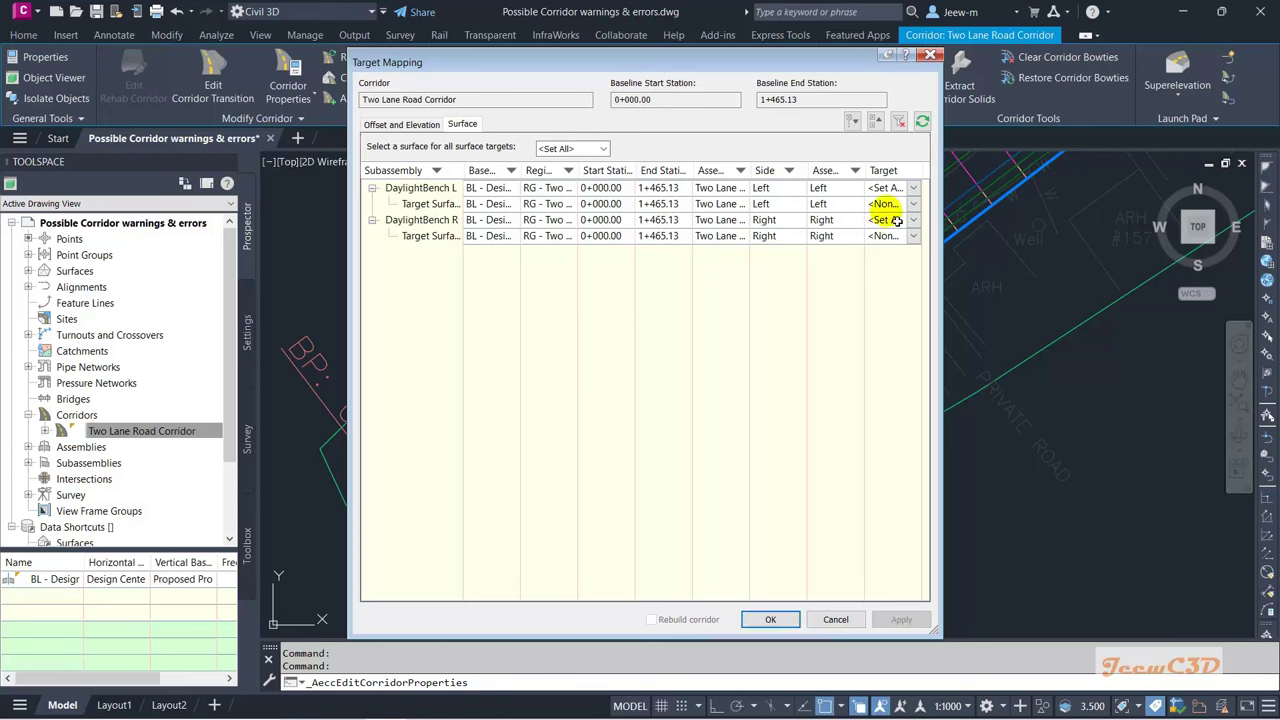
drag(935, 630, 1080, 632)
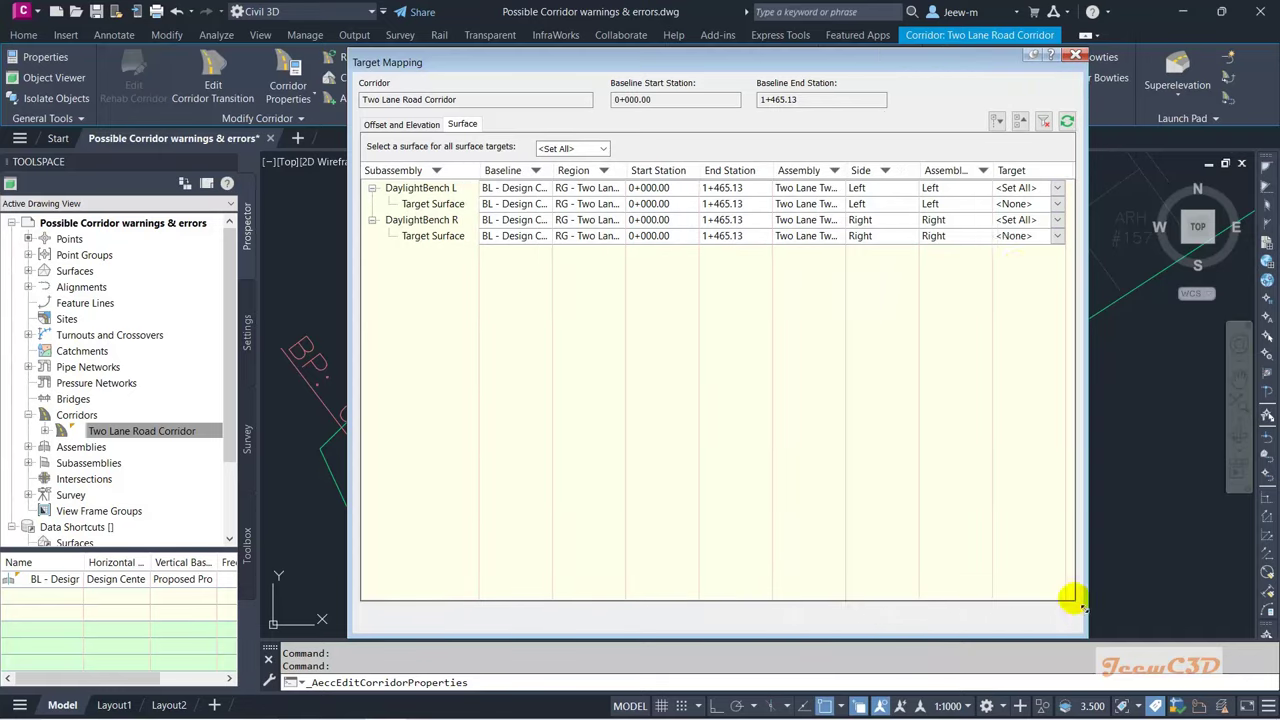
click(447, 204)
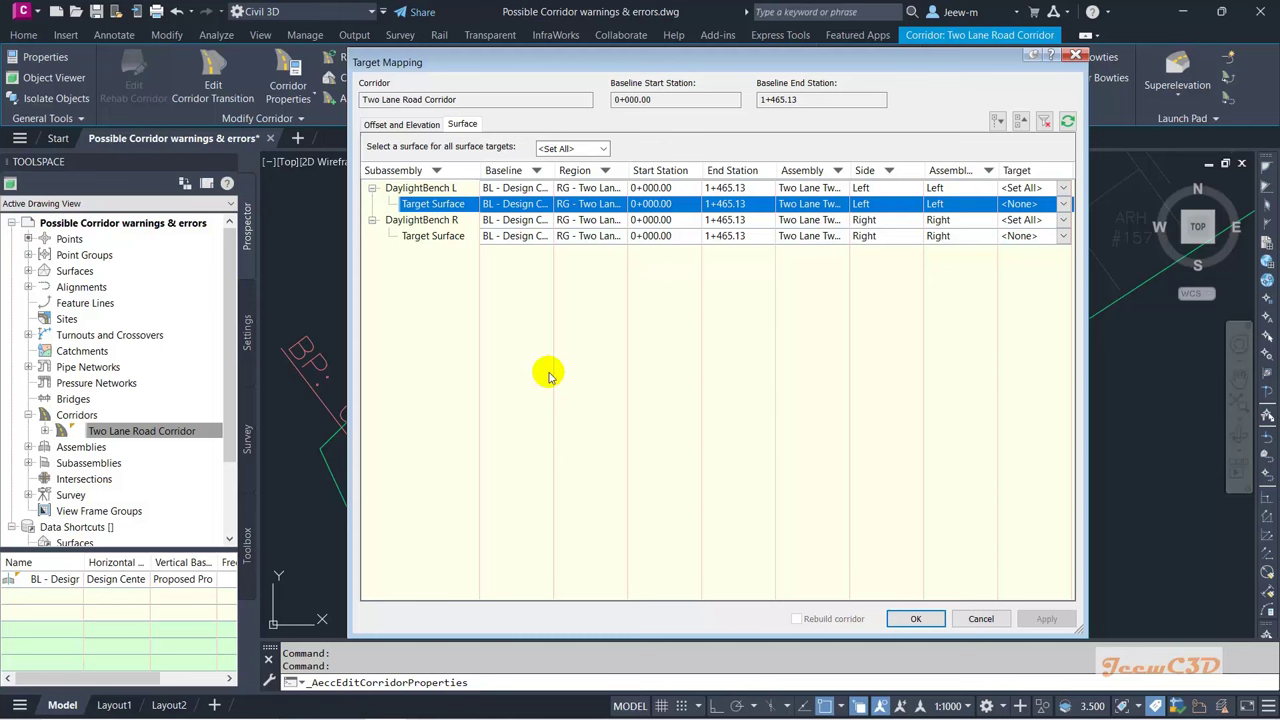
click(600, 148)
click(548, 175)
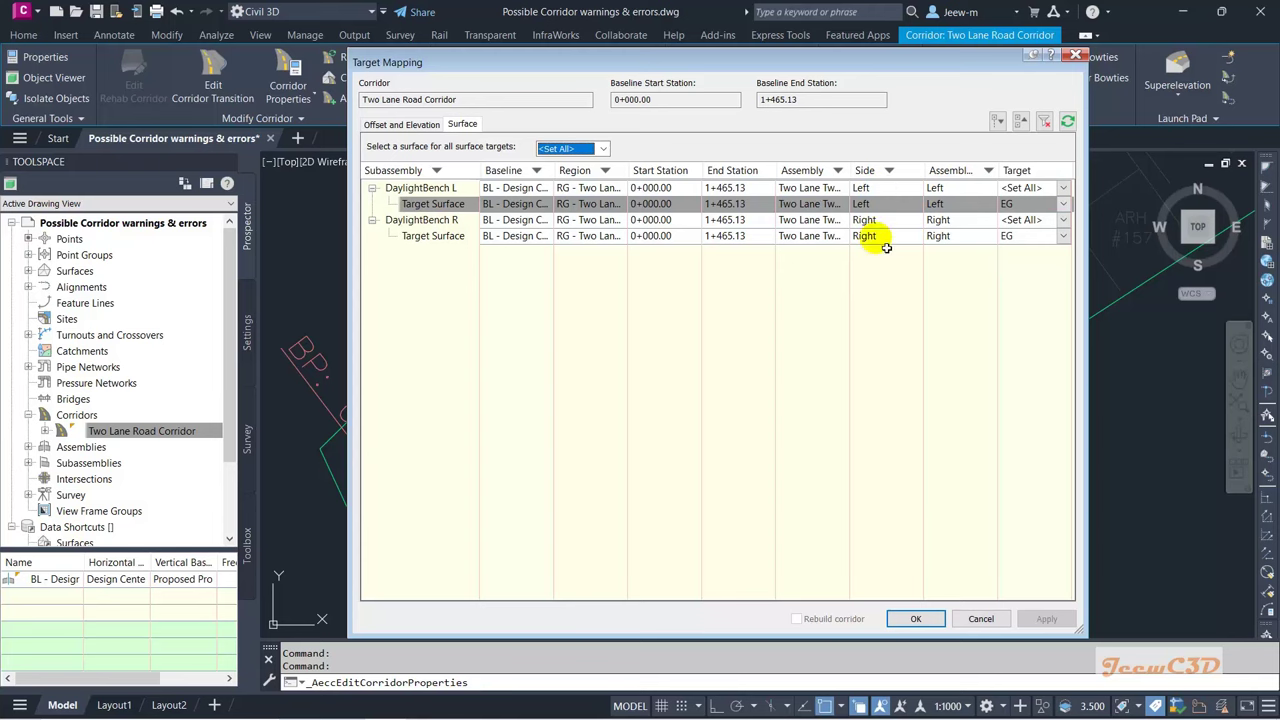
Step: Accept the target mapping and corridor properties, rebuild the corridor, and clear the selection
click(915, 618)
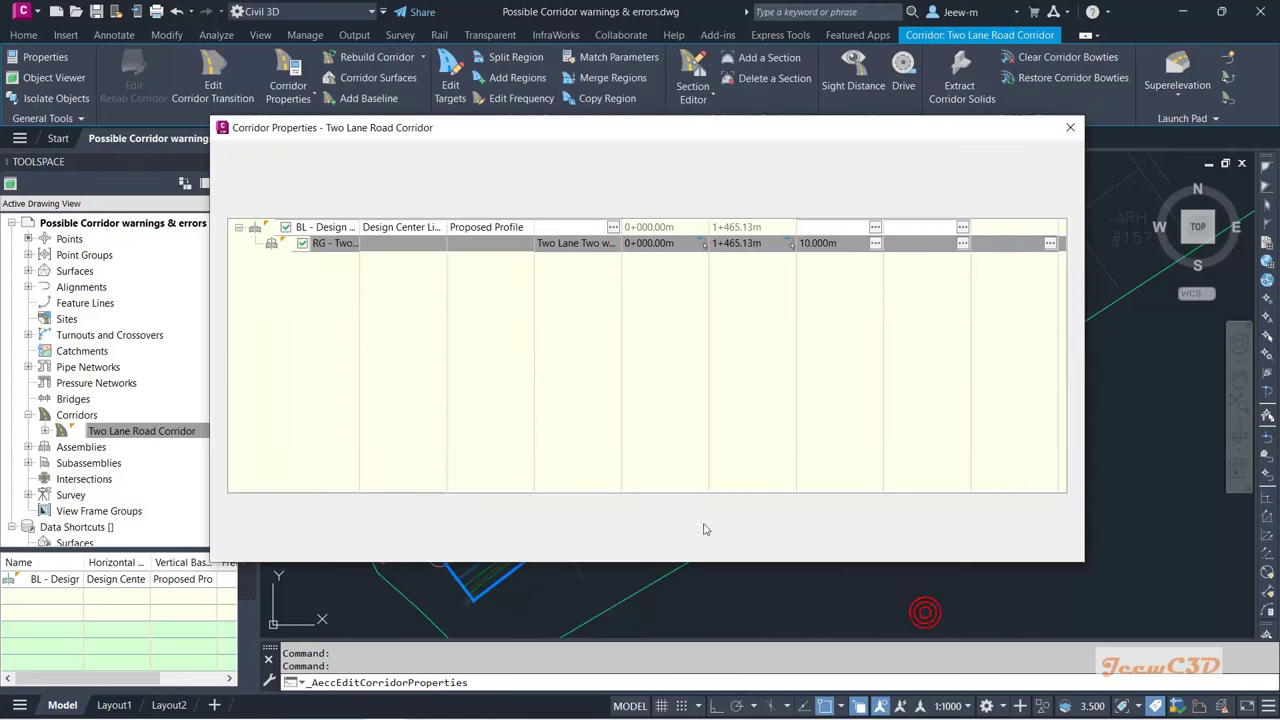
click(850, 546)
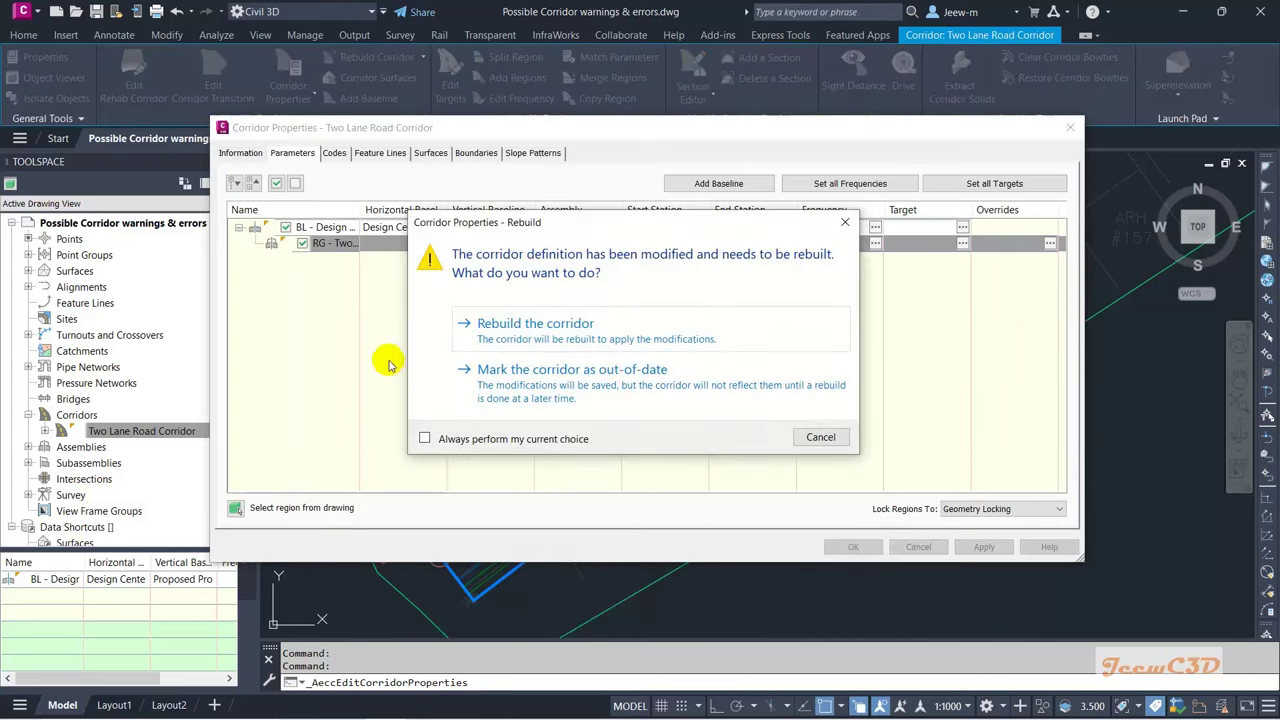
click(468, 323)
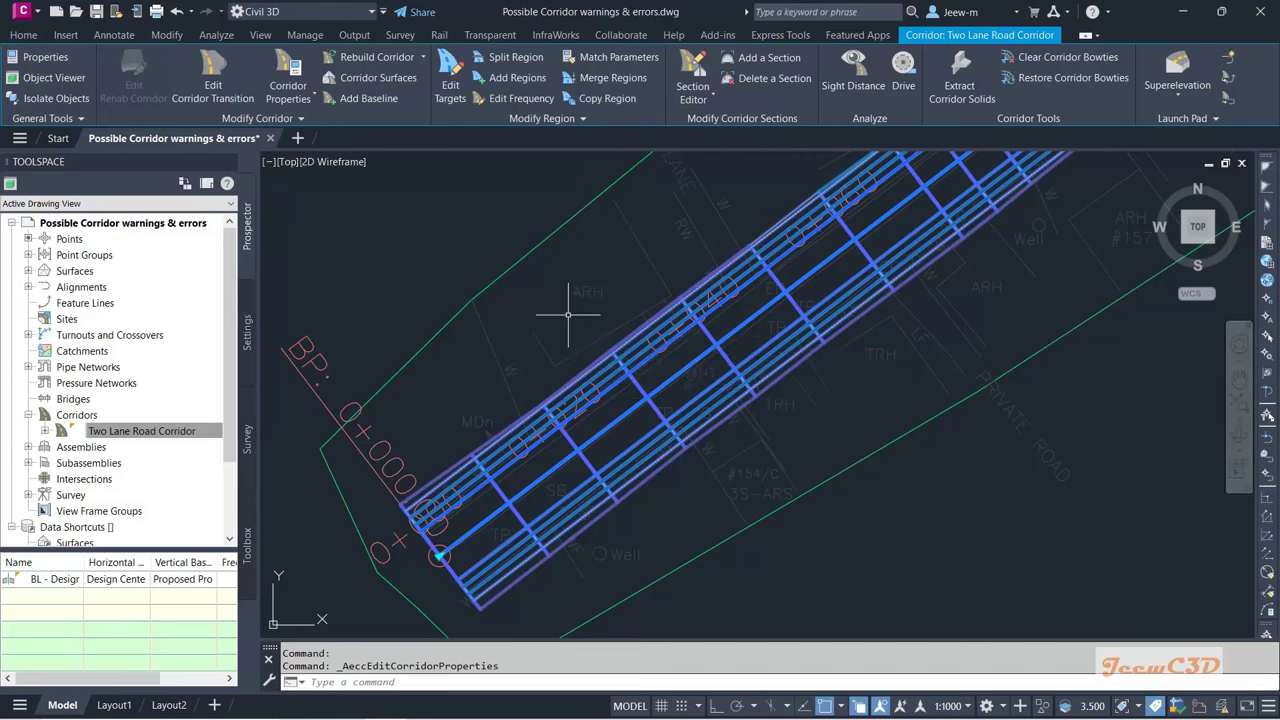
key(Escape)
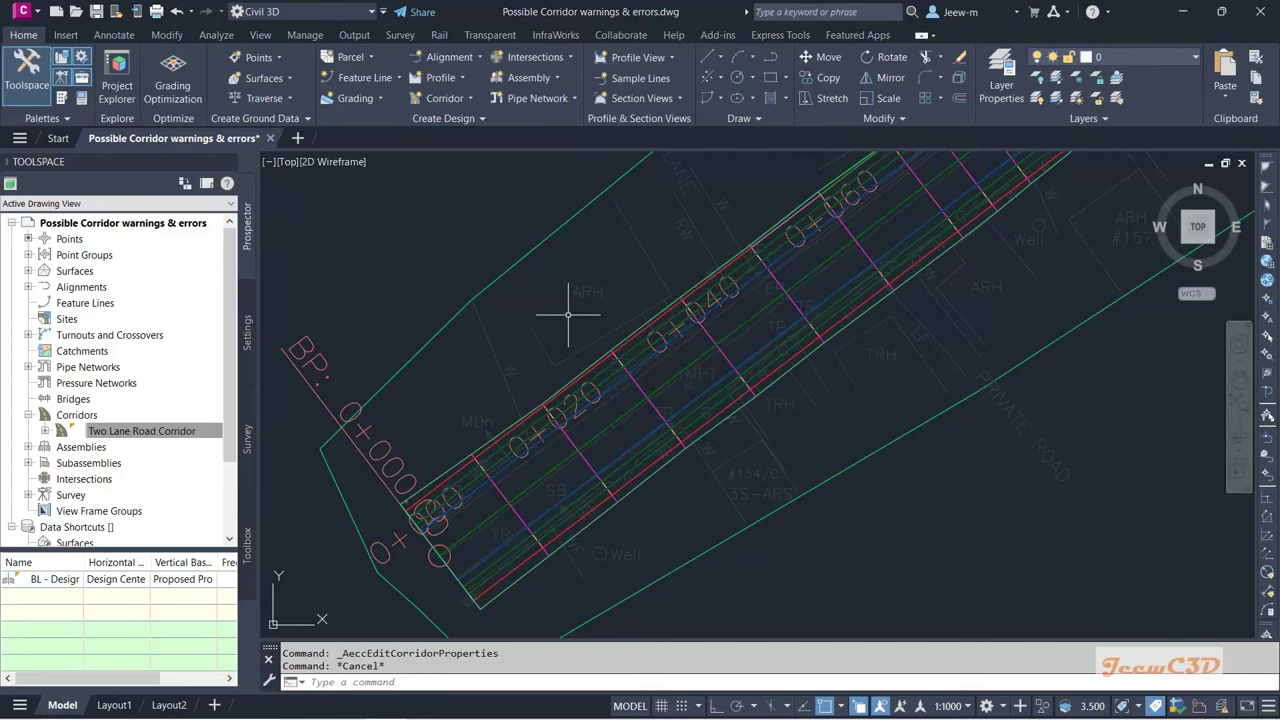
Step: Examine the target lines beside the design center line near the road start, including the two polylines along the right edge
scroll(568, 314, down, 5)
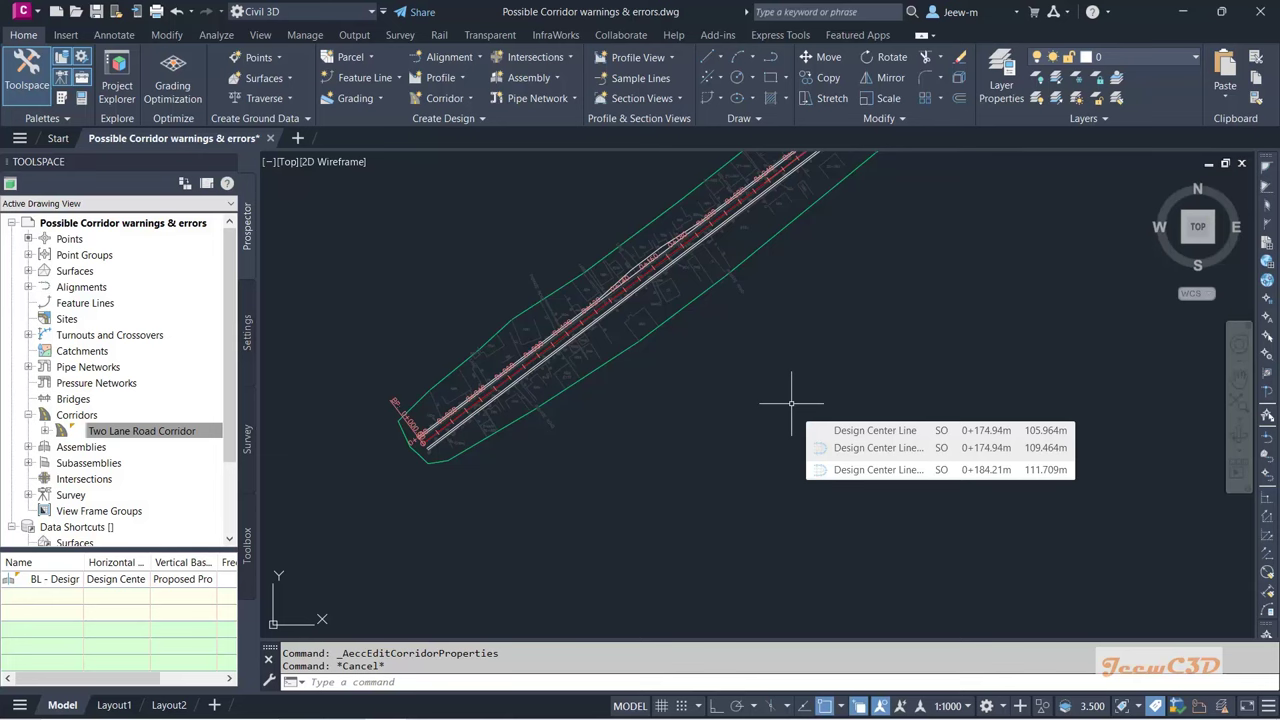
scroll(422, 465, up, 5)
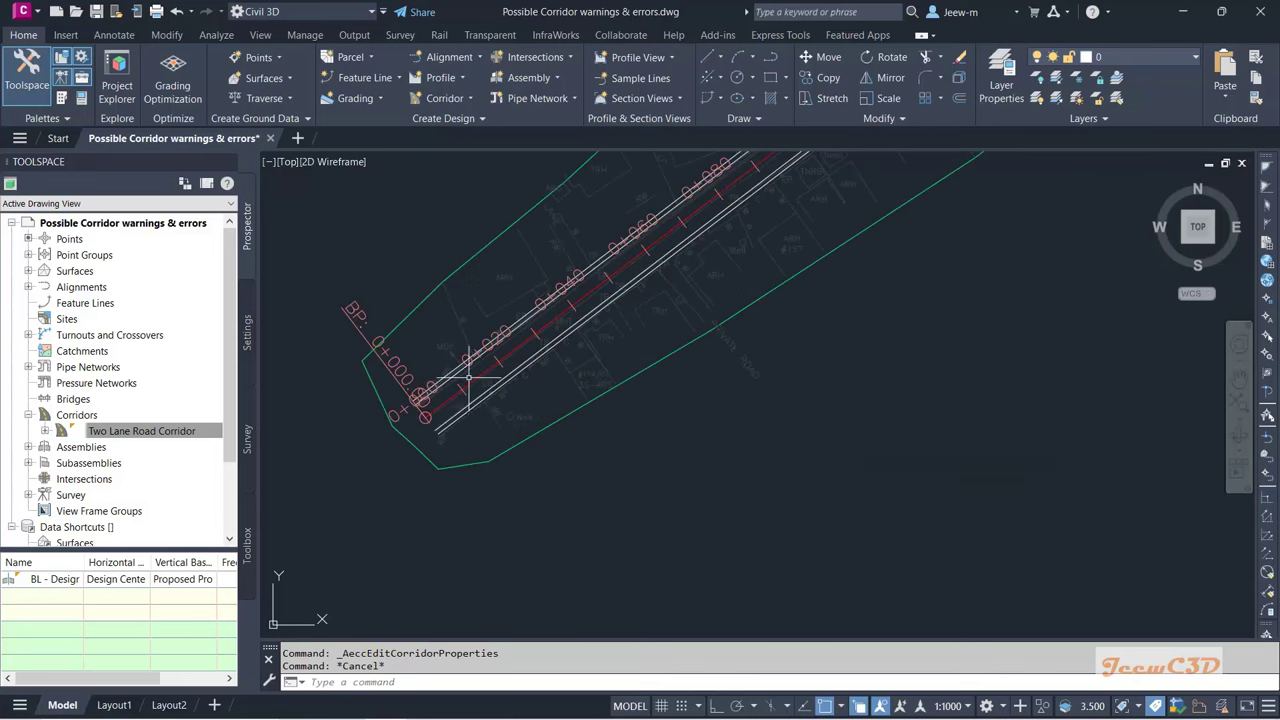
scroll(432, 400, down, 2)
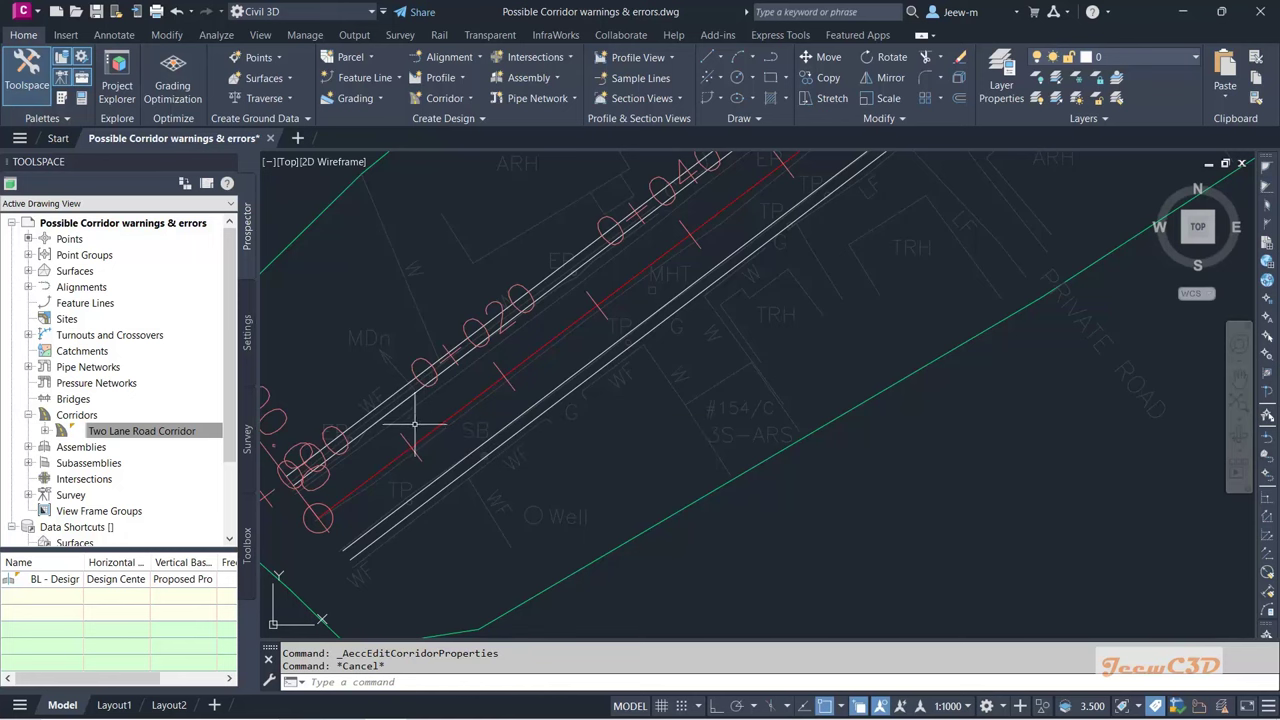
scroll(470, 415, up, 2)
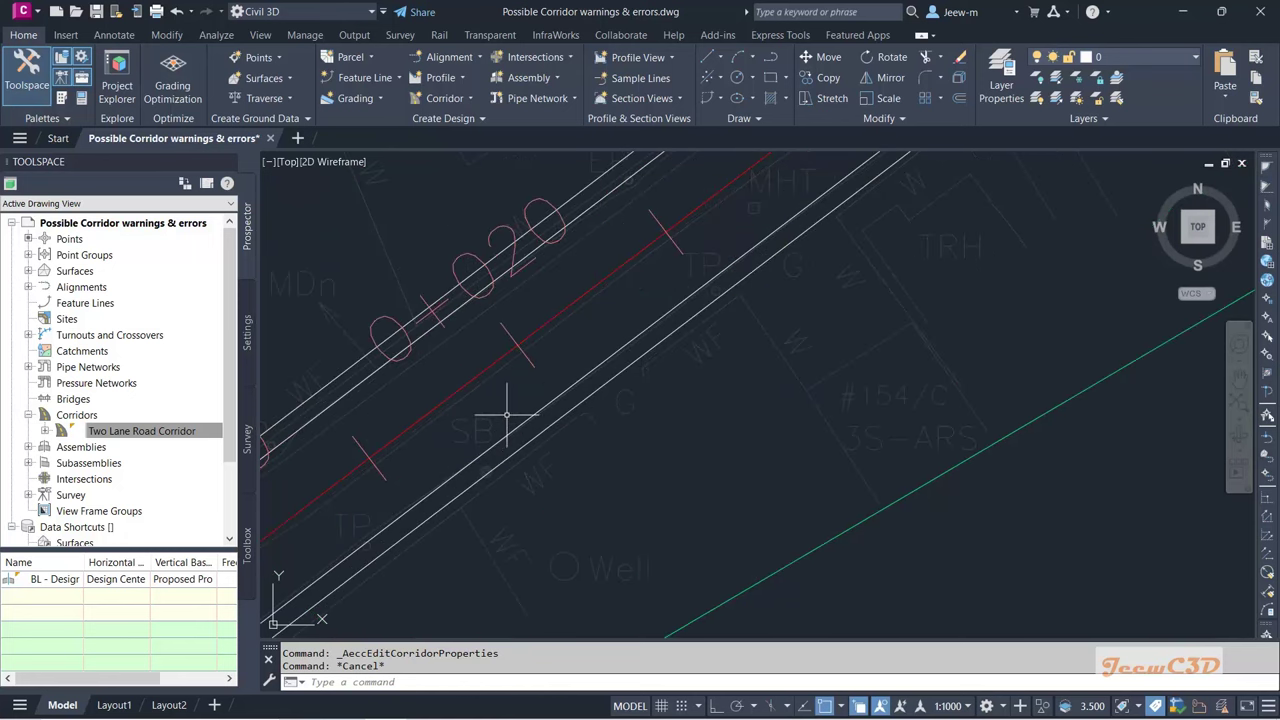
click(555, 398)
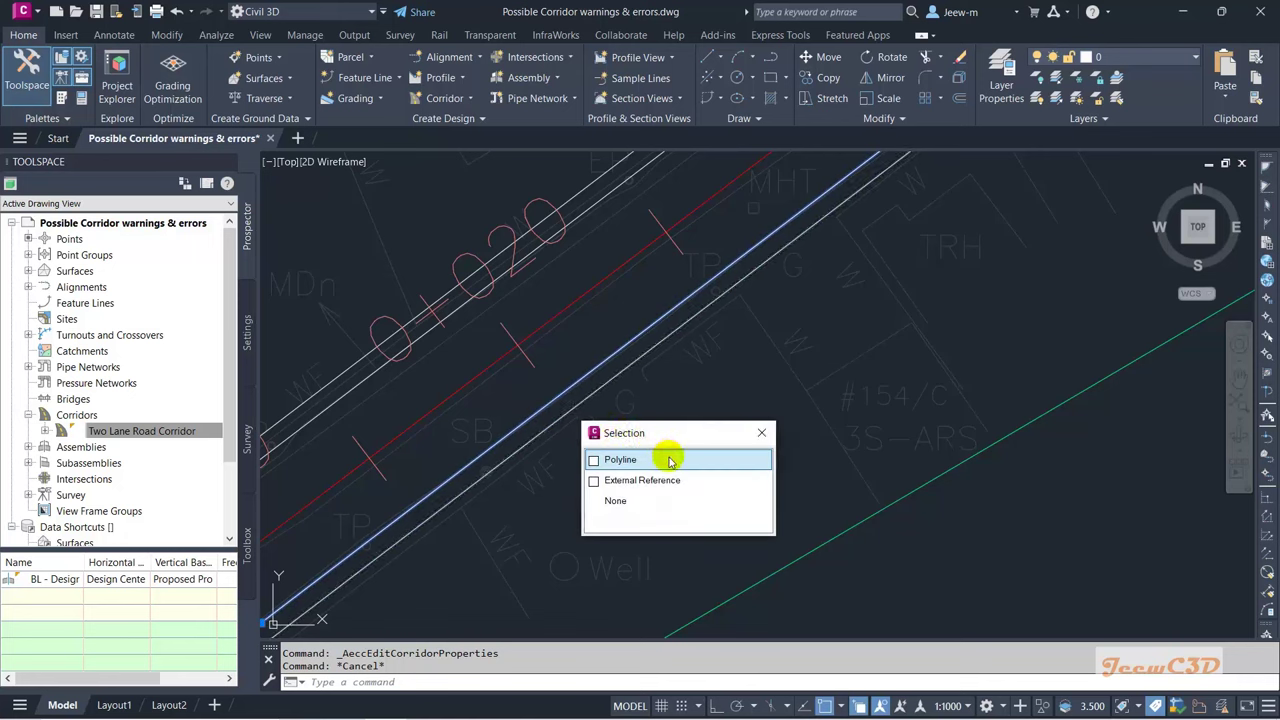
key(Escape)
key(Escape)
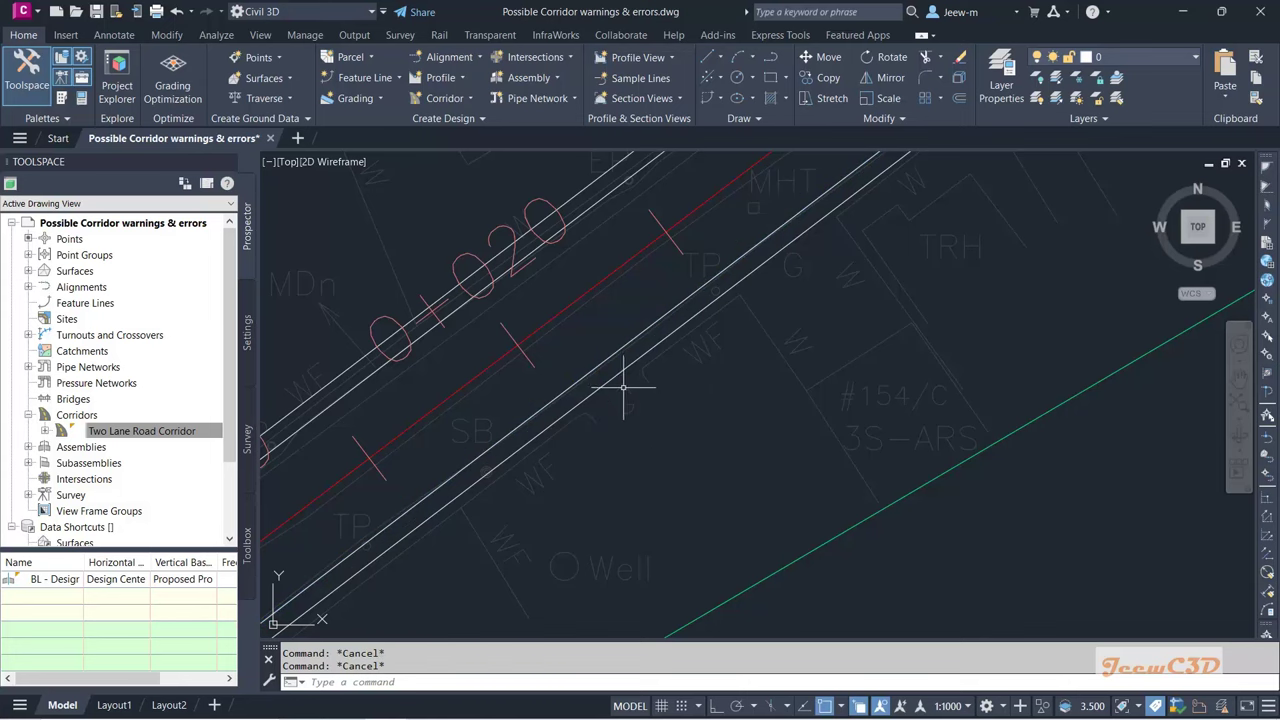
scroll(673, 402, down, 5)
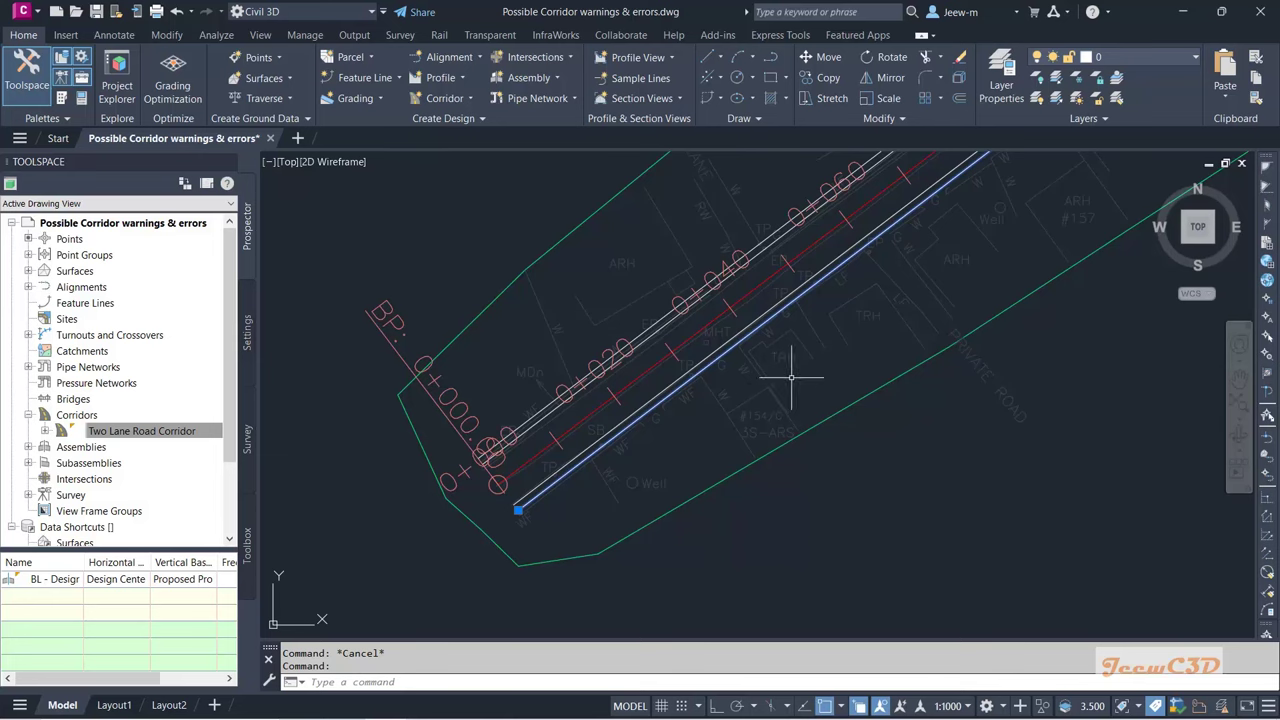
middle_drag(825, 367, 712, 432)
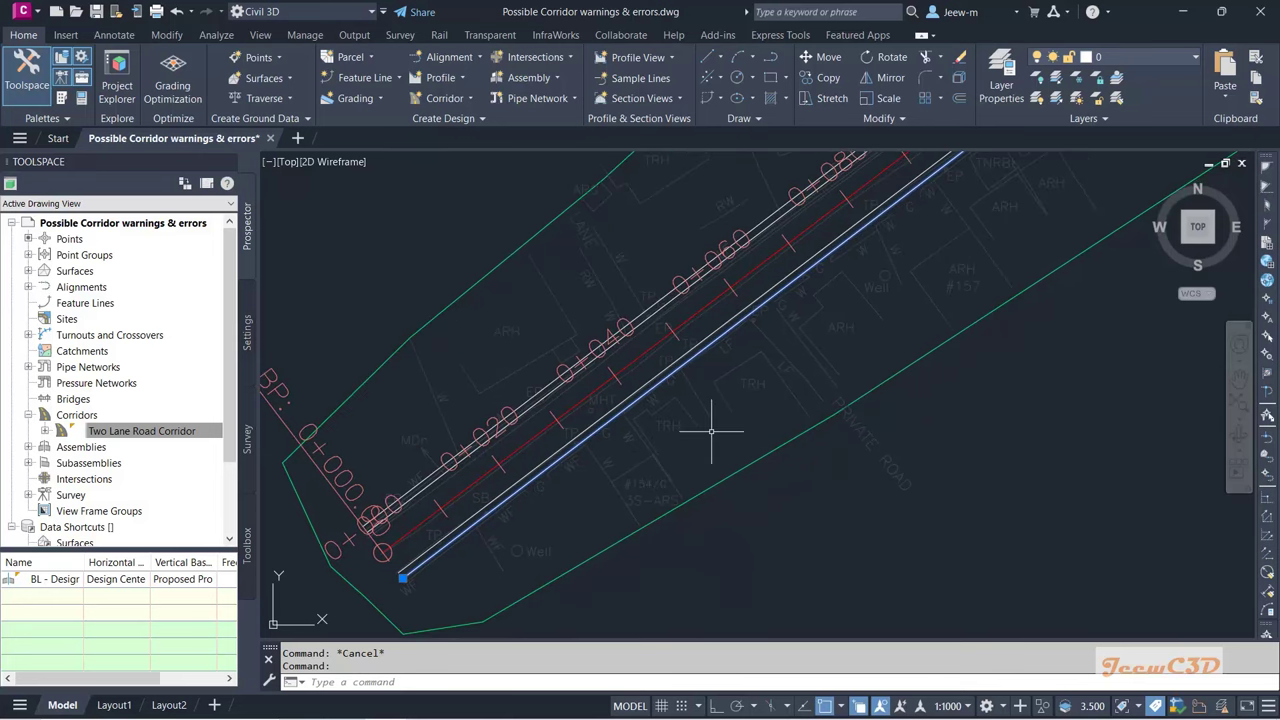
key(Escape)
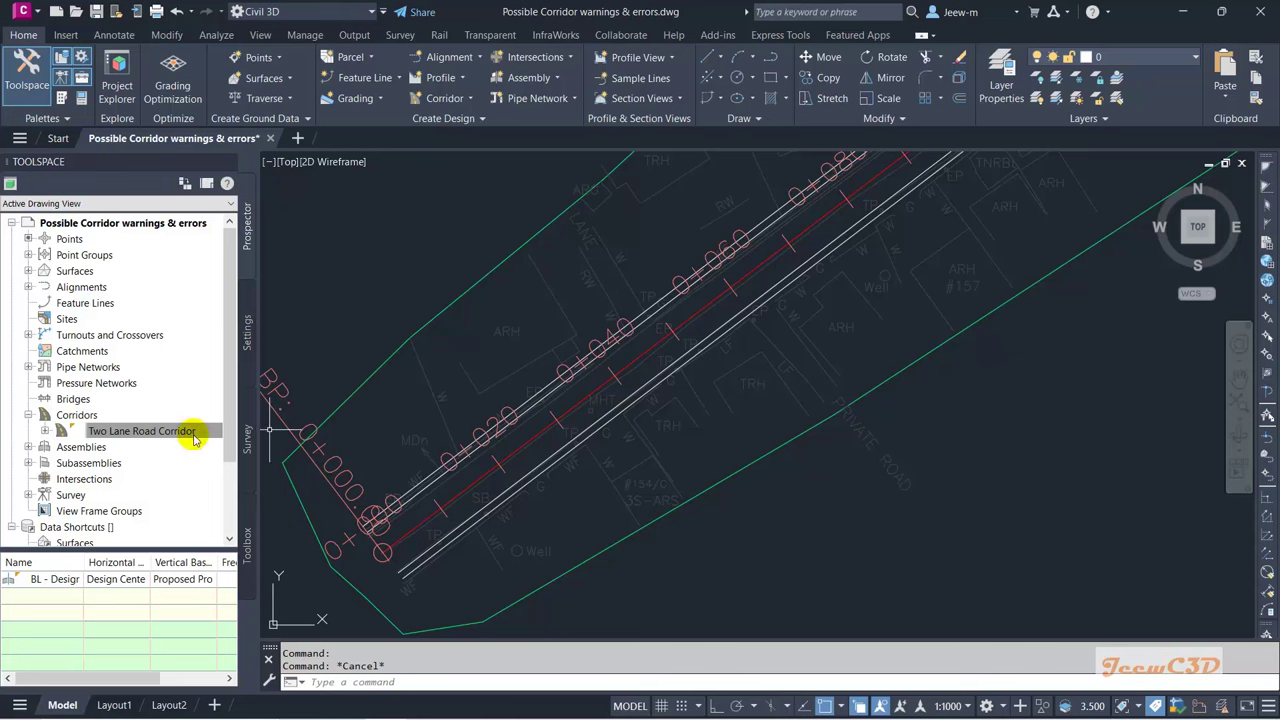
Step: Reopen the Two Lane Road Corridor properties and enable its Design Center Line baseline together with the region
click(138, 434)
right_click(127, 435)
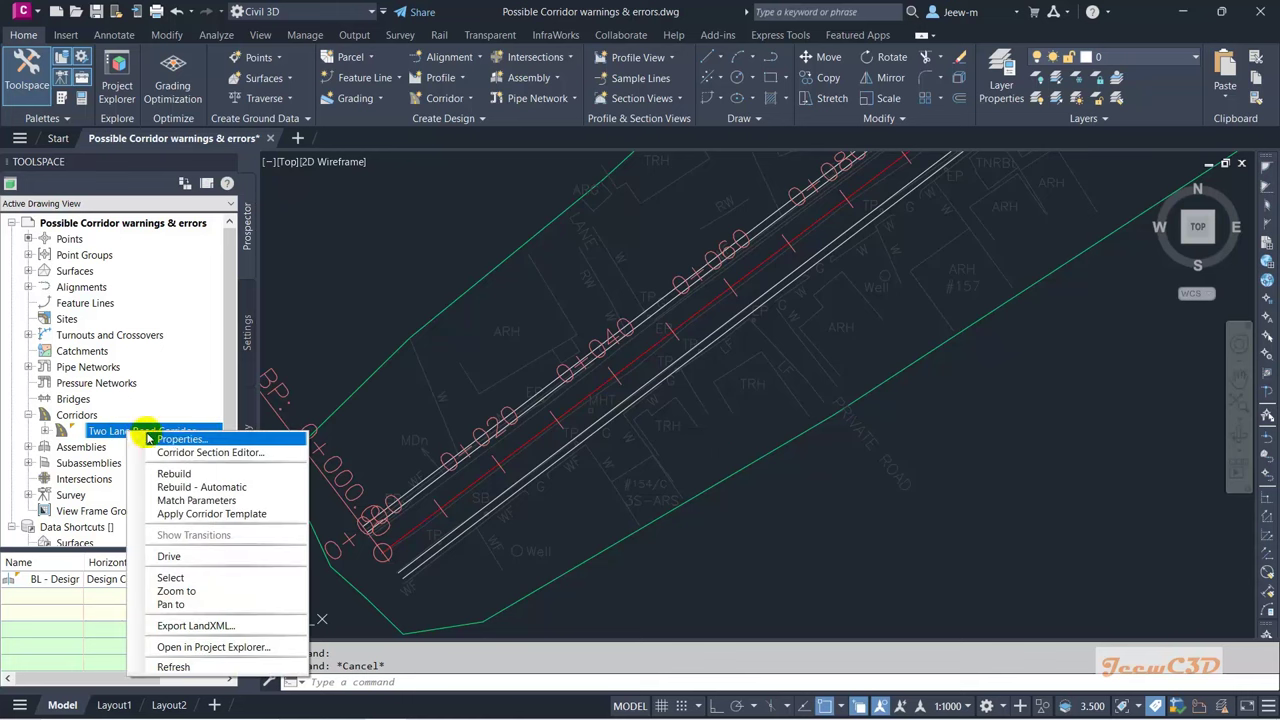
click(163, 441)
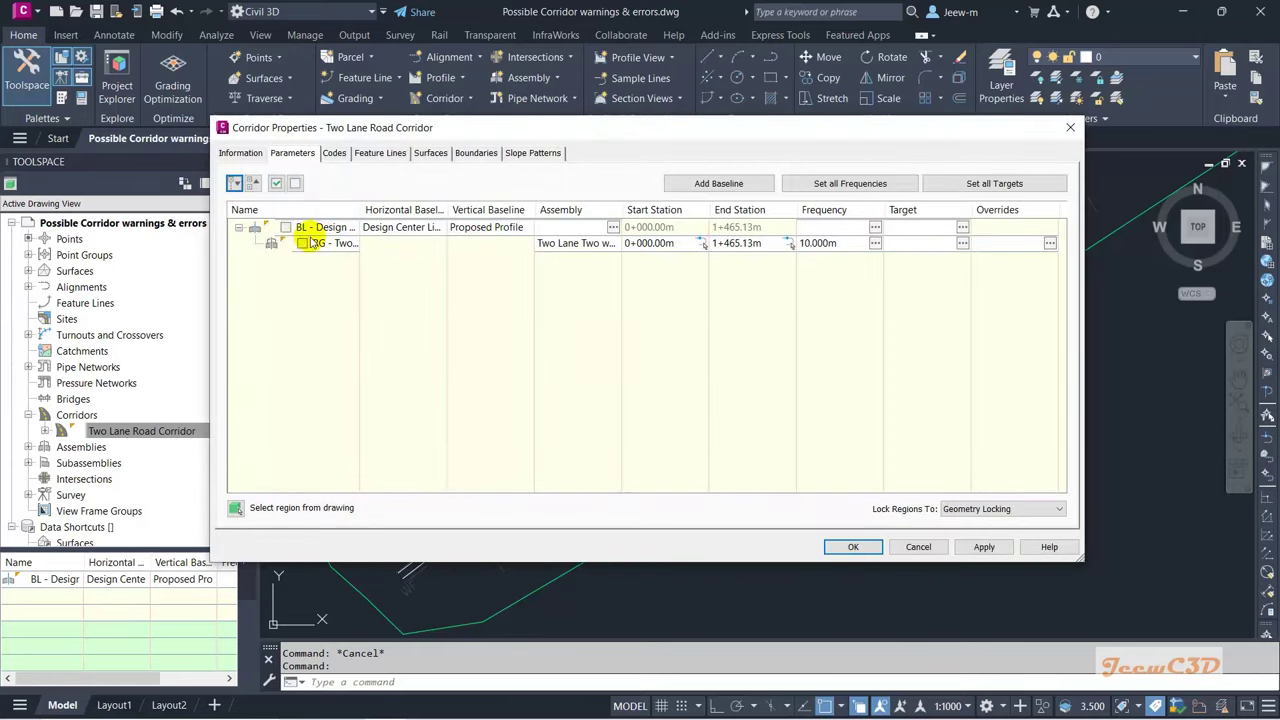
click(286, 228)
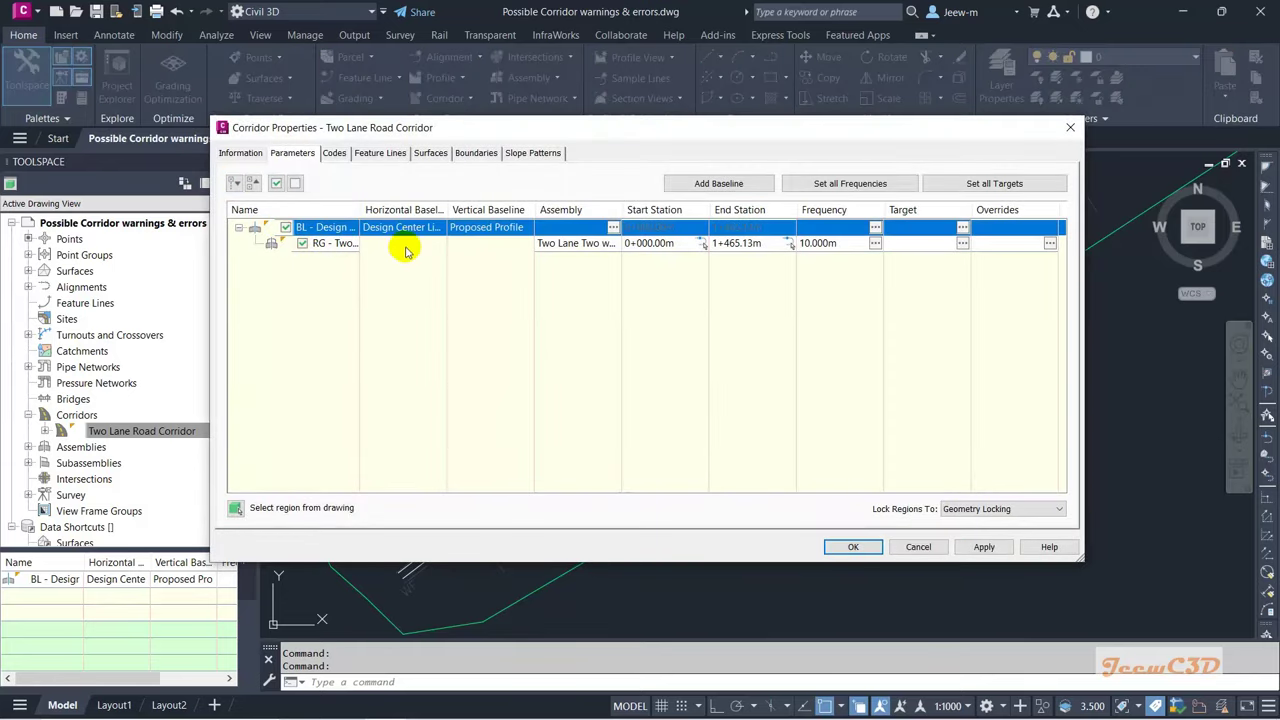
Step: Open the target mapping for the whole corridor and review the width targets of Lane L, Lane R and Shoulder R
click(980, 186)
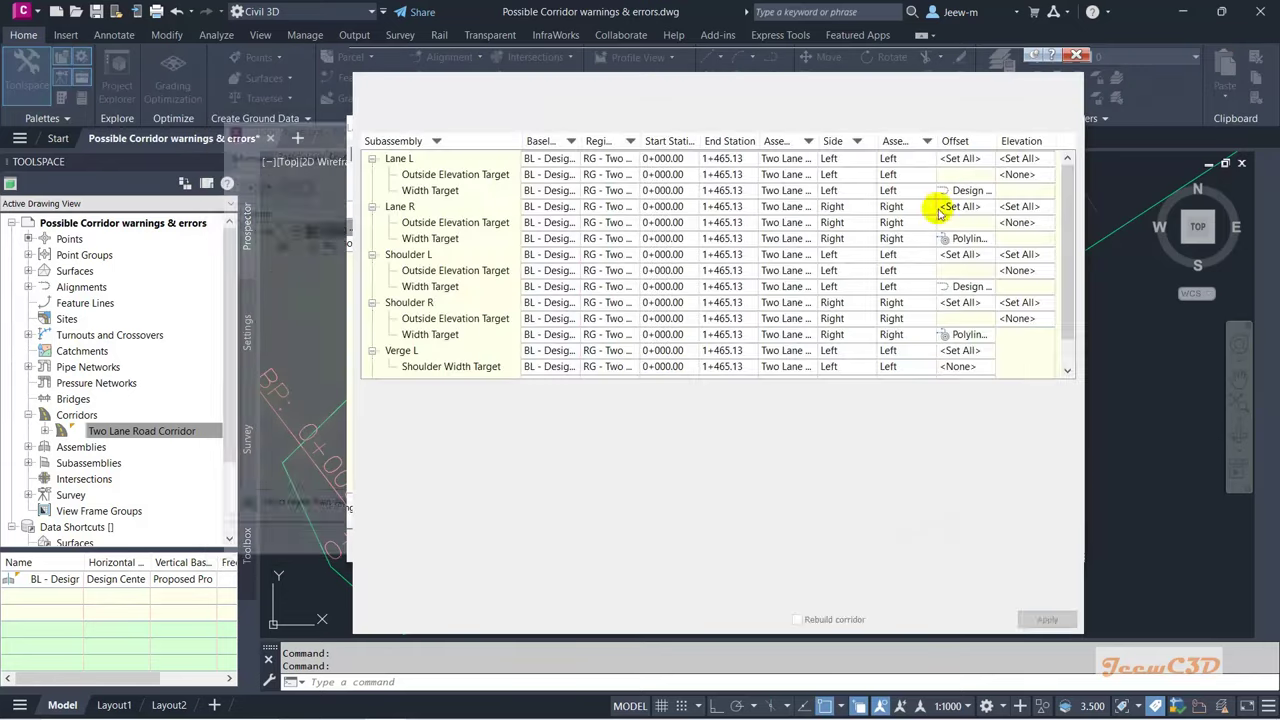
click(431, 193)
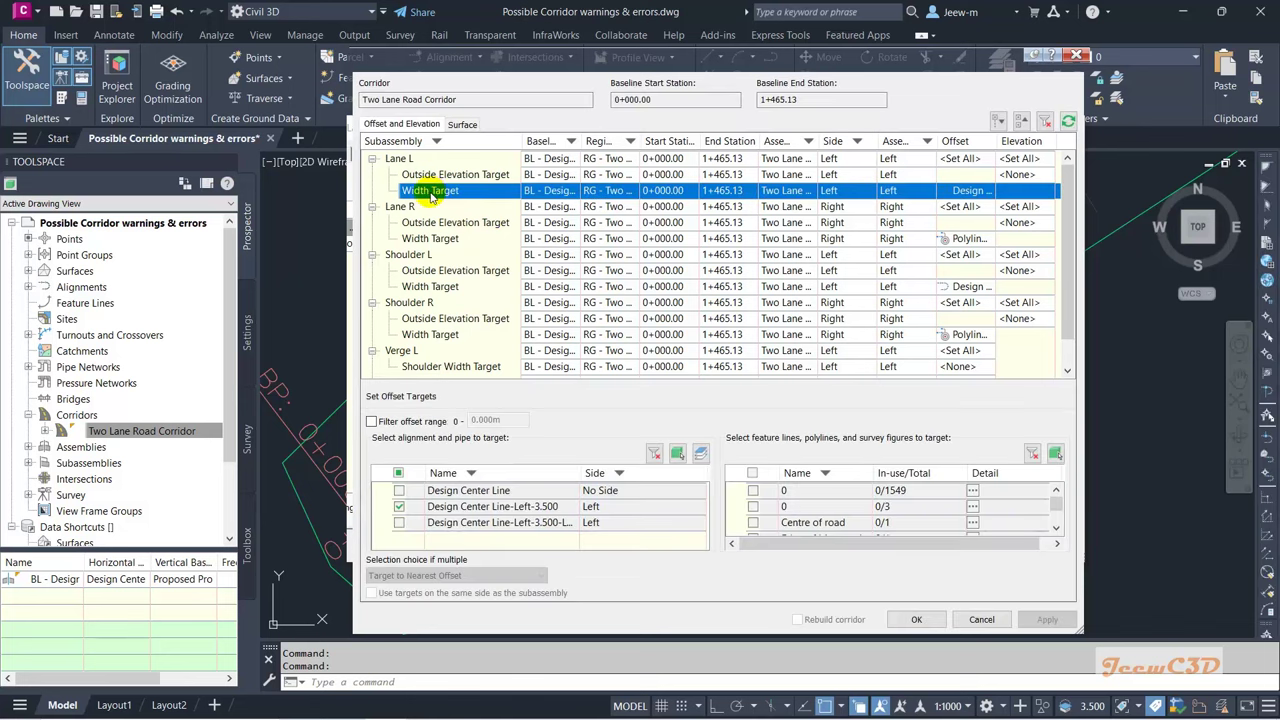
click(410, 240)
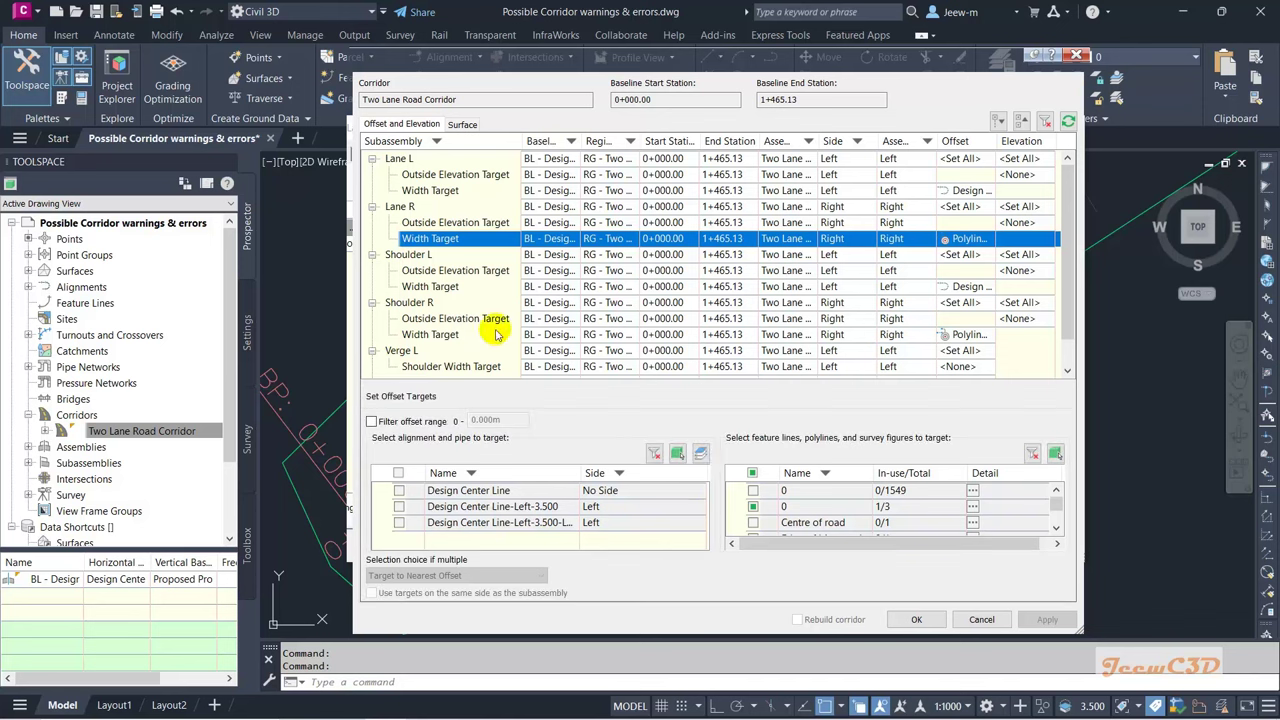
click(447, 337)
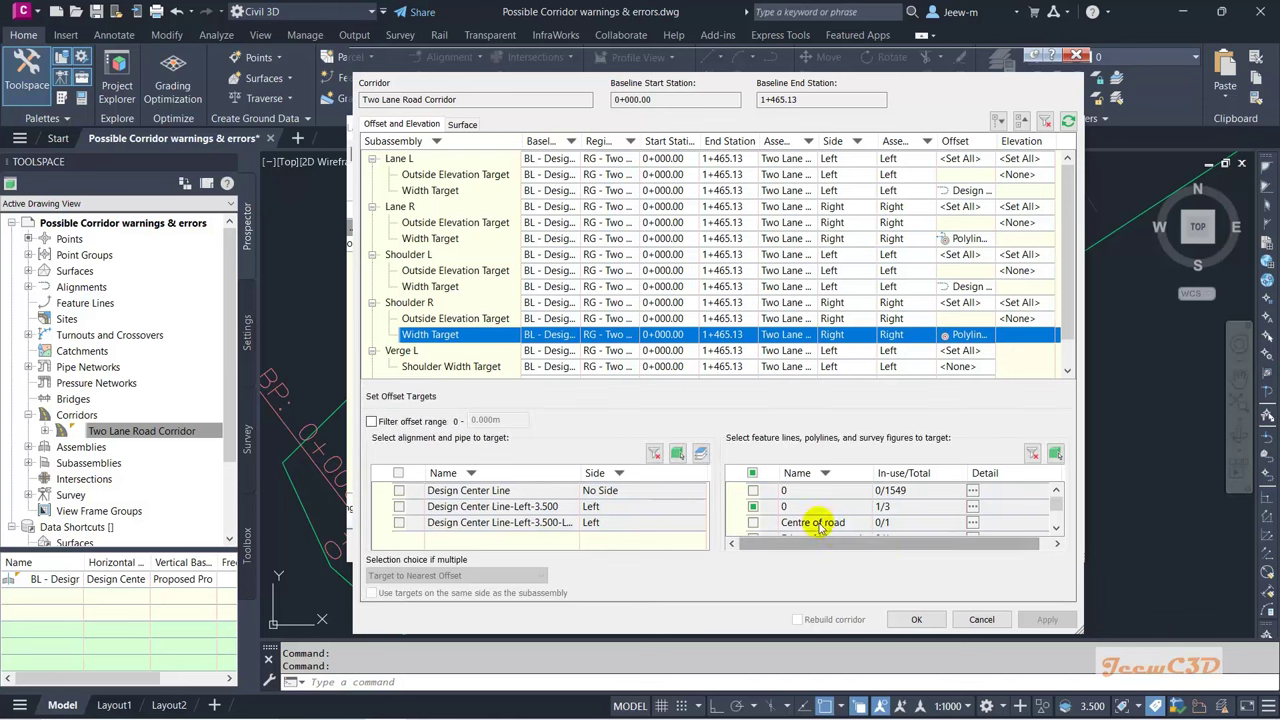
Step: Accept the target mapping and the enabled baseline, and rebuild the corridor
click(916, 619)
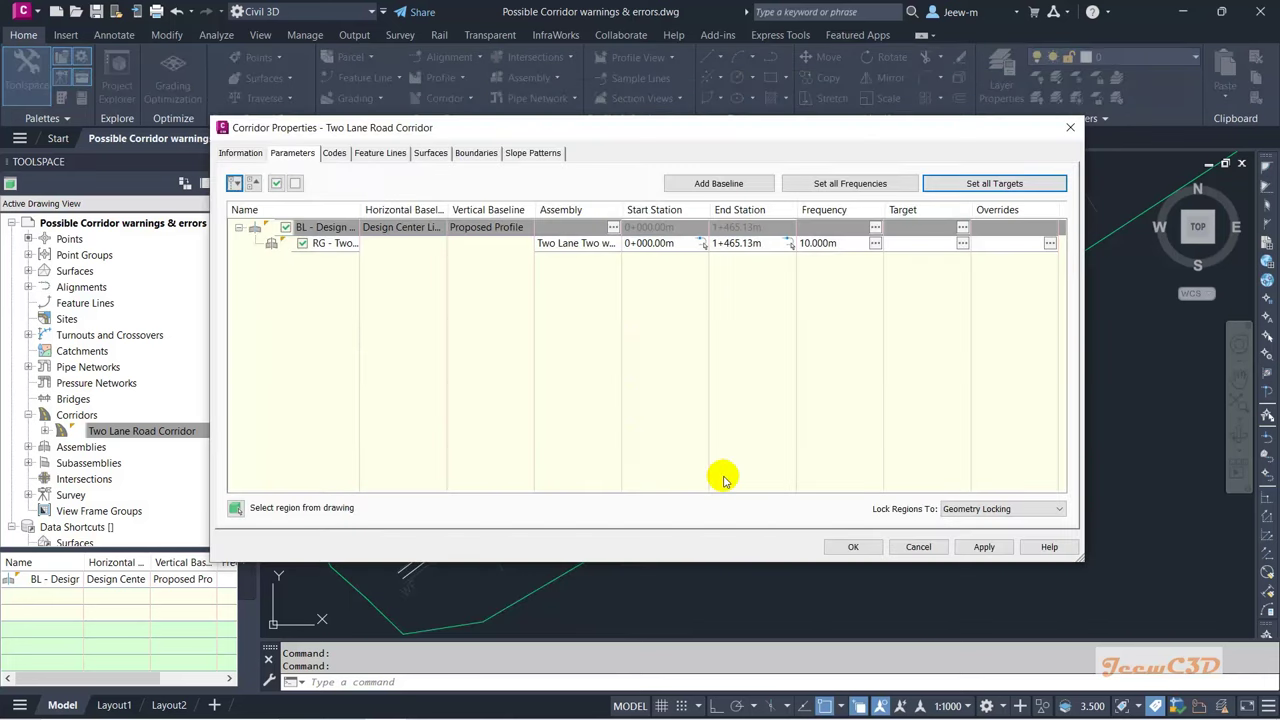
click(847, 547)
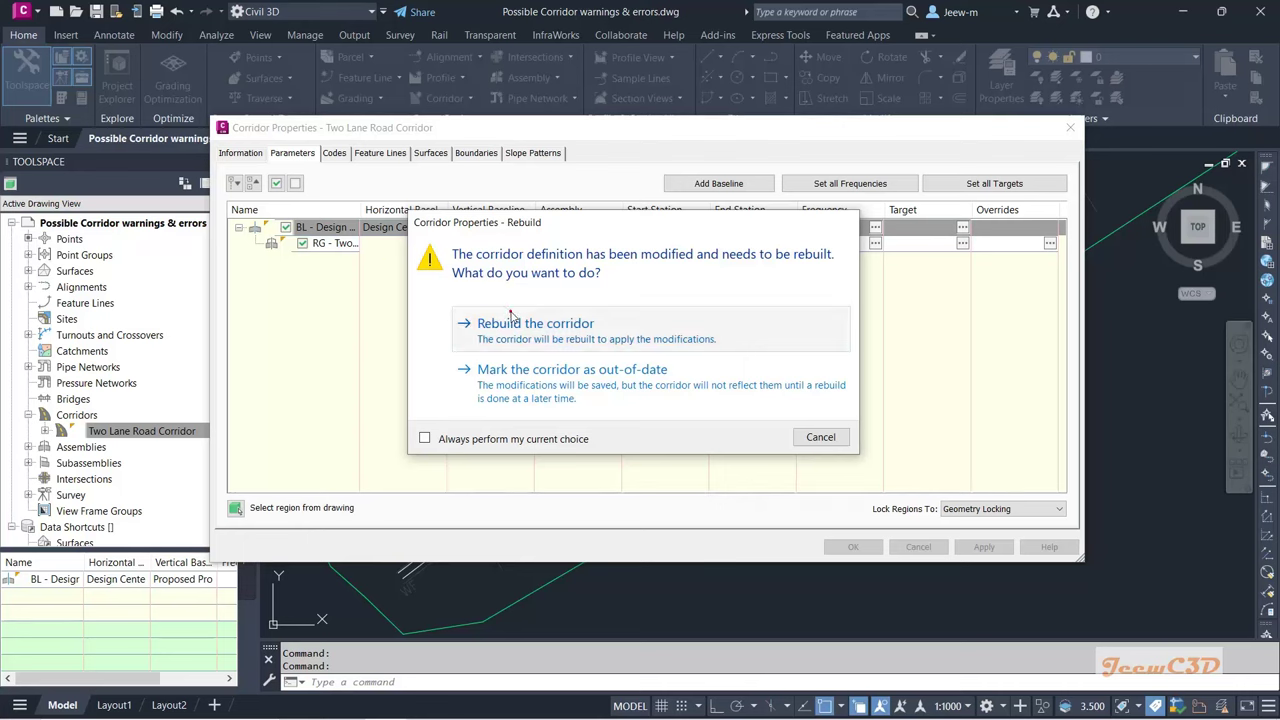
click(475, 321)
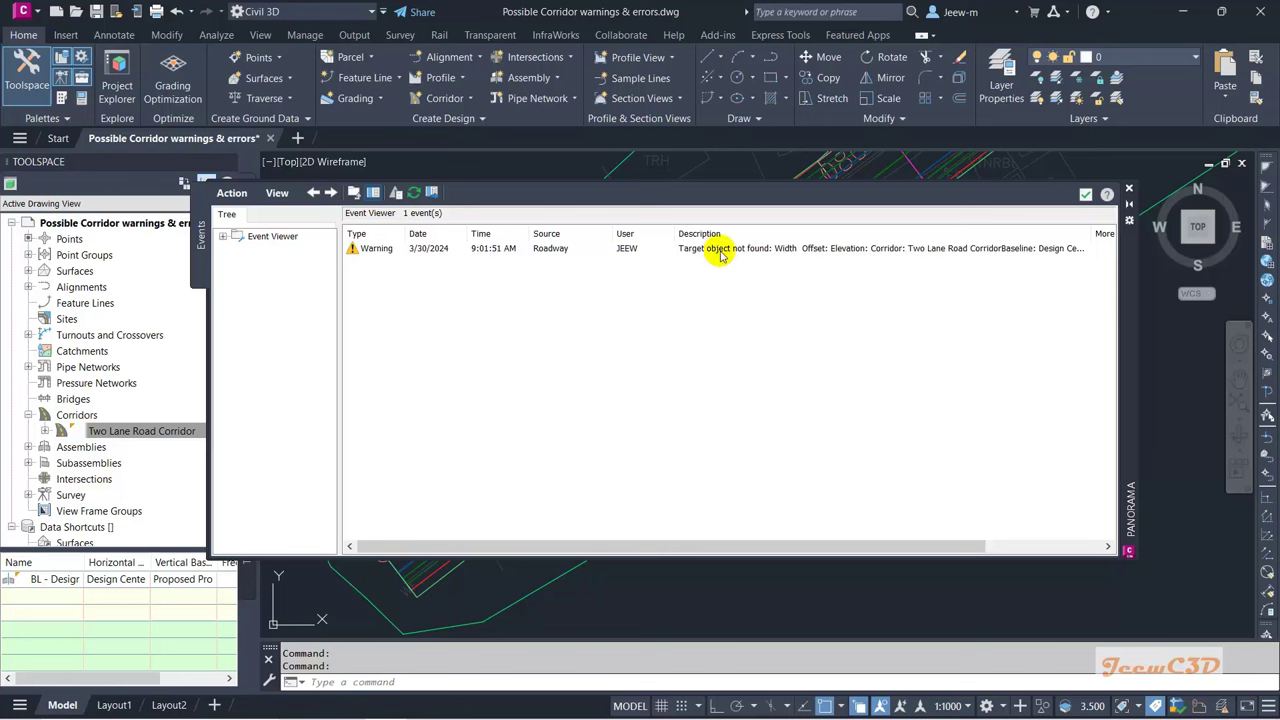
Step: Open the Roadway warning's event properties and enlarge the window to read the full description with the affected subassembly and stations
double_click(785, 253)
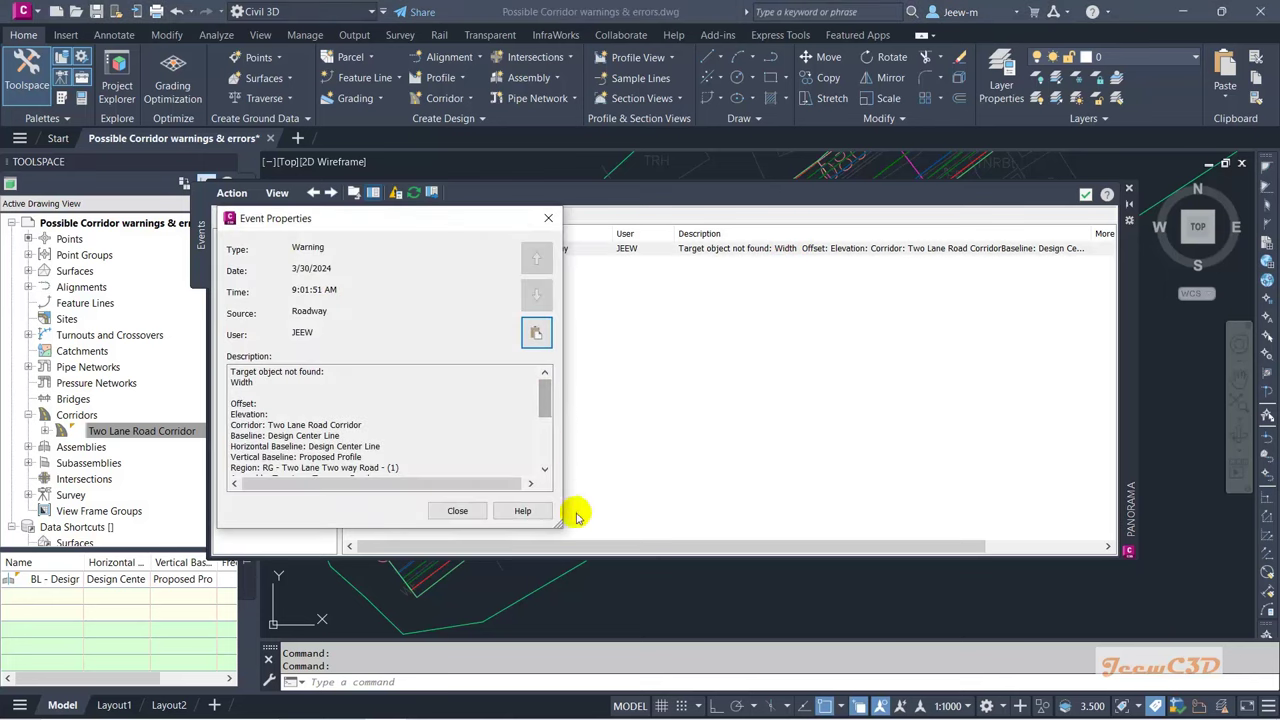
drag(555, 524, 575, 650)
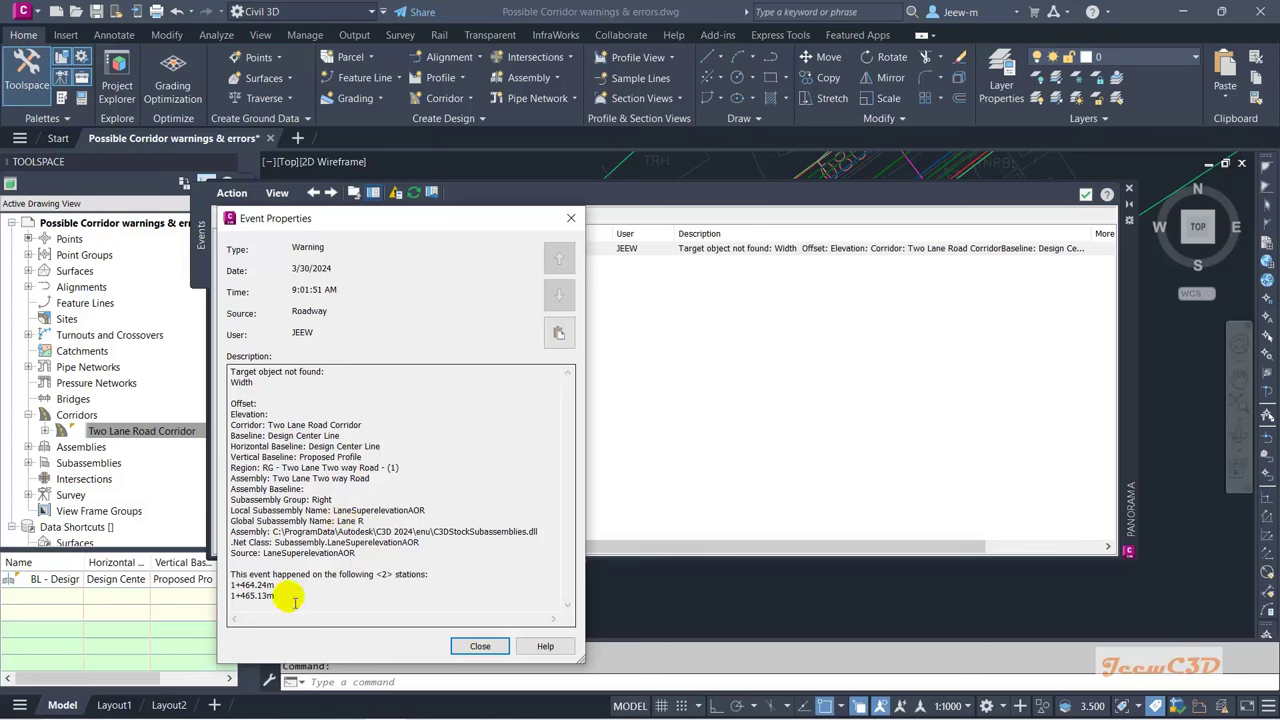
Step: Close the warning's event properties, clear all events from the Event Viewer and close the viewer
click(476, 646)
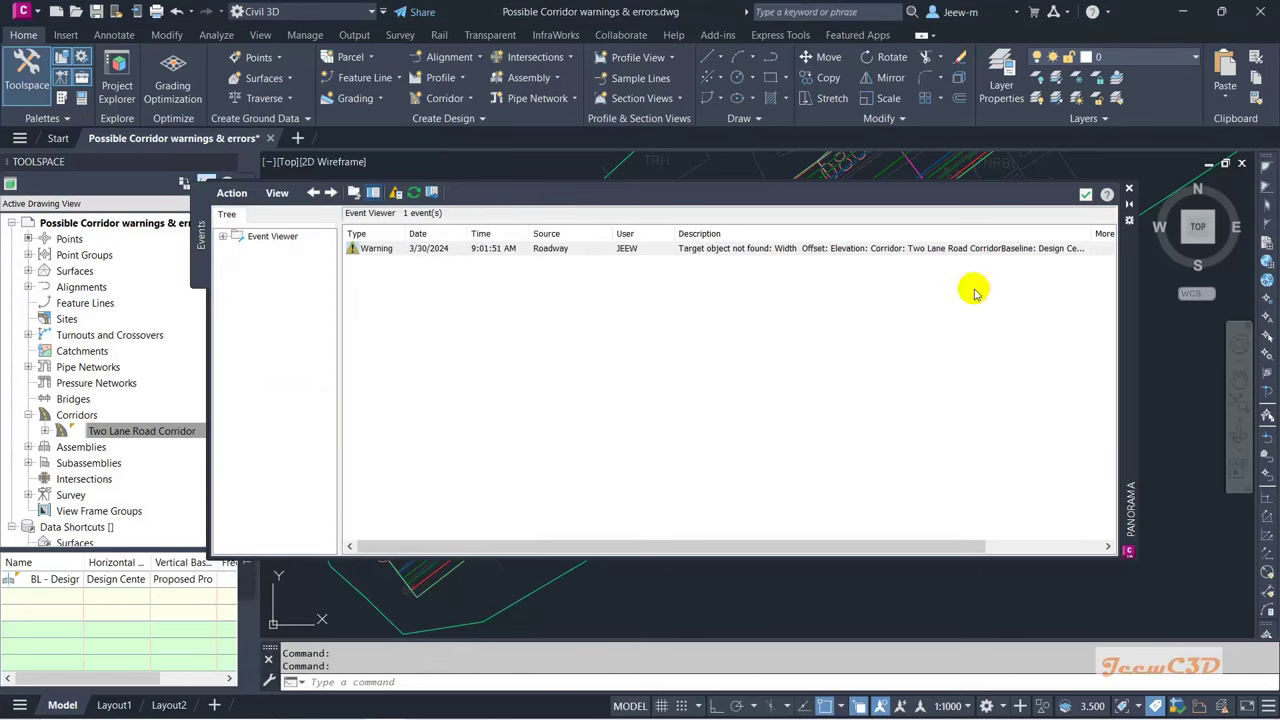
click(236, 193)
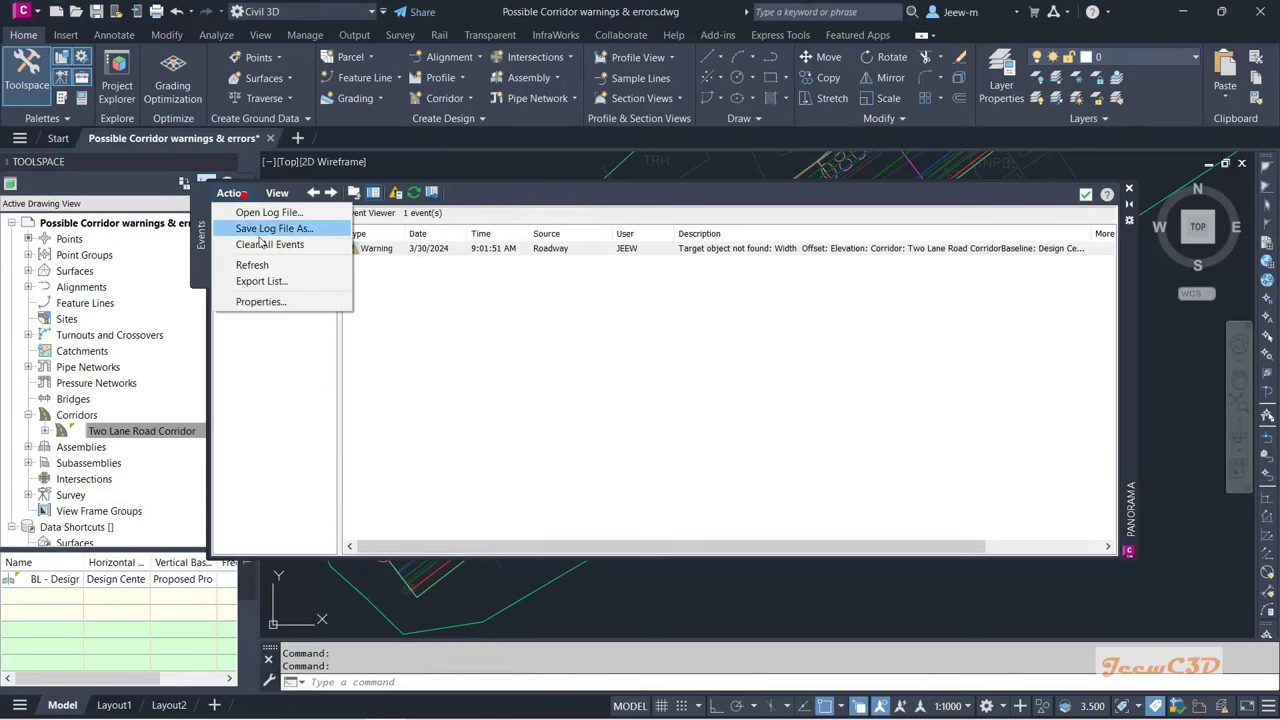
click(264, 244)
click(1085, 194)
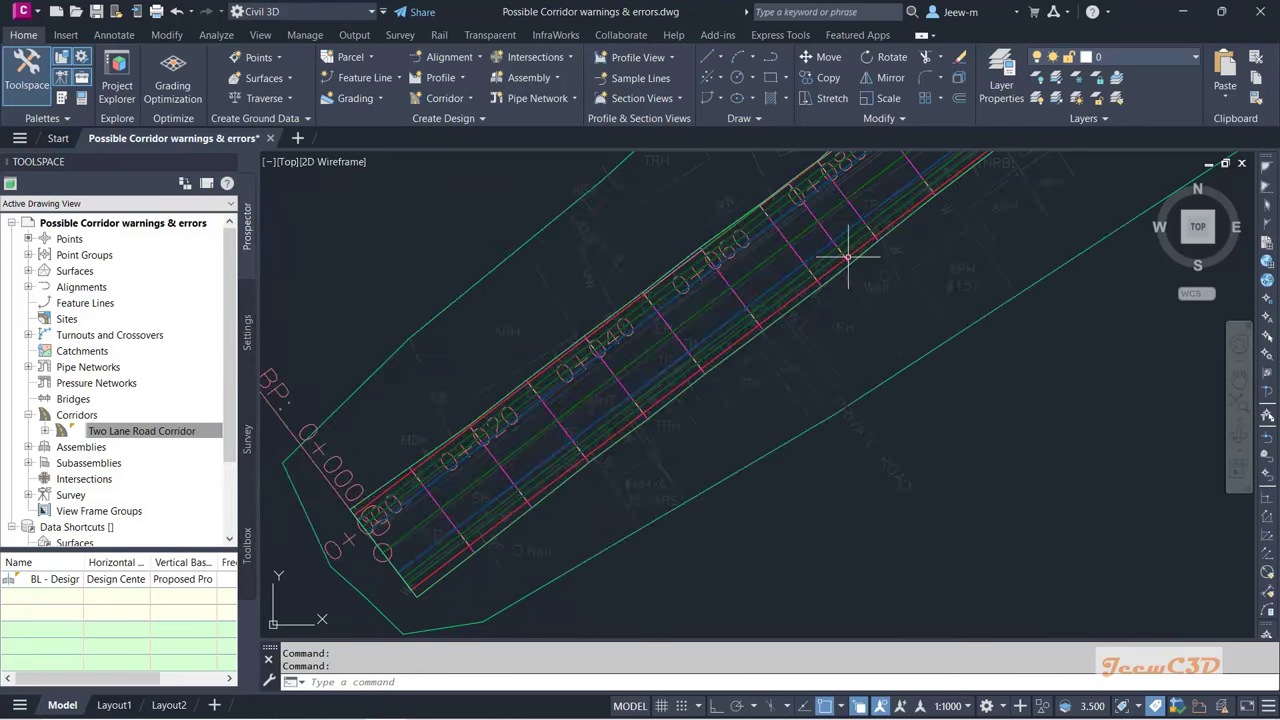
Step: Disable the Design Center Line baseline and its region in the Two Lane Road Corridor properties, and rebuild the corridor
scroll(743, 371, down, 5)
middle_drag(851, 343, 686, 520)
scroll(826, 333, up, 3)
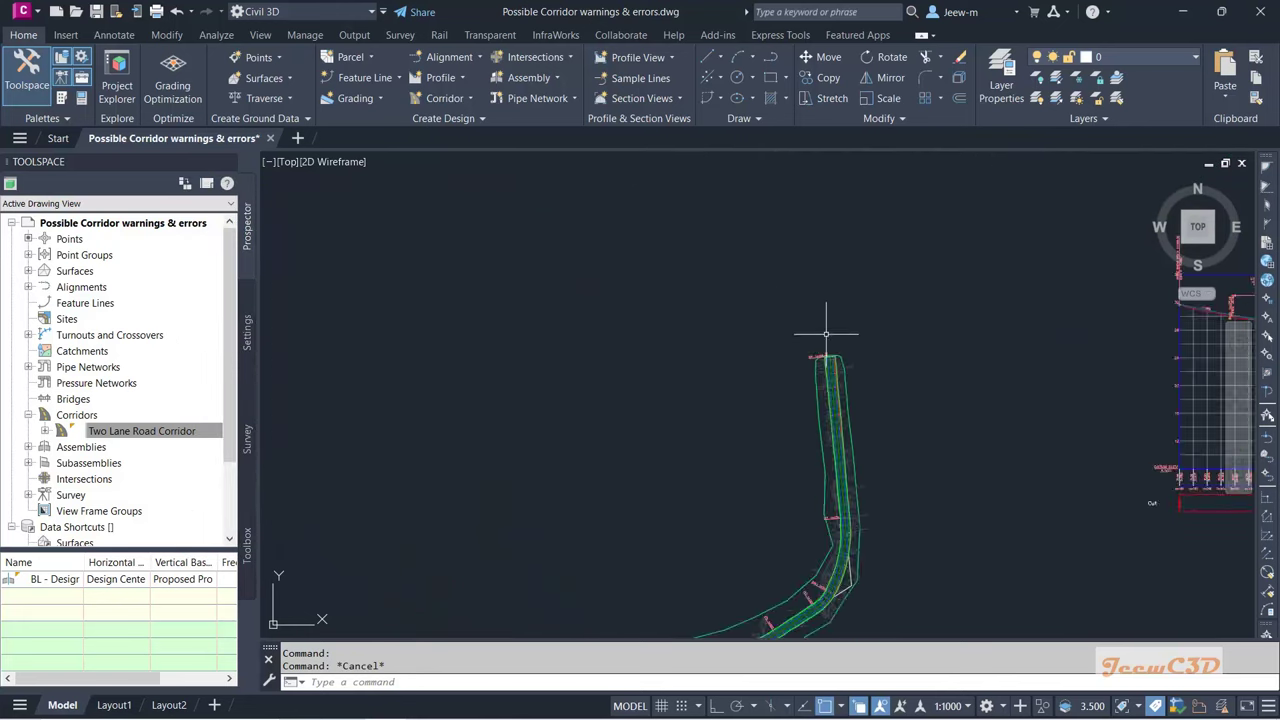
scroll(840, 350, up, 10)
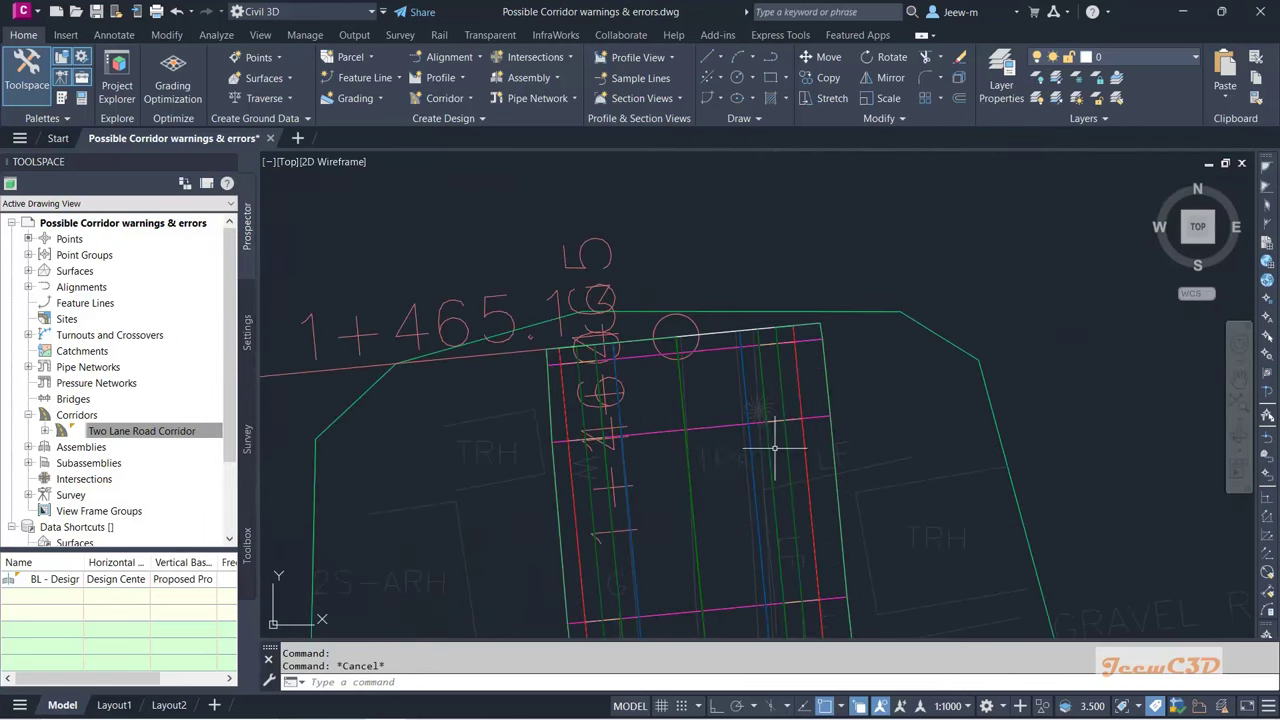
scroll(708, 448, up, 2)
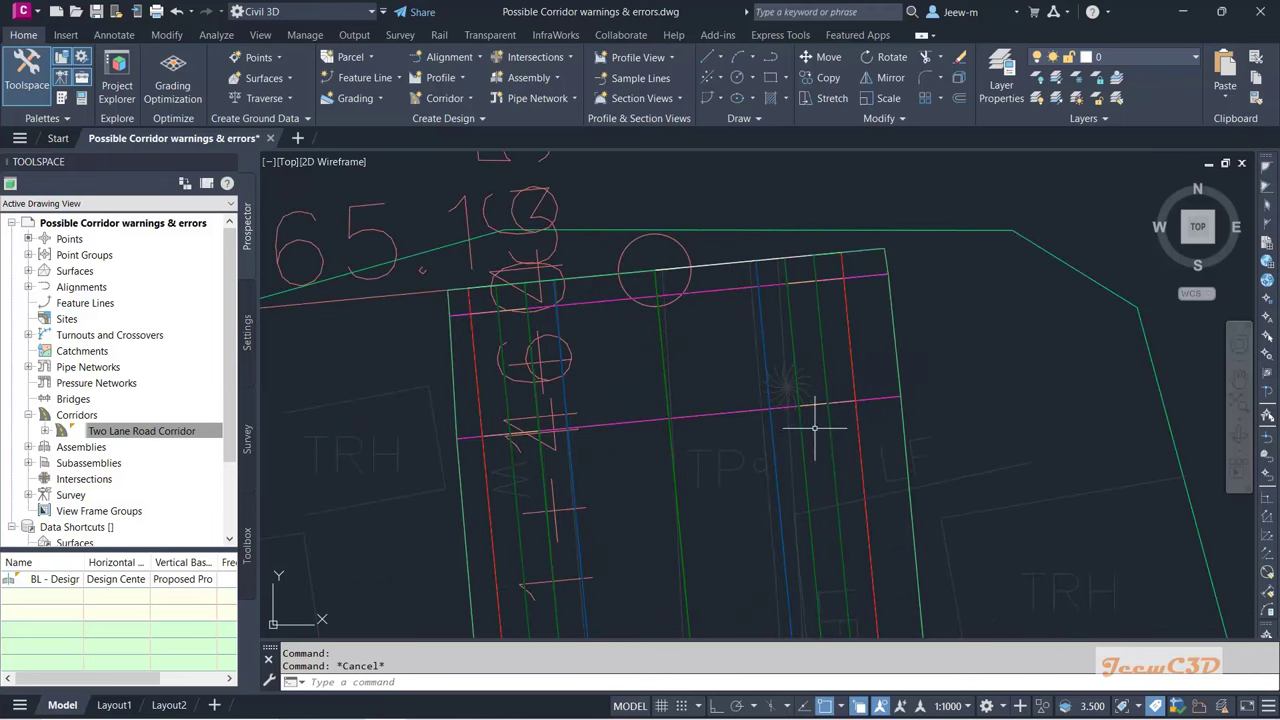
click(845, 420)
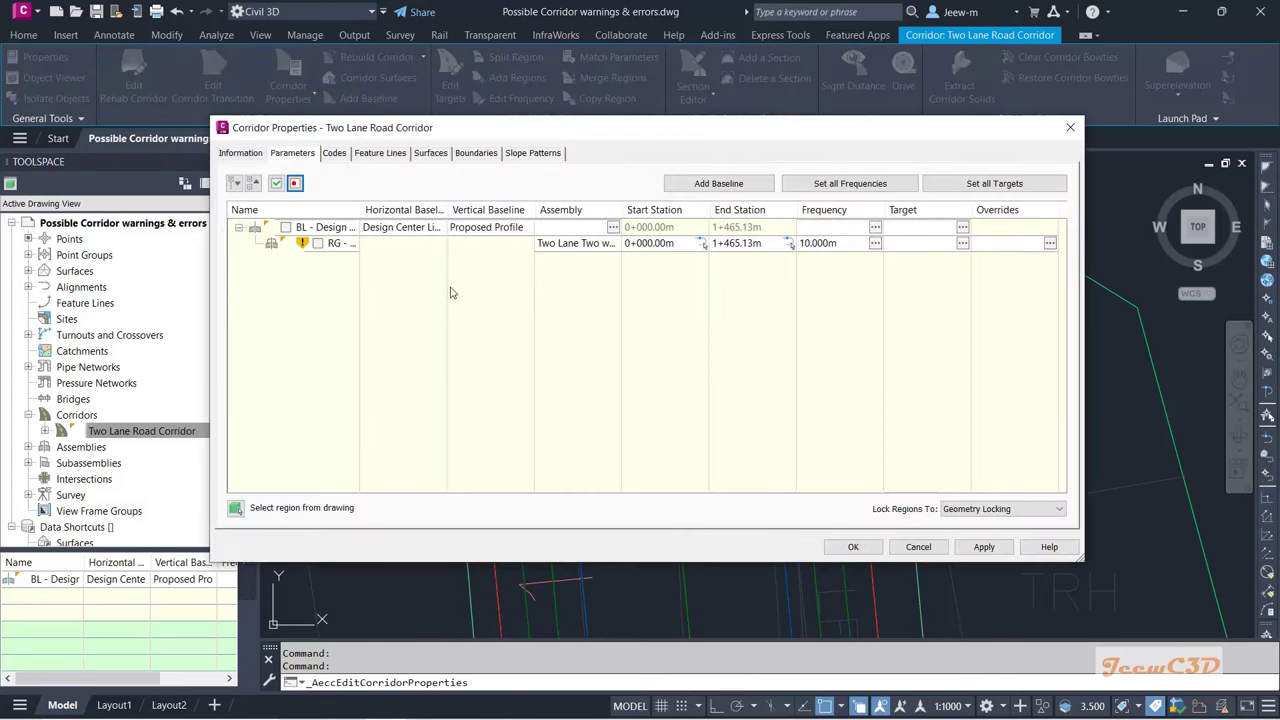
click(868, 548)
click(493, 320)
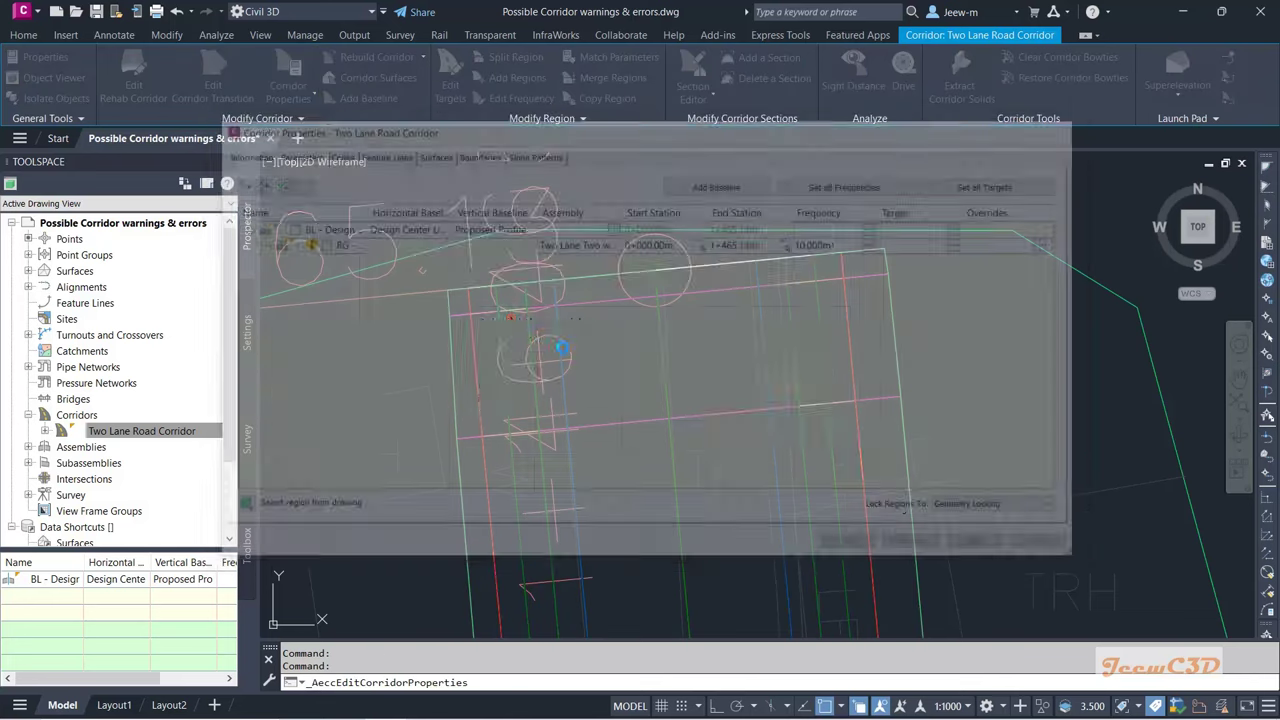
Step: Extend the short right lane edge line to the cross line at the road's end station 1+465.13, and erase that cross line
scroll(654, 269, up, 2)
scroll(574, 194, up, 2)
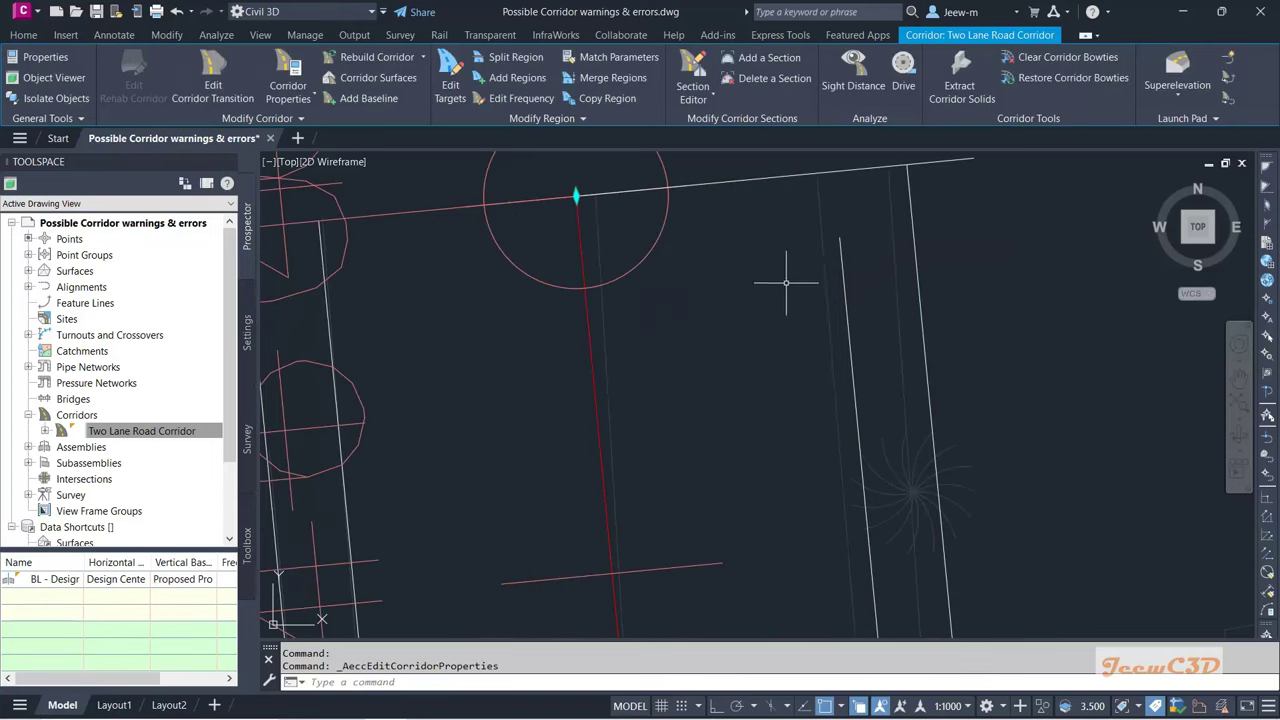
middle_drag(852, 255, 852, 348)
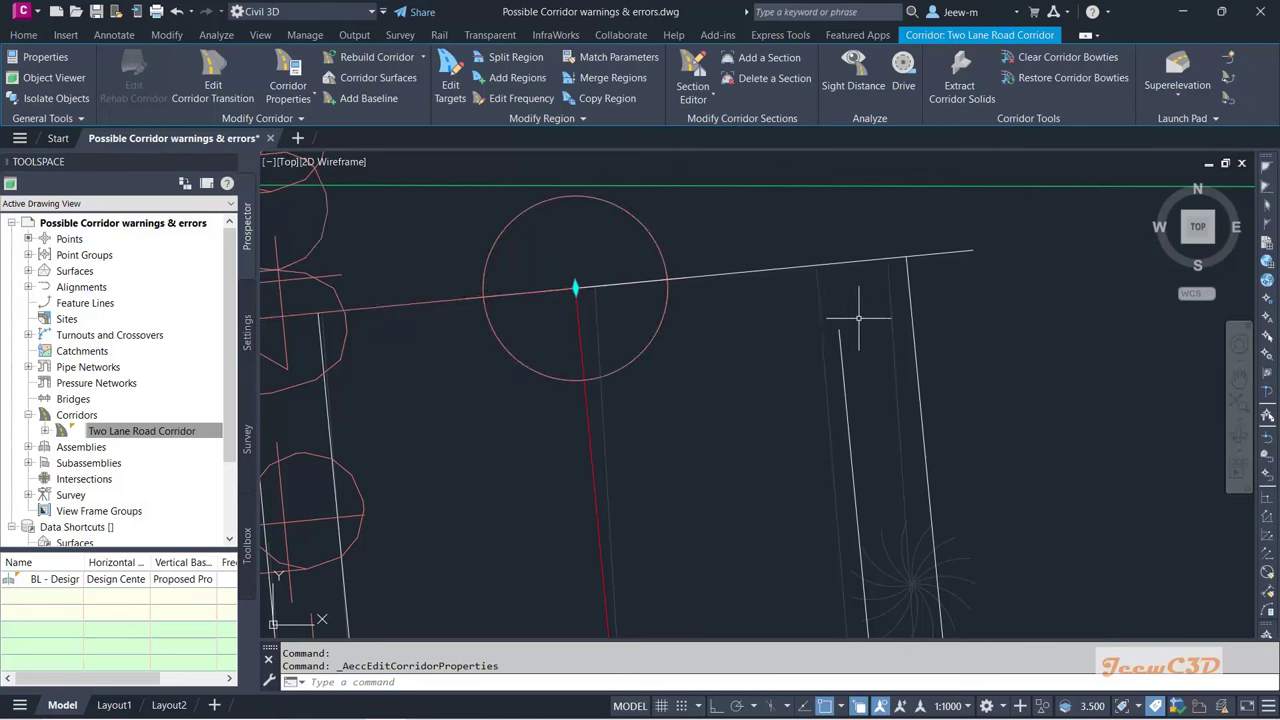
key(Escape)
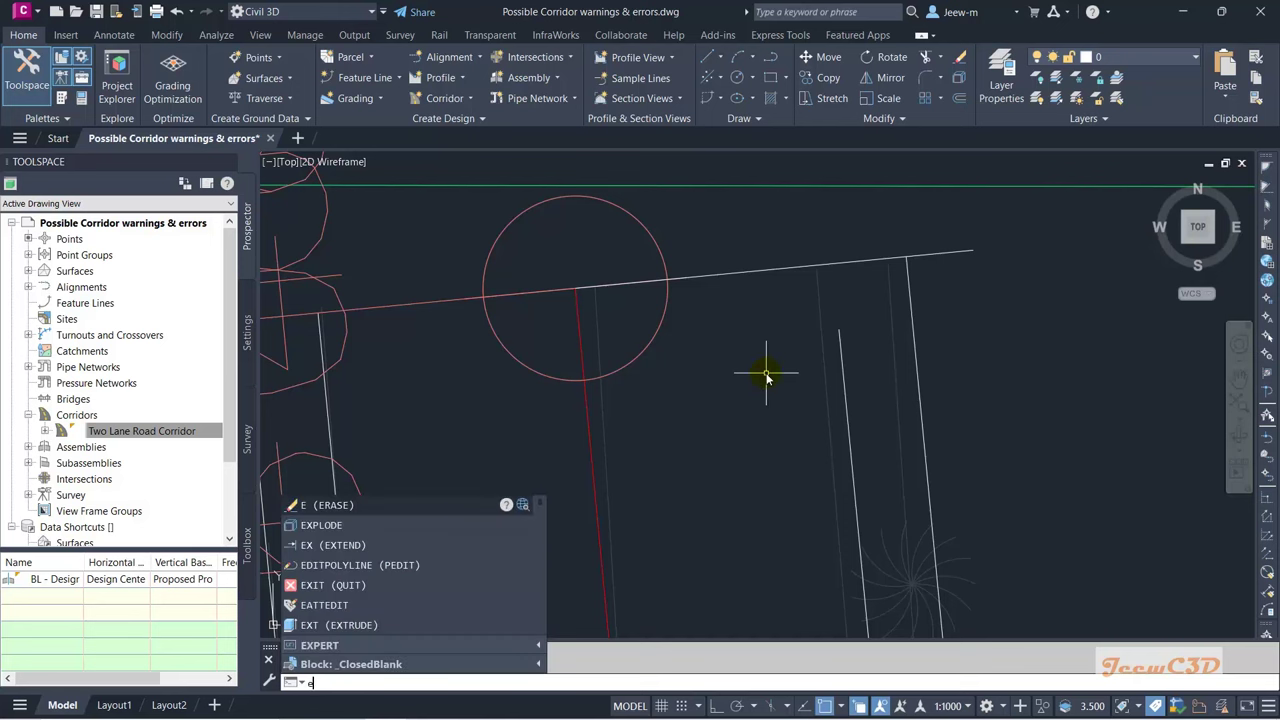
text(x)
key(Return)
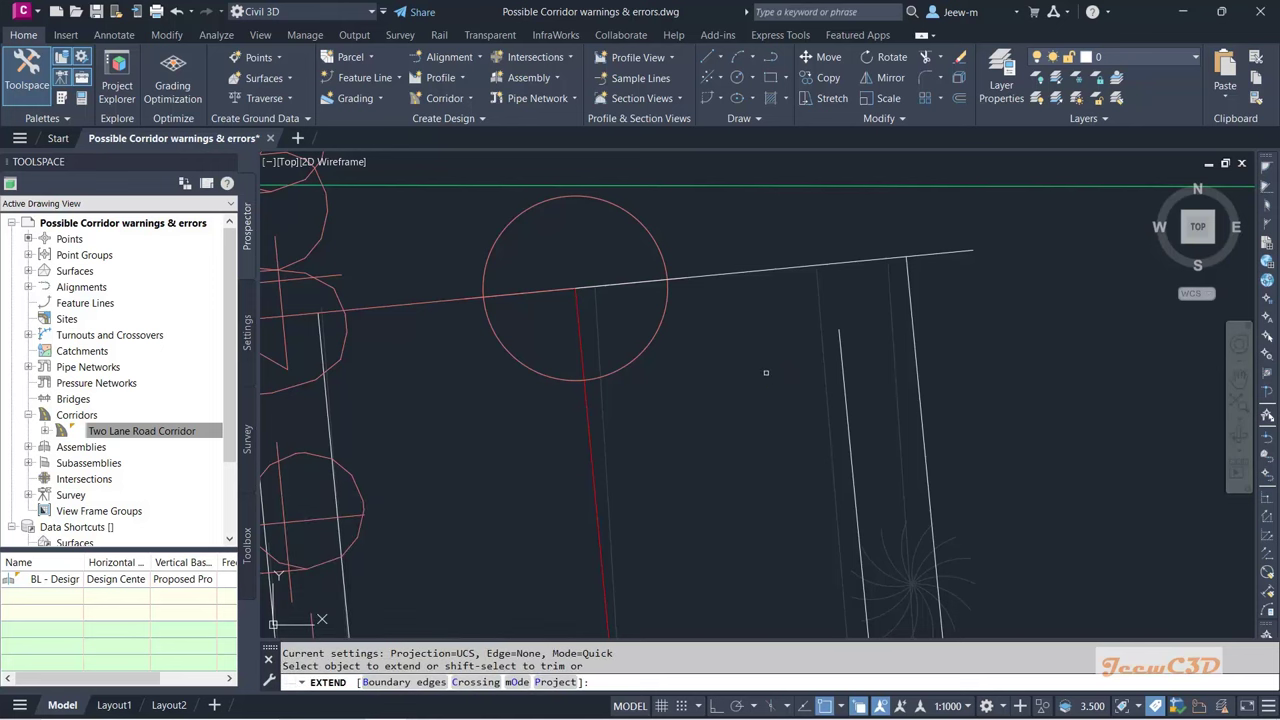
click(841, 342)
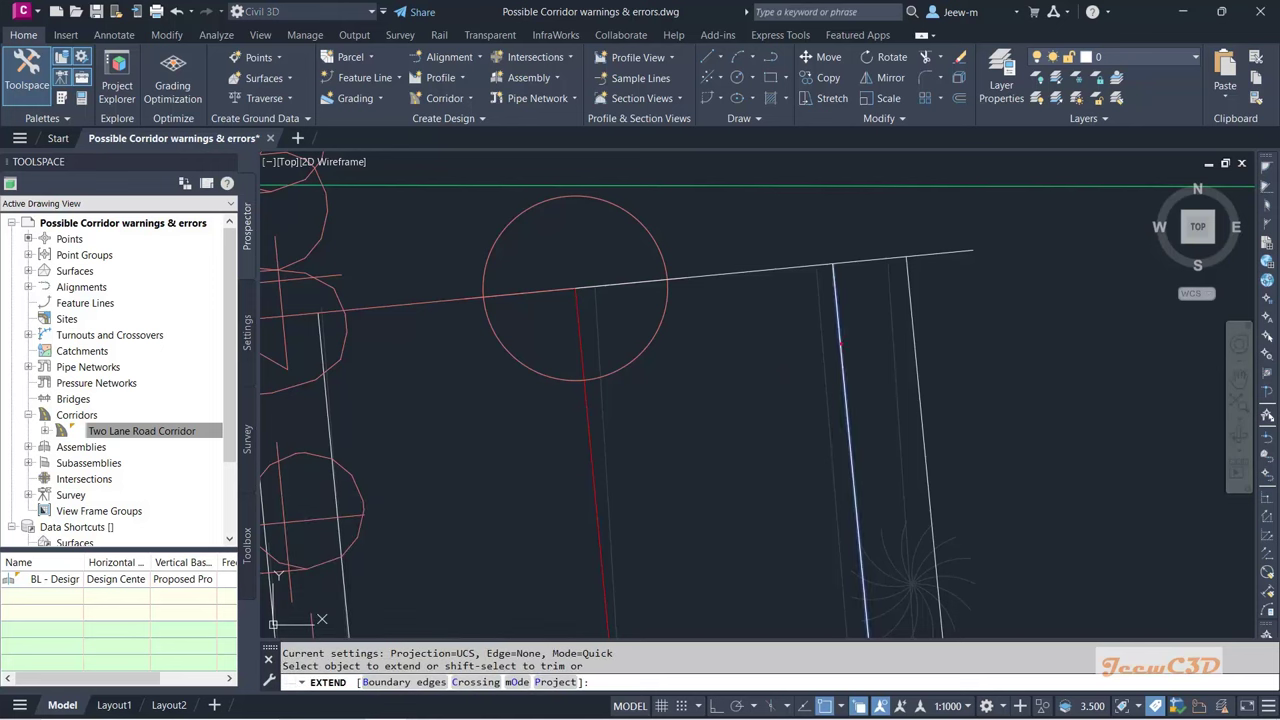
click(841, 343)
key(Escape)
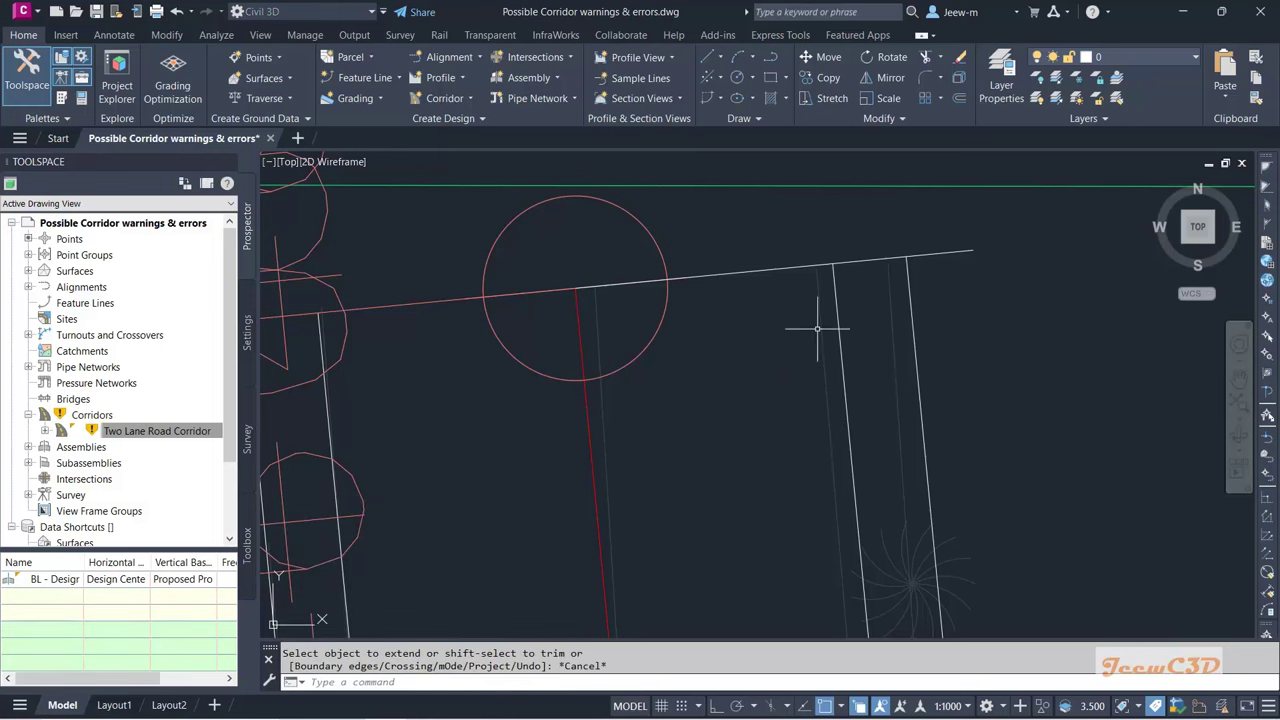
click(872, 263)
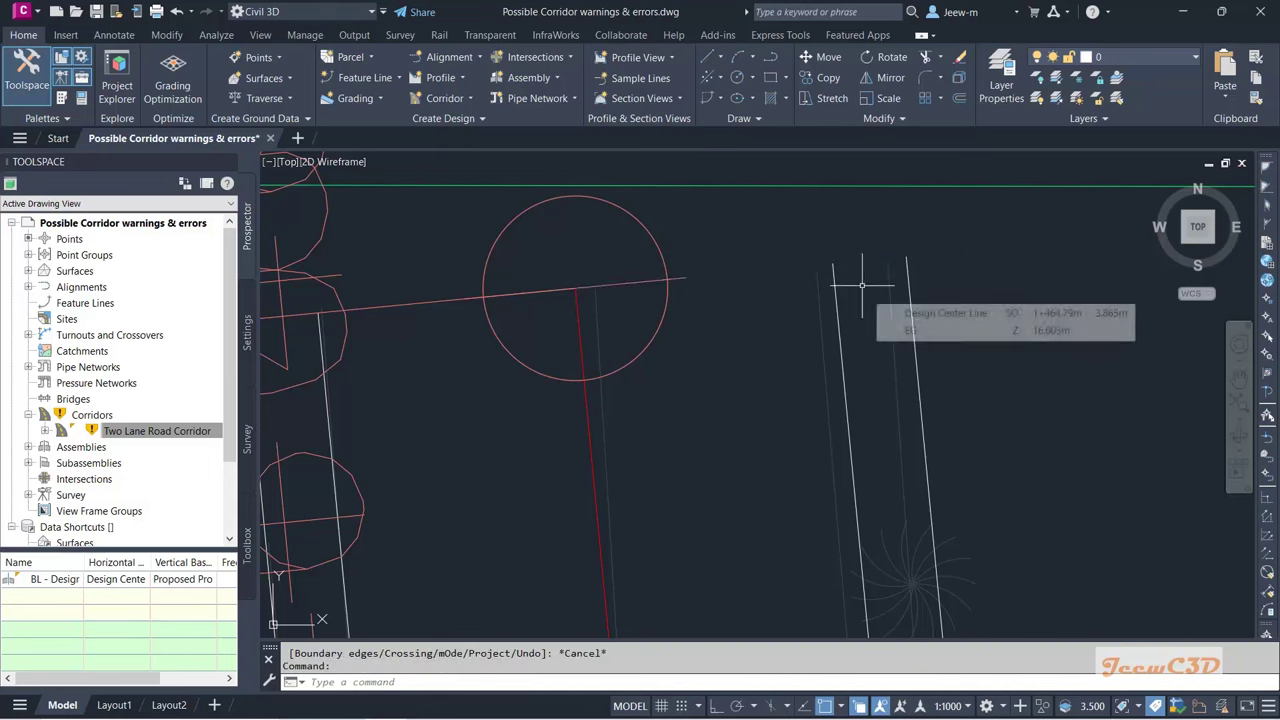
key(Delete)
Step: Enable the Design Center Line baseline and its region again in the Two Lane Road Corridor properties, and rebuild the corridor
click(113, 423)
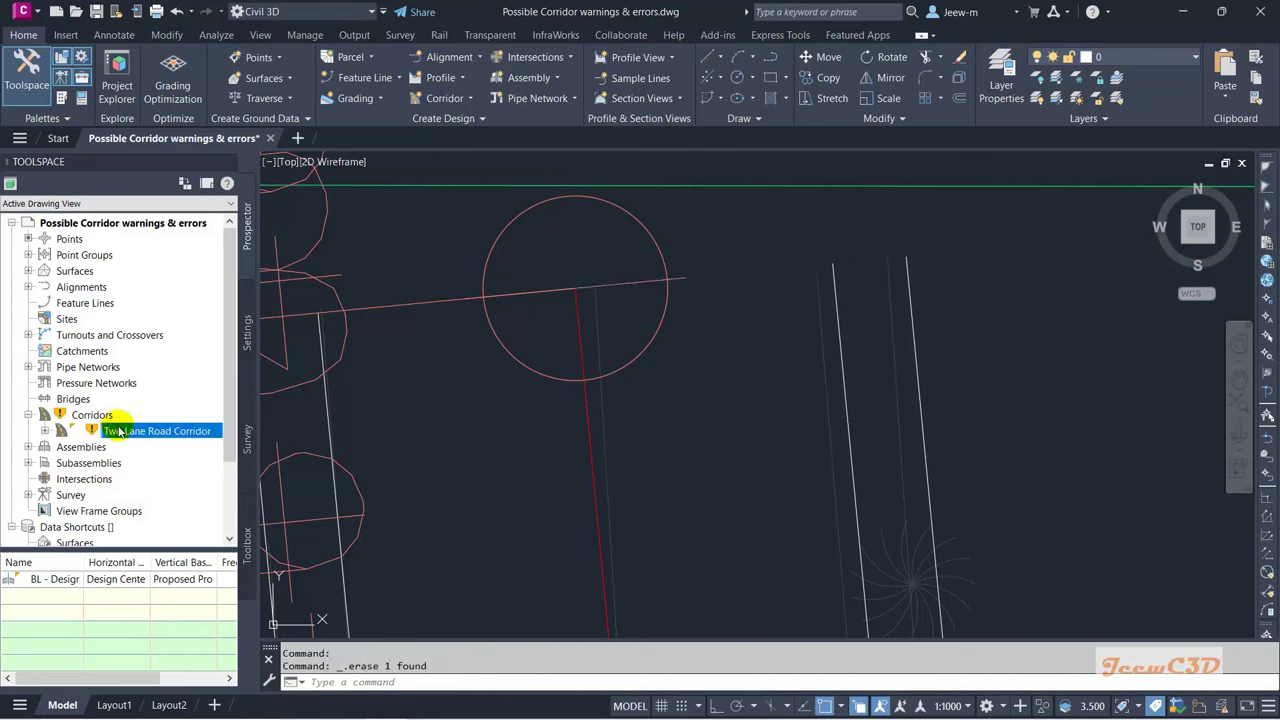
right_click(118, 430)
click(140, 437)
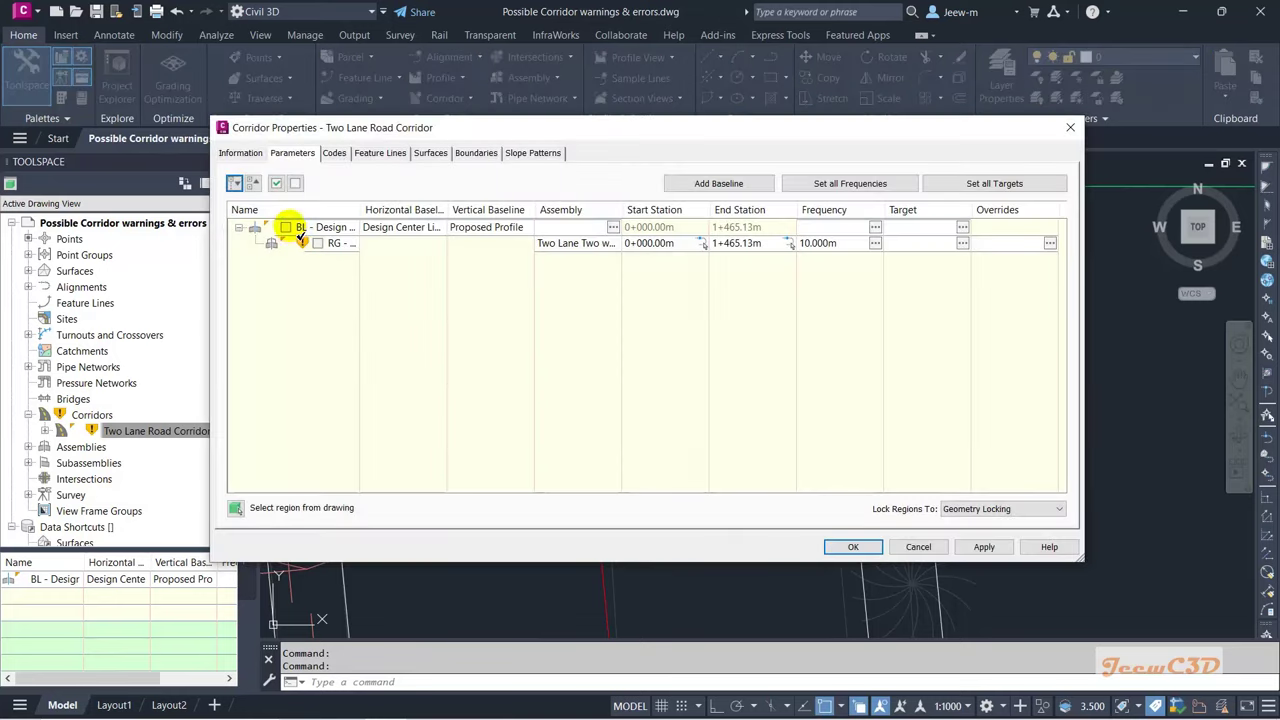
click(286, 227)
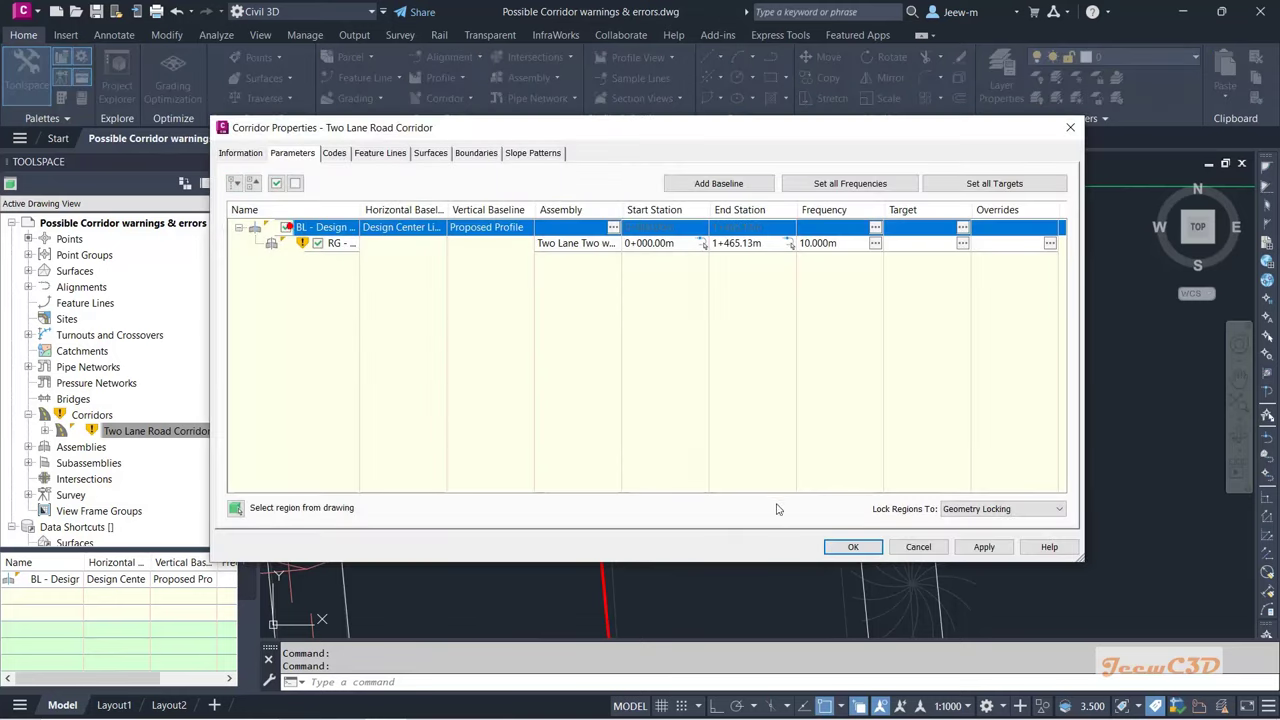
click(834, 545)
click(486, 324)
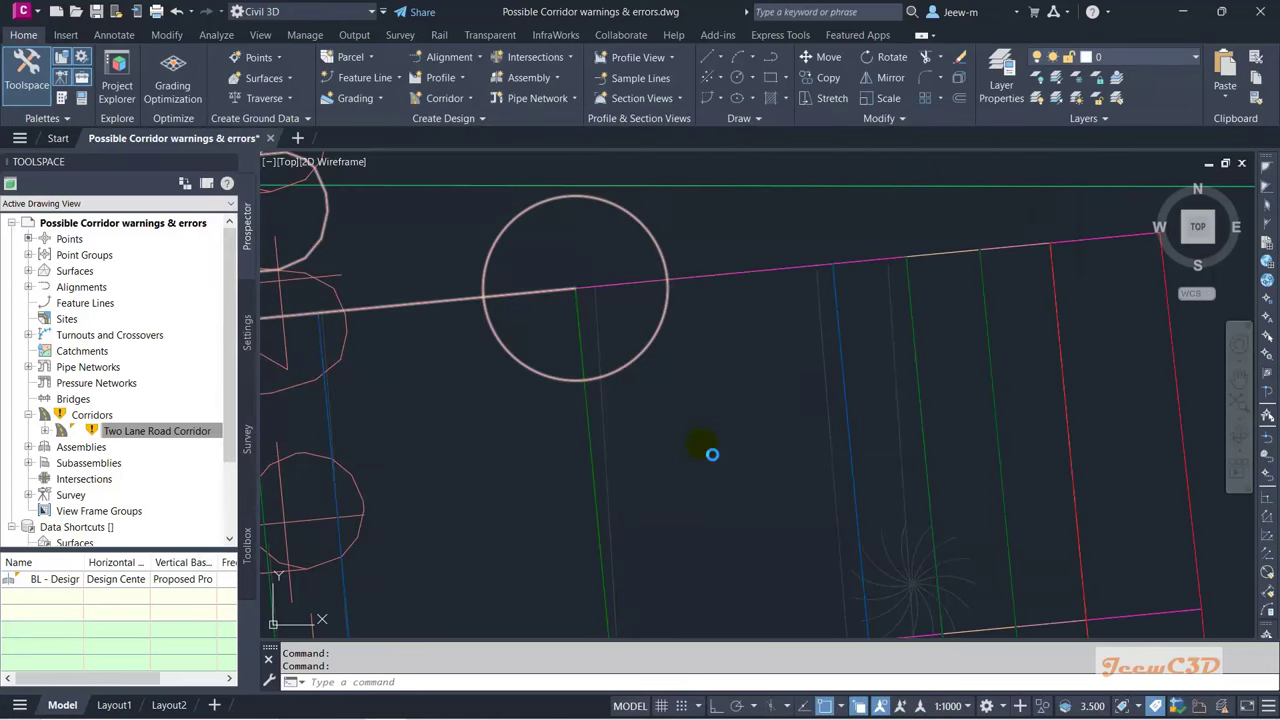
Step: Rebuild the out-of-date Two Lane Road Corridor
scroll(744, 475, down, 4)
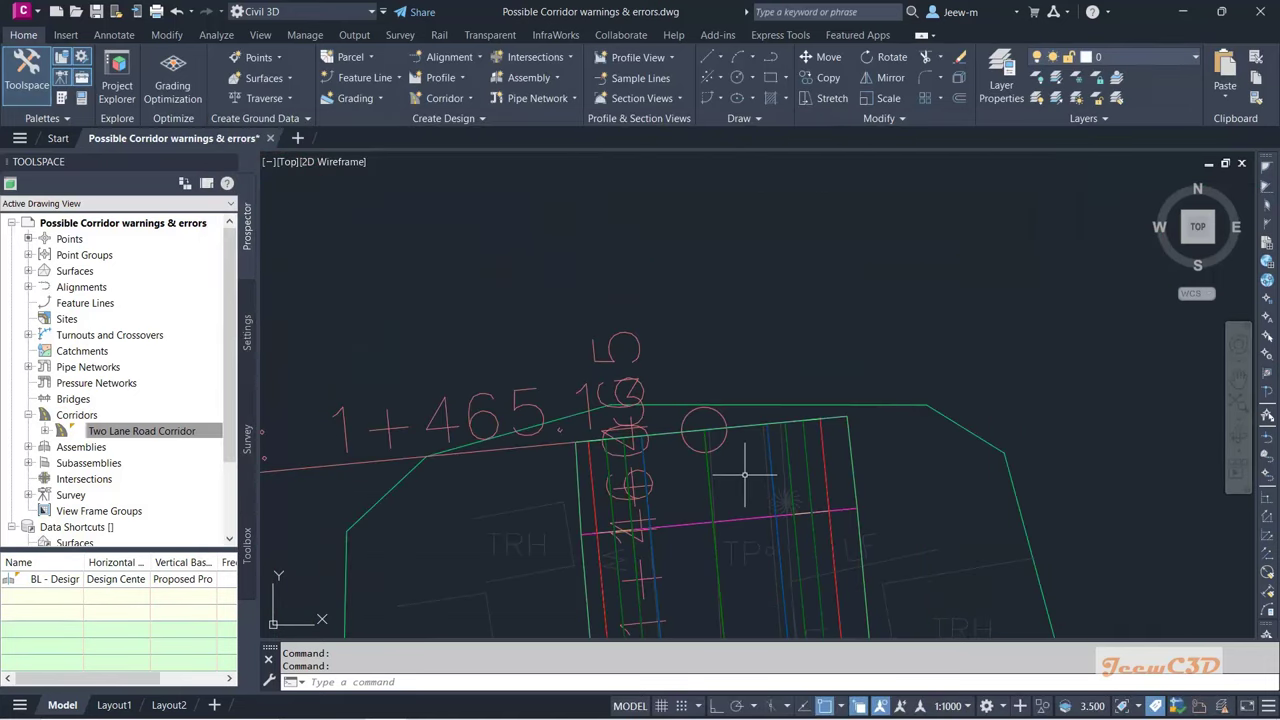
key(Escape)
scroll(744, 476, down, 5)
middle_drag(829, 409, 583, 371)
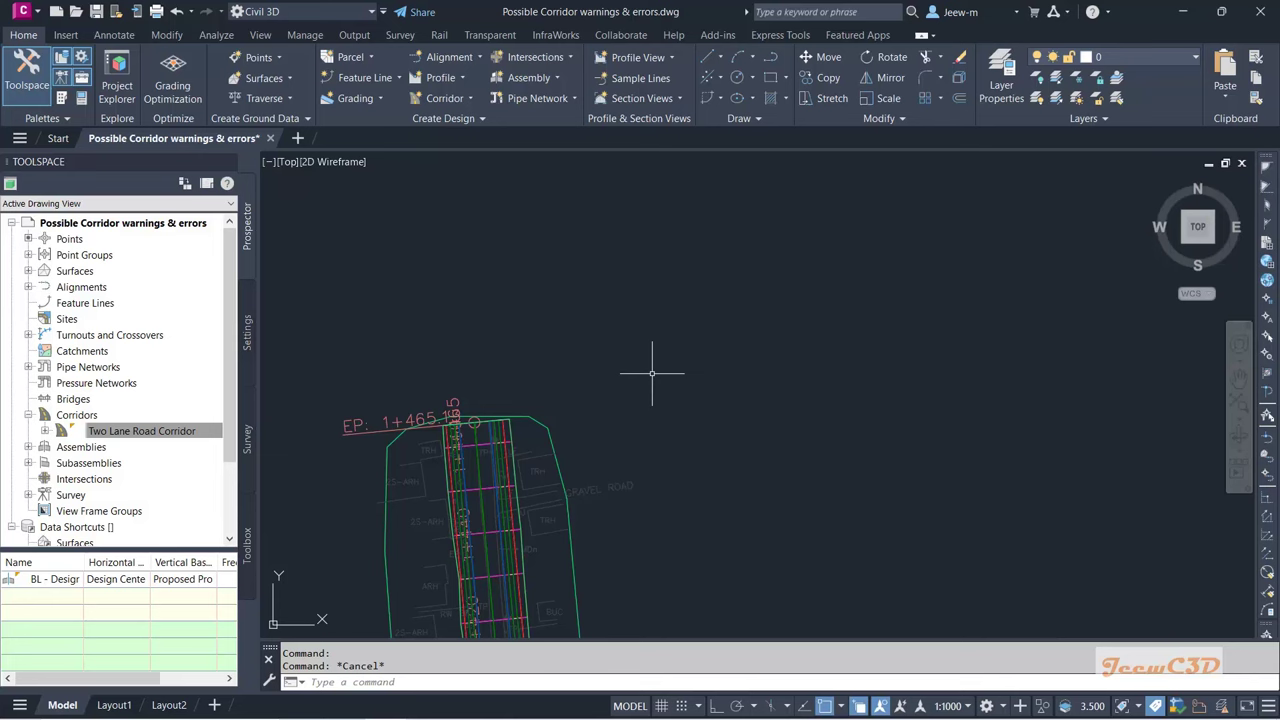
scroll(652, 373, down, 3)
scroll(746, 470, down, 4)
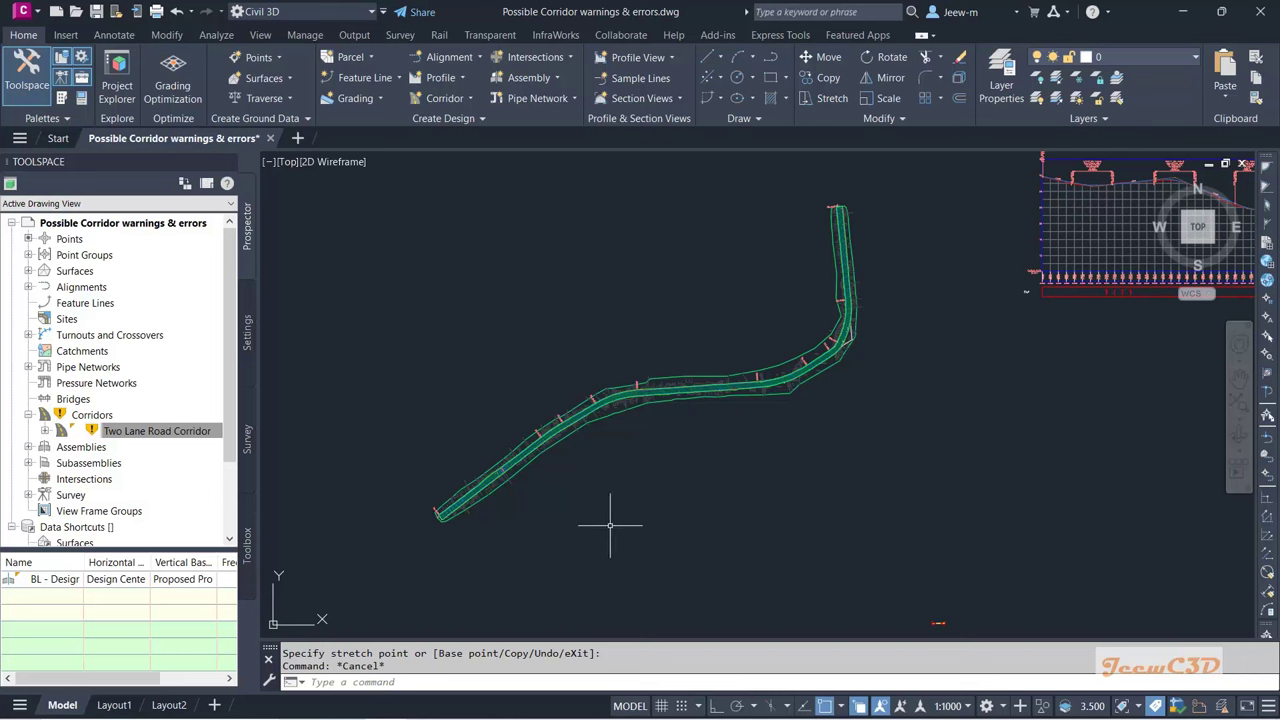
right_click(136, 430)
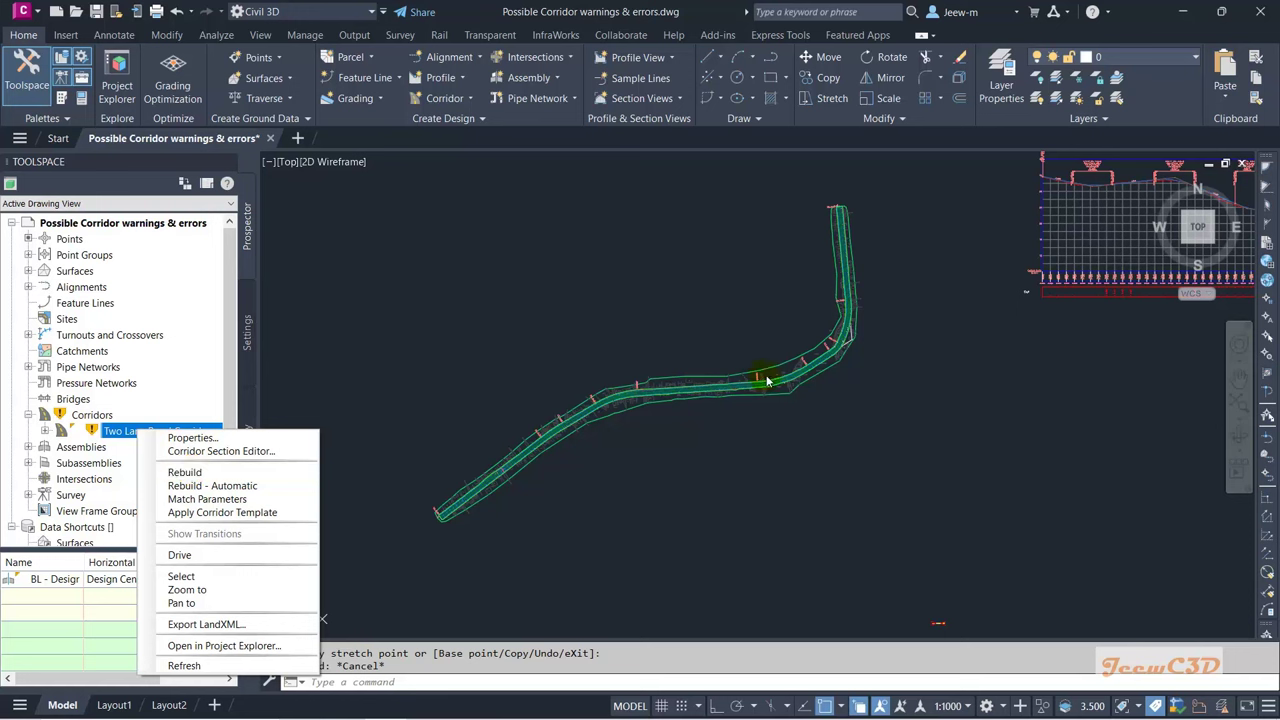
click(200, 472)
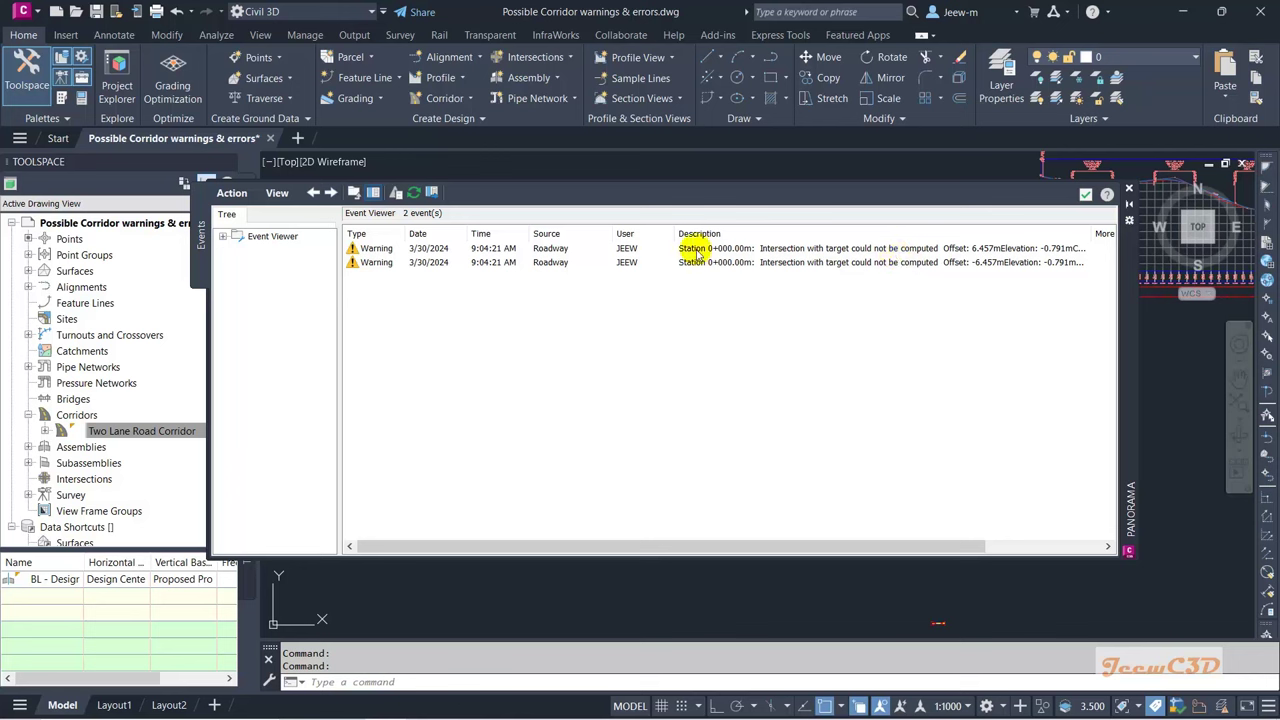
Step: Read the full description of the first Roadway warning at station 0+000.00m, and close the Event Viewer
double_click(747, 253)
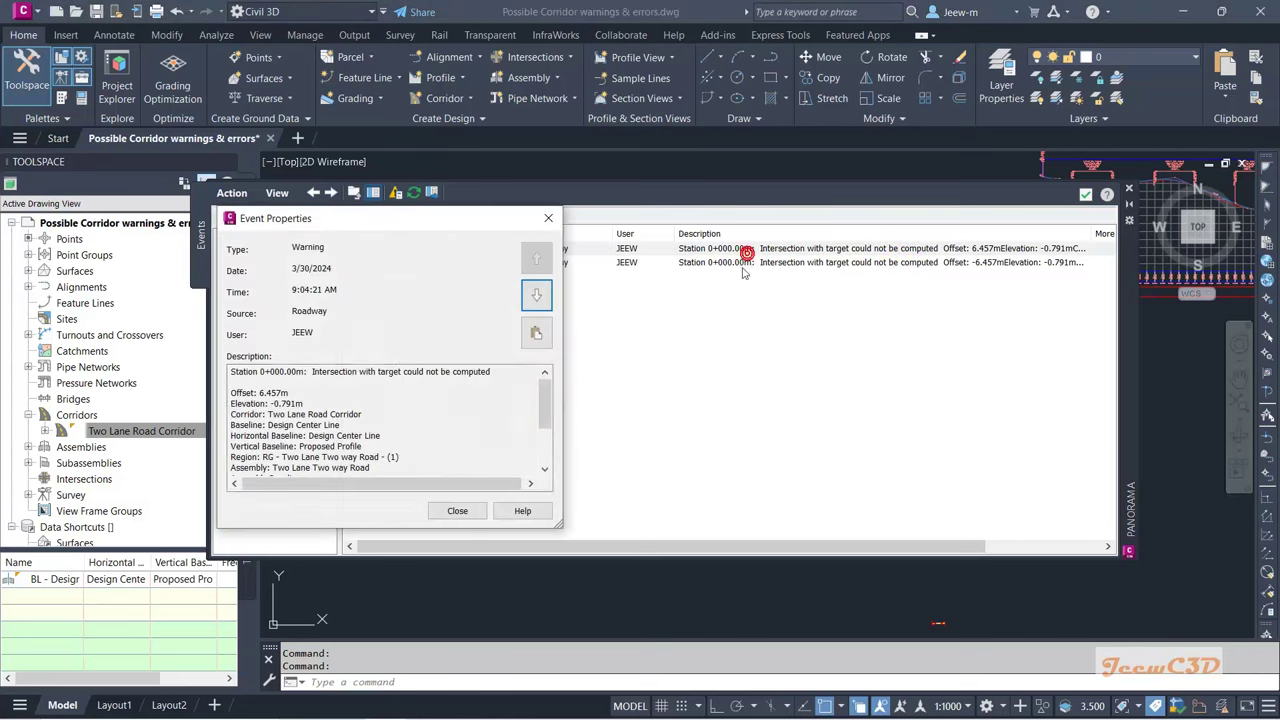
drag(541, 402, 566, 428)
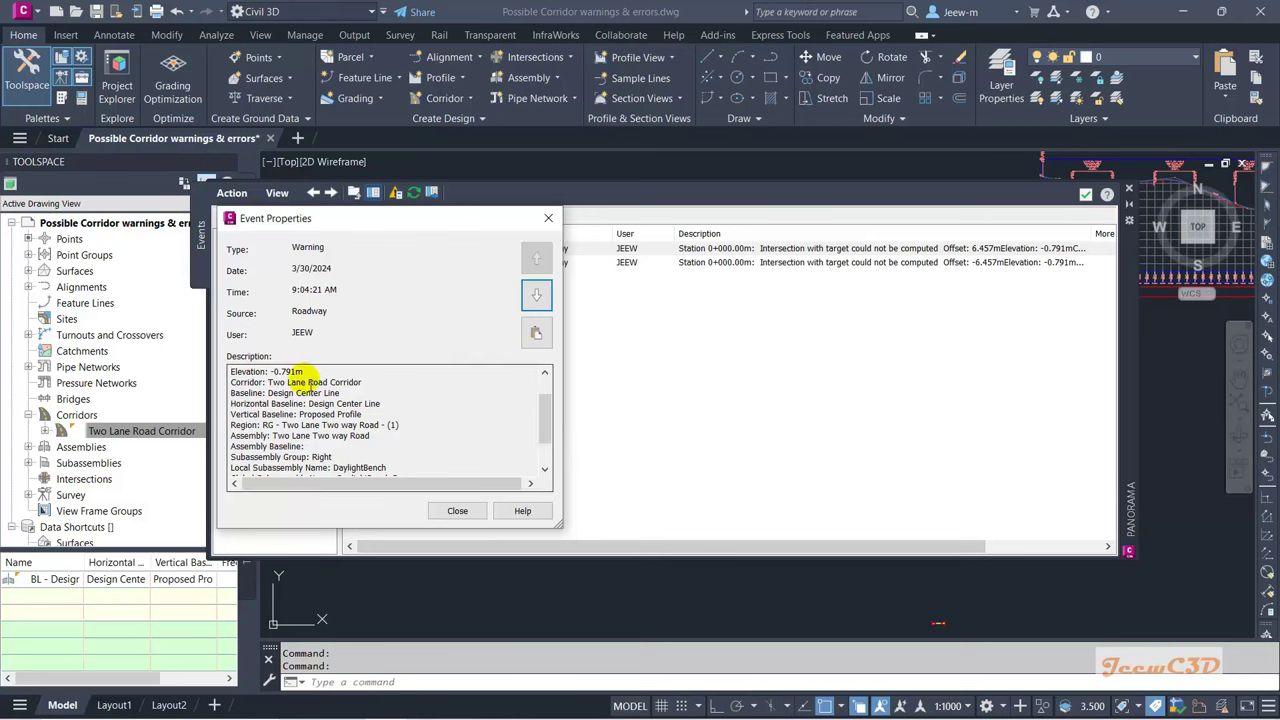
scroll(298, 385, up, 1)
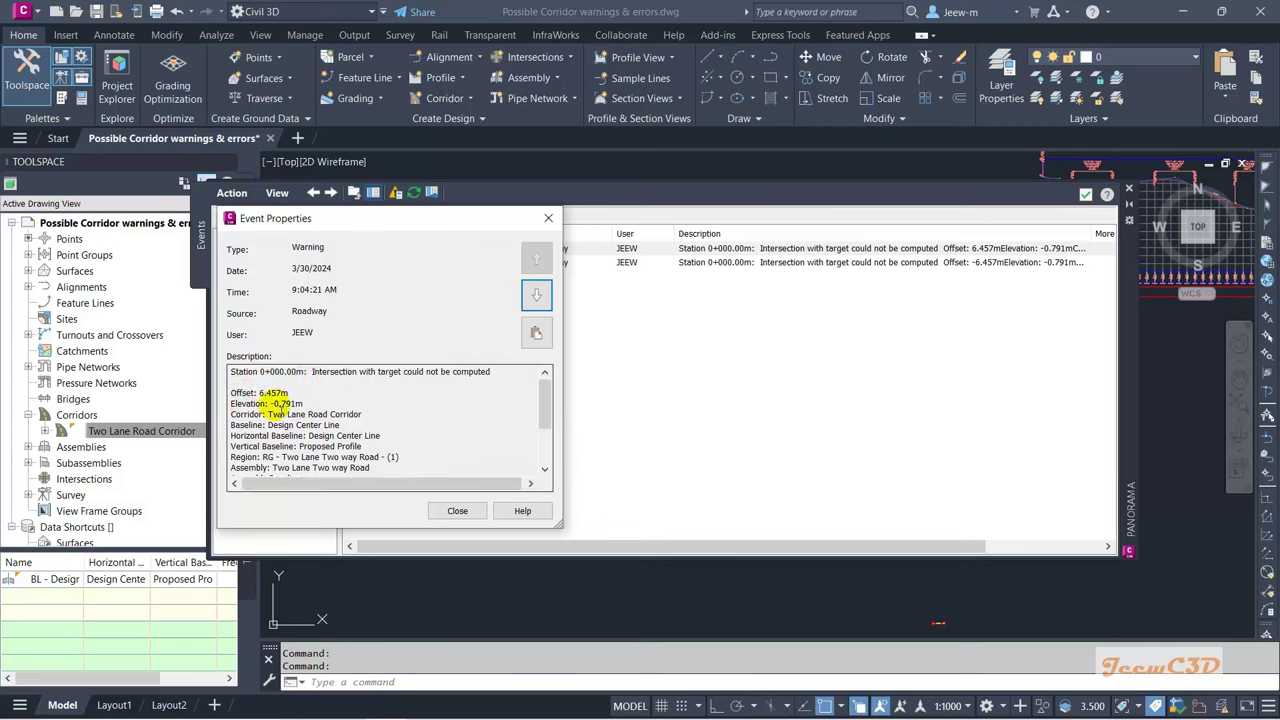
scroll(395, 423, down, 3)
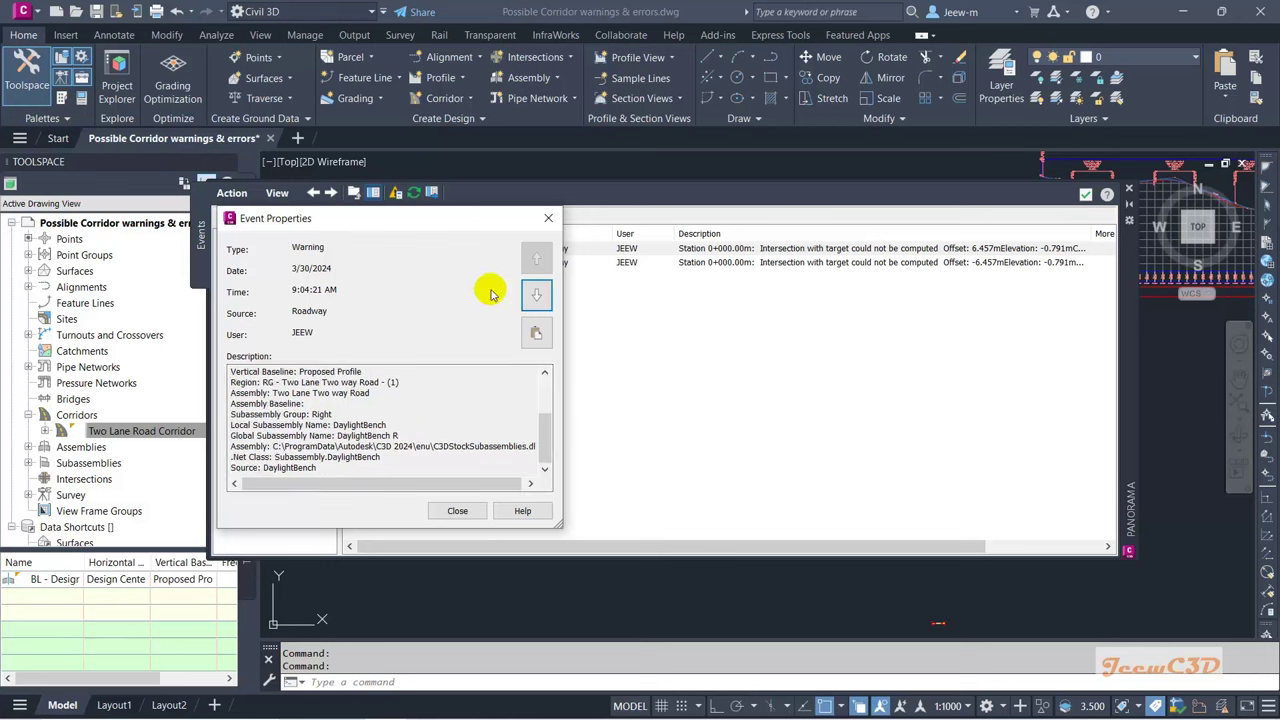
click(547, 219)
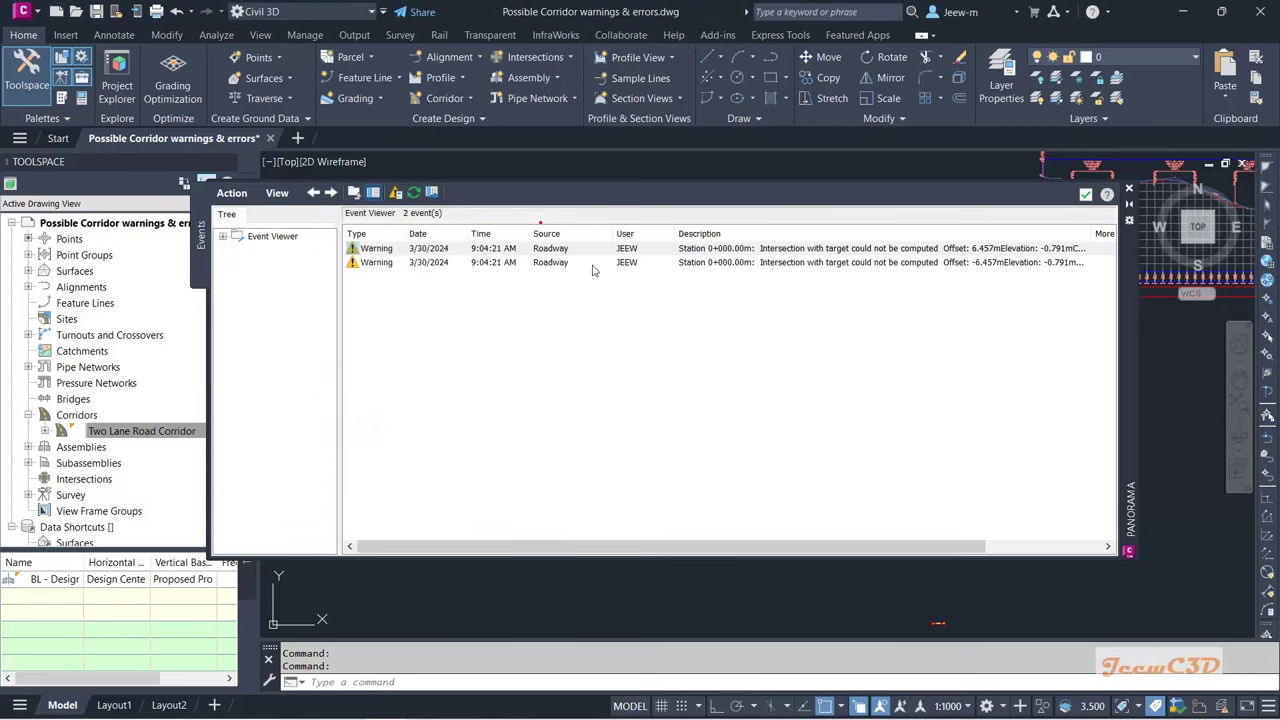
click(795, 250)
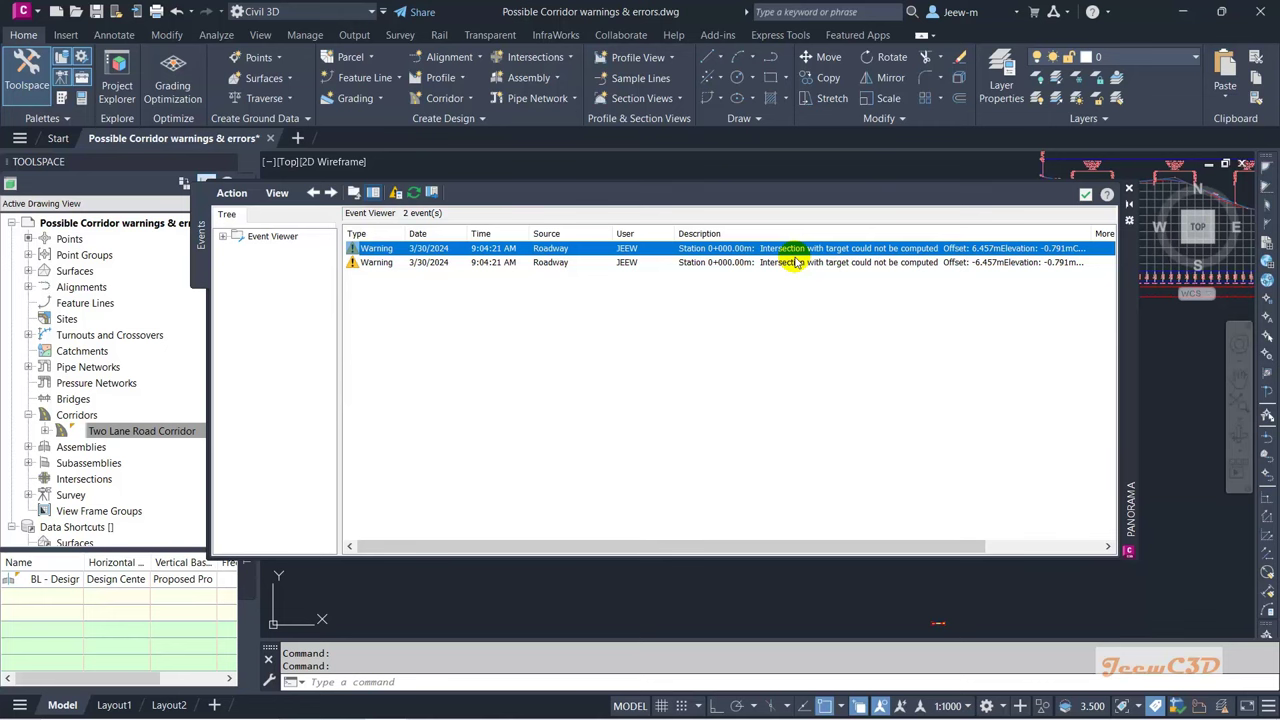
click(1086, 194)
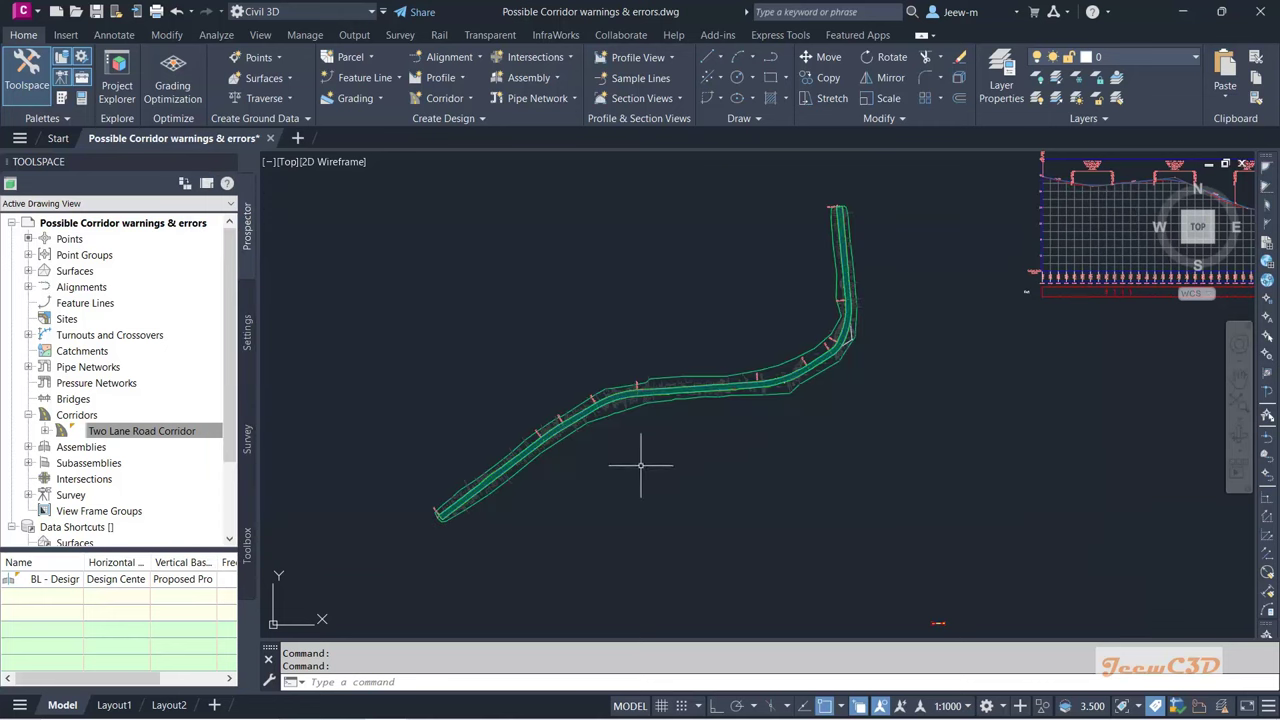
Step: Inspect the start of the Two Lane Road Corridor in 3D in the Object Viewer
scroll(427, 522, up, 5)
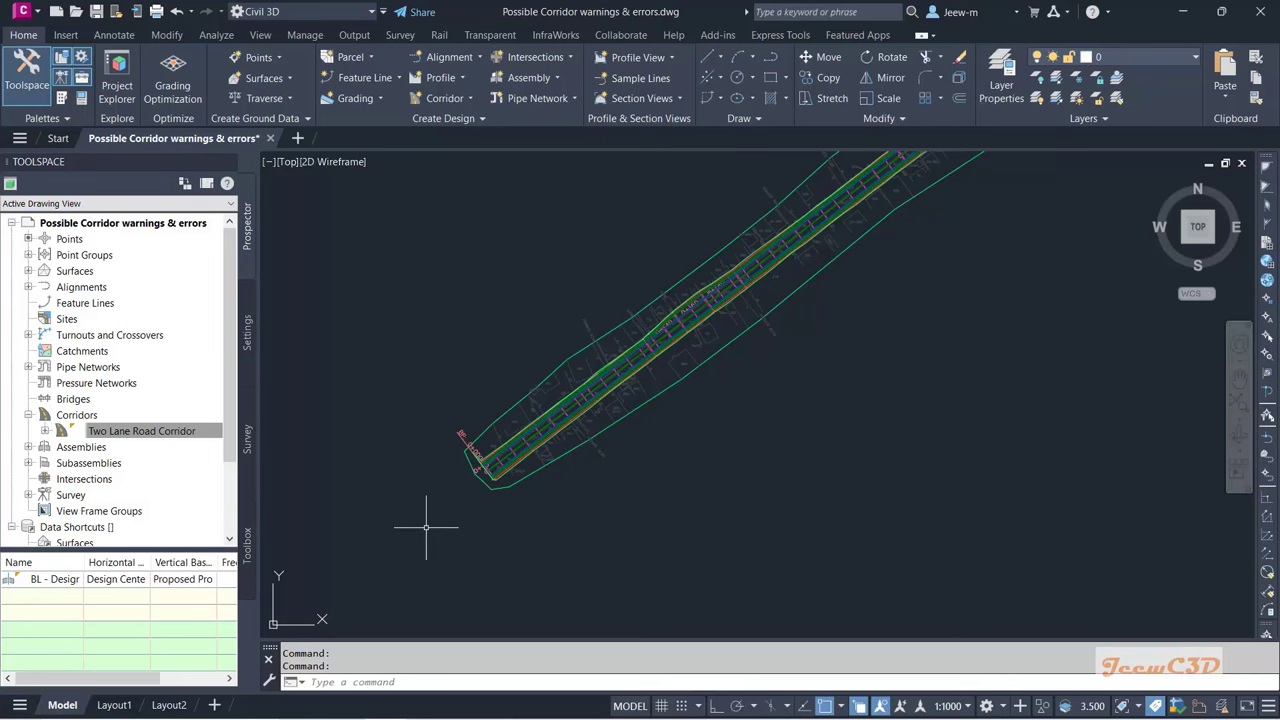
key(Escape)
scroll(498, 460, up, 8)
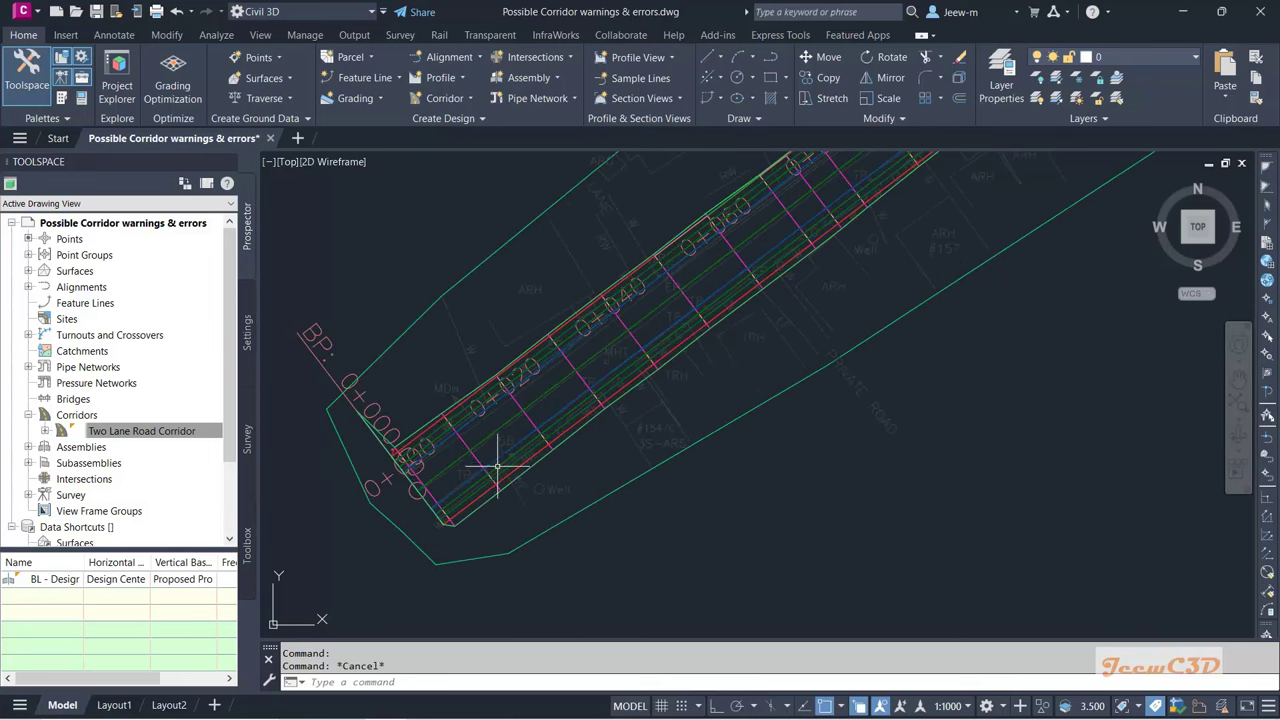
scroll(457, 434, up, 5)
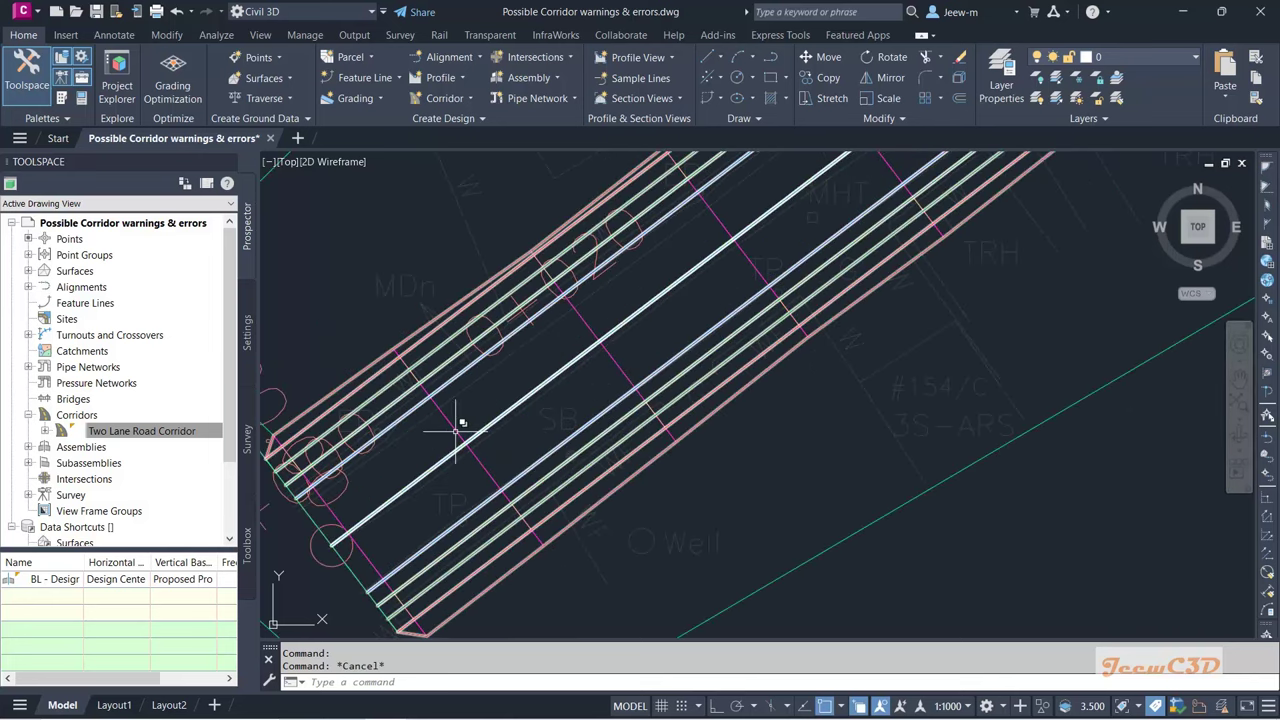
click(462, 424)
click(521, 494)
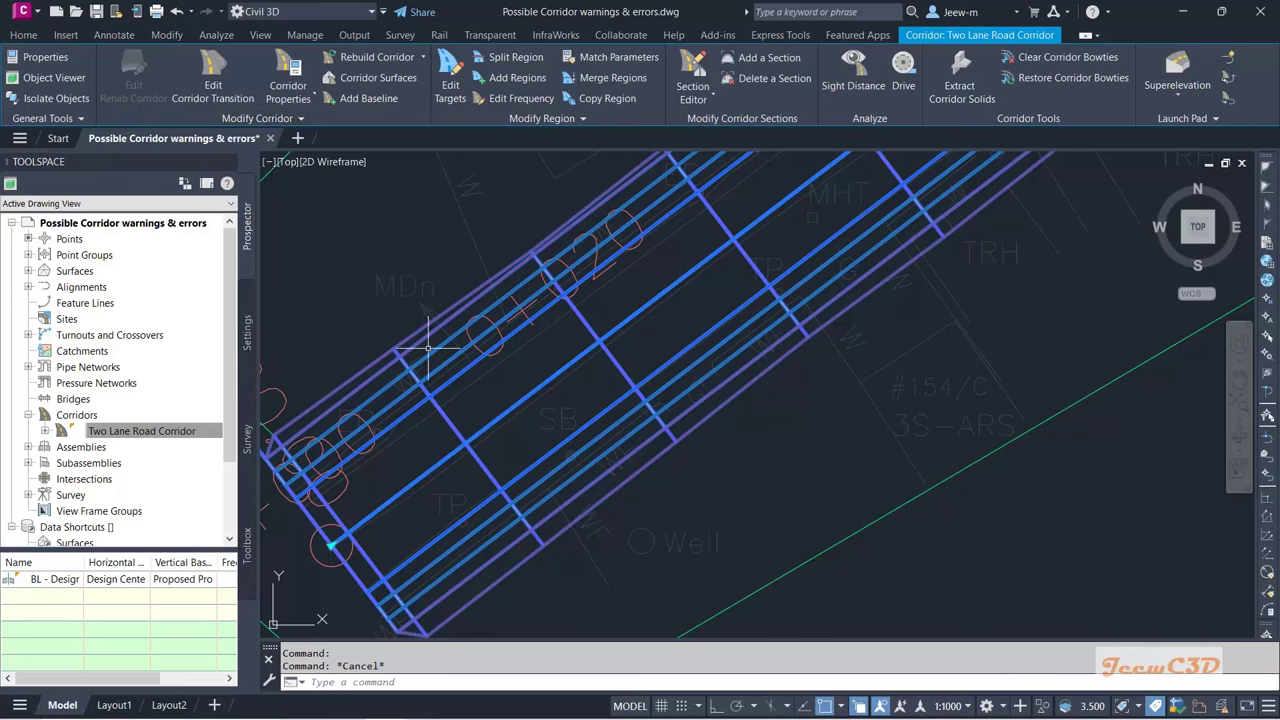
scroll(545, 390, down, 2)
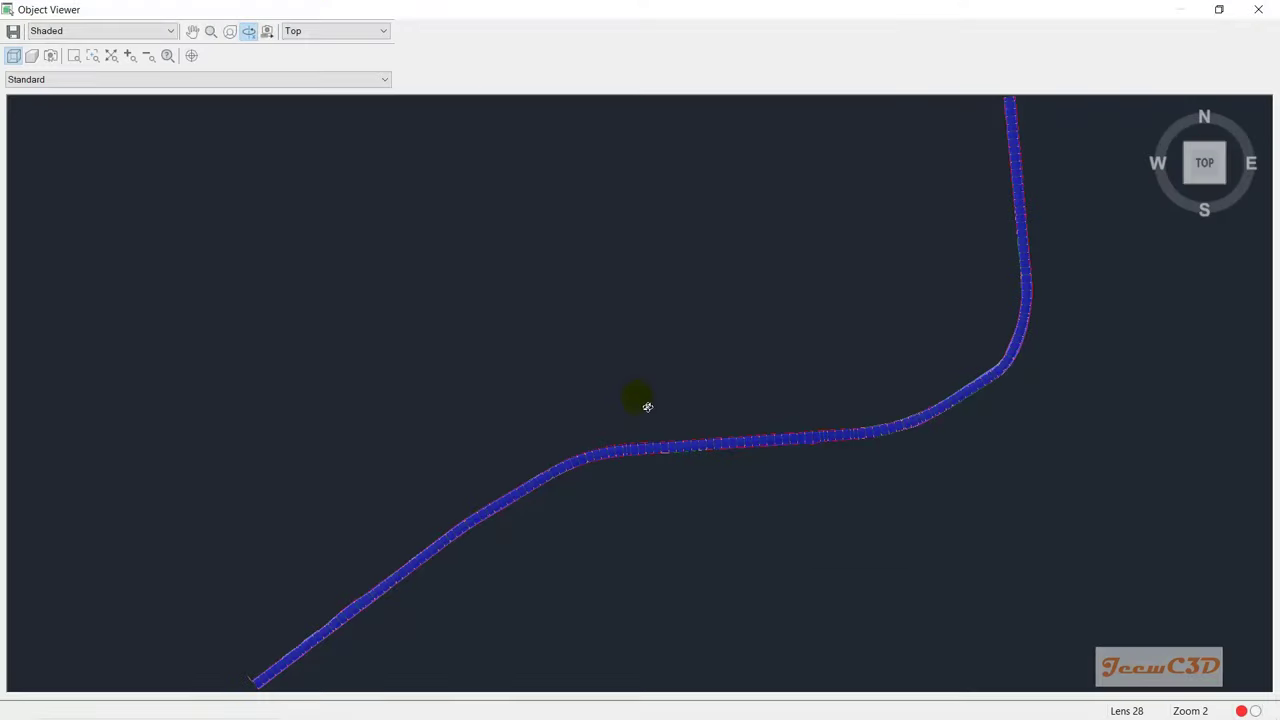
drag(646, 406, 632, 293)
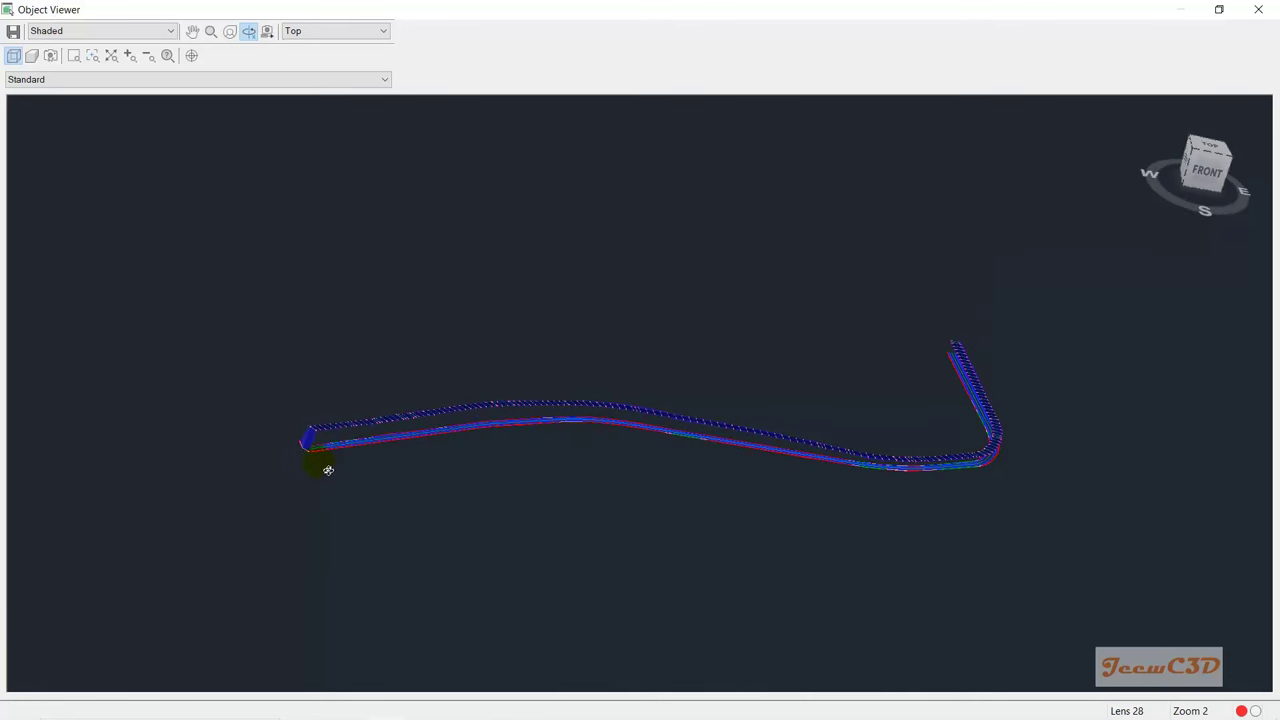
scroll(317, 463, up, 3)
drag(285, 480, 156, 473)
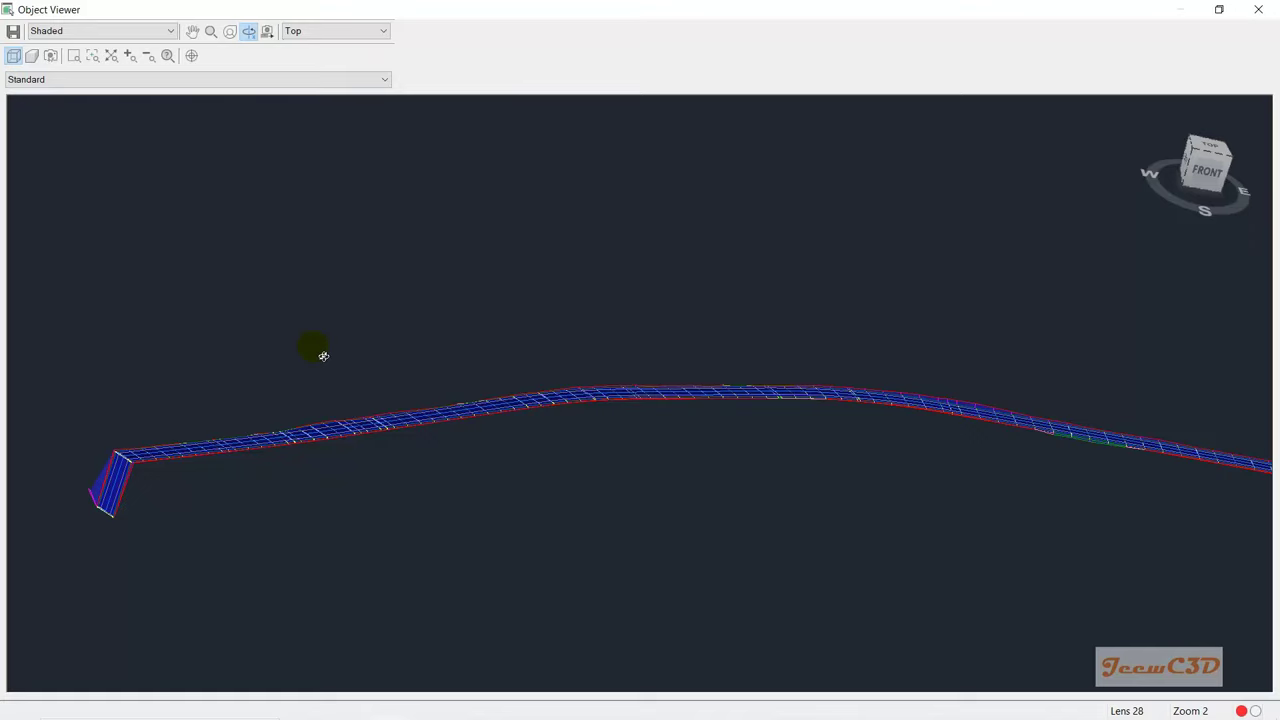
key(Escape)
Step: Examine the proposed profile's start in the profile view against the existing ground line and read its grade break station label
scroll(371, 433, down, 6)
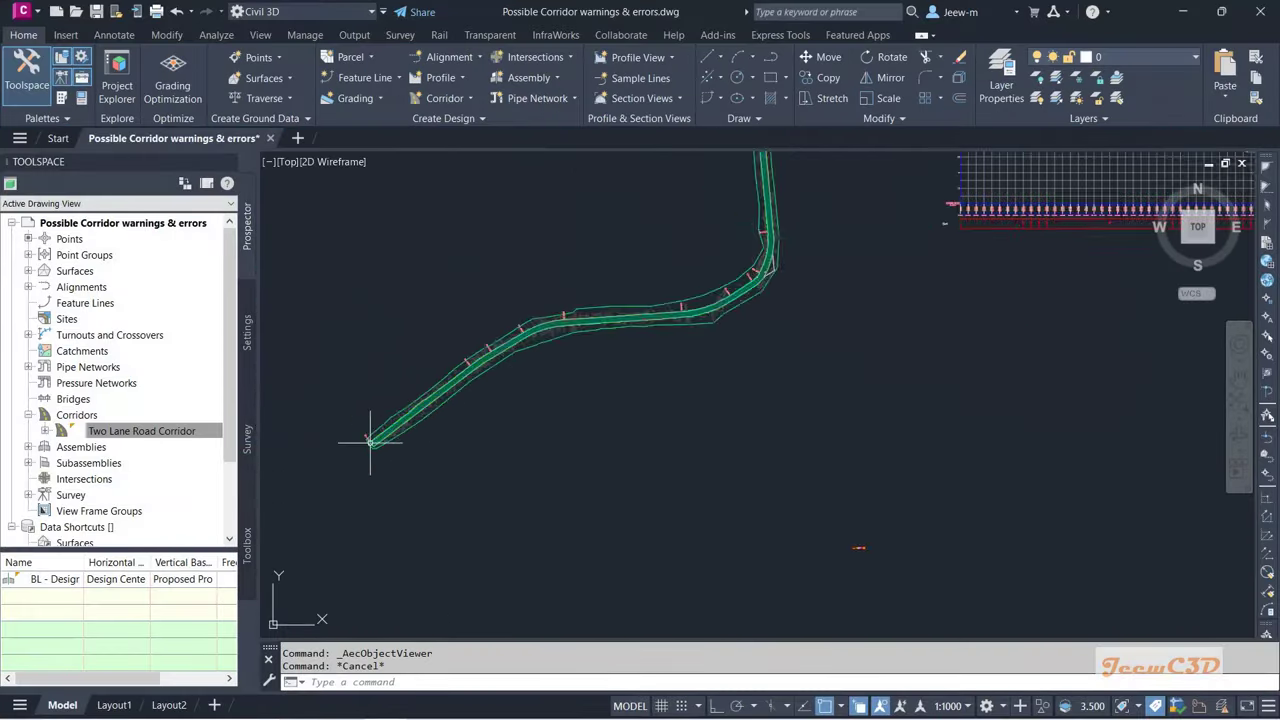
scroll(617, 326, up, 10)
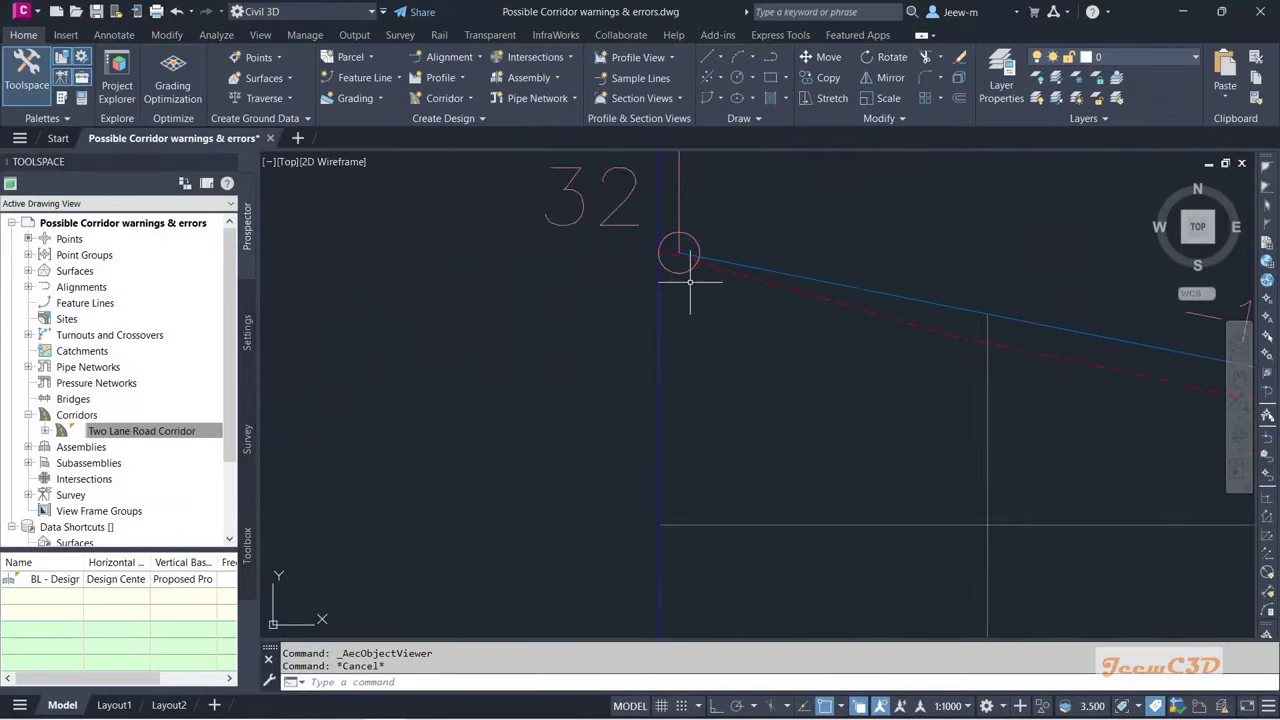
scroll(690, 232, down, 1)
middle_drag(680, 211, 706, 346)
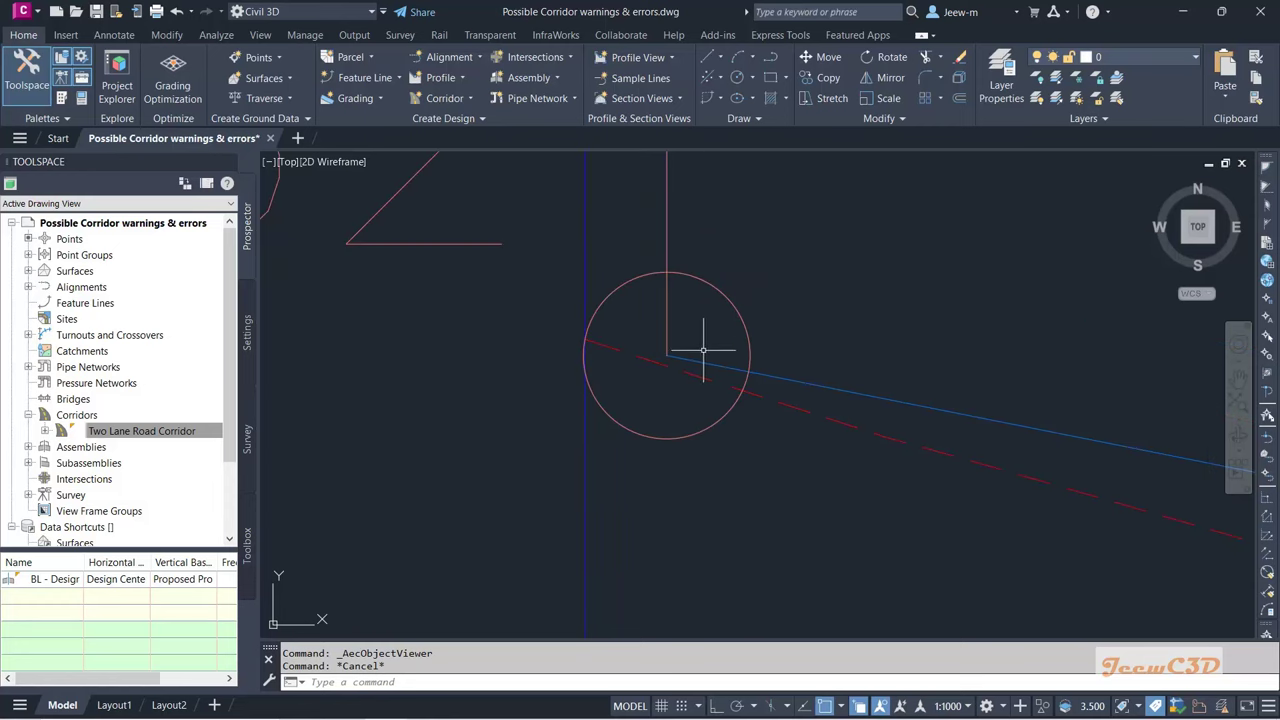
scroll(703, 341, down, 2)
scroll(705, 360, down, 5)
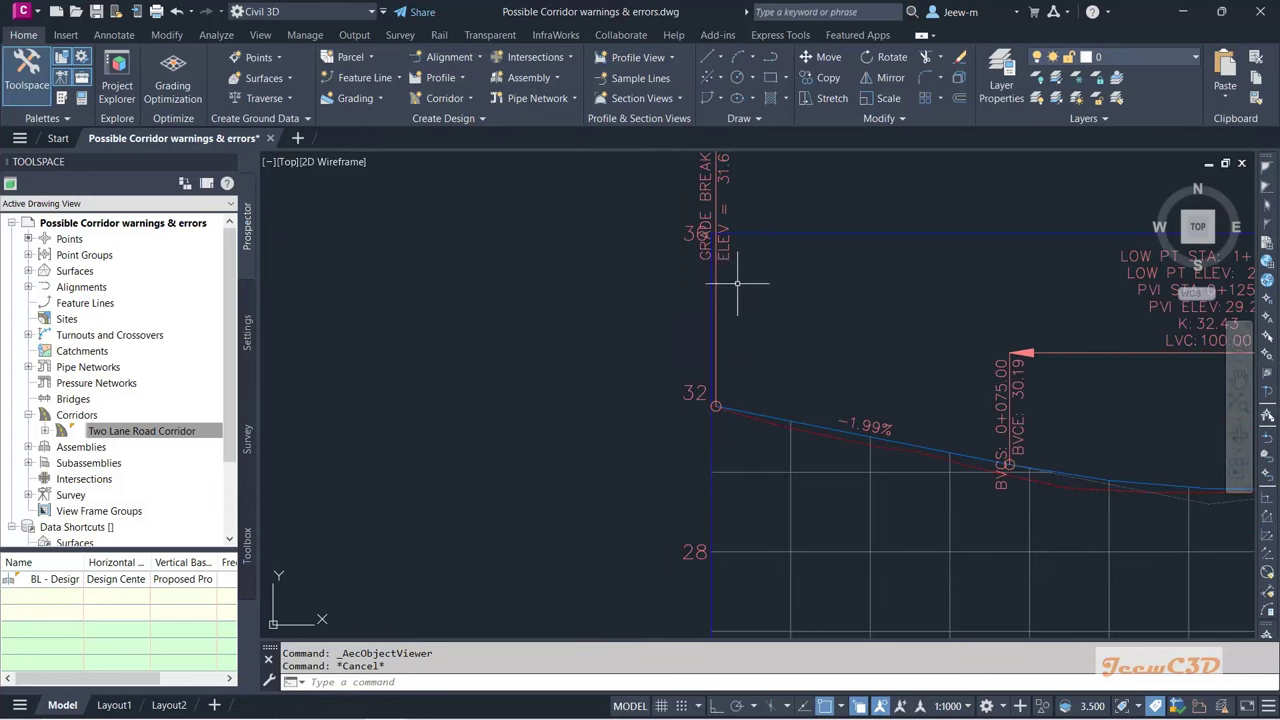
middle_drag(723, 186, 718, 318)
middle_drag(718, 232, 700, 298)
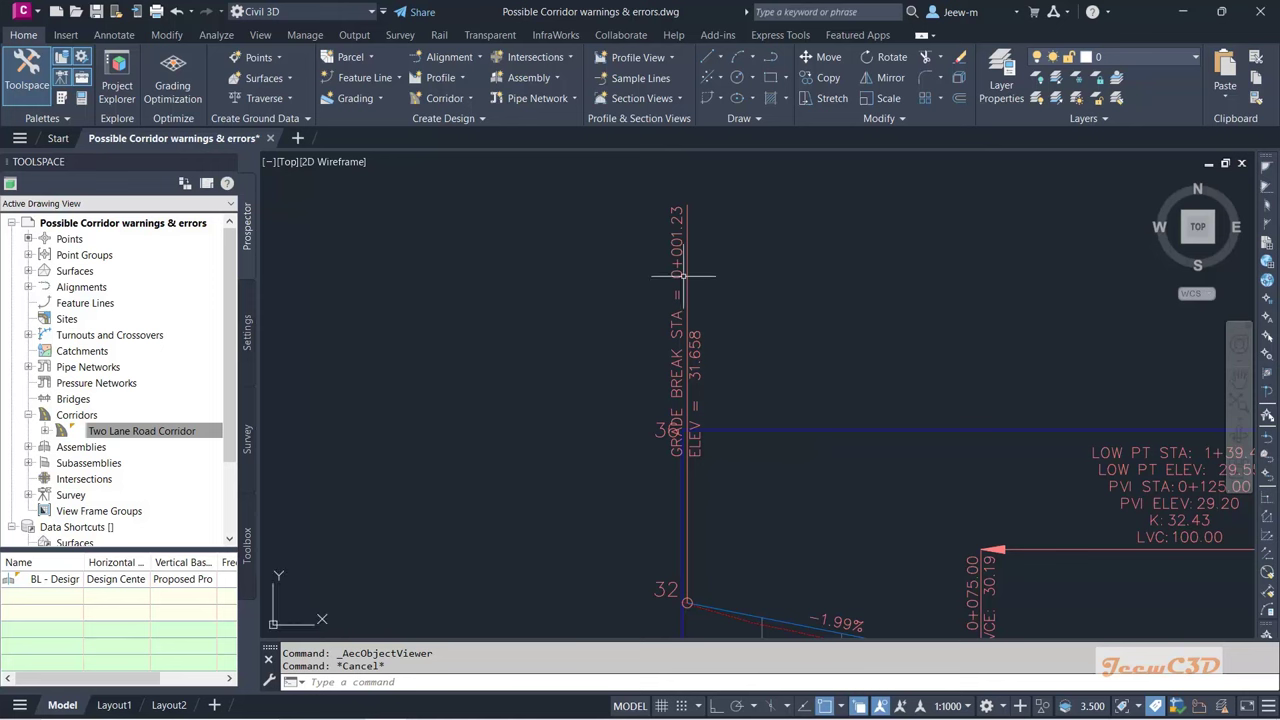
scroll(754, 423, up, 3)
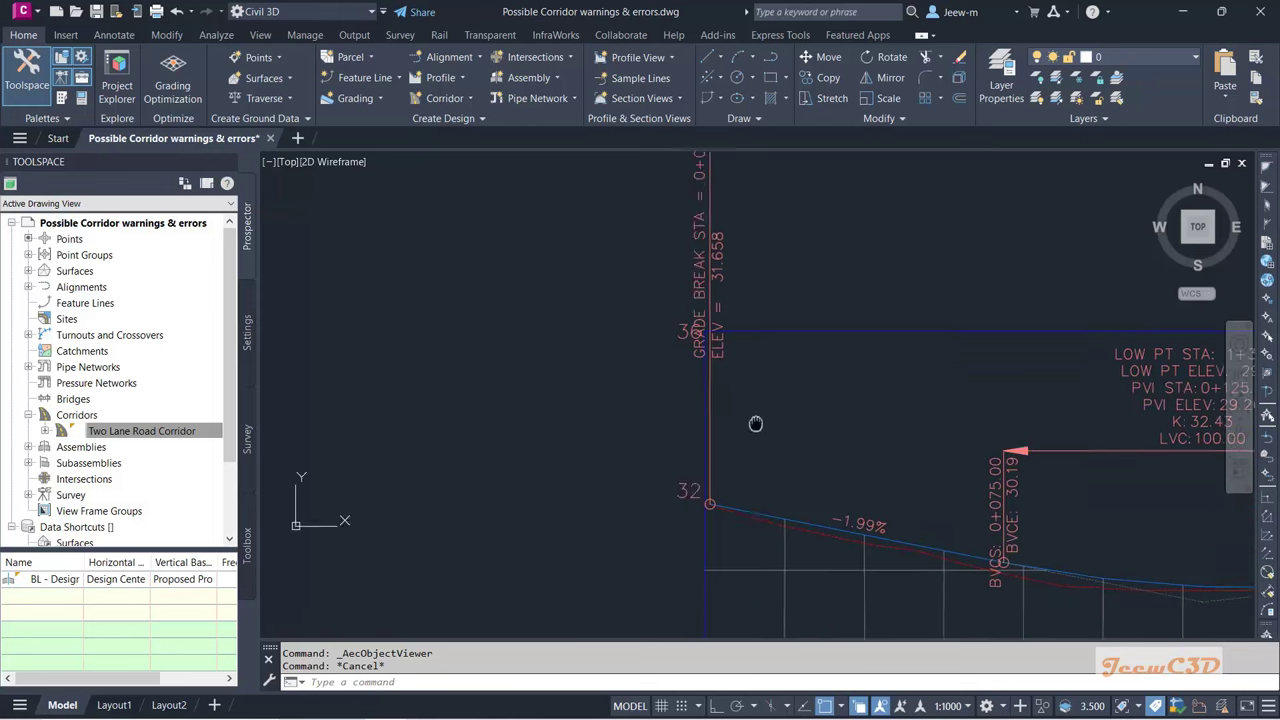
scroll(703, 415, up, 3)
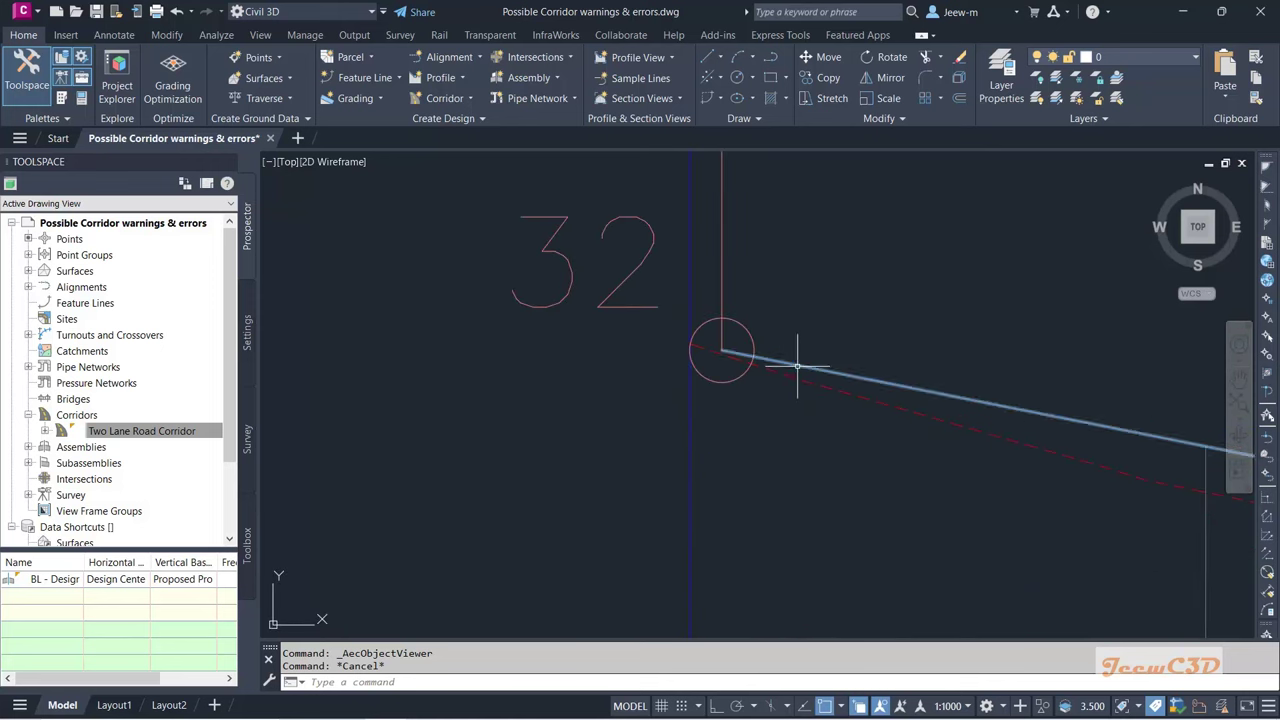
Step: Stretch the Proposed Profile's start point to the existing ground line's start on the profile view's starting edge
click(797, 366)
scroll(718, 349, up, 6)
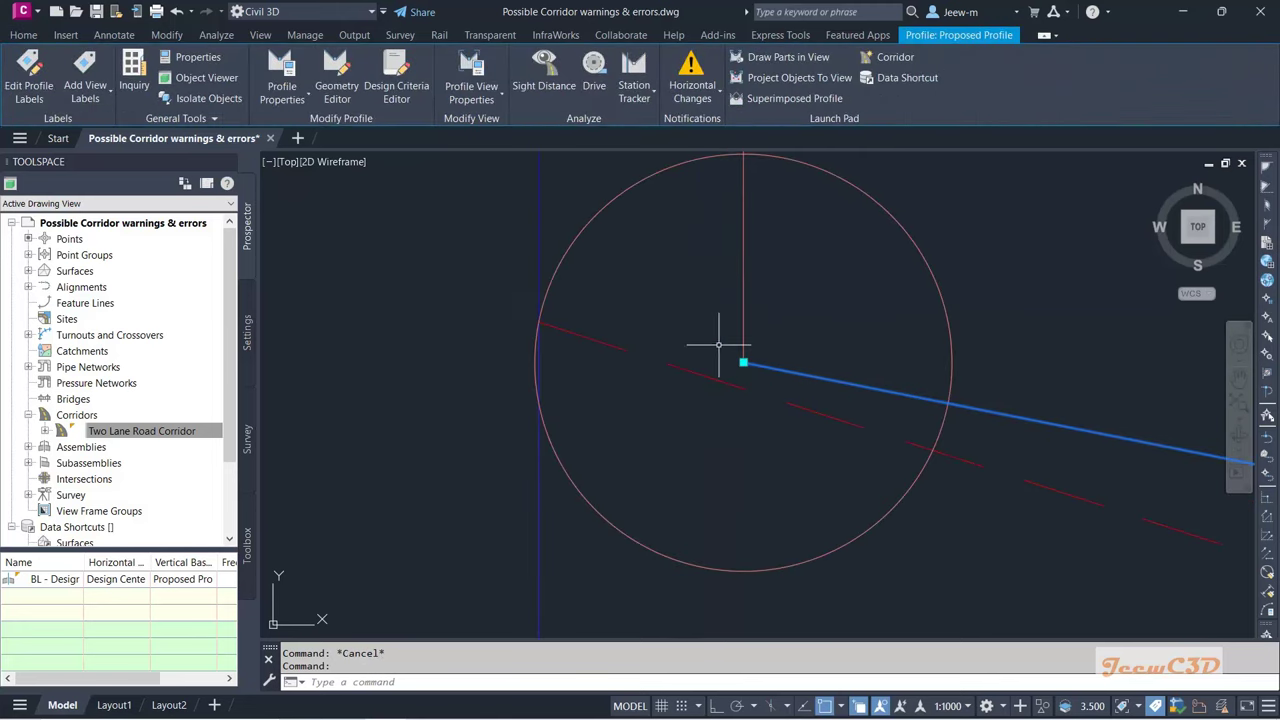
click(743, 362)
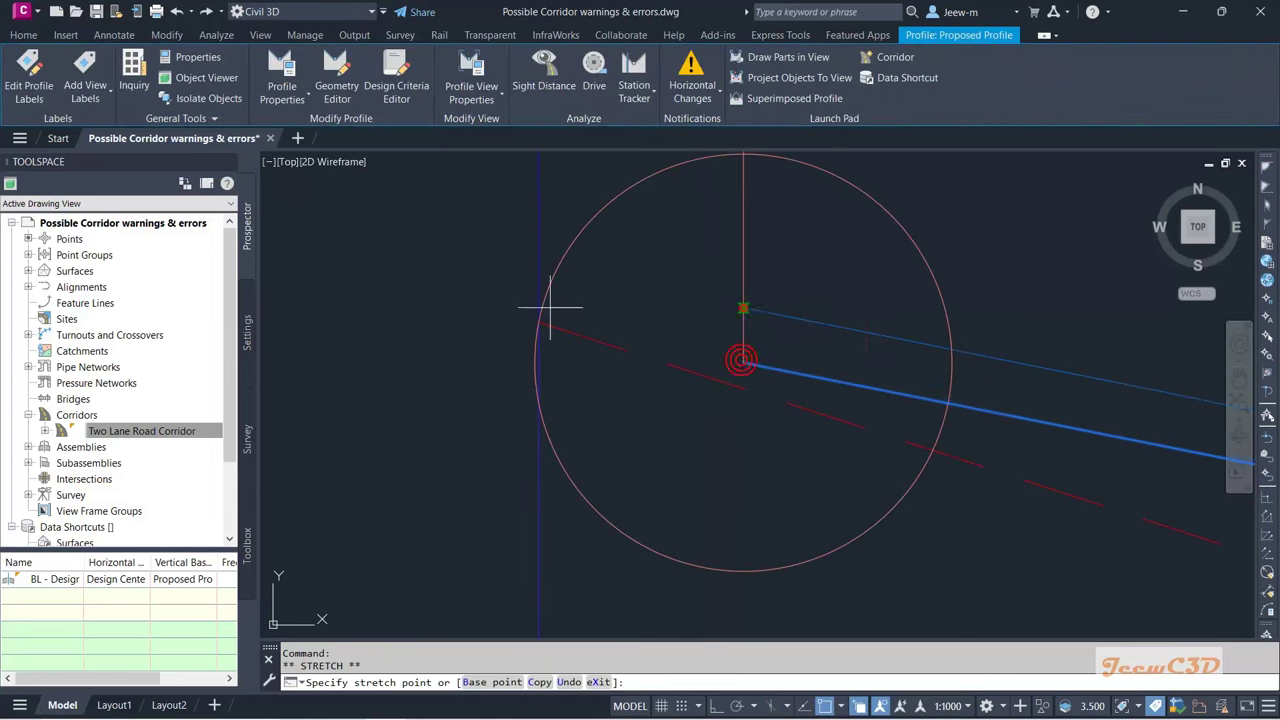
scroll(540, 308, up, 3)
scroll(537, 308, up, 2)
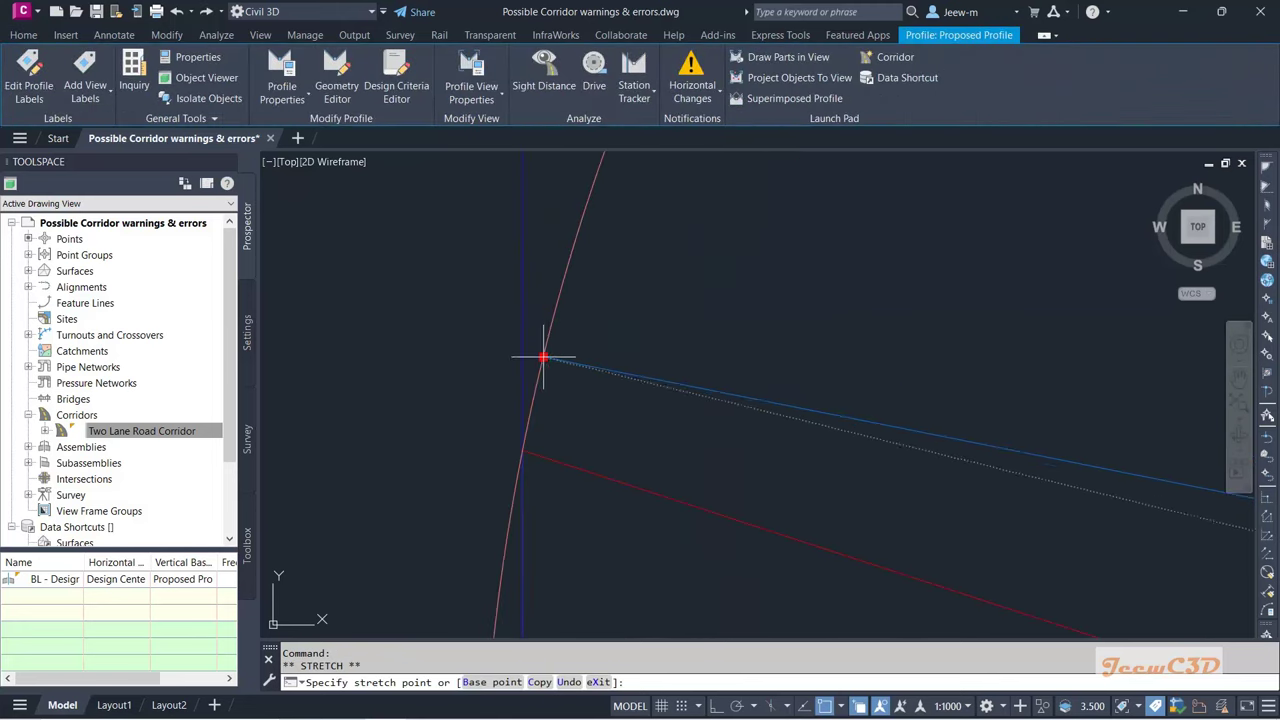
click(522, 450)
scroll(522, 450, down, 6)
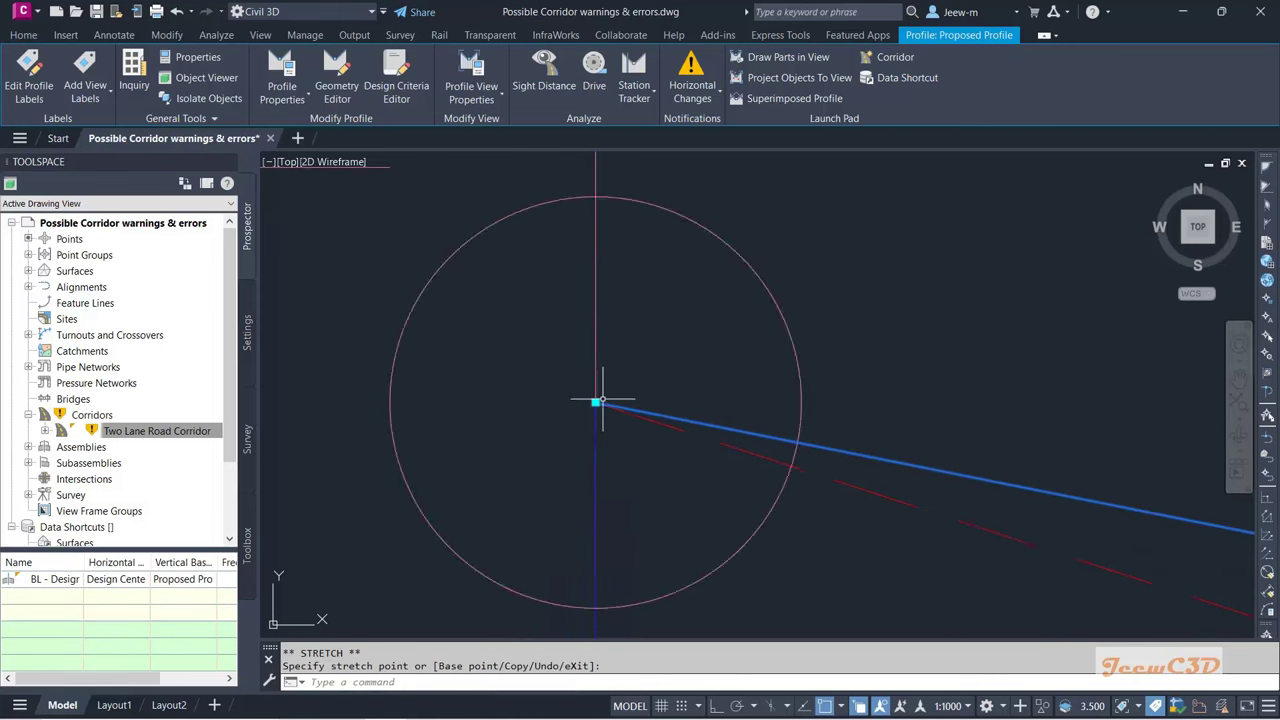
key(Escape)
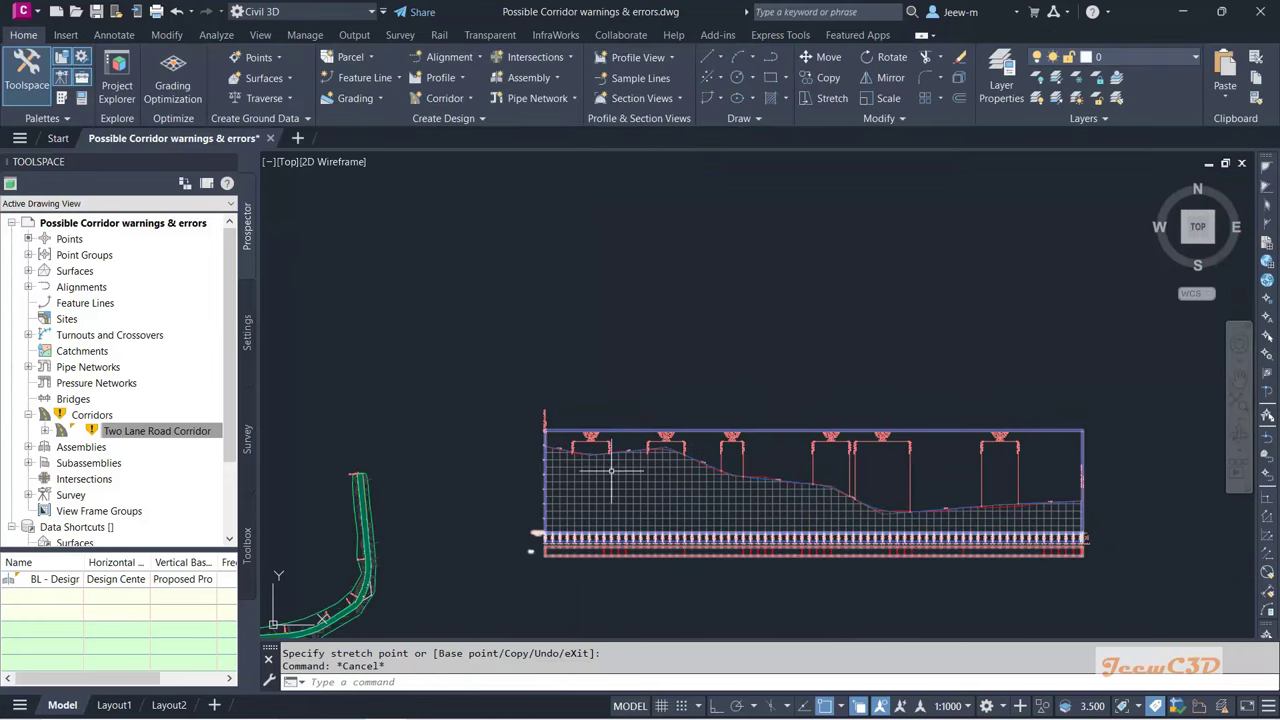
Step: Check the proposed profile's end point at the far end of the profile view, and rebuild the Two Lane Road Corridor
scroll(1077, 507, up, 2)
scroll(1077, 507, up, 5)
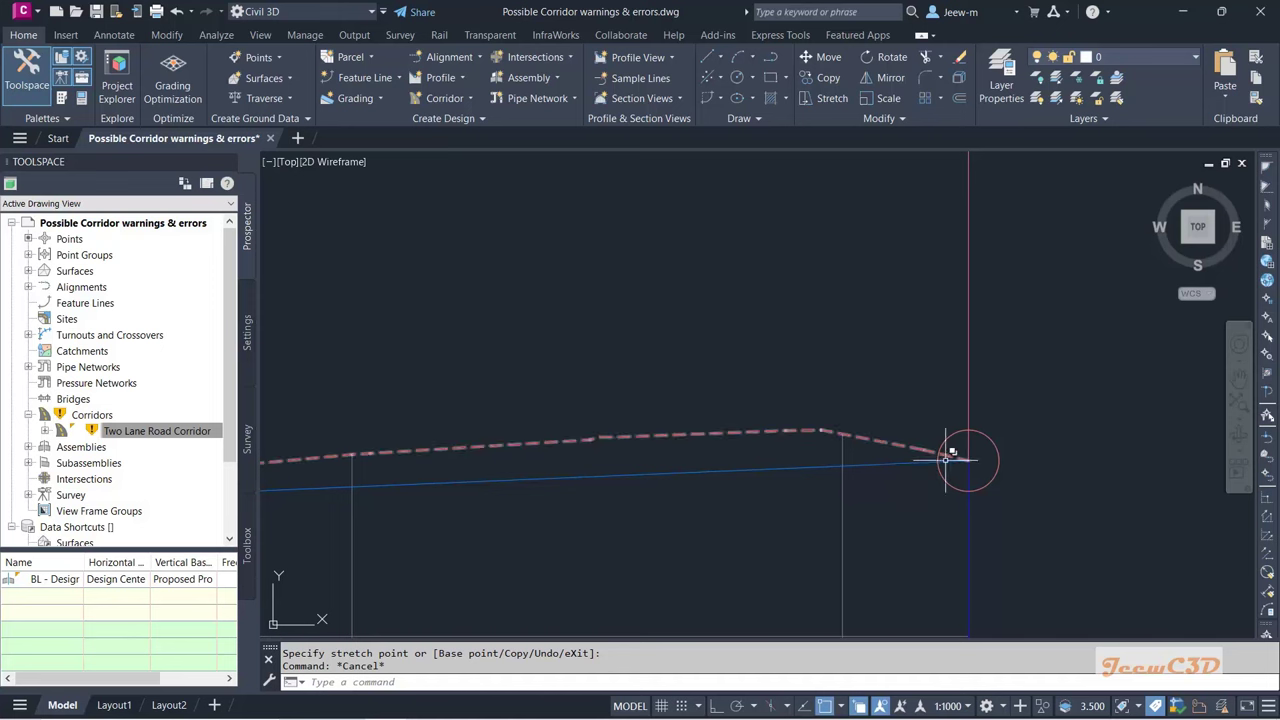
scroll(906, 487, down, 5)
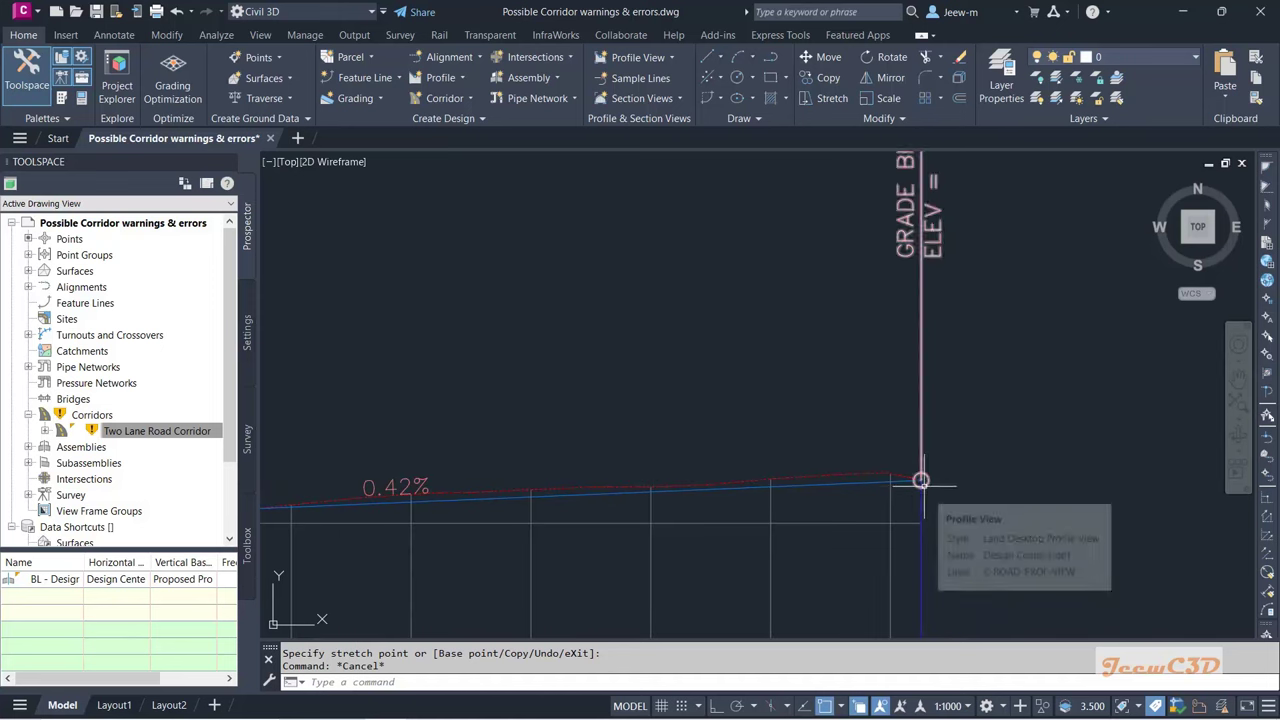
click(126, 434)
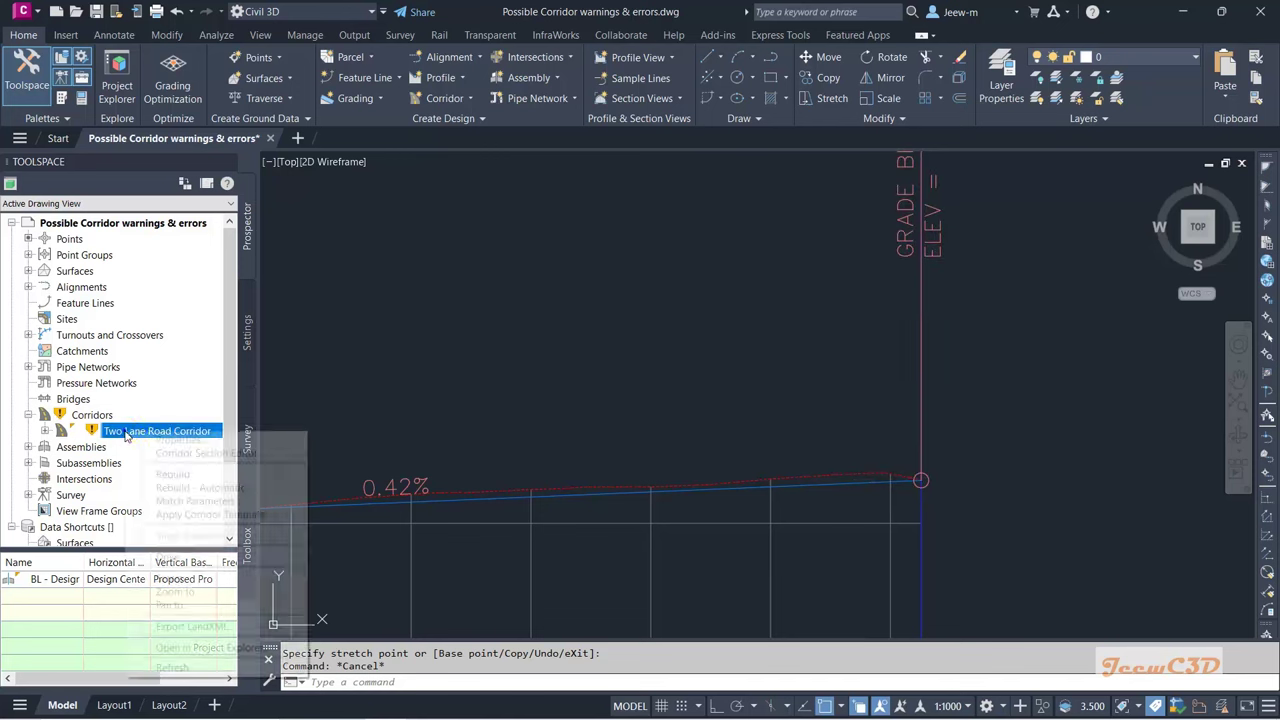
right_click(126, 434)
click(172, 471)
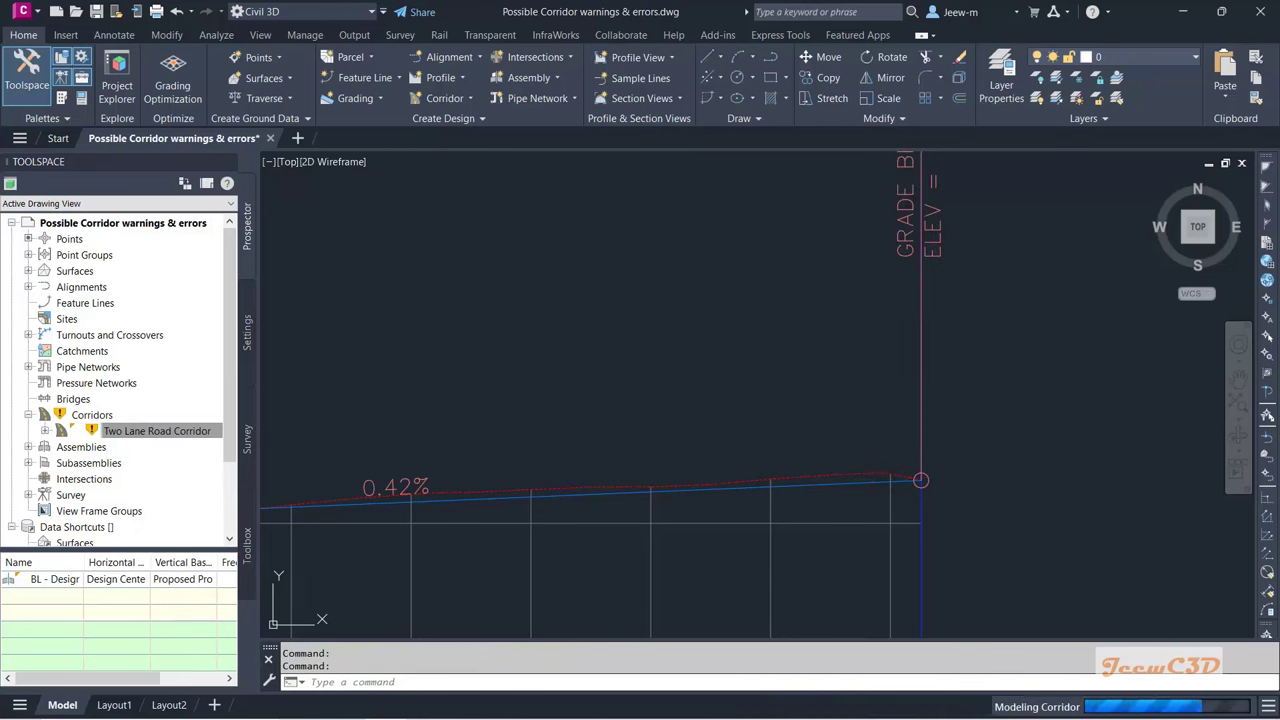
scroll(690, 388, down, 8)
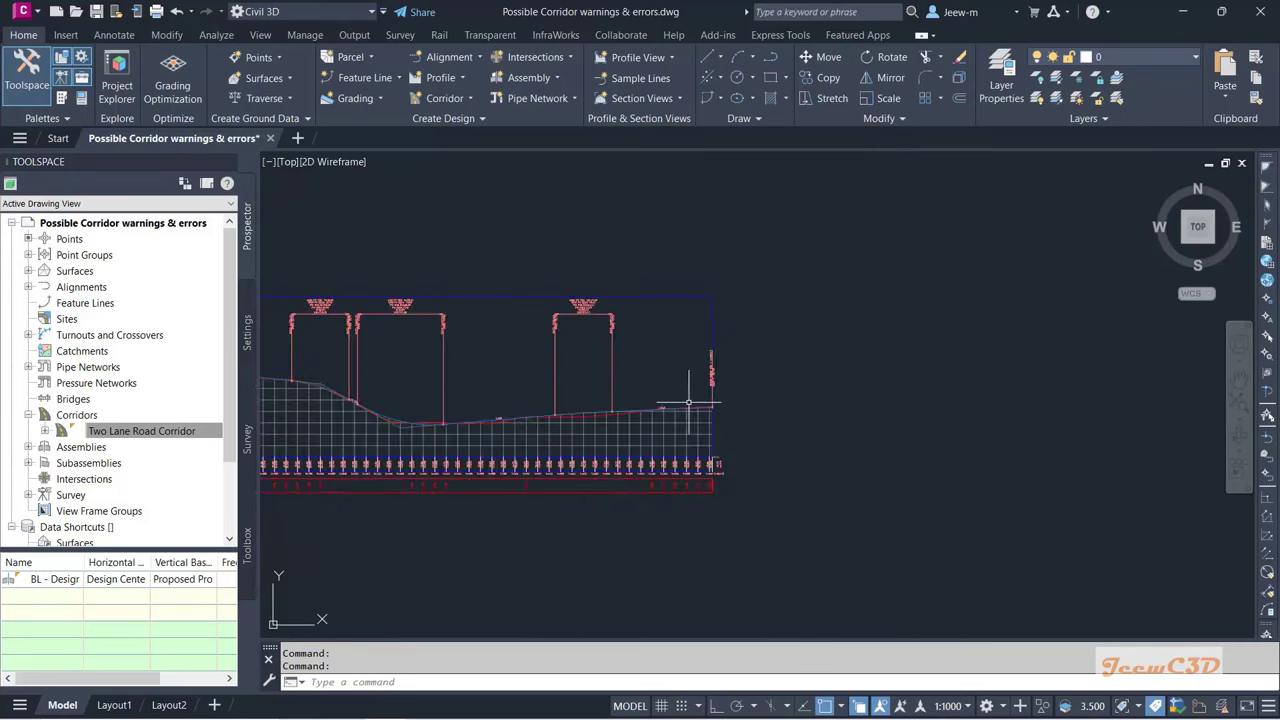
scroll(643, 436, up, 2)
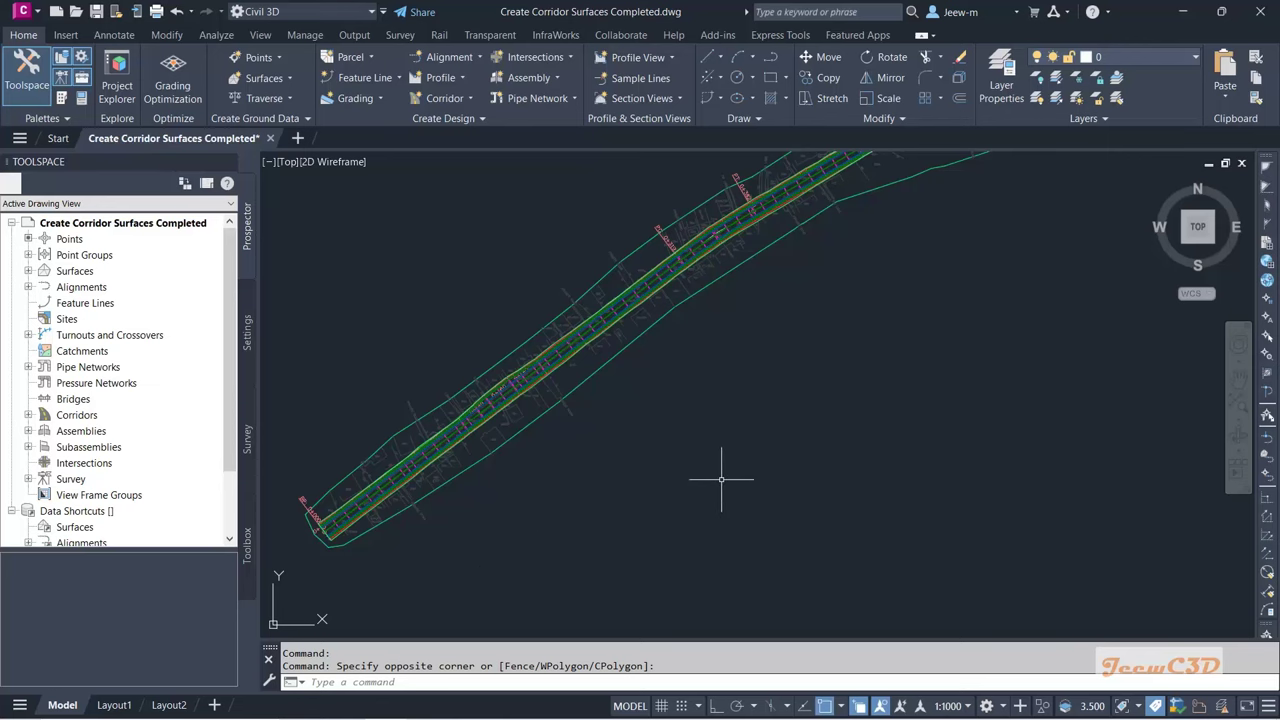
Step: Start creating sample lines in the Create Corridor Surfaces Completed drawing, using the Design Center Line alignment
mouse_move(721, 479)
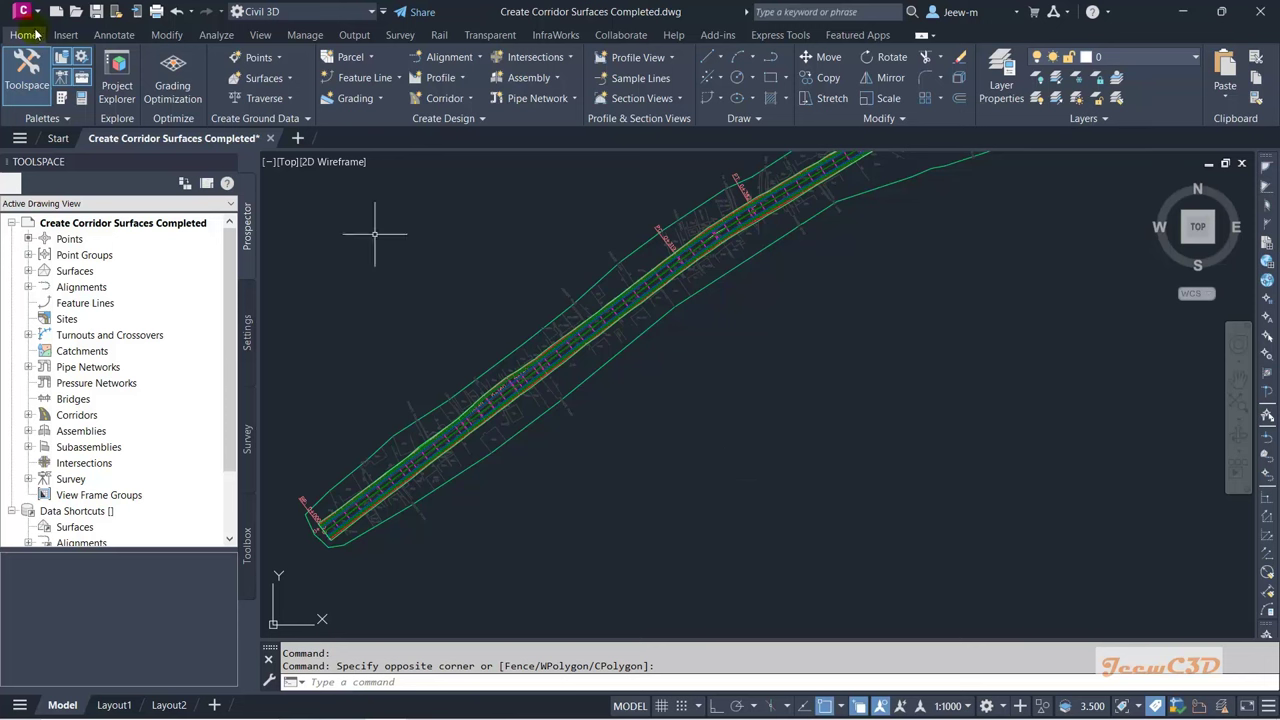
click(641, 78)
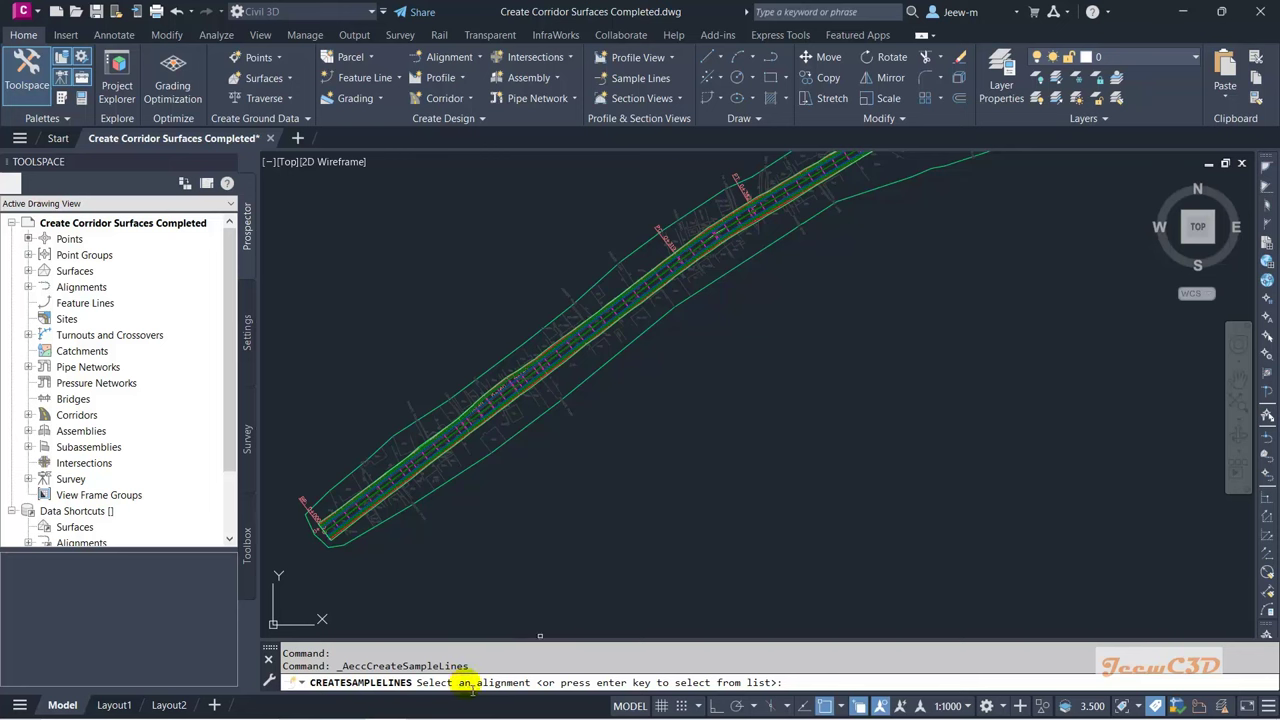
click(820, 684)
key(Return)
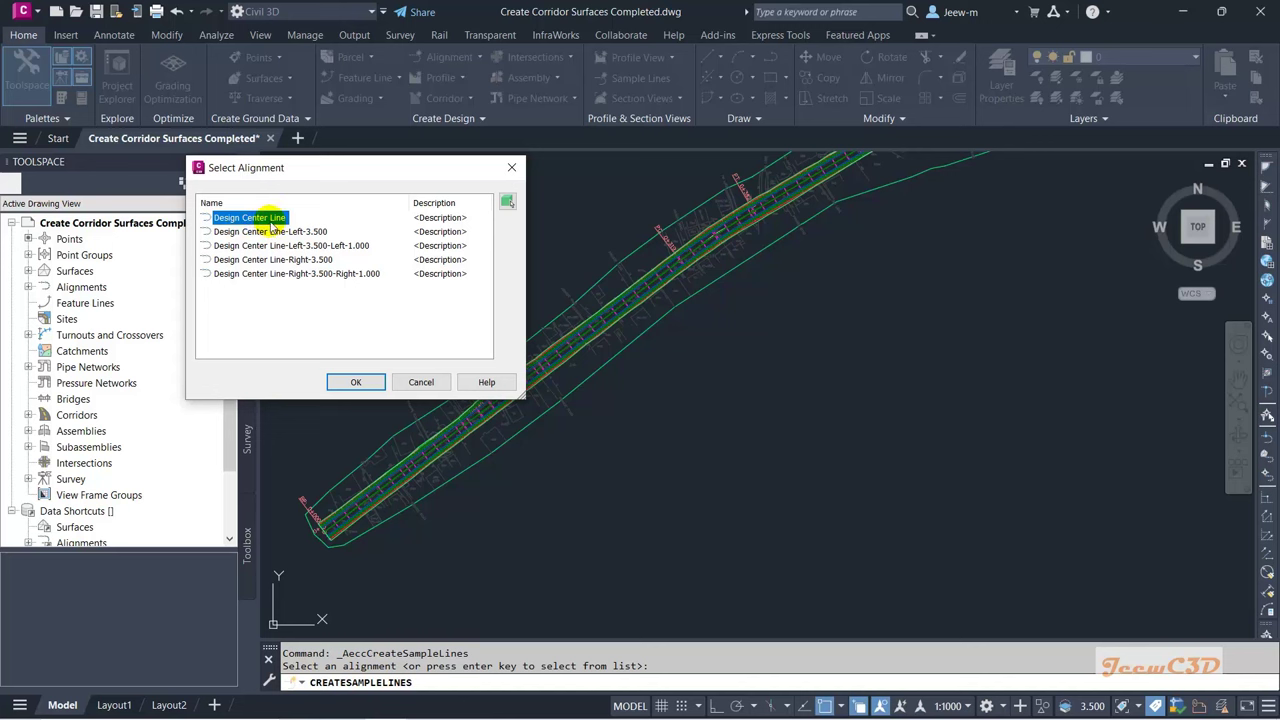
click(355, 382)
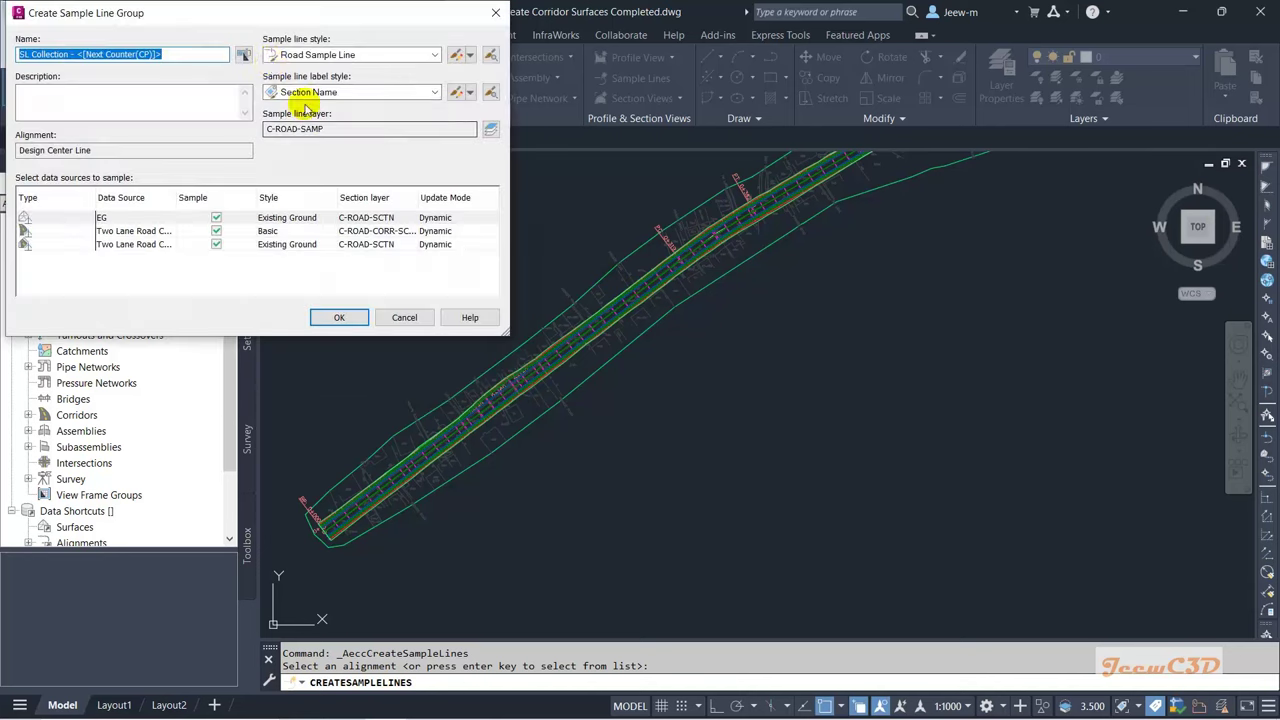
Step: Move and enlarge the Create Sample Line Group dialog and widen its Data Source column to examine the corridor and corridor surface entries
drag(263, 20, 706, 111)
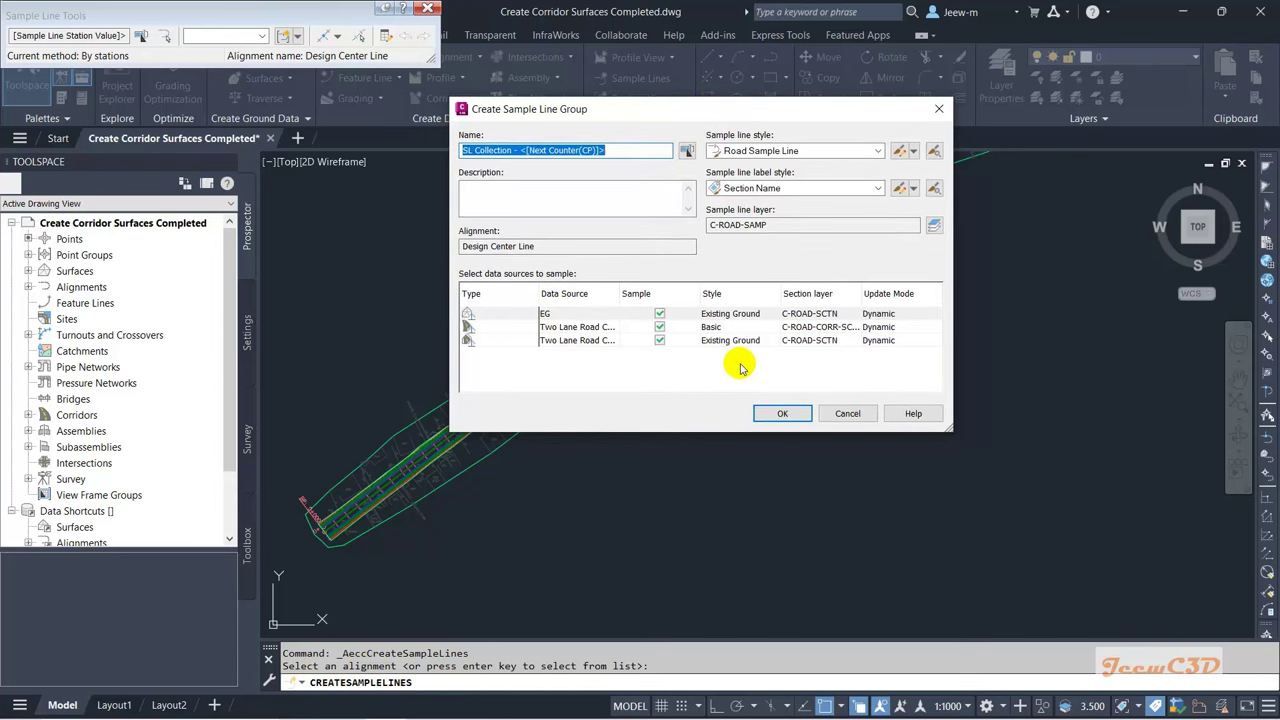
drag(955, 440, 1080, 495)
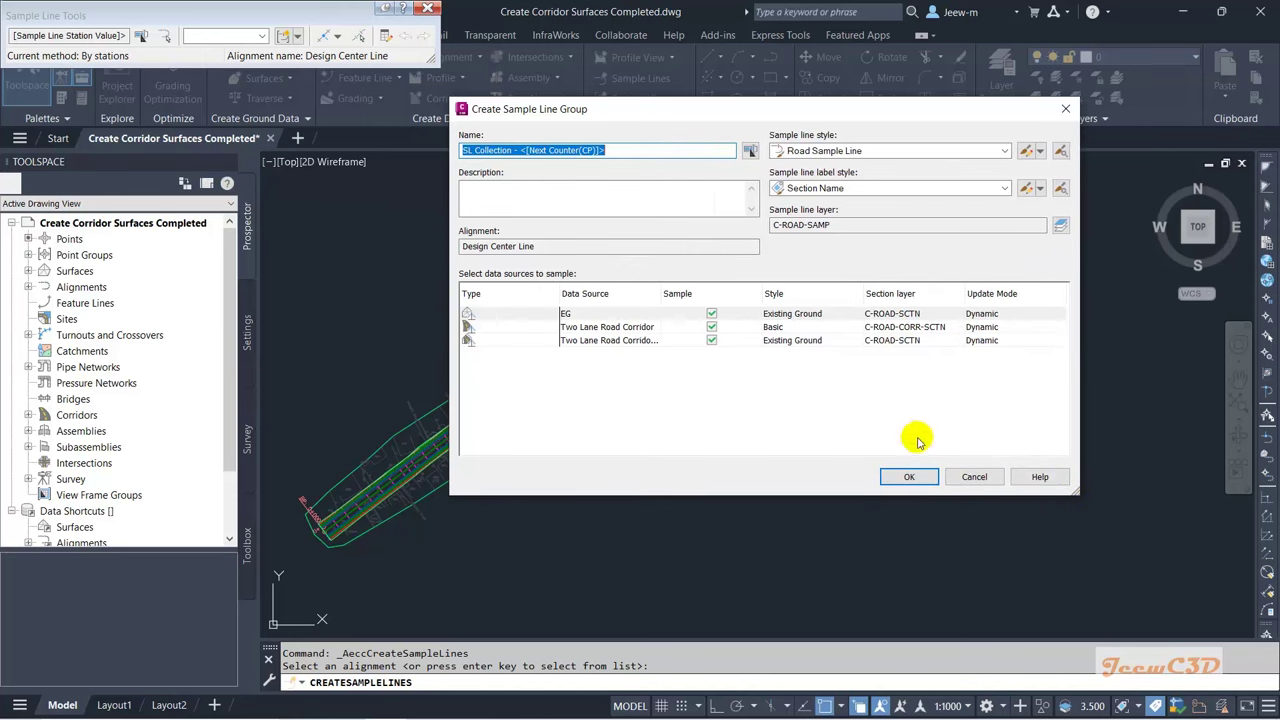
click(606, 330)
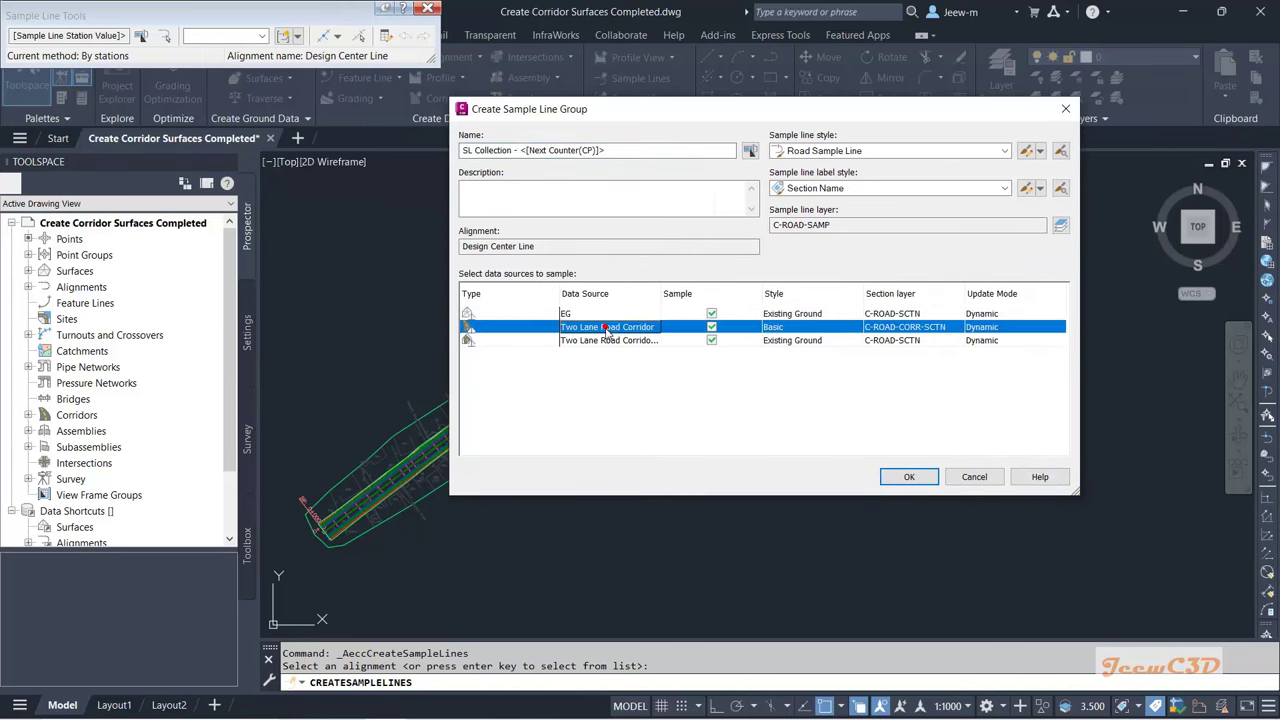
click(660, 293)
drag(669, 303, 702, 298)
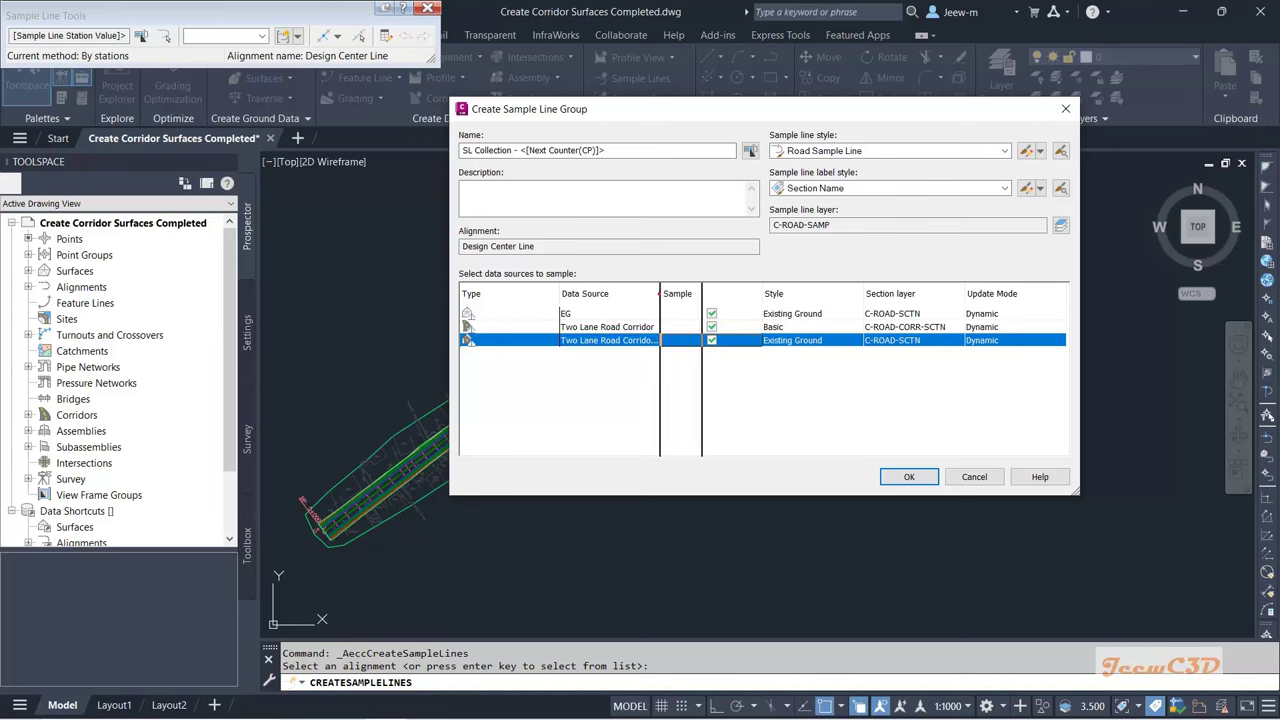
click(657, 329)
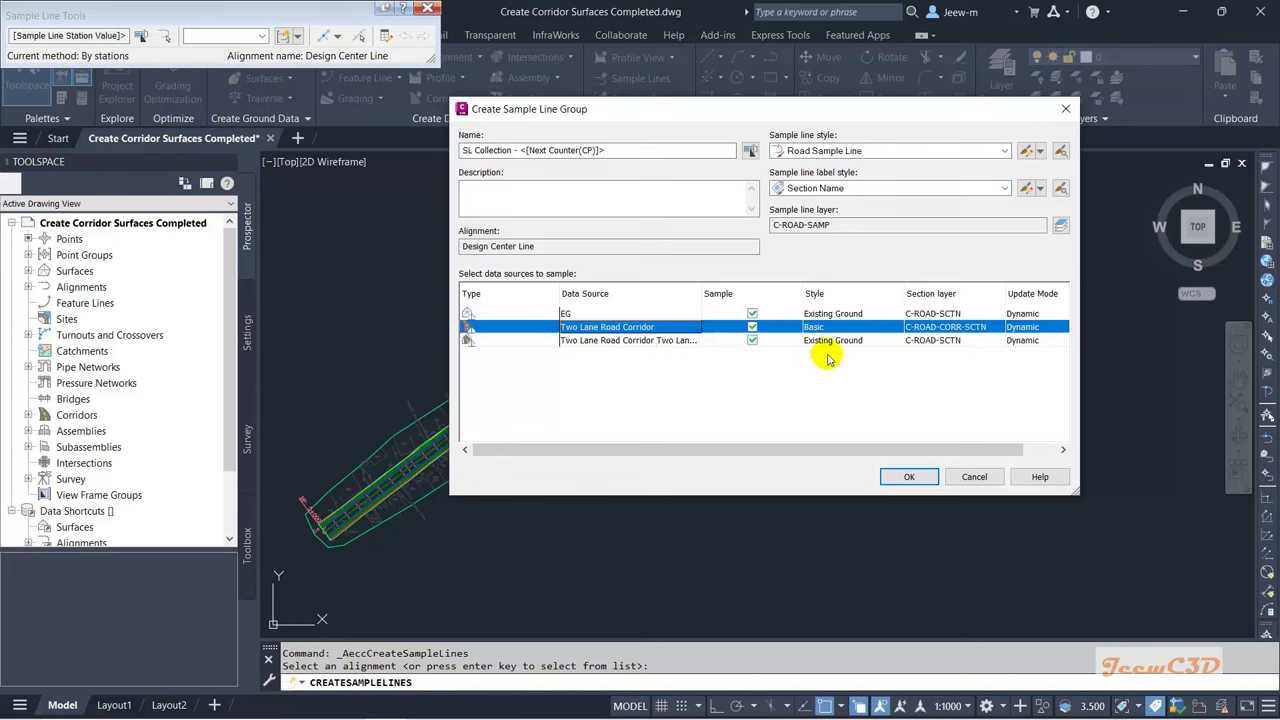
click(657, 345)
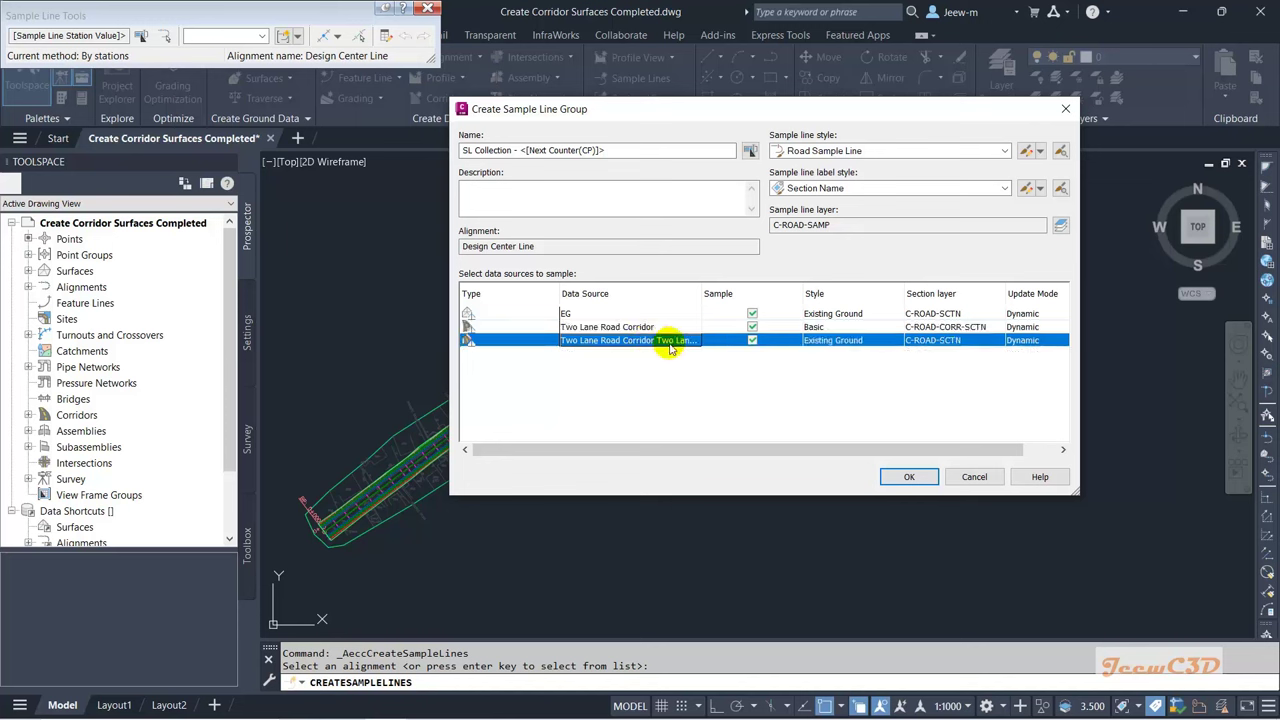
Step: Assign the Finished Ground section style to the Two Lane Road Corridor surface data source, and create the sample line group
click(818, 340)
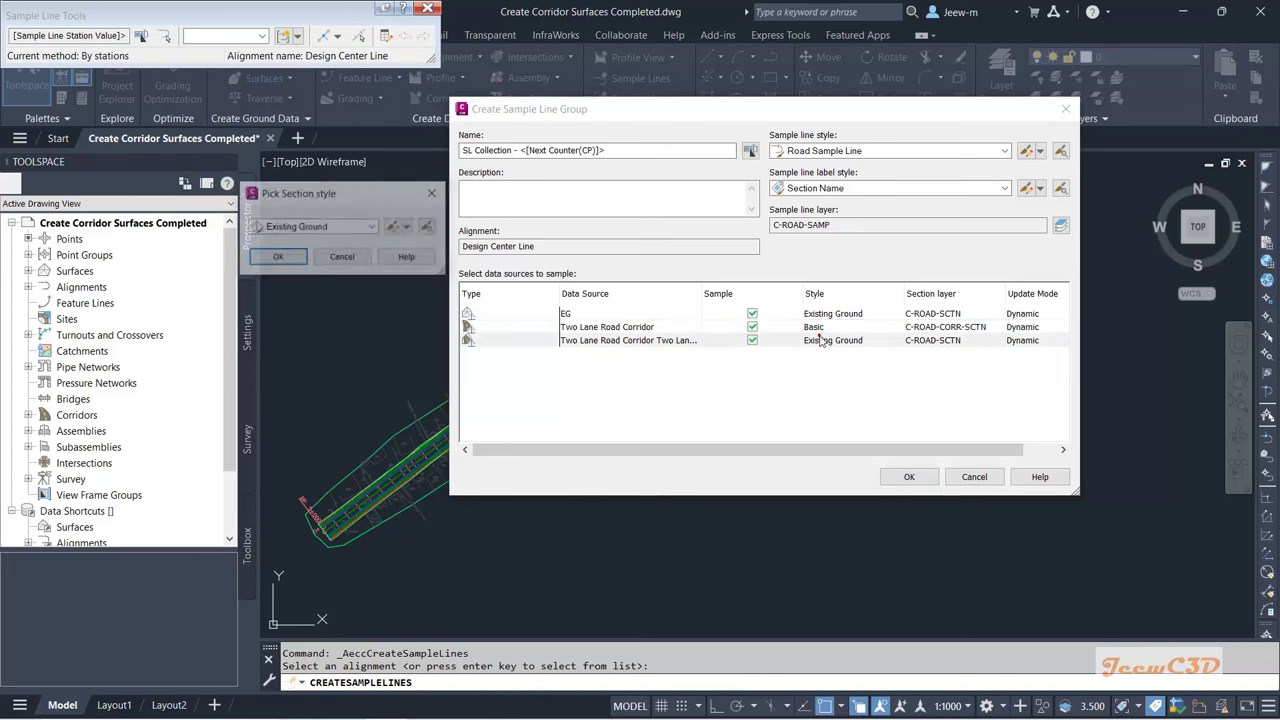
click(340, 226)
click(312, 256)
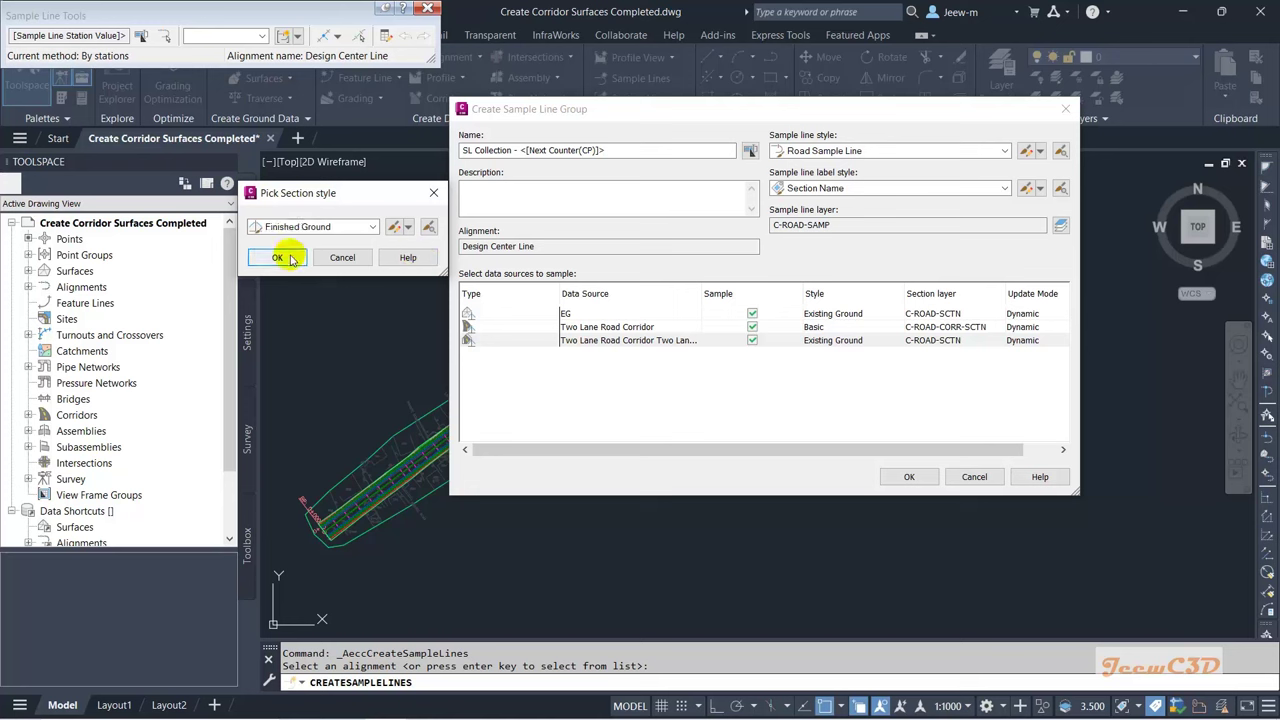
click(282, 255)
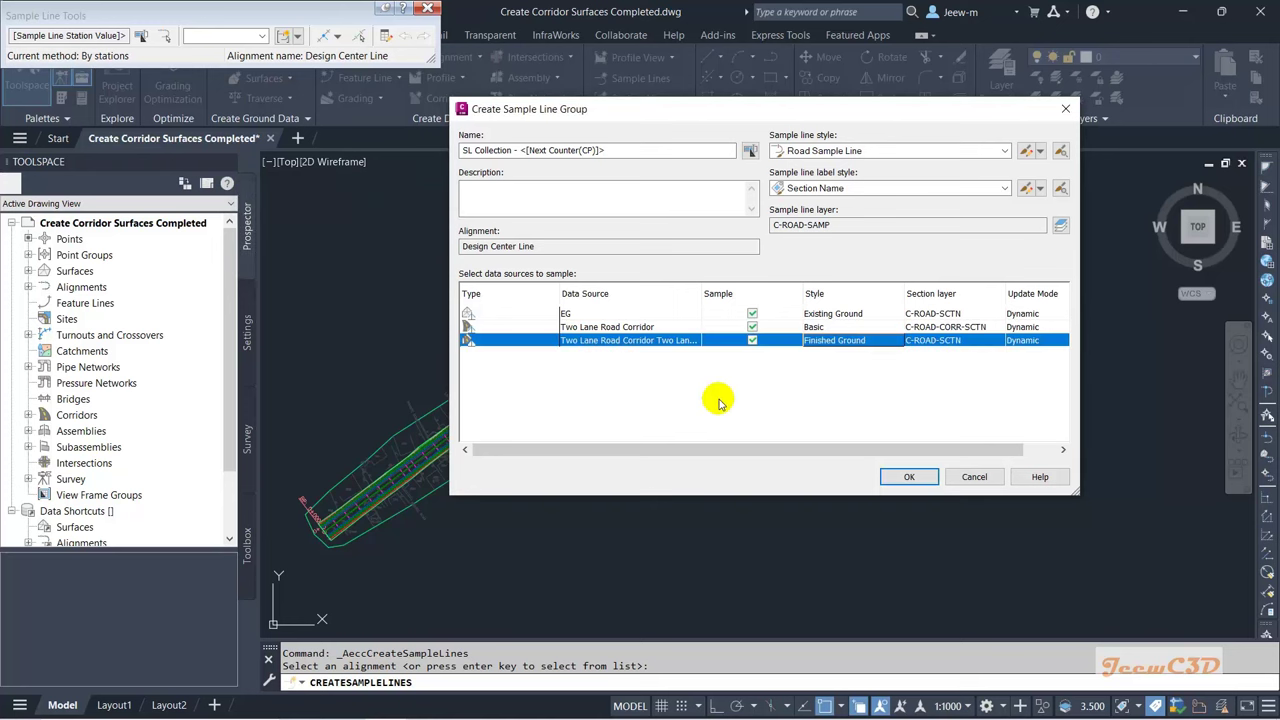
click(843, 327)
click(840, 314)
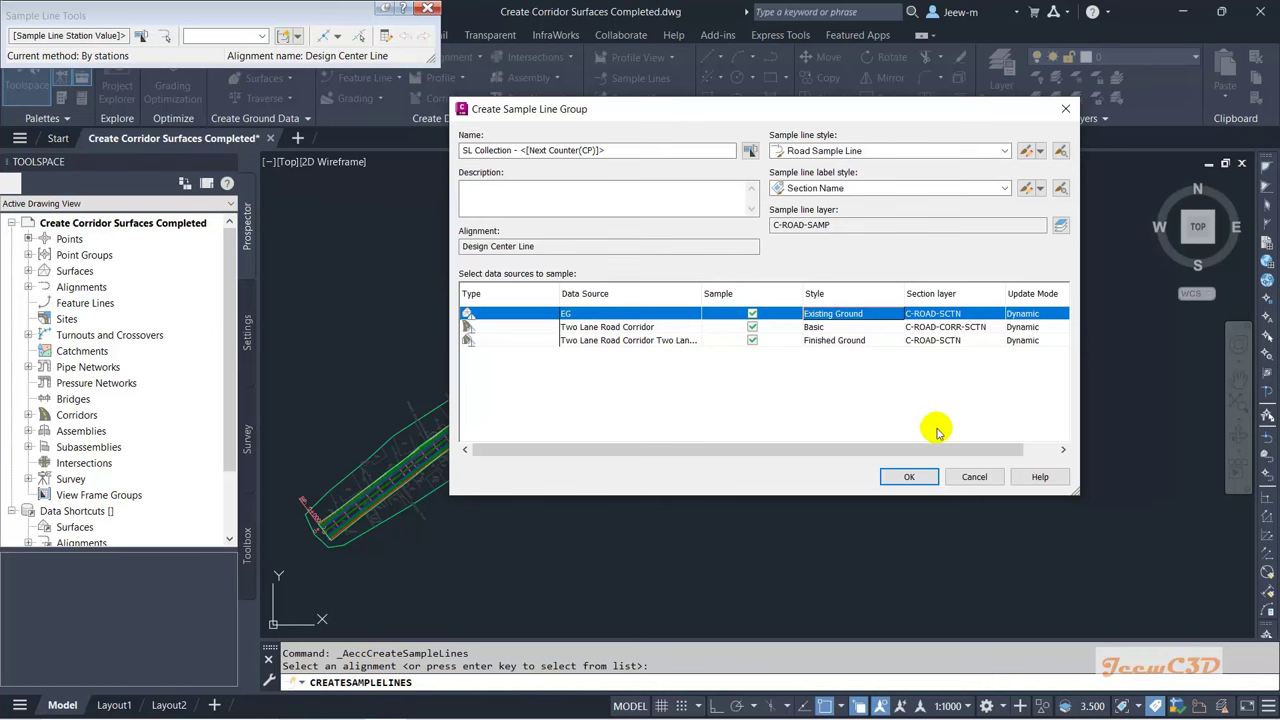
click(906, 477)
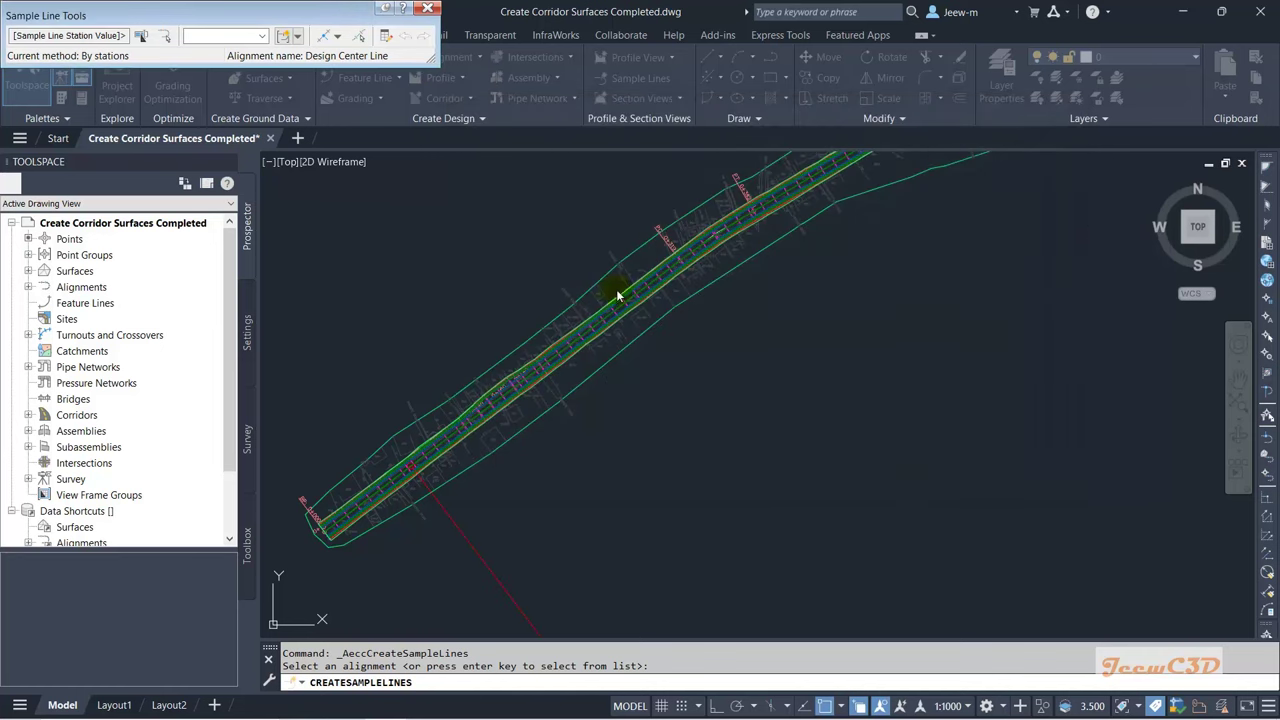
Step: Start creating sample lines by range of stations, and enlarge the settings dialog to show all its property groups
mouse_move(268, 22)
mouse_down()
mouse_move(408, 103)
mouse_move(667, 203)
mouse_up()
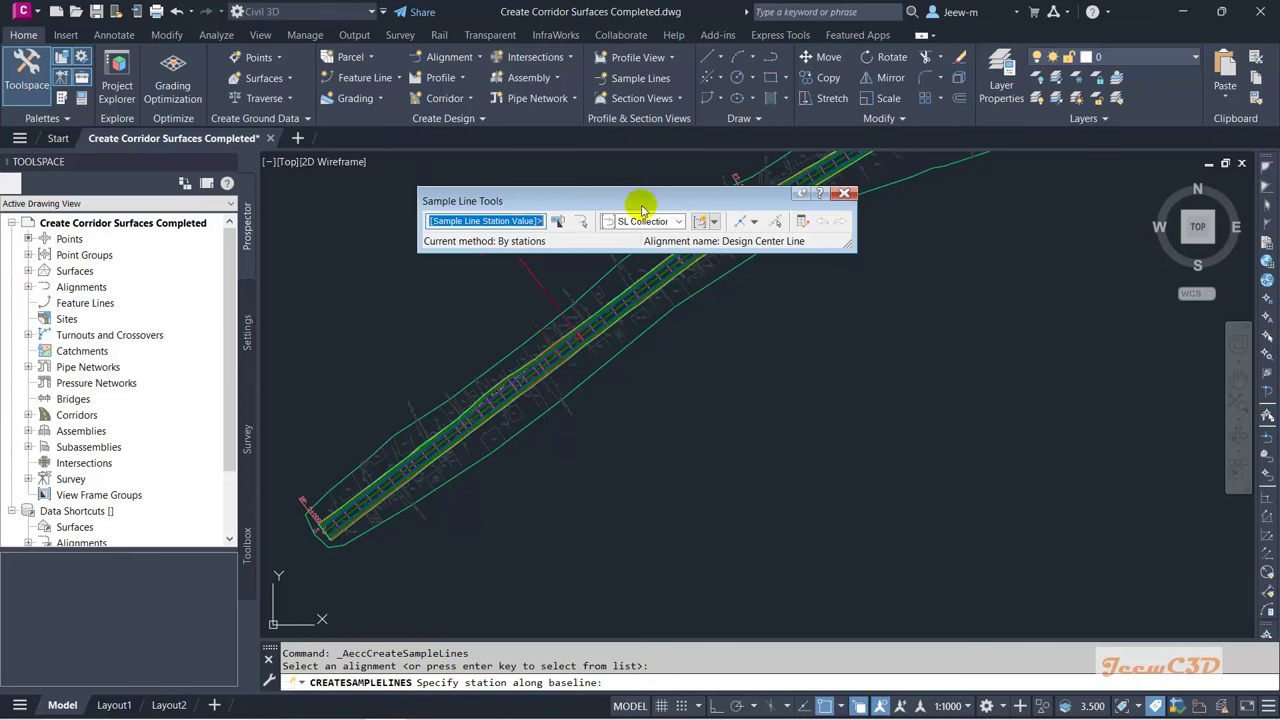
click(755, 222)
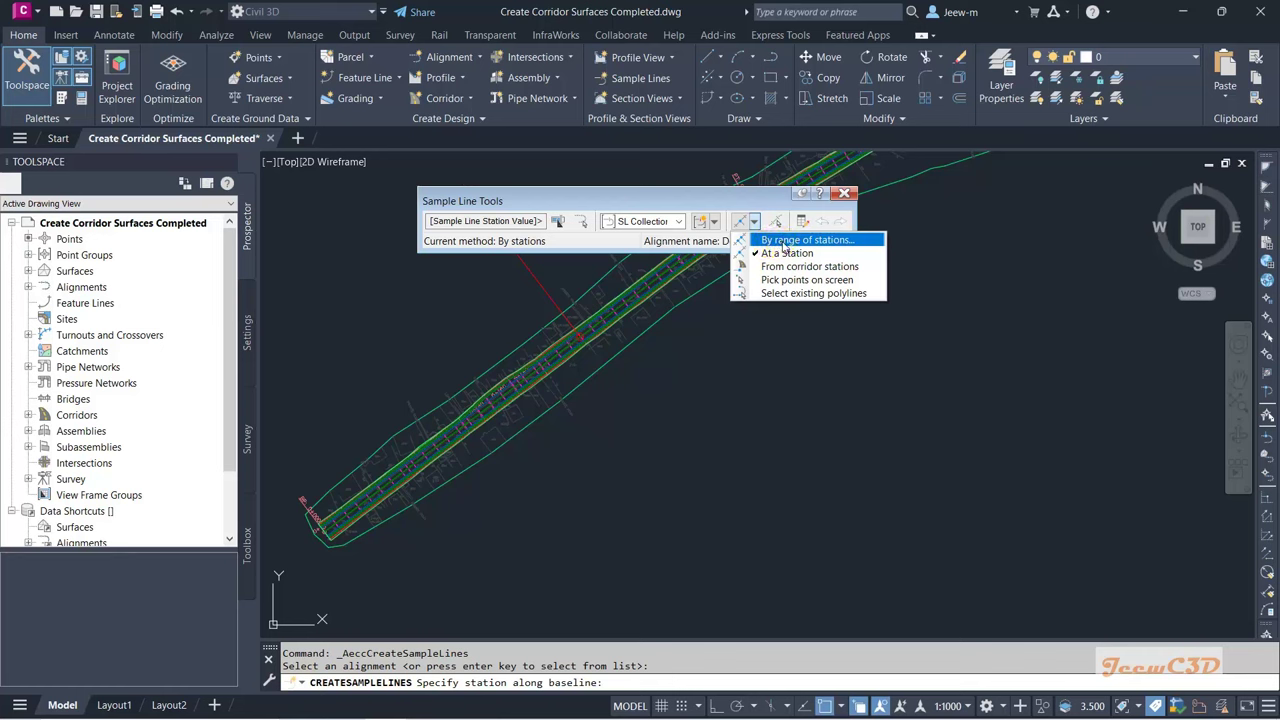
click(785, 243)
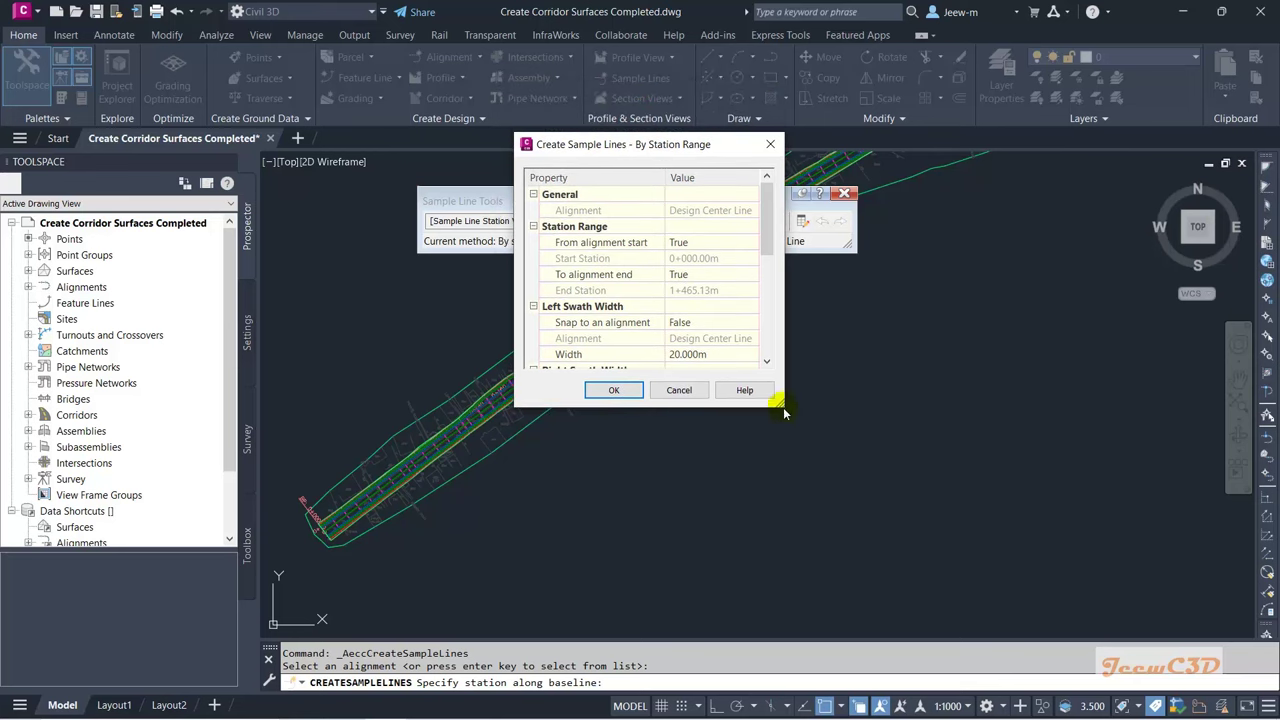
drag(788, 411, 936, 598)
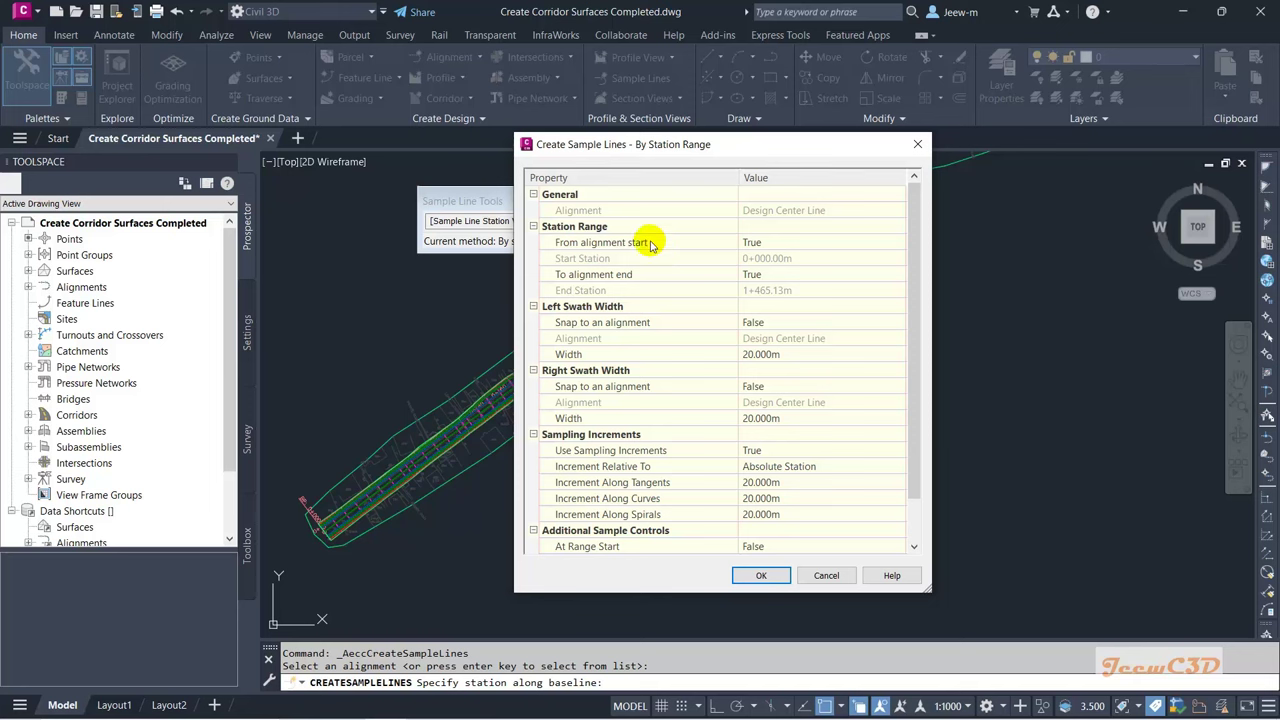
Step: Create sample lines from alignment start to end with 20 m swath widths and 20 m sampling increments, and close Sample Line Tools
click(587, 243)
click(604, 274)
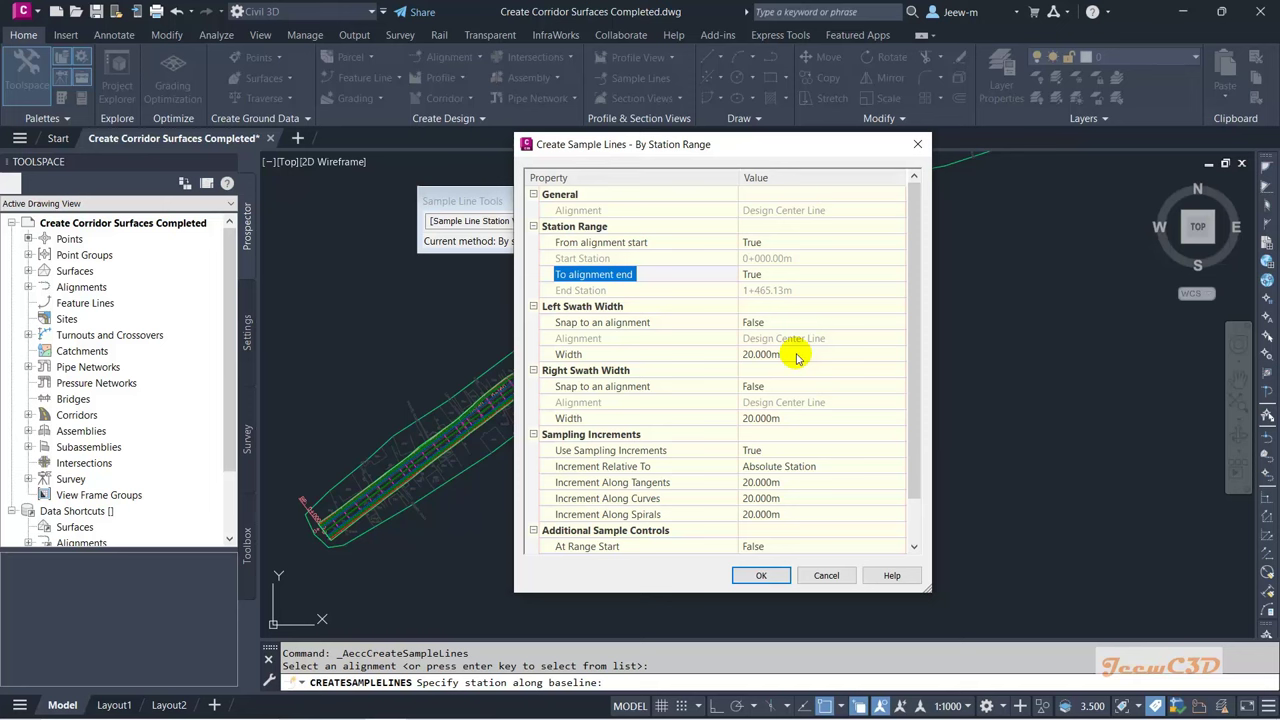
click(815, 420)
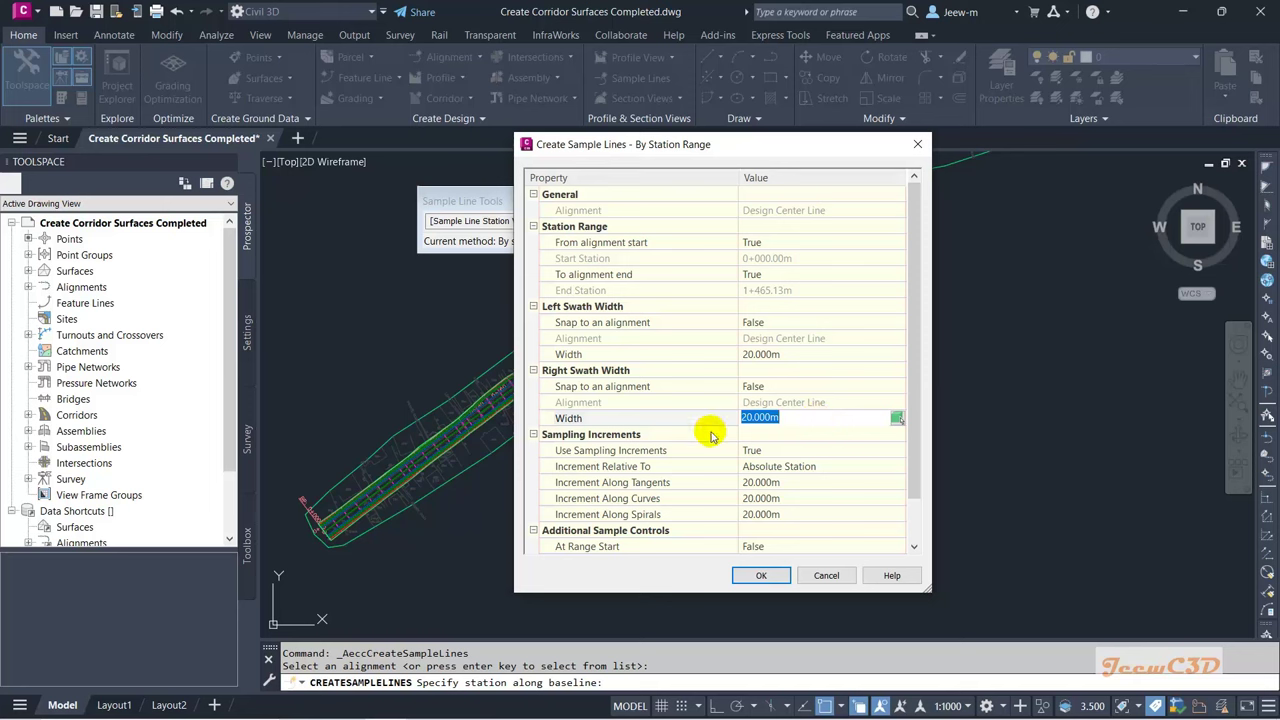
click(688, 485)
click(757, 482)
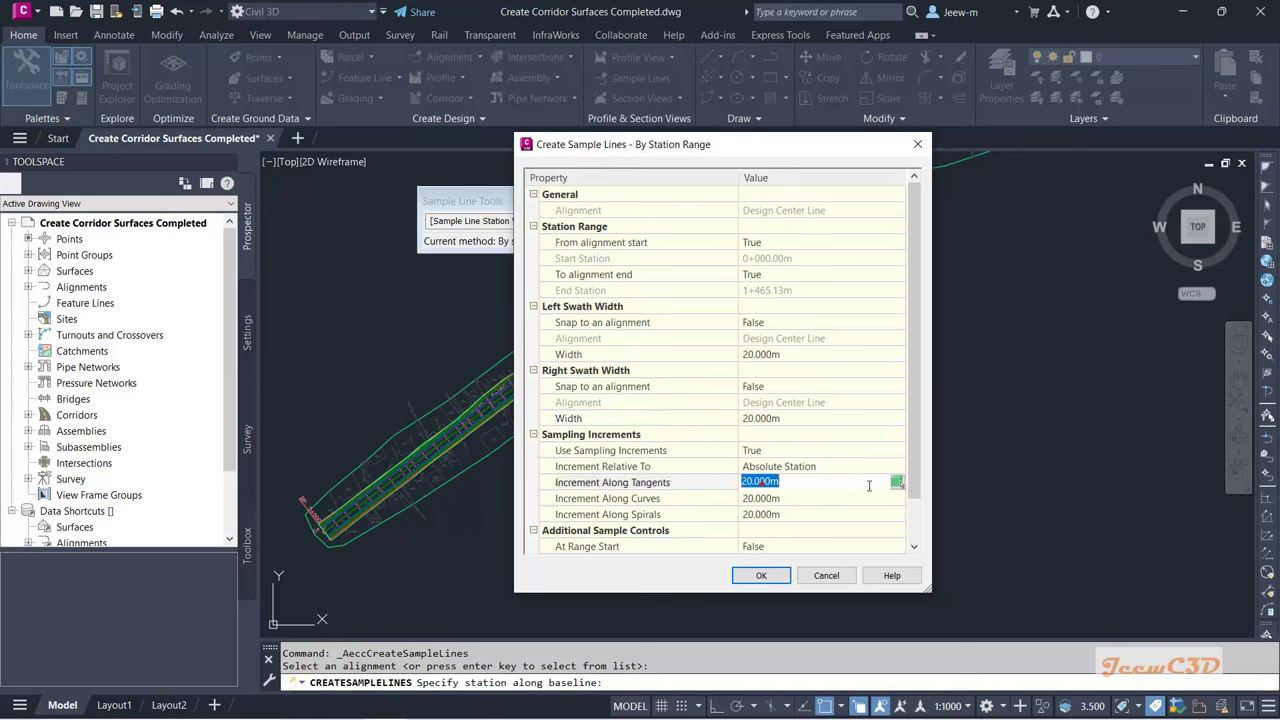
scroll(925, 451, down, 1)
scroll(925, 455, down, 2)
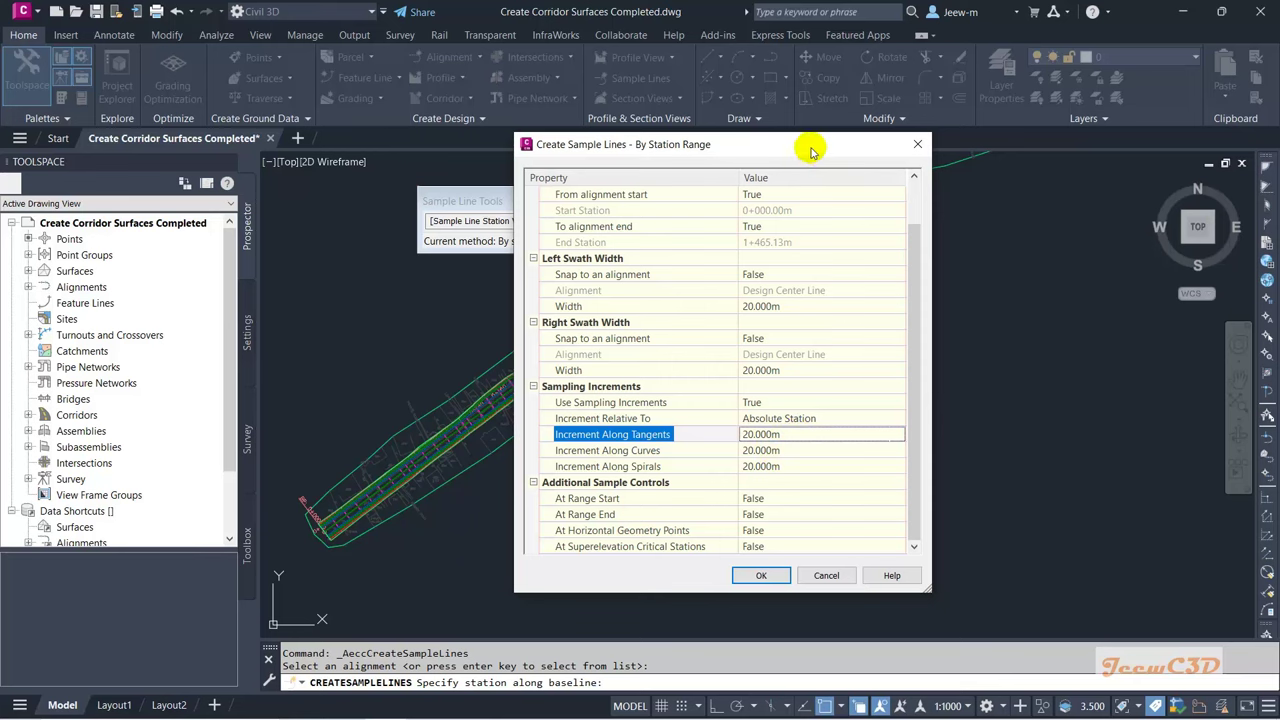
drag(808, 148, 806, 88)
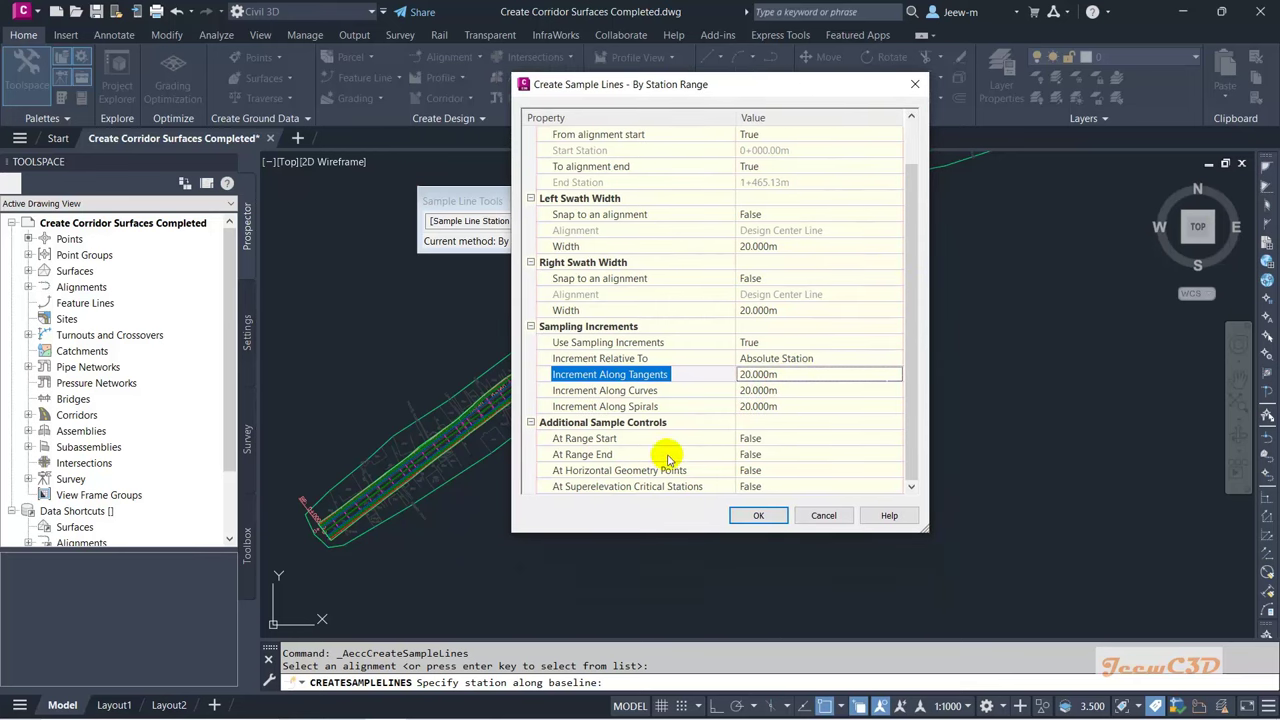
click(622, 440)
click(627, 455)
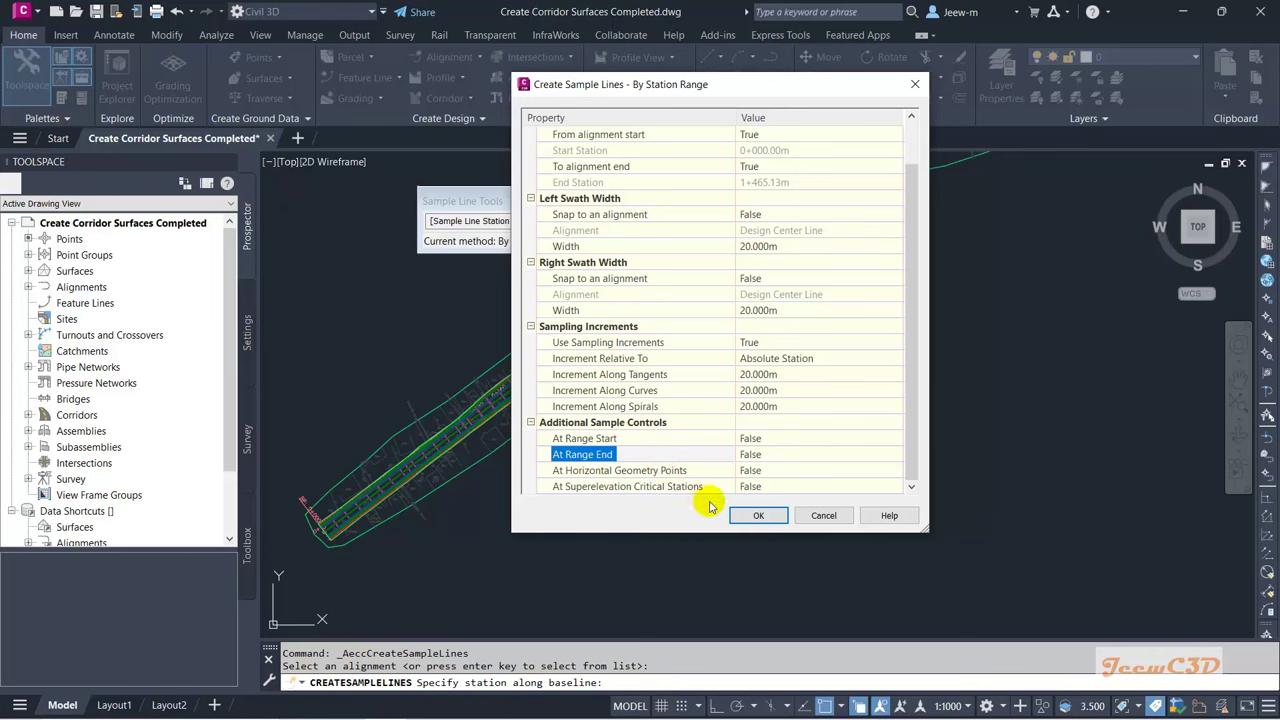
click(757, 516)
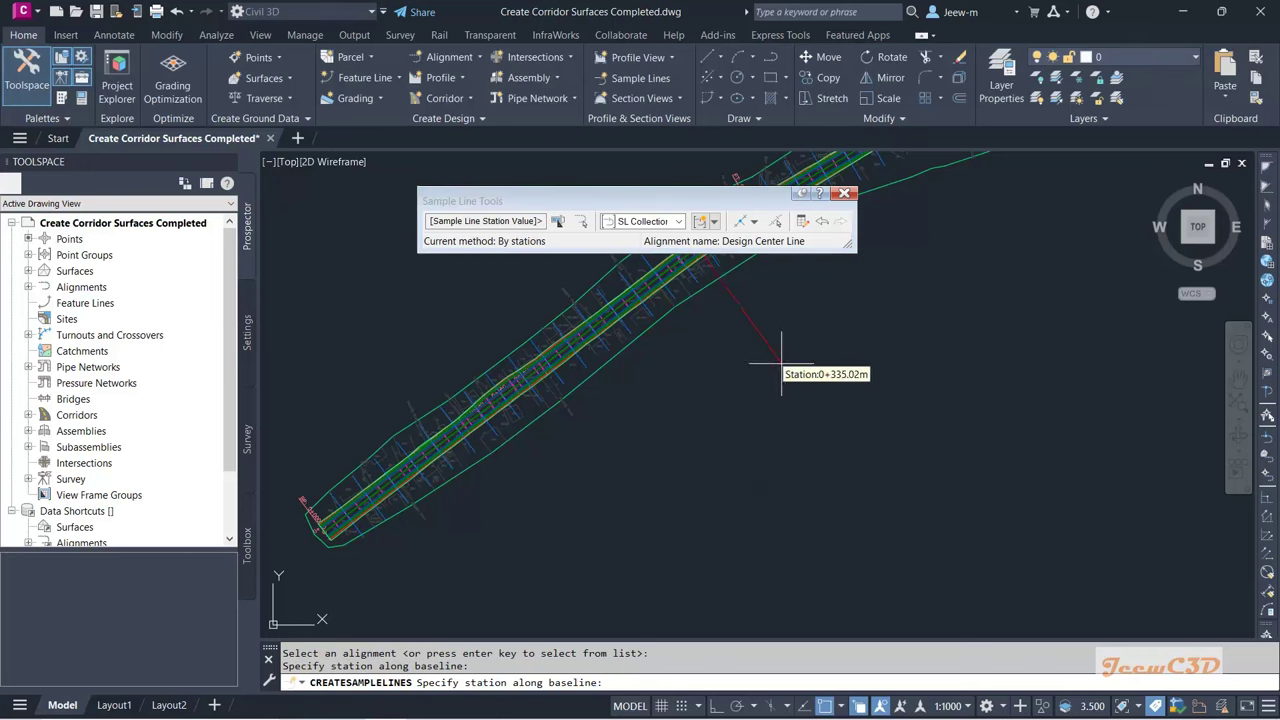
click(846, 194)
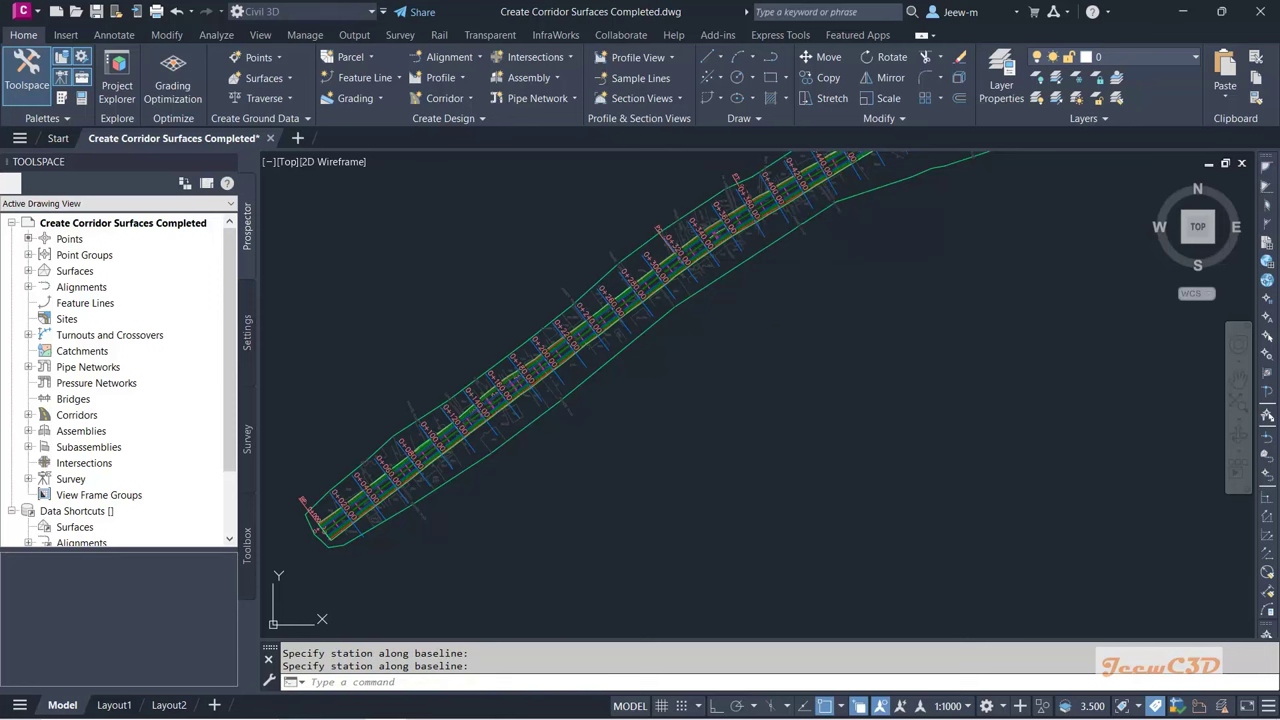
Step: Examine the sample lines and their station labels along the whole corridor, from the start point to the far end
scroll(795, 398, down, 3)
scroll(790, 392, up, 2)
scroll(591, 480, up, 3)
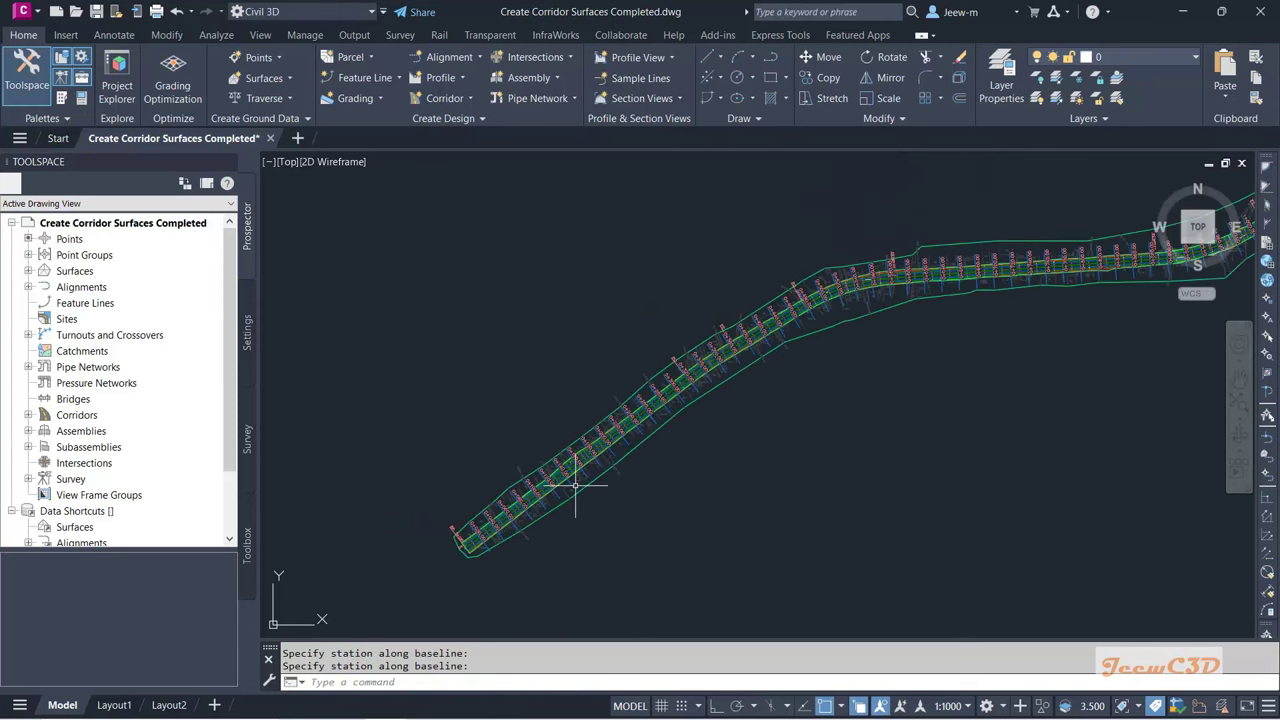
scroll(500, 509, up, 3)
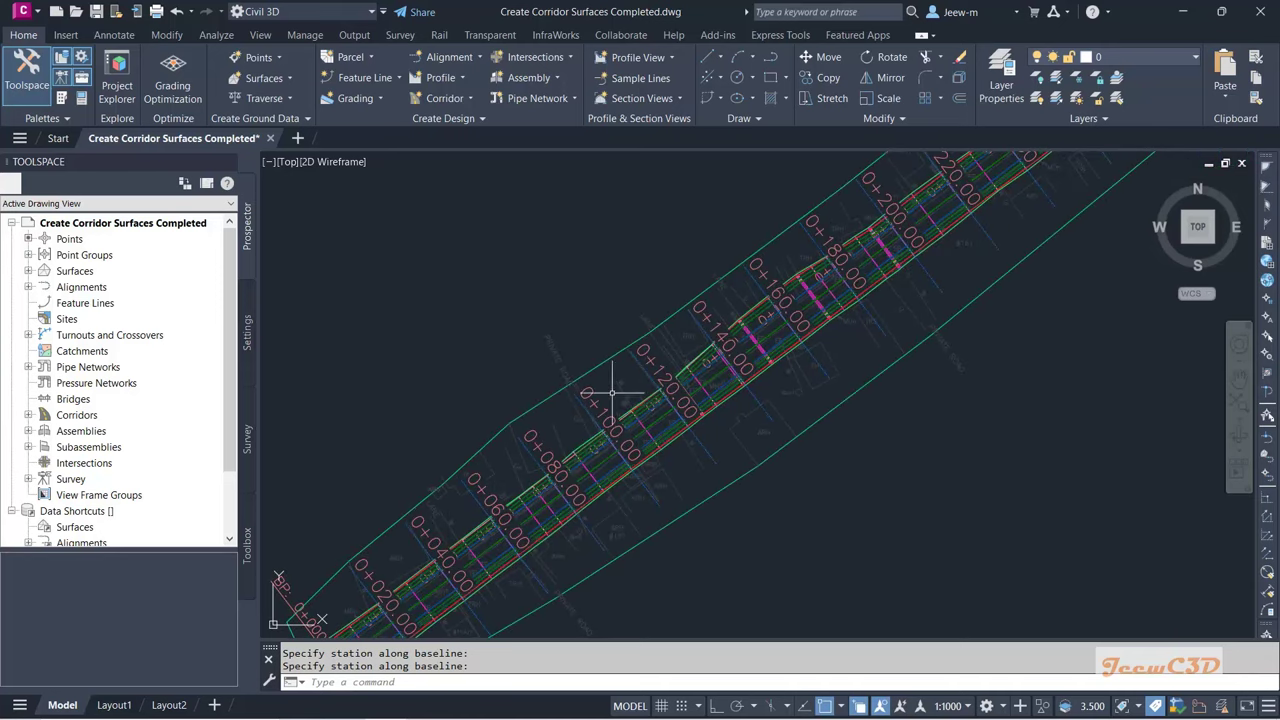
scroll(645, 410, down, 3)
scroll(514, 509, up, 3)
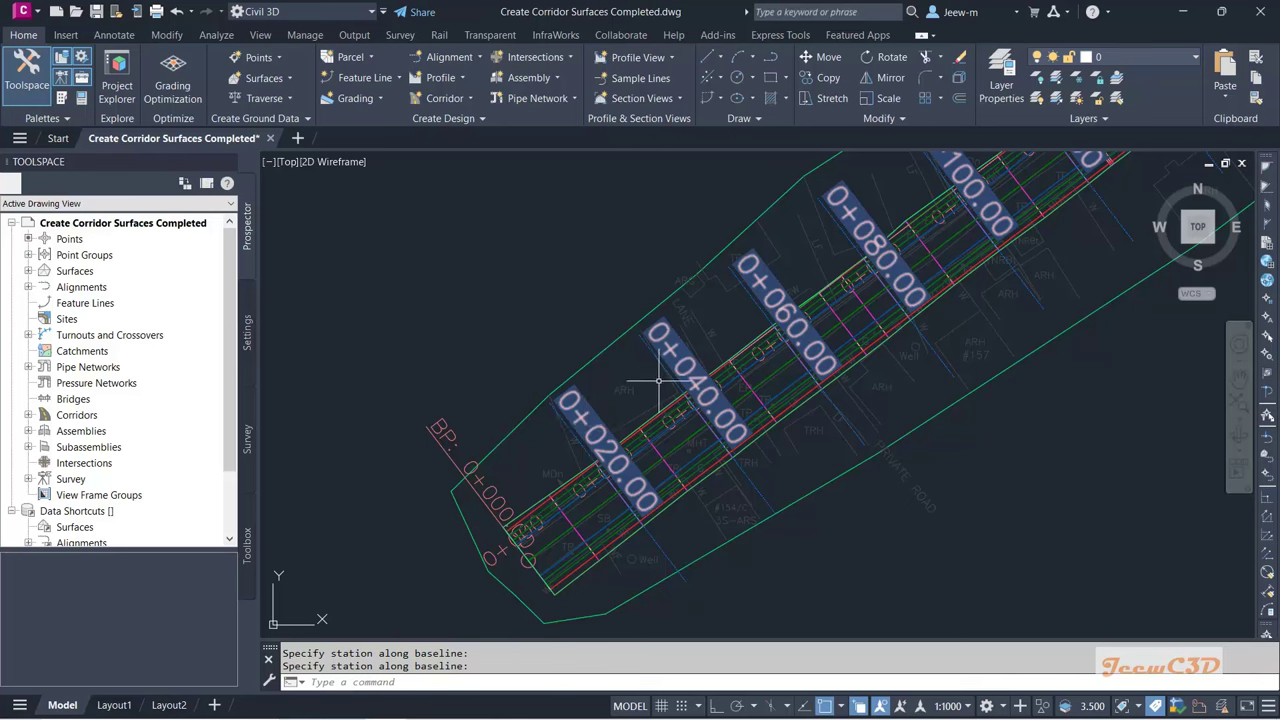
scroll(659, 381, down, 6)
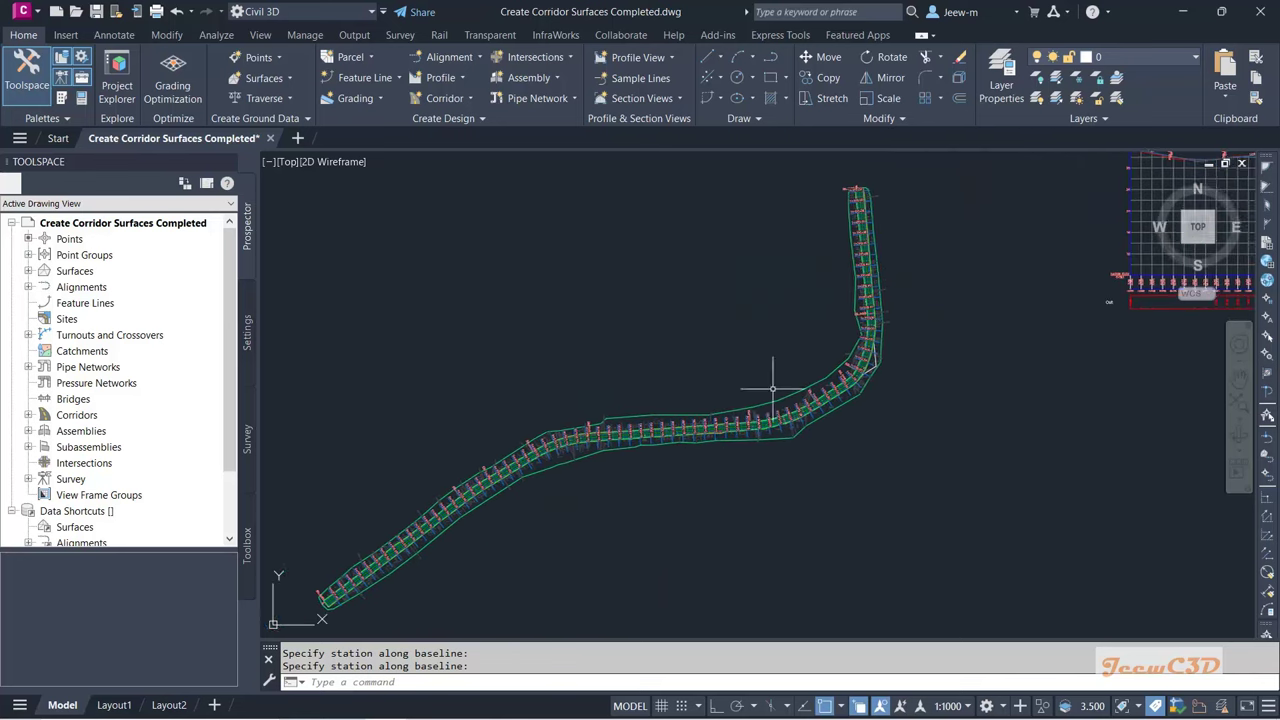
scroll(789, 286, up, 3)
scroll(770, 340, down, 3)
middle_drag(757, 357, 745, 308)
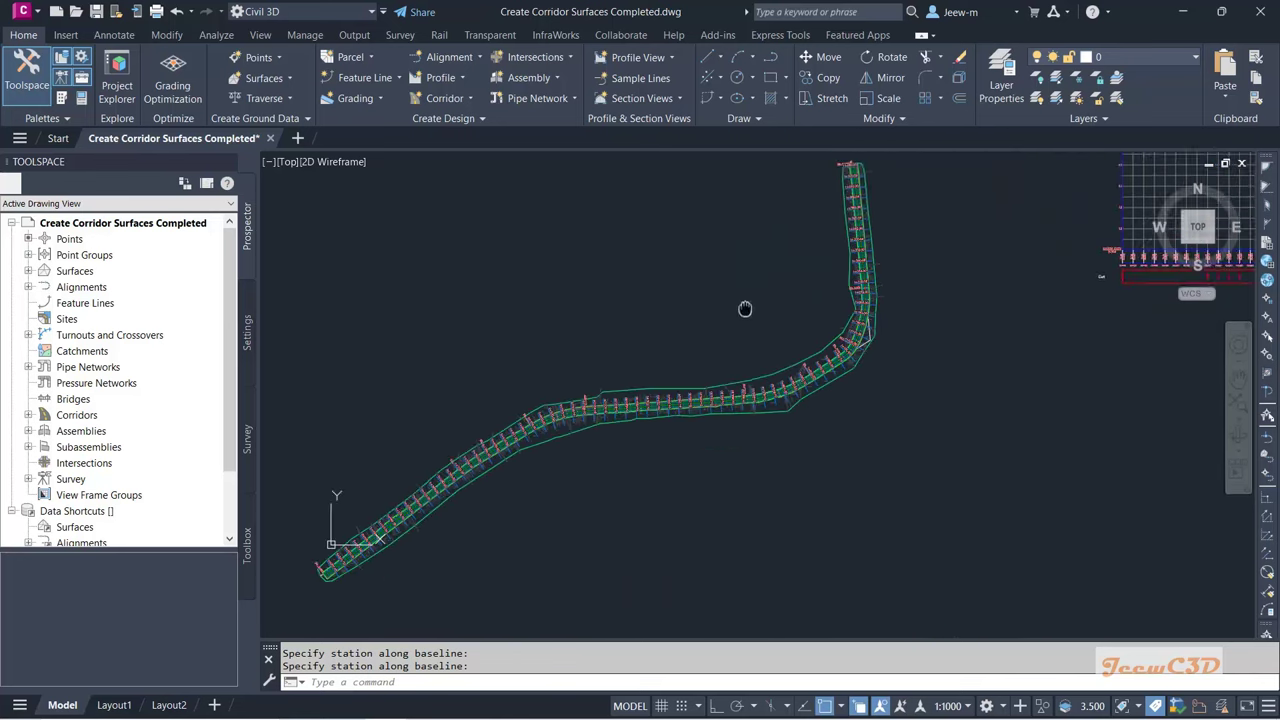
Step: Remove the Section Name label entry from the sample line group's labels near station 0+840
scroll(740, 335, up, 10)
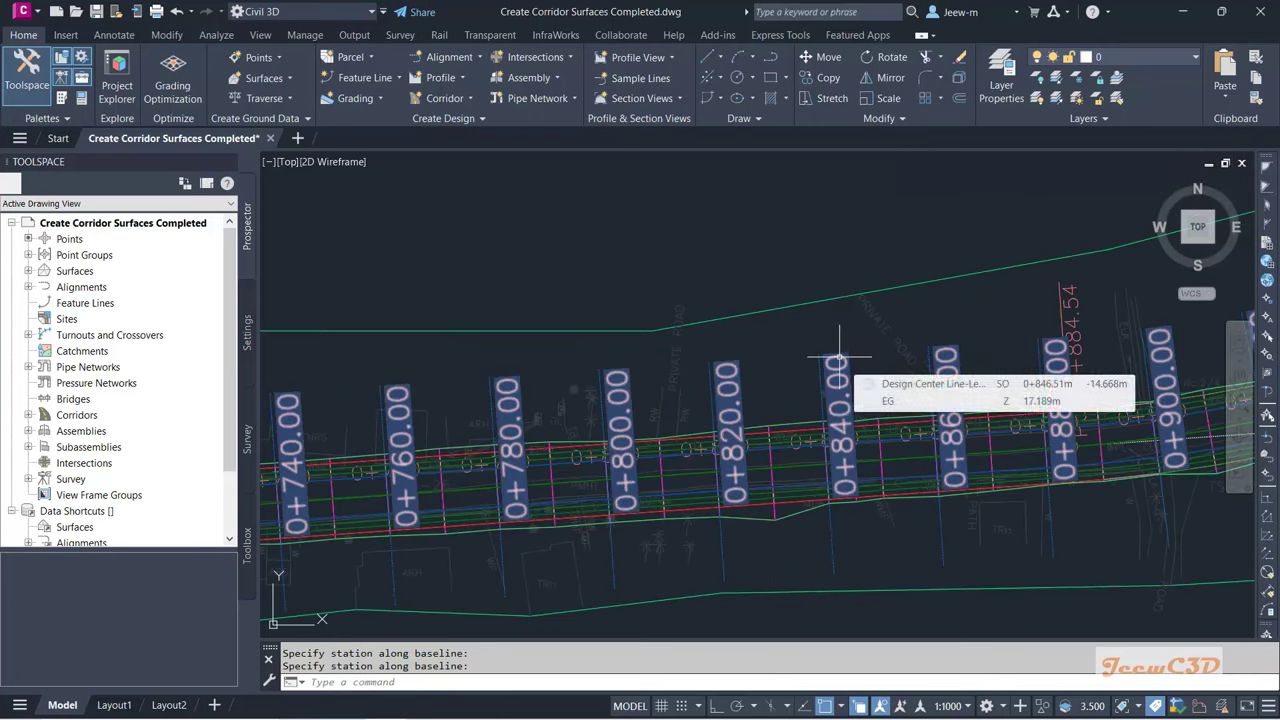
click(840, 357)
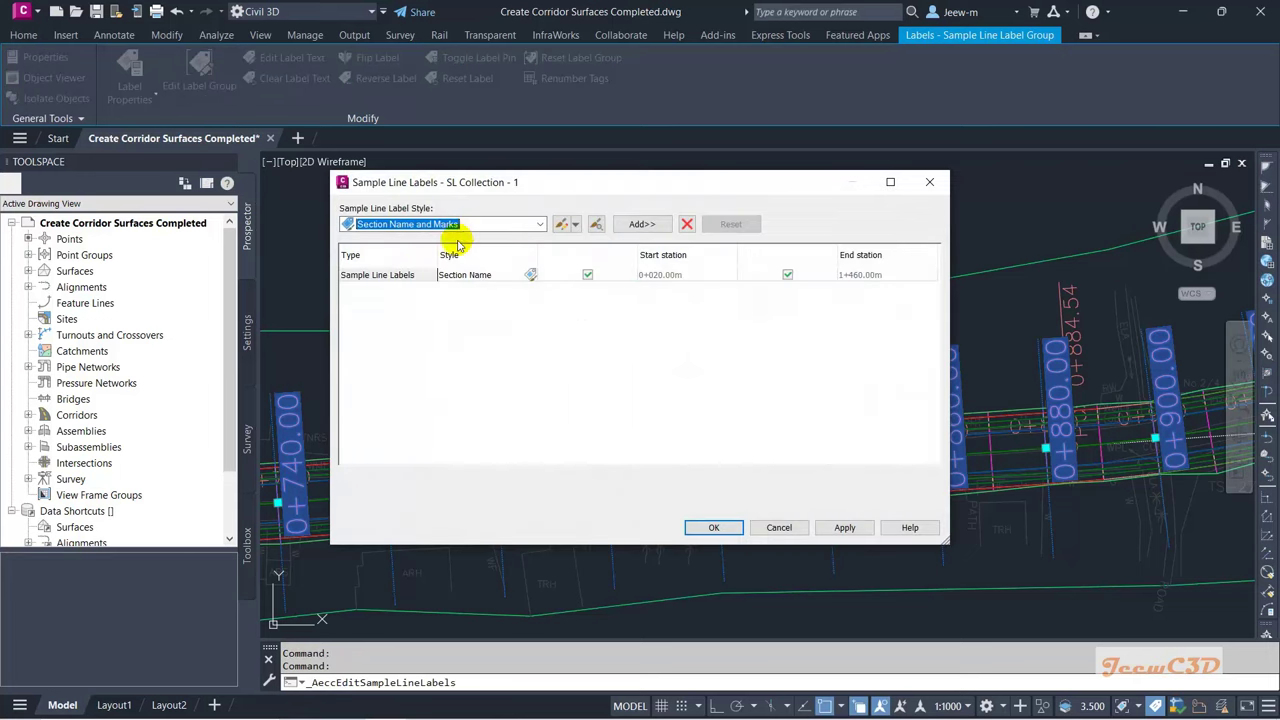
click(435, 275)
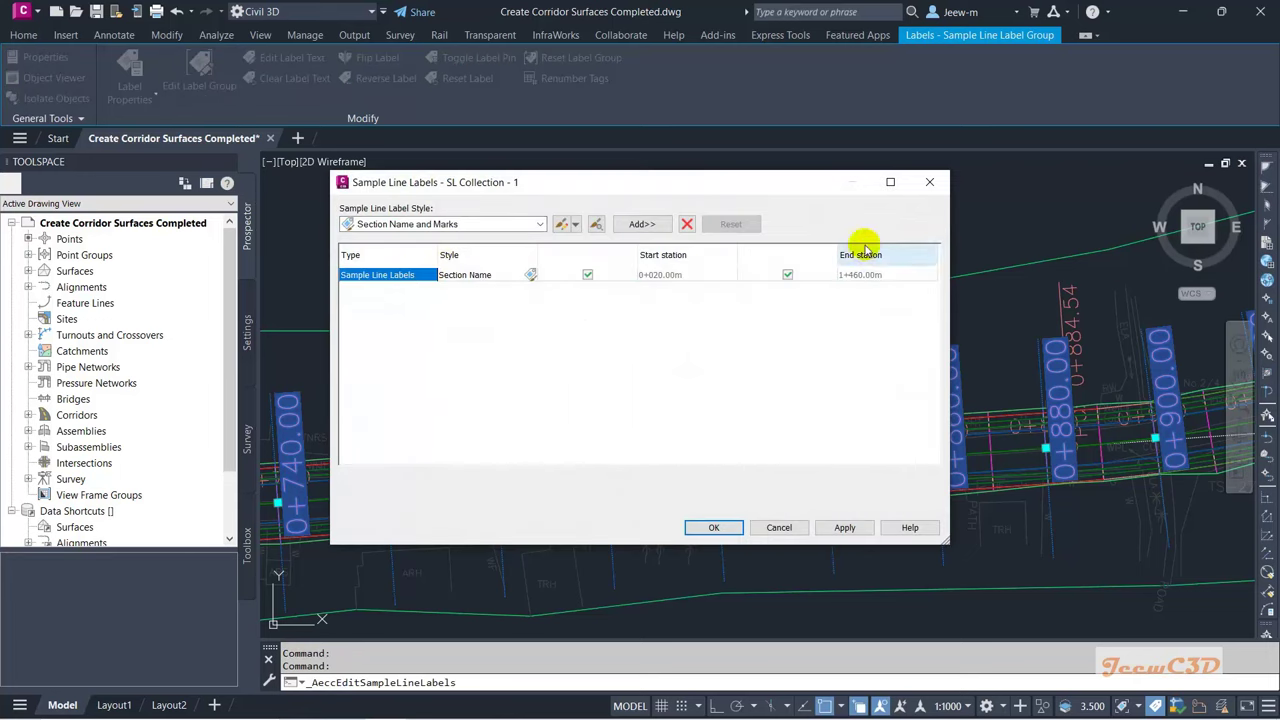
click(688, 225)
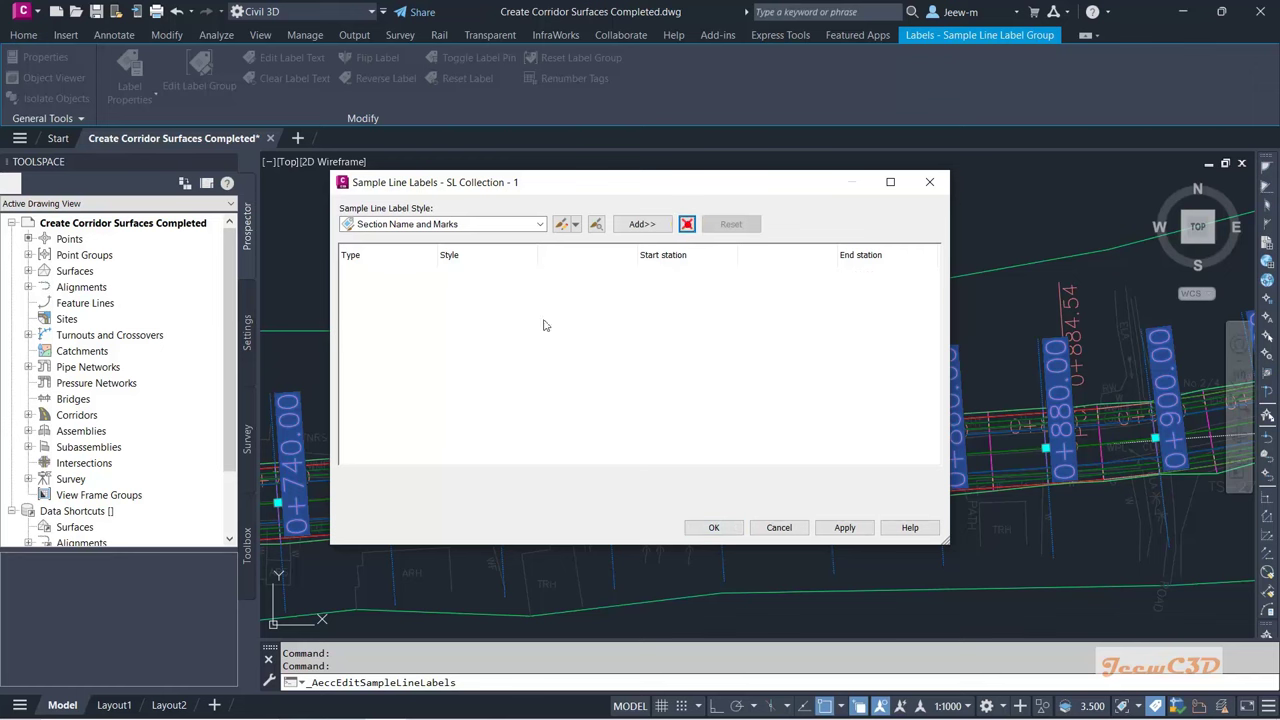
click(713, 527)
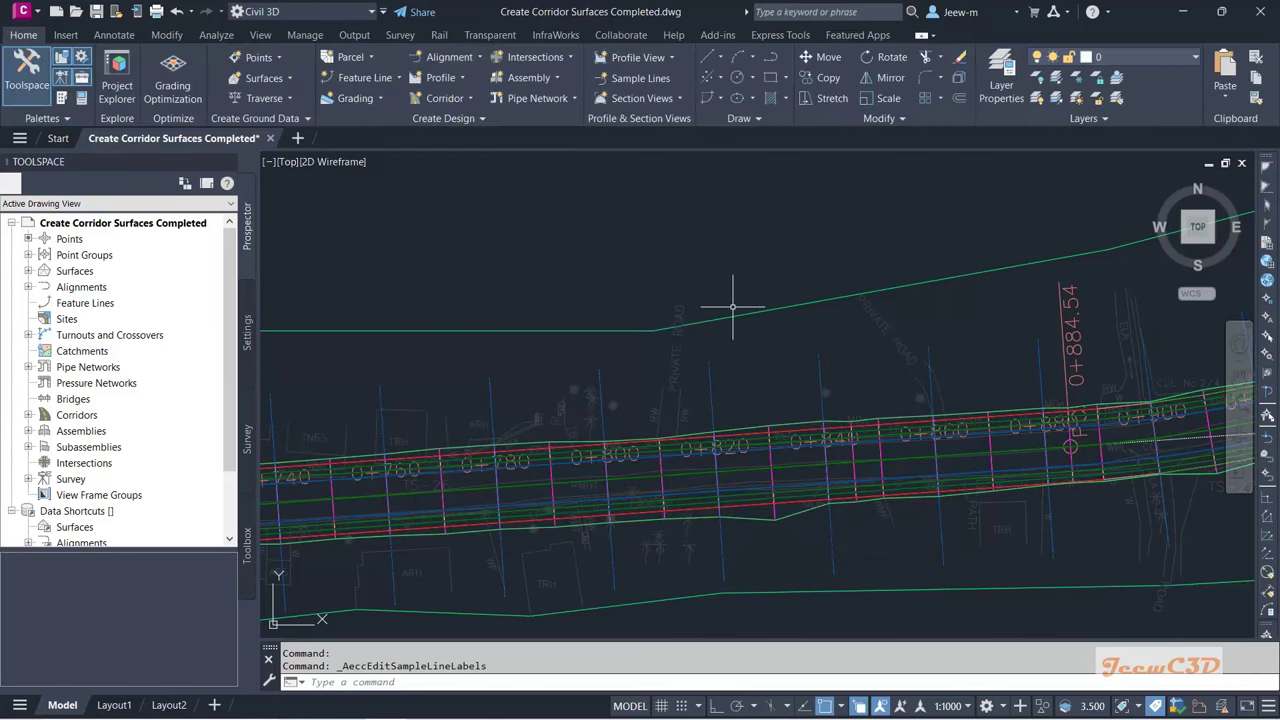
Step: Examine the unlabelled sample lines along the corridor, including the one at station 0+660 and those between 0+120 and 0+180
scroll(738, 343, down, 4)
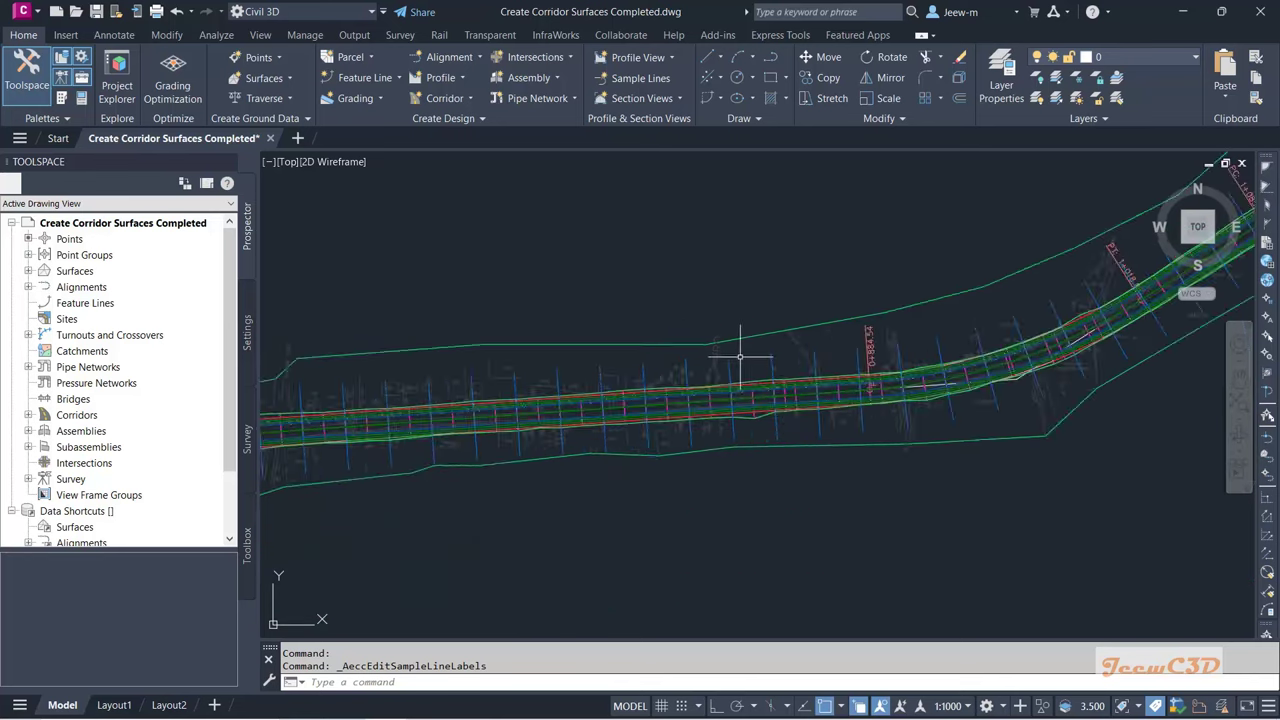
scroll(539, 442, up, 3)
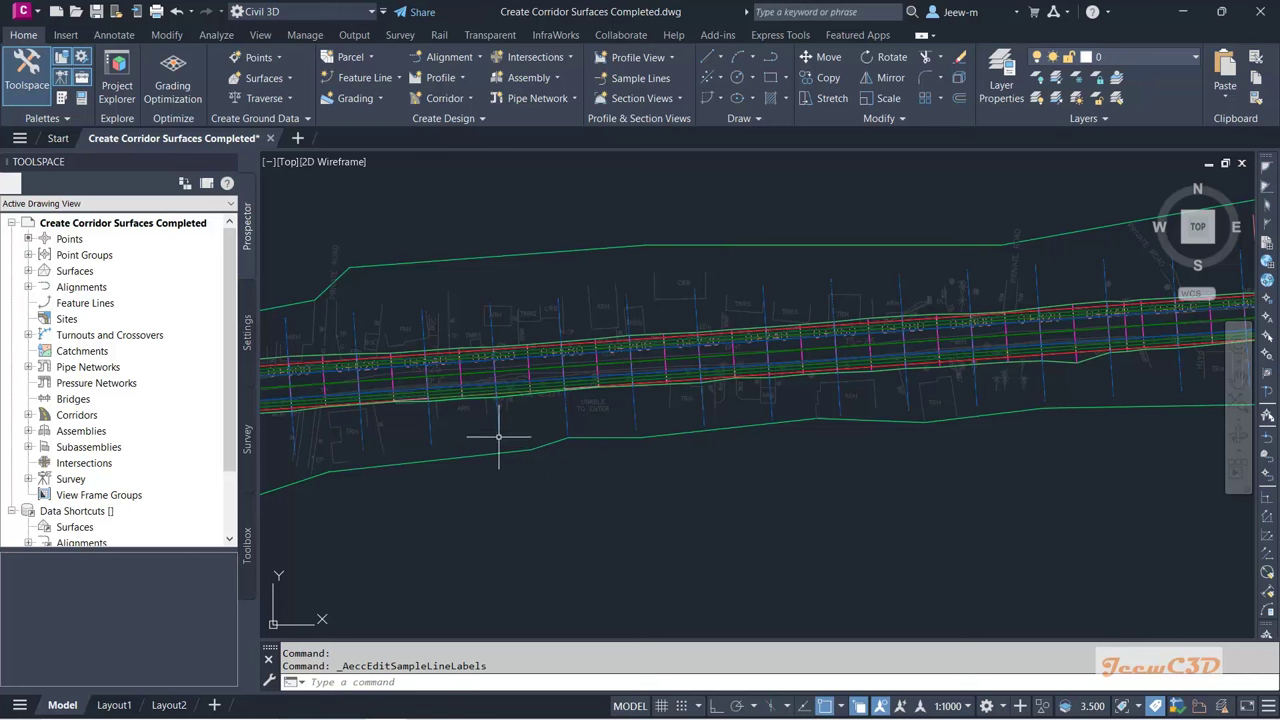
click(499, 430)
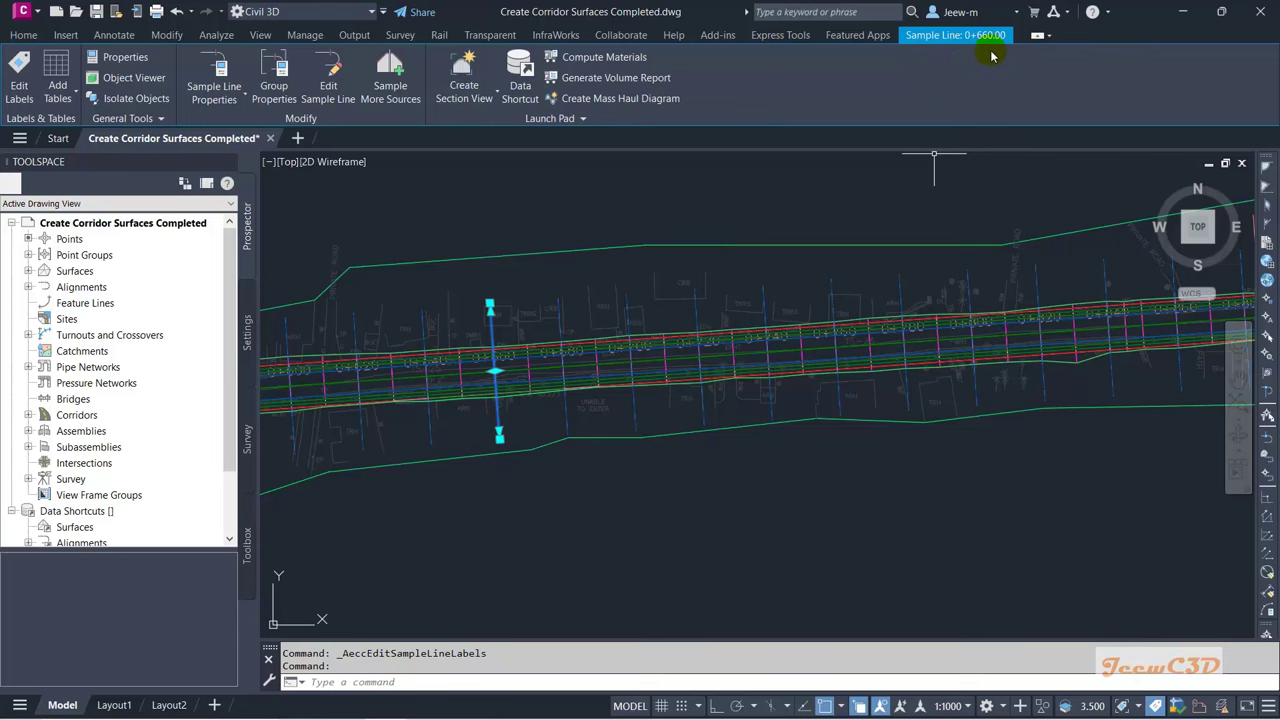
key(Escape)
scroll(586, 414, down, 6)
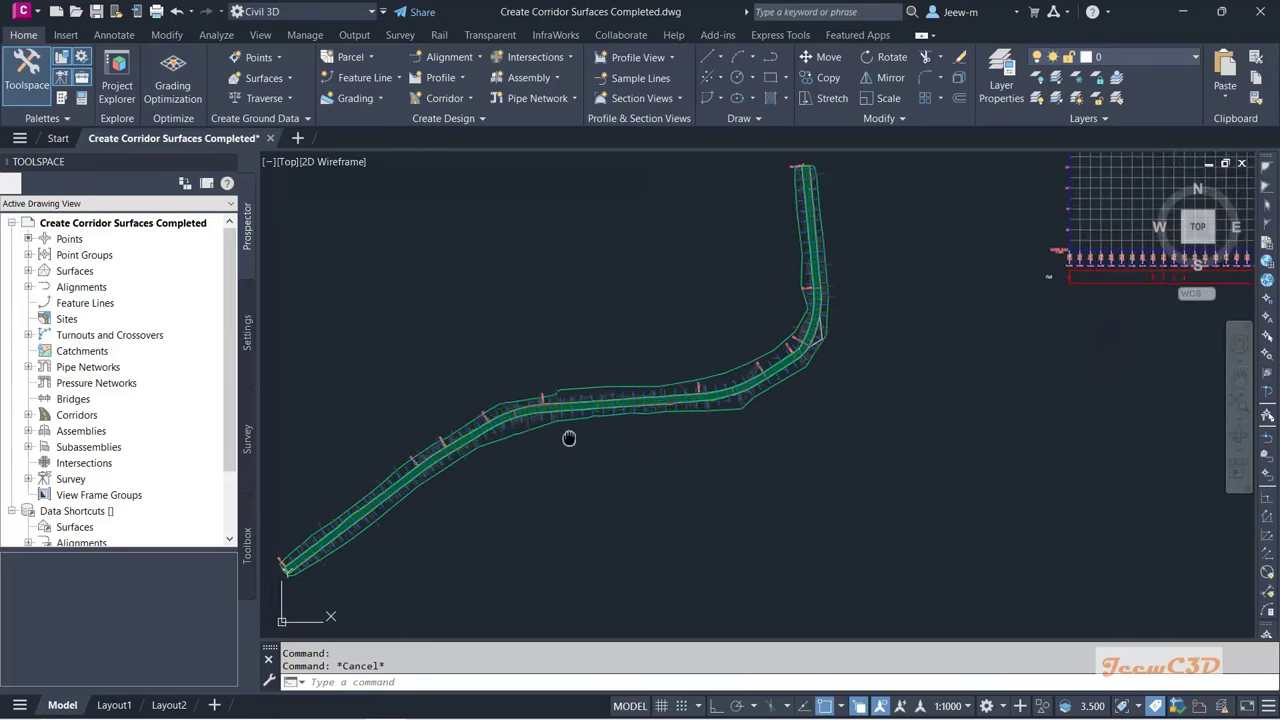
scroll(569, 438, up, 5)
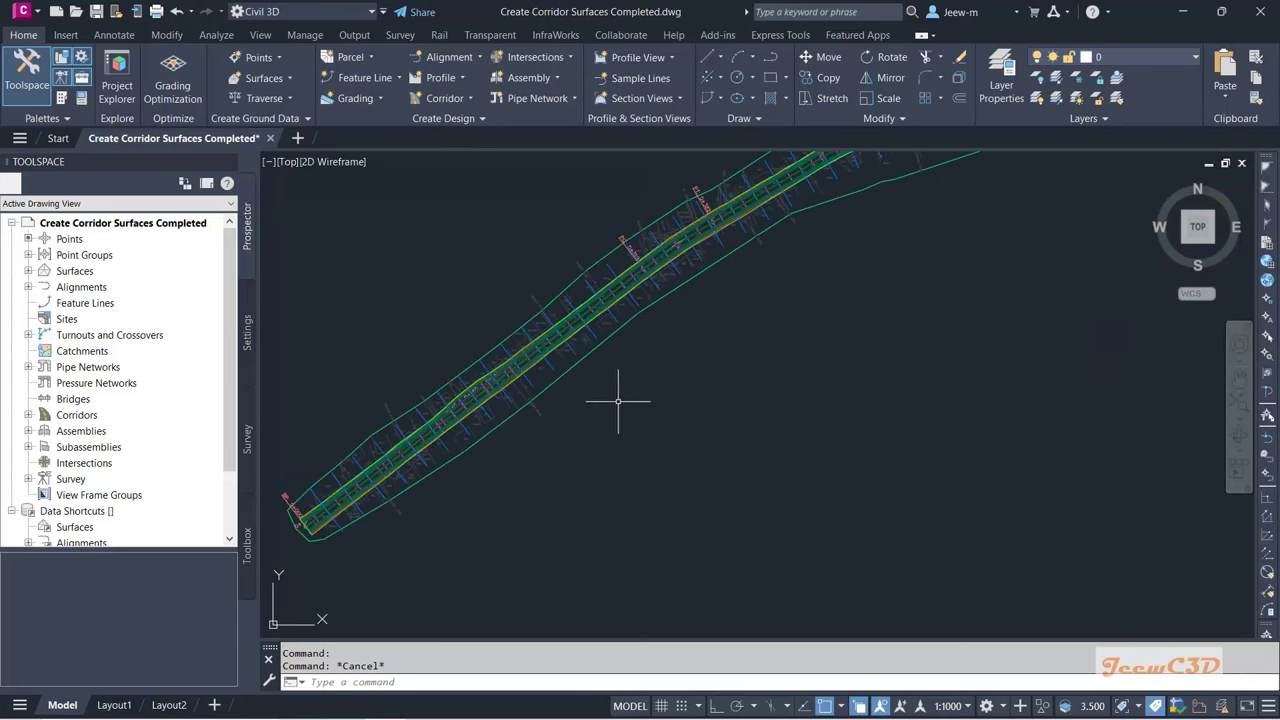
scroll(526, 423, up, 2)
scroll(393, 420, up, 2)
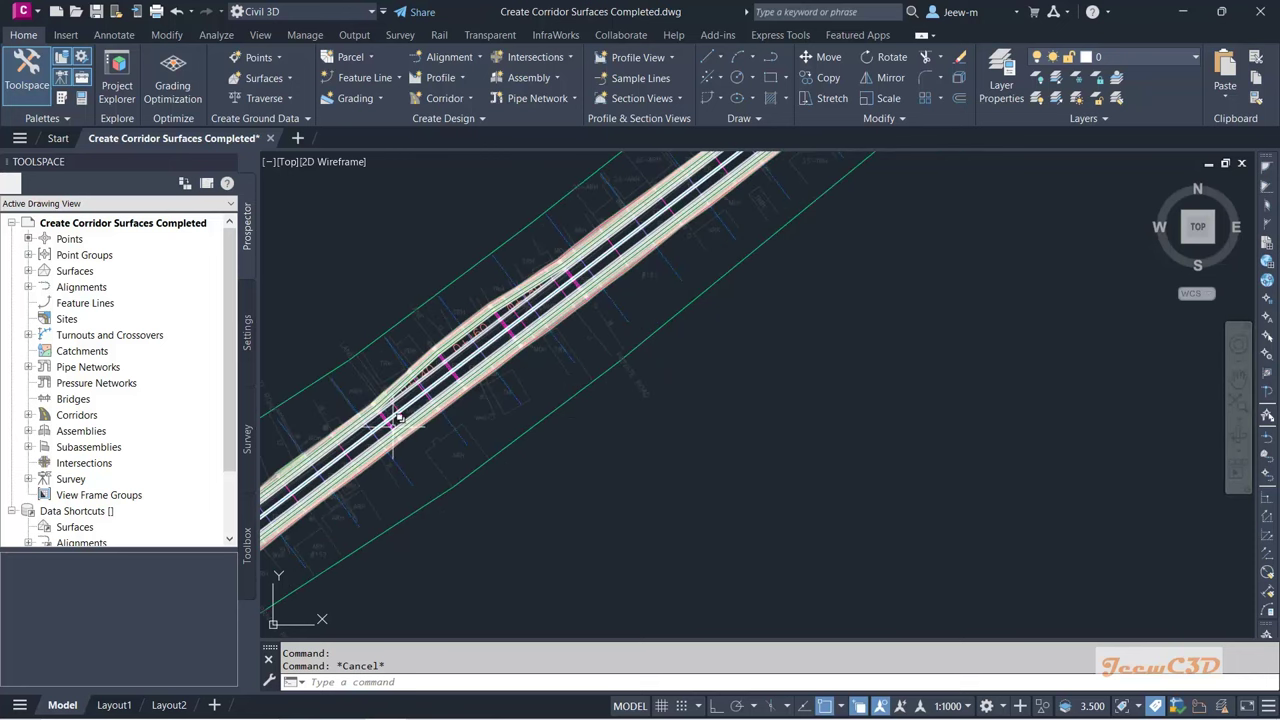
scroll(405, 375, up, 2)
scroll(383, 349, up, 3)
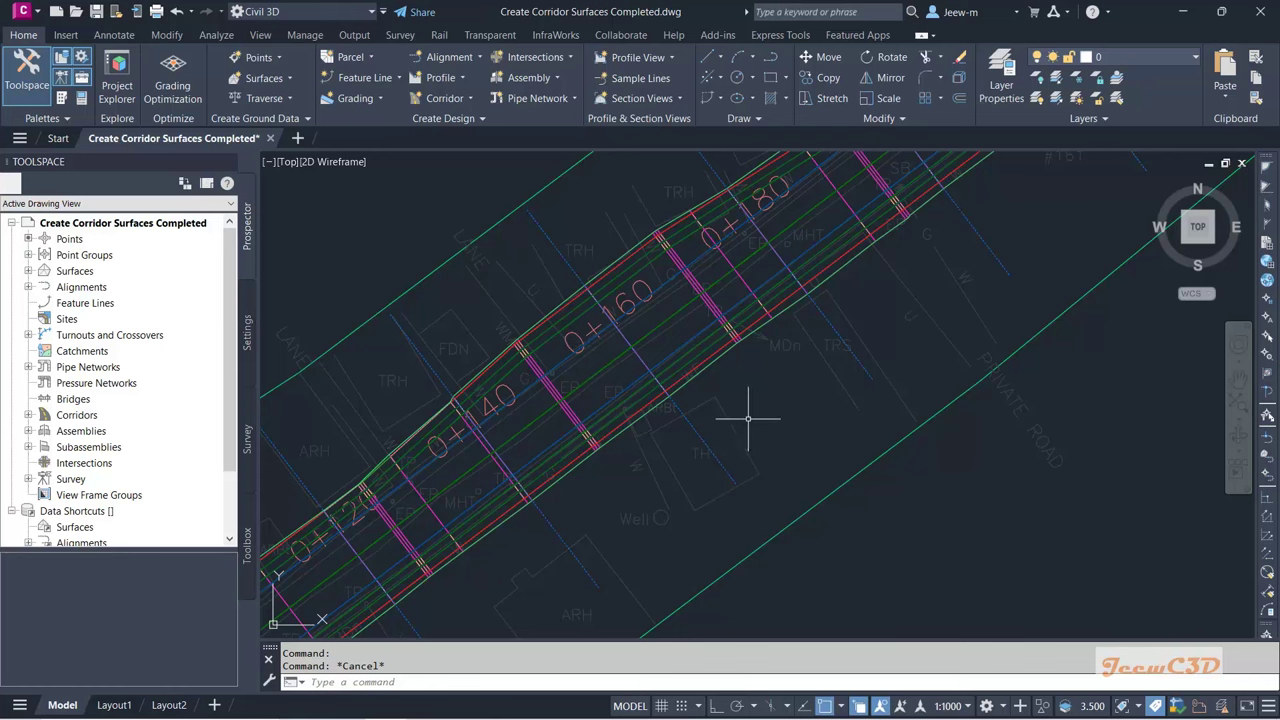
scroll(781, 419, down, 4)
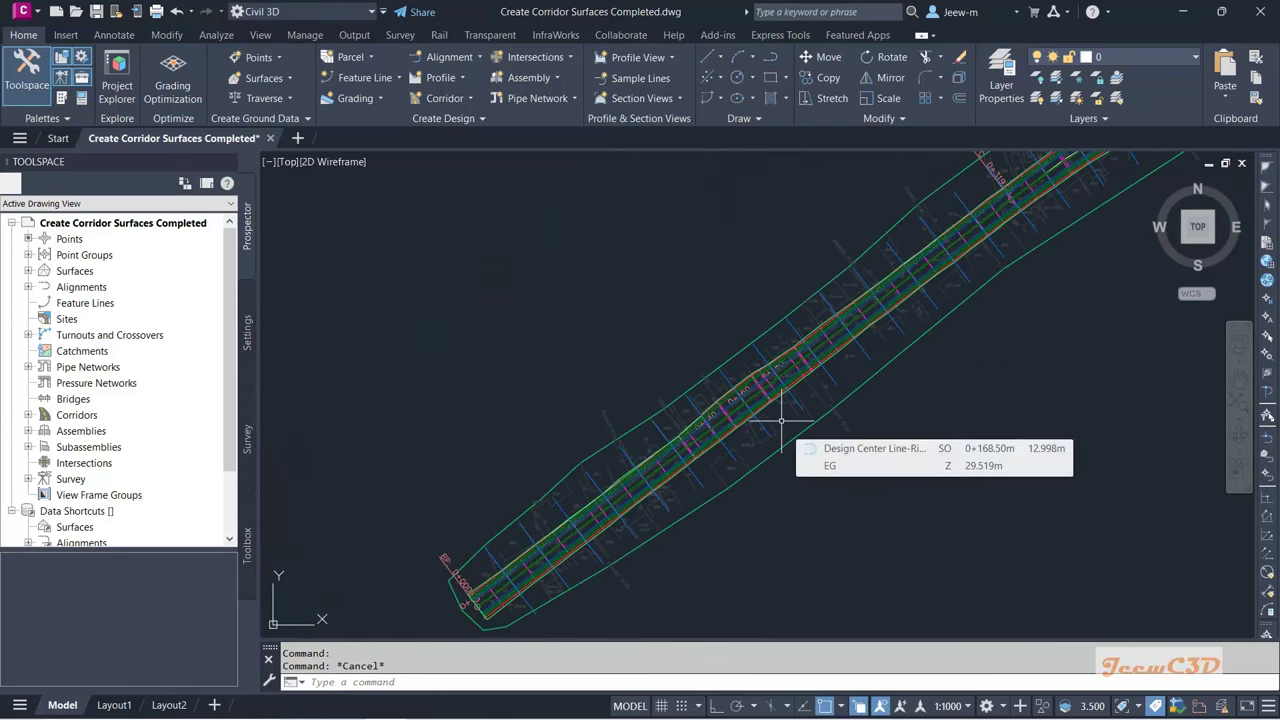
Step: Start creating multiple section views from the sample line at 0+340, choosing Draft placement in a model space grid
scroll(781, 419, down, 3)
middle_drag(1003, 471, 690, 466)
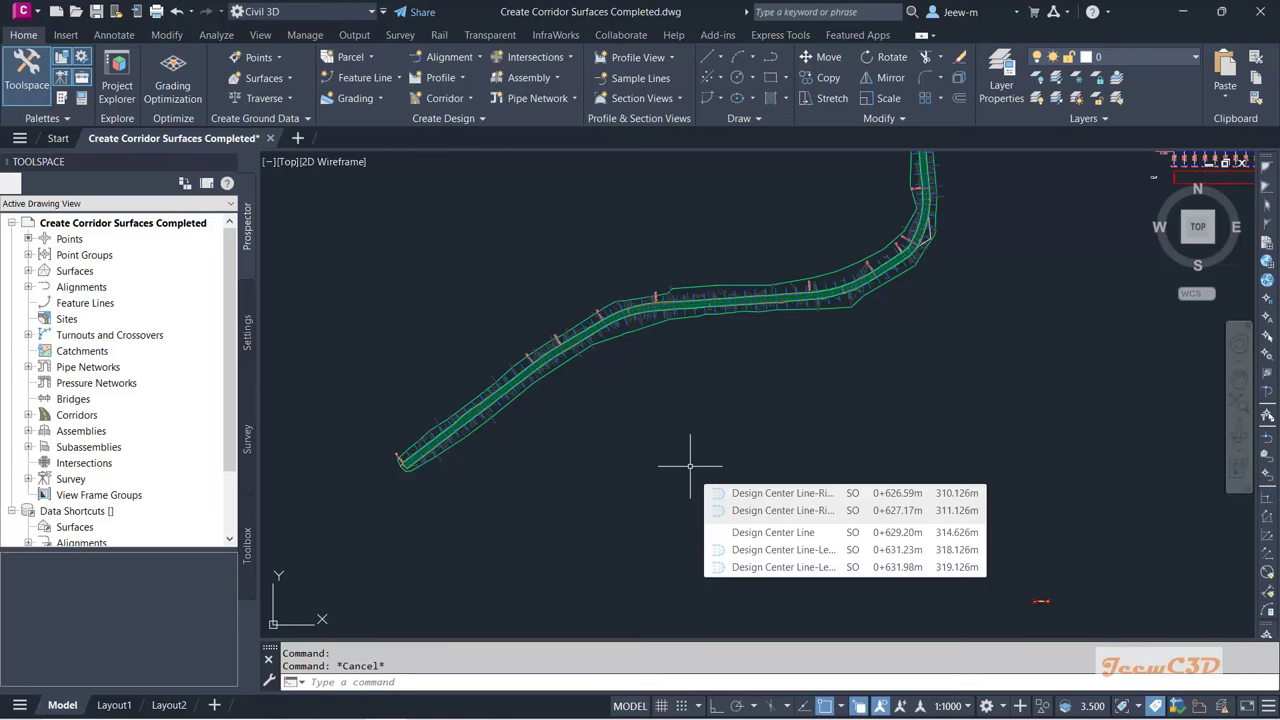
scroll(571, 371, up, 6)
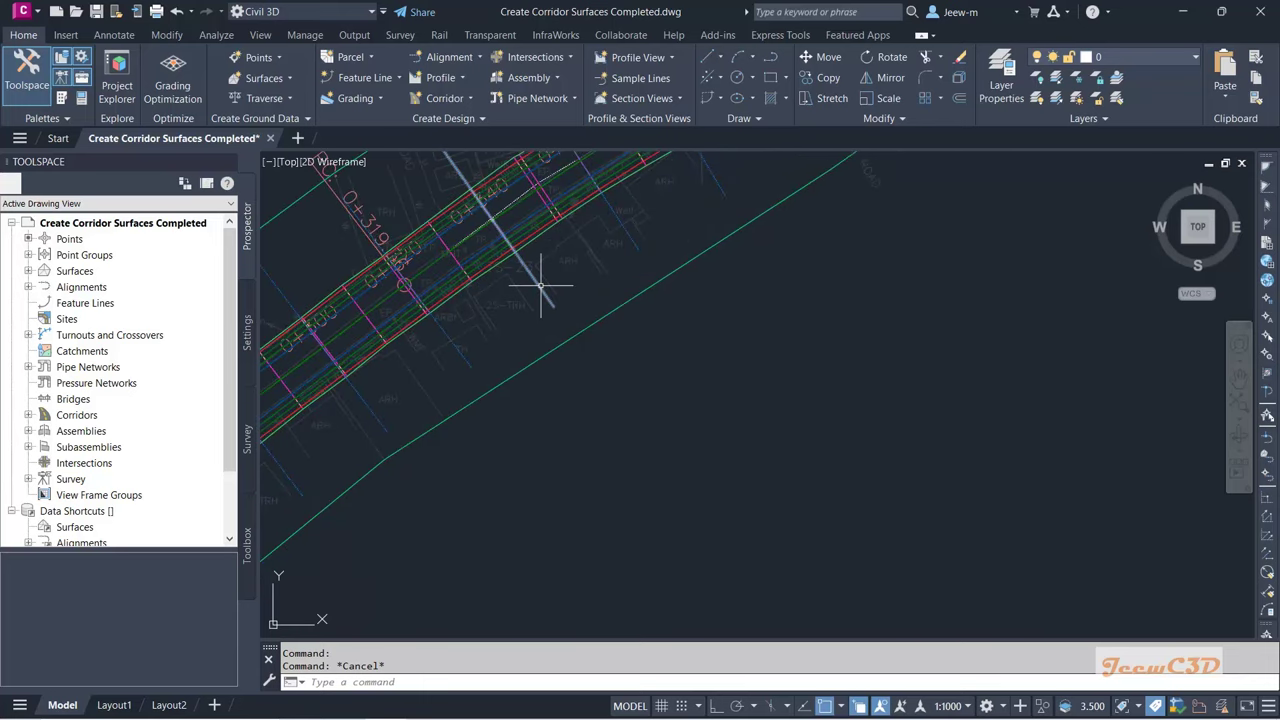
click(540, 280)
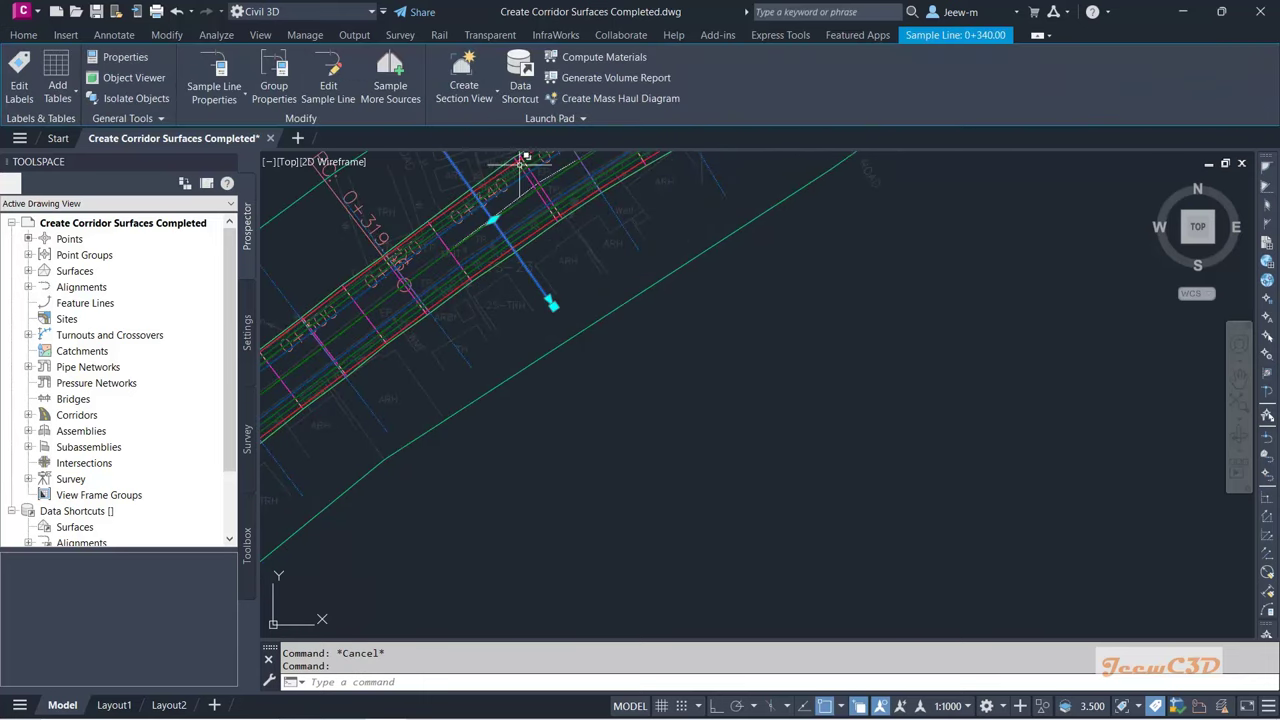
click(474, 100)
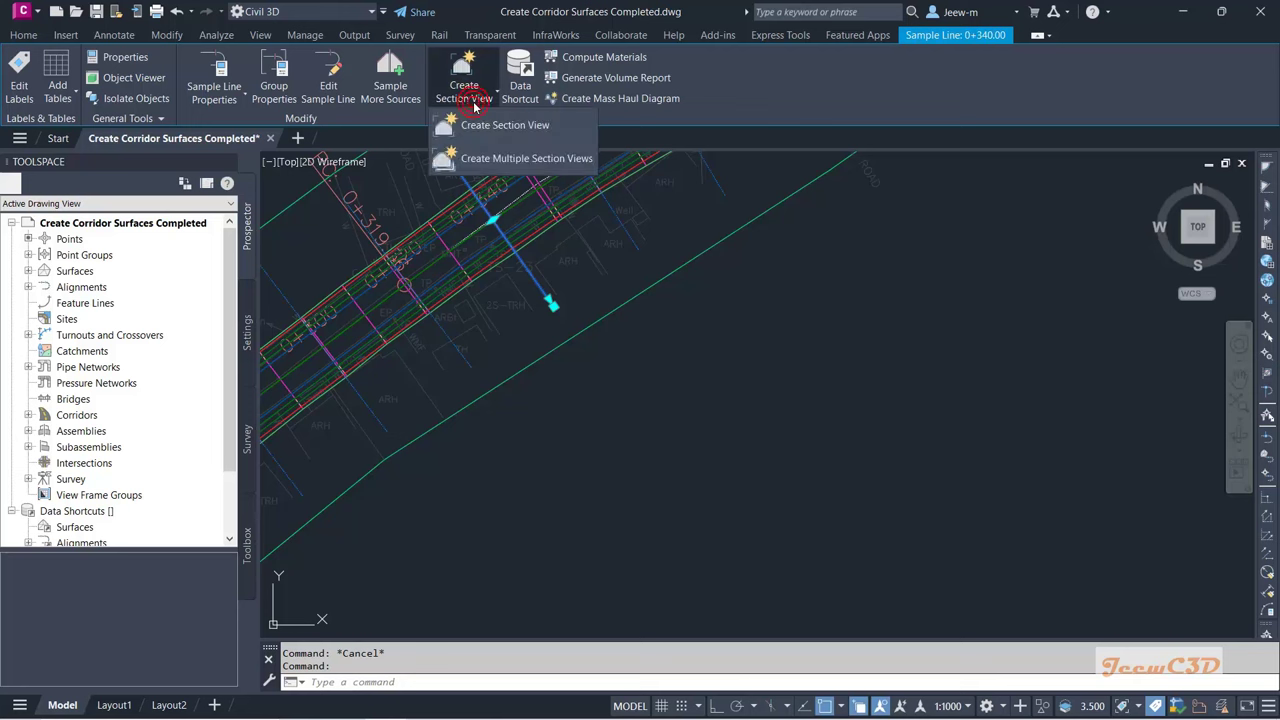
click(518, 160)
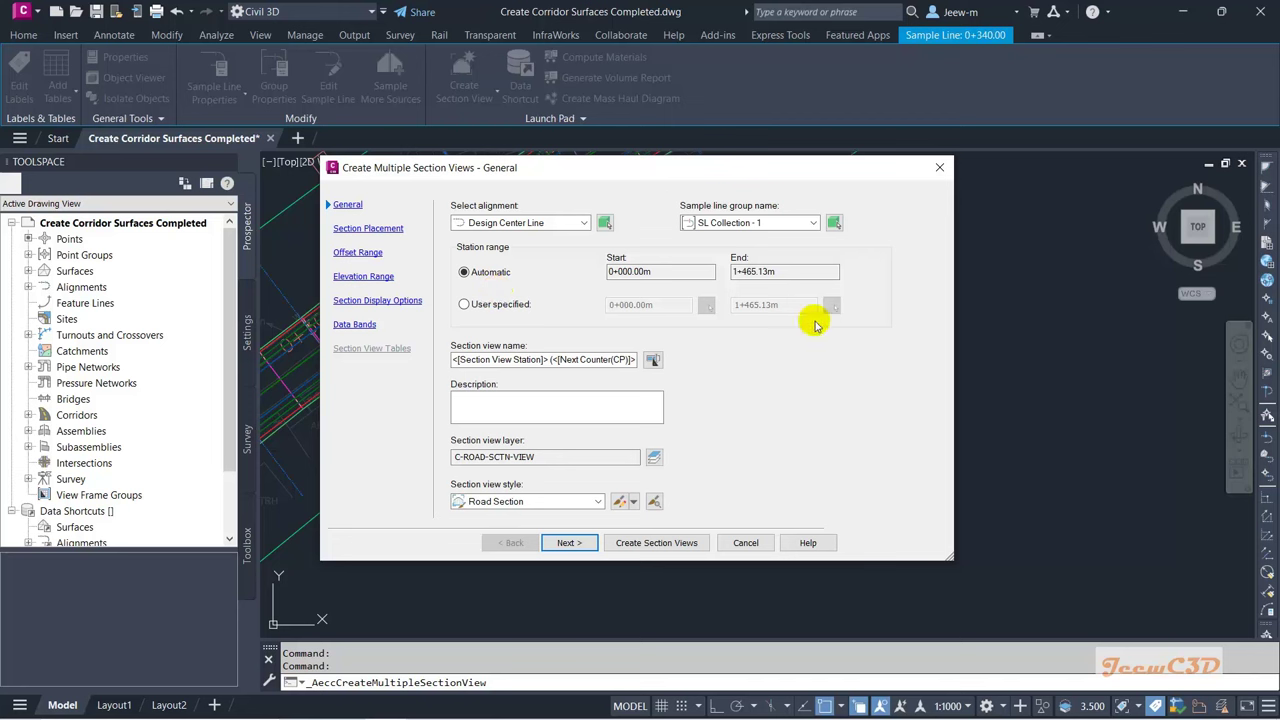
click(578, 543)
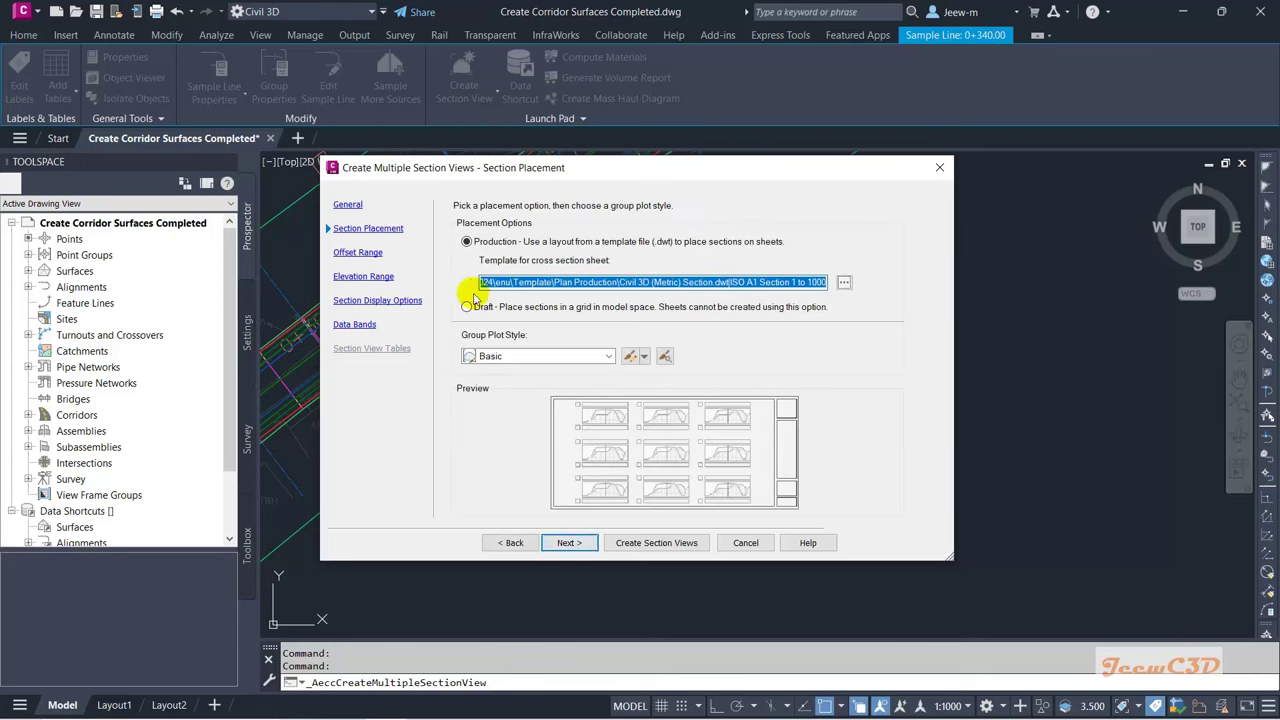
click(466, 307)
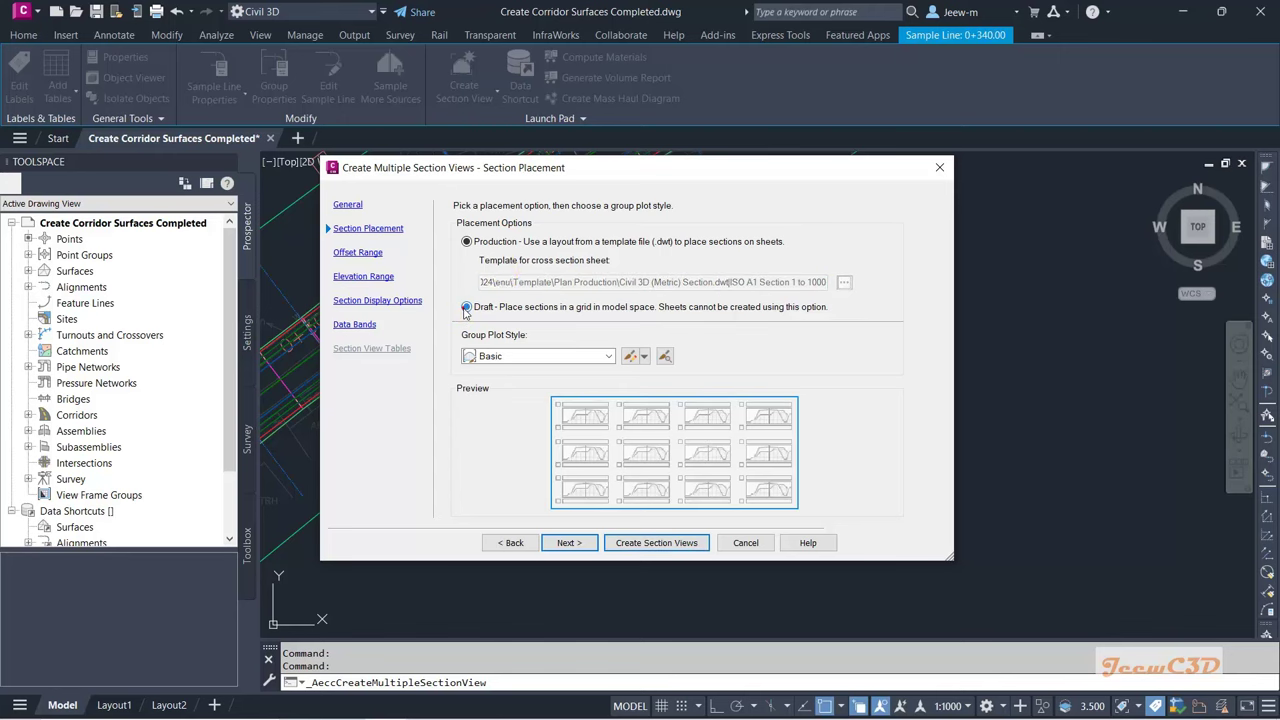
drag(591, 170, 559, 97)
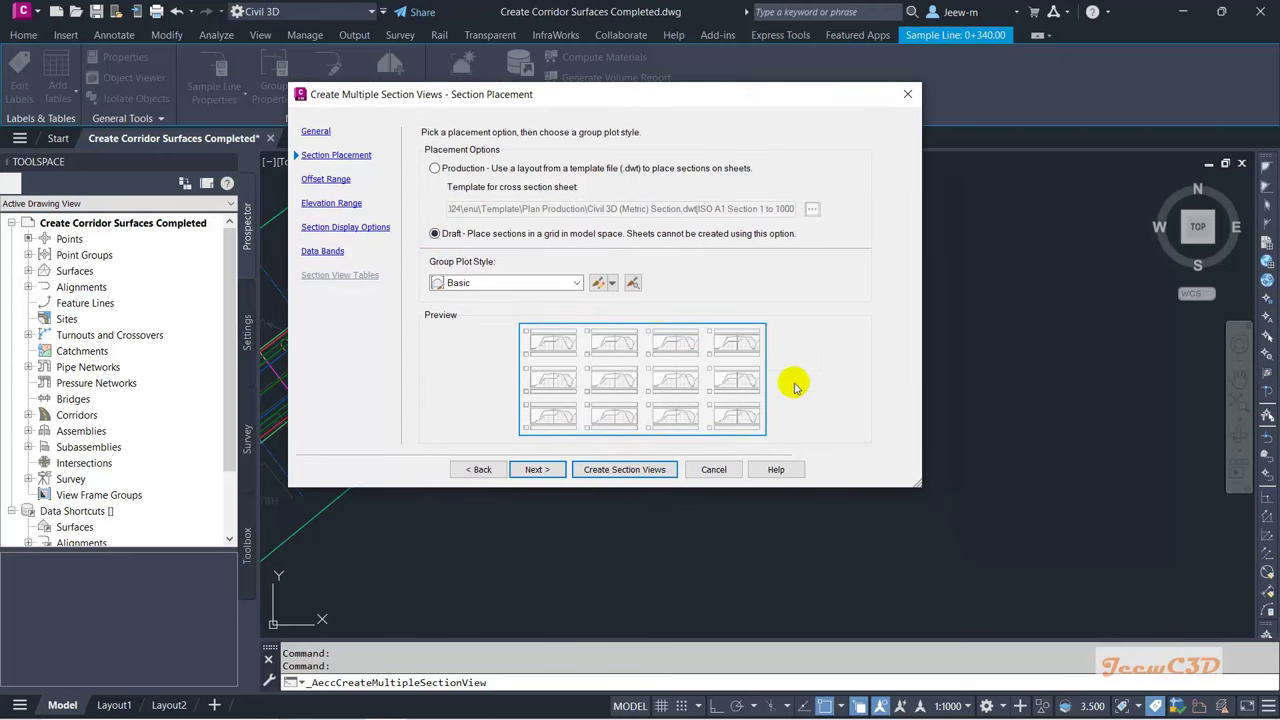
drag(921, 488, 981, 581)
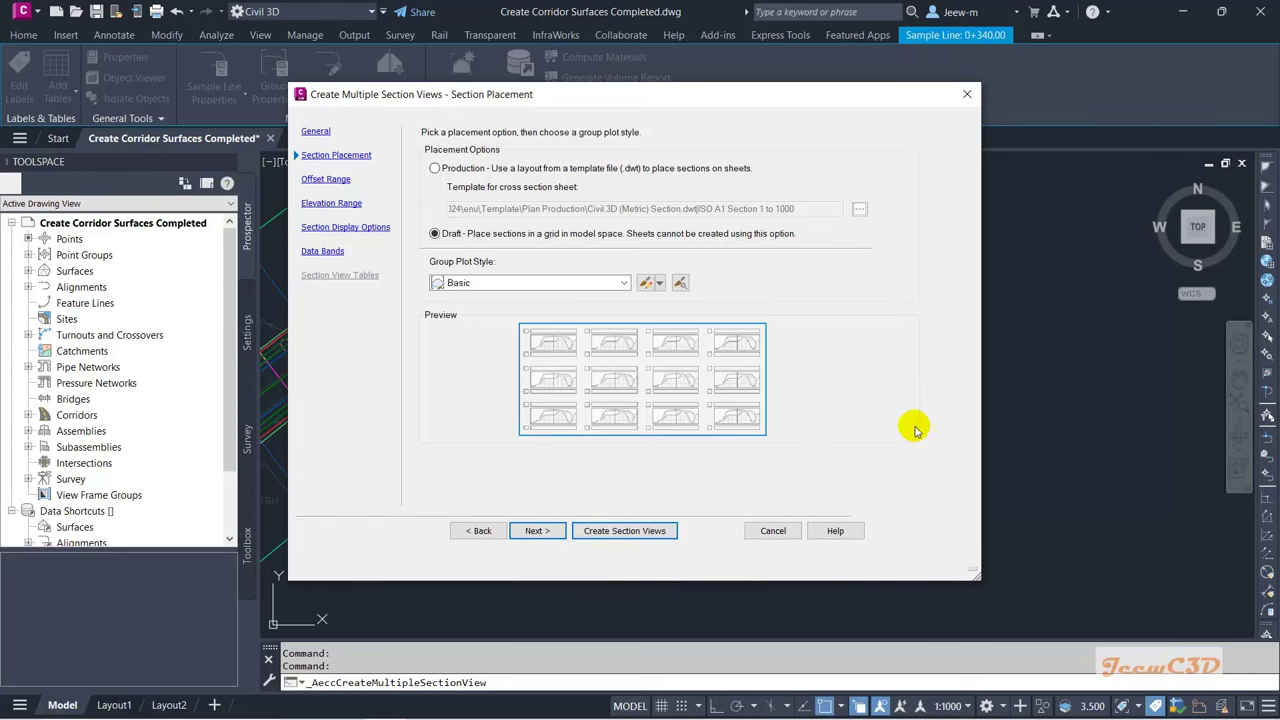
Step: Accept the automatic offset and elevation ranges and keep EG and both Two Lane Road Corridor sections set to draw
click(553, 531)
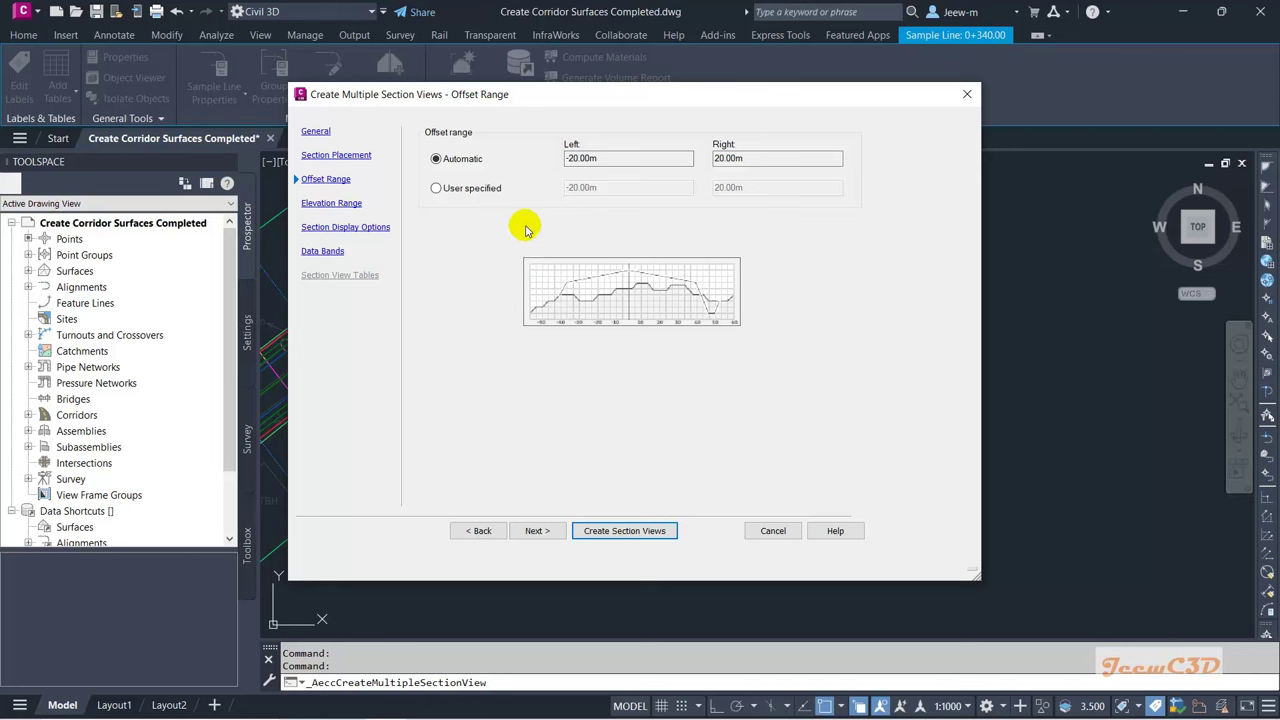
click(536, 530)
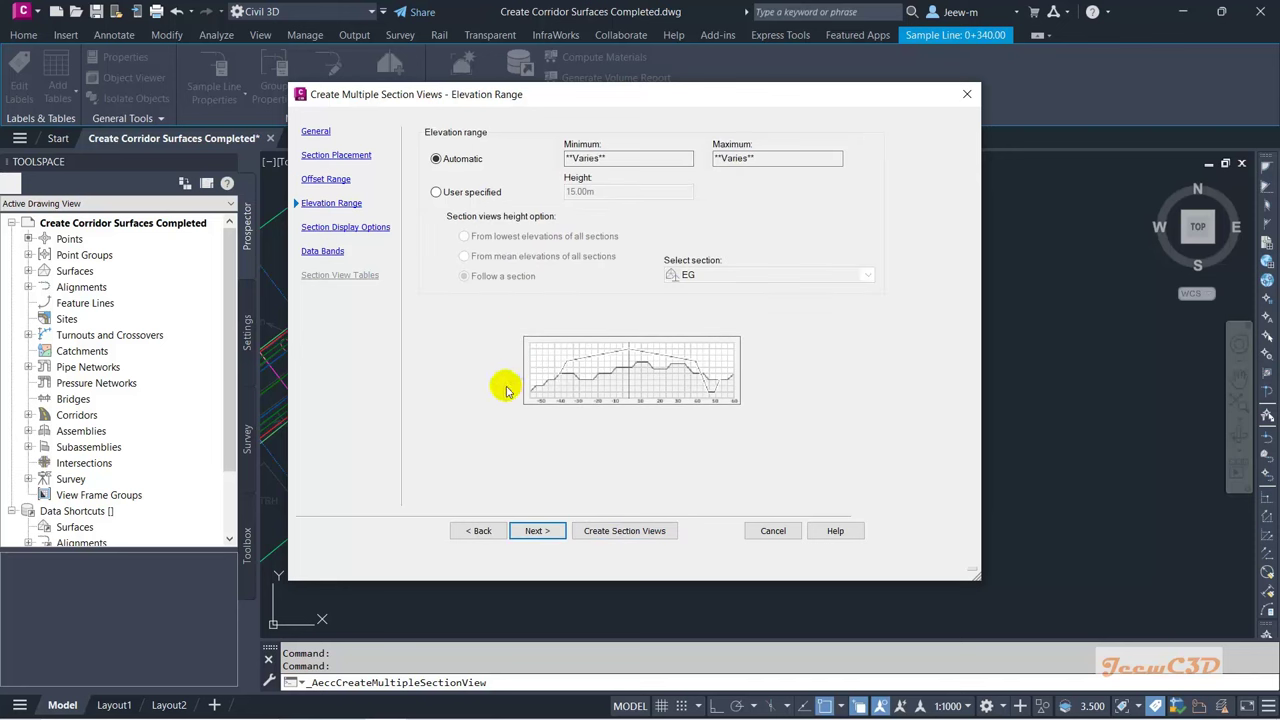
click(536, 531)
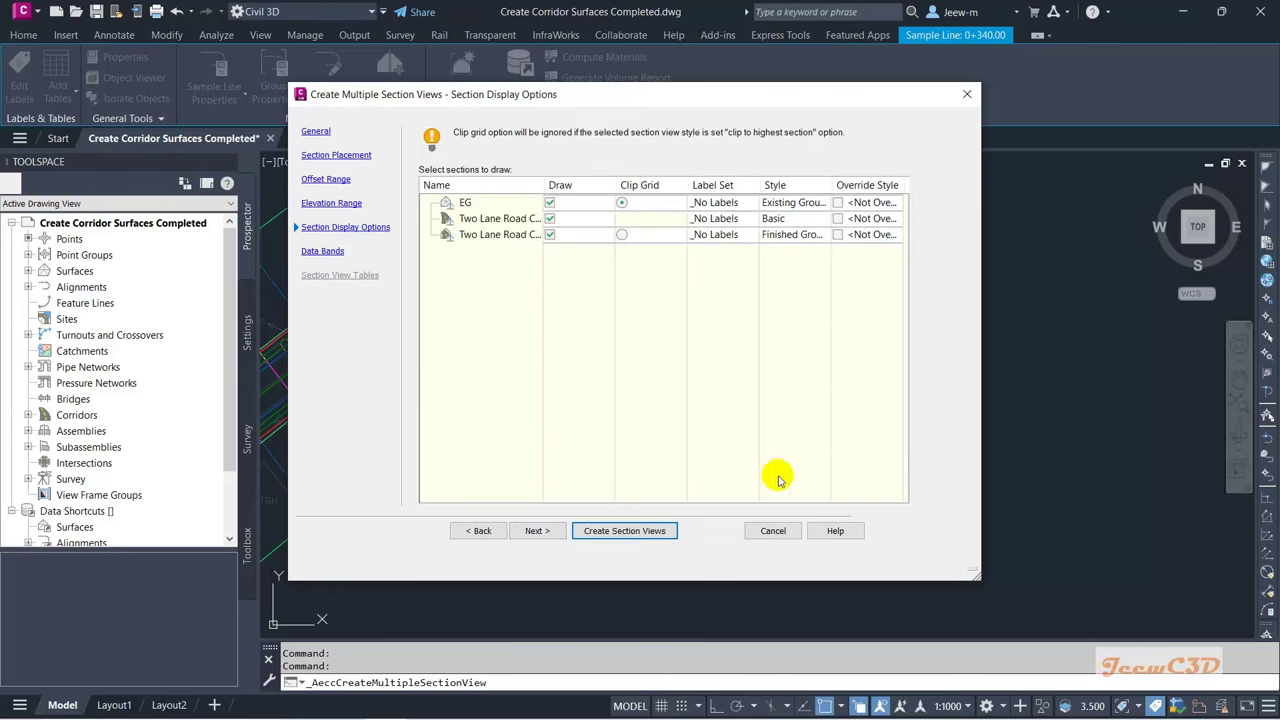
click(538, 530)
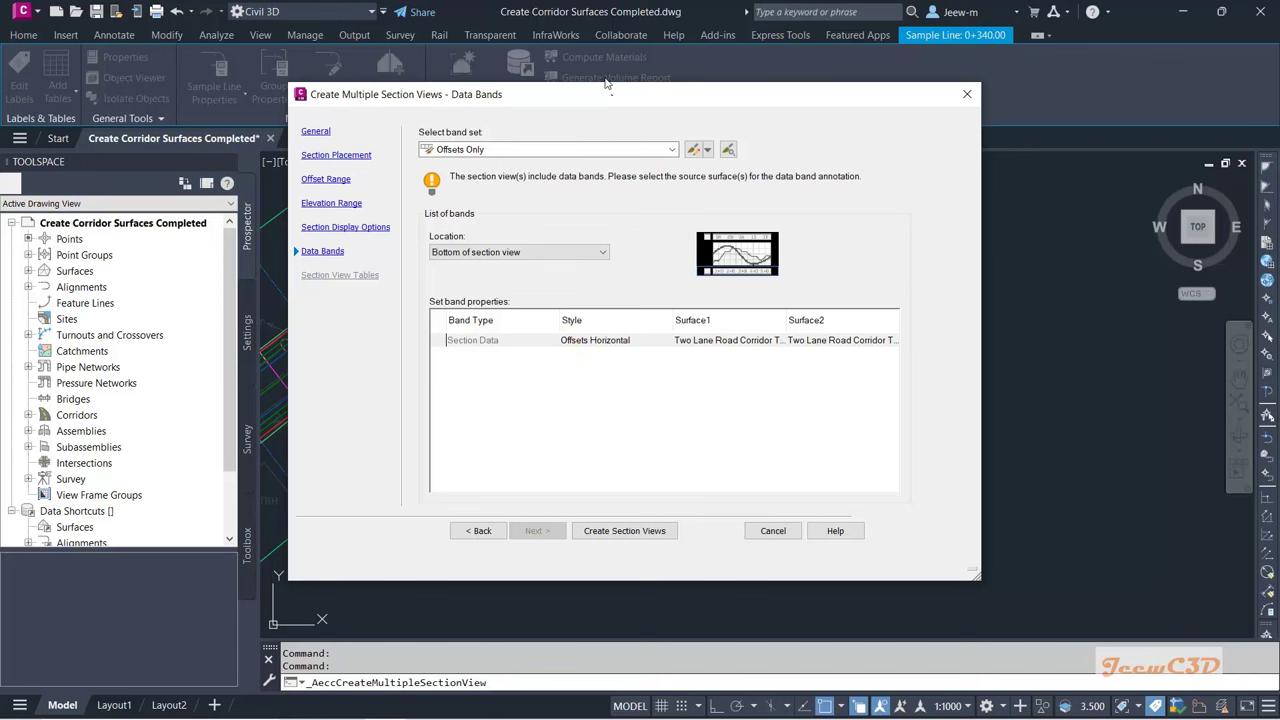
Step: Set the section views' band set to Major Stations Offset and Elevations and check its elevation and offset bands
drag(605, 84, 589, 50)
drag(967, 554, 1110, 586)
click(541, 117)
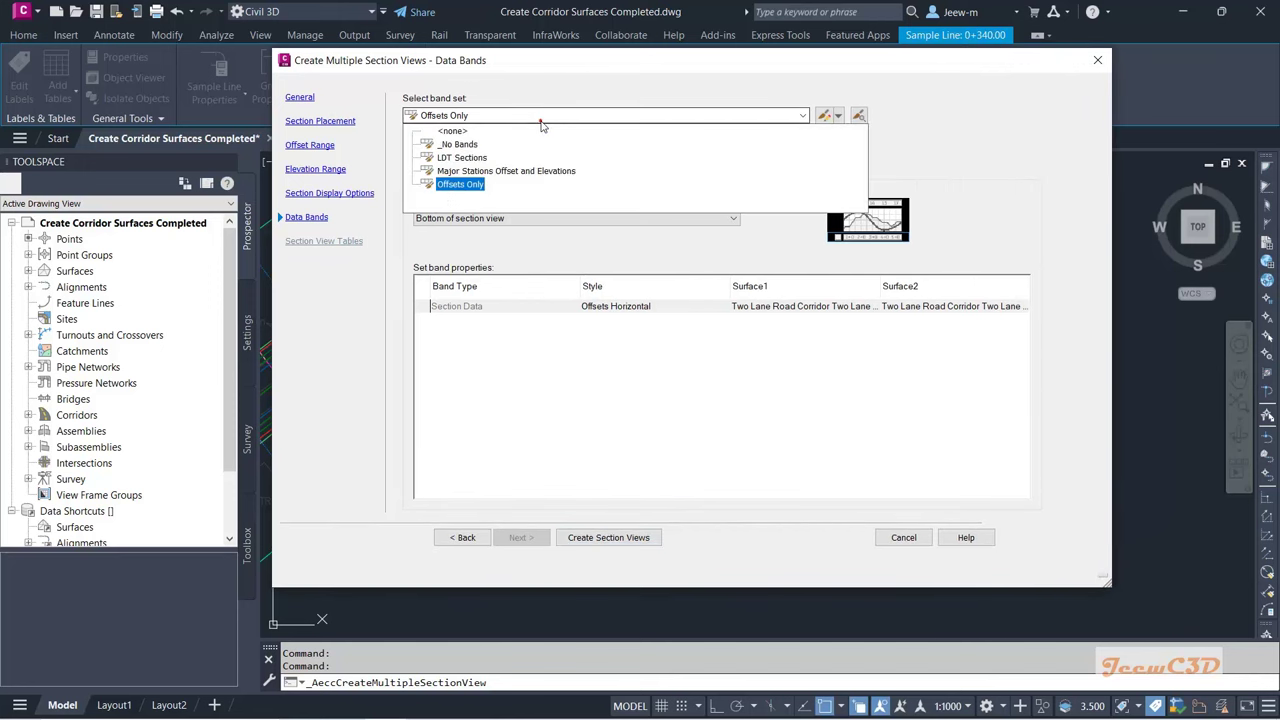
click(508, 172)
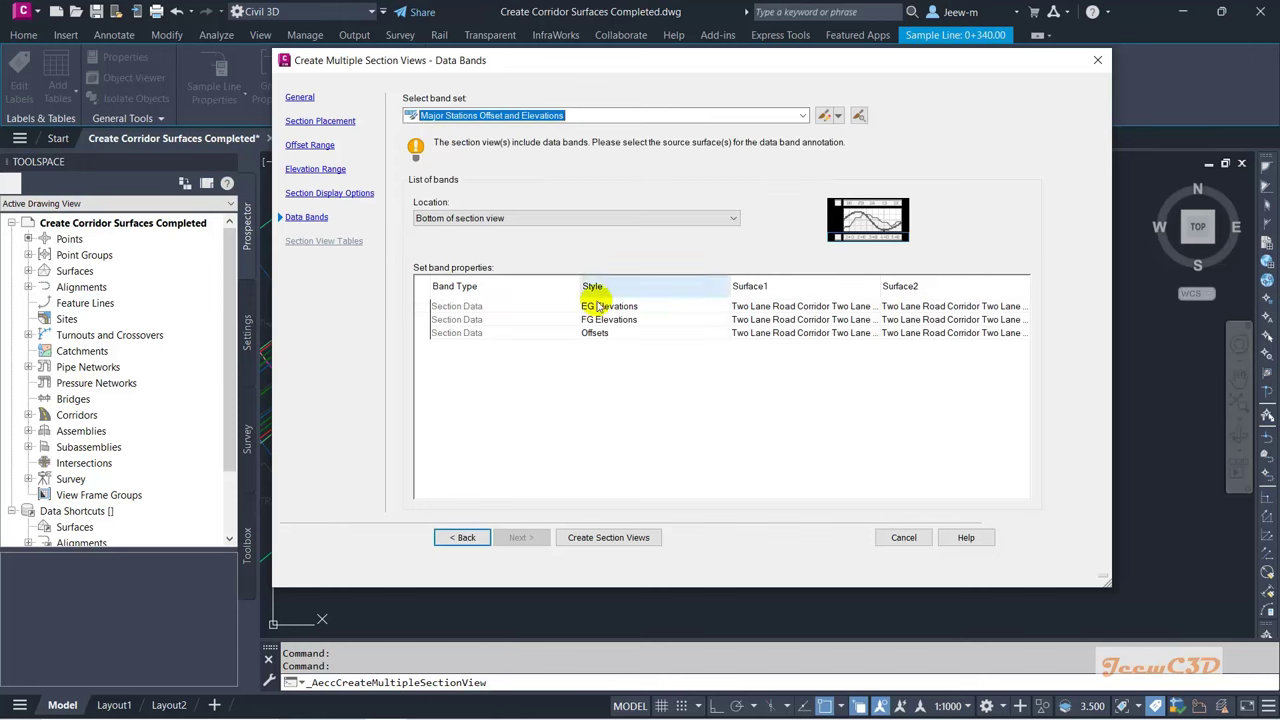
click(632, 309)
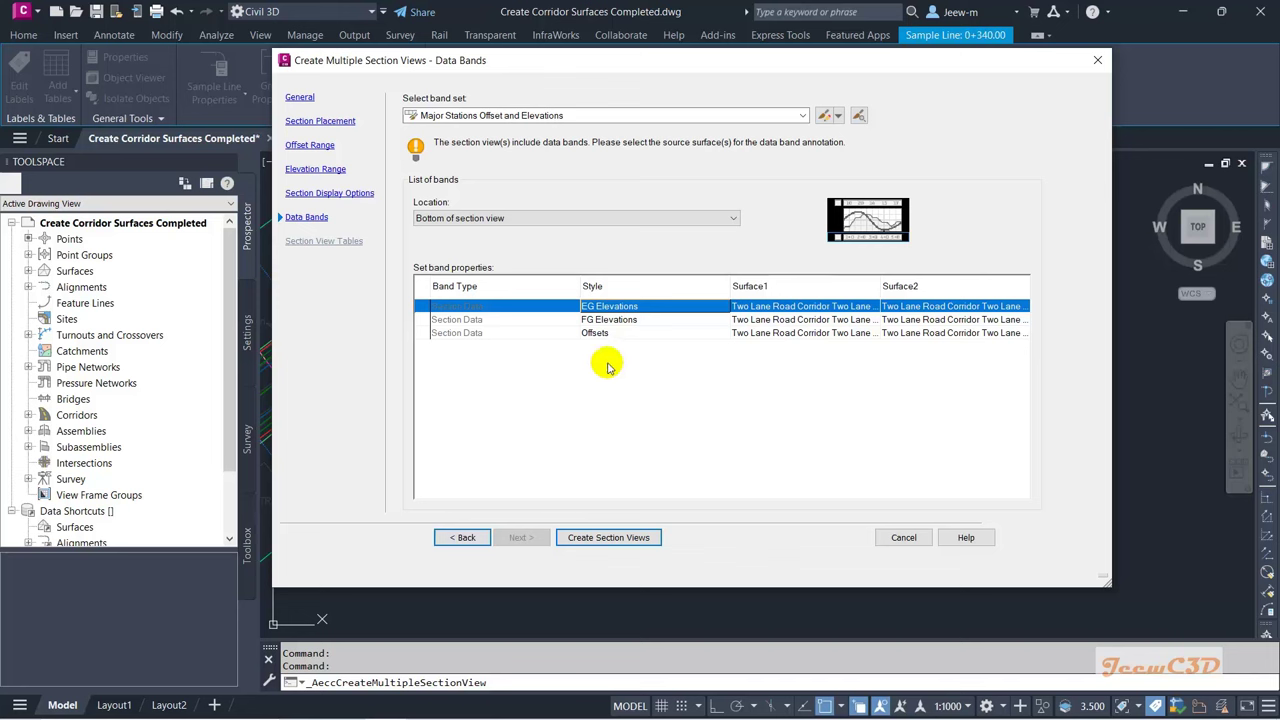
click(470, 320)
click(471, 334)
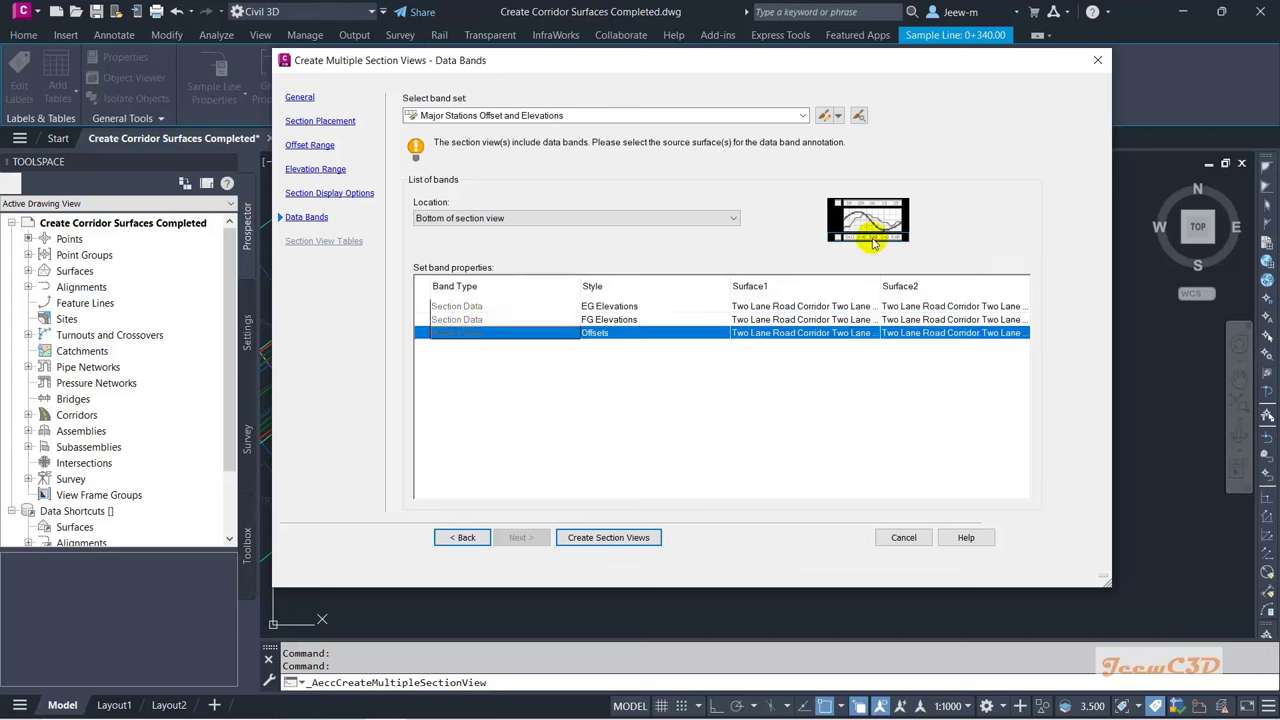
Step: Create the section views, placing their origin in the empty area to the right of the profile view
click(623, 538)
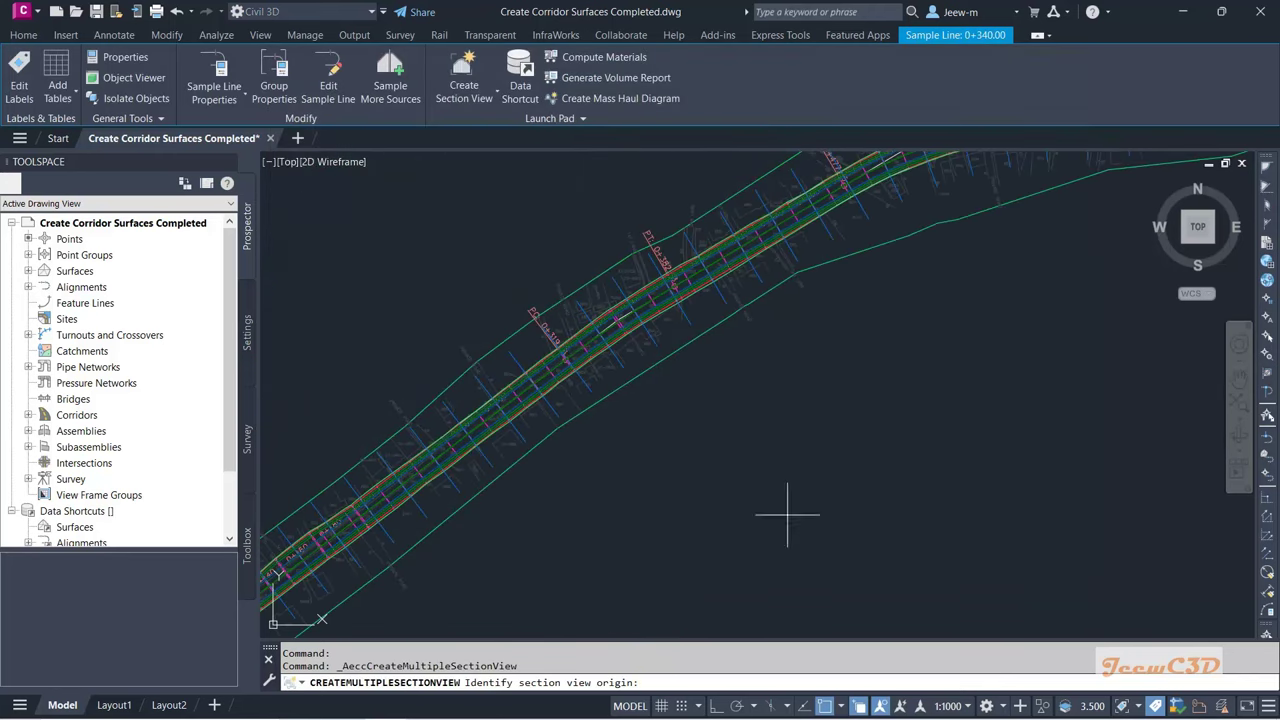
scroll(790, 500, down, 10)
middle_drag(914, 480, 631, 409)
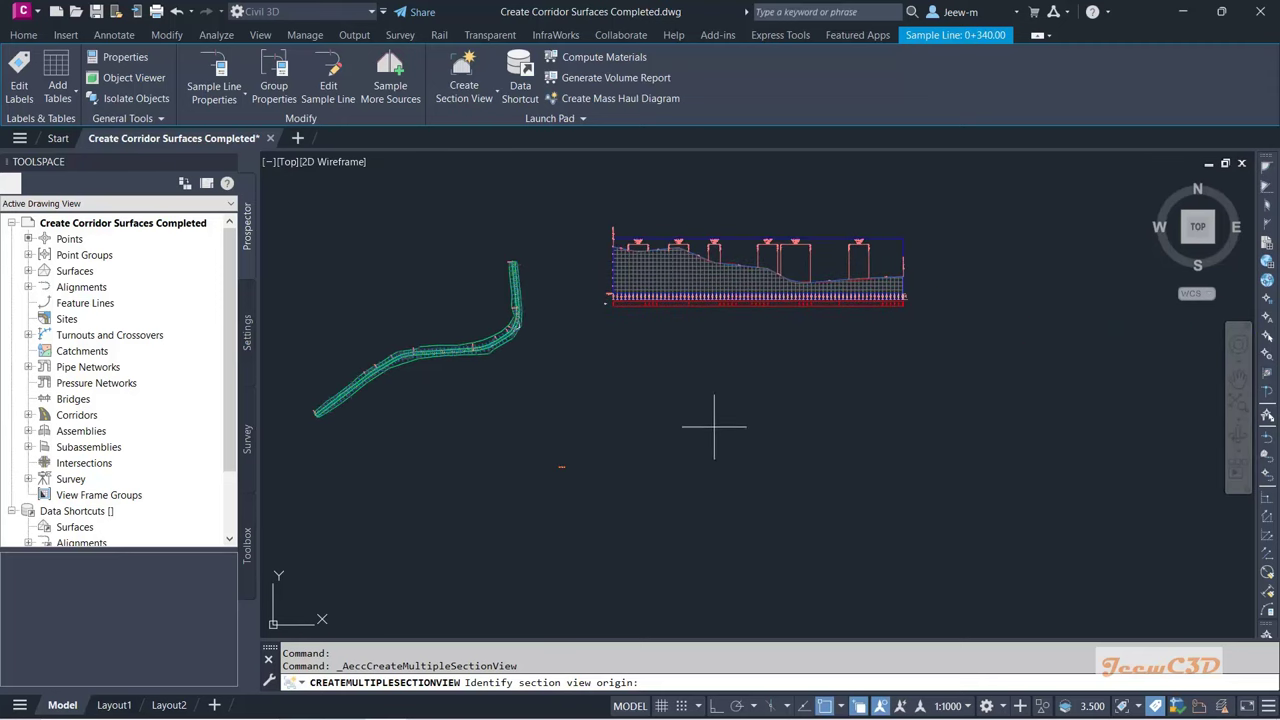
middle_drag(711, 423, 341, 431)
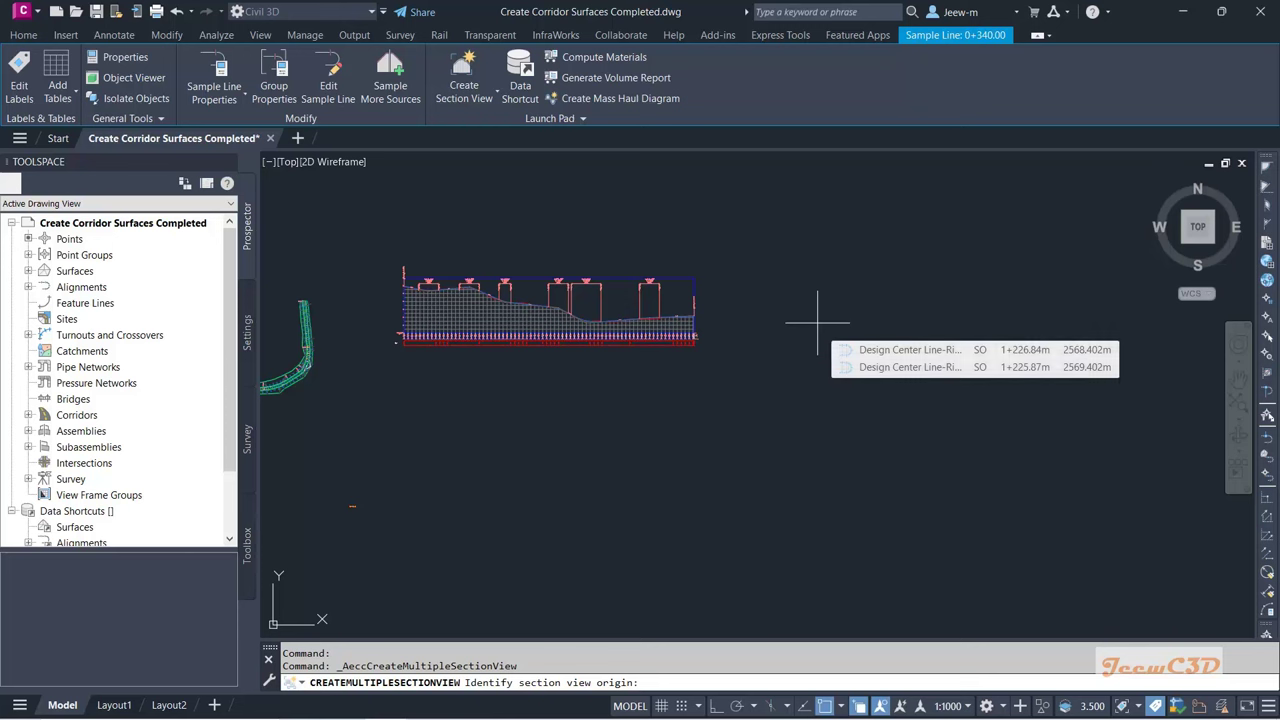
click(817, 323)
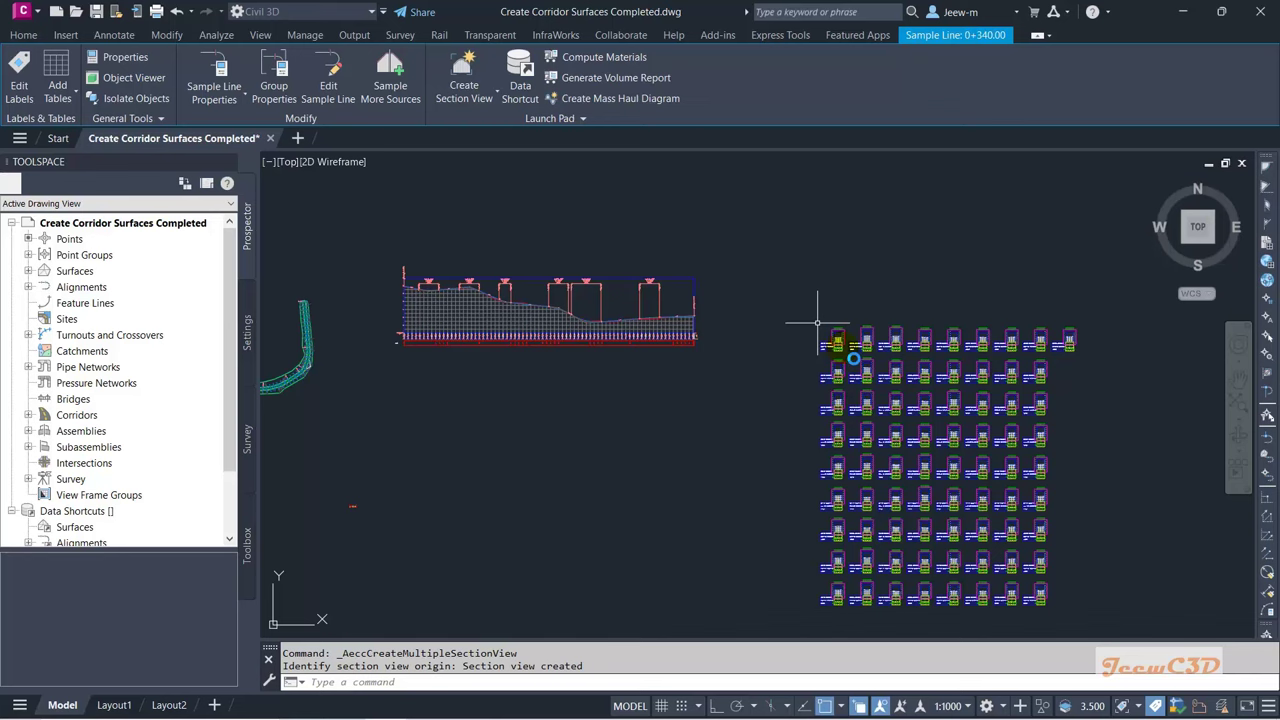
Step: Examine the section views around 0+020, including the corridor section, elevation bands and offset labels
scroll(840, 345, up, 8)
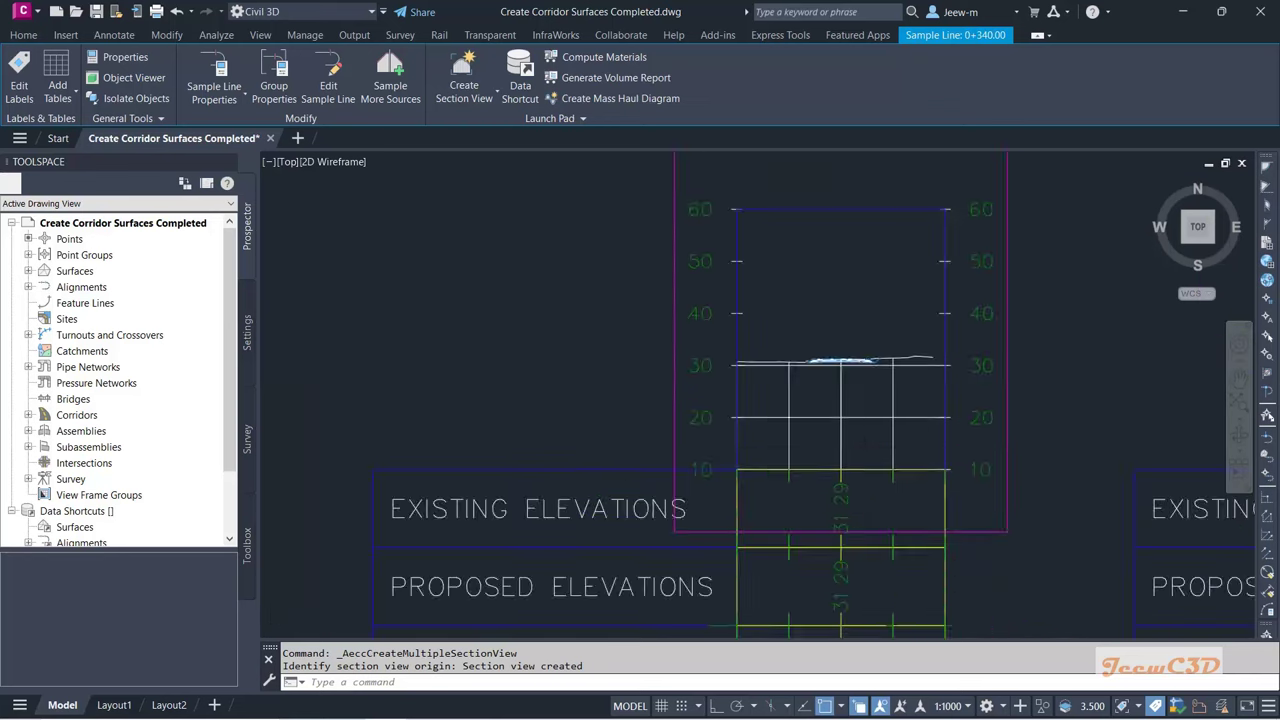
scroll(800, 280, up, 10)
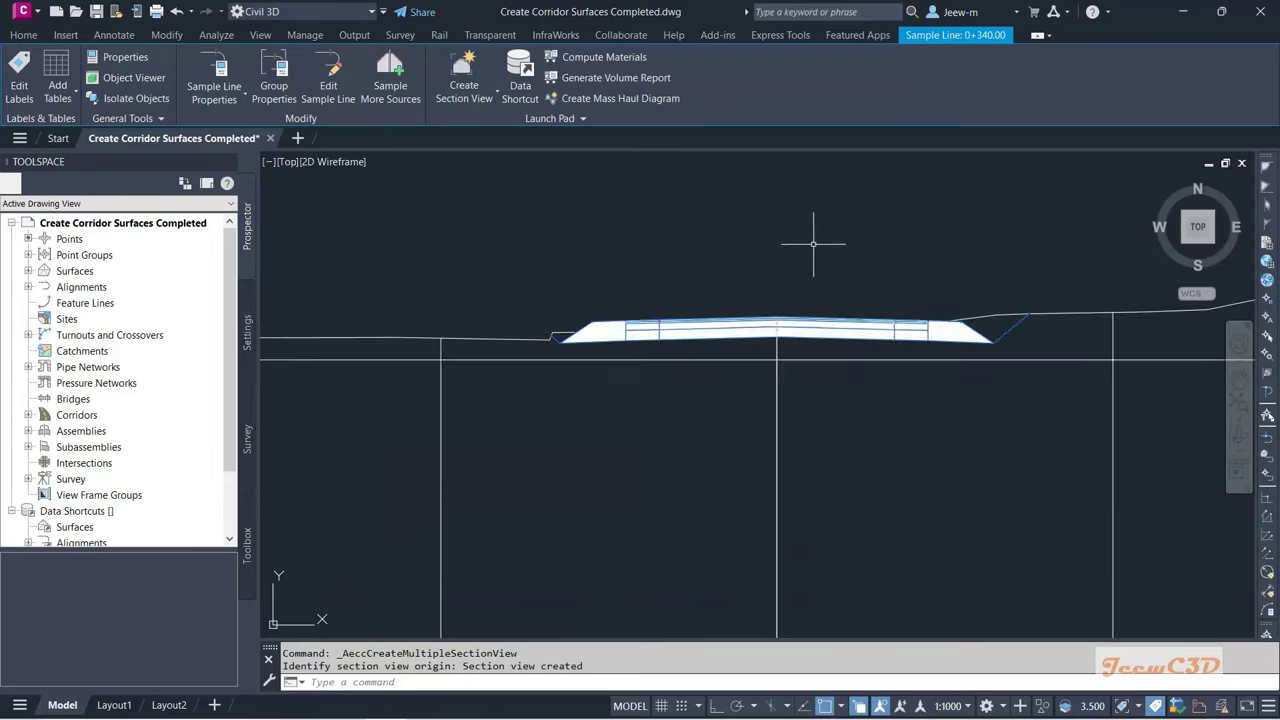
scroll(813, 243, down, 8)
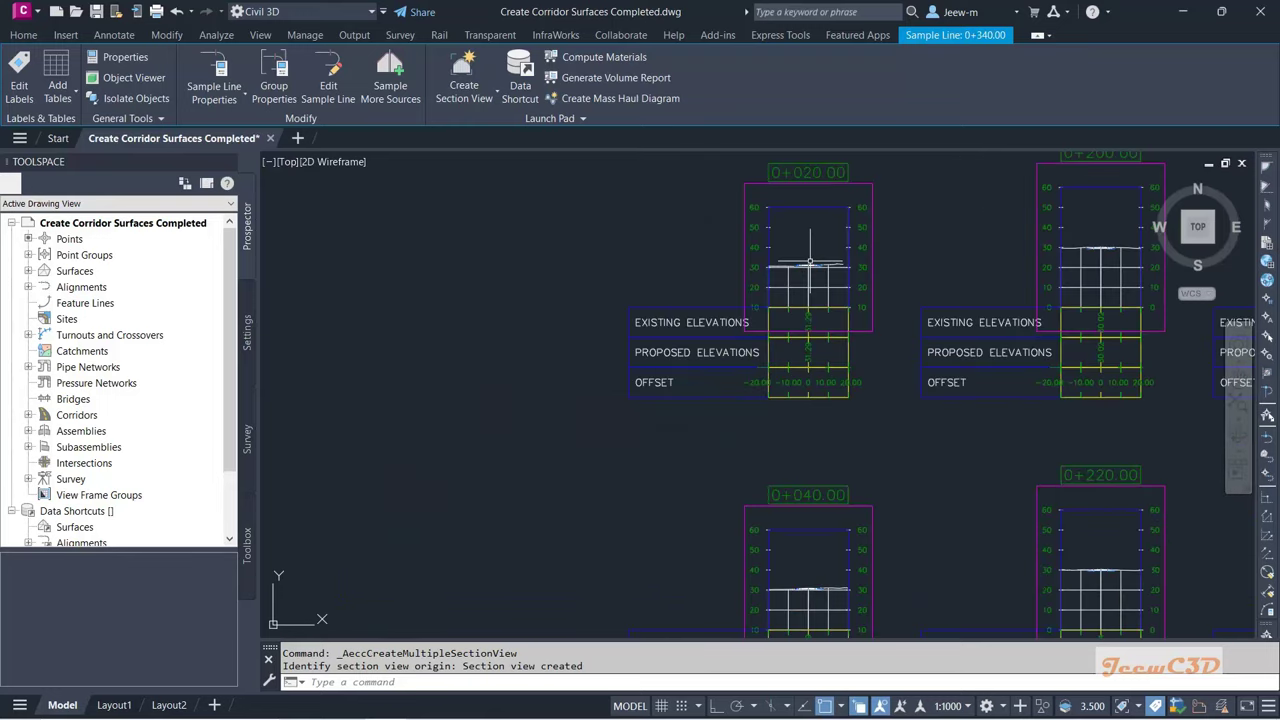
scroll(810, 398, up, 2)
scroll(805, 347, up, 2)
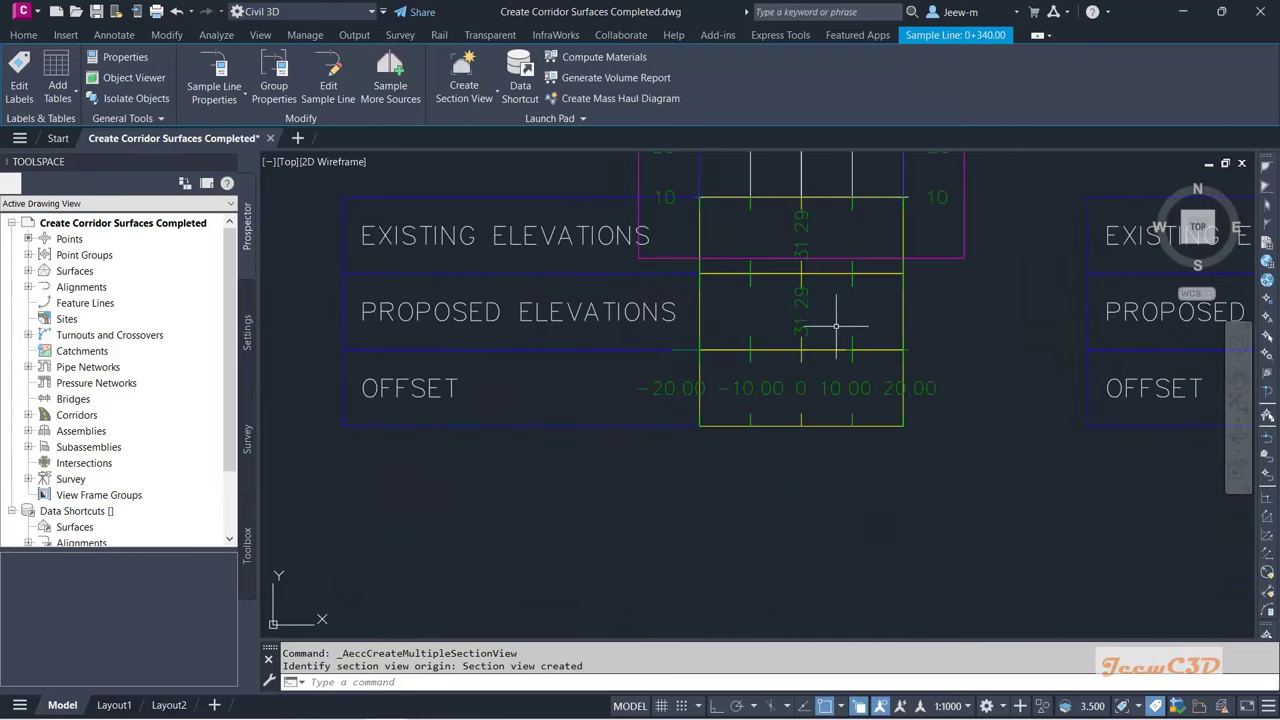
scroll(829, 329, down, 3)
middle_drag(771, 360, 731, 360)
scroll(731, 360, down, 2)
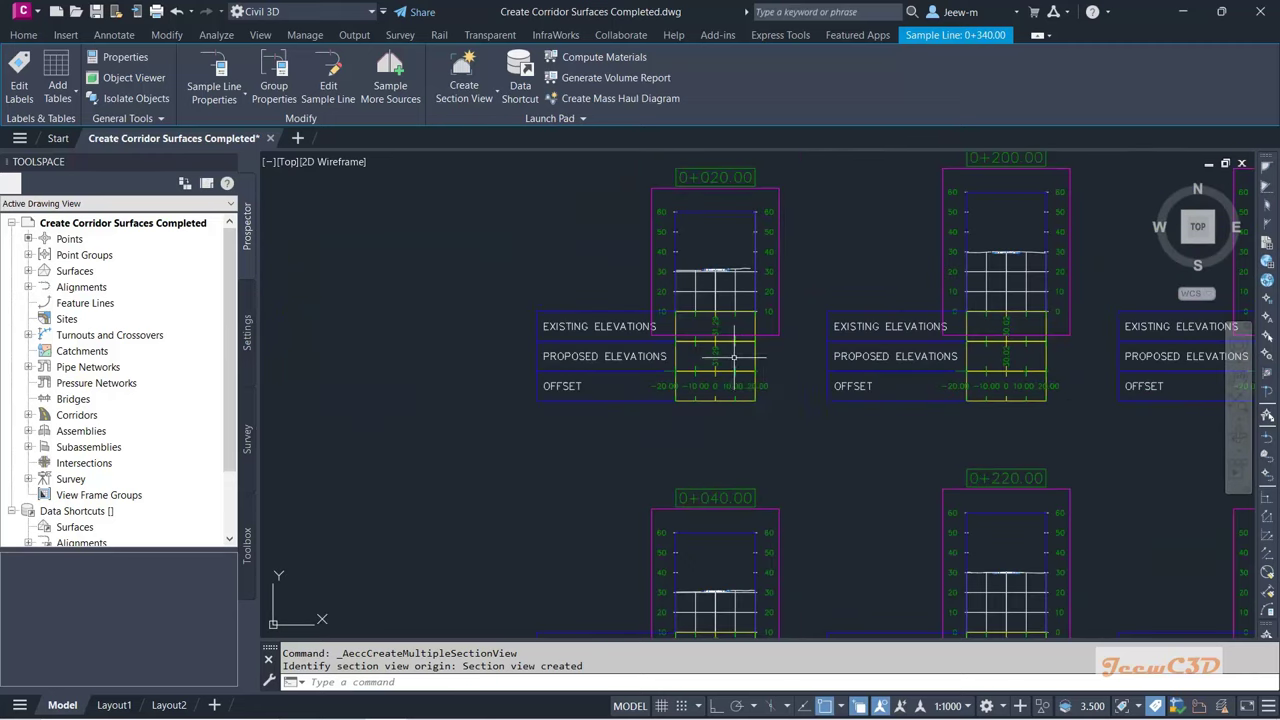
mouse_move(776, 404)
middle_down()
mouse_move(757, 337)
mouse_move(771, 414)
middle_up()
scroll(774, 402, up, 2)
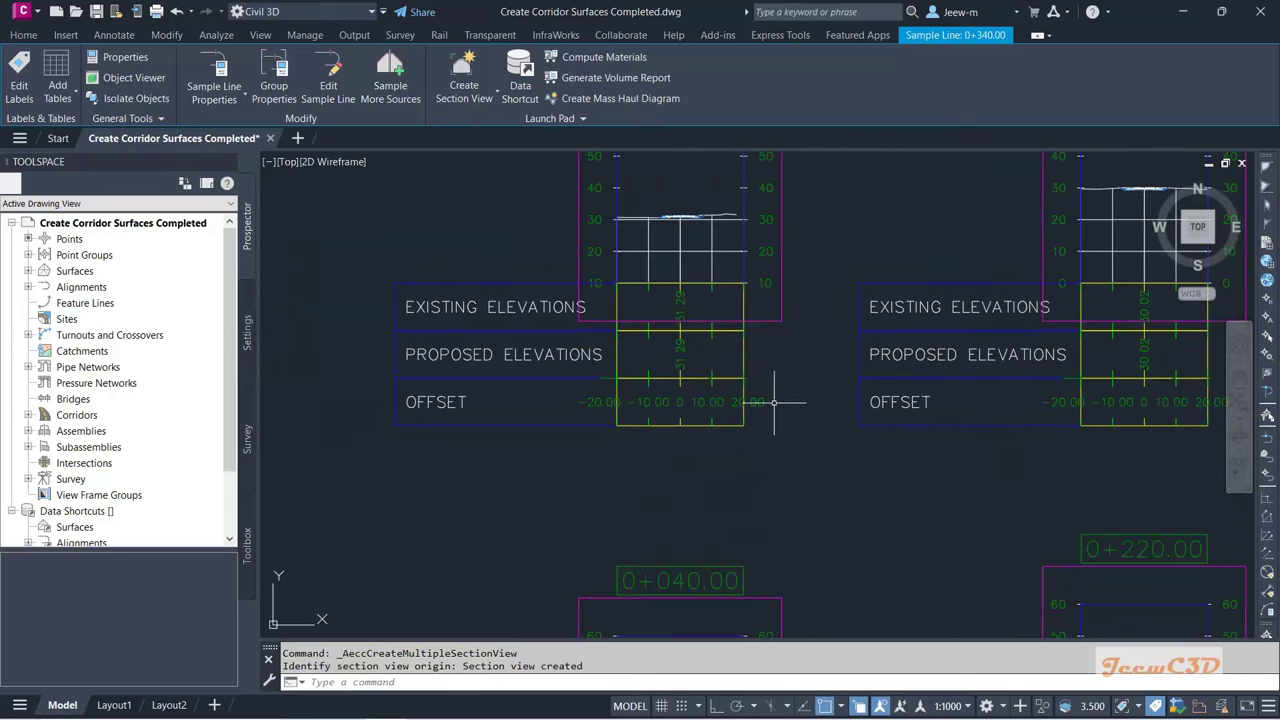
Step: Set the drawing's annotation scale to 1:250
click(950, 683)
click(953, 706)
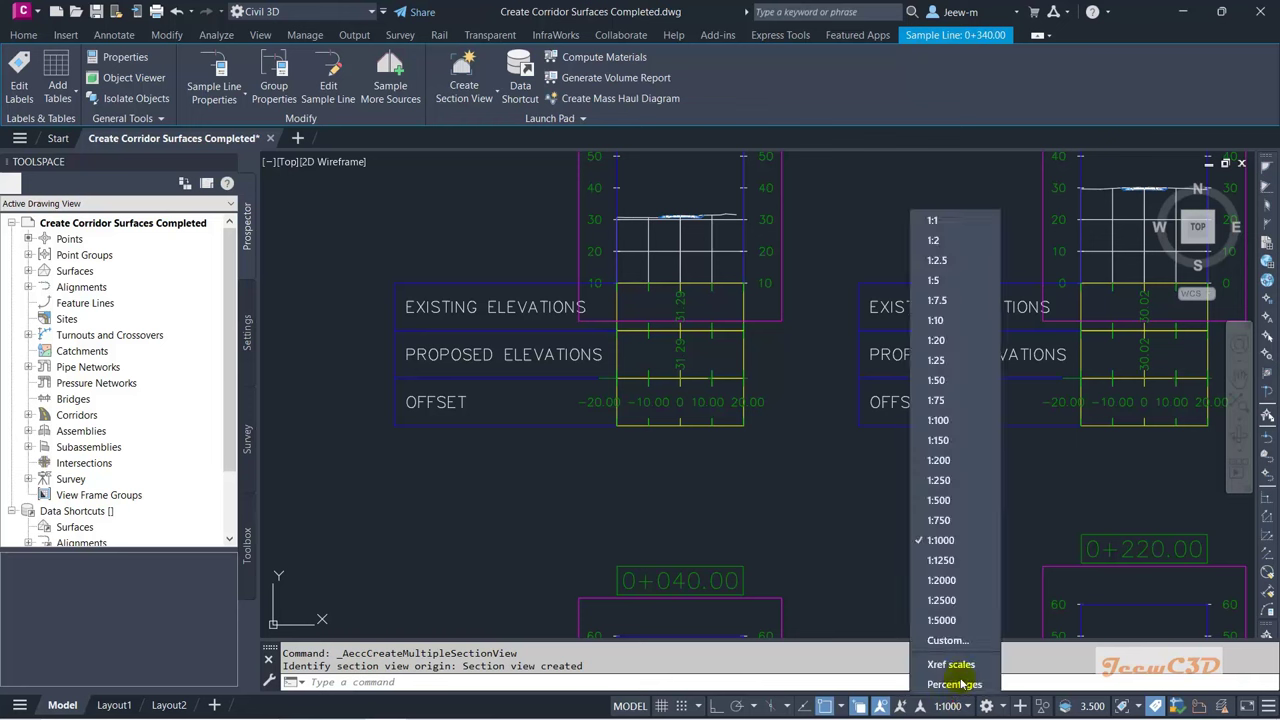
click(941, 483)
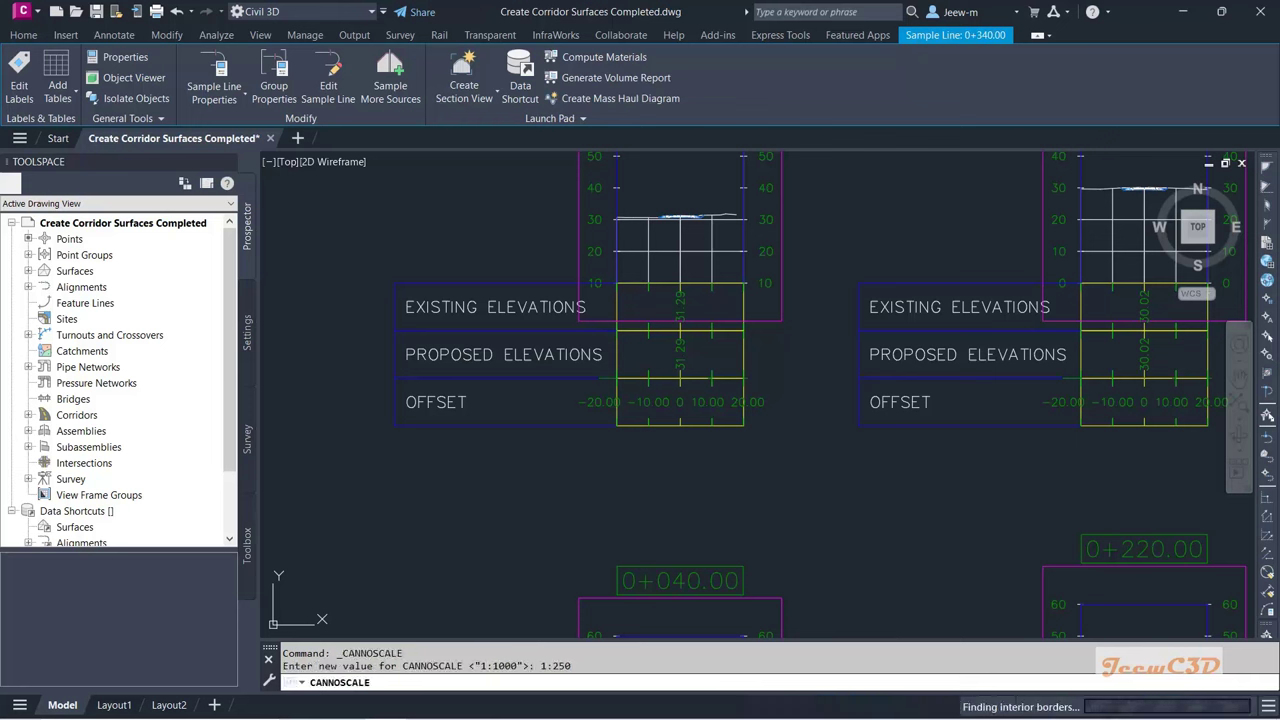
Step: Update the group layout of the section views using the 0+020 section view, and clear the selection
scroll(808, 408, down, 6)
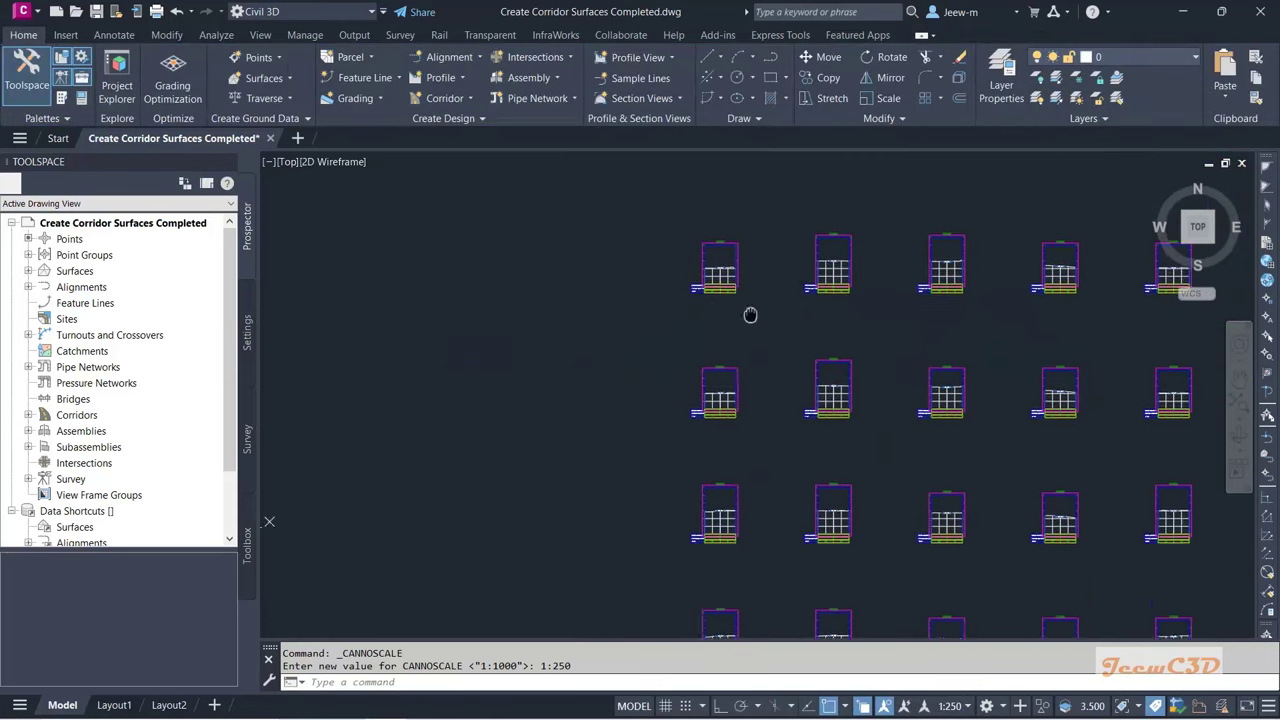
scroll(749, 358, up, 5)
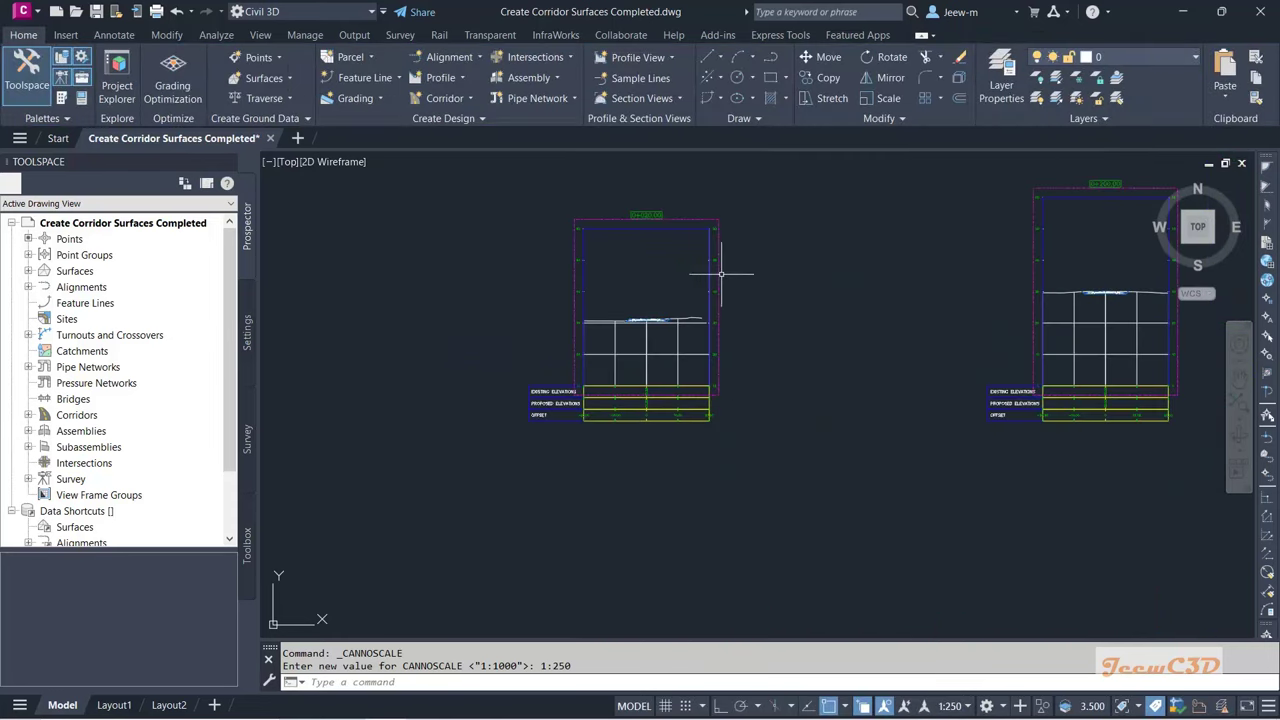
click(709, 247)
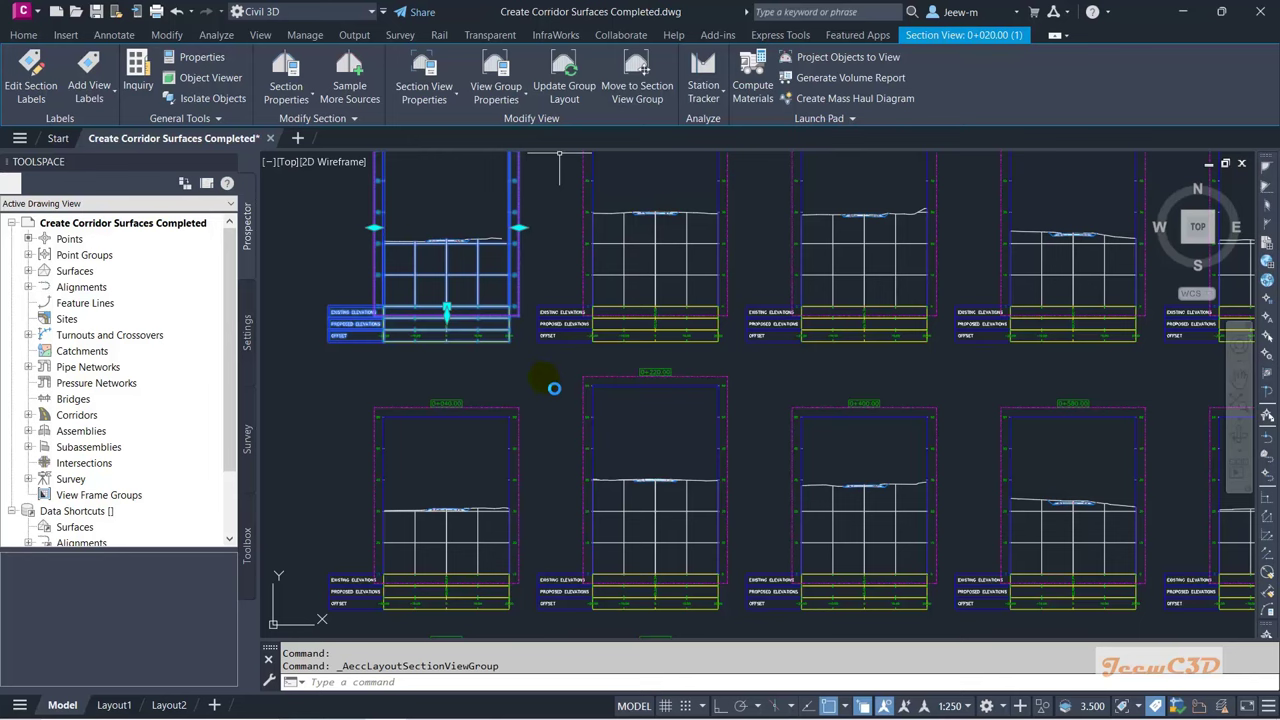
key(Escape)
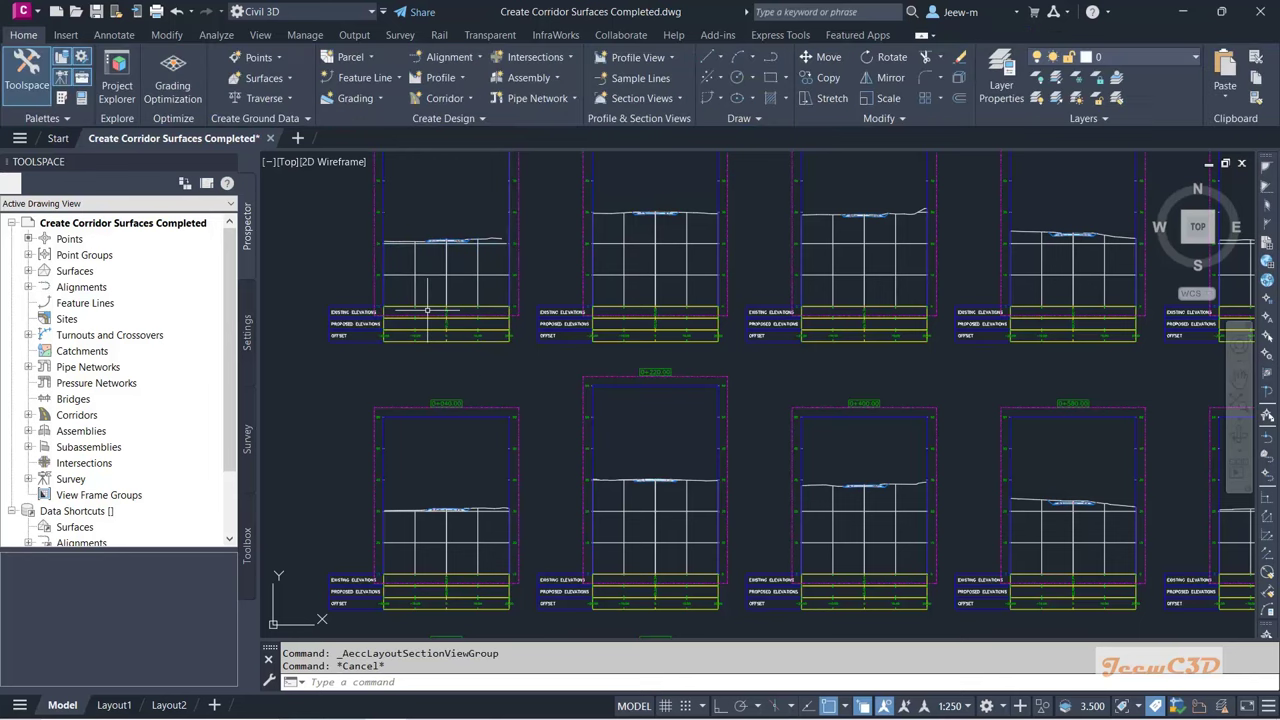
Step: Examine the road assembly and existing ground line in the 0+020 section view
scroll(434, 297, up, 4)
middle_drag(434, 297, 512, 478)
scroll(518, 306, up, 8)
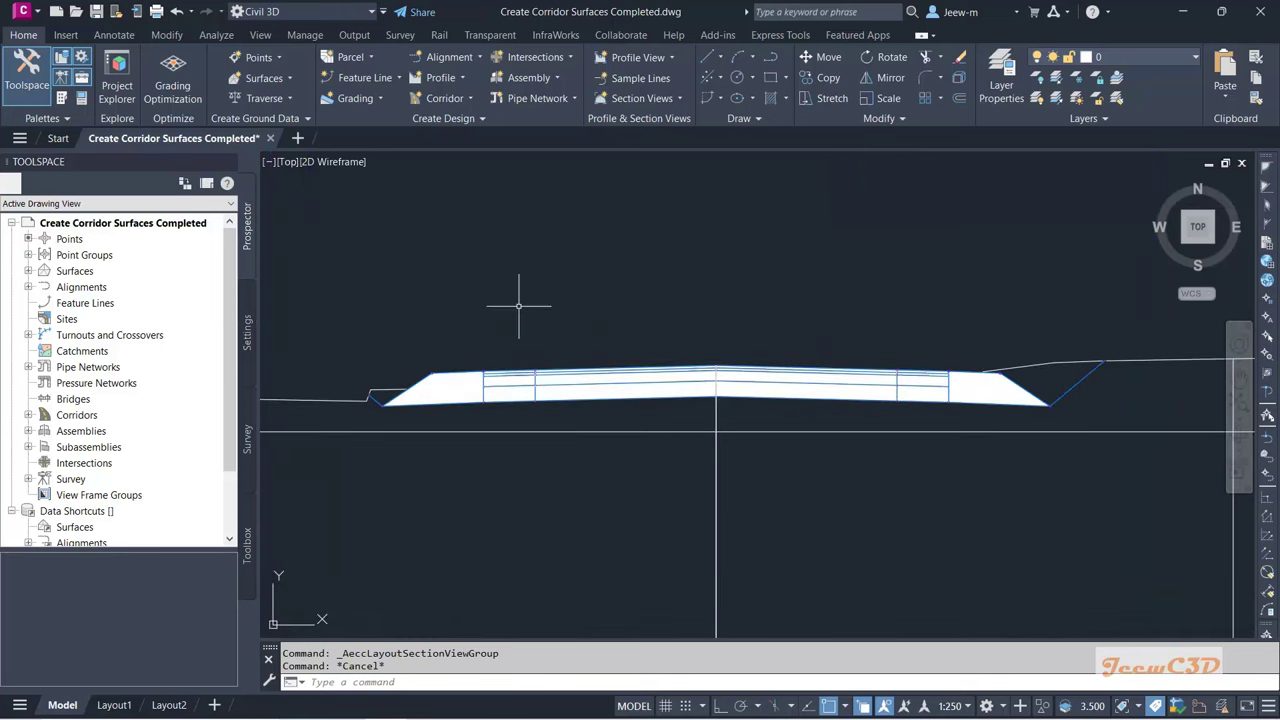
scroll(512, 316, down, 5)
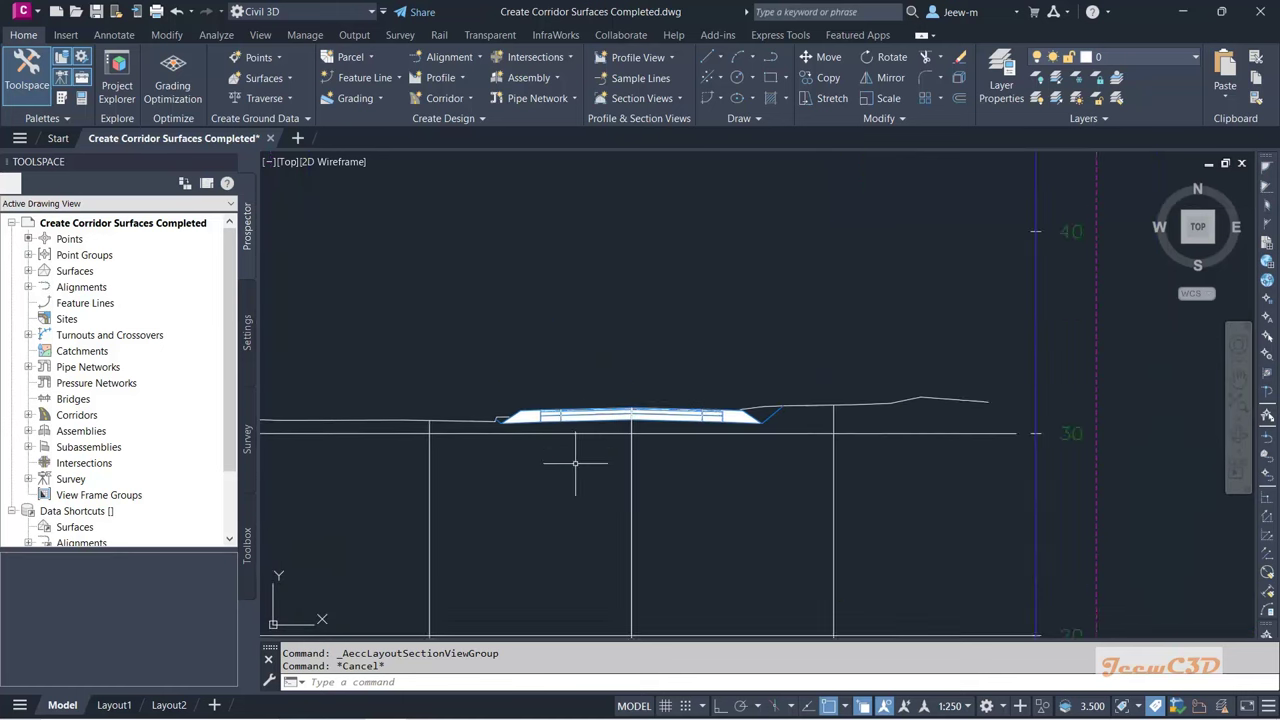
Step: Open the section options of the section view group's properties, starting from the 0+020 section view
middle_drag(580, 451, 580, 286)
scroll(565, 406, down, 4)
scroll(573, 471, up, 8)
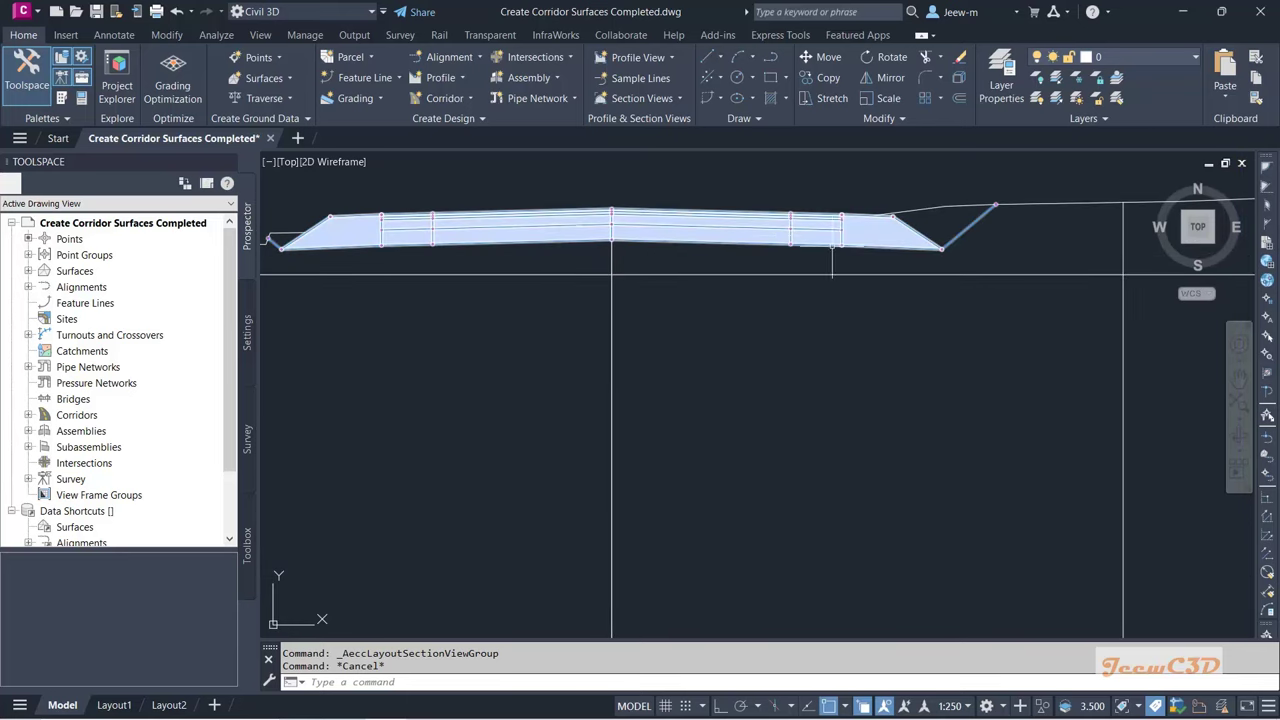
scroll(581, 345, down, 6)
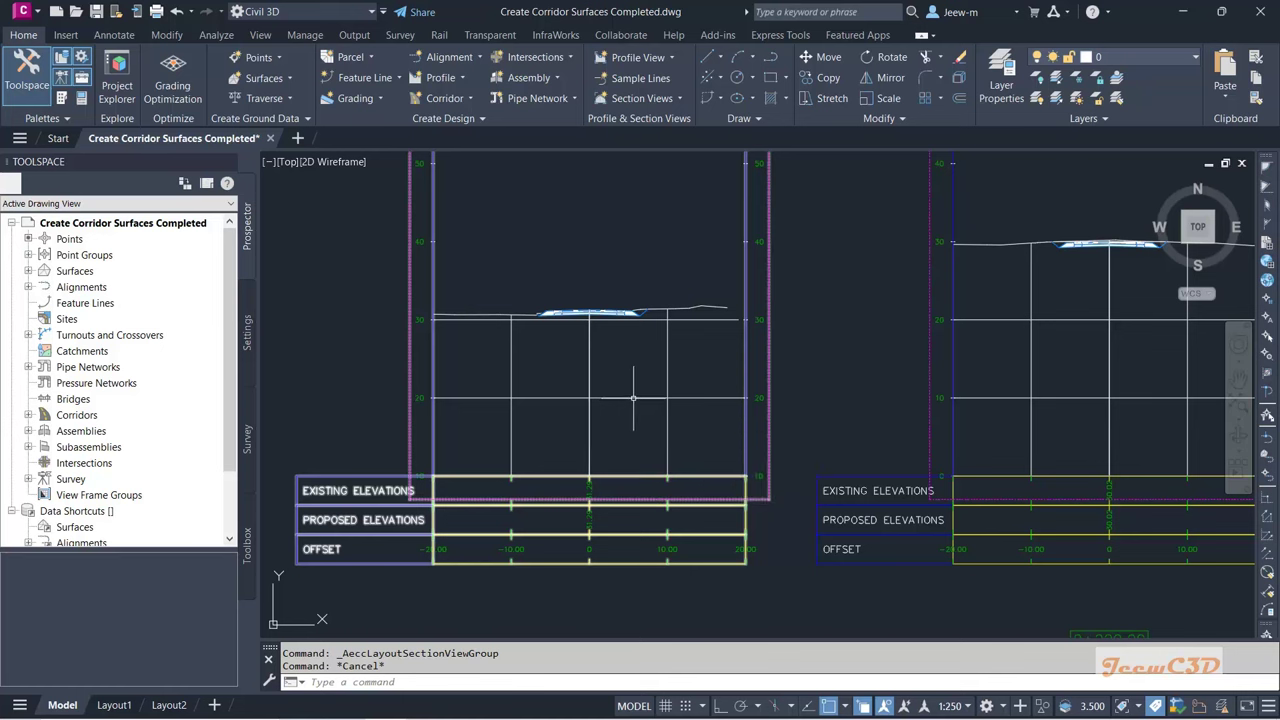
click(633, 398)
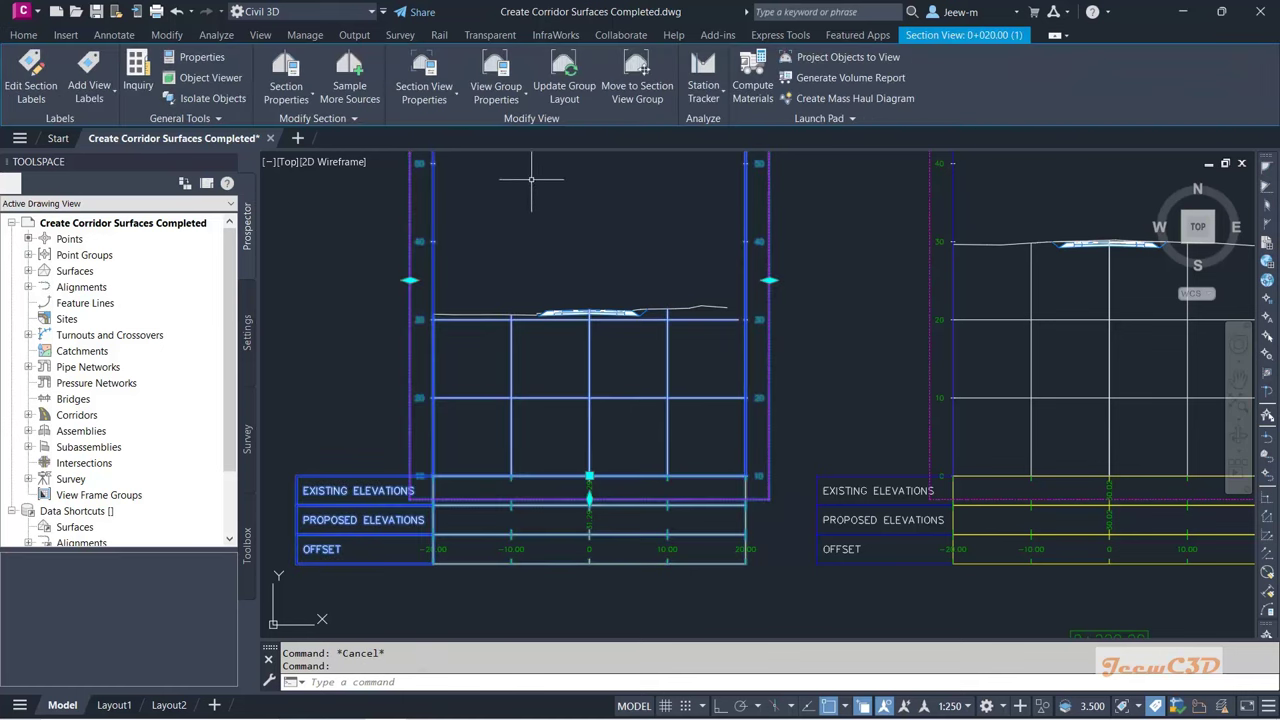
click(502, 68)
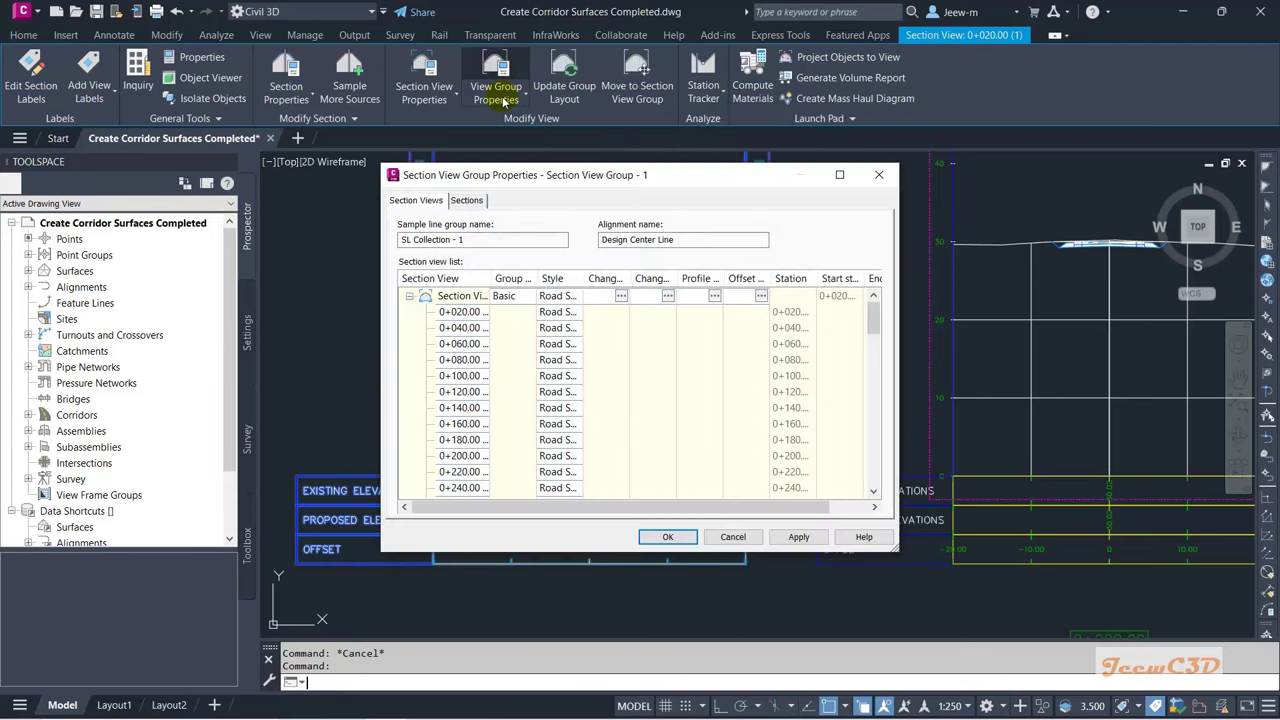
drag(563, 177, 290, 115)
click(195, 138)
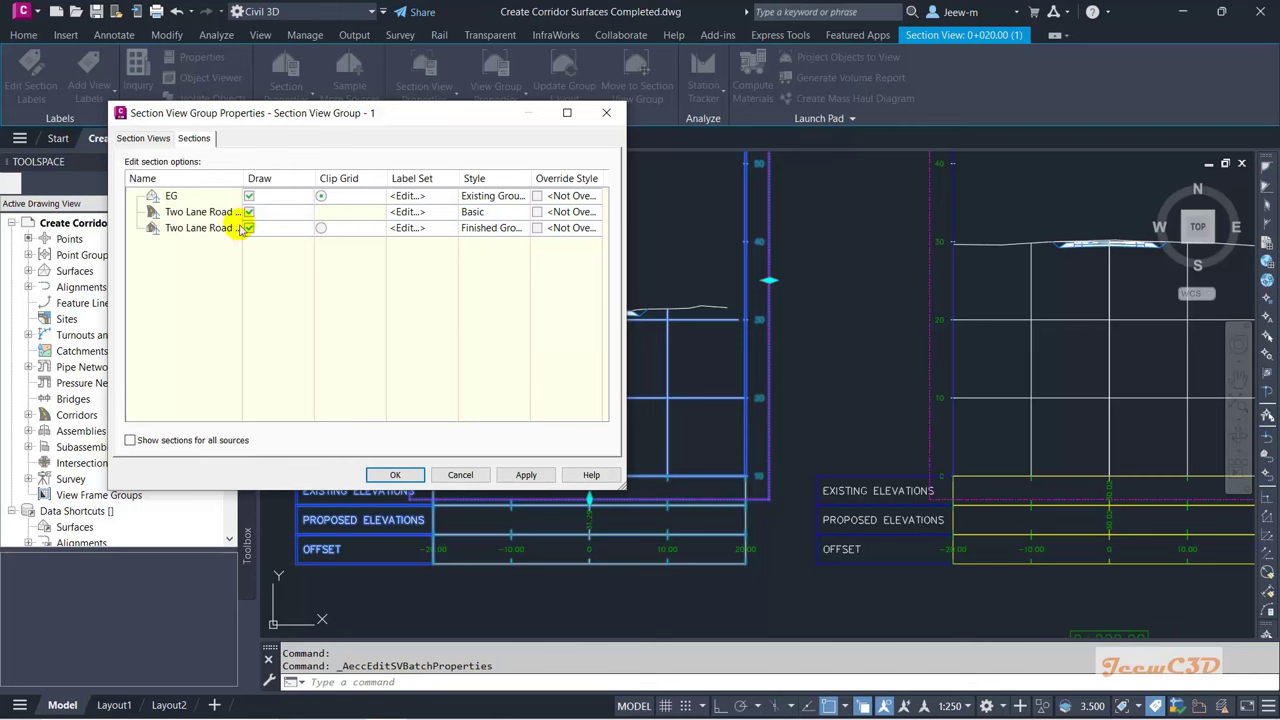
Step: Widen the section name column and set the Two Lane Road Corridor section's code set style to View-Edit for the whole group
drag(244, 187, 322, 187)
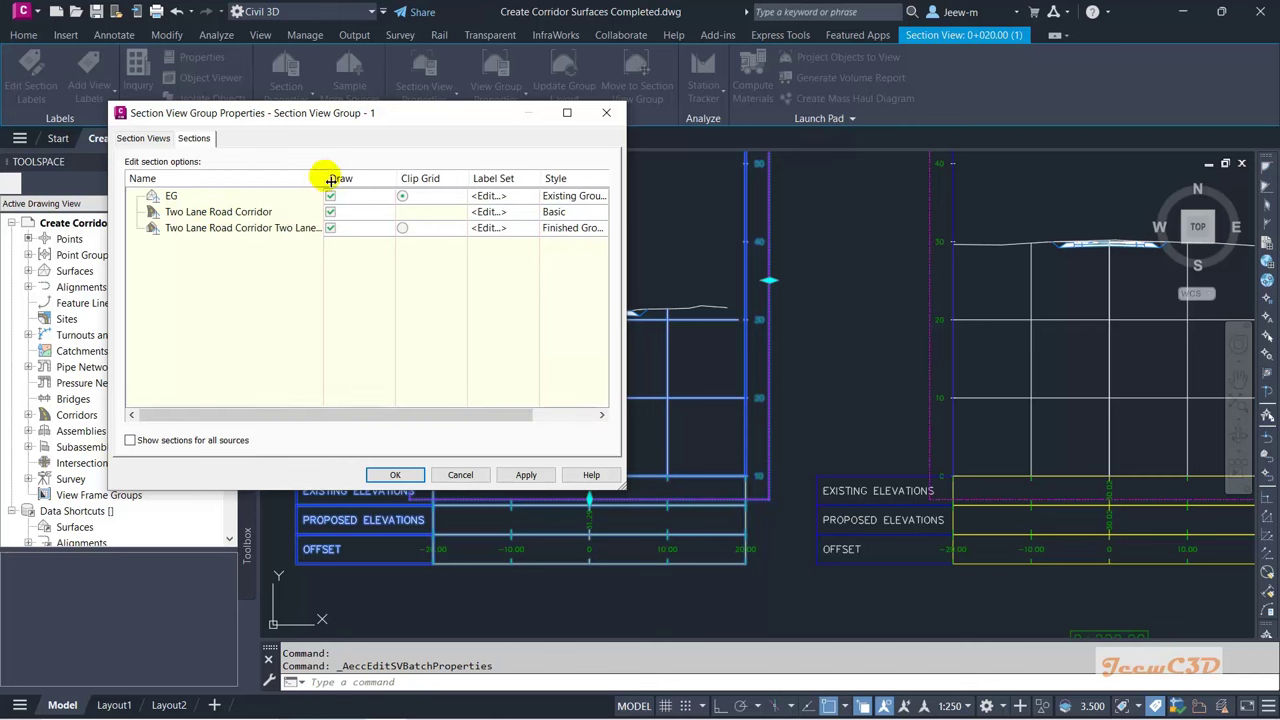
click(260, 213)
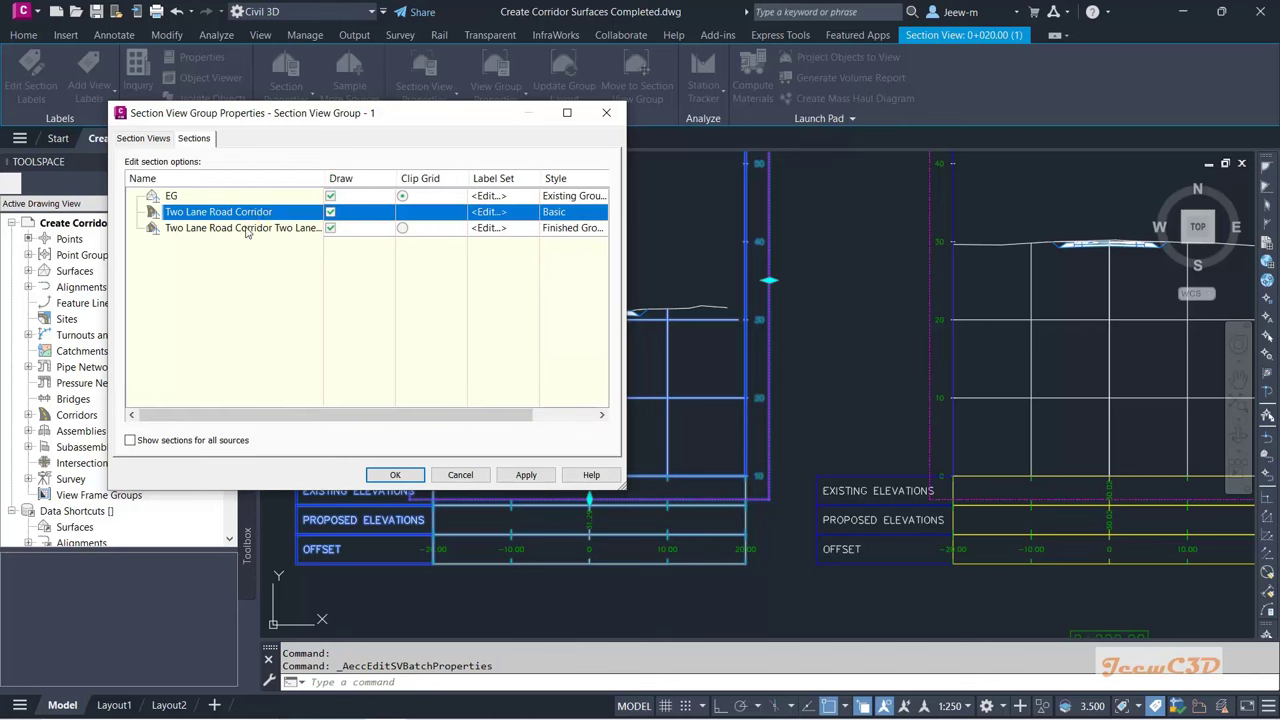
click(245, 228)
click(246, 215)
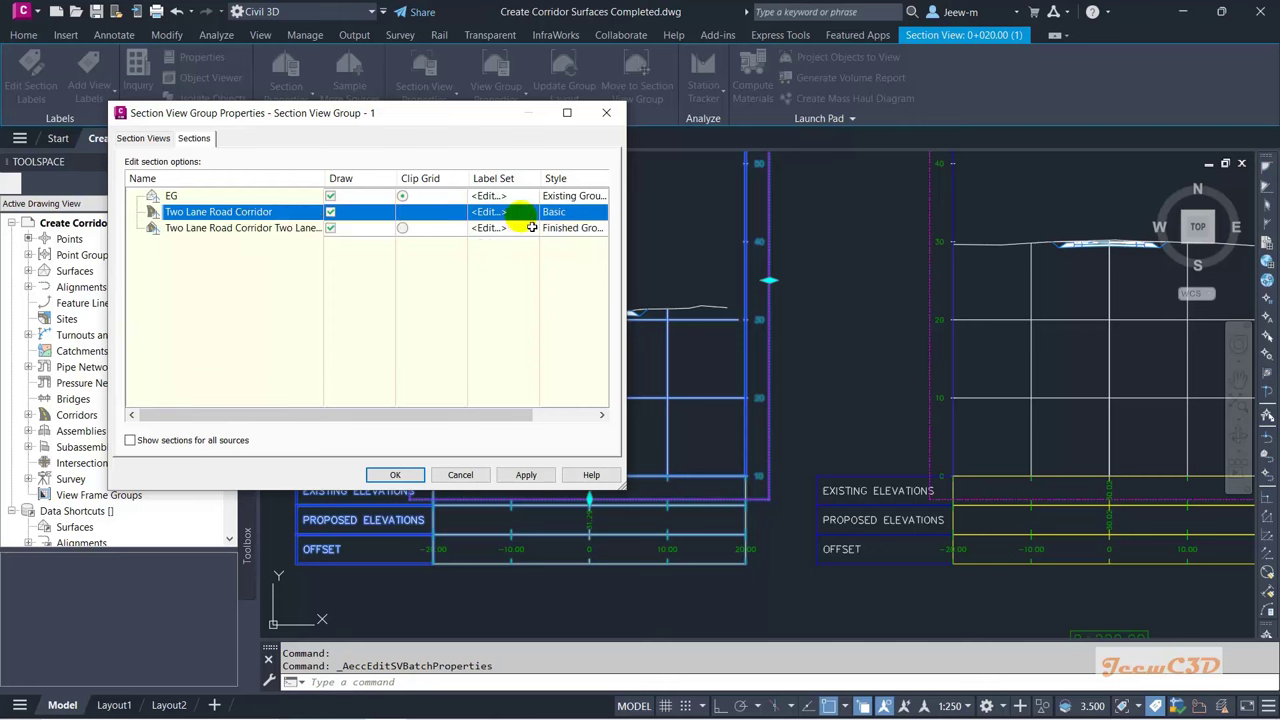
drag(470, 416, 570, 420)
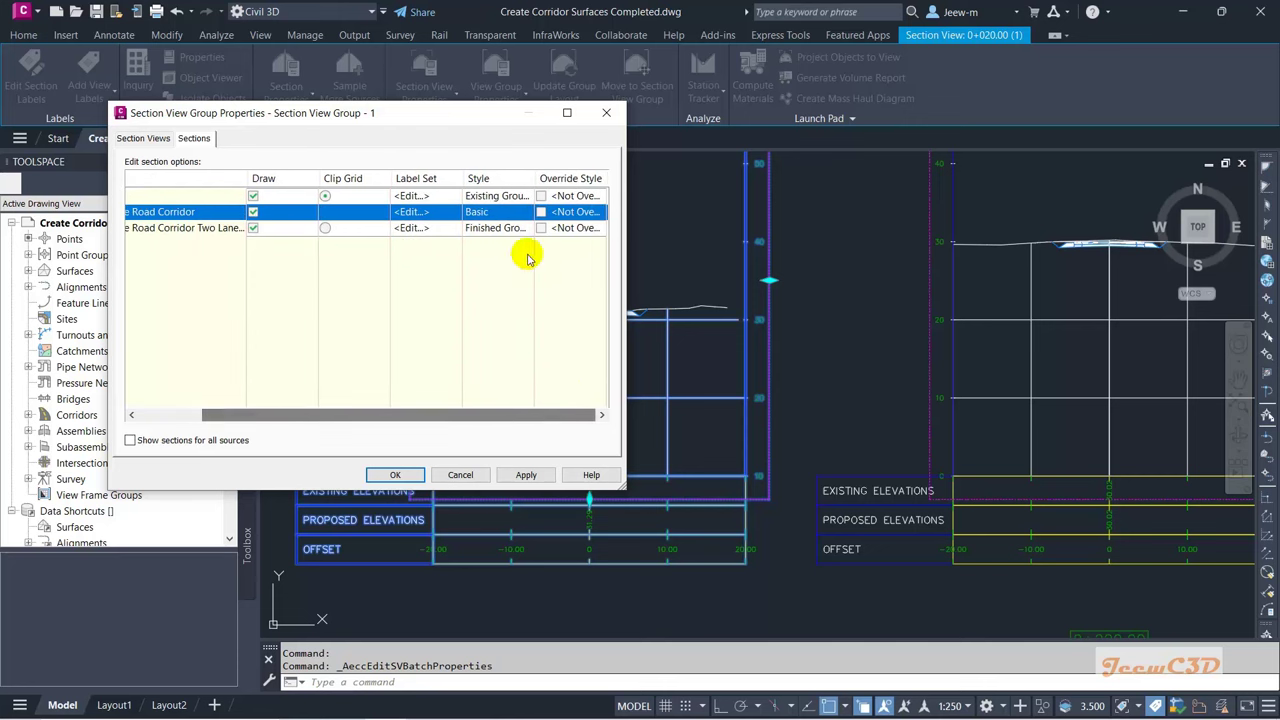
click(478, 212)
click(340, 228)
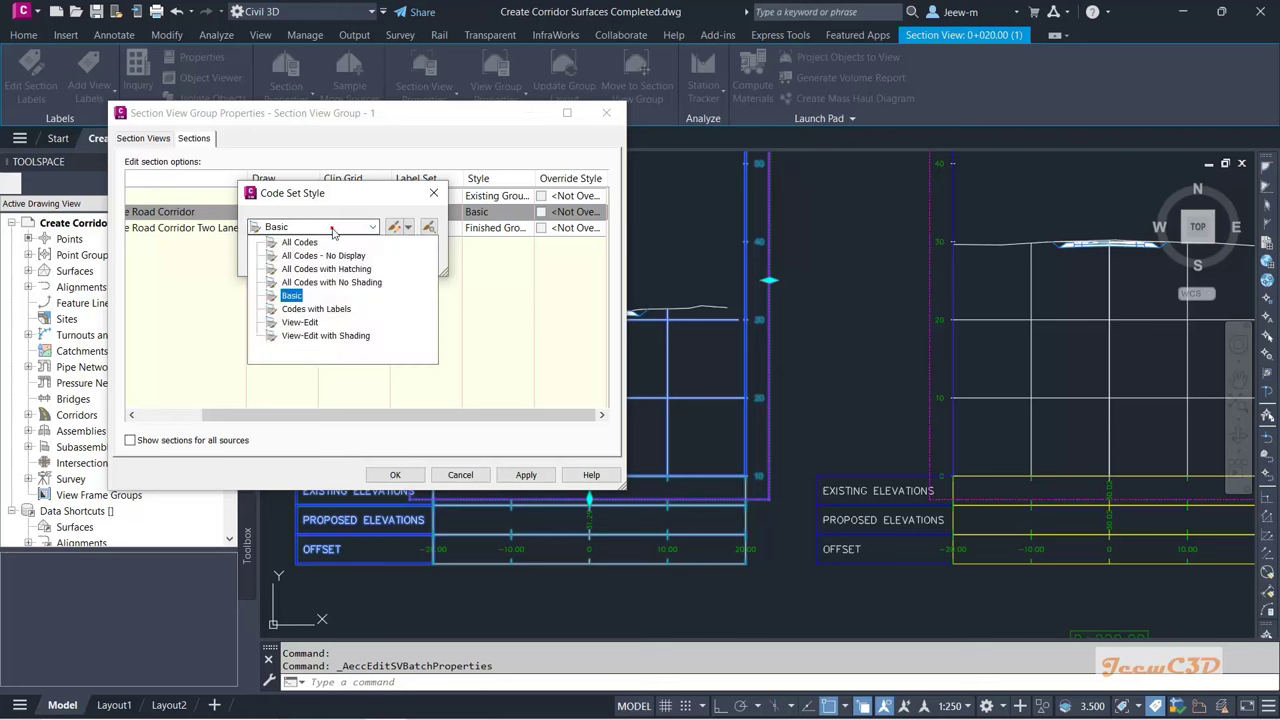
click(298, 323)
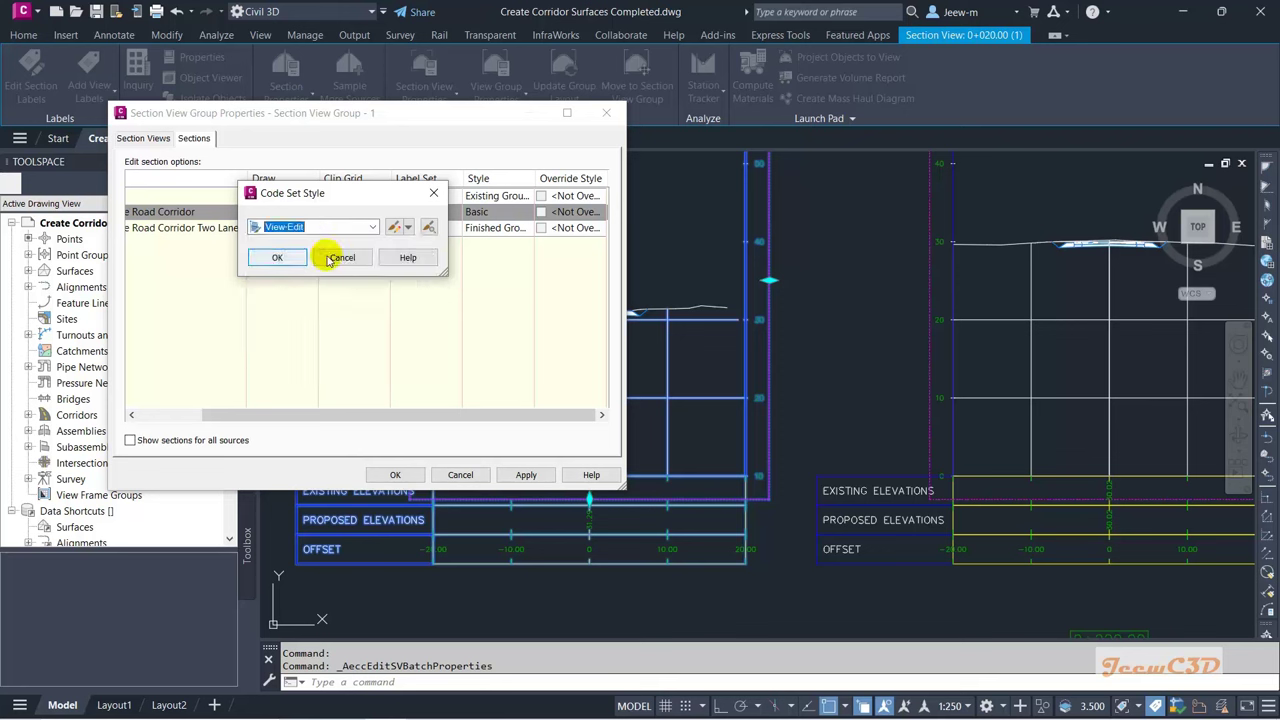
click(280, 258)
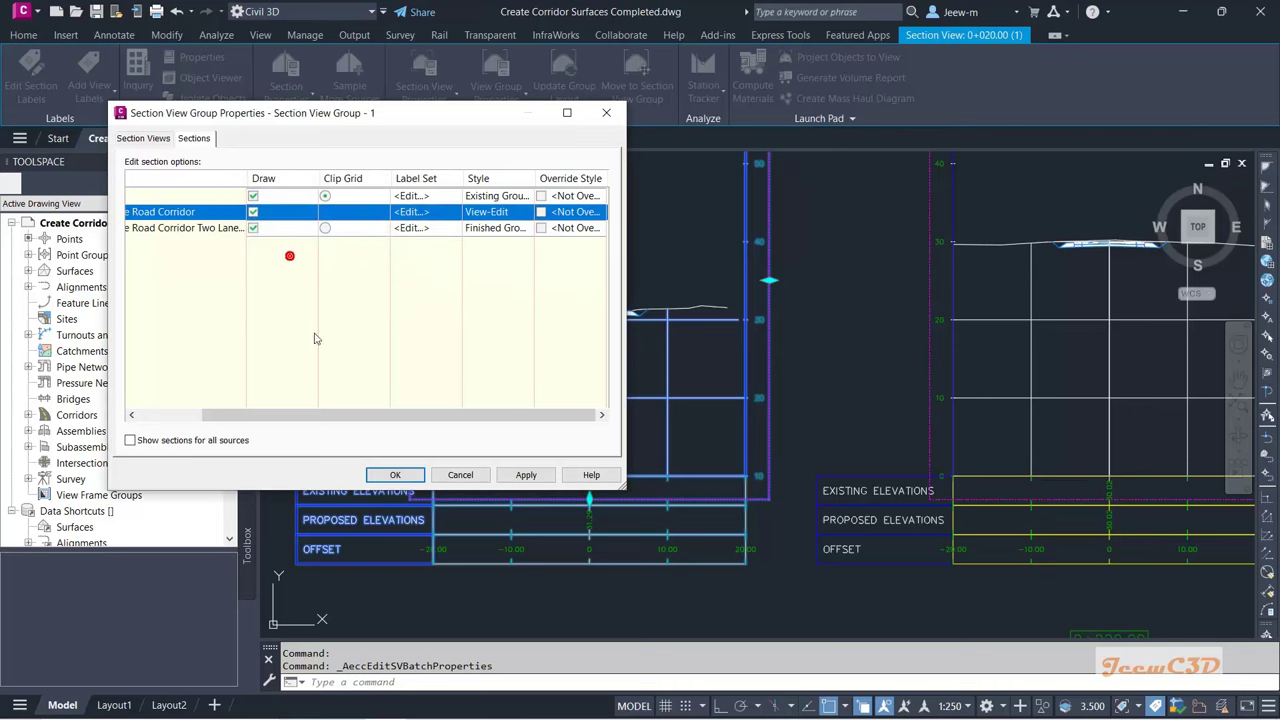
click(385, 474)
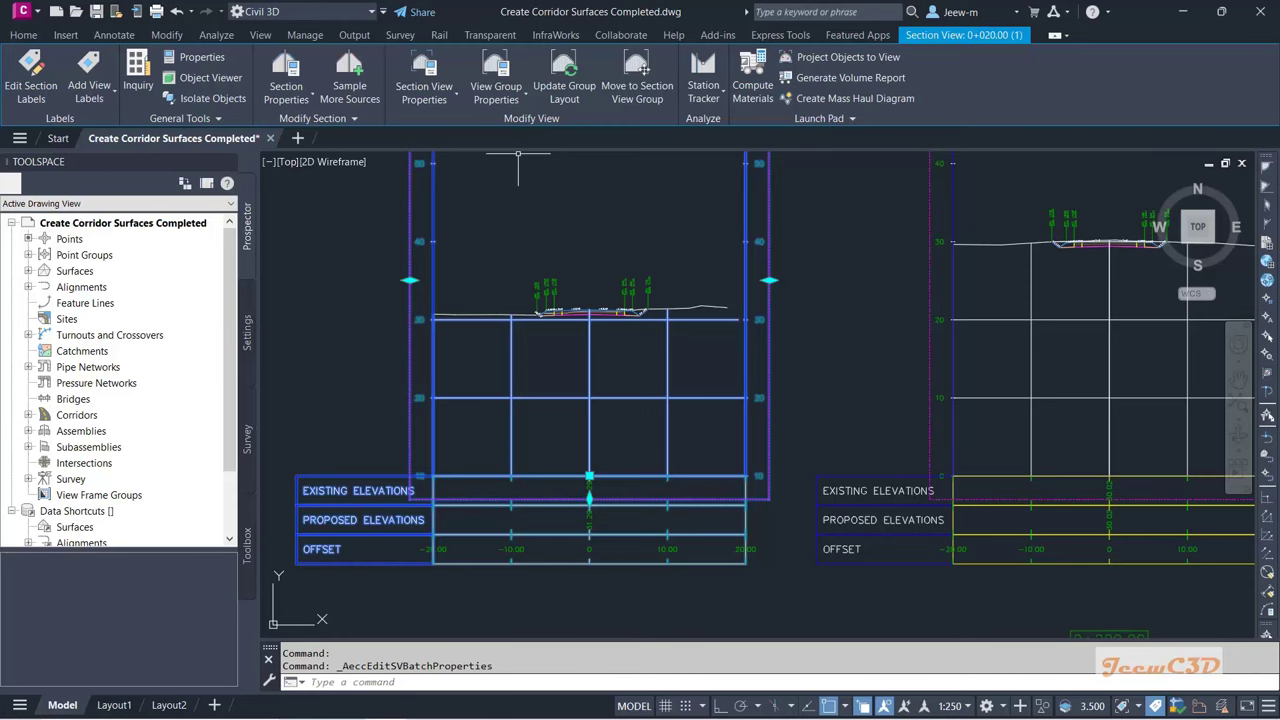
Step: Set the Two Lane Road Corridor section's code set style to View-Edit with Shading in the section view group properties
scroll(572, 292, up, 6)
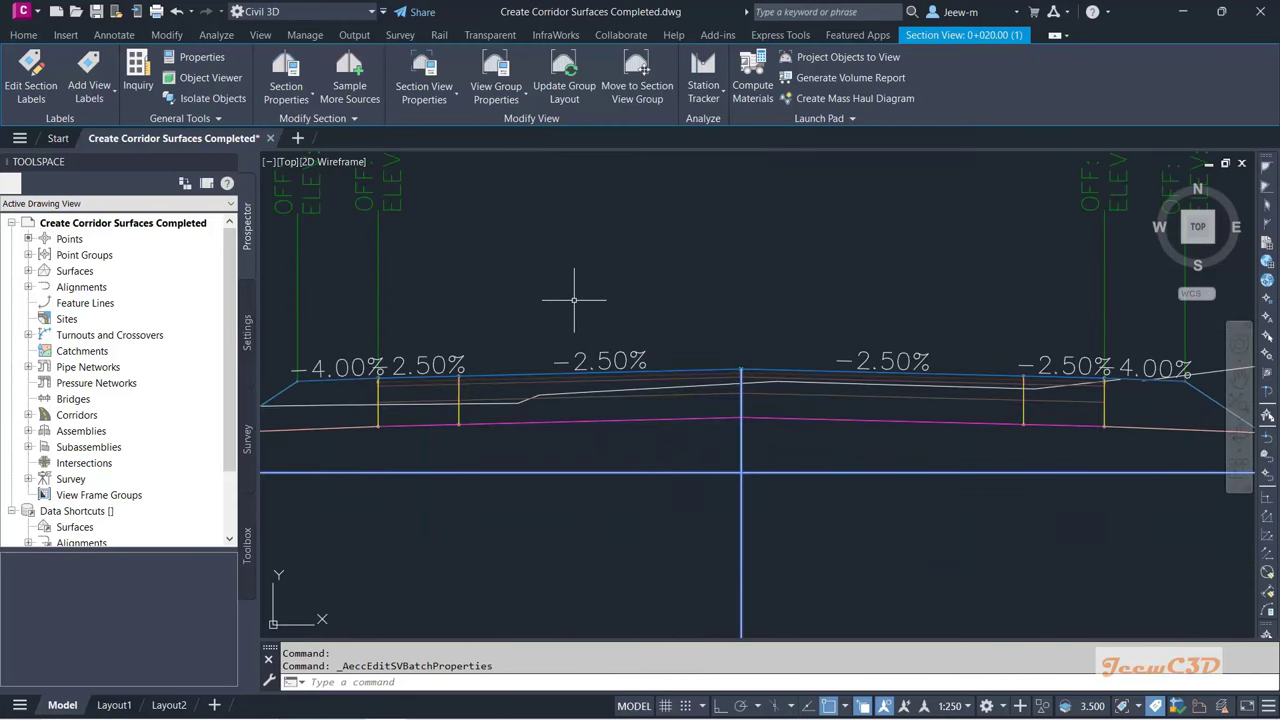
scroll(574, 299, down, 5)
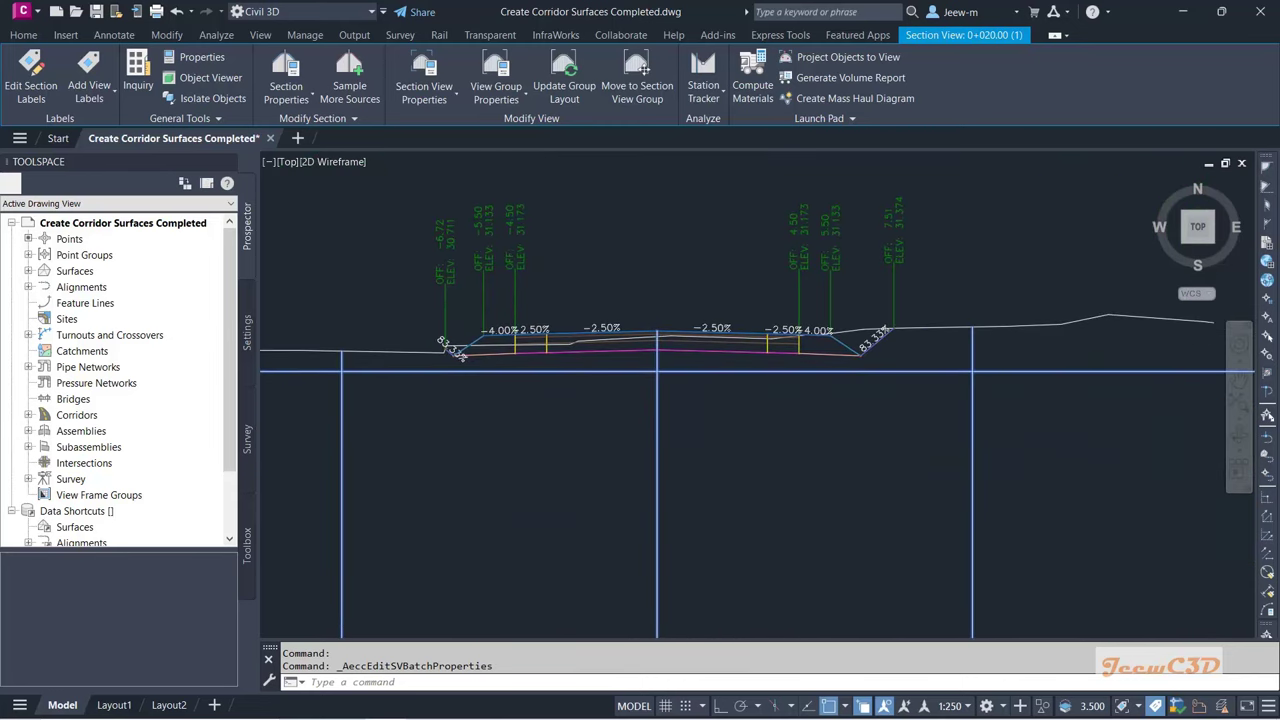
scroll(575, 303, down, 2)
click(504, 107)
click(500, 126)
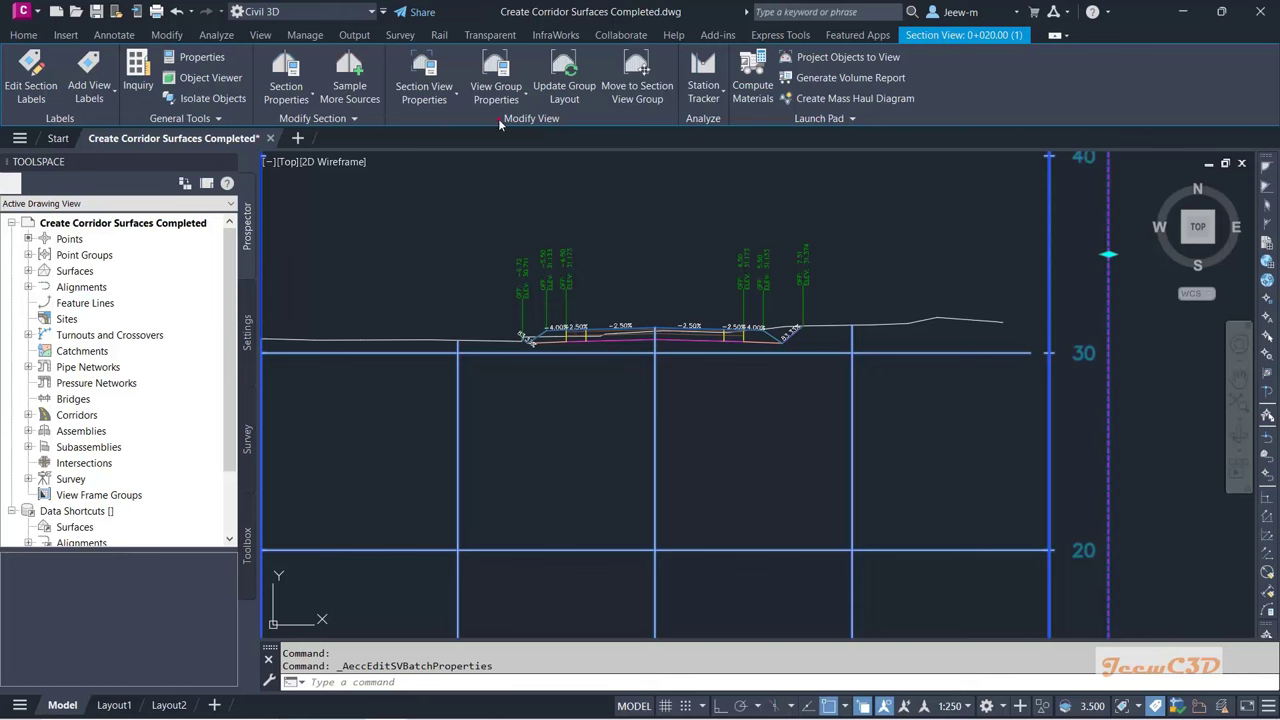
click(457, 212)
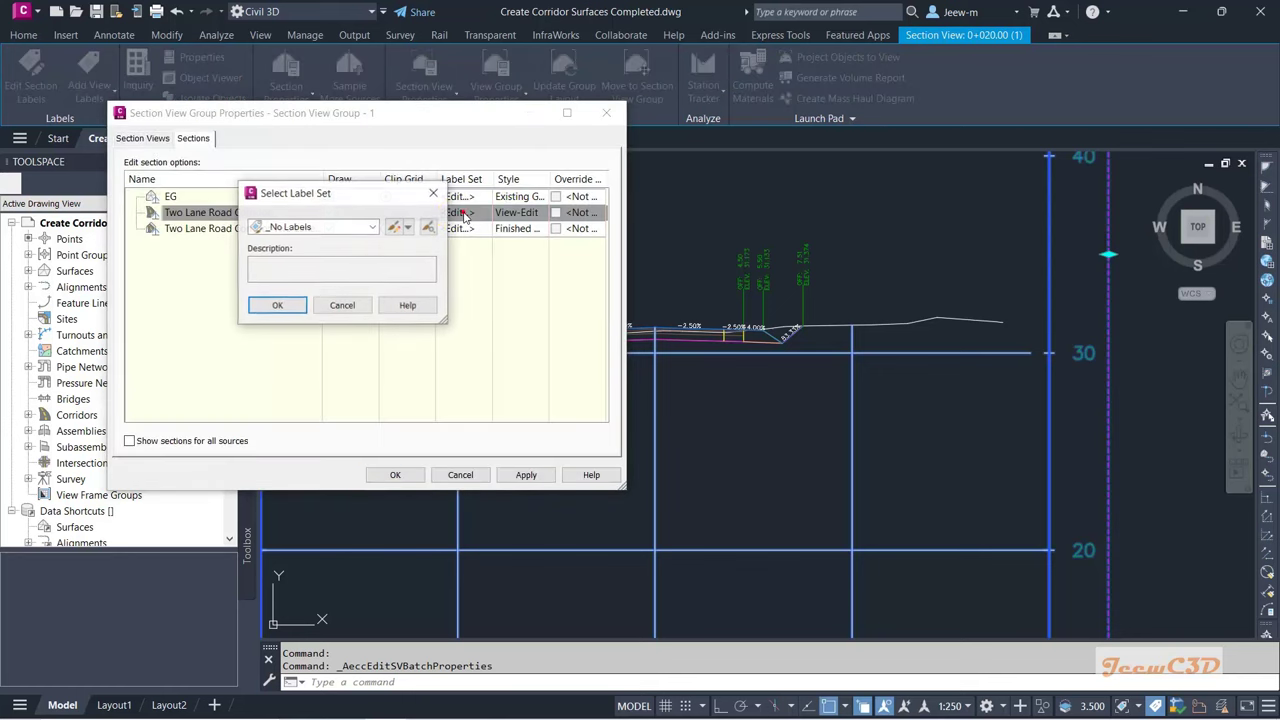
click(432, 194)
click(516, 212)
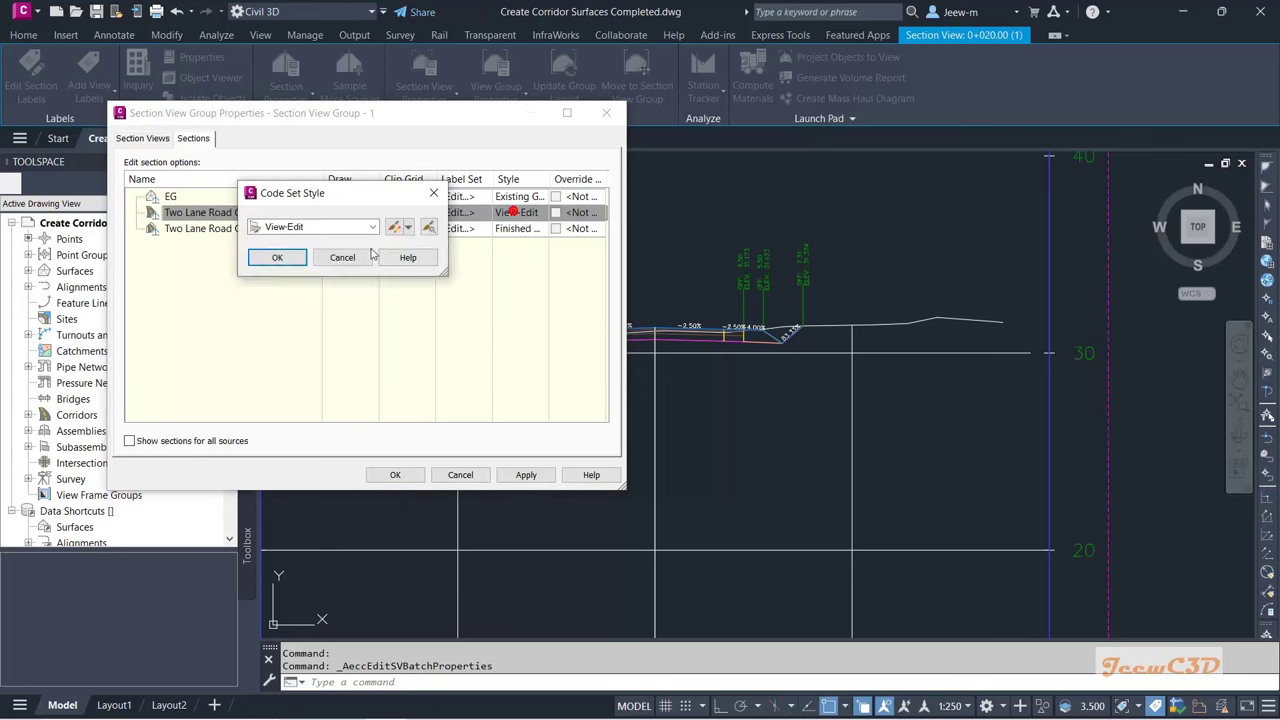
click(340, 227)
click(330, 336)
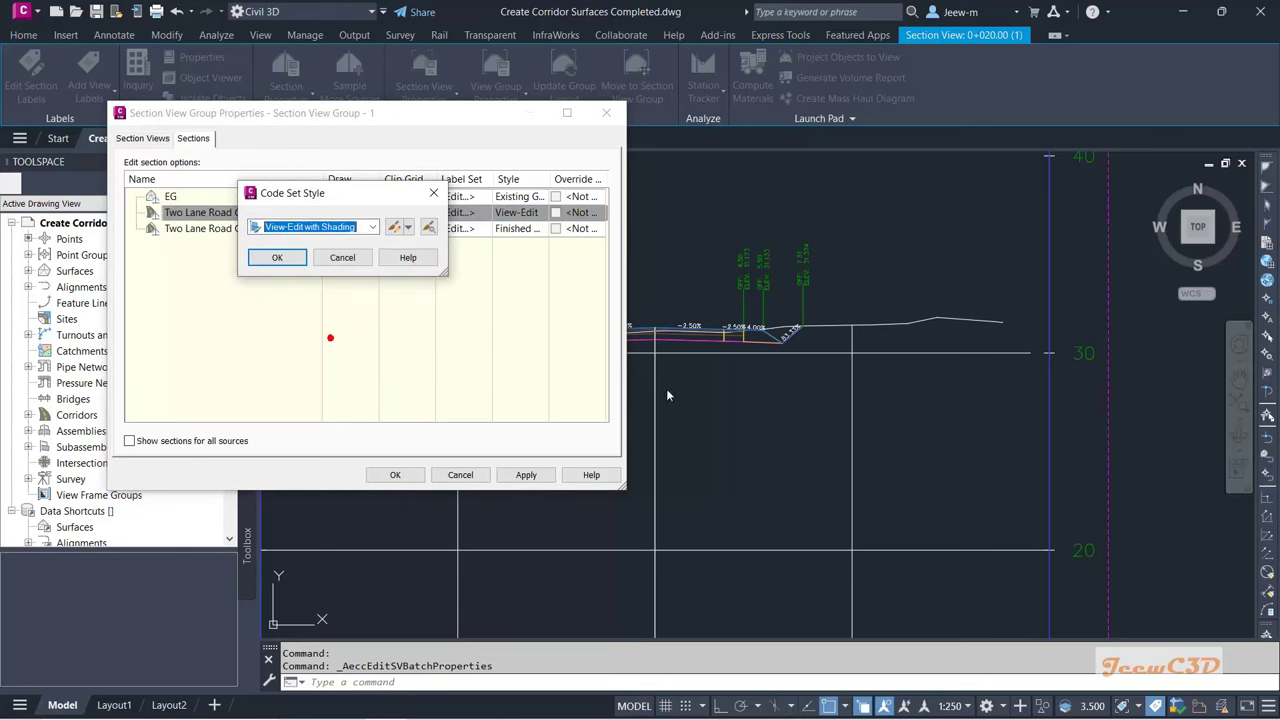
click(274, 257)
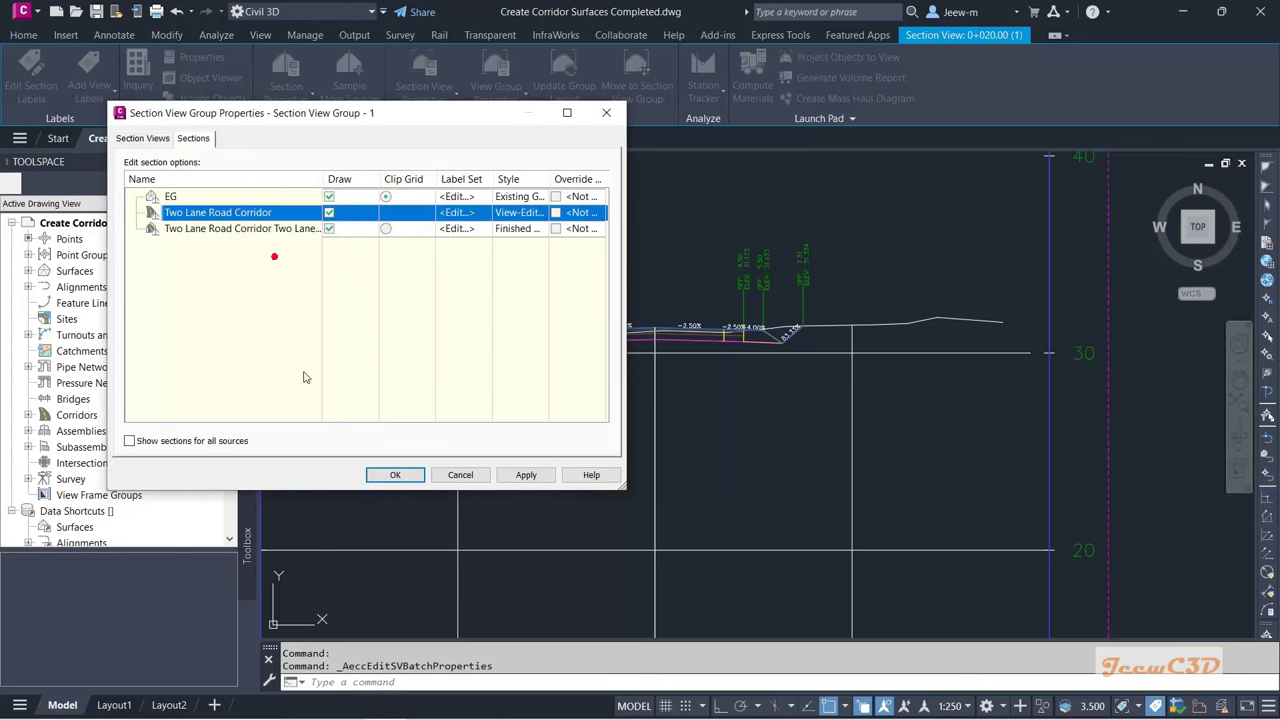
click(393, 476)
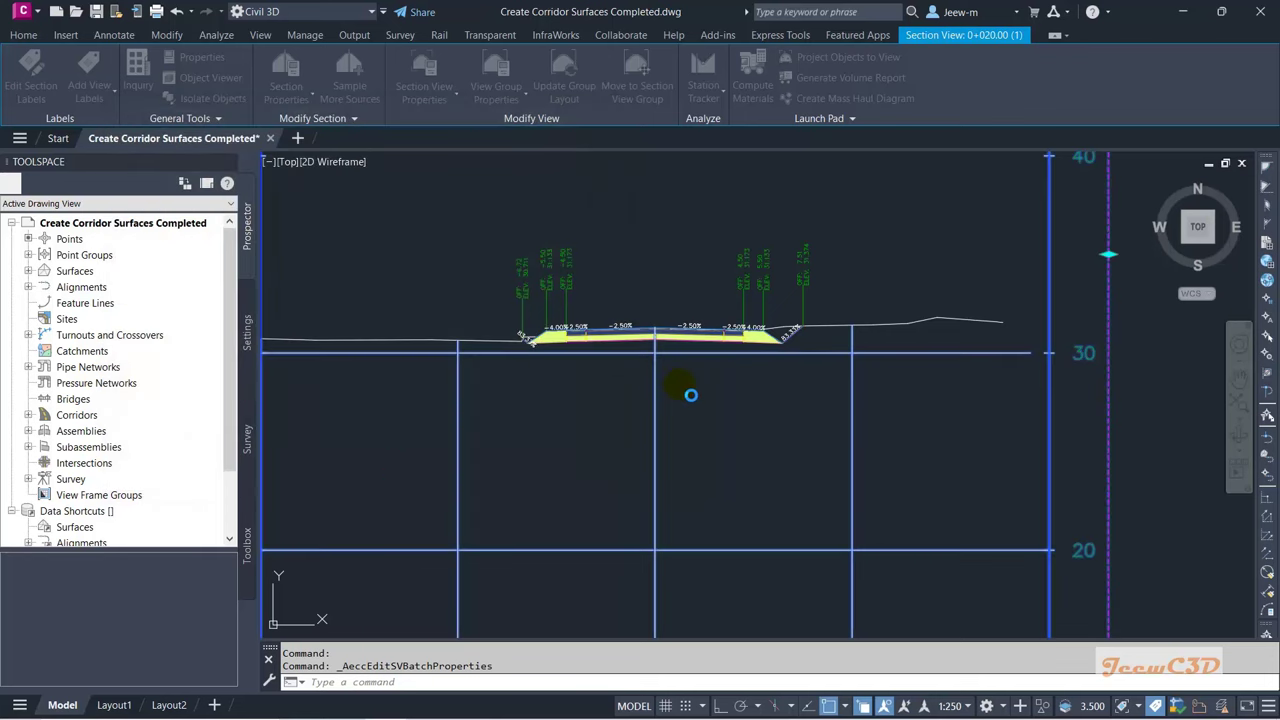
Step: Clear the selection and examine the shaded pavement layers, slope labels and offset and elevation labels in the 0+020 section view
scroll(632, 371, up, 4)
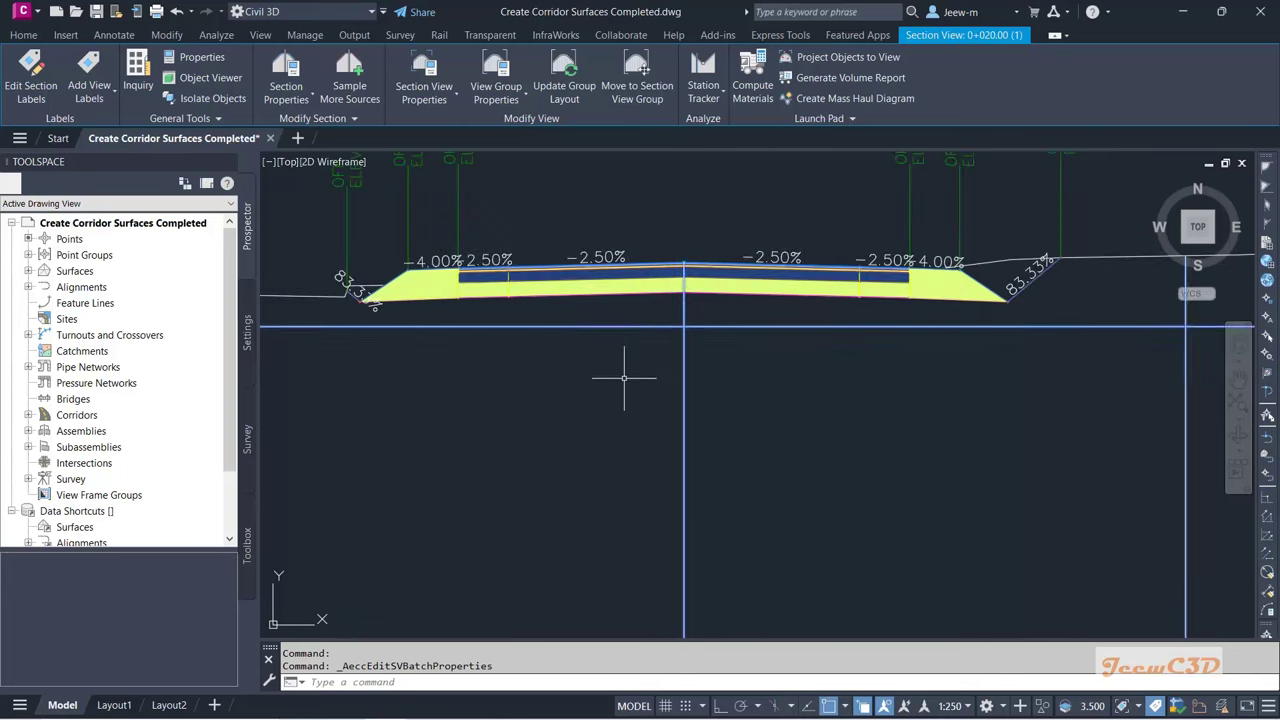
key(Escape)
scroll(689, 270, up, 3)
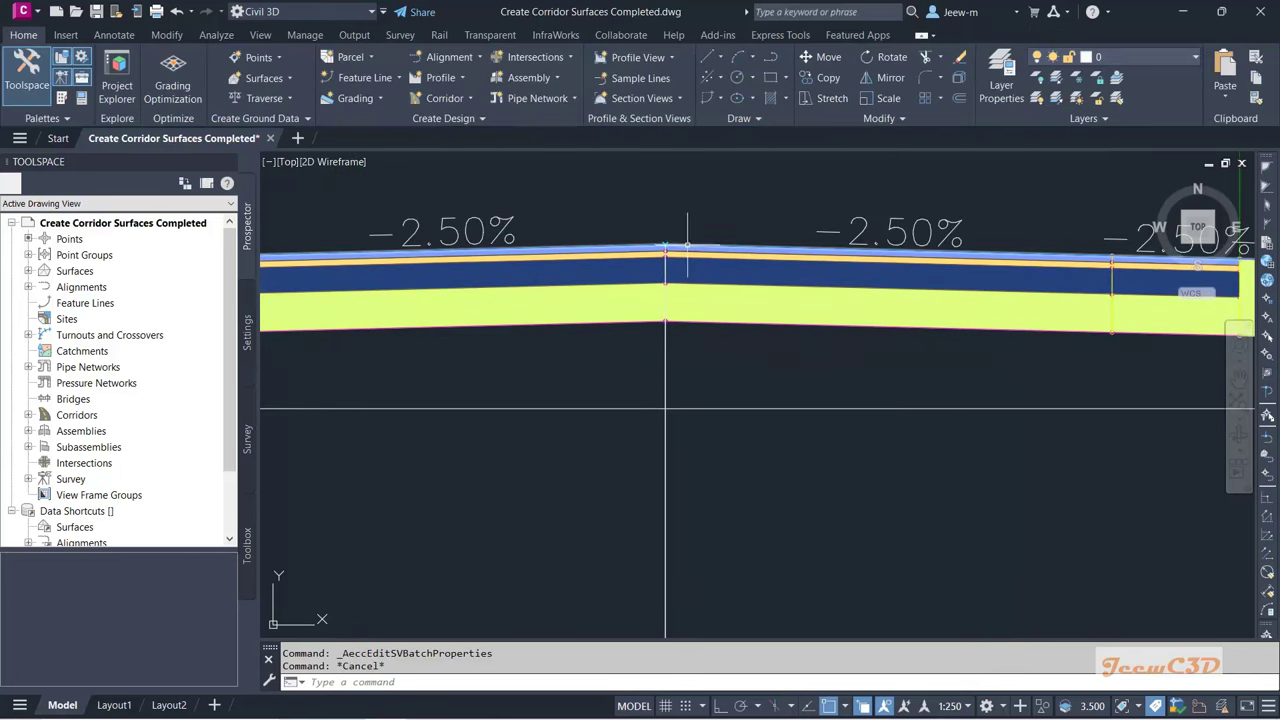
click(716, 252)
key(Escape)
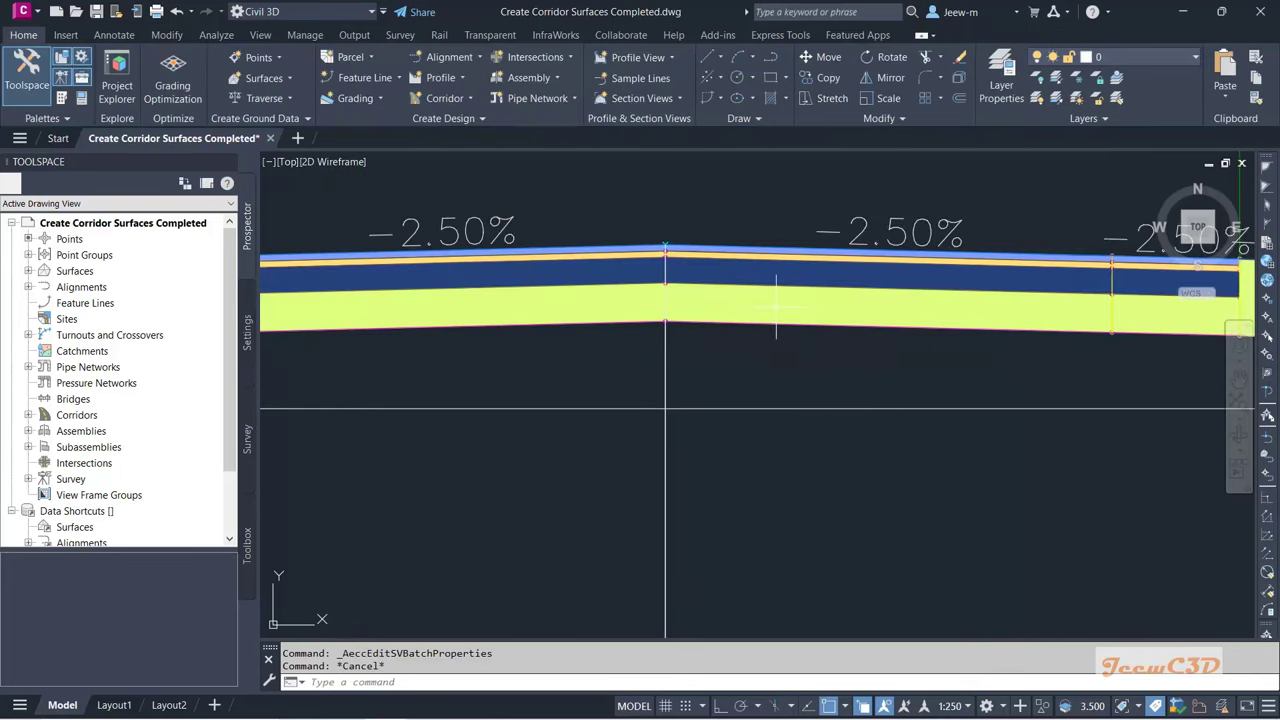
scroll(483, 219, down, 2)
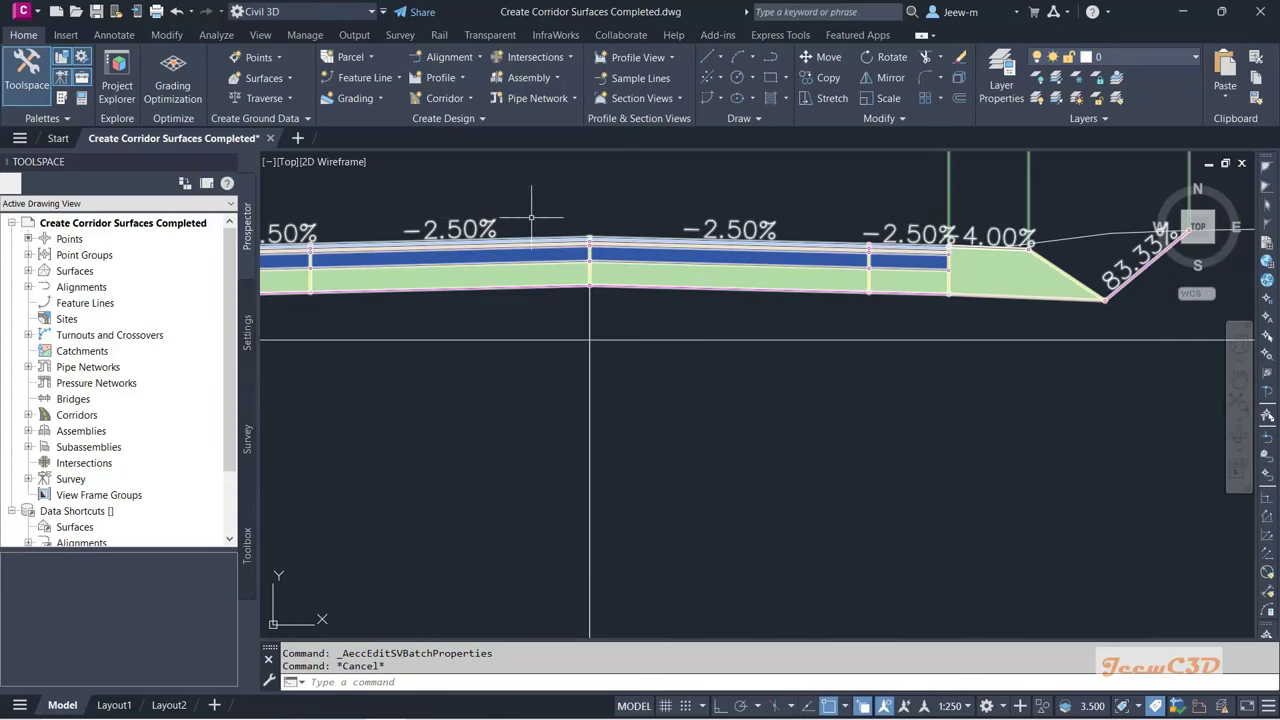
scroll(753, 214, down, 3)
scroll(790, 220, up, 5)
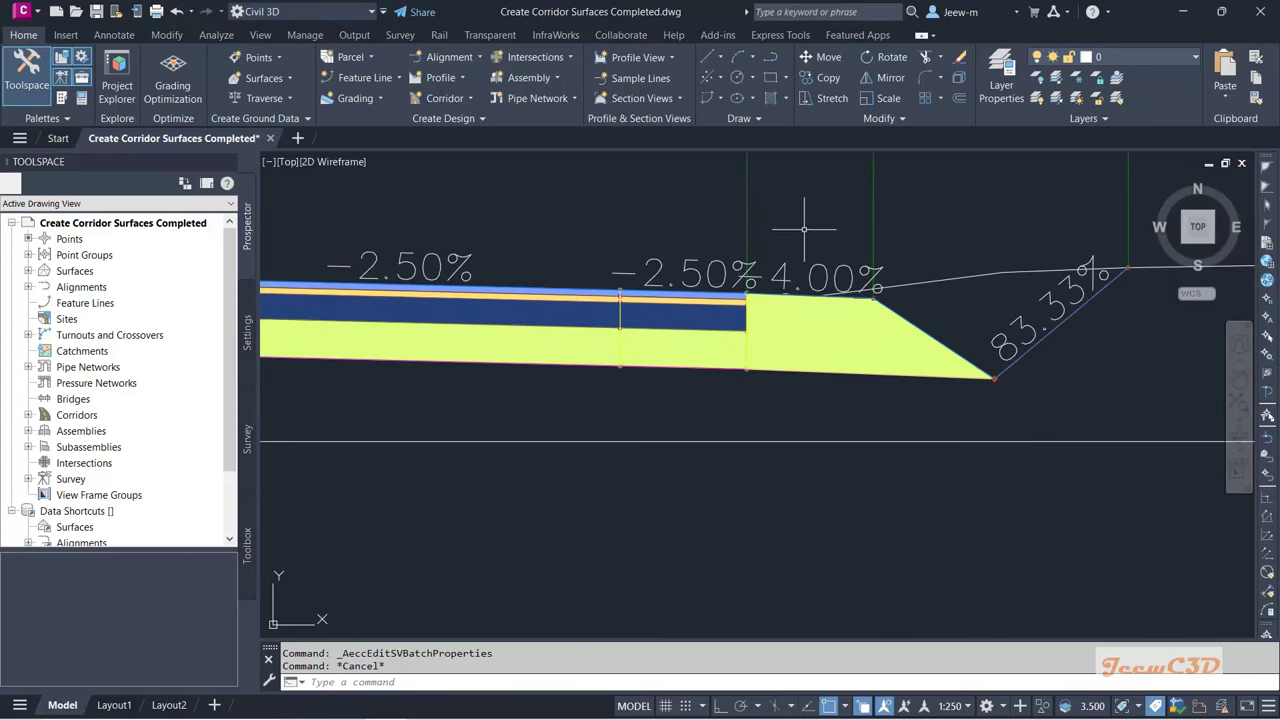
scroll(790, 310, down, 5)
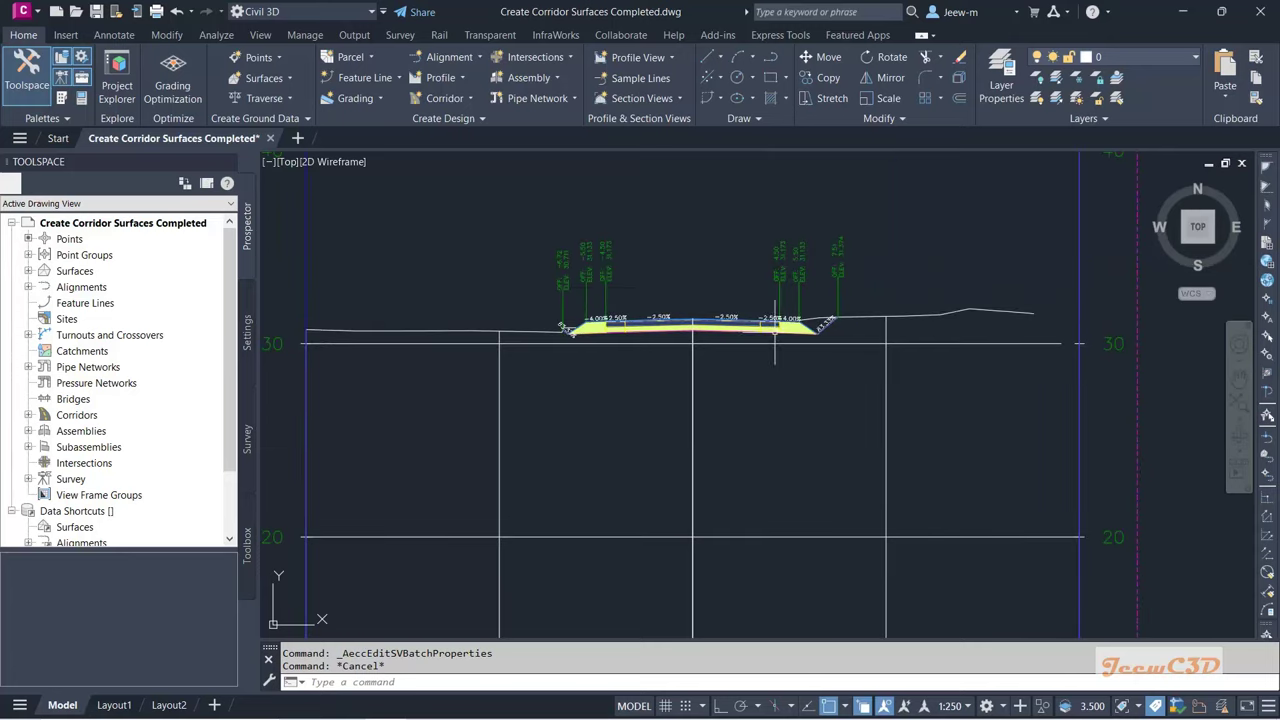
scroll(603, 288, up, 4)
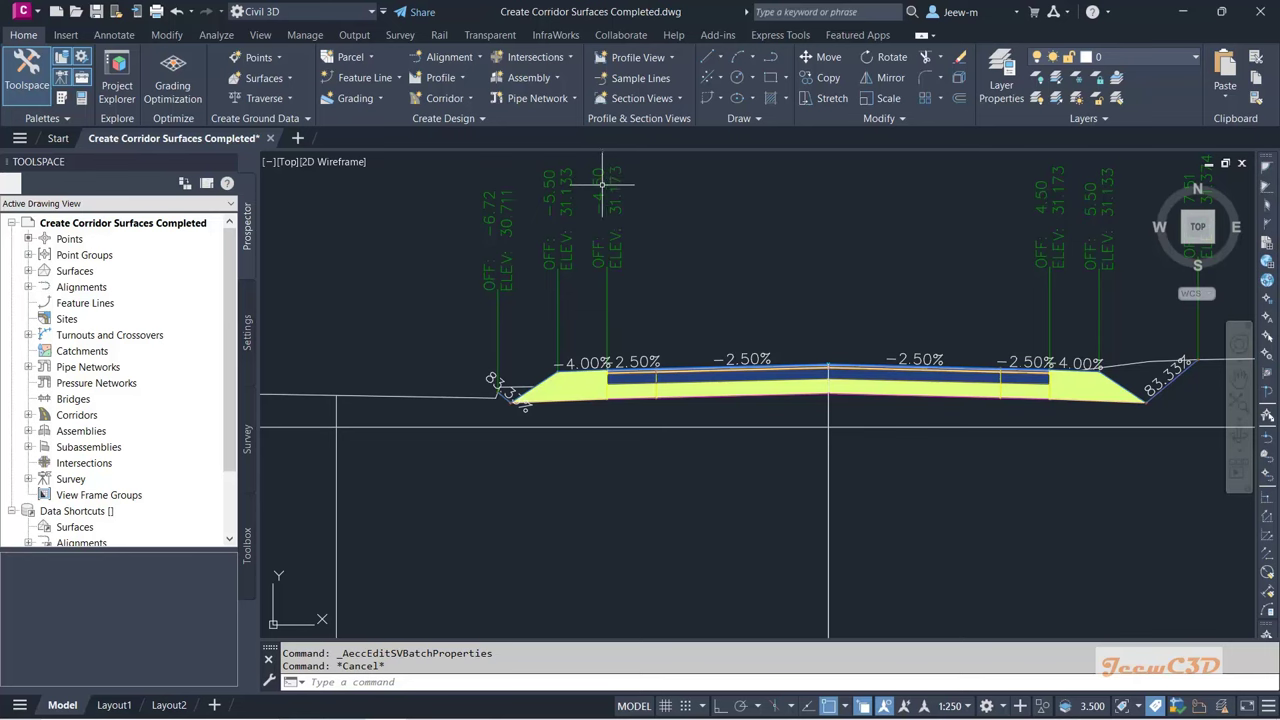
scroll(702, 316, down, 4)
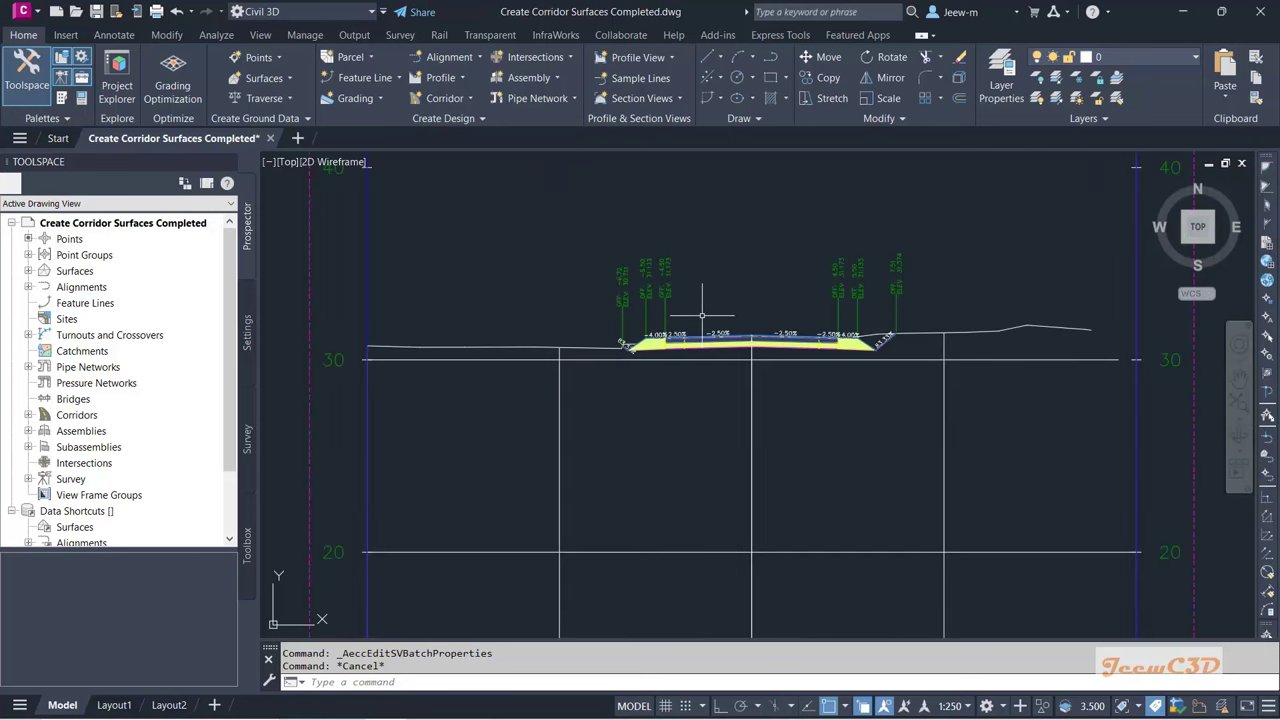
middle_drag(728, 295, 654, 245)
scroll(705, 277, up, 2)
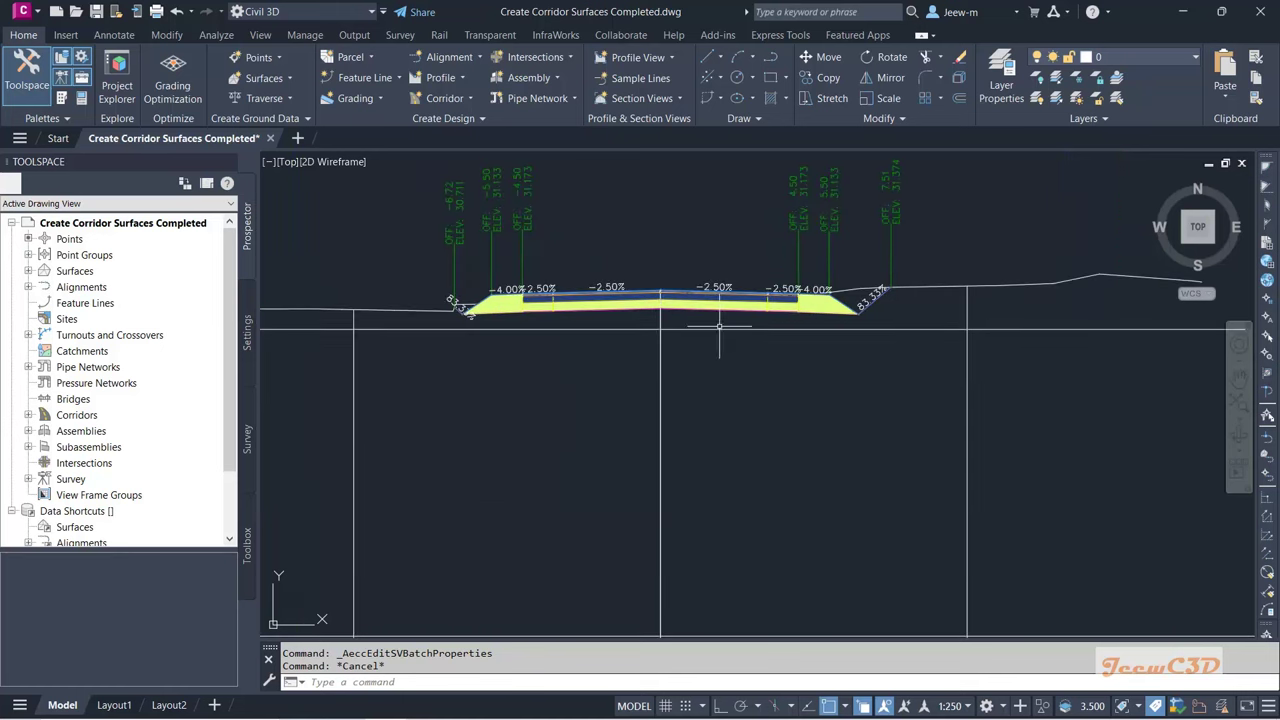
scroll(833, 341, up, 2)
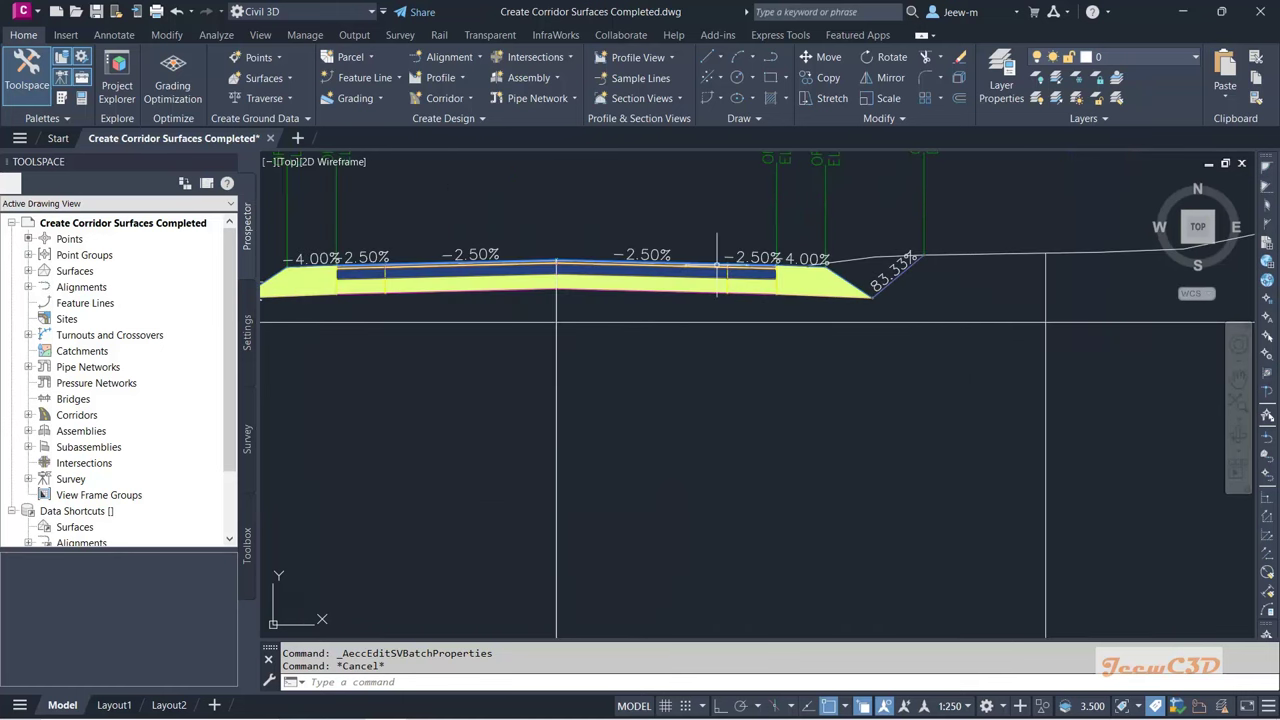
scroll(882, 308, up, 2)
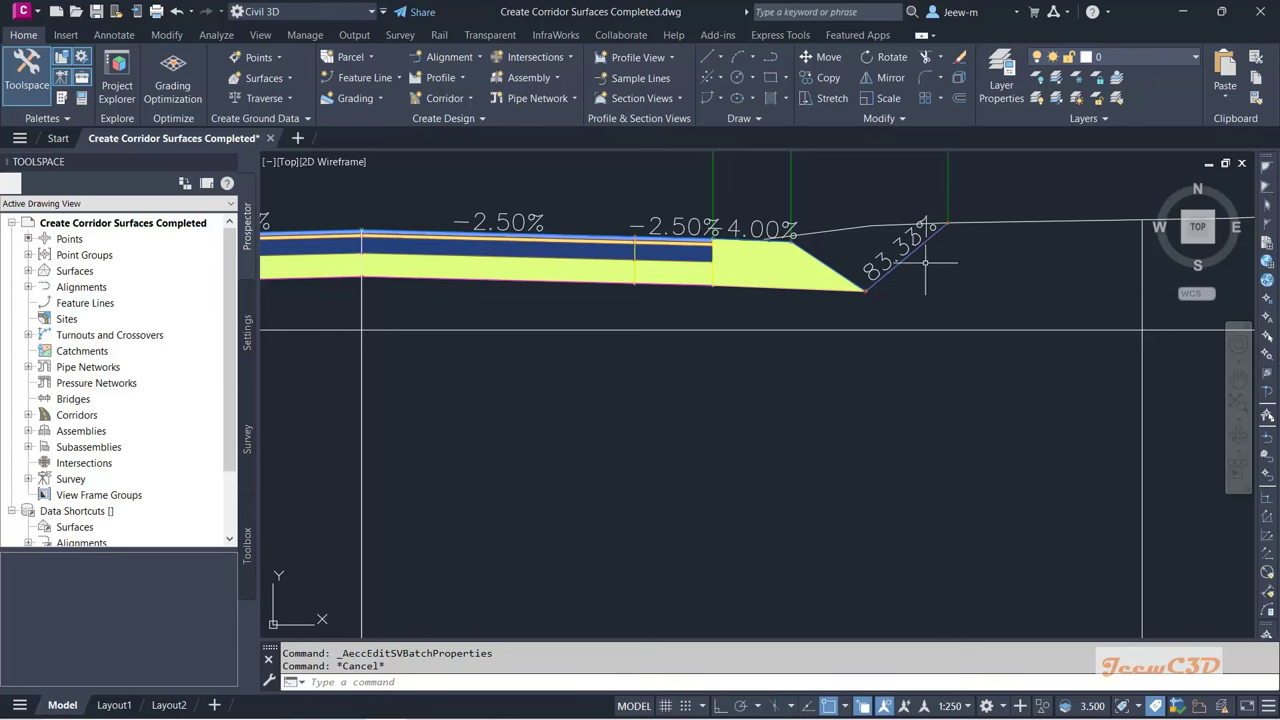
Step: Look over the other section views in the group to check their corridor shading and labels
scroll(952, 250, down, 3)
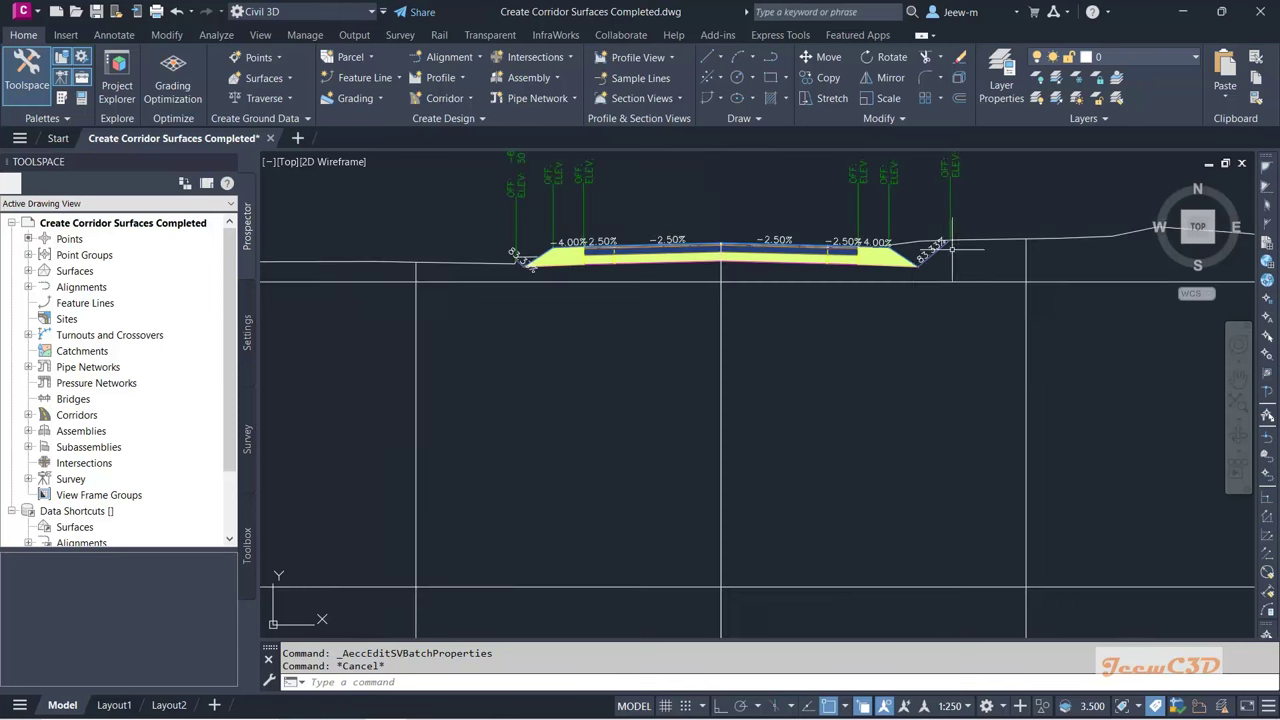
scroll(686, 286, down, 4)
scroll(700, 292, up, 1)
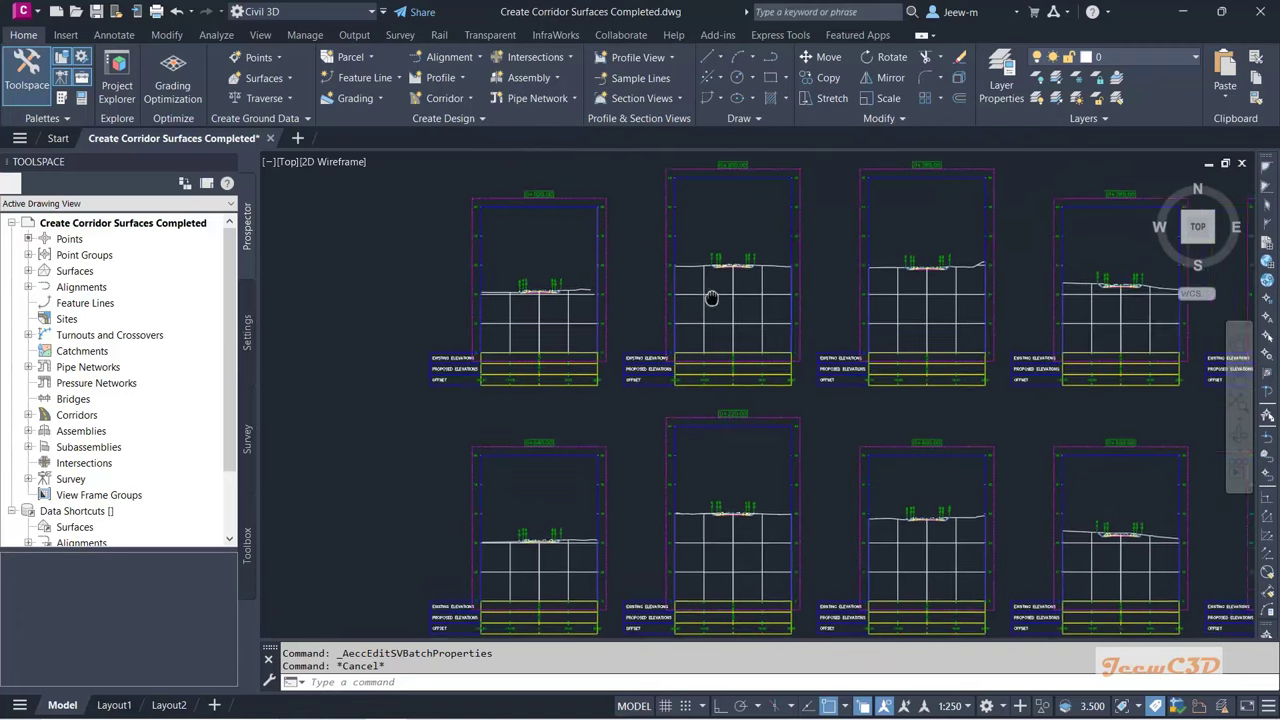
scroll(876, 450, down, 1)
scroll(534, 377, down, 2)
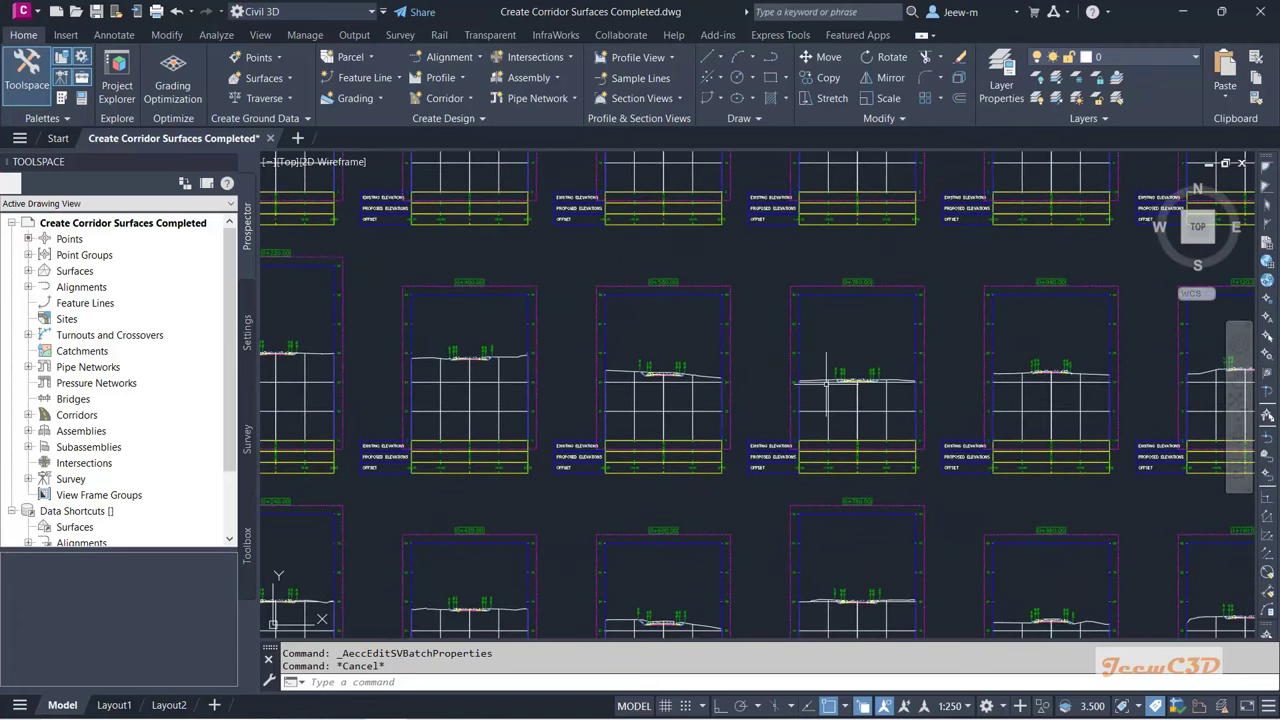
Step: Examine the left side slope and where it meets the existing ground line in the 1+100 section view
scroll(866, 370, up, 3)
scroll(866, 375, down, 4)
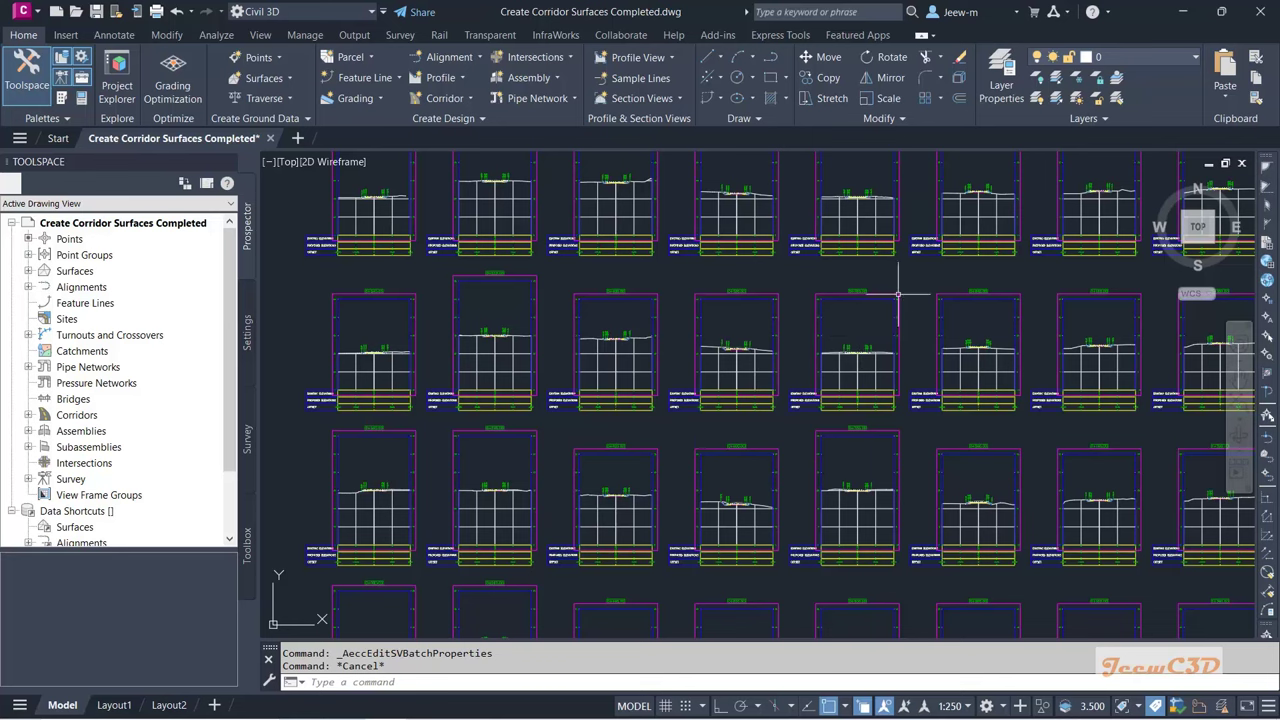
scroll(950, 195, up, 4)
scroll(1053, 261, down, 2)
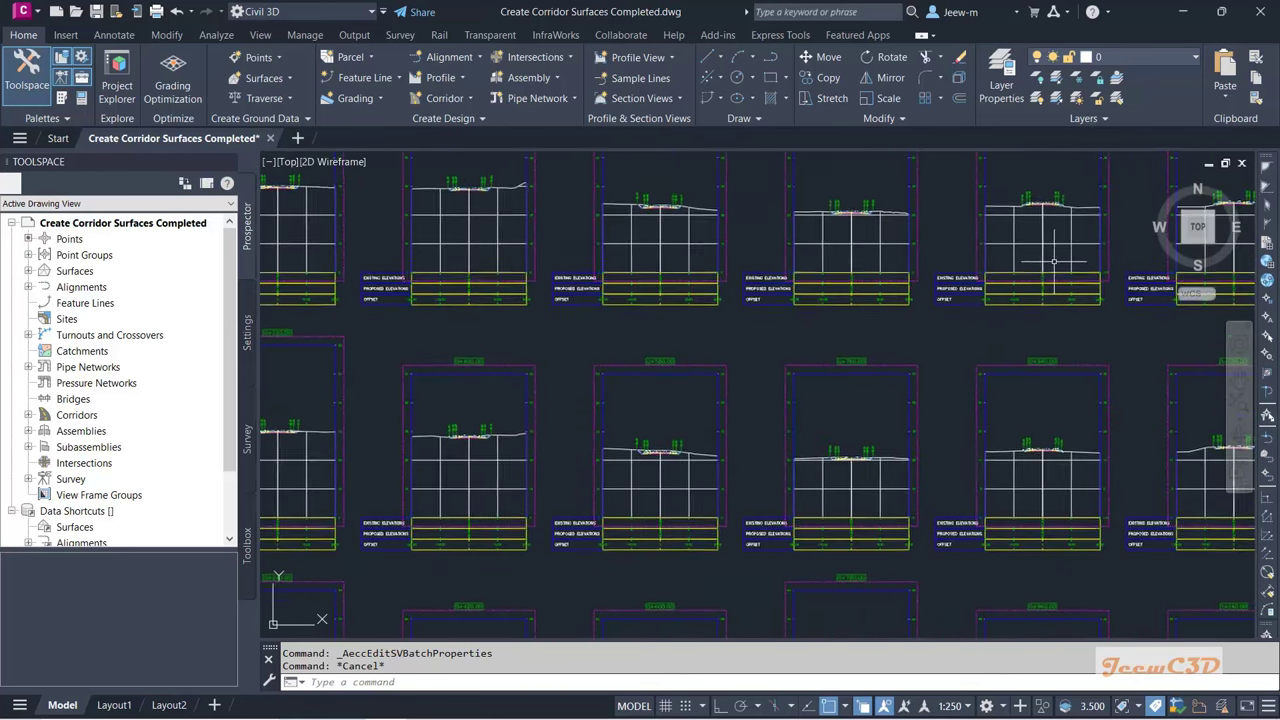
scroll(657, 277, up, 8)
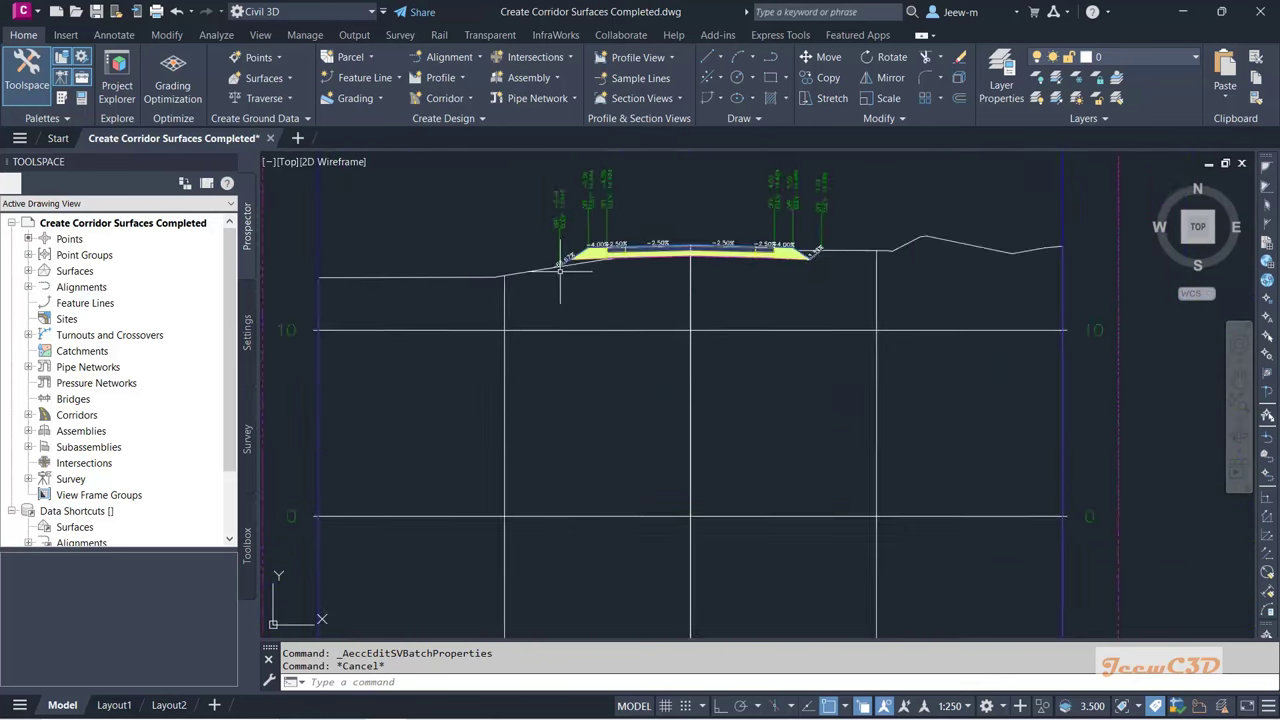
scroll(560, 270, up, 5)
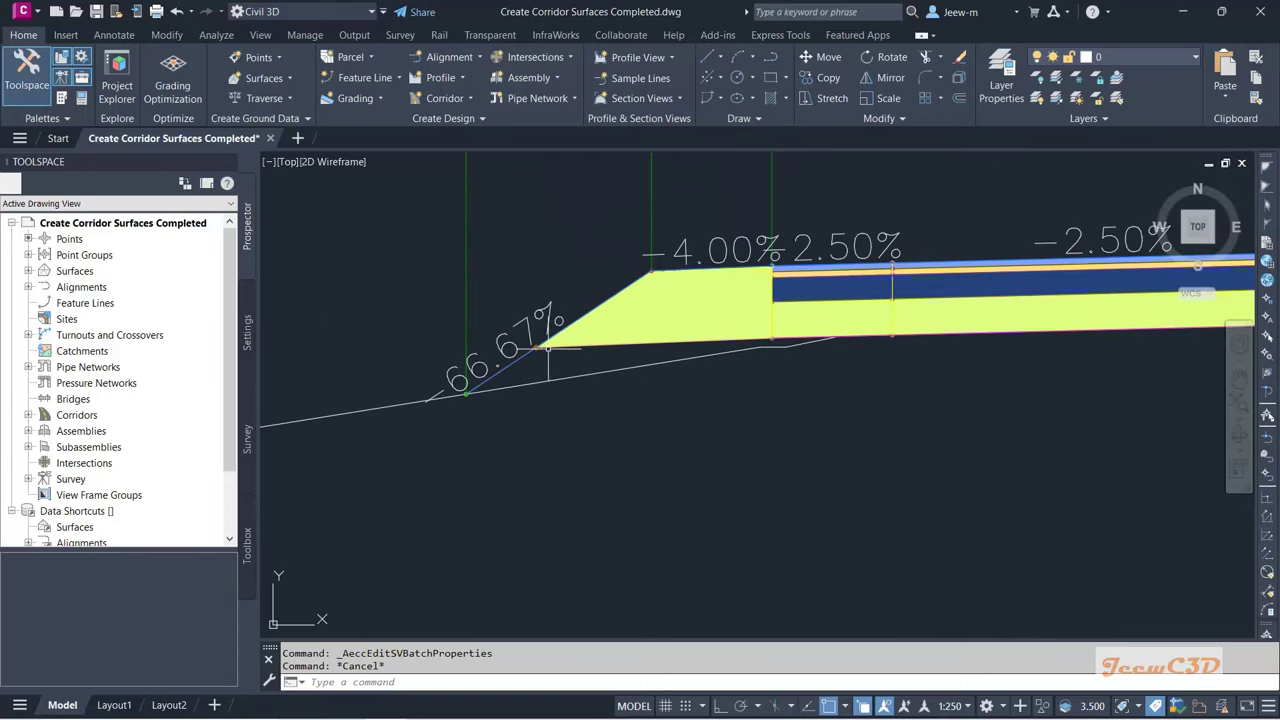
click(547, 381)
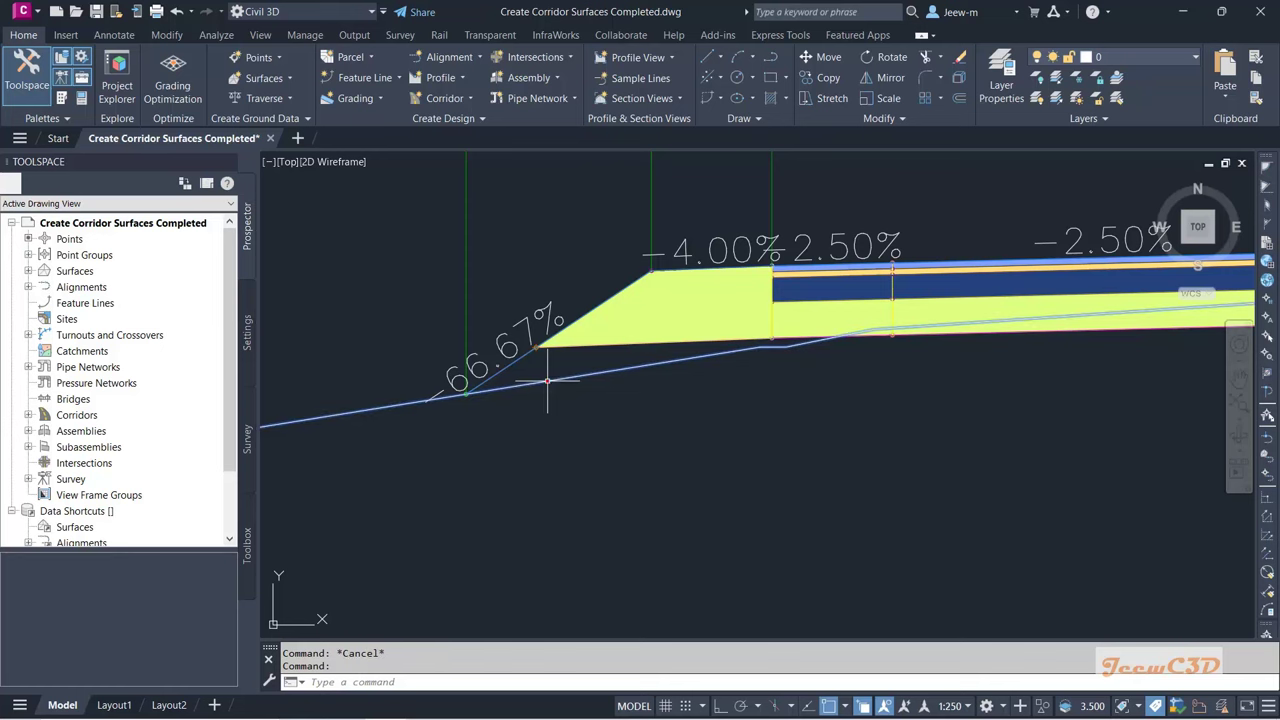
key(Escape)
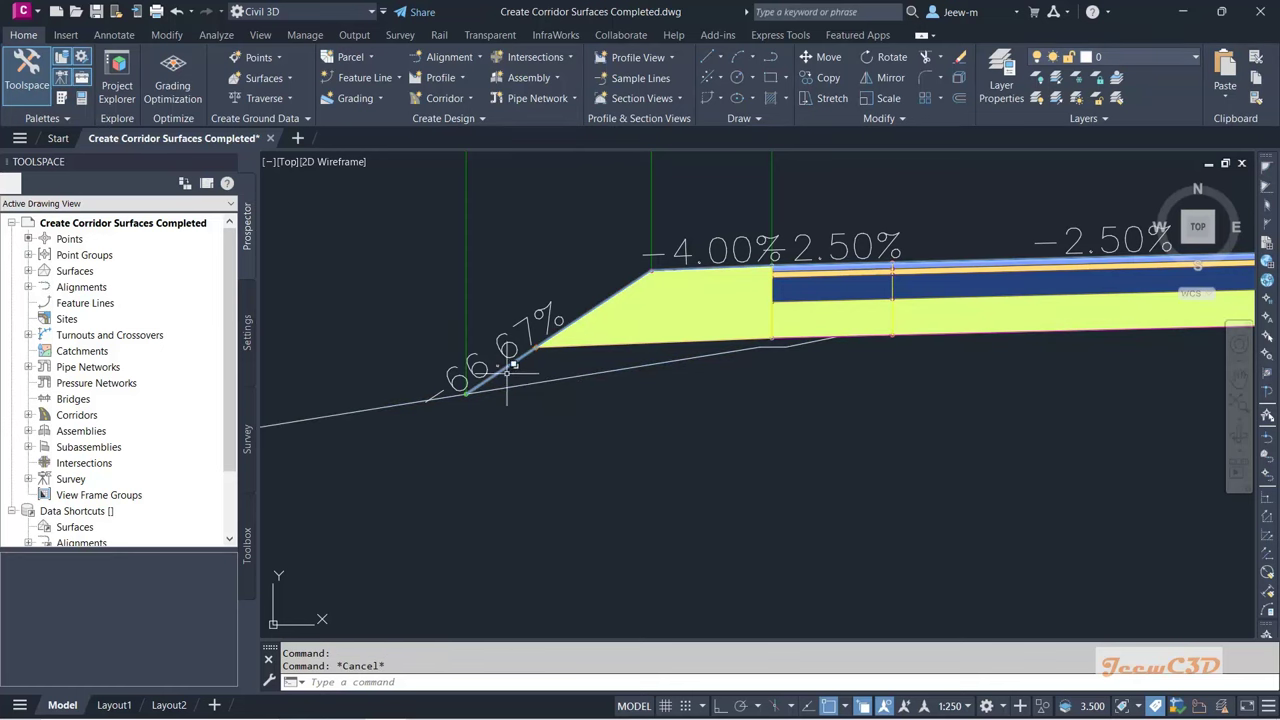
Step: Examine the right side slope of the 1+100 section view and the data bands beneath its grid
scroll(457, 390, down, 4)
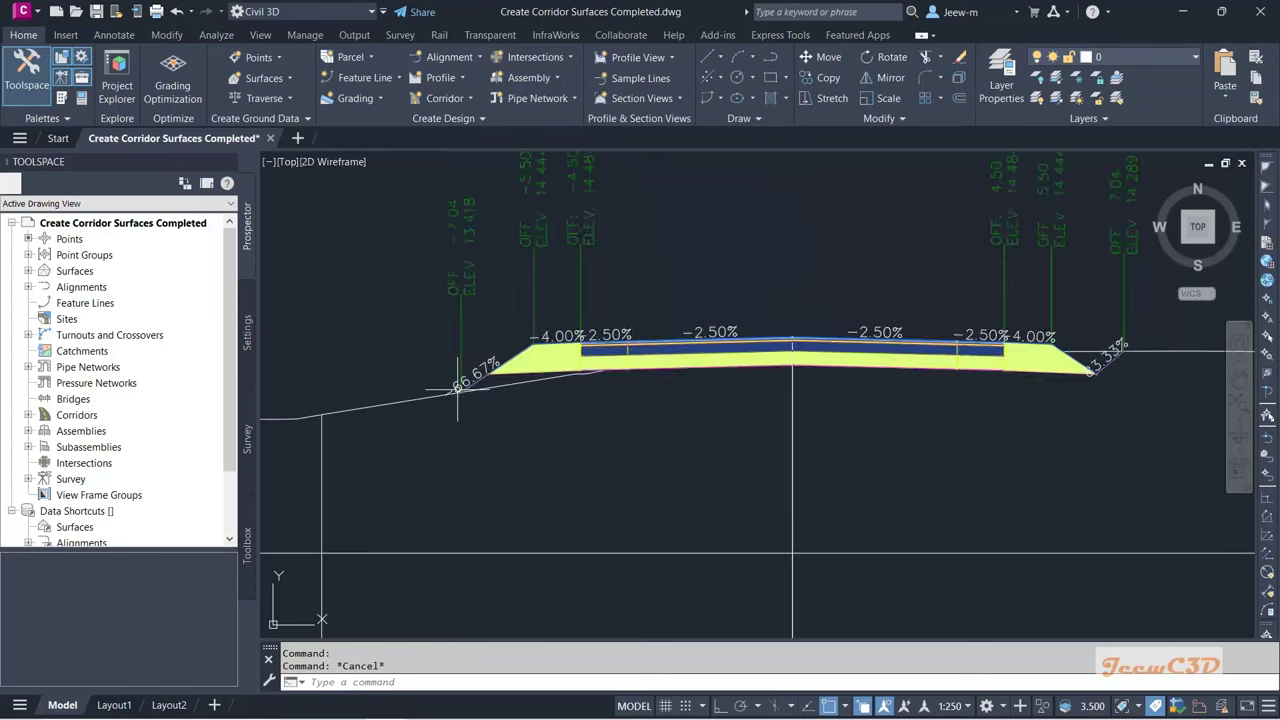
scroll(457, 390, down, 2)
scroll(862, 390, up, 6)
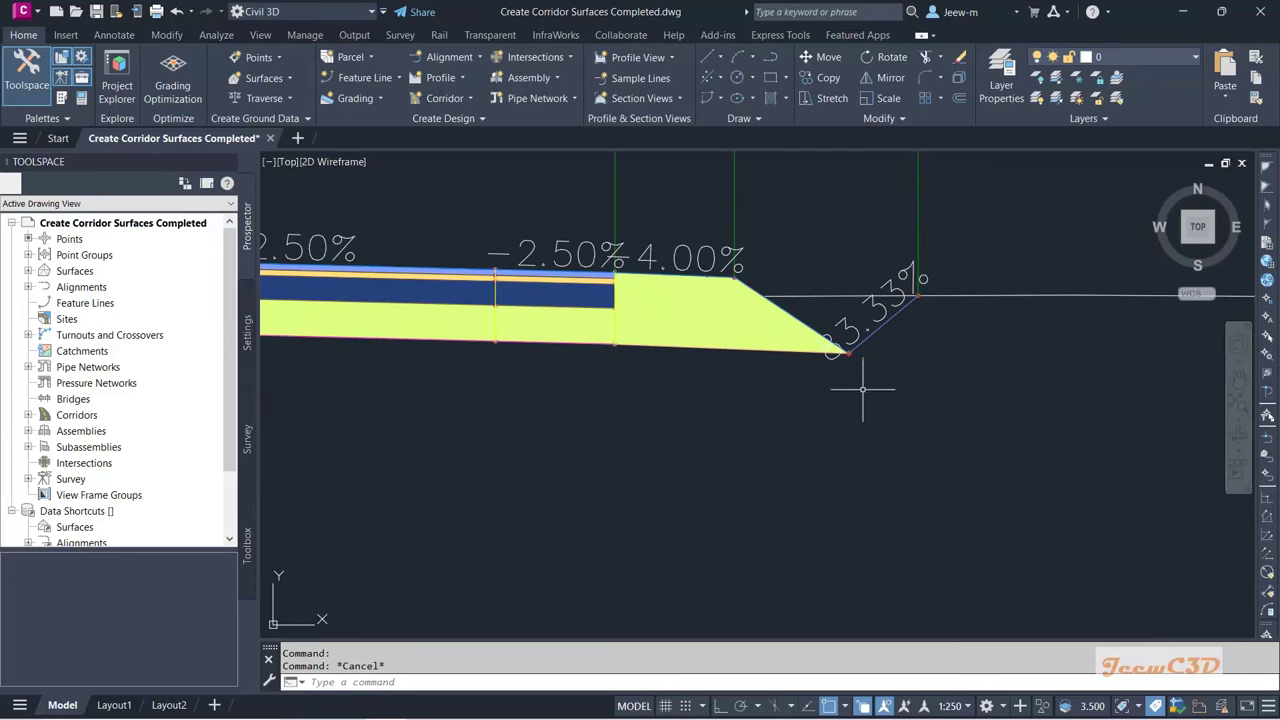
middle_drag(862, 390, 774, 435)
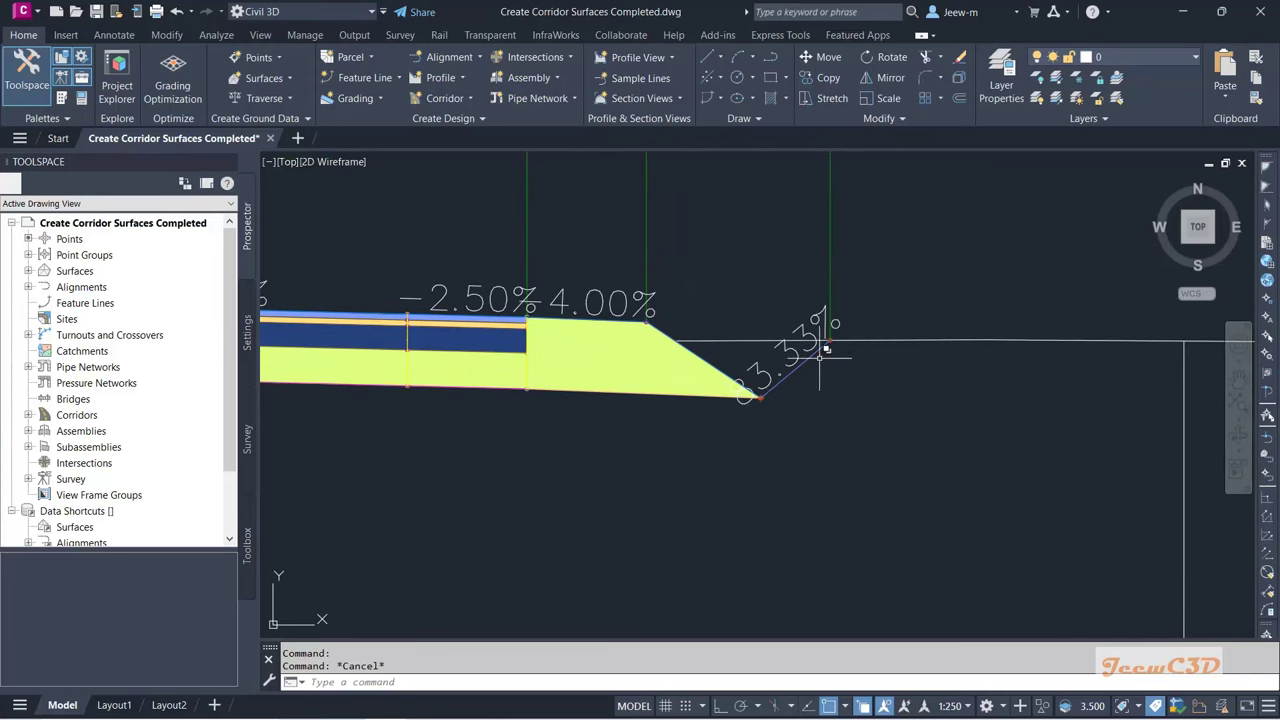
scroll(841, 396, down, 5)
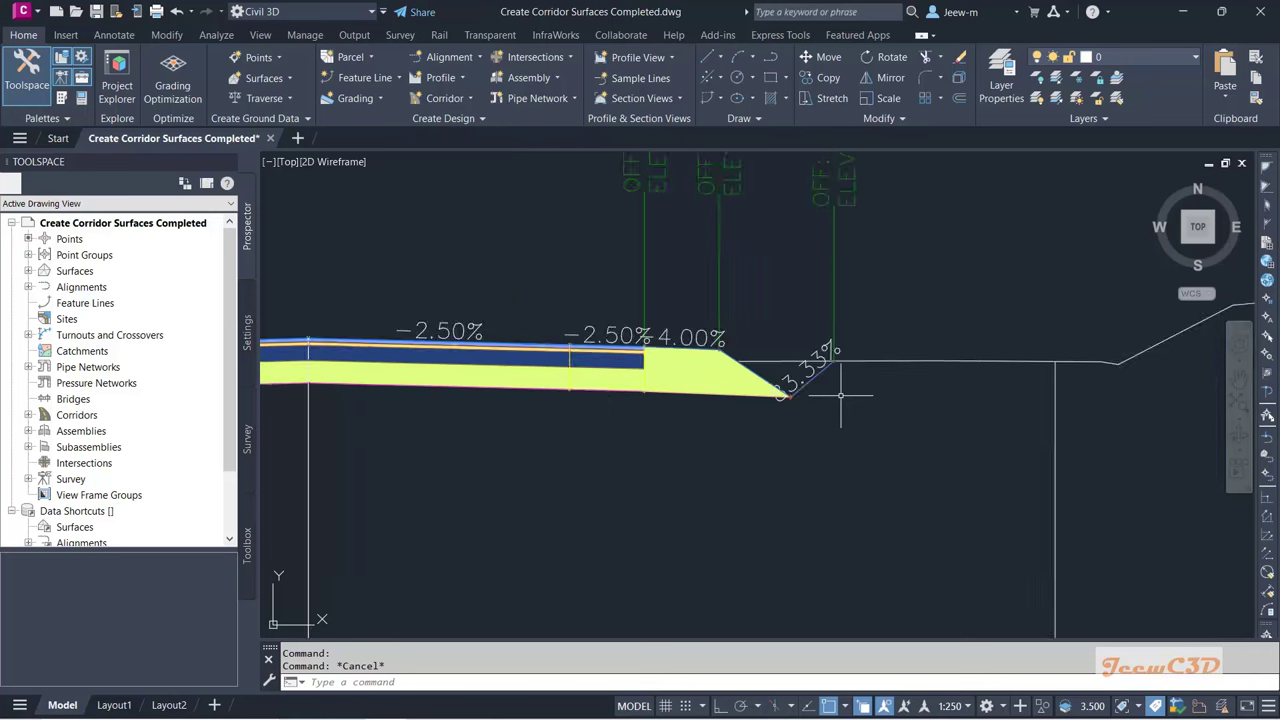
mouse_move(805, 465)
middle_down()
mouse_move(771, 314)
mouse_move(728, 318)
middle_up()
scroll(647, 465, up, 2)
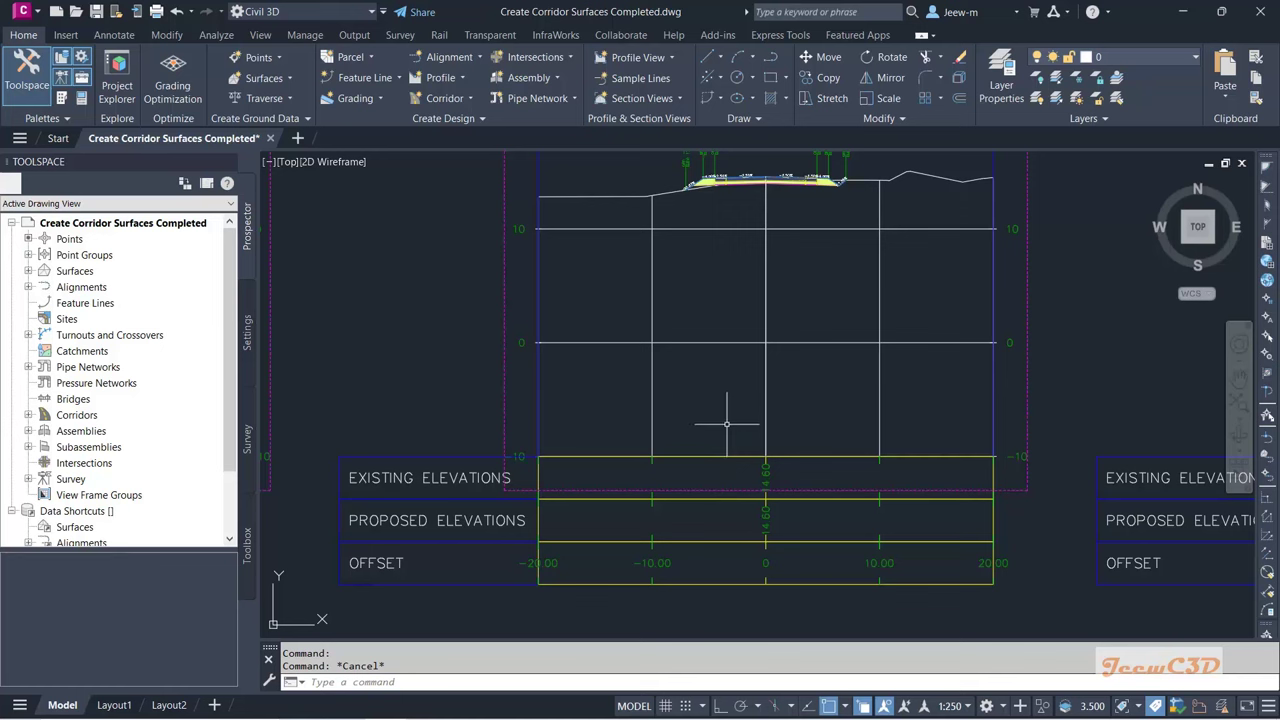
Step: Open the band set of the whole section view group from the 1+100 view's group properties and show its surface columns
click(720, 343)
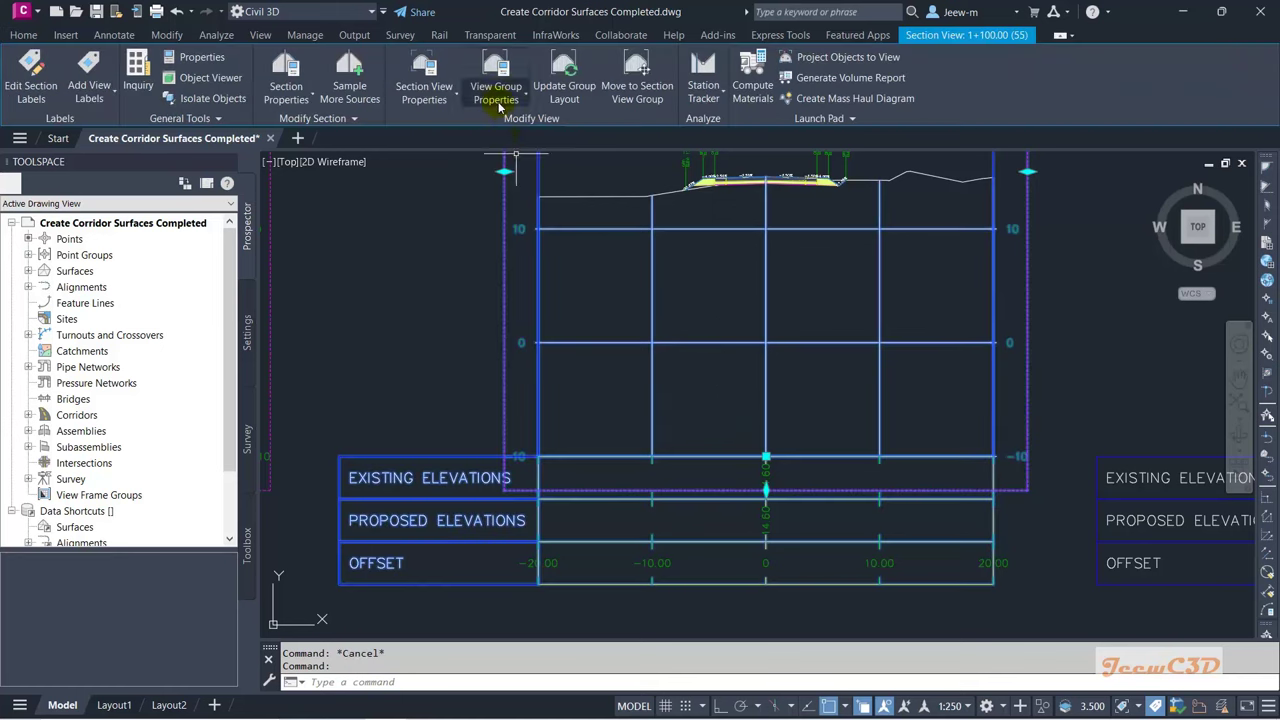
click(499, 107)
click(500, 126)
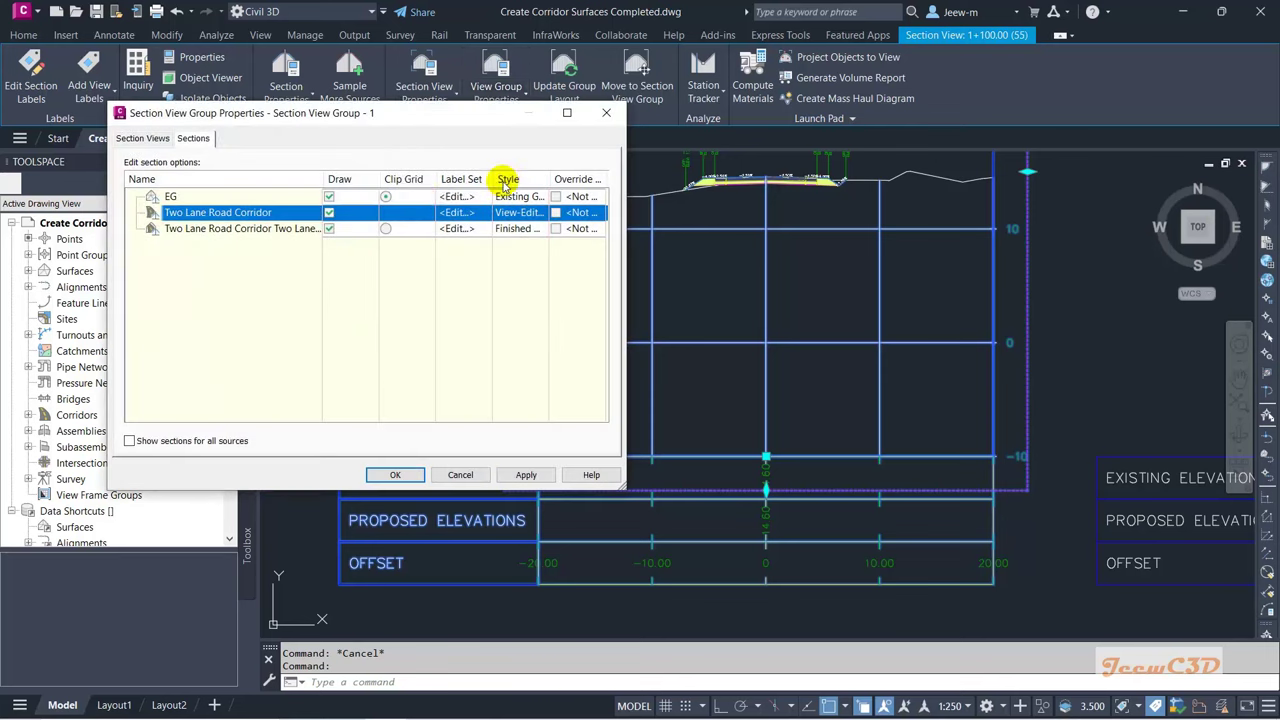
click(145, 139)
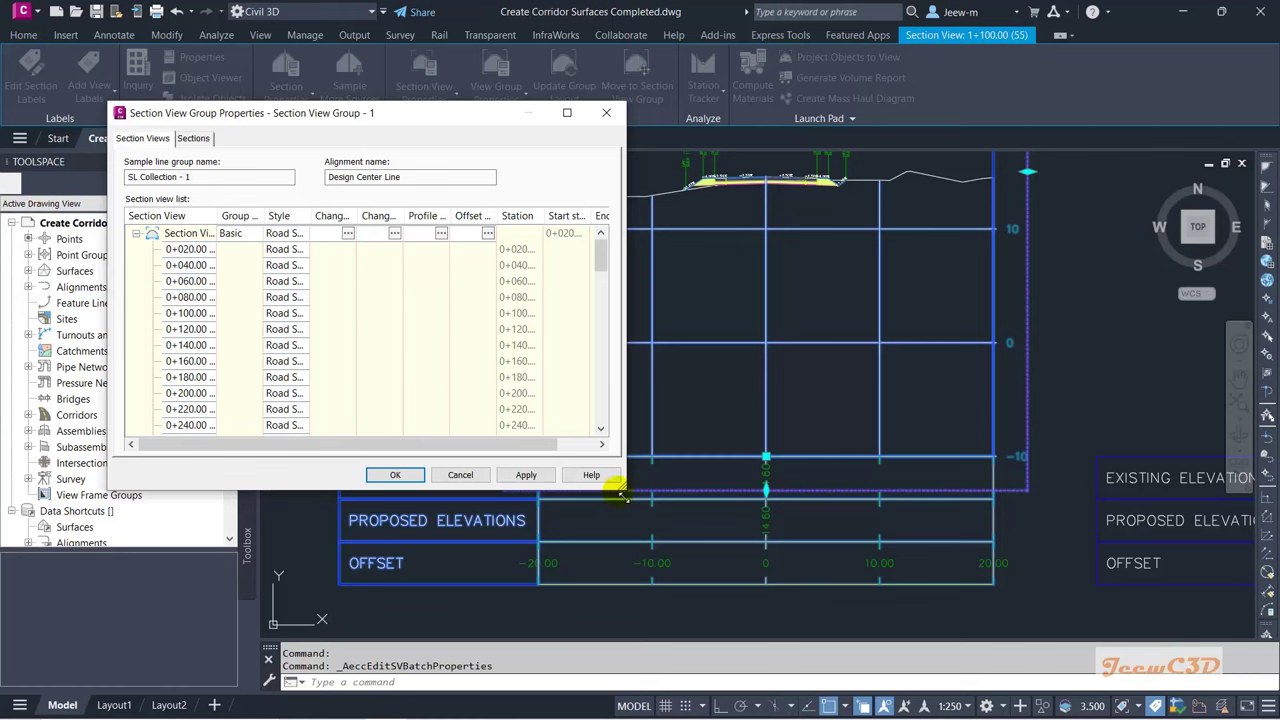
drag(624, 493, 1028, 563)
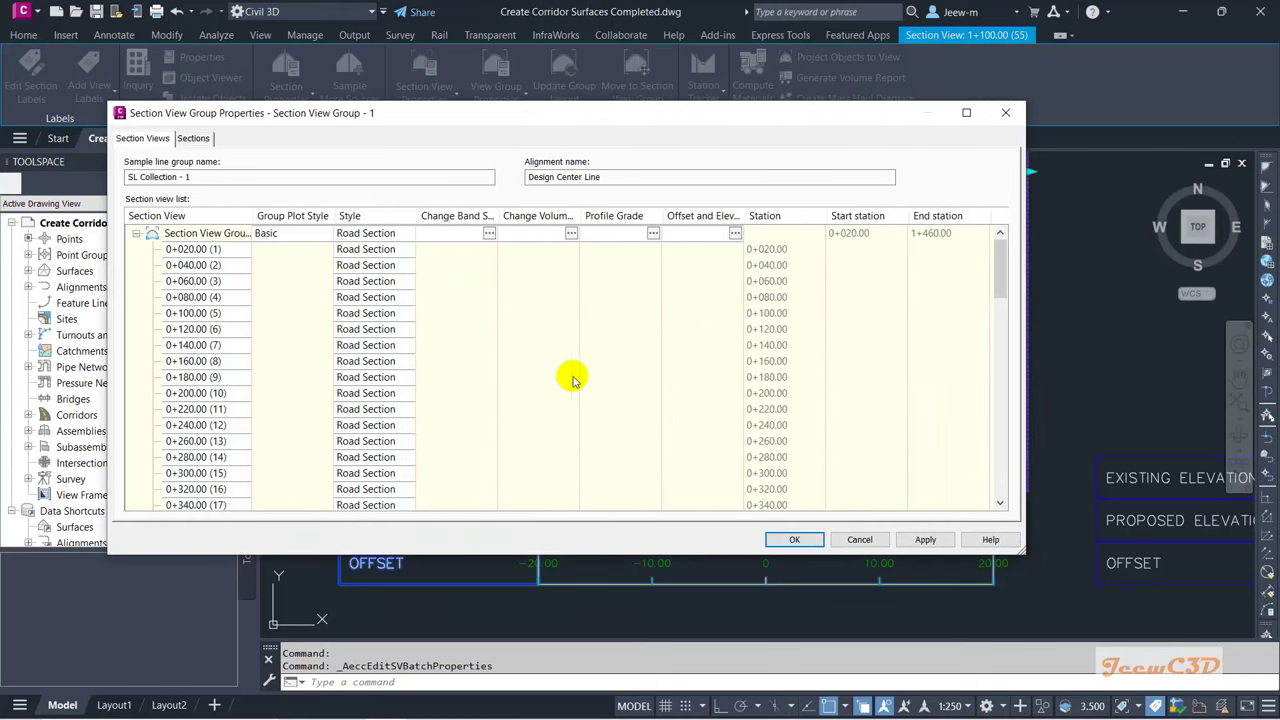
click(489, 233)
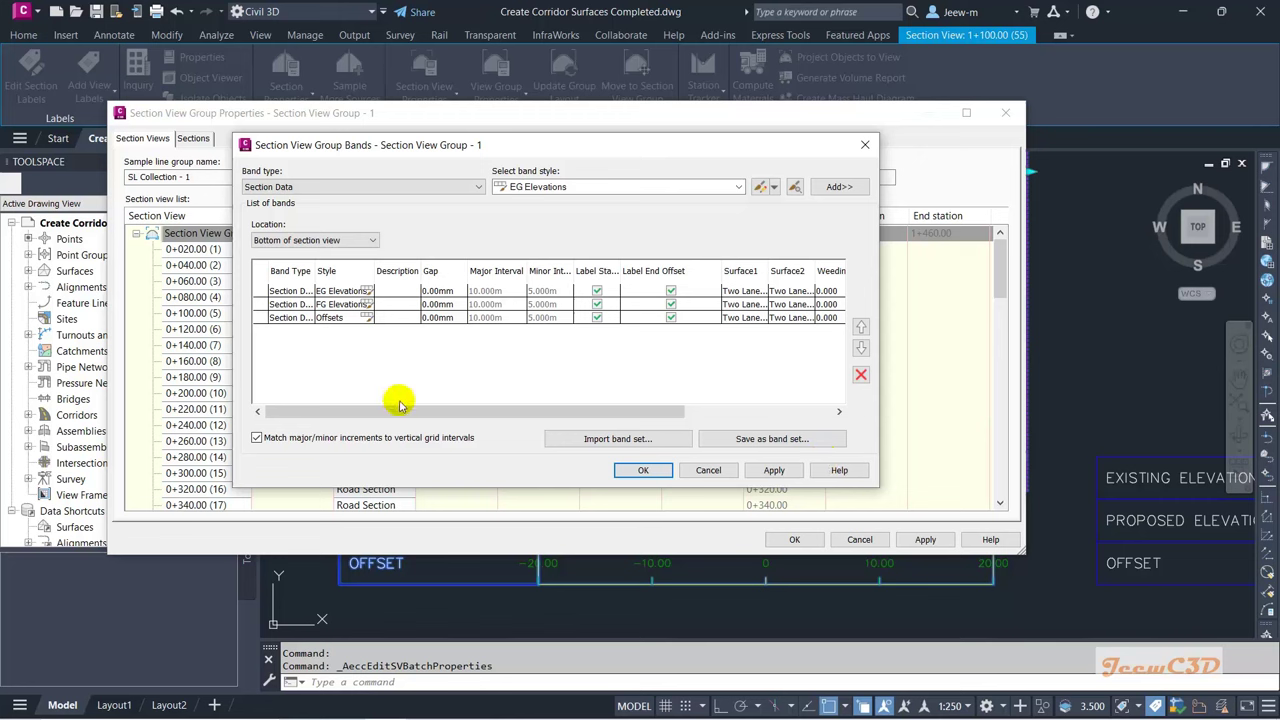
drag(402, 408, 562, 420)
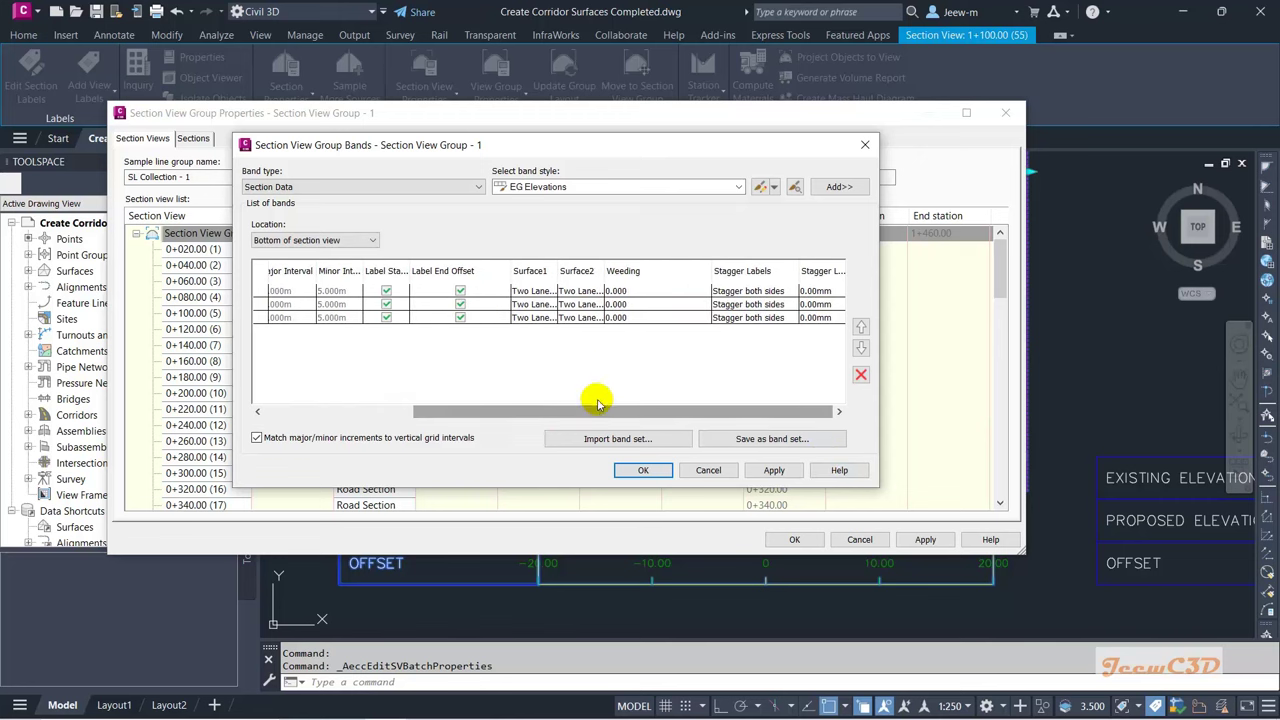
Step: Set both Surface1 and Surface2 of the EG Elevations band to EG
click(540, 292)
click(540, 292)
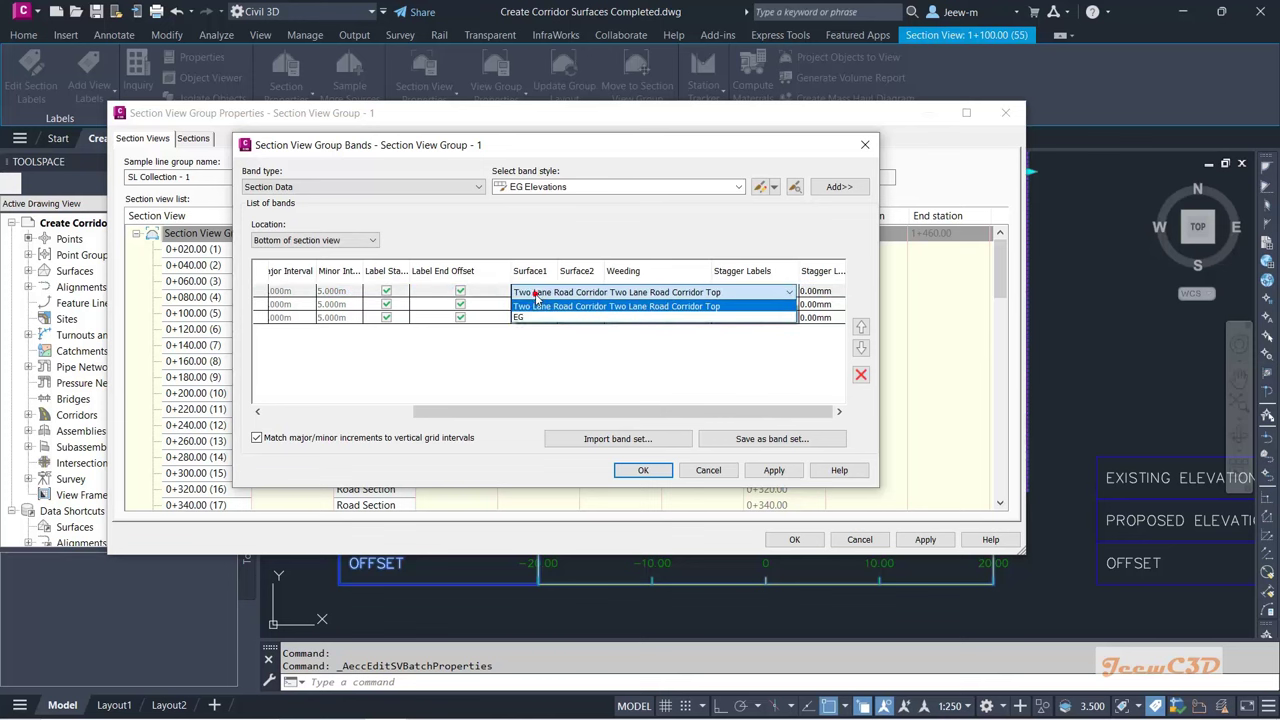
click(528, 318)
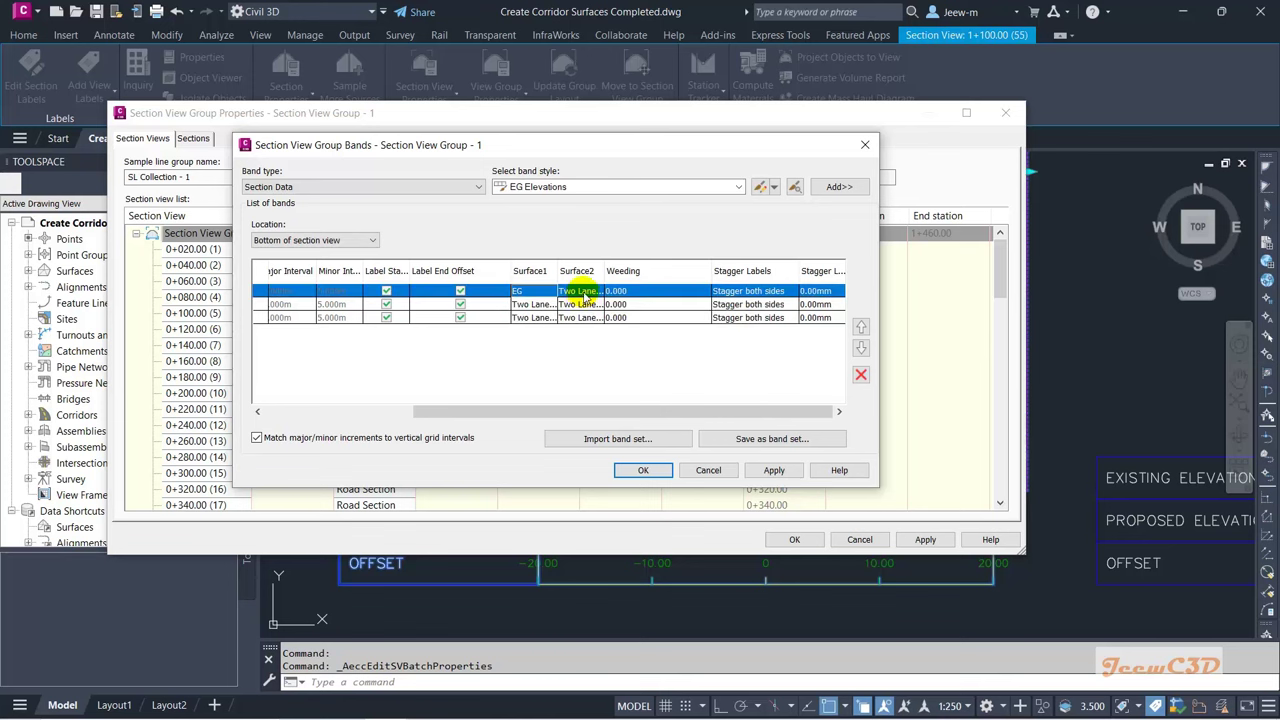
click(575, 291)
click(578, 318)
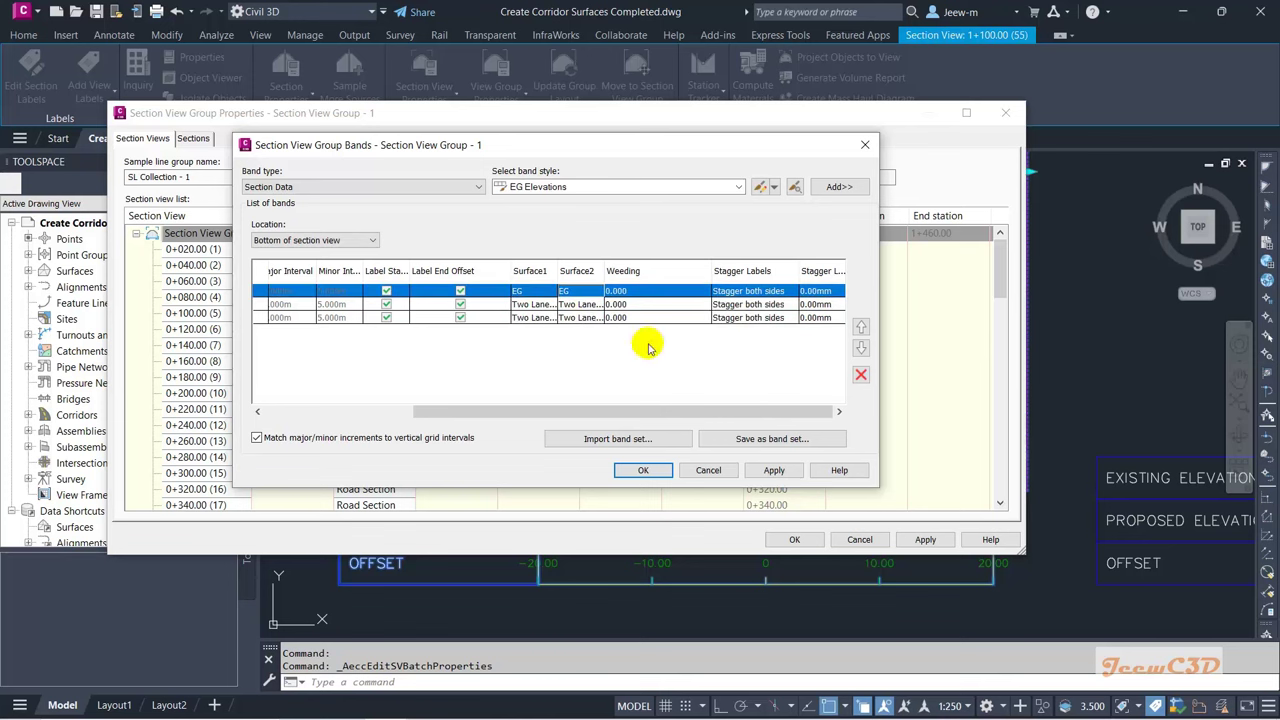
Step: Choose the Two Lane Road Corridor Top surface as both Surface1 and Surface2 of the FG Elevations band
click(543, 306)
click(541, 306)
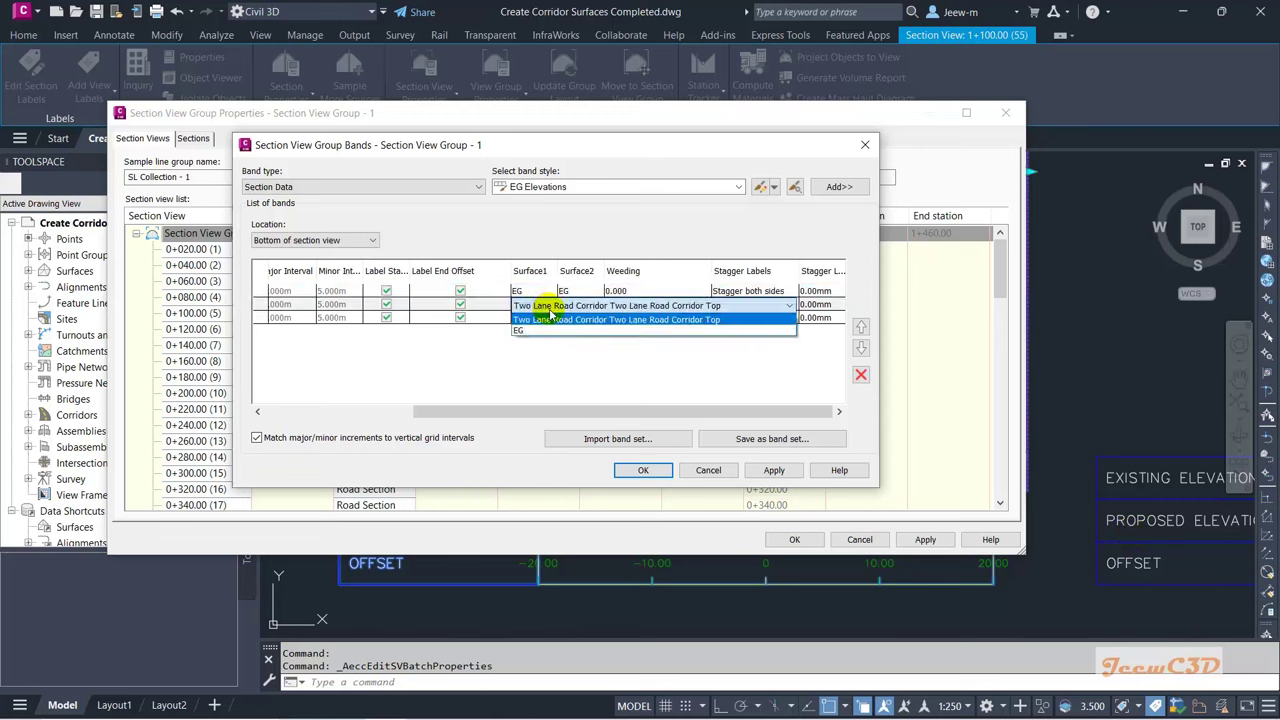
click(548, 320)
click(578, 306)
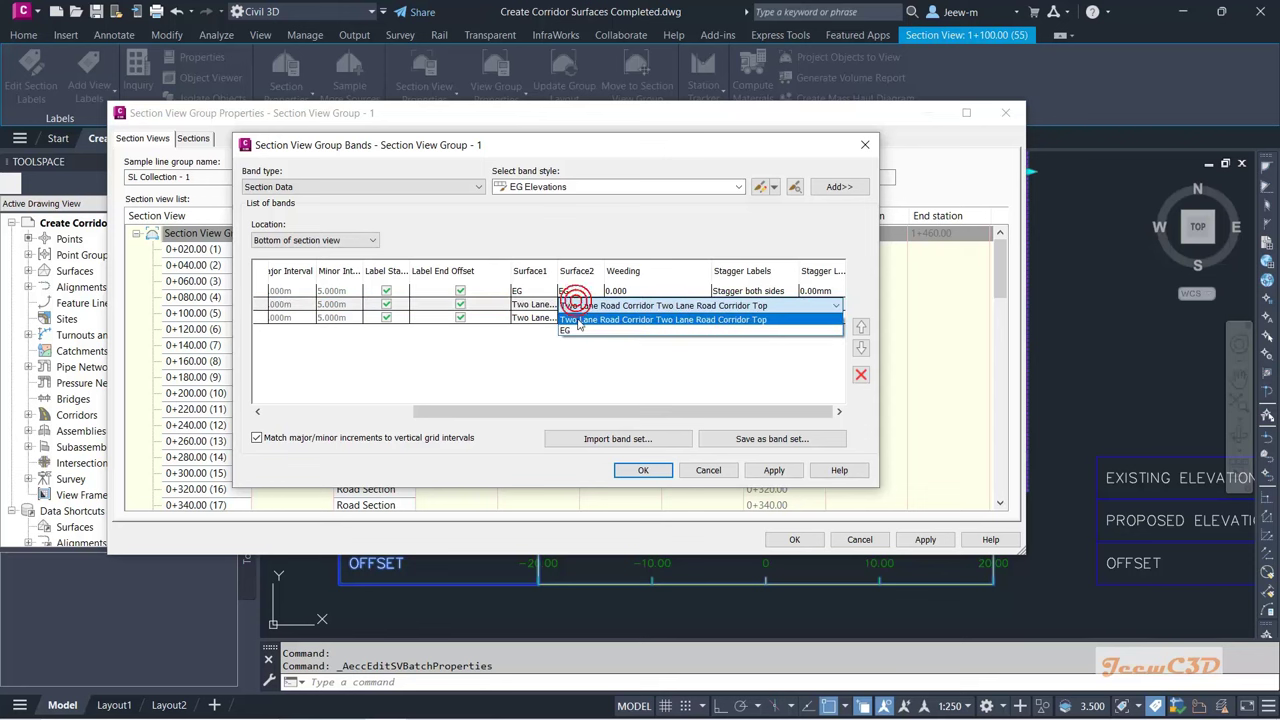
click(580, 318)
Step: Set both surfaces of the Offsets band to EG, accept the band and group properties, and clear the selection
click(543, 318)
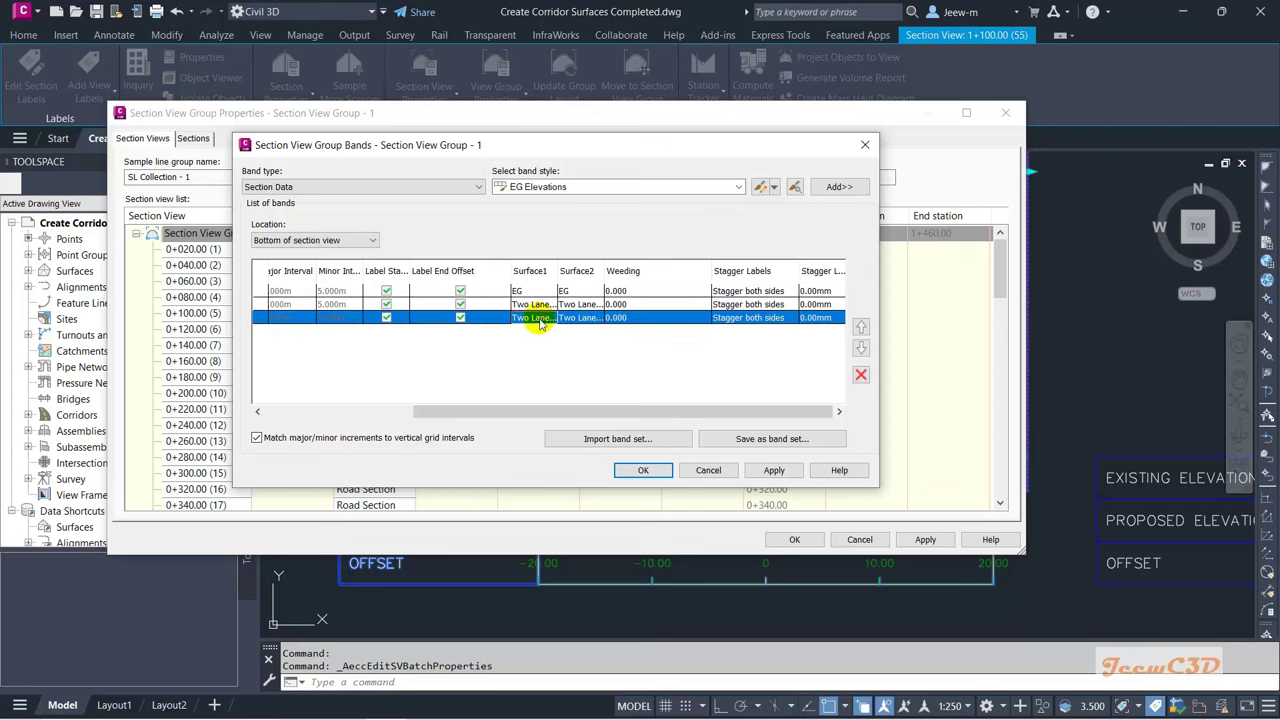
click(531, 320)
click(552, 331)
click(575, 320)
click(575, 331)
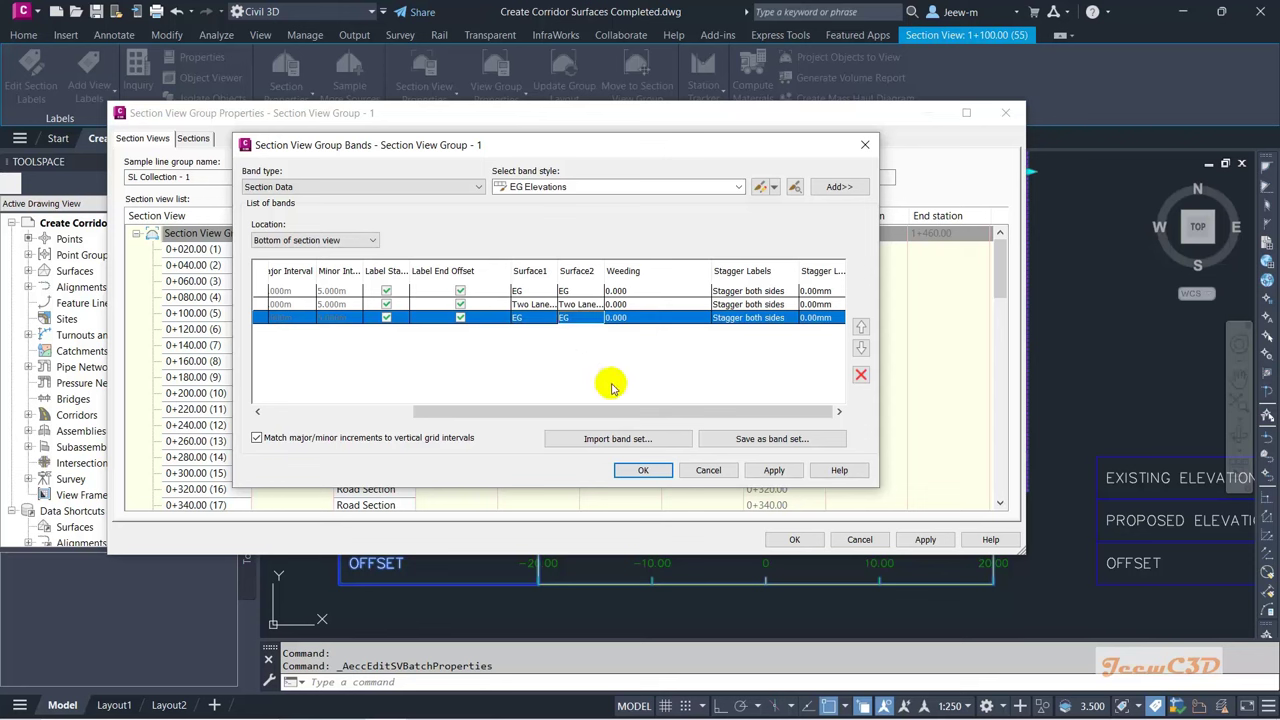
click(640, 471)
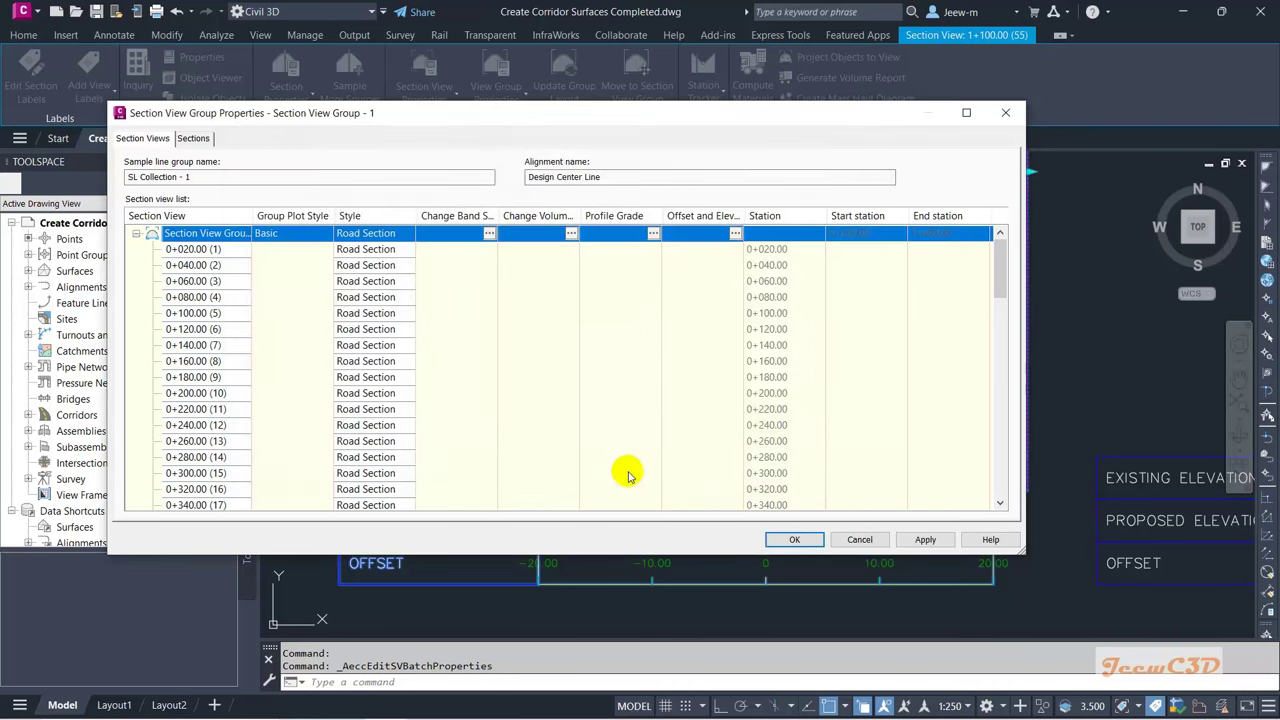
click(789, 539)
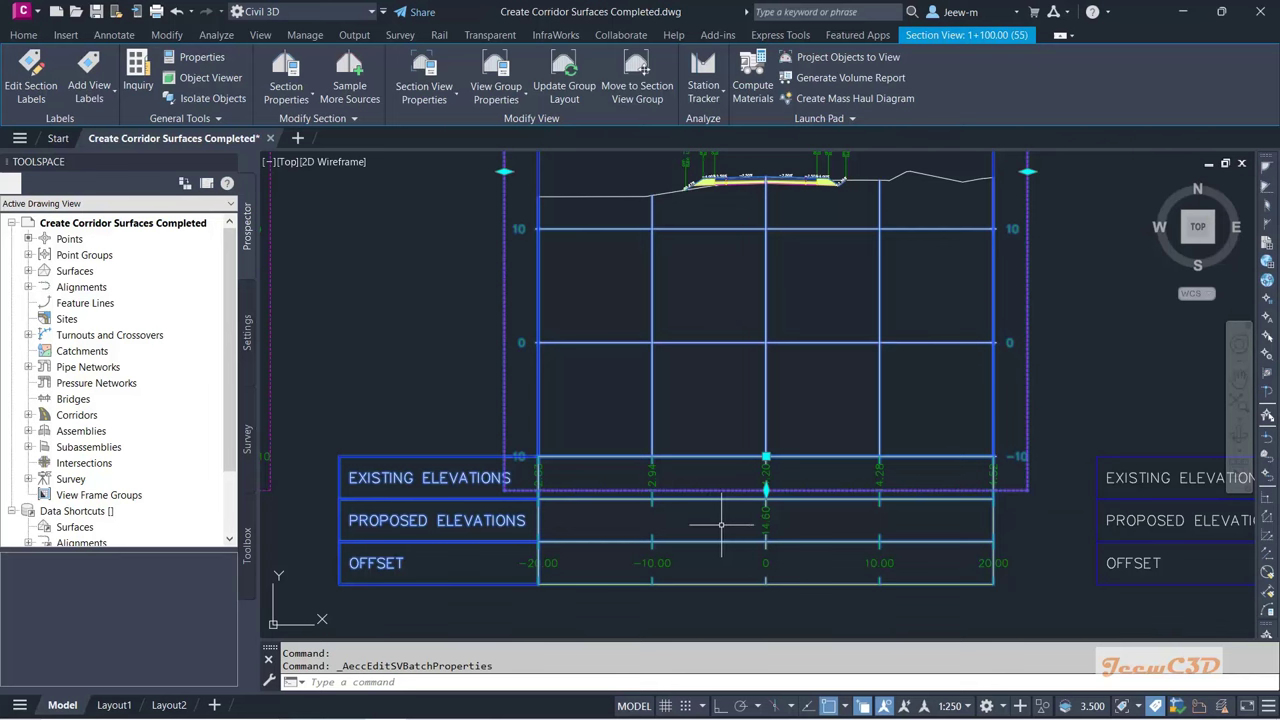
key(Escape)
Step: Check the existing elevation, proposed elevation and offset values in the bands beneath the 1+100 section view
scroll(623, 508, down, 2)
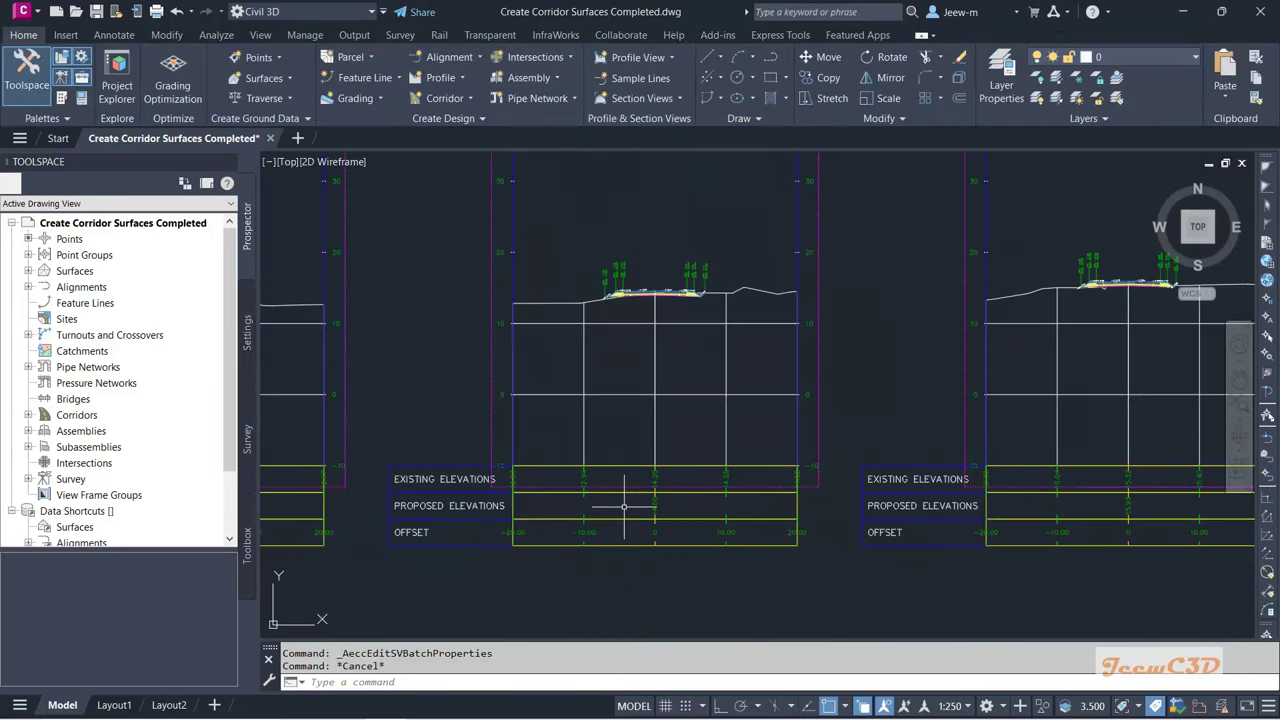
scroll(623, 508, up, 4)
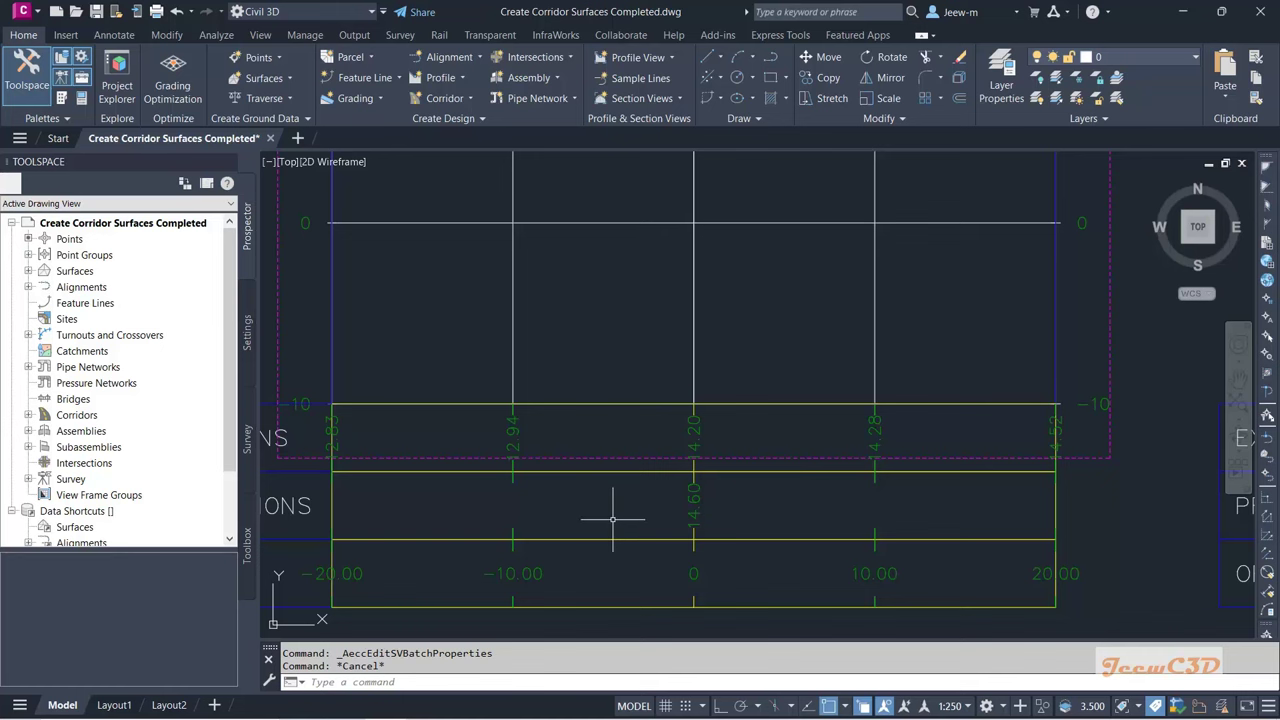
scroll(615, 527, down, 2)
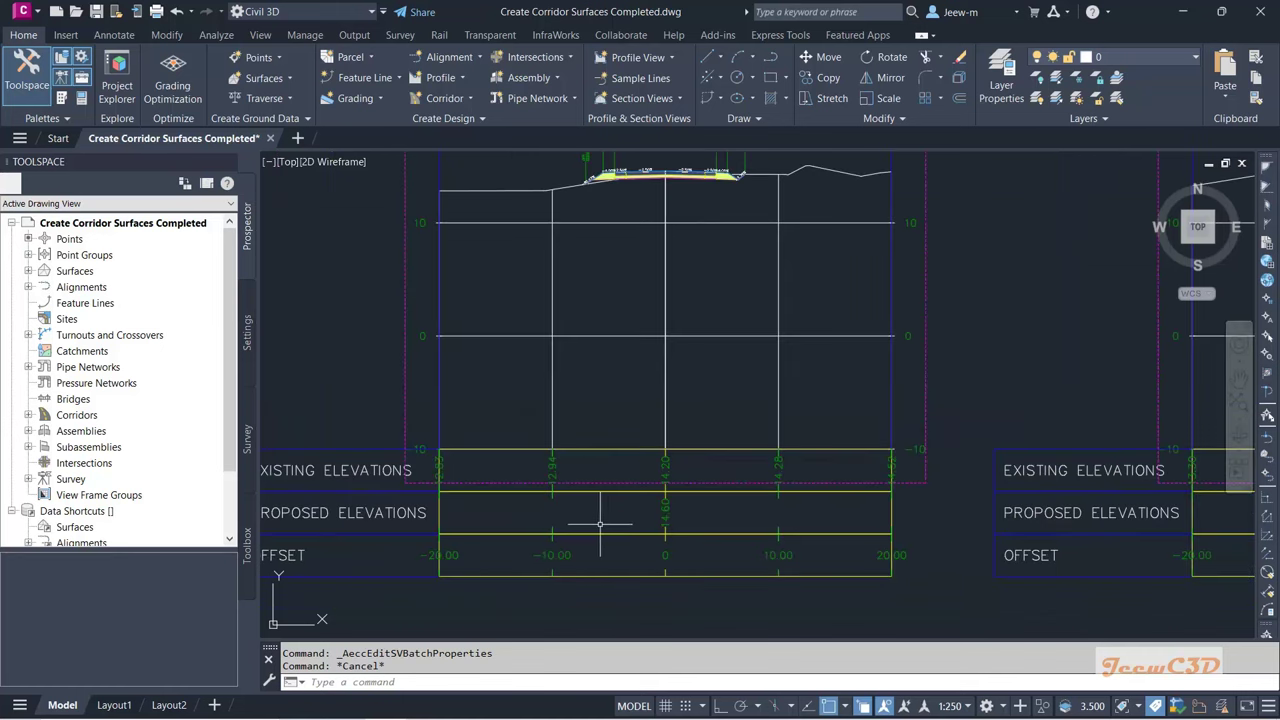
scroll(609, 522, down, 2)
scroll(612, 522, up, 2)
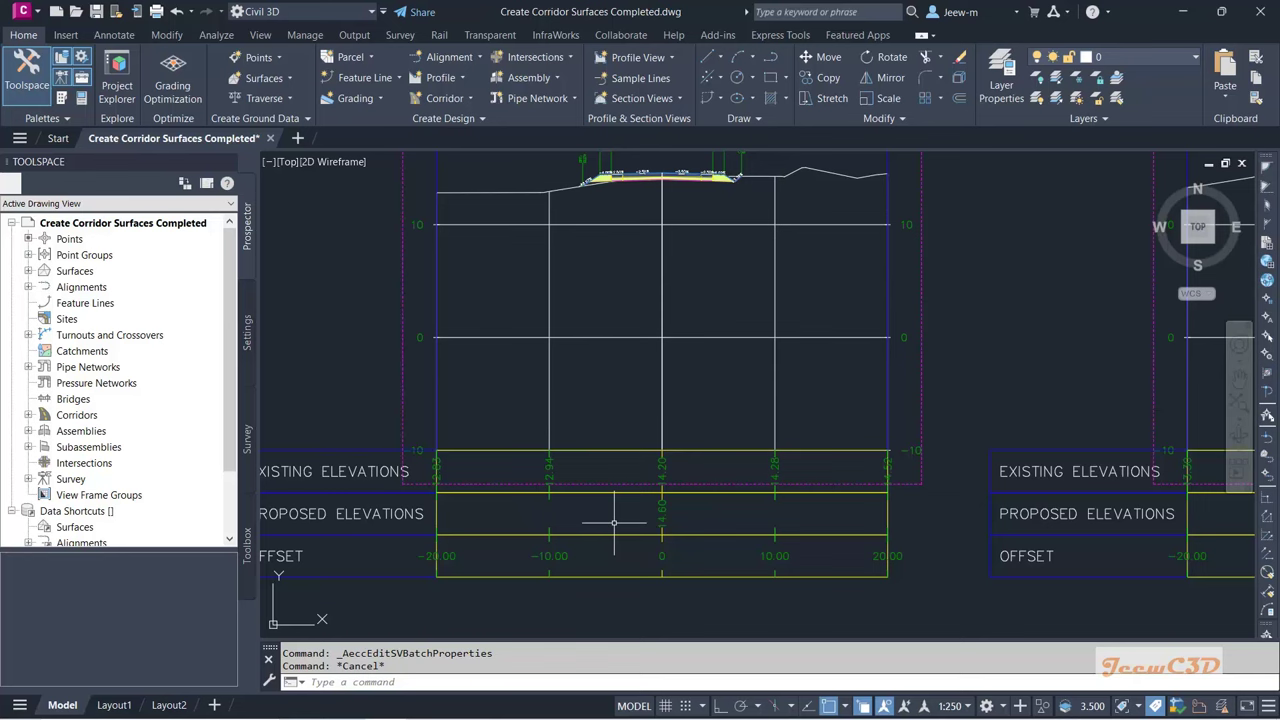
scroll(600, 520, down, 3)
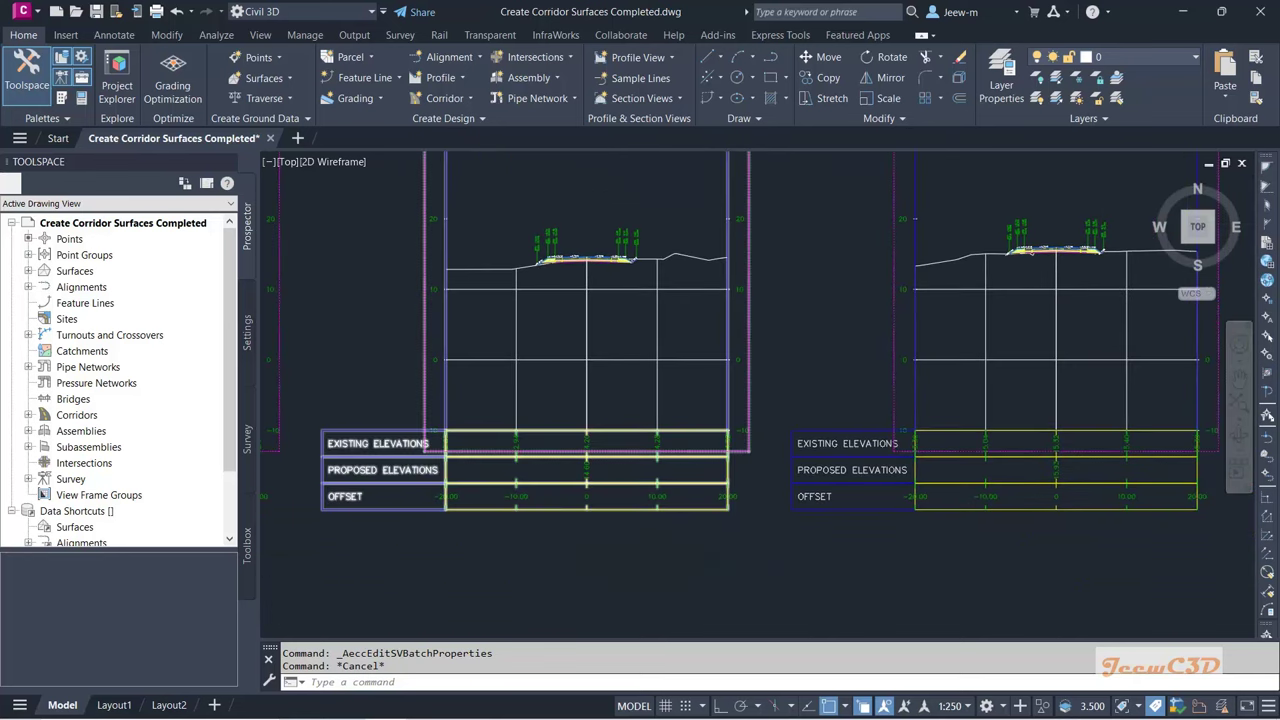
scroll(565, 482, up, 2)
middle_drag(631, 500, 726, 519)
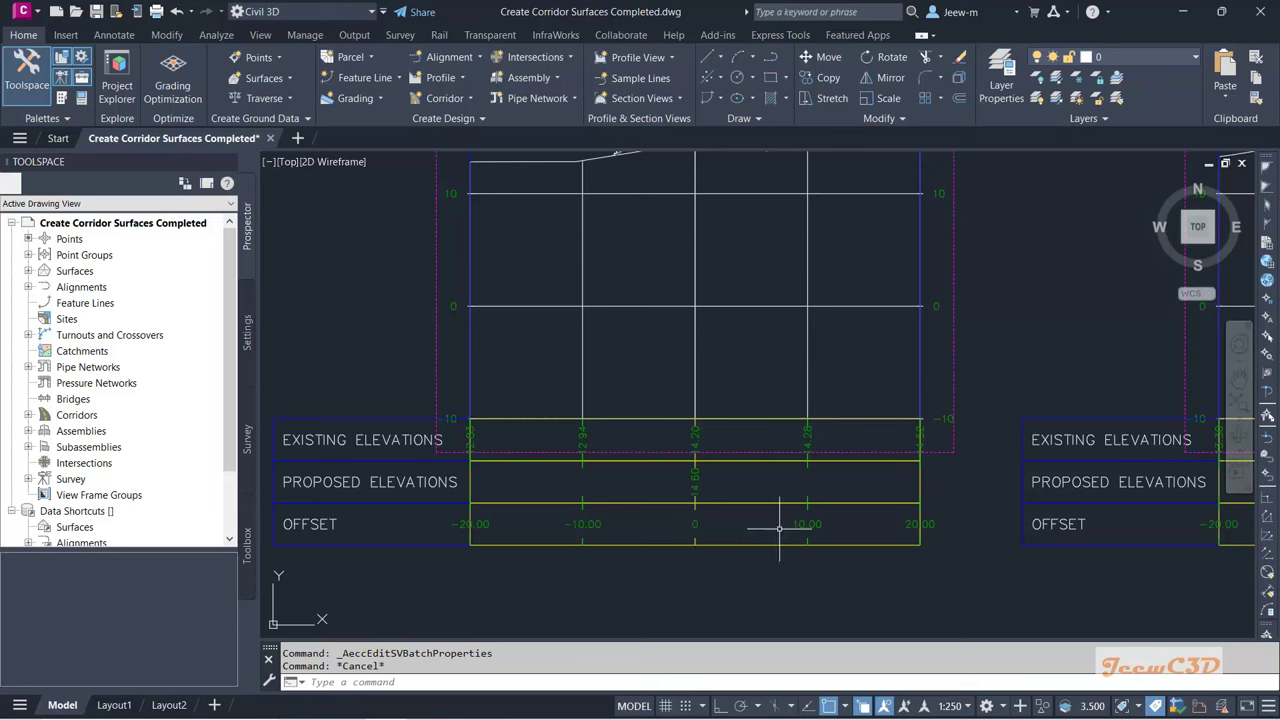
Step: Open the band settings of the 1+100 view's section view group and turn off matching major/minor increments to vertical grid intervals
click(674, 505)
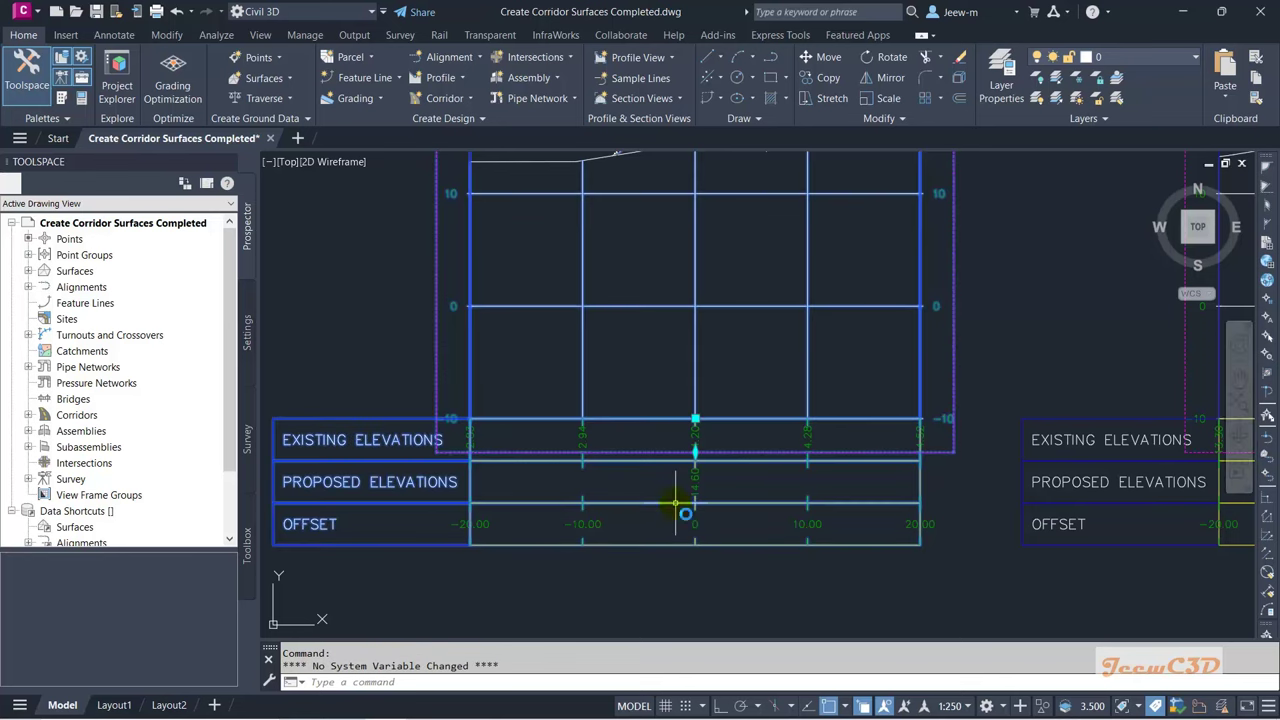
click(506, 108)
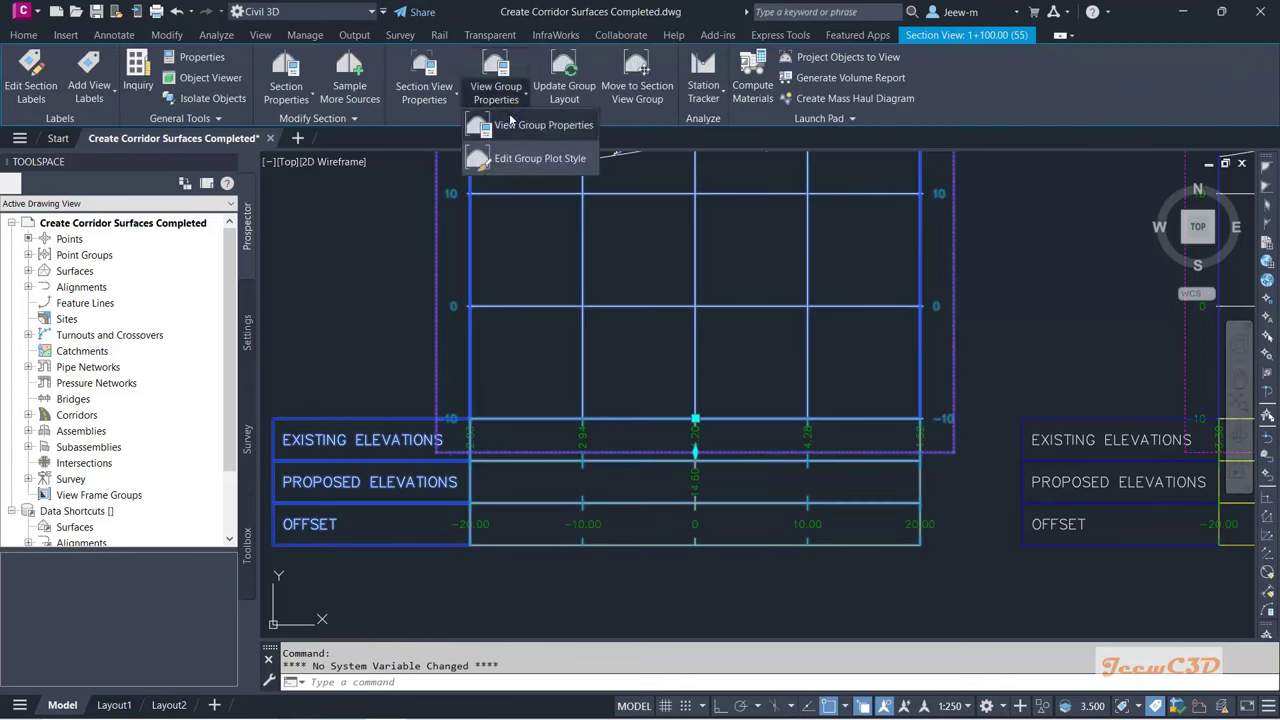
click(505, 132)
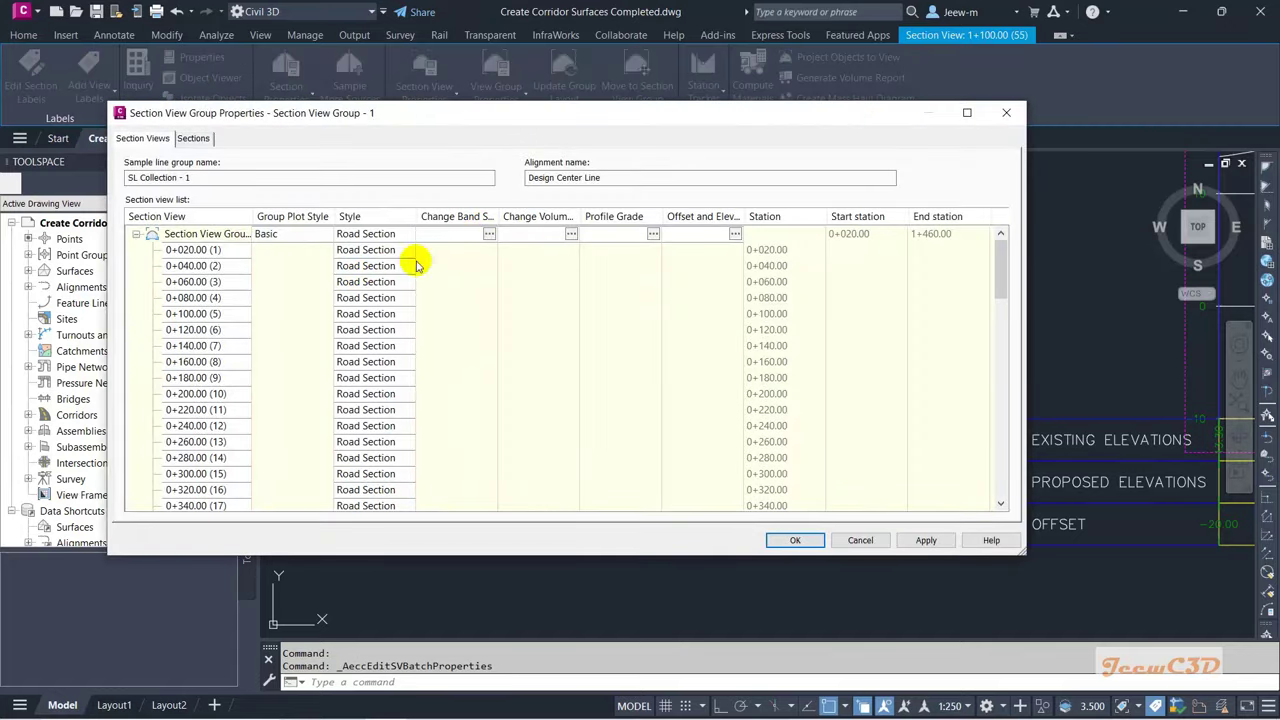
click(489, 233)
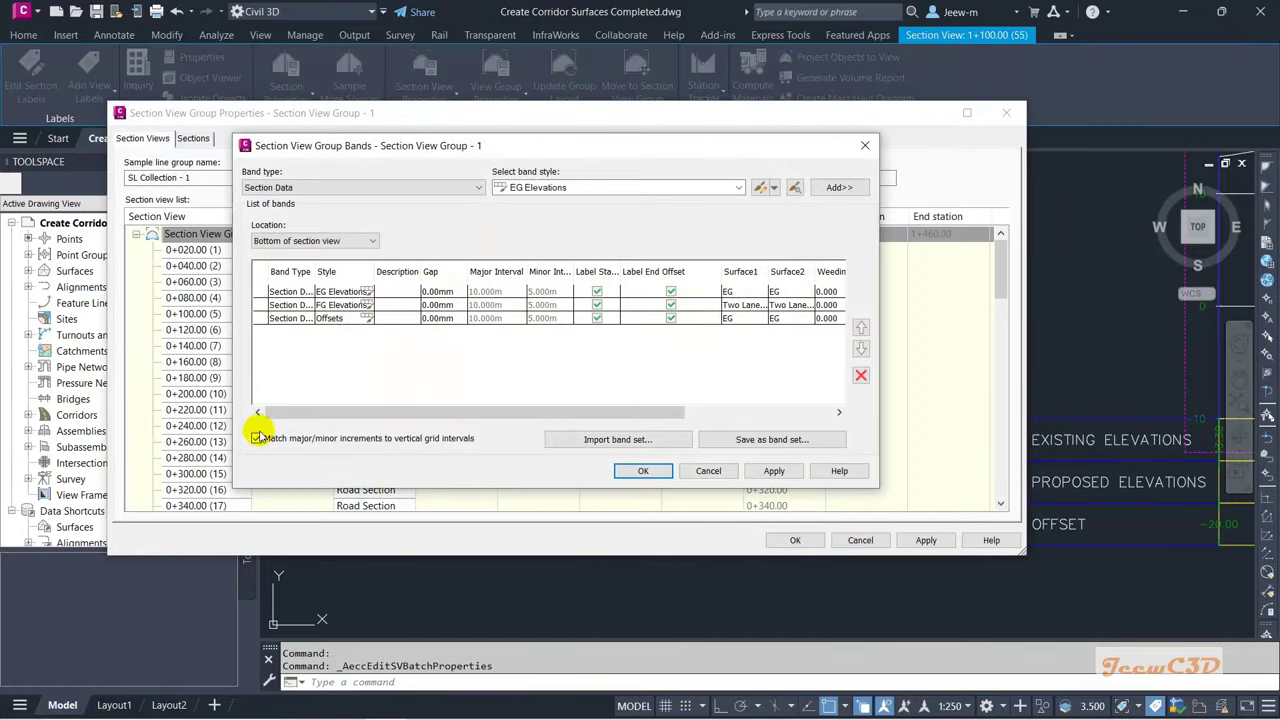
click(257, 439)
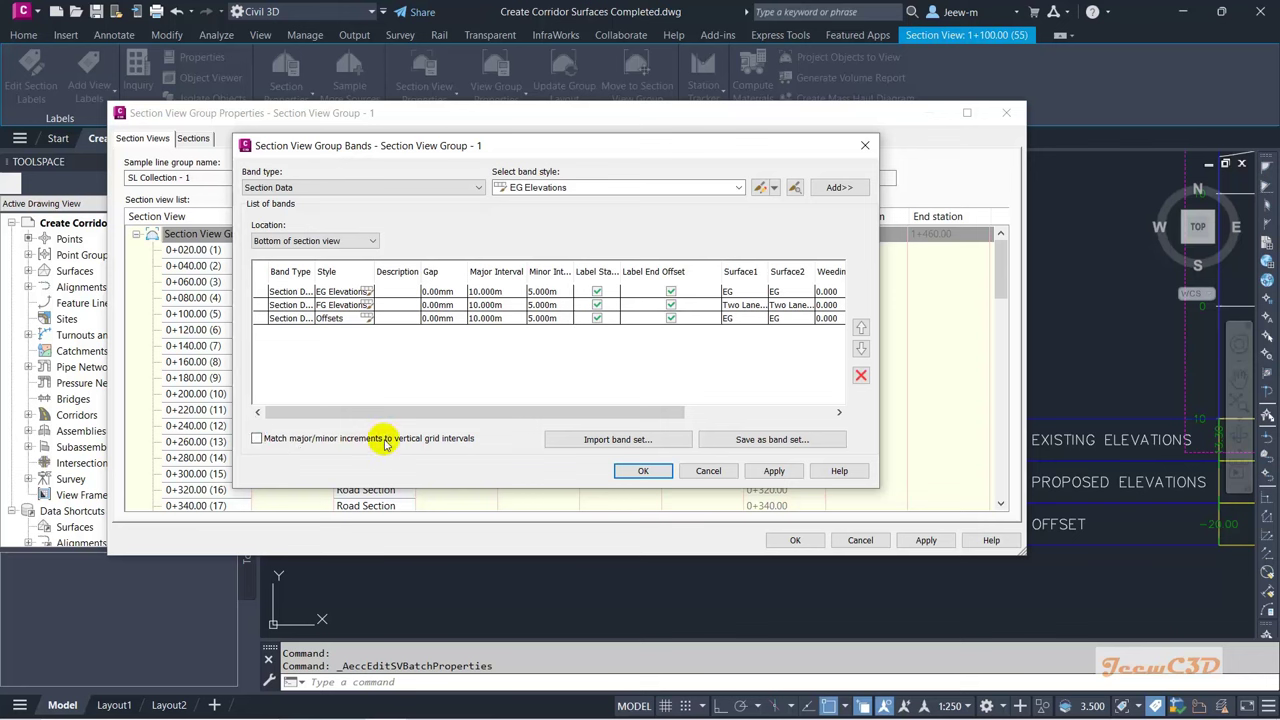
Step: Set both the major and minor intervals of the EG Elevations band to 2.5 m
click(487, 292)
click(488, 292)
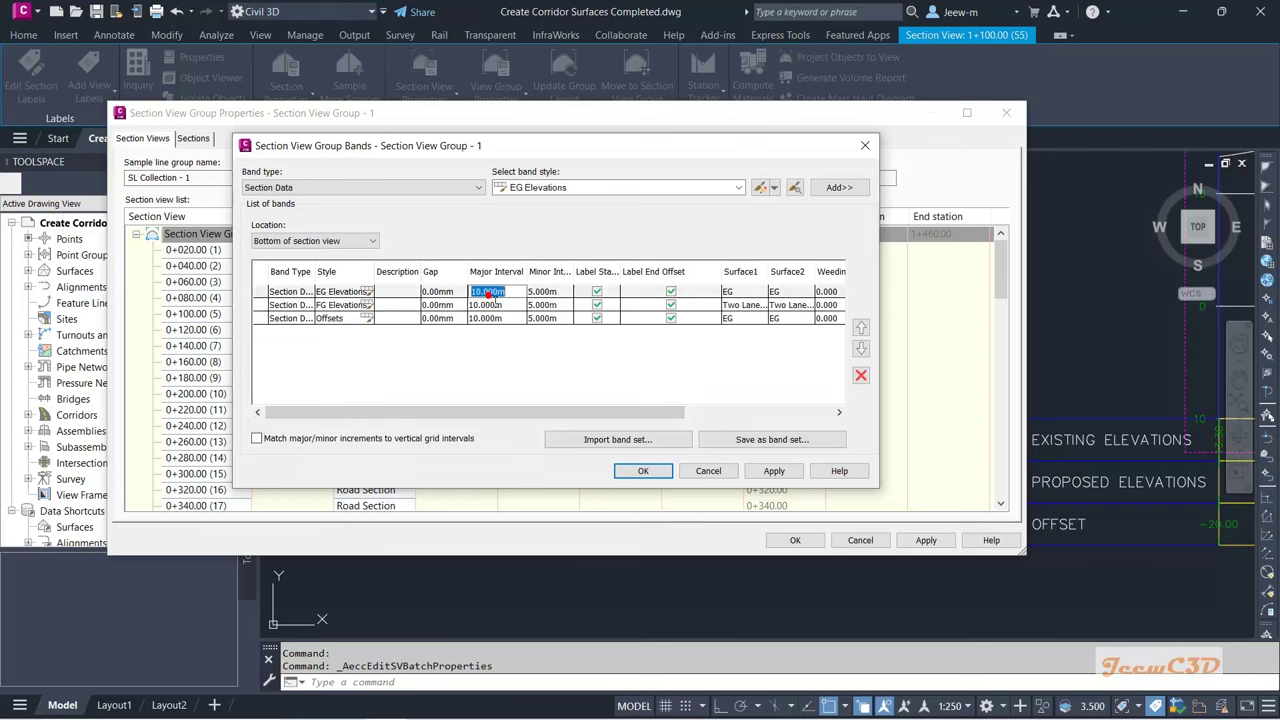
text(2.5)
key(Return)
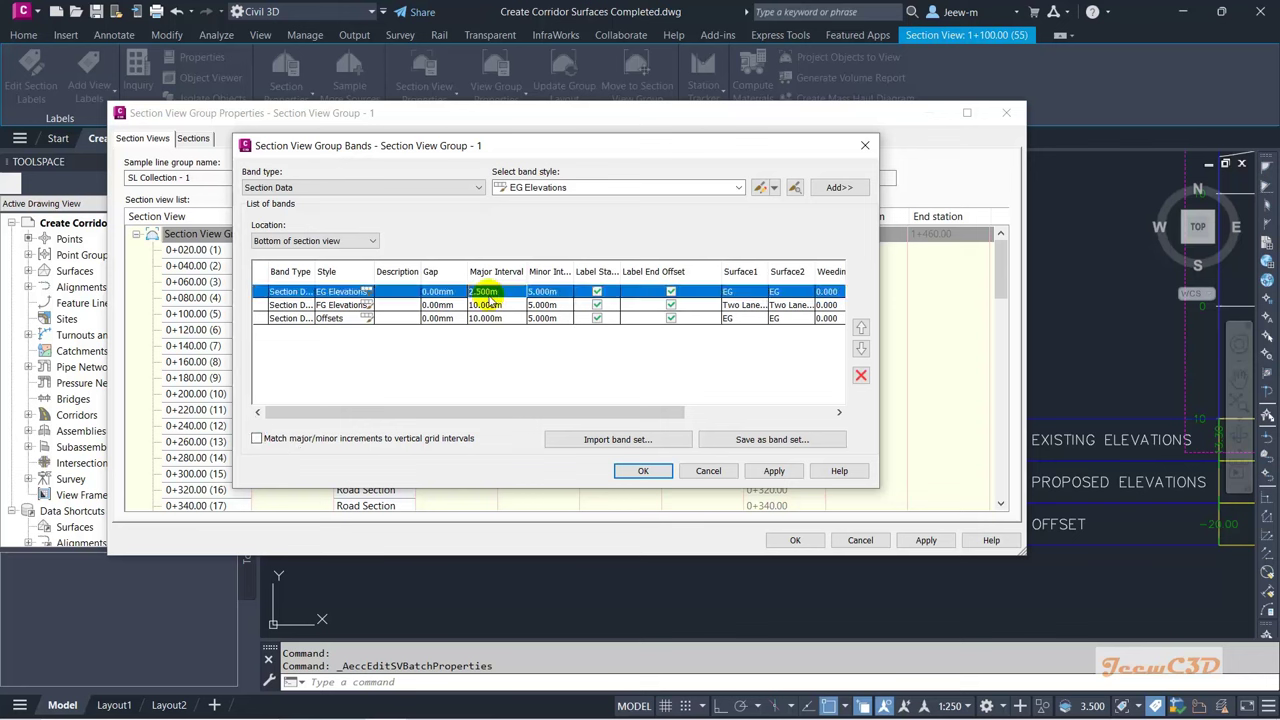
click(556, 292)
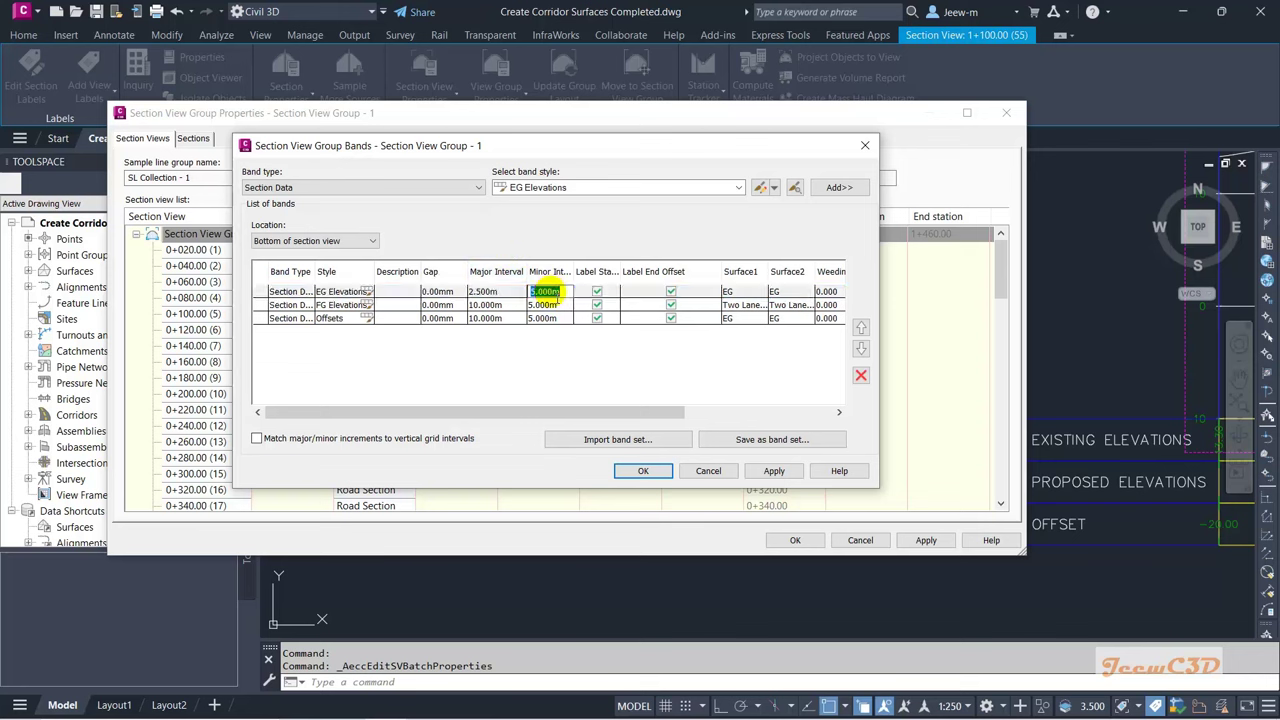
text(2.5)
key(Return)
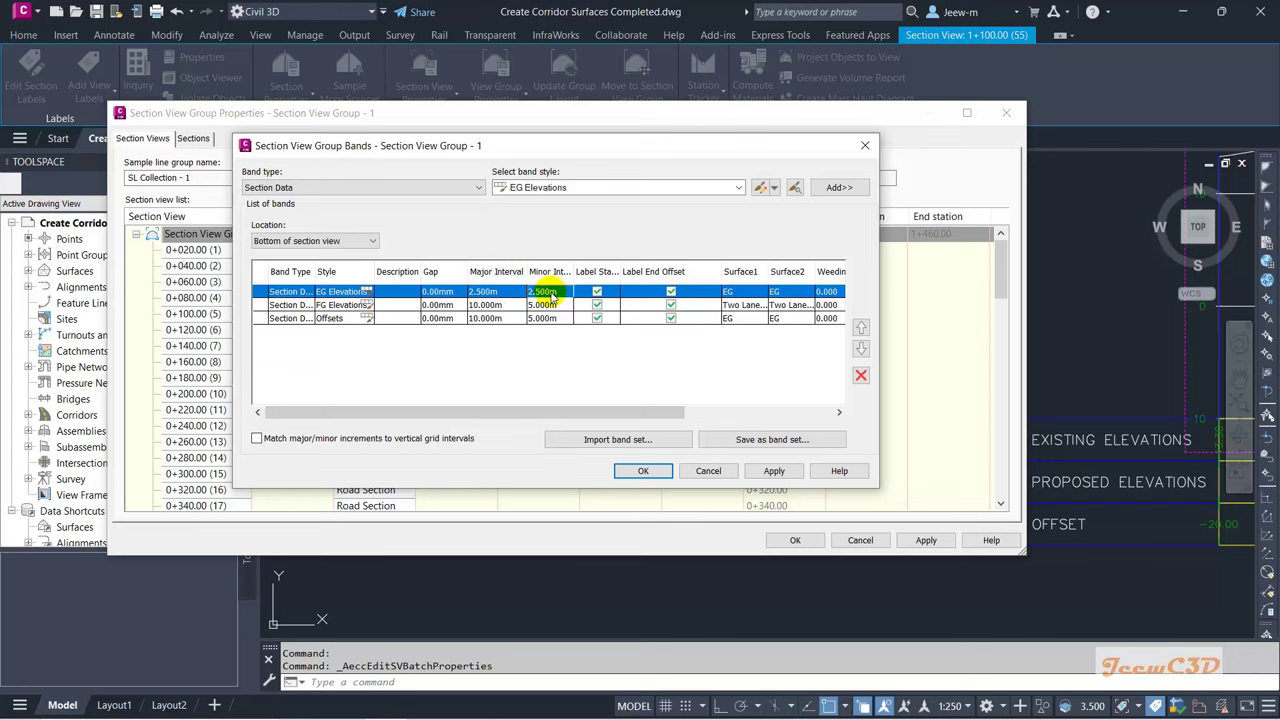
Step: Set both the major and minor intervals of the FG Elevations band to 2.5 m
click(498, 305)
text(2.5)
key(Return)
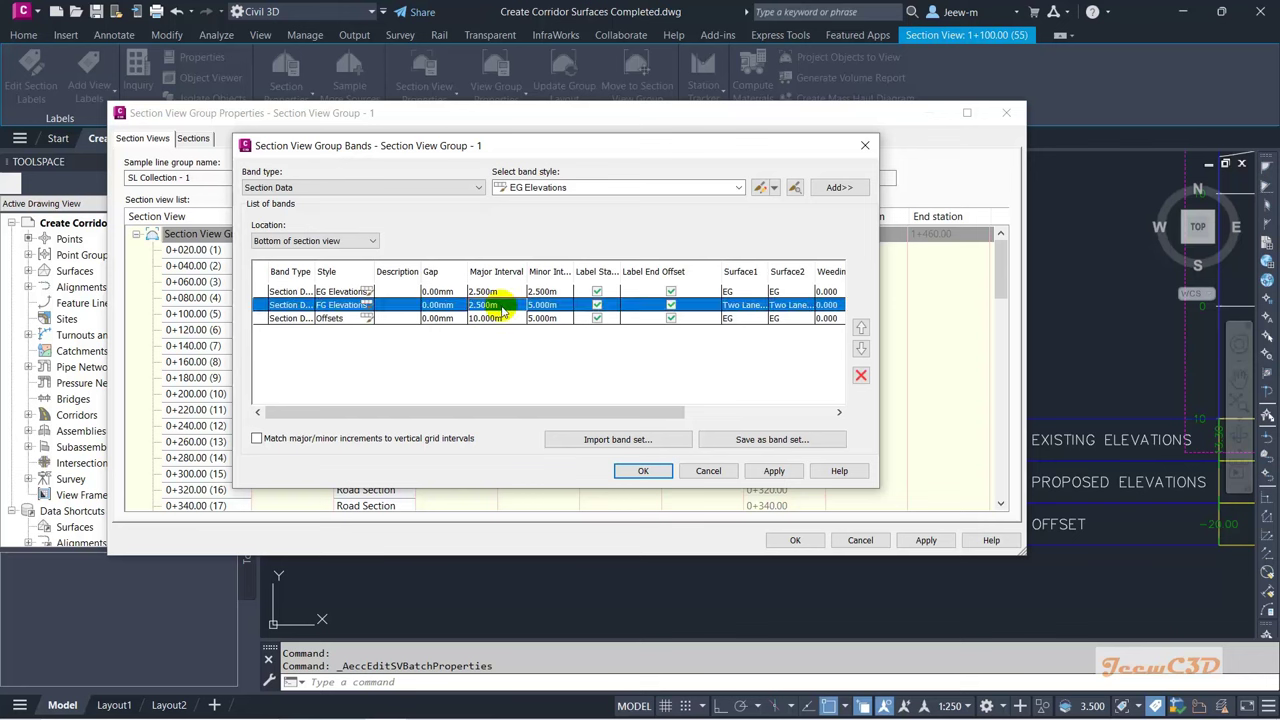
click(545, 305)
text(2.5)
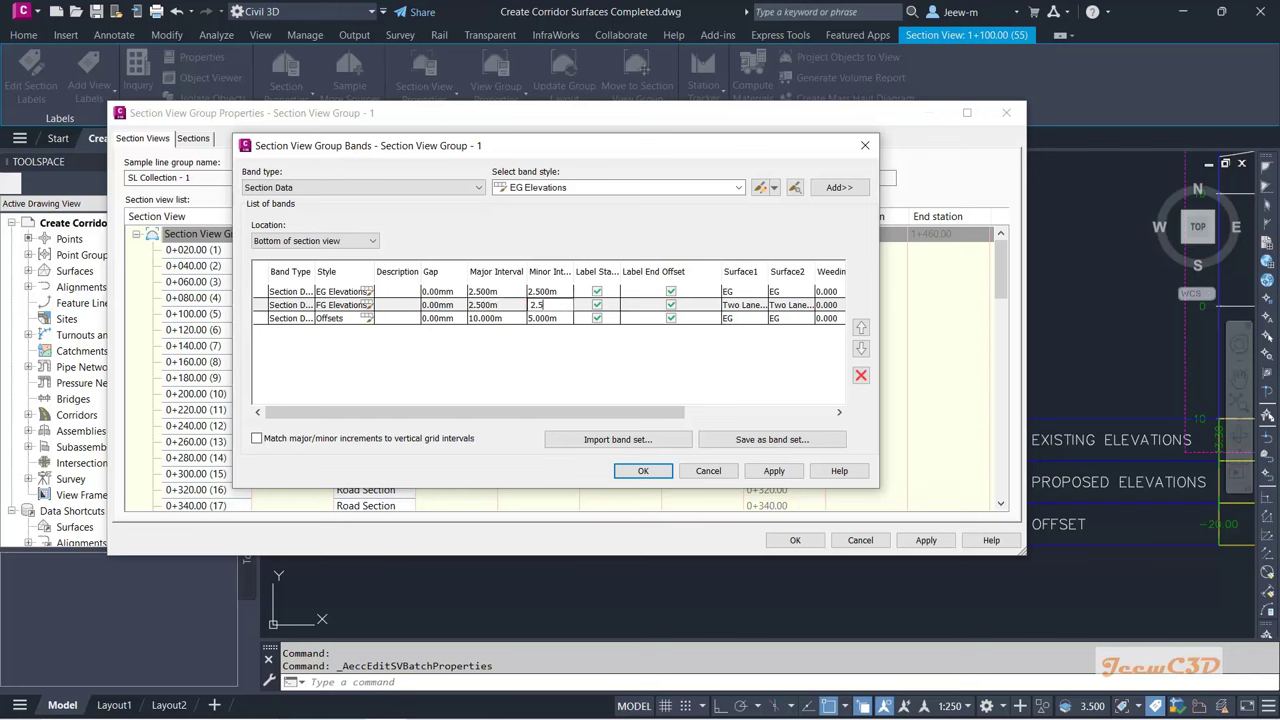
key(Return)
Step: Set the Offsets band's major and minor intervals to 2.5 m, accept the band and group properties, and clear the selection
click(485, 318)
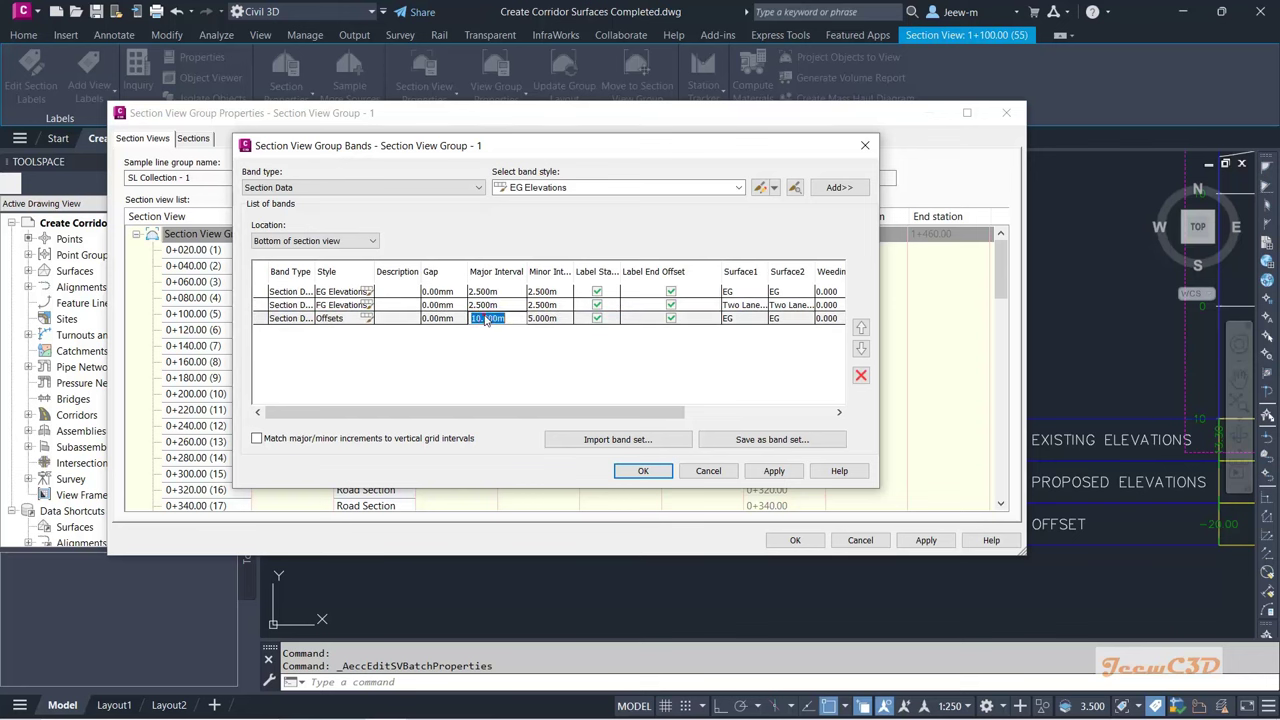
text(2.5)
key(Return)
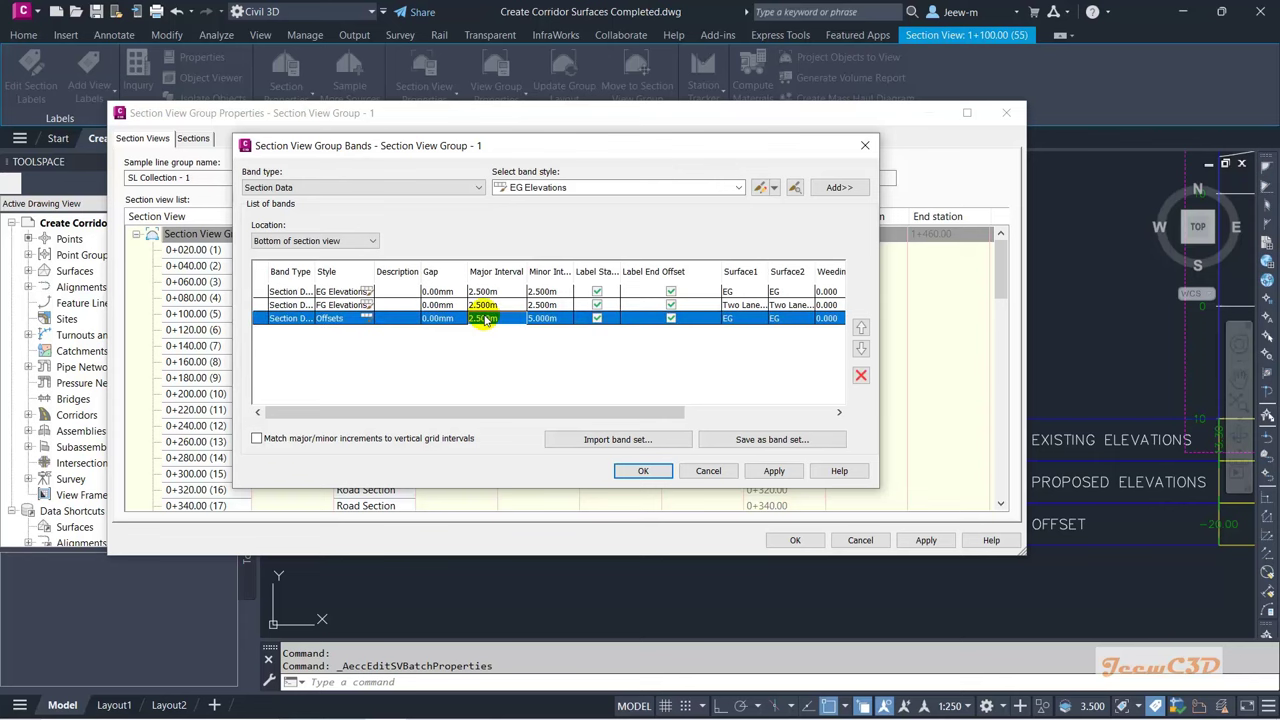
click(545, 318)
text(2.5)
key(Return)
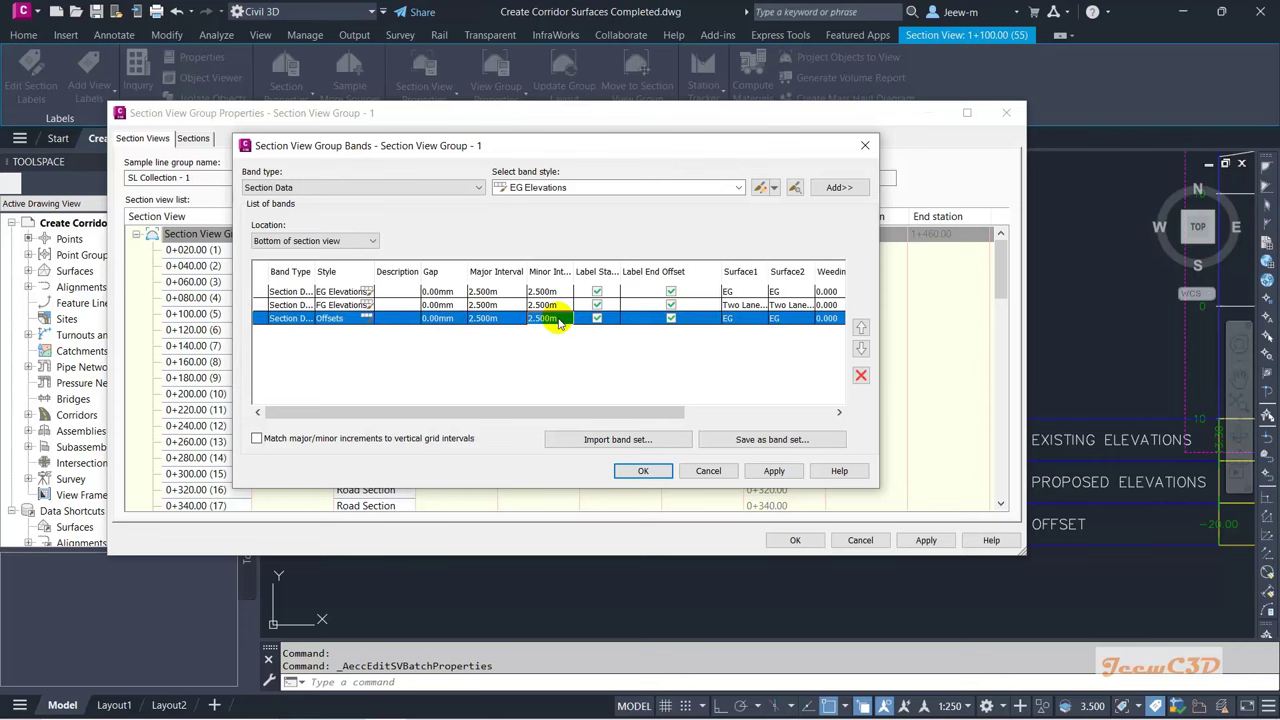
click(643, 471)
click(775, 540)
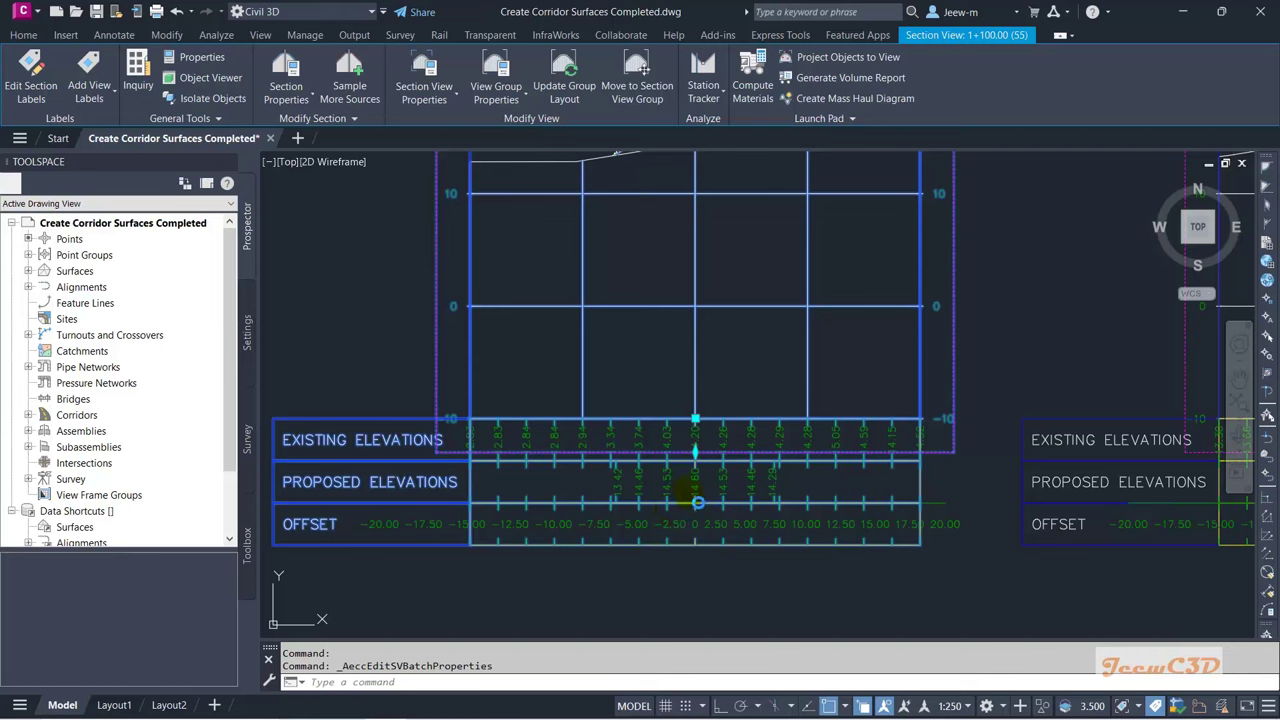
key(Escape)
key(Escape)
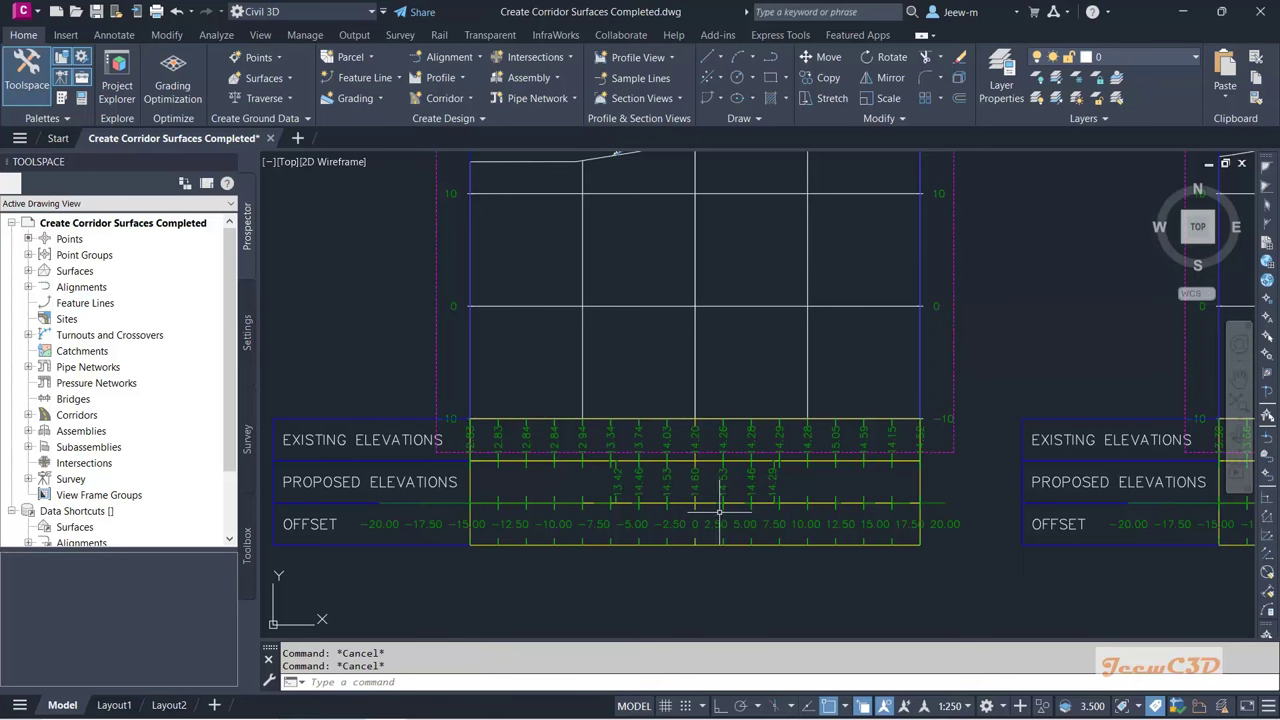
Step: Examine the spacing of the existing elevation, proposed elevation and offset values in the bands beneath the section view
scroll(760, 510, down, 5)
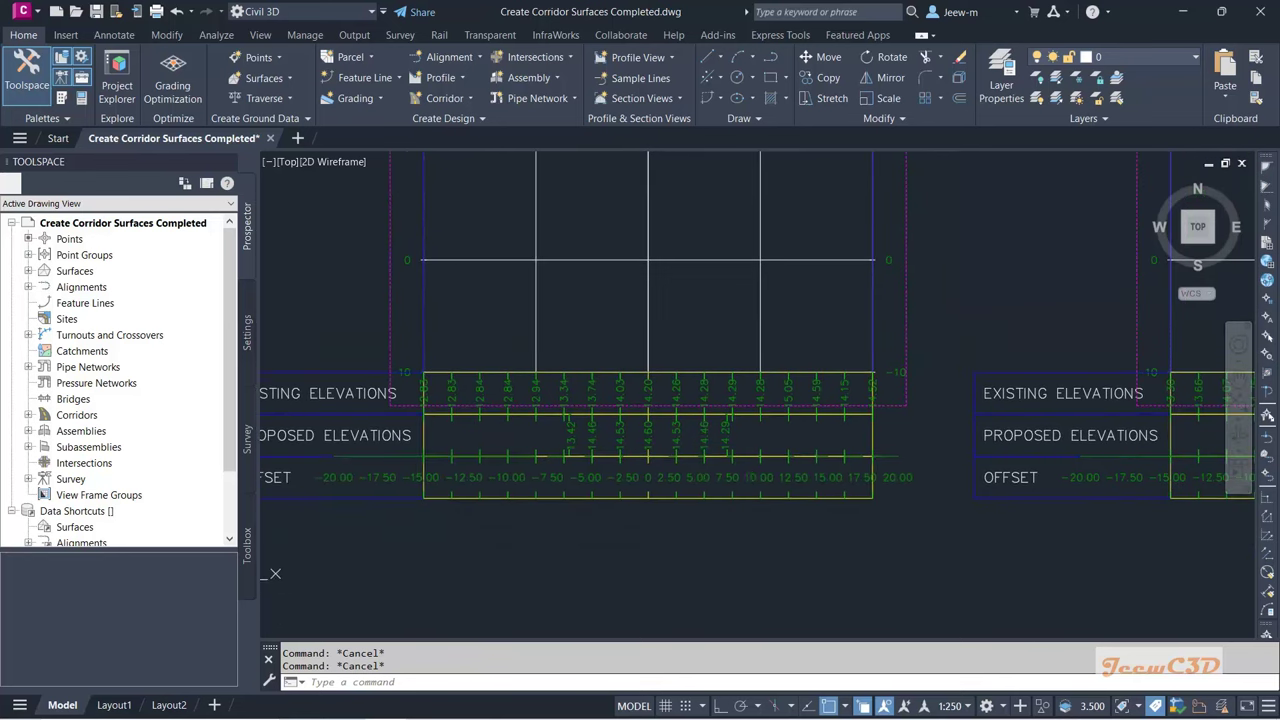
scroll(850, 487, up, 2)
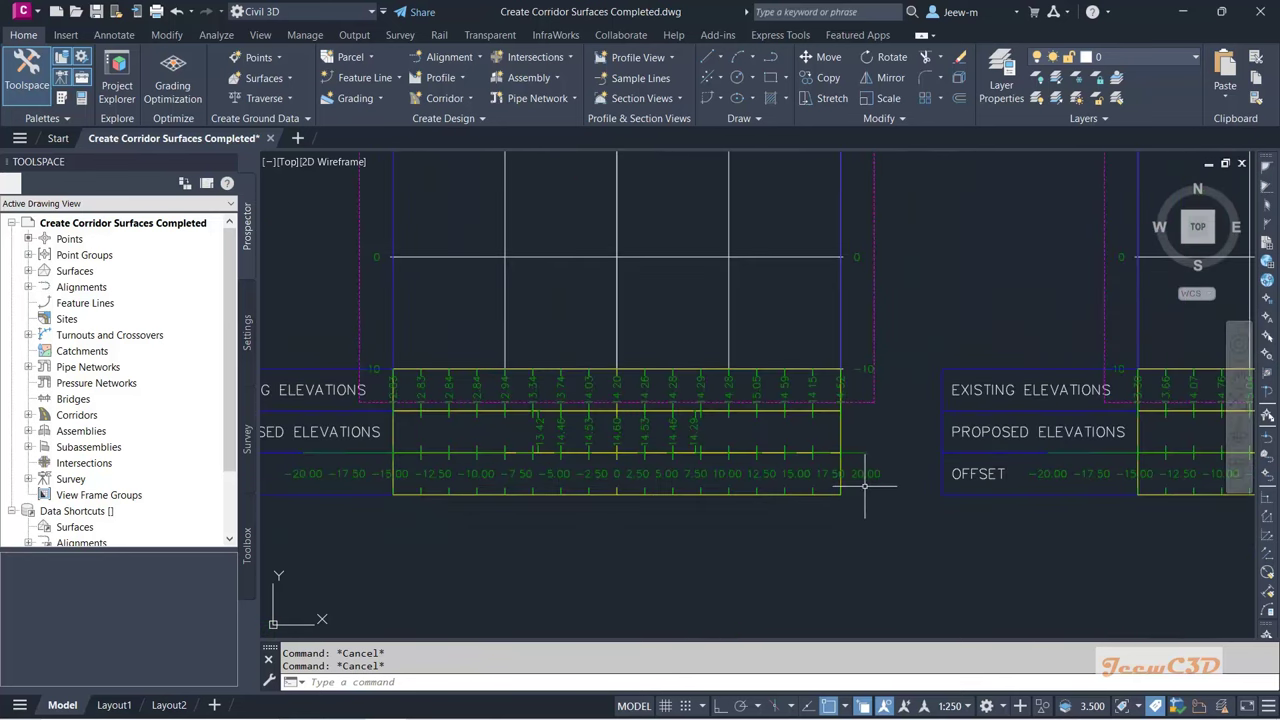
scroll(591, 447, up, 4)
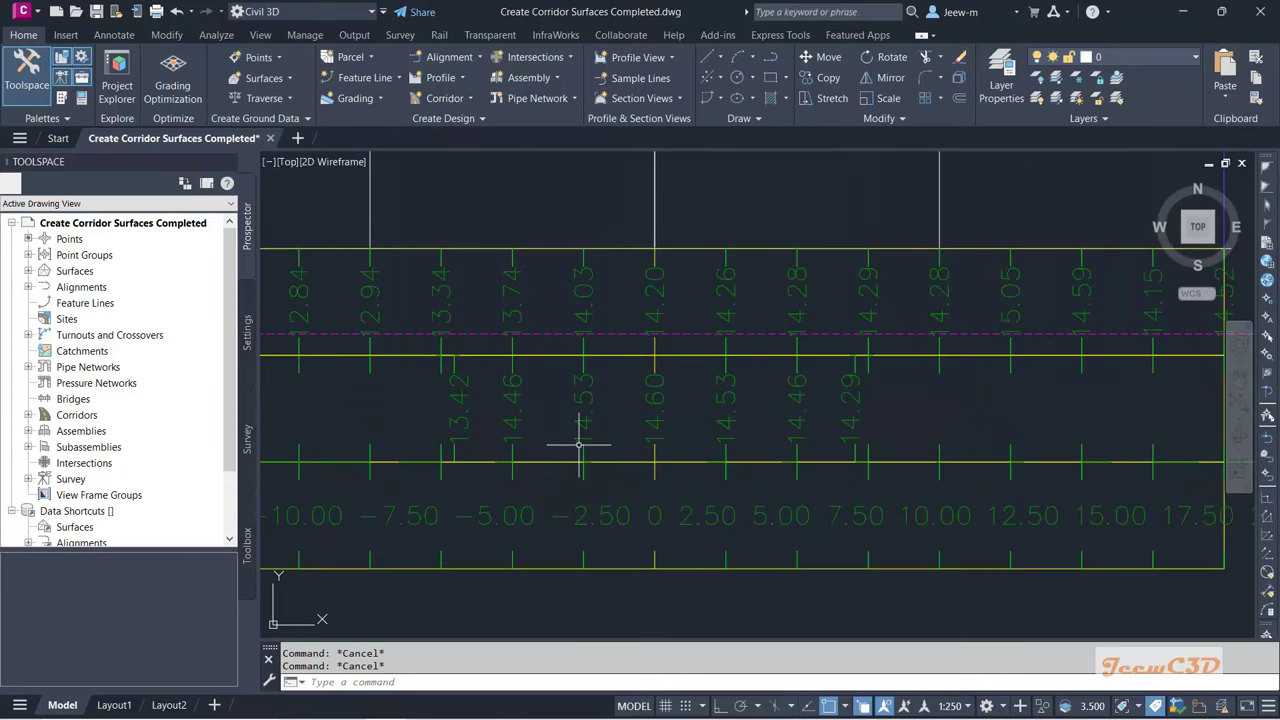
scroll(714, 430, down, 5)
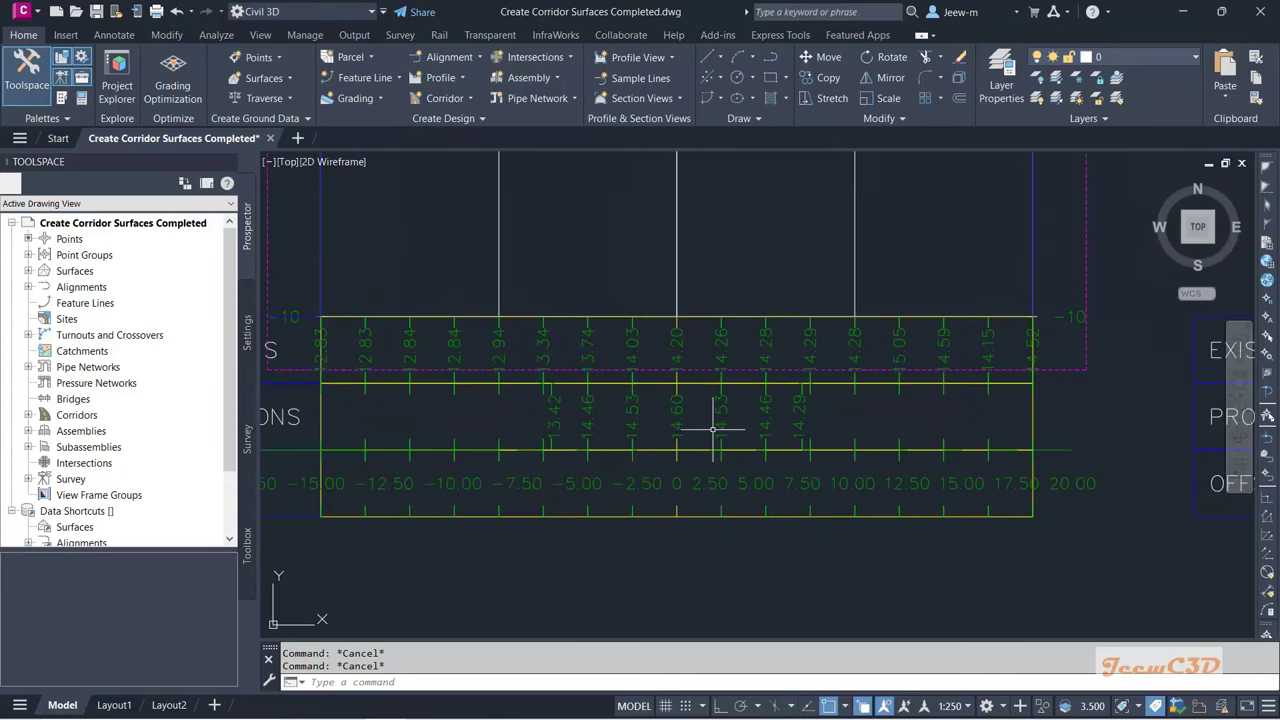
middle_drag(694, 443, 637, 429)
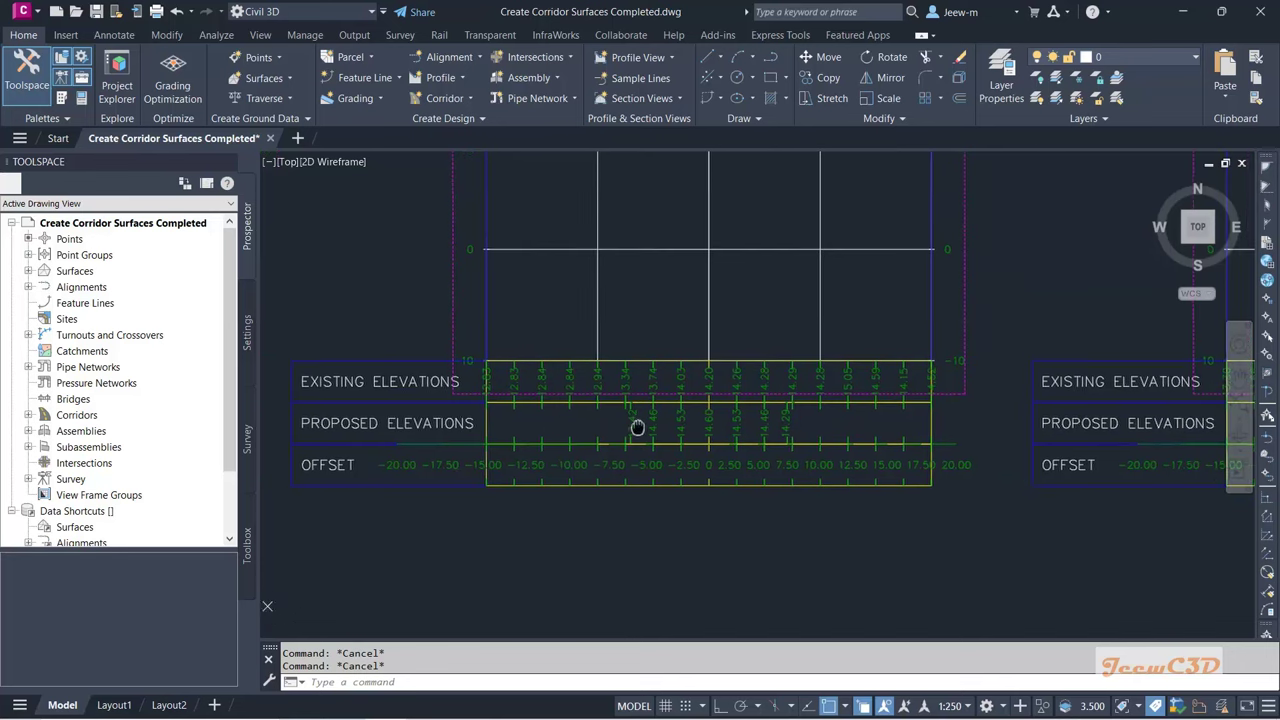
scroll(700, 391, up, 2)
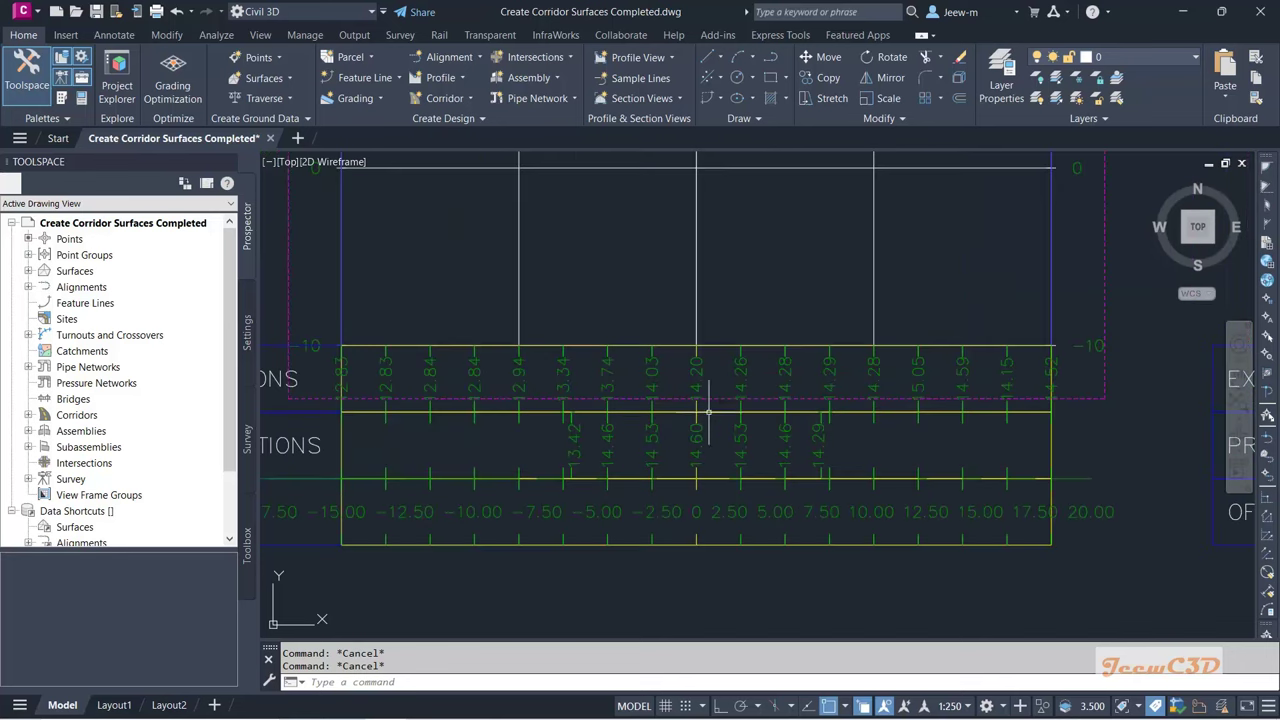
scroll(680, 440, down, 5)
scroll(672, 475, up, 5)
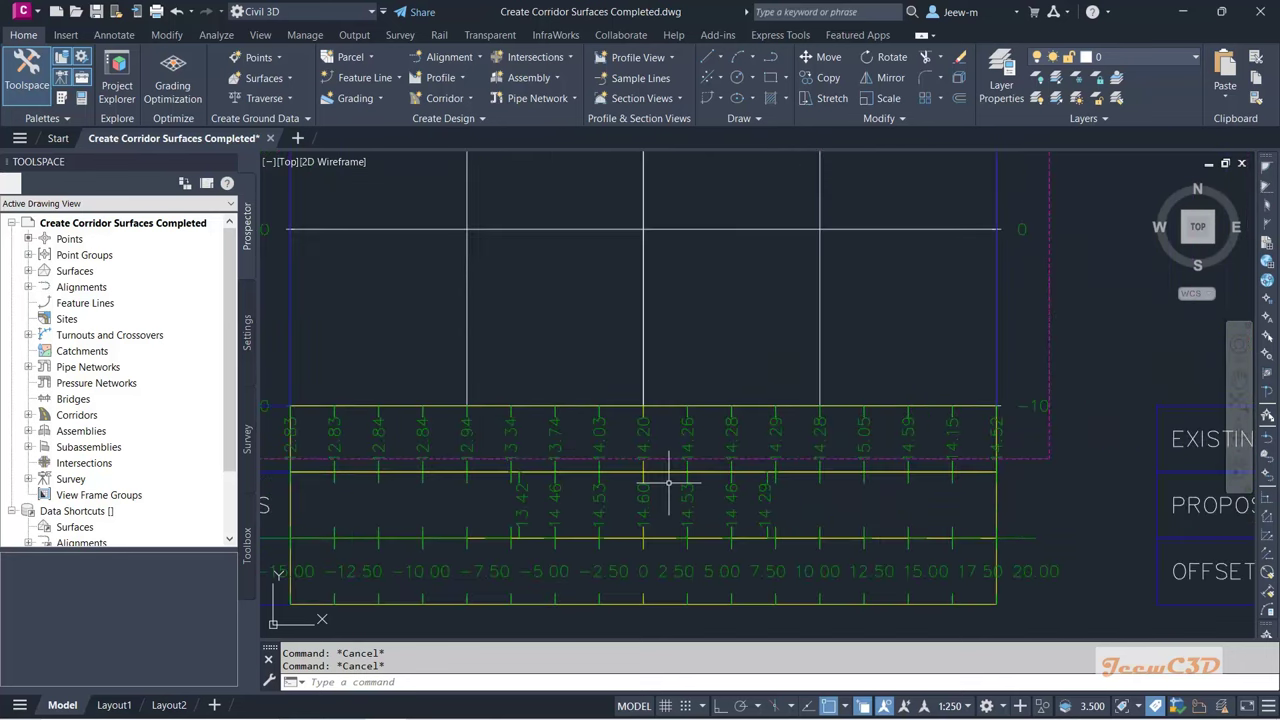
scroll(662, 477, down, 2)
scroll(658, 475, up, 2)
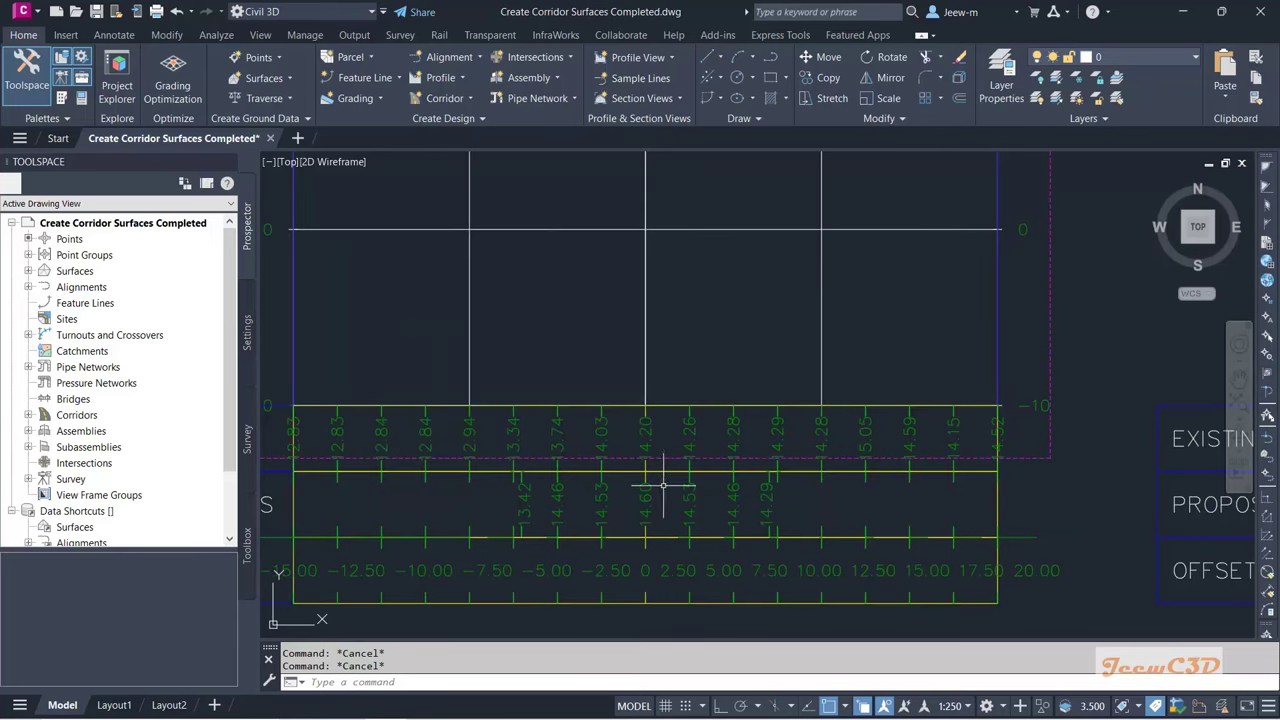
mouse_move(662, 486)
middle_down()
mouse_move(700, 457)
mouse_move(704, 410)
middle_up()
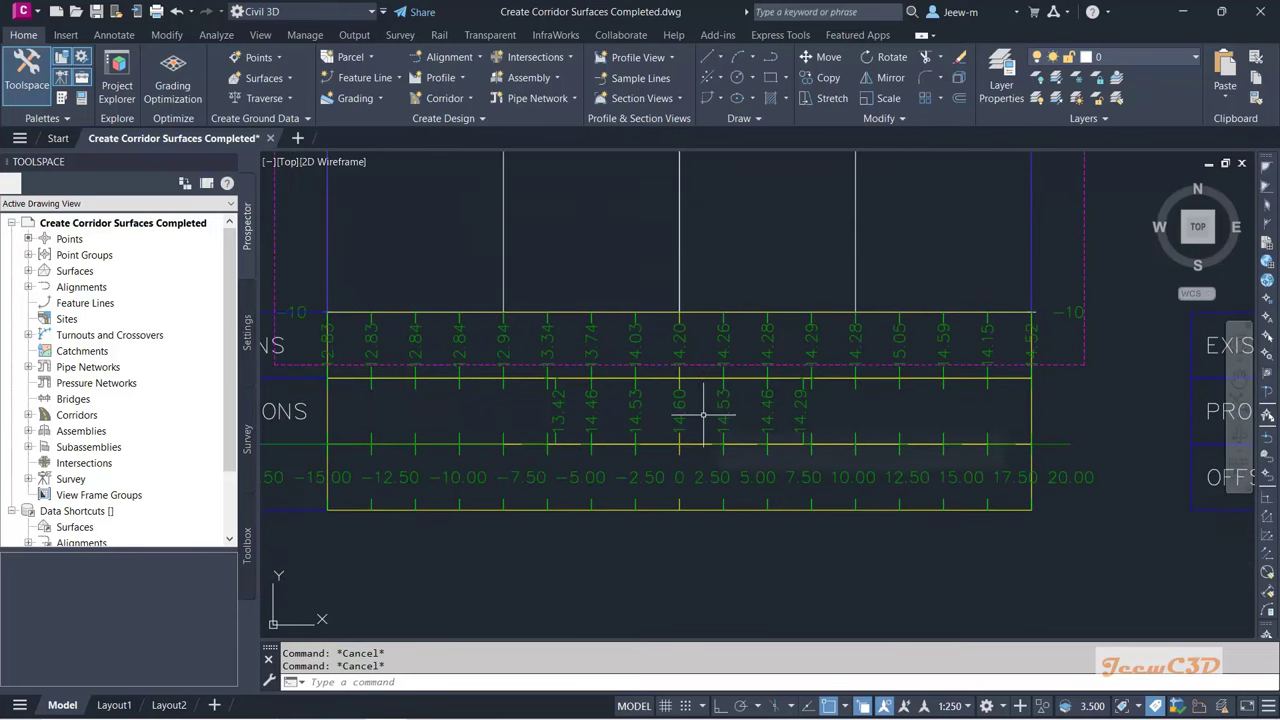
scroll(703, 414, down, 2)
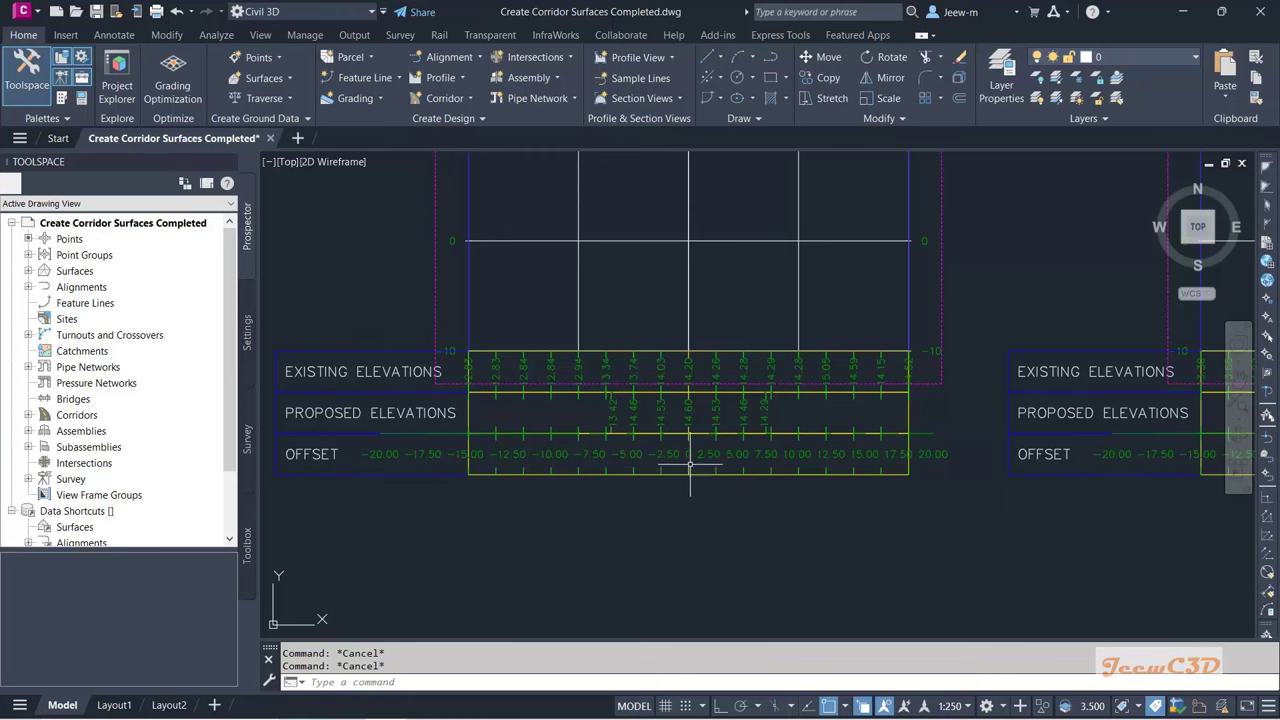
scroll(688, 452, up, 2)
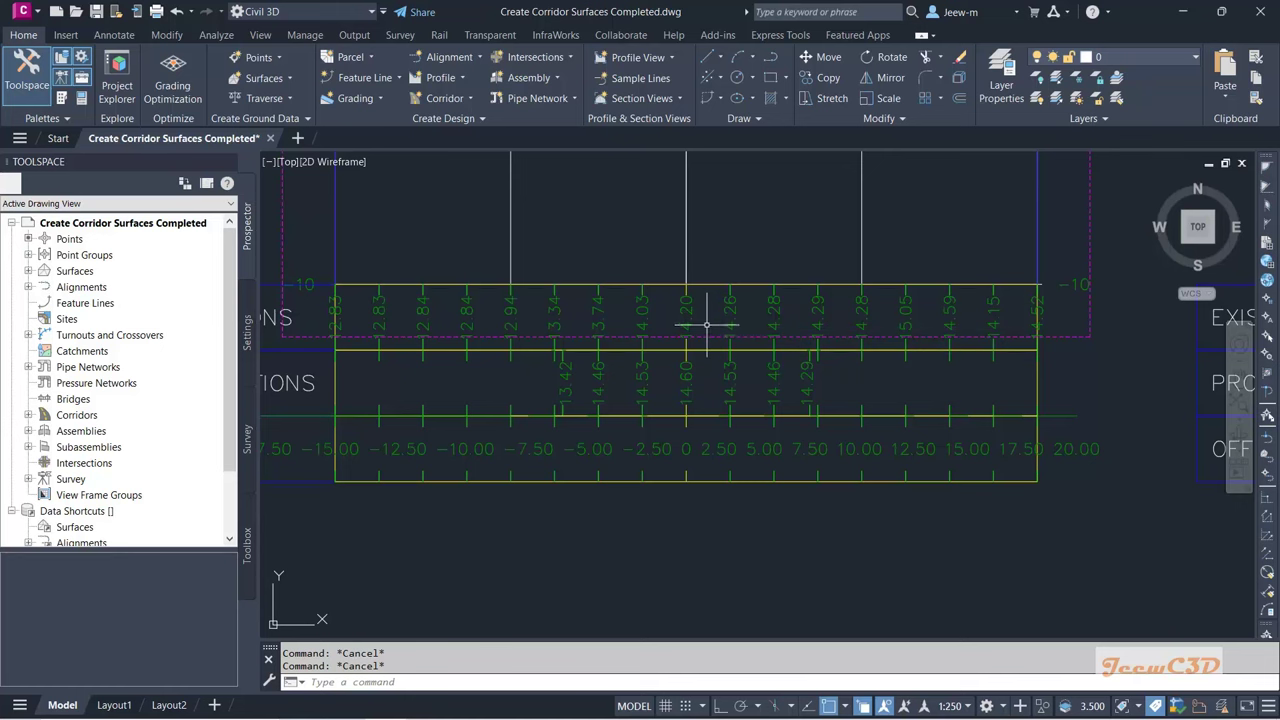
Step: Review the road section's slope, offset and elevation labels and the overall arrangement of all section views
scroll(676, 392, down, 6)
scroll(688, 295, up, 4)
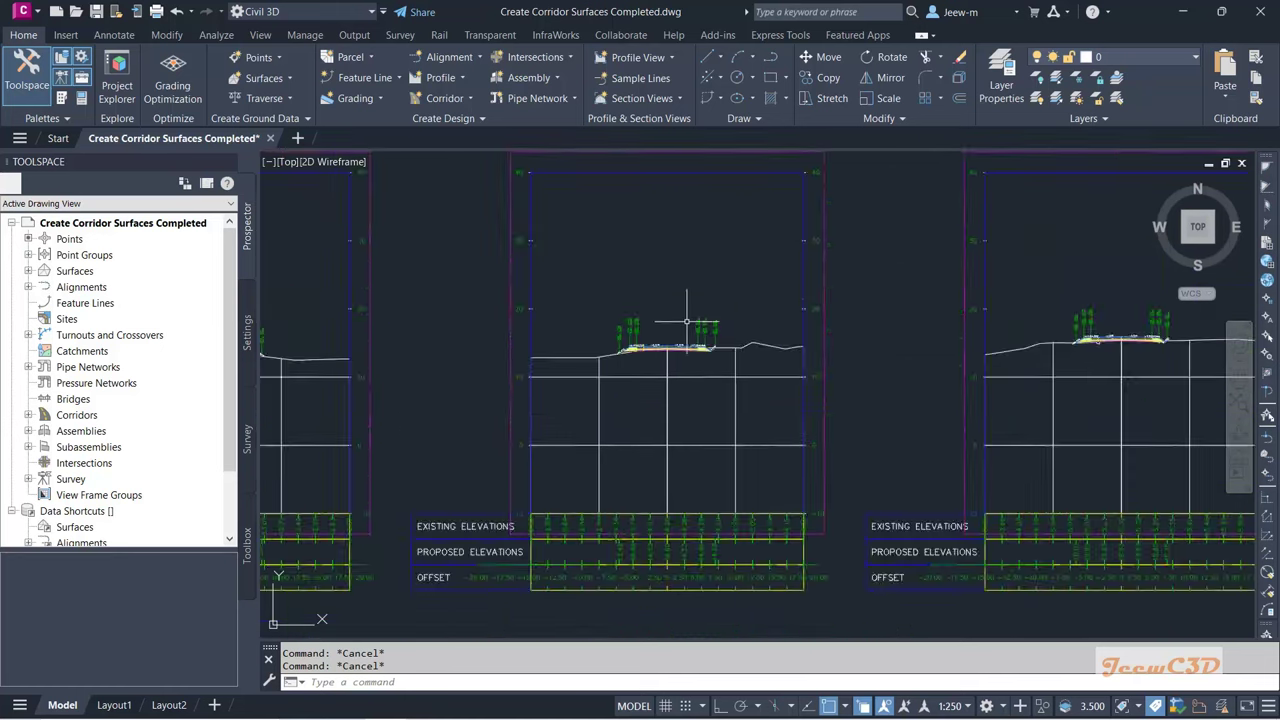
scroll(686, 330, up, 2)
scroll(655, 380, down, 2)
scroll(660, 375, up, 4)
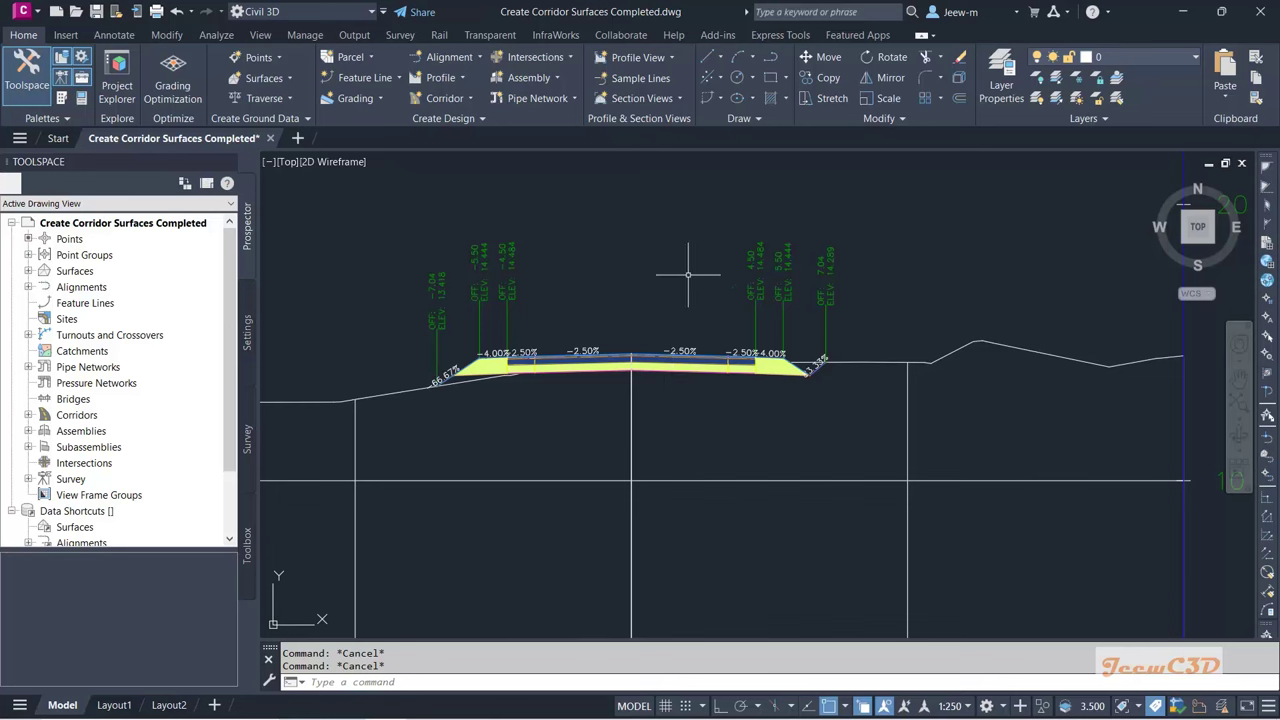
scroll(625, 430, down, 10)
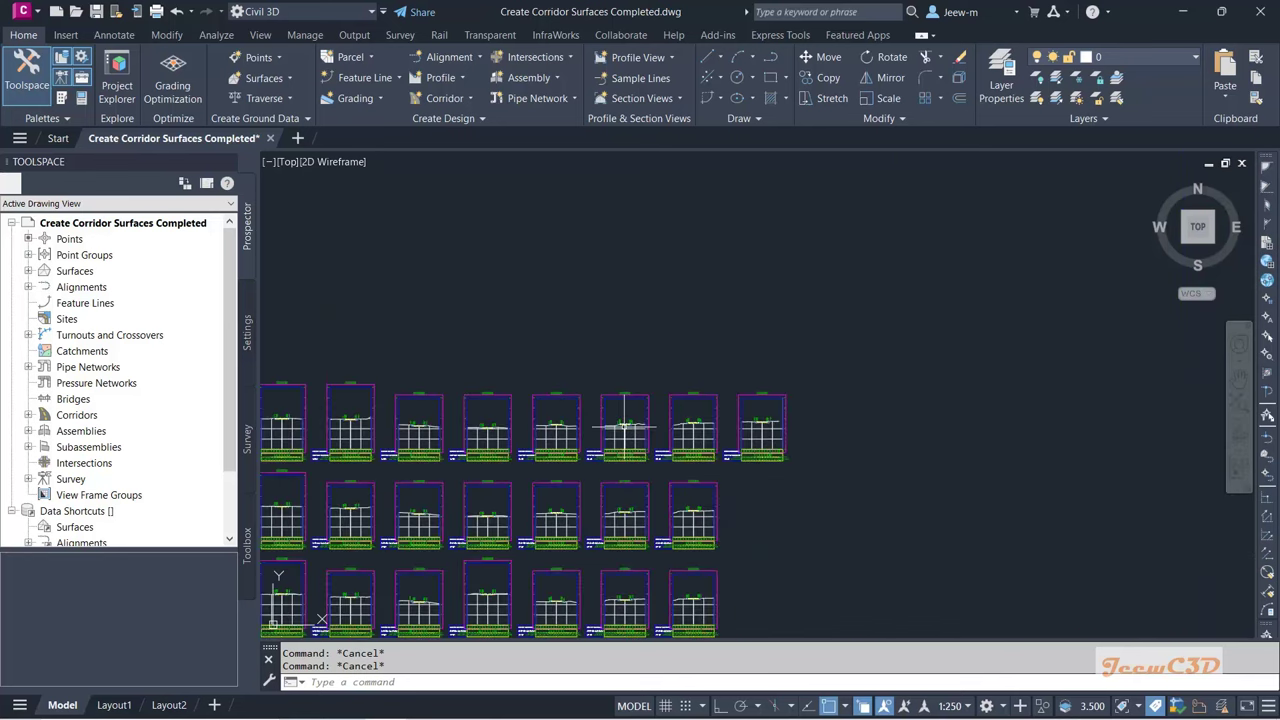
scroll(625, 428, down, 6)
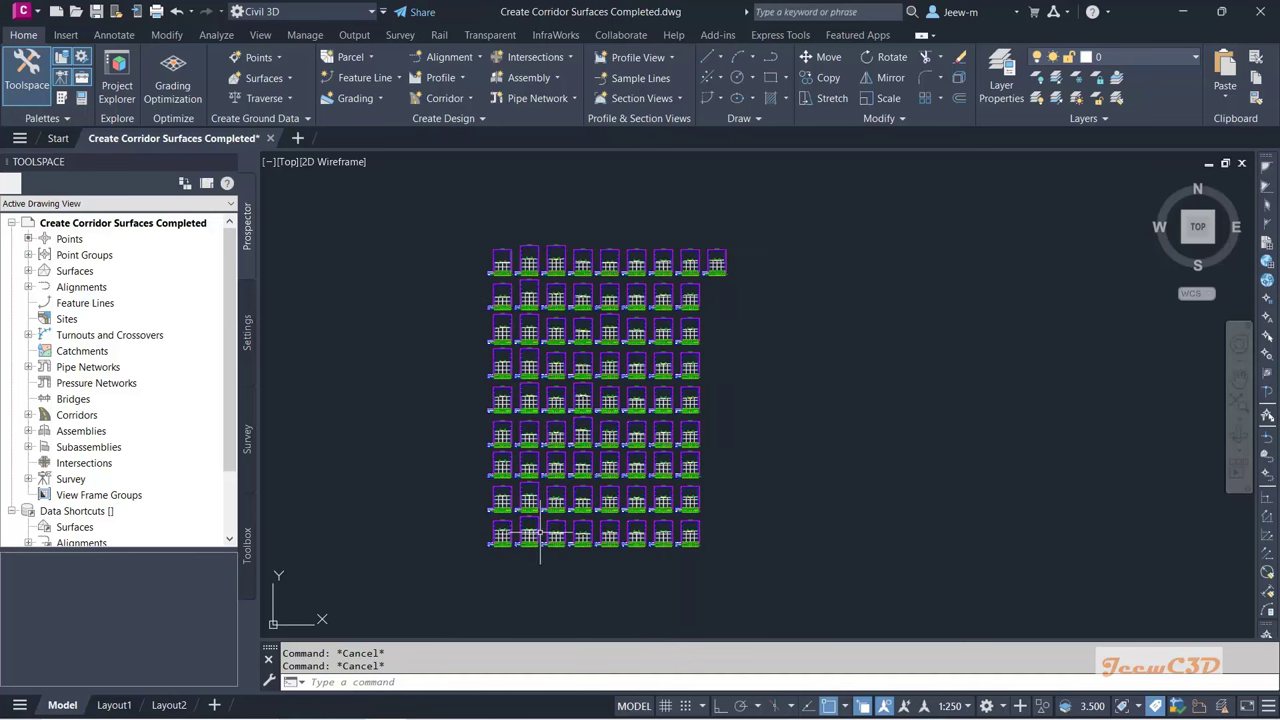
scroll(540, 537, up, 4)
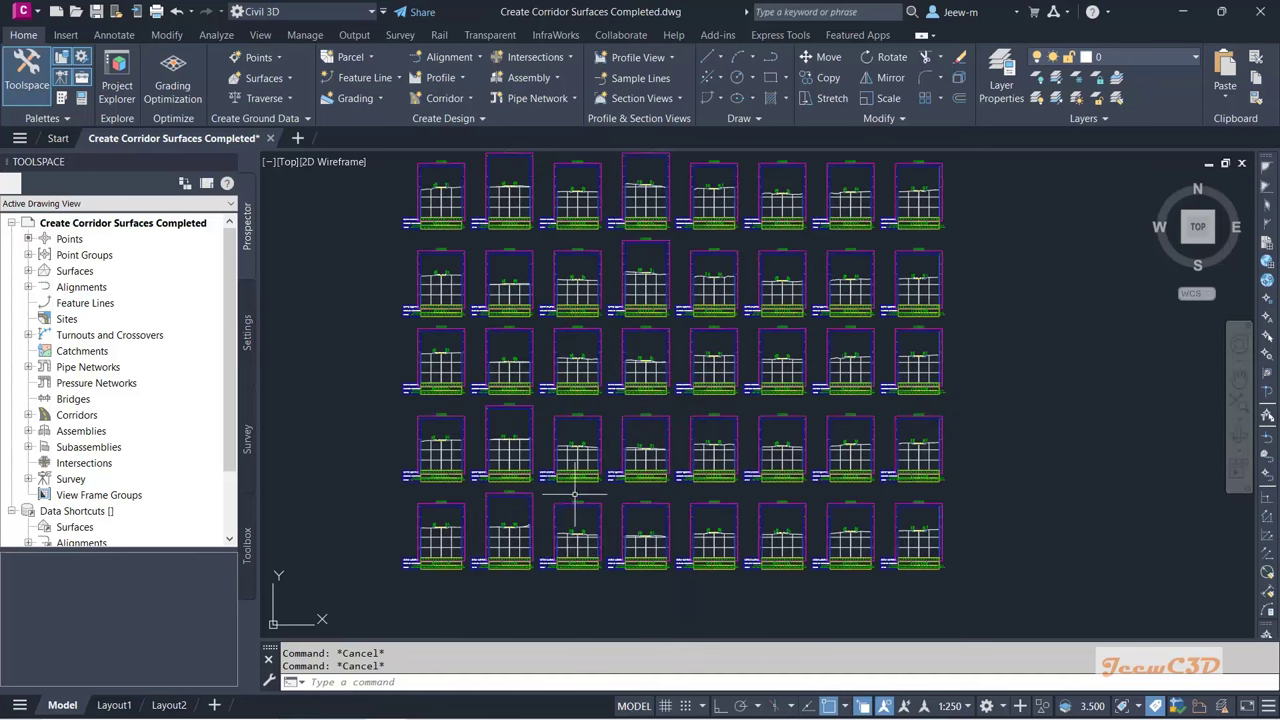
mouse_move(606, 493)
middle_drag(606, 493, 637, 430)
mouse_move(637, 430)
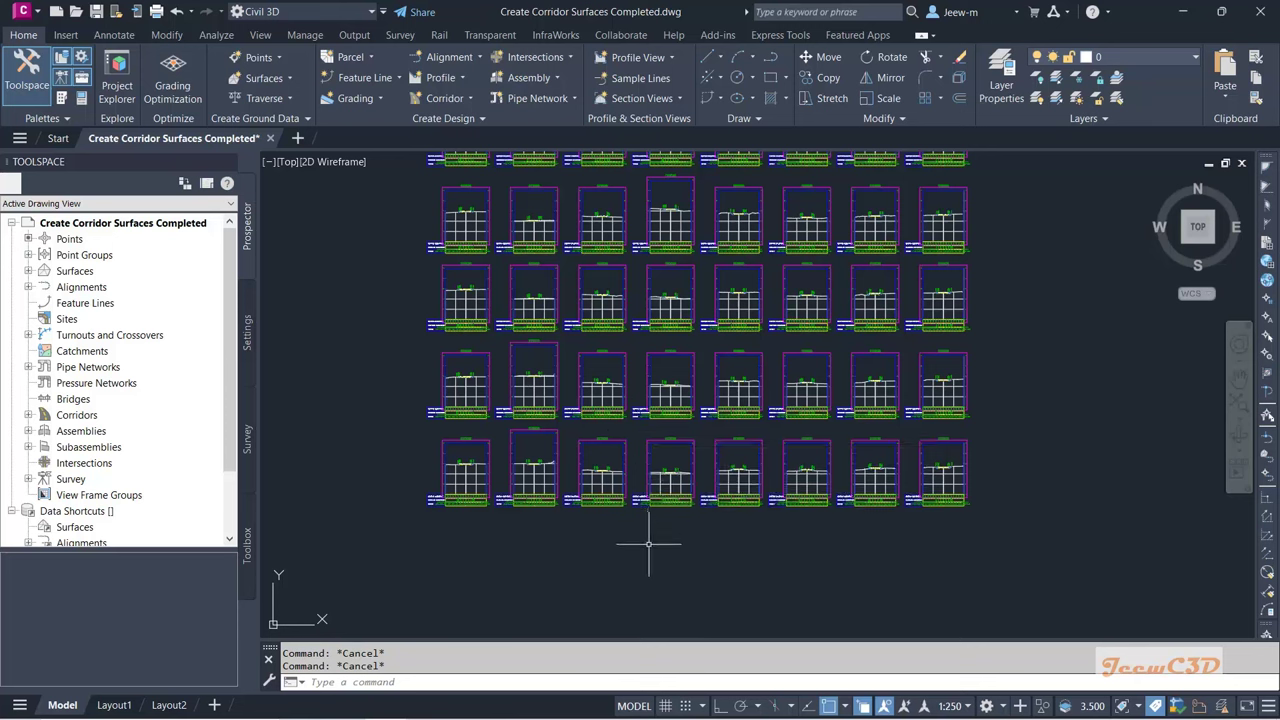
Step: Switch to the web browser and show the Udemy course page for Road Design with AutoCAD Civil 3D
mouse_move(648, 545)
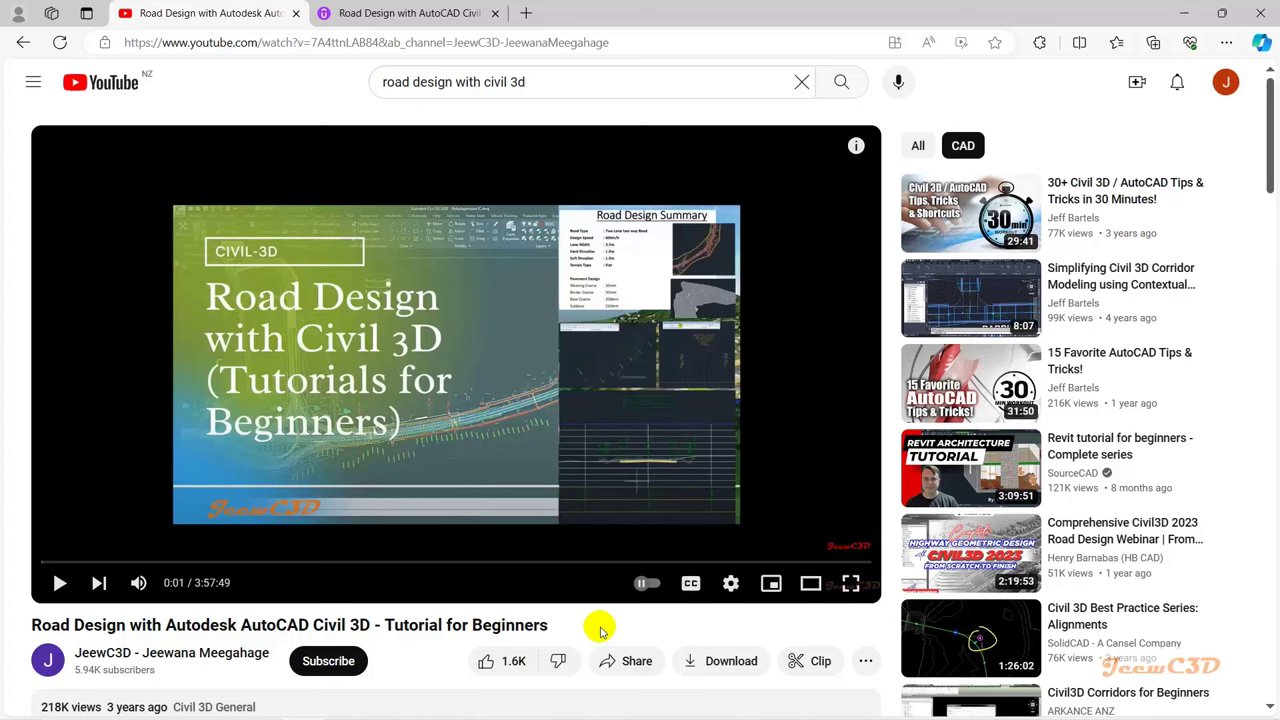
click(366, 14)
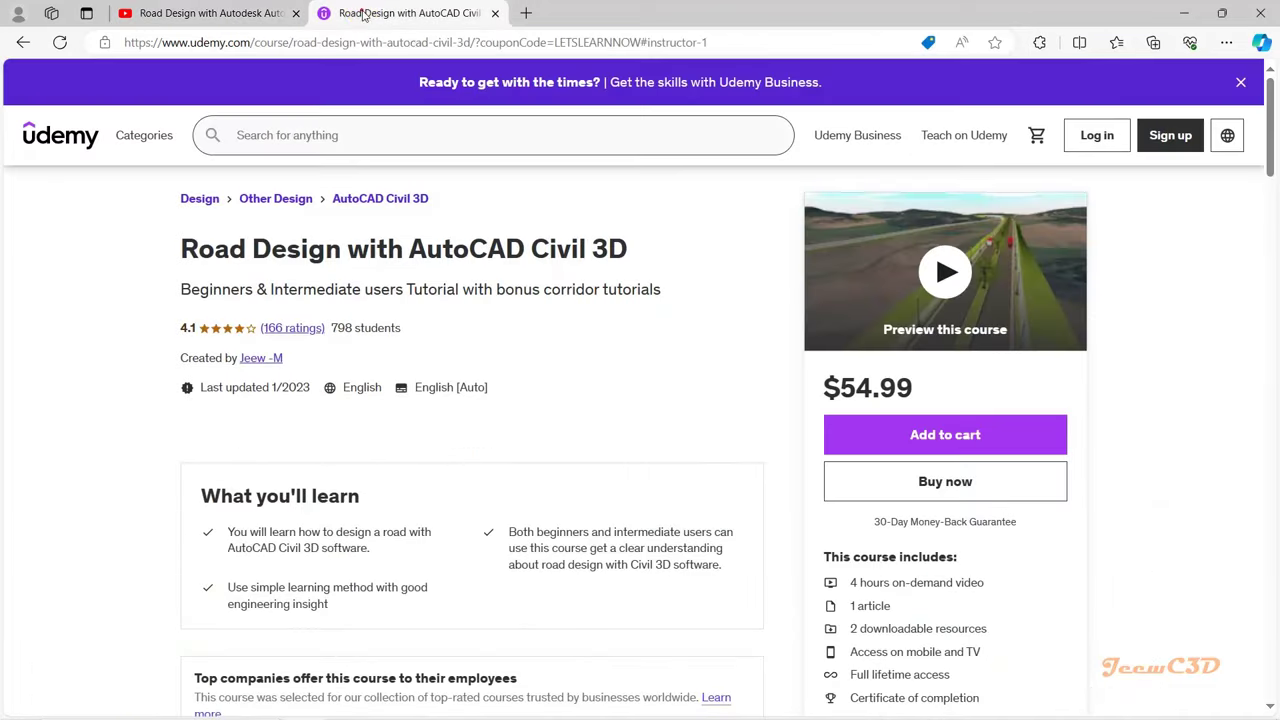